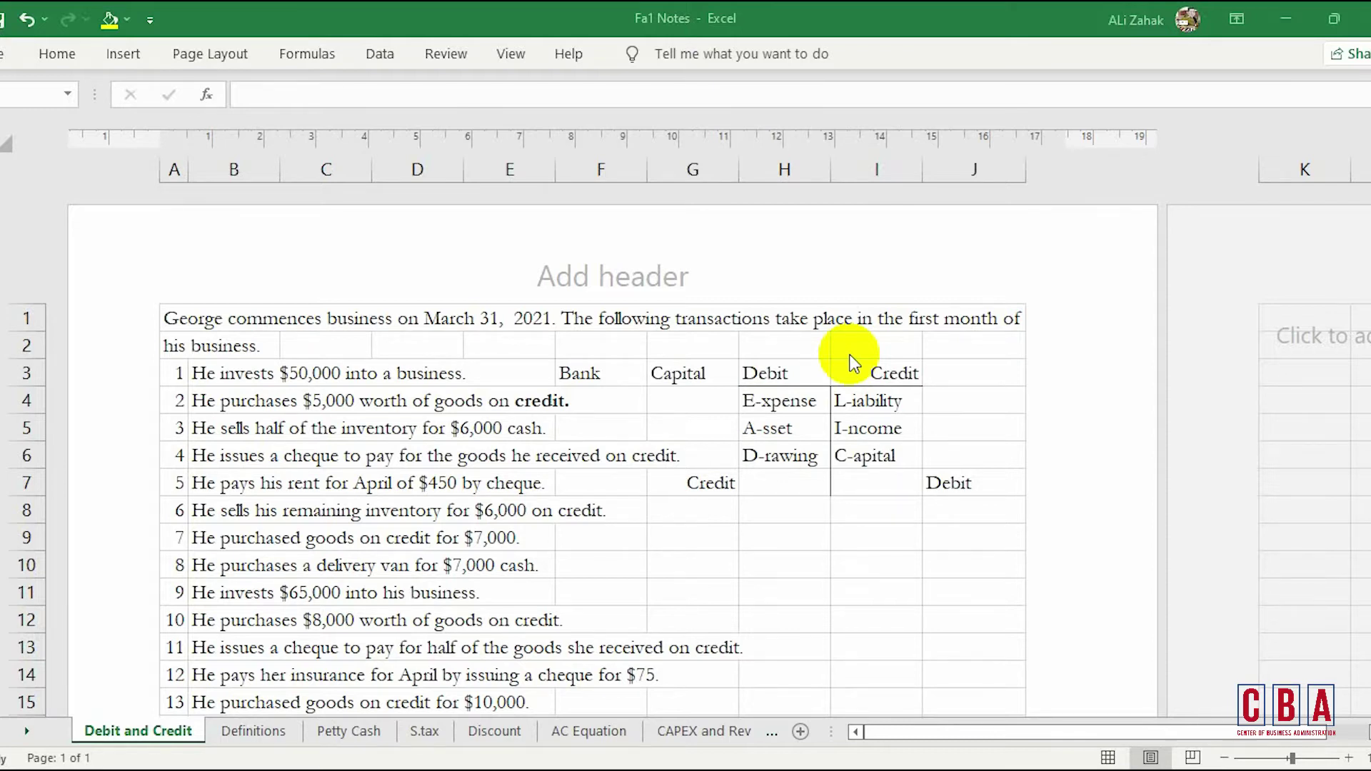
- Look through the numbered business transactions from the opening sentence to the final entry about interest expense
{"action": "left_click", "coordinate": [421, 318]}
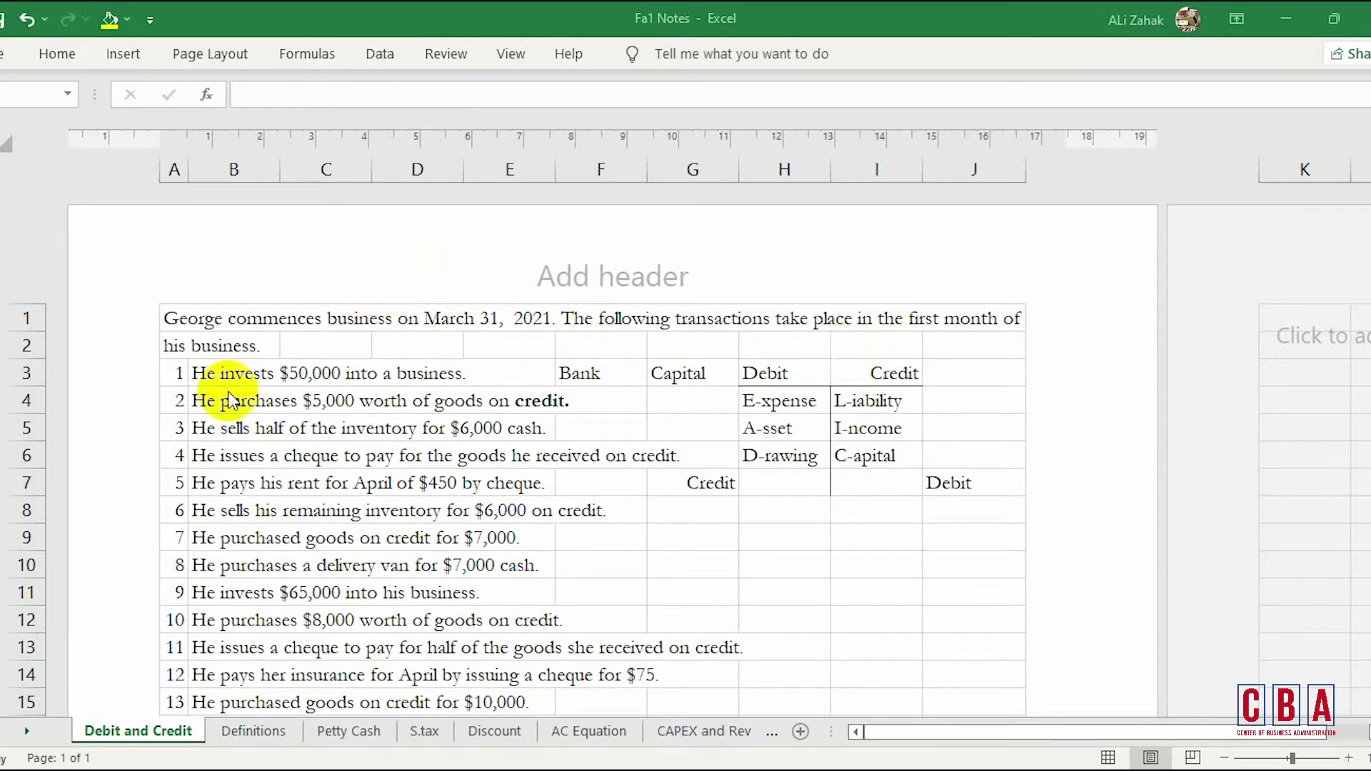
{"action": "left_click", "coordinate": [177, 375]}
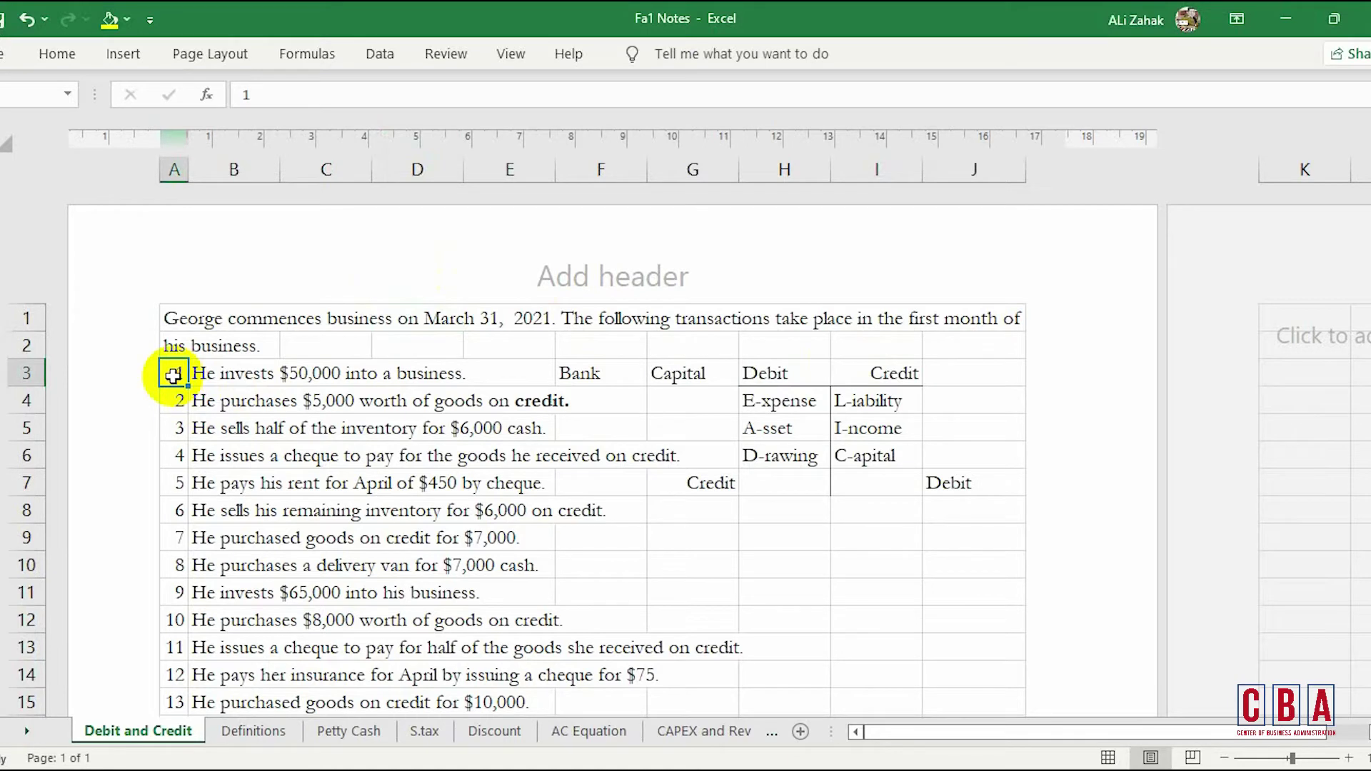
{"action": "key", "text": "ctrl+Down"}
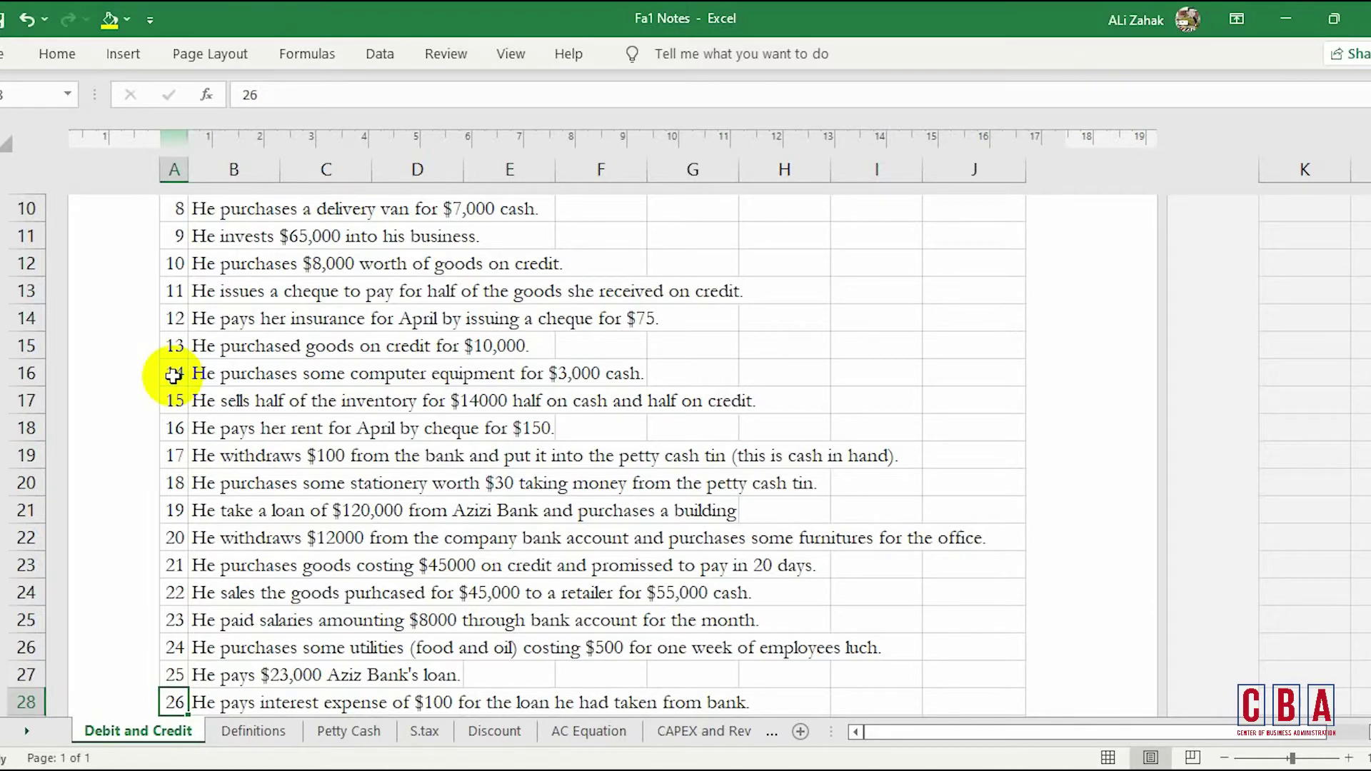
{"action": "key", "text": "Up"}
{"action": "key", "text": "Up"}
{"action": "key", "text": "Up"}
{"action": "key", "text": "Up"}
{"action": "key", "text": "Up"}
{"action": "key", "text": "Up"}
{"action": "key", "text": "Up"}
{"action": "key", "text": "Up"}
{"action": "key", "text": "Up"}
{"action": "key", "text": "Up"}
{"action": "key", "text": "Up"}
{"action": "key", "text": "Up"}
{"action": "key", "text": "Up"}
{"action": "key", "text": "Up"}
{"action": "key", "text": "Up"}
{"action": "key", "text": "Up"}
{"action": "key", "text": "Up"}
{"action": "key", "text": "Up"}
{"action": "key", "text": "Up"}
{"action": "key", "text": "Up"}
{"action": "key", "text": "Up"}
{"action": "key", "text": "Up"}
{"action": "key", "text": "Up"}
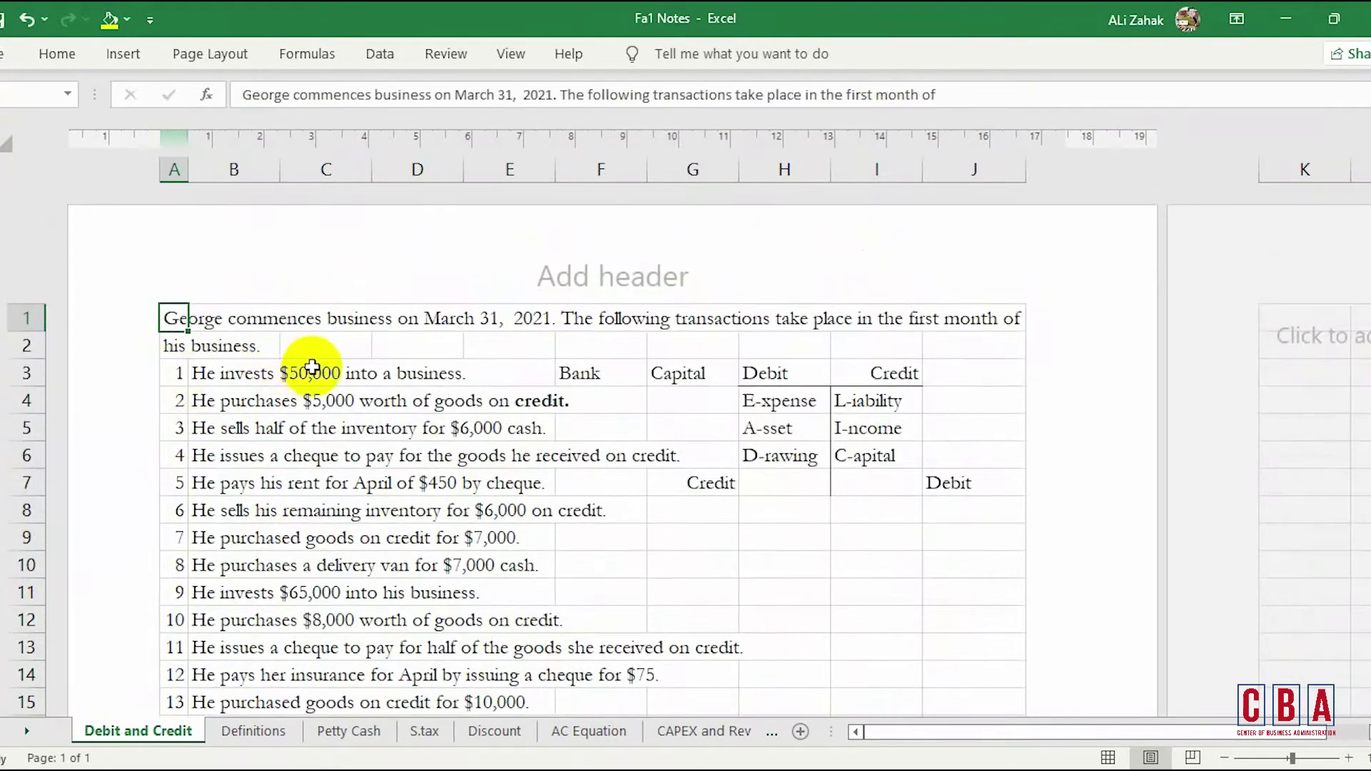
- Examine the first investment transaction and the debit and credit table covering expense, asset, drawing, liability, income and capital
{"action": "left_click", "coordinate": [312, 368]}
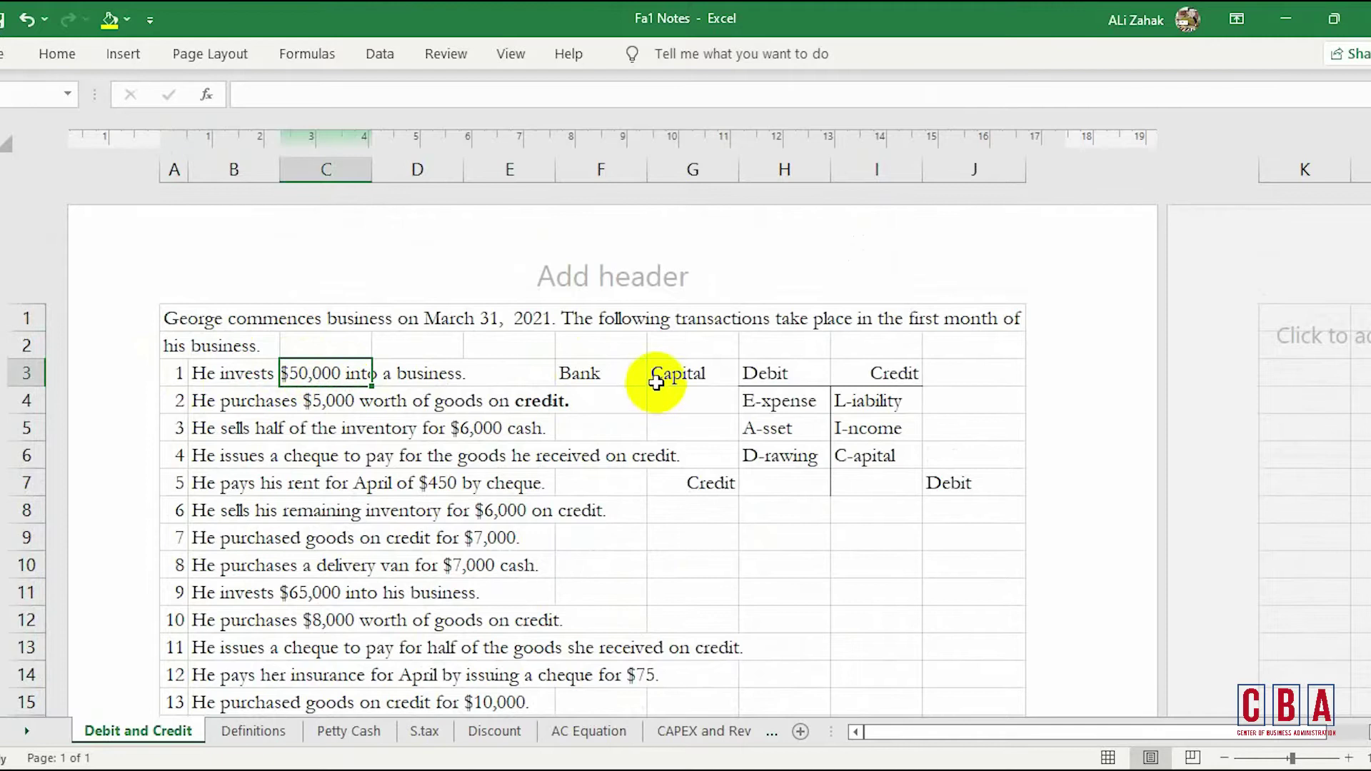
{"action": "left_click_drag", "start_coordinate": [665, 370], "coordinate": [930, 476]}
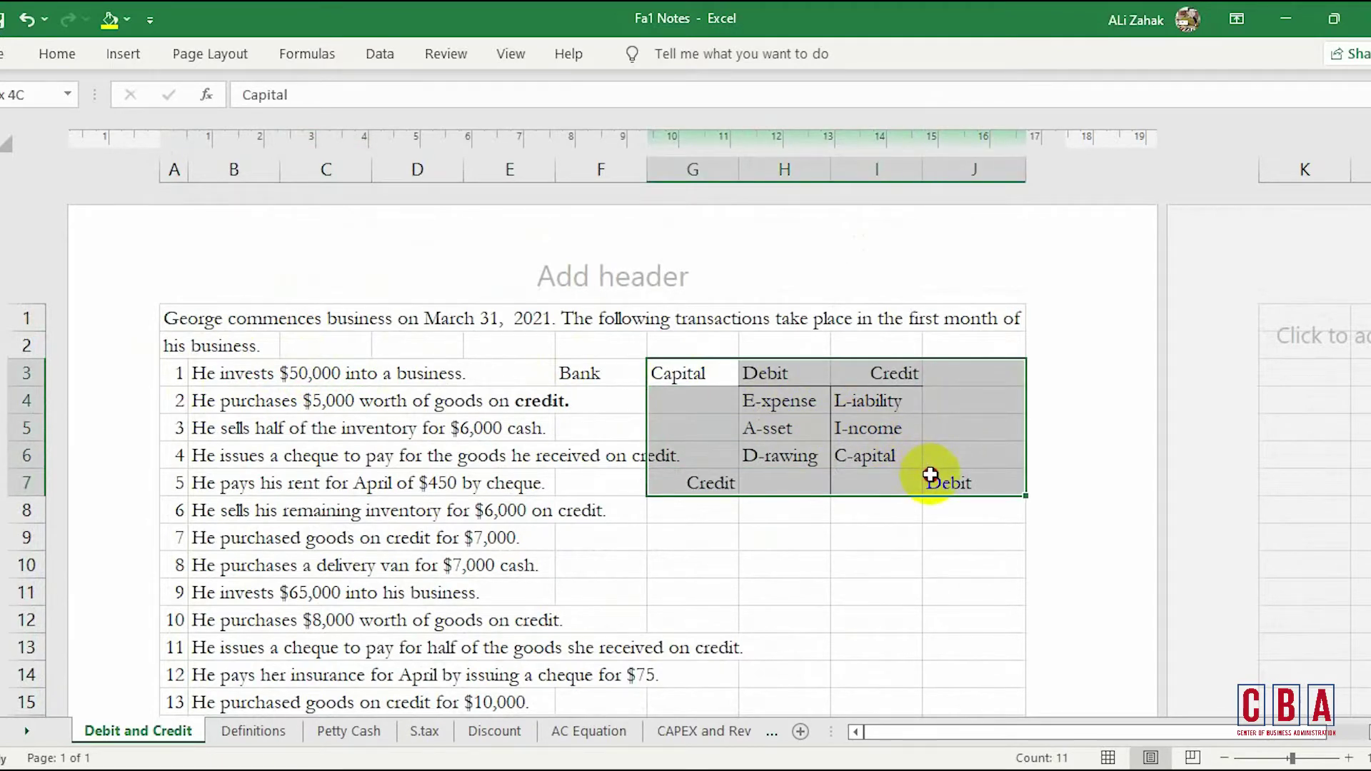
{"action": "left_click_drag", "start_coordinate": [930, 475], "coordinate": [930, 476]}
{"action": "left_click", "coordinate": [759, 377]}
{"action": "left_click_drag", "start_coordinate": [758, 376], "coordinate": [903, 480]}
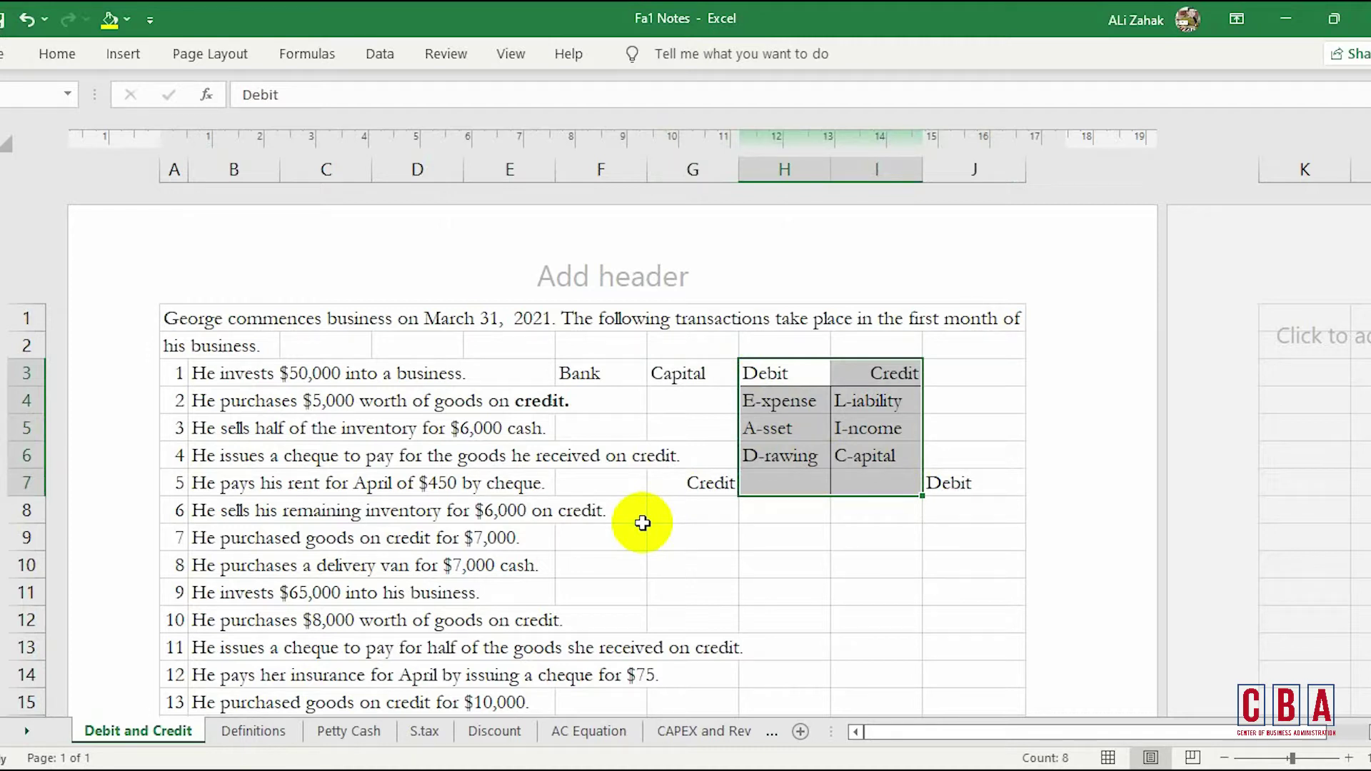
{"action": "key", "text": "ctrl+v"}
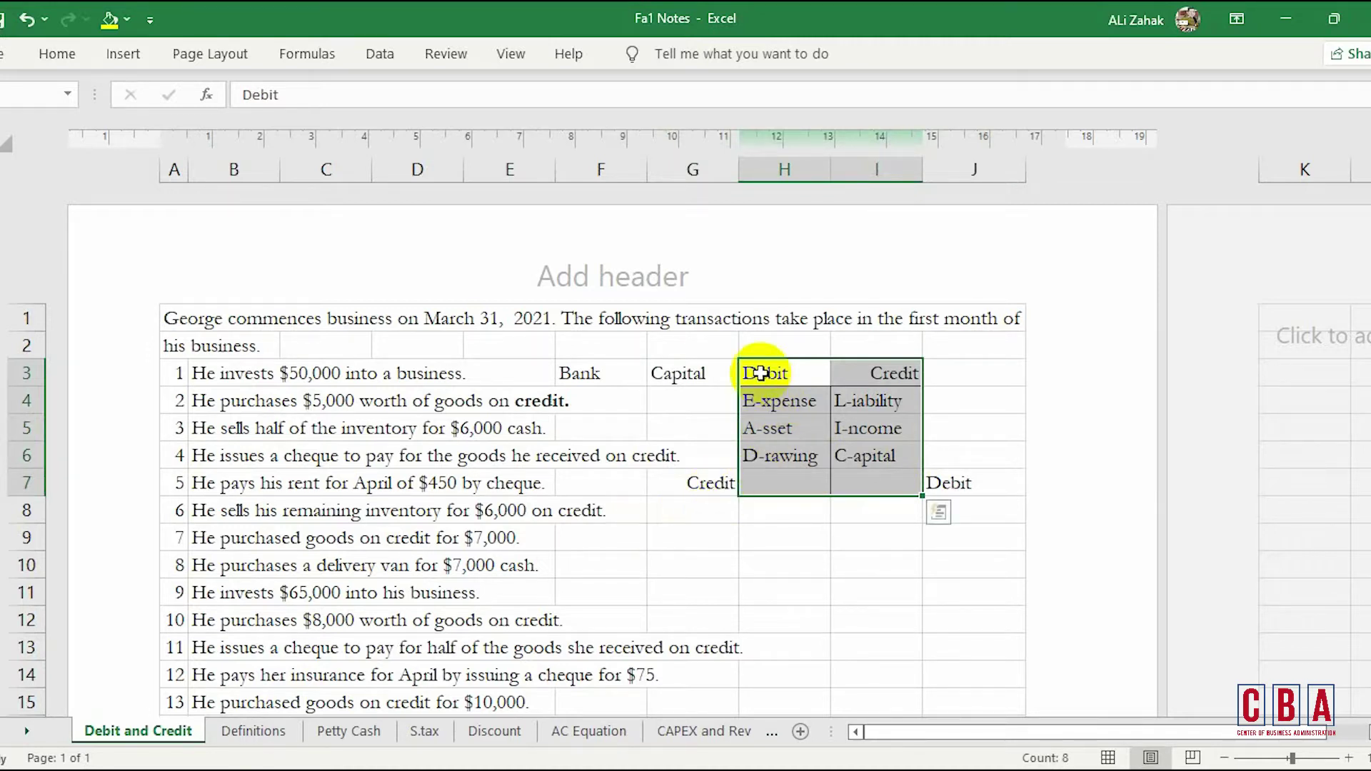
{"action": "left_click", "coordinate": [860, 476]}
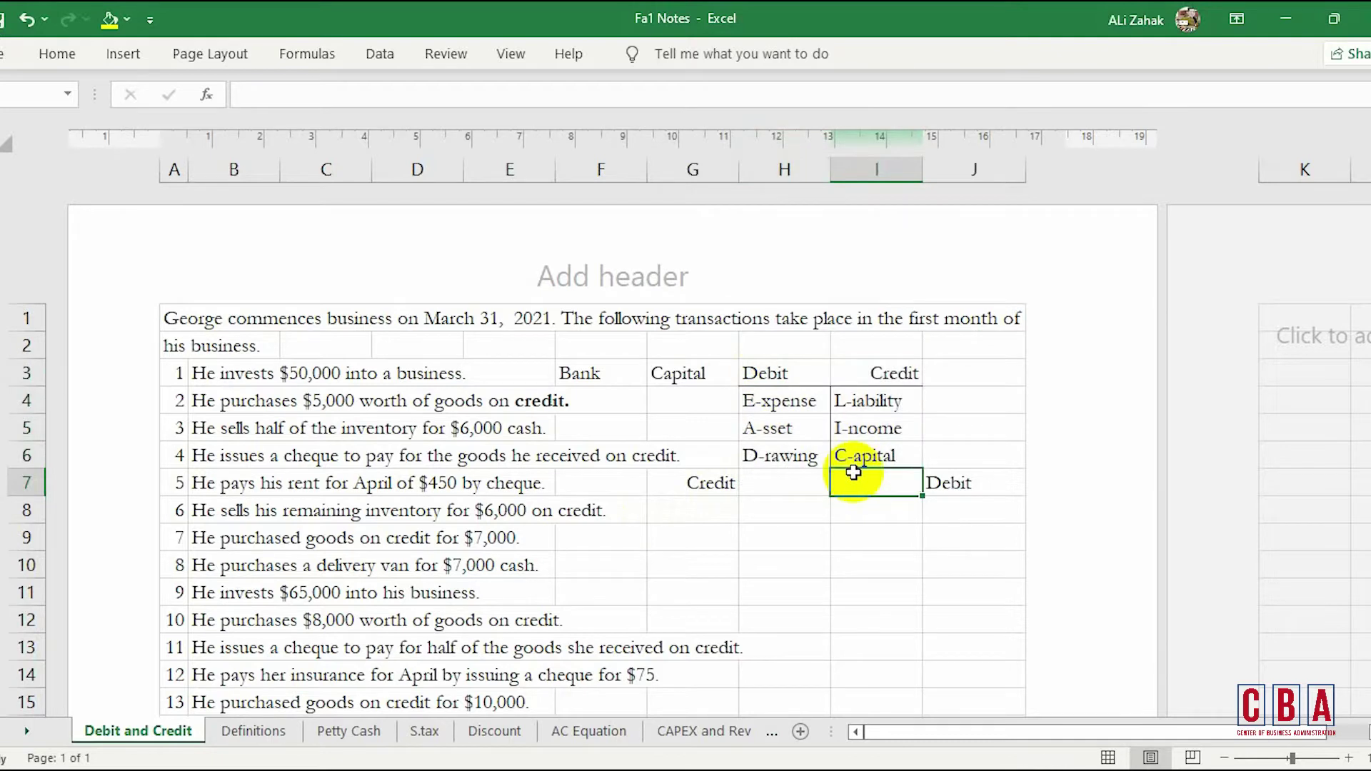
{"action": "left_click_drag", "start_coordinate": [765, 376], "coordinate": [907, 471]}
{"action": "key", "text": "ctrl+v"}
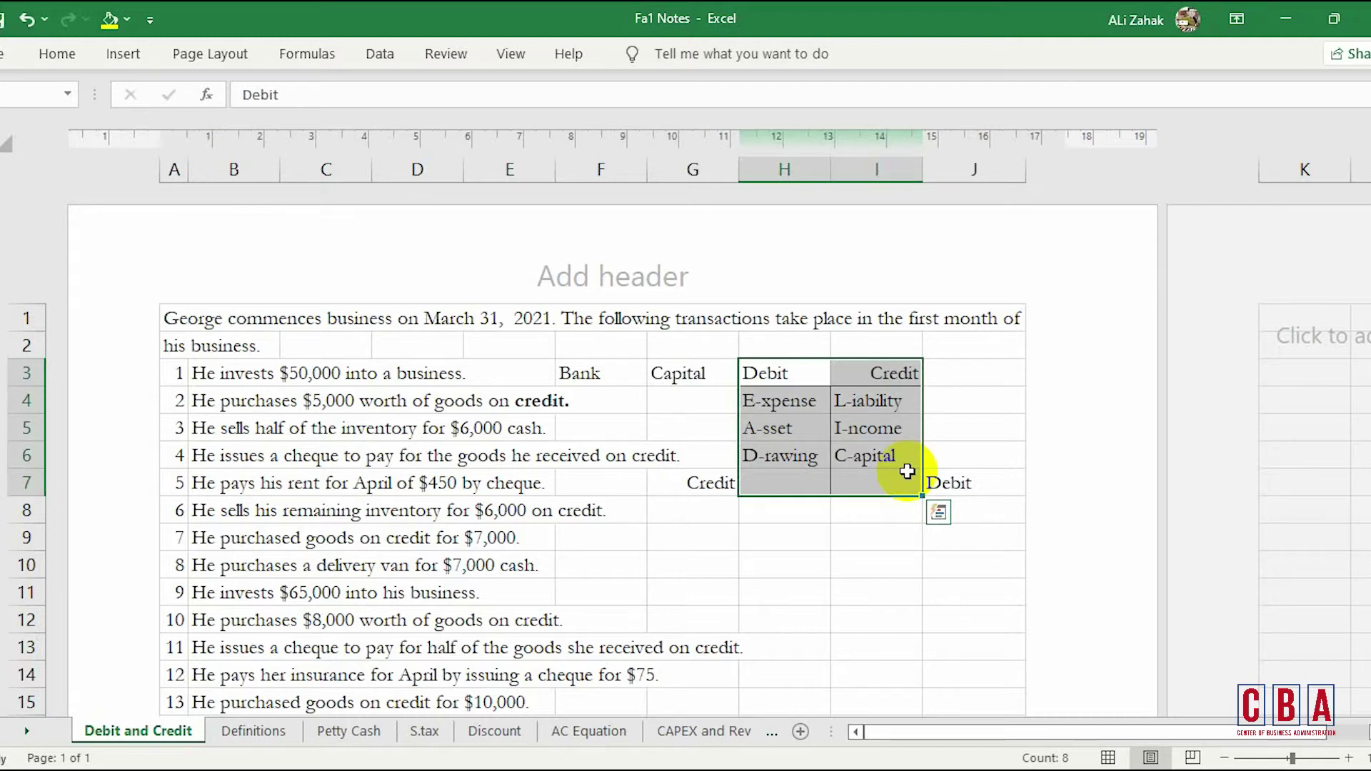
- Read down the transaction list to the Required section and examine what has to be prepared for the first month of trading
{"action": "key", "text": "Left"}
{"action": "key", "text": "Home"}
{"action": "key", "text": "Down"}
{"action": "key", "text": "Down"}
{"action": "key", "text": "Down"}
{"action": "key", "text": "Down"}
{"action": "key", "text": "Down"}
{"action": "key", "text": "Down"}
{"action": "key", "text": "Down"}
{"action": "key", "text": "Down"}
{"action": "key", "text": "Down"}
{"action": "key", "text": "Down"}
{"action": "key", "text": "Down"}
{"action": "key", "text": "Down"}
{"action": "key", "text": "Down"}
{"action": "key", "text": "Down"}
{"action": "key", "text": "Down"}
{"action": "key", "text": "Down"}
{"action": "key", "text": "Down"}
{"action": "key", "text": "Down"}
{"action": "key", "text": "Down"}
{"action": "key", "text": "Down"}
{"action": "key", "text": "Down"}
{"action": "key", "text": "Down"}
{"action": "key", "text": "Down"}
{"action": "key", "text": "Down"}
{"action": "key", "text": "Down"}
{"action": "key", "text": "Down"}
{"action": "key", "text": "Down"}
{"action": "key", "text": "Down"}
{"action": "key", "text": "Down"}
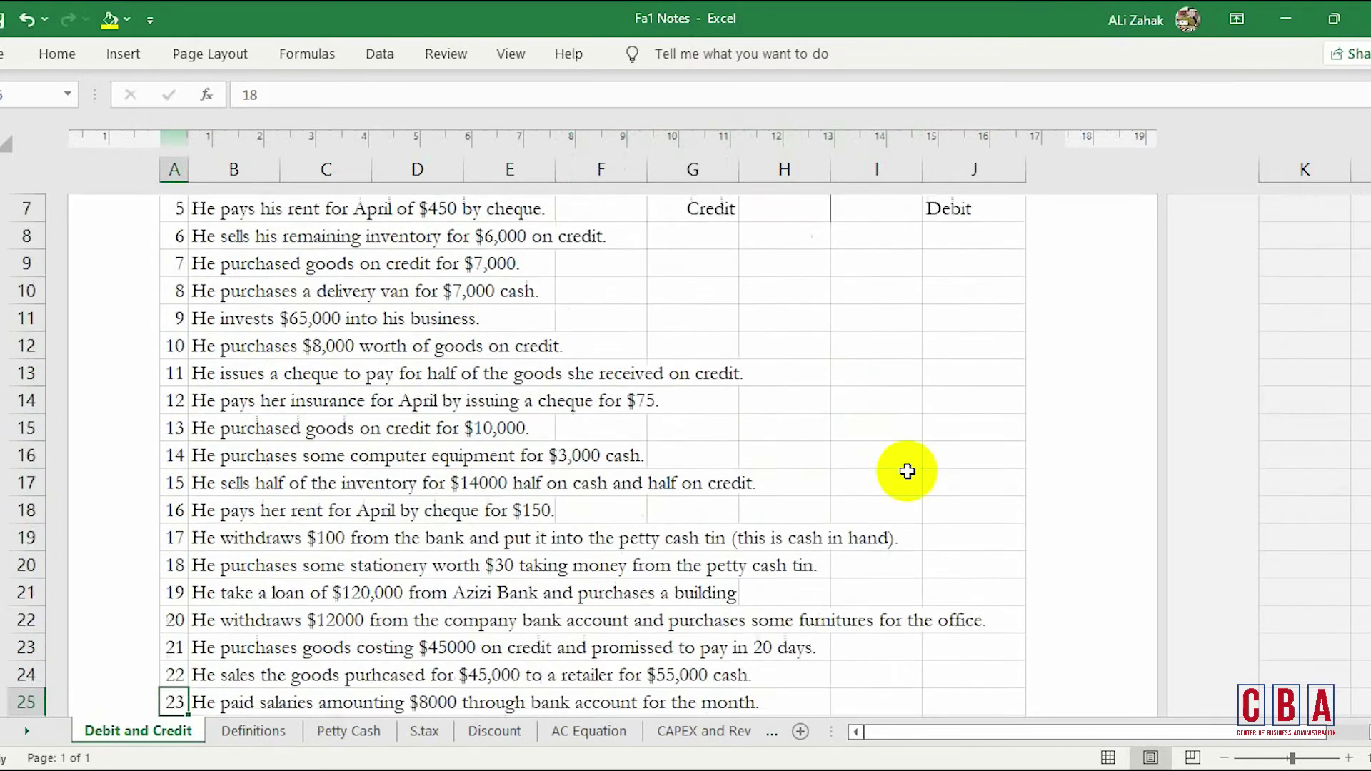
{"action": "key", "text": "Up"}
{"action": "key", "text": "Up"}
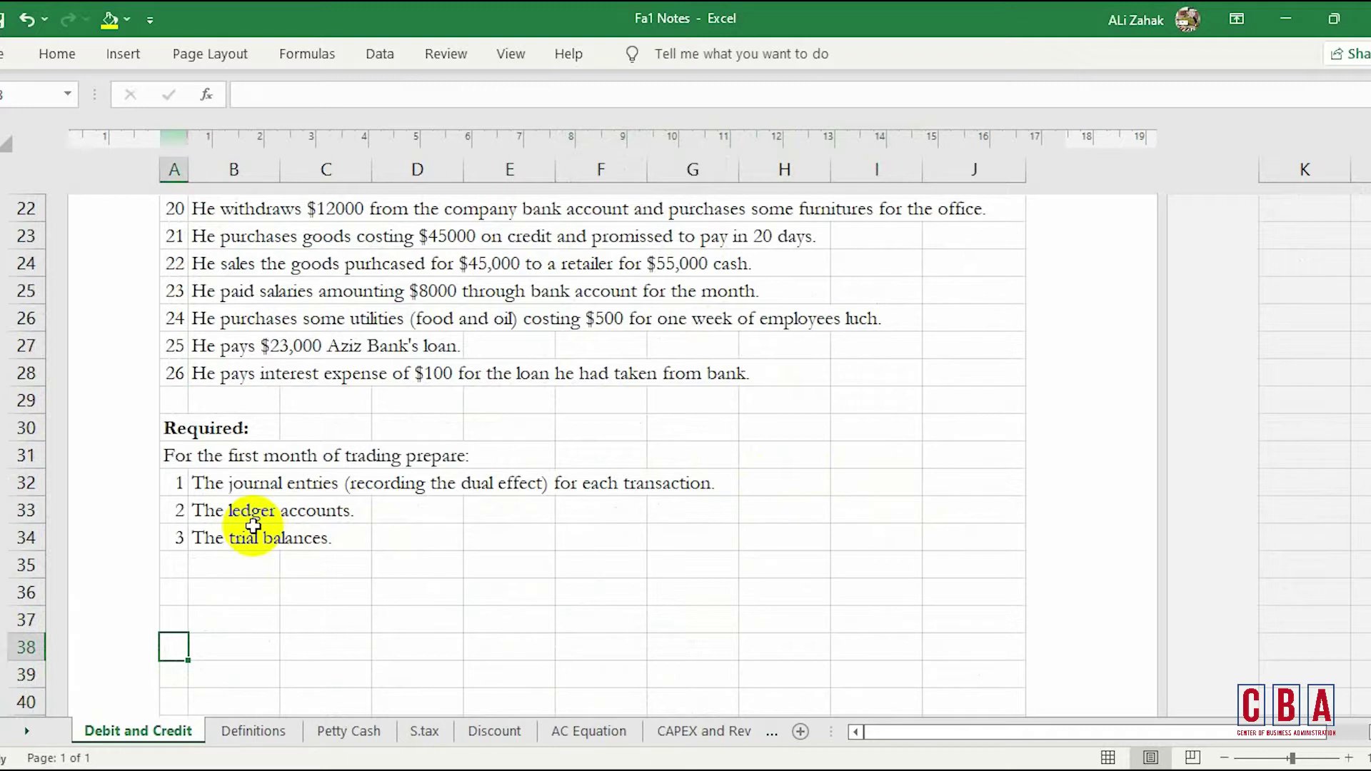
{"action": "key", "text": "Up"}
{"action": "key", "text": "Up"}
{"action": "key", "text": "Up"}
{"action": "key", "text": "Up"}
{"action": "key", "text": "Up"}
{"action": "key", "text": "Up"}
{"action": "key", "text": "Up"}
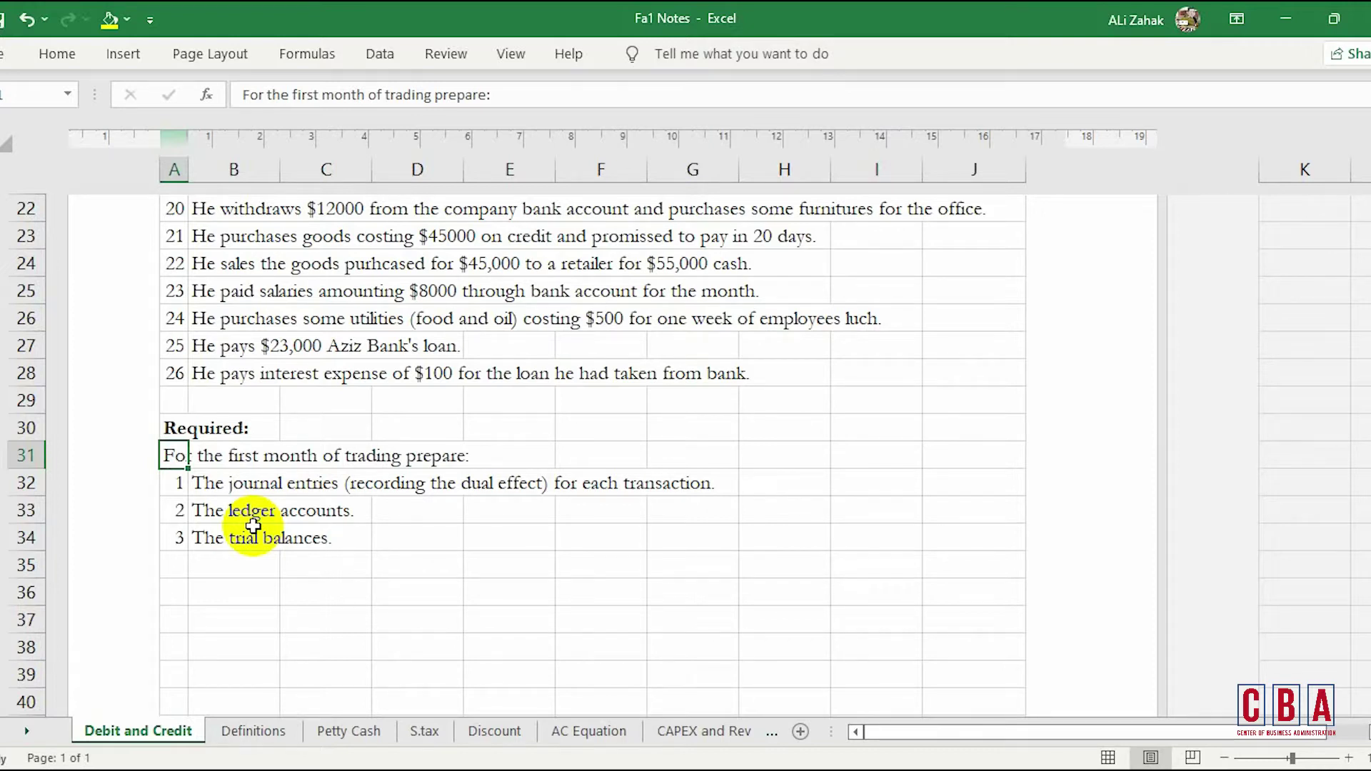
- Return to the start of the exercise and review the first ten transactions in the range B2:G12
{"action": "key", "text": "Up"}
{"action": "key", "text": "Up"}
{"action": "key", "text": "Up"}
{"action": "key", "text": "Up"}
{"action": "key", "text": "Up"}
{"action": "key", "text": "Up"}
{"action": "key", "text": "Up"}
{"action": "key", "text": "Up"}
{"action": "key", "text": "Up"}
{"action": "key", "text": "Up"}
{"action": "key", "text": "Up"}
{"action": "key", "text": "Up"}
{"action": "key", "text": "Up"}
{"action": "key", "text": "Up"}
{"action": "key", "text": "Up"}
{"action": "key", "text": "Up"}
{"action": "key", "text": "Up"}
{"action": "key", "text": "Up"}
{"action": "key", "text": "Up"}
{"action": "key", "text": "Up"}
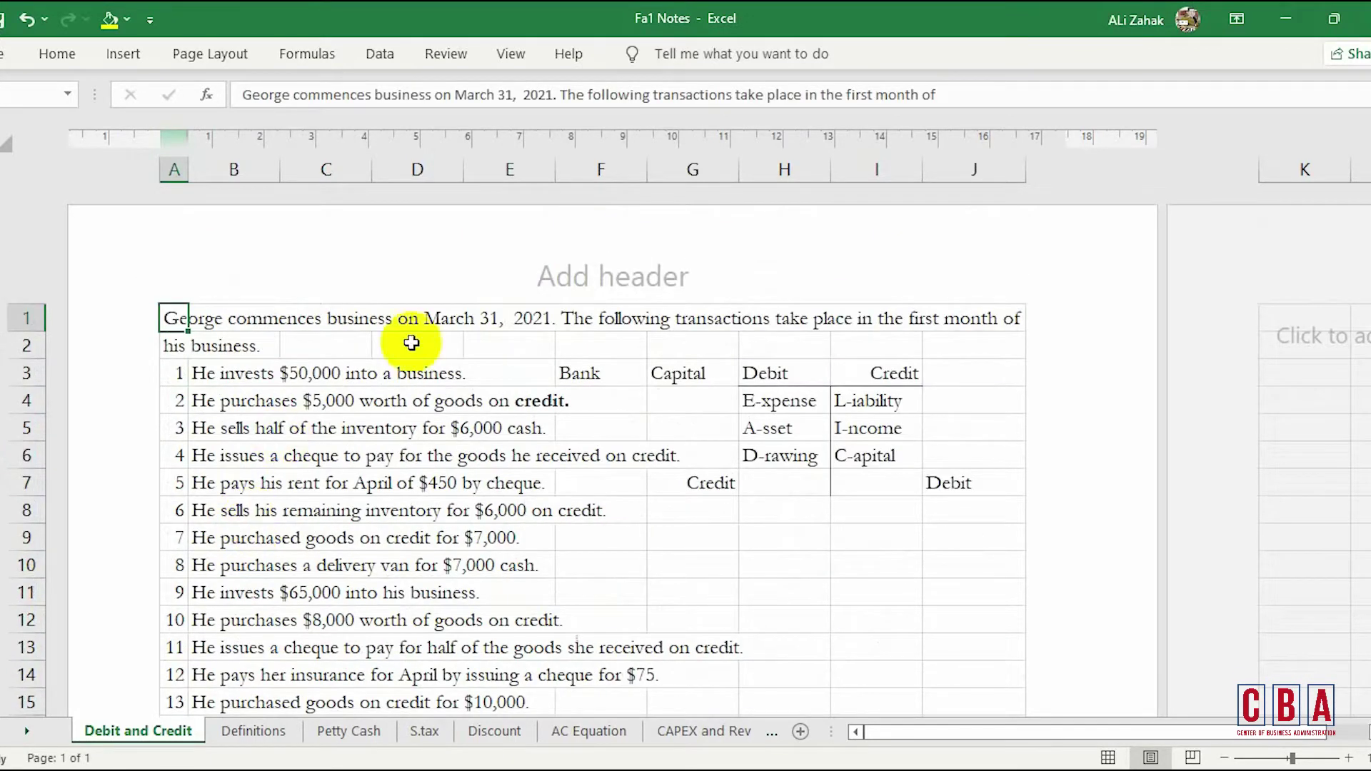
{"action": "left_click", "coordinate": [488, 407]}
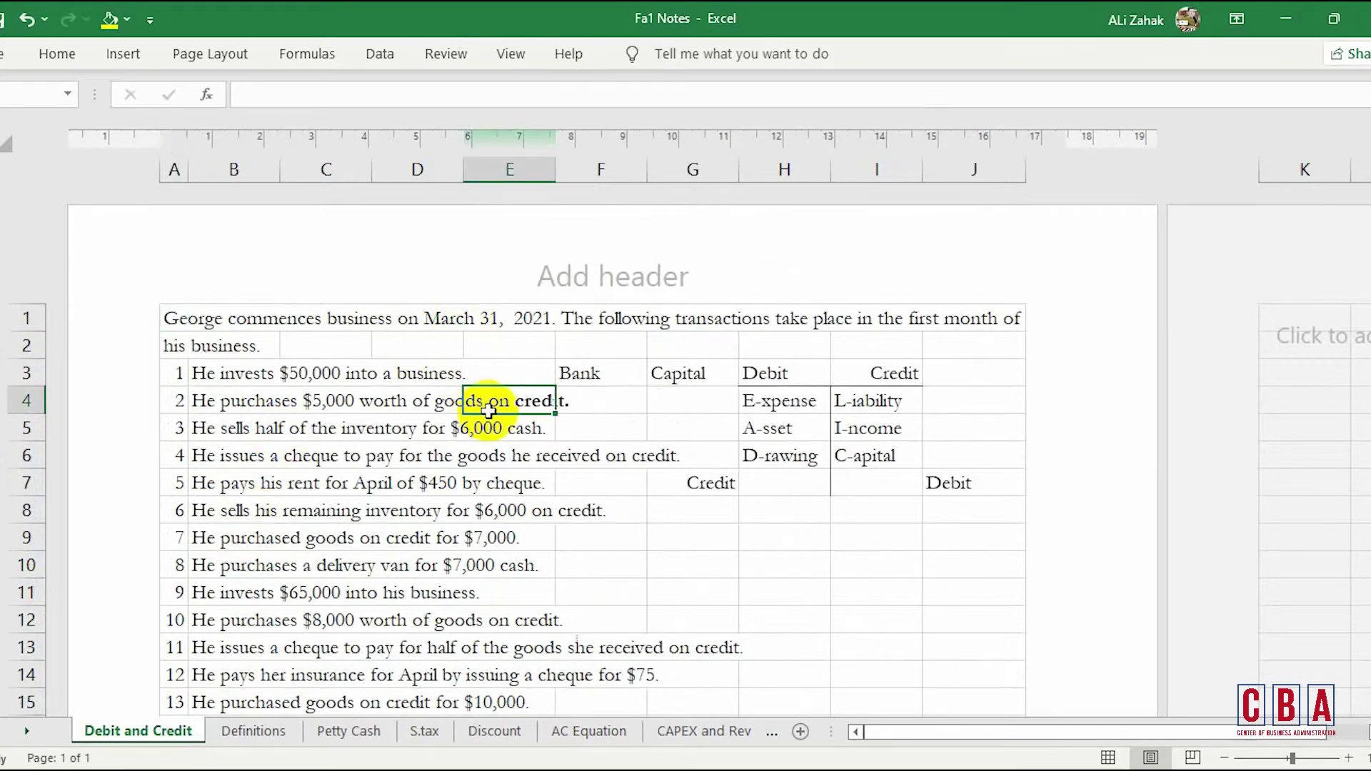
{"action": "left_click", "coordinate": [650, 508]}
{"action": "left_click_drag", "start_coordinate": [228, 346], "coordinate": [658, 622]}
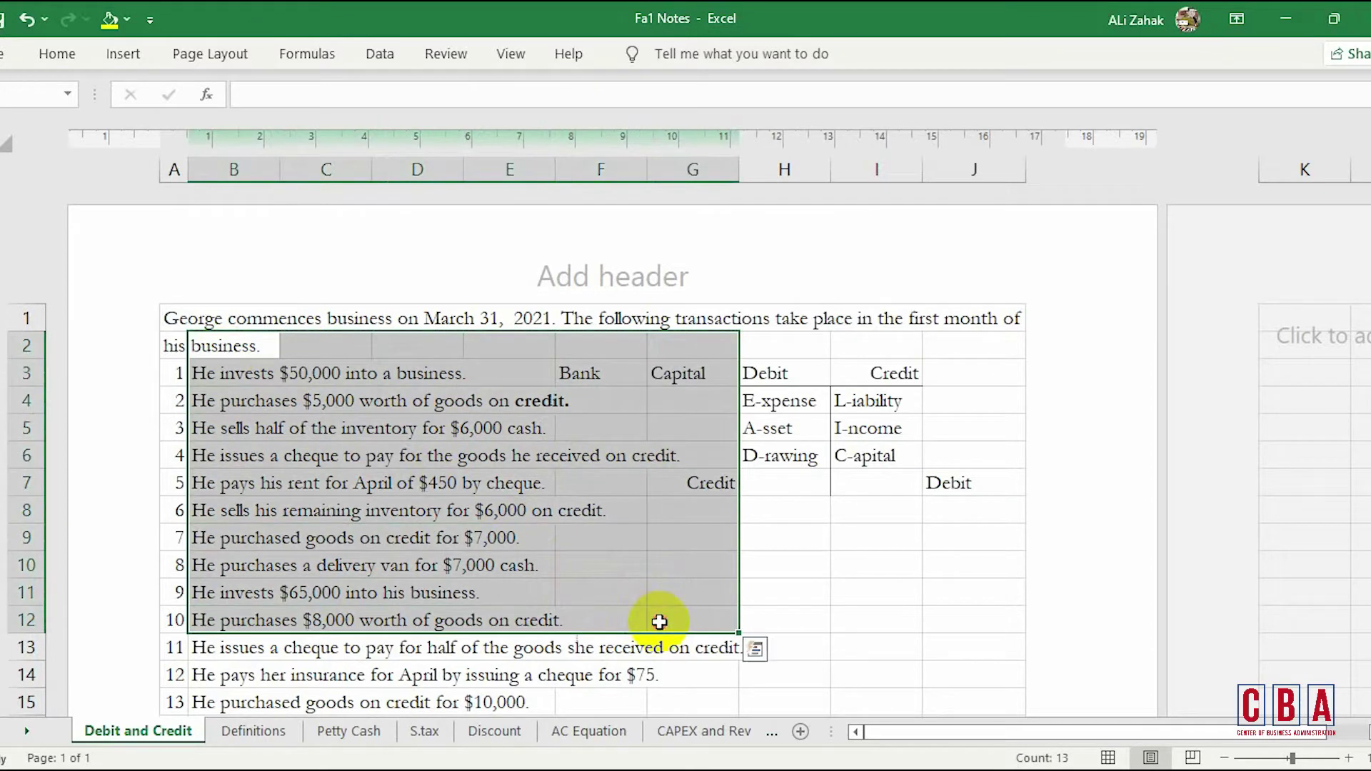
{"action": "left_click", "coordinate": [791, 625]}
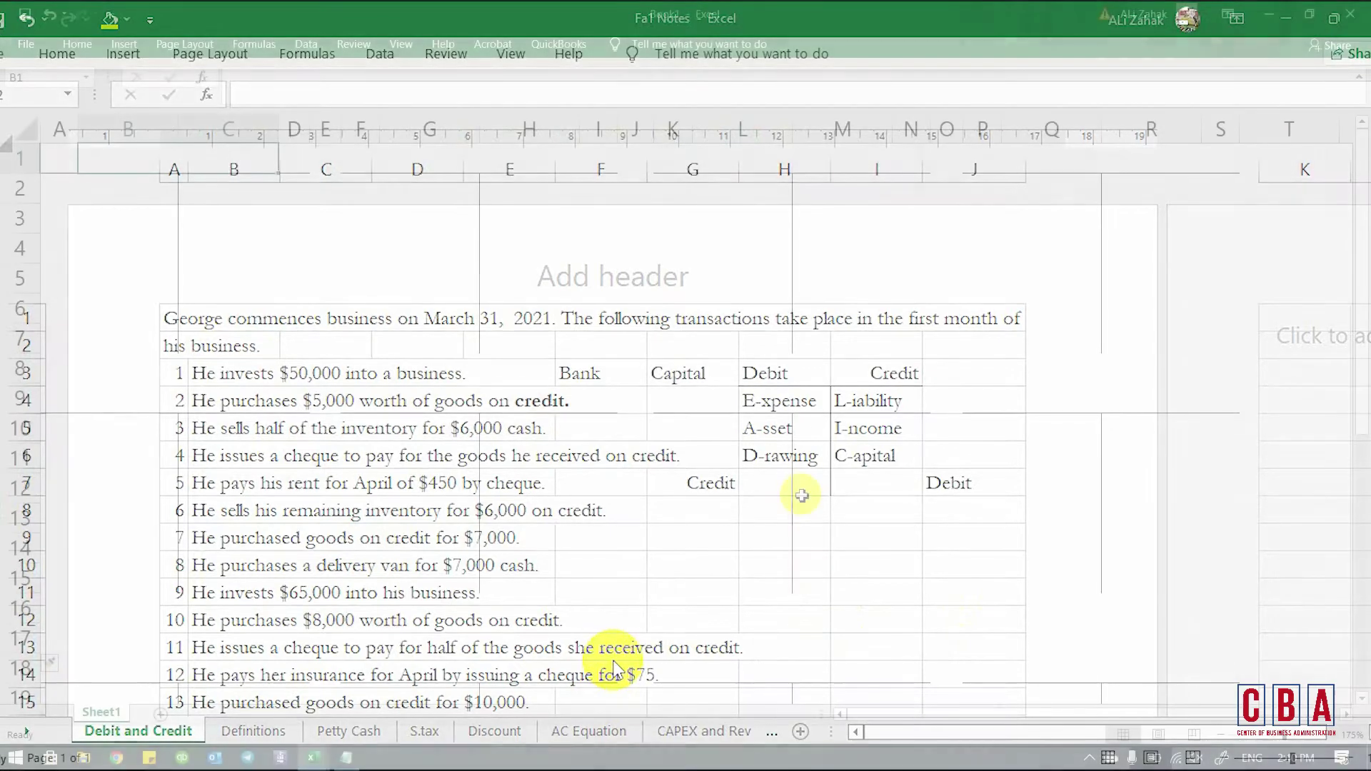
- Switch to the other Fa1 Notes workbook window and read the exercise's opening sentence with its commencement date
{"action": "key", "text": "alt+Tab"}
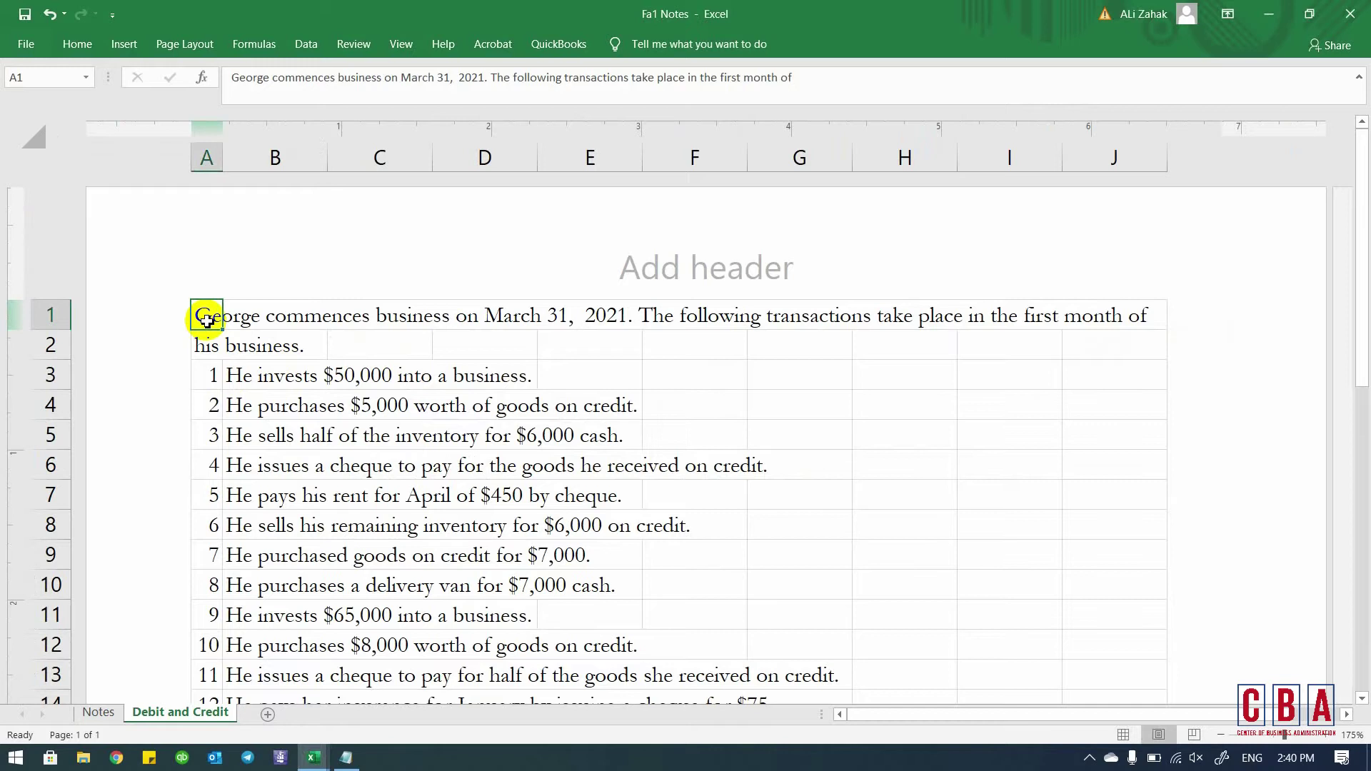
{"action": "key", "text": "Right"}
{"action": "key", "text": "Right"}
{"action": "key", "text": "Right"}
{"action": "key", "text": "Left"}
{"action": "key", "text": "Left"}
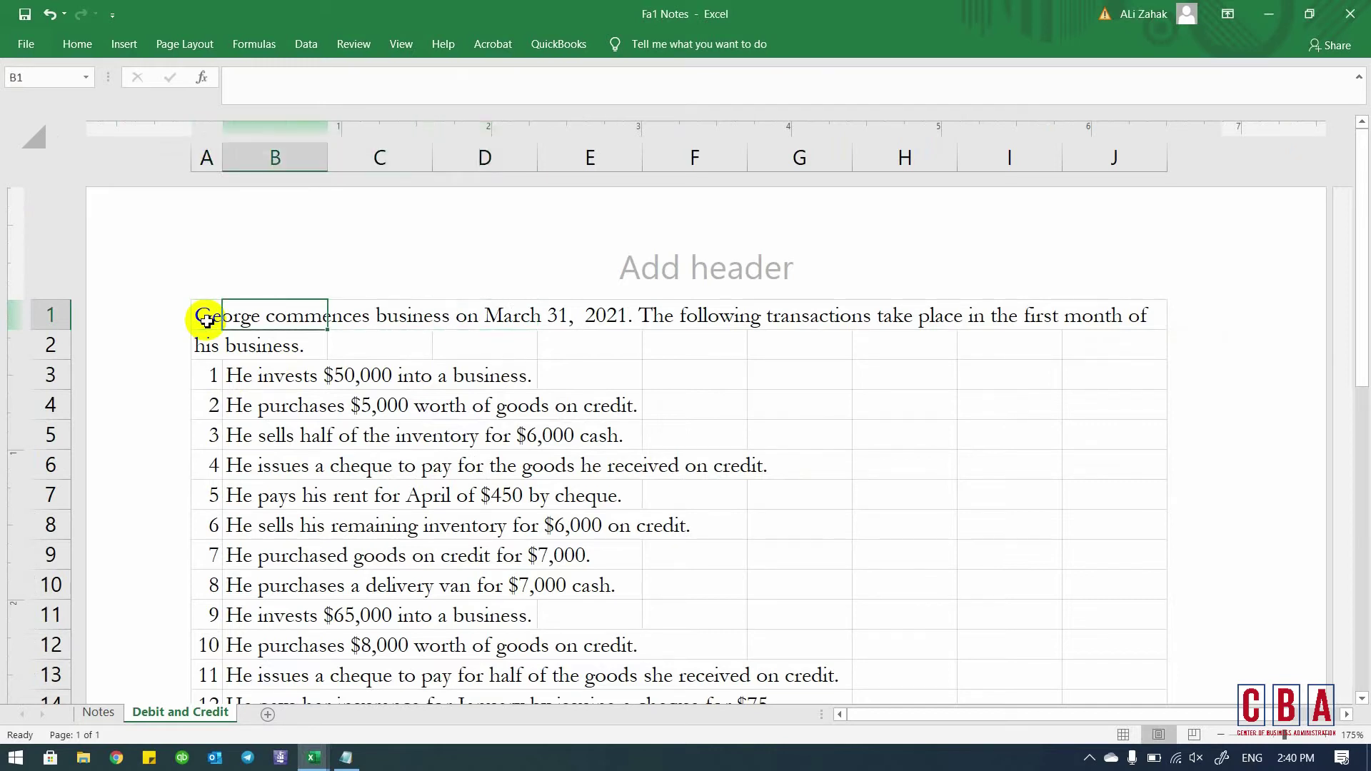
{"action": "key", "text": "Right"}
{"action": "key", "text": "Right"}
{"action": "key", "text": "Right"}
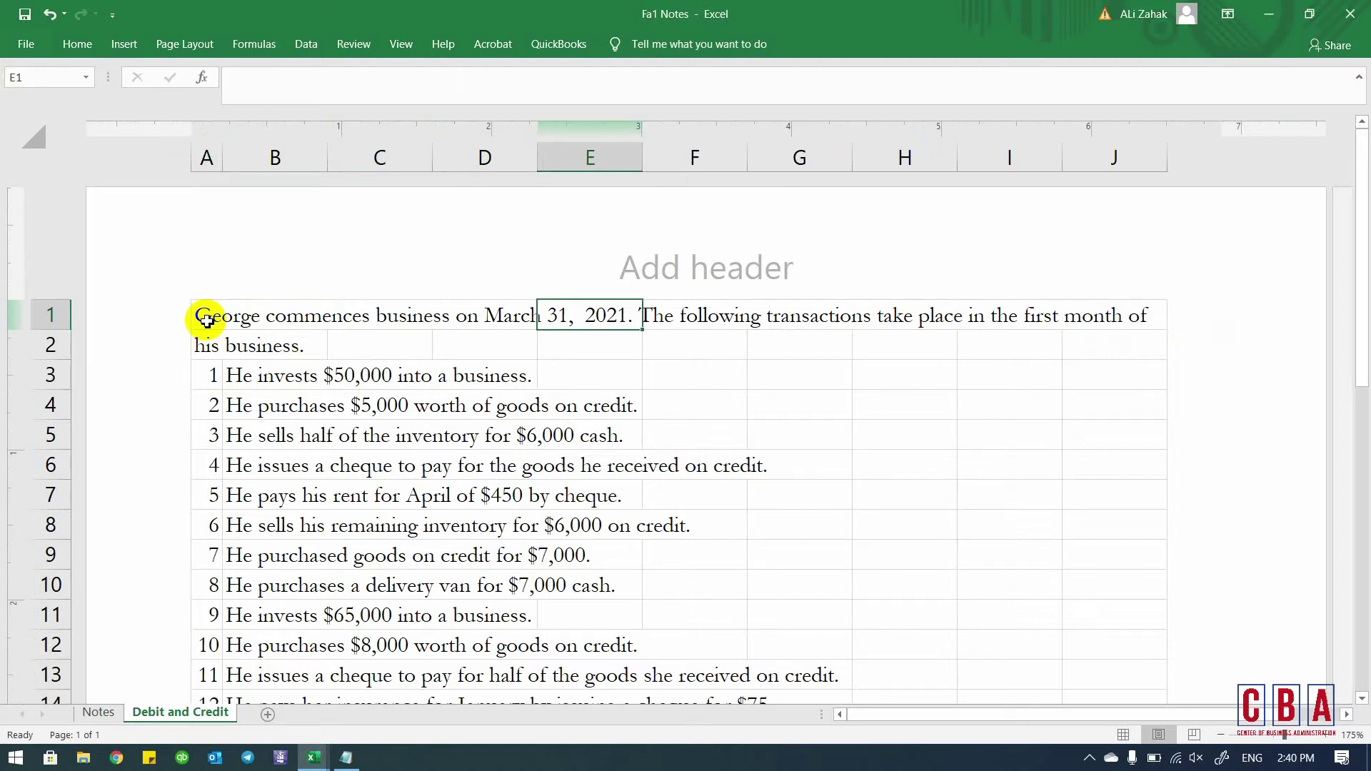
{"action": "scroll", "coordinate": [206, 320], "scroll_direction": "down", "scroll_amount": 2}
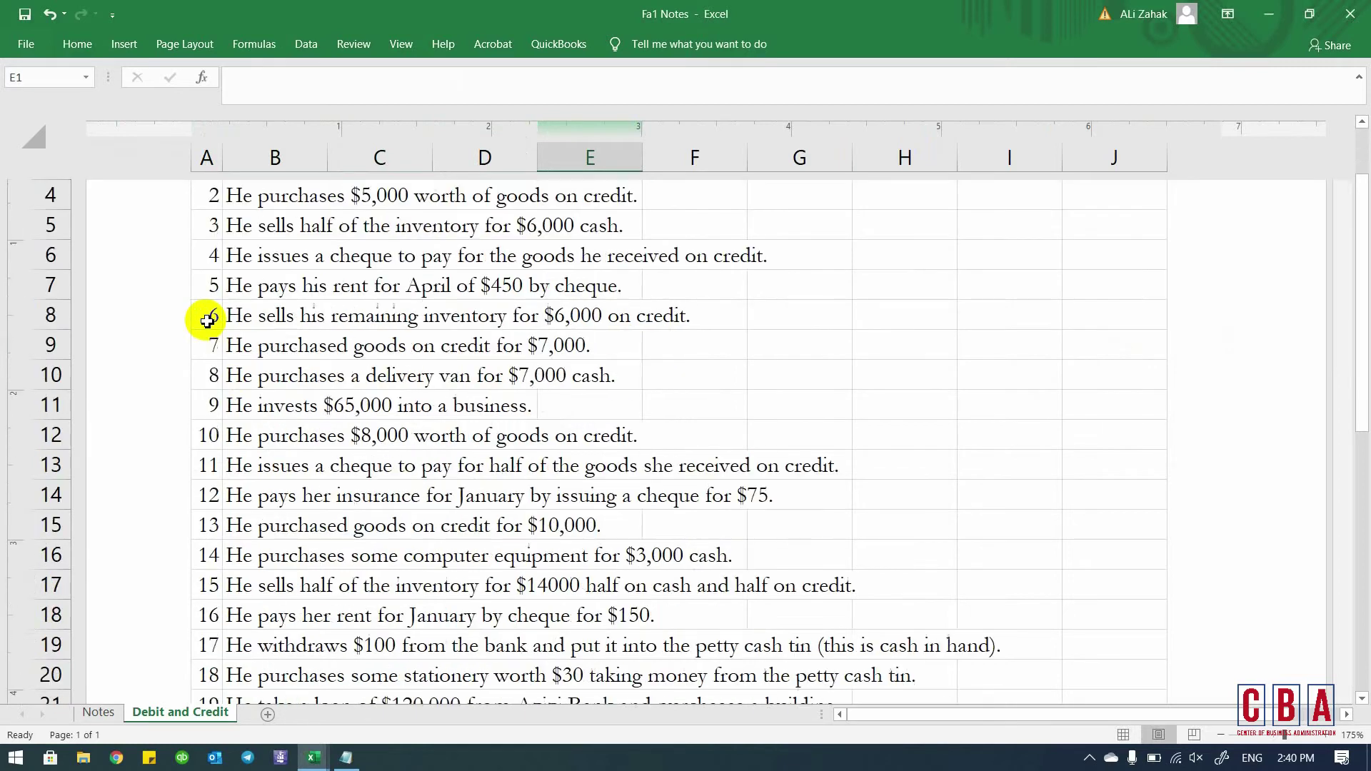
{"action": "scroll", "coordinate": [206, 321], "scroll_direction": "up", "scroll_amount": 2}
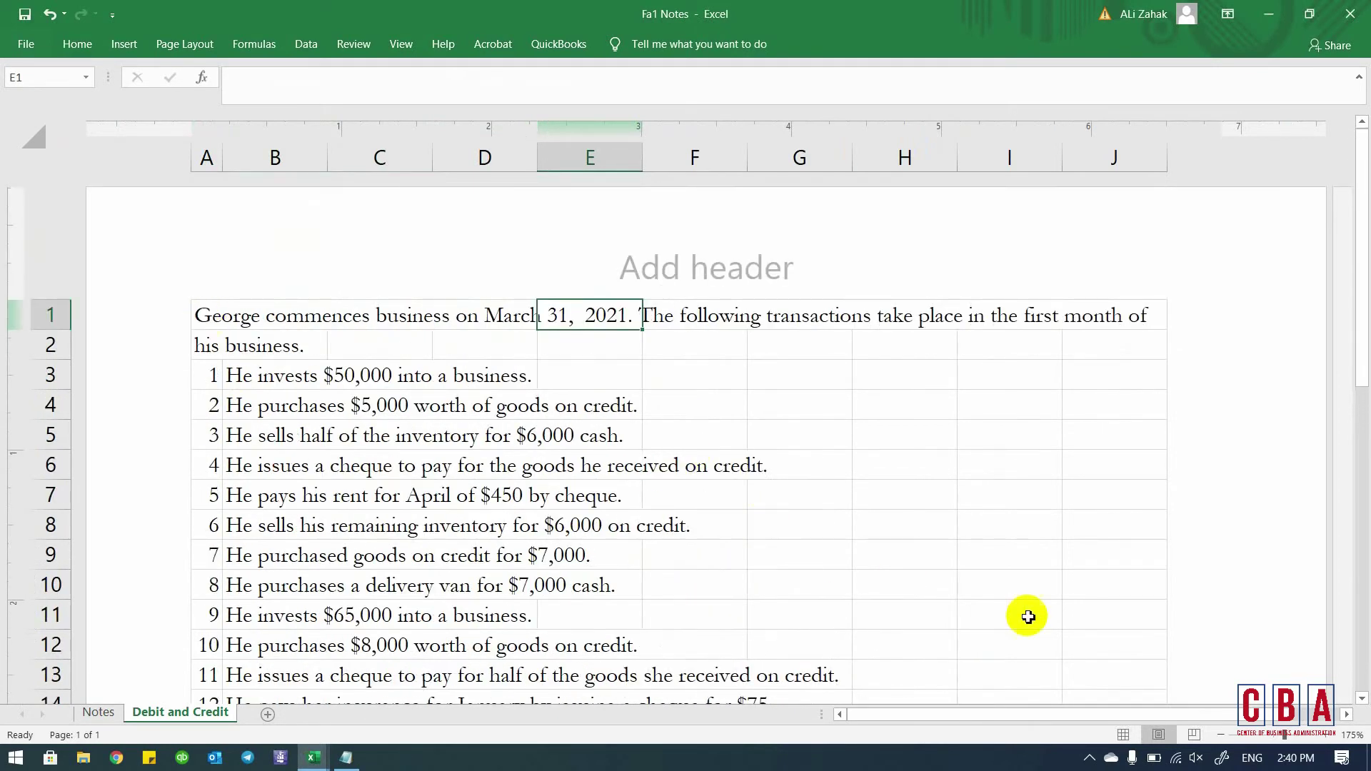
- Check the current date in the system calendar and return to the opening sentence in cell A1
{"action": "left_click", "coordinate": [1313, 762]}
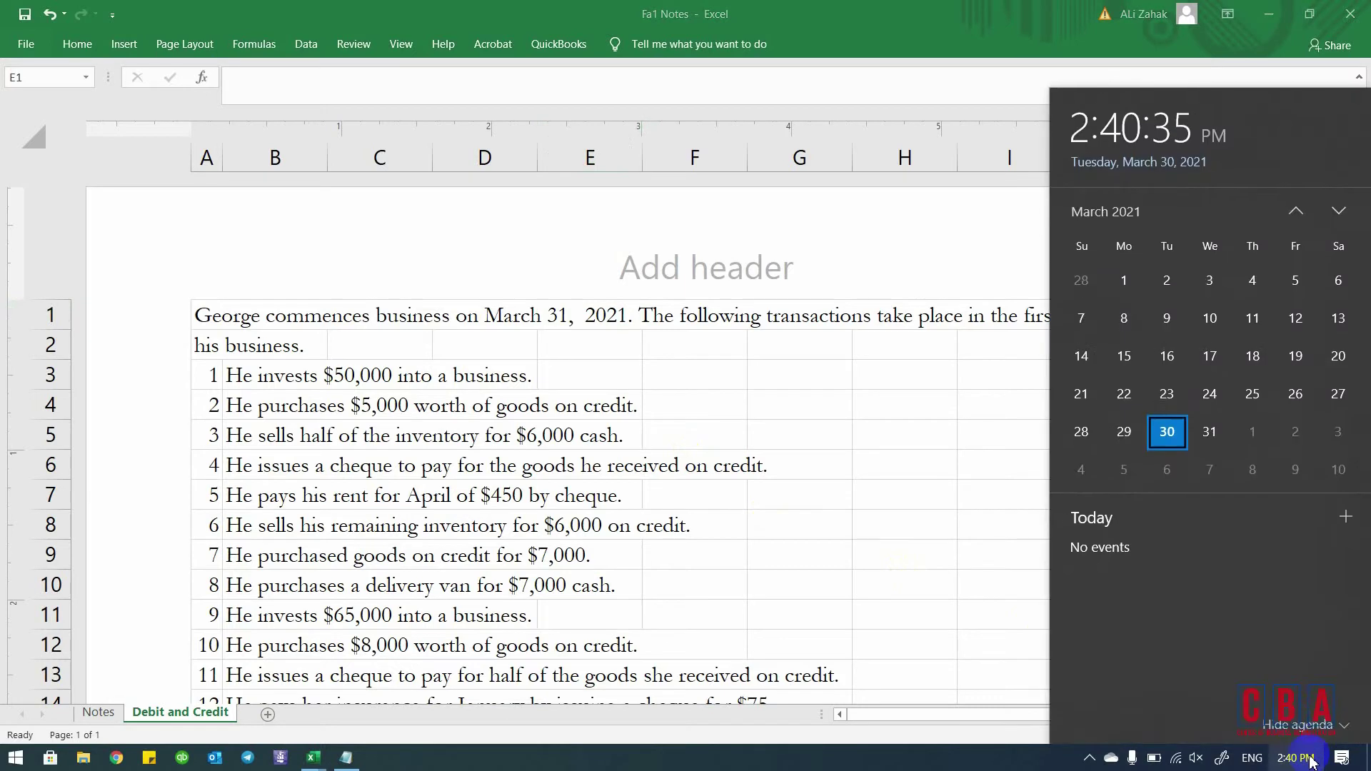
{"action": "left_click", "coordinate": [660, 474]}
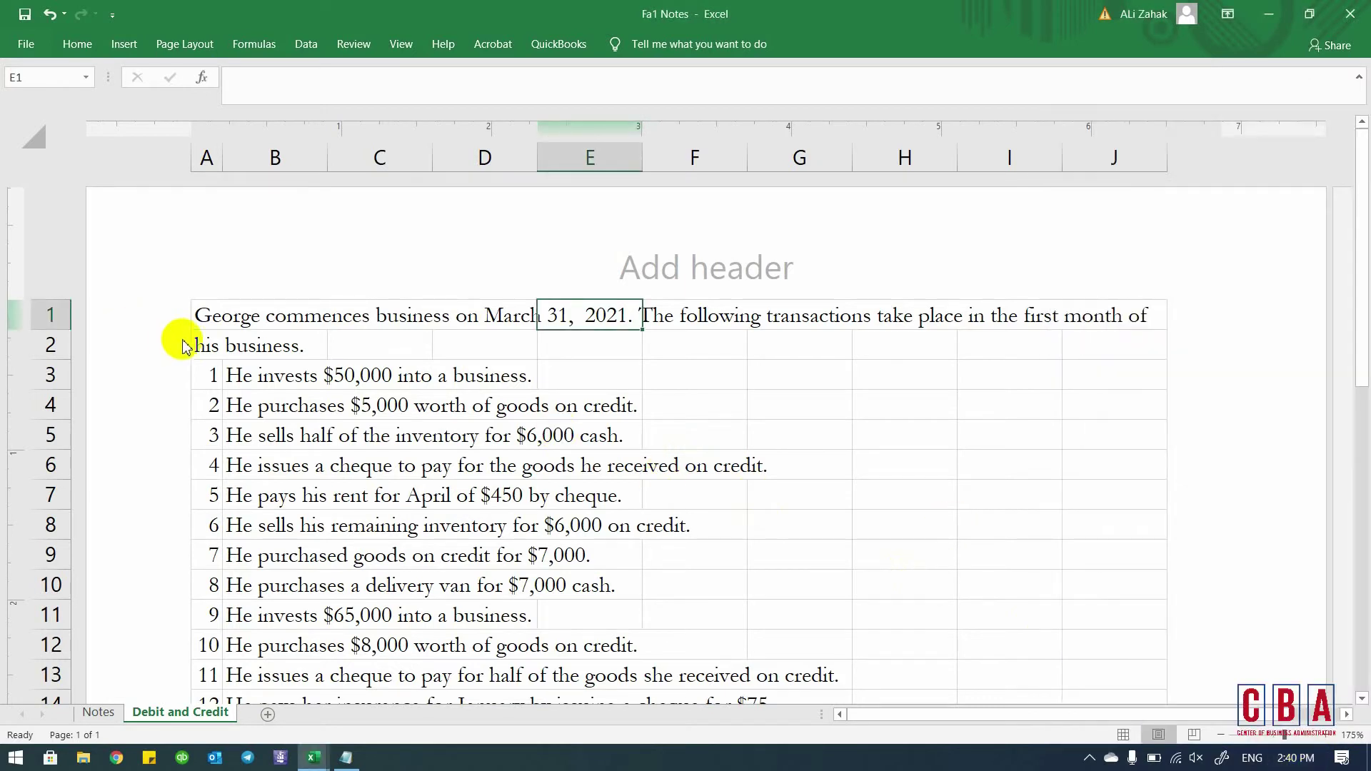
{"action": "left_click", "coordinate": [205, 318]}
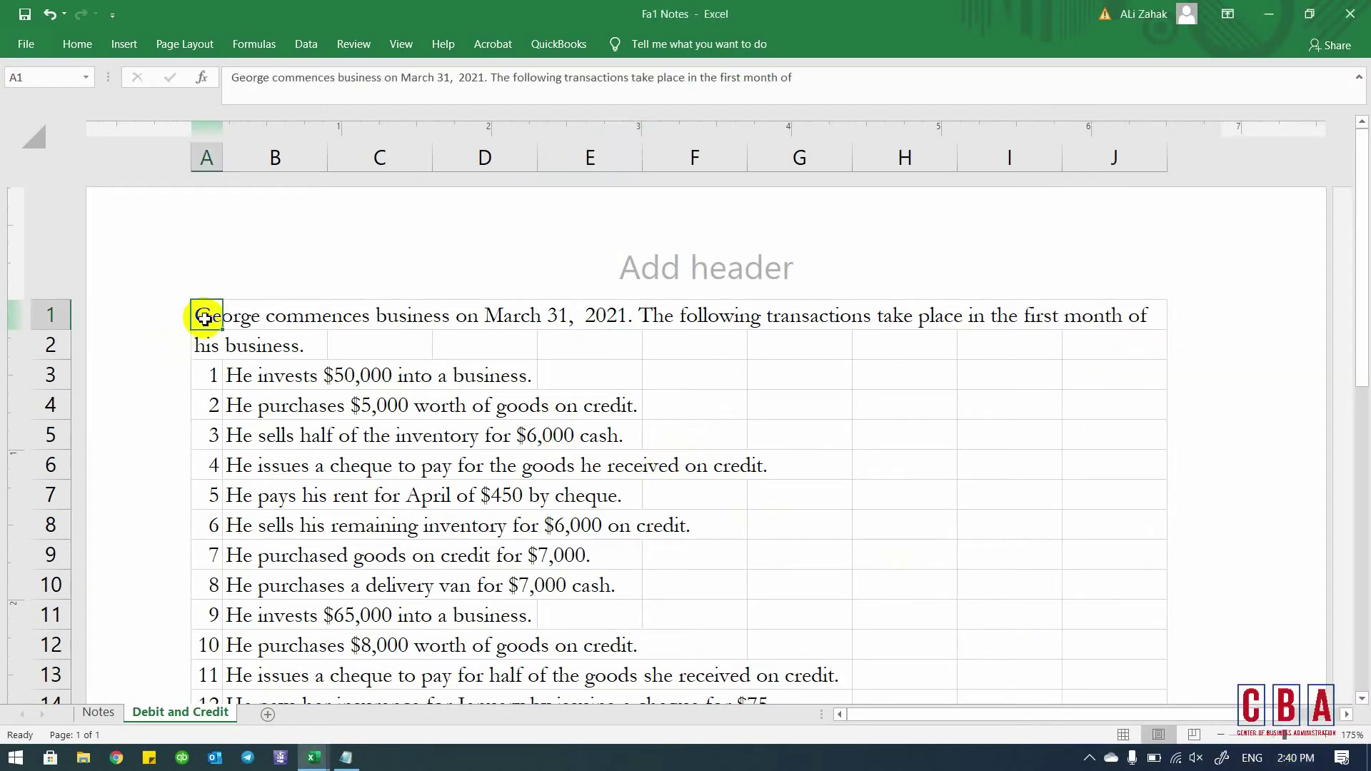
- Look over the transactions starting at B3 and continue down to the last item of the Required list in row 37
{"action": "left_click_drag", "start_coordinate": [227, 373], "coordinate": [369, 554]}
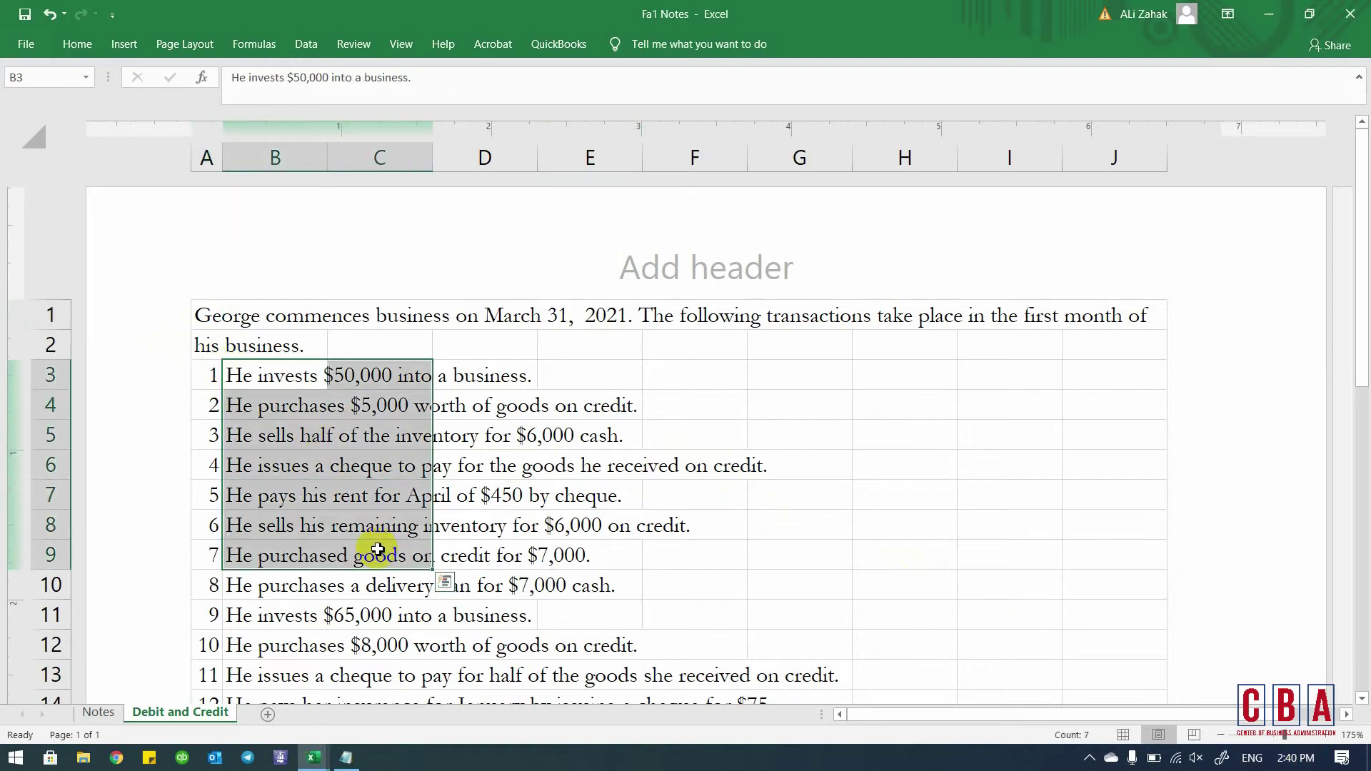
{"action": "left_click", "coordinate": [508, 467]}
{"action": "key", "text": "Left"}
{"action": "key", "text": "Left"}
{"action": "key", "text": "Left"}
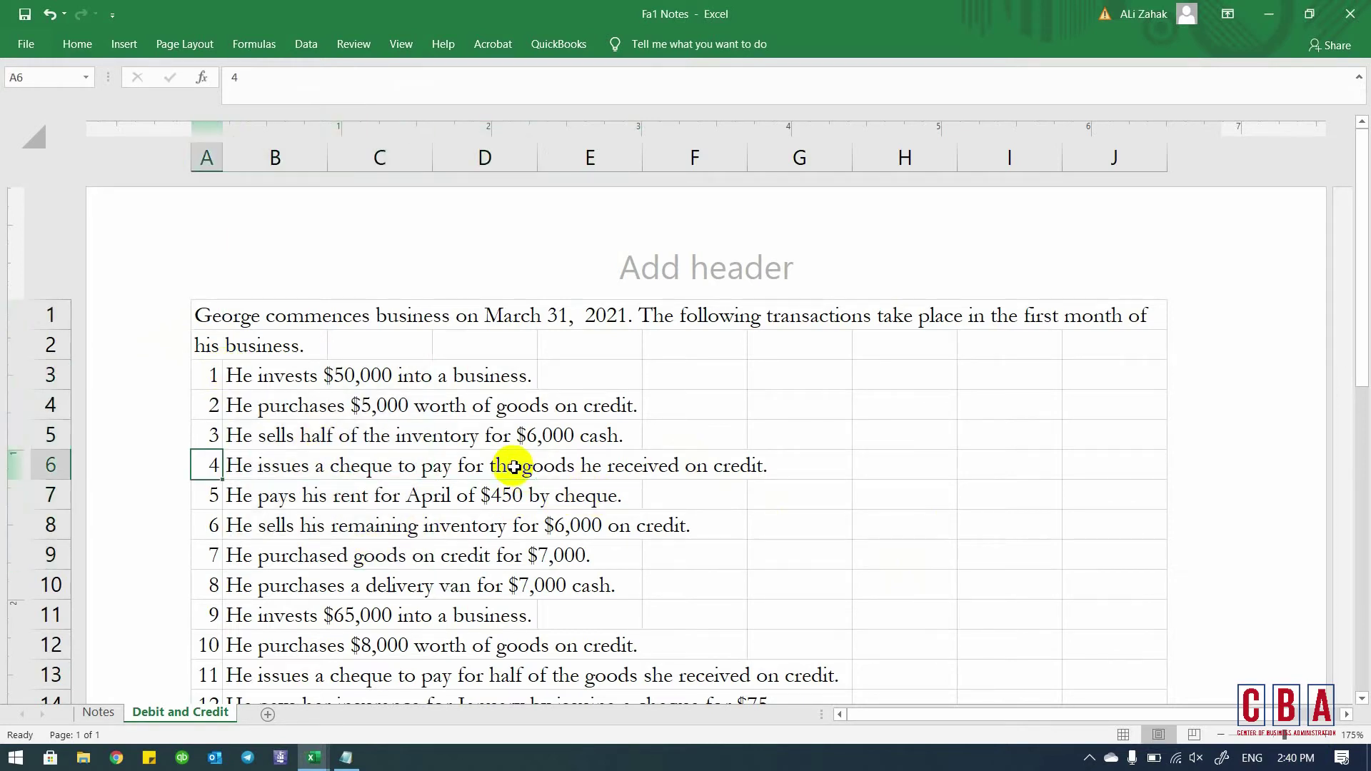
{"action": "key", "text": "ctrl+Down"}
{"action": "key", "text": "Down"}
{"action": "key", "text": "Down"}
{"action": "key", "text": "Down"}
{"action": "key", "text": "Down"}
{"action": "key", "text": "Down"}
{"action": "key", "text": "Down"}
{"action": "key", "text": "Down"}
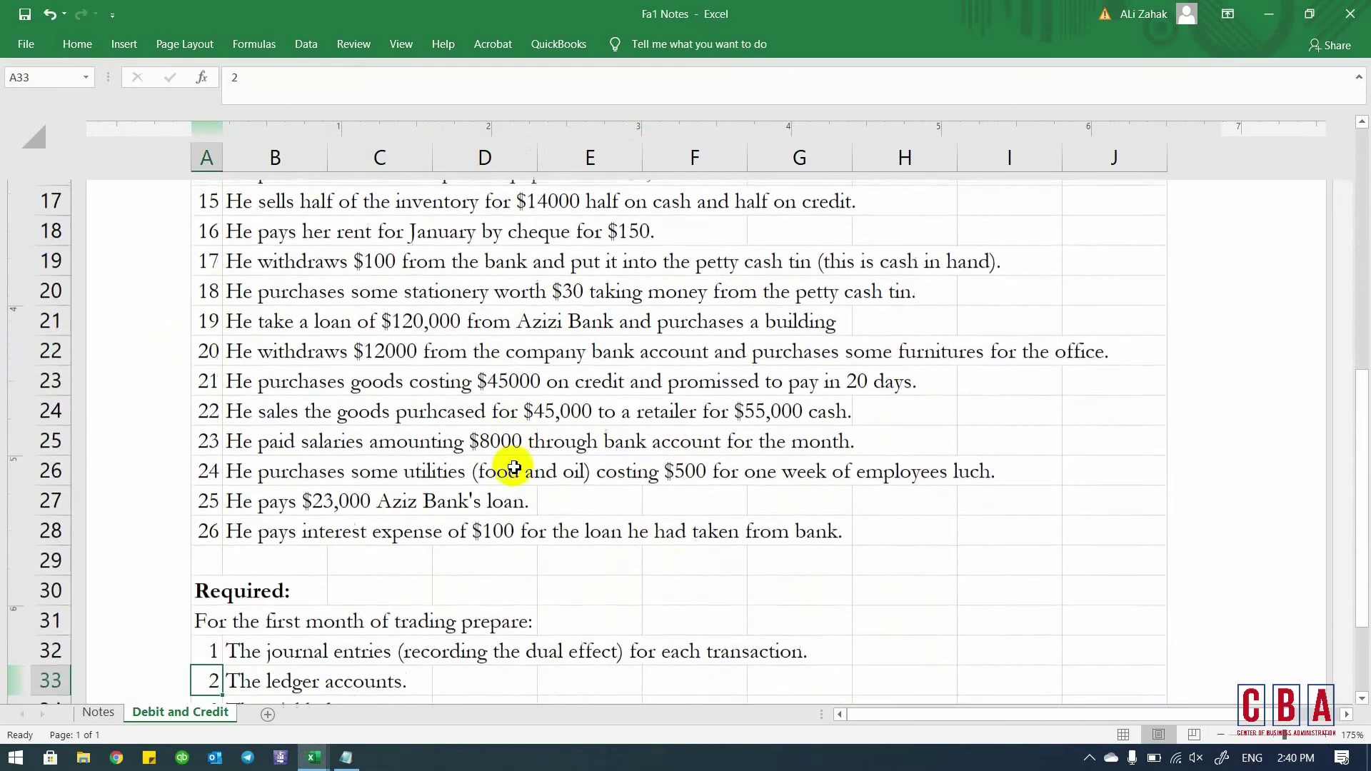
{"action": "key", "text": "Down"}
{"action": "key", "text": "Down"}
{"action": "key", "text": "Down"}
- Go back to the Required heading in row 30 and read the instruction about the first month of trading in A31
{"action": "key", "text": "Up"}
{"action": "key", "text": "Up"}
{"action": "key", "text": "Up"}
{"action": "key", "text": "Up"}
{"action": "key", "text": "Up"}
{"action": "key", "text": "Up"}
{"action": "key", "text": "Up"}
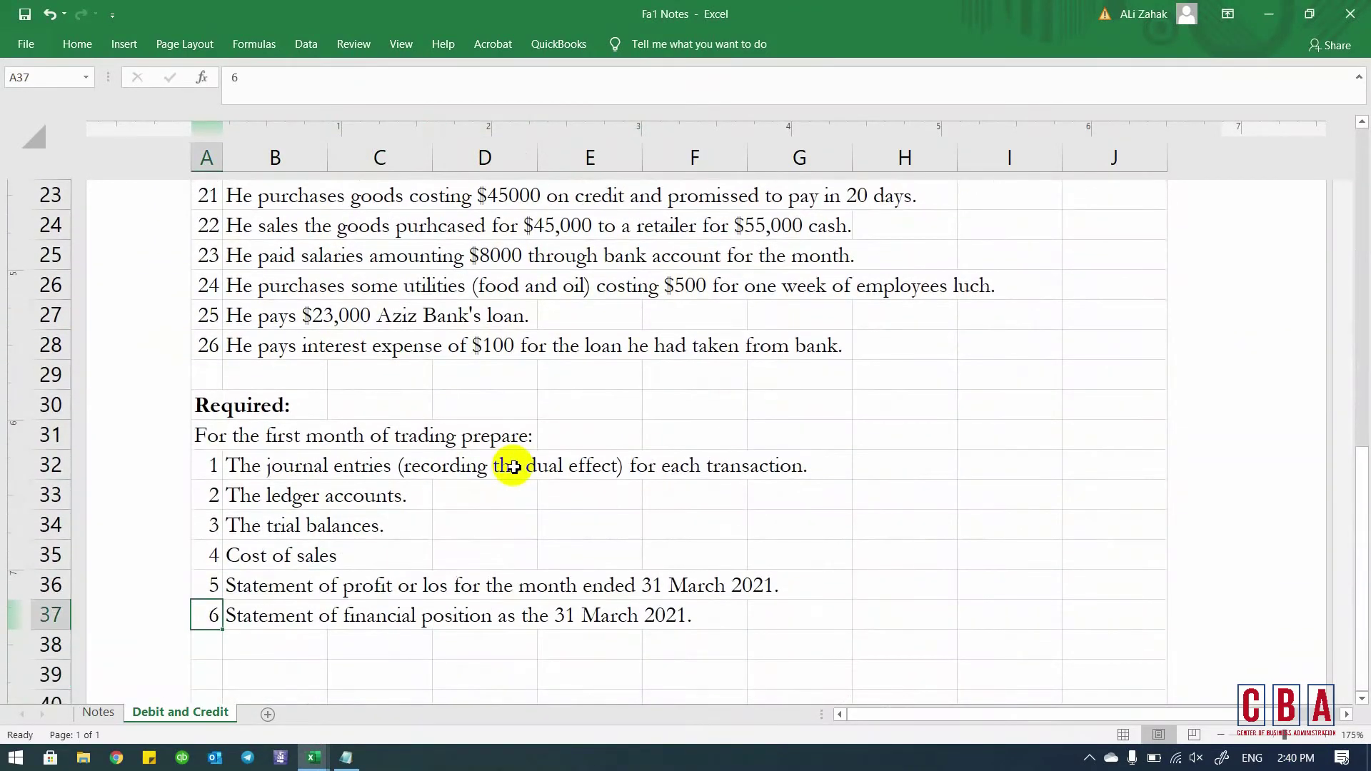
{"action": "key", "text": "Up"}
{"action": "key", "text": "Up"}
{"action": "key", "text": "Down"}
{"action": "key", "text": "shift+Right"}
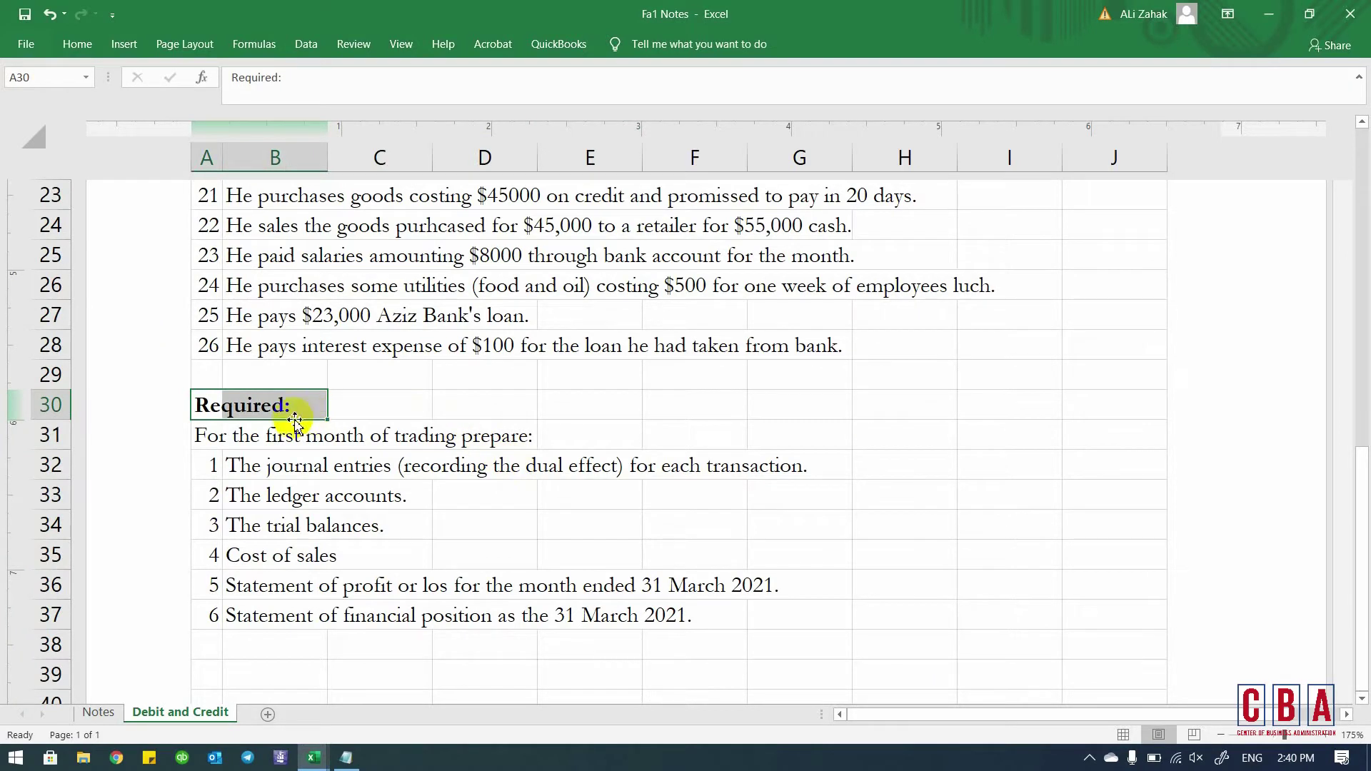
{"action": "left_click_drag", "start_coordinate": [200, 444], "coordinate": [453, 442]}
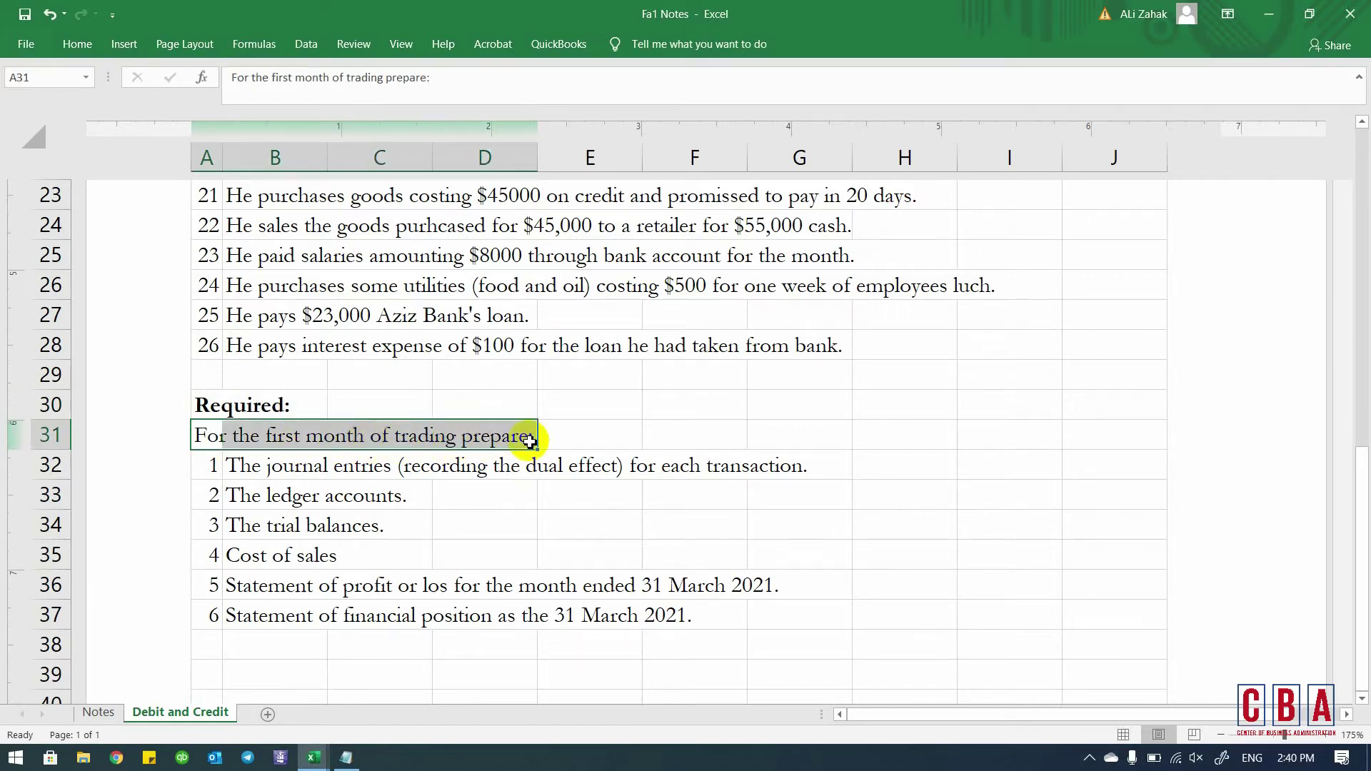
- Go through the six required items one by one, from the journal entries in B32 to the statement of financial position in B37
{"action": "left_click", "coordinate": [272, 471]}
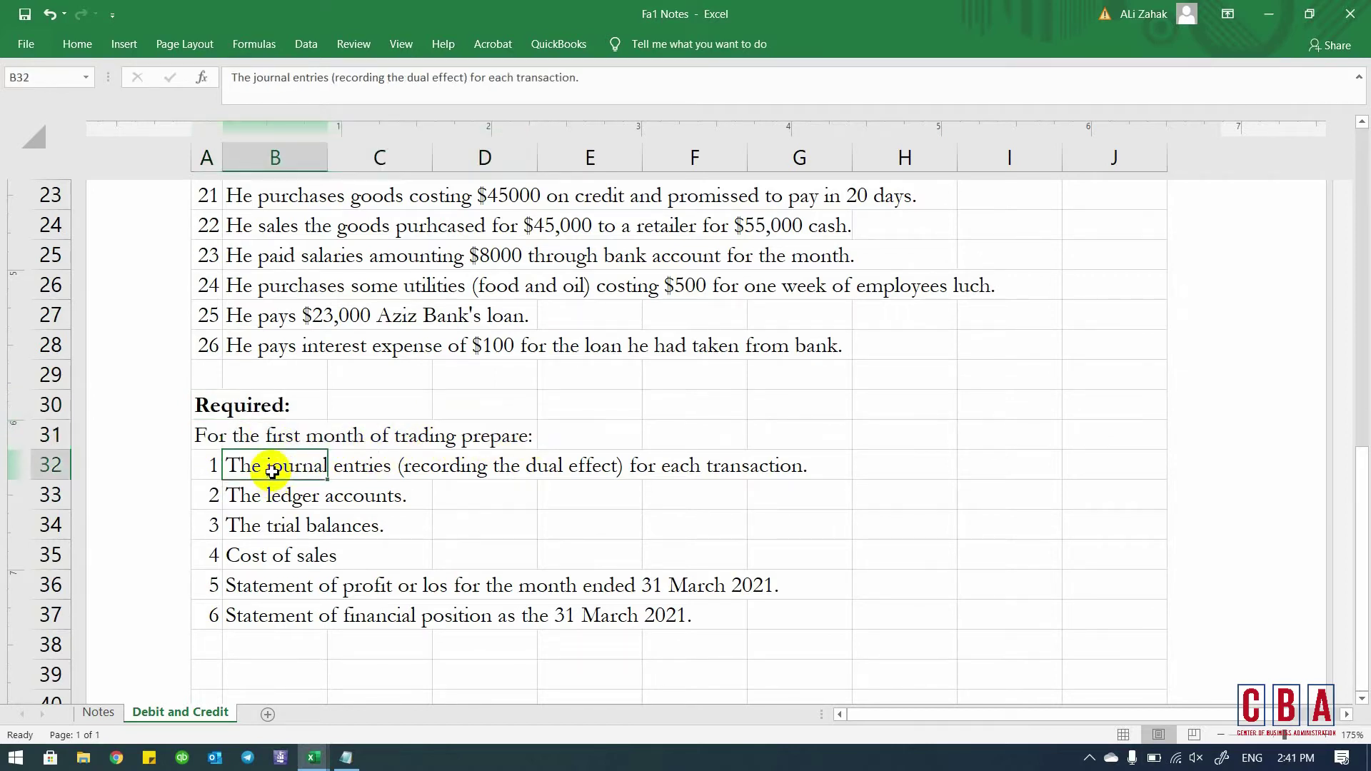
{"action": "left_click", "coordinate": [246, 500]}
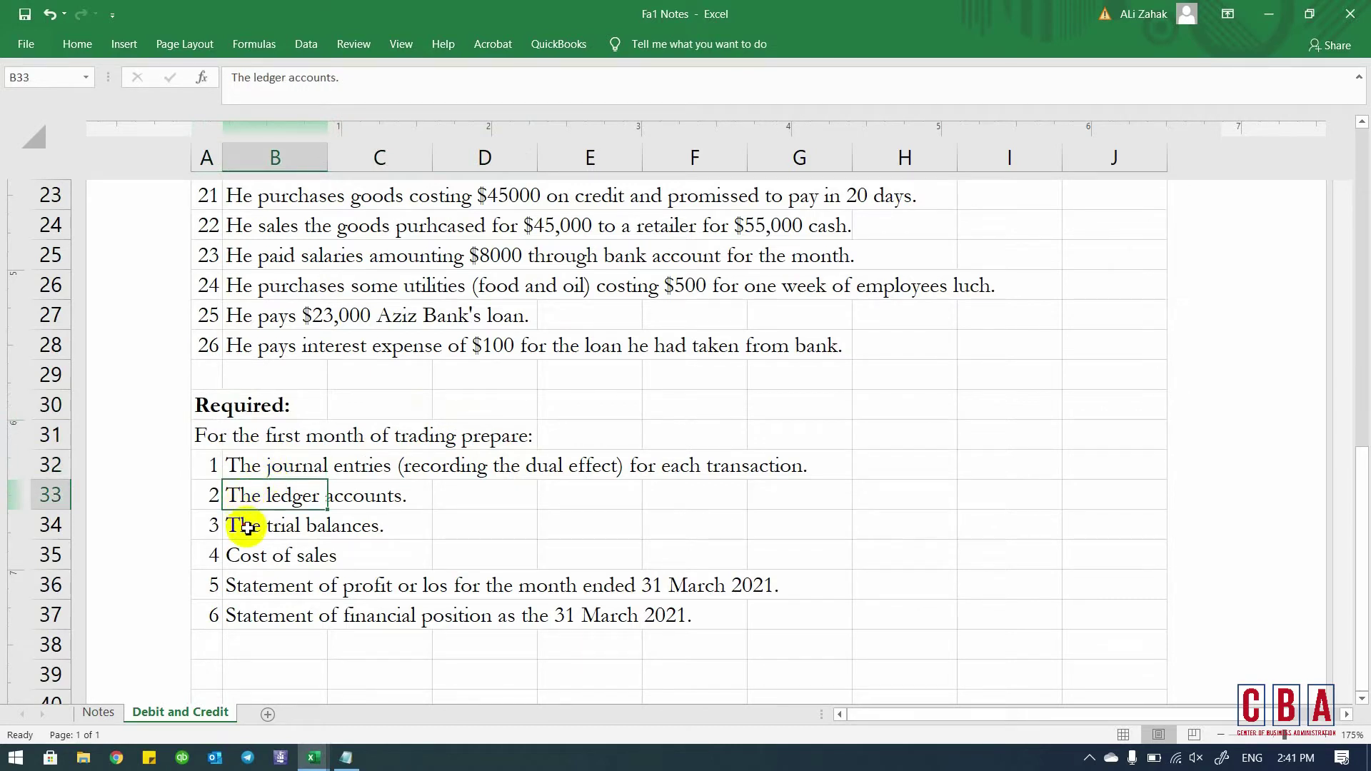
{"action": "left_click", "coordinate": [246, 529]}
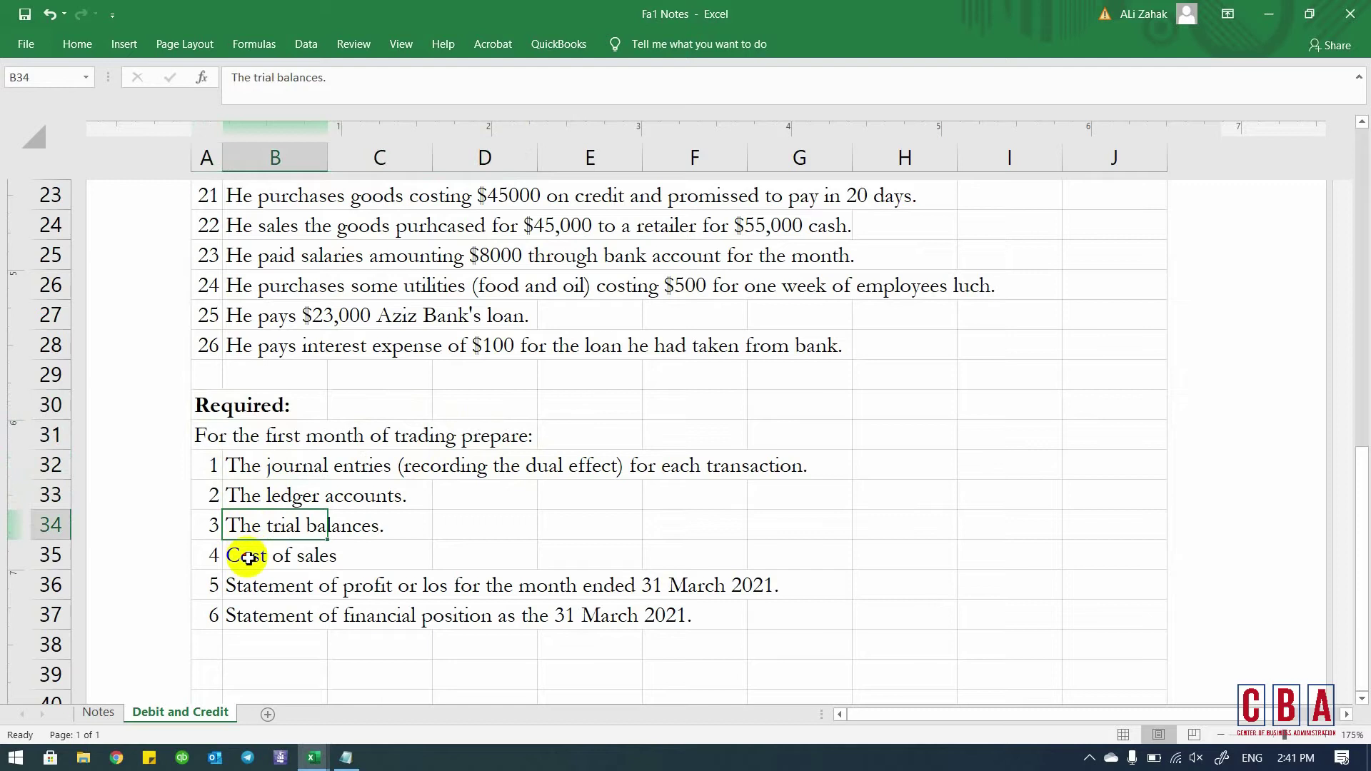
{"action": "left_click", "coordinate": [248, 558]}
{"action": "left_click", "coordinate": [237, 588]}
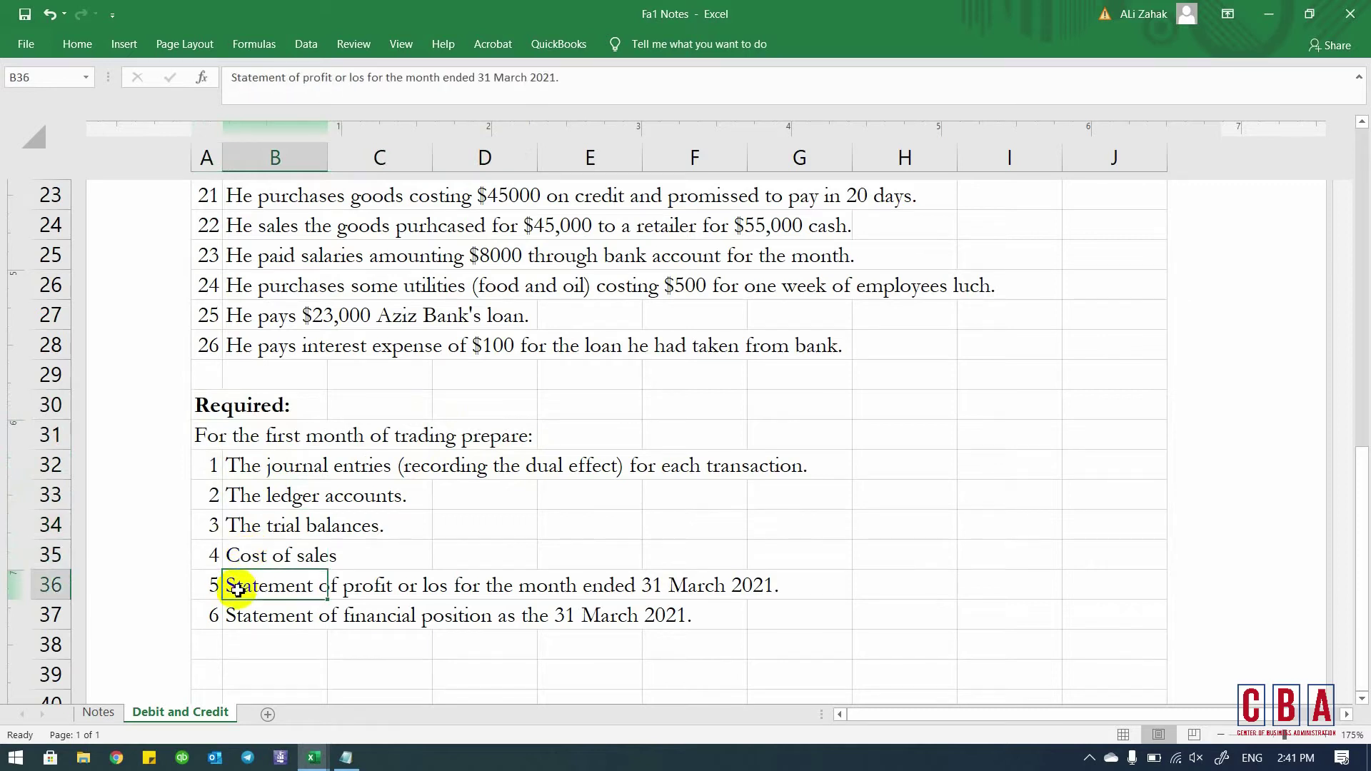
{"action": "left_click", "coordinate": [241, 617]}
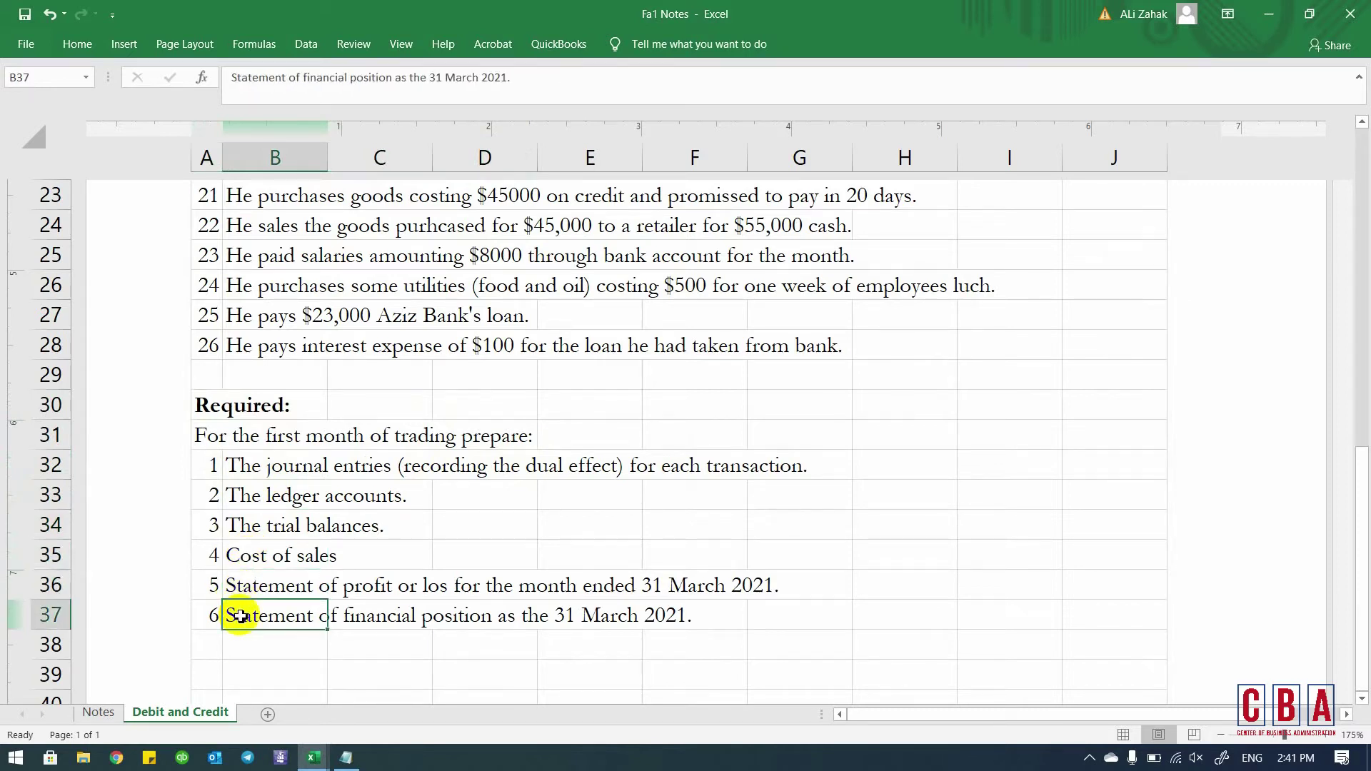
- Review the profit or loss statement item, the first four required items in B32:D35, and again the journal entries and ledger accounts
{"action": "left_click_drag", "start_coordinate": [233, 581], "coordinate": [762, 602]}
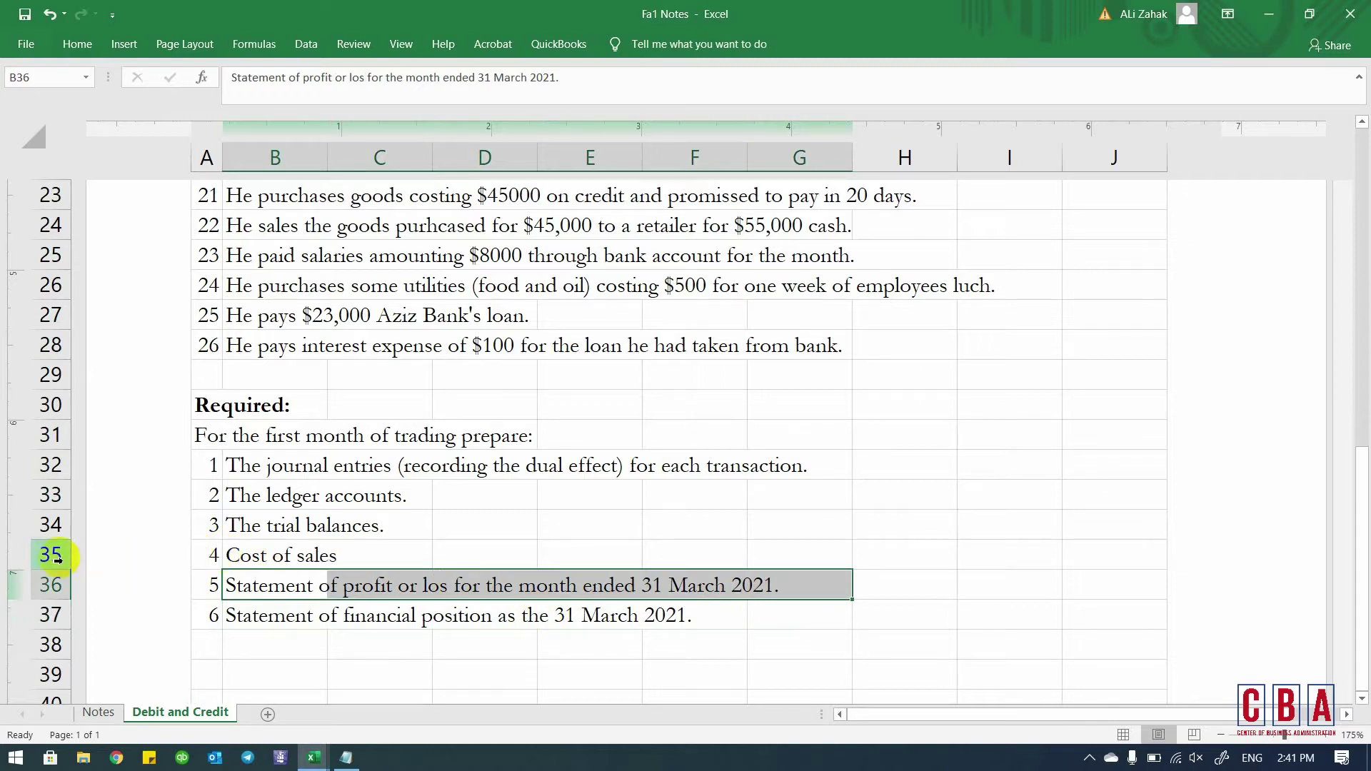
{"action": "left_click", "coordinate": [269, 560]}
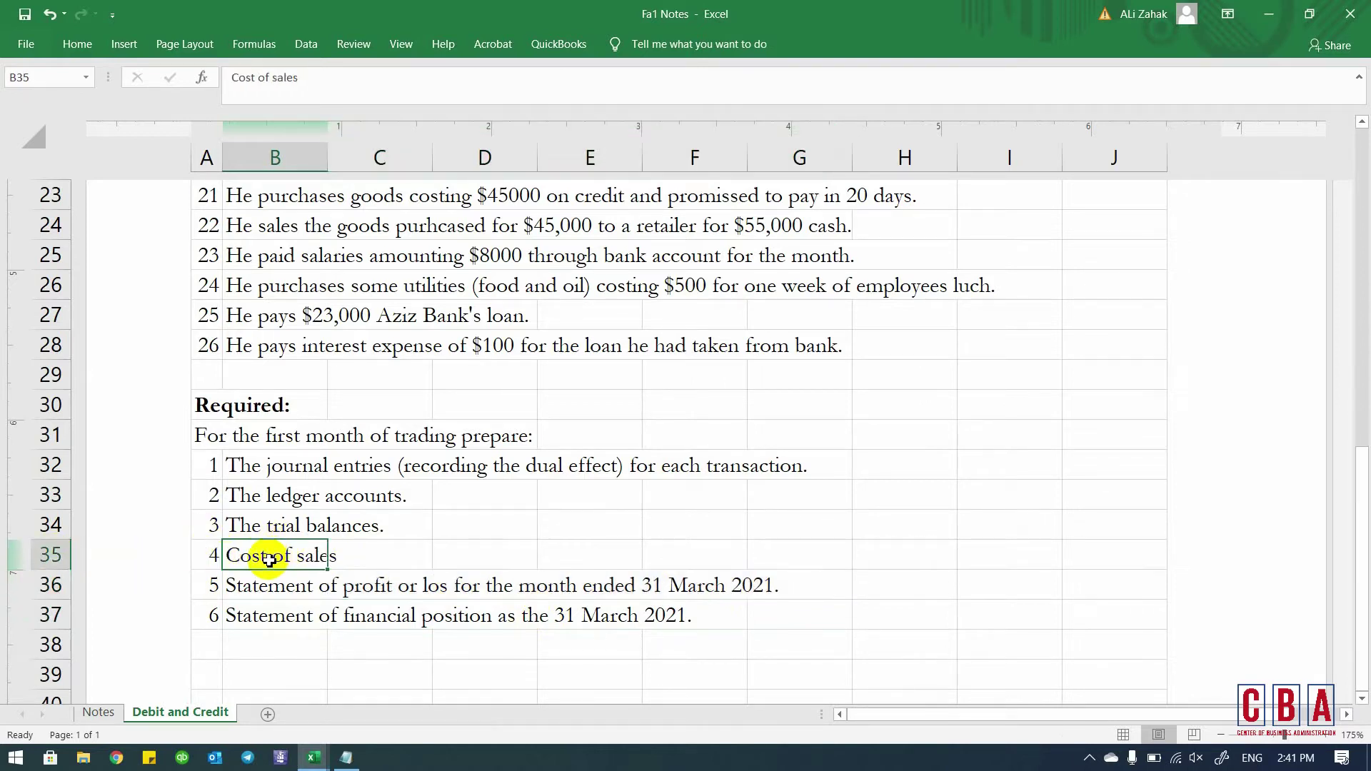
{"action": "key", "text": "shift+Up"}
{"action": "key", "text": "shift+Up"}
{"action": "key", "text": "shift+Up"}
{"action": "key", "text": "shift+Up"}
{"action": "key", "text": "shift+Down"}
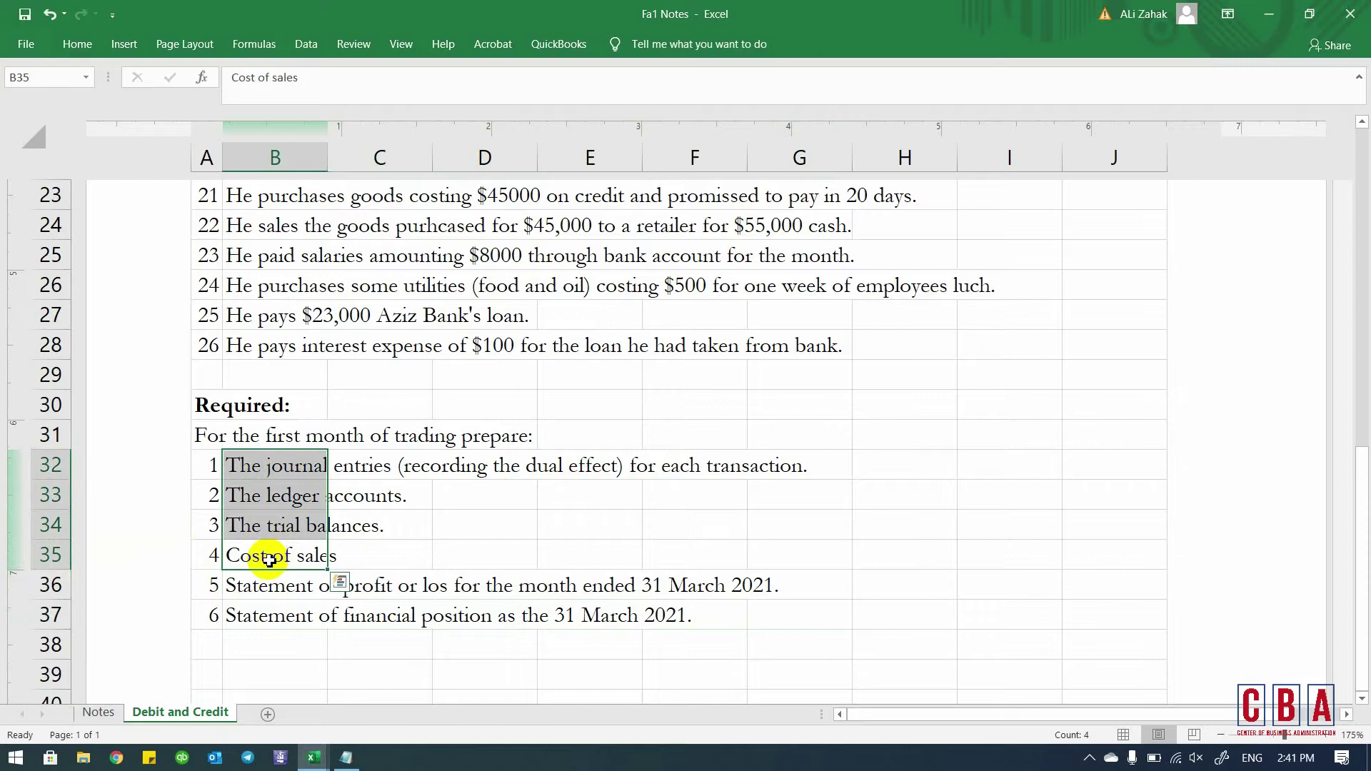
{"action": "key", "text": "shift+Right"}
{"action": "key", "text": "shift+Right"}
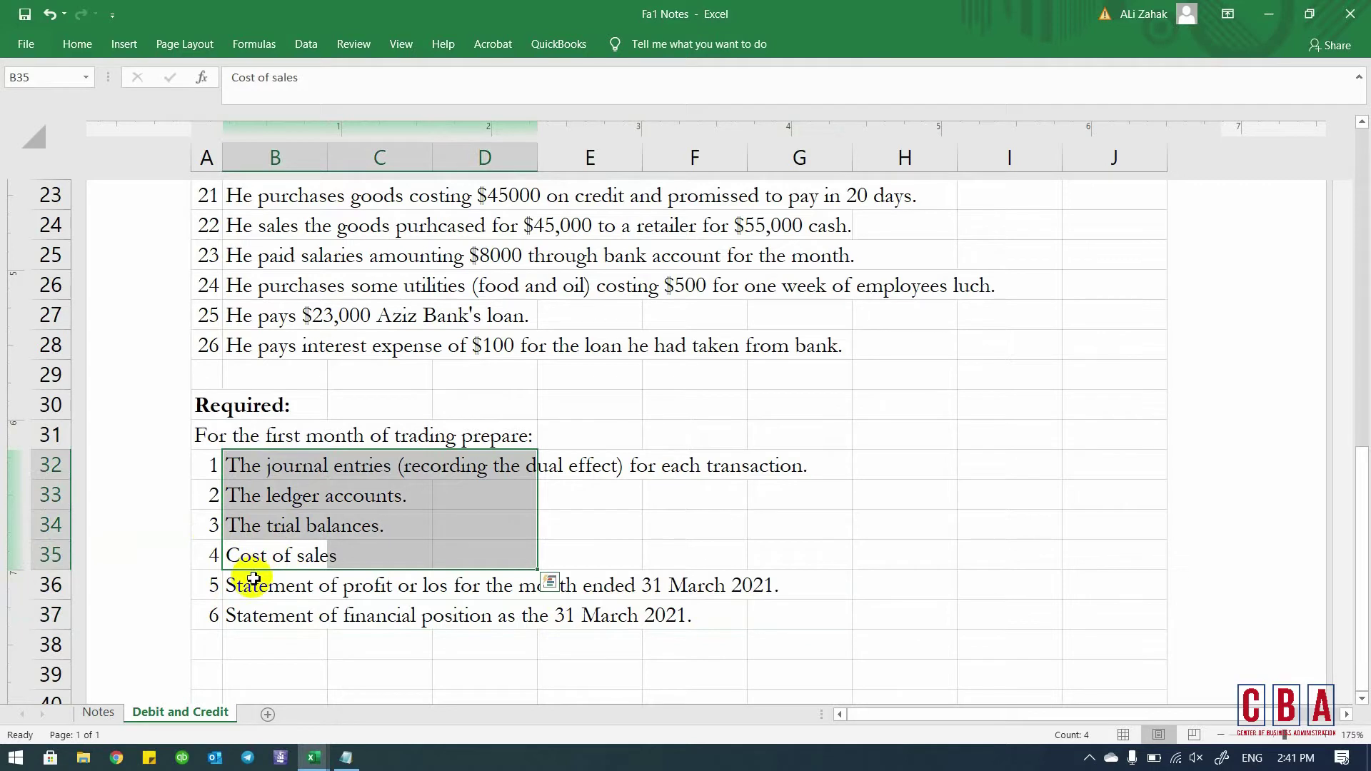
{"action": "left_click", "coordinate": [292, 537]}
{"action": "left_click", "coordinate": [242, 464]}
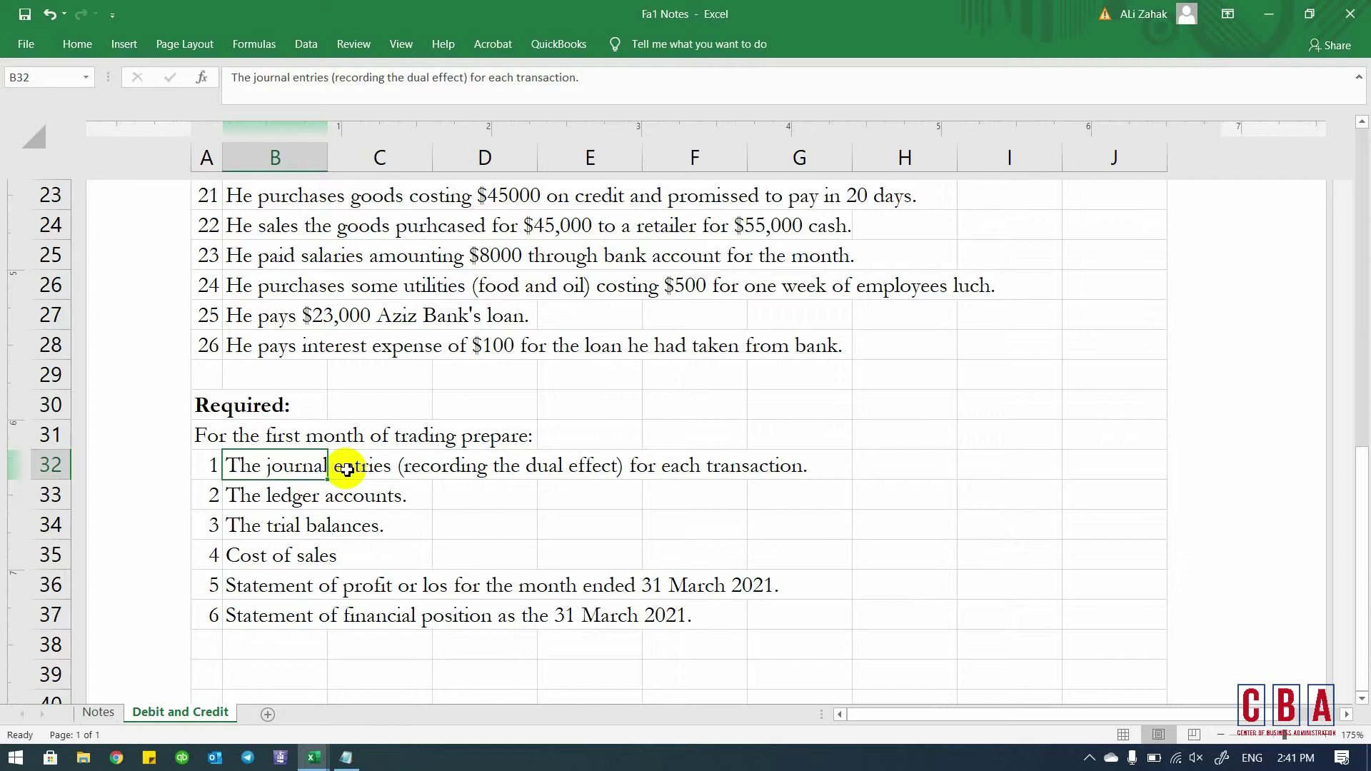
{"action": "left_click", "coordinate": [251, 505]}
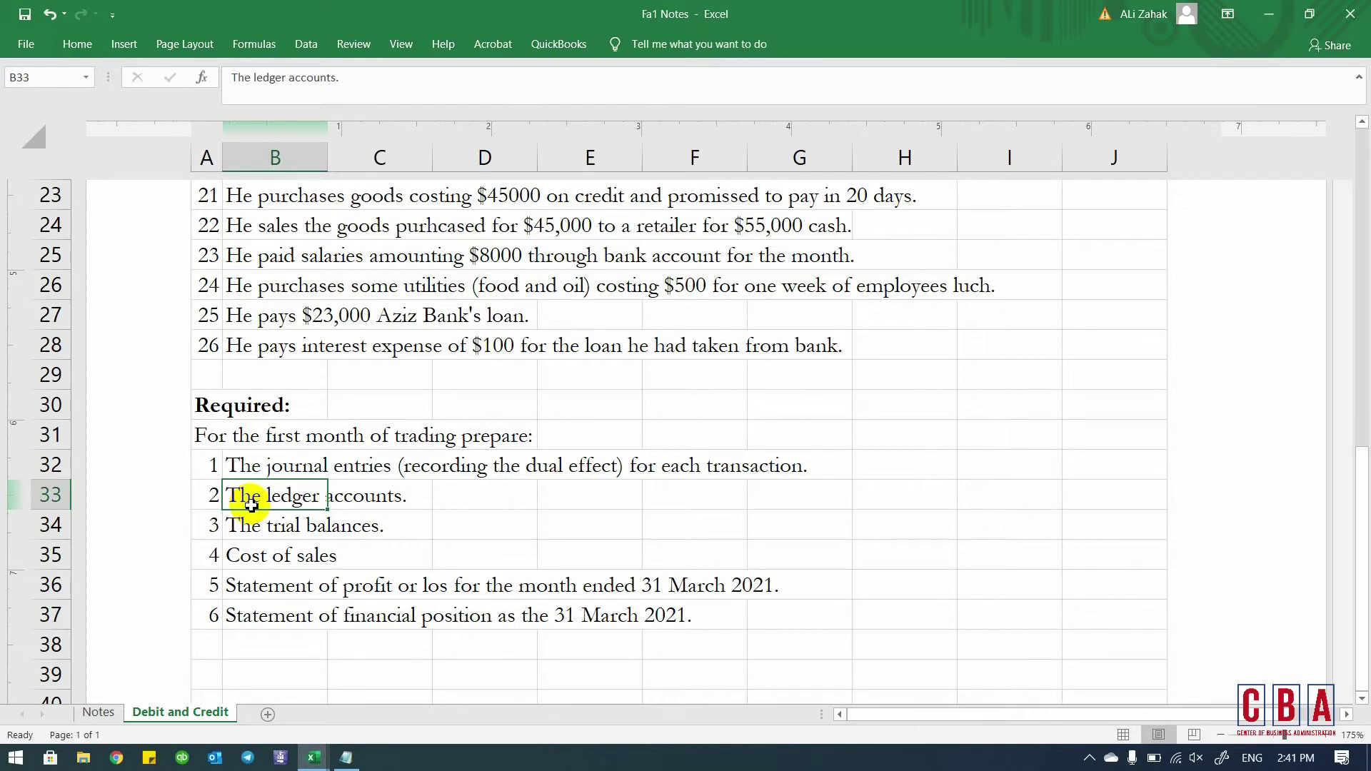
- Return to the opening sentence of the exercise in row 1
{"action": "key", "text": "Up"}
{"action": "key", "text": "Up"}
{"action": "key", "text": "Up"}
{"action": "key", "text": "Up"}
{"action": "key", "text": "Up"}
{"action": "key", "text": "Up"}
{"action": "key", "text": "Up"}
{"action": "key", "text": "Up"}
{"action": "key", "text": "Up"}
{"action": "key", "text": "Up"}
{"action": "key", "text": "Up"}
{"action": "key", "text": "Up"}
{"action": "key", "text": "Up"}
{"action": "key", "text": "Up"}
{"action": "key", "text": "Up"}
{"action": "key", "text": "Up"}
{"action": "key", "text": "Up"}
{"action": "key", "text": "Up"}
{"action": "key", "text": "Up"}
{"action": "key", "text": "Up"}
{"action": "key", "text": "Up"}
{"action": "key", "text": "Up"}
{"action": "key", "text": "Up"}
{"action": "key", "text": "Up"}
{"action": "key", "text": "Up"}
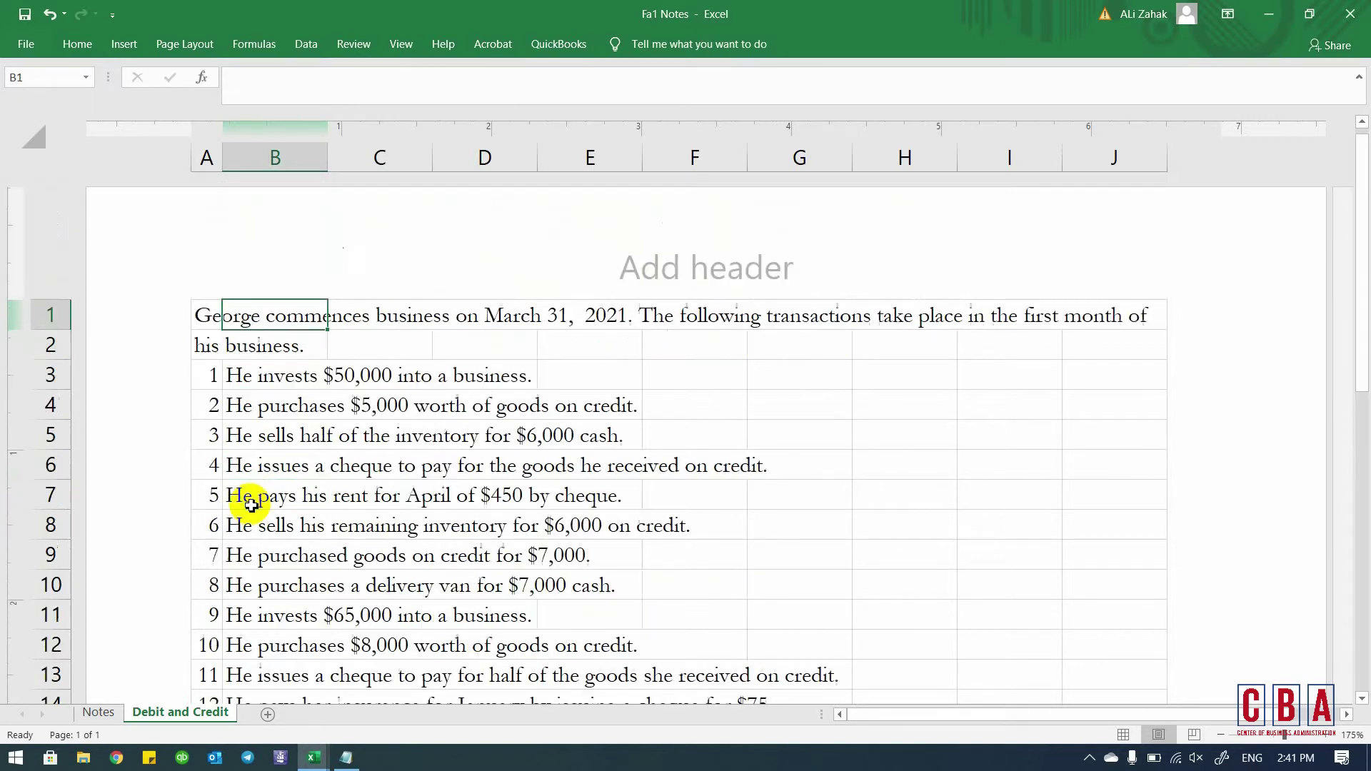
- Look over the transactions starting with the $50,000 investment in B3 and select the empty cell F3 beside it
{"action": "key", "text": "Down"}
{"action": "key", "text": "Down"}
{"action": "key", "text": "Right"}
{"action": "key", "text": "Right"}
{"action": "key", "text": "Right"}
{"action": "key", "text": "Right"}
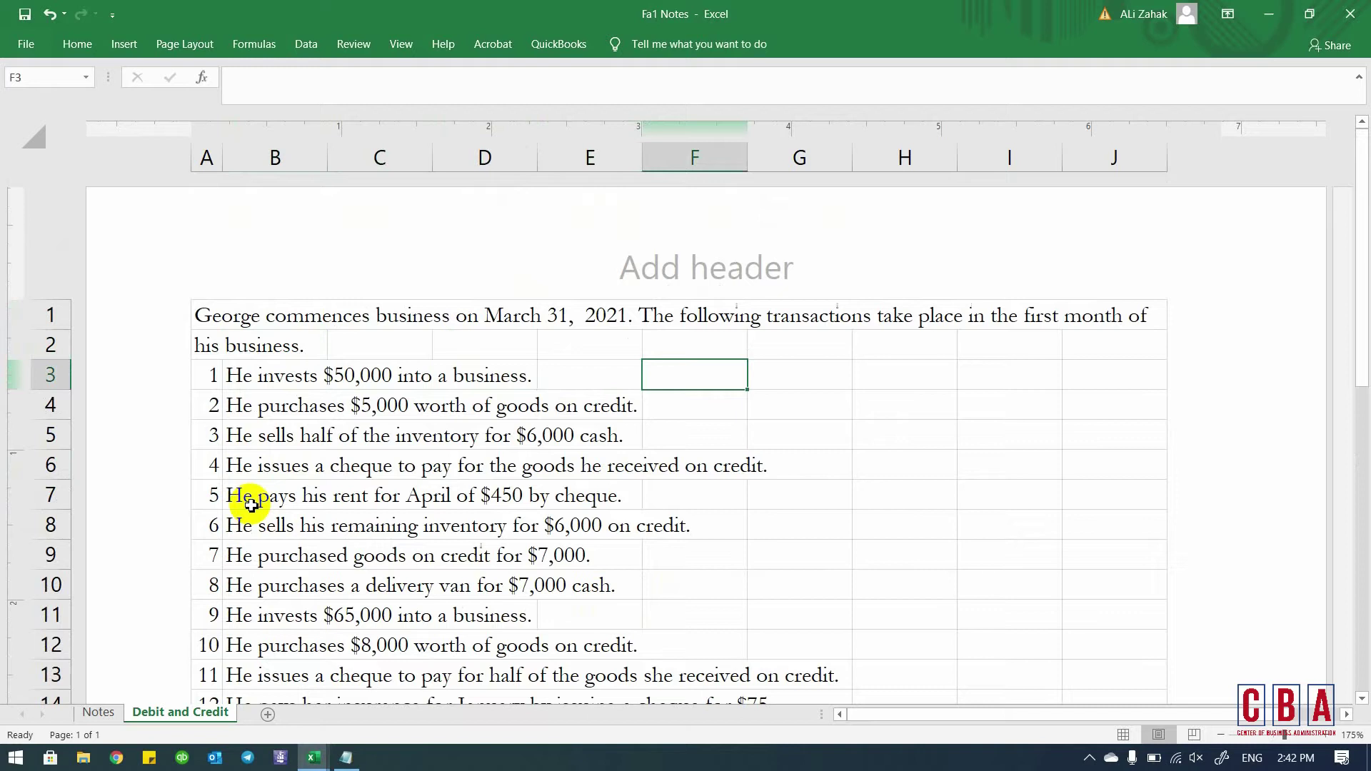
{"action": "scroll", "coordinate": [252, 505], "scroll_direction": "down", "scroll_amount": 3}
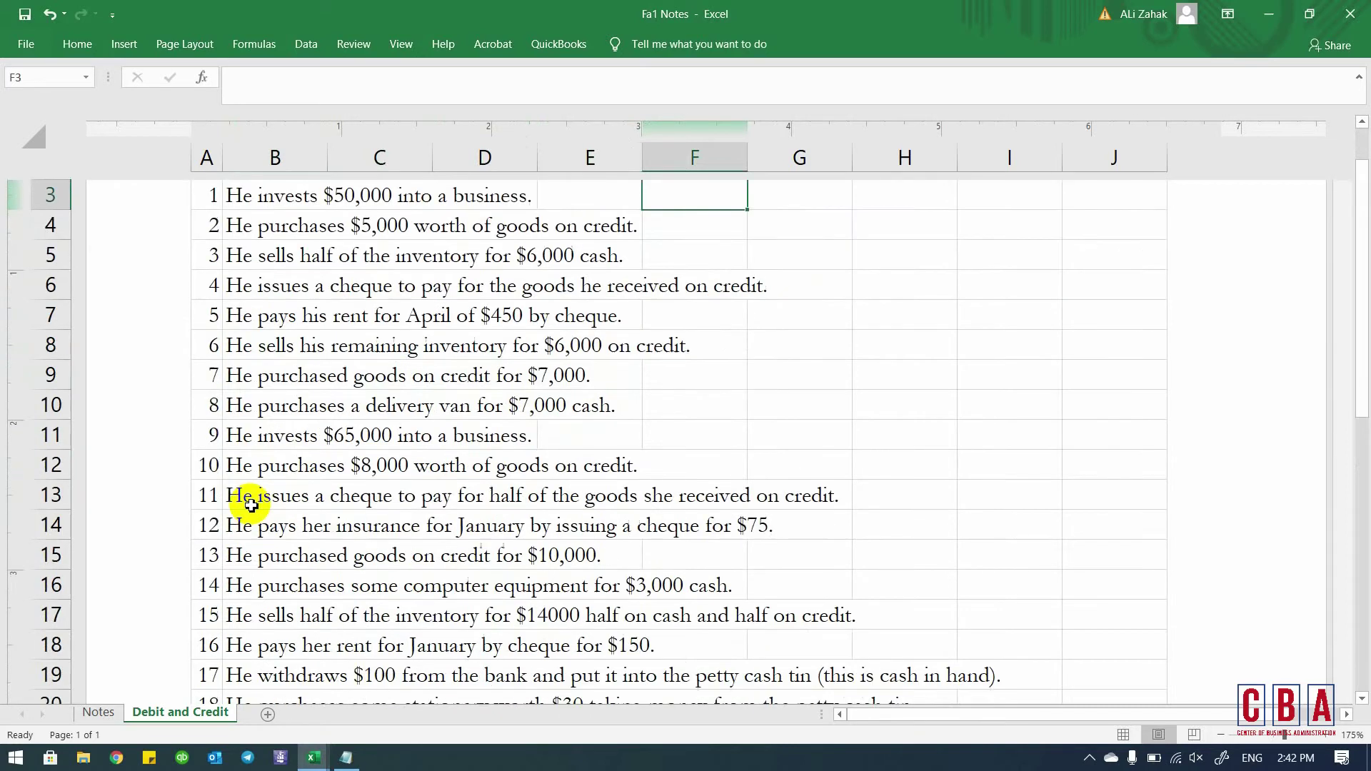
{"action": "scroll", "coordinate": [252, 505], "scroll_direction": "up", "scroll_amount": 1}
{"action": "key", "text": "Left"}
{"action": "key", "text": "Left"}
{"action": "key", "text": "Left"}
{"action": "key", "text": "Left"}
{"action": "scroll", "coordinate": [251, 505], "scroll_direction": "up", "scroll_amount": 3}
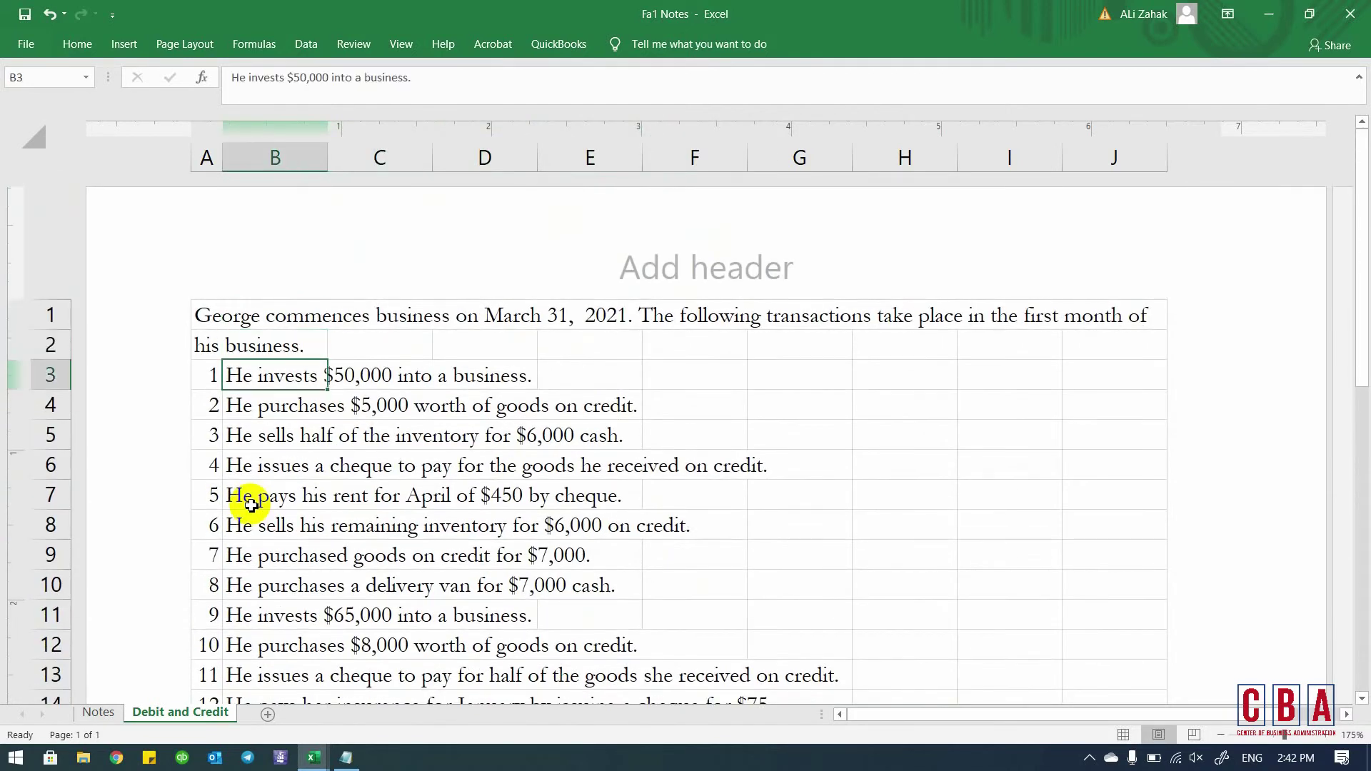
{"action": "key", "text": "Right"}
{"action": "key", "text": "Right"}
{"action": "key", "text": "Right"}
{"action": "key", "text": "Right"}
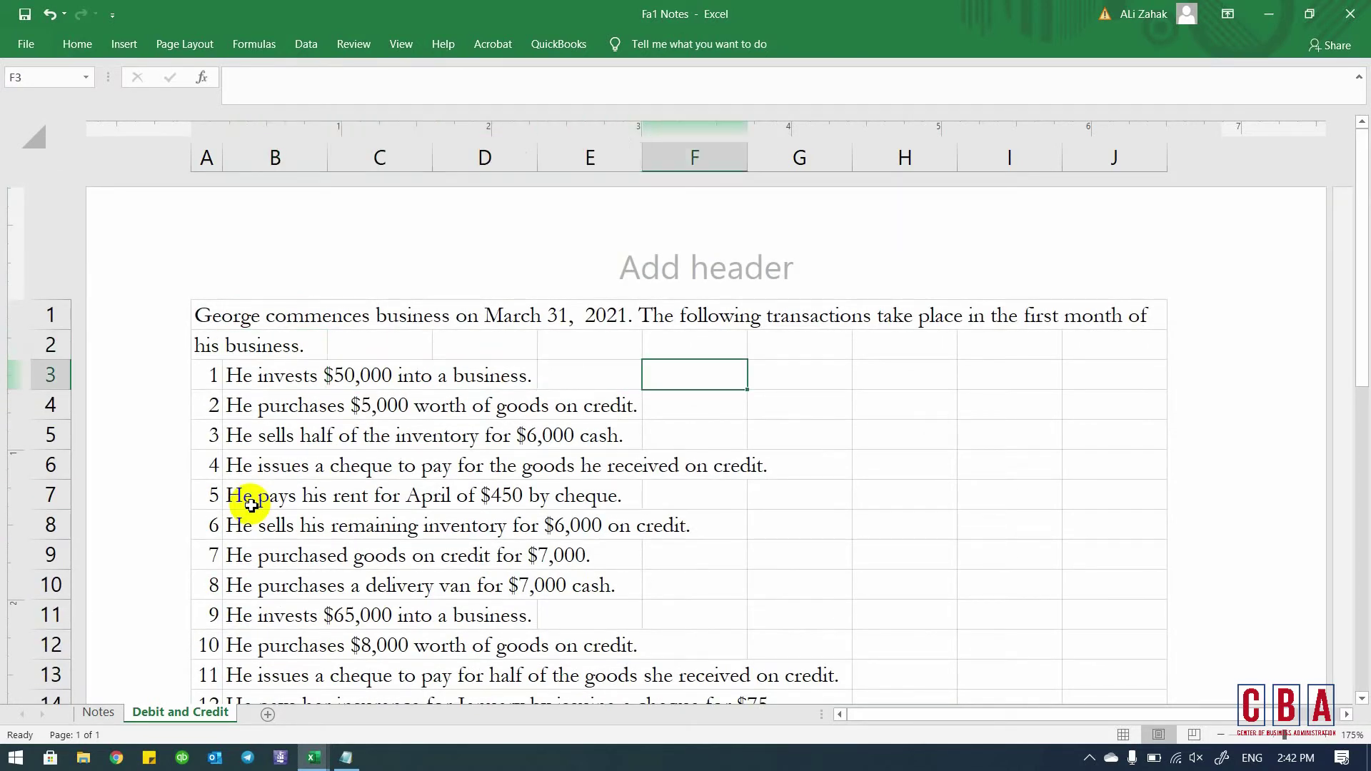
- Enter Cash in F3 as the first account affected by the $50,000 investment
{"action": "type", "text": "Cash"}
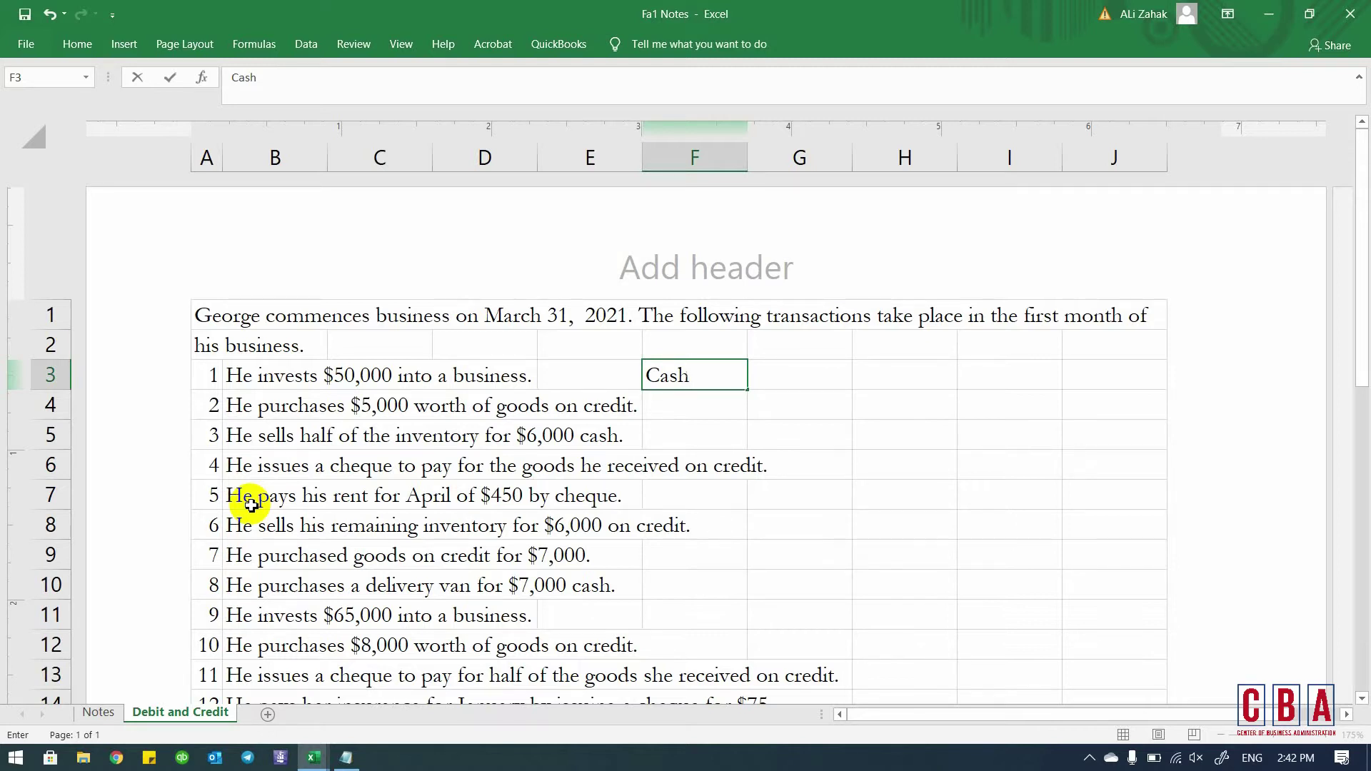
{"action": "key", "text": "Escape"}
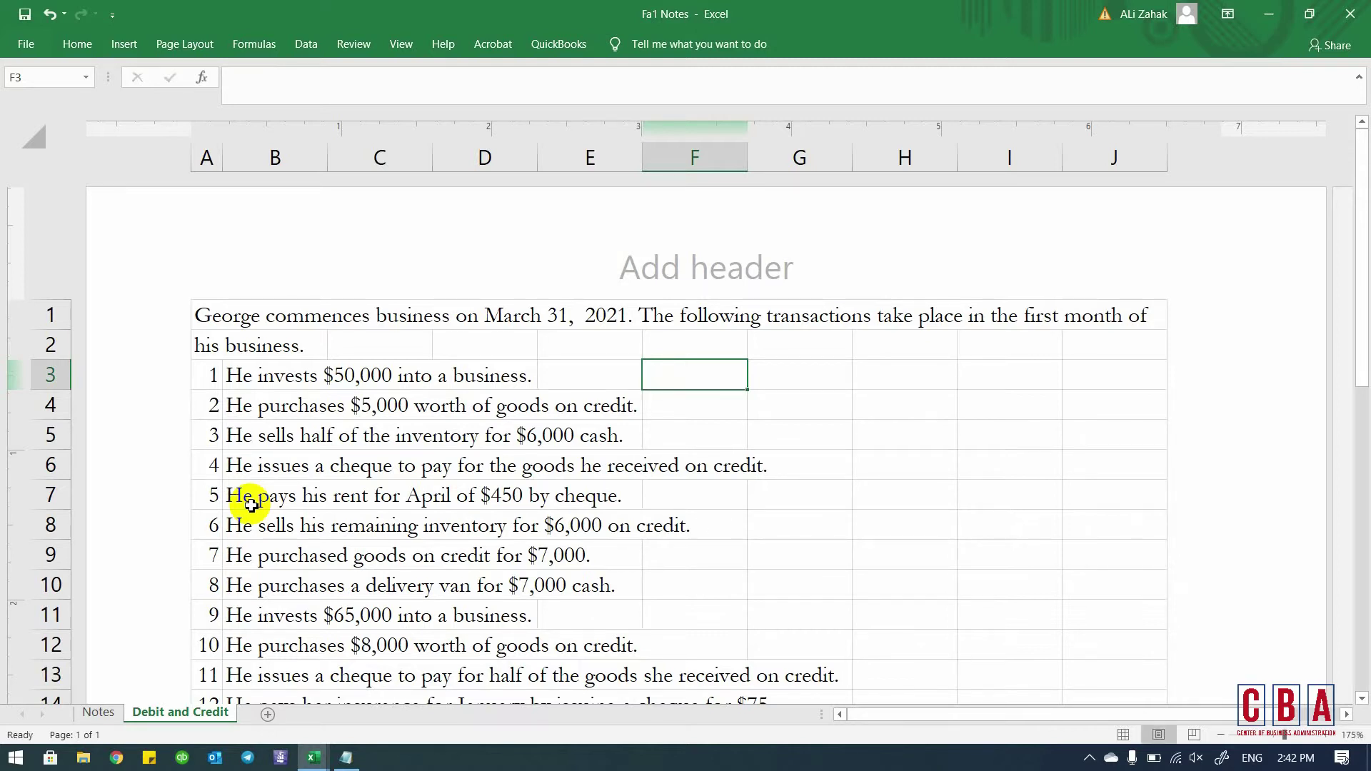
{"action": "type", "text": "C"}
{"action": "key", "text": "BackSpace"}
{"action": "type", "text": "Cash"}
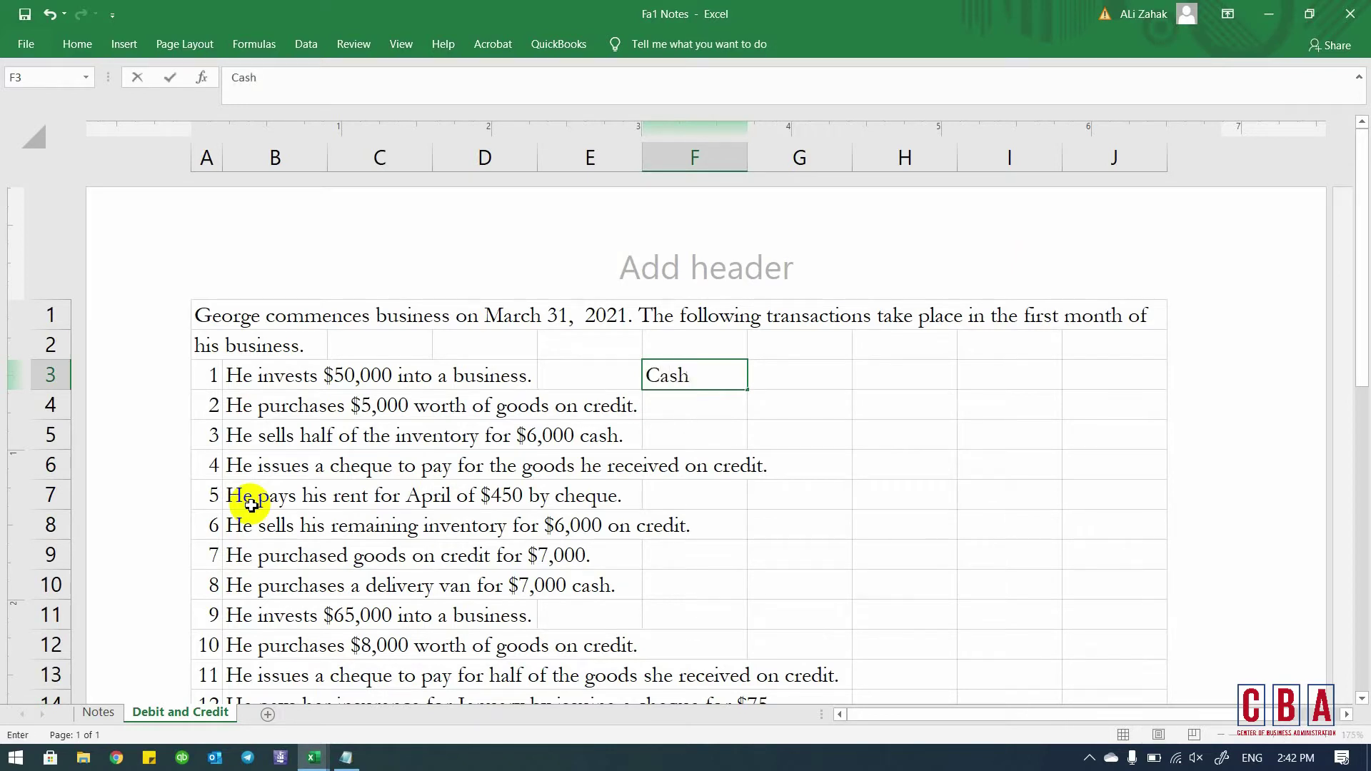
{"action": "key", "text": "Tab"}
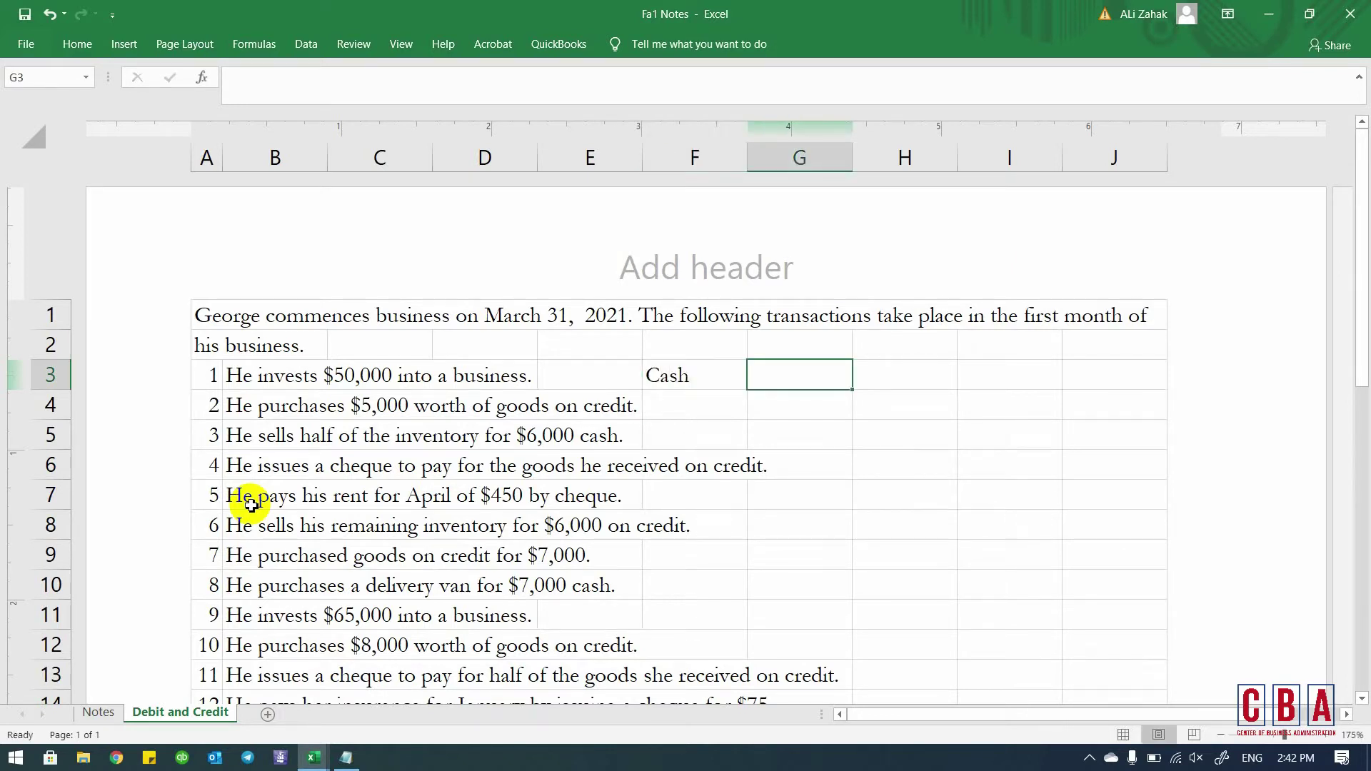
- Enter Capital in G3 as the second account of the $50,000 investment
{"action": "type", "text": "C"}
{"action": "key", "text": "BackSpace"}
{"action": "type", "text": "Ca"}
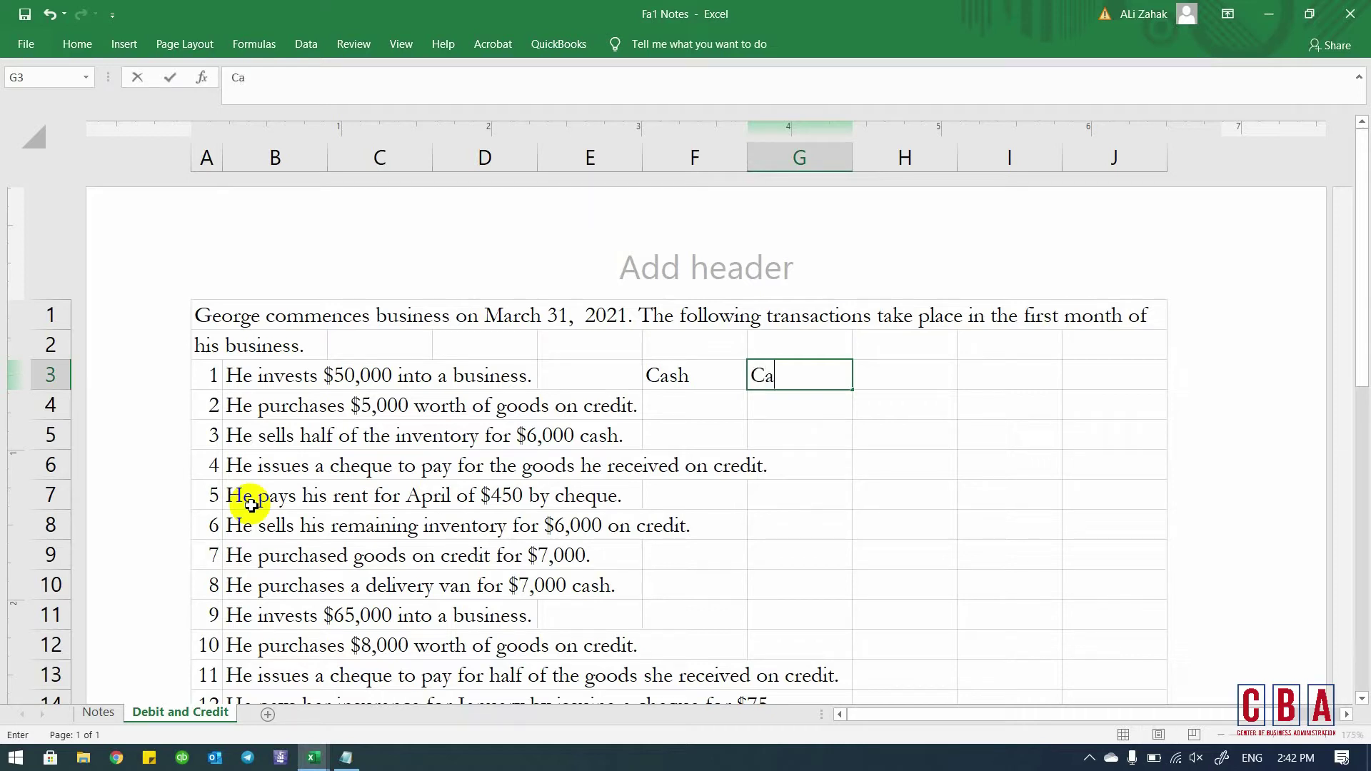
{"action": "type", "text": "pital"}
{"action": "key", "text": "Return"}
{"action": "key", "text": "Left"}
{"action": "key", "text": "Left"}
{"action": "key", "text": "Up"}
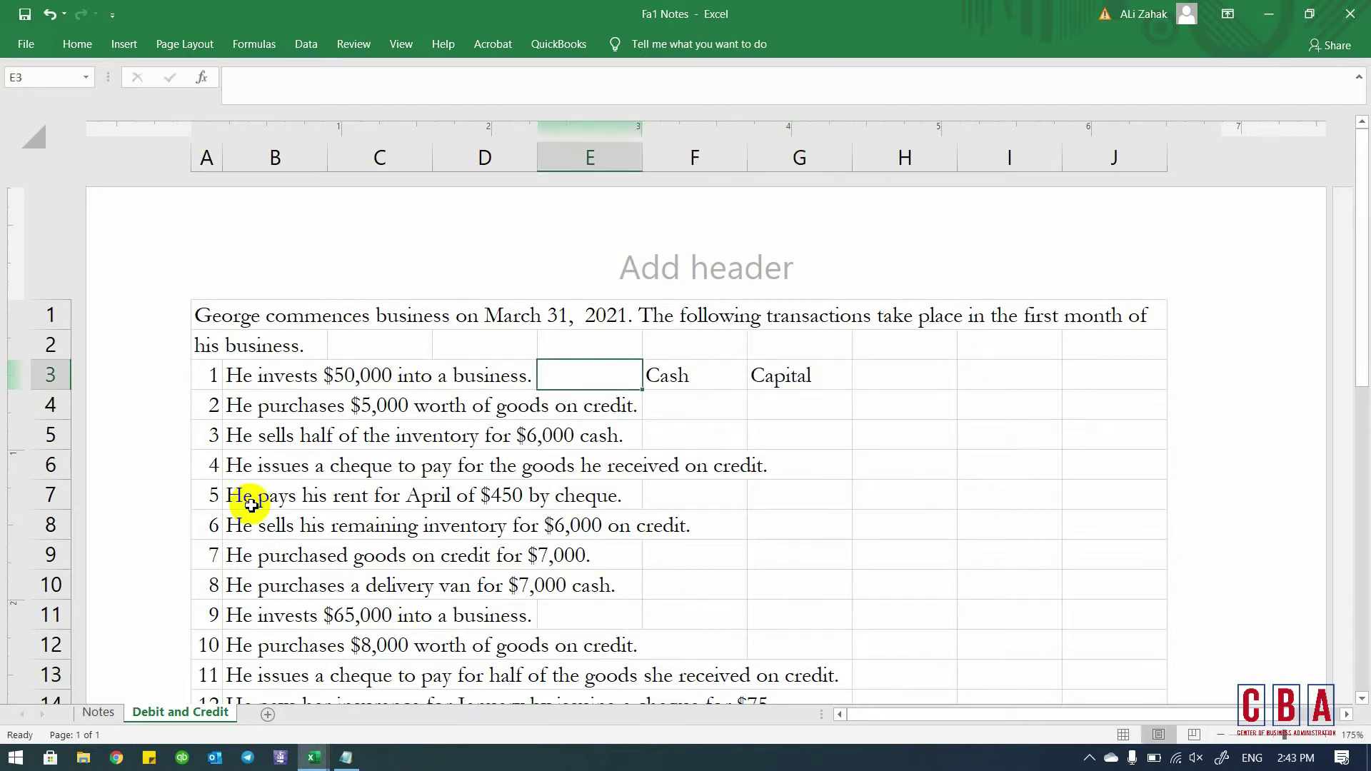
{"action": "key", "text": "Right"}
{"action": "key", "text": "Right"}
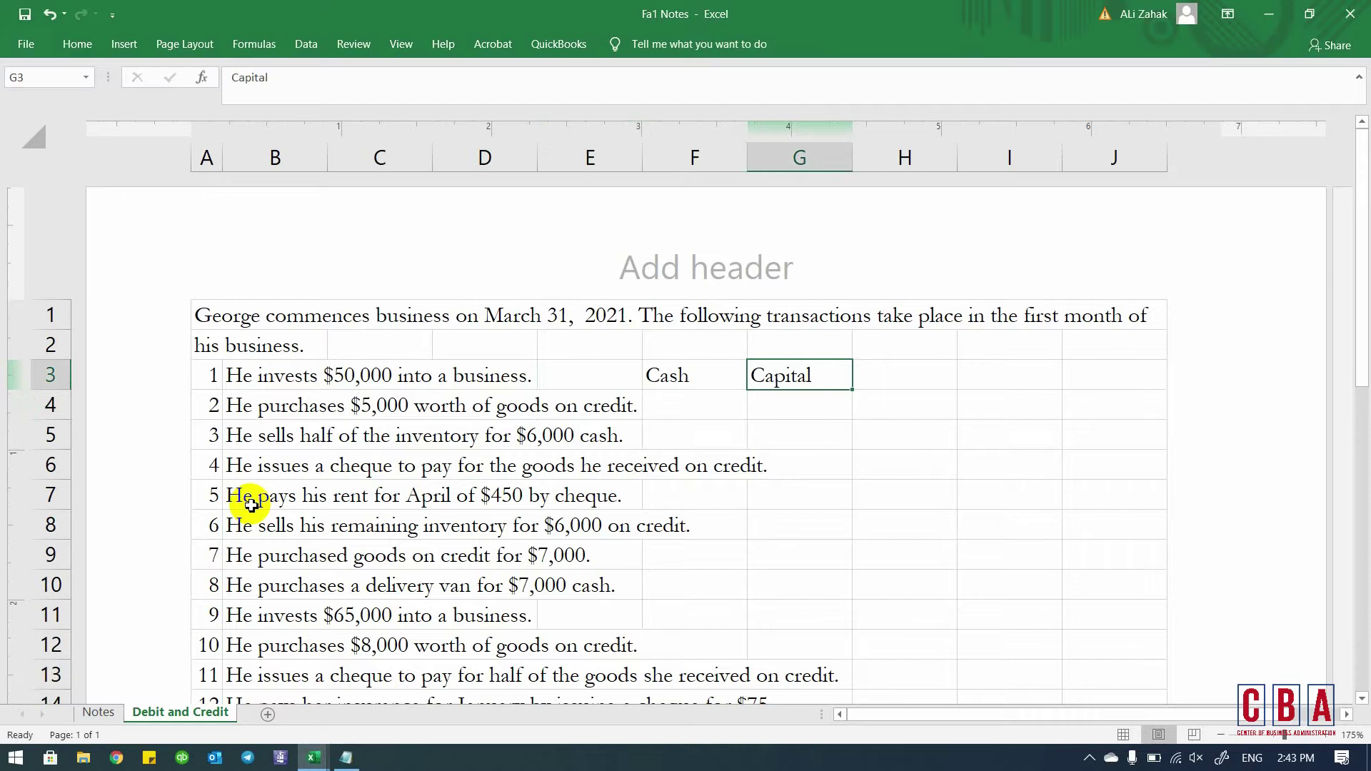
{"action": "key", "text": "Right"}
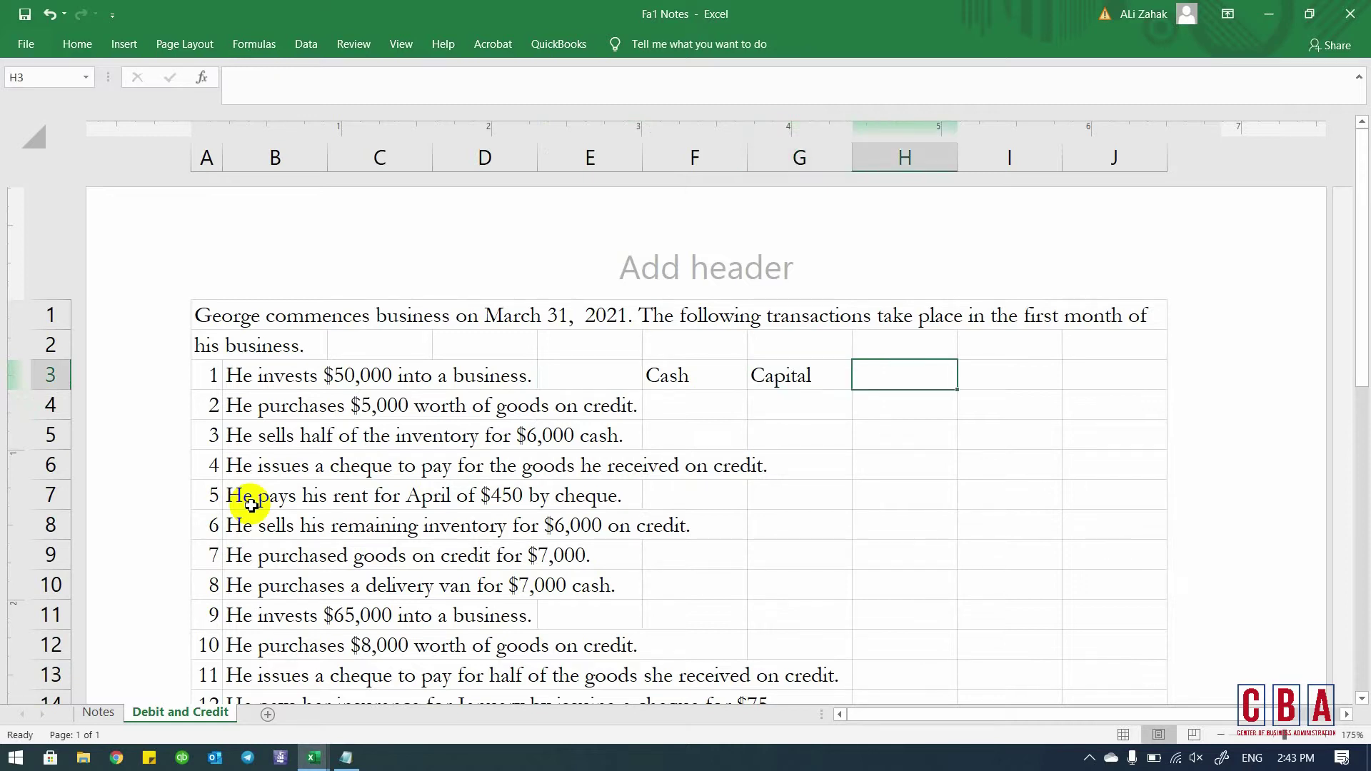
- Draw the horizontal line of a T-account as a border along the upper edge of H4:I4
{"action": "key", "text": "Down"}
{"action": "key", "text": "shift+Right"}
{"action": "key", "text": "shift+Right"}
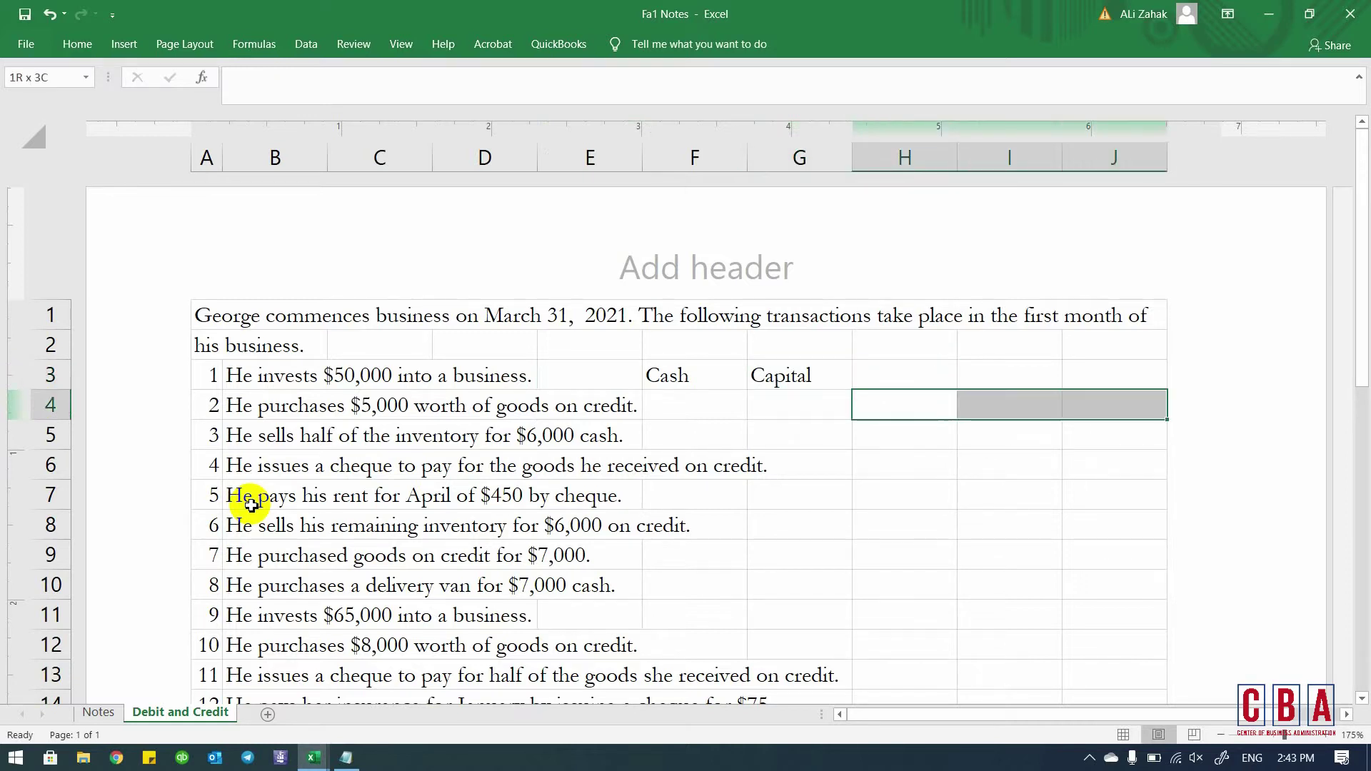
{"action": "key", "text": "shift+Left"}
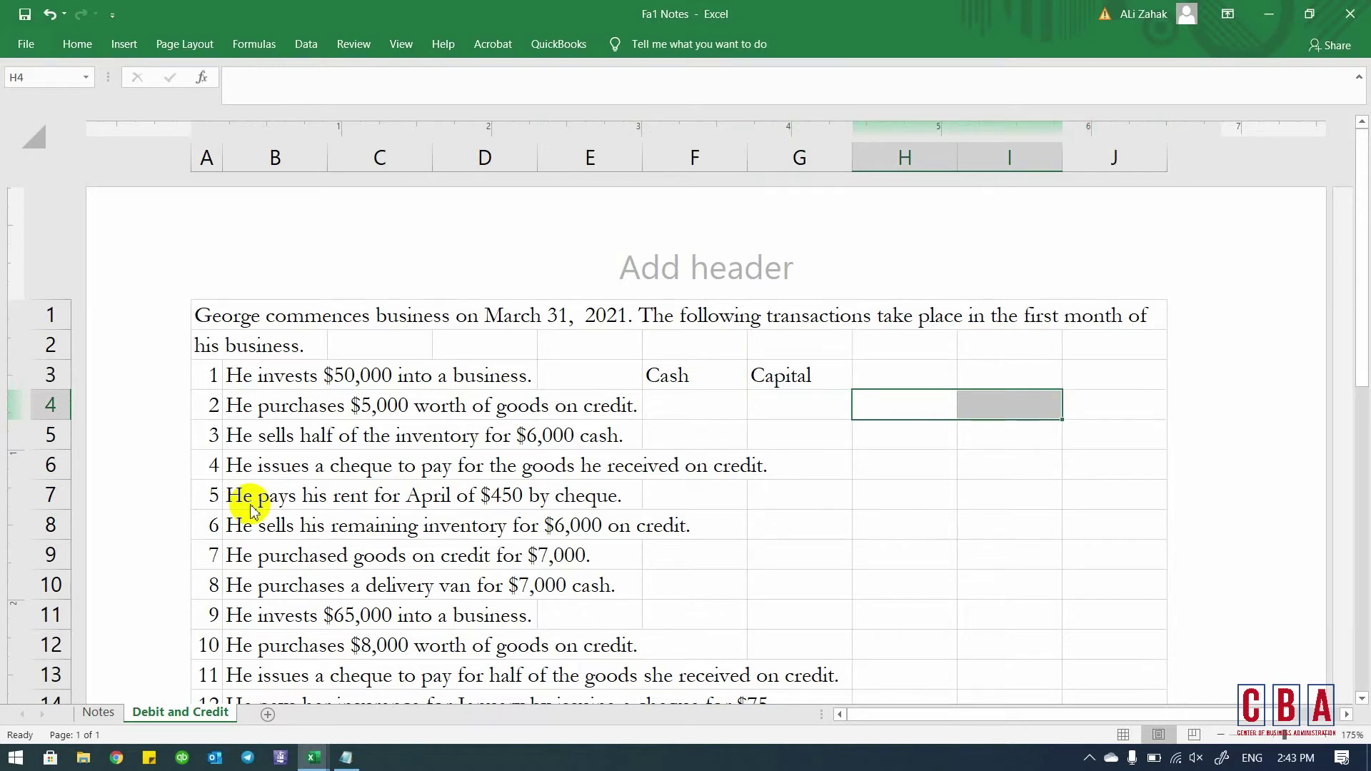
{"action": "key", "text": "alt+h"}
{"action": "key", "text": "b"}
{"action": "key", "text": "o"}
{"action": "key", "text": "Down"}
{"action": "key", "text": "Up"}
- Add the vertical line of the T-account as a right border on H4:H7
{"action": "key", "text": "shift+Down"}
{"action": "key", "text": "shift+Down"}
{"action": "key", "text": "shift+Down"}
{"action": "key", "text": "alt+h"}
{"action": "key", "text": "b"}
{"action": "key", "text": "r"}
{"action": "key", "text": "Down"}
{"action": "key", "text": "Up"}
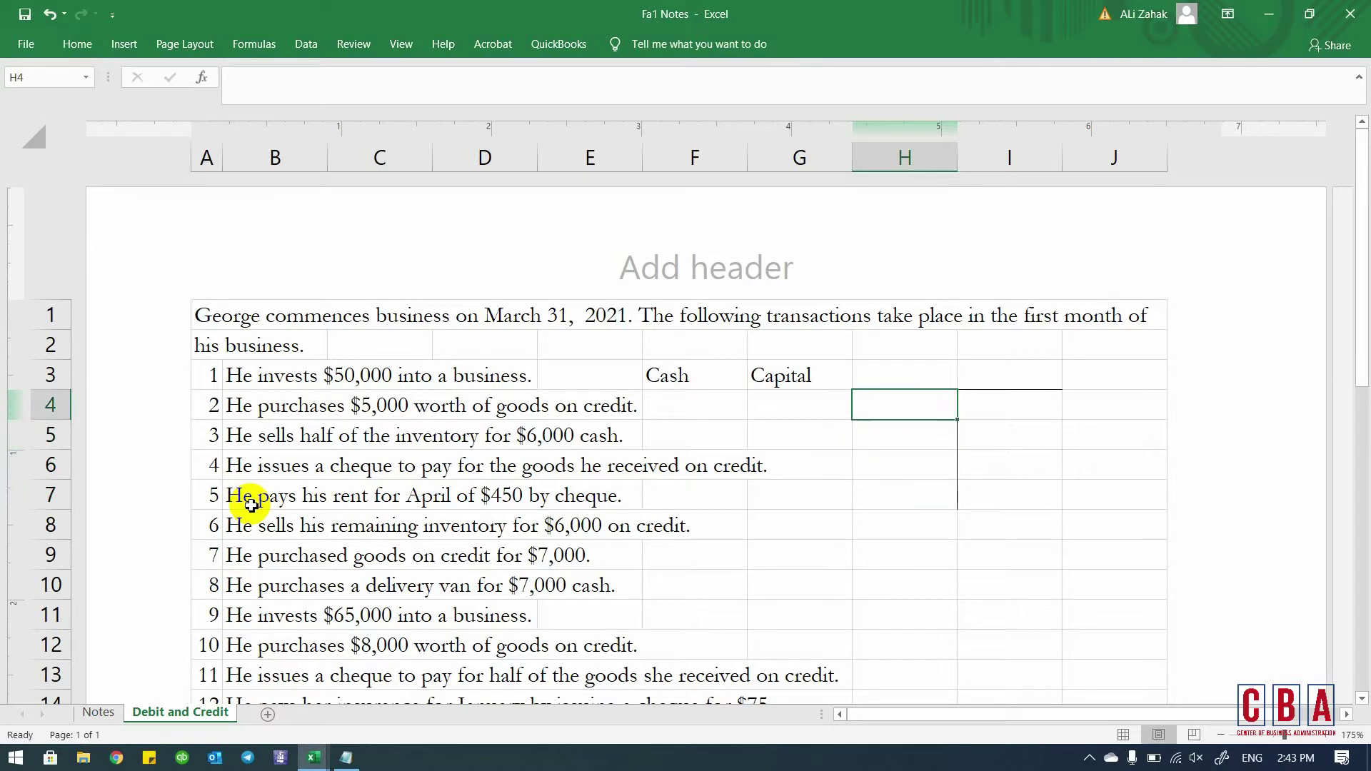
{"action": "type", "text": "Denbit"}
{"action": "key", "text": "BackSpace"}
{"action": "key", "text": "BackSpace"}
{"action": "key", "text": "BackSpace"}
{"action": "key", "text": "BackSpace"}
{"action": "key", "text": "BackSpace"}
{"action": "key", "text": "BackSpace"}
- Label the two sides of the T-account Debit in H3 and Credit in I3
{"action": "key", "text": "Up"}
{"action": "type", "text": "Denit"}
{"action": "key", "text": "Return"}
{"action": "key", "text": "Up"}
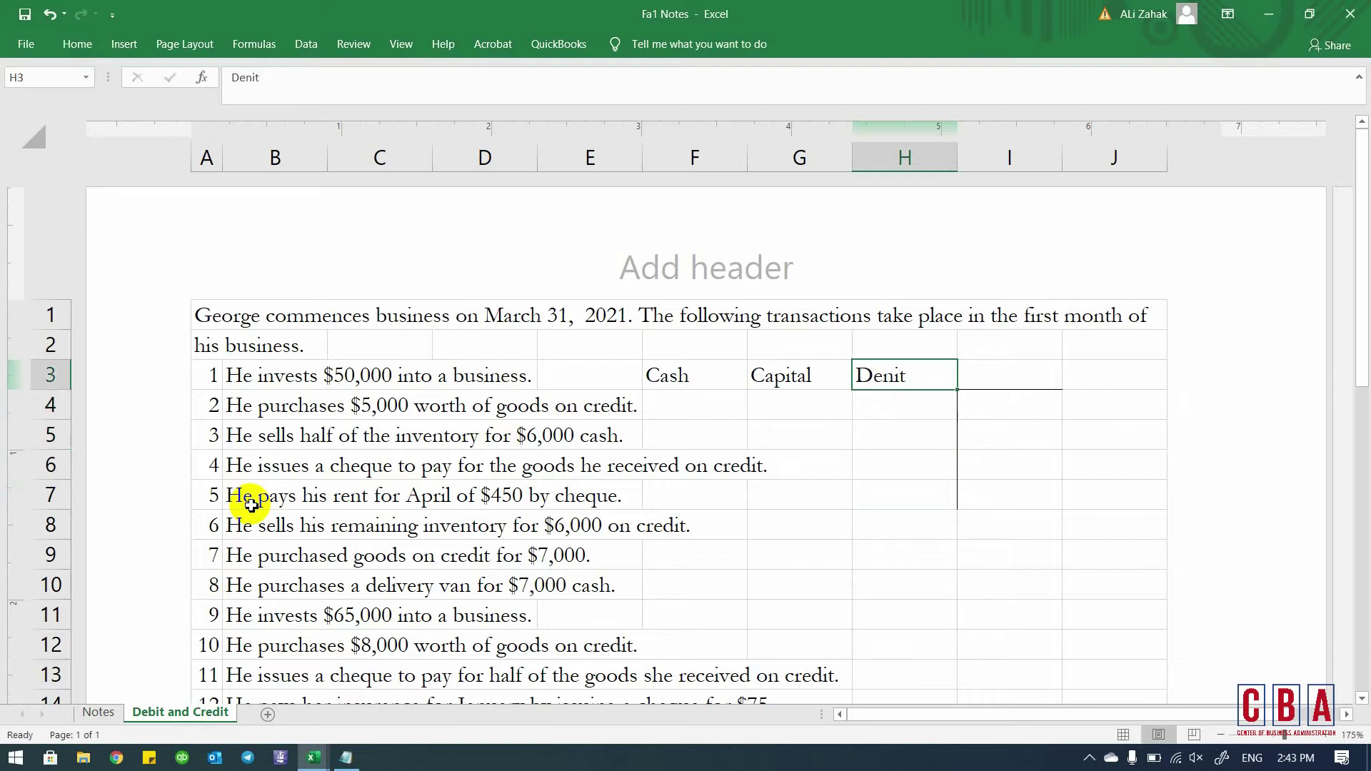
{"action": "type", "text": "Debit"}
{"action": "key", "text": "Return"}
{"action": "key", "text": "Up"}
{"action": "key", "text": "Right"}
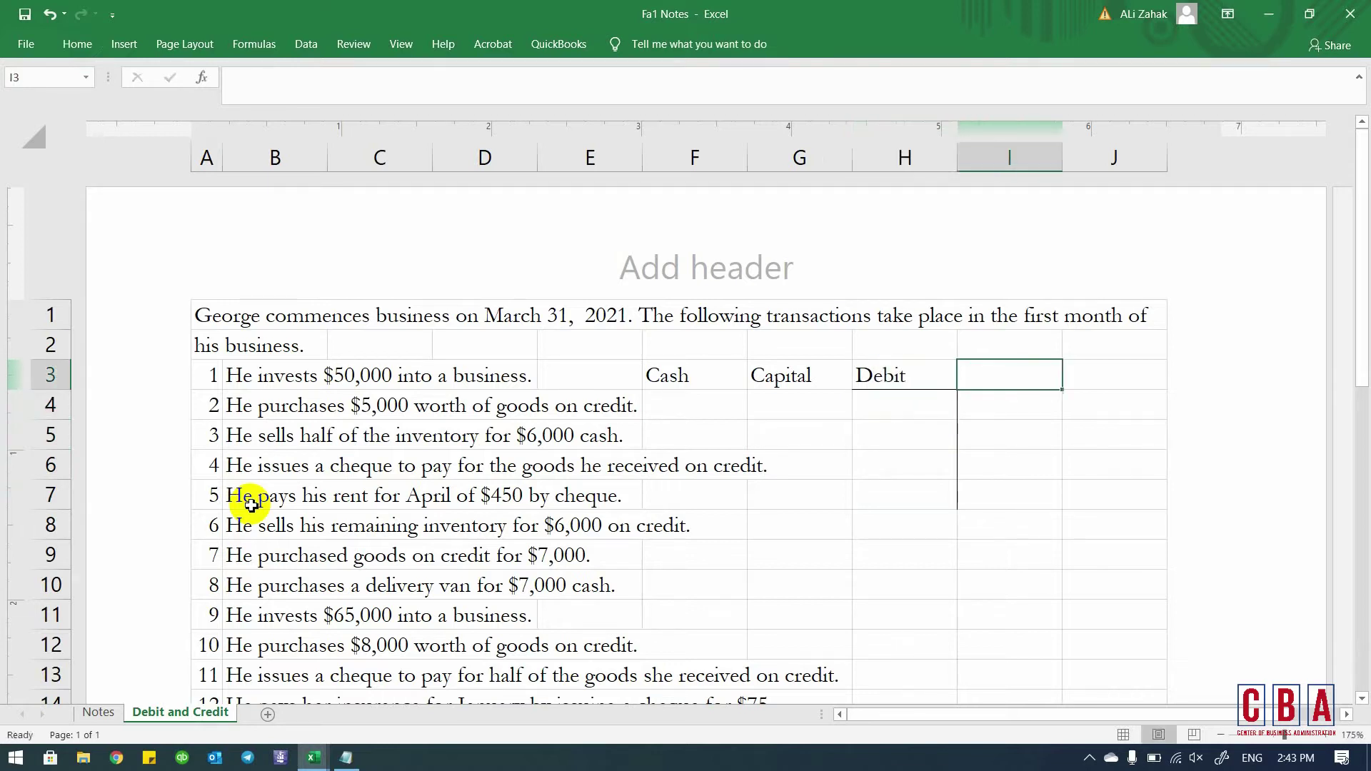
{"action": "type", "text": "Credit"}
{"action": "key", "text": "Return"}
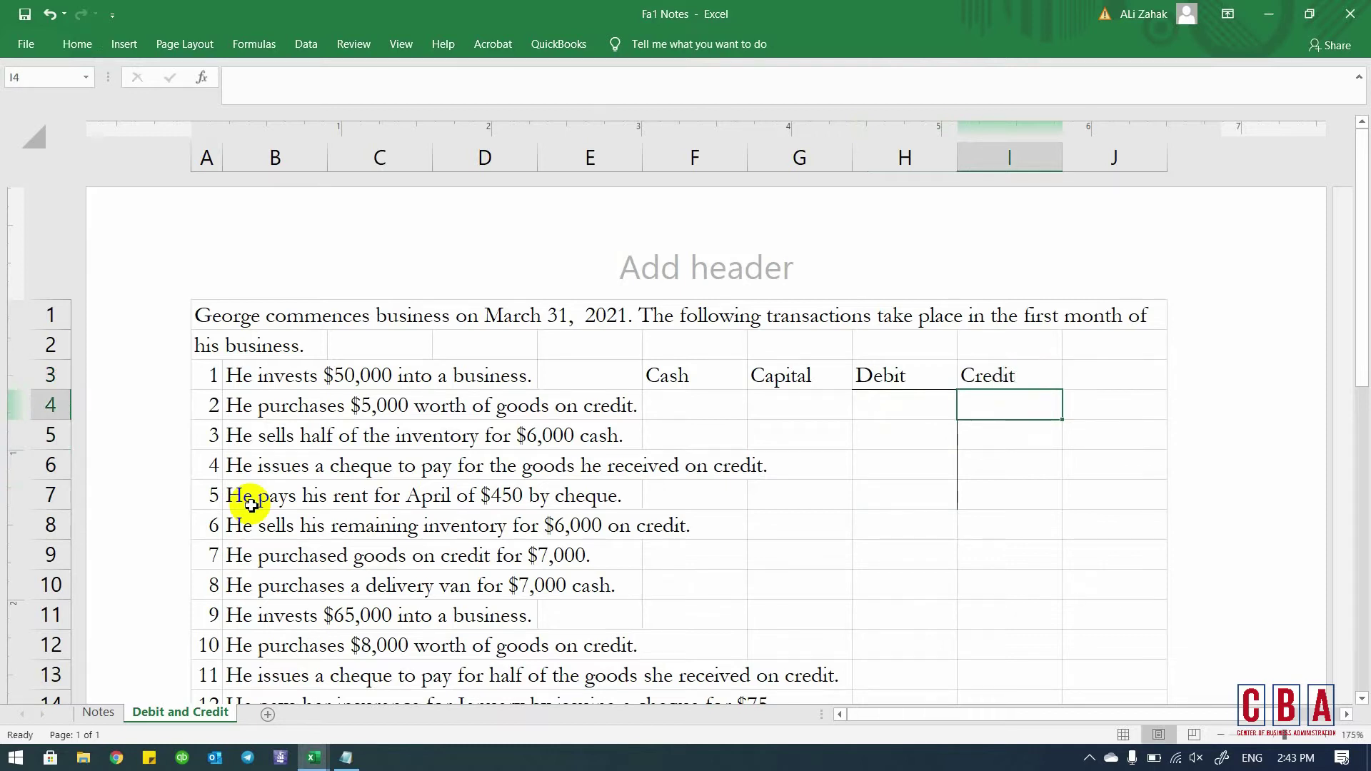
- Fill the Debit side of the T-account with E-xpense in H4, A-sset in H5 and D-rawing in H6
{"action": "key", "text": "Left"}
{"action": "type", "text": "E-"}
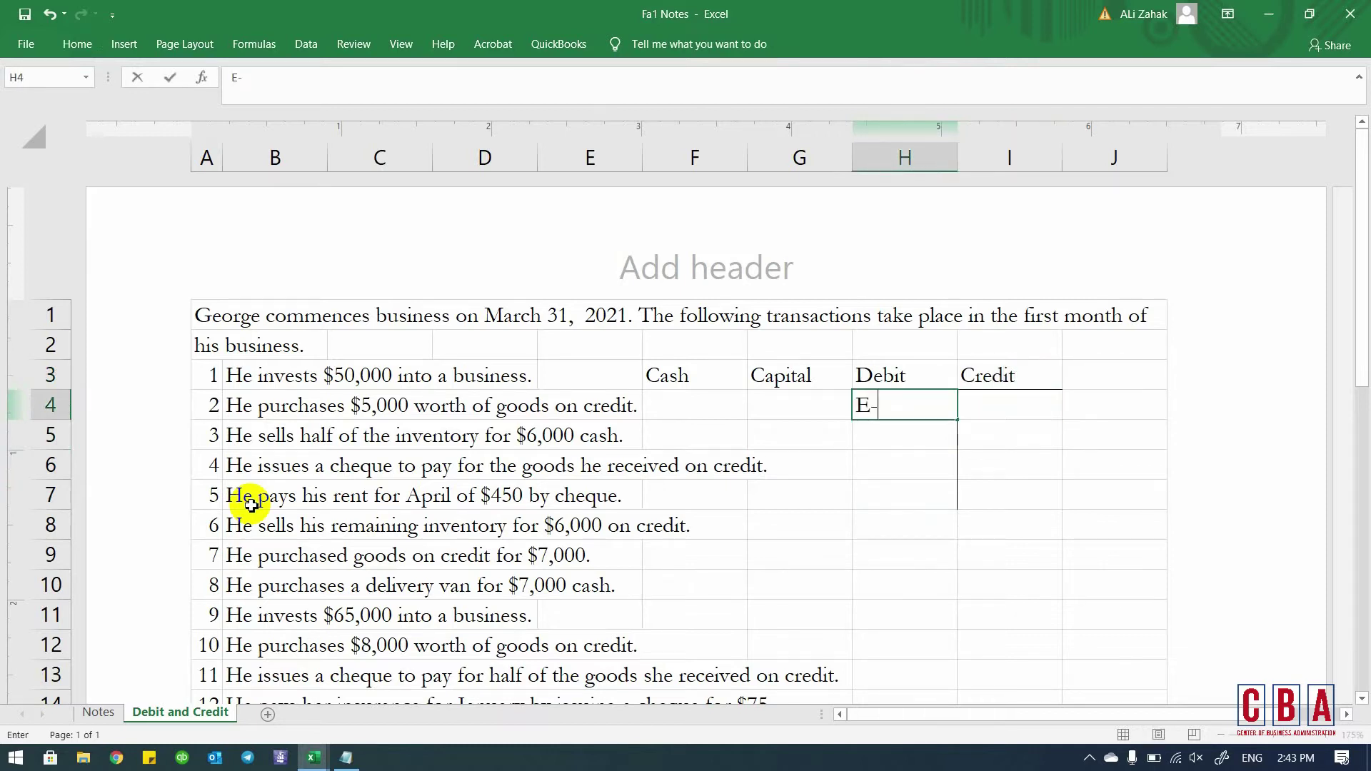
{"action": "type", "text": "xpense"}
{"action": "key", "text": "Return"}
{"action": "type", "text": "A-sset"}
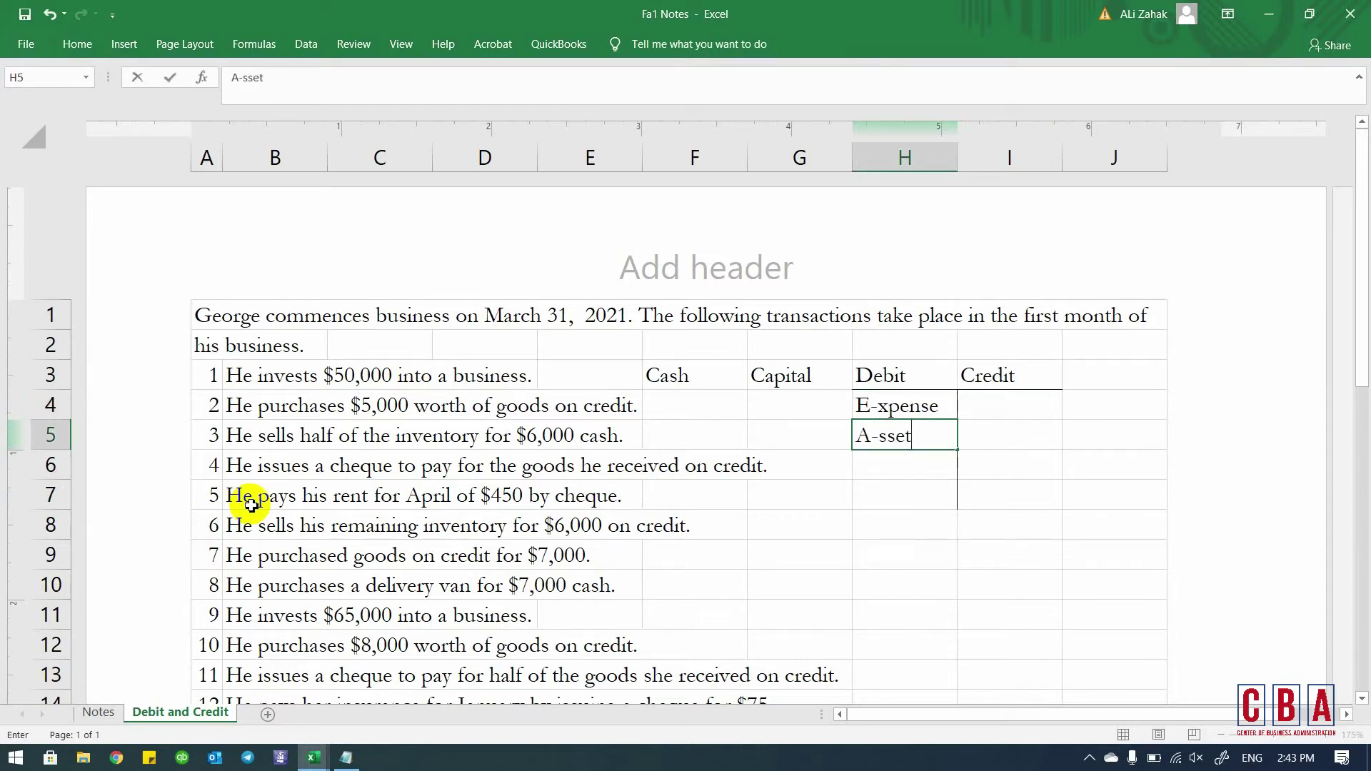
{"action": "key", "text": "Return"}
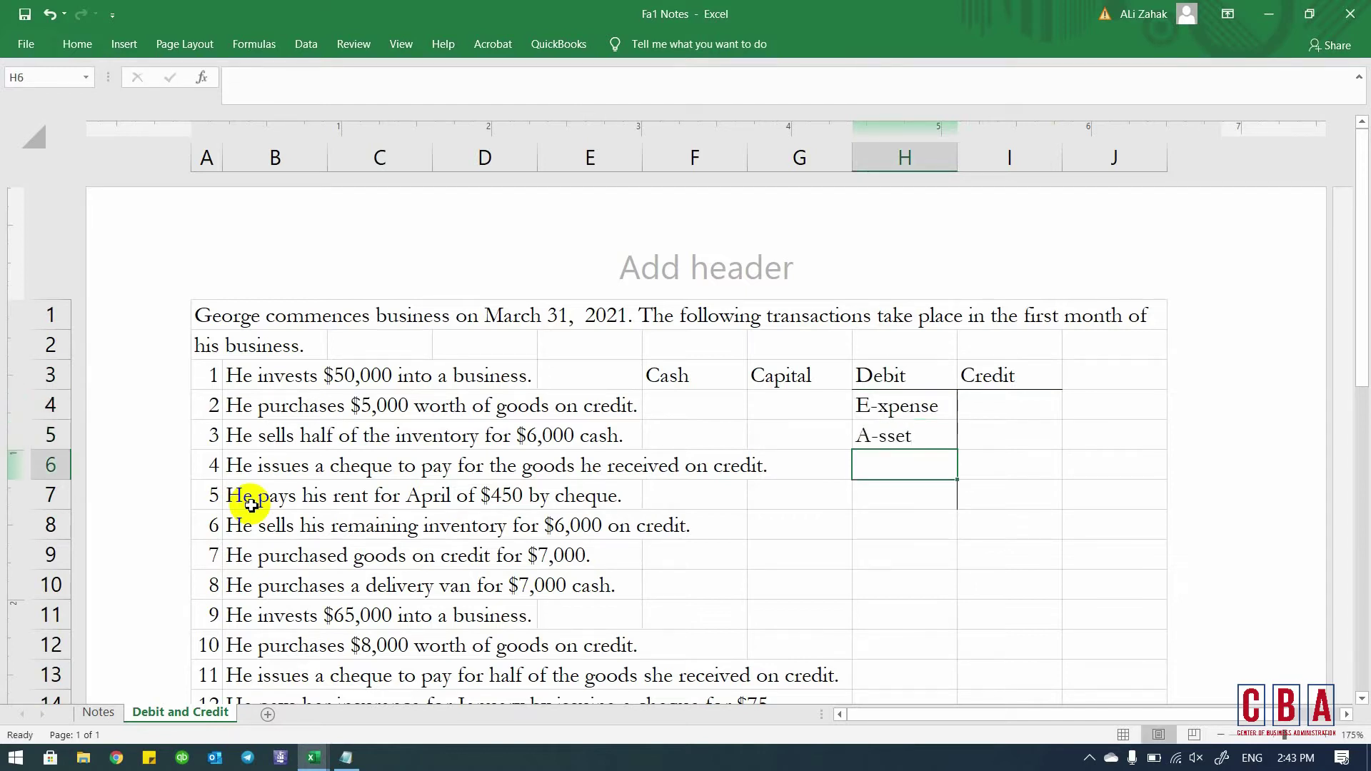
{"action": "type", "text": "D-rawing"}
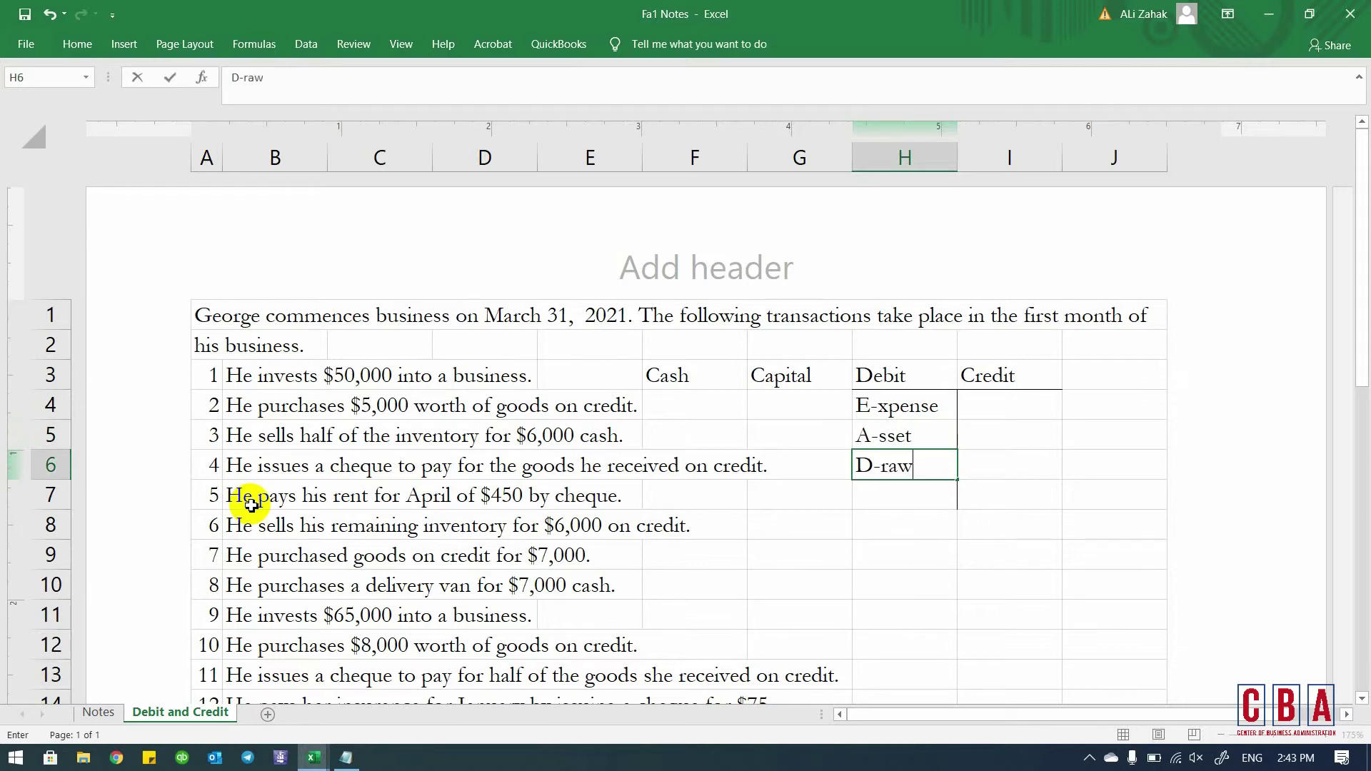
{"action": "key", "text": "Return"}
{"action": "key", "text": "Up"}
{"action": "key", "text": "Up"}
{"action": "key", "text": "Up"}
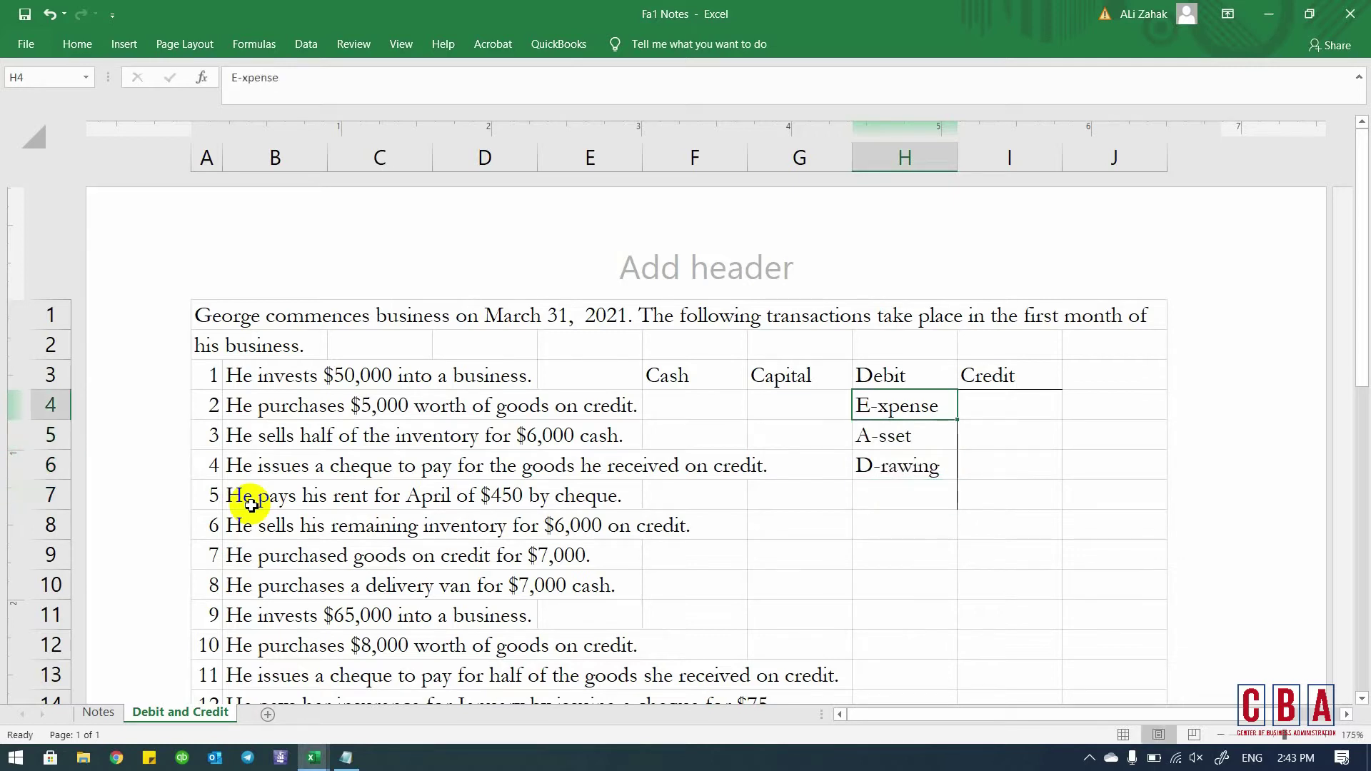
{"action": "key", "text": "shift+Down"}
{"action": "key", "text": "shift+Down"}
{"action": "key", "text": "Up"}
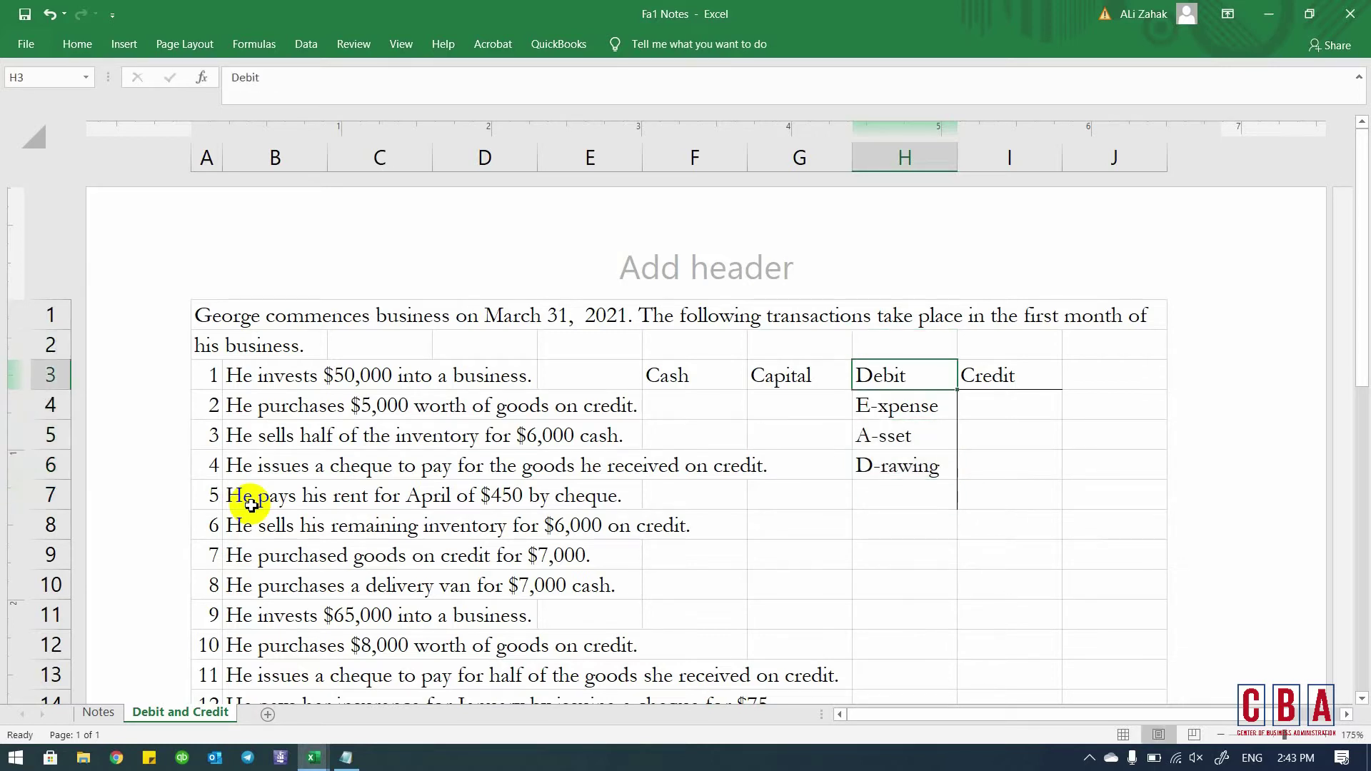
- Fill the Credit side of the T-account with L-iability in I4, I-ncome in I5 and C-apital in I6
{"action": "key", "text": "Right"}
{"action": "key", "text": "Down"}
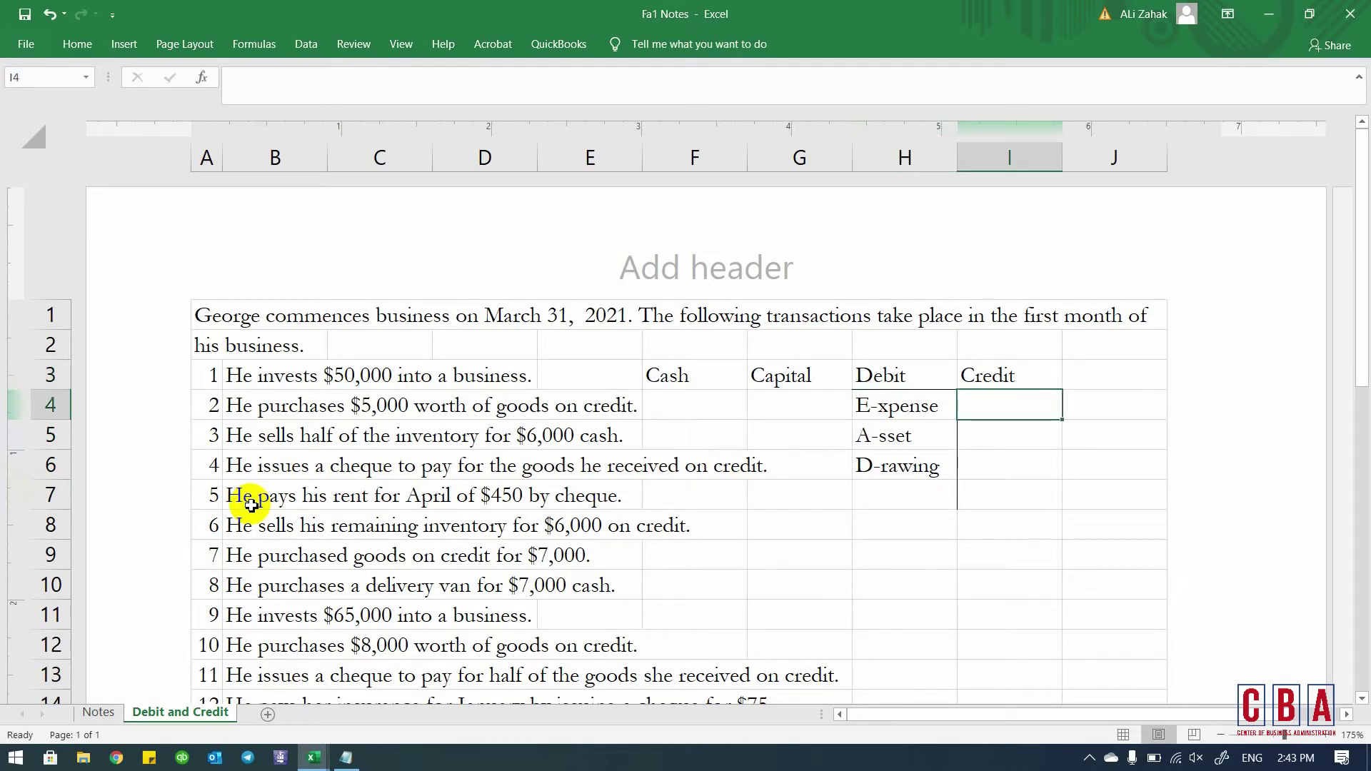
{"action": "type", "text": "L"}
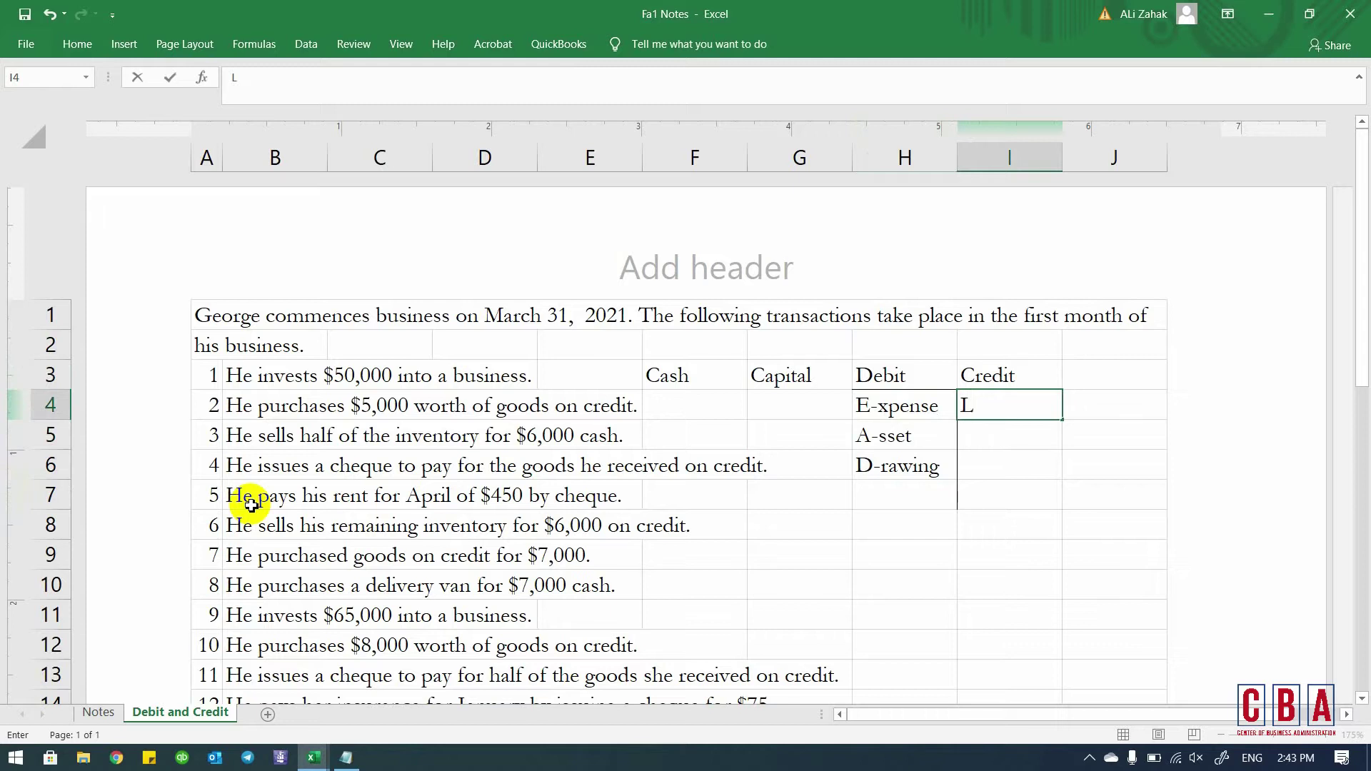
{"action": "type", "text": "-iability"}
{"action": "key", "text": "Return"}
{"action": "type", "text": "I- n"}
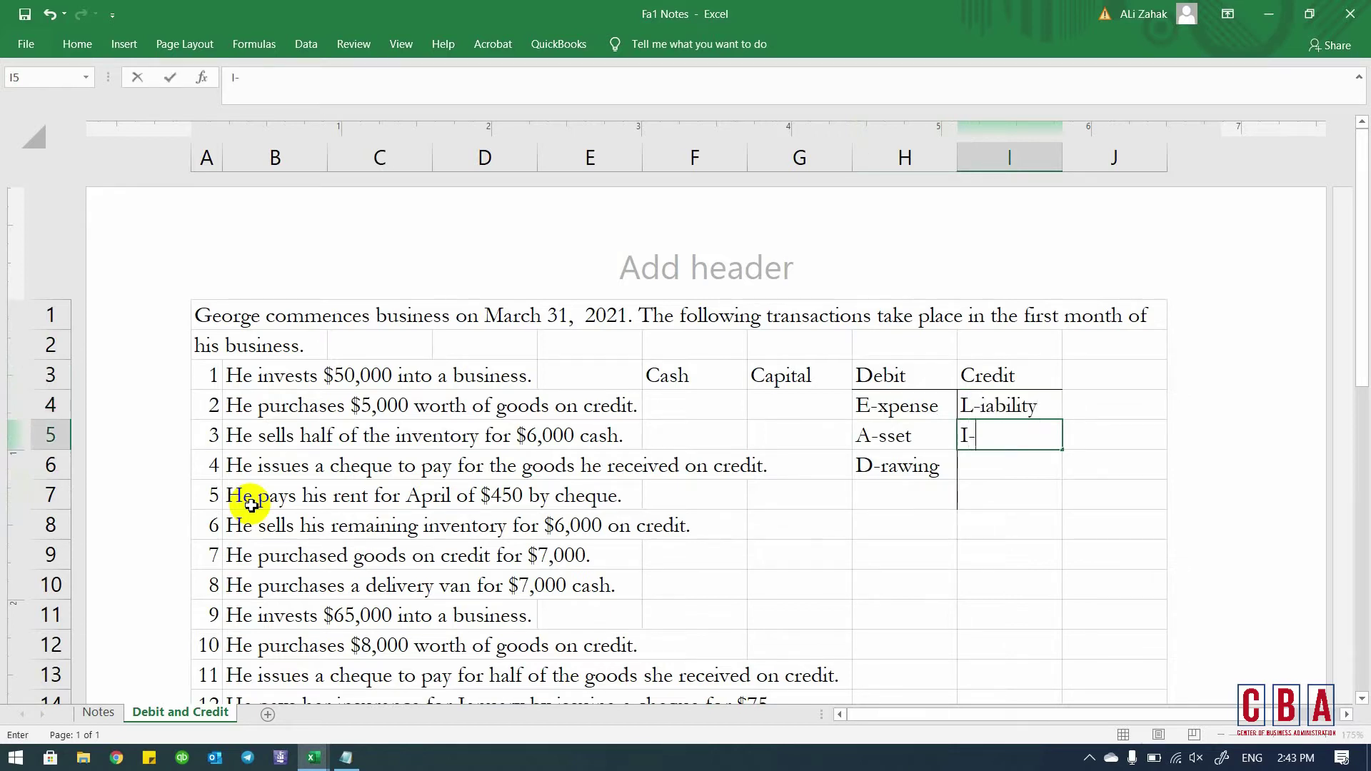
{"action": "key", "text": "BackSpace"}
{"action": "key", "text": "BackSpace"}
{"action": "type", "text": "ncome"}
{"action": "key", "text": "Return"}
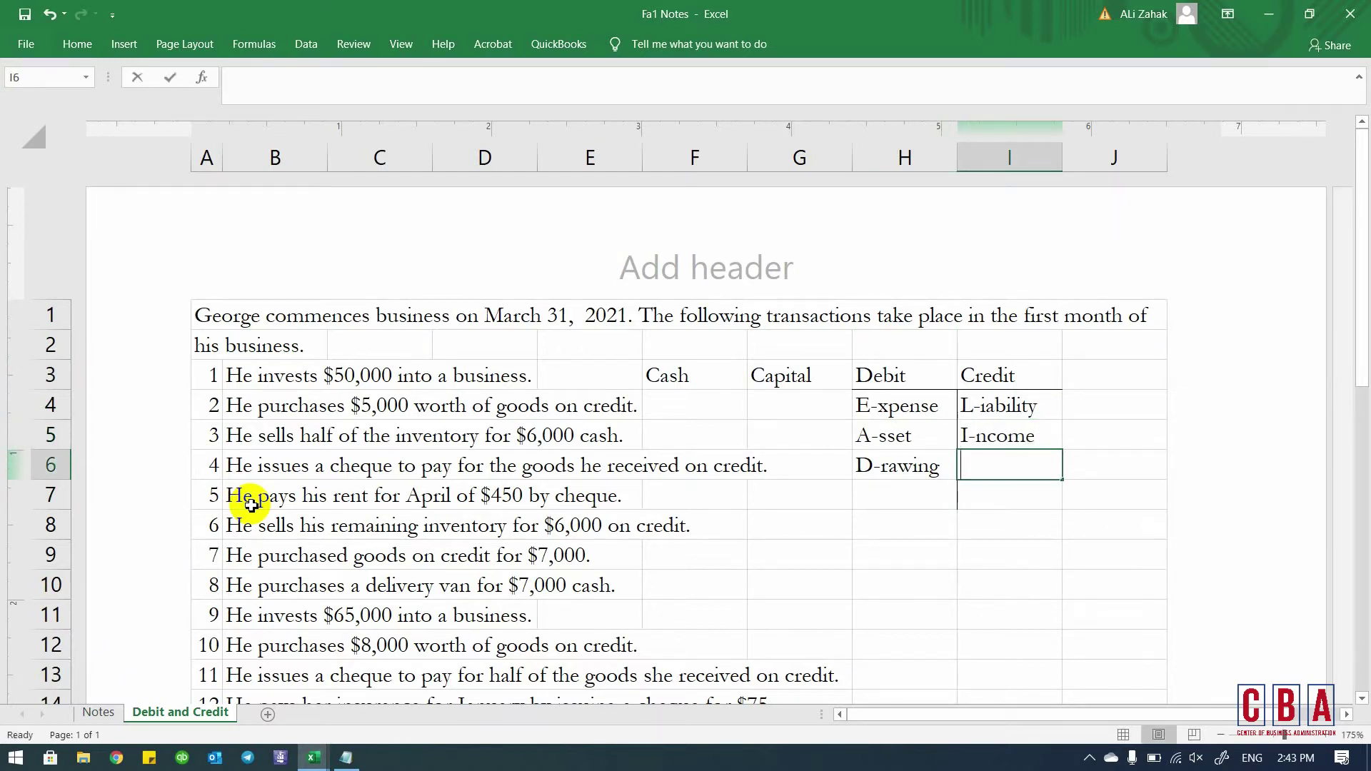
{"action": "type", "text": "C-apital"}
{"action": "key", "text": "Return"}
{"action": "key", "text": "Up"}
{"action": "key", "text": "Up"}
{"action": "key", "text": "Up"}
{"action": "key", "text": "shift+Down"}
{"action": "key", "text": "shift+Down"}
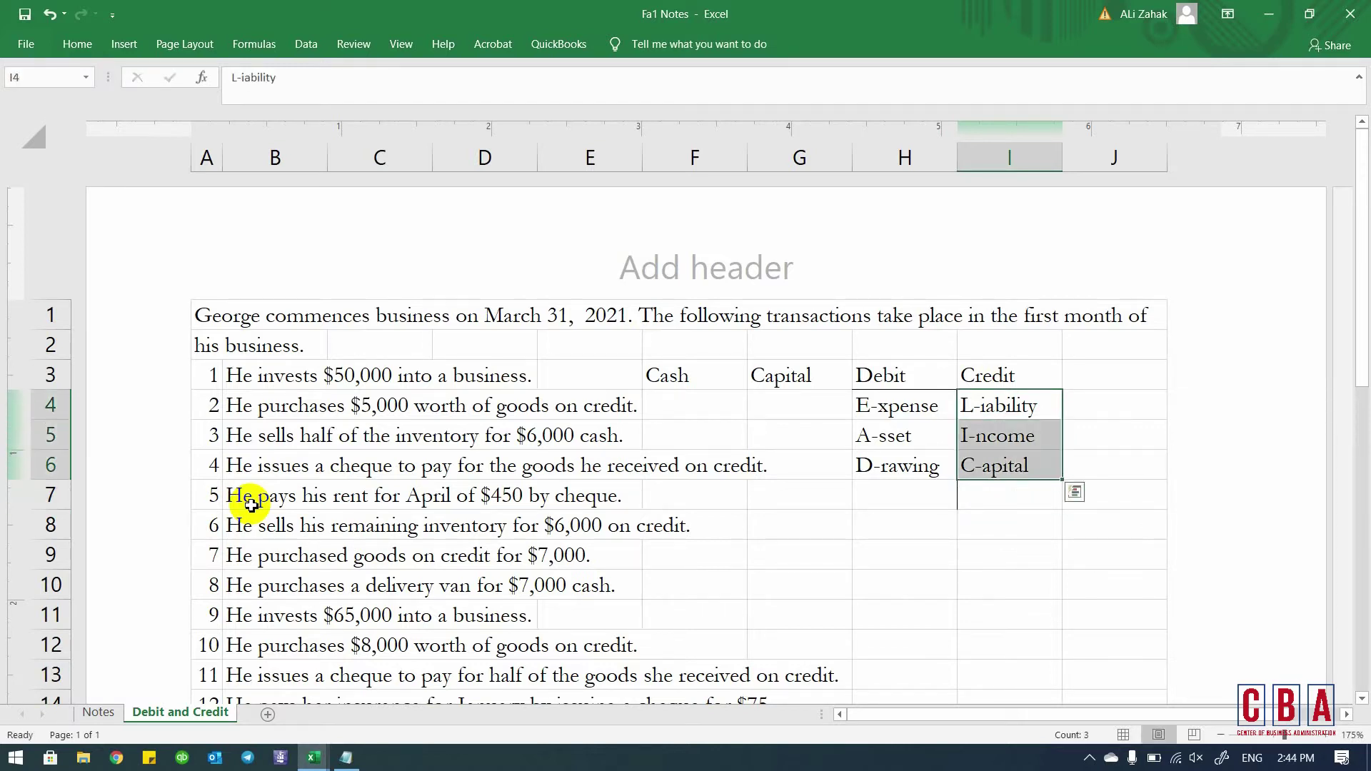
{"action": "key", "text": "Up"}
- Enter Debit in J7, outside the lower end of the T-account's Credit side
{"action": "key", "text": "Down"}
{"action": "key", "text": "Down"}
{"action": "key", "text": "Down"}
{"action": "key", "text": "Down"}
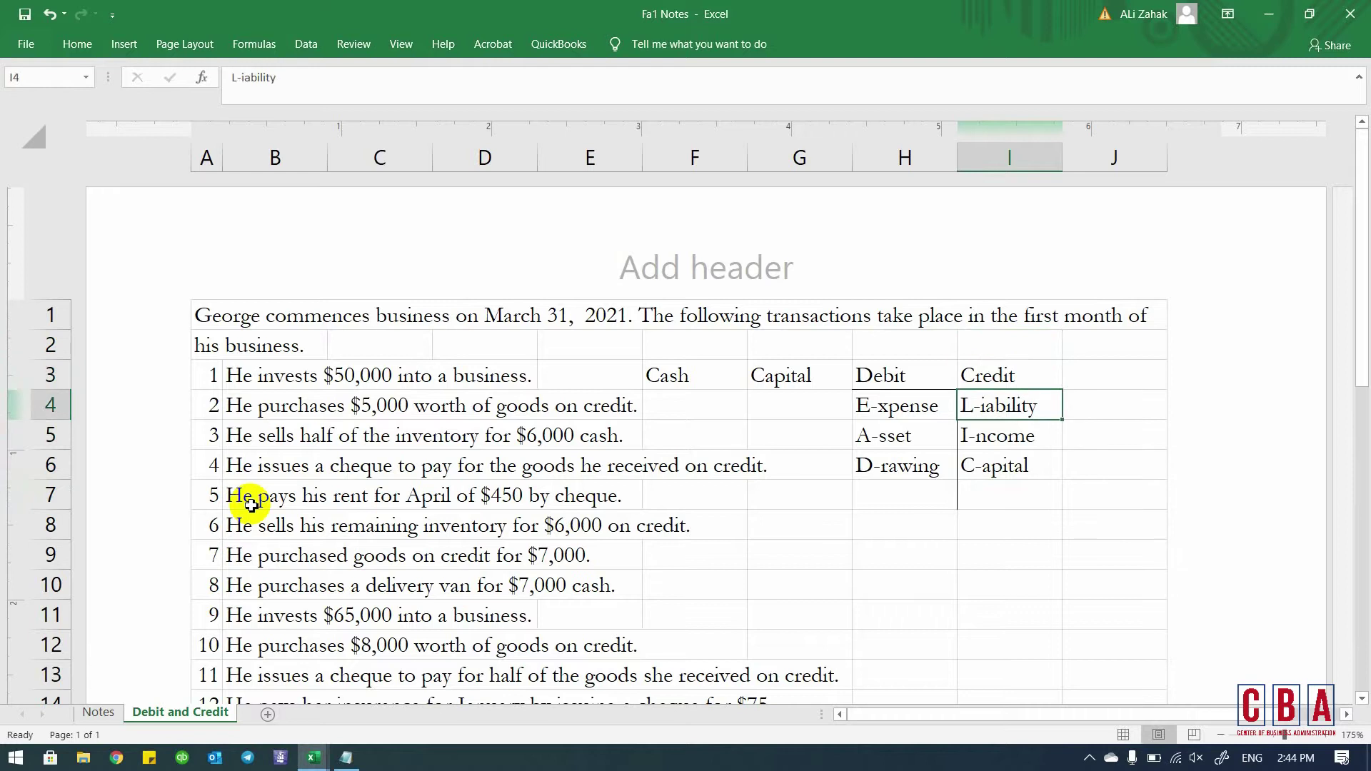
{"action": "key", "text": "Right"}
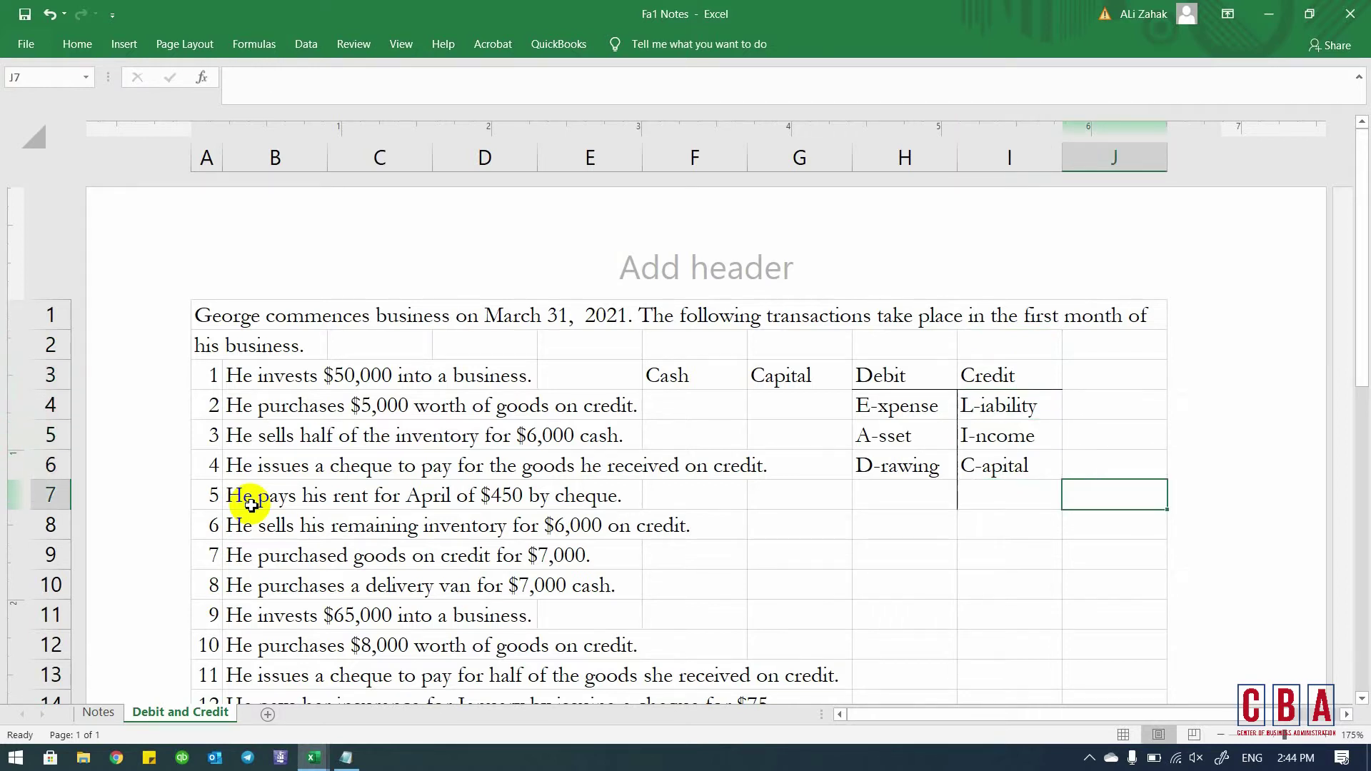
{"action": "type", "text": "Deni"}
{"action": "key", "text": "BackSpace"}
{"action": "key", "text": "BackSpace"}
{"action": "type", "text": "bit"}
{"action": "key", "text": "Return"}
- Enter Credit in G7, outside the lower end of the T-account's Debit side
{"action": "key", "text": "Left"}
{"action": "key", "text": "Left"}
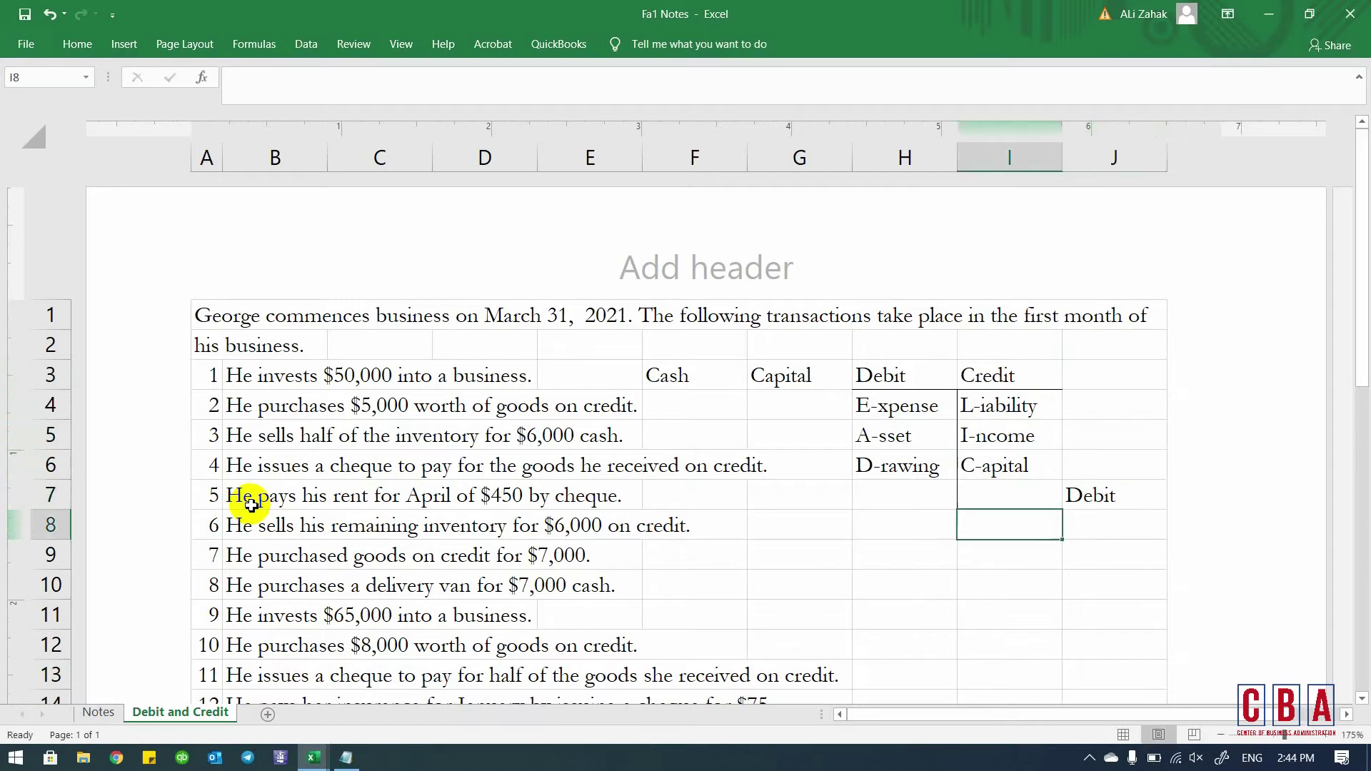
{"action": "key", "text": "Up"}
{"action": "key", "text": "Left"}
{"action": "type", "text": "Credit"}
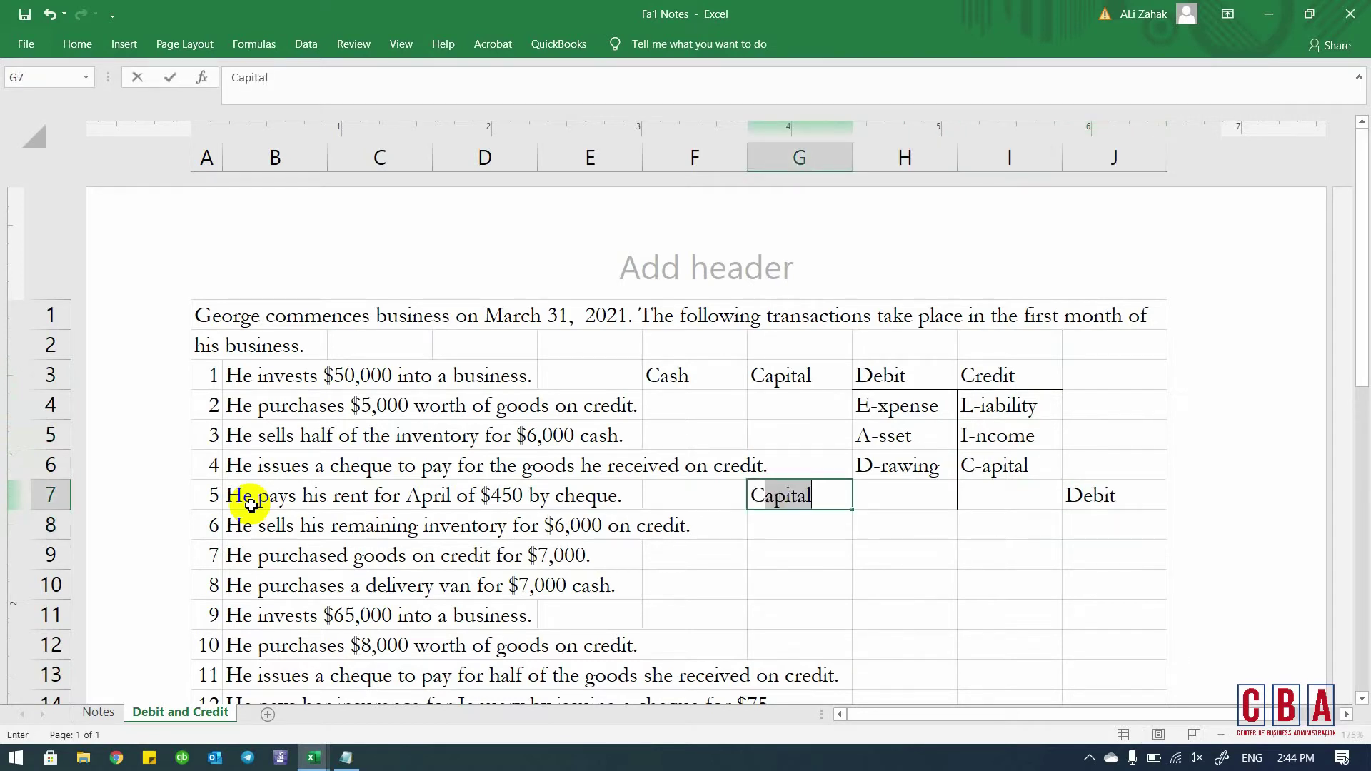
{"action": "key", "text": "Return"}
{"action": "key", "text": "Up"}
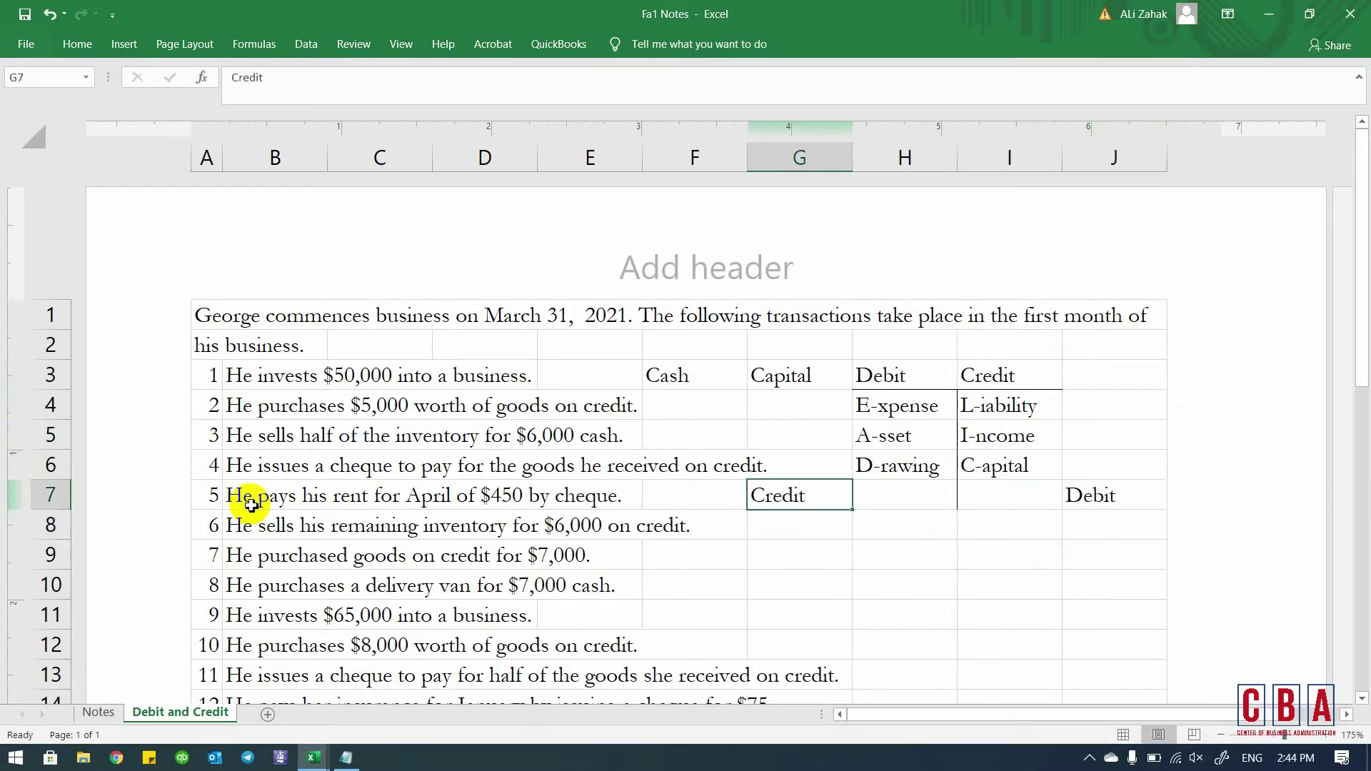
- Right-align the Credit labels in G7 and I3
{"action": "left_click", "coordinate": [75, 43]}
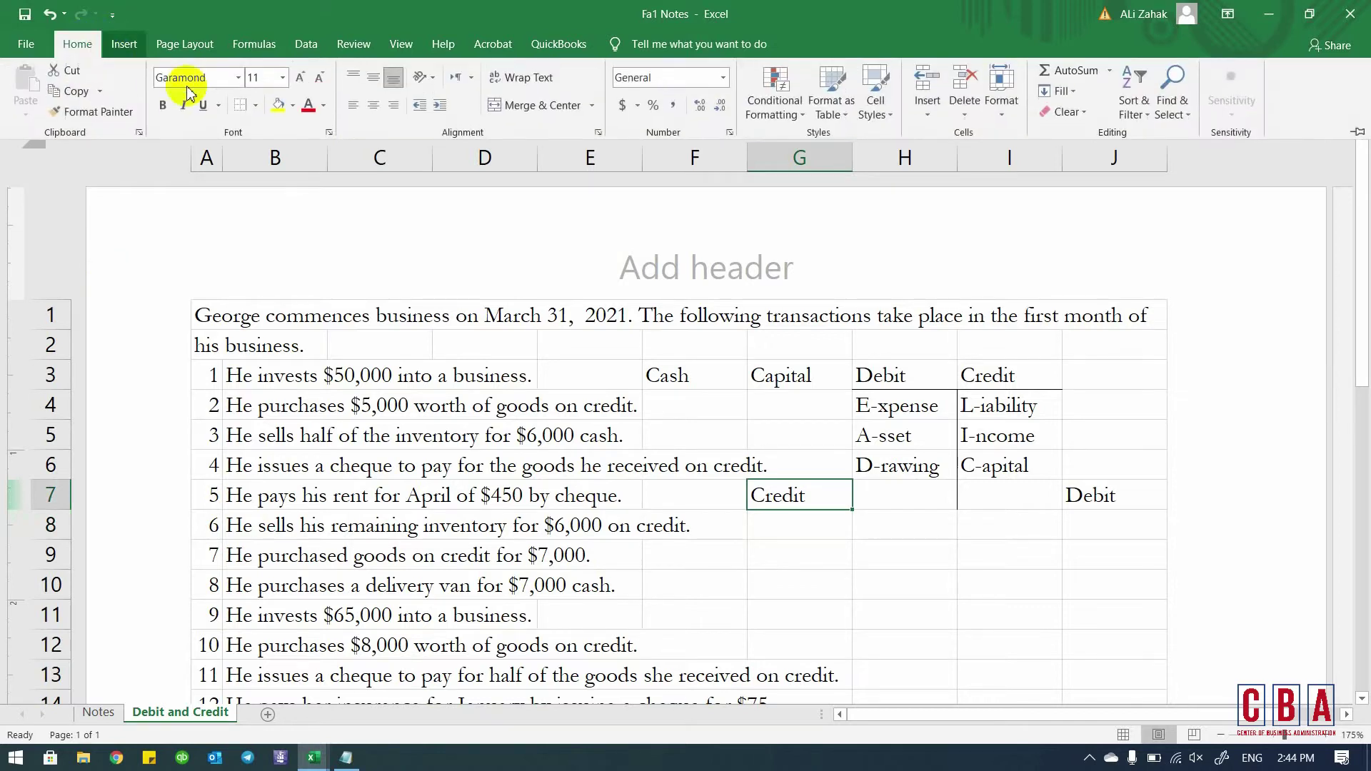
{"action": "left_click", "coordinate": [393, 105]}
{"action": "left_click", "coordinate": [1012, 383]}
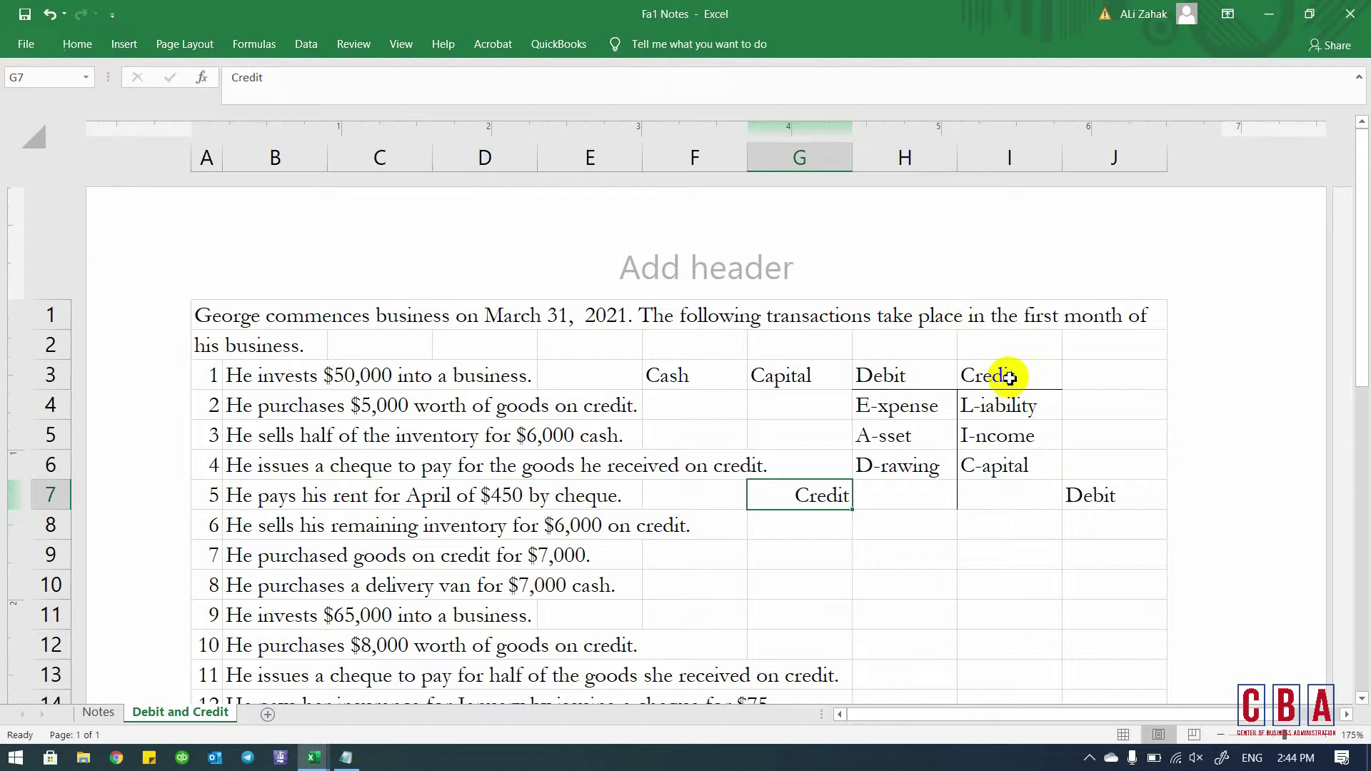
{"action": "left_click", "coordinate": [1013, 383]}
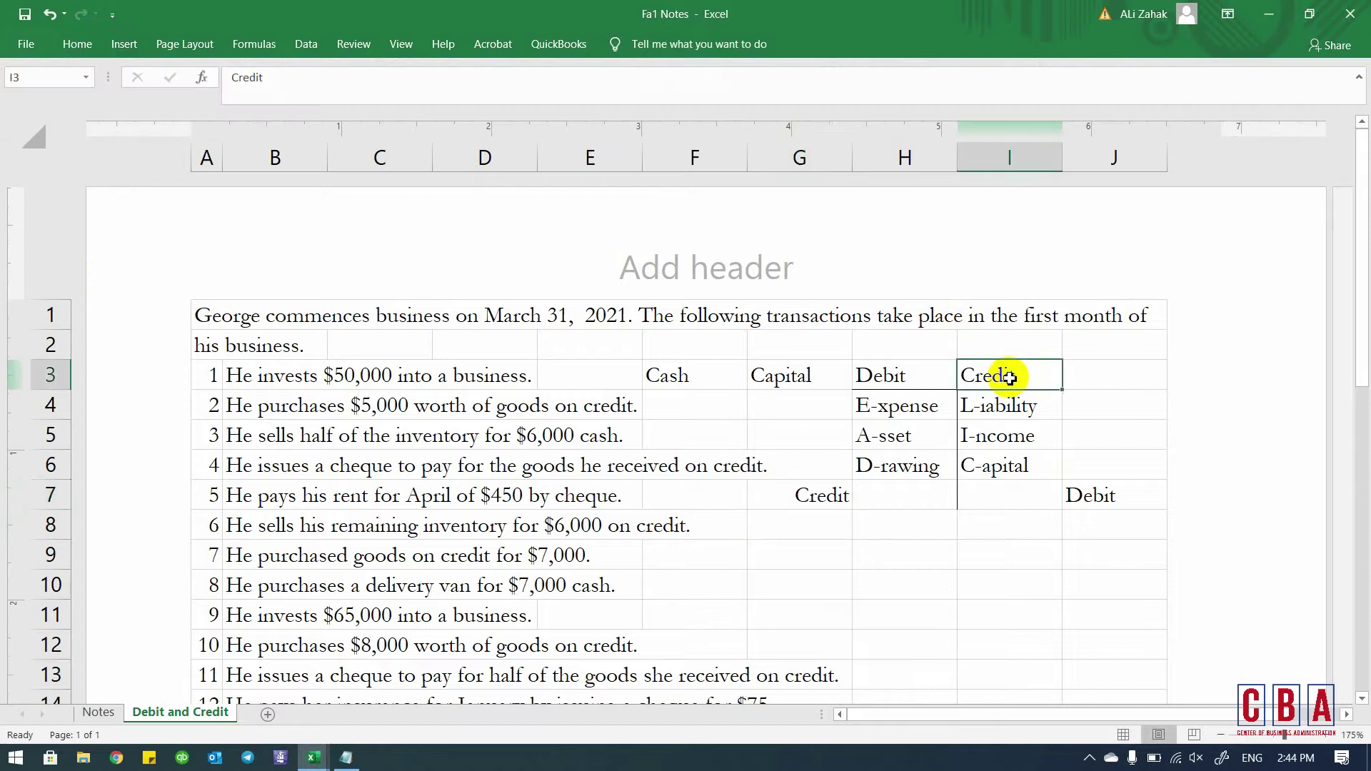
{"action": "left_click", "coordinate": [91, 45]}
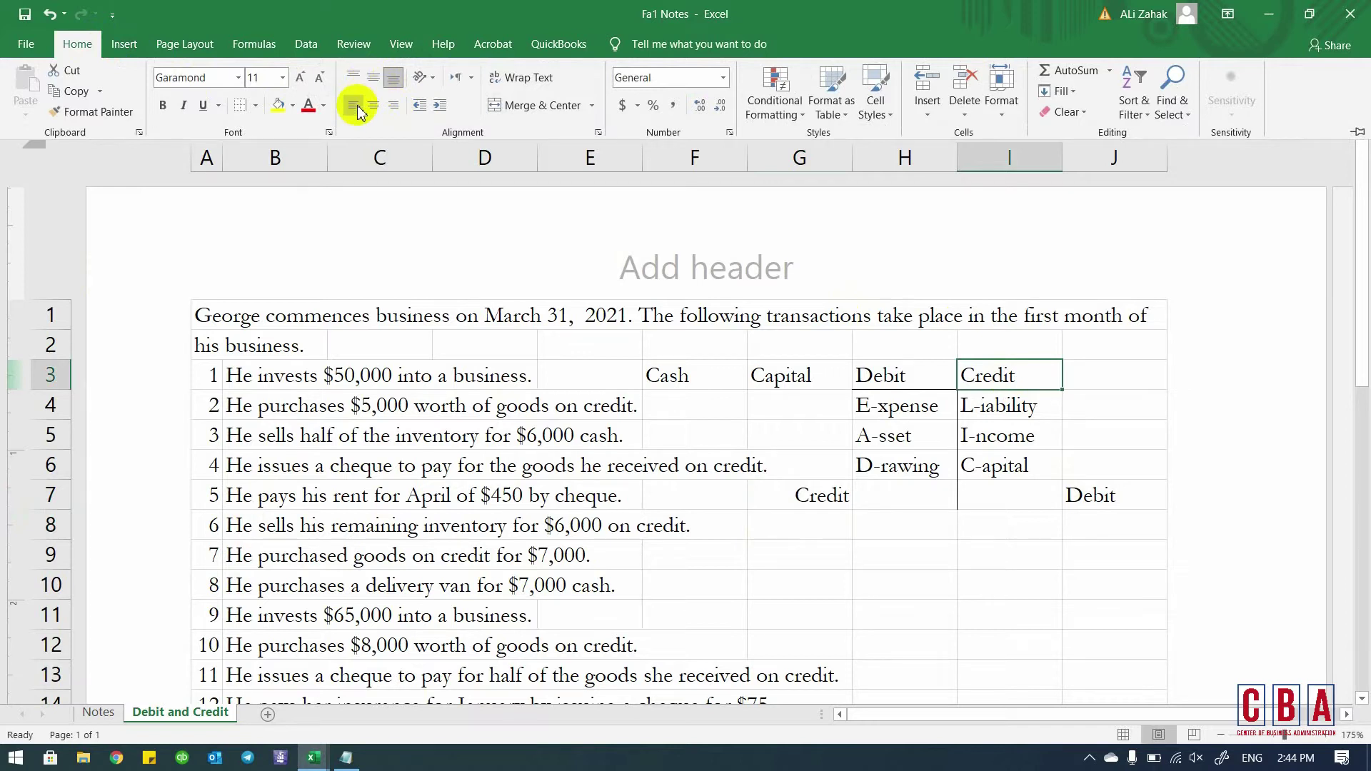
{"action": "left_click", "coordinate": [392, 105]}
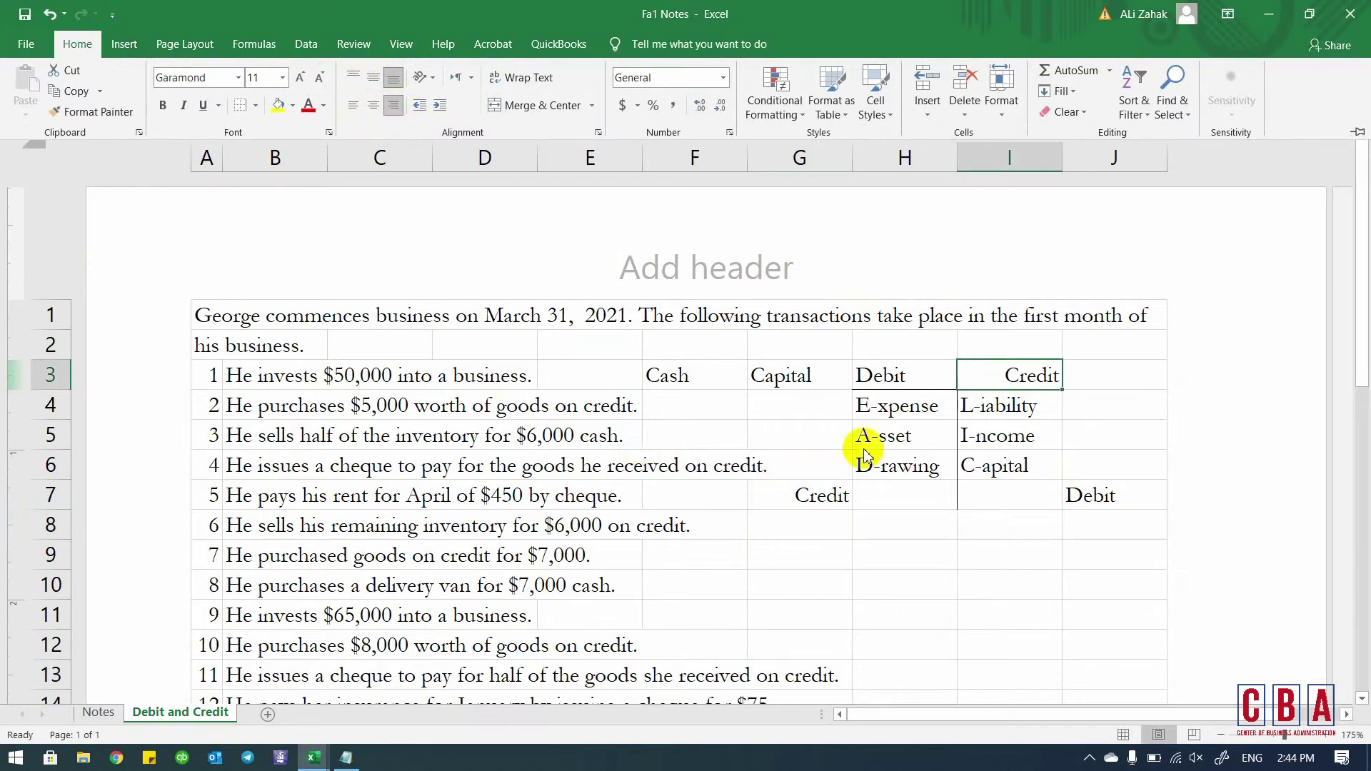
- Highlight the T-account guide in H3:J7 and the Credit label in G7 with a yellow fill
{"action": "left_click", "coordinate": [859, 372]}
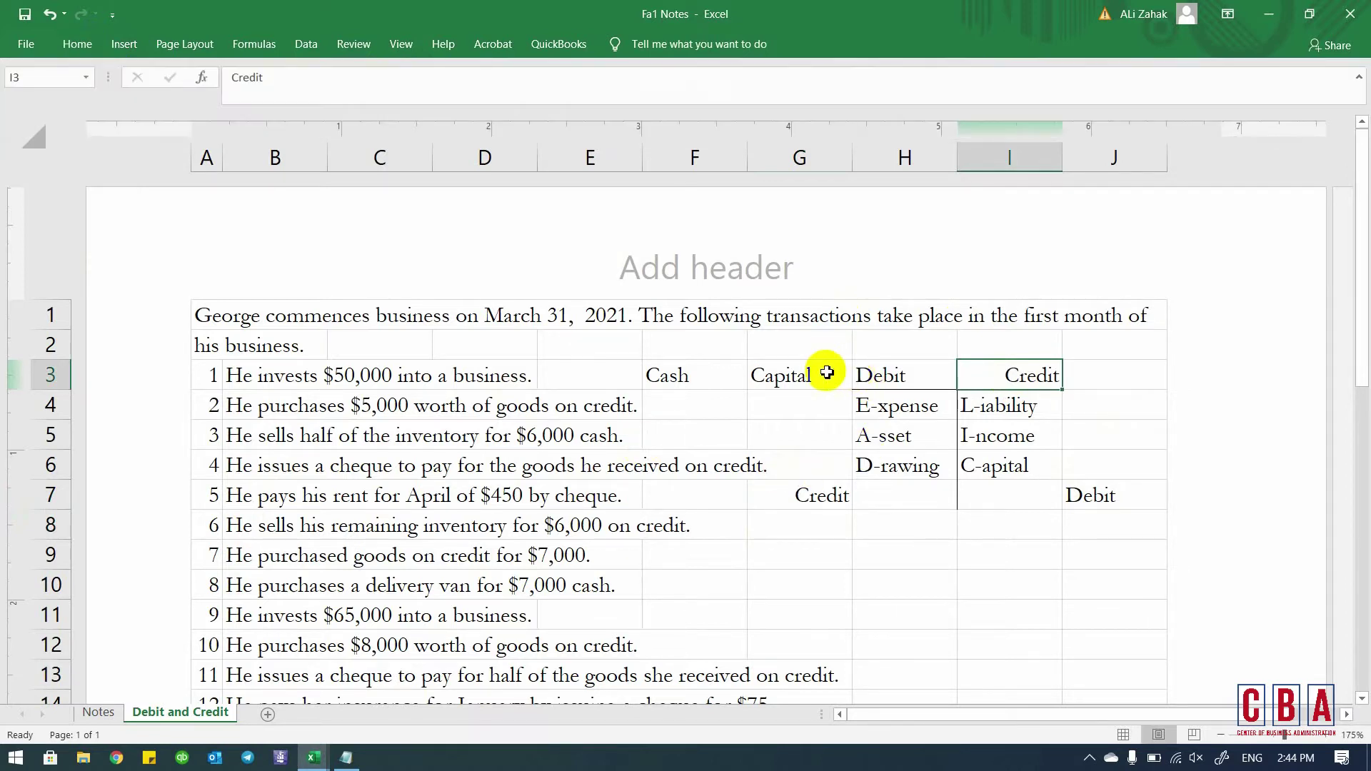
{"action": "left_click_drag", "start_coordinate": [857, 374], "coordinate": [1075, 494]}
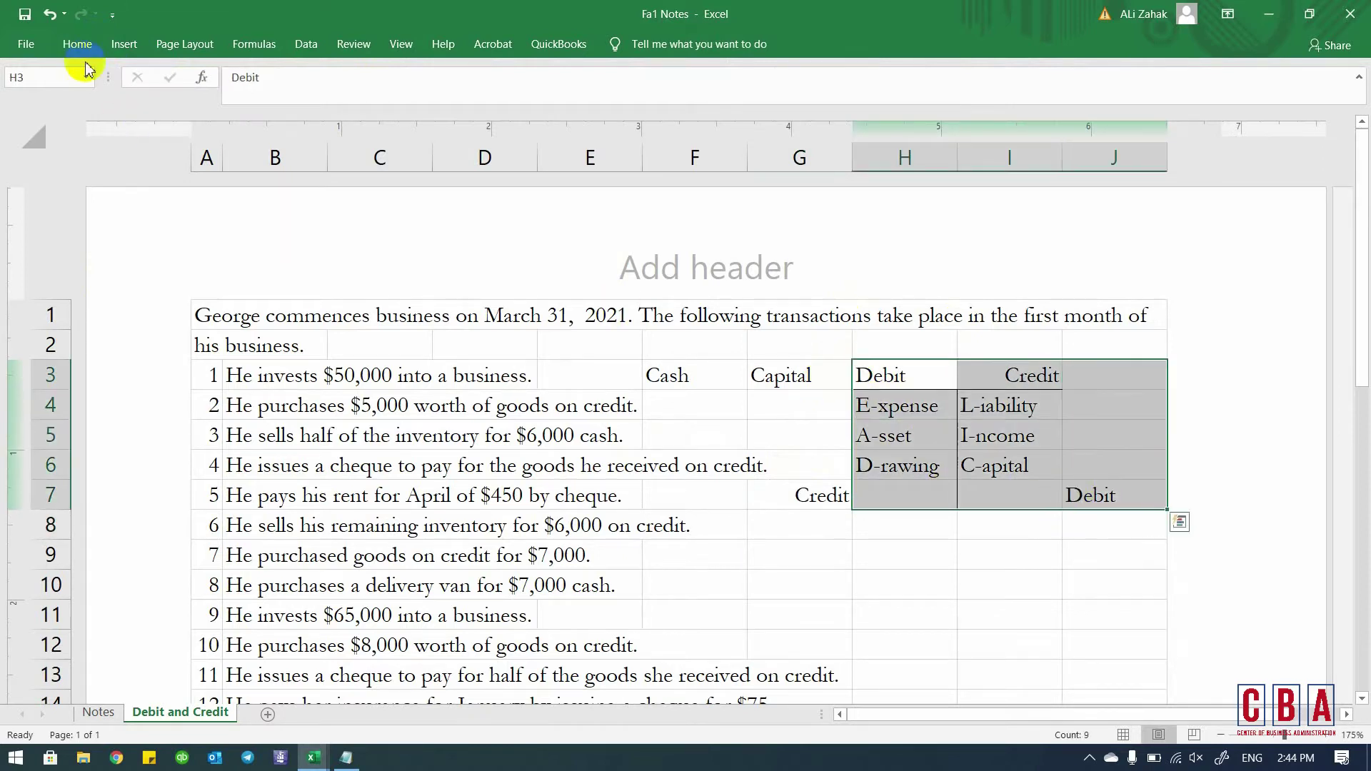
{"action": "left_click", "coordinate": [75, 44]}
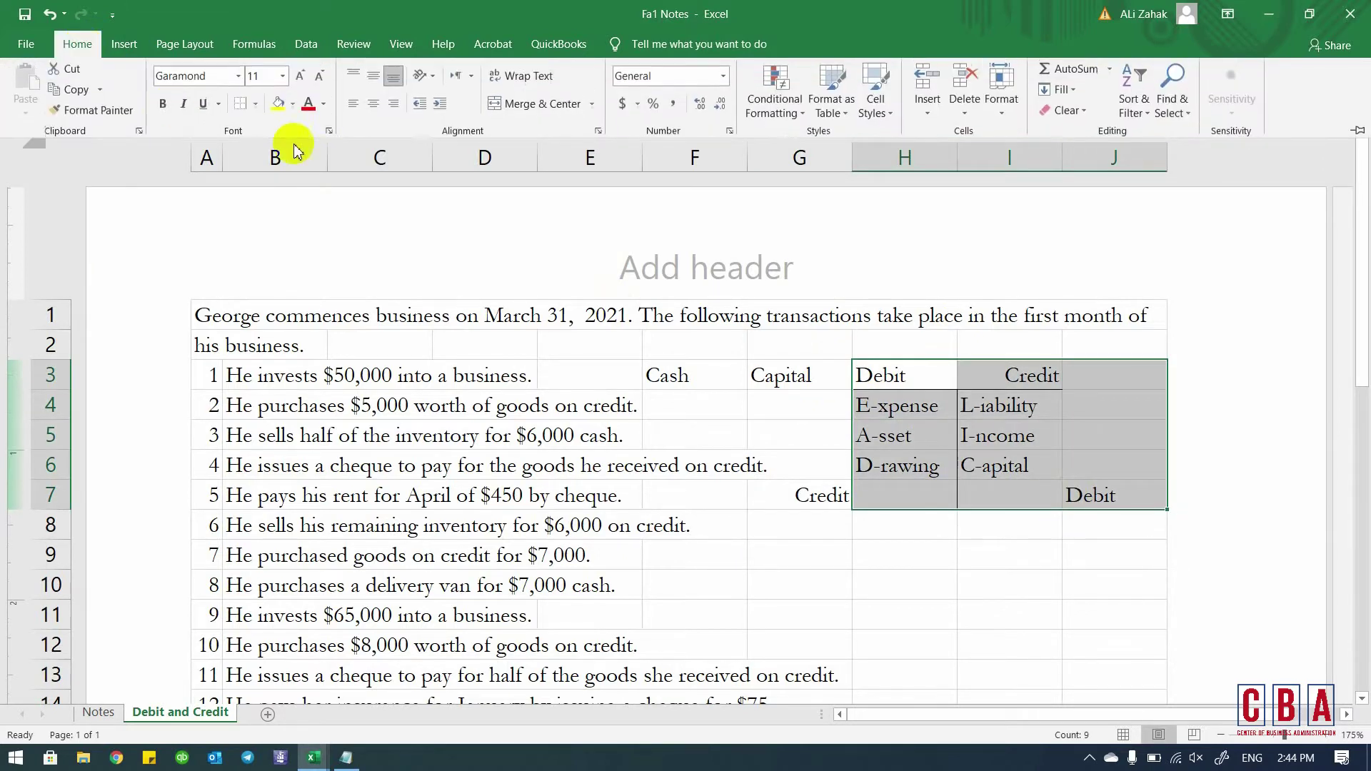
{"action": "left_click", "coordinate": [277, 105]}
{"action": "left_click", "coordinate": [825, 498]}
{"action": "left_click", "coordinate": [821, 493]}
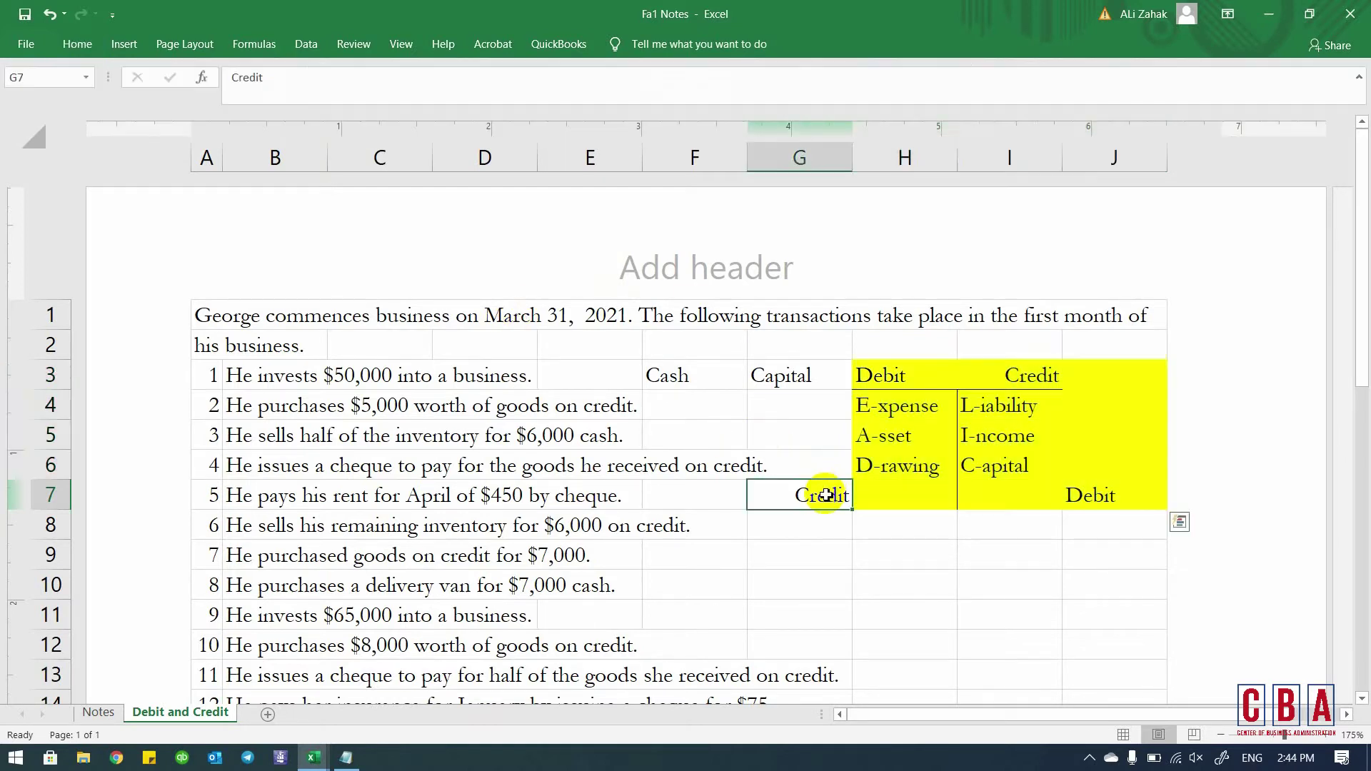
{"action": "key", "text": "F4"}
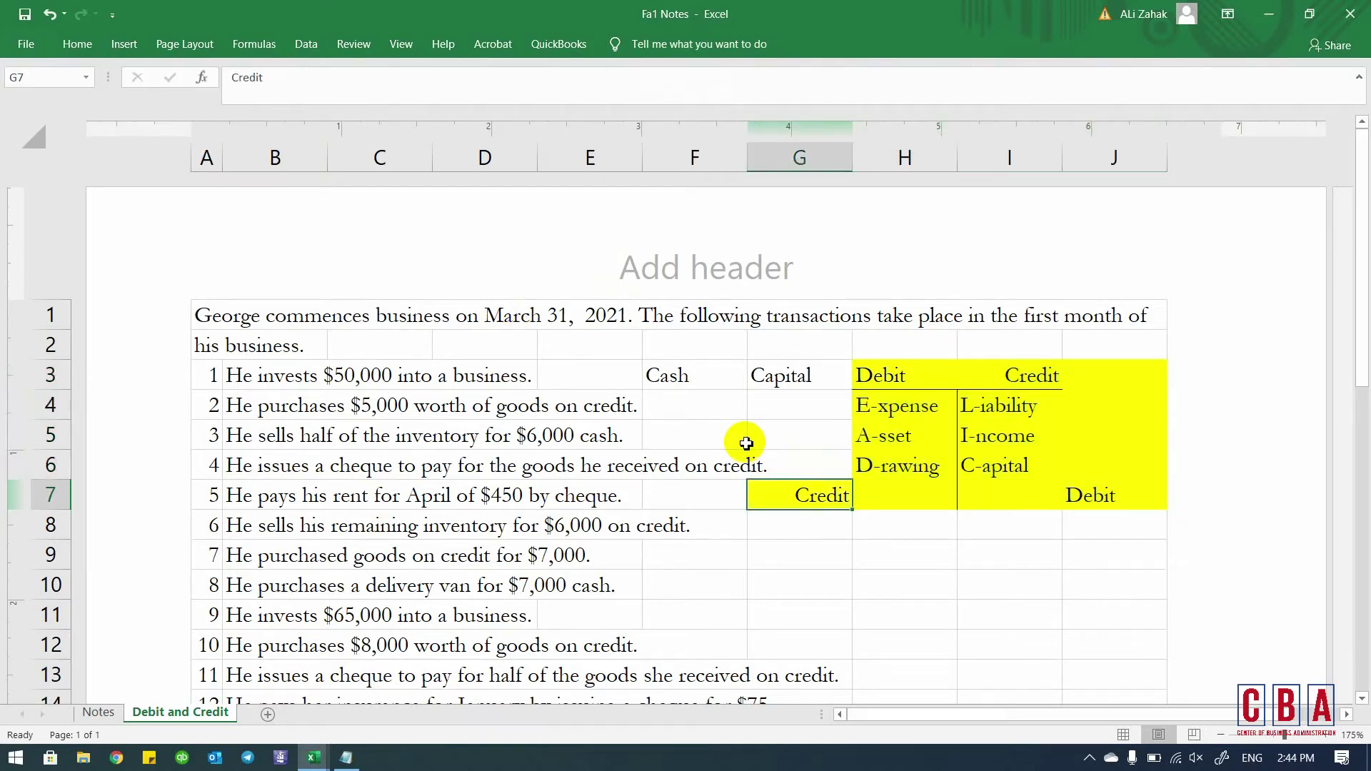
- Examine which side of the debit/credit guide applies to the accounts of the $50,000 investment
{"action": "key", "text": "Up"}
{"action": "key", "text": "Up"}
{"action": "key", "text": "Left"}
{"action": "key", "text": "Left"}
{"action": "key", "text": "Left"}
{"action": "key", "text": "Up"}
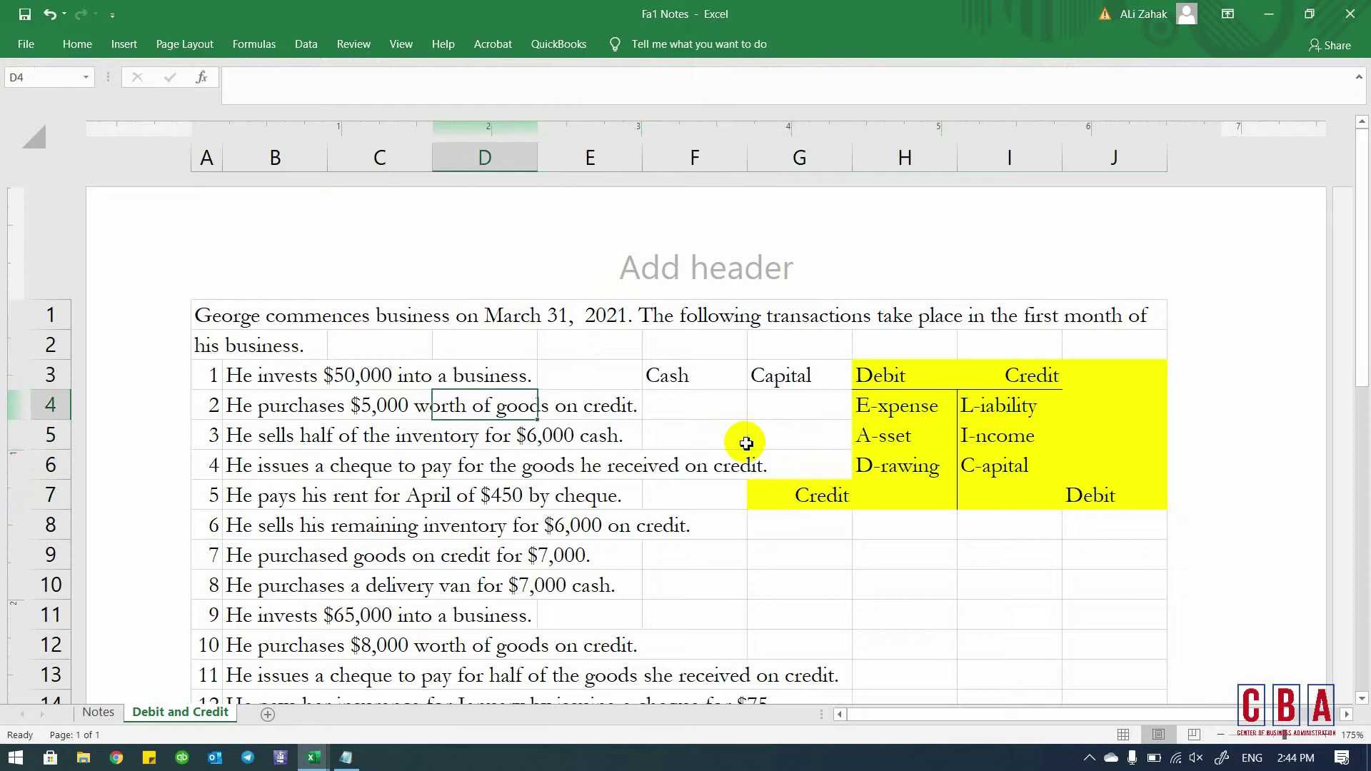
{"action": "key", "text": "Right"}
{"action": "key", "text": "Right"}
{"action": "key", "text": "Up"}
{"action": "key", "text": "Right"}
{"action": "key", "text": "Right"}
{"action": "key", "text": "Down"}
{"action": "key", "text": "Down"}
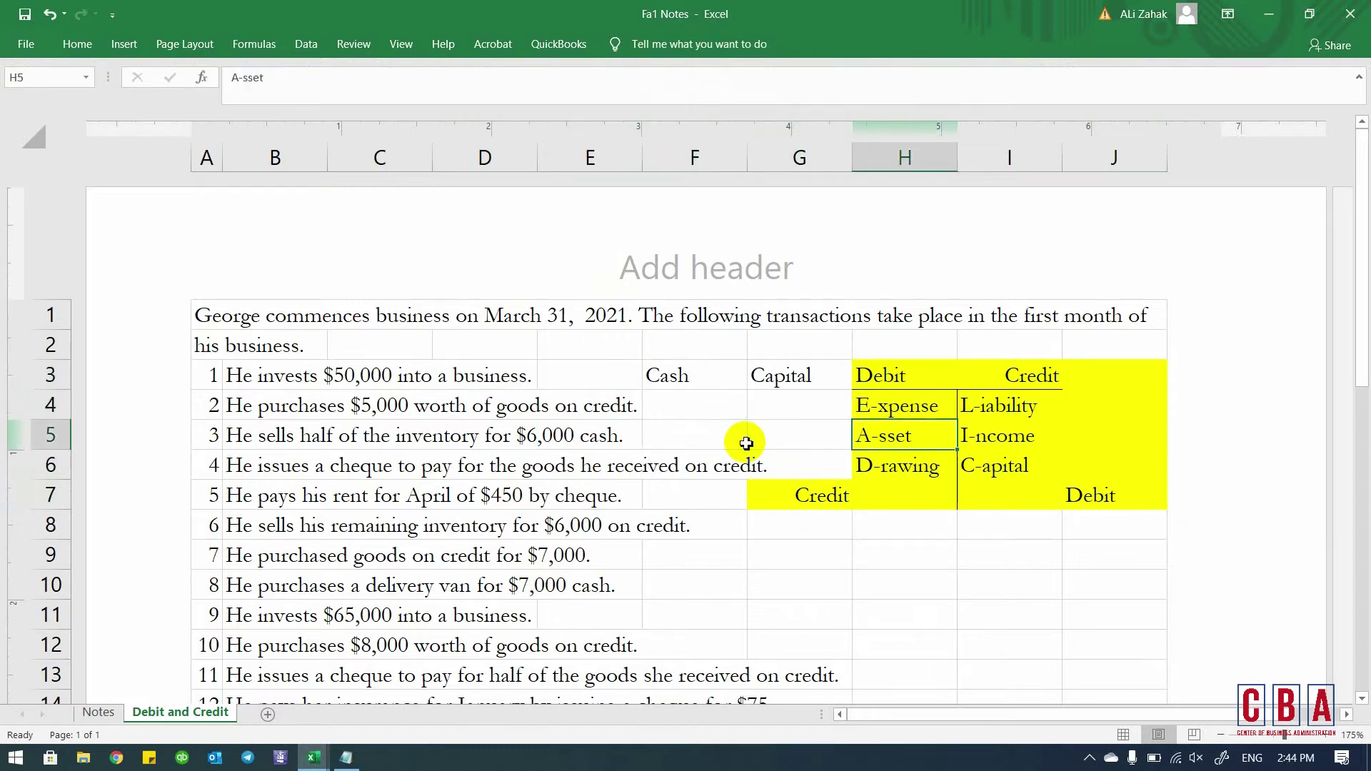
{"action": "key", "text": "Up"}
{"action": "key", "text": "Up"}
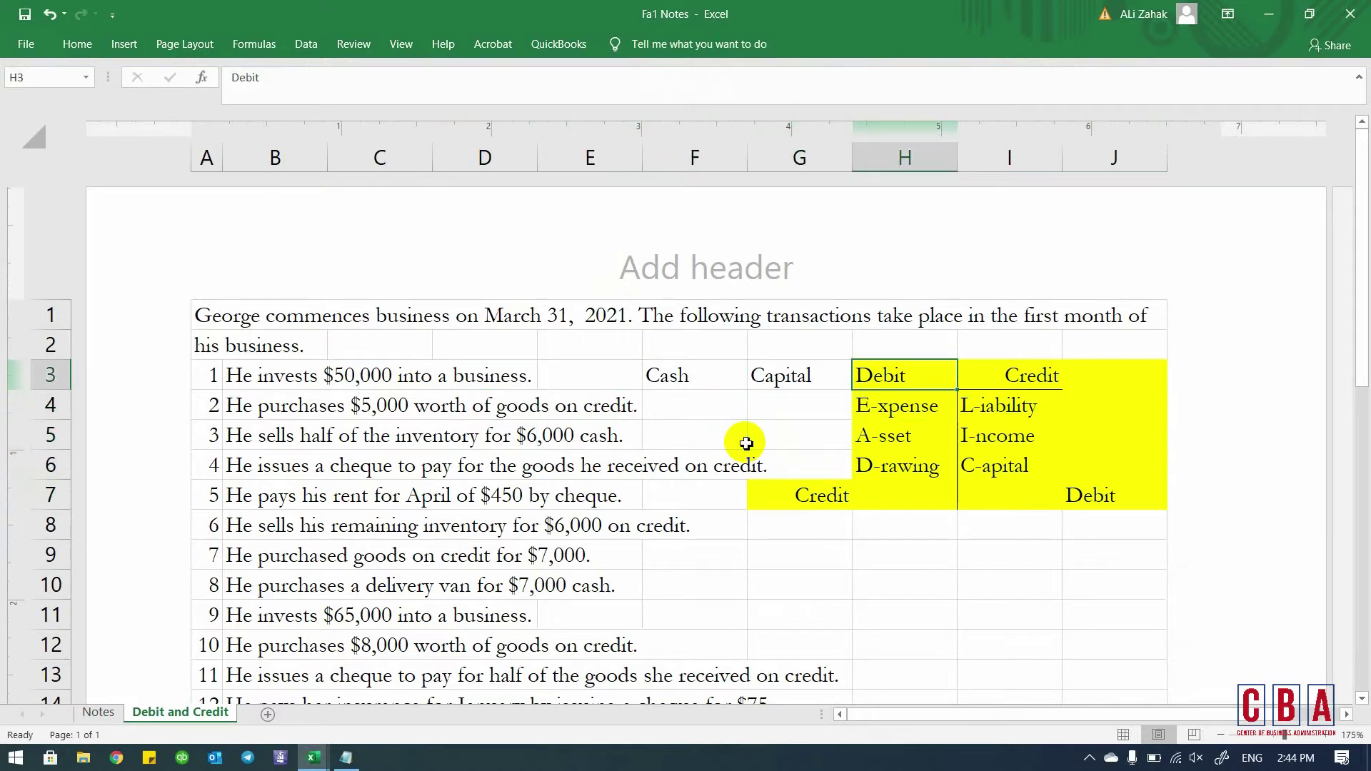
- Replace the first account of the $50,000 investment in F3 with Bank
{"action": "key", "text": "Left"}
{"action": "key", "text": "Left"}
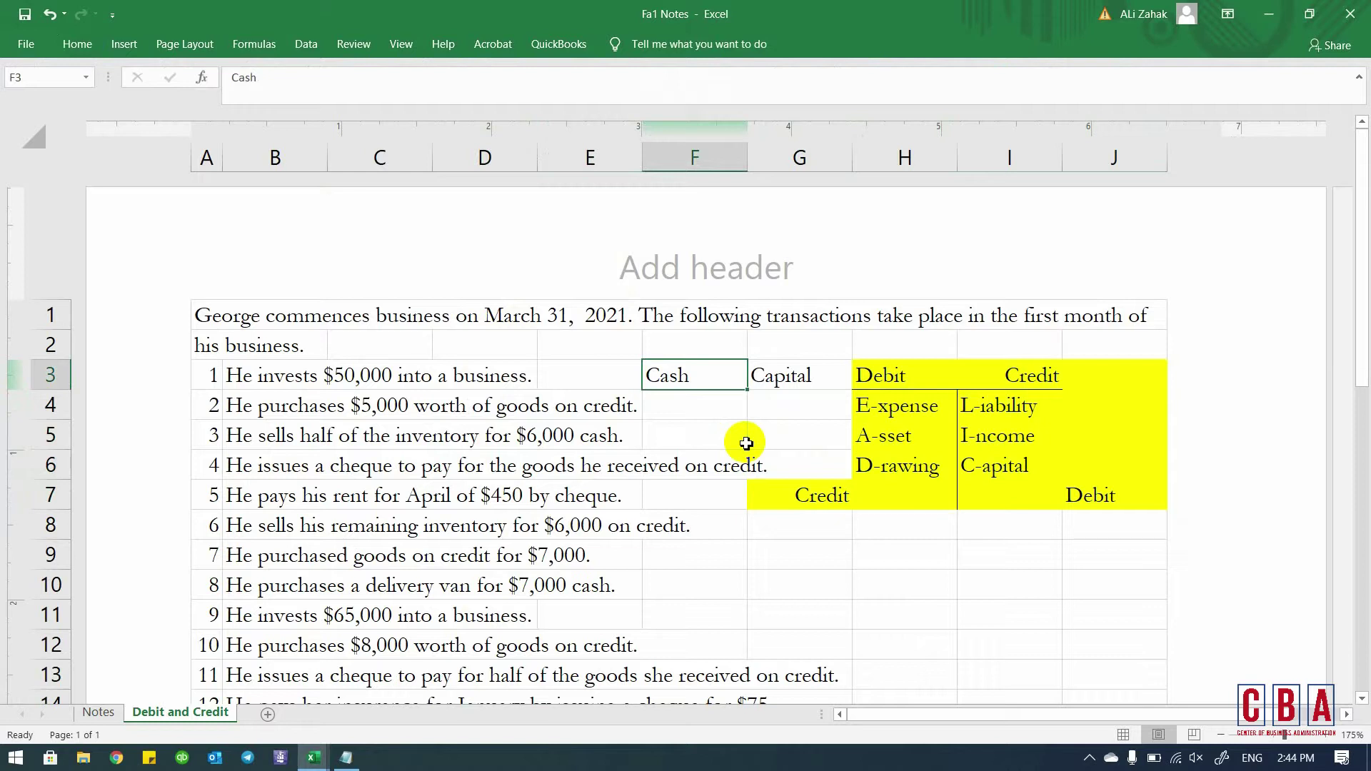
{"action": "type", "text": "Bank"}
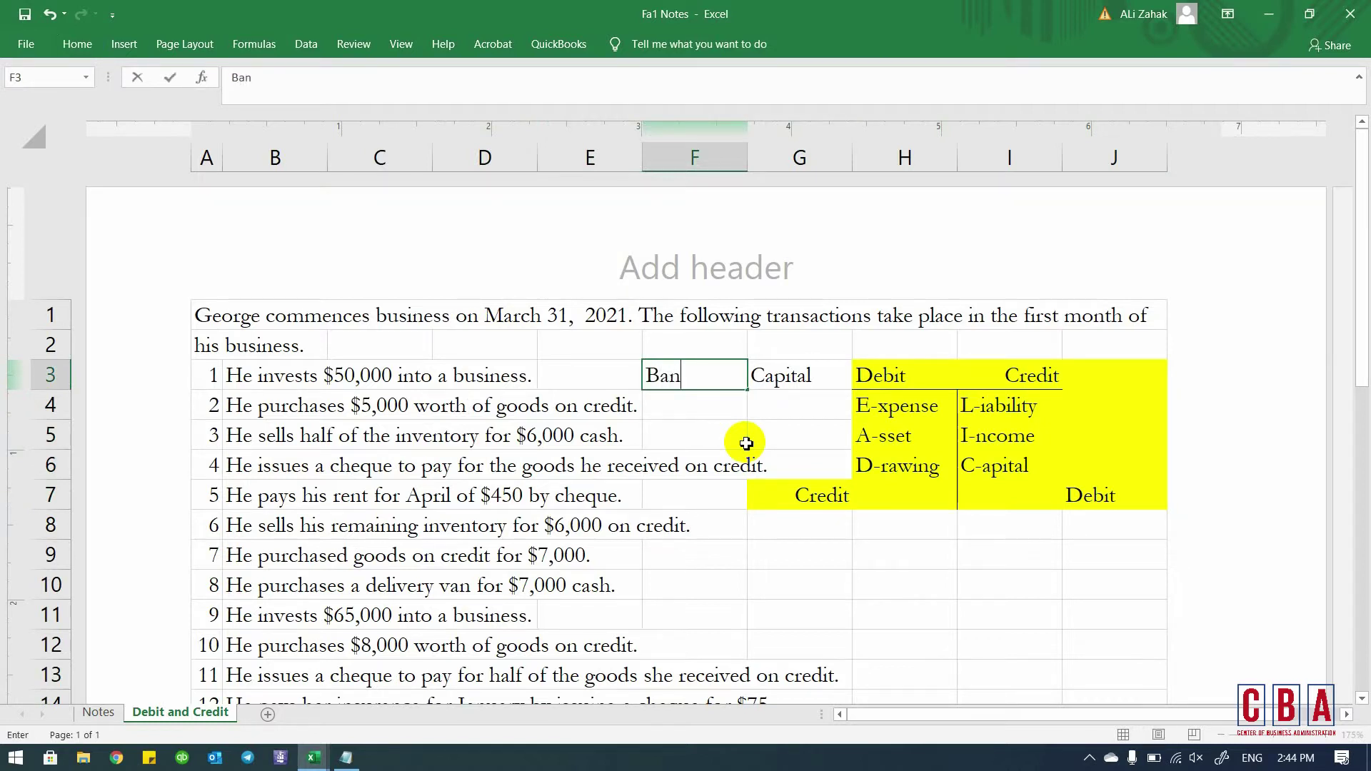
{"action": "key", "text": "Return"}
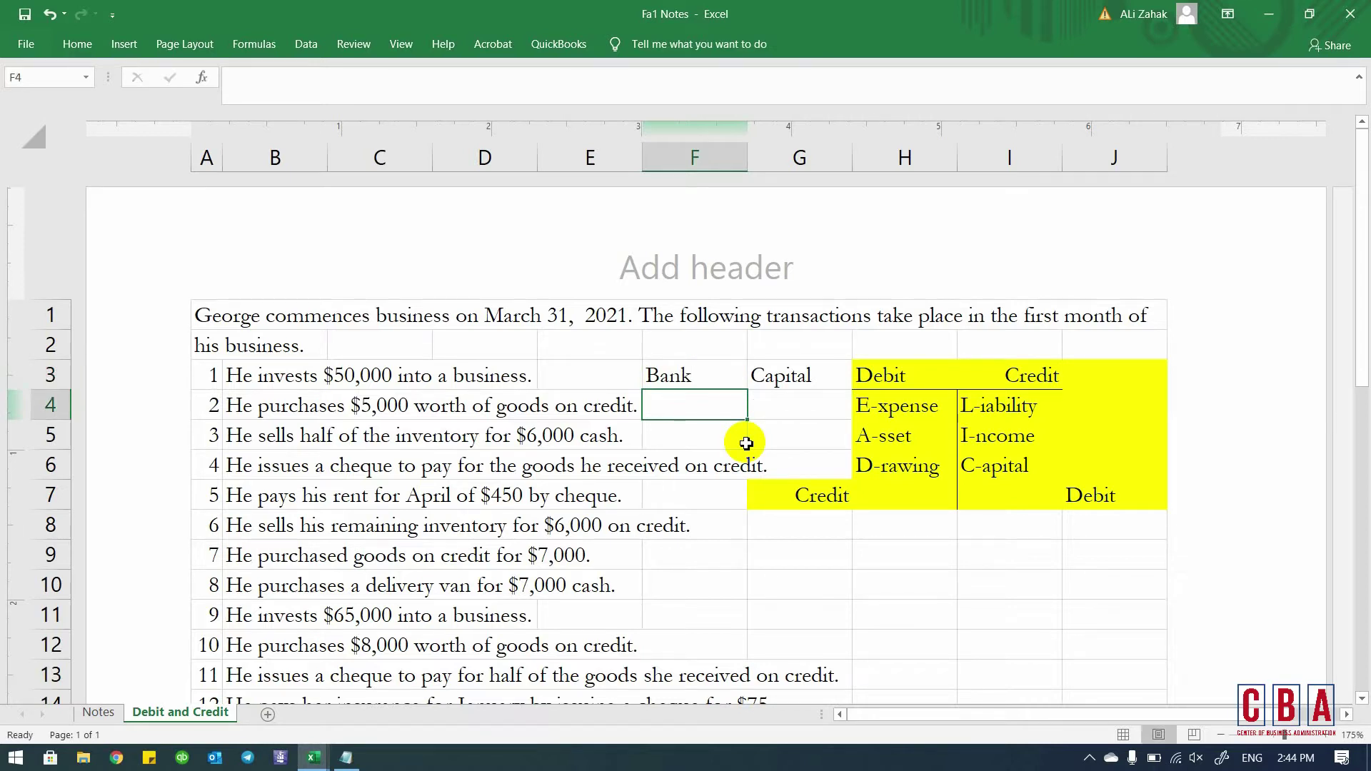
- Switch to the Book1 workbook and title the first blank T-account Bank in B1
{"action": "key", "text": "Up"}
{"action": "key", "text": "Right"}
{"action": "key", "text": "Right"}
{"action": "key", "text": "Down"}
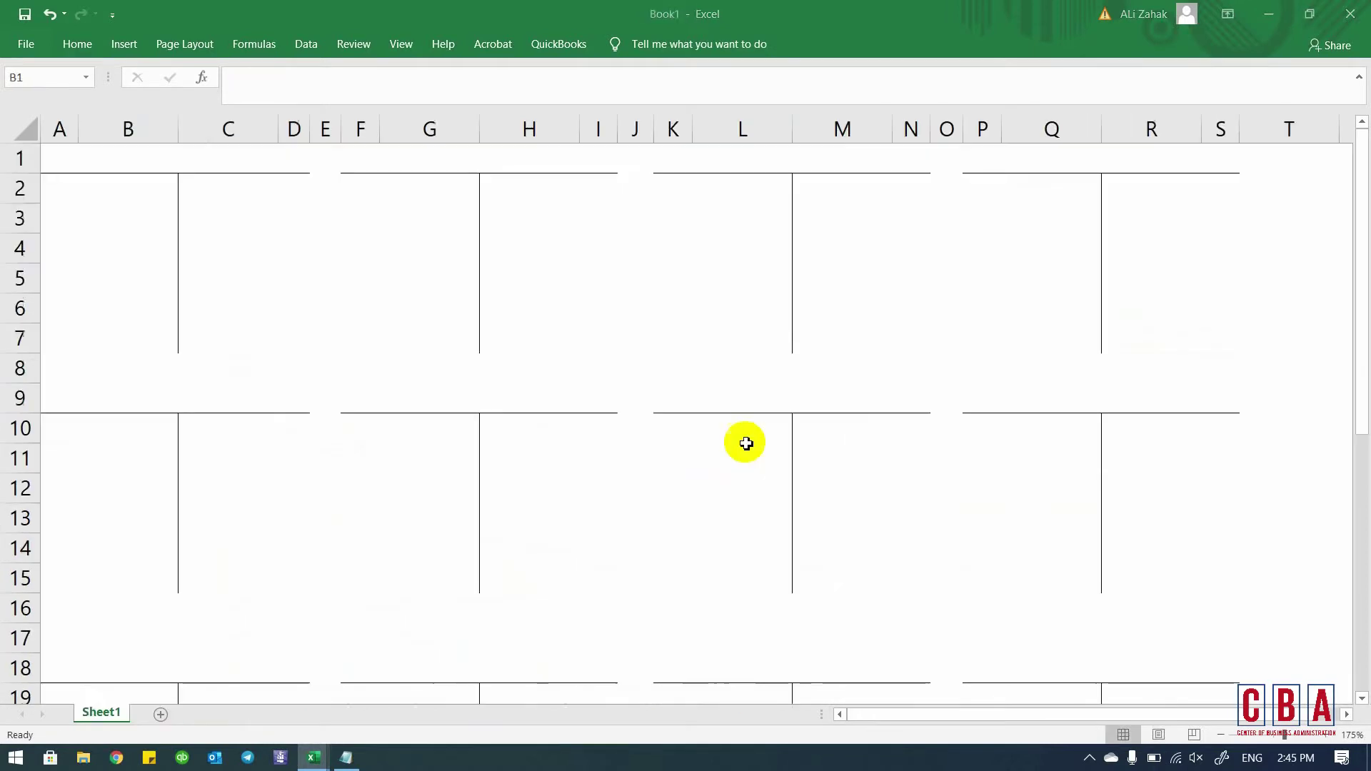
{"action": "type", "text": "Bank"}
{"action": "key", "text": "Return"}
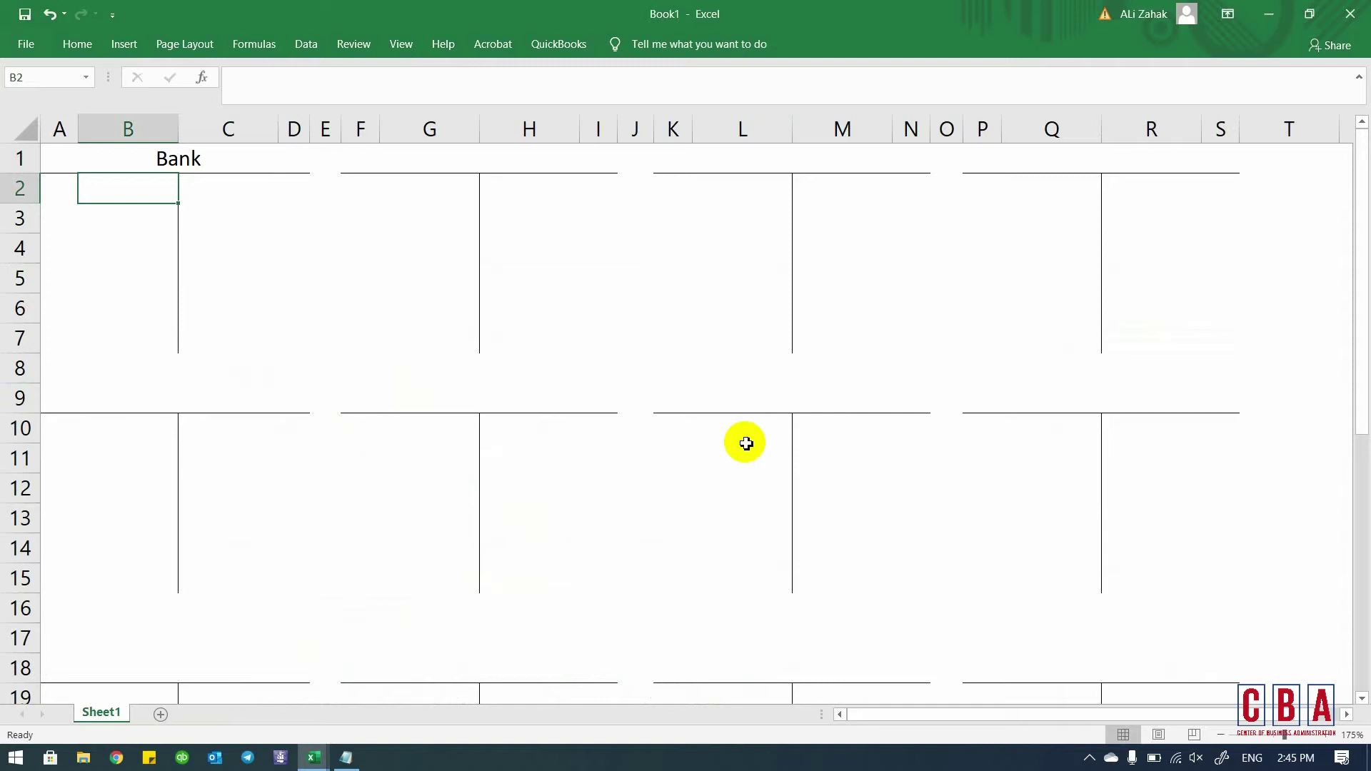
- Title the second blank T-account Capital in G1
{"action": "key", "text": "Up"}
{"action": "key", "text": "Right"}
{"action": "key", "text": "Right"}
{"action": "key", "text": "Right"}
{"action": "key", "text": "Right"}
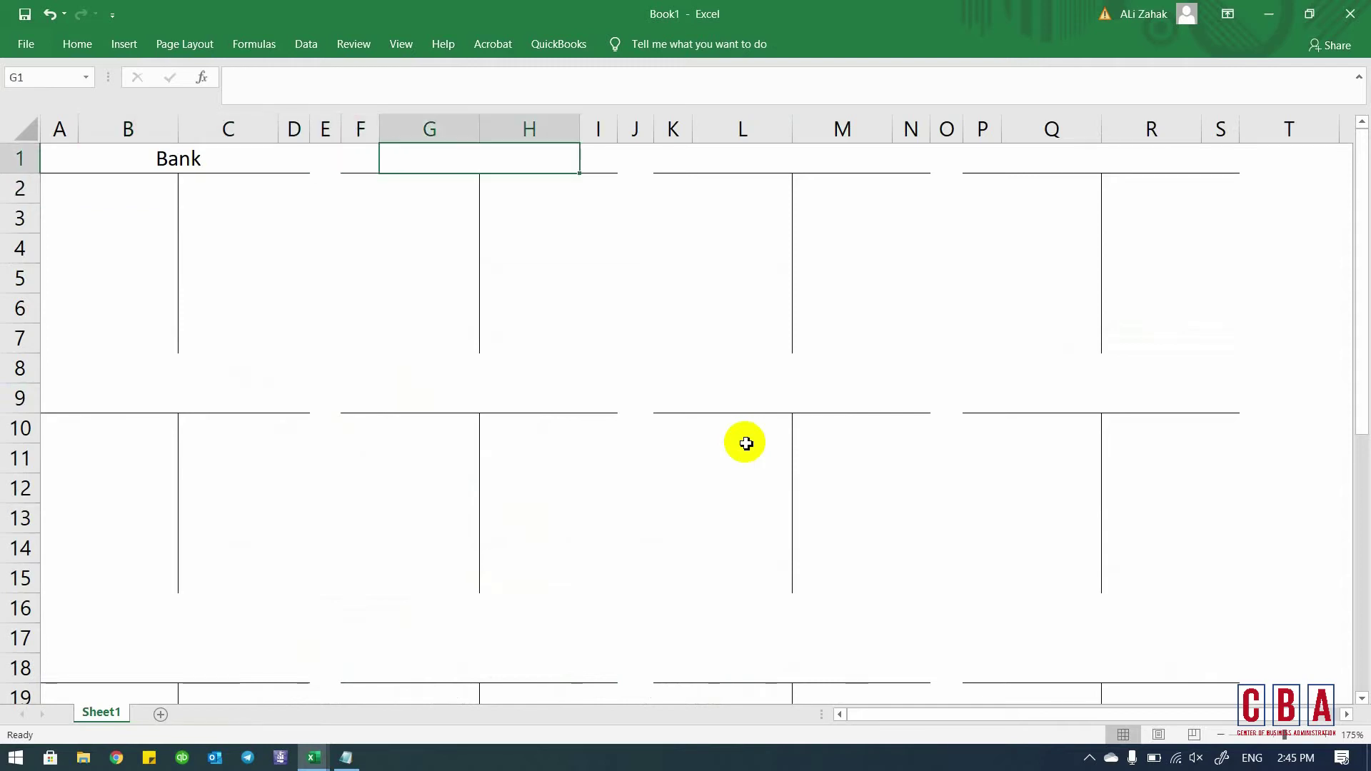
{"action": "type", "text": "Capitl"}
{"action": "key", "text": "Return"}
{"action": "key", "text": "Up"}
{"action": "type", "text": "Cai"}
{"action": "key", "text": "BackSpace"}
{"action": "type", "text": "pital"}
{"action": "key", "text": "Return"}
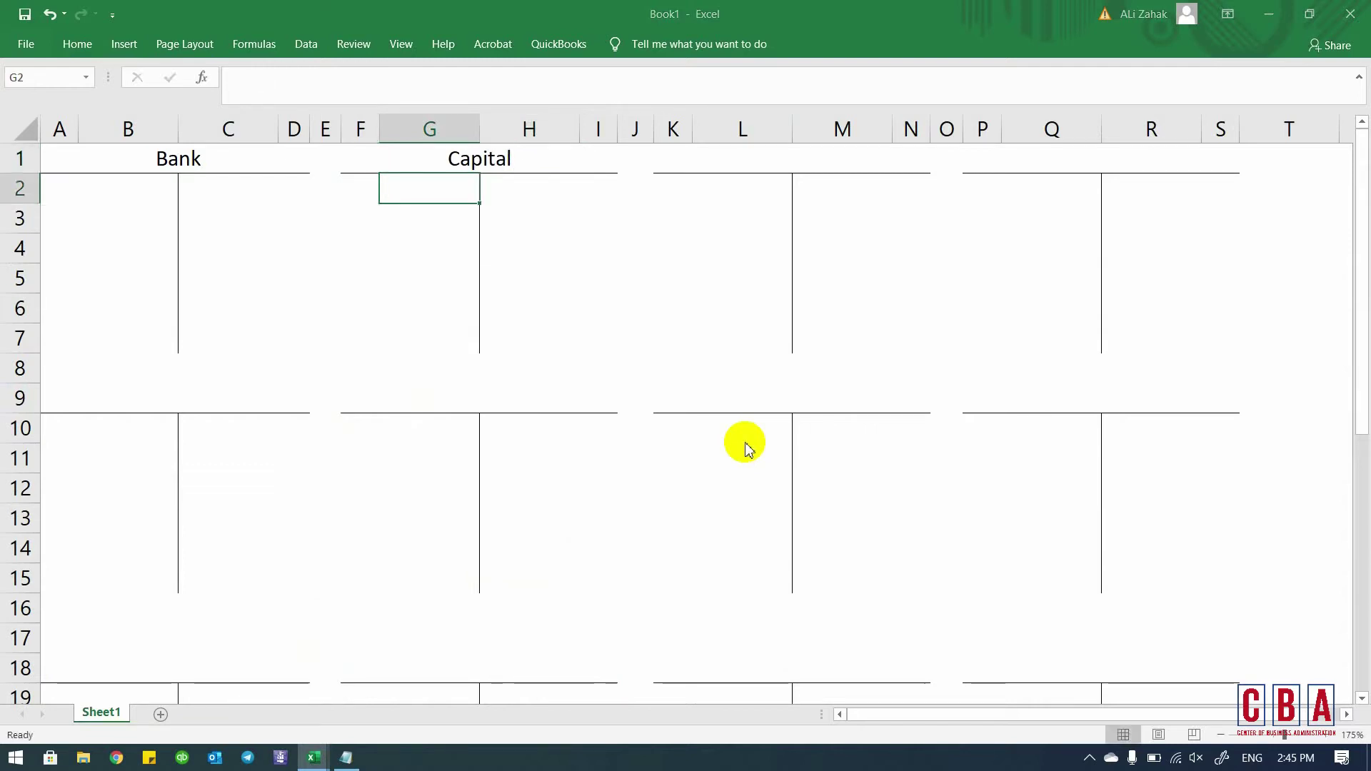
- Switch to the Fa1 Notes workbook and check which side of the guide an asset increase from the $50,000 investment belongs to
{"action": "key", "text": "alt+Tab"}
{"action": "key", "text": "Left"}
{"action": "key", "text": "Left"}
{"action": "key", "text": "Left"}
{"action": "key", "text": "Left"}
{"action": "key", "text": "Up"}
{"action": "key", "text": "Left"}
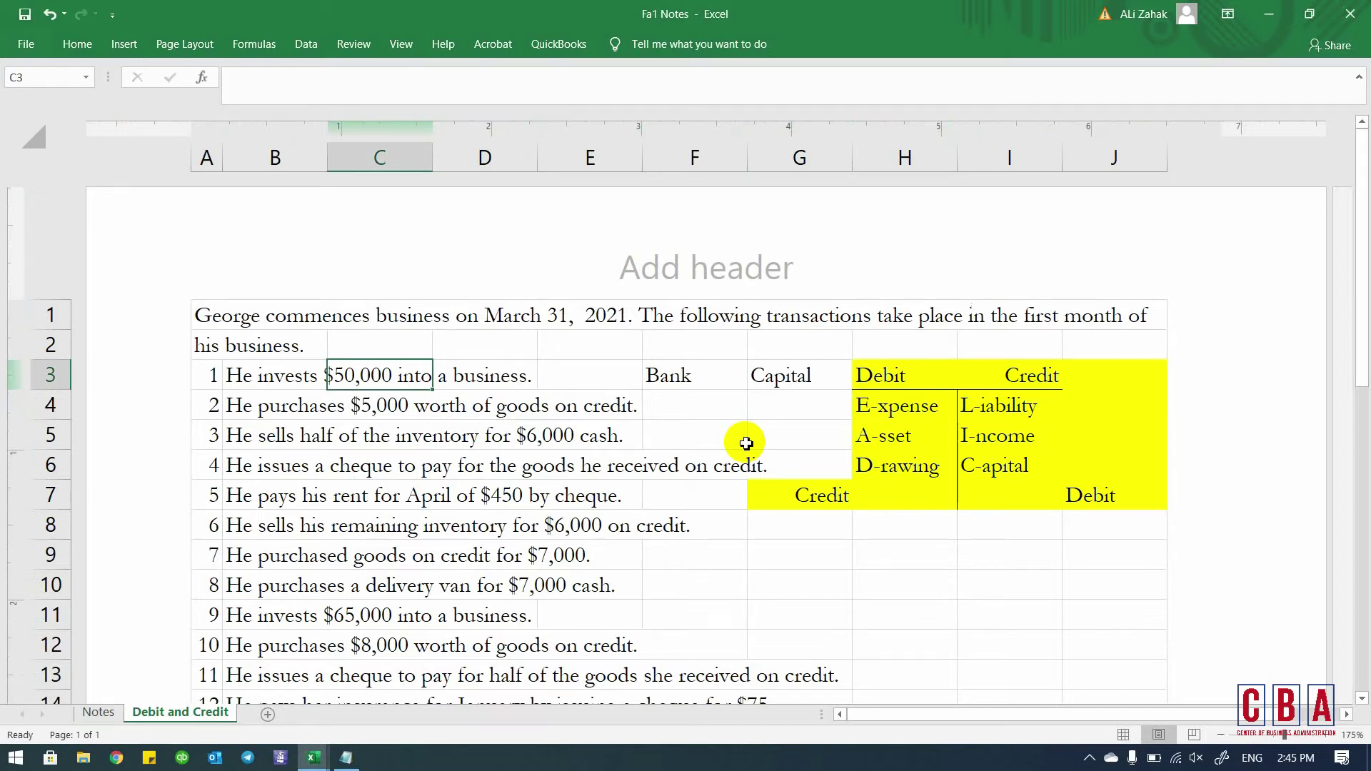
{"action": "left_click", "coordinate": [897, 439]}
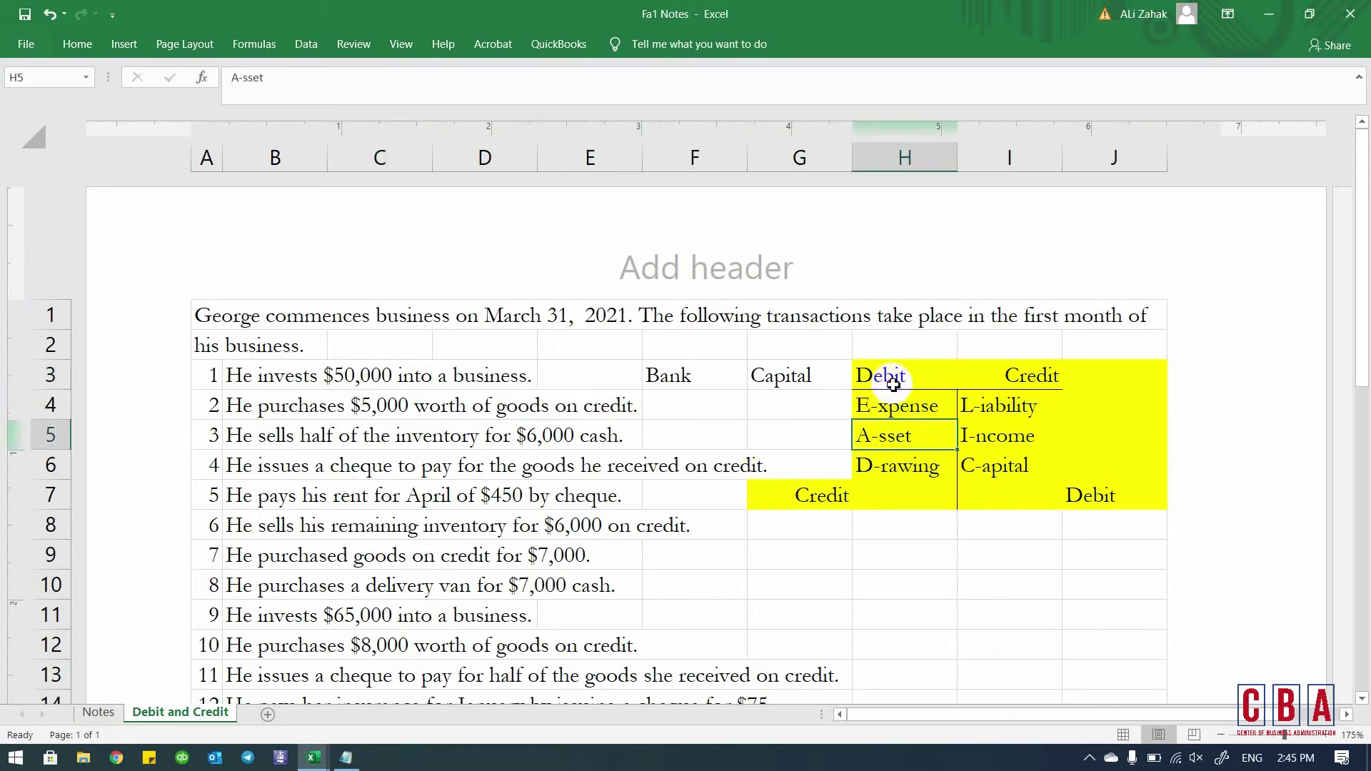
{"action": "left_click", "coordinate": [894, 385]}
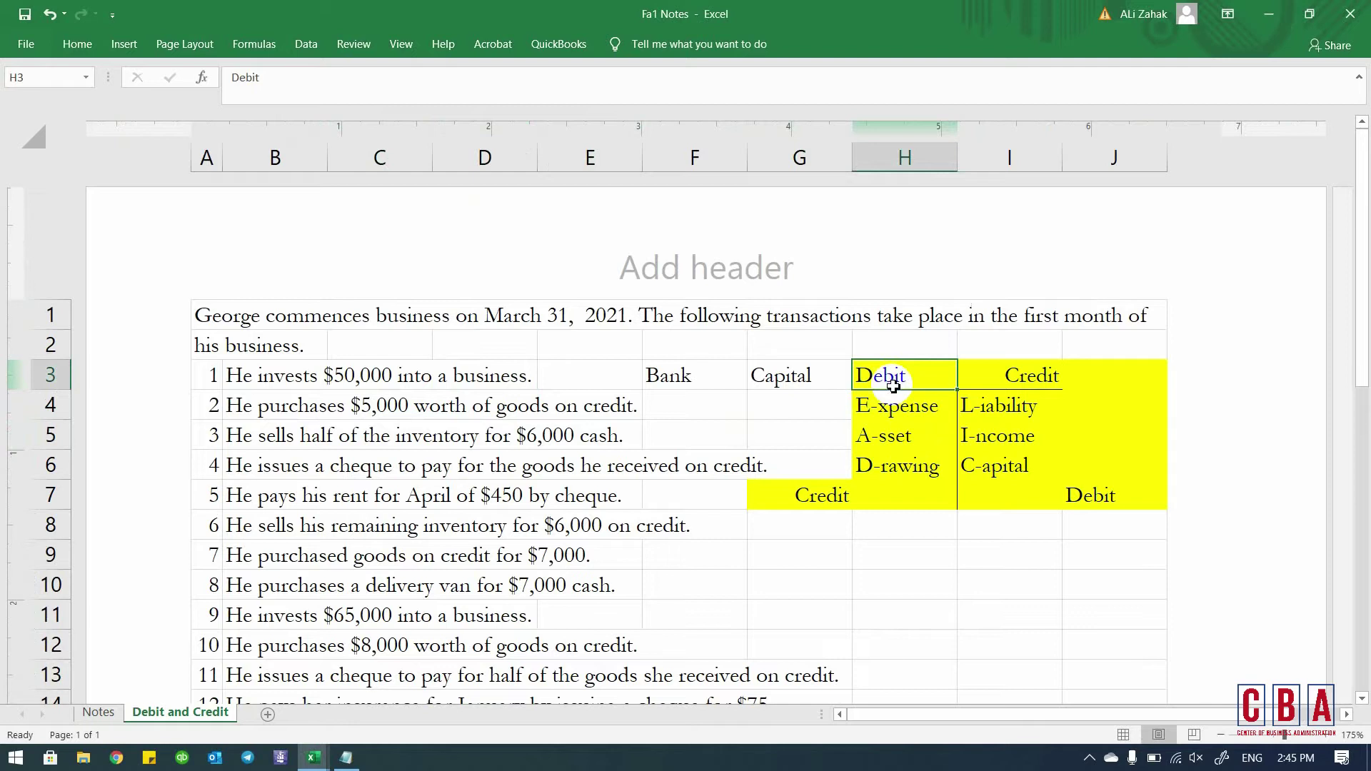
- Return to the Book1 workbook and enter 50000 on the debit side of the Bank account in B2
{"action": "key", "text": "alt+Tab"}
{"action": "key", "text": "Left"}
{"action": "key", "text": "Left"}
{"action": "key", "text": "Left"}
{"action": "key", "text": "Left"}
{"action": "key", "text": "Left"}
{"action": "key", "text": "Left"}
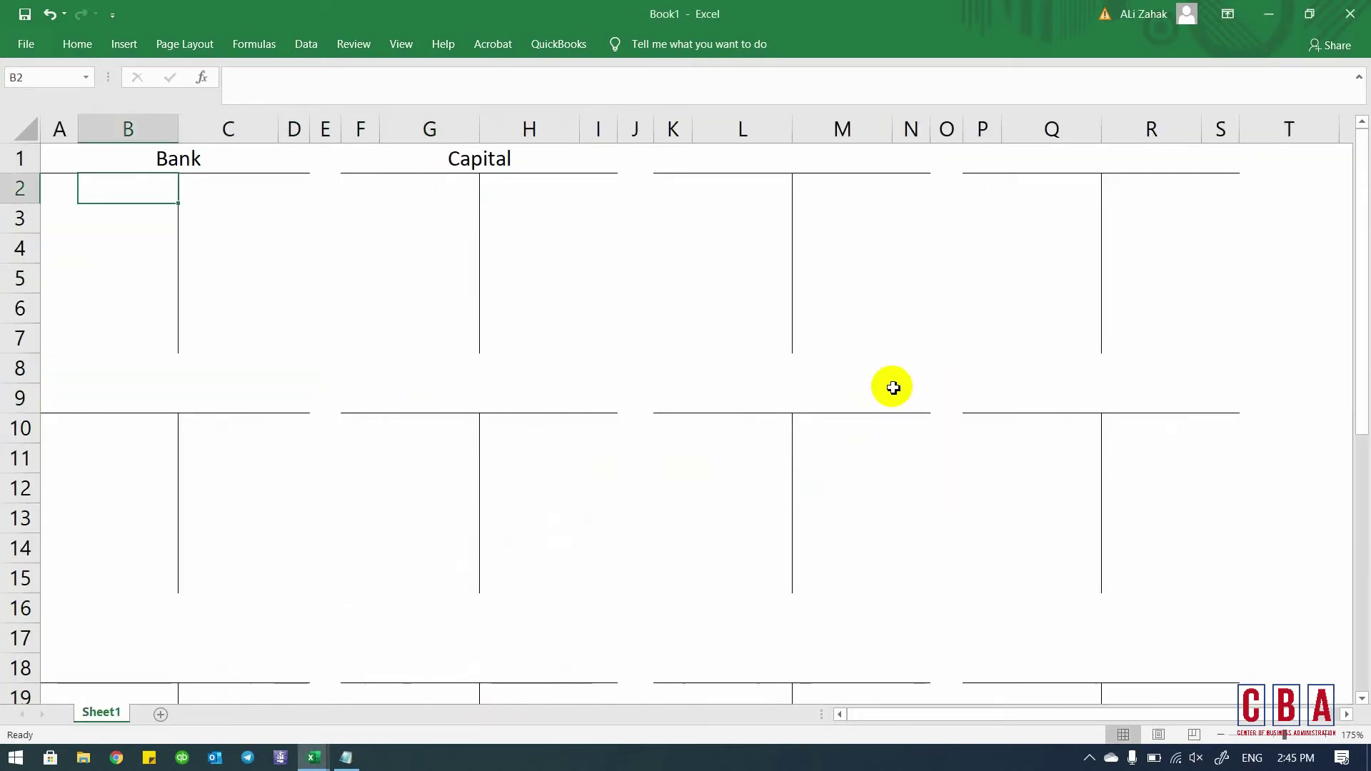
{"action": "type", "text": "50000"}
{"action": "key", "text": "Return"}
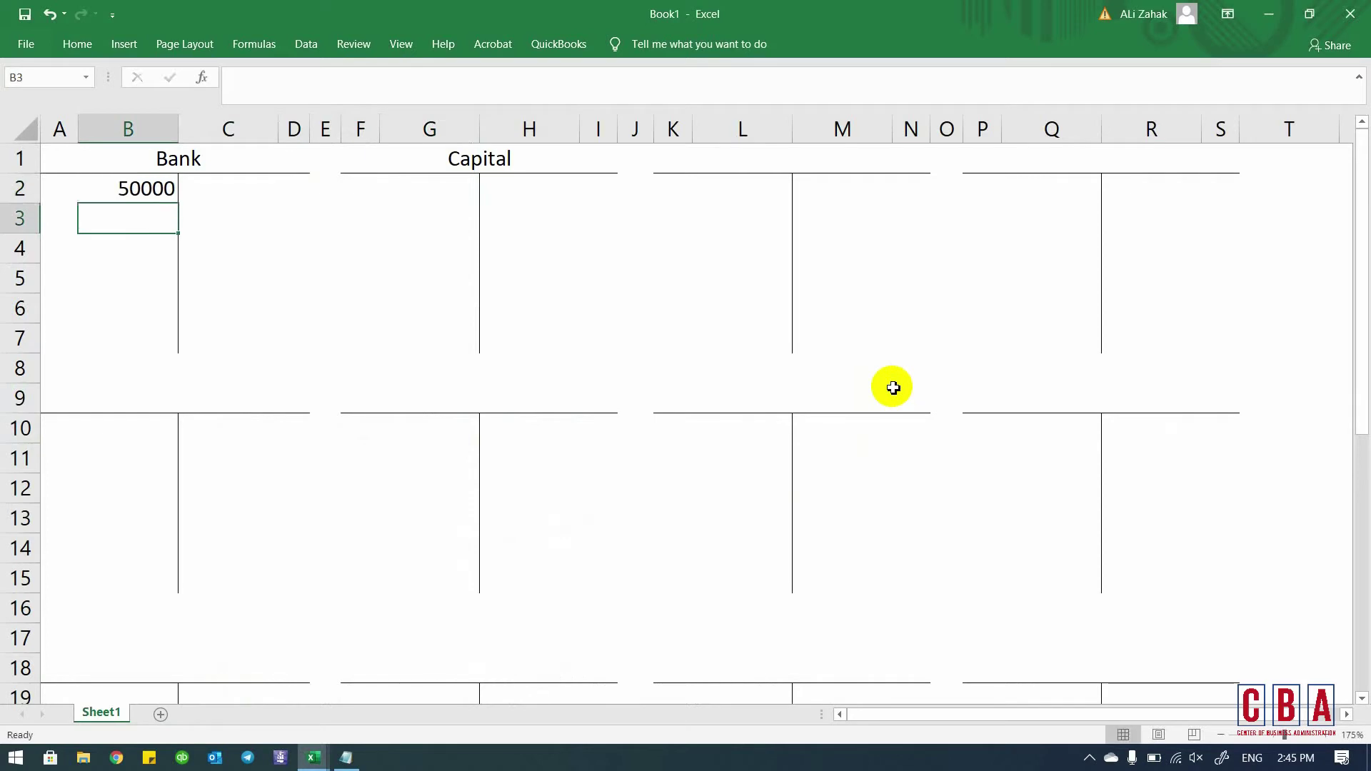
- Format the whole sheet with the comma number style and no decimal places
{"action": "key", "text": "ctrl+a"}
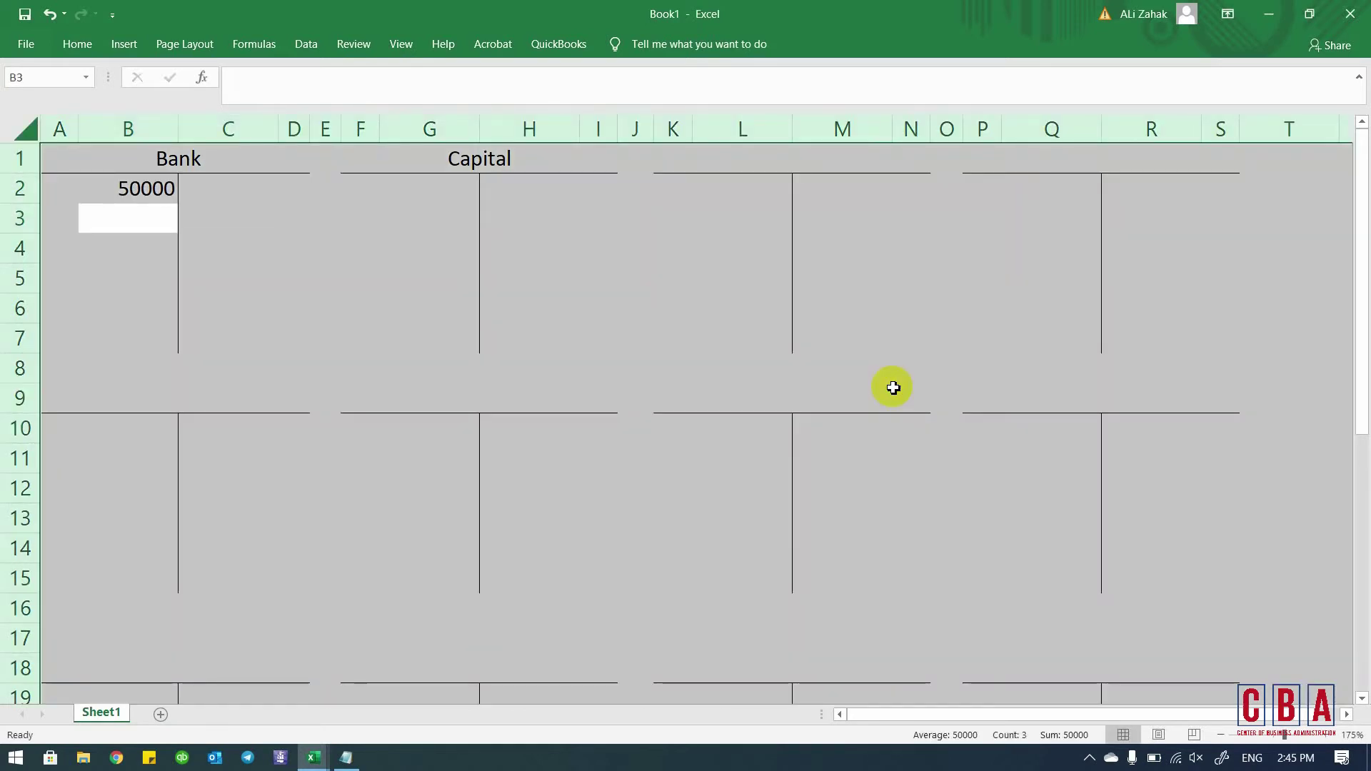
{"action": "key", "text": "alt+h"}
{"action": "key", "text": "k"}
{"action": "key", "text": "alt+h"}
{"action": "key", "text": "9"}
{"action": "key", "text": "alt+h"}
{"action": "key", "text": "9"}
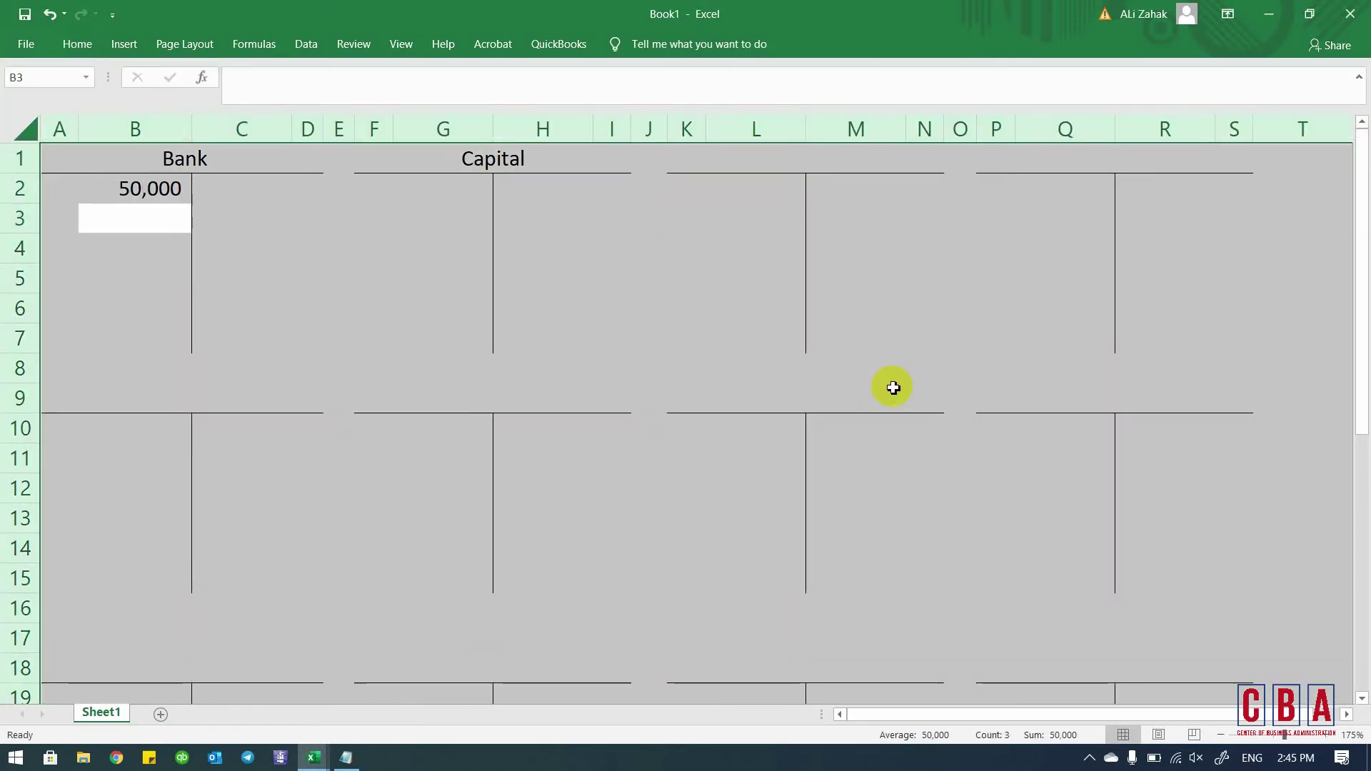
- Enter the side label Dr. in A1 for the Bank account and Cr. in E1
{"action": "key", "text": "Left"}
{"action": "key", "text": "Up"}
{"action": "key", "text": "Right"}
{"action": "key", "text": "Up"}
{"action": "key", "text": "Left"}
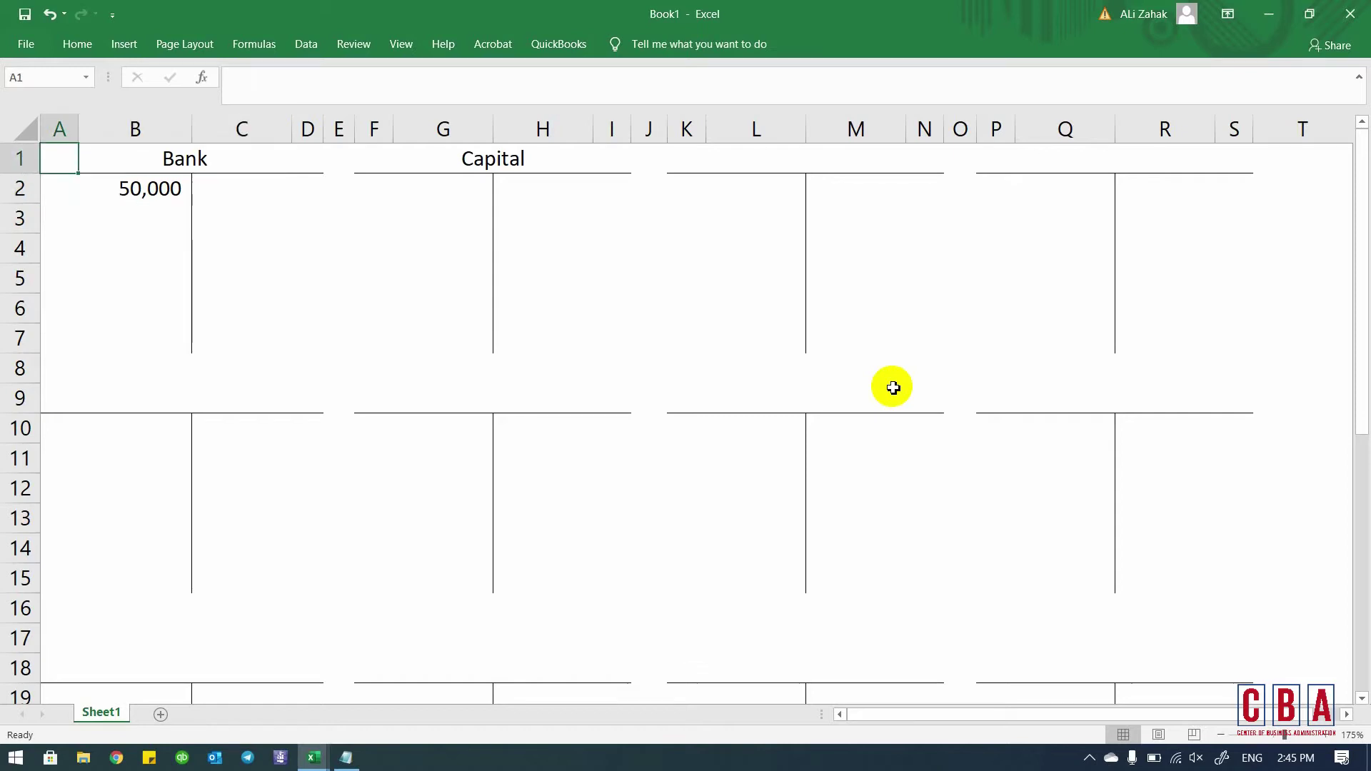
{"action": "type", "text": "Dr."}
{"action": "key", "text": "Right"}
{"action": "key", "text": "Right"}
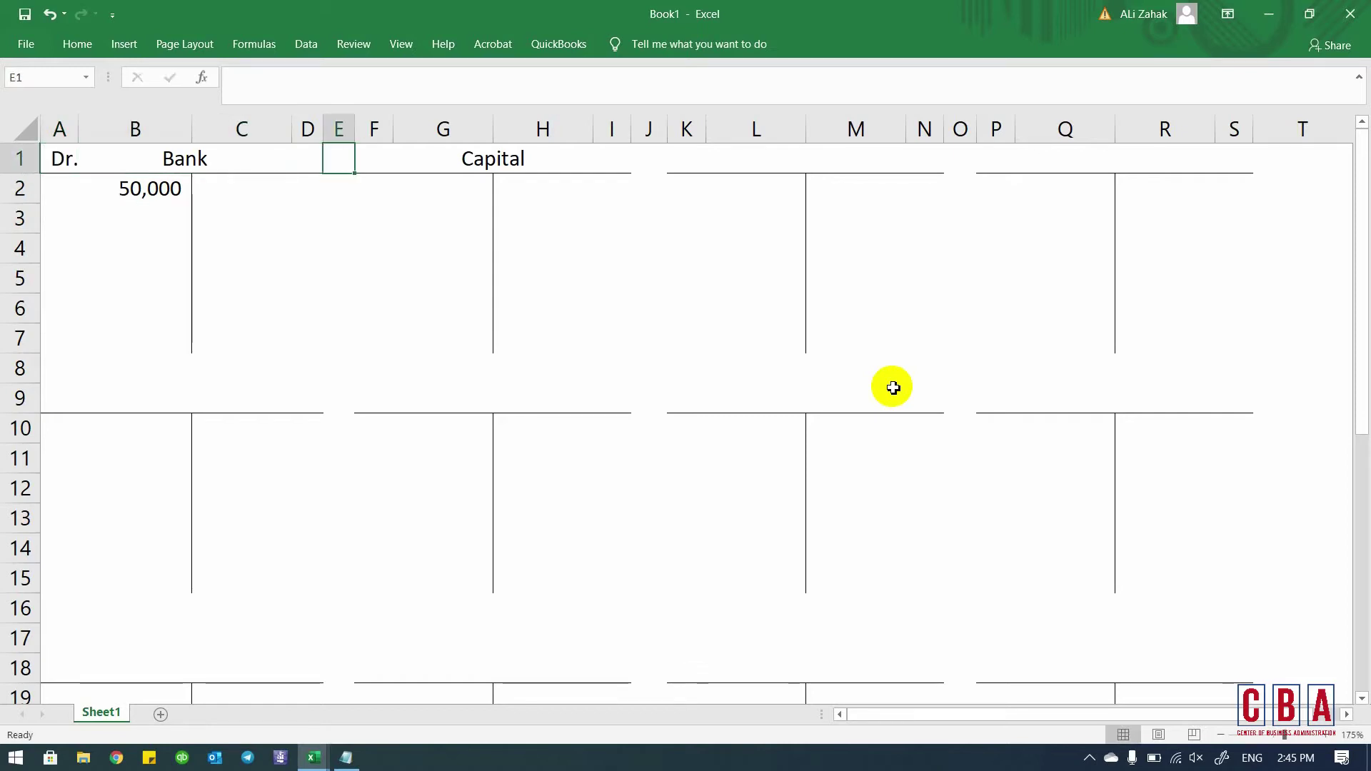
{"action": "type", "text": "Cr."}
{"action": "key", "text": "Return"}
{"action": "key", "text": "Home"}
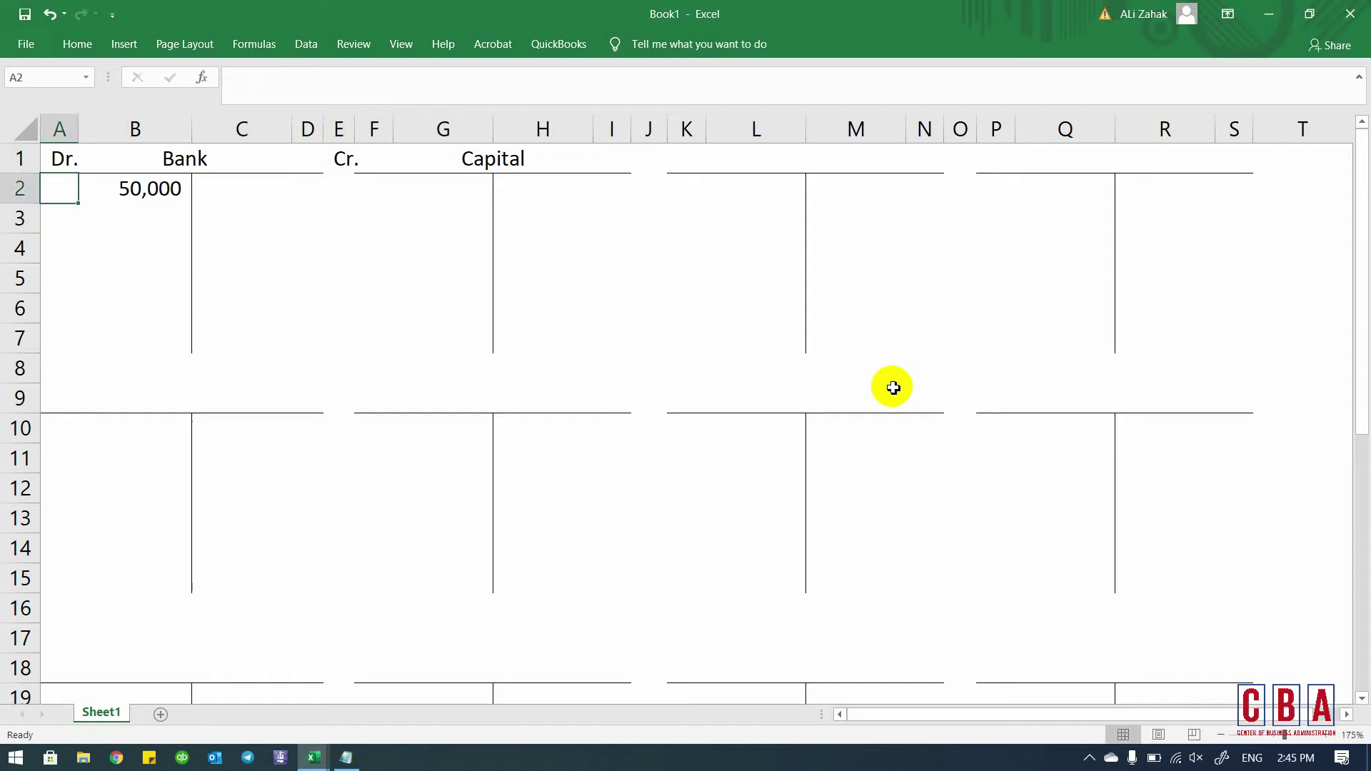
- Move the Cr. label from E1 to D1, above the end of the Bank account's credit side
{"action": "key", "text": "Right"}
{"action": "key", "text": "Right"}
{"action": "key", "text": "Right"}
{"action": "key", "text": "Up"}
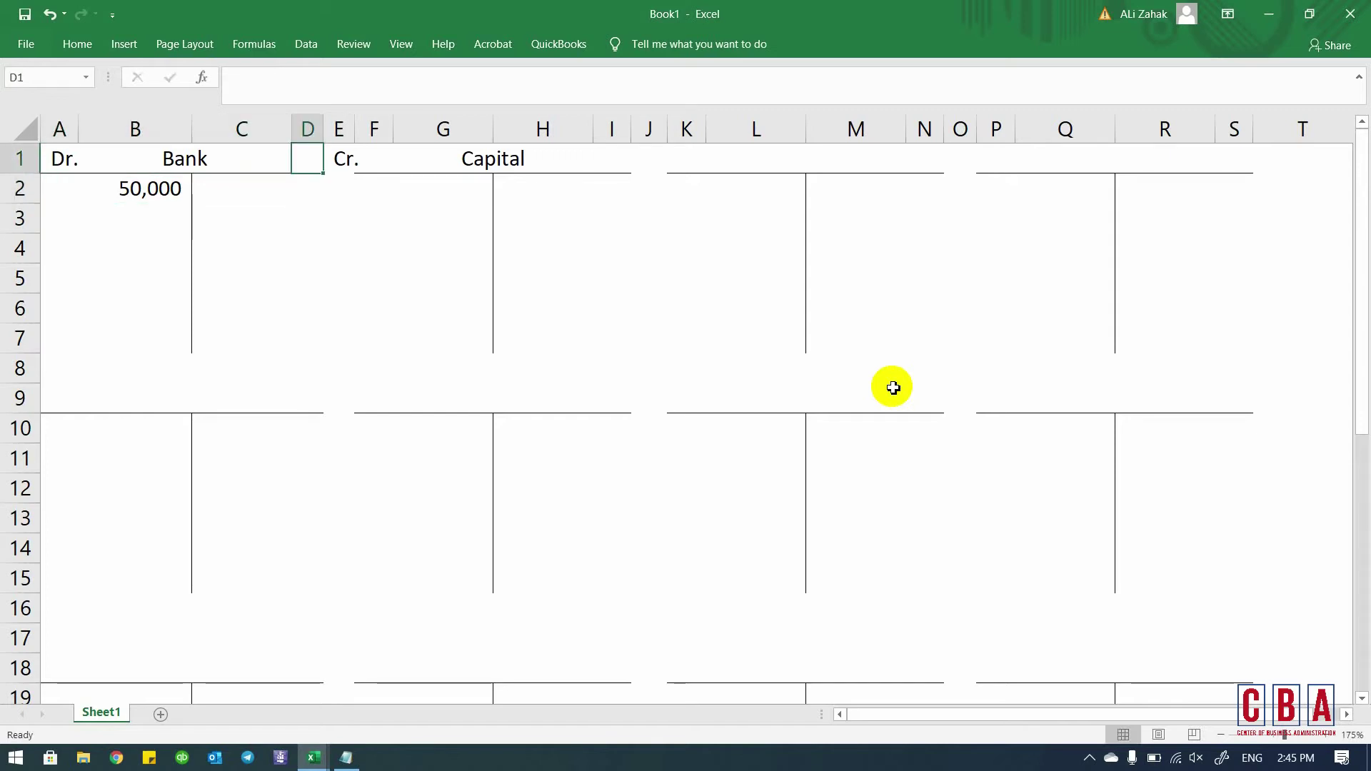
{"action": "key", "text": "Right"}
{"action": "key", "text": "ctrl+c"}
{"action": "key", "text": "Left"}
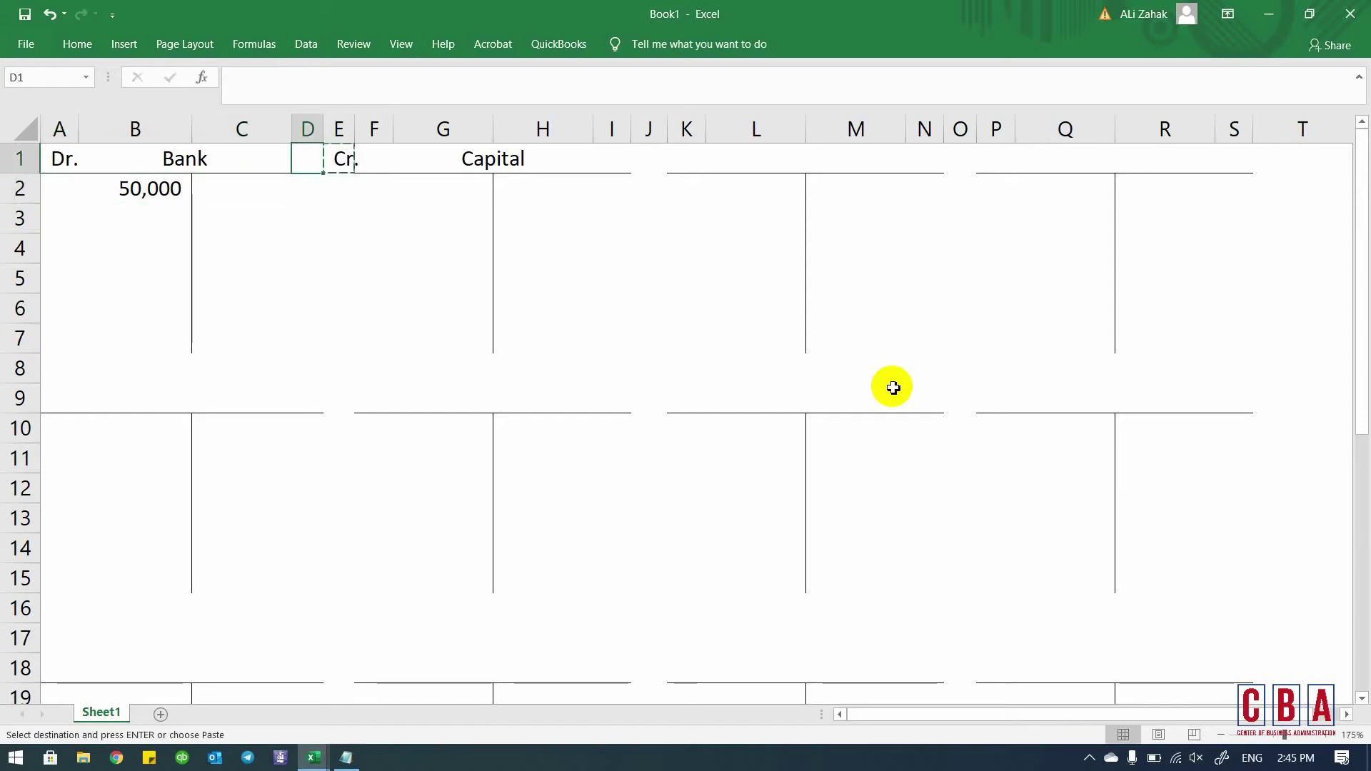
{"action": "key", "text": "ctrl+v"}
{"action": "key", "text": "Down"}
{"action": "key", "text": "Down"}
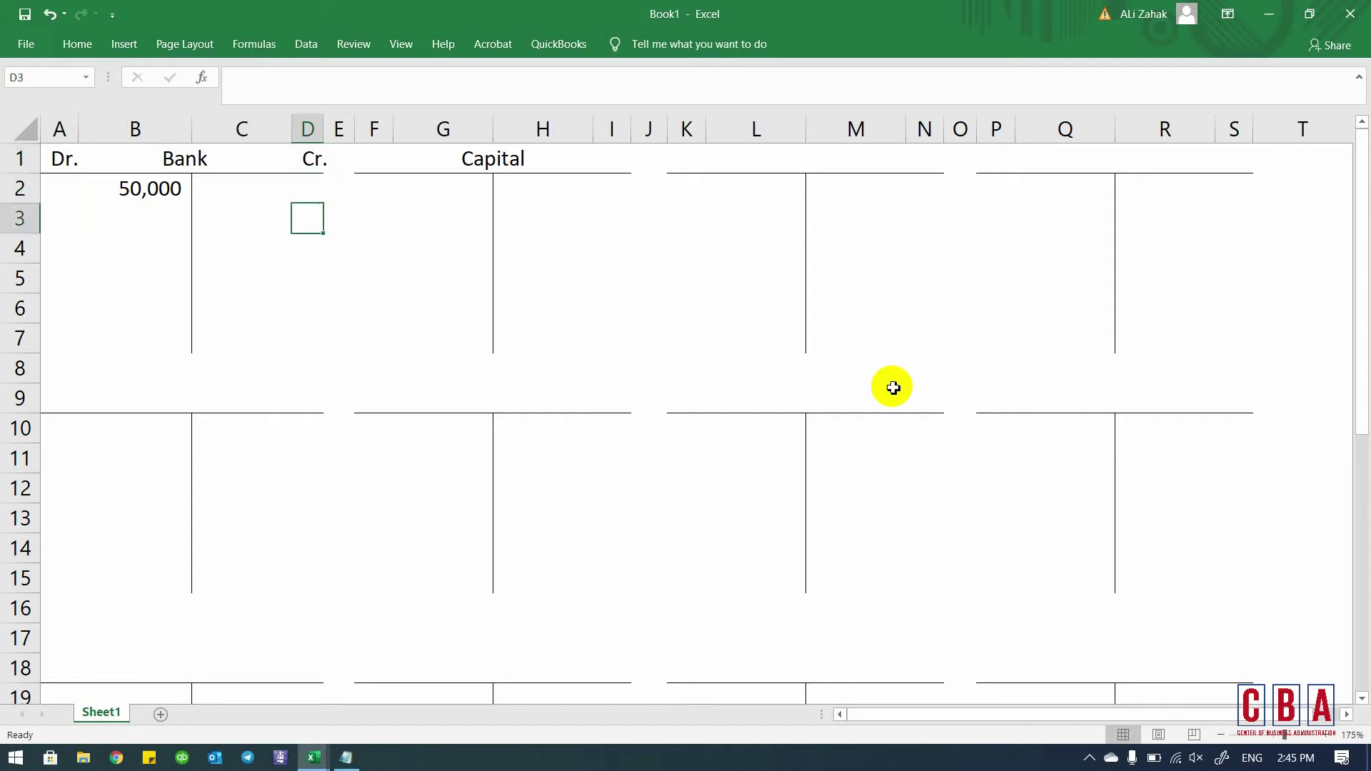
- Switch to the Fa1 Notes workbook and look up the transaction number of the $50,000 investment
{"action": "key", "text": "Left"}
{"action": "key", "text": "Left"}
{"action": "key", "text": "Left"}
{"action": "key", "text": "Right"}
{"action": "key", "text": "Up"}
{"action": "key", "text": "Right"}
{"action": "key", "text": "Left"}
{"action": "key", "text": "Left"}
{"action": "key", "text": "alt+Tab"}
{"action": "key", "text": "Left"}
{"action": "key", "text": "Left"}
{"action": "key", "text": "Left"}
{"action": "key", "text": "Left"}
{"action": "key", "text": "Left"}
{"action": "key", "text": "Left"}
{"action": "key", "text": "Left"}
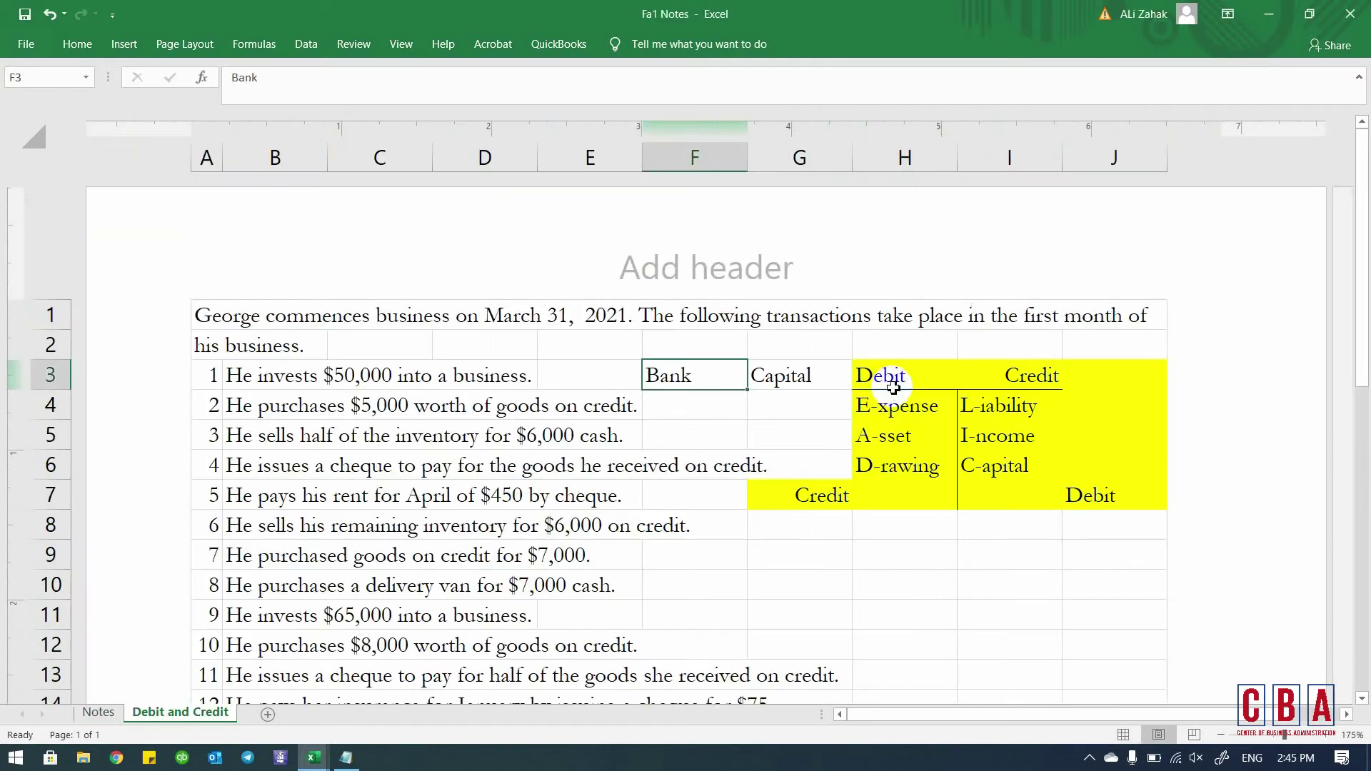
- Return to the Book1 workbook and enter transaction number 1 in A2 beside the Bank debit
{"action": "key", "text": "alt+Tab"}
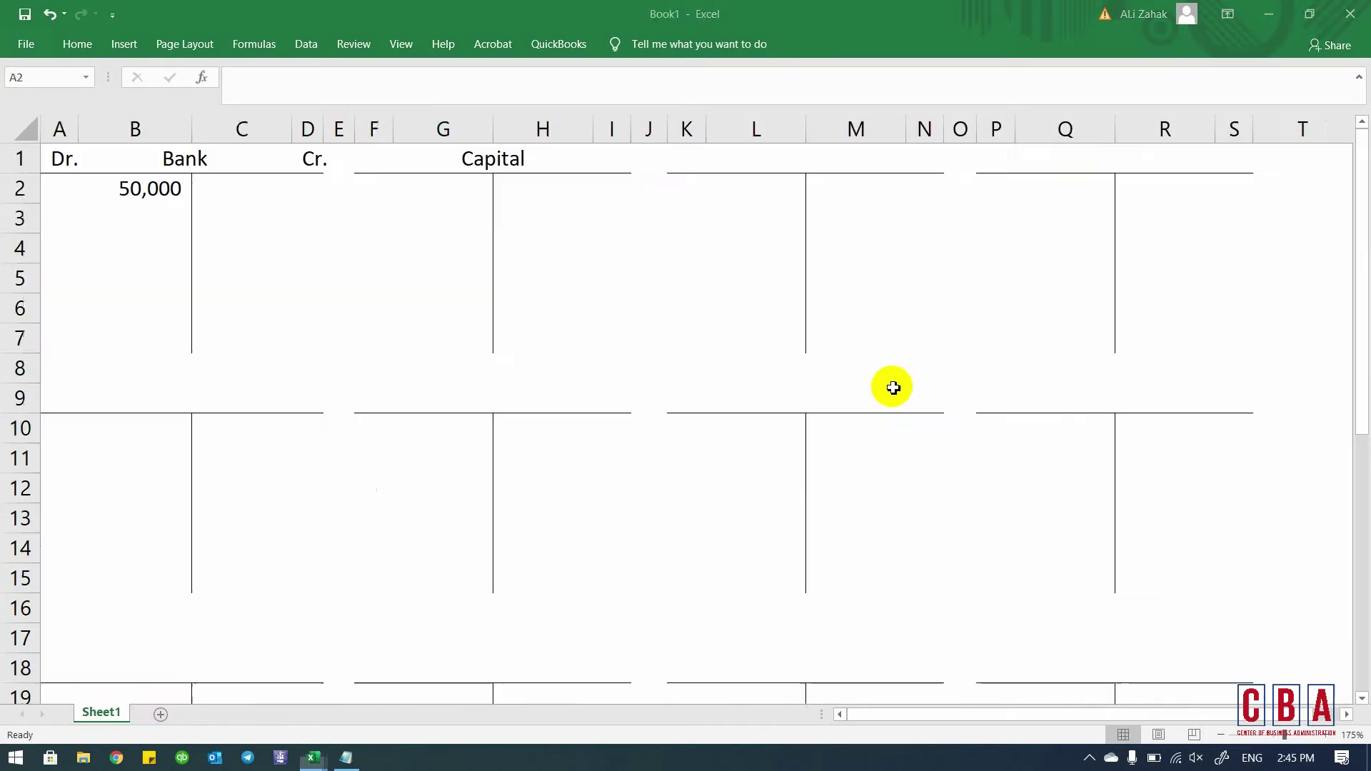
{"action": "type", "text": "1"}
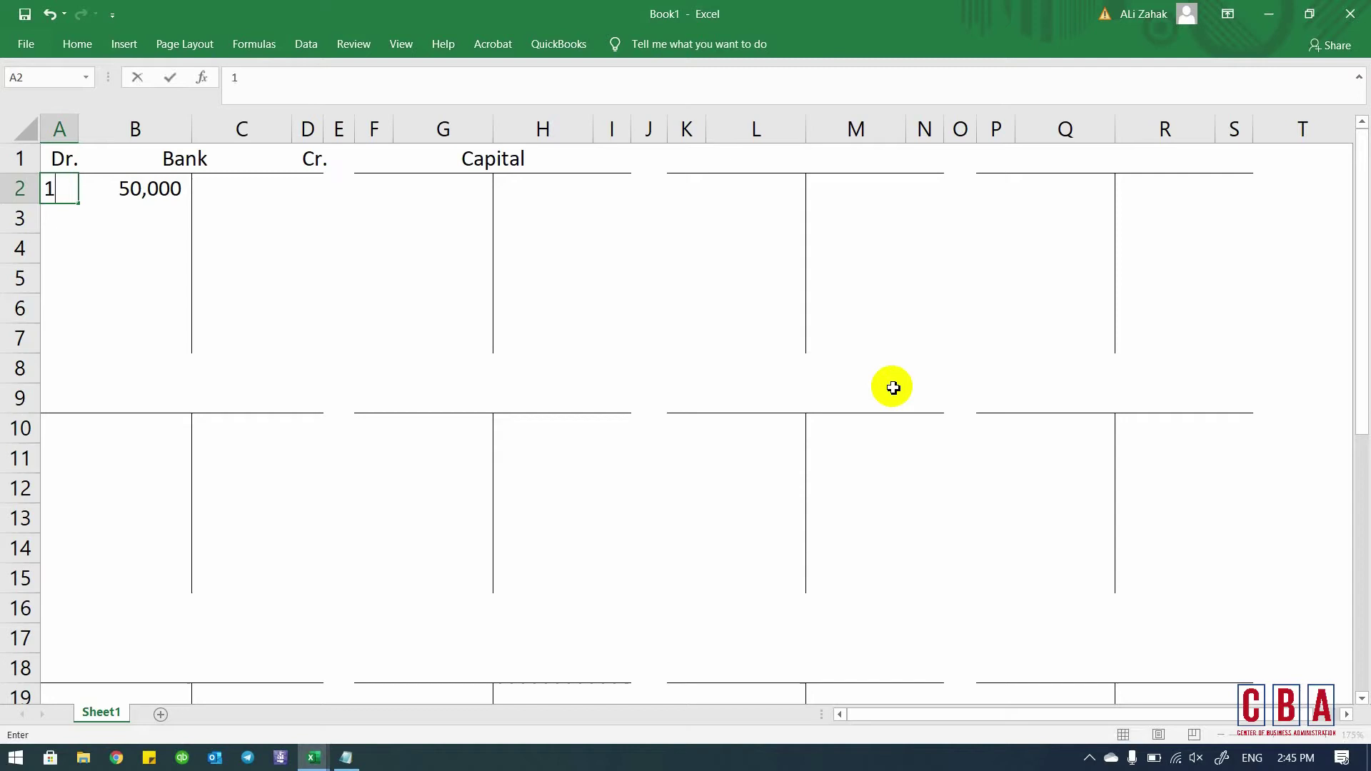
{"action": "key", "text": "Tab"}
- Post the investment to the credit side of Capital by entering the formula =B2 in H2
{"action": "key", "text": "Right"}
{"action": "key", "text": "Right"}
{"action": "key", "text": "Right"}
{"action": "key", "text": "Left"}
{"action": "key", "text": "Left"}
{"action": "key", "text": "Left"}
{"action": "key", "text": "Right"}
{"action": "key", "text": "Right"}
{"action": "key", "text": "Right"}
{"action": "key", "text": "Right"}
{"action": "key", "text": "Right"}
{"action": "key", "text": "Right"}
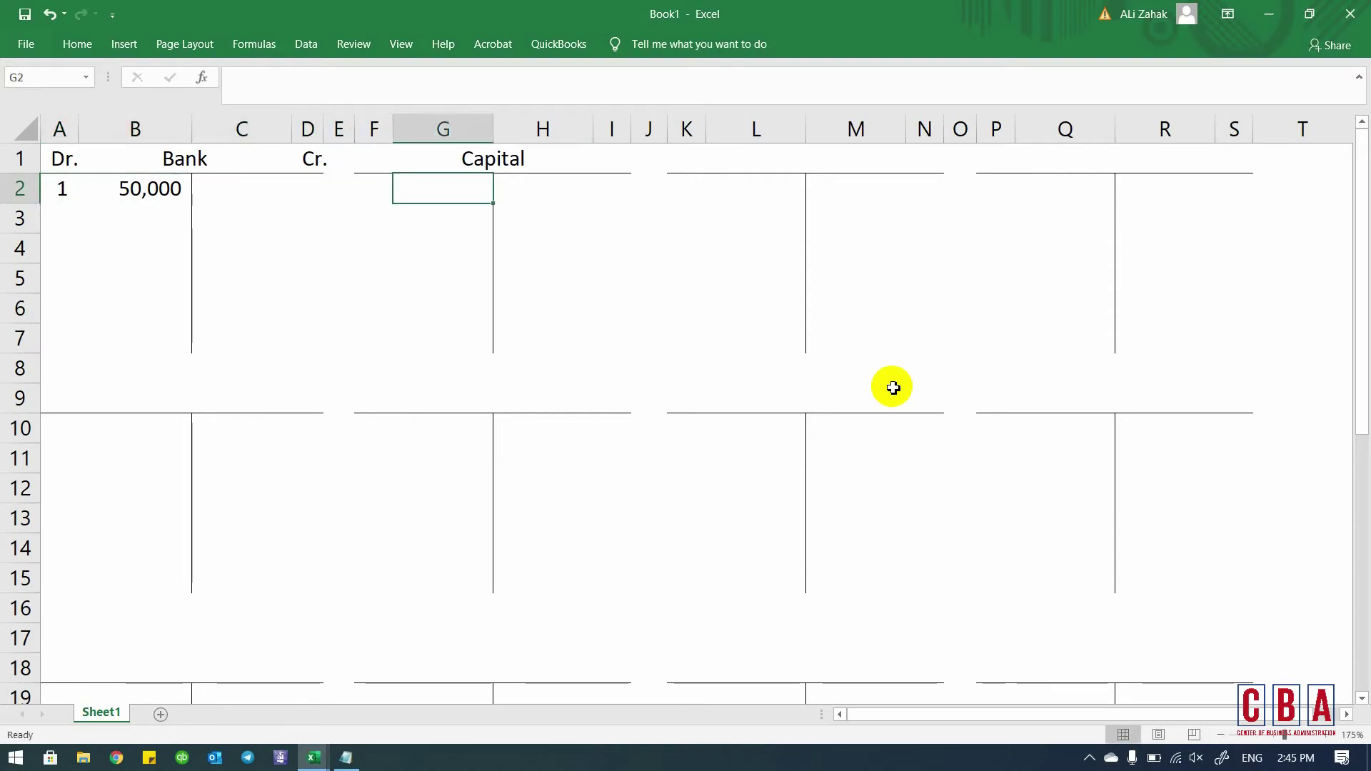
{"action": "type", "text": "="}
{"action": "key", "text": "Left"}
{"action": "key", "text": "Left"}
{"action": "key", "text": "Left"}
{"action": "key", "text": "Left"}
{"action": "key", "text": "Left"}
{"action": "key", "text": "Left"}
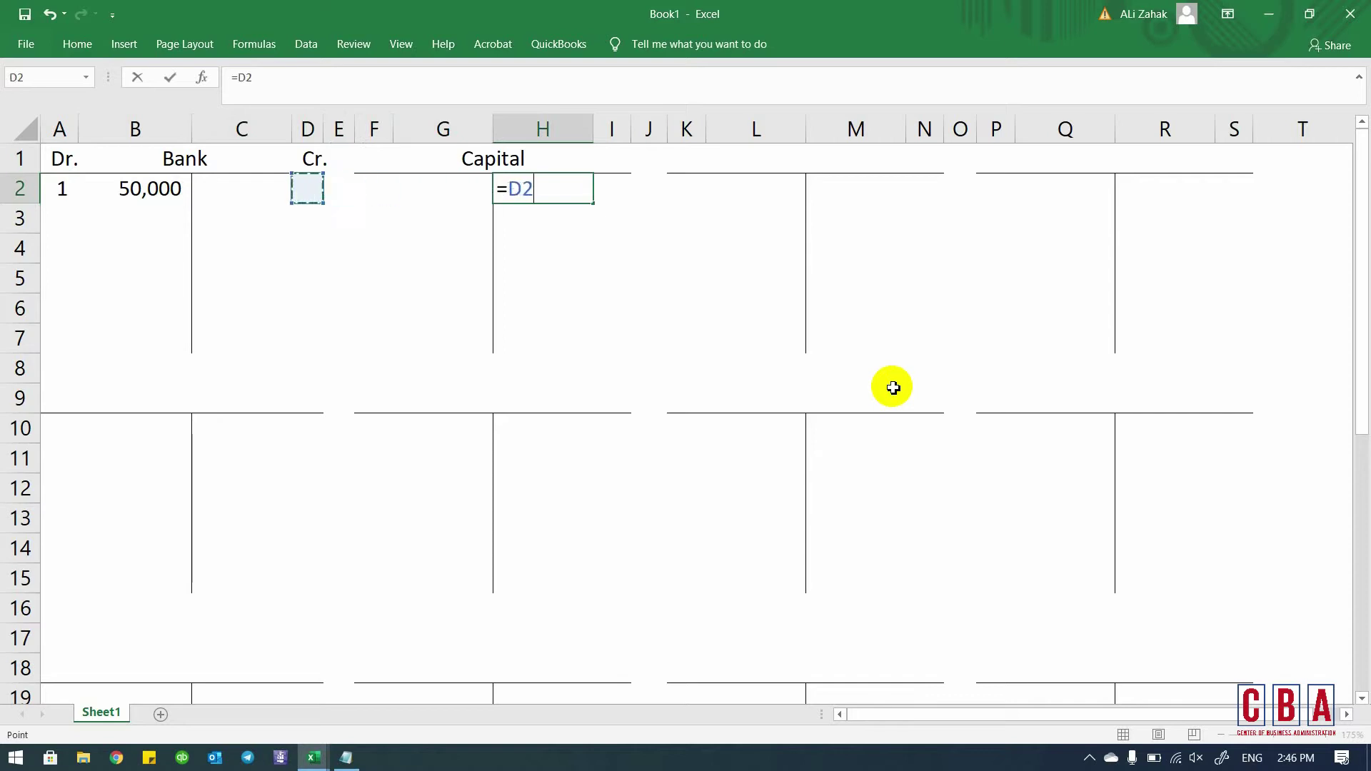
{"action": "key", "text": "Return"}
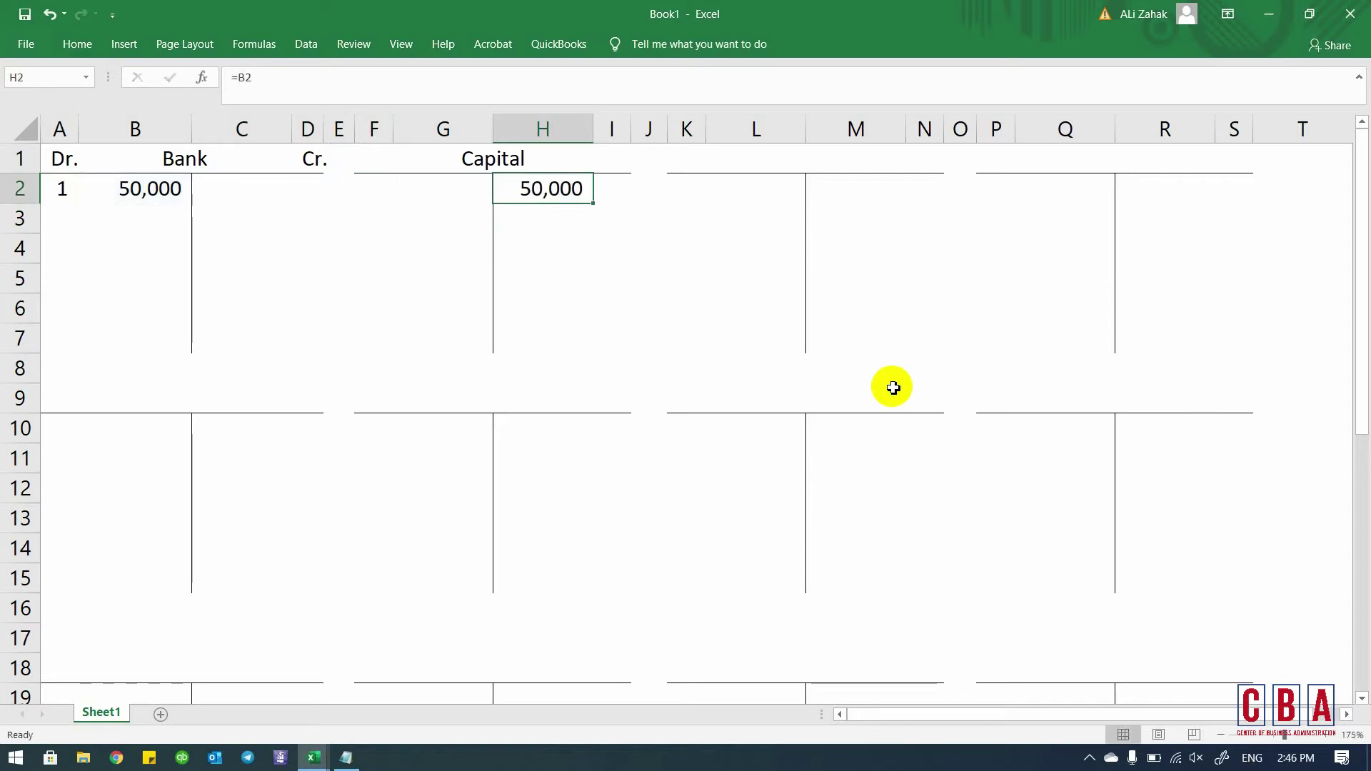
- Label the Capital account's sides with Cr. in I1 and Dr. in F1
{"action": "key", "text": "Up"}
{"action": "key", "text": "Right"}
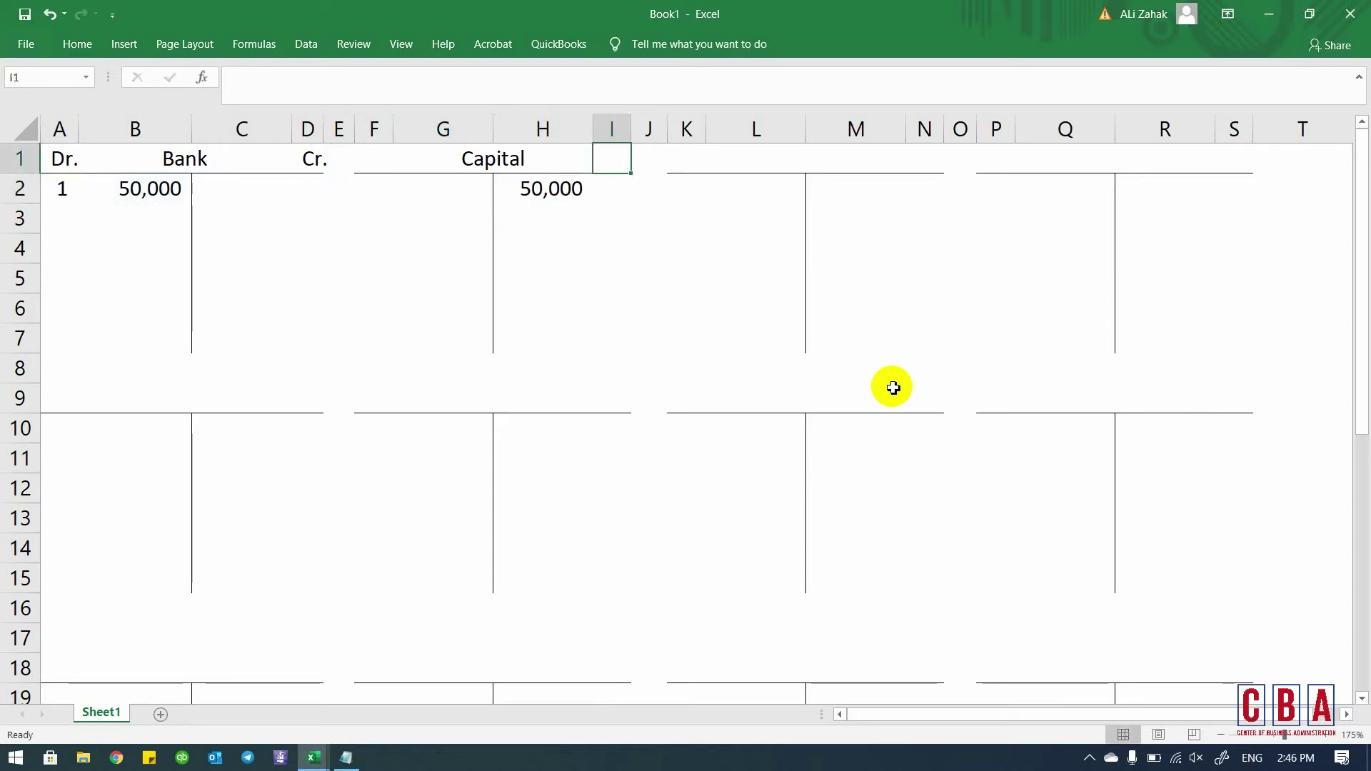
{"action": "type", "text": "Cr."}
{"action": "key", "text": "Left"}
{"action": "key", "text": "Left"}
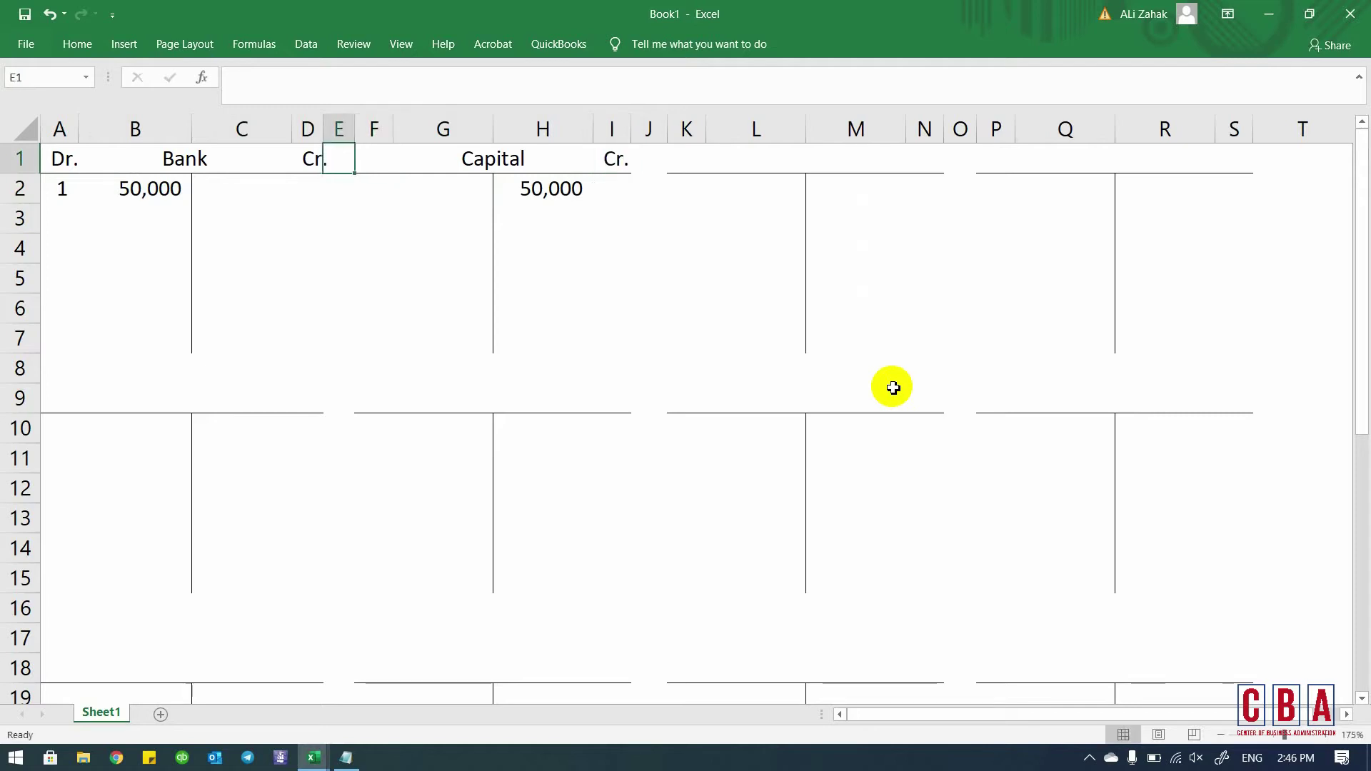
{"action": "key", "text": "Right"}
{"action": "type", "text": "Dr."}
{"action": "key", "text": "Return"}
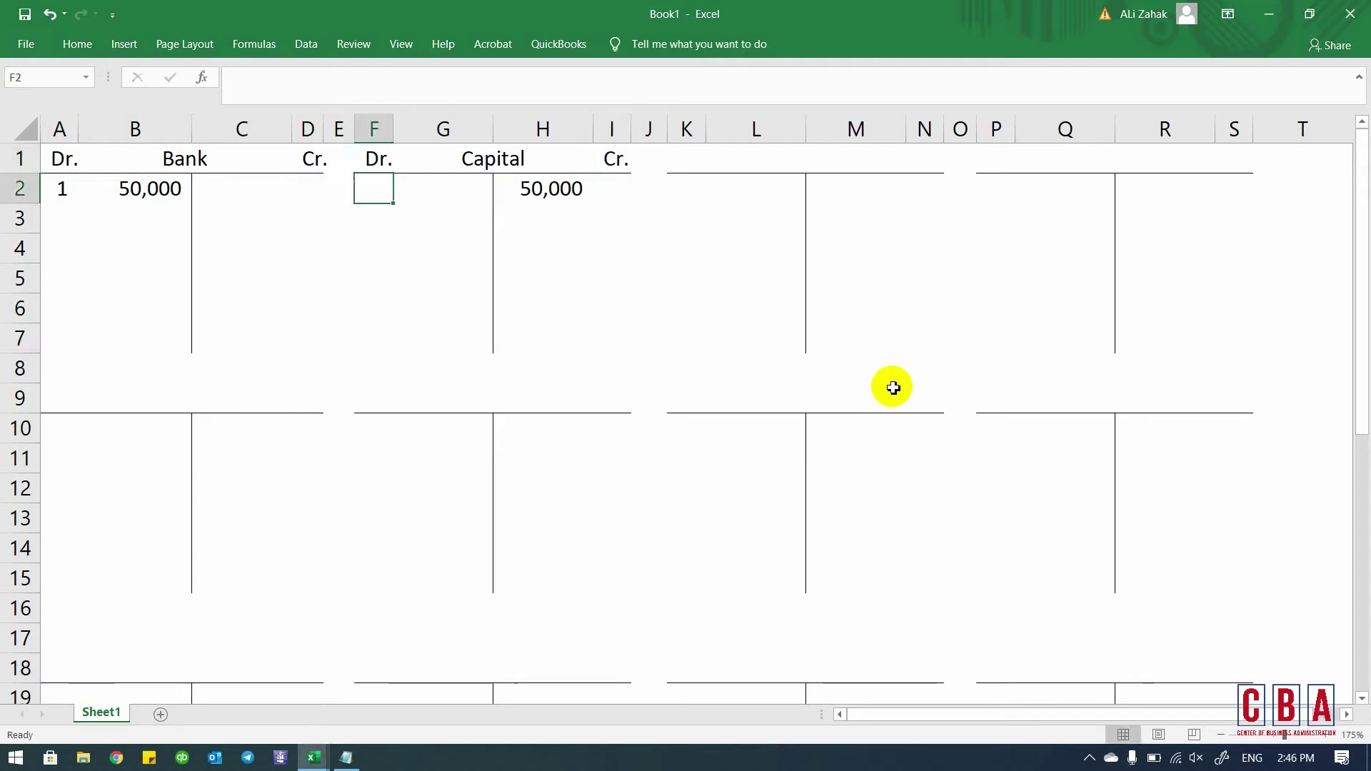
- Enter transaction number 1 in I2 beside the Capital credit
{"action": "key", "text": "Right"}
{"action": "key", "text": "Right"}
{"action": "key", "text": "Right"}
{"action": "type", "text": "1"}
{"action": "key", "text": "Return"}
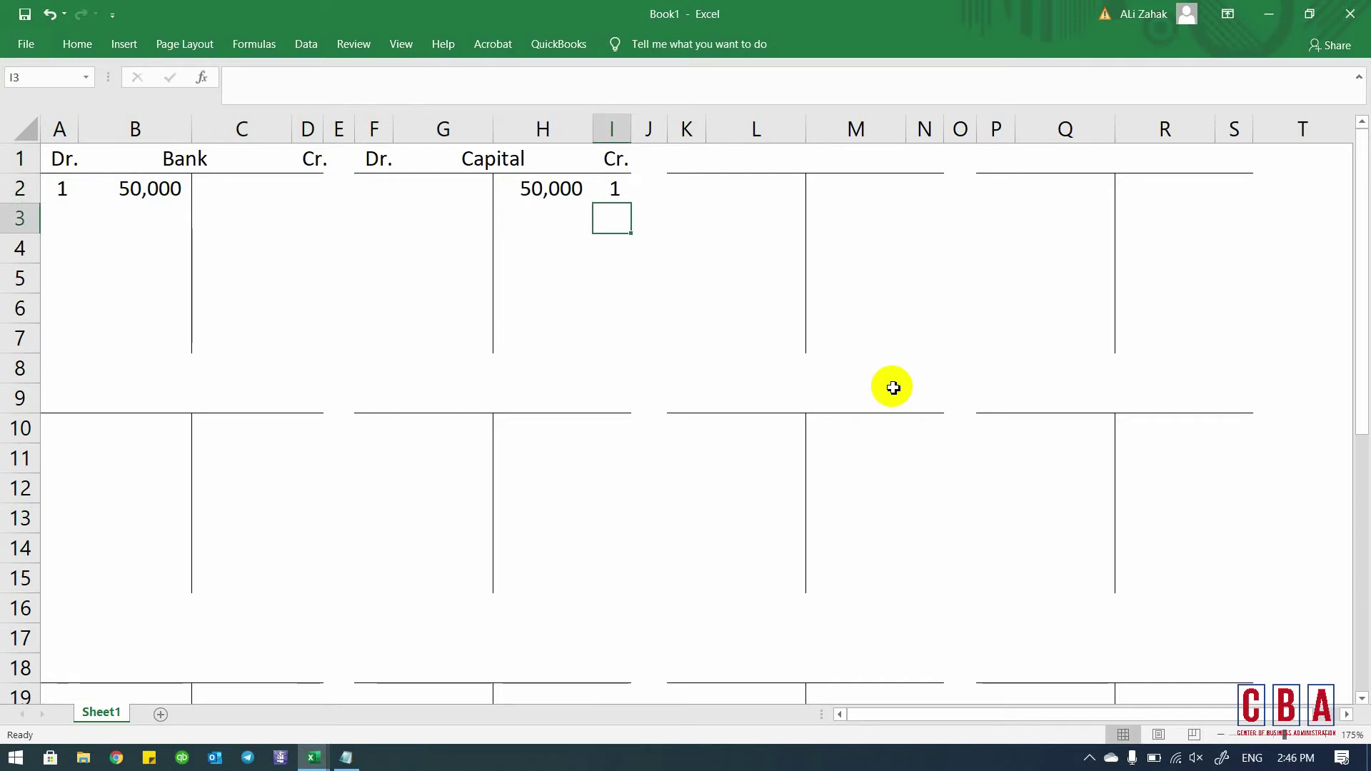
{"action": "key", "text": "Up"}
- Switch to the Fa1 Notes workbook and read the second transaction, the purchase of $5,000 worth of goods
{"action": "key", "text": "alt+Tab"}
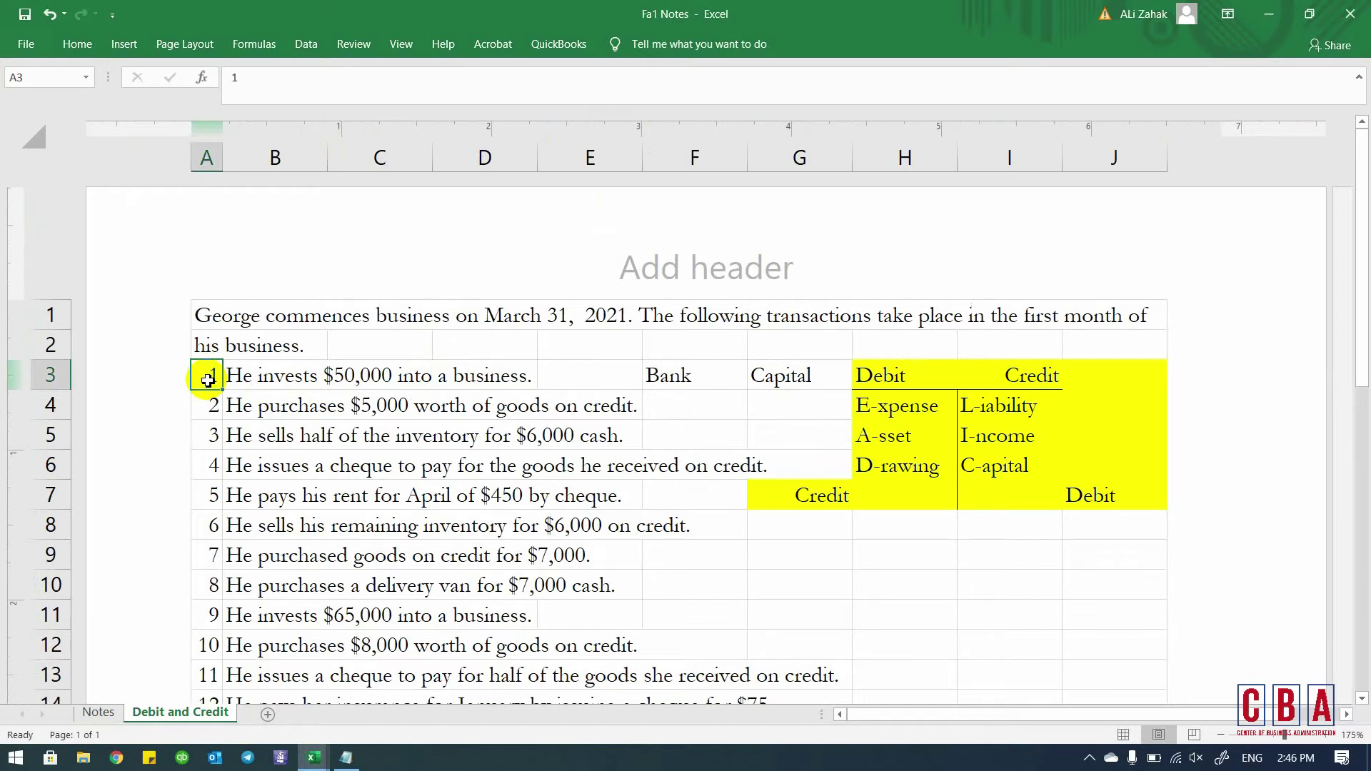
{"action": "key", "text": "Down"}
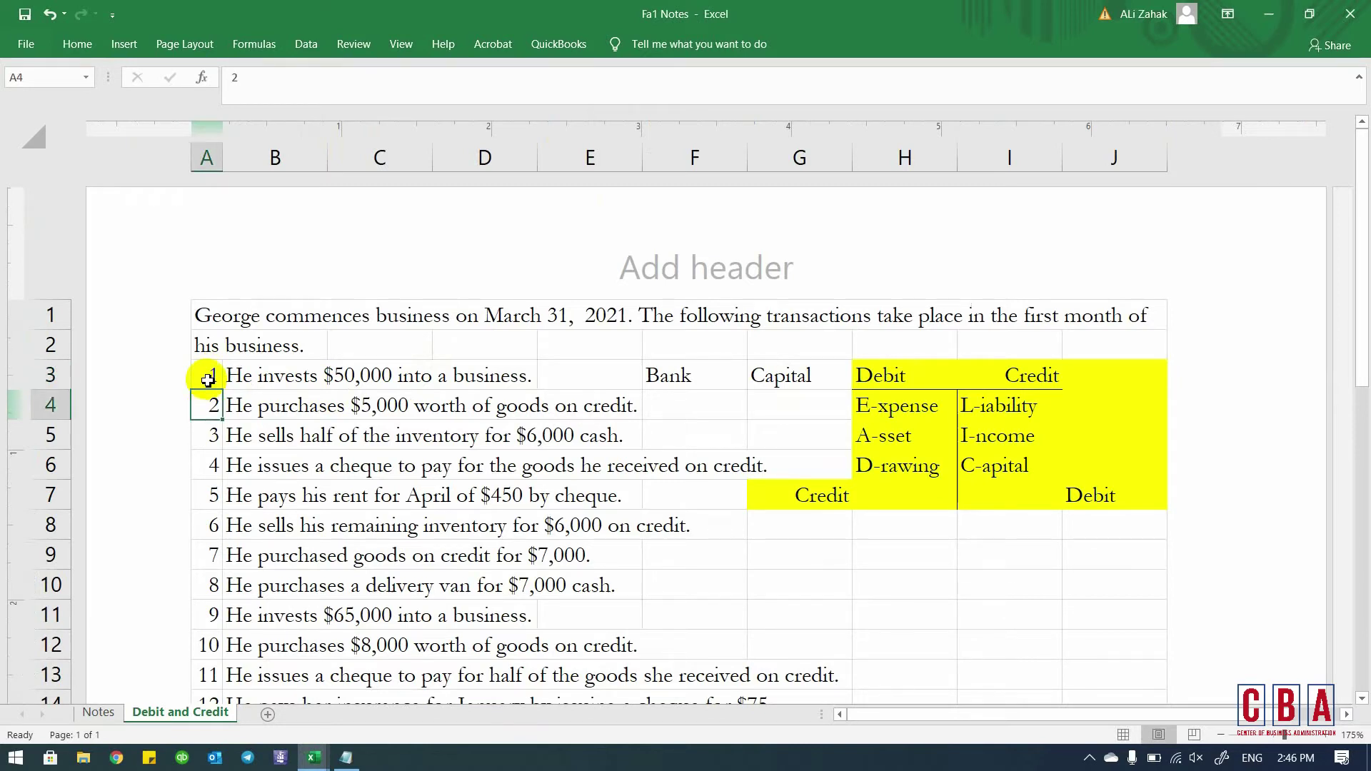
{"action": "key", "text": "Right"}
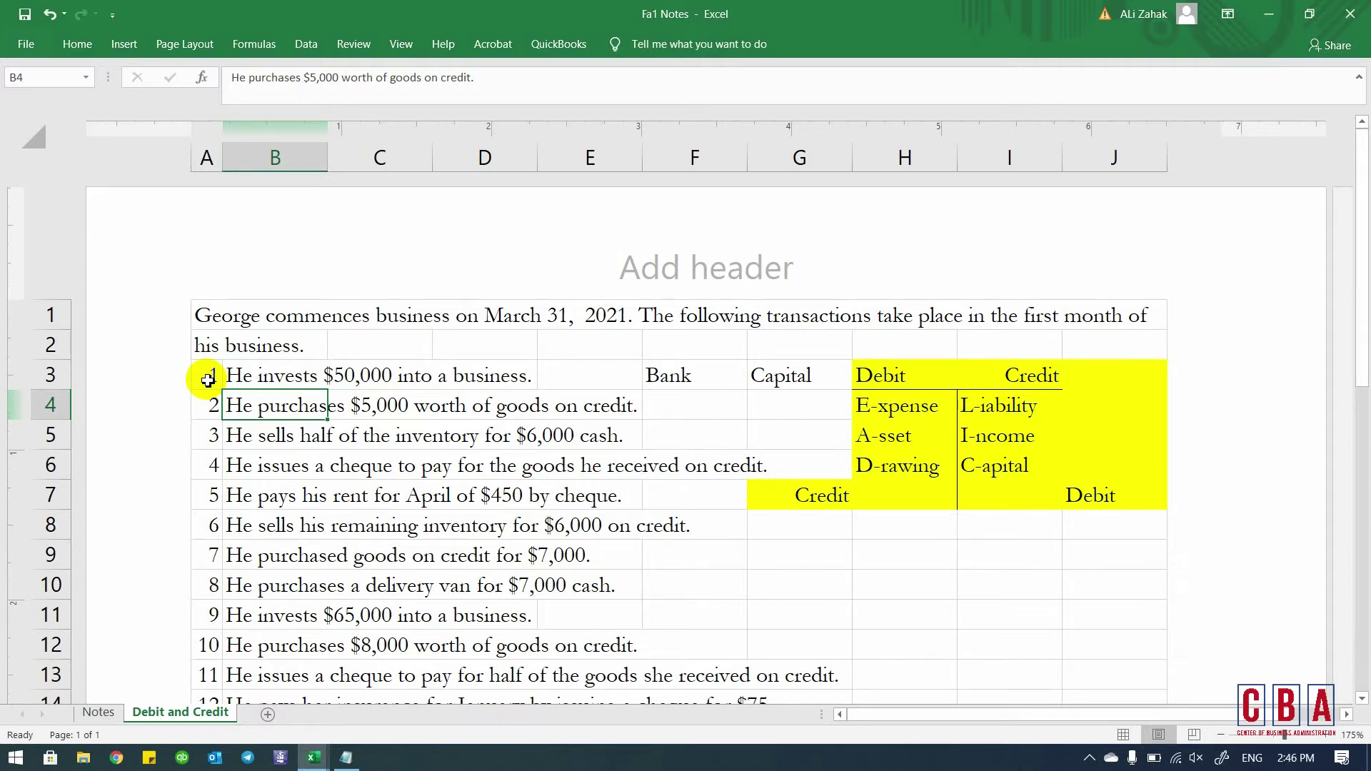
{"action": "key", "text": "Right"}
{"action": "key", "text": "Right"}
{"action": "key", "text": "Right"}
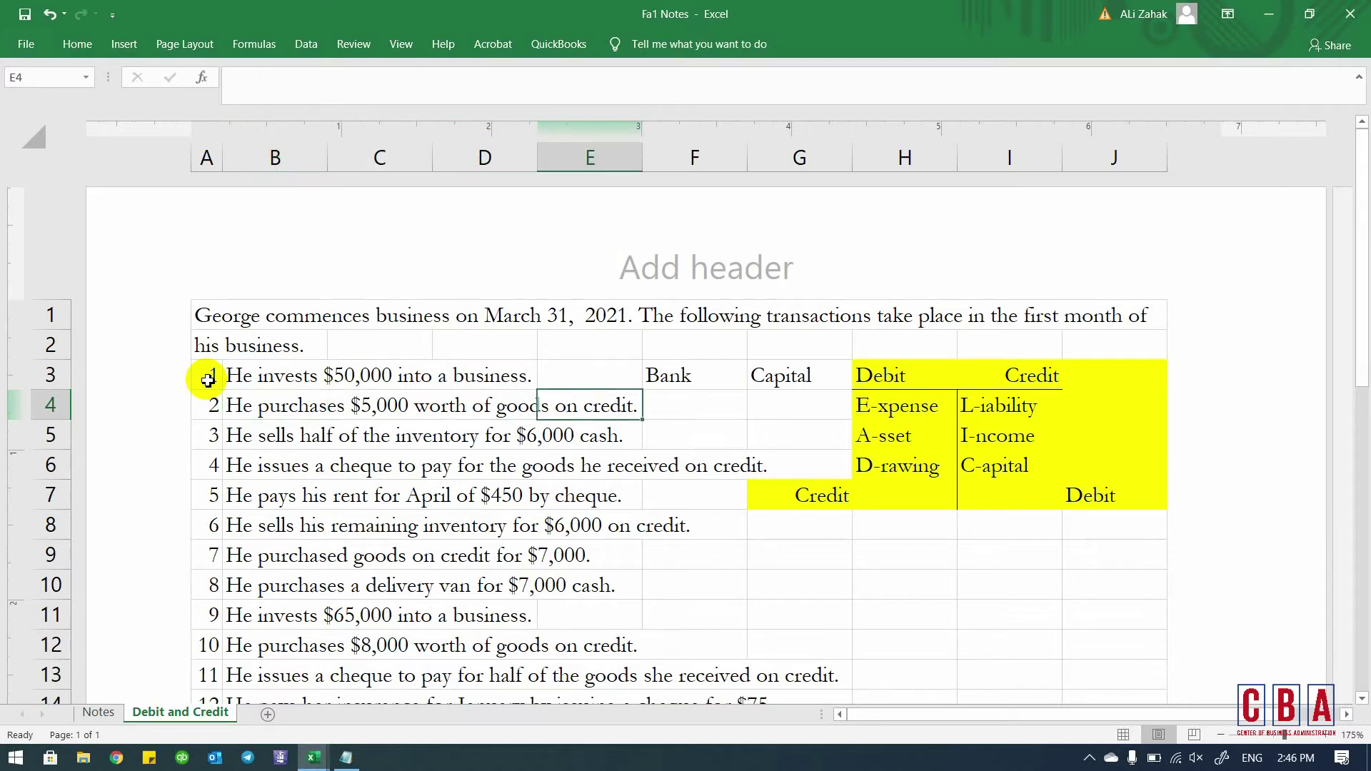
- Make the word "credit." bold within the $5,000 goods purchase text in B4
{"action": "key", "text": "Left"}
{"action": "key", "text": "Left"}
{"action": "key", "text": "Left"}
{"action": "key", "text": "F2"}
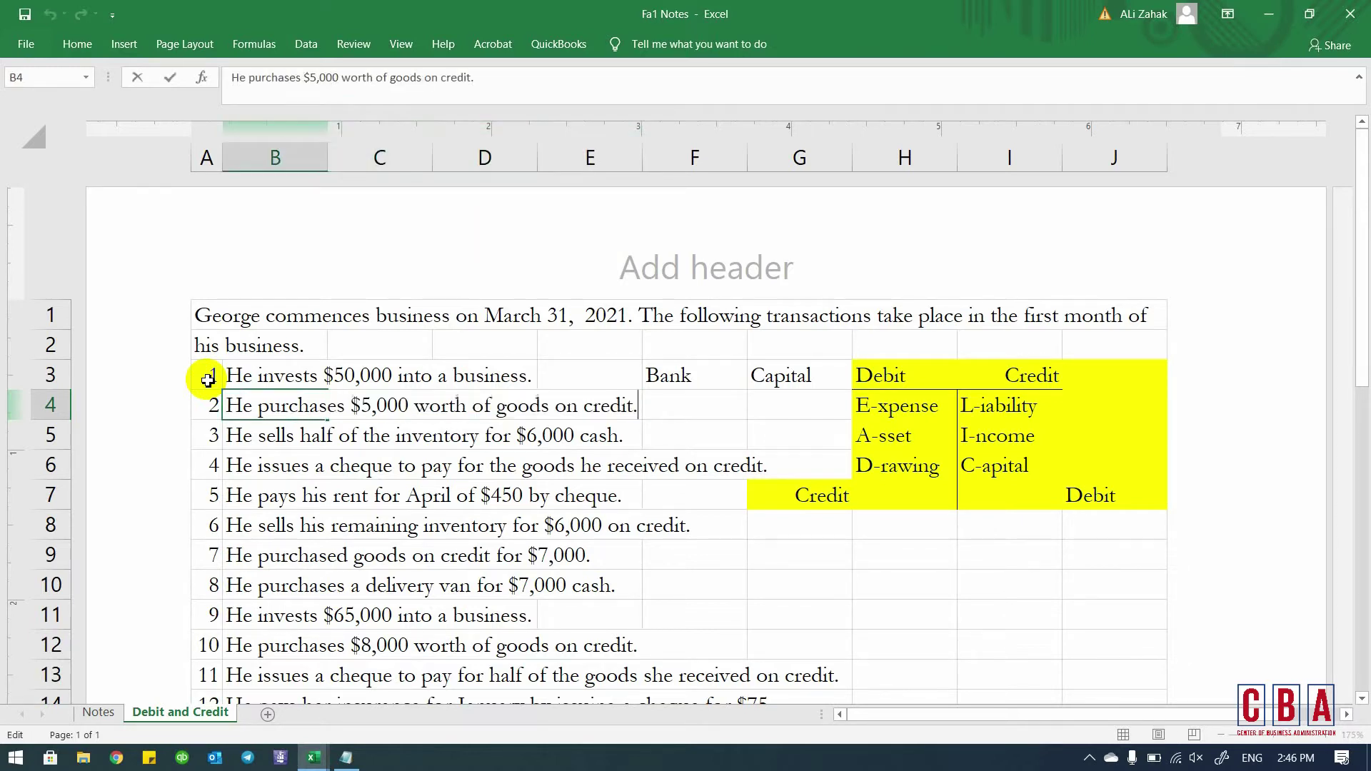
{"action": "key", "text": "shift+Left"}
{"action": "key", "text": "shift+Left"}
{"action": "key", "text": "shift+Left"}
{"action": "key", "text": "shift+Left"}
{"action": "key", "text": "shift+Left"}
{"action": "key", "text": "shift+Left"}
{"action": "key", "text": "shift+Left"}
{"action": "key", "text": "ctrl+b"}
{"action": "key", "text": "Return"}
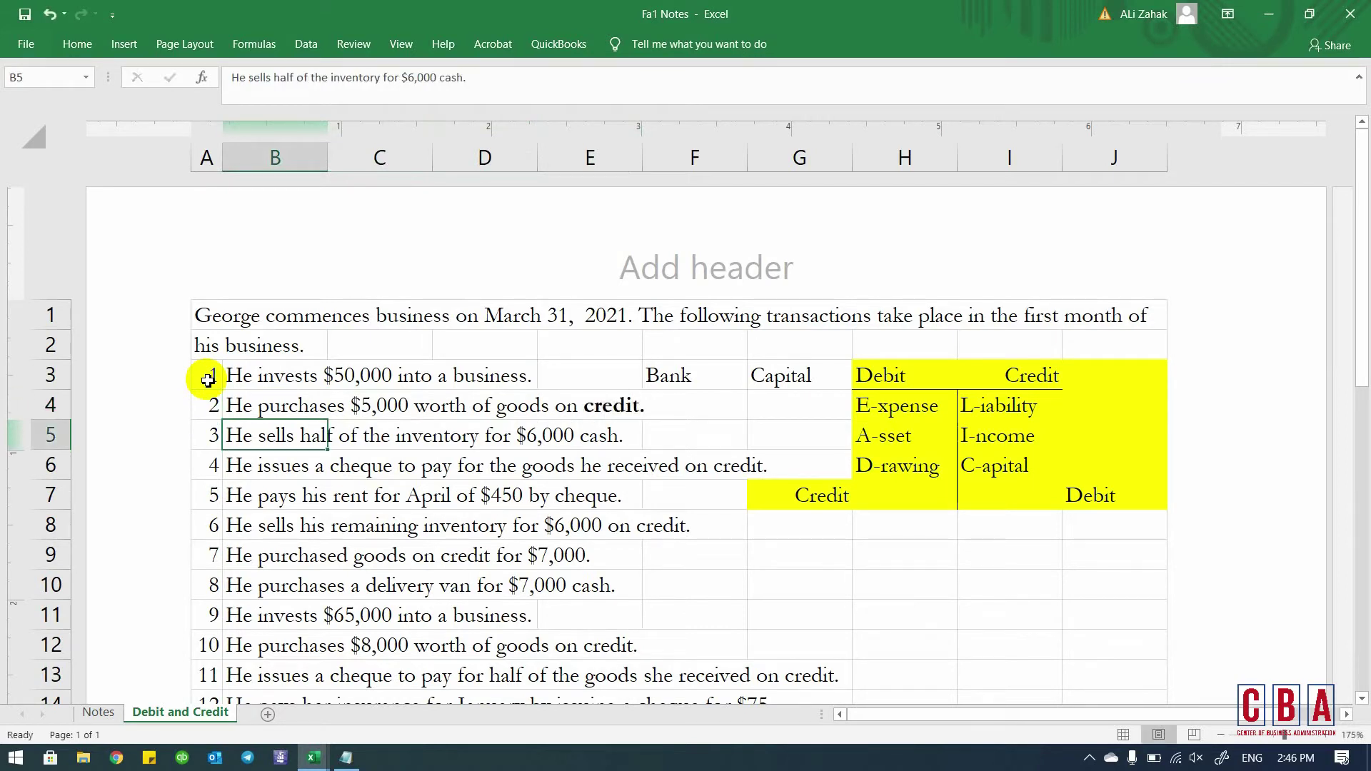
{"action": "key", "text": "Up"}
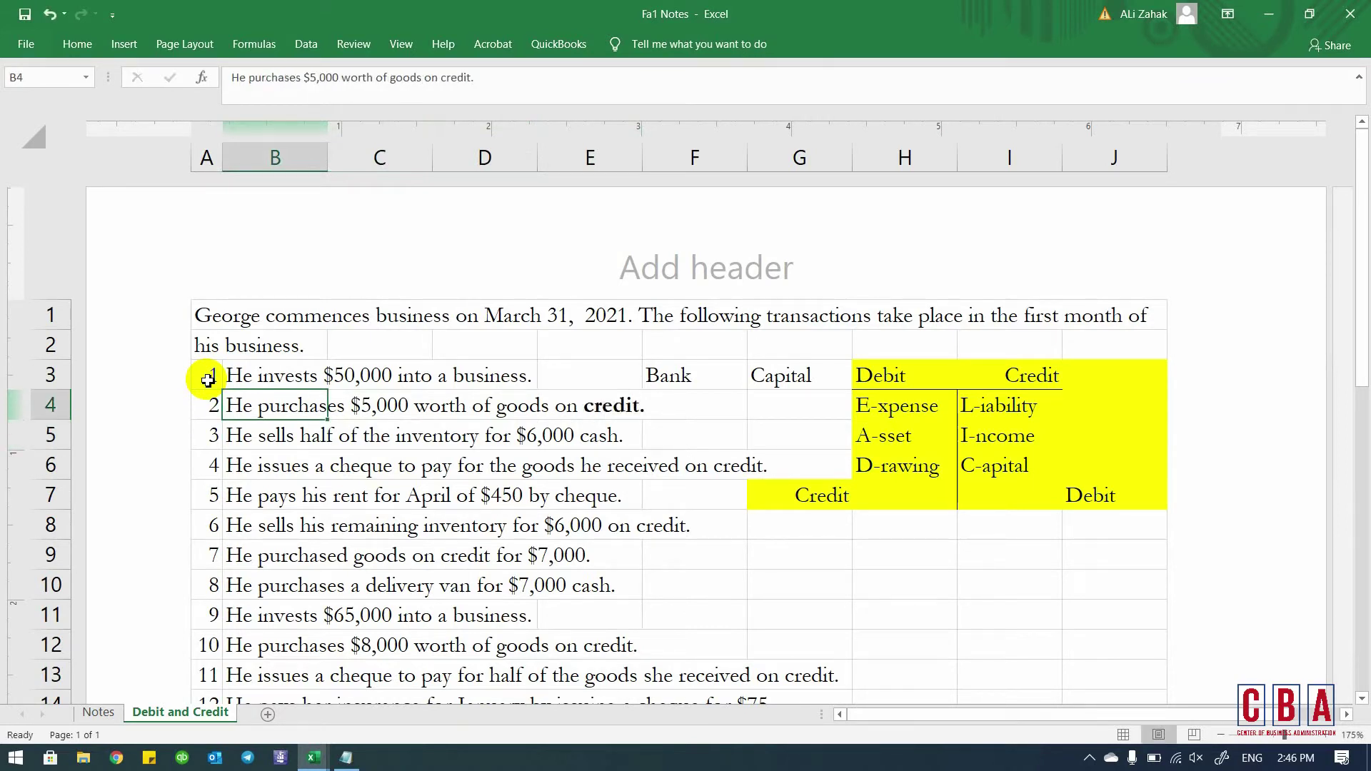
- Insert blank columns before the Bank column in F, and undo the insertions
{"action": "key", "text": "Right"}
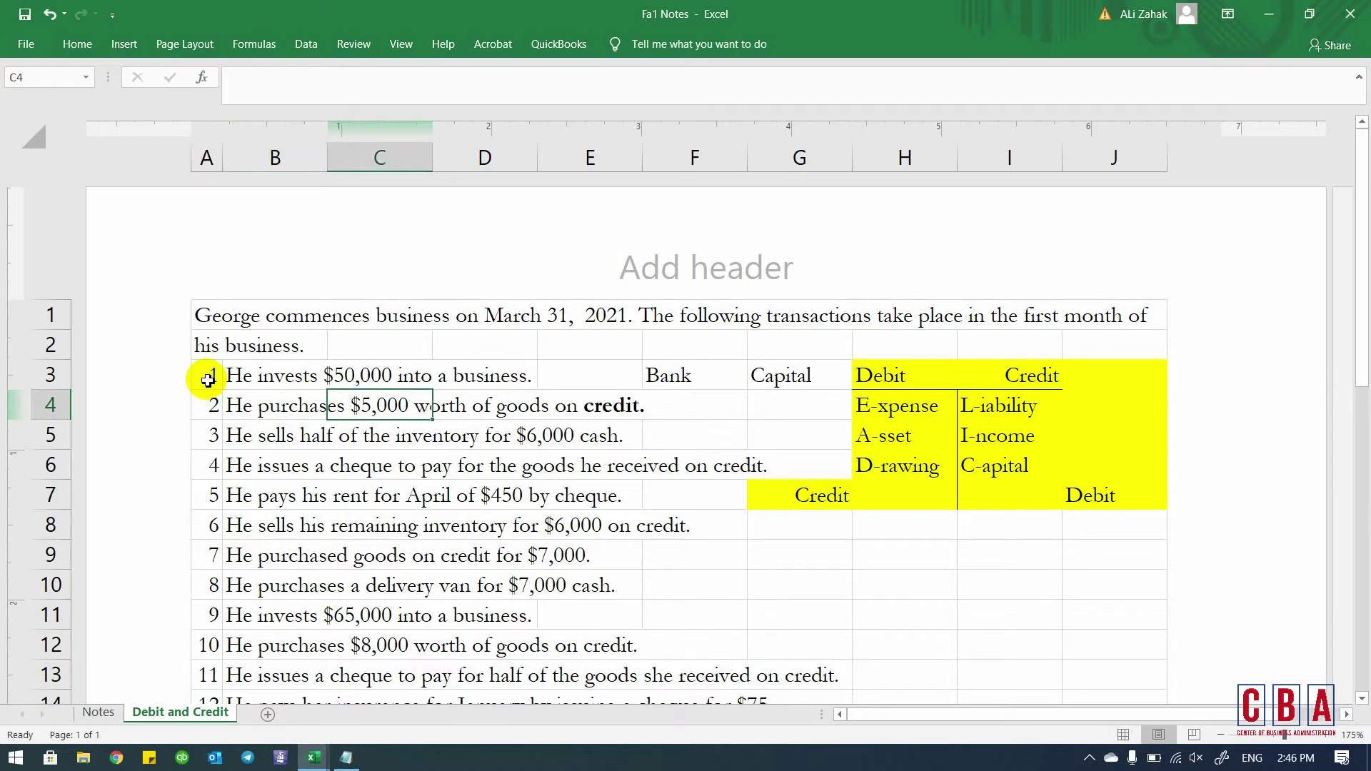
{"action": "key", "text": "Right"}
{"action": "key", "text": "Right"}
{"action": "key", "text": "Right"}
{"action": "key", "text": "Right"}
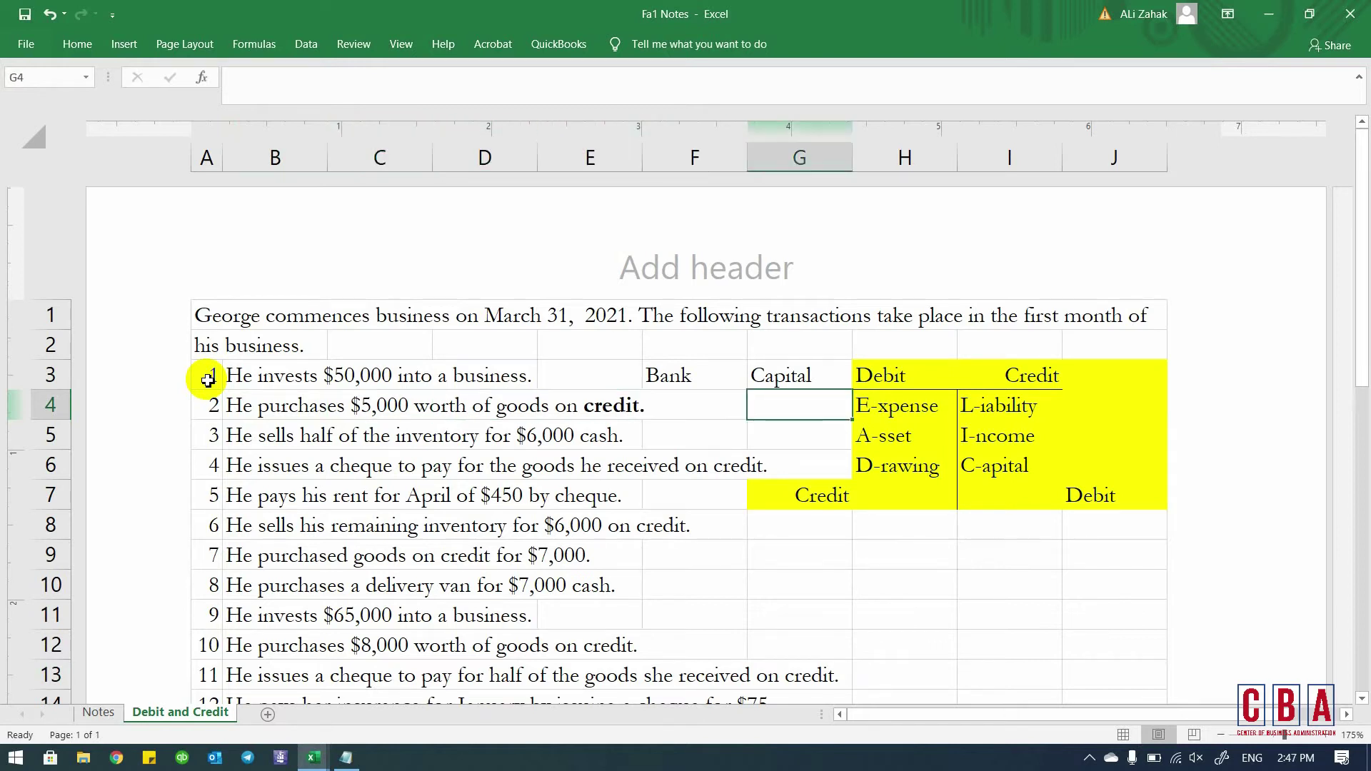
{"action": "key", "text": "Left"}
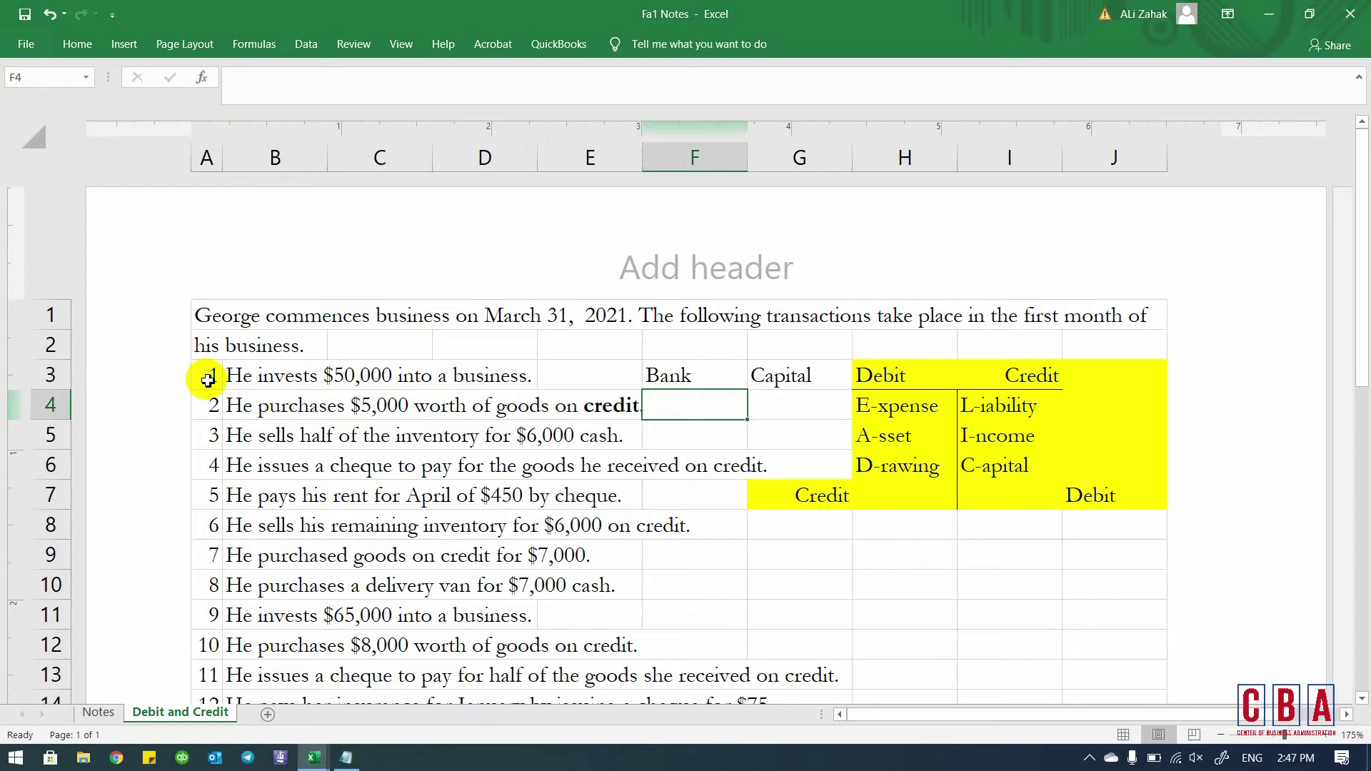
{"action": "key", "text": "ctrl+space"}
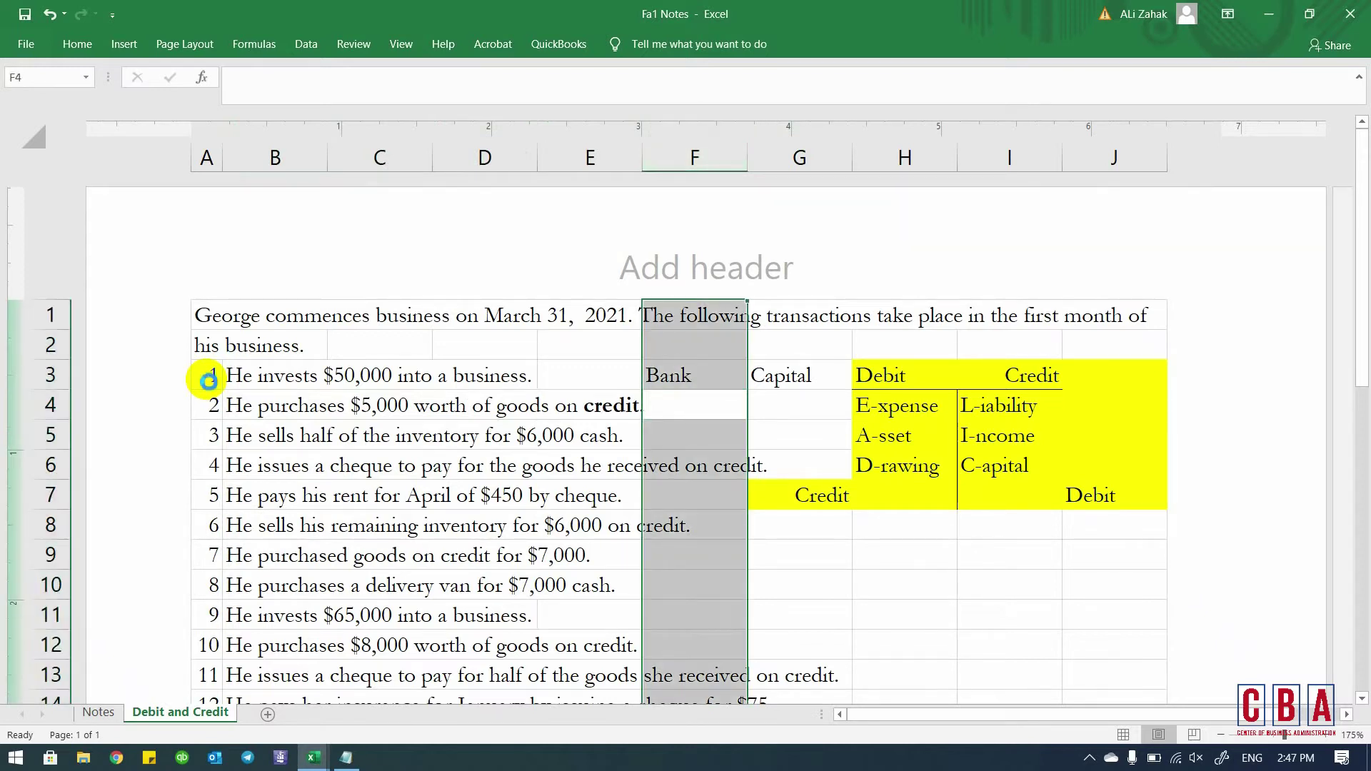
{"action": "key", "text": "ctrl+shift+plus"}
{"action": "key", "text": "ctrl+space"}
{"action": "key", "text": "ctrl+shift+plus"}
{"action": "key", "text": "Down"}
{"action": "key", "text": "Down"}
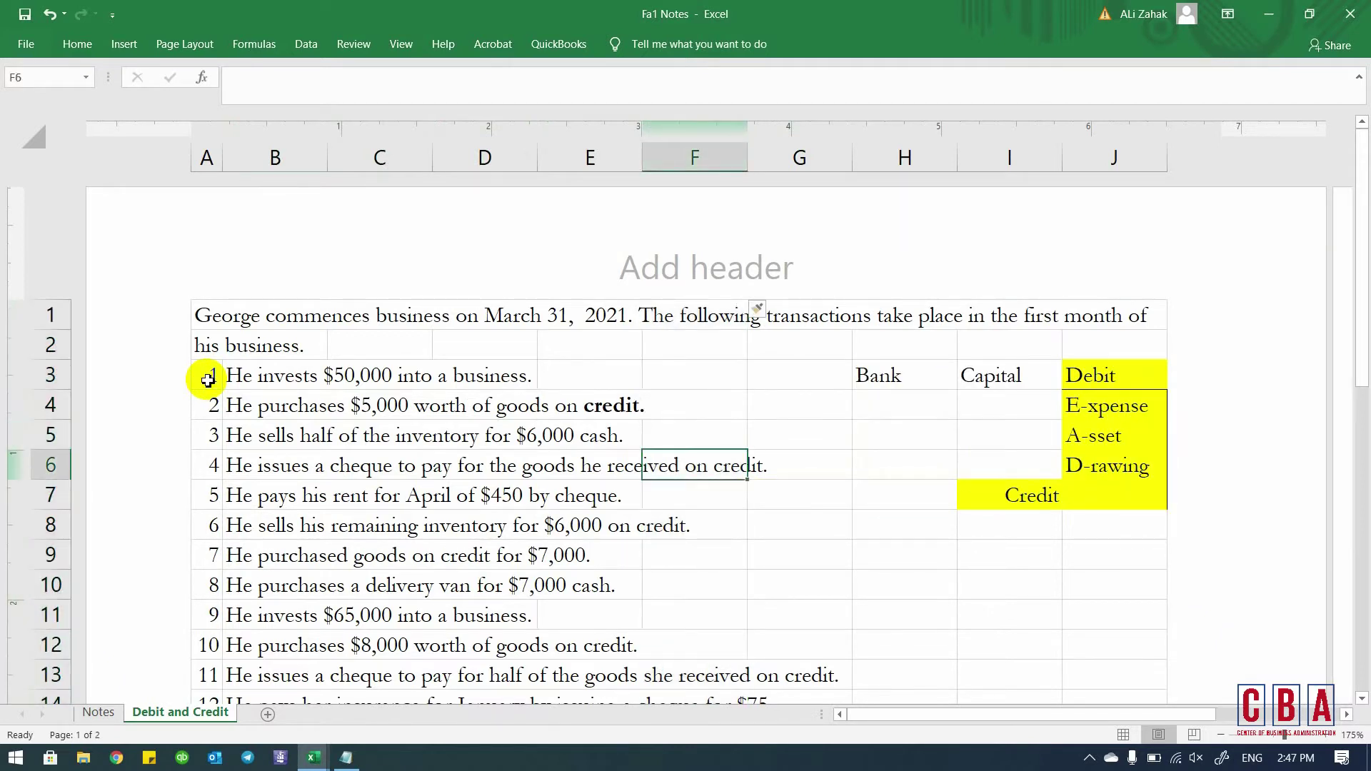
{"action": "key", "text": "ctrl+z"}
{"action": "key", "text": "ctrl+z"}
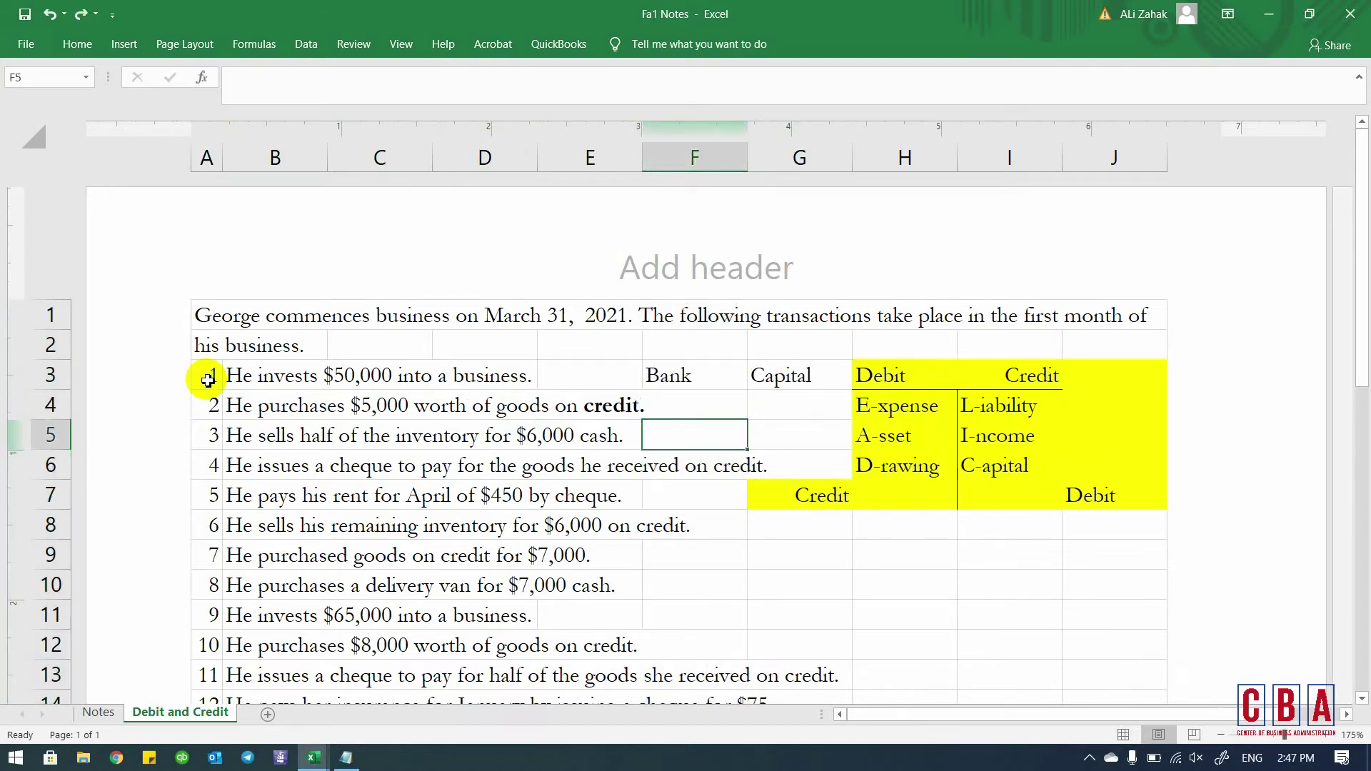
- Review the $5,000 goods purchase in row 4 against the debit-side categories, focusing on A-sset in H5
{"action": "key", "text": "alt+Tab"}
{"action": "key", "text": "alt+Tab"}
{"action": "key", "text": "Left"}
{"action": "key", "text": "Left"}
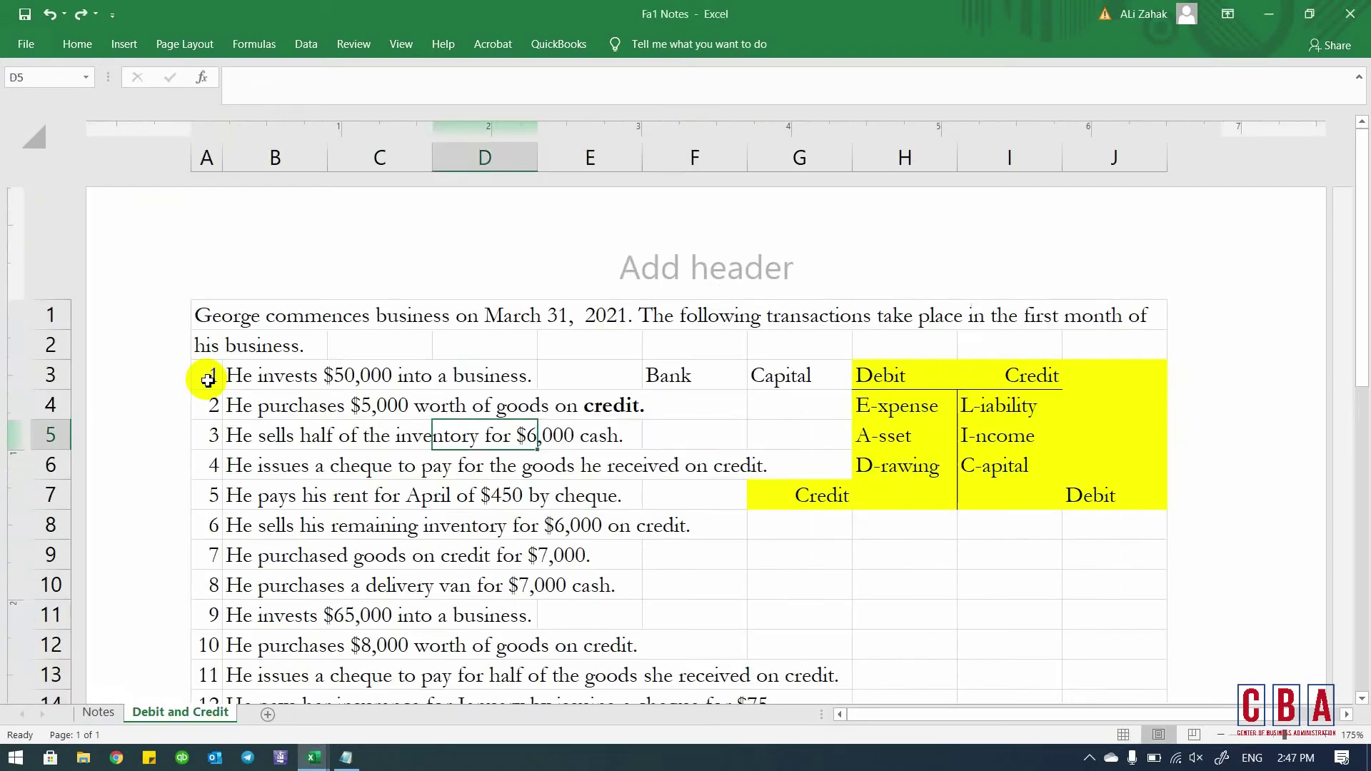
{"action": "key", "text": "Left"}
{"action": "key", "text": "Up"}
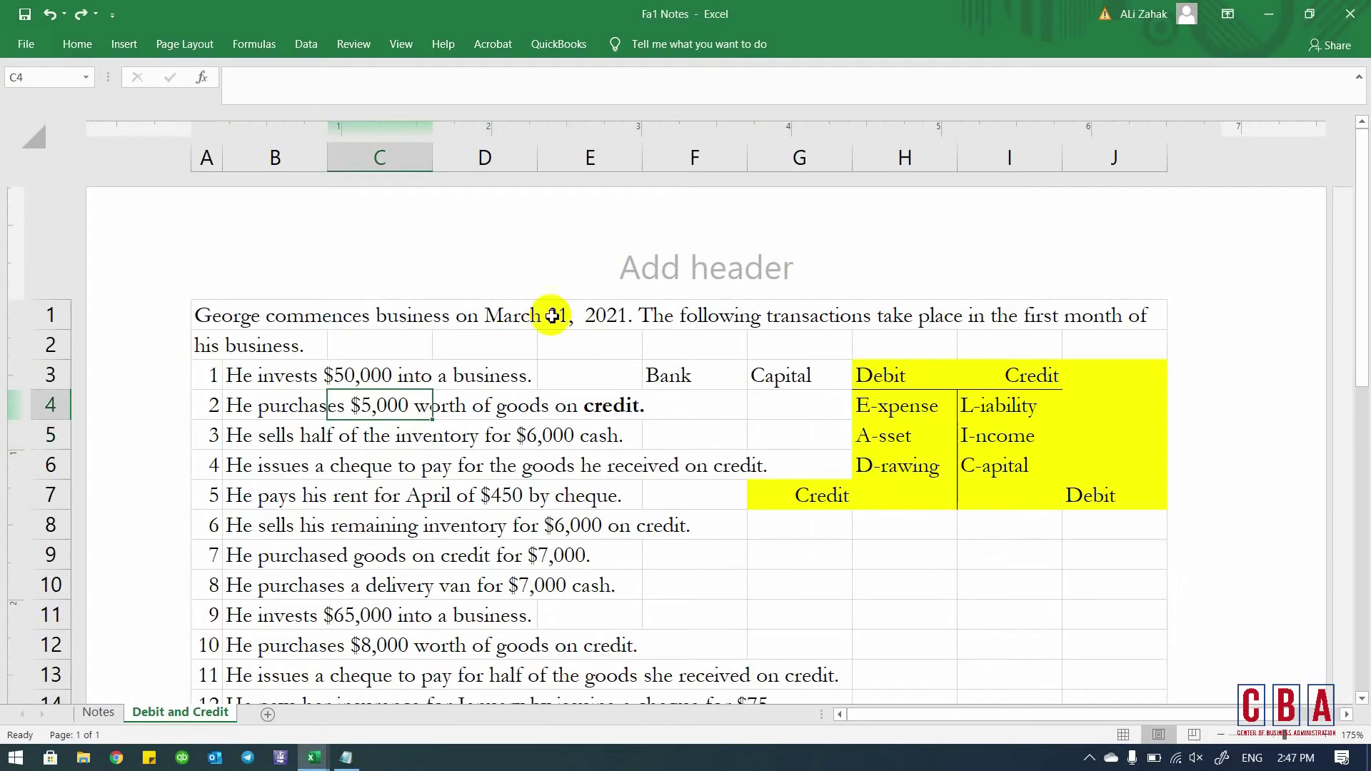
{"action": "left_click", "coordinate": [877, 443]}
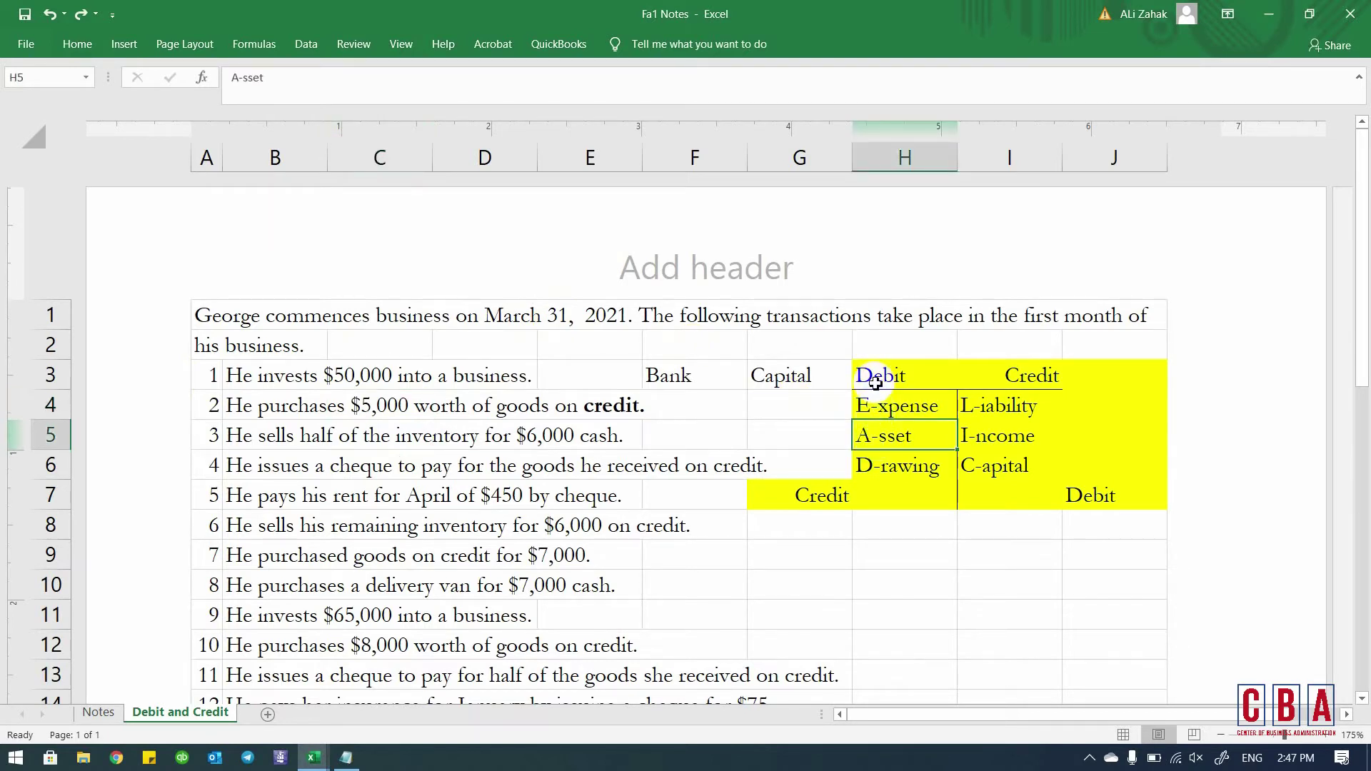
- Switch to the Book1 workbook and title the third T-account Purchases in L1
{"action": "key", "text": "alt+Tab"}
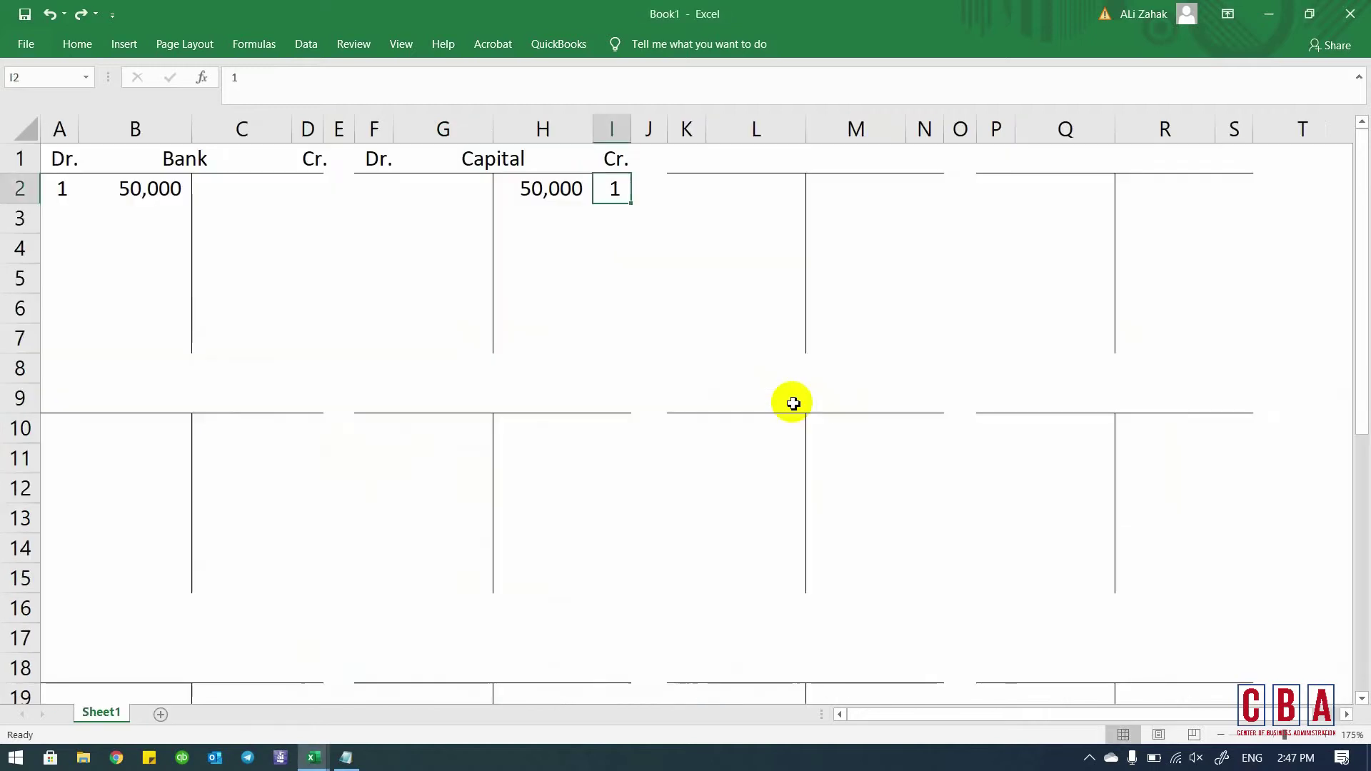
{"action": "key", "text": "Right"}
{"action": "key", "text": "Right"}
{"action": "key", "text": "Right"}
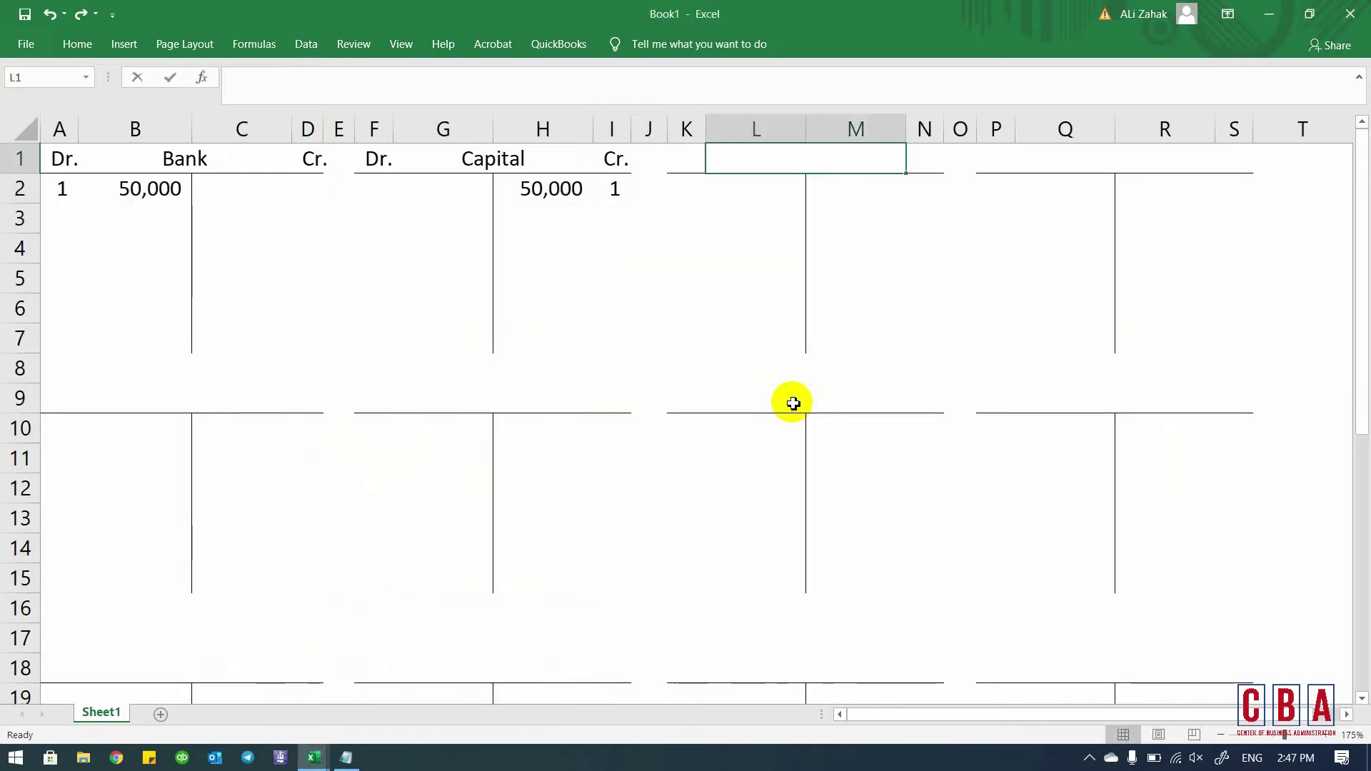
{"action": "type", "text": "Purchaes"}
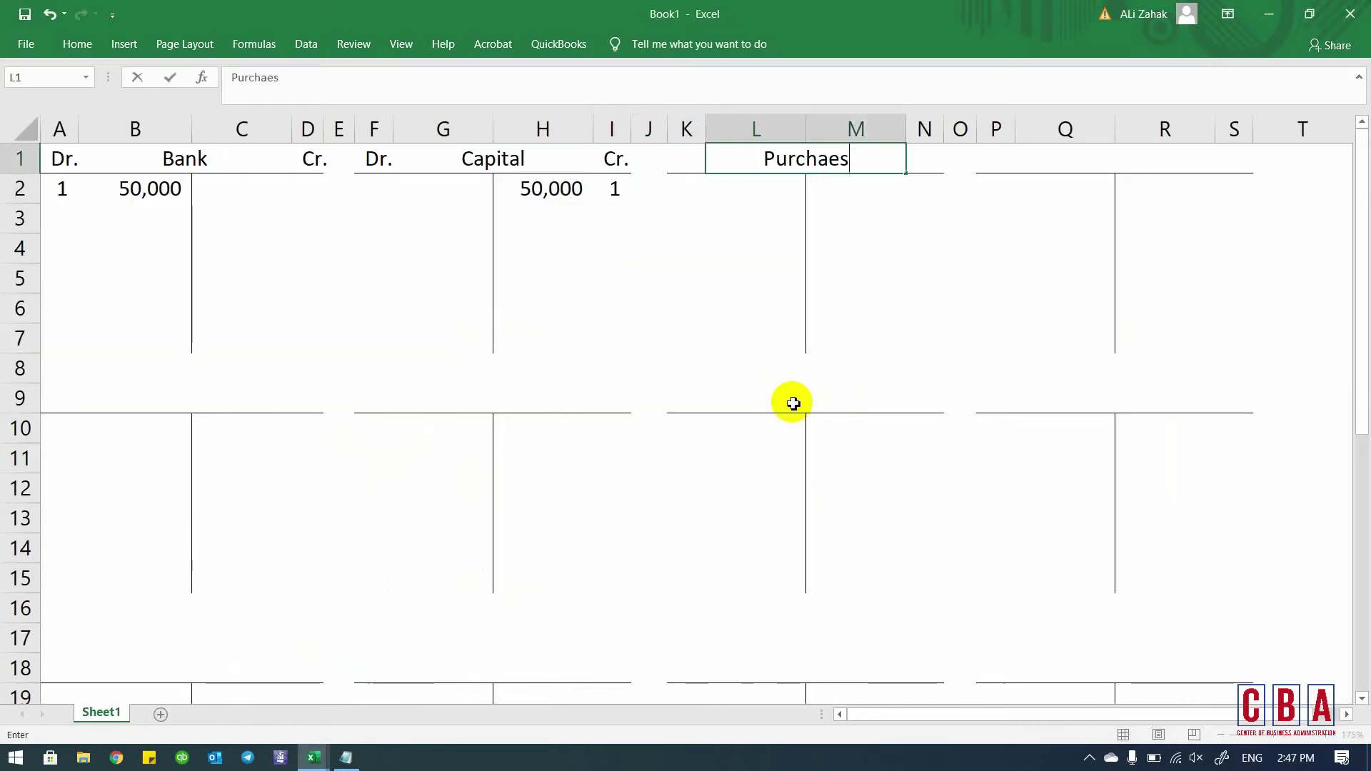
{"action": "key", "text": "BackSpace"}
{"action": "key", "text": "BackSpace"}
{"action": "type", "text": "ses"}
{"action": "key", "text": "Return"}
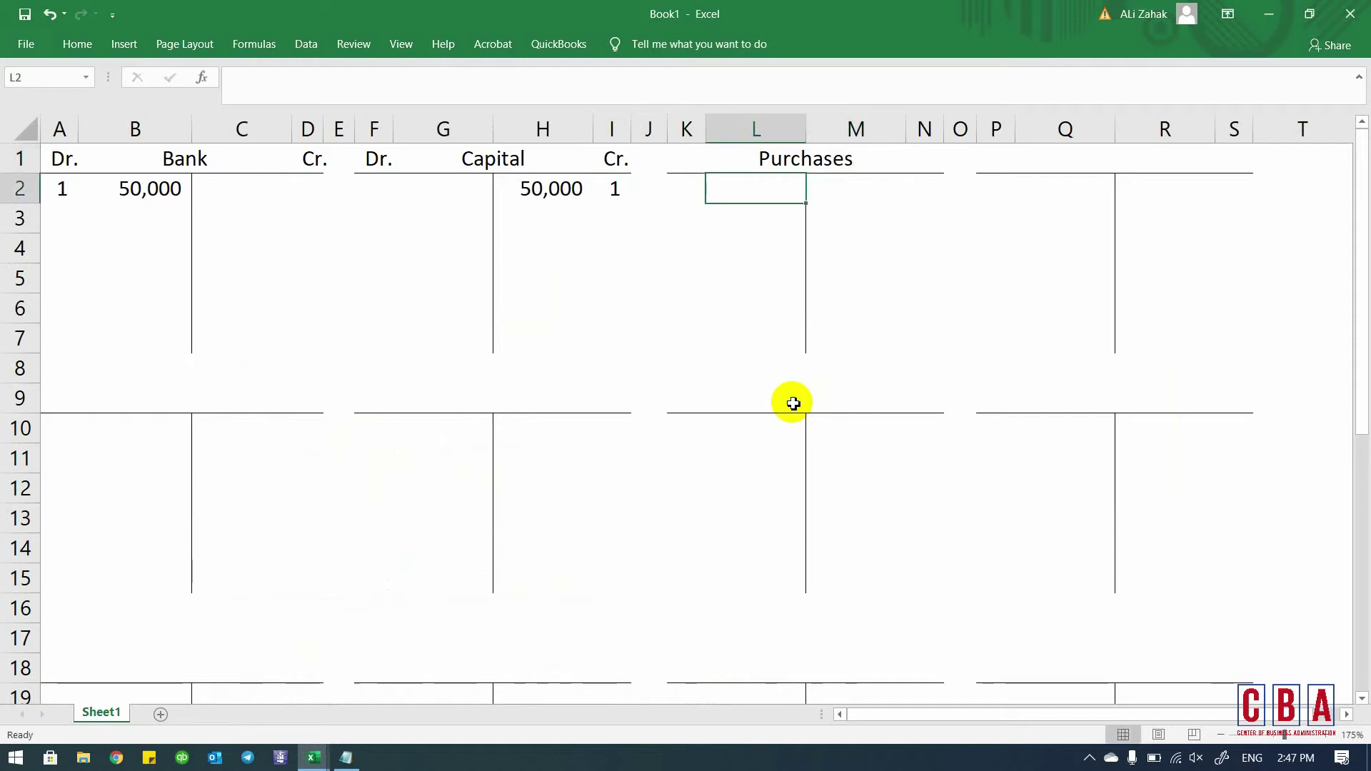
- Enter 5000 on the debit side of the Purchases account in L2
{"action": "key", "text": "Left"}
{"action": "key", "text": "Up"}
{"action": "key", "text": "Down"}
{"action": "key", "text": "Right"}
{"action": "type", "text": "5000"}
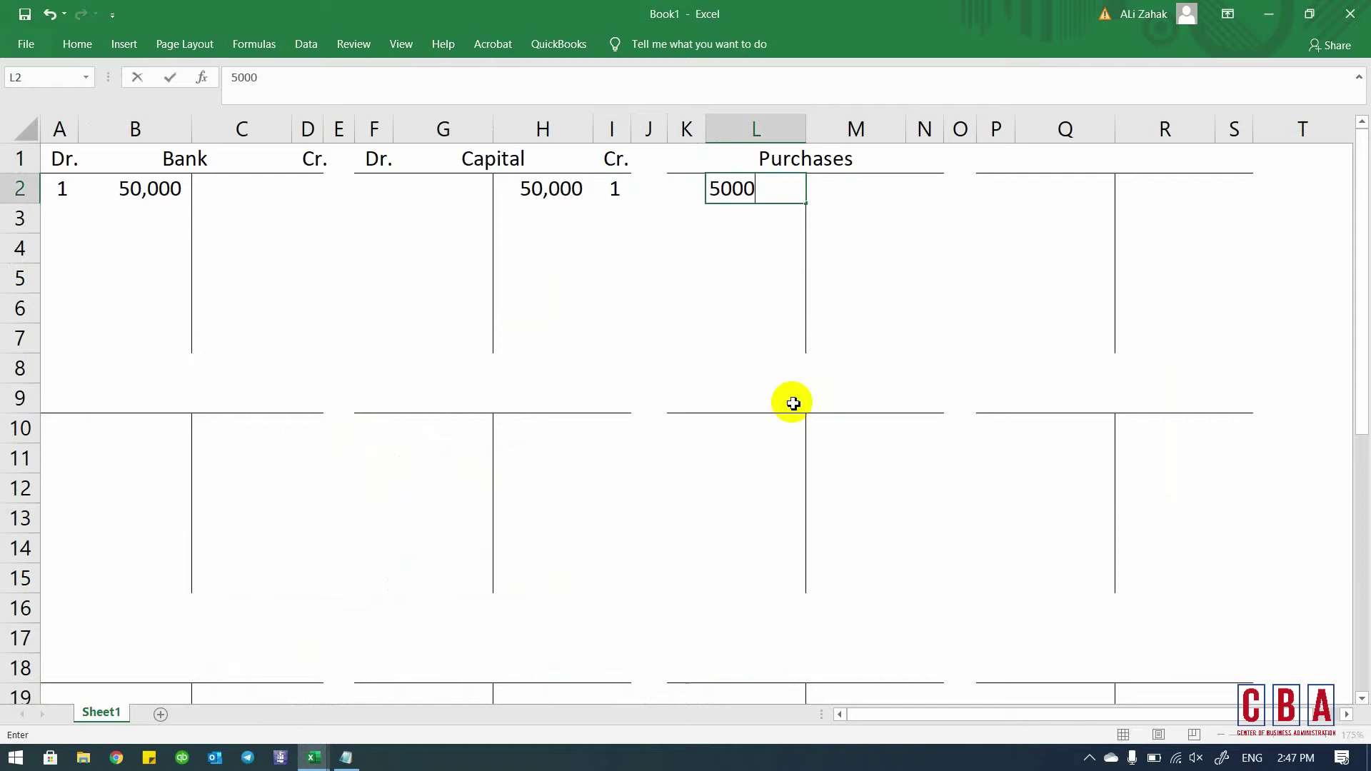
{"action": "key", "text": "Return"}
{"action": "key", "text": "Up"}
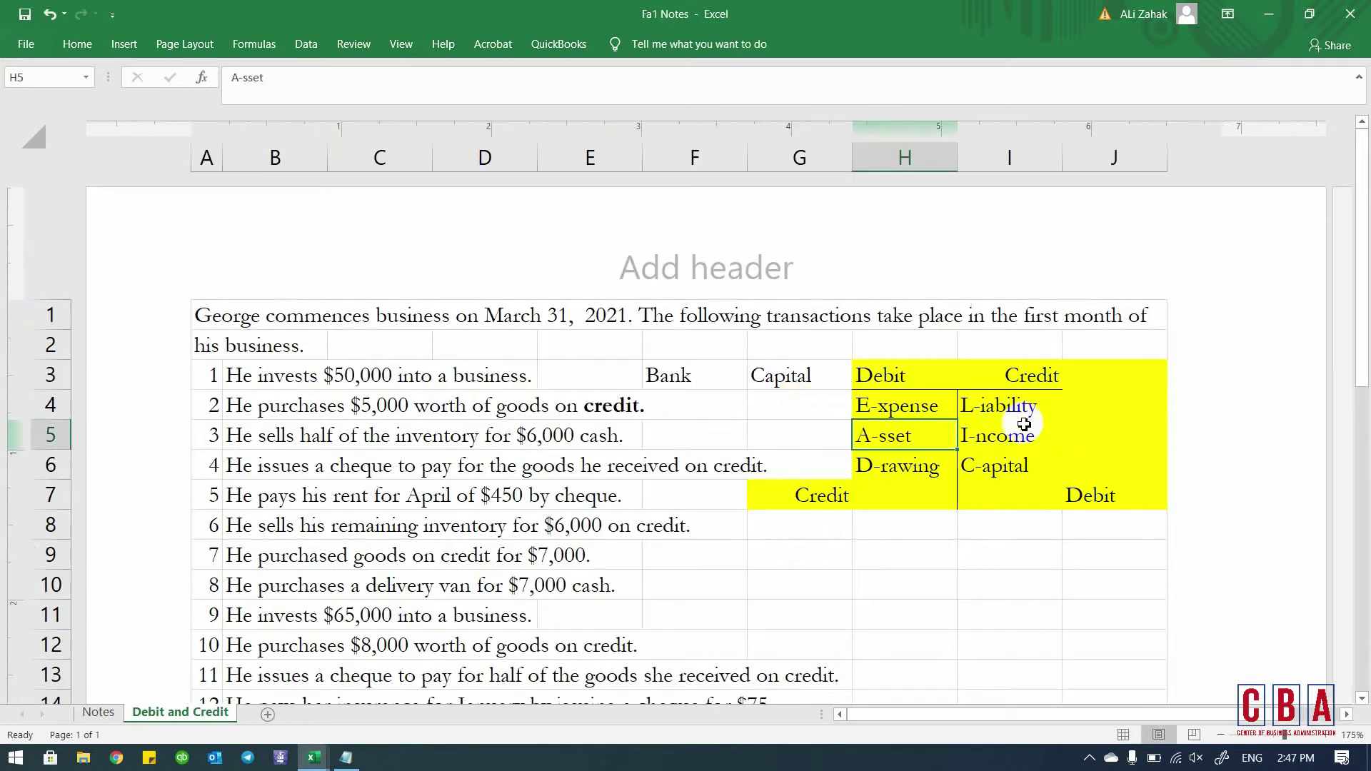
- Check the L-iability category in Fa1 Notes, and title the fourth T-account in Book1 Payable in Q1
{"action": "left_click", "coordinate": [1029, 406]}
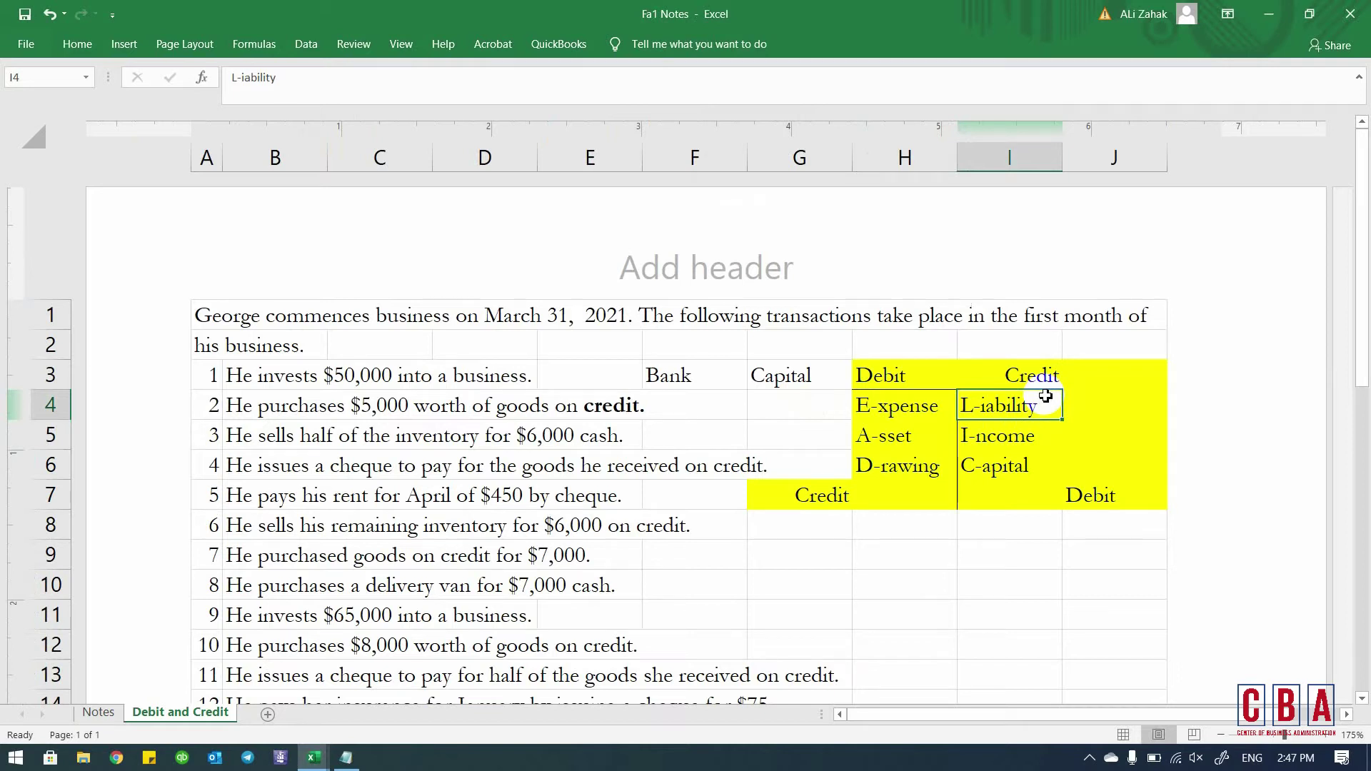
{"action": "key", "text": "alt+Tab"}
{"action": "key", "text": "Up"}
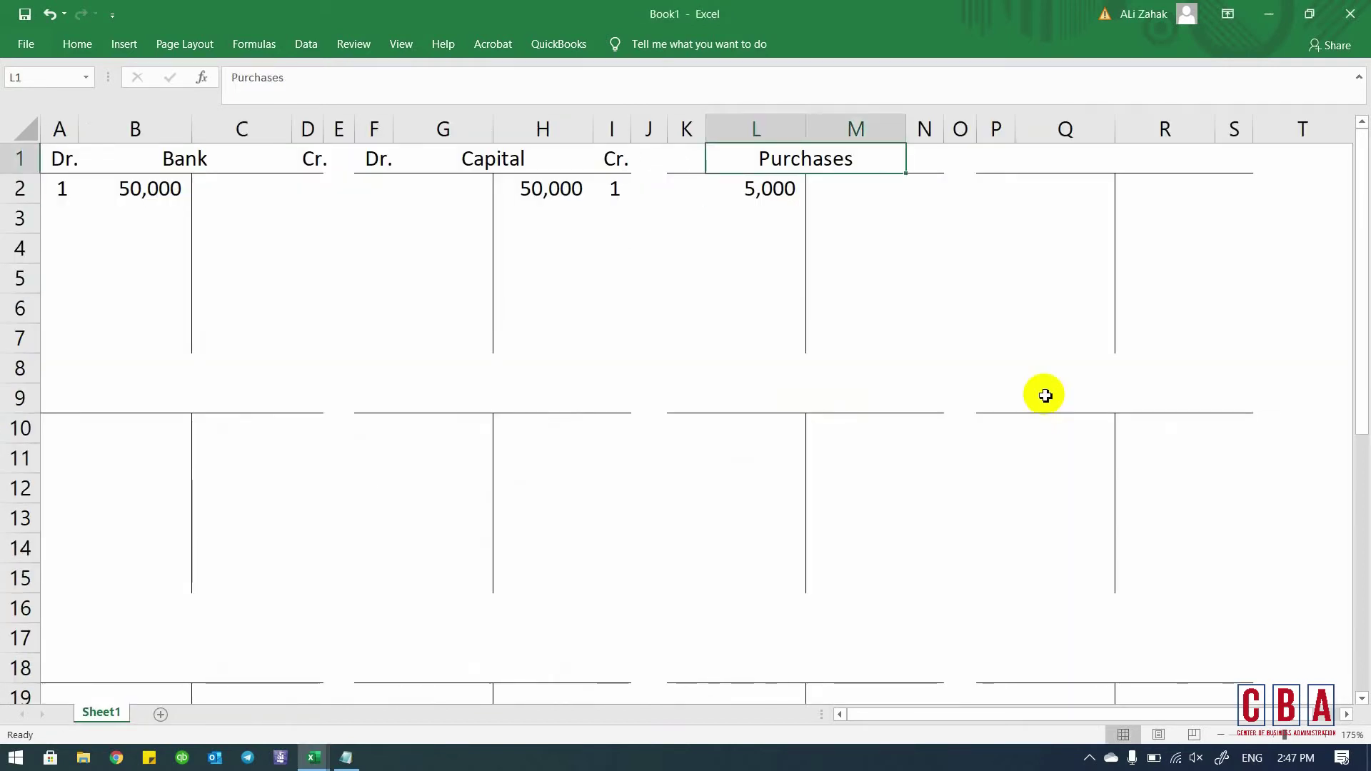
{"action": "key", "text": "Right"}
{"action": "key", "text": "Right"}
{"action": "key", "text": "Right"}
{"action": "type", "text": "Pa"}
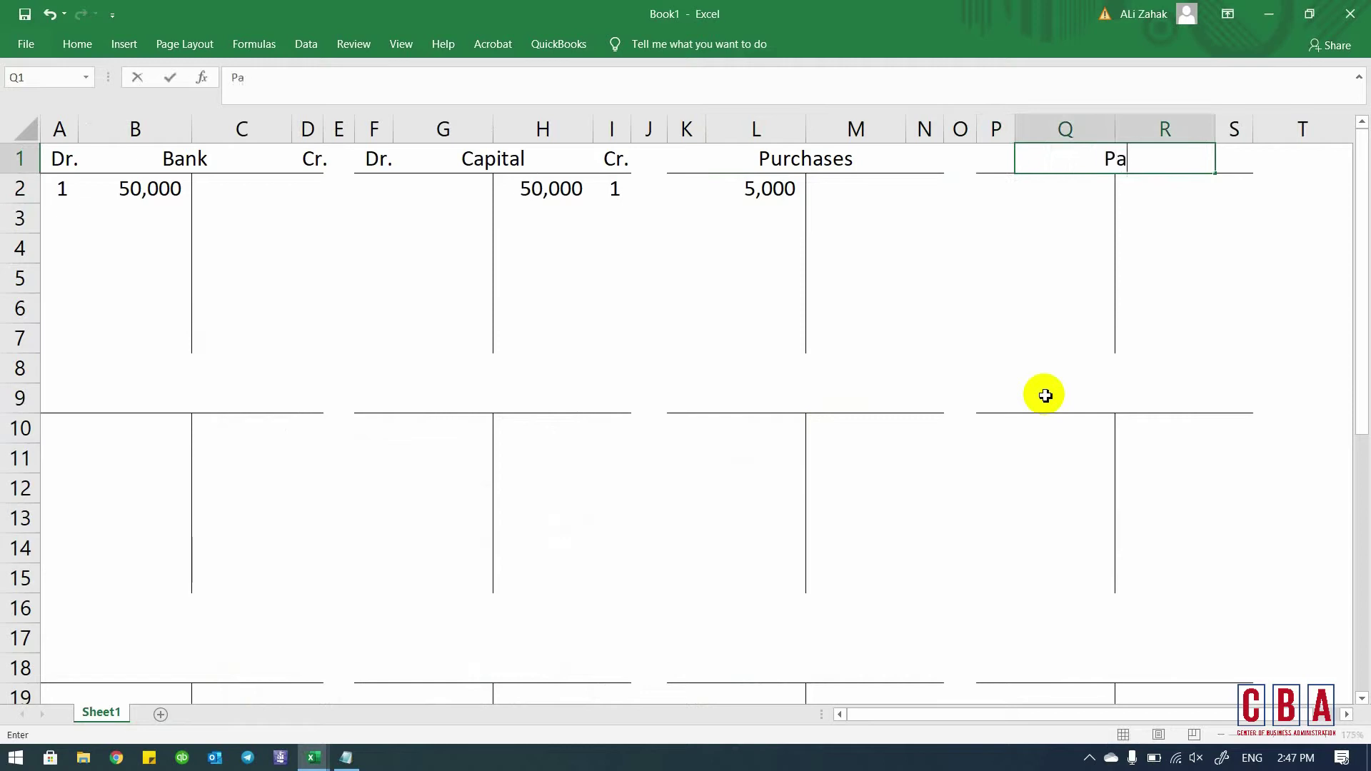
{"action": "type", "text": "yable"}
{"action": "key", "text": "Return"}
- Credit the Payable account in R2 with the formula =L2 referencing the Purchases debit
{"action": "key", "text": "Right"}
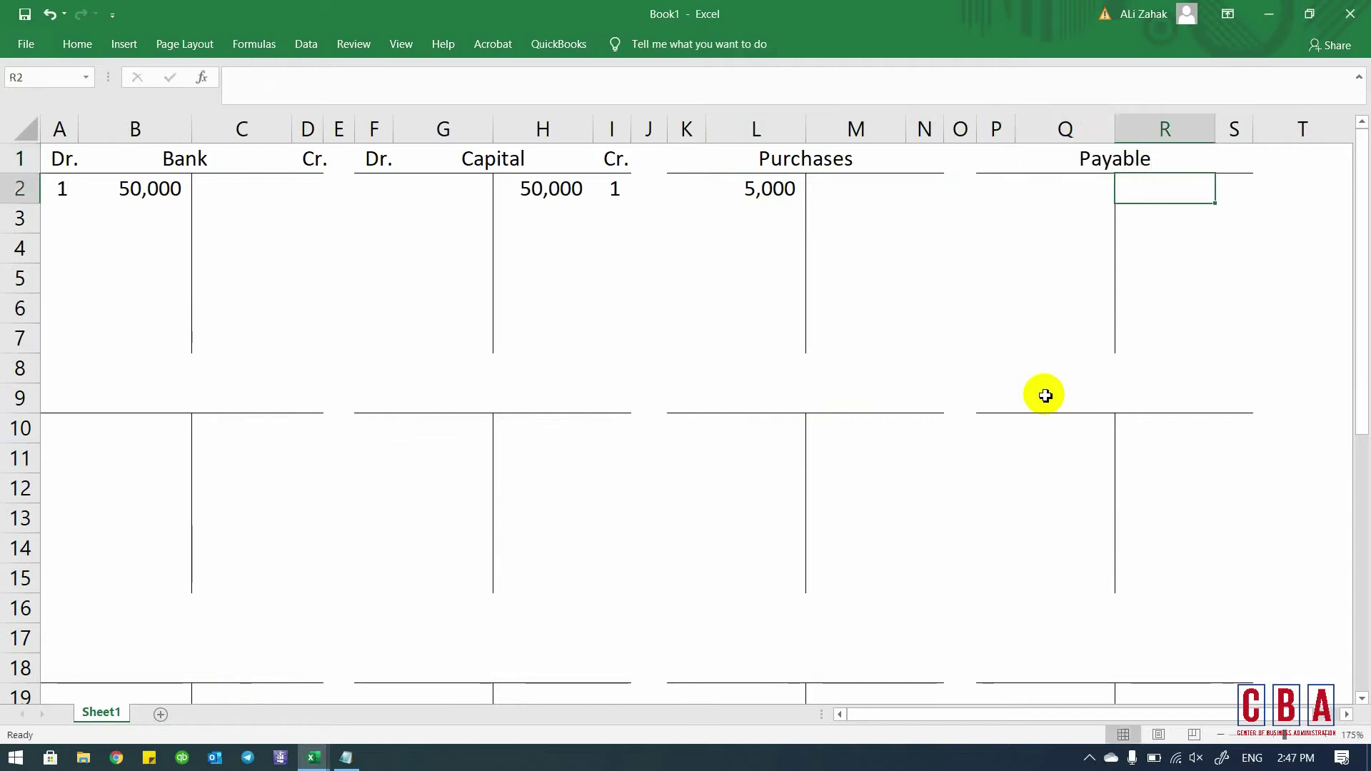
{"action": "type", "text": "="}
{"action": "key", "text": "Left"}
{"action": "key", "text": "Left"}
{"action": "key", "text": "Left"}
{"action": "key", "text": "Left"}
{"action": "key", "text": "Left"}
{"action": "key", "text": "Left"}
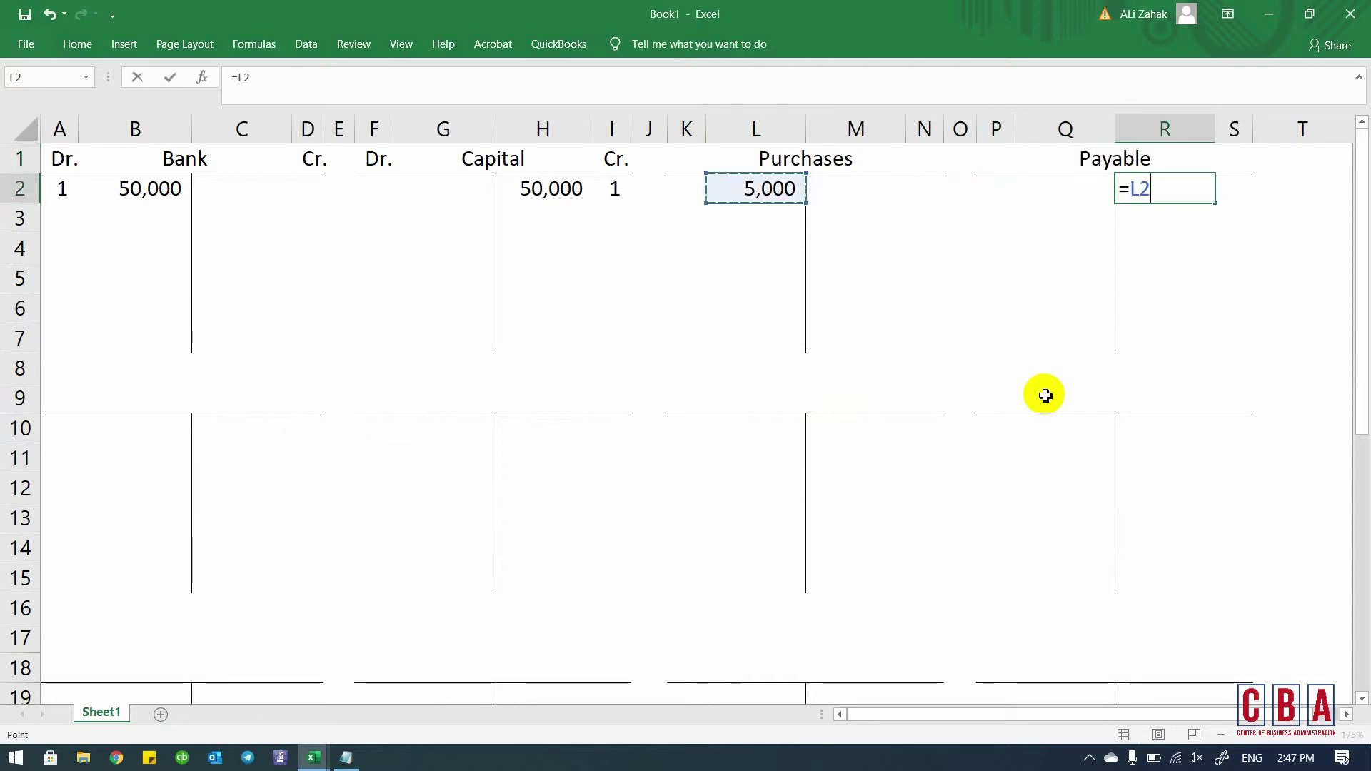
{"action": "key", "text": "Return"}
- Enter transaction number 2 beside the Payable credit in S2 and the Purchases debit in K2
{"action": "key", "text": "Up"}
{"action": "key", "text": "Right"}
{"action": "type", "text": "2"}
{"action": "key", "text": "Left"}
{"action": "key", "text": "Left"}
{"action": "key", "text": "Left"}
{"action": "key", "text": "Left"}
{"action": "key", "text": "Left"}
{"action": "key", "text": "Left"}
{"action": "key", "text": "Left"}
{"action": "key", "text": "Left"}
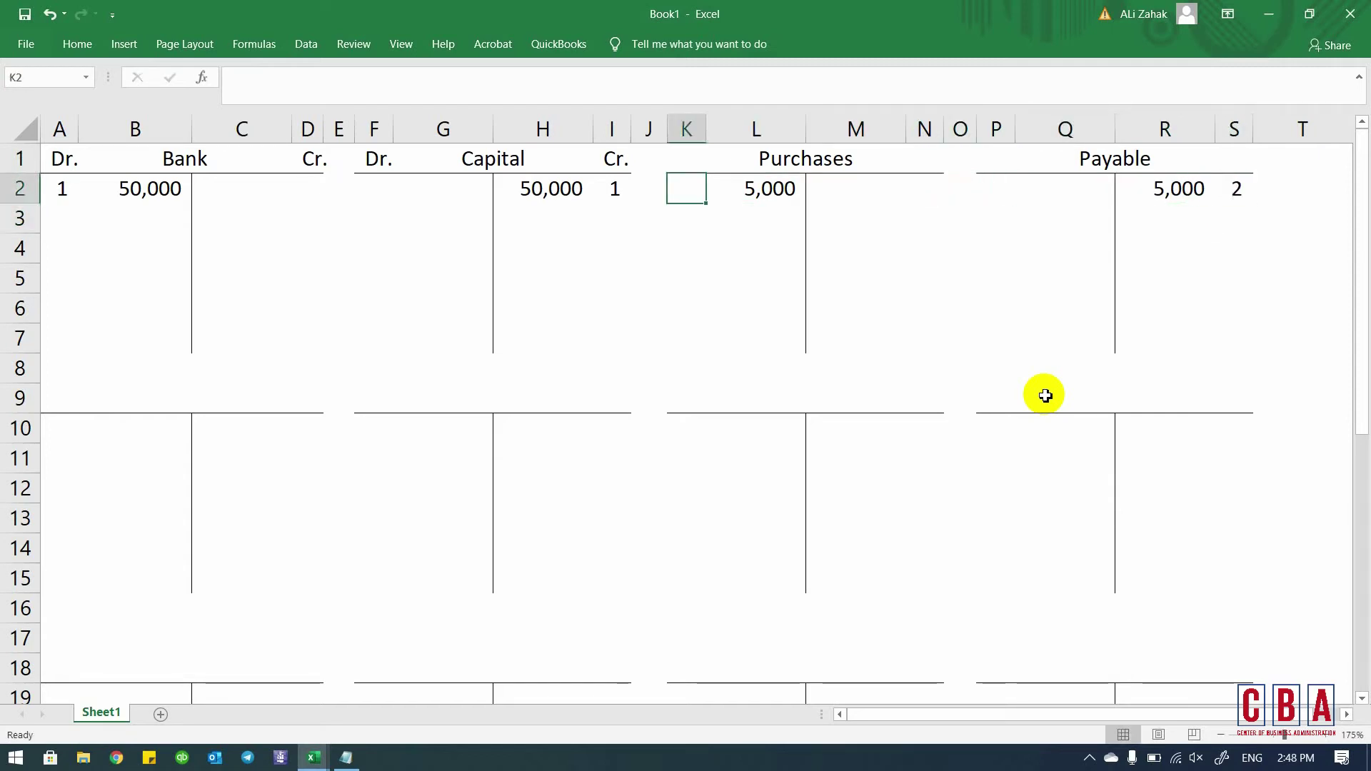
{"action": "type", "text": "2"}
{"action": "key", "text": "Return"}
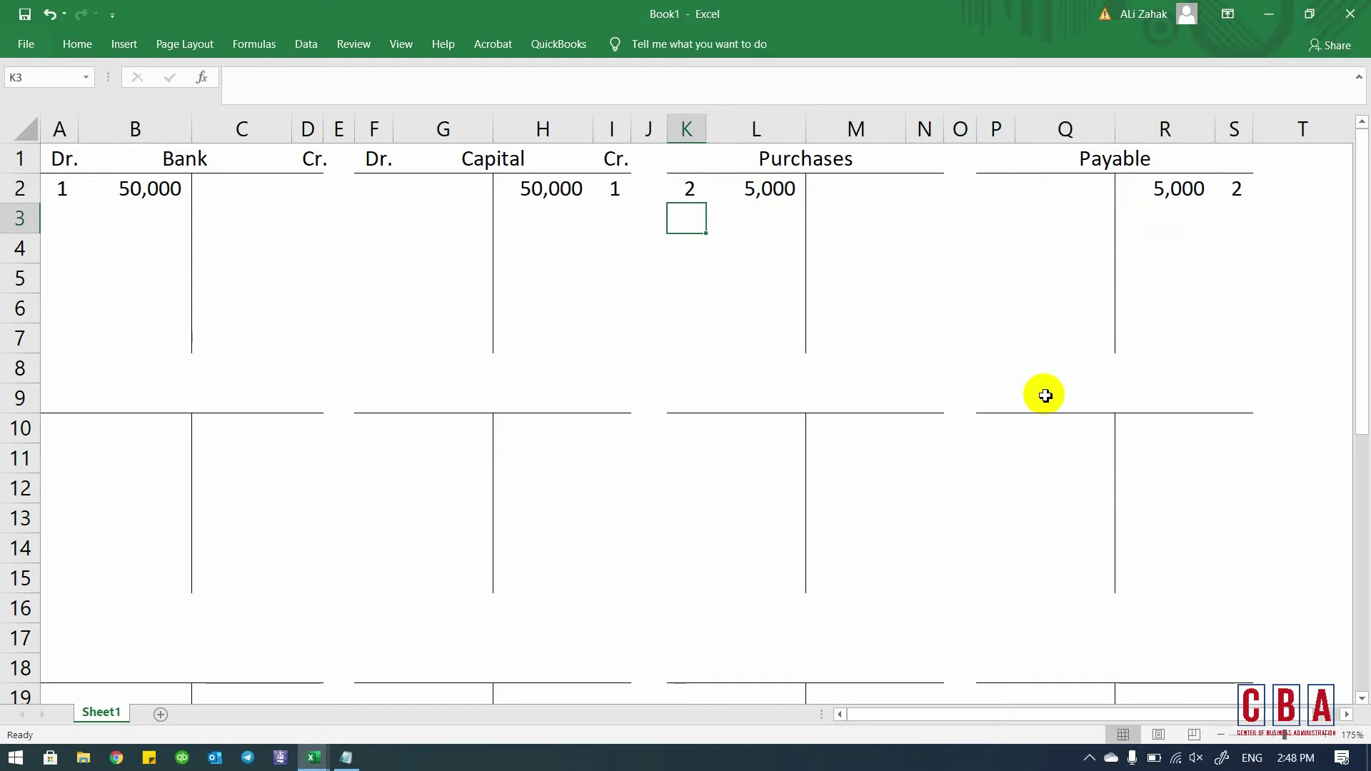
- Read the third transaction, the $6,000 cash sale of half the inventory, in Fa1 Notes and return to the Purchases account in Book1
{"action": "key", "text": "alt+Tab"}
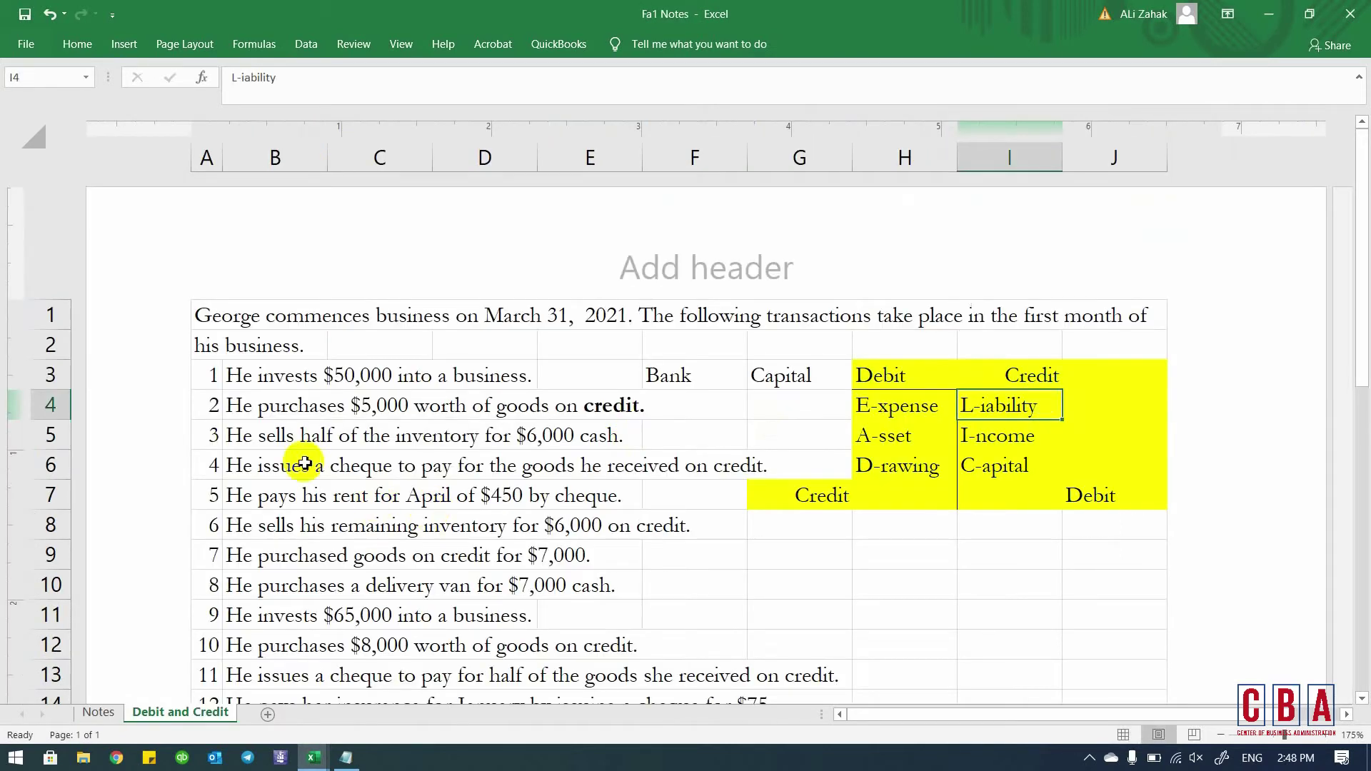
{"action": "left_click", "coordinate": [234, 435]}
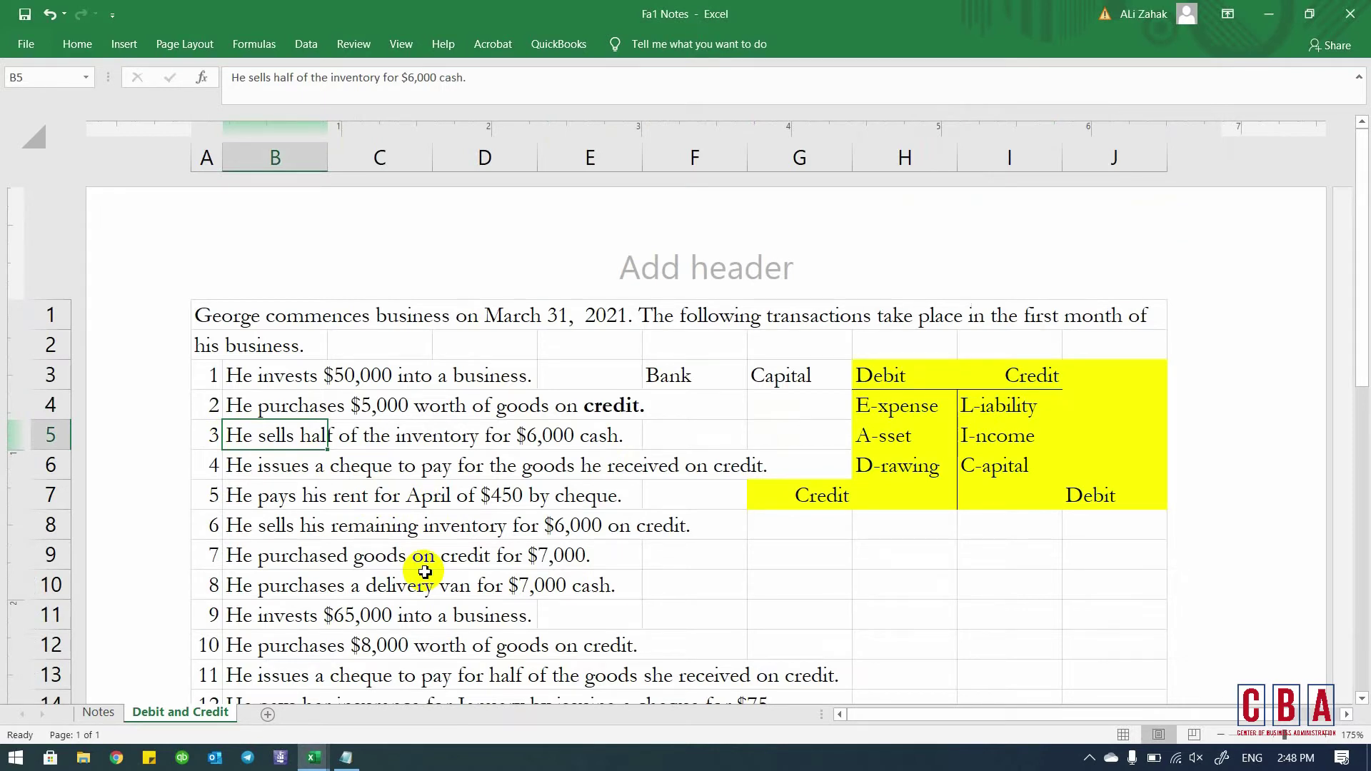
{"action": "key", "text": "alt+Tab"}
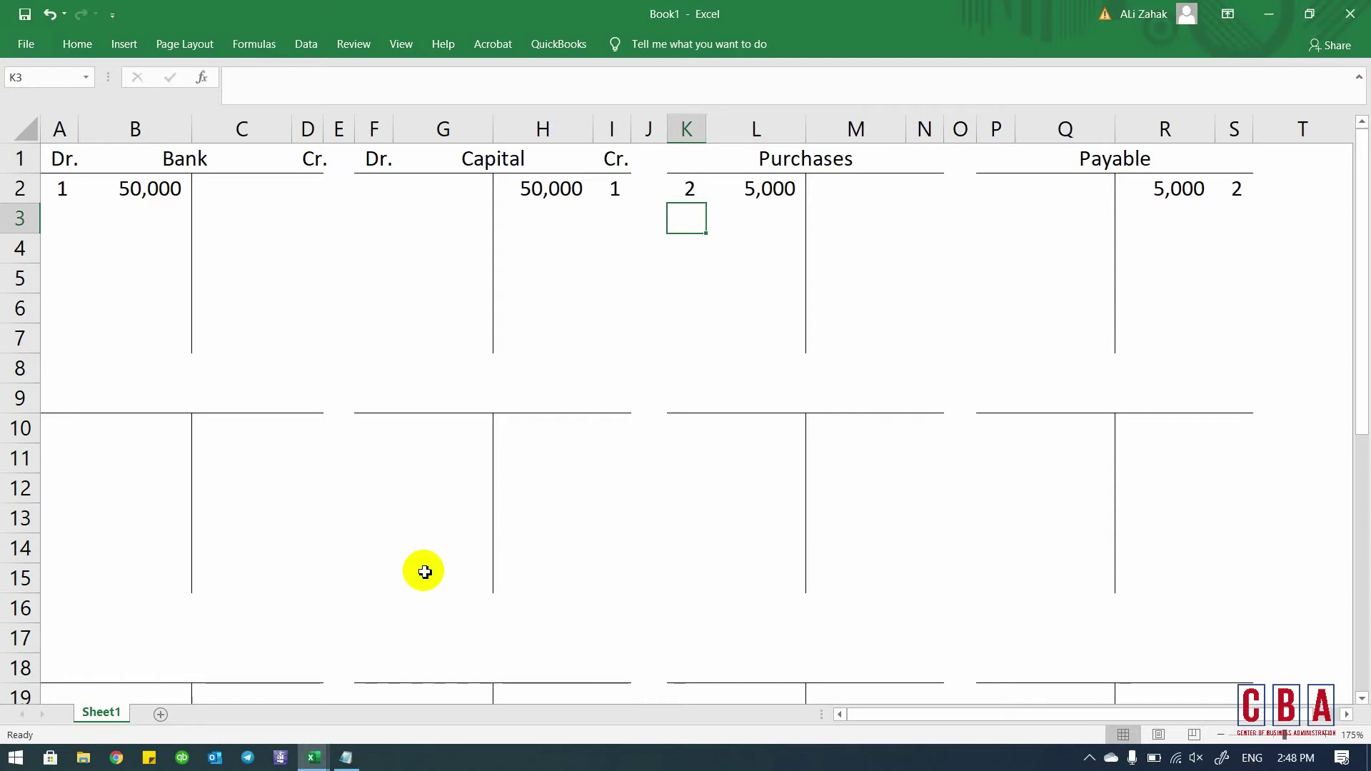
{"action": "left_click", "coordinate": [791, 152]}
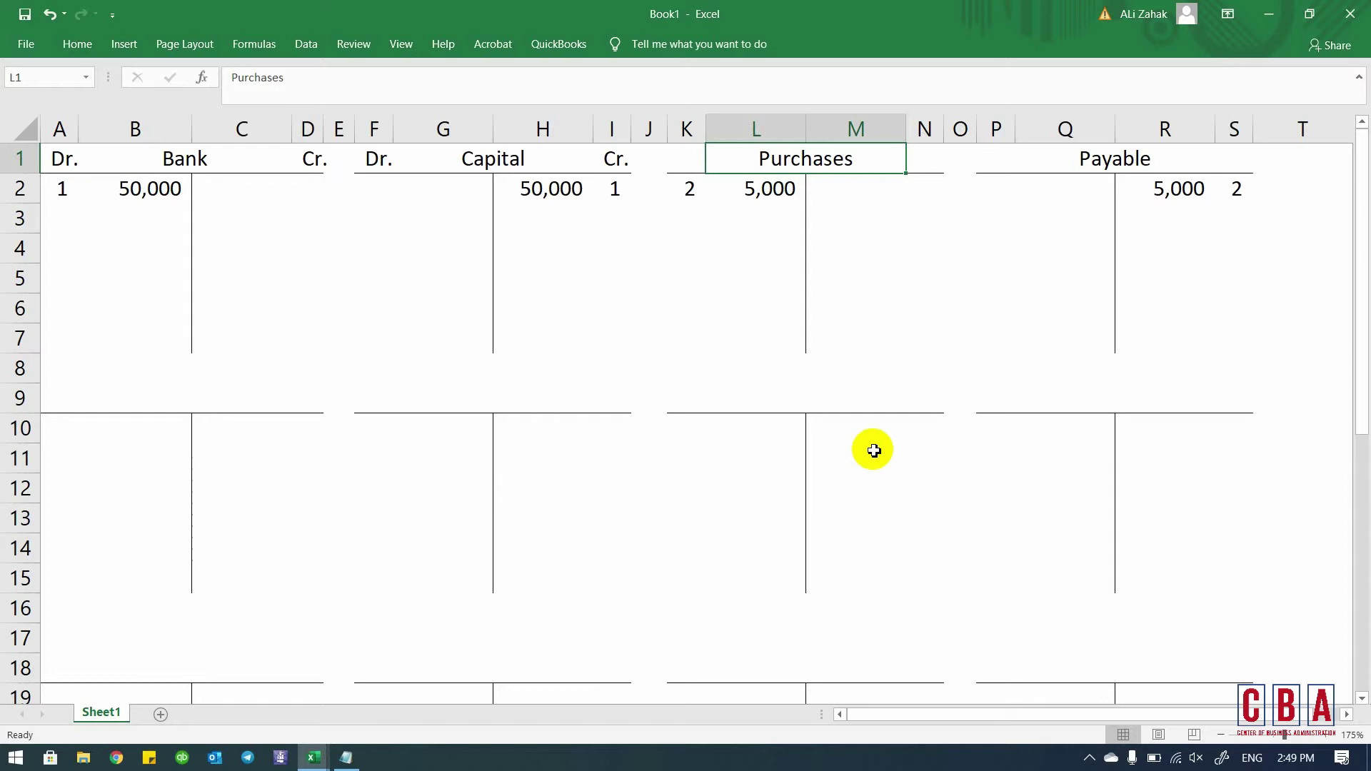
- Copy only the formatting of the Payable T-account in P1:S7 to U1 to create a blank T-account
{"action": "key", "text": "Right"}
{"action": "key", "text": "Right"}
{"action": "key", "text": "Right"}
{"action": "key", "text": "Right"}
{"action": "key", "text": "Right"}
{"action": "key", "text": "Right"}
{"action": "key", "text": "Right"}
{"action": "key", "text": "Right"}
{"action": "key", "text": "Right"}
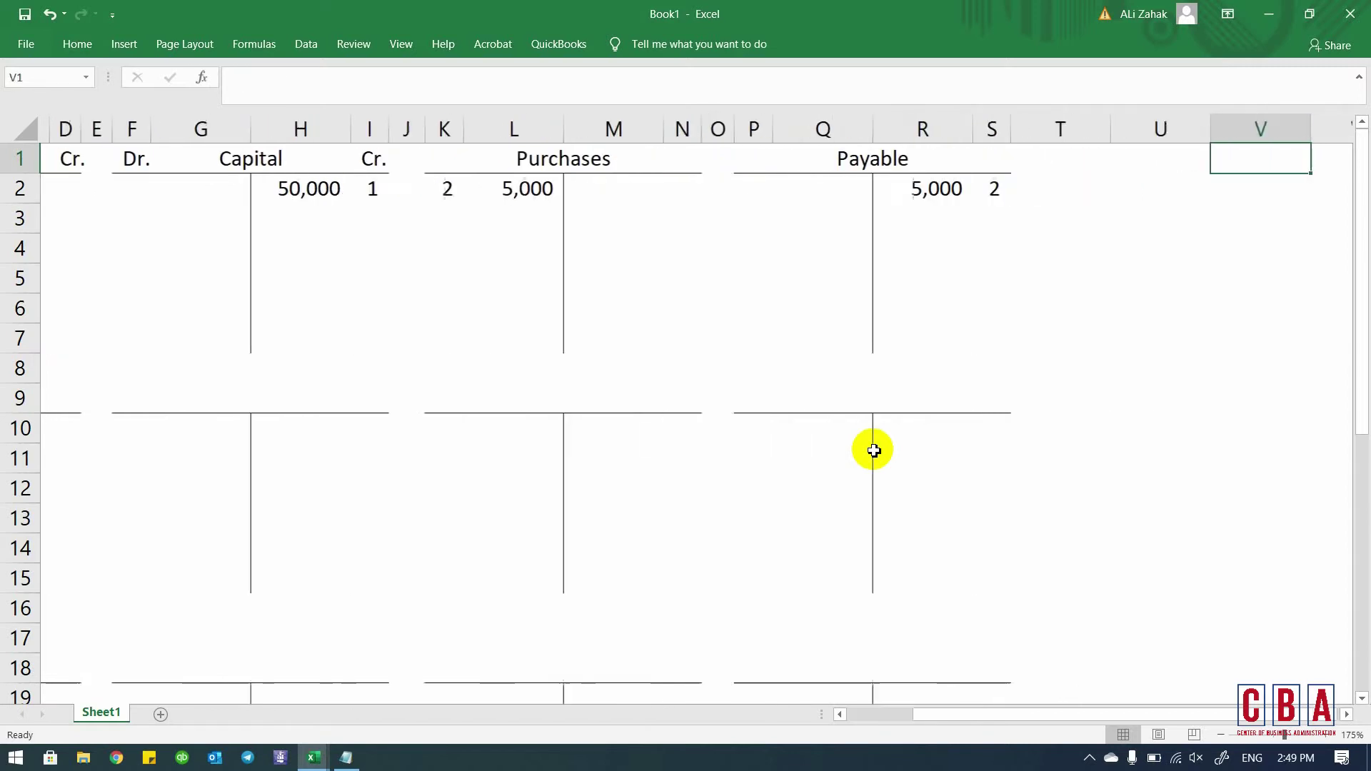
{"action": "key", "text": "Left"}
{"action": "key", "text": "Left"}
{"action": "key", "text": "Left"}
{"action": "key", "text": "Left"}
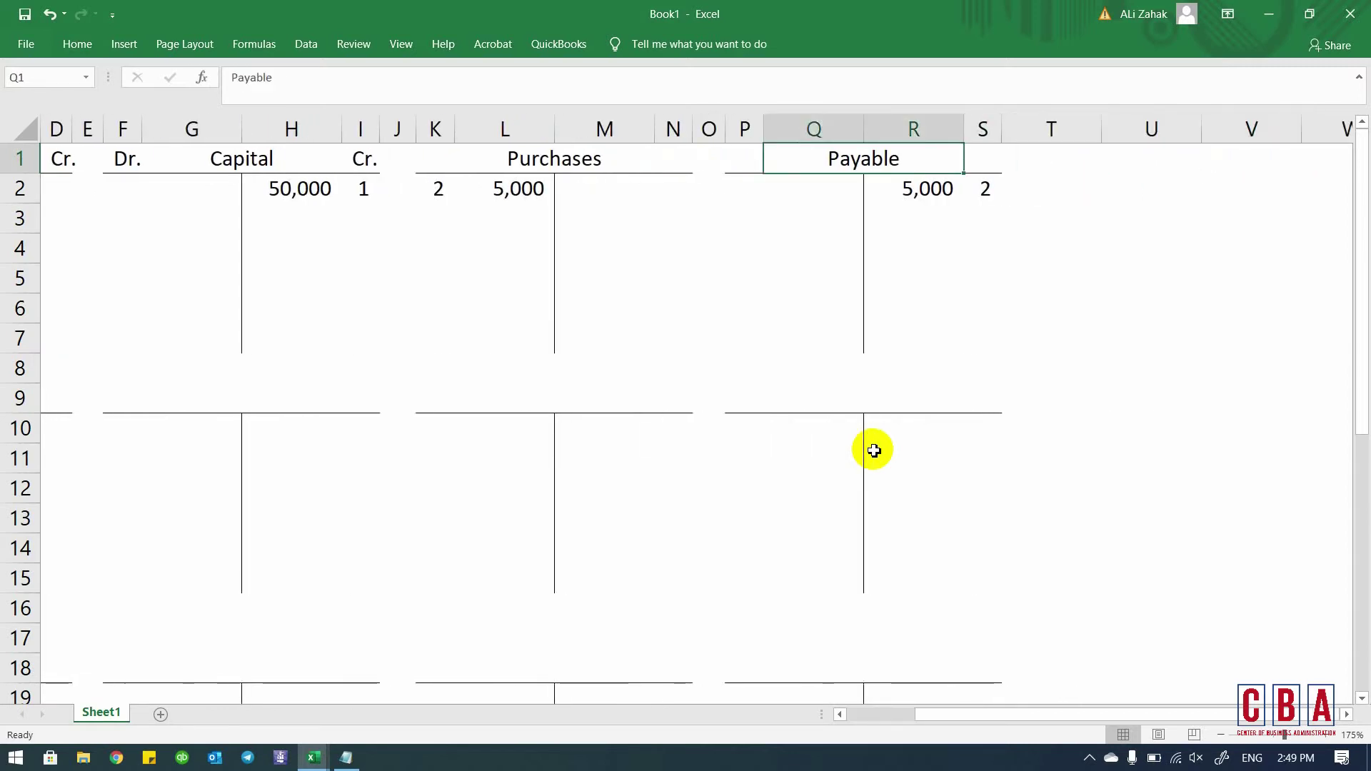
{"action": "key", "text": "Left"}
{"action": "key", "text": "shift+Right"}
{"action": "key", "text": "shift+Right"}
{"action": "key", "text": "shift+Down"}
{"action": "key", "text": "shift+Down"}
{"action": "key", "text": "shift+Down"}
{"action": "key", "text": "shift+Down"}
{"action": "key", "text": "shift+Down"}
{"action": "key", "text": "shift+Down"}
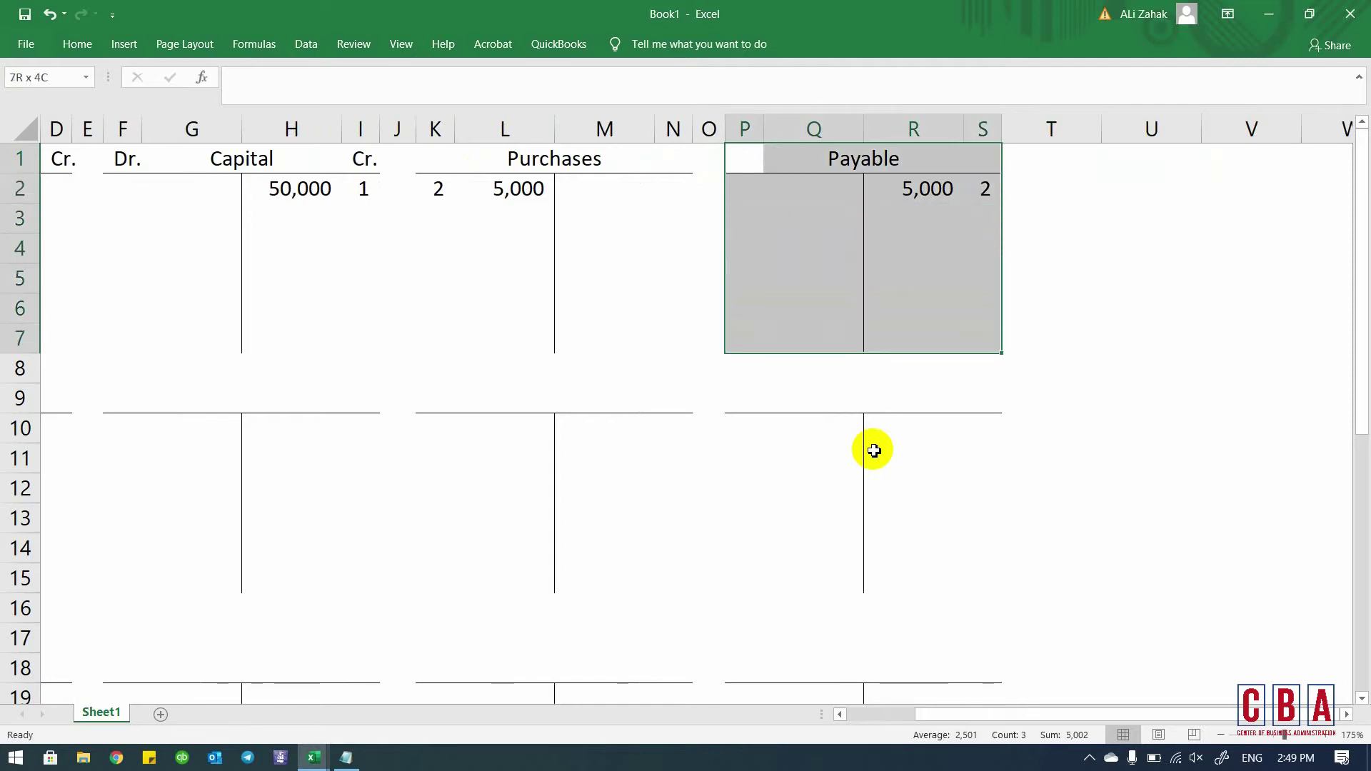
{"action": "key", "text": "ctrl+c"}
{"action": "key", "text": "Right"}
{"action": "key", "text": "Right"}
{"action": "key", "text": "Right"}
{"action": "key", "text": "Right"}
{"action": "key", "text": "alt+h"}
{"action": "key", "text": "v"}
{"action": "key", "text": "s"}
{"action": "key", "text": "t"}
{"action": "key", "text": "Return"}
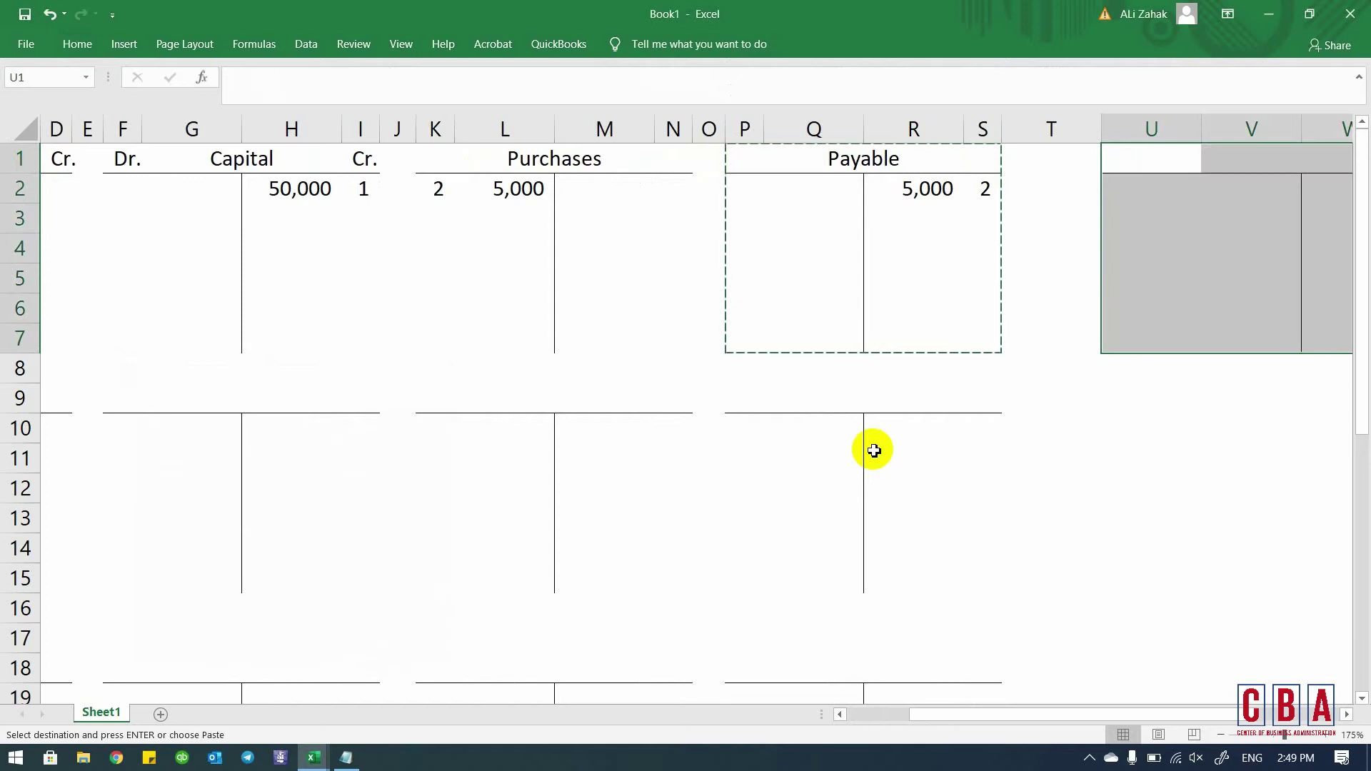
{"action": "key", "text": "Escape"}
- Title the new T-account Inventory/ Wareshouse in V1
{"action": "key", "text": "Right"}
{"action": "key", "text": "Right"}
{"action": "key", "text": "Left"}
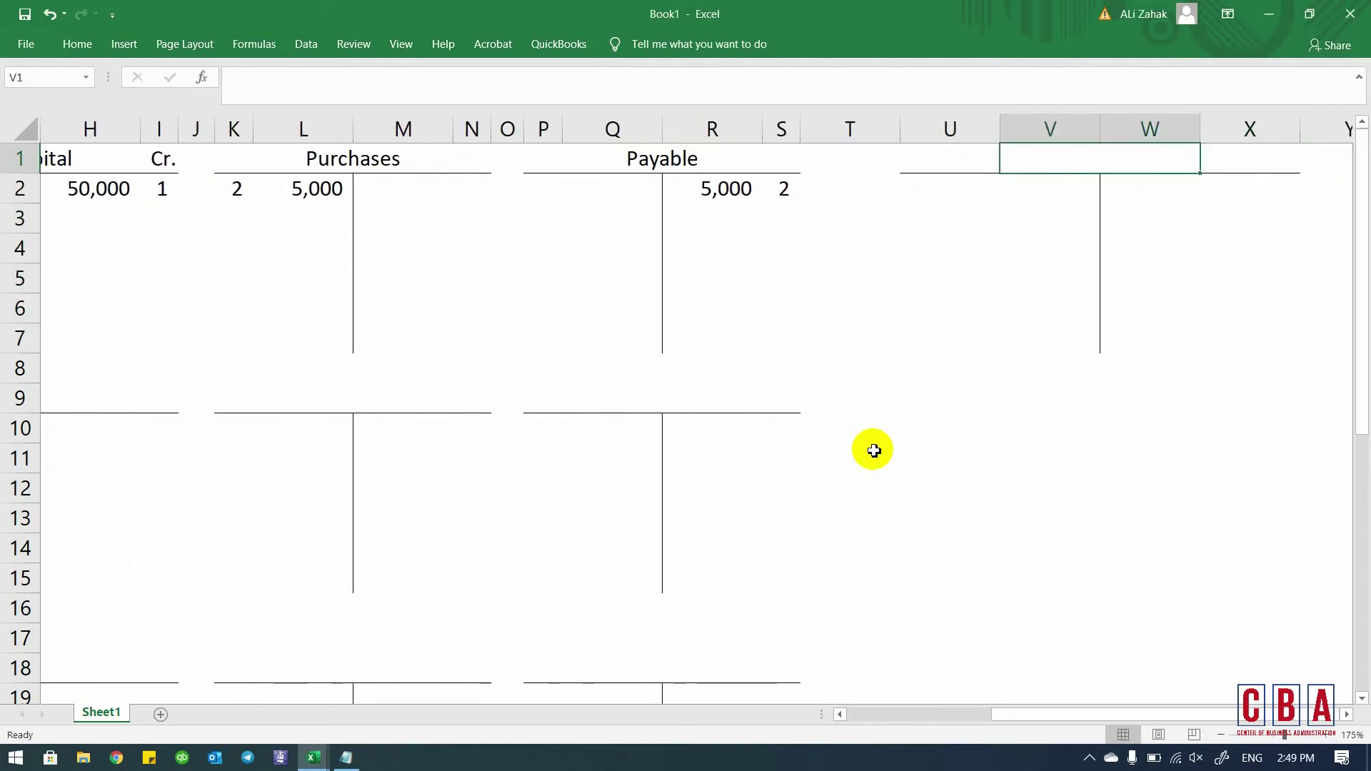
{"action": "type", "text": "Inventory"}
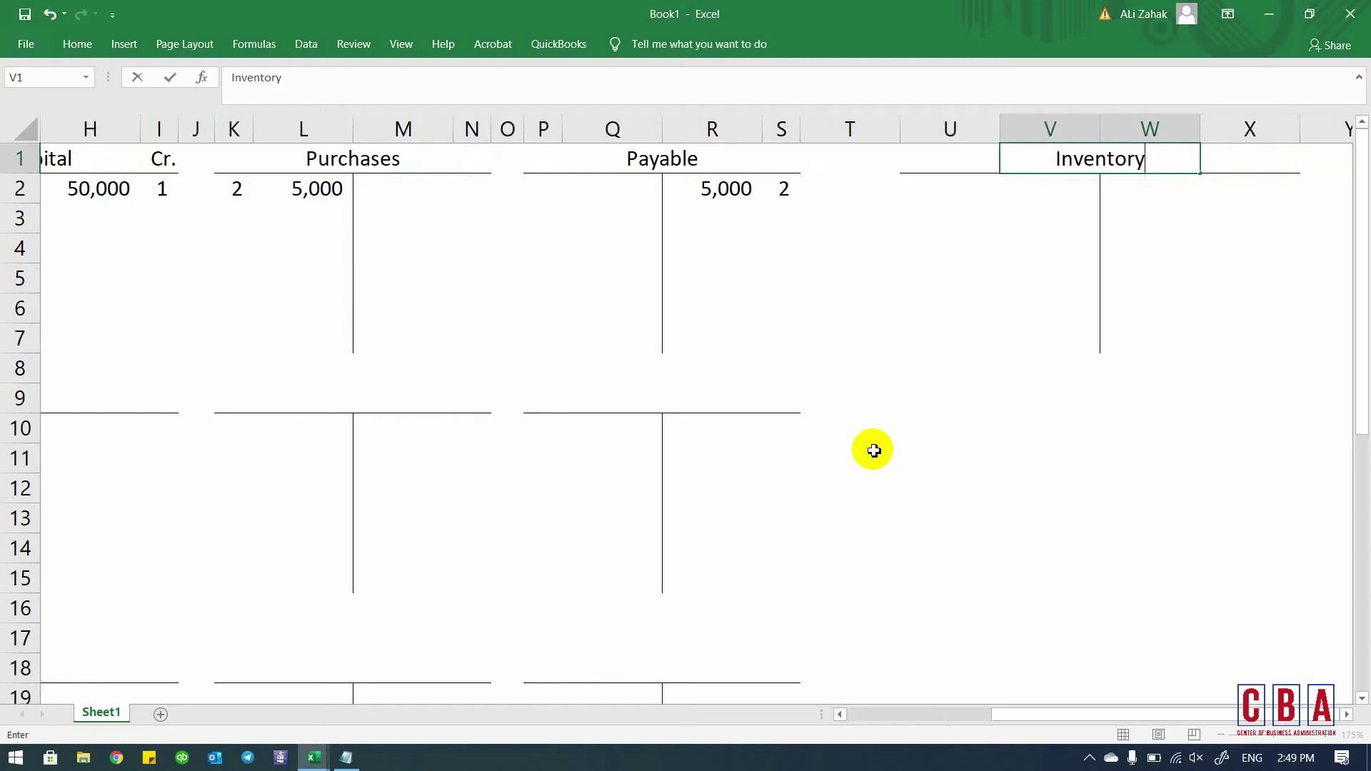
{"action": "type", "text": "/ Wareshous"}
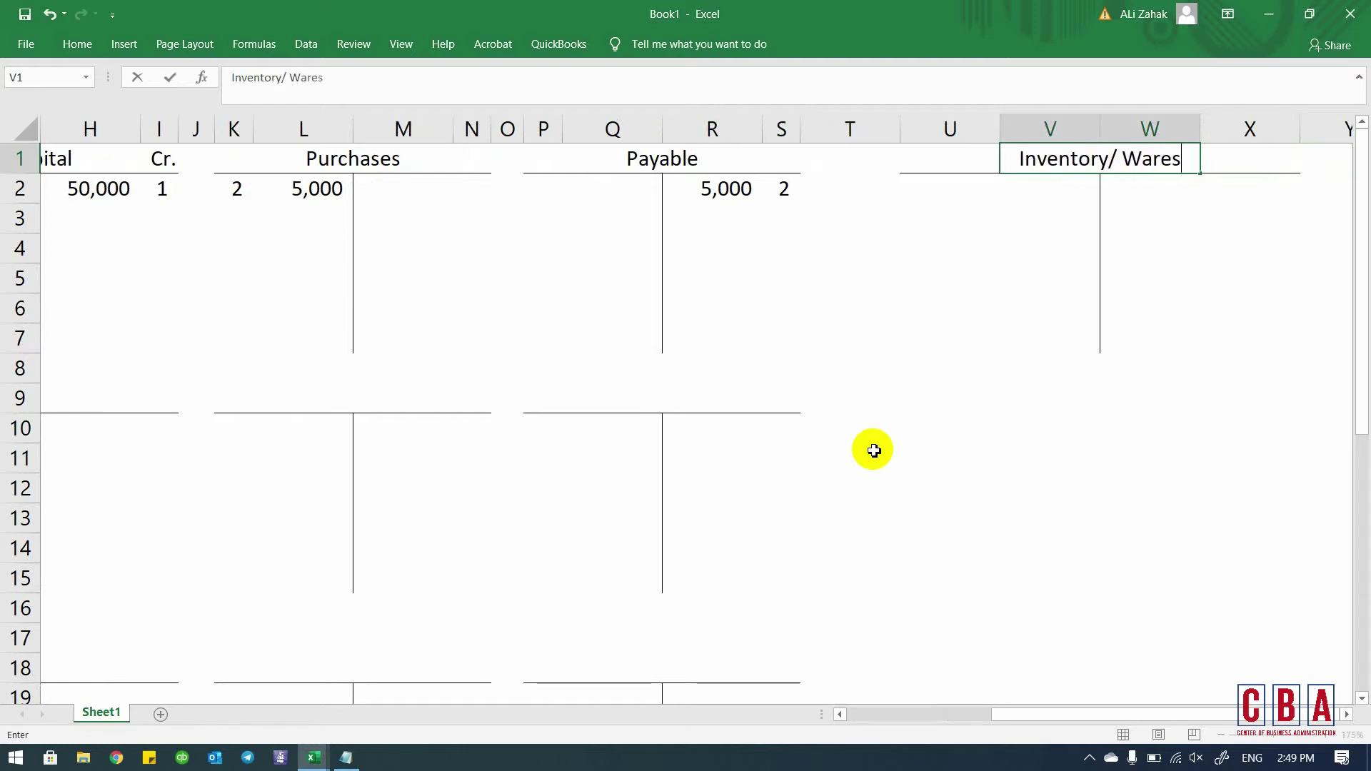
{"action": "key", "text": "BackSpace"}
{"action": "key", "text": "BackSpace"}
{"action": "key", "text": "BackSpace"}
{"action": "type", "text": "ouse"}
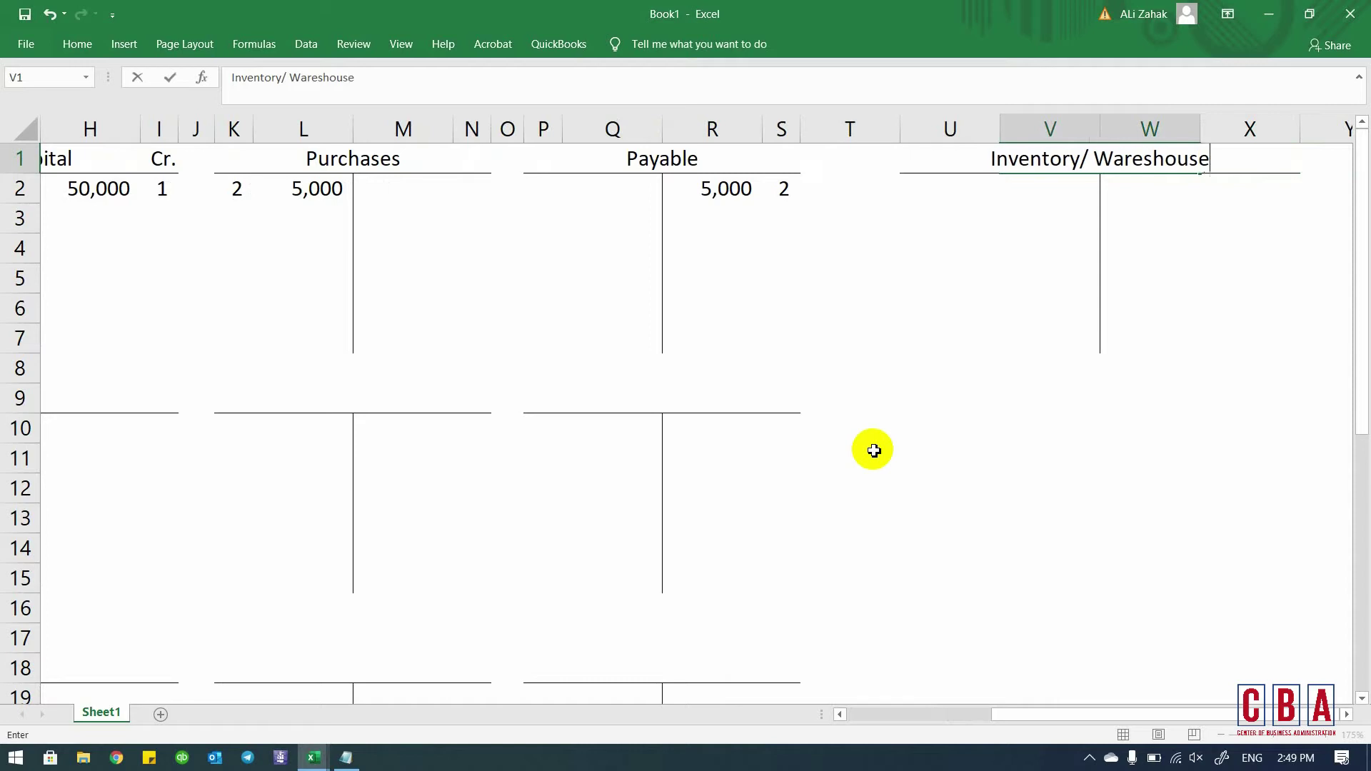
{"action": "key", "text": "Return"}
{"action": "key", "text": "Left"}
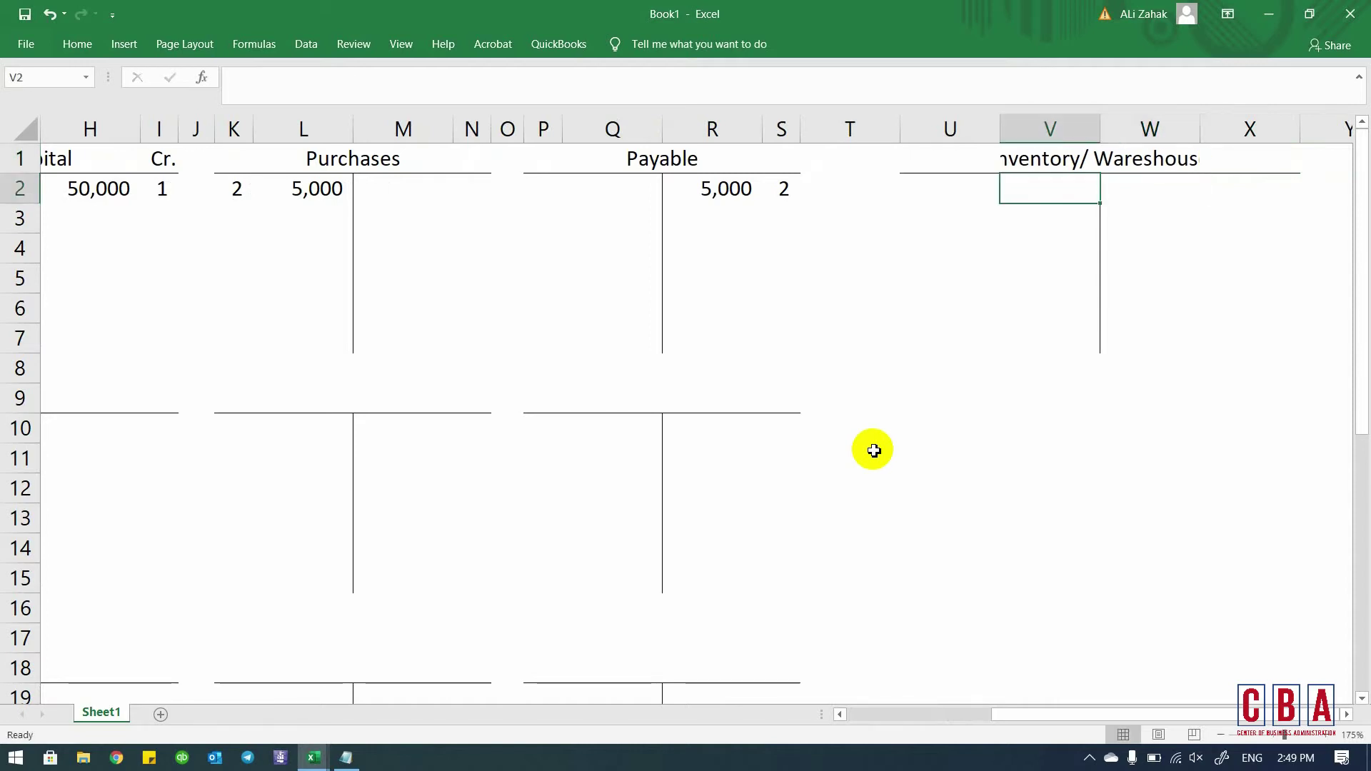
- Merge and center the Inventory/ Warehouse title across U1:X1 above the new T-account
{"action": "key", "text": "Up"}
{"action": "key", "text": "shift+Left"}
{"action": "key", "text": "shift+Right"}
{"action": "key", "text": "alt+h"}
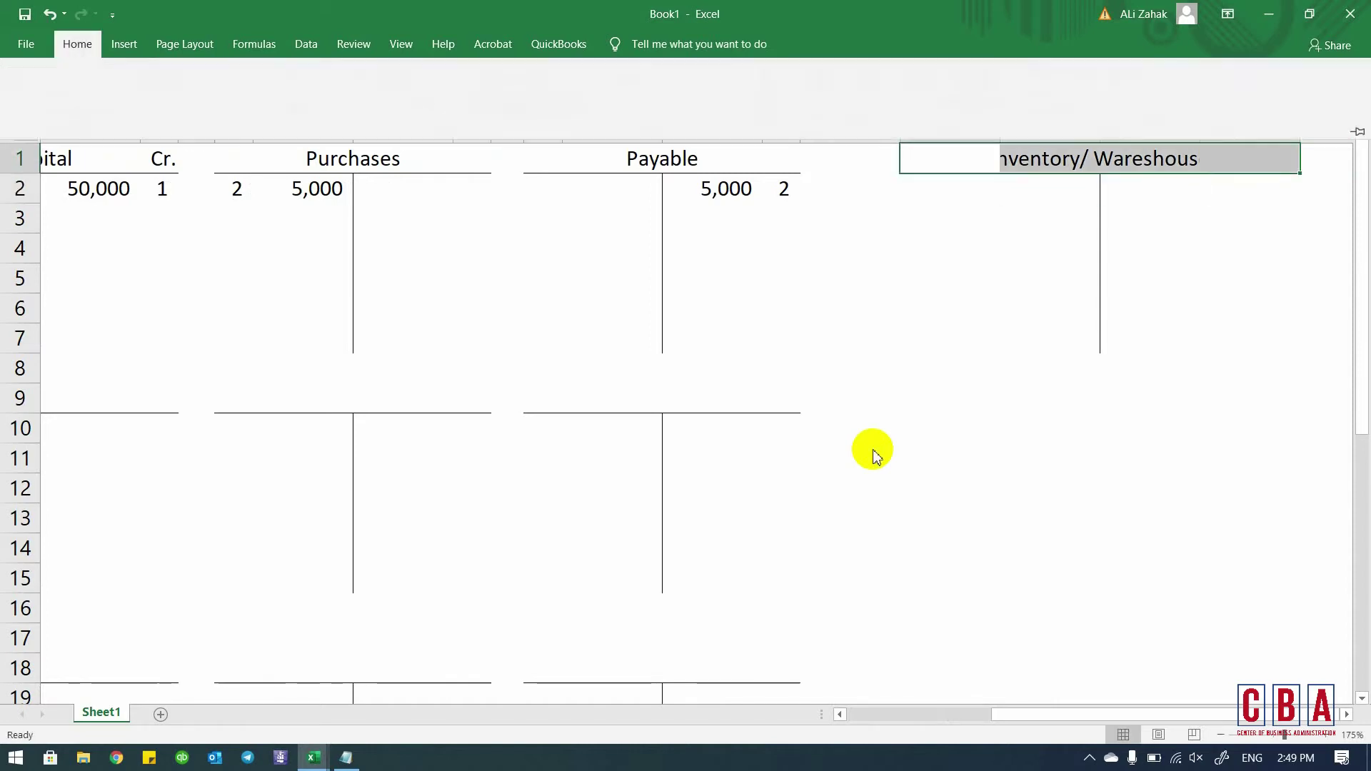
{"action": "key", "text": "m"}
{"action": "key", "text": "c"}
{"action": "key", "text": "Down"}
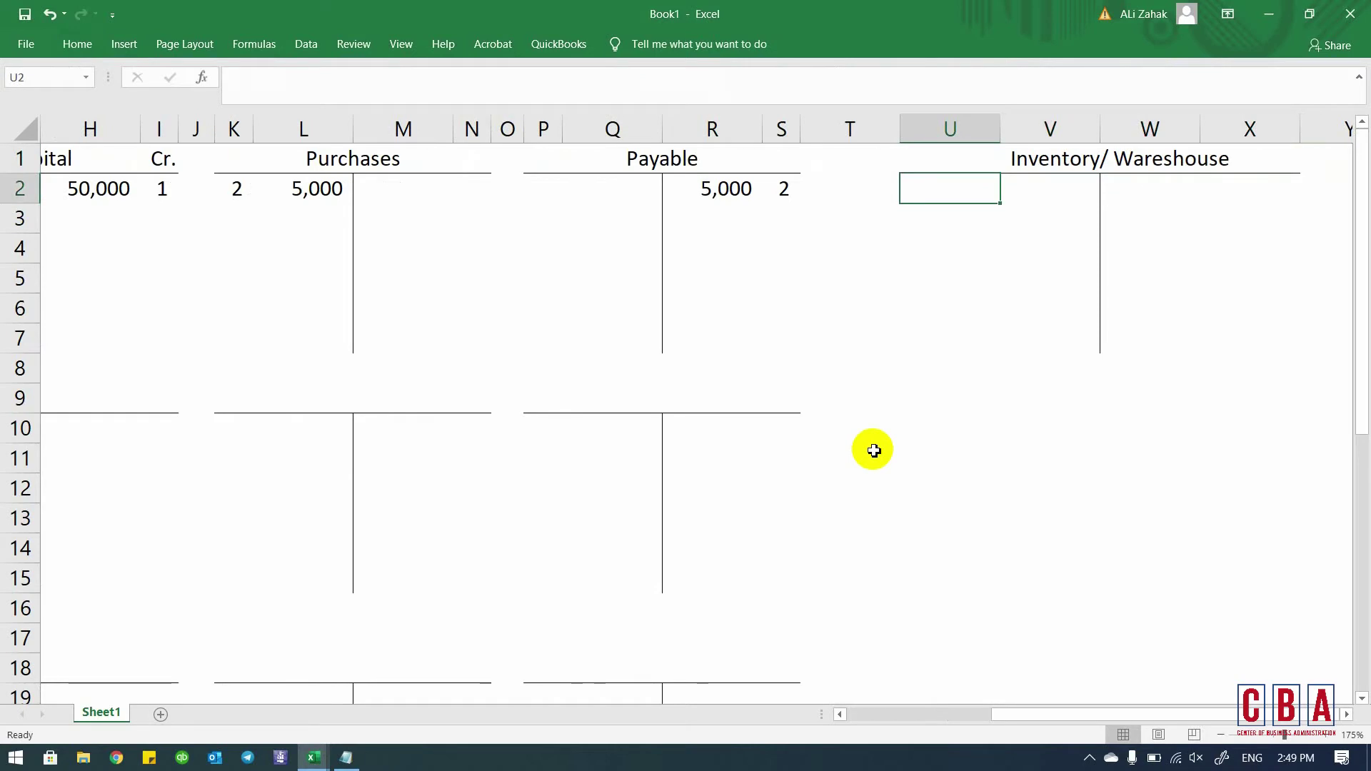
{"action": "key", "text": "Right"}
{"action": "key", "text": "Down"}
{"action": "key", "text": "Down"}
{"action": "key", "text": "Down"}
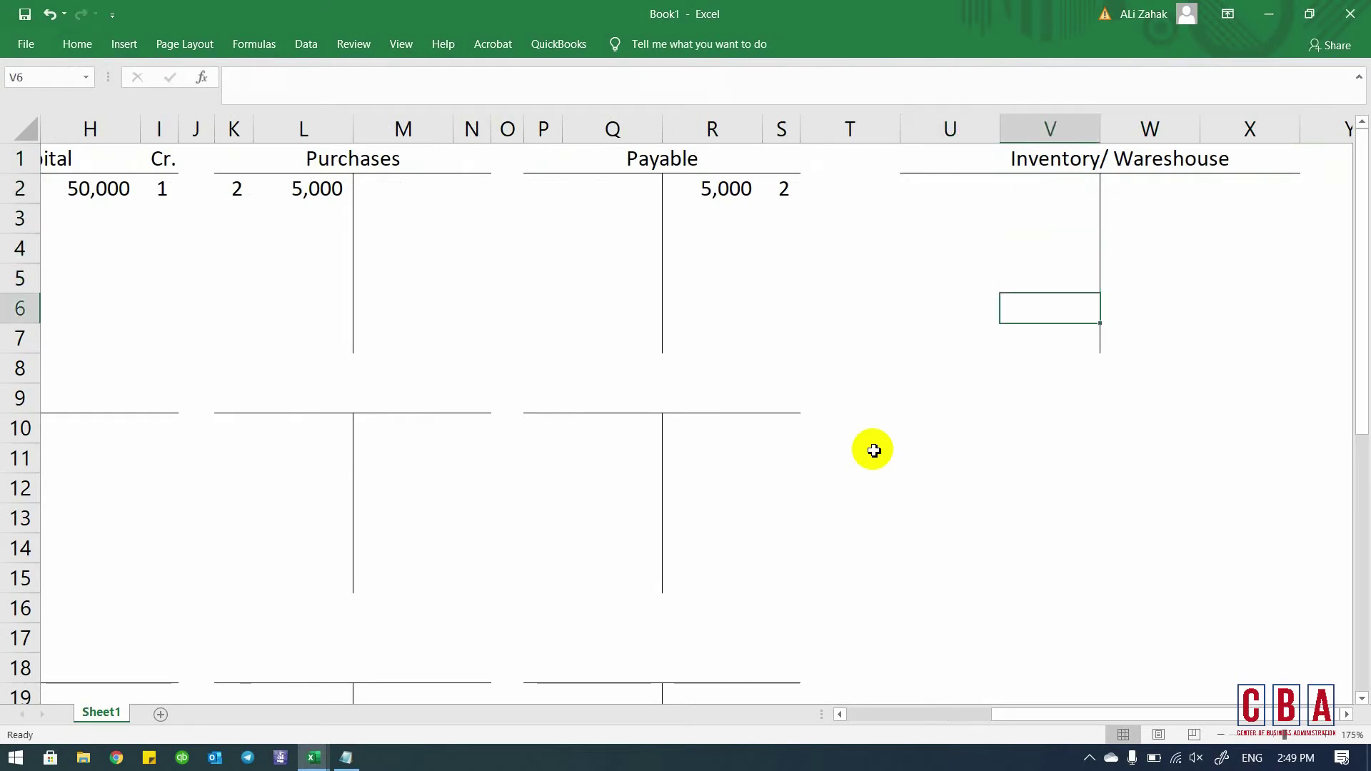
{"action": "key", "text": "Up"}
{"action": "key", "text": "Up"}
{"action": "key", "text": "Up"}
{"action": "key", "text": "Right"}
{"action": "key", "text": "Down"}
{"action": "key", "text": "Down"}
{"action": "key", "text": "Down"}
{"action": "key", "text": "Down"}
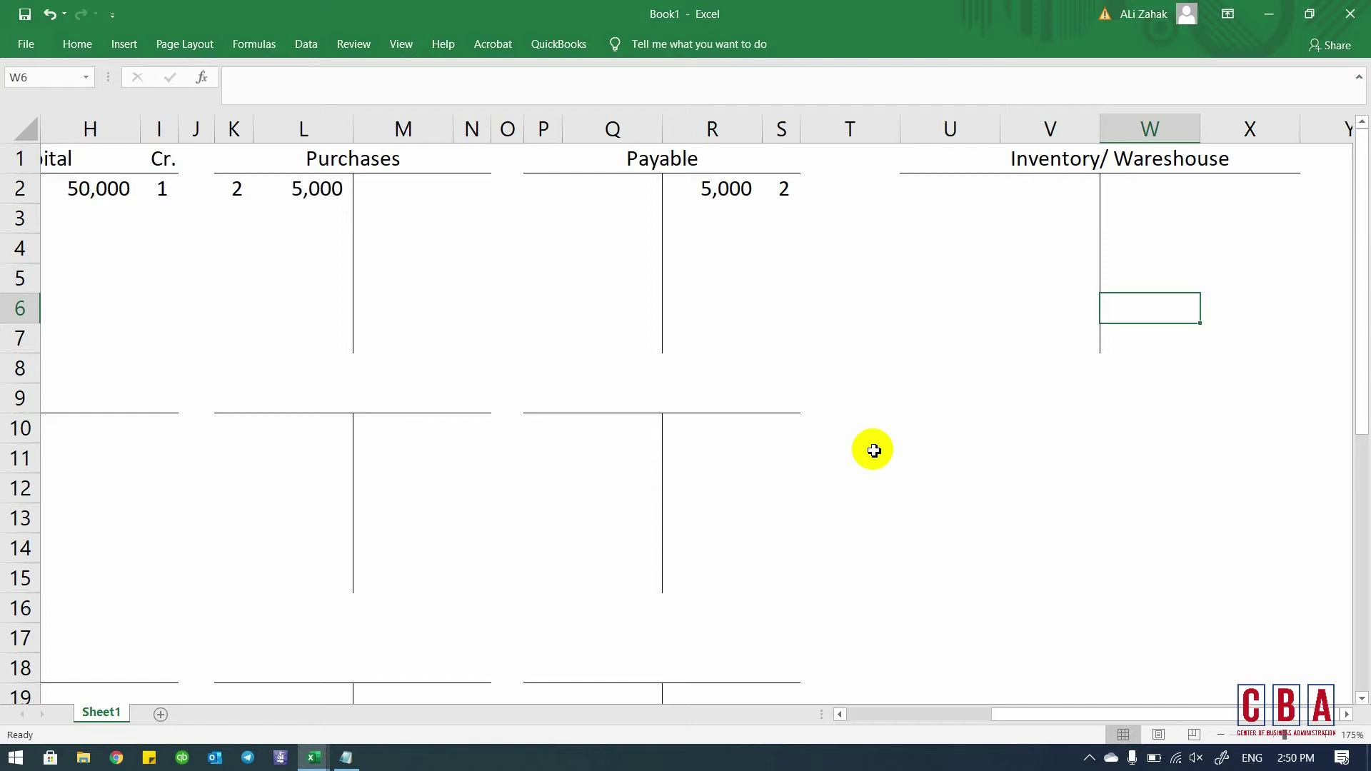
{"action": "key", "text": "Left"}
{"action": "key", "text": "Left"}
{"action": "key", "text": "Left"}
{"action": "key", "text": "Left"}
{"action": "key", "text": "Left"}
{"action": "key", "text": "Left"}
{"action": "key", "text": "Left"}
{"action": "key", "text": "Left"}
{"action": "key", "text": "Left"}
{"action": "key", "text": "Left"}
{"action": "key", "text": "Left"}
{"action": "key", "text": "Left"}
{"action": "key", "text": "Left"}
{"action": "key", "text": "Left"}
{"action": "key", "text": "Left"}
{"action": "key", "text": "Left"}
{"action": "key", "text": "Left"}
{"action": "key", "text": "Left"}
{"action": "key", "text": "Left"}
{"action": "key", "text": "Left"}
{"action": "key", "text": "Right"}
{"action": "key", "text": "Right"}
{"action": "key", "text": "Right"}
{"action": "key", "text": "Right"}
{"action": "key", "text": "Right"}
{"action": "key", "text": "Right"}
{"action": "key", "text": "Right"}
{"action": "key", "text": "Right"}
{"action": "key", "text": "Right"}
{"action": "key", "text": "Right"}
{"action": "key", "text": "Right"}
{"action": "key", "text": "Right"}
{"action": "key", "text": "Right"}
{"action": "key", "text": "Right"}
{"action": "key", "text": "Right"}
{"action": "key", "text": "Right"}
{"action": "key", "text": "Right"}
{"action": "key", "text": "Right"}
{"action": "key", "text": "Right"}
{"action": "key", "text": "Right"}
{"action": "key", "text": "Right"}
{"action": "key", "text": "Right"}
- Enter 5,000 on the debit side of Inventory/ Warehouse in V2 and compare it with the Purchases debit in L2
{"action": "key", "text": "Up"}
{"action": "key", "text": "Up"}
{"action": "key", "text": "Up"}
{"action": "key", "text": "Up"}
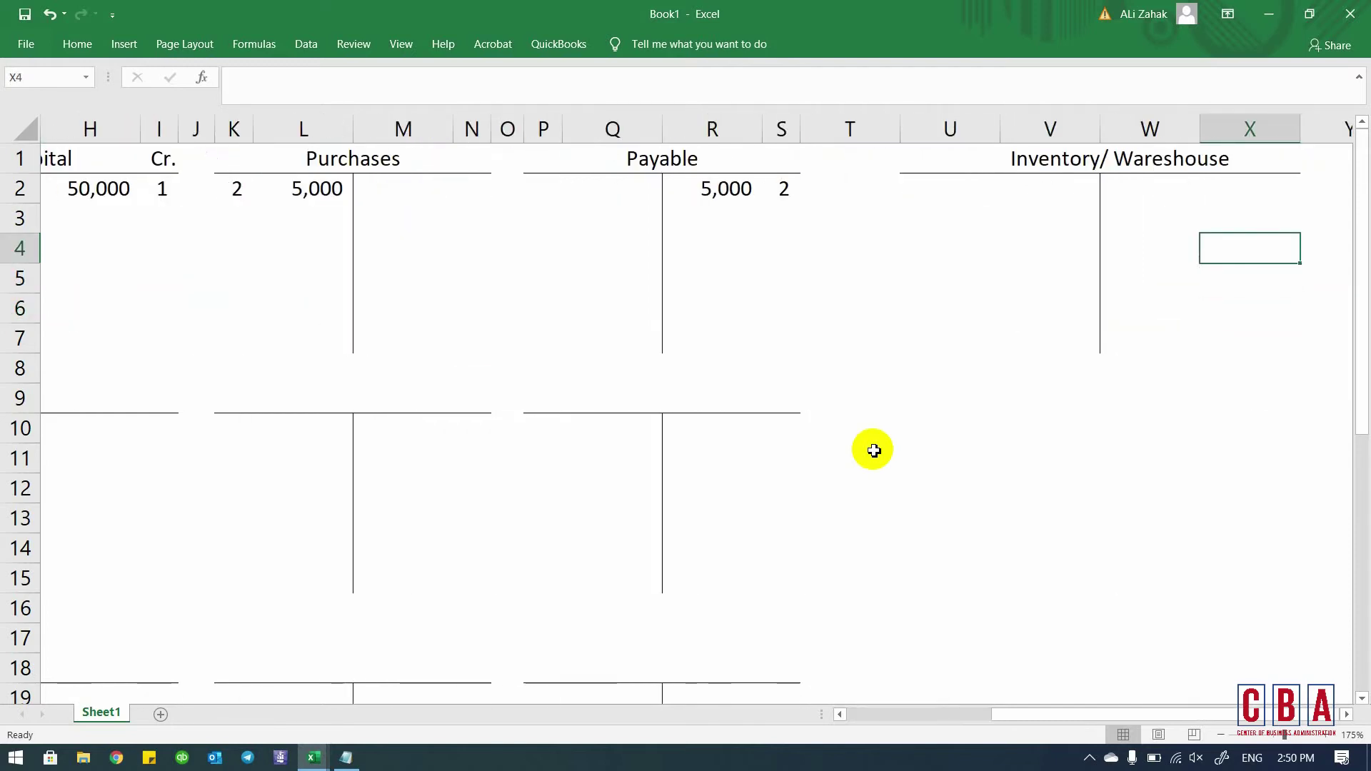
{"action": "key", "text": "Left"}
{"action": "key", "text": "Left"}
{"action": "type", "text": "5000"}
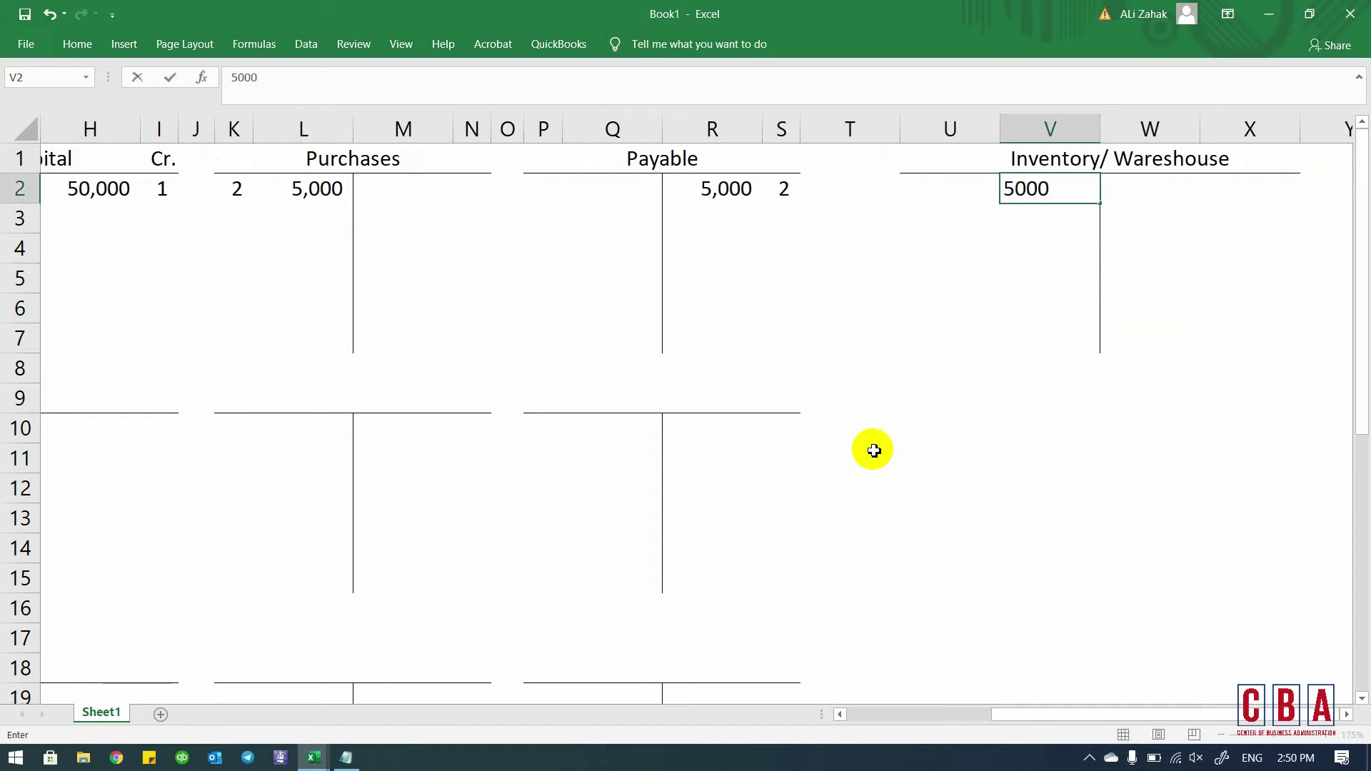
{"action": "key", "text": "Return"}
{"action": "key", "text": "Up"}
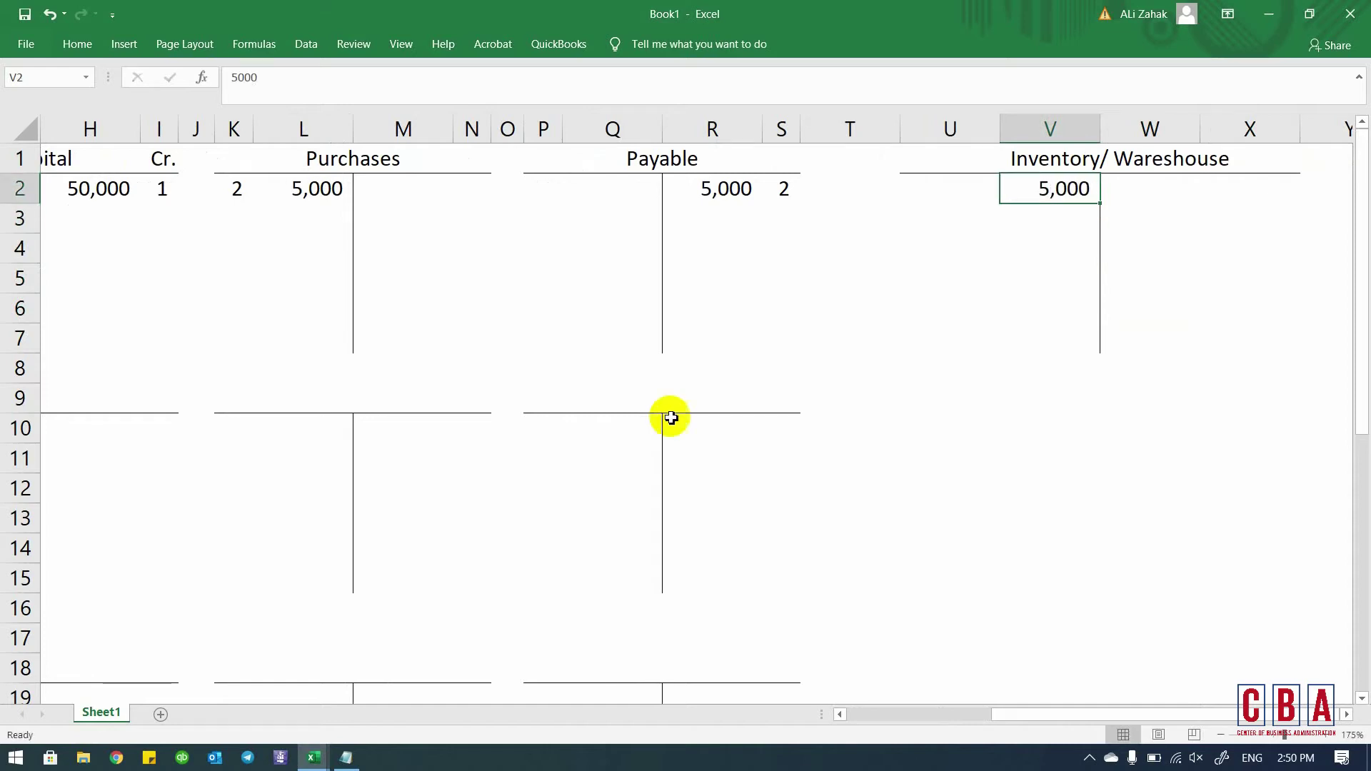
{"action": "left_click", "coordinate": [298, 189]}
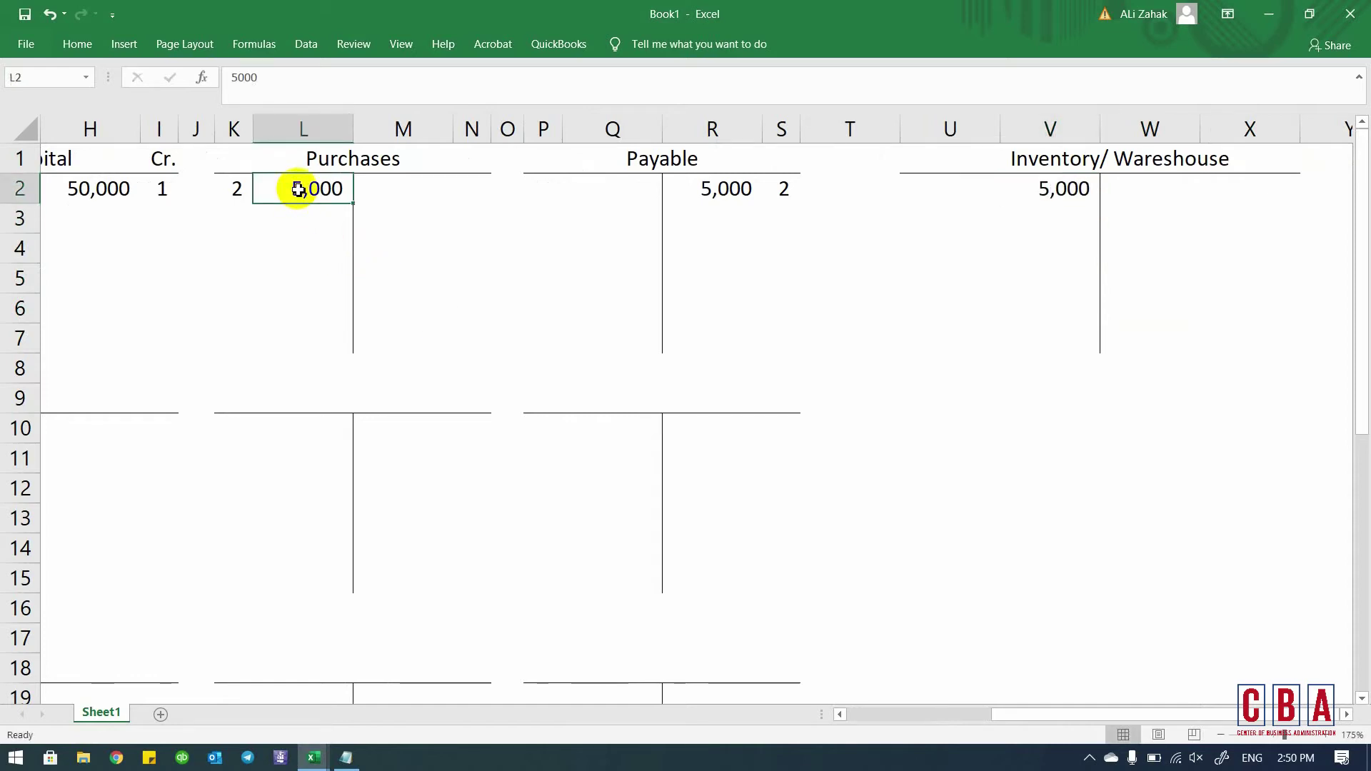
{"action": "left_click", "coordinate": [1069, 191]}
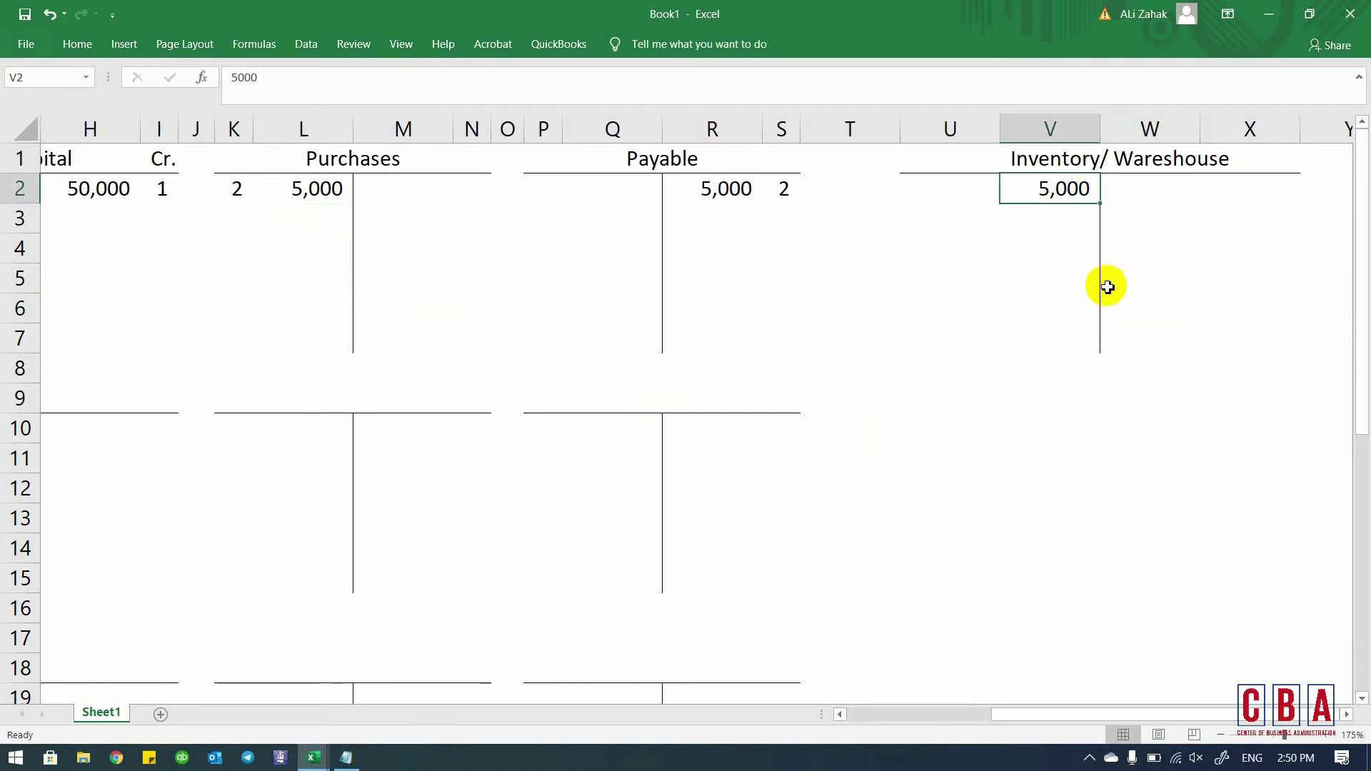
- Go back to the Bank account at A2 in Book1 and switch to the Fa1 Notes workbook
{"action": "key", "text": "Left"}
{"action": "key", "text": "Left"}
{"action": "key", "text": "Left"}
{"action": "key", "text": "Left"}
{"action": "key", "text": "Left"}
{"action": "key", "text": "Left"}
{"action": "key", "text": "Left"}
{"action": "key", "text": "Left"}
{"action": "key", "text": "Left"}
{"action": "key", "text": "Left"}
{"action": "key", "text": "Left"}
{"action": "key", "text": "Left"}
{"action": "key", "text": "Left"}
{"action": "key", "text": "Left"}
{"action": "key", "text": "Left"}
{"action": "key", "text": "Left"}
{"action": "key", "text": "Left"}
{"action": "key", "text": "Left"}
{"action": "key", "text": "Left"}
{"action": "key", "text": "Left"}
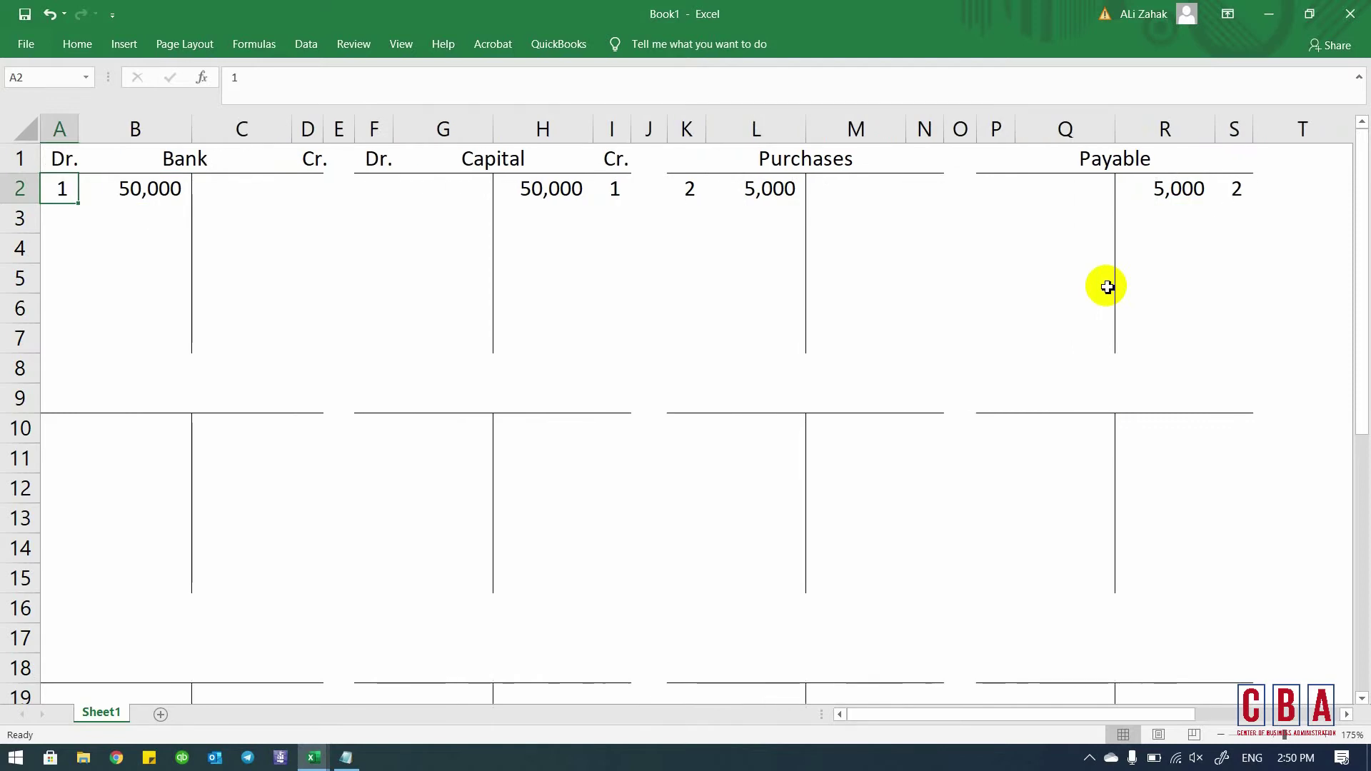
{"action": "key", "text": "ctrl+Tab"}
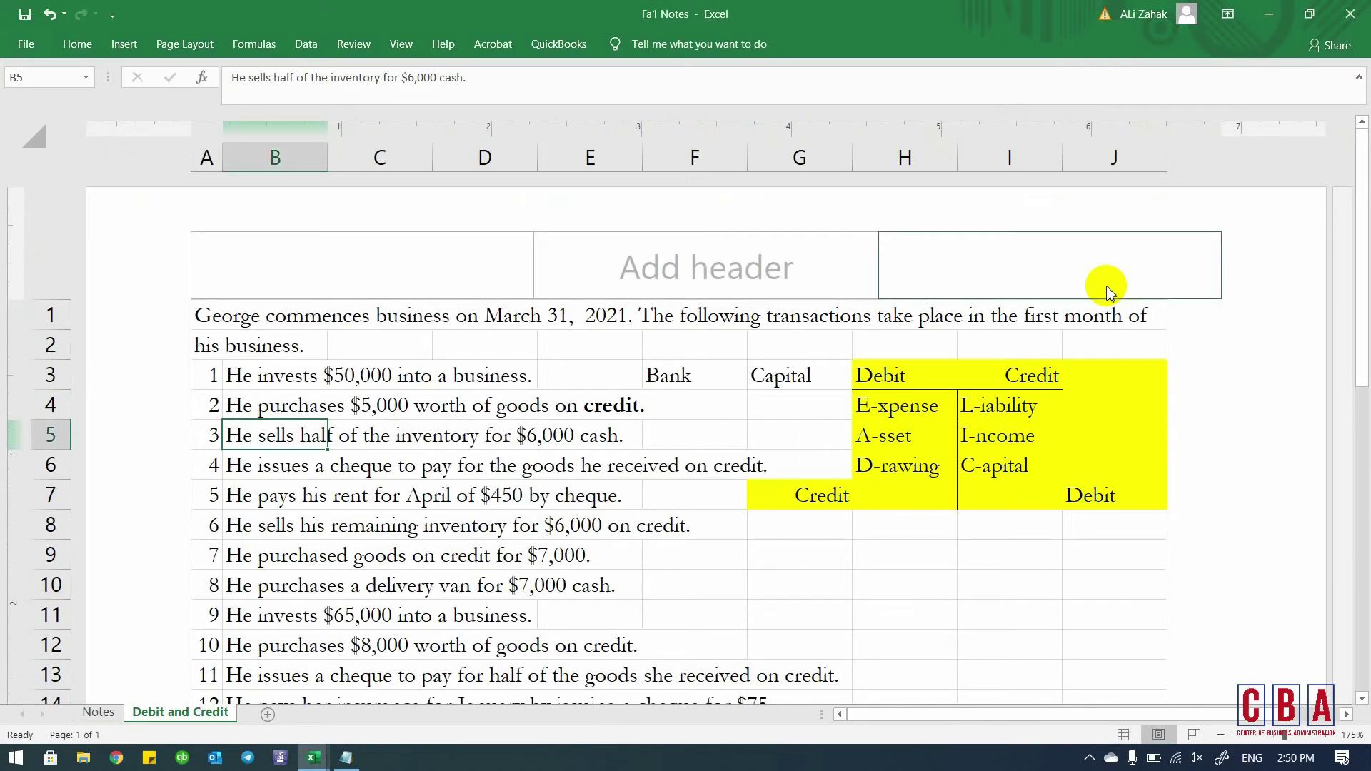
{"action": "key", "text": "shift+Right"}
{"action": "key", "text": "shift+Right"}
{"action": "key", "text": "shift+Right"}
{"action": "key", "text": "alt"}
{"action": "key", "text": "h"}
{"action": "key", "text": "h"}
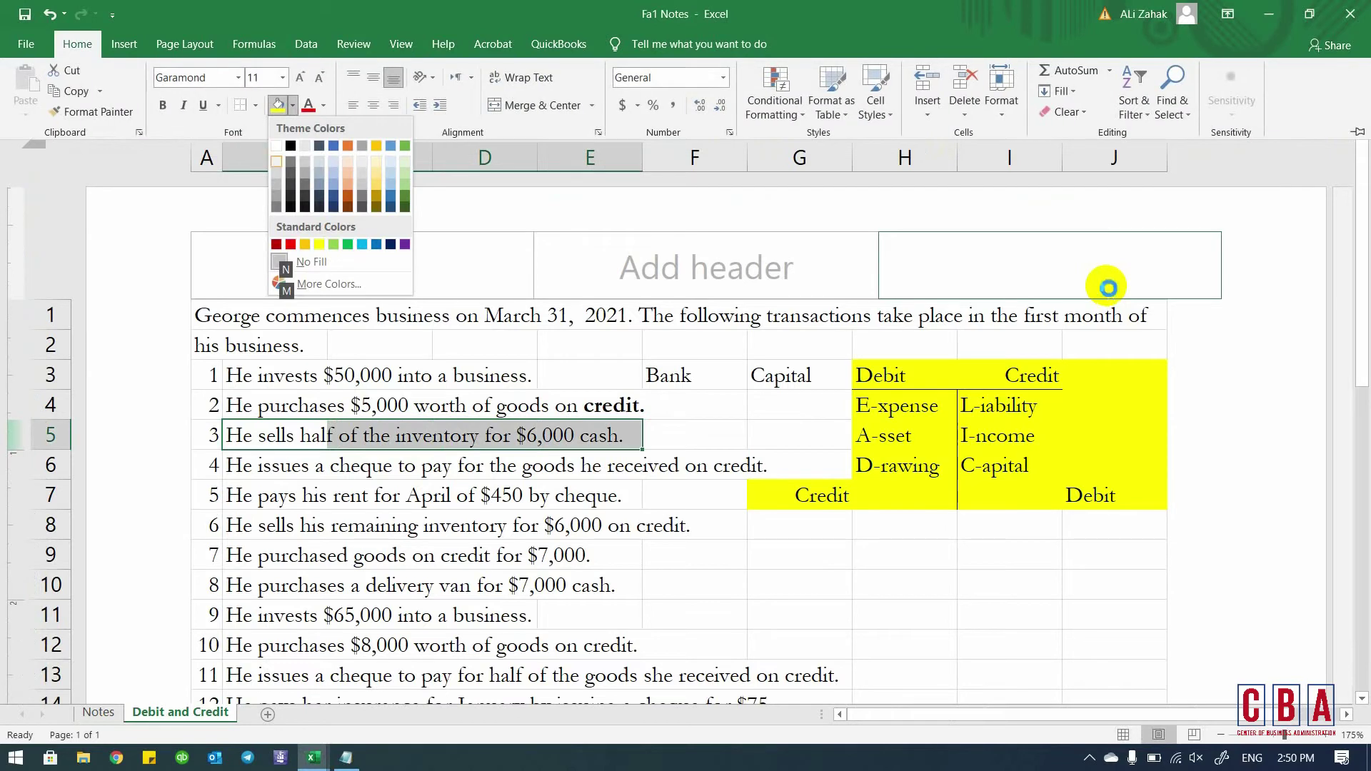
{"action": "key", "text": "Escape"}
{"action": "key", "text": "Escape"}
{"action": "key", "text": "Escape"}
{"action": "key", "text": "shift+Left"}
{"action": "key", "text": "shift+Left"}
{"action": "key", "text": "shift+Left"}
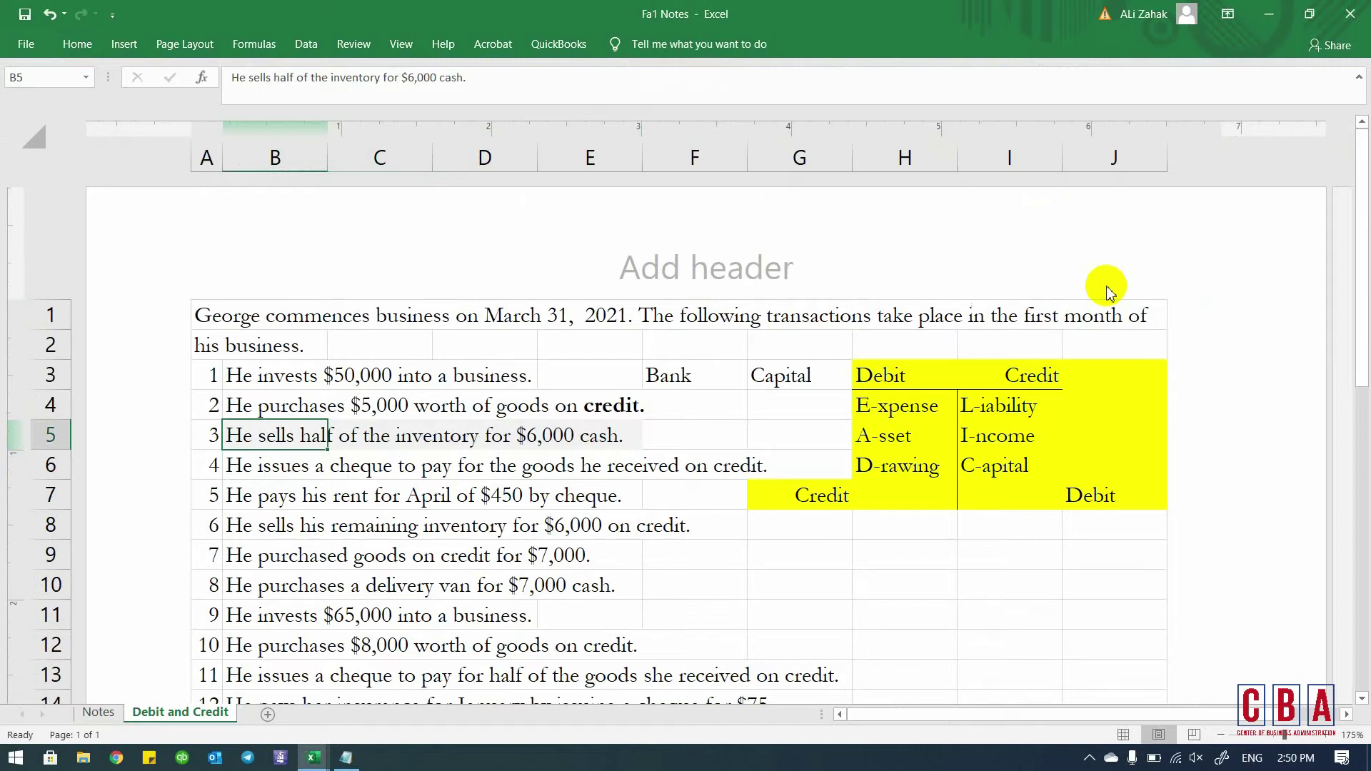
- Examine transaction 3, the $6,000 cash sale, against the Asset and Income entries in the debit and credit rules table
{"action": "key", "text": "Right"}
{"action": "key", "text": "Right"}
{"action": "key", "text": "Right"}
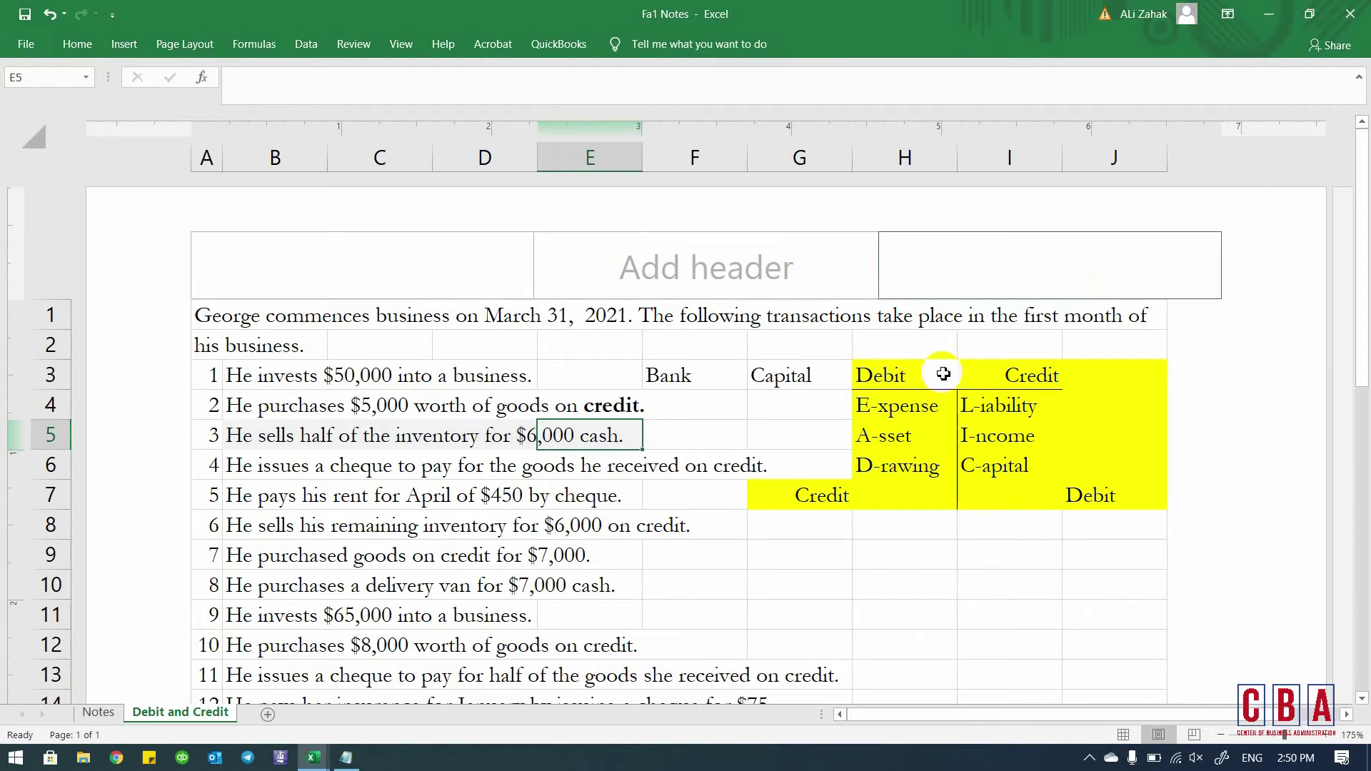
{"action": "left_click", "coordinate": [889, 435]}
{"action": "left_click", "coordinate": [889, 375]}
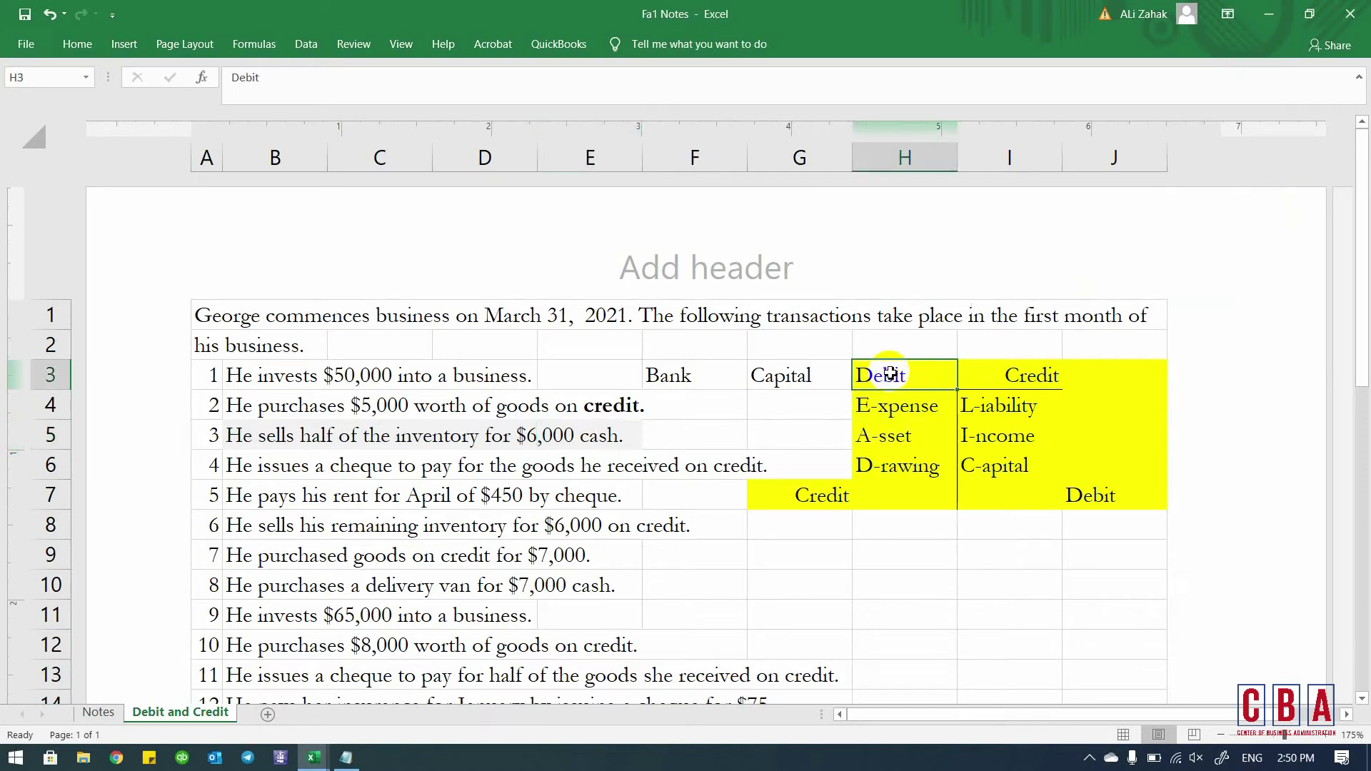
{"action": "left_click", "coordinate": [889, 436]}
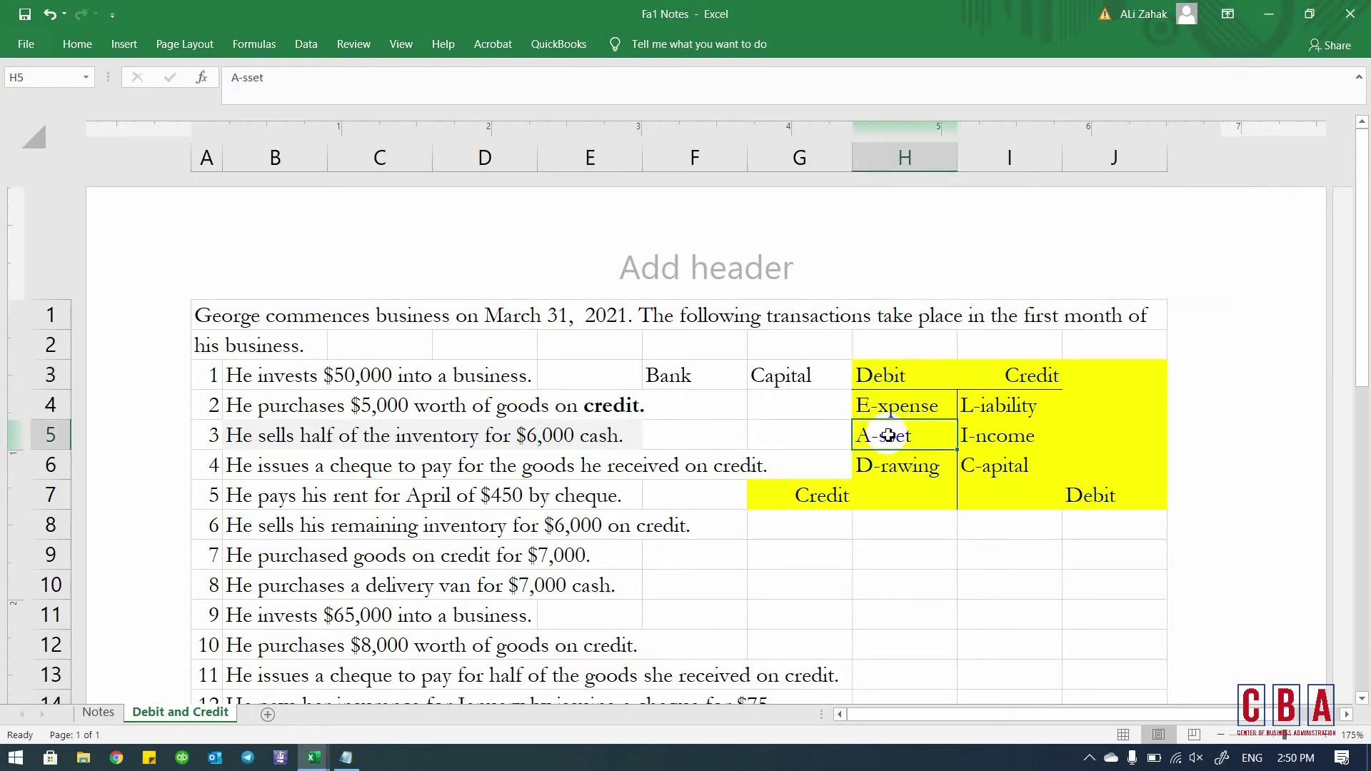
{"action": "left_click", "coordinate": [882, 378]}
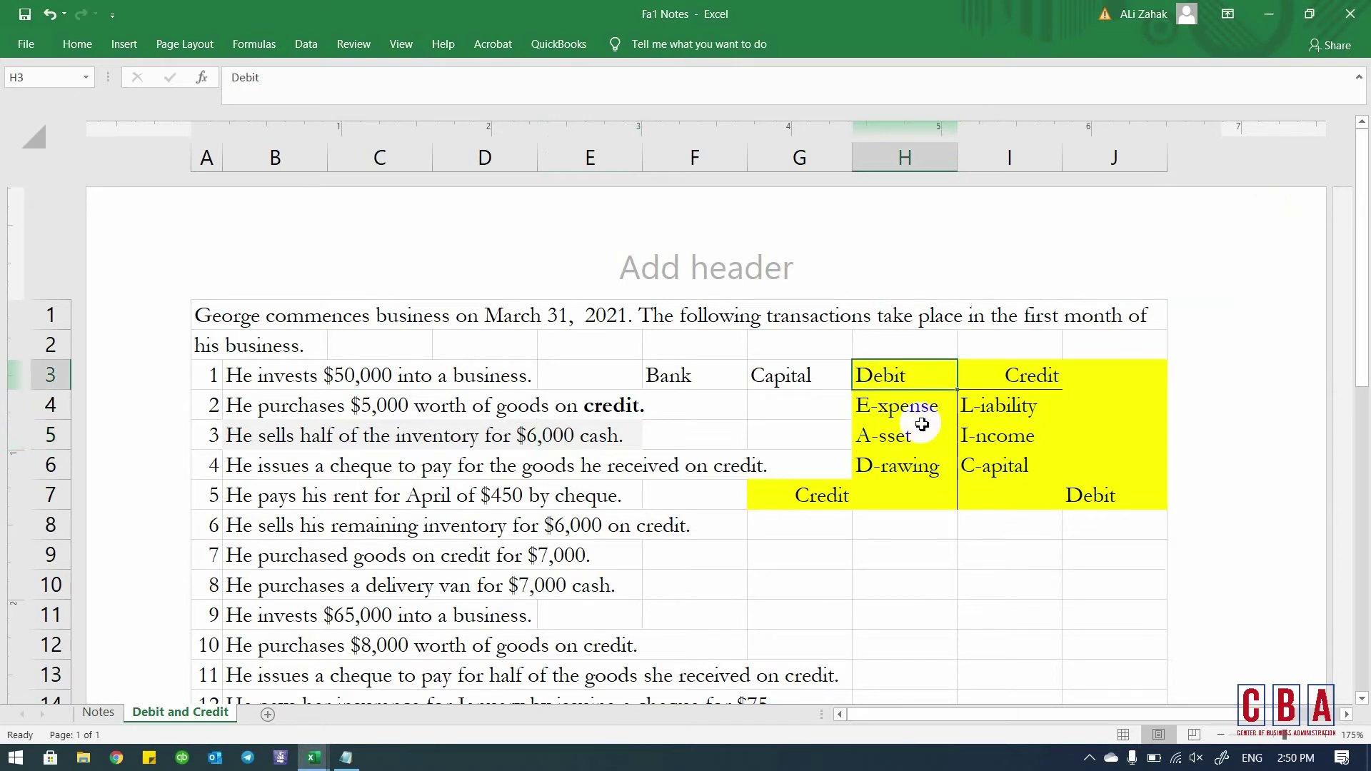
{"action": "left_click", "coordinate": [981, 437]}
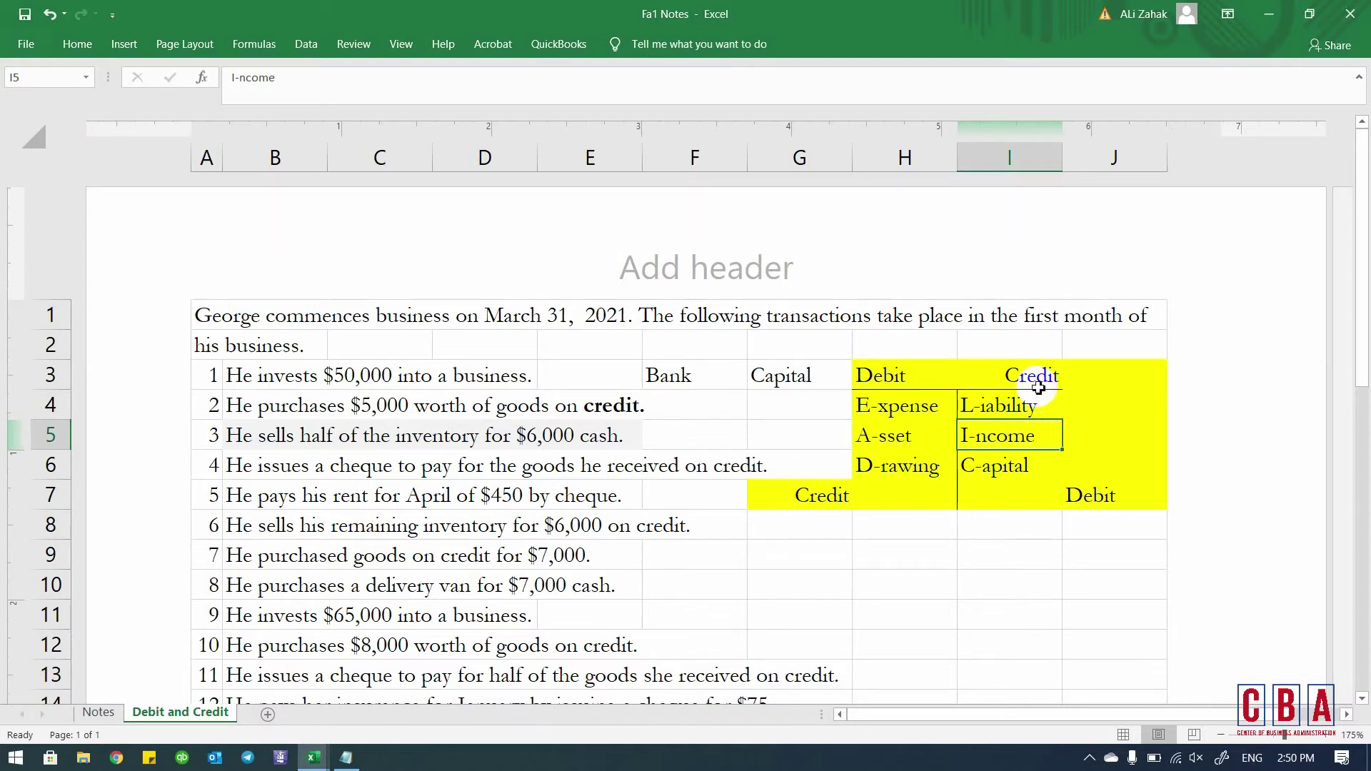
{"action": "left_click", "coordinate": [880, 437]}
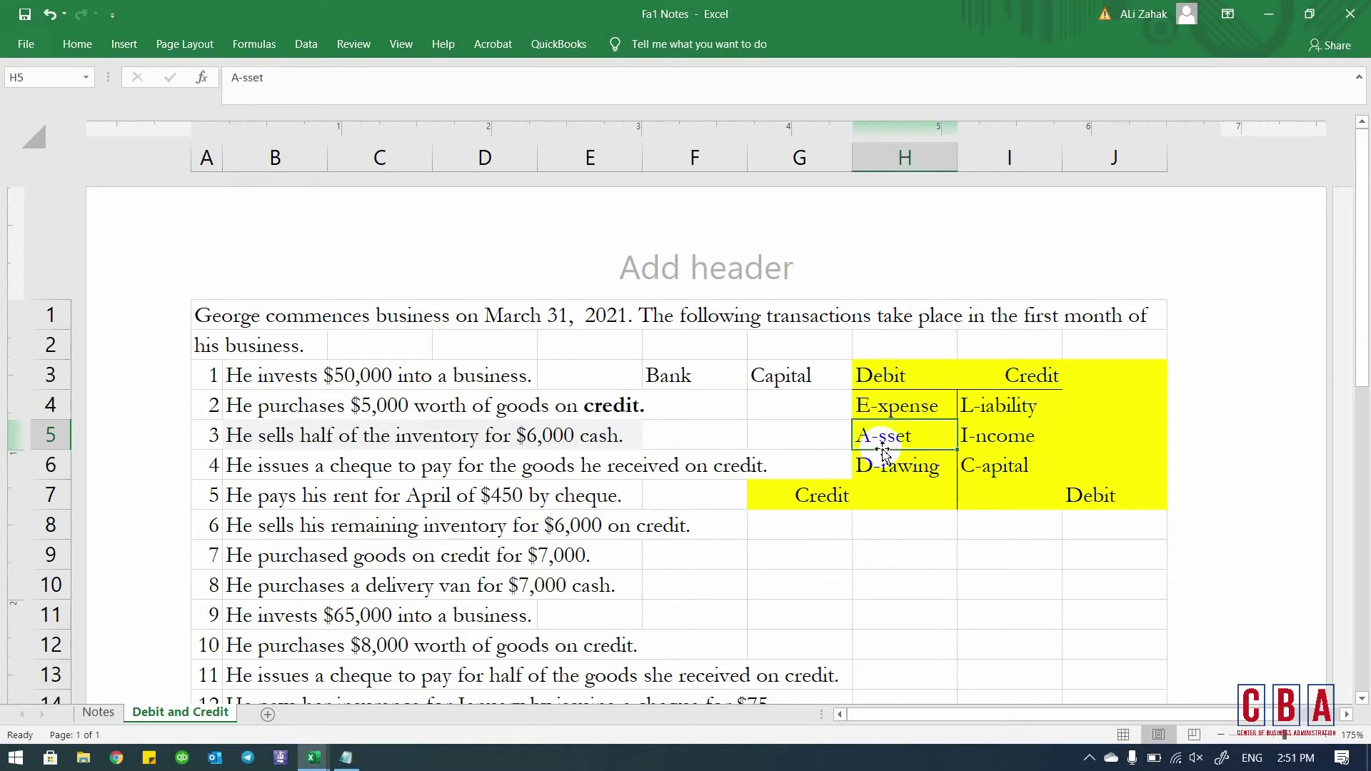
{"action": "left_click", "coordinate": [991, 437]}
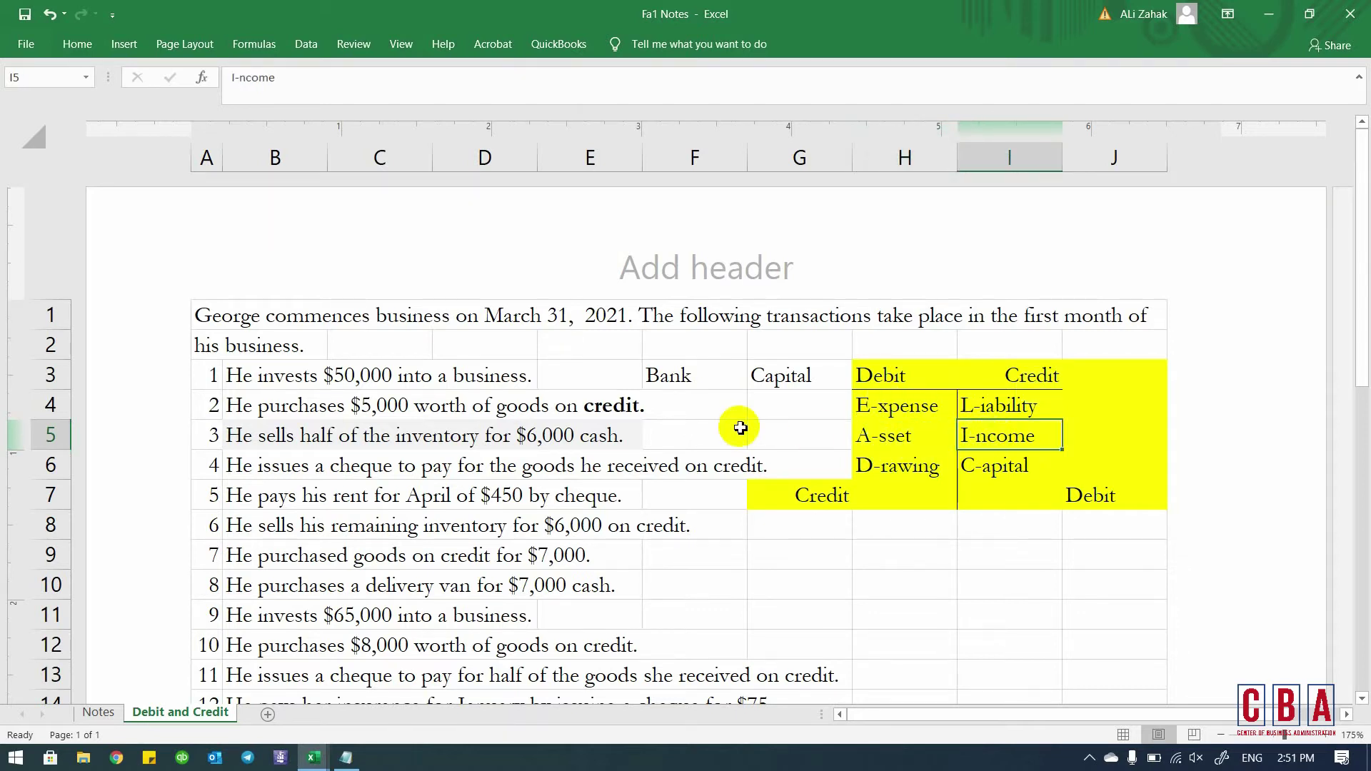
- Look over the debit side of the Bank account in Book1 and return to transaction 3 in Fa1 Notes
{"action": "key", "text": "alt+Tab"}
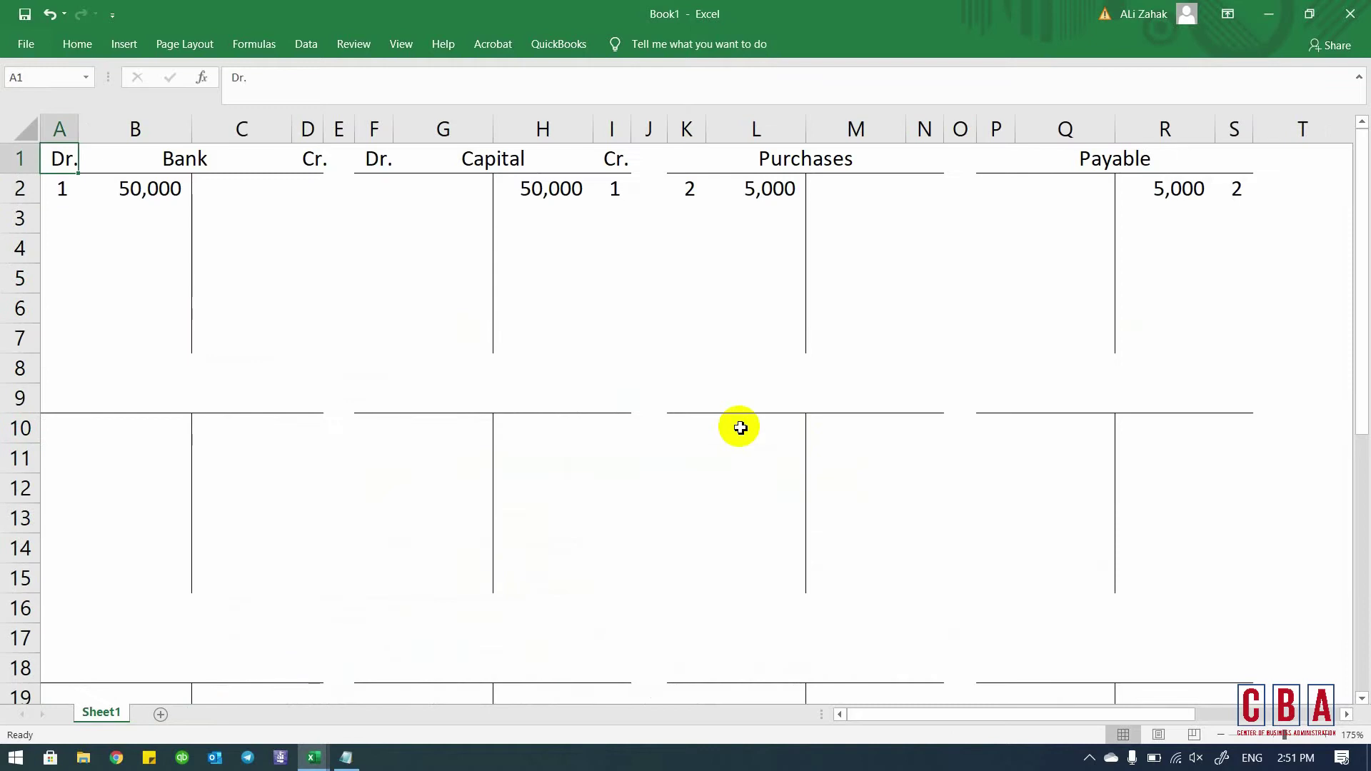
{"action": "key", "text": "Down"}
{"action": "key", "text": "Down"}
{"action": "key", "text": "Down"}
{"action": "key", "text": "Down"}
{"action": "key", "text": "Up"}
{"action": "key", "text": "Up"}
{"action": "key", "text": "Up"}
{"action": "key", "text": "alt+Tab"}
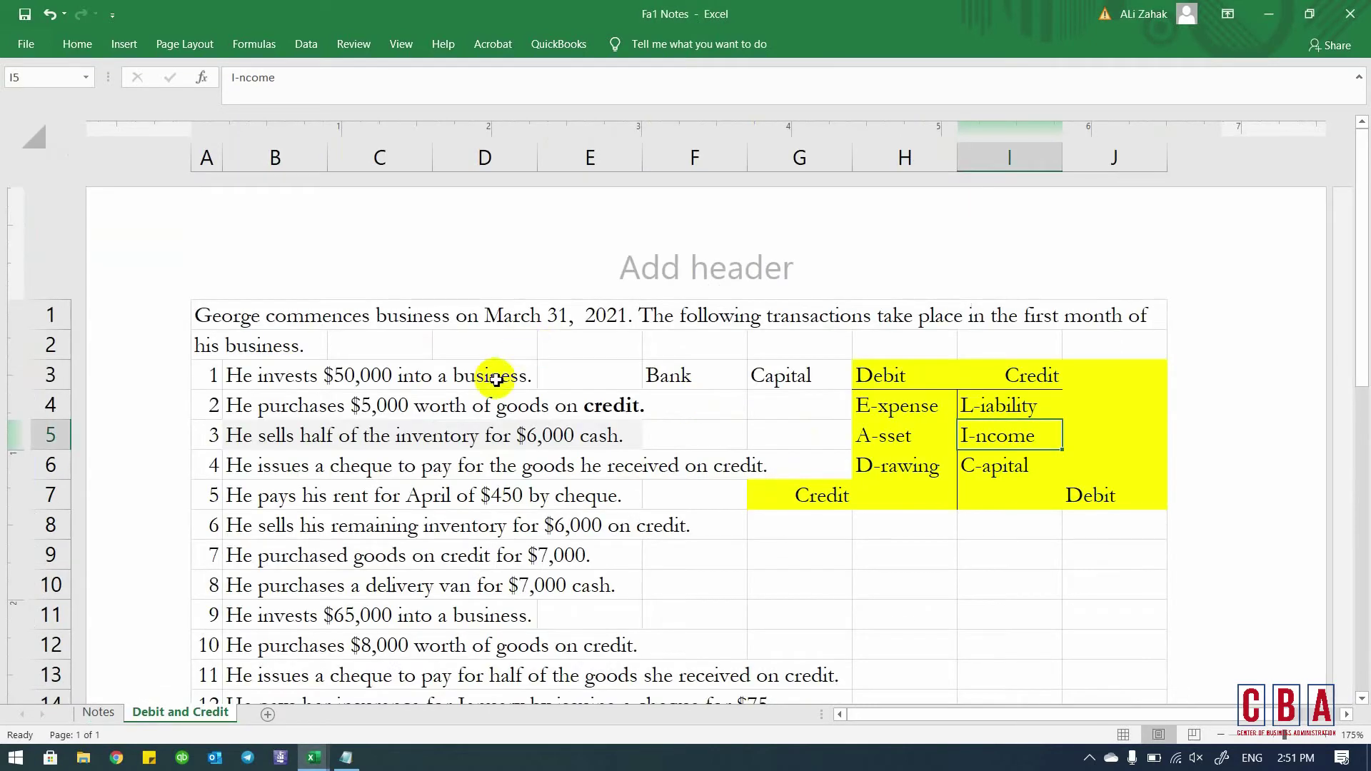
{"action": "left_click", "coordinate": [613, 434]}
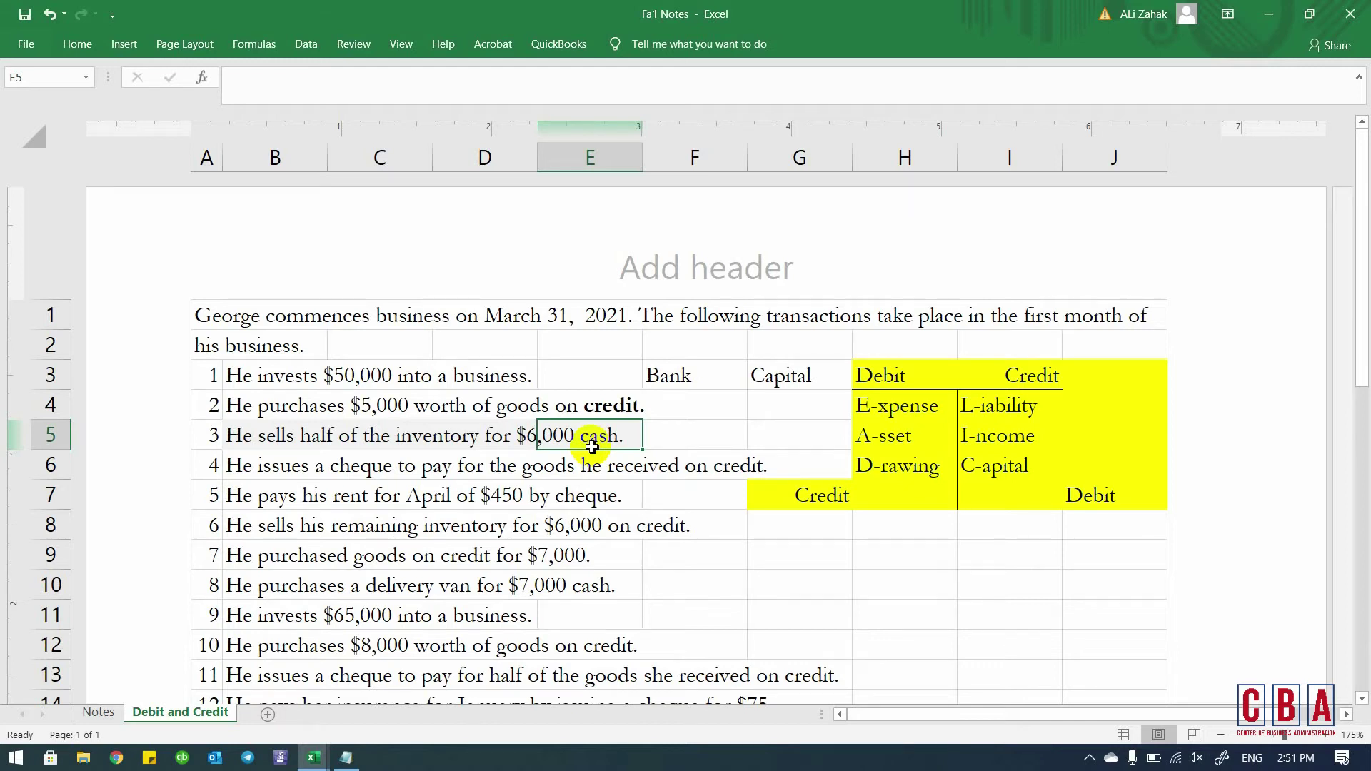
- Enter the 6,000 cash sale on the debit side of the Bank account in B3 of Book1
{"action": "key", "text": "Left"}
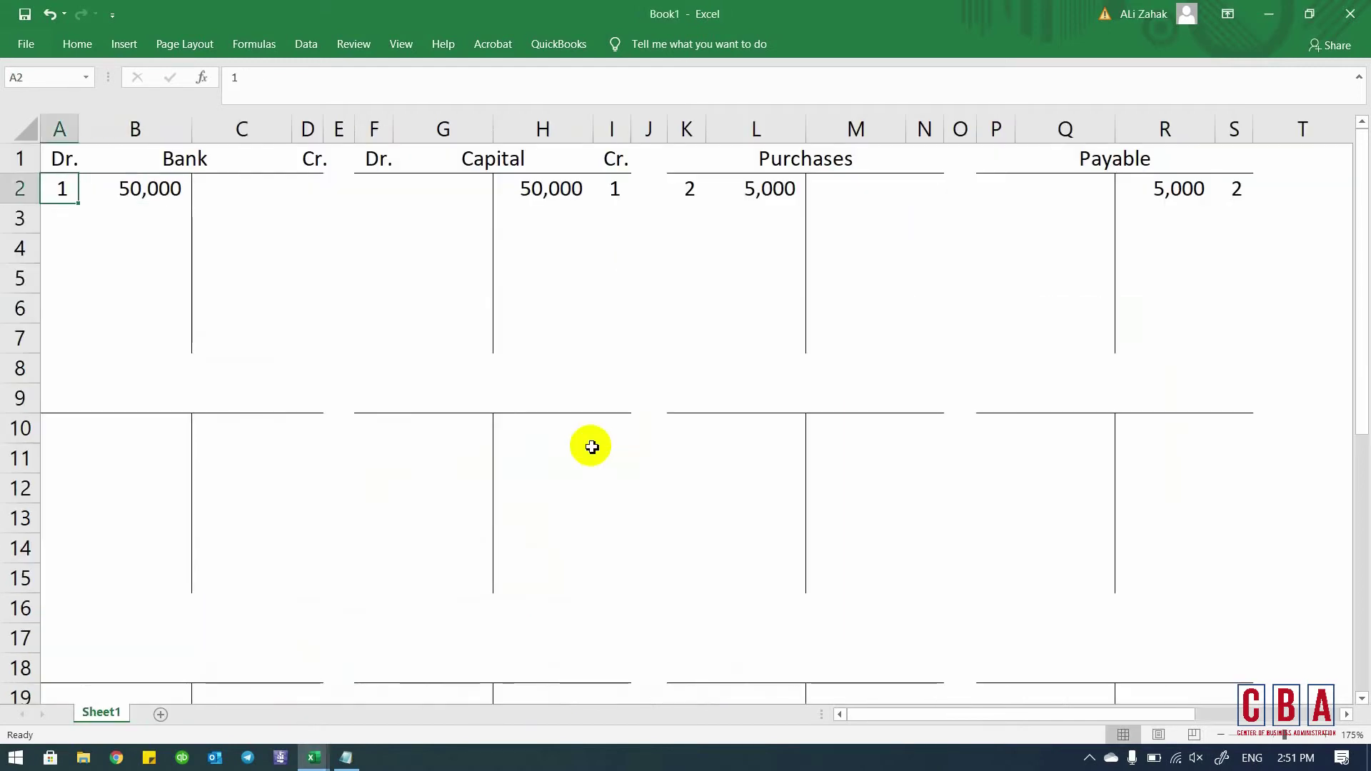
{"action": "key", "text": "Down"}
{"action": "key", "text": "Right"}
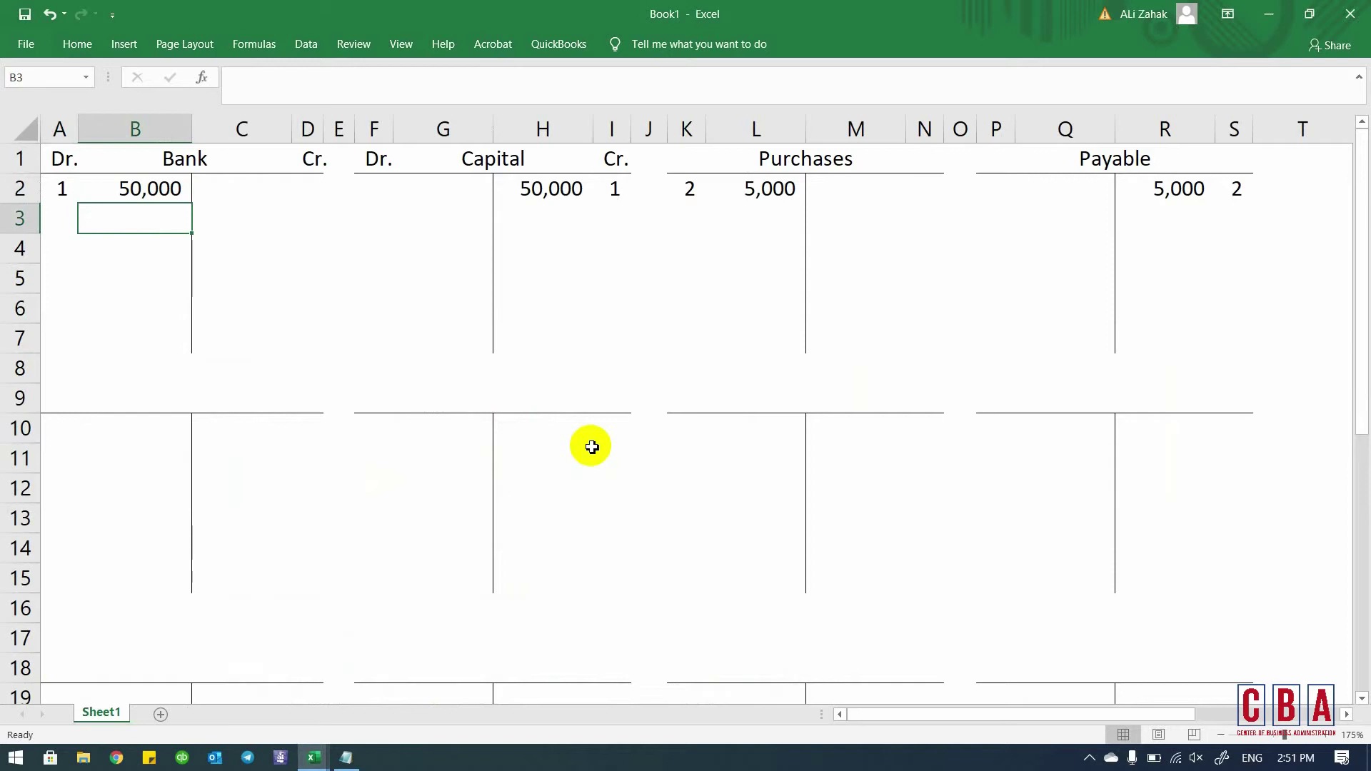
{"action": "type", "text": "6000"}
{"action": "key", "text": "Return"}
{"action": "key", "text": "Up"}
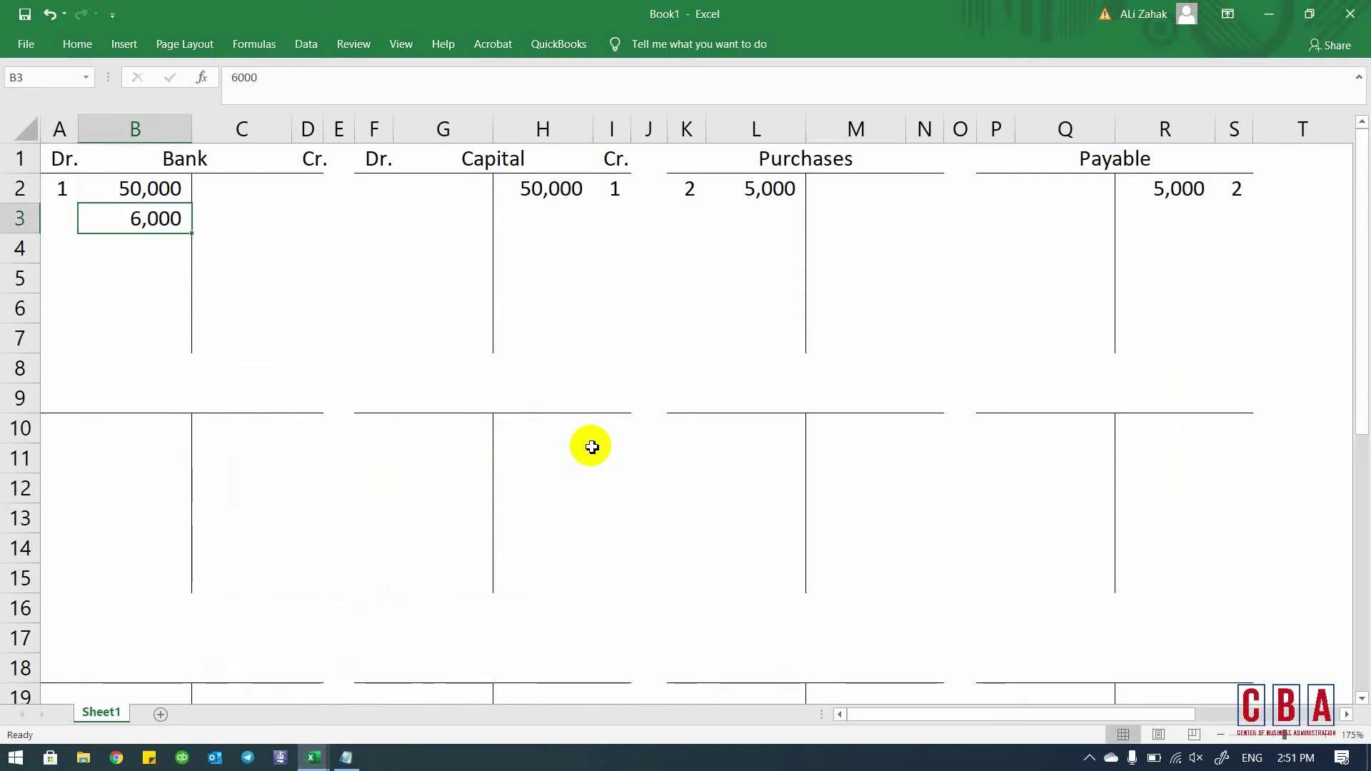
- Title the blank T-account below Bank as Sales in B9
{"action": "key", "text": "Down"}
{"action": "key", "text": "Down"}
{"action": "key", "text": "Down"}
{"action": "key", "text": "Down"}
{"action": "key", "text": "Down"}
{"action": "key", "text": "Down"}
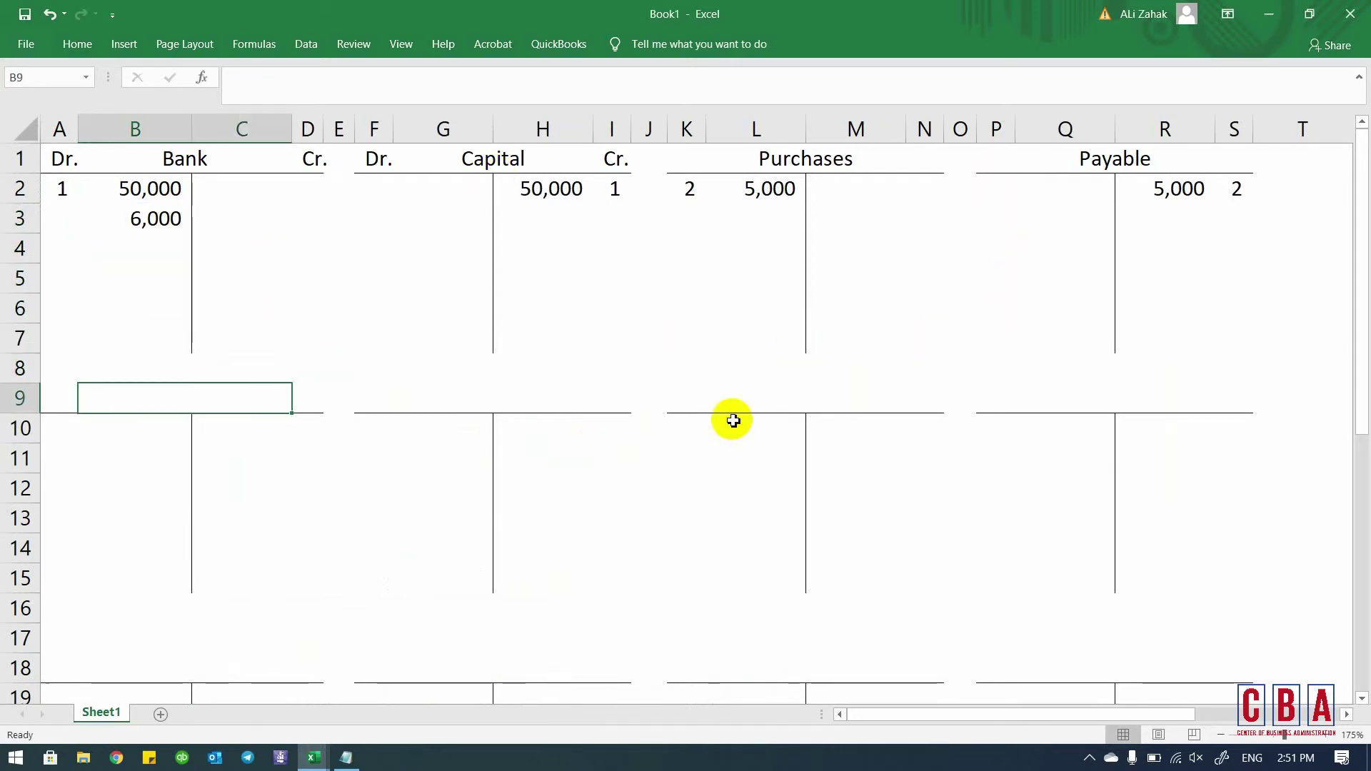
{"action": "type", "text": "Sales"}
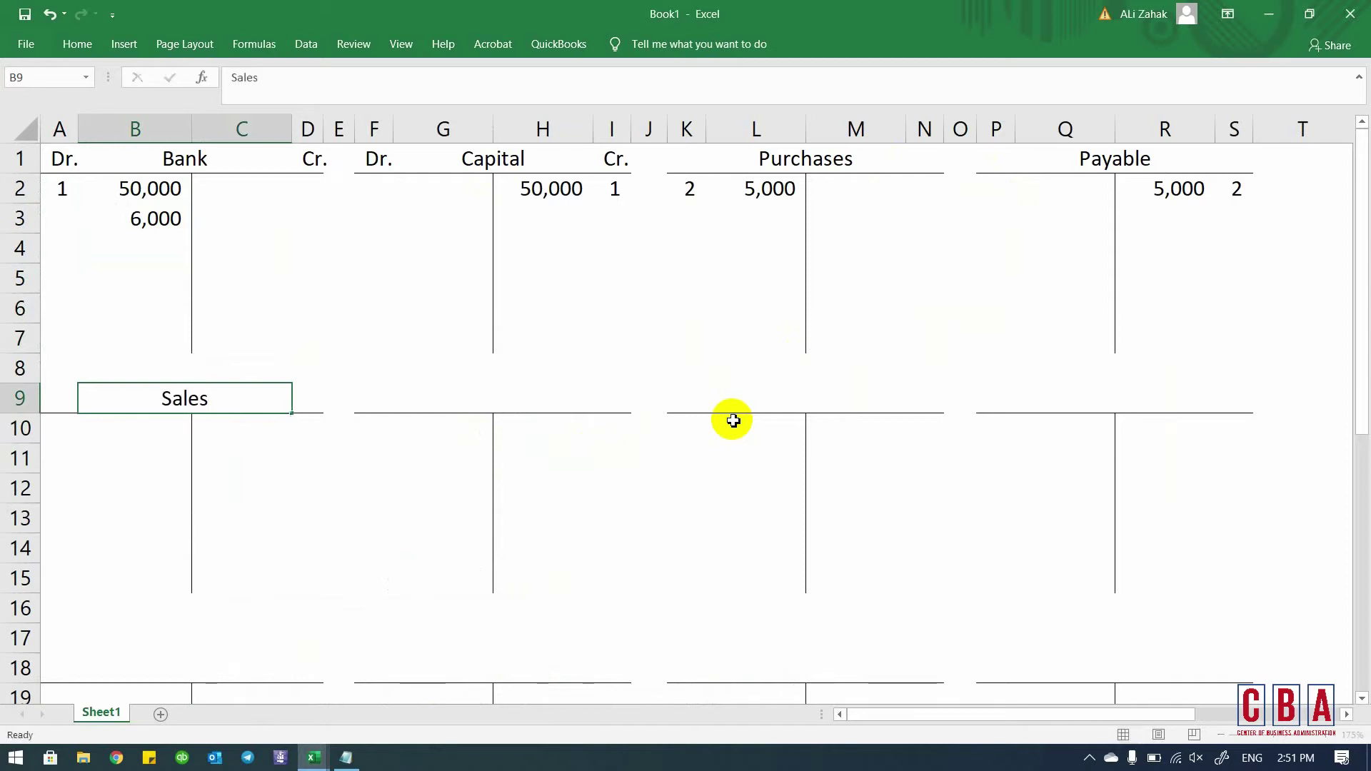
{"action": "key", "text": "Return"}
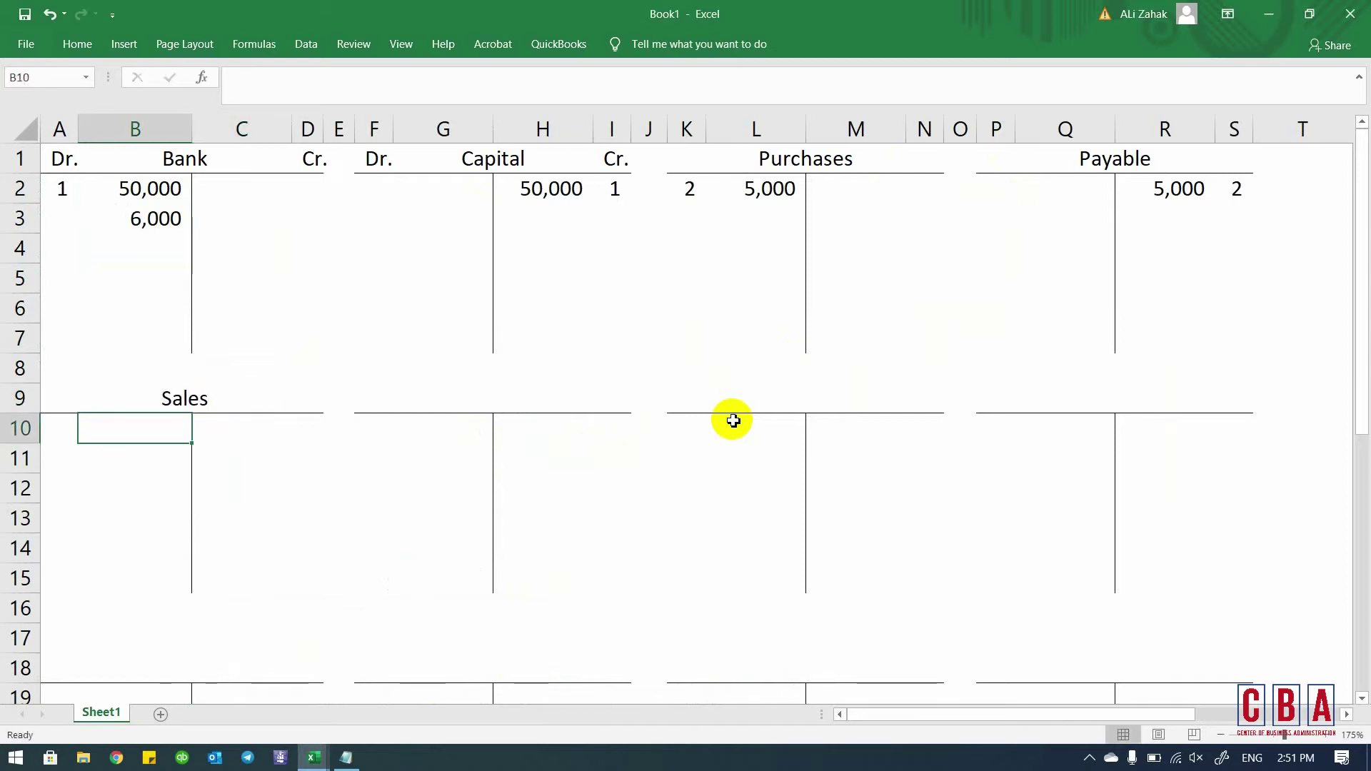
- Enter 6,000 on the credit side of the Sales account in C10
{"action": "key", "text": "Right"}
{"action": "type", "text": "5"}
{"action": "key", "text": "BackSpace"}
{"action": "type", "text": "6,000"}
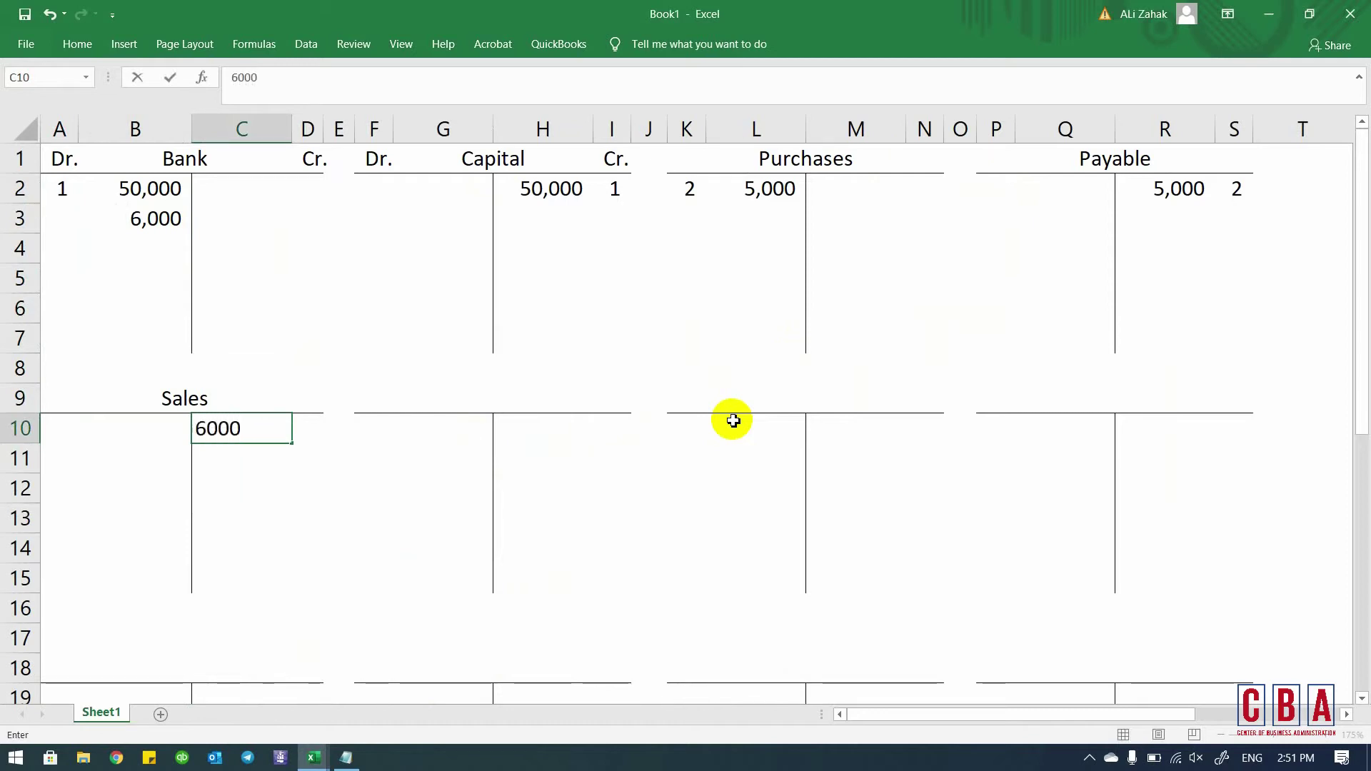
{"action": "key", "text": "Return"}
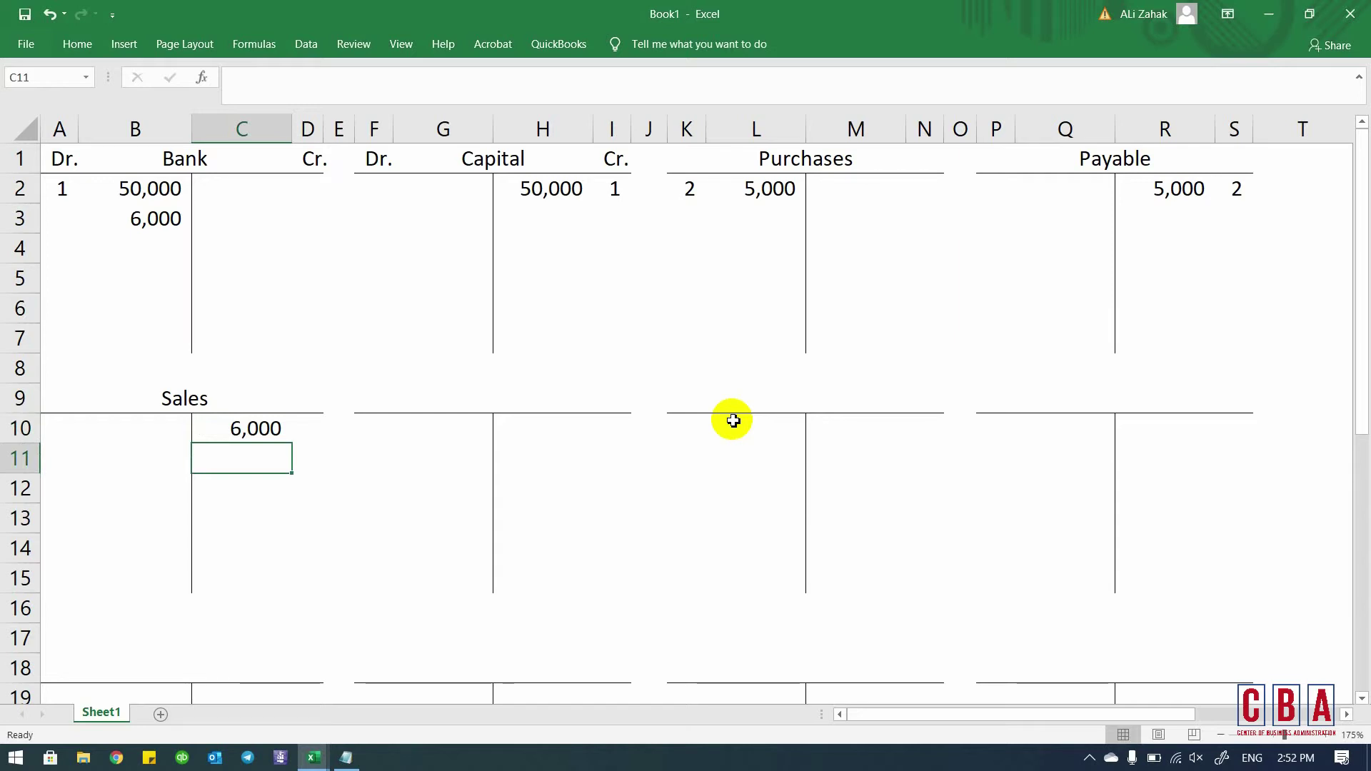
- Enter 2,500 on the credit side of the Inventory/Warehouse account in W2 of Book1 and compare it with the debit entry
{"action": "key", "text": "alt+Tab"}
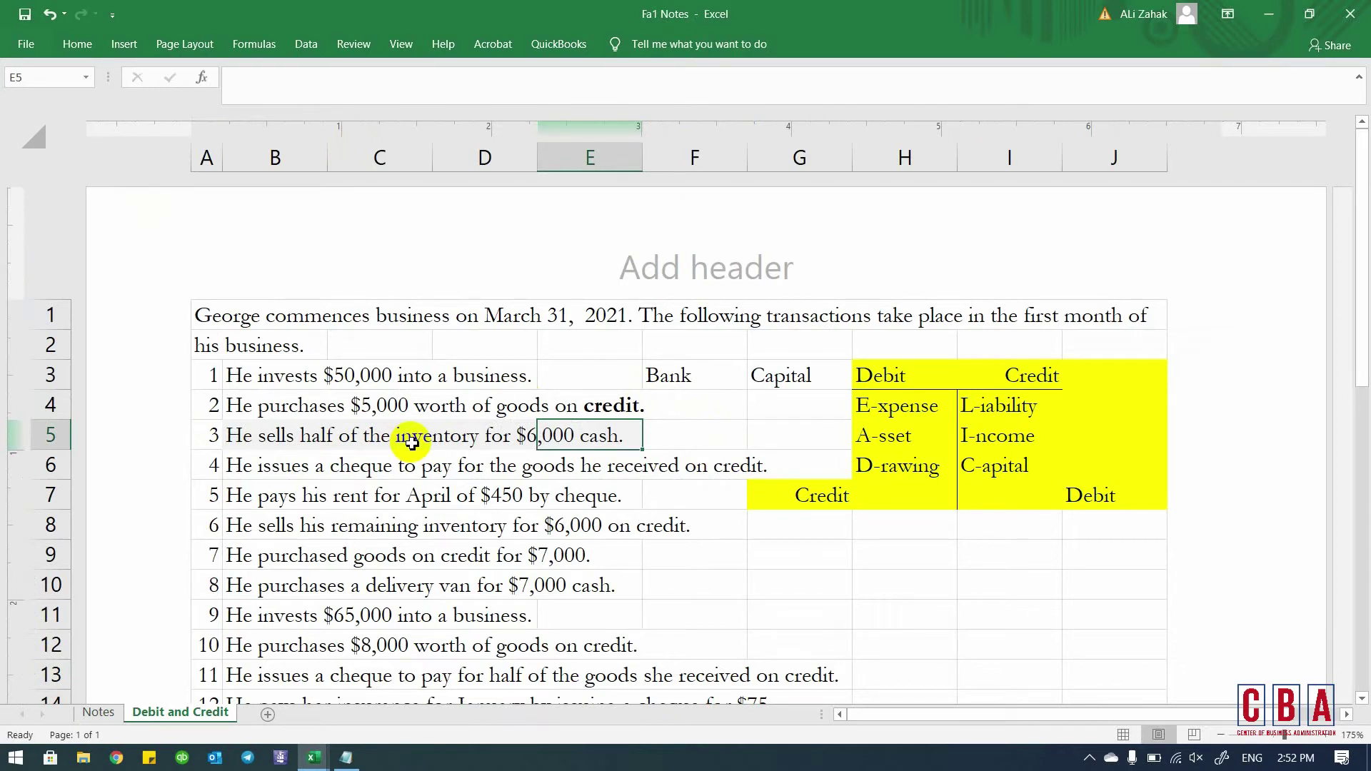
{"action": "key", "text": "alt+Tab"}
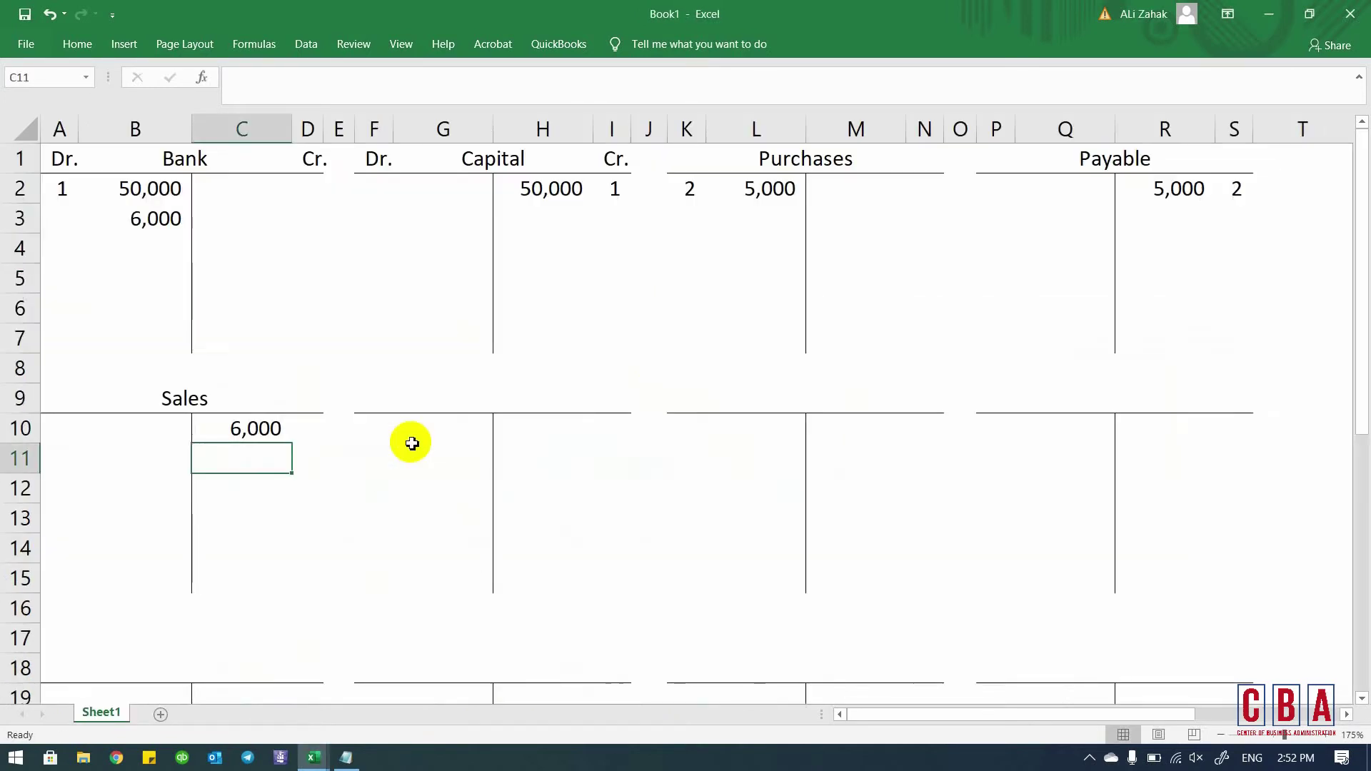
{"action": "scroll", "coordinate": [963, 330], "scroll_direction": "right", "scroll_amount": 5}
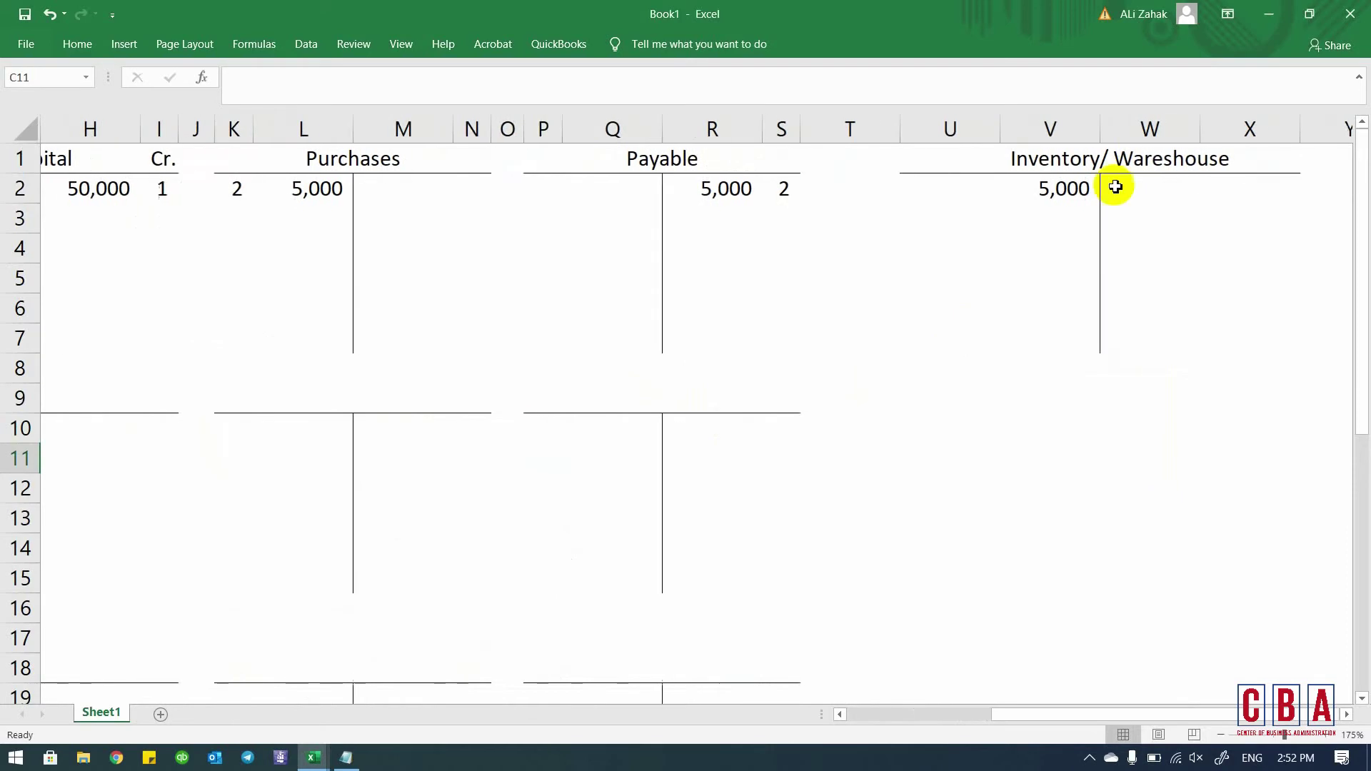
{"action": "left_click", "coordinate": [1137, 193]}
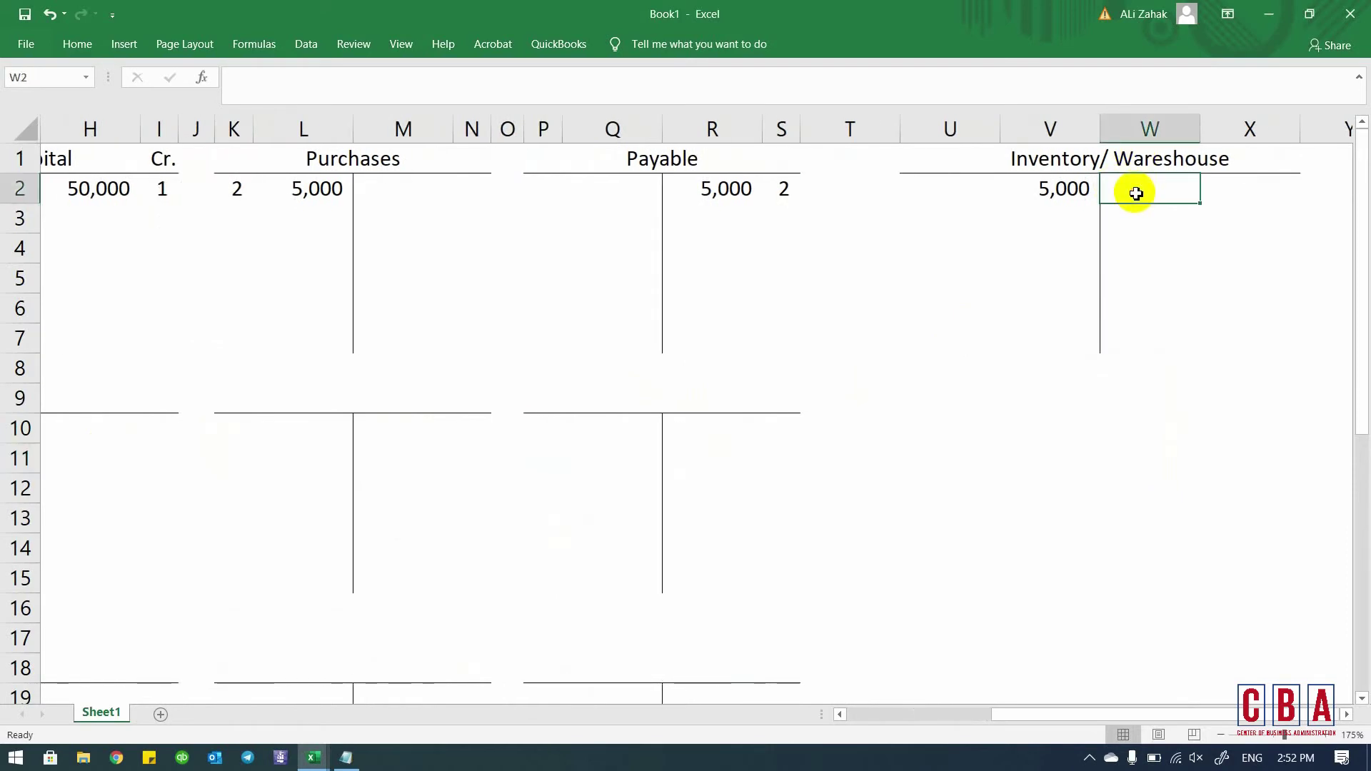
{"action": "type", "text": "2,500"}
{"action": "key", "text": "Return"}
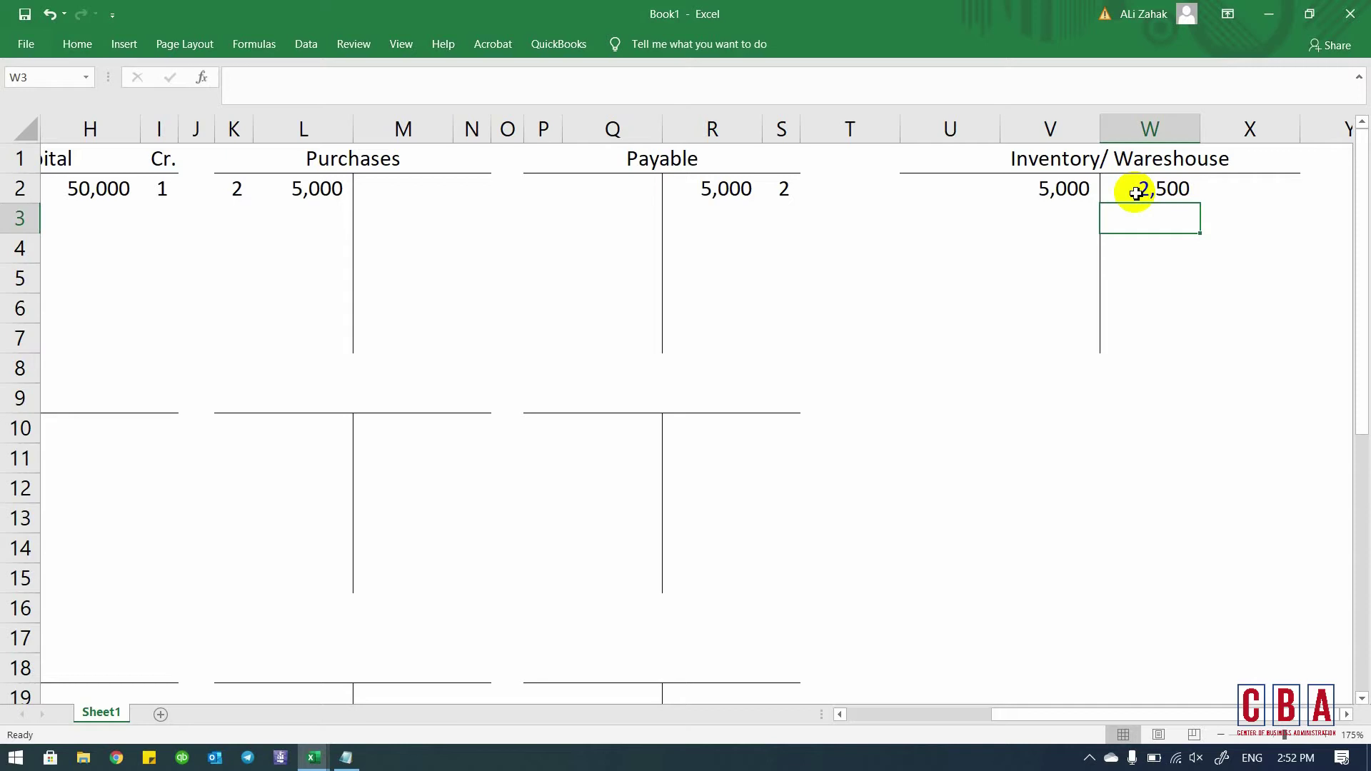
{"action": "left_click", "coordinate": [1041, 191]}
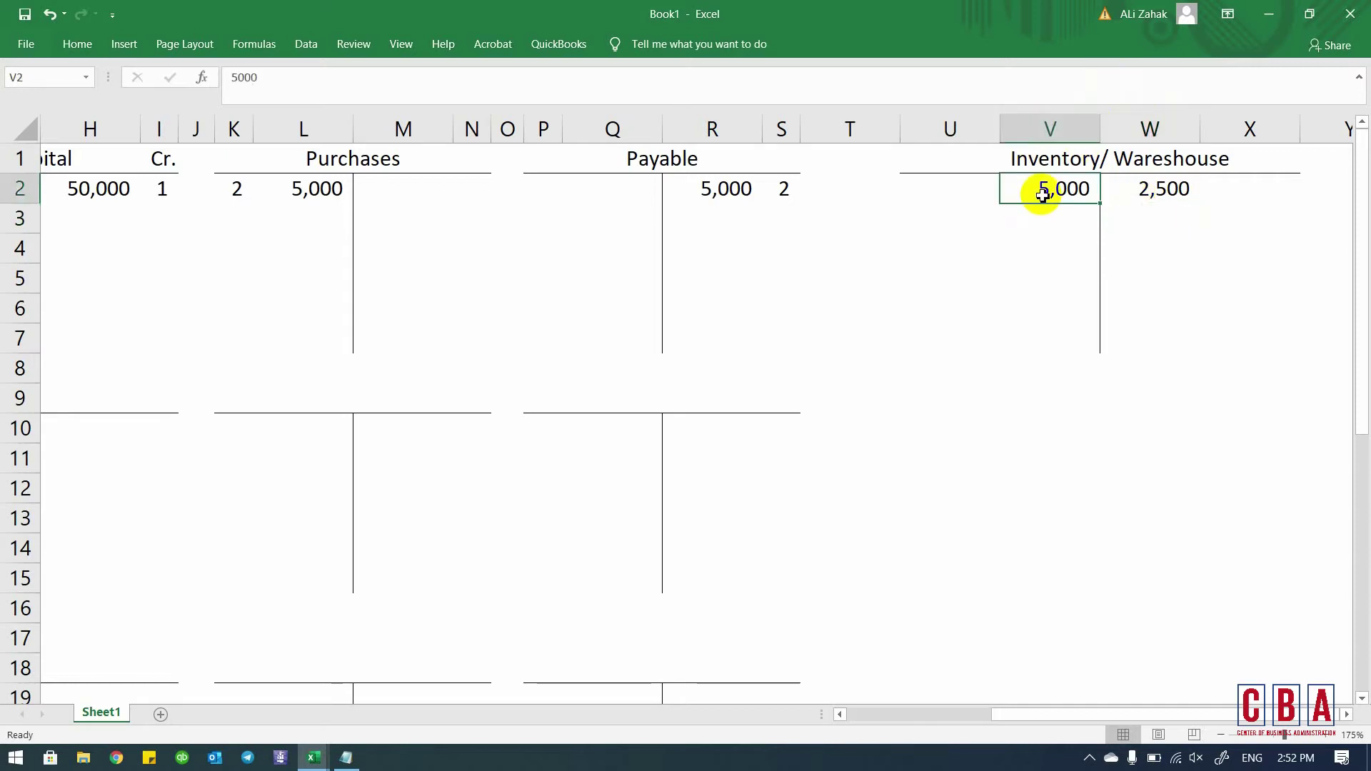
{"action": "left_click", "coordinate": [1142, 187]}
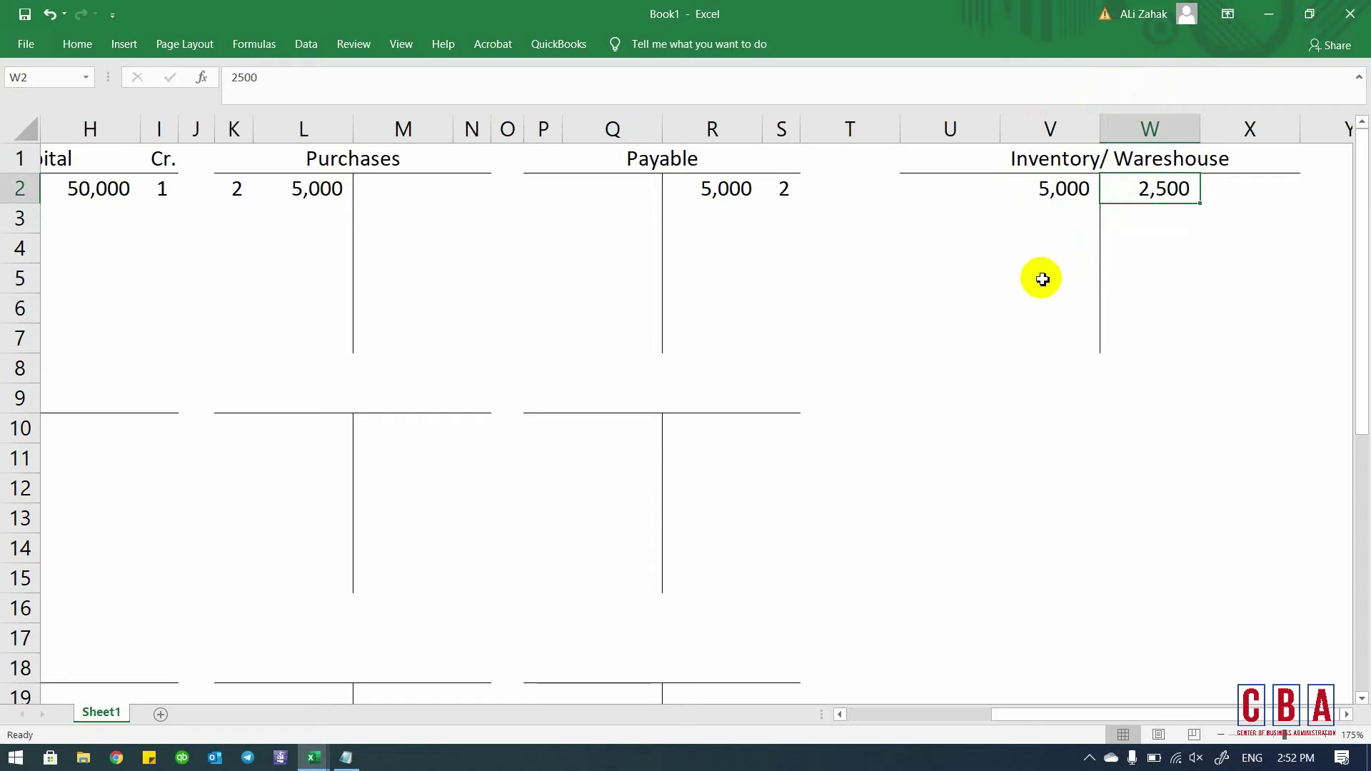
- Label the 6,000 debit entry in the Bank account with transaction number 3 in A3
{"action": "key", "text": "ctrl+Left"}
{"action": "key", "text": "ctrl+Left"}
{"action": "key", "text": "ctrl+Left"}
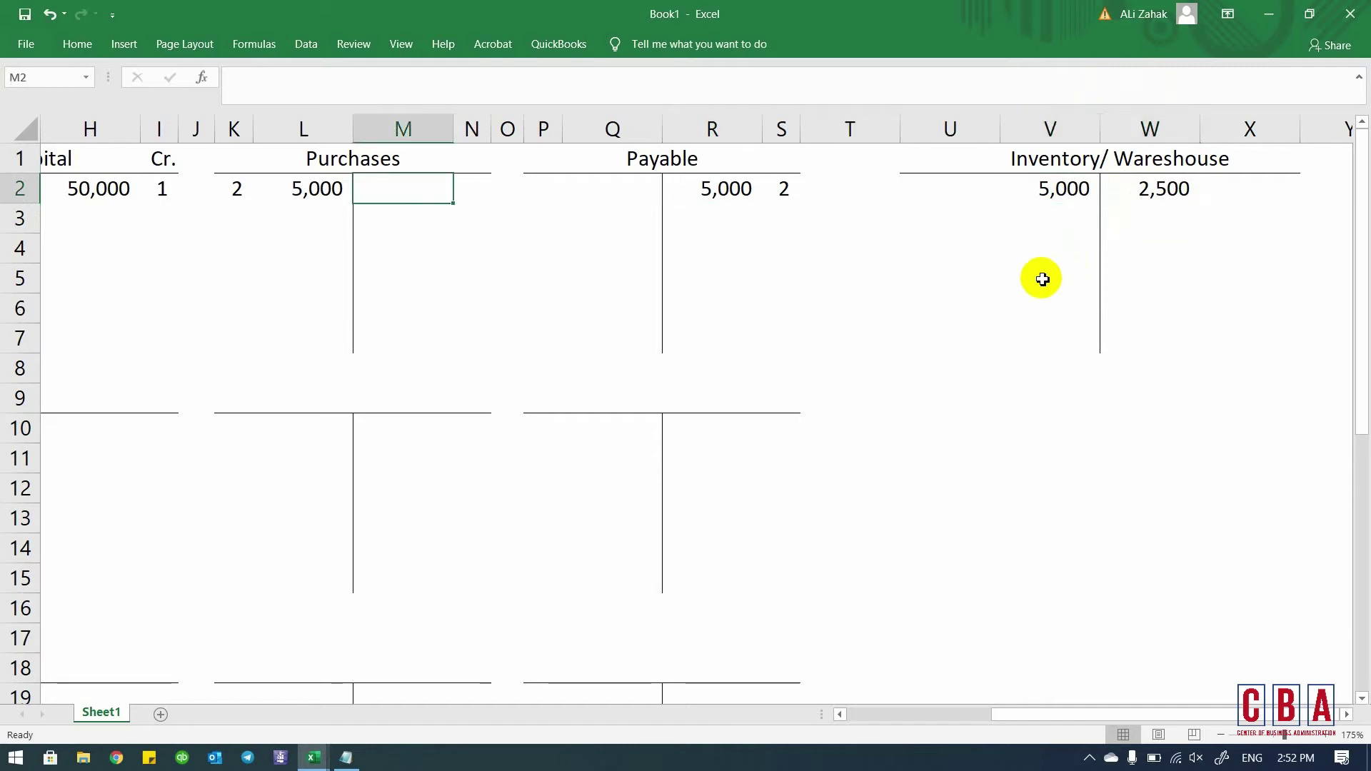
{"action": "key", "text": "Home"}
{"action": "key", "text": "Down"}
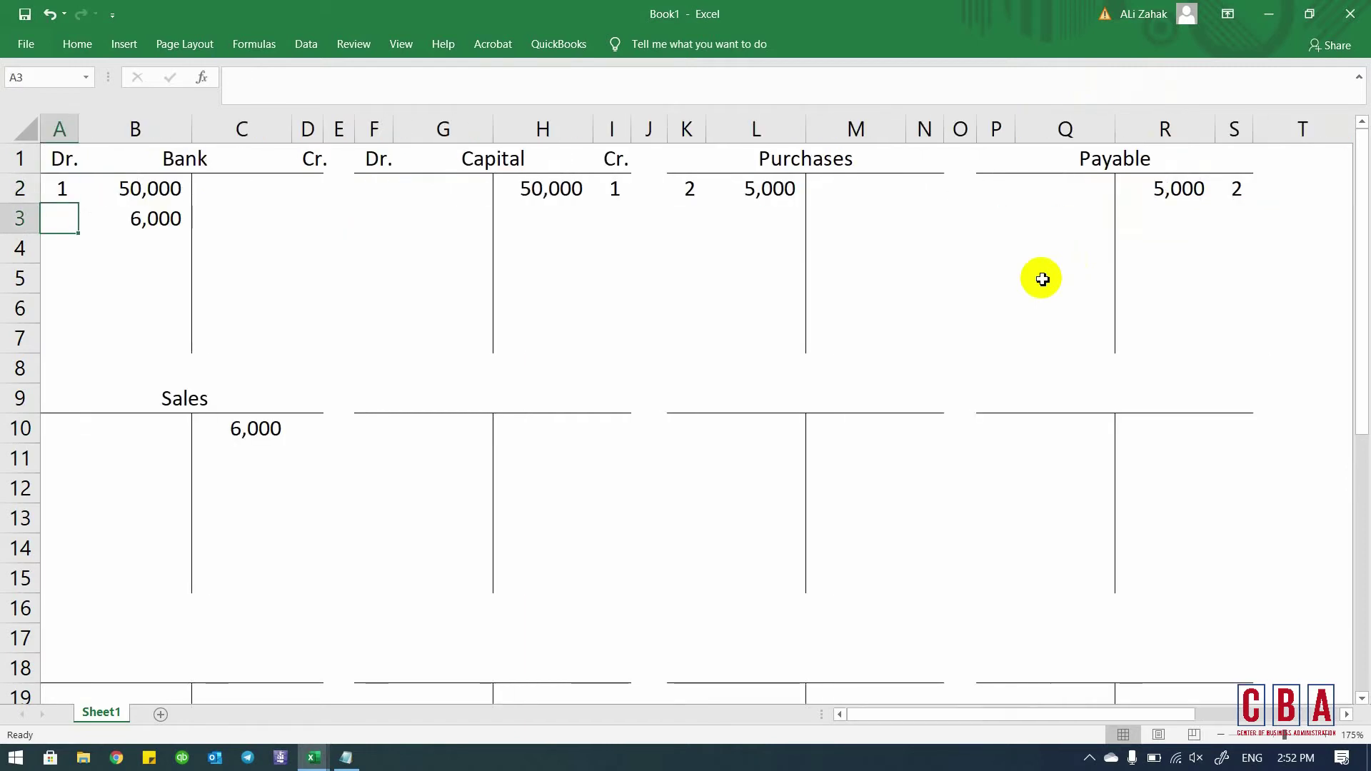
{"action": "type", "text": "3"}
{"action": "key", "text": "ctrl+Return"}
{"action": "key", "text": "alt+Tab"}
{"action": "key", "text": "alt+Tab"}
- Label the 6,000 credit entry in the Sales account with transaction number 3 in D10 and autofit that column's width
{"action": "key", "text": "Right"}
{"action": "key", "text": "Right"}
{"action": "key", "text": "Down"}
{"action": "key", "text": "Down"}
{"action": "key", "text": "Down"}
{"action": "key", "text": "Down"}
{"action": "key", "text": "Down"}
{"action": "key", "text": "Down"}
{"action": "key", "text": "Down"}
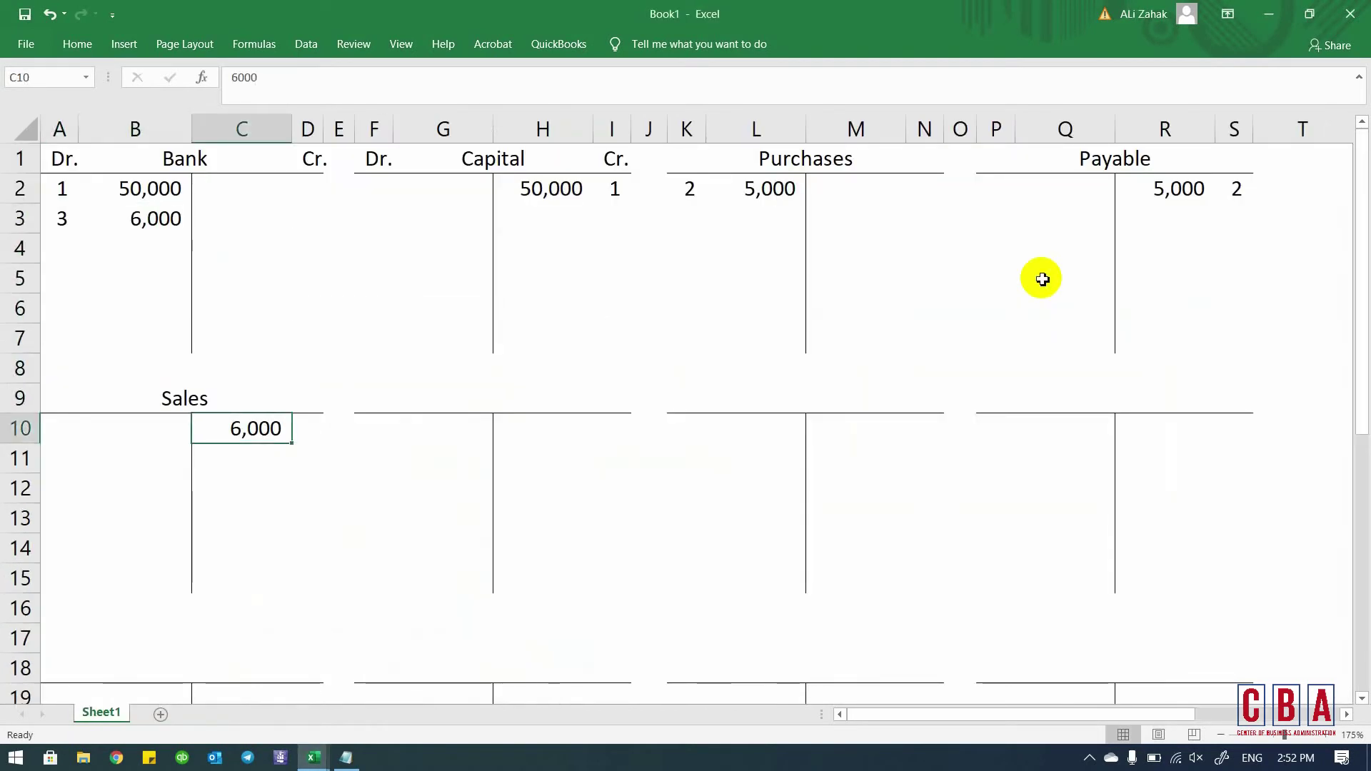
{"action": "key", "text": "Right"}
{"action": "type", "text": "#"}
{"action": "key", "text": "Right"}
{"action": "key", "text": "Left"}
{"action": "key", "text": "alt+h"}
{"action": "key", "text": "o"}
{"action": "key", "text": "i"}
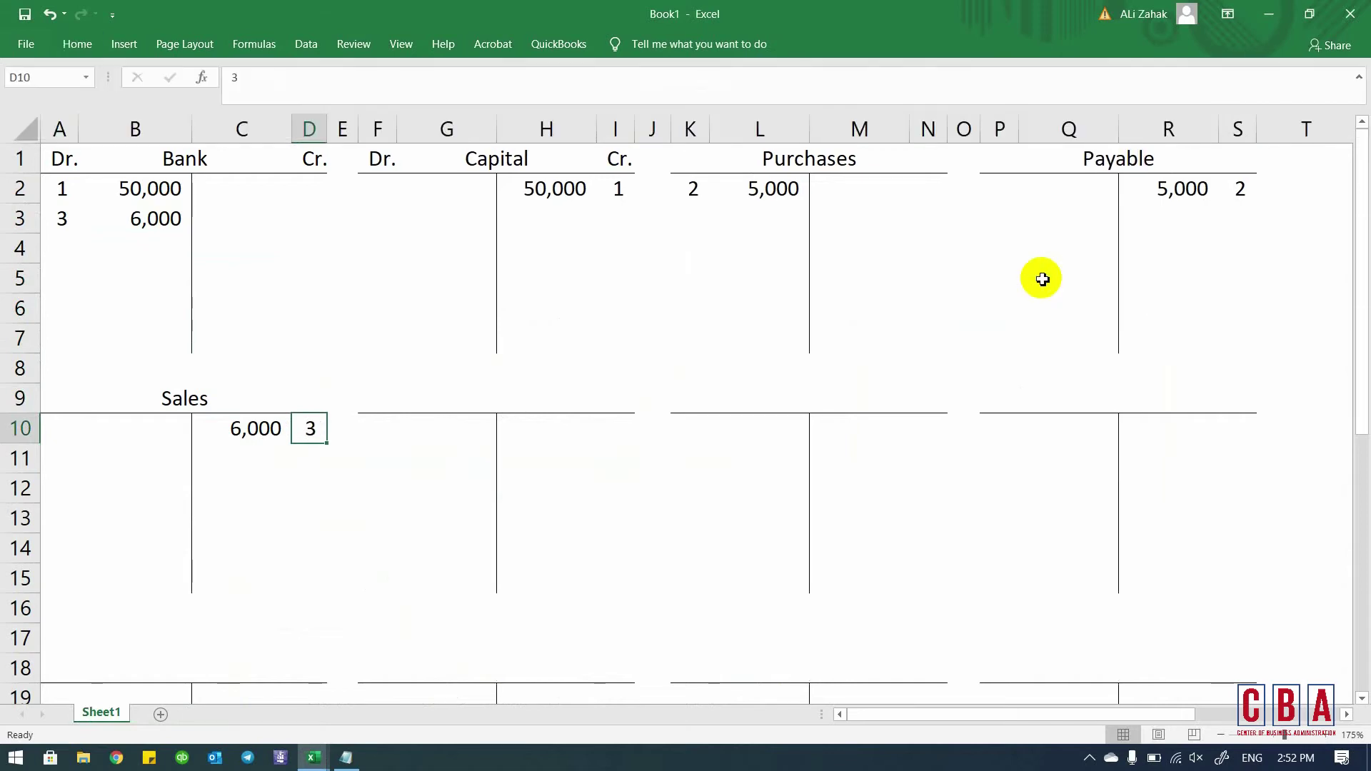
- Shade the text of transaction 4 in Fa1 Notes, cells B6:G6, with the same light grey fill as transaction 3
{"action": "key", "text": "alt+Tab"}
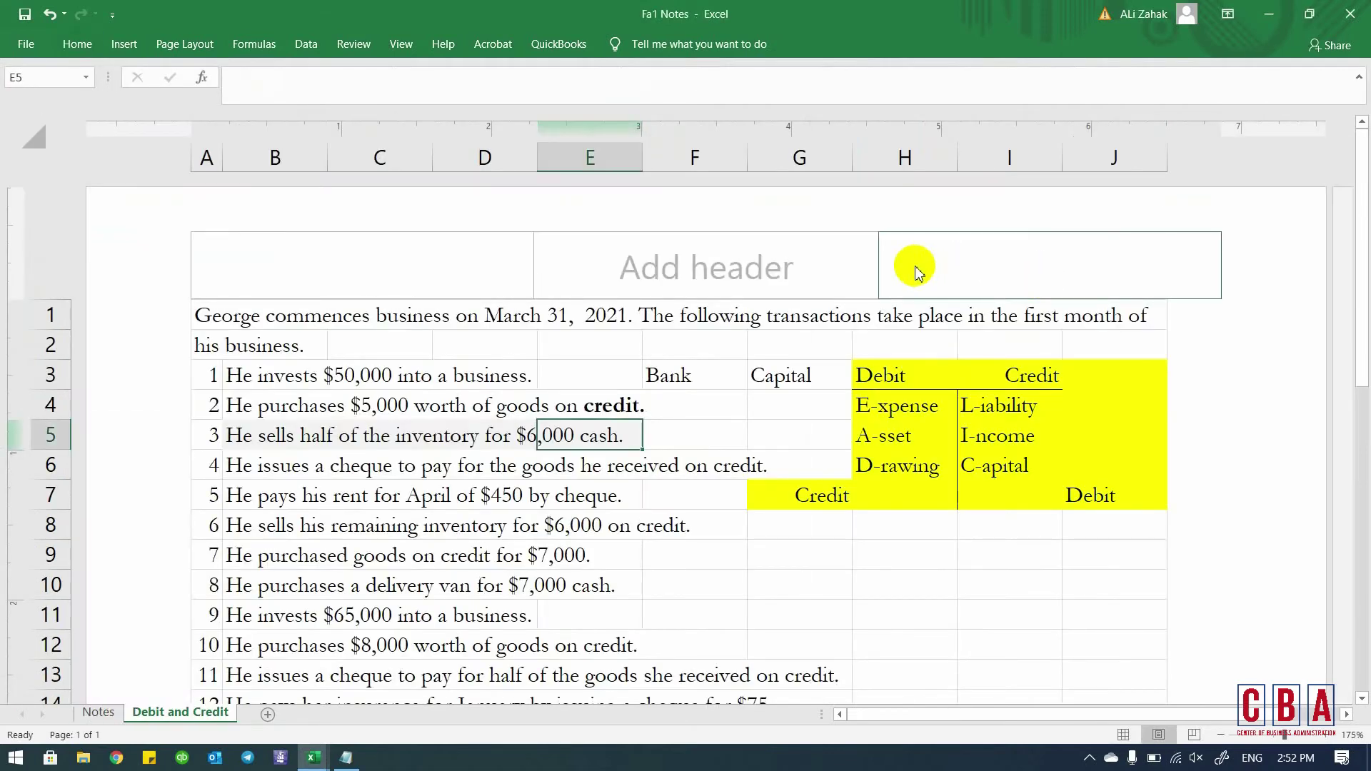
{"action": "left_click", "coordinate": [342, 465]}
{"action": "key", "text": "Left"}
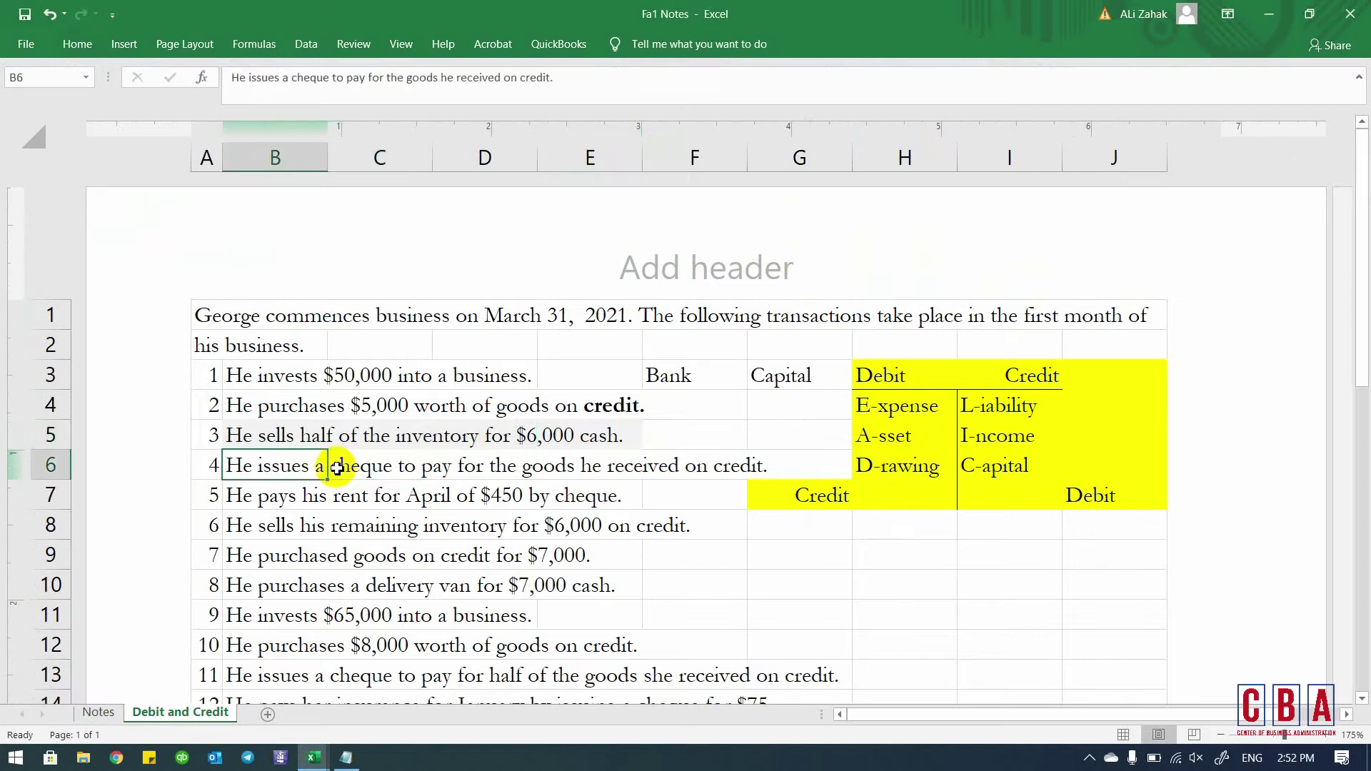
{"action": "key", "text": "shift+Right"}
{"action": "key", "text": "shift+Right"}
{"action": "key", "text": "shift+Right"}
{"action": "key", "text": "shift+Right"}
{"action": "key", "text": "shift+Right"}
{"action": "key", "text": "alt+h"}
{"action": "key", "text": "h"}
{"action": "key", "text": "Escape"}
{"action": "key", "text": "Escape"}
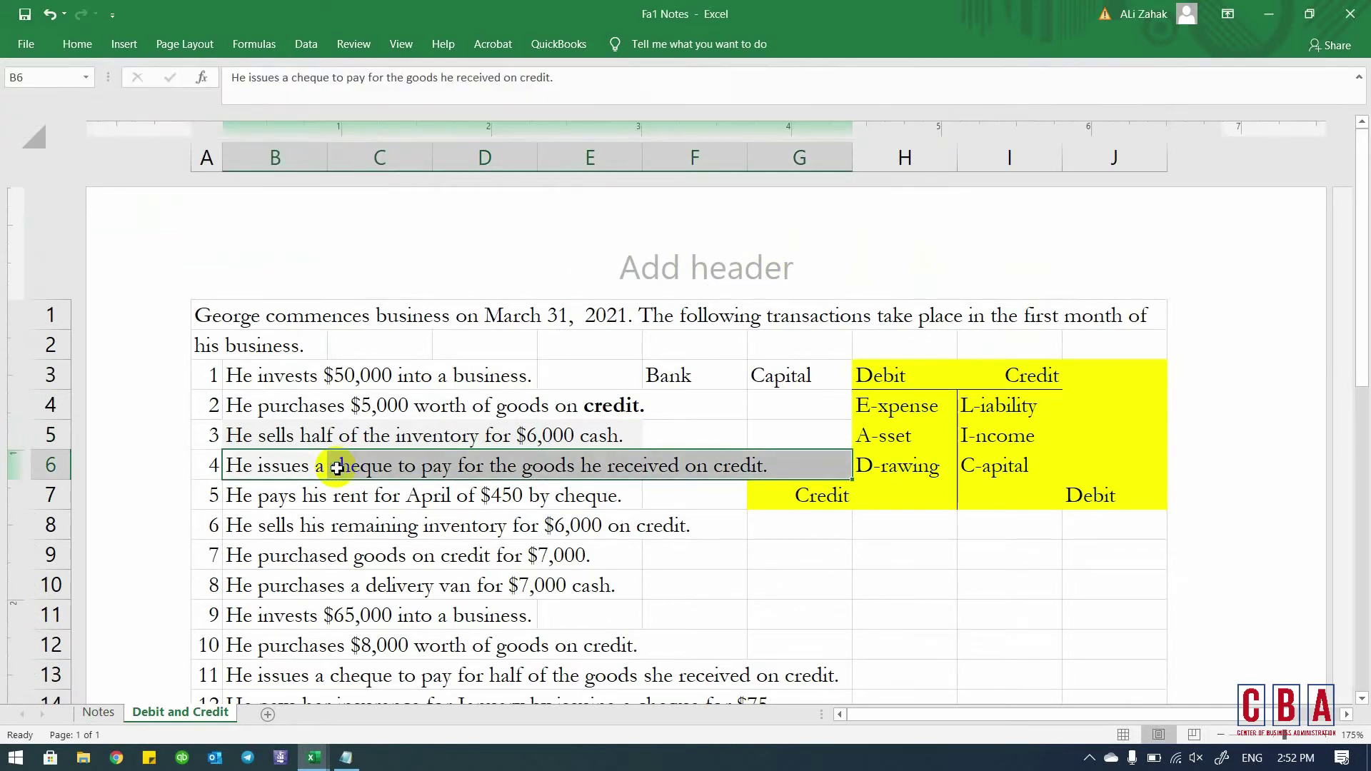
- Examine transaction 4, the $5,000 credit purchase in transaction 2, and the asset and liability rules in the yellow debit/credit table
{"action": "key", "text": "Down"}
{"action": "key", "text": "Up"}
{"action": "key", "text": "Right"}
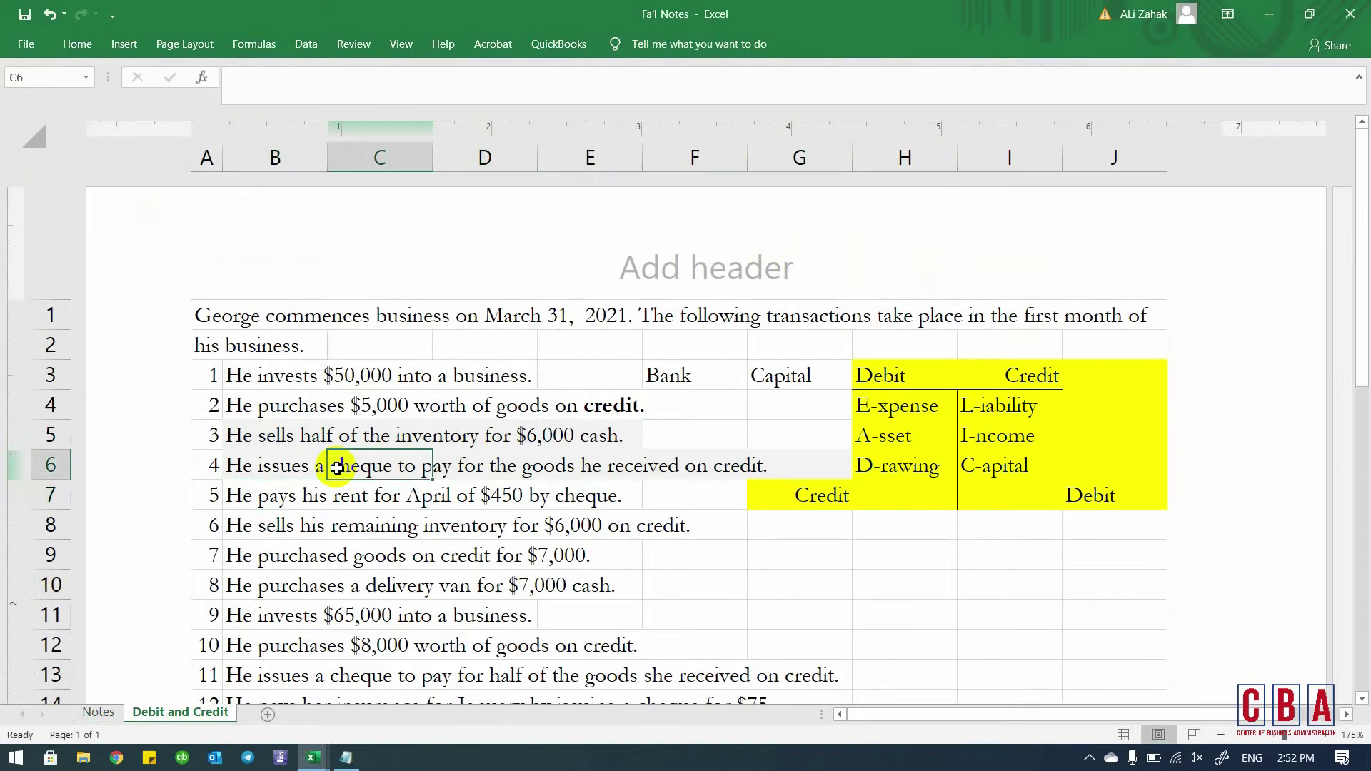
{"action": "key", "text": "Right"}
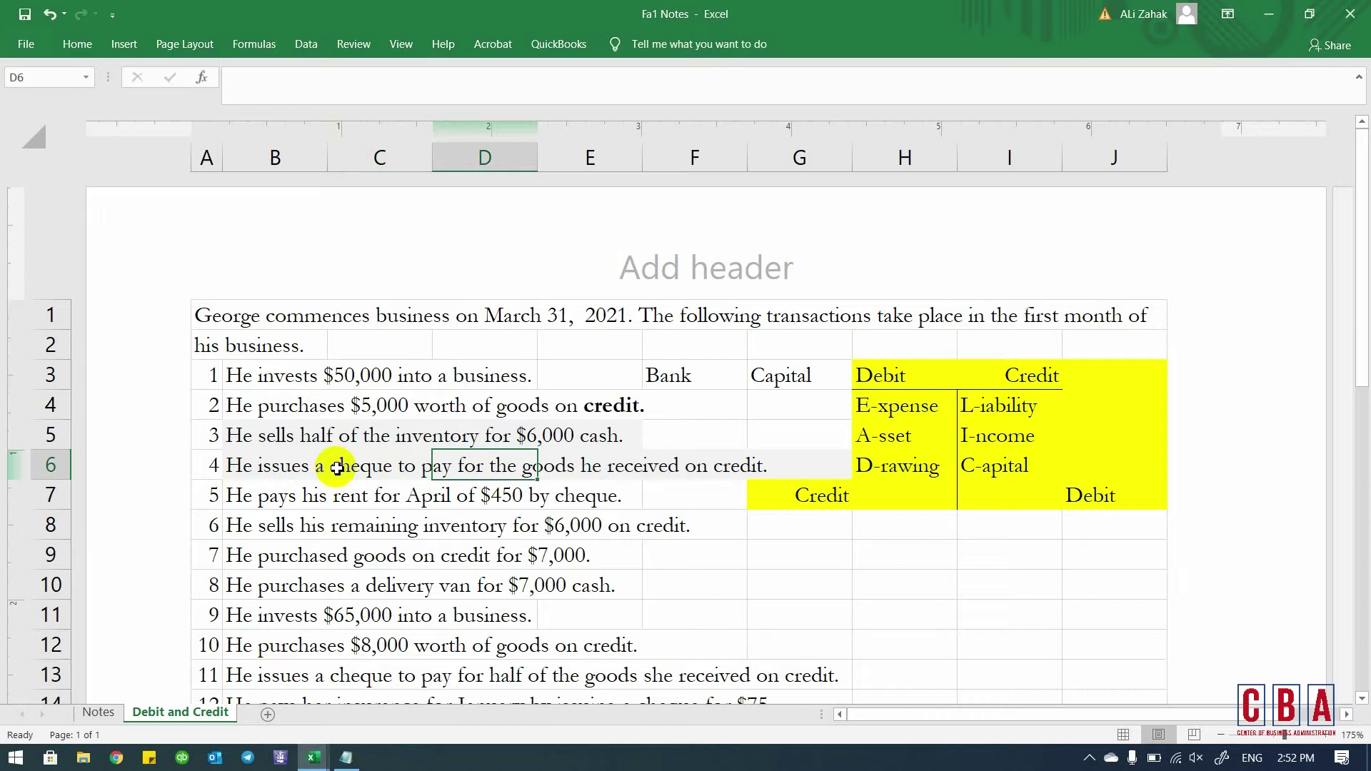
{"action": "key", "text": "Left"}
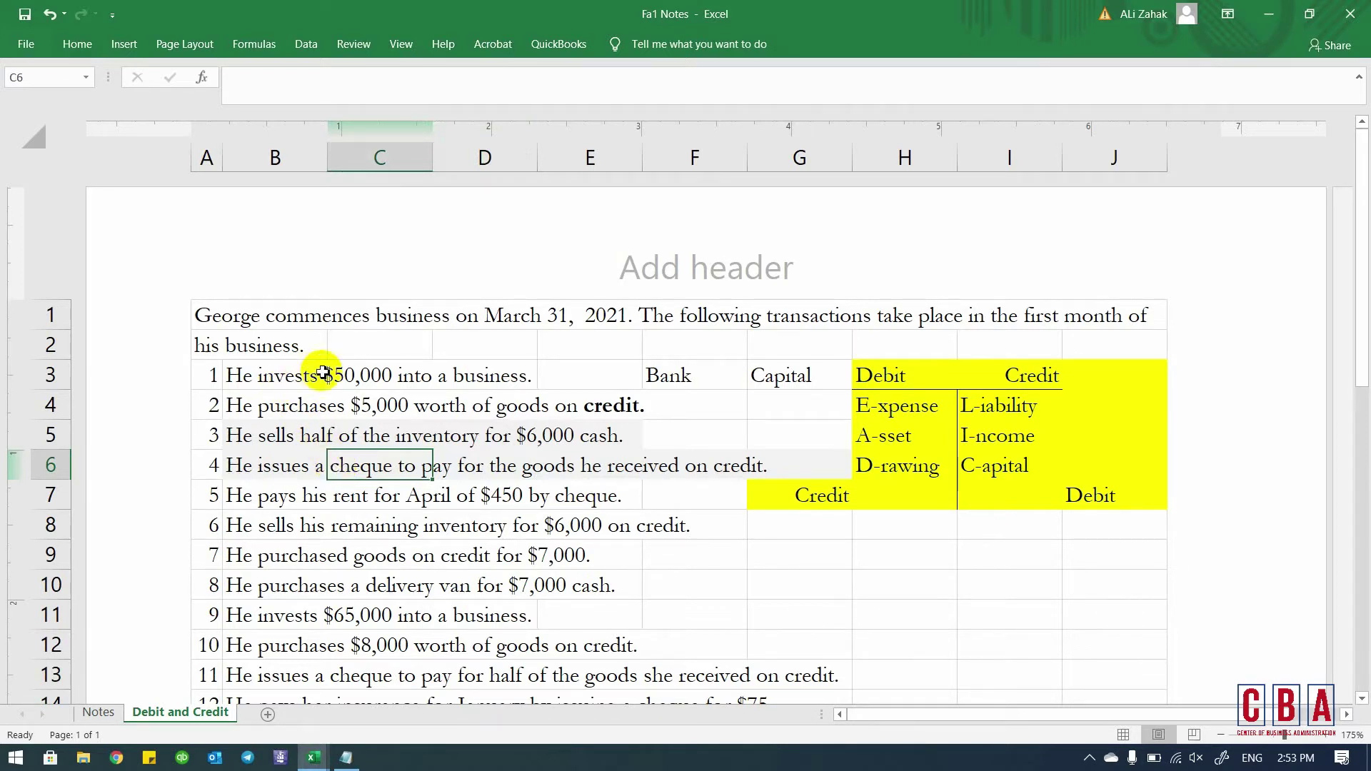
{"action": "left_click", "coordinate": [370, 402]}
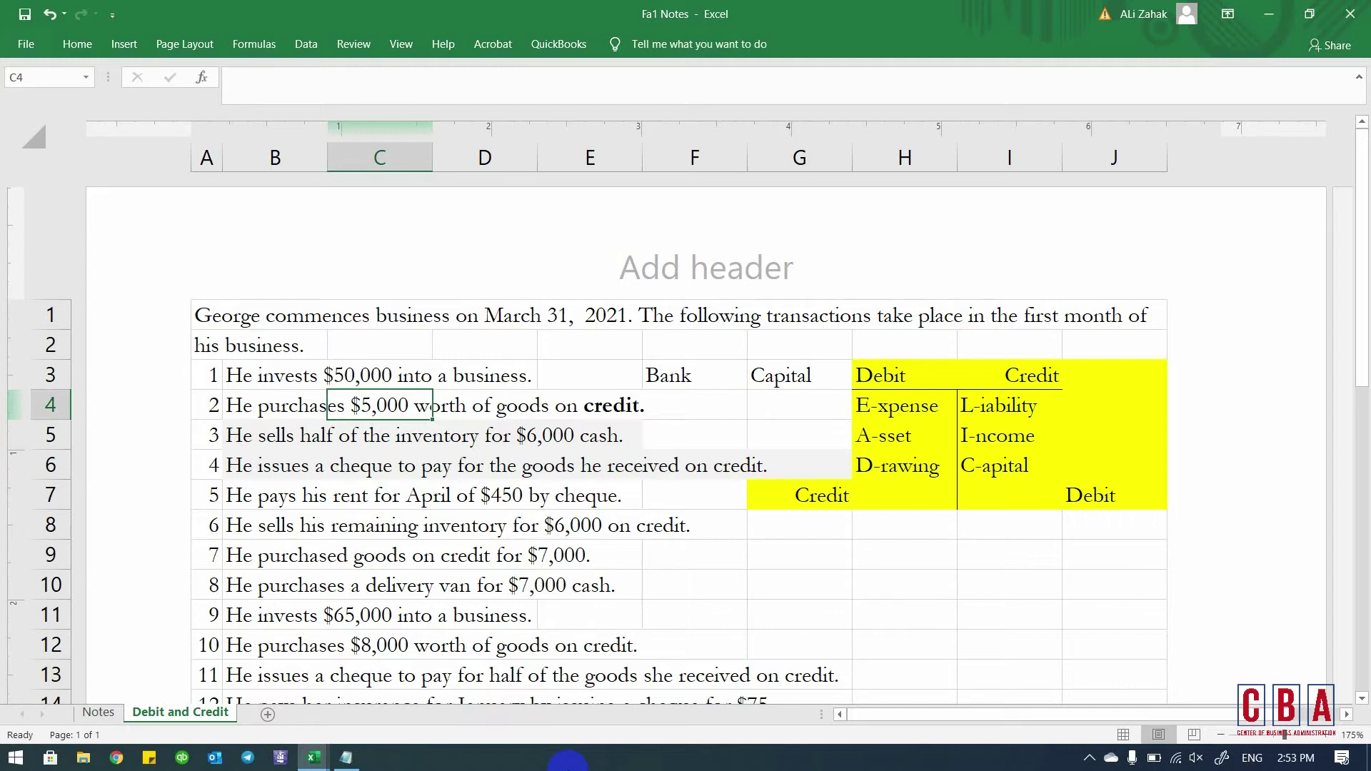
{"action": "key", "text": "Down"}
{"action": "key", "text": "Down"}
{"action": "key", "text": "Right"}
{"action": "key", "text": "Right"}
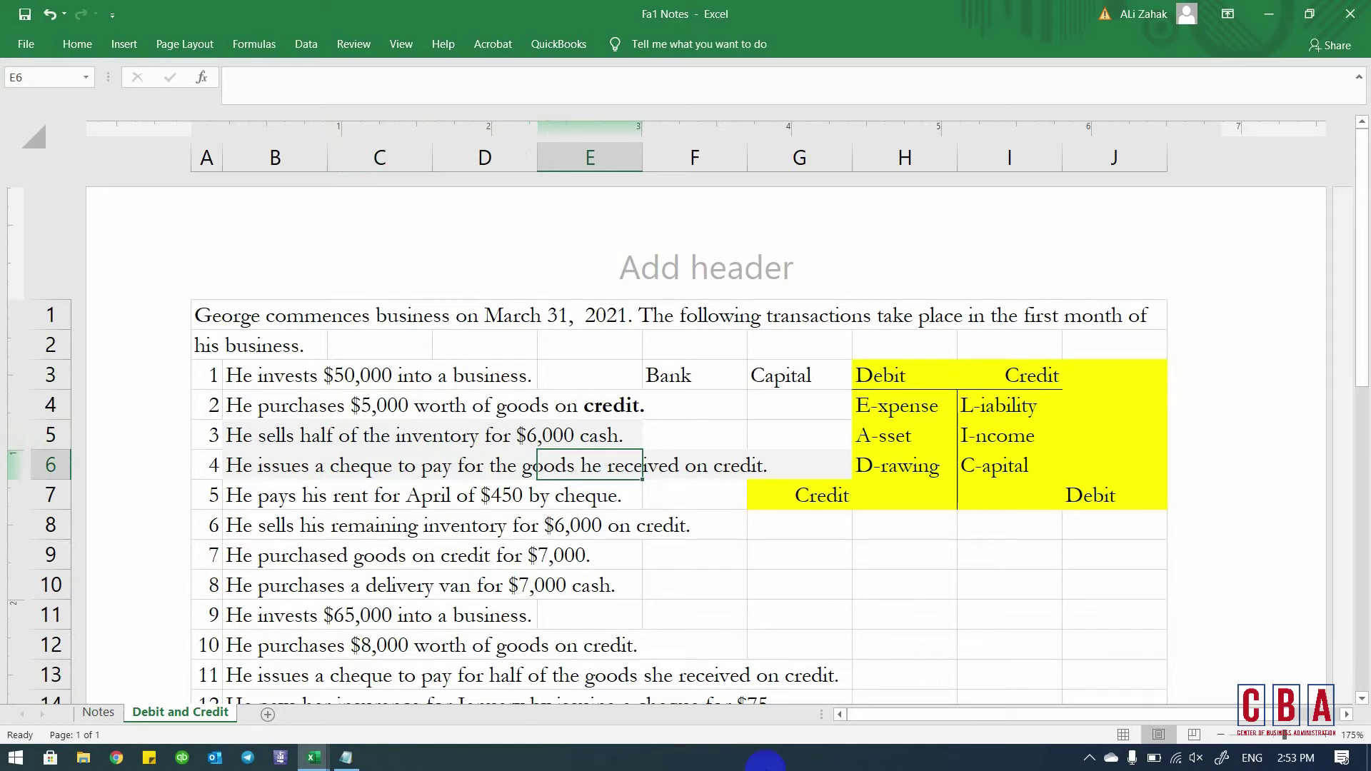
{"action": "left_click", "coordinate": [884, 433]}
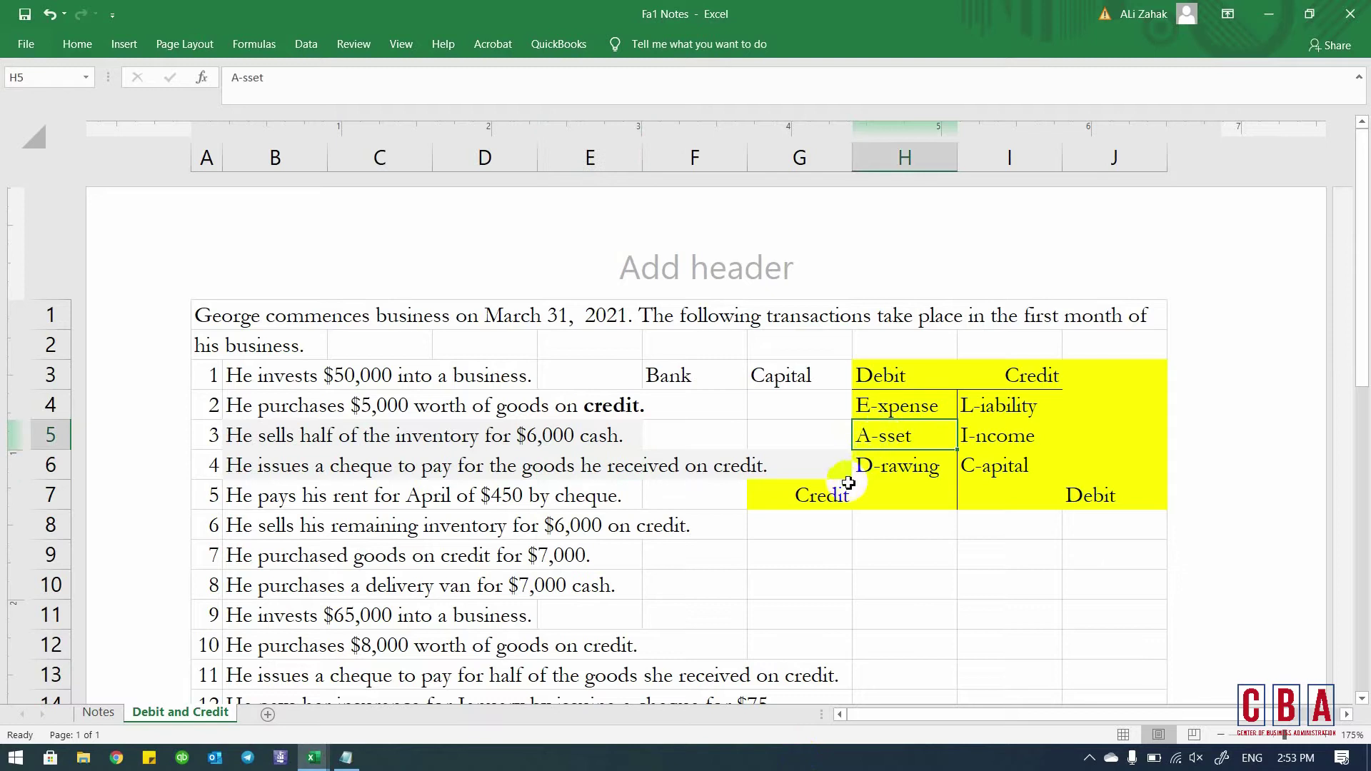
{"action": "left_click", "coordinate": [828, 495]}
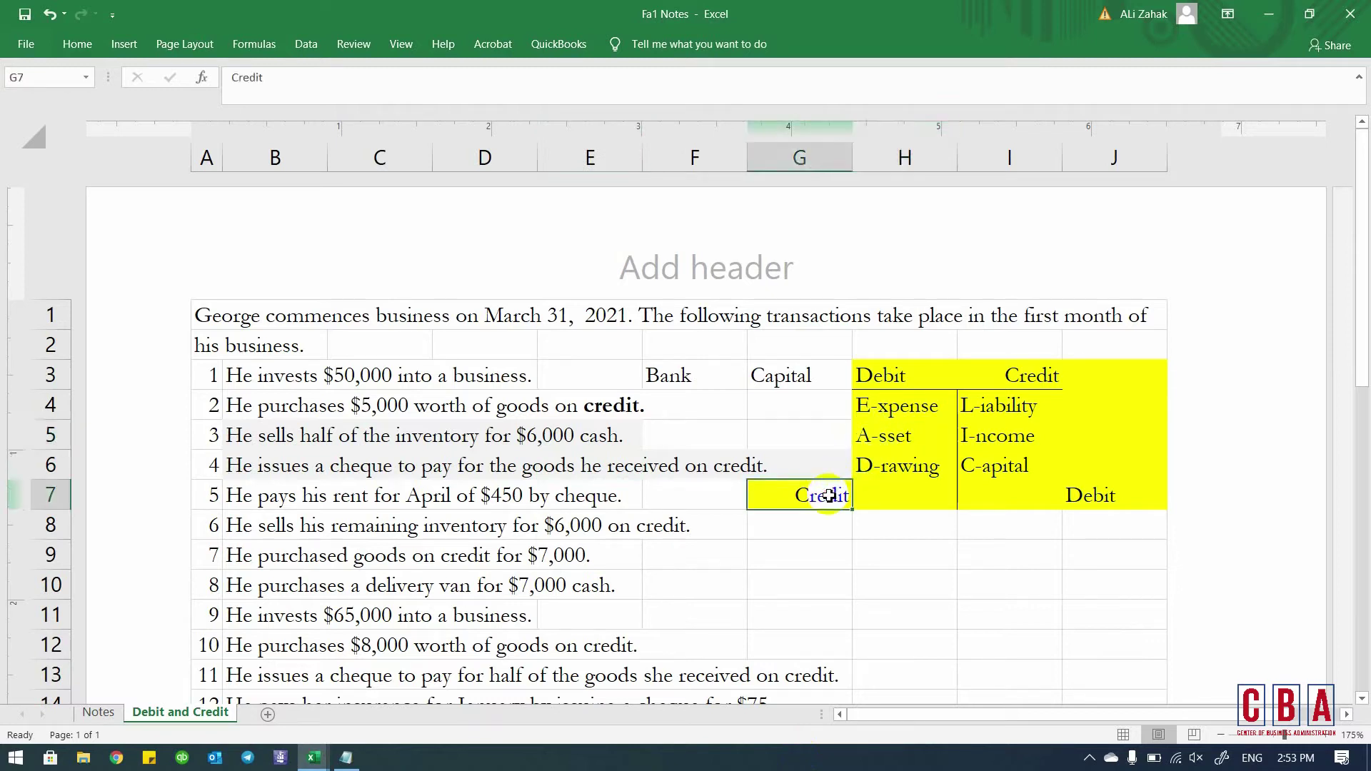
{"action": "left_click", "coordinate": [989, 407]}
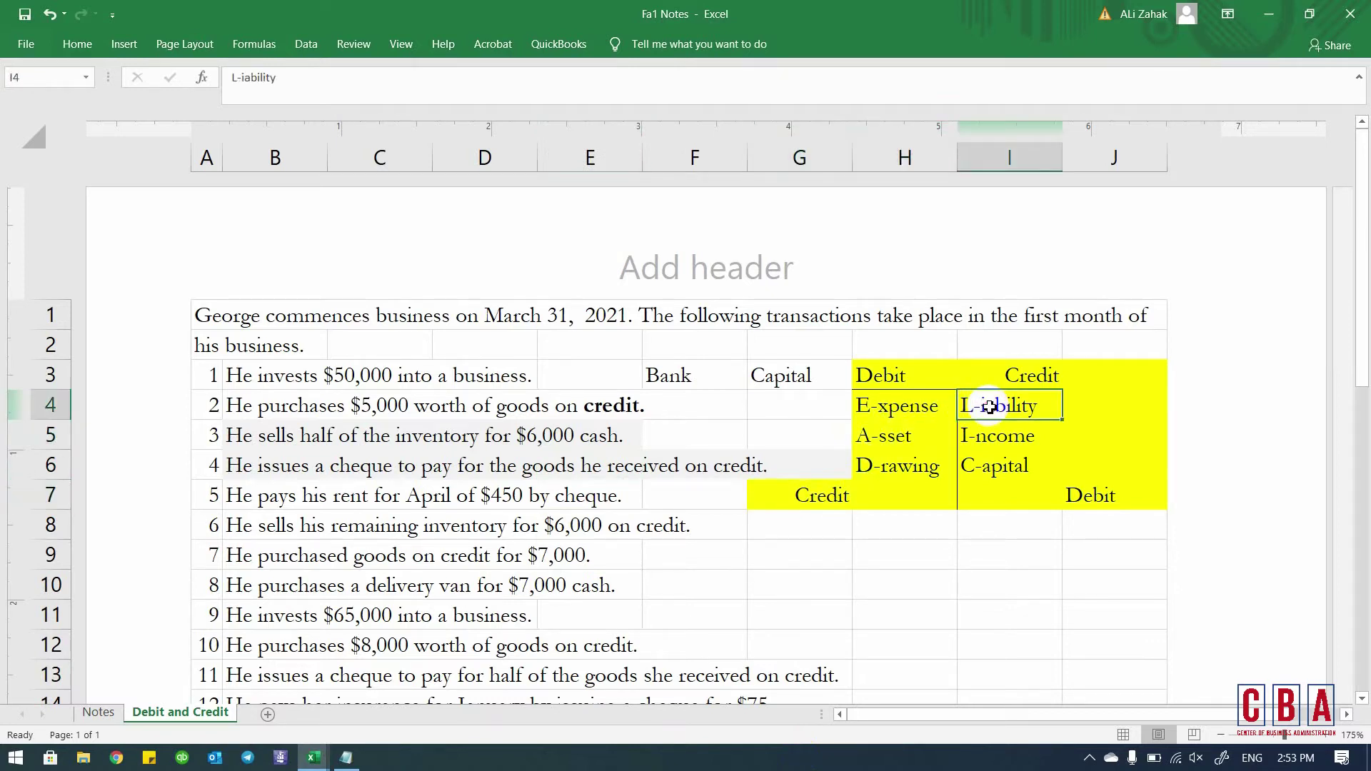
{"action": "left_click", "coordinate": [1070, 501]}
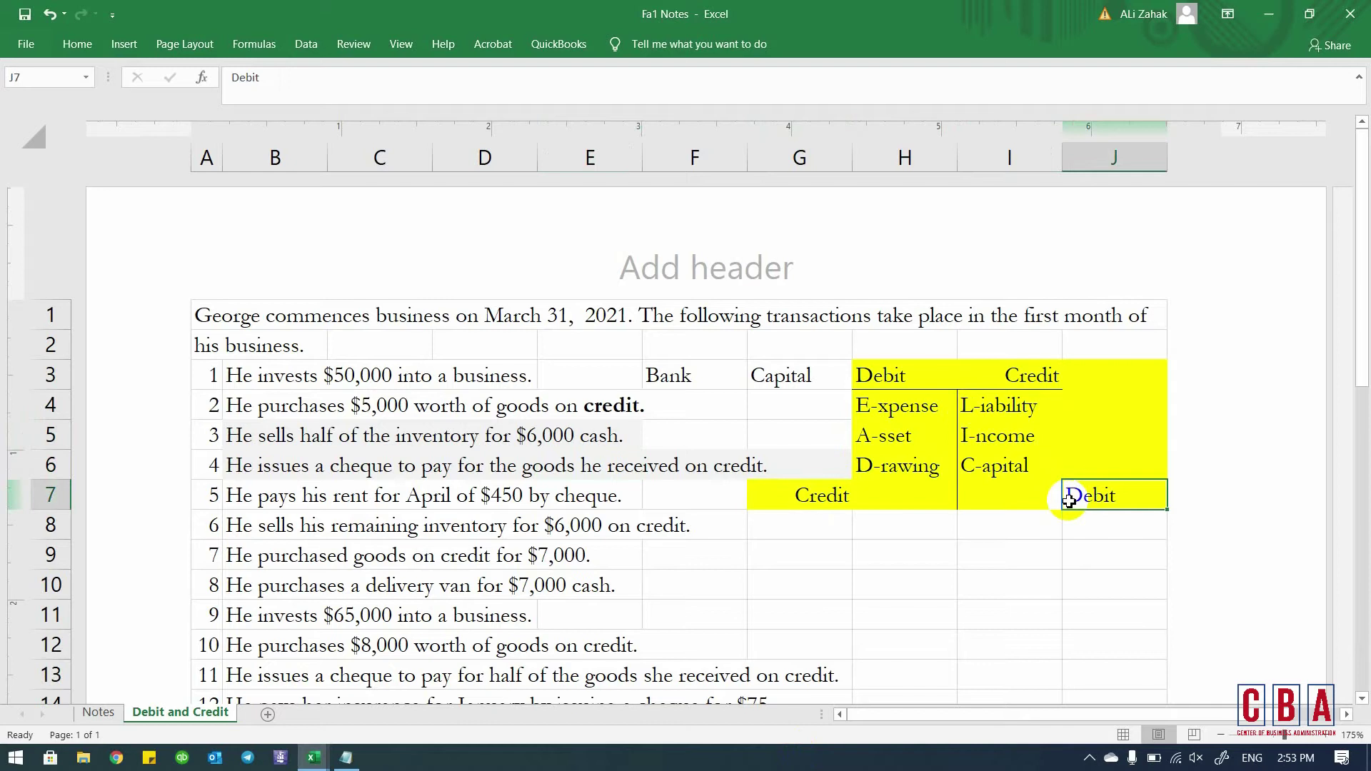
- Enter 5,000 on the credit side of the Bank account in C2 of Book1
{"action": "key", "text": "alt+Tab"}
{"action": "key", "text": "Up"}
{"action": "key", "text": "Up"}
{"action": "key", "text": "Up"}
{"action": "key", "text": "Up"}
{"action": "key", "text": "Up"}
{"action": "key", "text": "Up"}
{"action": "key", "text": "Up"}
{"action": "key", "text": "Up"}
{"action": "key", "text": "Left"}
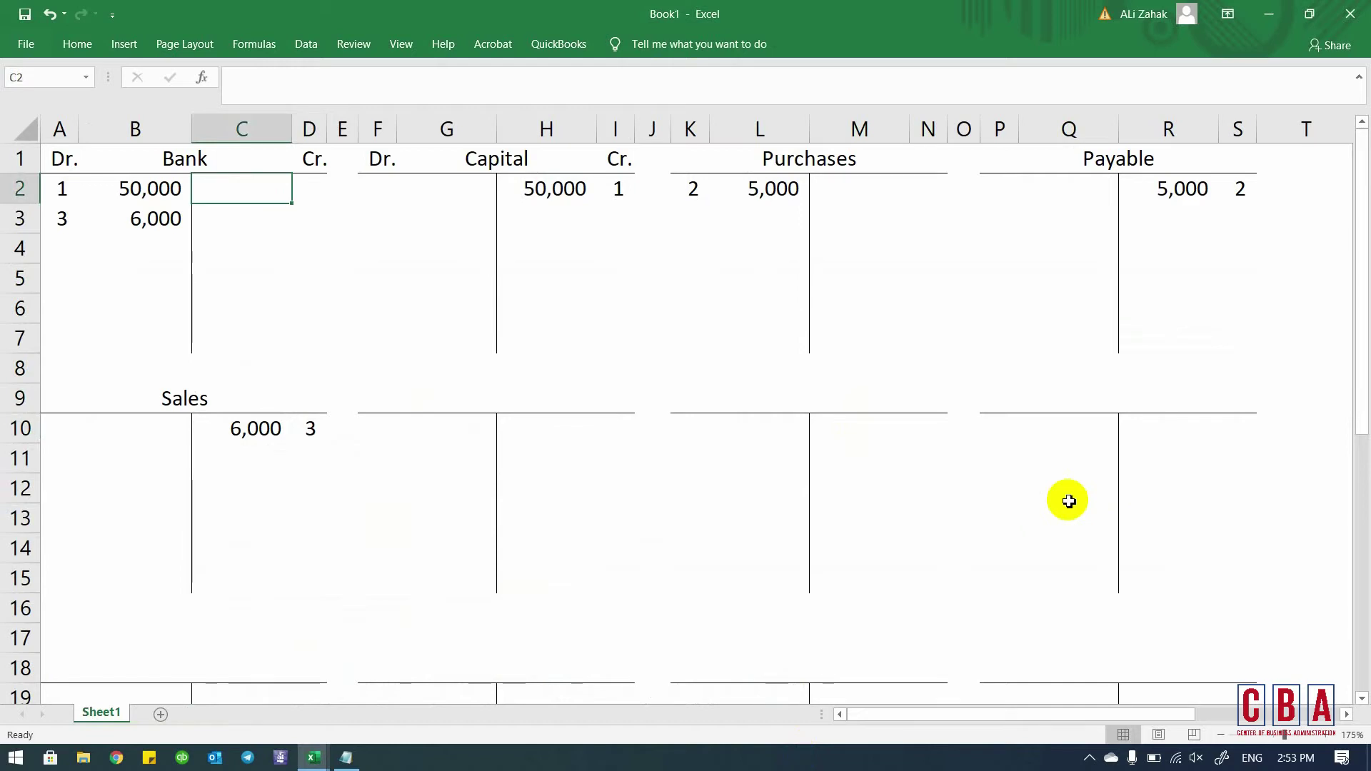
{"action": "type", "text": "5000"}
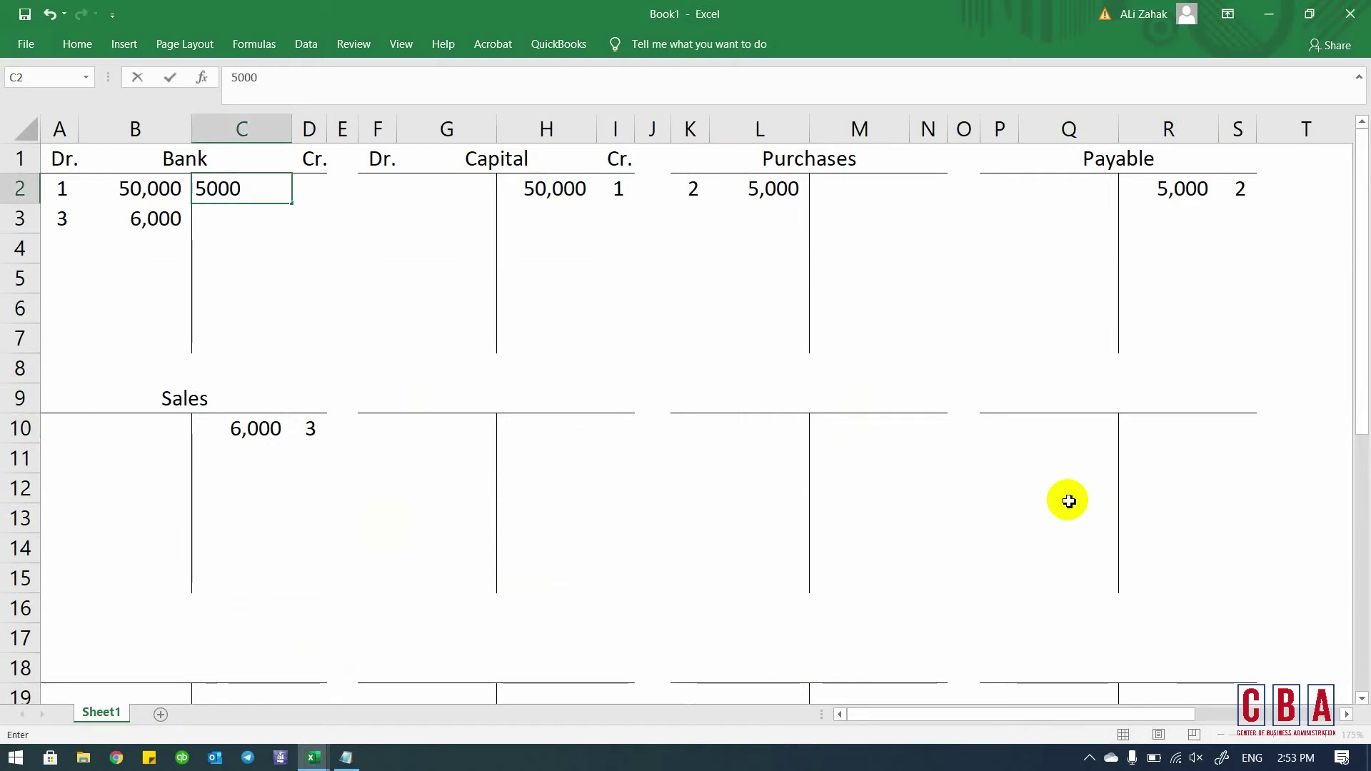
{"action": "key", "text": "ctrl+Return"}
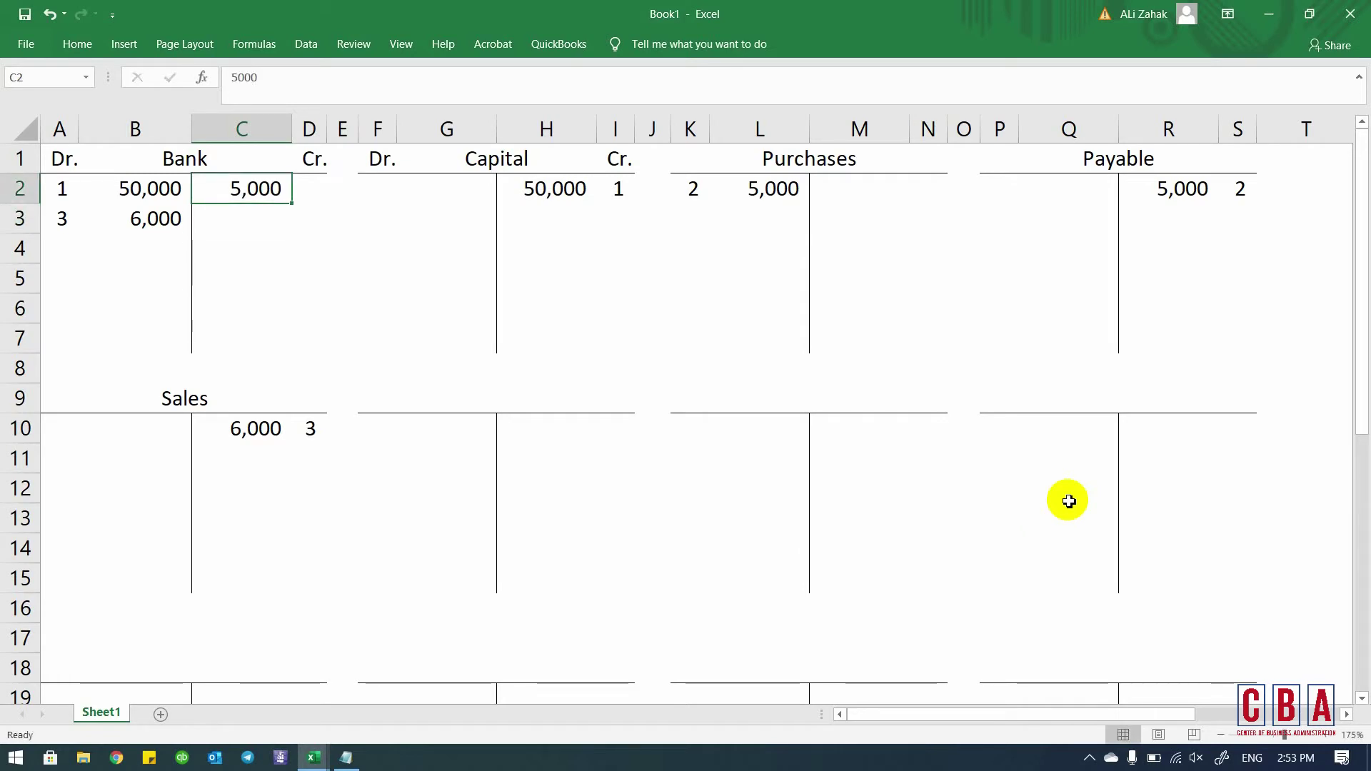
{"action": "key", "text": "Right"}
{"action": "key", "text": "Right"}
{"action": "key", "text": "Right"}
{"action": "key", "text": "Right"}
{"action": "key", "text": "Right"}
{"action": "key", "text": "Left"}
{"action": "key", "text": "Left"}
{"action": "key", "text": "Left"}
{"action": "key", "text": "Left"}
{"action": "key", "text": "Left"}
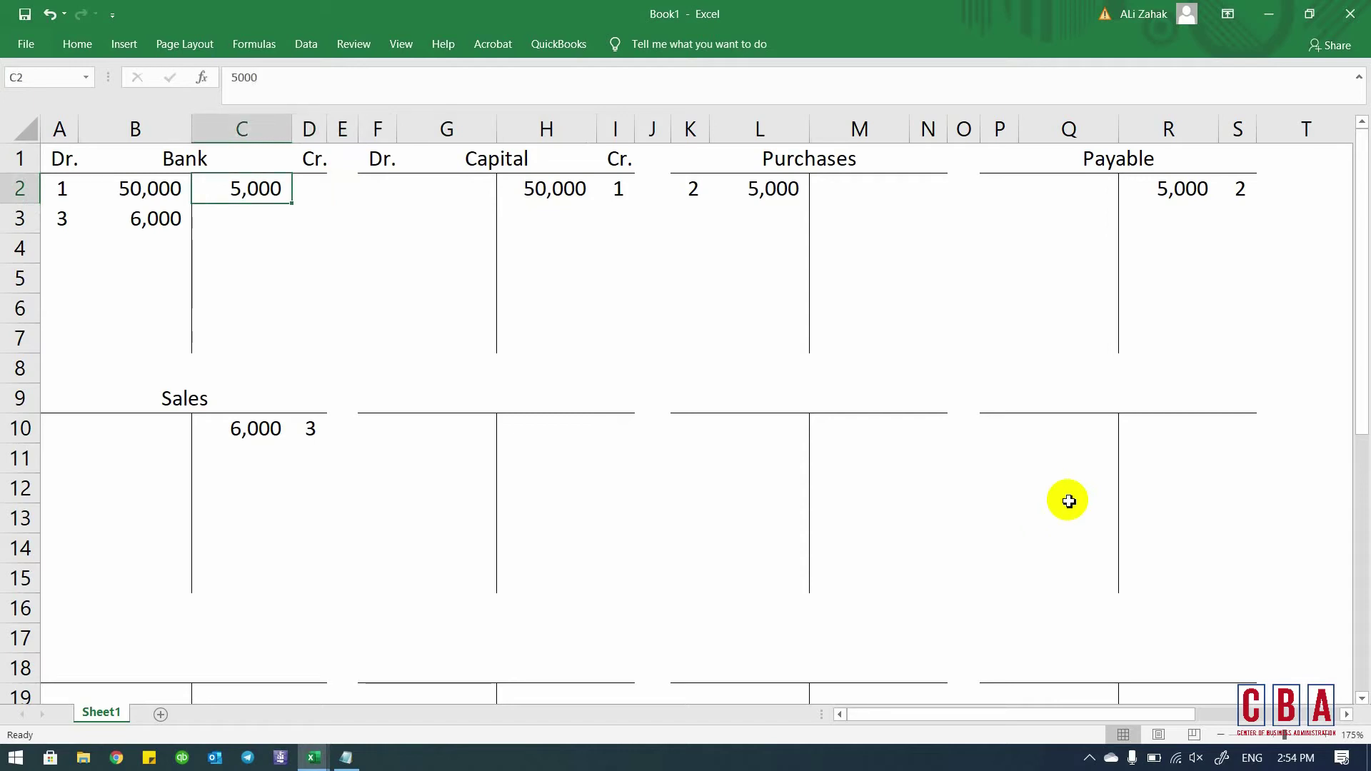
- Fill the debit side of the Payable account in Q2 with the formula =C2, linking it to the Bank credit entry
{"action": "key", "text": "Right"}
{"action": "key", "text": "Right"}
{"action": "key", "text": "Right"}
{"action": "key", "text": "Right"}
{"action": "key", "text": "Right"}
{"action": "key", "text": "Right"}
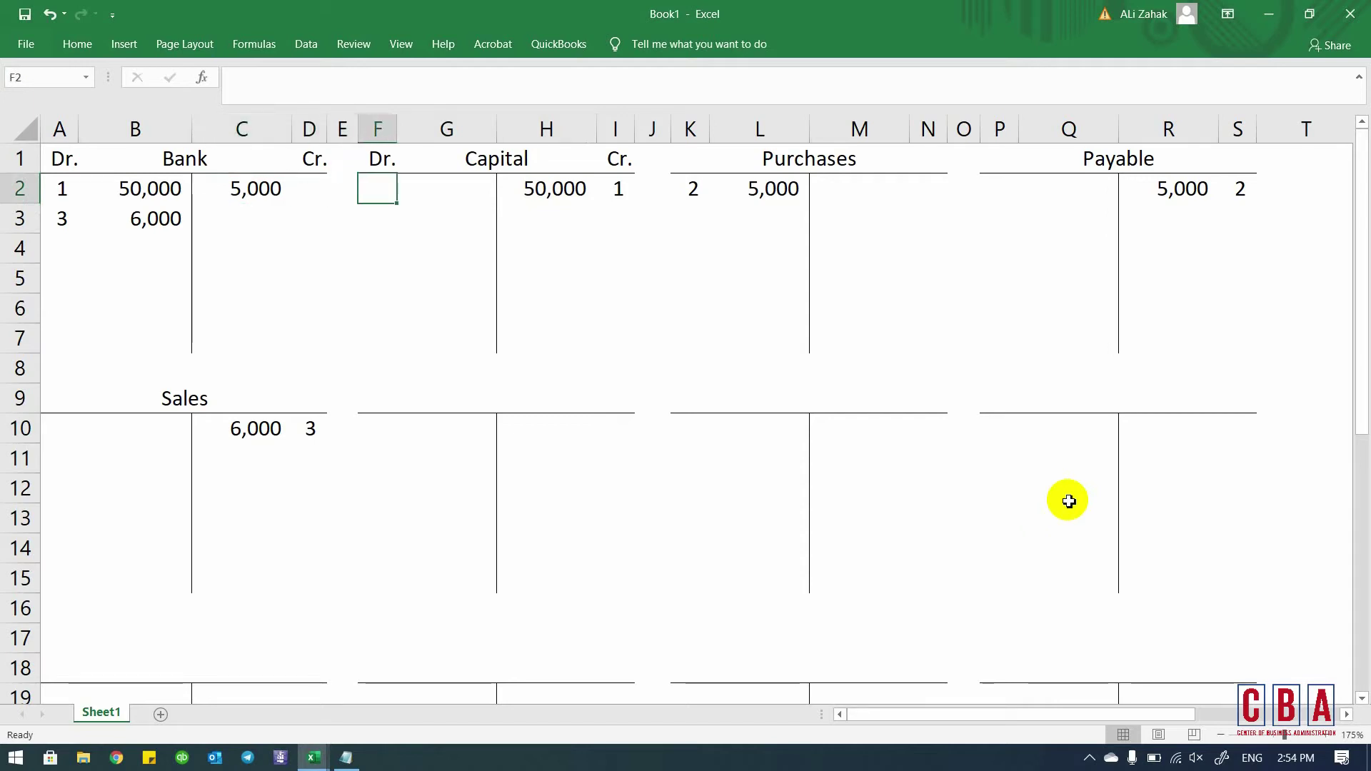
{"action": "key", "text": "Right"}
{"action": "key", "text": "Right"}
{"action": "key", "text": "Right"}
{"action": "key", "text": "Right"}
{"action": "key", "text": "Right"}
{"action": "key", "text": "Right"}
{"action": "key", "text": "Right"}
{"action": "key", "text": "Right"}
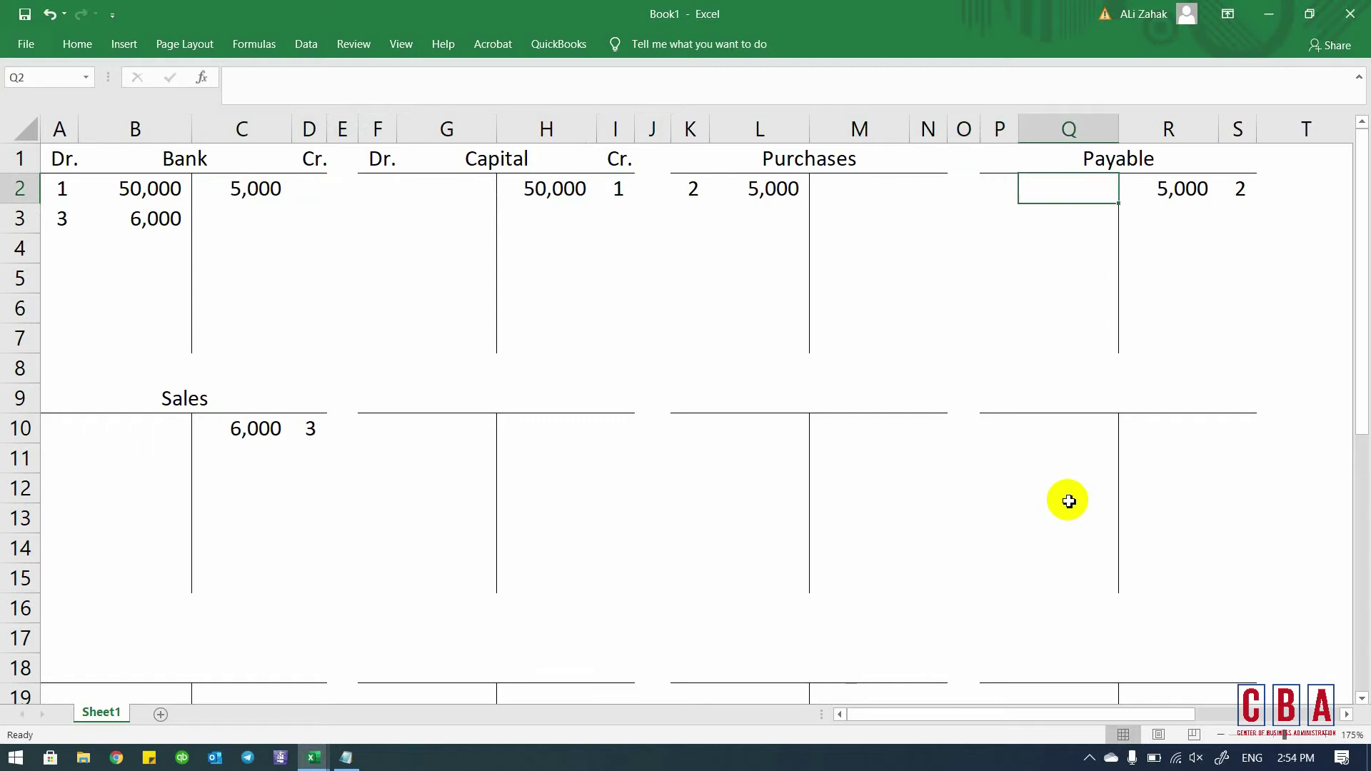
{"action": "type", "text": "="}
{"action": "key", "text": "Left"}
{"action": "key", "text": "Left"}
{"action": "key", "text": "Left"}
{"action": "key", "text": "Left"}
{"action": "key", "text": "Left"}
{"action": "key", "text": "Left"}
{"action": "key", "text": "Left"}
{"action": "key", "text": "Left"}
{"action": "key", "text": "Left"}
{"action": "key", "text": "Left"}
{"action": "key", "text": "Left"}
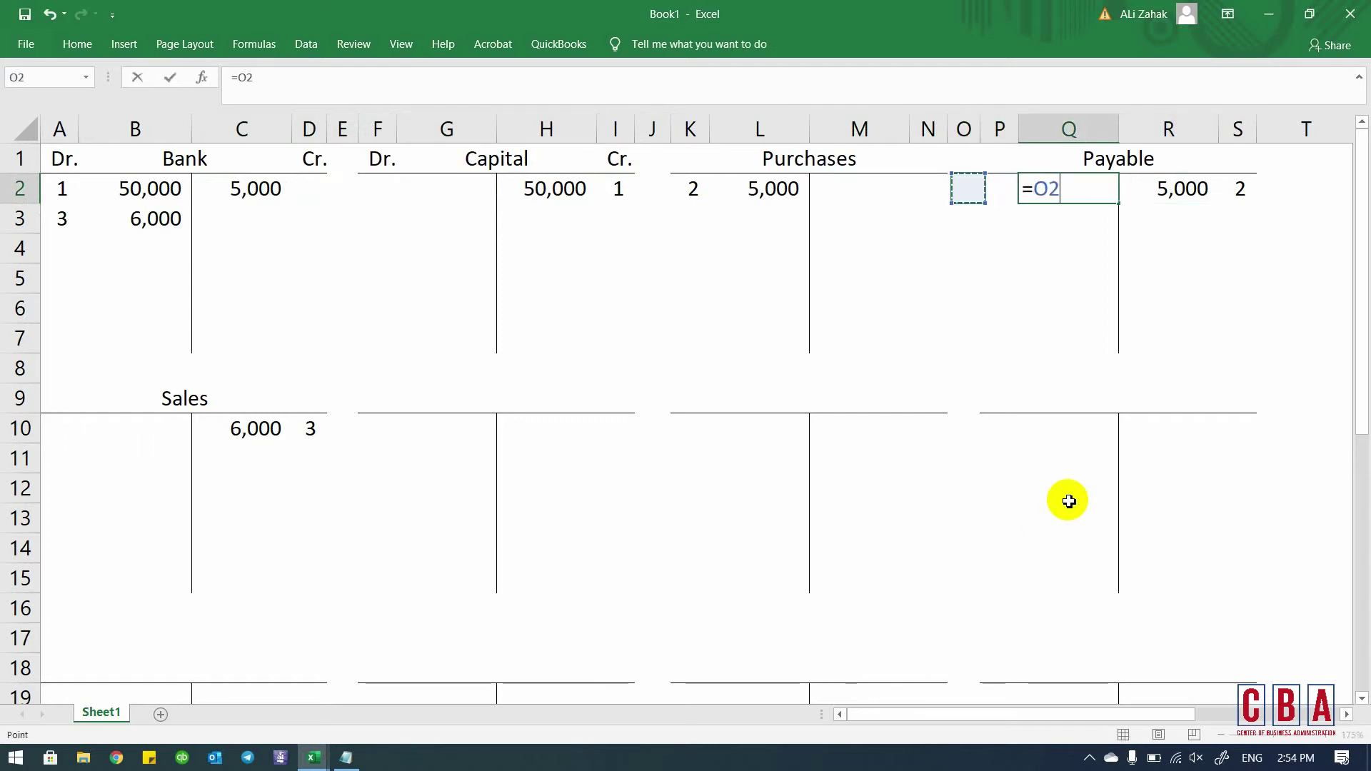
{"action": "key", "text": "Left"}
{"action": "key", "text": "Left"}
{"action": "key", "text": "Left"}
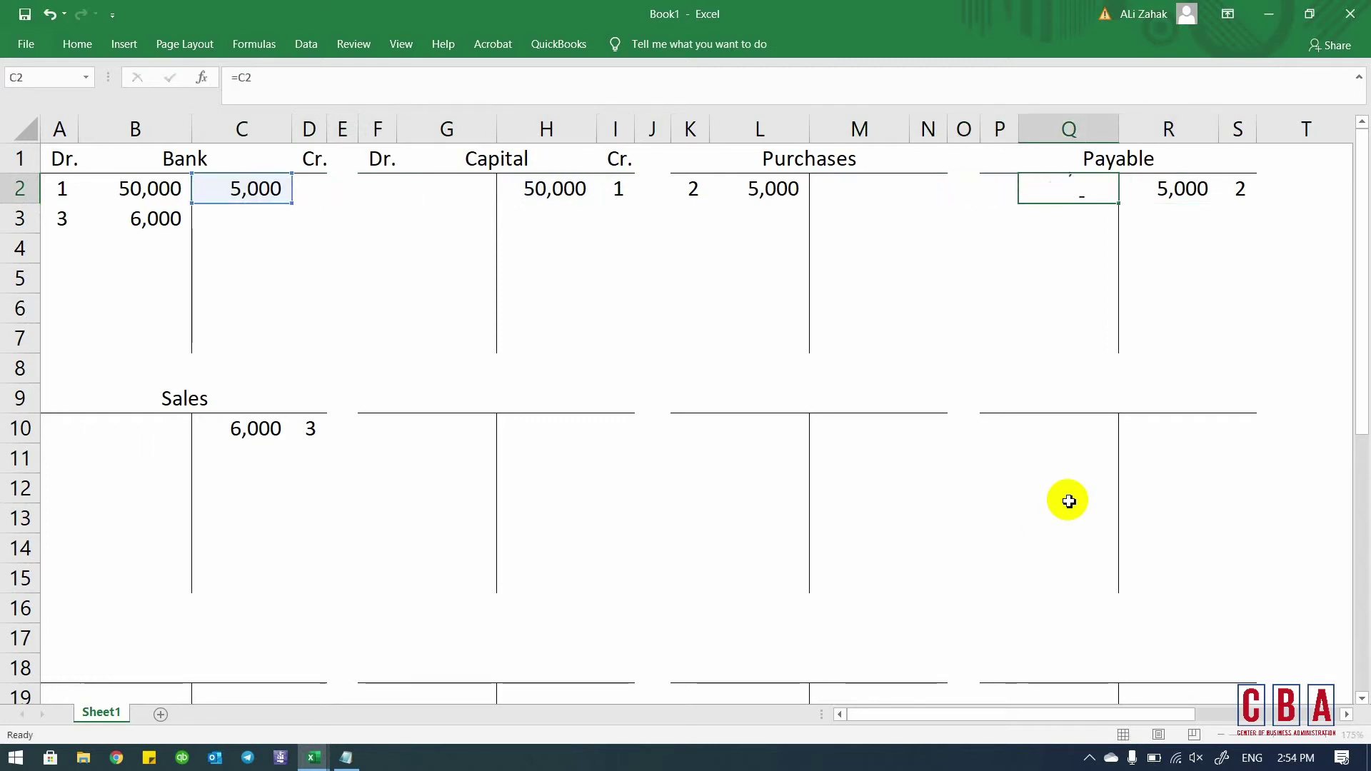
{"action": "key", "text": "ctrl+Return"}
- Label the Payable debit in P2 and the Bank credit in D2 with transaction number 4
{"action": "key", "text": "Left"}
{"action": "type", "text": "4"}
{"action": "key", "text": "Return"}
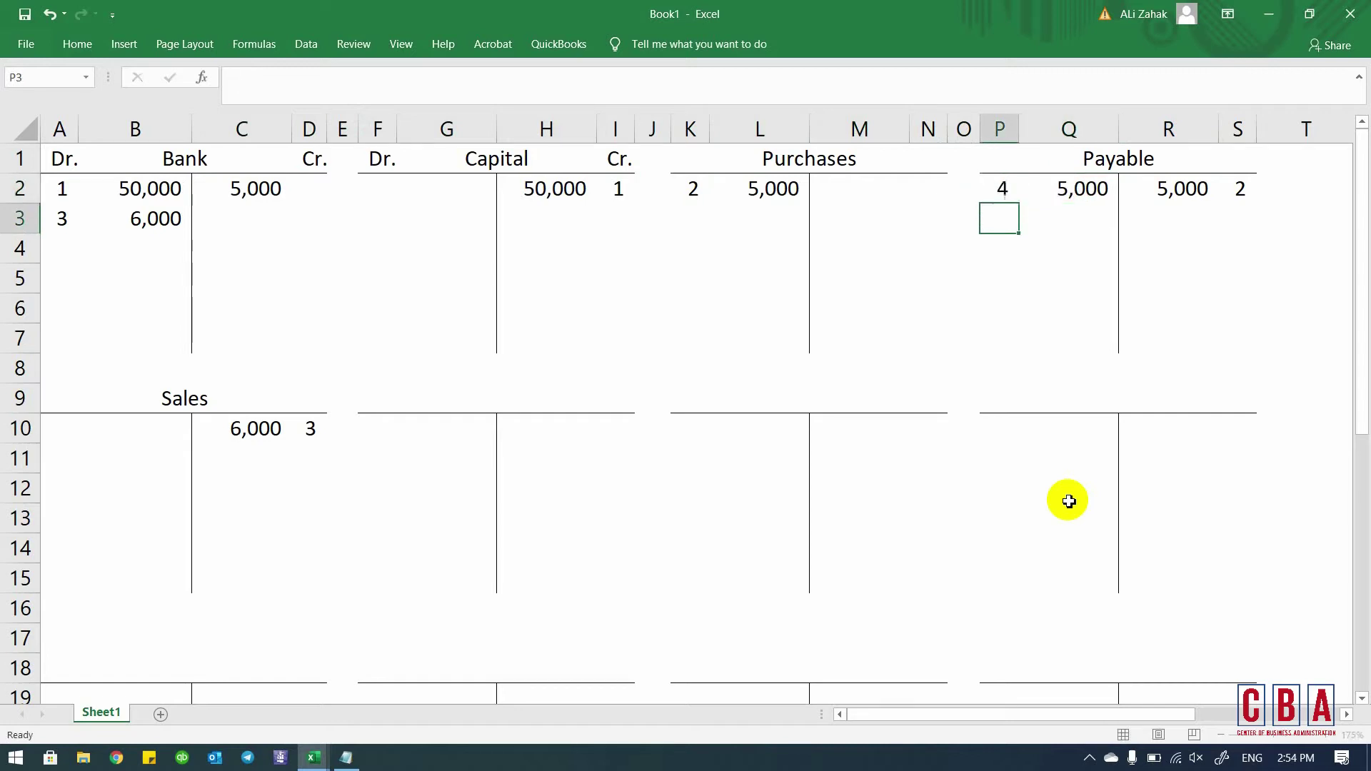
{"action": "left_click", "coordinate": [310, 192]}
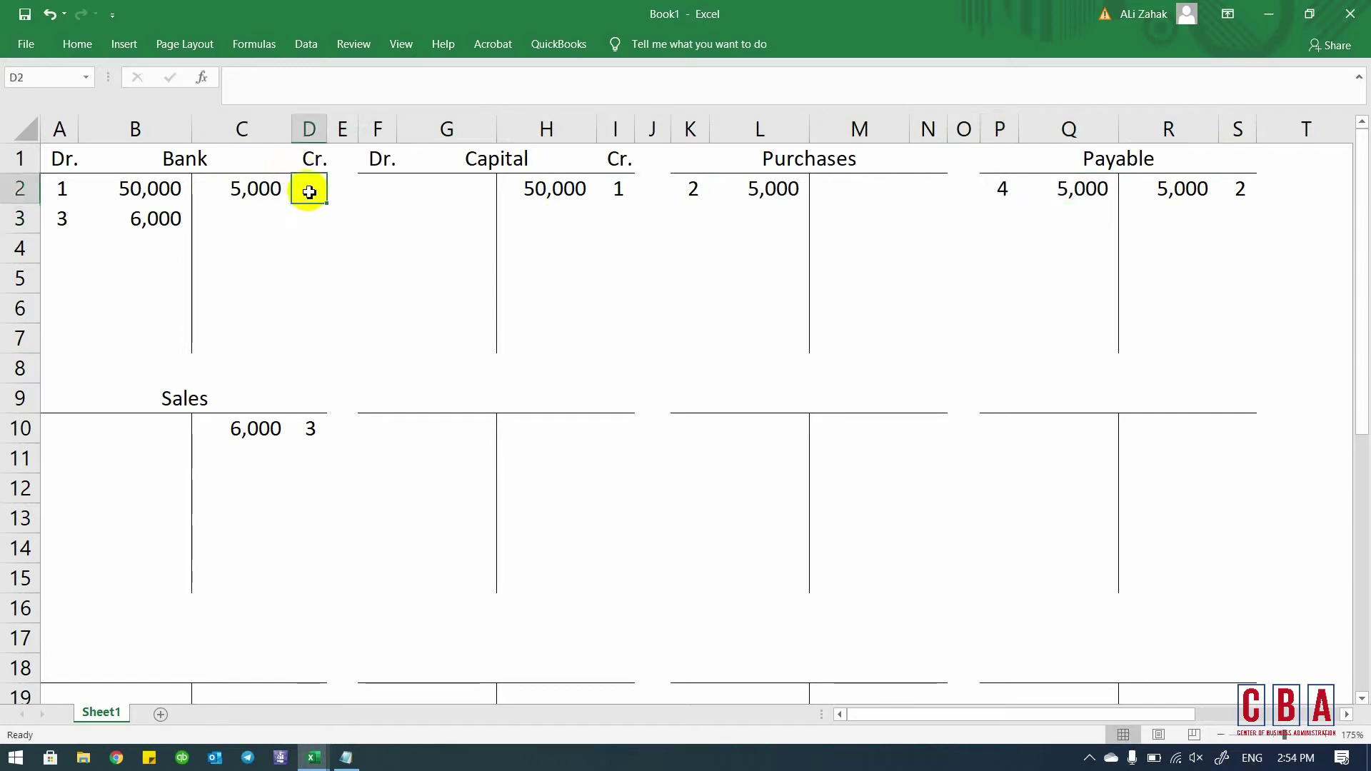
{"action": "key", "text": "Return"}
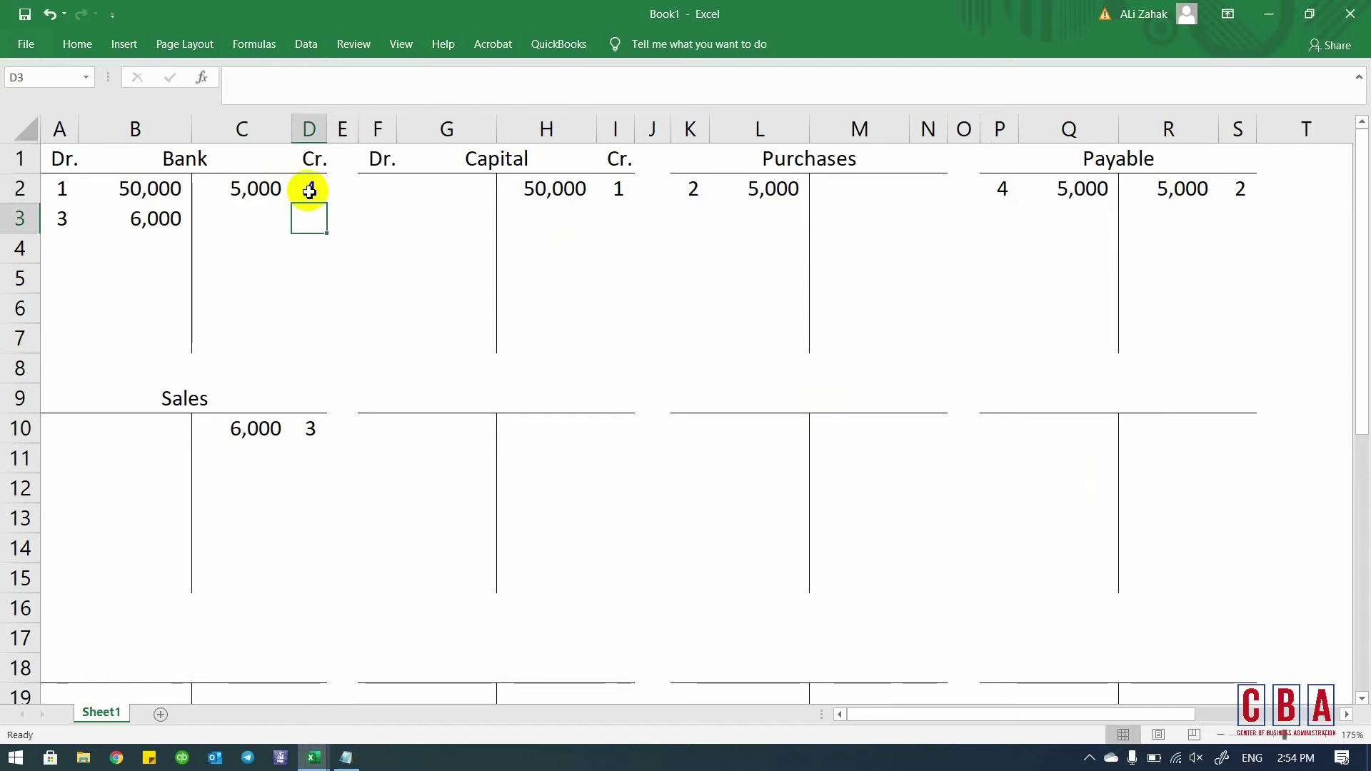
- Examine transaction 5, the April rent of $450 paid by cheque, in row 7 of Fa1 Notes
{"action": "key", "text": "ctrl+Tab"}
{"action": "left_click", "coordinate": [238, 502]}
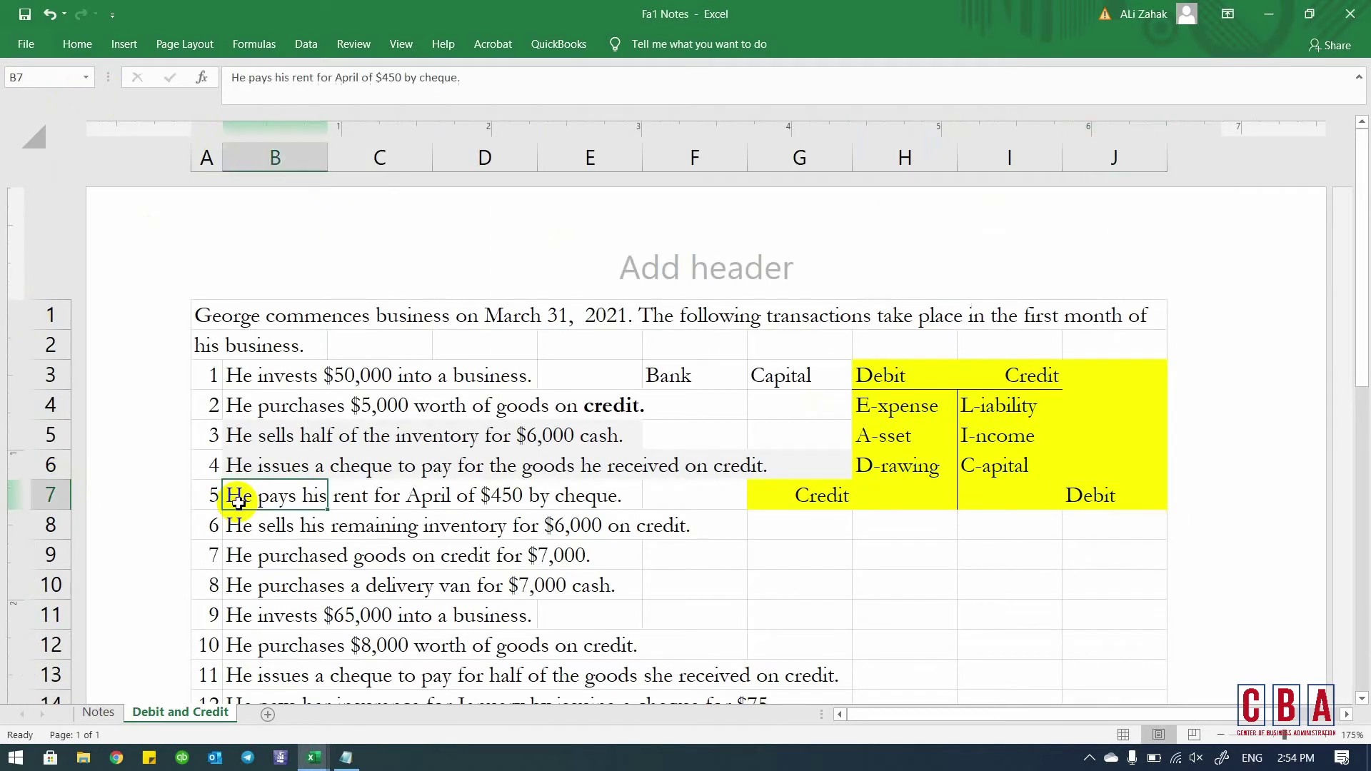
{"action": "key", "text": "shift+Right"}
{"action": "key", "text": "shift+Right"}
{"action": "key", "text": "shift+Right"}
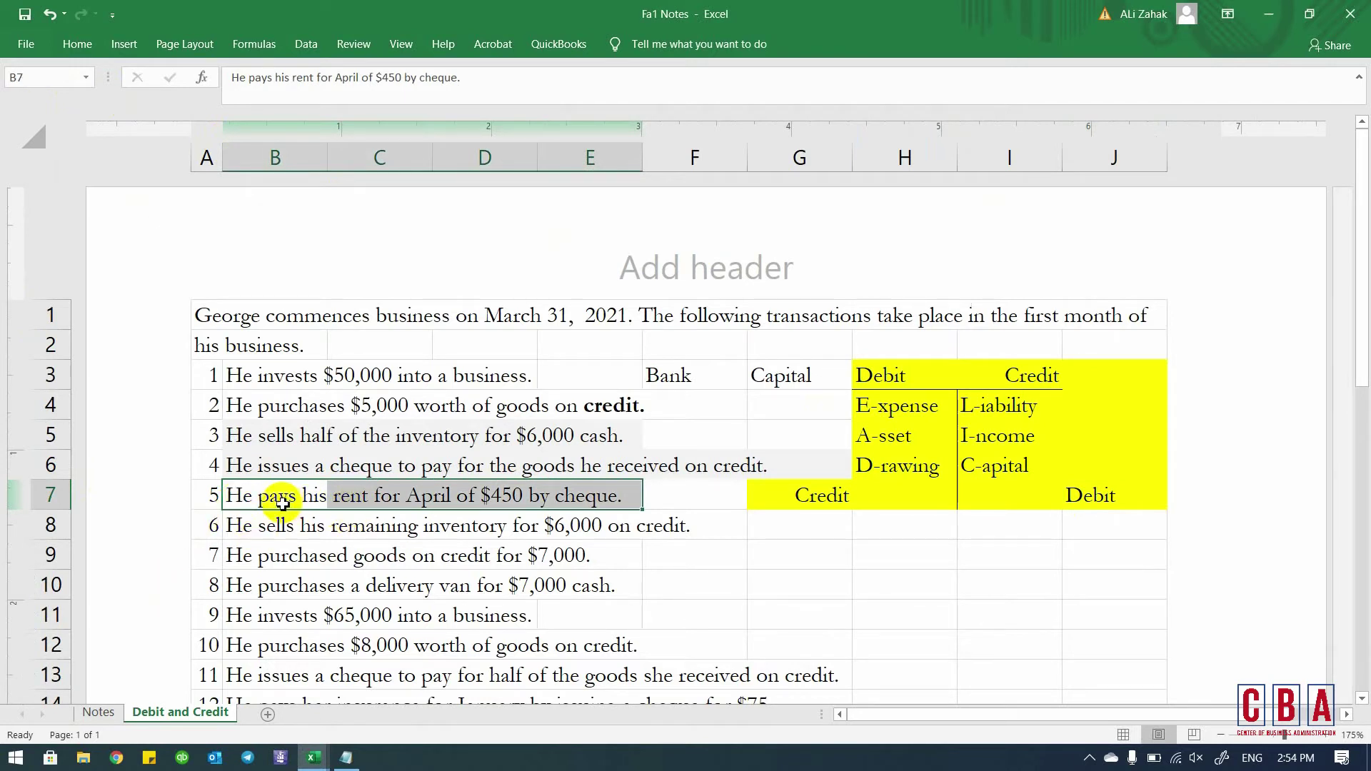
{"action": "key", "text": "F2"}
{"action": "key", "text": "Left"}
{"action": "key", "text": "Left"}
{"action": "key", "text": "Left"}
{"action": "key", "text": "Left"}
{"action": "key", "text": "Left"}
{"action": "key", "text": "Left"}
{"action": "key", "text": "Left"}
{"action": "key", "text": "Left"}
{"action": "key", "text": "Left"}
{"action": "key", "text": "Left"}
{"action": "key", "text": "Left"}
{"action": "key", "text": "Left"}
{"action": "key", "text": "Left"}
{"action": "key", "text": "Left"}
{"action": "key", "text": "Left"}
{"action": "key", "text": "Left"}
{"action": "key", "text": "Left"}
{"action": "key", "text": "Left"}
{"action": "key", "text": "Left"}
{"action": "key", "text": "Left"}
{"action": "key", "text": "Left"}
{"action": "key", "text": "Right"}
{"action": "key", "text": "Return"}
{"action": "key", "text": "Up"}
{"action": "key", "text": "Down"}
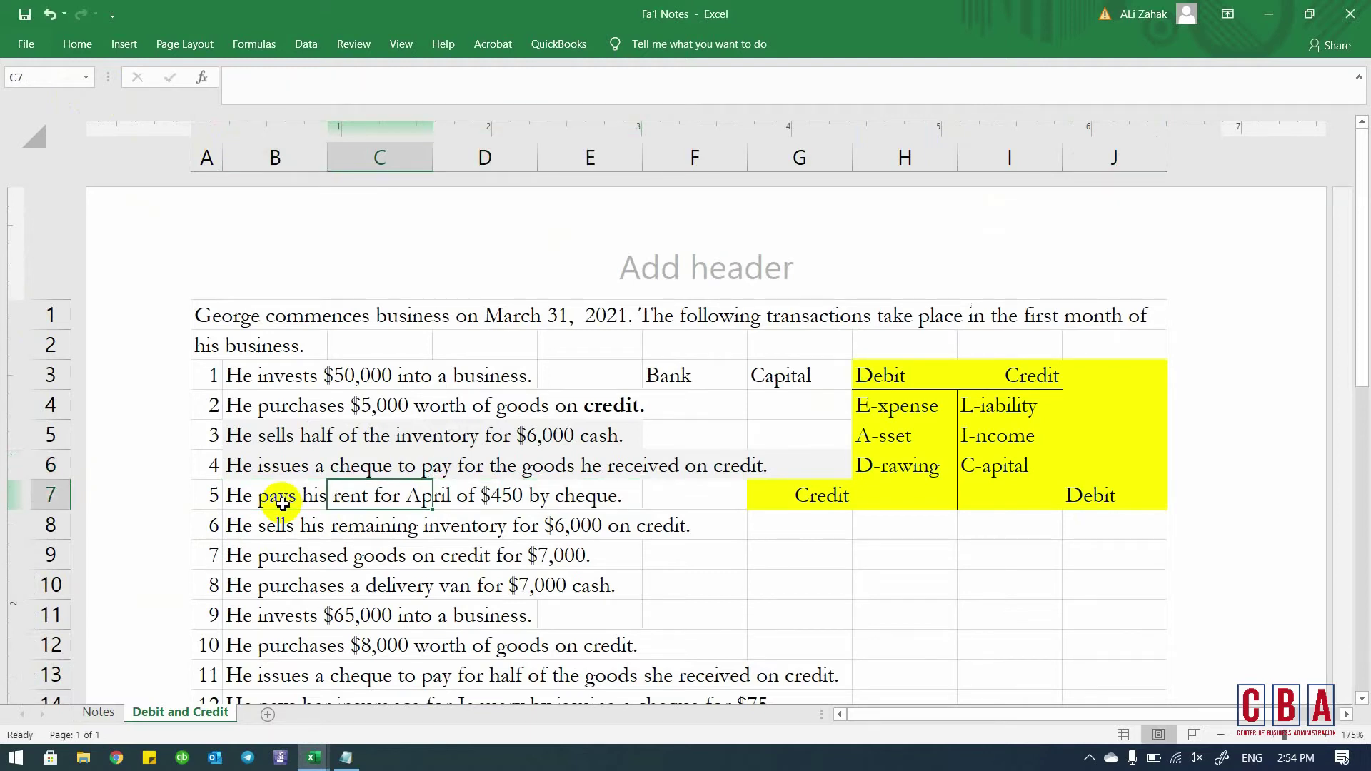
{"action": "key", "text": "Right"}
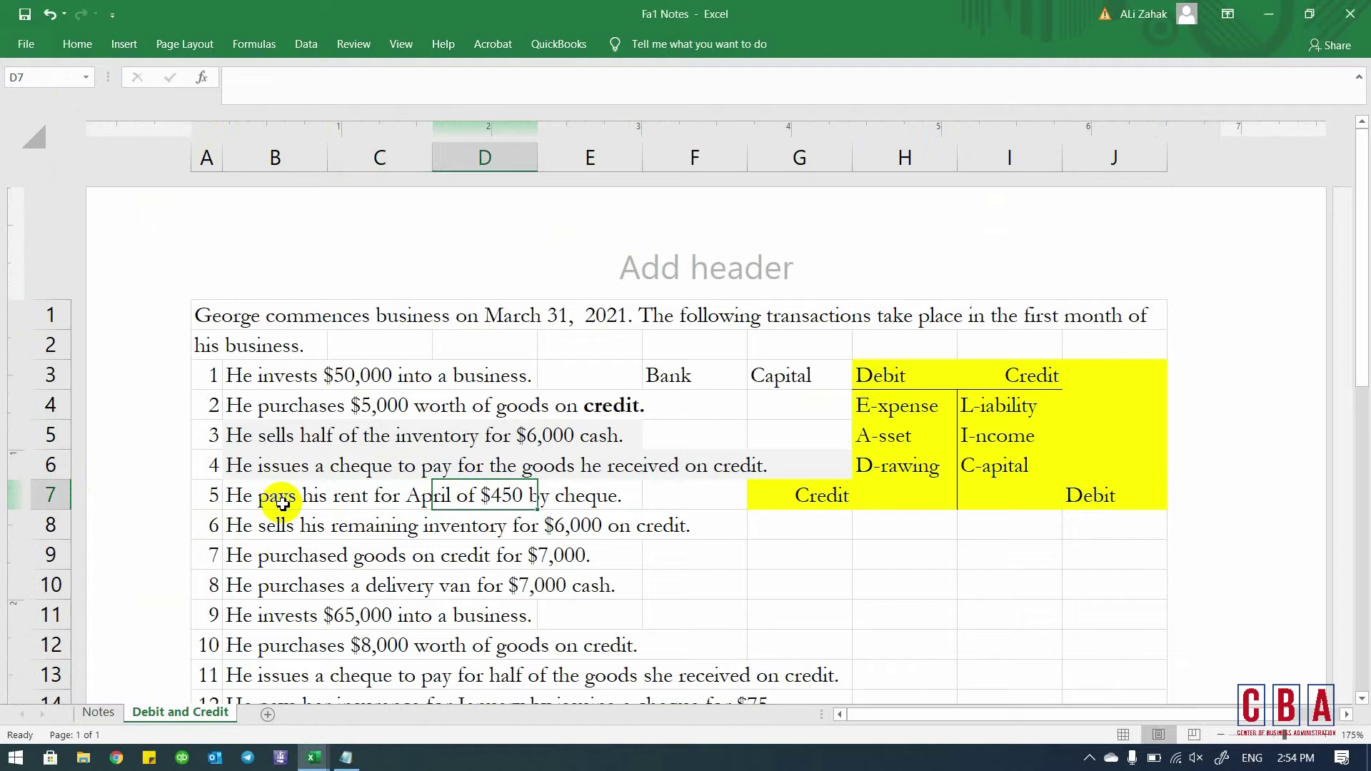
- Shade transaction 5's text in B7:E7 with the same light grey fill as transactions 3 and 4
{"action": "left_click", "coordinate": [237, 499]}
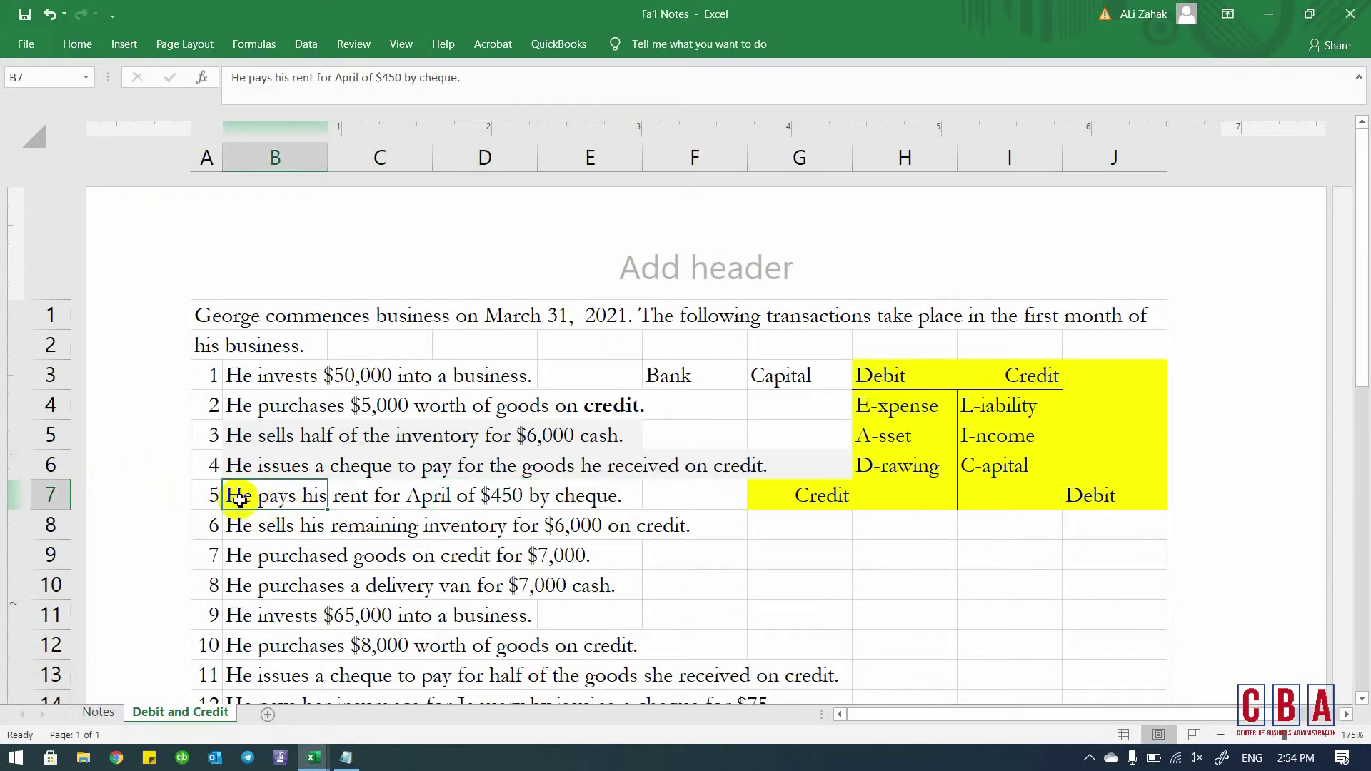
{"action": "key", "text": "shift+Right"}
{"action": "key", "text": "shift+Right"}
{"action": "key", "text": "shift+Right"}
{"action": "key", "text": "alt"}
{"action": "key", "text": "h"}
{"action": "key", "text": "h"}
{"action": "key", "text": "Escape"}
{"action": "key", "text": "Escape"}
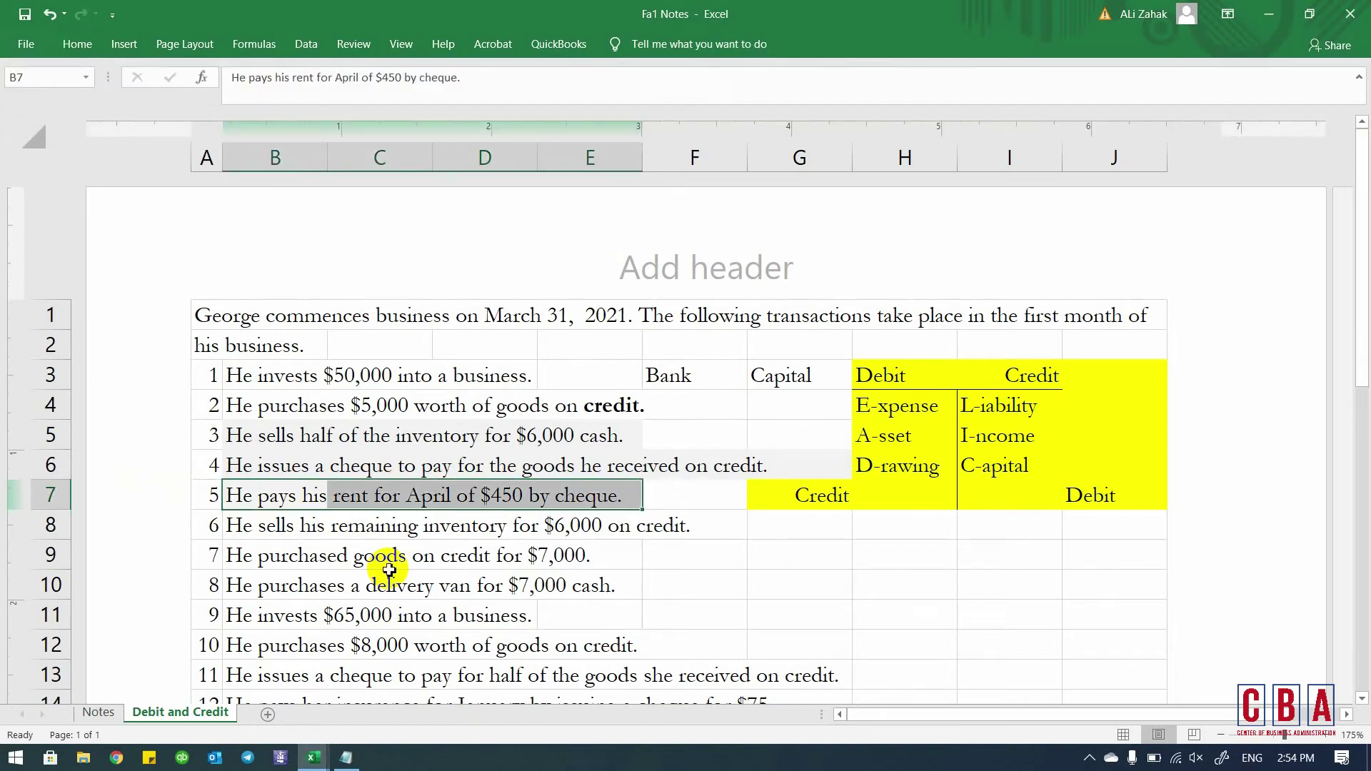
{"action": "key", "text": "Right"}
{"action": "key", "text": "Left"}
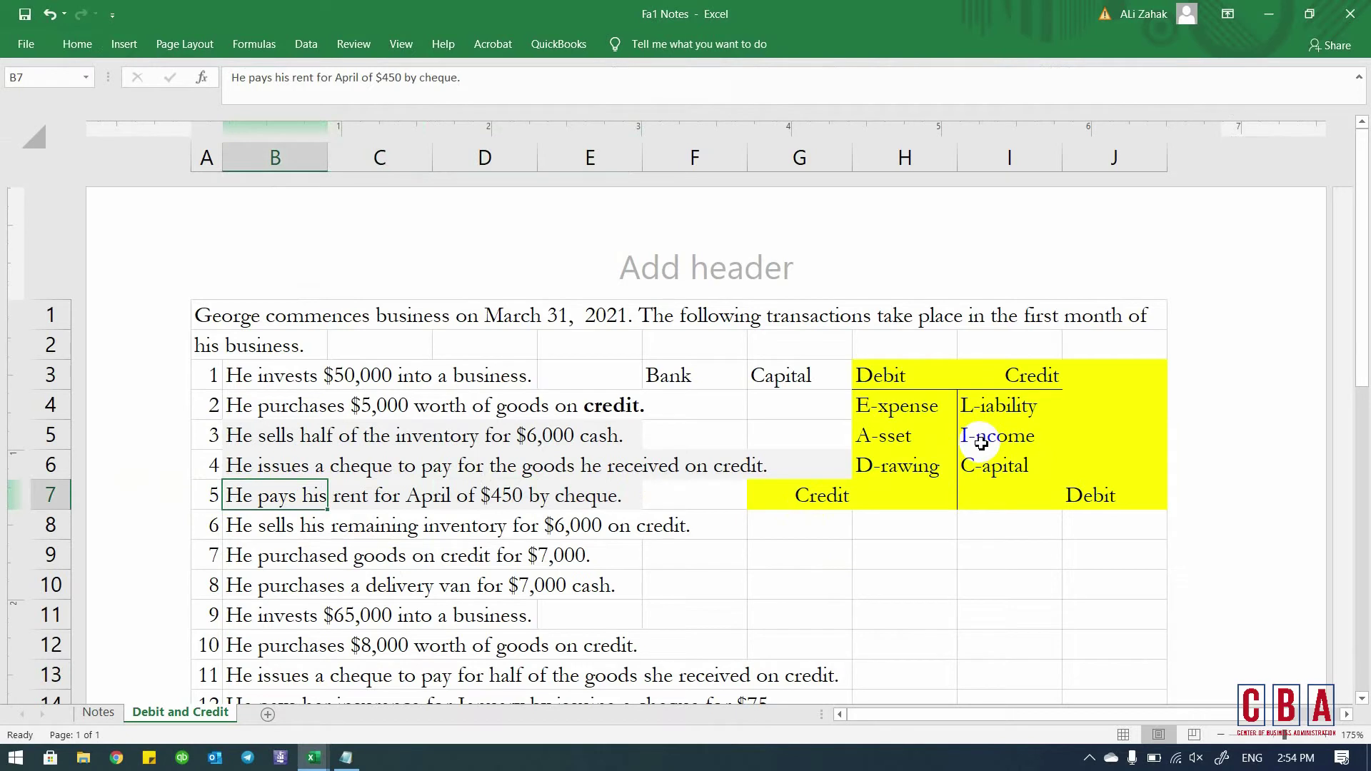
- Check the expense and asset rules in the yellow table, and title the blank T-account in G9 of Book1 Rent Expense
{"action": "left_click", "coordinate": [871, 412]}
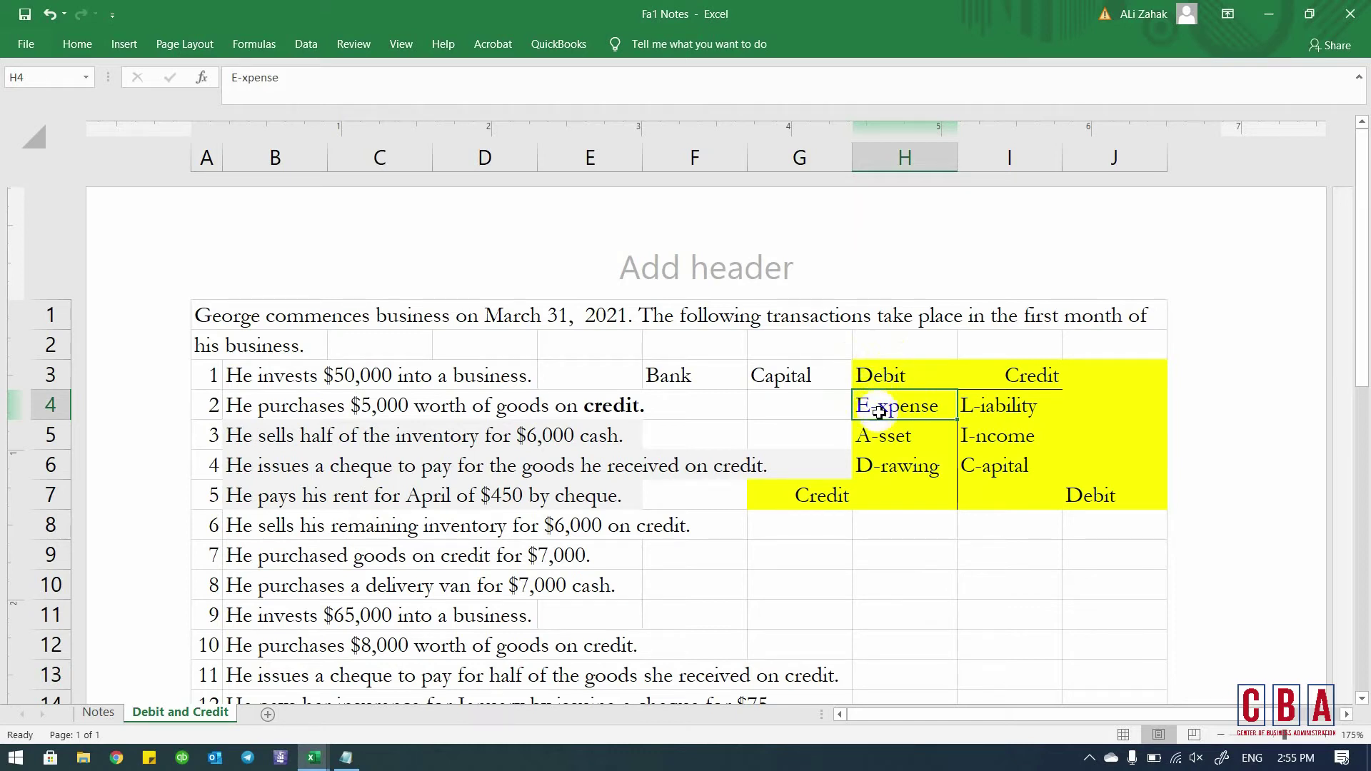
{"action": "left_click", "coordinate": [885, 437]}
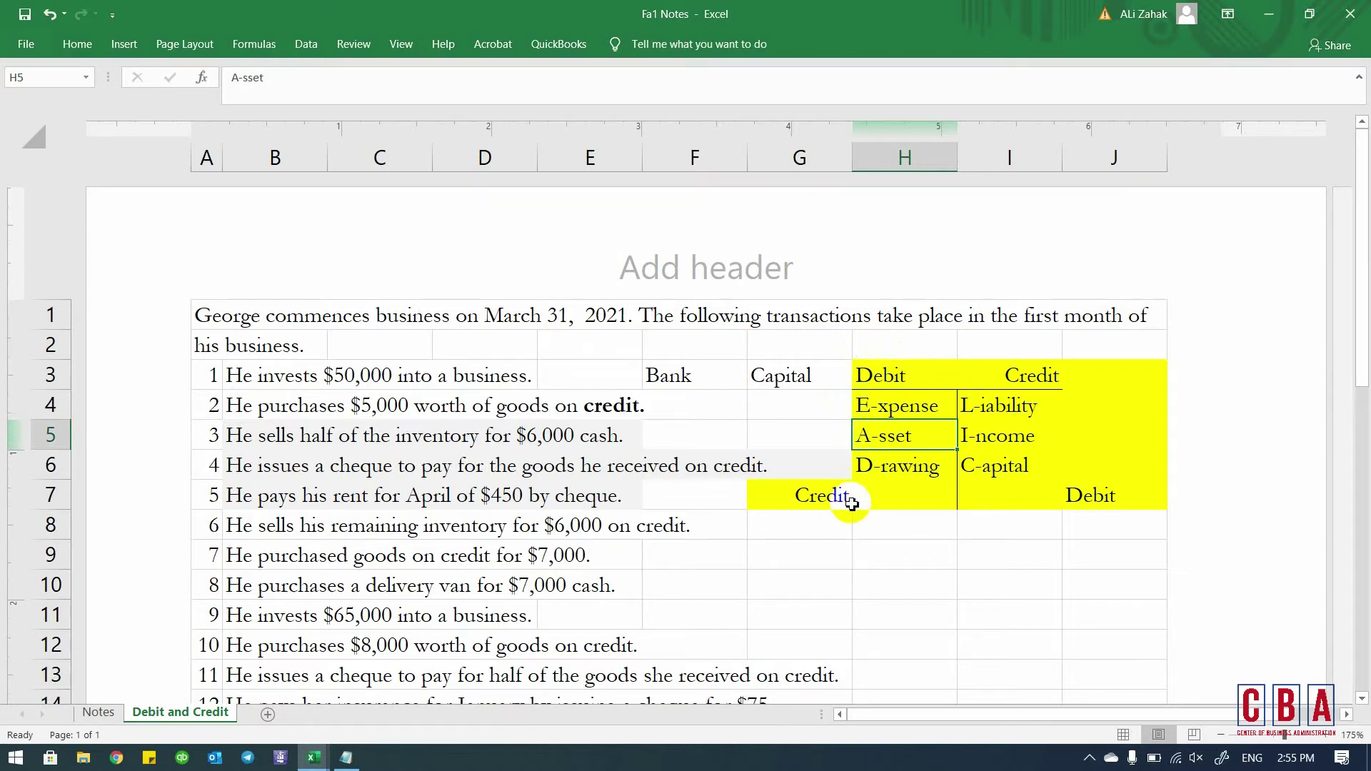
{"action": "key", "text": "alt+Tab"}
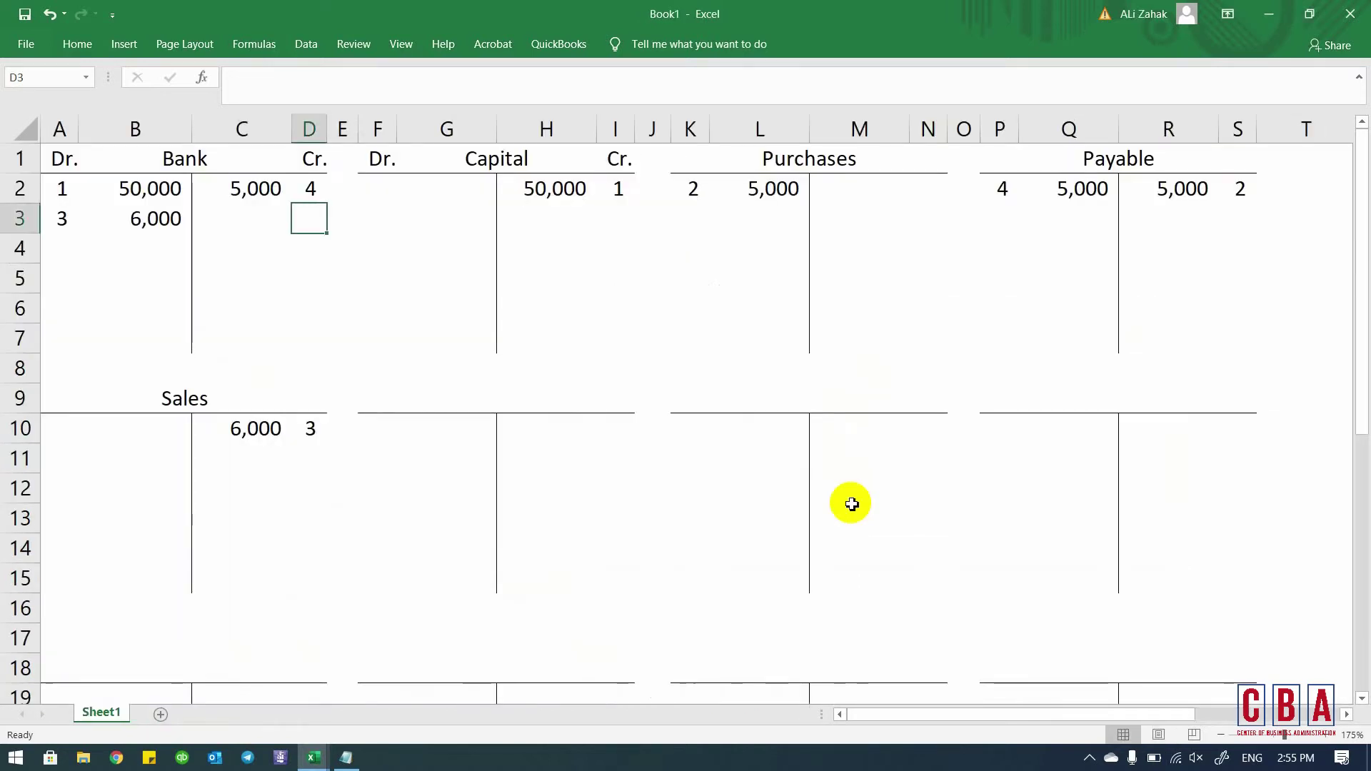
{"action": "key", "text": "Down"}
{"action": "key", "text": "Down"}
{"action": "key", "text": "Down"}
{"action": "key", "text": "Down"}
{"action": "key", "text": "Down"}
{"action": "key", "text": "Right"}
{"action": "key", "text": "Right"}
{"action": "key", "text": "Right"}
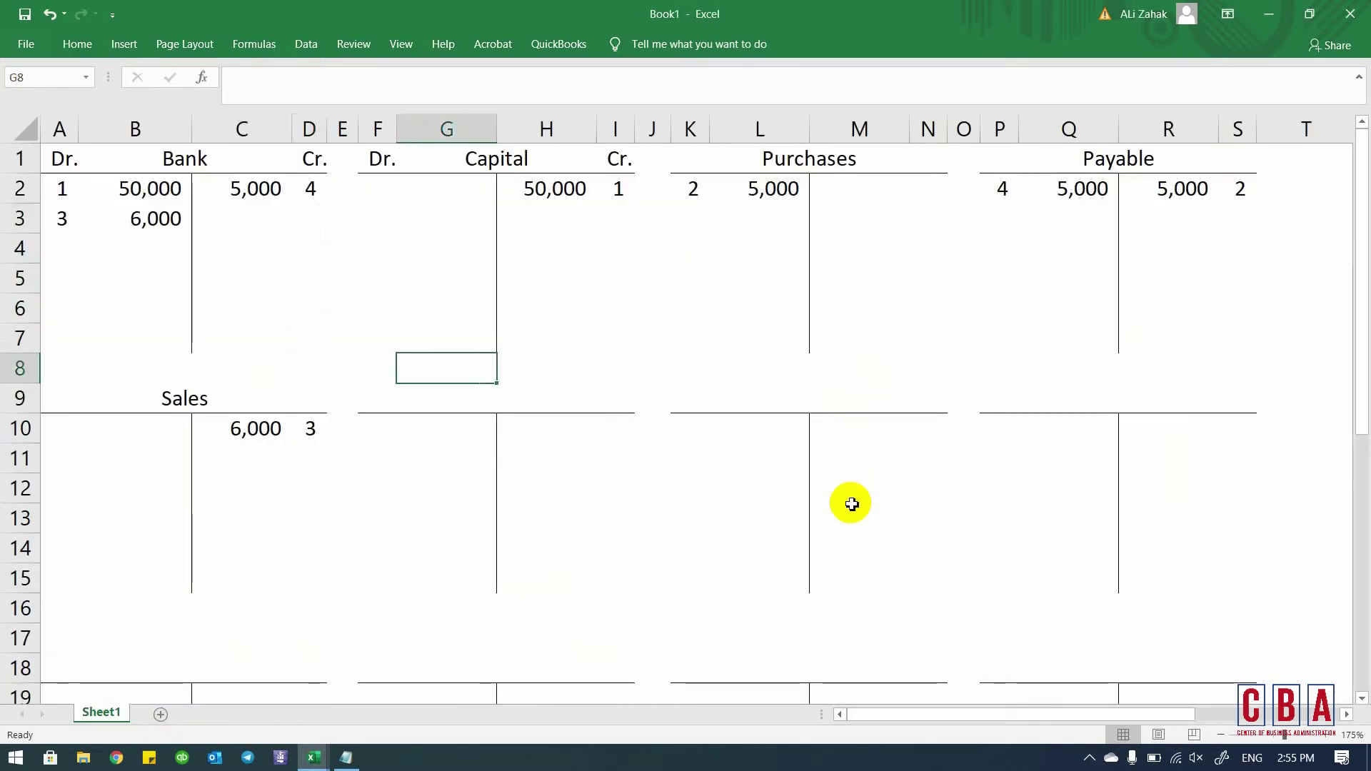
{"action": "key", "text": "Down"}
{"action": "type", "text": "ren"}
{"action": "key", "text": "BackSpace"}
{"action": "key", "text": "BackSpace"}
{"action": "key", "text": "BackSpace"}
{"action": "type", "text": "Rent Es"}
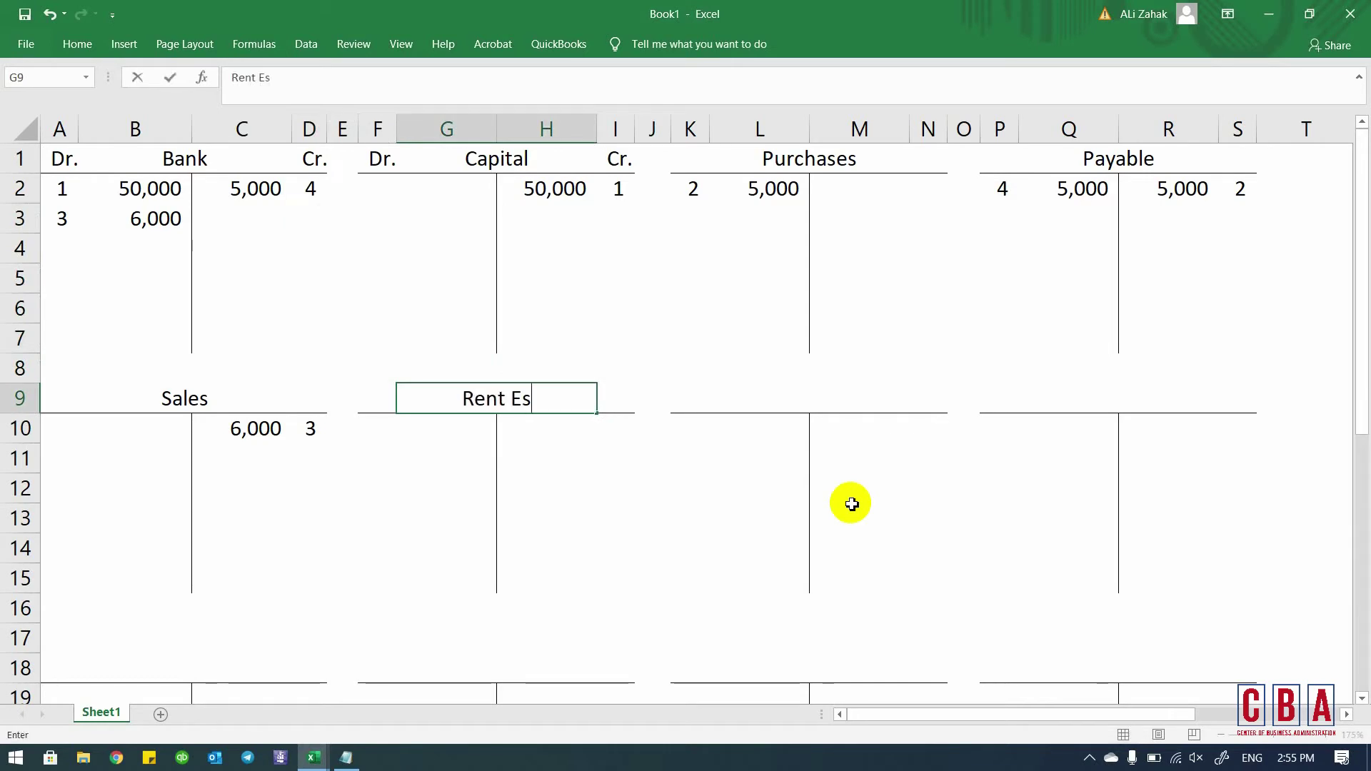
{"action": "key", "text": "BackSpace"}
{"action": "type", "text": "xpense"}
{"action": "key", "text": "Return"}
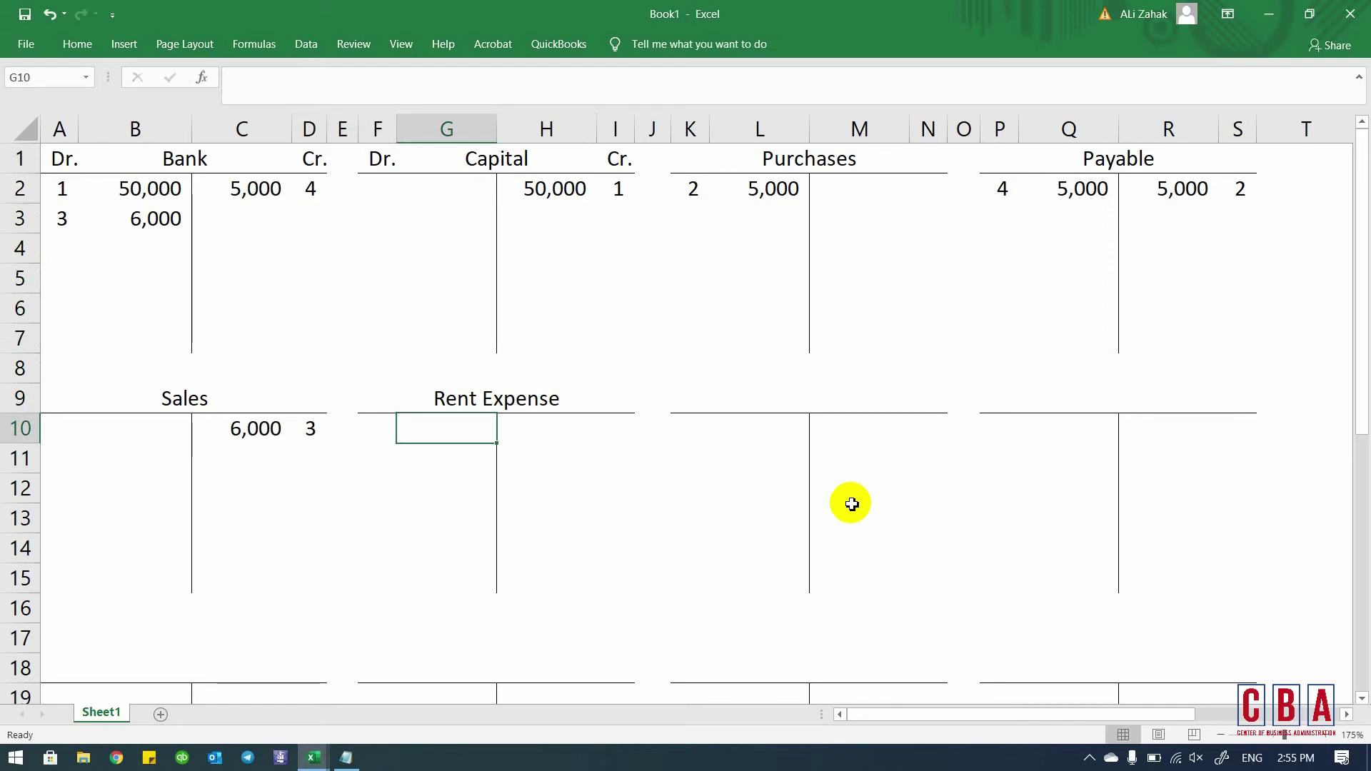
- Enter 450 on the debit side of Rent Expense in G10 and on the credit side of Bank in C3
{"action": "key", "text": "alt+Tab"}
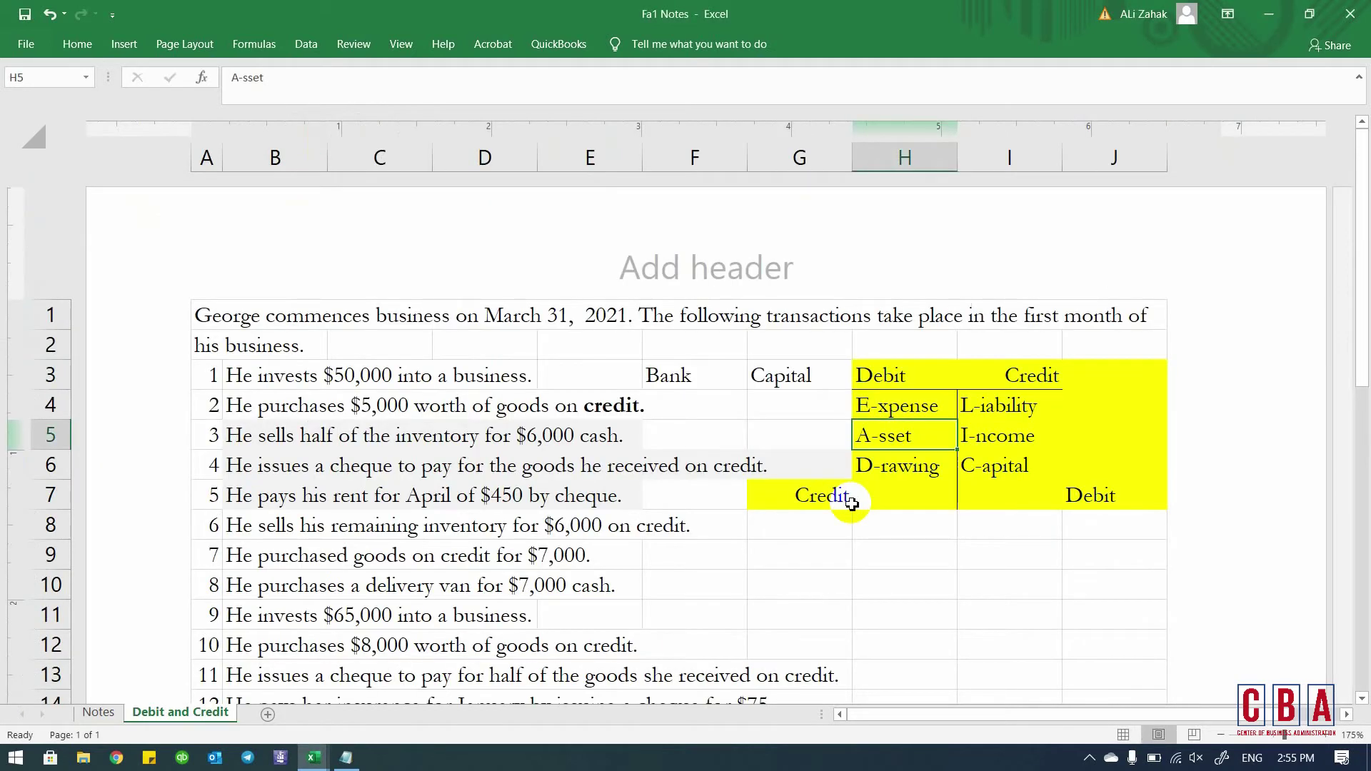
{"action": "key", "text": "alt+Tab"}
{"action": "type", "text": "450"}
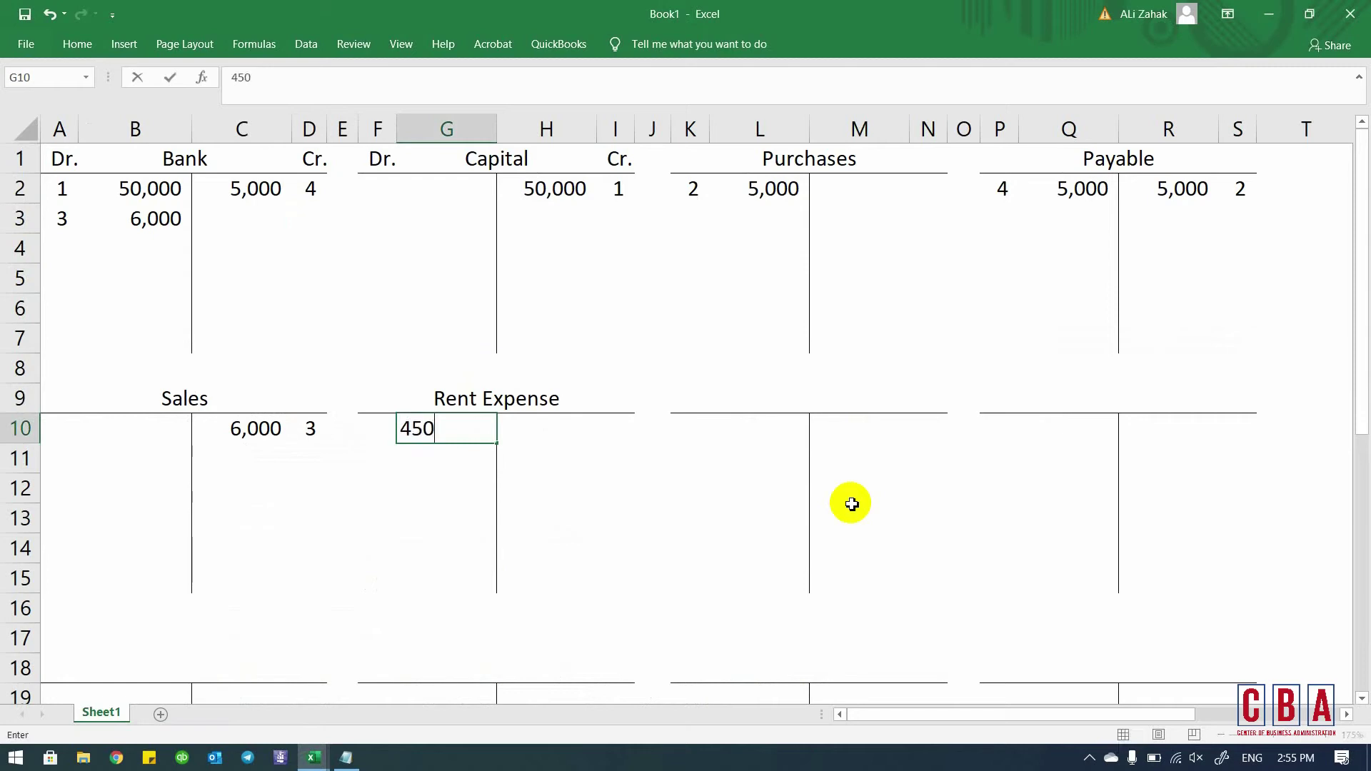
{"action": "key", "text": "Return"}
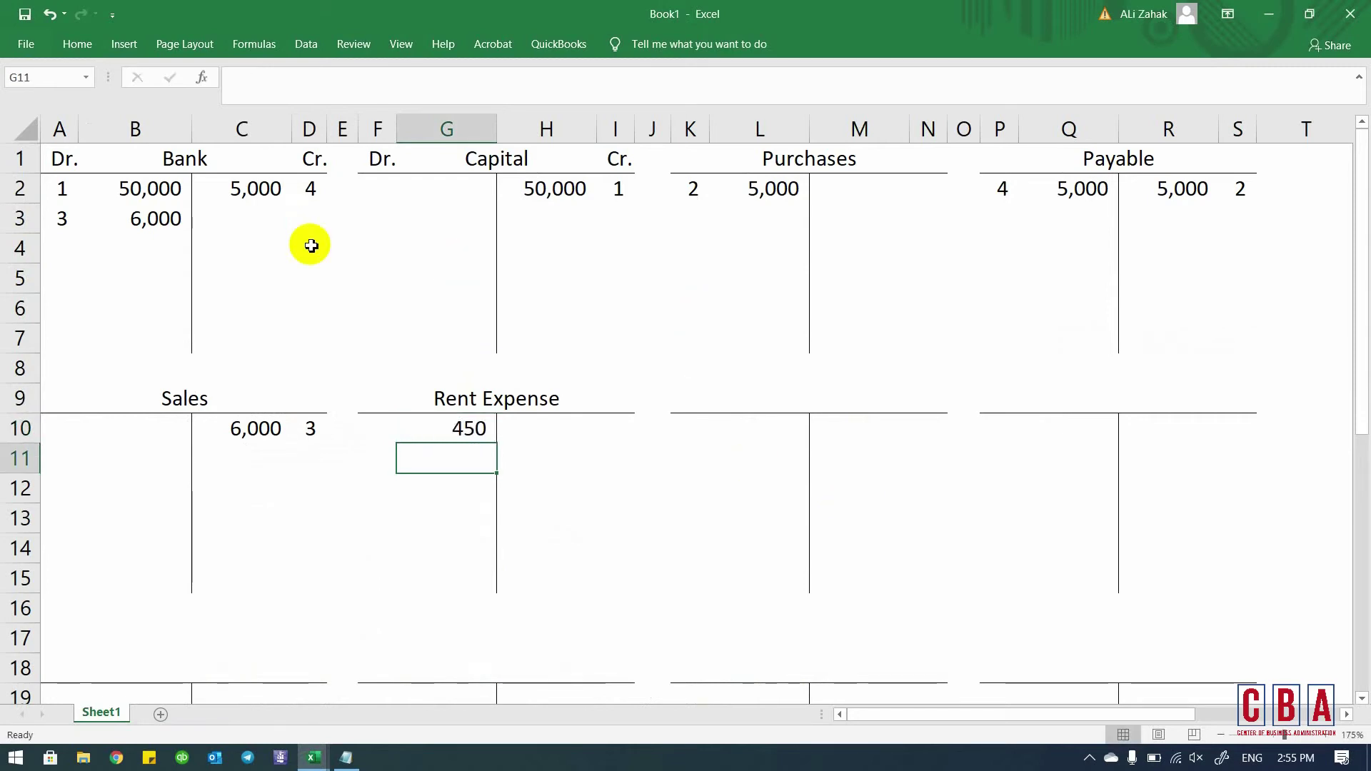
{"action": "left_click", "coordinate": [264, 216]}
{"action": "type", "text": "450"}
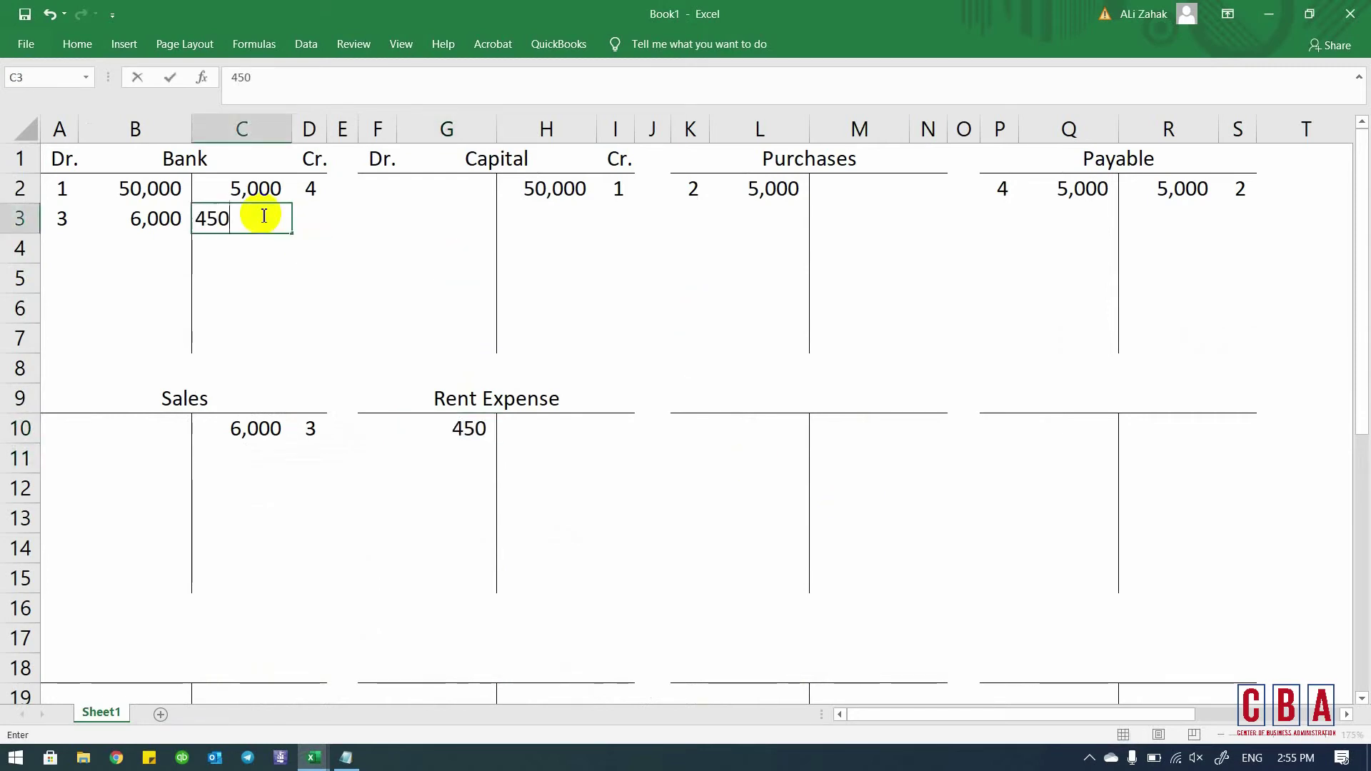
{"action": "key", "text": "Return"}
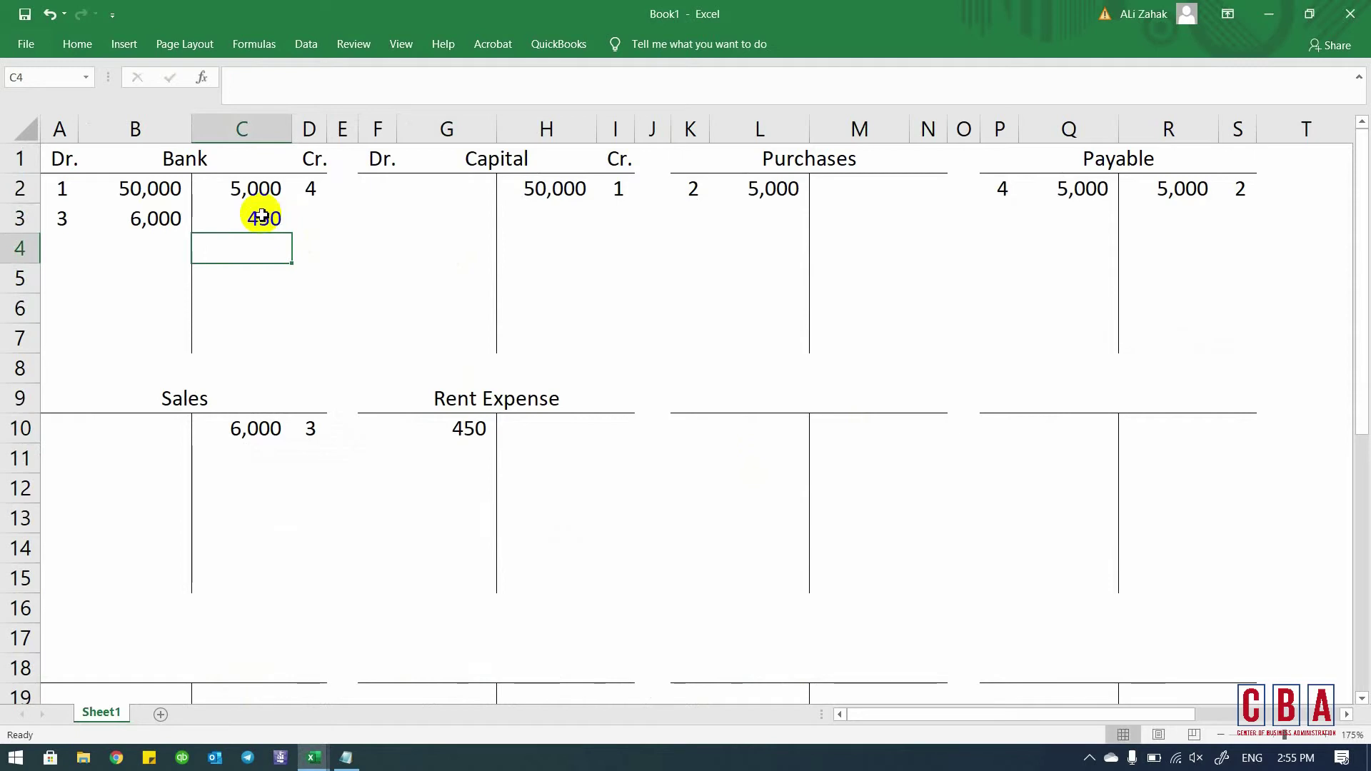
- Label the Bank credit in D3 and the Rent Expense debit in F10 with transaction number 5
{"action": "left_click", "coordinate": [309, 219]}
{"action": "type", "text": "5"}
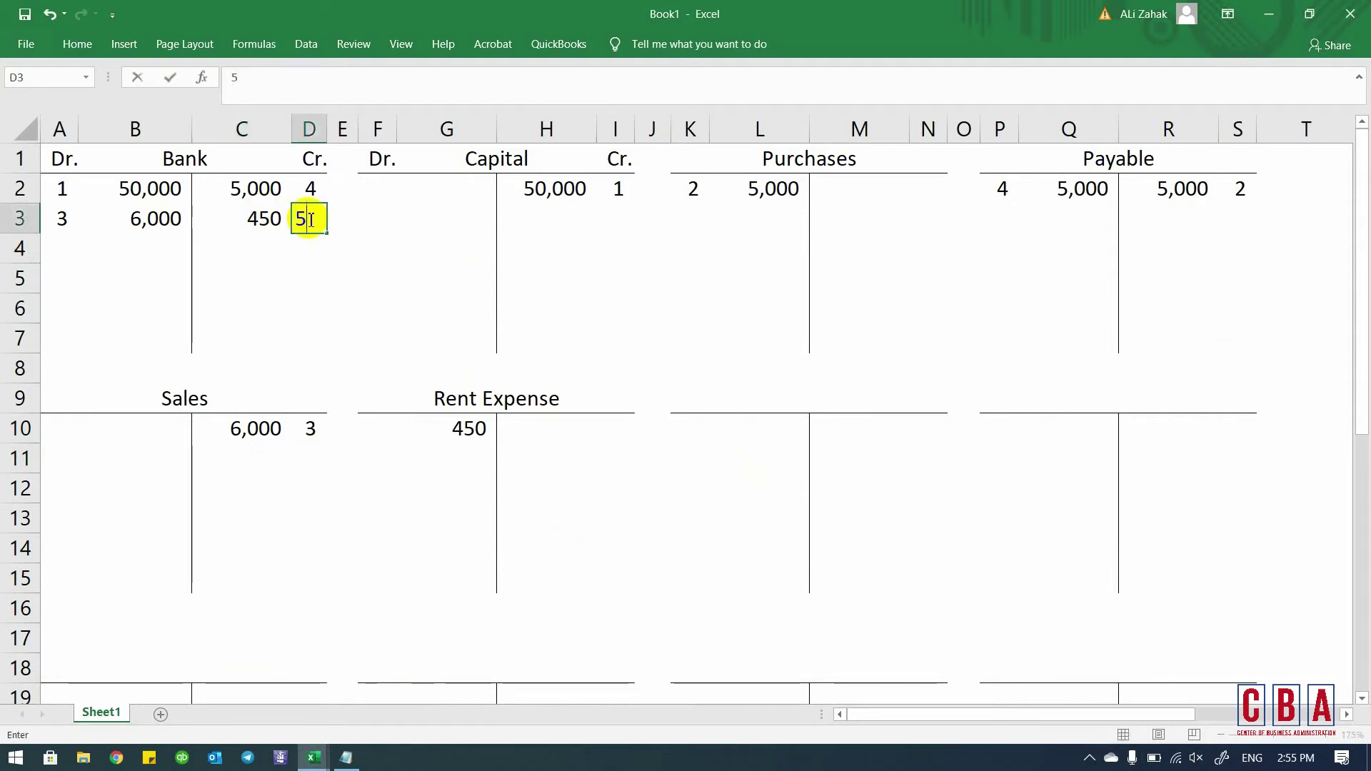
{"action": "left_click", "coordinate": [392, 428]}
{"action": "type", "text": "5"}
{"action": "key", "text": "Return"}
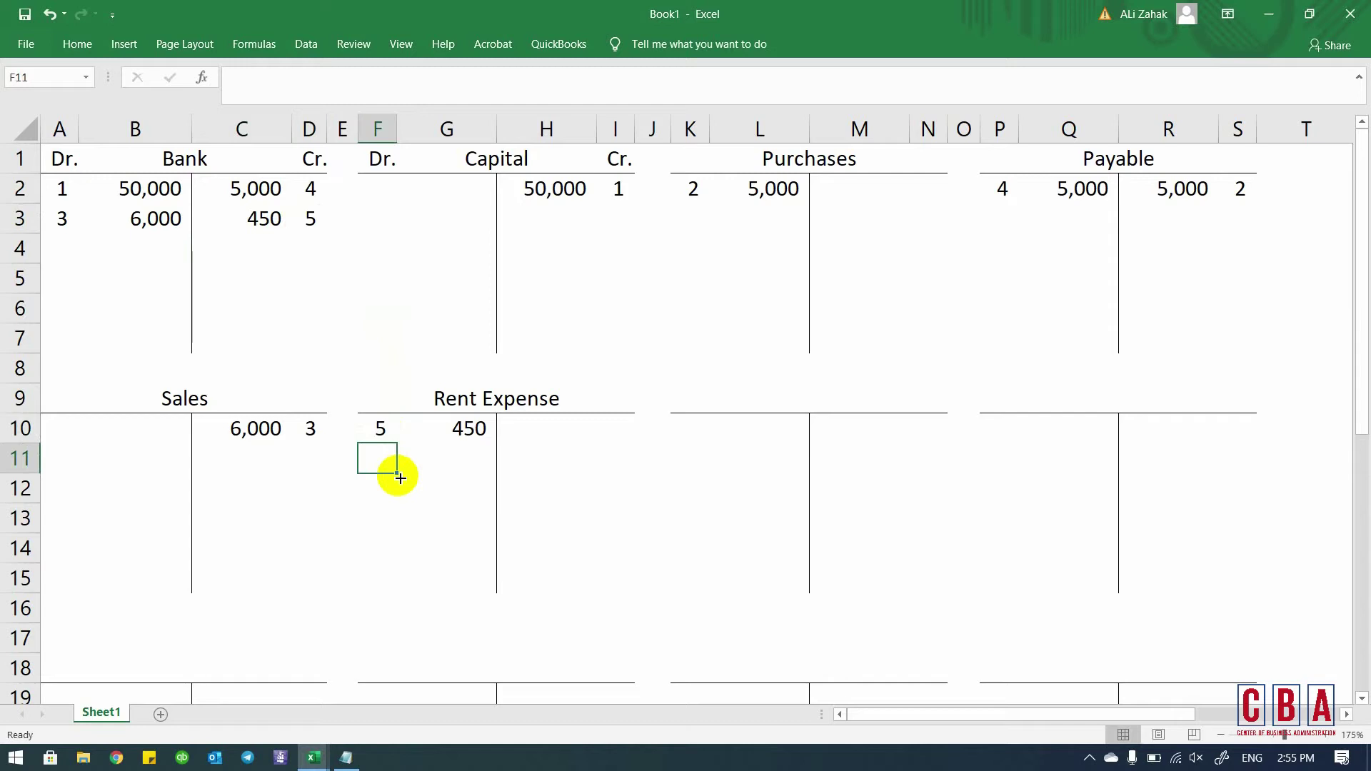
- Add the side headings Dr. in F9 and Cr. in I9 to the Rent Expense account
{"action": "key", "text": "Up"}
{"action": "key", "text": "Up"}
{"action": "type", "text": "Dr."}
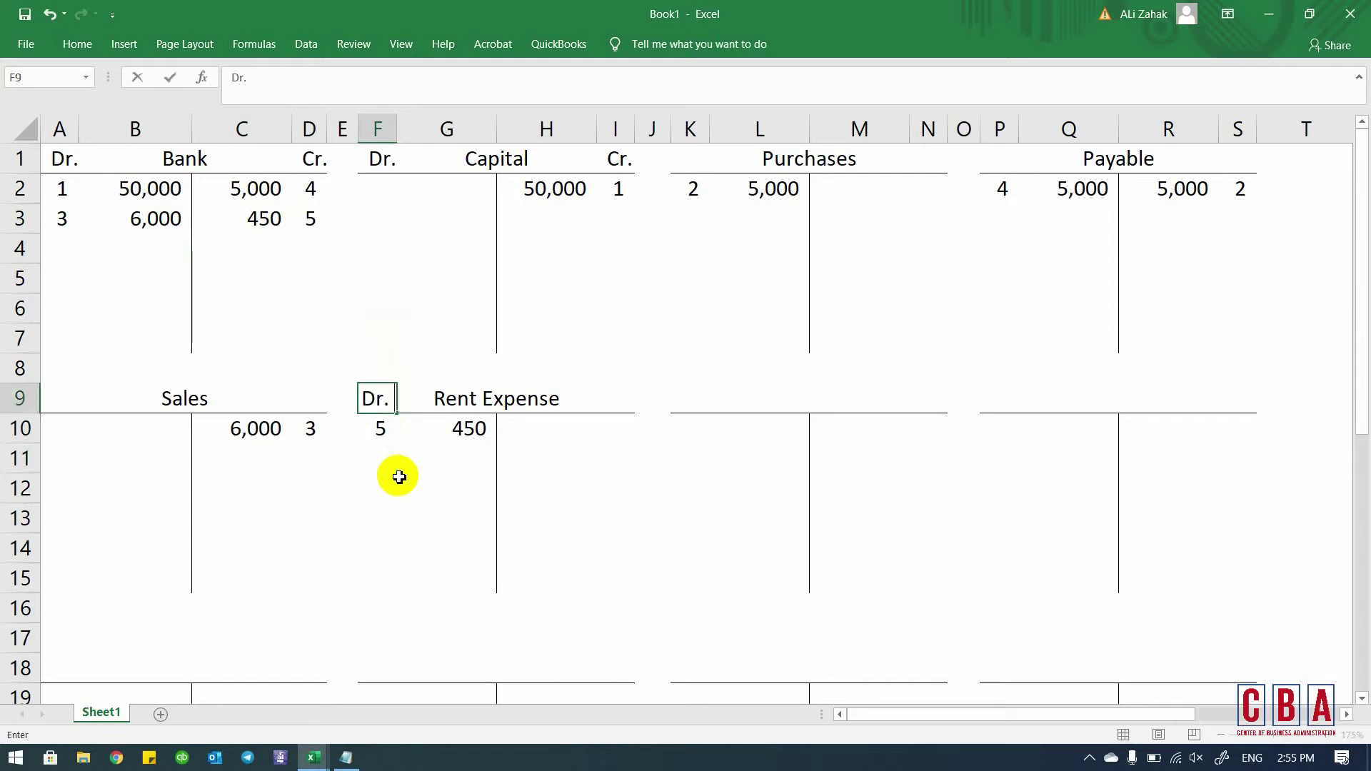
{"action": "key", "text": "Tab"}
{"action": "key", "text": "Tab"}
{"action": "key", "text": "Tab"}
{"action": "key", "text": "Left"}
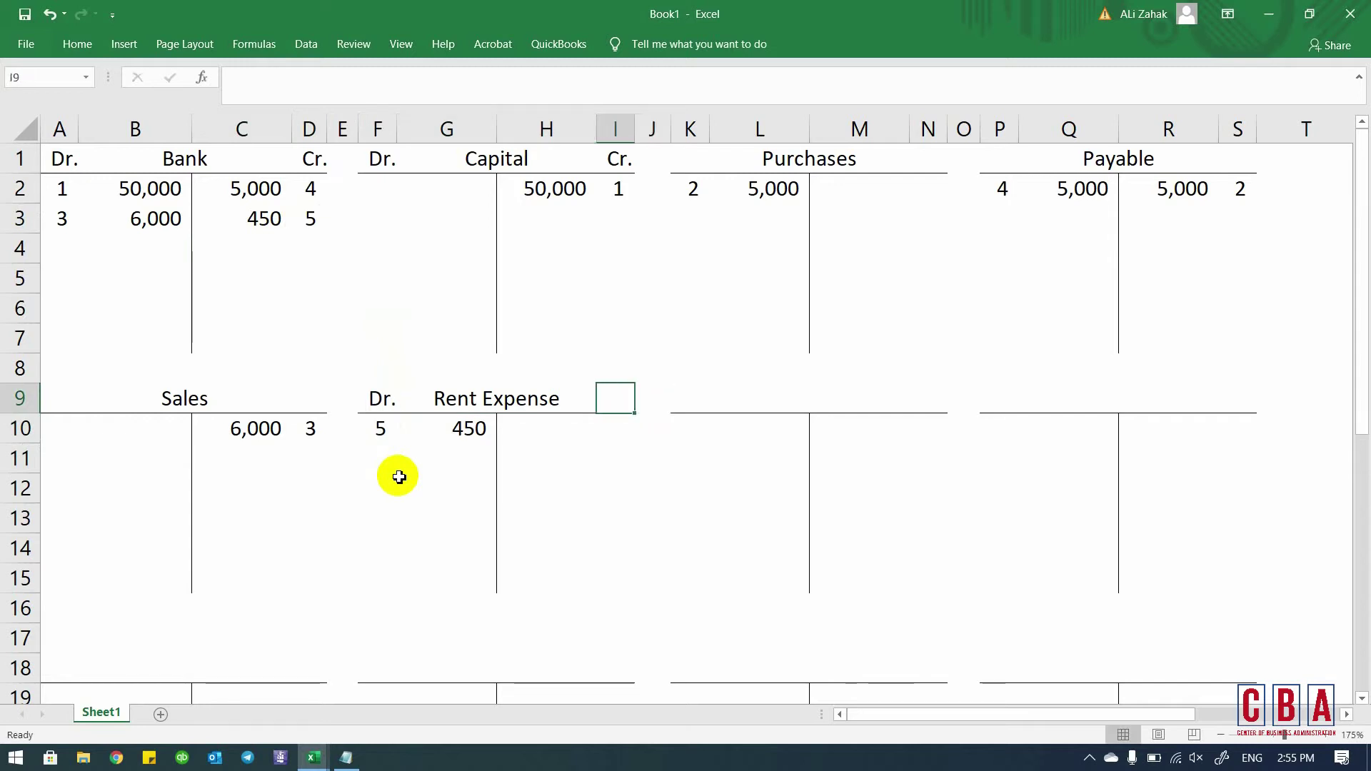
{"action": "type", "text": "Cr."}
{"action": "key", "text": "Return"}
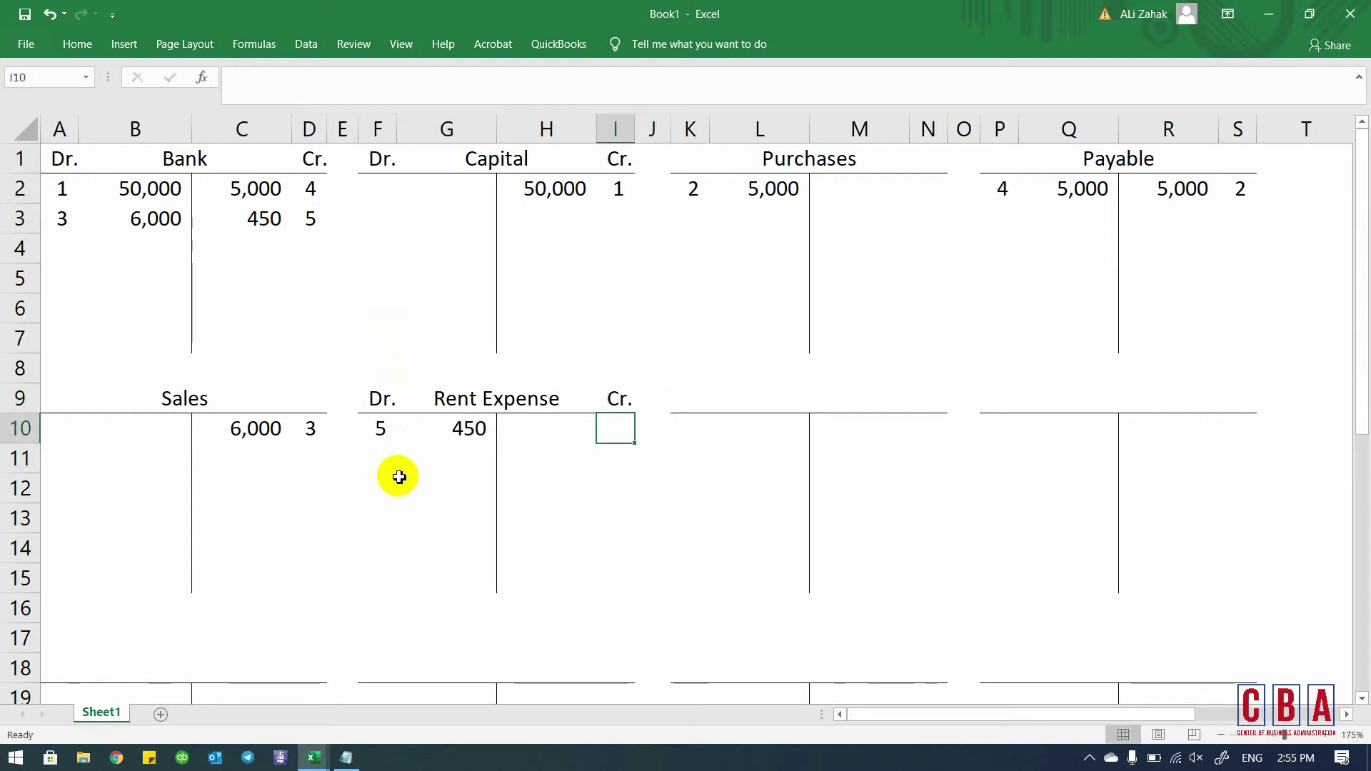
{"action": "key", "text": "Left"}
{"action": "key", "text": "Left"}
{"action": "key", "text": "Left"}
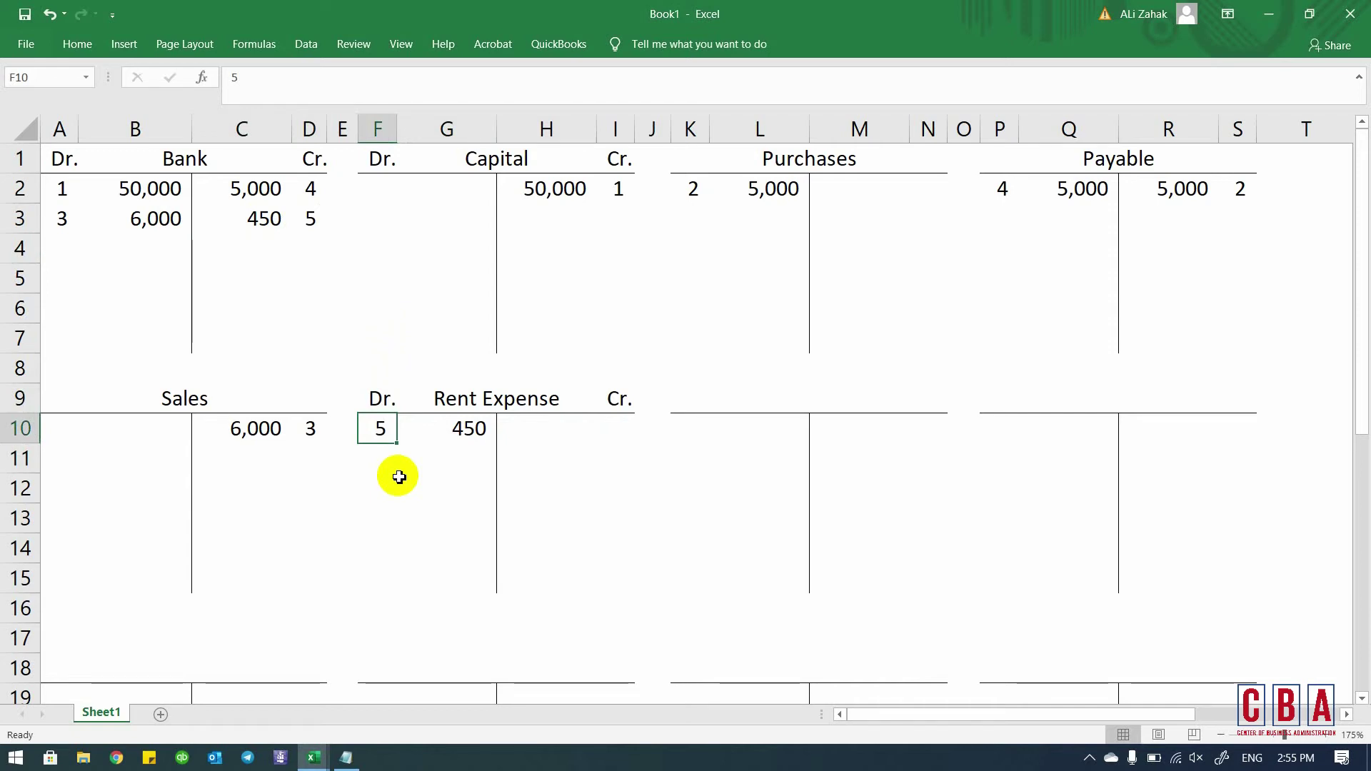
- Examine transaction 6, the $6,000 sale of the remaining inventory on credit, in row 8 of Fa1 Notes
{"action": "key", "text": "alt+Tab"}
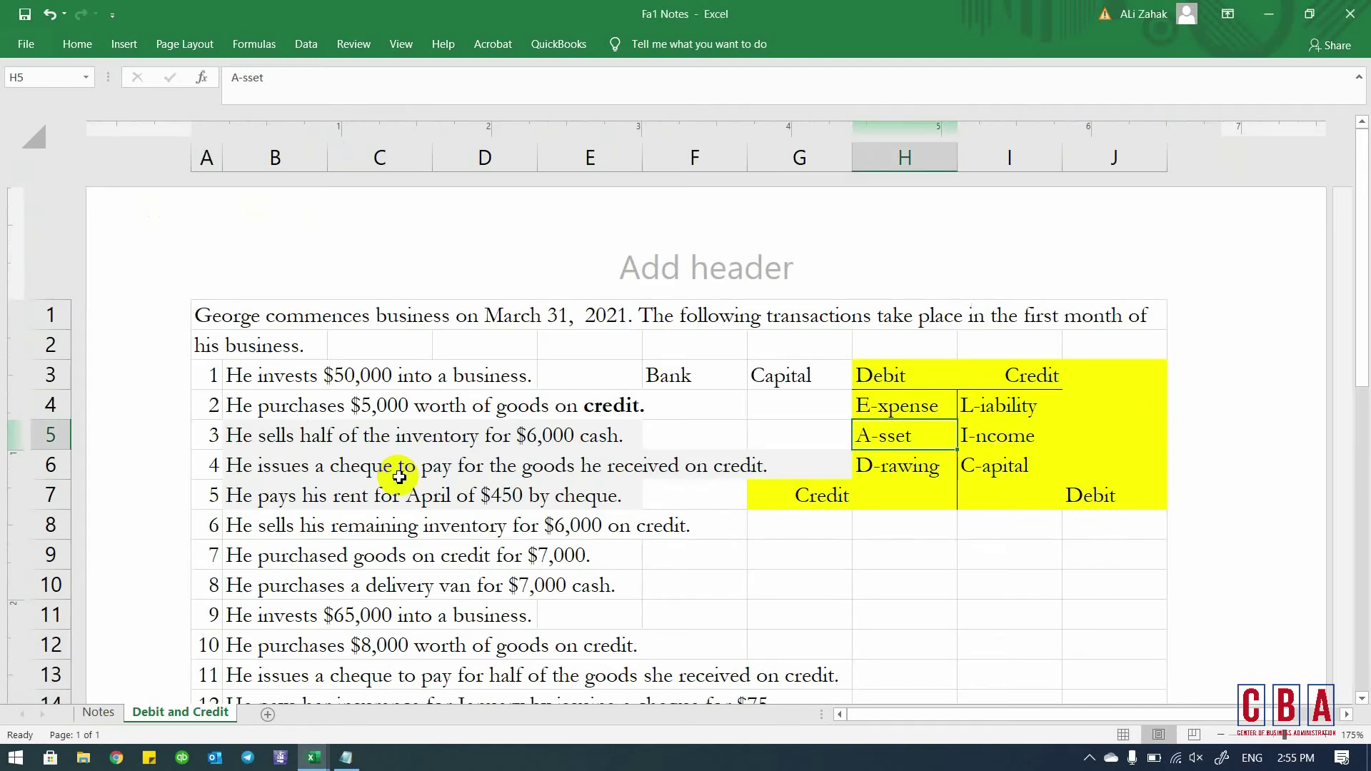
{"action": "left_click", "coordinate": [247, 527]}
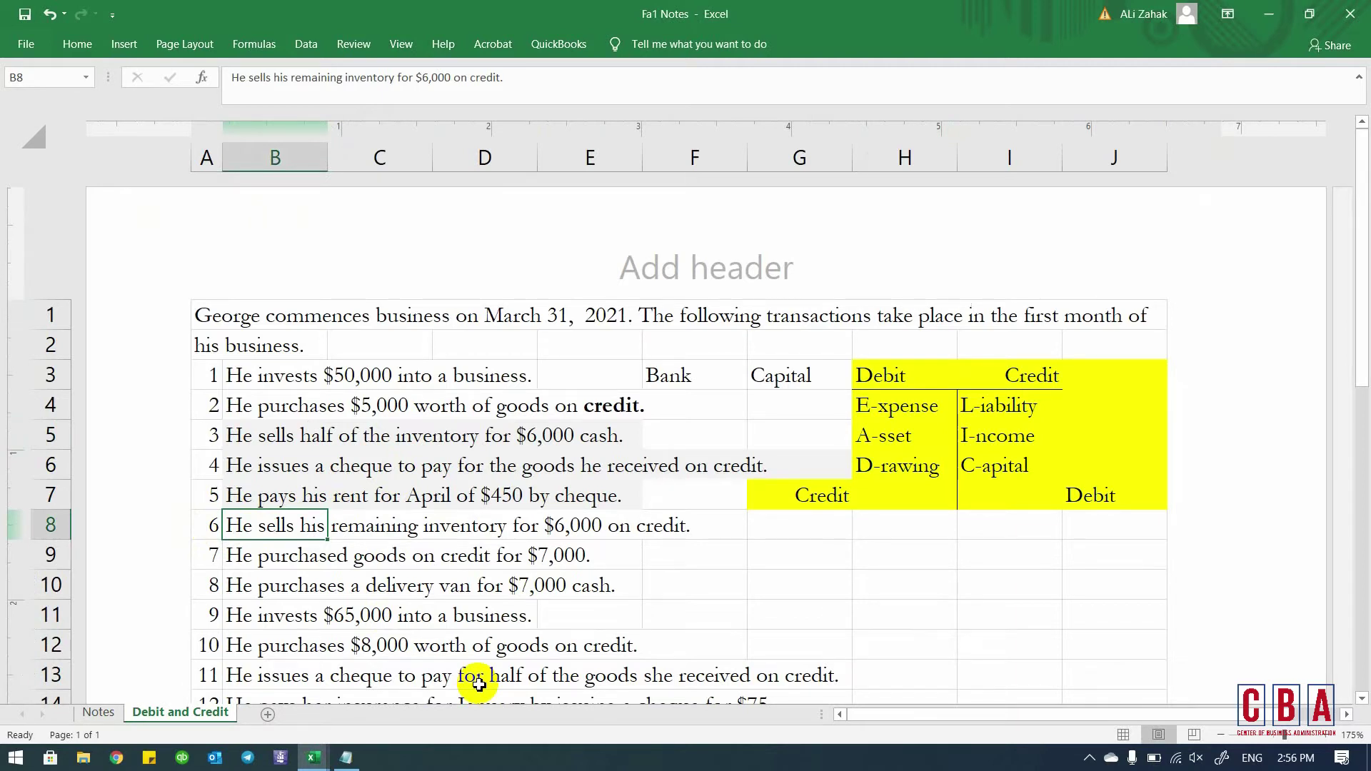
{"action": "left_click_drag", "start_coordinate": [527, 525], "coordinate": [614, 532]}
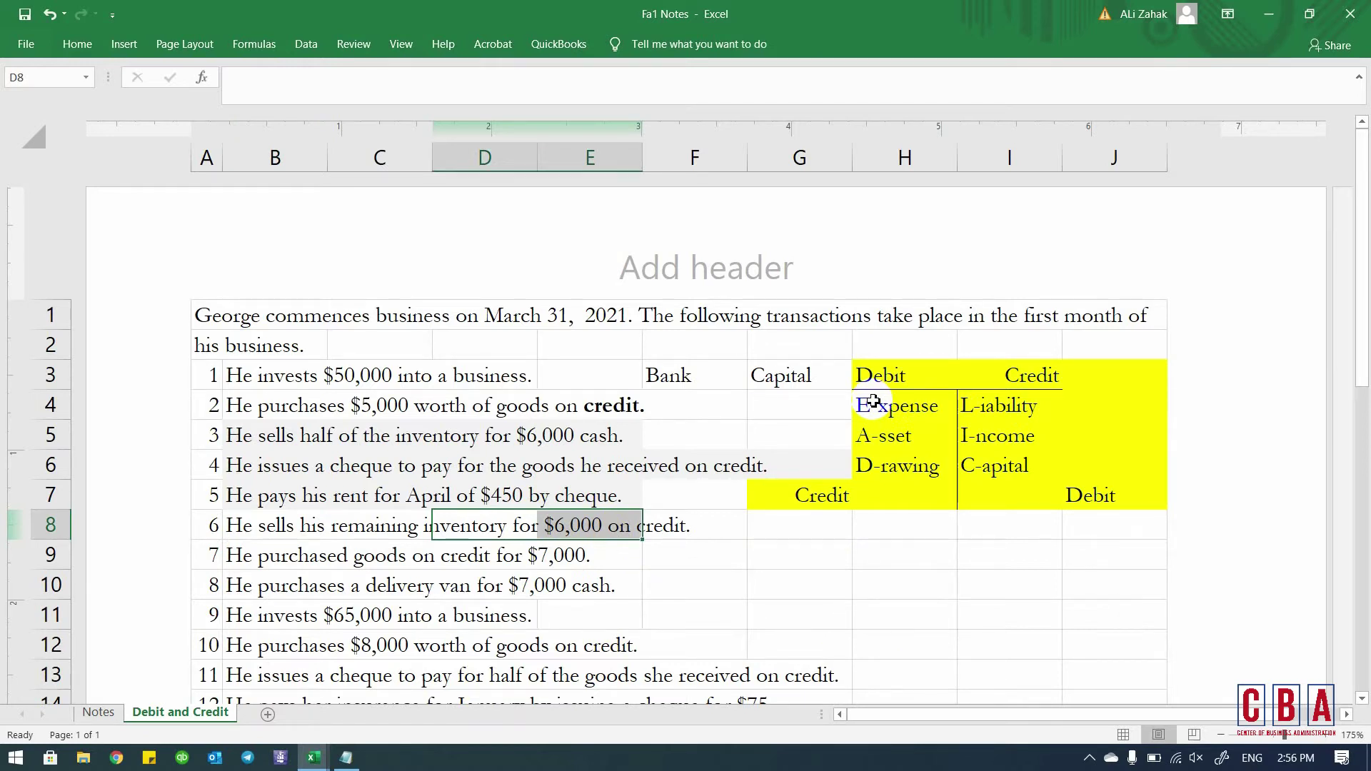
- Enter 6,000 on the credit side of the Sales account in C11 of Book1
{"action": "key", "text": "alt+Tab"}
{"action": "key", "text": "Up"}
{"action": "key", "text": "Up"}
{"action": "key", "text": "Up"}
{"action": "key", "text": "Up"}
{"action": "key", "text": "Up"}
{"action": "key", "text": "Up"}
{"action": "key", "text": "Up"}
{"action": "key", "text": "Up"}
{"action": "key", "text": "Up"}
{"action": "key", "text": "Down"}
{"action": "key", "text": "Down"}
{"action": "key", "text": "Down"}
{"action": "key", "text": "Down"}
{"action": "key", "text": "Down"}
{"action": "key", "text": "Down"}
{"action": "key", "text": "Down"}
{"action": "key", "text": "Down"}
{"action": "key", "text": "Down"}
{"action": "key", "text": "Down"}
{"action": "key", "text": "Left"}
{"action": "key", "text": "Left"}
{"action": "key", "text": "Left"}
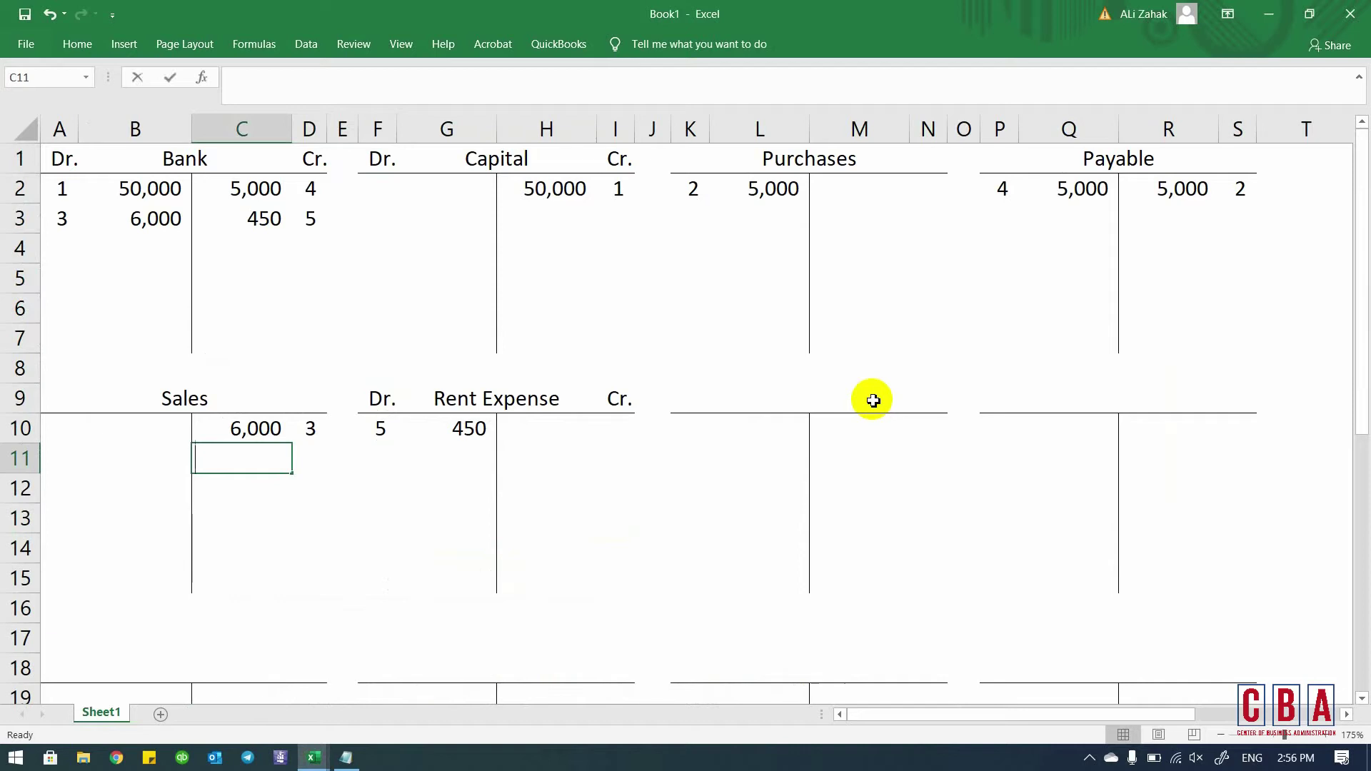
{"action": "type", "text": "6000"}
{"action": "key", "text": "Return"}
{"action": "key", "text": "Up"}
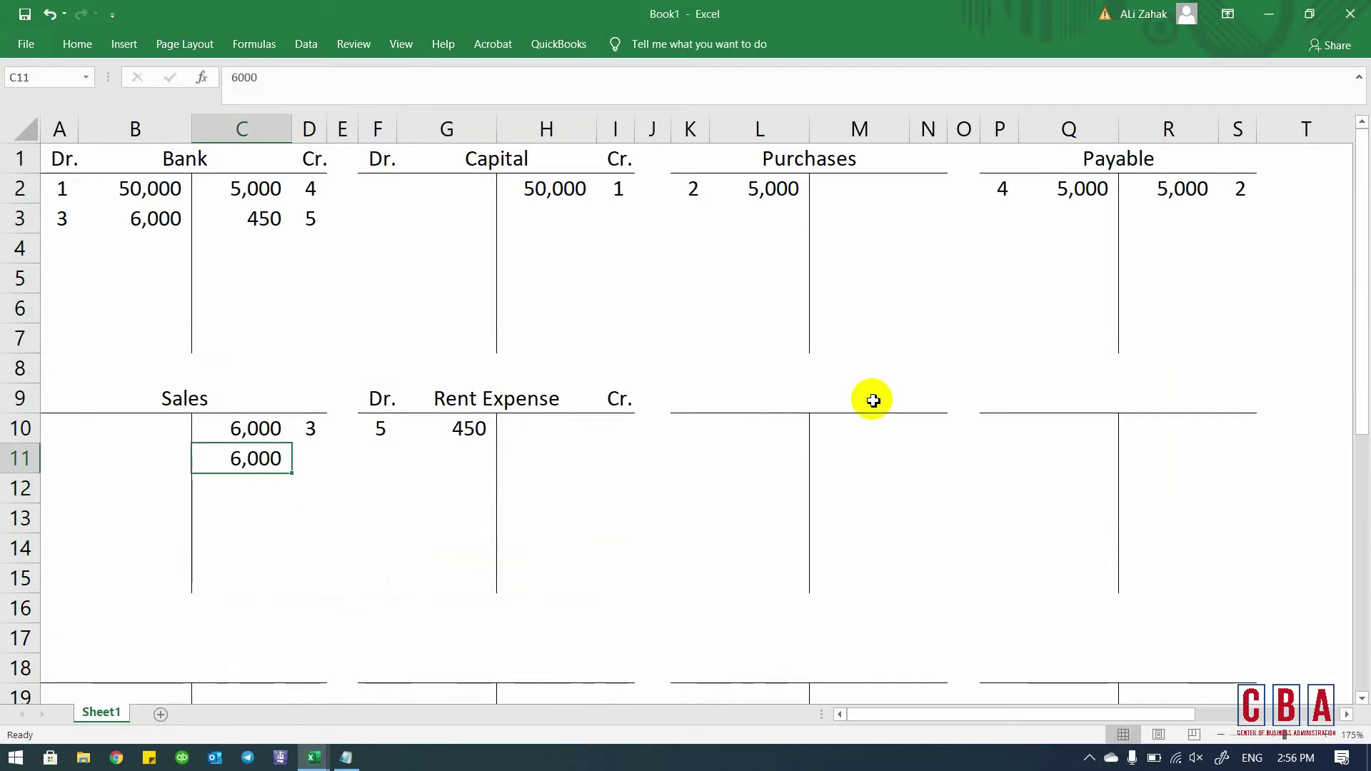
- Title the blank T-account in L9 Receivable and enter 6,000 on its debit side in L10
{"action": "left_click", "coordinate": [765, 386]}
{"action": "type", "text": "Rece"}
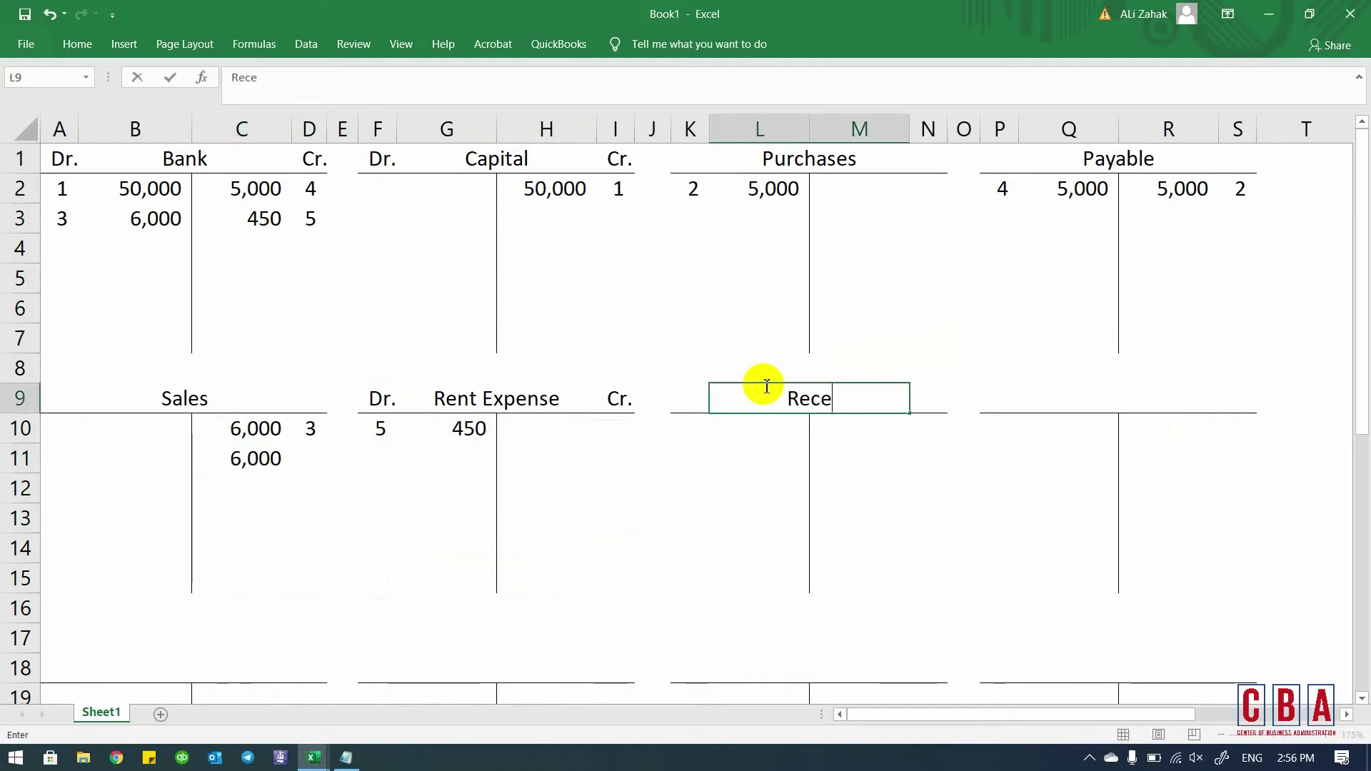
{"action": "type", "text": "ivable"}
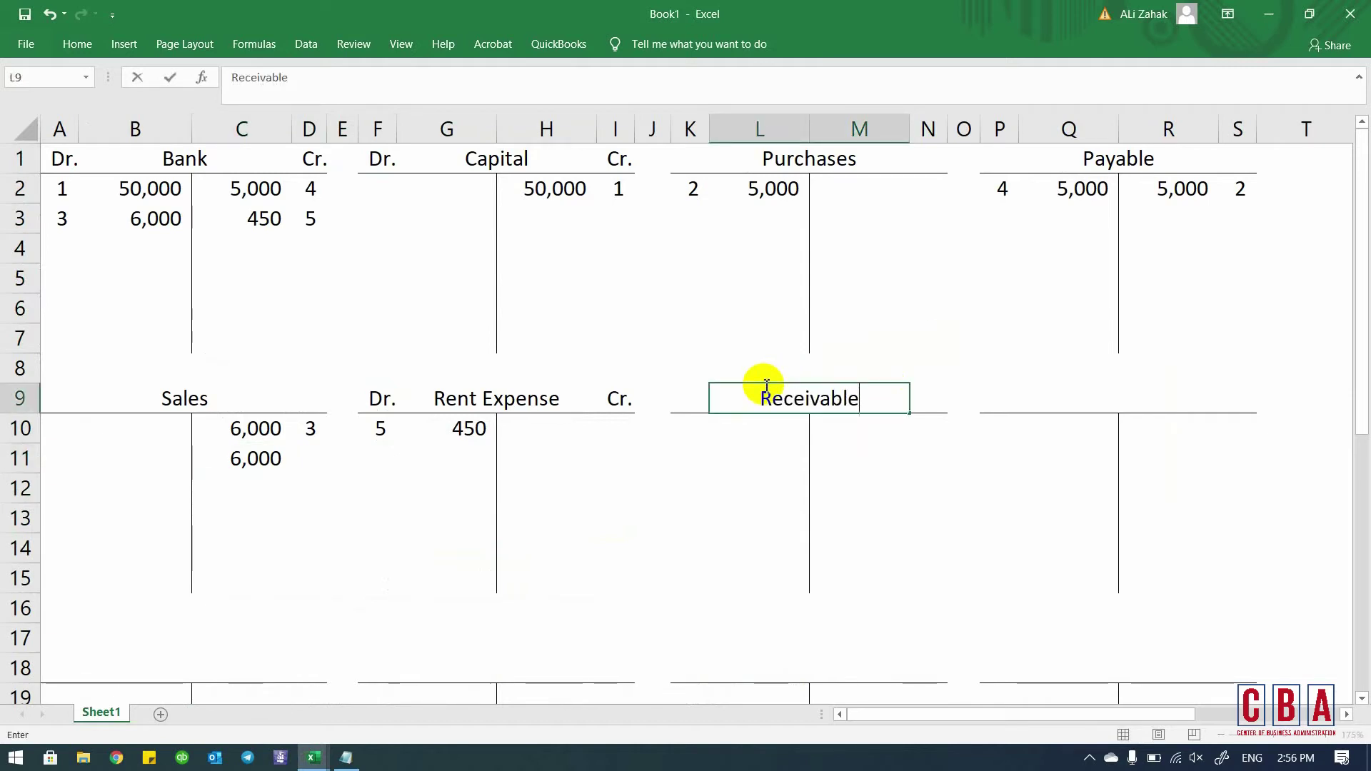
{"action": "key", "text": "Return"}
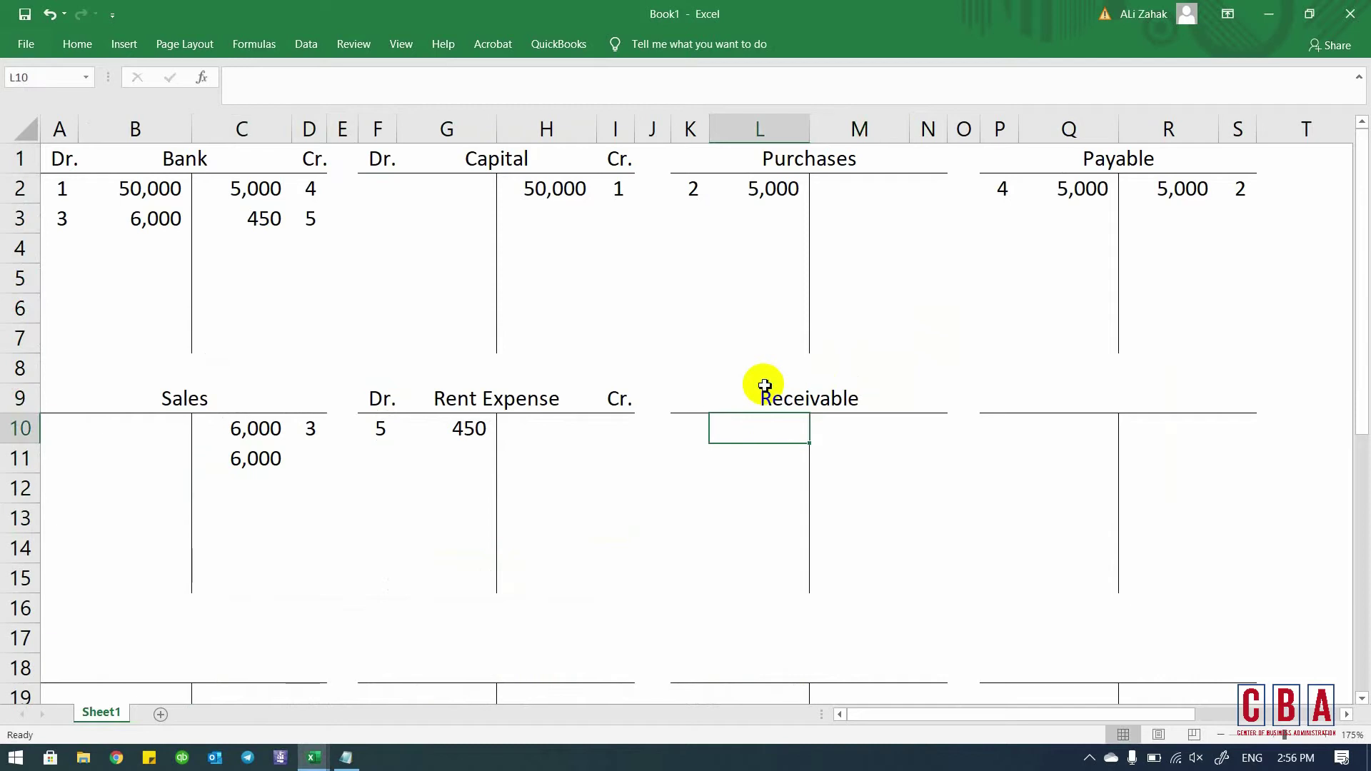
{"action": "type", "text": "6000"}
{"action": "key", "text": "Return"}
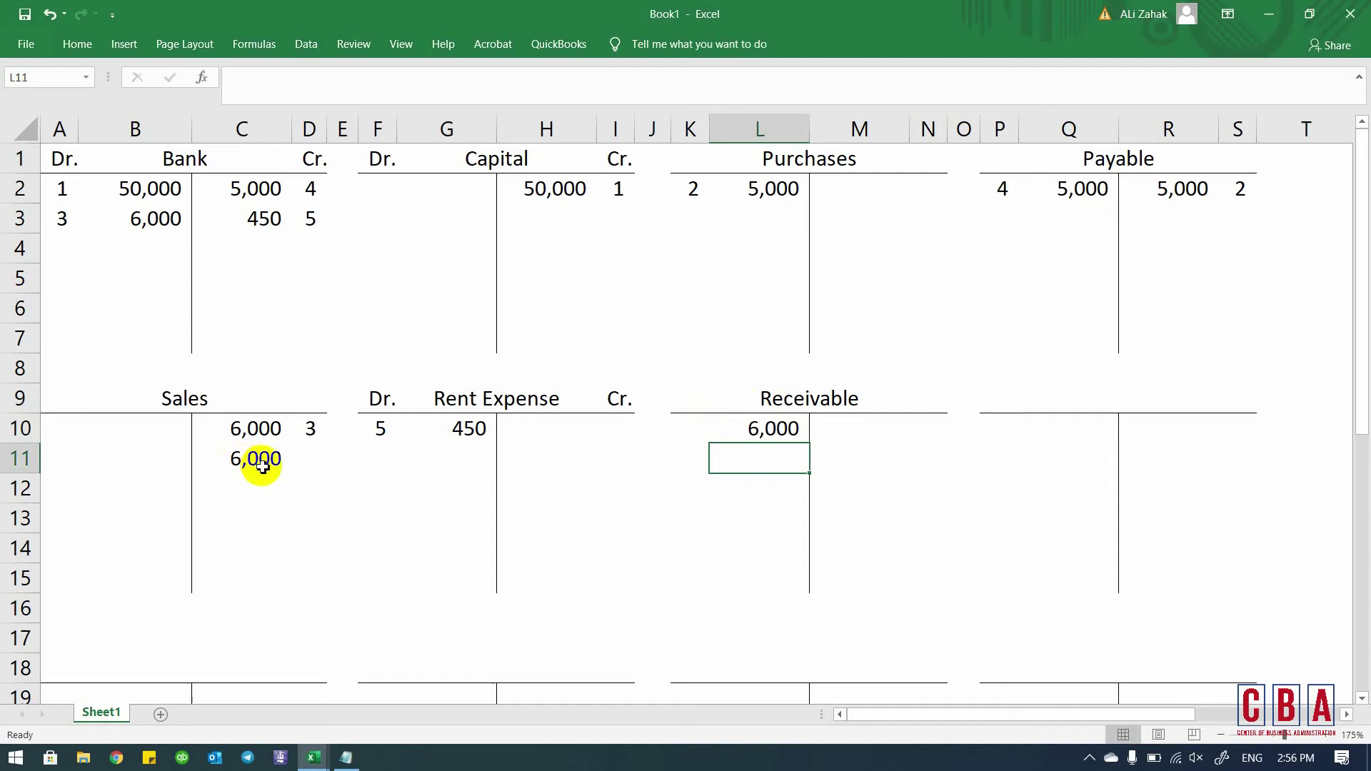
- Number the second Sales credit entry 6 in D11 and the Receivable debit entry 6 in K10
{"action": "key", "text": "alt+Tab"}
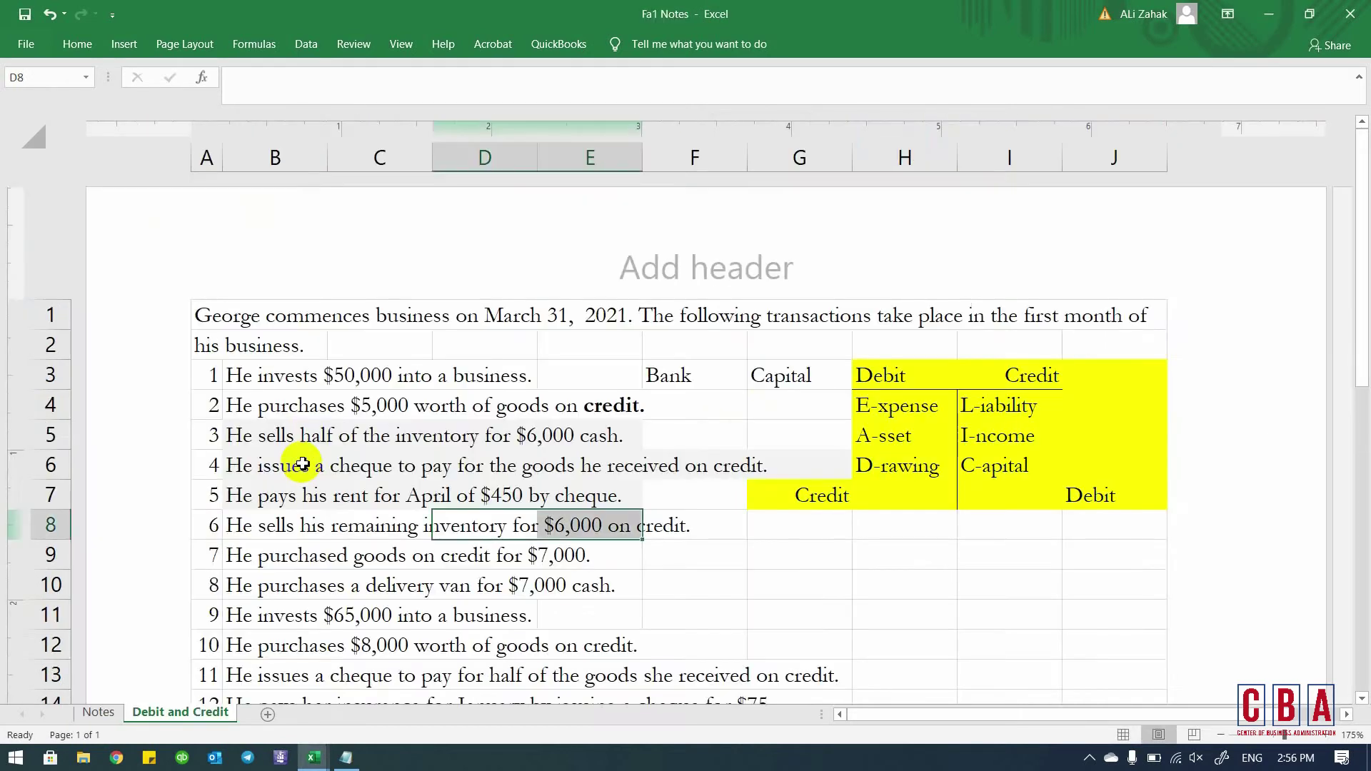
{"action": "key", "text": "alt+Tab"}
{"action": "left_click", "coordinate": [304, 465]}
{"action": "type", "text": "6"}
{"action": "key", "text": "Right"}
{"action": "key", "text": "Right"}
{"action": "key", "text": "Right"}
{"action": "key", "text": "Right"}
{"action": "key", "text": "Right"}
{"action": "key", "text": "Right"}
{"action": "key", "text": "Right"}
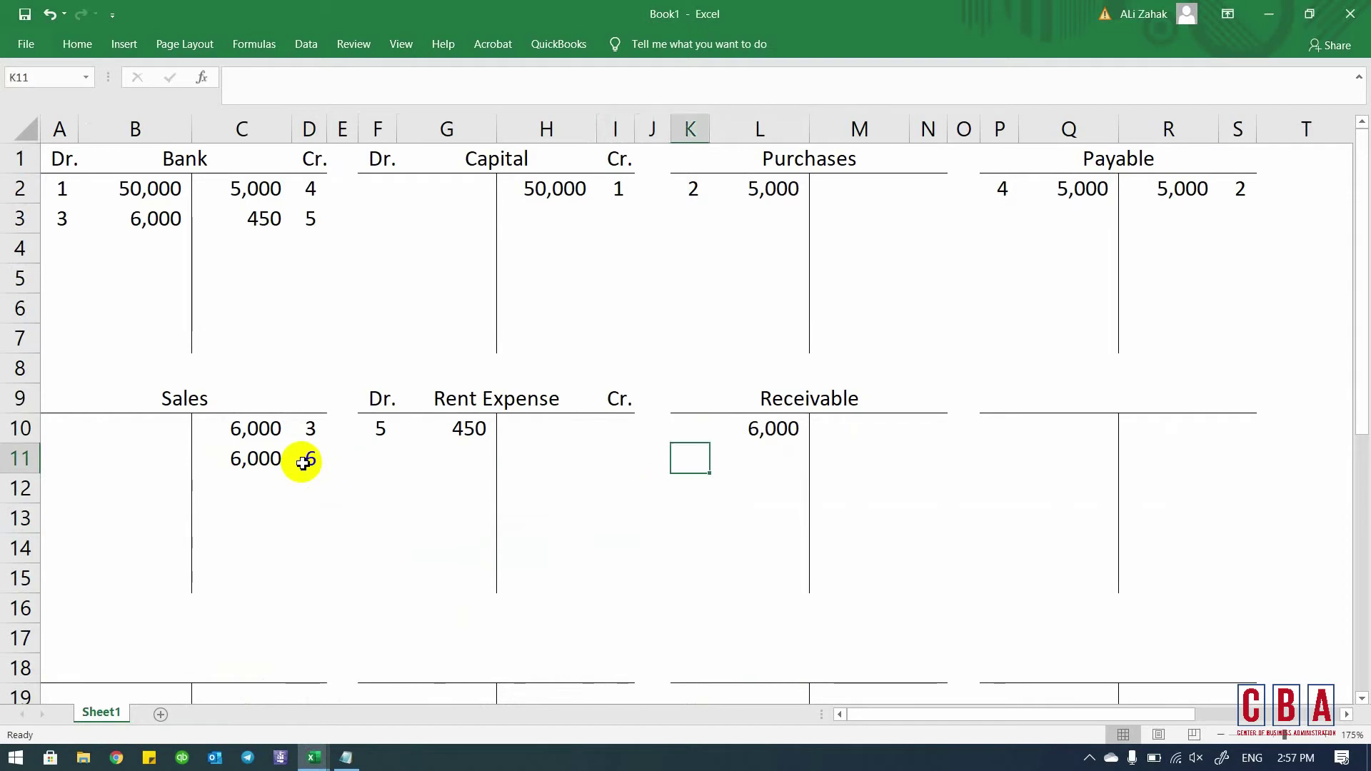
{"action": "key", "text": "Up"}
{"action": "type", "text": "6"}
{"action": "key", "text": "Return"}
- Enter 2,500 on the credit side of the inventory T-account in W3 of Book1 for the remaining goods sold
{"action": "key", "text": "alt+Tab"}
{"action": "key", "text": "alt+Tab"}
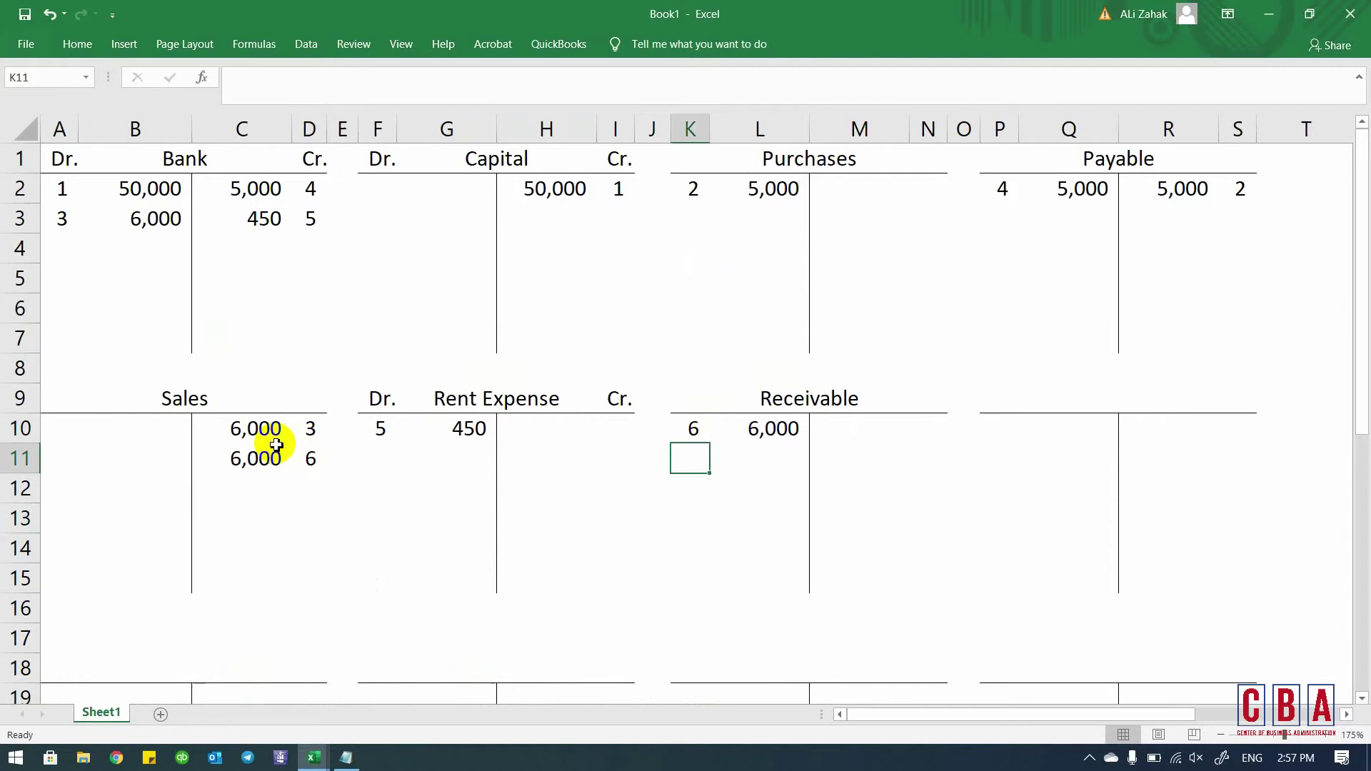
{"action": "scroll", "coordinate": [276, 444], "scroll_direction": "right", "scroll_amount": 3}
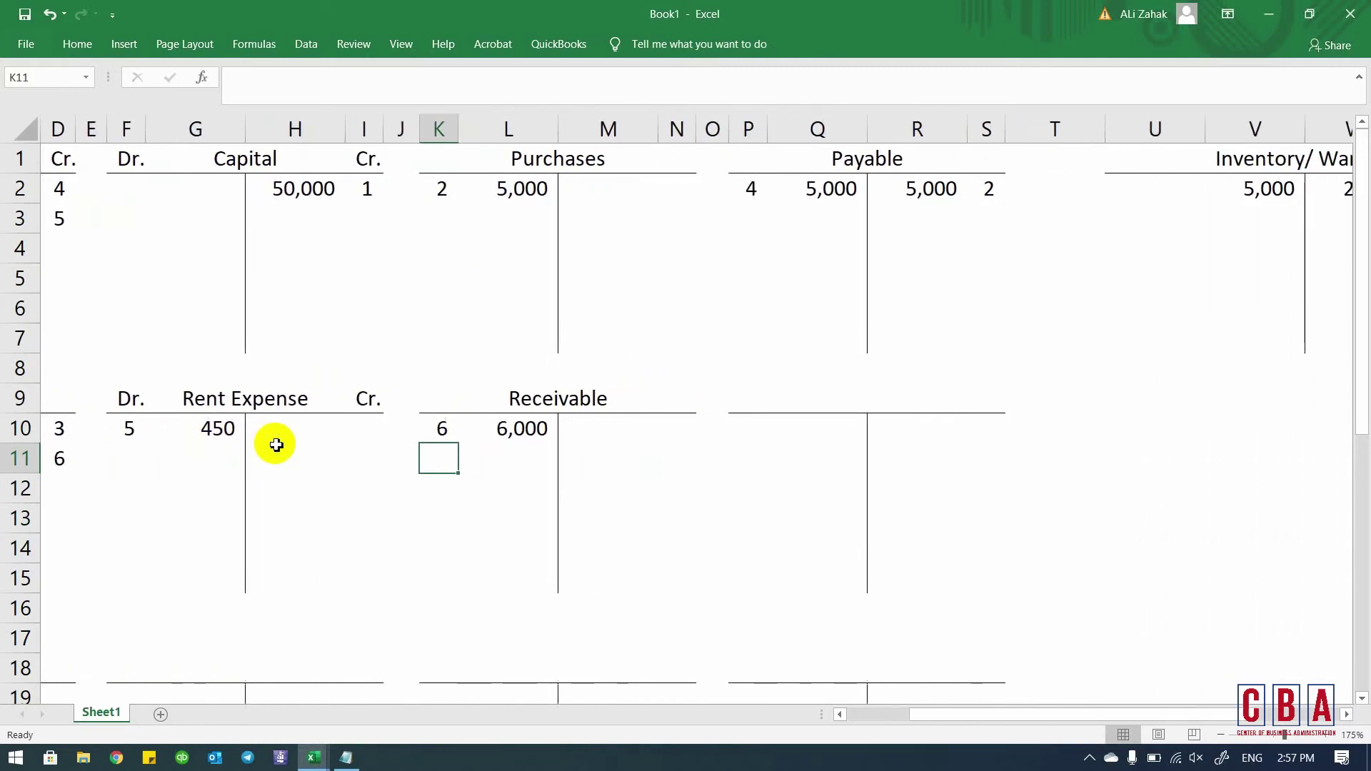
{"action": "scroll", "coordinate": [276, 444], "scroll_direction": "right", "scroll_amount": 2}
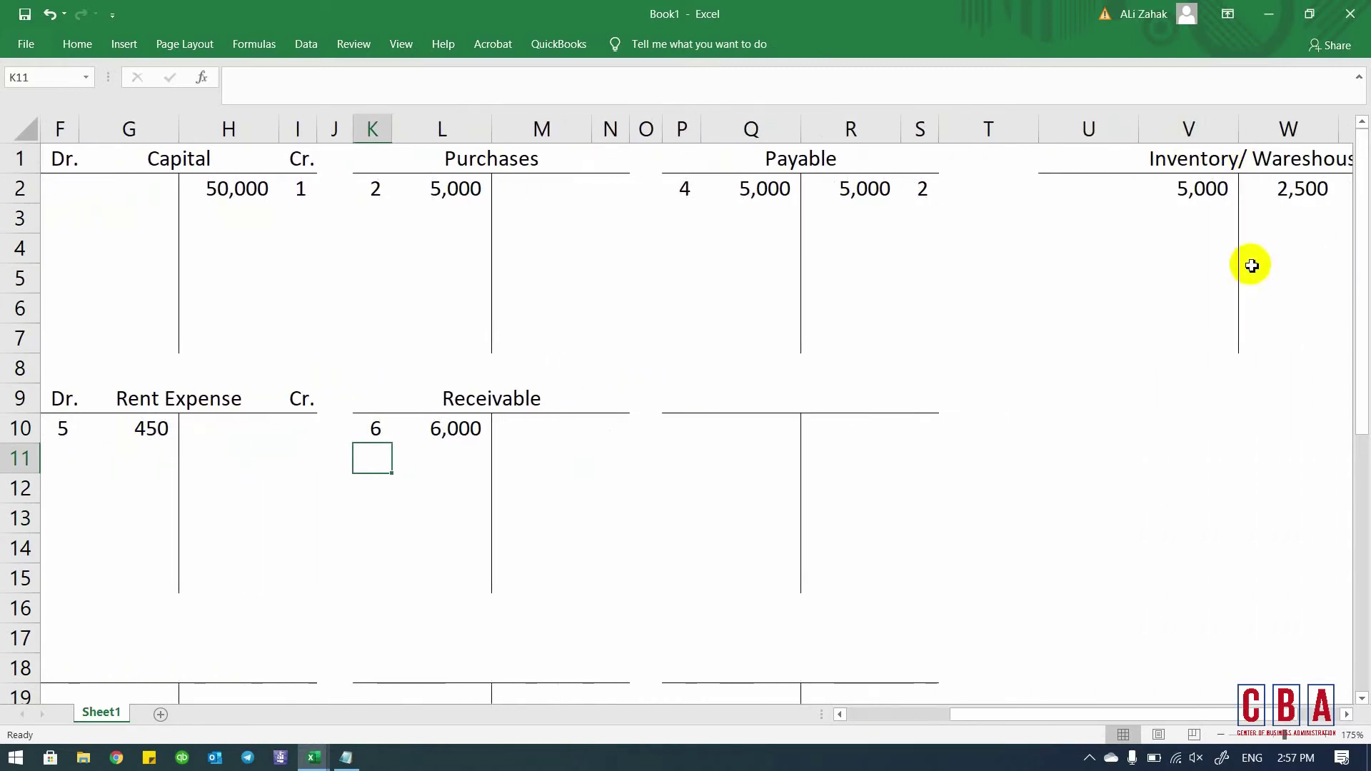
{"action": "left_click", "coordinate": [1291, 219]}
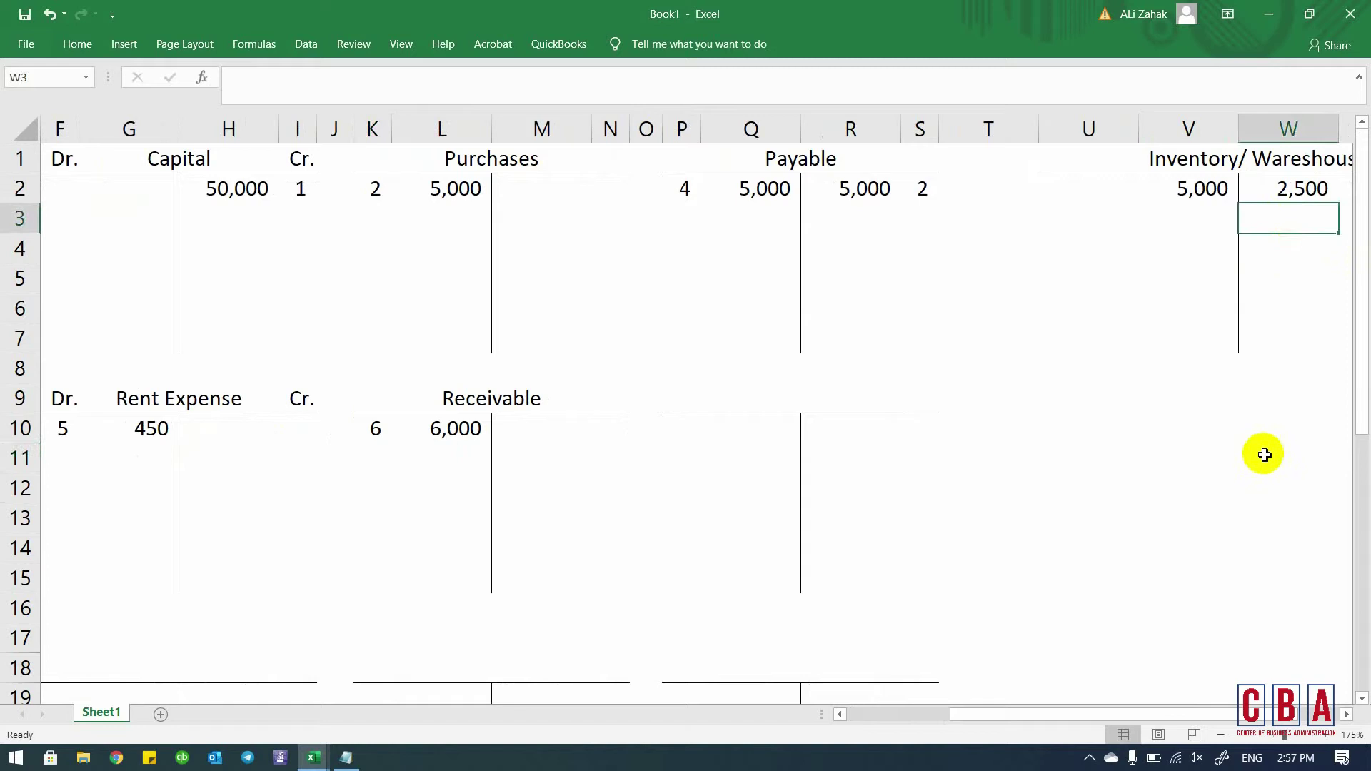
{"action": "type", "text": "2500"}
{"action": "key", "text": "Return"}
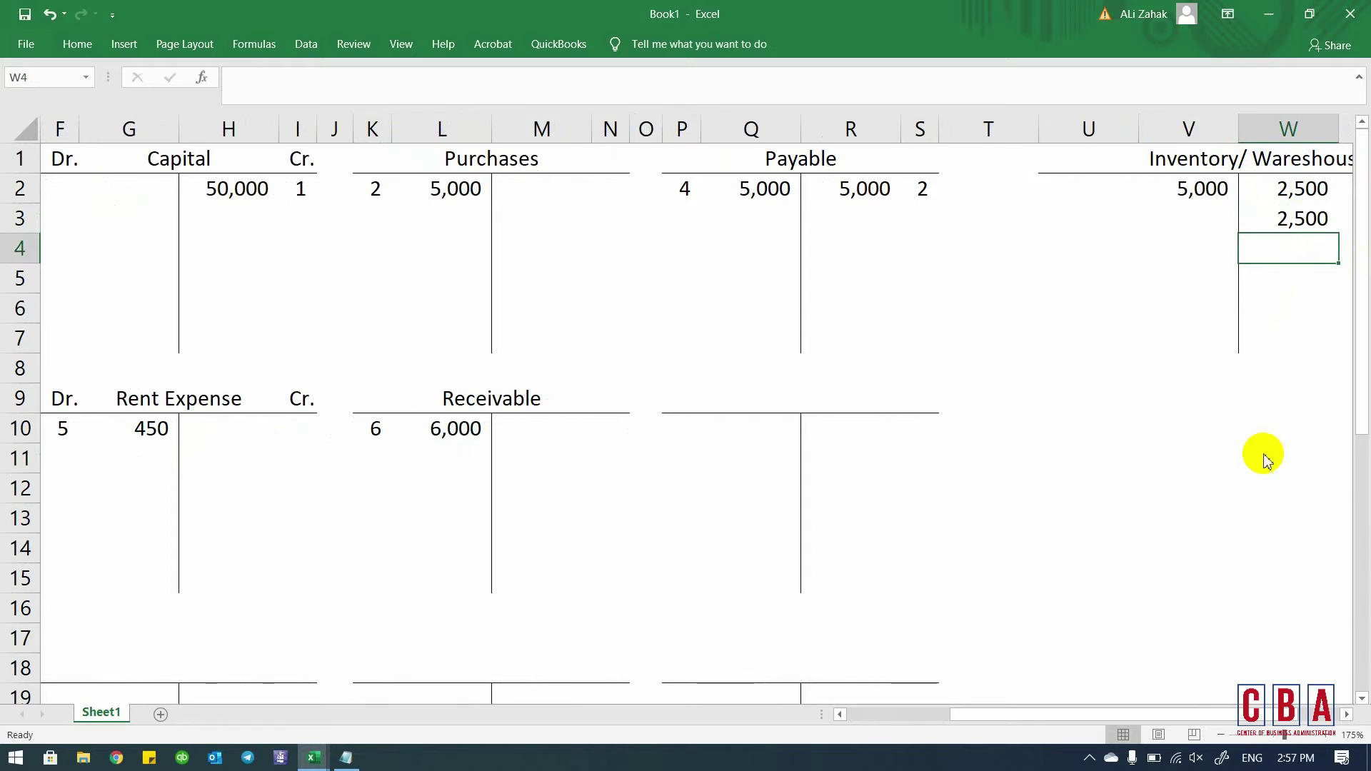
- Shade transaction 6 in B8:F8 of Fa1 Notes light grey to mark it as posted
{"action": "key", "text": "alt+Tab"}
{"action": "key", "text": "Left"}
{"action": "key", "text": "Left"}
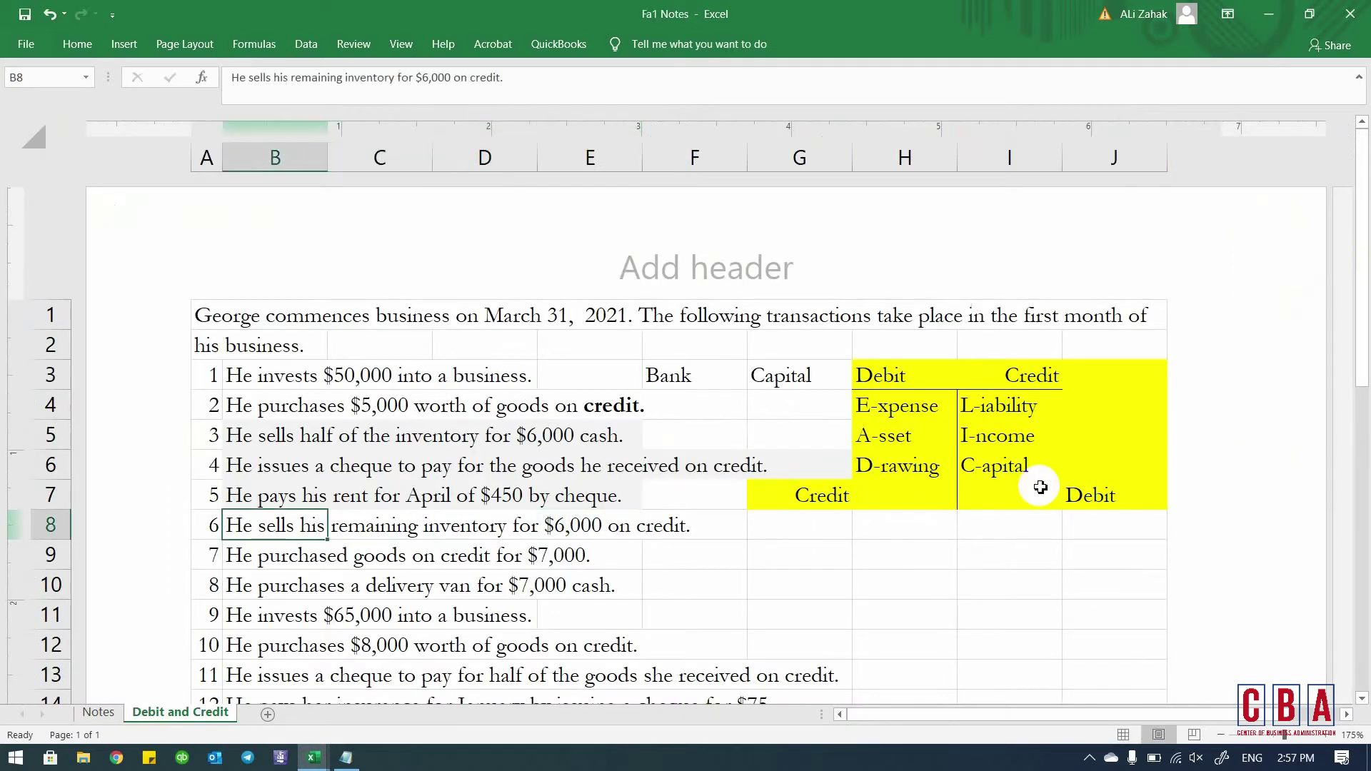
{"action": "key", "text": "shift+Right"}
{"action": "key", "text": "shift+Right"}
{"action": "key", "text": "shift+Right"}
{"action": "key", "text": "shift+Right"}
{"action": "key", "text": "alt+h"}
{"action": "key", "text": "h"}
{"action": "key", "text": "Down"}
{"action": "key", "text": "Return"}
{"action": "key", "text": "Down"}
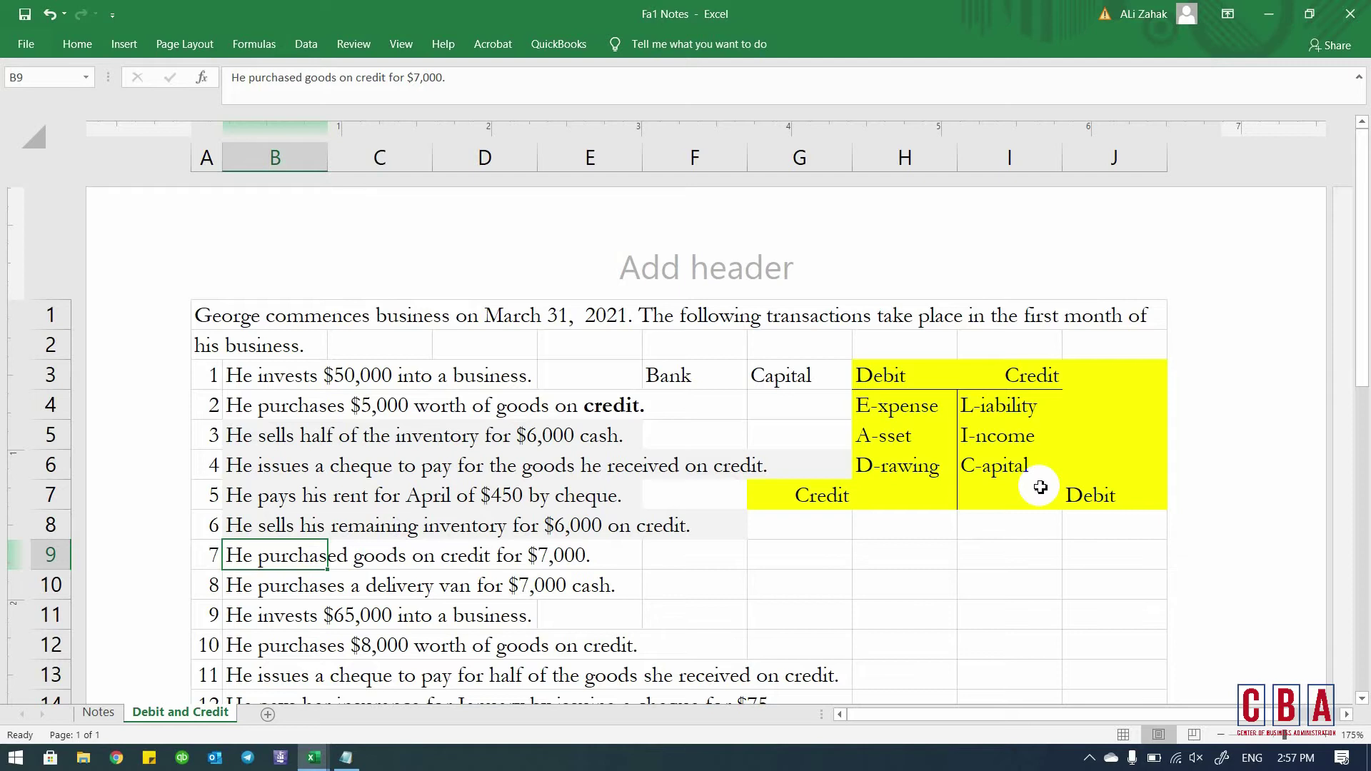
- Post transaction 7, the credit purchase of goods, by entering 7,000 on the debit side of Purchases in L3 of Book1
{"action": "key", "text": "shift+Right"}
{"action": "key", "text": "shift+Right"}
{"action": "key", "text": "shift+Right"}
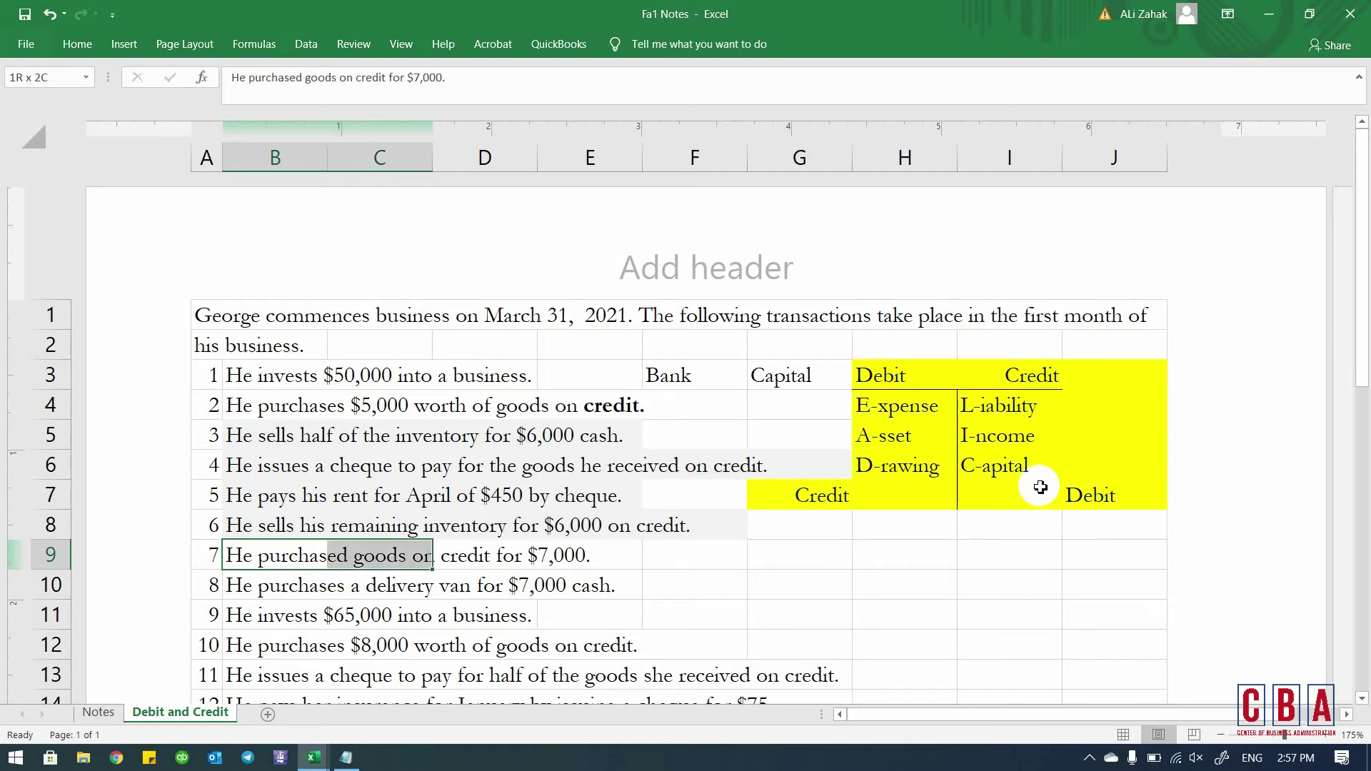
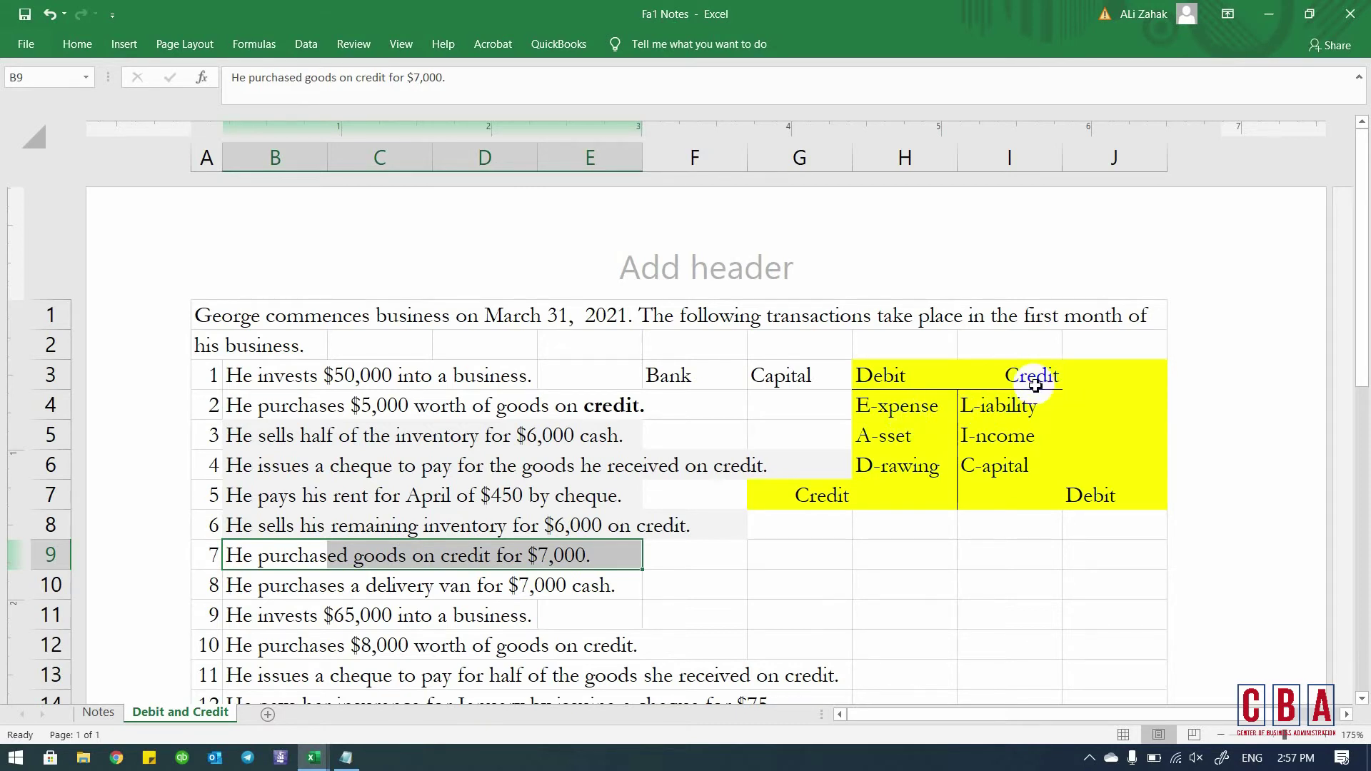
{"action": "key", "text": "alt+Tab"}
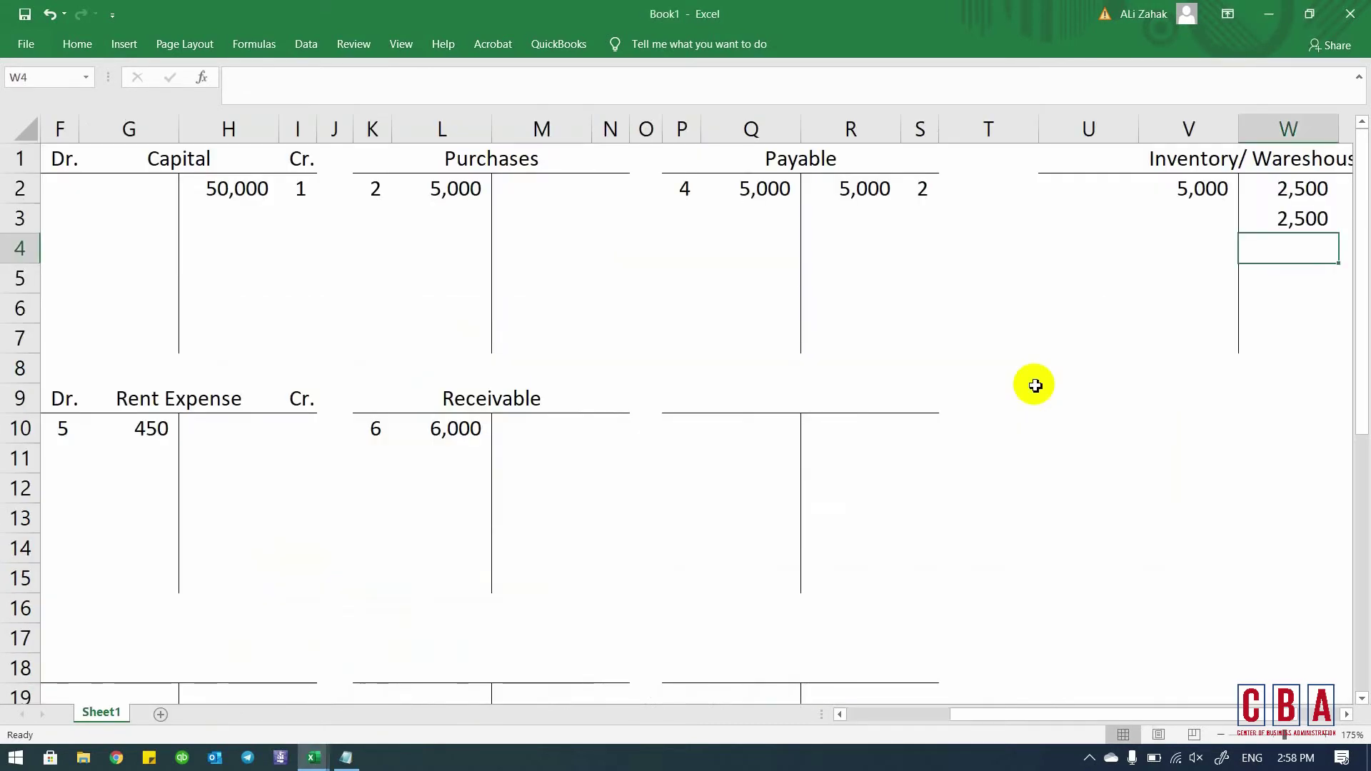
{"action": "key", "text": "Up"}
{"action": "key", "text": "Up"}
{"action": "key", "text": "Left"}
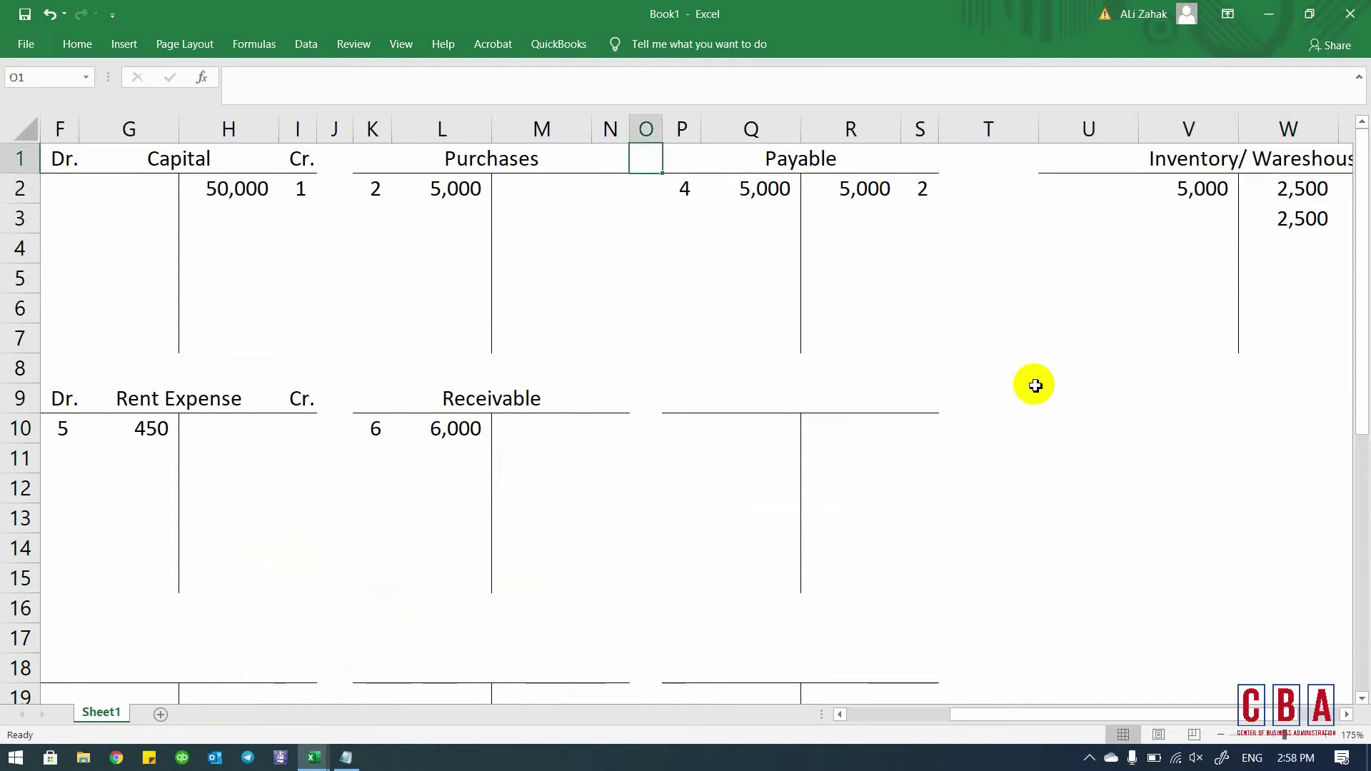
{"action": "key", "text": "Down"}
{"action": "key", "text": "Left"}
{"action": "key", "text": "Left"}
{"action": "key", "text": "Left"}
{"action": "key", "text": "Left"}
{"action": "key", "text": "Left"}
{"action": "key", "text": "Left"}
{"action": "key", "text": "Left"}
{"action": "key", "text": "Left"}
{"action": "key", "text": "Right"}
{"action": "key", "text": "Down"}
{"action": "type", "text": "7000"}
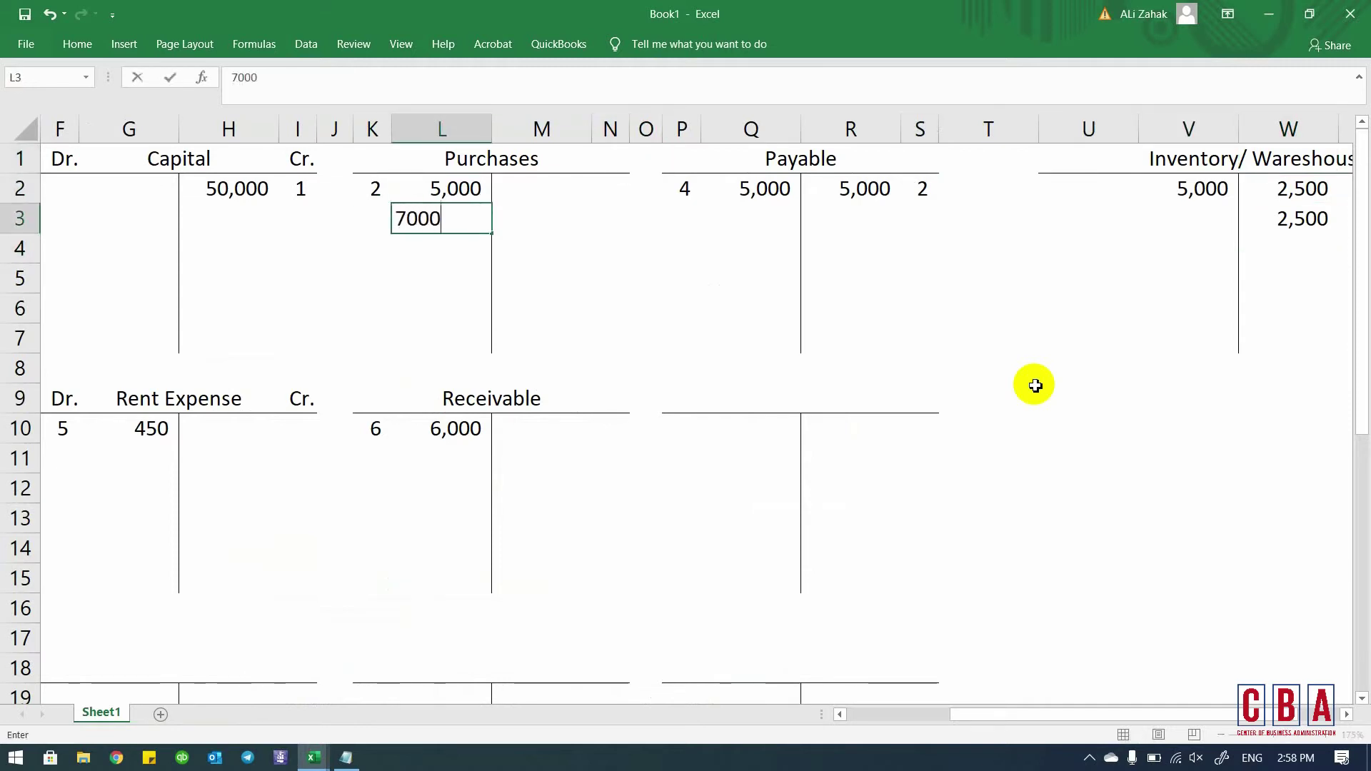
{"action": "key", "text": "Return"}
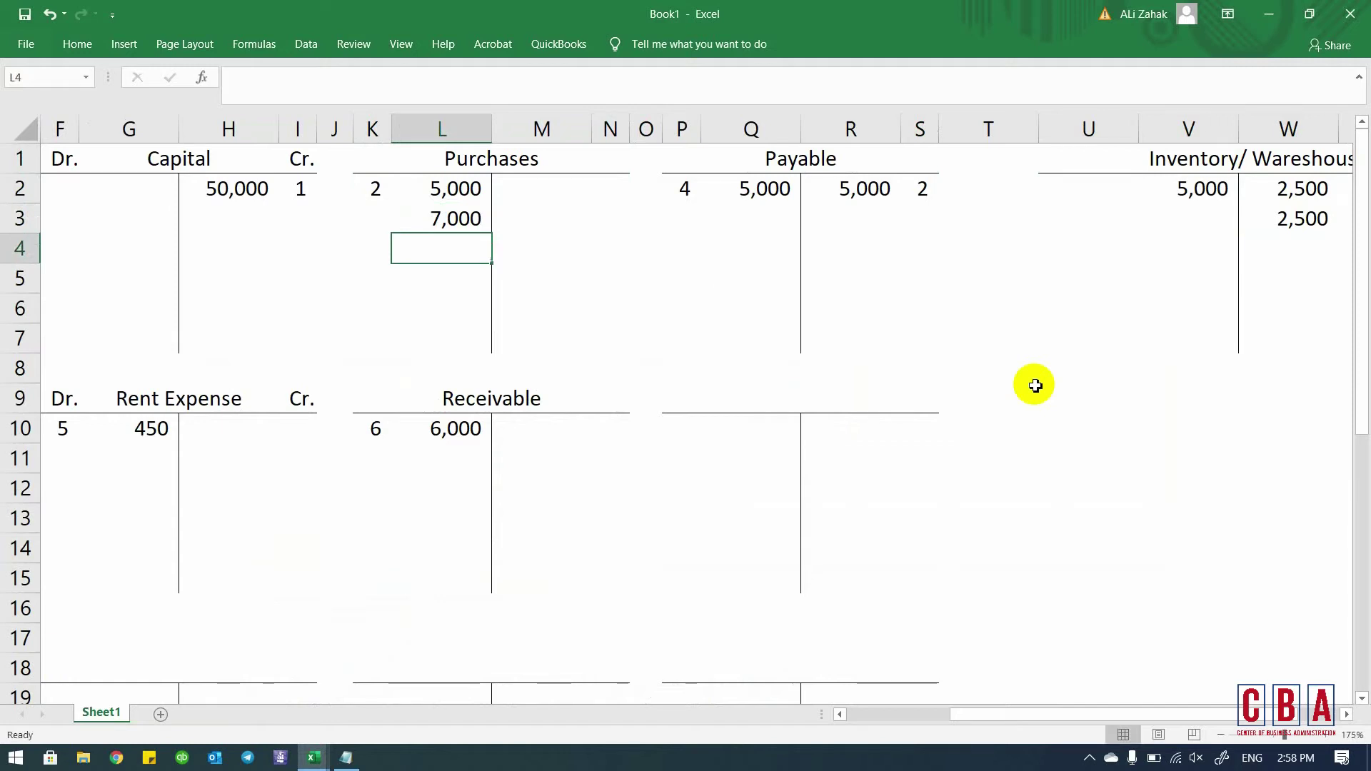
- Enter 7,000 on the credit side of the Payable account in R3 and number it 7 in S3
{"action": "left_click", "coordinate": [868, 221]}
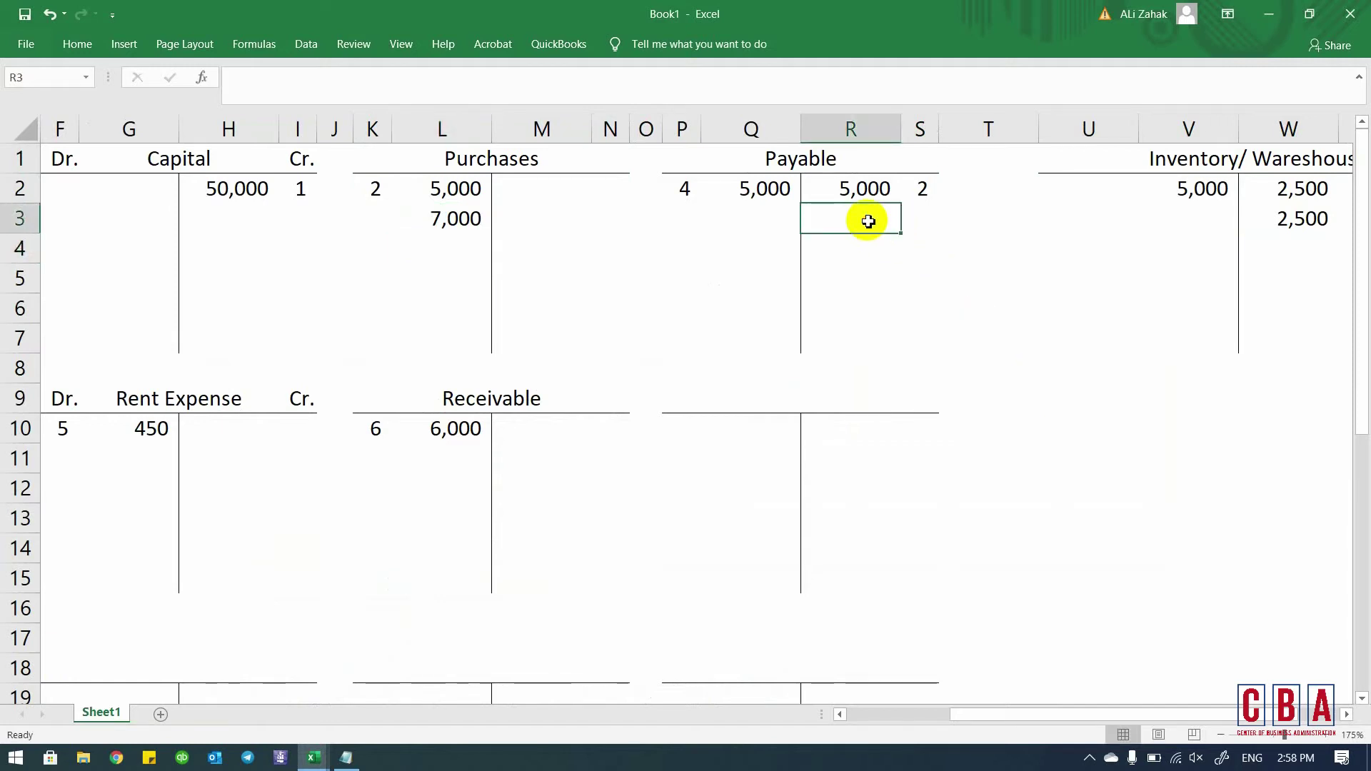
{"action": "type", "text": "7000"}
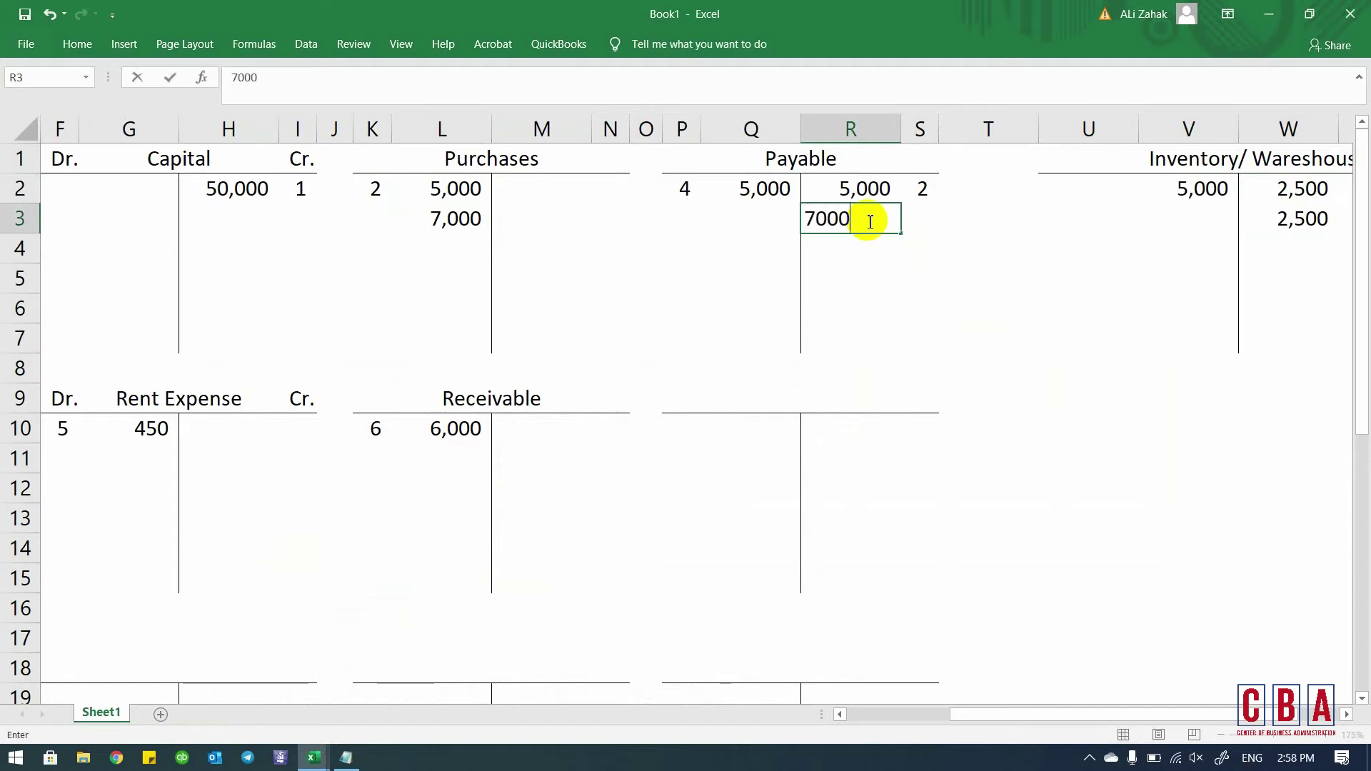
{"action": "key", "text": "Return"}
{"action": "key", "text": "Up"}
{"action": "key", "text": "Right"}
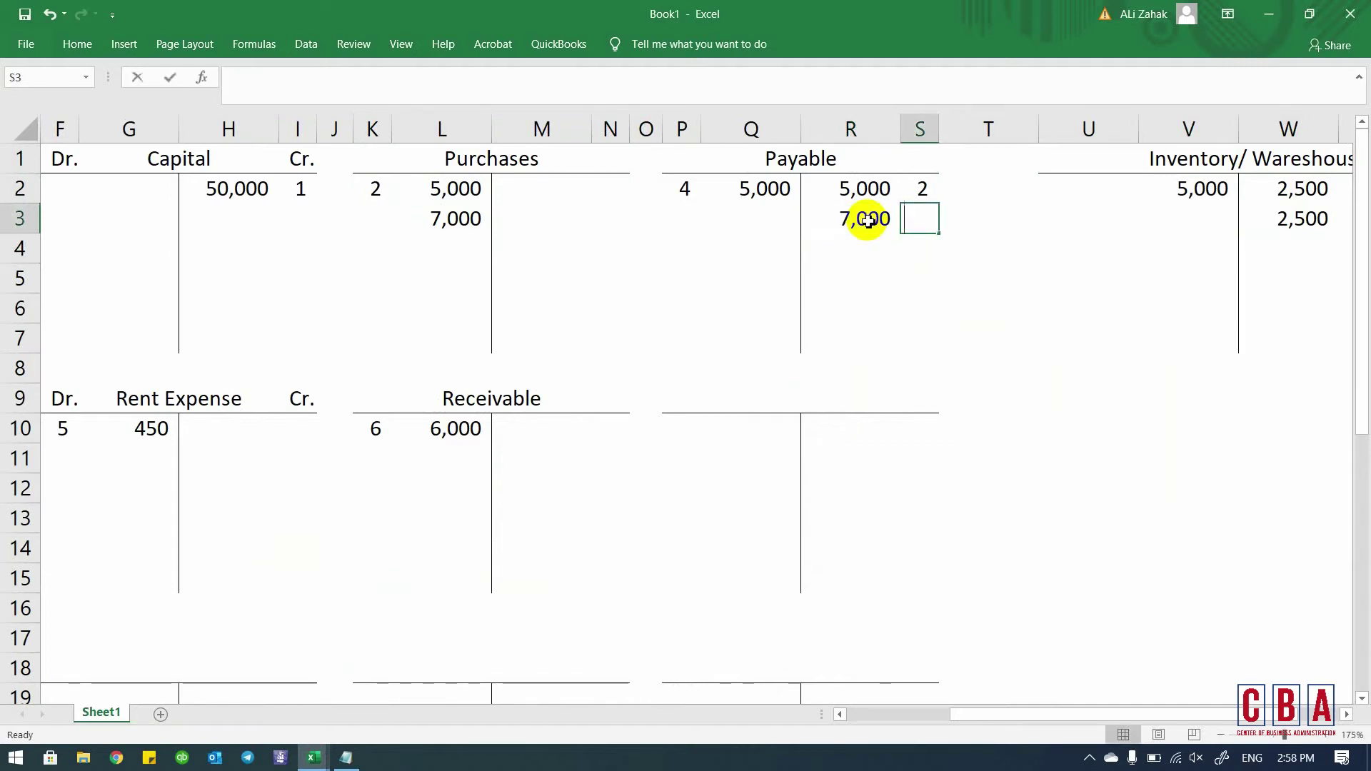
{"action": "type", "text": "7"}
{"action": "key", "text": "Return"}
- Number the 7,000 Purchases entry 7 in K3 and return to the Fa1 Notes workbook
{"action": "left_click", "coordinate": [404, 222]}
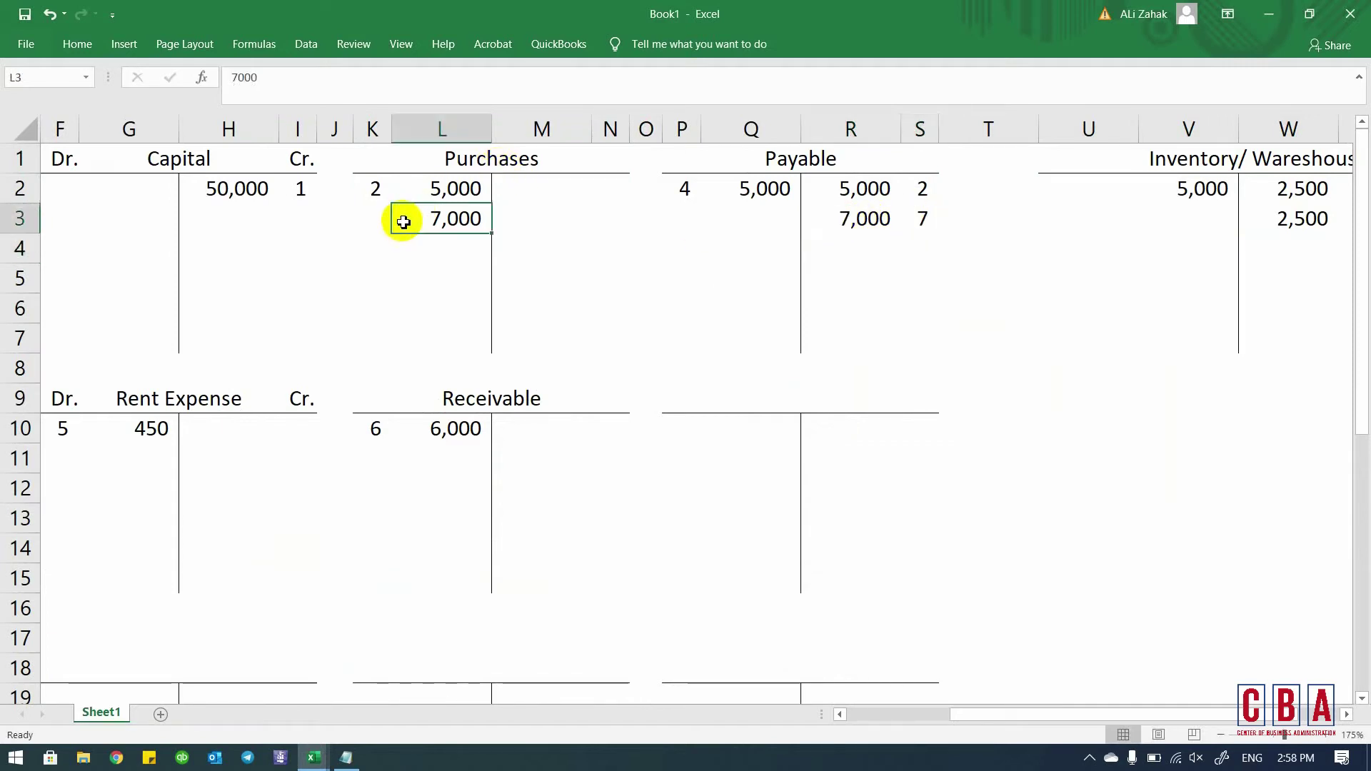
{"action": "key", "text": "Left"}
{"action": "type", "text": "7"}
{"action": "key", "text": "Return"}
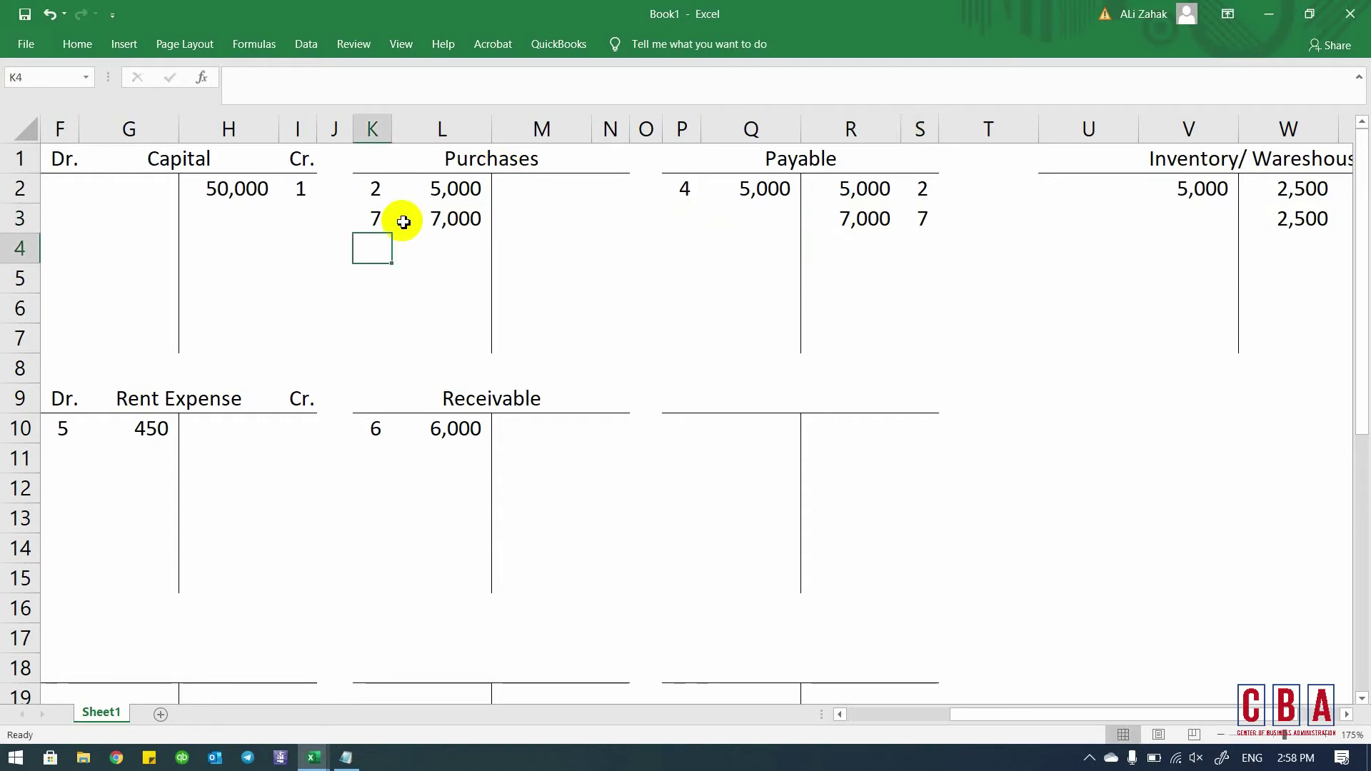
{"action": "key", "text": "alt+Tab"}
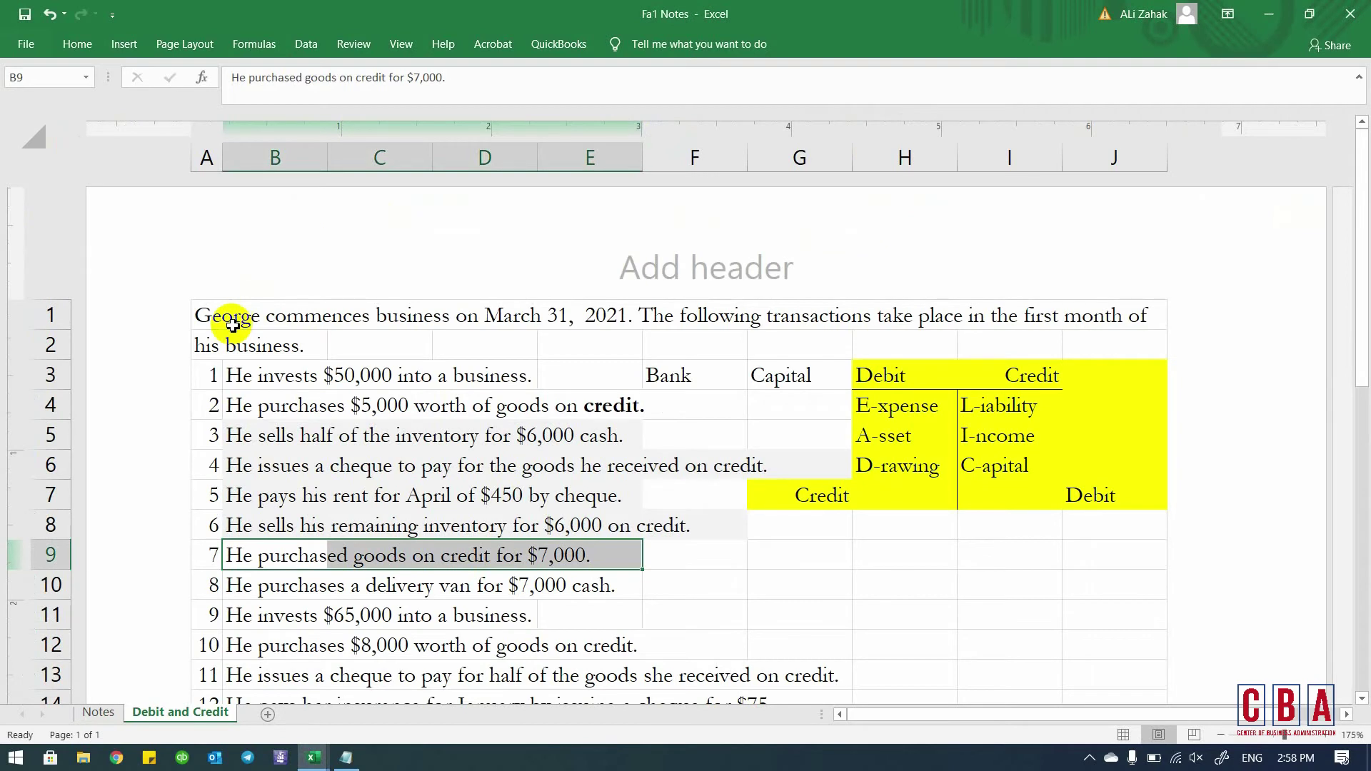
{"action": "type", "text": "hh"}
{"action": "key", "text": "Return"}
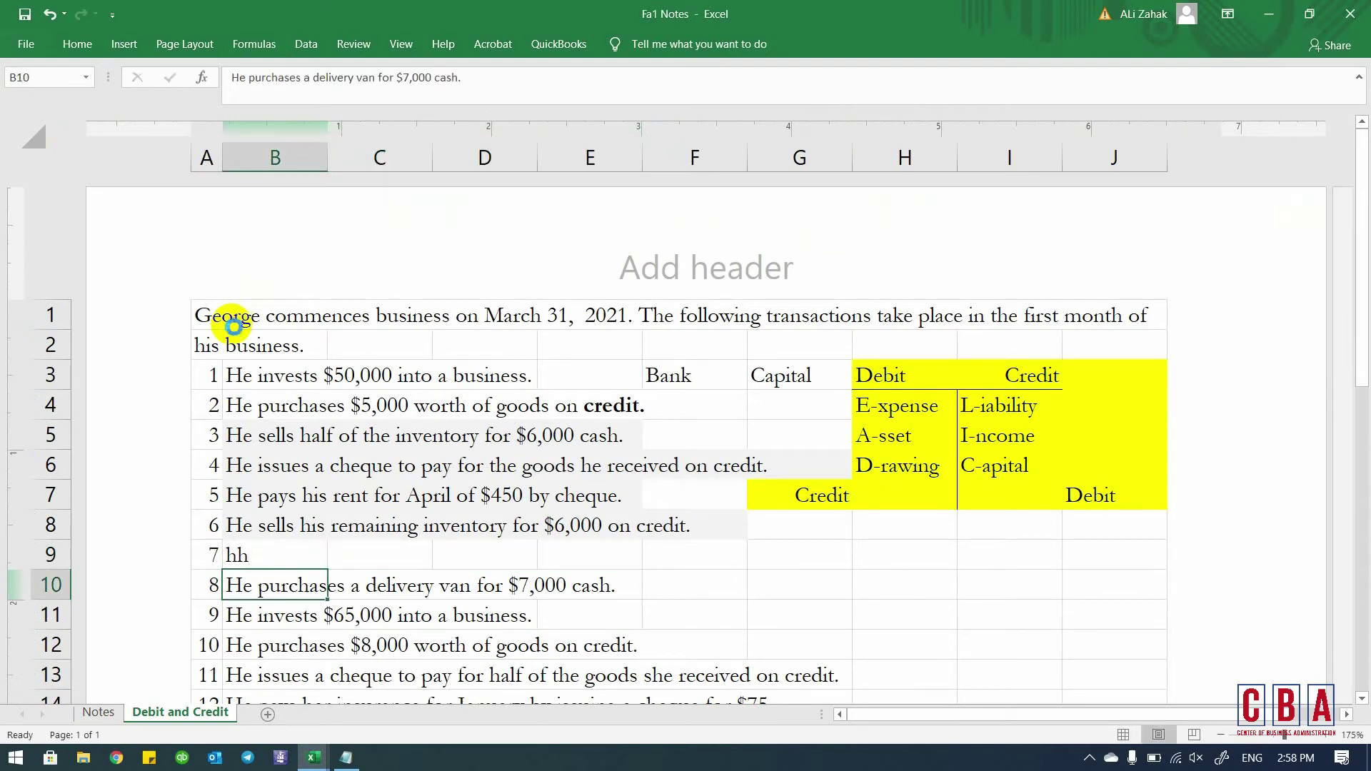
{"action": "key", "text": "ctrl+z"}
- Shade transaction 7 in B9:E9 of Fa1 Notes light grey to mark it as posted
{"action": "key", "text": "alt"}
{"action": "key", "text": "h"}
{"action": "key", "text": "h"}
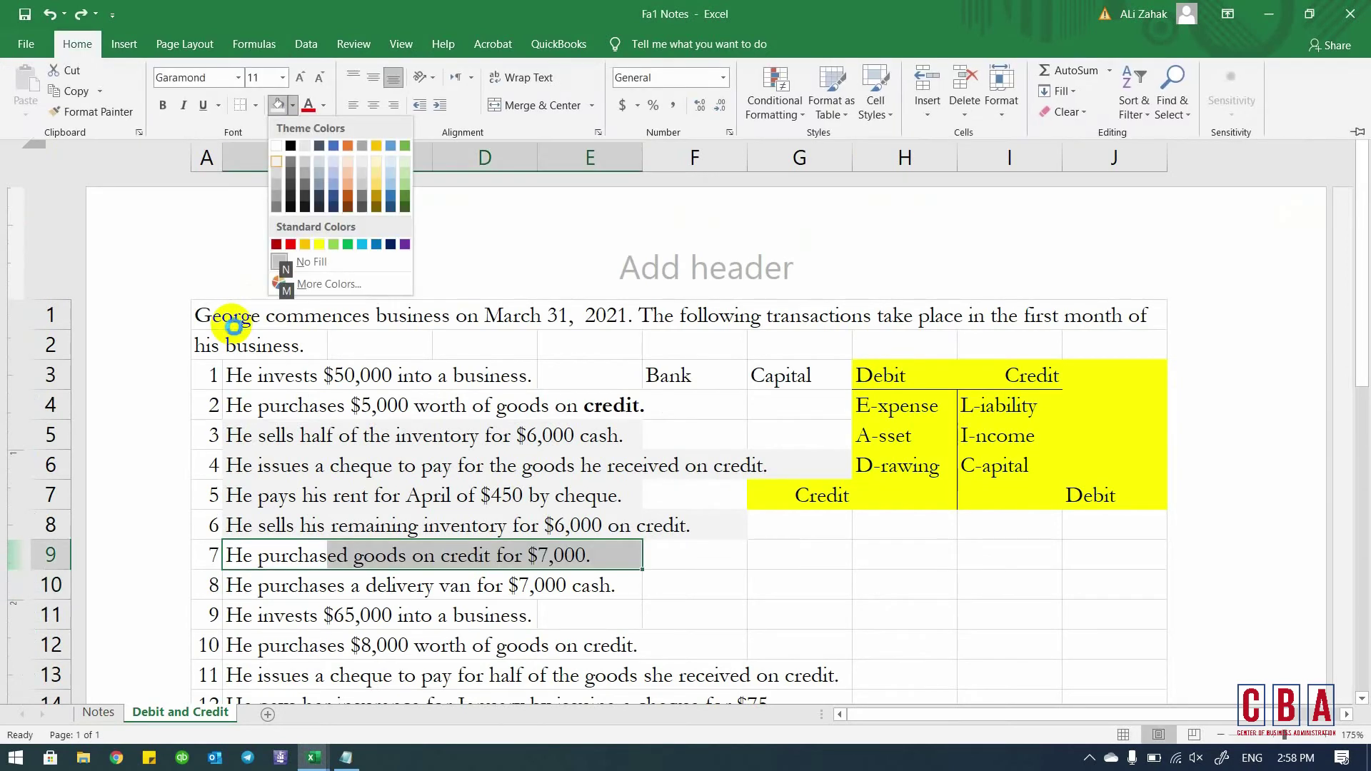
{"action": "key", "text": "n"}
{"action": "key", "text": "Return"}
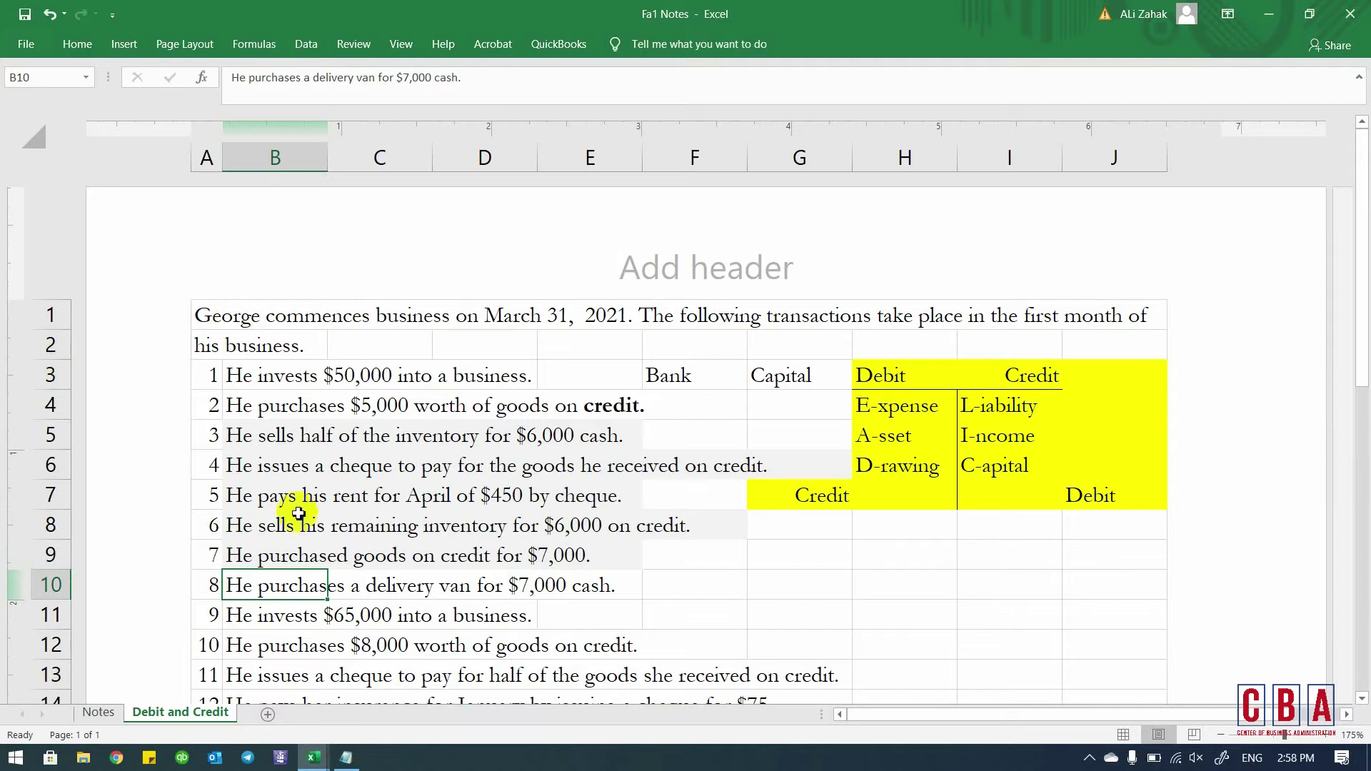
- Compare transaction 7, the purchase of goods, with transaction 8, the $7,000 cash purchase of a delivery van, in rows 9 and 10
{"action": "left_click_drag", "start_coordinate": [282, 556], "coordinate": [392, 554]}
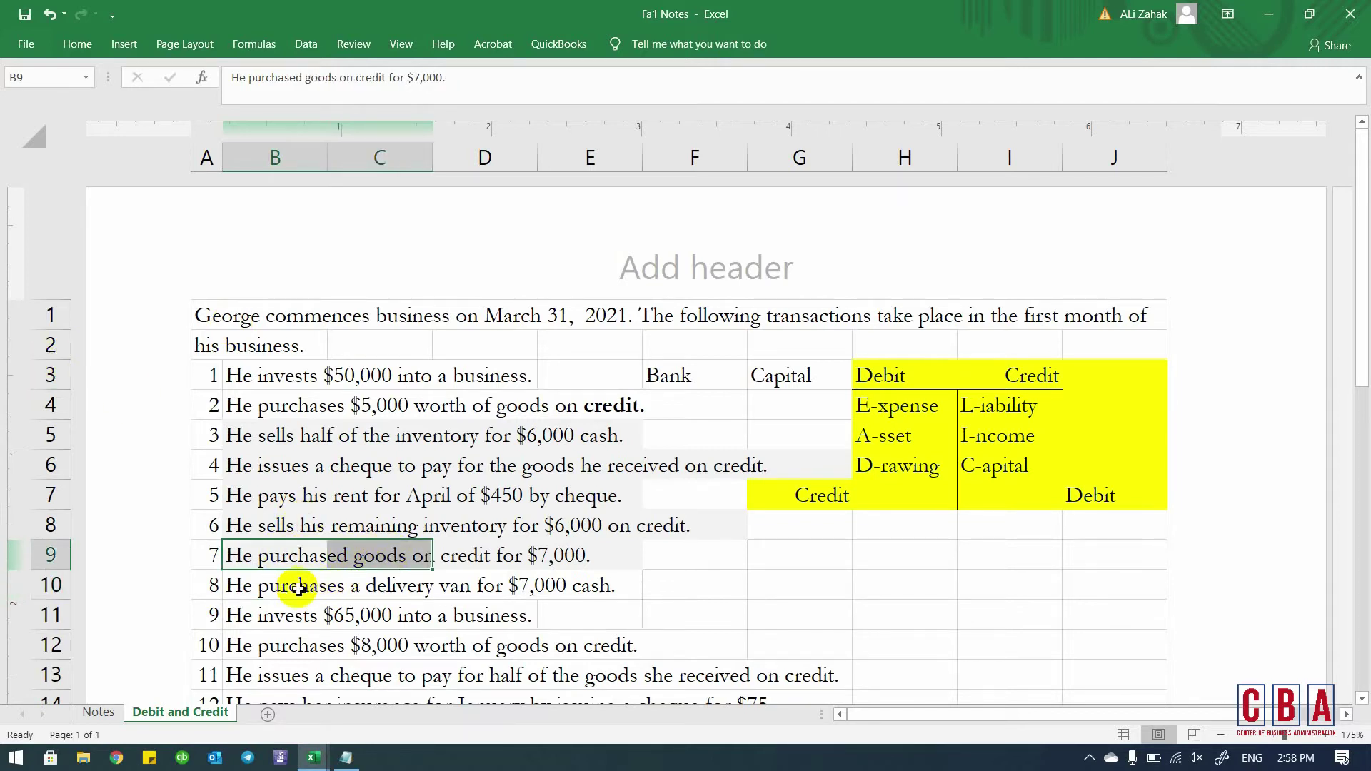
{"action": "left_click_drag", "start_coordinate": [291, 583], "coordinate": [458, 592]}
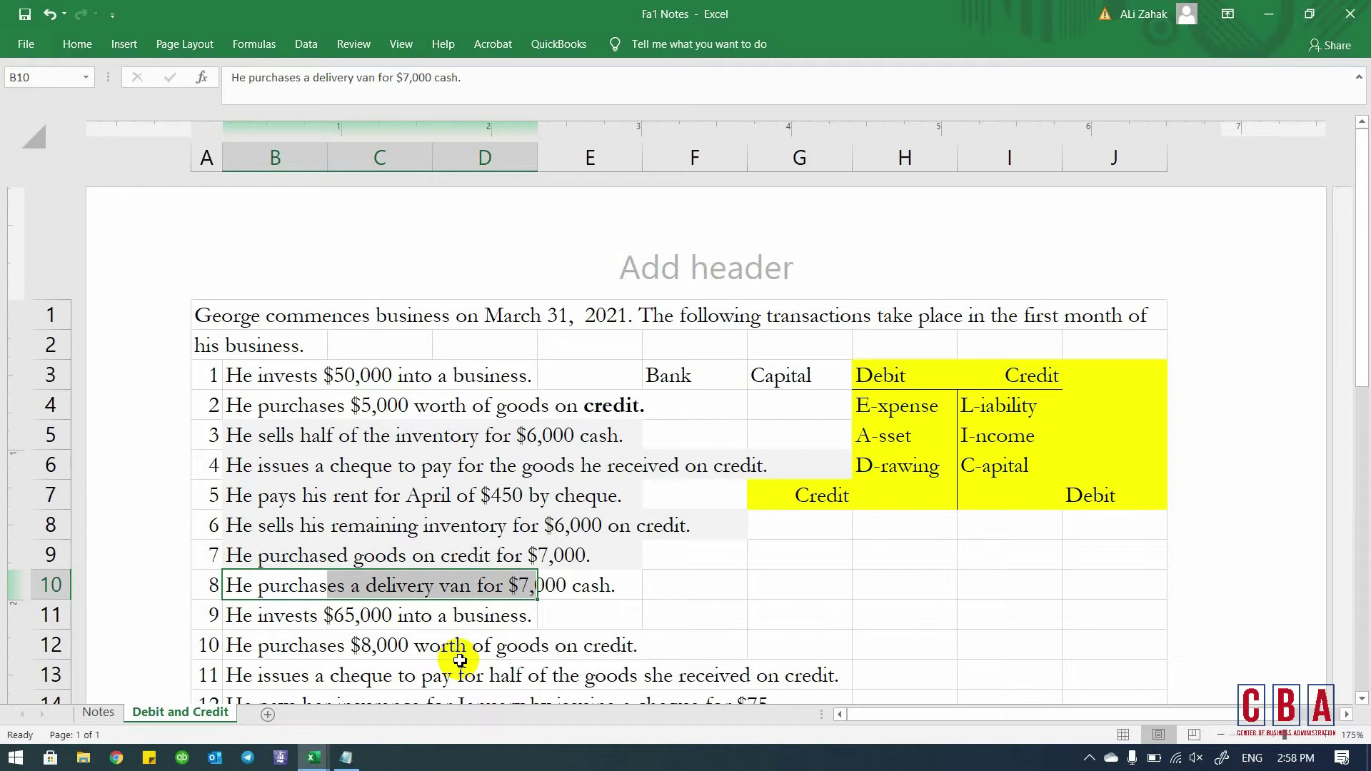
{"action": "key", "text": "shift+Right"}
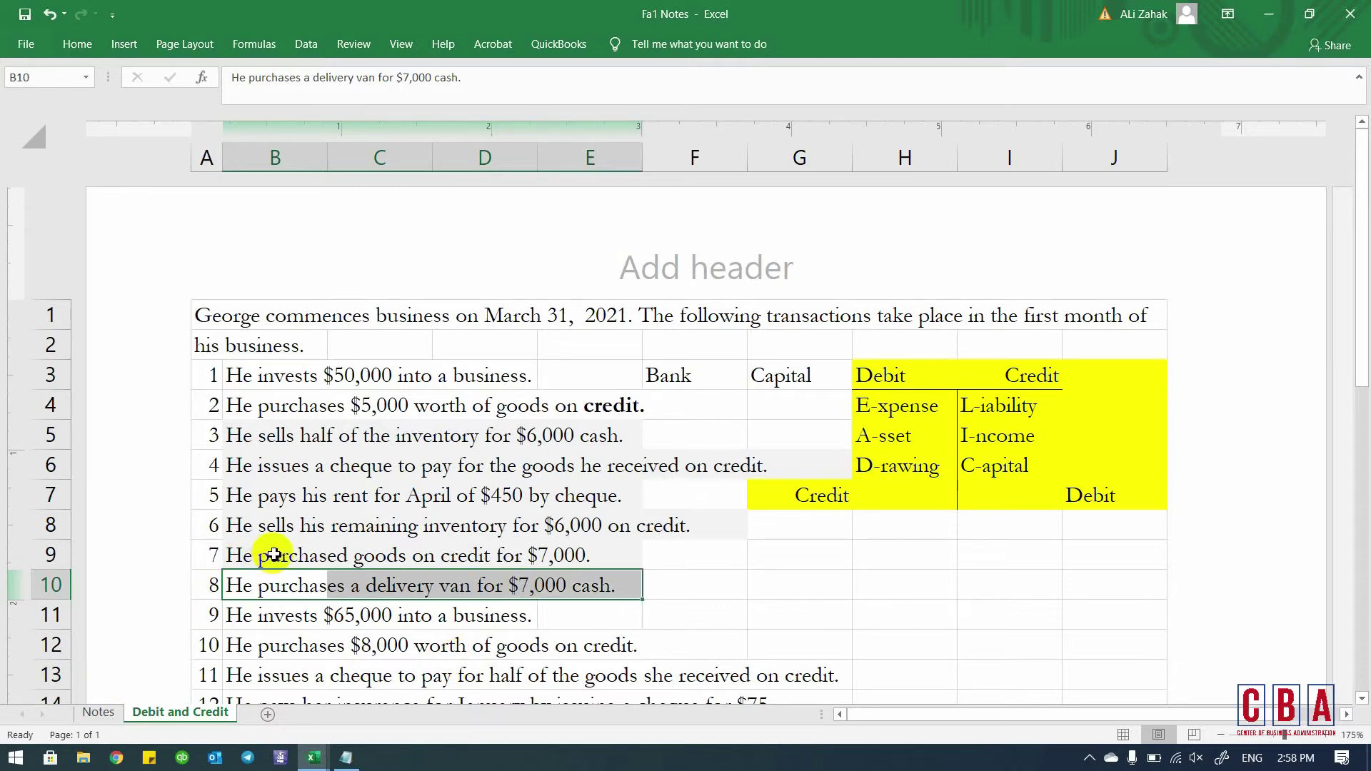
{"action": "left_click", "coordinate": [306, 557]}
{"action": "left_click_drag", "start_coordinate": [305, 557], "coordinate": [371, 556]}
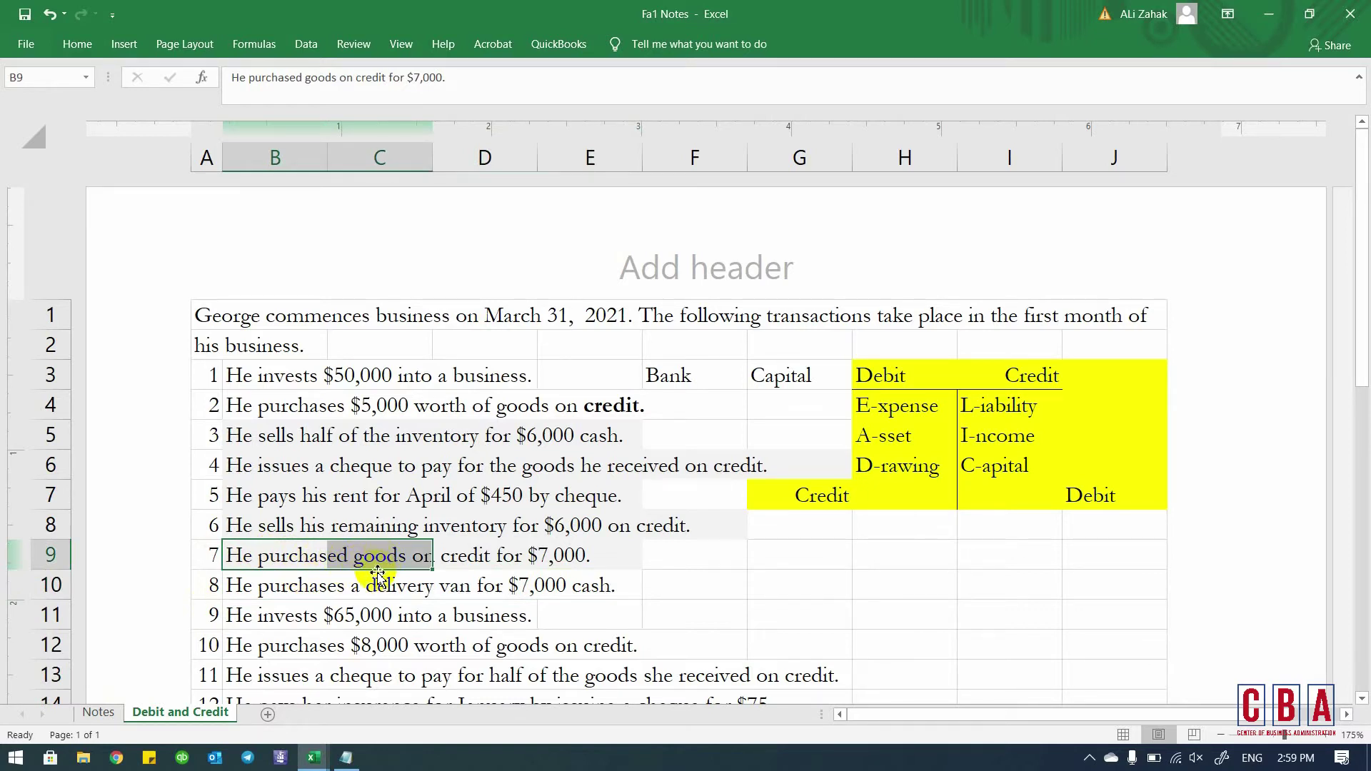
{"action": "left_click", "coordinate": [328, 588]}
{"action": "left_click_drag", "start_coordinate": [328, 589], "coordinate": [459, 580]}
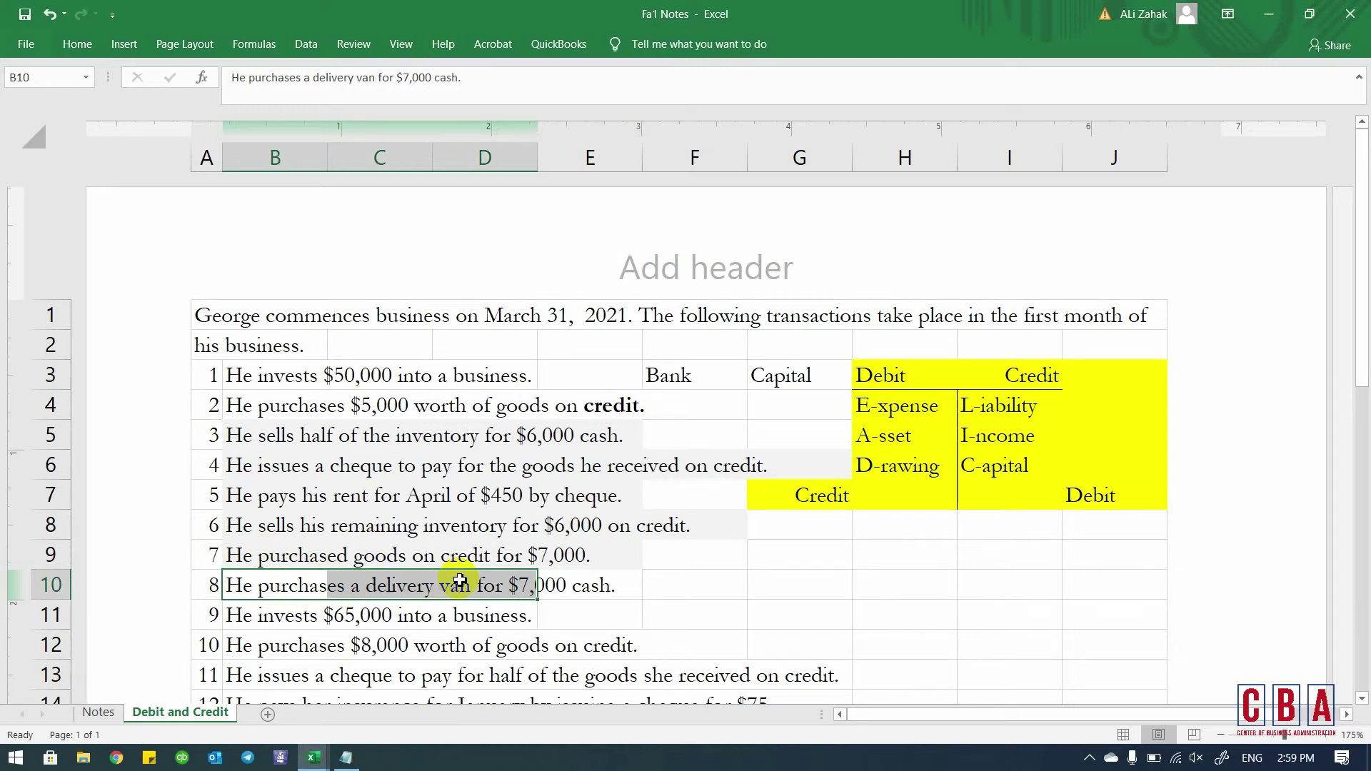
{"action": "double_click", "coordinate": [457, 584]}
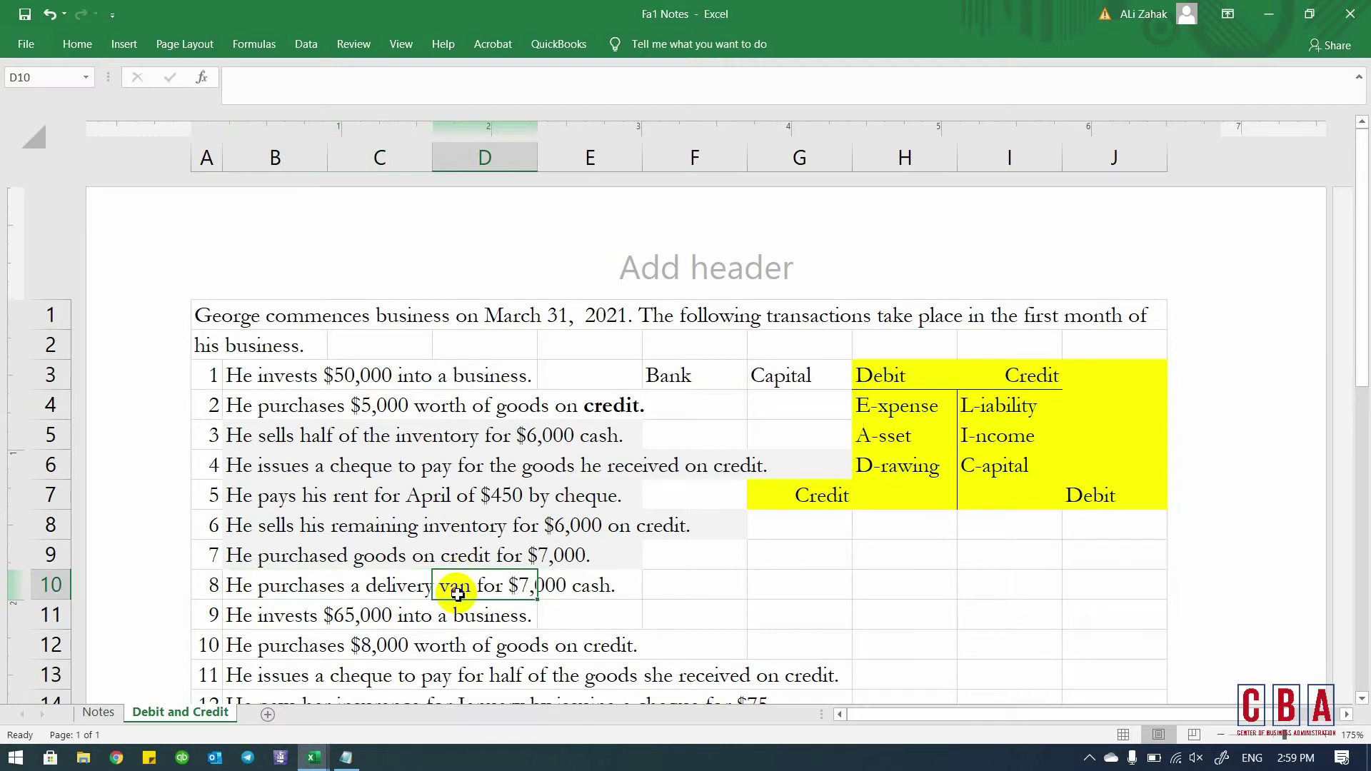
{"action": "left_click", "coordinate": [566, 611]}
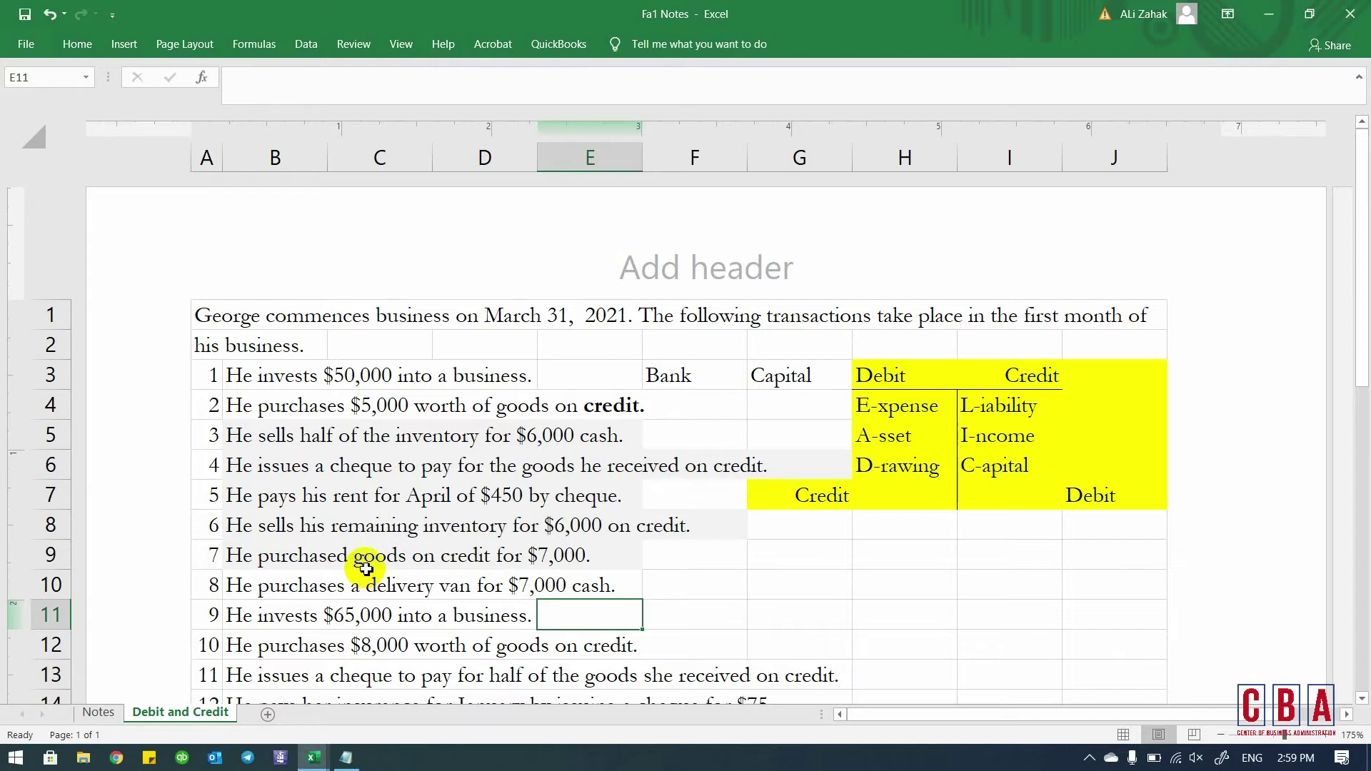
{"action": "left_click_drag", "start_coordinate": [319, 553], "coordinate": [390, 563]}
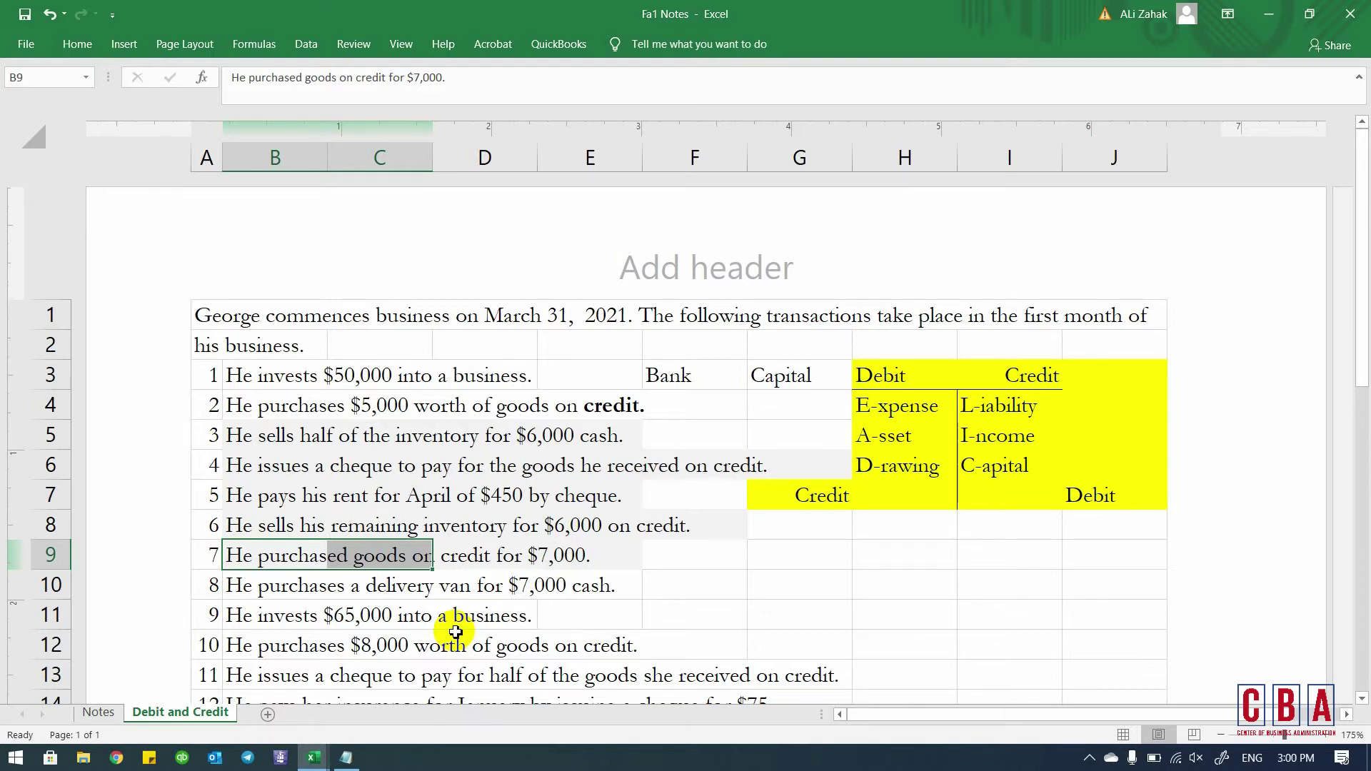
{"action": "left_click_drag", "start_coordinate": [410, 587], "coordinate": [470, 597]}
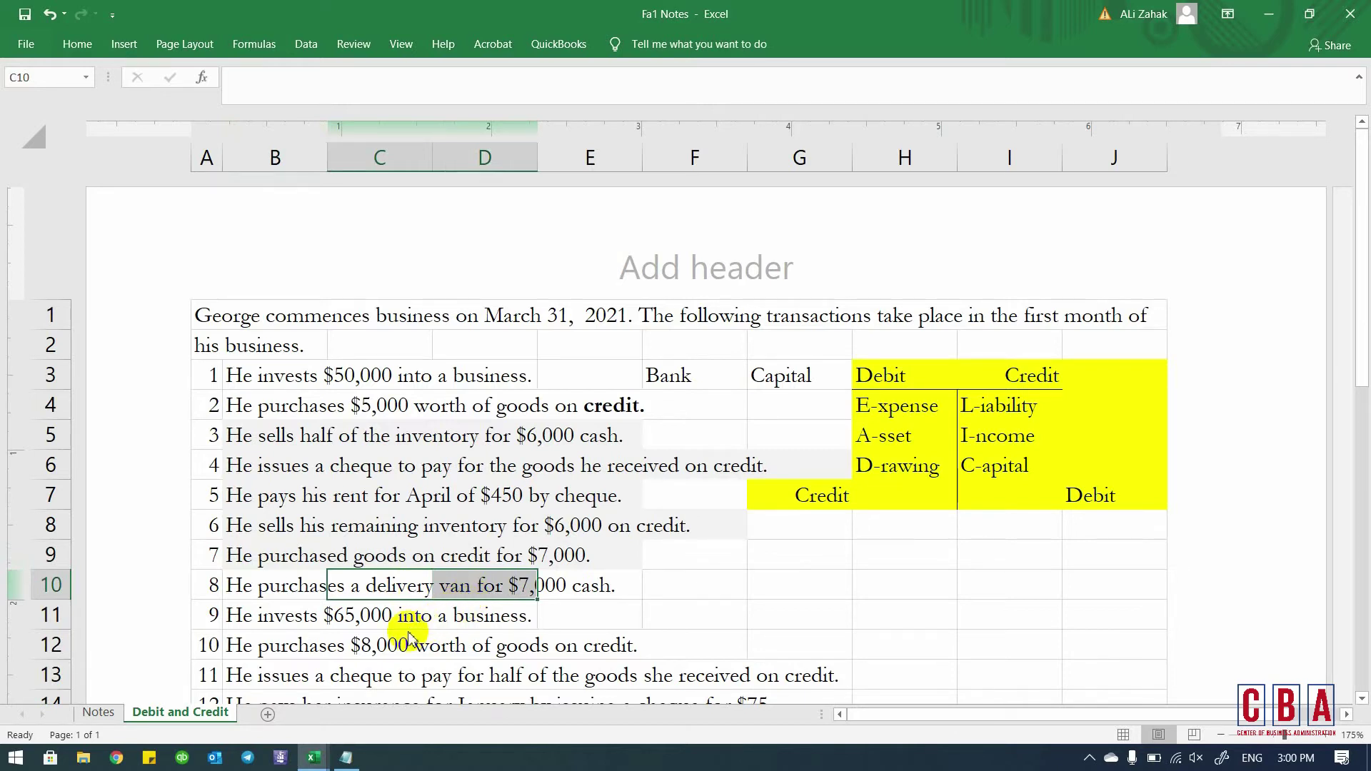
- Switch to the Book1 workbook and title the empty T-account beside Receivable, in Q9, Van
{"action": "key", "text": "ctrl+Tab"}
{"action": "key", "text": "Down"}
{"action": "key", "text": "Down"}
{"action": "key", "text": "Down"}
{"action": "key", "text": "Down"}
{"action": "key", "text": "Right"}
{"action": "key", "text": "Right"}
{"action": "key", "text": "Right"}
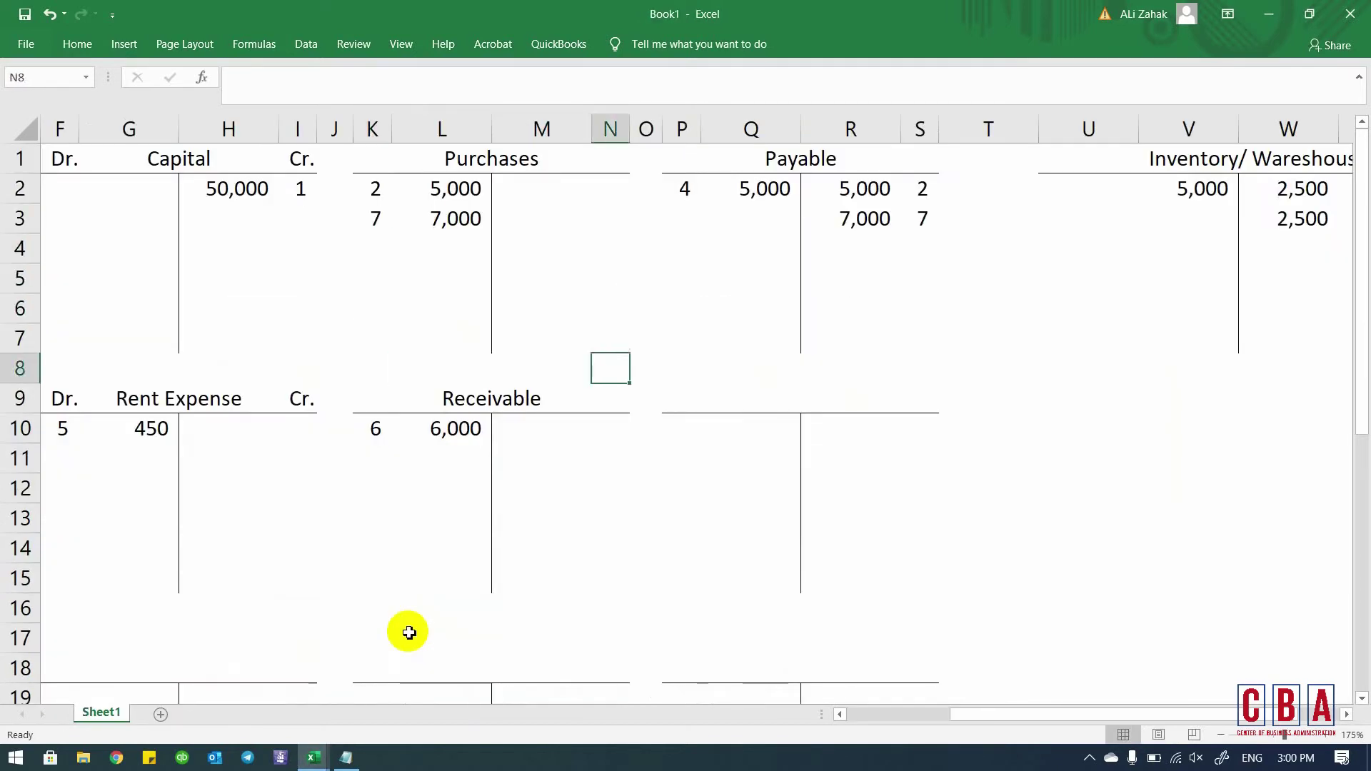
{"action": "key", "text": "Down"}
{"action": "key", "text": "Right"}
{"action": "key", "text": "Right"}
{"action": "key", "text": "Right"}
{"action": "type", "text": "Van"}
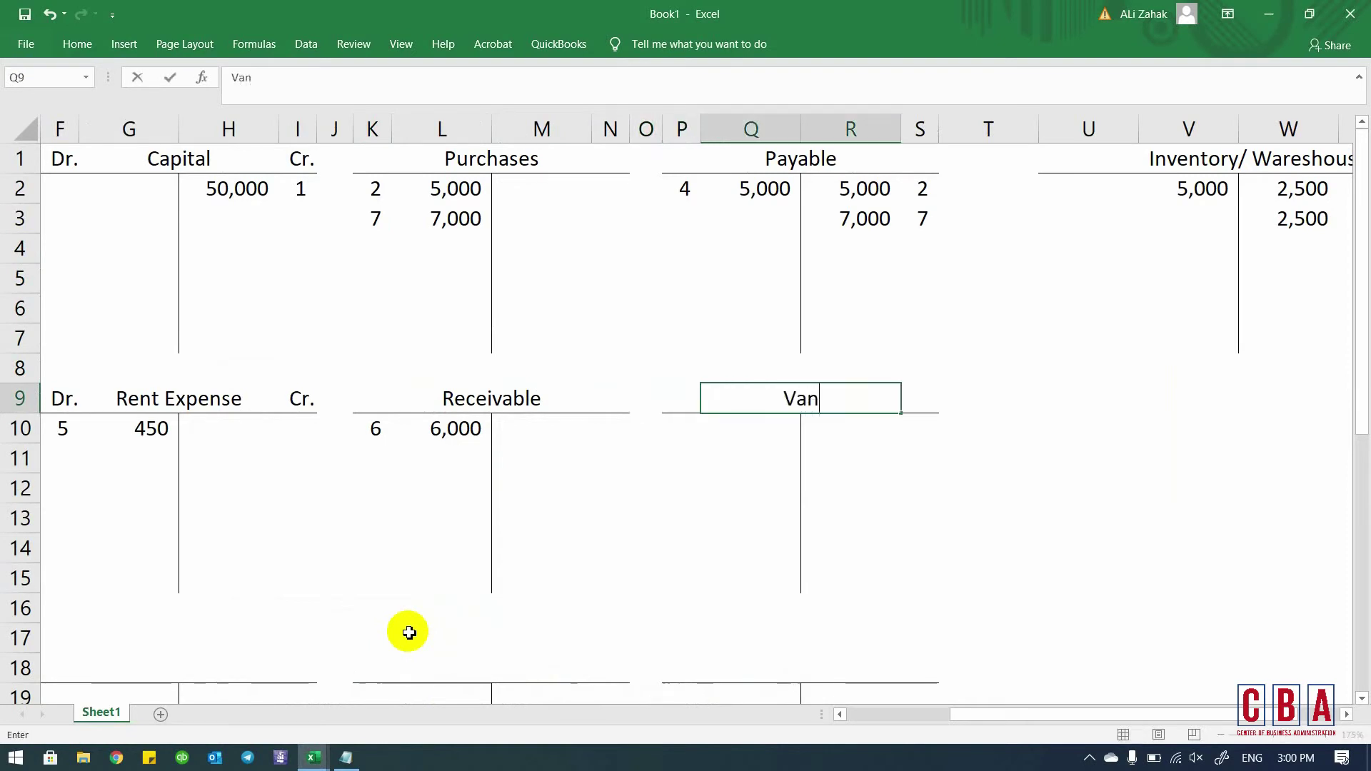
{"action": "key", "text": "Return"}
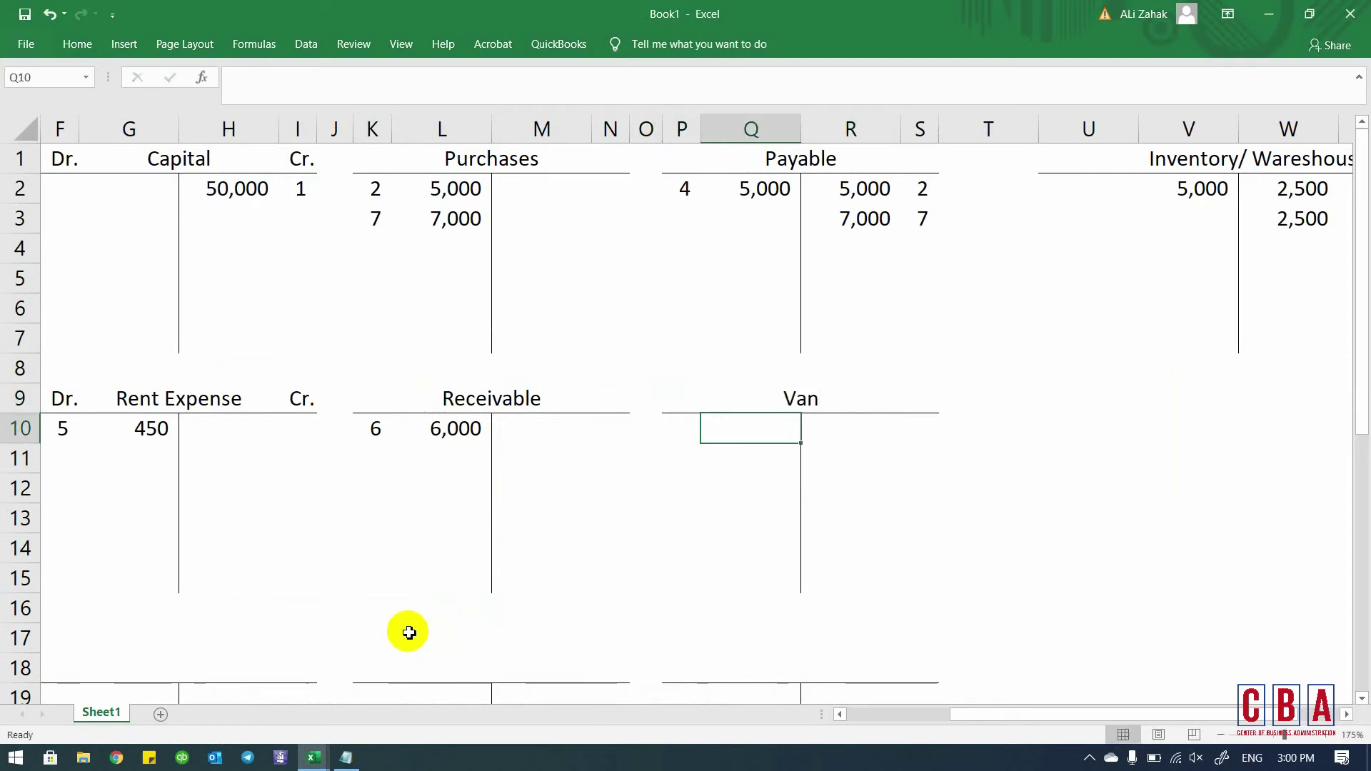
- Check the Asset rule in H5 of Fa1 Notes, then enter 7,000 on the debit side of Book1's Van account in Q10
{"action": "key", "text": "ctrl+Tab"}
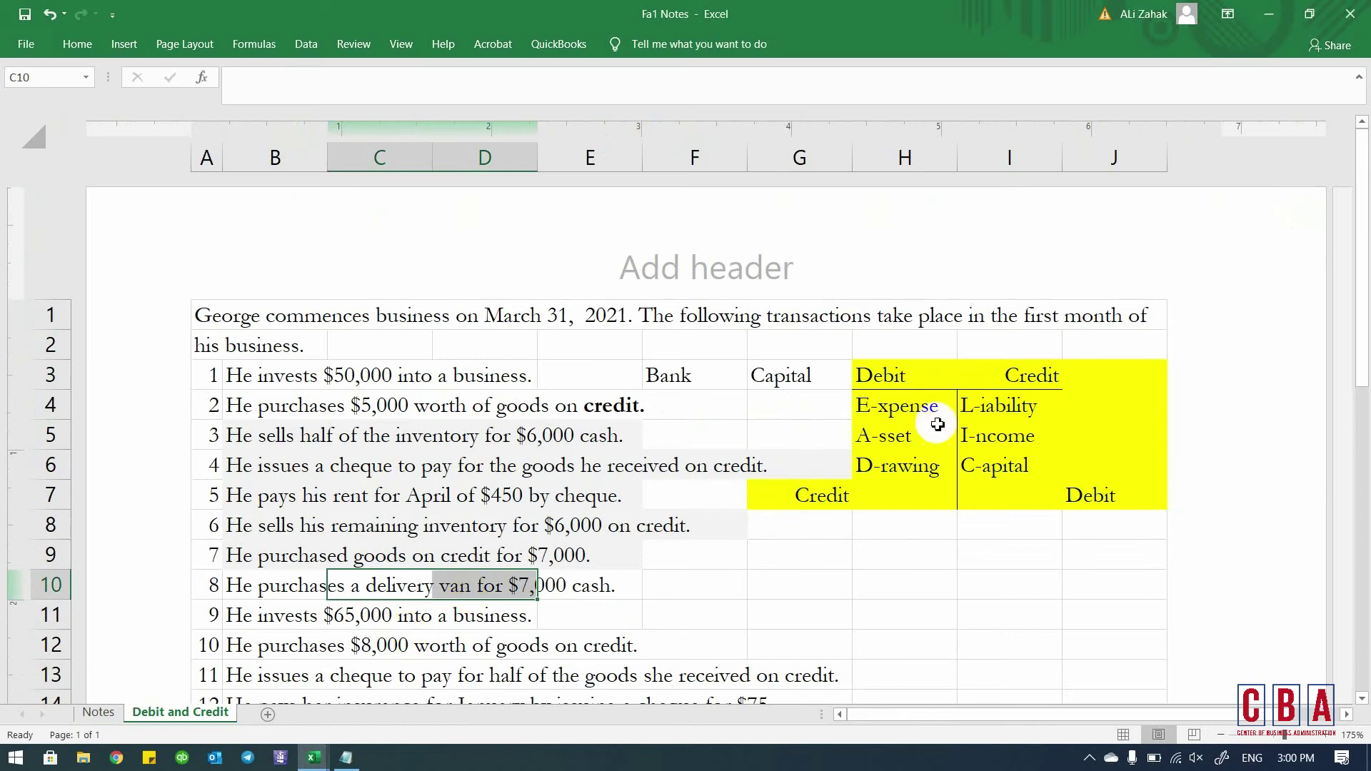
{"action": "left_click", "coordinate": [899, 443]}
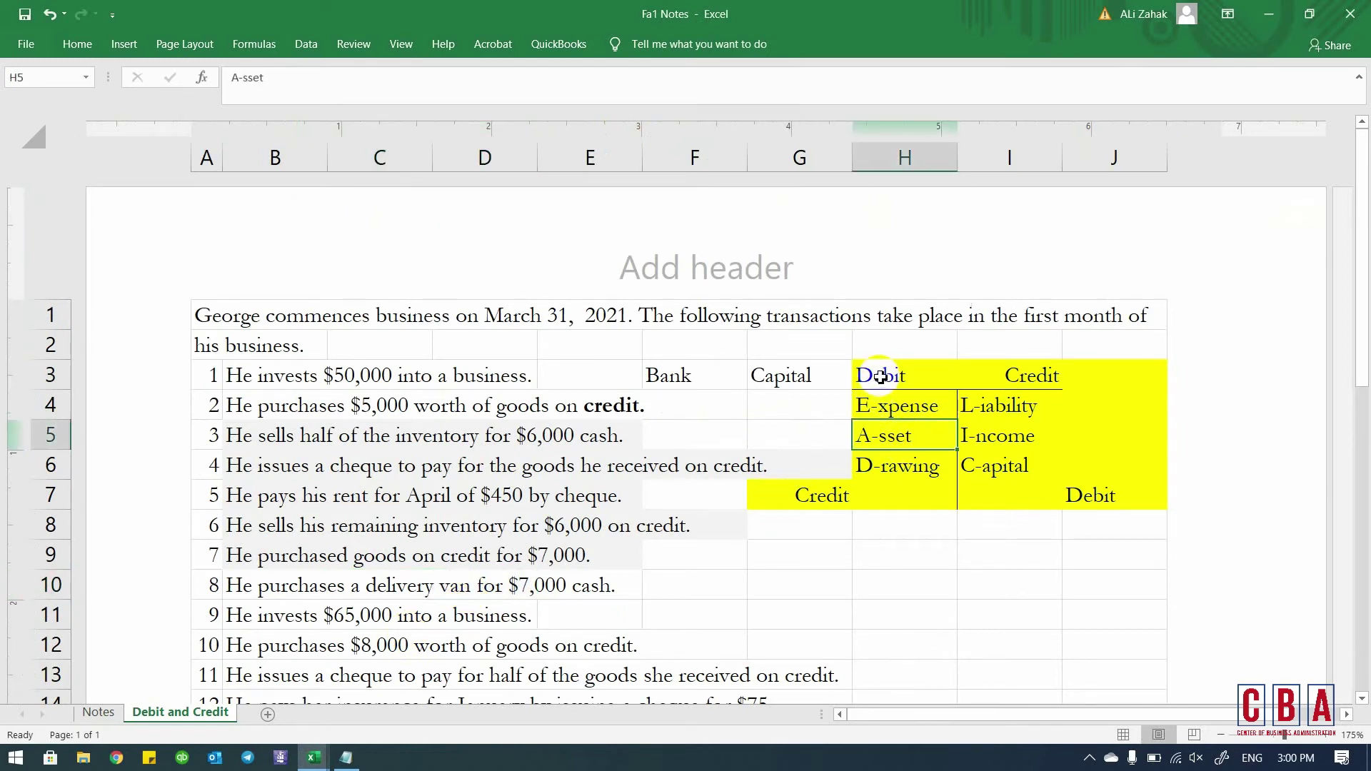
{"action": "key", "text": "ctrl+Tab"}
{"action": "type", "text": "7000"}
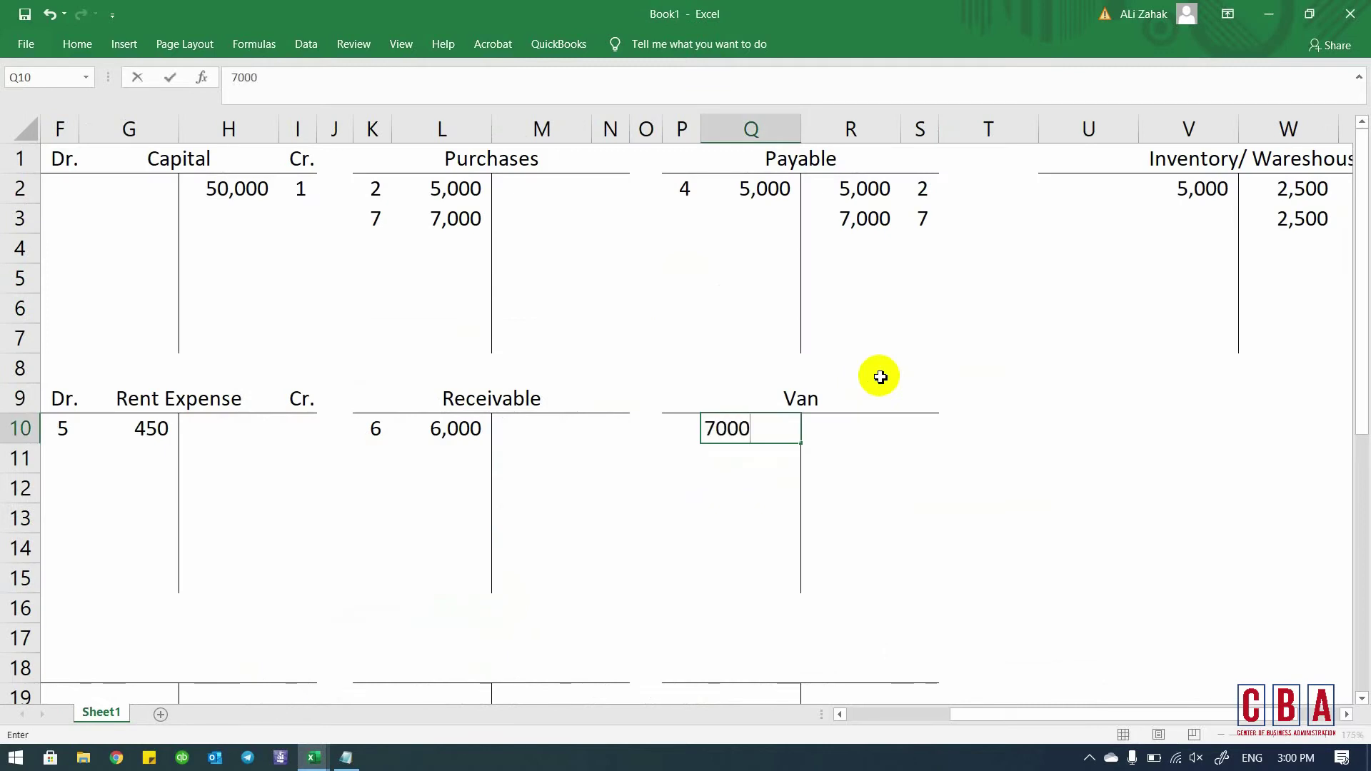
{"action": "key", "text": "Return"}
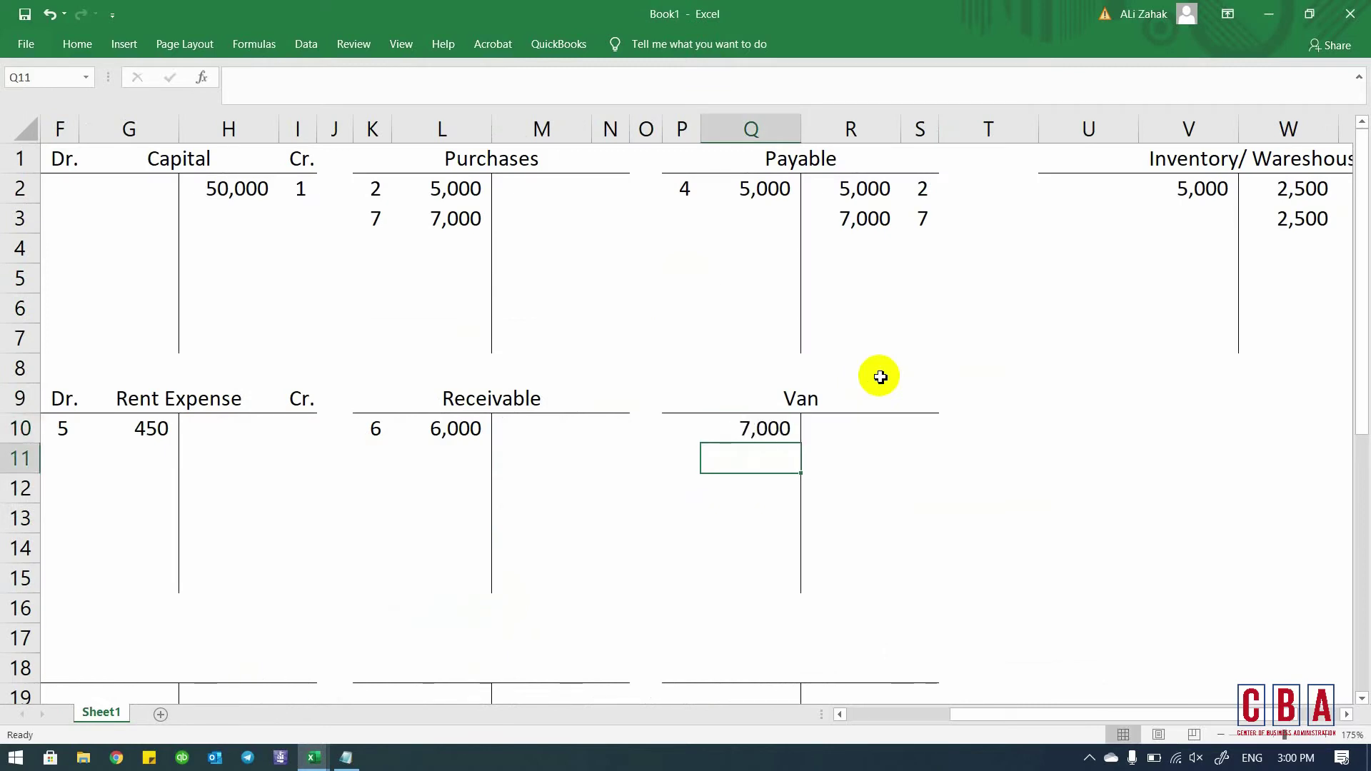
- Enter 7,000 on the credit side of the Bank account in C4 and number it 8 in D4
{"action": "scroll", "coordinate": [365, 301], "scroll_direction": "left", "scroll_amount": 1}
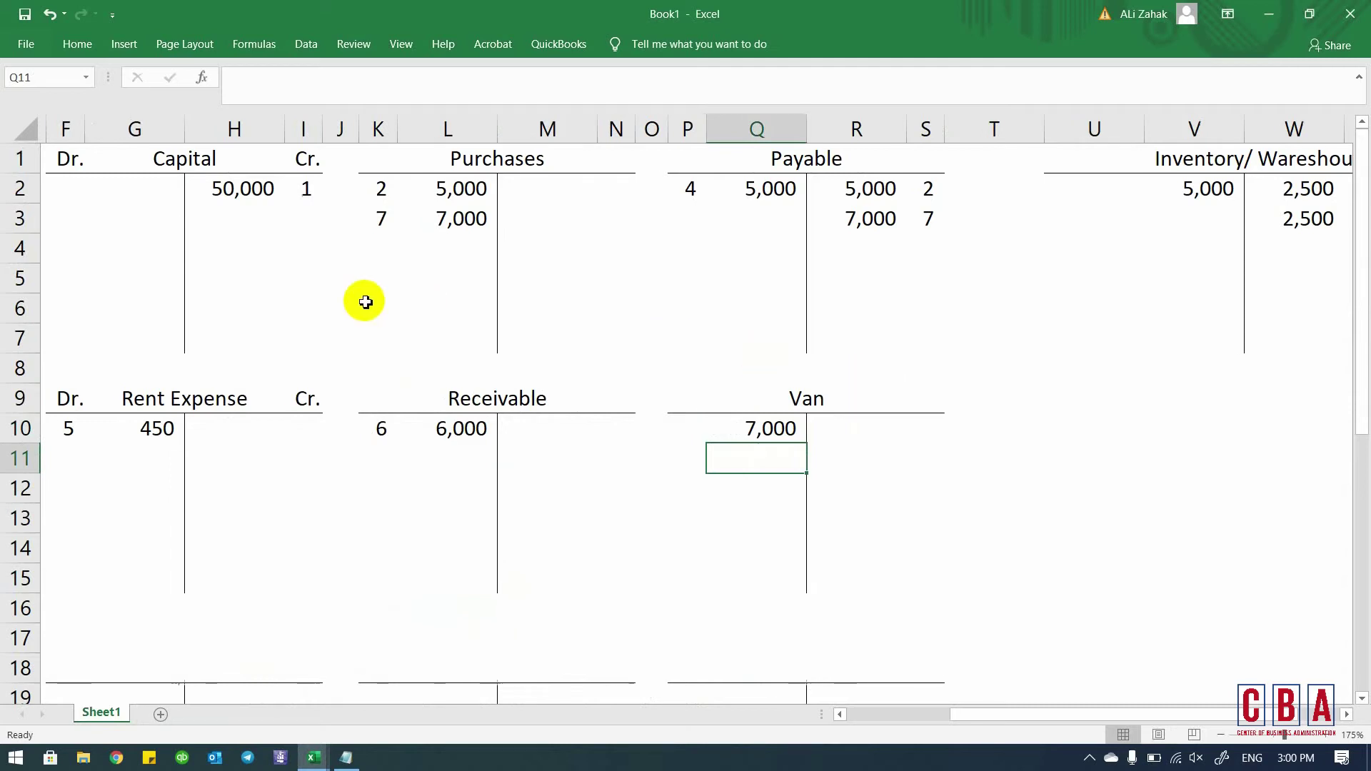
{"action": "scroll", "coordinate": [366, 301], "scroll_direction": "left", "scroll_amount": 3}
{"action": "left_click", "coordinate": [245, 227]}
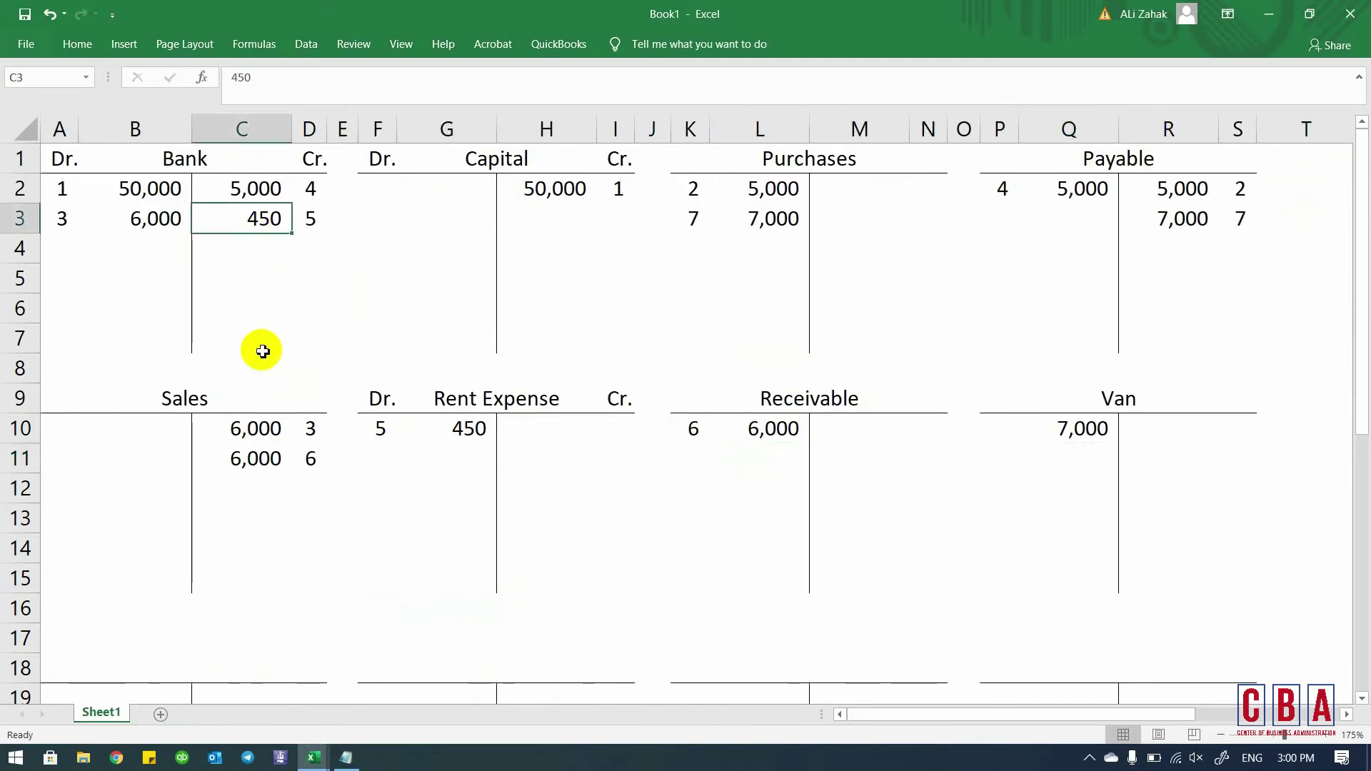
{"action": "key", "text": "Down"}
{"action": "type", "text": "7000"}
{"action": "key", "text": "ctrl+Return"}
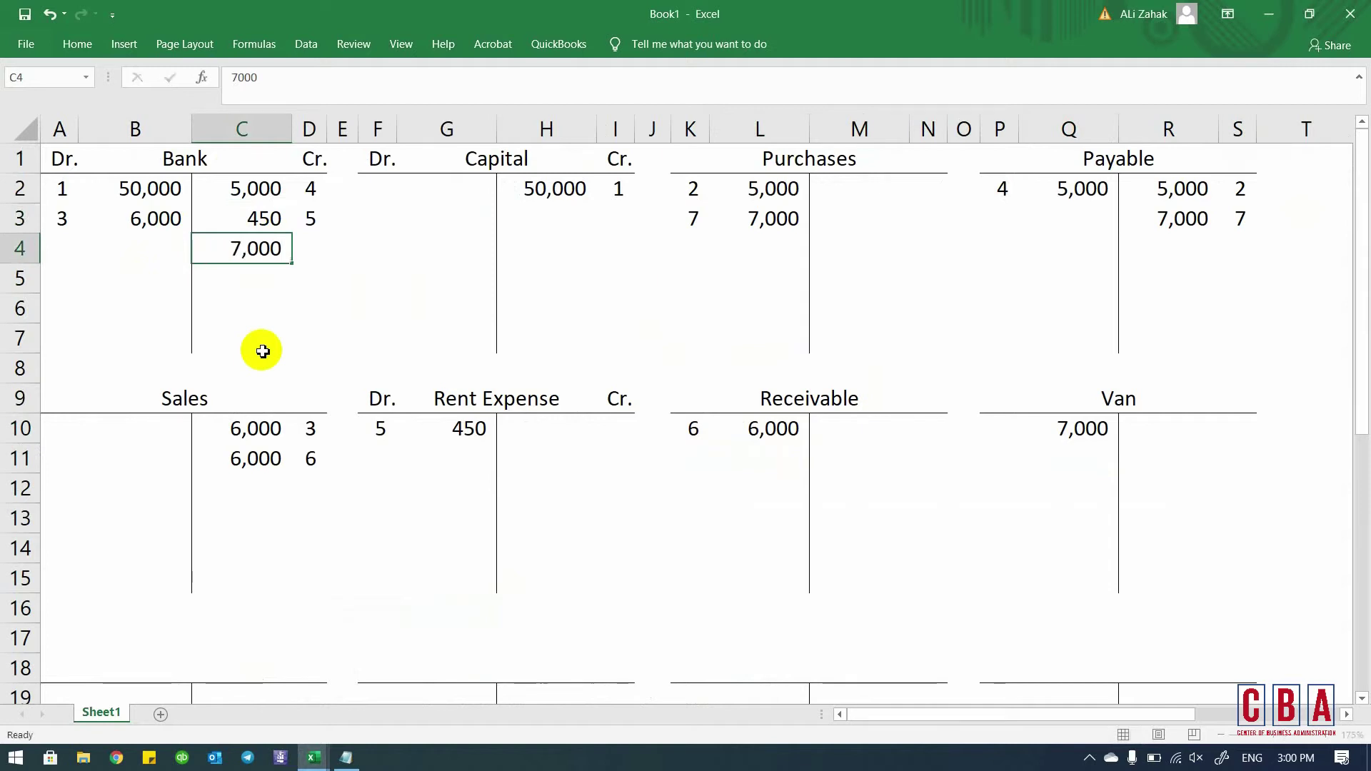
{"action": "key", "text": "Right"}
{"action": "type", "text": "8"}
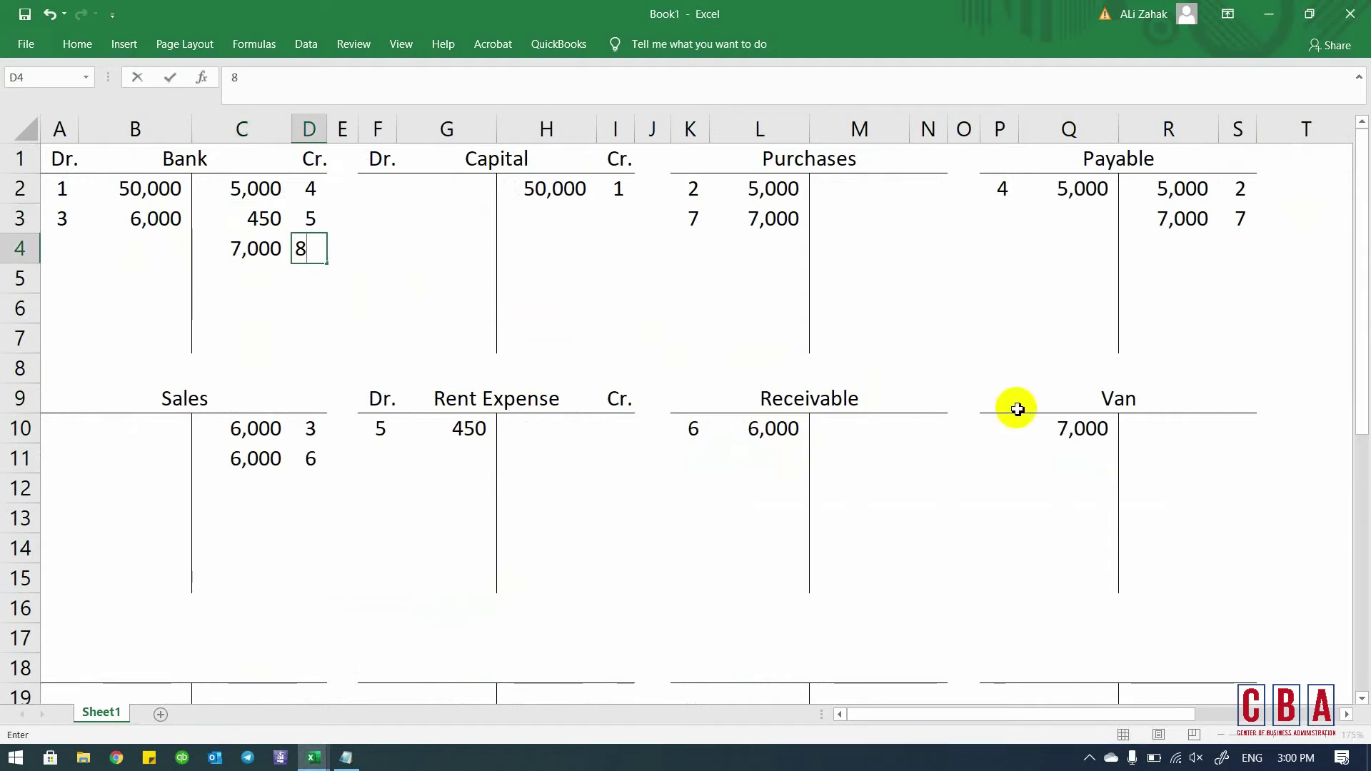
- Number the Van account's 7,000 entry 8 in P10, and select the 7,000 Purchases entry in L3 for comparison
{"action": "left_click", "coordinate": [1014, 429]}
{"action": "type", "text": "8"}
{"action": "key", "text": "Return"}
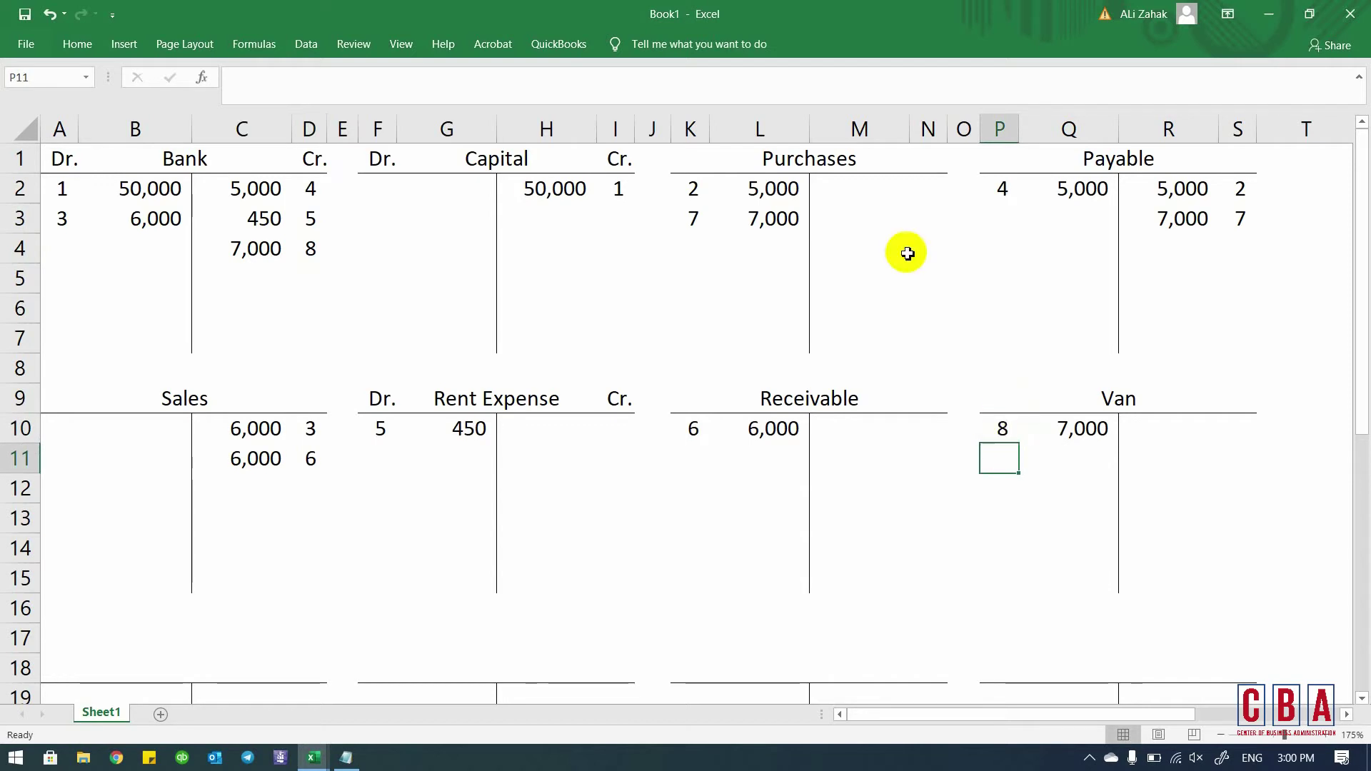
{"action": "left_click", "coordinate": [748, 225]}
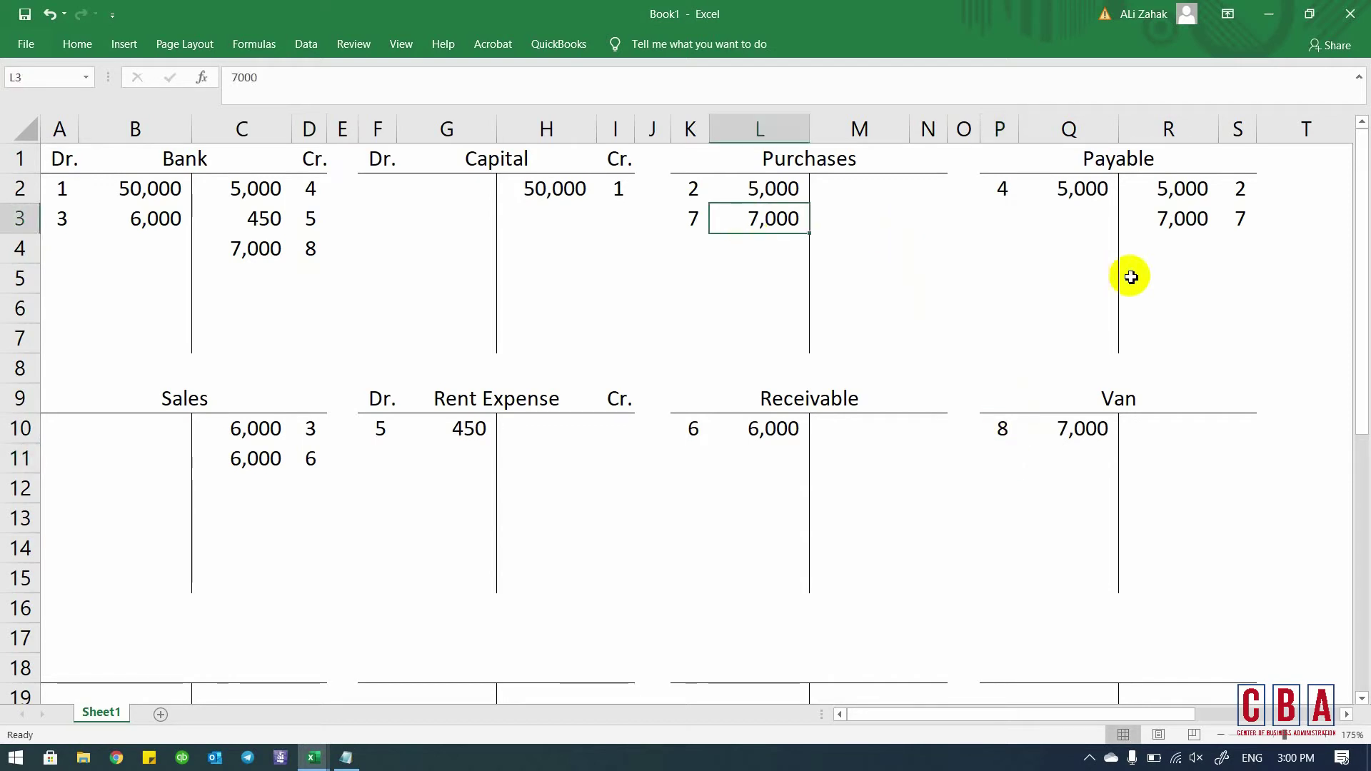
- Enter 7,000 in the second debit row of the Inventory/Warehouse account
{"action": "scroll", "coordinate": [1133, 276], "scroll_direction": "right", "scroll_amount": 3}
{"action": "left_click", "coordinate": [935, 220]}
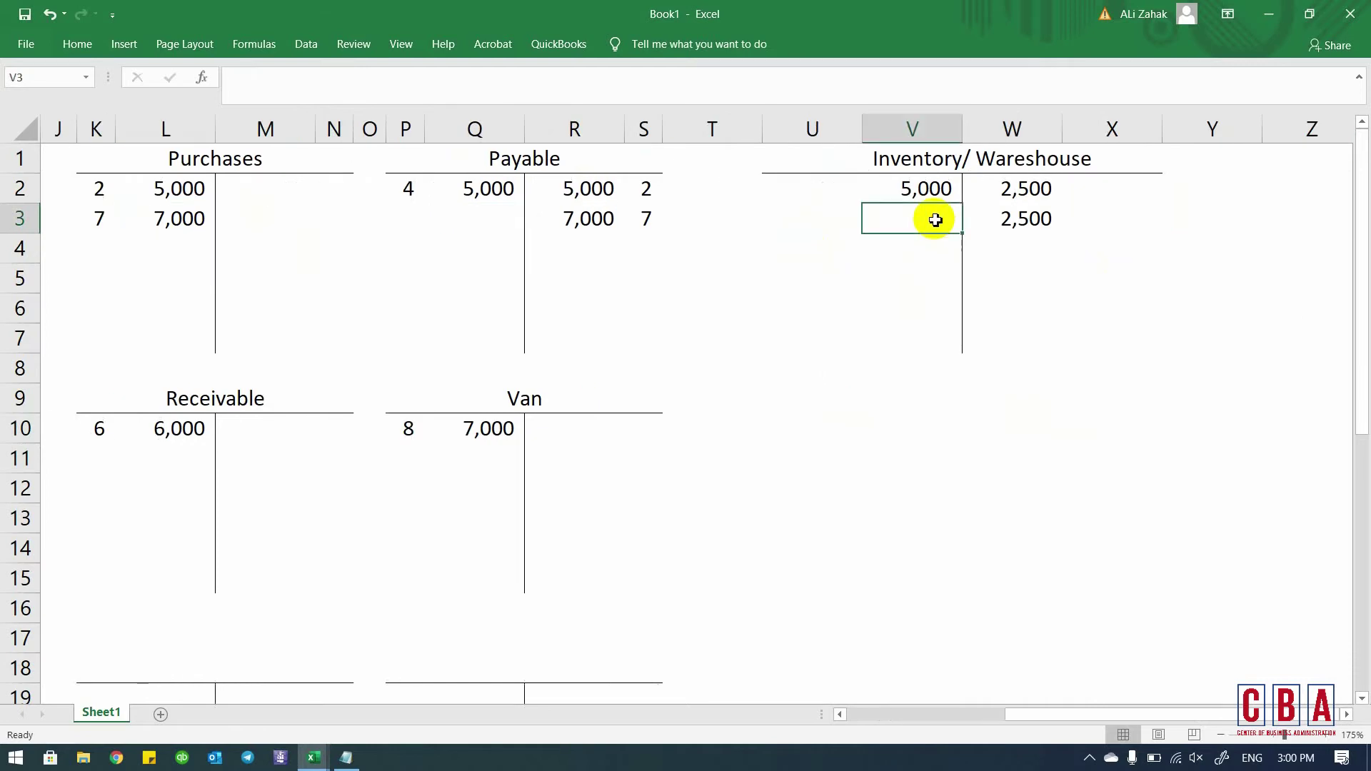
{"action": "type", "text": "7000"}
{"action": "key", "text": "Return"}
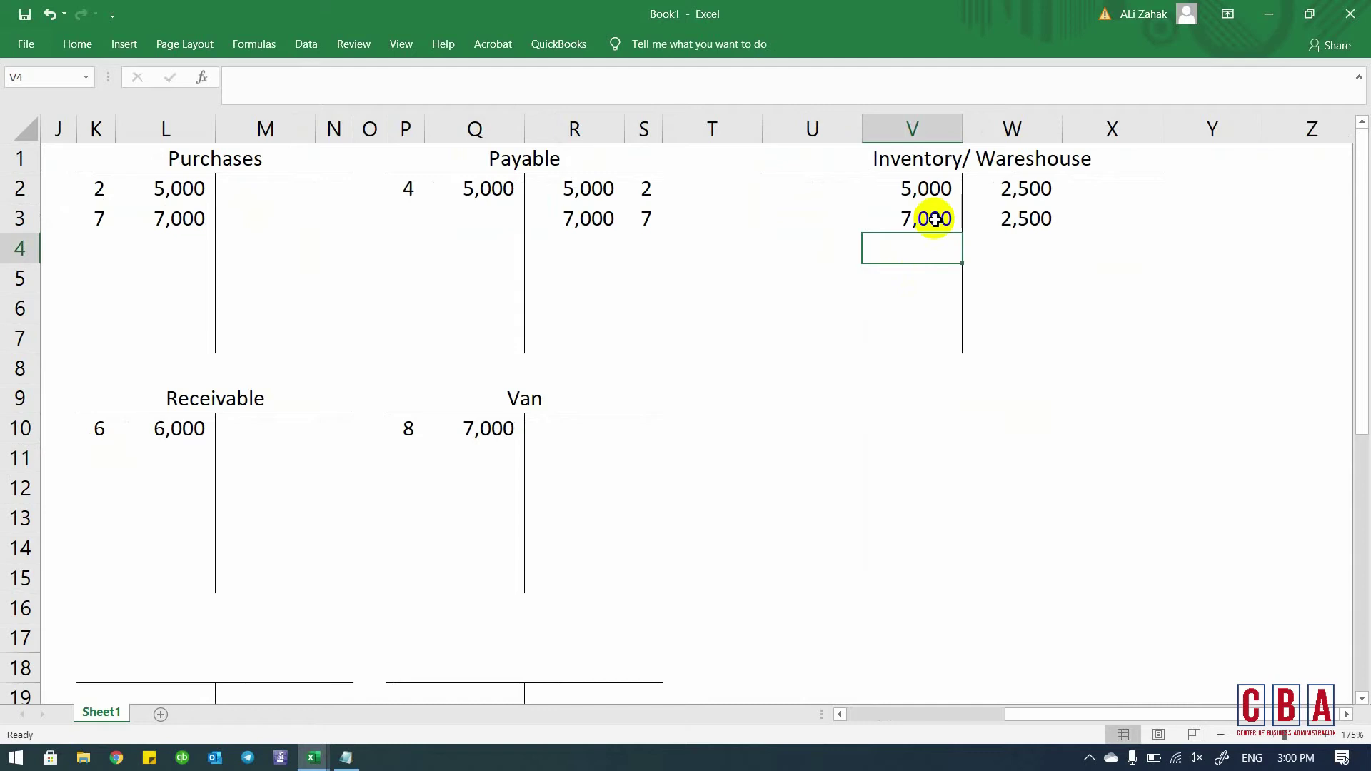
{"action": "scroll", "coordinate": [936, 221], "scroll_direction": "left", "scroll_amount": 5}
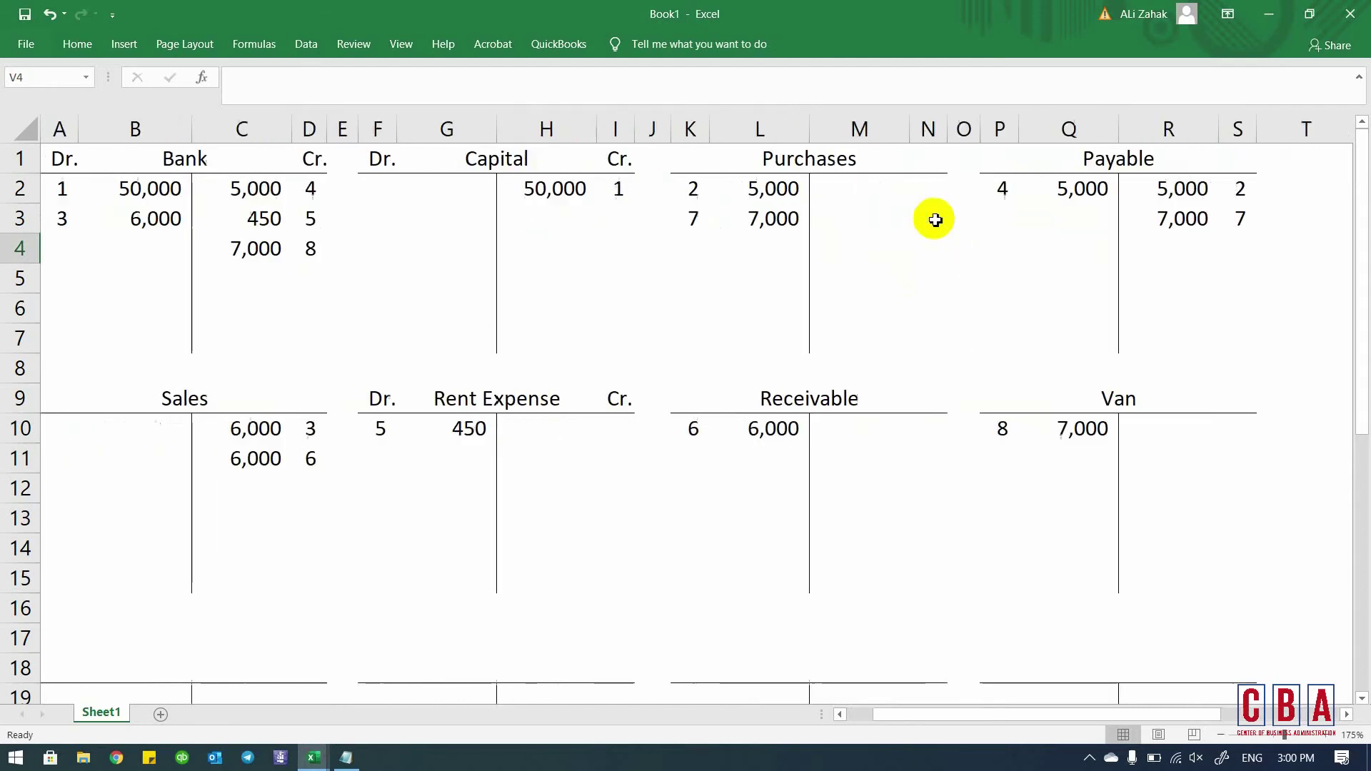
- Switch to the Fa1 Notes workbook and shade the delivery van purchase, transaction 8, light grey across B10:E10 as done
{"action": "key", "text": "alt+Tab"}
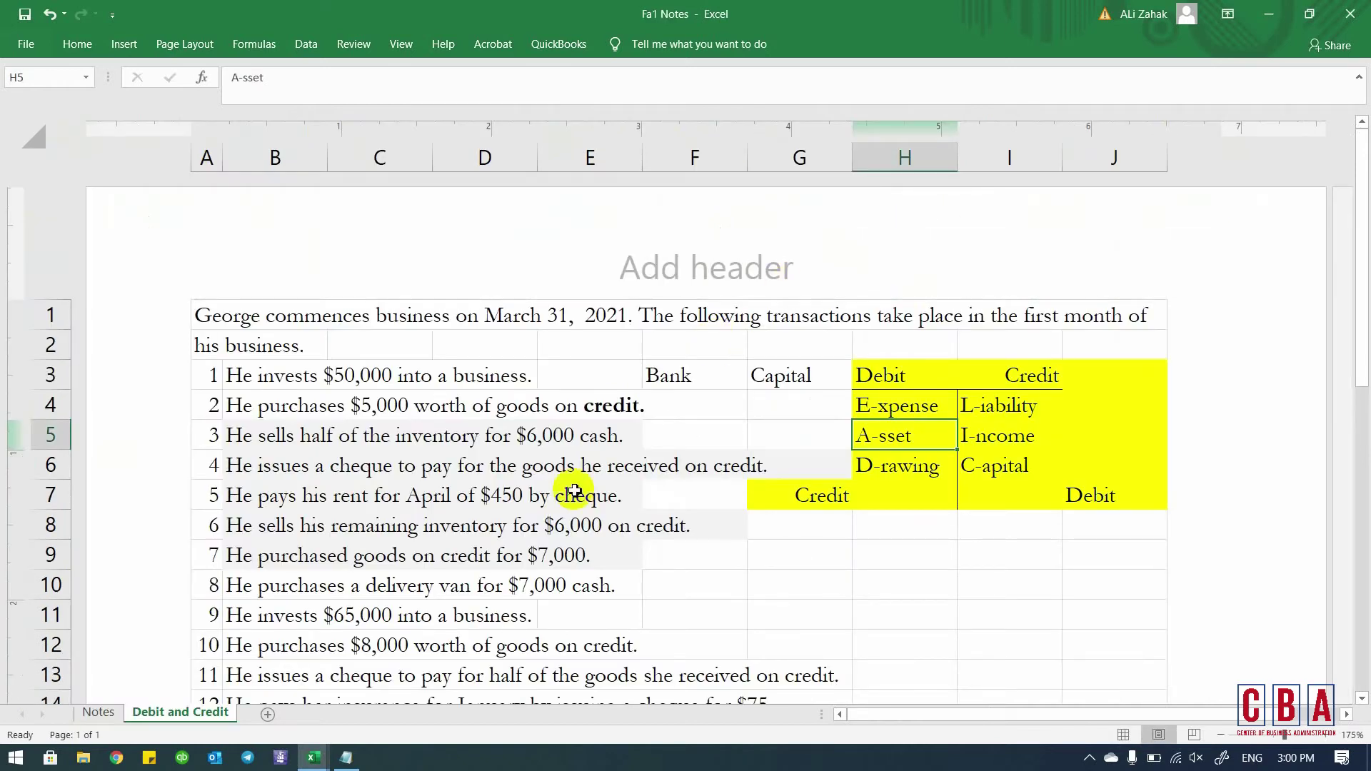
{"action": "left_click", "coordinate": [253, 587]}
{"action": "key", "text": "shift+Right"}
{"action": "key", "text": "shift+Right"}
{"action": "key", "text": "shift+Right"}
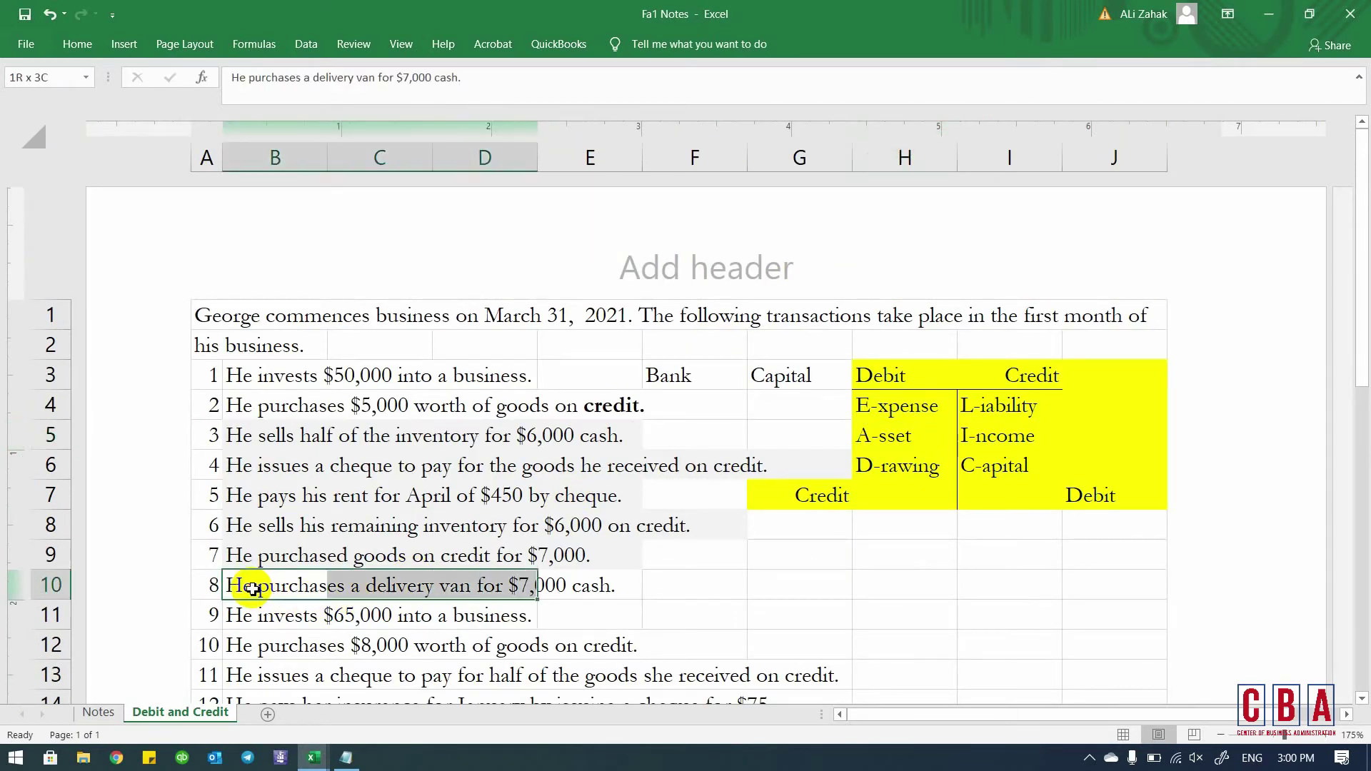
{"action": "key", "text": "alt+h"}
{"action": "key", "text": "h"}
{"action": "key", "text": "Return"}
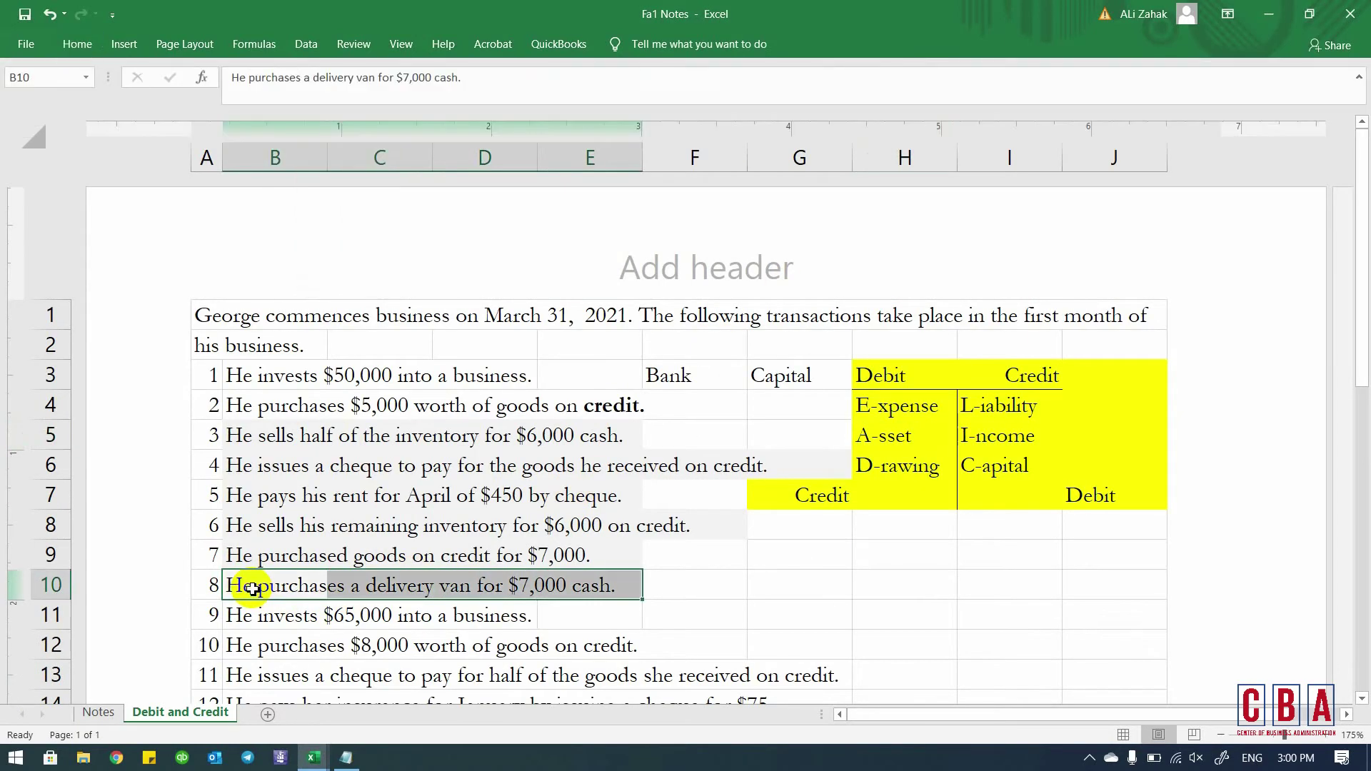
{"action": "key", "text": "Down"}
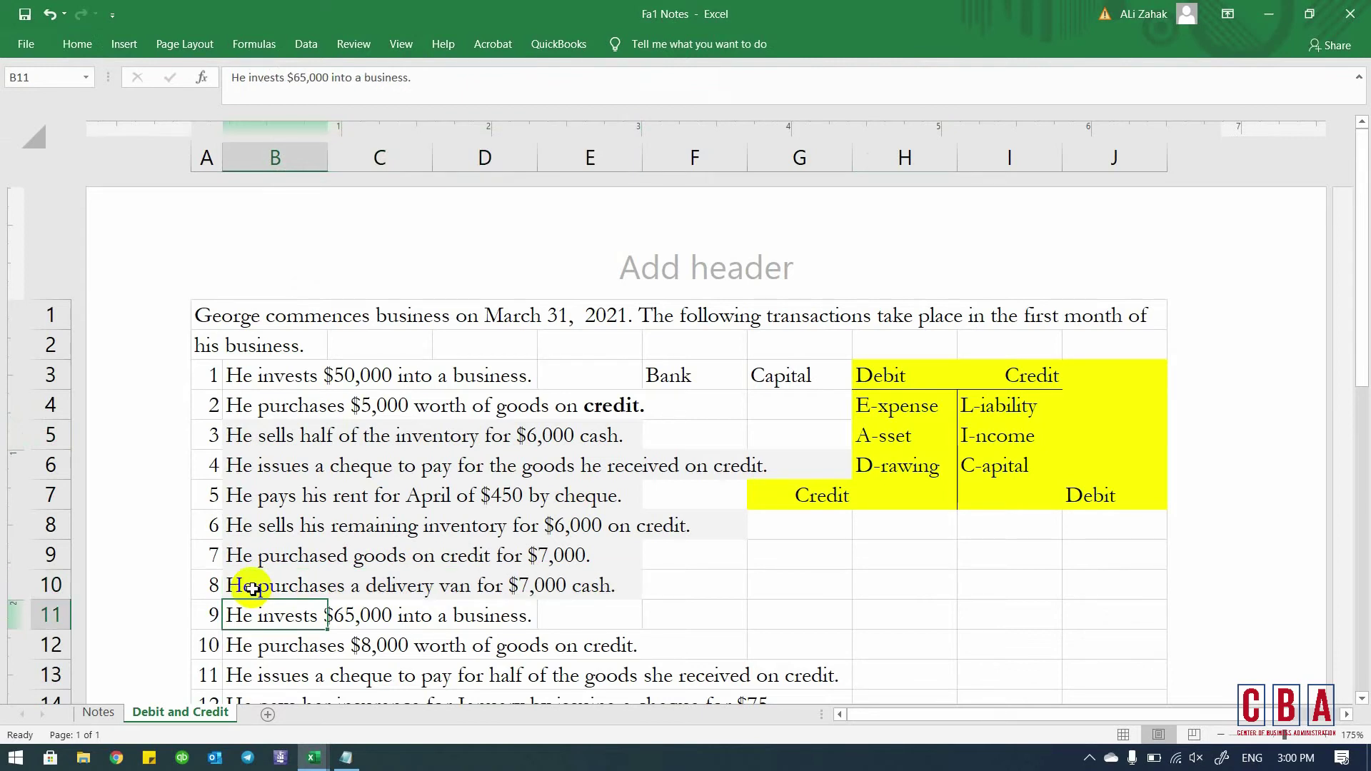
{"action": "left_click", "coordinate": [253, 589]}
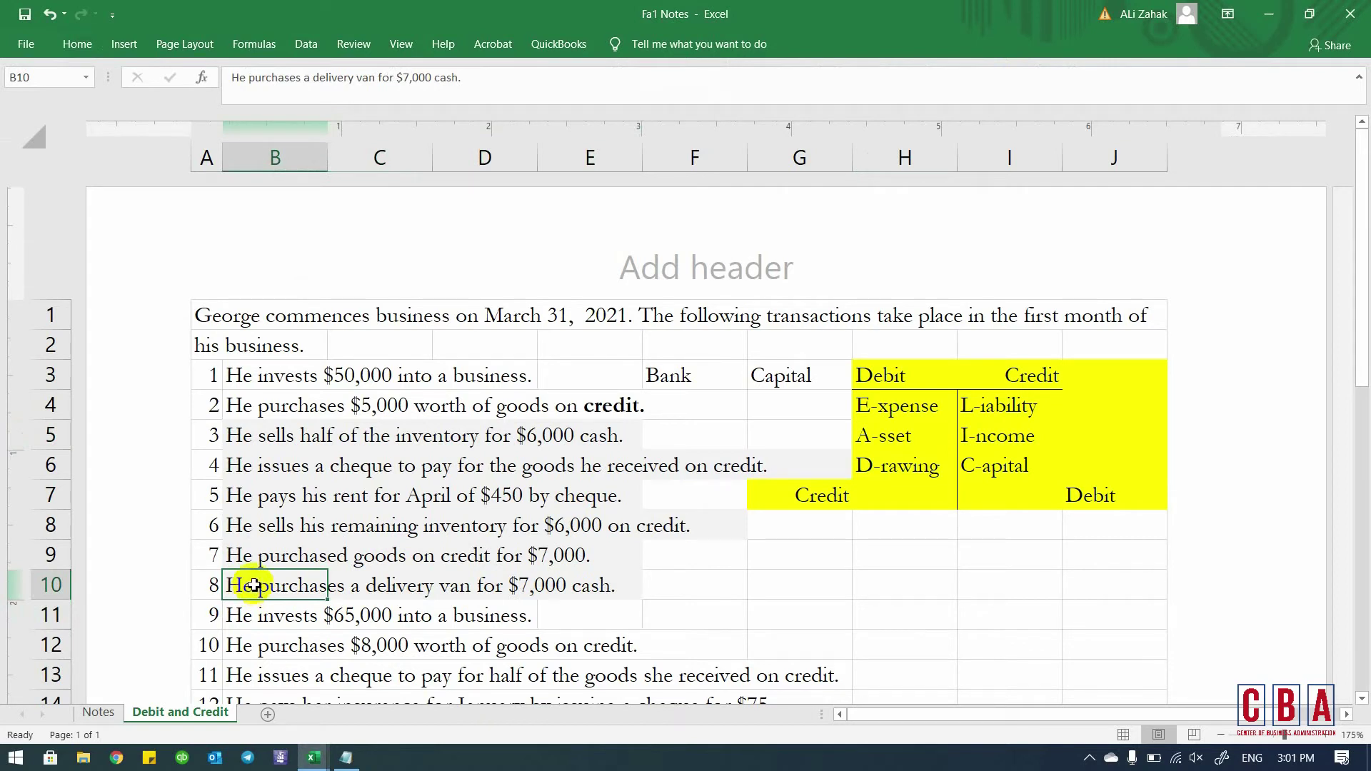
- Back in Book1, link the second Inventory/Warehouse debit in V3 to the 7,000 Purchases entry with a reference to L3
{"action": "key", "text": "alt+Tab"}
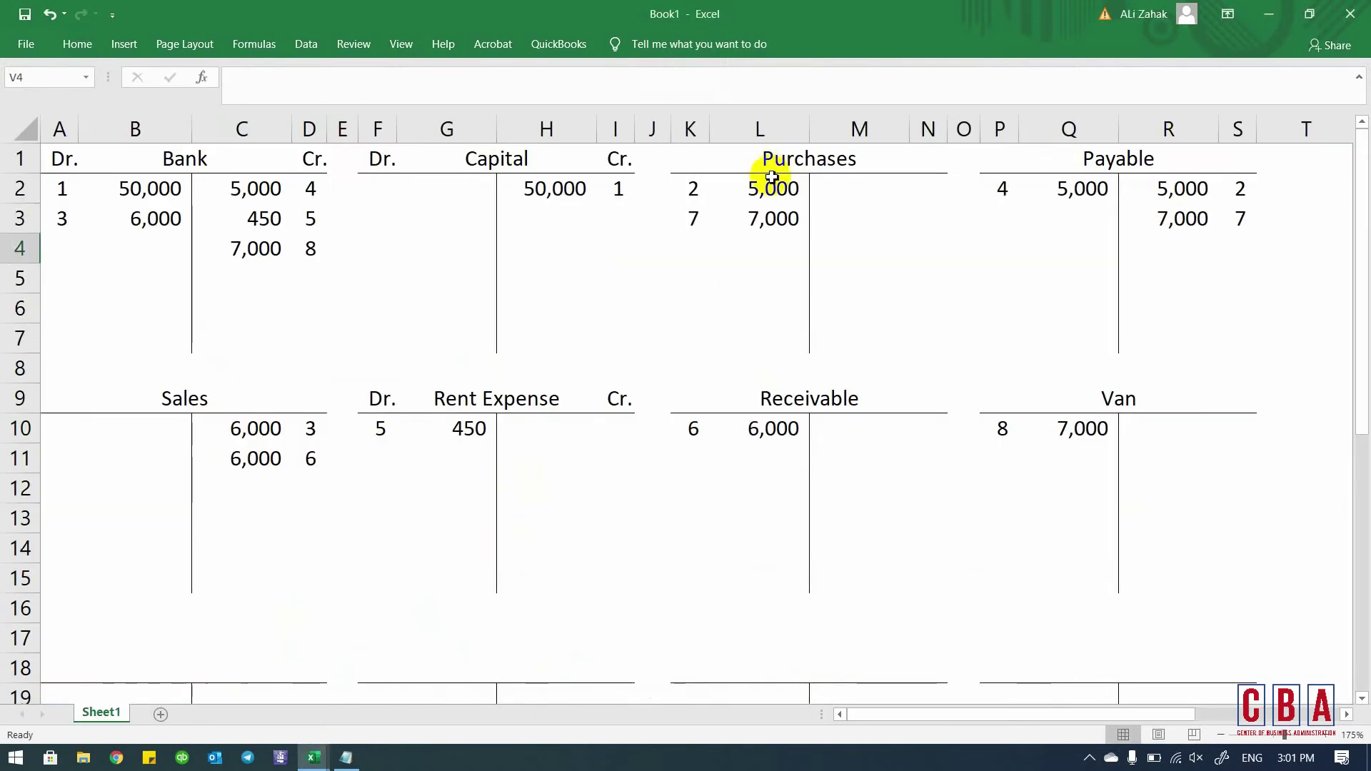
{"action": "left_click", "coordinate": [776, 221]}
{"action": "scroll", "coordinate": [778, 222], "scroll_direction": "right", "scroll_amount": 4}
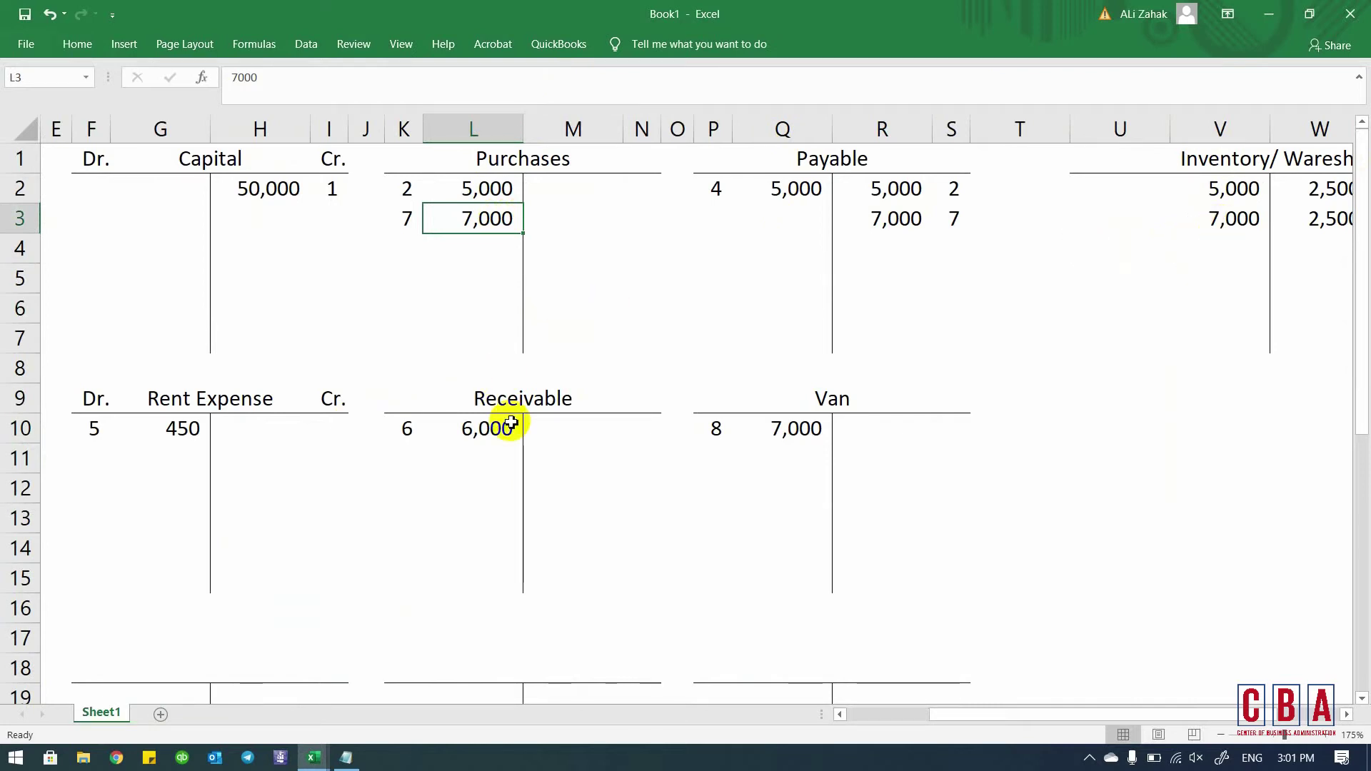
{"action": "left_click", "coordinate": [775, 438]}
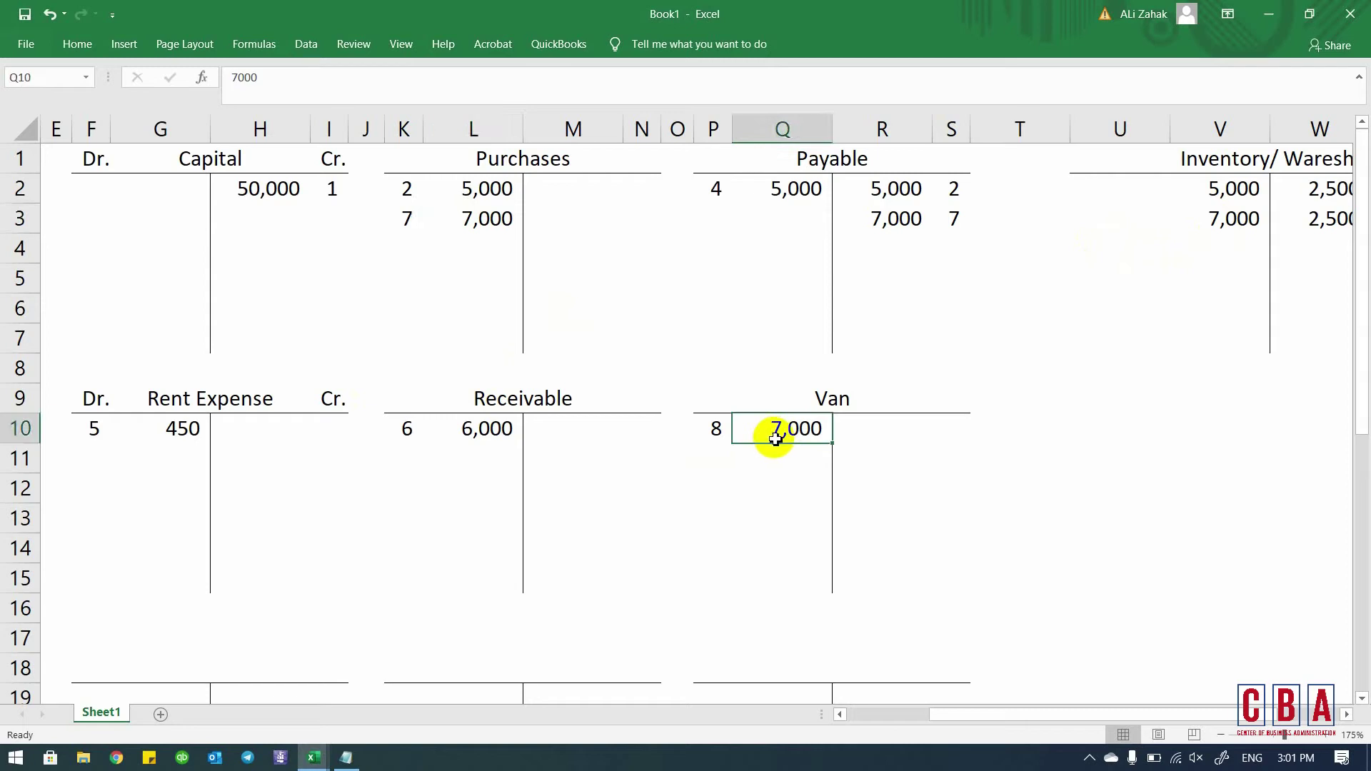
{"action": "left_click", "coordinate": [1241, 222]}
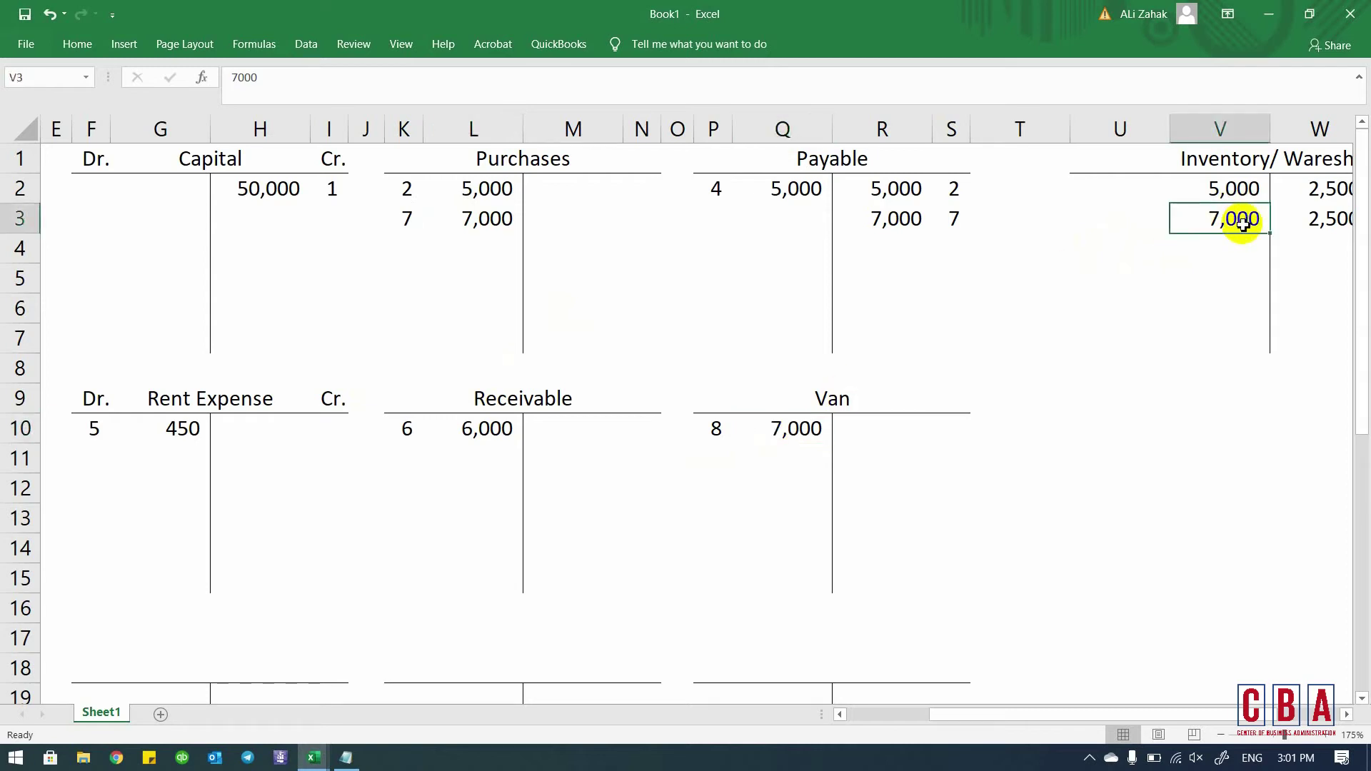
{"action": "type", "text": "="}
{"action": "left_click", "coordinate": [477, 220]}
{"action": "key", "text": "Return"}
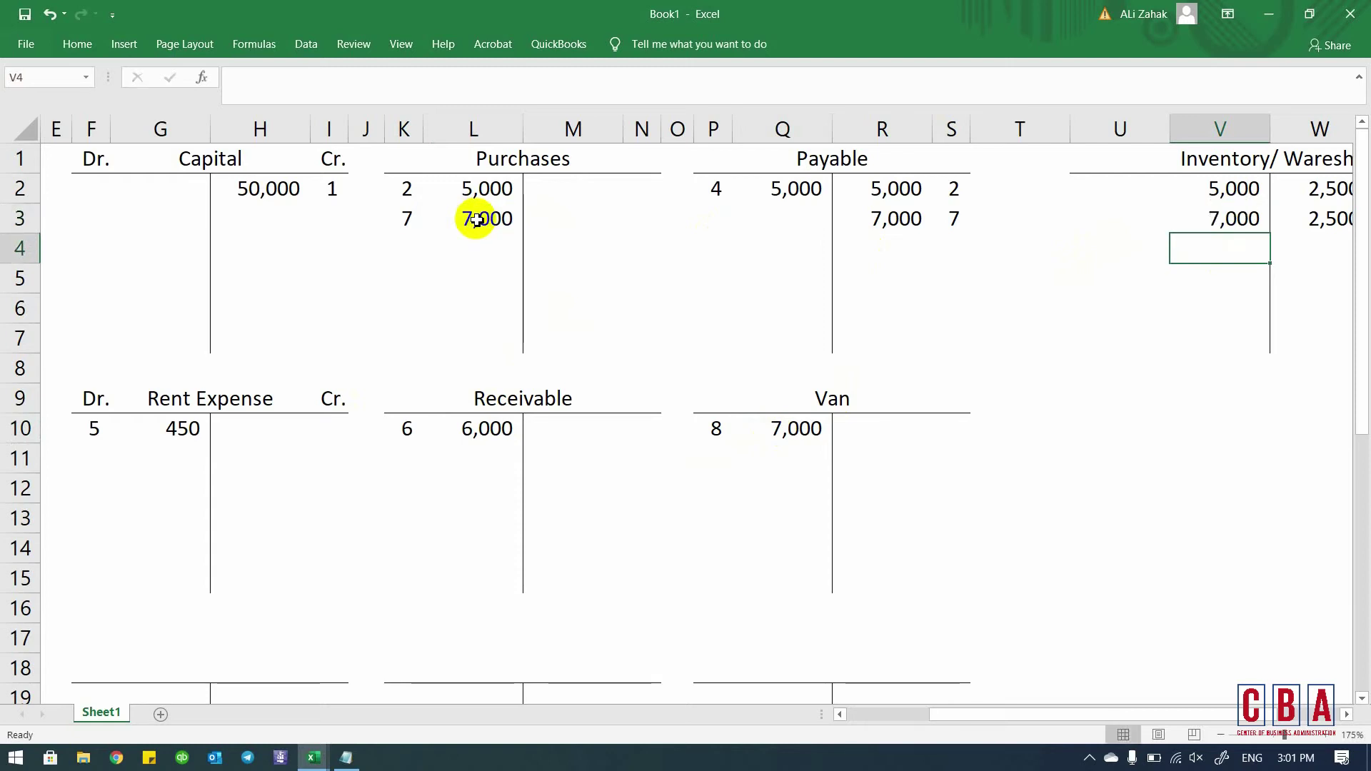
{"action": "key", "text": "ctrl+Home"}
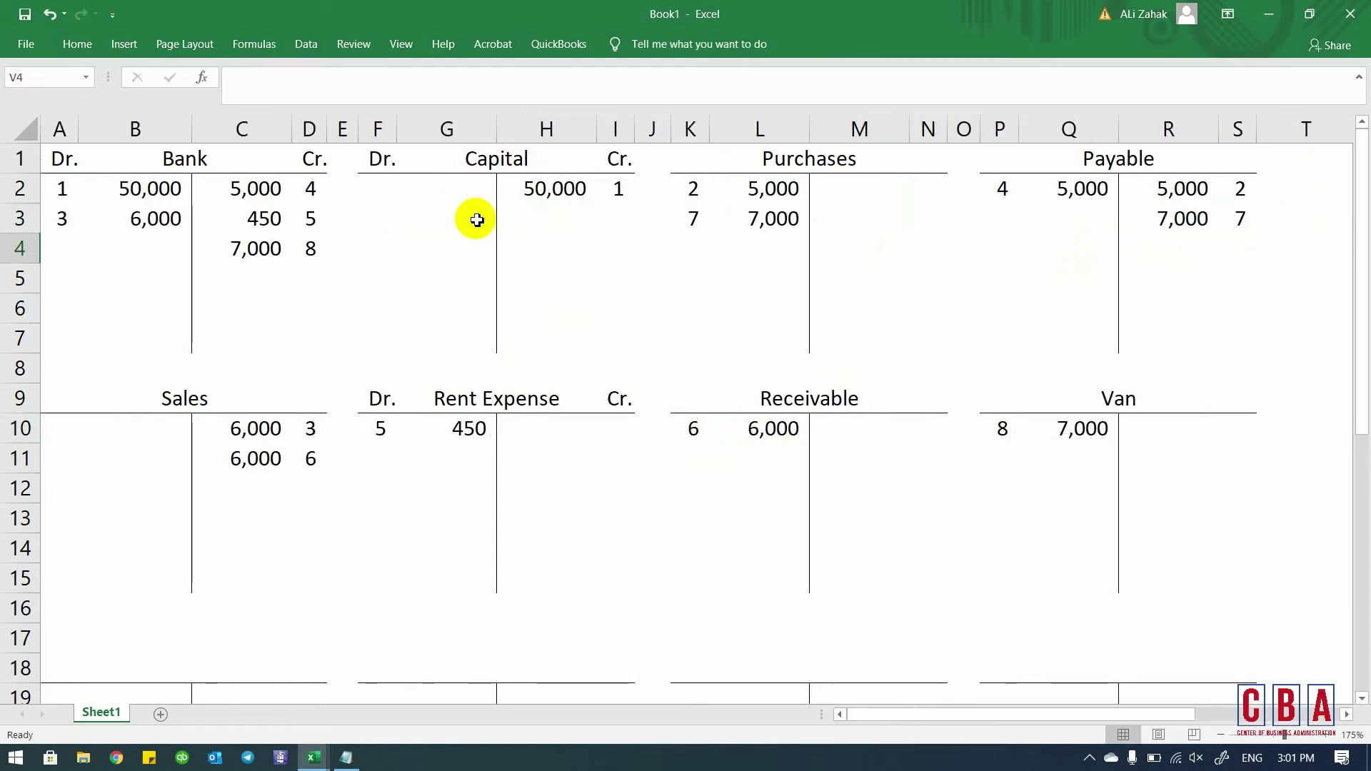
- Switch to Fa1 Notes and reword transaction 9 to read "He invests $65,000 into his business."
{"action": "key", "text": "alt+Tab"}
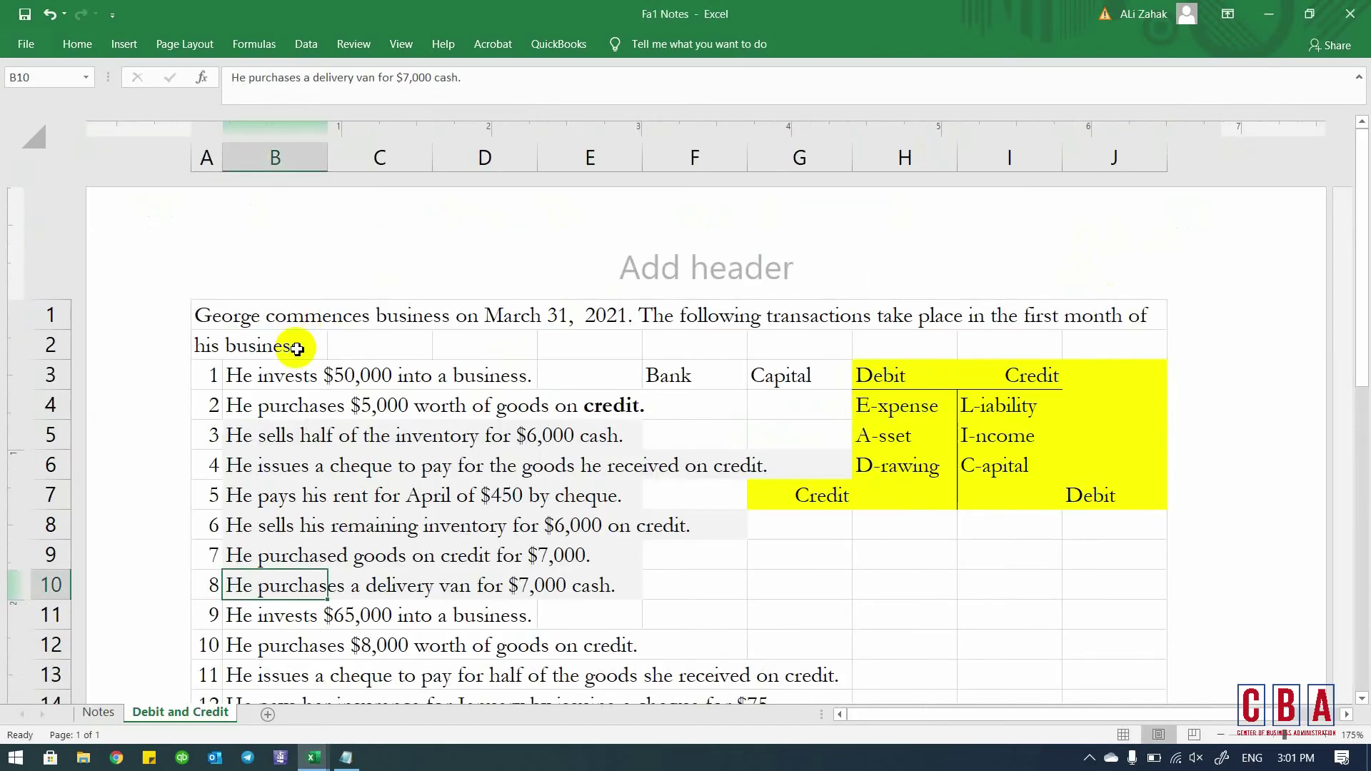
{"action": "key", "text": "Down"}
{"action": "key", "text": "shift+Right"}
{"action": "key", "text": "shift+Right"}
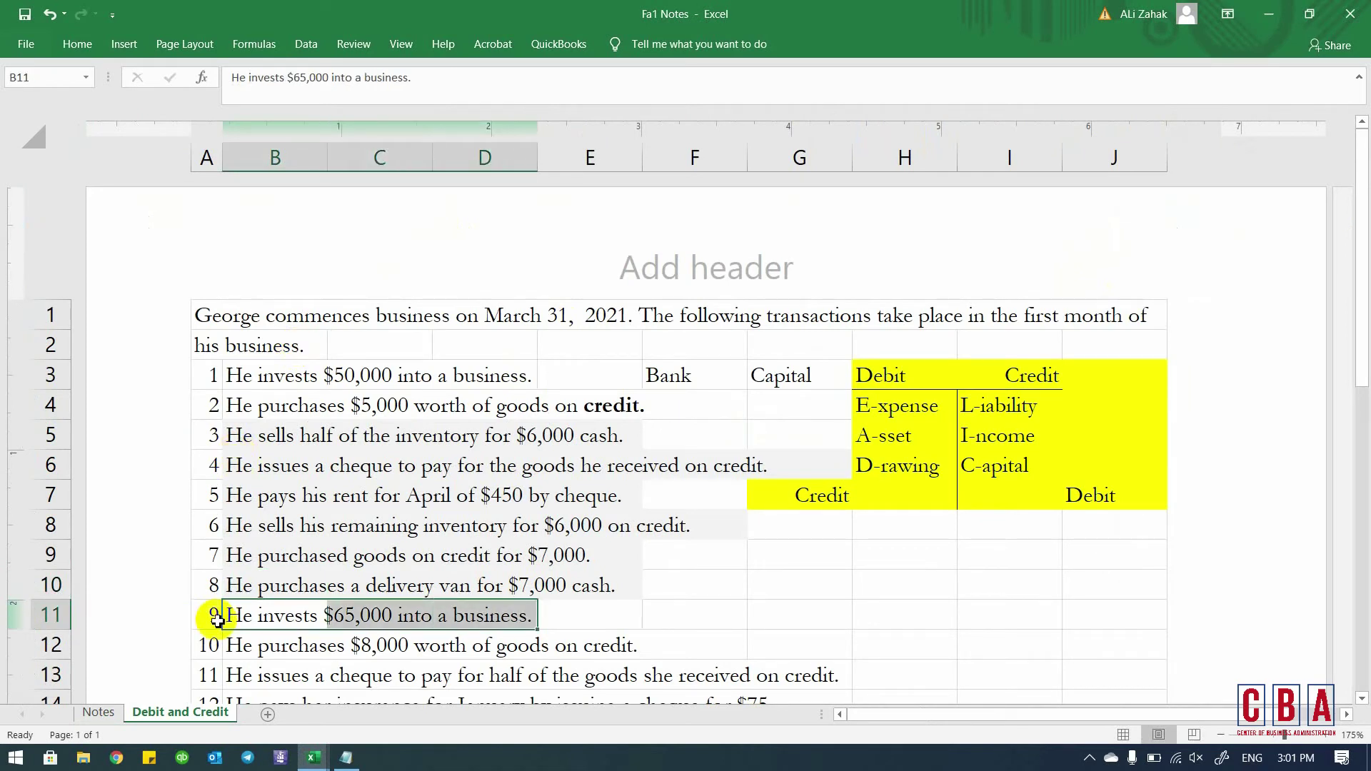
{"action": "key", "text": "F2"}
{"action": "key", "text": "Left"}
{"action": "key", "text": "Left"}
{"action": "key", "text": "Left"}
{"action": "key", "text": "Left"}
{"action": "key", "text": "Left"}
{"action": "key", "text": "Left"}
{"action": "key", "text": "Left"}
{"action": "key", "text": "Left"}
{"action": "key", "text": "Left"}
{"action": "key", "text": "Left"}
{"action": "key", "text": "Left"}
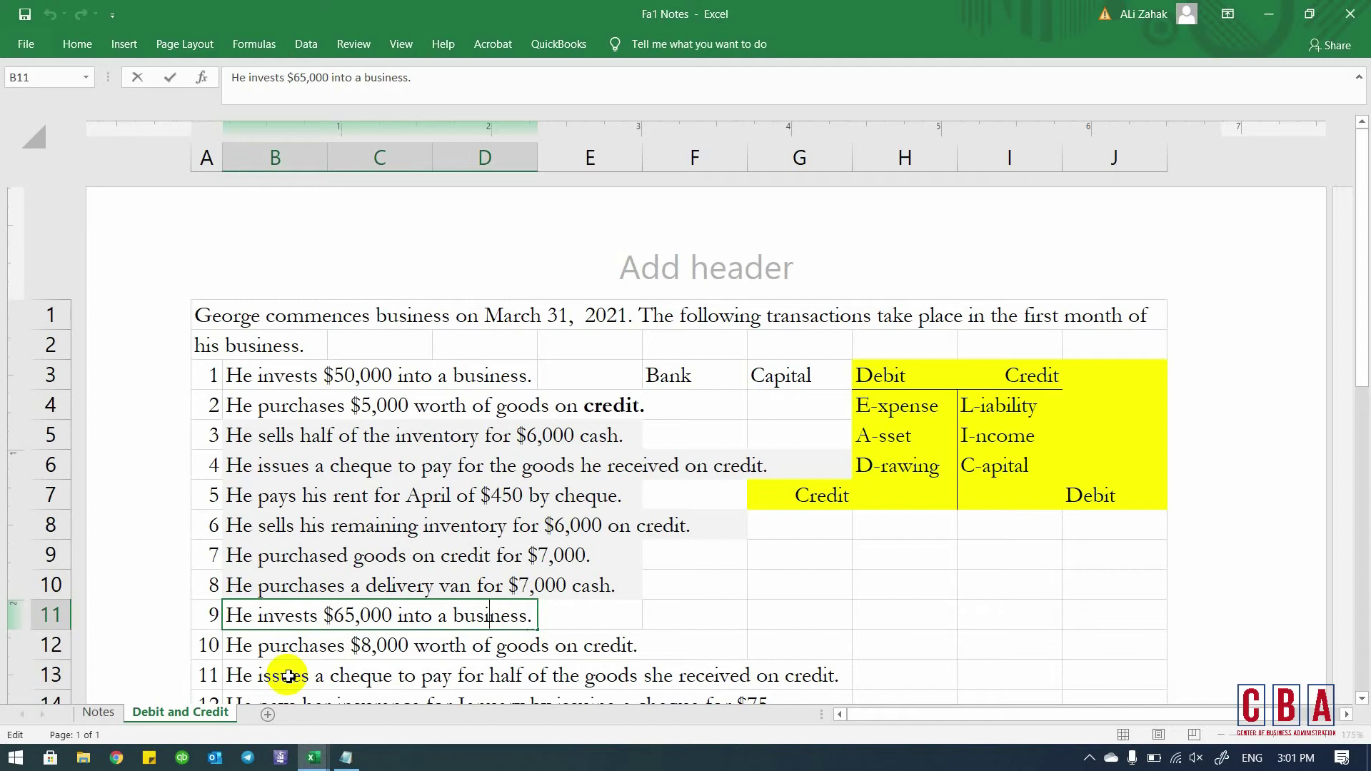
{"action": "key", "text": "Delete"}
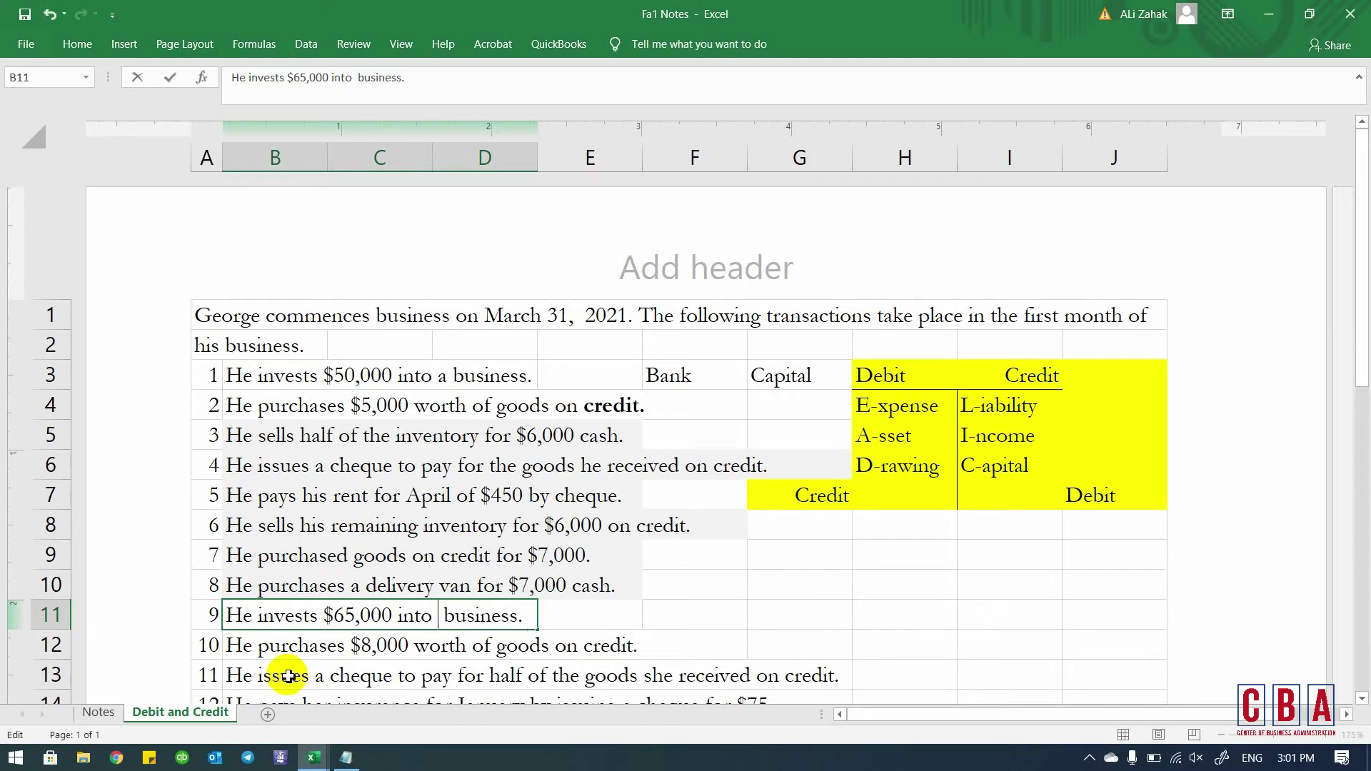
{"action": "type", "text": "his"}
{"action": "key", "text": "Return"}
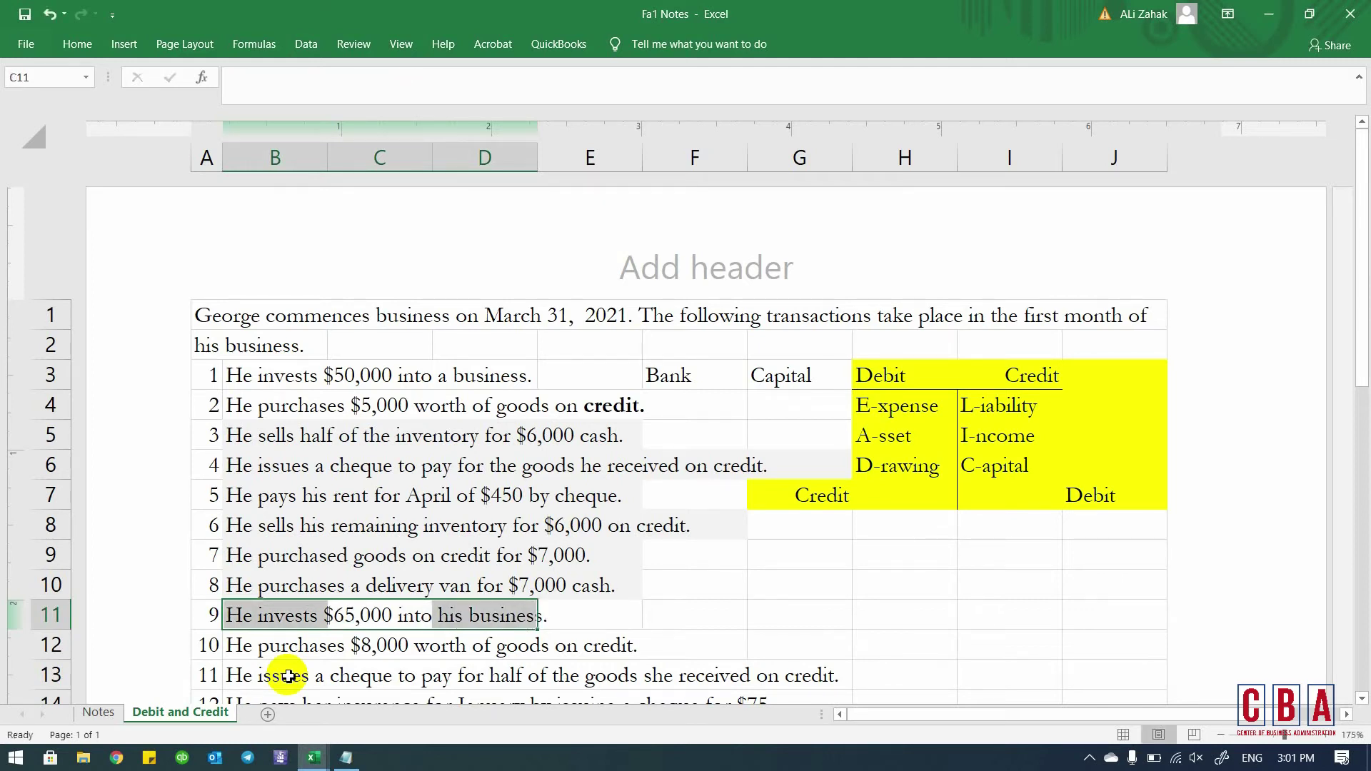
{"action": "key", "text": "Down"}
{"action": "key", "text": "Up"}
{"action": "key", "text": "Left"}
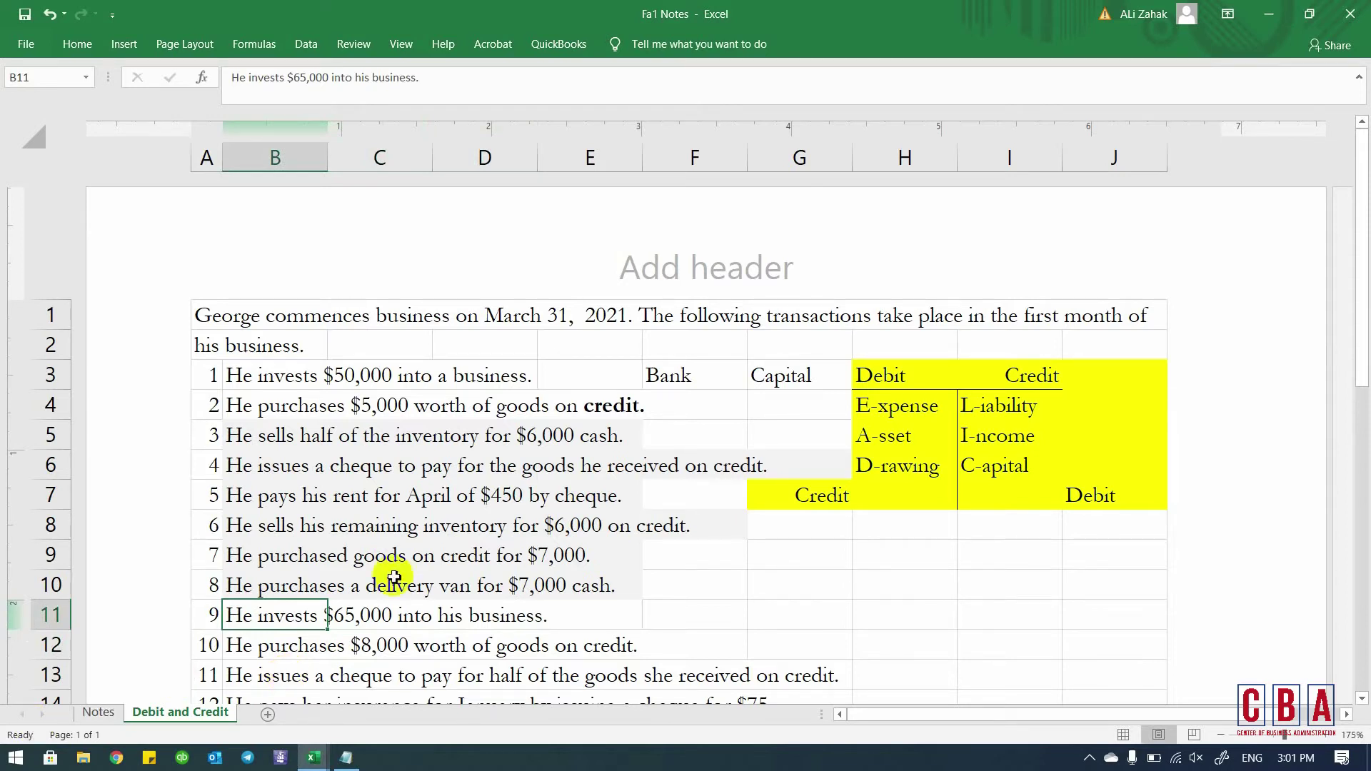
- Post transaction 9 in Book1 by entering 65,000 in the next free debit row of the Bank account
{"action": "left_click", "coordinate": [375, 607]}
{"action": "left_click_drag", "start_coordinate": [323, 609], "coordinate": [410, 616]}
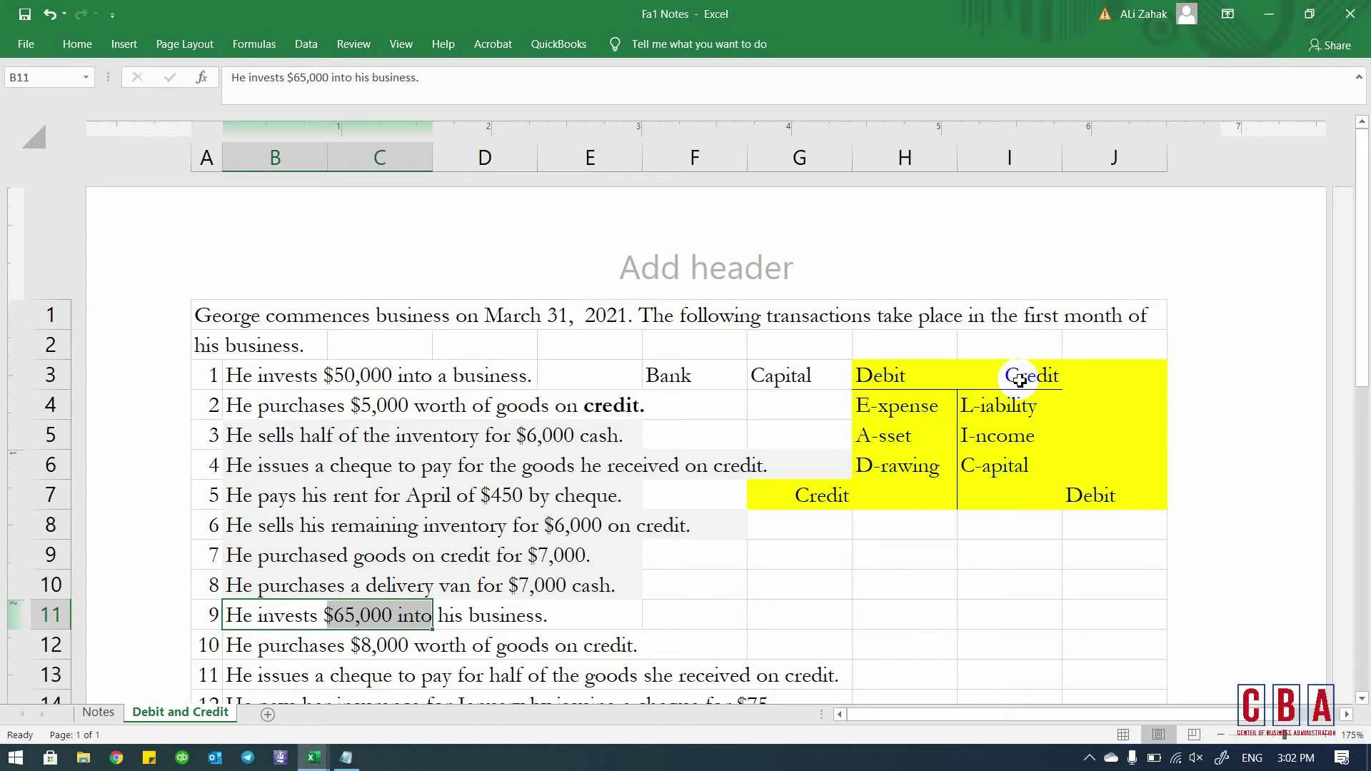
{"action": "key", "text": "alt+Tab"}
{"action": "key", "text": "Right"}
{"action": "key", "text": "Left"}
{"action": "key", "text": "Left"}
{"action": "key", "text": "Left"}
{"action": "key", "text": "Home"}
{"action": "key", "text": "Right"}
{"action": "key", "text": "Right"}
{"action": "key", "text": "Left"}
{"action": "type", "text": "65,000"}
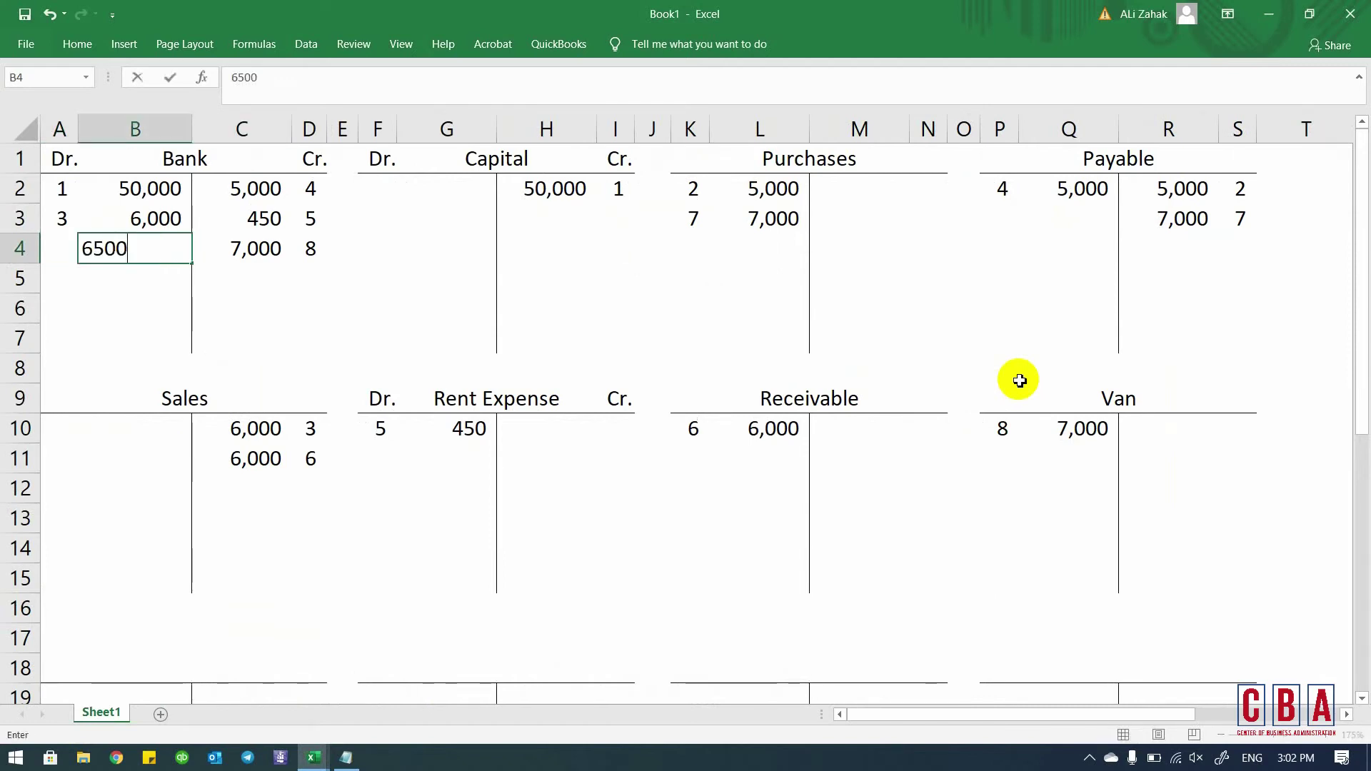
{"action": "key", "text": "Return"}
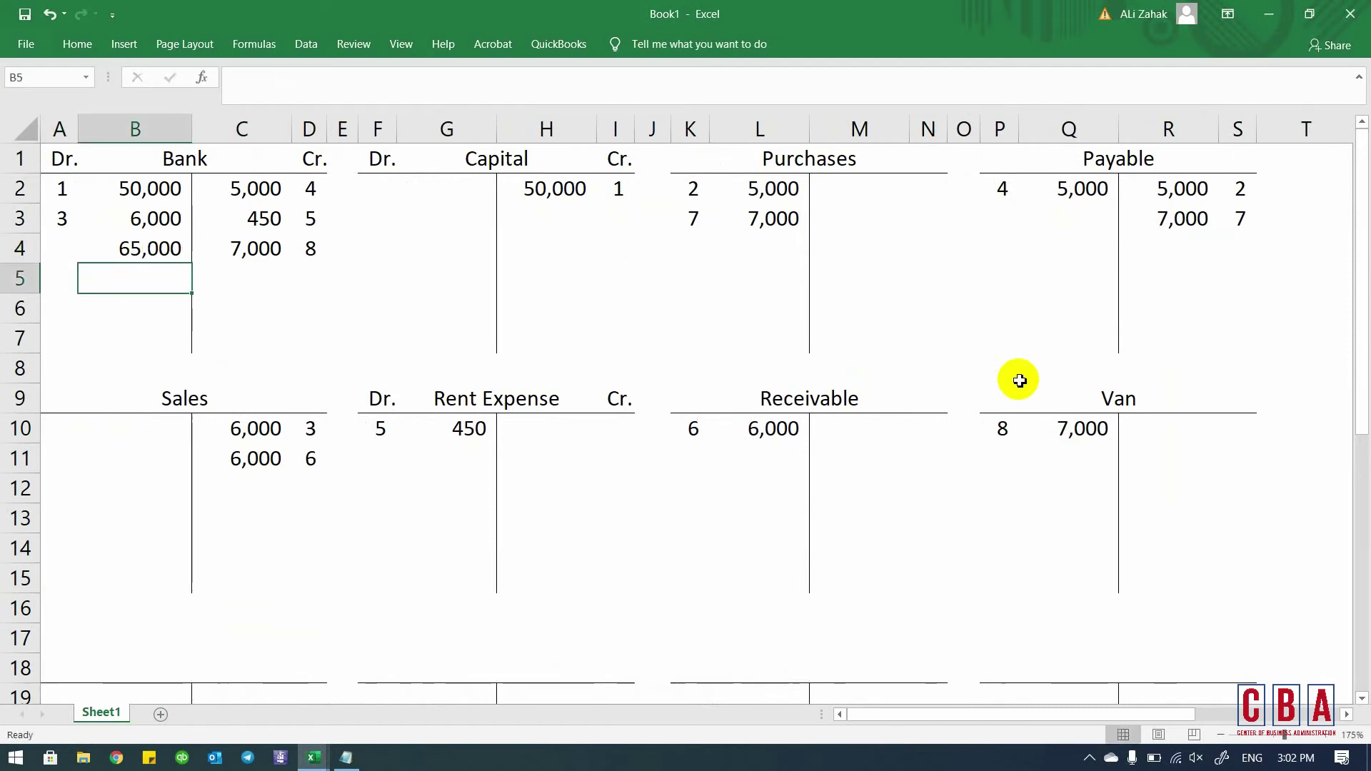
- Enter 65,000 on the credit side of the Capital account, below the 50,000 entry
{"action": "key", "text": "Right"}
{"action": "key", "text": "Right"}
{"action": "key", "text": "Right"}
{"action": "key", "text": "Right"}
{"action": "key", "text": "Right"}
{"action": "key", "text": "Right"}
{"action": "key", "text": "Up"}
{"action": "key", "text": "Up"}
{"action": "type", "text": "65000"}
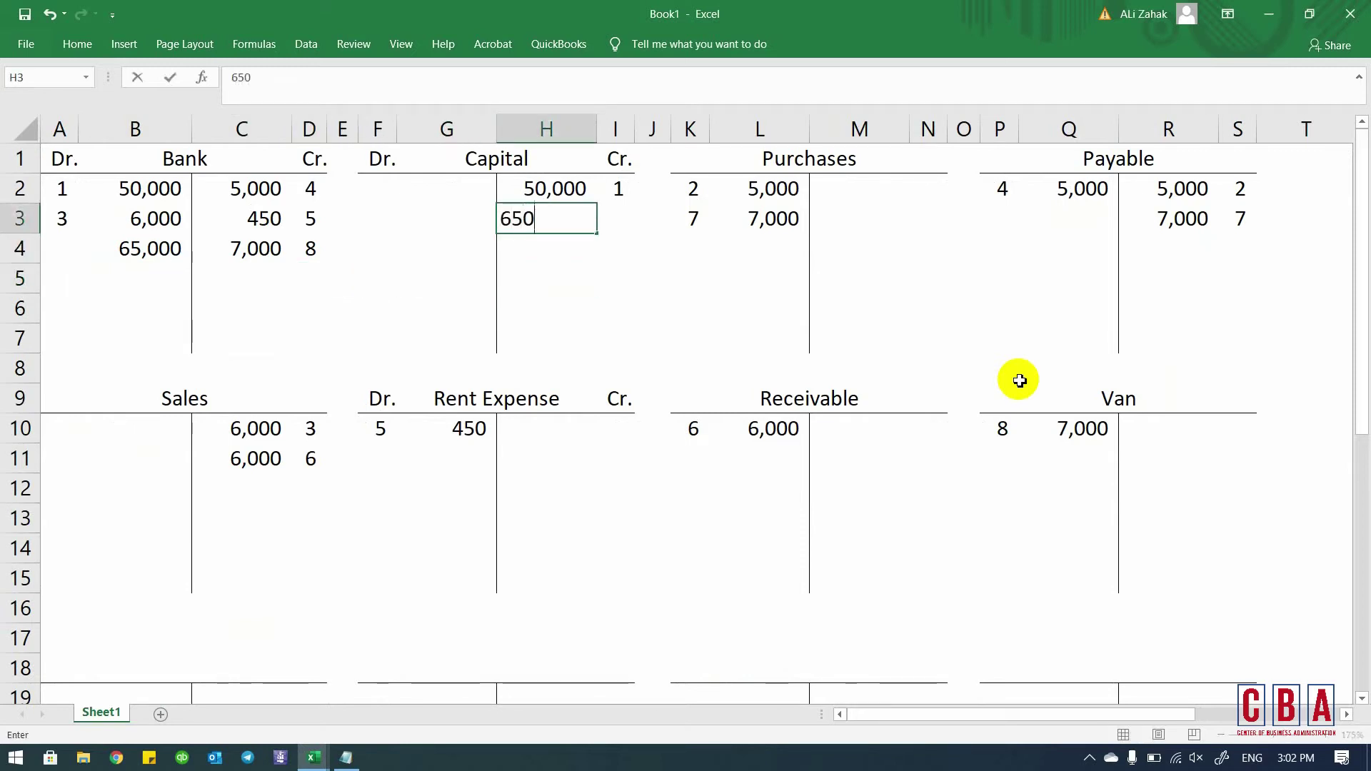
{"action": "key", "text": "Return"}
- Label the 65,000 entries in the Capital and Bank accounts with transaction number 9
{"action": "key", "text": "Up"}
{"action": "key", "text": "Right"}
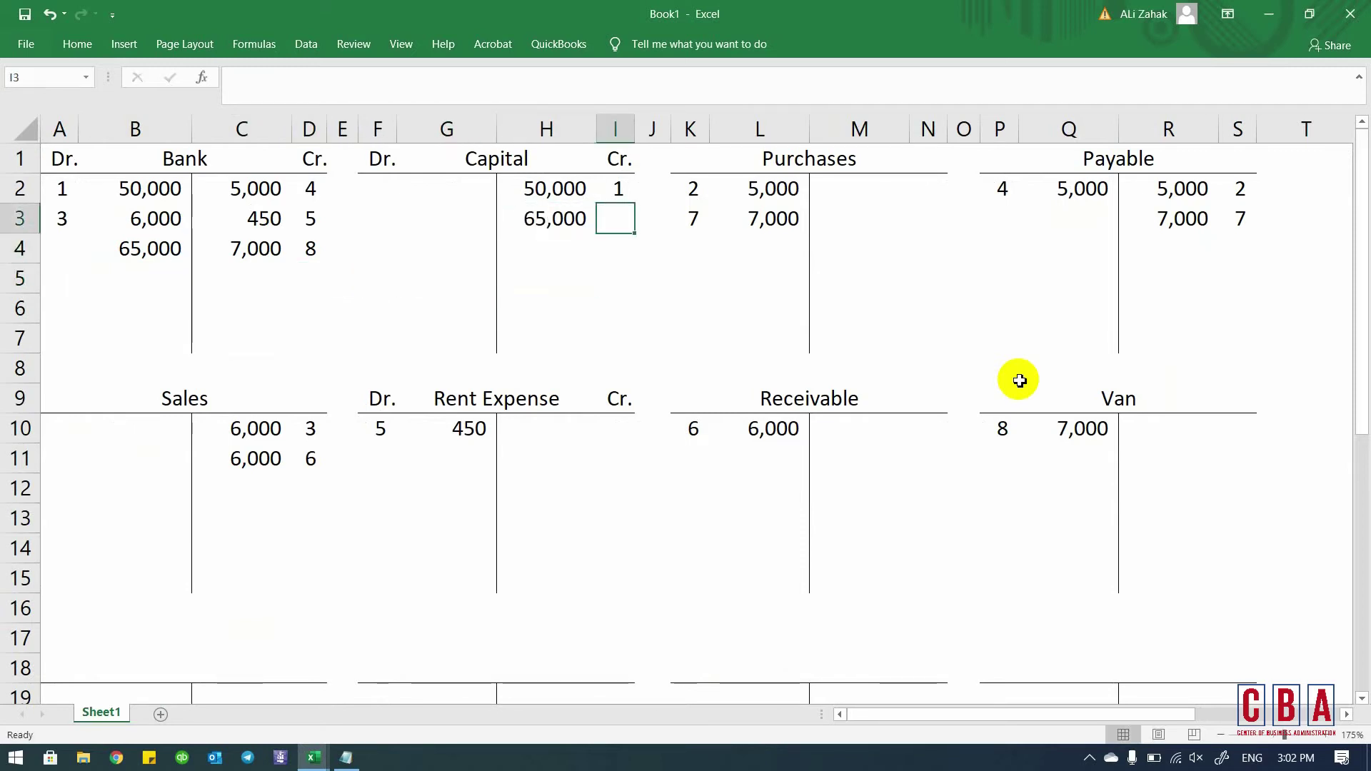
{"action": "key", "text": "alt+Tab"}
{"action": "key", "text": "alt+Tab"}
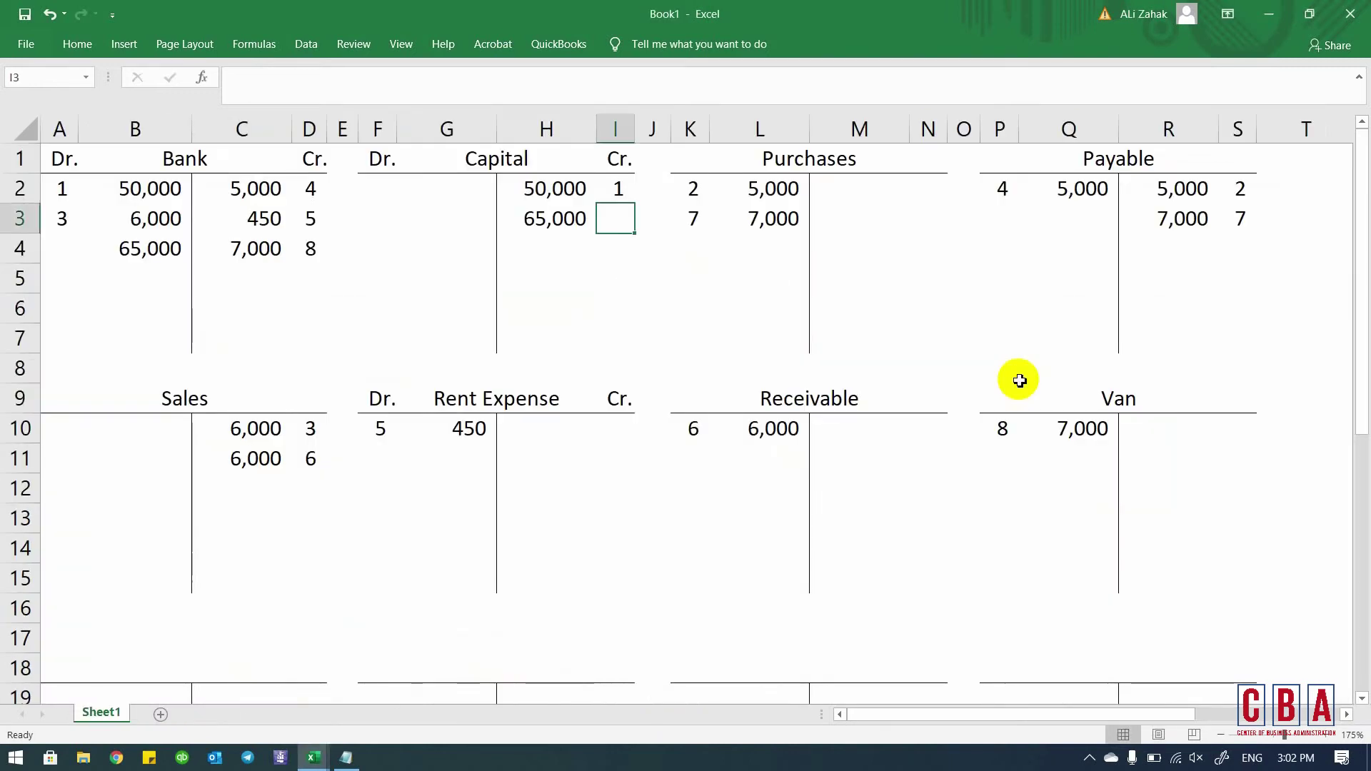
{"action": "type", "text": "9"}
{"action": "key", "text": "Return"}
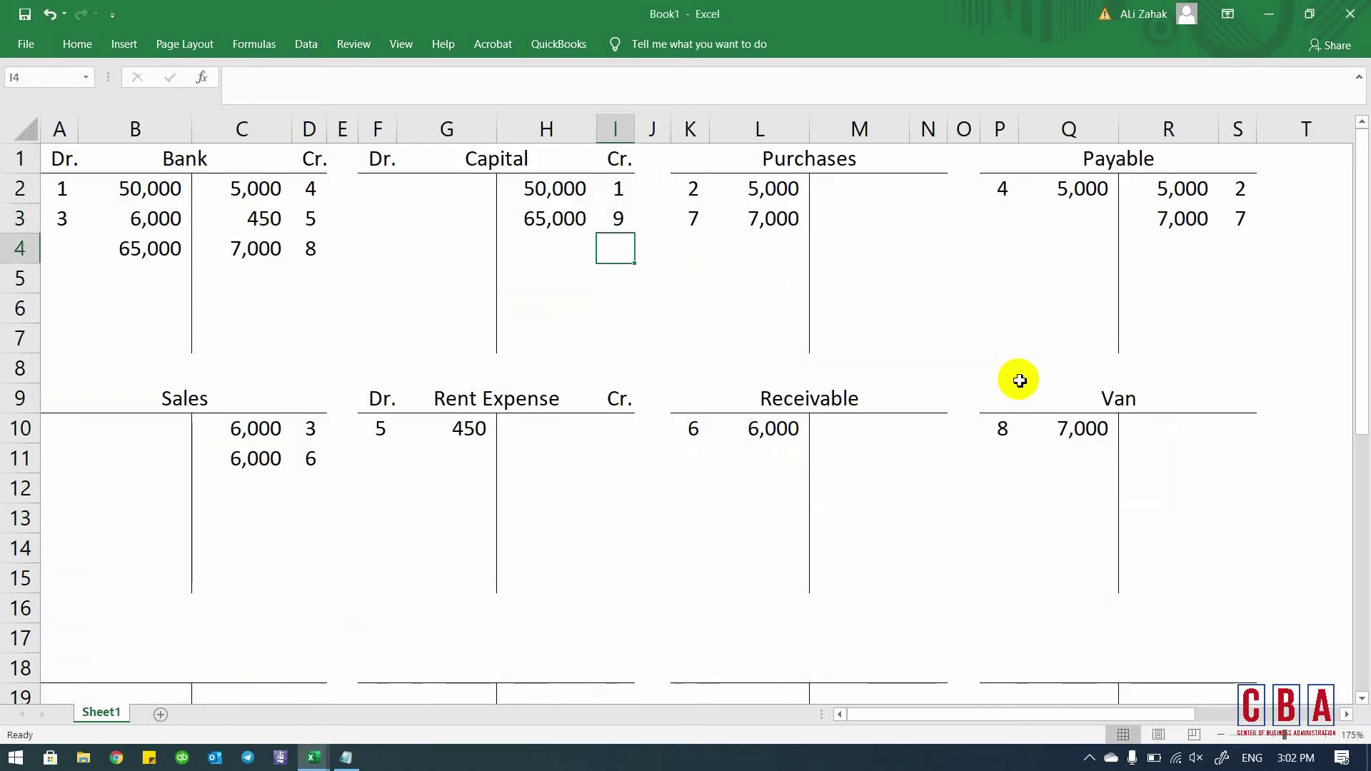
{"action": "left_click", "coordinate": [71, 248]}
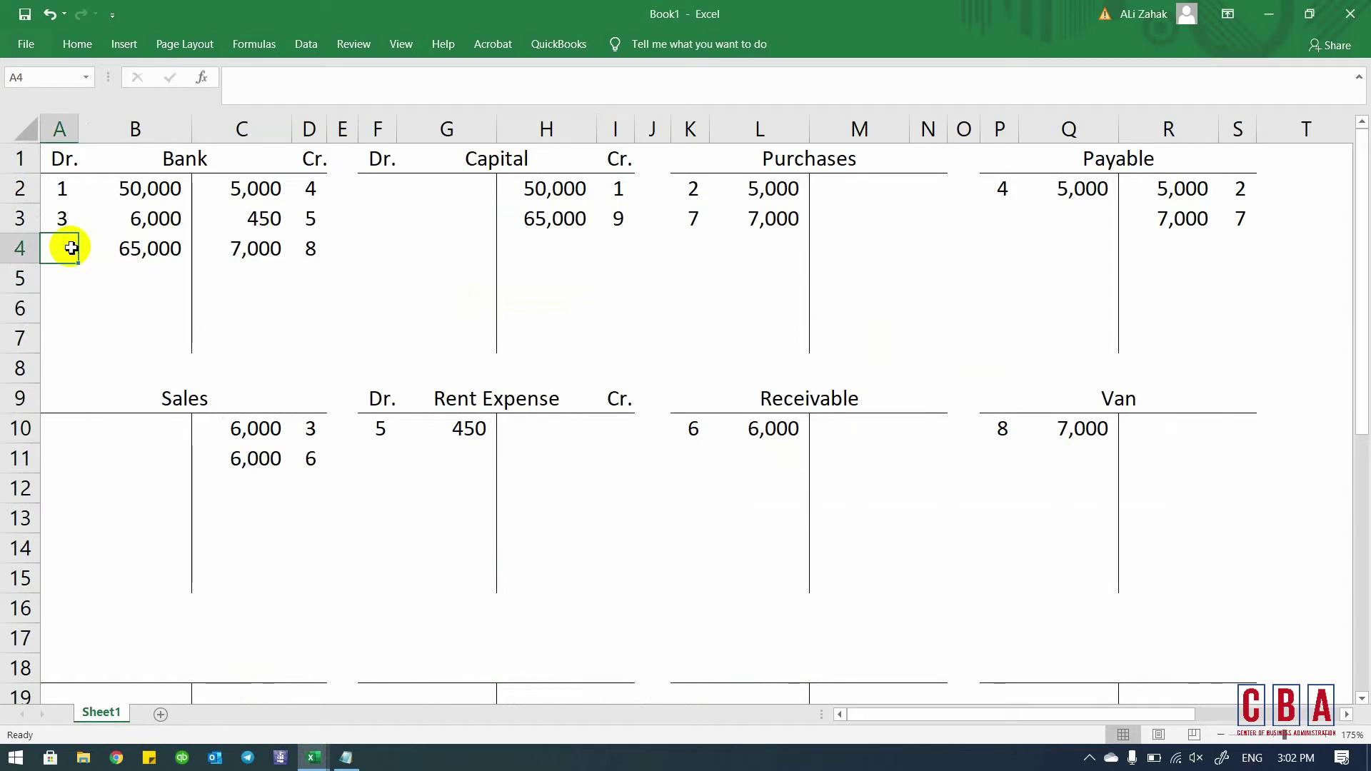
{"action": "type", "text": "9"}
{"action": "key", "text": "Return"}
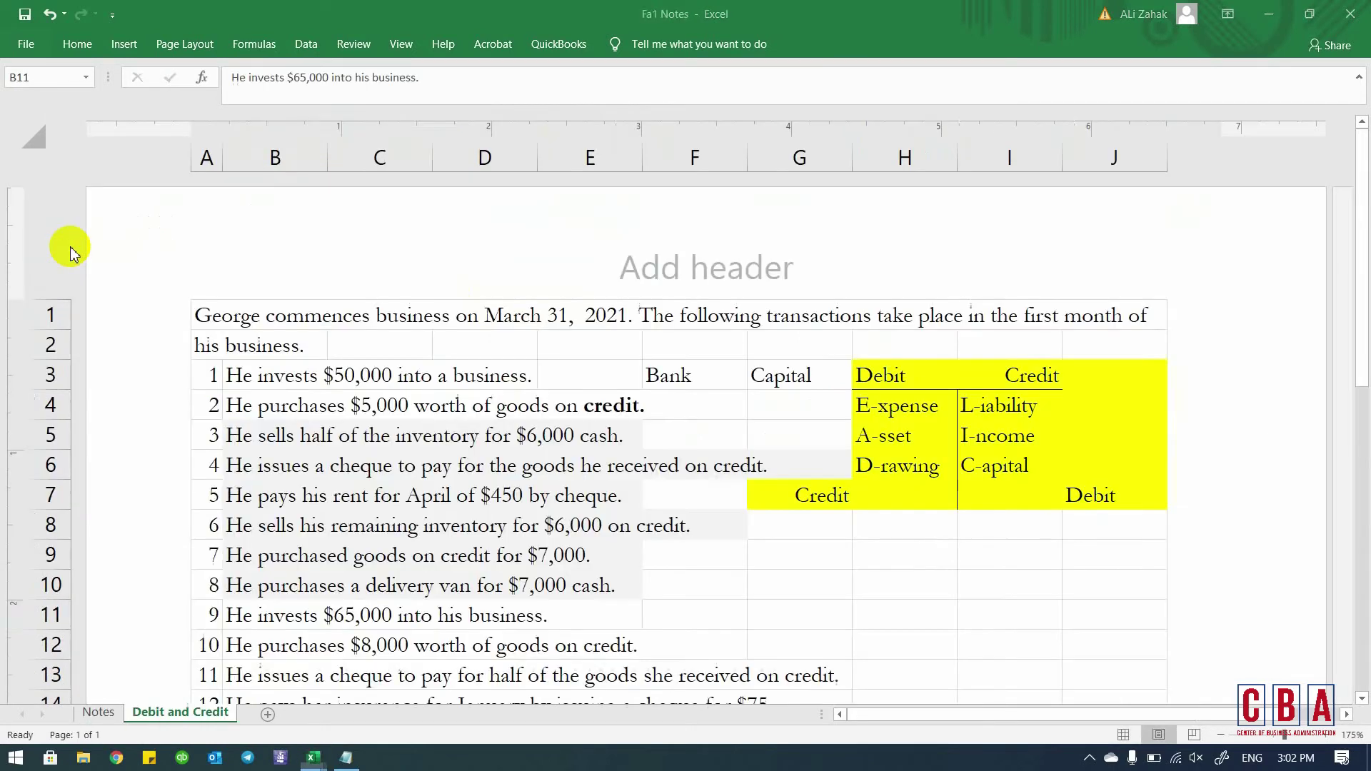
- Switch to Fa1 Notes and shade transaction 9 light grey across B11:E11 as done
{"action": "key", "text": "alt+Tab"}
{"action": "key", "text": "shift+Right"}
{"action": "key", "text": "shift+Right"}
{"action": "key", "text": "alt"}
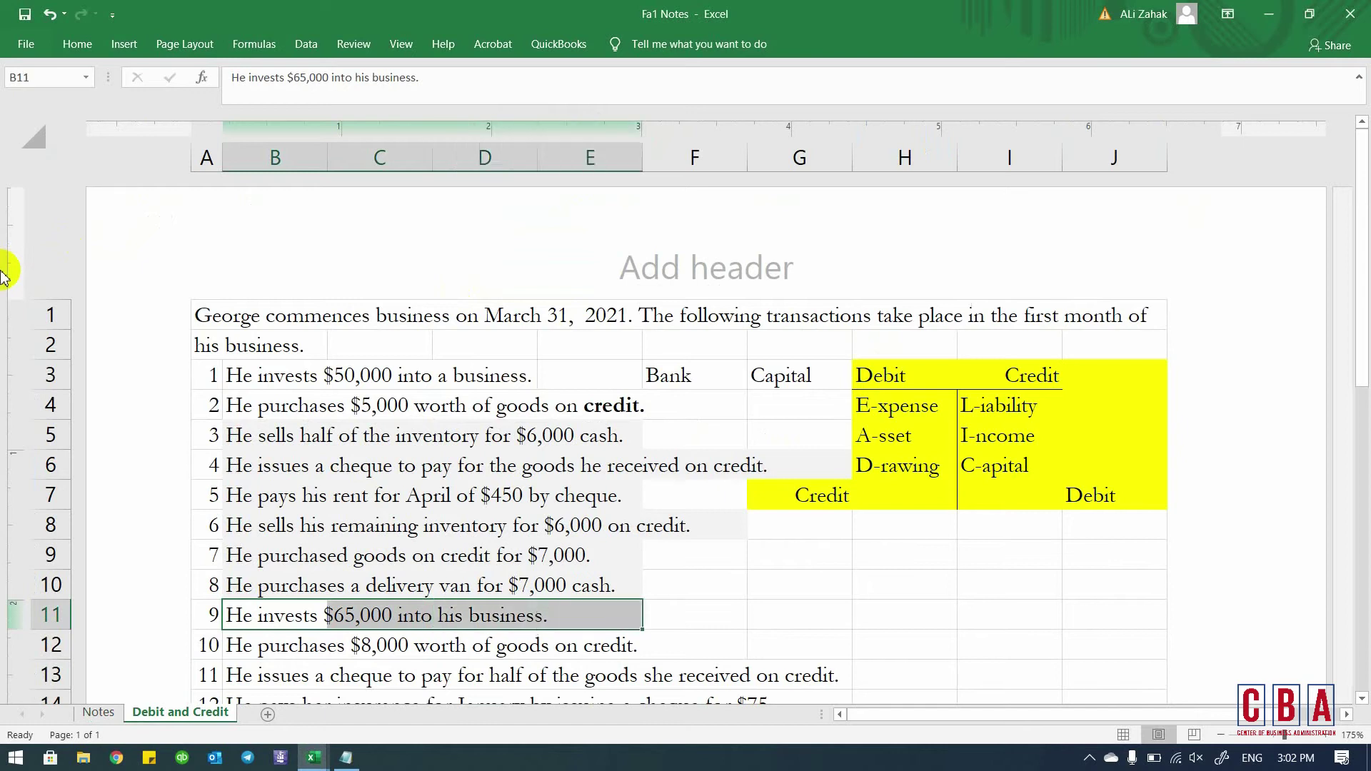
{"action": "key", "text": "h"}
{"action": "key", "text": "h"}
{"action": "key", "text": "Return"}
{"action": "key", "text": "Down"}
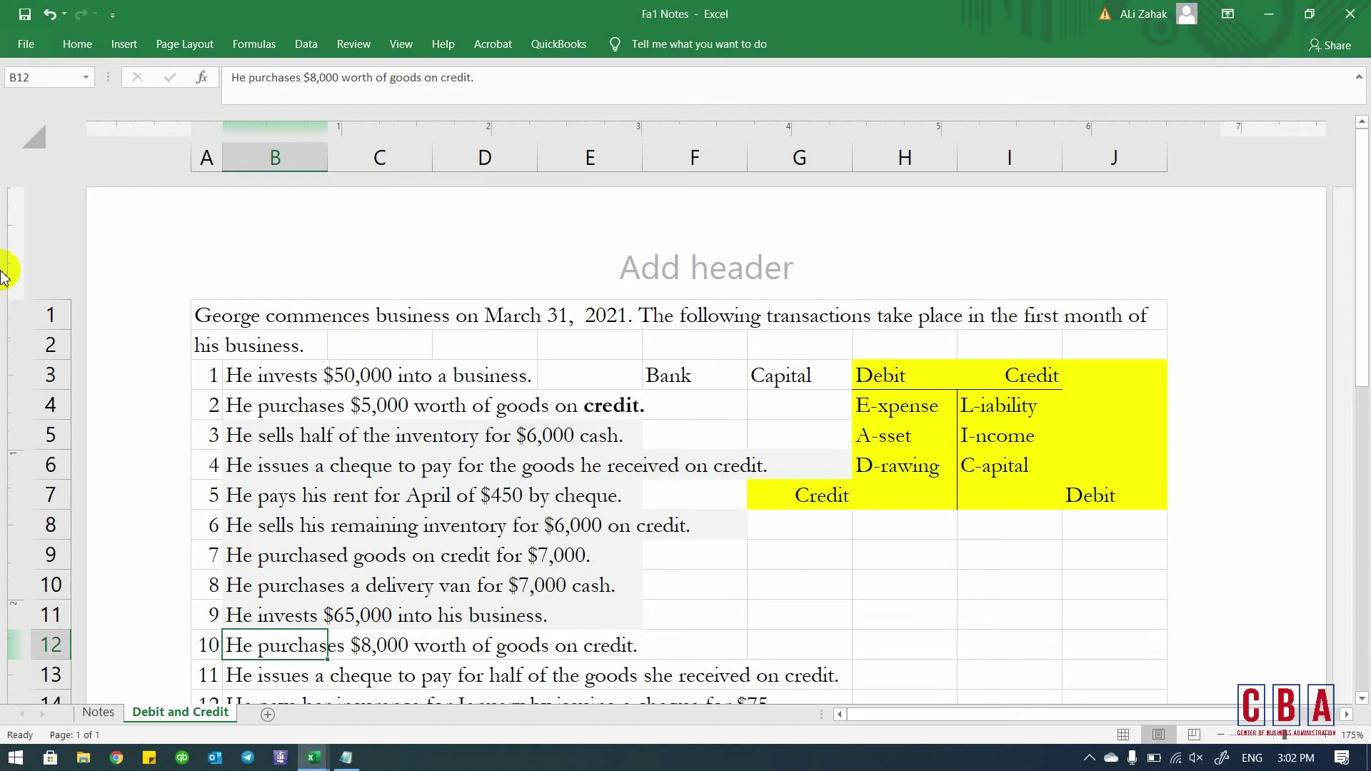
- Examine transaction 10 against the asset and liability rules in the debit/credit table, and return to the Book1 T-accounts
{"action": "key", "text": "shift+Right"}
{"action": "key", "text": "shift+Right"}
{"action": "key", "text": "shift+Right"}
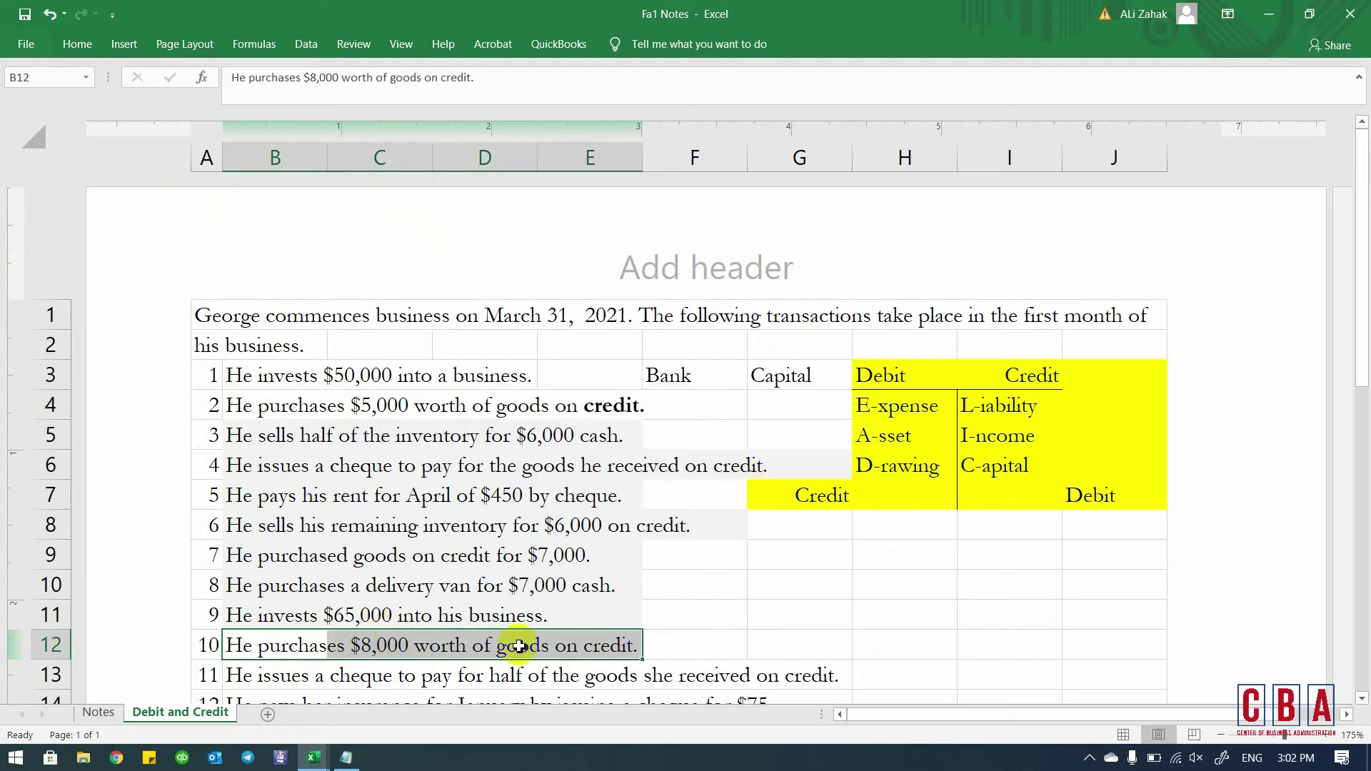
{"action": "left_click", "coordinate": [873, 435]}
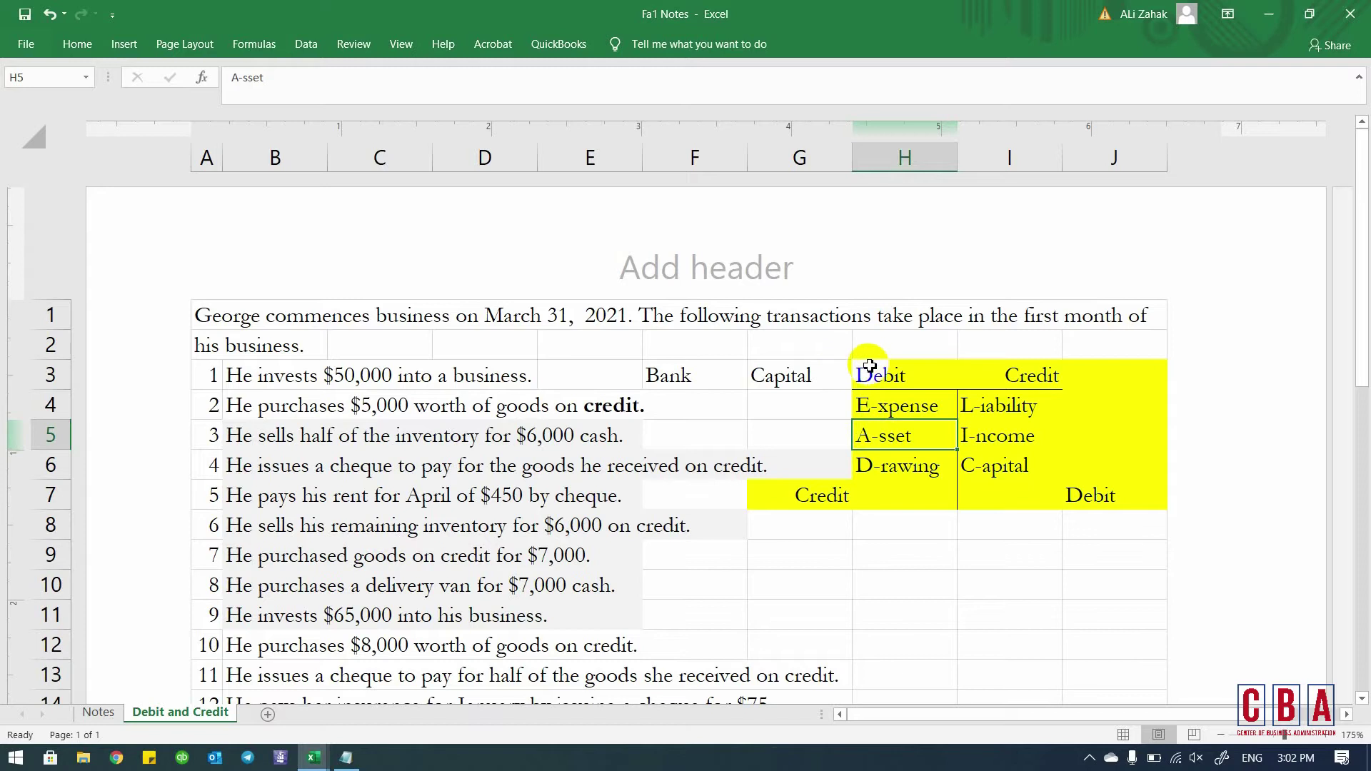
{"action": "left_click", "coordinate": [994, 404]}
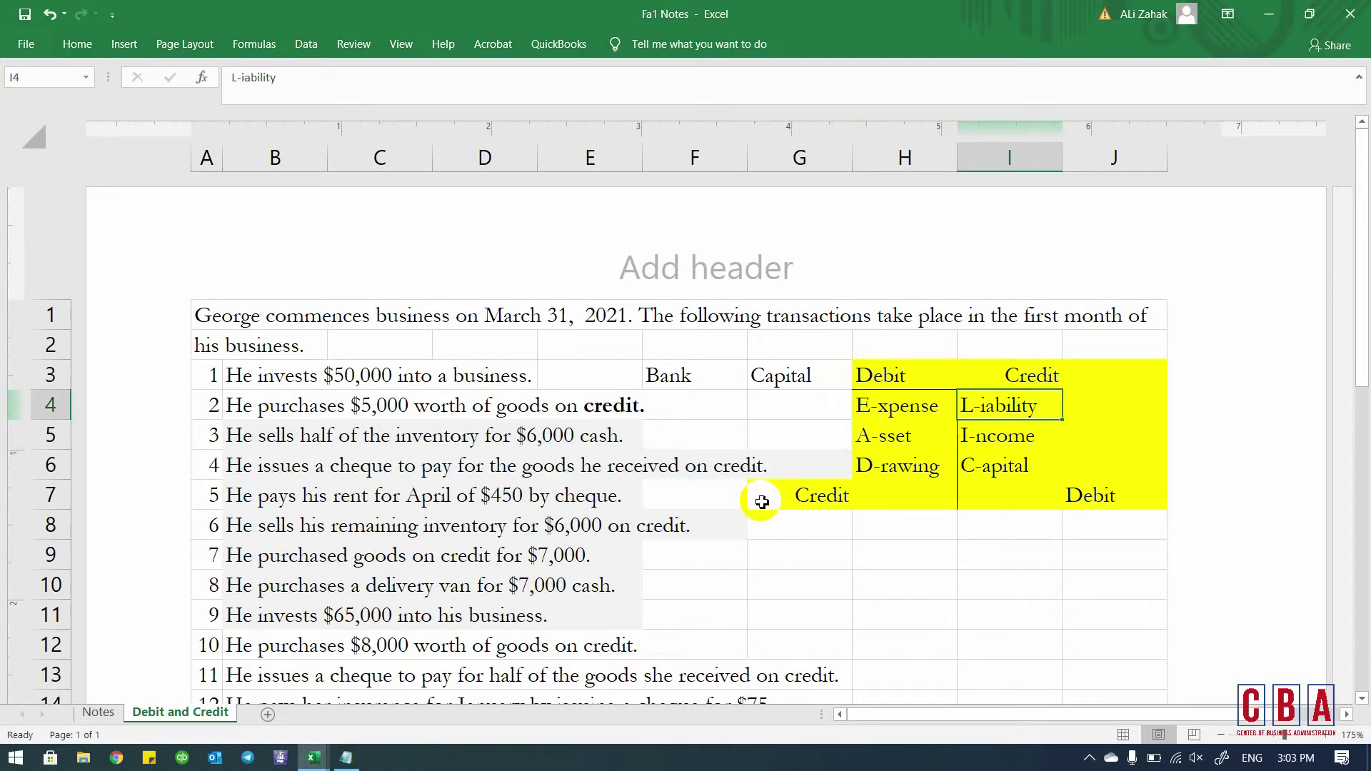
{"action": "key", "text": "ctrl+Tab"}
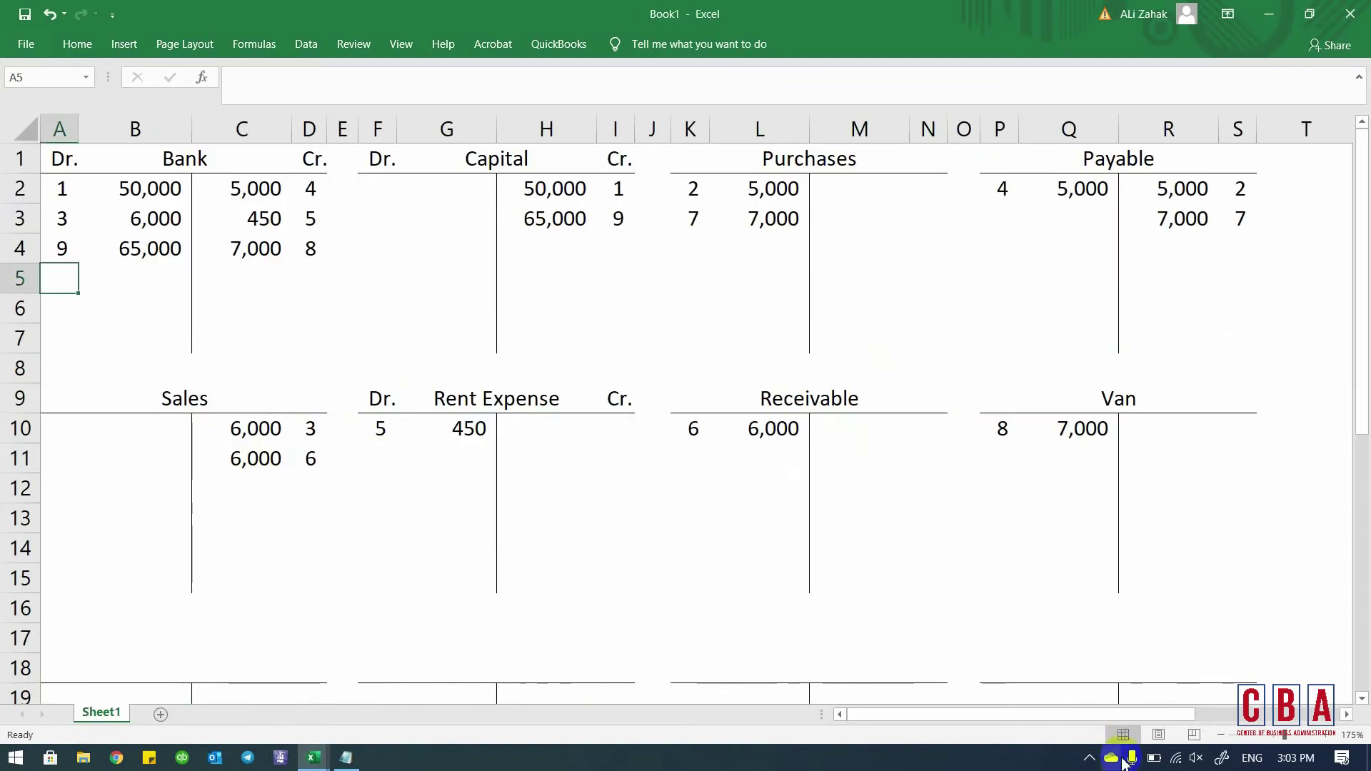
- Enter 75 on the credit side of the Bank account in Book1, below the 4,000 entry, for transaction 12's insurance cheque
{"action": "left_click", "coordinate": [1089, 757]}
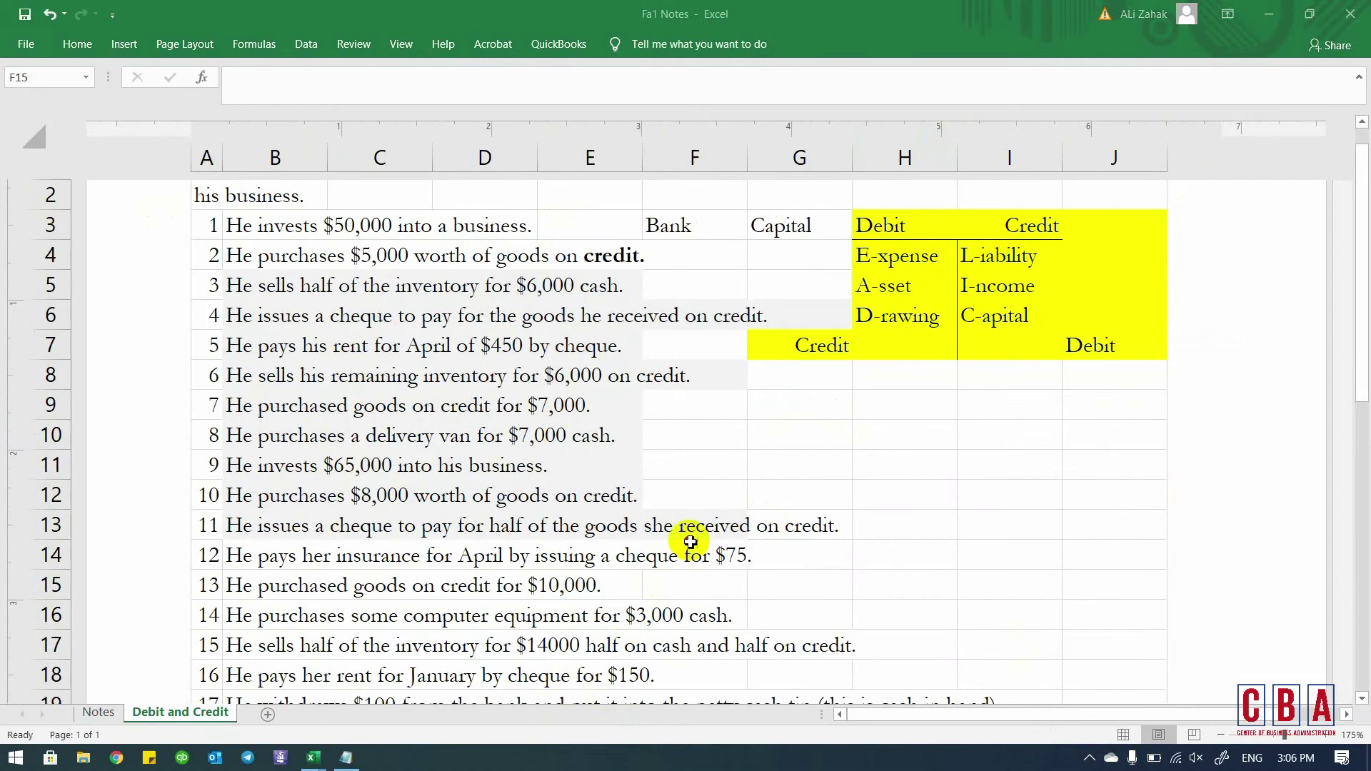
{"action": "left_click", "coordinate": [696, 544]}
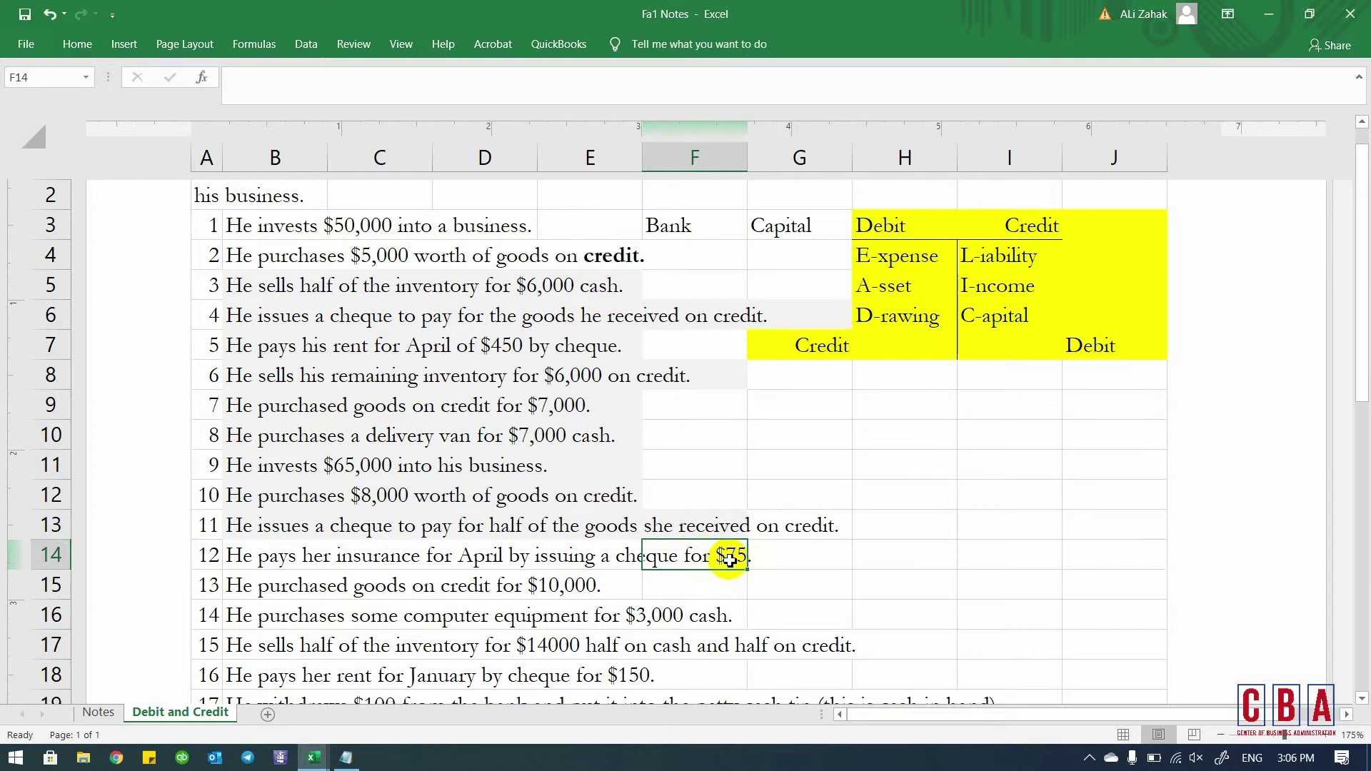
{"action": "key", "text": "alt+Tab"}
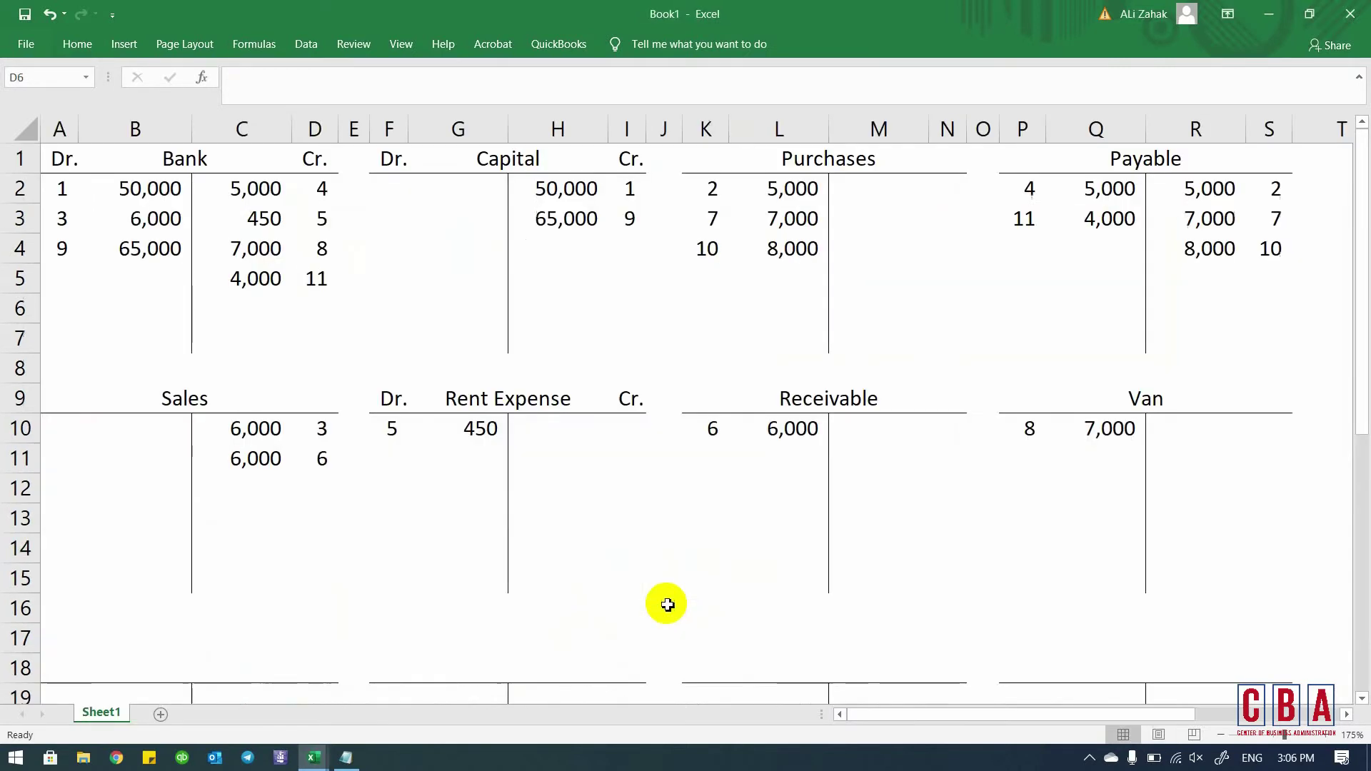
{"action": "key", "text": "Up"}
{"action": "key", "text": "Left"}
{"action": "key", "text": "Down"}
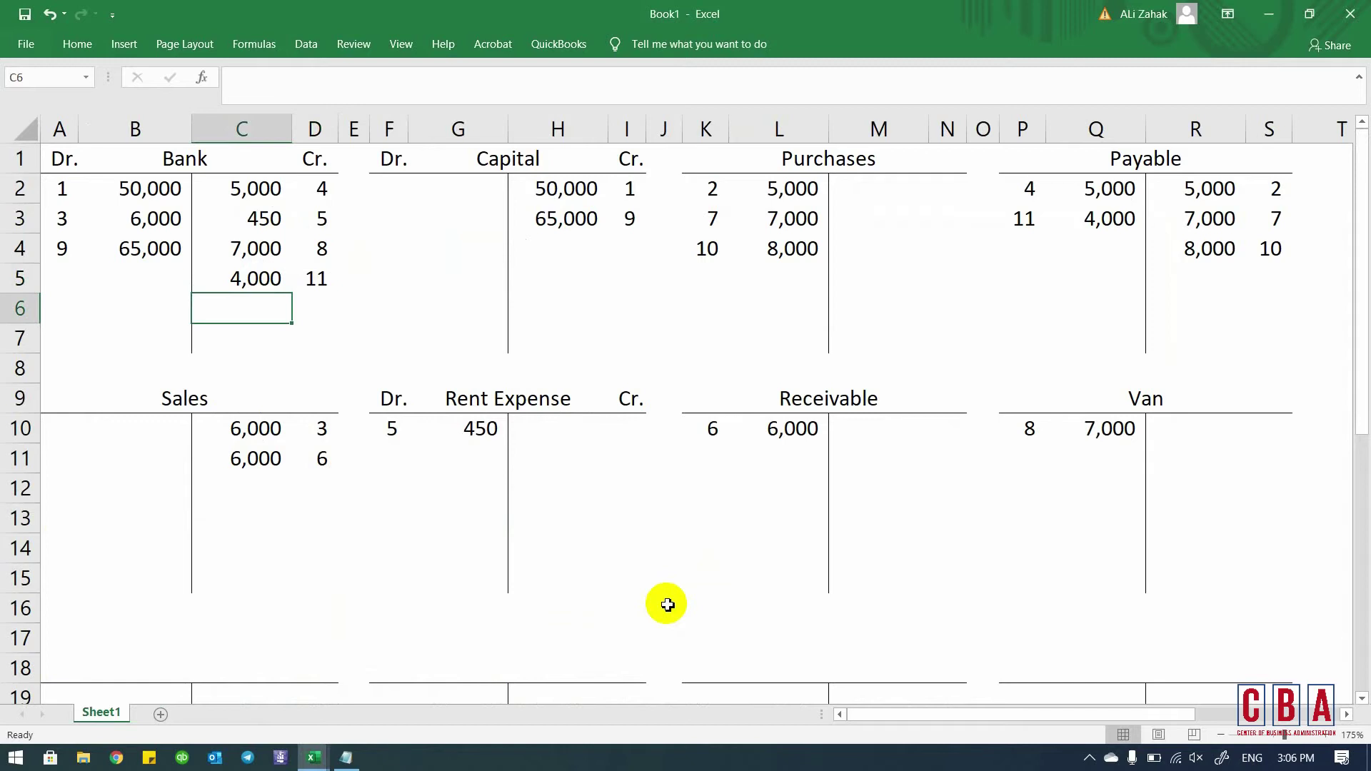
{"action": "type", "text": "75"}
{"action": "key", "text": "Return"}
{"action": "key", "text": "Up"}
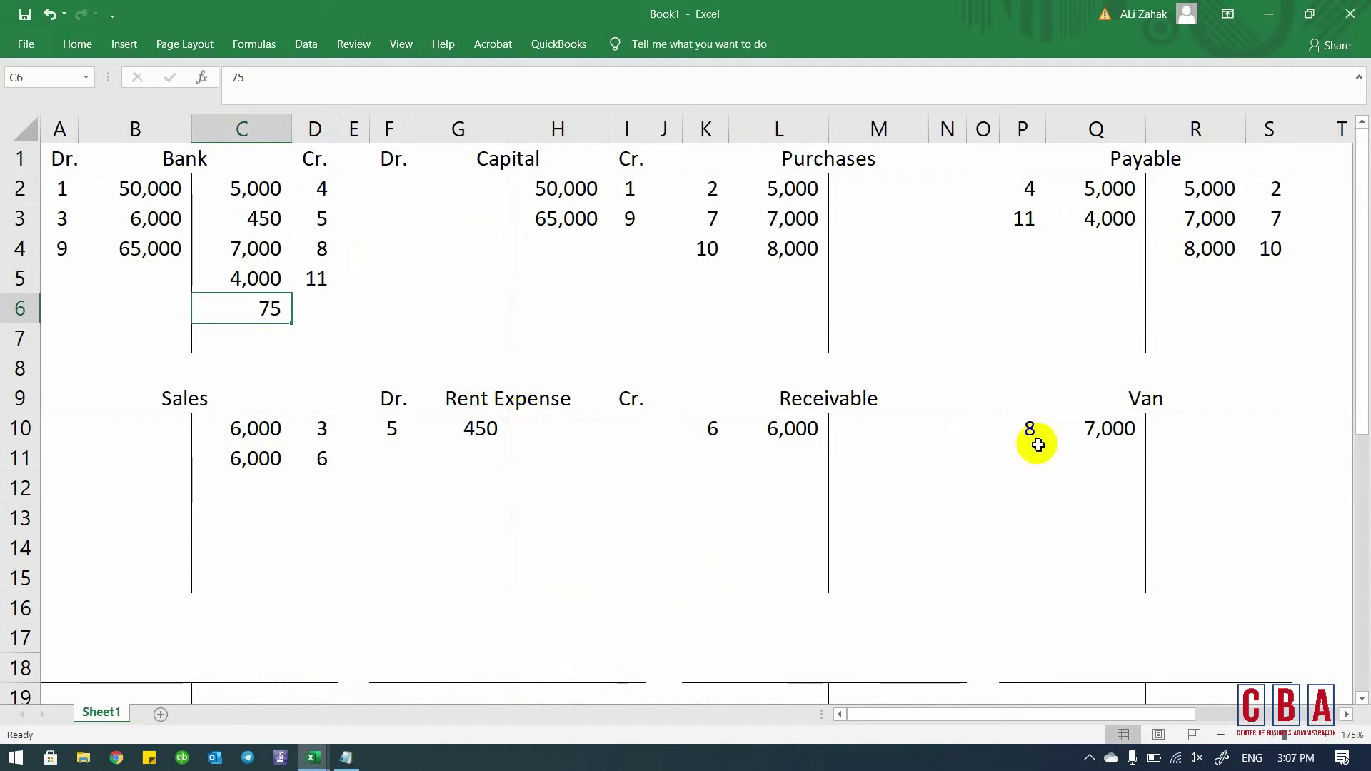
- Title the empty T-account below Sales "Insurance Expense" in row 18
{"action": "left_click", "coordinate": [710, 581]}
{"action": "key", "text": "Down"}
{"action": "key", "text": "Down"}
{"action": "key", "text": "Left"}
{"action": "key", "text": "Left"}
{"action": "key", "text": "Left"}
{"action": "key", "text": "Left"}
{"action": "key", "text": "Left"}
{"action": "key", "text": "Left"}
{"action": "key", "text": "Left"}
{"action": "key", "text": "Left"}
{"action": "key", "text": "Down"}
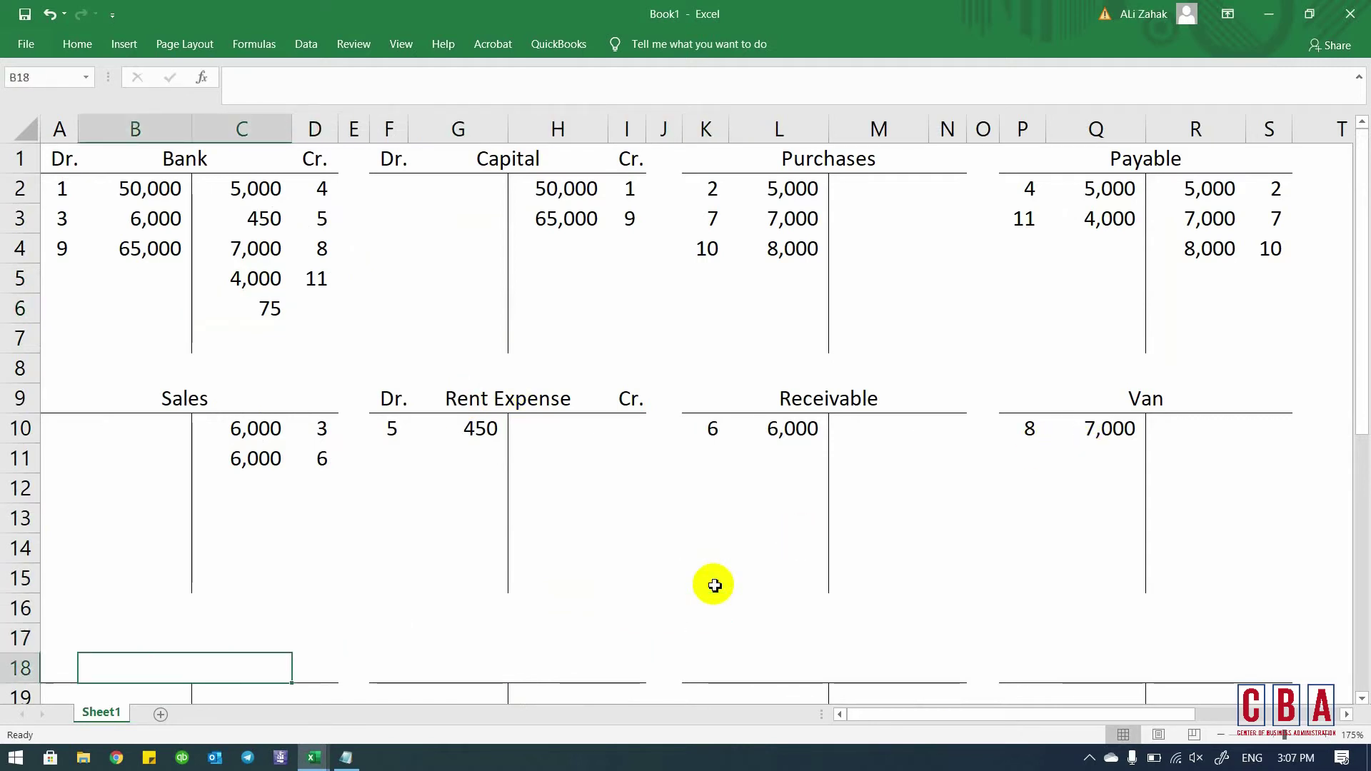
{"action": "type", "text": "Insurance Expense"}
{"action": "key", "text": "Return"}
- Enter 75 on the debit side of the Insurance Expense account, matching the Bank credit entry
{"action": "key", "text": "Left"}
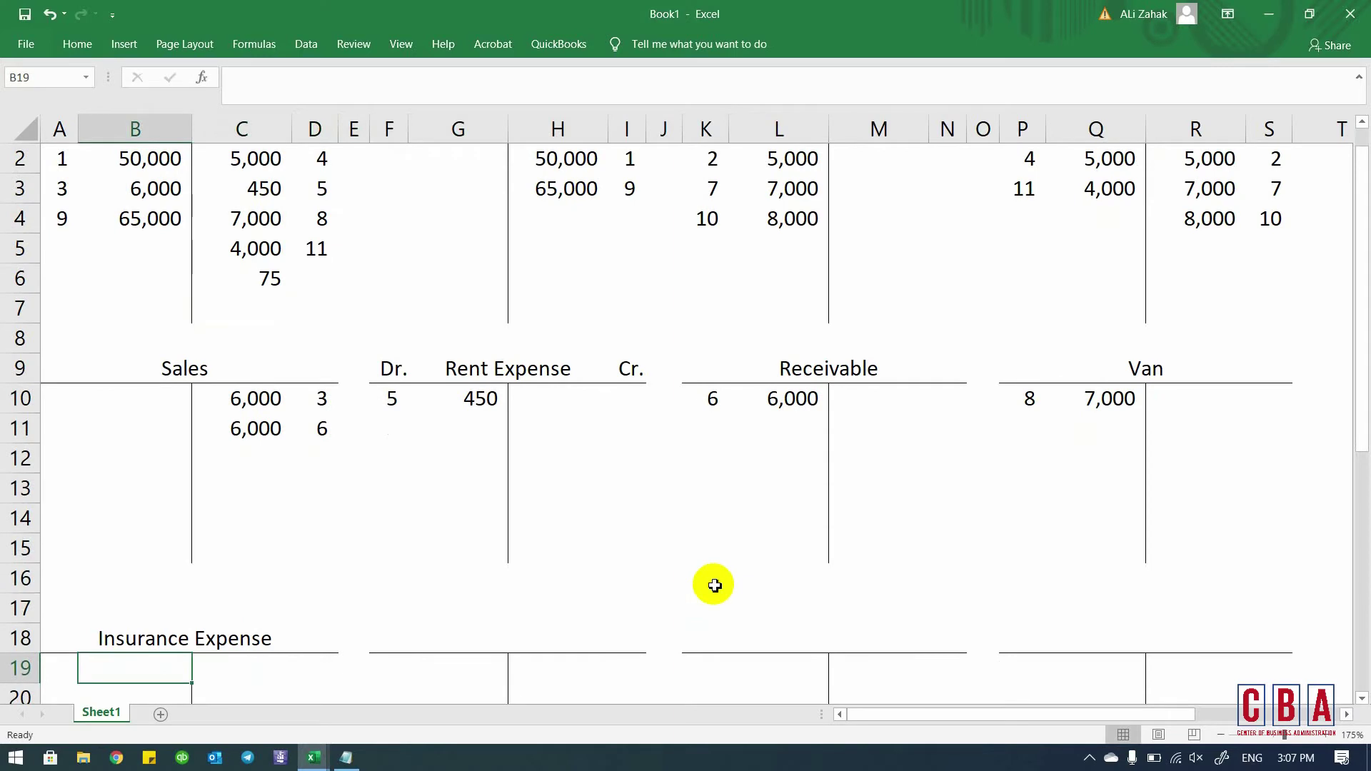
{"action": "type", "text": "75"}
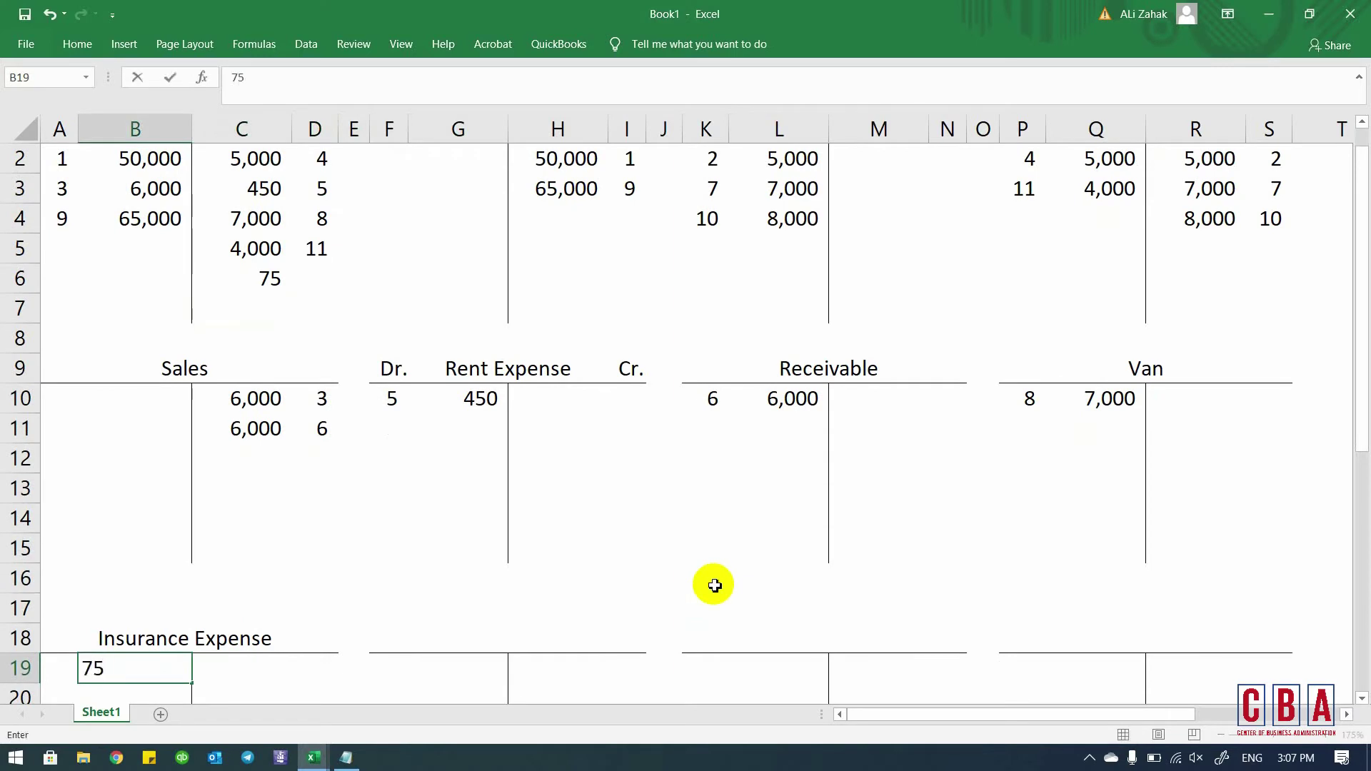
{"action": "key", "text": "Return"}
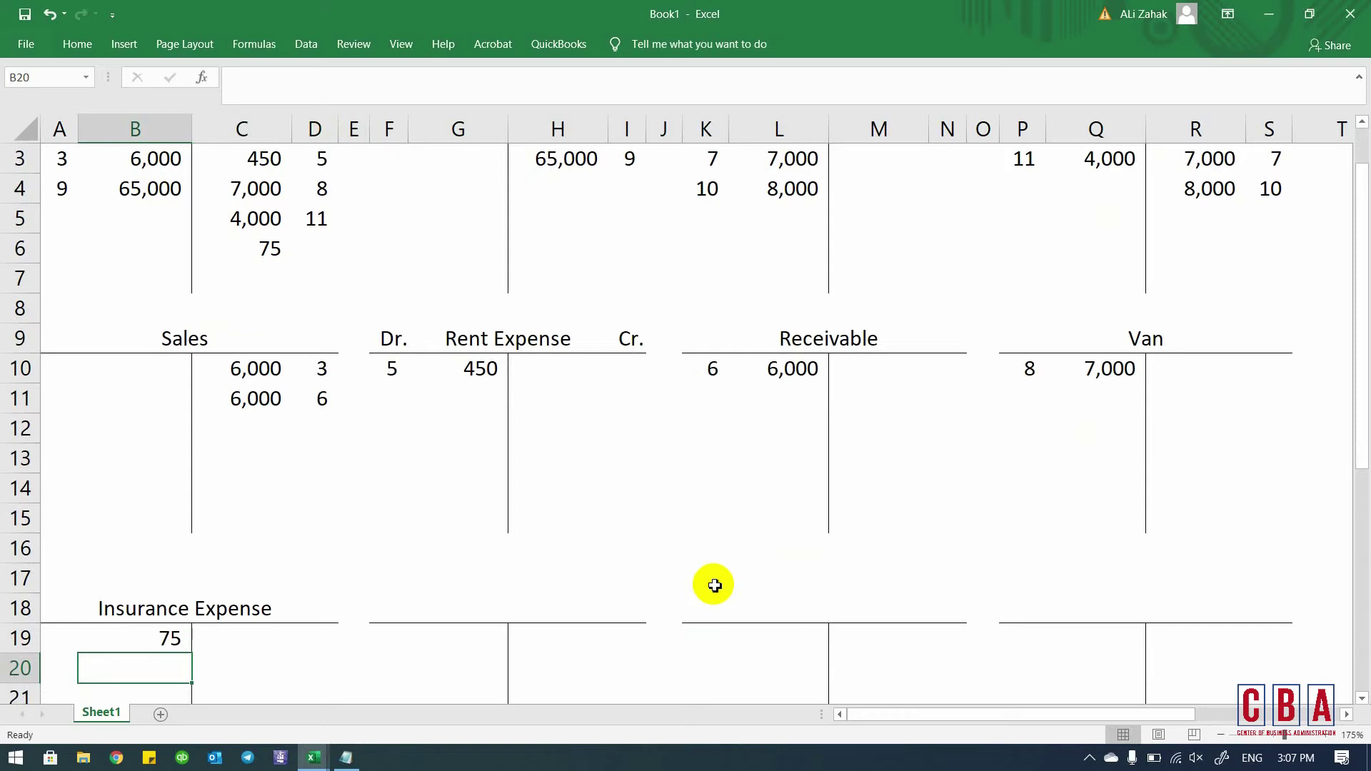
{"action": "left_click", "coordinate": [169, 639]}
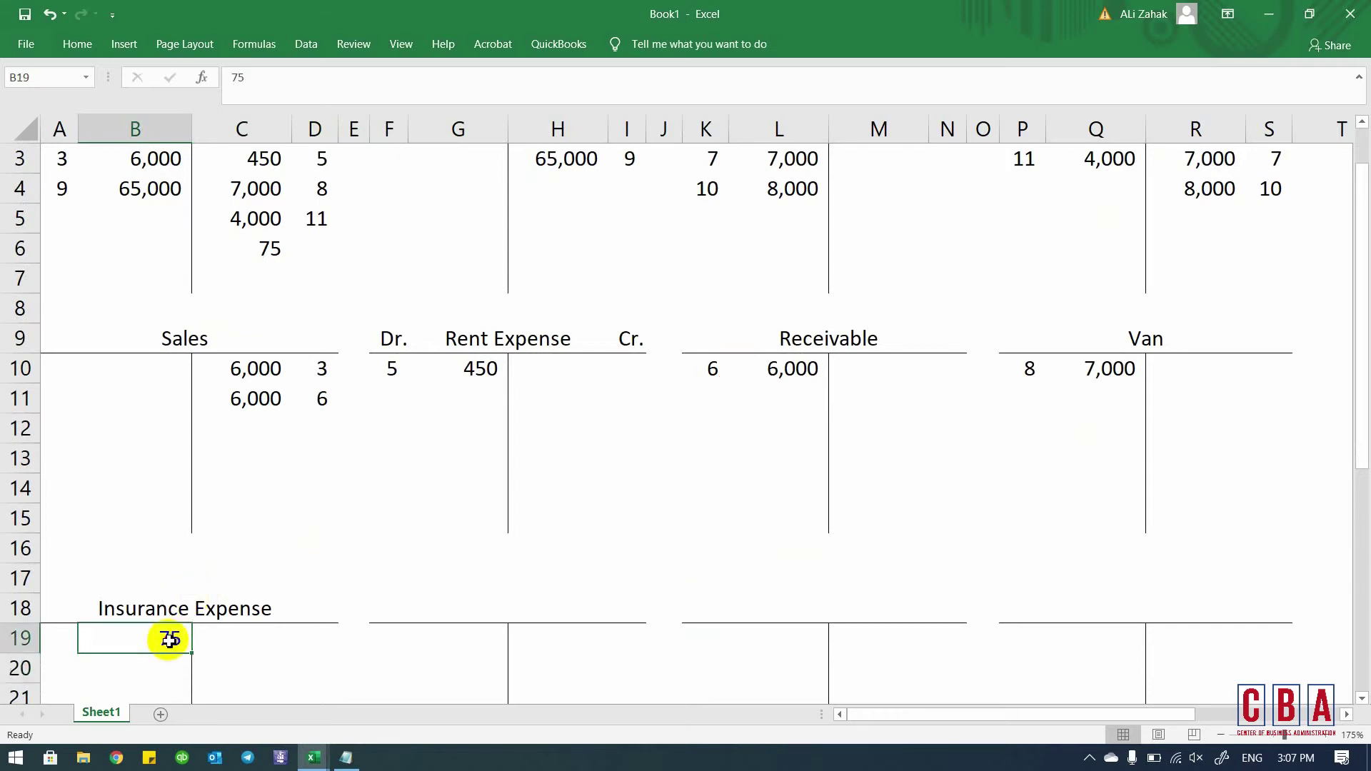
{"action": "left_click", "coordinate": [271, 250]}
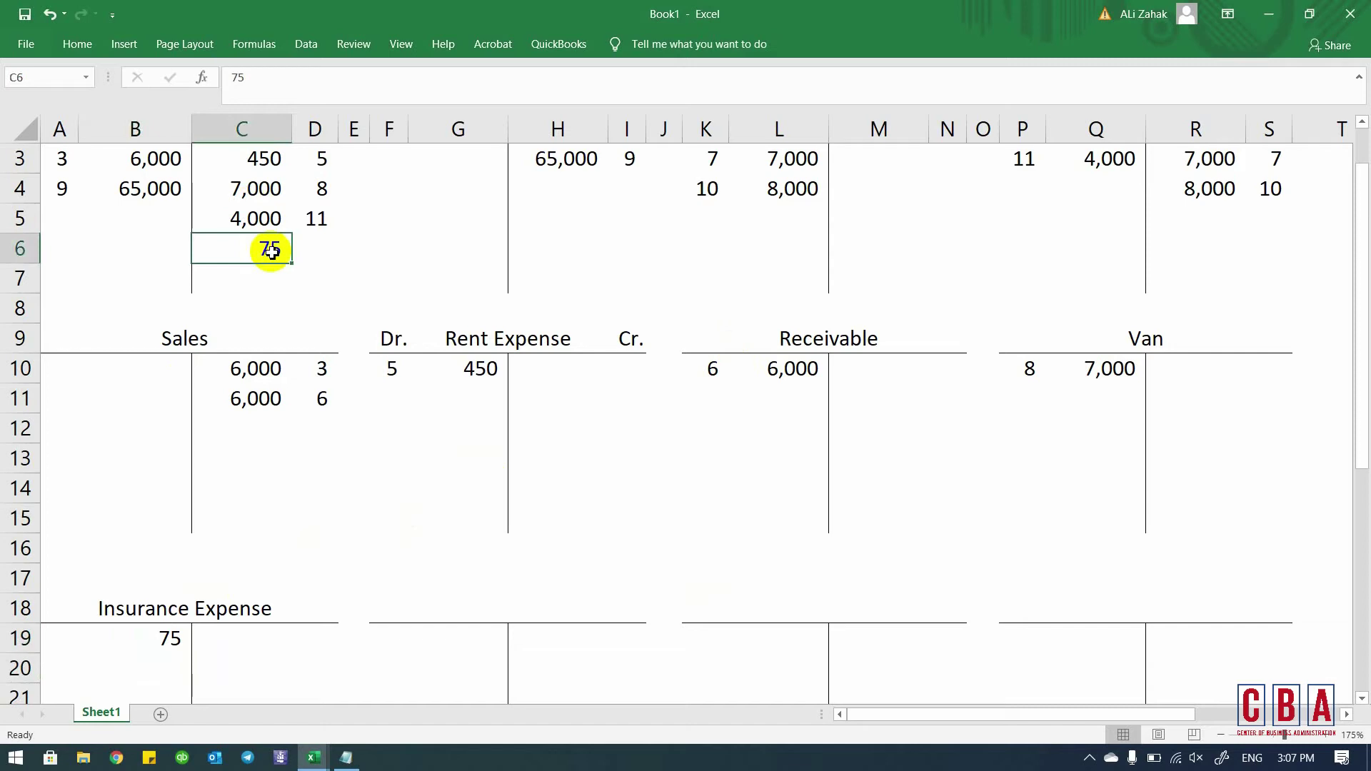
- Switch to Fa1 Notes and shade transaction 12 light grey across B14:G14 as done
{"action": "key", "text": "alt+Tab"}
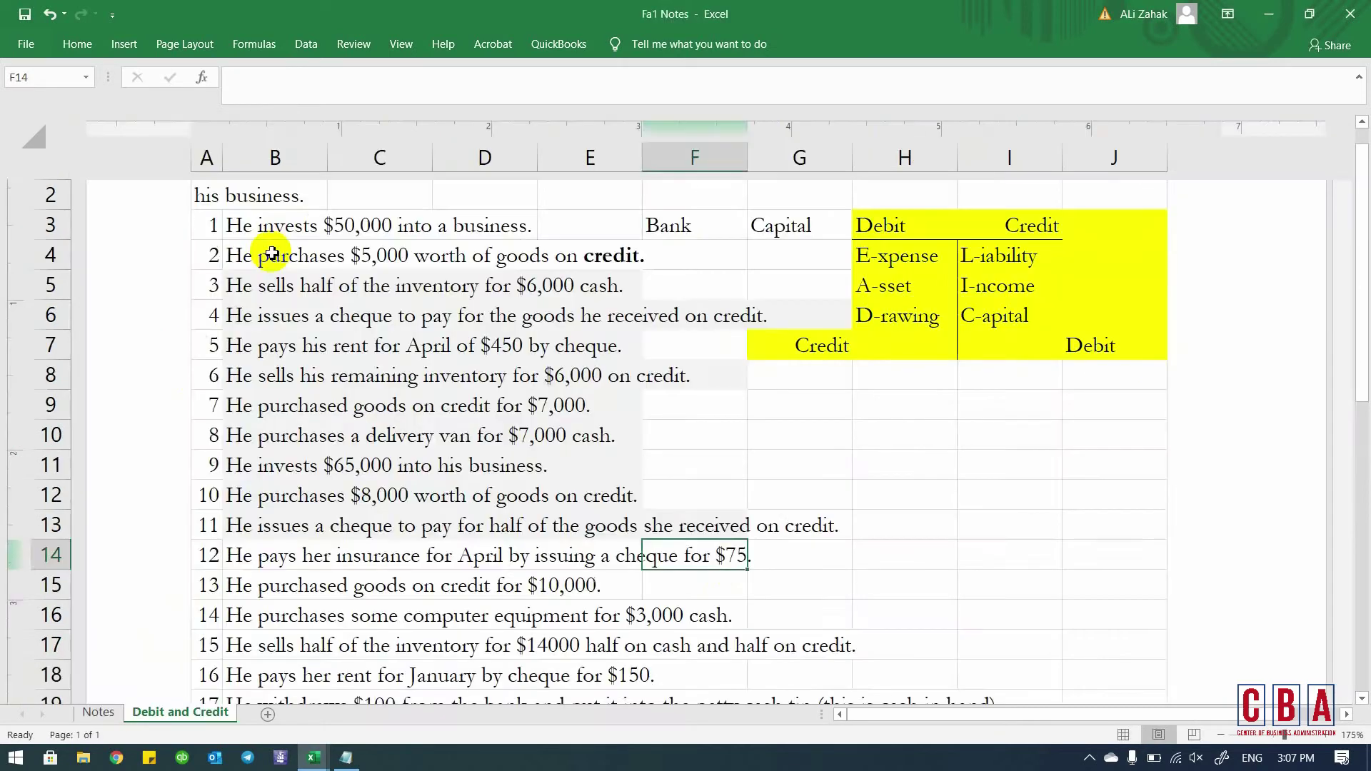
{"action": "key", "text": "Left"}
{"action": "key", "text": "Left"}
{"action": "key", "text": "Left"}
{"action": "key", "text": "Left"}
{"action": "key", "text": "Left"}
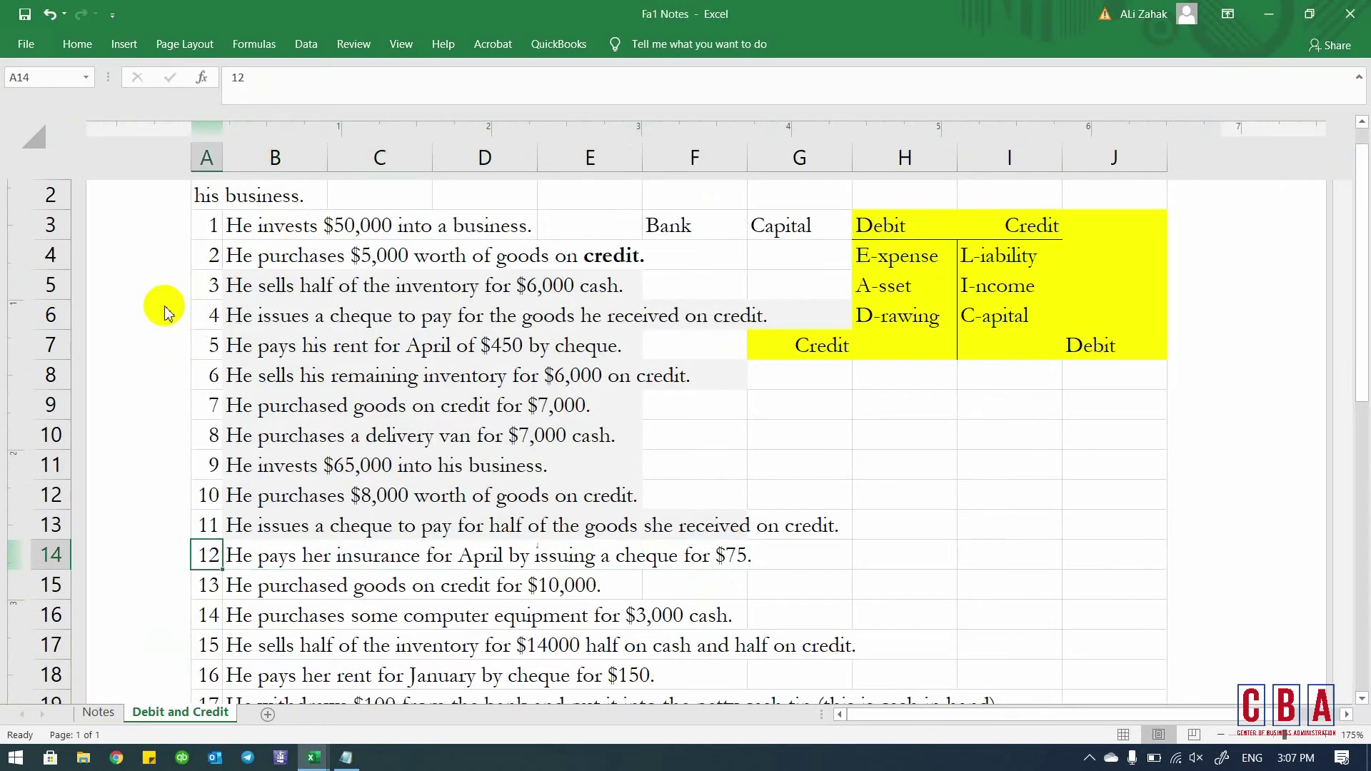
{"action": "key", "text": "Right"}
{"action": "key", "text": "shift+Right"}
{"action": "key", "text": "shift+Right"}
{"action": "key", "text": "shift+Right"}
{"action": "key", "text": "shift+Right"}
{"action": "key", "text": "shift+Right"}
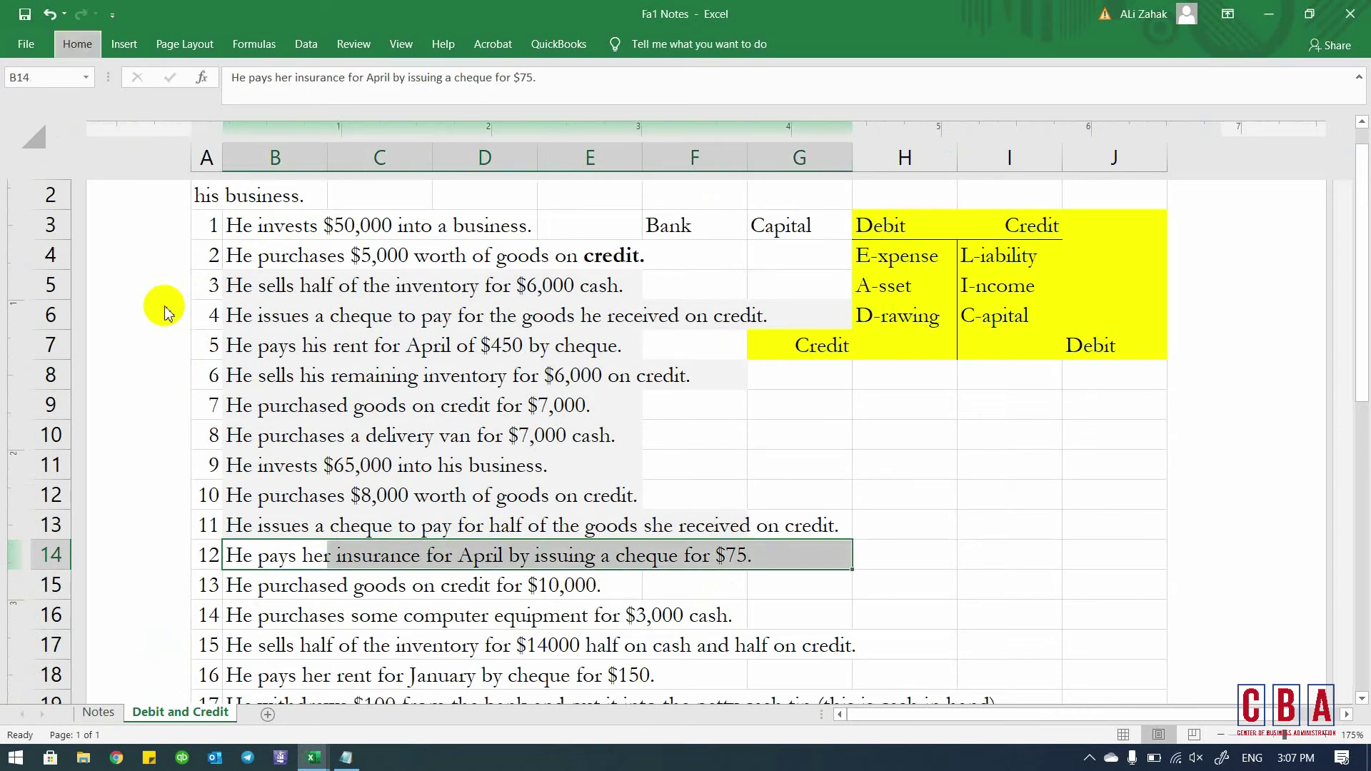
{"action": "key", "text": "alt+h"}
{"action": "key", "text": "h"}
{"action": "key", "text": "Escape"}
{"action": "key", "text": "Escape"}
{"action": "key", "text": "Down"}
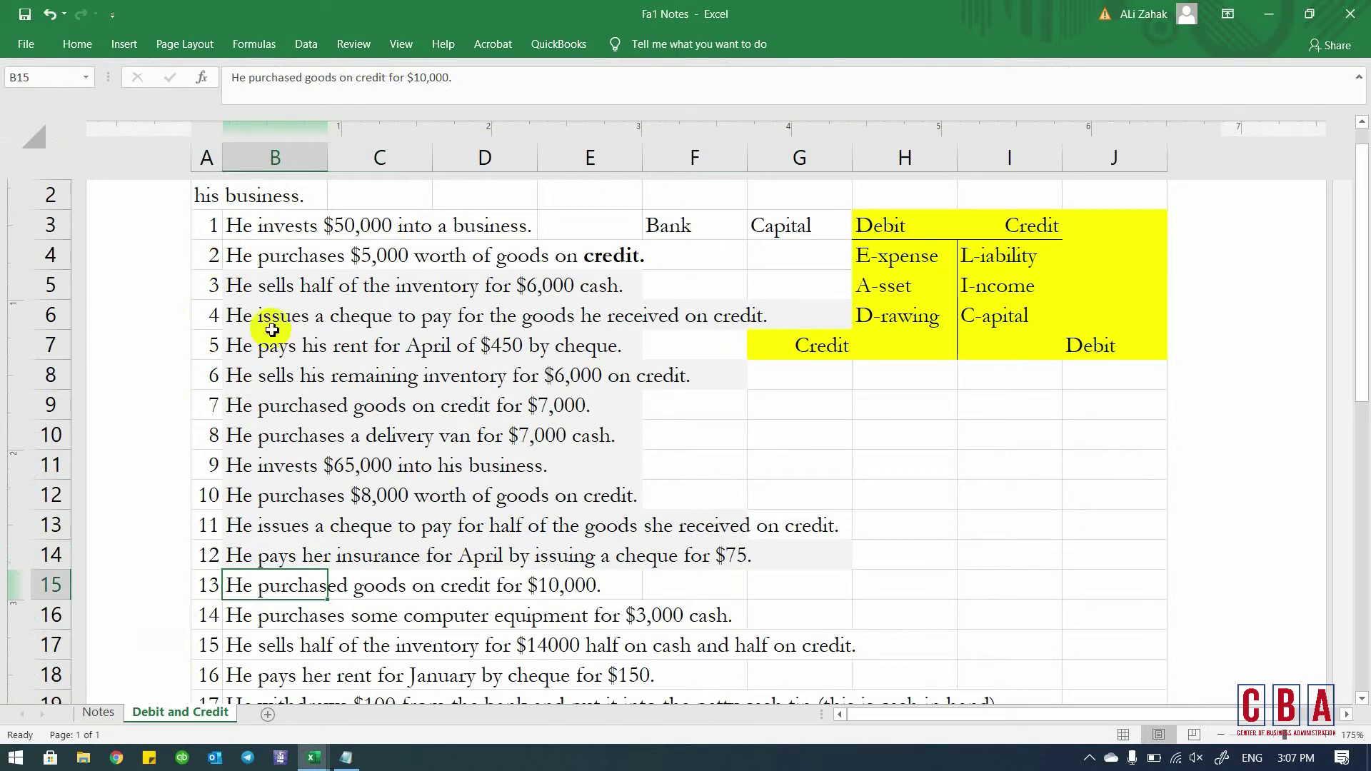
- For transaction 13, return to Book1 and enter 10,000 on the debit side of the Purchases account, below the 8,000 entry
{"action": "left_click", "coordinate": [572, 584]}
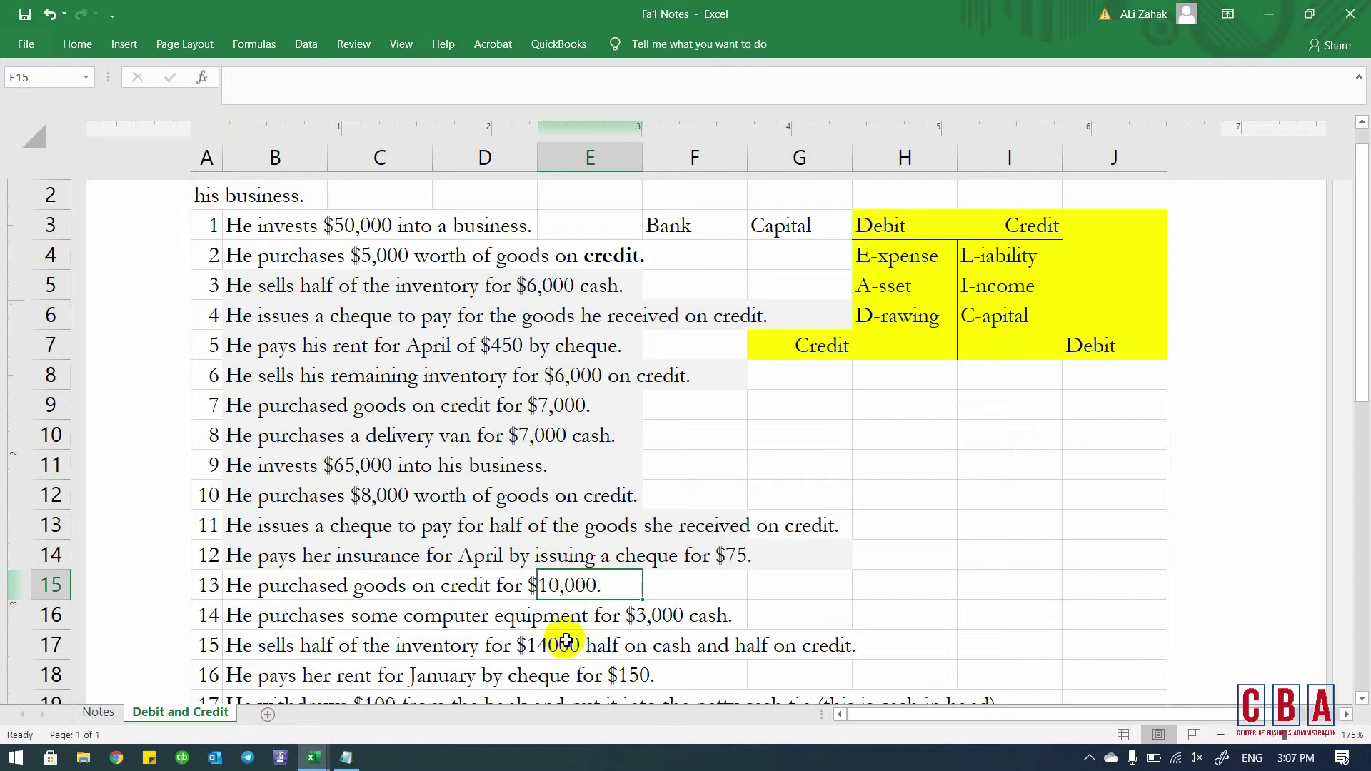
{"action": "key", "text": "alt+Tab"}
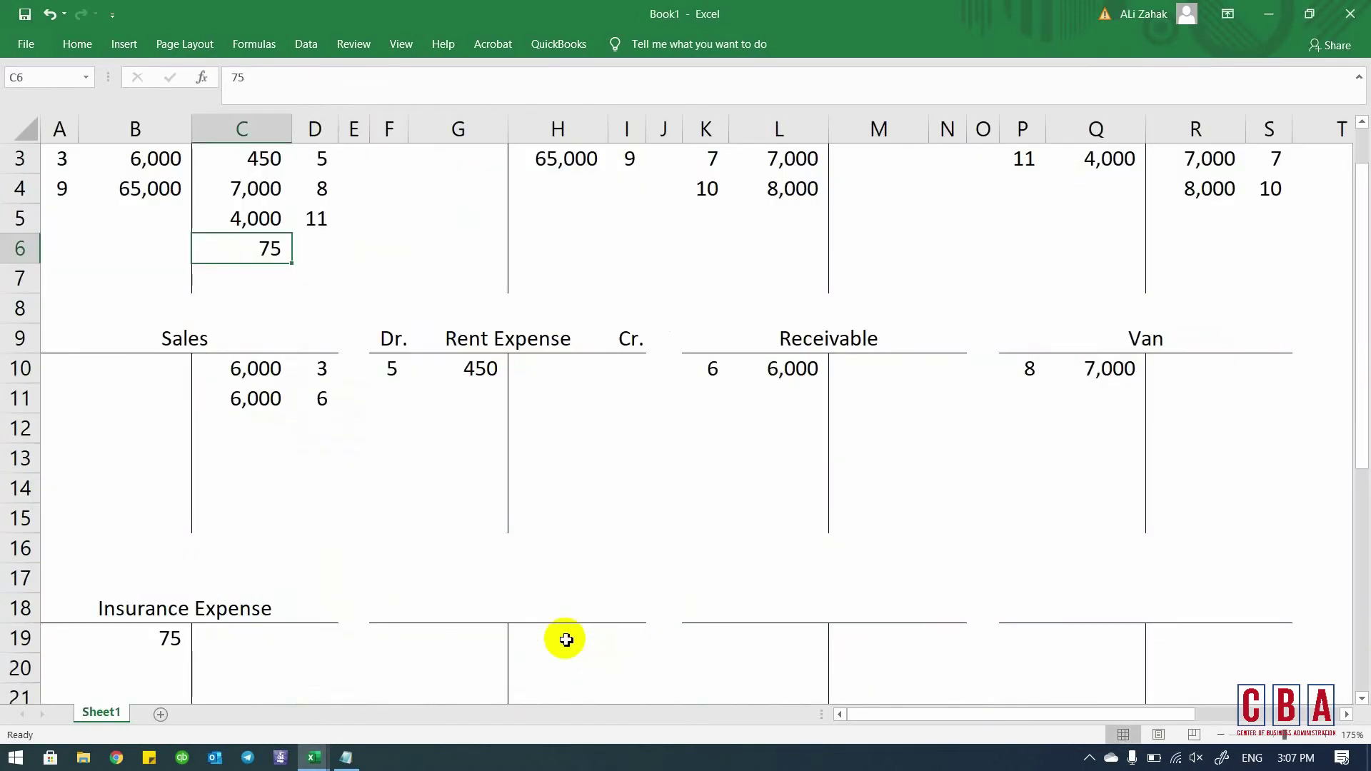
{"action": "key", "text": "Return"}
{"action": "key", "text": "Right"}
{"action": "key", "text": "Right"}
{"action": "key", "text": "Right"}
{"action": "key", "text": "Right"}
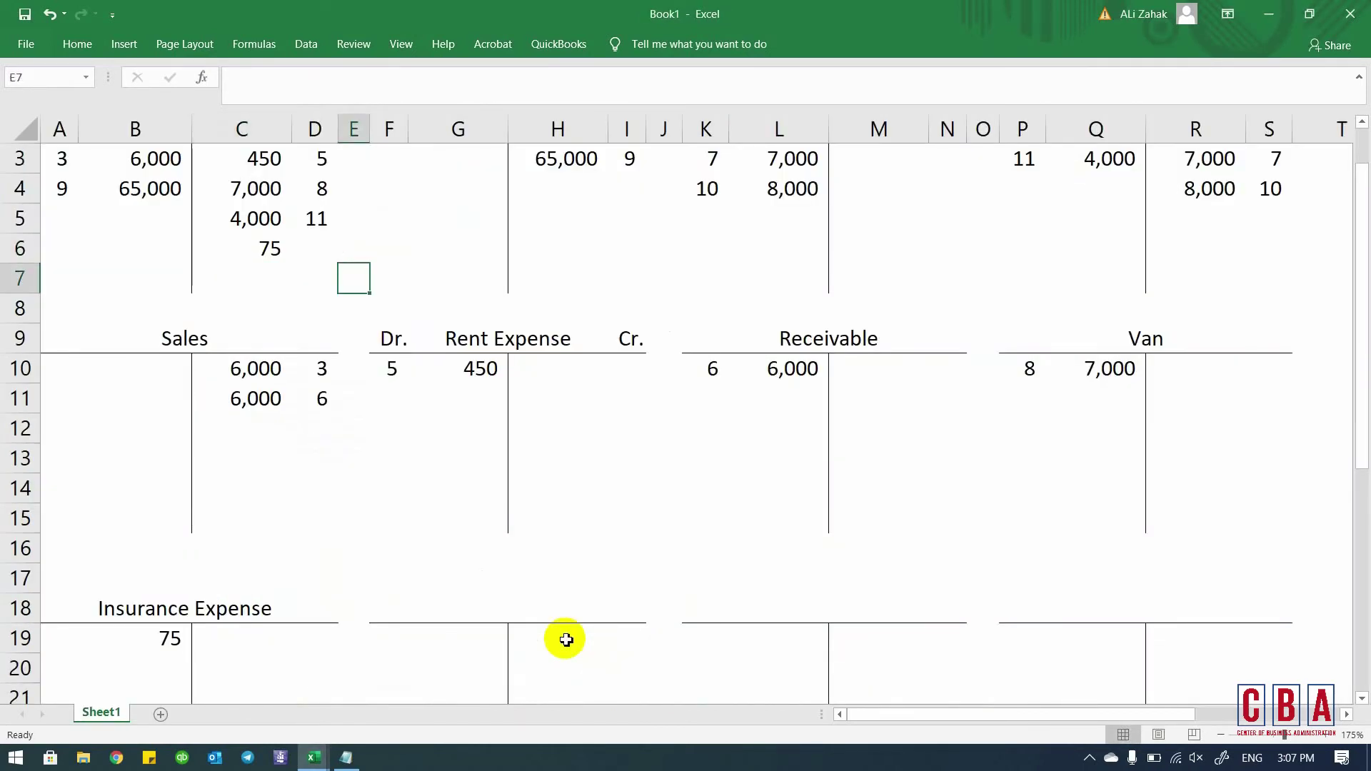
{"action": "key", "text": "Up"}
{"action": "key", "text": "Up"}
{"action": "key", "text": "Up"}
{"action": "key", "text": "Up"}
{"action": "key", "text": "Up"}
{"action": "key", "text": "Up"}
{"action": "key", "text": "Down"}
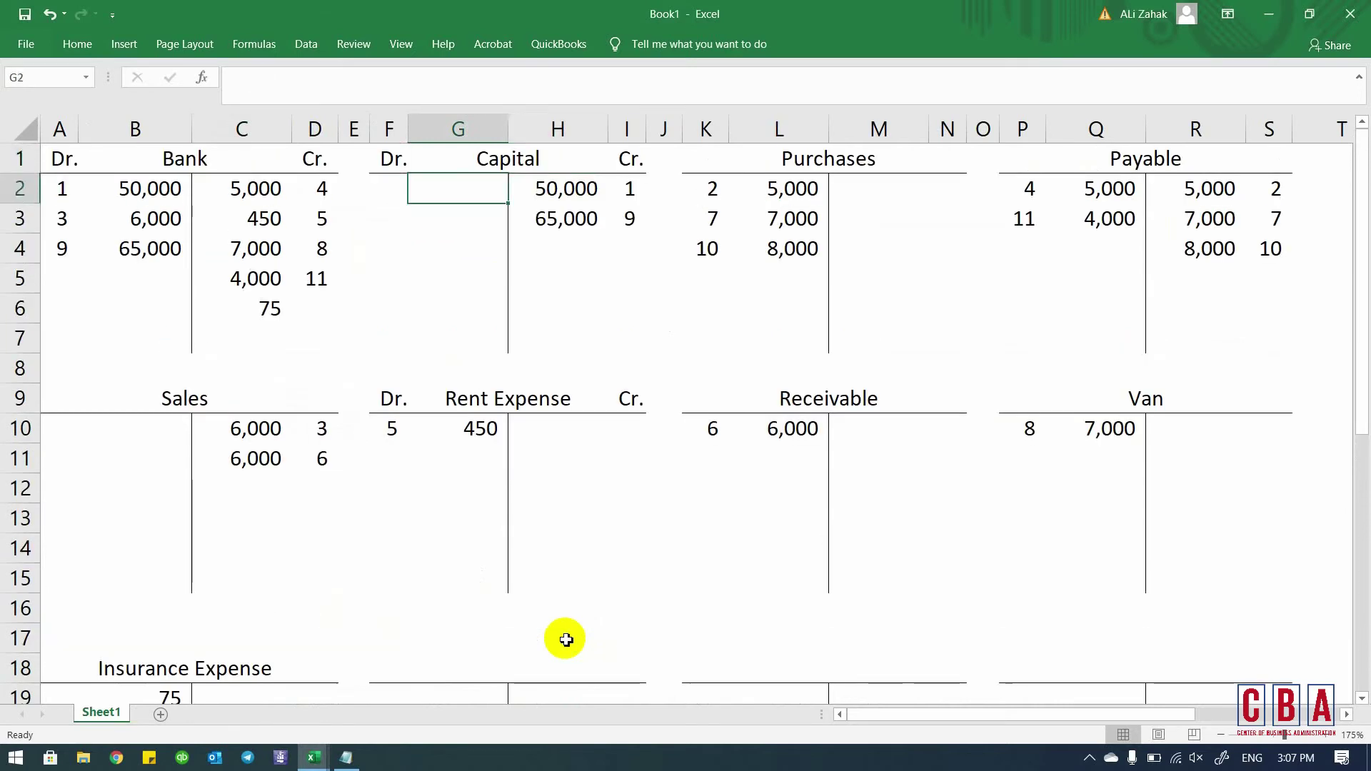
{"action": "key", "text": "Right"}
{"action": "key", "text": "Down"}
{"action": "key", "text": "Right"}
{"action": "key", "text": "Right"}
{"action": "key", "text": "Right"}
{"action": "key", "text": "Right"}
{"action": "key", "text": "Down"}
{"action": "key", "text": "Down"}
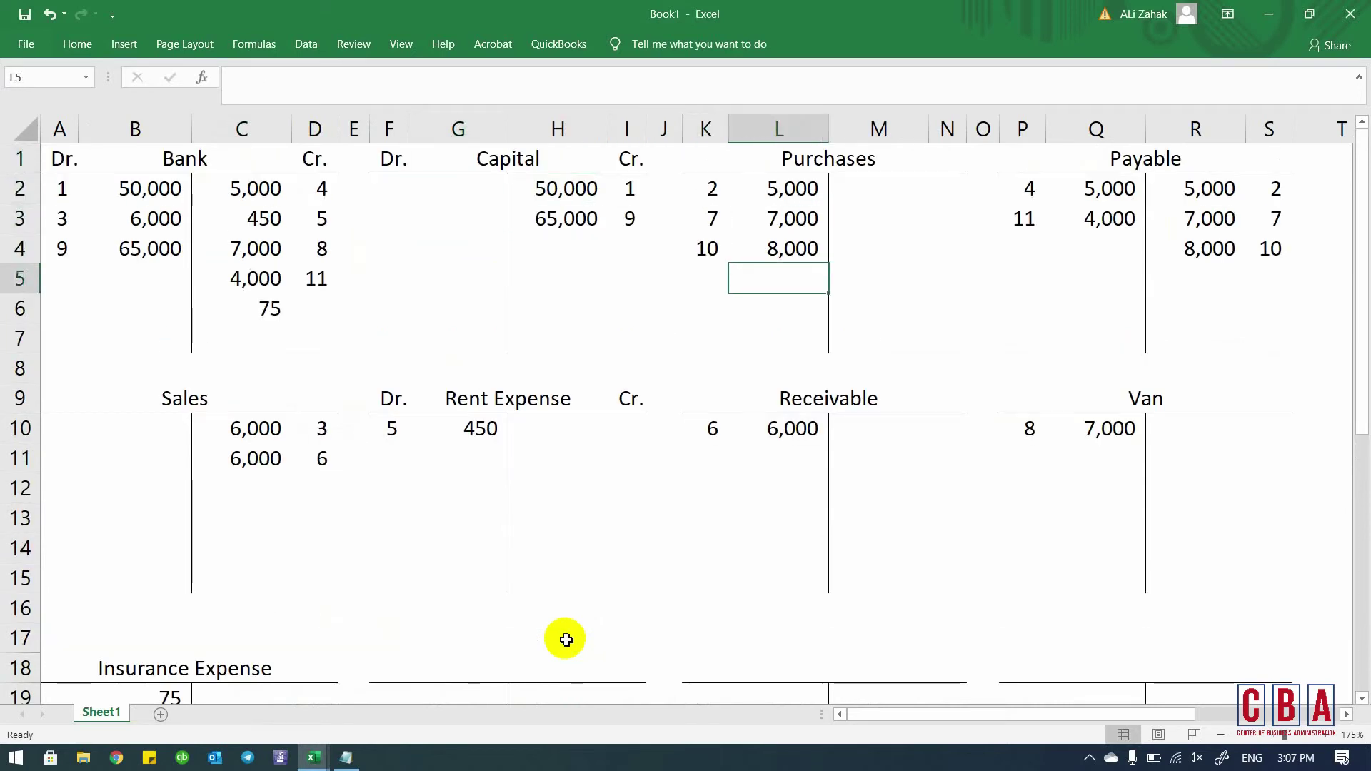
{"action": "type", "text": "10000"}
{"action": "key", "text": "Return"}
- Enter 10,000 on the credit side of the Payable account, below the 8,000 entry
{"action": "key", "text": "Right"}
{"action": "key", "text": "Right"}
{"action": "key", "text": "Right"}
{"action": "key", "text": "Right"}
{"action": "key", "text": "Right"}
{"action": "key", "text": "Right"}
{"action": "key", "text": "Right"}
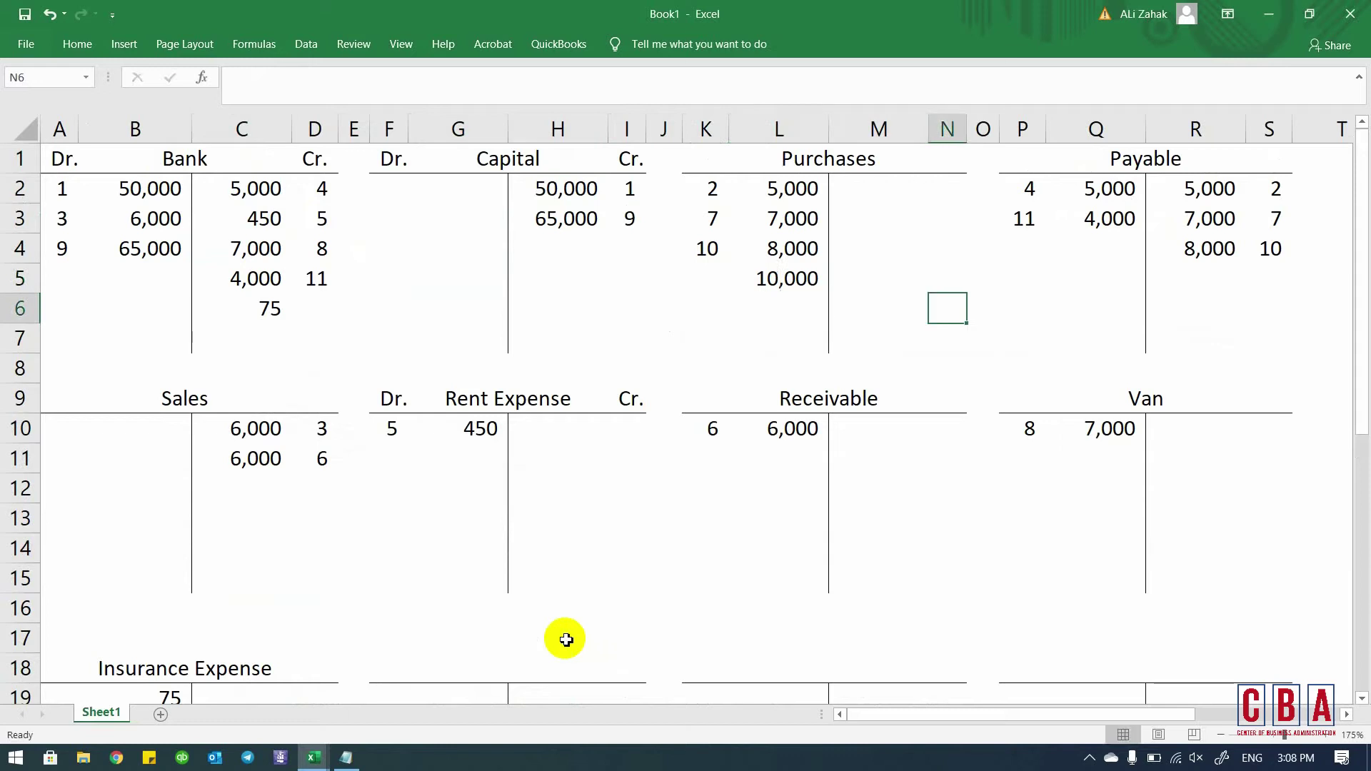
{"action": "key", "text": "Up"}
{"action": "key", "text": "Left"}
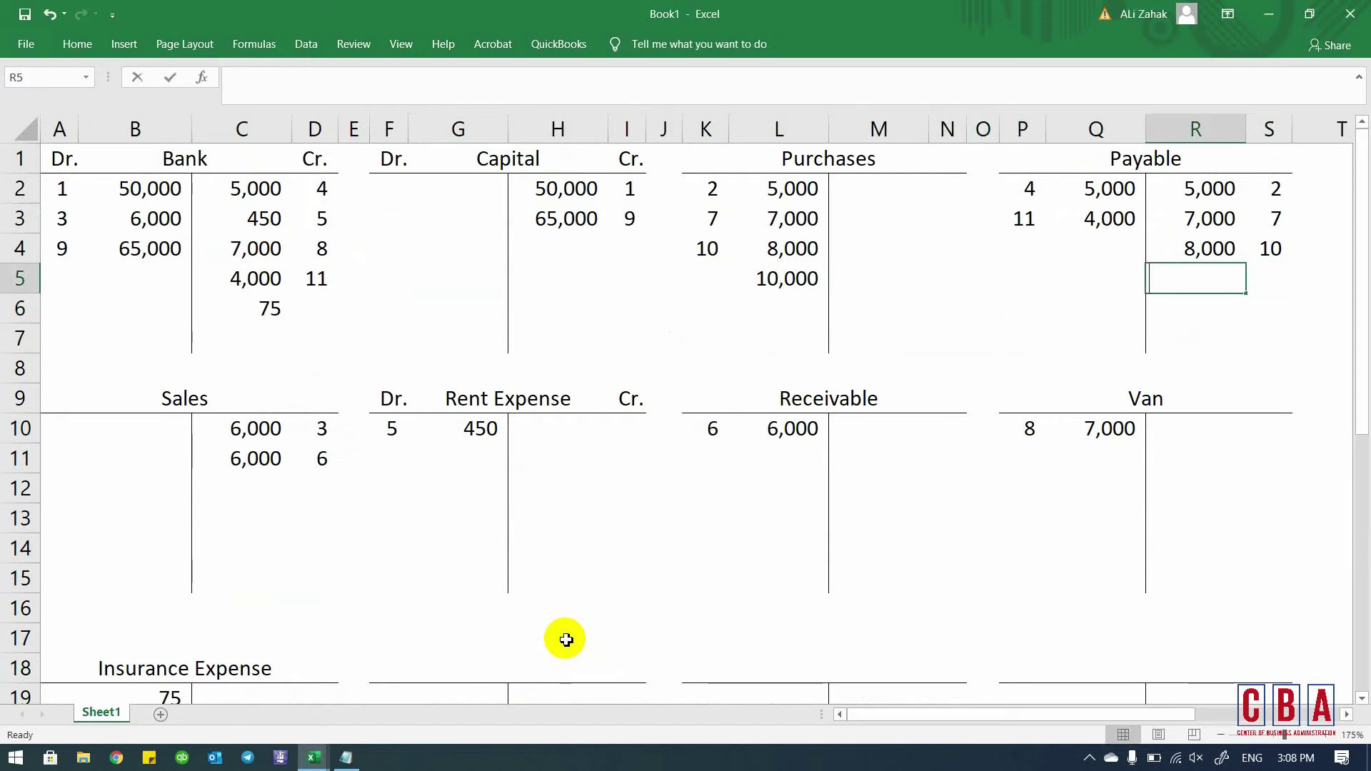
{"action": "type", "text": "10,000"}
{"action": "key", "text": "Return"}
{"action": "key", "text": "Up"}
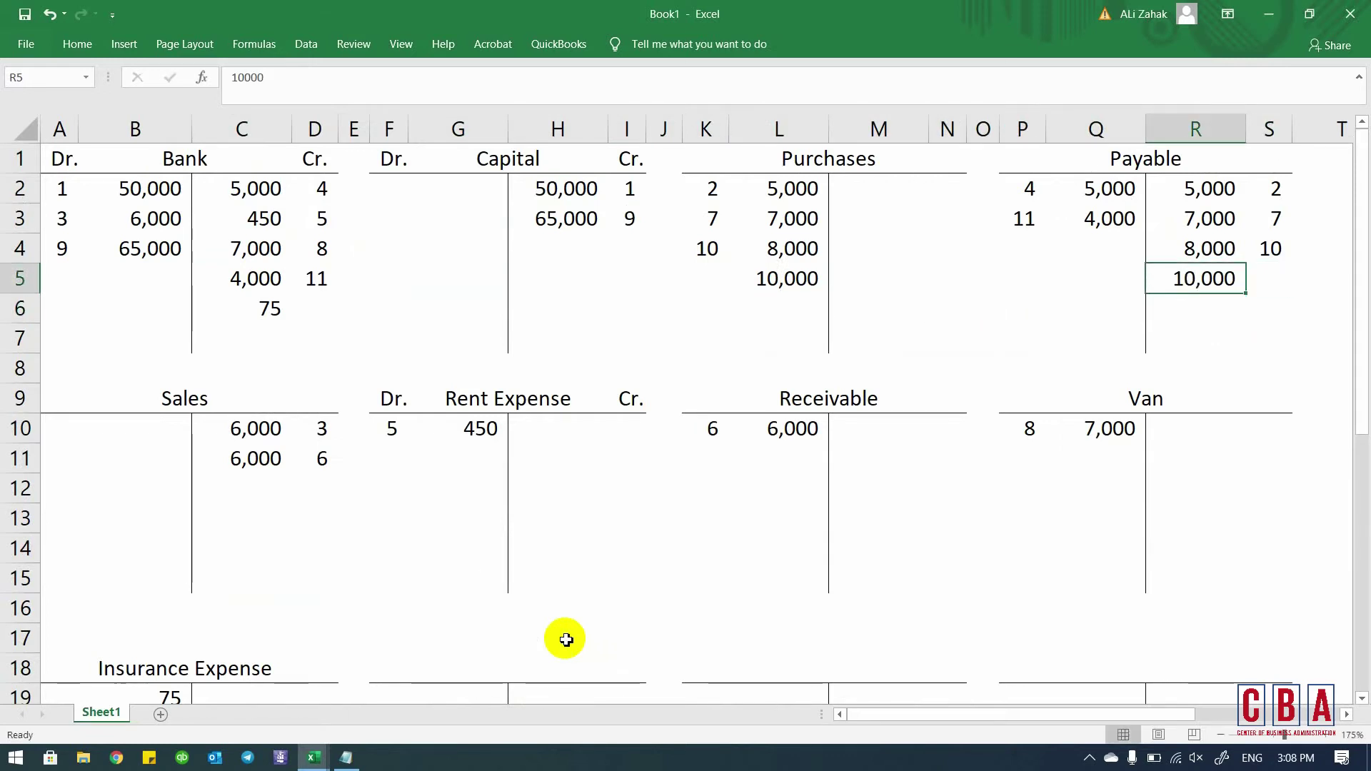
- Link cell V5 on the debit side of the Inventory account to the 10,000 Purchases entry in L5
{"action": "key", "text": "Right"}
{"action": "key", "text": "Right"}
{"action": "key", "text": "Right"}
{"action": "key", "text": "Right"}
{"action": "key", "text": "Right"}
{"action": "key", "text": "Left"}
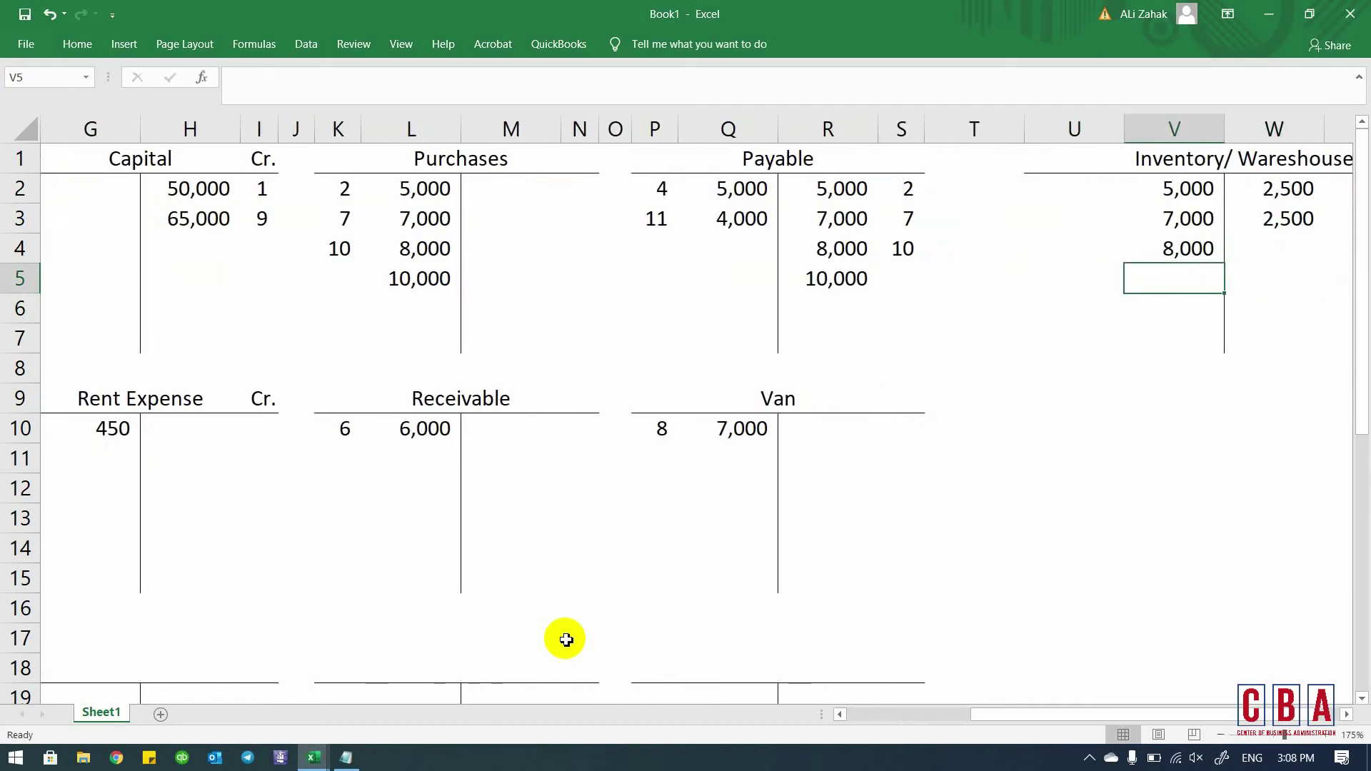
{"action": "type", "text": "="}
{"action": "key", "text": "Left"}
{"action": "key", "text": "Left"}
{"action": "key", "text": "Left"}
{"action": "key", "text": "Left"}
{"action": "key", "text": "Left"}
{"action": "key", "text": "Left"}
{"action": "key", "text": "Left"}
{"action": "key", "text": "Left"}
{"action": "key", "text": "Left"}
{"action": "key", "text": "Left"}
{"action": "key", "text": "Left"}
{"action": "key", "text": "Right"}
{"action": "key", "text": "Return"}
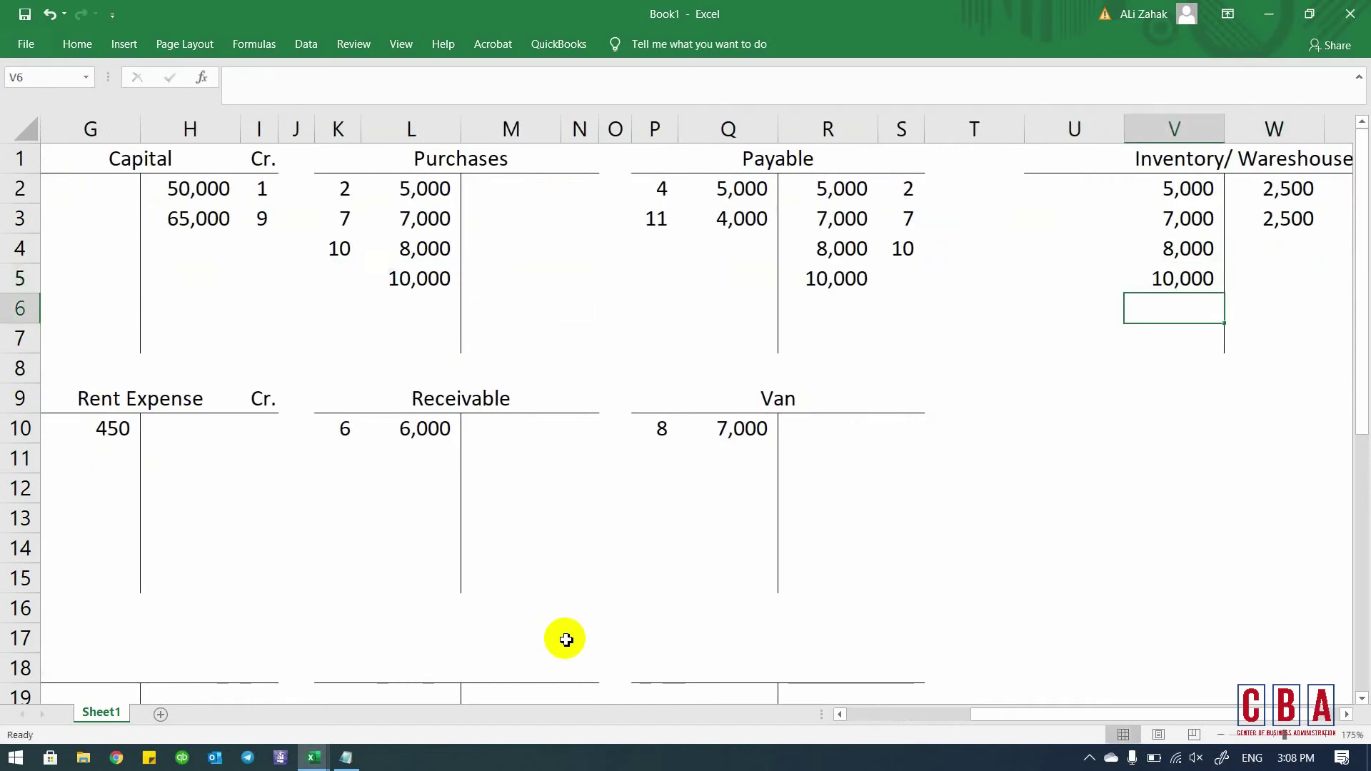
- Switch to Fa1 Notes and shade transaction 13 light grey across B15:E15 as done
{"action": "key", "text": "alt+Tab"}
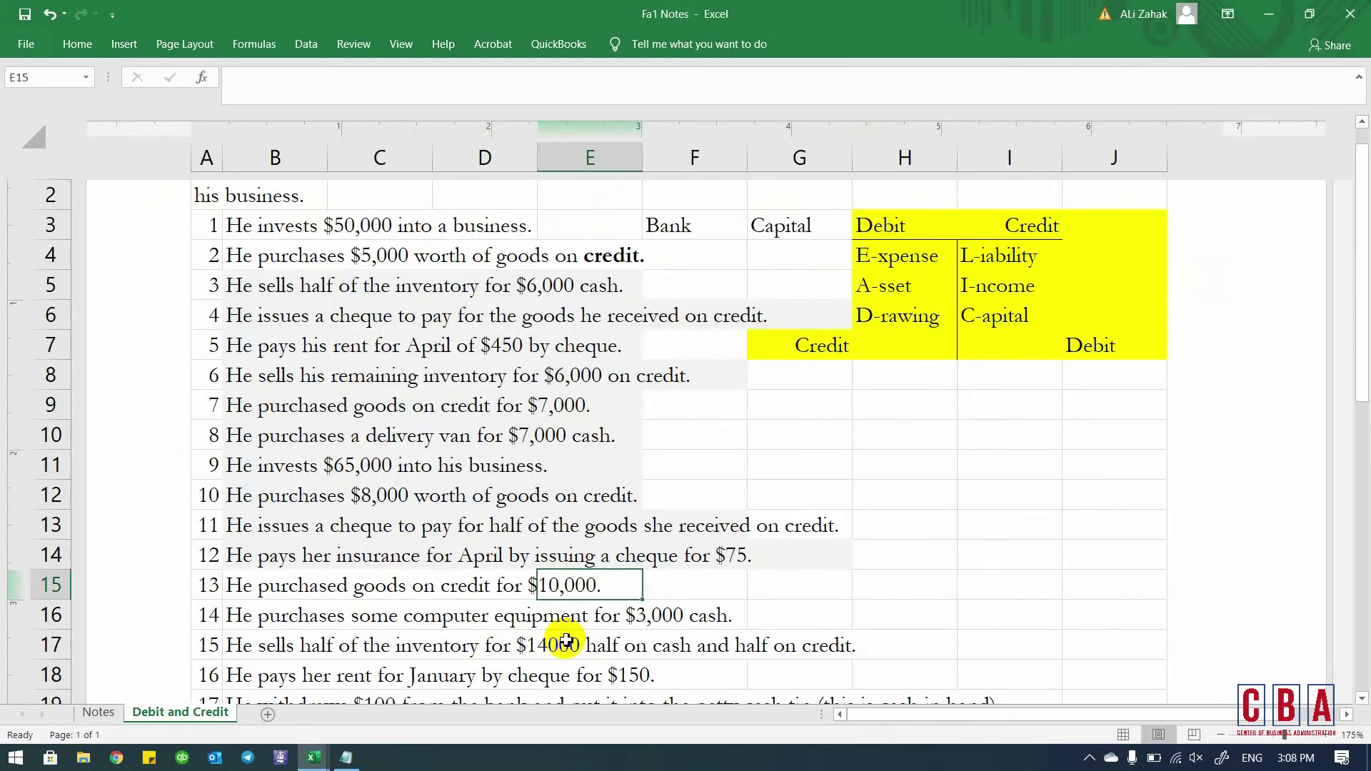
{"action": "key", "text": "Left"}
{"action": "key", "text": "Left"}
{"action": "key", "text": "Left"}
{"action": "key", "text": "shift+Right"}
{"action": "key", "text": "shift+Right"}
{"action": "key", "text": "shift+Right"}
{"action": "key", "text": "alt"}
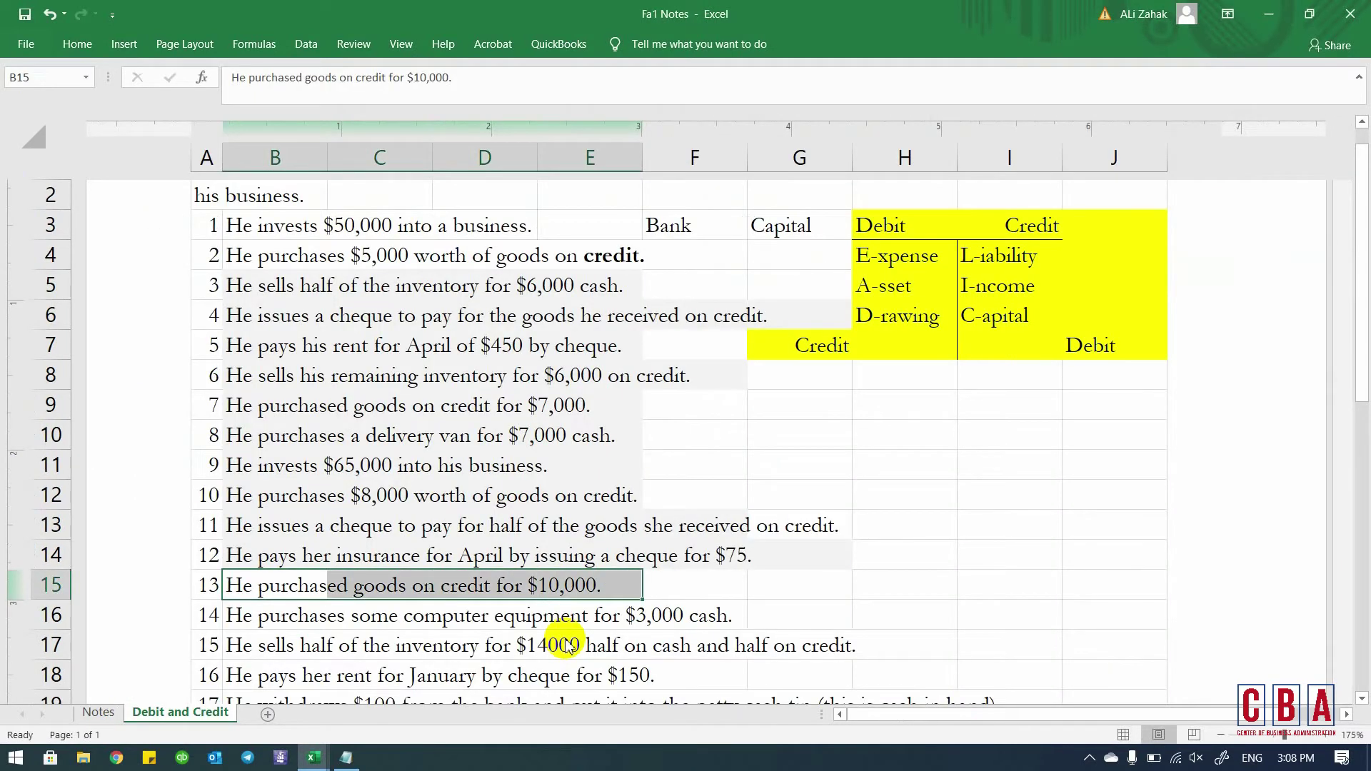
{"action": "key", "text": "h"}
{"action": "key", "text": "h"}
{"action": "key", "text": "Down"}
{"action": "key", "text": "Return"}
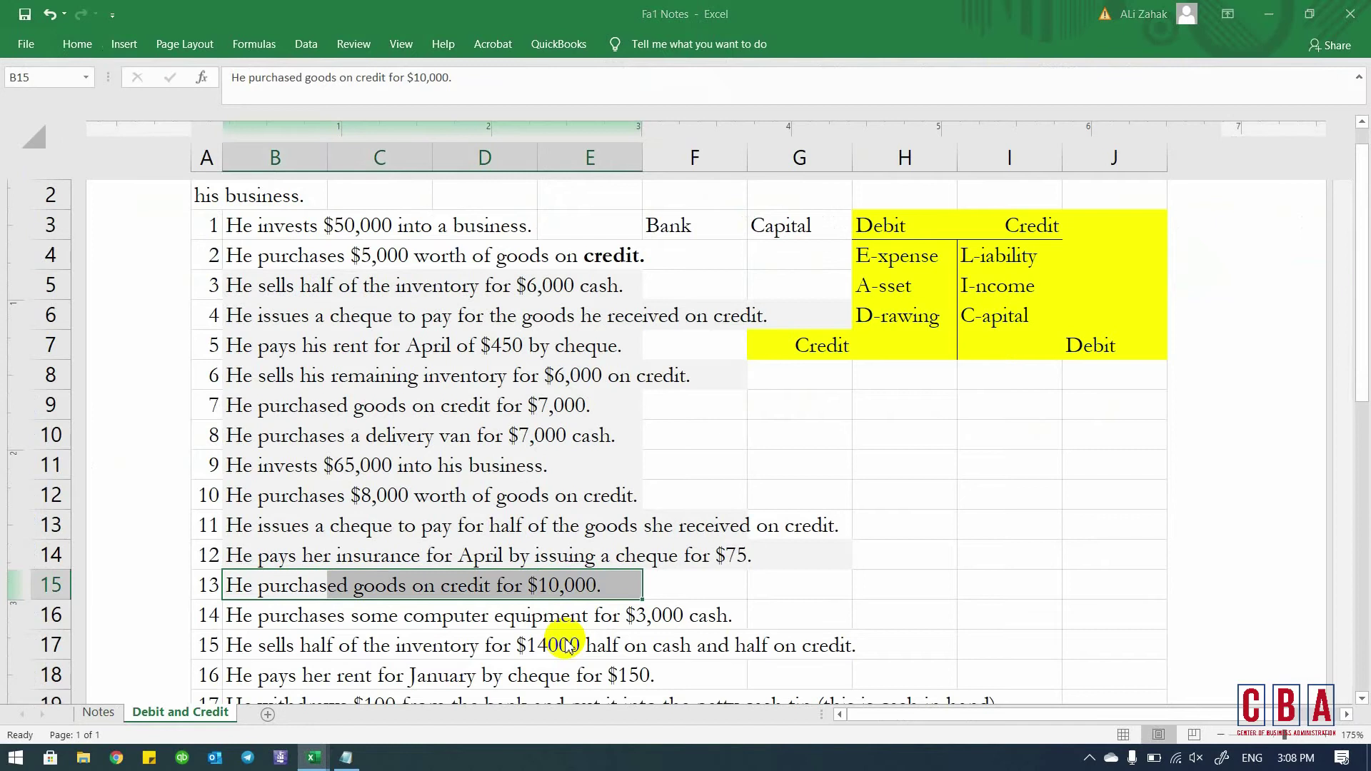
- Return to Book1 and label the 10,000 entries in the Payable and Purchases accounts with transaction number 13
{"action": "key", "text": "alt+Tab"}
{"action": "key", "text": "Left"}
{"action": "key", "text": "Left"}
{"action": "key", "text": "Left"}
{"action": "key", "text": "Up"}
{"action": "type", "text": "13"}
{"action": "key", "text": "Return"}
{"action": "key", "text": "Left"}
{"action": "key", "text": "Left"}
{"action": "key", "text": "Up"}
{"action": "key", "text": "Left"}
{"action": "key", "text": "Left"}
{"action": "key", "text": "Left"}
{"action": "key", "text": "Left"}
{"action": "key", "text": "Left"}
{"action": "key", "text": "Left"}
{"action": "key", "text": "Left"}
{"action": "key", "text": "Left"}
{"action": "key", "text": "Right"}
{"action": "key", "text": "Right"}
{"action": "key", "text": "Right"}
{"action": "key", "text": "Left"}
{"action": "type", "text": "13"}
{"action": "key", "text": "Return"}
- Switch to Fa1 Notes and shade transaction 14, the computer equipment purchase, light grey across B16:F16
{"action": "key", "text": "alt+Tab"}
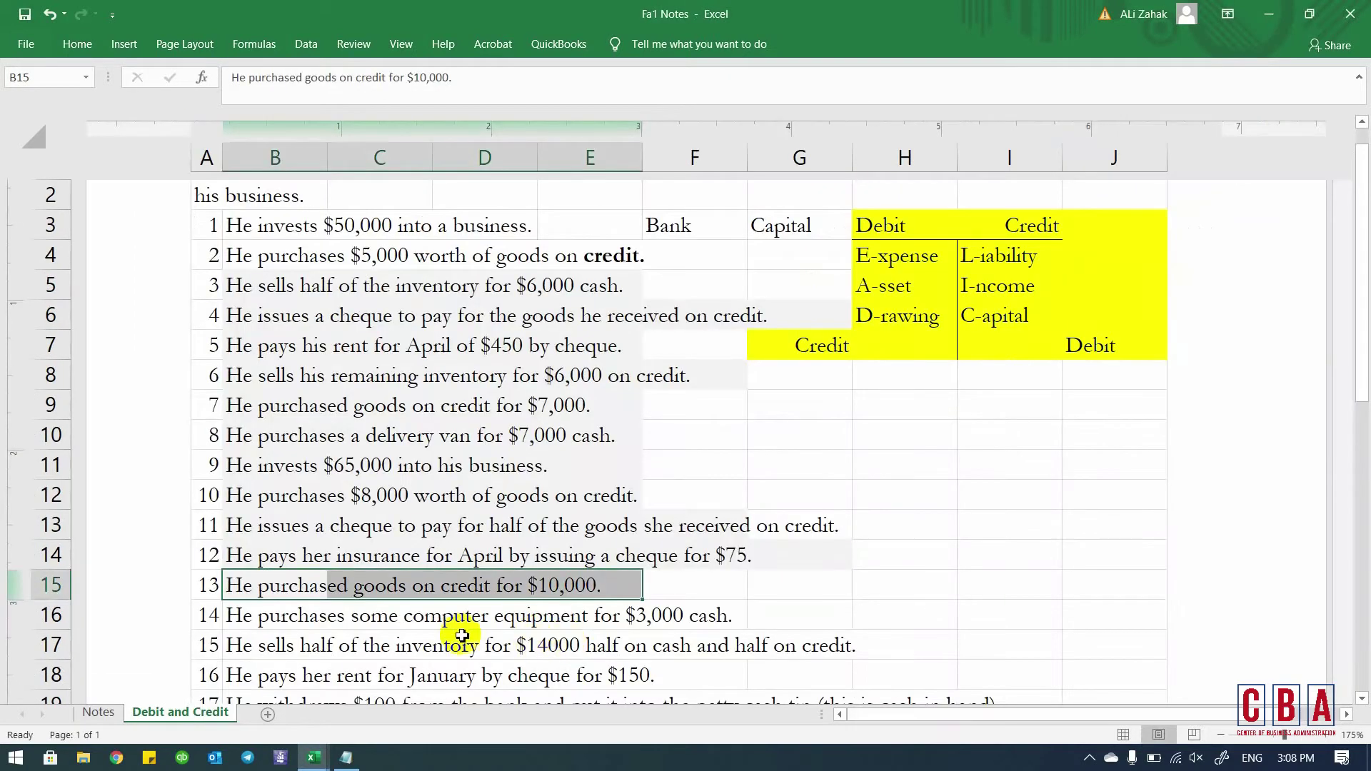
{"action": "left_click", "coordinate": [314, 622]}
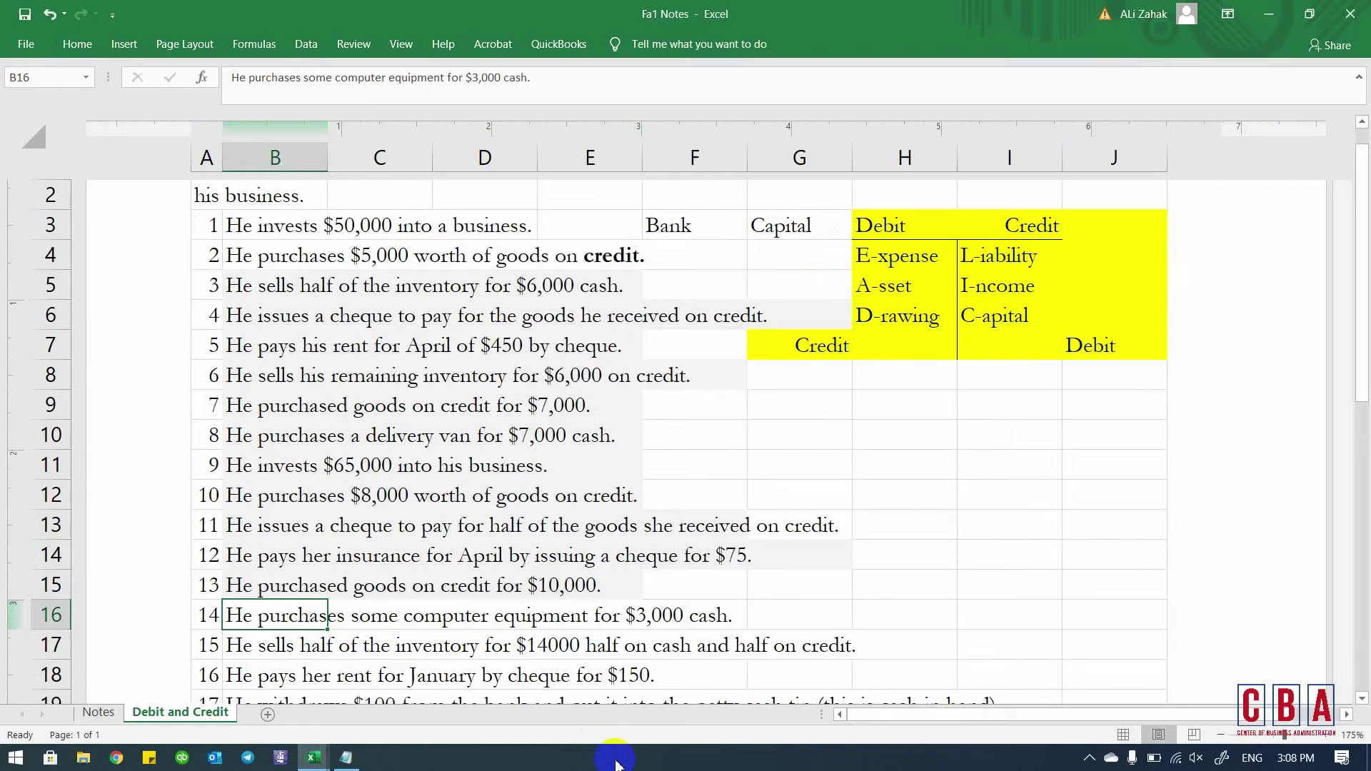
{"action": "key", "text": "shift+Right"}
{"action": "key", "text": "shift+Right"}
{"action": "key", "text": "shift+Right"}
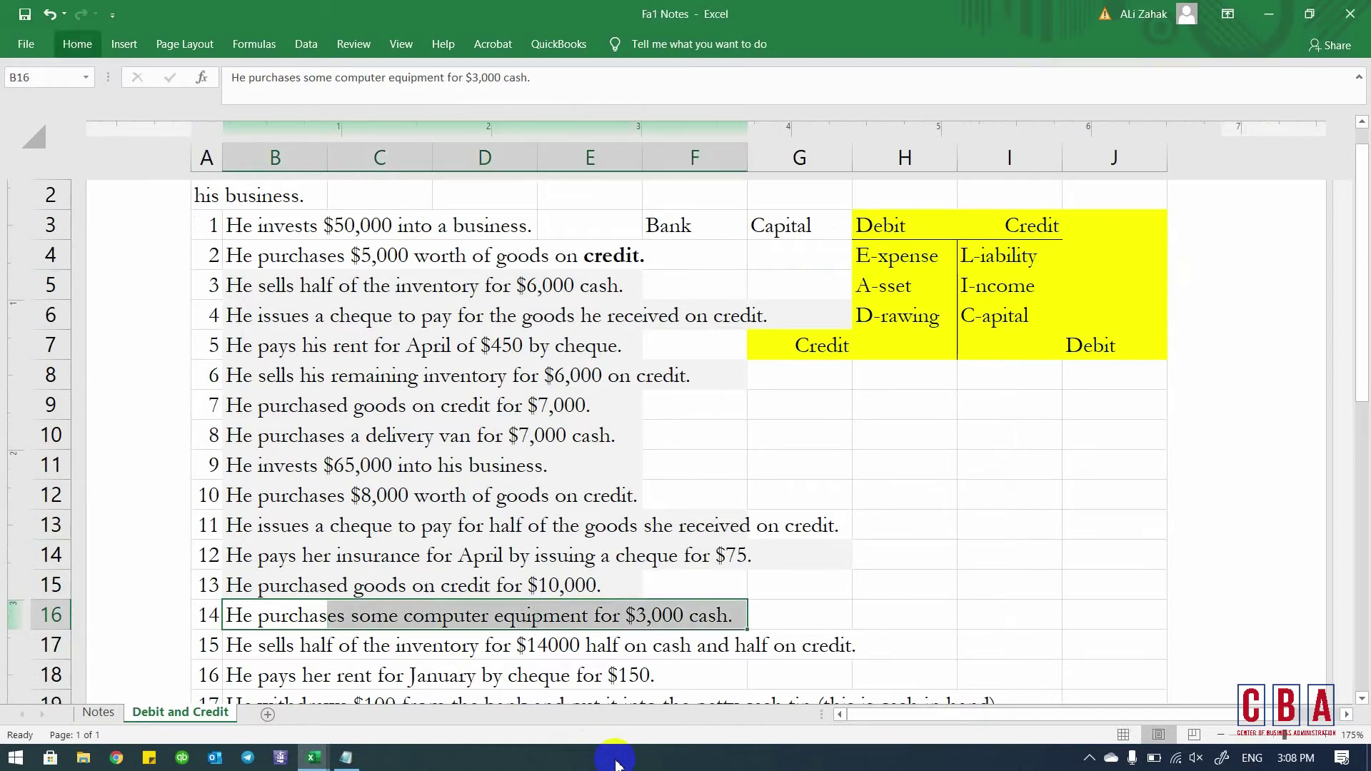
{"action": "key", "text": "alt"}
{"action": "key", "text": "h"}
{"action": "key", "text": "h"}
{"action": "key", "text": "n"}
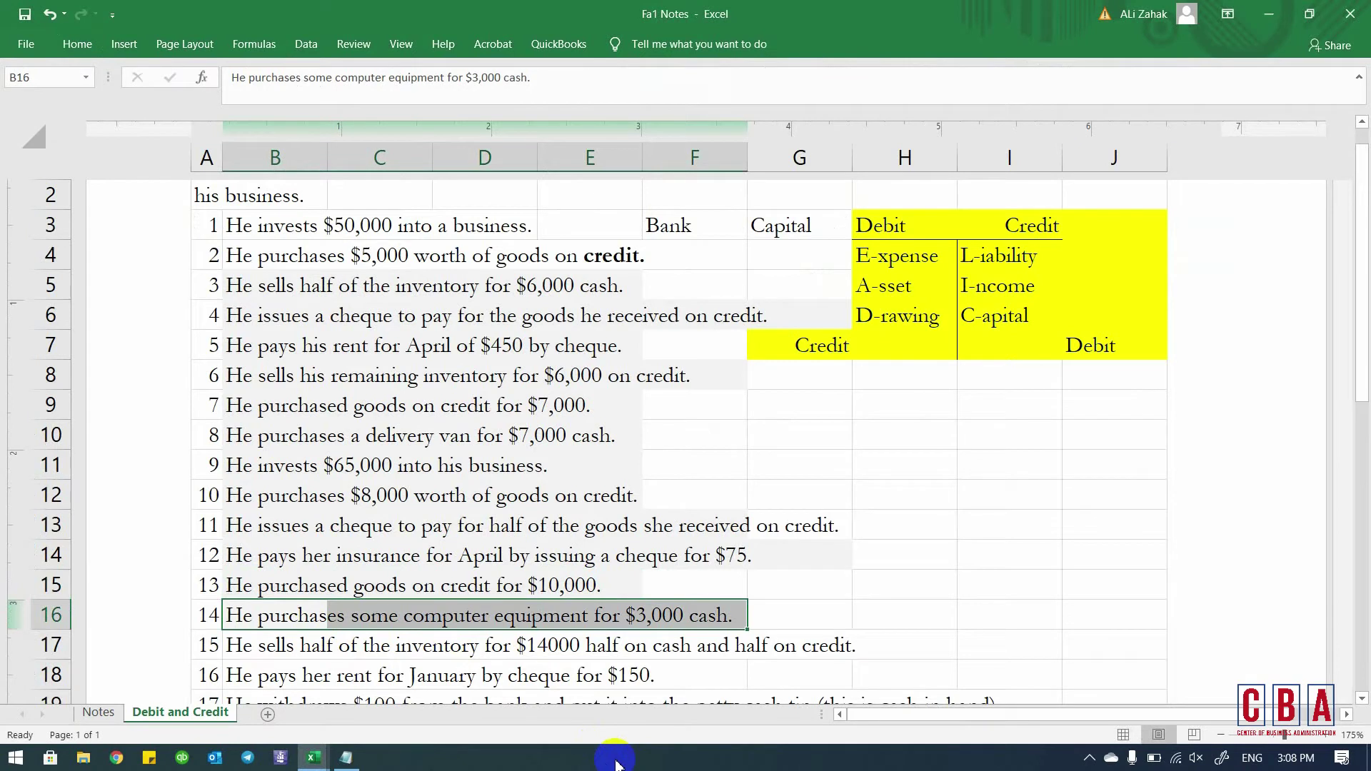
- Examine the computer equipment purchase in transaction 14 and return to the Book1 T-accounts
{"action": "key", "text": "Down"}
{"action": "key", "text": "Up"}
{"action": "key", "text": "Right"}
{"action": "key", "text": "Right"}
{"action": "key", "text": "Left"}
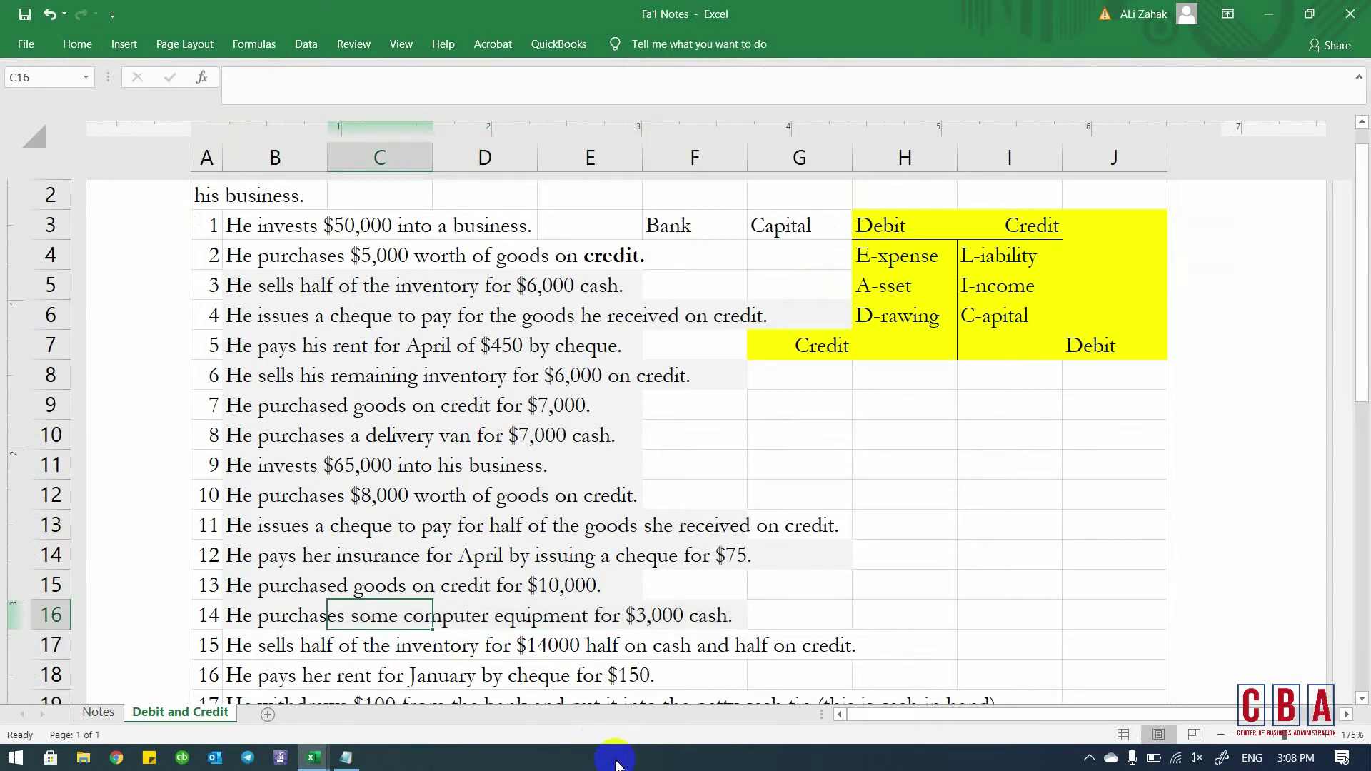
{"action": "key", "text": "shift+Right"}
{"action": "key", "text": "shift+Right"}
{"action": "key", "text": "shift+Right"}
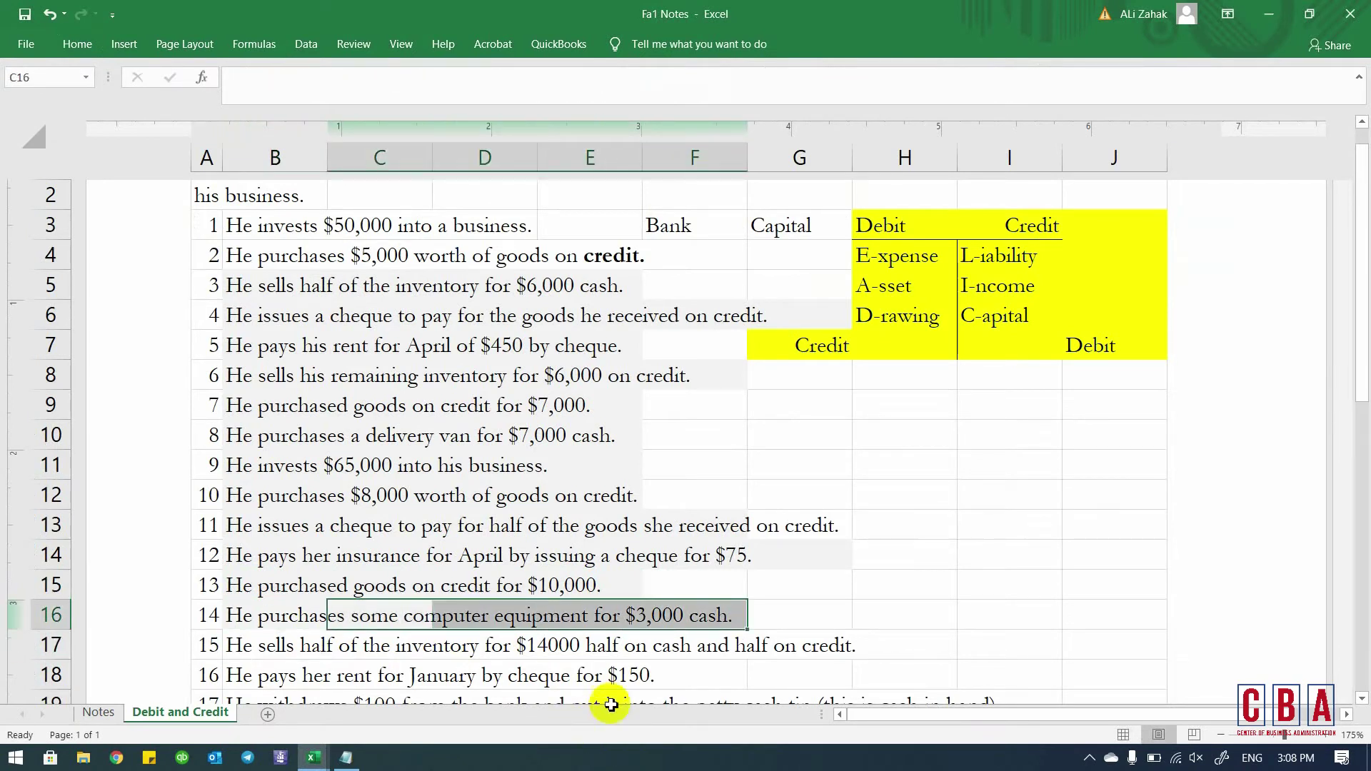
{"action": "key", "text": "ctrl+Tab"}
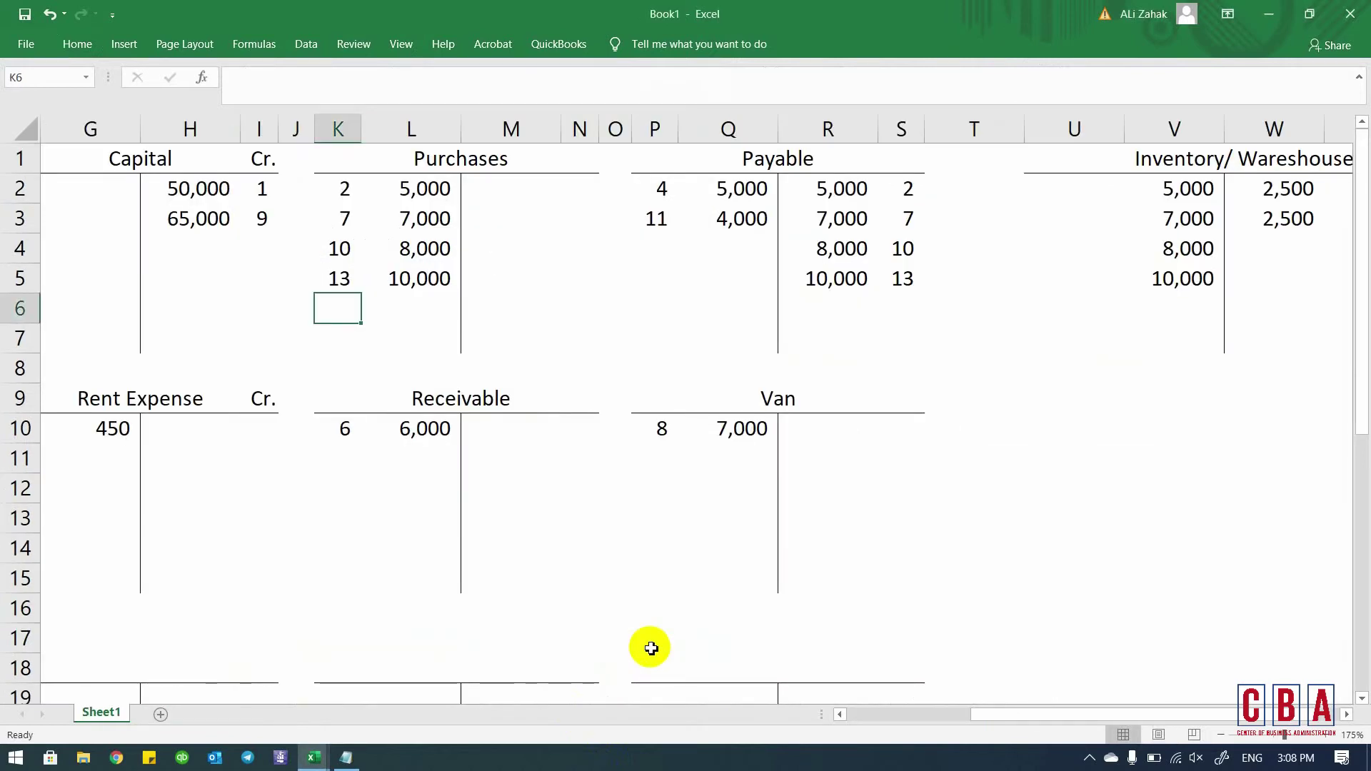
- Title the blank T-account beside Insurance Expense as Computer in G18
{"action": "key", "text": "Down"}
{"action": "key", "text": "Down"}
{"action": "key", "text": "Down"}
{"action": "key", "text": "Down"}
{"action": "key", "text": "Down"}
{"action": "key", "text": "Down"}
{"action": "key", "text": "Down"}
{"action": "key", "text": "Down"}
{"action": "key", "text": "Down"}
{"action": "key", "text": "Down"}
{"action": "key", "text": "Left"}
{"action": "key", "text": "Left"}
{"action": "key", "text": "Left"}
{"action": "key", "text": "Left"}
{"action": "key", "text": "Left"}
{"action": "key", "text": "Left"}
{"action": "key", "text": "Left"}
{"action": "key", "text": "Left"}
{"action": "key", "text": "Left"}
{"action": "key", "text": "Left"}
{"action": "key", "text": "Right"}
{"action": "key", "text": "Down"}
{"action": "key", "text": "Down"}
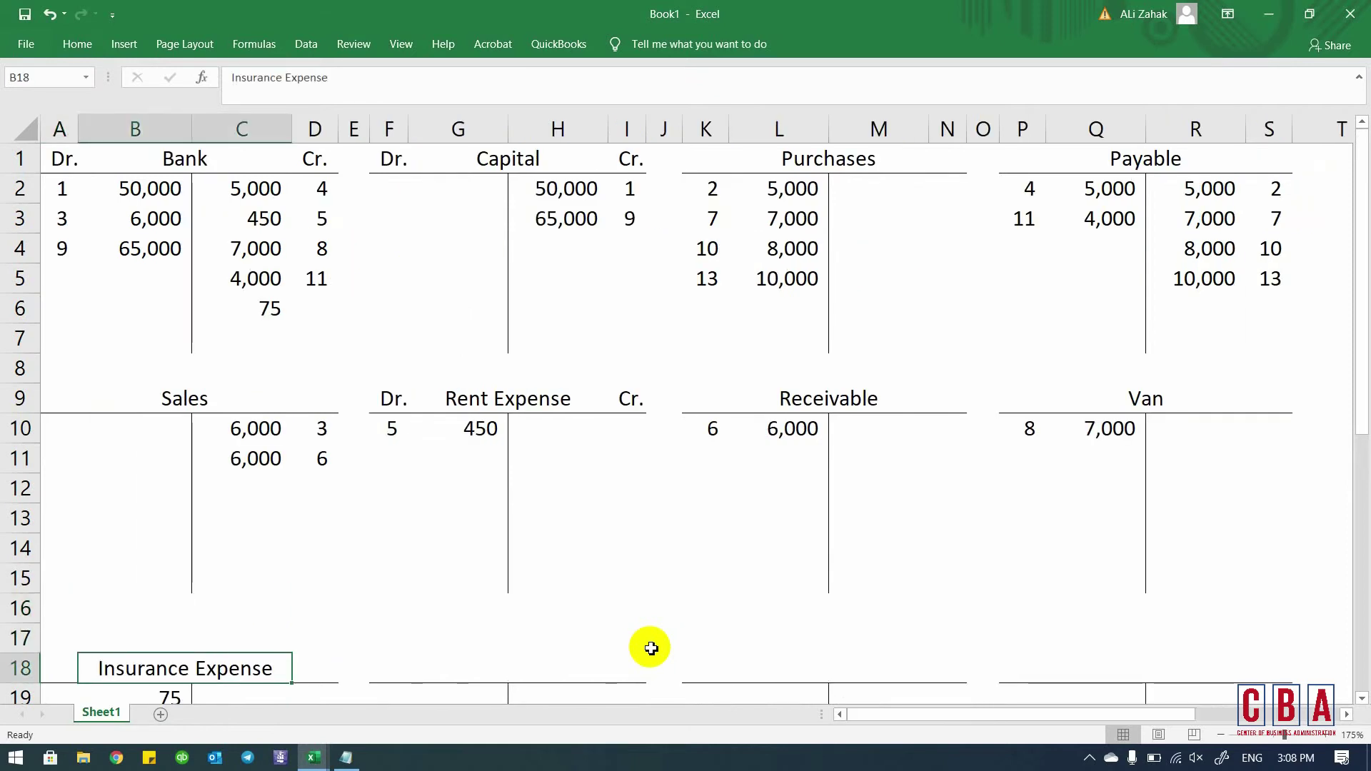
{"action": "key", "text": "Right"}
{"action": "key", "text": "Right"}
{"action": "key", "text": "Right"}
{"action": "key", "text": "Right"}
{"action": "type", "text": "Computer"}
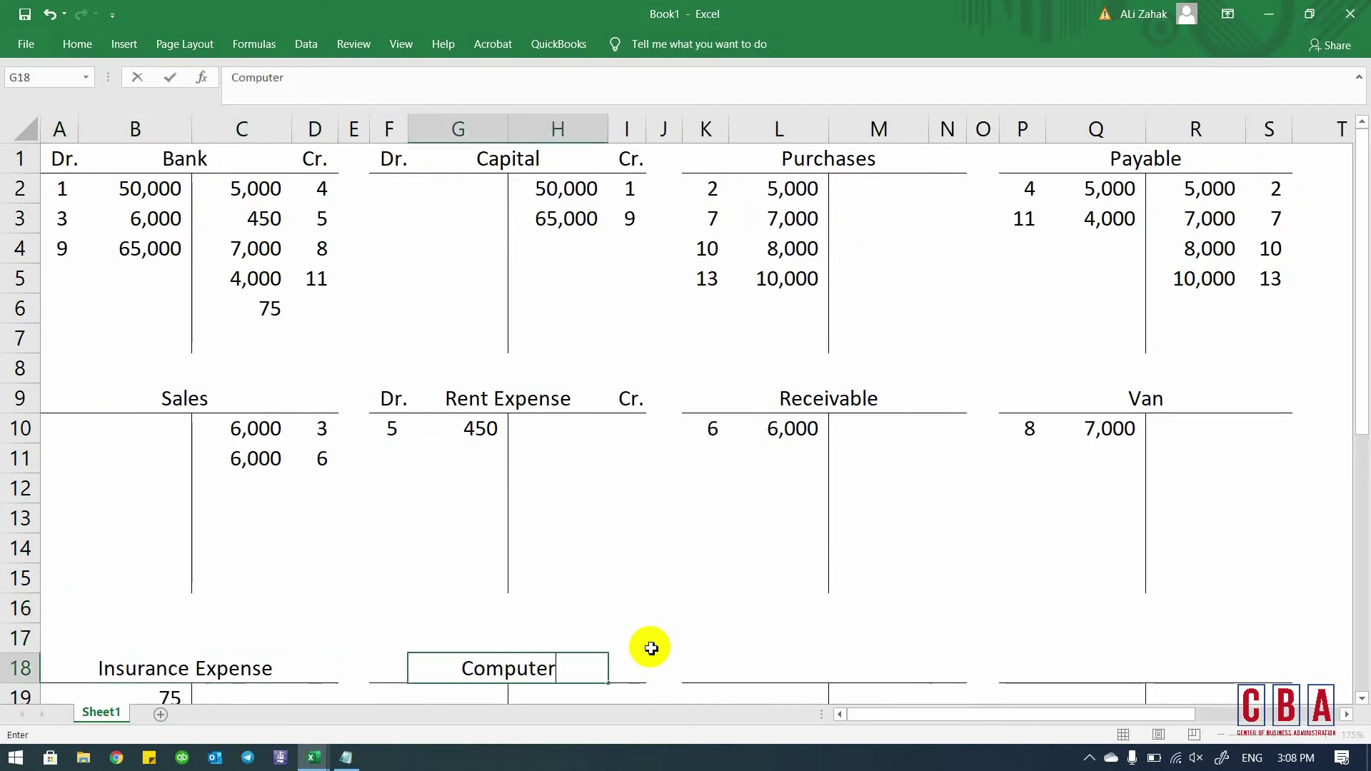
{"action": "key", "text": "Return"}
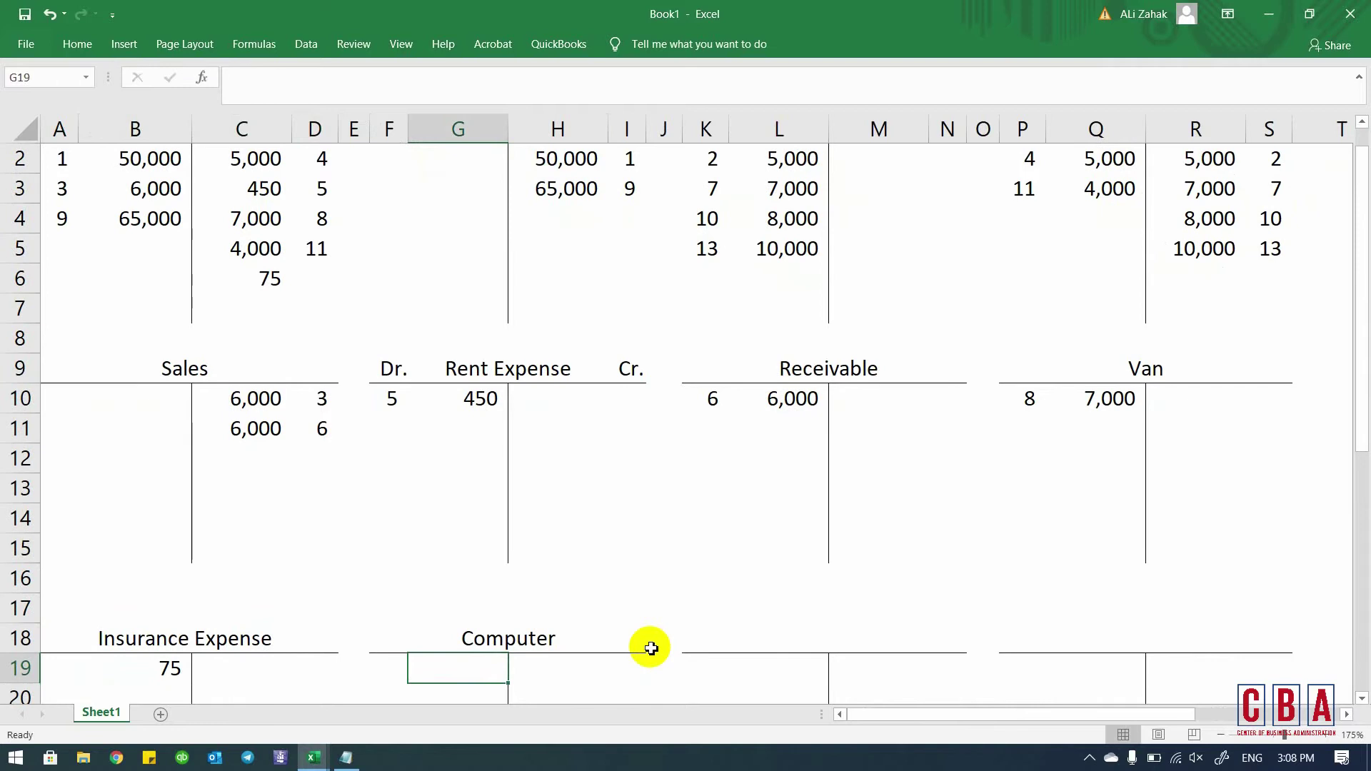
- Check transaction 14 in Fa1 Notes, return to Book1 and enter 3,000 on the Computer account's debit side in G19
{"action": "key", "text": "alt"}
{"action": "key", "text": "alt+Tab"}
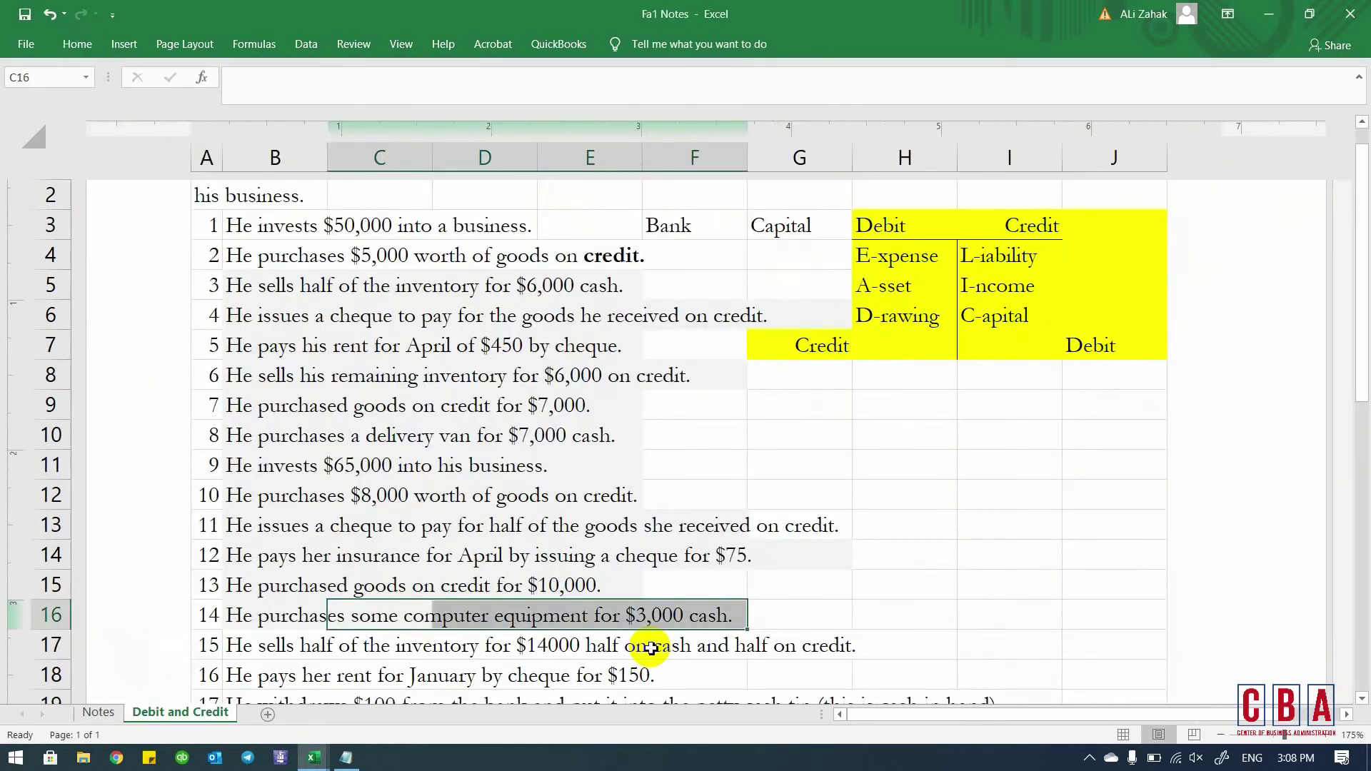
{"action": "key", "text": "alt+Tab"}
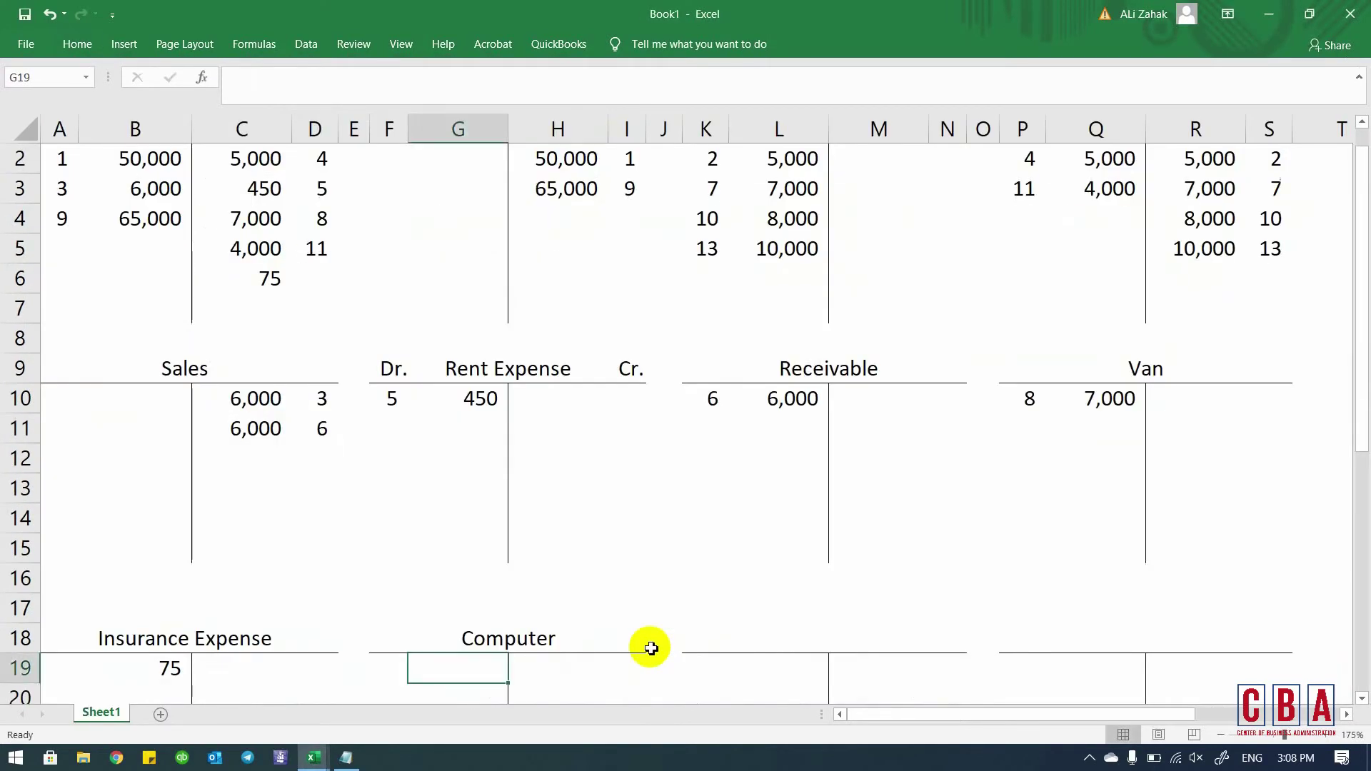
{"action": "type", "text": "3000"}
{"action": "key", "text": "ctrl+Return"}
- Enter 3,000 on the Bank account's credit side in C7
{"action": "scroll", "coordinate": [651, 647], "scroll_direction": "down", "scroll_amount": 1}
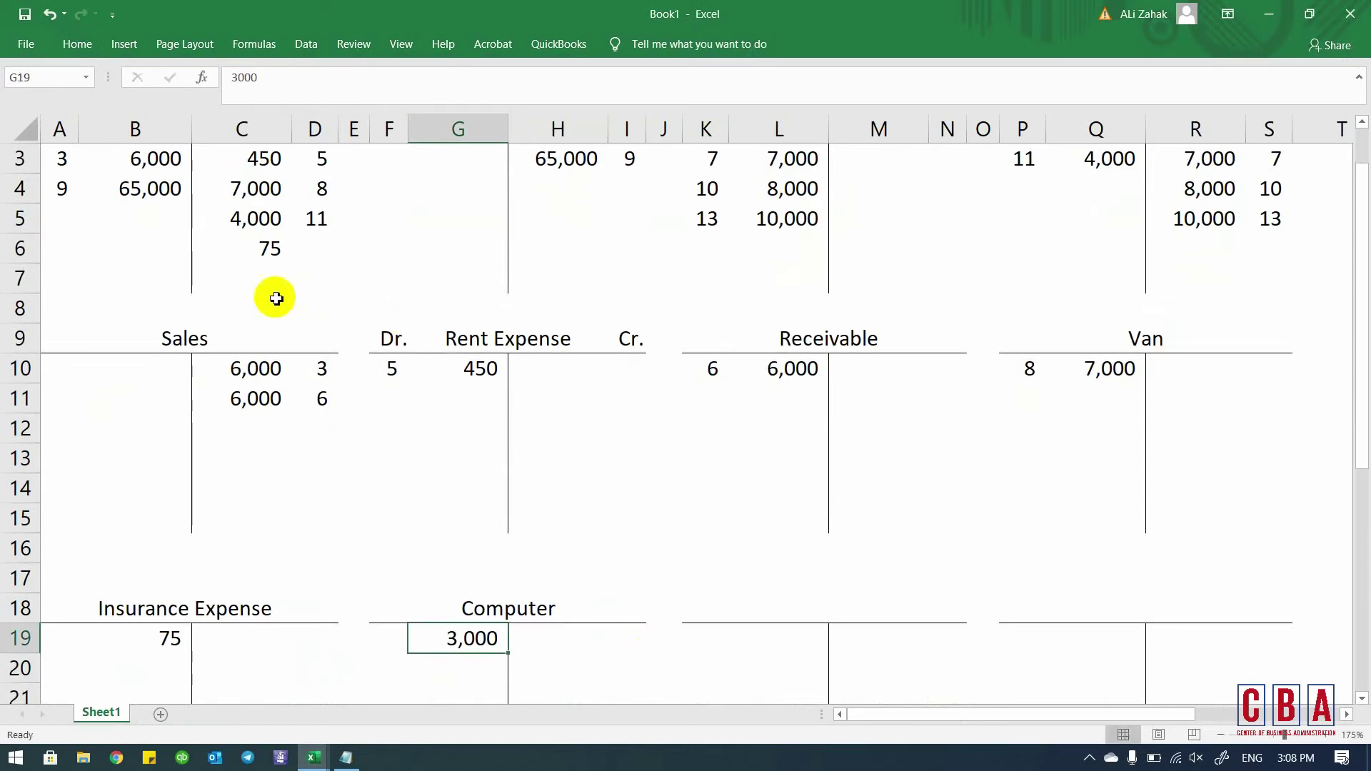
{"action": "left_click", "coordinate": [263, 268]}
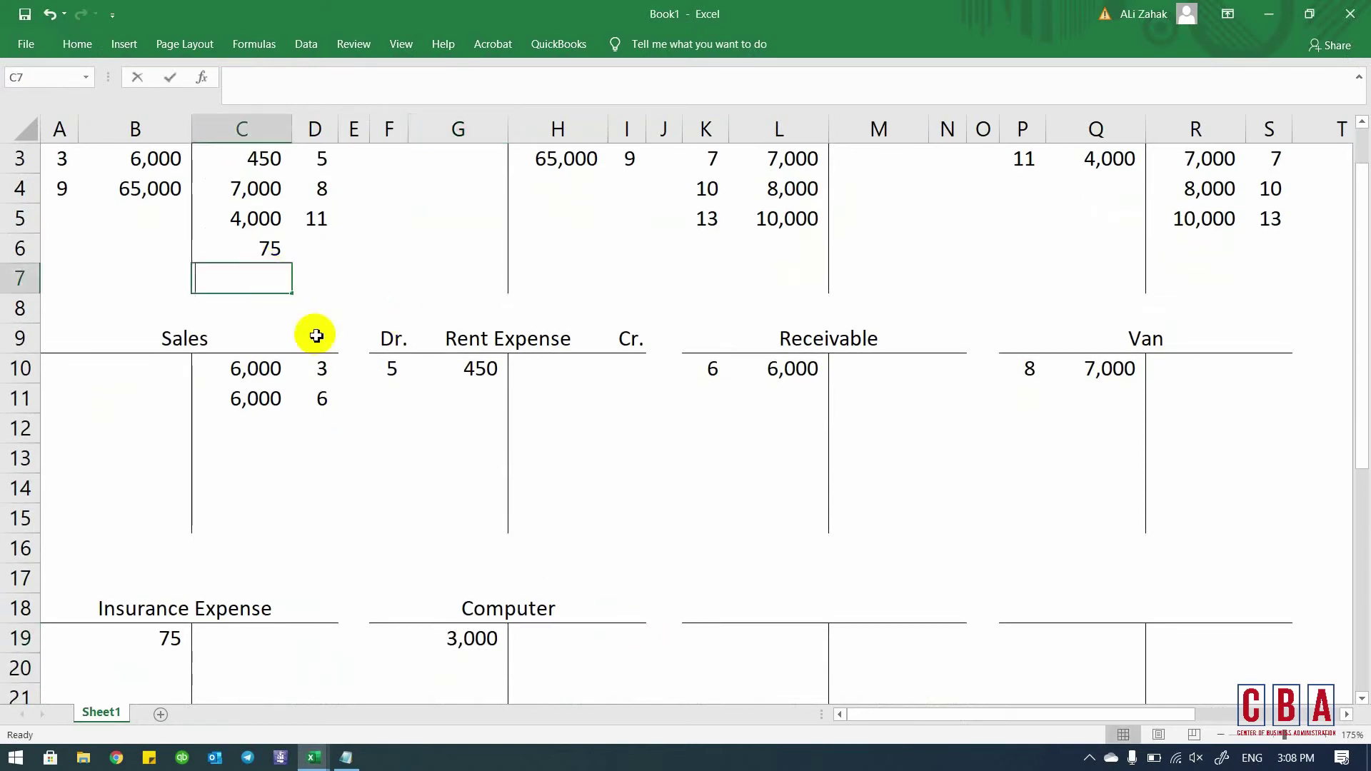
{"action": "type", "text": "3000"}
{"action": "key", "text": "Return"}
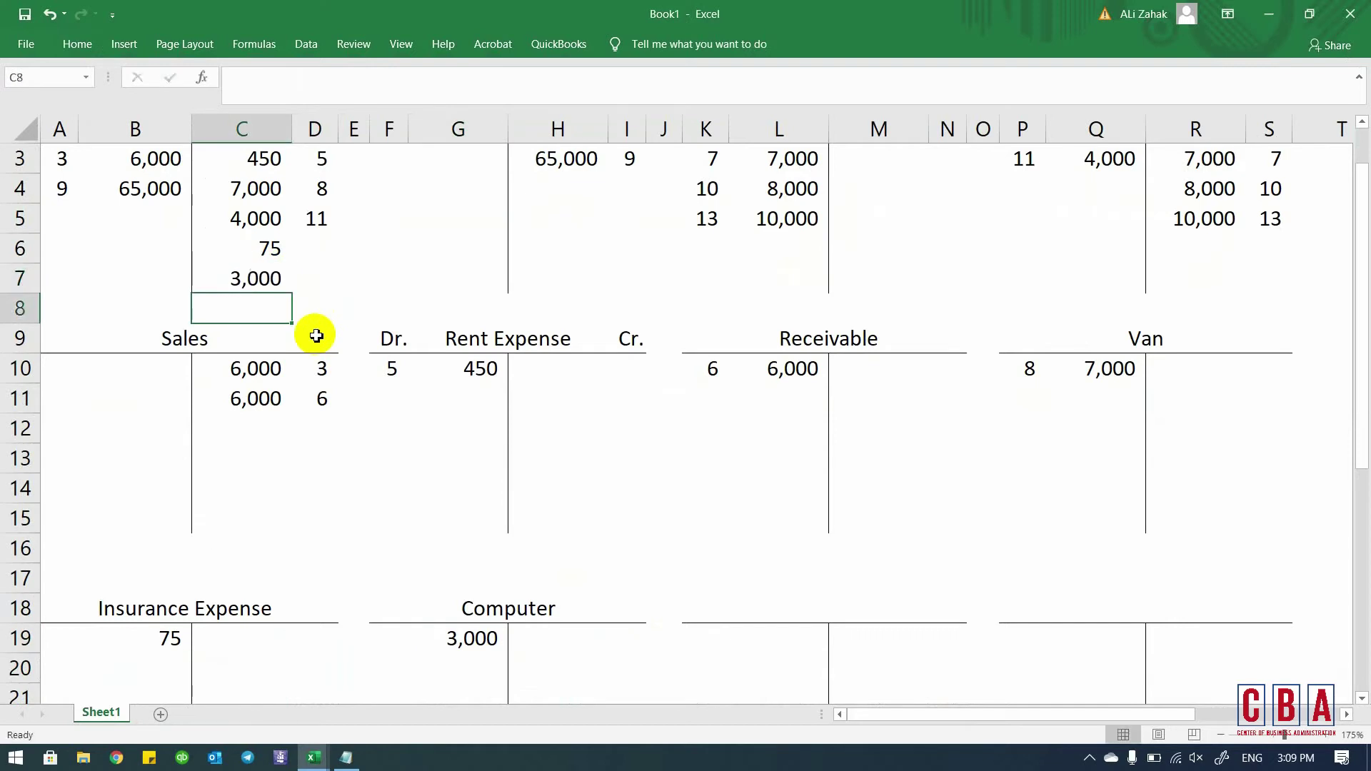
- Check the transaction number in Fa1 Notes and label the 3,000 entries in the Bank and Computer accounts with 14
{"action": "key", "text": "Up"}
{"action": "key", "text": "Right"}
{"action": "key", "text": "alt+Tab"}
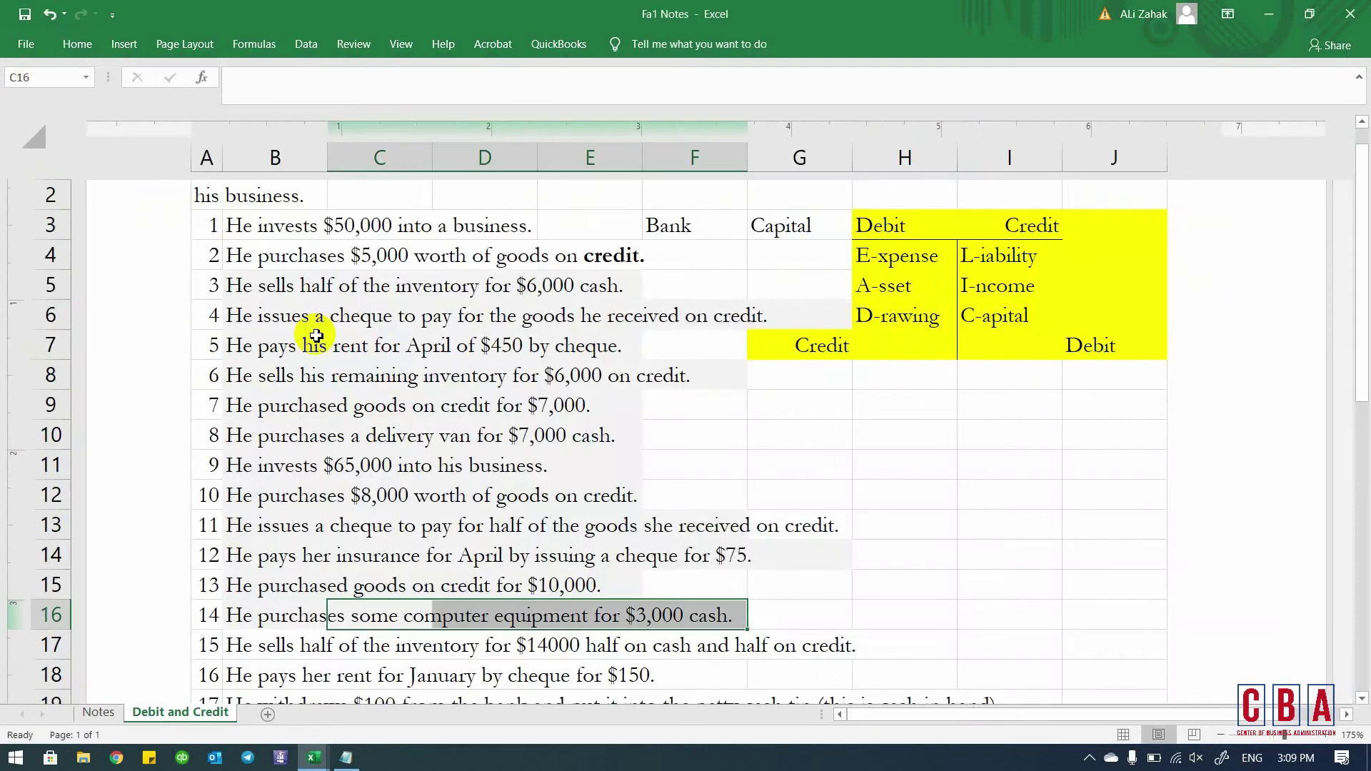
{"action": "key", "text": "alt+Tab"}
{"action": "type", "text": "14"}
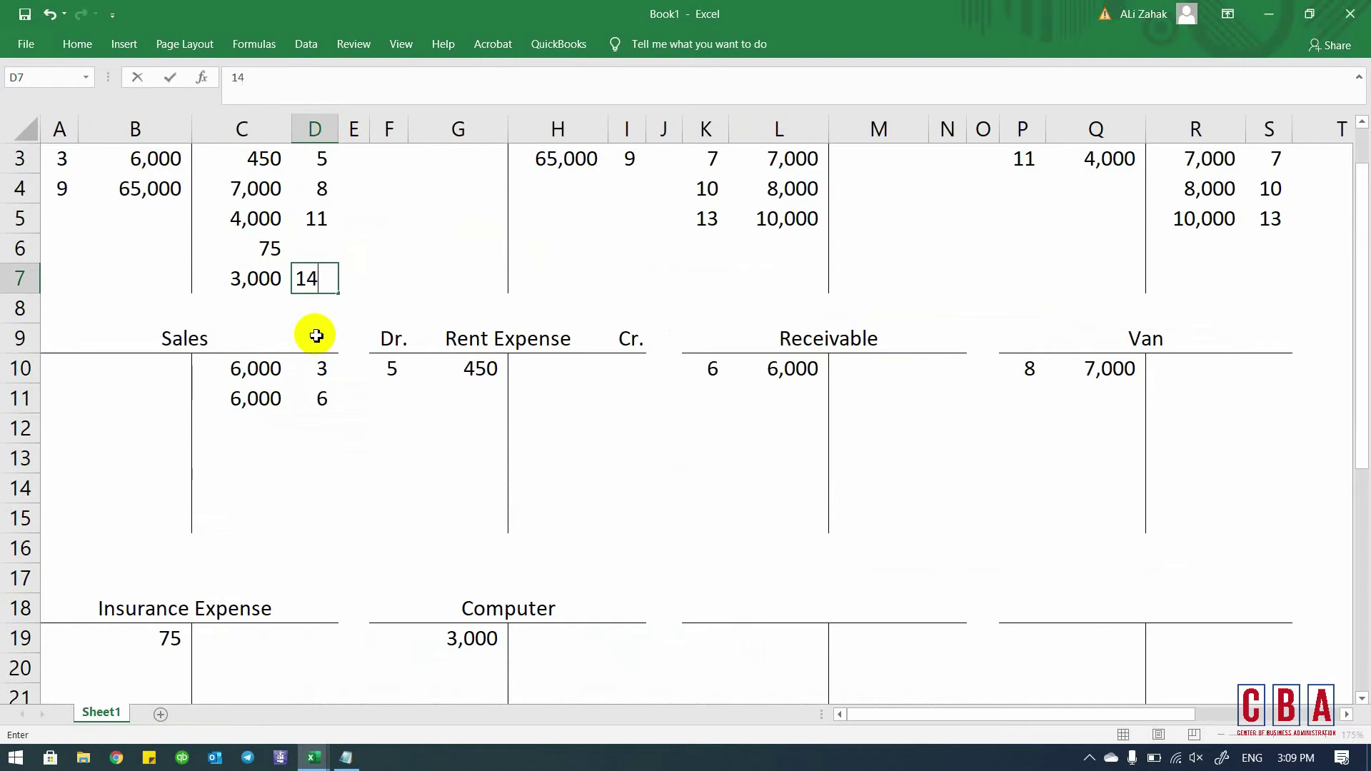
{"action": "key", "text": "Return"}
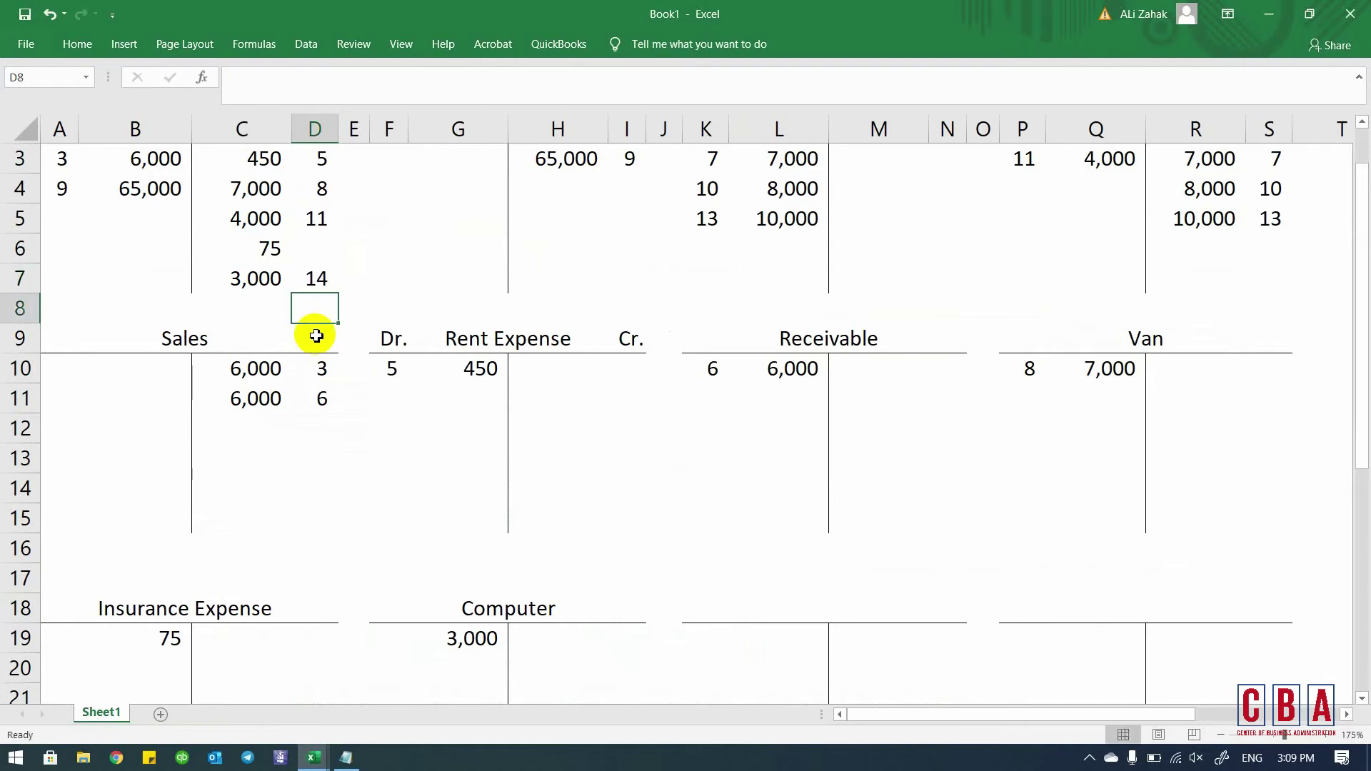
{"action": "left_click", "coordinate": [390, 639]}
{"action": "type", "text": "14"}
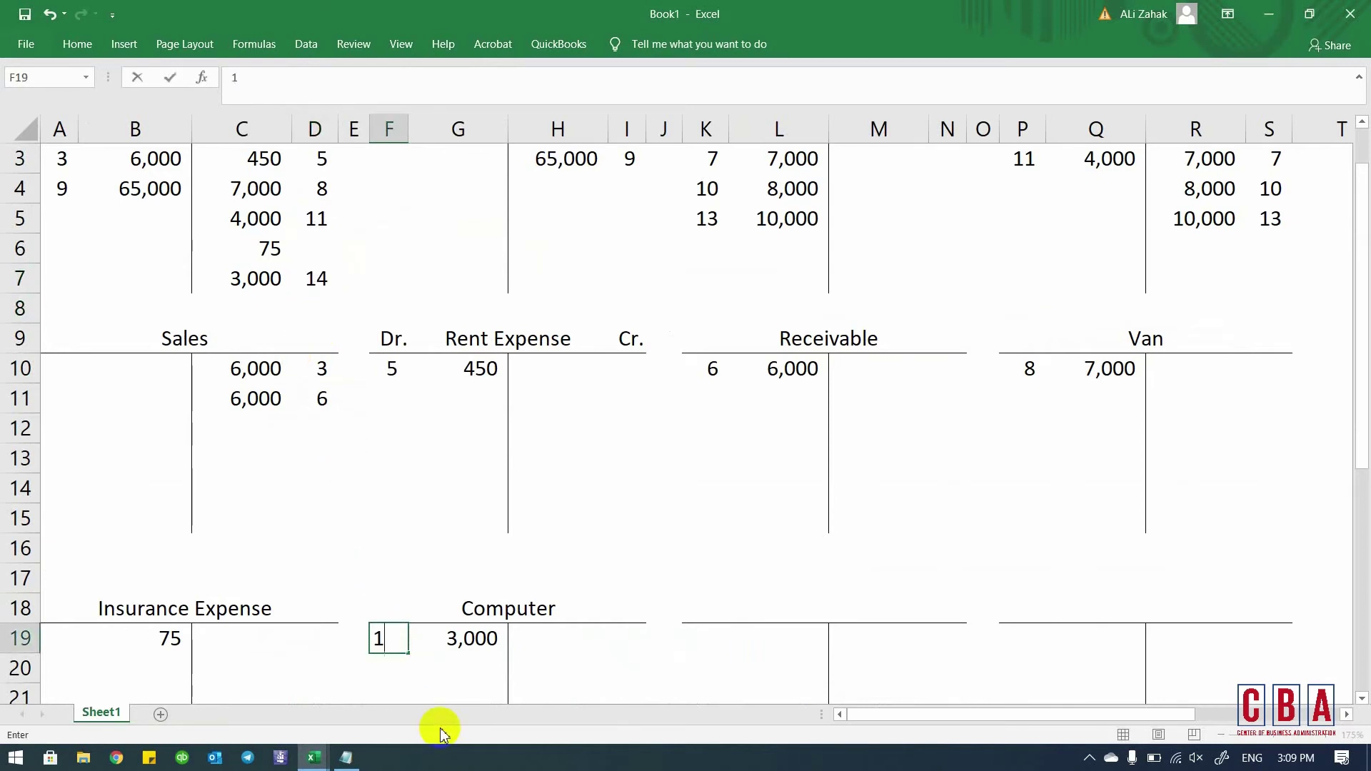
{"action": "key", "text": "Return"}
- Consult the Fa1 Notes list, return to Book1 and label the Bank account's 75 credit entry with transaction number 12
{"action": "key", "text": "alt+Tab"}
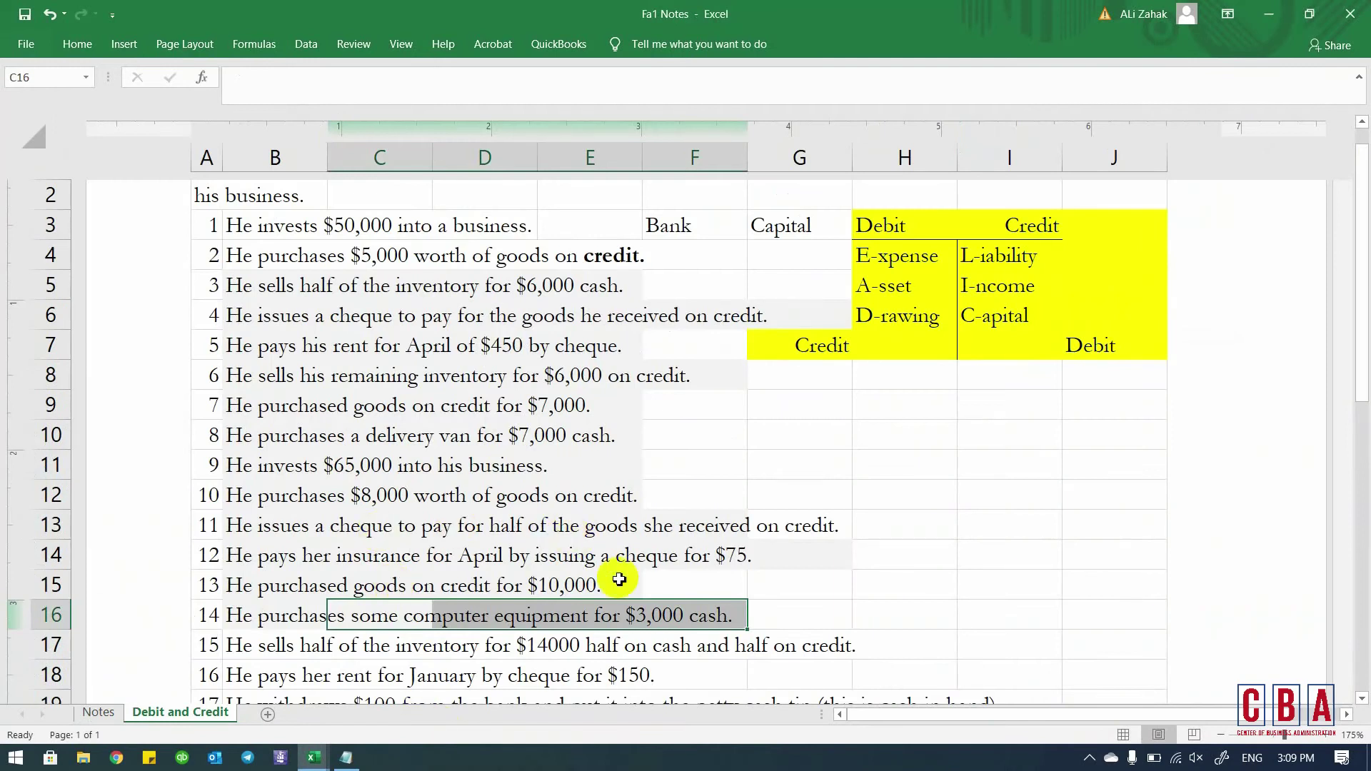
{"action": "key", "text": "alt+Tab"}
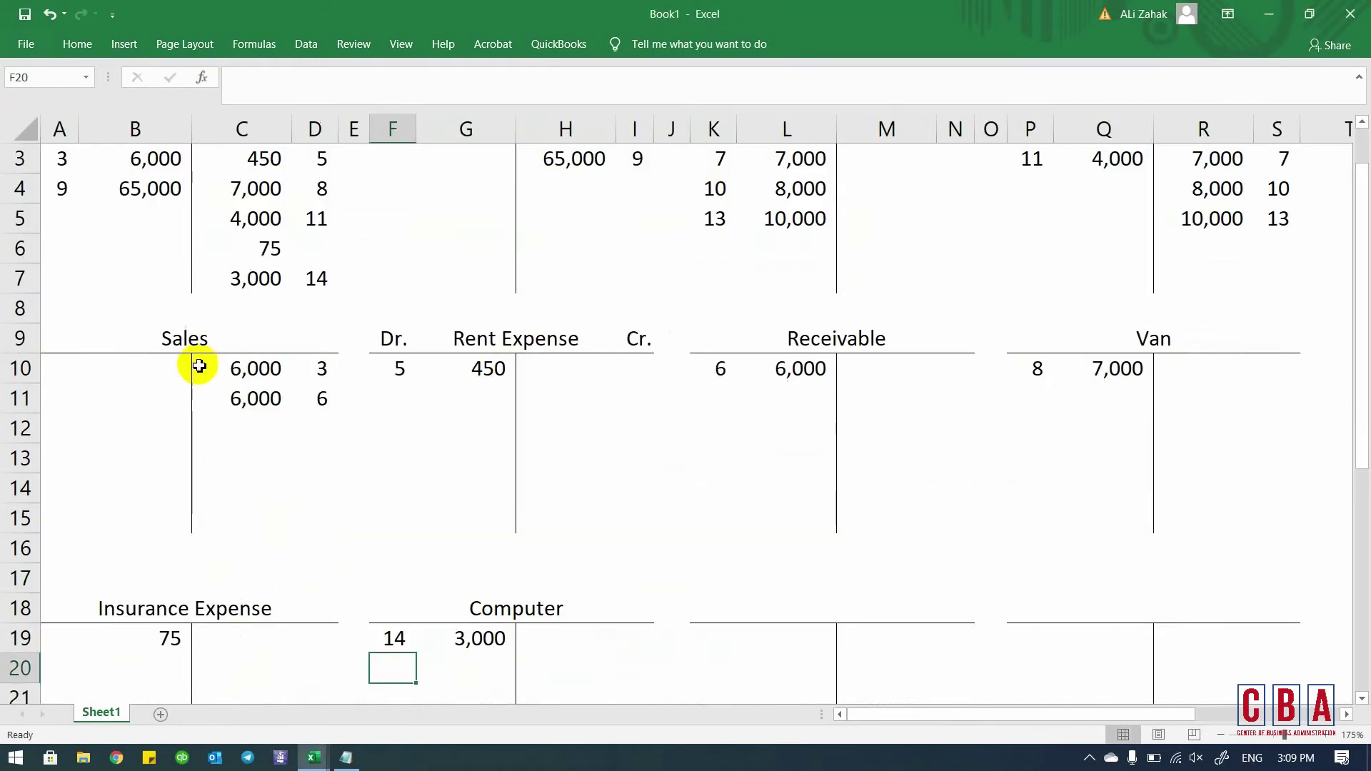
{"action": "left_click", "coordinate": [325, 245]}
{"action": "type", "text": "12"}
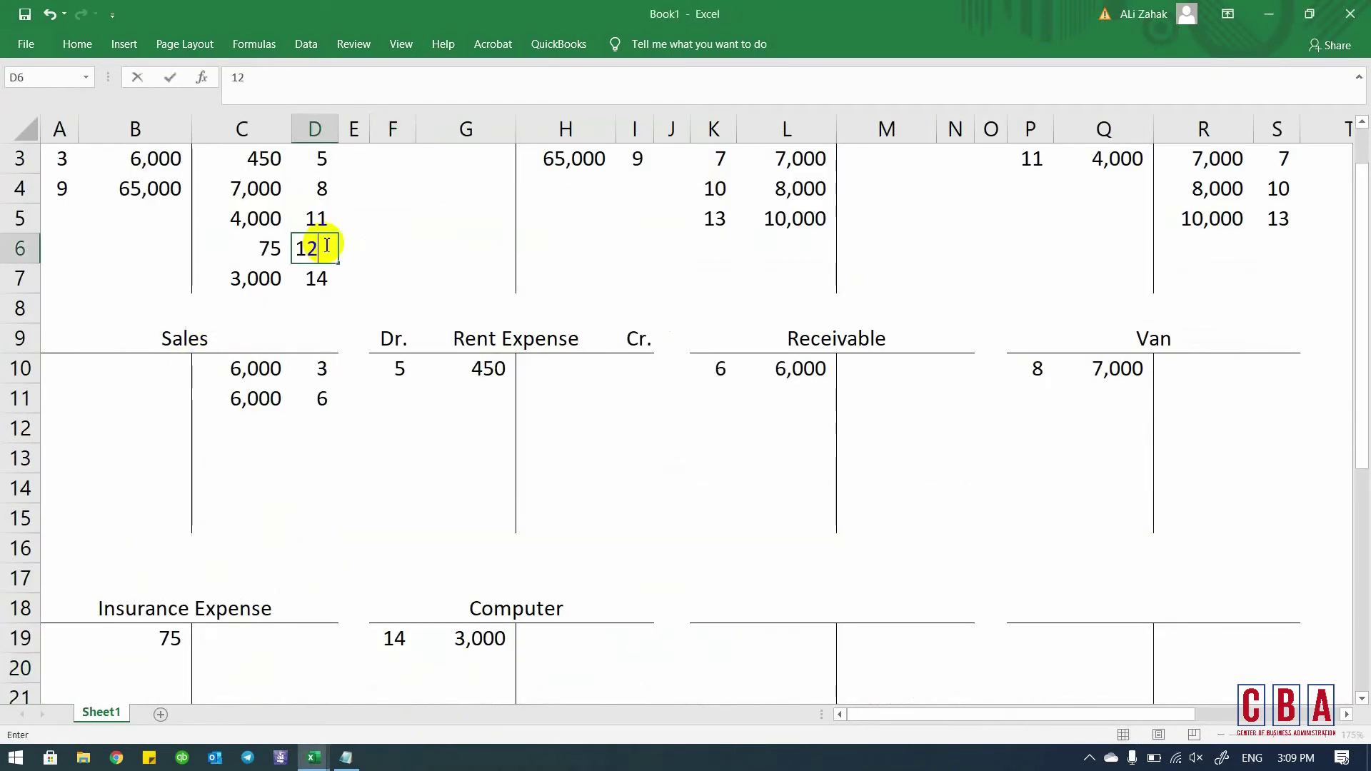
{"action": "key", "text": "Return"}
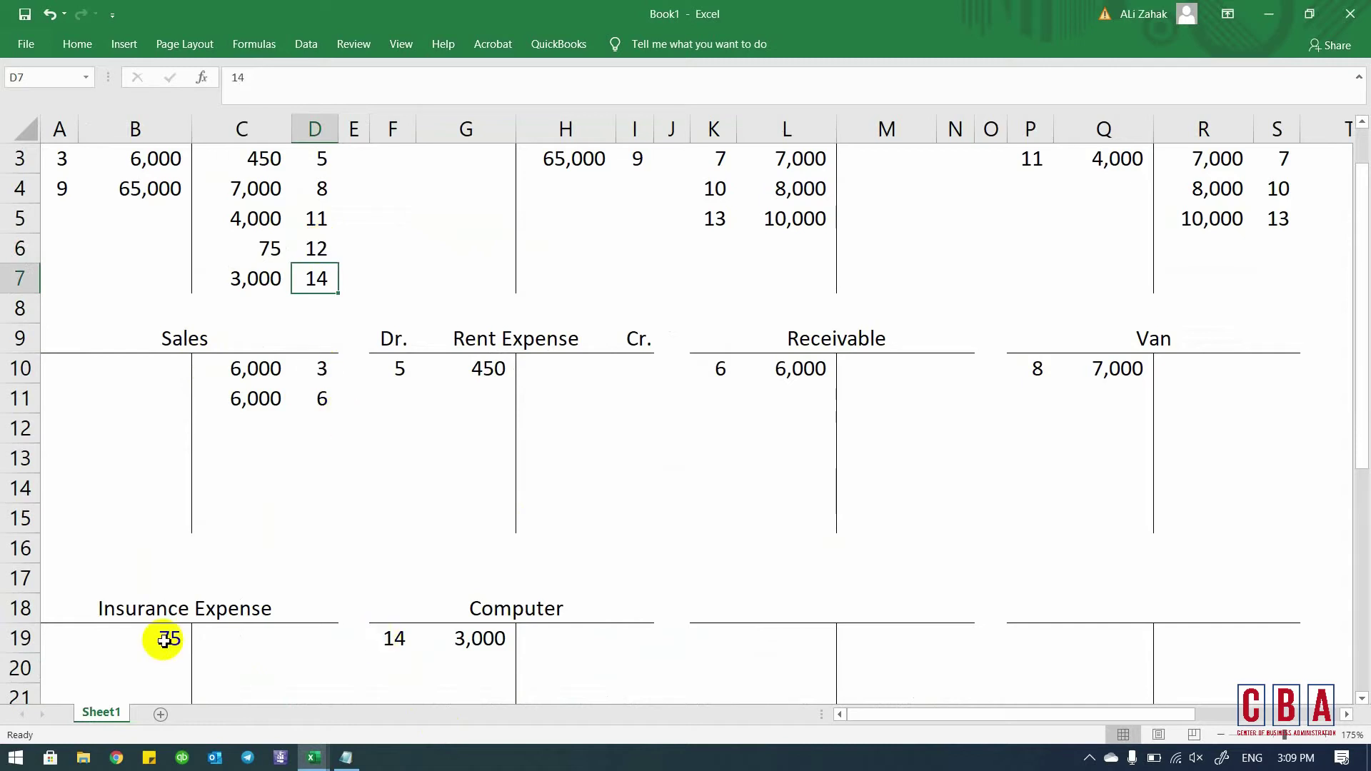
- Label the 75 entry in Insurance Expense with transaction number 12 in A19 and autofit the column's width
{"action": "left_click", "coordinate": [64, 638]}
{"action": "type", "text": "#"}
{"action": "key", "text": "Return"}
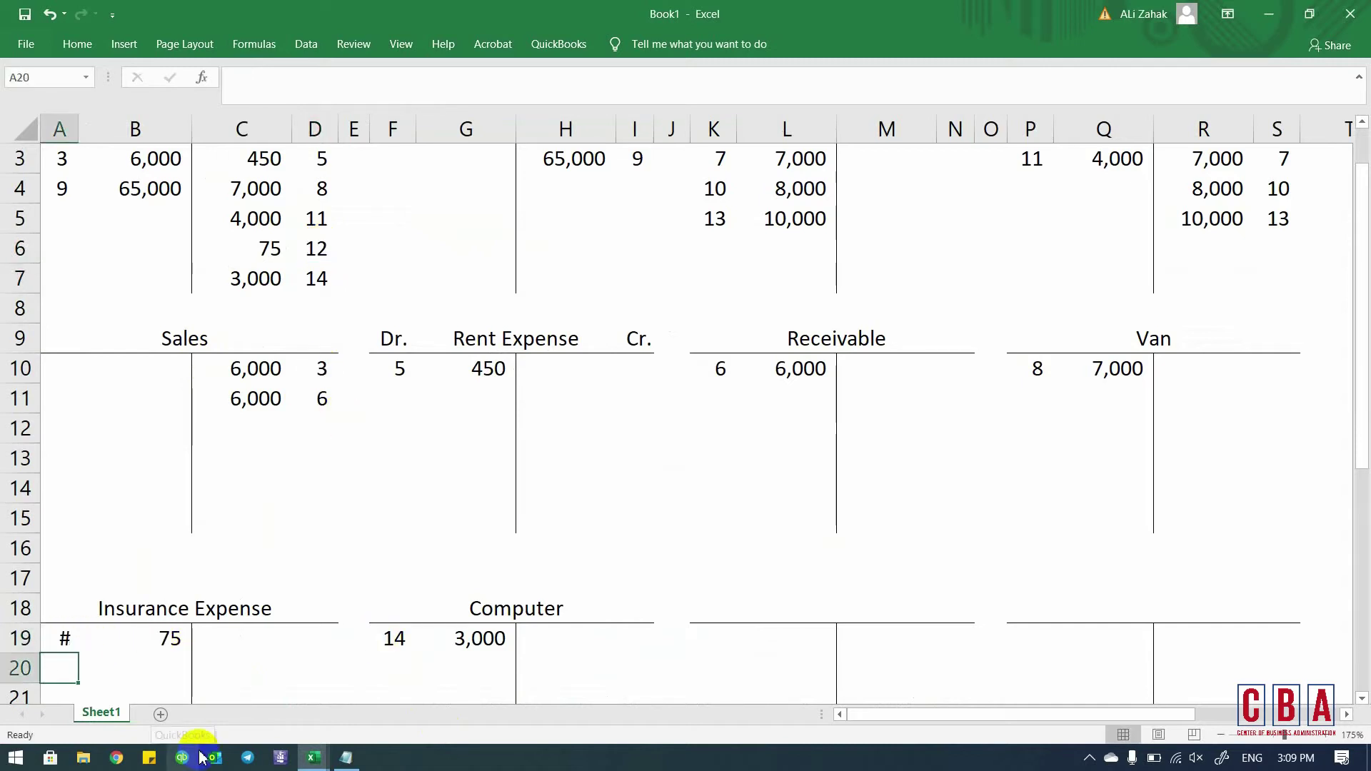
{"action": "key", "text": "Up"}
{"action": "key", "text": "alt+h"}
{"action": "key", "text": "o"}
{"action": "key", "text": "i"}
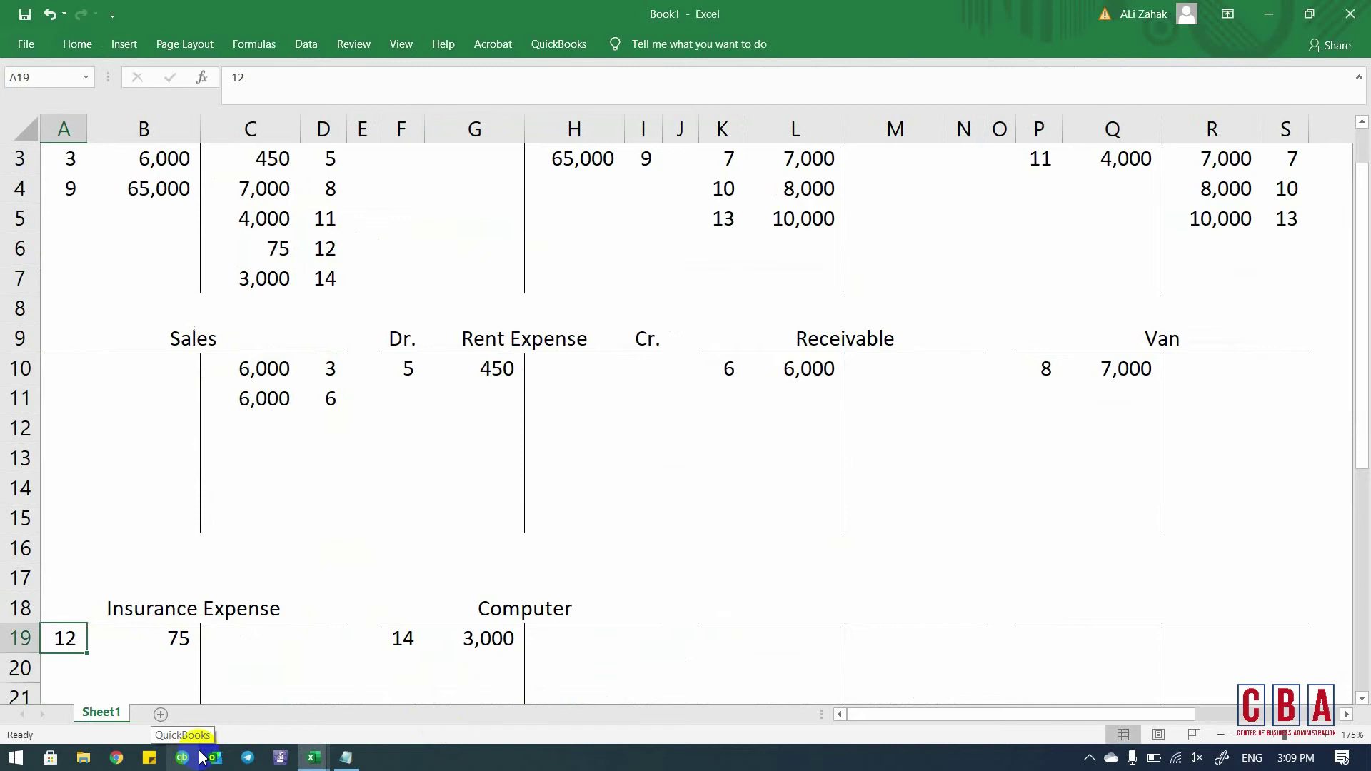
{"action": "key", "text": "Right"}
{"action": "key", "text": "Right"}
{"action": "key", "text": "Right"}
{"action": "key", "text": "Right"}
{"action": "key", "text": "Right"}
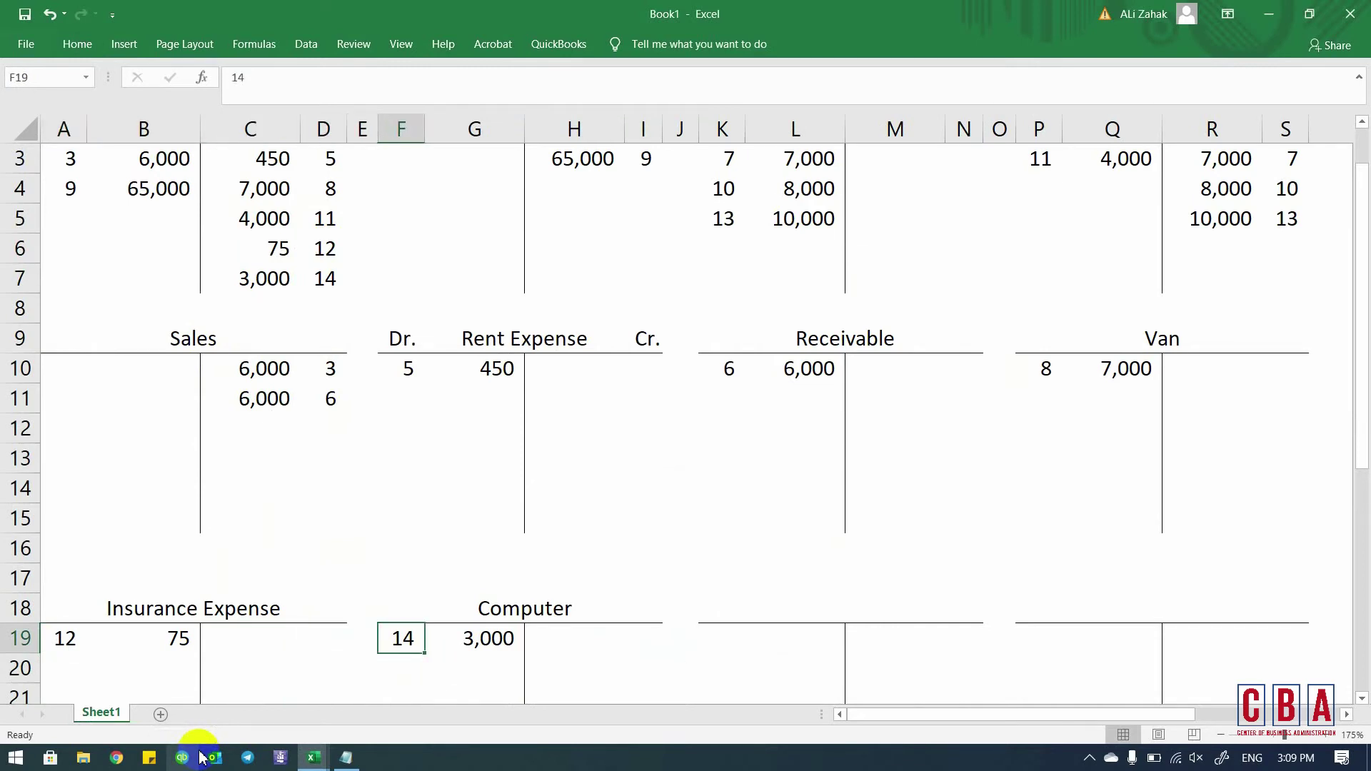
- Shade the whole Inventory/Wareshouse T-account, U1:X8, with a blue-grey fill
{"action": "scroll", "coordinate": [202, 758], "scroll_direction": "right", "scroll_amount": 3}
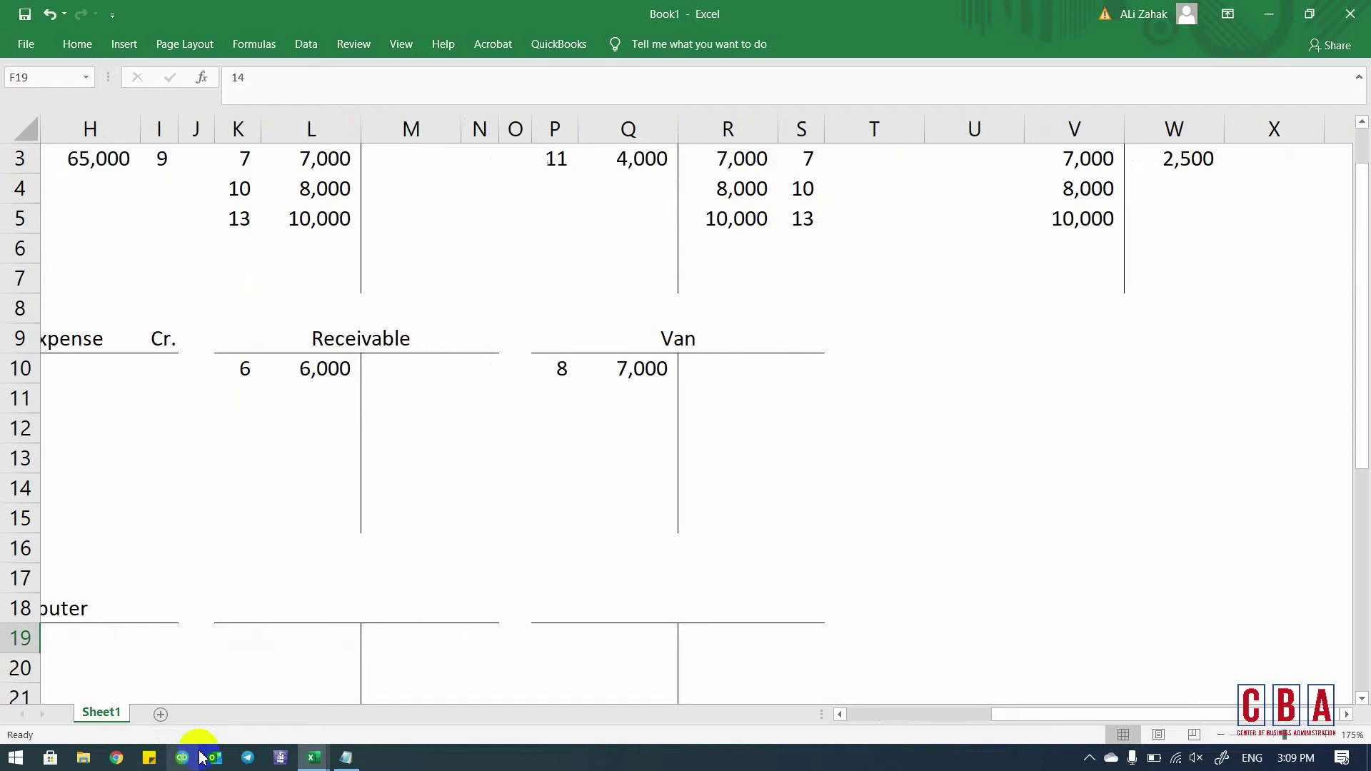
{"action": "left_click", "coordinate": [587, 681]}
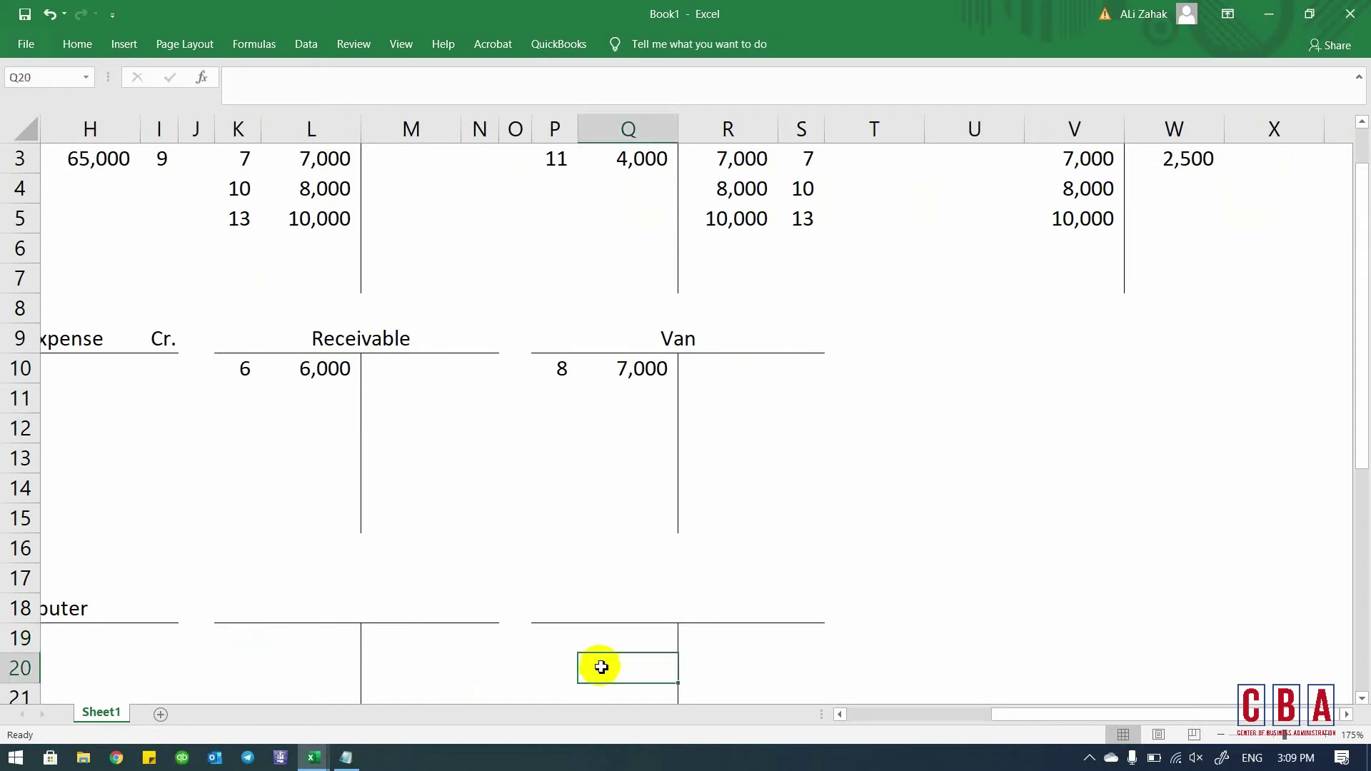
{"action": "left_click", "coordinate": [984, 262]}
{"action": "scroll", "coordinate": [1000, 215], "scroll_direction": "up", "scroll_amount": 1}
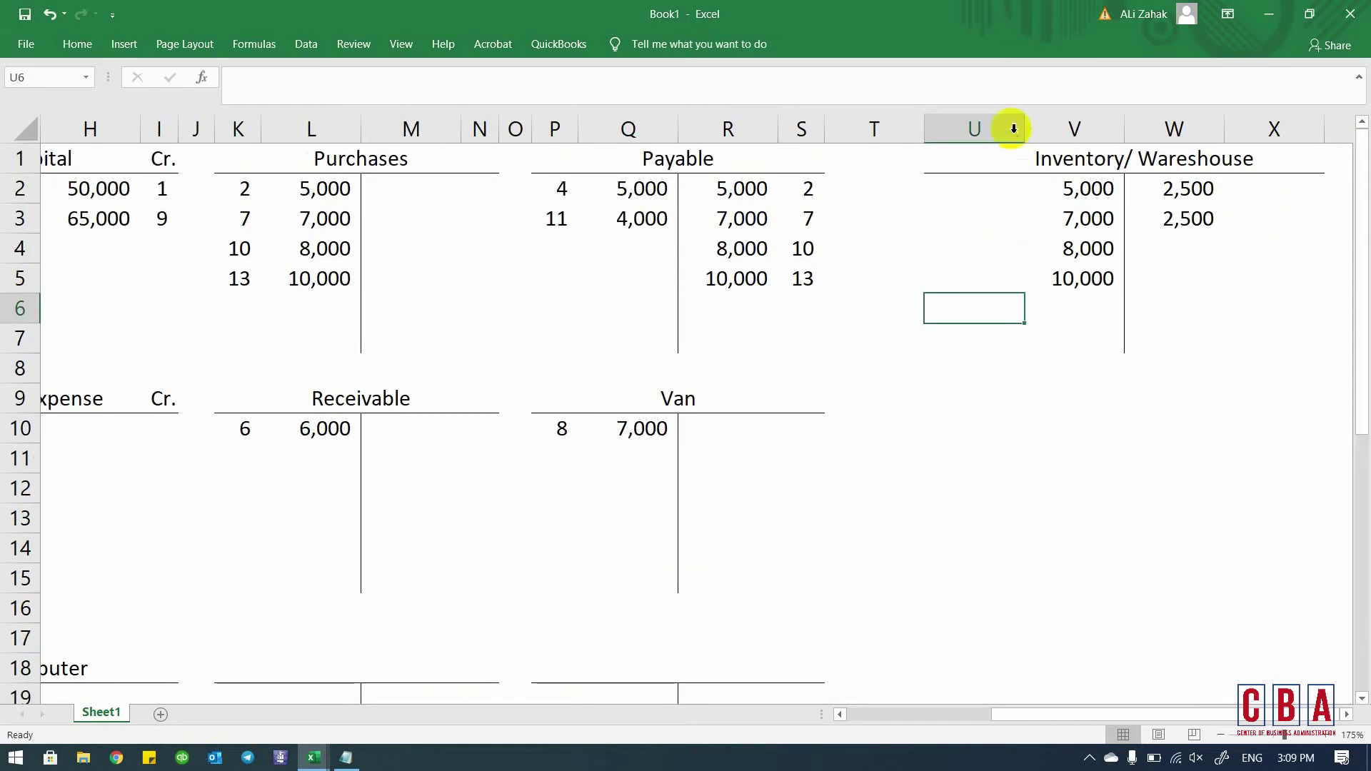
{"action": "left_click_drag", "start_coordinate": [976, 153], "coordinate": [1285, 367]}
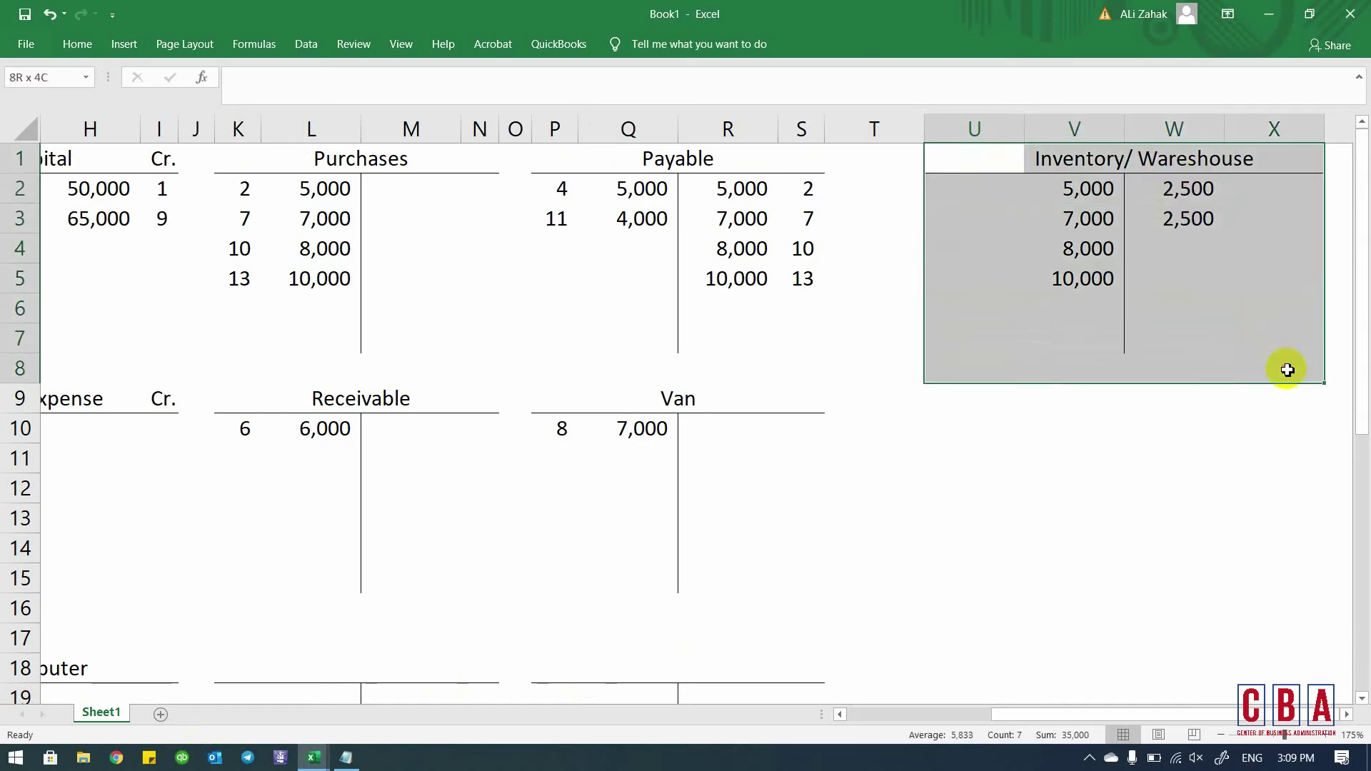
{"action": "key", "text": "alt+h"}
{"action": "key", "text": "h"}
{"action": "key", "text": "Down"}
{"action": "key", "text": "Down"}
{"action": "key", "text": "Right"}
{"action": "key", "text": "Right"}
{"action": "key", "text": "Right"}
{"action": "key", "text": "Return"}
- Go back to the first debit row of the Bank account and switch to the transaction list in Fa1 Notes
{"action": "key", "text": "Down"}
{"action": "key", "text": "Left"}
{"action": "key", "text": "Left"}
{"action": "key", "text": "Left"}
{"action": "key", "text": "Left"}
{"action": "key", "text": "Left"}
{"action": "key", "text": "Left"}
{"action": "key", "text": "Left"}
{"action": "key", "text": "Left"}
{"action": "key", "text": "Left"}
{"action": "key", "text": "Left"}
{"action": "key", "text": "Left"}
{"action": "key", "text": "Left"}
{"action": "key", "text": "Left"}
{"action": "key", "text": "Left"}
{"action": "key", "text": "Left"}
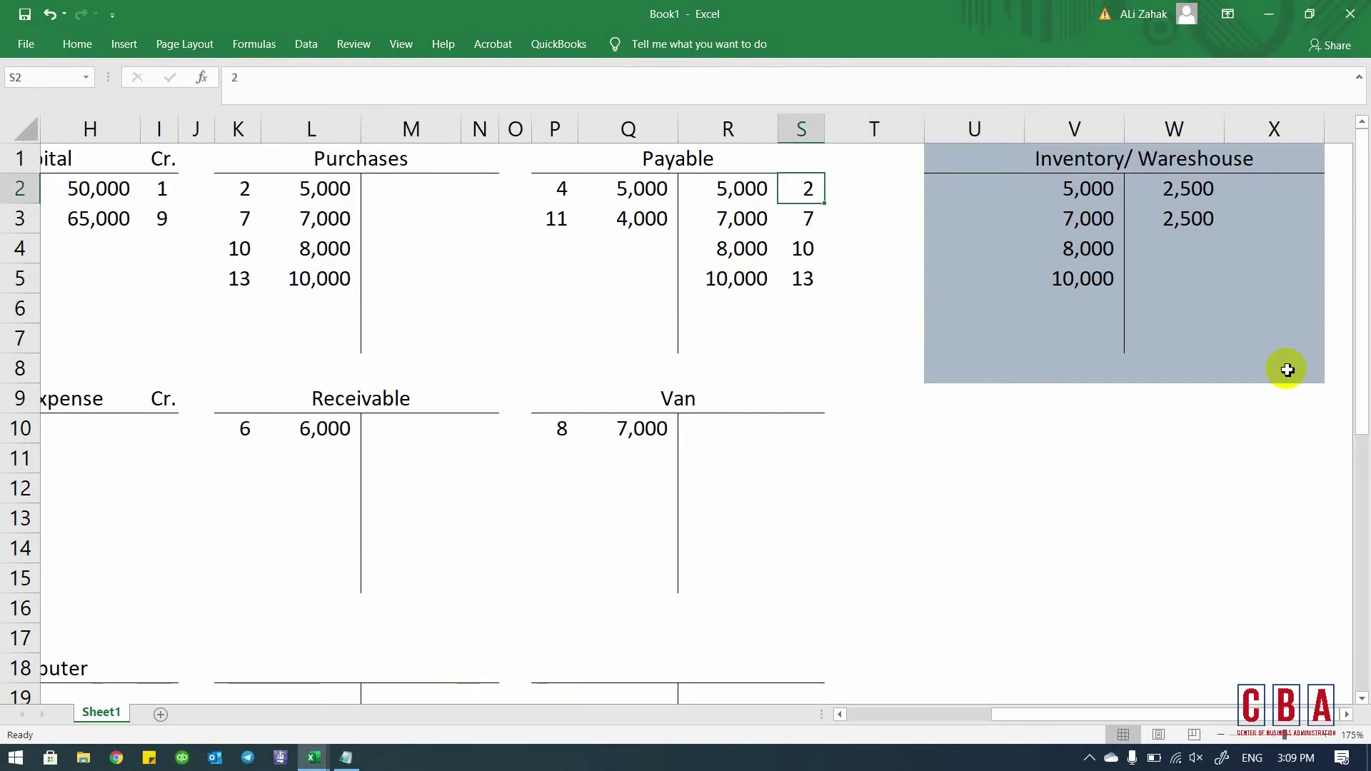
{"action": "key", "text": "Left"}
{"action": "key", "text": "Left"}
{"action": "key", "text": "Left"}
{"action": "key", "text": "Left"}
{"action": "key", "text": "Left"}
{"action": "key", "text": "alt+Tab"}
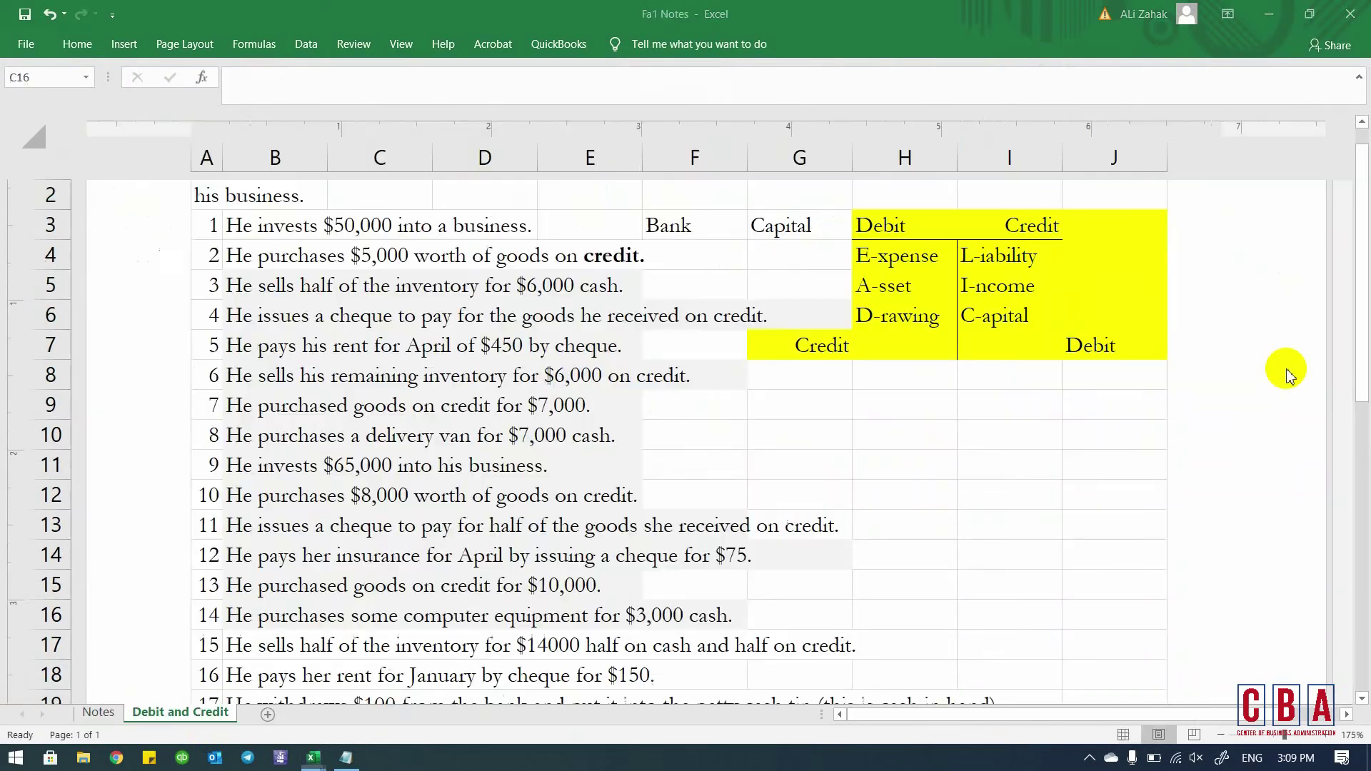
- Examine transaction 15 in row 17, the $14000 sale of half the inventory on half cash and half credit
{"action": "key", "text": "Down"}
{"action": "key", "text": "Down"}
{"action": "key", "text": "Left"}
{"action": "key", "text": "Up"}
{"action": "key", "text": "shift+Right"}
{"action": "key", "text": "shift+Right"}
{"action": "key", "text": "shift+Right"}
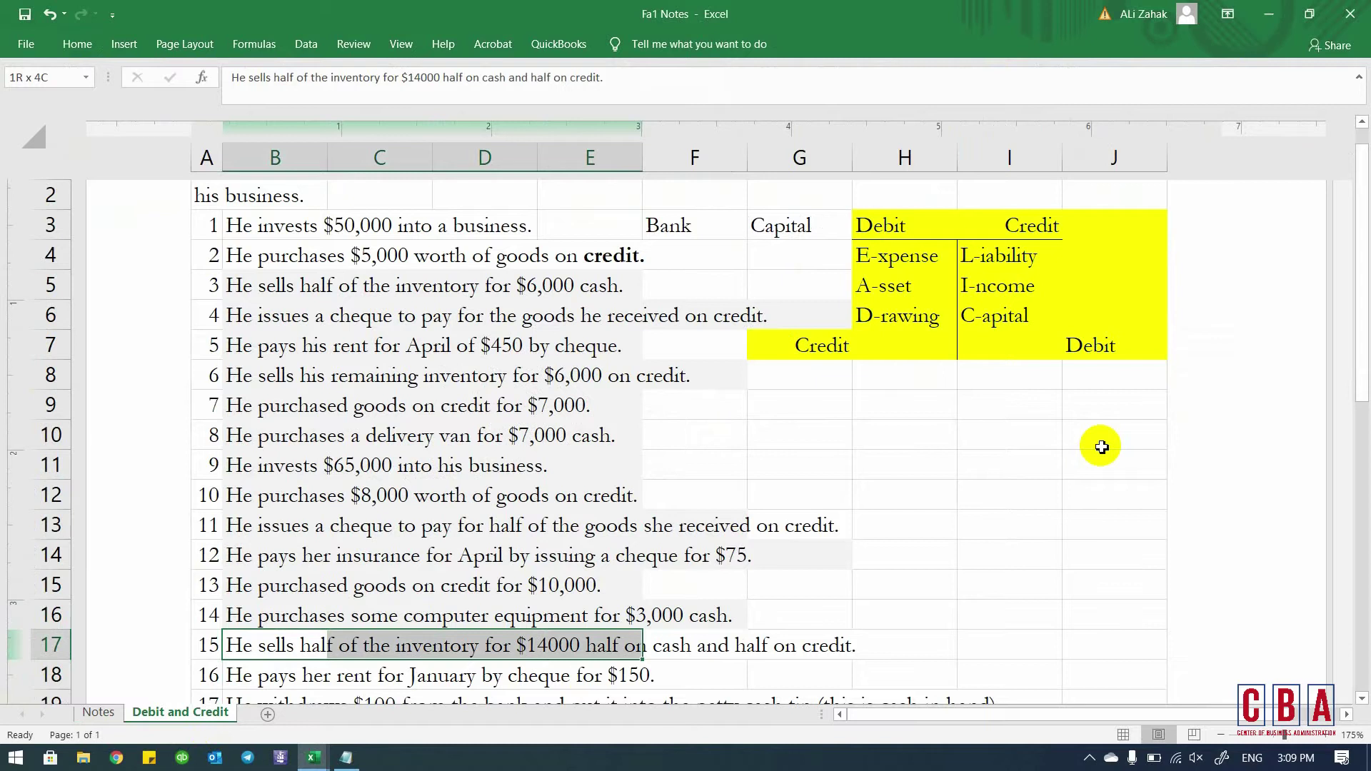
{"action": "key", "text": "shift+Right"}
{"action": "key", "text": "shift+Right"}
{"action": "key", "text": "shift+Right"}
{"action": "key", "text": "shift+Left"}
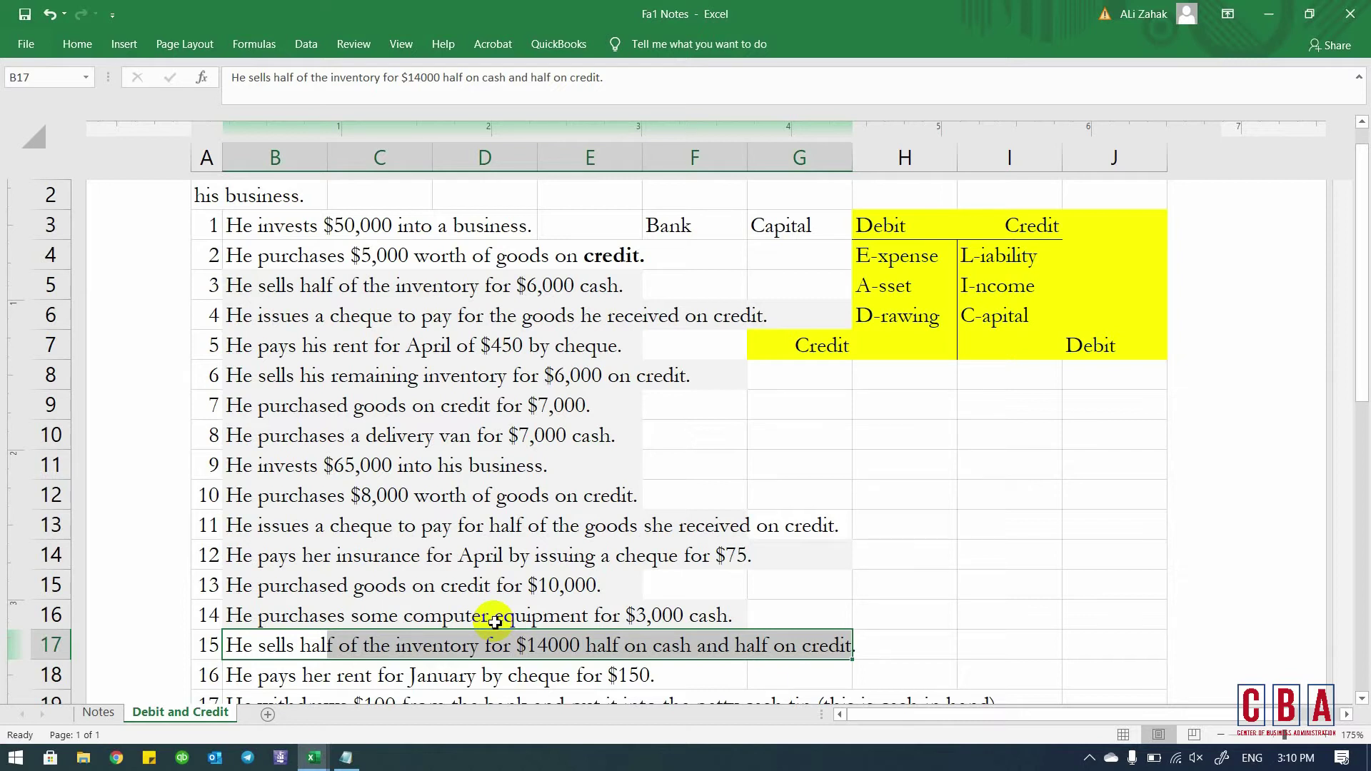
{"action": "key", "text": "Right"}
{"action": "key", "text": "Right"}
{"action": "key", "text": "Right"}
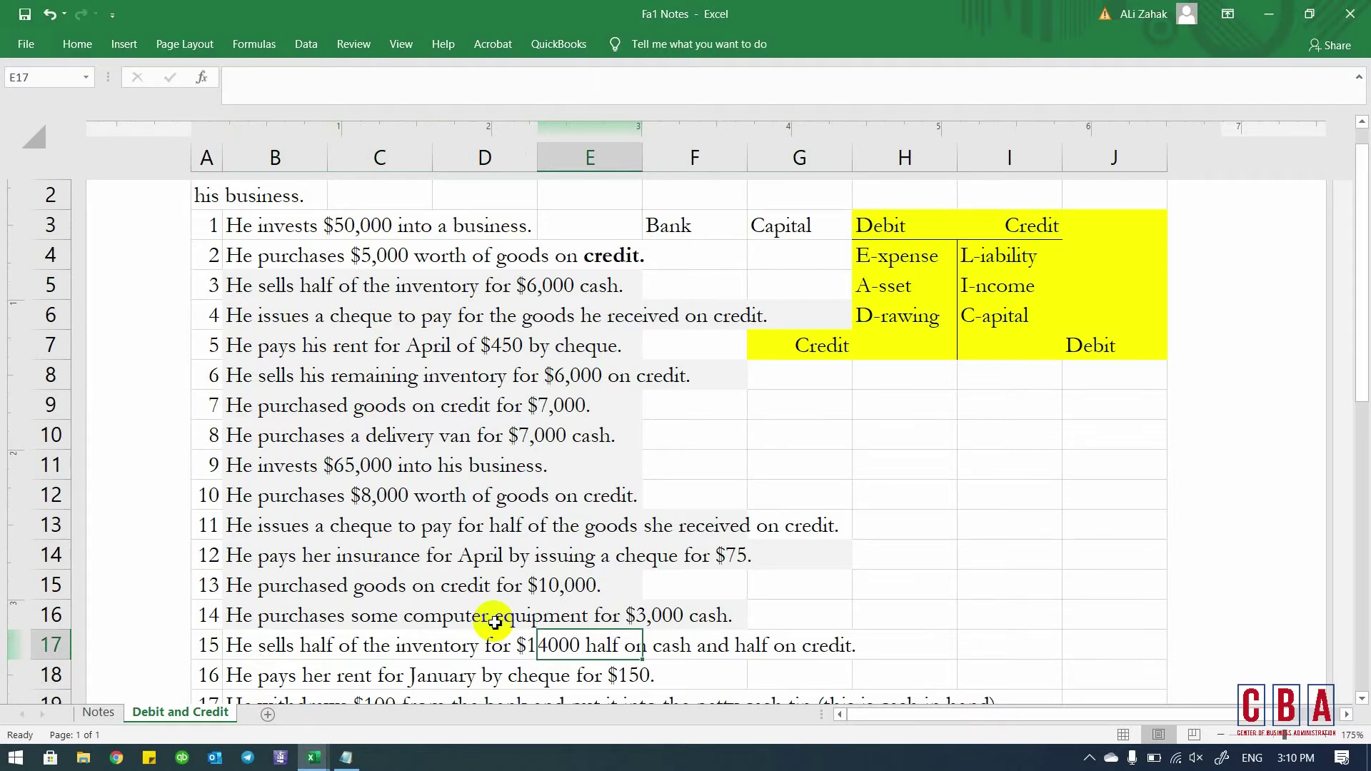
{"action": "key", "text": "Right"}
{"action": "key", "text": "Right"}
{"action": "key", "text": "Right"}
{"action": "key", "text": "Right"}
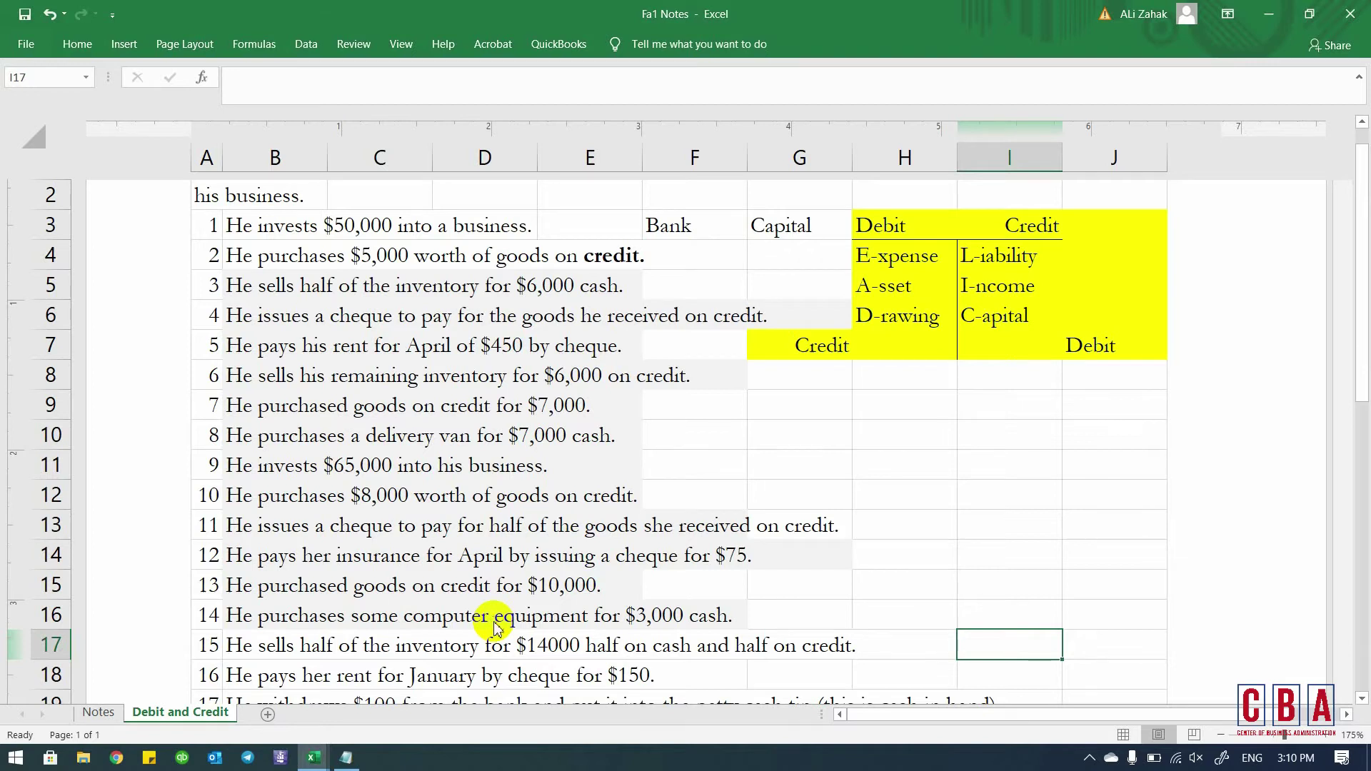
- Return to Book1 and enter 7,000 on the Bank account's debit side in B5
{"action": "key", "text": "ctrl+Tab"}
{"action": "key", "text": "Down"}
{"action": "key", "text": "Down"}
{"action": "key", "text": "Down"}
{"action": "key", "text": "Right"}
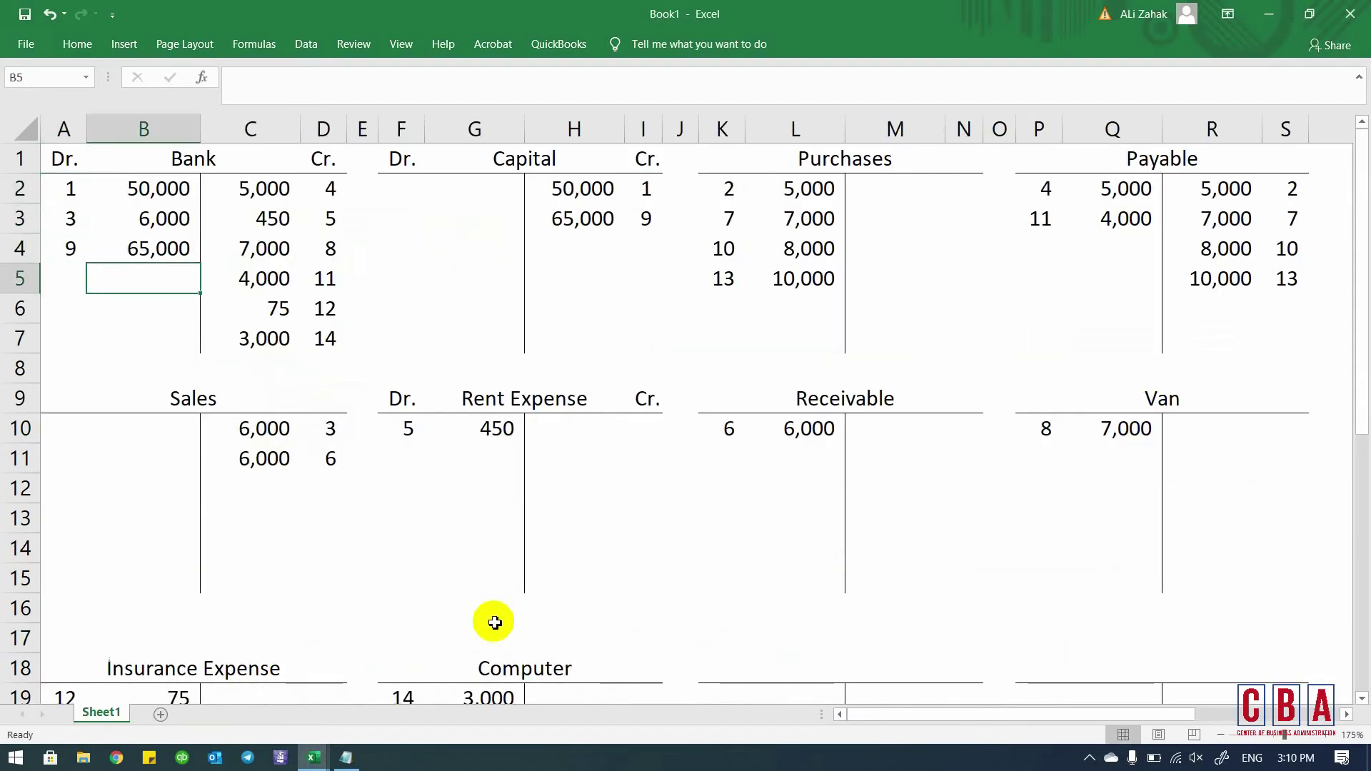
{"action": "type", "text": "7000"}
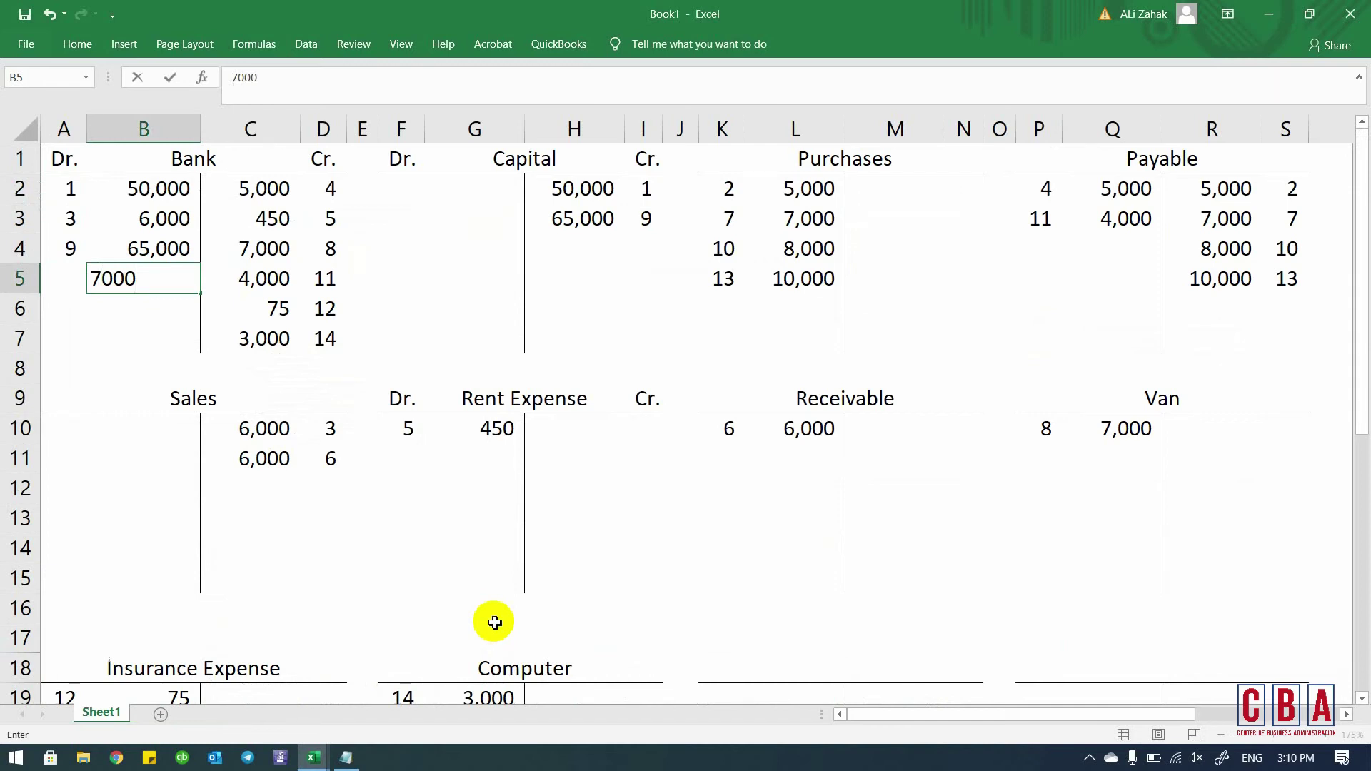
{"action": "key", "text": "Return"}
{"action": "key", "text": "Up"}
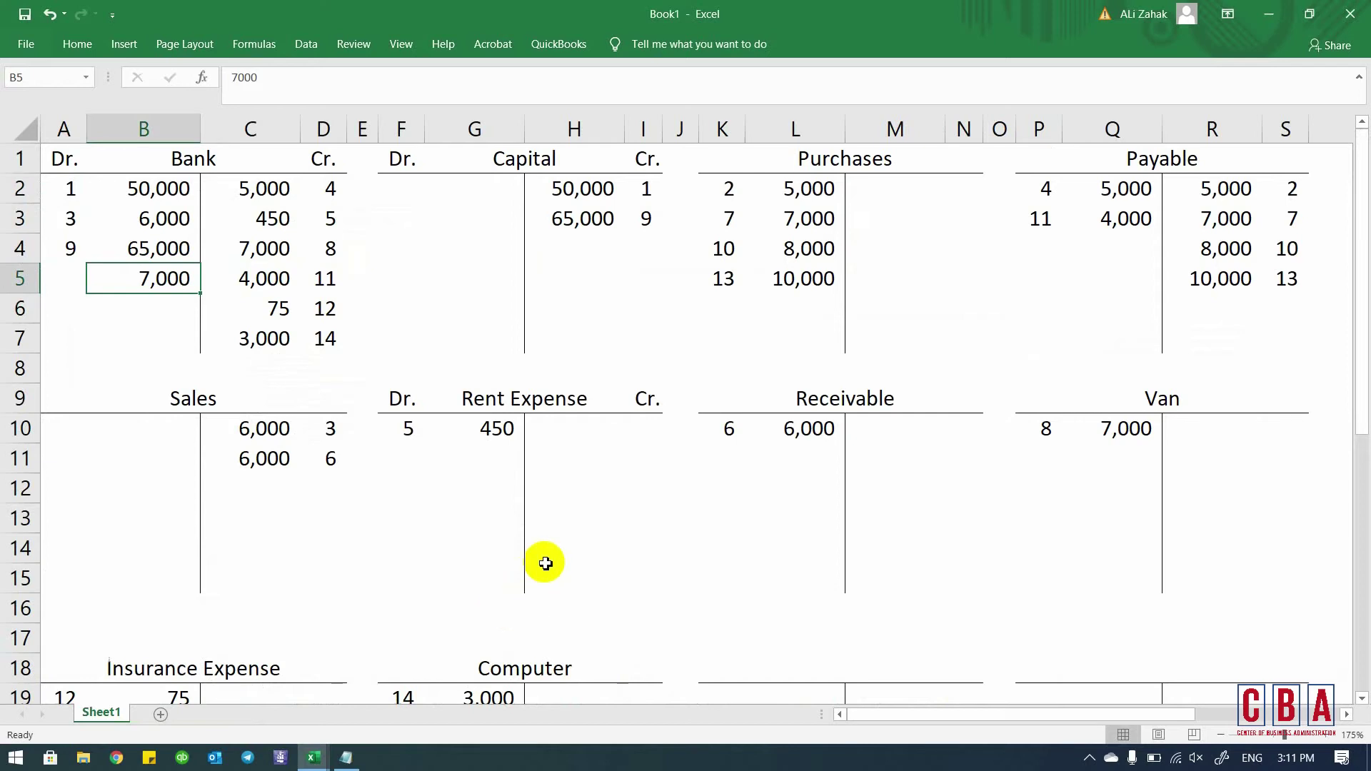
- Enter 7,000 on the Receivable account's debit side in L11
{"action": "left_click", "coordinate": [813, 460]}
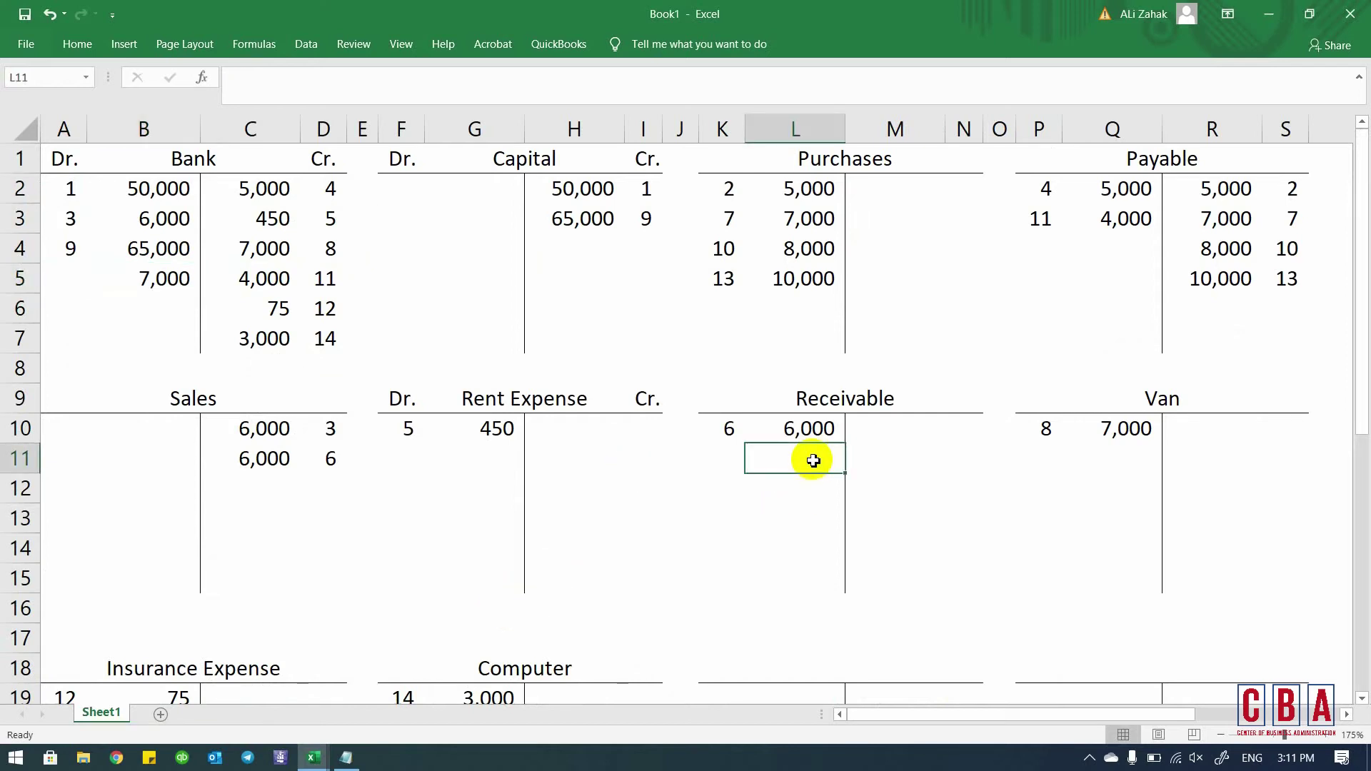
{"action": "type", "text": "7000"}
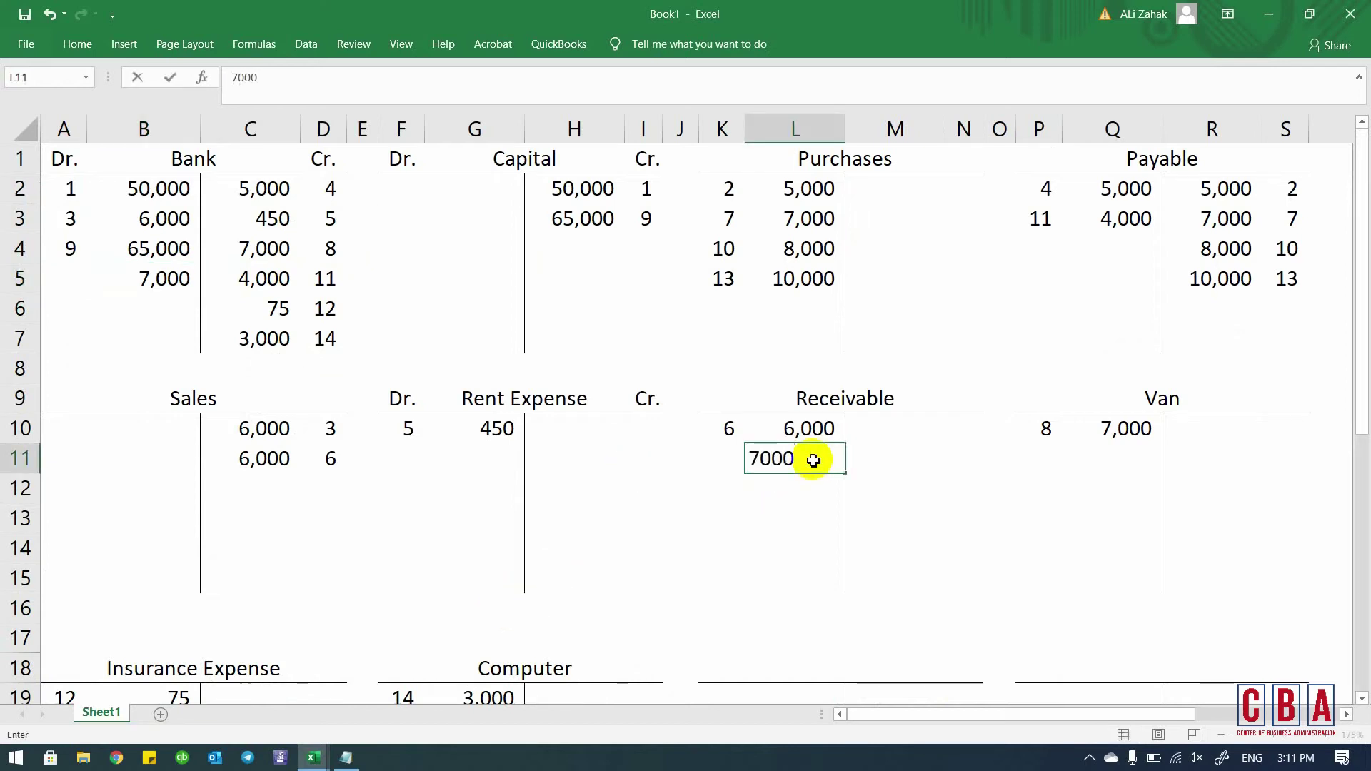
{"action": "key", "text": "Return"}
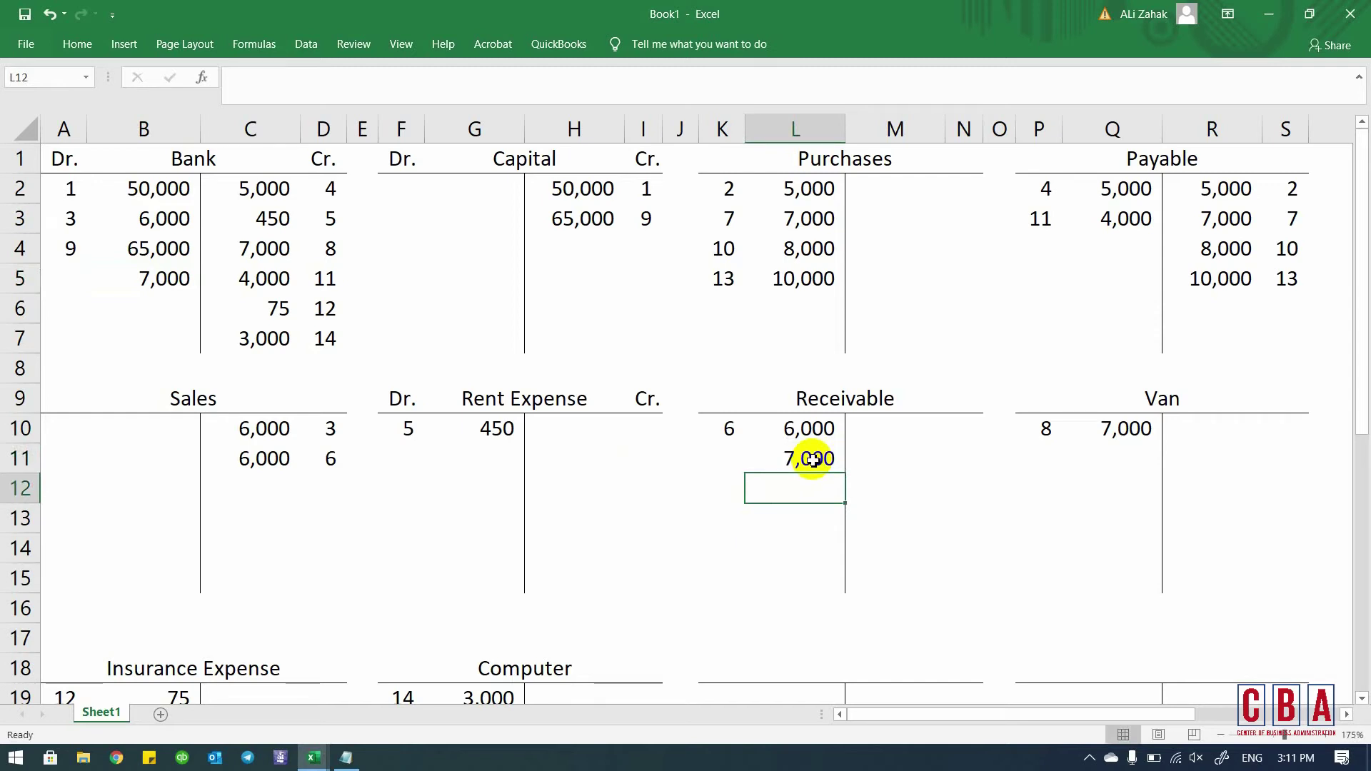
- Enter 14,000 on the Sales account's credit side in C12
{"action": "scroll", "coordinate": [829, 521], "scroll_direction": "down", "scroll_amount": 1}
{"action": "scroll", "coordinate": [829, 521], "scroll_direction": "up", "scroll_amount": 1}
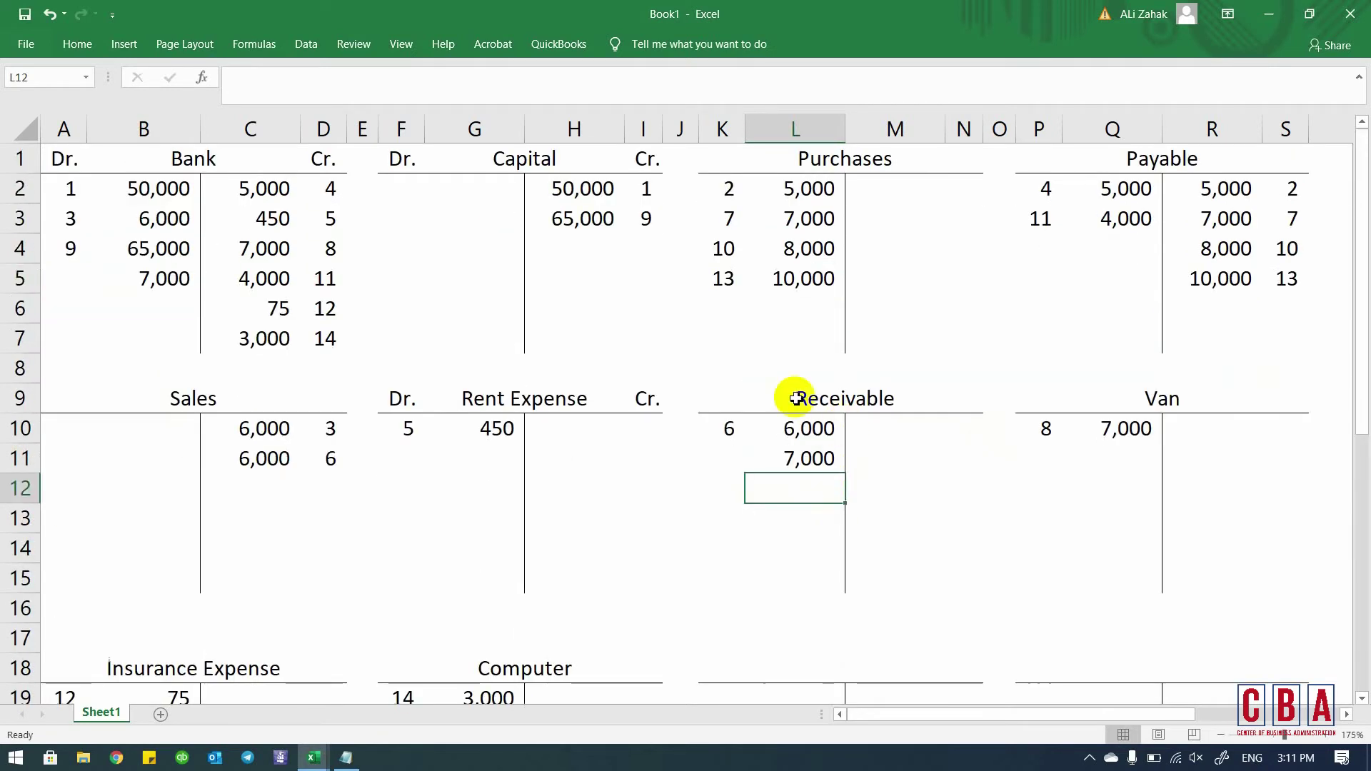
{"action": "left_click", "coordinate": [267, 471]}
{"action": "left_click", "coordinate": [267, 475]}
{"action": "type", "text": "14000"}
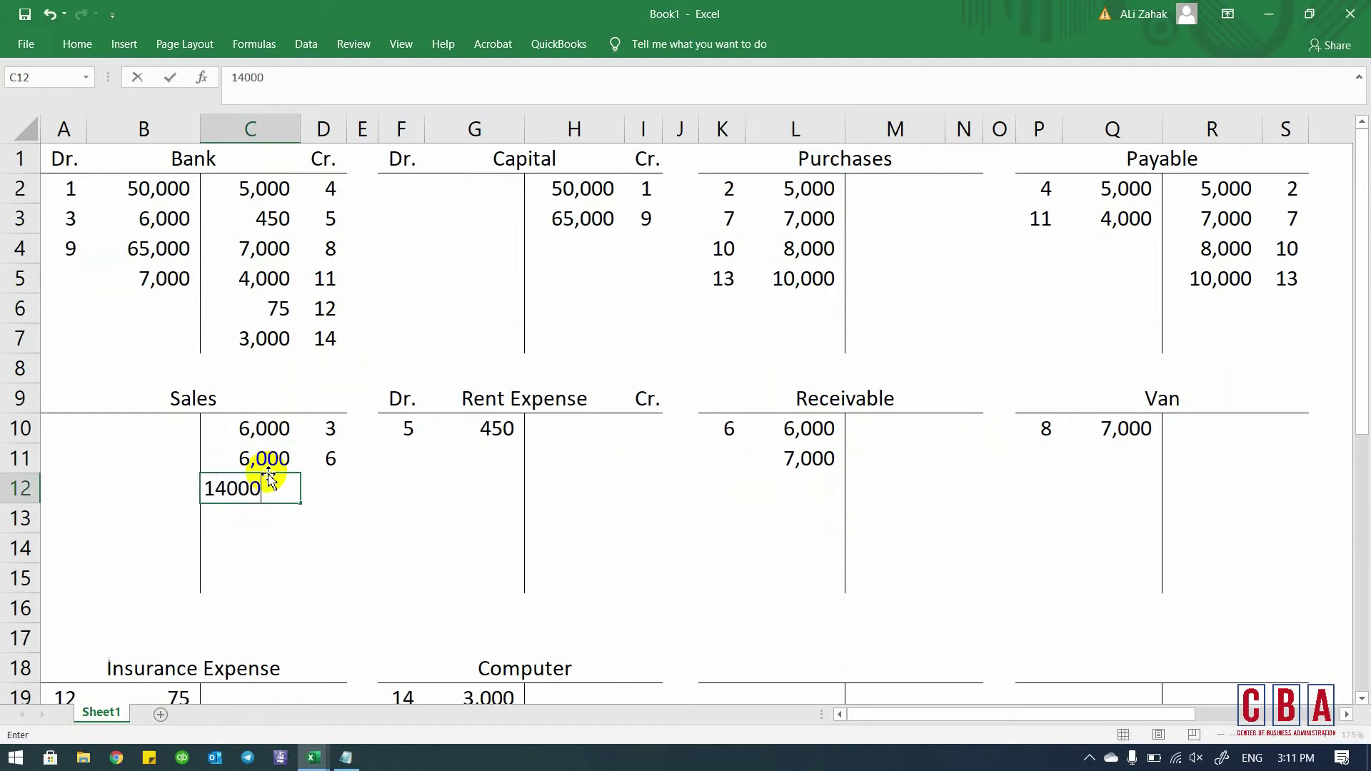
{"action": "key", "text": "Return"}
{"action": "left_click", "coordinate": [267, 474]}
{"action": "key", "text": "Right"}
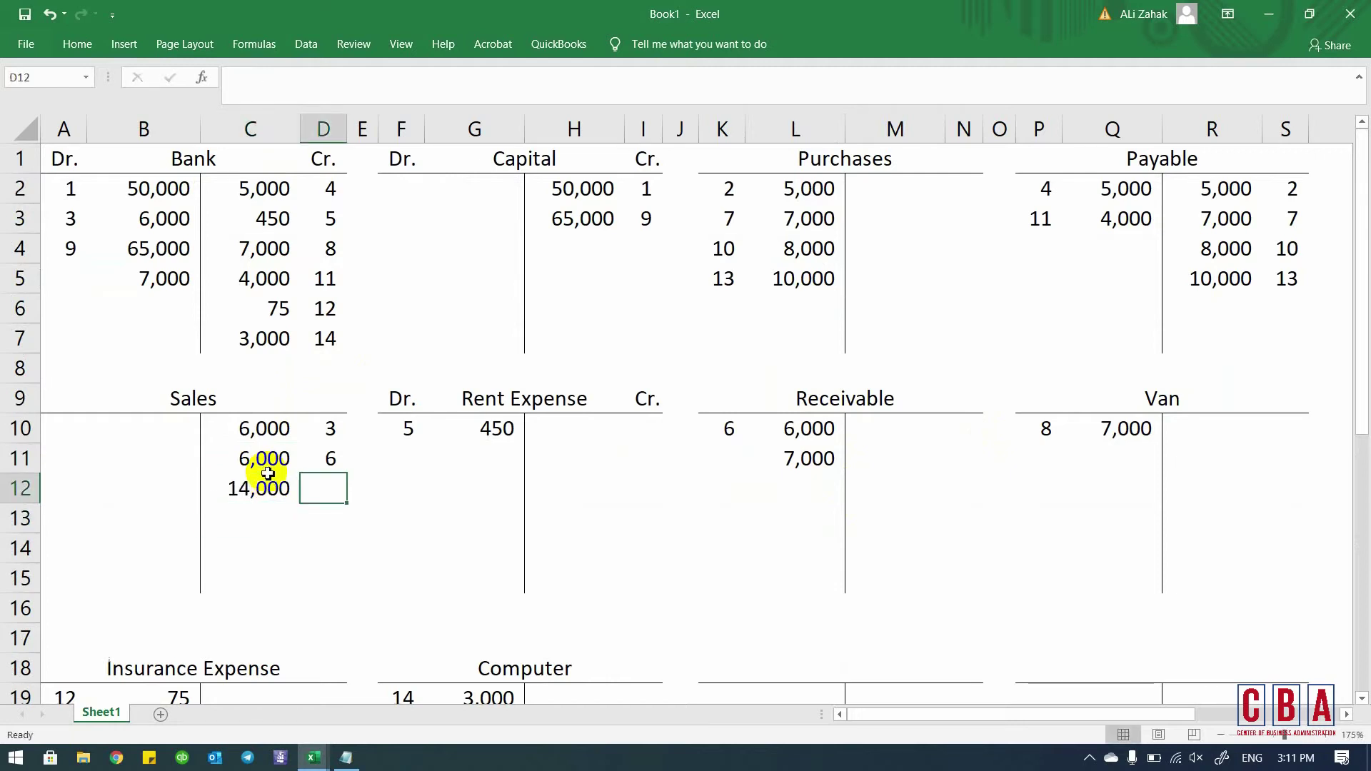
- Check the transaction's number in Fa1 Notes and number the 14,000 Sales credit in Book1 as 15 in D12
{"action": "key", "text": "alt+Tab"}
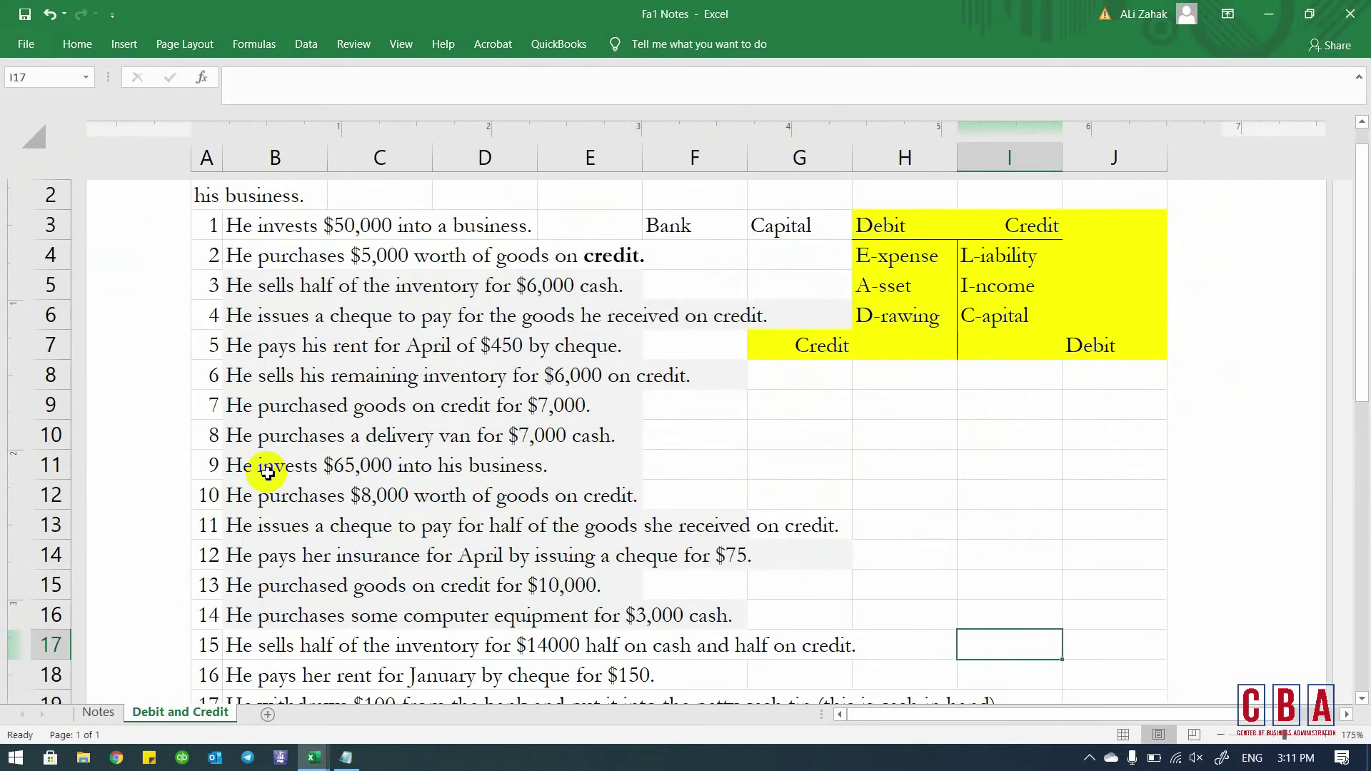
{"action": "key", "text": "alt+Tab"}
{"action": "type", "text": "15"}
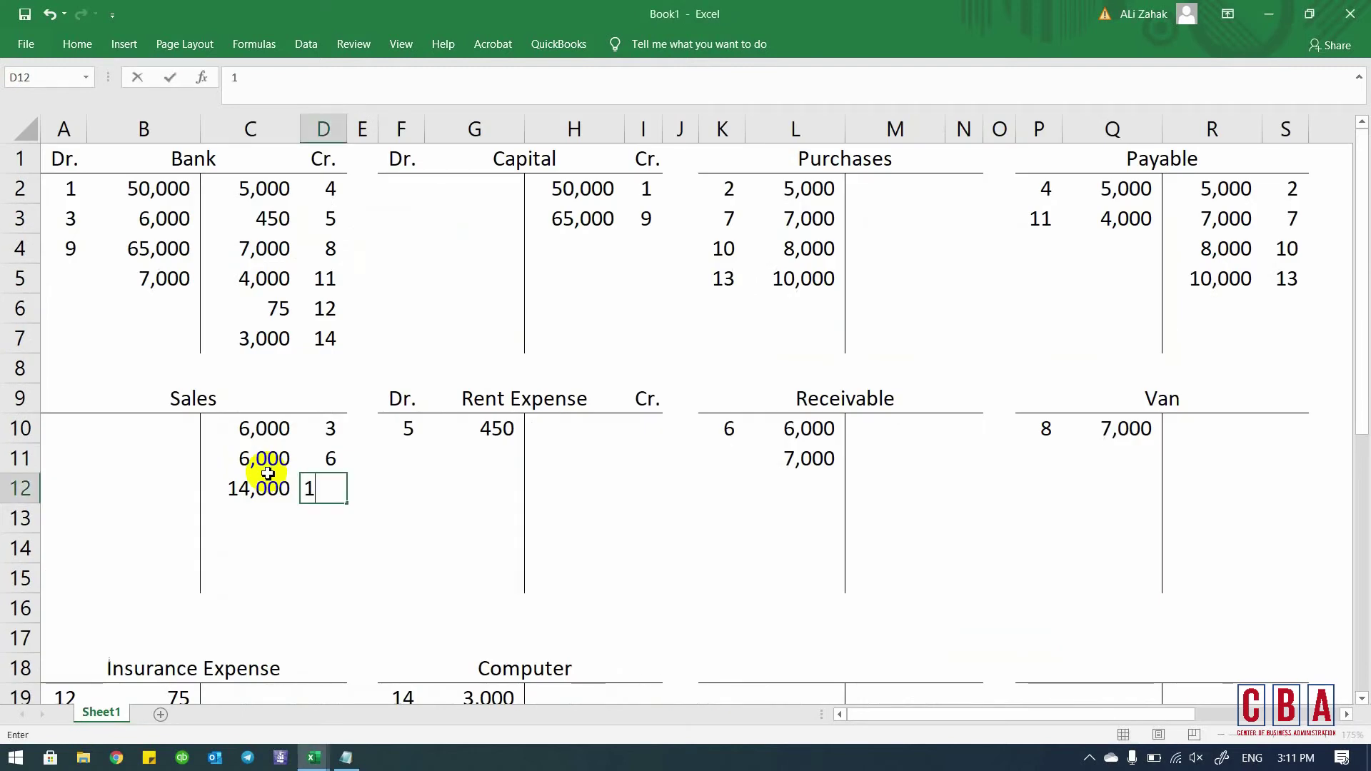
{"action": "key", "text": "Return"}
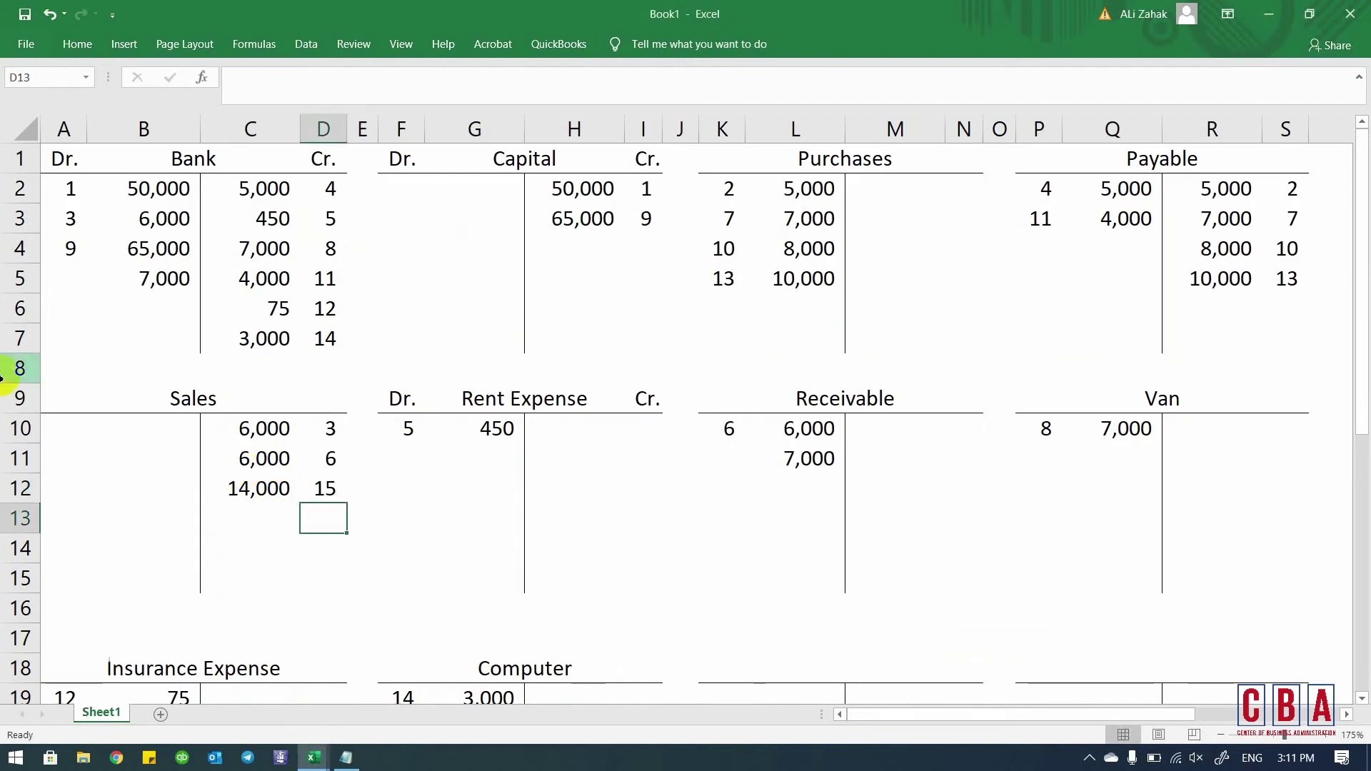
- Number the 7,000 debit entries as 15 in both the Bank account (A5) and the Receivable account (K11)
{"action": "left_click", "coordinate": [68, 284]}
{"action": "type", "text": "15"}
{"action": "key", "text": "Return"}
{"action": "left_click", "coordinate": [69, 284]}
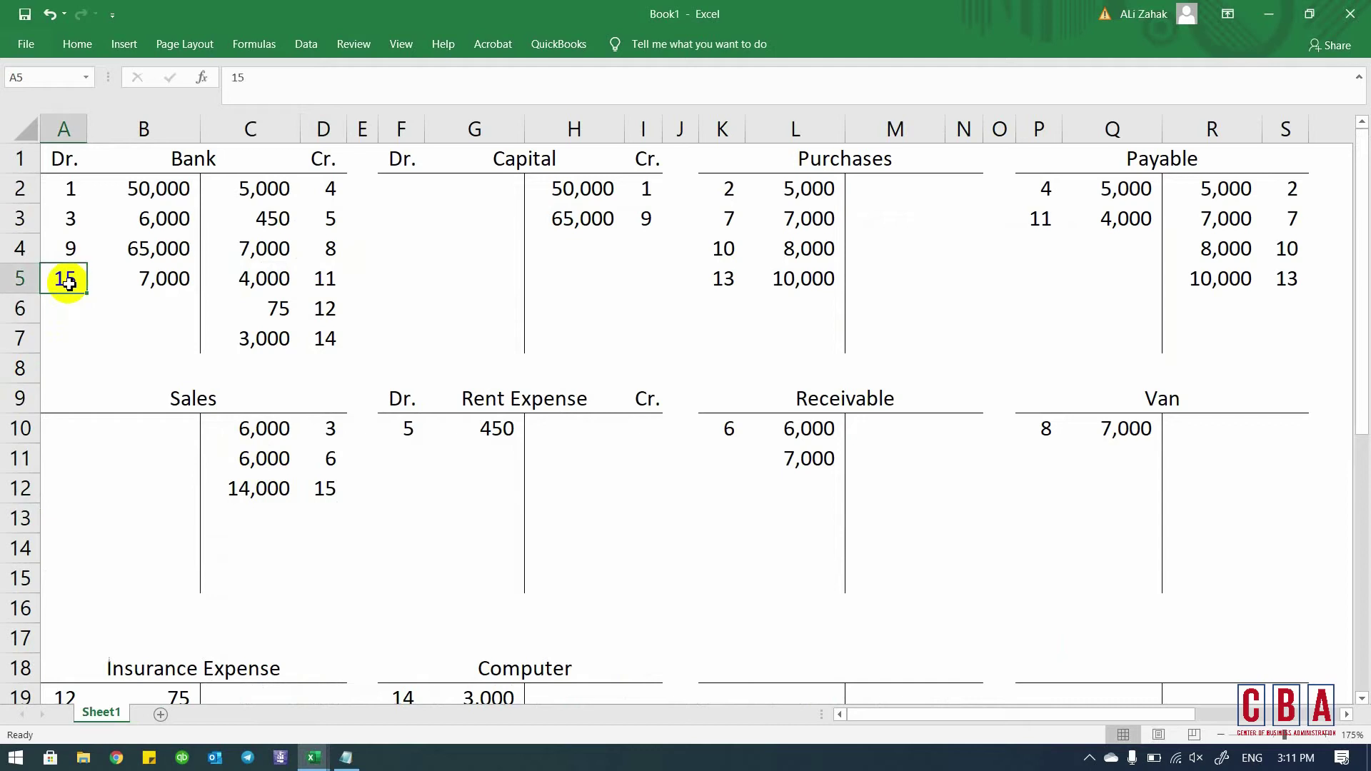
{"action": "left_click", "coordinate": [740, 460]}
{"action": "type", "text": "15"}
{"action": "key", "text": "Return"}
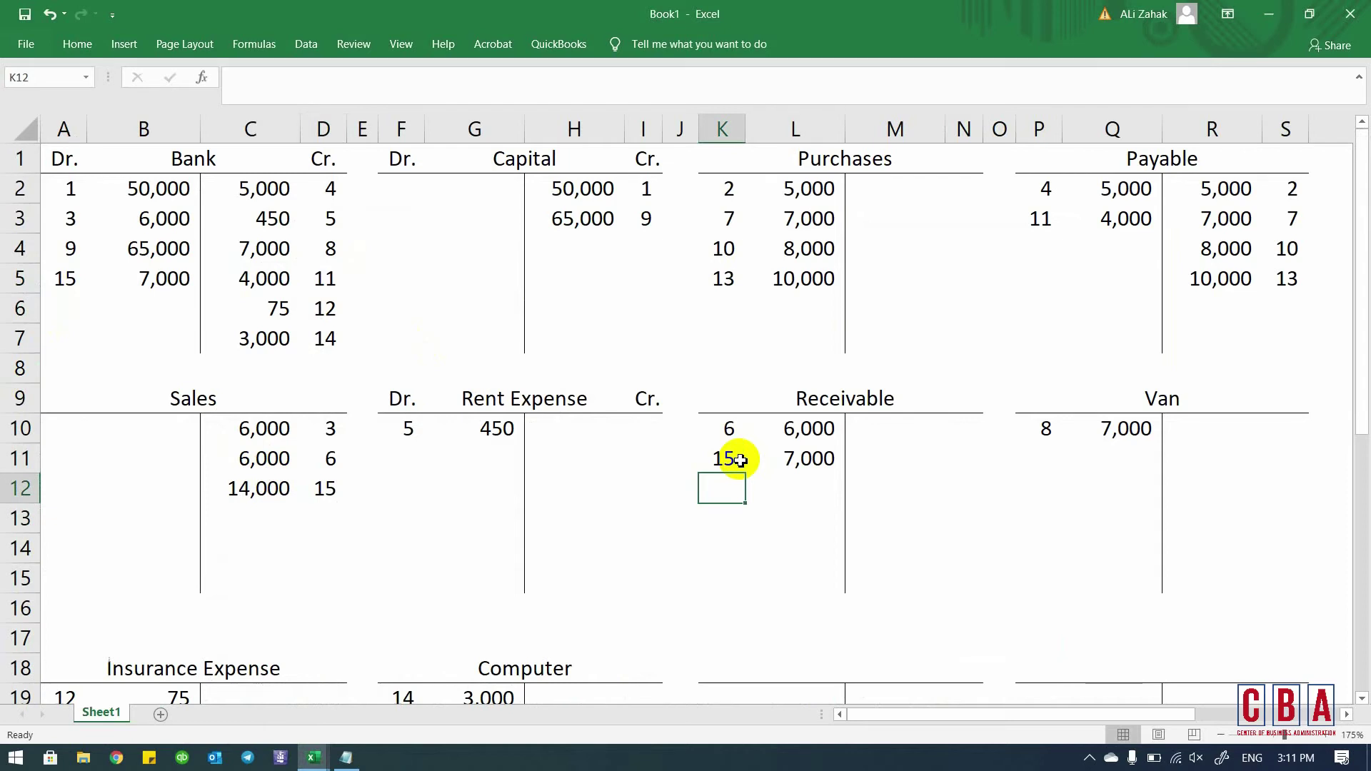
- Clear the blue shading from the sold goods in the Inventory/ Wareshouse account, cells V2 and W2:W3
{"action": "scroll", "coordinate": [735, 459], "scroll_direction": "right", "scroll_amount": 5}
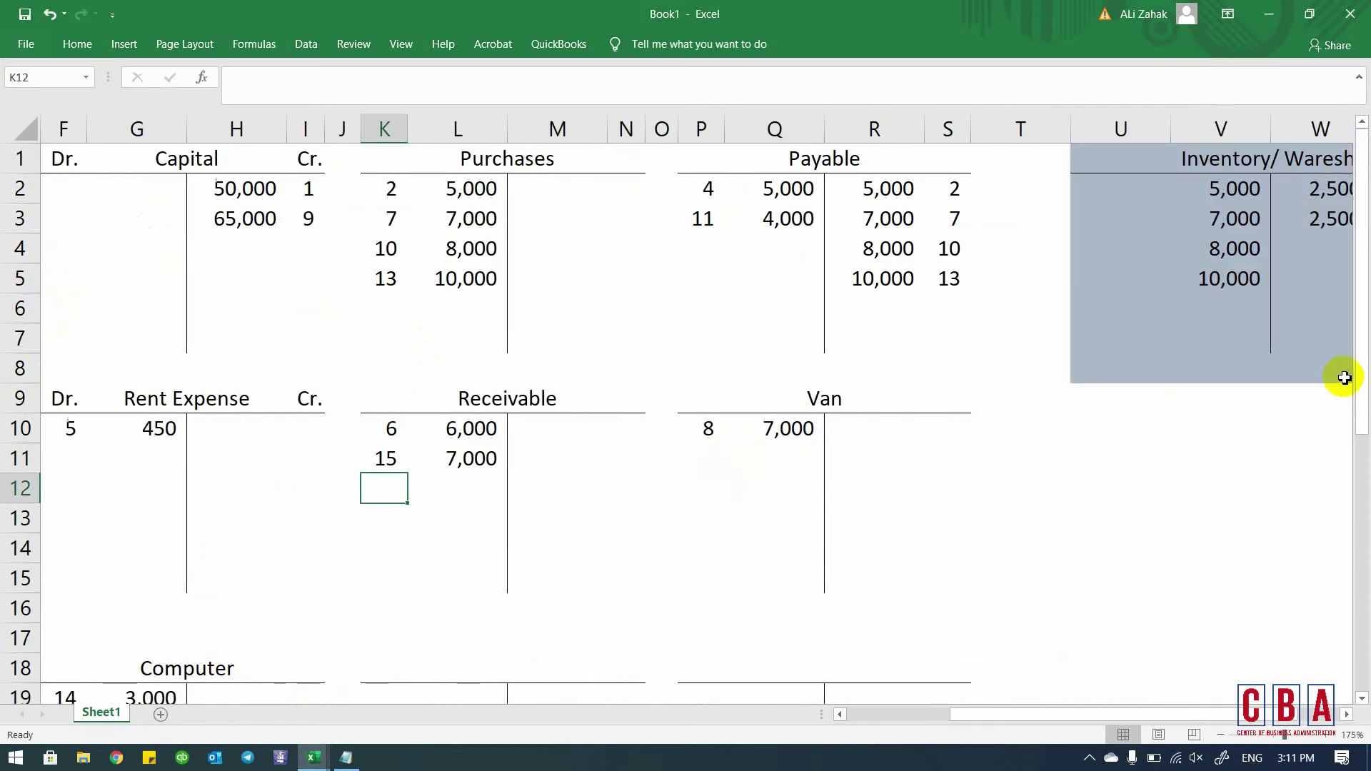
{"action": "scroll", "coordinate": [1343, 379], "scroll_direction": "right", "scroll_amount": 3}
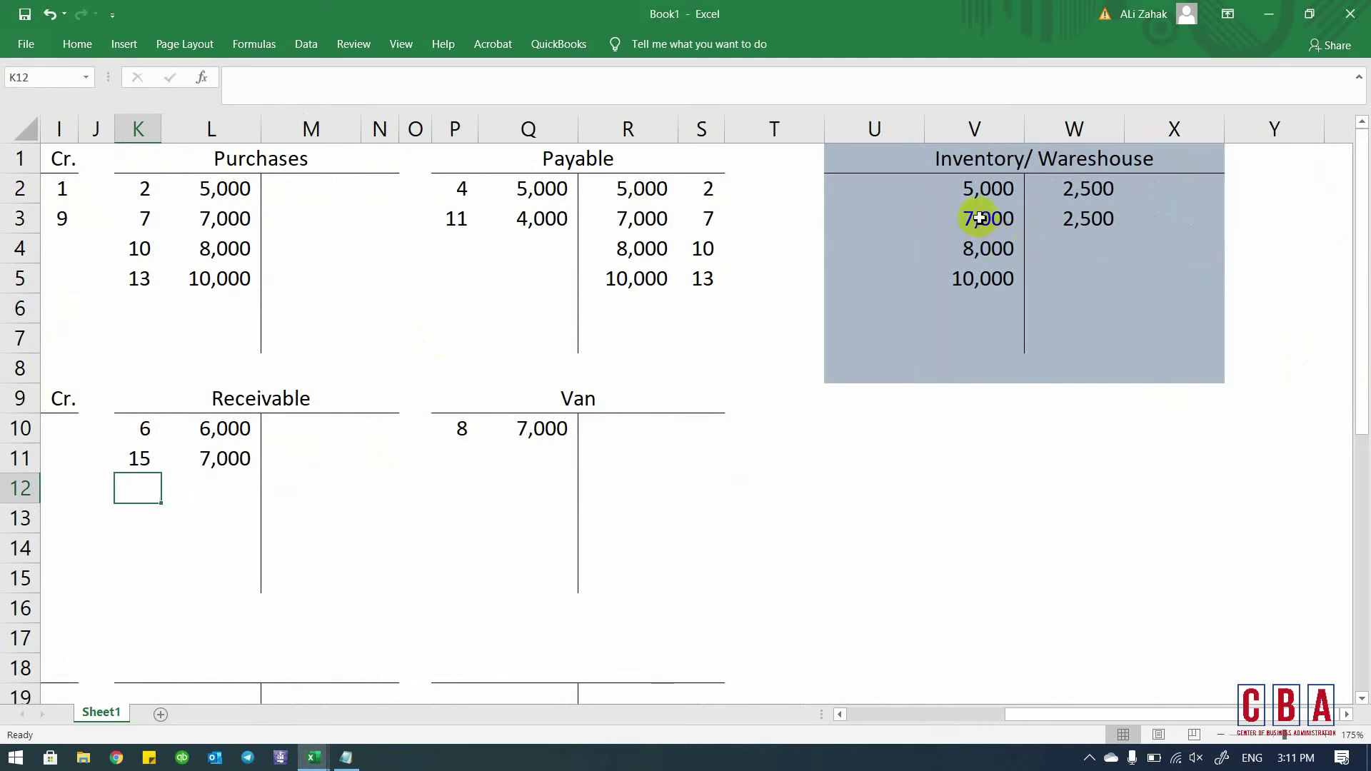
{"action": "left_click", "coordinate": [980, 191]}
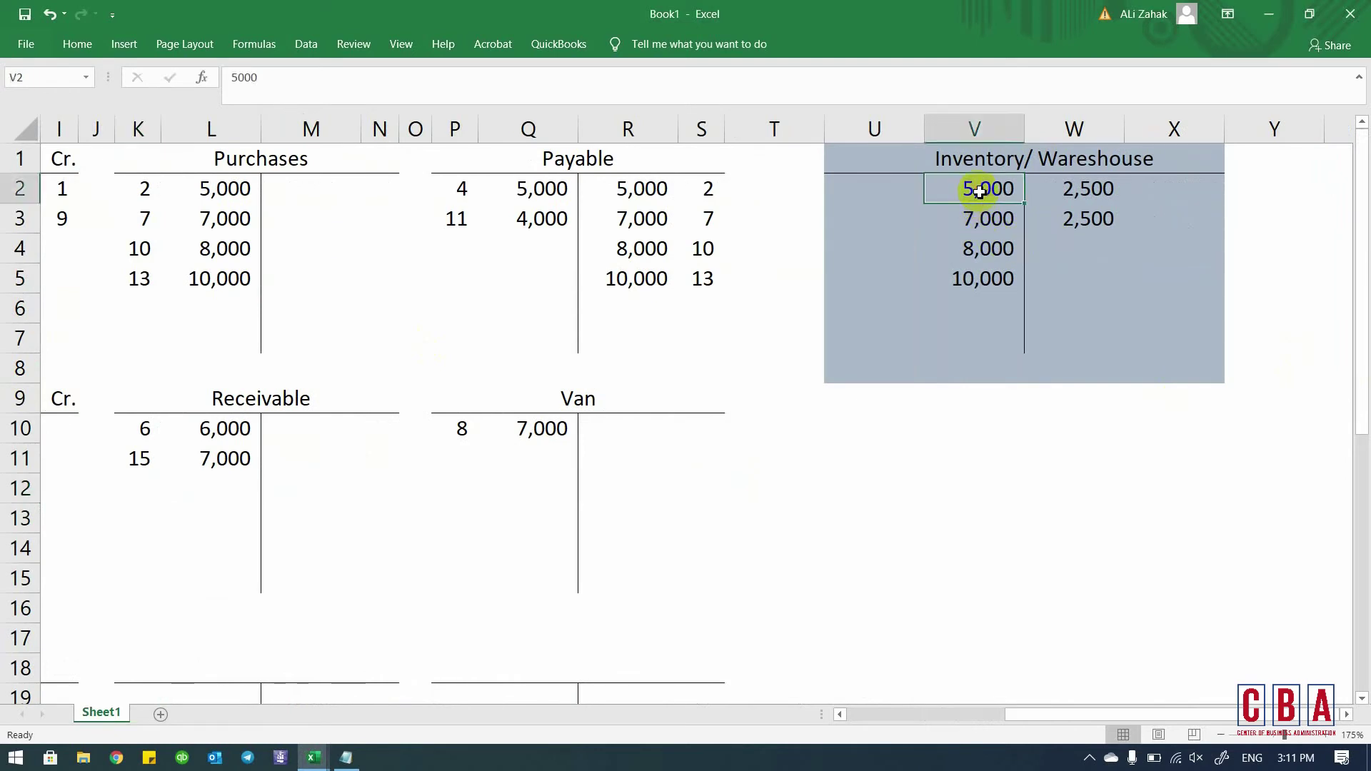
{"action": "left_click_drag", "start_coordinate": [1077, 188], "coordinate": [1089, 221]}
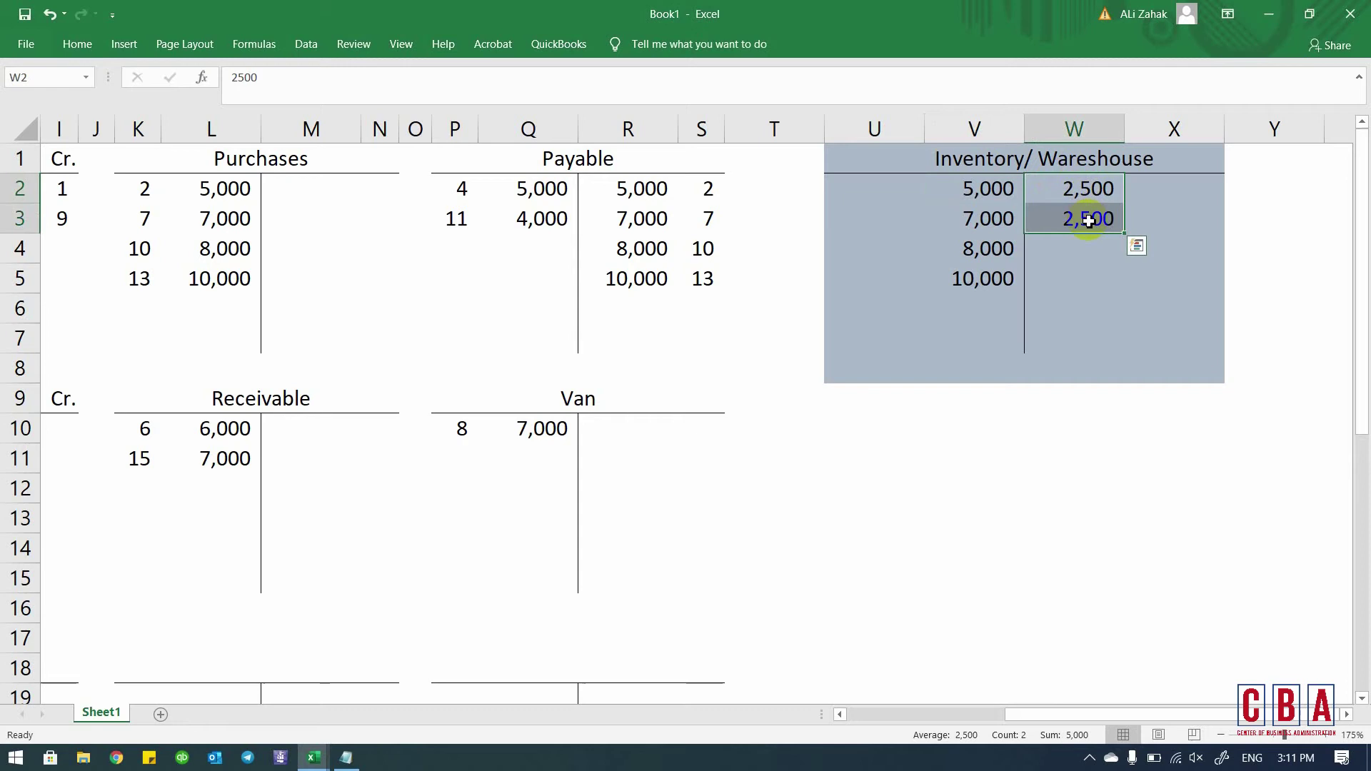
{"action": "key", "text": "Left"}
{"action": "key", "text": "alt+h"}
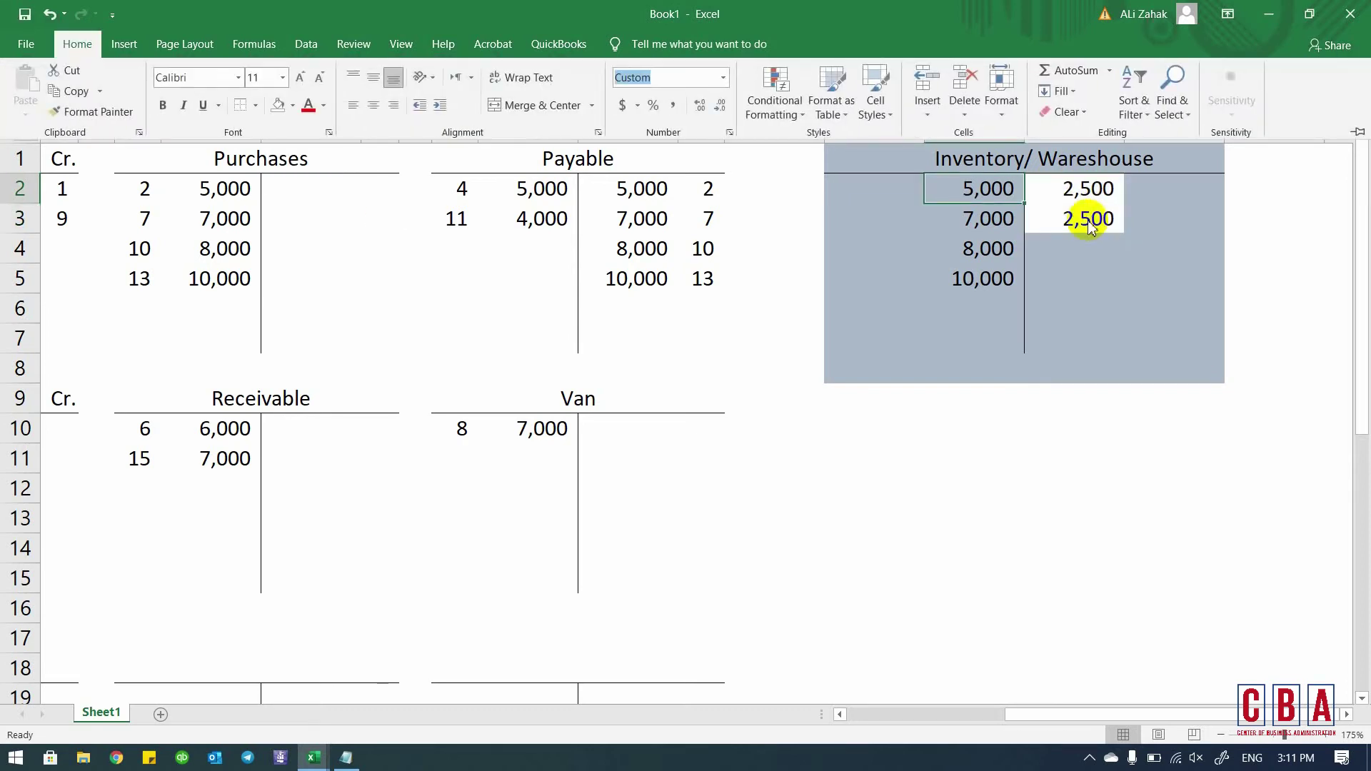
{"action": "key", "text": "Escape"}
{"action": "key", "text": "Escape"}
{"action": "key", "text": "F4"}
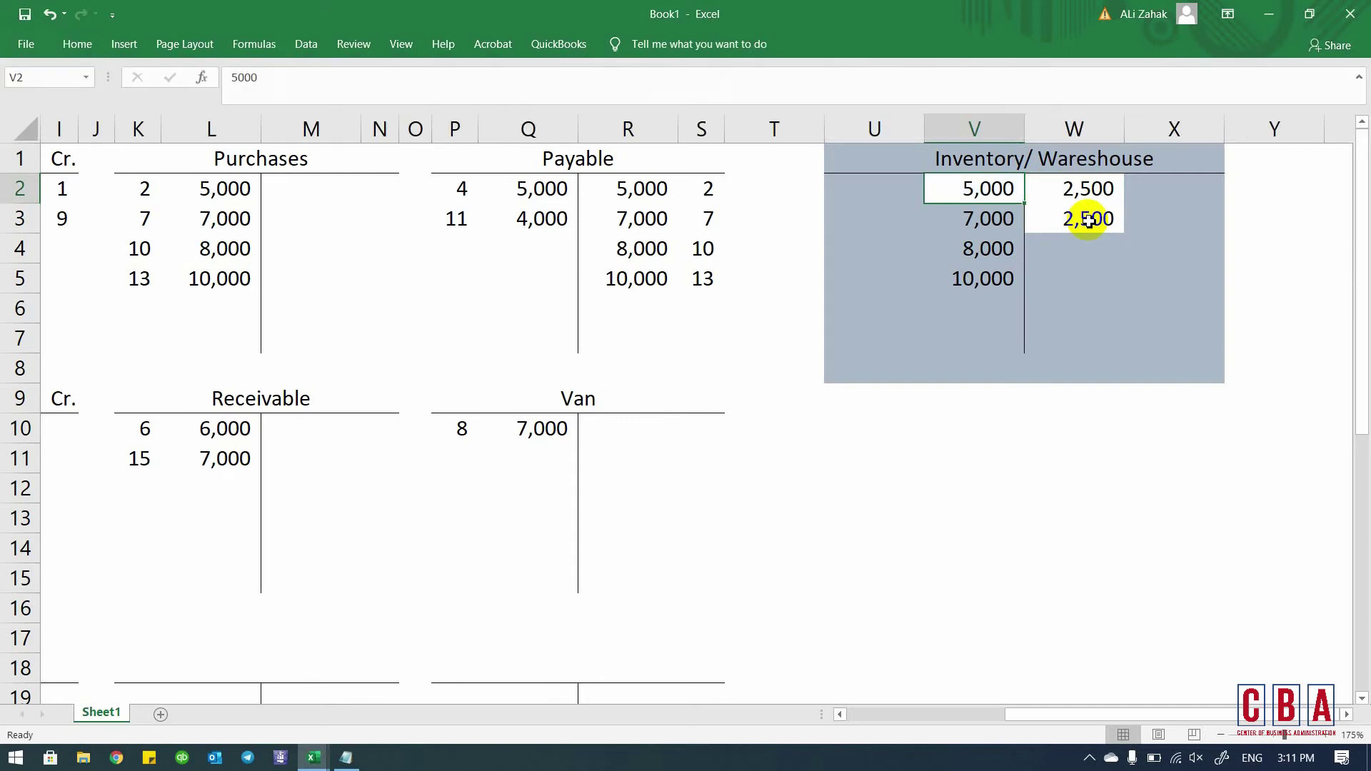
- Sum the unsold goods in V3:V5 by selecting them and enter half of the total as =25000/2 in W4
{"action": "key", "text": "Down"}
{"action": "key", "text": "ctrl+shift+Down"}
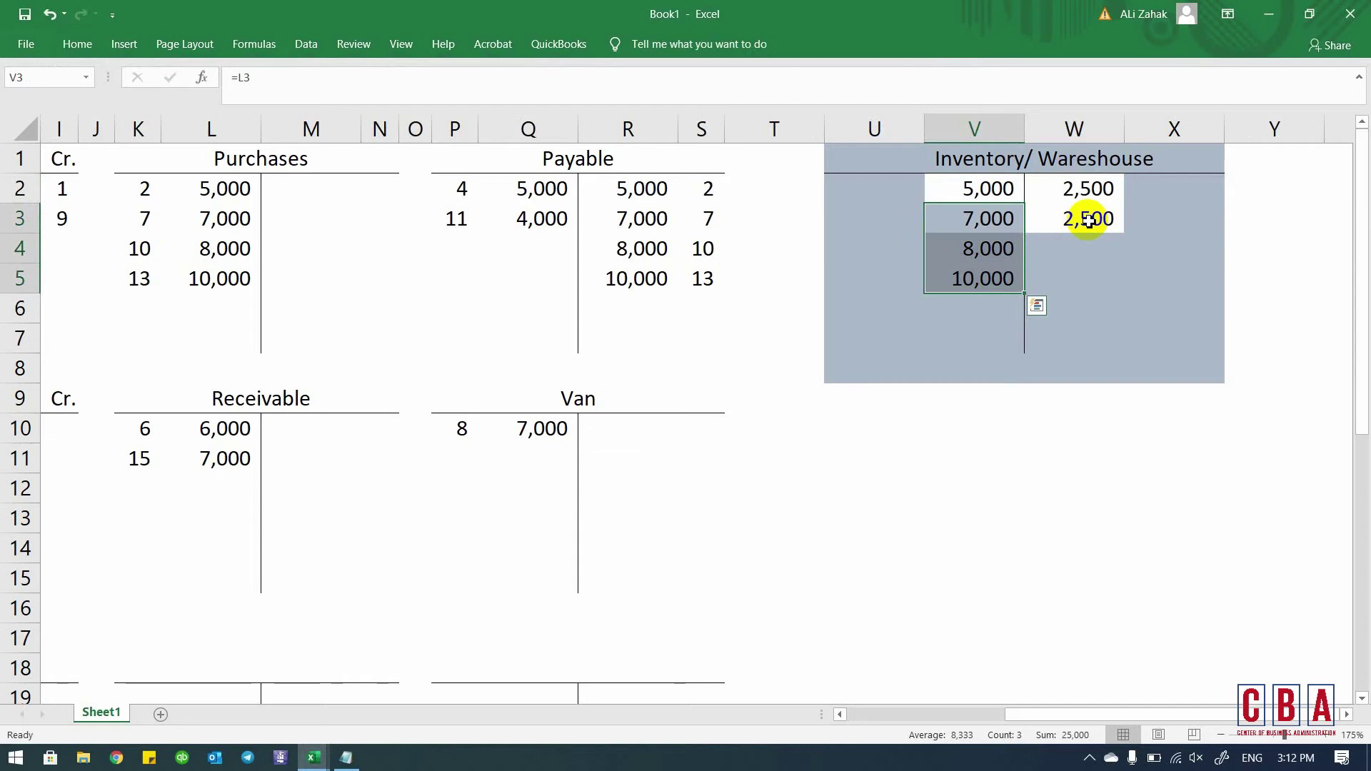
{"action": "key", "text": "Down"}
{"action": "key", "text": "Down"}
{"action": "key", "text": "Up"}
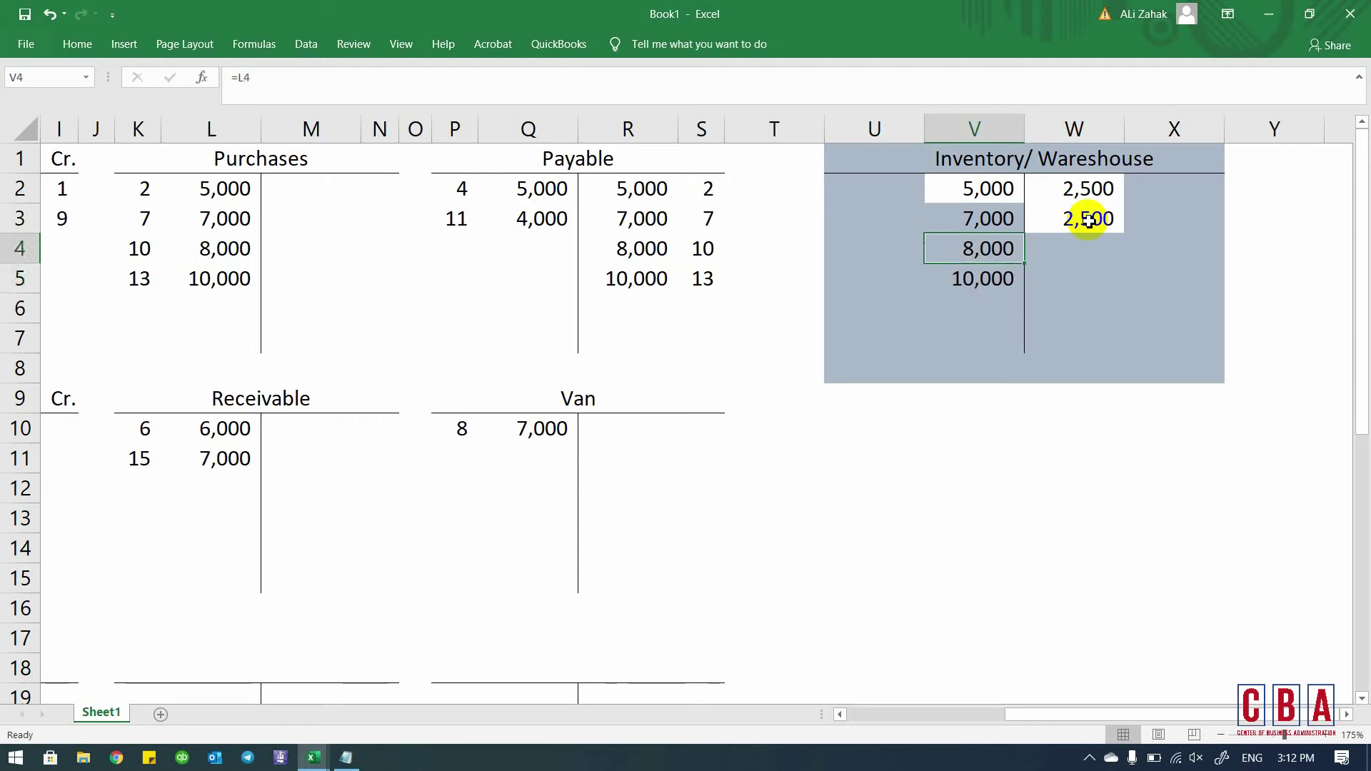
{"action": "key", "text": "Up"}
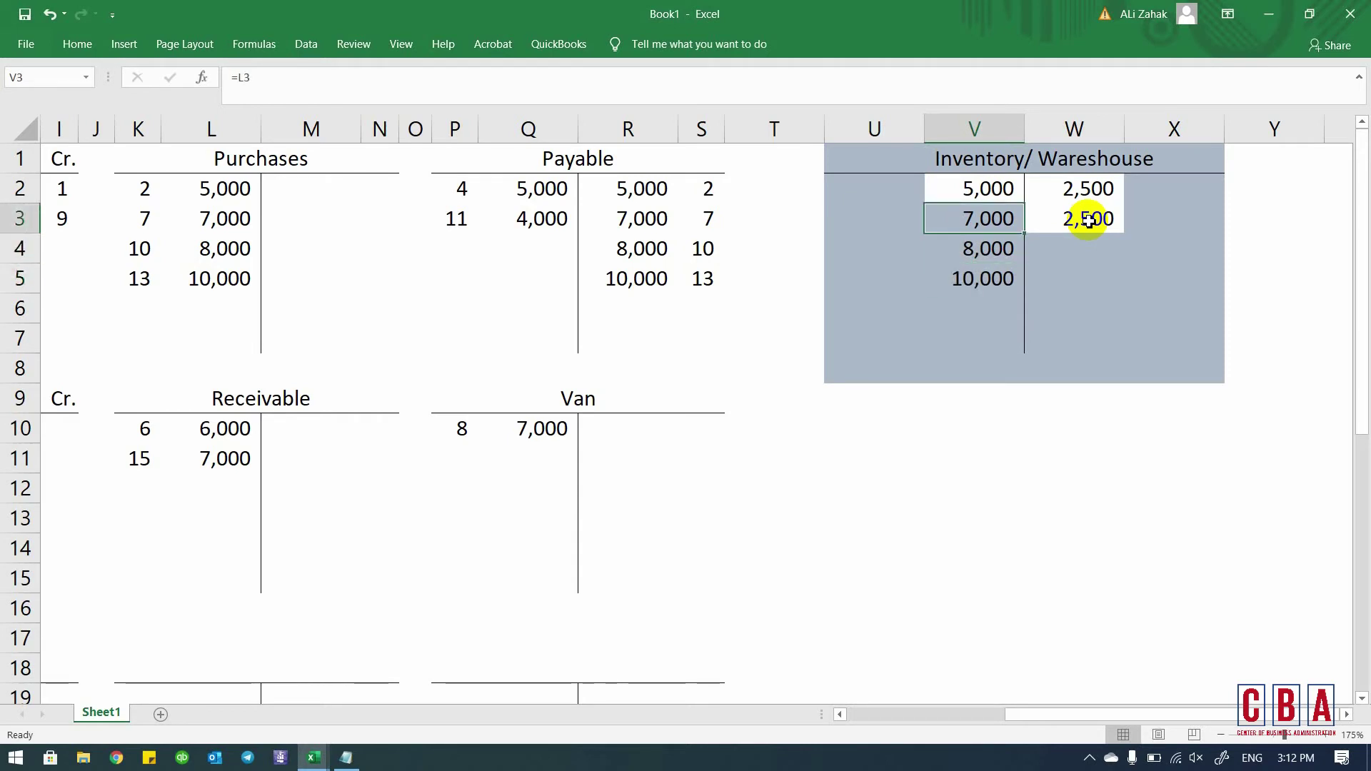
{"action": "key", "text": "Down"}
{"action": "key", "text": "Right"}
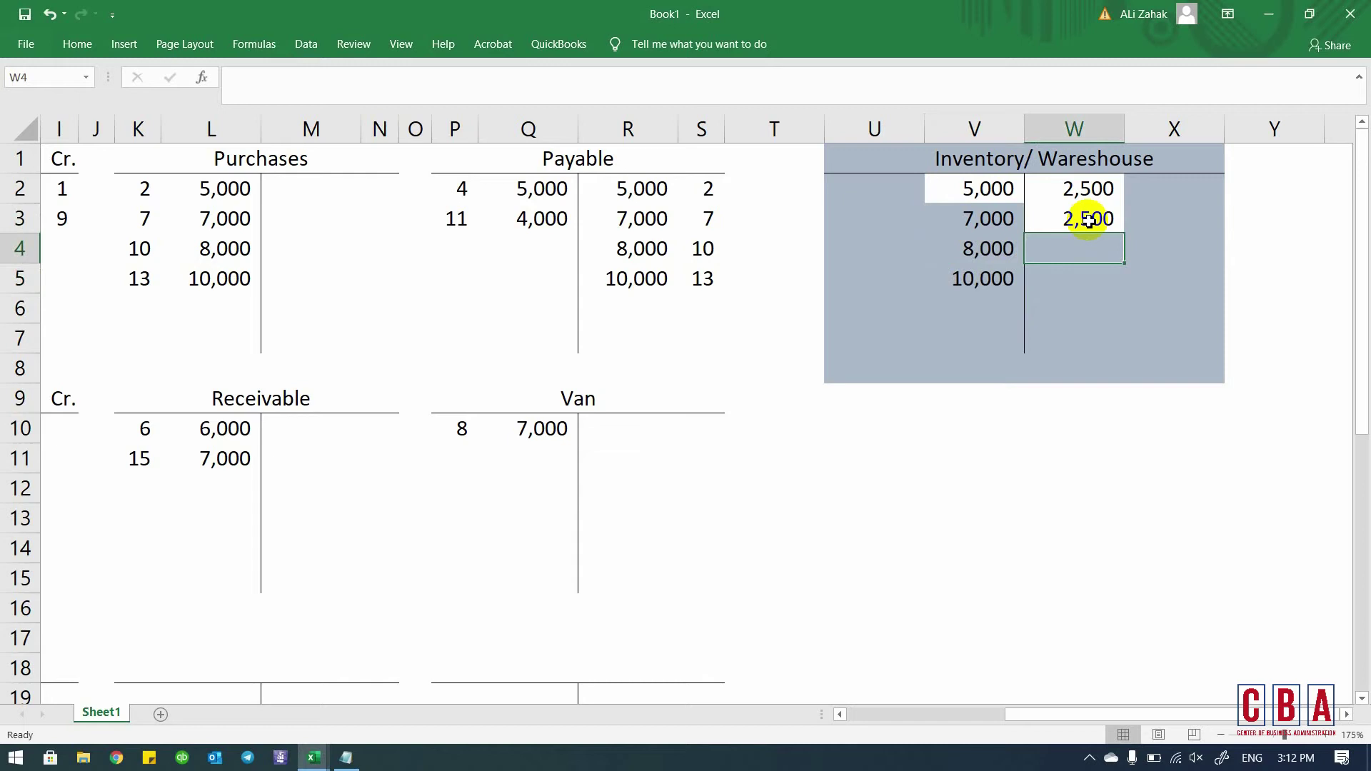
{"action": "type", "text": "=250"}
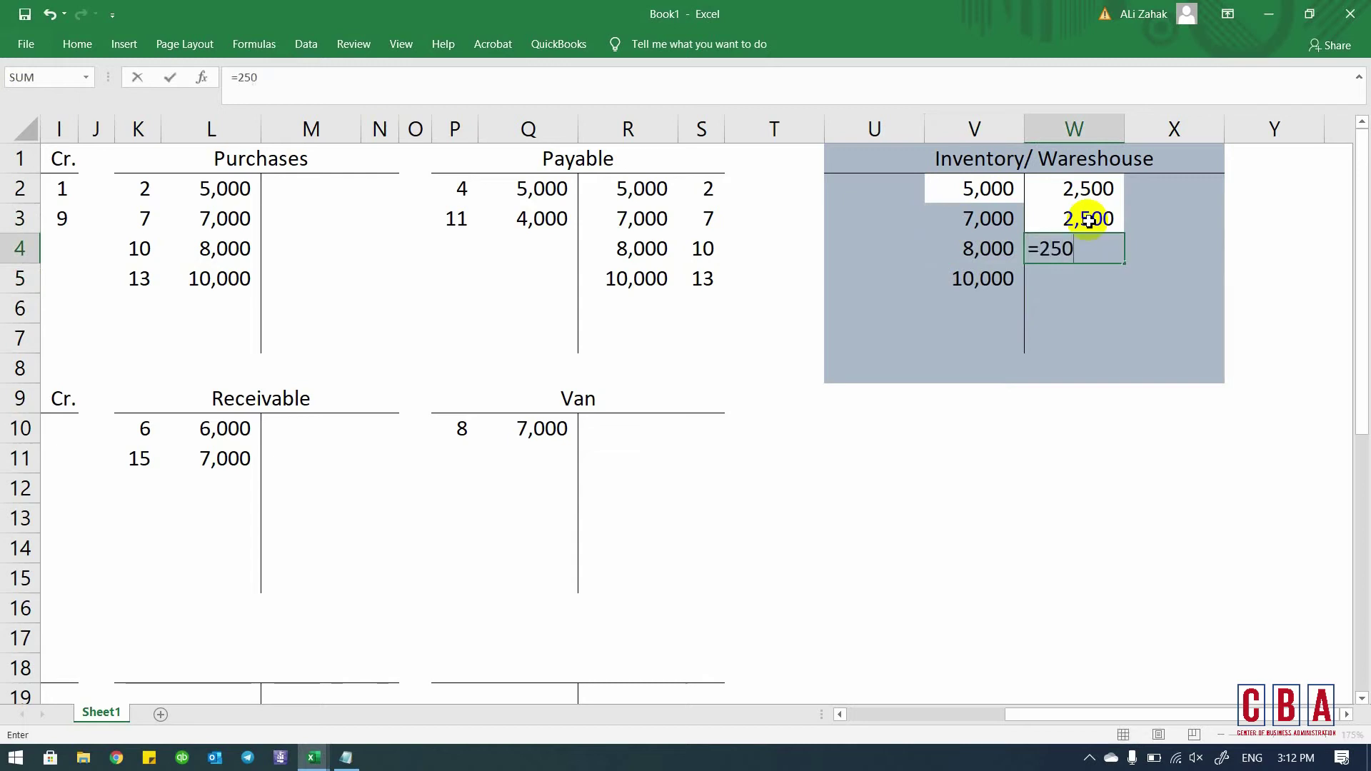
{"action": "type", "text": "00/2"}
{"action": "key", "text": "Return"}
{"action": "key", "text": "Up"}
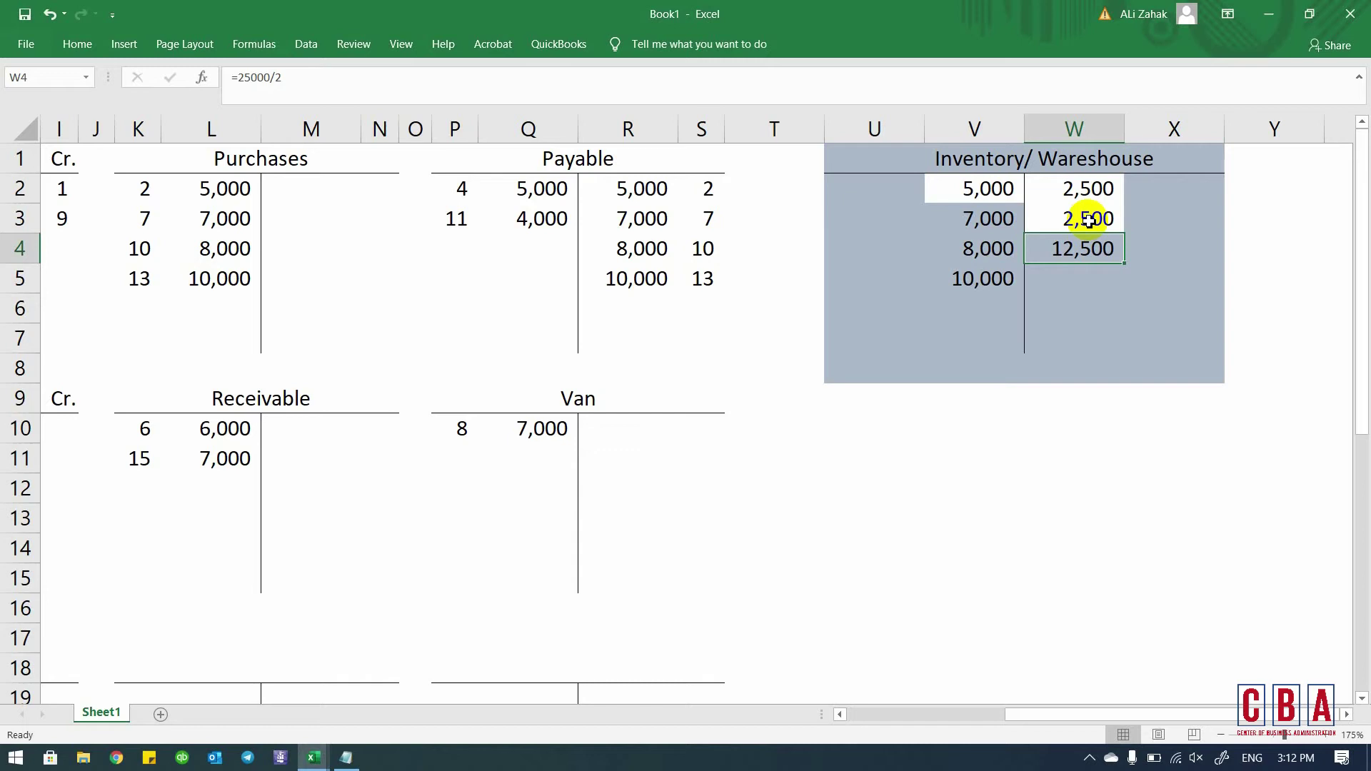
{"action": "key", "text": "Left"}
{"action": "key", "text": "Right"}
- Switch to Fa1 Notes and shade transaction 15 across B17:G17 as recorded
{"action": "key", "text": "alt+Tab"}
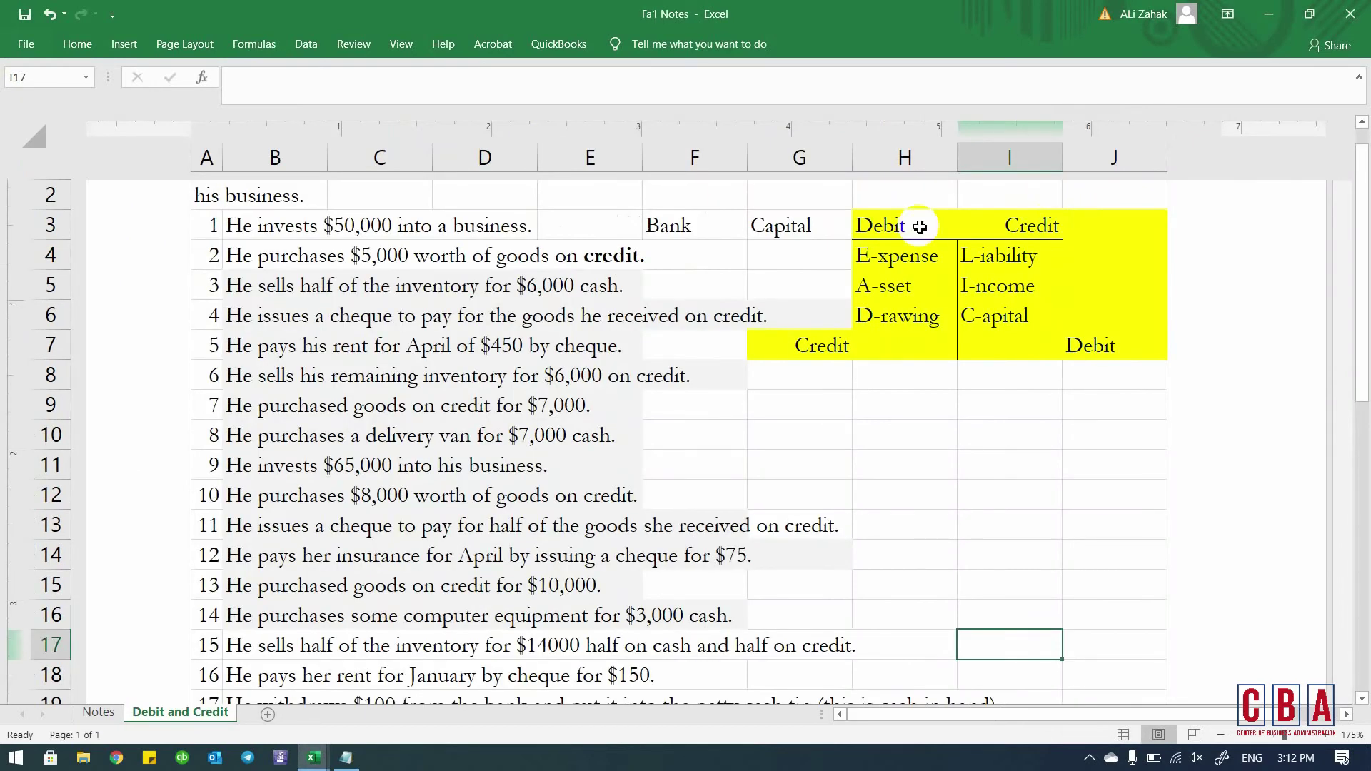
{"action": "key", "text": "Left"}
{"action": "key", "text": "shift+Left"}
{"action": "key", "text": "shift+Left"}
{"action": "key", "text": "shift+Left"}
{"action": "key", "text": "shift+Left"}
{"action": "key", "text": "shift+Left"}
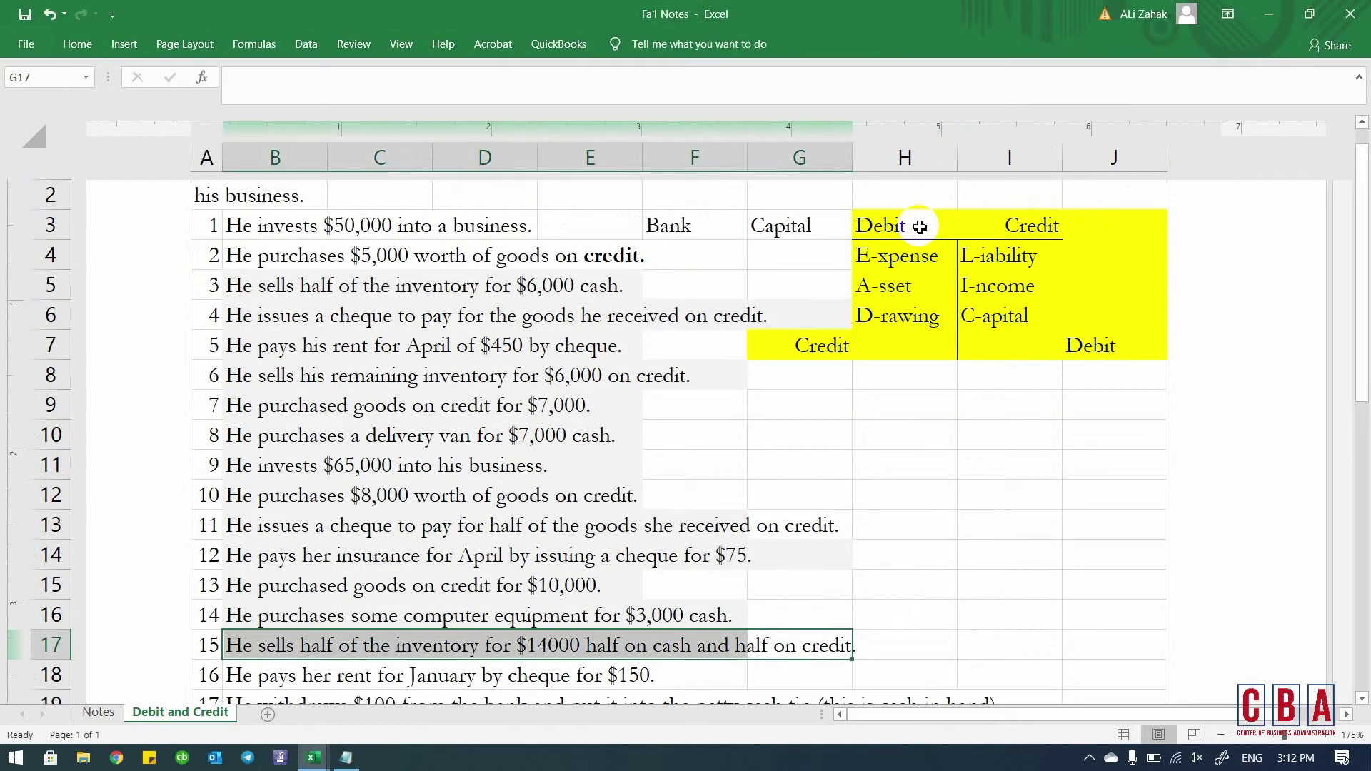
{"action": "key", "text": "alt+h"}
{"action": "key", "text": "h"}
{"action": "key", "text": "Escape"}
- Change the rent month in transaction 16 in B18 to April and reread the transaction
{"action": "key", "text": "Down"}
{"action": "key", "text": "Down"}
{"action": "key", "text": "Down"}
{"action": "key", "text": "Down"}
{"action": "key", "text": "Down"}
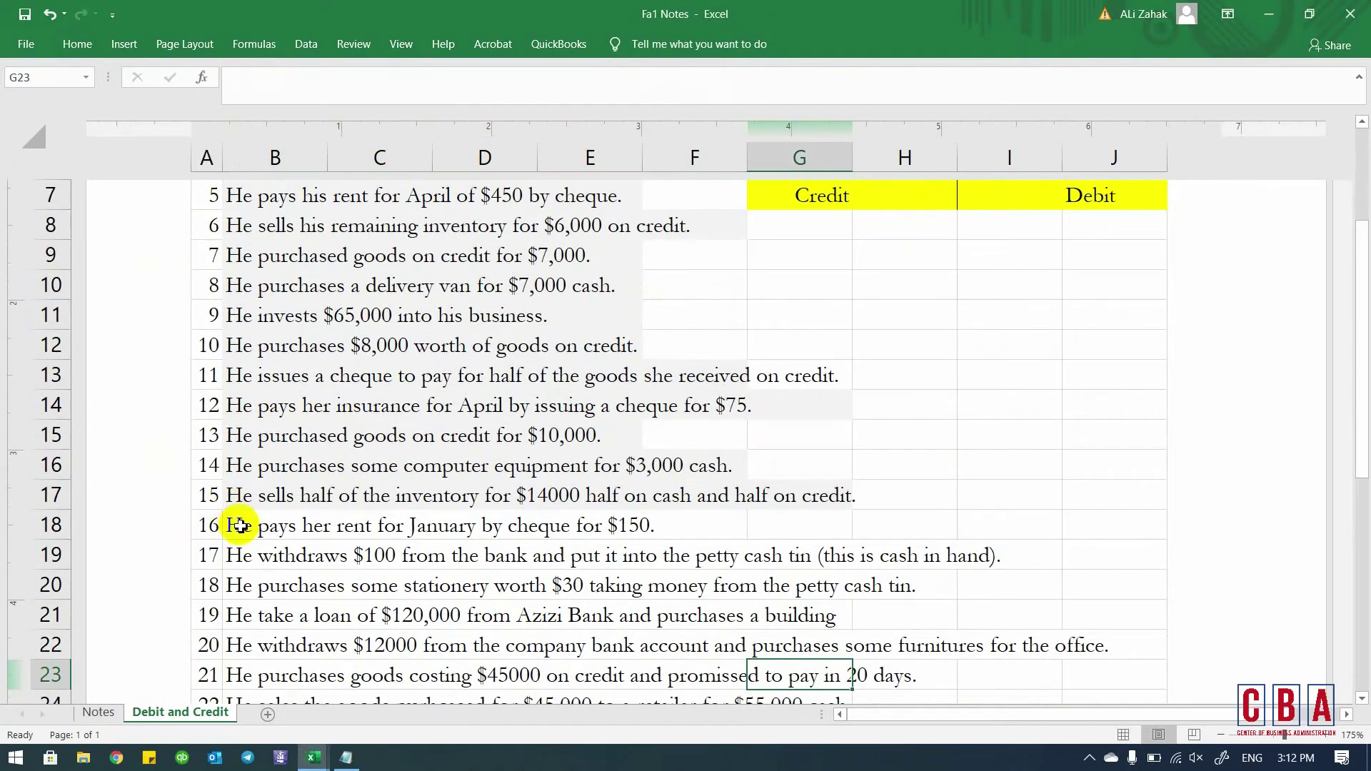
{"action": "left_click", "coordinate": [240, 526]}
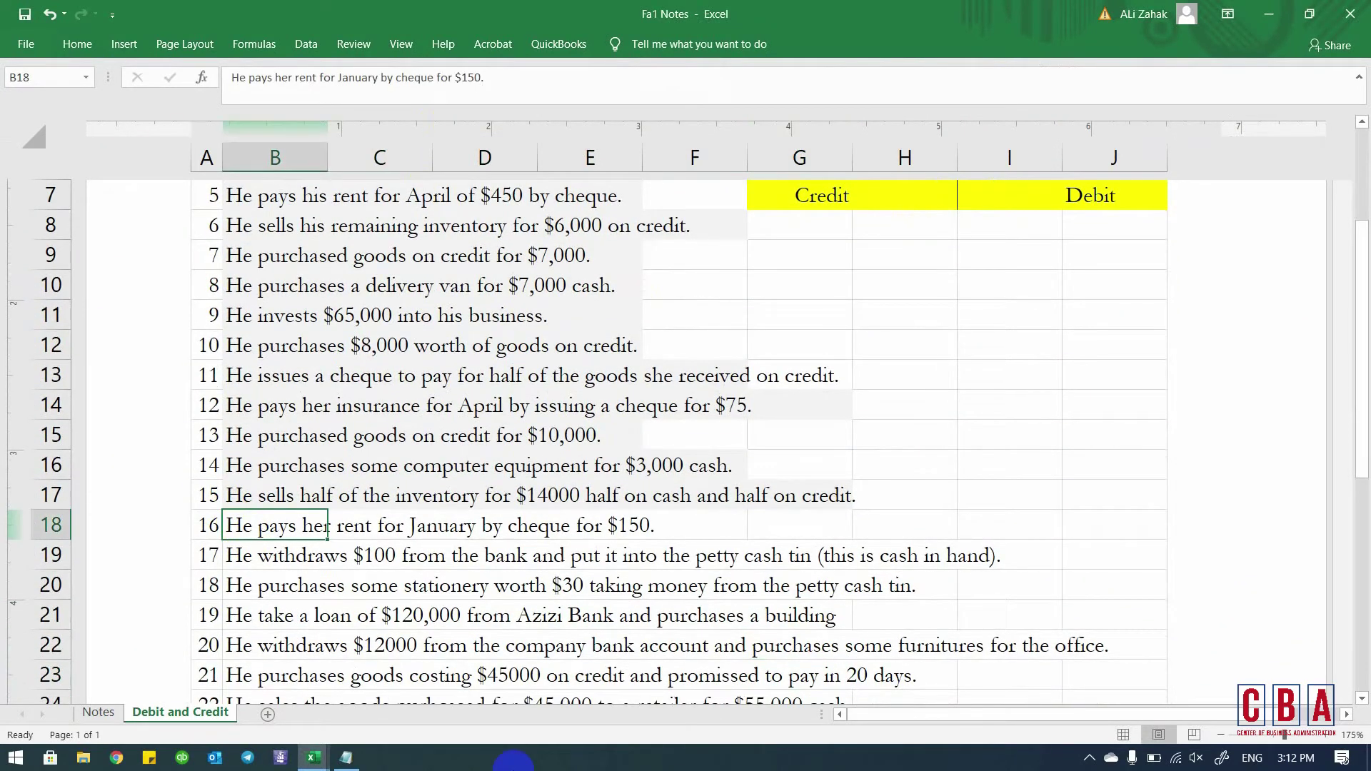
{"action": "key", "text": "F2"}
{"action": "key", "text": "Left"}
{"action": "key", "text": "Left"}
{"action": "key", "text": "Left"}
{"action": "key", "text": "Left"}
{"action": "key", "text": "Left"}
{"action": "key", "text": "Left"}
{"action": "key", "text": "Left"}
{"action": "key", "text": "Left"}
{"action": "key", "text": "Left"}
{"action": "key", "text": "Left"}
{"action": "key", "text": "Left"}
{"action": "key", "text": "Left"}
{"action": "key", "text": "Left"}
{"action": "key", "text": "Left"}
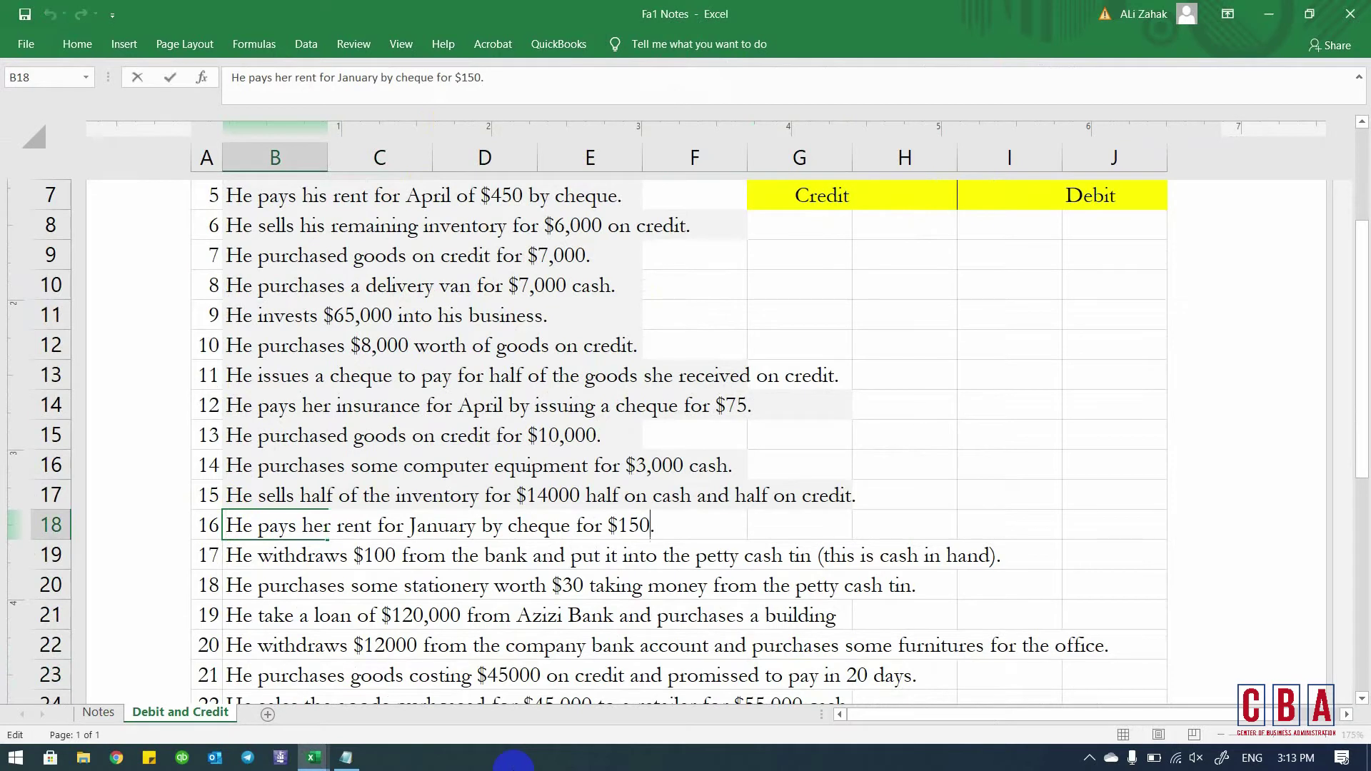
{"action": "key", "text": "Left"}
{"action": "key", "text": "Left"}
{"action": "key", "text": "Left"}
{"action": "key", "text": "Left"}
{"action": "key", "text": "Left"}
{"action": "key", "text": "Left"}
{"action": "key", "text": "ctrl+shift+Left"}
{"action": "type", "text": "April"}
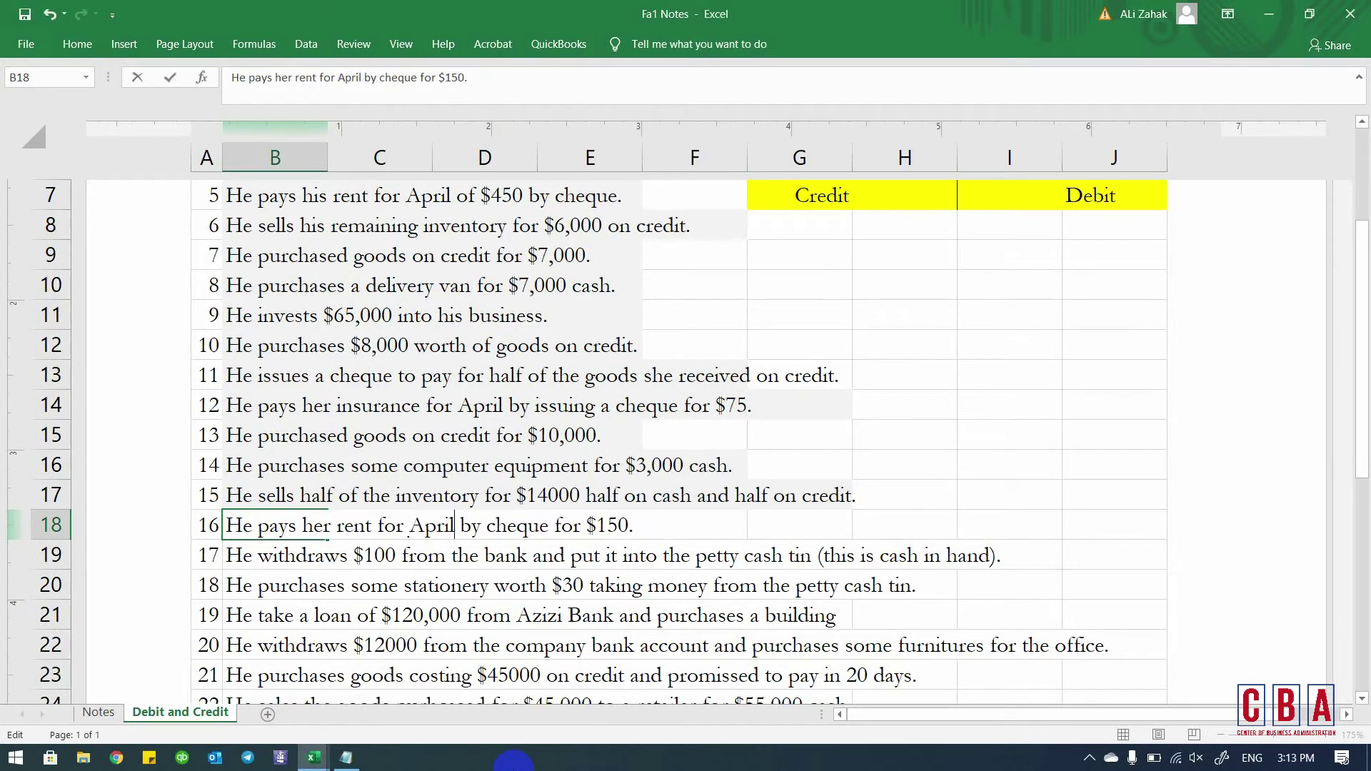
{"action": "key", "text": "Return"}
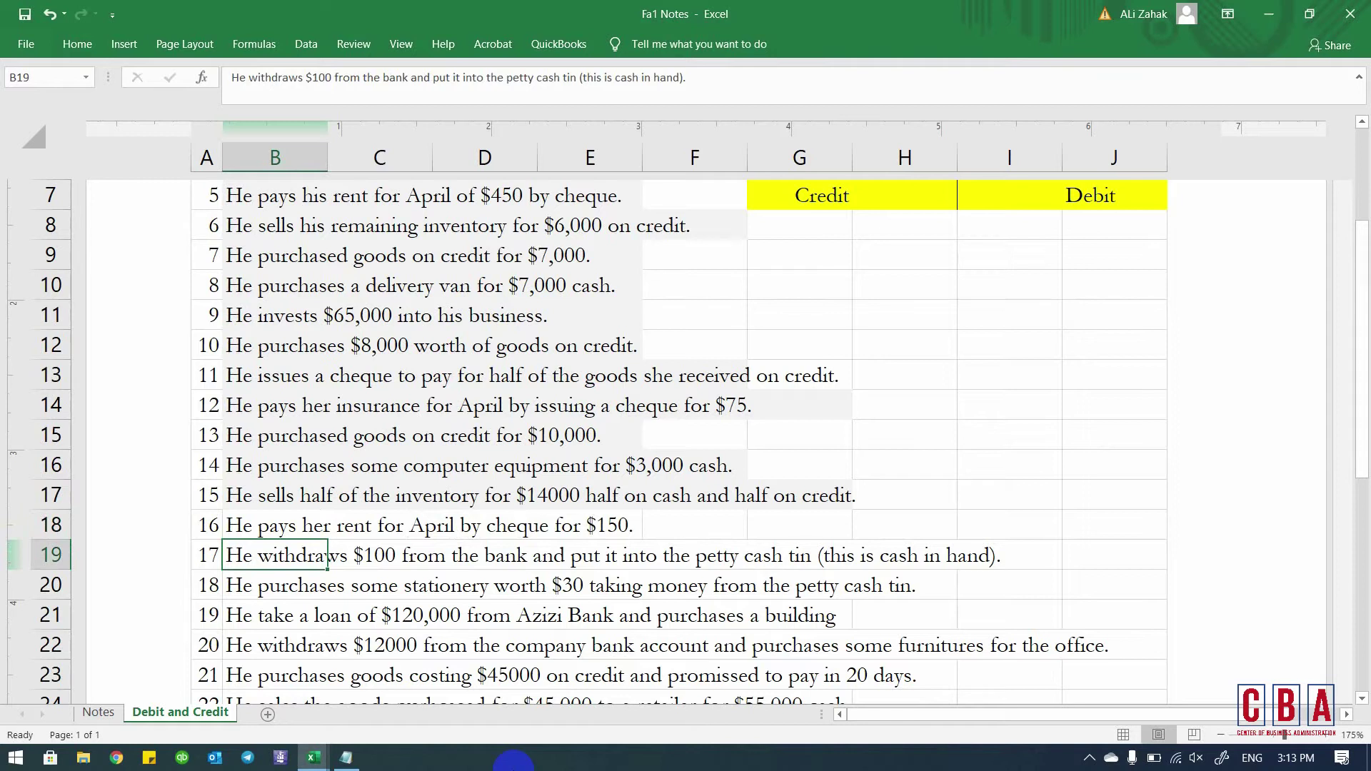
{"action": "left_click", "coordinate": [275, 526]}
{"action": "key", "text": "Right"}
{"action": "key", "text": "Right"}
{"action": "key", "text": "Right"}
{"action": "key", "text": "Right"}
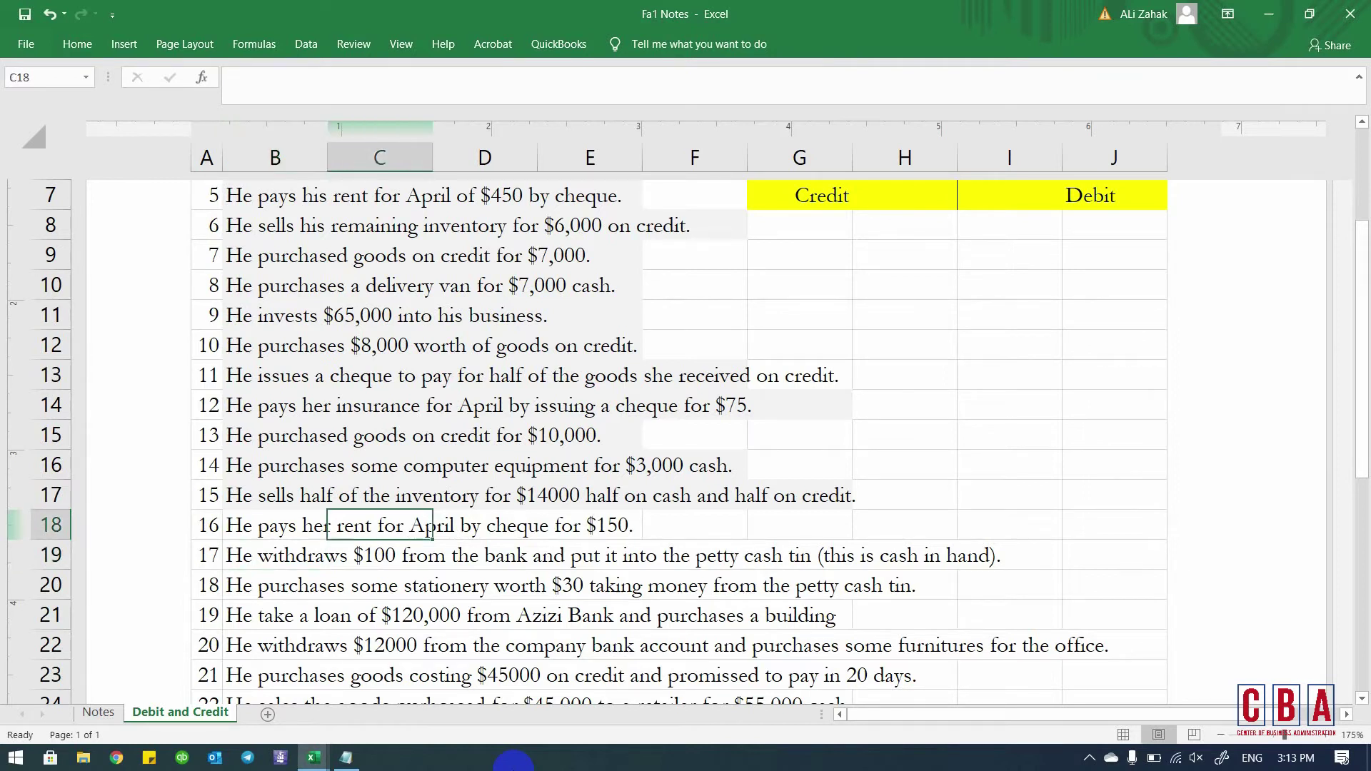
{"action": "key", "text": "Left"}
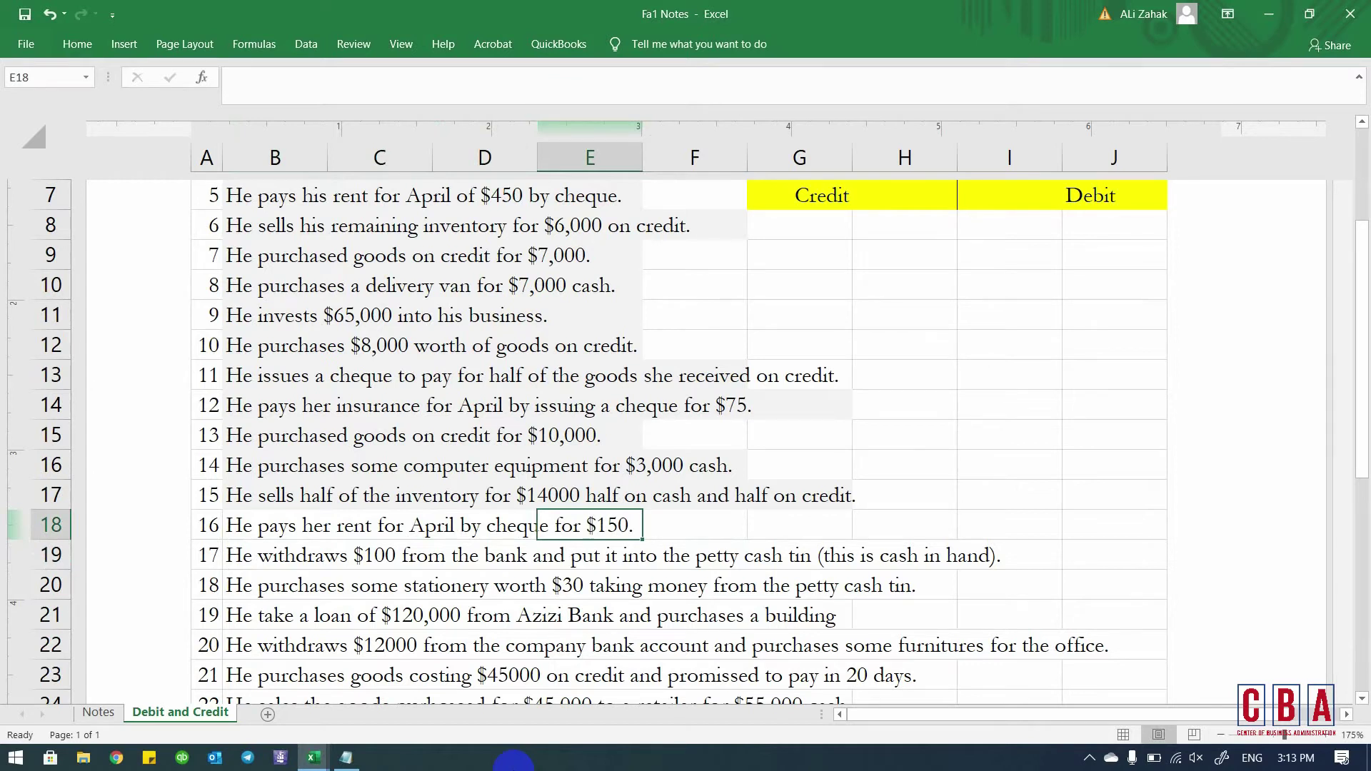
- Return to Book1 and enter 150 on the Bank account's credit side in C8
{"action": "key", "text": "alt+Tab"}
{"action": "key", "text": "Down"}
{"action": "key", "text": "Left"}
{"action": "key", "text": "Left"}
{"action": "key", "text": "Left"}
{"action": "key", "text": "Left"}
{"action": "key", "text": "Left"}
{"action": "key", "text": "Left"}
{"action": "key", "text": "Left"}
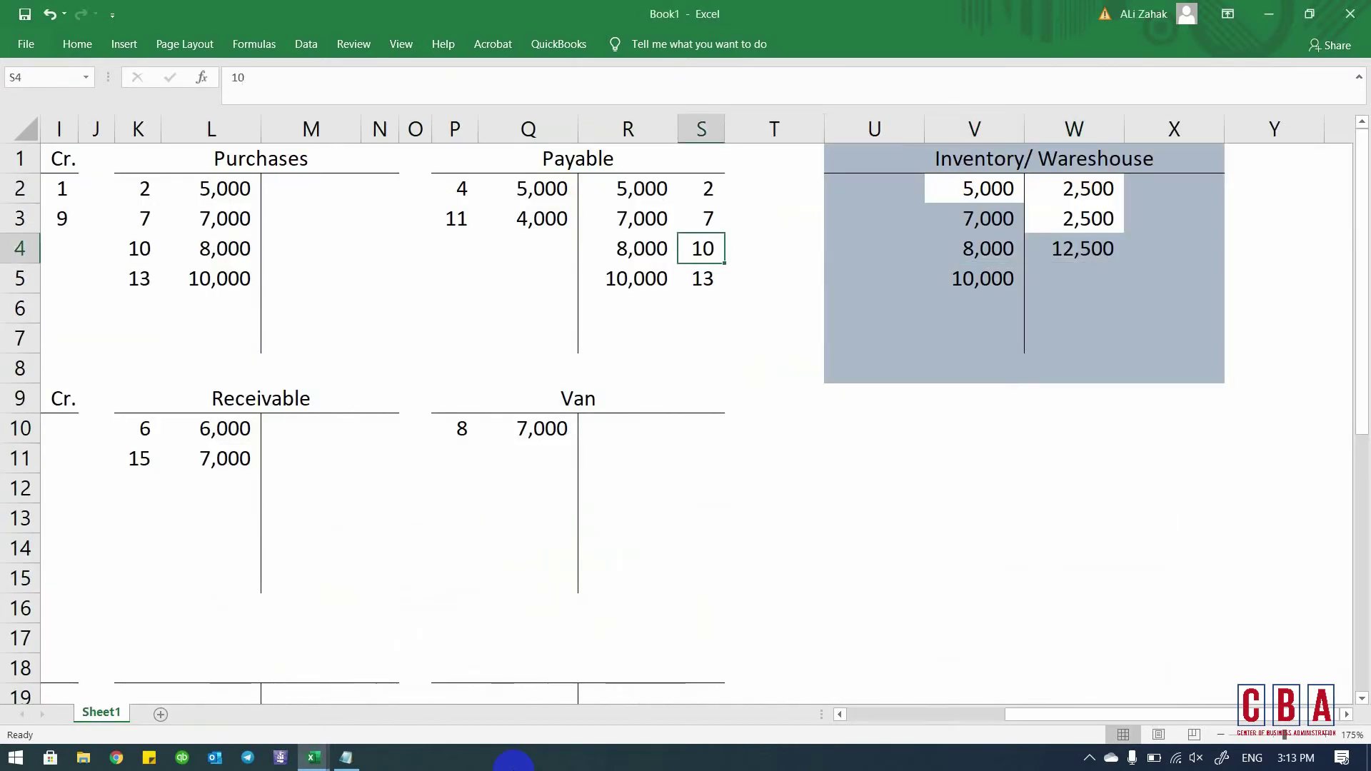
{"action": "key", "text": "Up"}
{"action": "key", "text": "Up"}
{"action": "key", "text": "Up"}
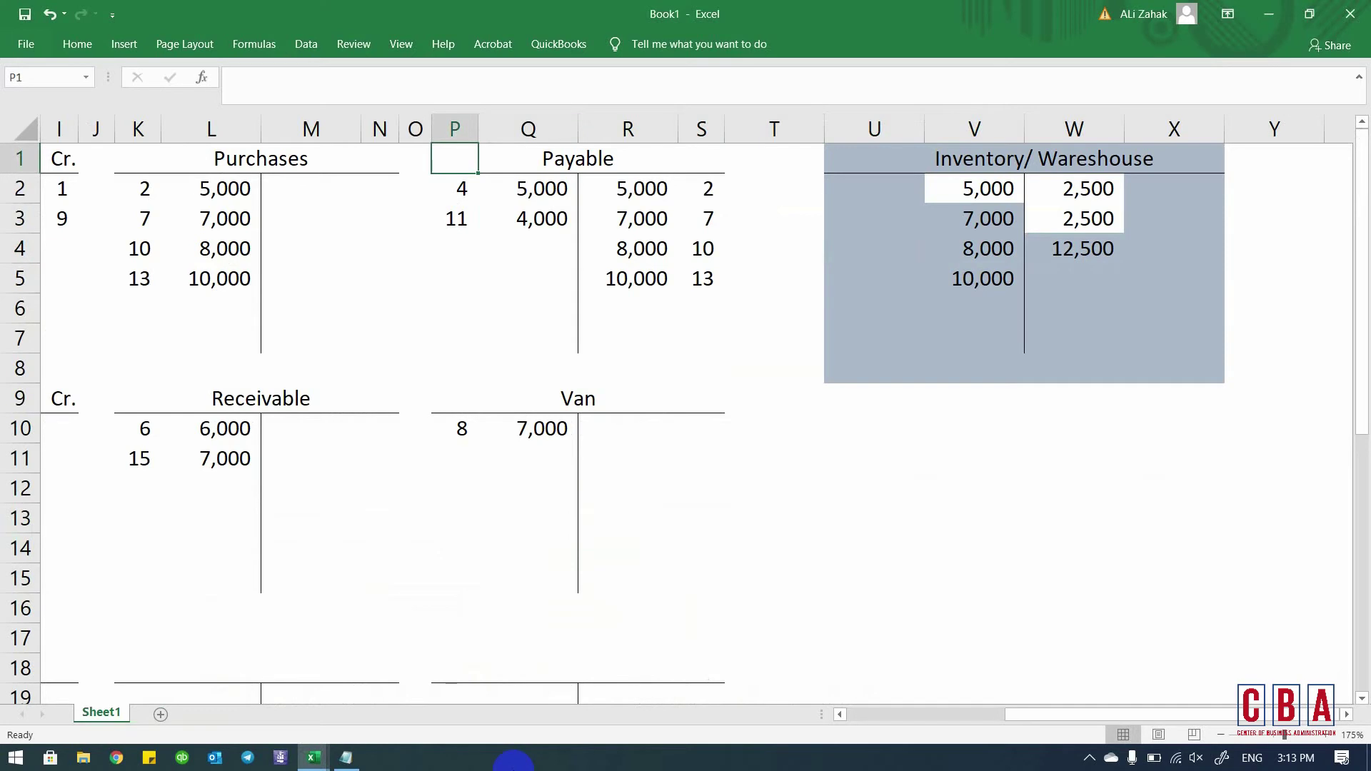
{"action": "key", "text": "Left"}
{"action": "key", "text": "Left"}
{"action": "key", "text": "Left"}
{"action": "key", "text": "Left"}
{"action": "key", "text": "Left"}
{"action": "key", "text": "Left"}
{"action": "key", "text": "Left"}
{"action": "key", "text": "Left"}
{"action": "key", "text": "Left"}
{"action": "key", "text": "Left"}
{"action": "key", "text": "Left"}
{"action": "key", "text": "Left"}
{"action": "key", "text": "Left"}
{"action": "key", "text": "Left"}
{"action": "key", "text": "Left"}
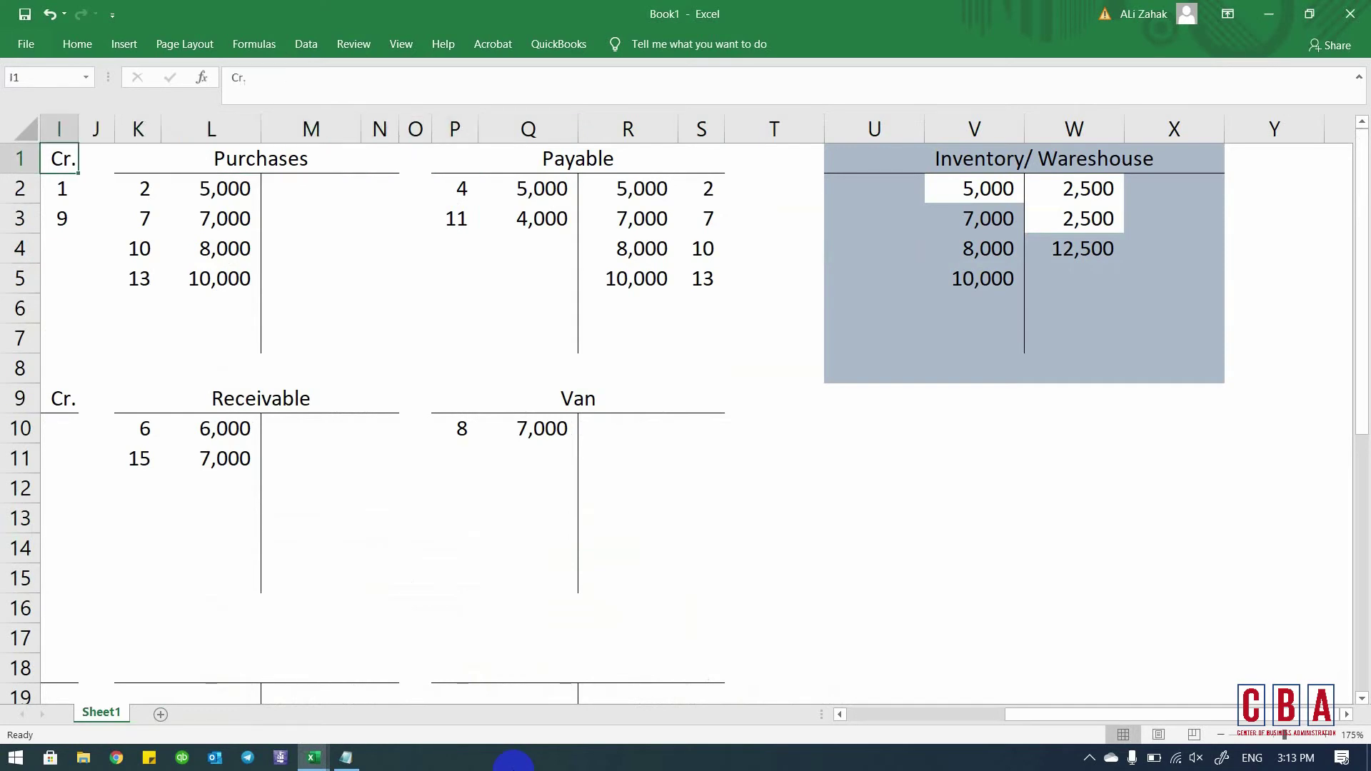
{"action": "key", "text": "Right"}
{"action": "key", "text": "Down"}
{"action": "key", "text": "Down"}
{"action": "key", "text": "Down"}
{"action": "key", "text": "Down"}
{"action": "key", "text": "Down"}
{"action": "key", "text": "Down"}
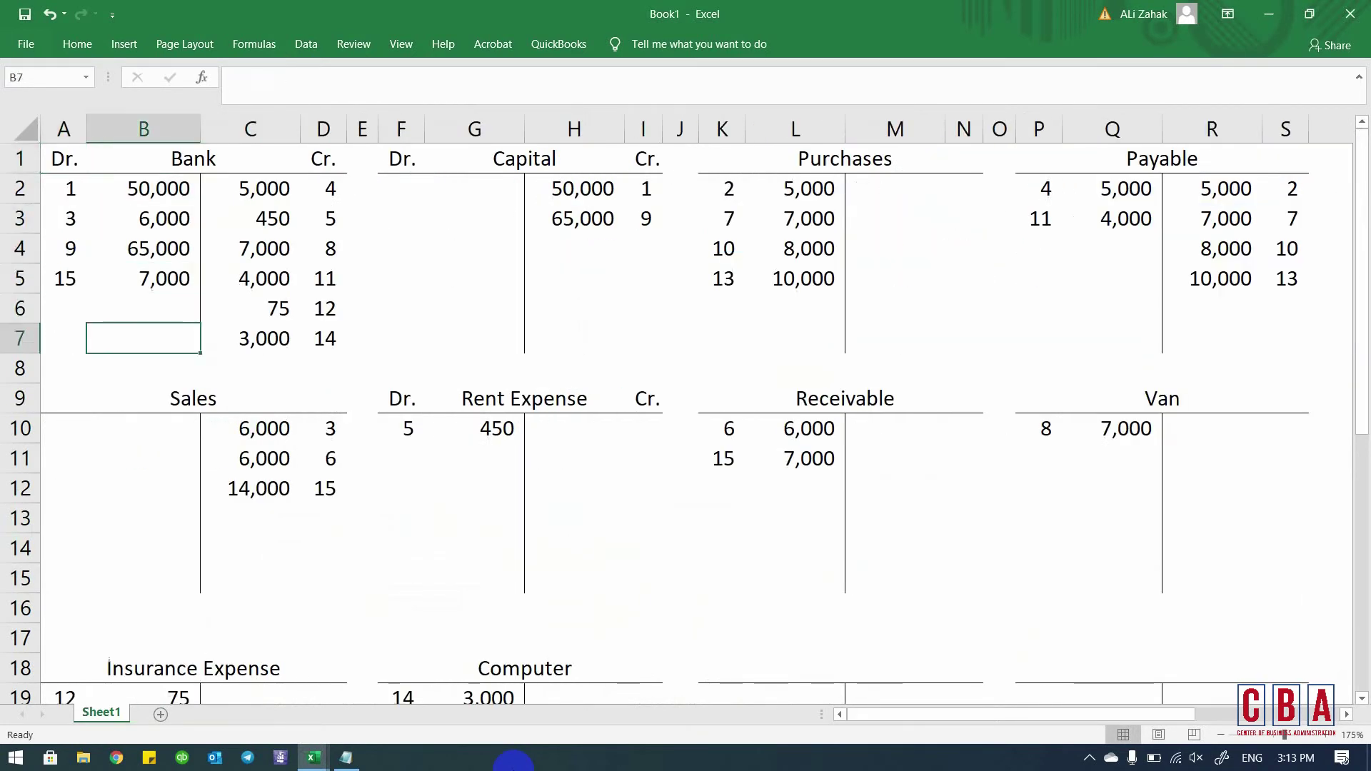
{"action": "key", "text": "Right"}
{"action": "key", "text": "Down"}
{"action": "type", "text": "150"}
{"action": "key", "text": "ctrl+Return"}
{"action": "key", "text": "Right"}
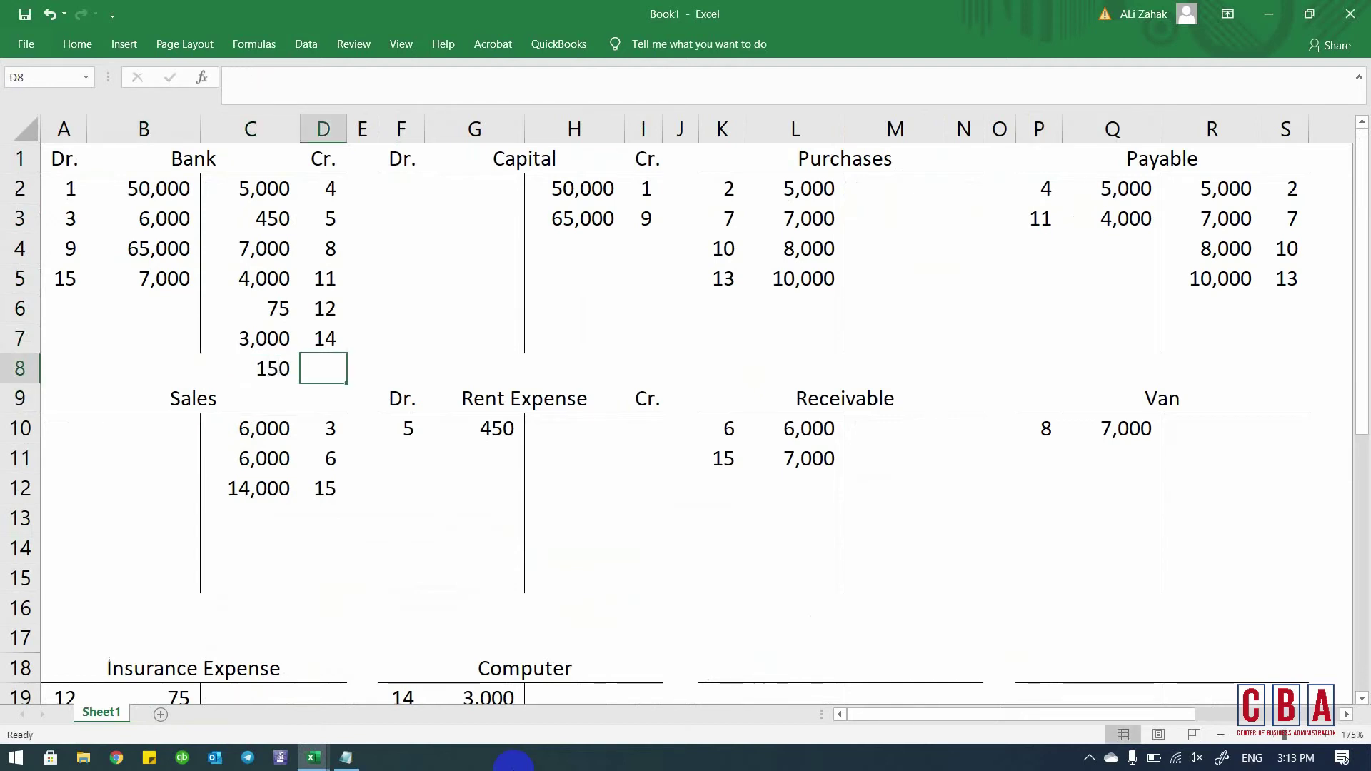
- Enter 150 on the Rent Expense account's debit side in G11, below the 450 entry
{"action": "key", "text": "Down"}
{"action": "key", "text": "Down"}
{"action": "key", "text": "Down"}
{"action": "key", "text": "Down"}
{"action": "key", "text": "Down"}
{"action": "key", "text": "Down"}
{"action": "key", "text": "Down"}
{"action": "key", "text": "Down"}
{"action": "key", "text": "Down"}
{"action": "key", "text": "Down"}
{"action": "key", "text": "Down"}
{"action": "key", "text": "Down"}
{"action": "key", "text": "Down"}
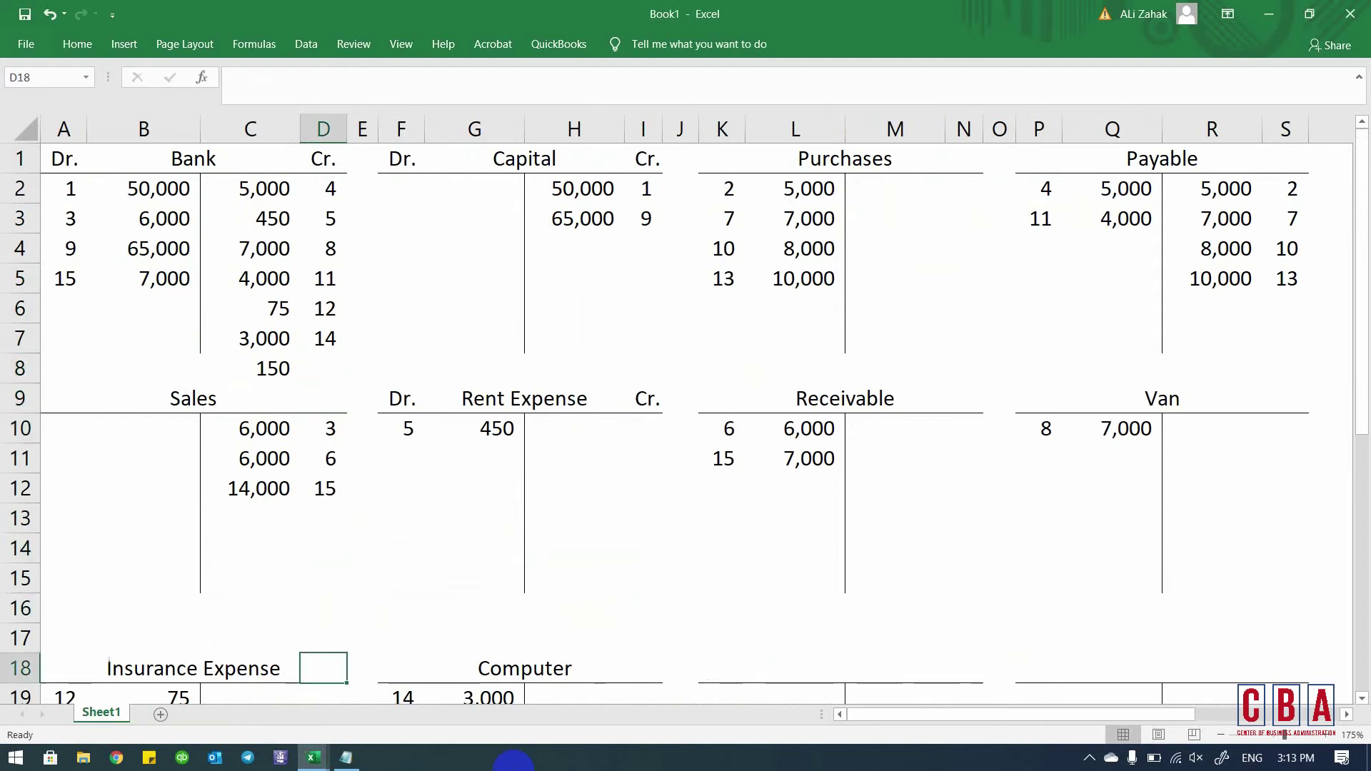
{"action": "key", "text": "Up"}
{"action": "key", "text": "Up"}
{"action": "key", "text": "Up"}
{"action": "key", "text": "Up"}
{"action": "key", "text": "Up"}
{"action": "key", "text": "Up"}
{"action": "key", "text": "Up"}
{"action": "key", "text": "Up"}
{"action": "key", "text": "Up"}
{"action": "key", "text": "Up"}
{"action": "key", "text": "Right"}
{"action": "key", "text": "Right"}
{"action": "key", "text": "Right"}
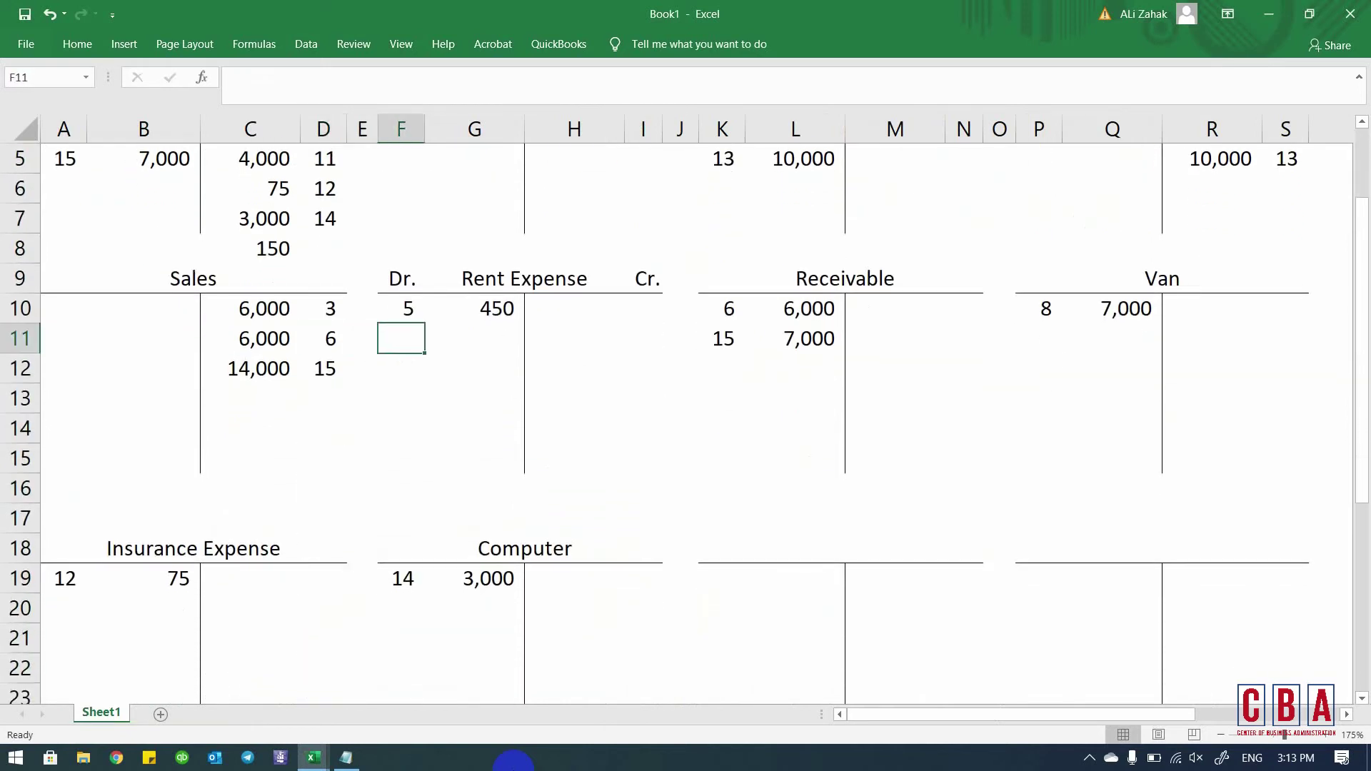
{"action": "type", "text": "150"}
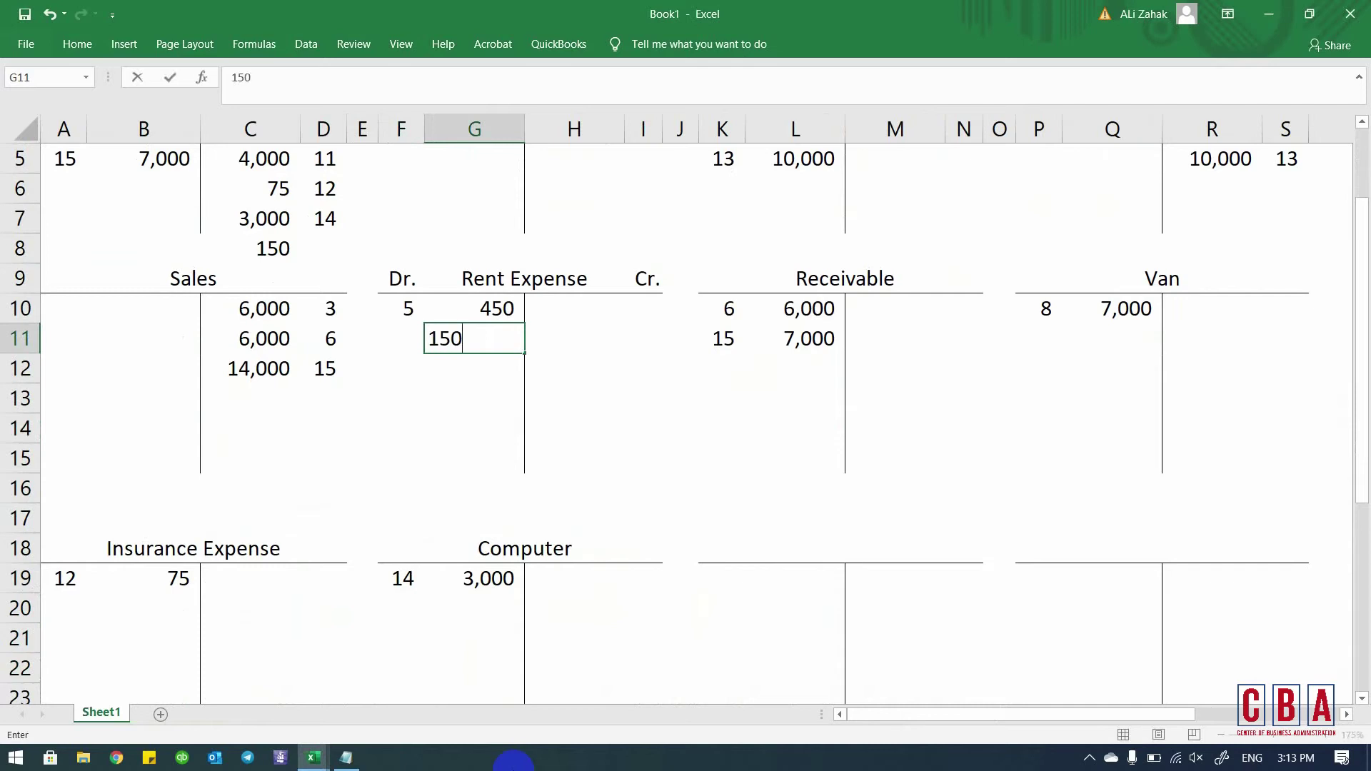
{"action": "key", "text": "Return"}
{"action": "key", "text": "Up"}
{"action": "key", "text": "Up"}
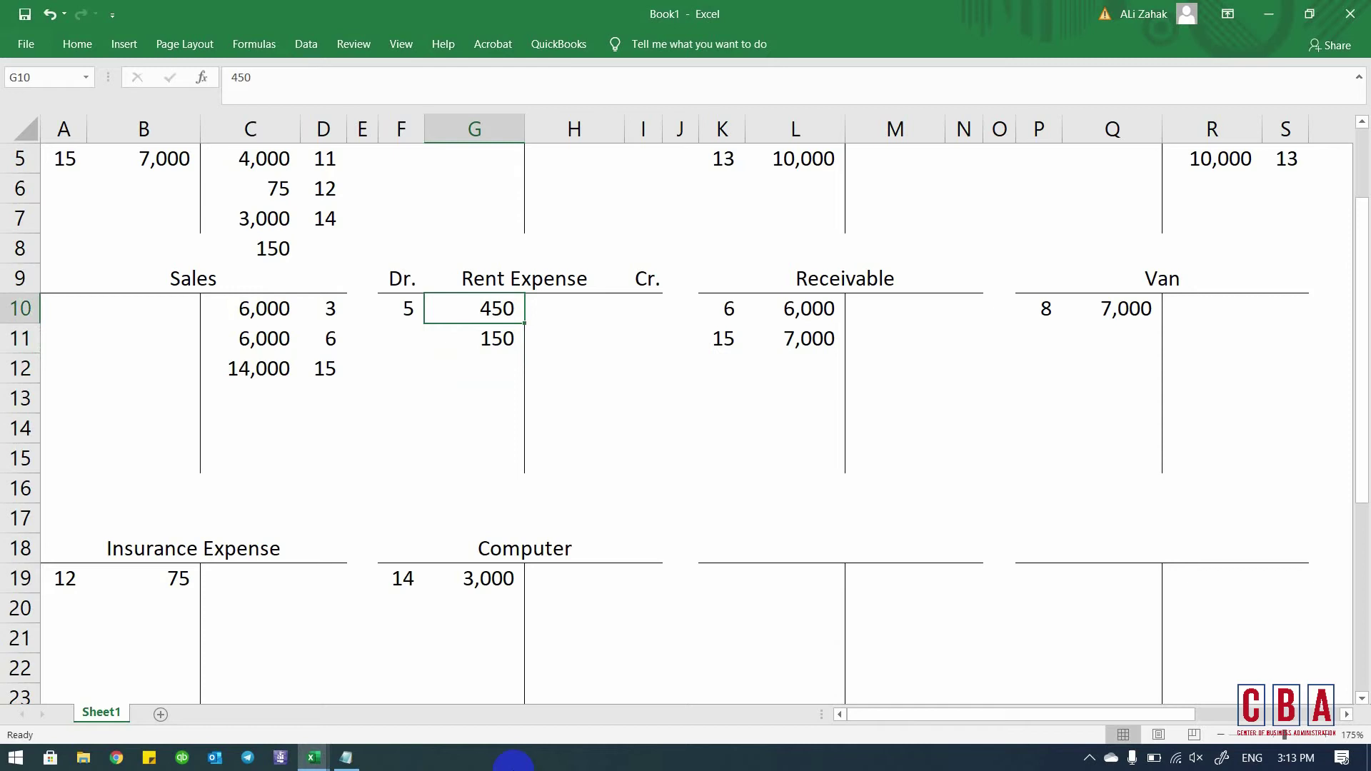
- Switch to Fa1 Notes and shade transaction 16 across B18:E18 as recorded
{"action": "key", "text": "ctrl+Tab"}
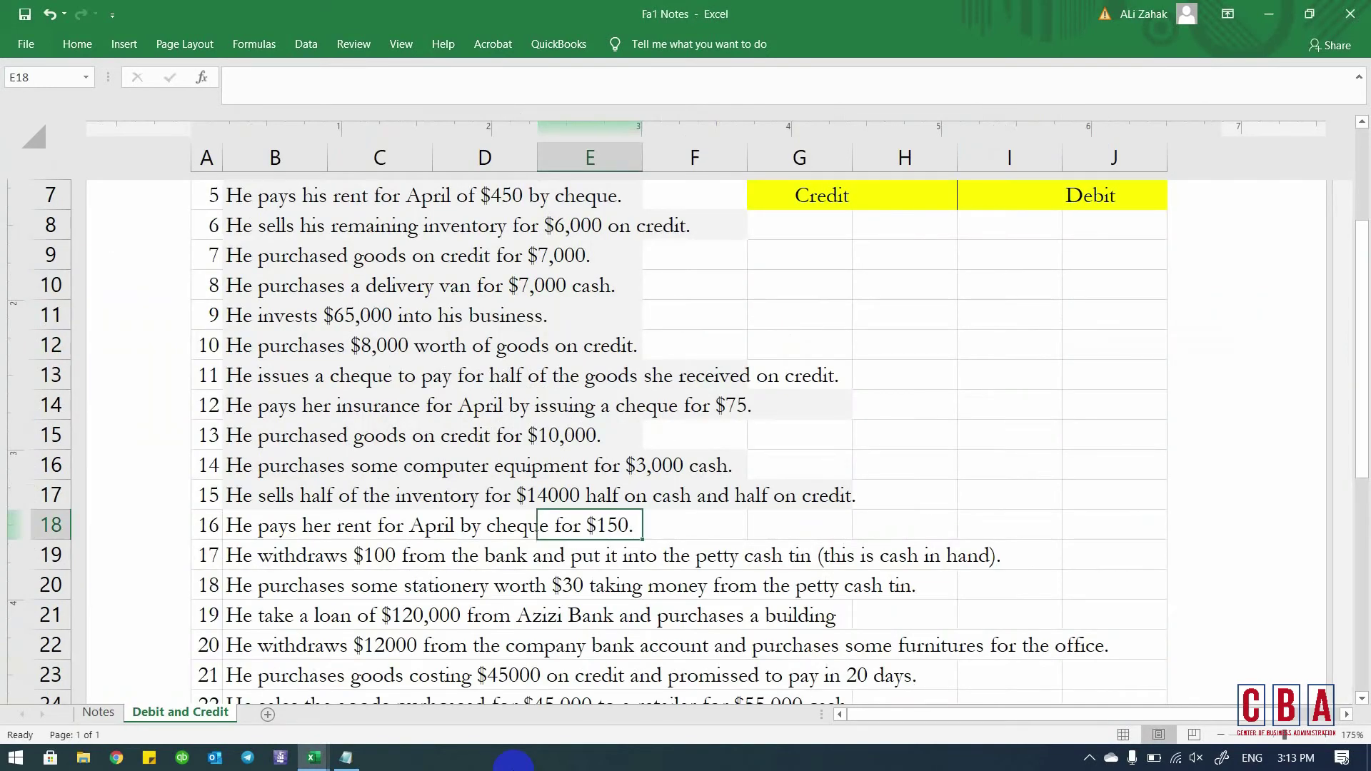
{"action": "key", "text": "Left"}
{"action": "key", "text": "Left"}
{"action": "key", "text": "Left"}
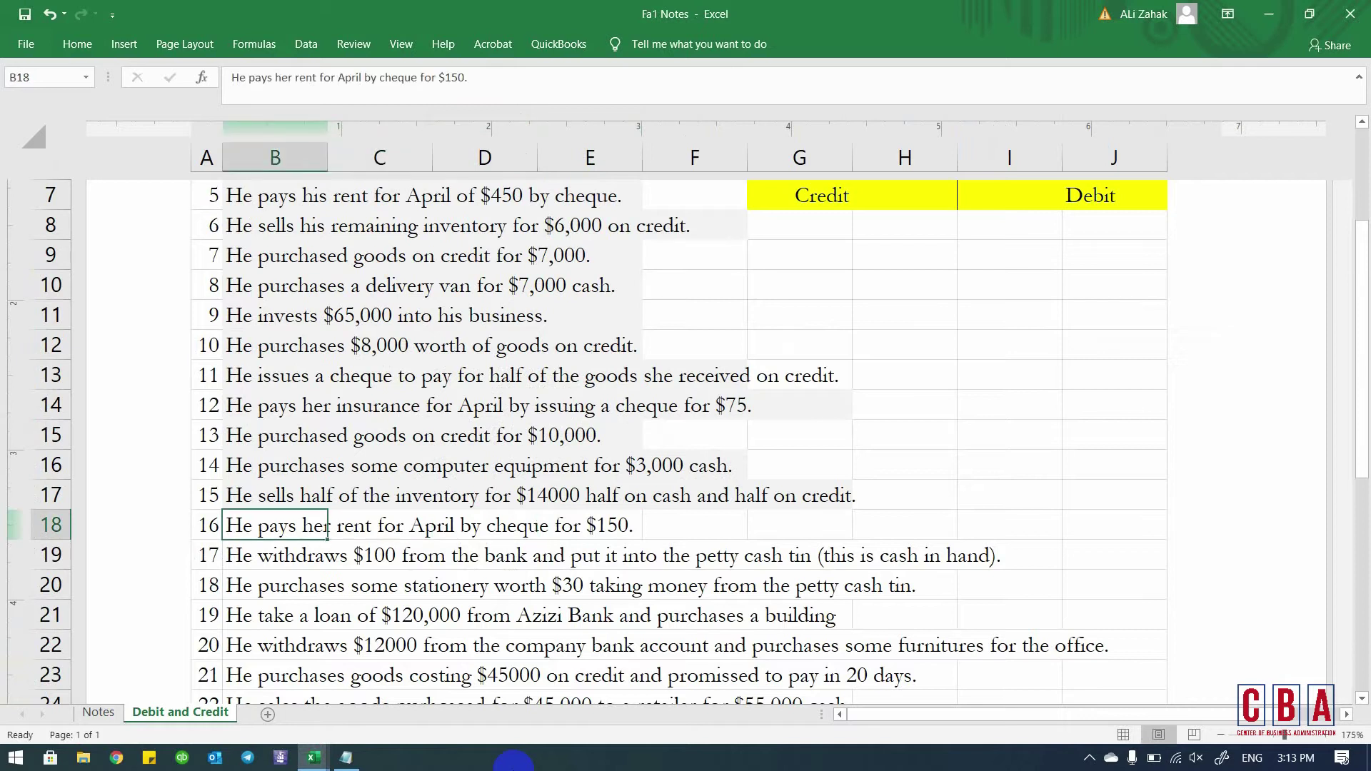
{"action": "key", "text": "shift+Right"}
{"action": "key", "text": "shift+Right"}
{"action": "key", "text": "shift+Right"}
{"action": "key", "text": "alt+h"}
{"action": "key", "text": "h"}
{"action": "key", "text": "Down"}
{"action": "key", "text": "Return"}
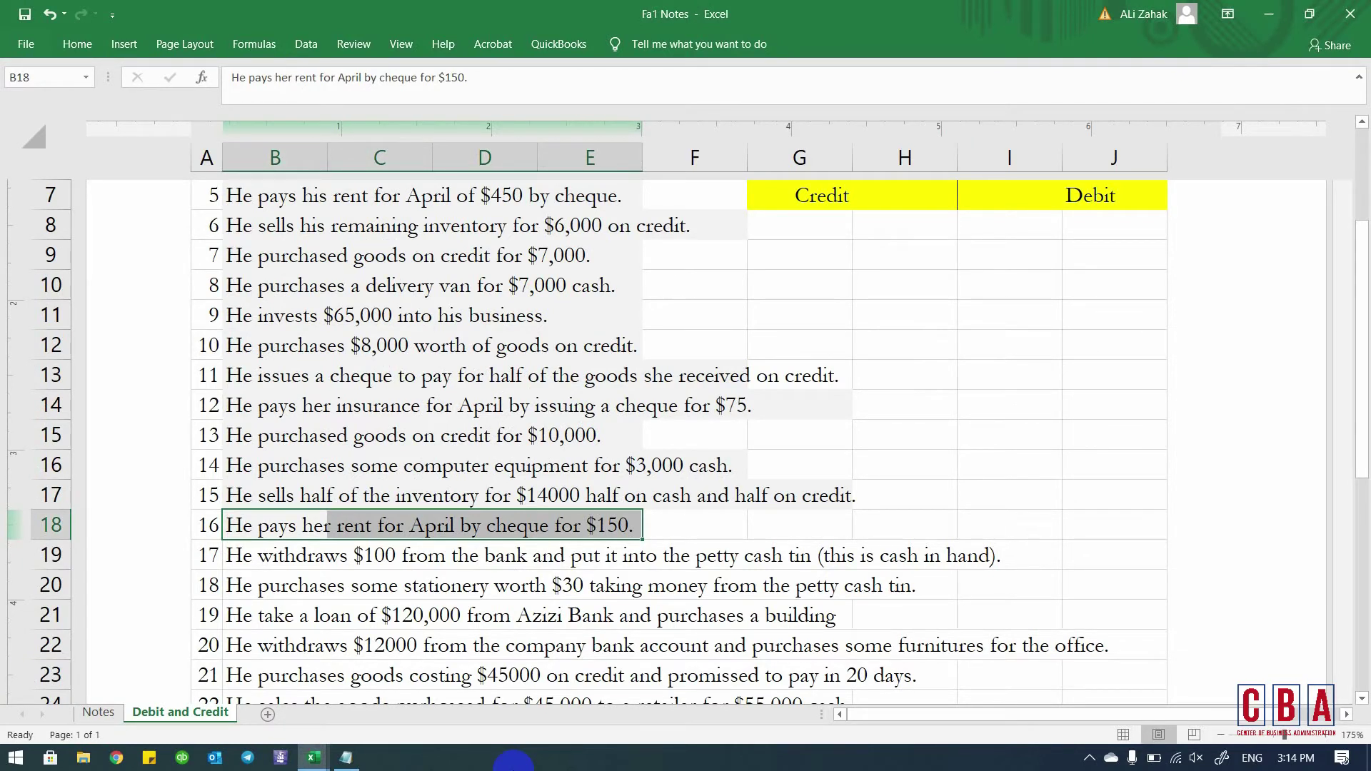
{"action": "key", "text": "Down"}
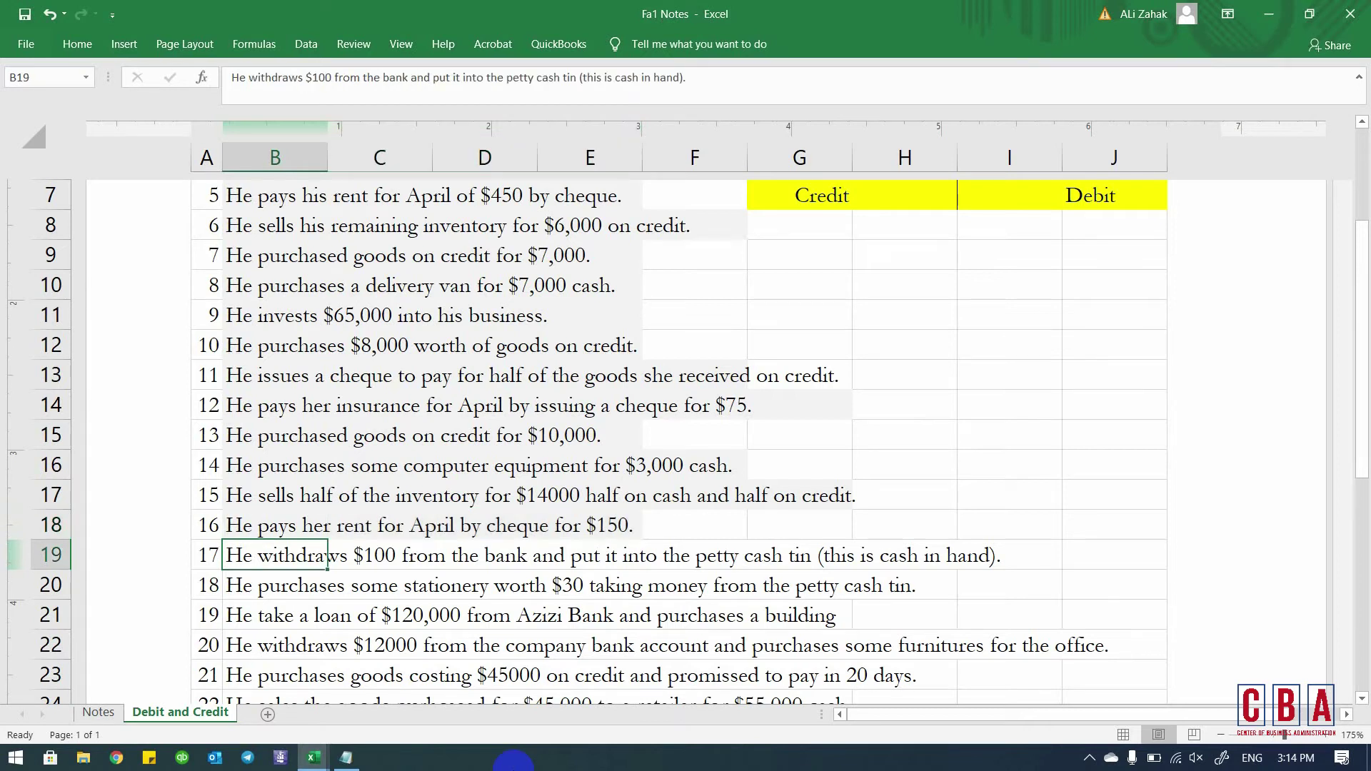
- Return to Book1 and insert four blank rows above row 8 to make room in the Bank account
{"action": "key", "text": "alt+Tab"}
{"action": "key", "text": "Up"}
{"action": "key", "text": "Up"}
{"action": "key", "text": "Up"}
{"action": "key", "text": "Left"}
{"action": "key", "text": "Left"}
{"action": "key", "text": "Left"}
{"action": "key", "text": "Left"}
{"action": "key", "text": "Down"}
{"action": "key", "text": "shift+space"}
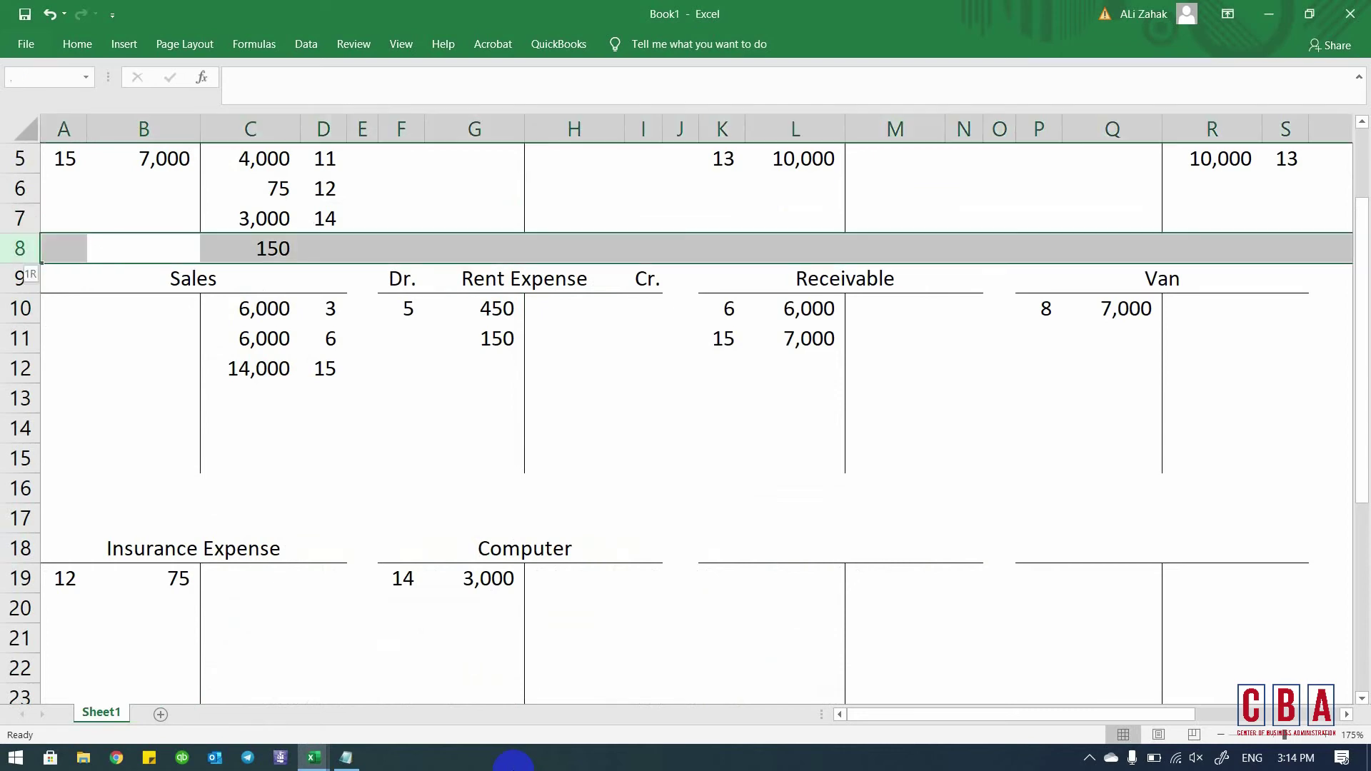
{"action": "key", "text": "ctrl+plus"}
{"action": "key", "text": "ctrl+plus"}
{"action": "key", "text": "ctrl+plus"}
{"action": "key", "text": "ctrl+plus"}
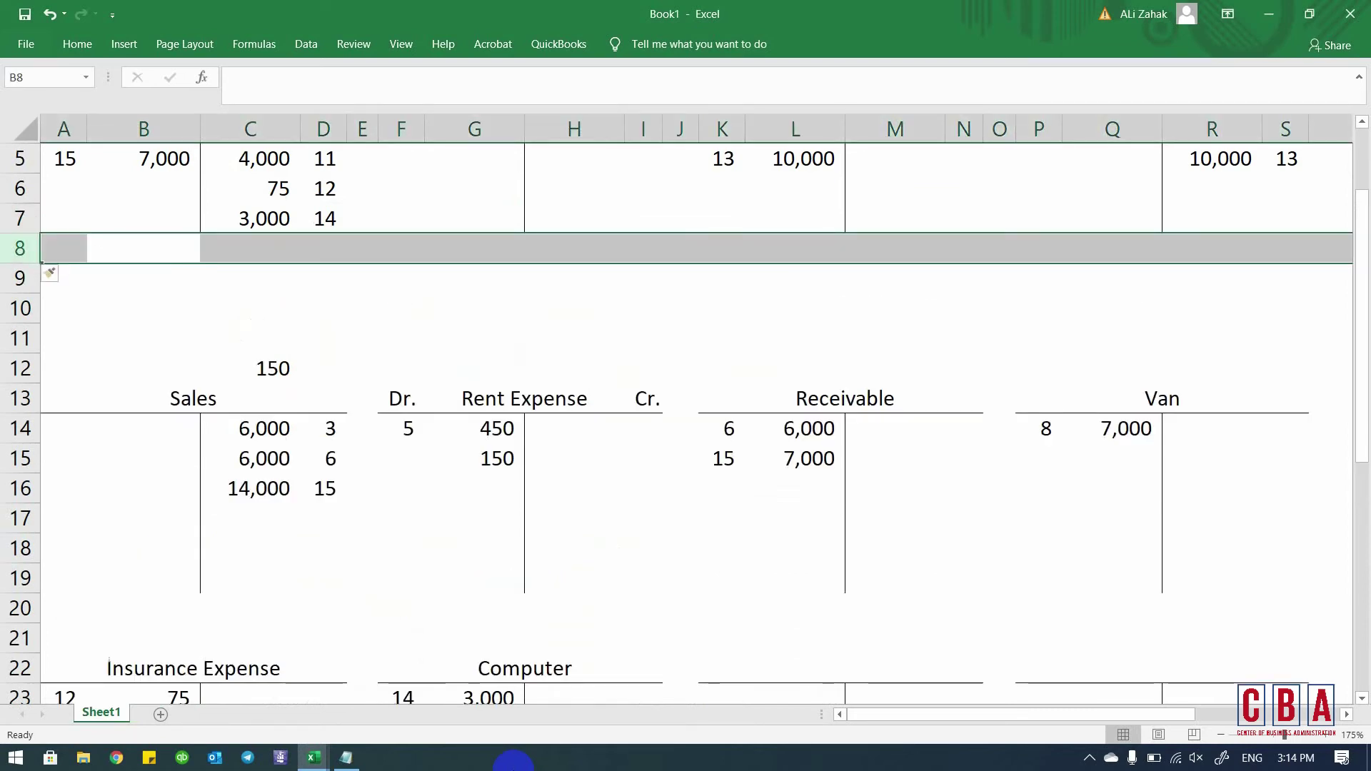
{"action": "key", "text": "Up"}
{"action": "key", "text": "Down"}
{"action": "key", "text": "Right"}
{"action": "type", "text": "="}
{"action": "key", "text": "Down"}
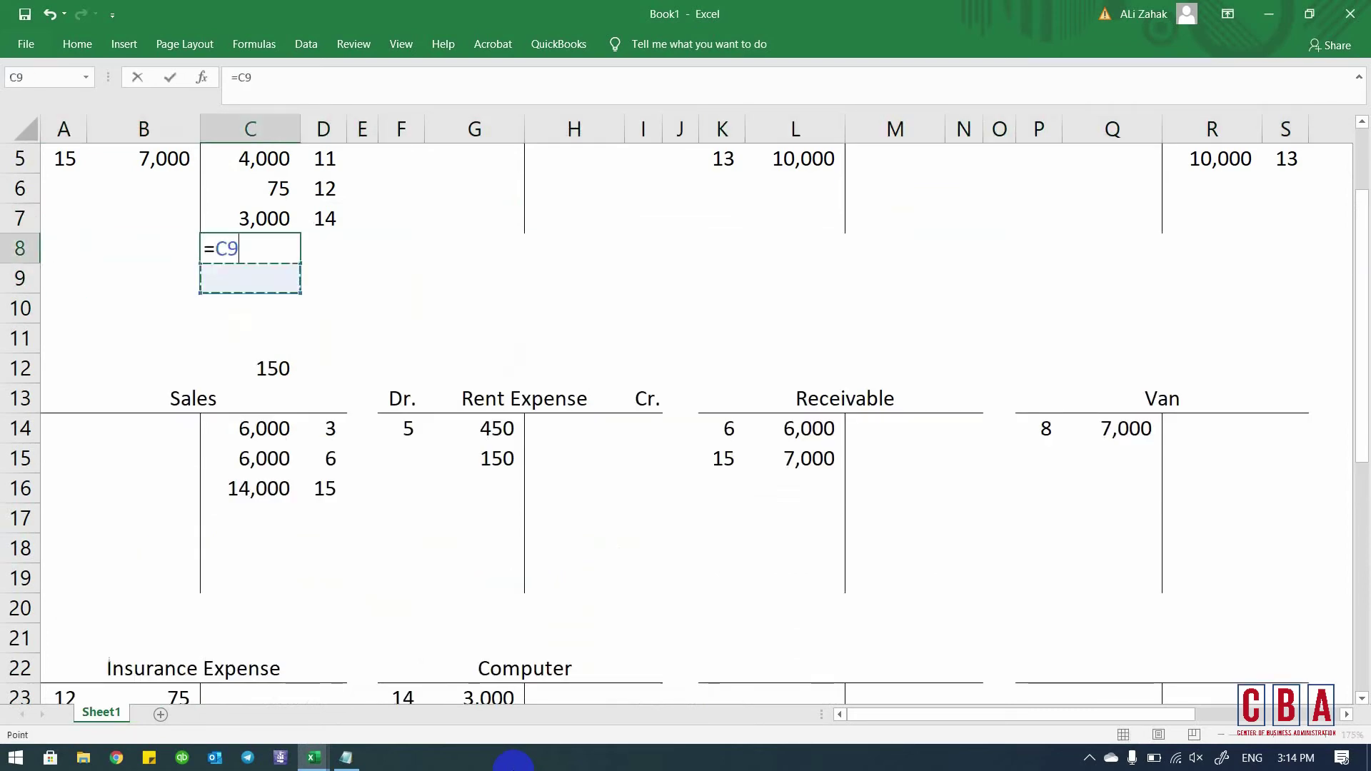
{"action": "key", "text": "Down"}
{"action": "key", "text": "Down"}
{"action": "key", "text": "Escape"}
- Enter 150 in C8 on the Bank account's credit side and clear the shifted entry from C12
{"action": "type", "text": "150"}
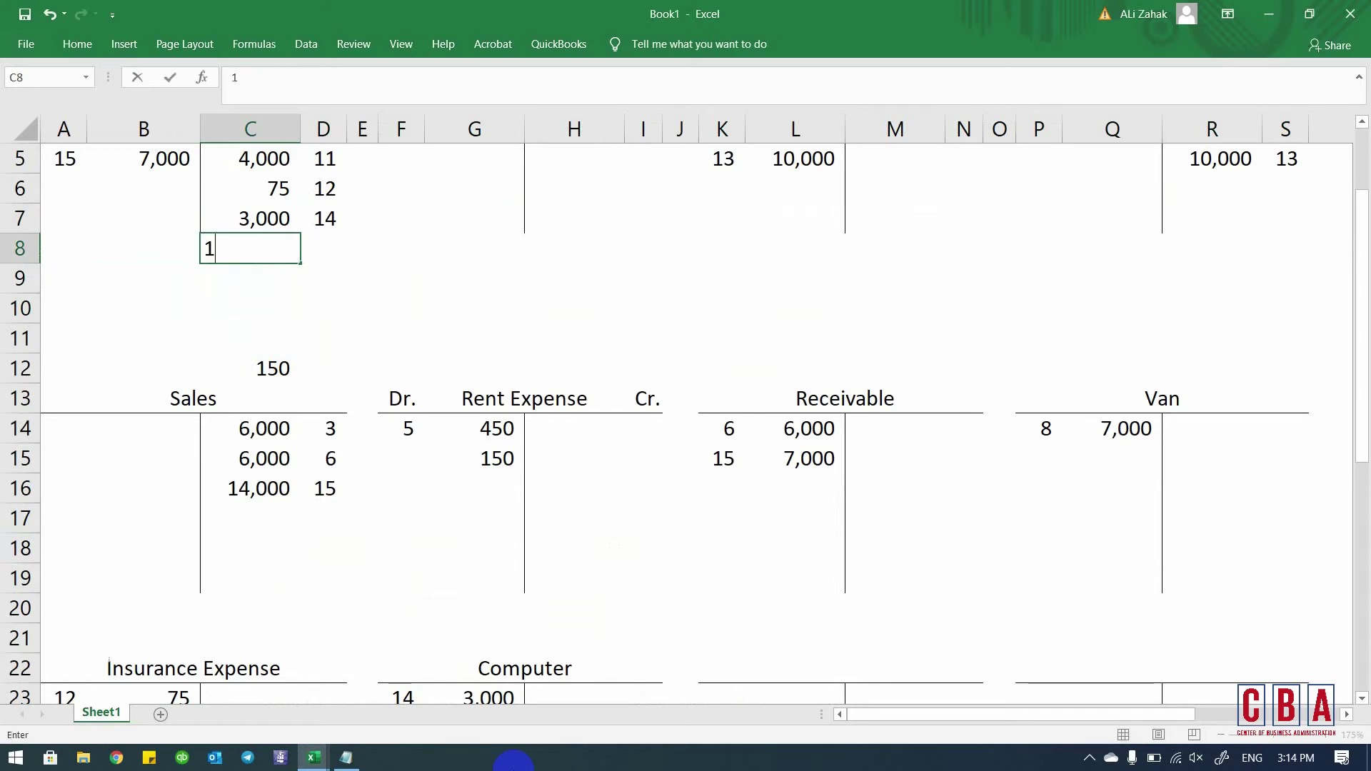
{"action": "key", "text": "Return"}
{"action": "key", "text": "Up"}
{"action": "key", "text": "Down"}
{"action": "key", "text": "Down"}
{"action": "key", "text": "Down"}
{"action": "key", "text": "Down"}
{"action": "key", "text": "Delete"}
- Check the rent payment's transaction number in Fa1 Notes and number the Bank credit entry 16 in D8
{"action": "key", "text": "Up"}
{"action": "key", "text": "Up"}
{"action": "key", "text": "Up"}
{"action": "key", "text": "Up"}
{"action": "key", "text": "Right"}
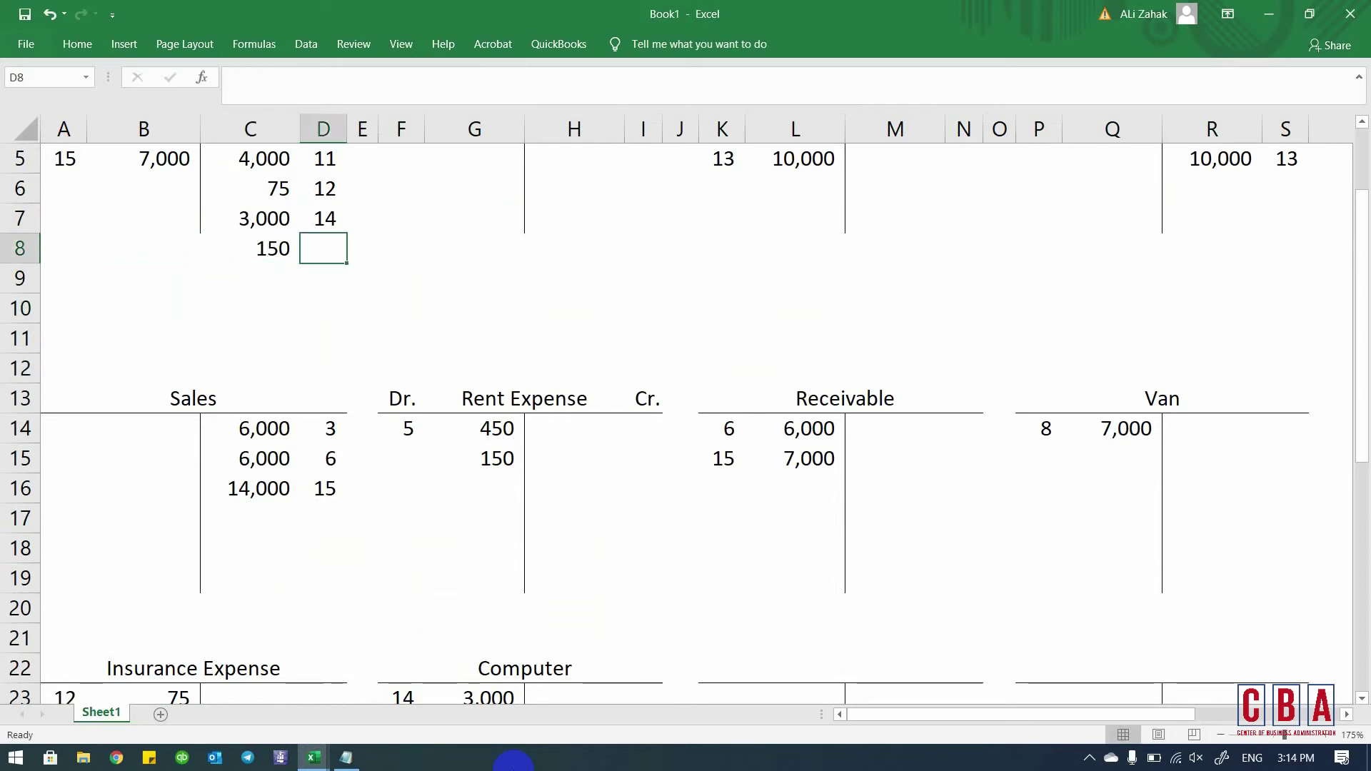
{"action": "key", "text": "alt+Tab"}
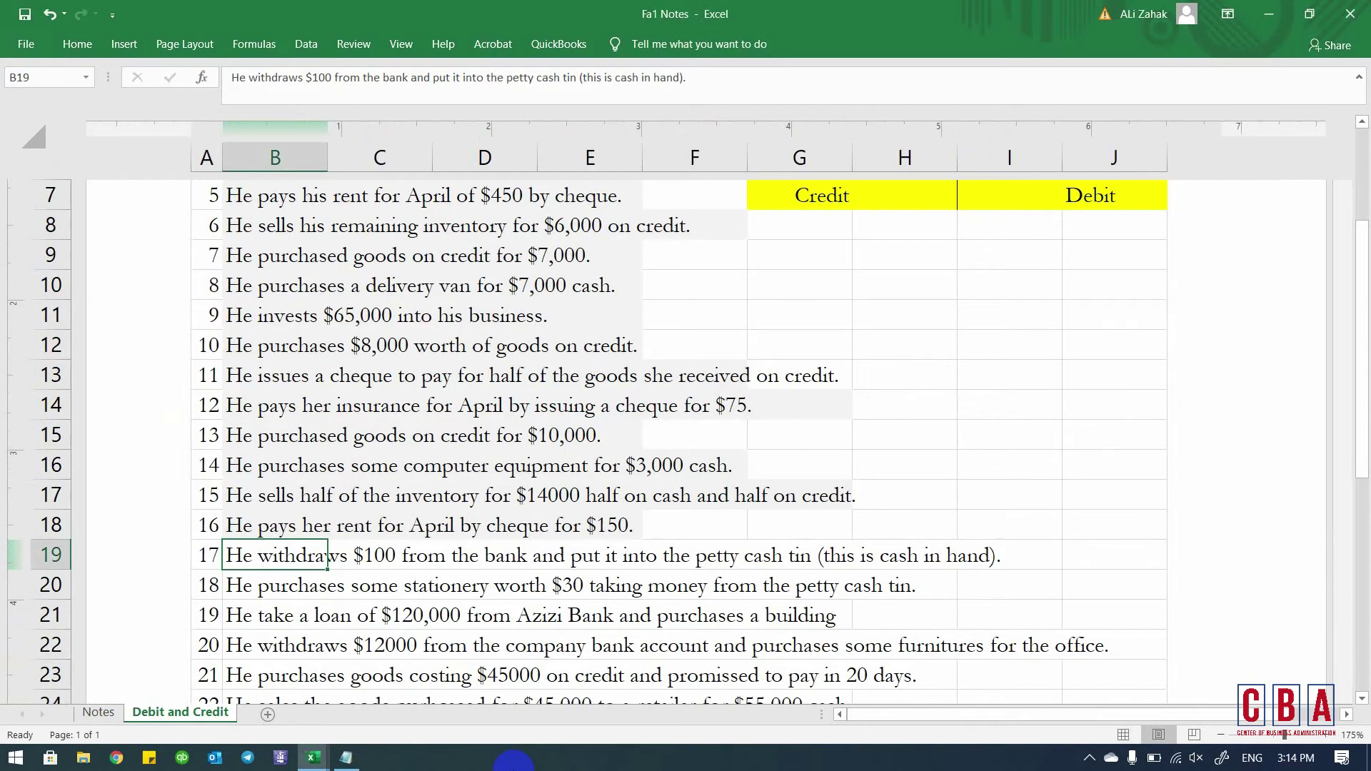
{"action": "key", "text": "Up"}
{"action": "key", "text": "Left"}
{"action": "key", "text": "alt+Tab"}
{"action": "type", "text": "16"}
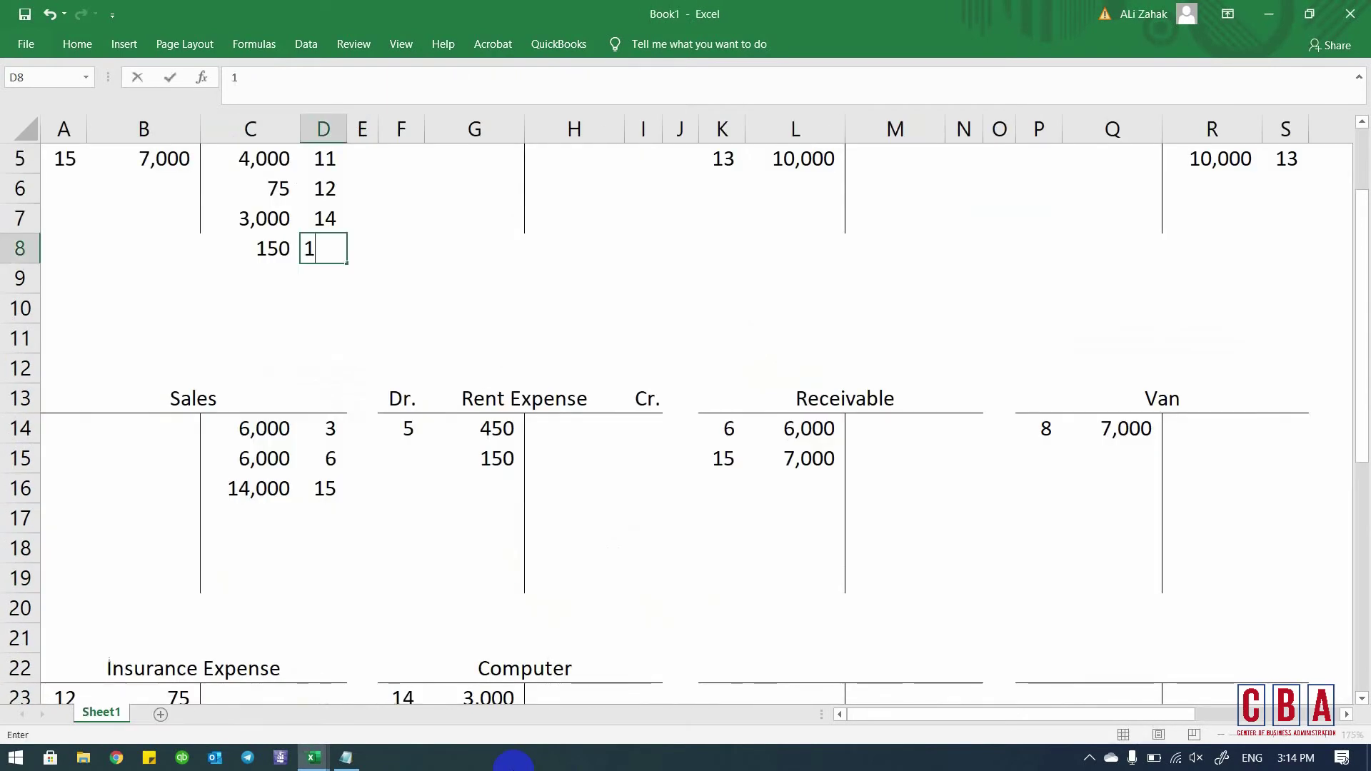
{"action": "key", "text": "Return"}
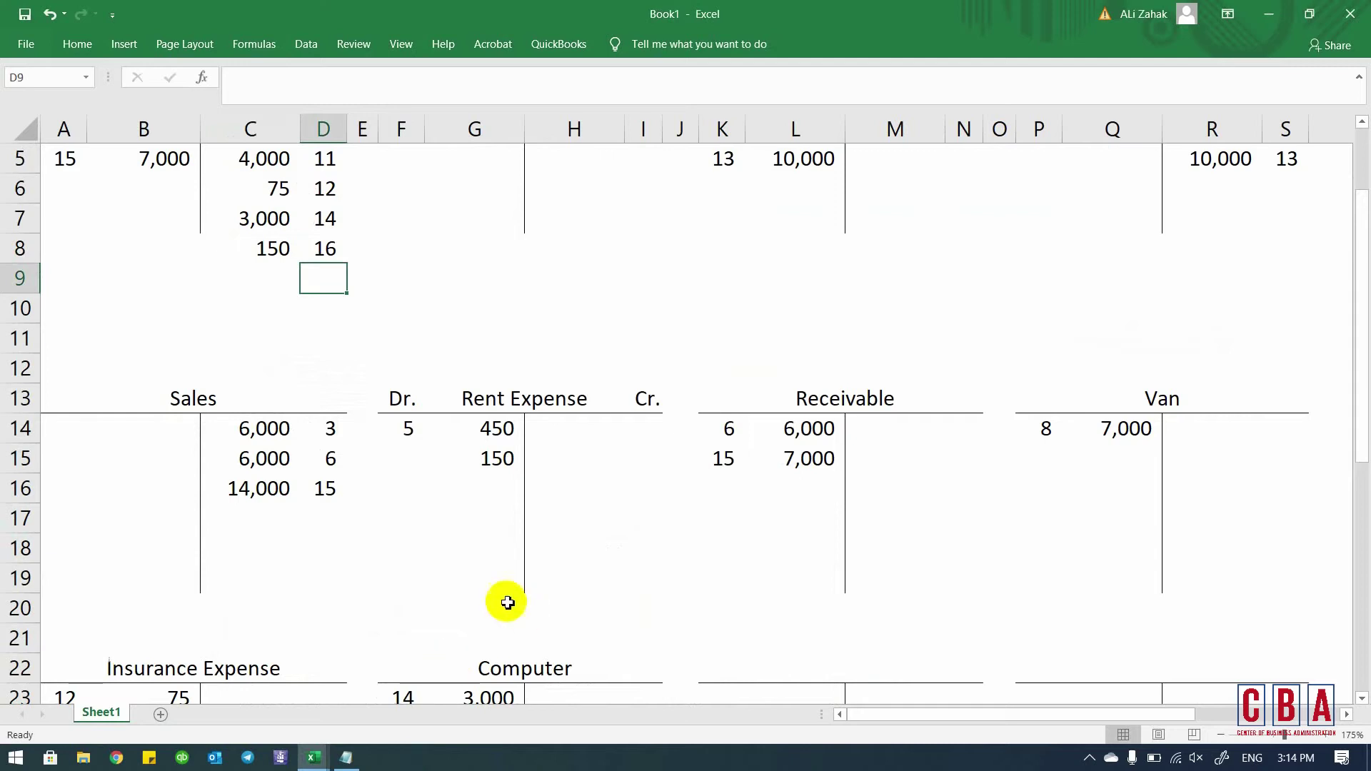
- Number the 150 debit entry in the Rent Expense account 16 in F15
{"action": "left_click", "coordinate": [412, 480]}
{"action": "key", "text": "Up"}
{"action": "type", "text": "16"}
{"action": "key", "text": "Return"}
- Extend the Bank account's centre line by adding a right border to B8:B11
{"action": "key", "text": "Up"}
{"action": "key", "text": "Up"}
{"action": "key", "text": "Up"}
{"action": "key", "text": "Up"}
{"action": "key", "text": "Up"}
{"action": "key", "text": "Up"}
{"action": "key", "text": "Up"}
{"action": "key", "text": "Up"}
{"action": "key", "text": "Up"}
{"action": "key", "text": "Up"}
{"action": "key", "text": "Up"}
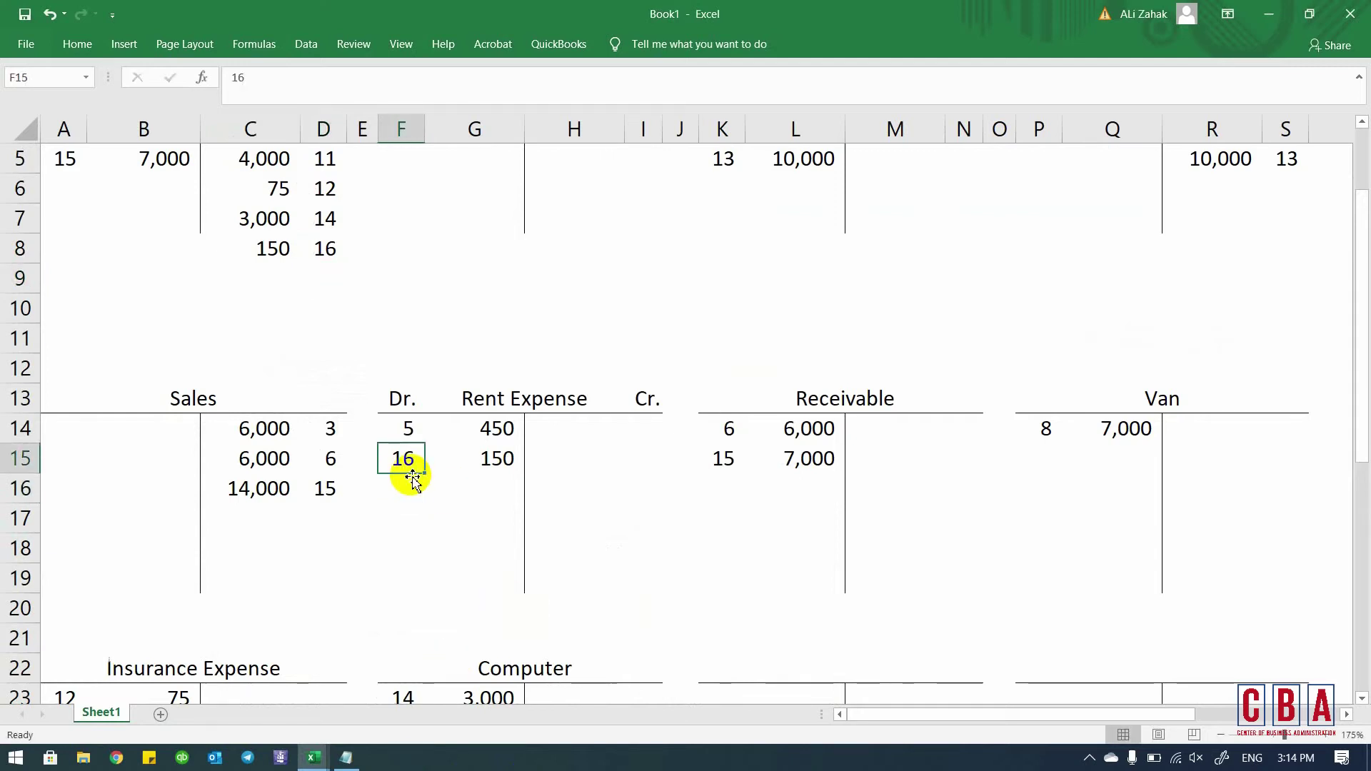
{"action": "key", "text": "Left"}
{"action": "key", "text": "Left"}
{"action": "key", "text": "Left"}
{"action": "key", "text": "Left"}
{"action": "key", "text": "Down"}
{"action": "key", "text": "Down"}
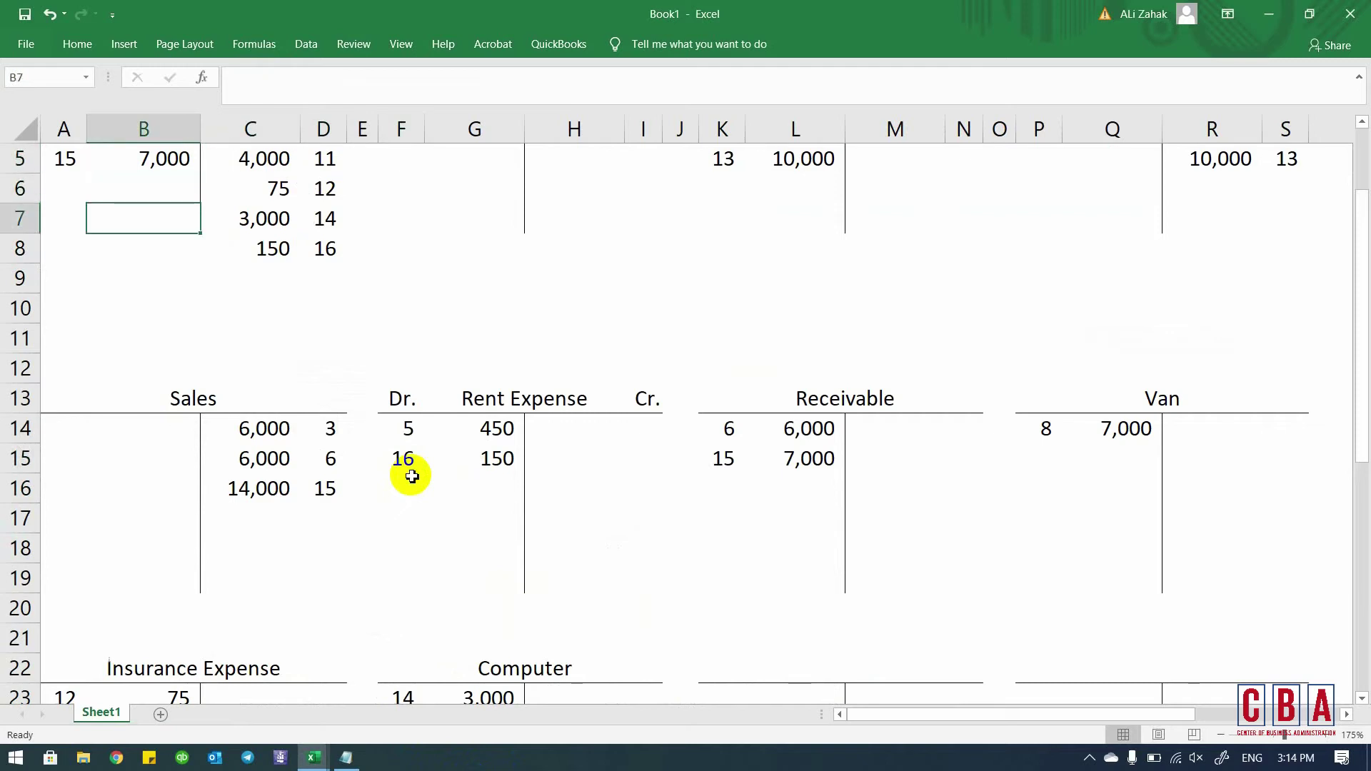
{"action": "key", "text": "shift+Down"}
{"action": "key", "text": "shift+Down"}
{"action": "key", "text": "shift+Down"}
{"action": "key", "text": "shift+Down"}
{"action": "key", "text": "alt+h"}
{"action": "key", "text": "b"}
{"action": "key", "text": "r"}
{"action": "key", "text": "Down"}
{"action": "key", "text": "Down"}
- Switch to Fa1 Notes and select transaction 17 across B19:I19 to read the petty cash withdrawal
{"action": "key", "text": "alt+Tab"}
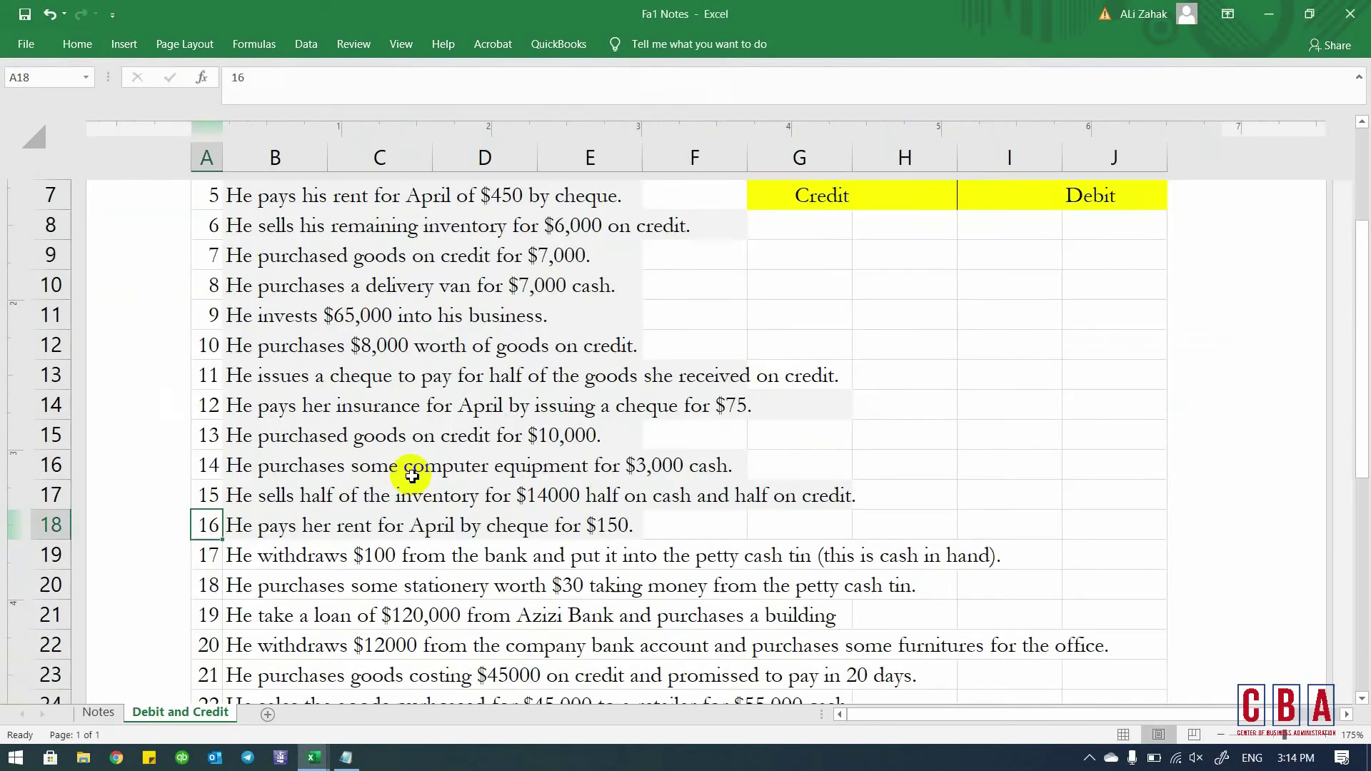
{"action": "key", "text": "Down"}
{"action": "key", "text": "Right"}
{"action": "key", "text": "shift+Right"}
{"action": "key", "text": "shift+Right"}
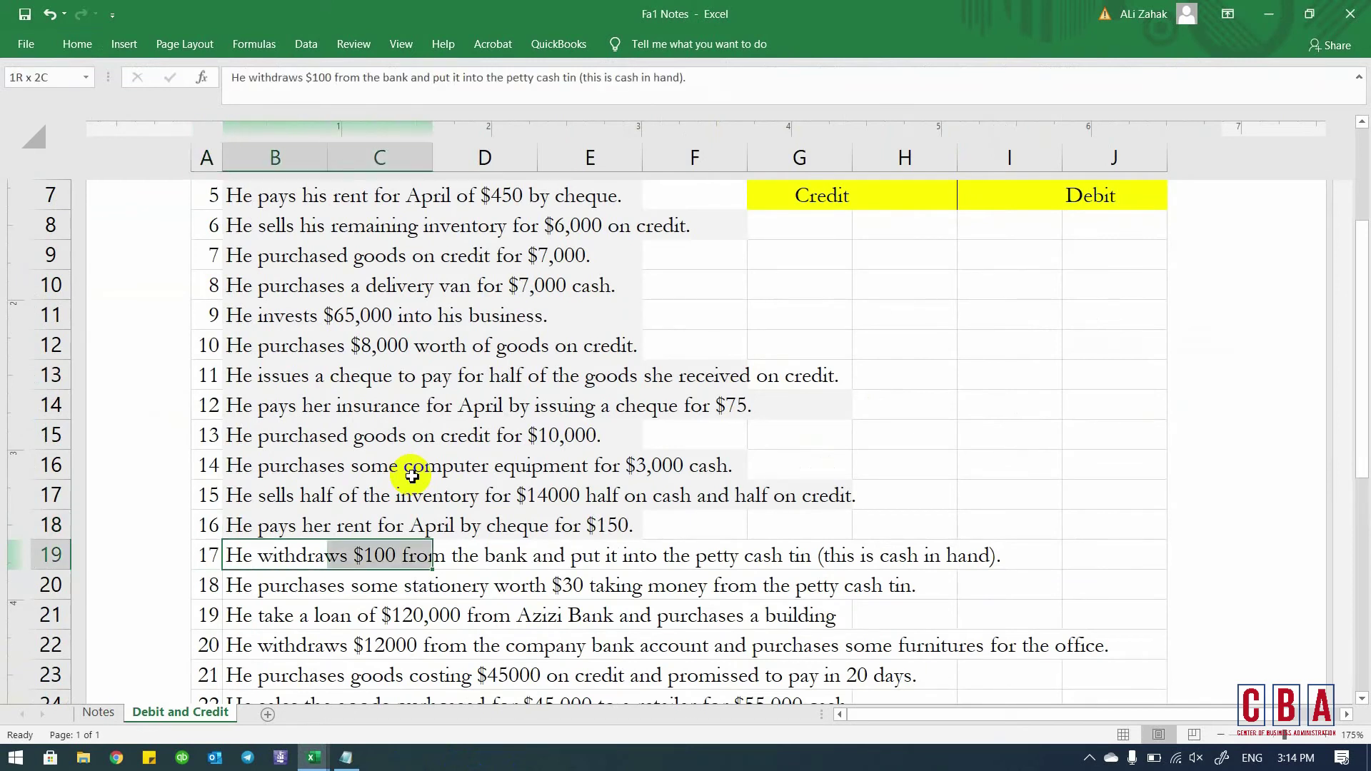
{"action": "key", "text": "shift+Right"}
{"action": "key", "text": "shift+Right"}
{"action": "key", "text": "shift+Right"}
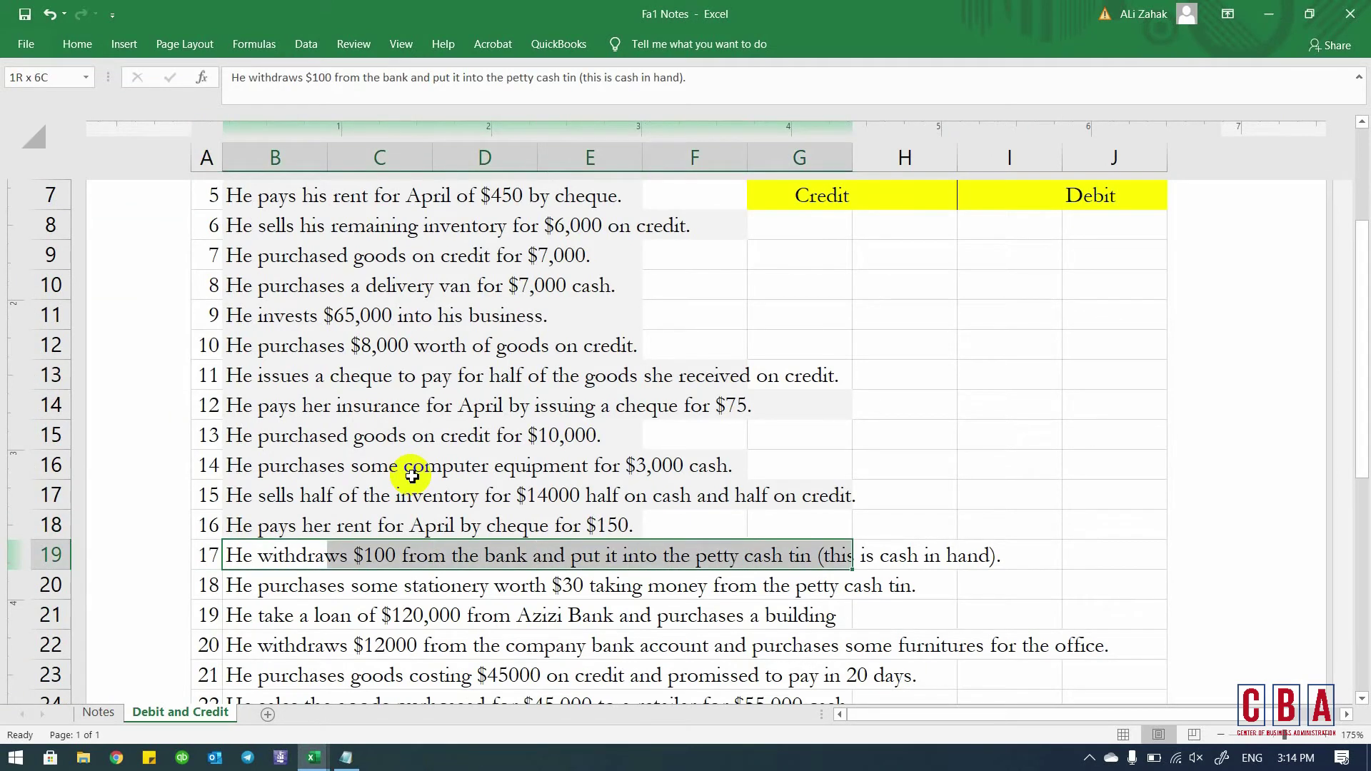
{"action": "key", "text": "shift+Right"}
{"action": "key", "text": "shift+Right"}
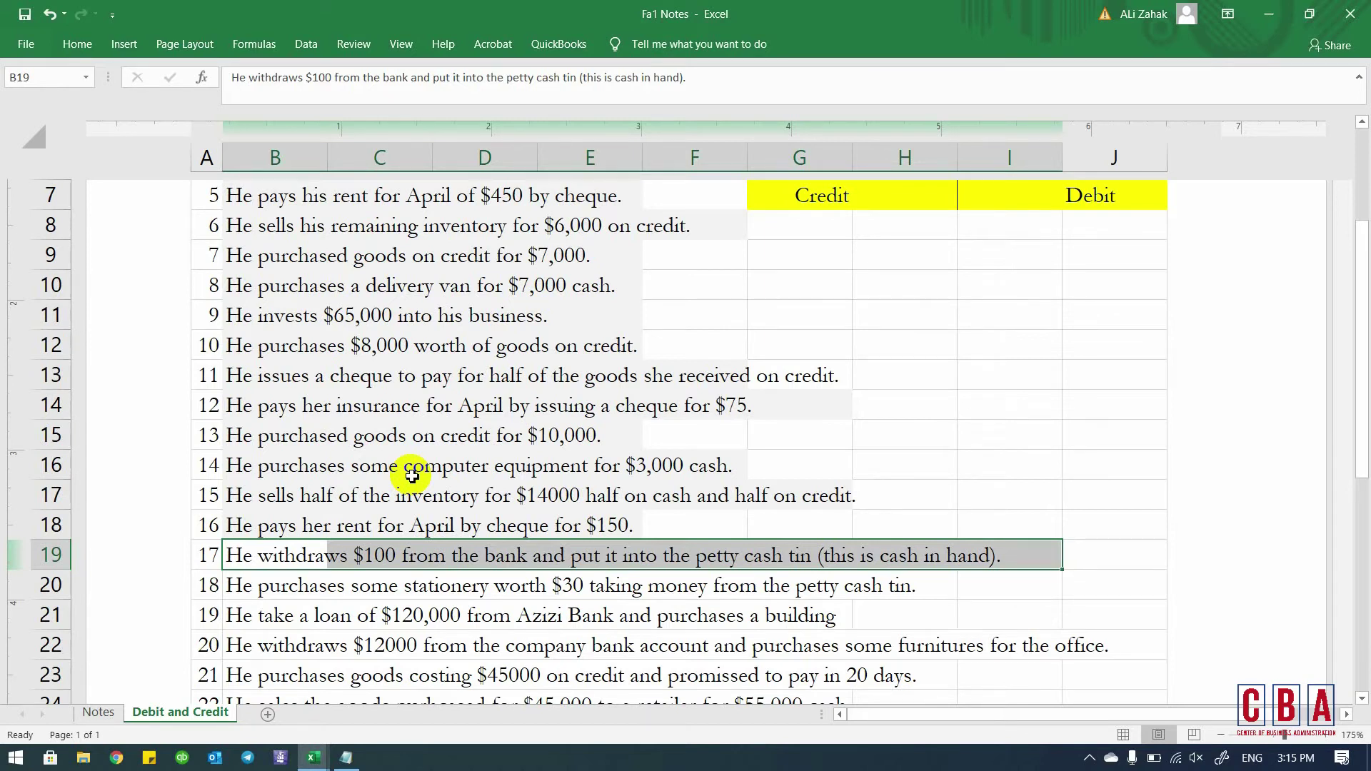
- Return to Book1 and title the empty T-account beside Computer in L22 "Petty Cash"
{"action": "key", "text": "alt+Tab"}
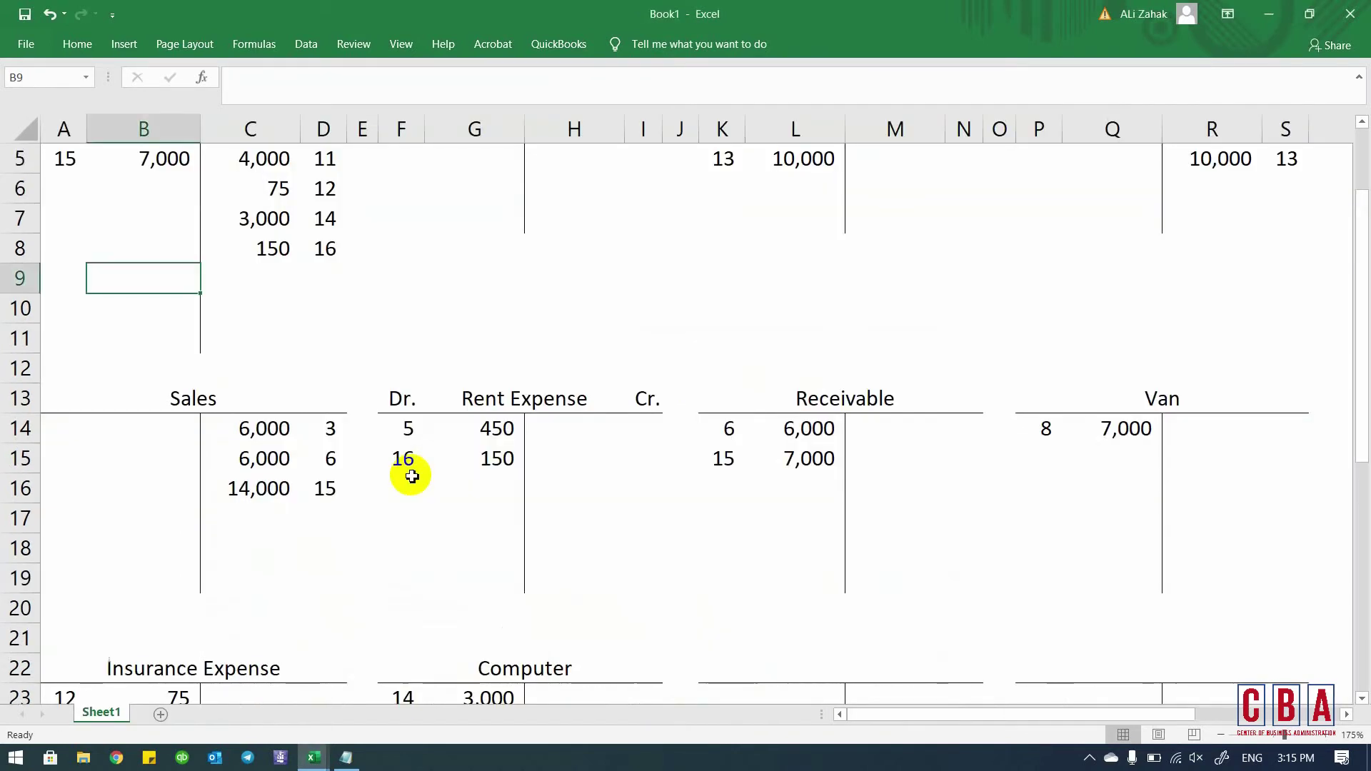
{"action": "key", "text": "Right"}
{"action": "key", "text": "Down"}
{"action": "key", "text": "Down"}
{"action": "key", "text": "Down"}
{"action": "key", "text": "Down"}
{"action": "key", "text": "Down"}
{"action": "key", "text": "Down"}
{"action": "key", "text": "Down"}
{"action": "key", "text": "Down"}
{"action": "key", "text": "Down"}
{"action": "key", "text": "Down"}
{"action": "key", "text": "Down"}
{"action": "key", "text": "Down"}
{"action": "key", "text": "Down"}
{"action": "key", "text": "Down"}
{"action": "key", "text": "Down"}
{"action": "key", "text": "Down"}
{"action": "key", "text": "Right"}
{"action": "key", "text": "Right"}
{"action": "key", "text": "Right"}
{"action": "key", "text": "Right"}
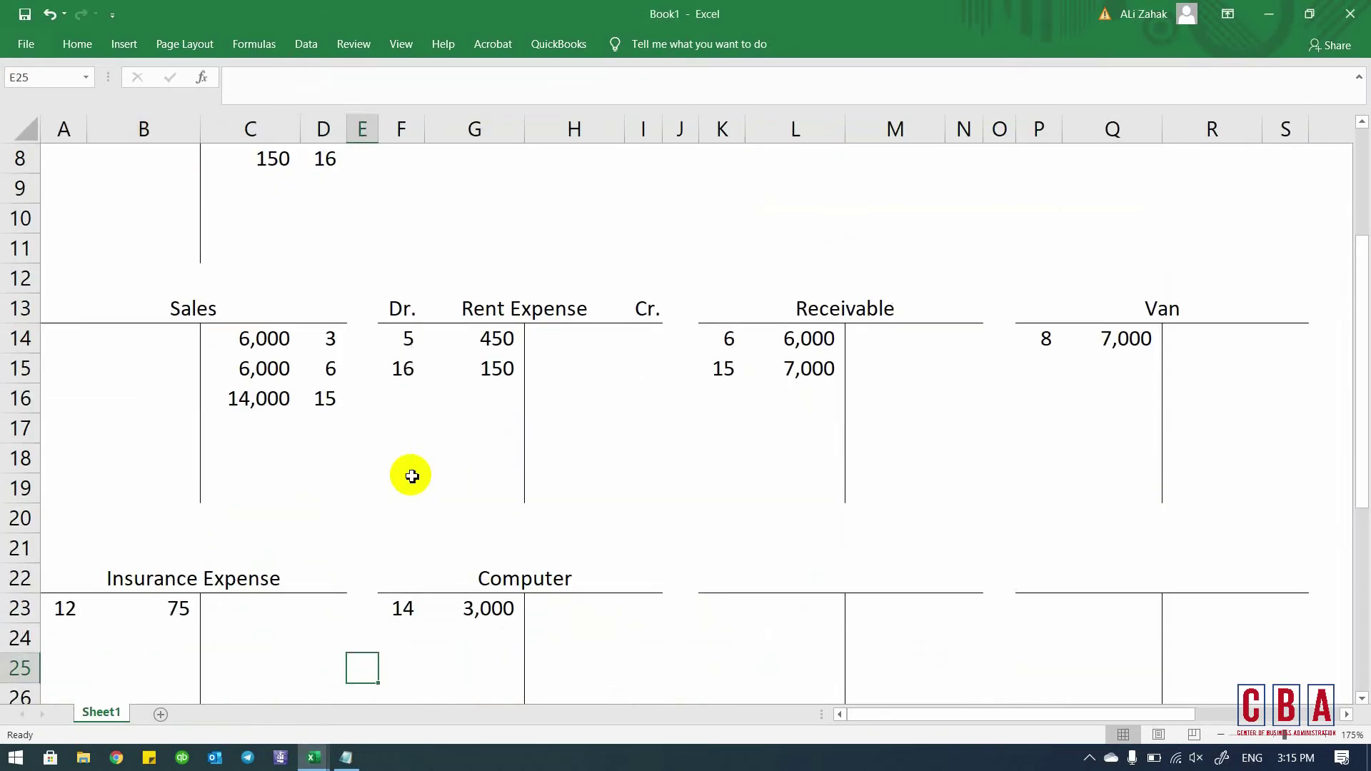
{"action": "key", "text": "Right"}
{"action": "key", "text": "Right"}
{"action": "key", "text": "Up"}
{"action": "key", "text": "Up"}
{"action": "key", "text": "Up"}
{"action": "key", "text": "Up"}
{"action": "key", "text": "Right"}
{"action": "key", "text": "Right"}
{"action": "key", "text": "Right"}
{"action": "key", "text": "Down"}
{"action": "key", "text": "Down"}
{"action": "key", "text": "Up"}
{"action": "type", "text": "Petty "}
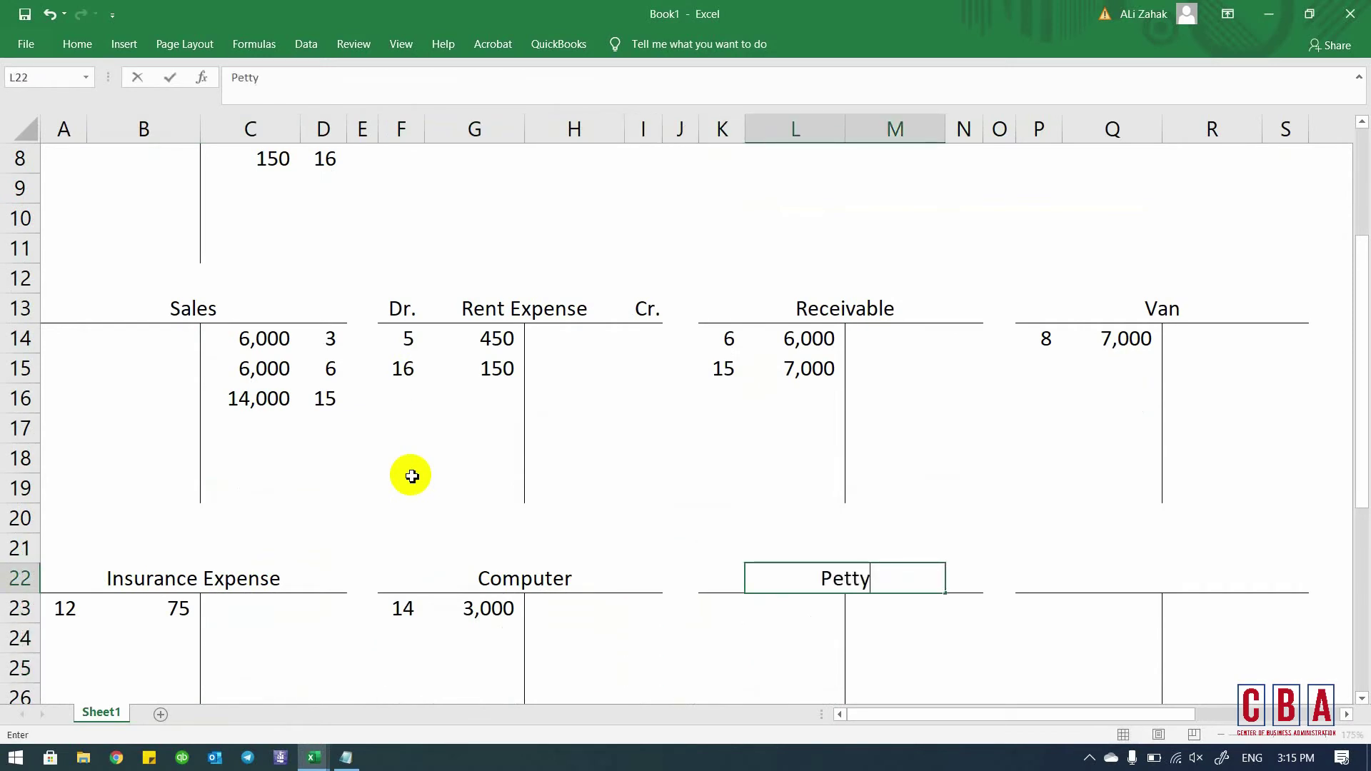
{"action": "type", "text": "Cash"}
{"action": "key", "text": "Return"}
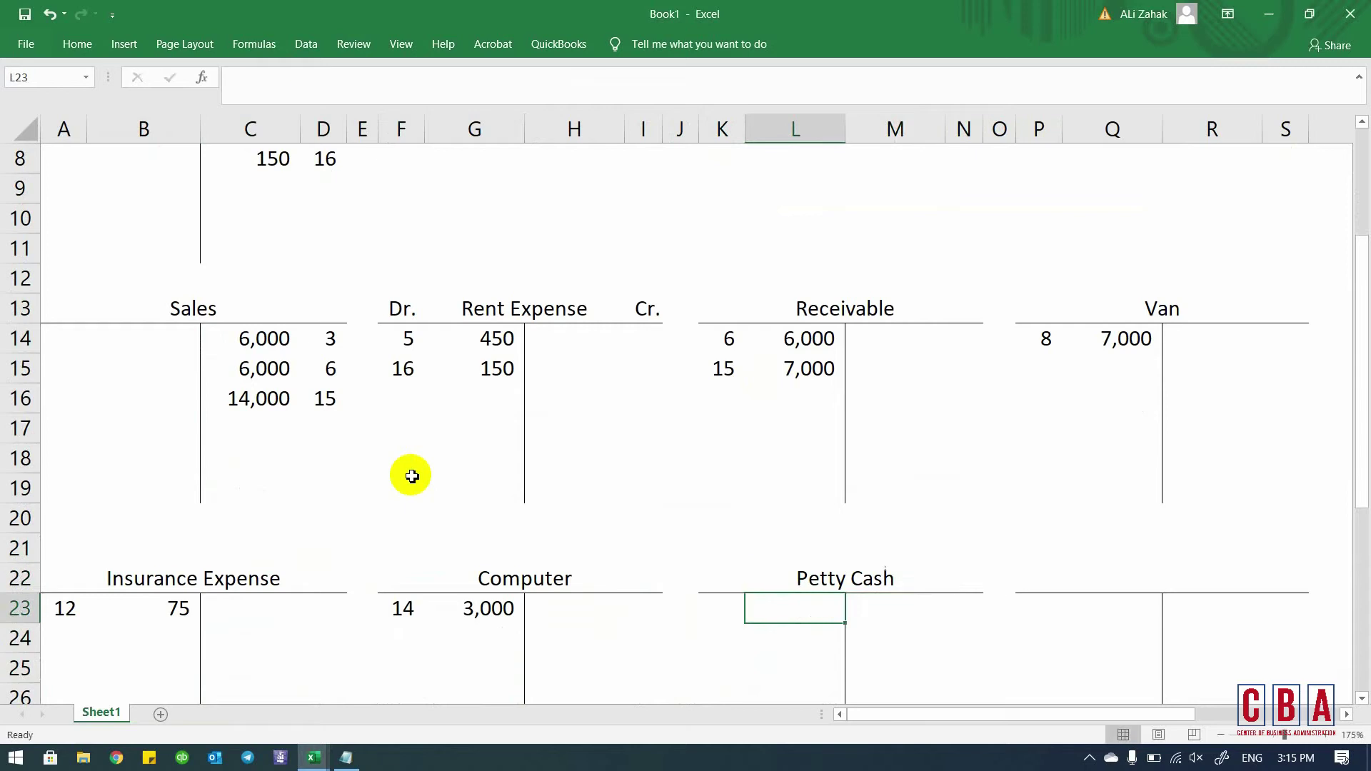
- Debit the Petty Cash account with 100 in L23 and number the entry 17 in K23, checking the transaction in Fa1 Notes
{"action": "key", "text": "alt+Tab"}
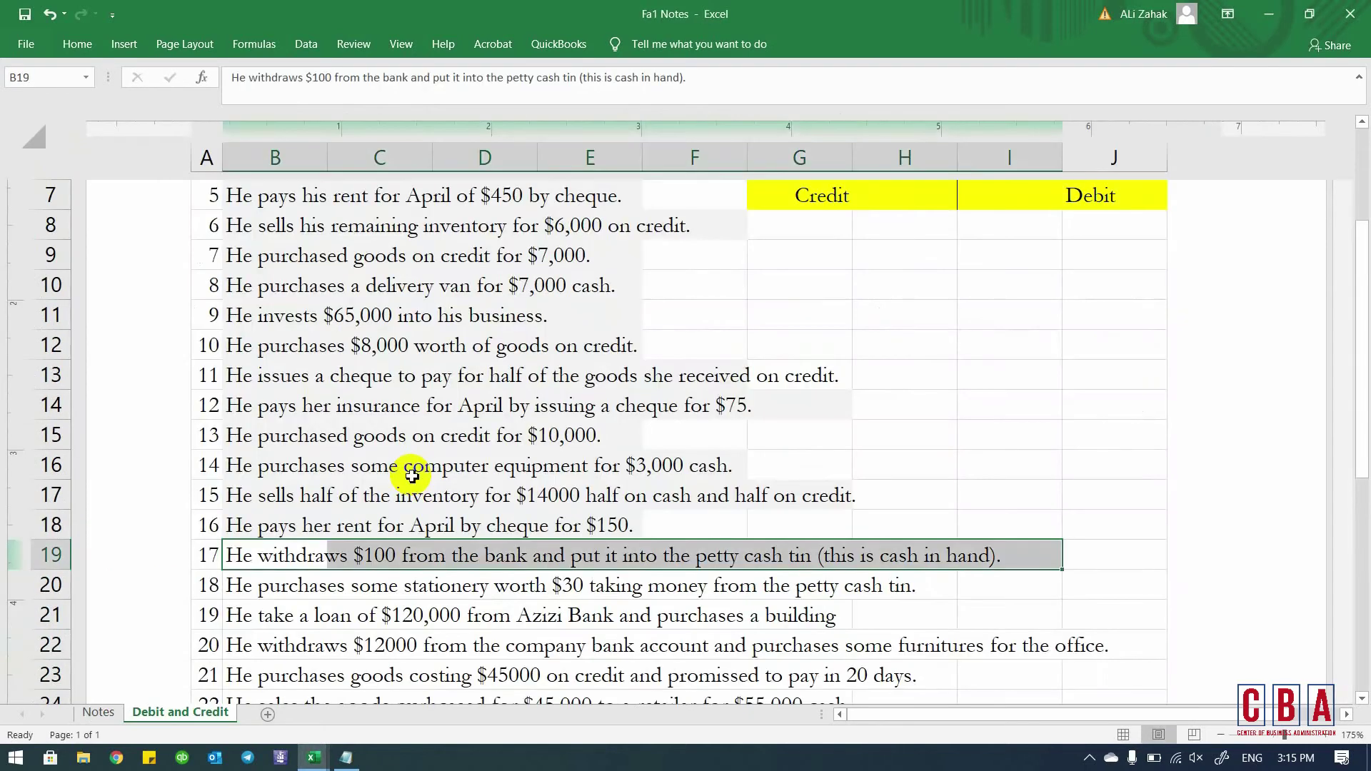
{"action": "key", "text": "alt+Tab"}
{"action": "type", "text": "100"}
{"action": "key", "text": "Return"}
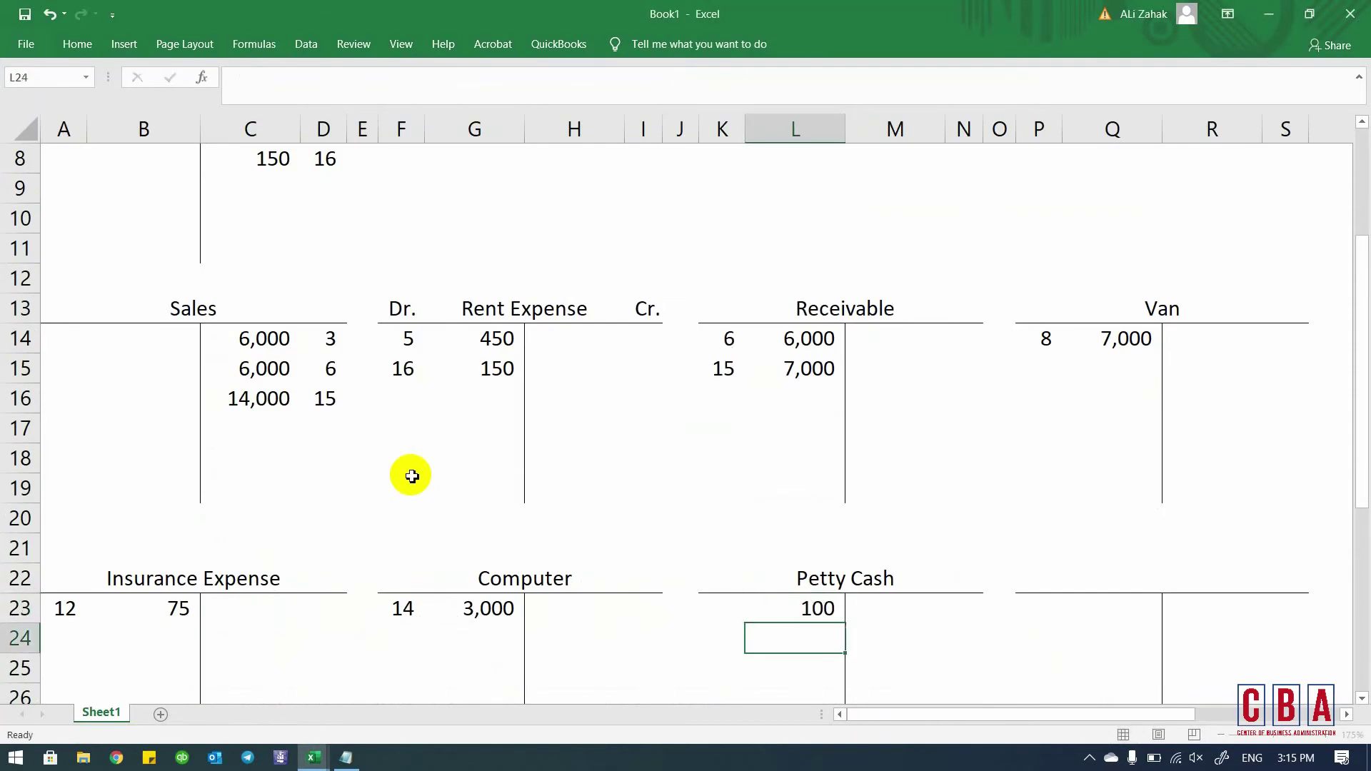
{"action": "key", "text": "Up"}
{"action": "key", "text": "Left"}
{"action": "key", "text": "alt+Tab"}
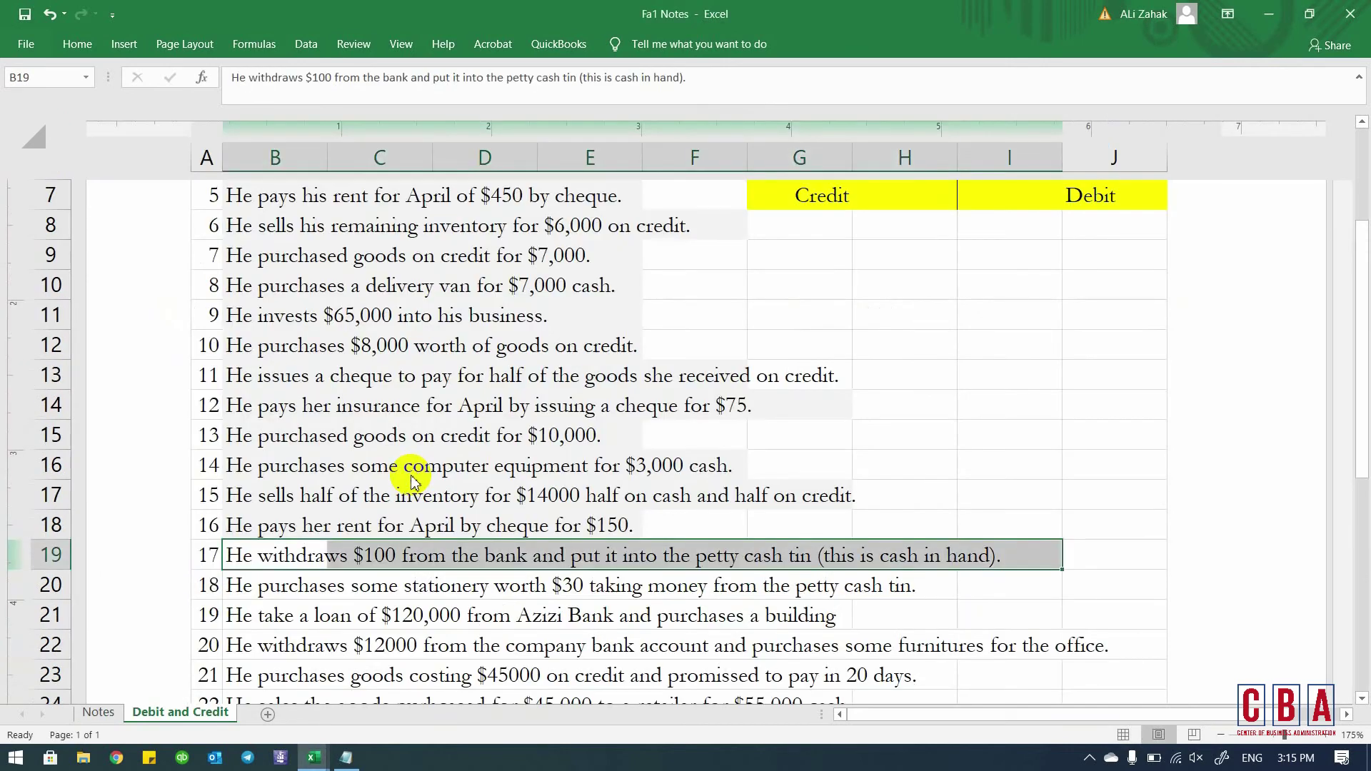
{"action": "key", "text": "alt+Tab"}
{"action": "type", "text": "17"}
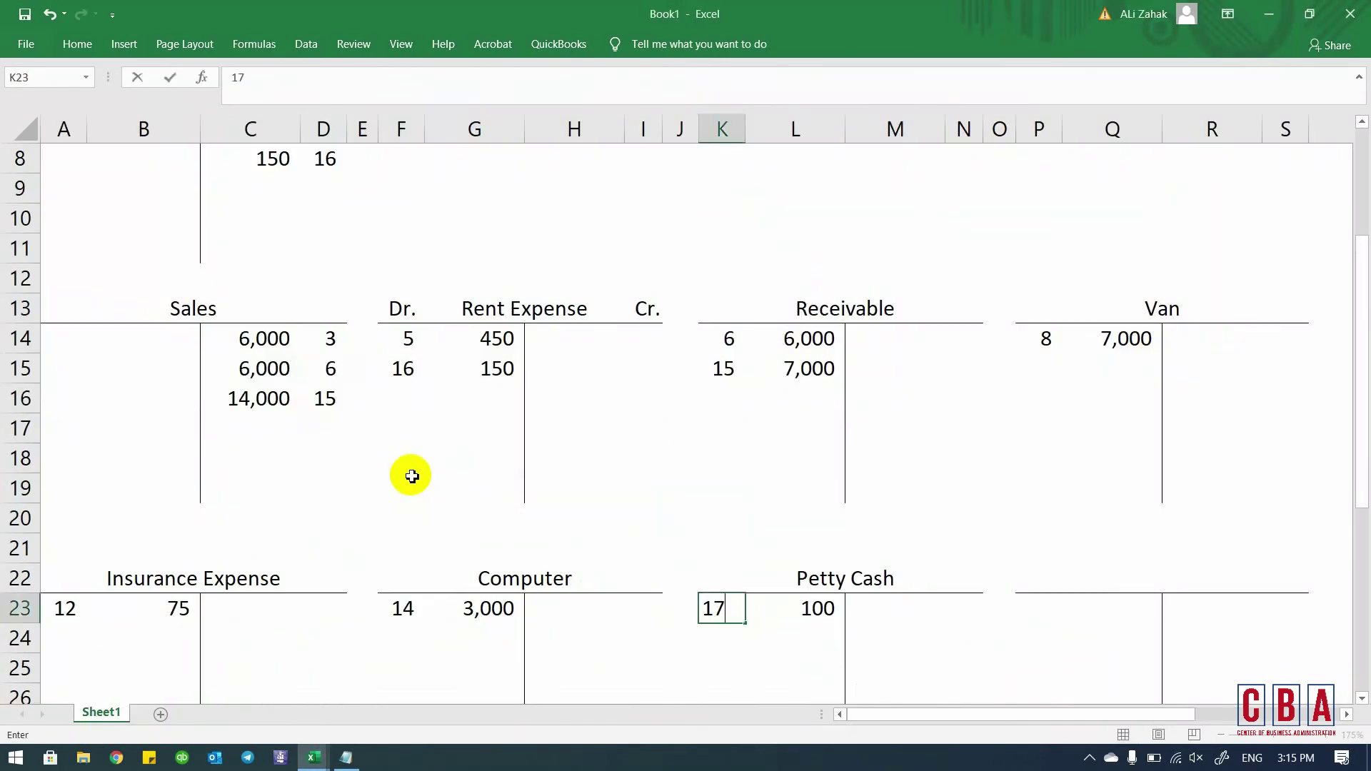
{"action": "key", "text": "Return"}
{"action": "key", "text": "Up"}
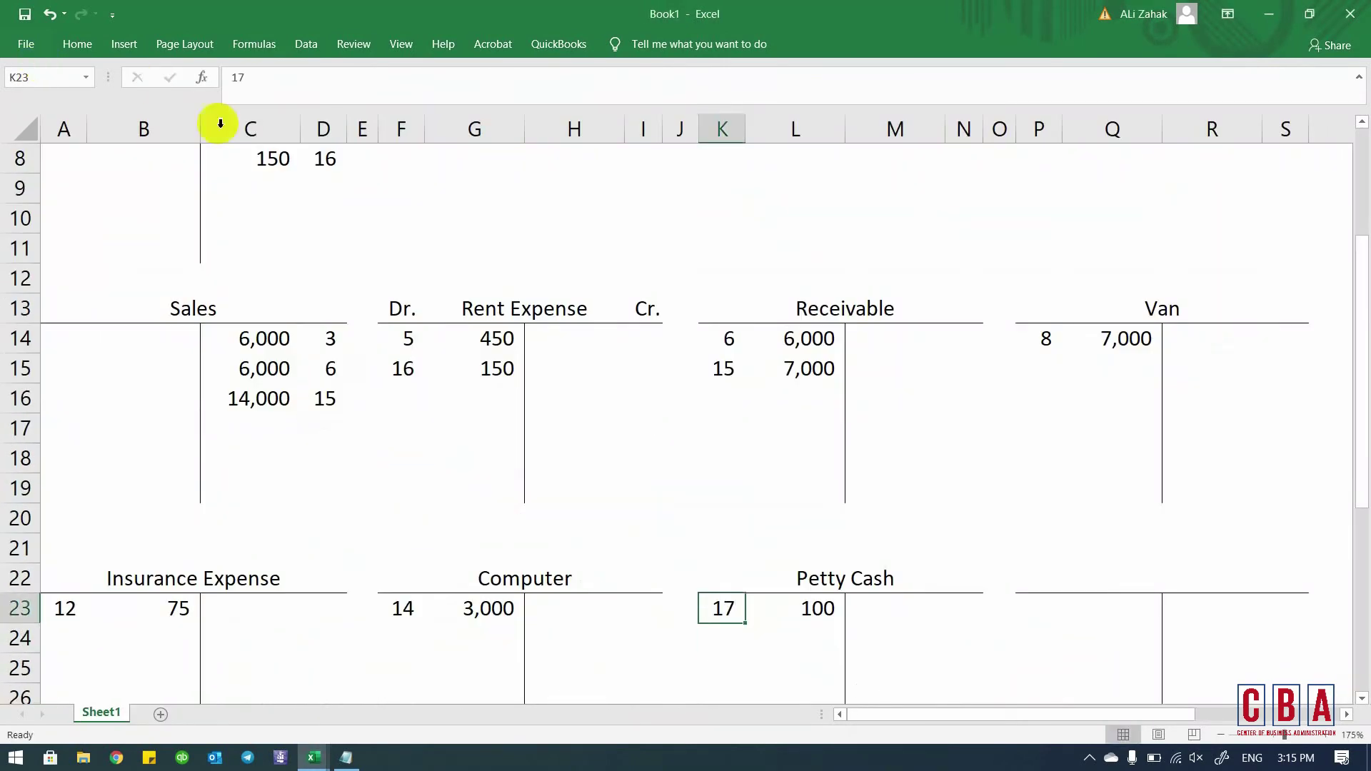
- Credit the Bank account with 100 in C9 and number the entry 17 in D9
{"action": "left_click", "coordinate": [259, 185]}
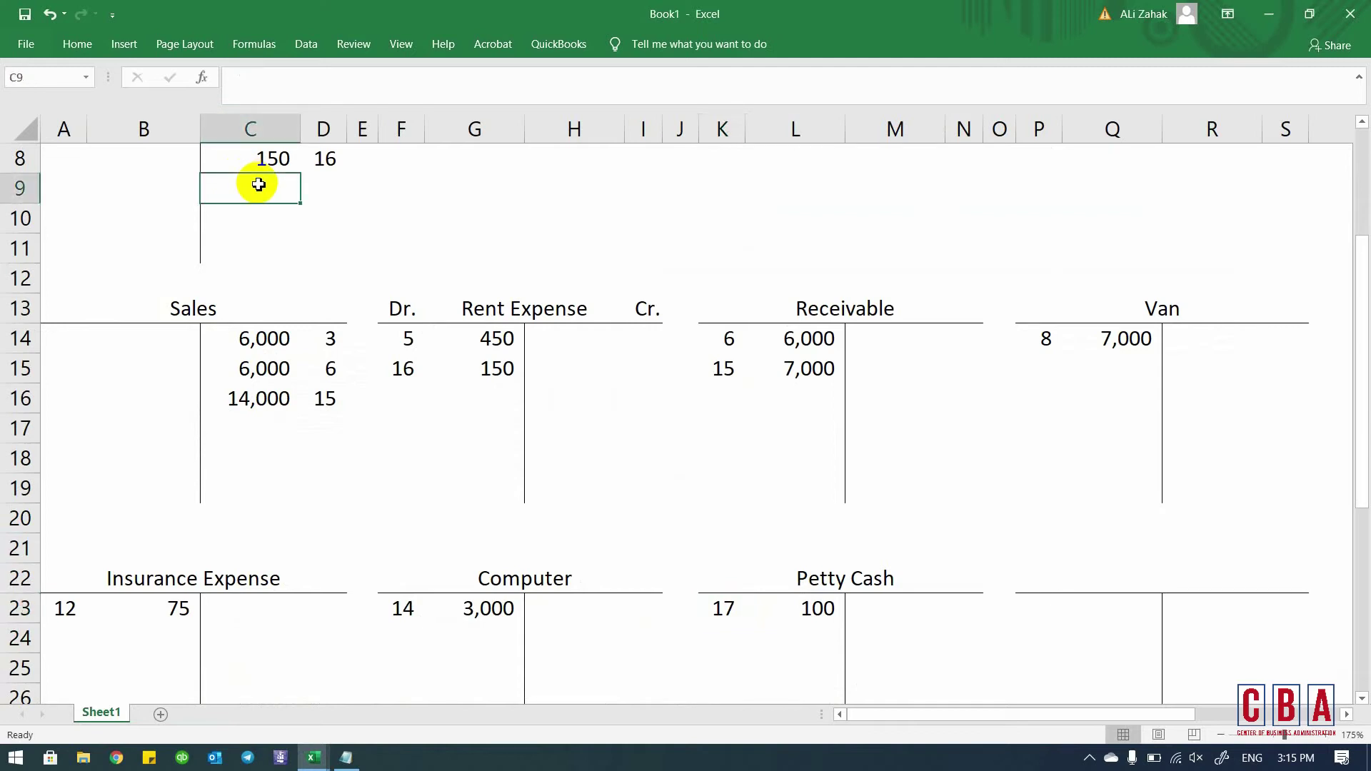
{"action": "type", "text": "100"}
{"action": "key", "text": "Tab"}
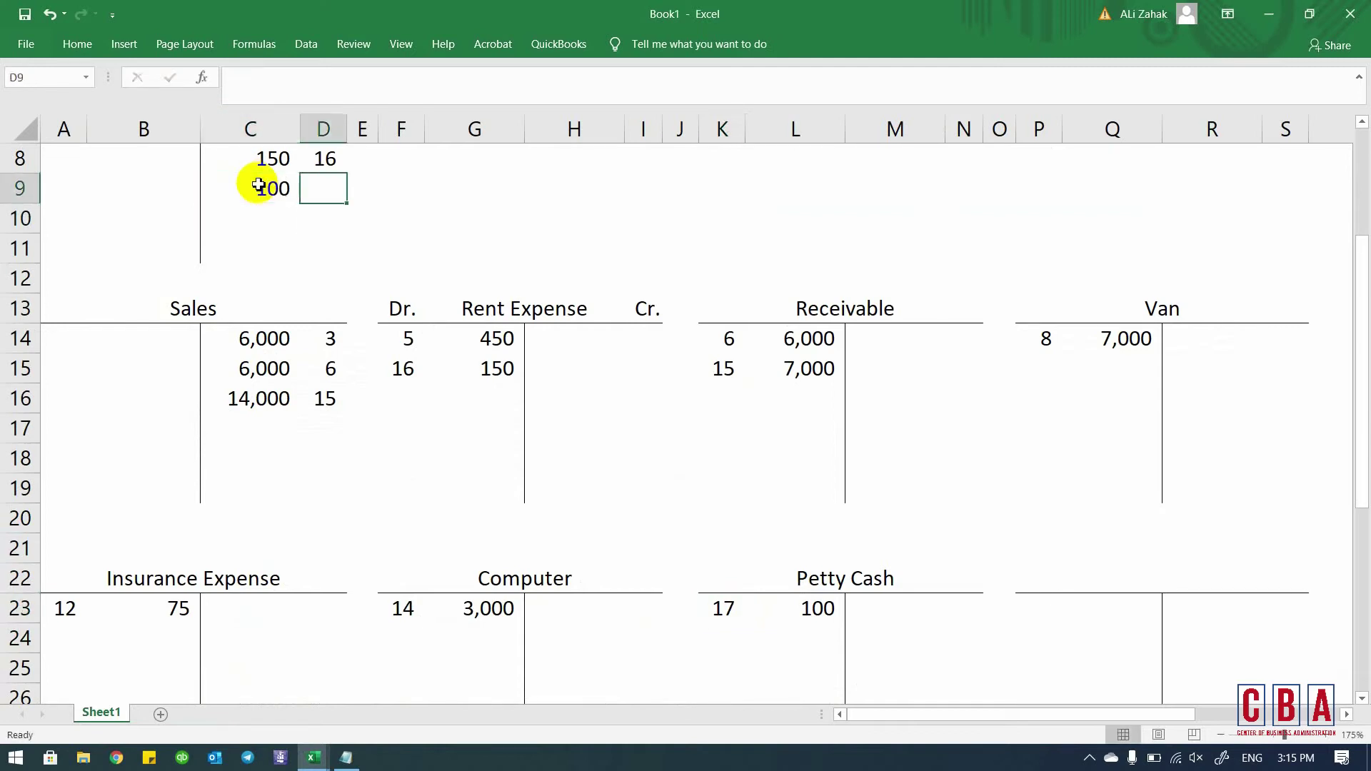
{"action": "type", "text": "17"}
{"action": "key", "text": "Return"}
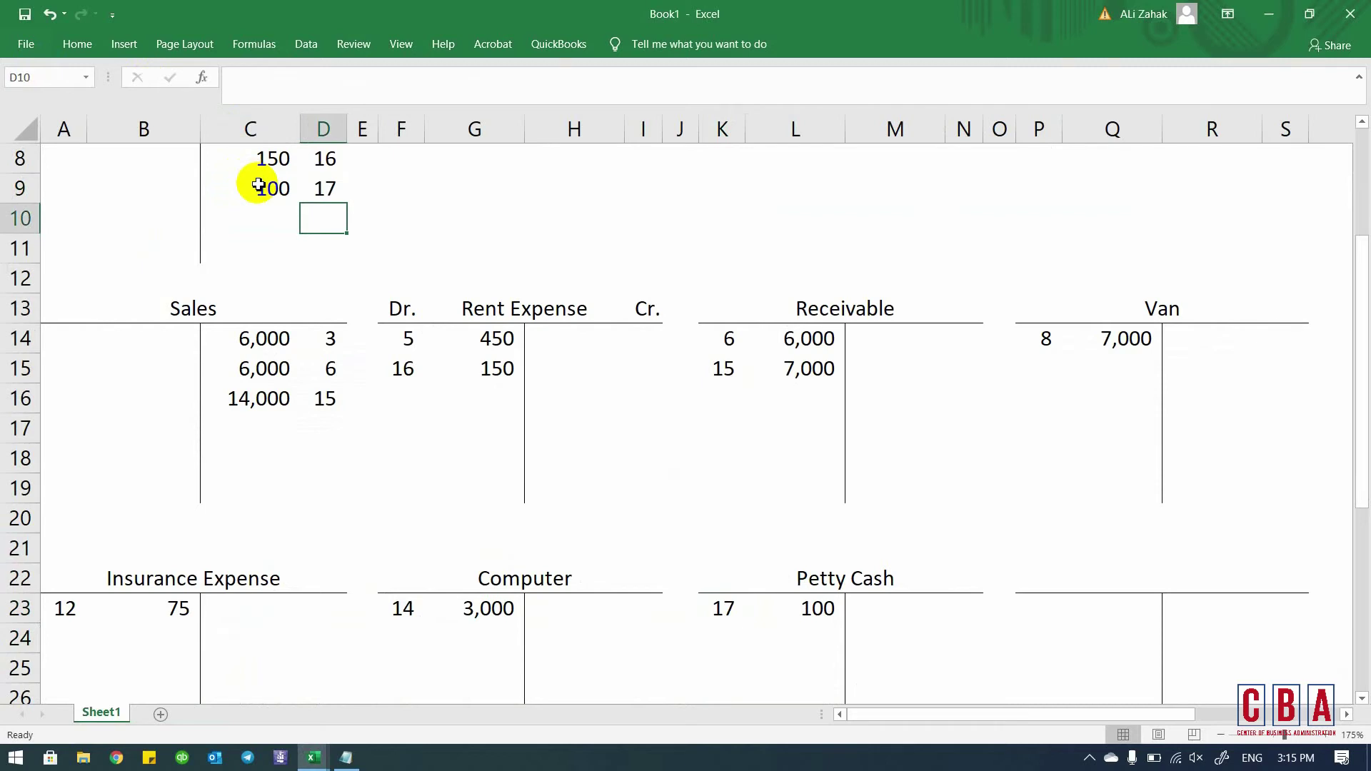
- Switch to Fa1 Notes and select transaction 18 in row 20 to read the stationery purchase
{"action": "key", "text": "alt+Tab"}
{"action": "key", "text": "Down"}
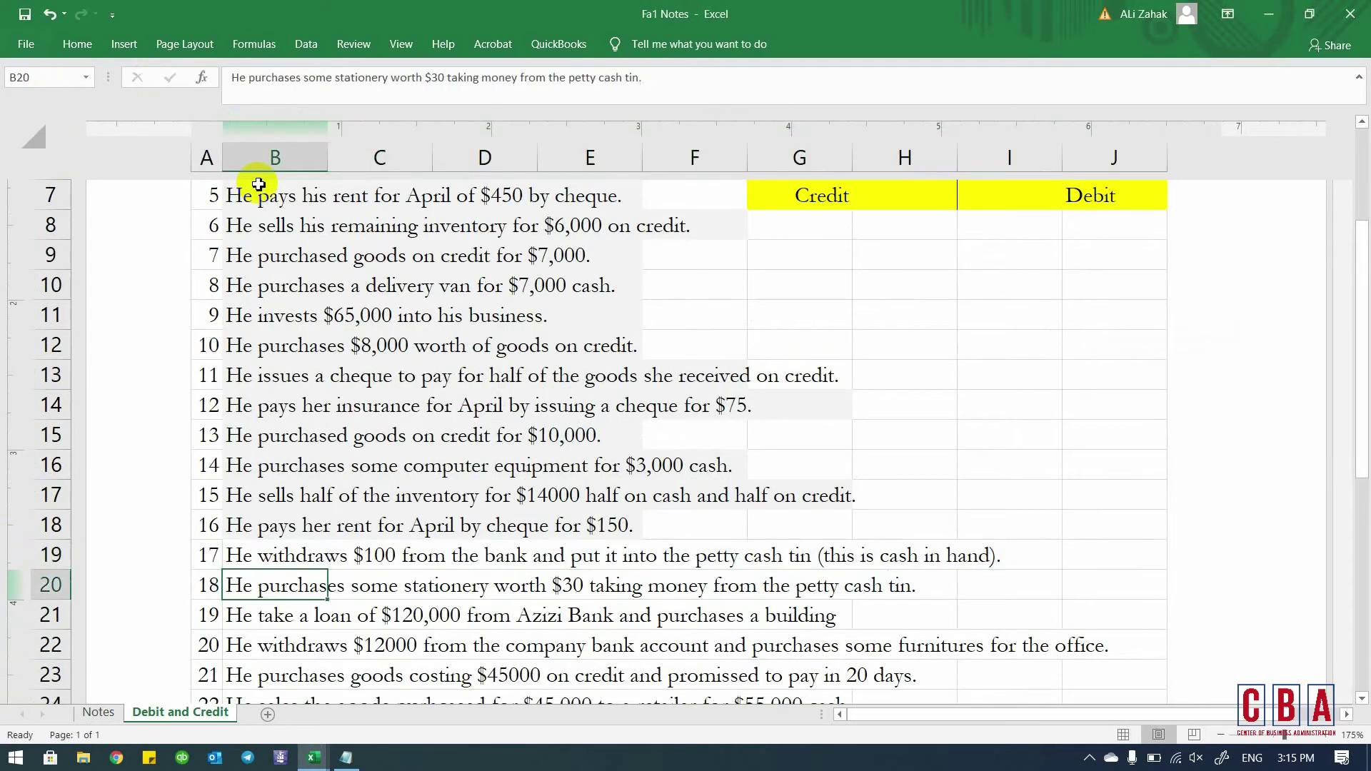
{"action": "key", "text": "shift+Right"}
{"action": "key", "text": "shift+Right"}
{"action": "key", "text": "shift+Right"}
{"action": "key", "text": "shift+Right"}
{"action": "key", "text": "shift+Right"}
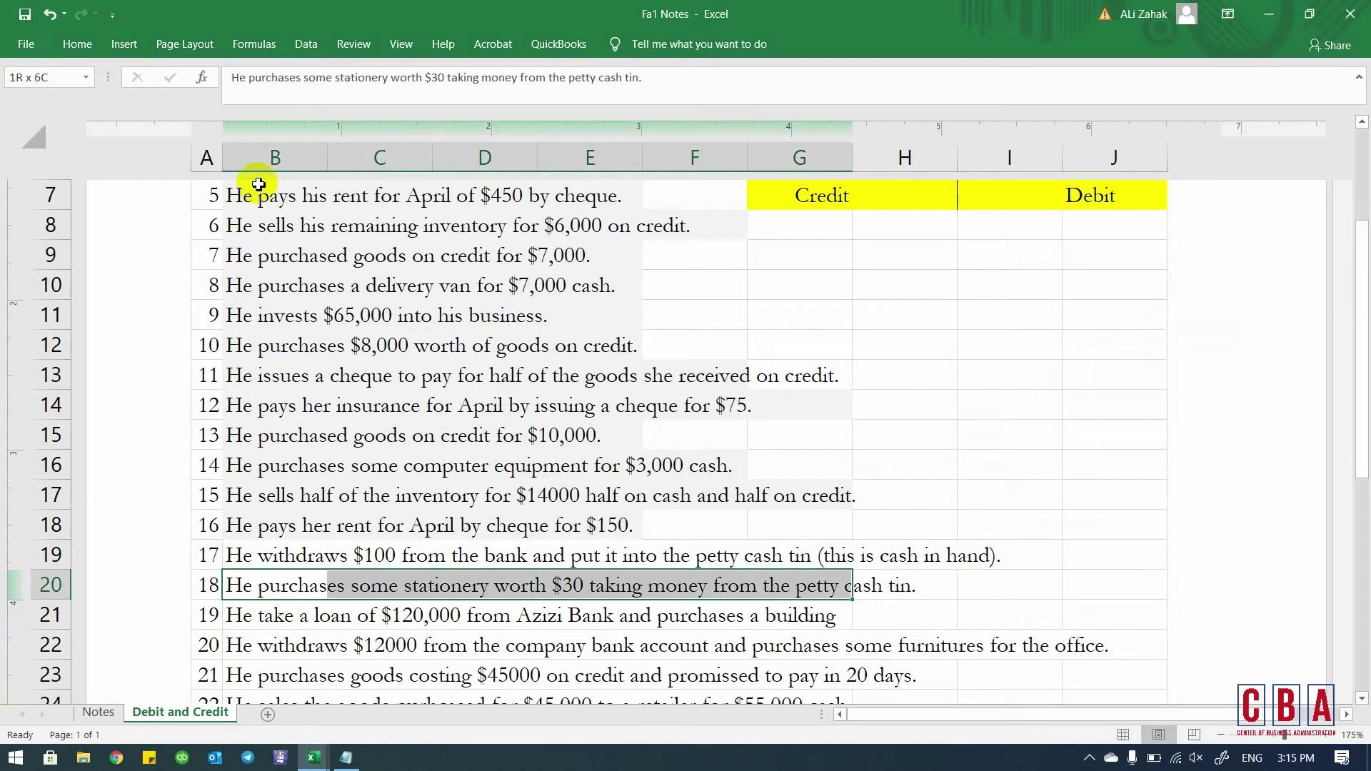
{"action": "key", "text": "shift+Right"}
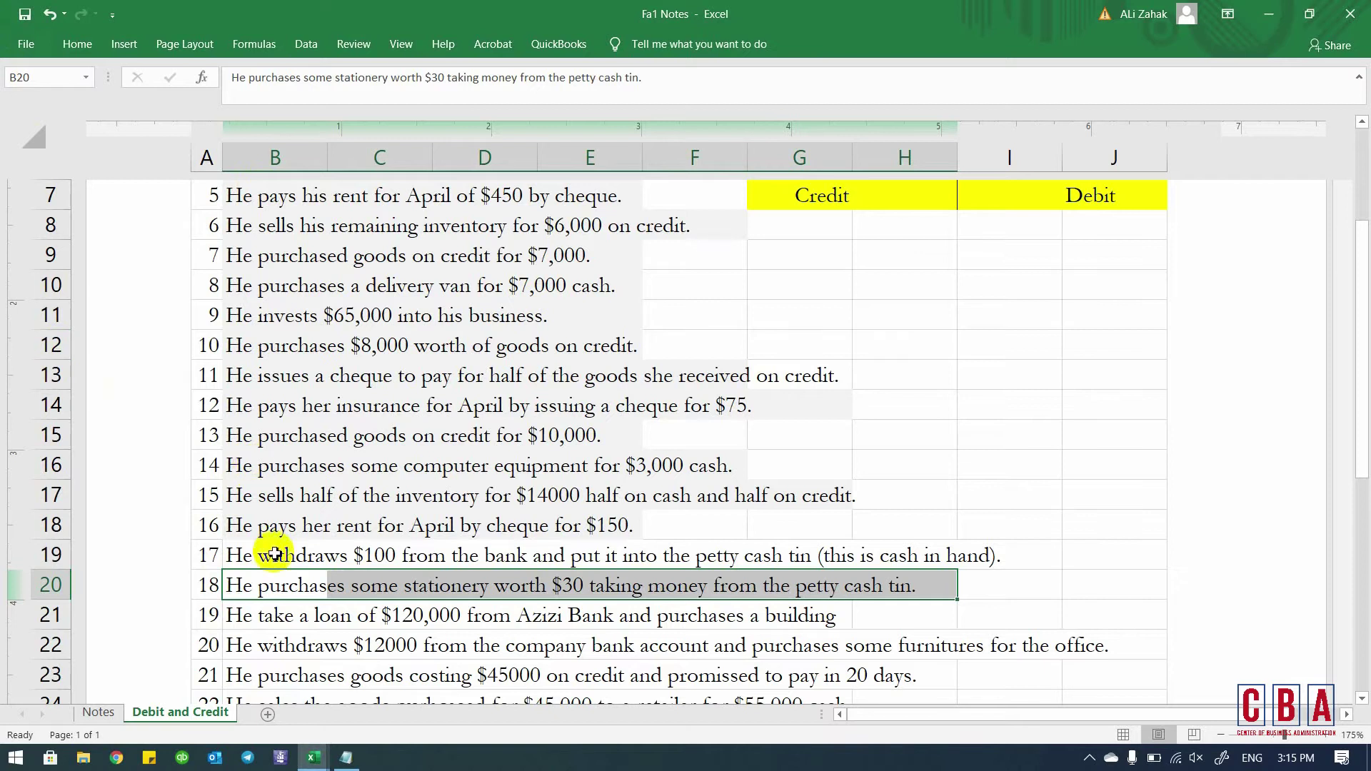
{"action": "left_click_drag", "start_coordinate": [282, 584], "coordinate": [503, 589]}
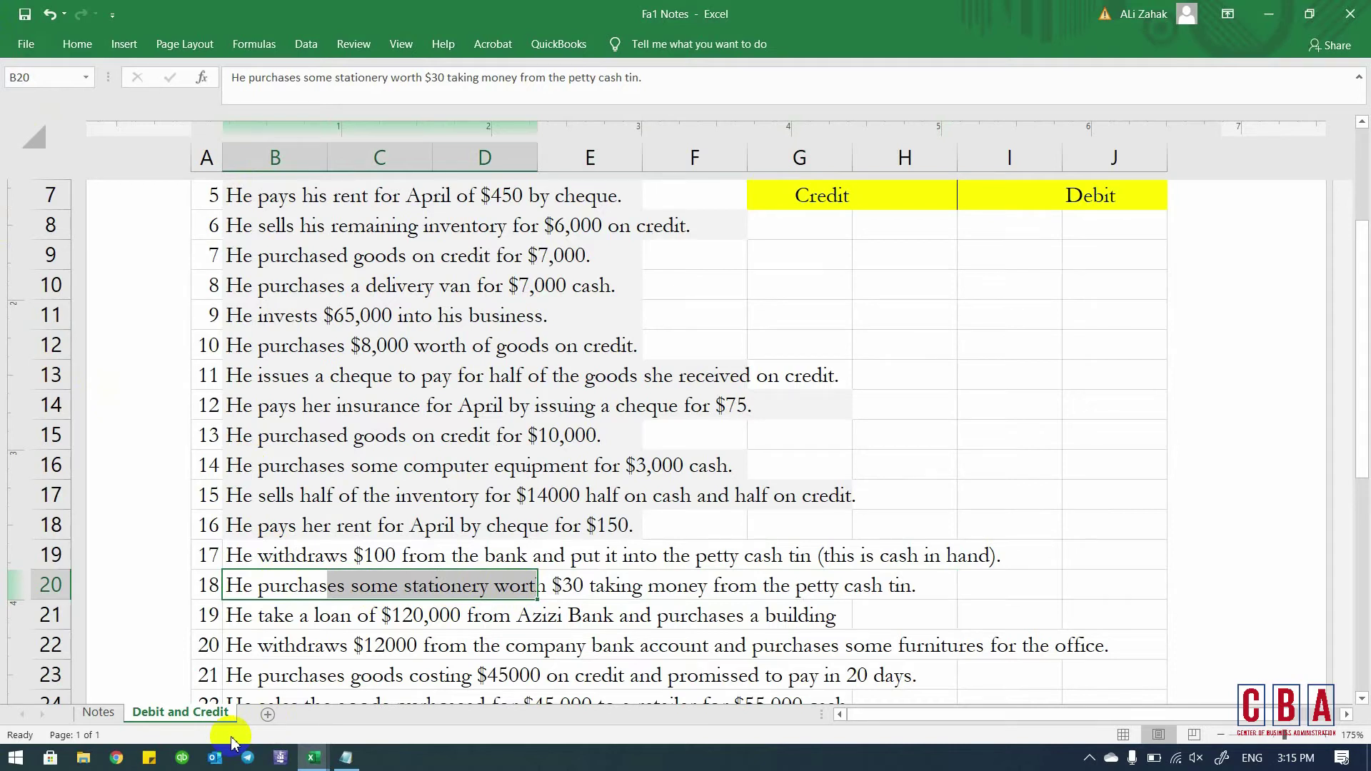
- Return to Book1 and title the empty T-account beside Petty Cash in Q22 "Stationary"
{"action": "key", "text": "alt+Tab"}
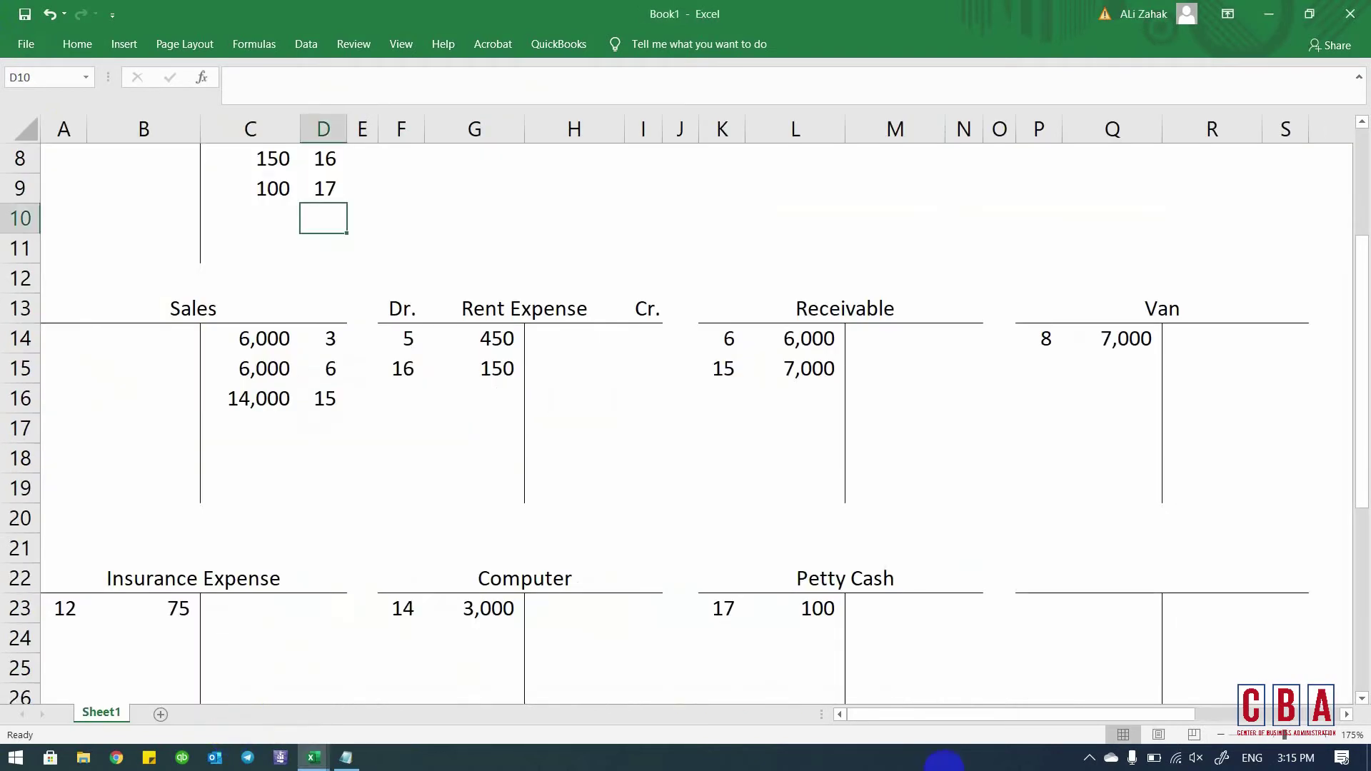
{"action": "left_click", "coordinate": [1166, 575]}
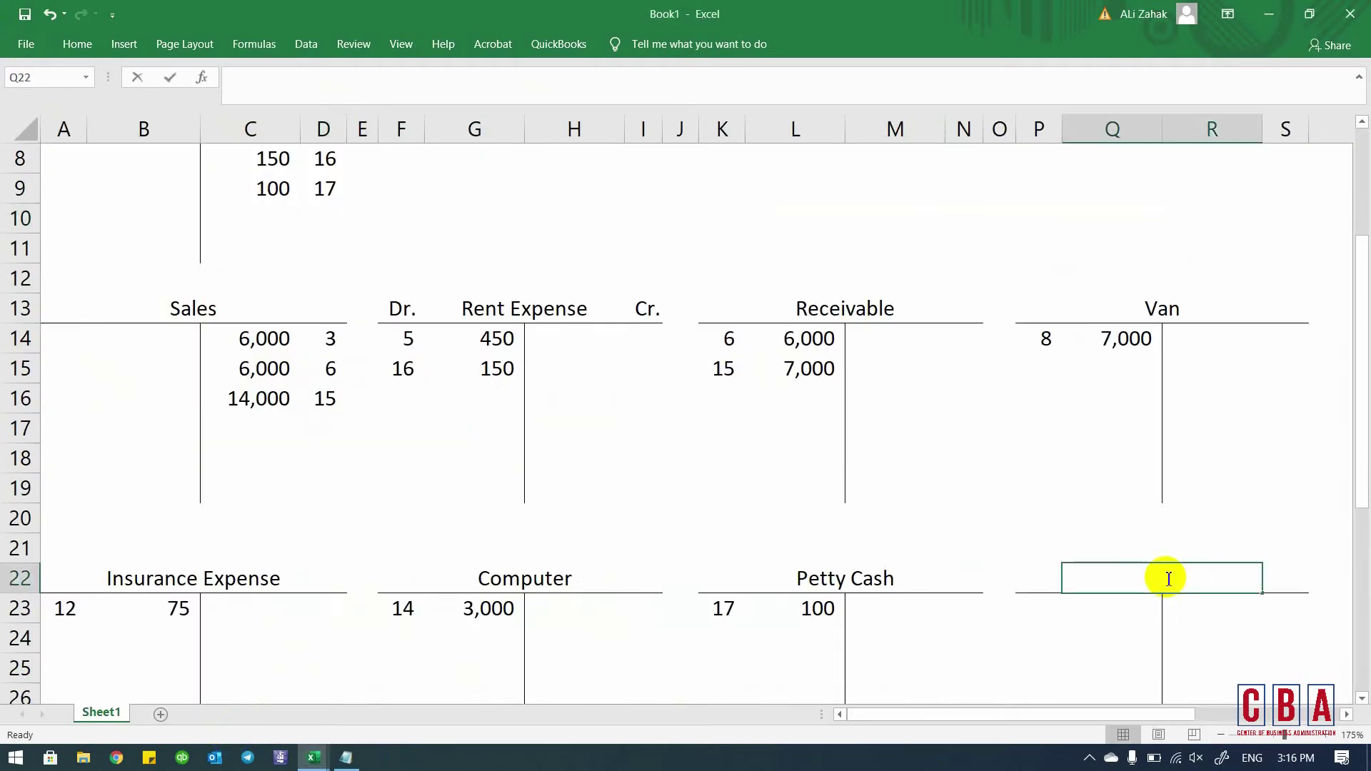
{"action": "type", "text": "Sa"}
{"action": "key", "text": "BackSpace"}
{"action": "type", "text": "tati"}
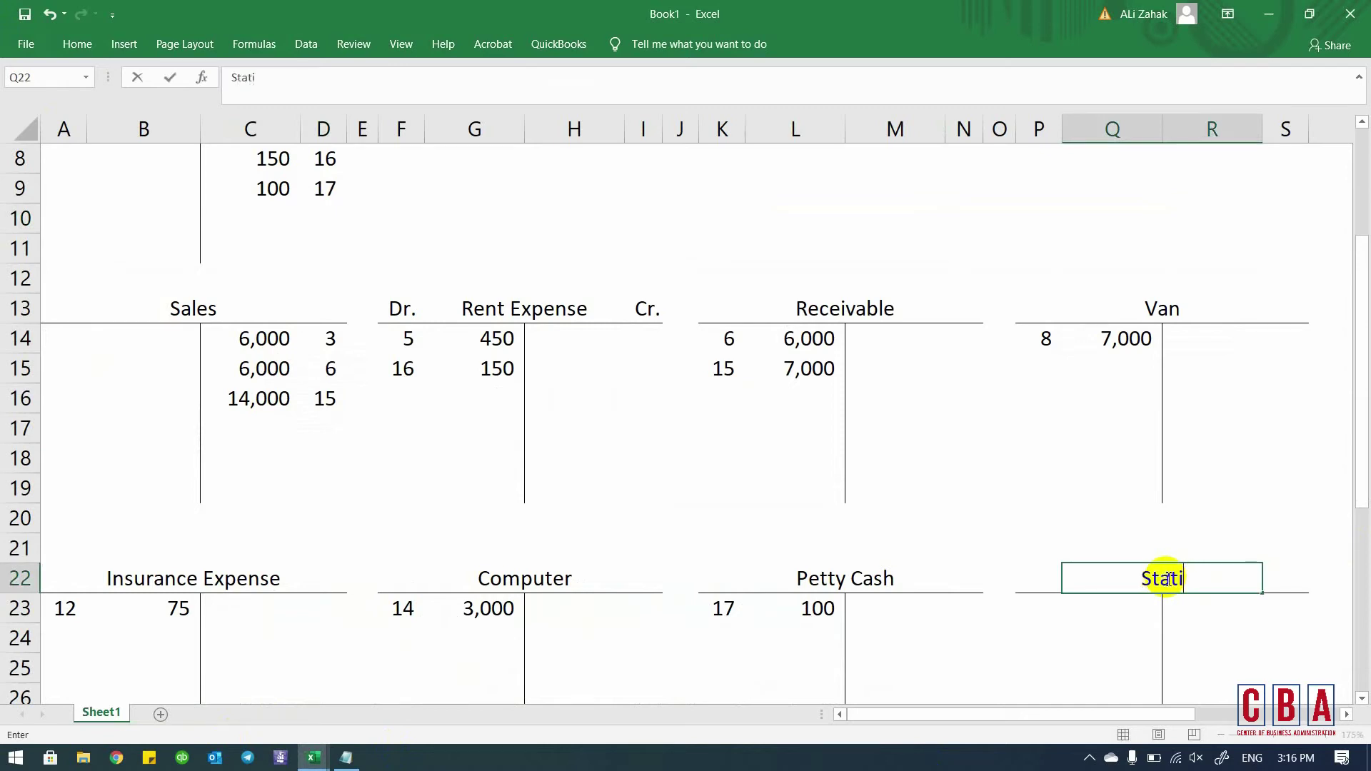
{"action": "type", "text": "onary"}
{"action": "key", "text": "Return"}
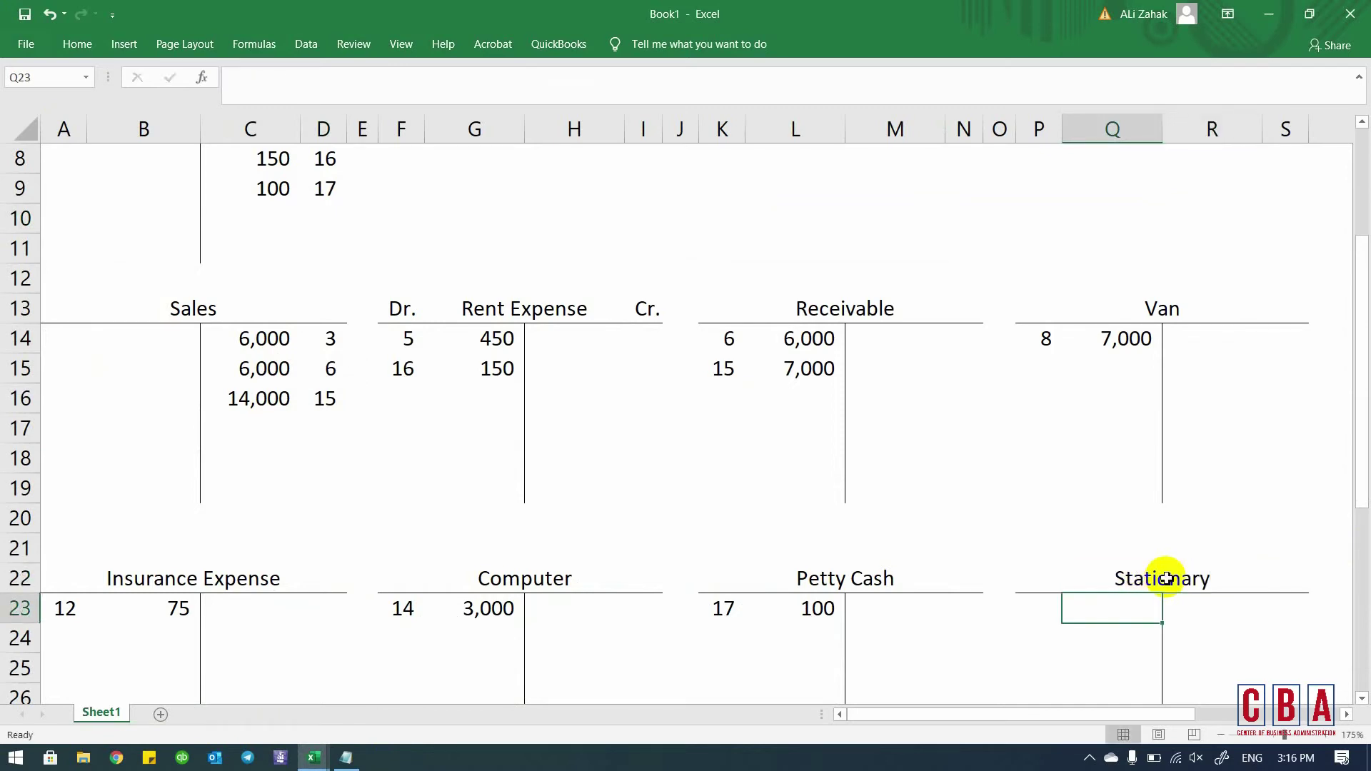
- Check the transaction 18 amount in Fa1 Notes and debit the Stationary account with 30 in Q23 of Book1
{"action": "key", "text": "alt+Tab"}
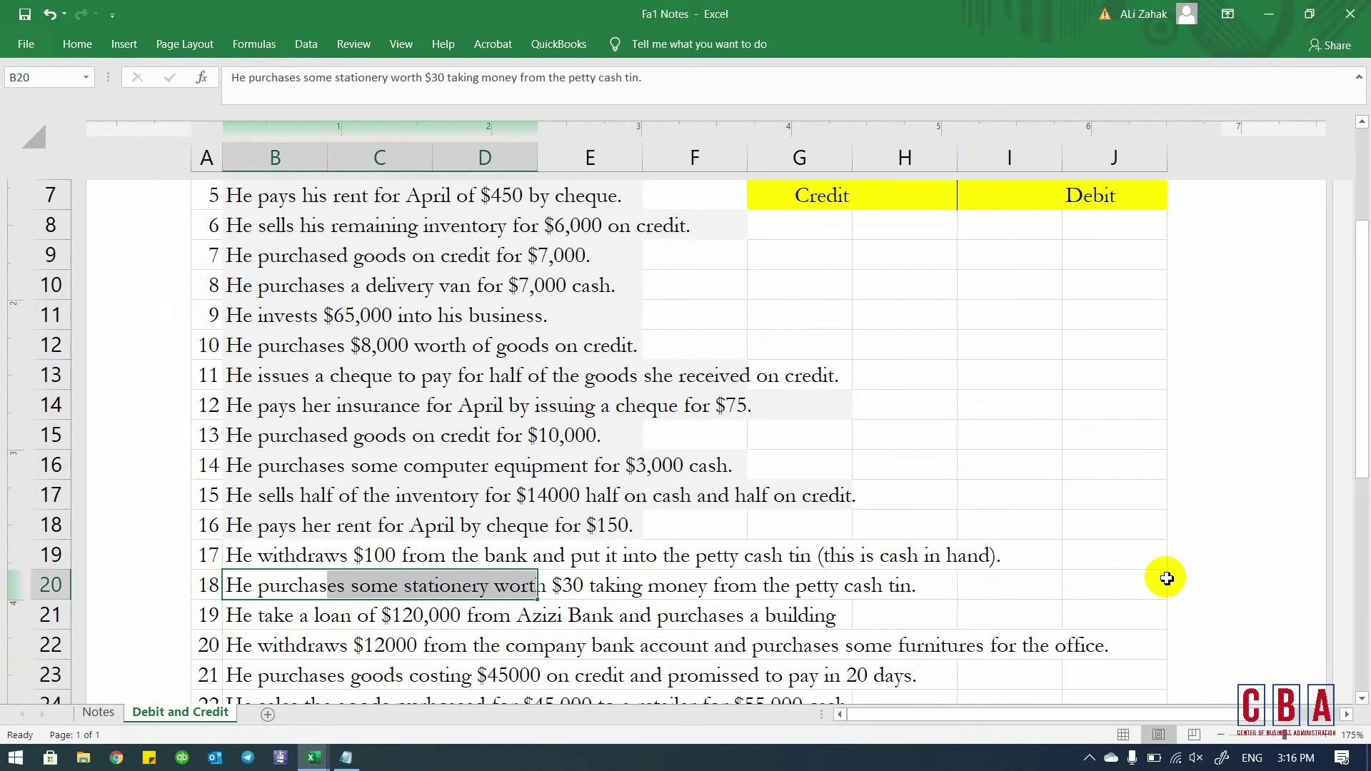
{"action": "key", "text": "alt+Tab"}
{"action": "type", "text": "30"}
{"action": "key", "text": "Return"}
{"action": "key", "text": "Up"}
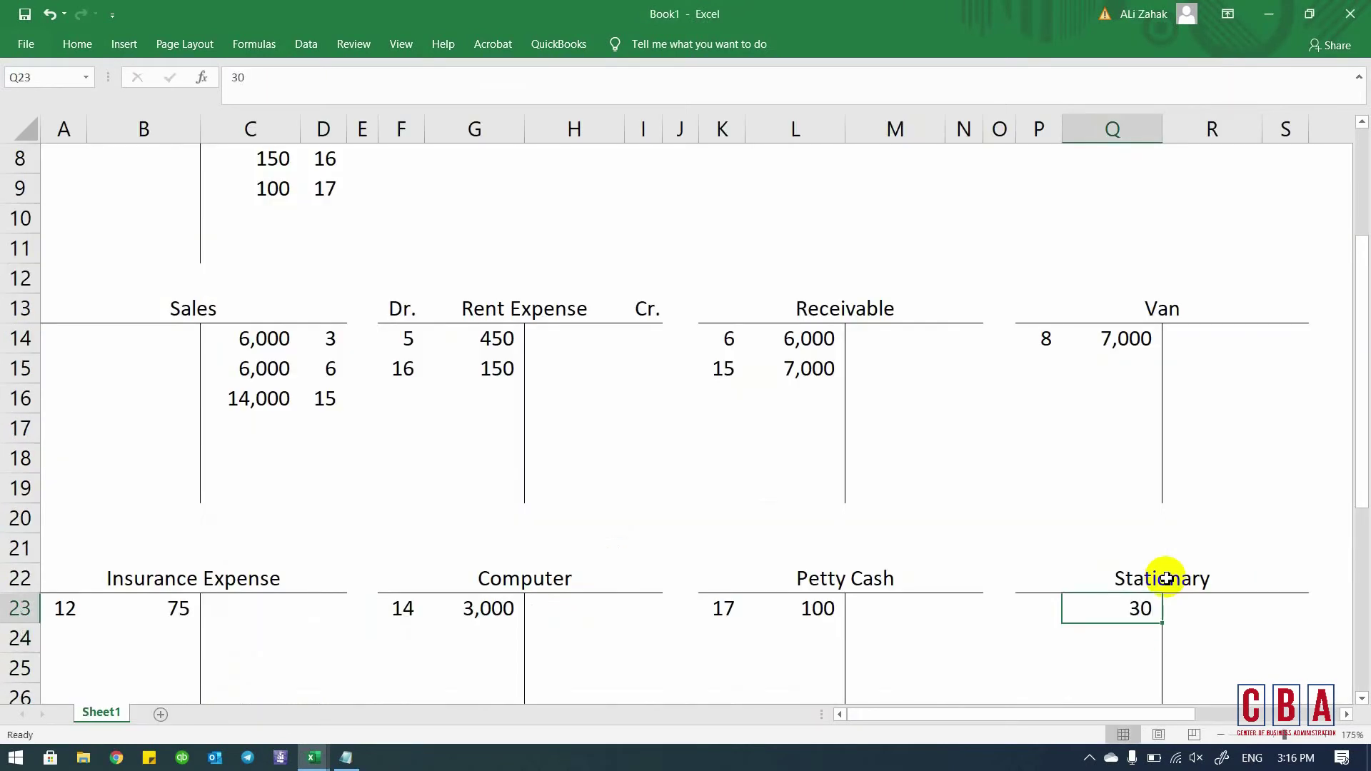
- Credit the Petty Cash account with 30 in M23
{"action": "key", "text": "Left"}
{"action": "key", "text": "Left"}
{"action": "key", "text": "Left"}
{"action": "key", "text": "Left"}
{"action": "key", "text": "Left"}
{"action": "key", "text": "Right"}
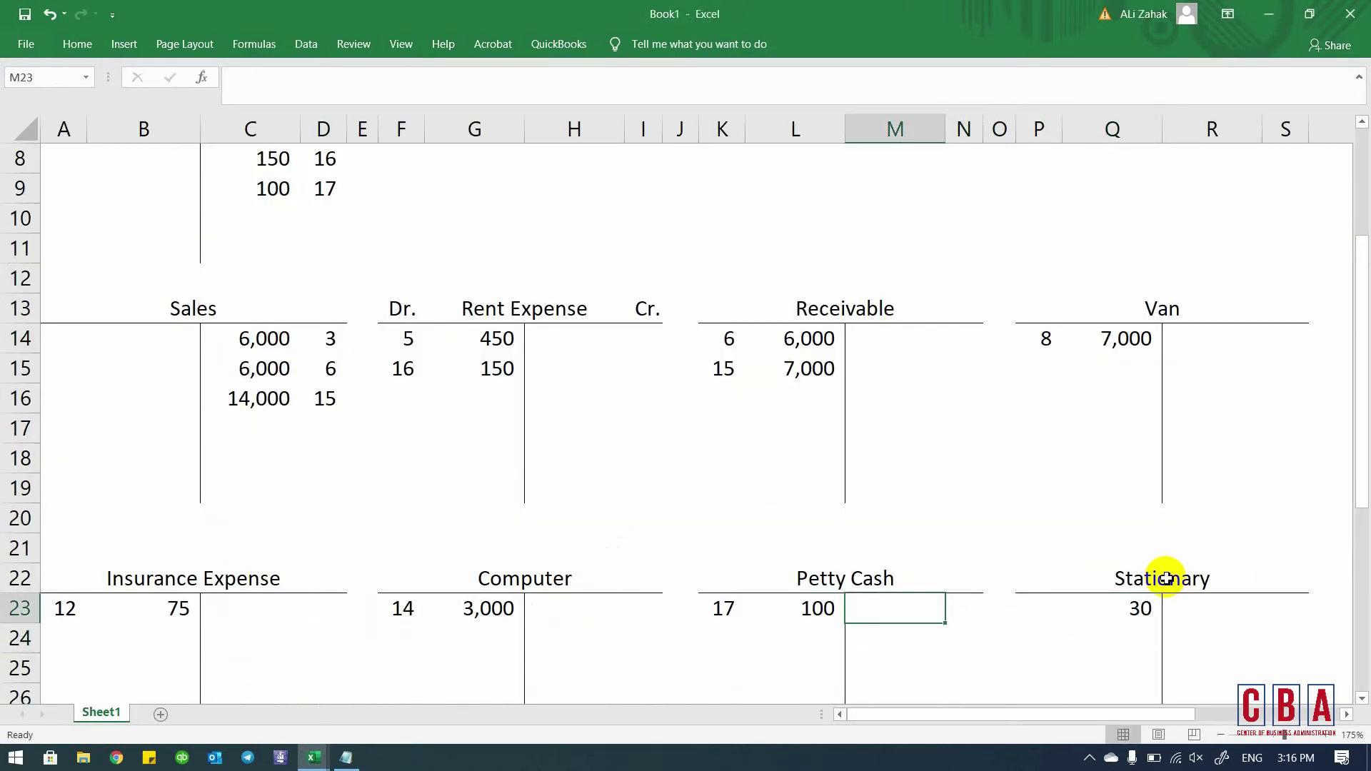
{"action": "type", "text": "30"}
{"action": "key", "text": "Return"}
{"action": "key", "text": "Up"}
- Extend the Stationary account title in Q22 to "Stationary Expense"
{"action": "key", "text": "Right"}
{"action": "key", "text": "Right"}
{"action": "key", "text": "Right"}
{"action": "key", "text": "Right"}
{"action": "key", "text": "Up"}
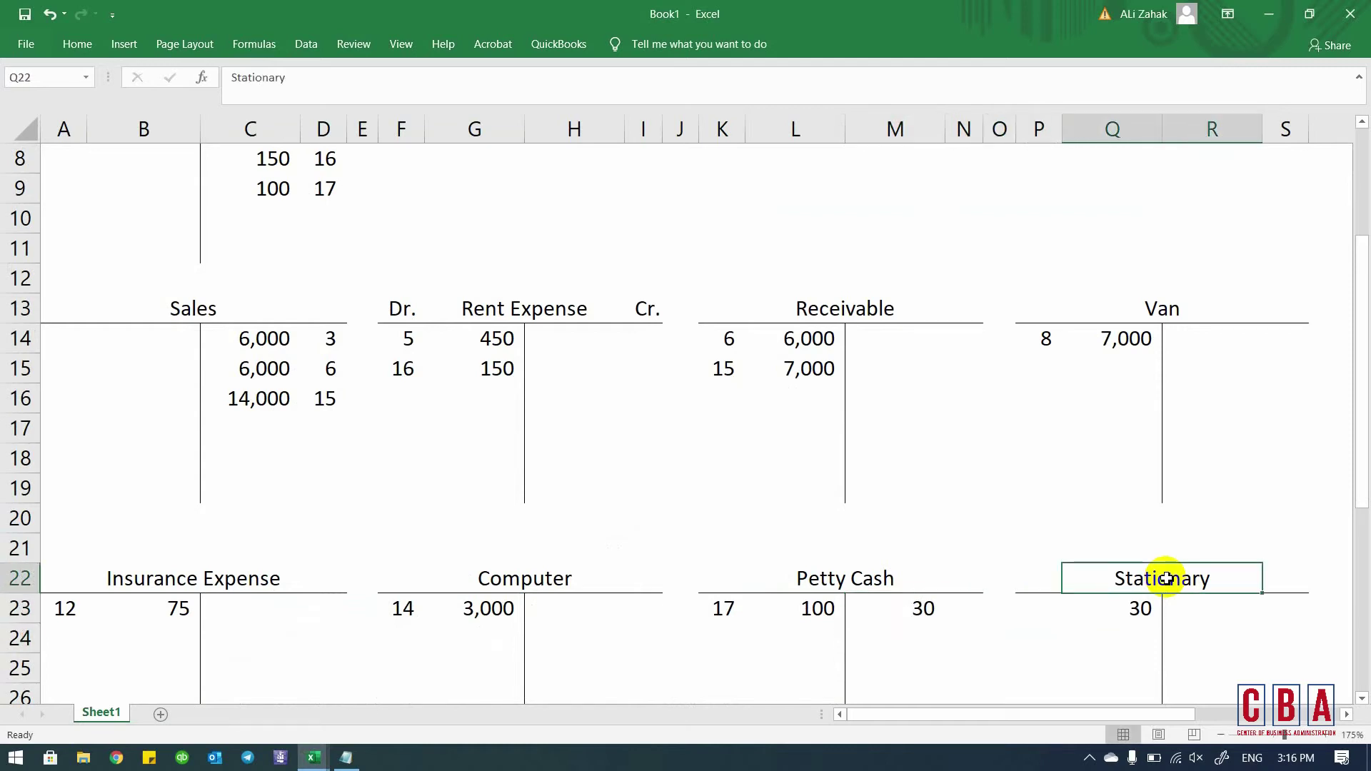
{"action": "key", "text": "F2"}
{"action": "type", "text": "Es"}
{"action": "key", "text": "BackSpace"}
{"action": "type", "text": "xpense"}
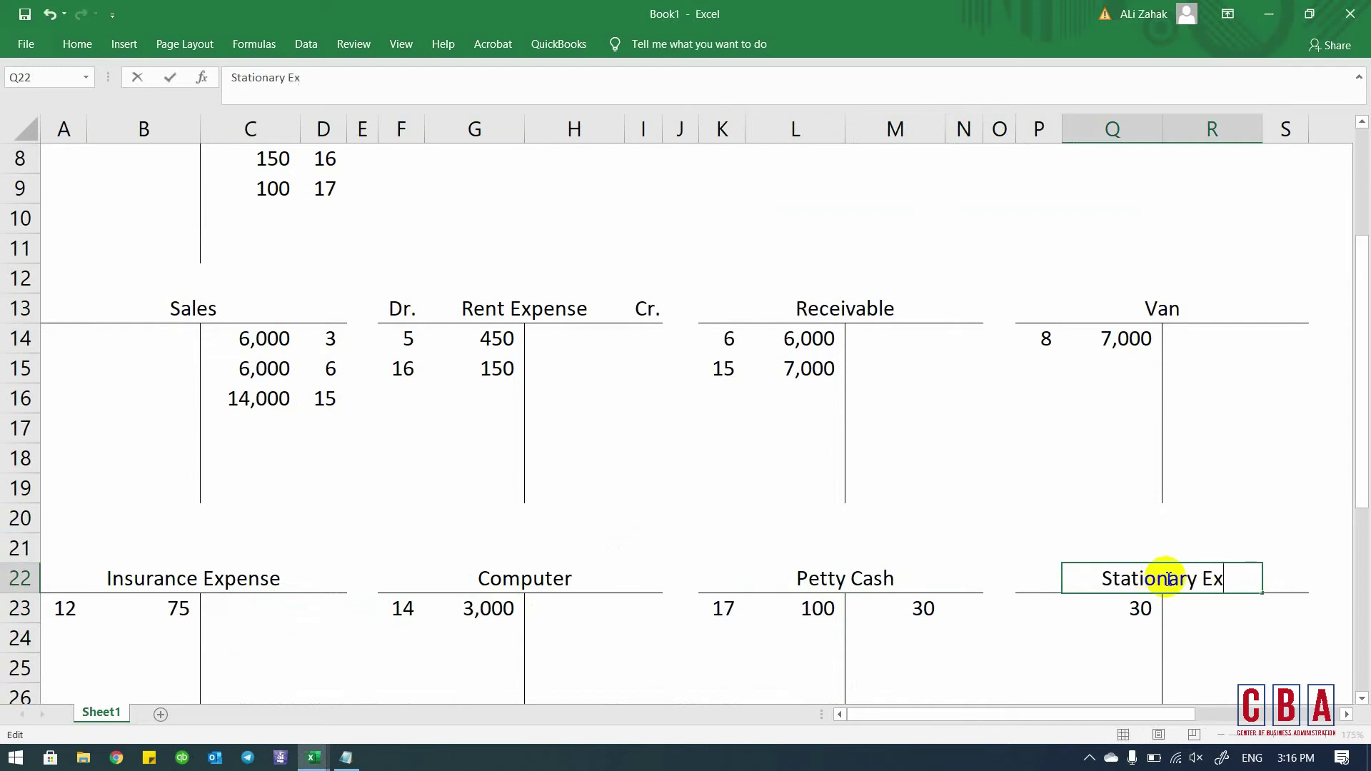
{"action": "key", "text": "Return"}
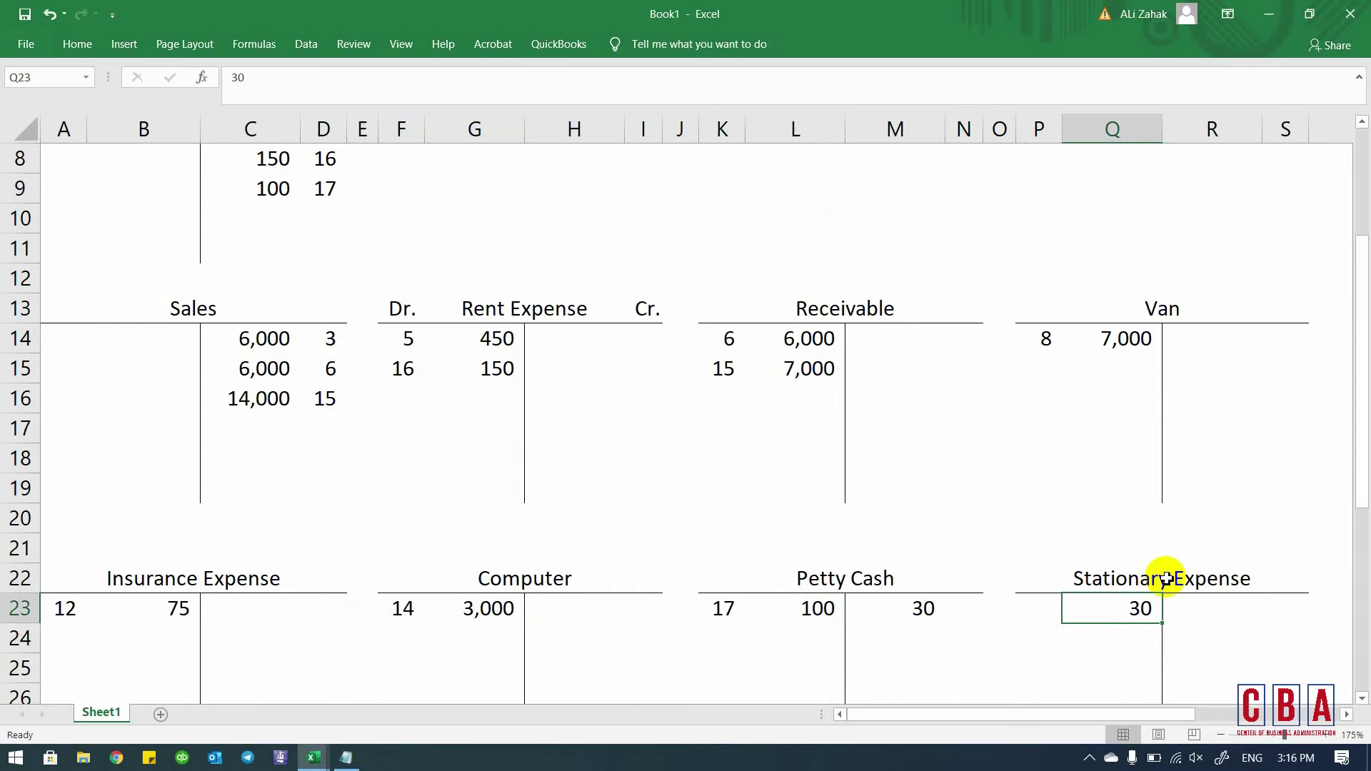
- Switch to Fa1 Notes and select transaction 19 across B21:G21 to read the bank loan and building purchase
{"action": "key", "text": "ctrl+Tab"}
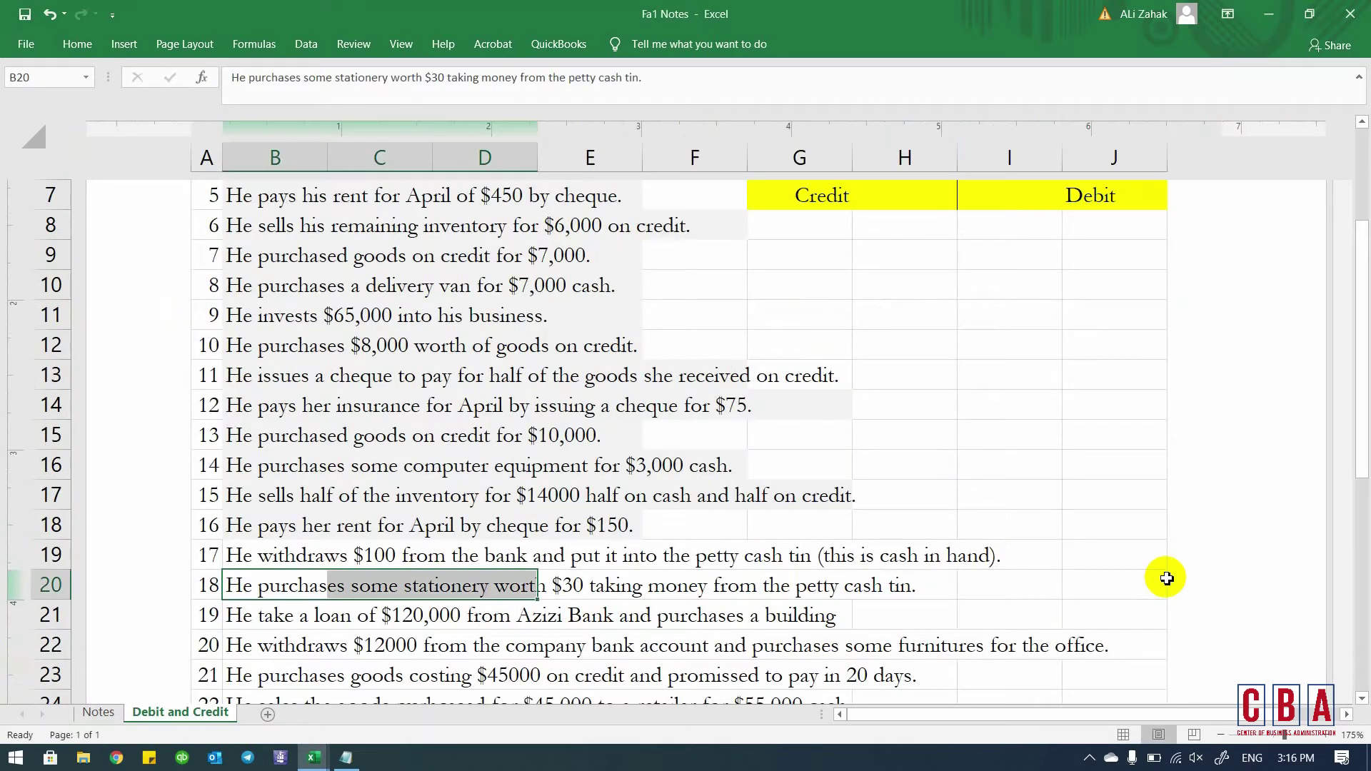
{"action": "key", "text": "Down"}
{"action": "key", "text": "shift+Right"}
{"action": "key", "text": "shift+Right"}
{"action": "key", "text": "shift+Right"}
{"action": "key", "text": "shift+Right"}
{"action": "key", "text": "shift+Right"}
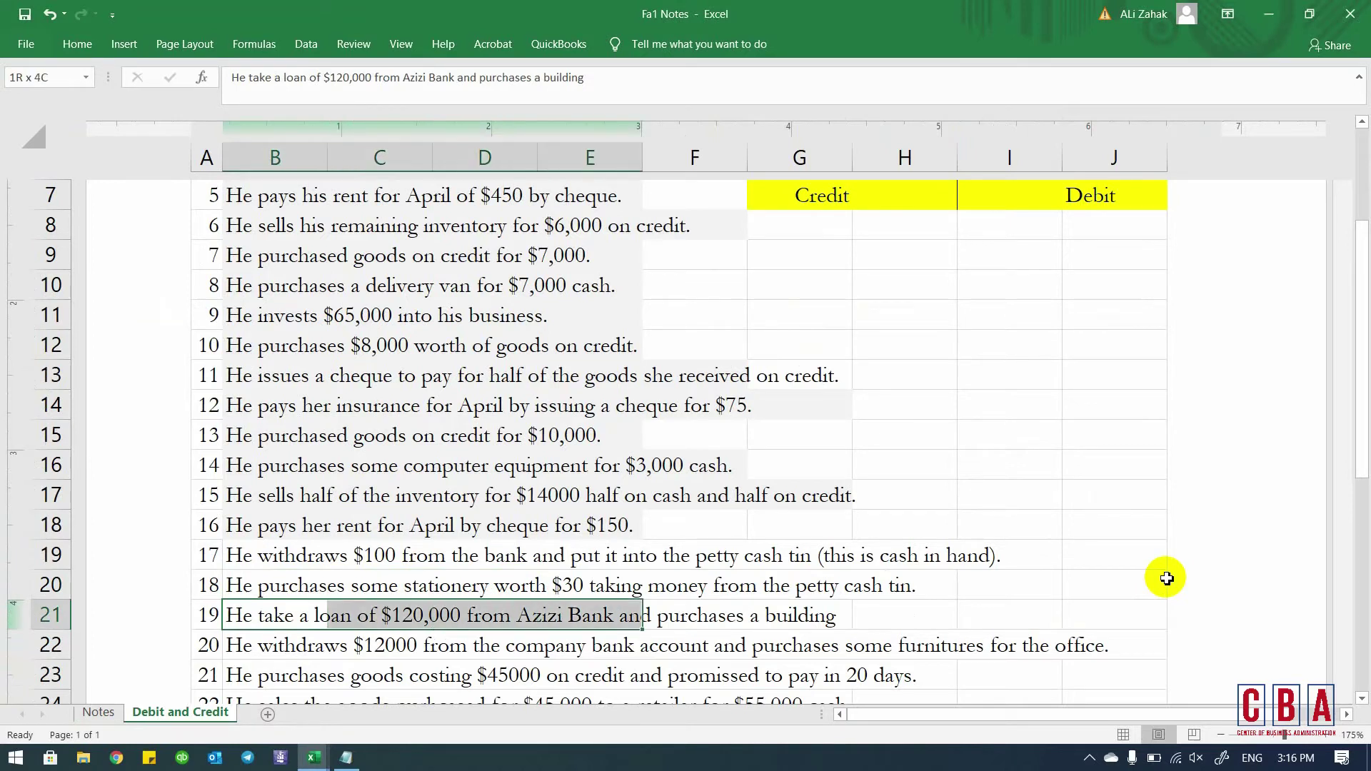
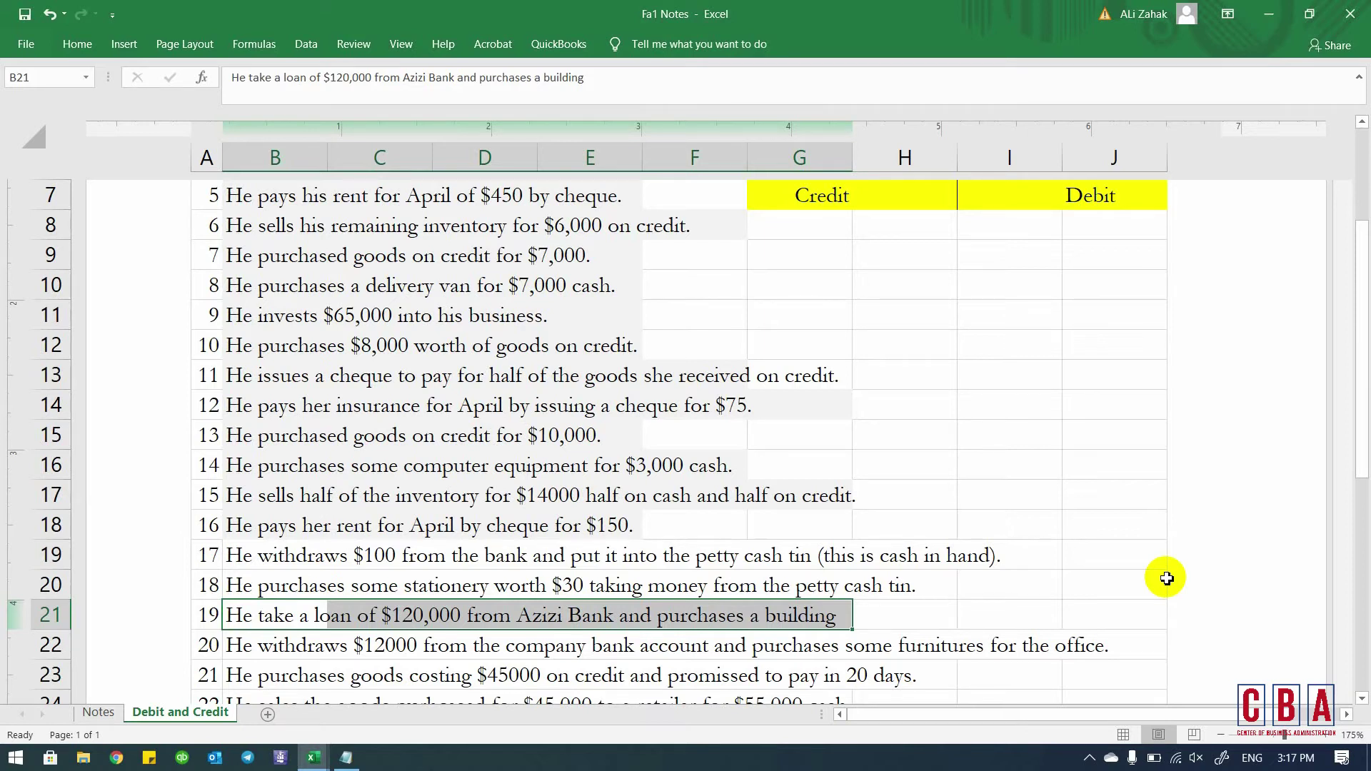
- Return to Book1 and title the empty T-account below Insurance Expense in B30 "Building"
{"action": "key", "text": "alt+Tab"}
{"action": "key", "text": "Down"}
{"action": "key", "text": "Down"}
{"action": "key", "text": "Down"}
{"action": "key", "text": "Down"}
{"action": "key", "text": "Down"}
{"action": "key", "text": "Down"}
{"action": "key", "text": "Down"}
{"action": "key", "text": "Down"}
{"action": "key", "text": "Down"}
{"action": "key", "text": "Down"}
{"action": "key", "text": "Down"}
{"action": "key", "text": "Down"}
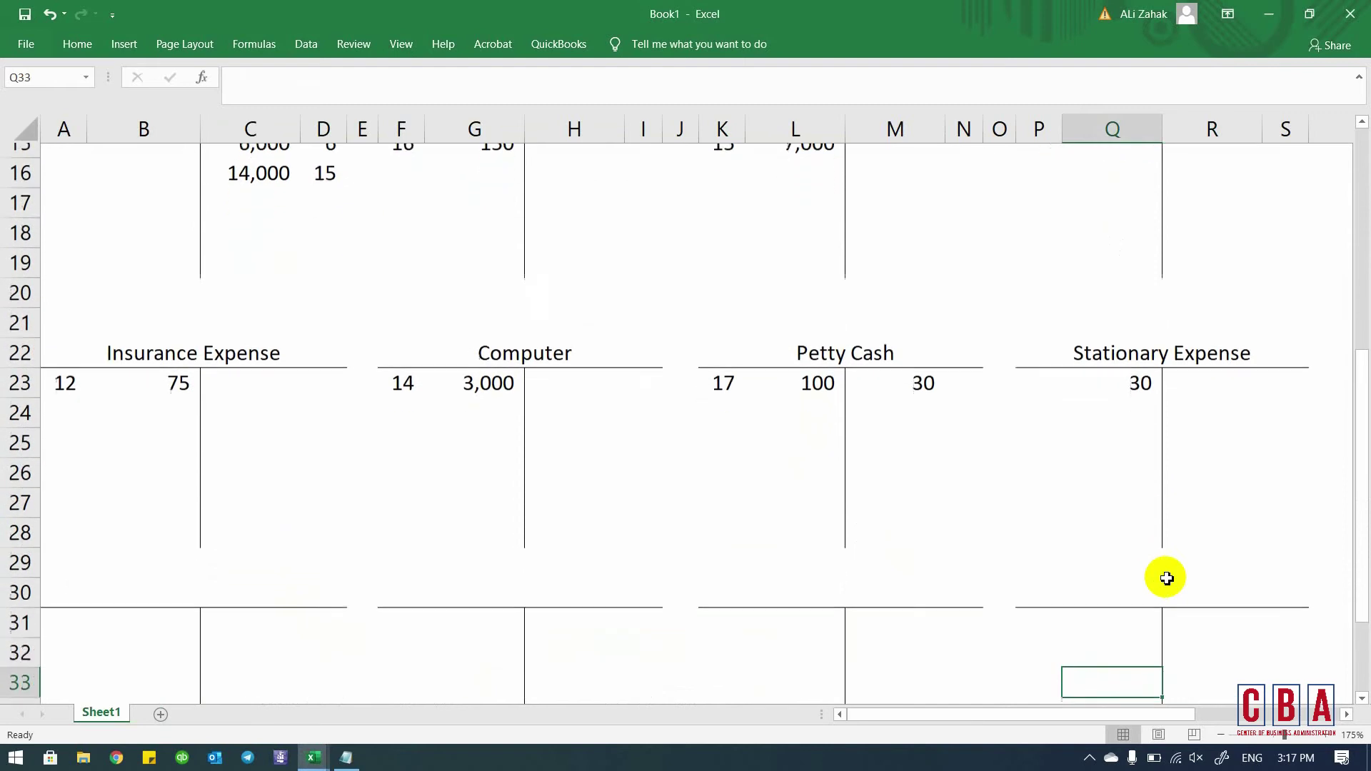
{"action": "key", "text": "Left"}
{"action": "key", "text": "Left"}
{"action": "key", "text": "Left"}
{"action": "key", "text": "Left"}
{"action": "key", "text": "Left"}
{"action": "key", "text": "Left"}
{"action": "key", "text": "Left"}
{"action": "key", "text": "Left"}
{"action": "key", "text": "Left"}
{"action": "key", "text": "Left"}
{"action": "key", "text": "Left"}
{"action": "key", "text": "Left"}
{"action": "key", "text": "Left"}
{"action": "key", "text": "Left"}
{"action": "key", "text": "Left"}
{"action": "key", "text": "Left"}
{"action": "key", "text": "Up"}
{"action": "key", "text": "Up"}
{"action": "key", "text": "Up"}
{"action": "key", "text": "Up"}
{"action": "key", "text": "Up"}
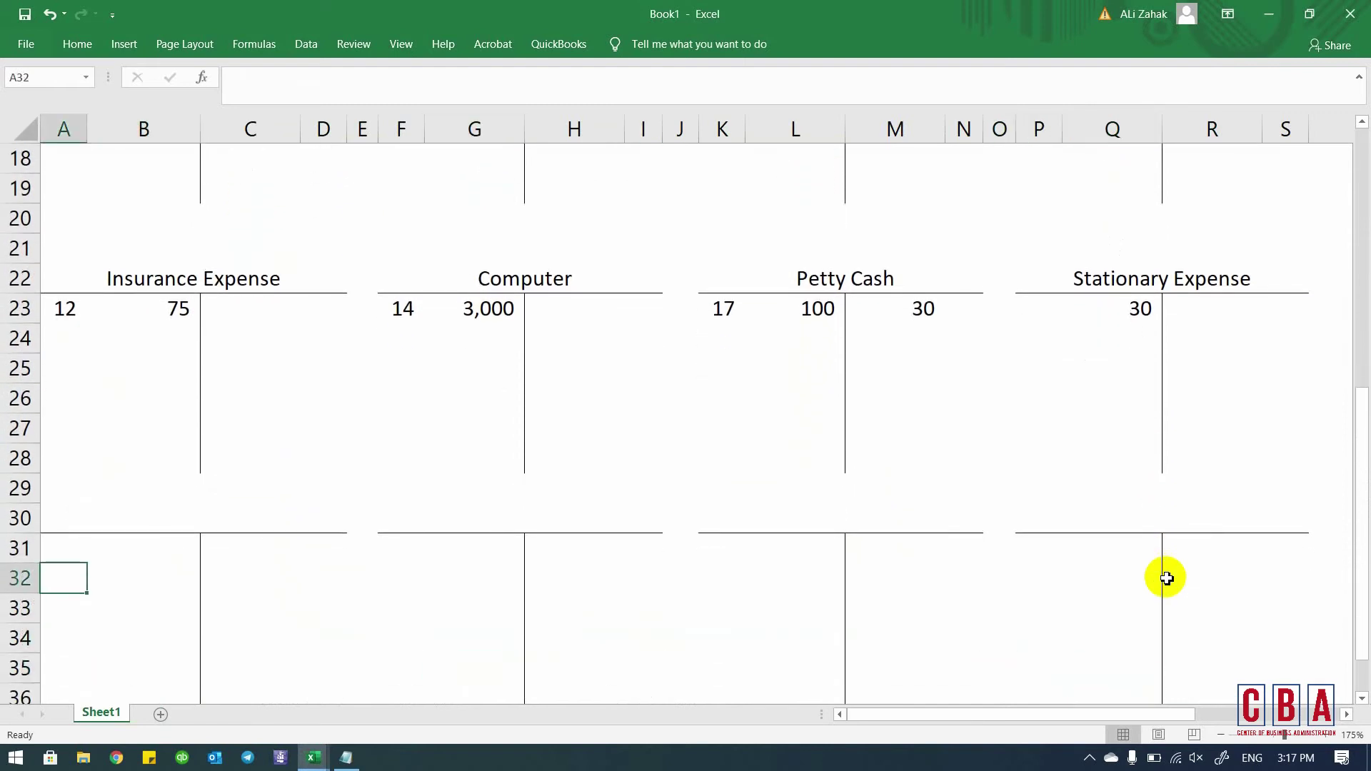
{"action": "key", "text": "Right"}
{"action": "type", "text": "Bu"}
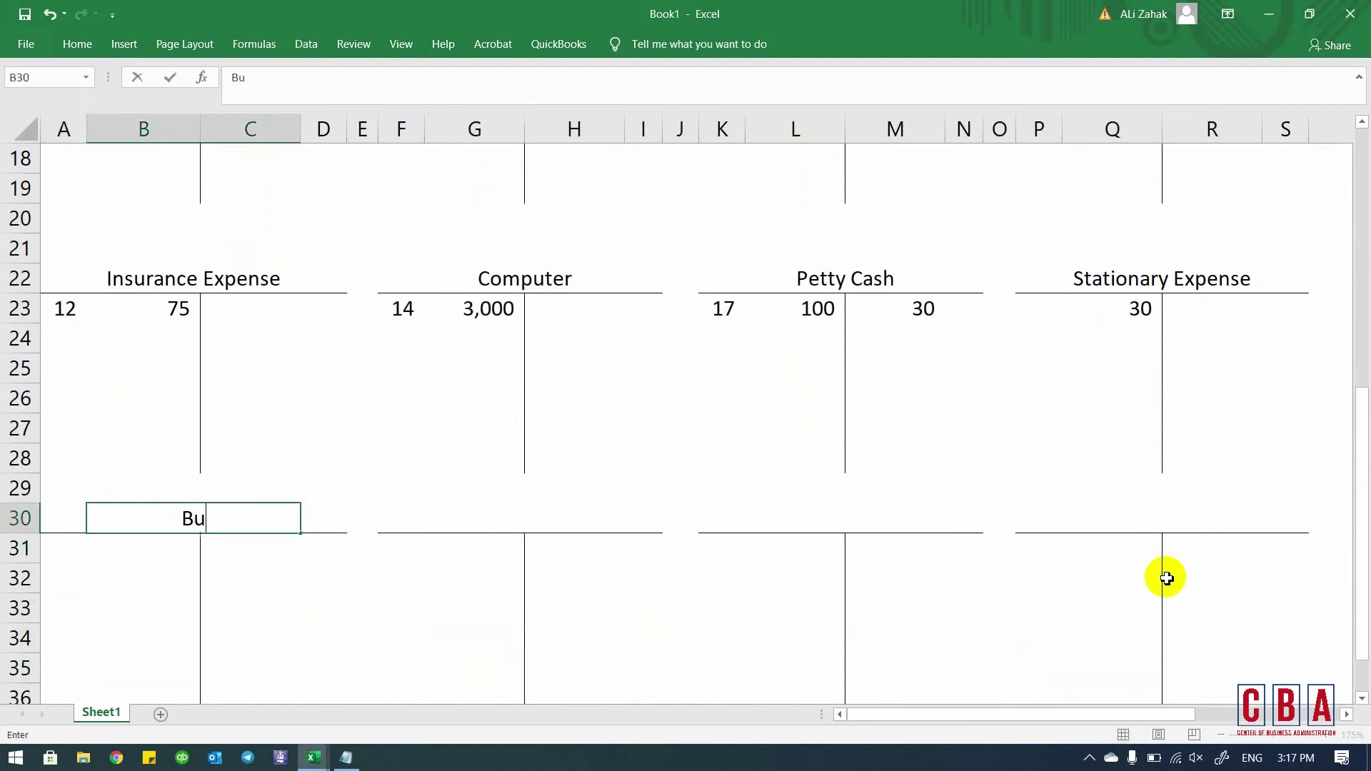
{"action": "type", "text": "ilding"}
{"action": "key", "text": "Return"}
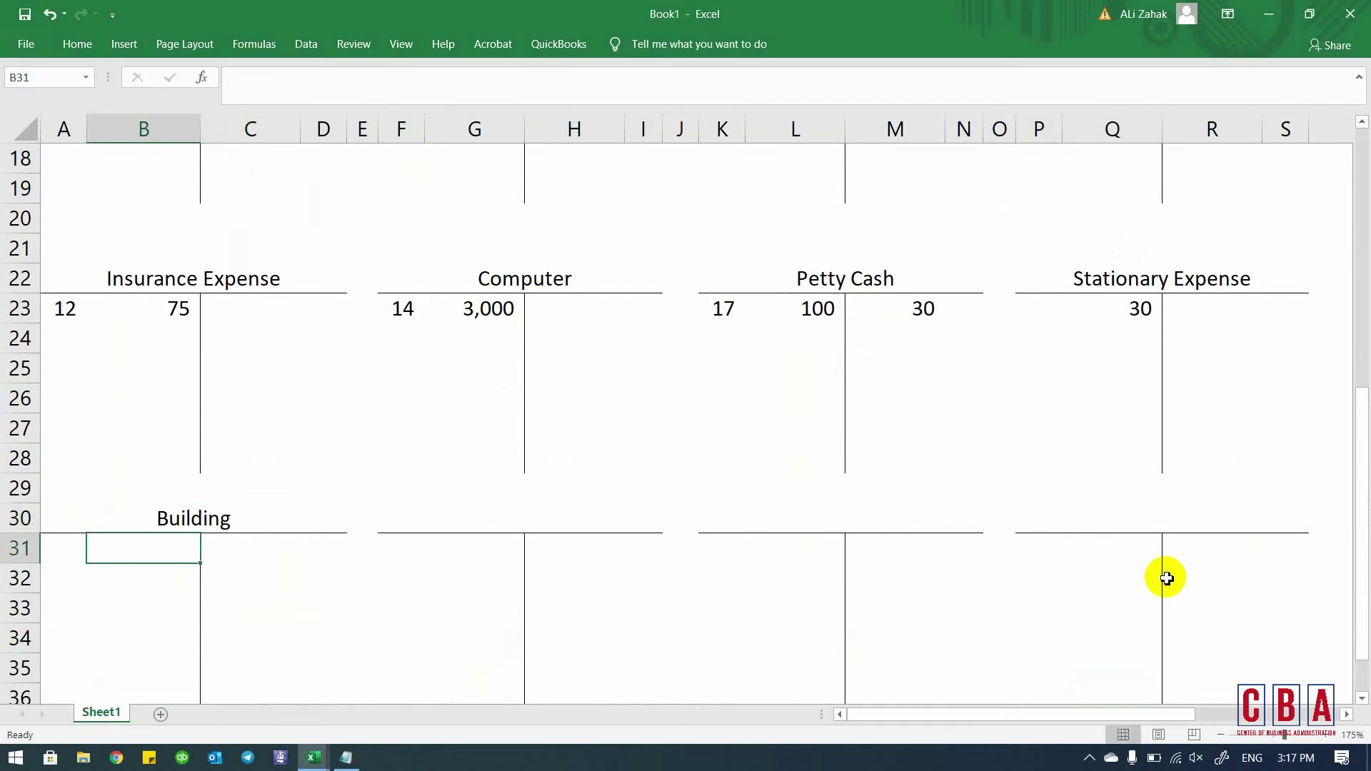
- Debit the Building account with 120,000 in B31
{"action": "type", "text": "12000"}
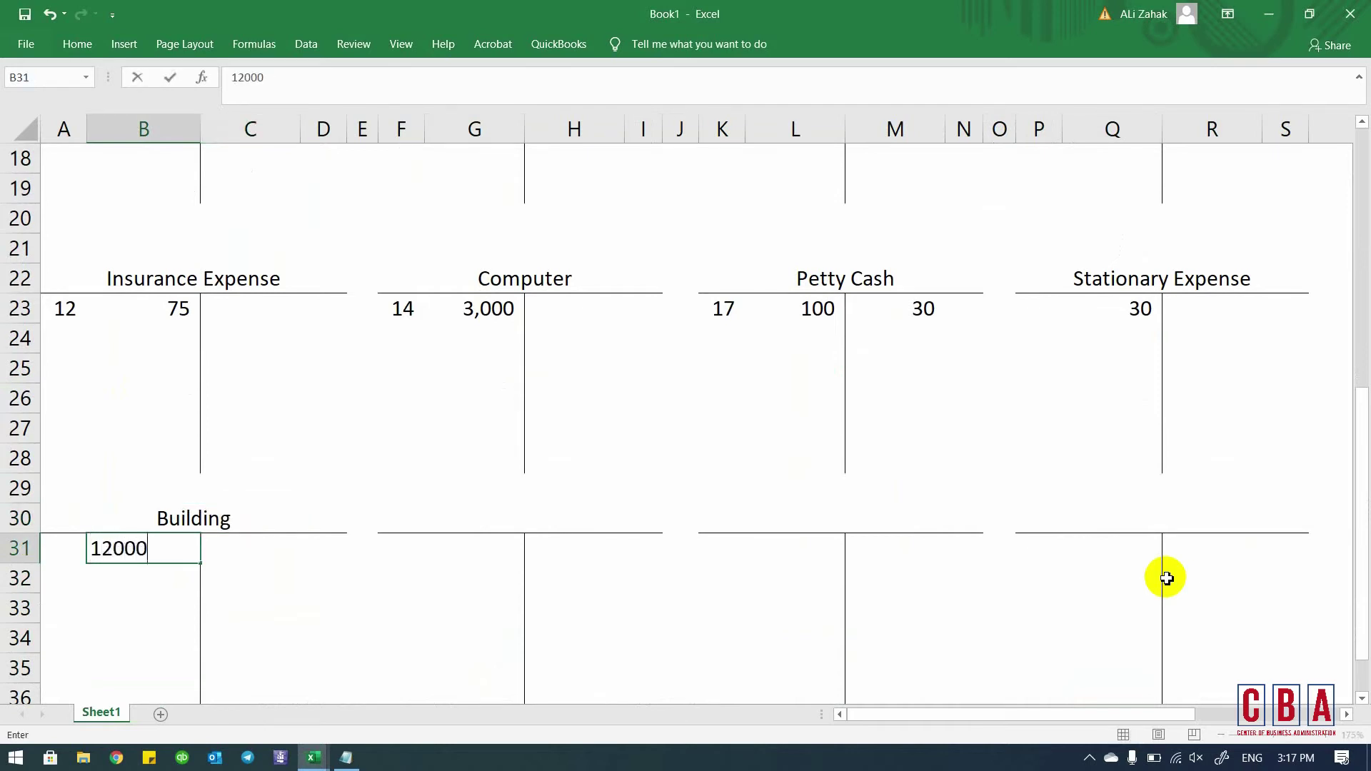
{"action": "key", "text": "Return"}
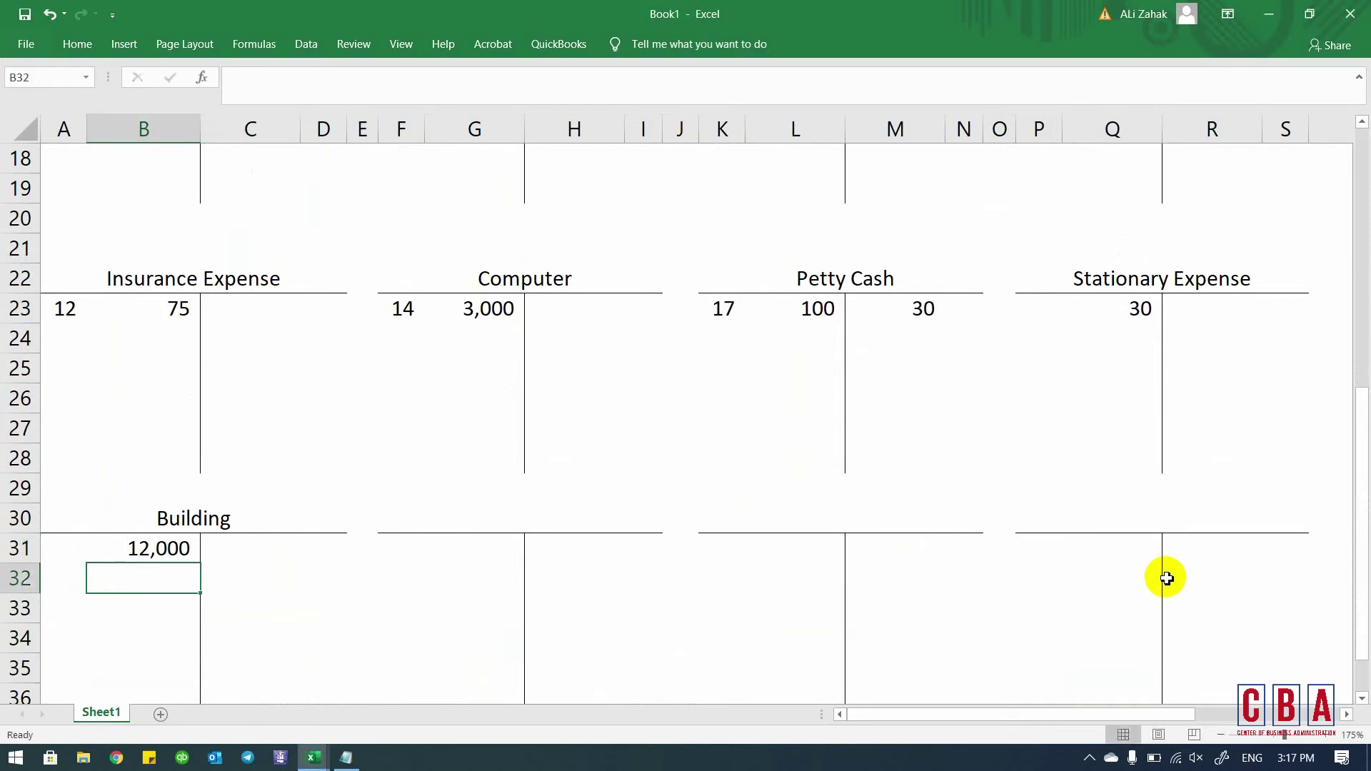
{"action": "key", "text": "Up"}
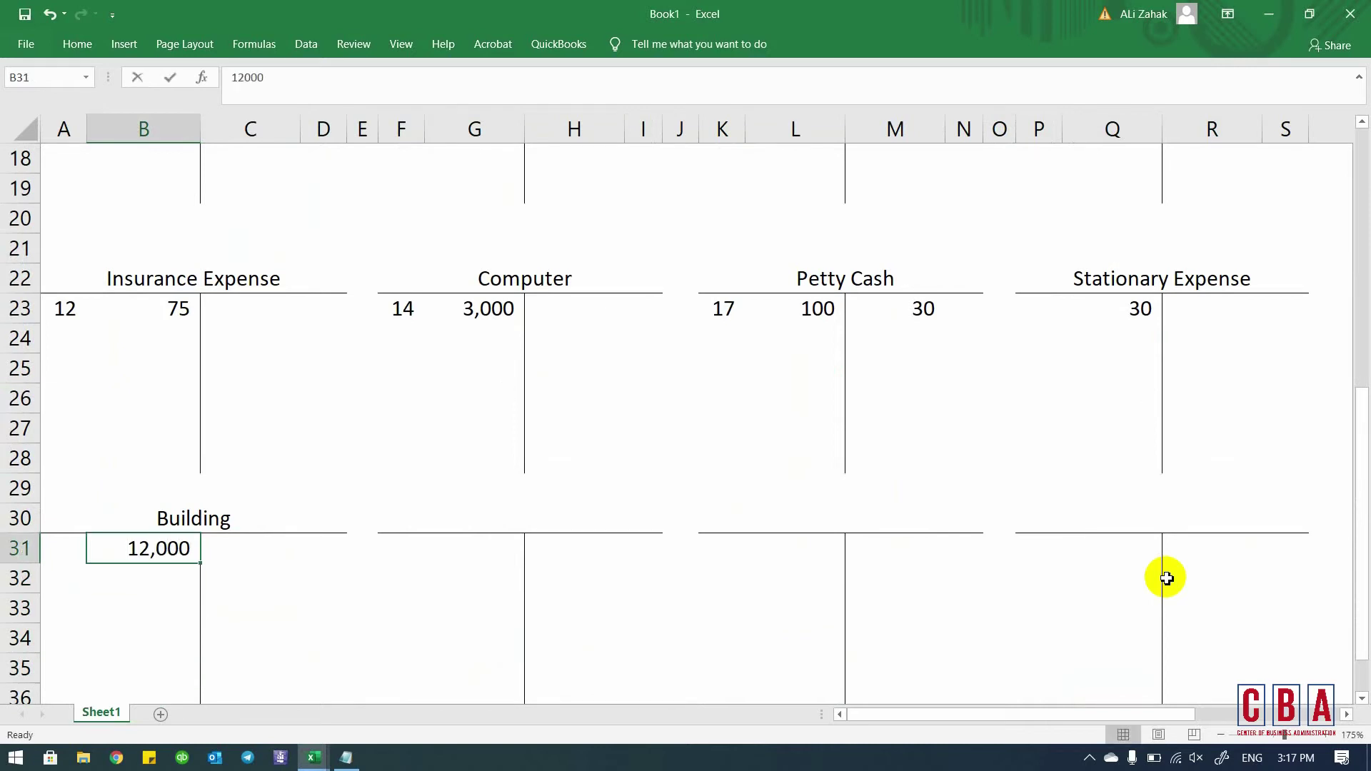
{"action": "type", "text": "120000"}
{"action": "key", "text": "Return"}
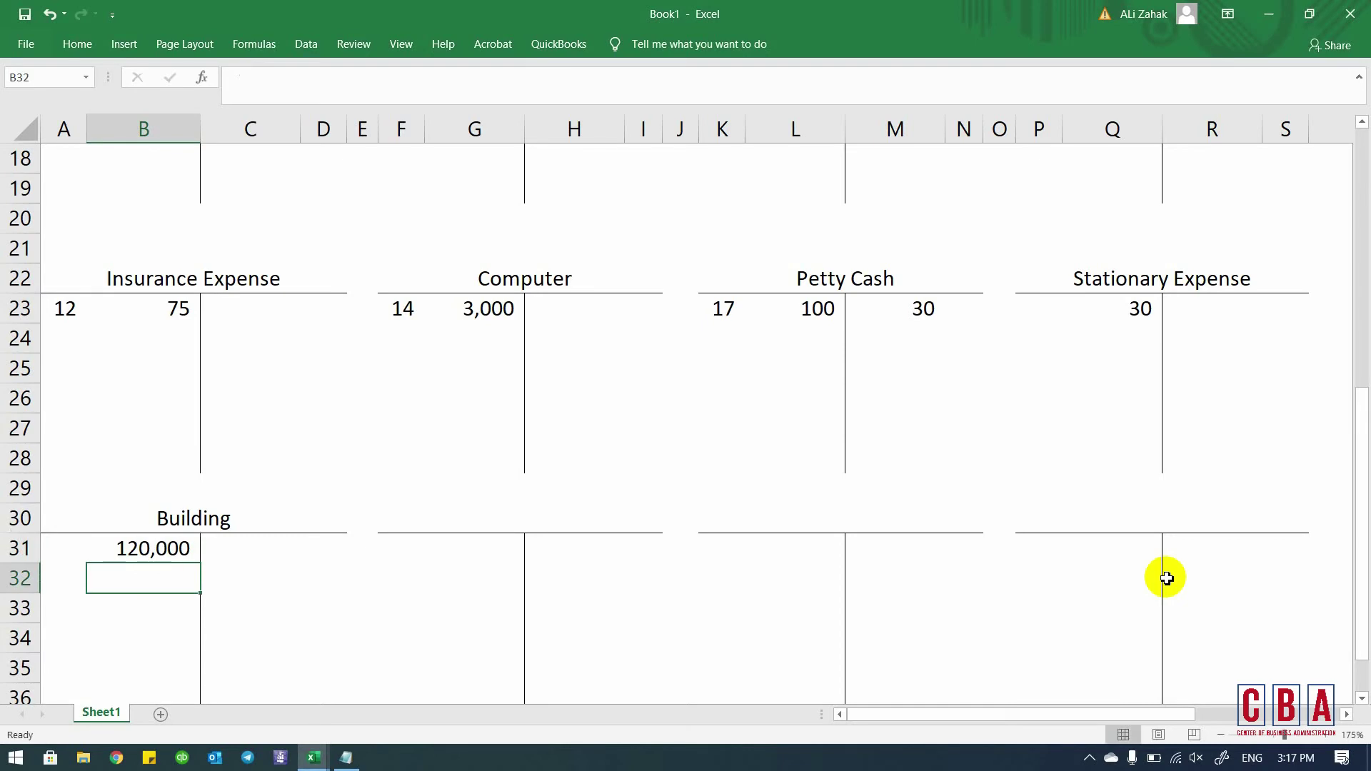
{"action": "key", "text": "Up"}
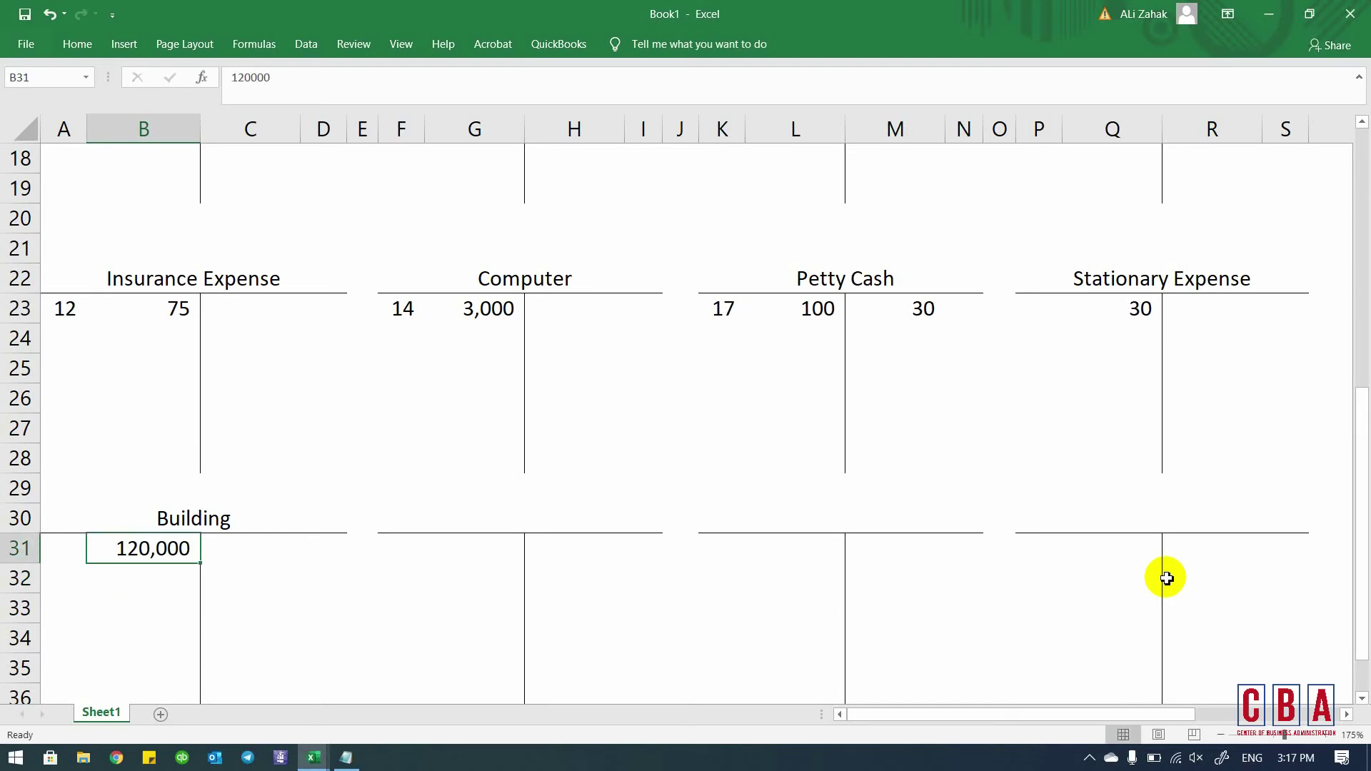
- Title the empty T-account below Computer in G30 "Loan - Azizi Bank"
{"action": "key", "text": "Up"}
{"action": "key", "text": "Right"}
{"action": "key", "text": "Right"}
{"action": "key", "text": "Right"}
{"action": "key", "text": "Right"}
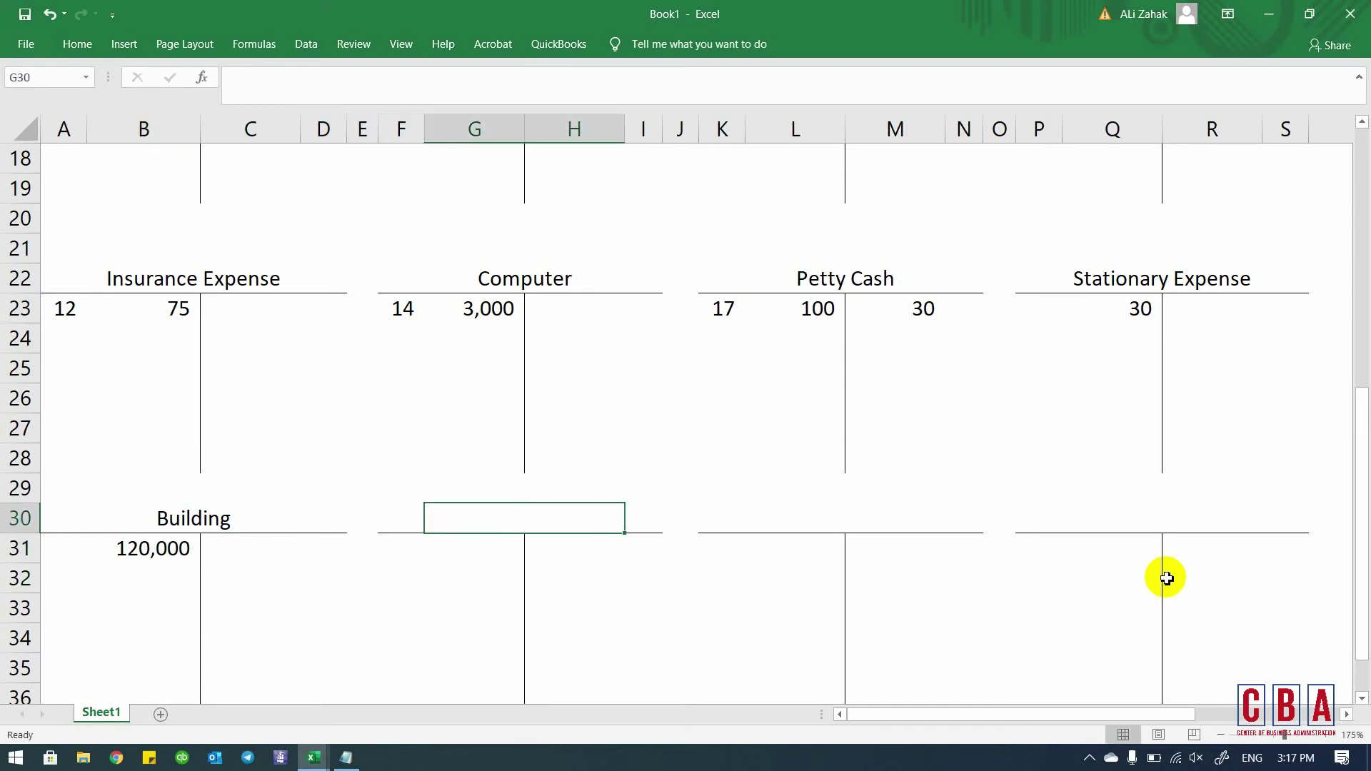
{"action": "type", "text": "Oa"}
{"action": "key", "text": "BackSpace"}
{"action": "key", "text": "BackSpace"}
{"action": "type", "text": "o"}
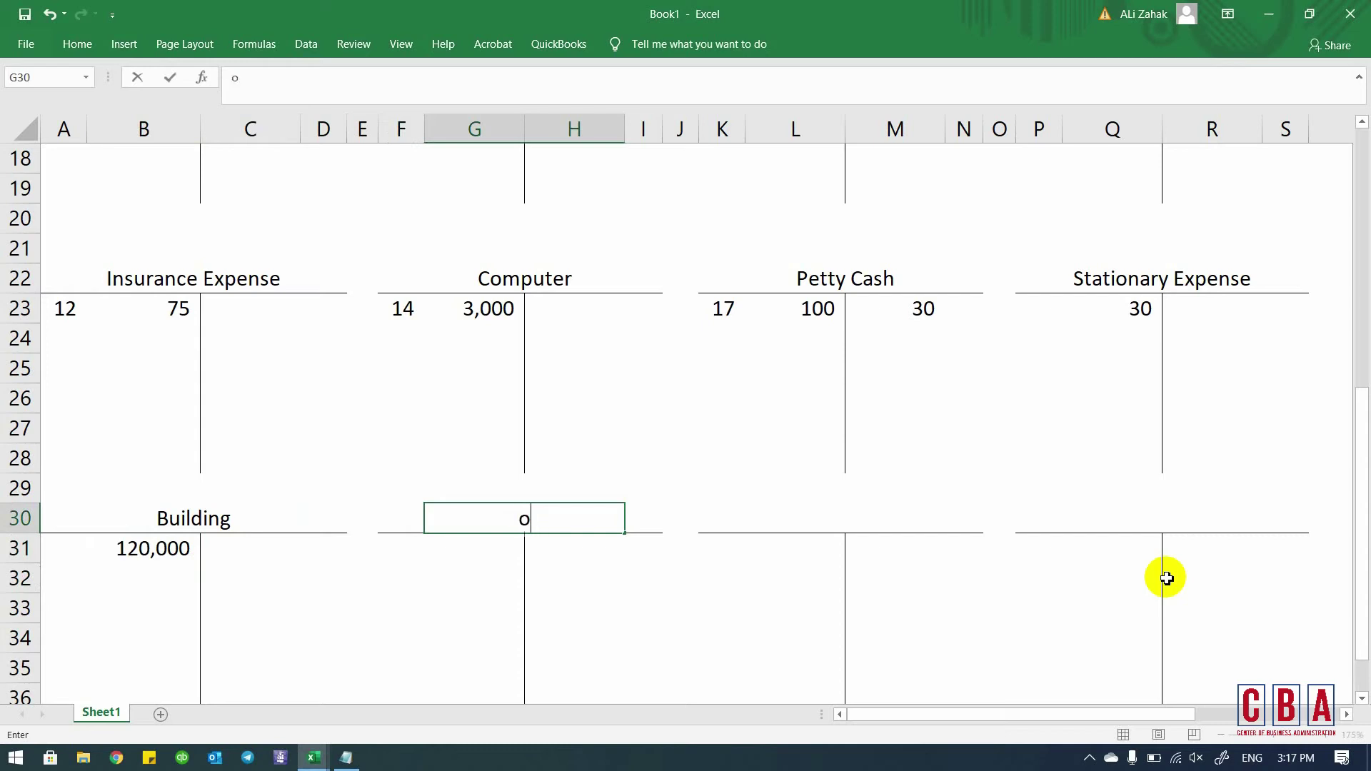
{"action": "key", "text": "BackSpace"}
{"action": "type", "text": "Loan - Aziz"}
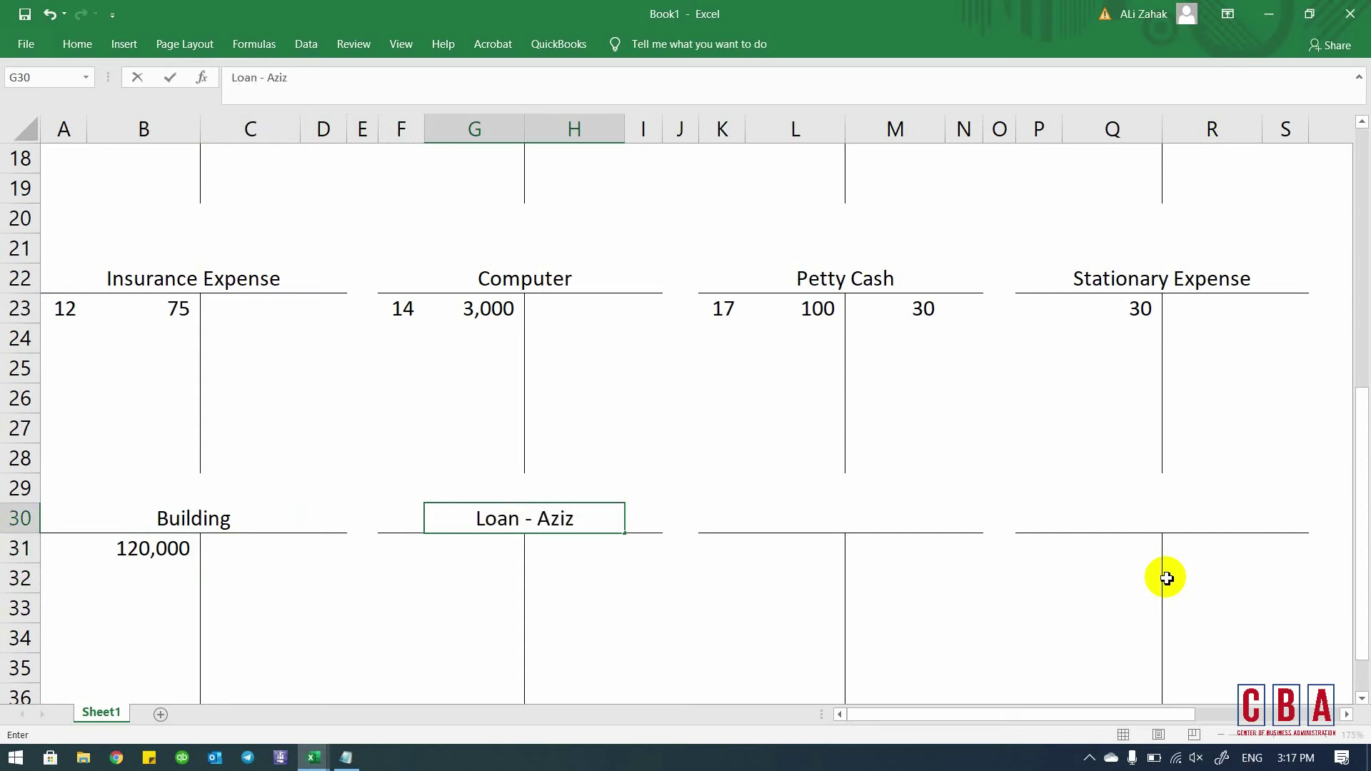
{"action": "type", "text": "i Bank"}
{"action": "key", "text": "Return"}
- Credit the Azizi Bank loan account in H31 with a formula referencing the Building debit in B31
{"action": "key", "text": "Right"}
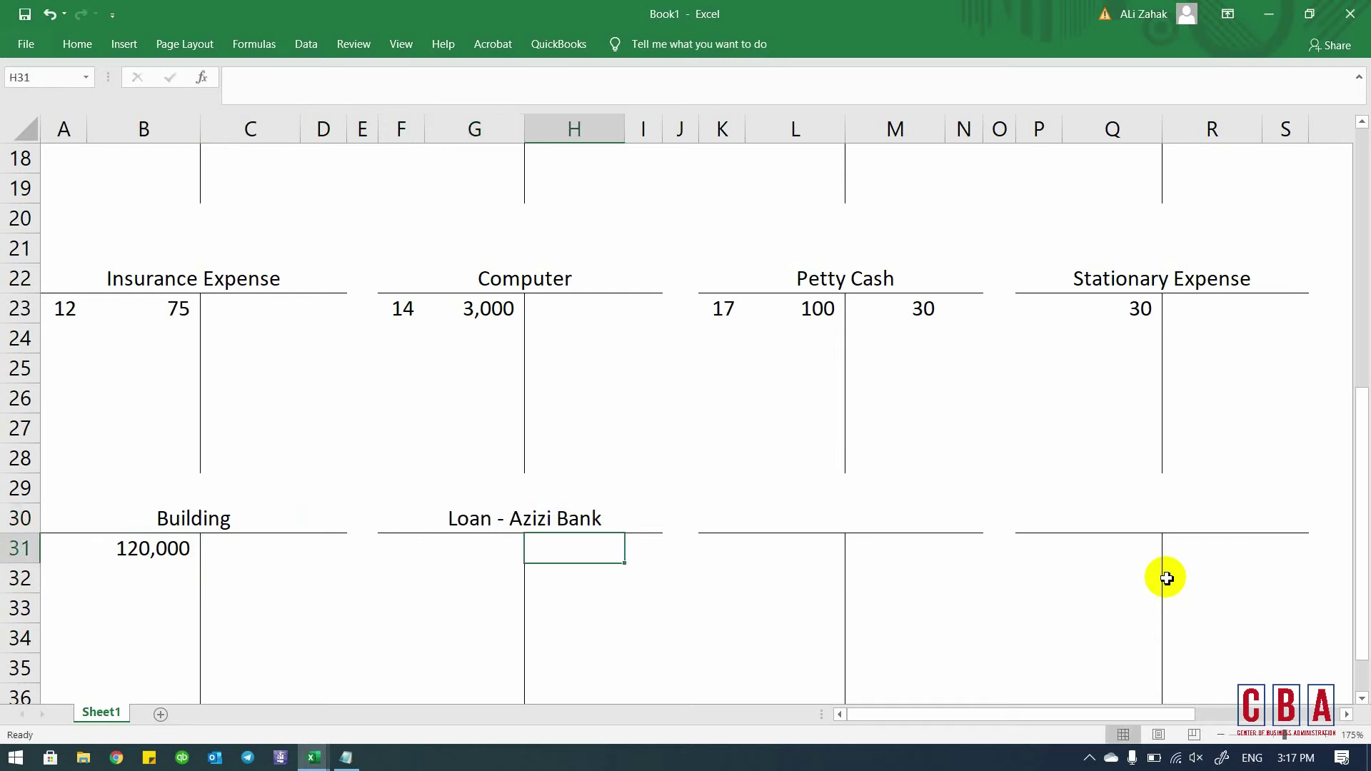
{"action": "type", "text": "="}
{"action": "key", "text": "Left"}
{"action": "key", "text": "Left"}
{"action": "key", "text": "Left"}
{"action": "key", "text": "Left"}
{"action": "key", "text": "Left"}
{"action": "key", "text": "Left"}
{"action": "key", "text": "Return"}
{"action": "key", "text": "Up"}
{"action": "key", "text": "Up"}
{"action": "key", "text": "Down"}
{"action": "key", "text": "Up"}
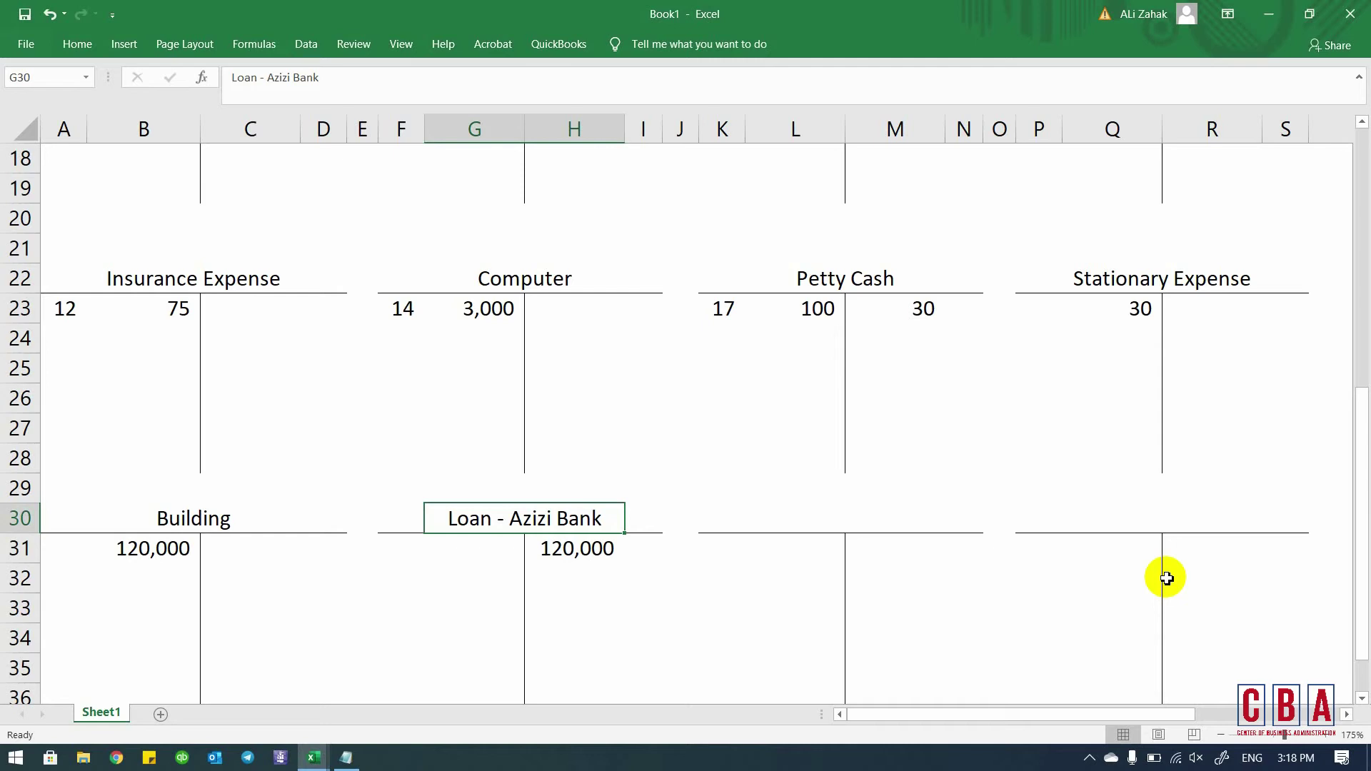
- Number the loan credit in I31 and the Building debit in A31 as transaction 19, after checking the number in Fa1 Notes
{"action": "key", "text": "Down"}
{"action": "key", "text": "Right"}
{"action": "key", "text": "alt+Tab"}
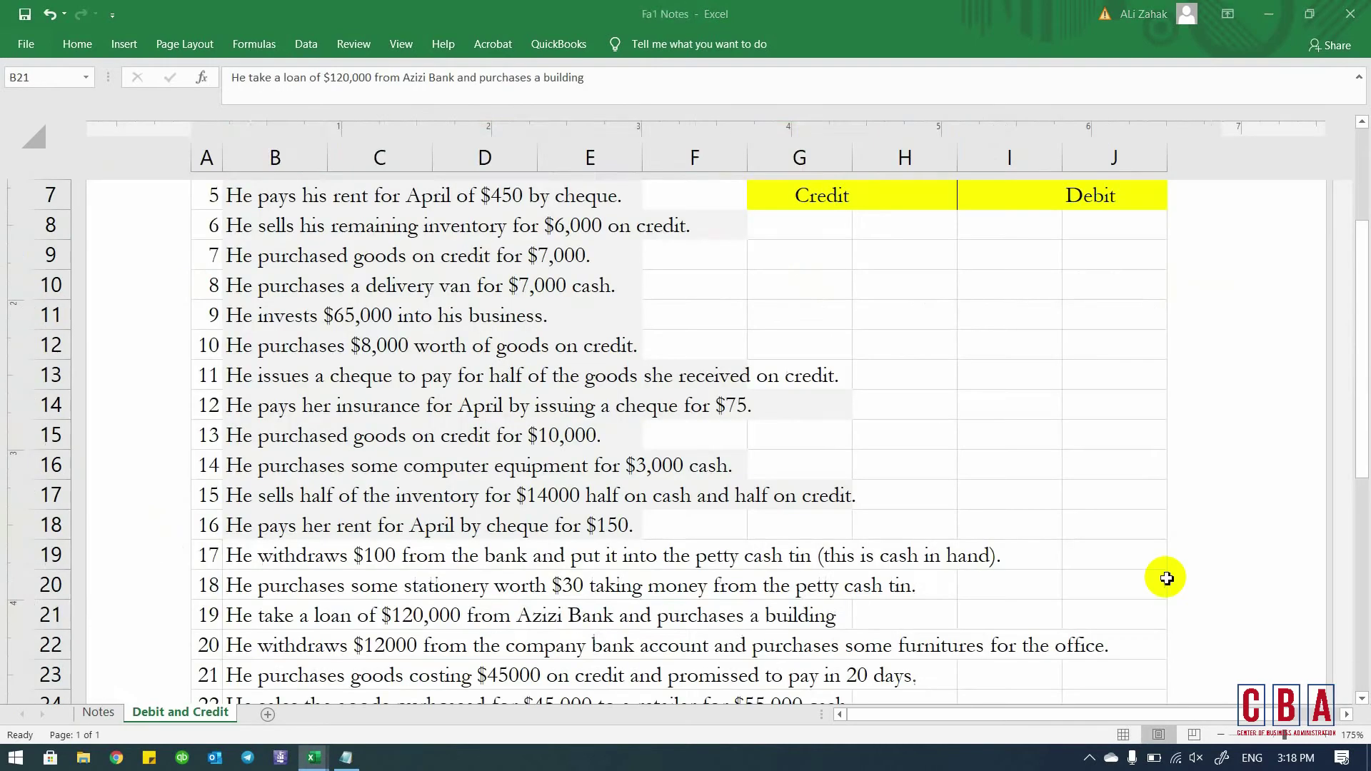
{"action": "key", "text": "alt+Tab"}
{"action": "key", "text": "Right"}
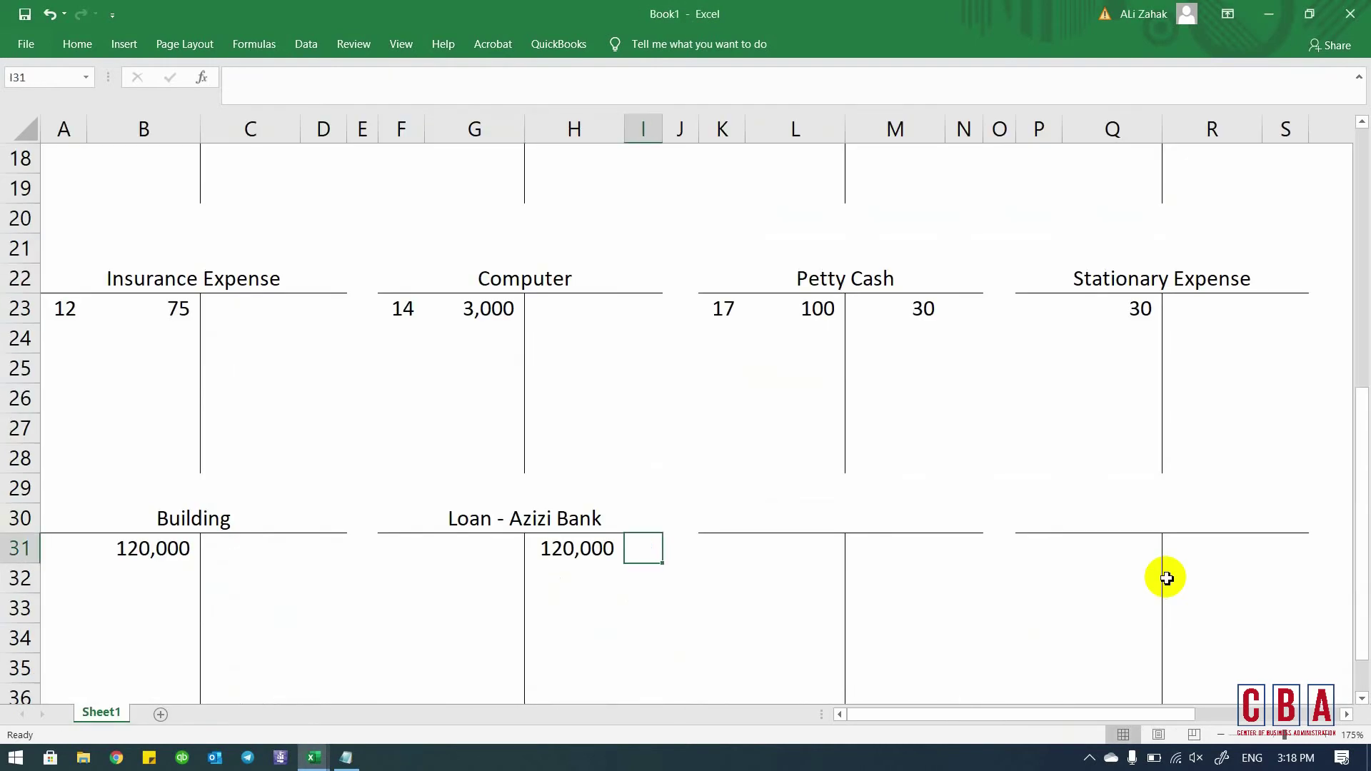
{"action": "type", "text": "19"}
{"action": "key", "text": "Return"}
{"action": "key", "text": "Left"}
{"action": "key", "text": "Left"}
{"action": "key", "text": "Left"}
{"action": "key", "text": "Left"}
{"action": "key", "text": "Left"}
{"action": "key", "text": "Left"}
{"action": "key", "text": "Left"}
{"action": "key", "text": "Left"}
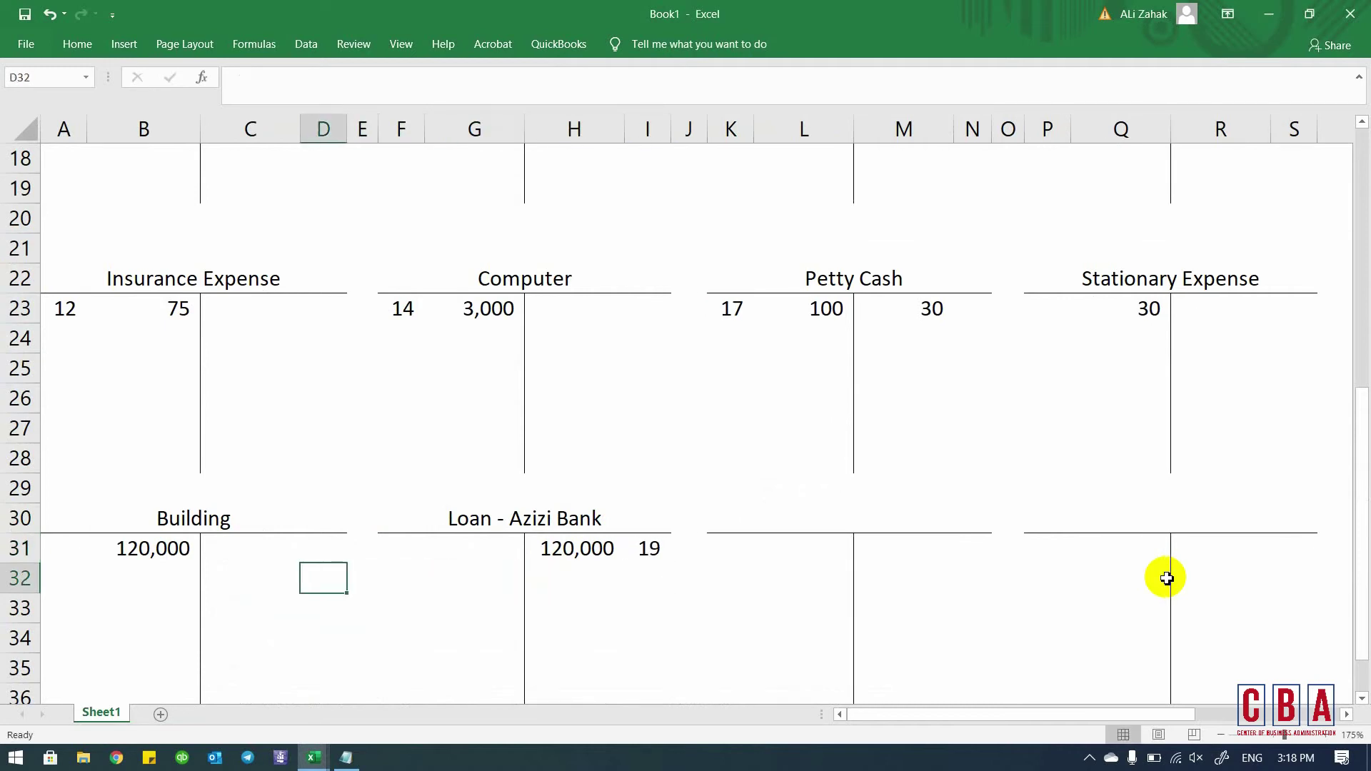
{"action": "key", "text": "Up"}
{"action": "type", "text": "19"}
{"action": "key", "text": "Return"}
- Switch to Fa1 Notes and select transaction 20 in row 22 to read the bank withdrawal and furniture purchase
{"action": "key", "text": "alt+Tab"}
{"action": "key", "text": "Down"}
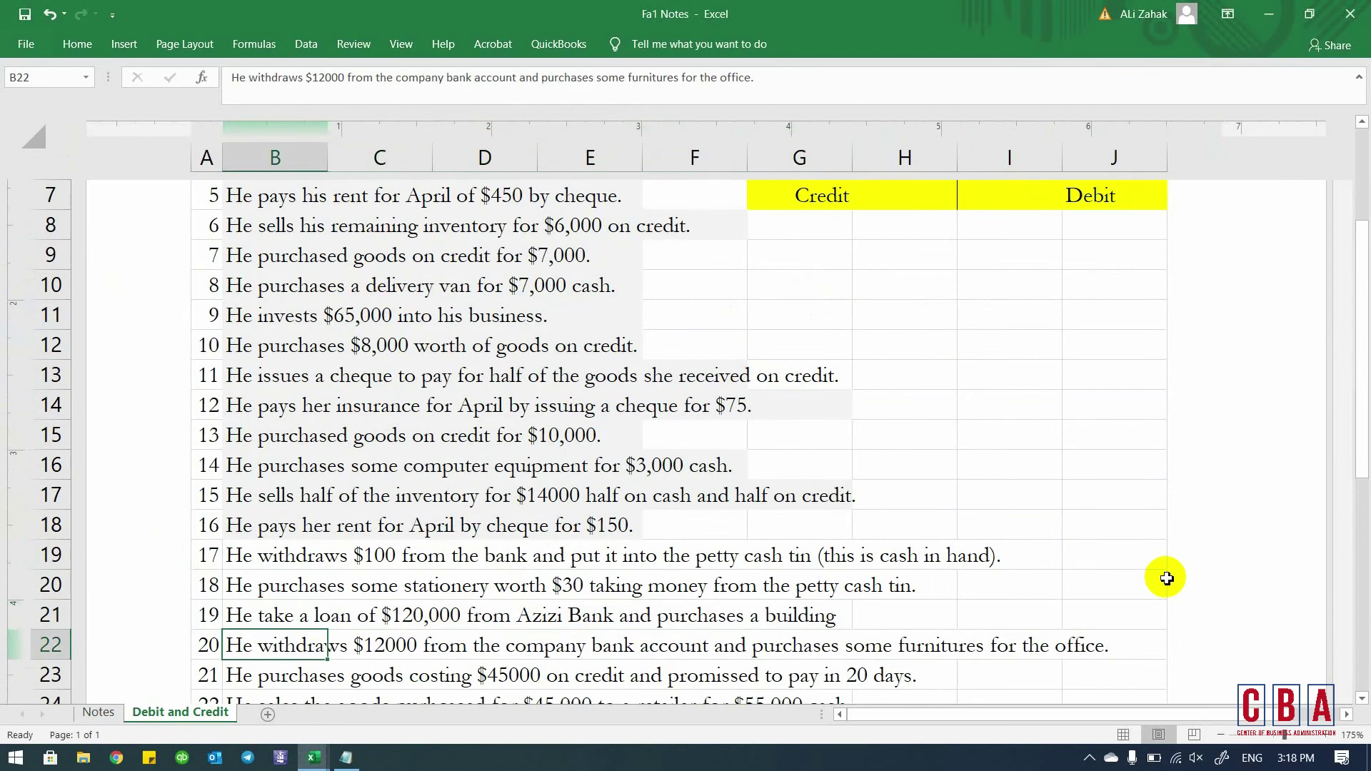
{"action": "key", "text": "shift+Right"}
{"action": "key", "text": "shift+Right"}
{"action": "key", "text": "shift+Right"}
{"action": "key", "text": "shift+Right"}
{"action": "key", "text": "shift+Right"}
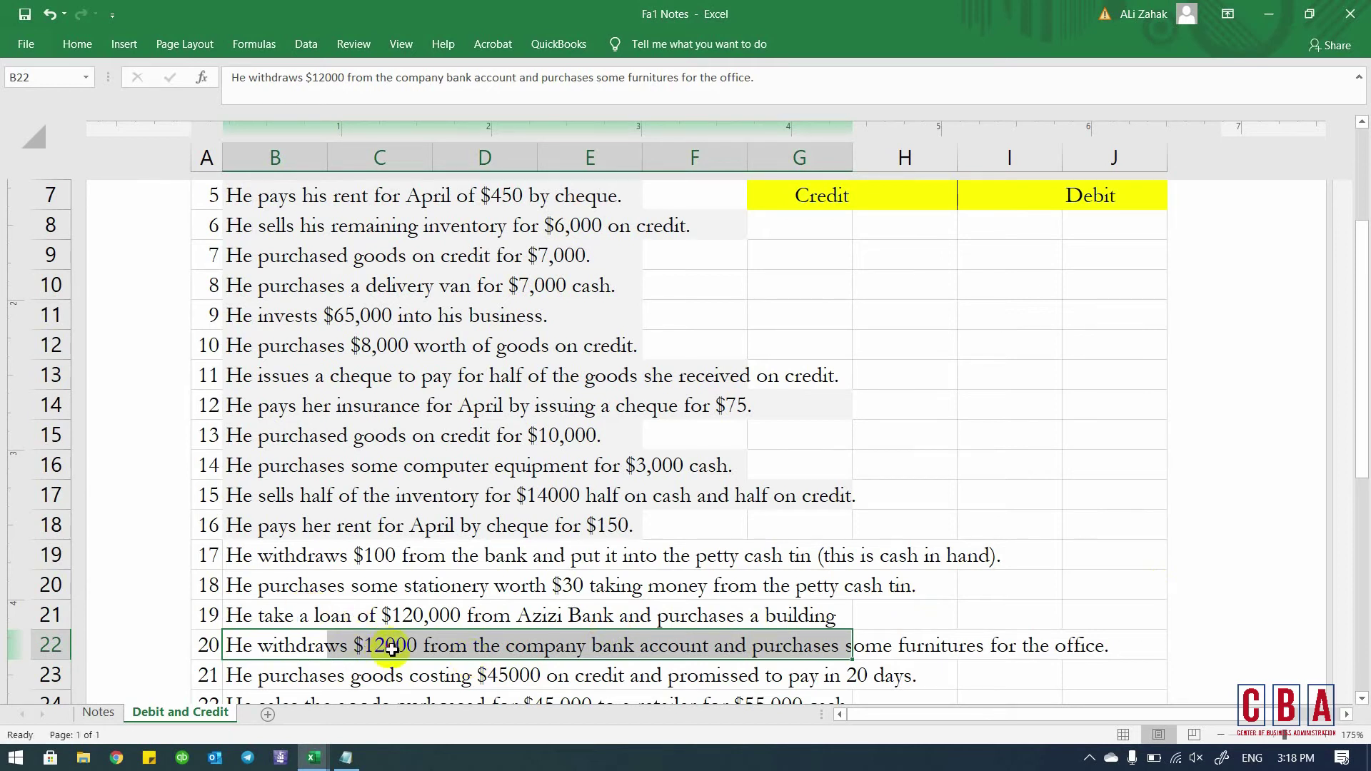
{"action": "left_click", "coordinate": [358, 646]}
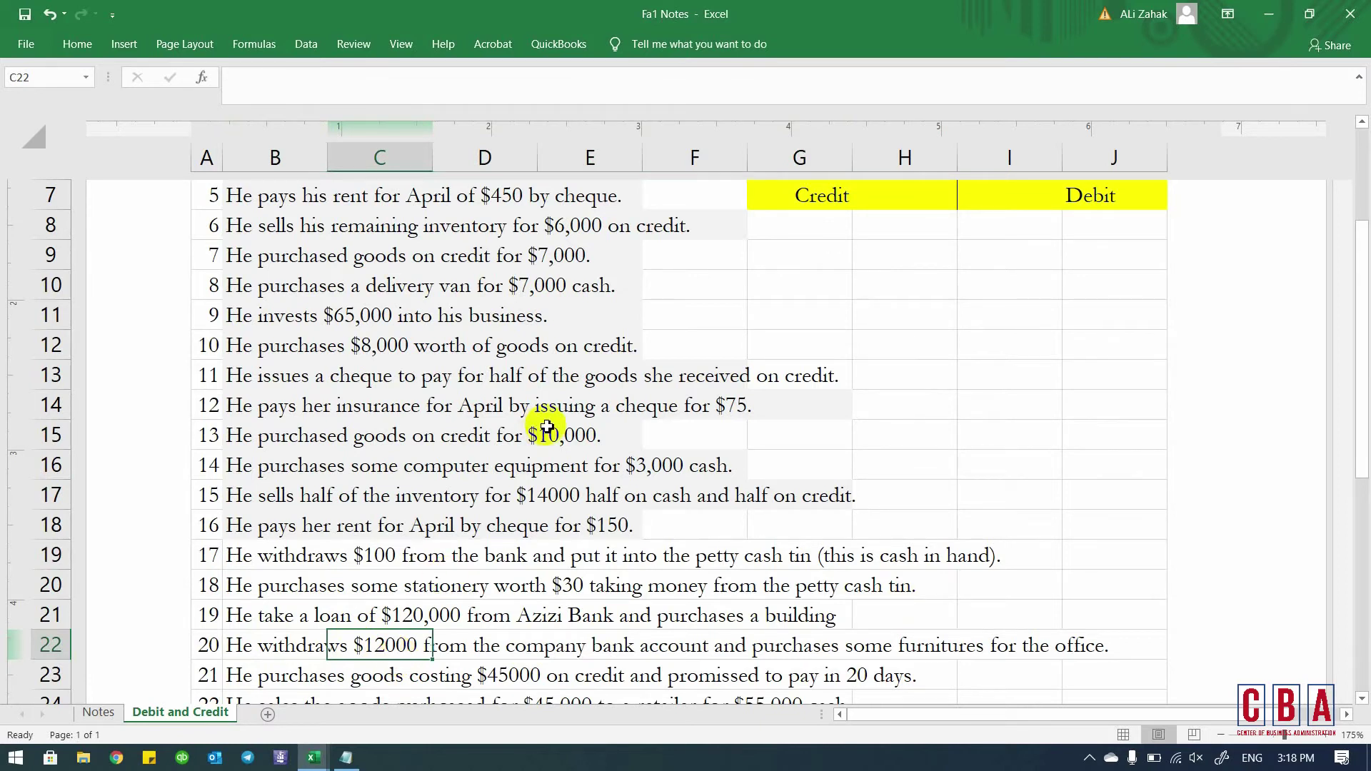
- Consult the Debit side of the yellow account guide, selecting the asset entry in H5
{"action": "scroll", "coordinate": [536, 420], "scroll_direction": "up", "scroll_amount": 4}
{"action": "left_click", "coordinate": [894, 457]}
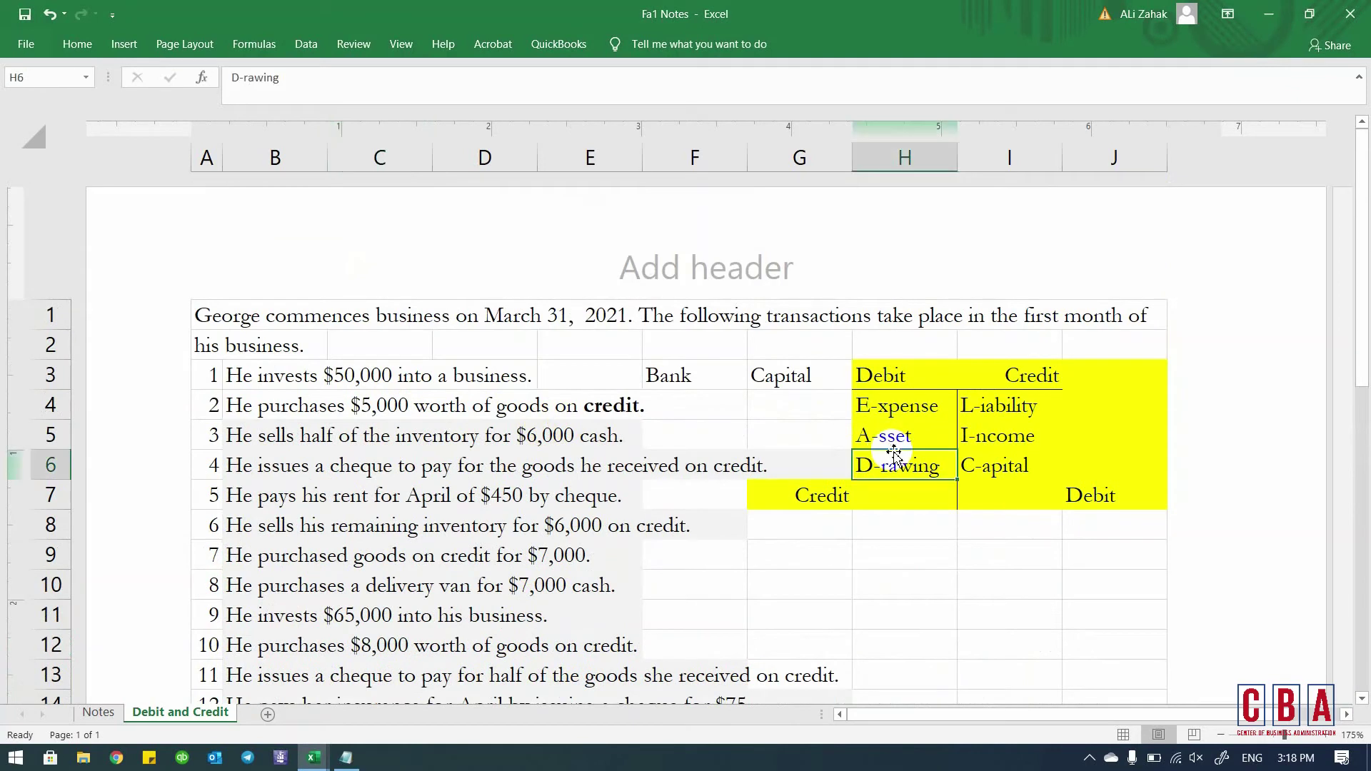
{"action": "left_click", "coordinate": [880, 438]}
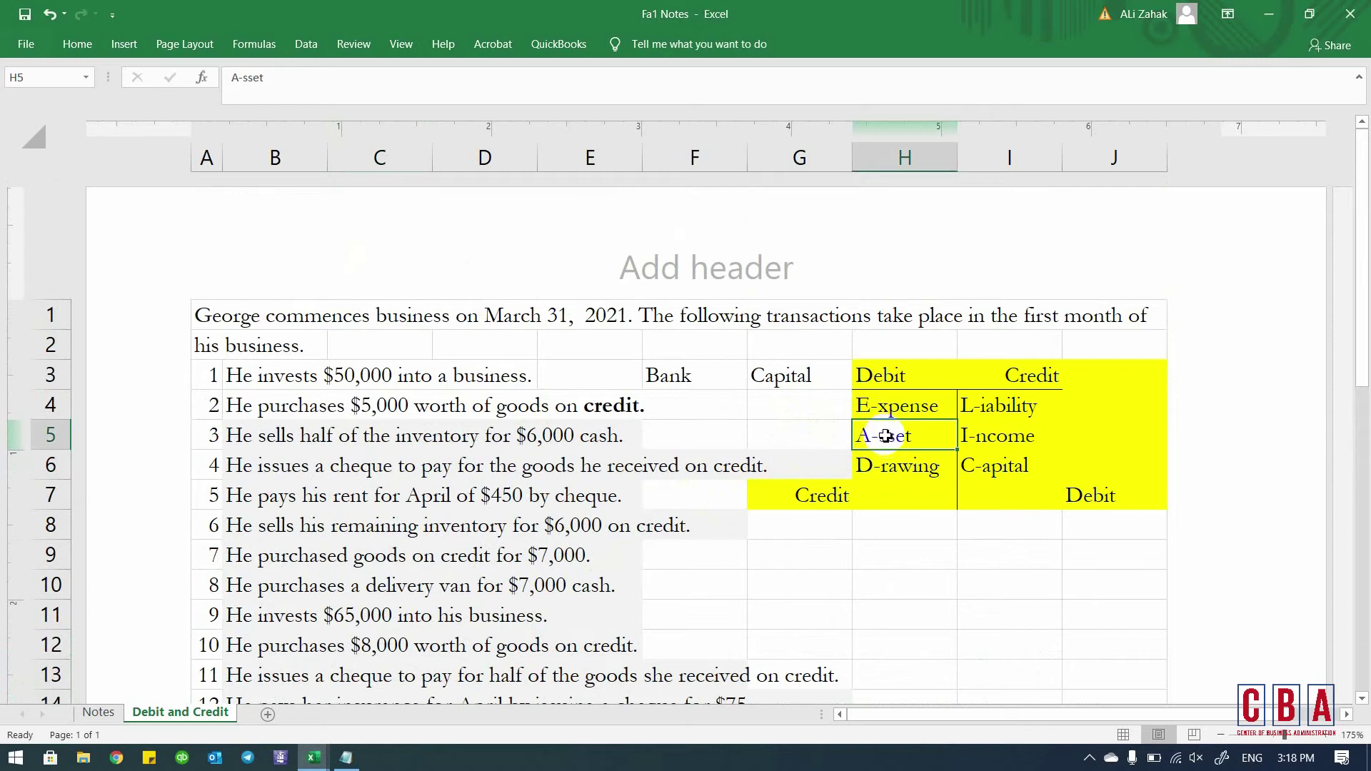
- Return to Book1 and title the empty T-account below Petty Cash in L30 "Furniture"
{"action": "key", "text": "alt+Tab"}
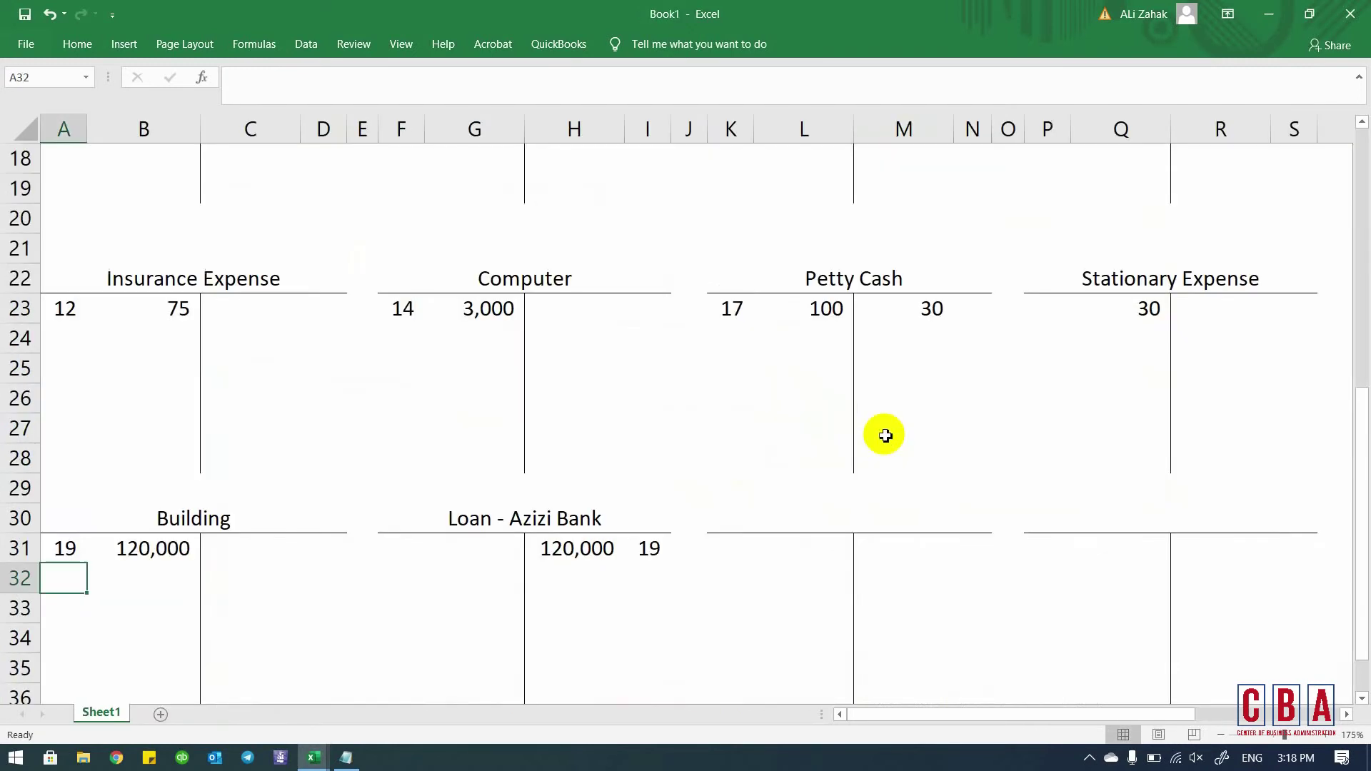
{"action": "key", "text": "Right"}
{"action": "key", "text": "Right"}
{"action": "key", "text": "Right"}
{"action": "key", "text": "Right"}
{"action": "key", "text": "Right"}
{"action": "key", "text": "Right"}
{"action": "key", "text": "Right"}
{"action": "key", "text": "Right"}
{"action": "key", "text": "Right"}
{"action": "key", "text": "Right"}
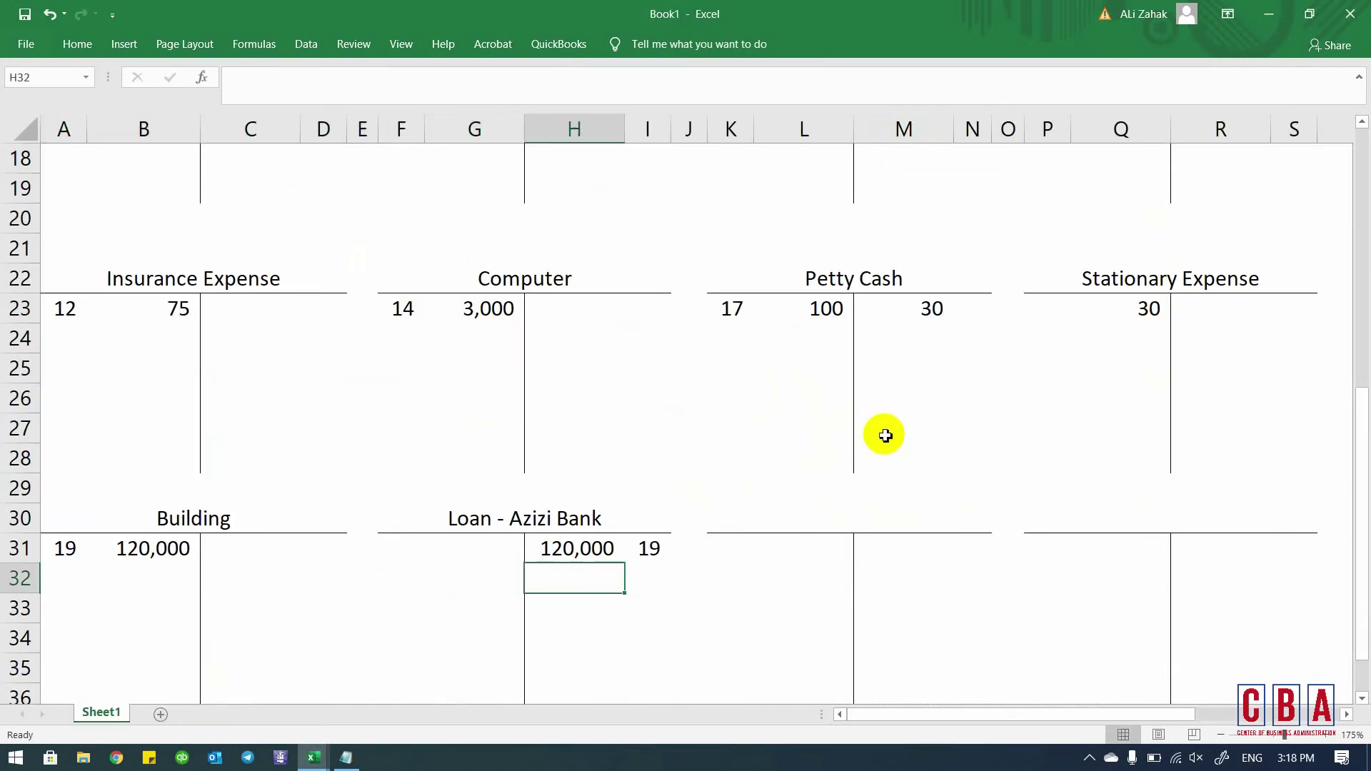
{"action": "key", "text": "Up"}
{"action": "key", "text": "Right"}
{"action": "key", "text": "Up"}
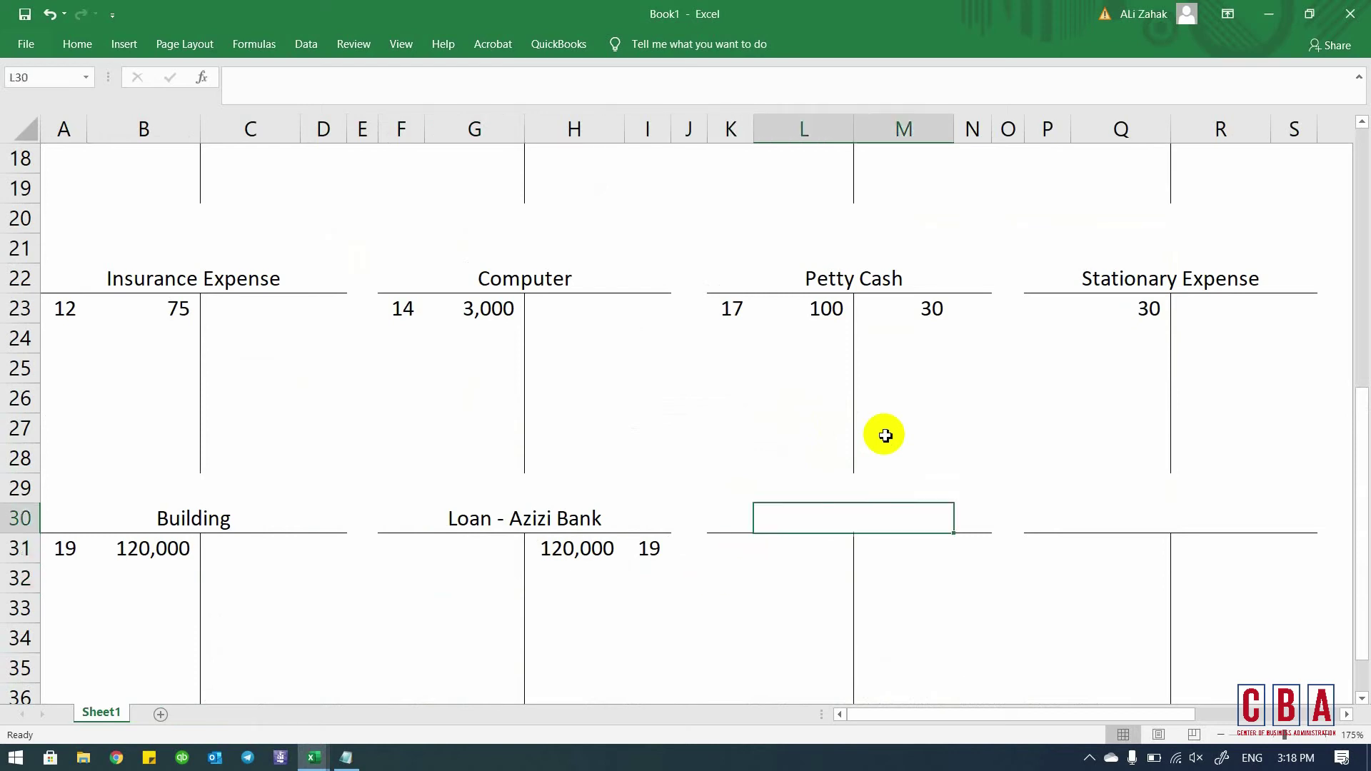
{"action": "type", "text": "Furnitu"}
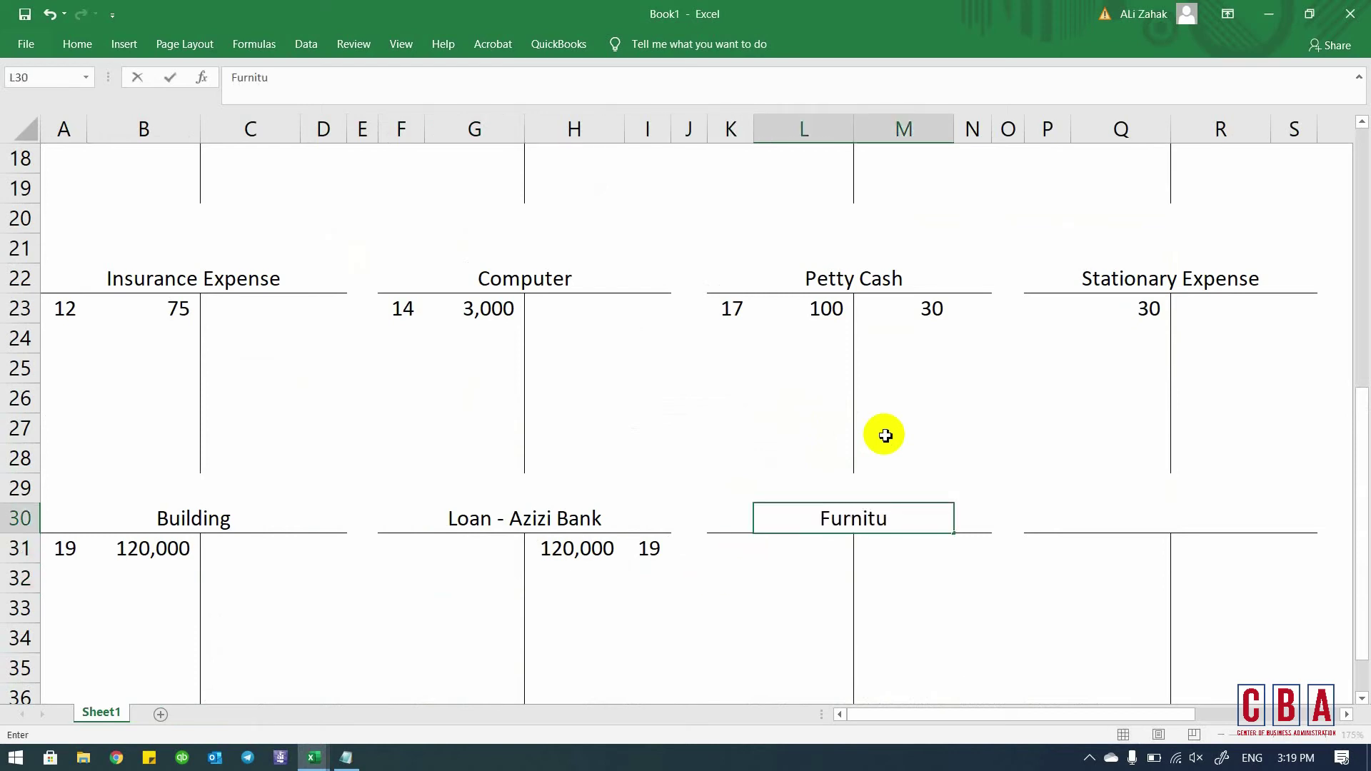
{"action": "type", "text": "re"}
{"action": "key", "text": "Return"}
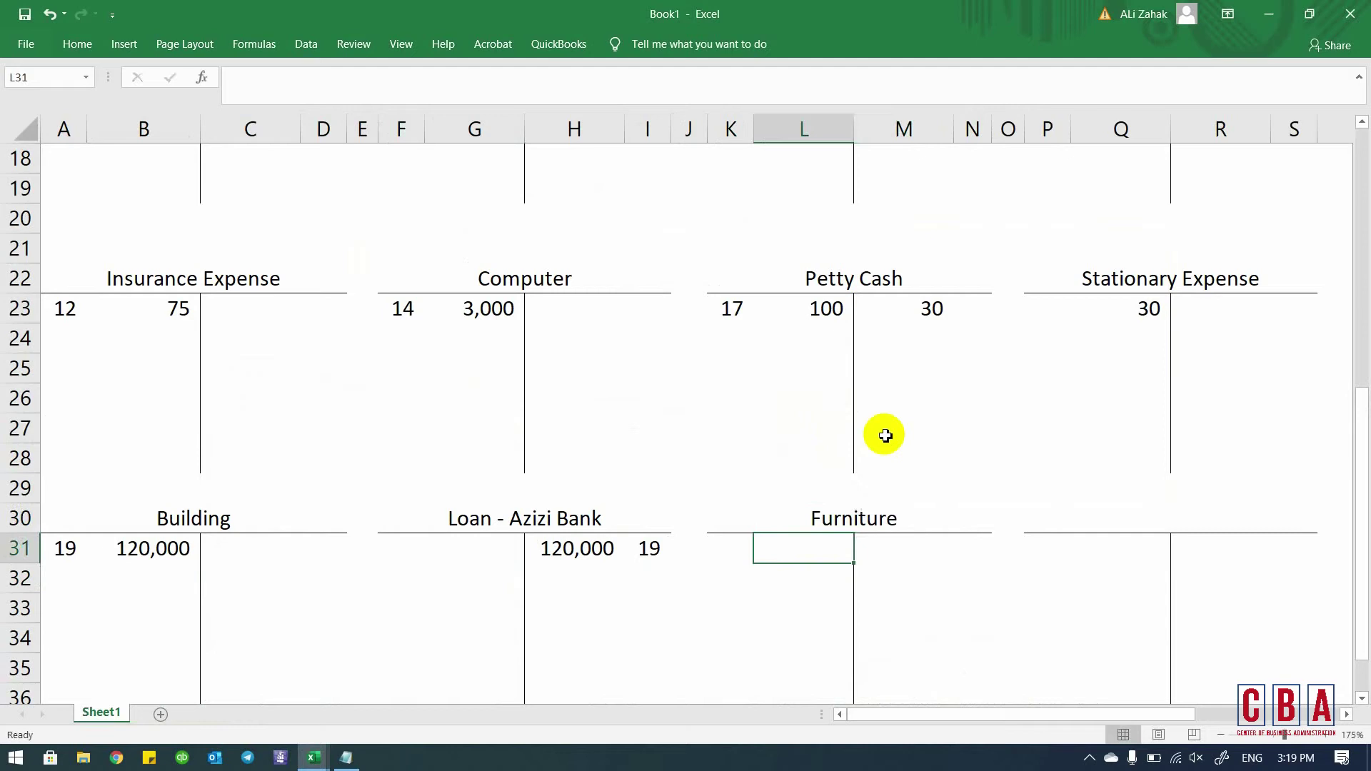
- Label the Furniture account's sides "Dr." in K30 and "Cr." in N30
{"action": "key", "text": "Up"}
{"action": "key", "text": "Left"}
{"action": "type", "text": "C"}
{"action": "key", "text": "BackSpace"}
{"action": "type", "text": "De"}
{"action": "key", "text": "BackSpace"}
{"action": "type", "text": "r."}
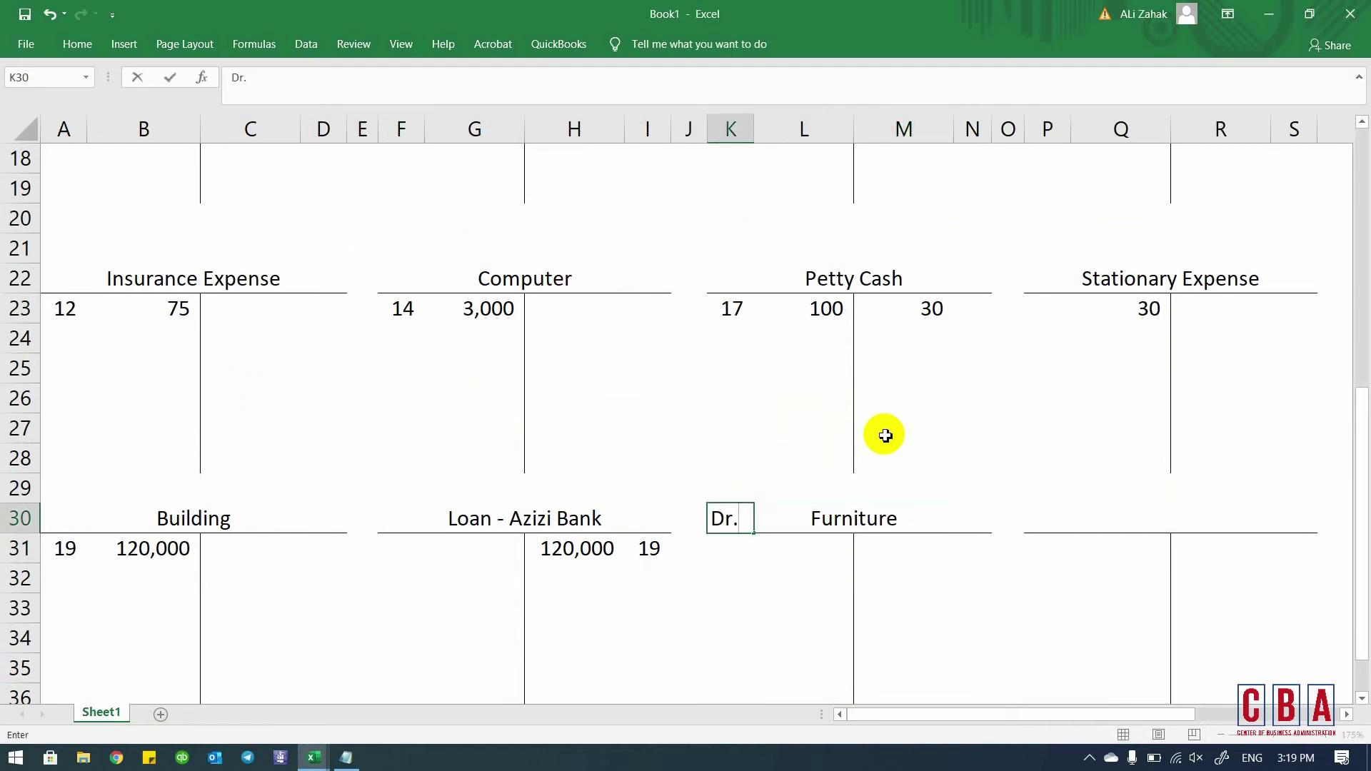
{"action": "key", "text": "Right"}
{"action": "key", "text": "Right"}
{"action": "type", "text": "Cr."}
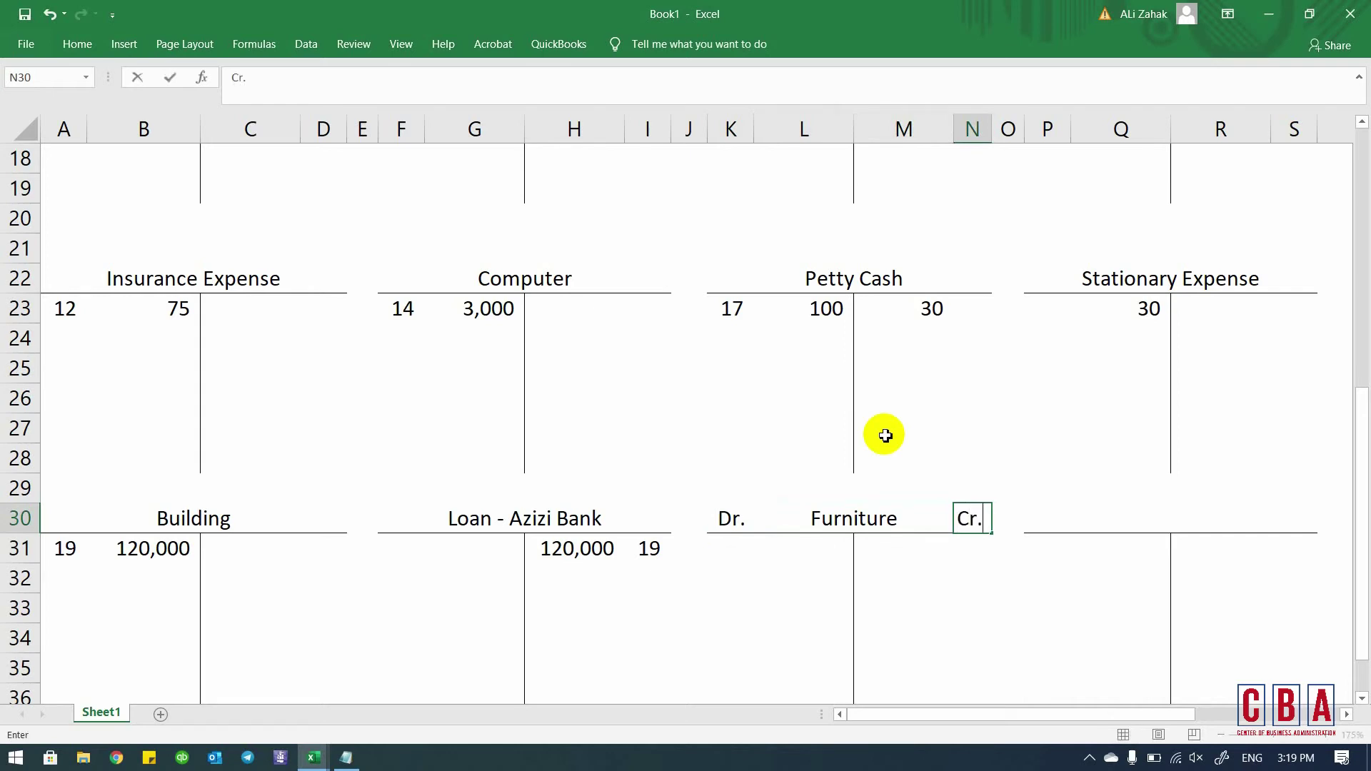
{"action": "key", "text": "Return"}
- Select the Furniture debit cell L31, and look up the amount of transaction 20 in Fa1 Notes row 22
{"action": "key", "text": "Left"}
{"action": "key", "text": "Left"}
{"action": "key", "text": "Left"}
{"action": "key", "text": "Up"}
{"action": "key", "text": "Right"}
{"action": "key", "text": "shift+Down"}
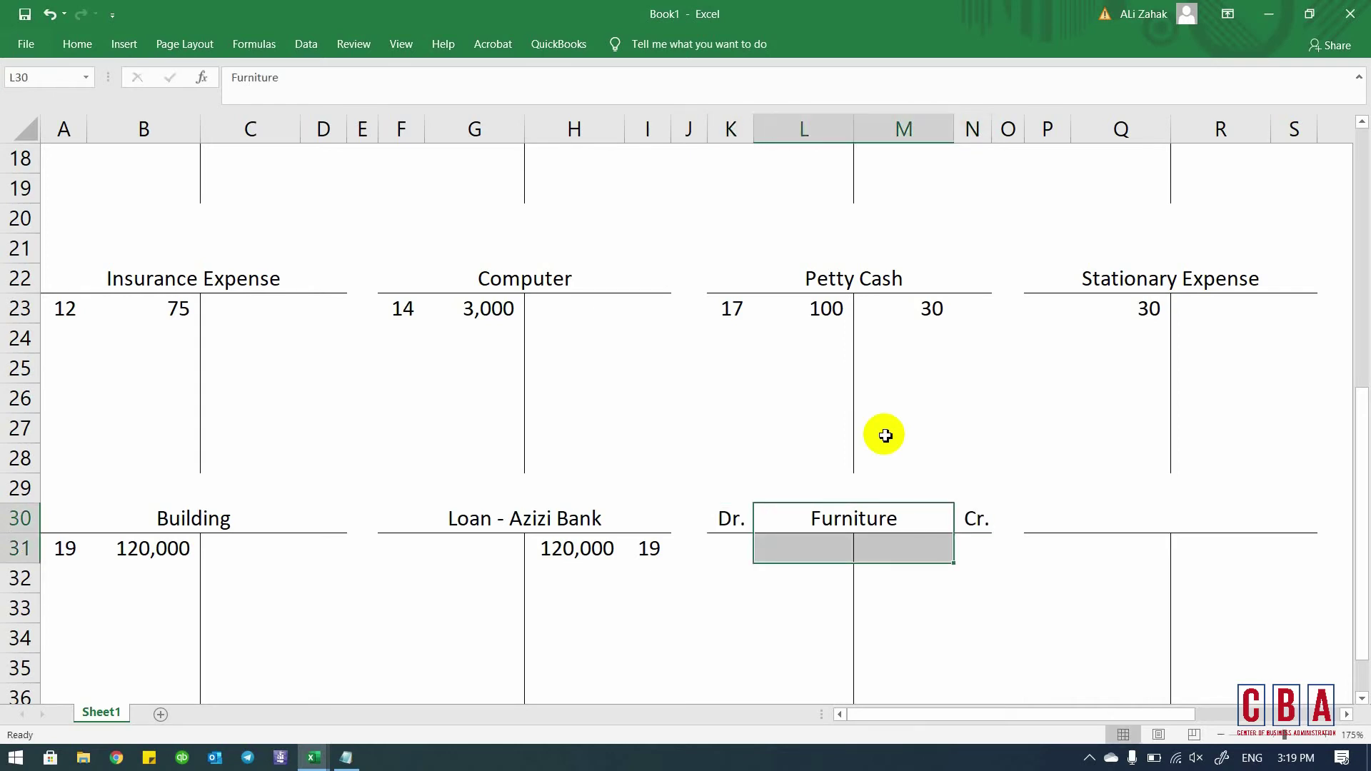
{"action": "key", "text": "Down"}
{"action": "key", "text": "Left"}
{"action": "key", "text": "Right"}
{"action": "key", "text": "alt+Tab"}
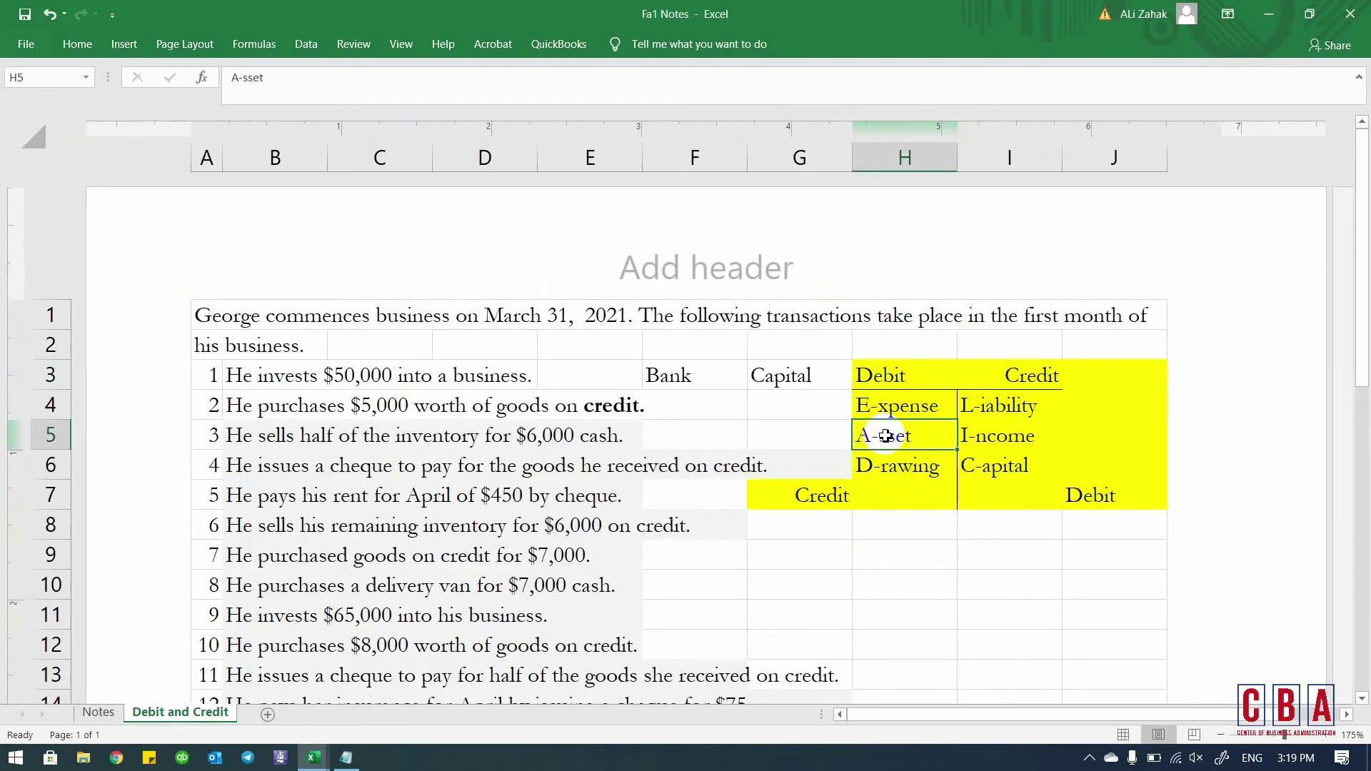
{"action": "key", "text": "Down"}
{"action": "key", "text": "Down"}
{"action": "key", "text": "Down"}
{"action": "key", "text": "Down"}
{"action": "key", "text": "Down"}
{"action": "key", "text": "Down"}
{"action": "key", "text": "Down"}
{"action": "key", "text": "Down"}
{"action": "key", "text": "Down"}
{"action": "key", "text": "Down"}
{"action": "key", "text": "Down"}
{"action": "key", "text": "Down"}
{"action": "key", "text": "Down"}
{"action": "key", "text": "Down"}
{"action": "key", "text": "Down"}
{"action": "key", "text": "Down"}
{"action": "key", "text": "Down"}
{"action": "key", "text": "Down"}
{"action": "key", "text": "Down"}
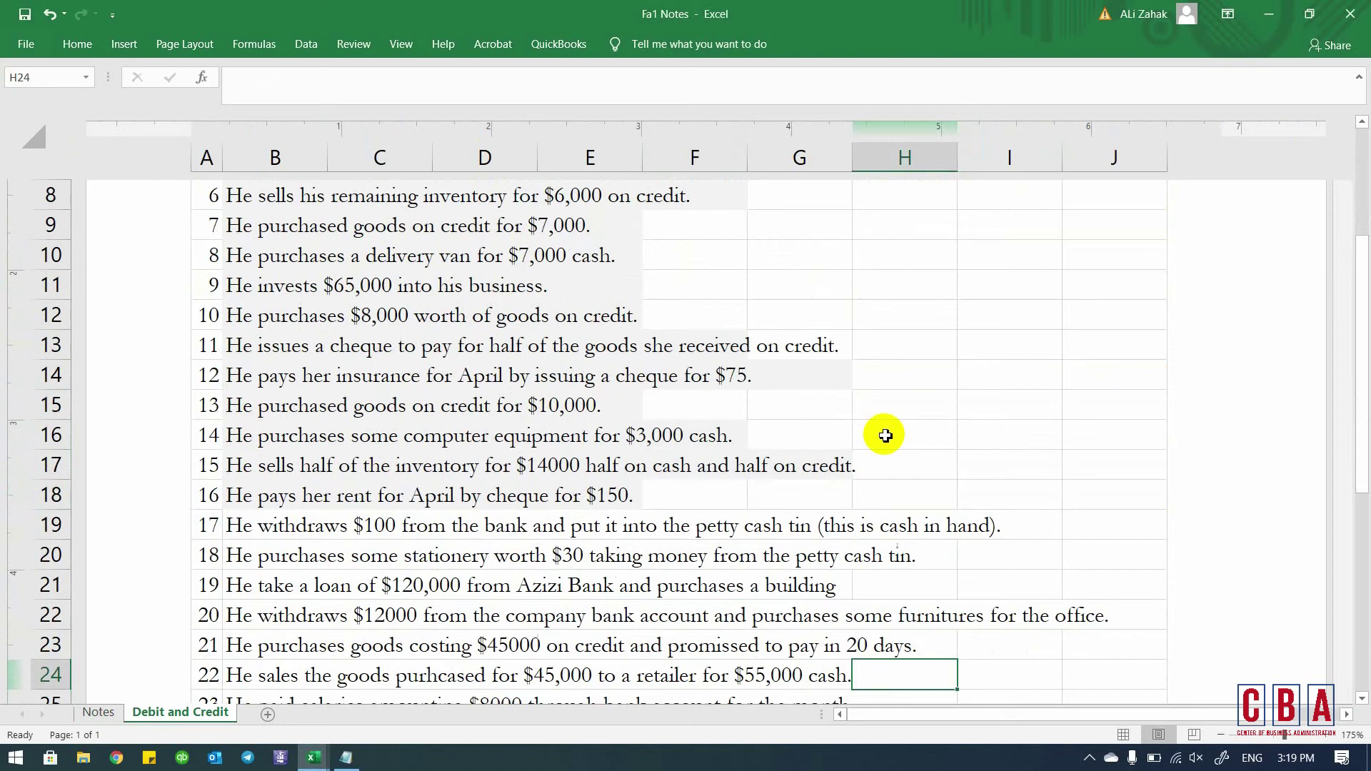
{"action": "key", "text": "Up"}
{"action": "key", "text": "Up"}
{"action": "key", "text": "Left"}
{"action": "key", "text": "Left"}
{"action": "key", "text": "Left"}
{"action": "key", "text": "Left"}
{"action": "key", "text": "Left"}
- Return to Book1, debit the Furniture account with 12,000 in L31, and number the entry 20 in K31
{"action": "key", "text": "alt+Tab"}
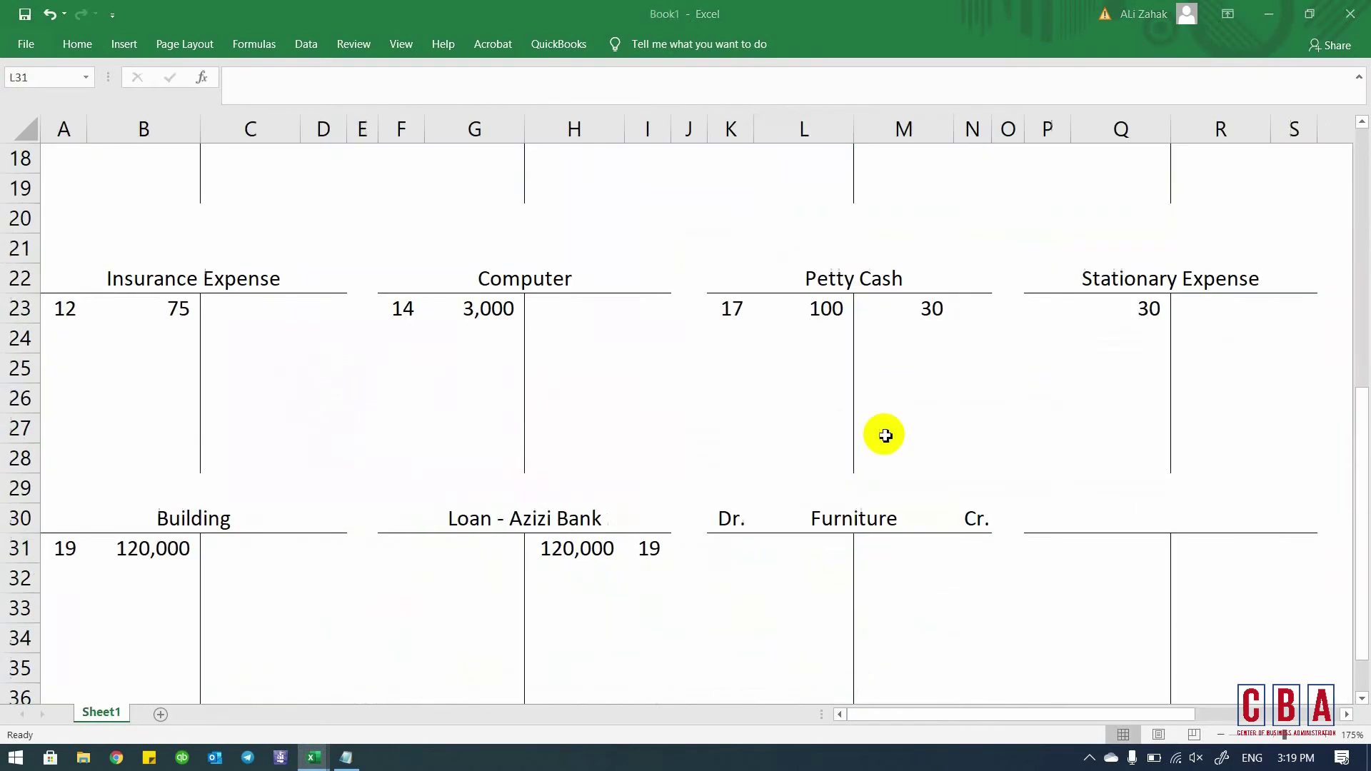
{"action": "type", "text": "12000"}
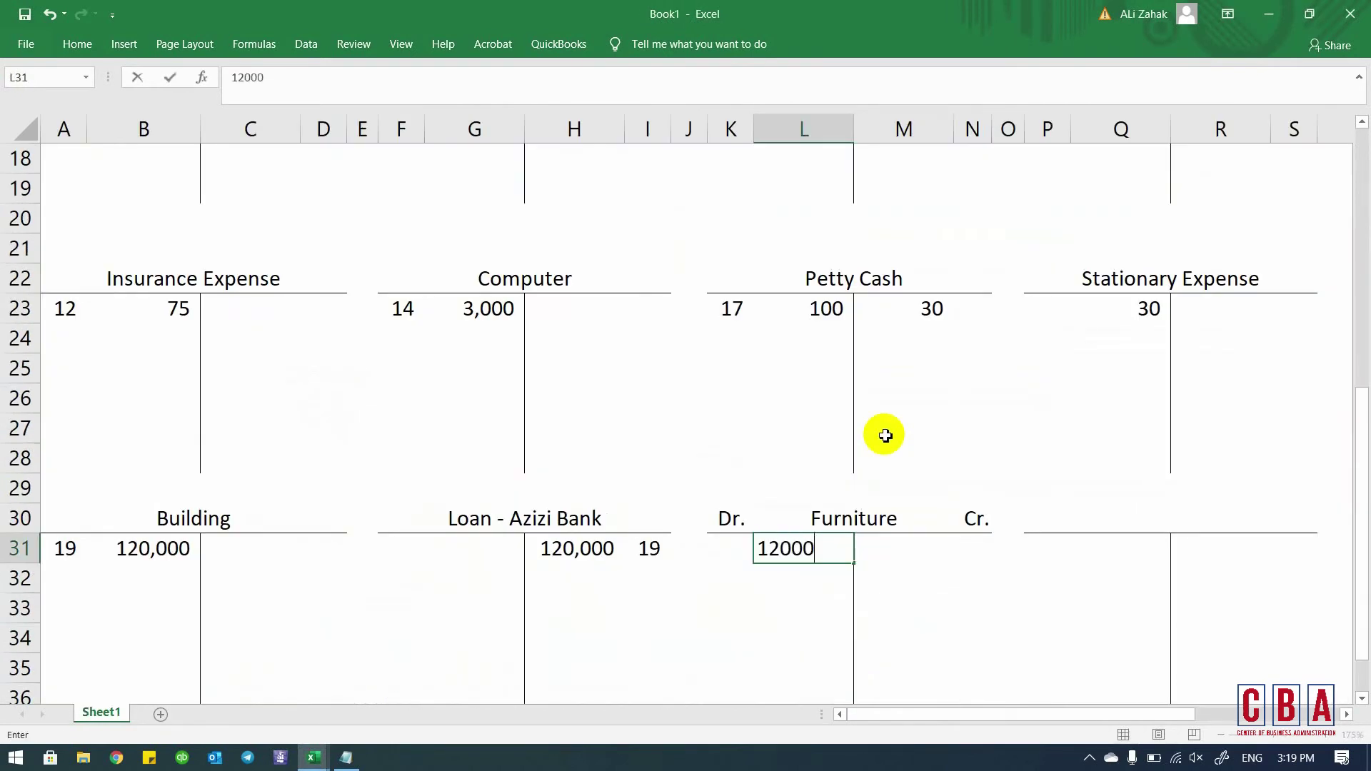
{"action": "key", "text": "Return"}
{"action": "key", "text": "Up"}
{"action": "key", "text": "Left"}
{"action": "key", "text": "alt+Tab"}
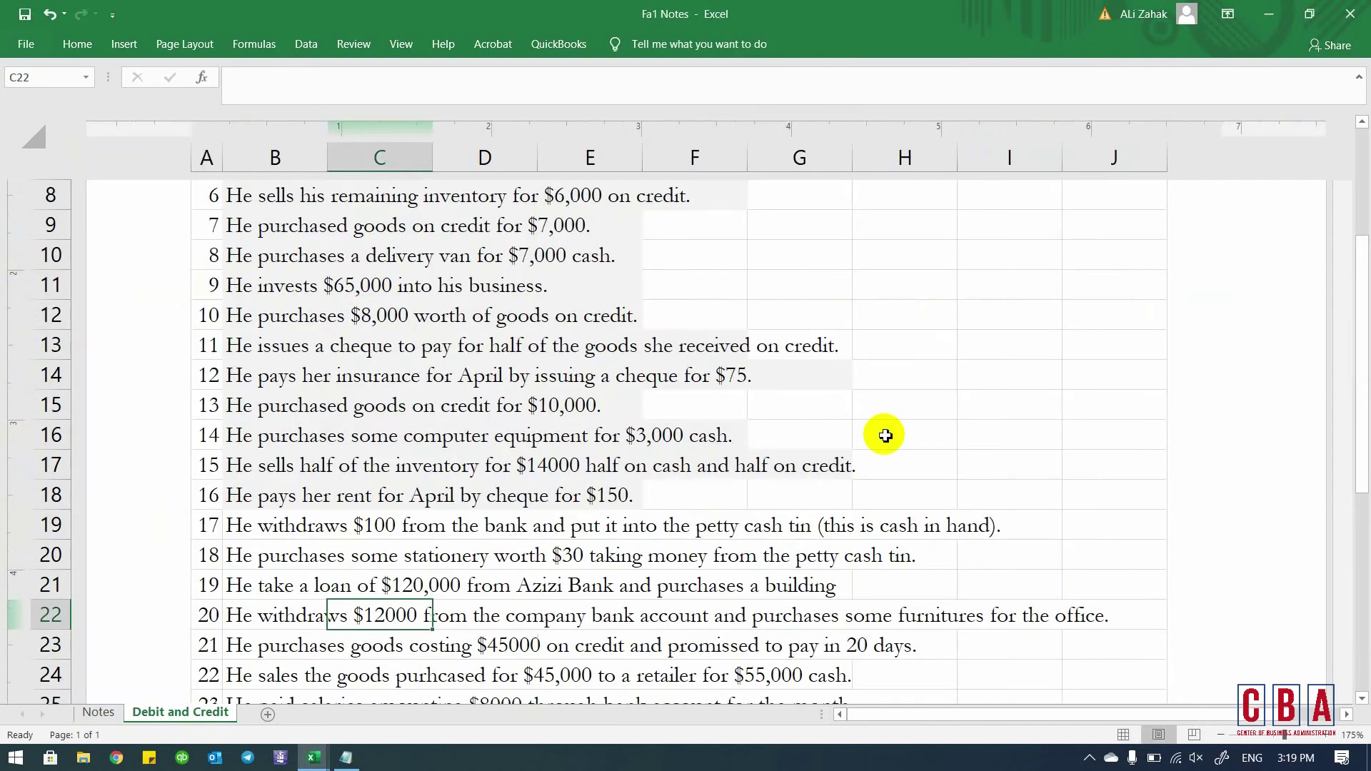
{"action": "key", "text": "alt+Tab"}
{"action": "type", "text": "20"}
{"action": "key", "text": "Return"}
- Credit the Bank account with 12,000 in C10 and number the entry 20 in D10
{"action": "key", "text": "Up"}
{"action": "key", "text": "Up"}
{"action": "key", "text": "Up"}
{"action": "key", "text": "Up"}
{"action": "key", "text": "Up"}
{"action": "key", "text": "Up"}
{"action": "key", "text": "Up"}
{"action": "key", "text": "Up"}
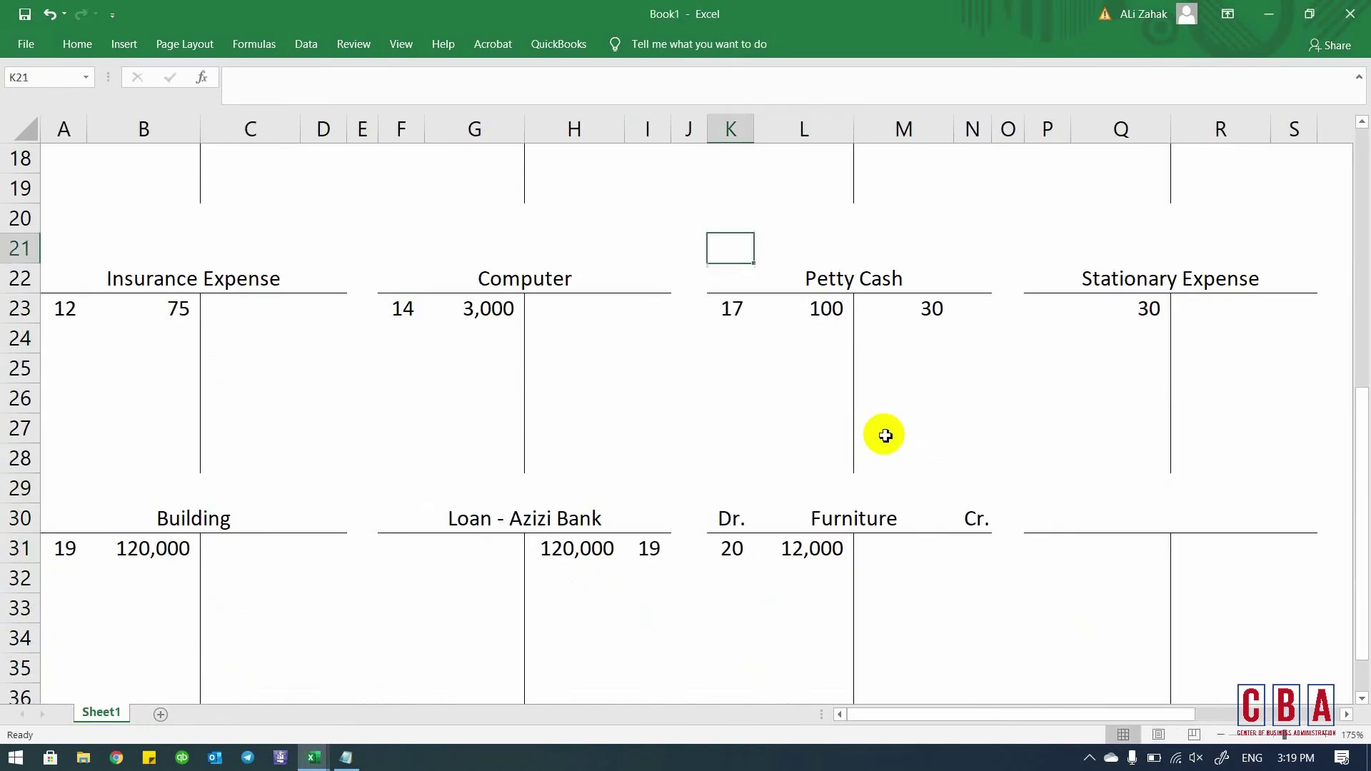
{"action": "key", "text": "Up"}
{"action": "key", "text": "Up"}
{"action": "key", "text": "Up"}
{"action": "key", "text": "Up"}
{"action": "key", "text": "Up"}
{"action": "key", "text": "Up"}
{"action": "key", "text": "Up"}
{"action": "key", "text": "Up"}
{"action": "key", "text": "Up"}
{"action": "key", "text": "Up"}
{"action": "key", "text": "Up"}
{"action": "key", "text": "Up"}
{"action": "key", "text": "Up"}
{"action": "key", "text": "Up"}
{"action": "key", "text": "Up"}
{"action": "key", "text": "Up"}
{"action": "key", "text": "Up"}
{"action": "key", "text": "Up"}
{"action": "key", "text": "Up"}
{"action": "key", "text": "Left"}
{"action": "key", "text": "Left"}
{"action": "key", "text": "Left"}
{"action": "key", "text": "Left"}
{"action": "key", "text": "Left"}
{"action": "key", "text": "Left"}
{"action": "key", "text": "Left"}
{"action": "key", "text": "Left"}
{"action": "key", "text": "Left"}
{"action": "key", "text": "Left"}
{"action": "key", "text": "Up"}
{"action": "key", "text": "Up"}
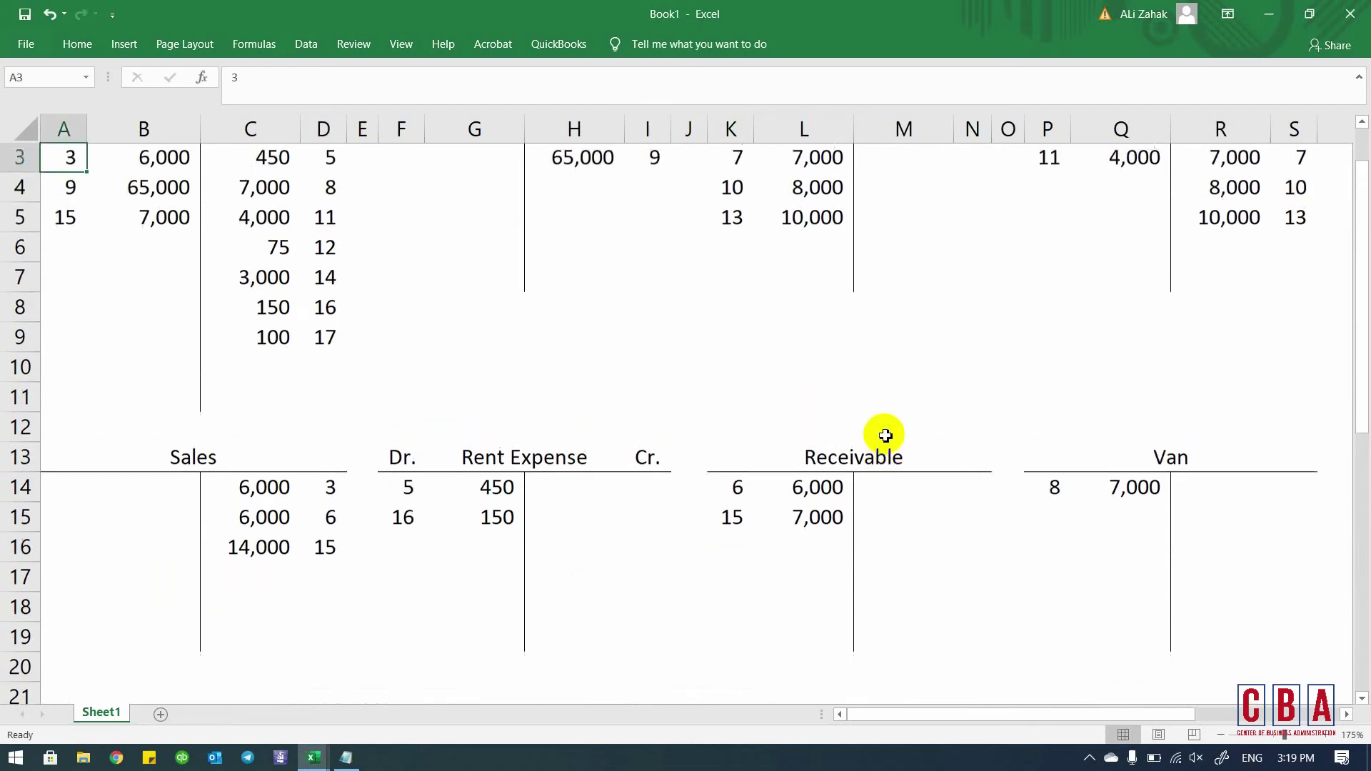
{"action": "key", "text": "Up"}
{"action": "key", "text": "Up"}
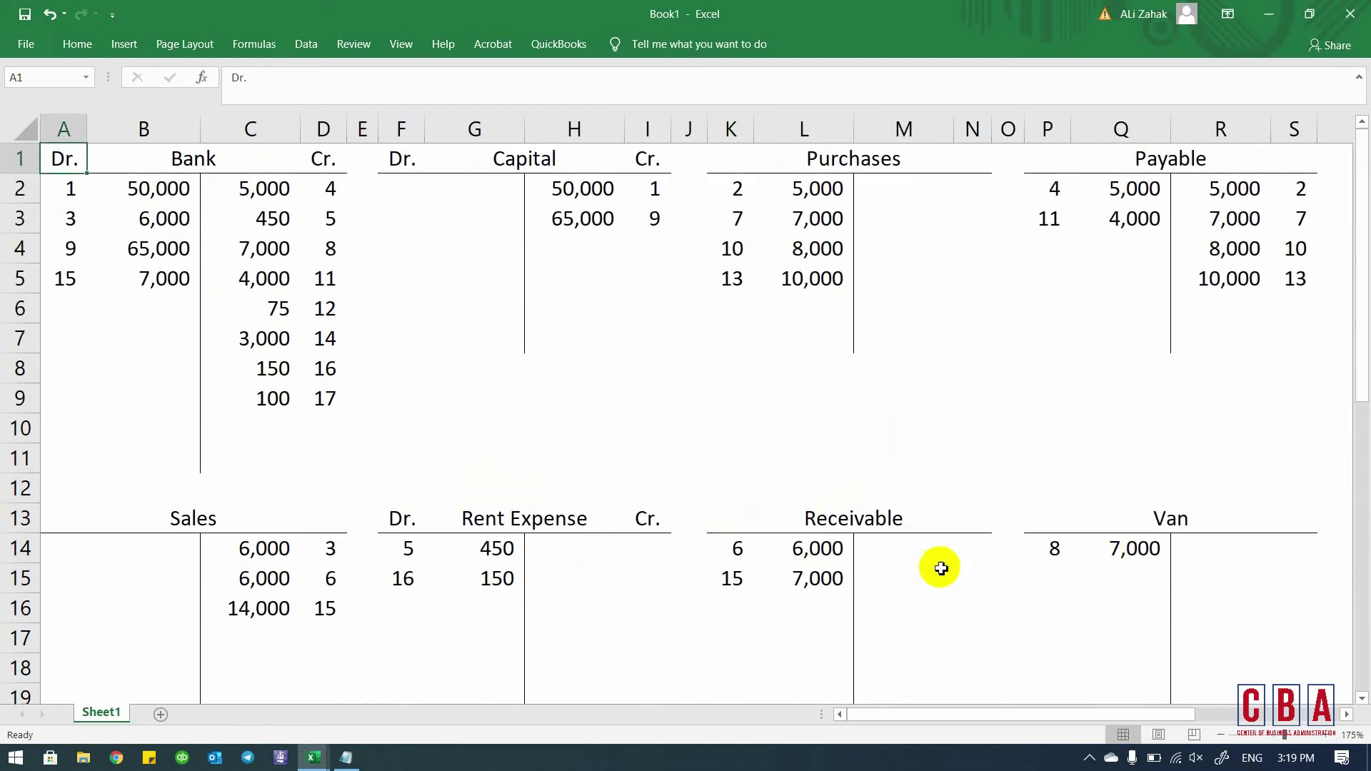
{"action": "left_click", "coordinate": [279, 426]}
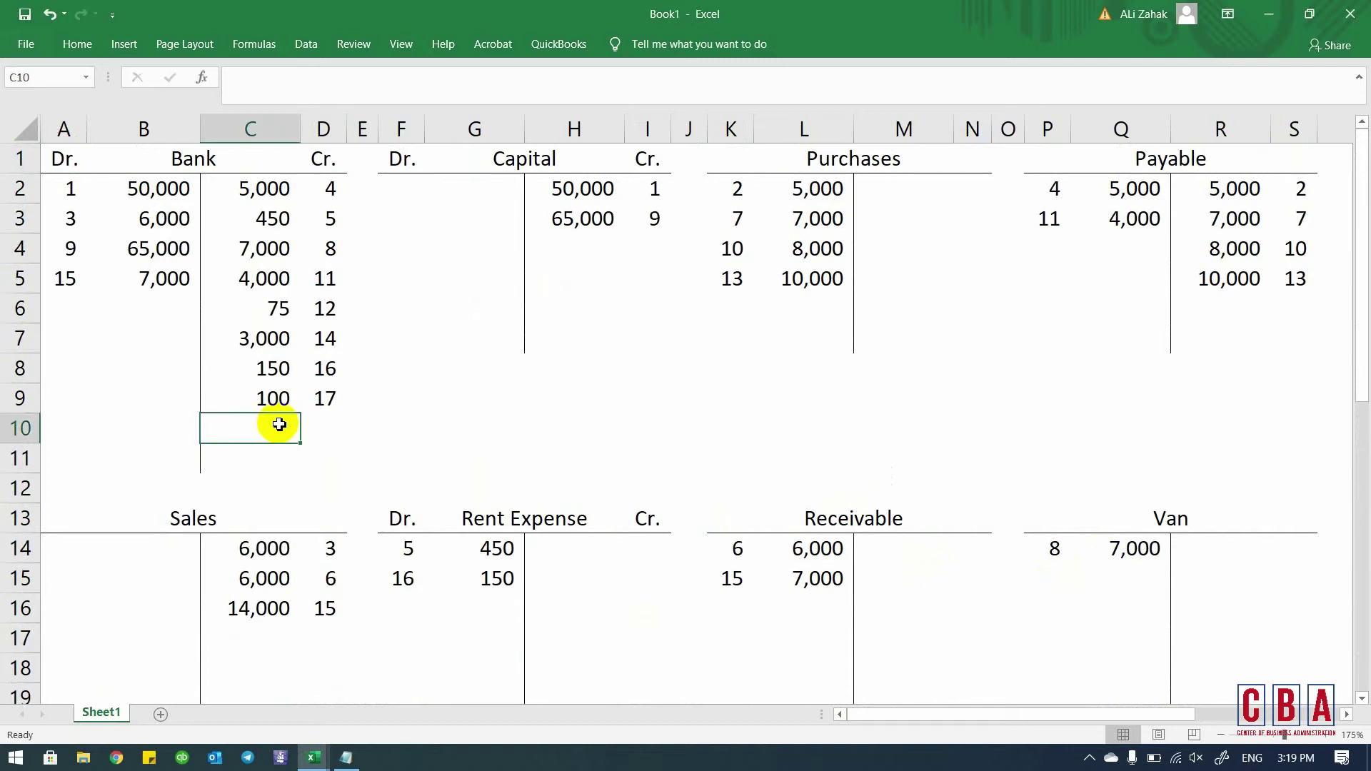
{"action": "type", "text": "12000"}
{"action": "key", "text": "Return"}
{"action": "key", "text": "Up"}
{"action": "key", "text": "Right"}
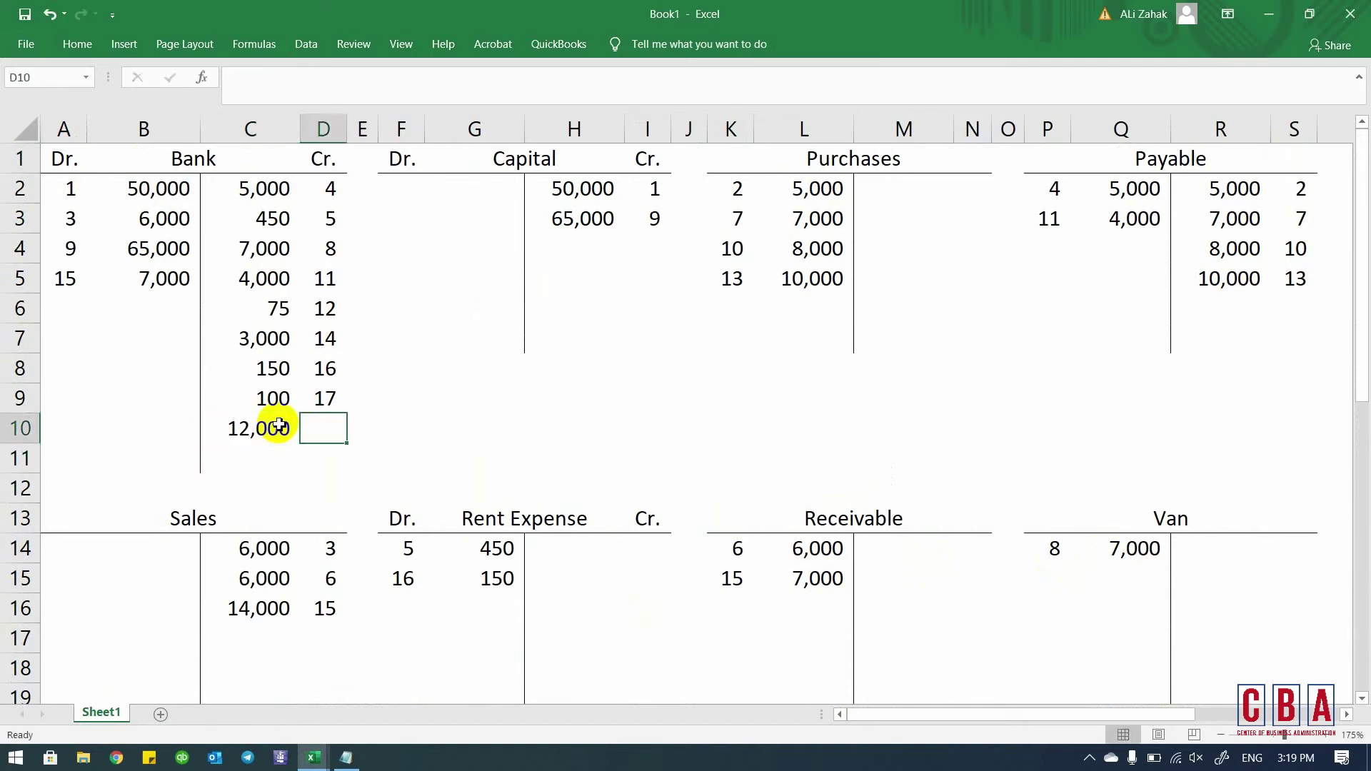
{"action": "type", "text": "20"}
{"action": "key", "text": "Return"}
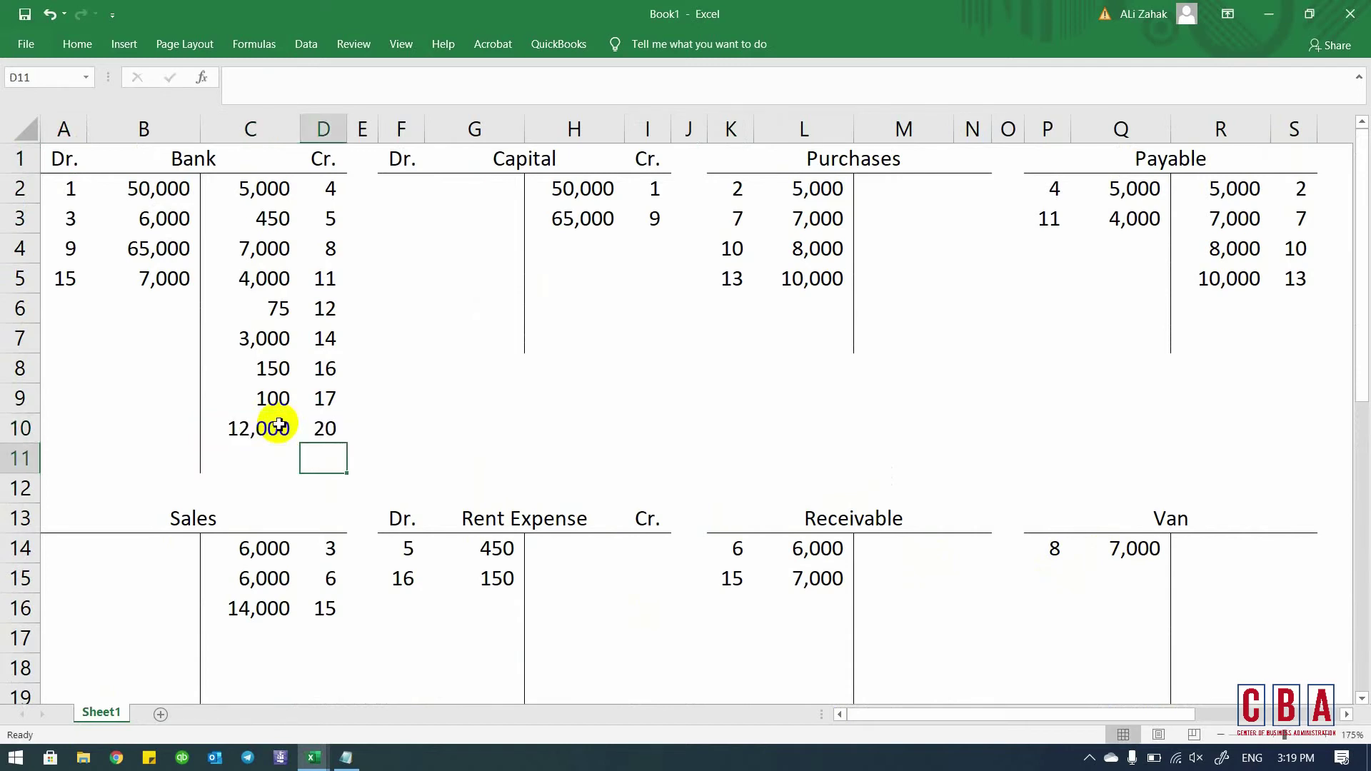
- Switch to Fa1 Notes and look up the amount and payment terms of transaction 21 in row 23
{"action": "key", "text": "alt+Tab"}
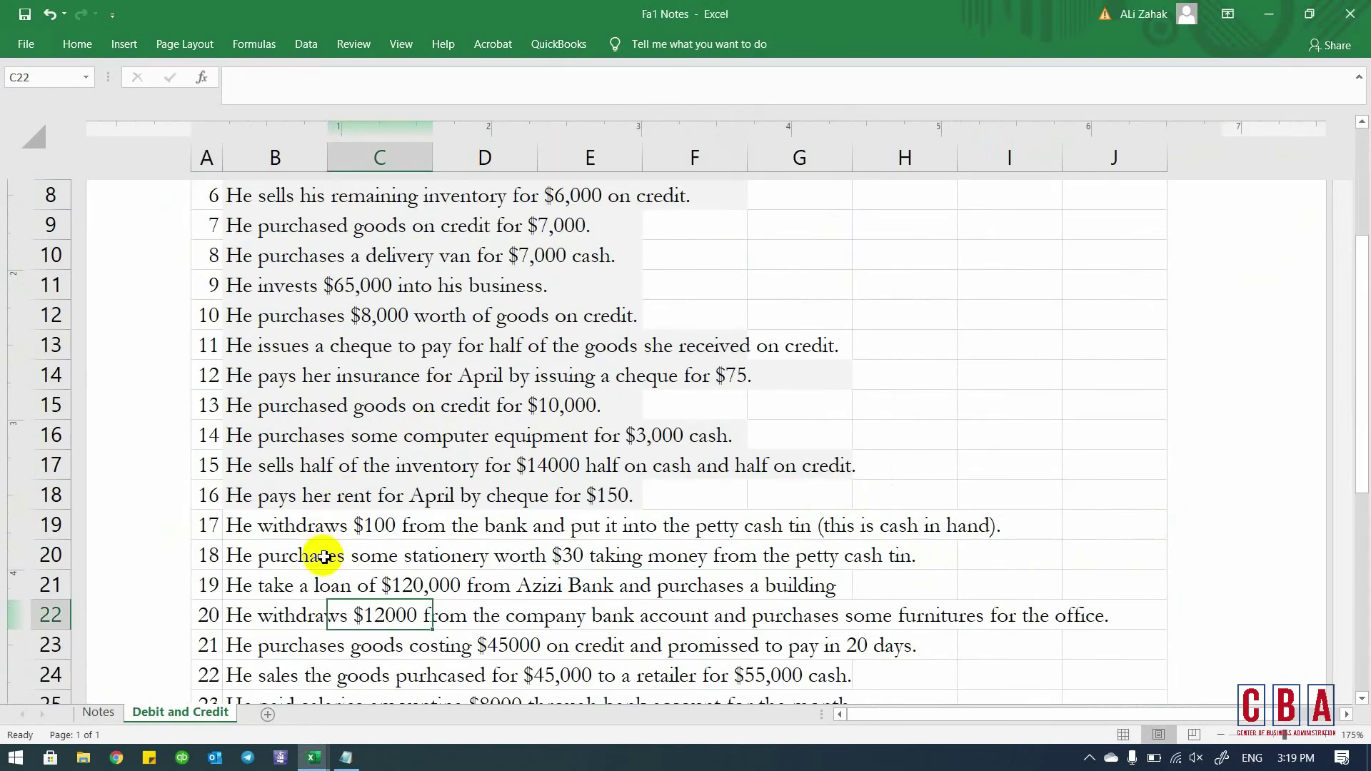
{"action": "key", "text": "Down"}
{"action": "key", "text": "Down"}
{"action": "key", "text": "Left"}
{"action": "key", "text": "Down"}
{"action": "key", "text": "Down"}
{"action": "key", "text": "Down"}
{"action": "key", "text": "Down"}
{"action": "key", "text": "Up"}
{"action": "key", "text": "Up"}
{"action": "key", "text": "Up"}
{"action": "key", "text": "Up"}
{"action": "key", "text": "Up"}
{"action": "key", "text": "Left"}
{"action": "key", "text": "Up"}
{"action": "key", "text": "Down"}
{"action": "key", "text": "Right"}
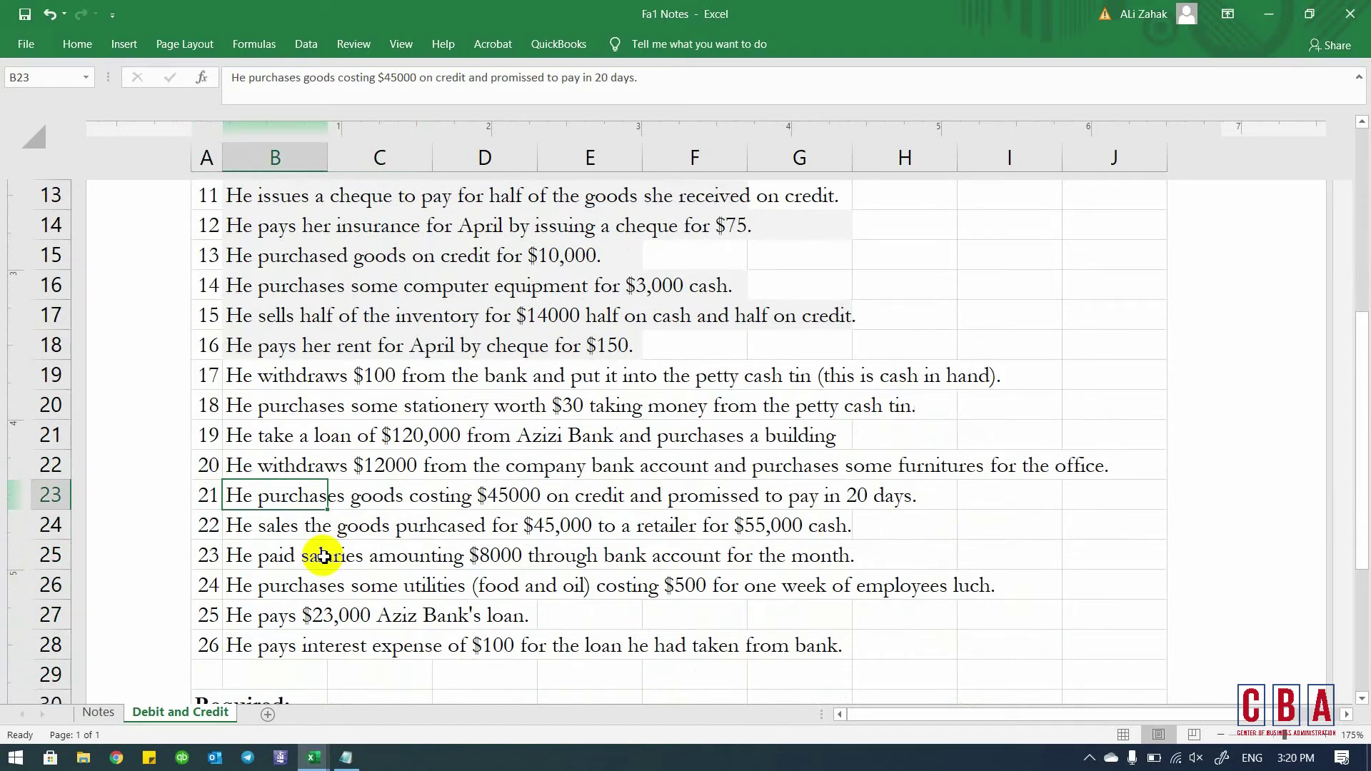
{"action": "key", "text": "Right"}
{"action": "key", "text": "Right"}
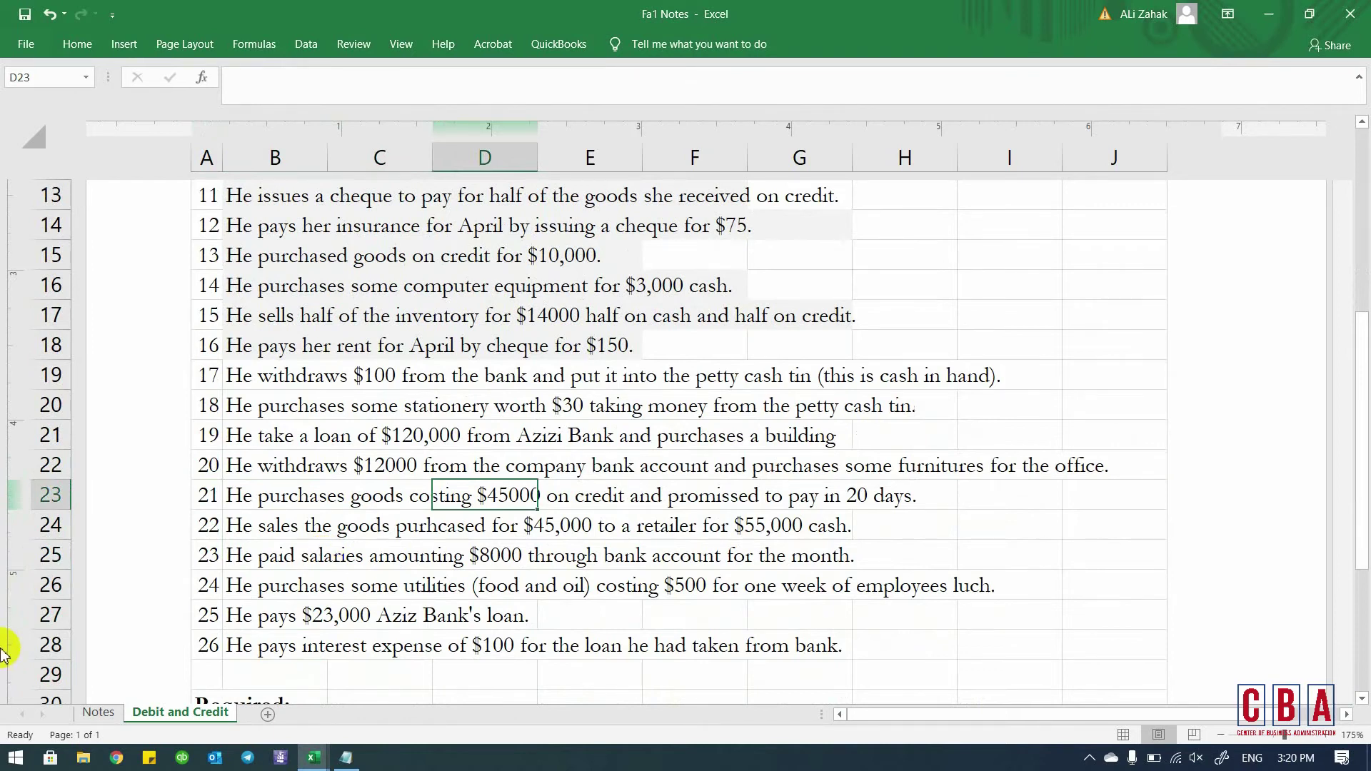
{"action": "left_click_drag", "start_coordinate": [384, 506], "coordinate": [545, 493]}
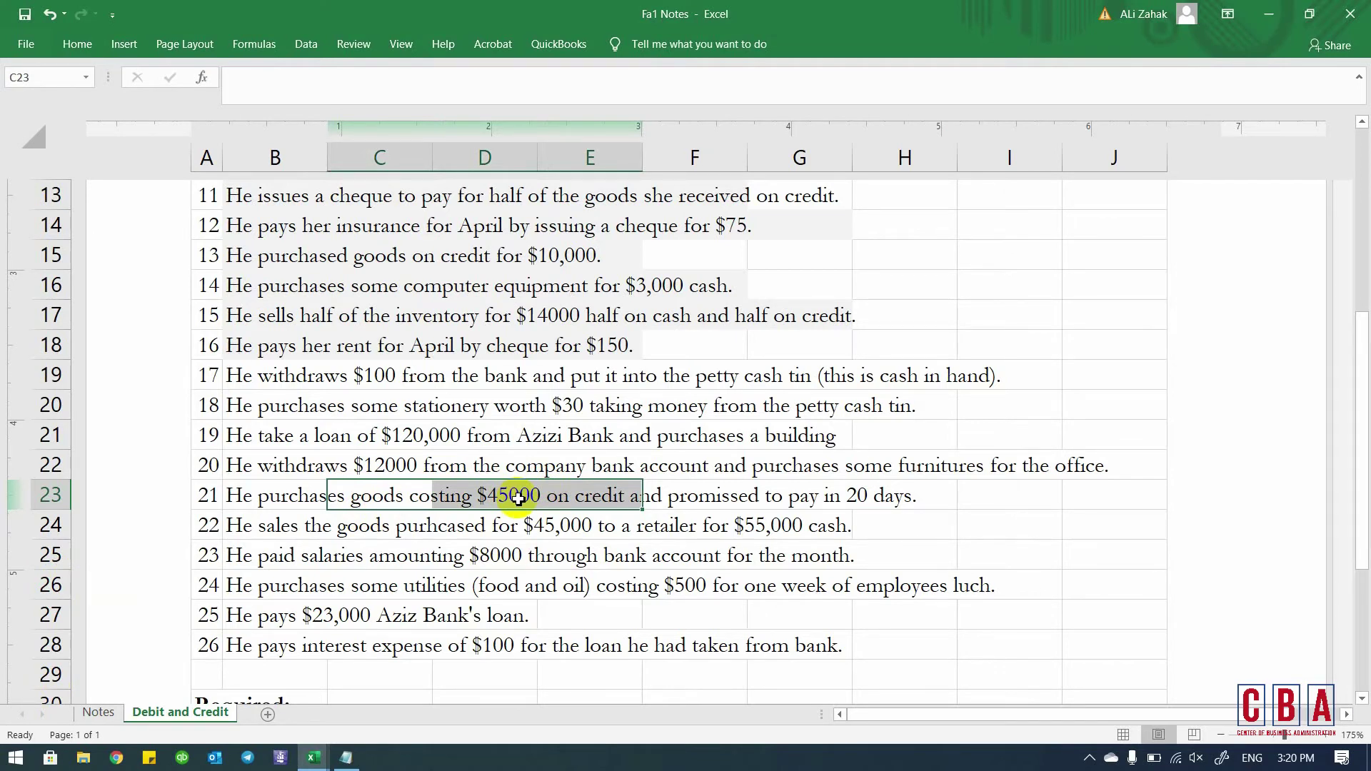
- Return to Book1 and debit the Purchases account with 45,000 in L6
{"action": "key", "text": "alt+Tab"}
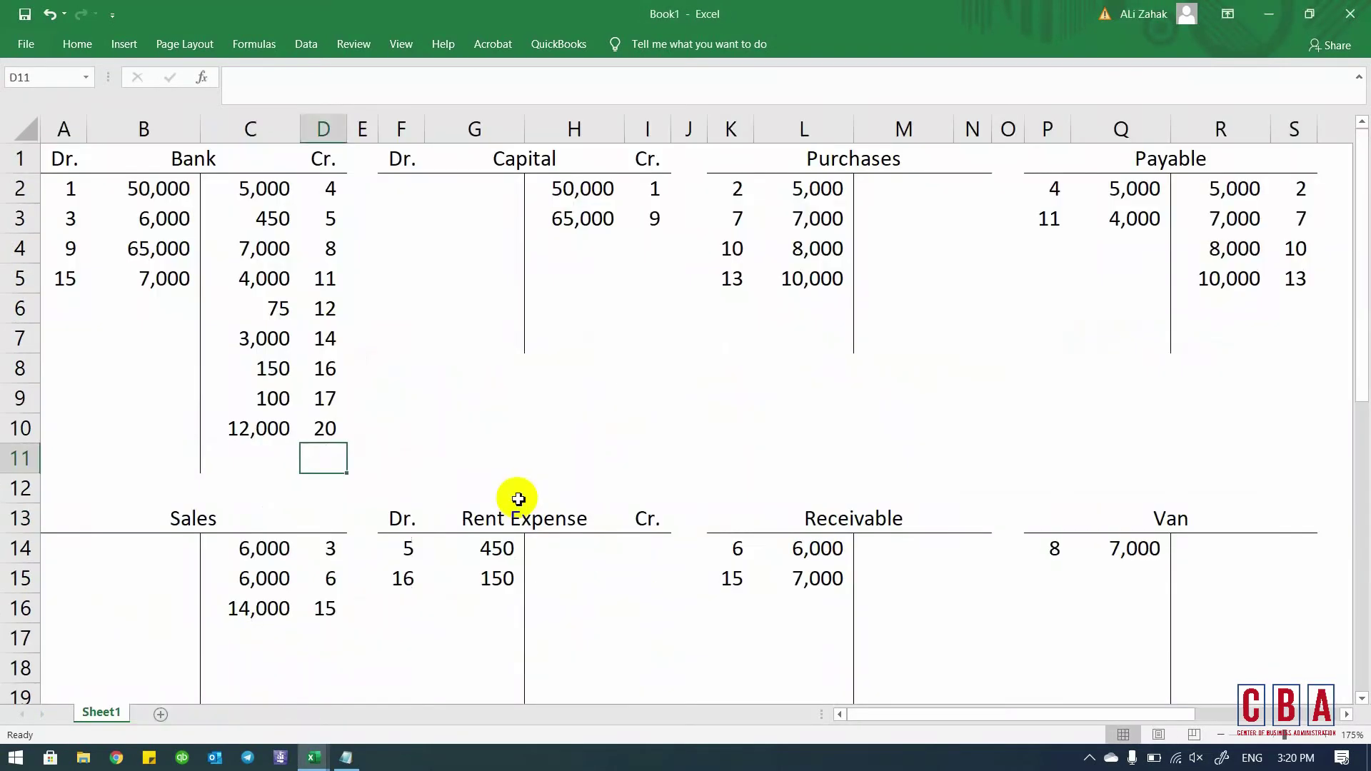
{"action": "key", "text": "Up"}
{"action": "key", "text": "Right"}
{"action": "key", "text": "Right"}
{"action": "key", "text": "Right"}
{"action": "key", "text": "Right"}
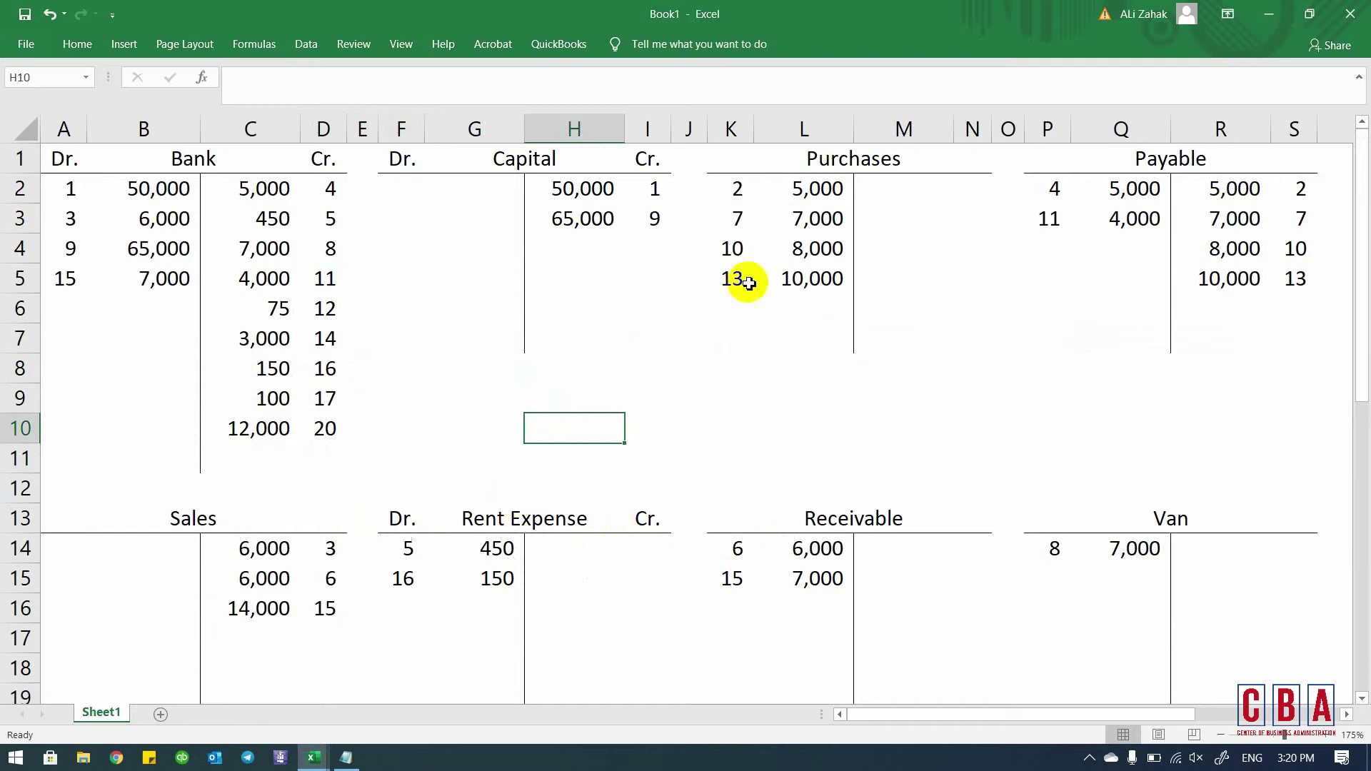
{"action": "left_click", "coordinate": [814, 302]}
{"action": "type", "text": "45000"}
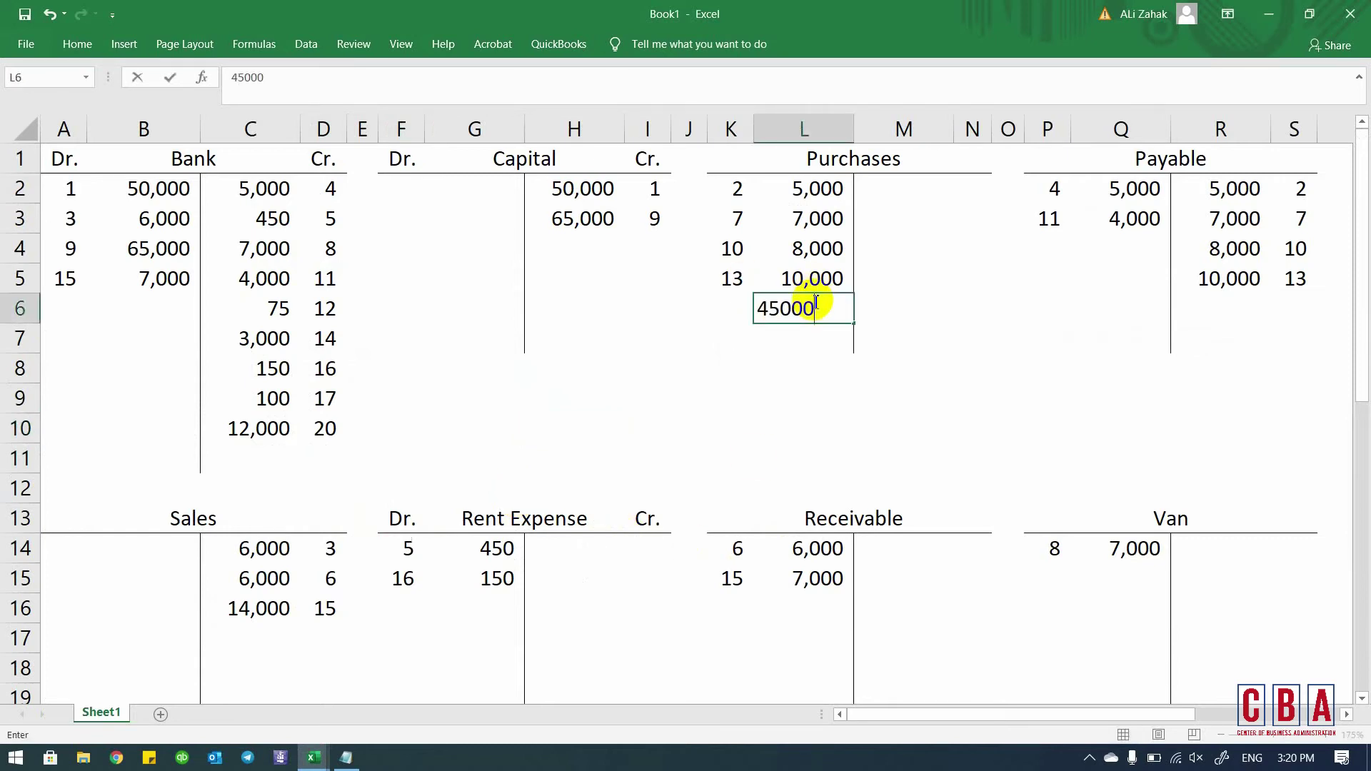
{"action": "key", "text": "Return"}
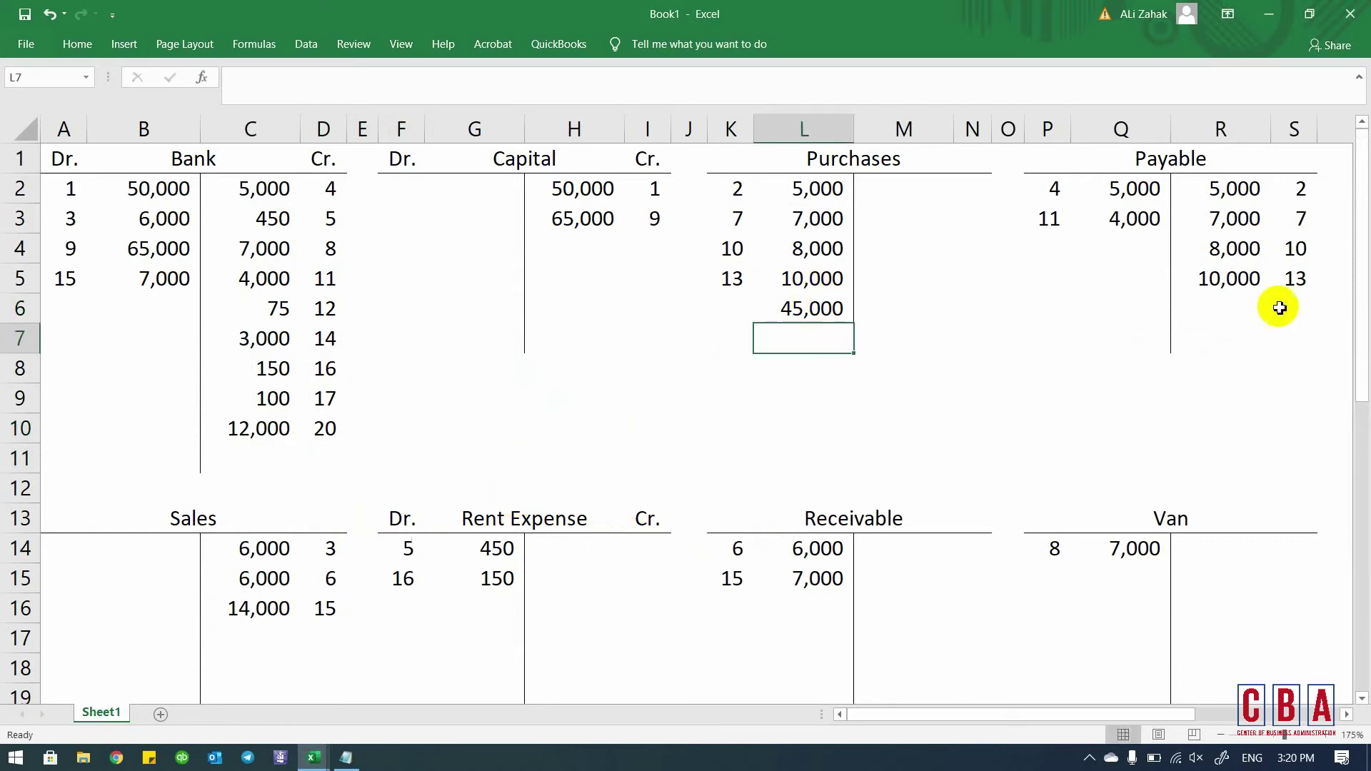
- Credit the Payable account with 45,000 in R6 and number the entry 21 in S6
{"action": "left_click", "coordinate": [1235, 307]}
{"action": "type", "text": "45000"}
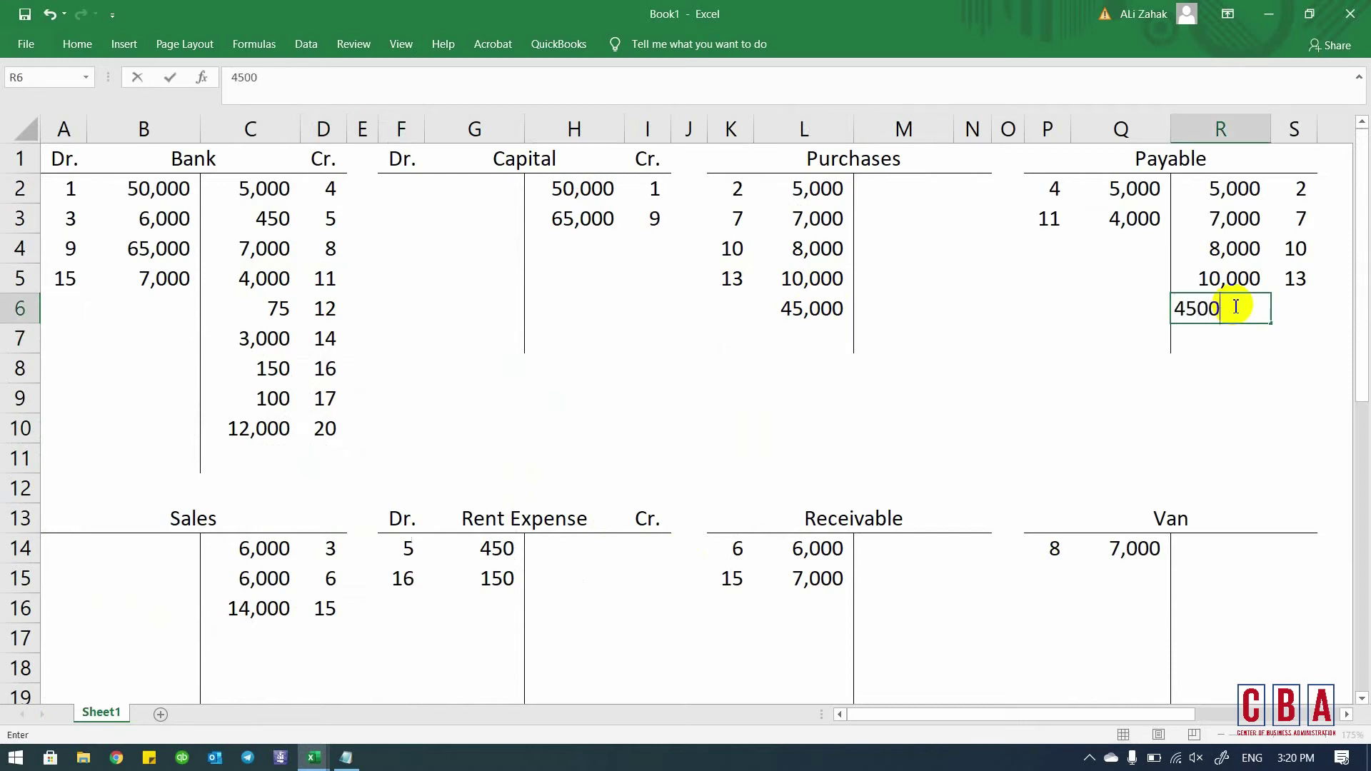
{"action": "key", "text": "Return"}
{"action": "left_click", "coordinate": [1234, 307]}
{"action": "key", "text": "Tab"}
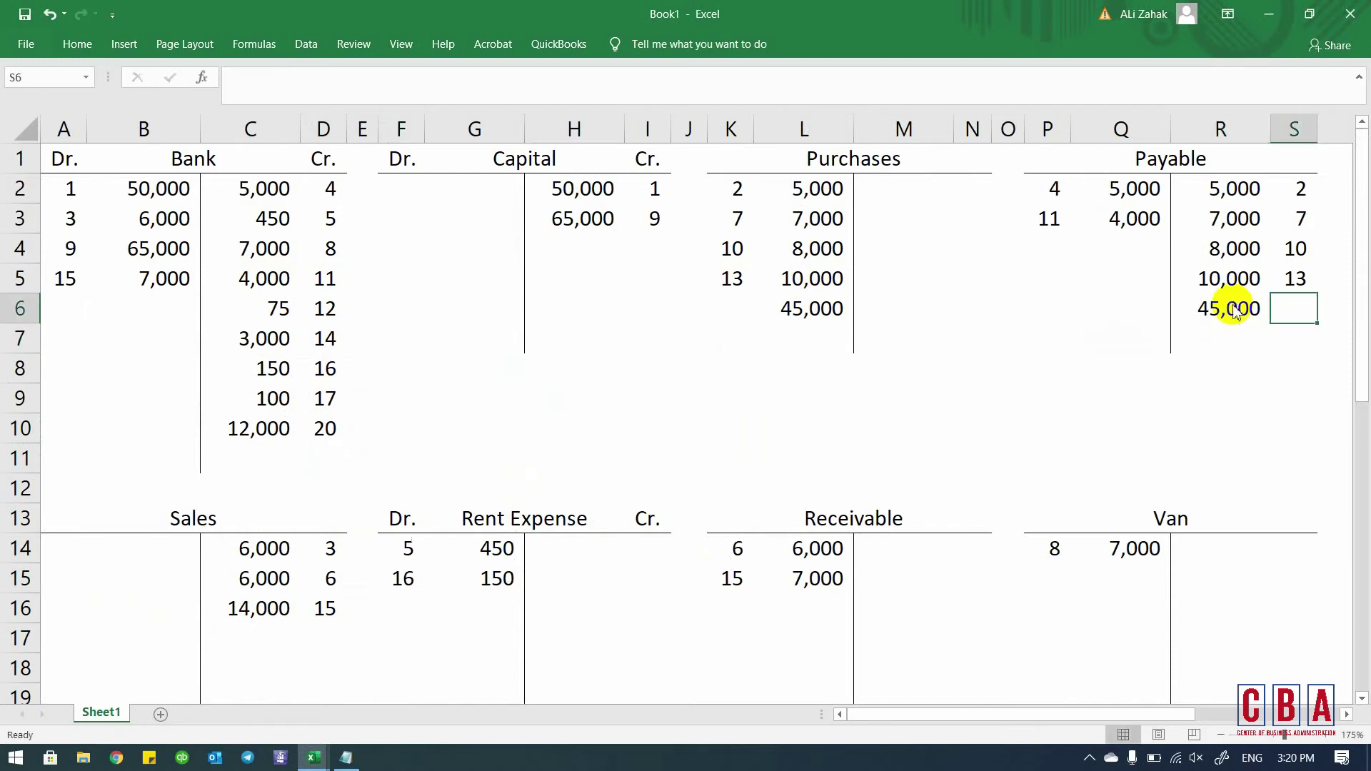
{"action": "key", "text": "alt+Tab"}
{"action": "key", "text": "alt+Tab"}
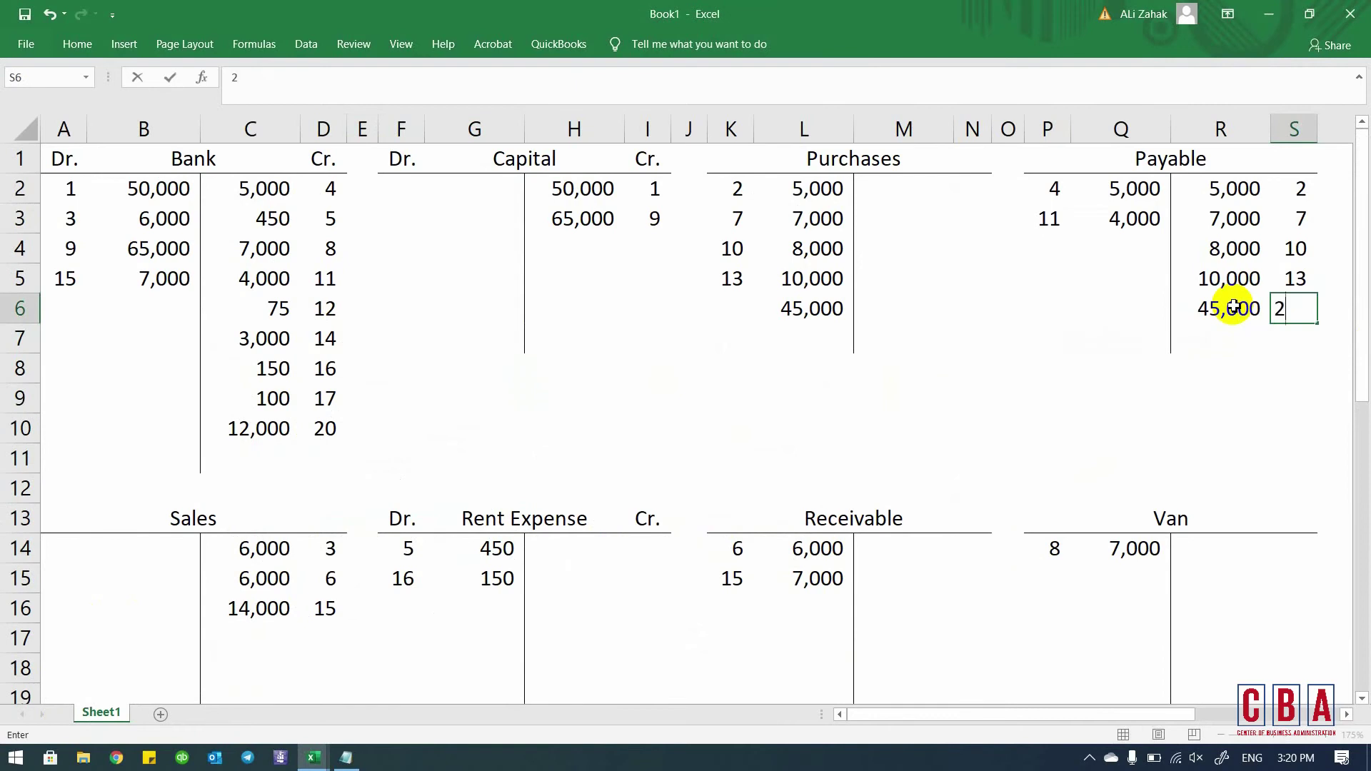
{"action": "type", "text": "21"}
{"action": "key", "text": "Return"}
- Number the 45,000 debit entry in the Purchases account 21 in K6
{"action": "key", "text": "Left"}
{"action": "key", "text": "Left"}
{"action": "key", "text": "Left"}
{"action": "key", "text": "Left"}
{"action": "key", "text": "Left"}
{"action": "key", "text": "Left"}
{"action": "key", "text": "Left"}
{"action": "key", "text": "Left"}
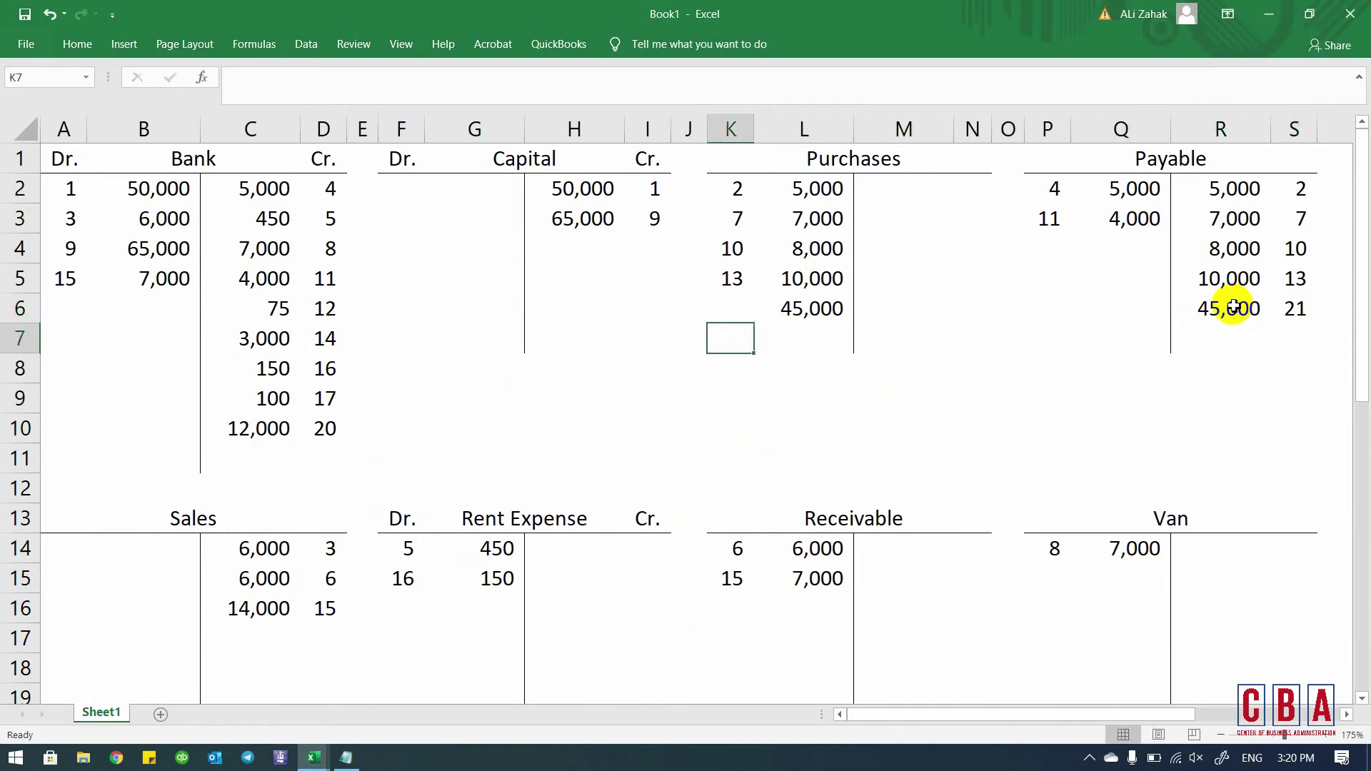
{"action": "key", "text": "Up"}
{"action": "type", "text": "21"}
{"action": "key", "text": "Tab"}
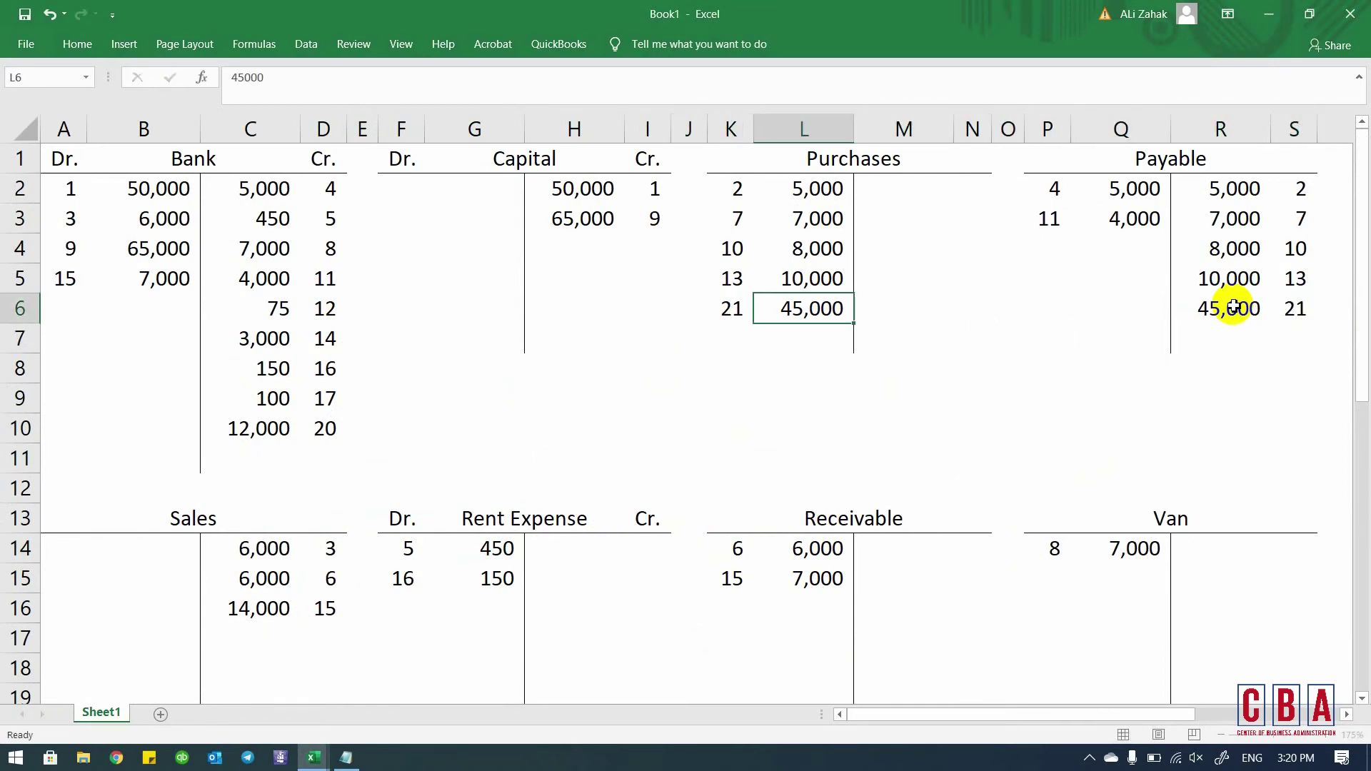
- Record the purchased goods on the debit side of the Inventory/Warehouse account by entering =45000 in V6
{"action": "key", "text": "Right"}
{"action": "key", "text": "Right"}
{"action": "key", "text": "Right"}
{"action": "key", "text": "Right"}
{"action": "key", "text": "Right"}
{"action": "key", "text": "Right"}
{"action": "key", "text": "Right"}
{"action": "key", "text": "Right"}
{"action": "key", "text": "Right"}
{"action": "key", "text": "Right"}
{"action": "key", "text": "Right"}
{"action": "key", "text": "Right"}
{"action": "key", "text": "Right"}
{"action": "key", "text": "Right"}
{"action": "key", "text": "Right"}
{"action": "key", "text": "Right"}
{"action": "key", "text": "Right"}
{"action": "key", "text": "Right"}
{"action": "key", "text": "Right"}
{"action": "key", "text": "Left"}
{"action": "key", "text": "Left"}
{"action": "key", "text": "Left"}
{"action": "key", "text": "Left"}
{"action": "key", "text": "Left"}
{"action": "key", "text": "Left"}
{"action": "key", "text": "Left"}
{"action": "key", "text": "Left"}
{"action": "key", "text": "Left"}
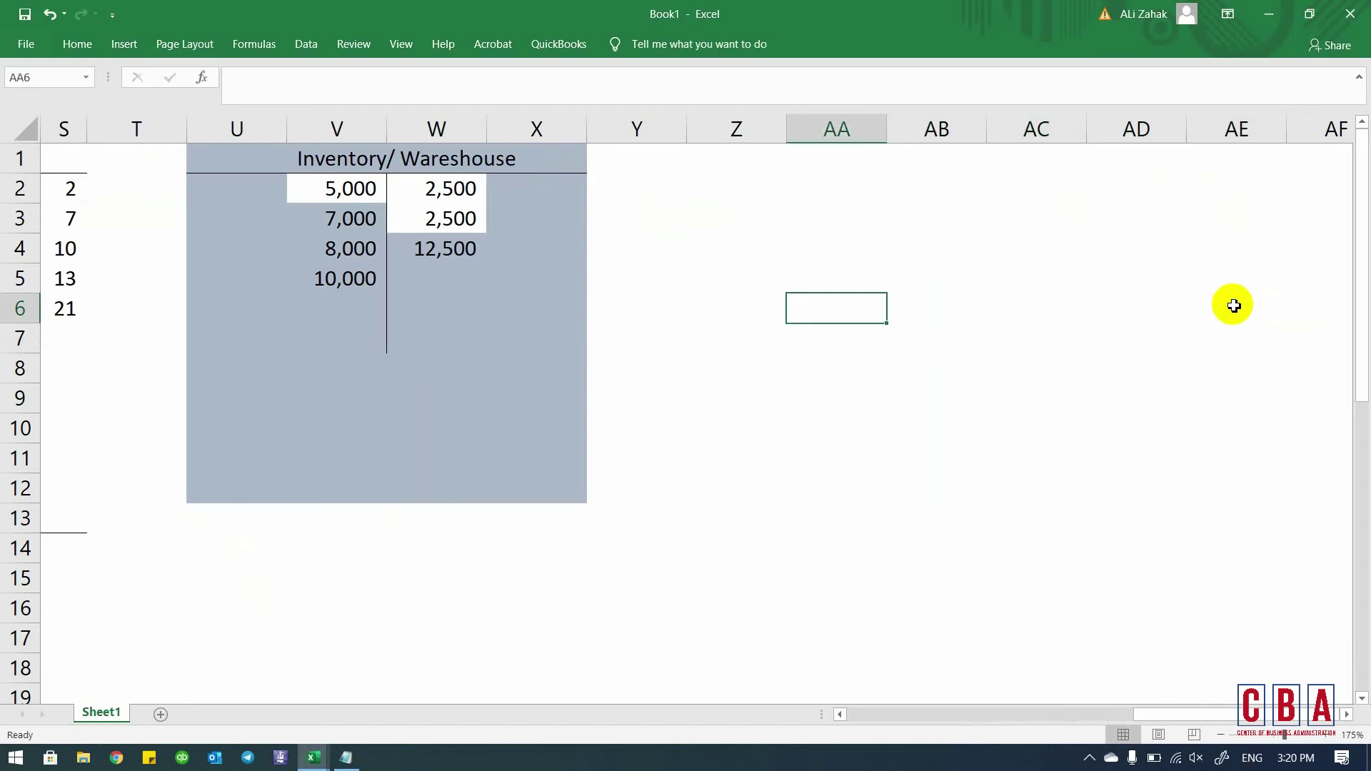
{"action": "type", "text": "=45000"}
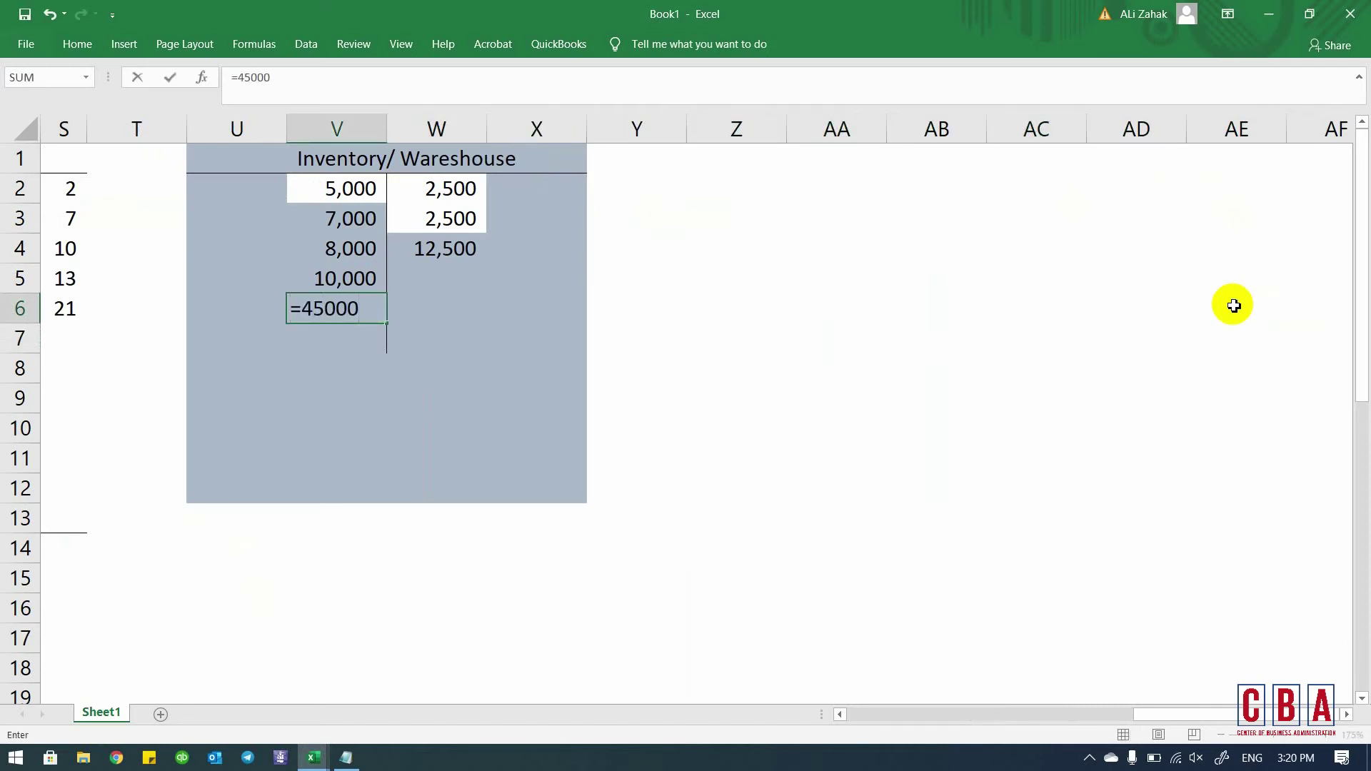
{"action": "key", "text": "Return"}
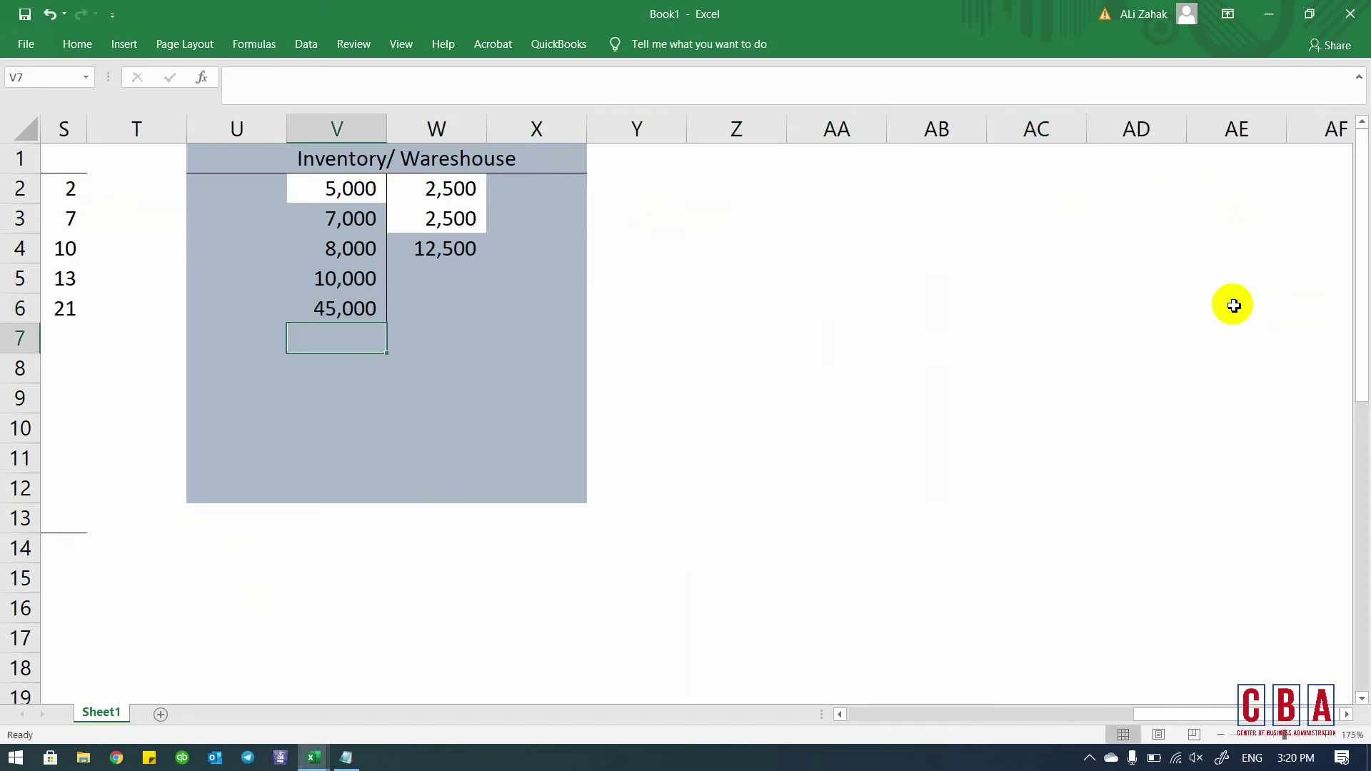
- Switch to Fa1 Notes and read the cost and cash selling price of transaction 22 in row 24
{"action": "key", "text": "Left"}
{"action": "key", "text": "Left"}
{"action": "key", "text": "Left"}
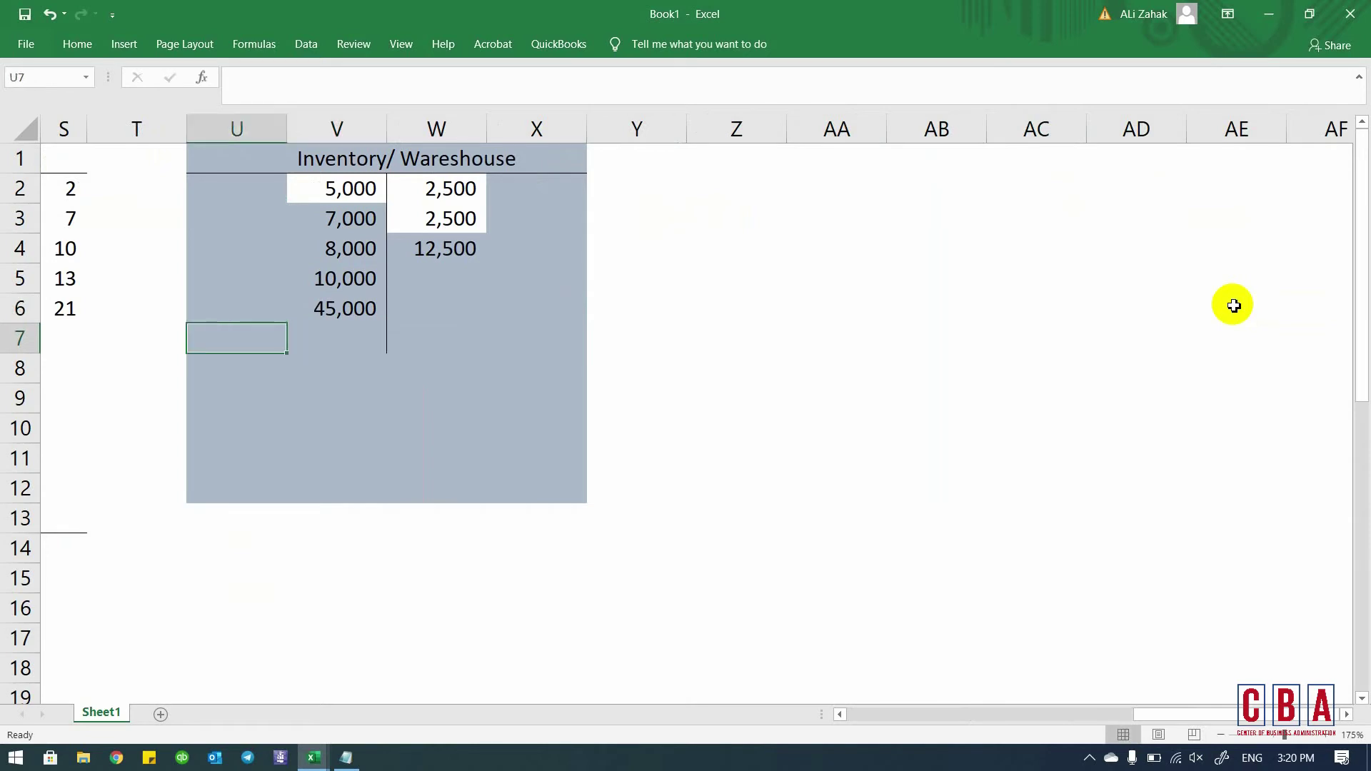
{"action": "key", "text": "Home"}
{"action": "key", "text": "ctrl+Tab"}
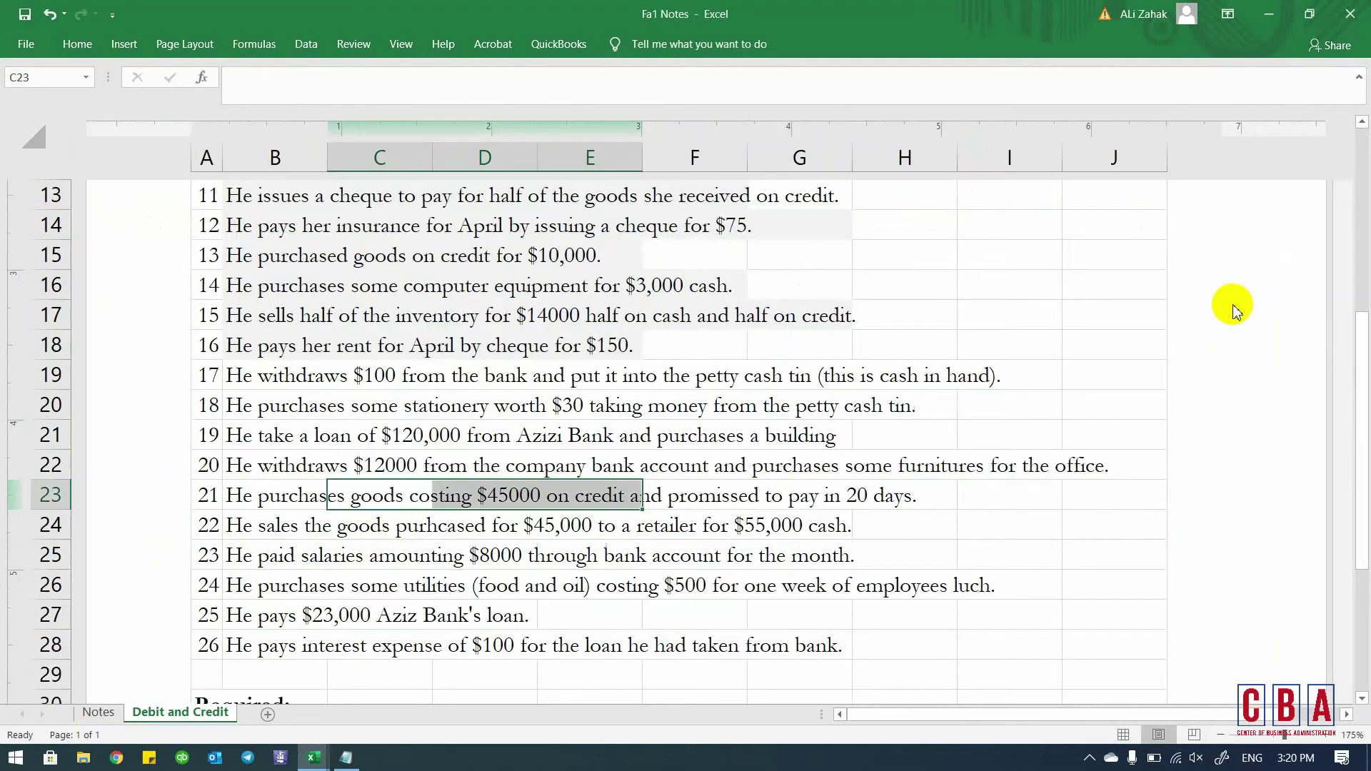
{"action": "key", "text": "Down"}
{"action": "key", "text": "Down"}
{"action": "key", "text": "Left"}
{"action": "key", "text": "Left"}
{"action": "key", "text": "Up"}
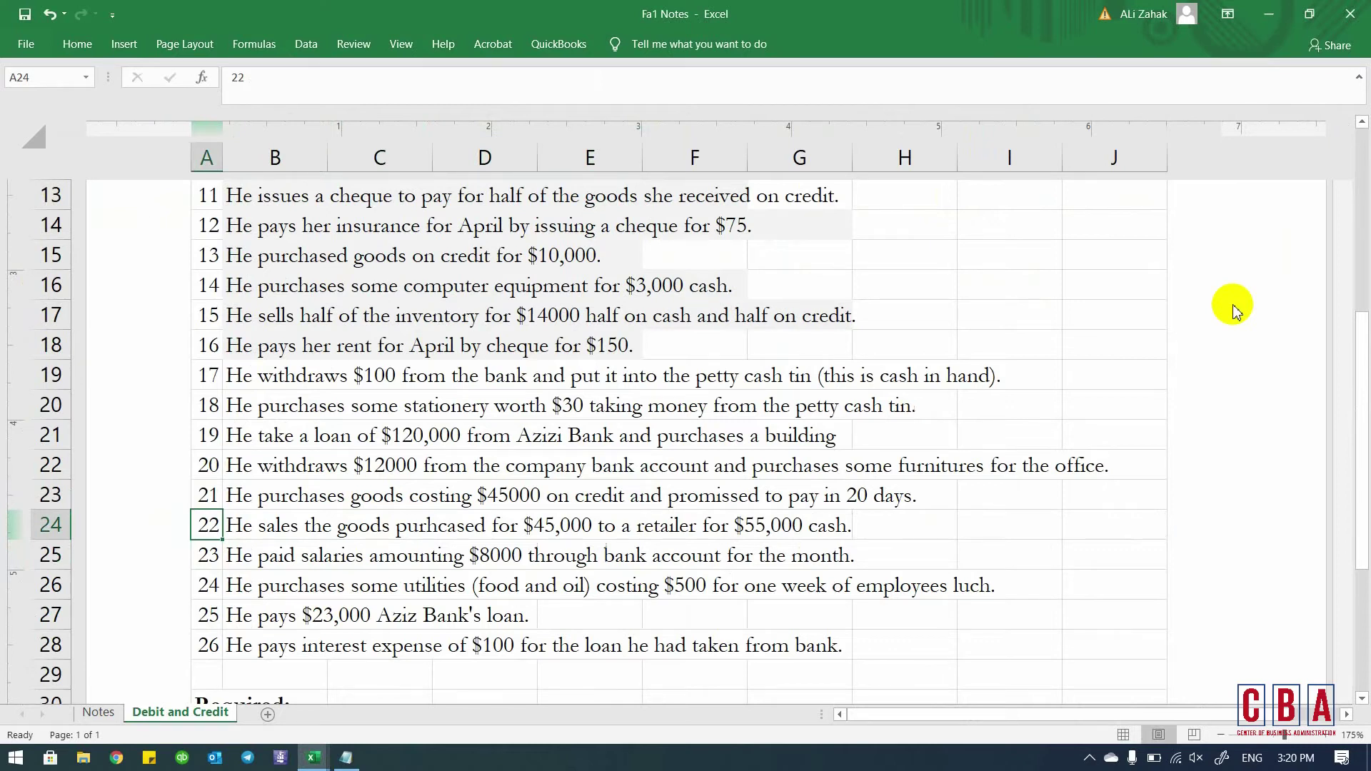
{"action": "key", "text": "Right"}
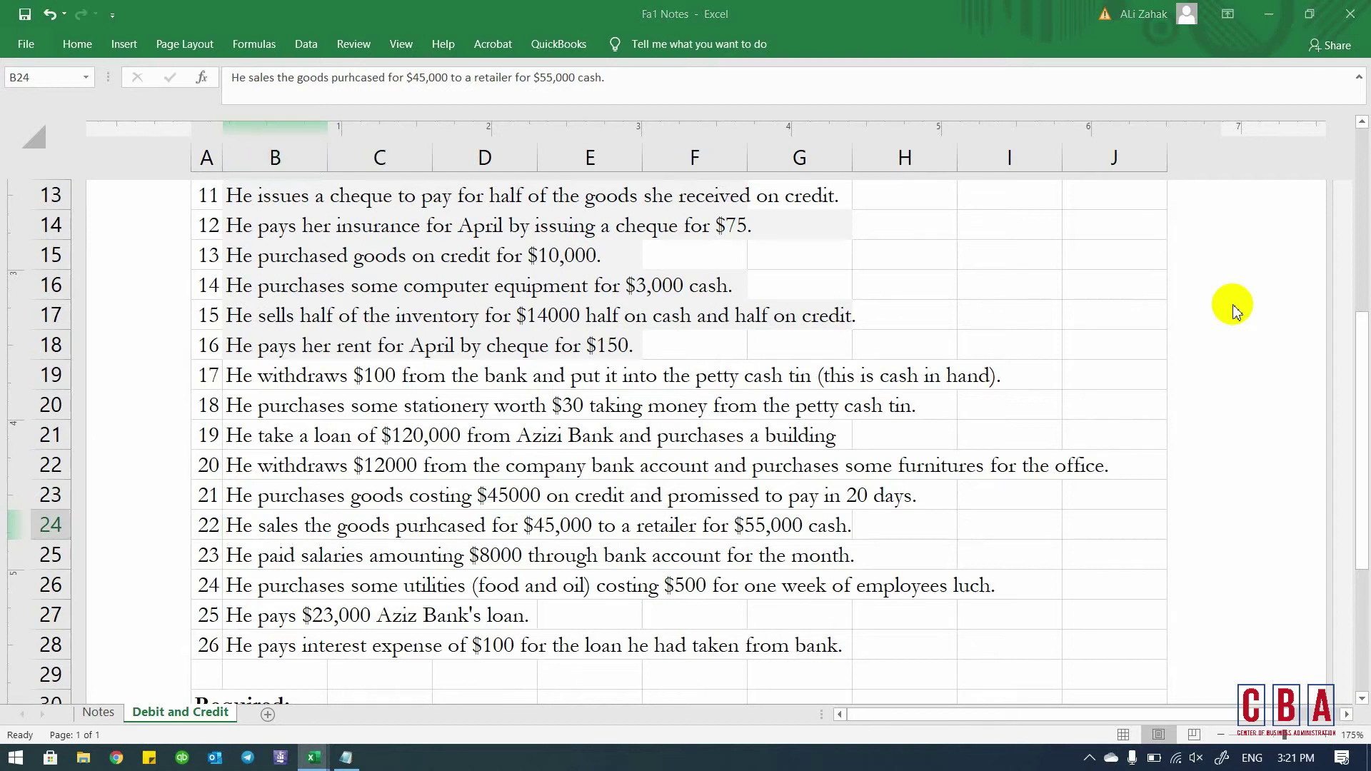
- Return to Book1 and debit the Bank account with 55,000 in B6
{"action": "key", "text": "alt+Tab"}
{"action": "key", "text": "Left"}
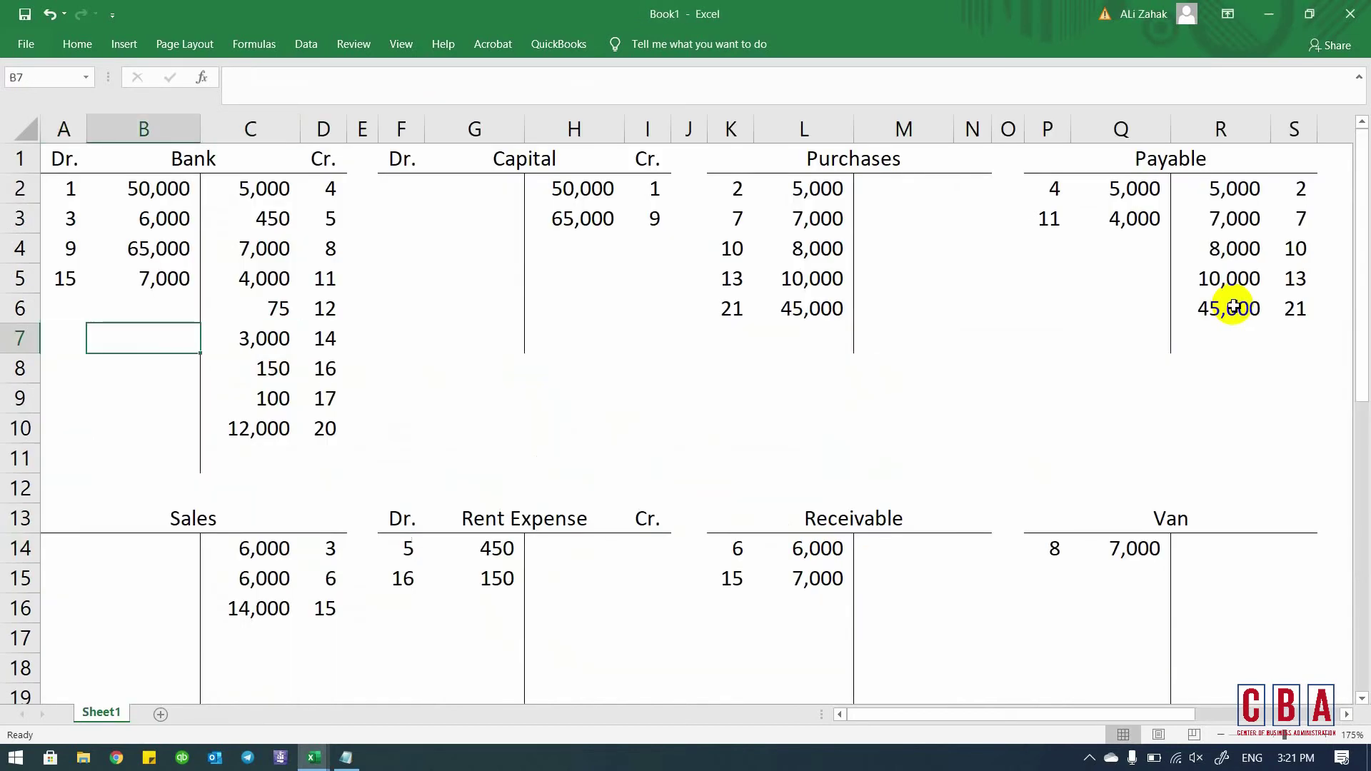
{"action": "key", "text": "Up"}
{"action": "type", "text": "55000"}
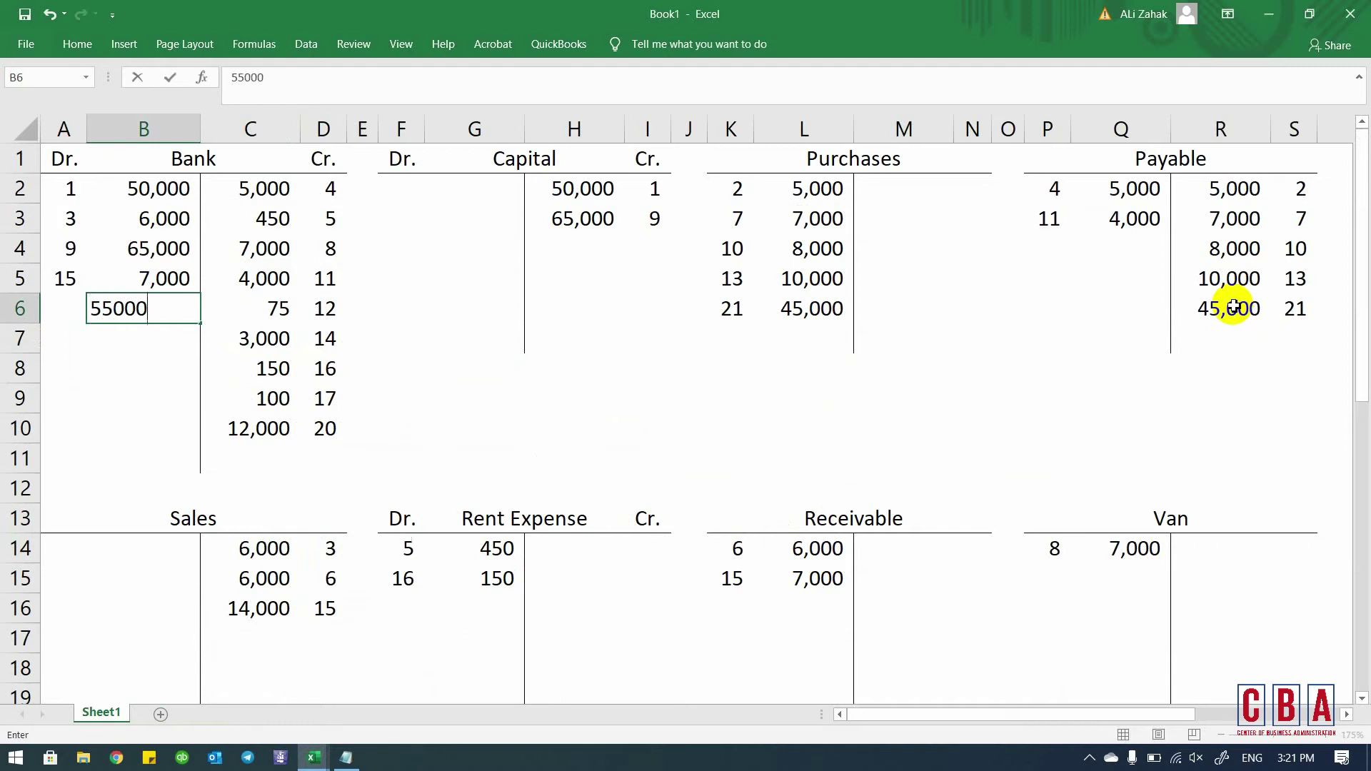
{"action": "key", "text": "Return"}
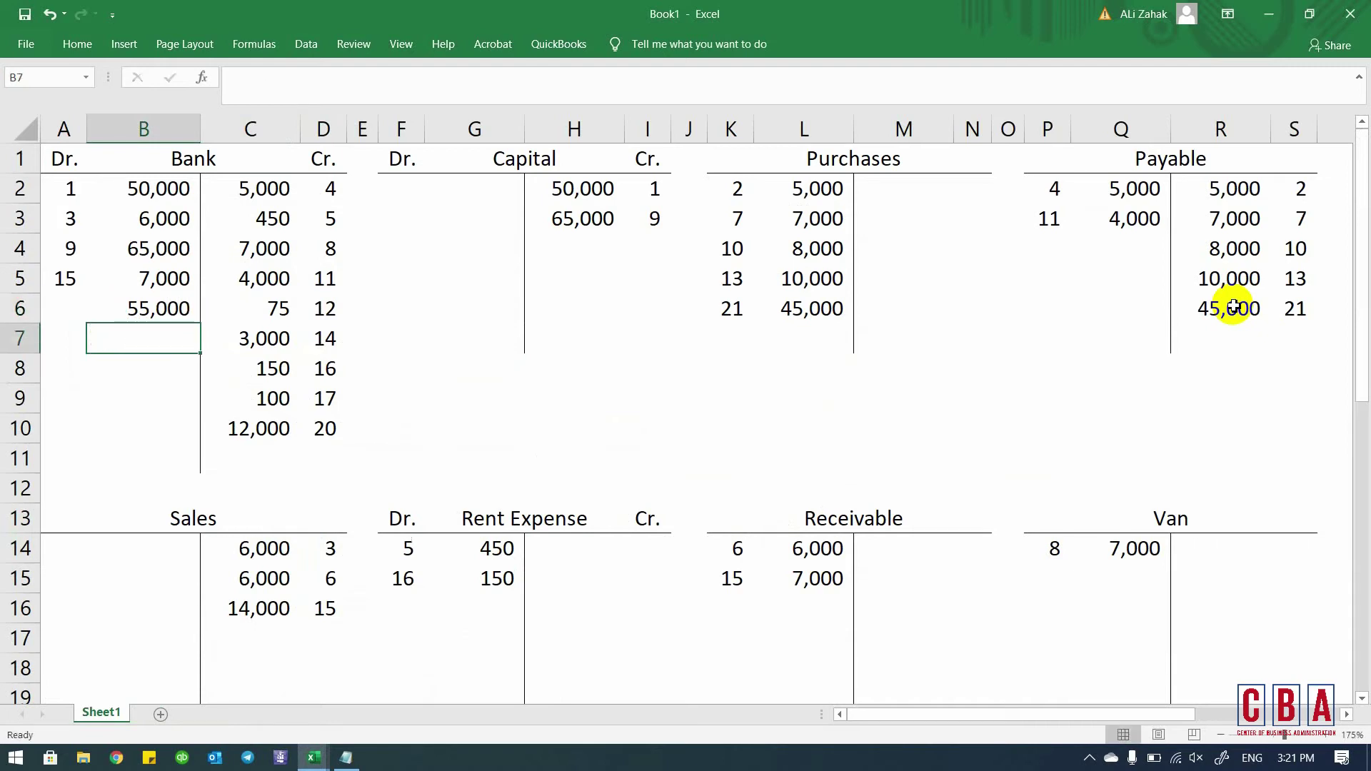
- Credit the Sales account with 55,000 in C17
{"action": "key", "text": "Right"}
{"action": "key", "text": "Right"}
{"action": "key", "text": "Right"}
{"action": "key", "text": "Down"}
{"action": "key", "text": "Down"}
{"action": "key", "text": "Down"}
{"action": "key", "text": "Down"}
{"action": "key", "text": "Down"}
{"action": "key", "text": "Down"}
{"action": "key", "text": "Down"}
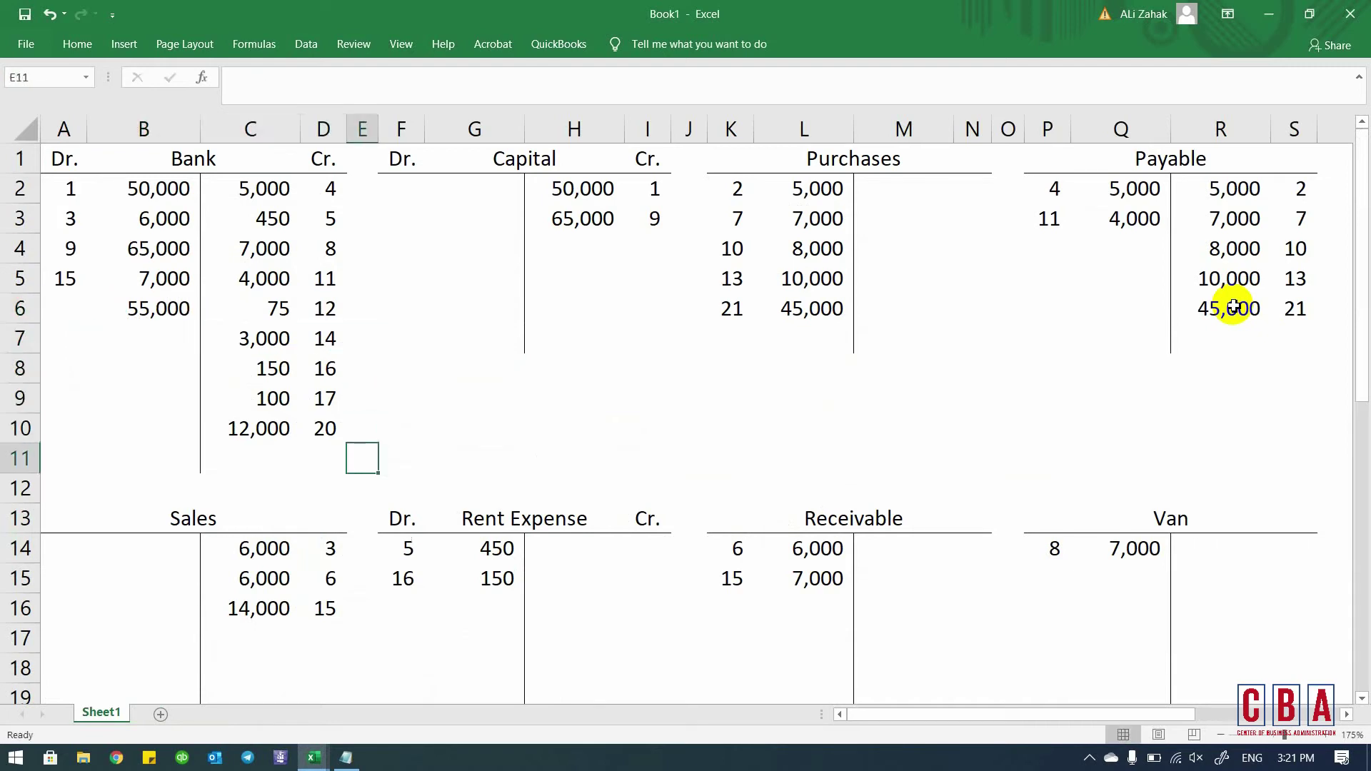
{"action": "key", "text": "Down"}
{"action": "key", "text": "Down"}
{"action": "key", "text": "Down"}
{"action": "key", "text": "Left"}
{"action": "key", "text": "Left"}
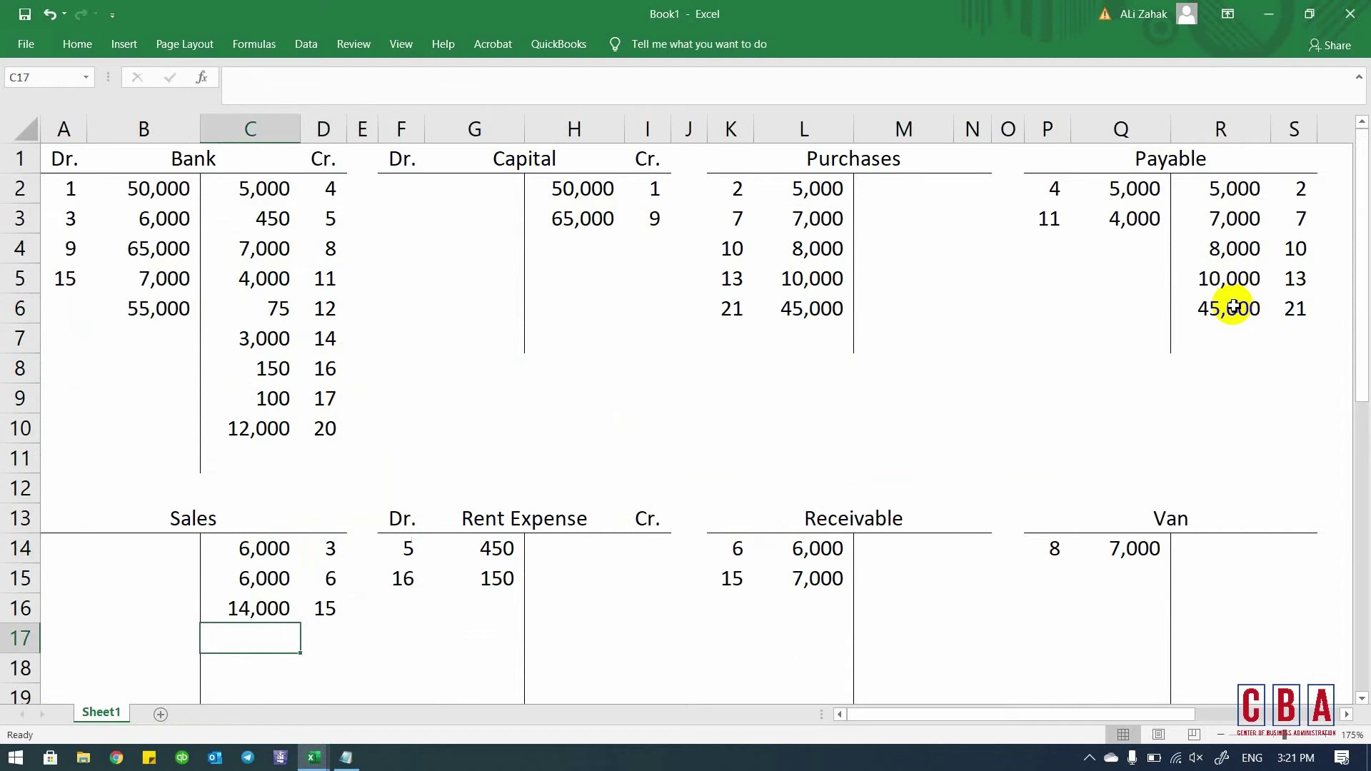
{"action": "type", "text": "55000"}
{"action": "key", "text": "Return"}
- Check the transaction number in Fa1 Notes and number the 55,000 Sales credit entry 22 in D17 of Book1
{"action": "key", "text": "Up"}
{"action": "key", "text": "Right"}
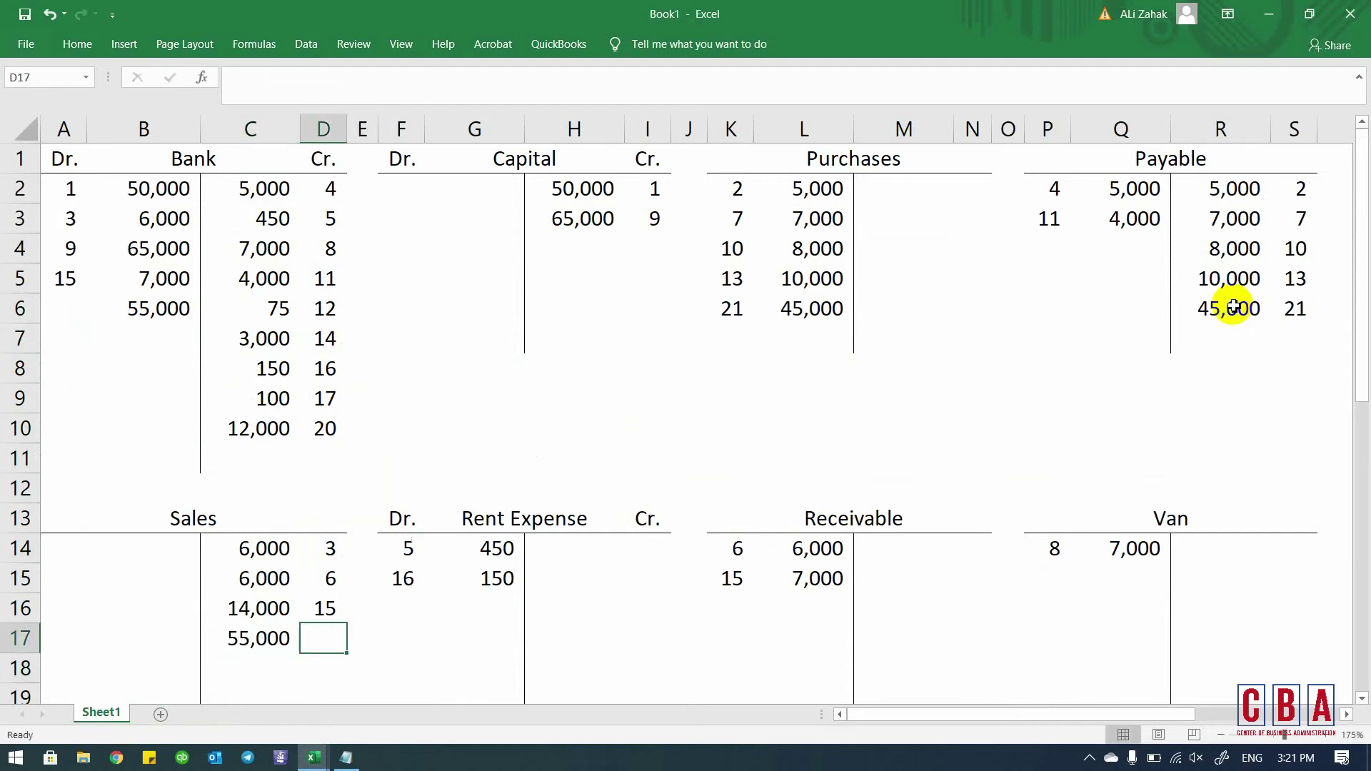
{"action": "key", "text": "alt+Tab"}
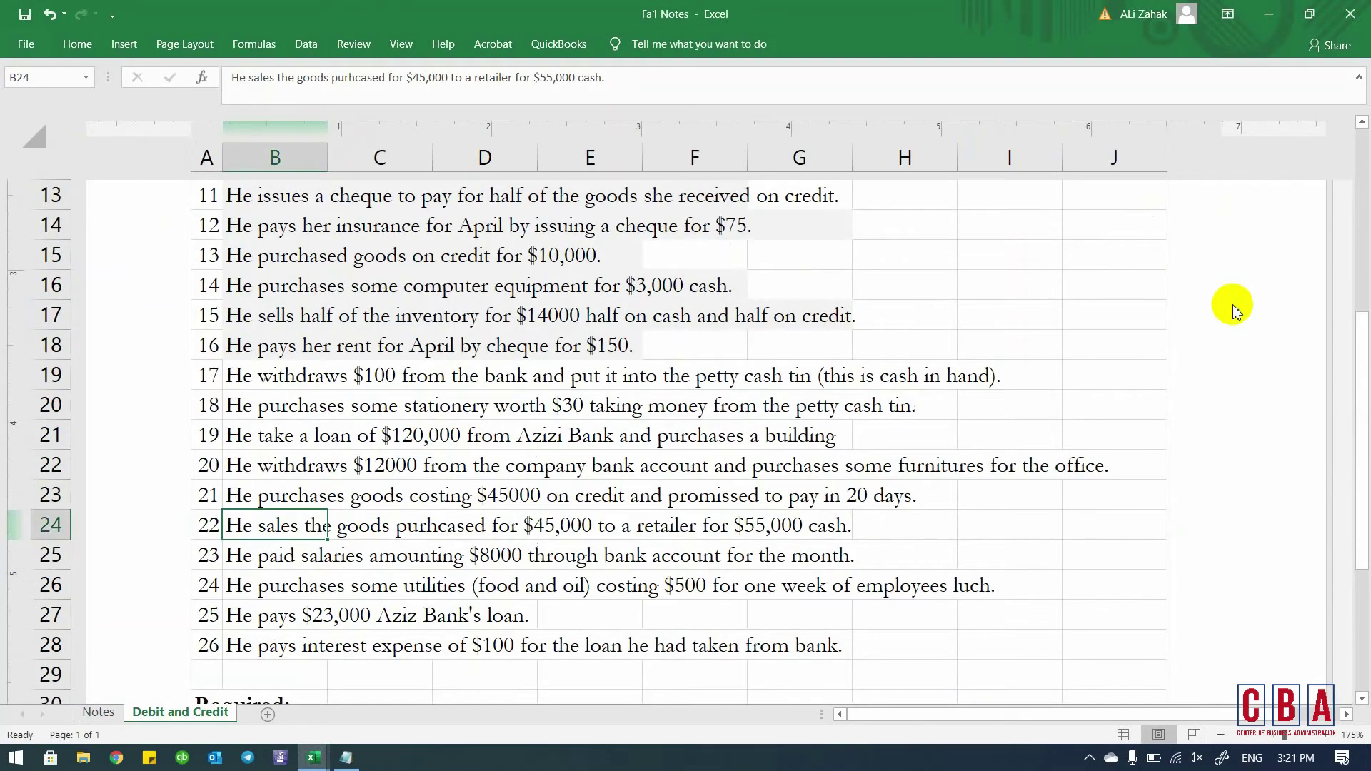
{"action": "key", "text": "alt+Tab"}
{"action": "type", "text": "22"}
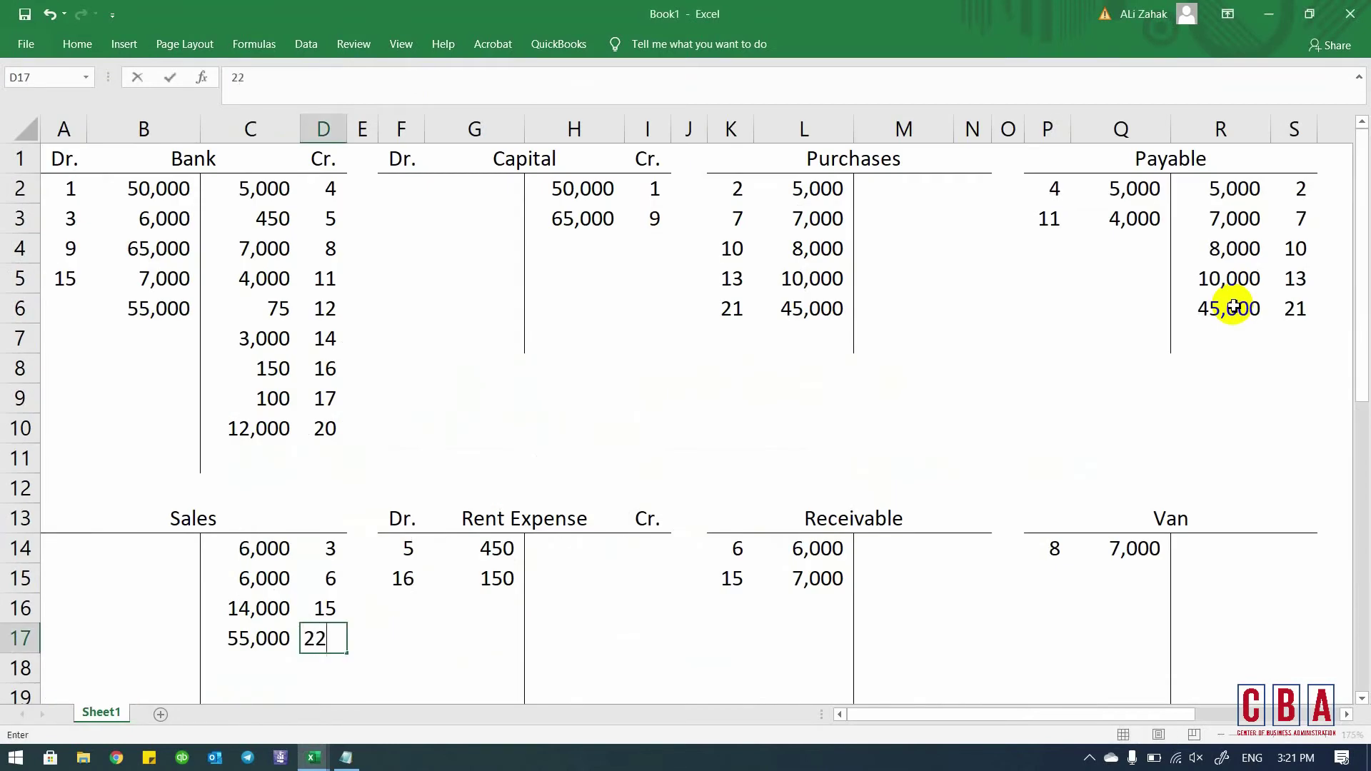
- Number the 55,000 debit entry in the Bank account 22 in A6
{"action": "key", "text": "Left"}
{"action": "key", "text": "Left"}
{"action": "key", "text": "Up"}
{"action": "key", "text": "Up"}
{"action": "key", "text": "Up"}
{"action": "key", "text": "Up"}
{"action": "key", "text": "Up"}
{"action": "key", "text": "Up"}
{"action": "key", "text": "Up"}
{"action": "key", "text": "Up"}
{"action": "key", "text": "Up"}
{"action": "key", "text": "Up"}
{"action": "key", "text": "Up"}
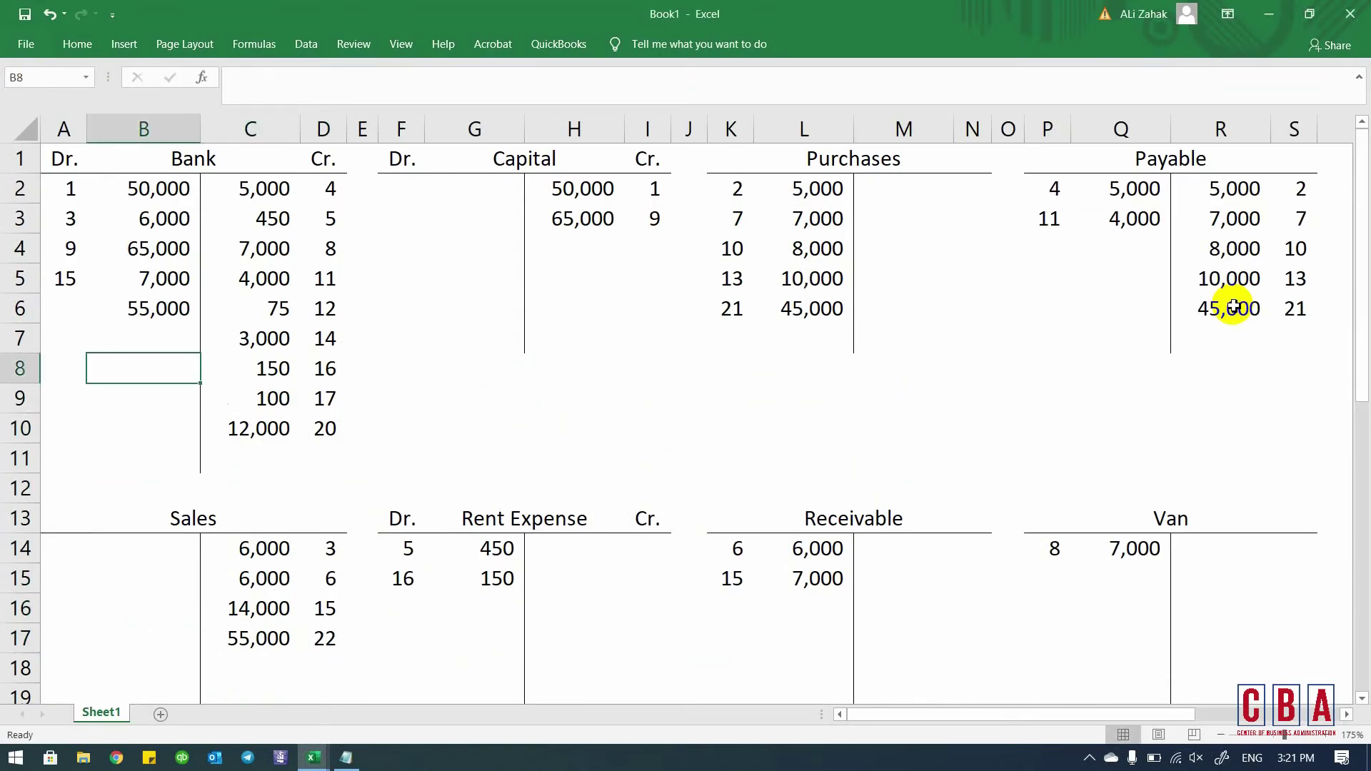
{"action": "key", "text": "Left"}
{"action": "key", "text": "F2"}
{"action": "type", "text": "22"}
{"action": "key", "text": "Return"}
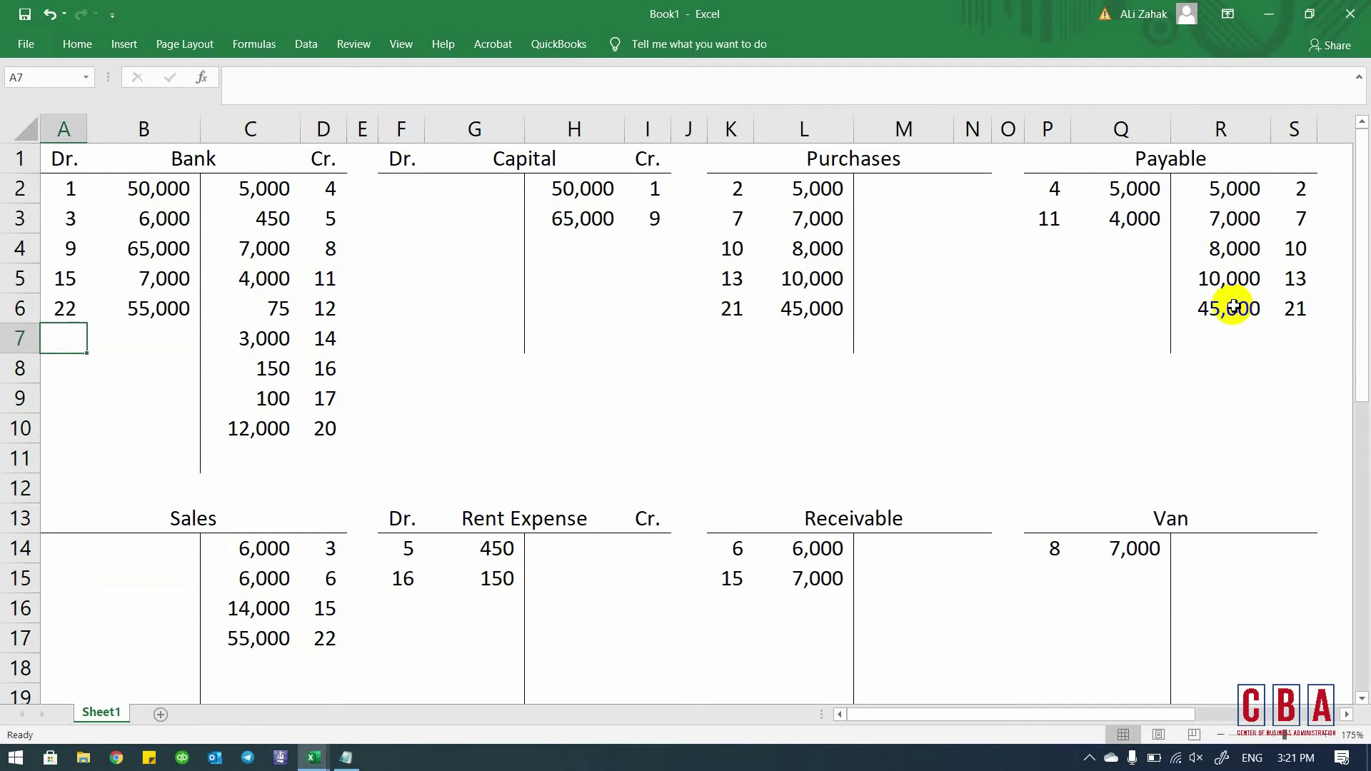
- Record the sold goods on the credit side of the Inventory/Warehouse account by entering =V6 in W5
{"action": "key", "text": "Right"}
{"action": "key", "text": "Right"}
{"action": "key", "text": "Right"}
{"action": "key", "text": "Right"}
{"action": "key", "text": "Right"}
{"action": "key", "text": "Right"}
{"action": "key", "text": "Right"}
{"action": "key", "text": "Right"}
{"action": "key", "text": "Right"}
{"action": "key", "text": "Right"}
{"action": "key", "text": "Right"}
{"action": "key", "text": "Right"}
{"action": "key", "text": "Right"}
{"action": "key", "text": "Right"}
{"action": "key", "text": "Right"}
{"action": "key", "text": "Right"}
{"action": "key", "text": "Right"}
{"action": "key", "text": "Right"}
{"action": "key", "text": "Right"}
{"action": "key", "text": "Right"}
{"action": "key", "text": "Left"}
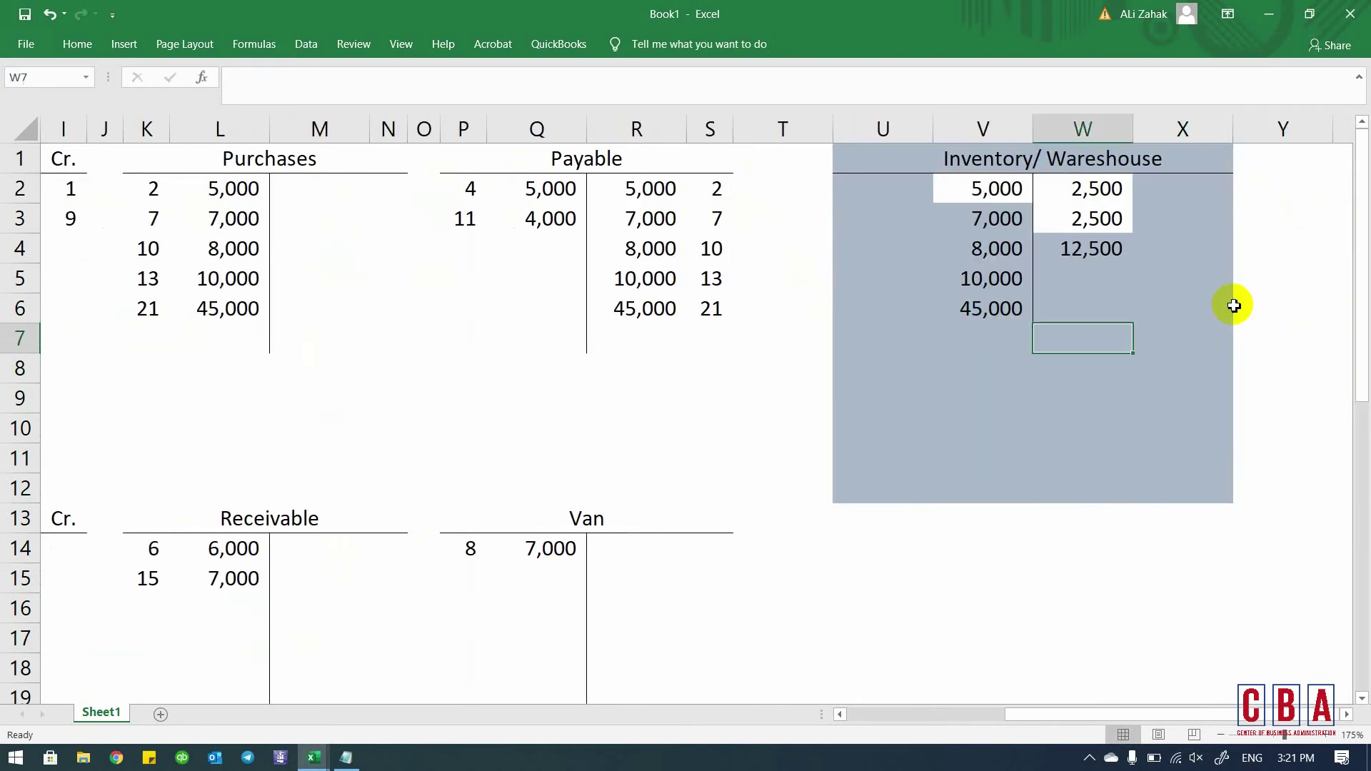
{"action": "key", "text": "Left"}
{"action": "key", "text": "Left"}
{"action": "key", "text": "Up"}
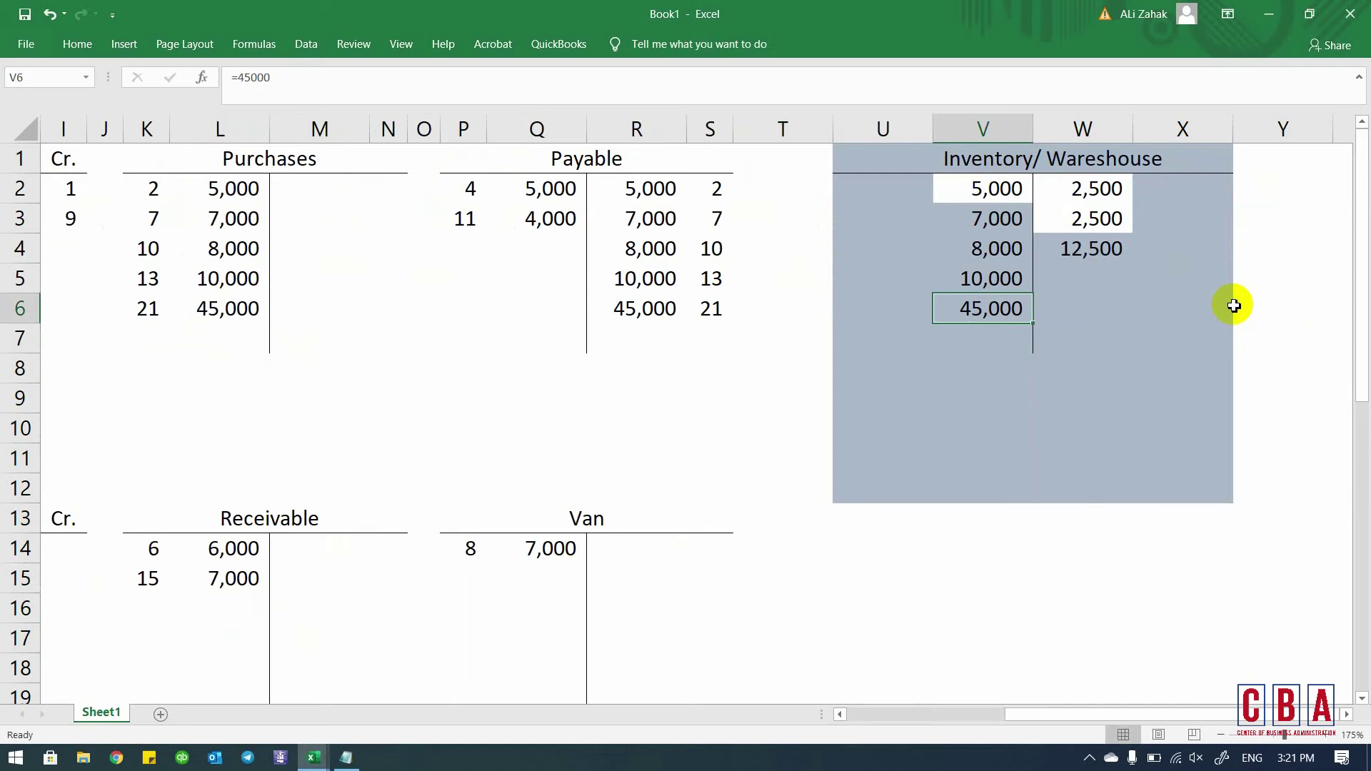
{"action": "key", "text": "Right"}
{"action": "key", "text": "Up"}
{"action": "type", "text": "="}
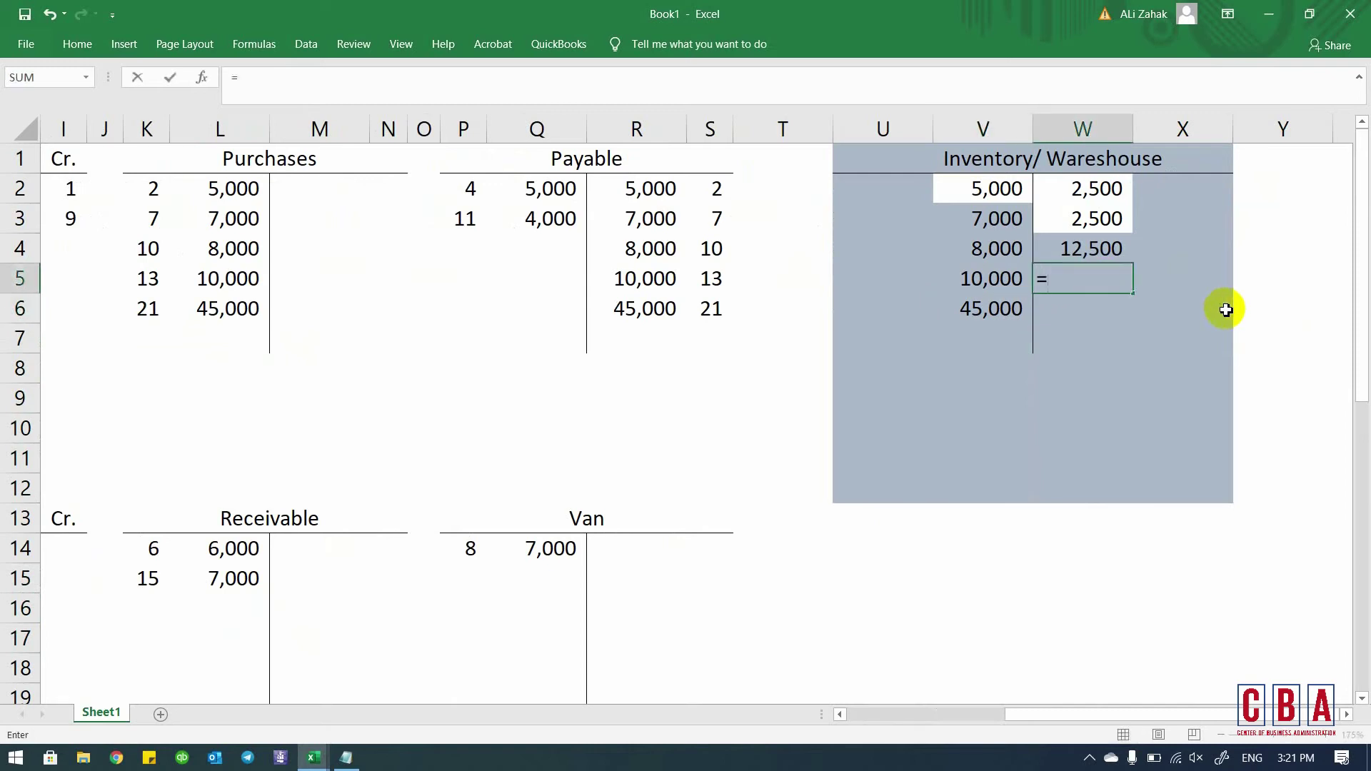
{"action": "left_click", "coordinate": [987, 307]}
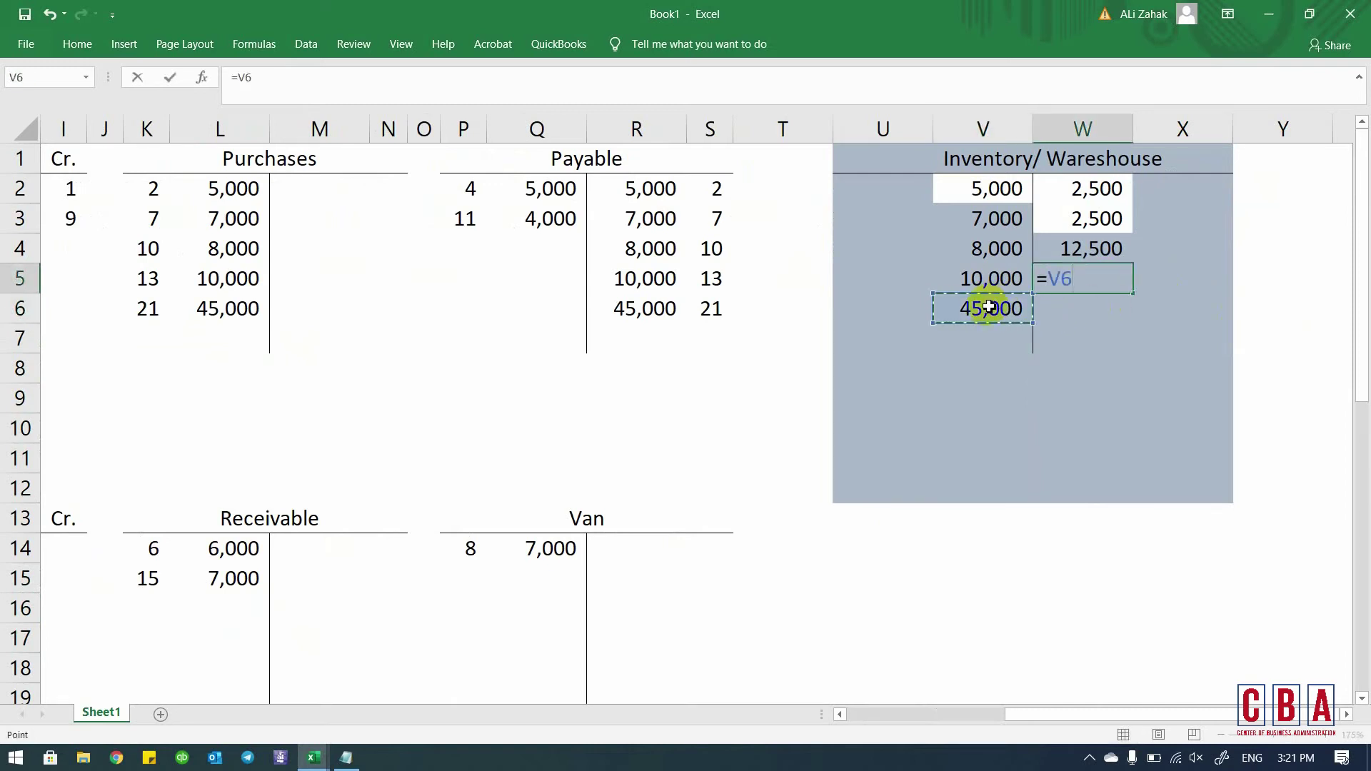
{"action": "key", "text": "Return"}
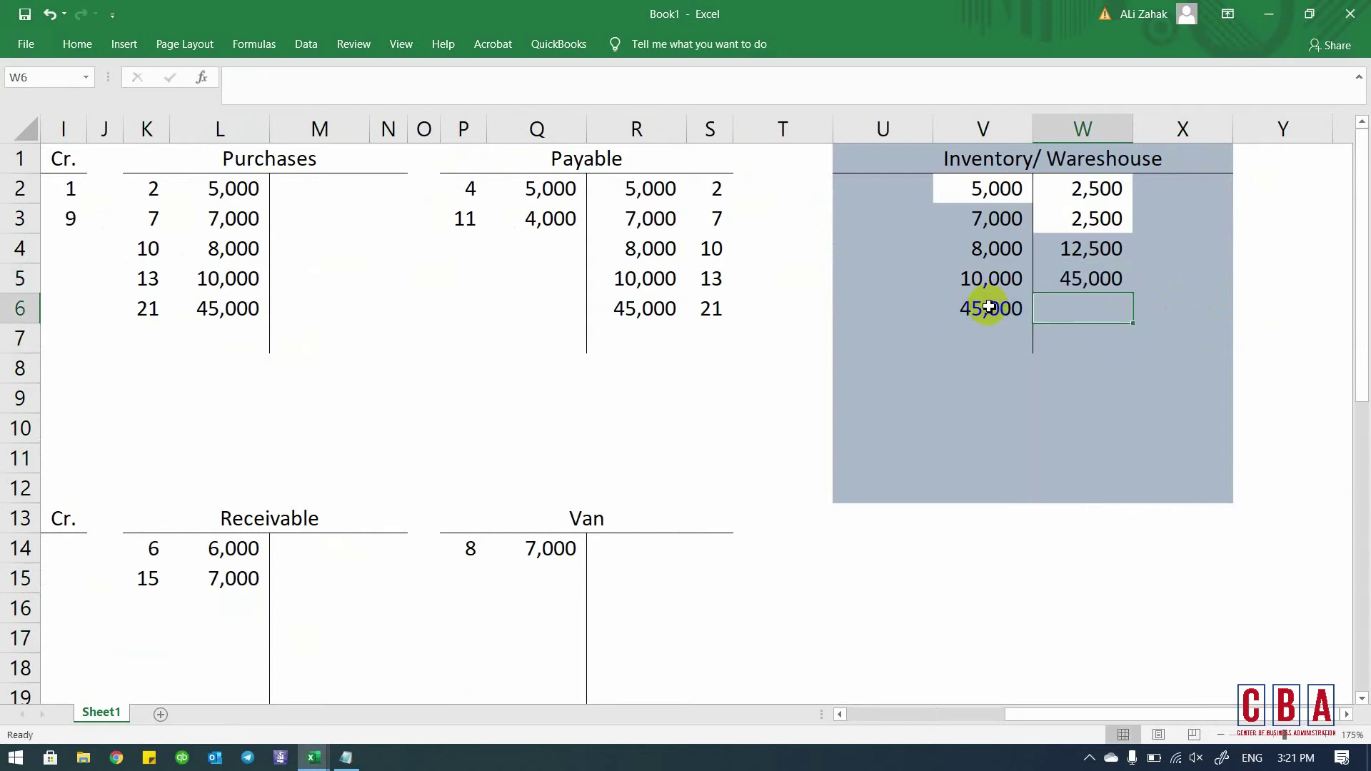
- Compare transaction 22 in Fa1 Notes with the debit in V6 and credit in W5 of the Inventory/Warehouse account in Book1
{"action": "key", "text": "alt+Tab"}
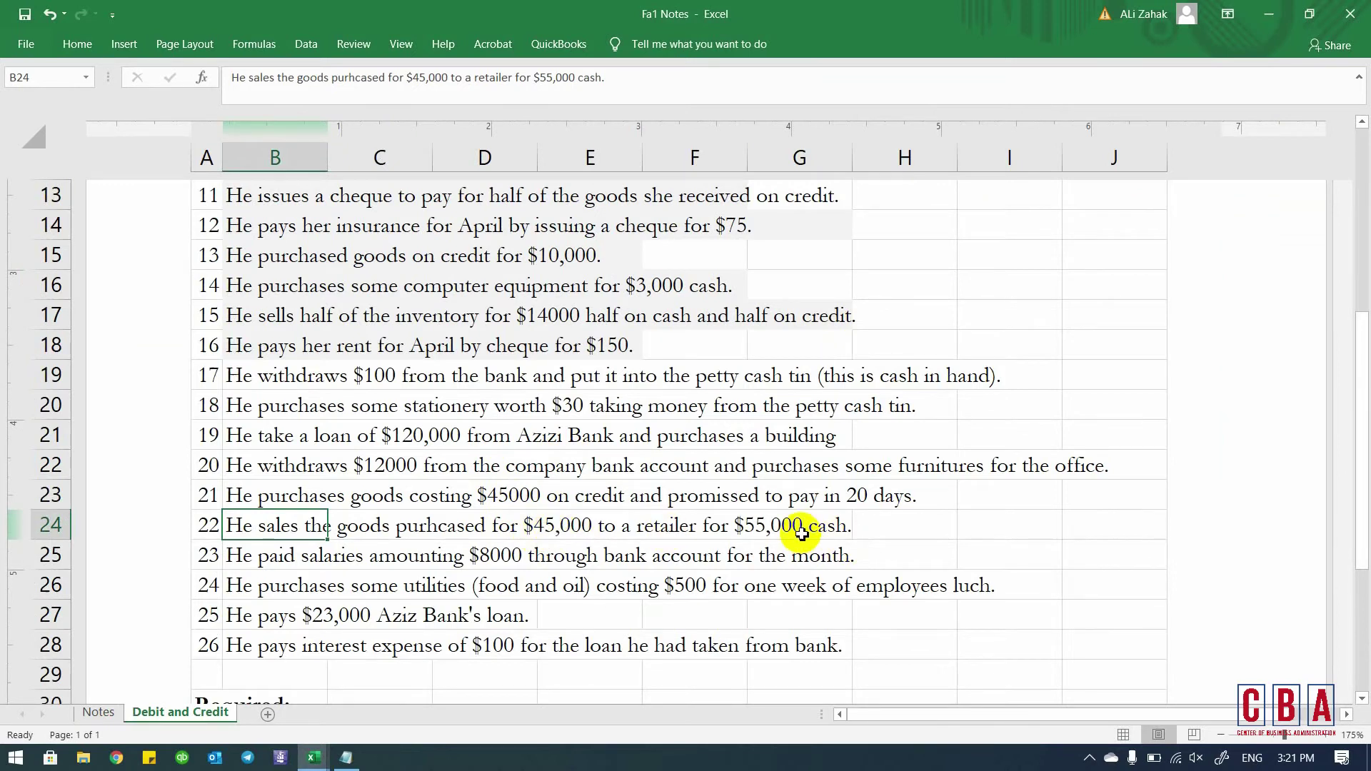
{"action": "key", "text": "alt+Tab"}
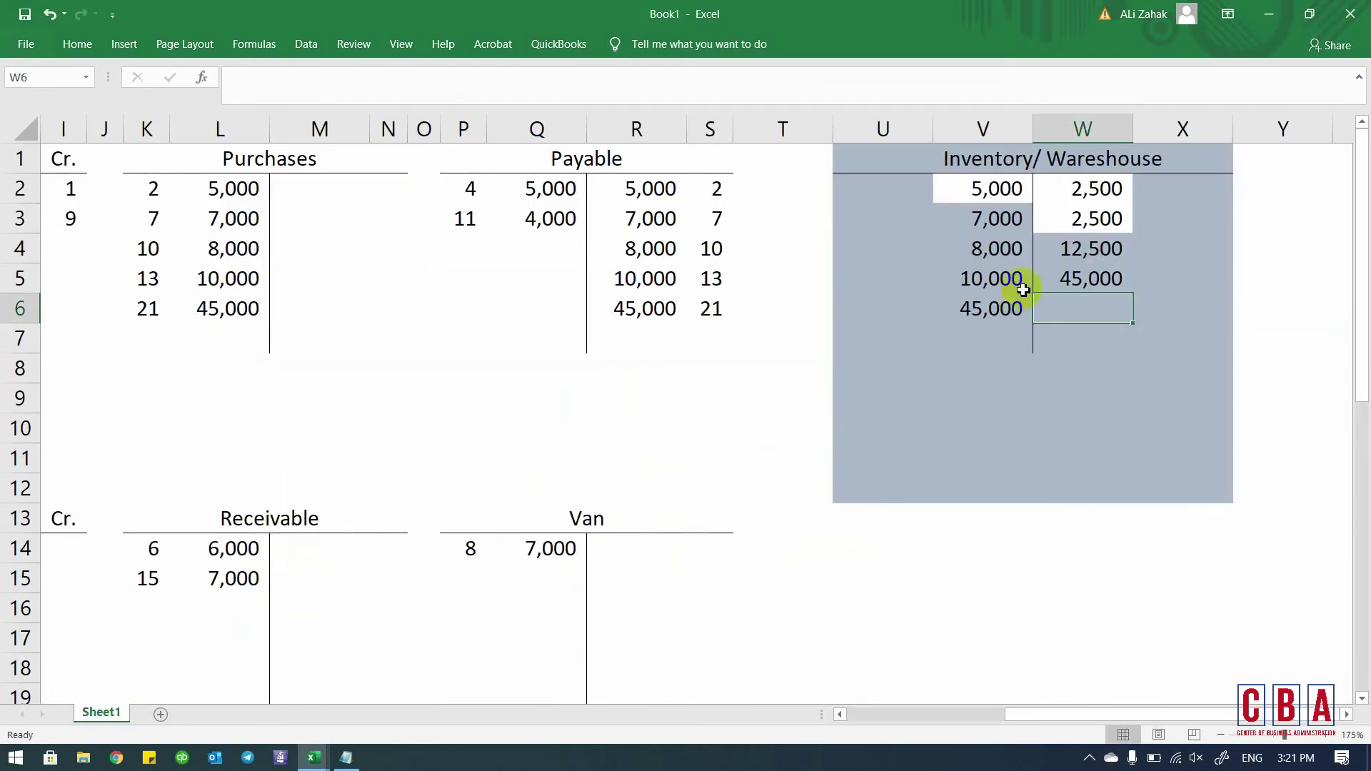
{"action": "left_click", "coordinate": [989, 315]}
{"action": "left_click", "coordinate": [1071, 283]}
{"action": "left_click", "coordinate": [994, 309]}
{"action": "left_click", "coordinate": [1071, 280]}
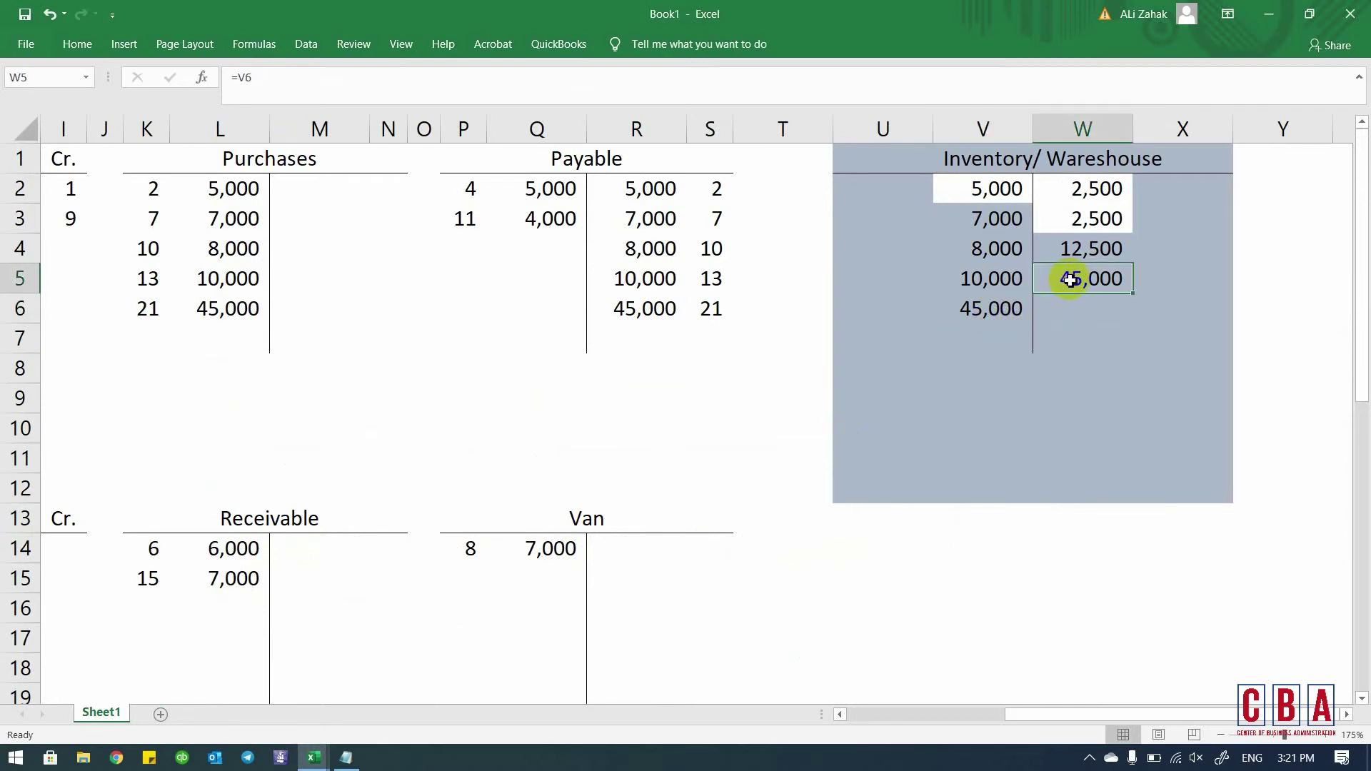
{"action": "key", "text": "alt+Tab"}
{"action": "key", "text": "alt+Tab"}
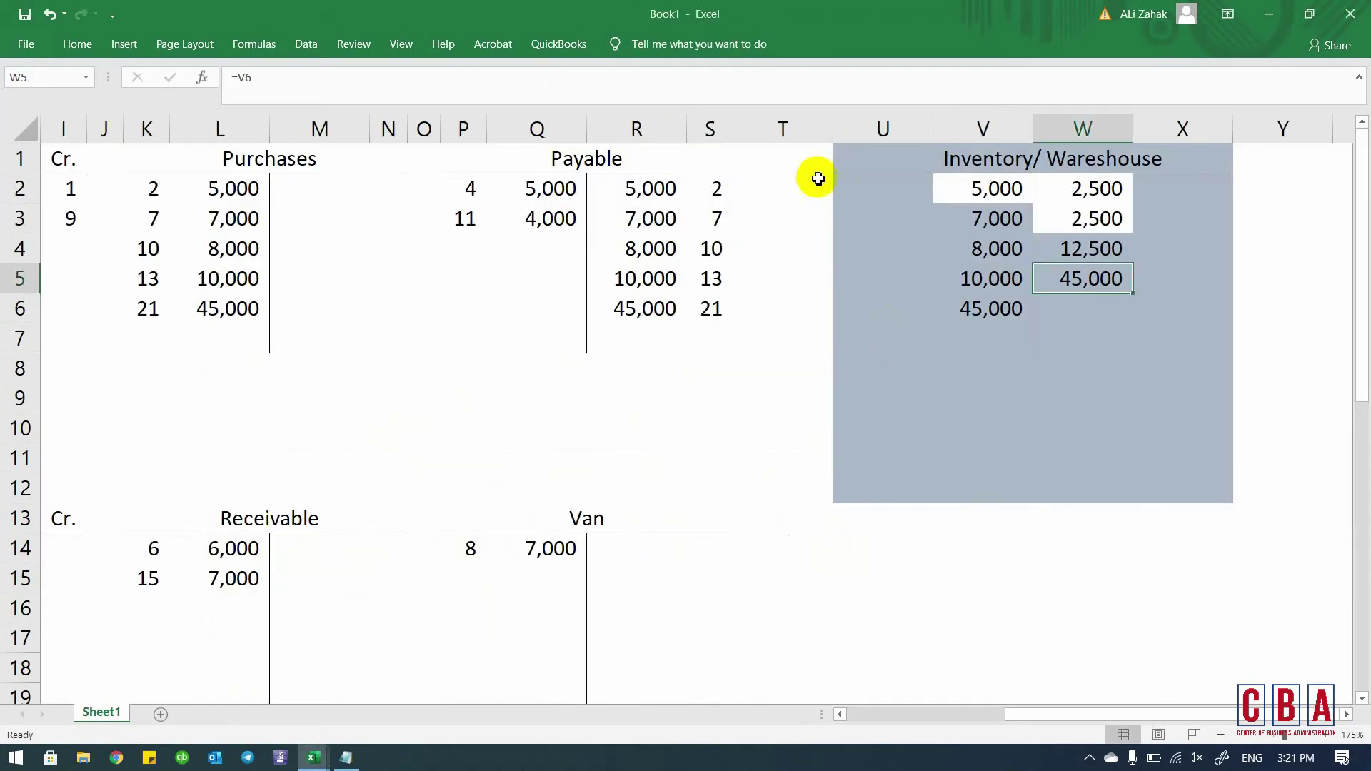
- Label the two sides of the Inventory/Warehouse account with Dr. in U1 and Cr. in X1
{"action": "left_click", "coordinate": [866, 171]}
{"action": "type", "text": "Dr."}
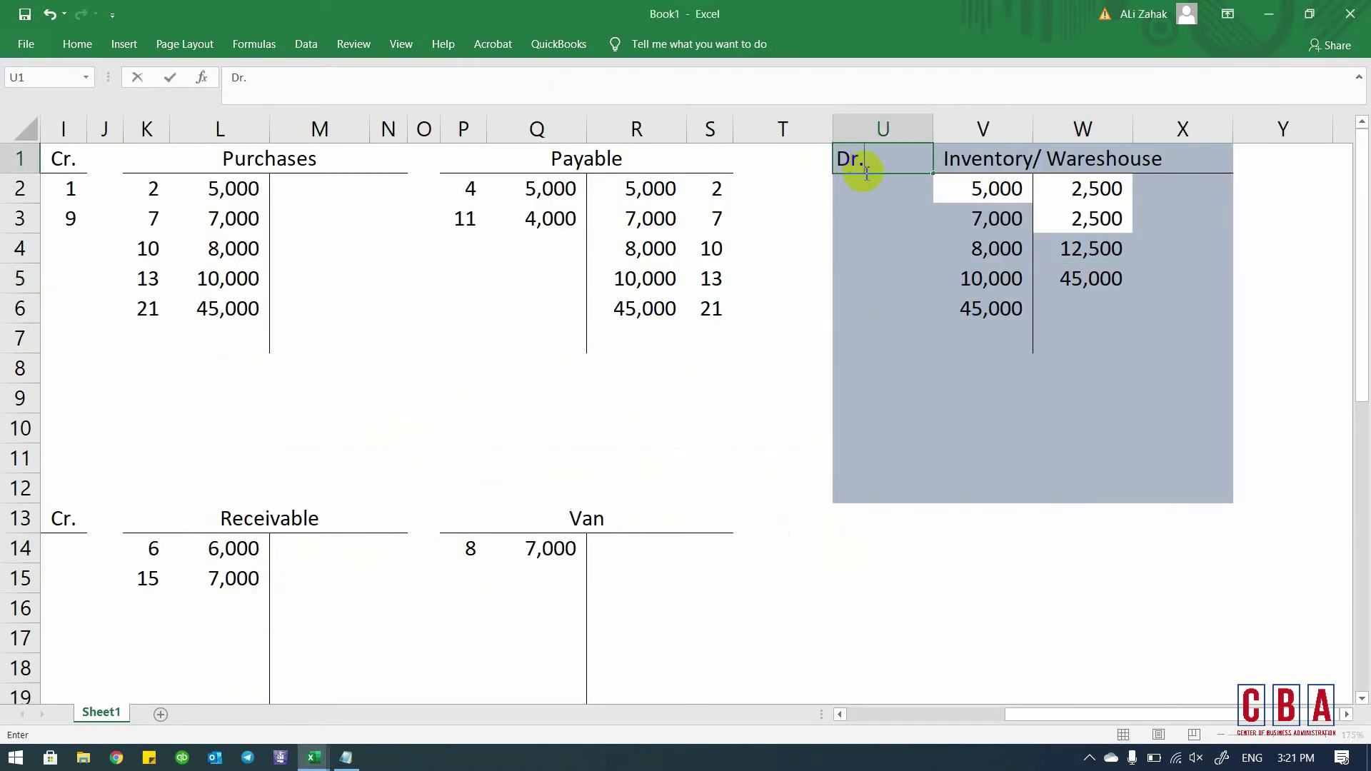
{"action": "key", "text": "Tab"}
{"action": "key", "text": "Tab"}
{"action": "key", "text": "Left"}
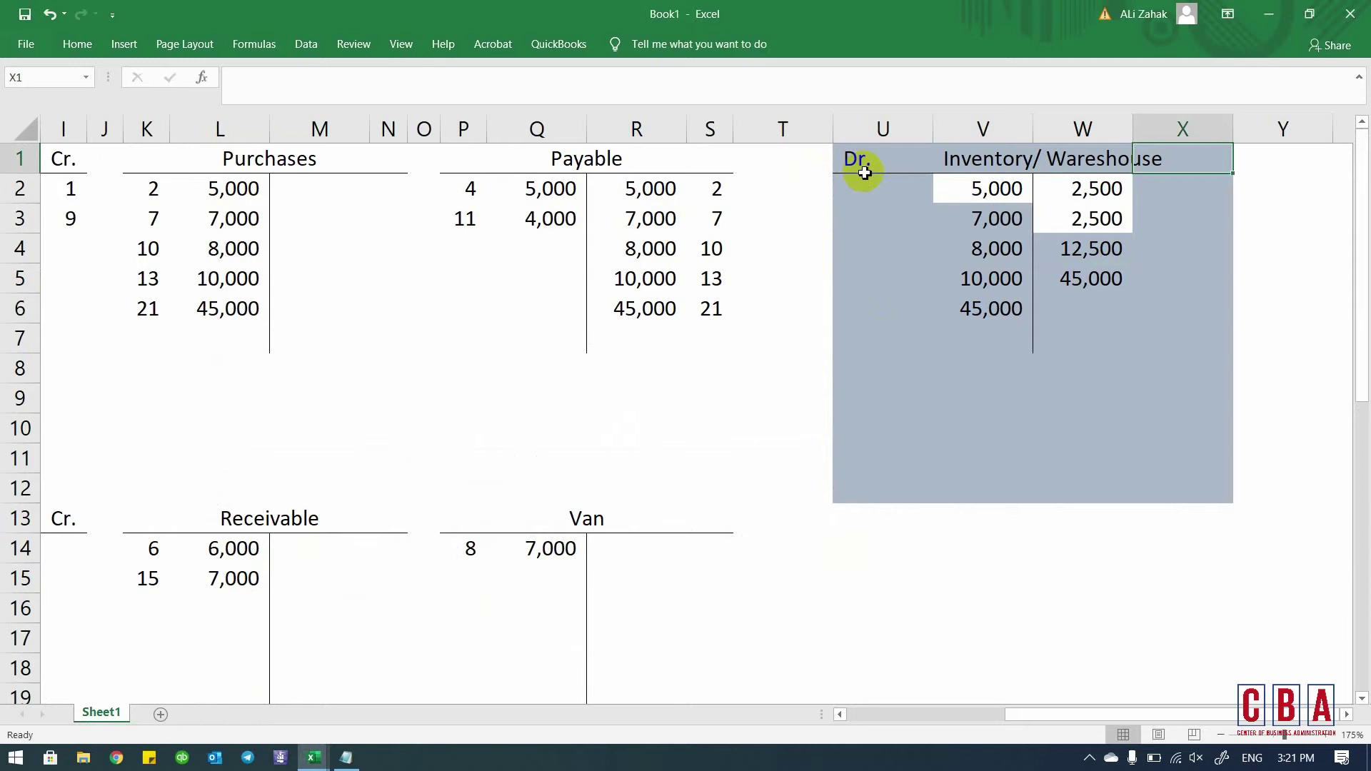
{"action": "type", "text": "Cr."}
{"action": "key", "text": "Return"}
- Right-align the Cr. label in X1
{"action": "key", "text": "Up"}
{"action": "key", "text": "alt+h"}
{"action": "key", "text": "a"}
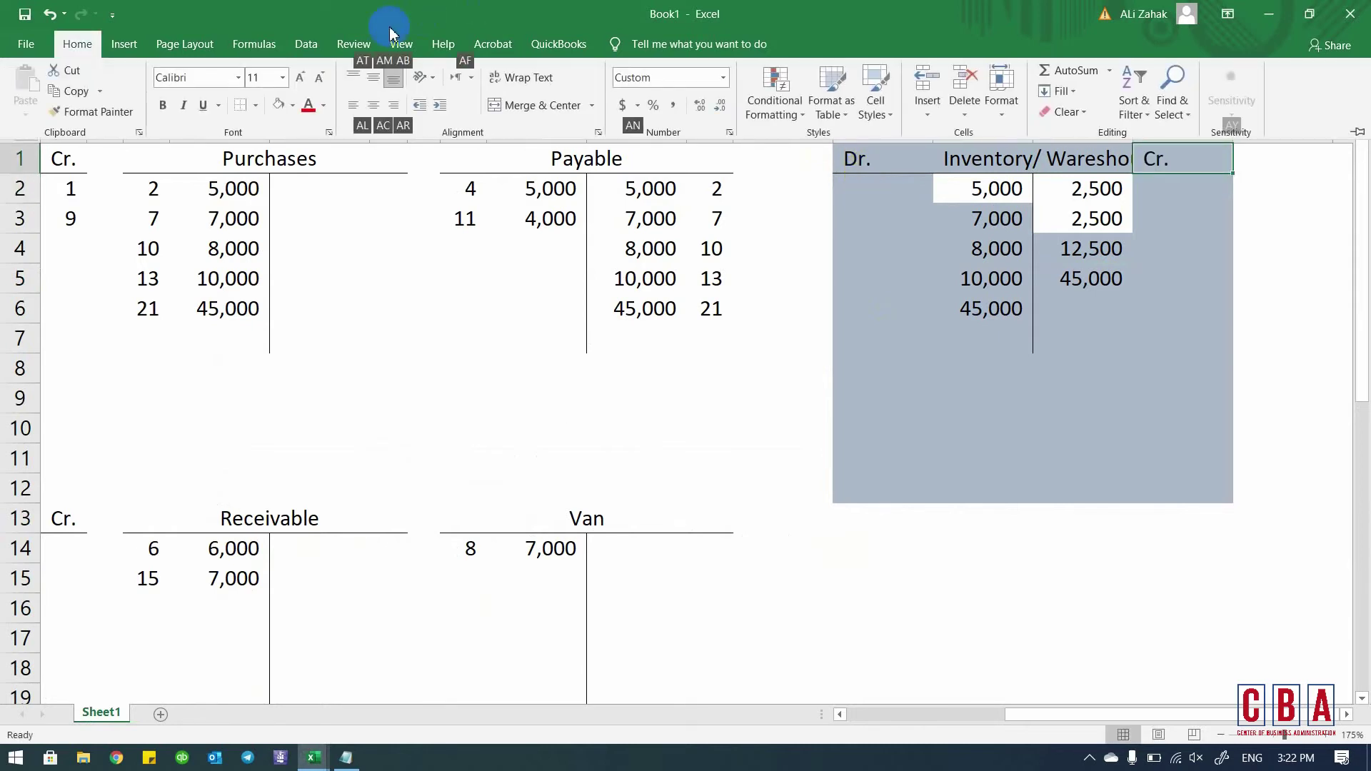
{"action": "key", "text": "r"}
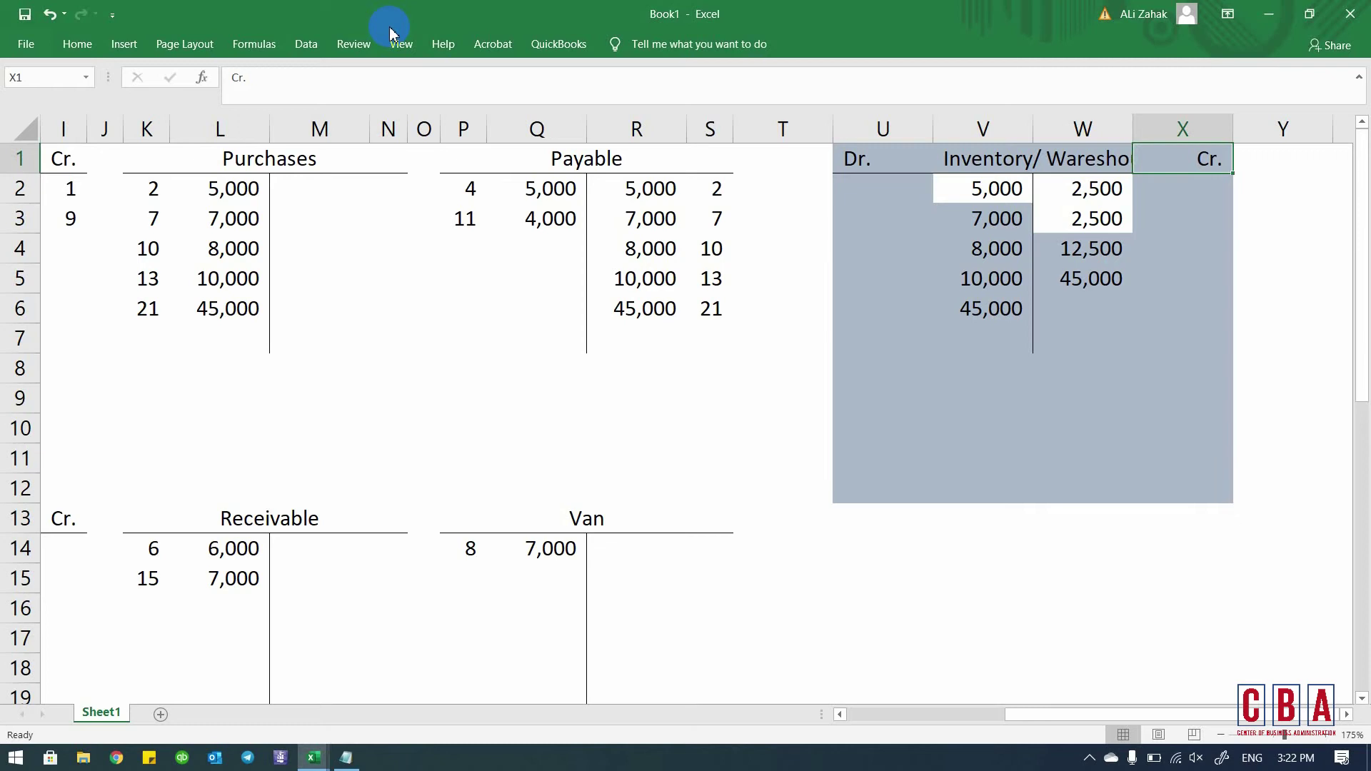
- Switch to Fa1 Notes and shade recorded transactions 17 to 22 in B19:G24 with a light gray fill
{"action": "key", "text": "Down"}
{"action": "key", "text": "Down"}
{"action": "key", "text": "Down"}
{"action": "key", "text": "Down"}
{"action": "key", "text": "Down"}
{"action": "key", "text": "Down"}
{"action": "key", "text": "alt+Tab"}
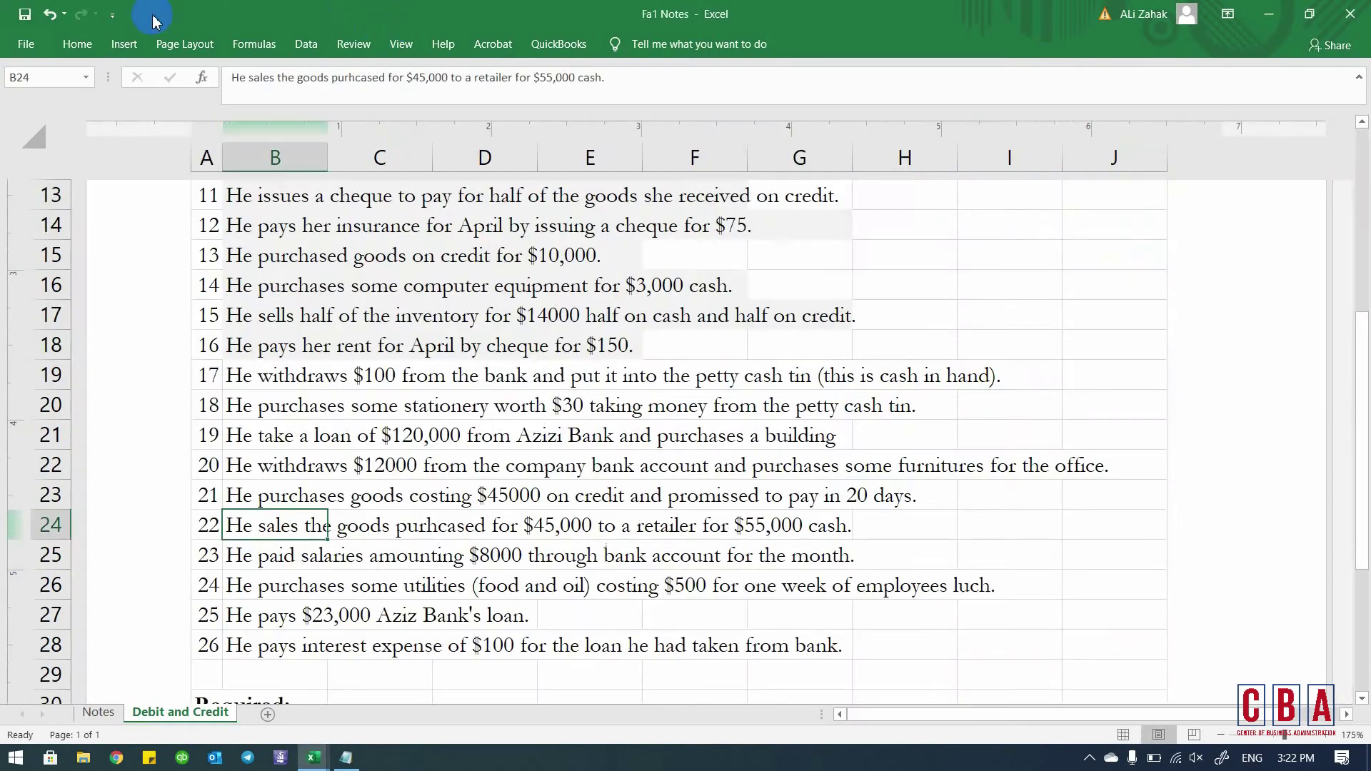
{"action": "key", "text": "shift+Right"}
{"action": "key", "text": "shift+Right"}
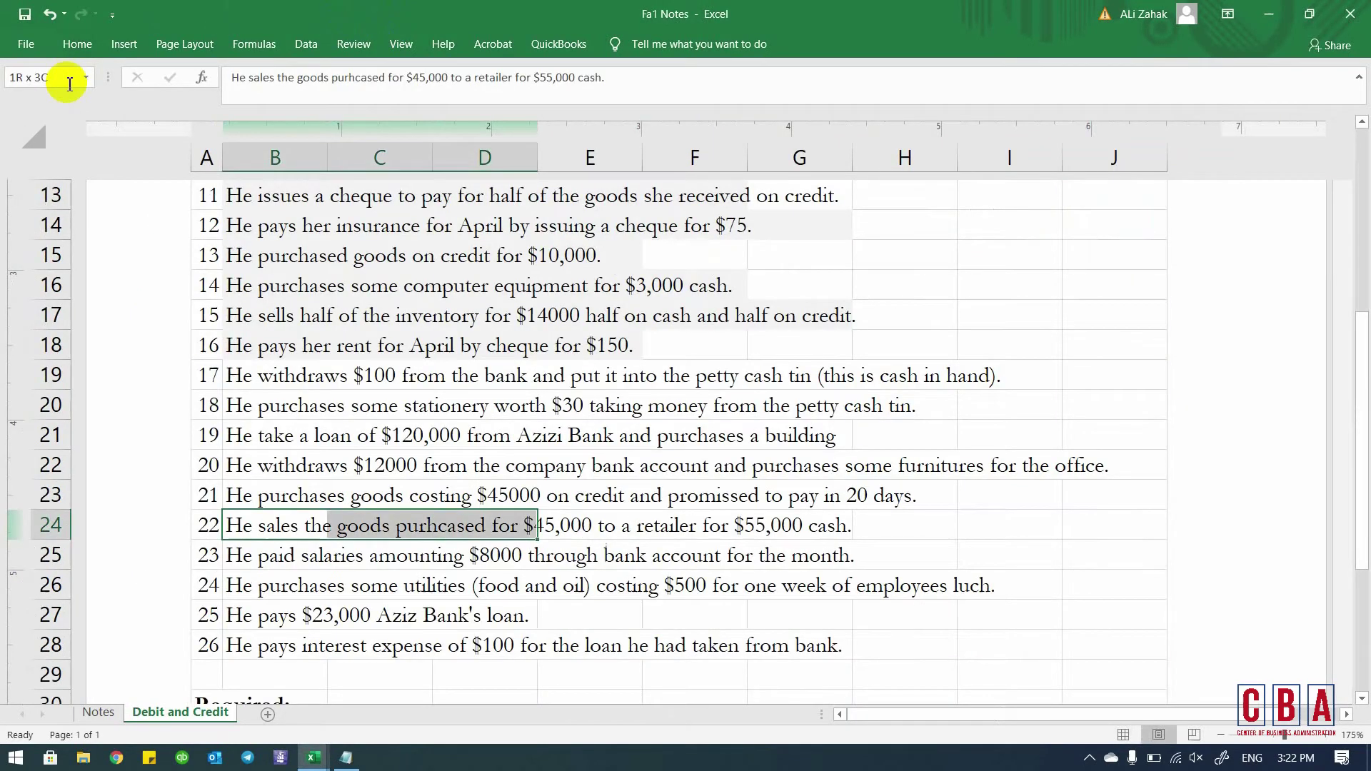
{"action": "key", "text": "shift+Right"}
{"action": "key", "text": "shift+Right"}
{"action": "key", "text": "shift+Right"}
{"action": "key", "text": "shift+Up"}
{"action": "key", "text": "shift+Up"}
{"action": "key", "text": "shift+Up"}
{"action": "key", "text": "shift+Up"}
{"action": "key", "text": "shift+Up"}
{"action": "key", "text": "alt"}
{"action": "key", "text": "h"}
{"action": "key", "text": "h"}
{"action": "key", "text": "n"}
- Read the salary amount and payment method of transaction 23 in row 25
{"action": "key", "text": "Down"}
{"action": "key", "text": "Down"}
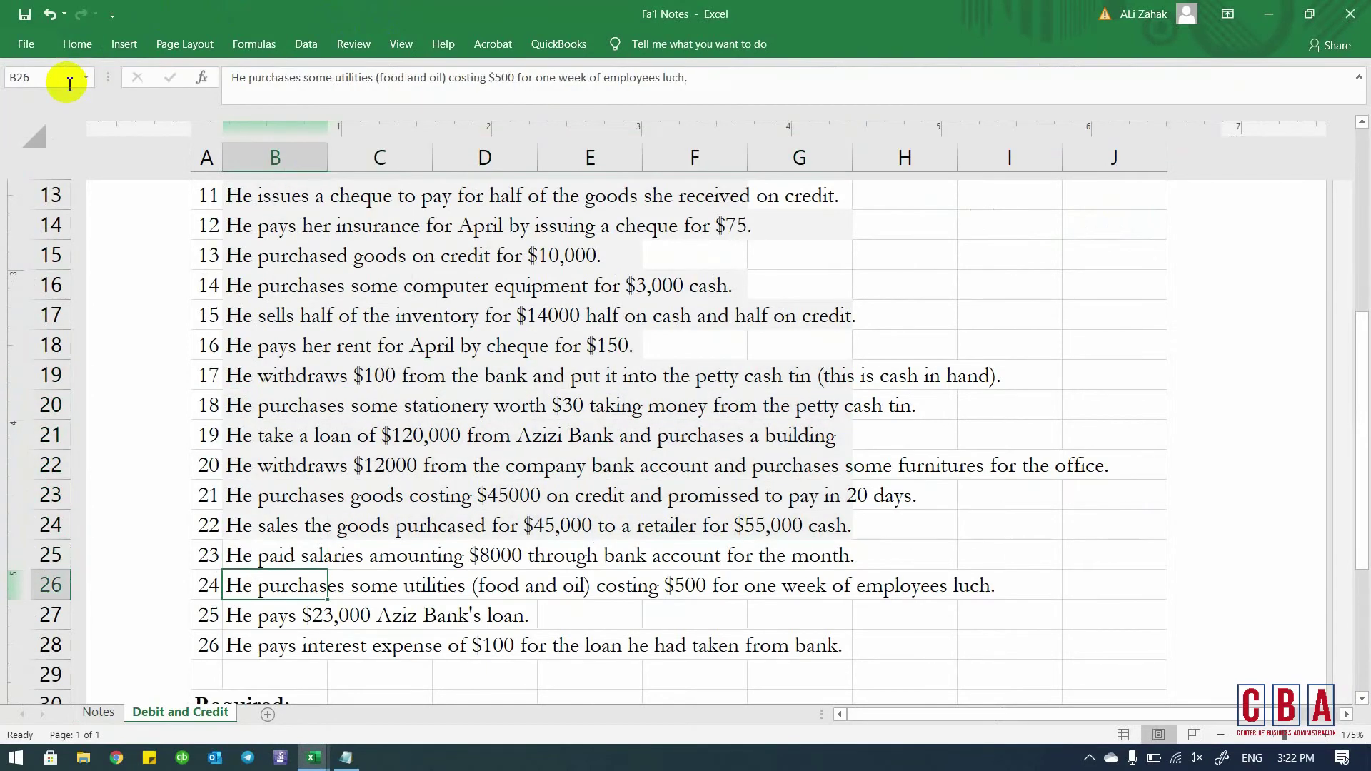
{"action": "key", "text": "Up"}
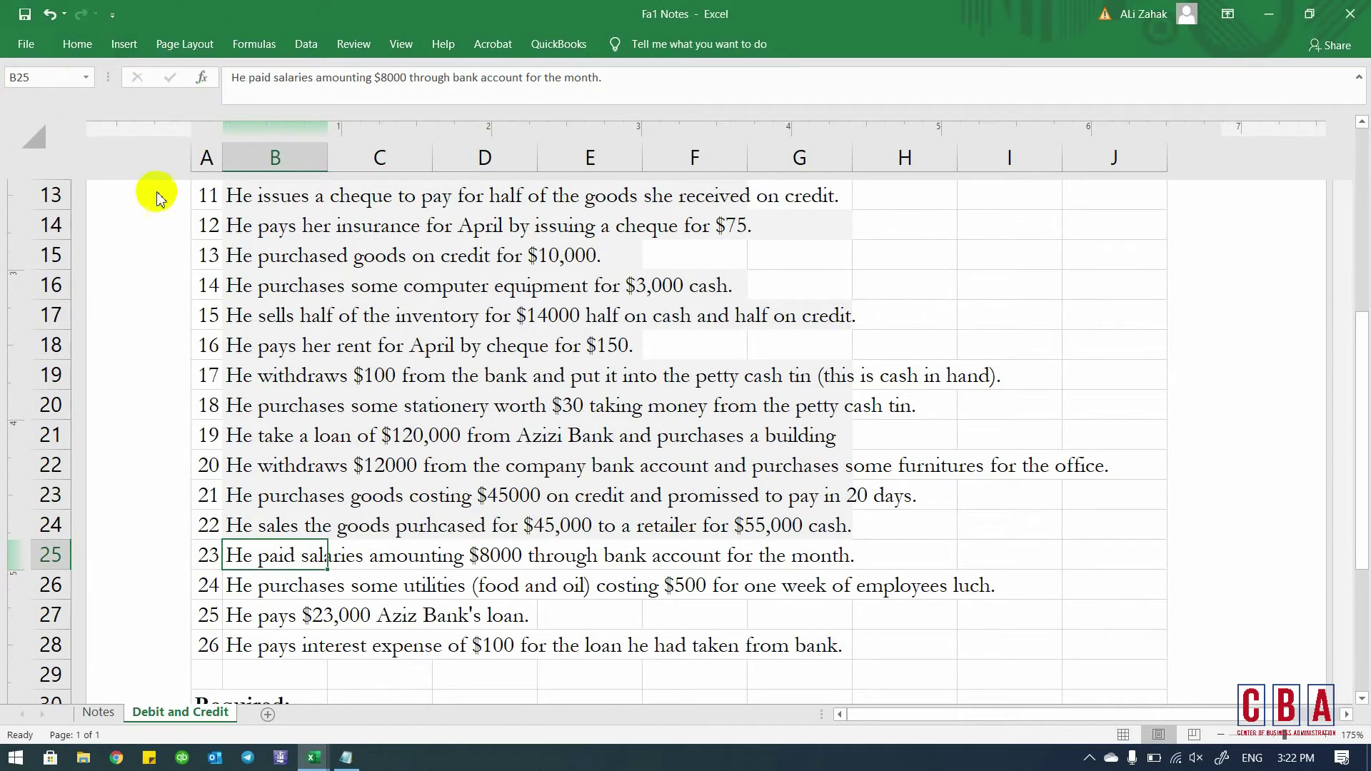
{"action": "left_click_drag", "start_coordinate": [483, 555], "coordinate": [563, 555]}
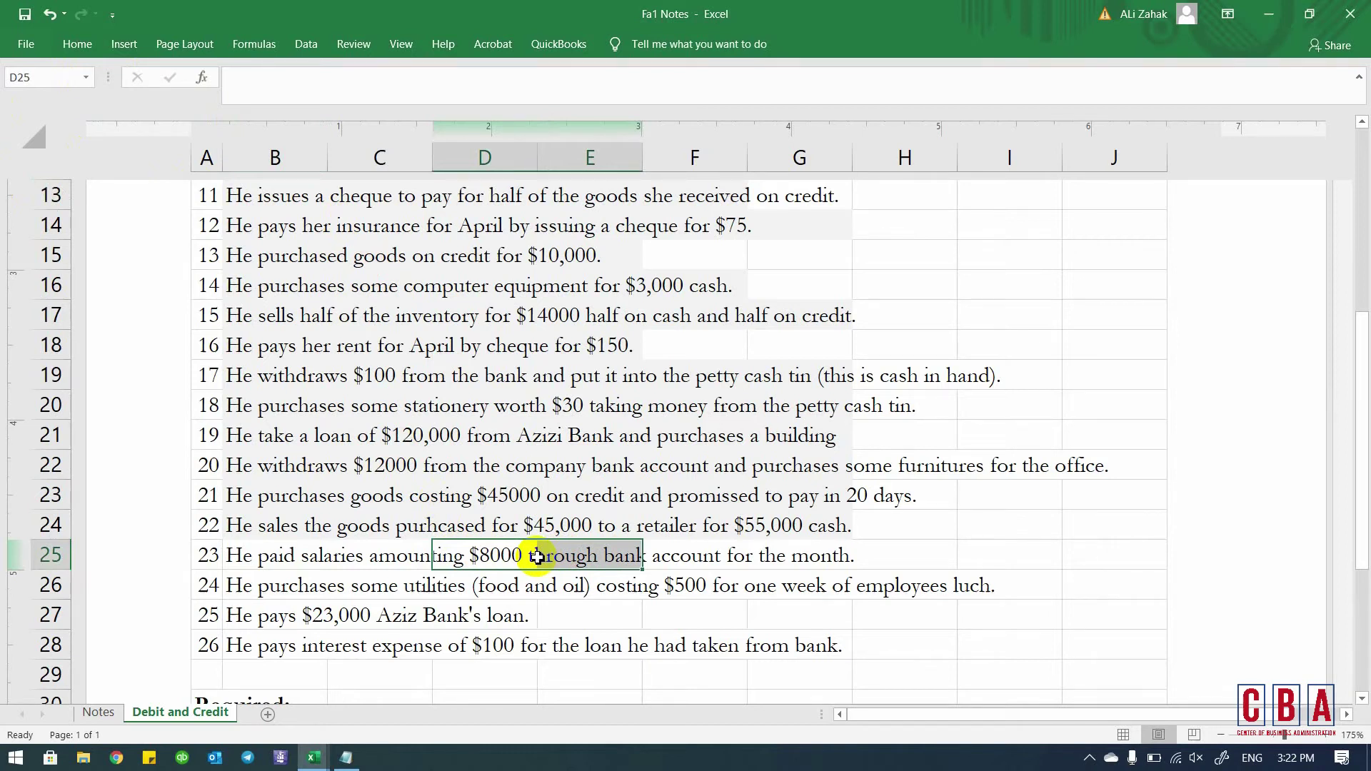
- Switch to Book1 and title the empty T-account beside Furniture, in Q30, as Salary Expense
{"action": "key", "text": "alt+Tab"}
{"action": "key", "text": "Down"}
{"action": "key", "text": "Down"}
{"action": "key", "text": "Down"}
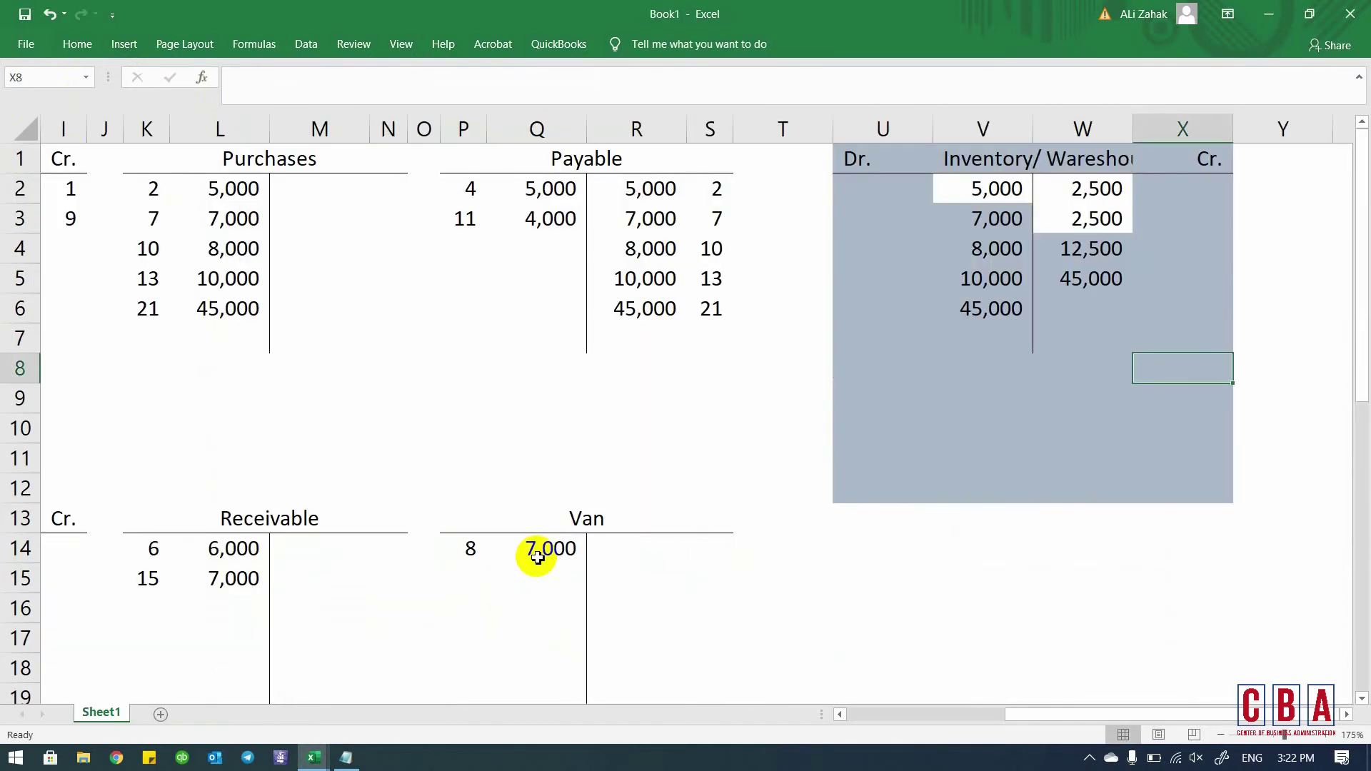
{"action": "key", "text": "Down"}
{"action": "key", "text": "Left"}
{"action": "key", "text": "Left"}
{"action": "key", "text": "Left"}
{"action": "key", "text": "Left"}
{"action": "key", "text": "Left"}
{"action": "key", "text": "Left"}
{"action": "key", "text": "Left"}
{"action": "key", "text": "Left"}
{"action": "key", "text": "Left"}
{"action": "key", "text": "Left"}
{"action": "key", "text": "Left"}
{"action": "key", "text": "Left"}
{"action": "key", "text": "Left"}
{"action": "key", "text": "Left"}
{"action": "key", "text": "Left"}
{"action": "key", "text": "Left"}
{"action": "key", "text": "Left"}
{"action": "key", "text": "Left"}
{"action": "key", "text": "Left"}
{"action": "key", "text": "Left"}
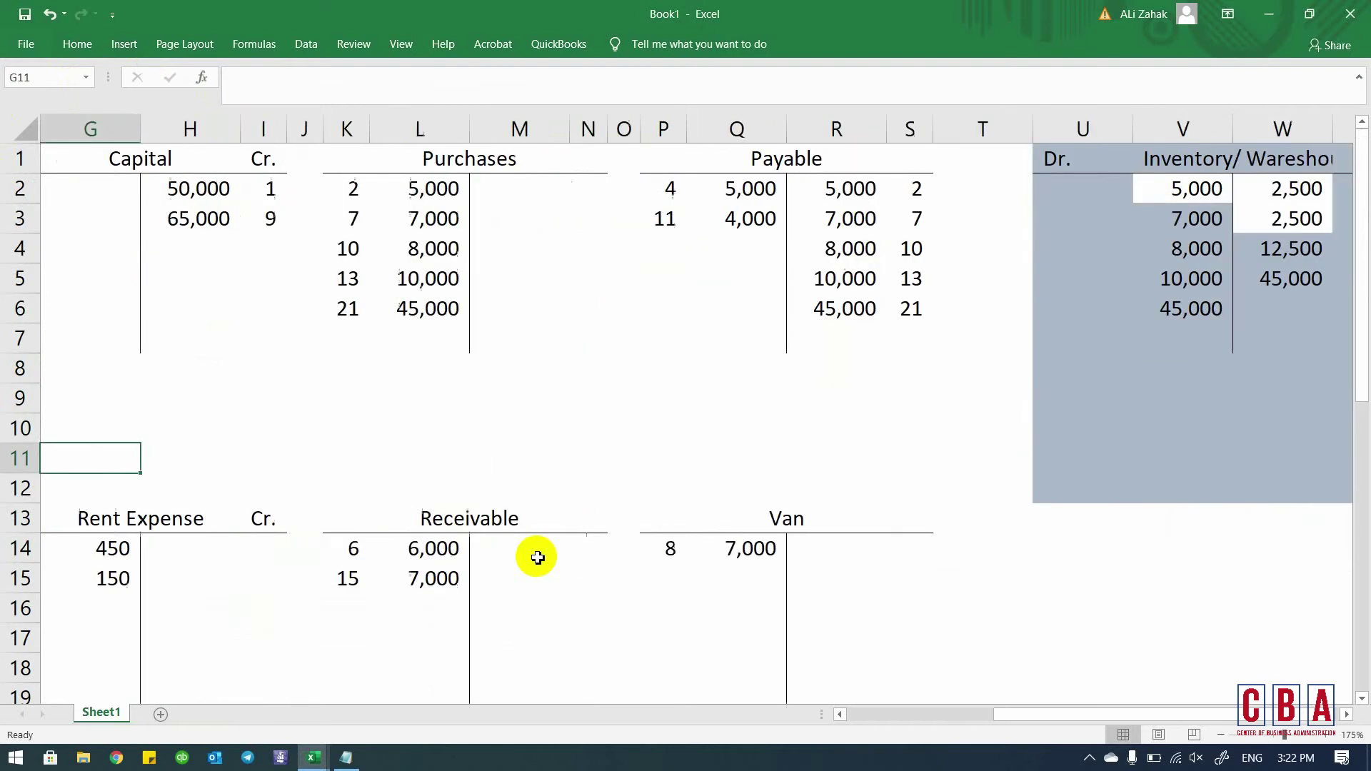
{"action": "key", "text": "Down"}
{"action": "key", "text": "Down"}
{"action": "key", "text": "Down"}
{"action": "key", "text": "Down"}
{"action": "key", "text": "Down"}
{"action": "key", "text": "Down"}
{"action": "key", "text": "Down"}
{"action": "key", "text": "Down"}
{"action": "key", "text": "Down"}
{"action": "key", "text": "Down"}
{"action": "key", "text": "Down"}
{"action": "key", "text": "Down"}
{"action": "key", "text": "Down"}
{"action": "key", "text": "Down"}
{"action": "key", "text": "Down"}
{"action": "key", "text": "Down"}
{"action": "key", "text": "Down"}
{"action": "key", "text": "Down"}
{"action": "key", "text": "Down"}
{"action": "key", "text": "Down"}
{"action": "key", "text": "Down"}
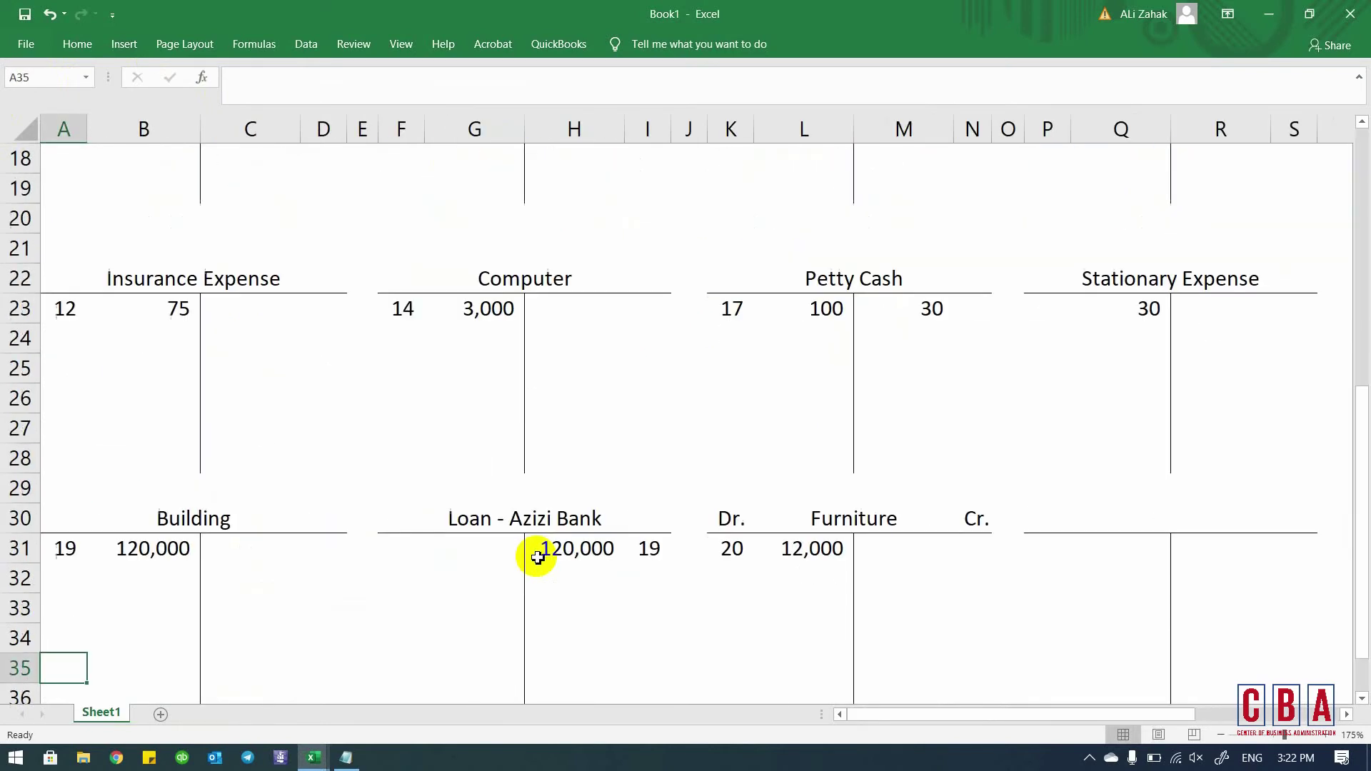
{"action": "left_click", "coordinate": [1154, 513]}
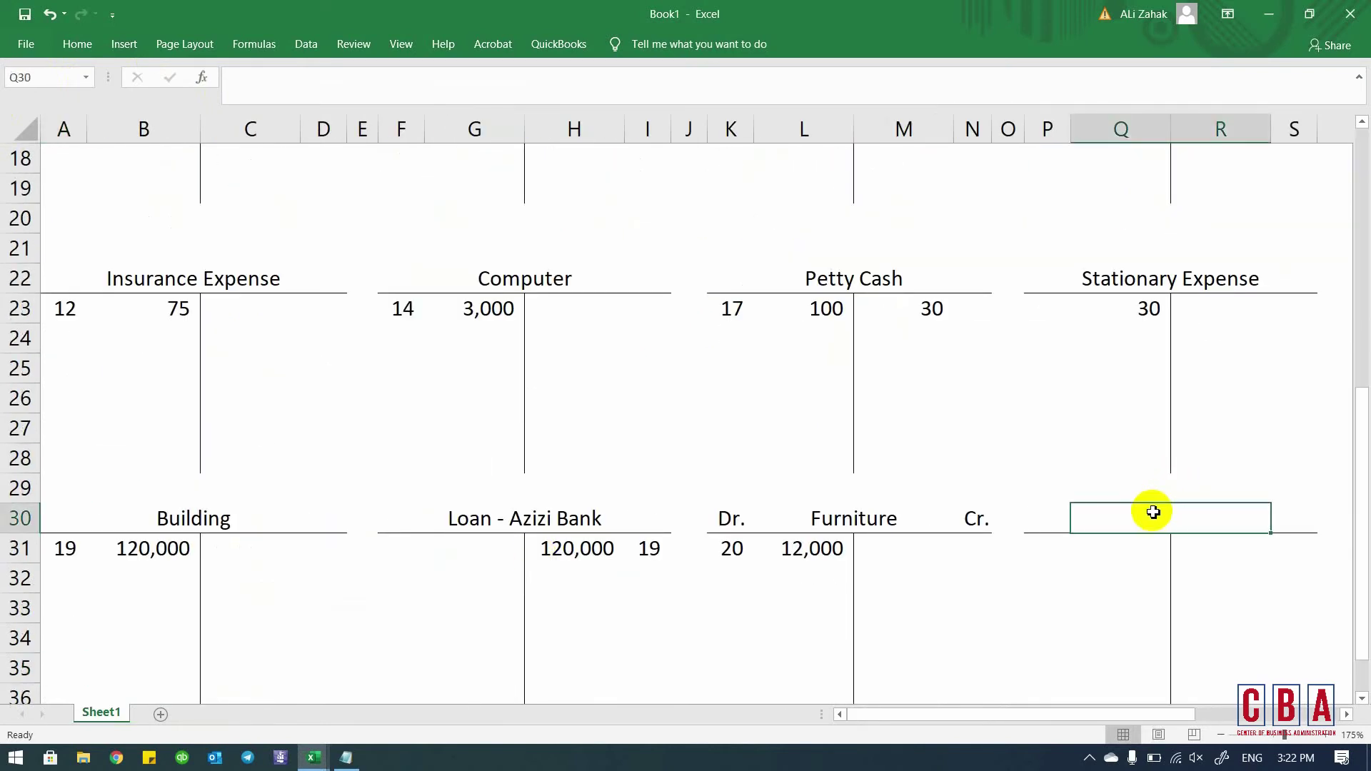
{"action": "type", "text": "Salary E"}
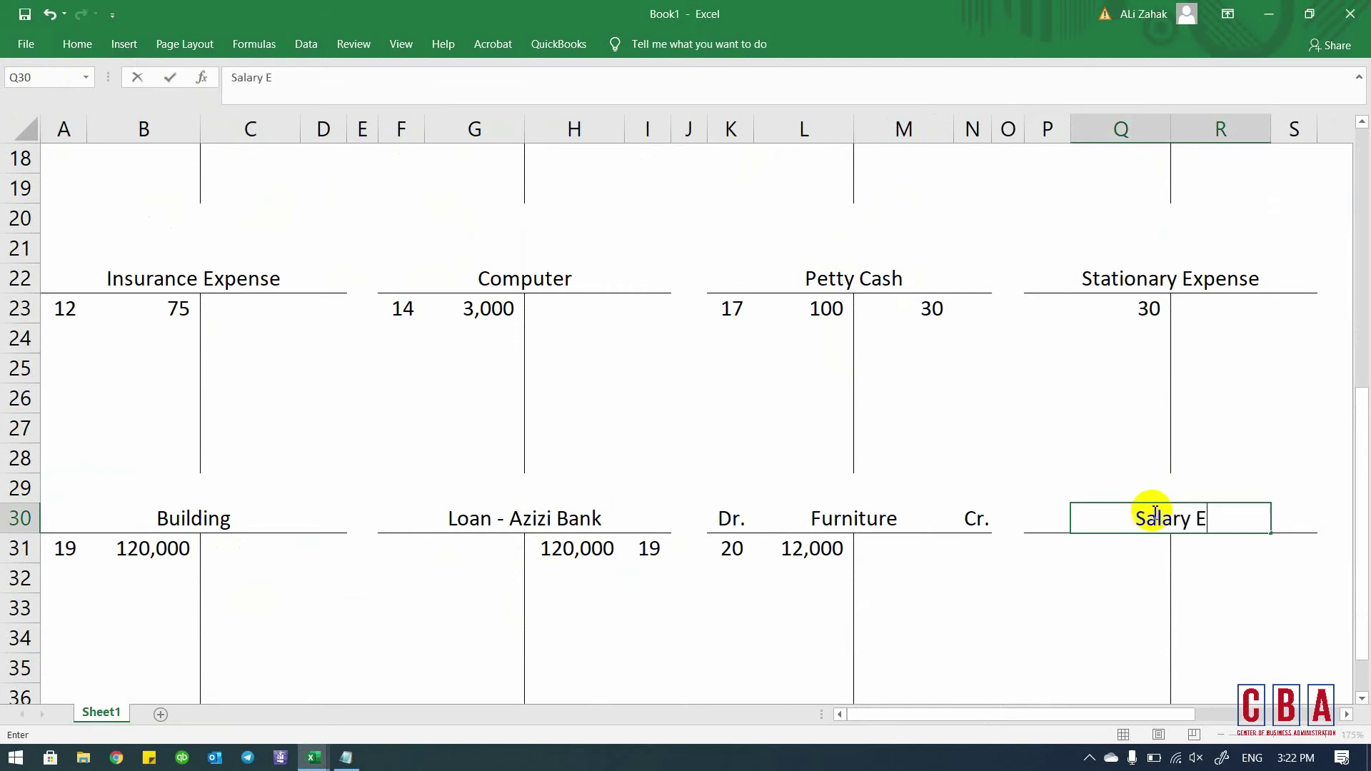
{"action": "type", "text": "xpense"}
{"action": "key", "text": "Return"}
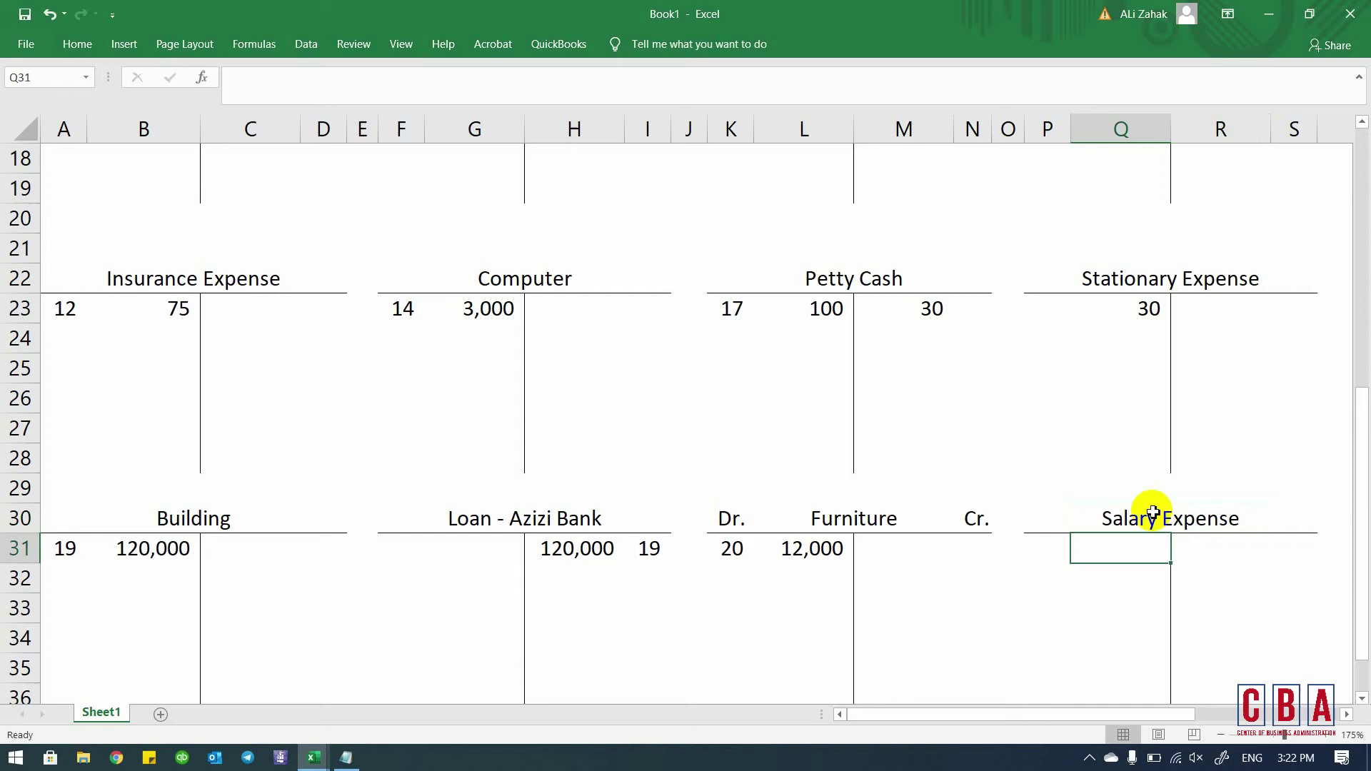
- Debit the Salary Expense account with 8000 in Q31 and number the entry 23 in P31
{"action": "type", "text": "8000"}
{"action": "key", "text": "Return"}
{"action": "key", "text": "Up"}
{"action": "key", "text": "alt+Tab"}
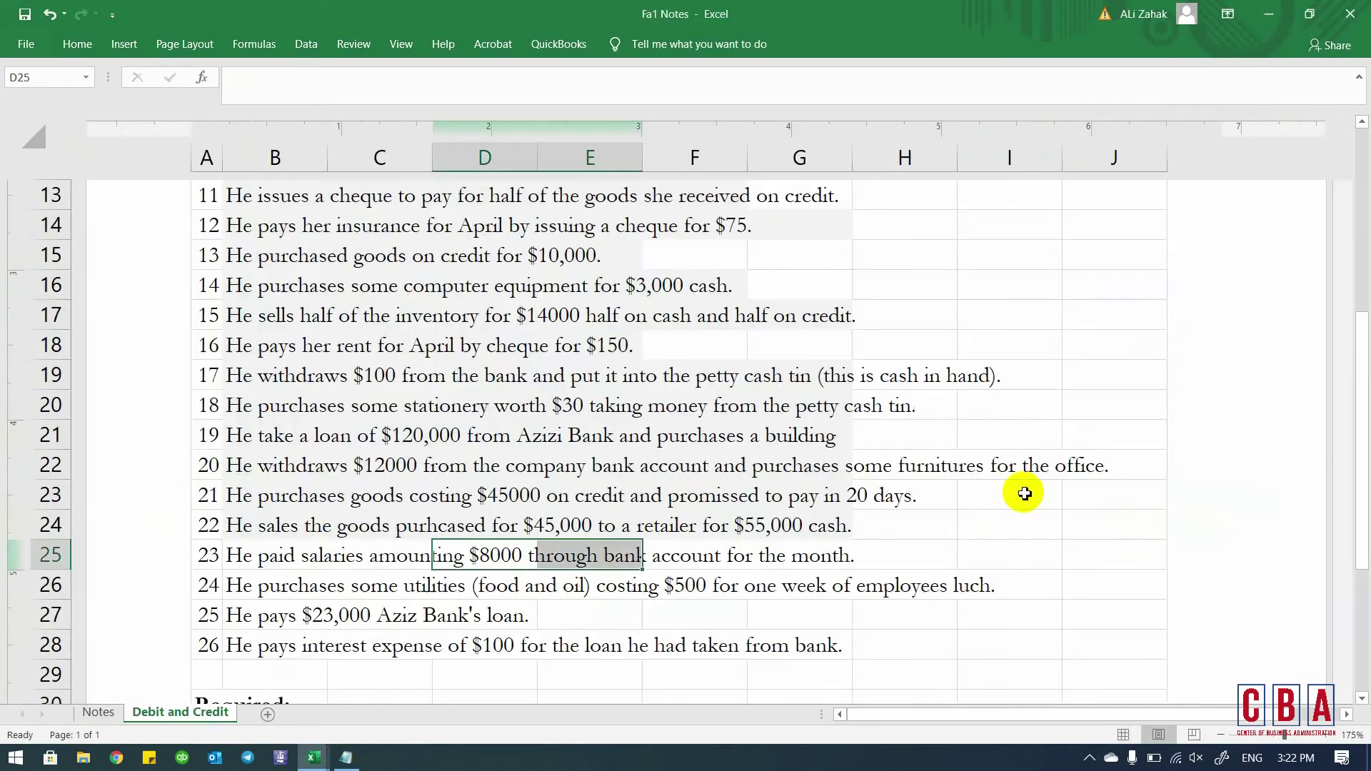
{"action": "key", "text": "alt+Tab"}
{"action": "key", "text": "Left"}
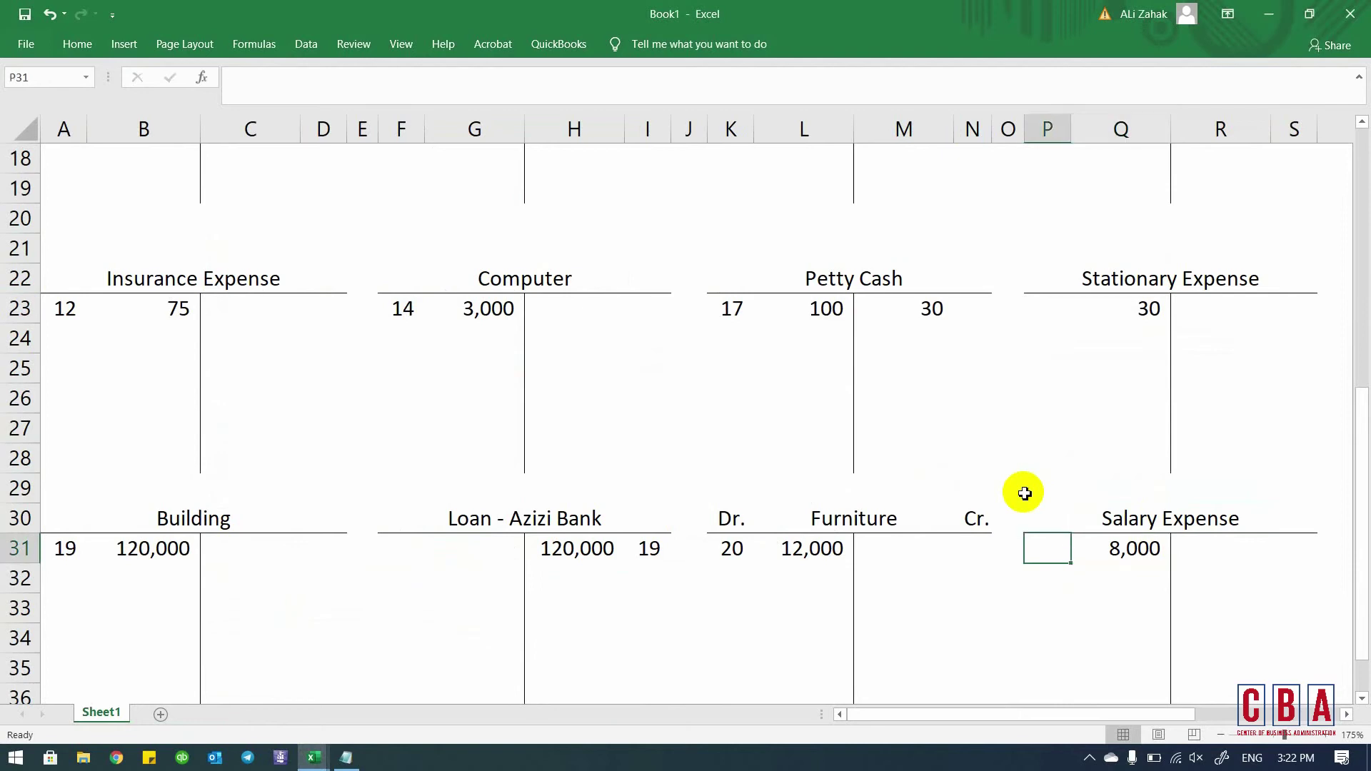
{"action": "type", "text": "23"}
{"action": "key", "text": "Return"}
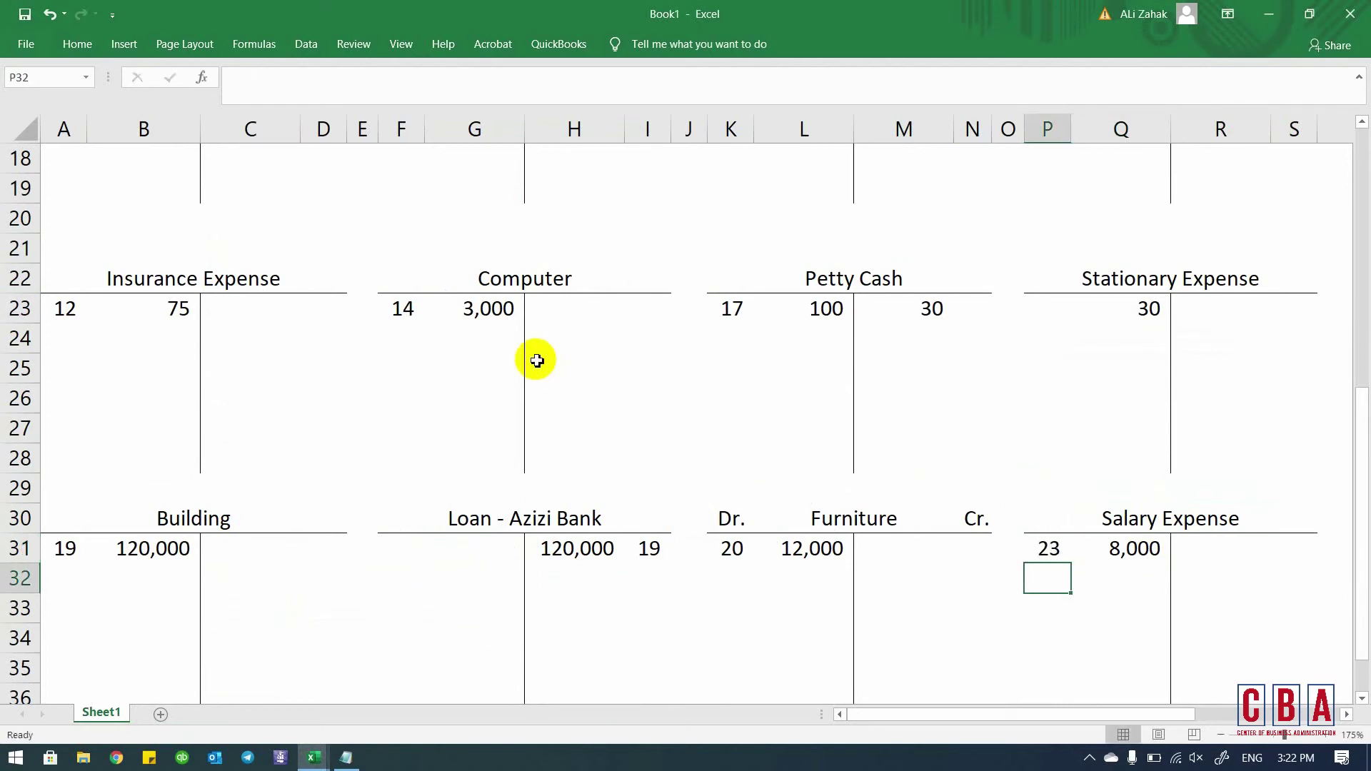
- Credit the Bank account with 8000 in C11 and number the entry 23 in D11
{"action": "scroll", "coordinate": [537, 360], "scroll_direction": "up", "scroll_amount": 6}
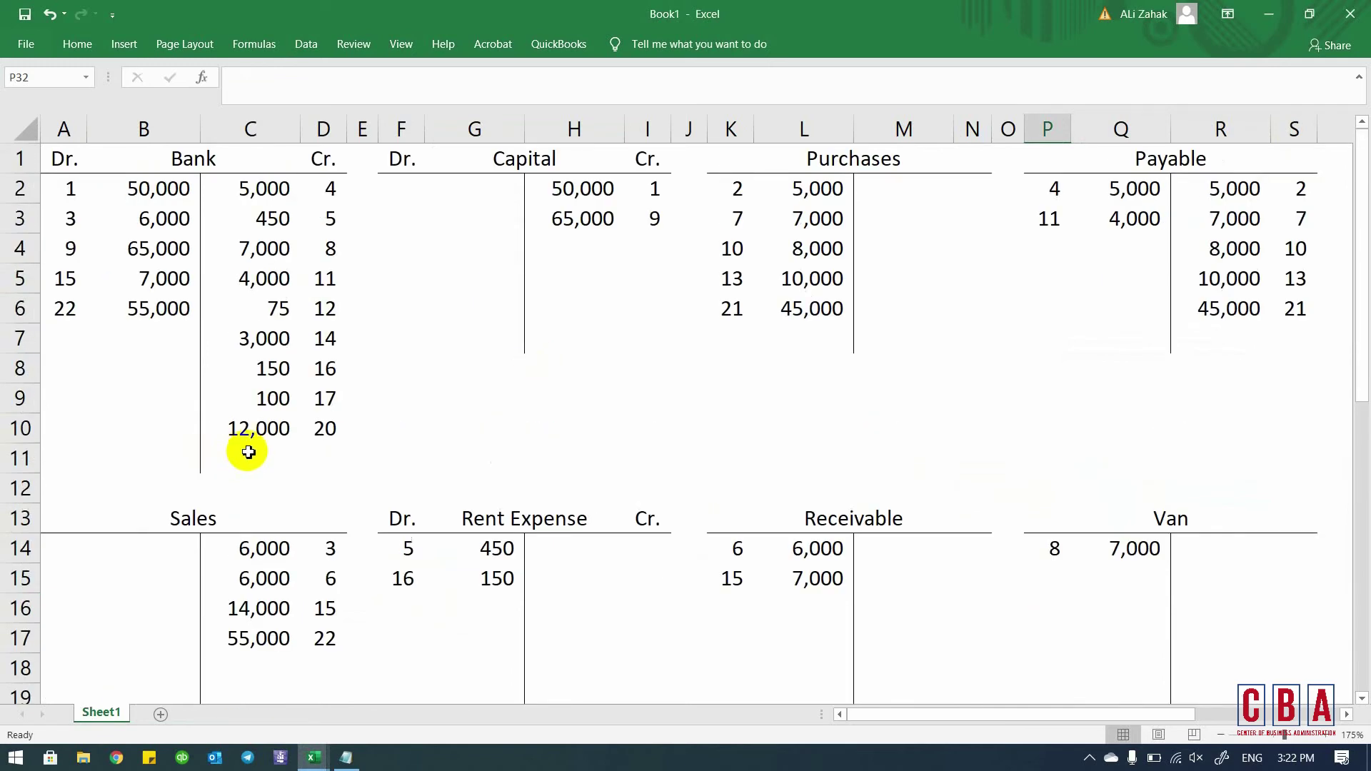
{"action": "left_click", "coordinate": [249, 452]}
{"action": "type", "text": "8000"}
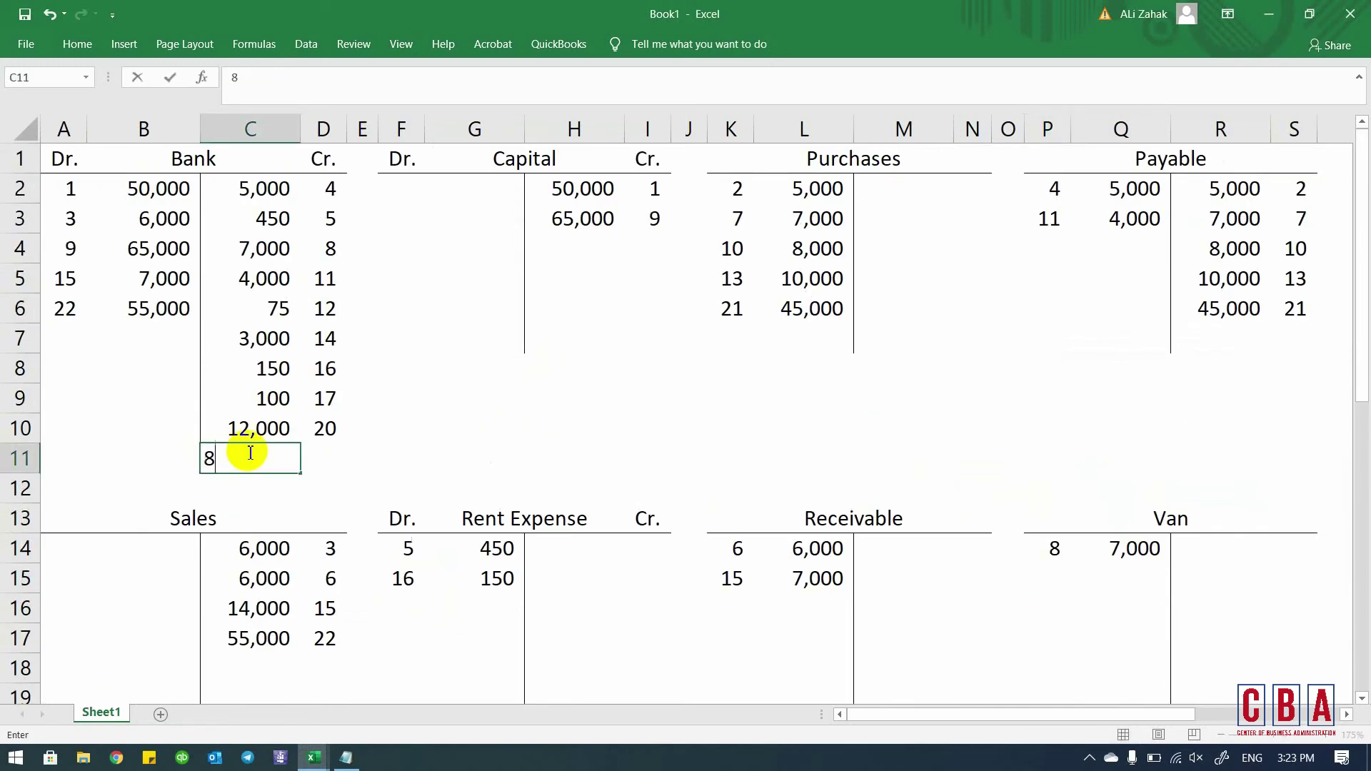
{"action": "key", "text": "Tab"}
{"action": "type", "text": "23"}
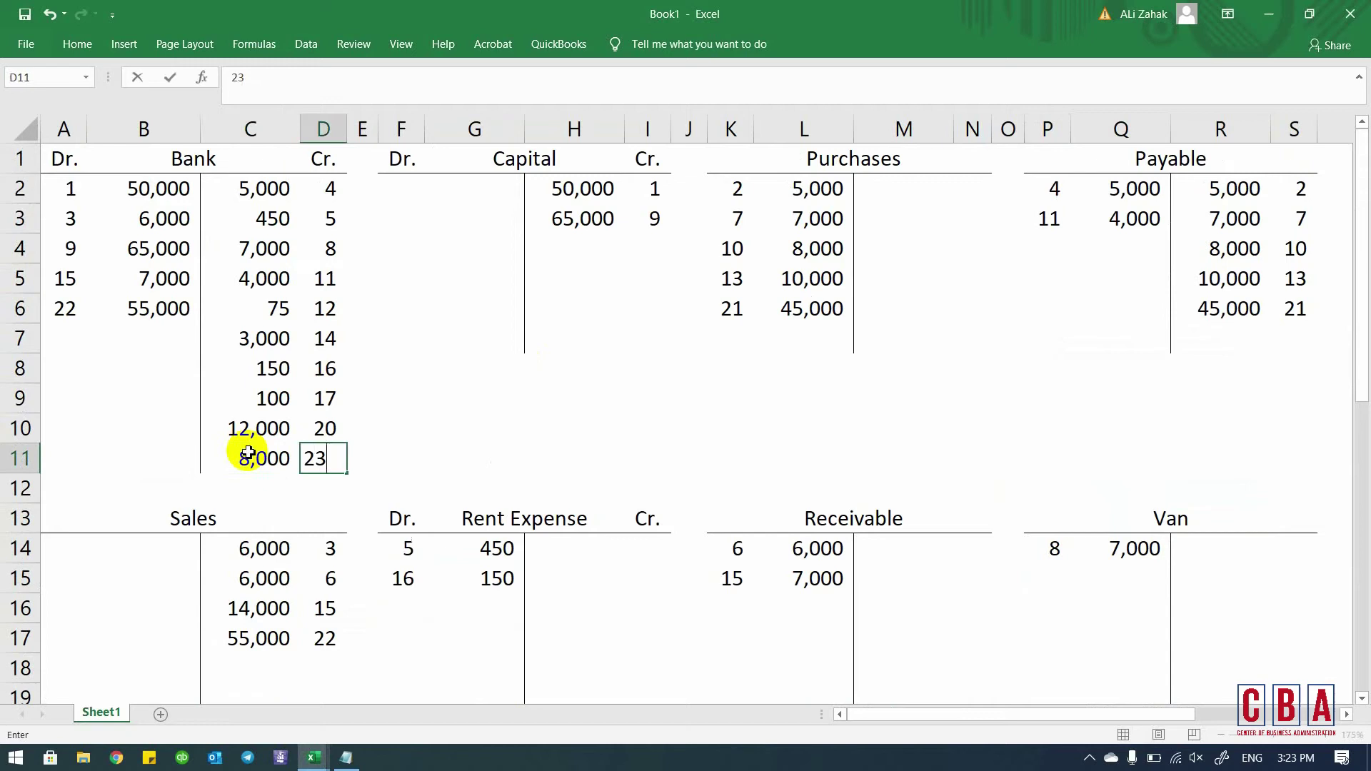
{"action": "key", "text": "Return"}
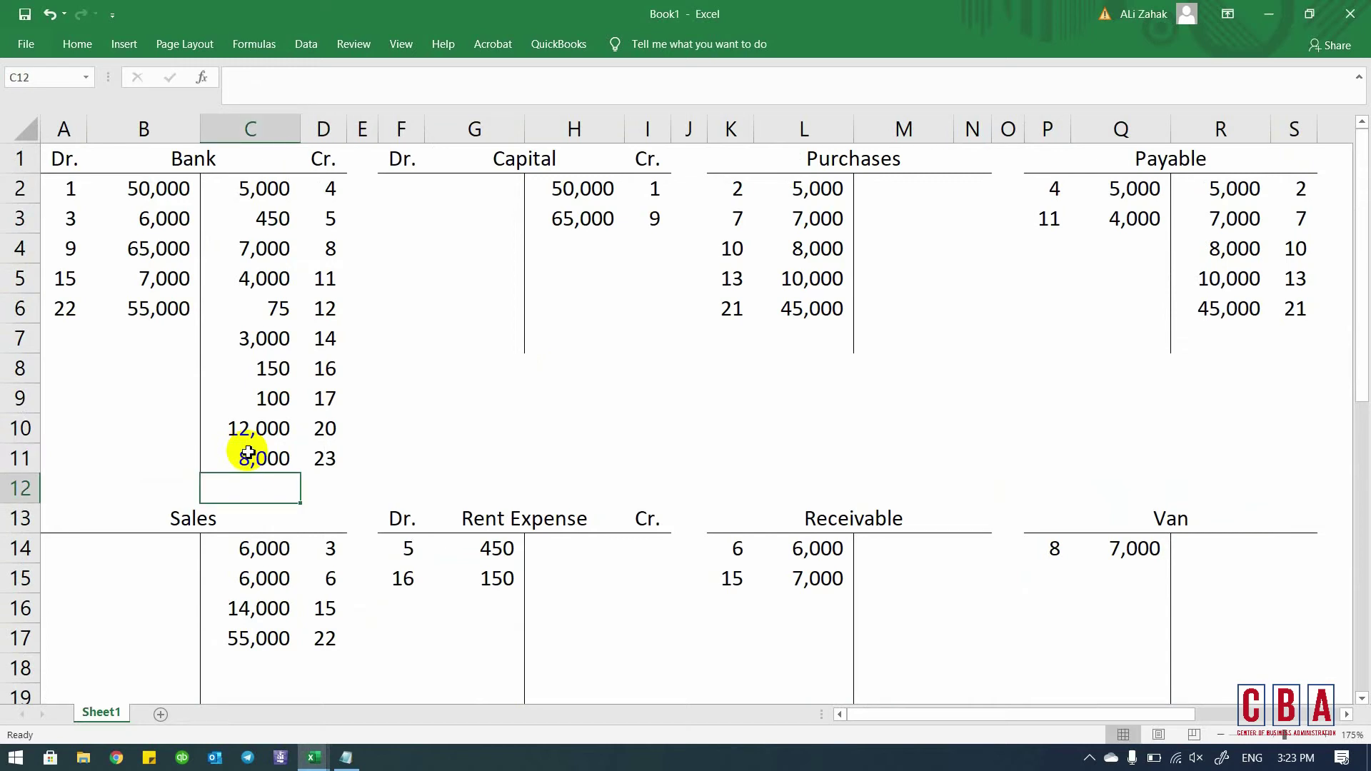
- Switch to Fa1 Notes and shade recorded transaction 23 in B25:H25 with a light gray fill
{"action": "key", "text": "alt+Tab"}
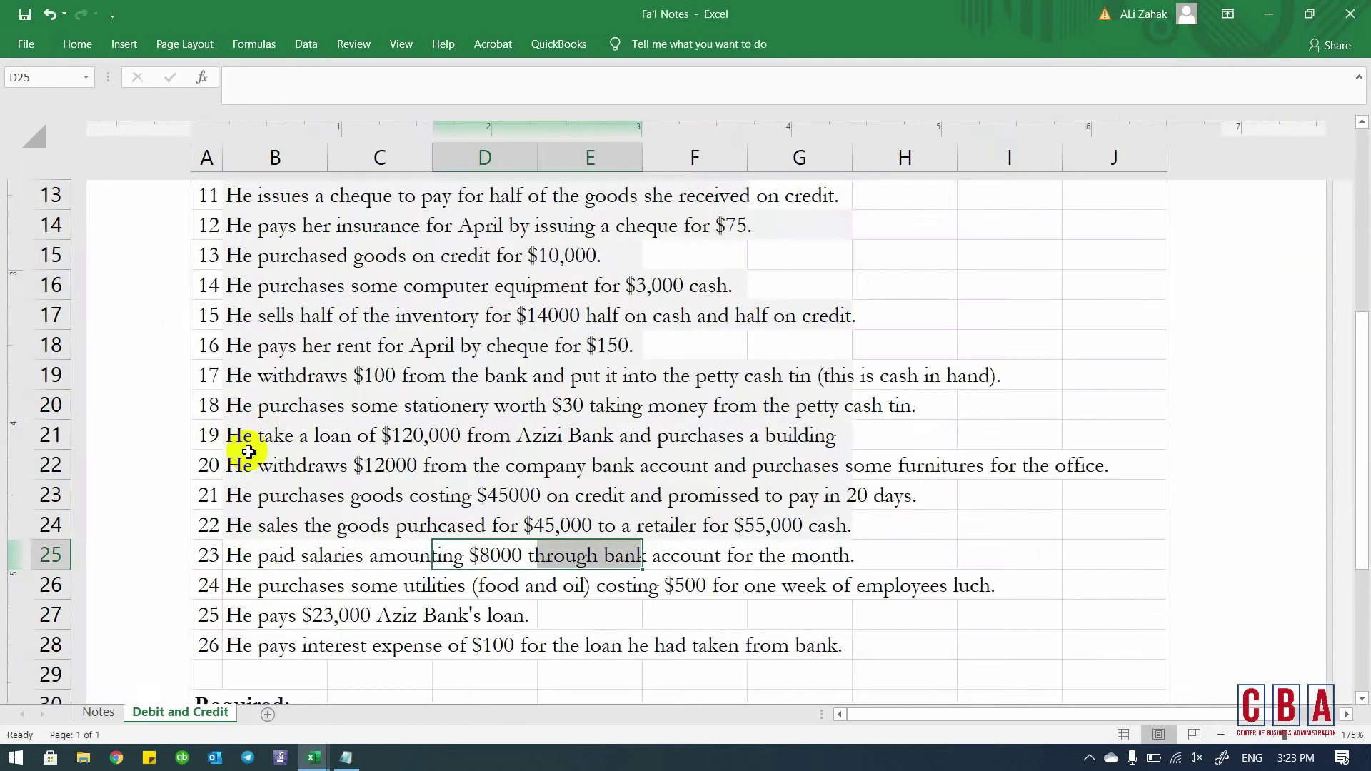
{"action": "key", "text": "Left"}
{"action": "key", "text": "Left"}
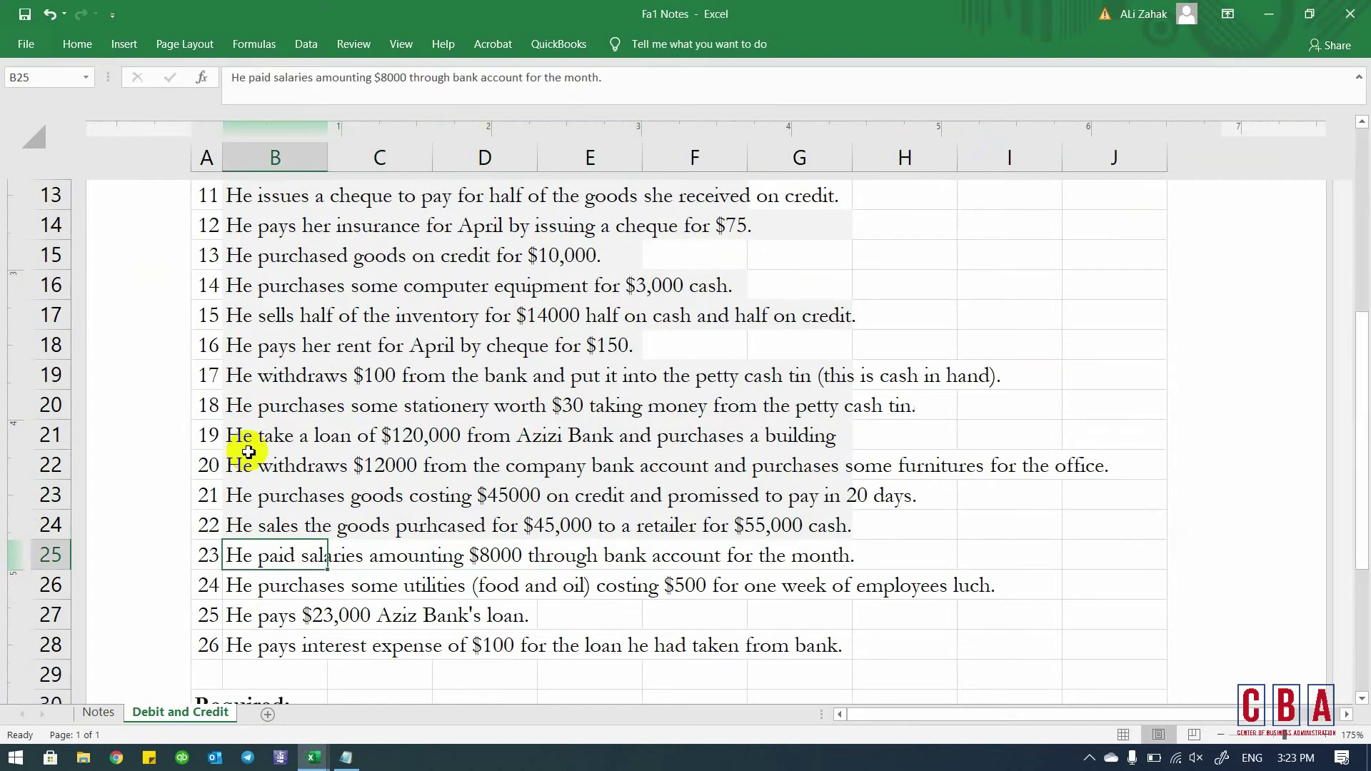
{"action": "key", "text": "shift+Right"}
{"action": "key", "text": "shift+Right"}
{"action": "key", "text": "shift+Right"}
{"action": "key", "text": "shift+Right"}
{"action": "key", "text": "shift+Right"}
{"action": "key", "text": "shift+Right"}
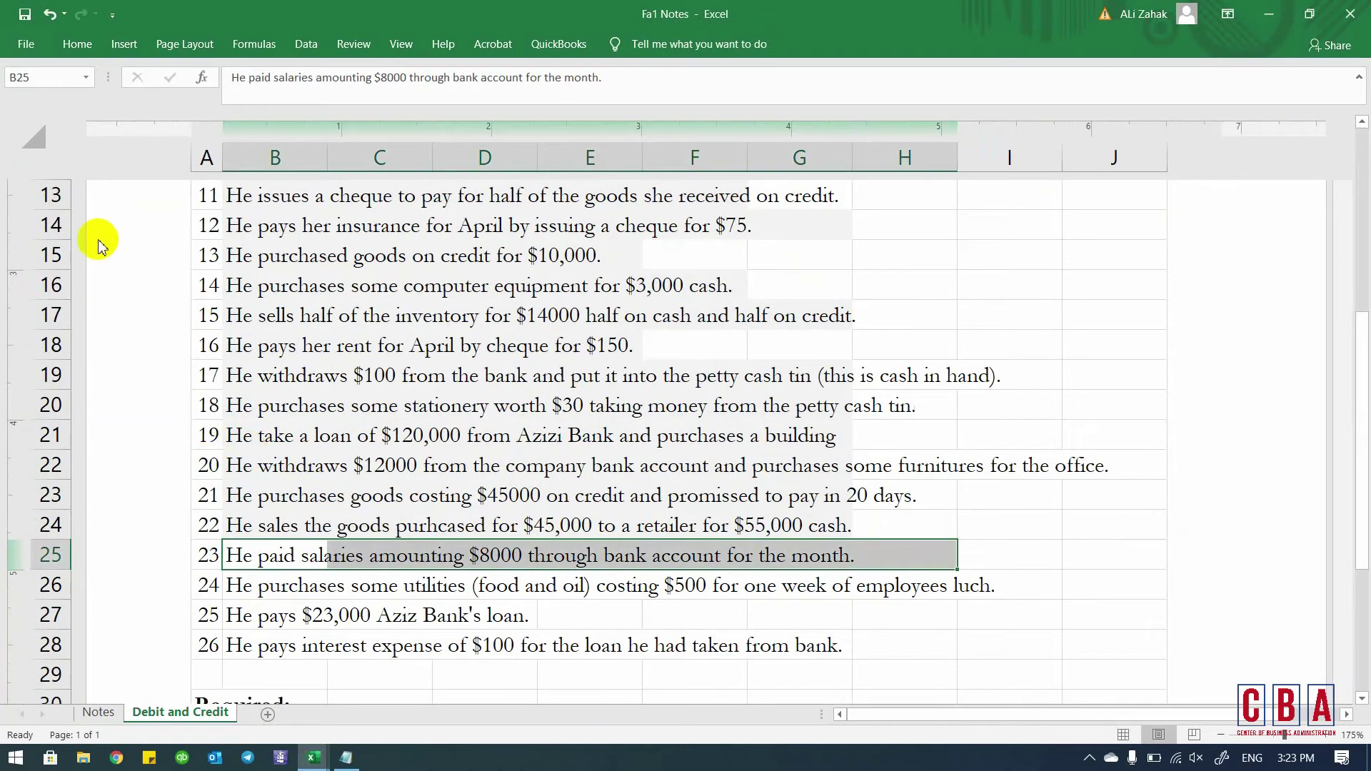
{"action": "key", "text": "alt+h"}
{"action": "key", "text": "h"}
{"action": "key", "text": "Down"}
{"action": "key", "text": "Return"}
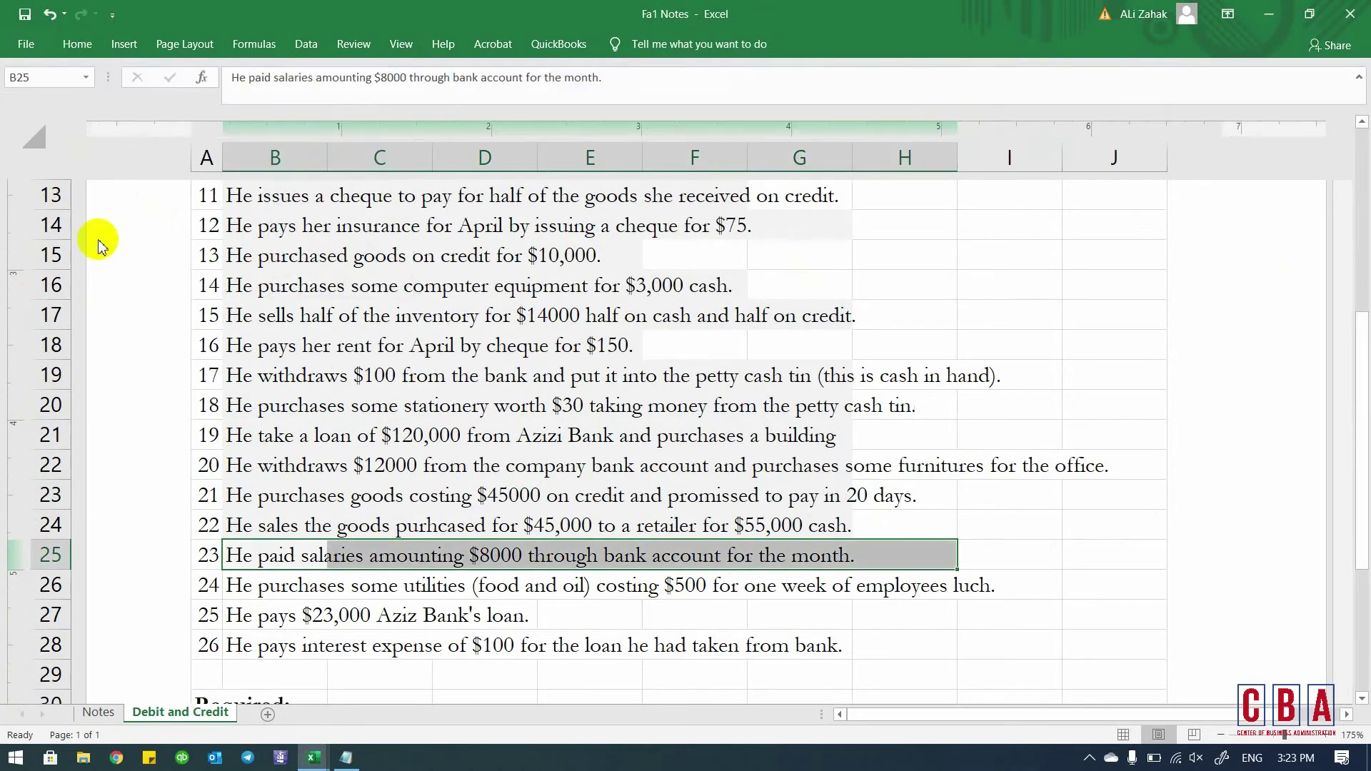
- Check transaction 24, switch to Book1 and copy only the formats of the Building T-account in A30:D36 to A38
{"action": "key", "text": "Down"}
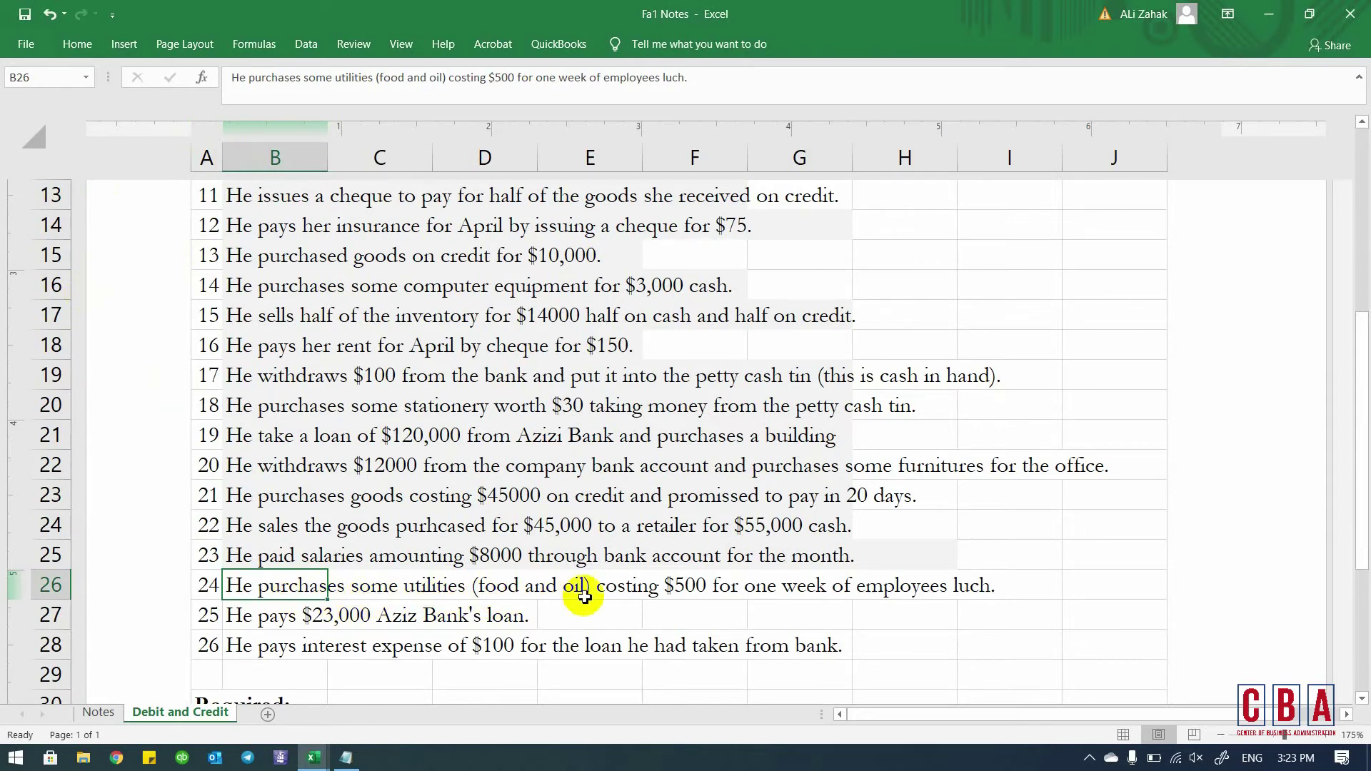
{"action": "left_click", "coordinate": [684, 598]}
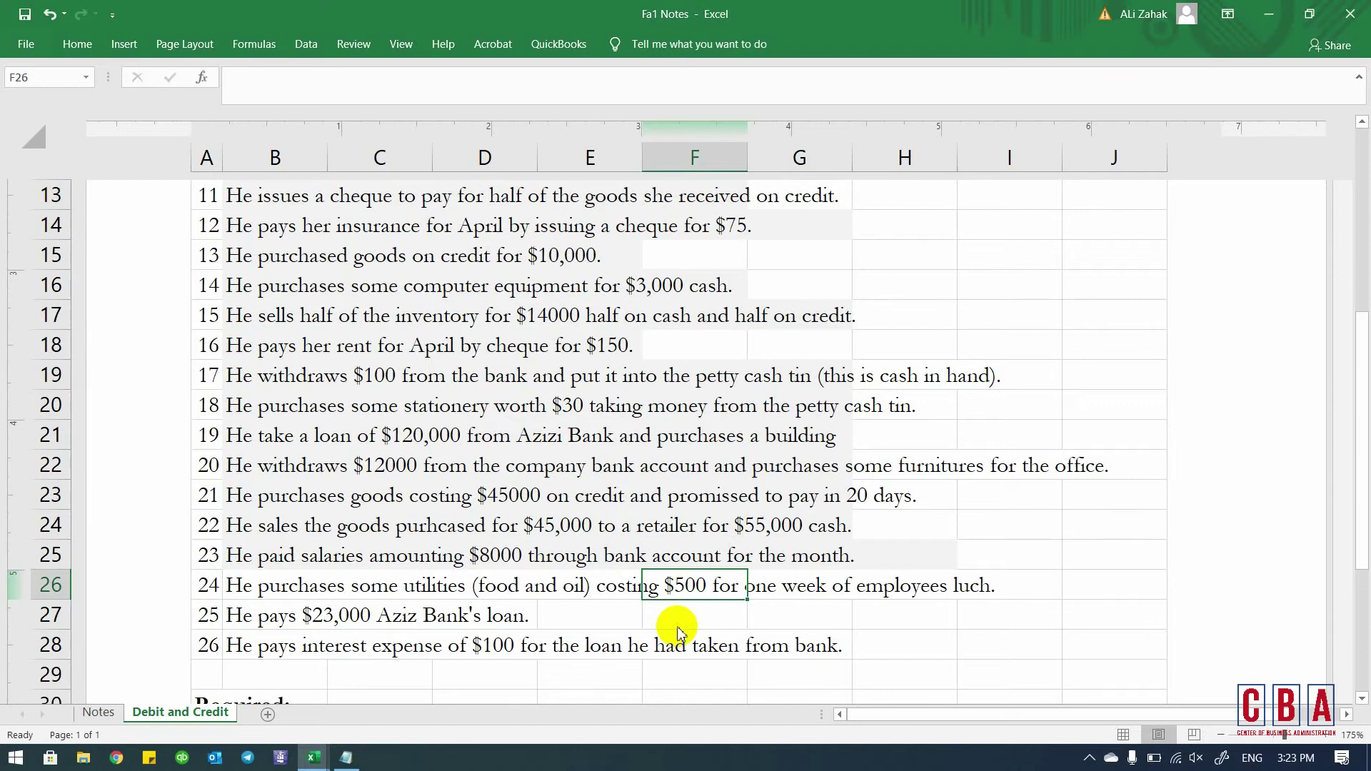
{"action": "key", "text": "alt+Tab"}
{"action": "key", "text": "Down"}
{"action": "key", "text": "Down"}
{"action": "key", "text": "Down"}
{"action": "key", "text": "Down"}
{"action": "key", "text": "Down"}
{"action": "key", "text": "Down"}
{"action": "key", "text": "Down"}
{"action": "key", "text": "Down"}
{"action": "key", "text": "Down"}
{"action": "key", "text": "Down"}
{"action": "key", "text": "Down"}
{"action": "key", "text": "Down"}
{"action": "key", "text": "Down"}
{"action": "key", "text": "Down"}
{"action": "key", "text": "Down"}
{"action": "key", "text": "Down"}
{"action": "key", "text": "Down"}
{"action": "key", "text": "Down"}
{"action": "key", "text": "Down"}
{"action": "key", "text": "Down"}
{"action": "key", "text": "Down"}
{"action": "key", "text": "Down"}
{"action": "key", "text": "Down"}
{"action": "key", "text": "Down"}
{"action": "key", "text": "Down"}
{"action": "key", "text": "Down"}
{"action": "key", "text": "Down"}
{"action": "key", "text": "Down"}
{"action": "key", "text": "Down"}
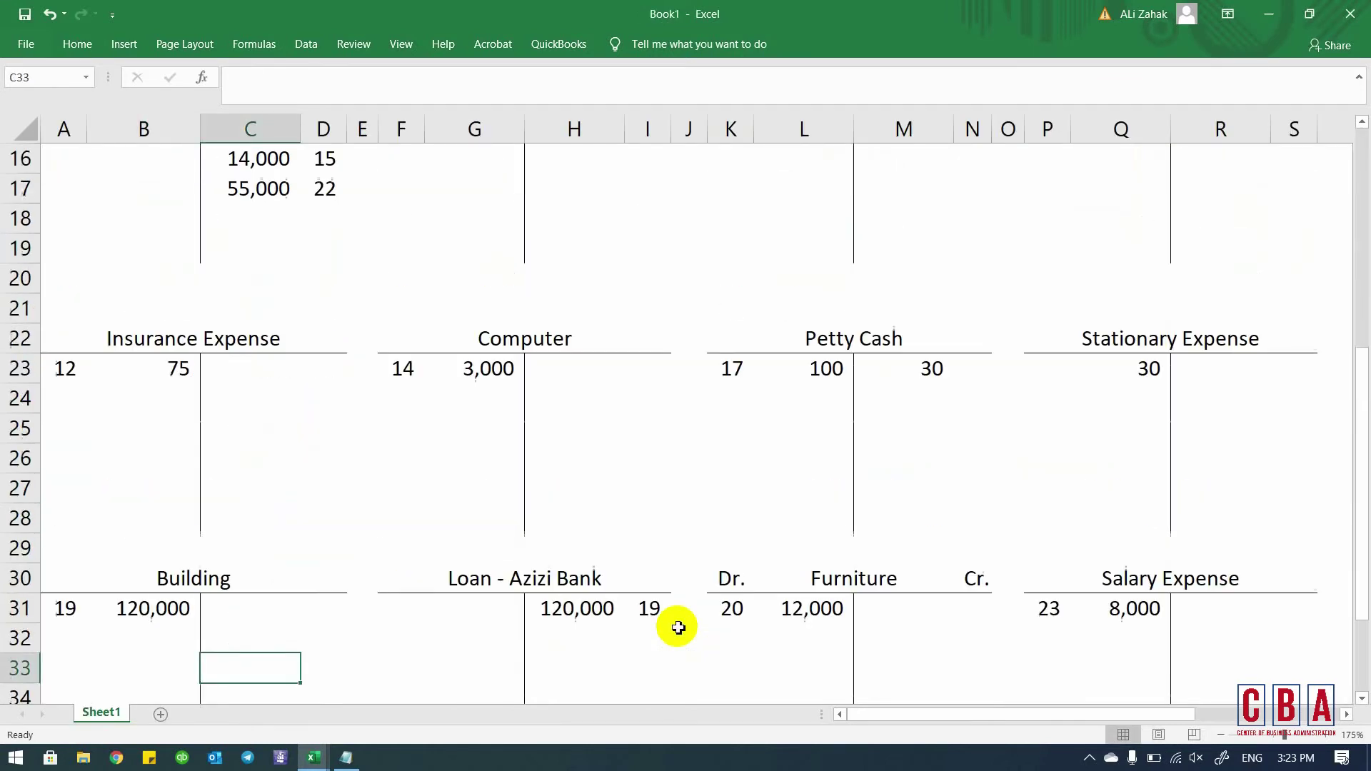
{"action": "key", "text": "Right"}
{"action": "key", "text": "Right"}
{"action": "key", "text": "Left"}
{"action": "key", "text": "Left"}
{"action": "key", "text": "Up"}
{"action": "key", "text": "Up"}
{"action": "key", "text": "Up"}
{"action": "key", "text": "Up"}
{"action": "key", "text": "Up"}
{"action": "key", "text": "Up"}
{"action": "key", "text": "Up"}
{"action": "key", "text": "Up"}
{"action": "key", "text": "Up"}
{"action": "key", "text": "Up"}
{"action": "key", "text": "Up"}
{"action": "key", "text": "Up"}
{"action": "key", "text": "Left"}
{"action": "key", "text": "Down"}
{"action": "key", "text": "shift+Down"}
{"action": "key", "text": "Left"}
{"action": "key", "text": "shift+Right"}
{"action": "key", "text": "shift+Right"}
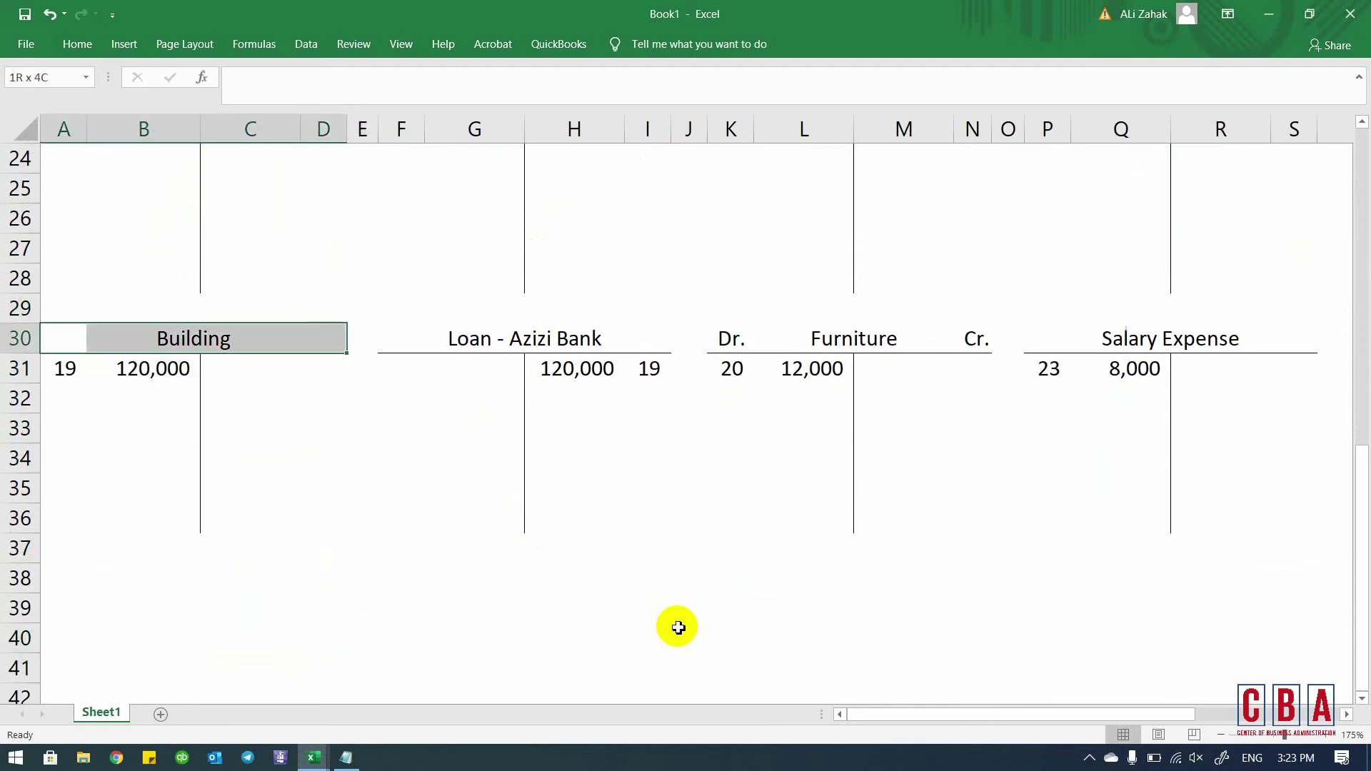
{"action": "key", "text": "shift+Down"}
{"action": "key", "text": "shift+Down"}
{"action": "key", "text": "shift+Down"}
{"action": "key", "text": "shift+Down"}
{"action": "key", "text": "shift+Down"}
{"action": "key", "text": "shift+Down"}
{"action": "key", "text": "ctrl+c"}
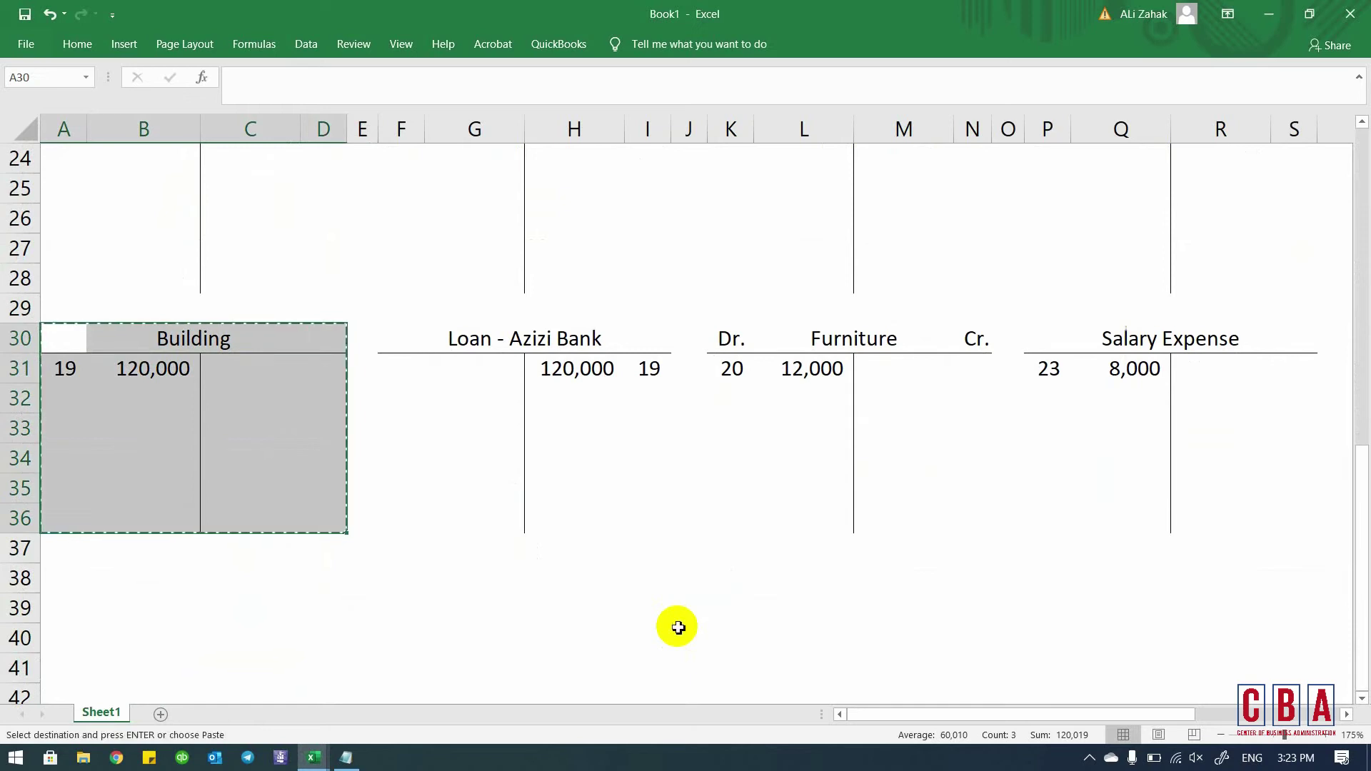
{"action": "key", "text": "Down"}
{"action": "key", "text": "Down"}
{"action": "key", "text": "Down"}
{"action": "key", "text": "Down"}
{"action": "key", "text": "Down"}
{"action": "key", "text": "Down"}
{"action": "key", "text": "Down"}
{"action": "key", "text": "Down"}
{"action": "key", "text": "ctrl+alt+v"}
{"action": "key", "text": "t"}
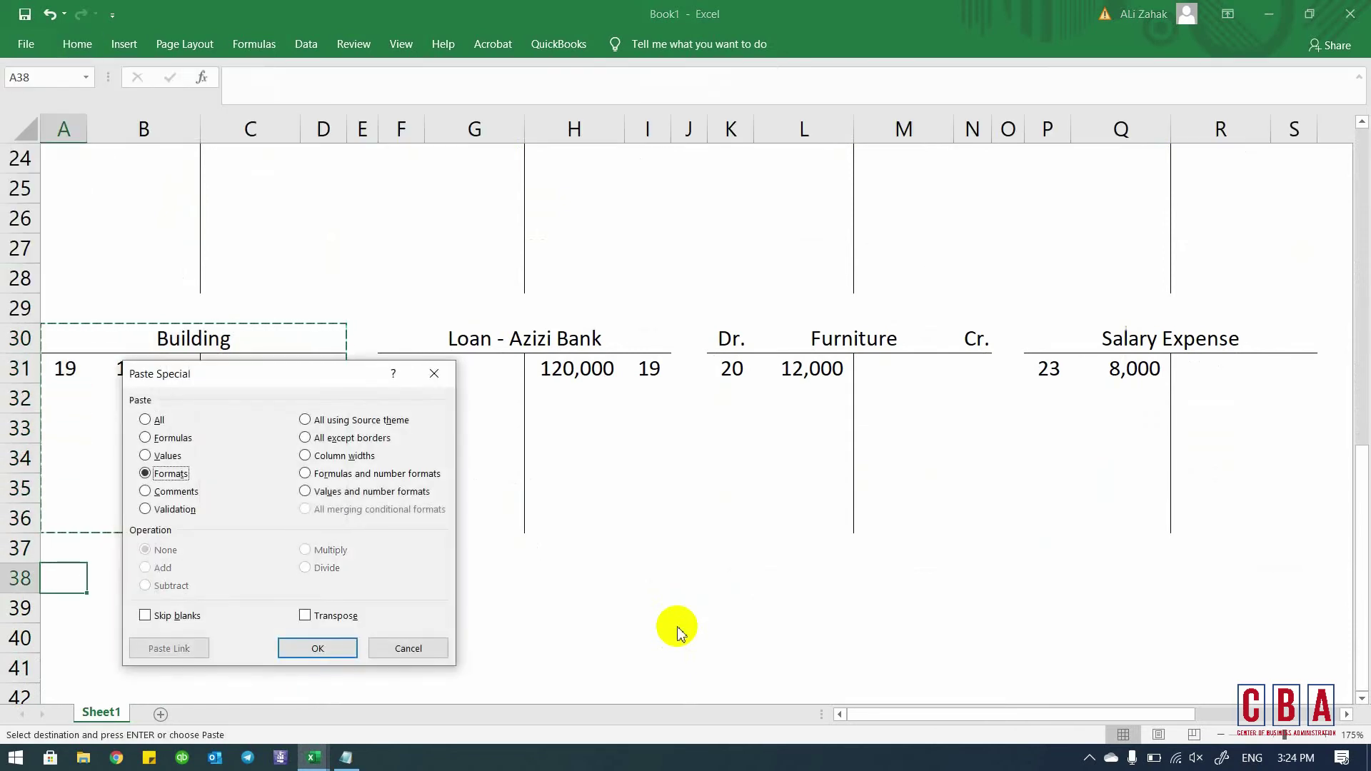
{"action": "key", "text": "Return"}
- Title the new T-account in B38 as Utility and switch to Fa1 Notes to check transaction 24
{"action": "key", "text": "Right"}
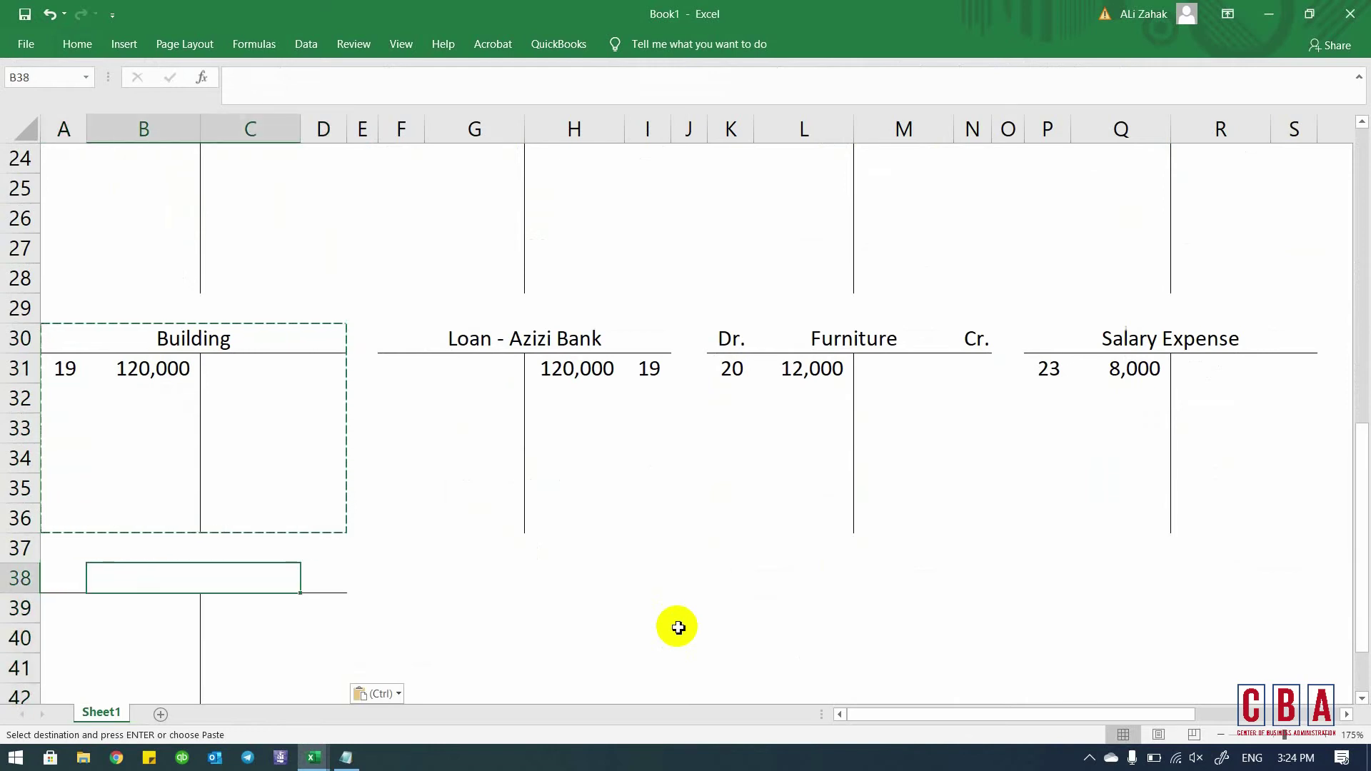
{"action": "type", "text": "Utility"}
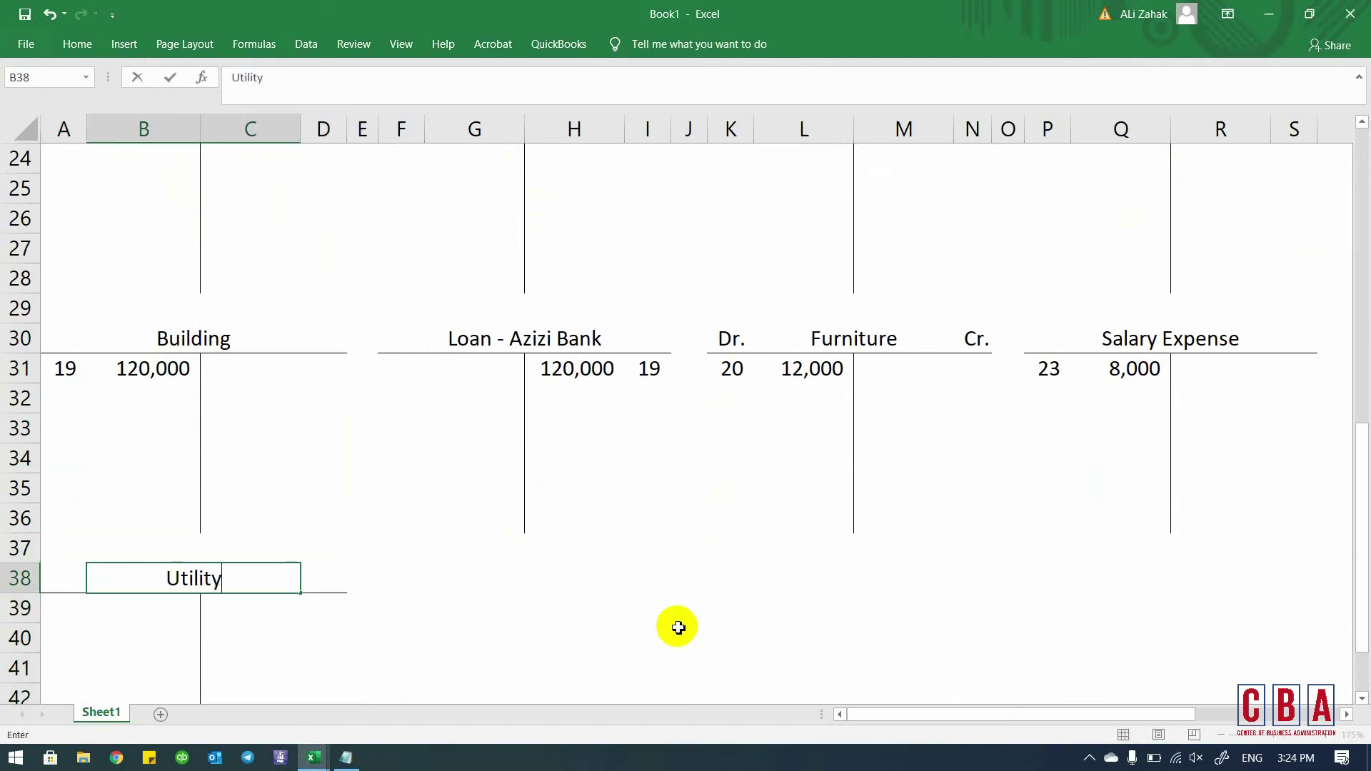
{"action": "key", "text": "Return"}
{"action": "key", "text": "alt+Tab"}
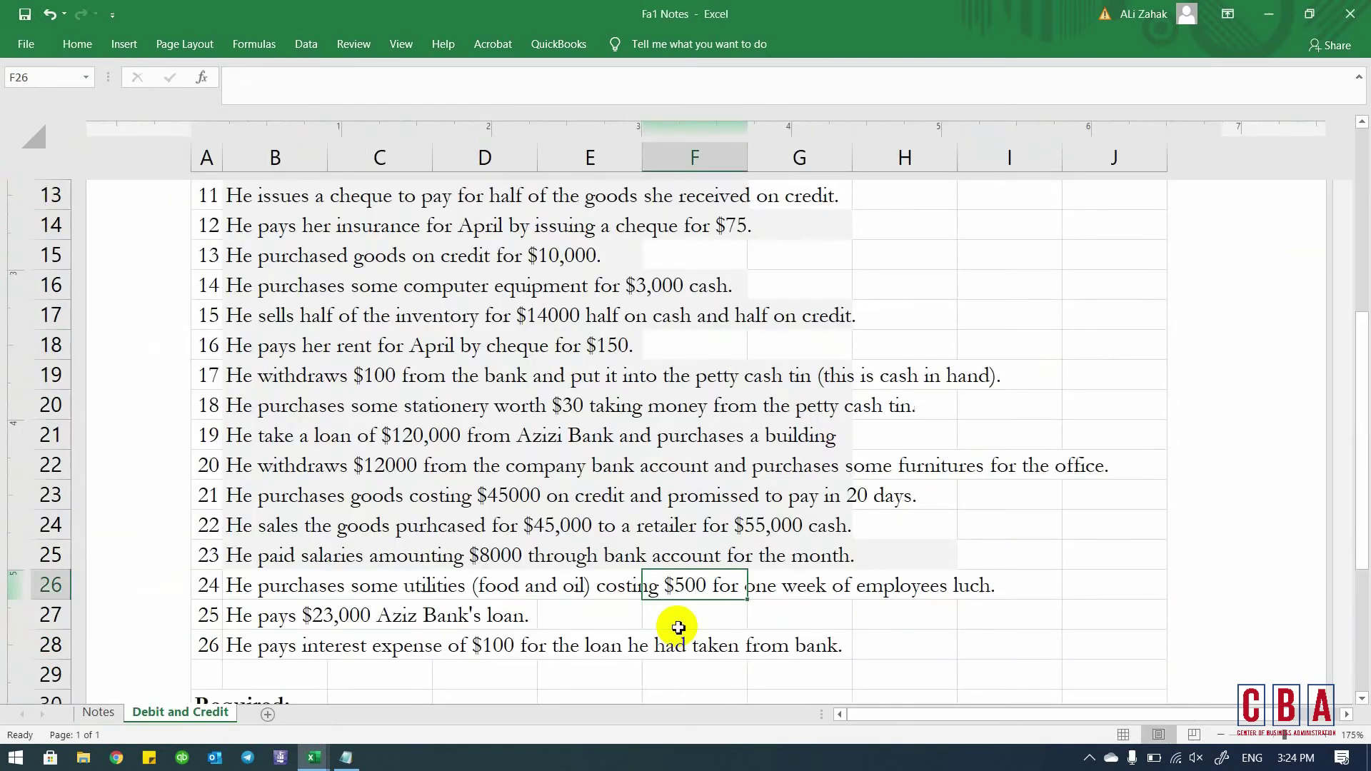
- Switch to Book1, debit the Utility account with 500 in B39 and number the entry 24 in A39
{"action": "key", "text": "alt+Tab"}
{"action": "type", "text": "500"}
{"action": "key", "text": "ctrl+Return"}
{"action": "key", "text": "Left"}
{"action": "key", "text": "alt+Tab"}
{"action": "key", "text": "alt+Tab"}
{"action": "type", "text": "24"}
{"action": "key", "text": "ctrl+Return"}
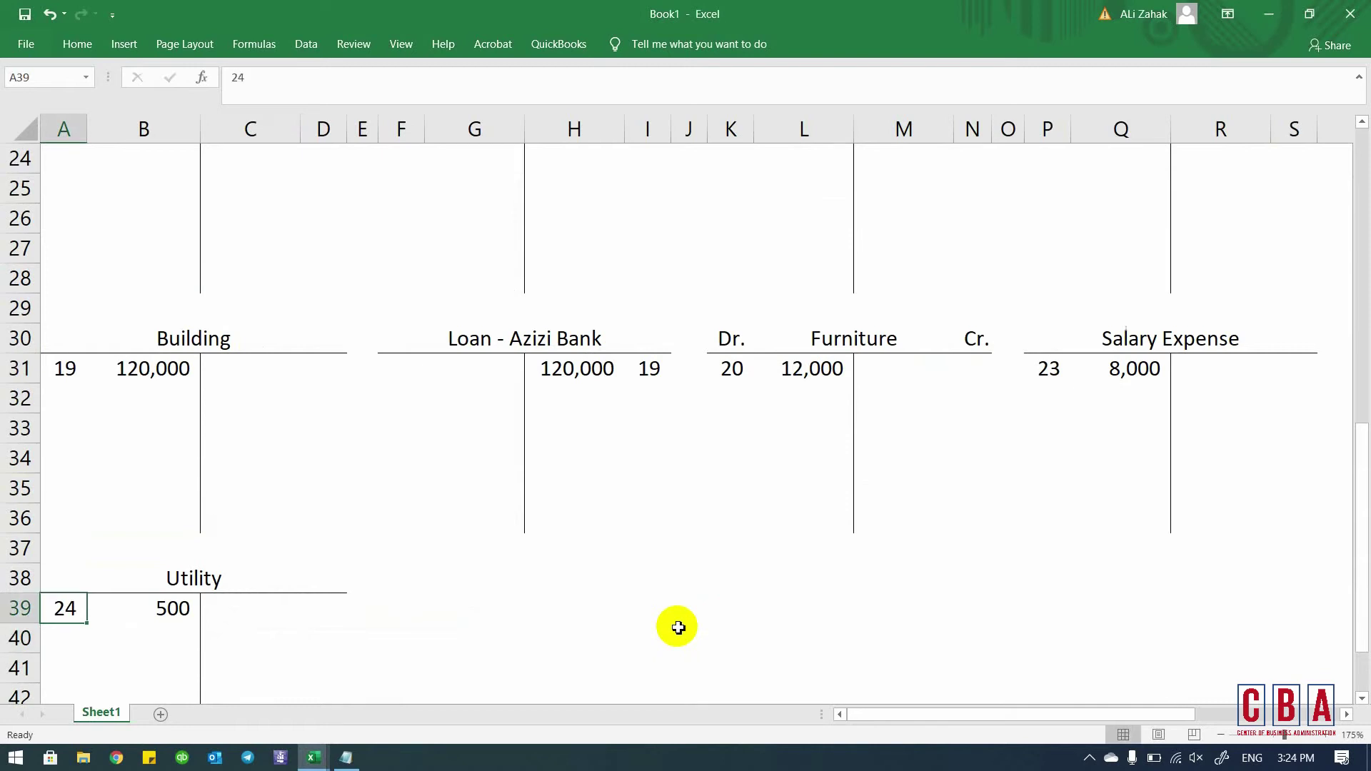
- Record 500 on the credit side of the Bank account in row 12, with transaction reference 24 beside it
{"action": "key", "text": "ctrl+Up"}
{"action": "key", "text": "ctrl+Up"}
{"action": "key", "text": "ctrl+Up"}
{"action": "key", "text": "Right"}
{"action": "key", "text": "Right"}
{"action": "key", "text": "Down"}
{"action": "key", "text": "ctrl+Down"}
{"action": "key", "text": "Down"}
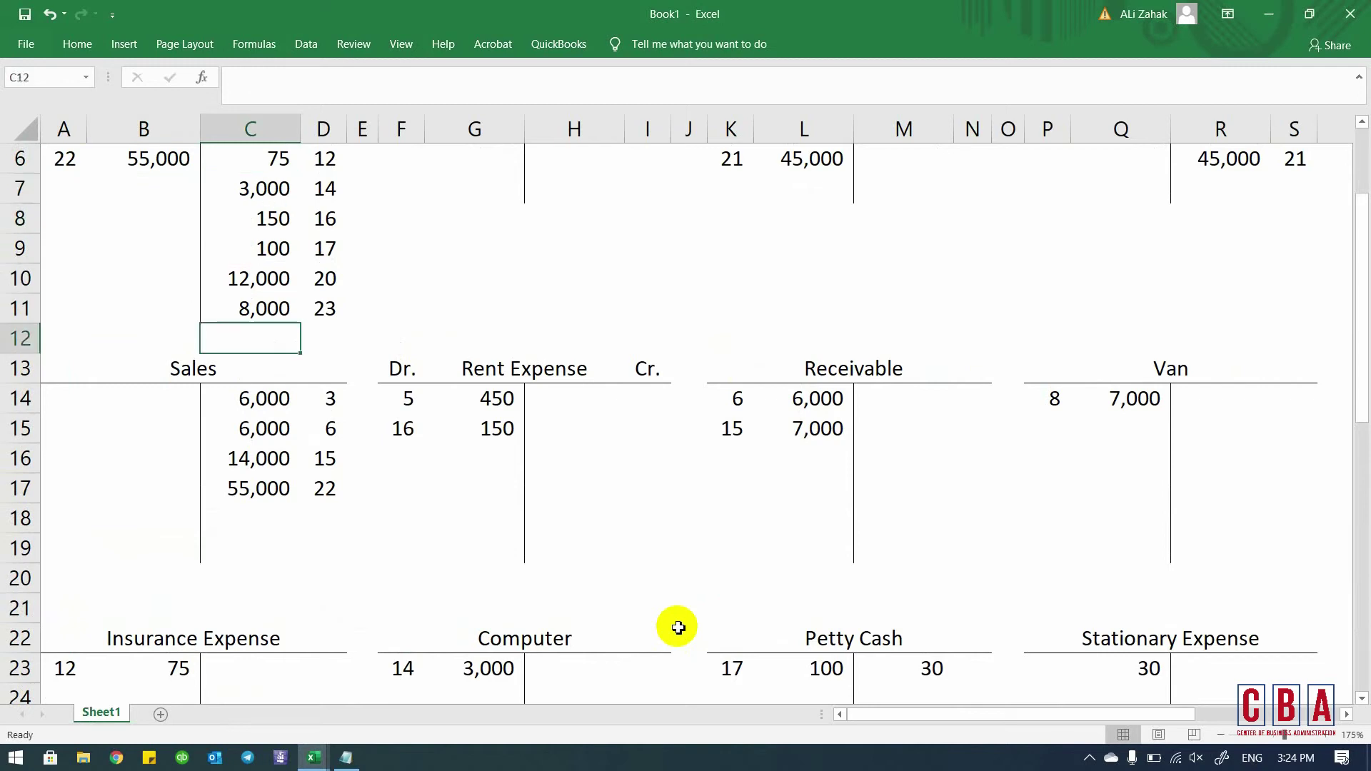
{"action": "type", "text": "500"}
{"action": "key", "text": "Return"}
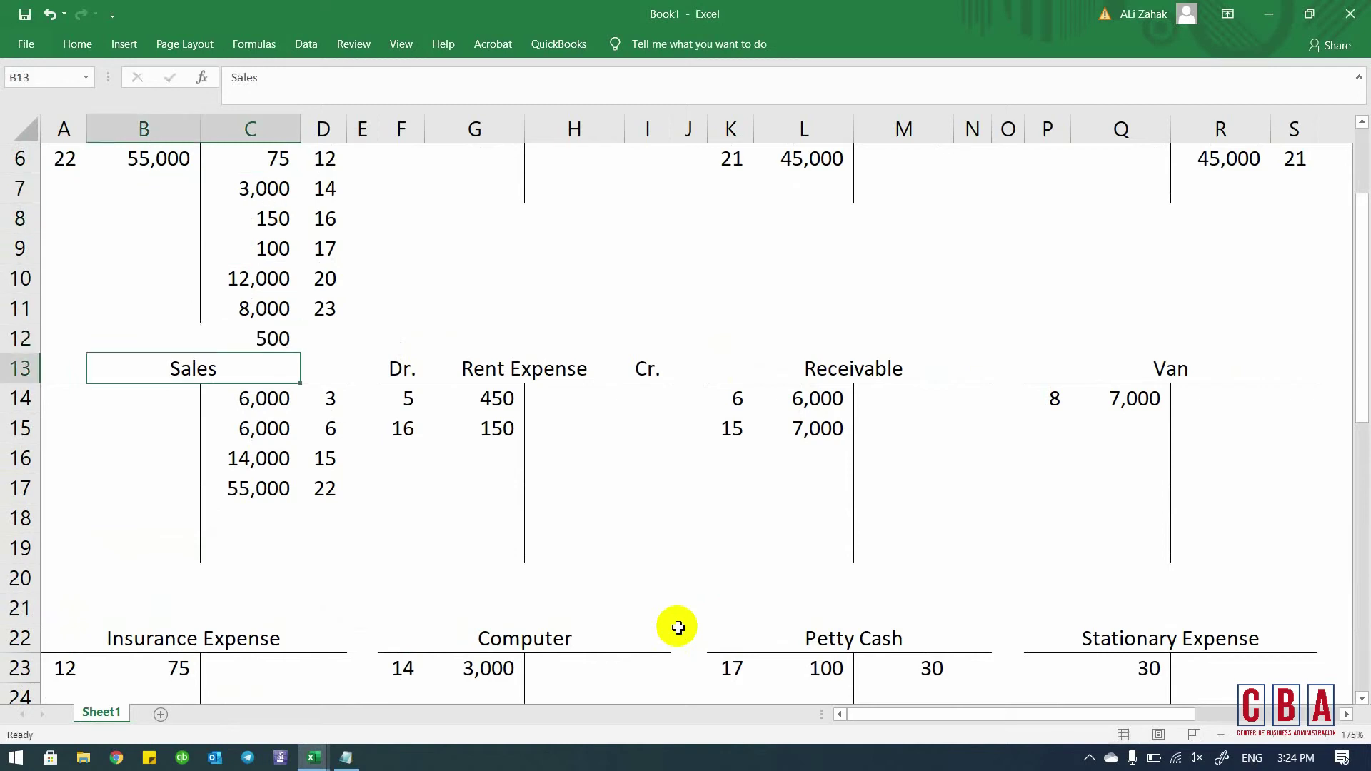
{"action": "key", "text": "Up"}
{"action": "key", "text": "Right"}
{"action": "type", "text": "24"}
{"action": "key", "text": "Return"}
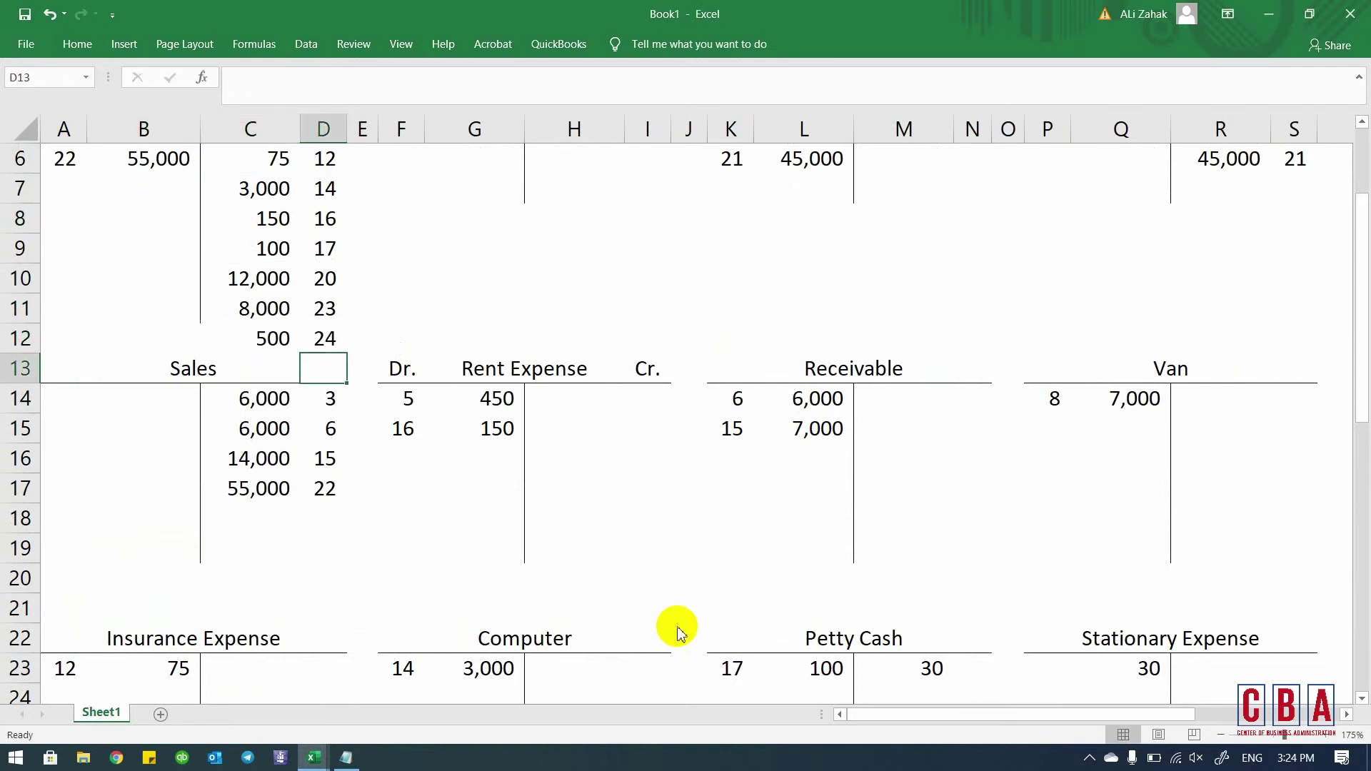
- Switch to the Fa1 Notes workbook and mark transaction 24 with the light gray fill used for the posted transactions
{"action": "key", "text": "alt+Tab"}
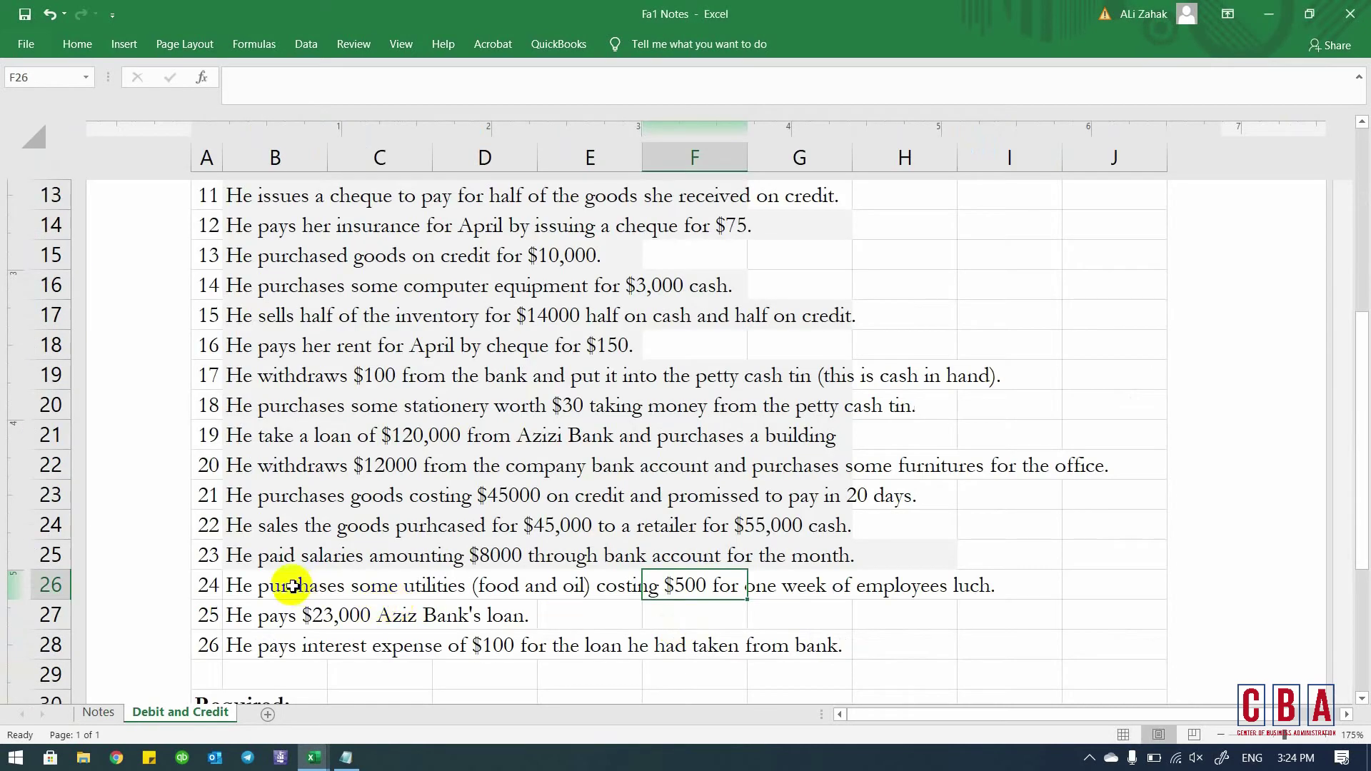
{"action": "left_click_drag", "start_coordinate": [245, 581], "coordinate": [793, 590]}
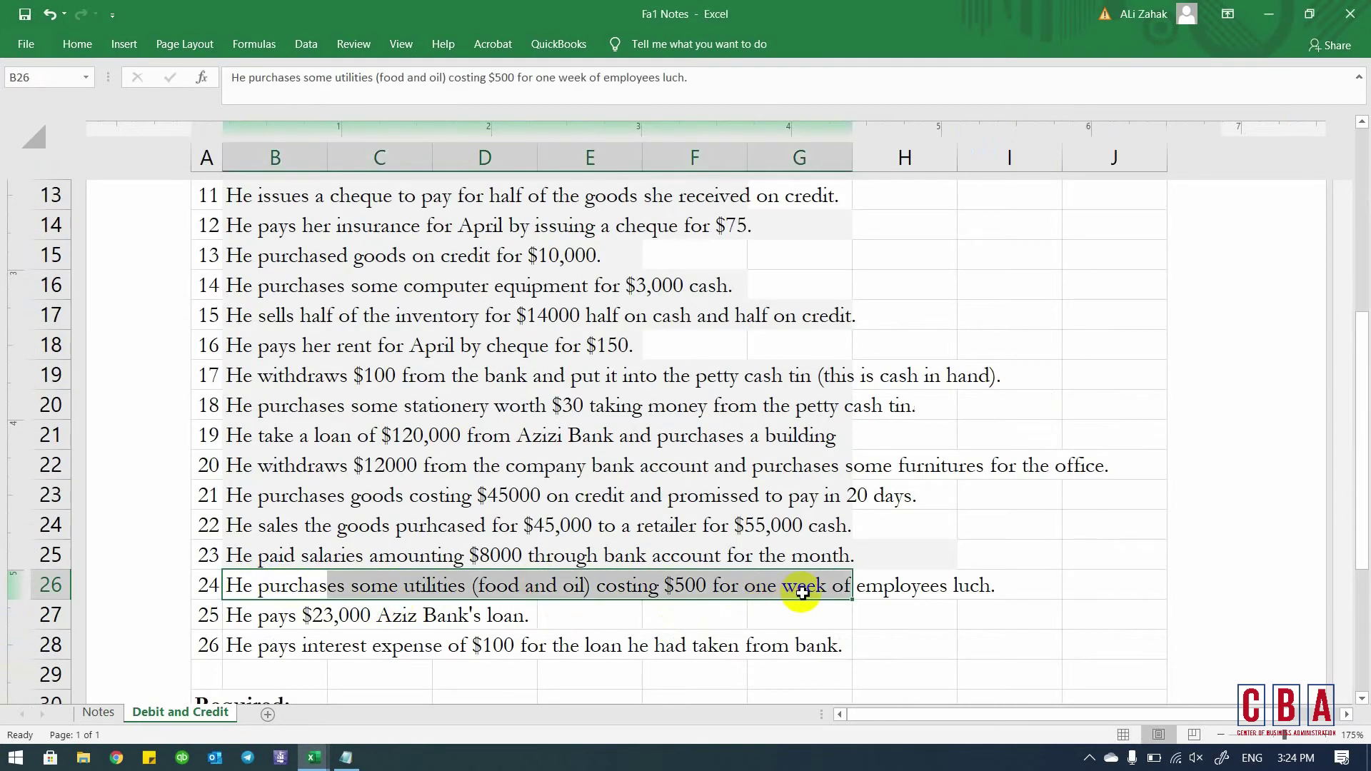
{"action": "type", "text": "hh"}
{"action": "key", "text": "Escape"}
{"action": "key", "text": "alt+h"}
{"action": "key", "text": "h"}
{"action": "key", "text": "Escape"}
{"action": "key", "text": "Escape"}
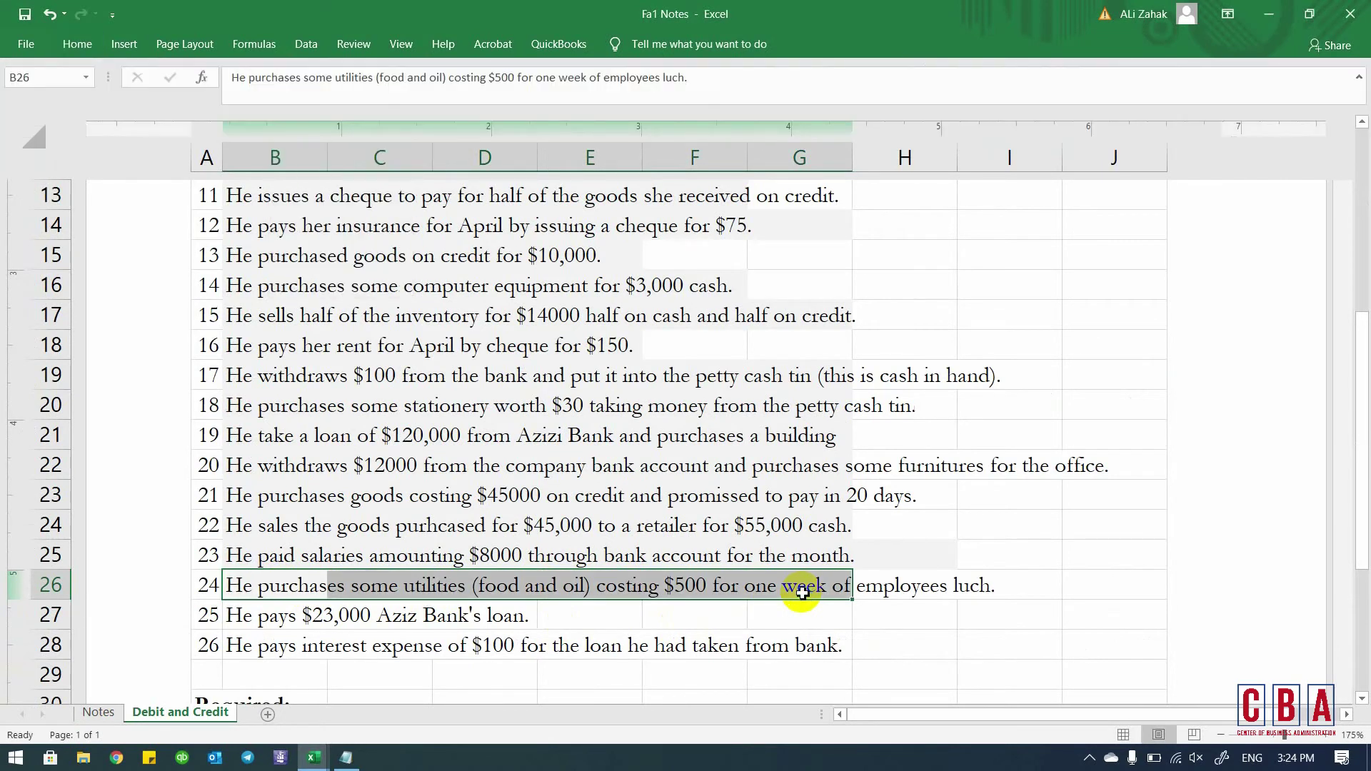
{"action": "key", "text": "Down"}
{"action": "key", "text": "Down"}
{"action": "key", "text": "Down"}
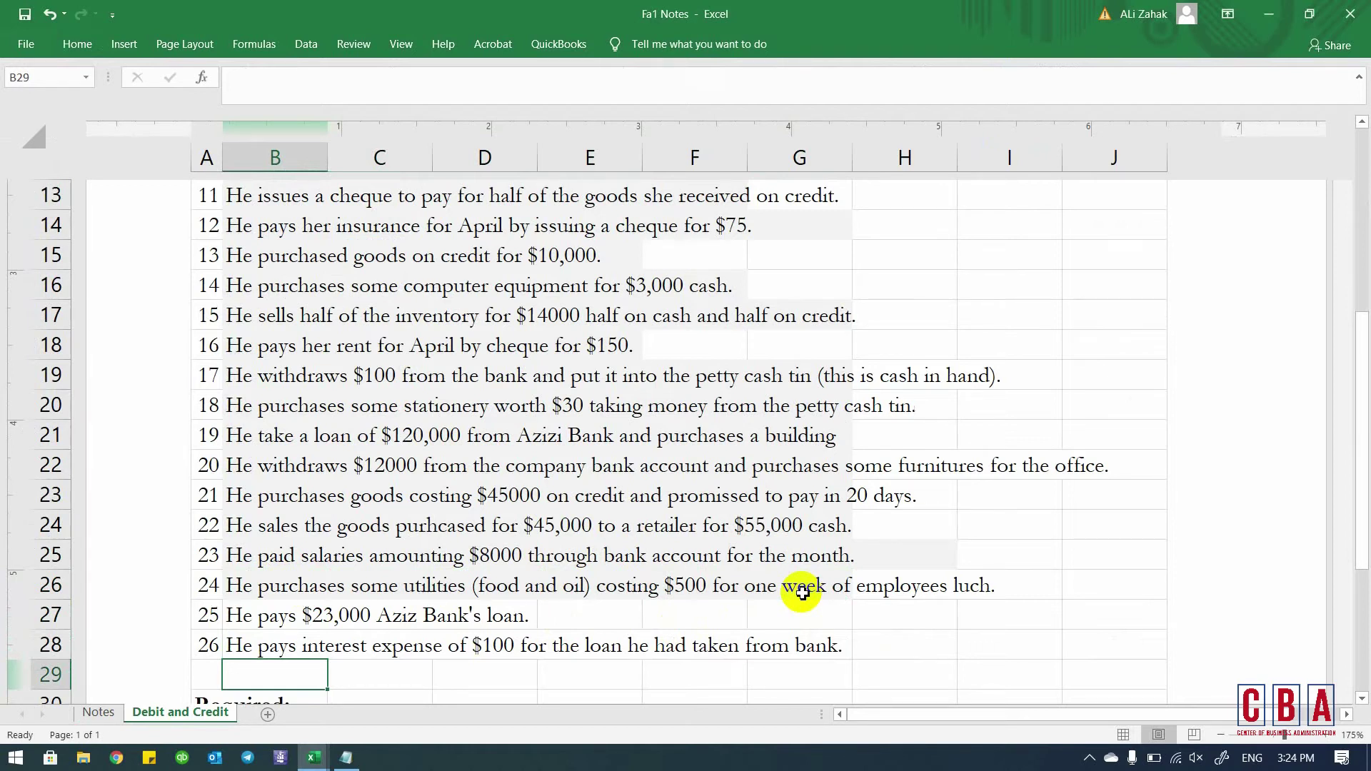
- Return to Book1 and insert three blank rows directly above the row holding the Sales account heading
{"action": "key", "text": "alt+Tab"}
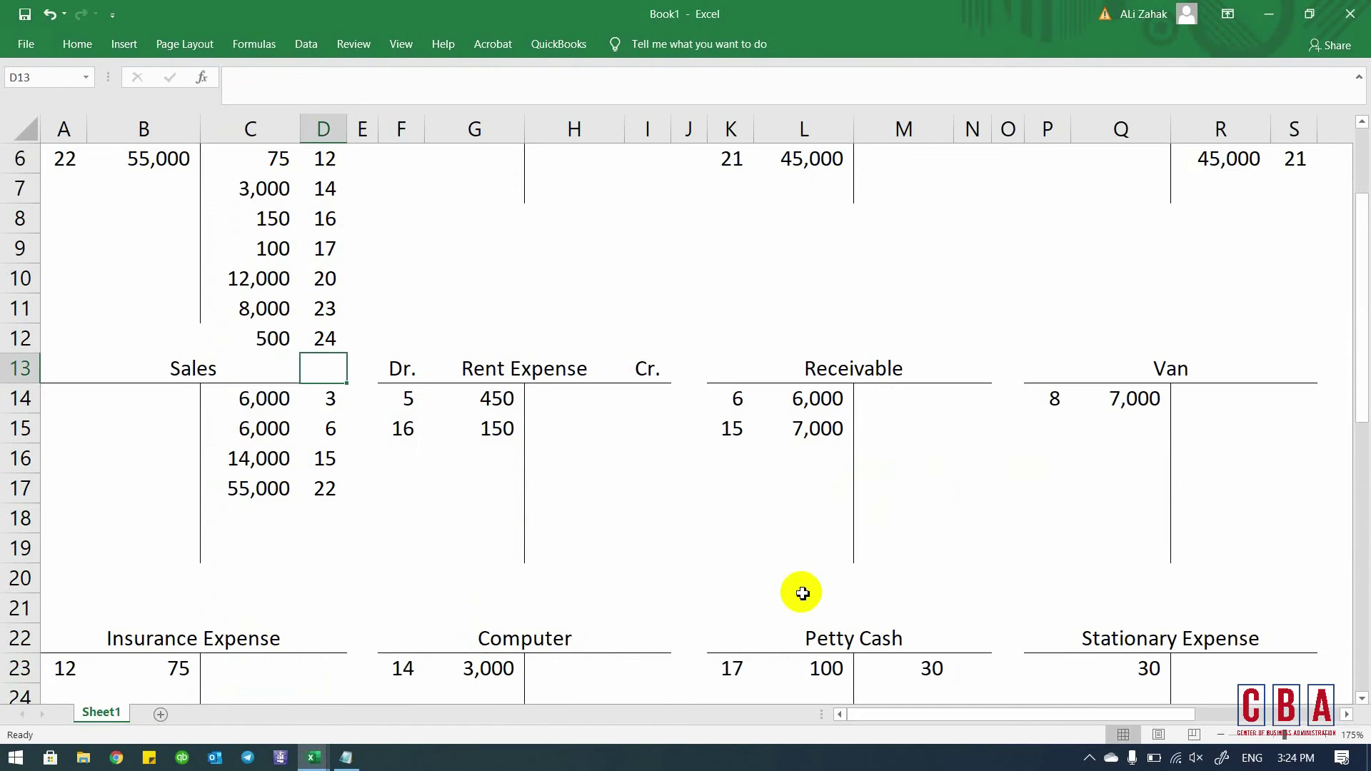
{"action": "key", "text": "Left"}
{"action": "key", "text": "Up"}
{"action": "key", "text": "Down"}
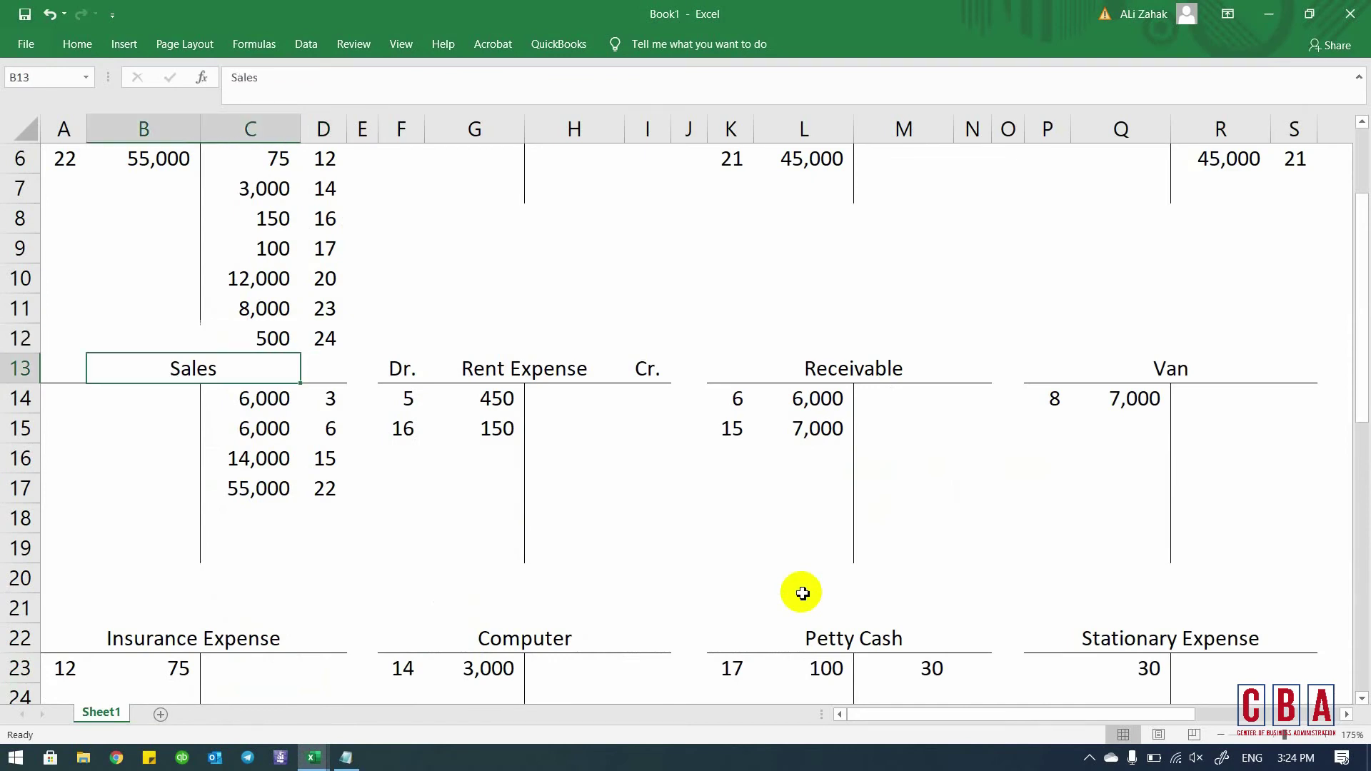
{"action": "key", "text": "Up"}
{"action": "key", "text": "Down"}
{"action": "key", "text": "shift+space"}
{"action": "key", "text": "ctrl+shift+plus"}
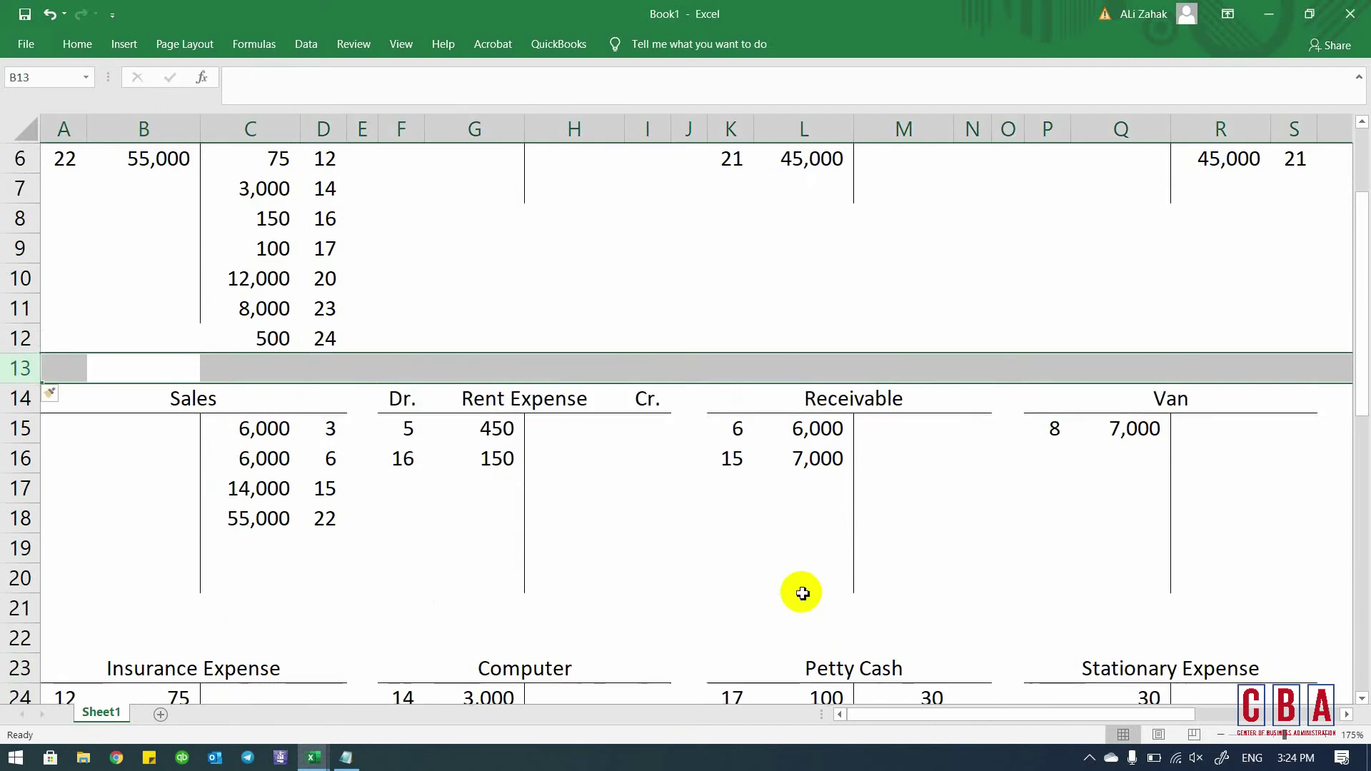
{"action": "key", "text": "ctrl+shift+plus"}
{"action": "key", "text": "Up"}
{"action": "key", "text": "Left"}
{"action": "key", "text": "shift+Down"}
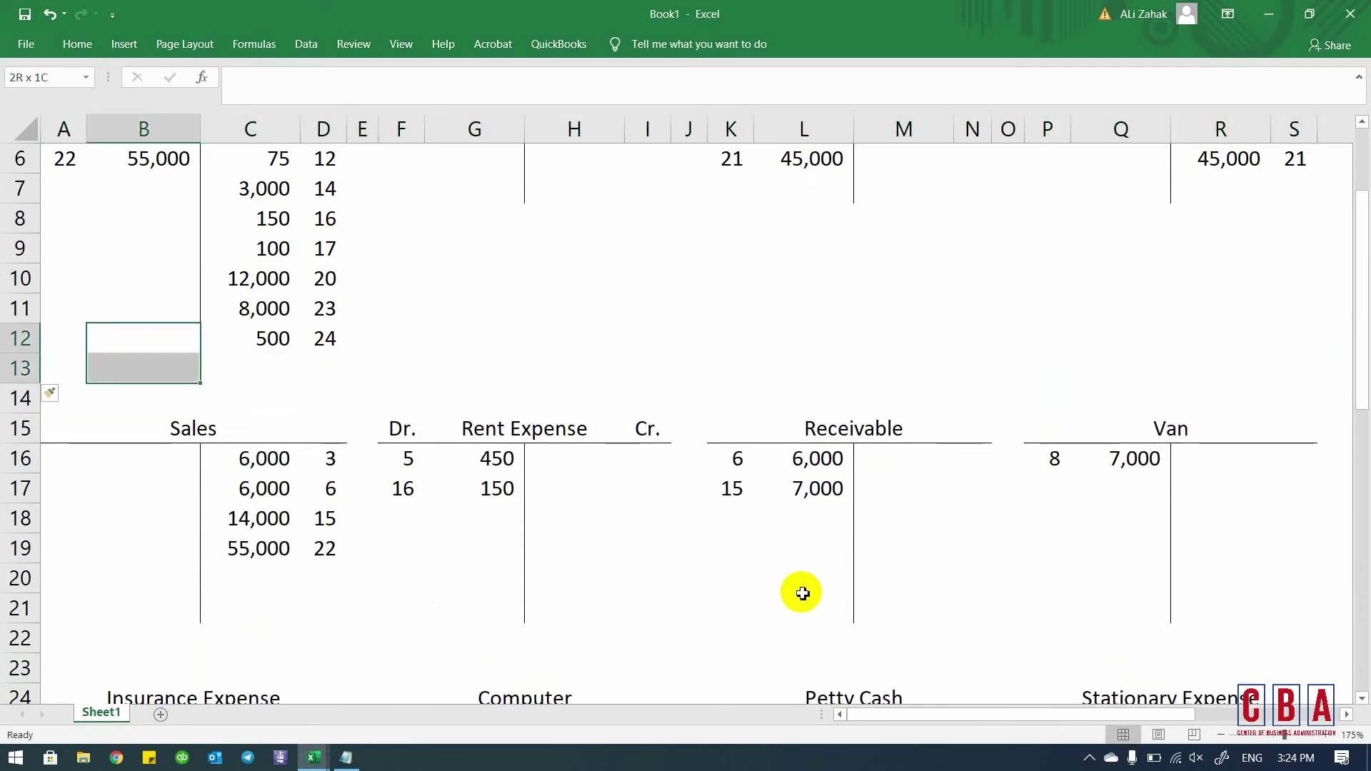
{"action": "key", "text": "Down"}
{"action": "key", "text": "Down"}
{"action": "key", "text": "shift+space"}
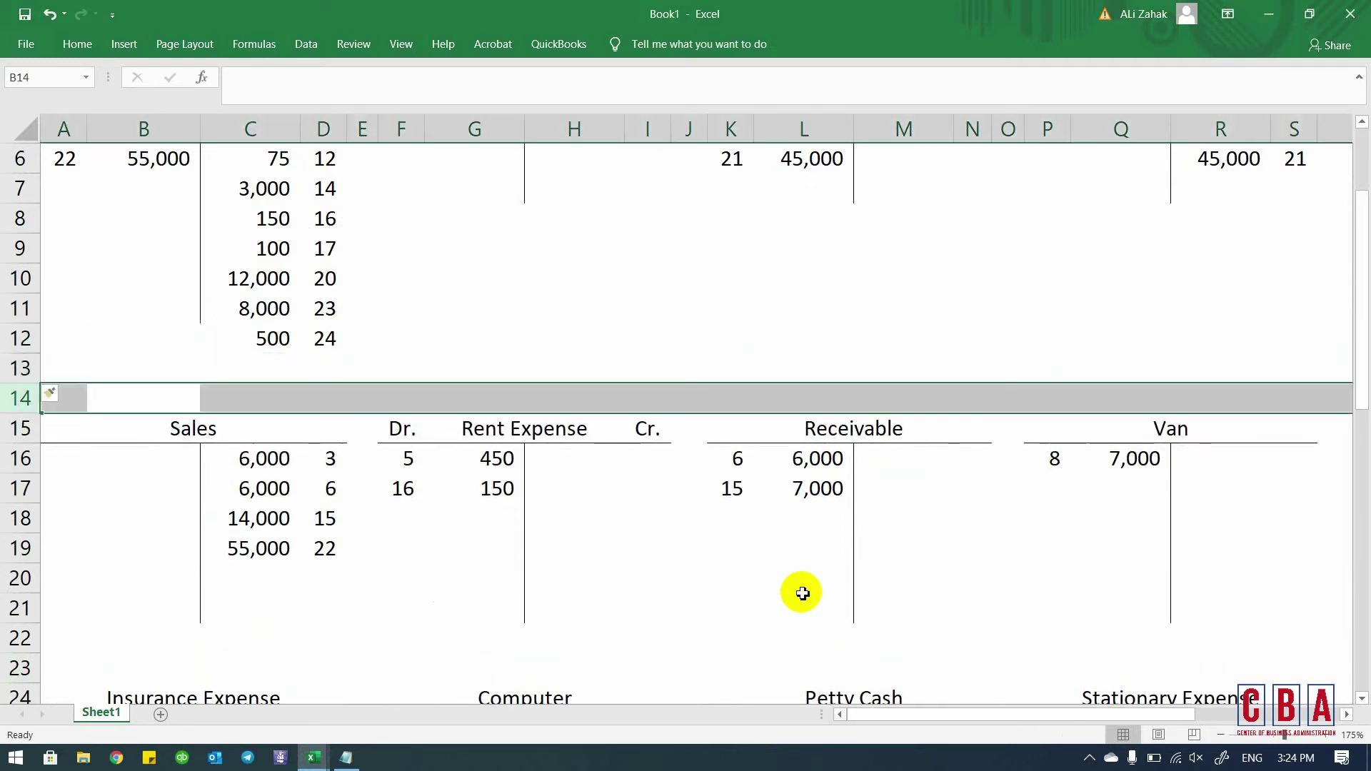
{"action": "key", "text": "ctrl+shift+plus"}
- Extend the Bank account's centre line by adding a right border to cells B12:B14
{"action": "key", "text": "Up"}
{"action": "key", "text": "Up"}
{"action": "key", "text": "shift+Down"}
{"action": "key", "text": "shift+Down"}
{"action": "key", "text": "alt+h"}
{"action": "key", "text": "b"}
{"action": "key", "text": "r"}
- Record transaction 25 from the notes on the Bank account's credit side, entering 23000 in C13 and reference 25 in D13
{"action": "key", "text": "Right"}
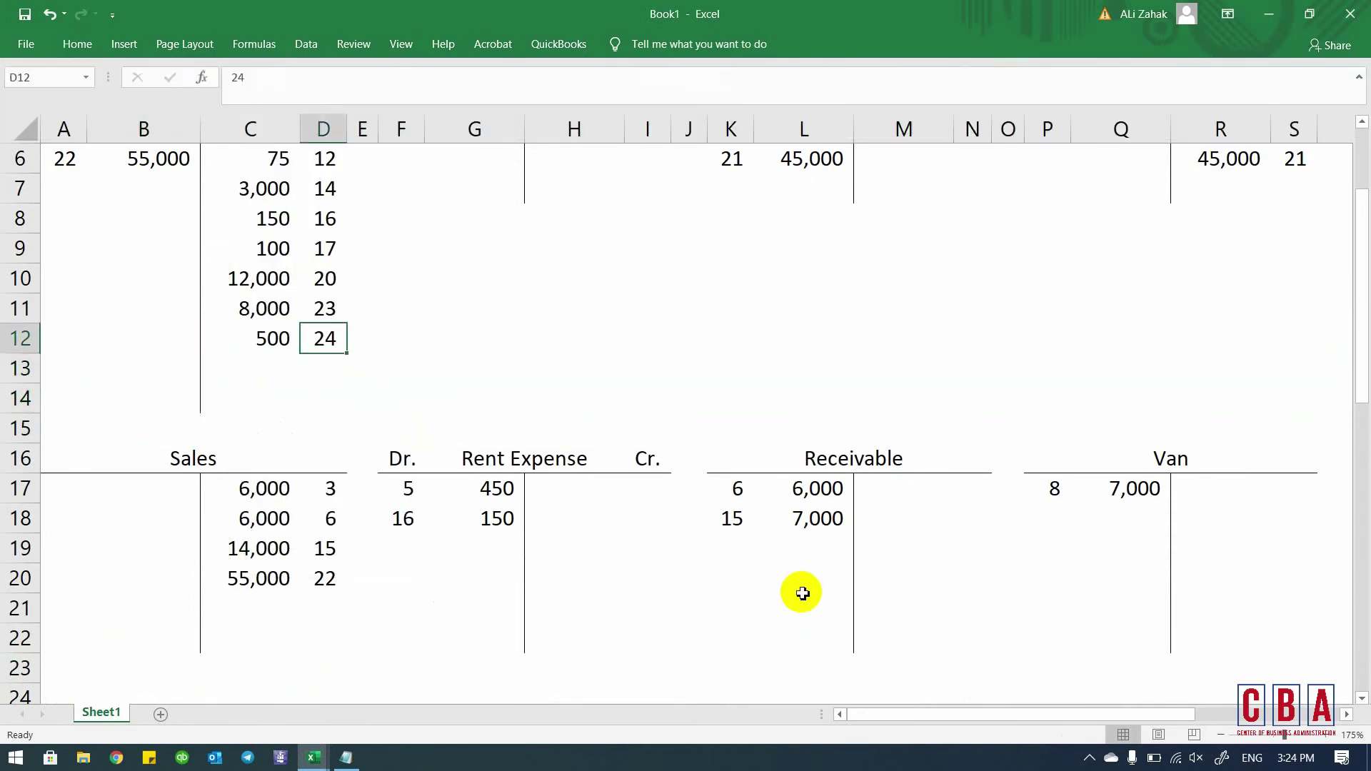
{"action": "key", "text": "Down"}
{"action": "key", "text": "alt+Tab"}
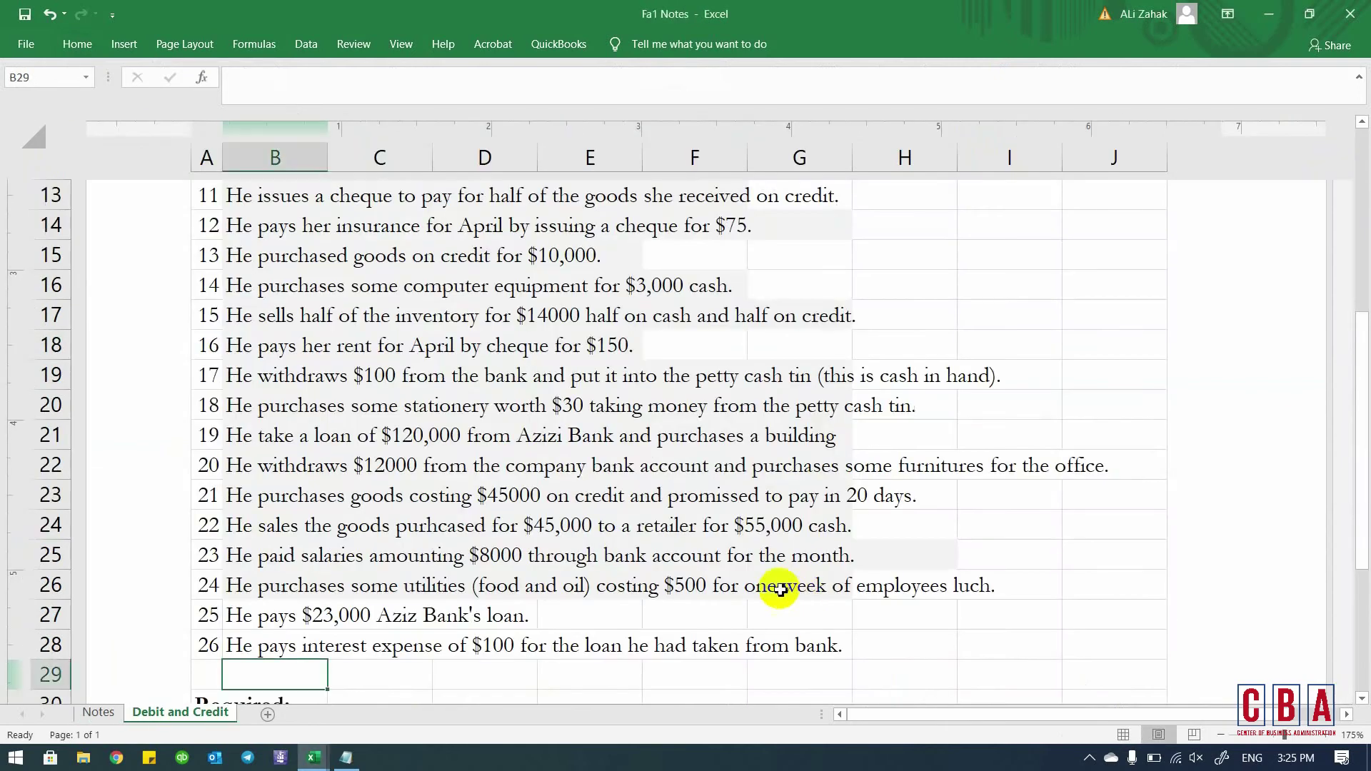
{"action": "left_click", "coordinate": [323, 612]}
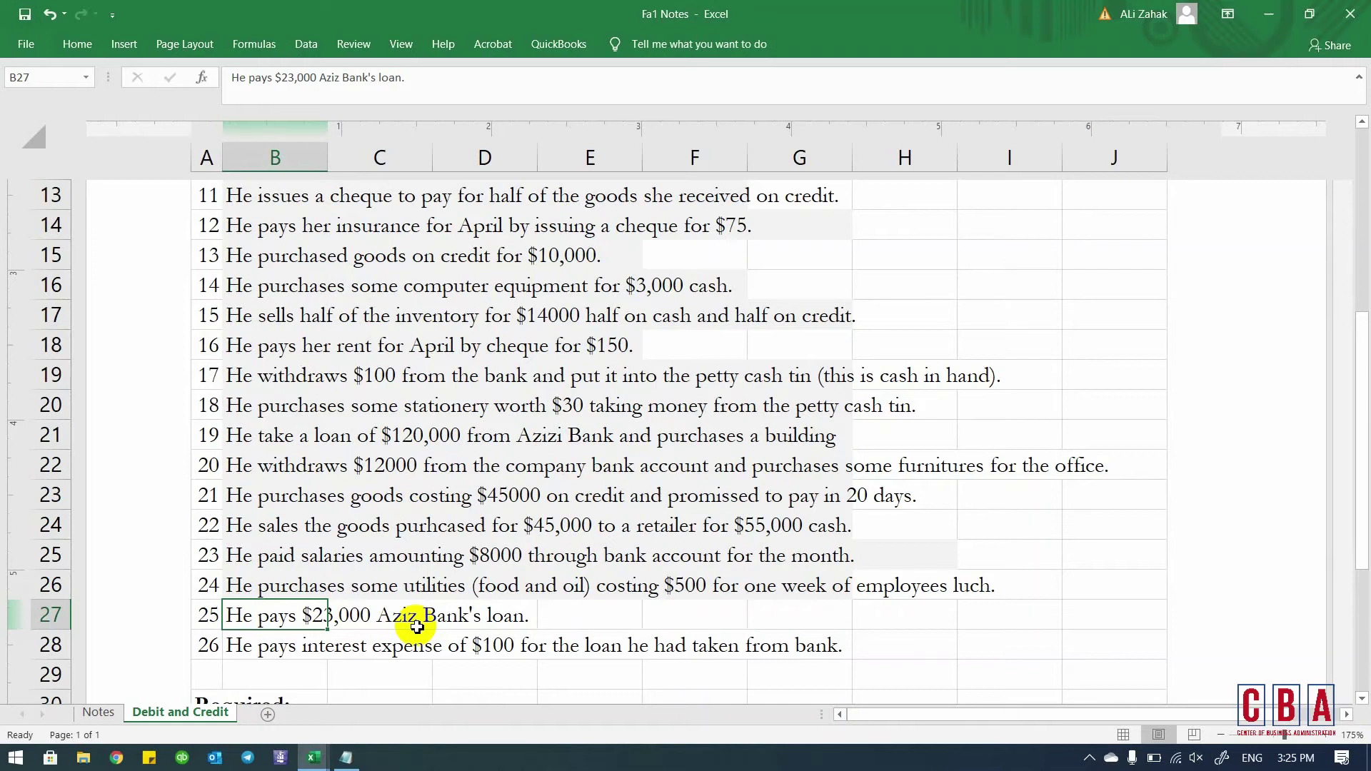
{"action": "key", "text": "alt+Tab"}
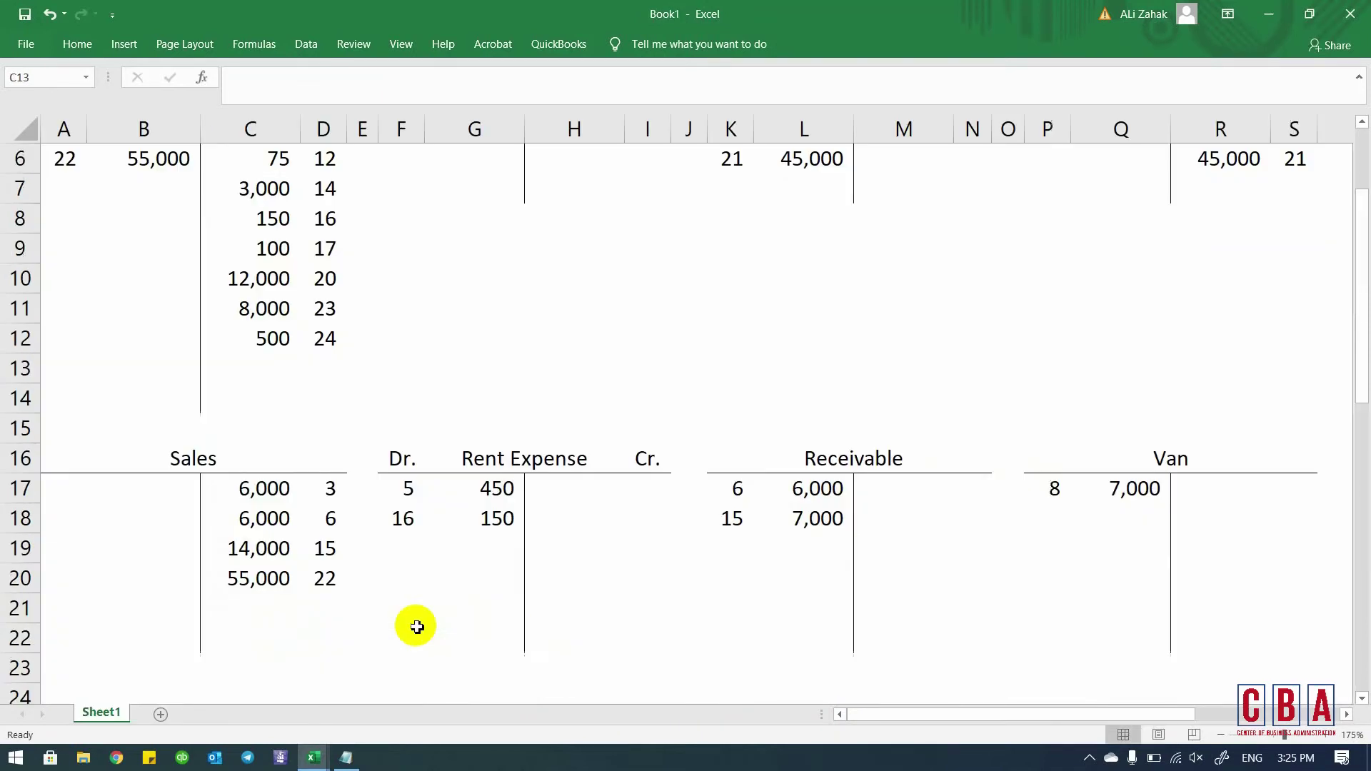
{"action": "type", "text": "23000"}
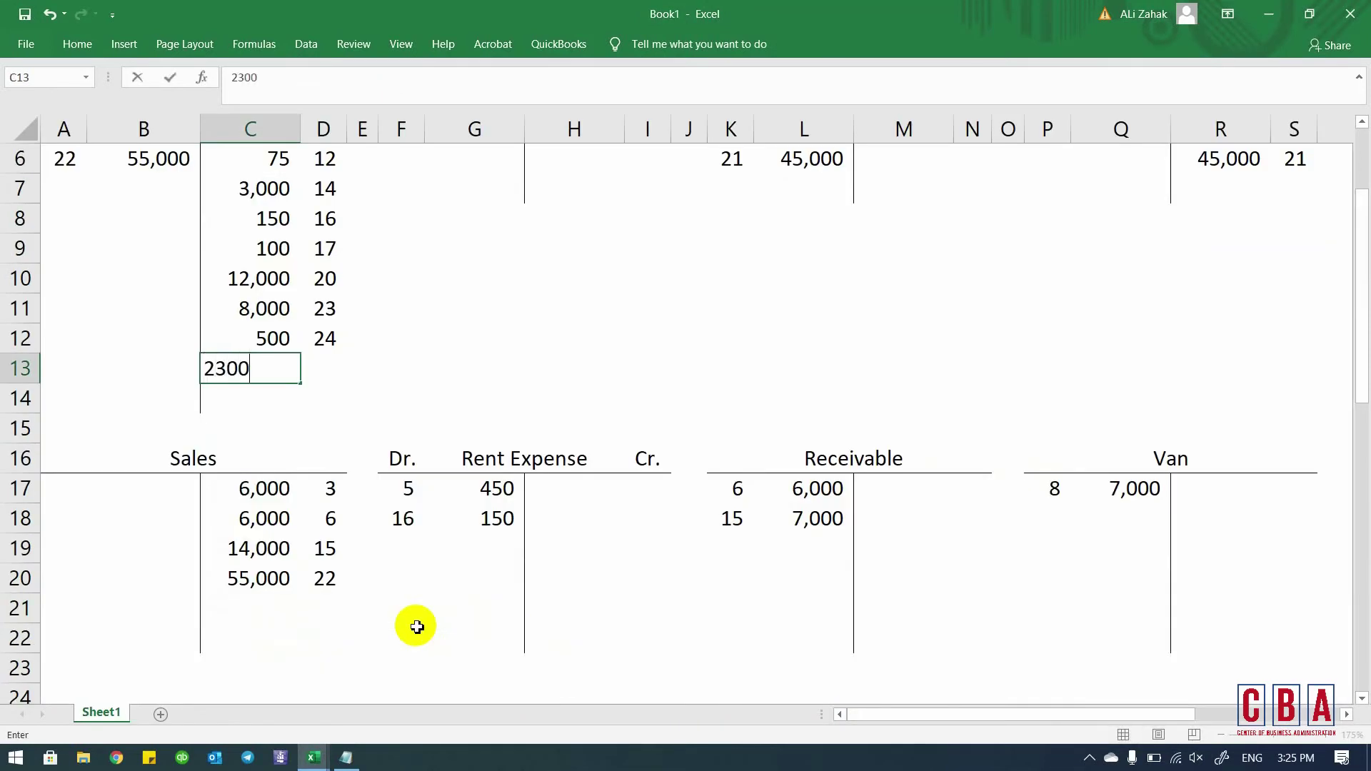
{"action": "key", "text": "ctrl+Return"}
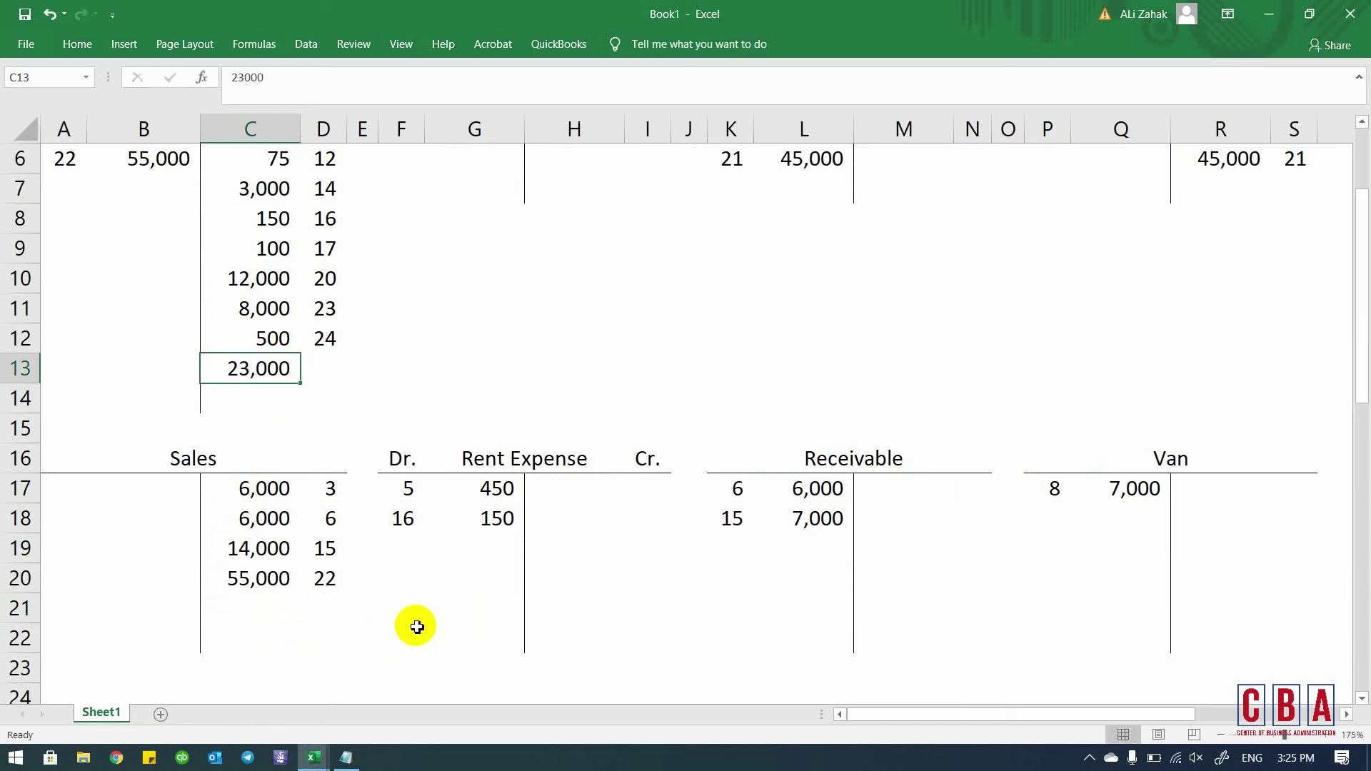
{"action": "key", "text": "Right"}
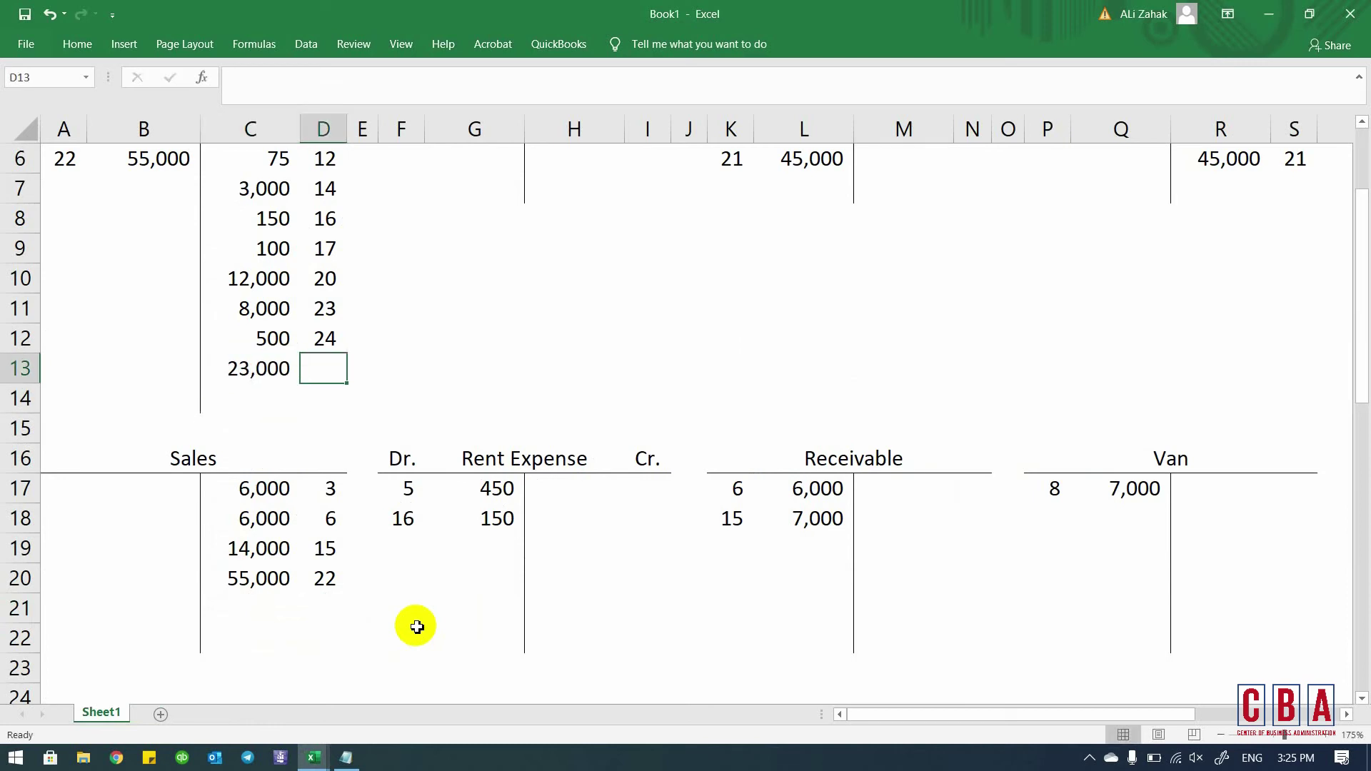
{"action": "key", "text": "alt+Tab"}
{"action": "key", "text": "alt+Tab"}
{"action": "type", "text": "25"}
{"action": "key", "text": "Return"}
{"action": "key", "text": "Up"}
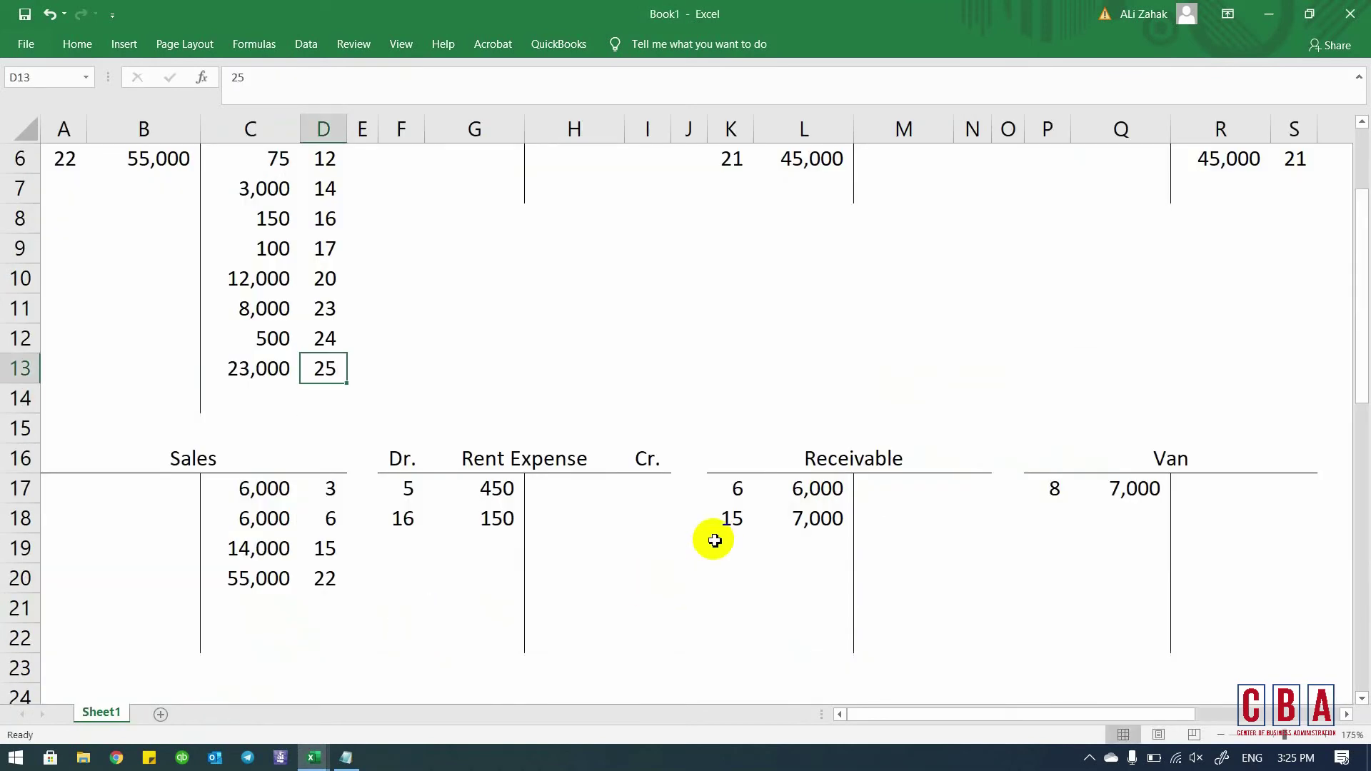
- Enter 23,000 on the debit side of the Loan - Azizi Bank account, in G34
{"action": "scroll", "coordinate": [715, 540], "scroll_direction": "up", "scroll_amount": 2}
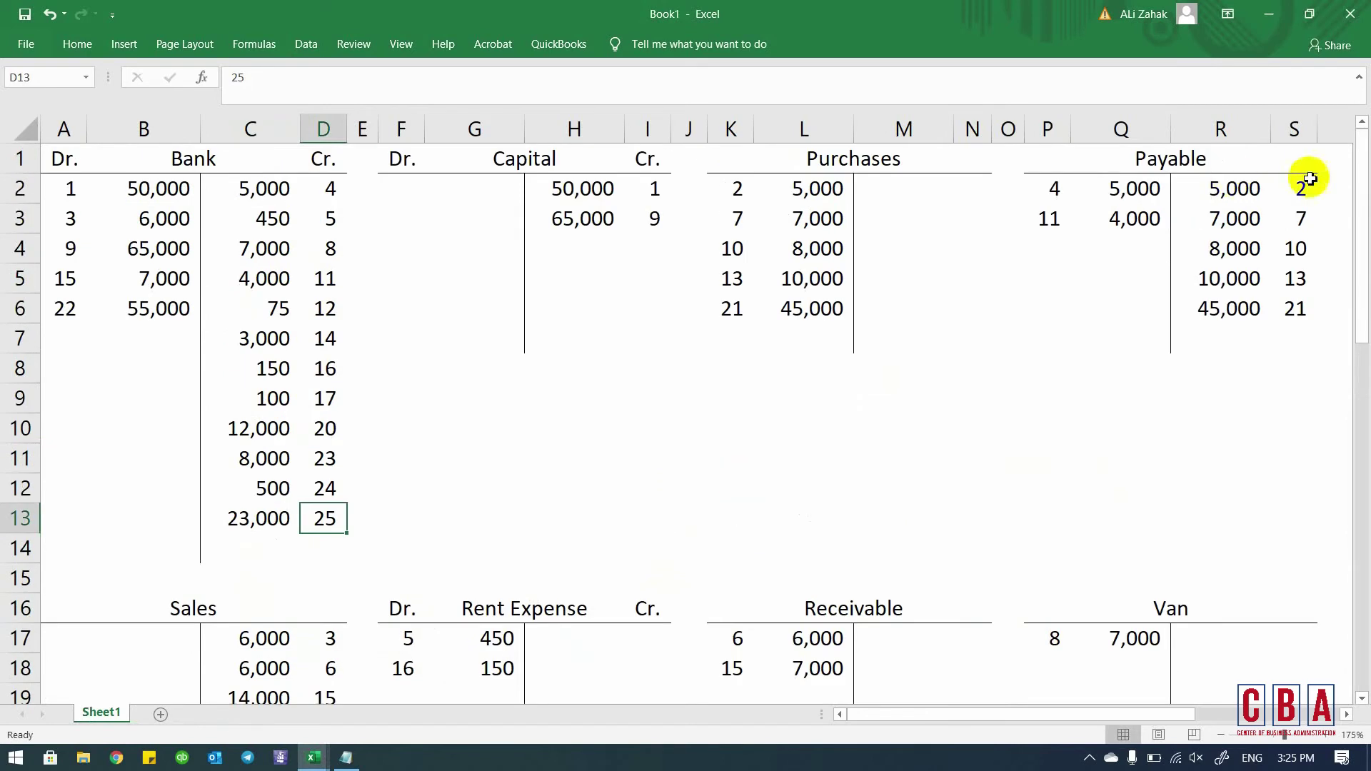
{"action": "left_click", "coordinate": [1187, 164]}
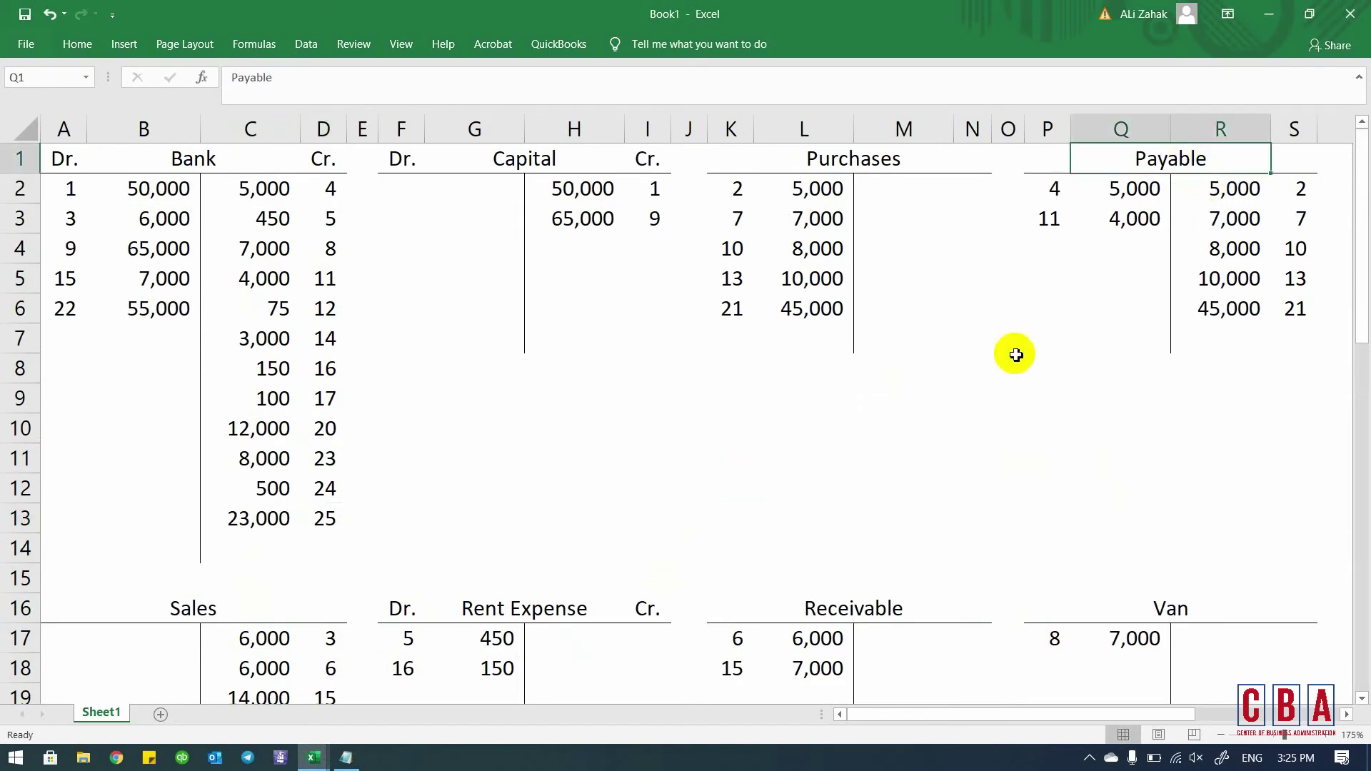
{"action": "scroll", "coordinate": [1013, 352], "scroll_direction": "down", "scroll_amount": 6}
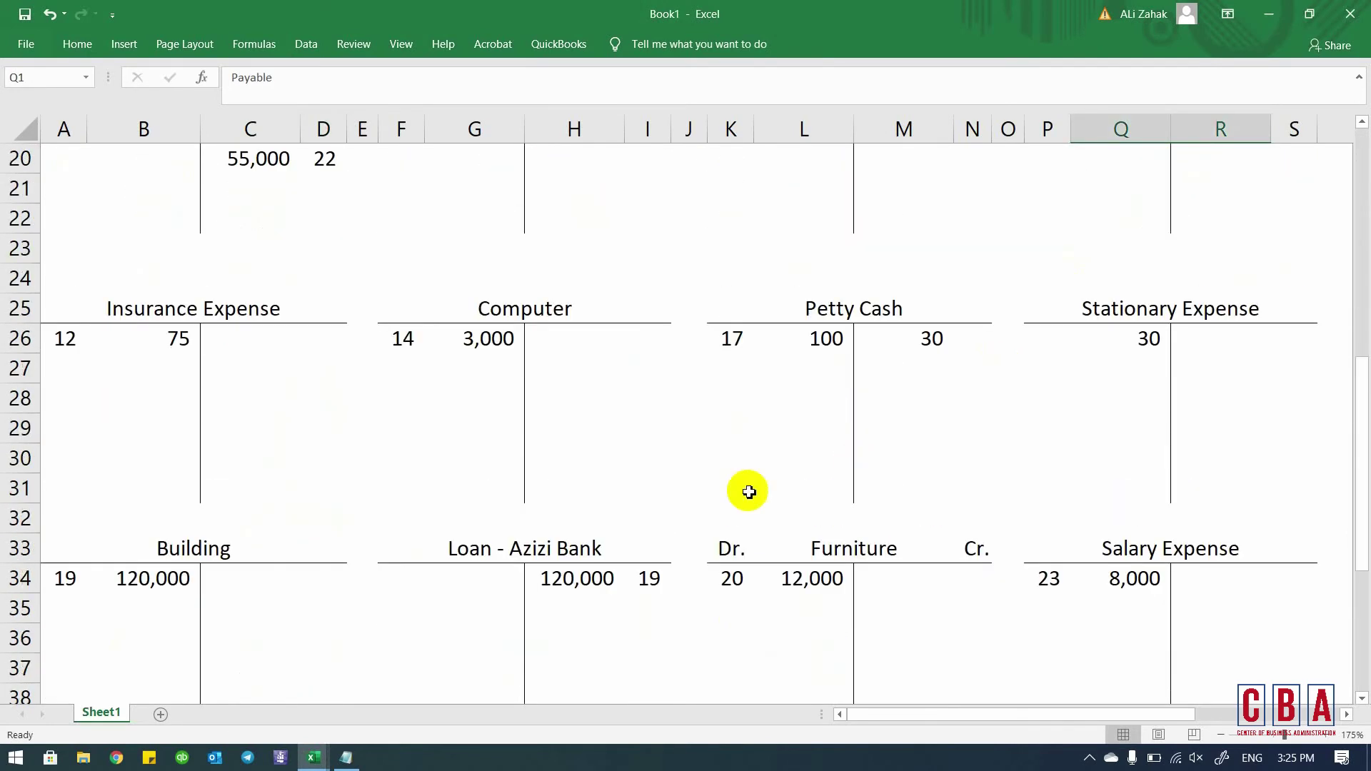
{"action": "left_click", "coordinate": [525, 550]}
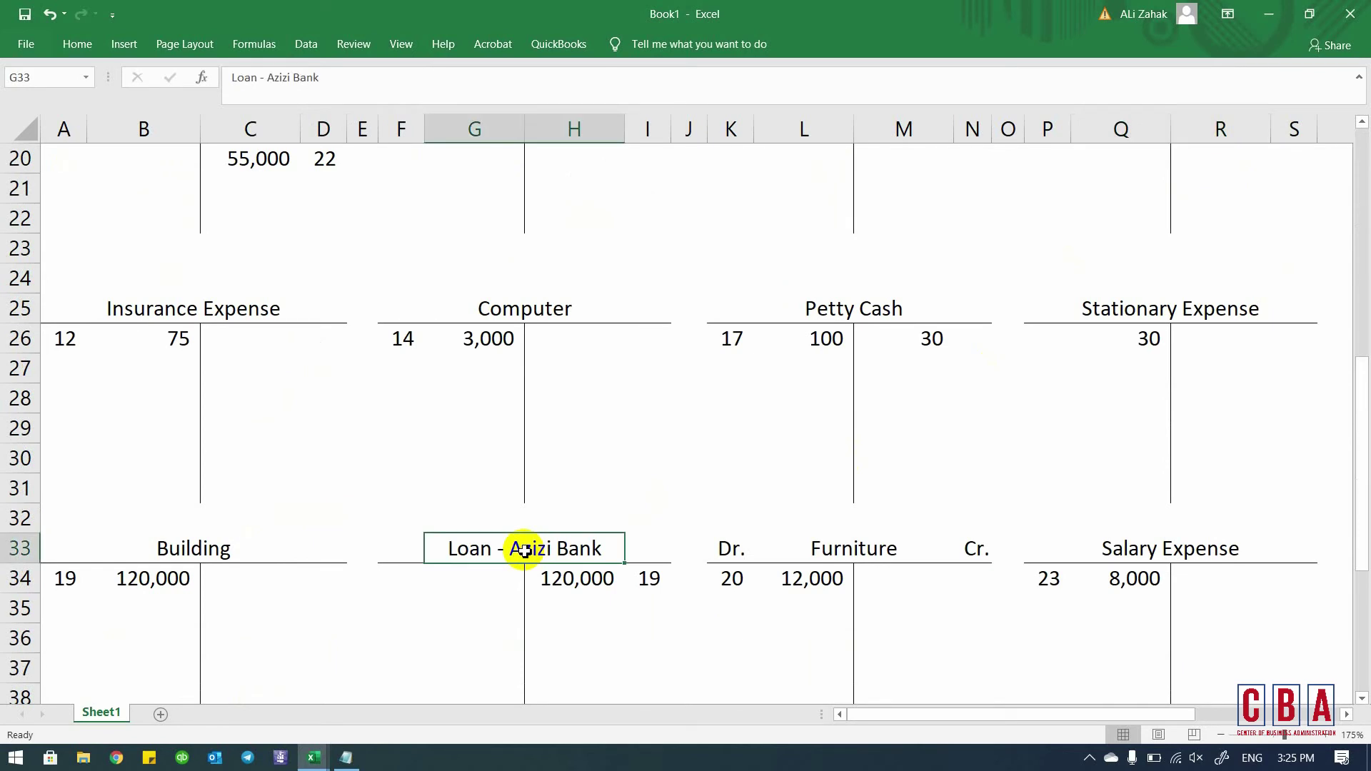
{"action": "key", "text": "Left"}
{"action": "key", "text": "Down"}
{"action": "key", "text": "Right"}
{"action": "type", "text": "23,000"}
{"action": "key", "text": "Return"}
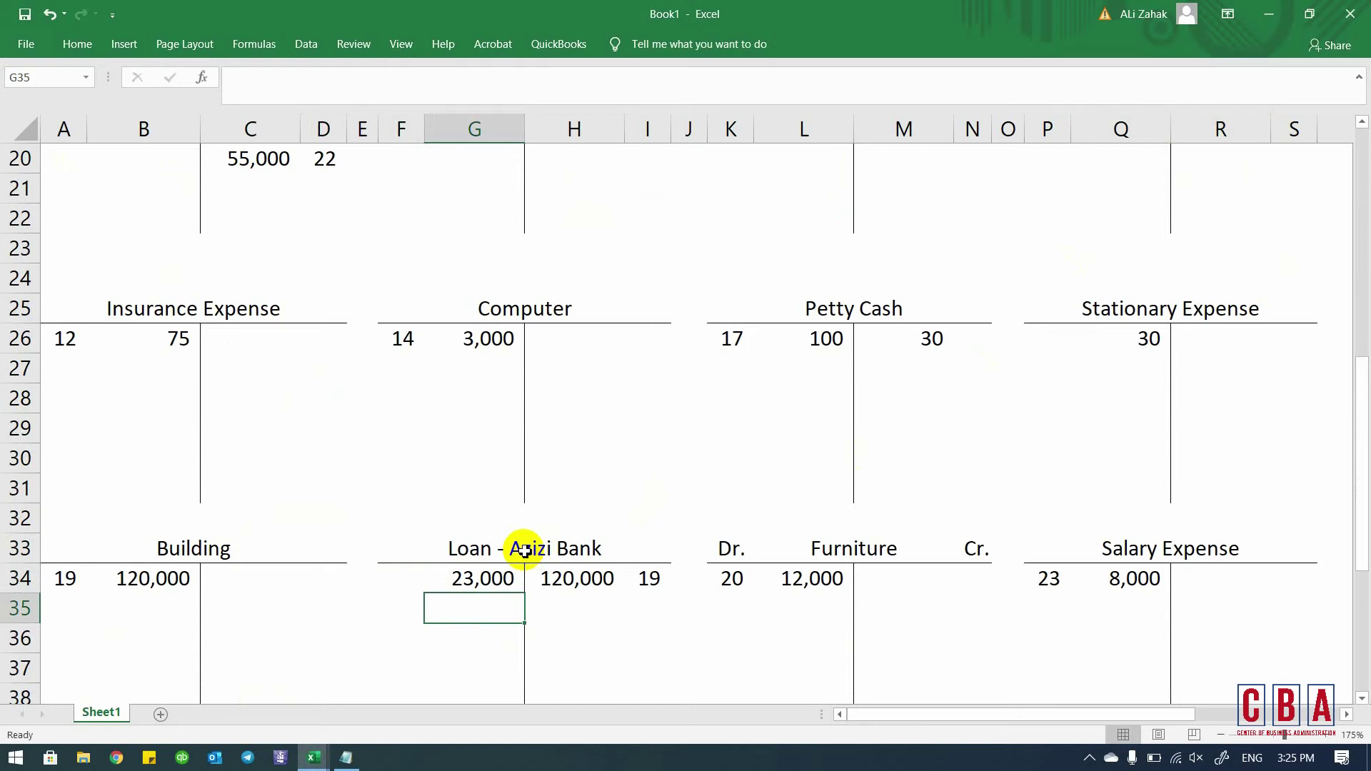
- Switch to the Fa1 Notes workbook and shade the transaction 25 text in B27:D27 light gray
{"action": "key", "text": "alt+Tab"}
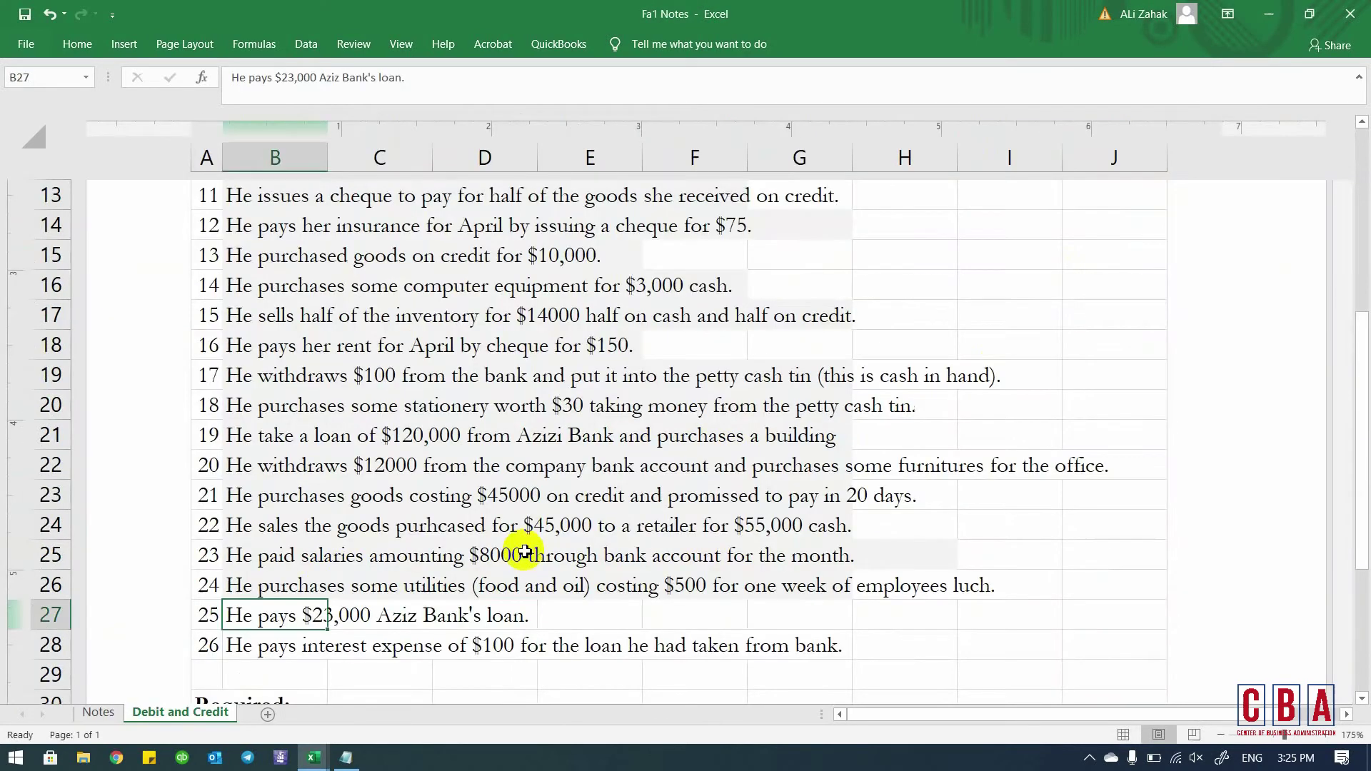
{"action": "key", "text": "shift+Right"}
{"action": "key", "text": "shift+Right"}
{"action": "key", "text": "alt+h"}
{"action": "key", "text": "h"}
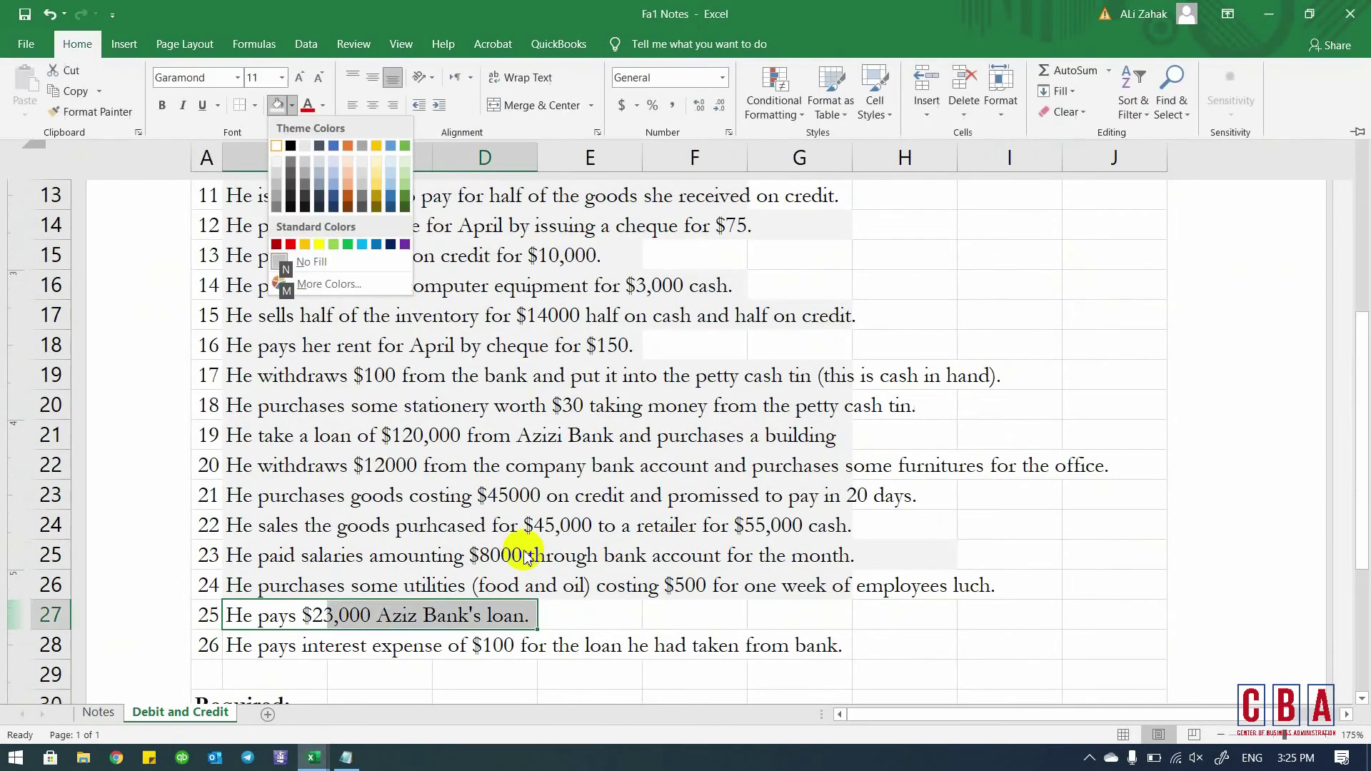
{"action": "key", "text": "Down"}
{"action": "key", "text": "Return"}
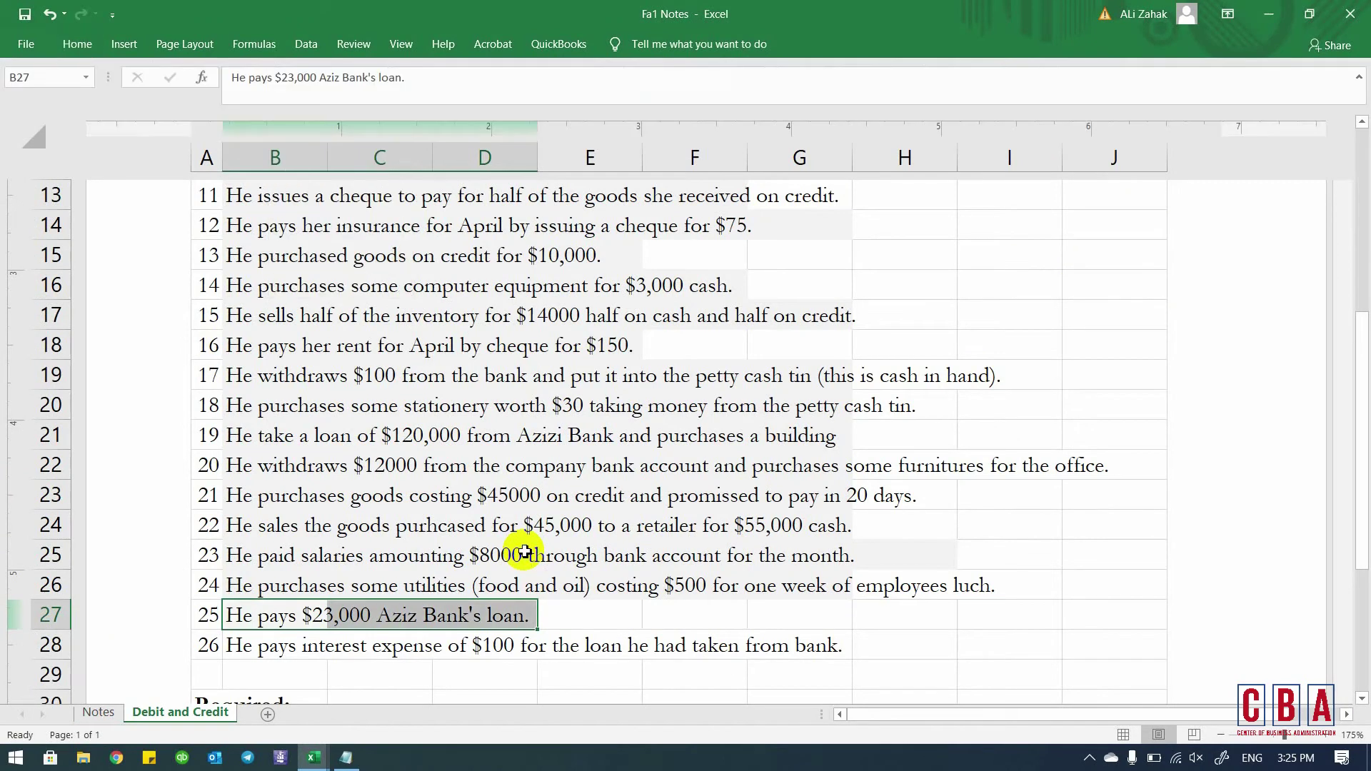
- Shade the transaction 26 interest expense text in B28:G28 with a slightly darker gray fill
{"action": "key", "text": "Down"}
{"action": "key", "text": "shift+Right"}
{"action": "key", "text": "shift+Right"}
{"action": "key", "text": "shift+Right"}
{"action": "key", "text": "shift+Right"}
{"action": "key", "text": "shift+Right"}
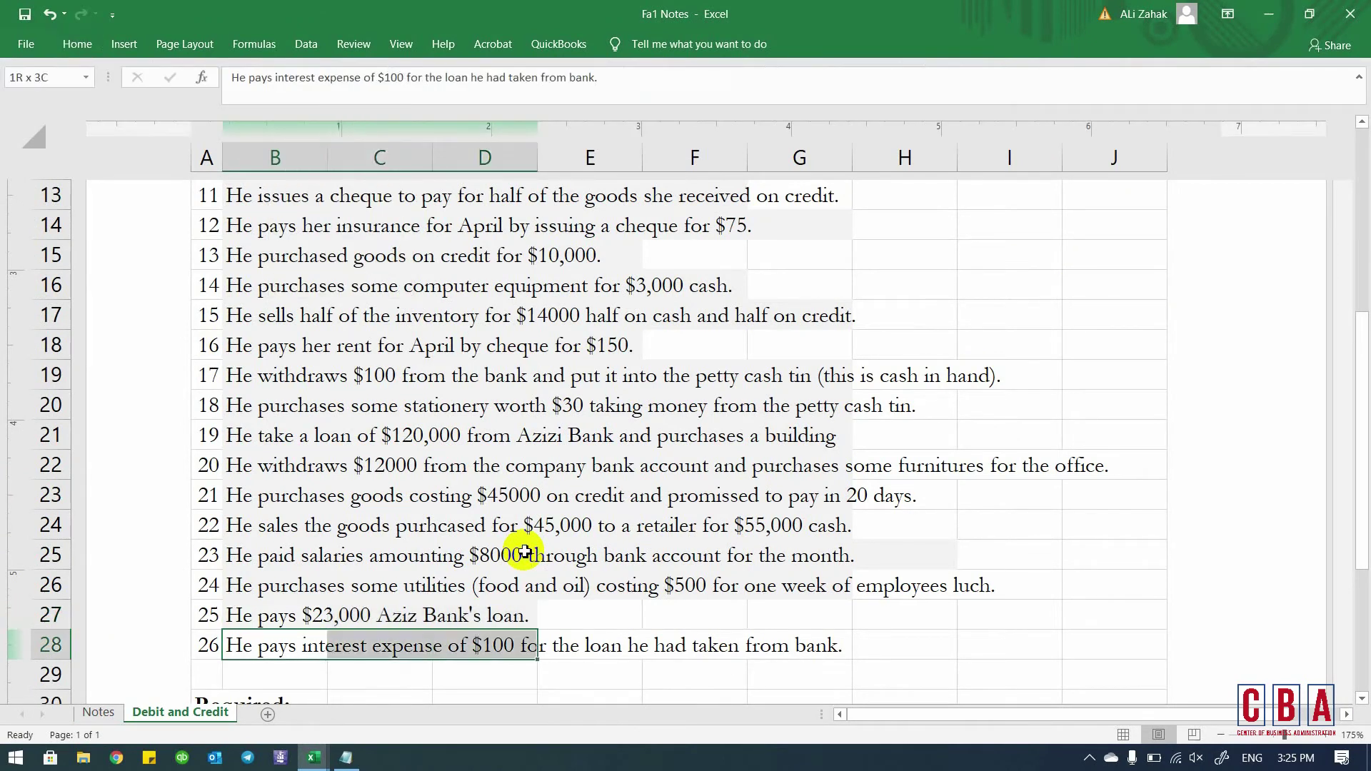
{"action": "key", "text": "alt"}
{"action": "key", "text": "h"}
{"action": "key", "text": "h"}
{"action": "key", "text": "Down"}
{"action": "key", "text": "Down"}
{"action": "key", "text": "Return"}
{"action": "key", "text": "Down"}
{"action": "key", "text": "Down"}
{"action": "key", "text": "Down"}
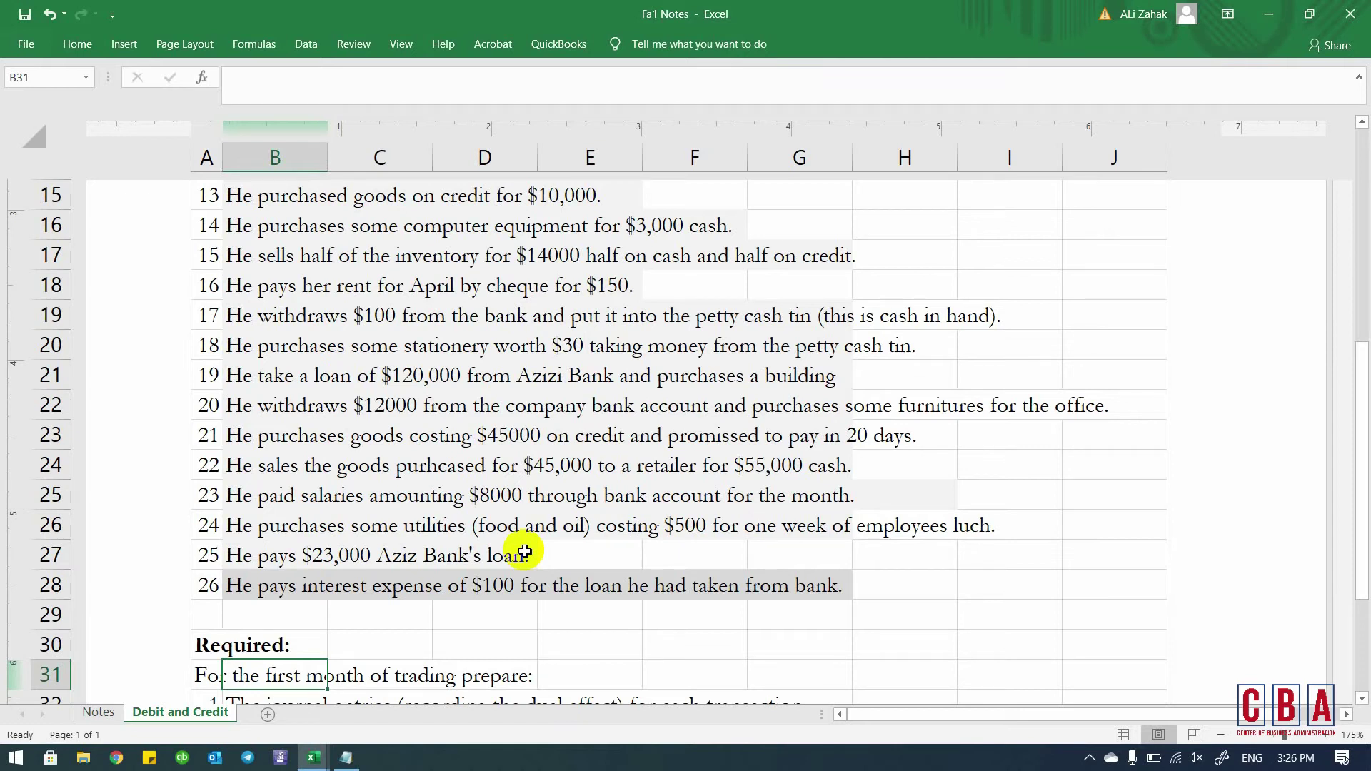
- Return to Book1 and enter the 100 interest payment on the credit side of the Bank account, in C14
{"action": "left_click", "coordinate": [493, 584]}
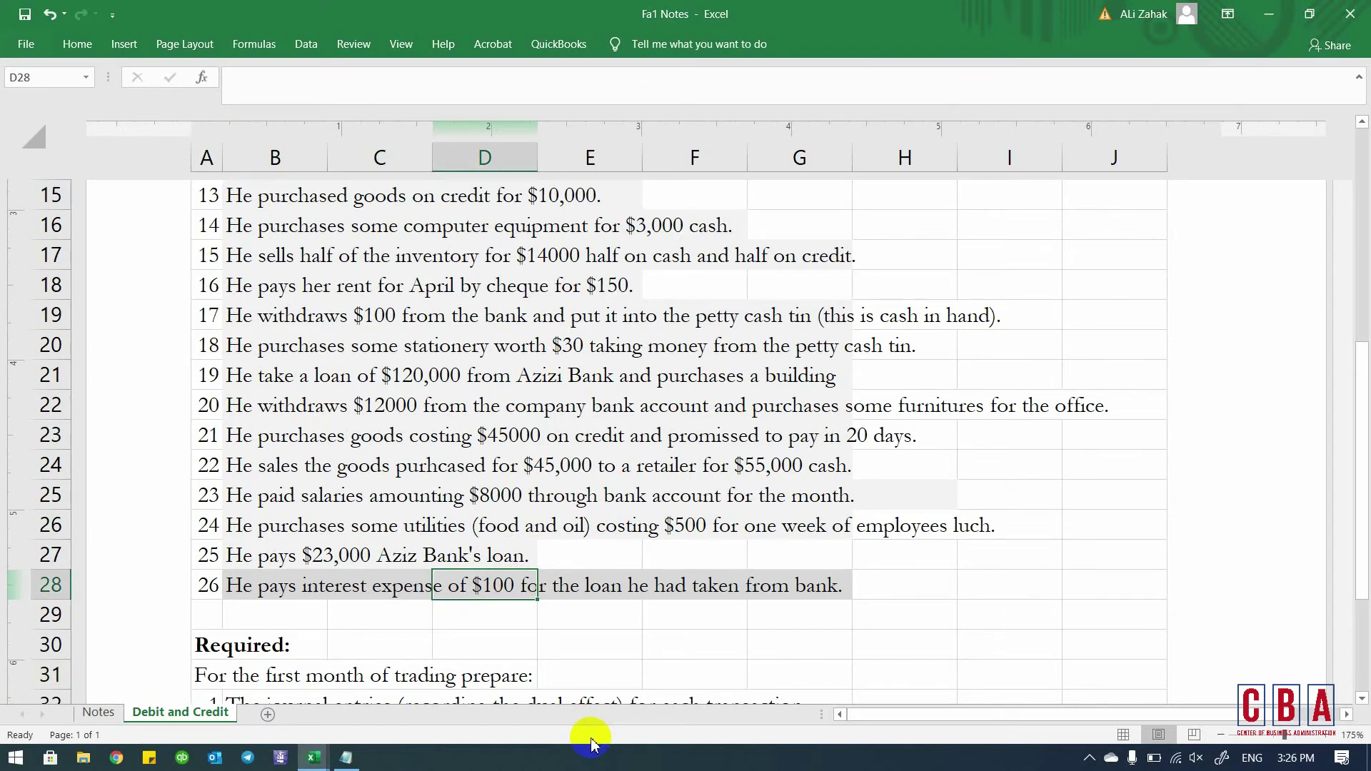
{"action": "key", "text": "ctrl+Tab"}
{"action": "key", "text": "Up"}
{"action": "key", "text": "Up"}
{"action": "key", "text": "Up"}
{"action": "key", "text": "Up"}
{"action": "key", "text": "Up"}
{"action": "key", "text": "Up"}
{"action": "key", "text": "Up"}
{"action": "key", "text": "Up"}
{"action": "key", "text": "Up"}
{"action": "key", "text": "Up"}
{"action": "key", "text": "Up"}
{"action": "key", "text": "Up"}
{"action": "key", "text": "Up"}
{"action": "key", "text": "Up"}
{"action": "key", "text": "Up"}
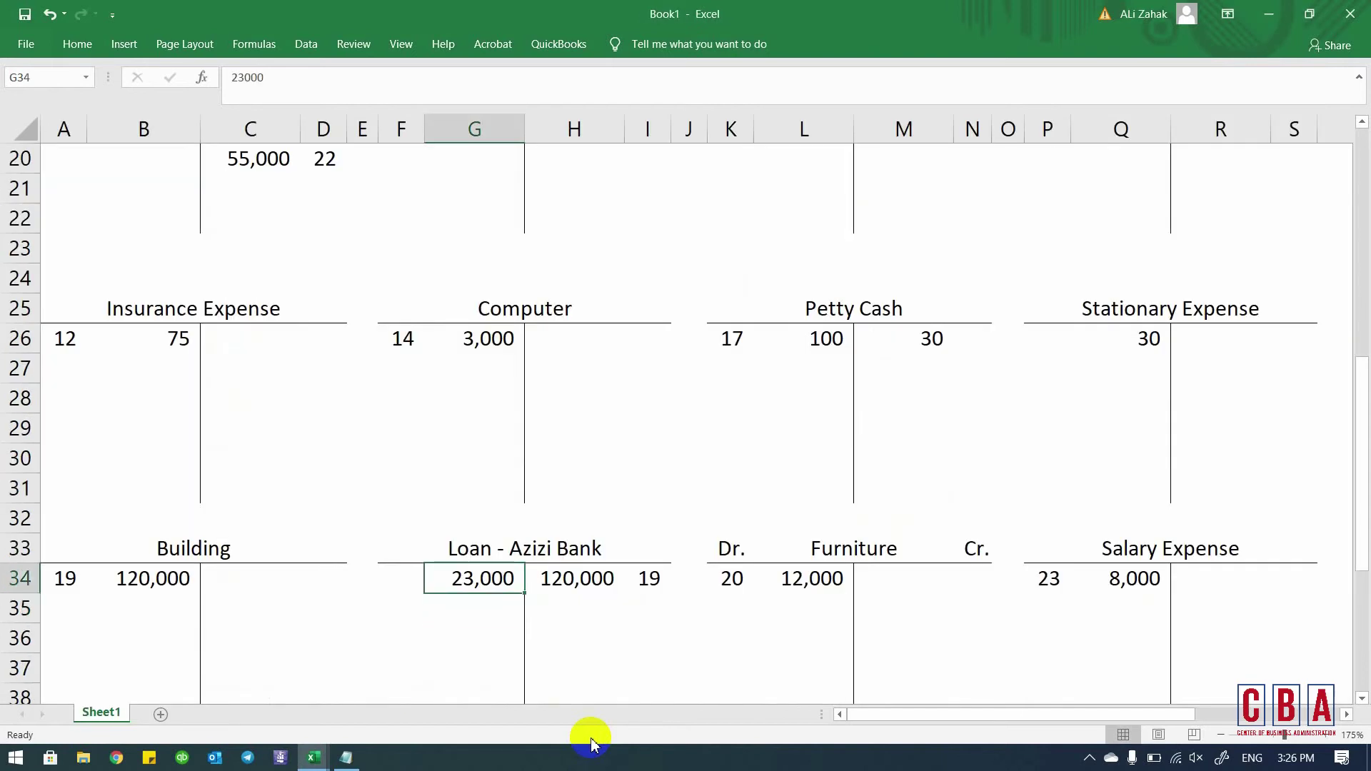
{"action": "key", "text": "Up"}
{"action": "key", "text": "Up"}
{"action": "key", "text": "Up"}
{"action": "key", "text": "Up"}
{"action": "key", "text": "Up"}
{"action": "key", "text": "Up"}
{"action": "key", "text": "Up"}
{"action": "key", "text": "Left"}
{"action": "key", "text": "Down"}
{"action": "key", "text": "Down"}
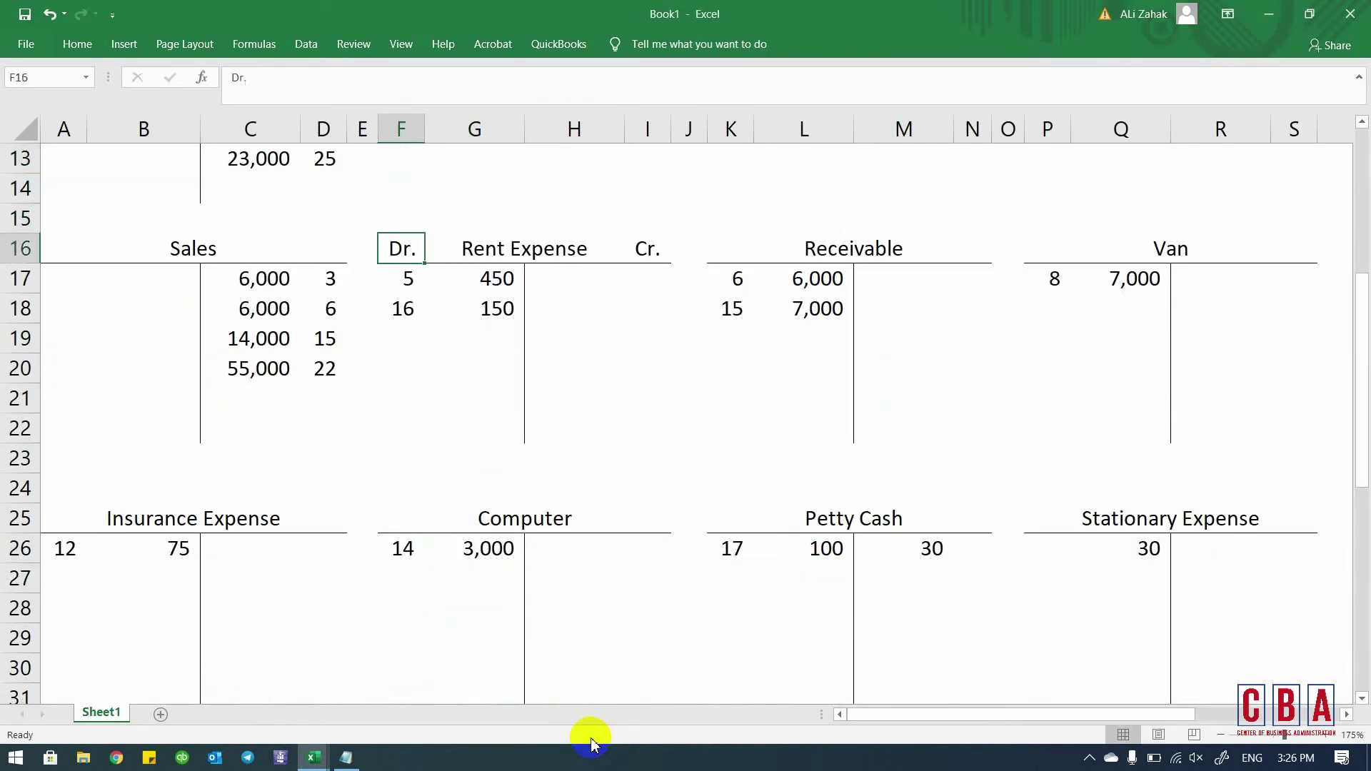
{"action": "key", "text": "Left"}
{"action": "key", "text": "Left"}
{"action": "key", "text": "Down"}
{"action": "key", "text": "Up"}
{"action": "key", "text": "Up"}
{"action": "key", "text": "Up"}
{"action": "key", "text": "Up"}
{"action": "key", "text": "Up"}
{"action": "key", "text": "Up"}
{"action": "key", "text": "Up"}
{"action": "key", "text": "Up"}
{"action": "key", "text": "Up"}
{"action": "key", "text": "Up"}
{"action": "key", "text": "Up"}
{"action": "key", "text": "Up"}
{"action": "key", "text": "Down"}
{"action": "key", "text": "Down"}
{"action": "key", "text": "Down"}
{"action": "key", "text": "Down"}
{"action": "key", "text": "Down"}
{"action": "key", "text": "Down"}
{"action": "key", "text": "Down"}
{"action": "key", "text": "Down"}
{"action": "key", "text": "Down"}
{"action": "key", "text": "Down"}
{"action": "key", "text": "Down"}
{"action": "key", "text": "Up"}
{"action": "key", "text": "Left"}
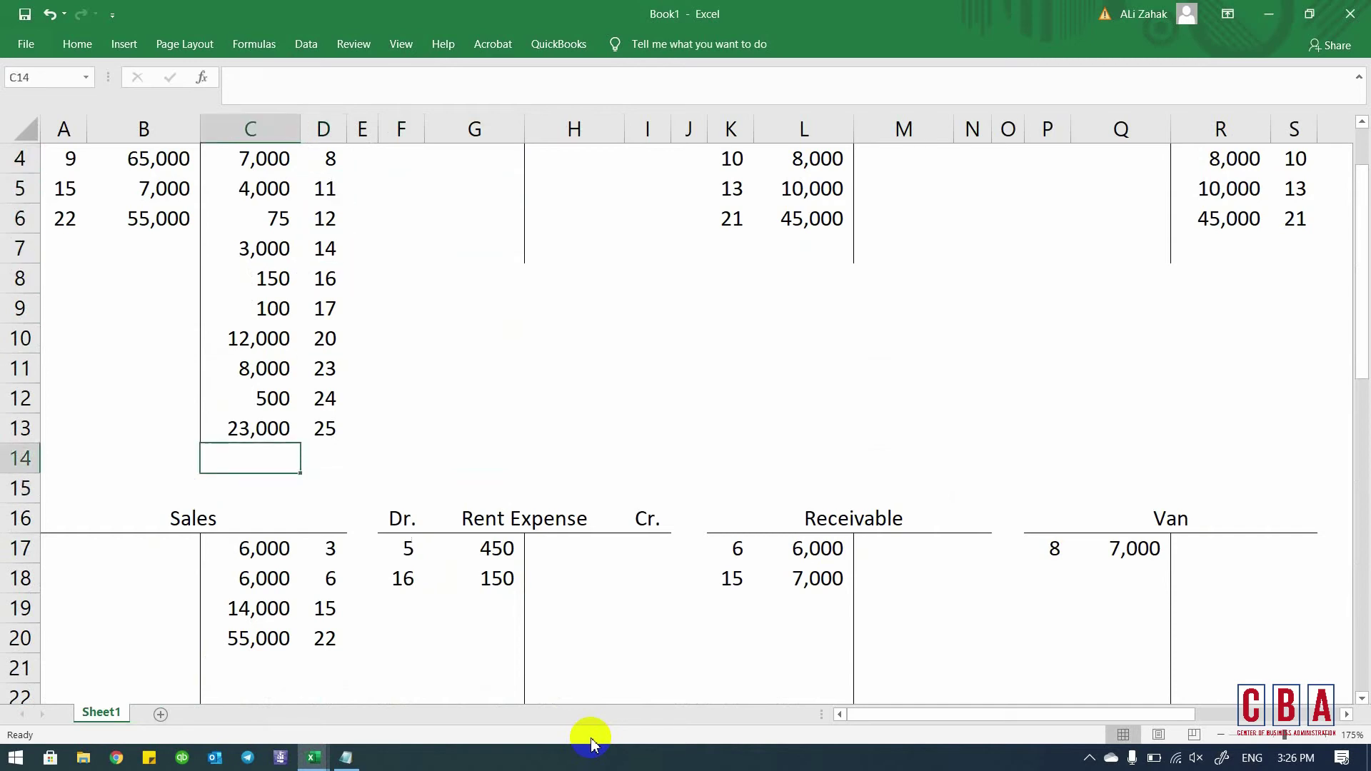
{"action": "type", "text": "100"}
{"action": "key", "text": "Return"}
- Label the 100 credit entry in the Bank account with transaction number 26 in D14
{"action": "key", "text": "Up"}
{"action": "key", "text": "Right"}
{"action": "key", "text": "alt+Tab"}
{"action": "key", "text": "alt+Tab"}
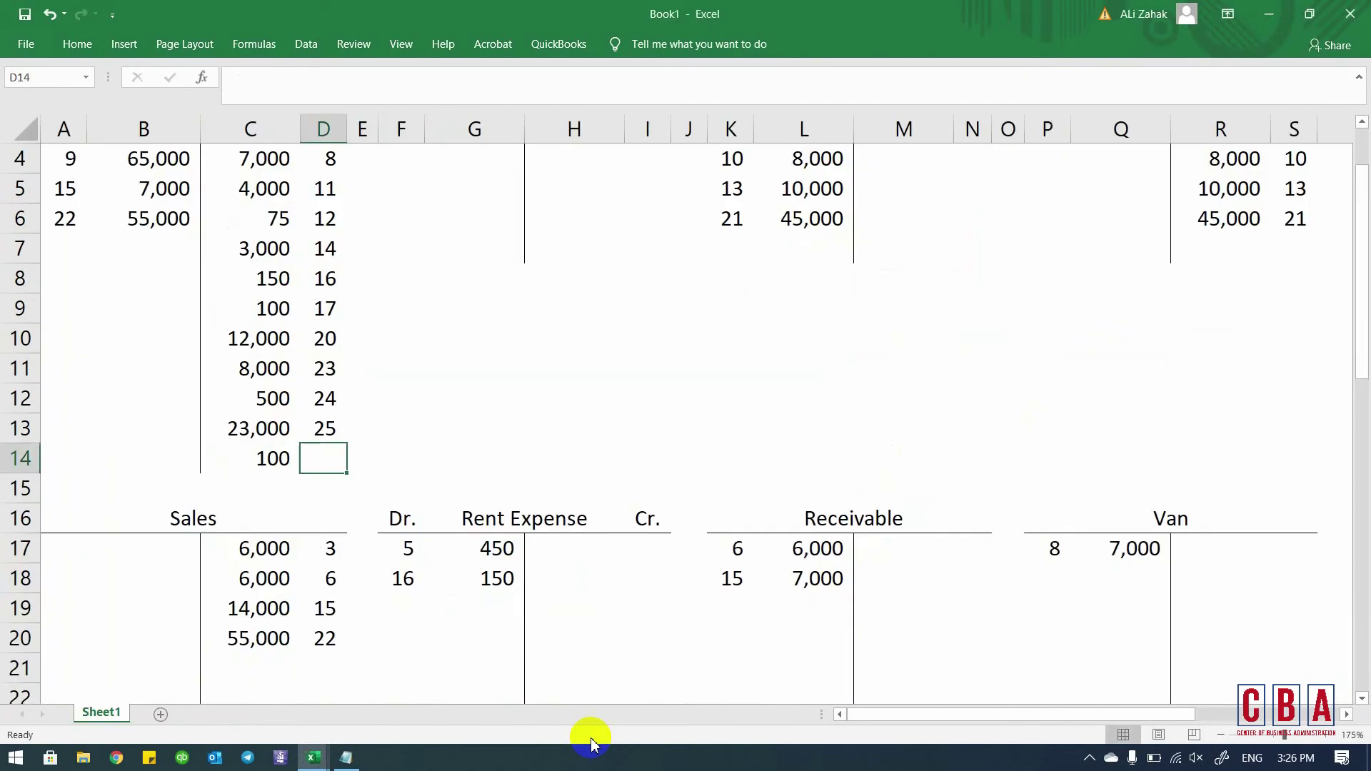
{"action": "type", "text": "26"}
{"action": "key", "text": "Return"}
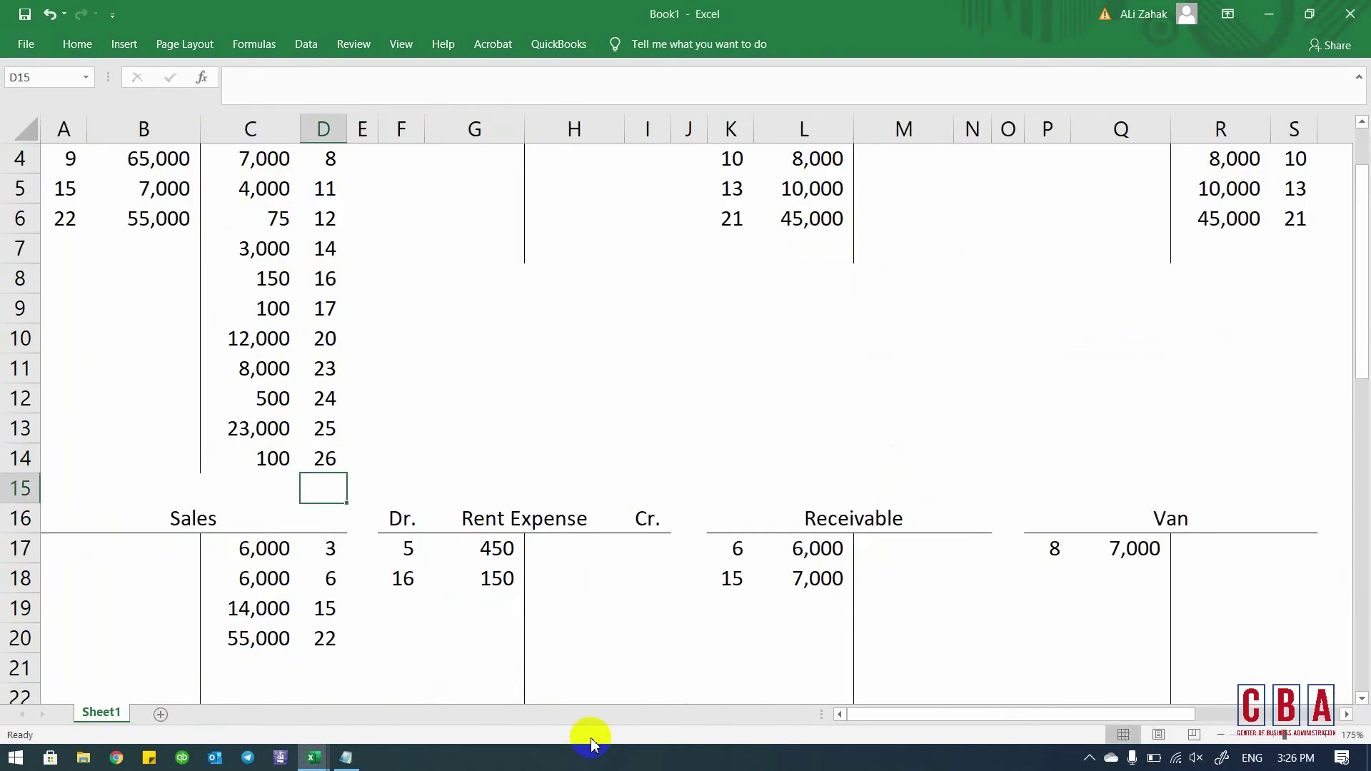
{"action": "left_click", "coordinate": [314, 465]}
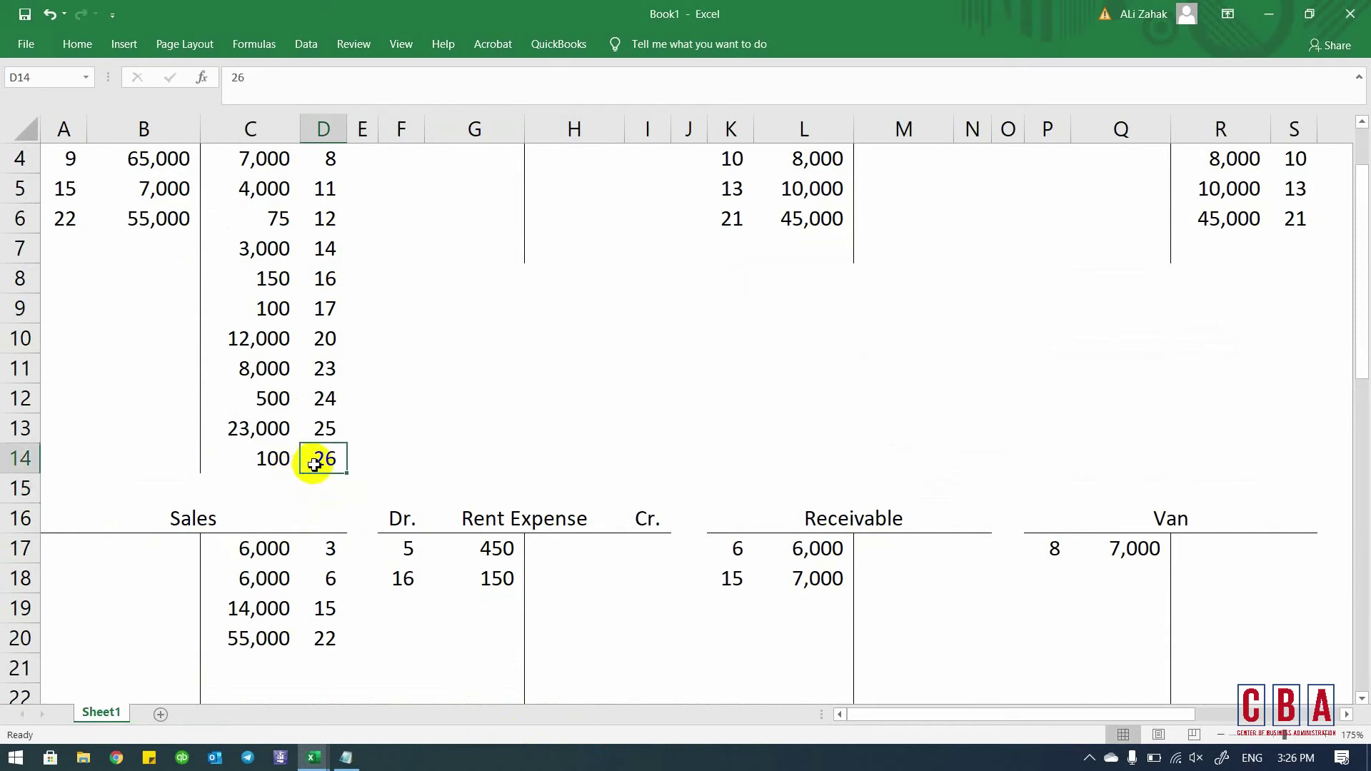
- Copy the Utility T-account in A41:D47 and paste only its formats at F41 to create a blank T-account
{"action": "scroll", "coordinate": [314, 465], "scroll_direction": "down", "scroll_amount": 7}
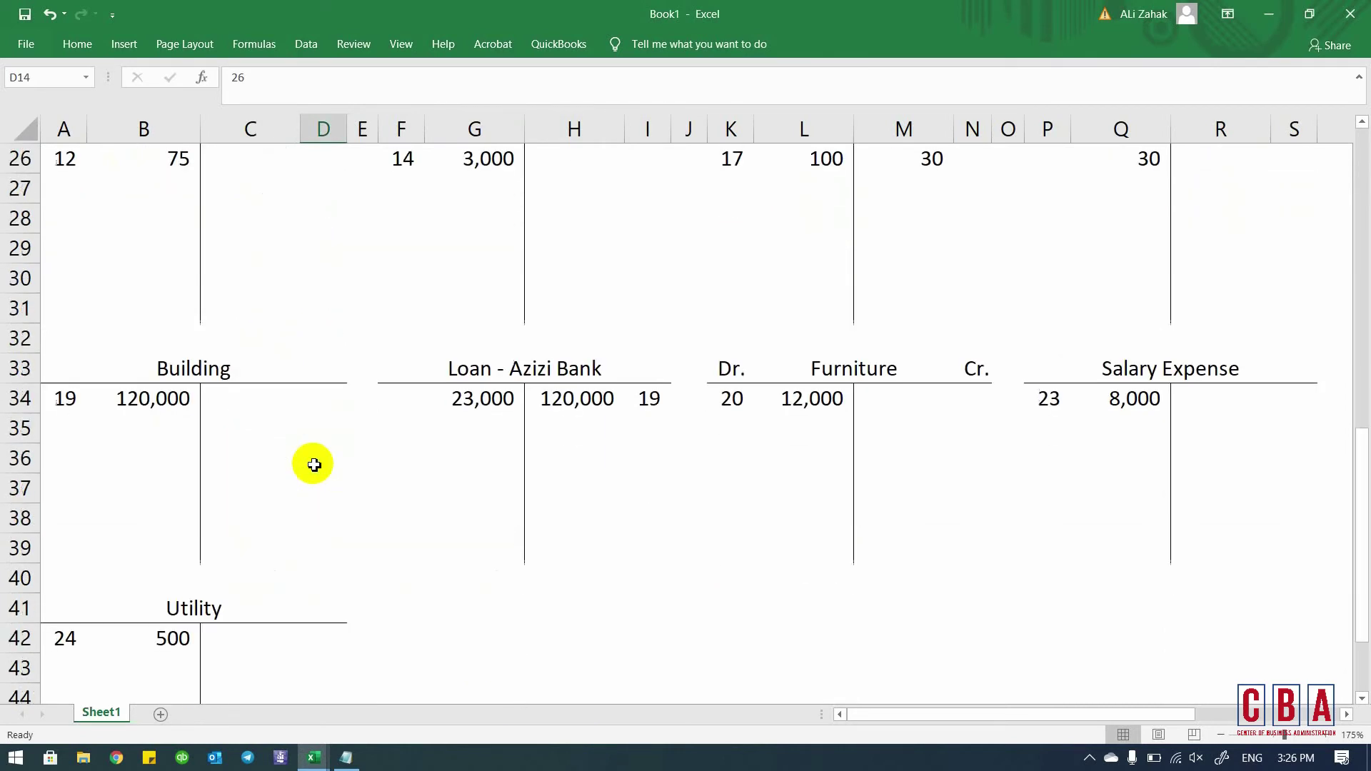
{"action": "left_click_drag", "start_coordinate": [66, 605], "coordinate": [319, 651]}
{"action": "scroll", "coordinate": [320, 651], "scroll_direction": "down", "scroll_amount": 3}
{"action": "scroll", "coordinate": [319, 651], "scroll_direction": "down", "scroll_amount": 2}
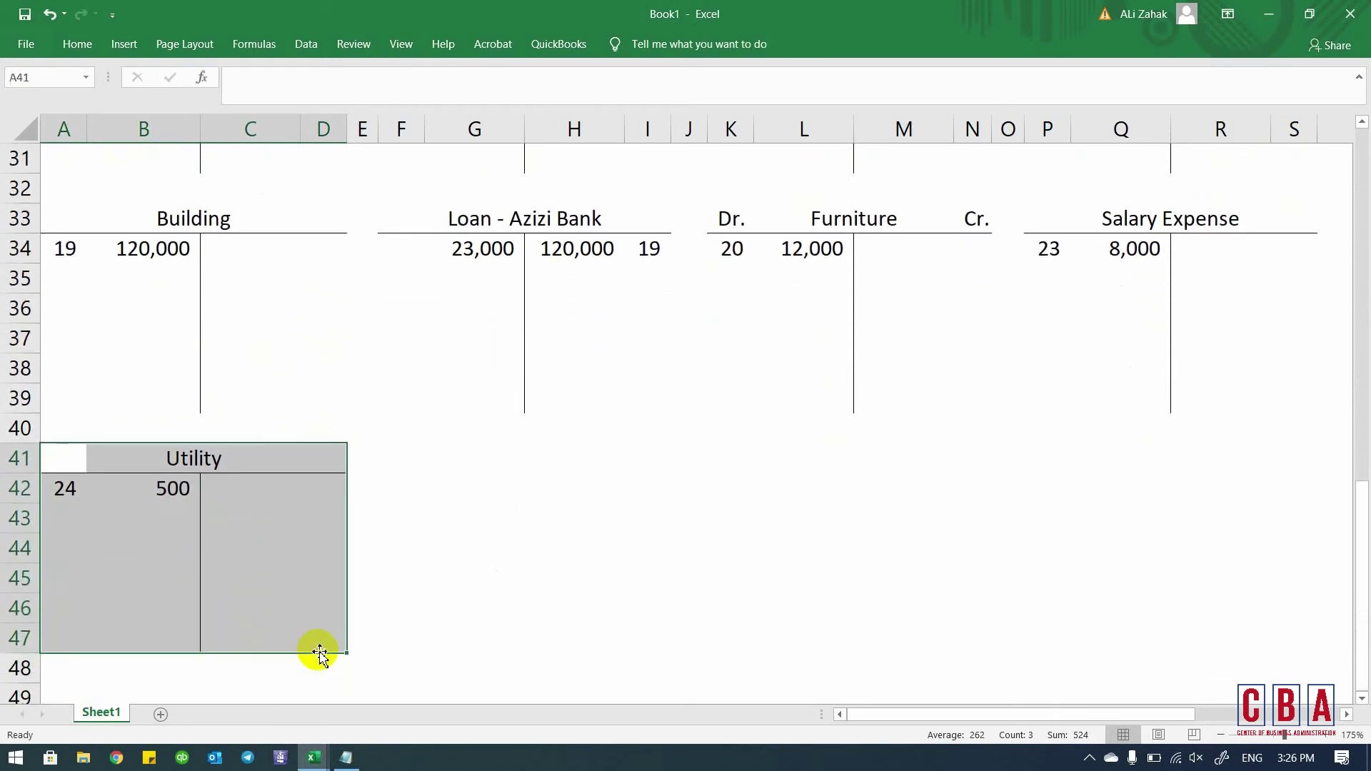
{"action": "key", "text": "ctrl+c"}
{"action": "key", "text": "Right"}
{"action": "key", "text": "Right"}
{"action": "key", "text": "alt+h"}
{"action": "key", "text": "v"}
{"action": "key", "text": "s"}
{"action": "key", "text": "t"}
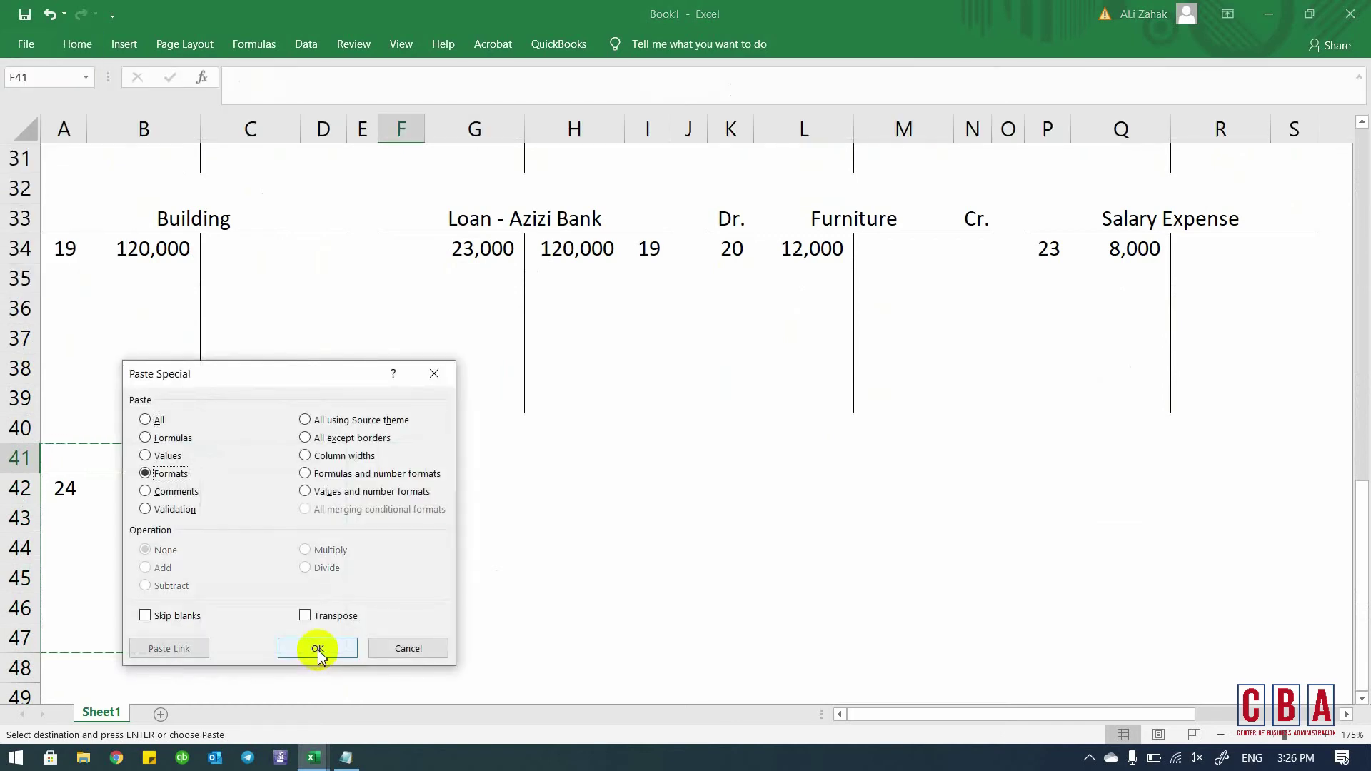
{"action": "left_click", "coordinate": [318, 650]}
- Title the new T-account Interest Expense in G41 and enter 100 on its debit side in G42
{"action": "type", "text": "Interst"}
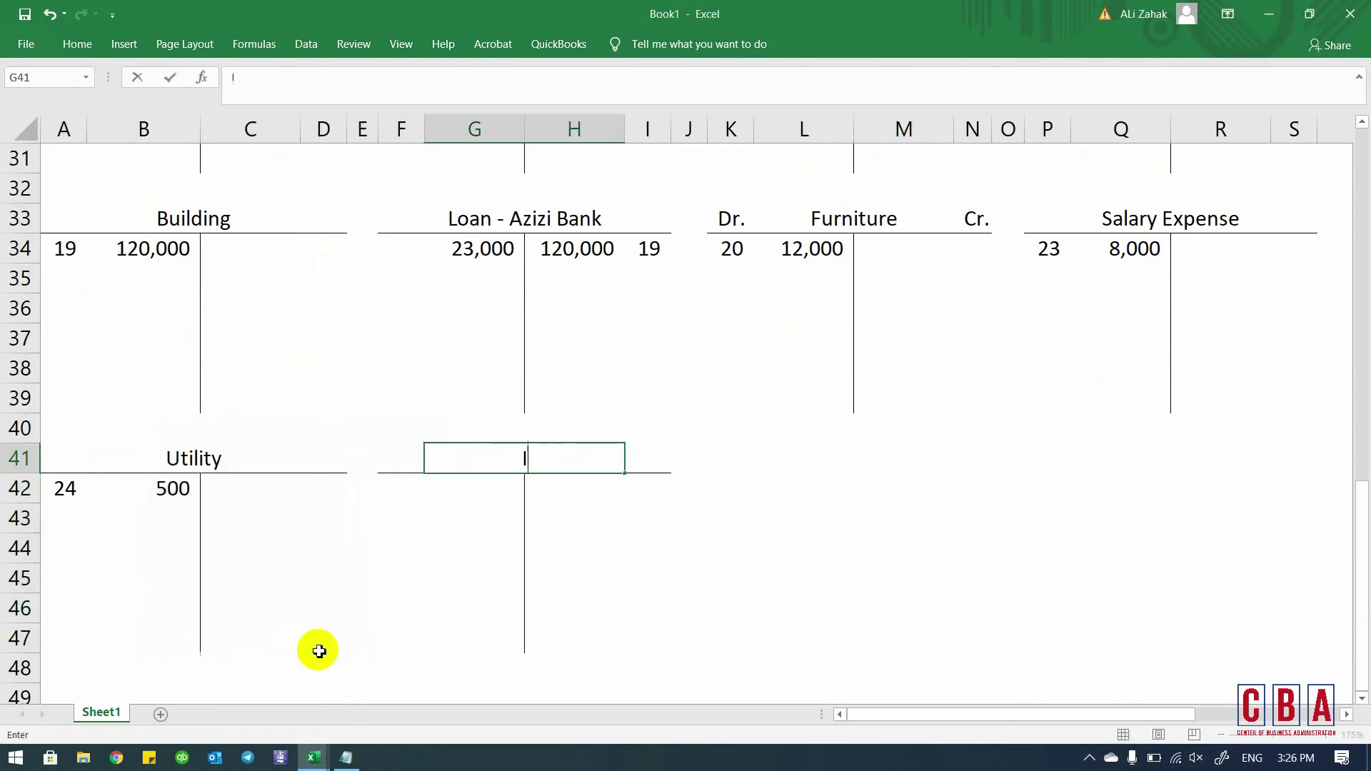
{"action": "key", "text": "BackSpace"}
{"action": "key", "text": "BackSpace"}
{"action": "type", "text": "est Expense"}
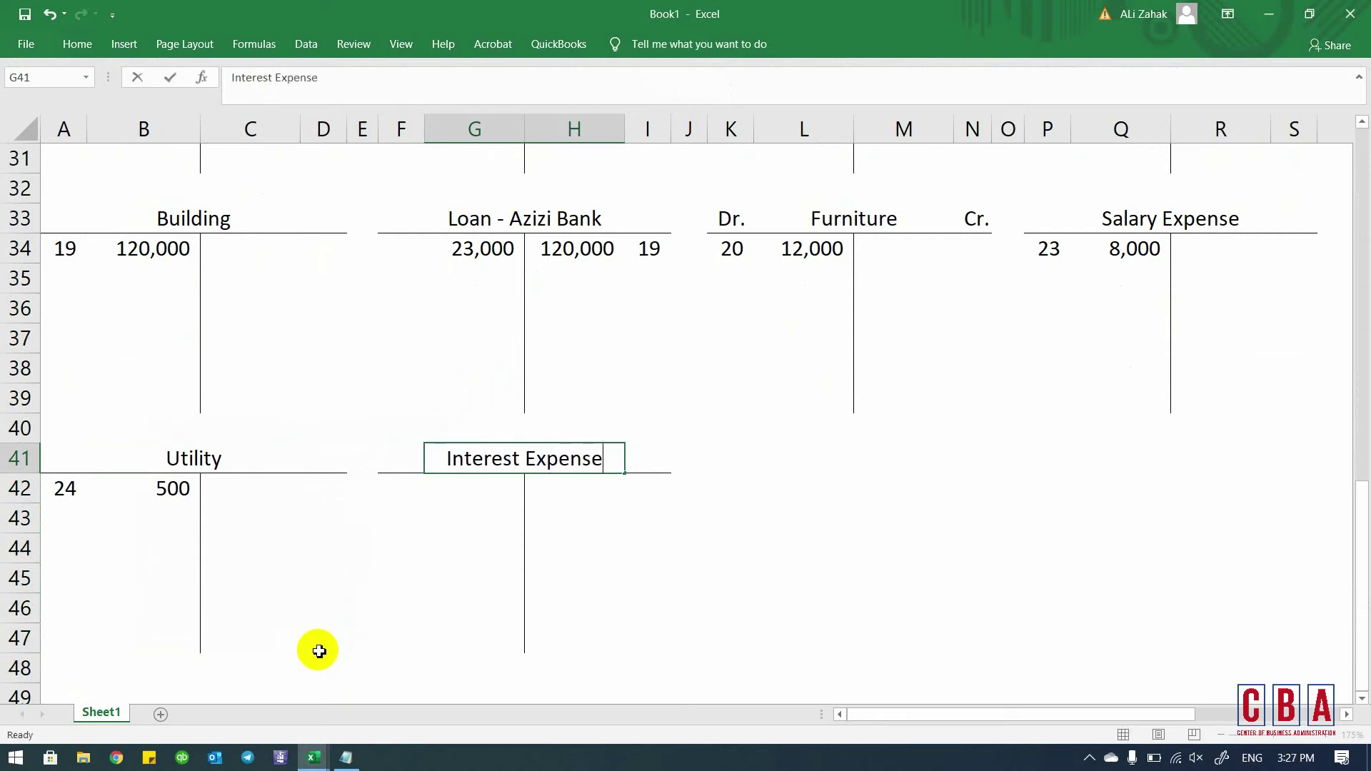
{"action": "key", "text": "Return"}
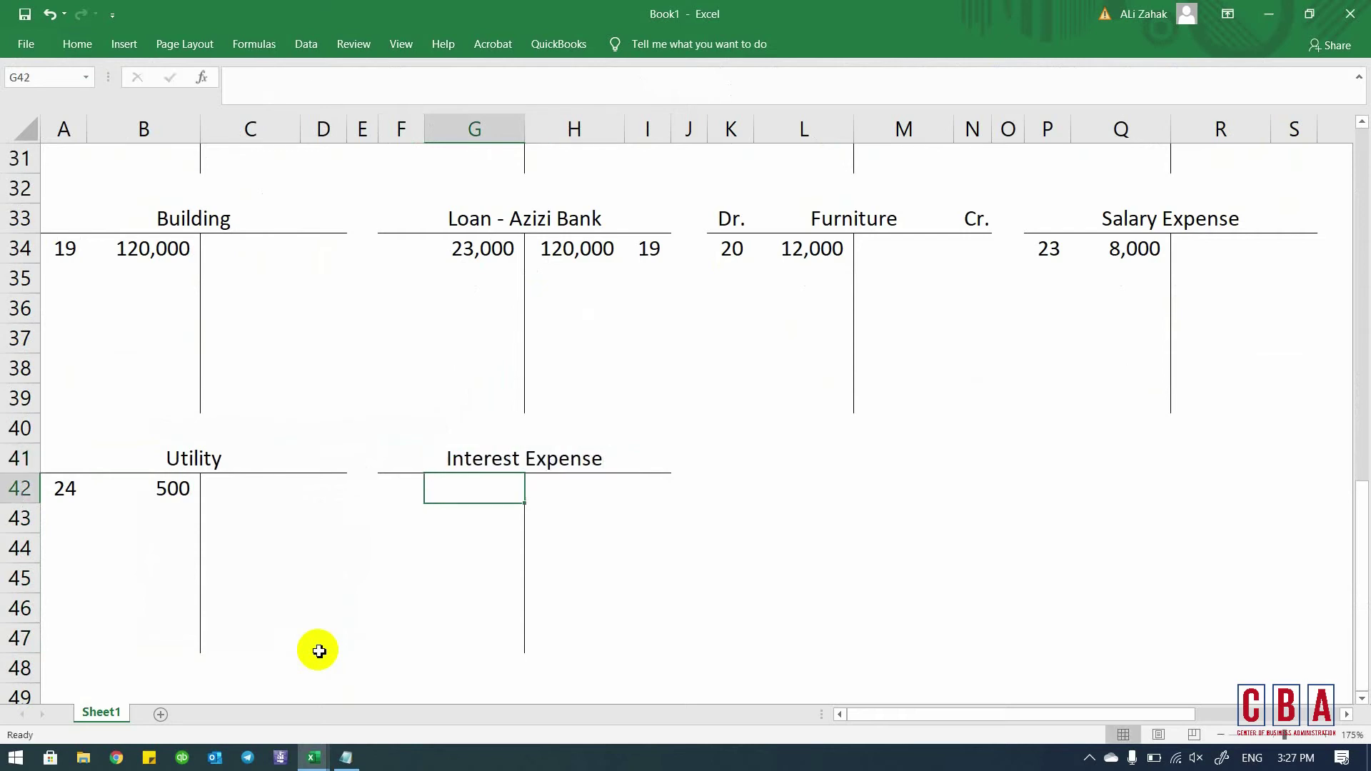
{"action": "type", "text": "100"}
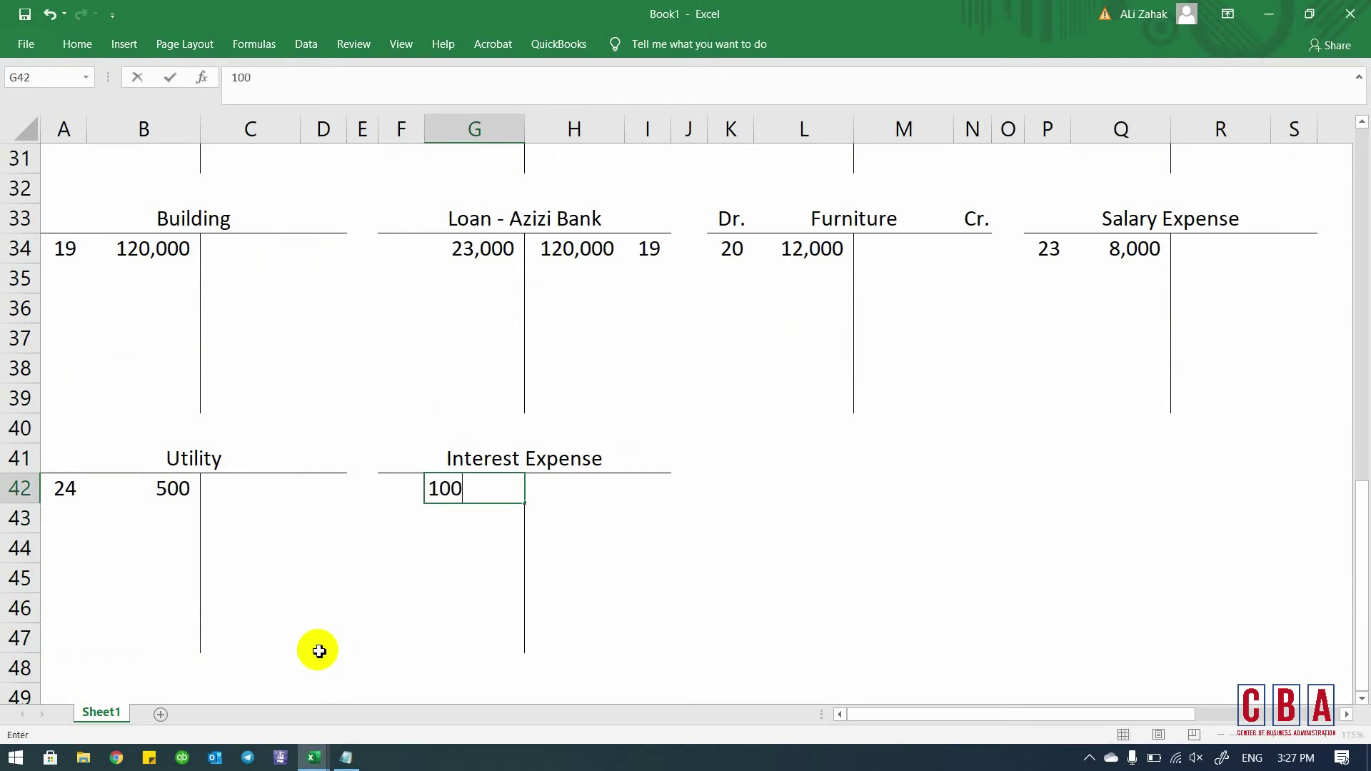
{"action": "key", "text": "Return"}
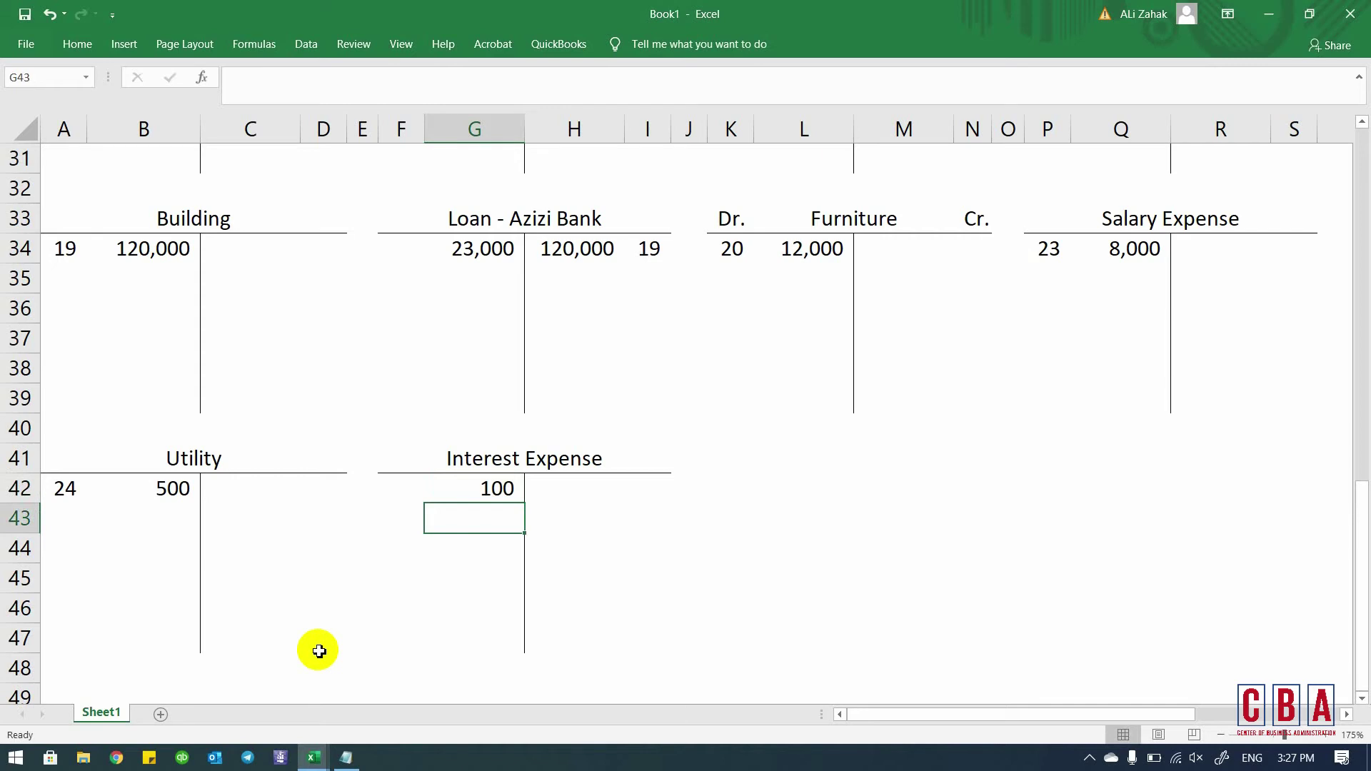
- Look over the posted T-accounts from Interest Expense up to Bank and back down
{"action": "key", "text": "Up"}
{"action": "key", "text": "Up"}
{"action": "key", "text": "Up"}
{"action": "key", "text": "Up"}
{"action": "key", "text": "Up"}
{"action": "key", "text": "Up"}
{"action": "key", "text": "Up"}
{"action": "key", "text": "Up"}
{"action": "key", "text": "Up"}
{"action": "key", "text": "Up"}
{"action": "key", "text": "Up"}
{"action": "key", "text": "Up"}
{"action": "key", "text": "Up"}
{"action": "key", "text": "Up"}
{"action": "key", "text": "Up"}
{"action": "key", "text": "Up"}
{"action": "key", "text": "Up"}
{"action": "key", "text": "Up"}
{"action": "key", "text": "Up"}
{"action": "key", "text": "Up"}
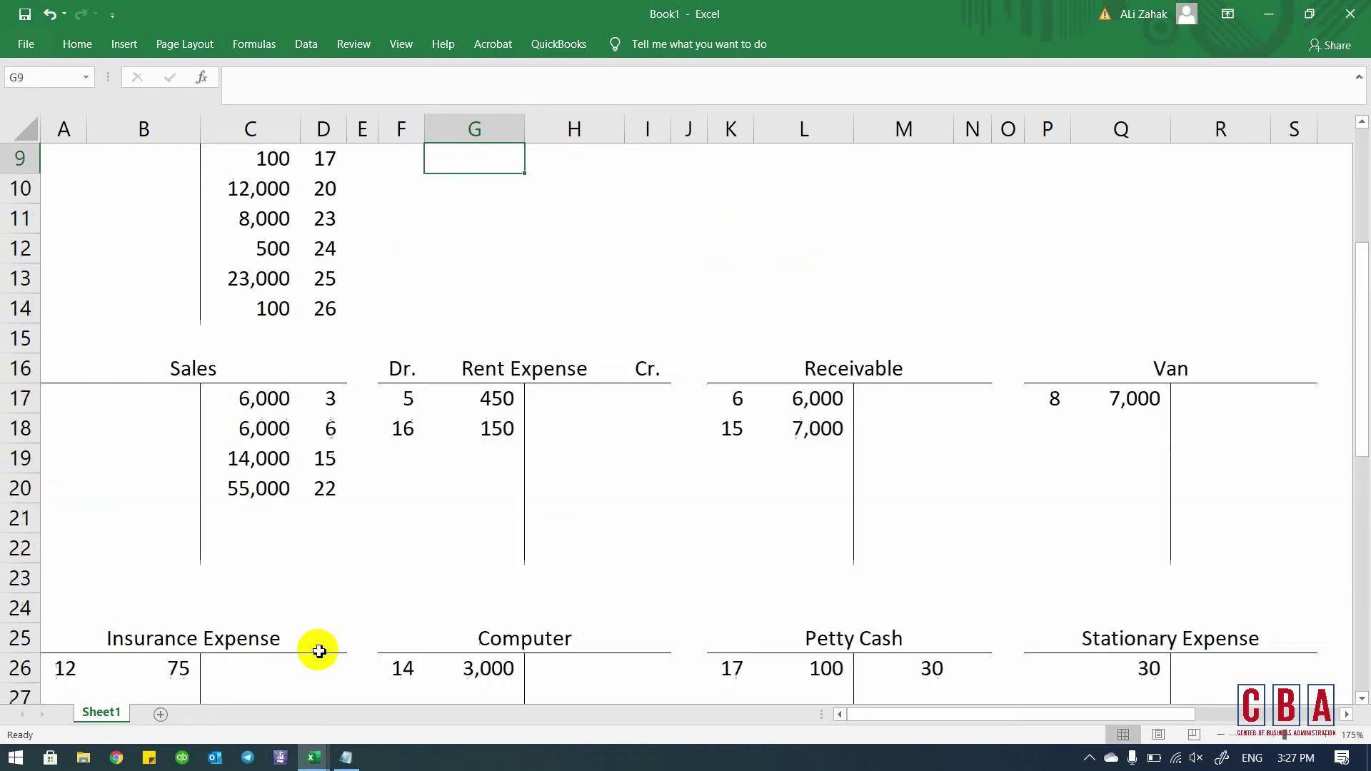
{"action": "key", "text": "Down"}
{"action": "key", "text": "Down"}
{"action": "key", "text": "Down"}
{"action": "key", "text": "Down"}
{"action": "key", "text": "Down"}
{"action": "key", "text": "Down"}
{"action": "key", "text": "Down"}
{"action": "key", "text": "Down"}
{"action": "key", "text": "Down"}
{"action": "key", "text": "Down"}
{"action": "key", "text": "Down"}
{"action": "key", "text": "Down"}
{"action": "key", "text": "Down"}
{"action": "key", "text": "Down"}
{"action": "key", "text": "Down"}
{"action": "key", "text": "Down"}
{"action": "key", "text": "Down"}
{"action": "key", "text": "Down"}
{"action": "key", "text": "Down"}
{"action": "key", "text": "Down"}
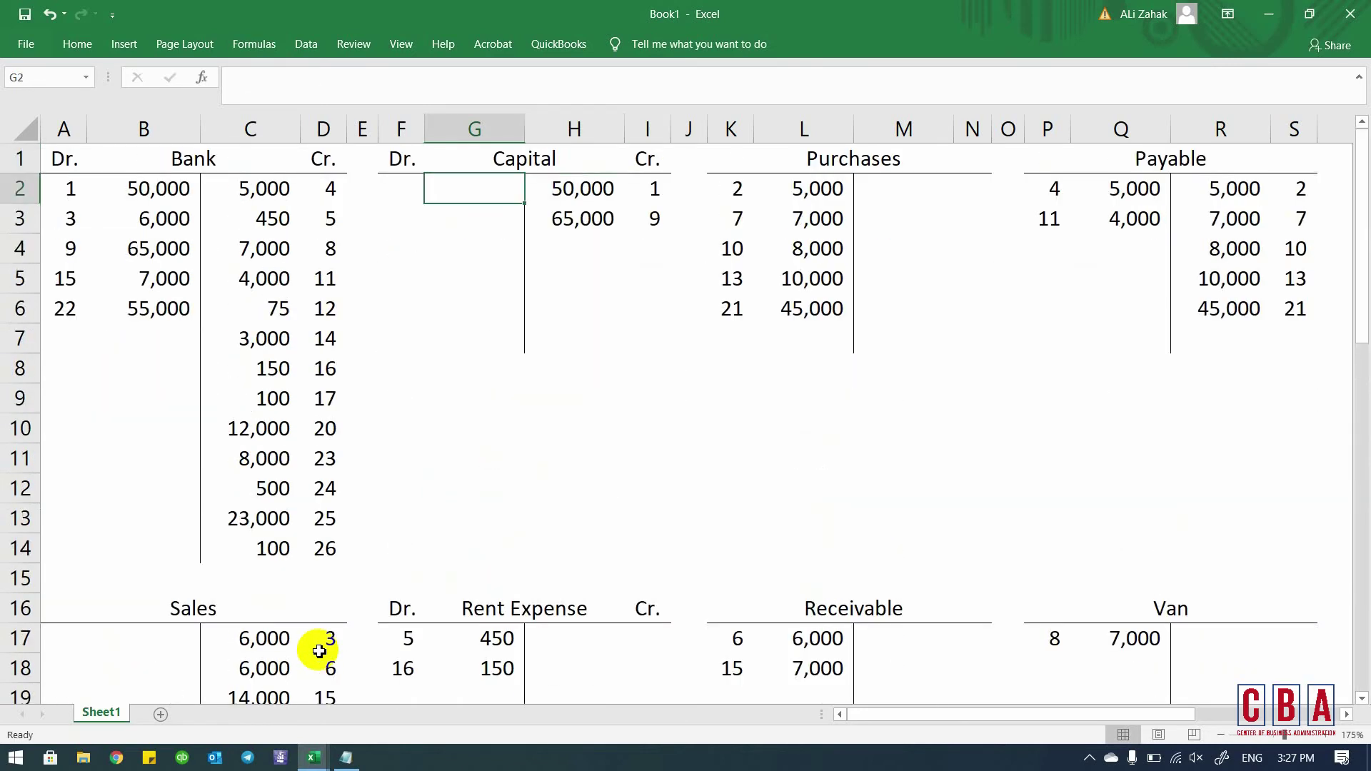
{"action": "key", "text": "Down"}
{"action": "key", "text": "Down"}
{"action": "key", "text": "Down"}
{"action": "key", "text": "Down"}
{"action": "key", "text": "Down"}
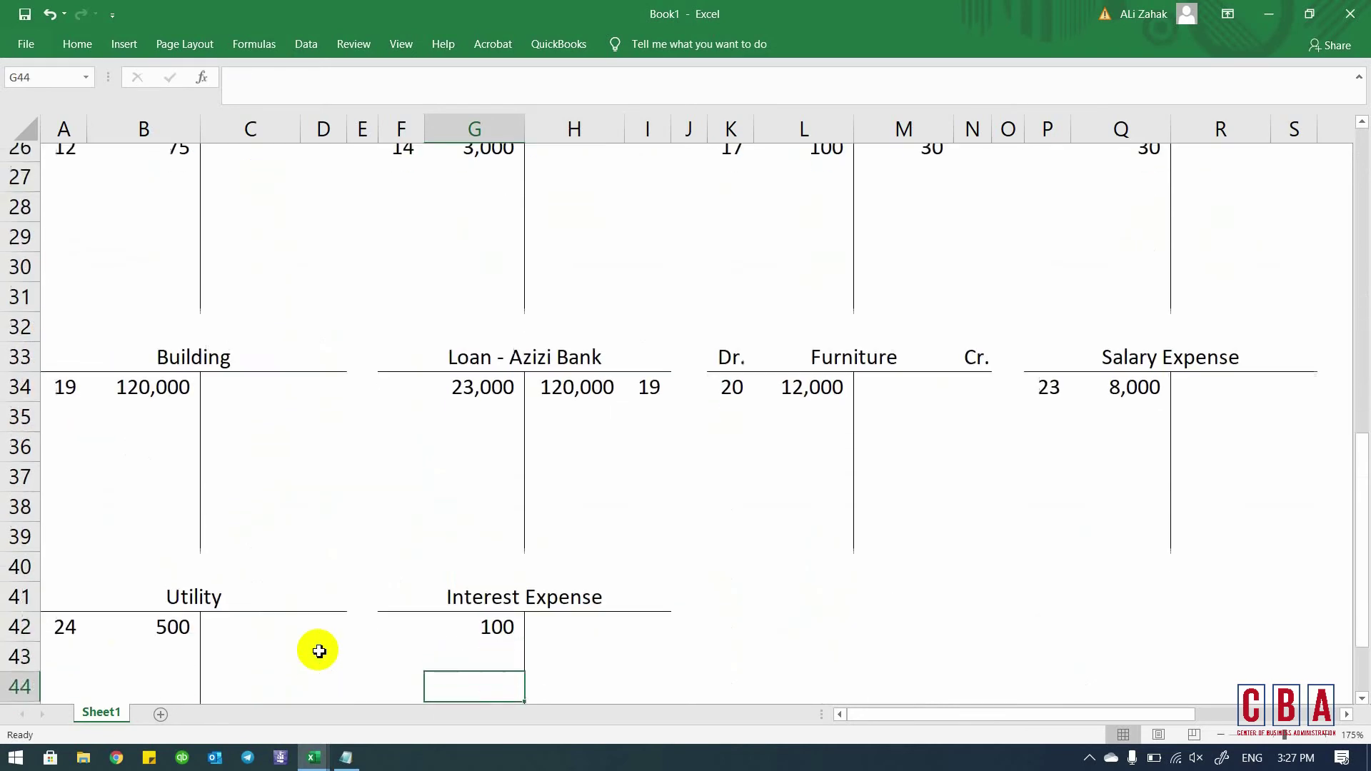
- Label the 100 debit entry in the Interest Expense account with transaction number 26 in F42
{"action": "key", "text": "Up"}
{"action": "key", "text": "Up"}
{"action": "key", "text": "Up"}
{"action": "key", "text": "Up"}
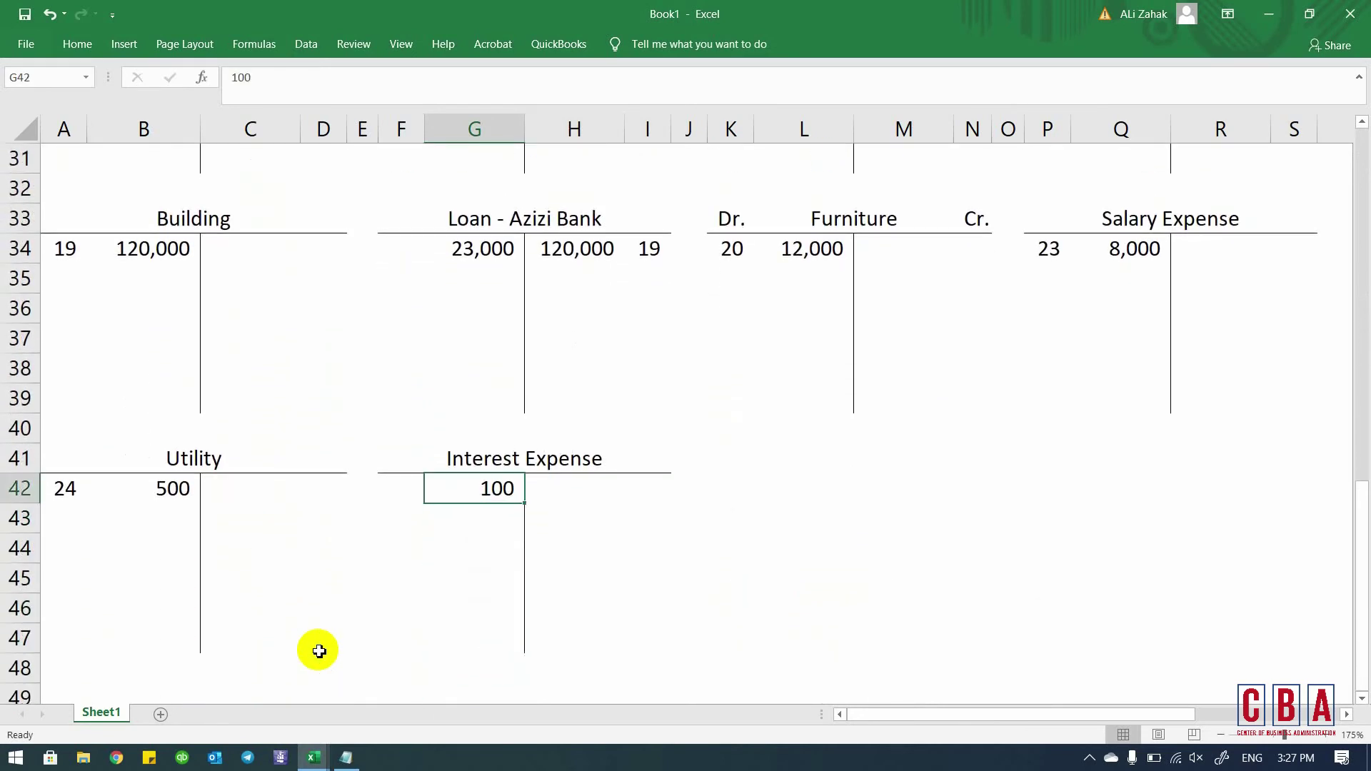
{"action": "key", "text": "Left"}
{"action": "type", "text": "26"}
{"action": "key", "text": "Return"}
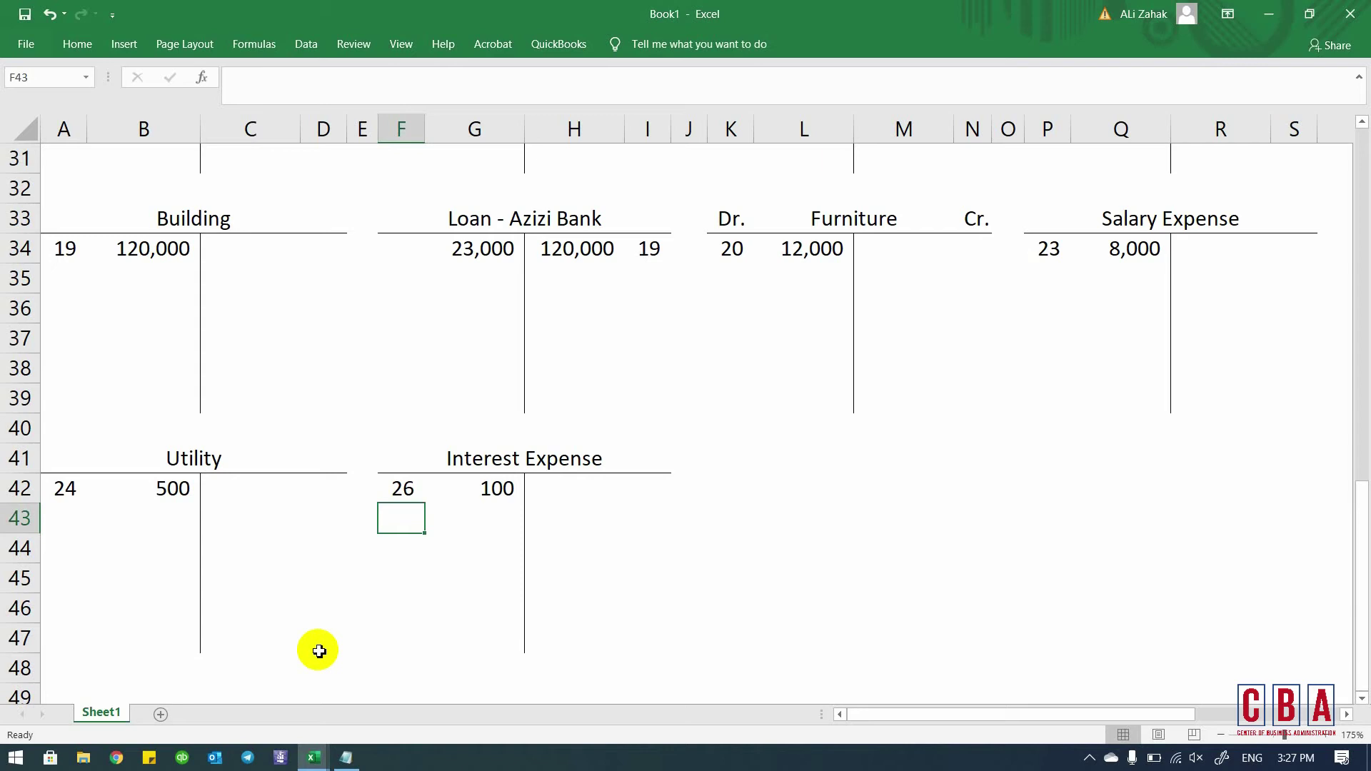
- Label the 23,000 debit entry in the Loan - Azizi Bank account with transaction number 25 in F34
{"action": "left_click", "coordinate": [413, 250]}
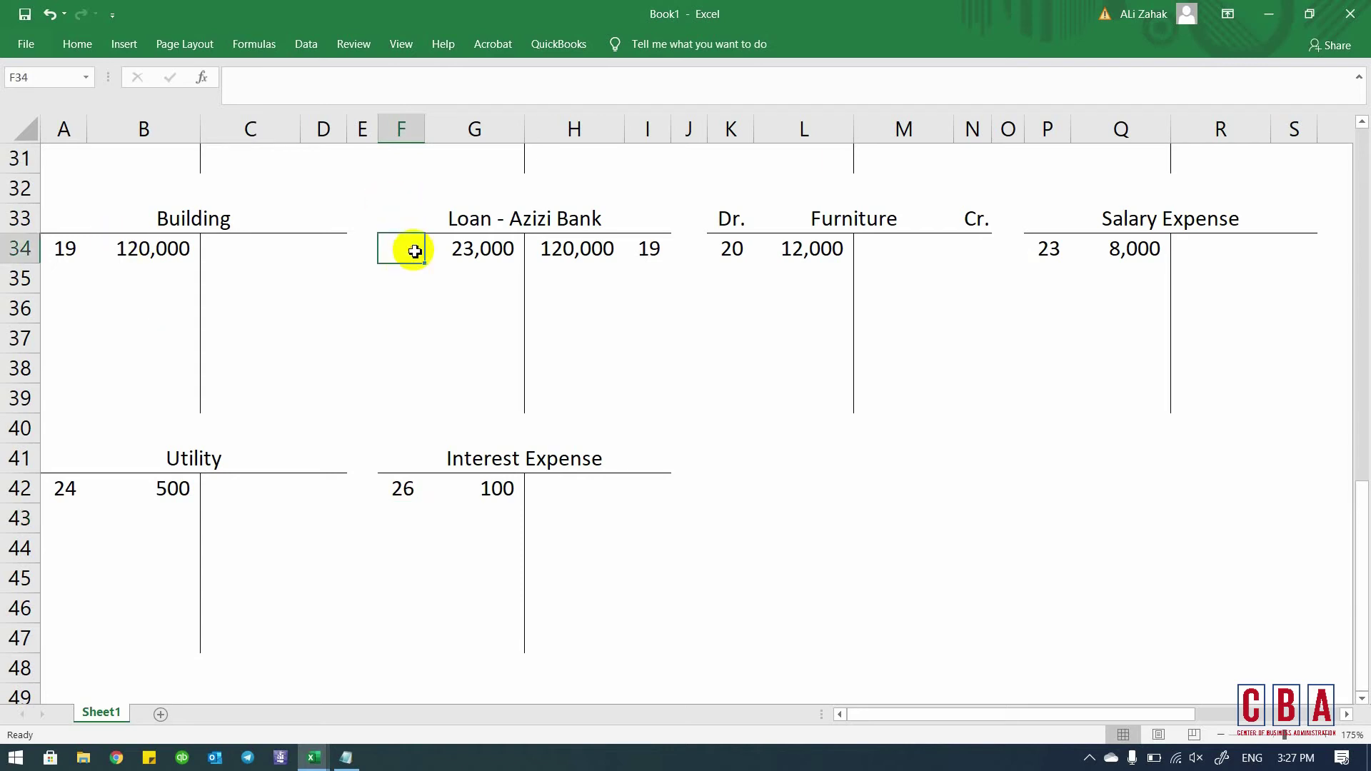
{"action": "type", "text": "25"}
{"action": "key", "text": "Up"}
- Review all T-accounts on the sheet from the uppermost accounts down past Utility and Interest Expense
{"action": "key", "text": "Up"}
{"action": "key", "text": "Up"}
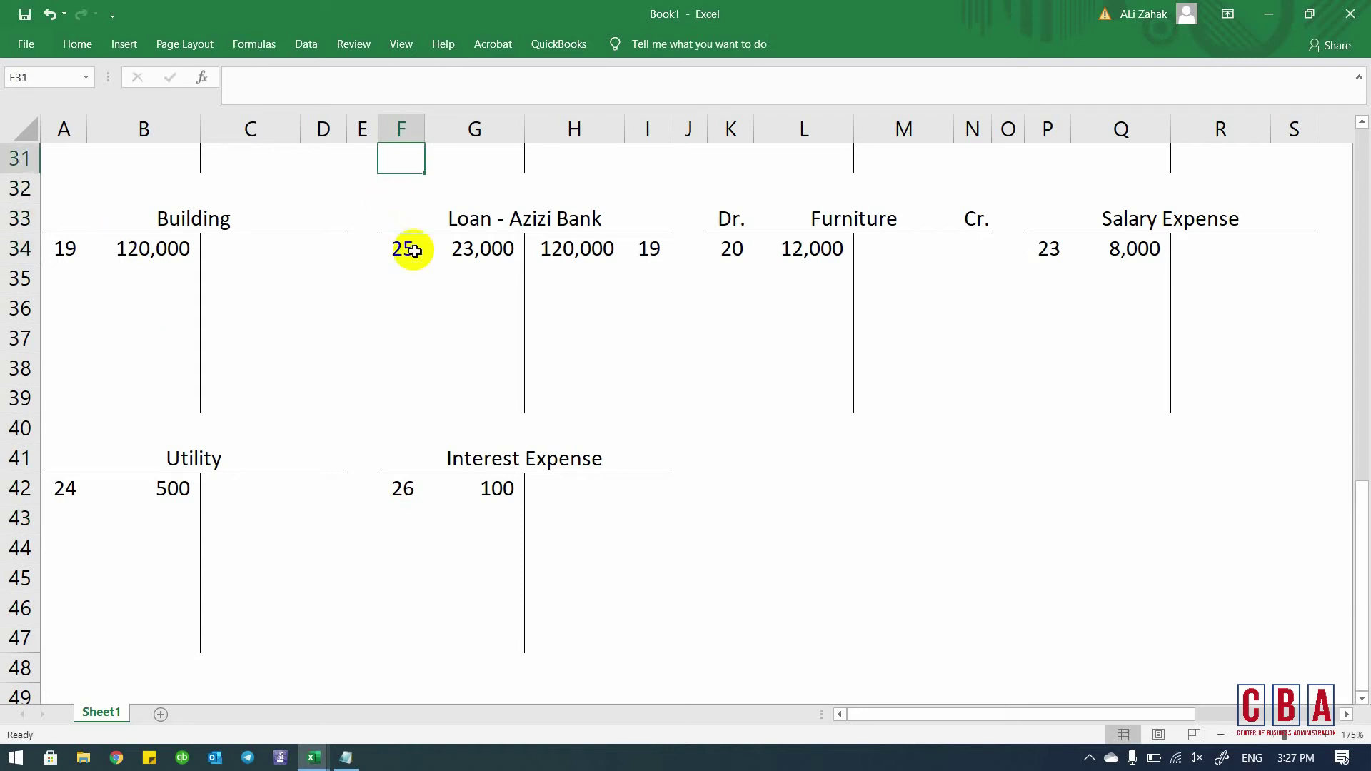
{"action": "key", "text": "Up"}
{"action": "key", "text": "Up"}
{"action": "key", "text": "Up"}
{"action": "key", "text": "Up"}
{"action": "key", "text": "Up"}
{"action": "key", "text": "Up"}
{"action": "key", "text": "Up"}
{"action": "key", "text": "Up"}
{"action": "key", "text": "Up"}
{"action": "key", "text": "Up"}
{"action": "key", "text": "Up"}
{"action": "key", "text": "Up"}
{"action": "key", "text": "Up"}
{"action": "key", "text": "Up"}
{"action": "key", "text": "Up"}
{"action": "key", "text": "Up"}
{"action": "key", "text": "Up"}
{"action": "key", "text": "Up"}
{"action": "key", "text": "Up"}
{"action": "key", "text": "Up"}
{"action": "key", "text": "Down"}
{"action": "key", "text": "Down"}
{"action": "key", "text": "Down"}
{"action": "key", "text": "Down"}
{"action": "key", "text": "Down"}
{"action": "key", "text": "Down"}
{"action": "key", "text": "Down"}
{"action": "key", "text": "Down"}
{"action": "key", "text": "Down"}
{"action": "key", "text": "Down"}
{"action": "key", "text": "Down"}
{"action": "key", "text": "Down"}
{"action": "key", "text": "Down"}
{"action": "key", "text": "Down"}
{"action": "key", "text": "Down"}
{"action": "key", "text": "Down"}
{"action": "key", "text": "Down"}
{"action": "key", "text": "Down"}
{"action": "key", "text": "Down"}
{"action": "key", "text": "Down"}
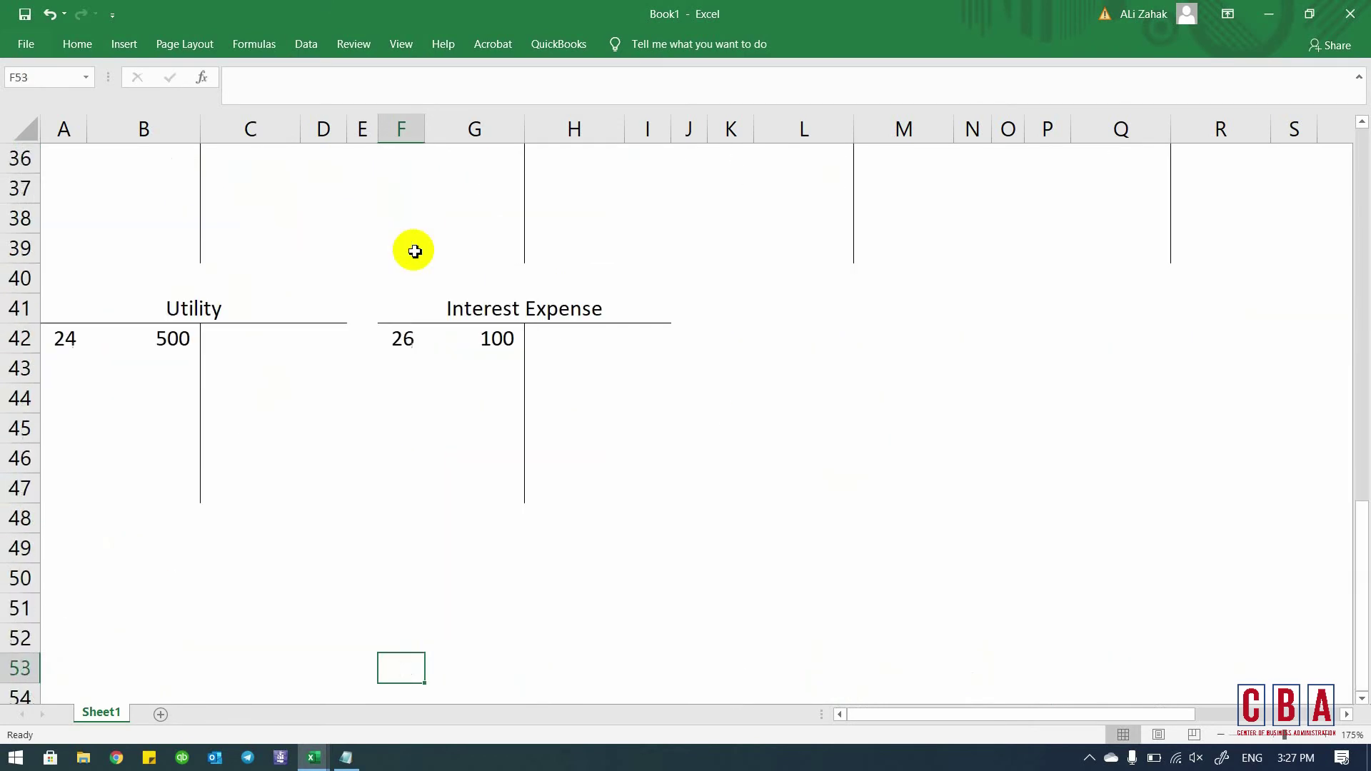
{"action": "key", "text": "Down"}
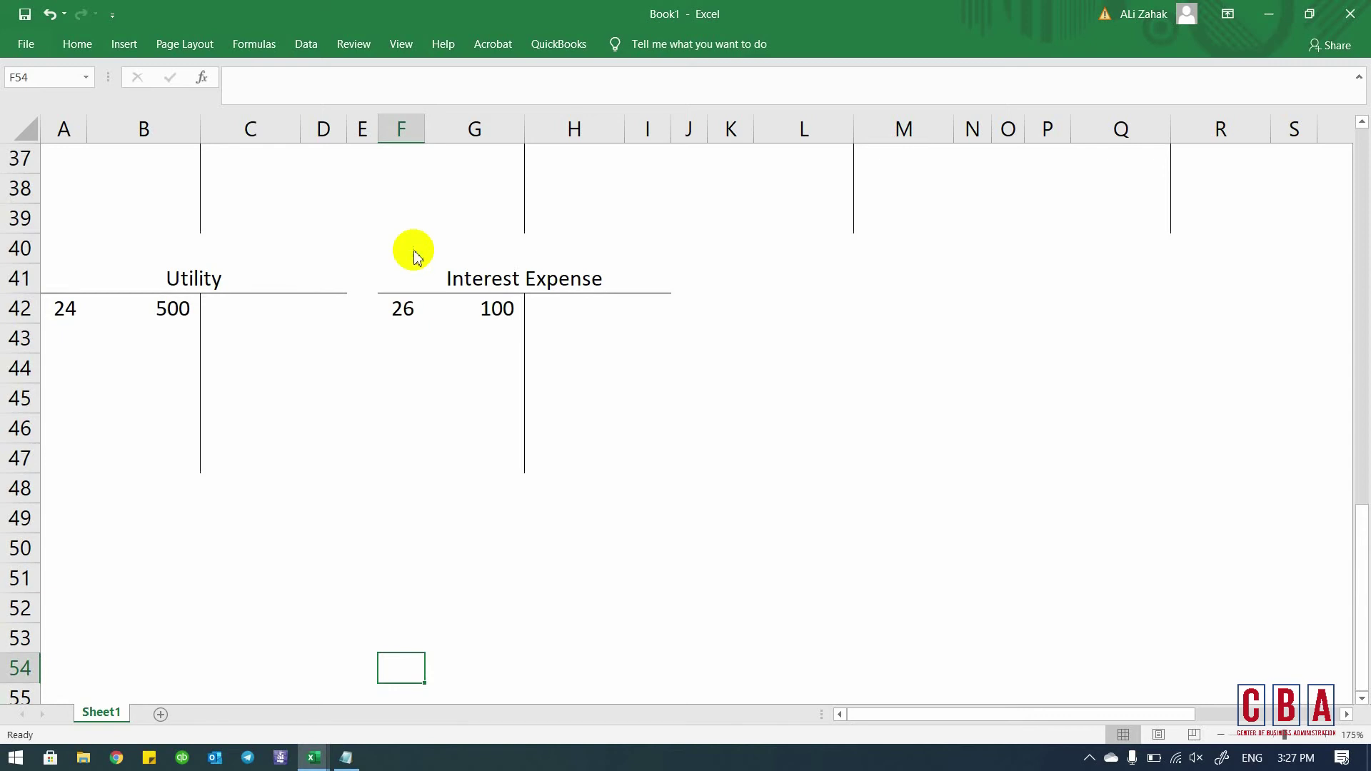
- Switch to the Fa1 Notes workbook and examine the Required list, focusing on the ledger accounts and trial balances items
{"action": "key", "text": "alt+Tab"}
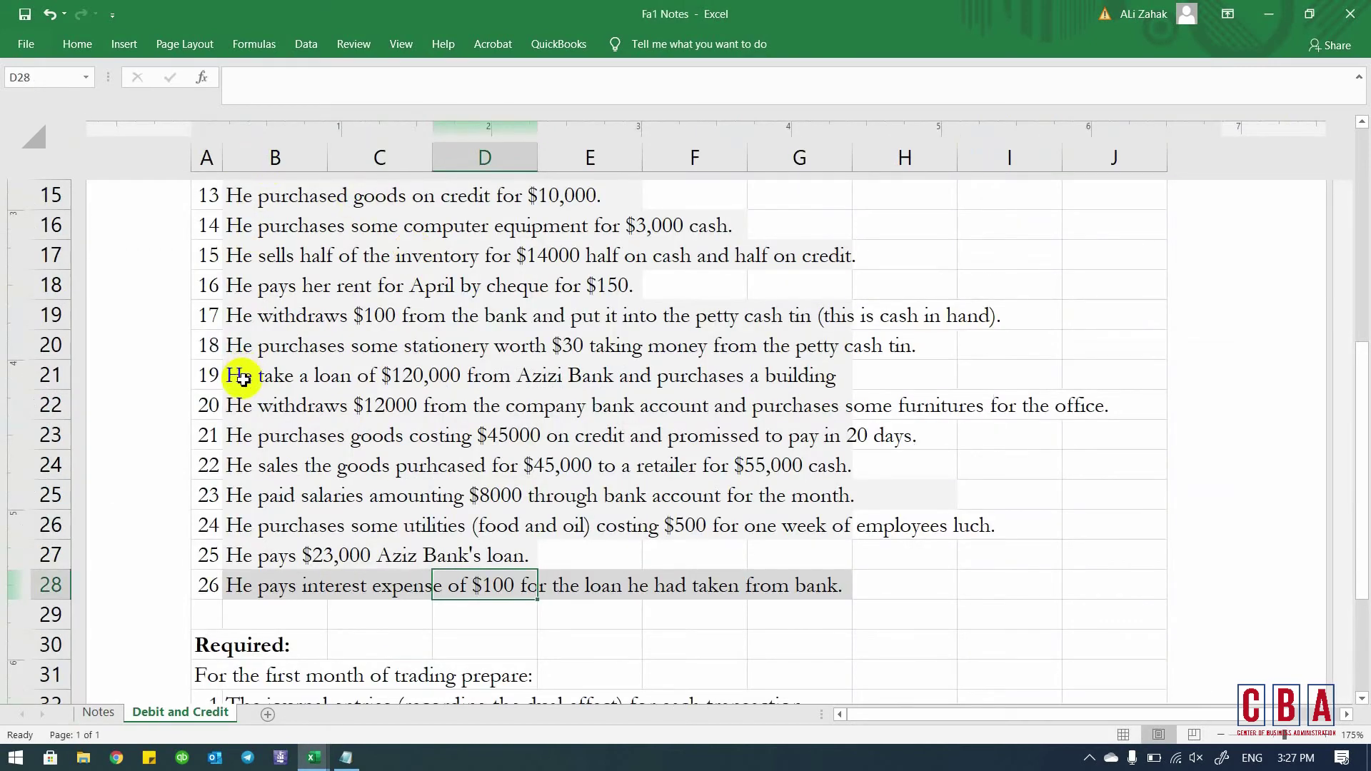
{"action": "scroll", "coordinate": [242, 375], "scroll_direction": "down", "scroll_amount": 4}
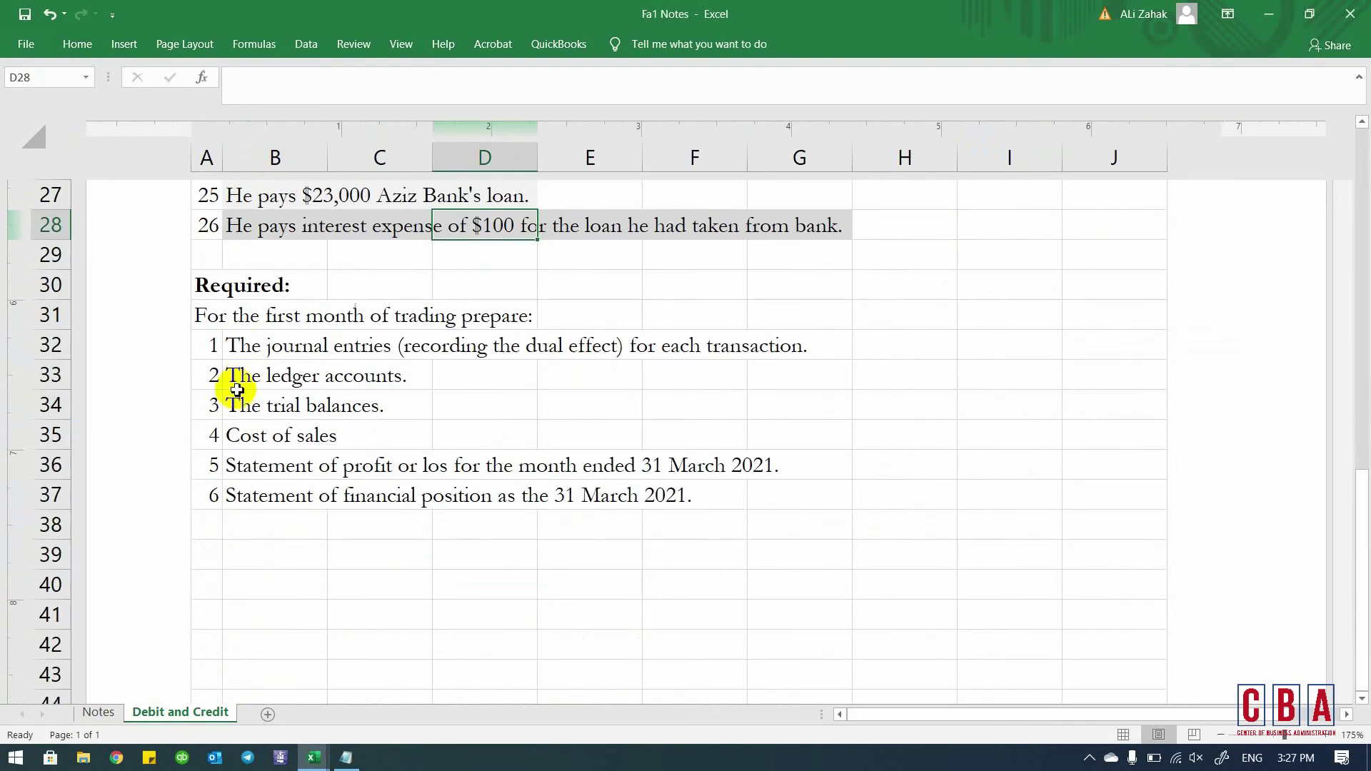
{"action": "left_click", "coordinate": [237, 386]}
{"action": "key", "text": "Right"}
{"action": "key", "text": "Left"}
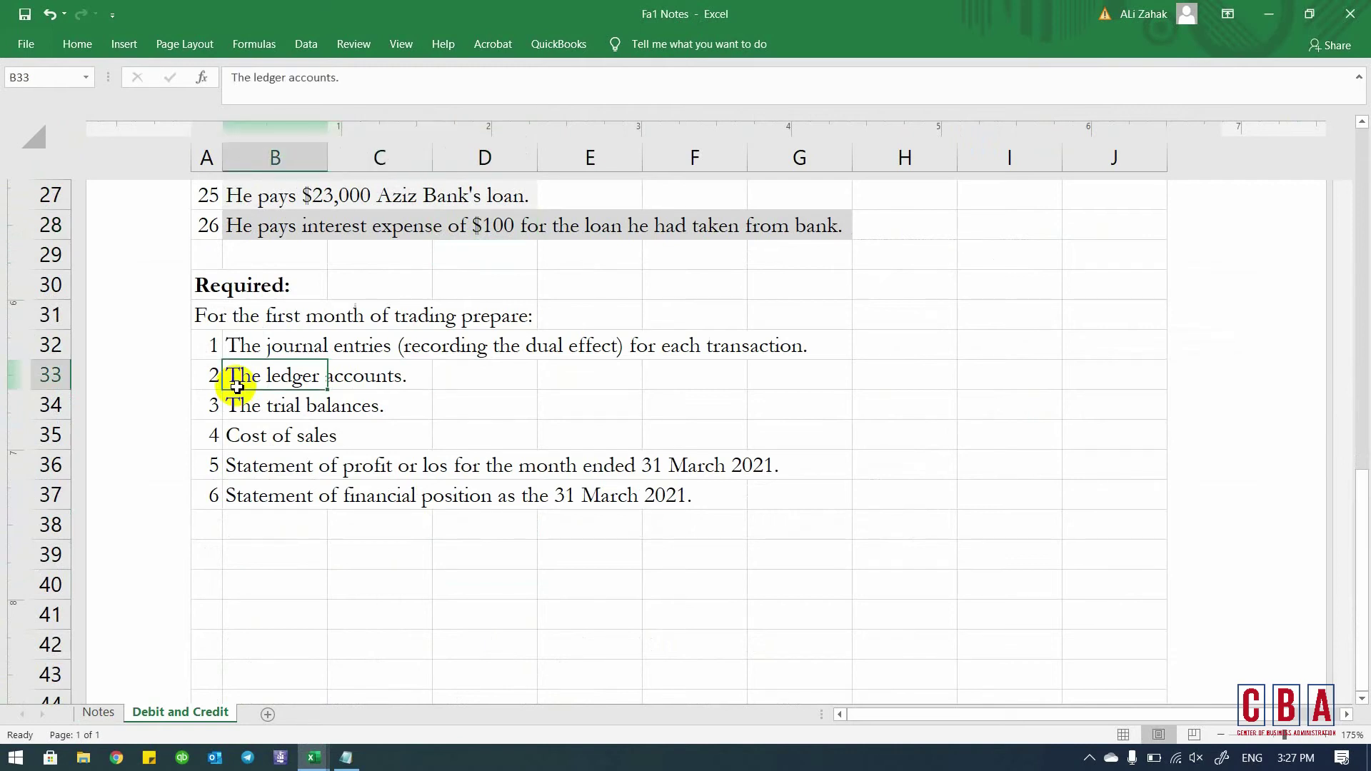
{"action": "key", "text": "shift+Right"}
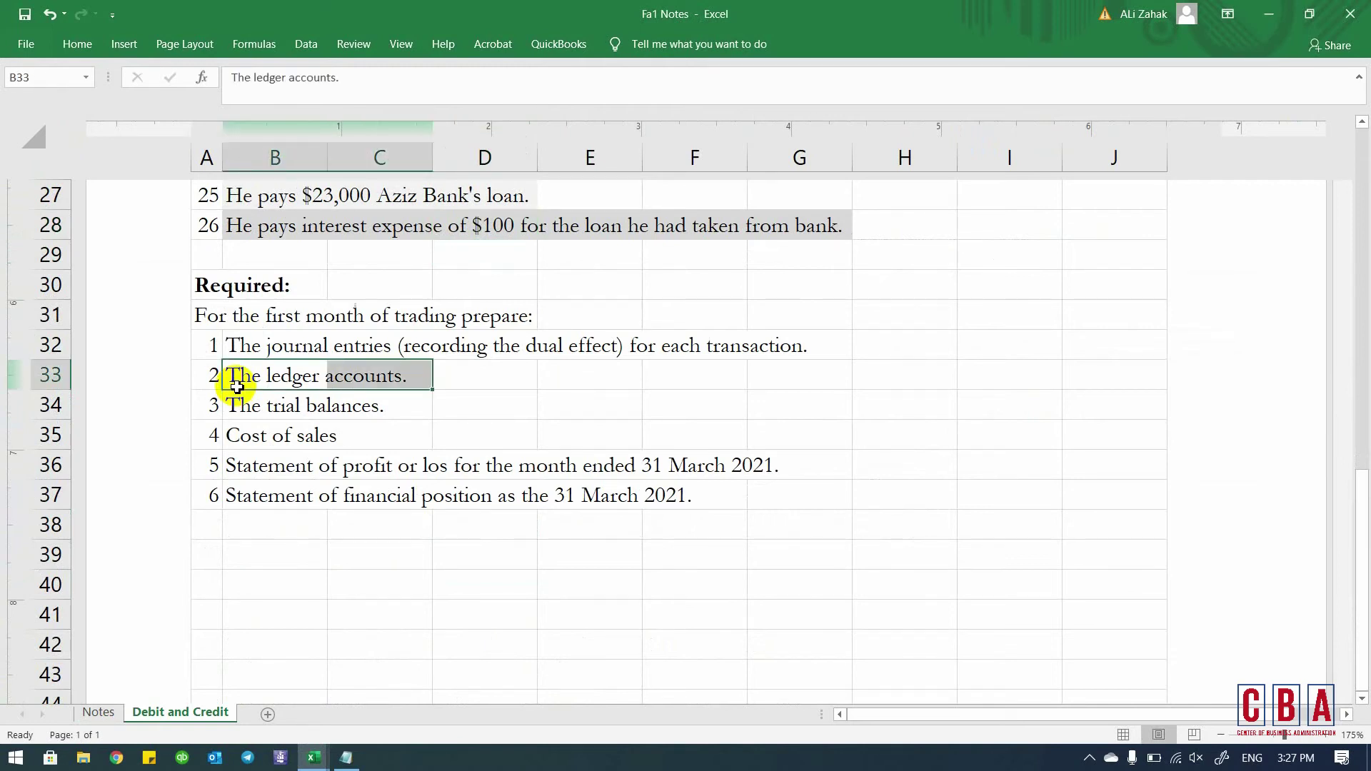
{"action": "key", "text": "Down"}
{"action": "key", "text": "shift+Right"}
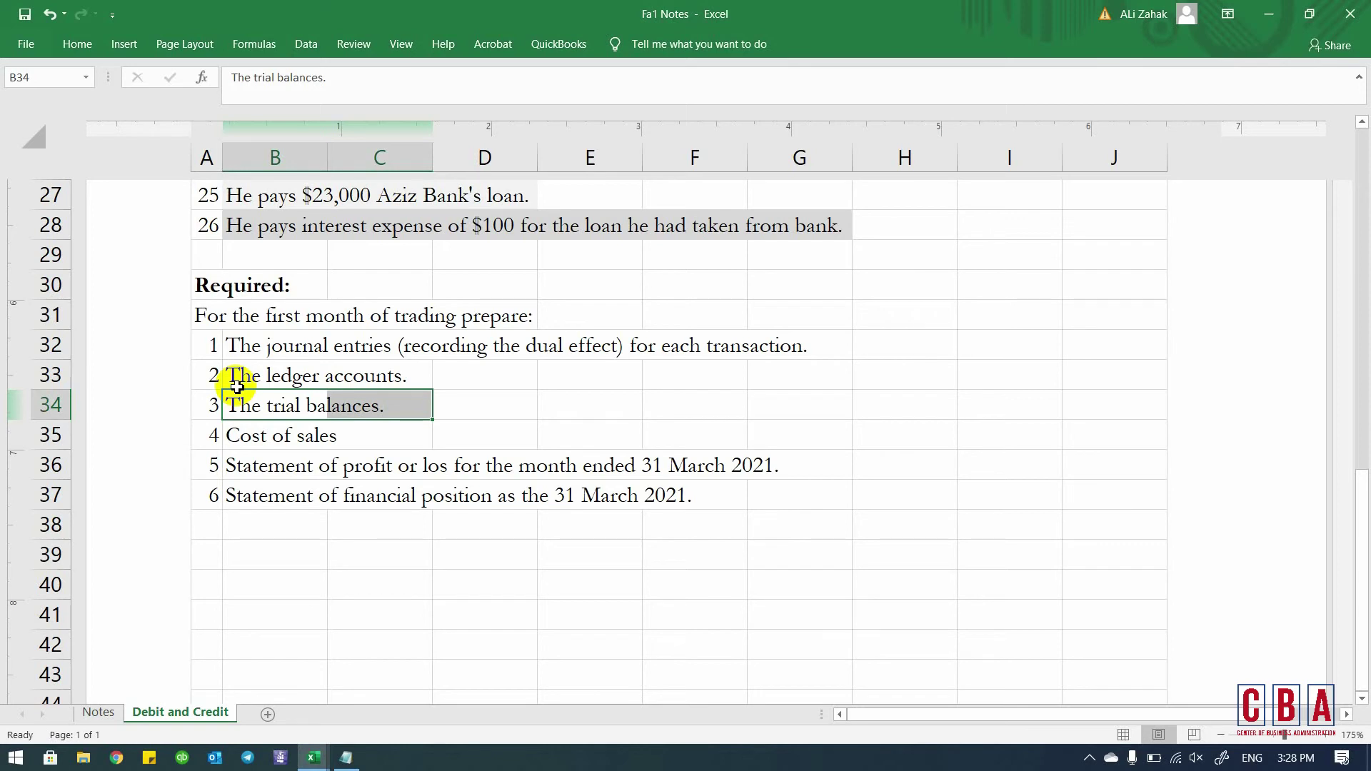
- Switch to the Book1 workbook and add a top and double bottom border to B15:C15 beneath the Bank account entries
{"action": "key", "text": "alt+Tab"}
{"action": "key", "text": "Up"}
{"action": "key", "text": "Up"}
{"action": "key", "text": "Up"}
{"action": "key", "text": "Up"}
{"action": "key", "text": "Up"}
{"action": "key", "text": "Up"}
{"action": "key", "text": "Up"}
{"action": "key", "text": "Up"}
{"action": "key", "text": "Up"}
{"action": "key", "text": "Up"}
{"action": "key", "text": "Up"}
{"action": "key", "text": "Up"}
{"action": "key", "text": "Up"}
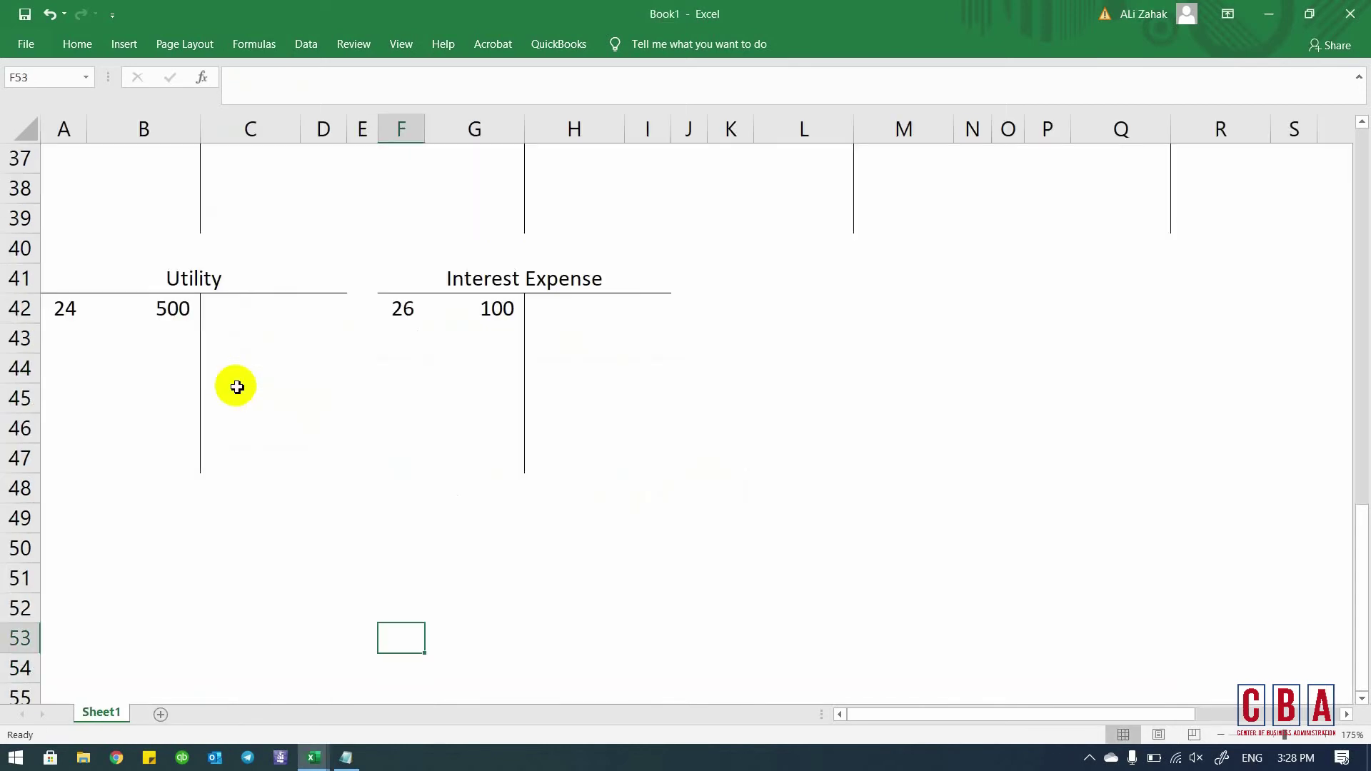
{"action": "key", "text": "Up"}
{"action": "key", "text": "Up"}
{"action": "key", "text": "Up"}
{"action": "key", "text": "Up"}
{"action": "key", "text": "Up"}
{"action": "key", "text": "Up"}
{"action": "key", "text": "Up"}
{"action": "key", "text": "Up"}
{"action": "key", "text": "Up"}
{"action": "key", "text": "Up"}
{"action": "key", "text": "Up"}
{"action": "key", "text": "Up"}
{"action": "key", "text": "Up"}
{"action": "key", "text": "Up"}
{"action": "key", "text": "Up"}
{"action": "key", "text": "Up"}
{"action": "key", "text": "Up"}
{"action": "key", "text": "Up"}
{"action": "key", "text": "Up"}
{"action": "key", "text": "Up"}
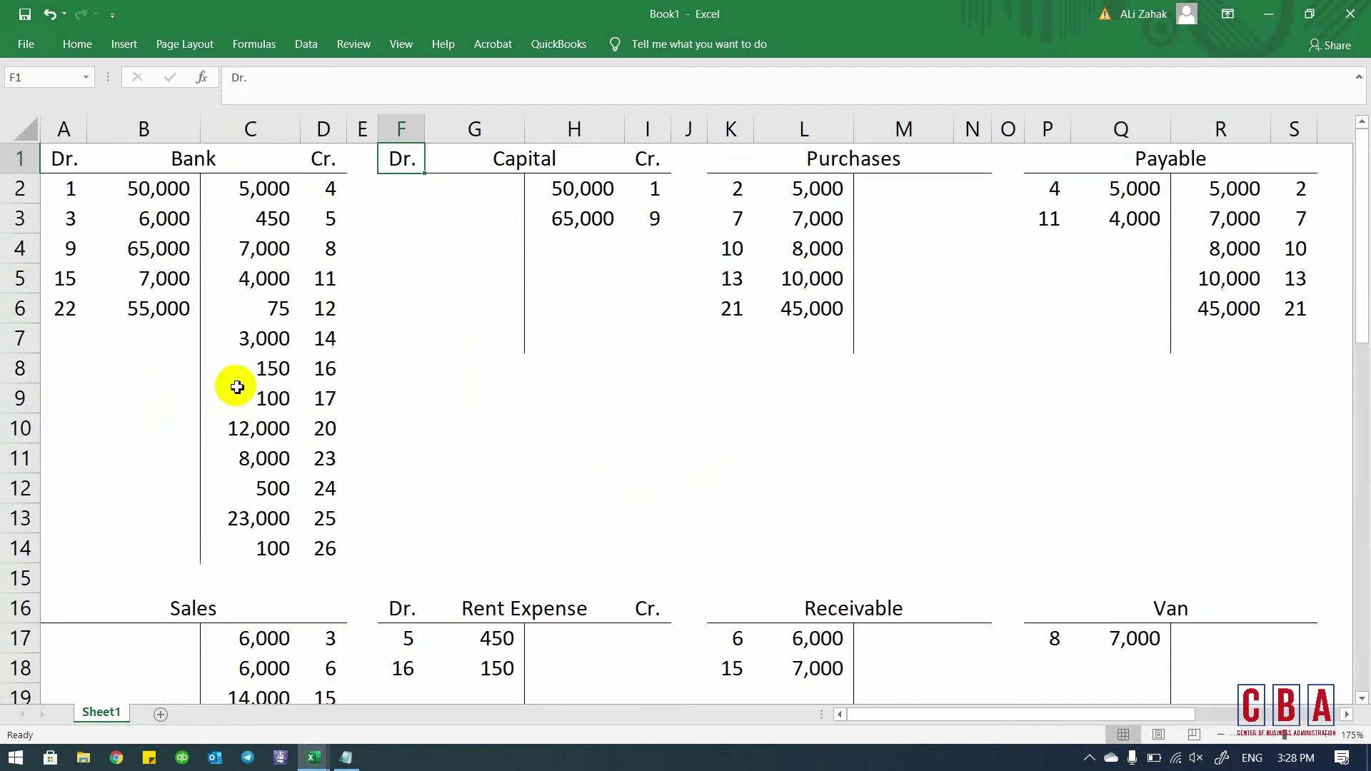
{"action": "key", "text": "Left"}
{"action": "key", "text": "Left"}
{"action": "key", "text": "Left"}
{"action": "key", "text": "Left"}
{"action": "key", "text": "Left"}
{"action": "key", "text": "Down"}
{"action": "key", "text": "Down"}
{"action": "key", "text": "Down"}
{"action": "key", "text": "Down"}
{"action": "key", "text": "Down"}
{"action": "key", "text": "Down"}
{"action": "key", "text": "Down"}
{"action": "key", "text": "Down"}
{"action": "key", "text": "Down"}
{"action": "key", "text": "Down"}
{"action": "key", "text": "Down"}
{"action": "key", "text": "Down"}
{"action": "key", "text": "Down"}
{"action": "key", "text": "Down"}
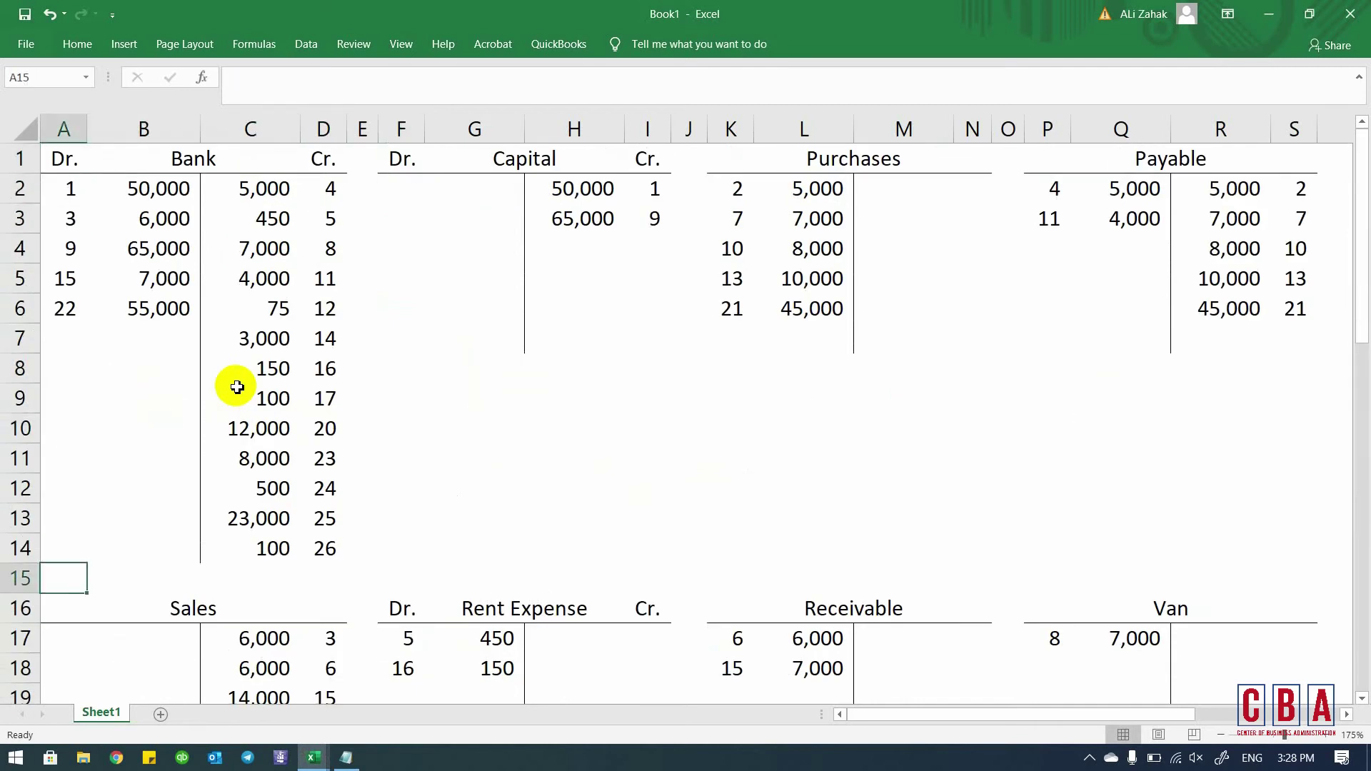
{"action": "key", "text": "Right"}
{"action": "key", "text": "shift+Right"}
{"action": "key", "text": "alt+h"}
{"action": "key", "text": "b"}
{"action": "key", "text": "u"}
- Add a top and double bottom border to G5:H5 for the total line of the Capital account
{"action": "key", "text": "Right"}
{"action": "key", "text": "Right"}
{"action": "key", "text": "Right"}
{"action": "key", "text": "Right"}
{"action": "key", "text": "Right"}
{"action": "key", "text": "Up"}
{"action": "key", "text": "Up"}
{"action": "key", "text": "Up"}
{"action": "key", "text": "Up"}
{"action": "key", "text": "Up"}
{"action": "key", "text": "Up"}
{"action": "key", "text": "Up"}
{"action": "key", "text": "Up"}
{"action": "key", "text": "Up"}
{"action": "key", "text": "Up"}
{"action": "key", "text": "shift+Right"}
{"action": "key", "text": "alt+h"}
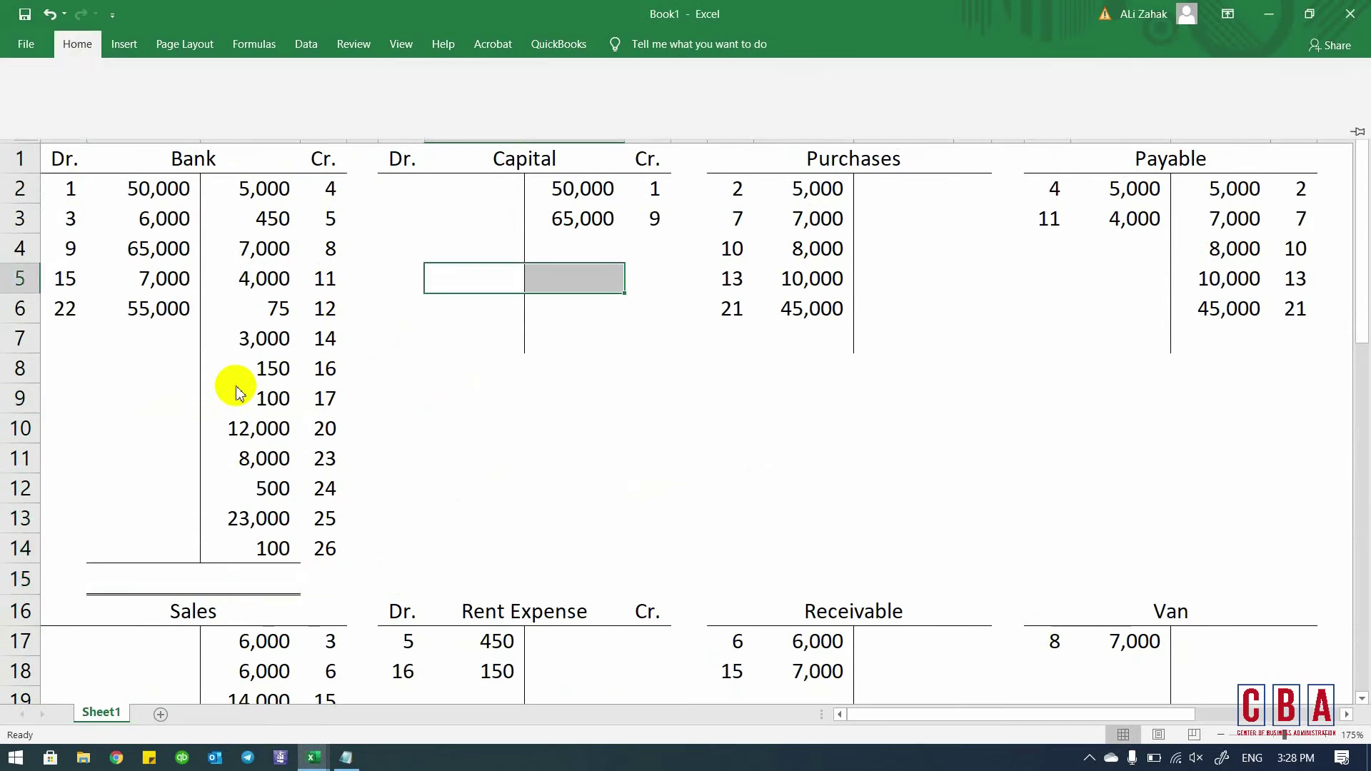
{"action": "key", "text": "b"}
{"action": "key", "text": "u"}
- Add a top and double bottom border to L7:M7 beneath the Purchases account entries
{"action": "key", "text": "Right"}
{"action": "key", "text": "Right"}
{"action": "key", "text": "Down"}
{"action": "key", "text": "Down"}
{"action": "key", "text": "Right"}
{"action": "key", "text": "Right"}
{"action": "key", "text": "Right"}
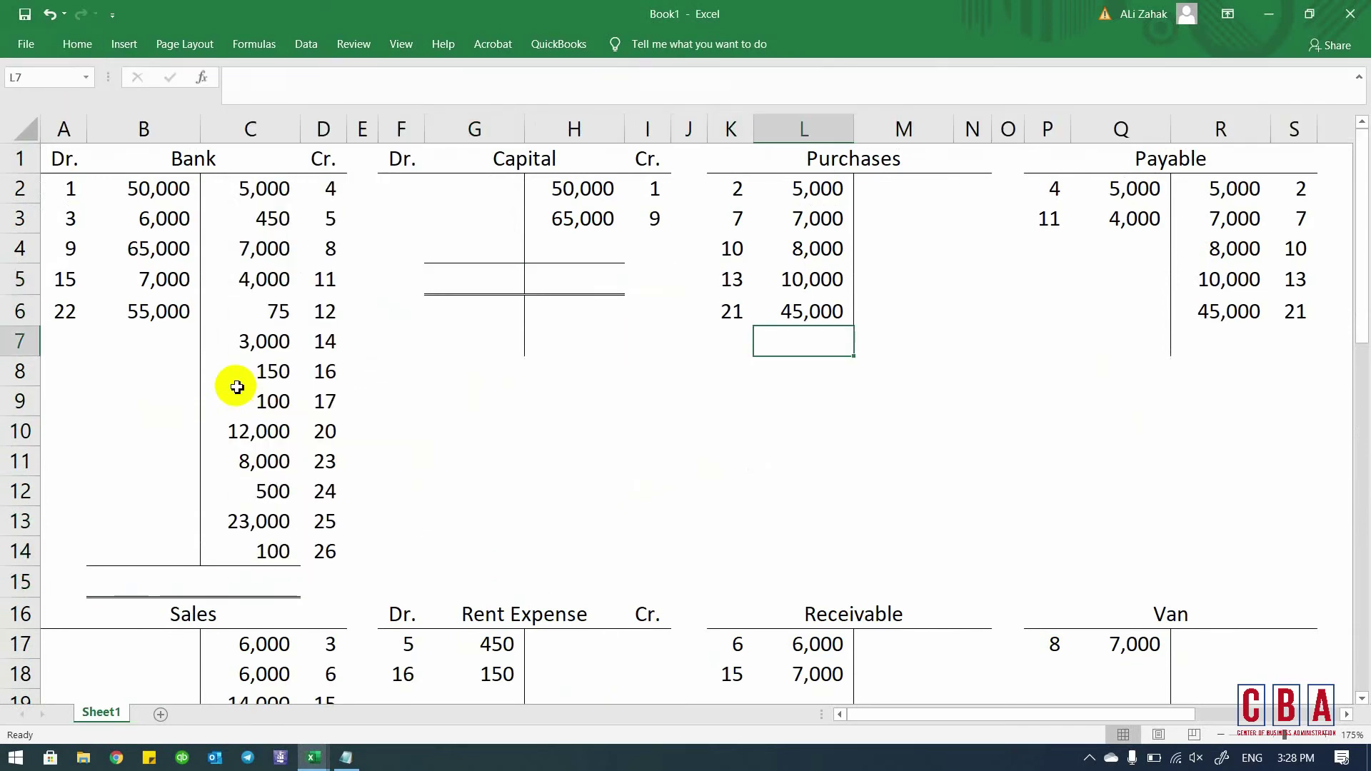
{"action": "key", "text": "shift+Right"}
{"action": "key", "text": "alt+h"}
{"action": "key", "text": "b"}
{"action": "key", "text": "u"}
- Add a top and double bottom border to Q7:R7 beneath the Payable account entries
{"action": "key", "text": "Right"}
{"action": "key", "text": "Right"}
{"action": "key", "text": "Right"}
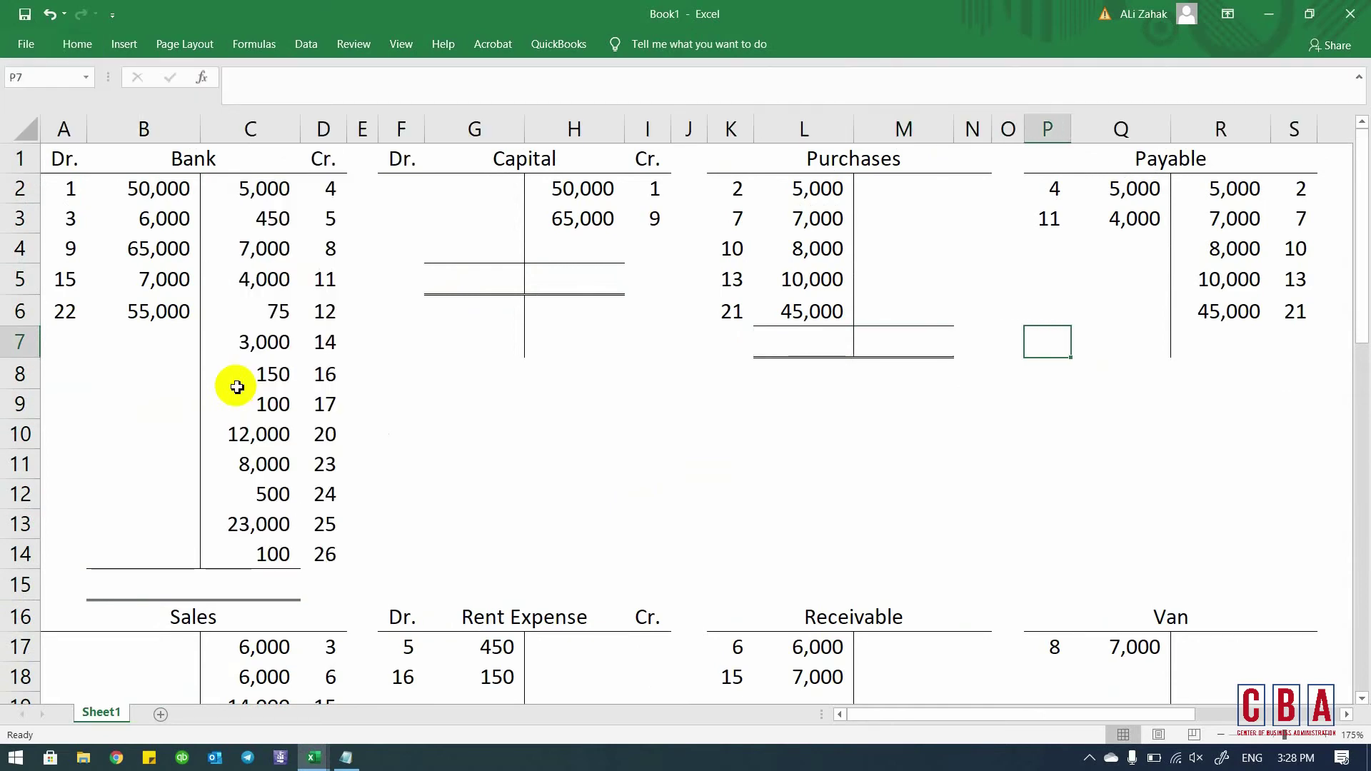
{"action": "key", "text": "Right"}
{"action": "key", "text": "Right"}
{"action": "key", "text": "shift+Right"}
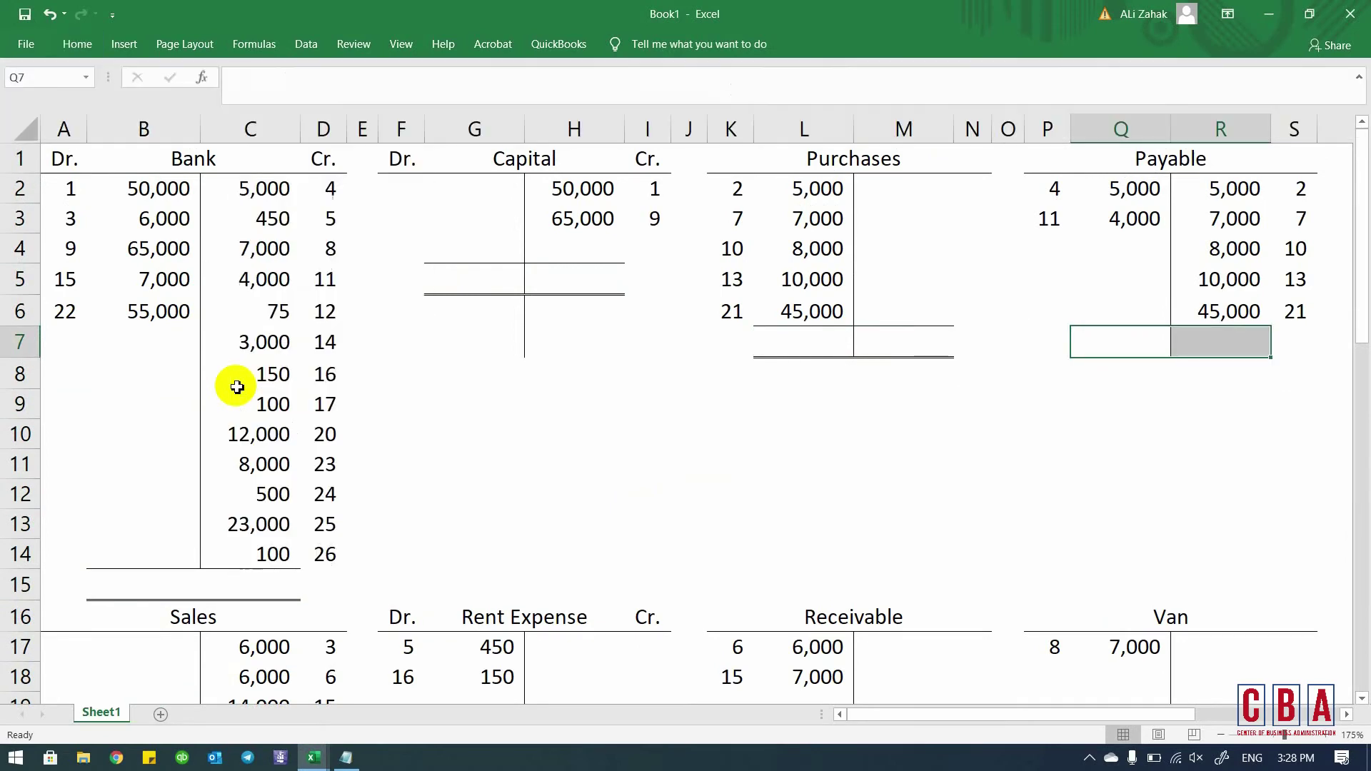
{"action": "key", "text": "alt+h"}
{"action": "key", "text": "b"}
{"action": "key", "text": "u"}
{"action": "key", "text": "Down"}
{"action": "key", "text": "Down"}
{"action": "key", "text": "Down"}
{"action": "key", "text": "Down"}
{"action": "key", "text": "Down"}
{"action": "key", "text": "Down"}
{"action": "key", "text": "Down"}
{"action": "key", "text": "Down"}
{"action": "key", "text": "Down"}
{"action": "key", "text": "Down"}
{"action": "key", "text": "Down"}
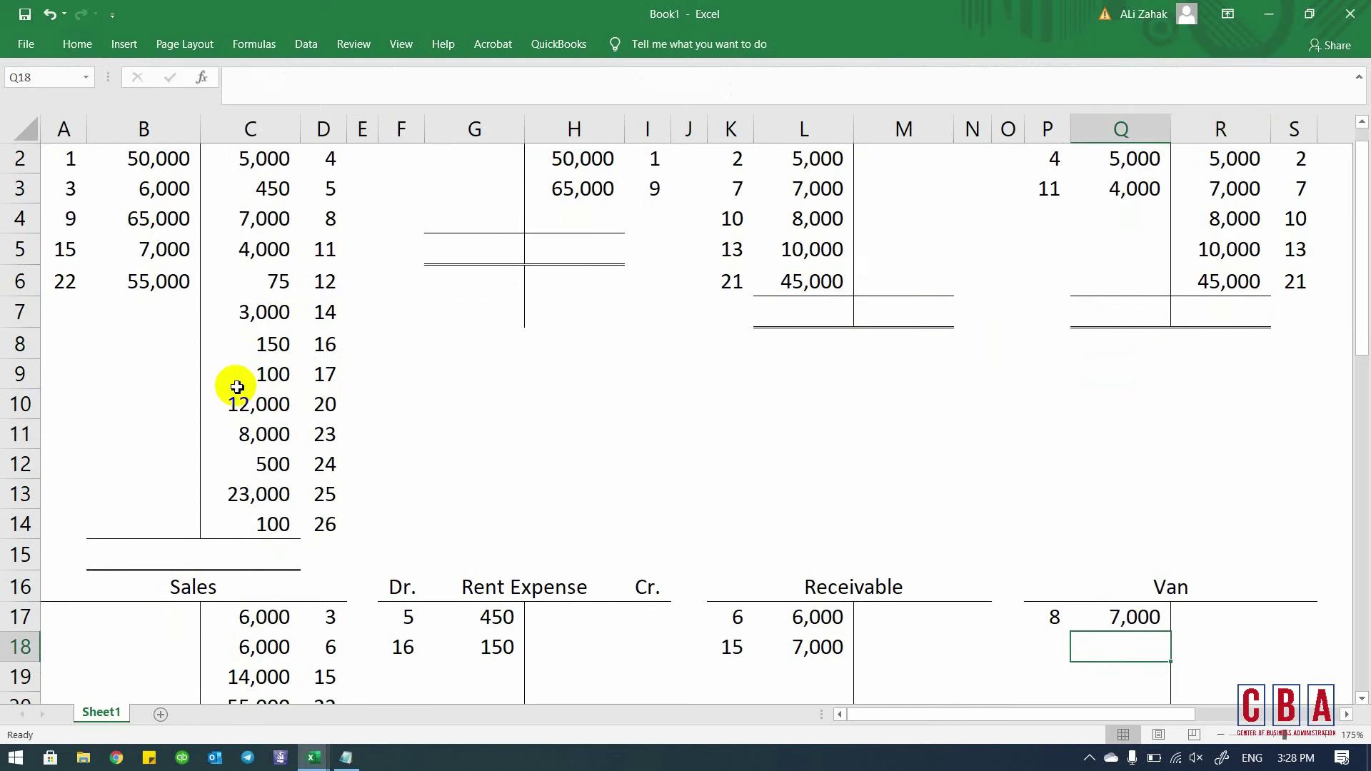
{"action": "key", "text": "Up"}
{"action": "key", "text": "Up"}
{"action": "key", "text": "Up"}
{"action": "key", "text": "Up"}
{"action": "key", "text": "Up"}
{"action": "key", "text": "Up"}
{"action": "key", "text": "Up"}
{"action": "key", "text": "Up"}
{"action": "key", "text": "Up"}
{"action": "key", "text": "Right"}
{"action": "key", "text": "Right"}
{"action": "key", "text": "Right"}
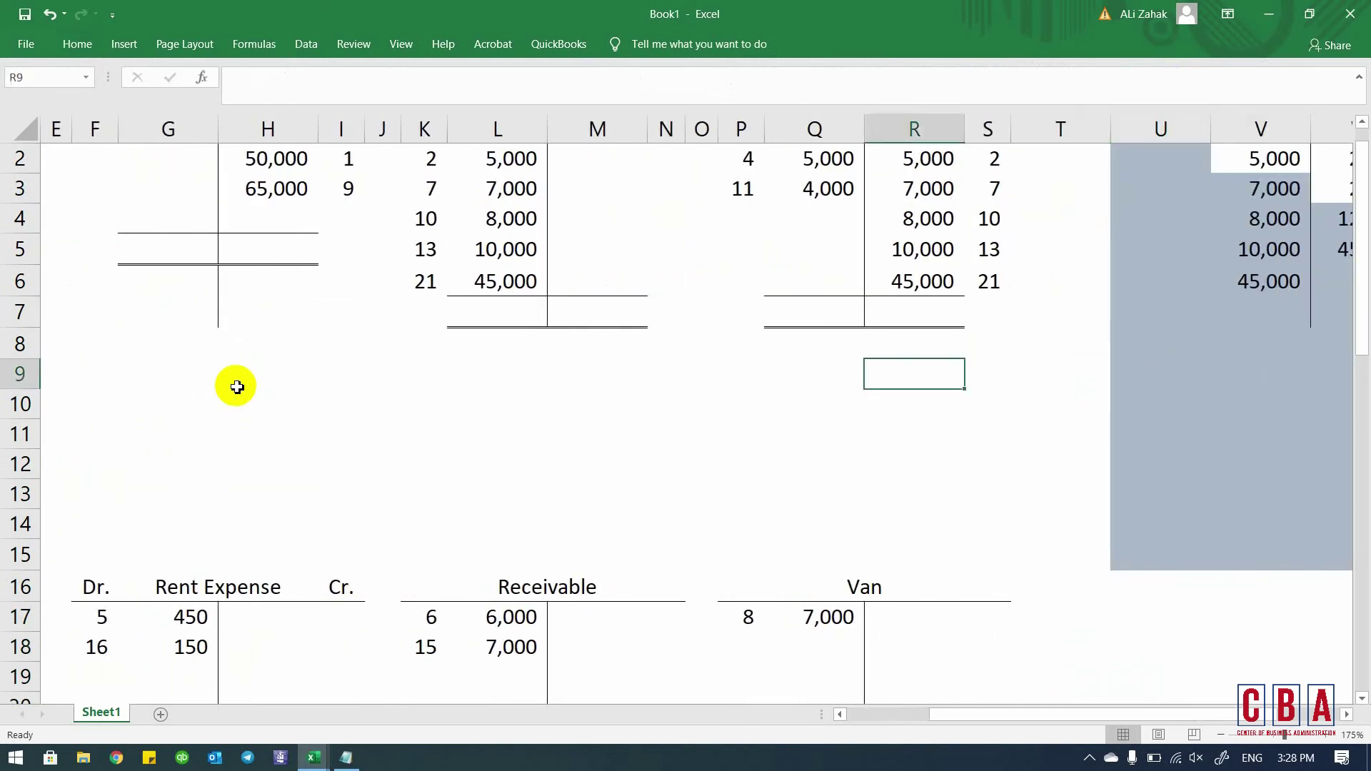
- Add a top and double bottom border to B22:C22 beneath the Sales account entries
{"action": "key", "text": "Home"}
{"action": "key", "text": "Down"}
{"action": "key", "text": "Down"}
{"action": "key", "text": "Down"}
{"action": "key", "text": "Down"}
{"action": "key", "text": "Down"}
{"action": "key", "text": "Down"}
{"action": "key", "text": "Down"}
{"action": "key", "text": "Down"}
{"action": "key", "text": "Down"}
{"action": "key", "text": "Down"}
{"action": "key", "text": "Down"}
{"action": "key", "text": "Down"}
{"action": "key", "text": "Down"}
{"action": "key", "text": "Down"}
{"action": "key", "text": "Down"}
{"action": "key", "text": "Down"}
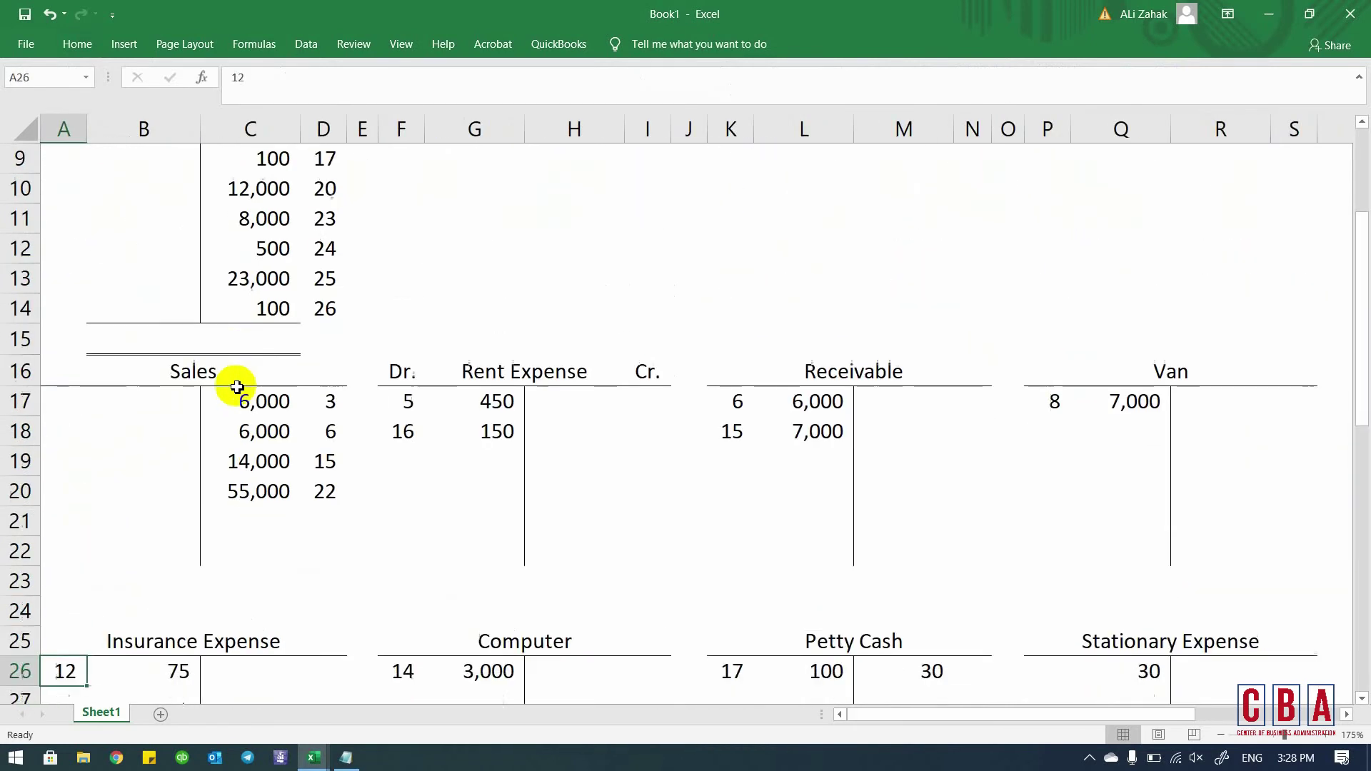
{"action": "key", "text": "Down"}
{"action": "key", "text": "Down"}
{"action": "key", "text": "Down"}
{"action": "key", "text": "Down"}
{"action": "key", "text": "Up"}
{"action": "key", "text": "Up"}
{"action": "key", "text": "Up"}
{"action": "key", "text": "Up"}
{"action": "key", "text": "Up"}
{"action": "key", "text": "Up"}
{"action": "key", "text": "Up"}
{"action": "key", "text": "Up"}
{"action": "key", "text": "Up"}
{"action": "key", "text": "Right"}
{"action": "key", "text": "Down"}
{"action": "key", "text": "Down"}
{"action": "key", "text": "Up"}
{"action": "key", "text": "shift+Right"}
{"action": "key", "text": "Left"}
{"action": "key", "text": "Right"}
{"action": "key", "text": "shift+Right"}
{"action": "key", "text": "Down"}
{"action": "key", "text": "shift+Right"}
{"action": "key", "text": "alt+h"}
{"action": "key", "text": "b"}
{"action": "key", "text": "u"}
- Add a top and double bottom border to G20:H20 beneath the Rent Expense account entries
{"action": "key", "text": "Right"}
{"action": "key", "text": "Right"}
{"action": "key", "text": "Right"}
{"action": "key", "text": "Right"}
{"action": "key", "text": "Right"}
{"action": "key", "text": "shift+Right"}
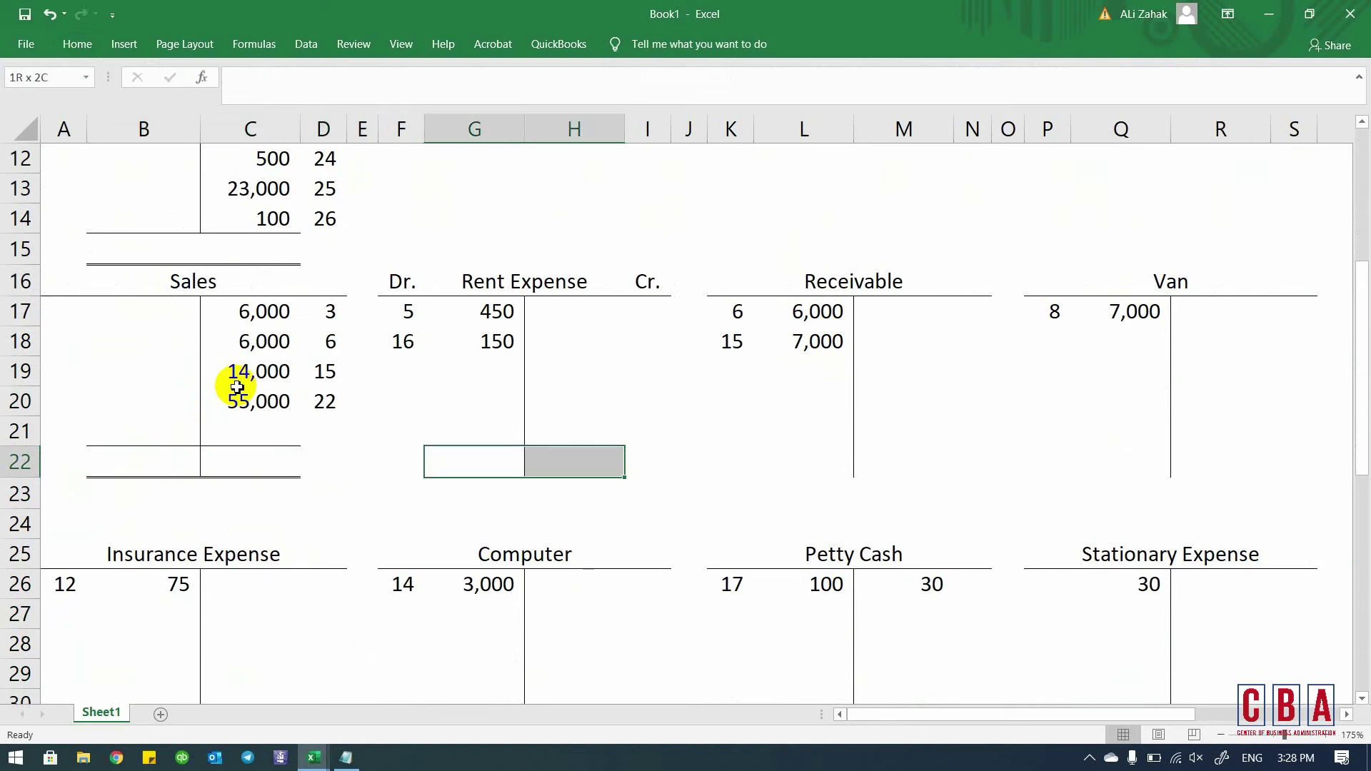
{"action": "key", "text": "Up"}
{"action": "key", "text": "Up"}
{"action": "key", "text": "shift+Right"}
{"action": "key", "text": "alt+h"}
{"action": "key", "text": "b"}
{"action": "key", "text": "u"}
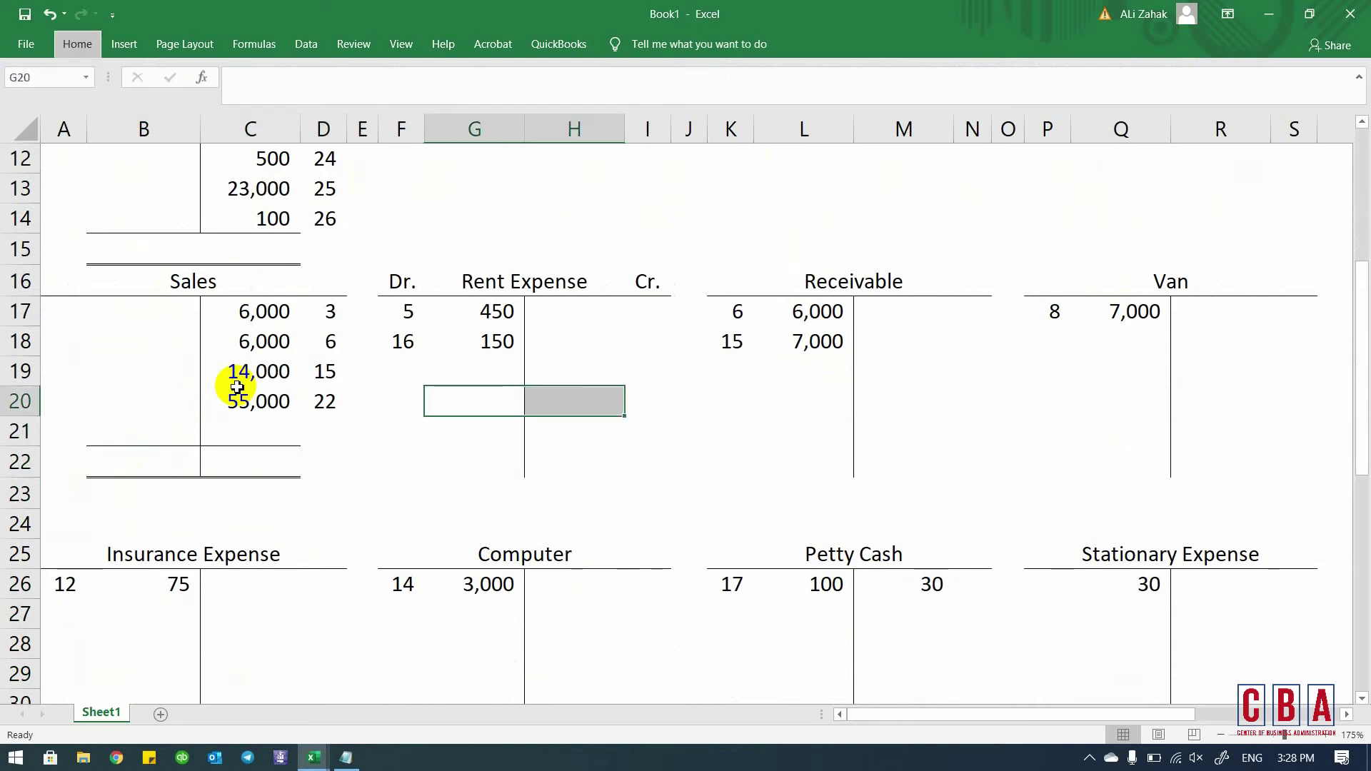
- Add a top and double bottom border to L20:M20 beneath the Receivable account entries
{"action": "key", "text": "Right"}
{"action": "key", "text": "Right"}
{"action": "key", "text": "Right"}
{"action": "key", "text": "Right"}
{"action": "key", "text": "Right"}
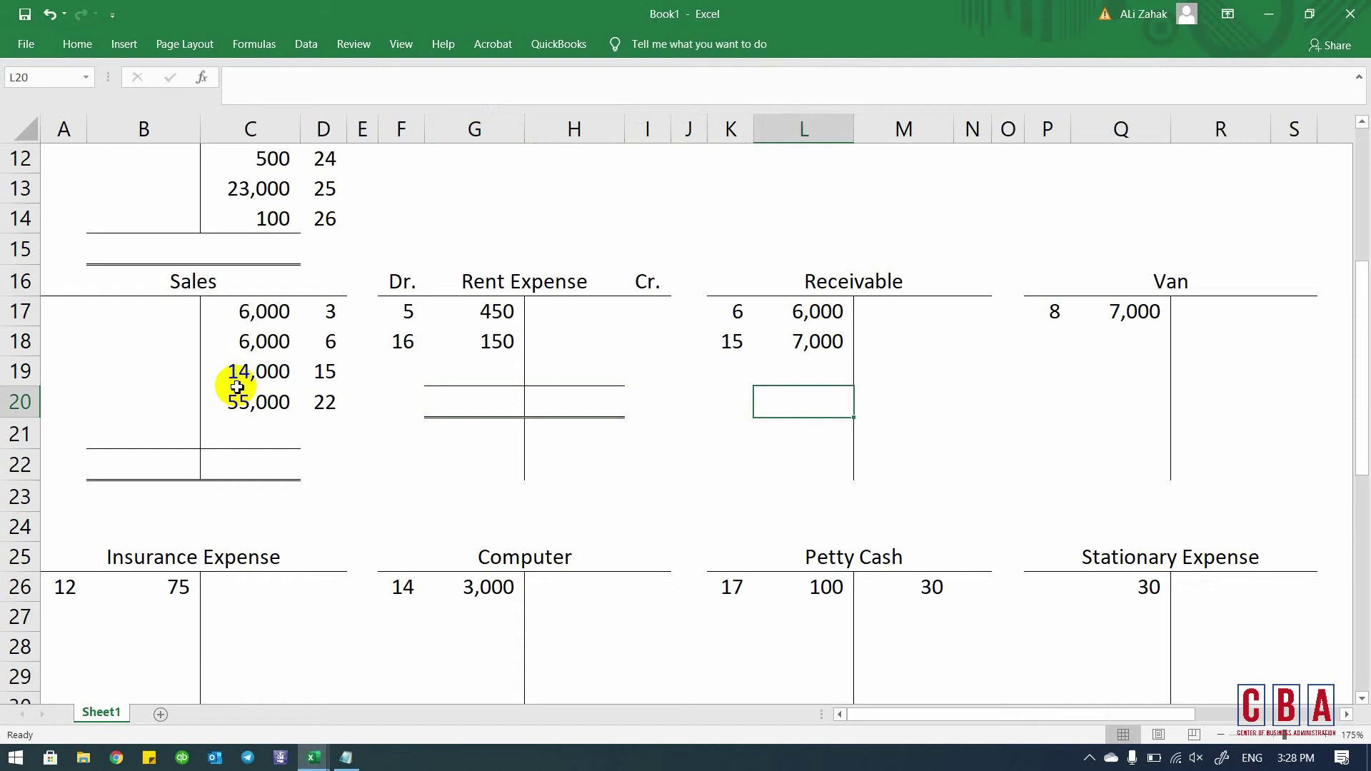
{"action": "key", "text": "shift+Right"}
{"action": "key", "text": "alt+h"}
{"action": "key", "text": "b"}
{"action": "key", "text": "u"}
- Add a top and double bottom border to Q20:R20 for the total line of the Van account
{"action": "key", "text": "Right"}
{"action": "key", "text": "Right"}
{"action": "key", "text": "Right"}
{"action": "key", "text": "Right"}
{"action": "key", "text": "Right"}
{"action": "key", "text": "shift+Right"}
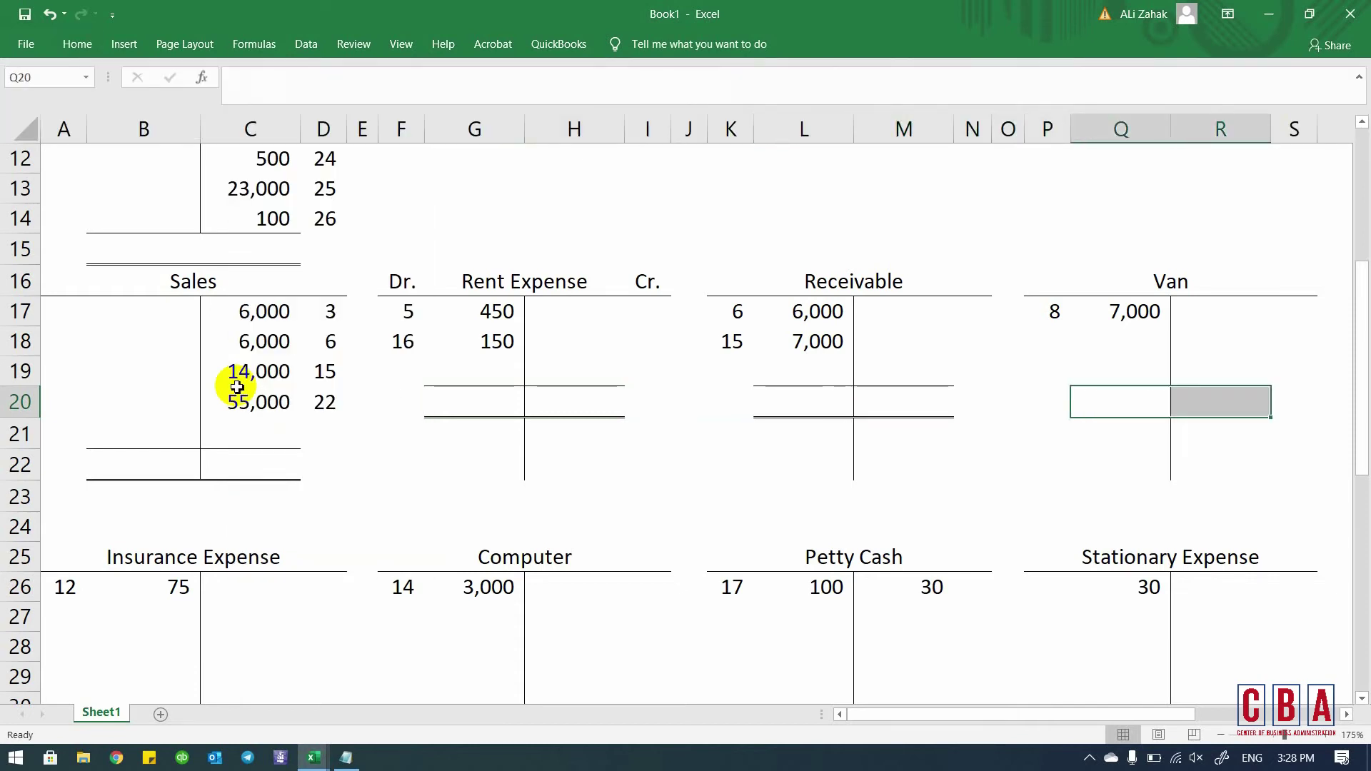
{"action": "key", "text": "alt+h"}
{"action": "key", "text": "b"}
{"action": "key", "text": "u"}
- Add a top and double bottom border to B28:C28 beneath the Insurance Expense account entry
{"action": "key", "text": "Down"}
{"action": "key", "text": "Down"}
{"action": "key", "text": "Down"}
{"action": "key", "text": "Down"}
{"action": "key", "text": "Down"}
{"action": "key", "text": "Down"}
{"action": "key", "text": "Down"}
{"action": "key", "text": "Down"}
{"action": "key", "text": "Down"}
{"action": "key", "text": "Down"}
{"action": "key", "text": "Down"}
{"action": "key", "text": "Down"}
{"action": "key", "text": "Down"}
{"action": "key", "text": "Down"}
{"action": "key", "text": "Down"}
{"action": "key", "text": "Down"}
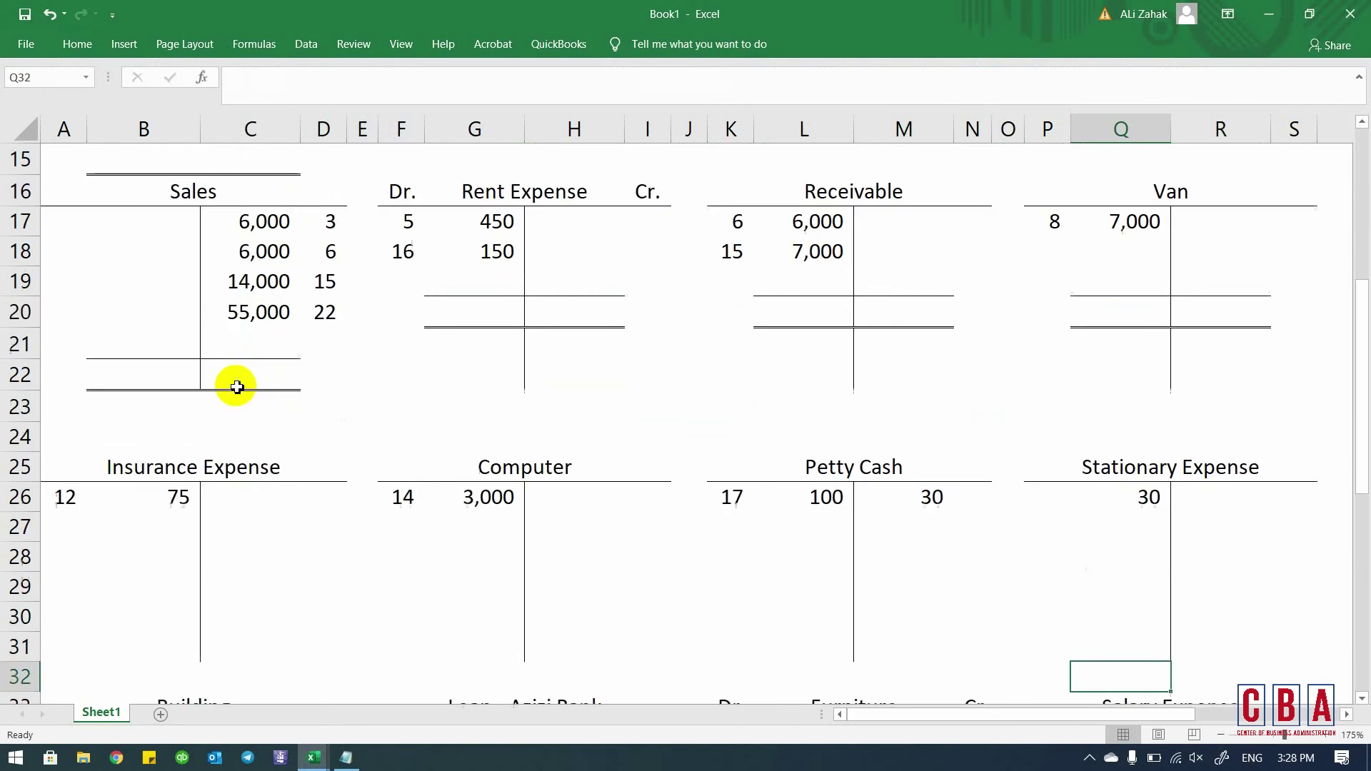
{"action": "key", "text": "Left"}
{"action": "key", "text": "Left"}
{"action": "key", "text": "Left"}
{"action": "key", "text": "Left"}
{"action": "key", "text": "Left"}
{"action": "key", "text": "Left"}
{"action": "key", "text": "Left"}
{"action": "key", "text": "Left"}
{"action": "key", "text": "Left"}
{"action": "key", "text": "Left"}
{"action": "key", "text": "Left"}
{"action": "key", "text": "Left"}
{"action": "key", "text": "Left"}
{"action": "key", "text": "Up"}
{"action": "key", "text": "Up"}
{"action": "key", "text": "Up"}
{"action": "key", "text": "Up"}
{"action": "key", "text": "Up"}
{"action": "key", "text": "Up"}
{"action": "key", "text": "Up"}
{"action": "key", "text": "Up"}
{"action": "key", "text": "Up"}
{"action": "key", "text": "Up"}
{"action": "key", "text": "Left"}
{"action": "key", "text": "Left"}
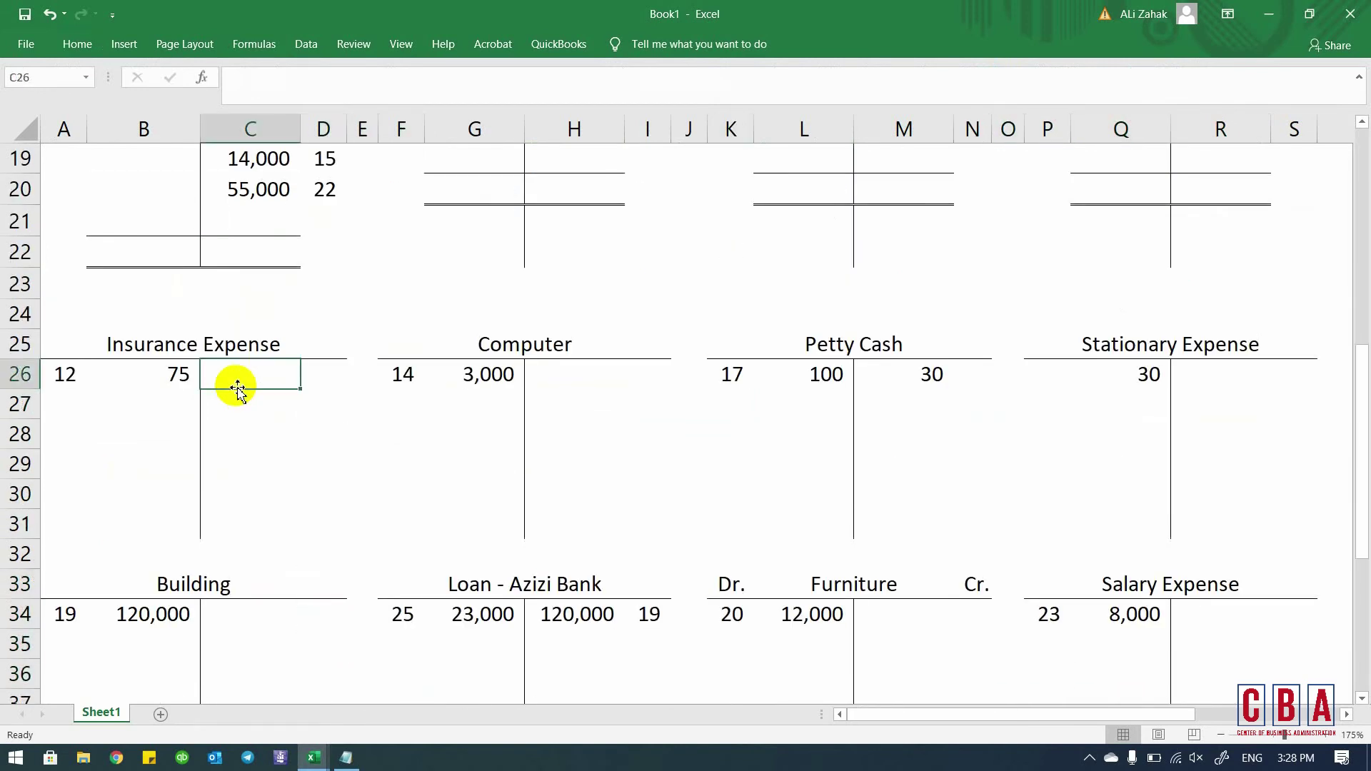
{"action": "key", "text": "Down"}
{"action": "key", "text": "Down"}
{"action": "key", "text": "shift+Right"}
{"action": "key", "text": "alt+h"}
{"action": "key", "text": "b"}
{"action": "key", "text": "u"}
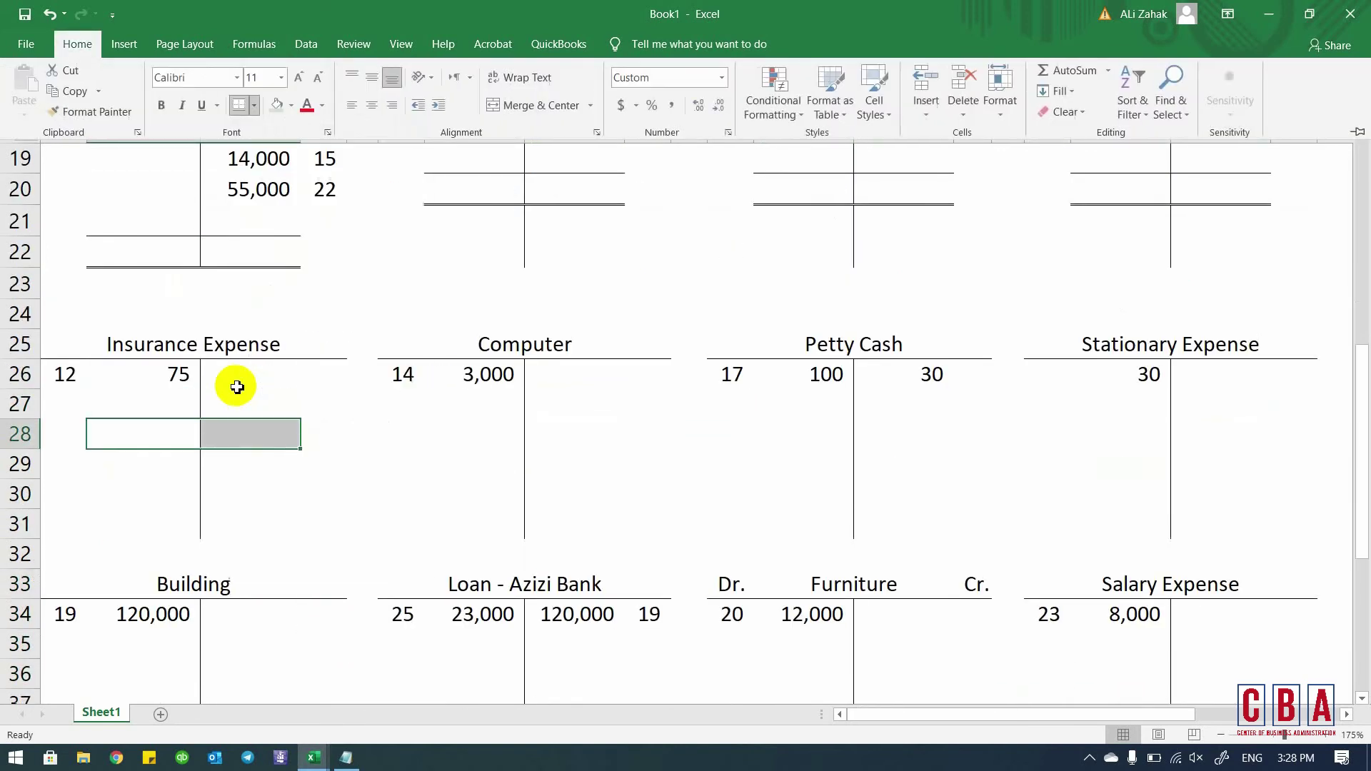
- Add a top and double bottom border to G28:H28 for the total line of the Computer account
{"action": "key", "text": "Right"}
{"action": "key", "text": "Right"}
{"action": "key", "text": "Right"}
{"action": "key", "text": "Right"}
{"action": "key", "text": "Right"}
{"action": "key", "text": "shift+Right"}
{"action": "key", "text": "alt+h"}
{"action": "key", "text": "b"}
{"action": "key", "text": "u"}
- Add a top and double bottom border to L28:M28 beneath the Petty Cash account entries
{"action": "key", "text": "Right"}
{"action": "key", "text": "Right"}
{"action": "key", "text": "Right"}
{"action": "key", "text": "Right"}
{"action": "key", "text": "Right"}
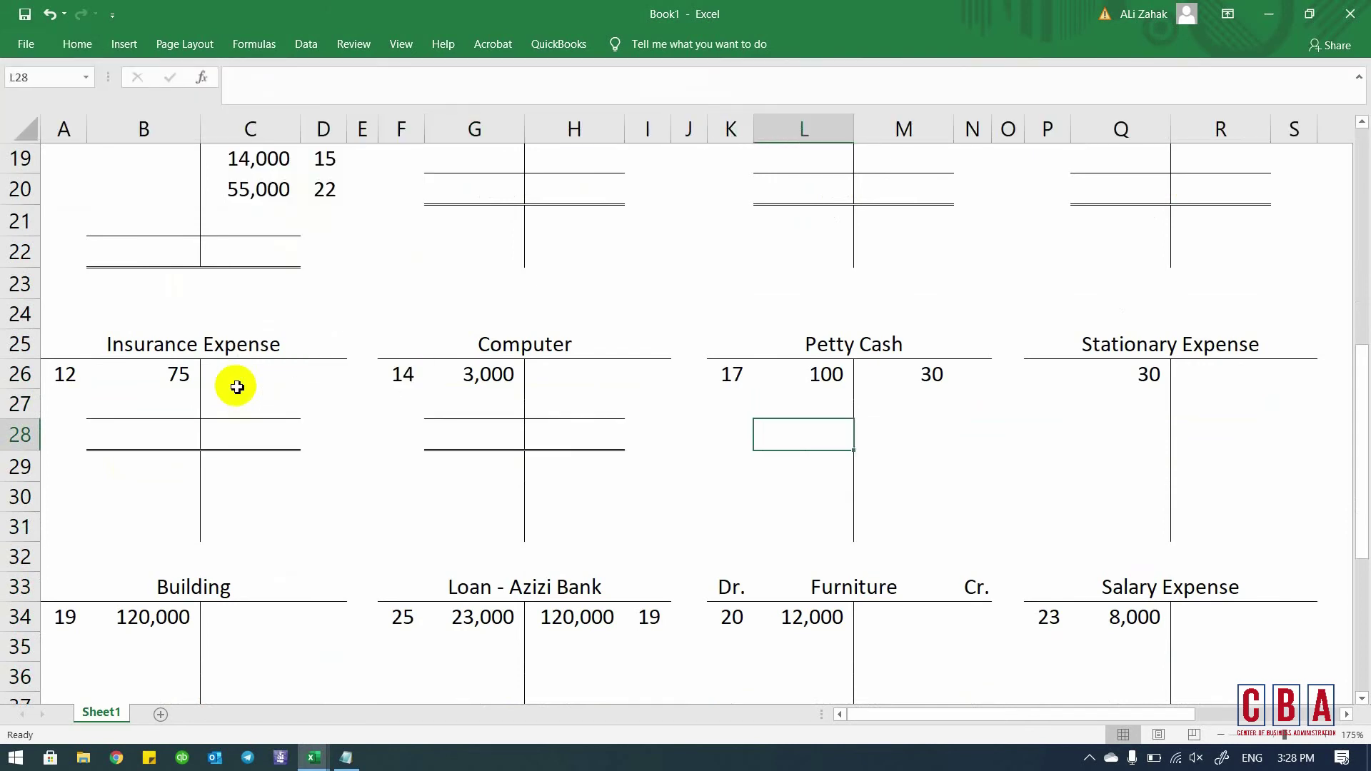
{"action": "key", "text": "shift+Right"}
{"action": "key", "text": "alt+h"}
{"action": "key", "text": "b"}
{"action": "key", "text": "u"}
- Add a top and double bottom border to Q28:R28 beneath the Stationary Expense account entry
{"action": "key", "text": "Right"}
{"action": "key", "text": "Right"}
{"action": "key", "text": "Right"}
{"action": "key", "text": "Right"}
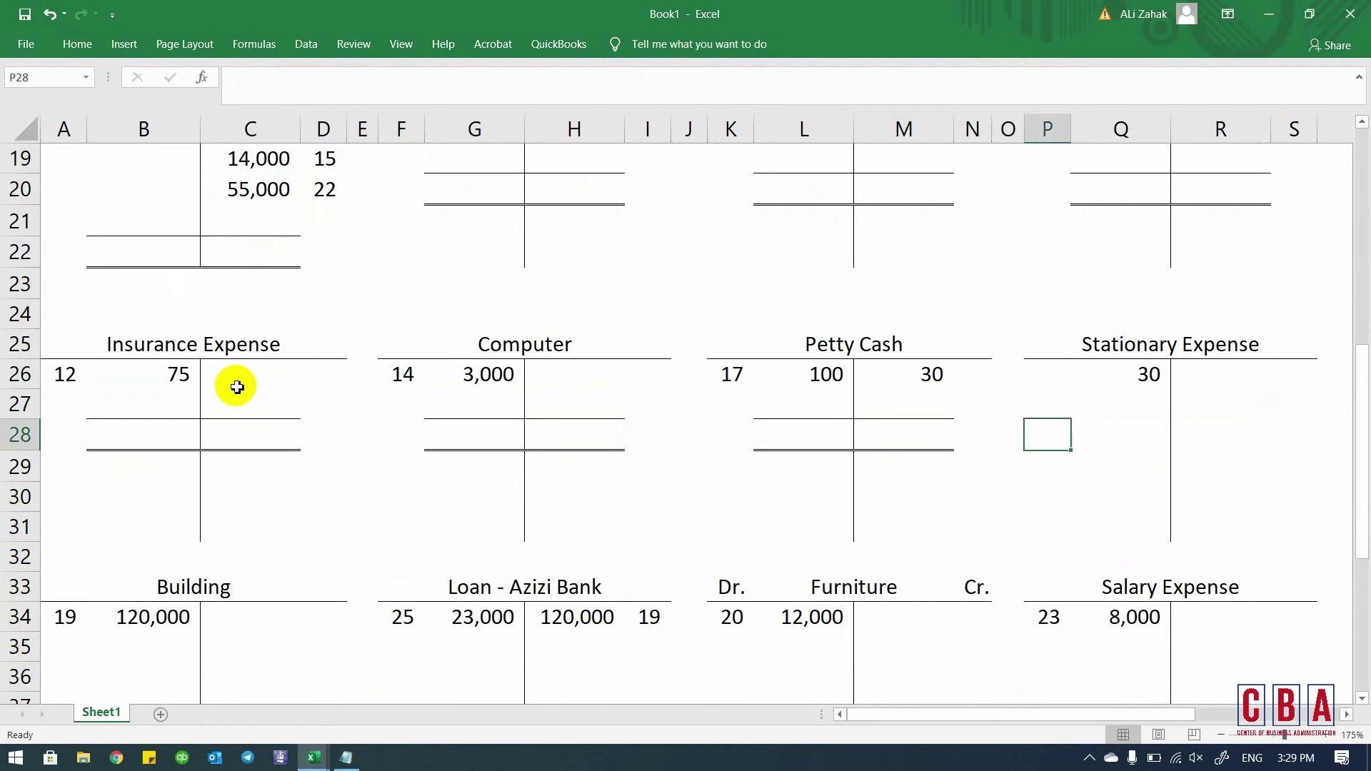
{"action": "key", "text": "Right"}
{"action": "key", "text": "shift+Right"}
{"action": "key", "text": "alt+h"}
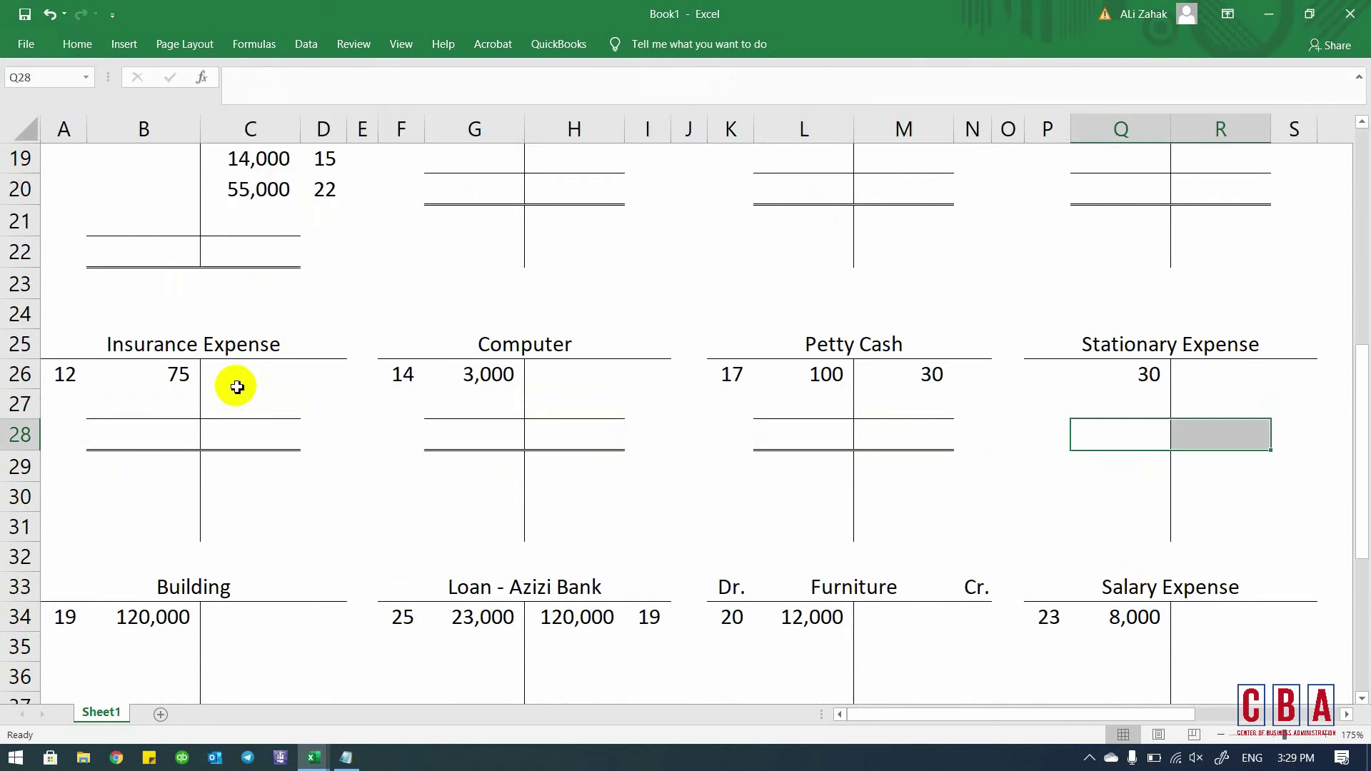
{"action": "key", "text": "b"}
{"action": "key", "text": "u"}
- Add a top and double bottom border to Q37:R37 beneath the Salary Expense account entry
{"action": "key", "text": "Down"}
{"action": "key", "text": "Down"}
{"action": "key", "text": "Down"}
{"action": "key", "text": "Down"}
{"action": "key", "text": "Down"}
{"action": "key", "text": "Down"}
{"action": "key", "text": "Down"}
{"action": "key", "text": "Down"}
{"action": "key", "text": "Down"}
{"action": "key", "text": "Down"}
{"action": "key", "text": "Down"}
{"action": "key", "text": "Up"}
{"action": "key", "text": "Up"}
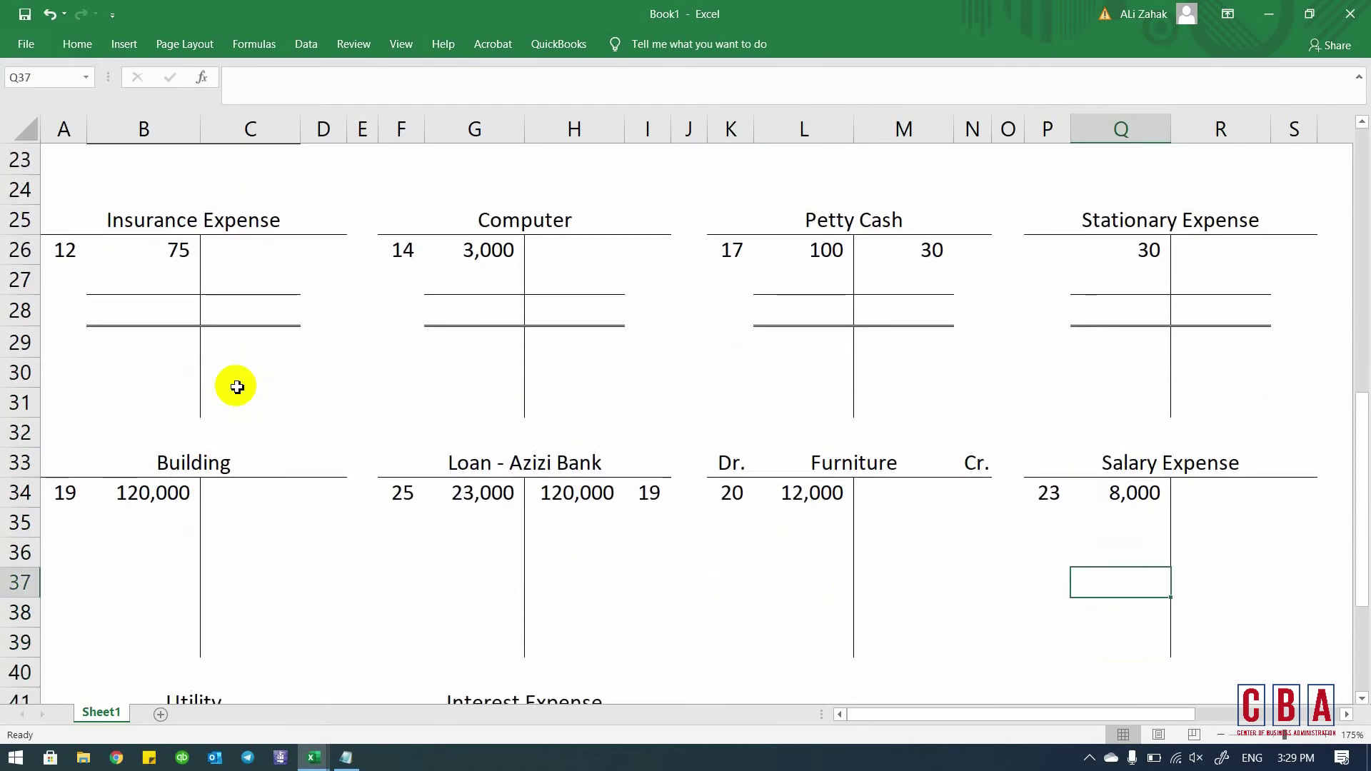
{"action": "key", "text": "shift+Right"}
{"action": "key", "text": "alt+h"}
{"action": "key", "text": "b"}
{"action": "key", "text": "u"}
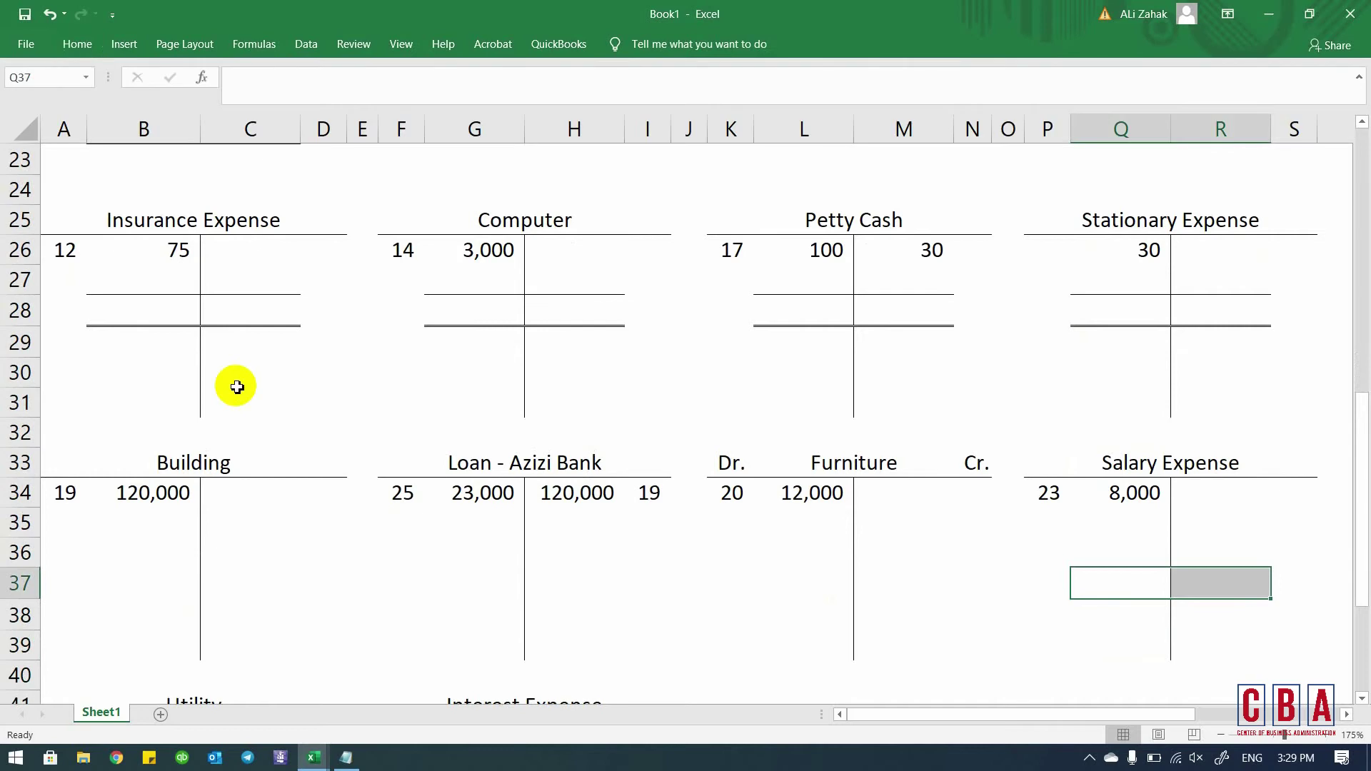
- Add a top and double bottom border to L37:M37 beneath the Furniture account entry
{"action": "key", "text": "Left"}
{"action": "key", "text": "Left"}
{"action": "key", "text": "Left"}
{"action": "key", "text": "Left"}
{"action": "key", "text": "Left"}
{"action": "key", "text": "shift+Right"}
{"action": "key", "text": "alt+h"}
{"action": "key", "text": "b"}
{"action": "key", "text": "u"}
- Add a top and double bottom border to G37:H37 beneath the Loan - Azizi Bank account entries
{"action": "key", "text": "Left"}
{"action": "key", "text": "Left"}
{"action": "key", "text": "Left"}
{"action": "key", "text": "Left"}
{"action": "key", "text": "Left"}
{"action": "key", "text": "Left"}
{"action": "key", "text": "Right"}
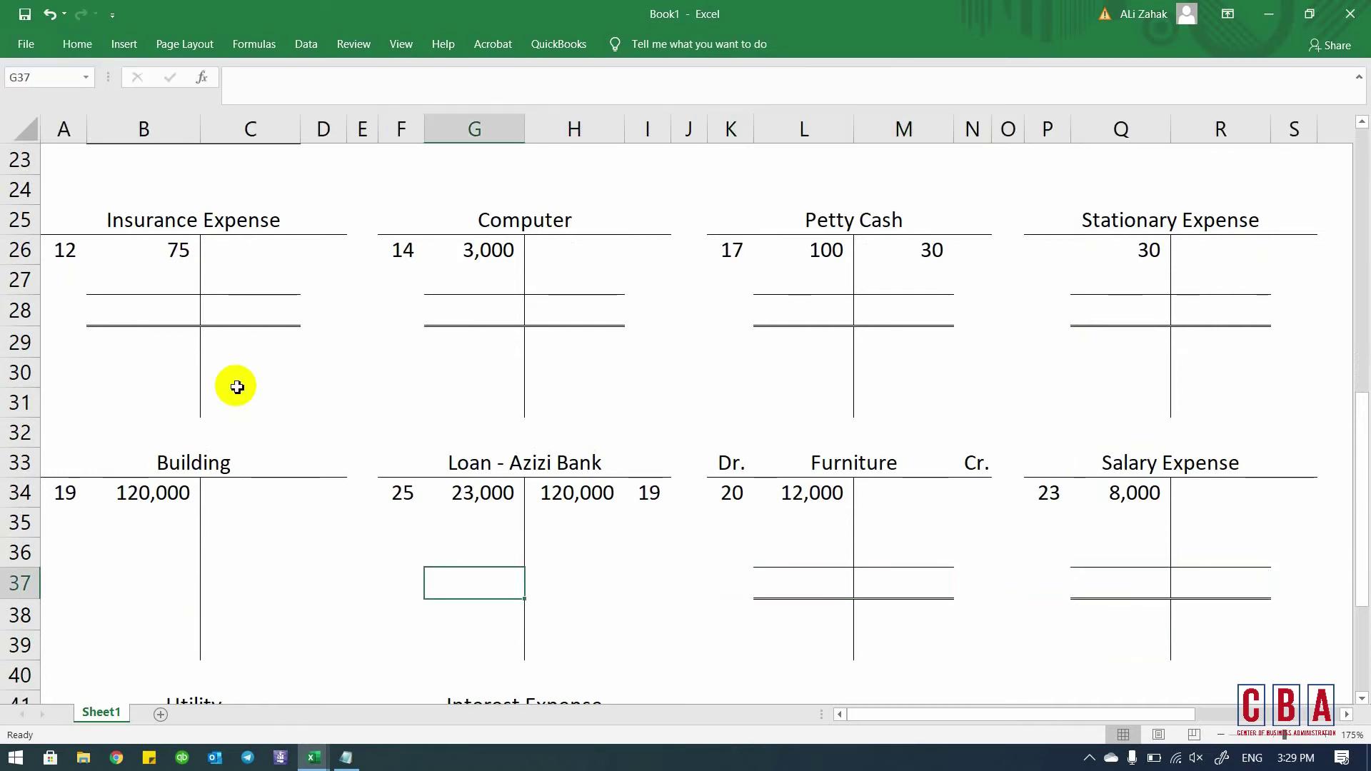
{"action": "key", "text": "shift+Right"}
{"action": "key", "text": "alt+h"}
{"action": "key", "text": "b"}
{"action": "key", "text": "u"}
- Add a top and double bottom border to B37:C37 beneath the Building account entry
{"action": "key", "text": "Left"}
{"action": "key", "text": "Left"}
{"action": "key", "text": "Left"}
{"action": "key", "text": "Left"}
{"action": "key", "text": "Left"}
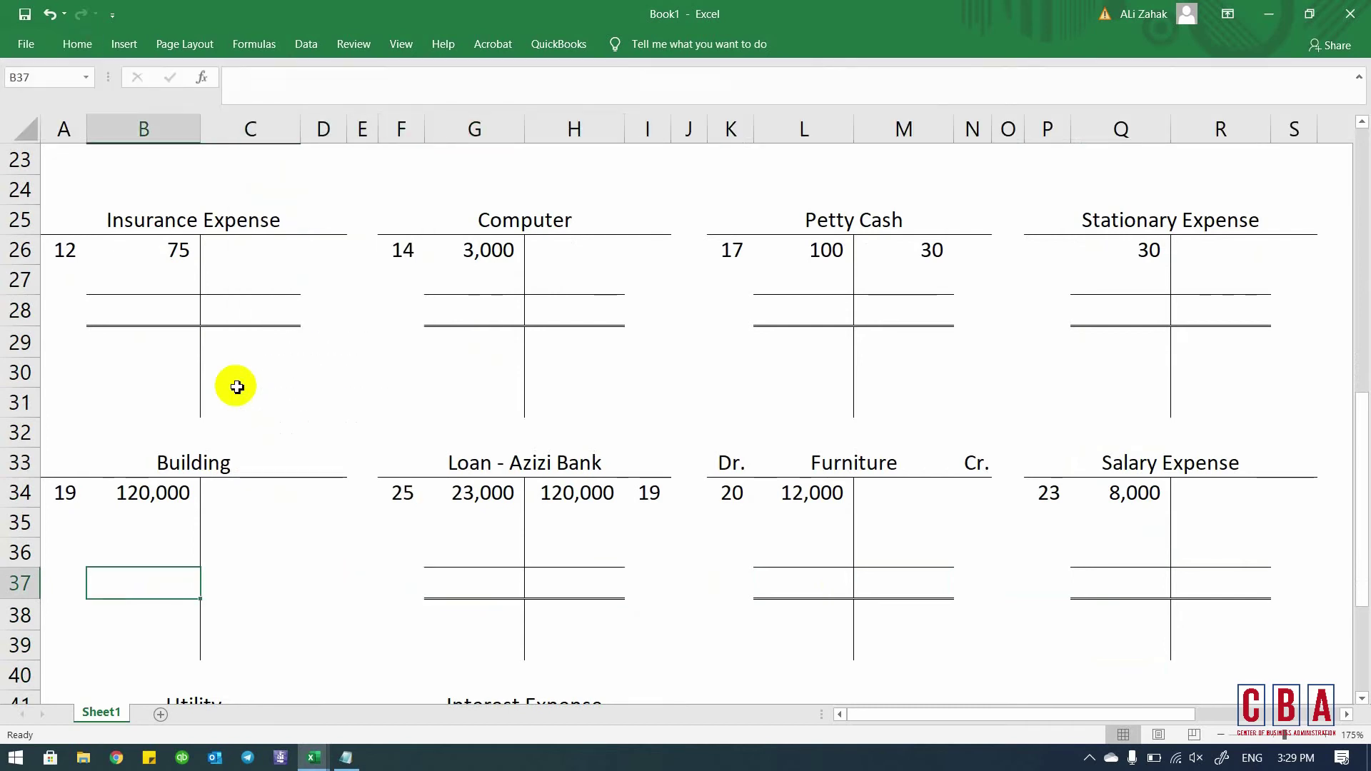
{"action": "key", "text": "shift+Right"}
{"action": "type", "text": "HBU"}
{"action": "key", "text": "Escape"}
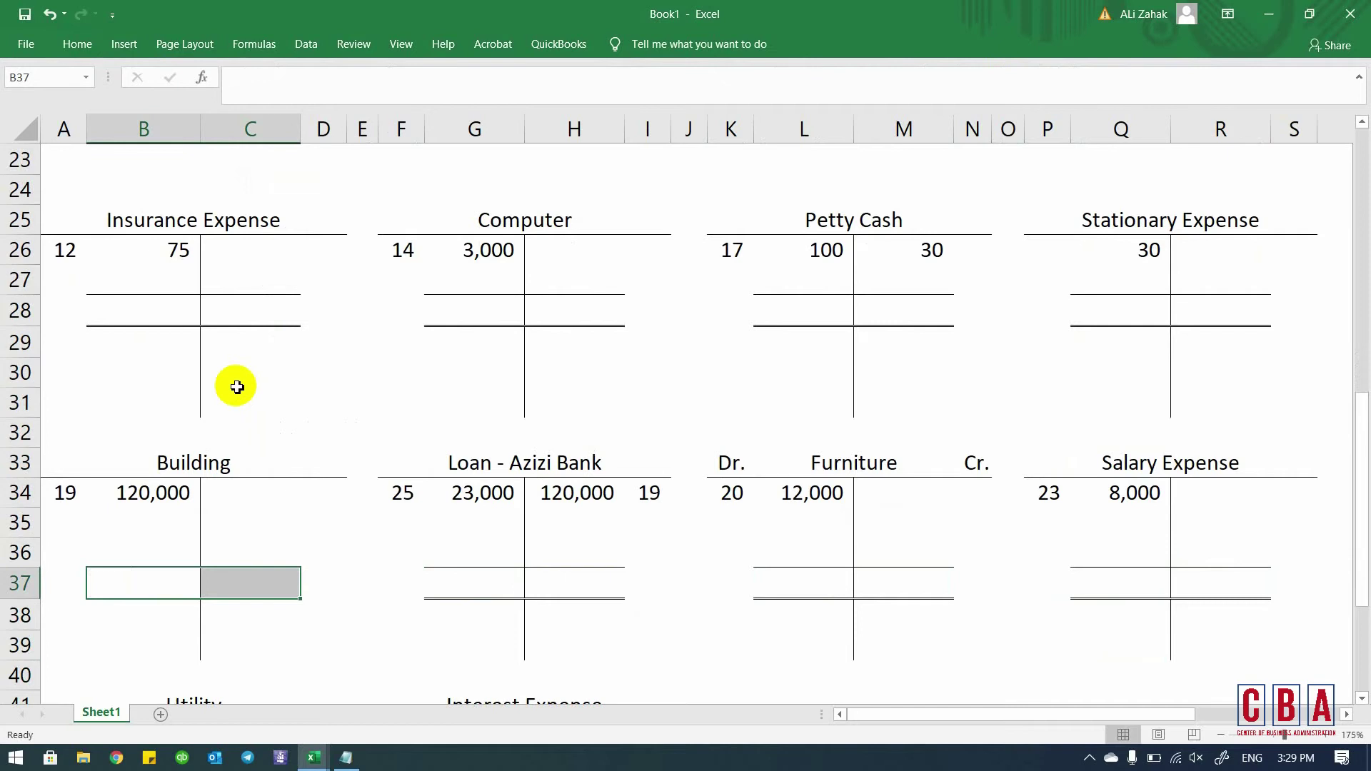
{"action": "key", "text": "alt+h"}
{"action": "key", "text": "b"}
{"action": "key", "text": "u"}
- Add a top and double bottom border to B45:C45 beneath the Utility account entry
{"action": "key", "text": "Down"}
{"action": "key", "text": "Down"}
{"action": "key", "text": "Down"}
{"action": "key", "text": "Down"}
{"action": "key", "text": "Down"}
{"action": "key", "text": "Down"}
{"action": "key", "text": "Down"}
{"action": "key", "text": "Down"}
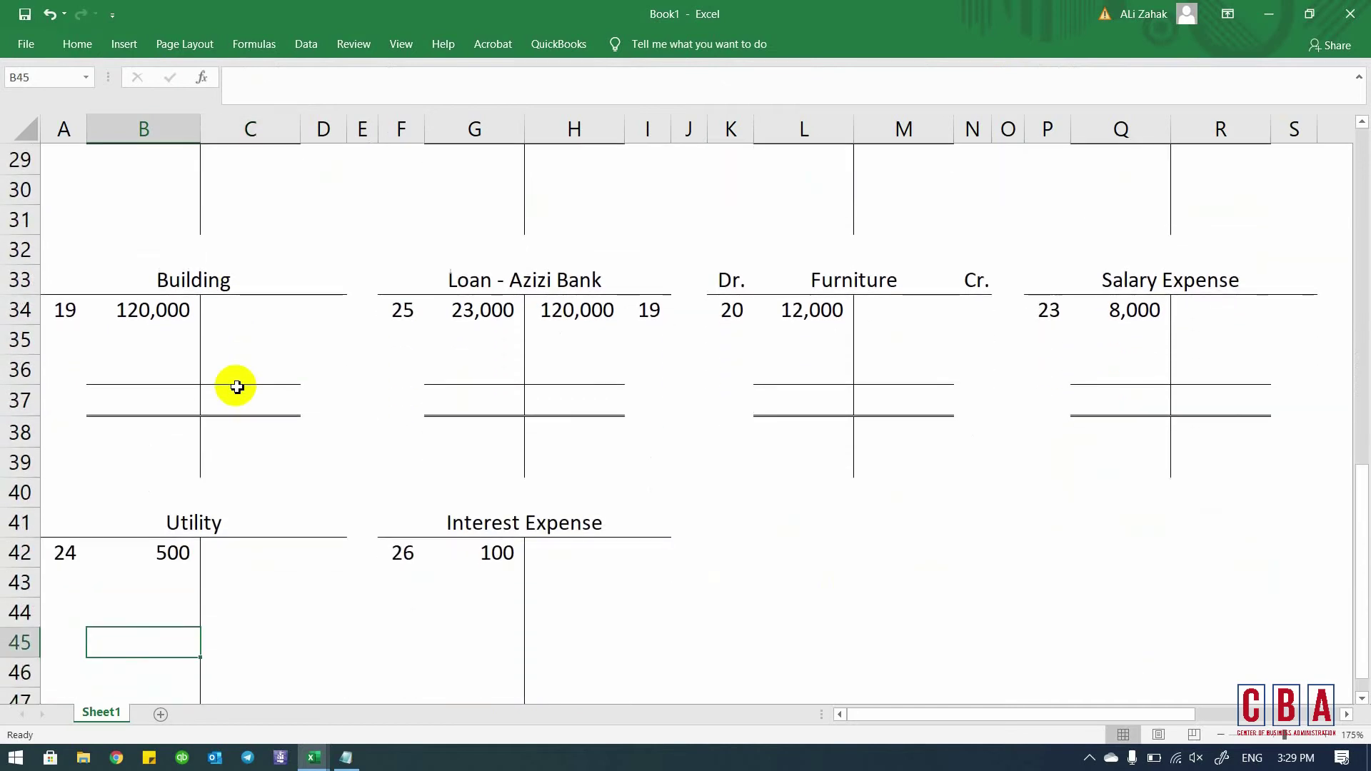
{"action": "key", "text": "shift+Right"}
{"action": "key", "text": "alt+h"}
{"action": "key", "text": "b"}
{"action": "key", "text": "u"}
- Select G45:H45 beneath the Interest Expense account entry for its total line
{"action": "key", "text": "Right"}
{"action": "key", "text": "Right"}
{"action": "key", "text": "Right"}
{"action": "key", "text": "Right"}
{"action": "key", "text": "Right"}
{"action": "key", "text": "Right"}
{"action": "key", "text": "Left"}
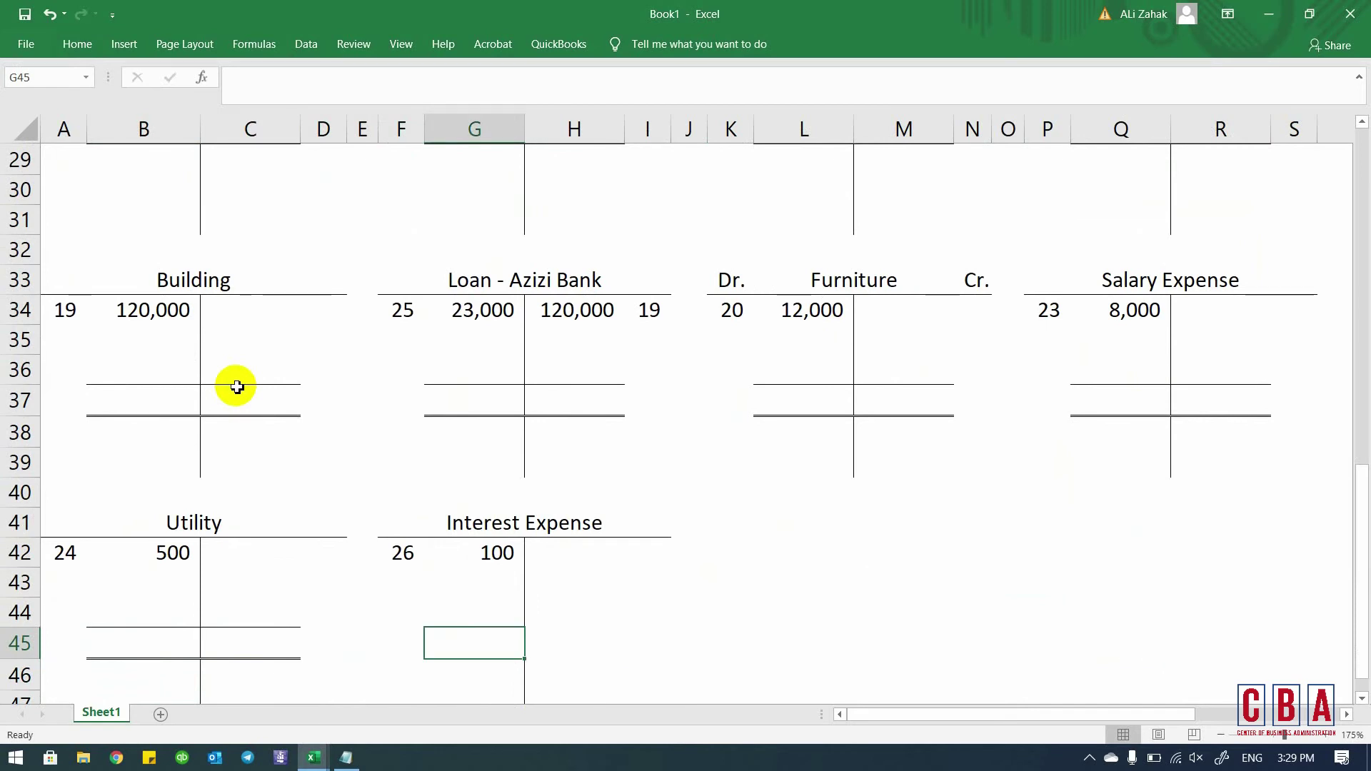
{"action": "key", "text": "Down"}
{"action": "key", "text": "Up"}
{"action": "key", "text": "shift+Right"}
{"action": "key", "text": "h"}
{"action": "key", "text": "b"}
{"action": "key", "text": "i"}
{"action": "key", "text": "Escape"}
{"action": "key", "text": "Escape"}
{"action": "key", "text": "Escape"}
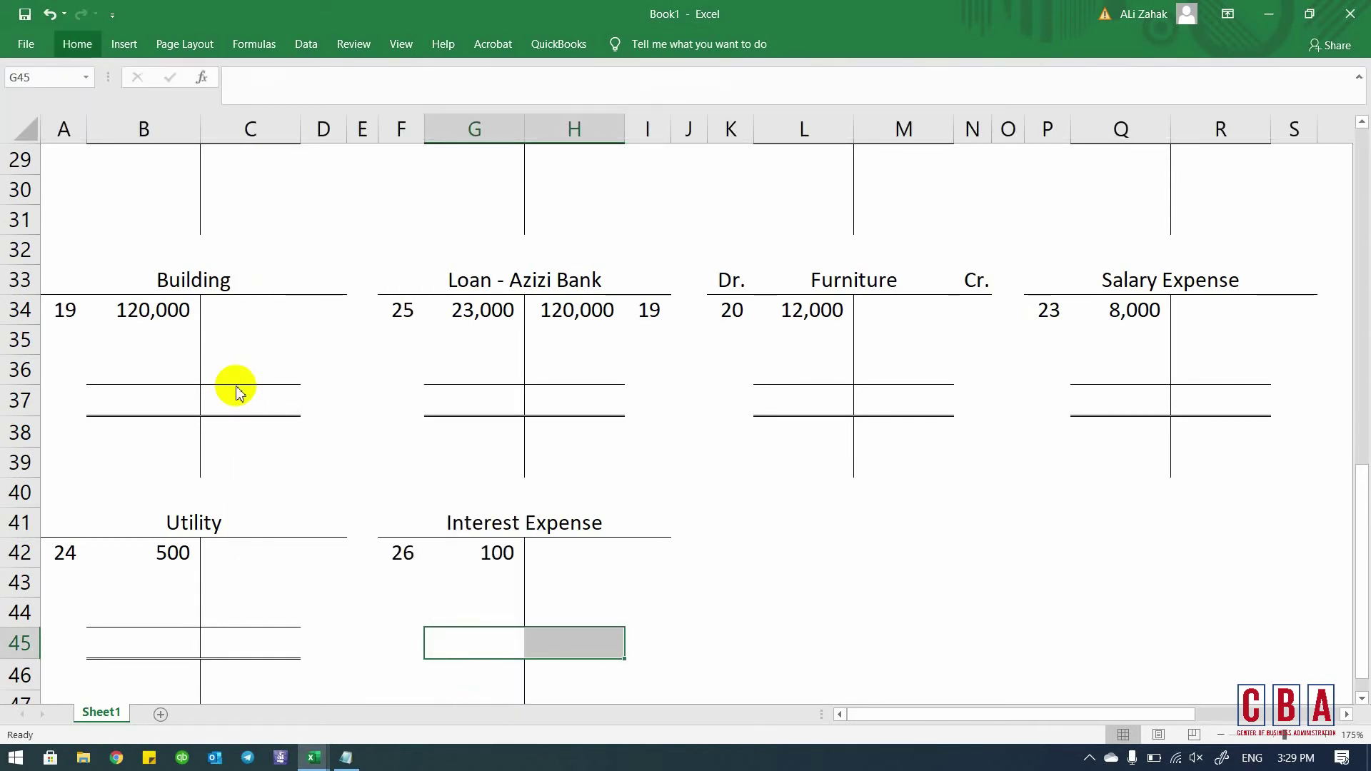
- Add a top and double bottom border to the selected cells G45:H45 of the Interest Expense account
{"action": "key", "text": "alt+h"}
{"action": "key", "text": "b"}
{"action": "key", "text": "u"}
{"action": "key", "text": "Down"}
{"action": "key", "text": "Left"}
{"action": "key", "text": "Up"}
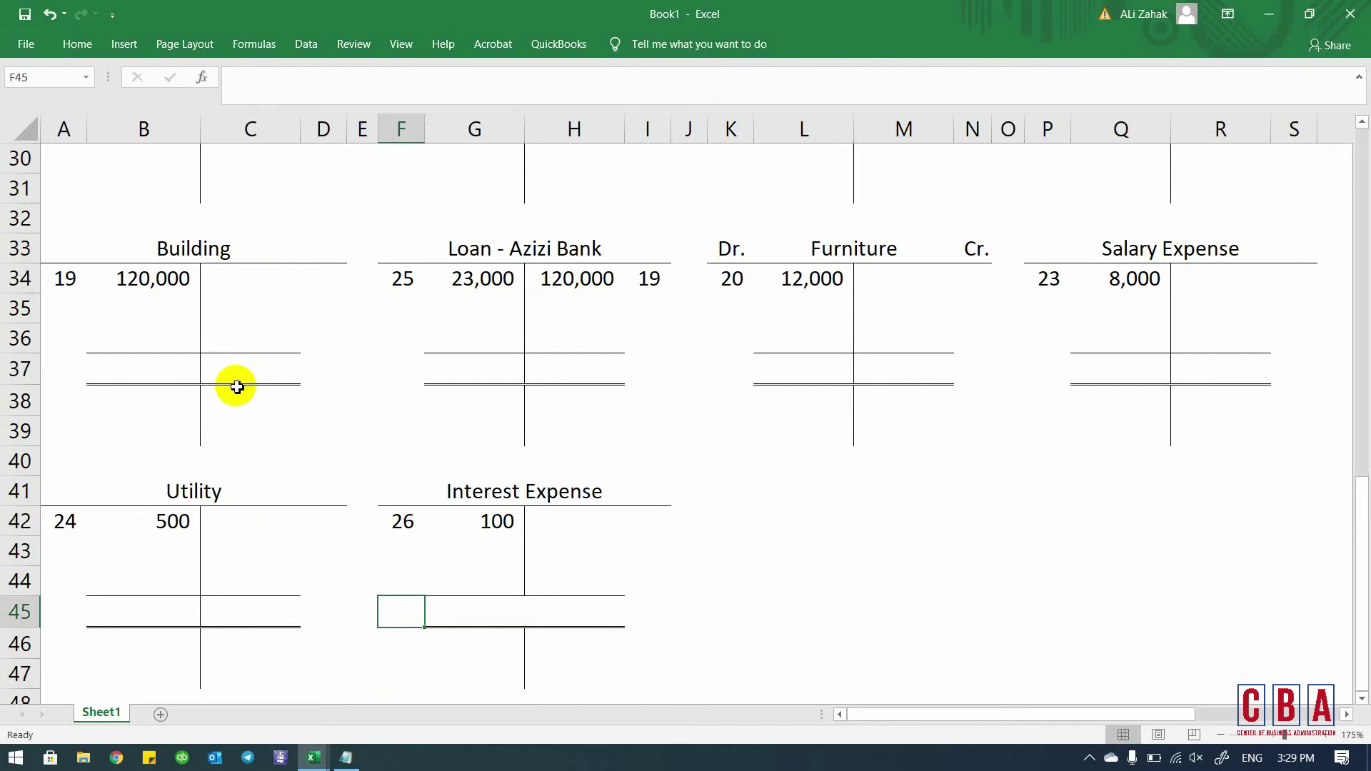
{"action": "key", "text": "Right"}
{"action": "key", "text": "Right"}
{"action": "key", "text": "Left"}
{"action": "key", "text": "alt+h"}
{"action": "key", "text": "b"}
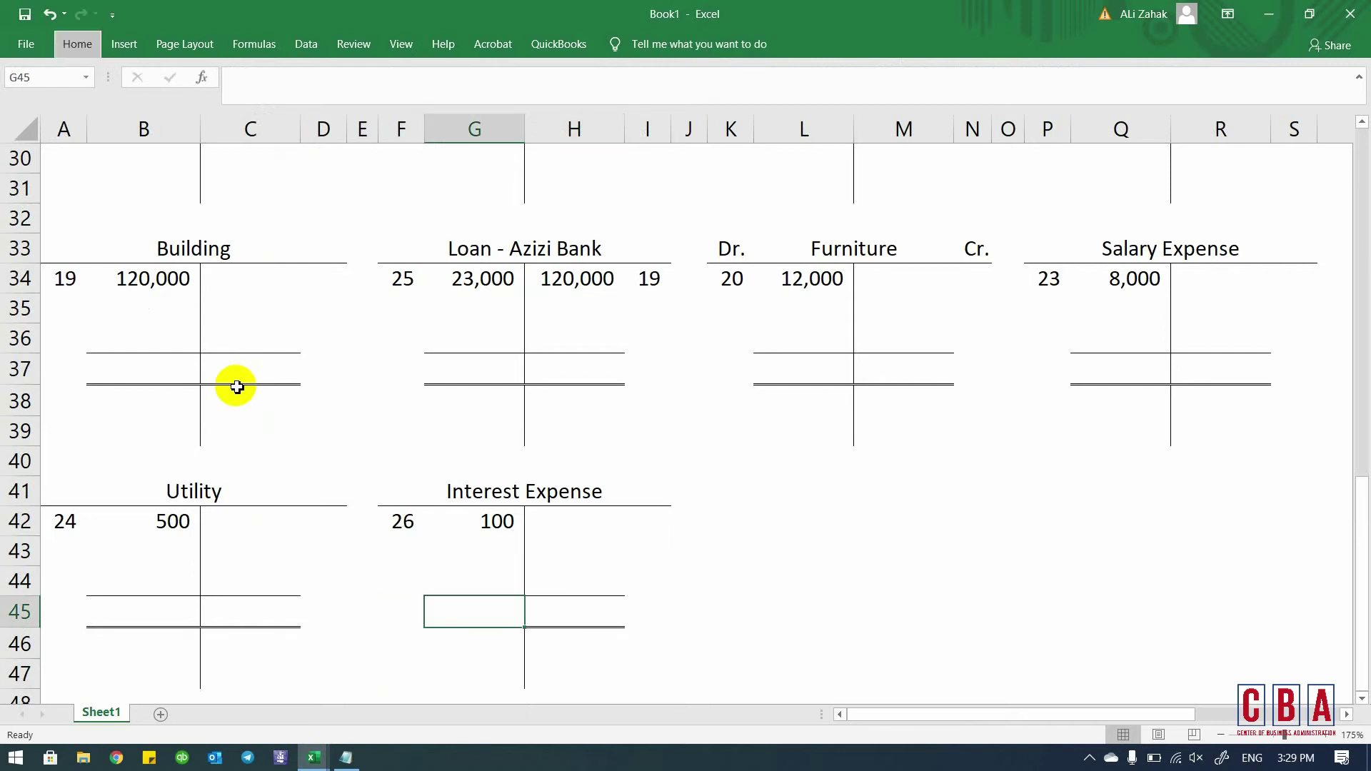
{"action": "key", "text": "Escape"}
{"action": "key", "text": "Escape"}
- Examine the total lines of the T-accounts from the Interest Expense account back up to the Bank account
{"action": "key", "text": "Right"}
{"action": "key", "text": "Up"}
{"action": "key", "text": "Down"}
{"action": "key", "text": "Down"}
{"action": "key", "text": "Down"}
{"action": "key", "text": "Down"}
{"action": "key", "text": "Down"}
{"action": "key", "text": "Down"}
{"action": "key", "text": "Down"}
{"action": "key", "text": "Down"}
{"action": "key", "text": "Down"}
{"action": "key", "text": "Left"}
{"action": "key", "text": "Left"}
{"action": "key", "text": "Home"}
{"action": "key", "text": "Up"}
{"action": "key", "text": "Up"}
{"action": "key", "text": "Up"}
{"action": "key", "text": "Up"}
{"action": "key", "text": "Up"}
{"action": "key", "text": "Up"}
{"action": "key", "text": "Up"}
{"action": "key", "text": "Up"}
{"action": "key", "text": "Up"}
{"action": "key", "text": "Up"}
{"action": "key", "text": "Up"}
{"action": "key", "text": "Up"}
{"action": "key", "text": "Up"}
{"action": "key", "text": "Up"}
{"action": "key", "text": "Up"}
{"action": "key", "text": "Up"}
{"action": "key", "text": "Up"}
{"action": "key", "text": "Up"}
{"action": "key", "text": "Up"}
{"action": "key", "text": "Up"}
{"action": "key", "text": "Up"}
- Insert two blank rows at row 16, between the Bank account's total line and the Sales account heading
{"action": "key", "text": "Down"}
{"action": "key", "text": "Down"}
{"action": "key", "text": "Down"}
{"action": "key", "text": "Down"}
{"action": "key", "text": "Down"}
{"action": "key", "text": "Down"}
{"action": "key", "text": "Down"}
{"action": "key", "text": "Down"}
{"action": "key", "text": "Down"}
{"action": "key", "text": "Down"}
{"action": "key", "text": "Down"}
{"action": "key", "text": "Down"}
{"action": "key", "text": "Down"}
{"action": "key", "text": "Down"}
{"action": "key", "text": "Down"}
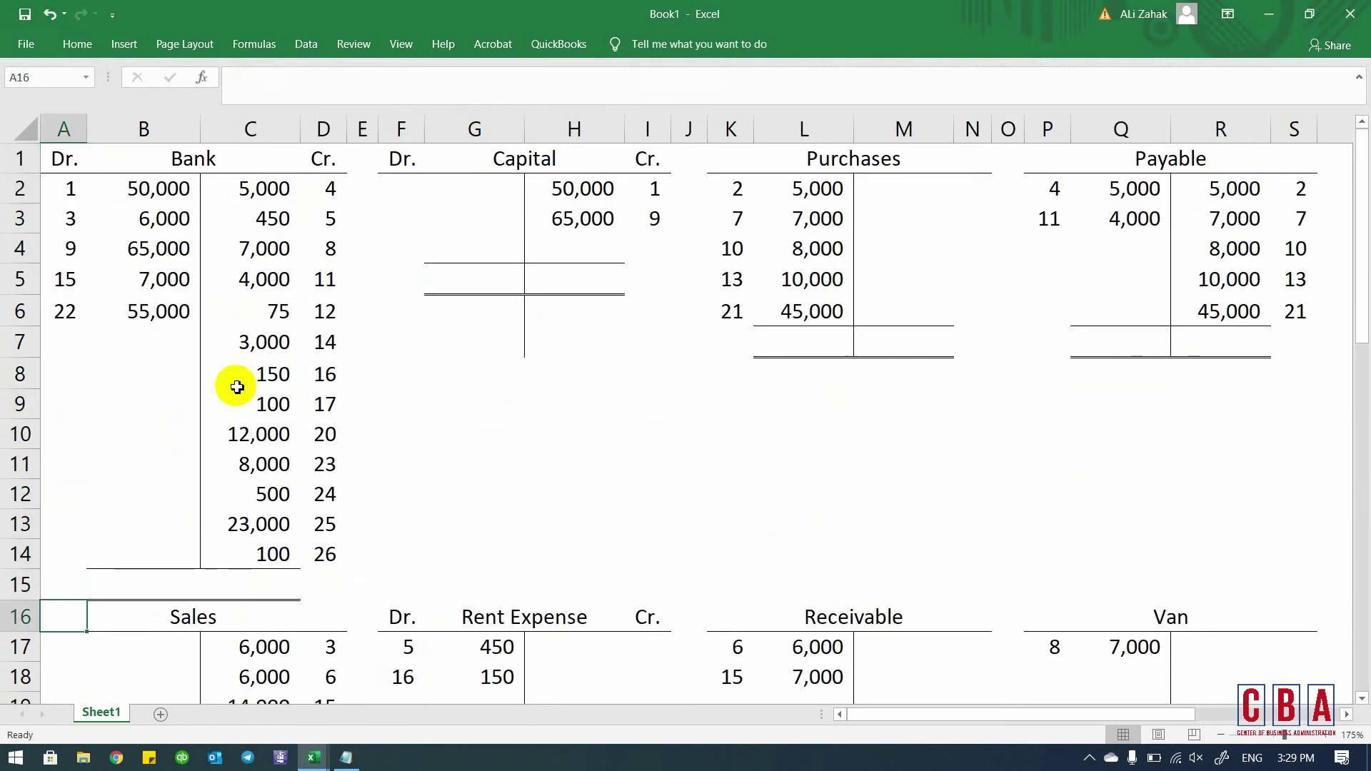
{"action": "key", "text": "shift+space"}
{"action": "key", "text": "ctrl+shift+plus"}
{"action": "key", "text": "ctrl+shift+plus"}
- Insert a blank row at row 14, directly above the Bank account's last credit entry
{"action": "key", "text": "Up"}
{"action": "key", "text": "Up"}
{"action": "key", "text": "Down"}
{"action": "key", "text": "Up"}
{"action": "key", "text": "shift+space"}
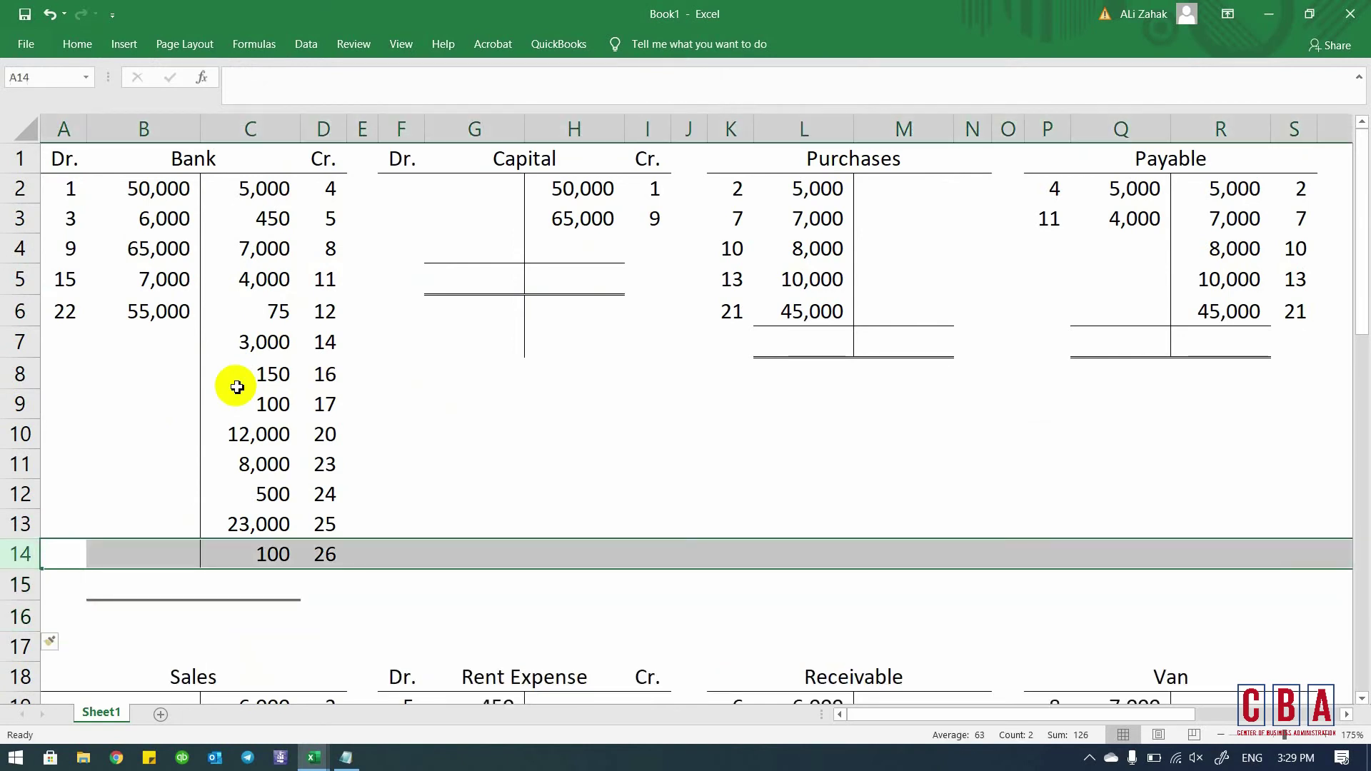
{"action": "key", "text": "ctrl+shift+plus"}
- Copy the last Bank credit entry and its reference from C15:D15 to C14:D14, clearing the original cells
{"action": "key", "text": "Down"}
{"action": "key", "text": "Right"}
{"action": "key", "text": "Right"}
{"action": "key", "text": "Up"}
{"action": "key", "text": "Down"}
{"action": "key", "text": "shift+Right"}
{"action": "key", "text": "ctrl+c"}
{"action": "key", "text": "Up"}
{"action": "key", "text": "Return"}
{"action": "key", "text": "Down"}
{"action": "key", "text": "shift+Right"}
{"action": "key", "text": "Delete"}
{"action": "key", "text": "Down"}
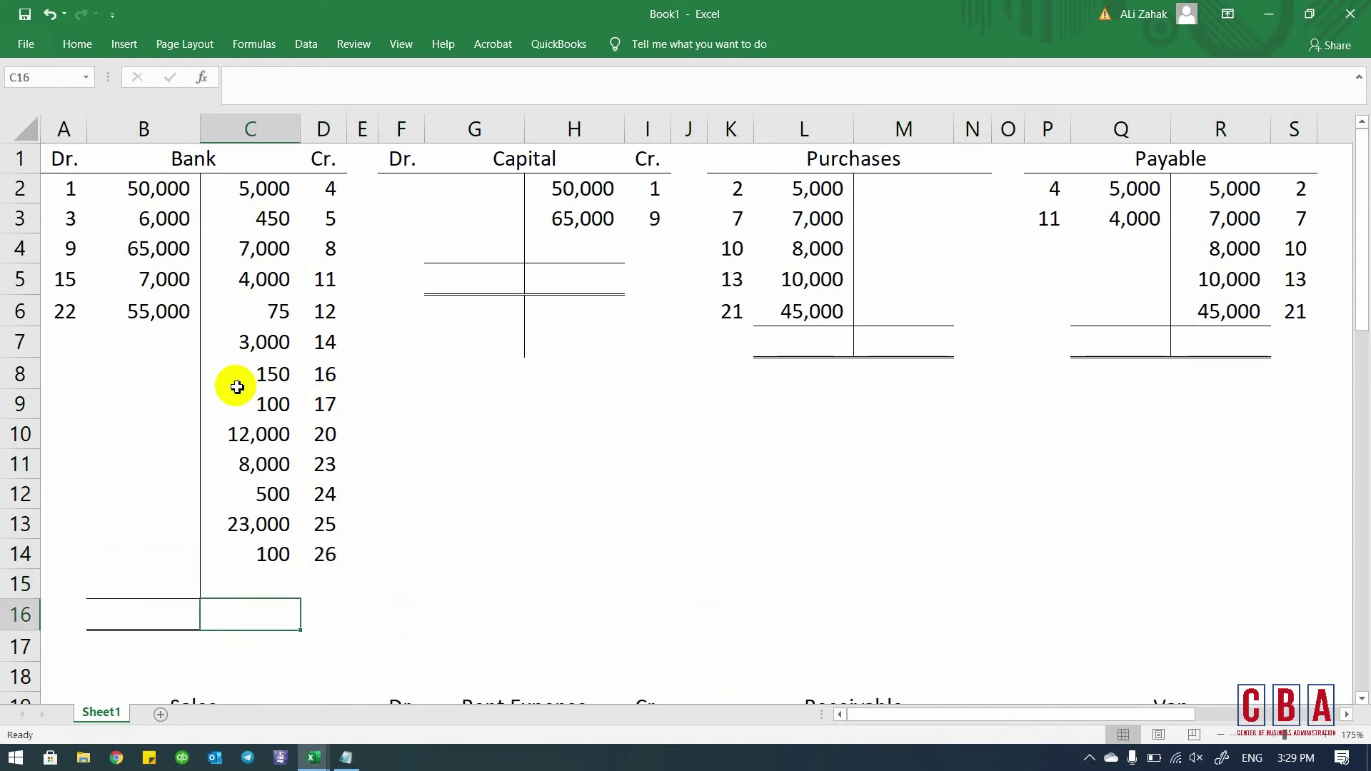
- Compare the sums of the Bank account's debit entries B2:B6 and credit entries C2:C14 and examine the total line cells
{"action": "key", "text": "Up"}
{"action": "key", "text": "Up"}
{"action": "key", "text": "Up"}
{"action": "key", "text": "Up"}
{"action": "key", "text": "Up"}
{"action": "key", "text": "Up"}
{"action": "key", "text": "Up"}
{"action": "key", "text": "Up"}
{"action": "key", "text": "Up"}
{"action": "key", "text": "Up"}
{"action": "key", "text": "Up"}
{"action": "key", "text": "Up"}
{"action": "key", "text": "Up"}
{"action": "key", "text": "Up"}
{"action": "key", "text": "Up"}
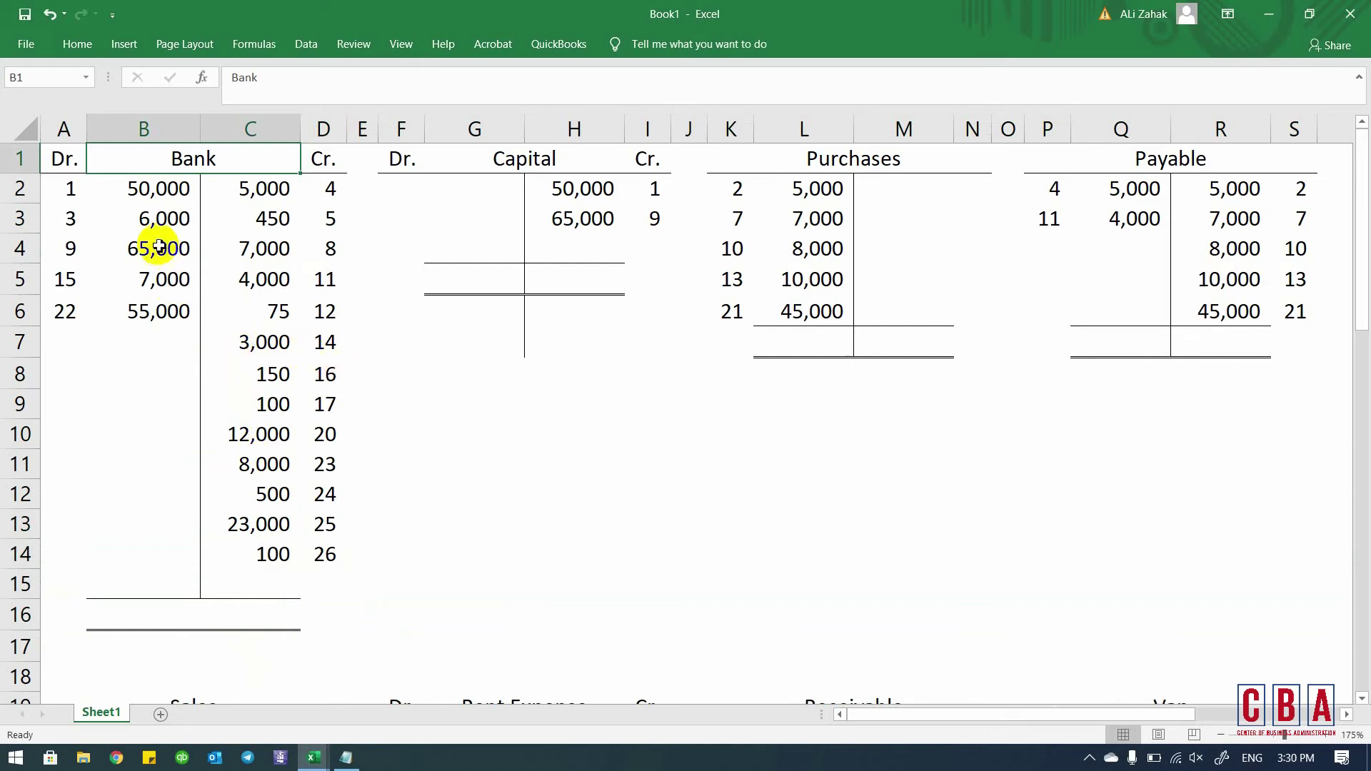
{"action": "left_click_drag", "start_coordinate": [168, 190], "coordinate": [172, 309]}
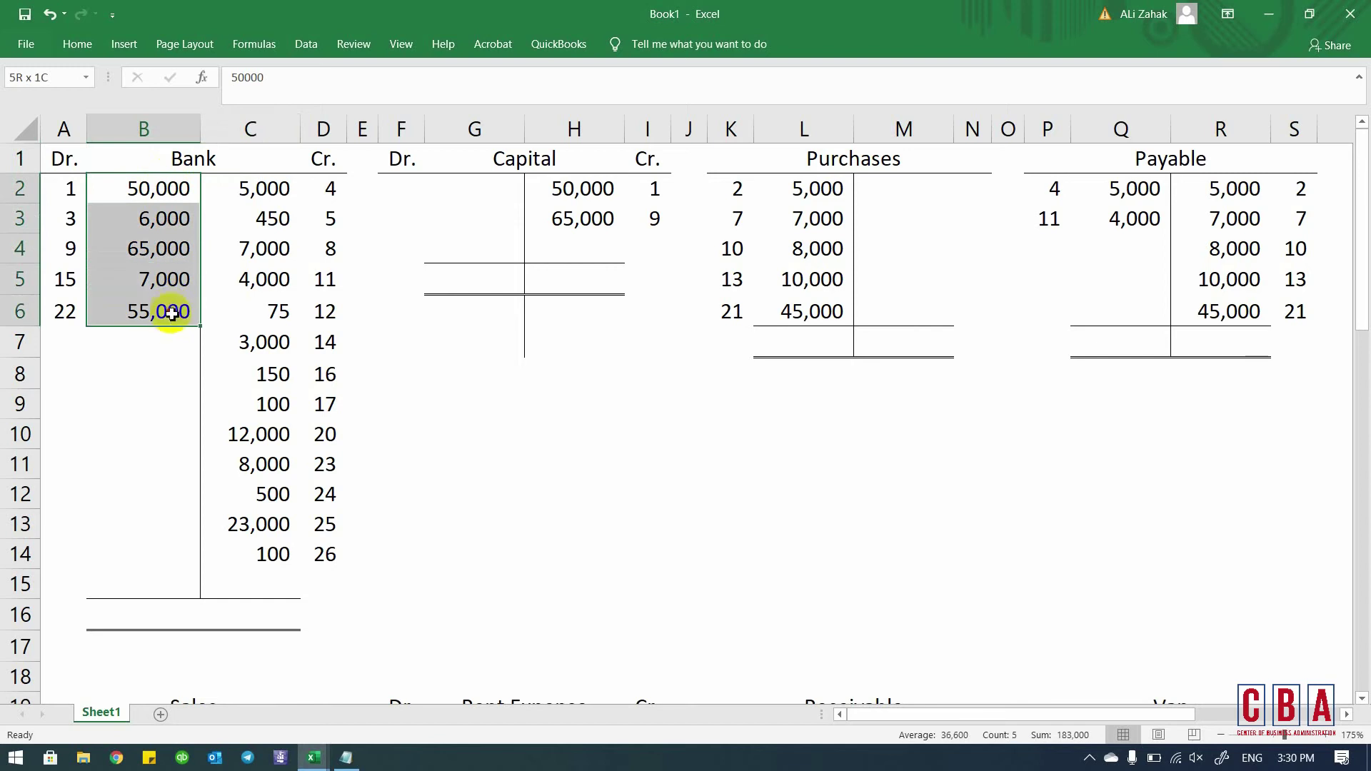
{"action": "left_click_drag", "start_coordinate": [268, 190], "coordinate": [270, 554]}
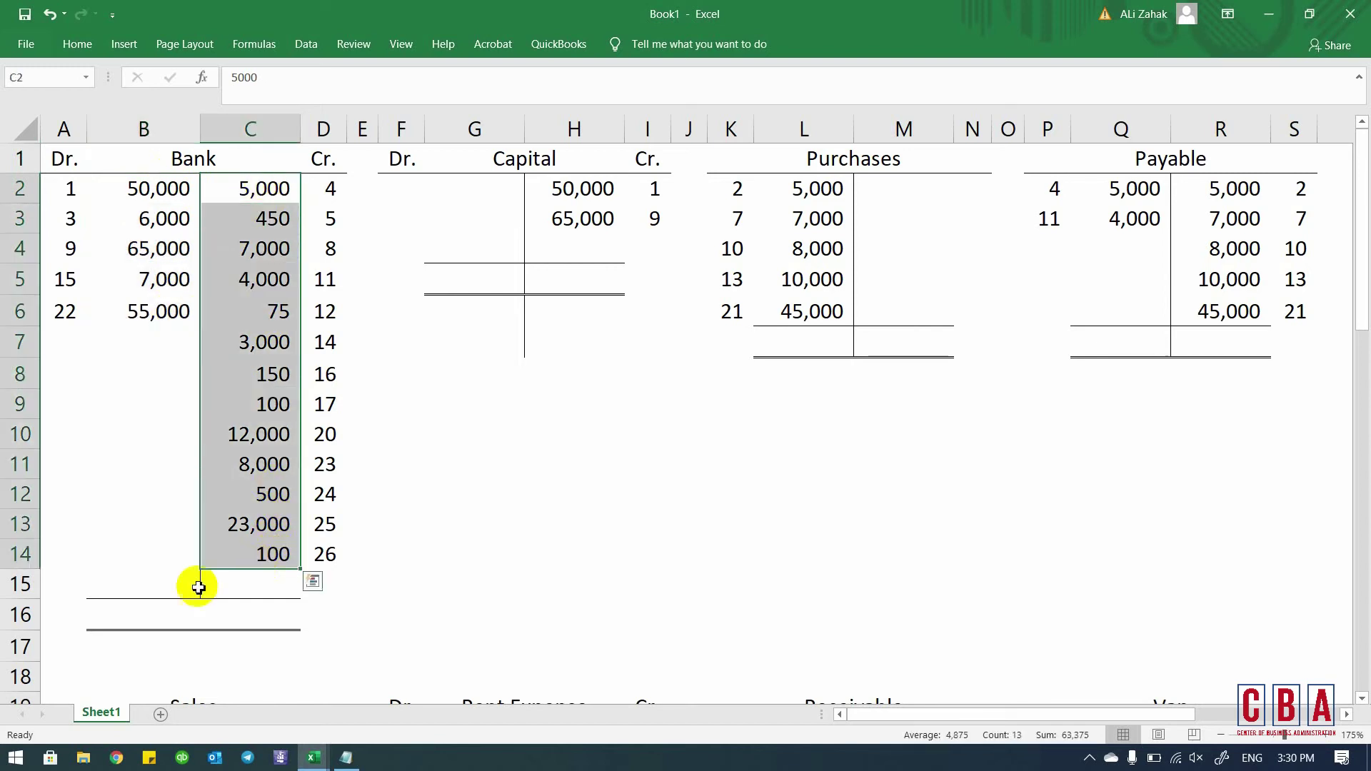
{"action": "left_click", "coordinate": [137, 615]}
{"action": "left_click", "coordinate": [235, 616]}
{"action": "left_click", "coordinate": [153, 615]}
{"action": "left_click", "coordinate": [239, 615]}
{"action": "left_click", "coordinate": [163, 614]}
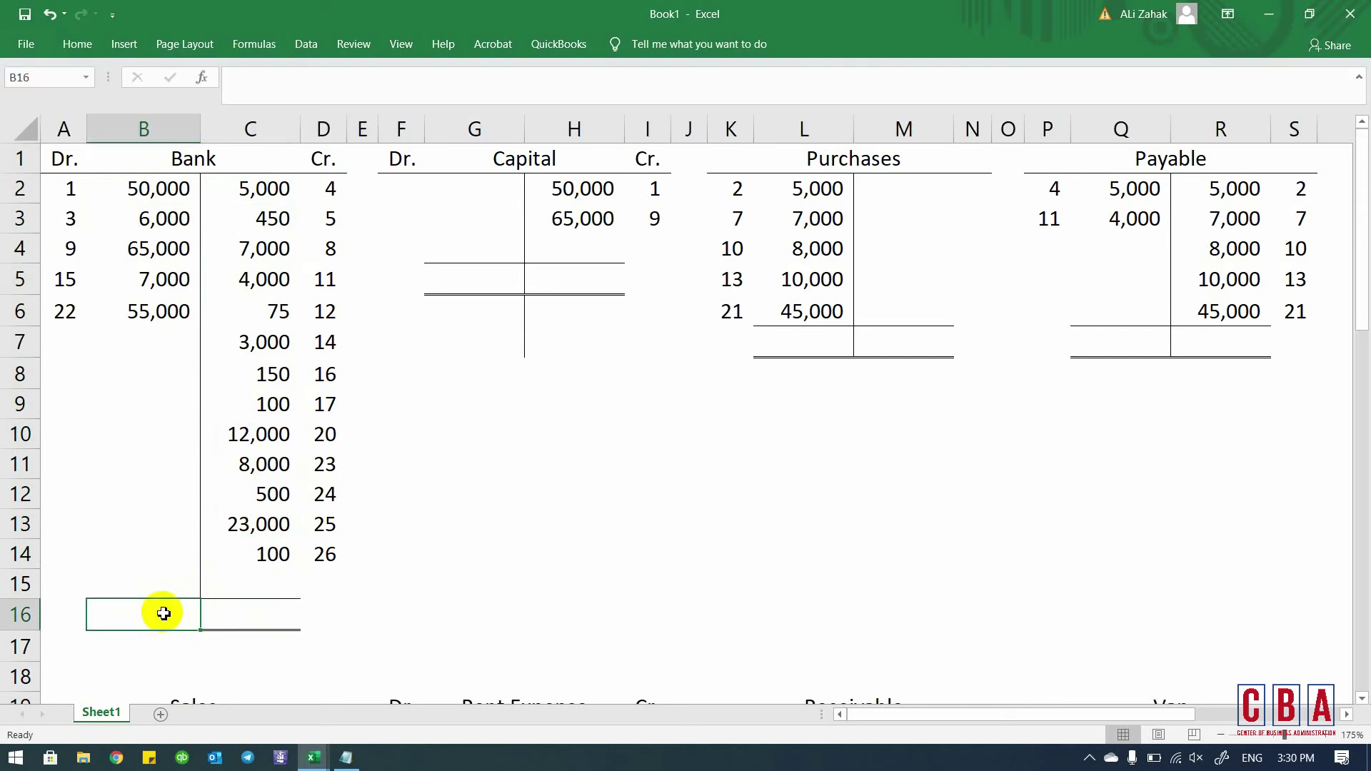
- Total the Bank account's debit side in B16 with =SUM(B2:B15)
{"action": "key", "text": "Up"}
{"action": "left_click", "coordinate": [164, 614]}
{"action": "key", "text": "alt+equal"}
{"action": "key", "text": "Return"}
{"action": "left_click", "coordinate": [164, 613]}
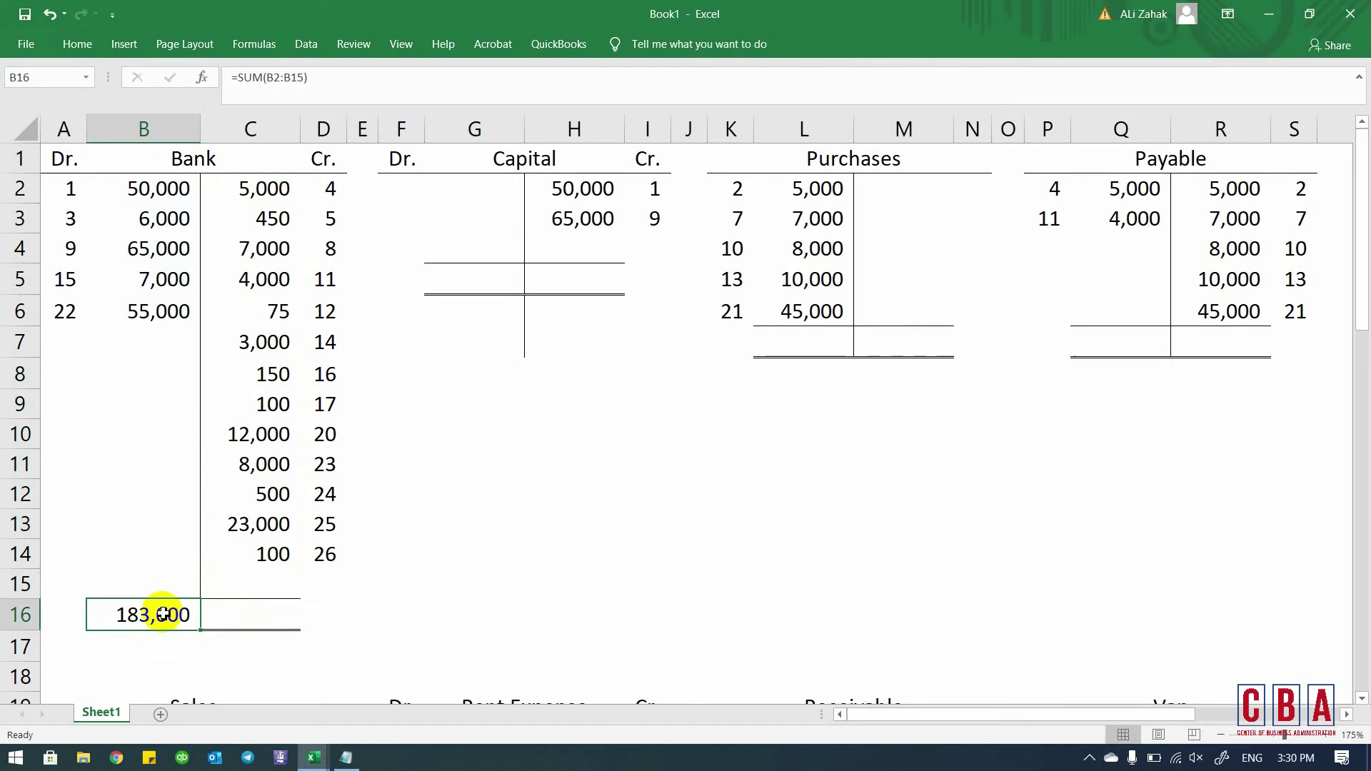
- Sum the Bank account's credit entries in C15 with =SUM(C2:C14) and italicize the subtotal
{"action": "key", "text": "Right"}
{"action": "key", "text": "Up"}
{"action": "key", "text": "alt+equal"}
{"action": "key", "text": "ctrl+Return"}
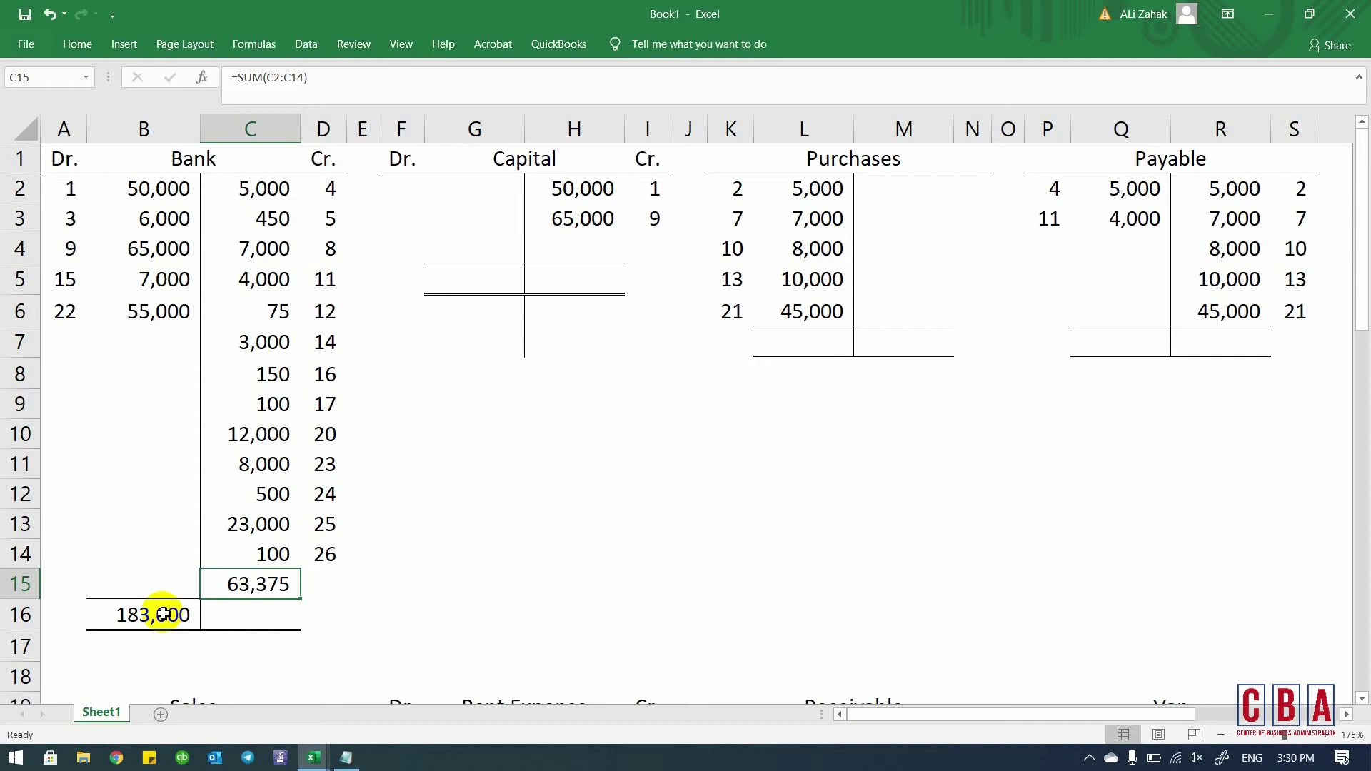
{"action": "key", "text": "ctrl+i"}
{"action": "key", "text": "Down"}
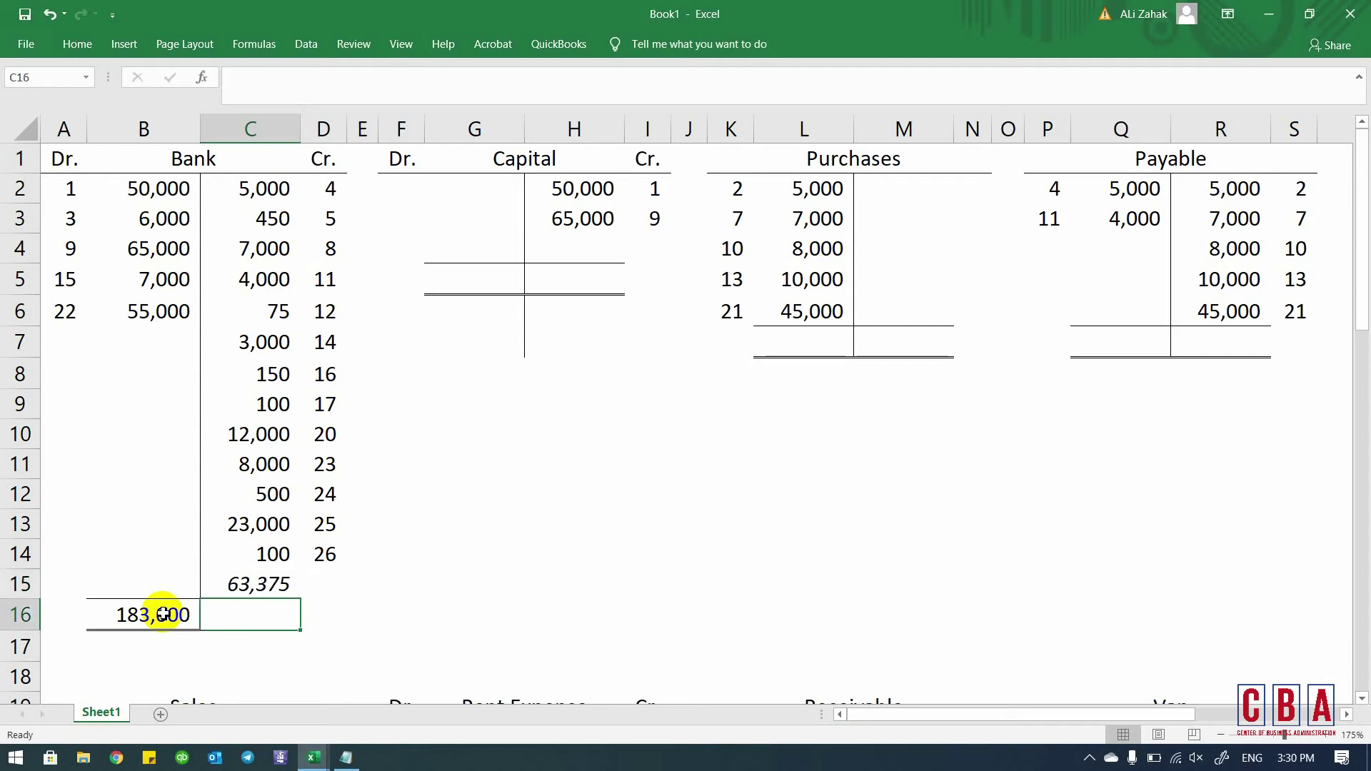
- Set the Bank account's credit total in C16 equal to the debit total with =B16
{"action": "type", "text": "="}
{"action": "key", "text": "Left"}
{"action": "key", "text": "ctrl+Return"}
{"action": "key", "text": "shift+Left"}
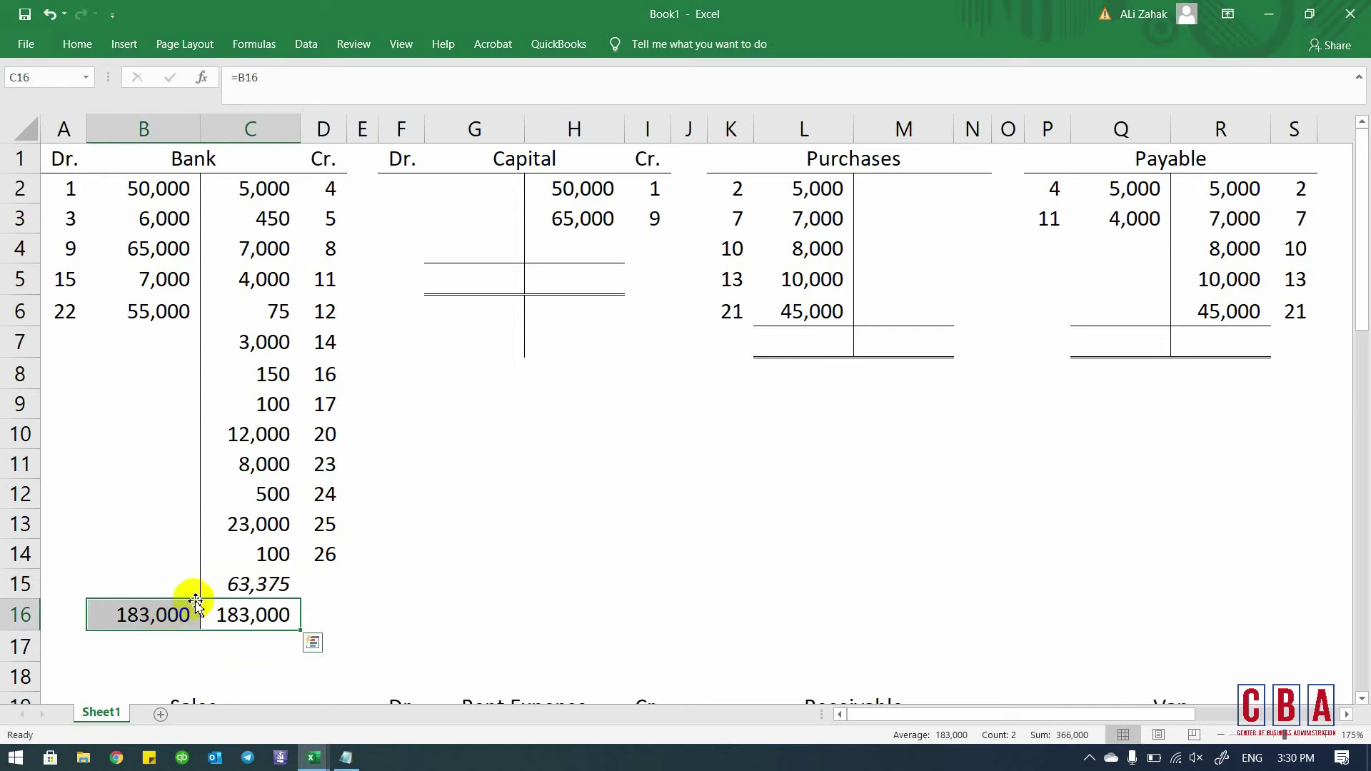
- Move the italic Bank credit subtotal from C15 to G14, outside the account
{"action": "left_click", "coordinate": [282, 585]}
{"action": "key", "text": "ctrl+c"}
{"action": "left_click_drag", "start_coordinate": [429, 582], "coordinate": [426, 565]}
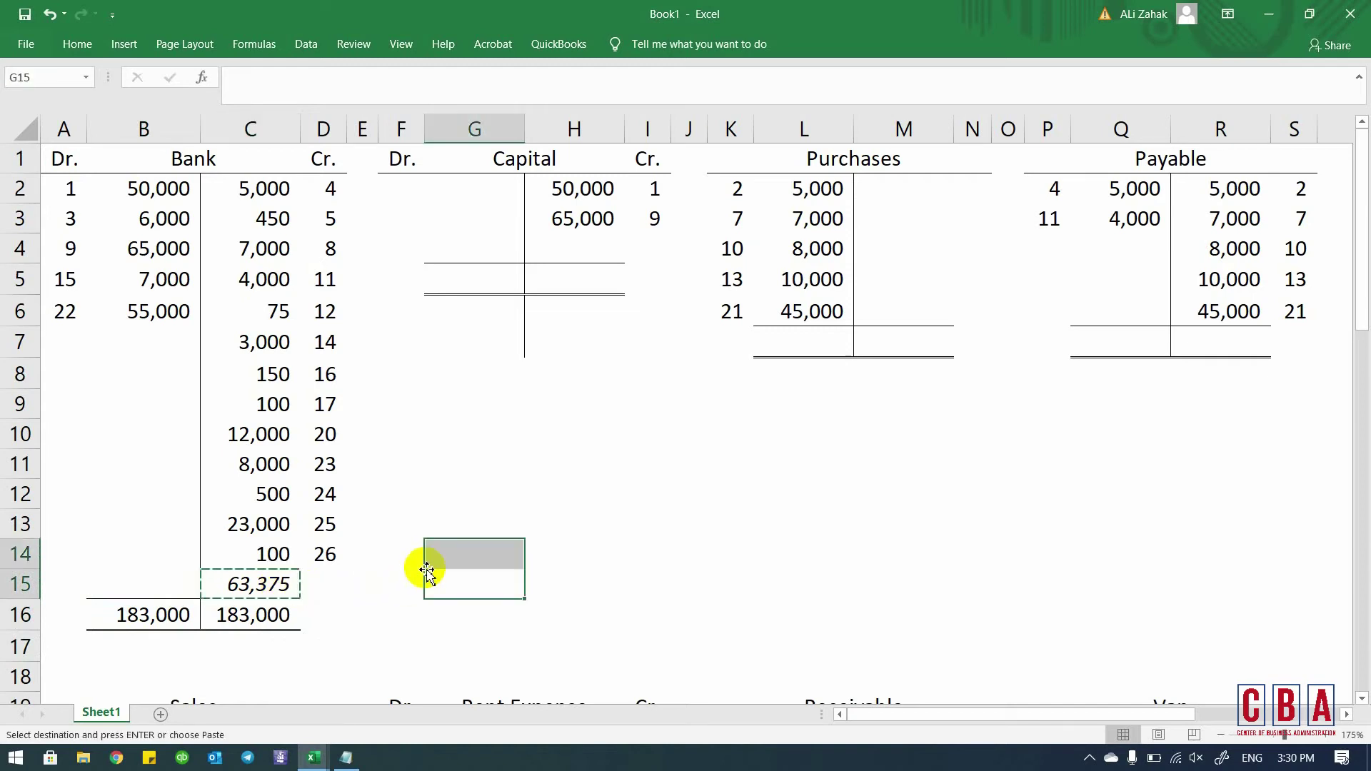
{"action": "key", "text": "ctrl+v"}
{"action": "key", "text": "Down"}
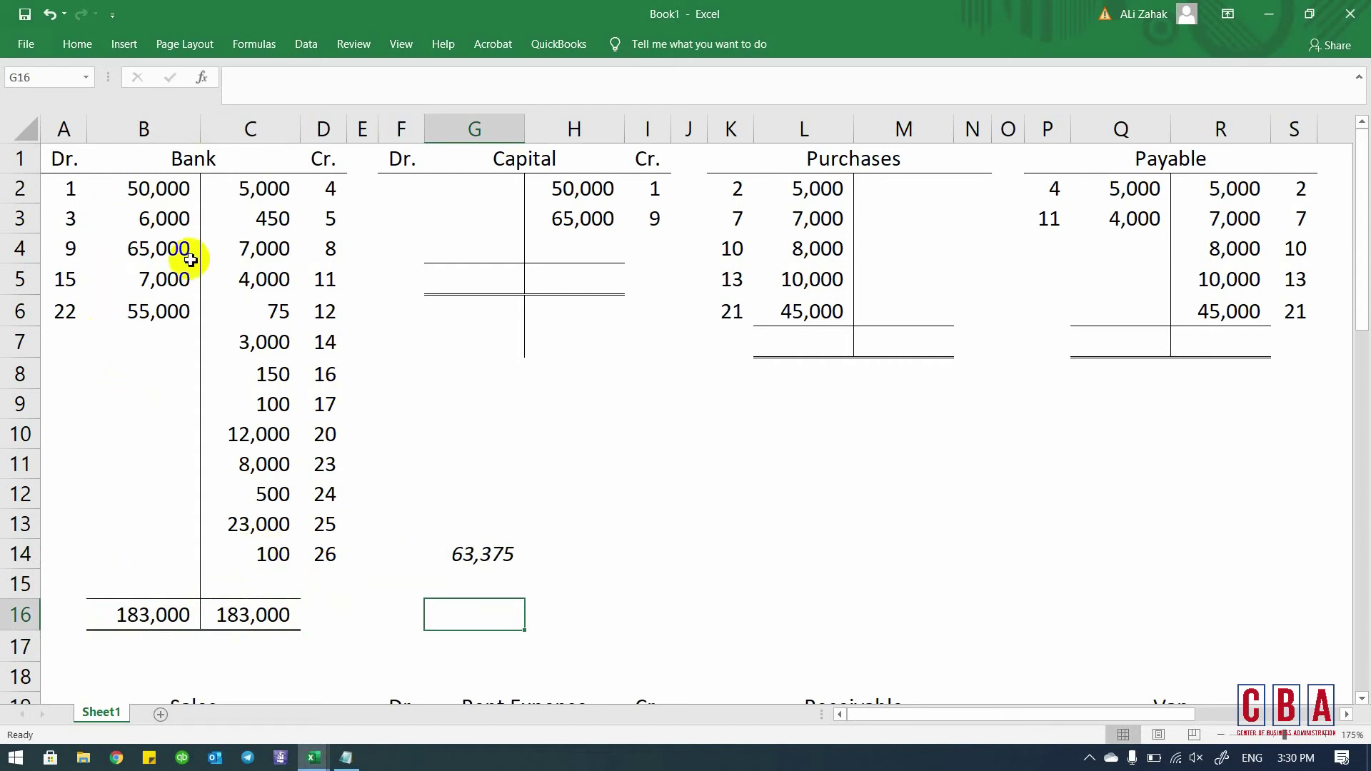
- Examine the Bank account's totals in row 16 against its credit entries, the moved subtotal and its debit entries
{"action": "left_click", "coordinate": [151, 616]}
{"action": "left_click", "coordinate": [229, 621]}
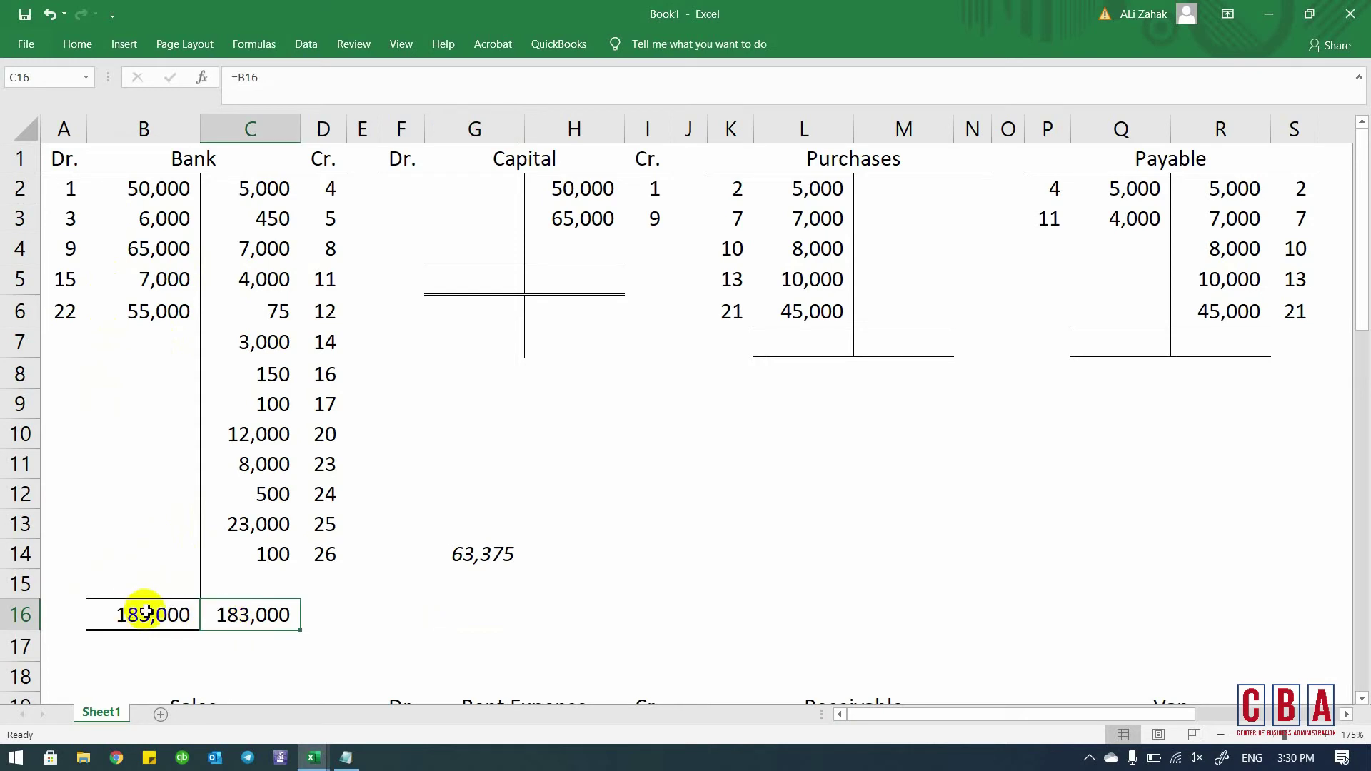
{"action": "left_click", "coordinate": [272, 187]}
{"action": "left_click_drag", "start_coordinate": [282, 372], "coordinate": [272, 554]}
{"action": "left_click", "coordinate": [476, 556]}
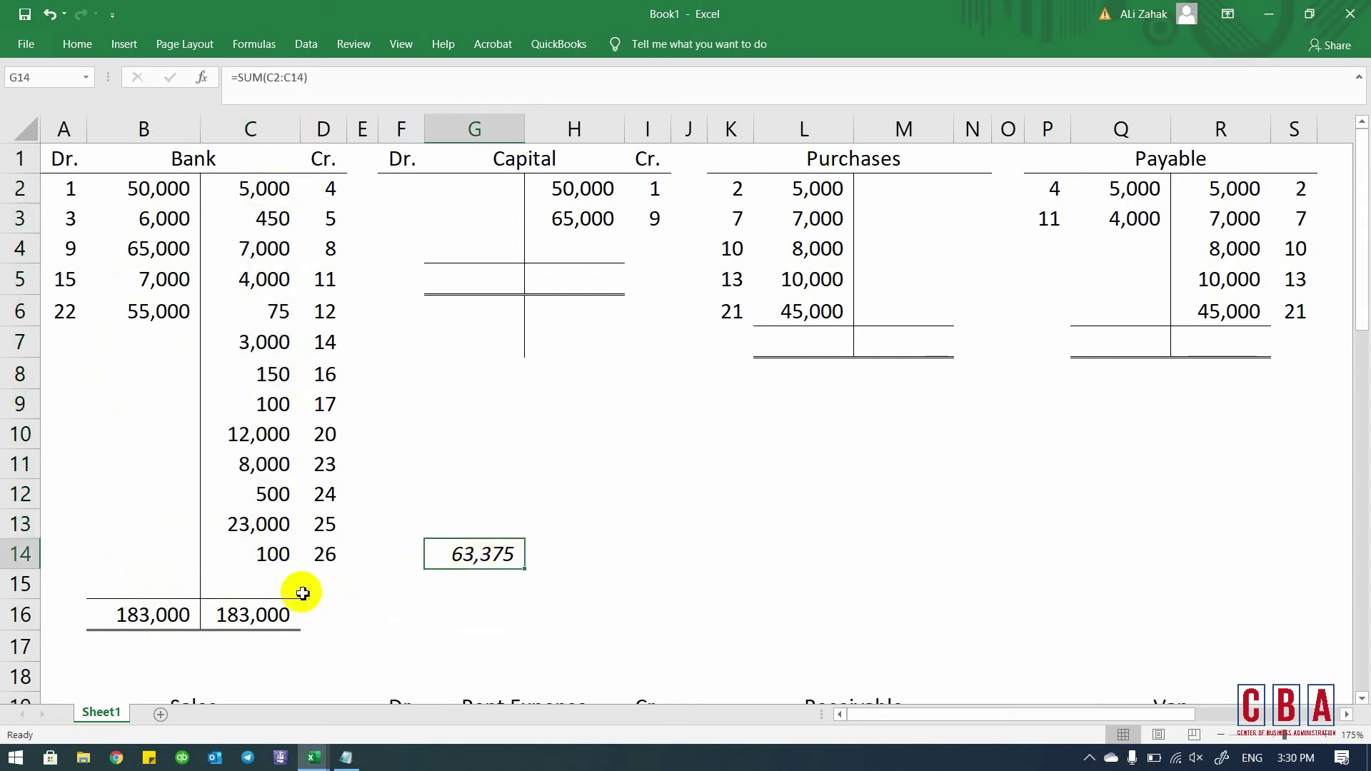
{"action": "left_click", "coordinate": [257, 584]}
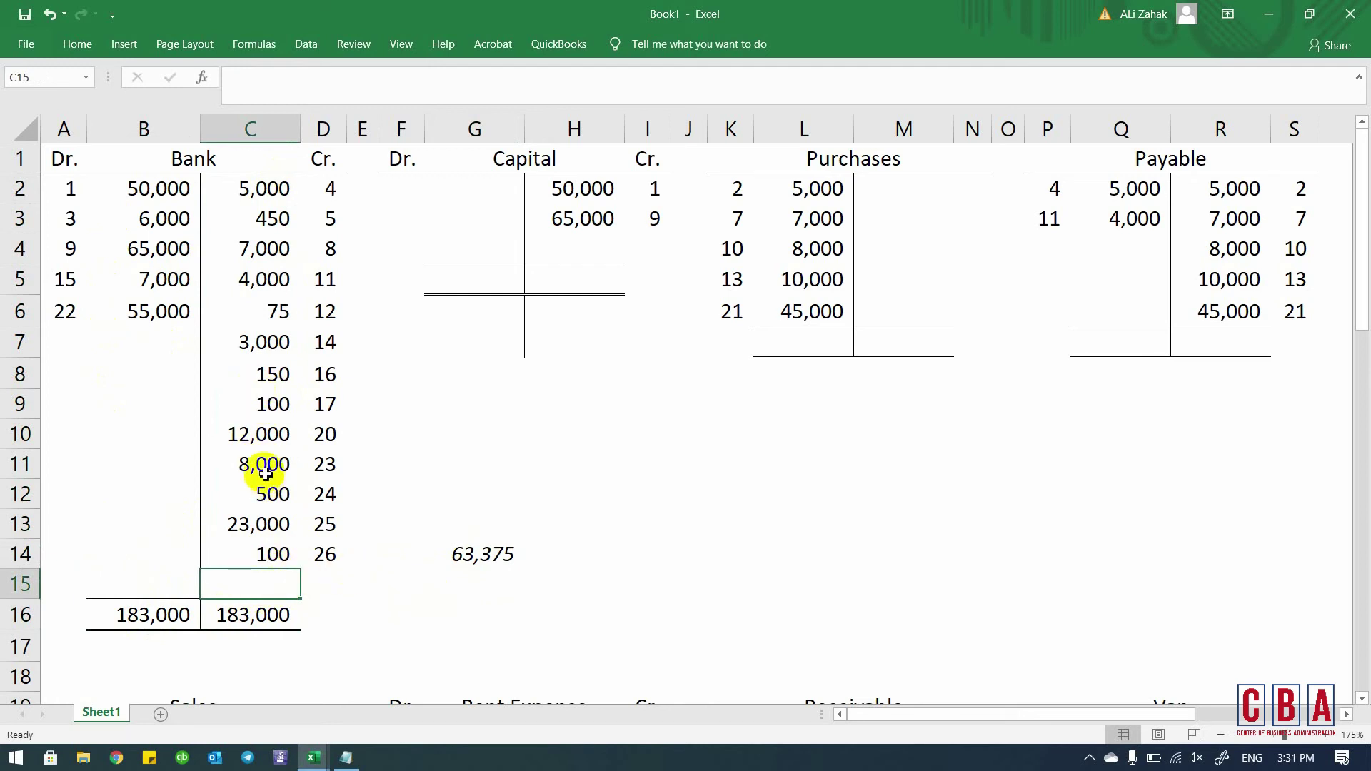
{"action": "left_click", "coordinate": [246, 191]}
{"action": "left_click_drag", "start_coordinate": [273, 281], "coordinate": [270, 580]}
{"action": "left_click_drag", "start_coordinate": [159, 190], "coordinate": [158, 574]}
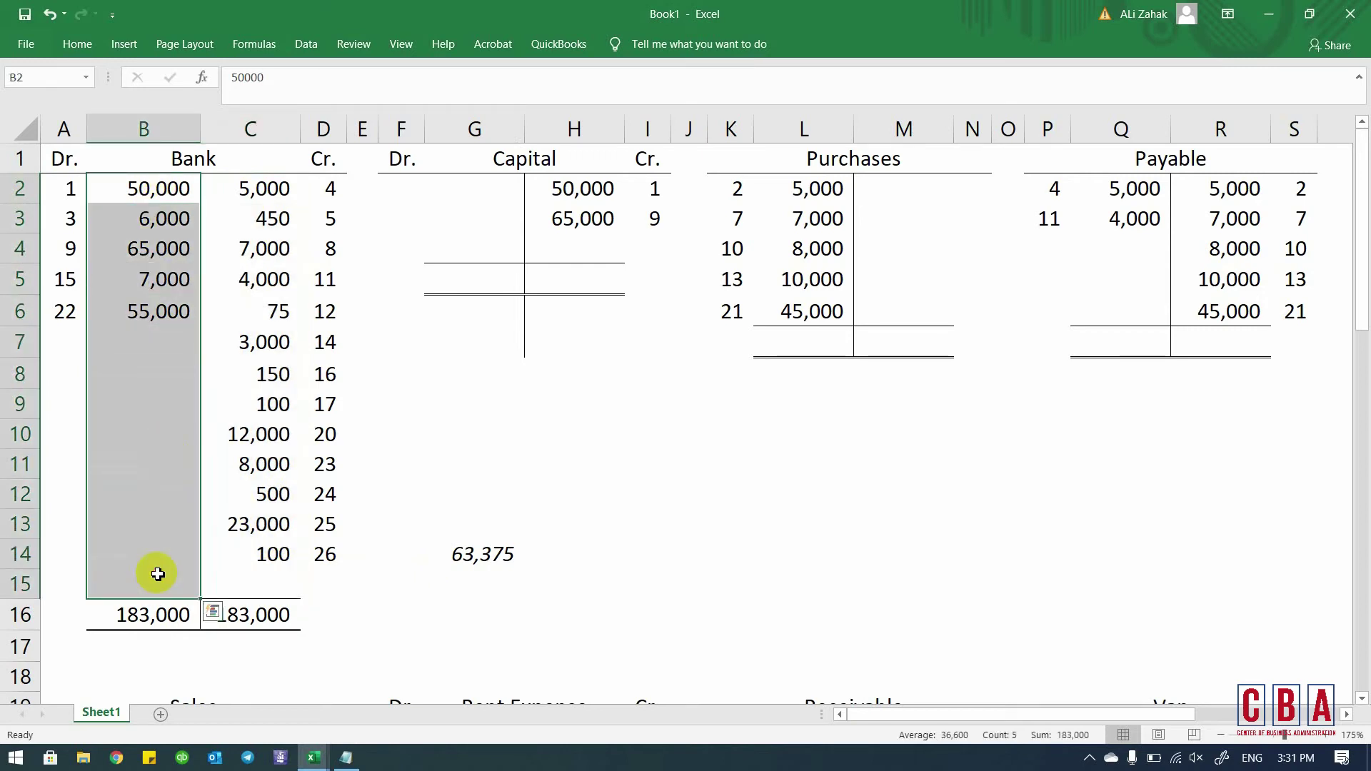
- Enter the Bank balancing figure in C15 as =C16-G14 and make it bold and underlined
{"action": "left_click", "coordinate": [262, 579]}
{"action": "type", "text": "="}
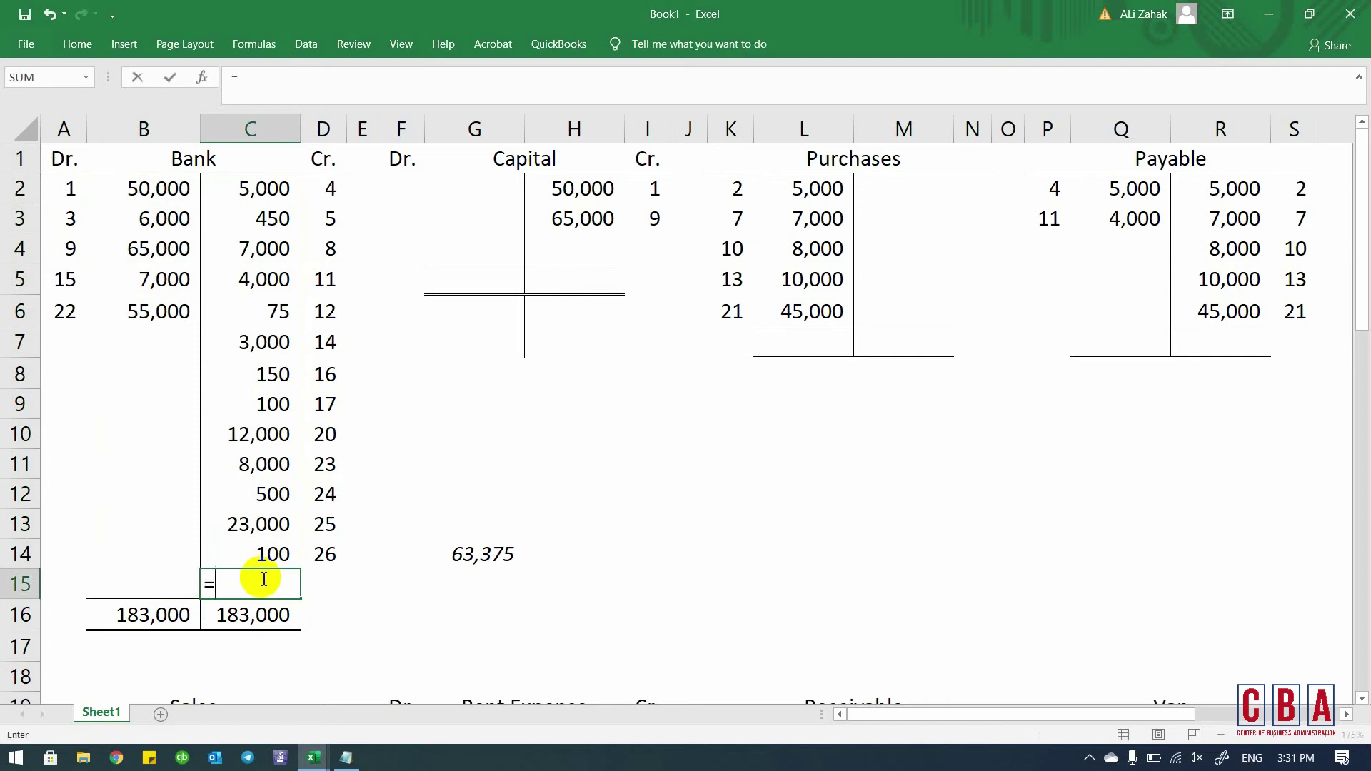
{"action": "left_click", "coordinate": [262, 615]}
{"action": "type", "text": "-"}
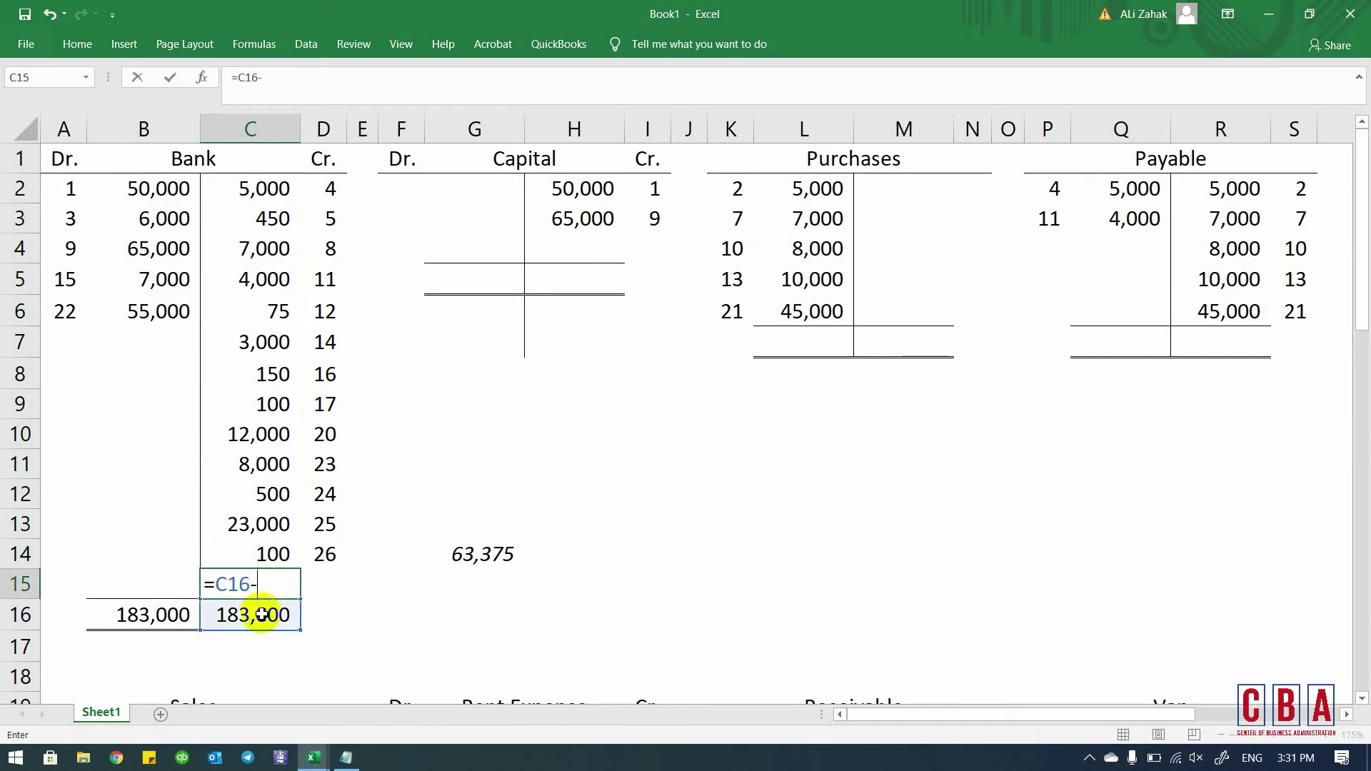
{"action": "left_click", "coordinate": [480, 555]}
{"action": "key", "text": "ctrl+Return"}
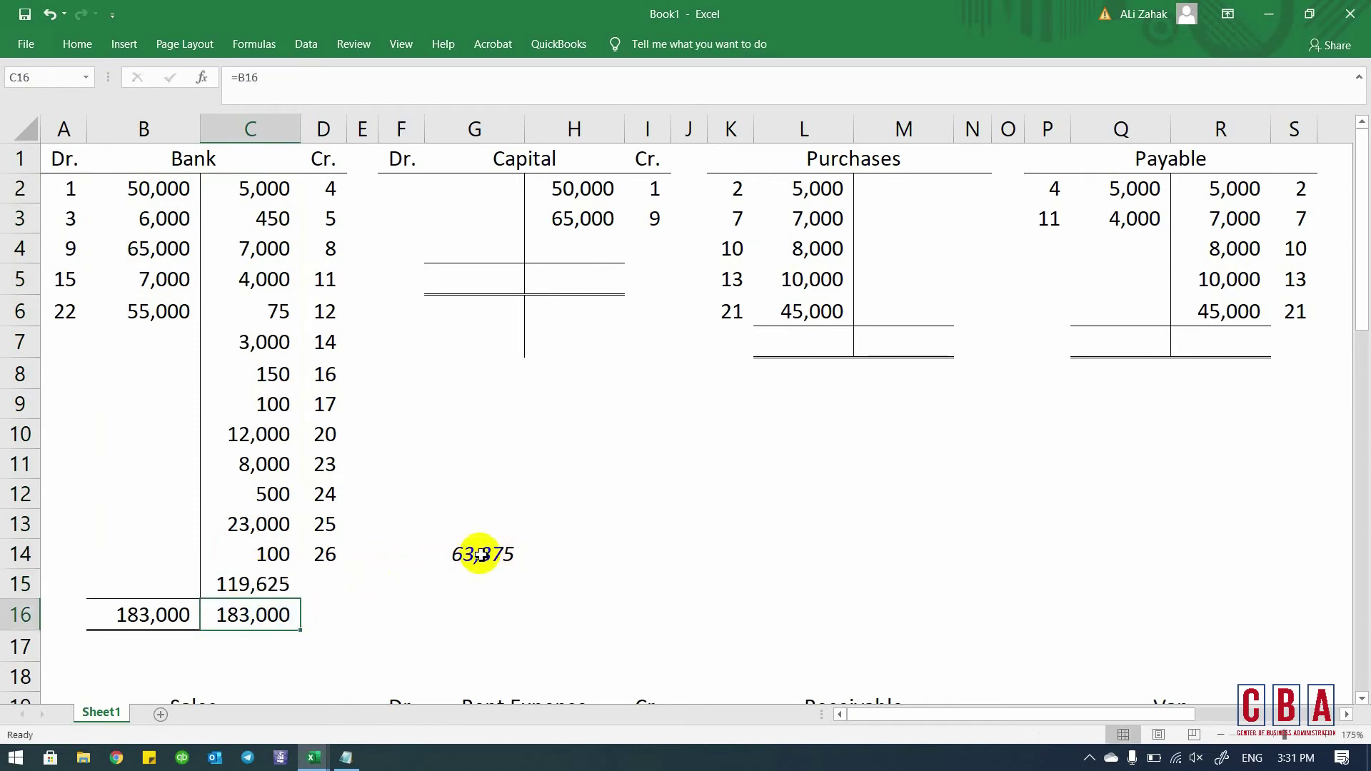
{"action": "key", "text": "ctrl+b"}
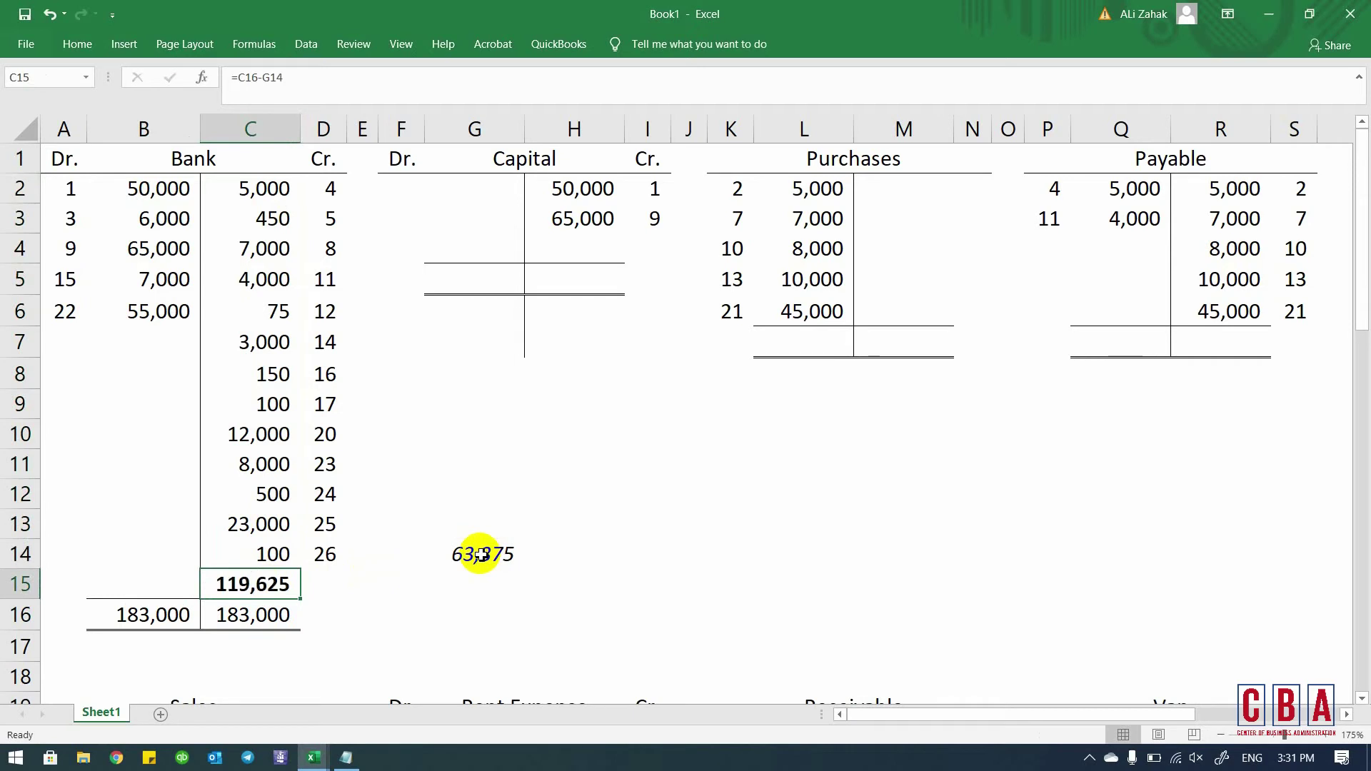
{"action": "key", "text": "ctrl+u"}
{"action": "left_click", "coordinate": [447, 615]}
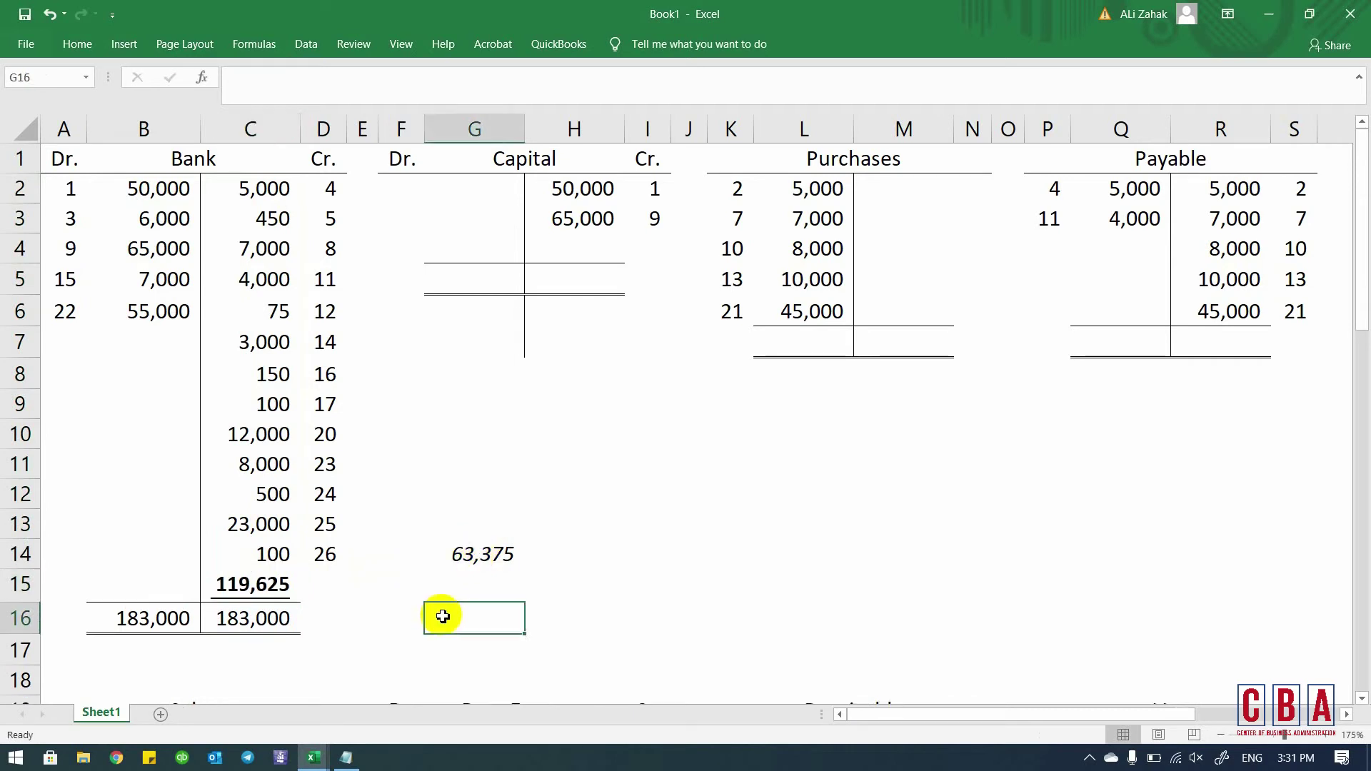
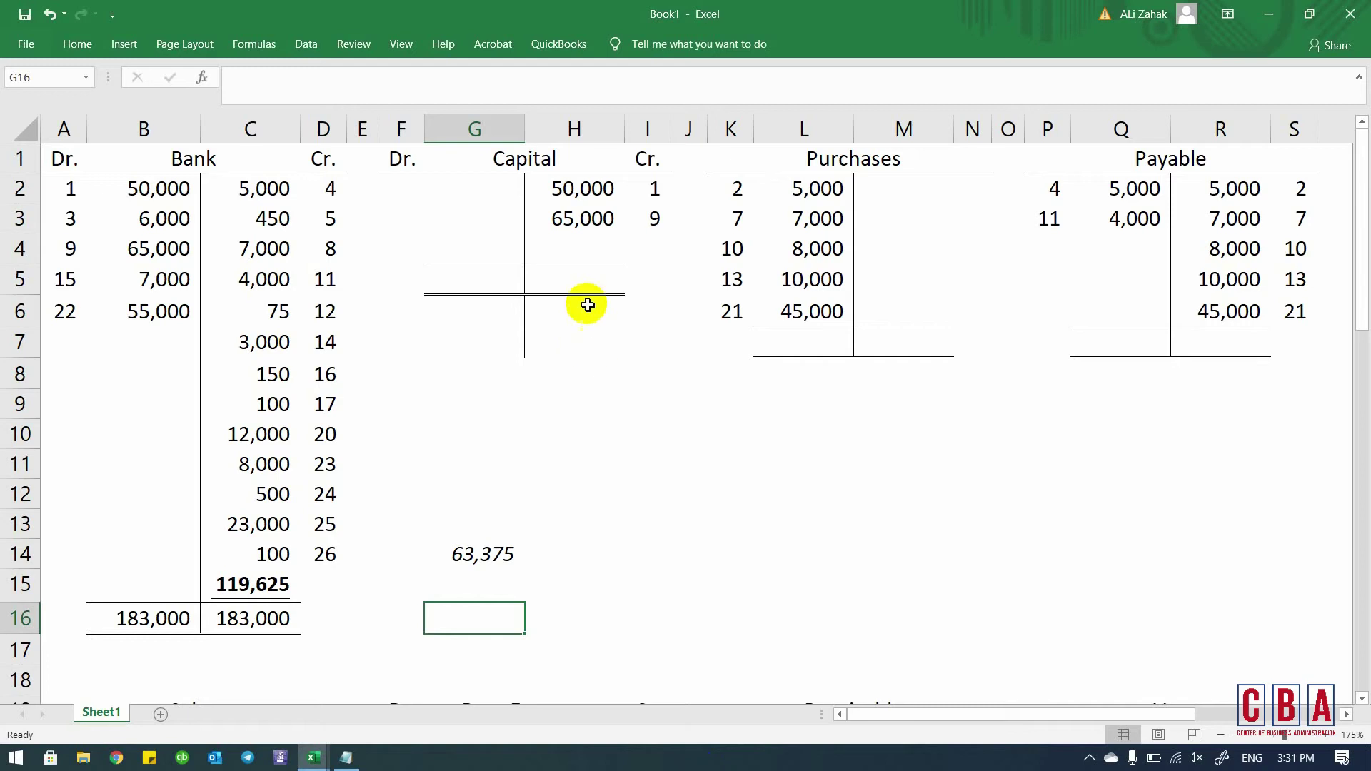
- Total the Capital account's credit side in H5 with =SUM(H2:H4) and set debit total G5 equal to H5
{"action": "left_click", "coordinate": [577, 280]}
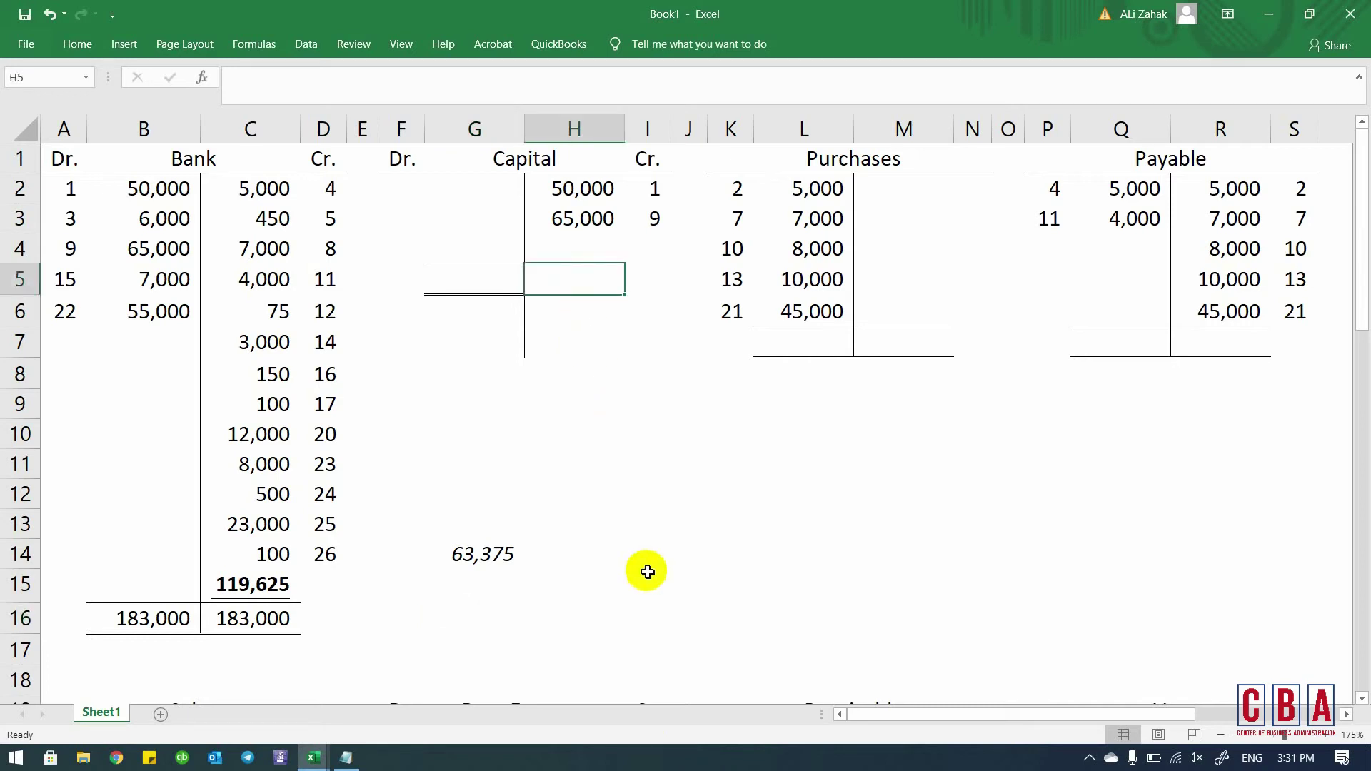
{"action": "key", "text": "alt+equal"}
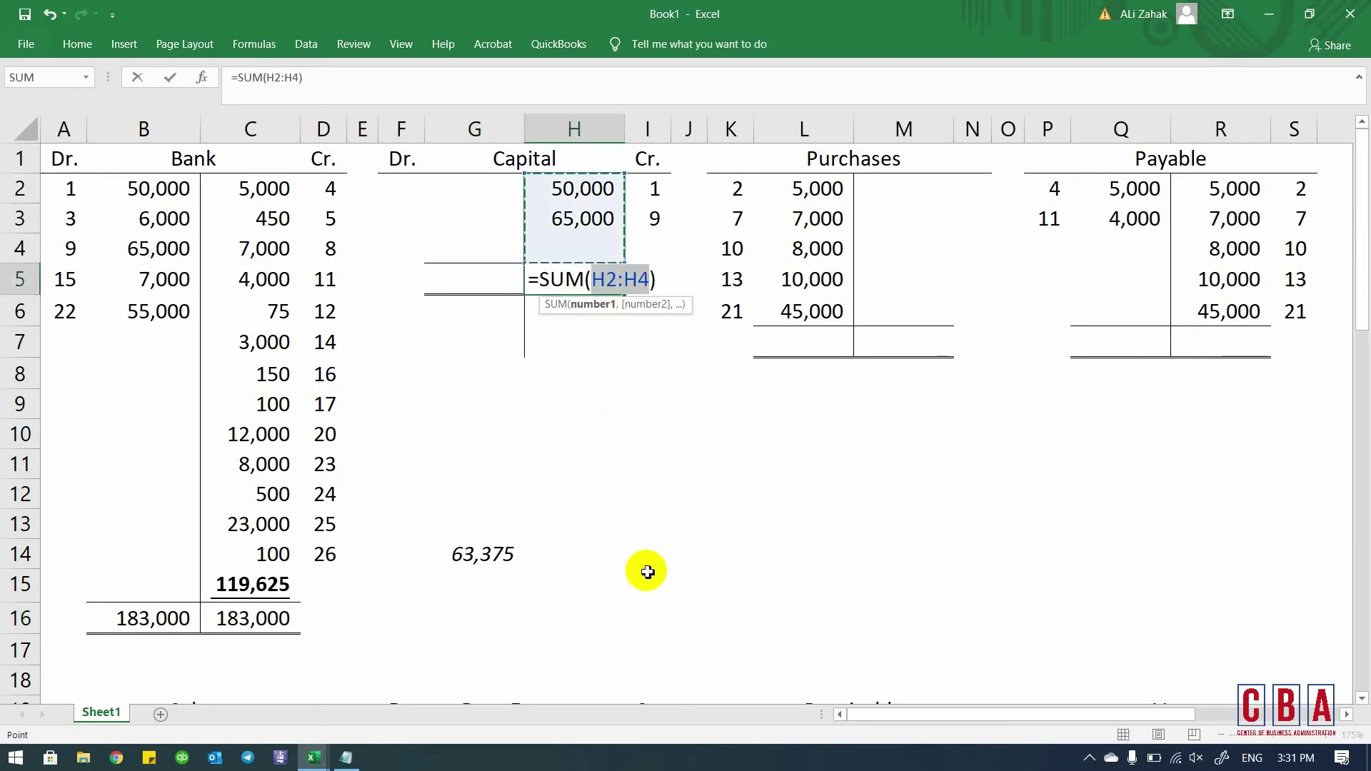
{"action": "key", "text": "Return"}
{"action": "key", "text": "Up"}
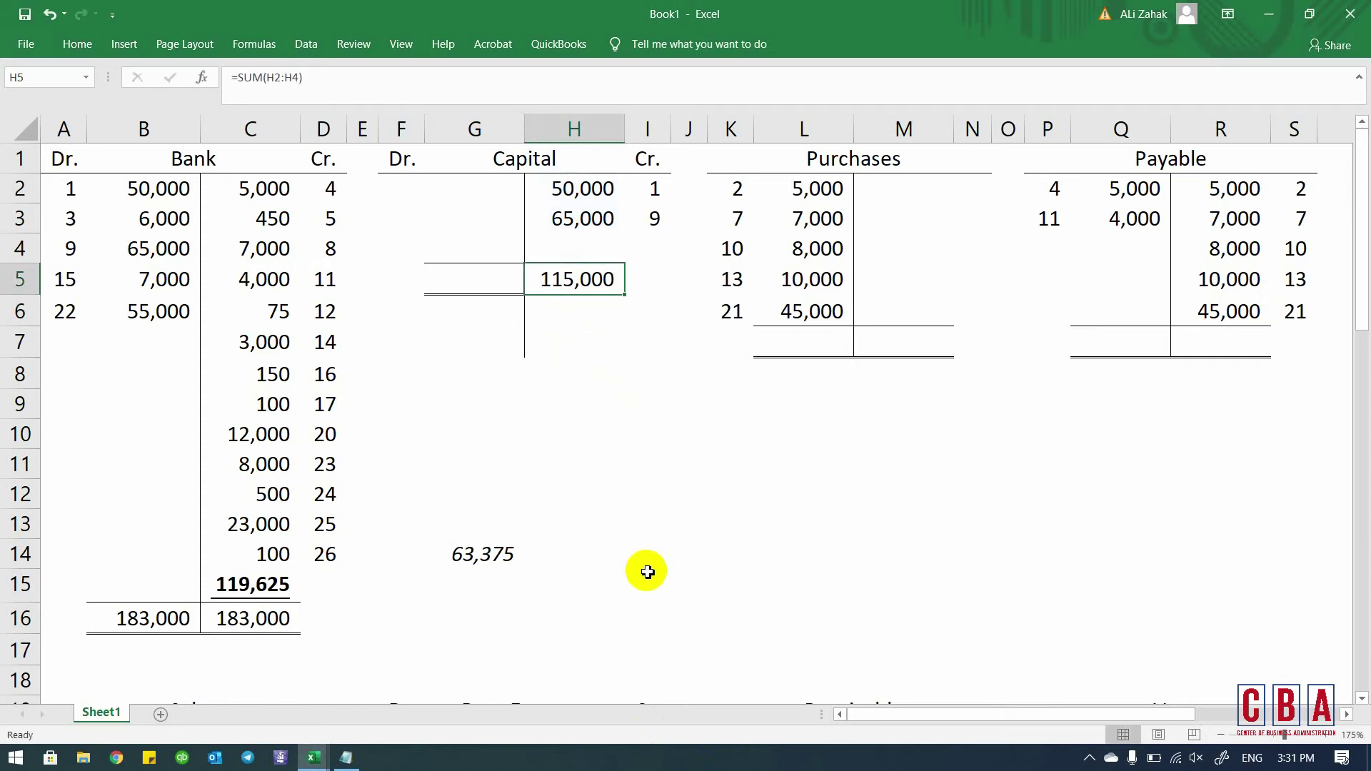
{"action": "key", "text": "Left"}
{"action": "type", "text": "="}
{"action": "key", "text": "Right"}
{"action": "key", "text": "Return"}
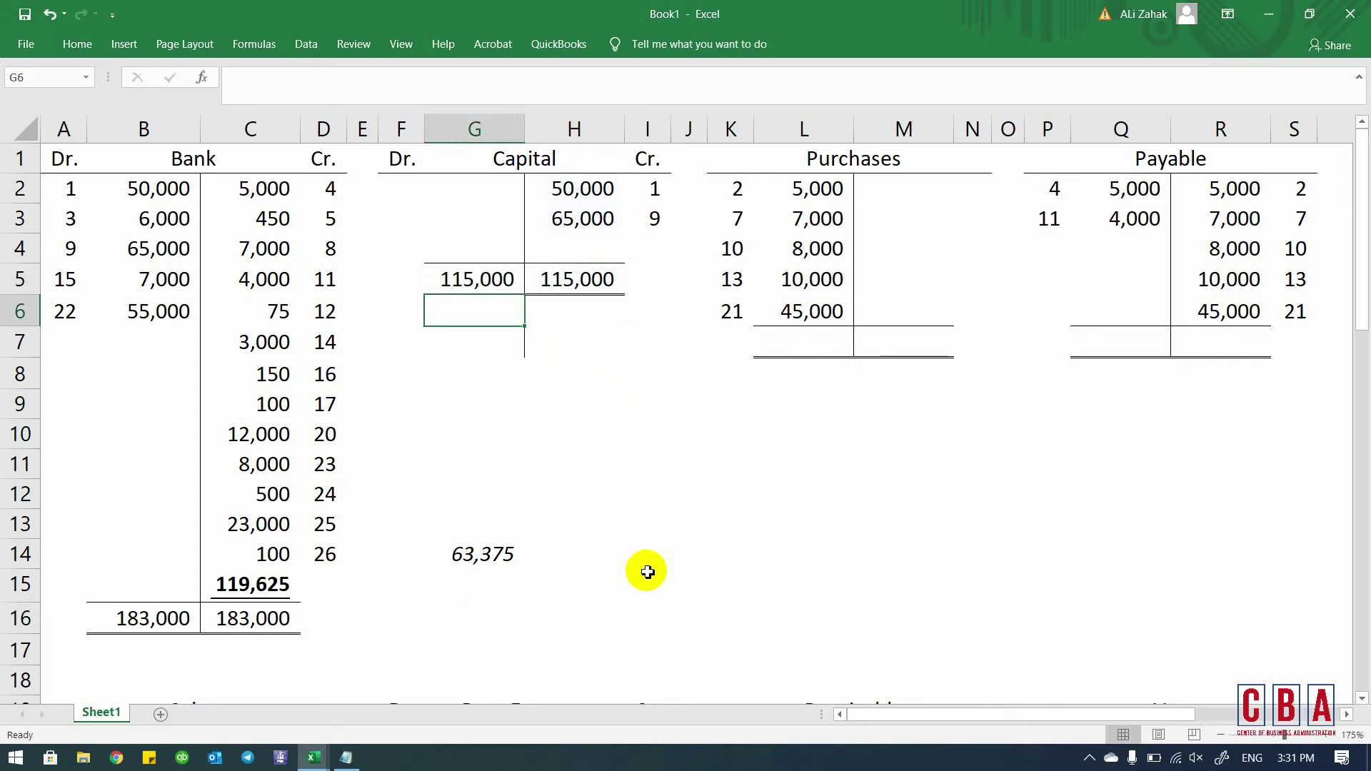
- Enter the Capital balancing figure in G4 equal to G5 and make it bold and underlined
{"action": "key", "text": "Up"}
{"action": "key", "text": "Up"}
{"action": "type", "text": "="}
{"action": "key", "text": "Down"}
{"action": "key", "text": "Return"}
{"action": "key", "text": "Up"}
{"action": "key", "text": "ctrl+b"}
{"action": "key", "text": "ctrl+u"}
- Total the Purchases account's debit entries in L7 with =SUM(L2:L6)
{"action": "key", "text": "Down"}
{"action": "key", "text": "Down"}
{"action": "key", "text": "Down"}
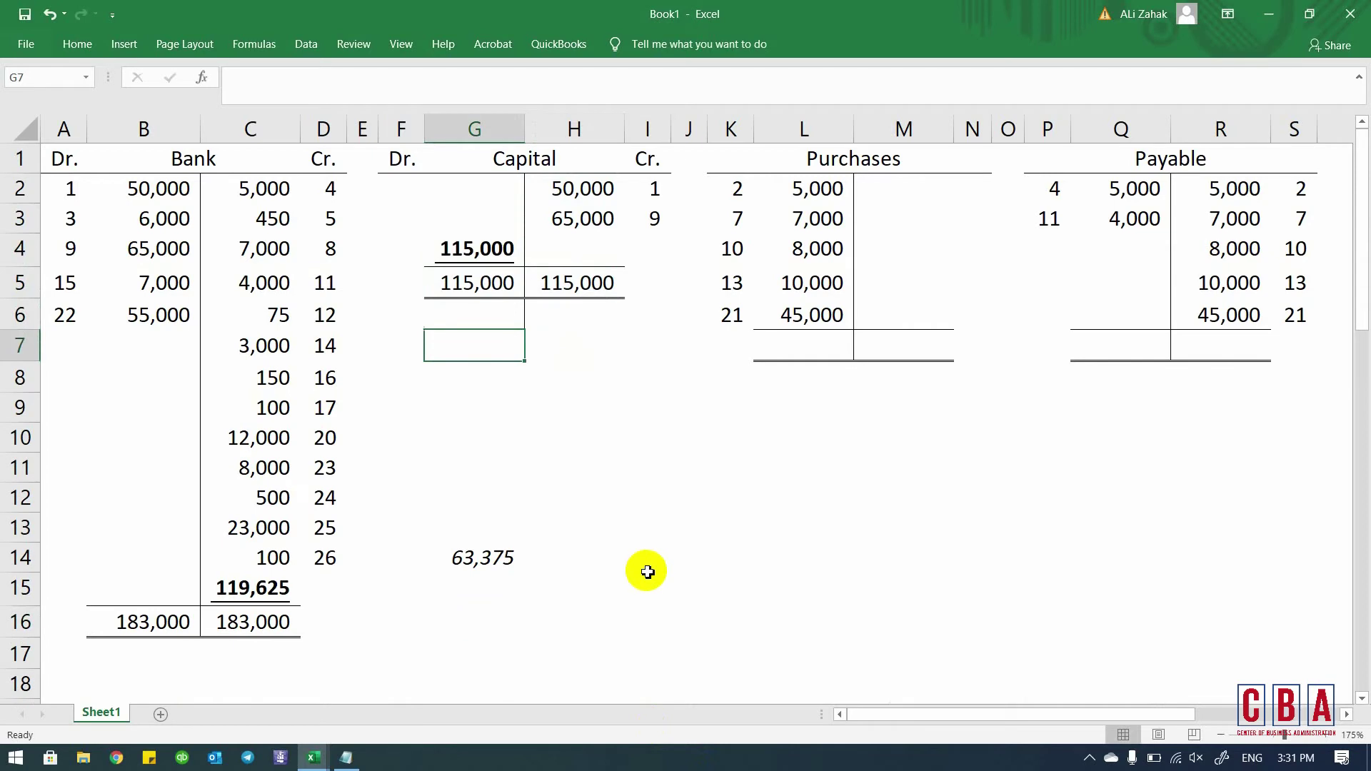
{"action": "key", "text": "Right"}
{"action": "key", "text": "Right"}
{"action": "key", "text": "Right"}
{"action": "key", "text": "Right"}
{"action": "key", "text": "Right"}
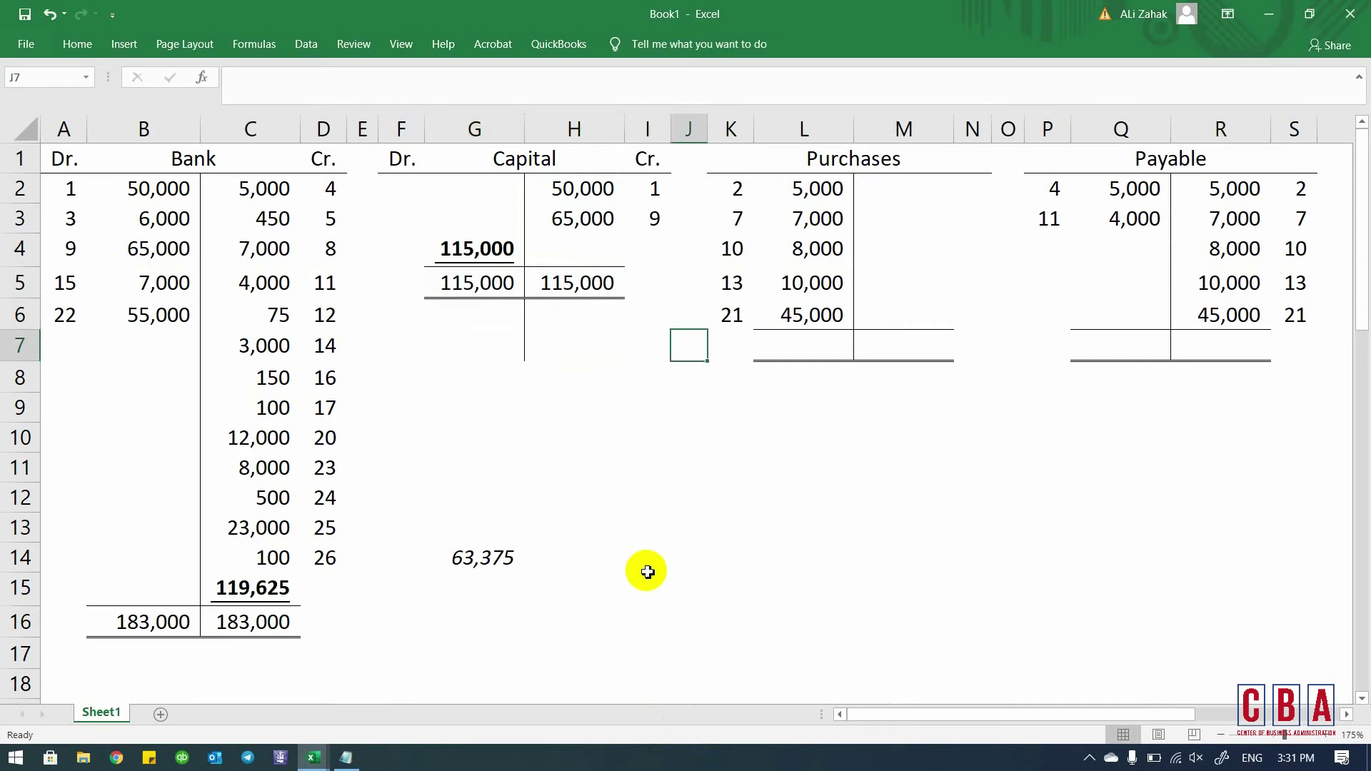
{"action": "key", "text": "alt+="}
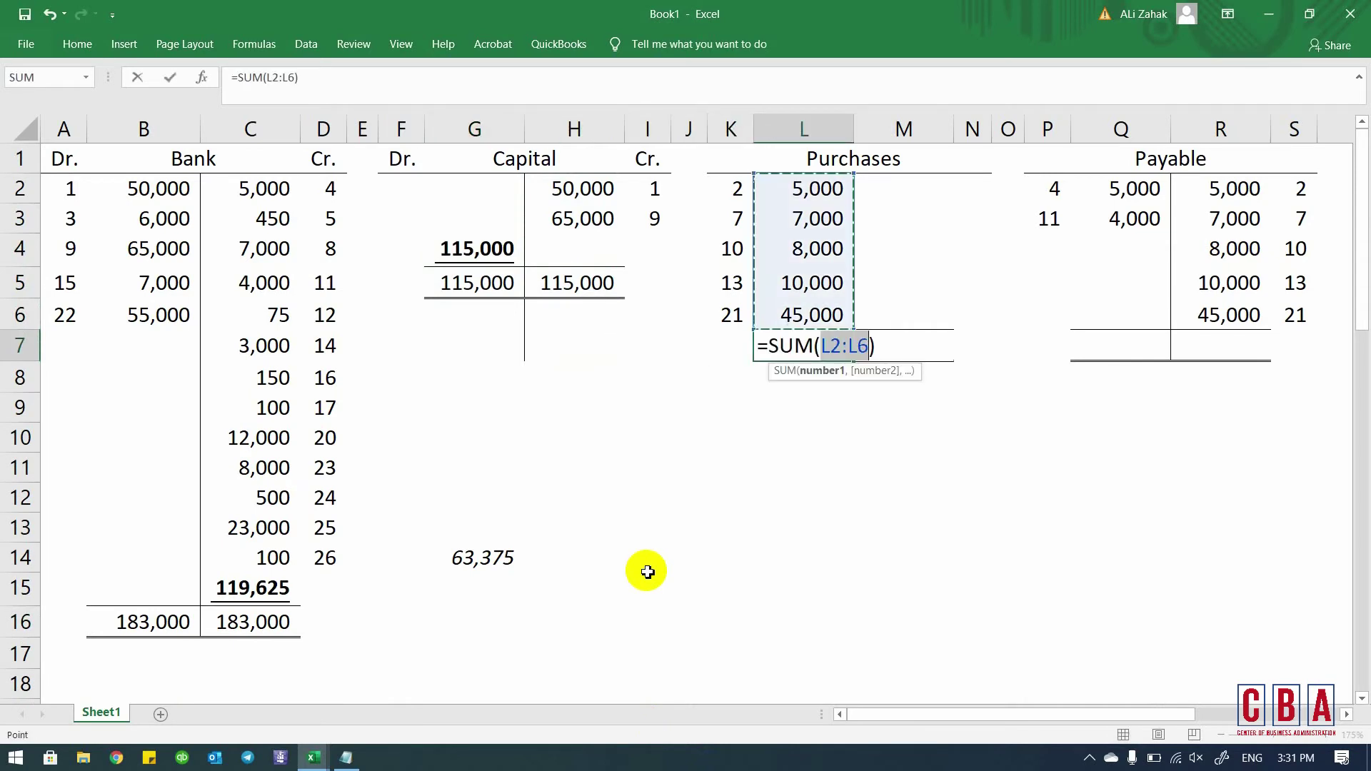
{"action": "key", "text": "Return"}
{"action": "key", "text": "Up"}
- Set the Purchases account's credit total in M7 equal to the debit total in L7
{"action": "key", "text": "Right"}
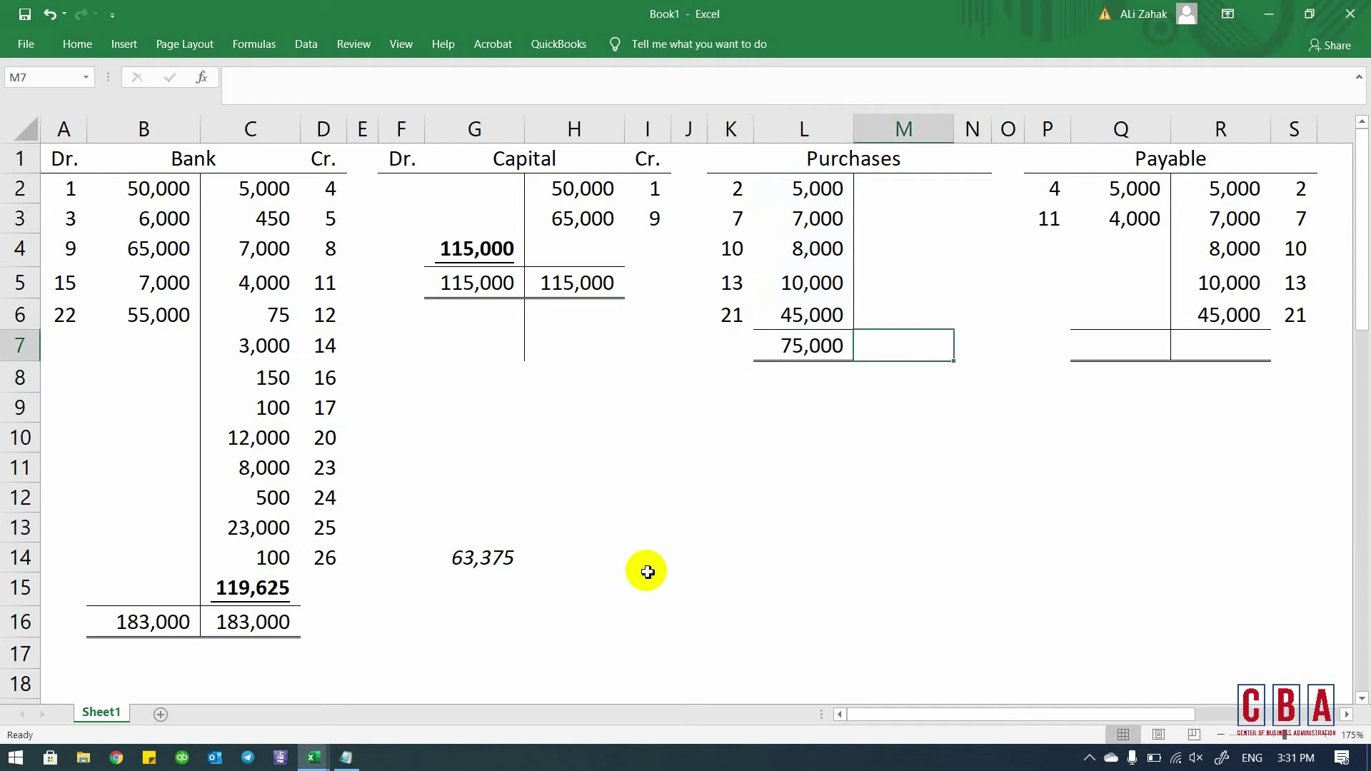
{"action": "type", "text": "="}
{"action": "key", "text": "Left"}
{"action": "key", "text": "Return"}
- Enter the Purchases balancing figure in M6 as =M7 and make it bold and underlined
{"action": "key", "text": "Up"}
{"action": "key", "text": "Up"}
{"action": "type", "text": "="}
{"action": "key", "text": "Down"}
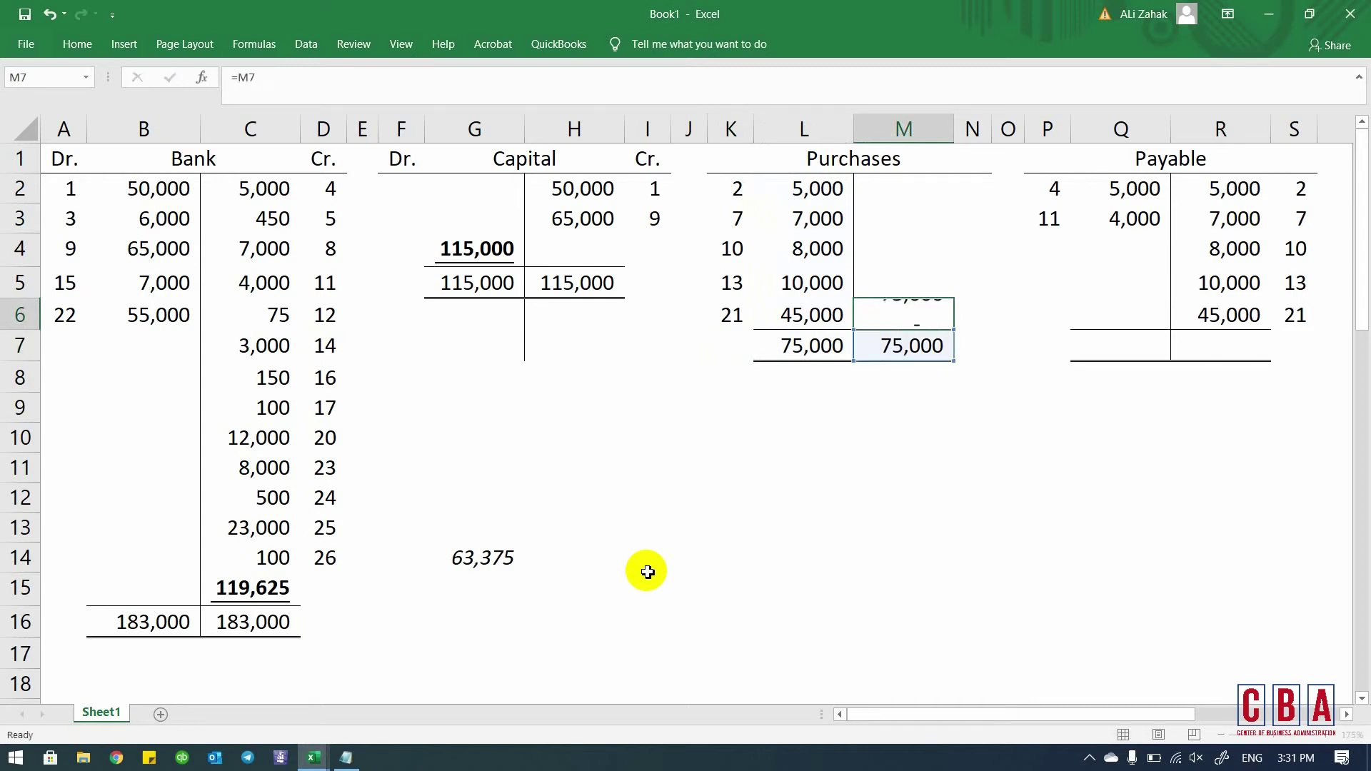
{"action": "key", "text": "Return"}
{"action": "key", "text": "Up"}
{"action": "key", "text": "ctrl+b"}
{"action": "key", "text": "ctrl+u"}
- Total the Payable account's credit entries in R7 with =SUM(R2:R6)
{"action": "key", "text": "Up"}
{"action": "key", "text": "Down"}
{"action": "key", "text": "Right"}
{"action": "key", "text": "Right"}
{"action": "key", "text": "Right"}
{"action": "key", "text": "Right"}
{"action": "key", "text": "Right"}
{"action": "key", "text": "Right"}
{"action": "key", "text": "Right"}
{"action": "key", "text": "Right"}
{"action": "key", "text": "Right"}
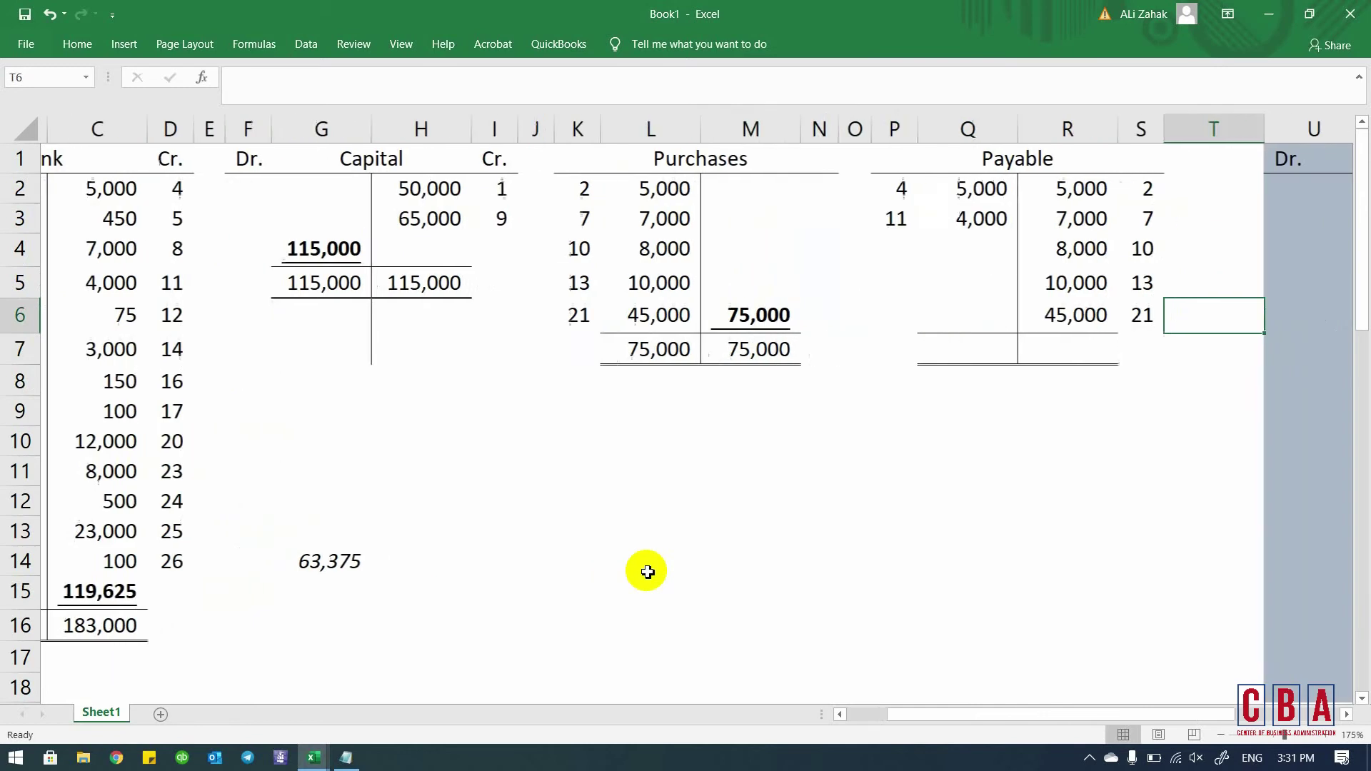
{"action": "key", "text": "Left"}
{"action": "key", "text": "Left"}
{"action": "key", "text": "Left"}
{"action": "key", "text": "Left"}
{"action": "key", "text": "Down"}
{"action": "key", "text": "alt+equal"}
{"action": "key", "text": "Return"}
{"action": "key", "text": "Up"}
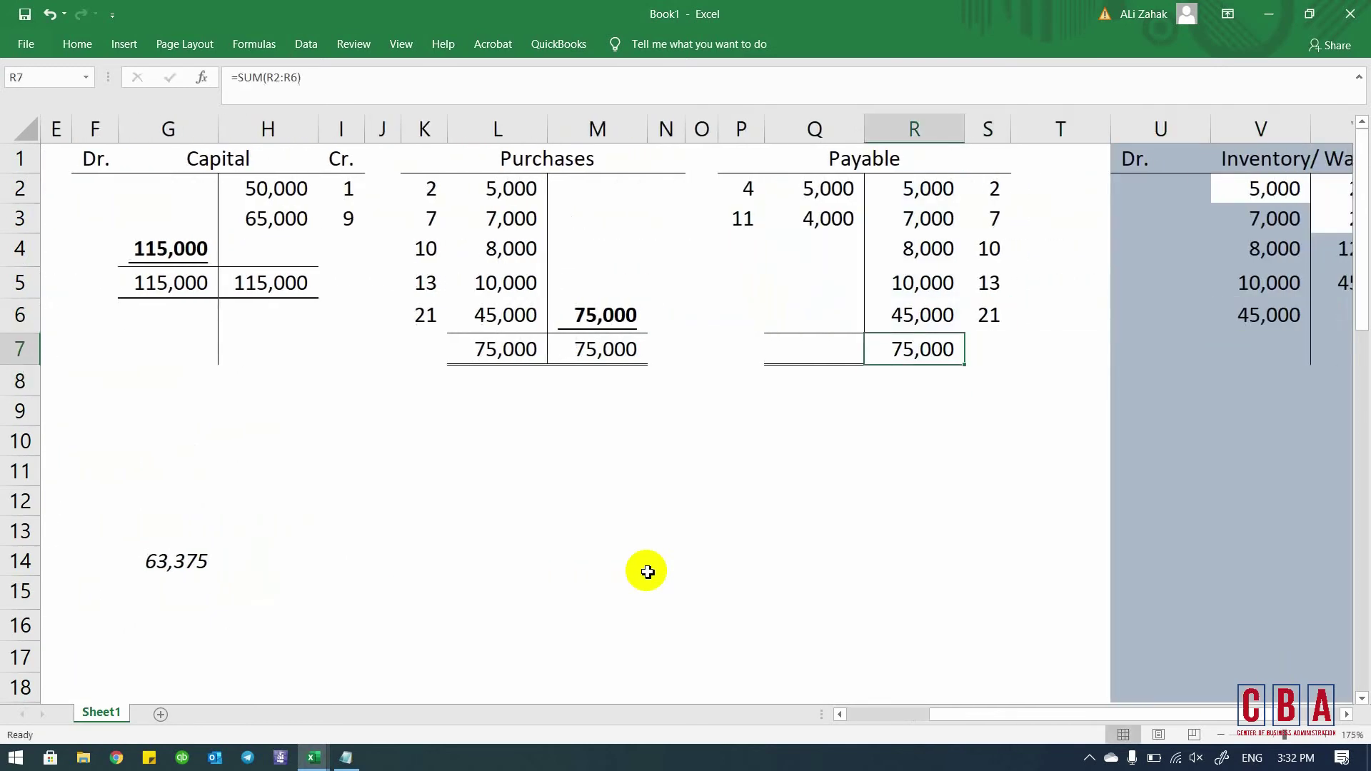
- Check the sum of the Payable account's debit entries Q2:Q3 and return to its credit total in R7
{"action": "key", "text": "Left"}
{"action": "key", "text": "Up"}
{"action": "key", "text": "Up"}
{"action": "key", "text": "Up"}
{"action": "key", "text": "Up"}
{"action": "key", "text": "Up"}
{"action": "key", "text": "shift+Down"}
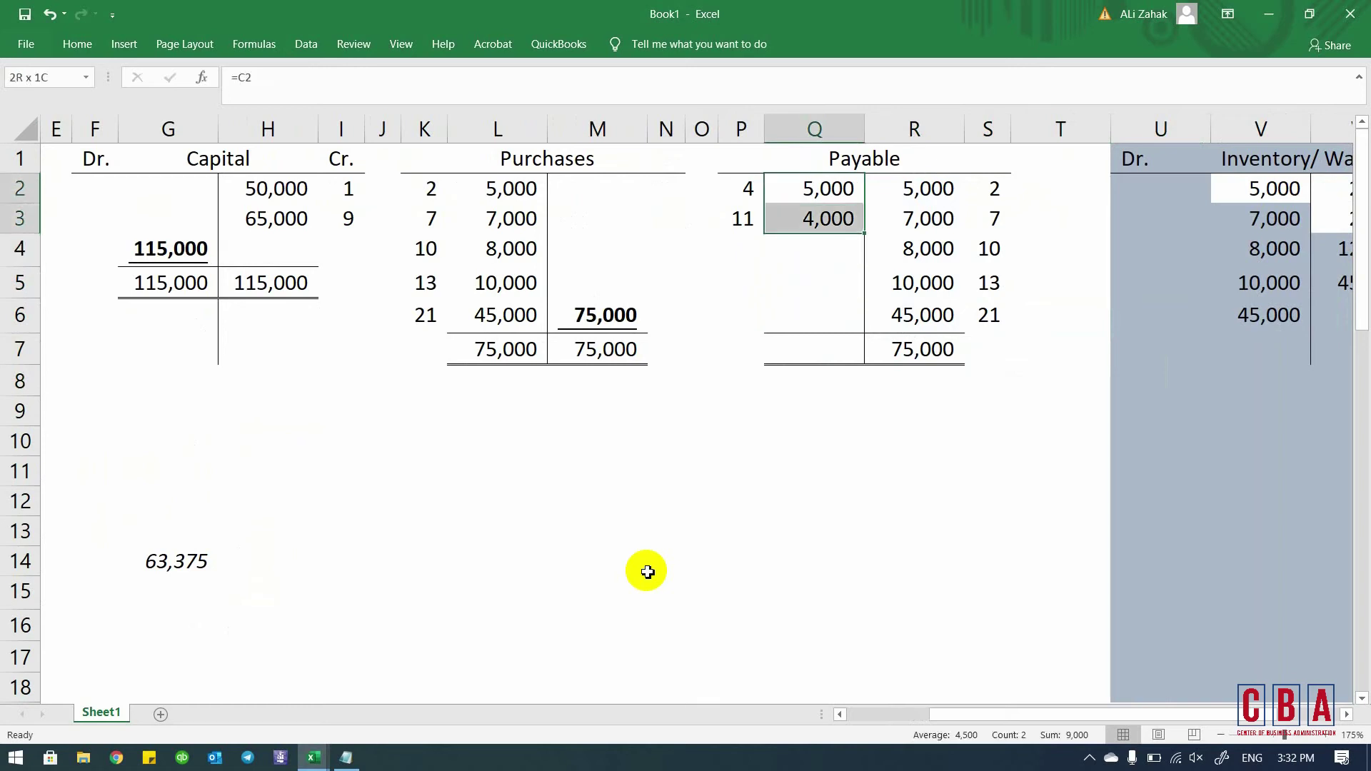
{"action": "key", "text": "Right"}
{"action": "key", "text": "Right"}
{"action": "key", "text": "Down"}
{"action": "key", "text": "Down"}
{"action": "key", "text": "Down"}
{"action": "key", "text": "Down"}
{"action": "key", "text": "Down"}
{"action": "key", "text": "Left"}
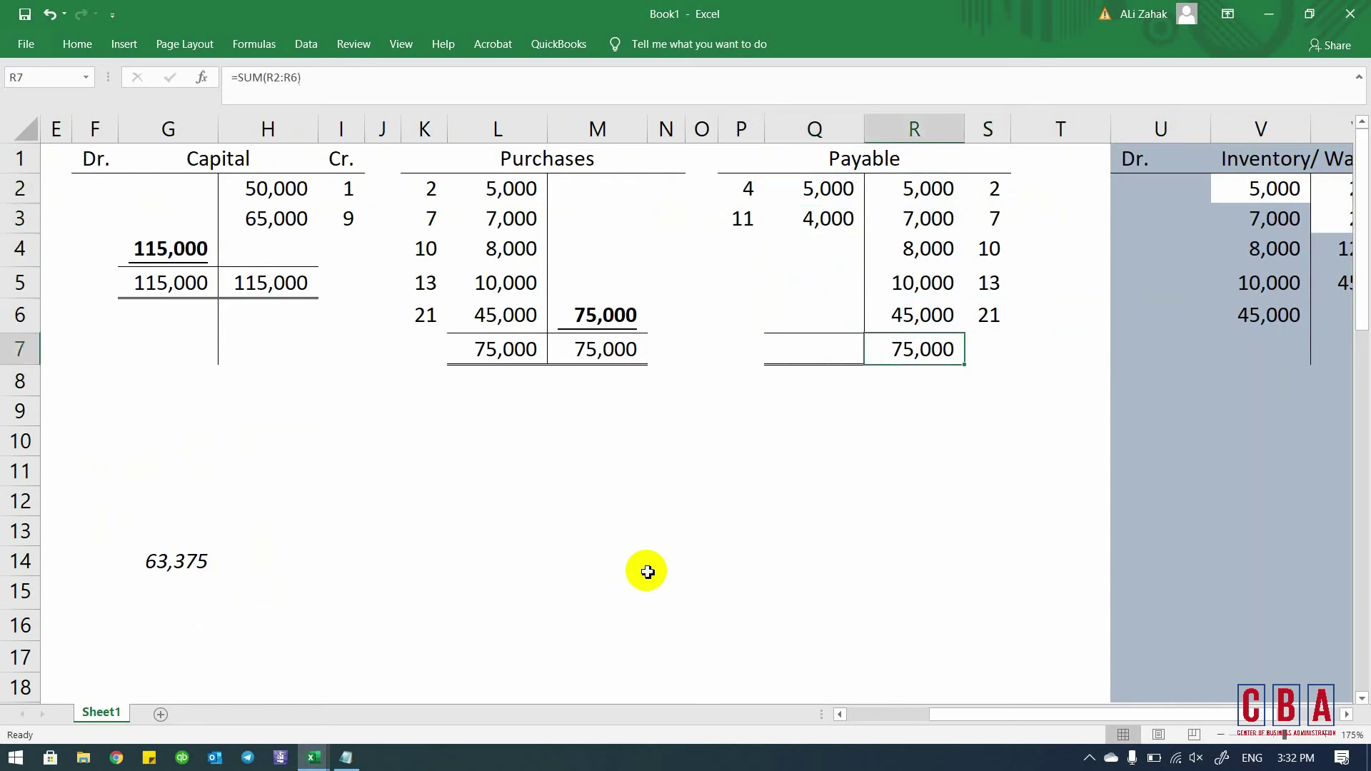
- Set the Payable account's debit total in Q7 equal to the credit total in R7
{"action": "key", "text": "Left"}
{"action": "type", "text": "="}
{"action": "key", "text": "Right"}
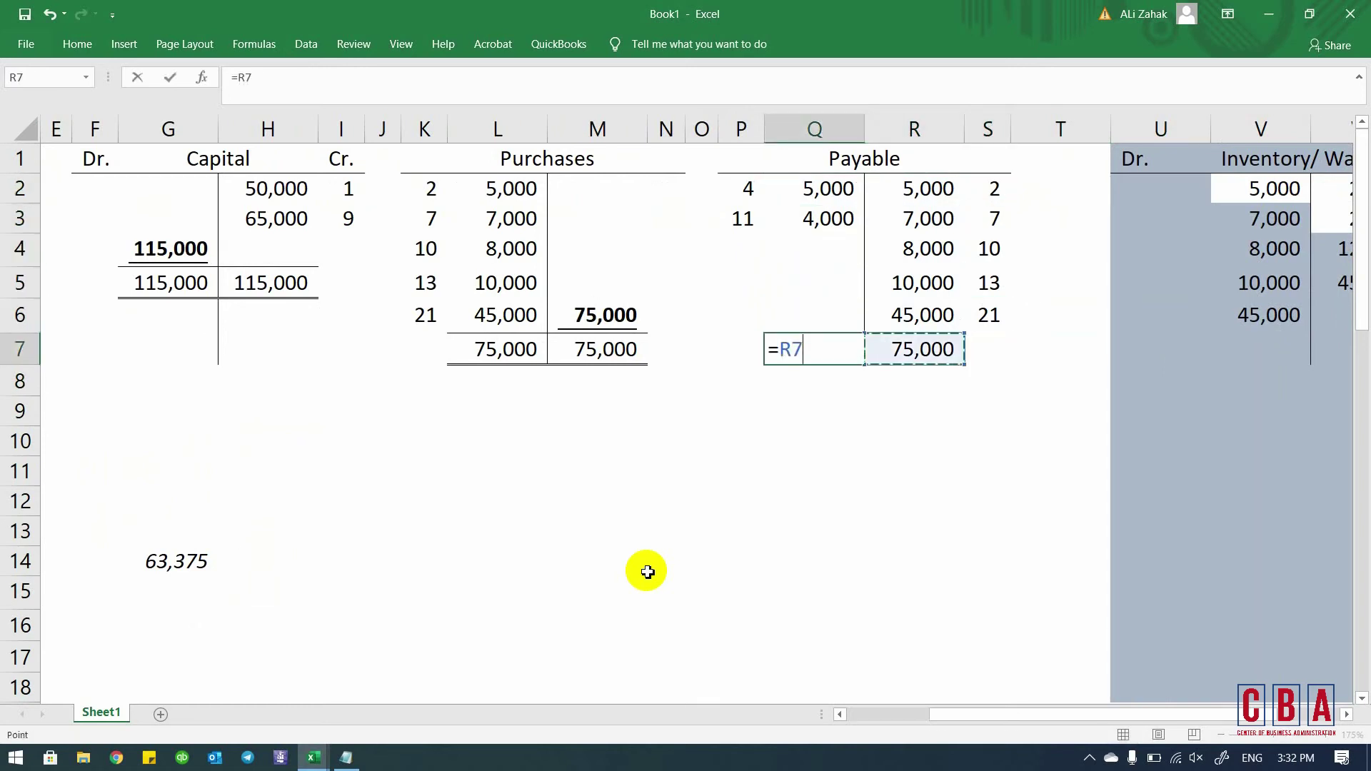
{"action": "key", "text": "Return"}
- Enter the Payable balancing figure in Q6 as =Q7-Q2-Q3 and make it bold
{"action": "key", "text": "Up"}
{"action": "key", "text": "Up"}
{"action": "type", "text": "="}
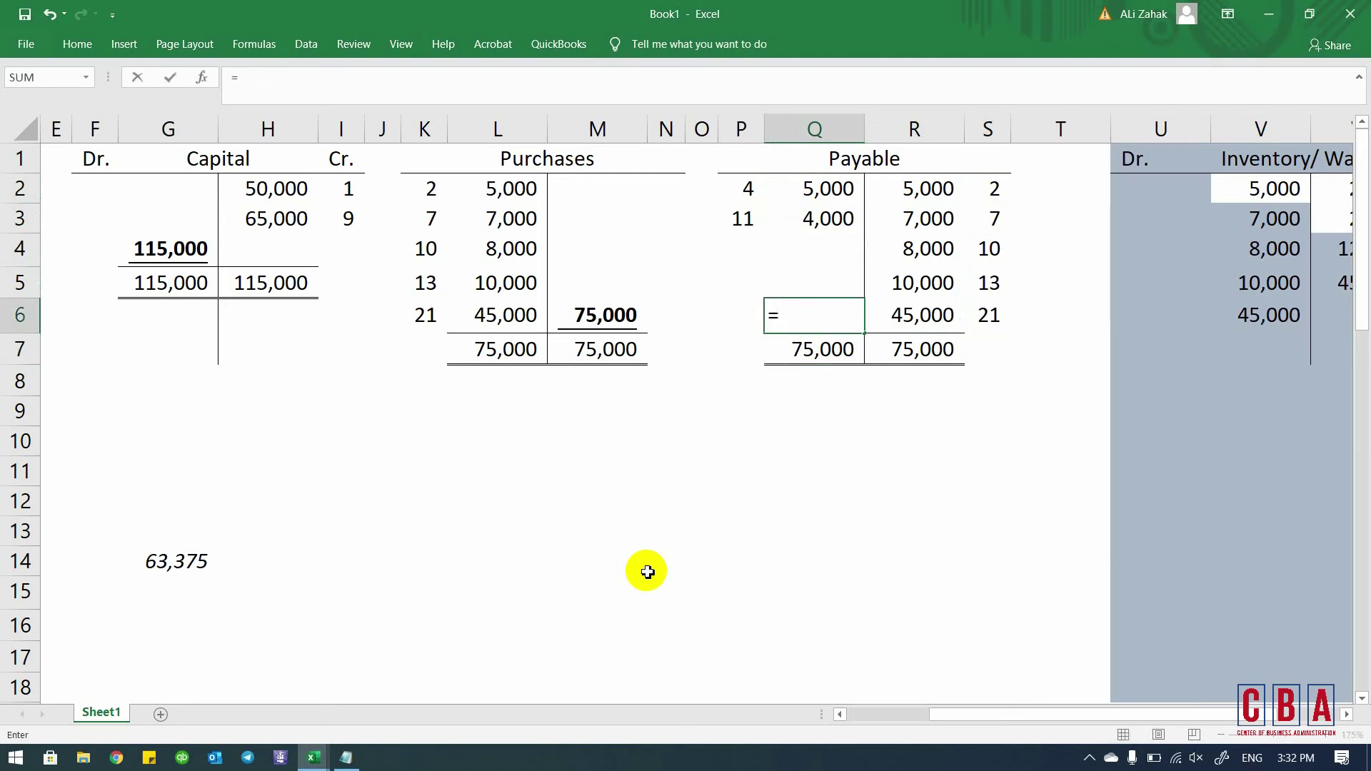
{"action": "key", "text": "Down"}
{"action": "type", "text": "-"}
{"action": "key", "text": "Up"}
{"action": "key", "text": "Up"}
{"action": "key", "text": "Up"}
{"action": "key", "text": "Up"}
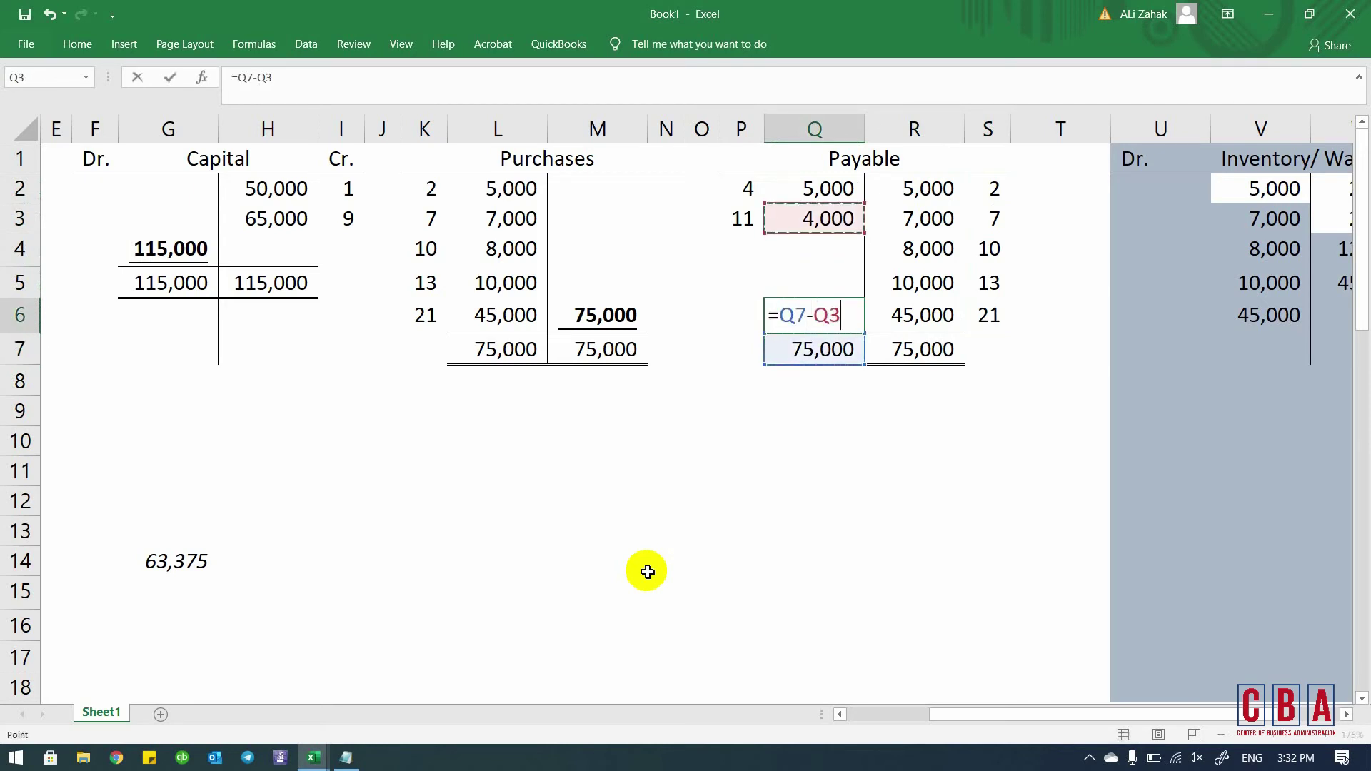
{"action": "type", "text": "-"}
{"action": "key", "text": "Up"}
{"action": "key", "text": "Up"}
{"action": "key", "text": "Up"}
{"action": "key", "text": "ctrl+Return"}
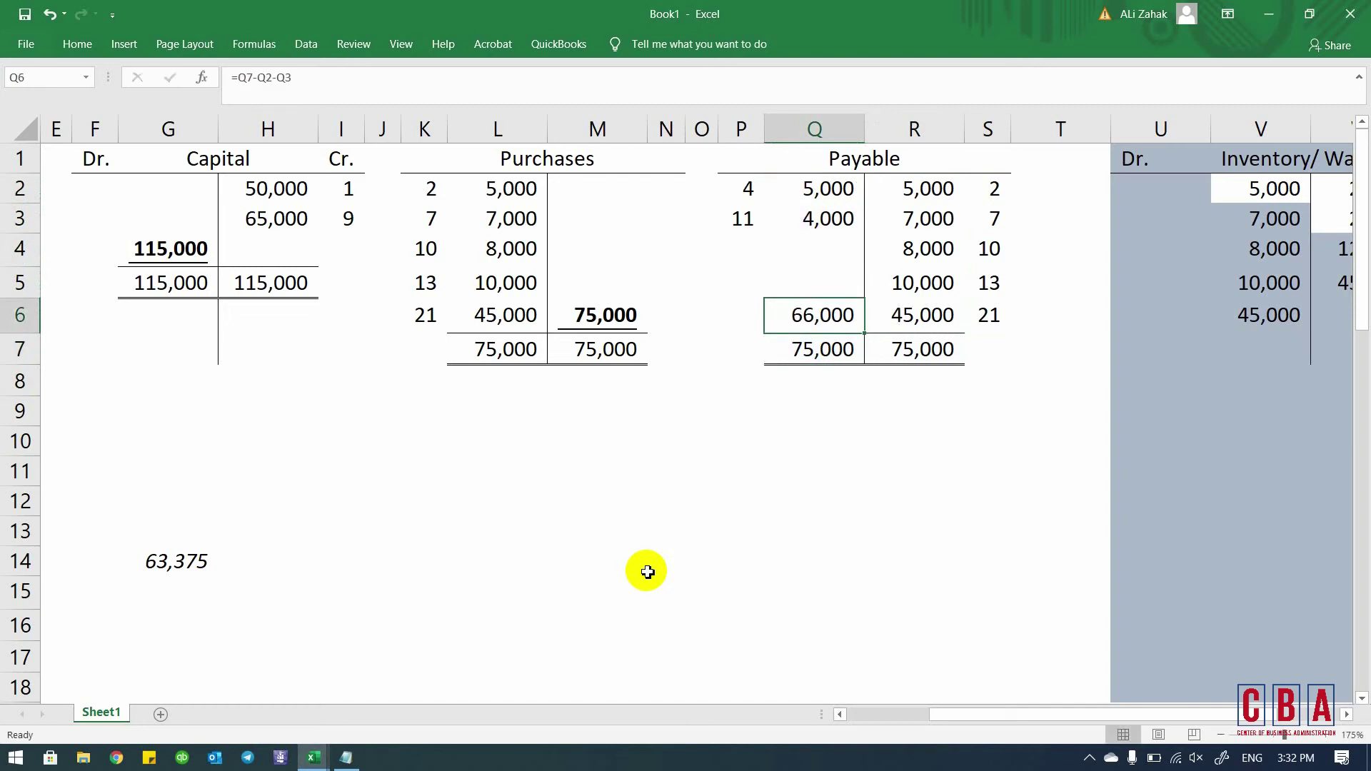
{"action": "key", "text": "ctrl+b"}
- Total the Sales account's credit entries in C25 with =SUM(C20:C24)
{"action": "key", "text": "Left"}
{"action": "key", "text": "Left"}
{"action": "key", "text": "Left"}
{"action": "key", "text": "Left"}
{"action": "key", "text": "Left"}
{"action": "key", "text": "Left"}
{"action": "key", "text": "Left"}
{"action": "key", "text": "Left"}
{"action": "key", "text": "Left"}
{"action": "key", "text": "Left"}
{"action": "key", "text": "Left"}
{"action": "key", "text": "Left"}
{"action": "key", "text": "Left"}
{"action": "key", "text": "Left"}
{"action": "key", "text": "Left"}
{"action": "key", "text": "Left"}
{"action": "key", "text": "Down"}
{"action": "key", "text": "Down"}
{"action": "key", "text": "Down"}
{"action": "key", "text": "Down"}
{"action": "key", "text": "Down"}
{"action": "key", "text": "Down"}
{"action": "key", "text": "Down"}
{"action": "key", "text": "Down"}
{"action": "key", "text": "Down"}
{"action": "key", "text": "Down"}
{"action": "key", "text": "Down"}
{"action": "key", "text": "Down"}
{"action": "key", "text": "Down"}
{"action": "key", "text": "Down"}
{"action": "key", "text": "Down"}
{"action": "key", "text": "Down"}
{"action": "key", "text": "Down"}
{"action": "key", "text": "Down"}
{"action": "key", "text": "Down"}
{"action": "key", "text": "Down"}
{"action": "key", "text": "Down"}
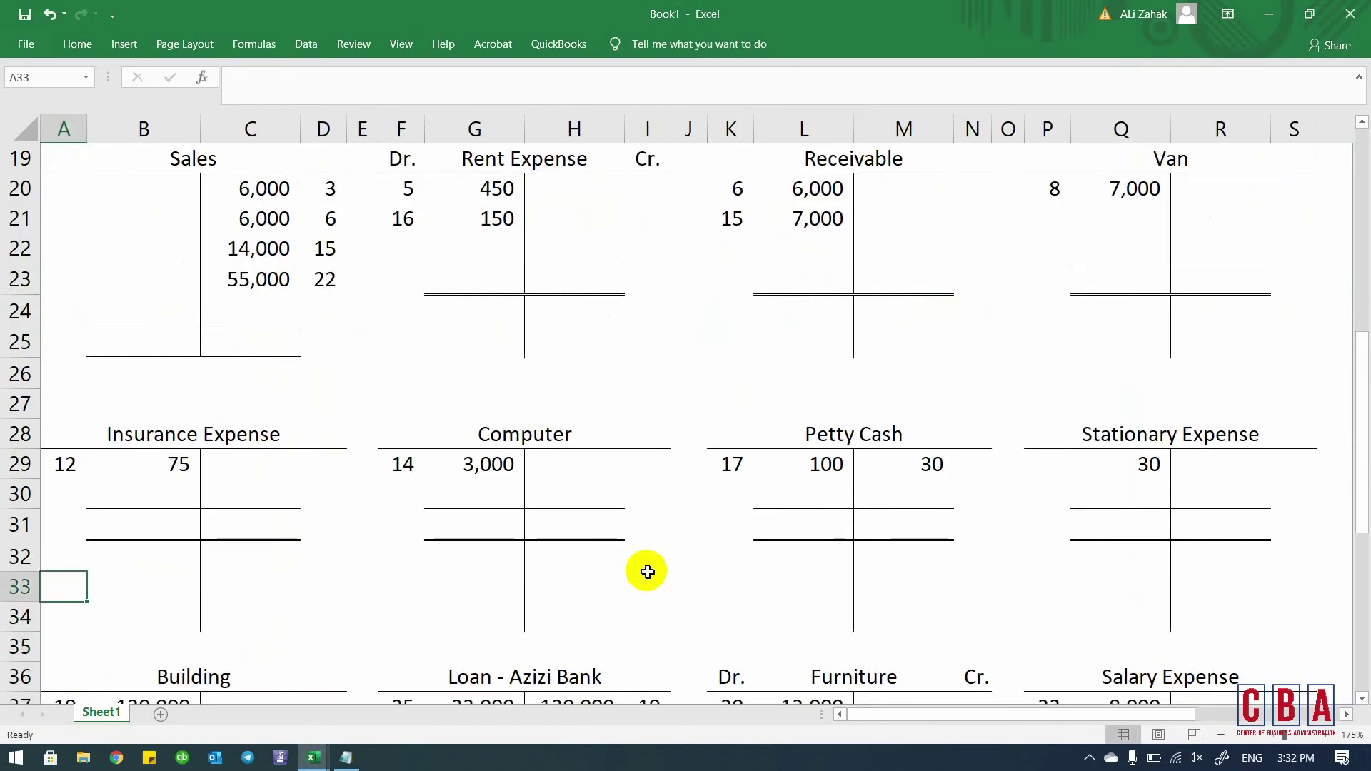
{"action": "key", "text": "Up"}
{"action": "key", "text": "Up"}
{"action": "key", "text": "Up"}
{"action": "key", "text": "Up"}
{"action": "key", "text": "Up"}
{"action": "key", "text": "Up"}
{"action": "key", "text": "Up"}
{"action": "key", "text": "Up"}
{"action": "key", "text": "Up"}
{"action": "key", "text": "Up"}
{"action": "key", "text": "Up"}
{"action": "key", "text": "Up"}
{"action": "key", "text": "Up"}
{"action": "key", "text": "Up"}
{"action": "key", "text": "Up"}
{"action": "key", "text": "Up"}
{"action": "key", "text": "Up"}
{"action": "key", "text": "Up"}
{"action": "key", "text": "Down"}
{"action": "key", "text": "Down"}
{"action": "key", "text": "Down"}
{"action": "key", "text": "Down"}
{"action": "key", "text": "Down"}
{"action": "key", "text": "Down"}
{"action": "key", "text": "Down"}
{"action": "key", "text": "Down"}
{"action": "key", "text": "Down"}
{"action": "key", "text": "Down"}
{"action": "key", "text": "Down"}
{"action": "key", "text": "Right"}
{"action": "key", "text": "Right"}
{"action": "key", "text": "Up"}
{"action": "key", "text": "alt+equal"}
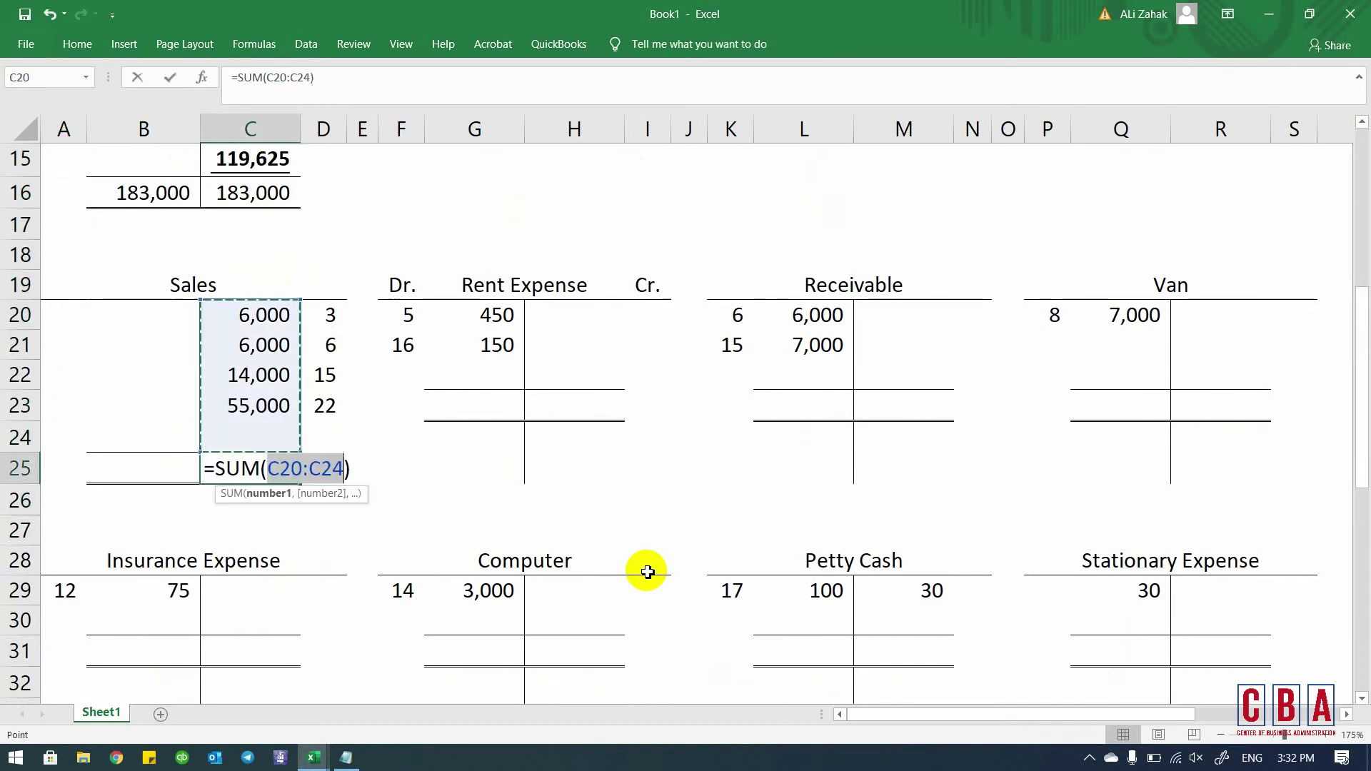
{"action": "key", "text": "Return"}
- Set the Sales account's debit total in B25 equal to the credit total in C25
{"action": "key", "text": "Up"}
{"action": "key", "text": "Left"}
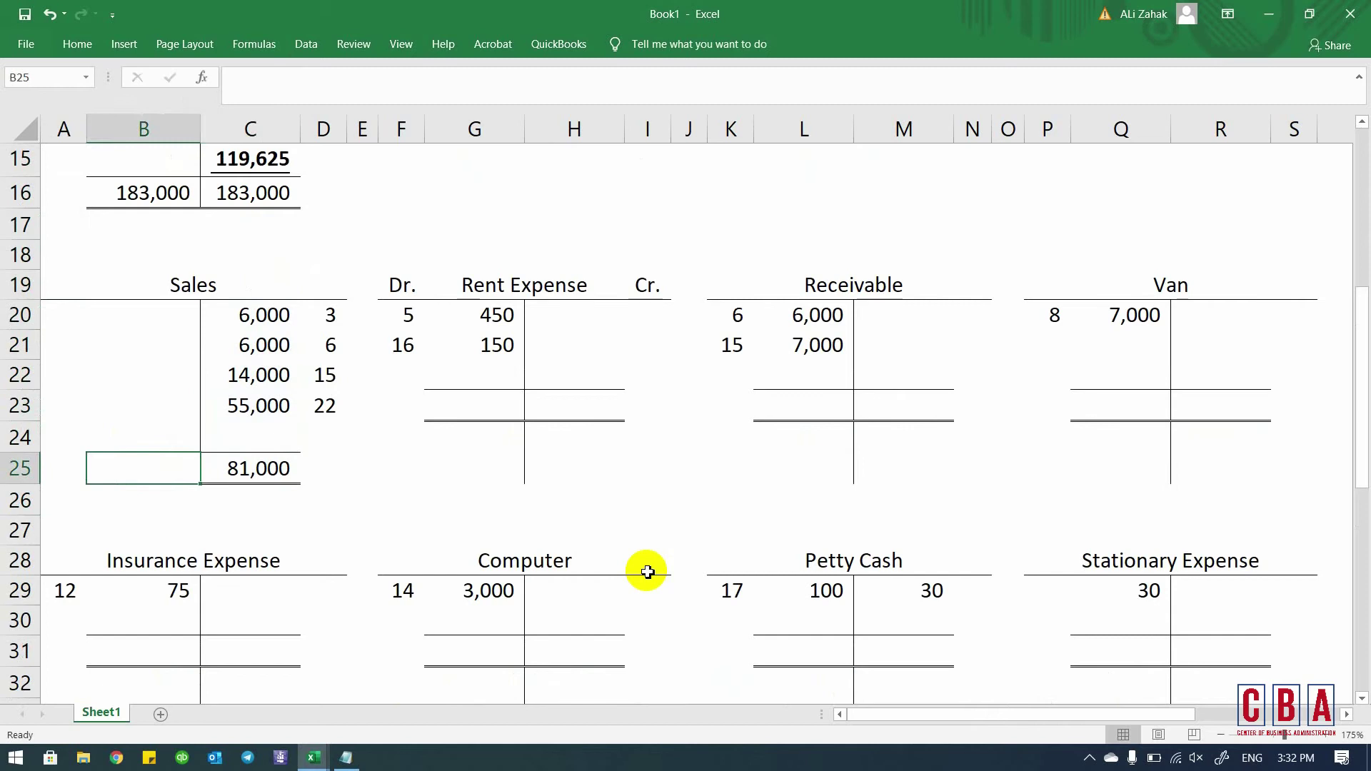
{"action": "type", "text": "="}
{"action": "key", "text": "Right"}
{"action": "key", "text": "Return"}
- Enter the Sales balancing figure in B24 as =B25 and make it bold and underlined
{"action": "key", "text": "Up"}
{"action": "key", "text": "Up"}
{"action": "type", "text": "="}
{"action": "key", "text": "Down"}
{"action": "key", "text": "ctrl+Return"}
{"action": "key", "text": "ctrl+b"}
{"action": "key", "text": "ctrl+u"}
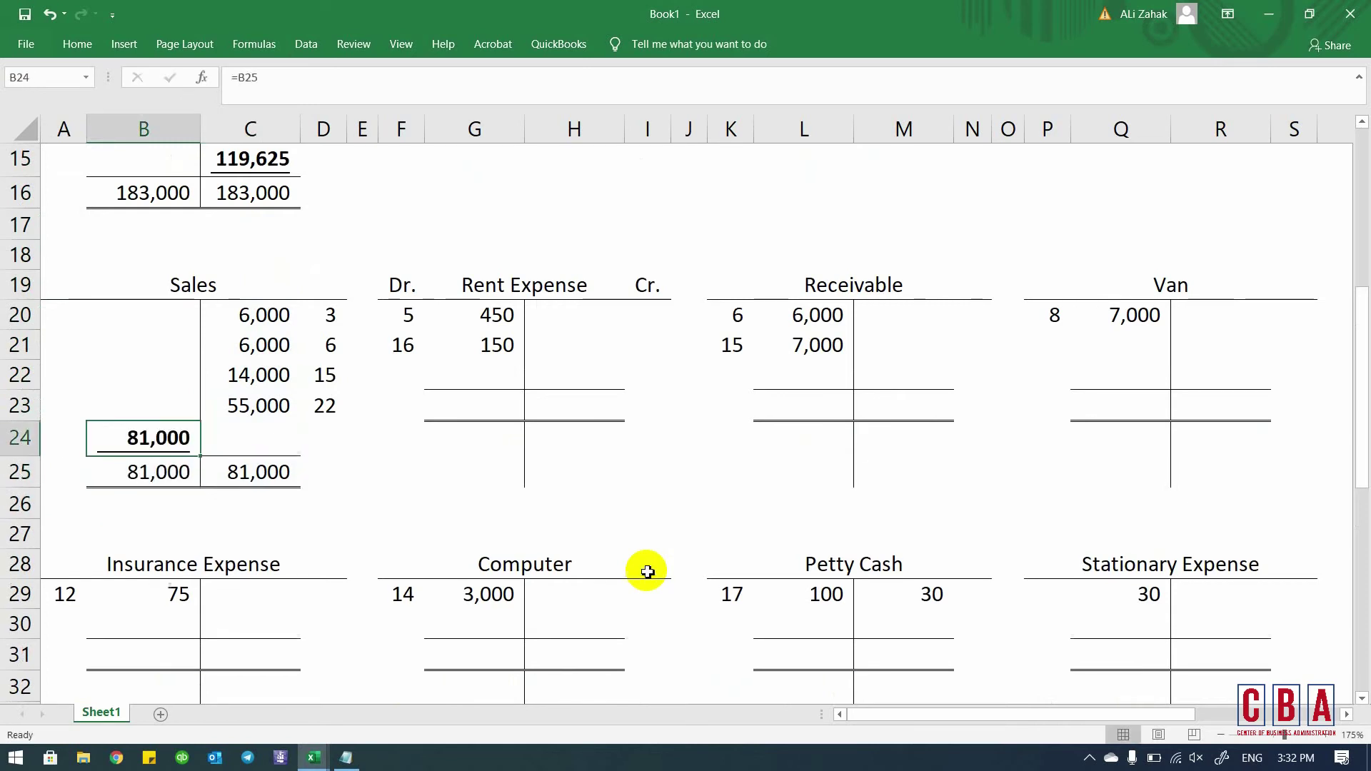
- Total the Rent Expense account's debit entries in G23 with a SUM formula
{"action": "key", "text": "Right"}
{"action": "key", "text": "Right"}
{"action": "key", "text": "Right"}
{"action": "key", "text": "Right"}
{"action": "key", "text": "Up"}
{"action": "key", "text": "Right"}
{"action": "key", "text": "alt+equal"}
{"action": "key", "text": "Return"}
- Set the Rent Expense account's credit total in H23 equal to the debit total in G23
{"action": "key", "text": "Up"}
{"action": "key", "text": "Right"}
{"action": "key", "text": "F2"}
{"action": "type", "text": "="}
{"action": "key", "text": "Left"}
{"action": "key", "text": "Return"}
- Enter the Rent Expense balancing figure in H22 as =H23 and make it bold and underlined
{"action": "key", "text": "Up"}
{"action": "key", "text": "Up"}
{"action": "type", "text": "="}
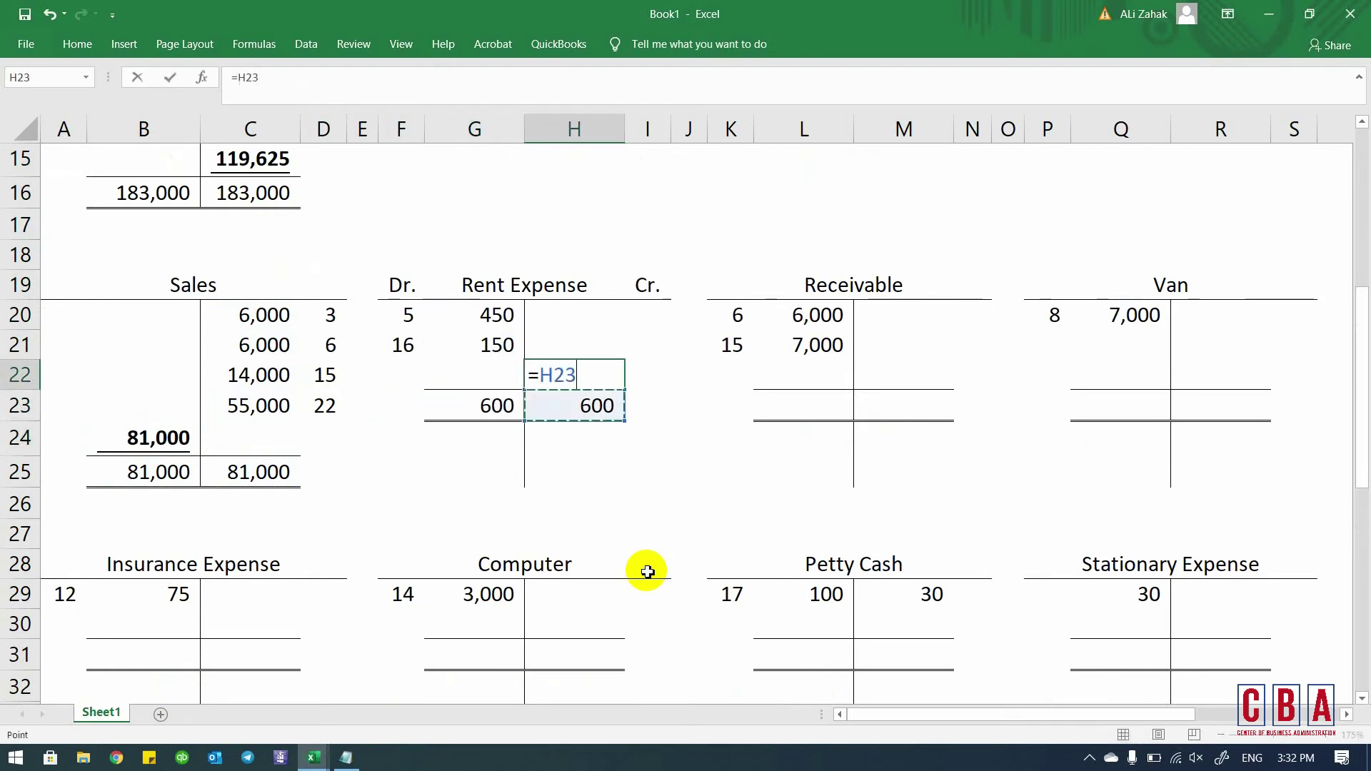
{"action": "key", "text": "Up"}
{"action": "key", "text": "Return"}
{"action": "key", "text": "Up"}
{"action": "key", "text": "ctrl+b"}
{"action": "key", "text": "ctrl+u"}
{"action": "key", "text": "Right"}
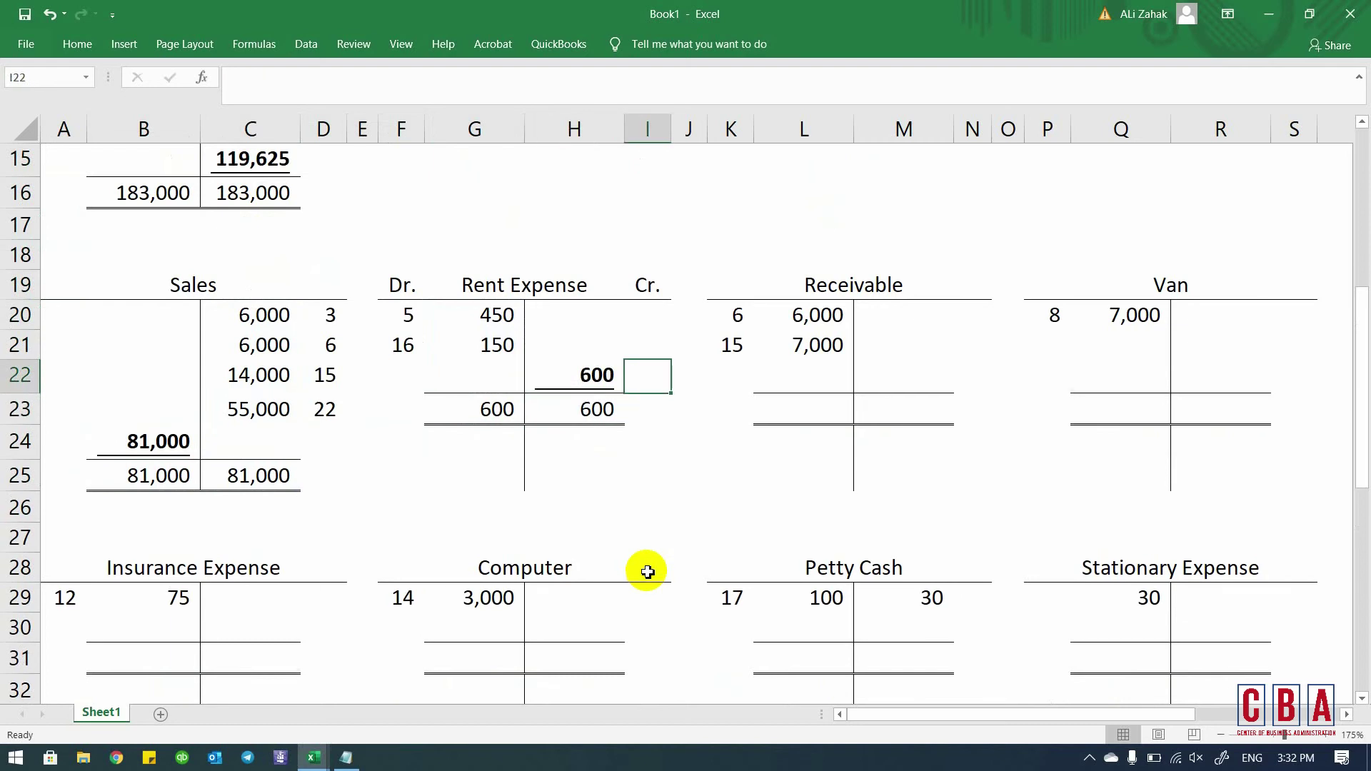
{"action": "key", "text": "Left"}
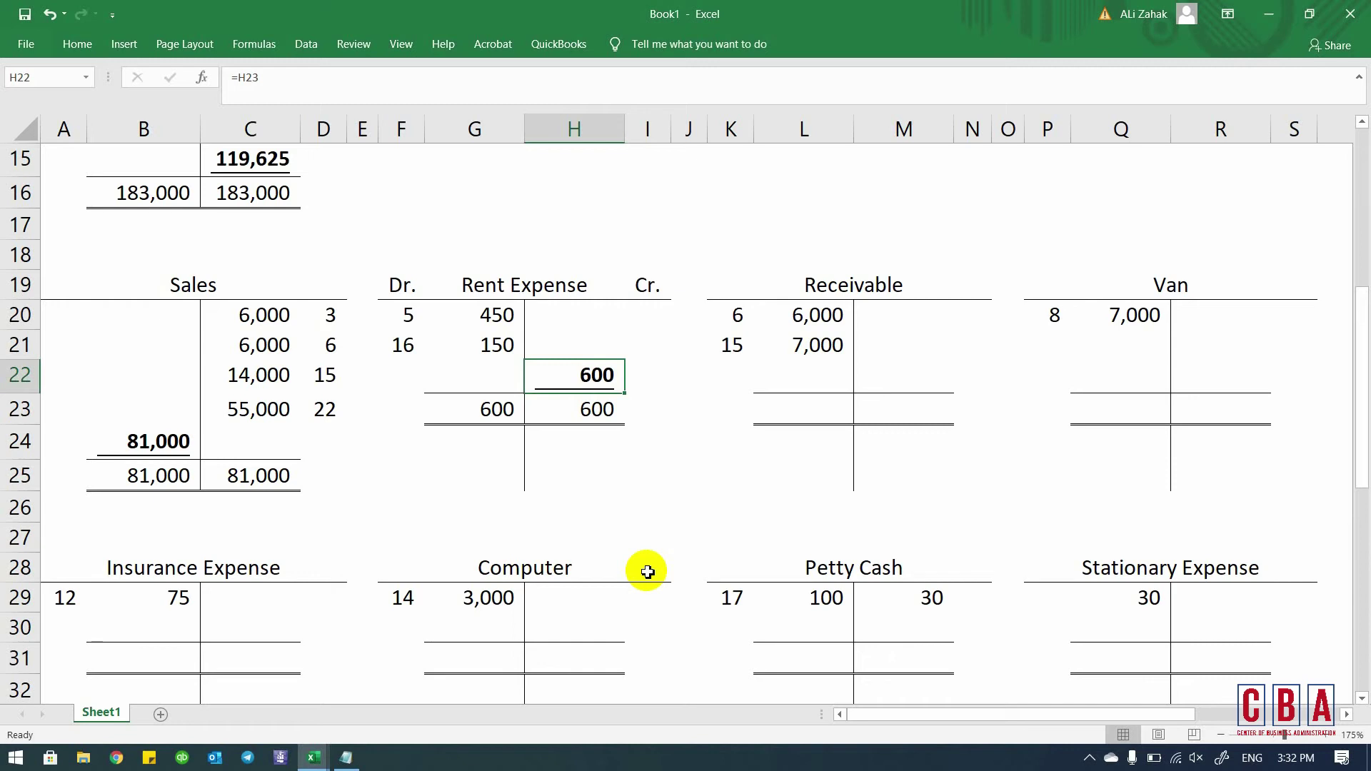
- Total the Receivable account's debit entries in L23 with =SUM(L20:L22)
{"action": "key", "text": "Right"}
{"action": "key", "text": "Right"}
{"action": "key", "text": "Right"}
{"action": "key", "text": "Down"}
{"action": "key", "text": "Right"}
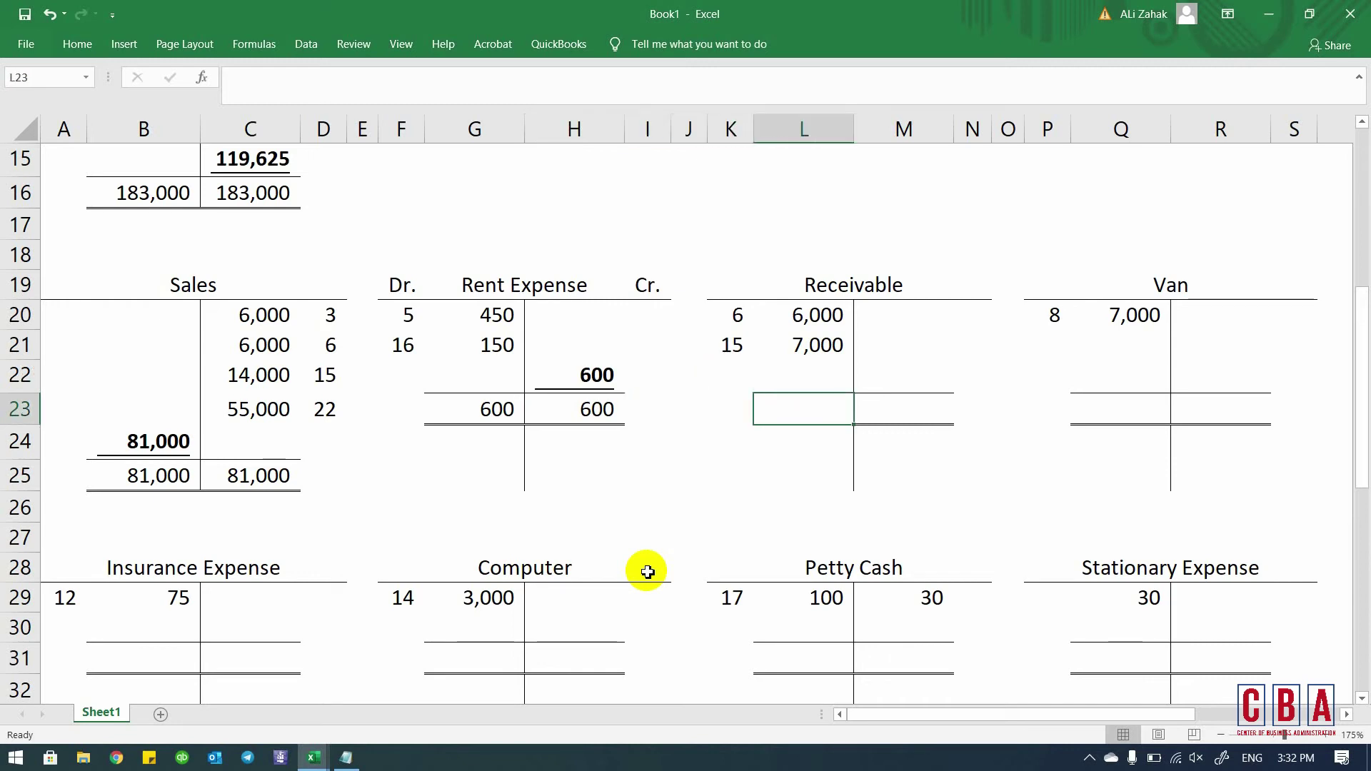
{"action": "key", "text": "alt+equal"}
{"action": "key", "text": "ctrl+Return"}
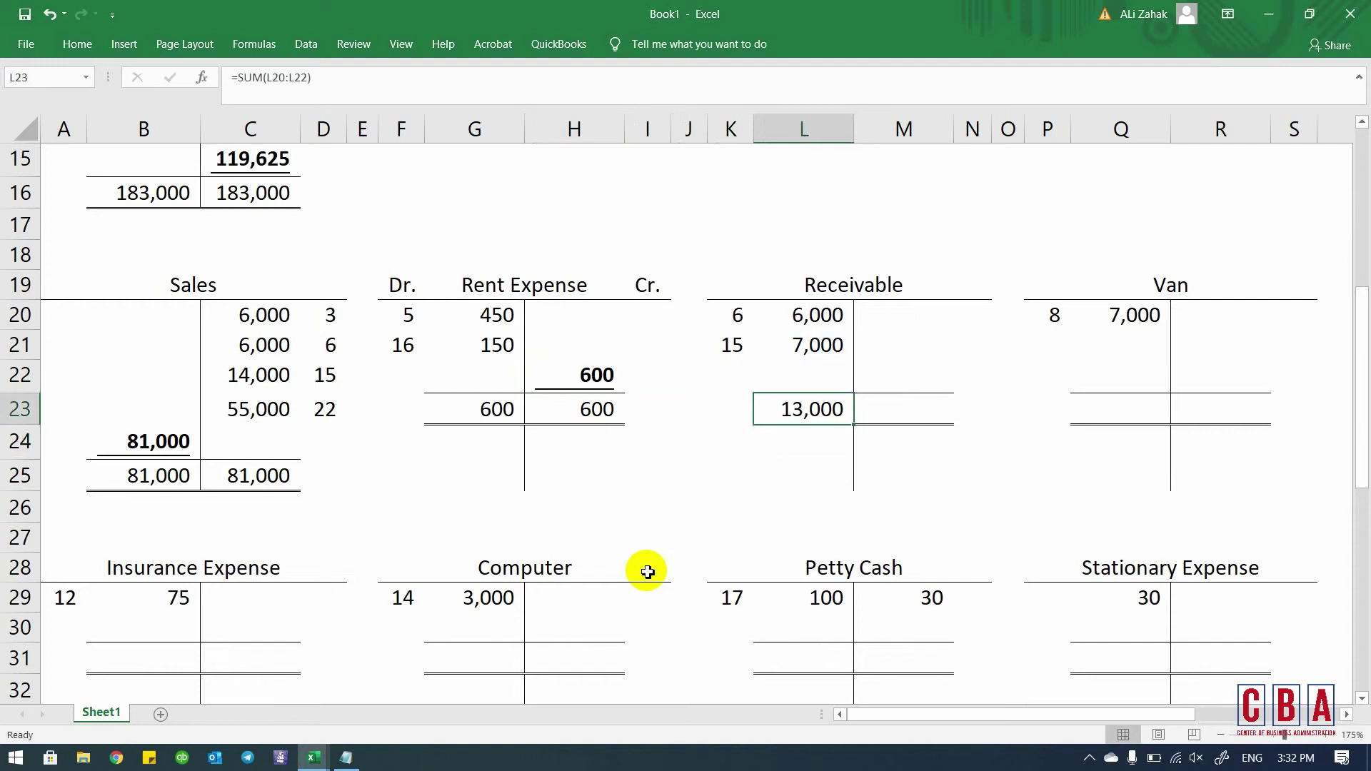
- Set the Receivable account's credit total in M23 equal to the debit total in L23
{"action": "key", "text": "Right"}
{"action": "type", "text": "="}
{"action": "key", "text": "Left"}
{"action": "key", "text": "Return"}
- Enter the Receivable balancing figure in M22 as =M23 and make it bold and underlined
{"action": "key", "text": "Up"}
{"action": "key", "text": "Up"}
{"action": "type", "text": "="}
{"action": "key", "text": "Down"}
{"action": "key", "text": "Return"}
{"action": "key", "text": "Up"}
{"action": "key", "text": "ctrl+b"}
{"action": "key", "text": "Right"}
{"action": "key", "text": "Left"}
{"action": "key", "text": "ctrl+u"}
- Total the Van account's debit entries in Q23 with AutoSum
{"action": "key", "text": "Right"}
{"action": "key", "text": "Right"}
{"action": "key", "text": "Right"}
{"action": "key", "text": "Right"}
{"action": "key", "text": "Down"}
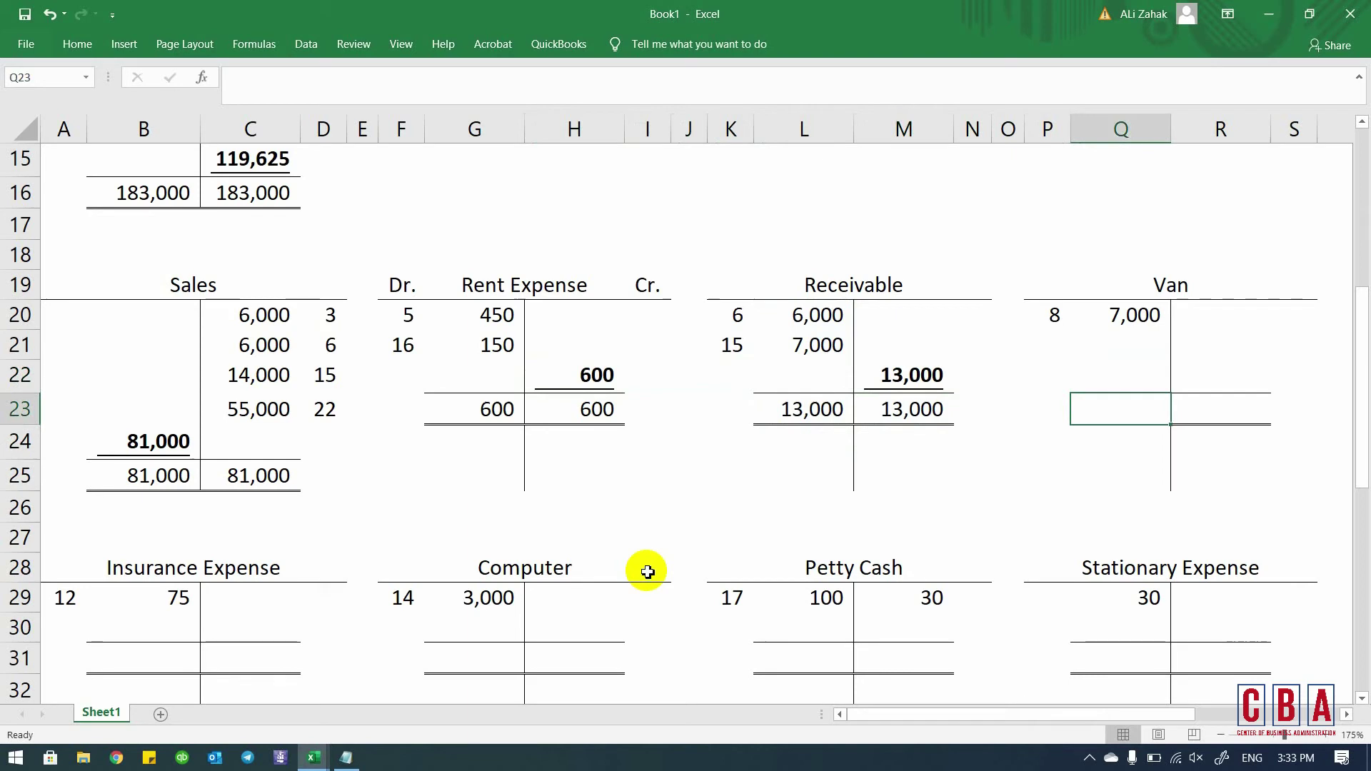
{"action": "key", "text": "alt+equal"}
{"action": "key", "text": "Return"}
- Set the Van account's credit total in R23 equal to the debit total in Q23
{"action": "key", "text": "Up"}
{"action": "key", "text": "Right"}
{"action": "type", "text": "="}
{"action": "key", "text": "Left"}
{"action": "key", "text": "Return"}
- Enter the Van balancing figure in R22 as =R23 and make it bold and underlined
{"action": "key", "text": "Up"}
{"action": "type", "text": "="}
{"action": "key", "text": "Down"}
{"action": "key", "text": "Return"}
{"action": "key", "text": "Up"}
{"action": "key", "text": "ctrl+b"}
{"action": "key", "text": "ctrl+u"}
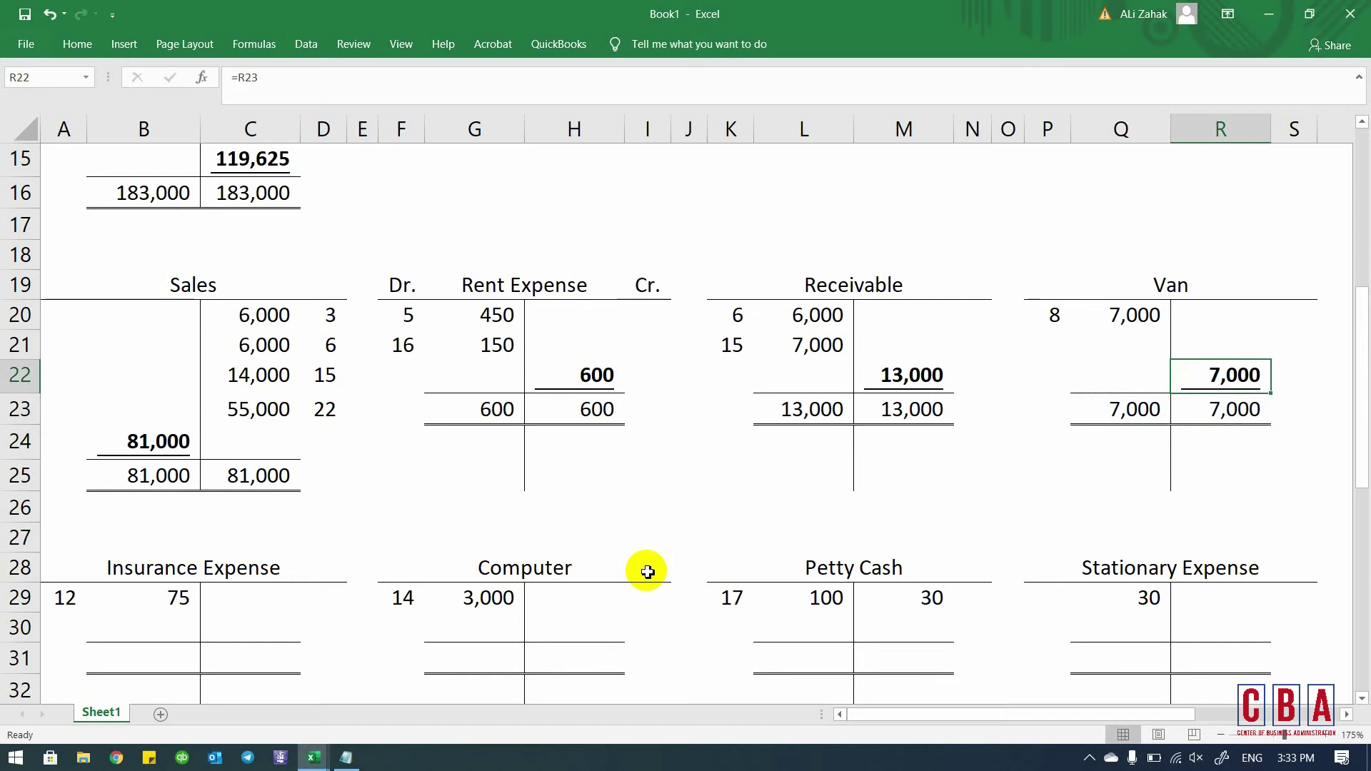
- Total the Insurance Expense account's debit entries in B31 with AutoSum
{"action": "key", "text": "Down"}
{"action": "key", "text": "Left"}
{"action": "key", "text": "Left"}
{"action": "key", "text": "Left"}
{"action": "key", "text": "Left"}
{"action": "key", "text": "Left"}
{"action": "key", "text": "Left"}
{"action": "key", "text": "Left"}
{"action": "key", "text": "Left"}
{"action": "key", "text": "Left"}
{"action": "key", "text": "Left"}
{"action": "key", "text": "Left"}
{"action": "key", "text": "Left"}
{"action": "key", "text": "Left"}
{"action": "key", "text": "Left"}
{"action": "key", "text": "Left"}
{"action": "key", "text": "Left"}
{"action": "key", "text": "Left"}
{"action": "key", "text": "Down"}
{"action": "key", "text": "Down"}
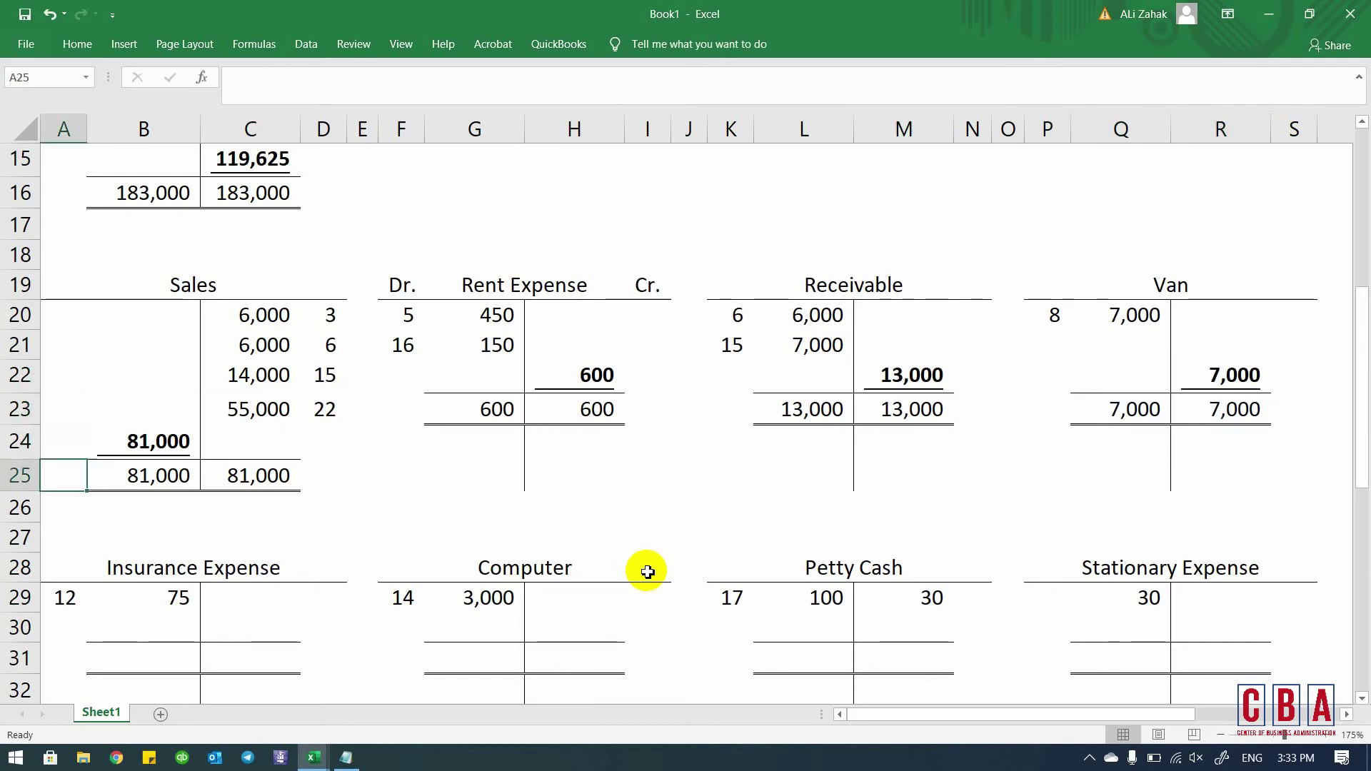
{"action": "key", "text": "Down"}
{"action": "key", "text": "Down"}
{"action": "key", "text": "Down"}
{"action": "key", "text": "Down"}
{"action": "key", "text": "Down"}
{"action": "key", "text": "Down"}
{"action": "key", "text": "Down"}
{"action": "key", "text": "Down"}
{"action": "key", "text": "Down"}
{"action": "key", "text": "Right"}
{"action": "key", "text": "Up"}
{"action": "key", "text": "Up"}
{"action": "key", "text": "Up"}
{"action": "key", "text": "Up"}
{"action": "key", "text": "Up"}
{"action": "key", "text": "Up"}
{"action": "key", "text": "Up"}
{"action": "key", "text": "Down"}
{"action": "key", "text": "Down"}
{"action": "key", "text": "Down"}
{"action": "key", "text": "Down"}
{"action": "key", "text": "alt+equal"}
{"action": "key", "text": "Return"}
- Set the Insurance Expense credit total in C31 to =B31 and the balancing figure in C30 to =C31
{"action": "key", "text": "Right"}
{"action": "key", "text": "Up"}
{"action": "type", "text": "="}
{"action": "key", "text": "Left"}
{"action": "key", "text": "ctrl+Return"}
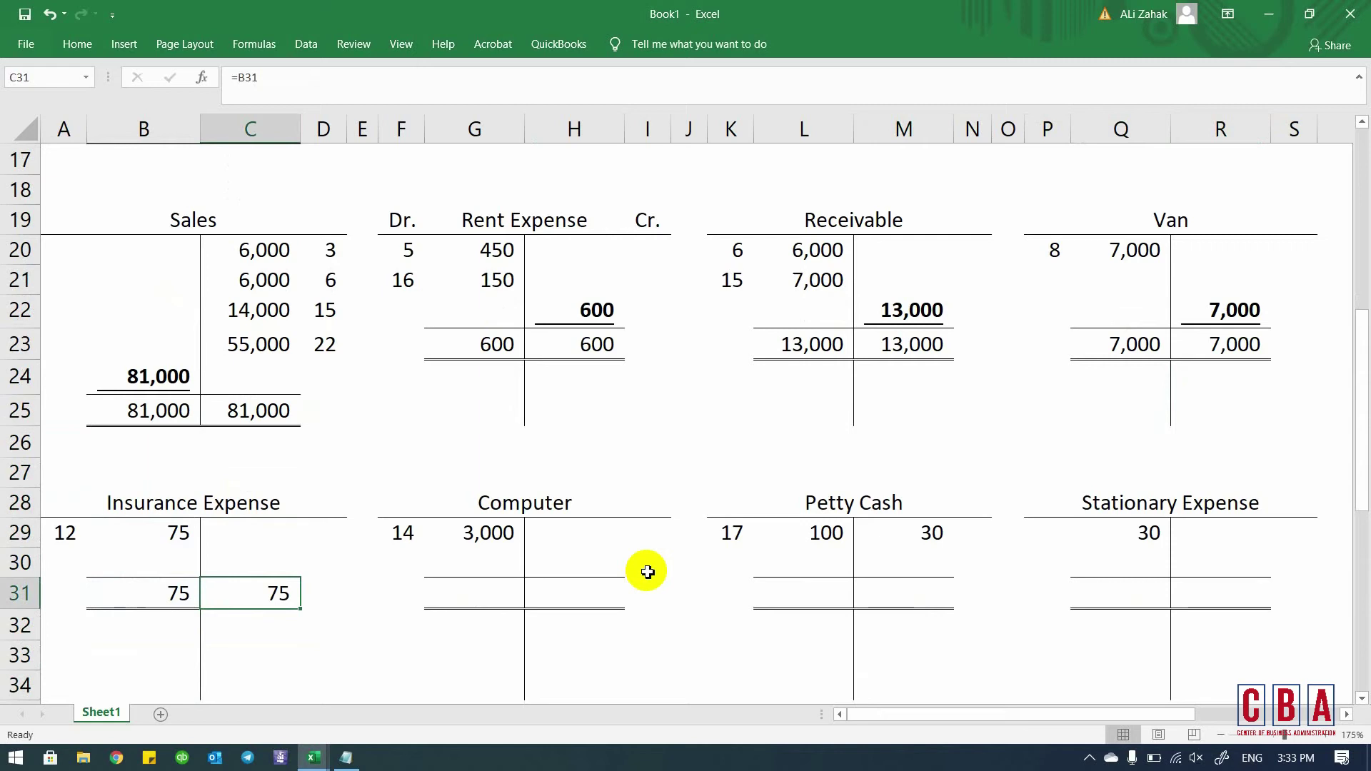
{"action": "key", "text": "Up"}
{"action": "type", "text": "="}
{"action": "key", "text": "Down"}
{"action": "key", "text": "Return"}
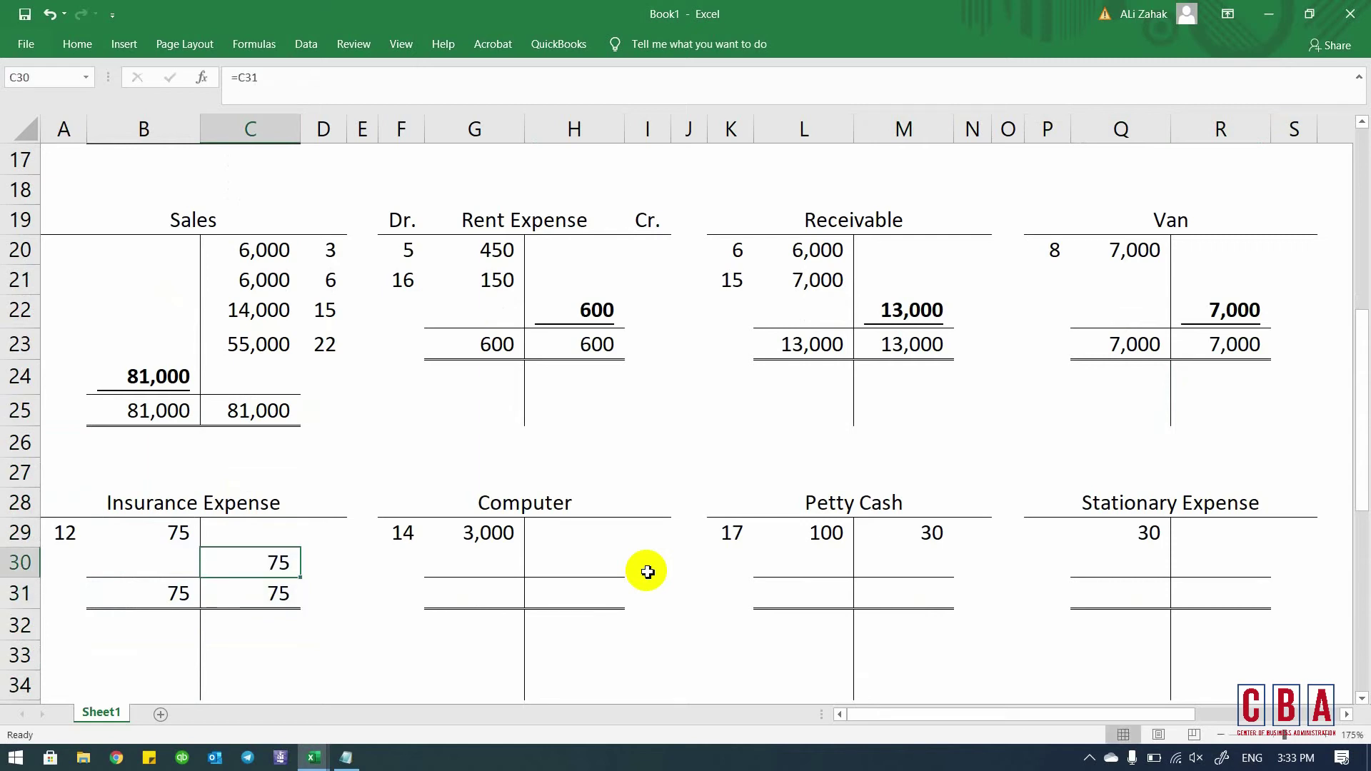
- Copy the Insurance Expense balancing and total cells B30:C31 into the Computer account starting at G30
{"action": "key", "text": "Up"}
{"action": "key", "text": "Left"}
{"action": "key", "text": "shift+Right"}
{"action": "key", "text": "shift+Down"}
{"action": "key", "text": "ctrl+c"}
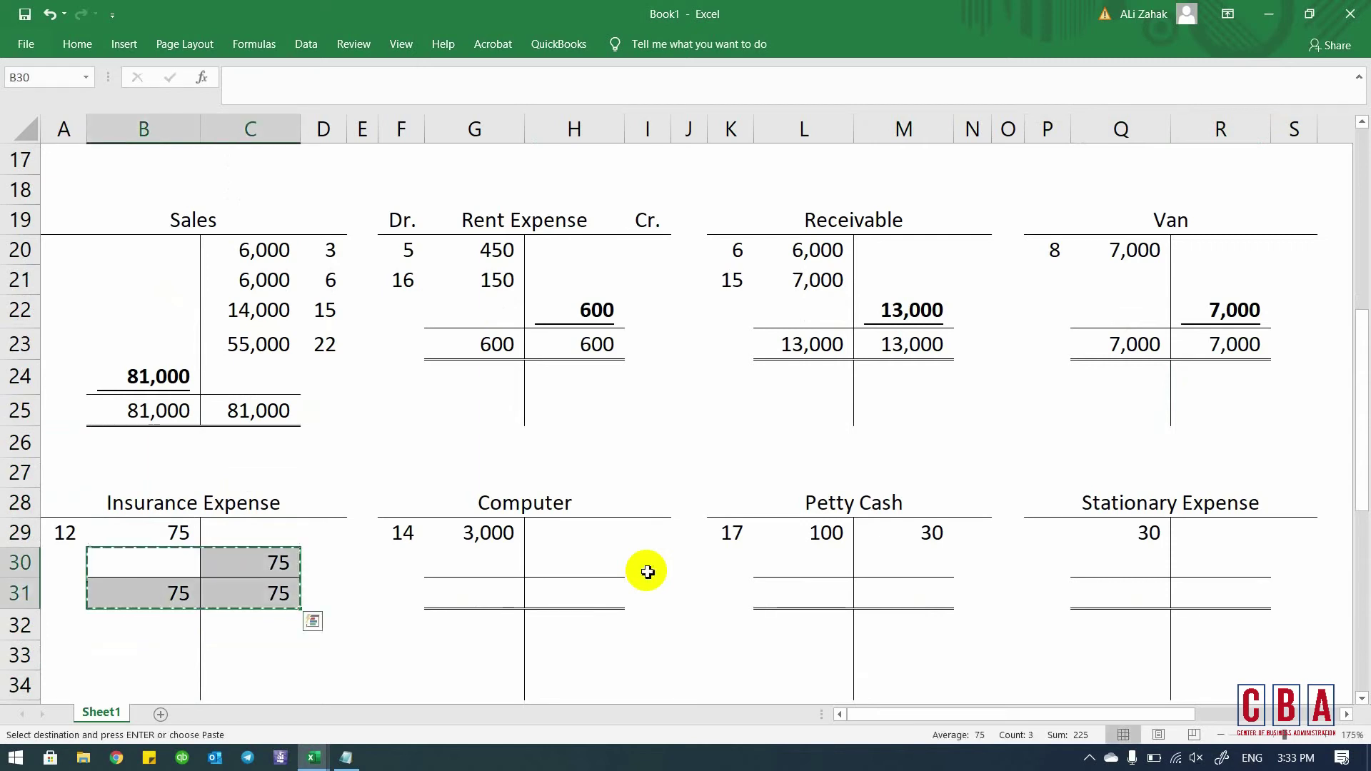
{"action": "key", "text": "Right"}
{"action": "key", "text": "Right"}
{"action": "key", "text": "Right"}
{"action": "key", "text": "Right"}
{"action": "key", "text": "Right"}
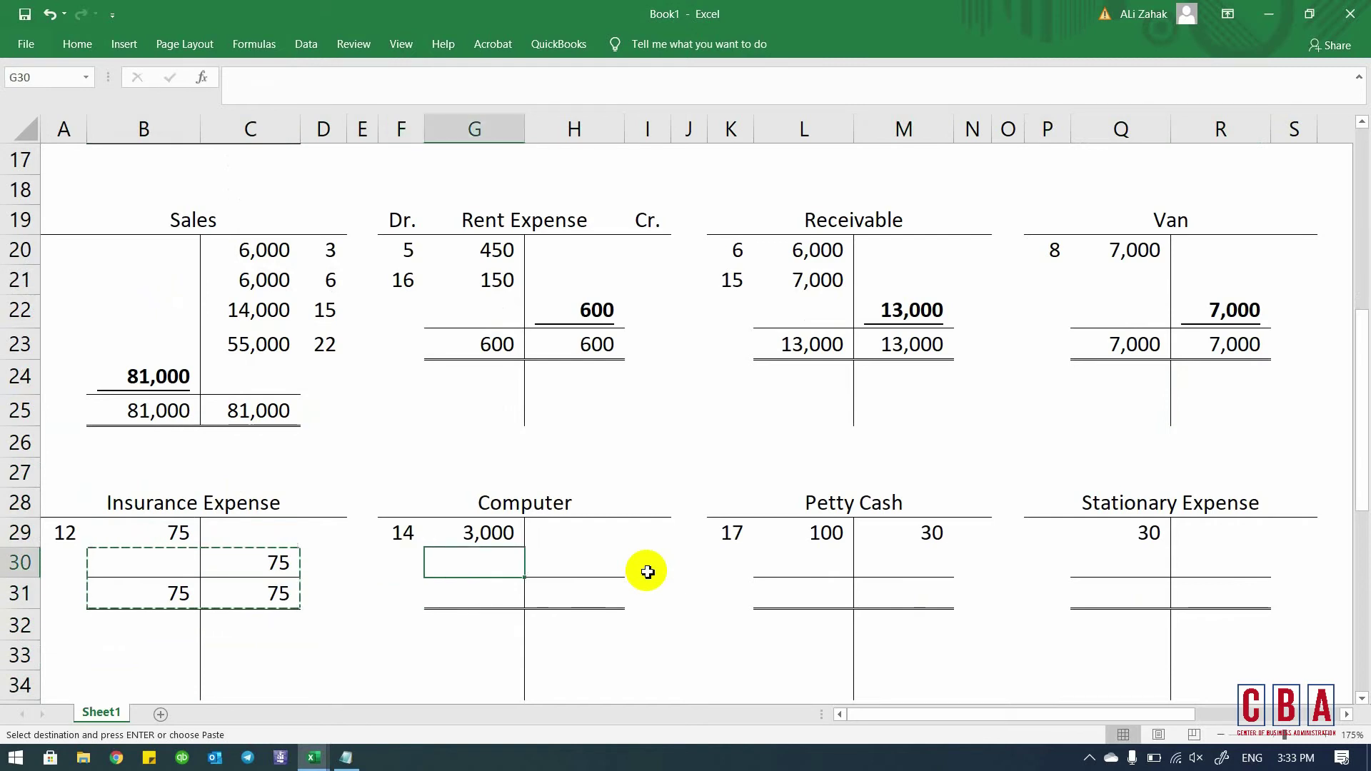
{"action": "key", "text": "ctrl+v"}
- Paste the copied balancing and total formulas into the Stationary Expense account starting at Q30
{"action": "key", "text": "Right"}
{"action": "key", "text": "Right"}
{"action": "key", "text": "Right"}
{"action": "key", "text": "Right"}
{"action": "key", "text": "Right"}
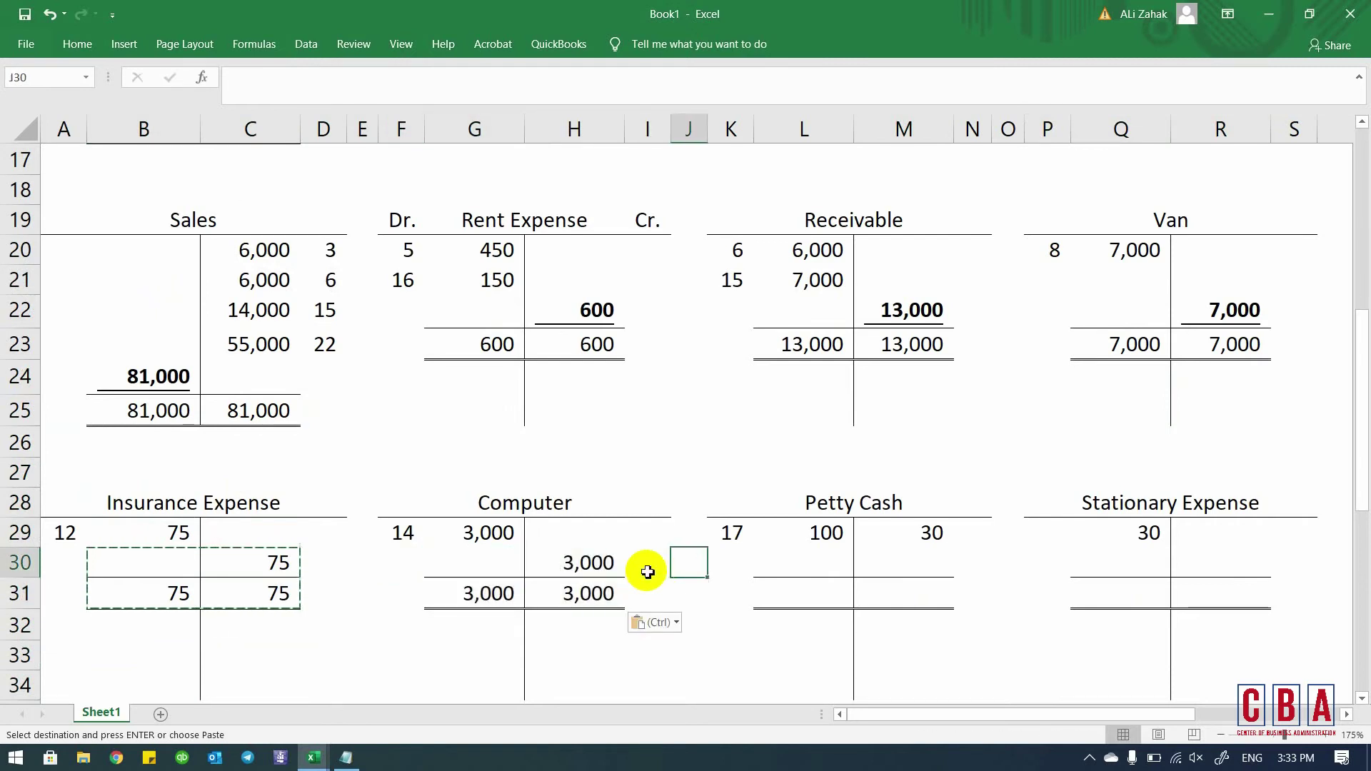
{"action": "key", "text": "Right"}
{"action": "key", "text": "Right"}
{"action": "key", "text": "Right"}
{"action": "key", "text": "Right"}
{"action": "key", "text": "Right"}
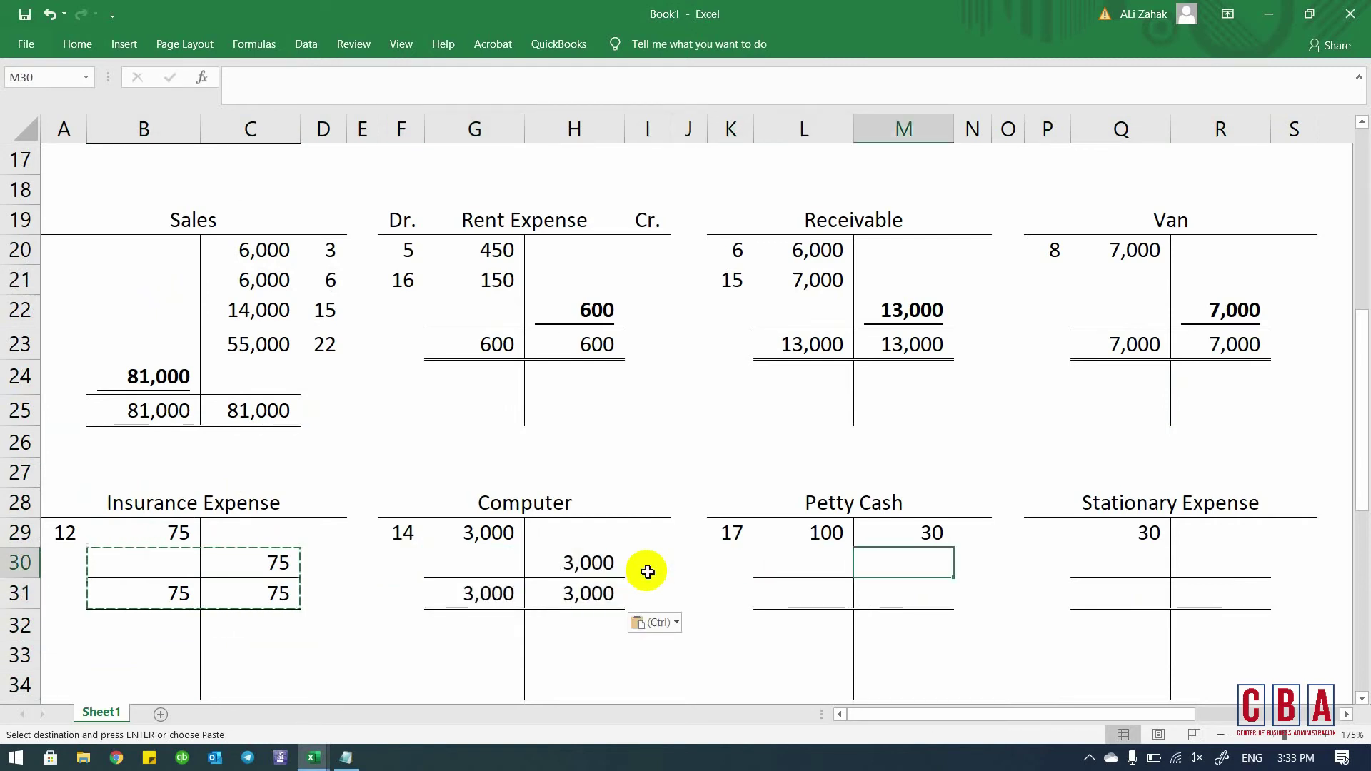
{"action": "key", "text": "ctrl+v"}
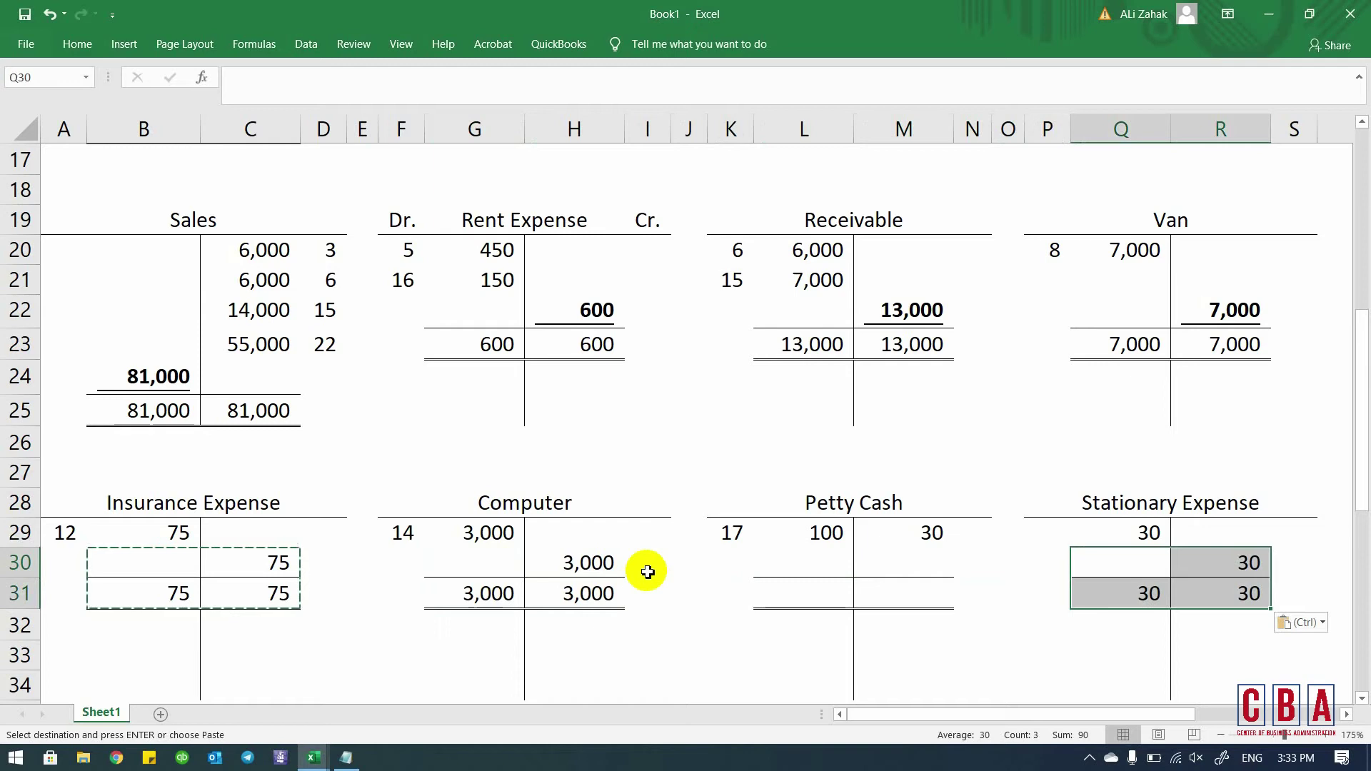
- Enter 100 as the Petty Cash account's debit total in L31 and credit total in M31
{"action": "scroll", "coordinate": [647, 571], "scroll_direction": "down", "scroll_amount": 2}
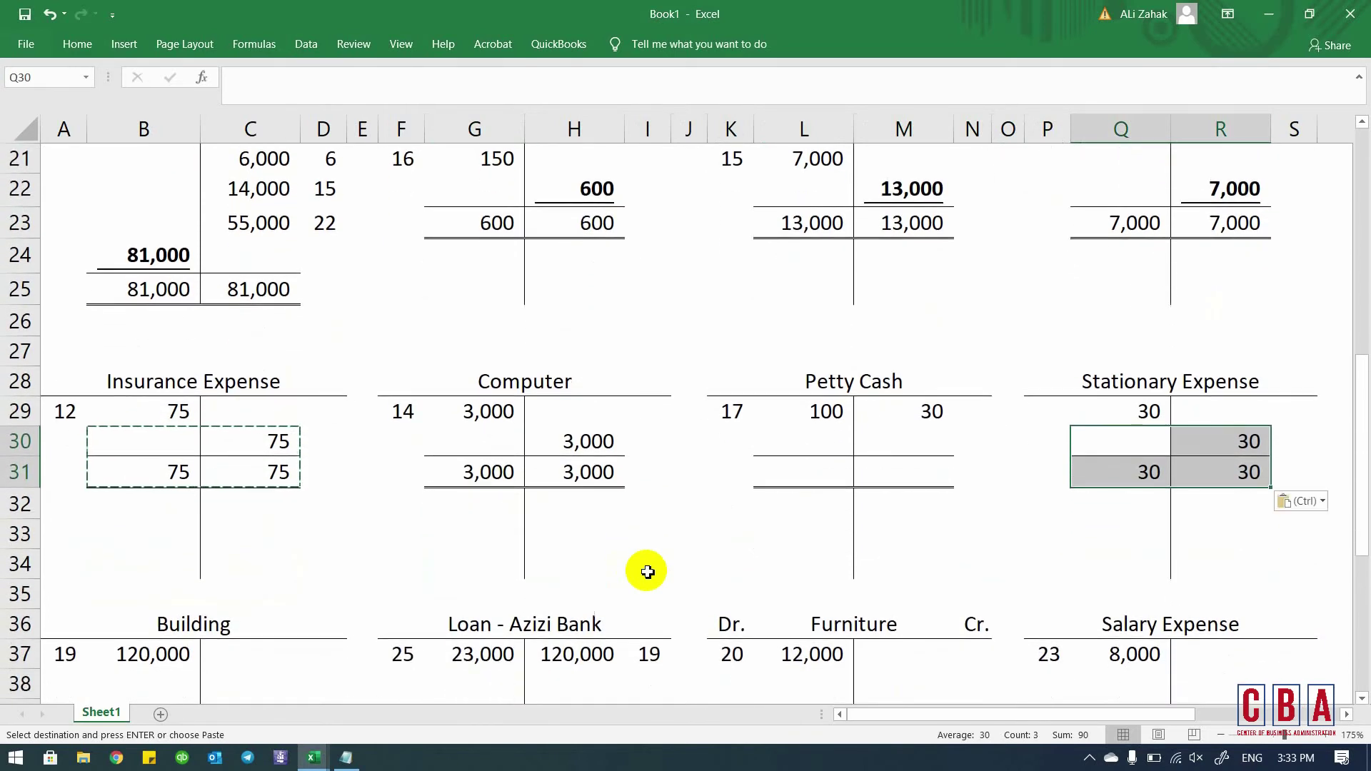
{"action": "left_click", "coordinate": [827, 450]}
{"action": "key", "text": "Down"}
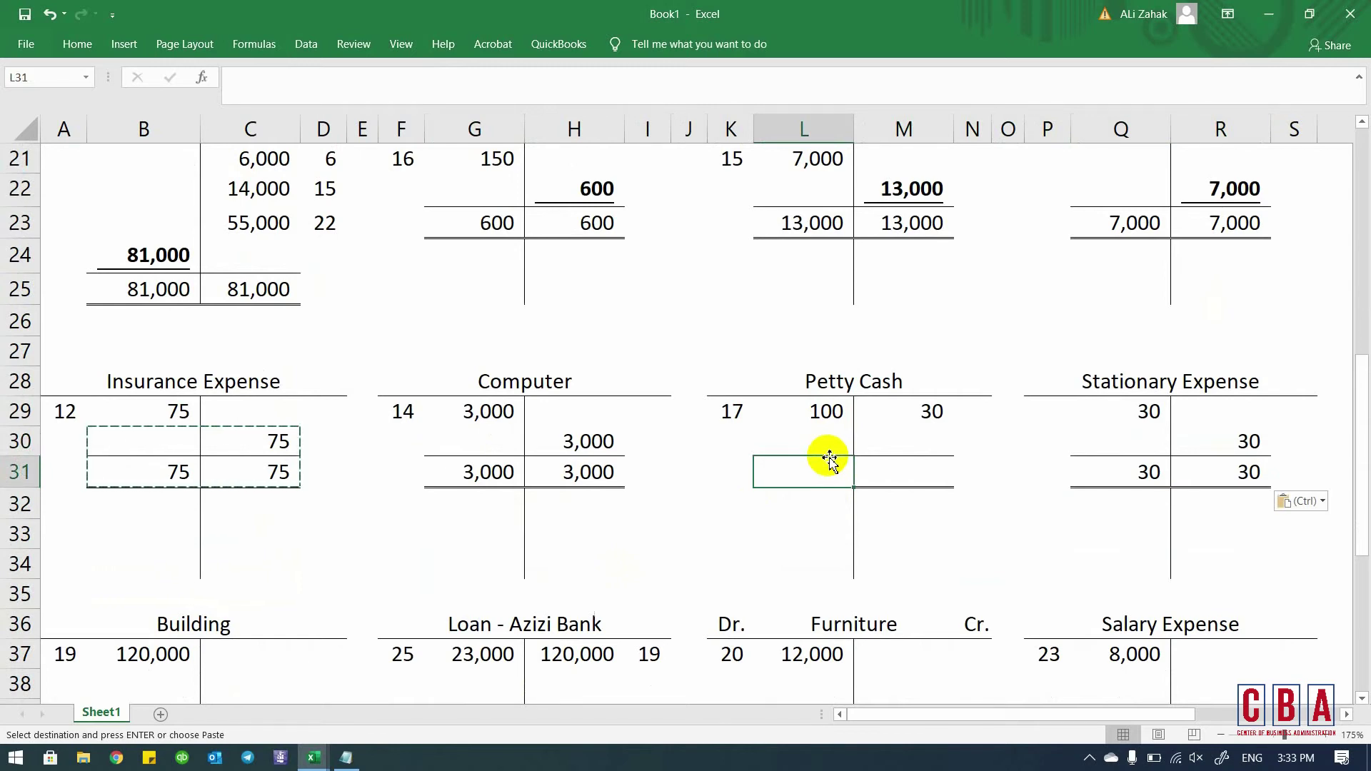
{"action": "type", "text": "100"}
{"action": "key", "text": "Return"}
{"action": "key", "text": "Up"}
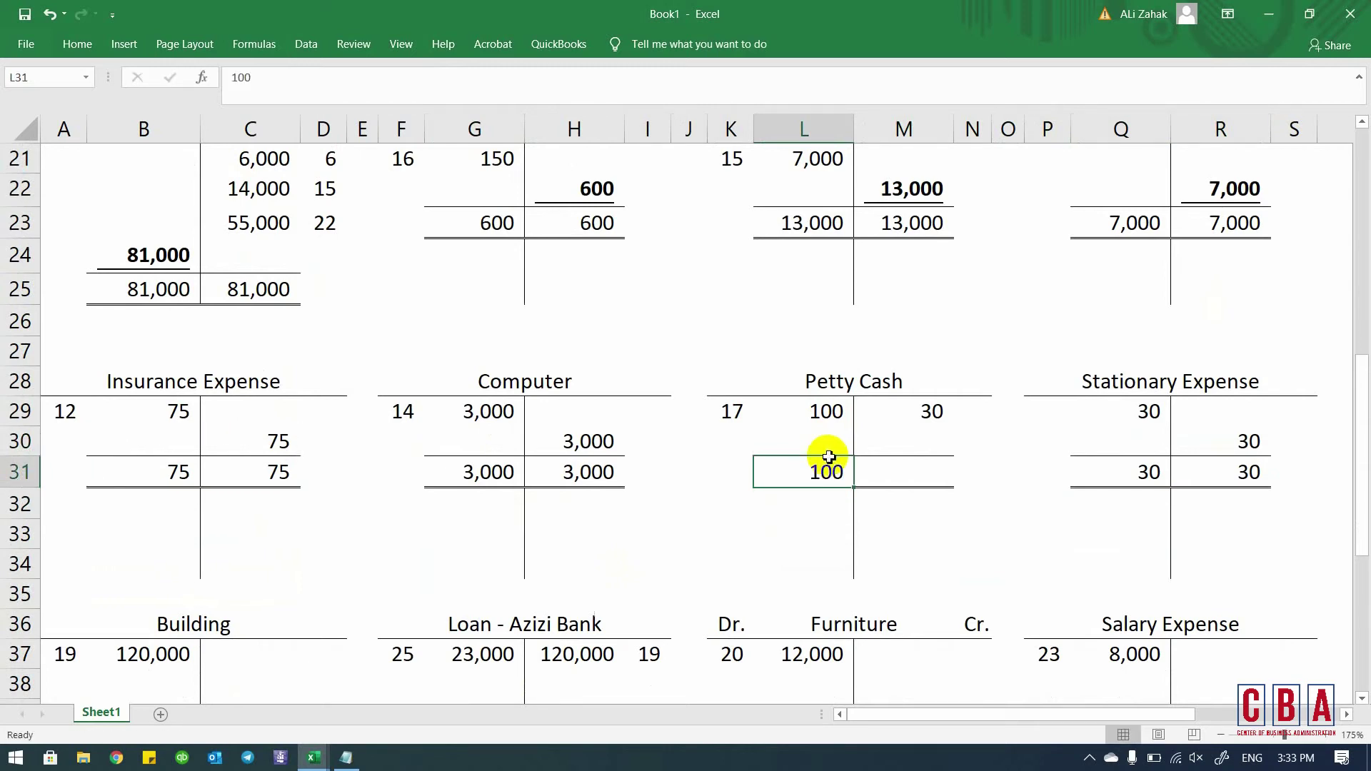
{"action": "key", "text": "Right"}
{"action": "type", "text": "100"}
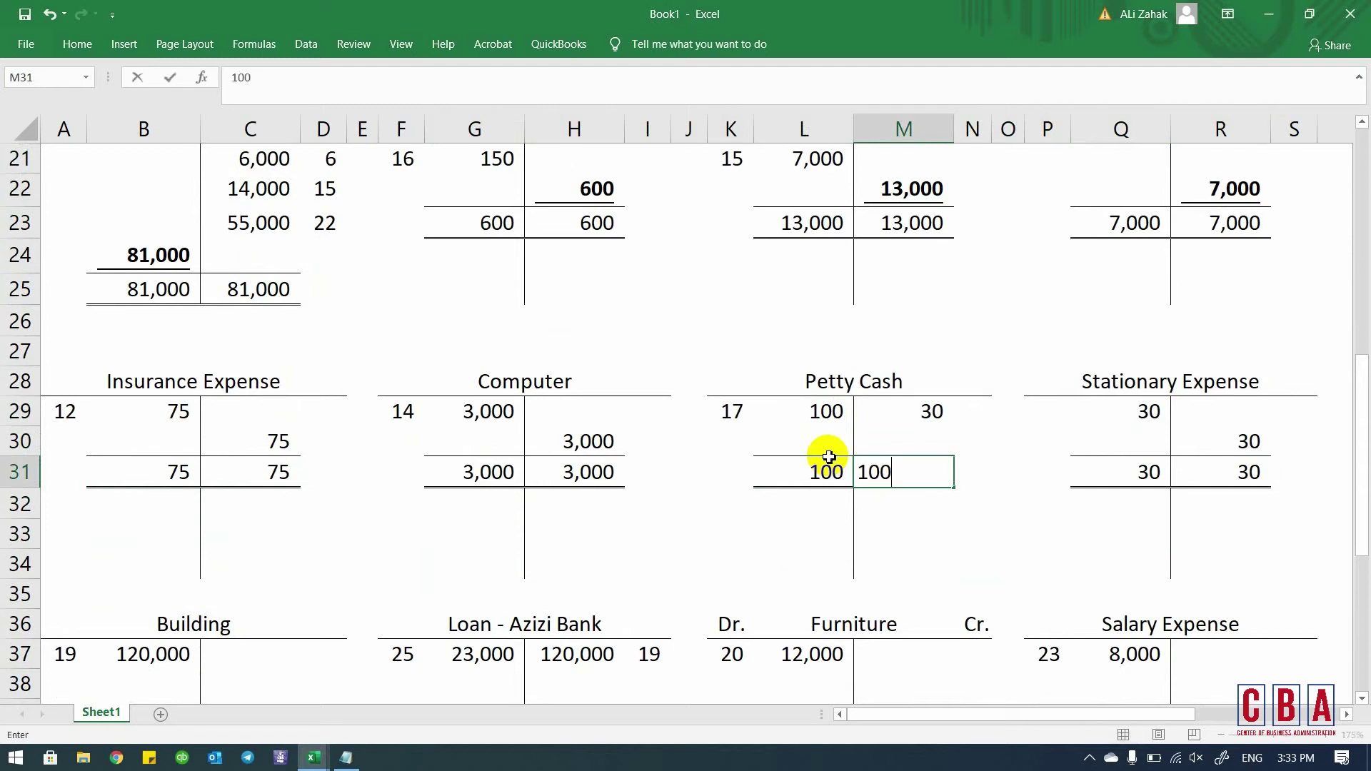
{"action": "key", "text": "Return"}
- Enter the Petty Cash balancing figure in M30 as =M31-M29 and make it bold and underlined
{"action": "key", "text": "Up"}
{"action": "key", "text": "Up"}
{"action": "type", "text": "="}
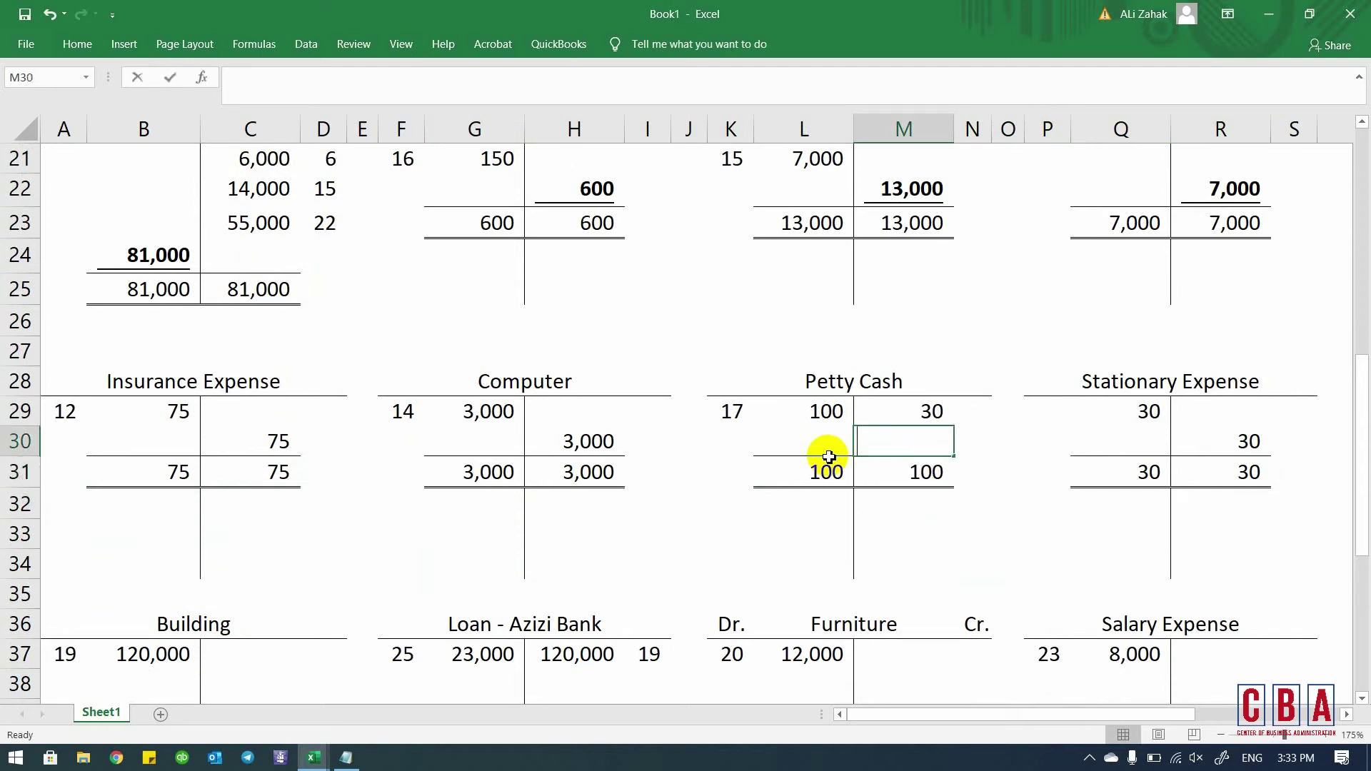
{"action": "key", "text": "Down"}
{"action": "type", "text": "-"}
{"action": "key", "text": "Up"}
{"action": "key", "text": "Up"}
{"action": "key", "text": "Left"}
{"action": "key", "text": "Right"}
{"action": "key", "text": "Down"}
{"action": "key", "text": "ctrl+Return"}
{"action": "key", "text": "ctrl+b"}
{"action": "key", "text": "ctrl+u"}
- Make the Stationary Expense balancing figure in R30 bold and underlined
{"action": "key", "text": "Right"}
{"action": "key", "text": "Right"}
{"action": "key", "text": "Right"}
{"action": "key", "text": "Right"}
{"action": "key", "text": "Right"}
{"action": "key", "text": "ctrl+b"}
- Make the Computer balancing figure in H30 bold and underlined
{"action": "key", "text": "Left"}
{"action": "key", "text": "Left"}
{"action": "key", "text": "Left"}
{"action": "key", "text": "Left"}
{"action": "key", "text": "Left"}
{"action": "key", "text": "Left"}
{"action": "key", "text": "Left"}
{"action": "key", "text": "Left"}
{"action": "key", "text": "Left"}
{"action": "key", "text": "Left"}
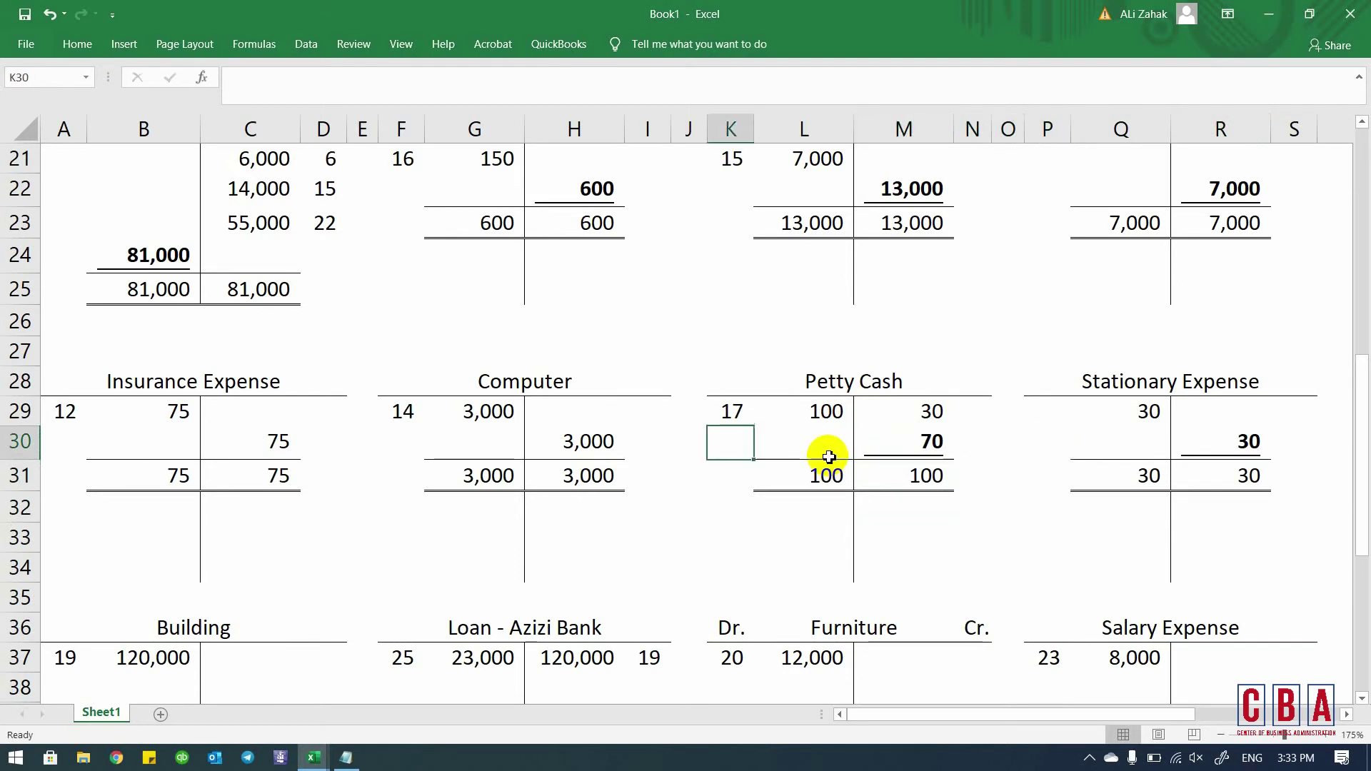
{"action": "key", "text": "ctrl+b"}
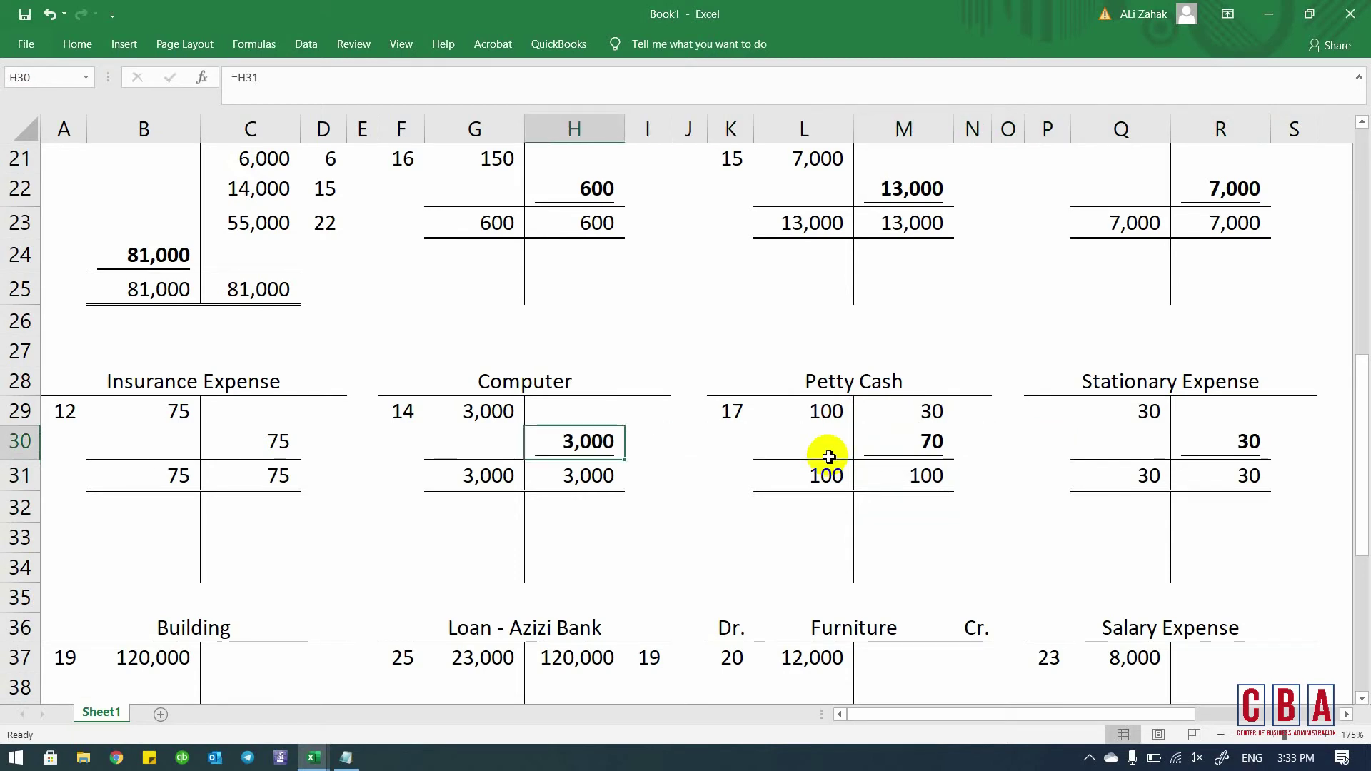
- Total the Building account's debit entries in B40 with AutoSum and set the credit total in C40 to =B40
{"action": "scroll", "coordinate": [829, 457], "scroll_direction": "down", "scroll_amount": 3}
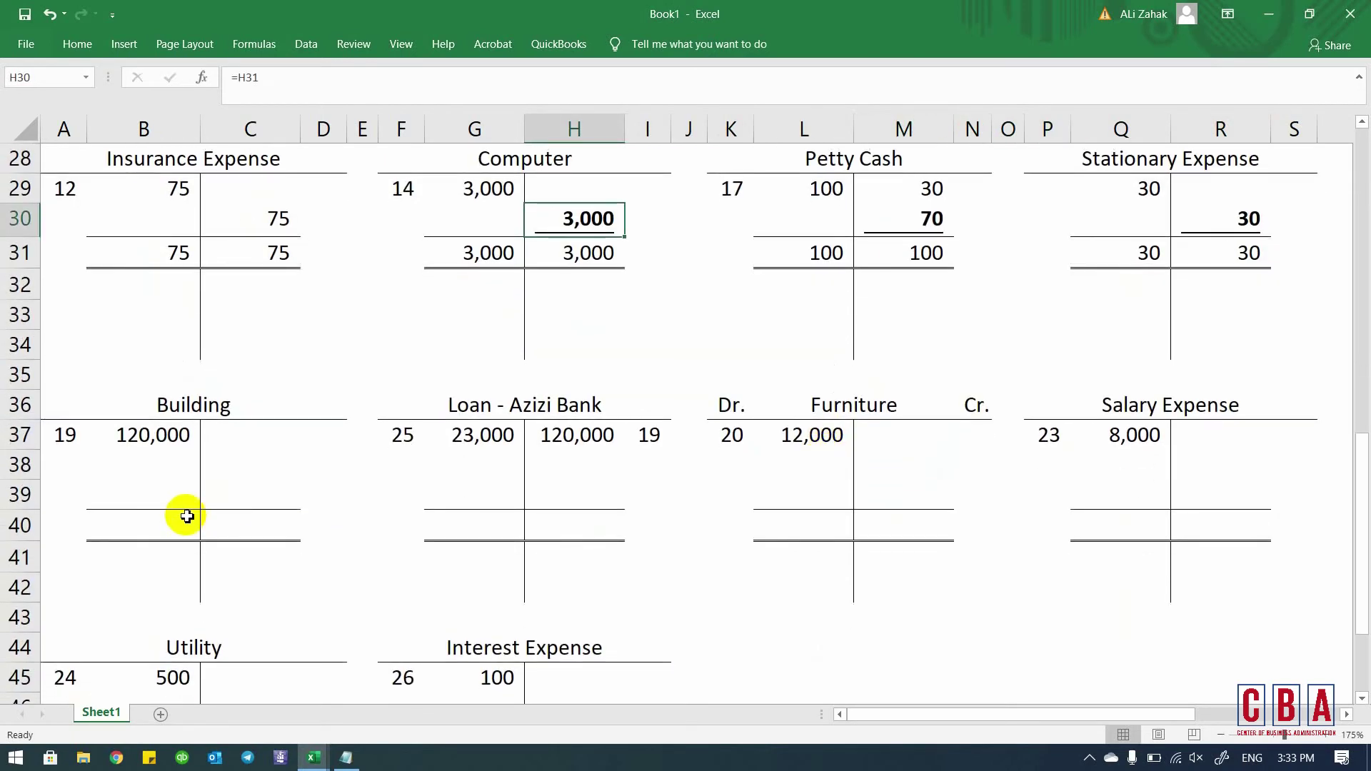
{"action": "left_click", "coordinate": [184, 520]}
{"action": "key", "text": "alt+equal"}
{"action": "key", "text": "Tab"}
{"action": "type", "text": "="}
{"action": "key", "text": "Left"}
{"action": "key", "text": "Return"}
{"action": "key", "text": "Up"}
{"action": "key", "text": "Up"}
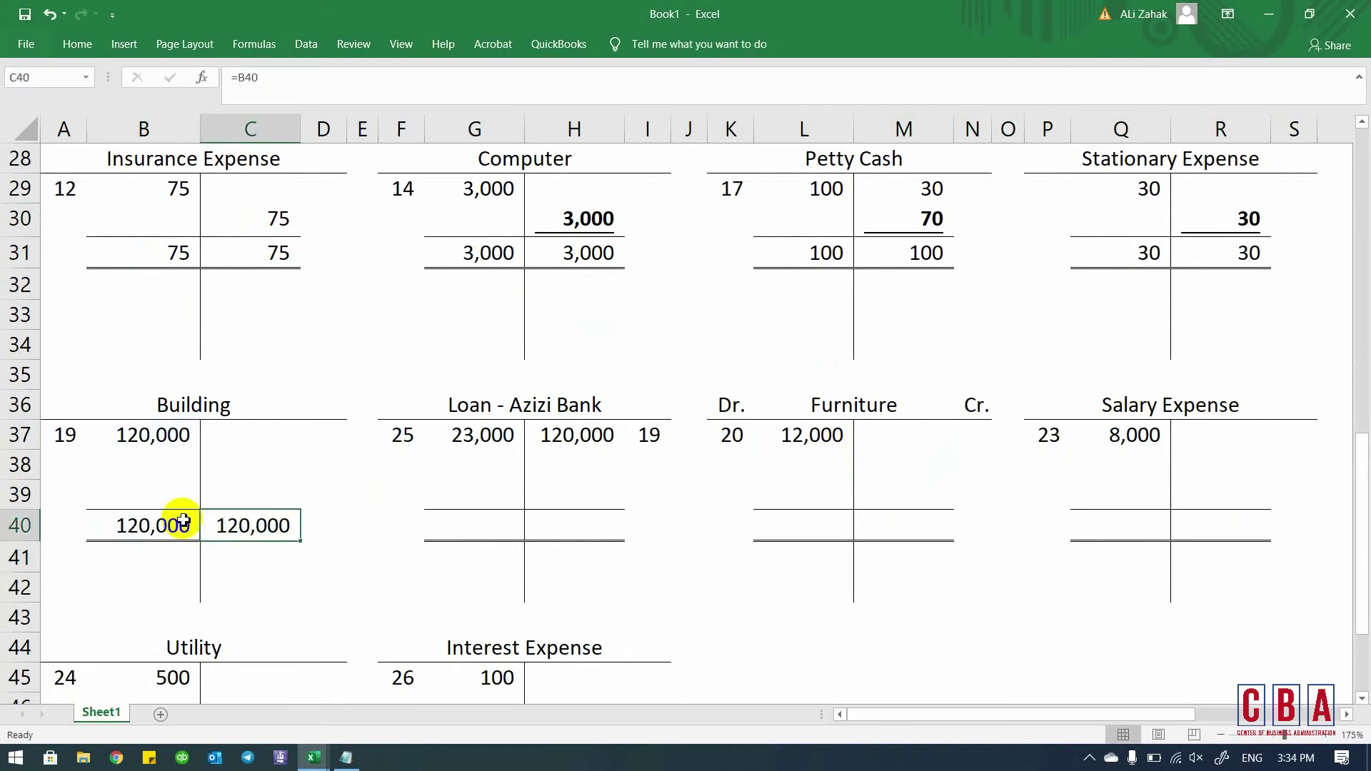
- Enter the Building account's balancing figure in C39 as =C40 and make it bold and underlined
{"action": "type", "text": "="}
{"action": "key", "text": "Down"}
{"action": "key", "text": "Return"}
{"action": "key", "text": "Up"}
{"action": "key", "text": "ctrl+b"}
{"action": "key", "text": "ctrl+u"}
- Enter 120000 as the Loan - Azizi Bank credit total in H40 and set the debit total in G40 to =H40
{"action": "key", "text": "Right"}
{"action": "key", "text": "Right"}
{"action": "key", "text": "Right"}
{"action": "key", "text": "Right"}
{"action": "key", "text": "Down"}
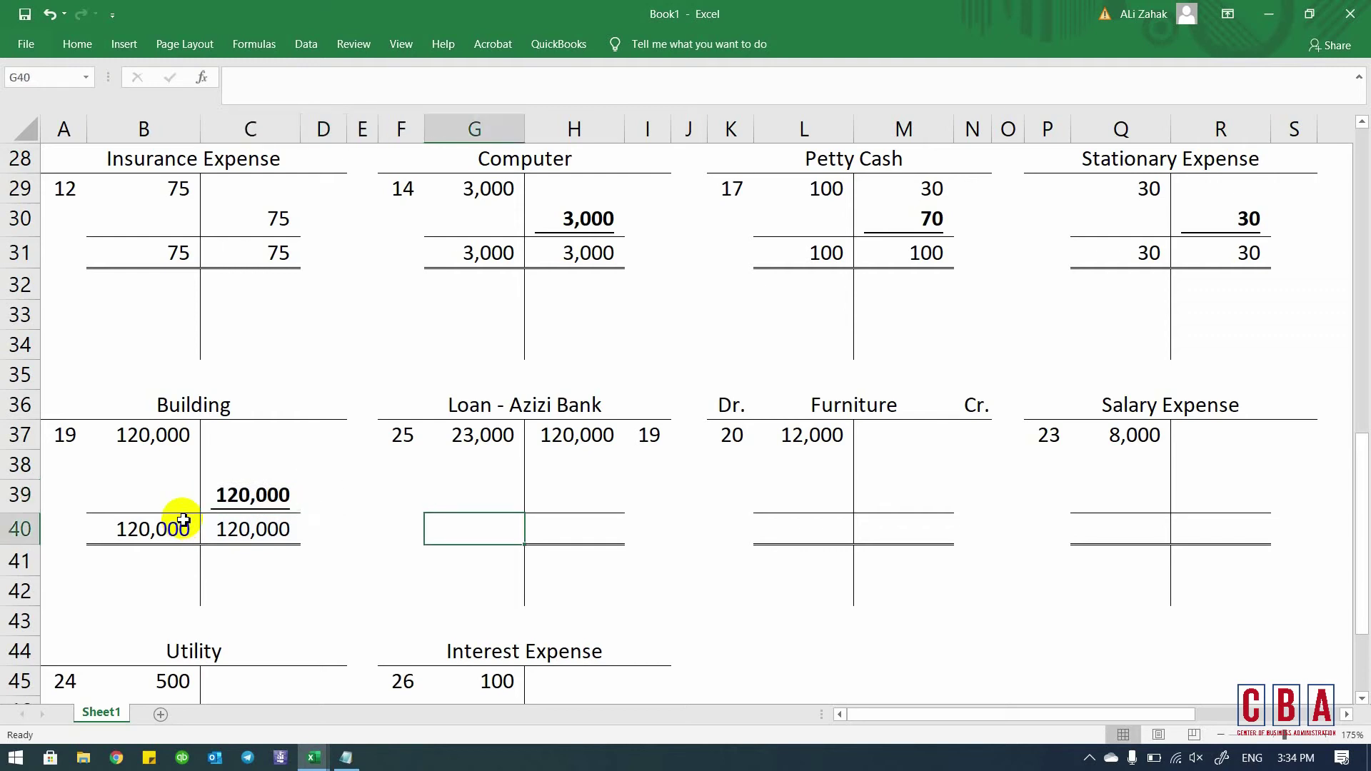
{"action": "key", "text": "Right"}
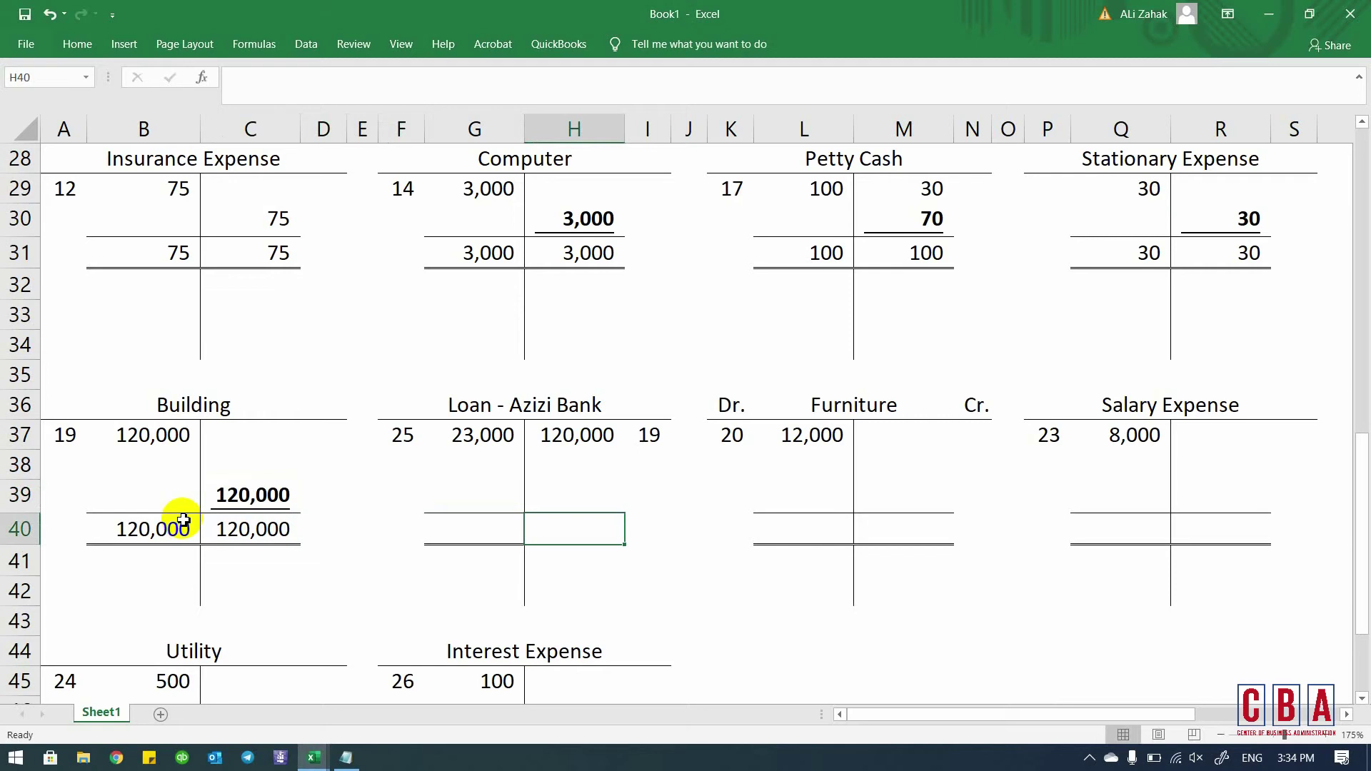
{"action": "type", "text": "120000"}
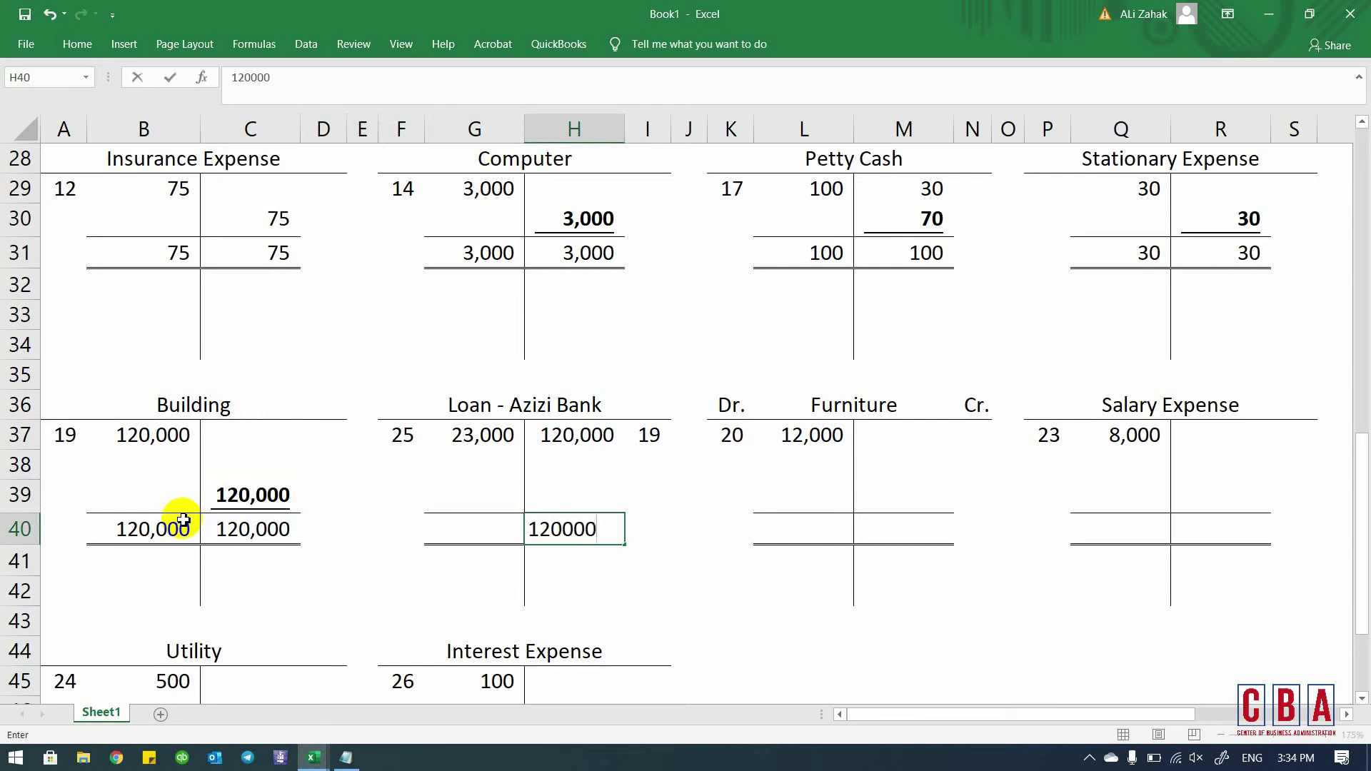
{"action": "key", "text": "Return"}
{"action": "key", "text": "Up"}
{"action": "key", "text": "Left"}
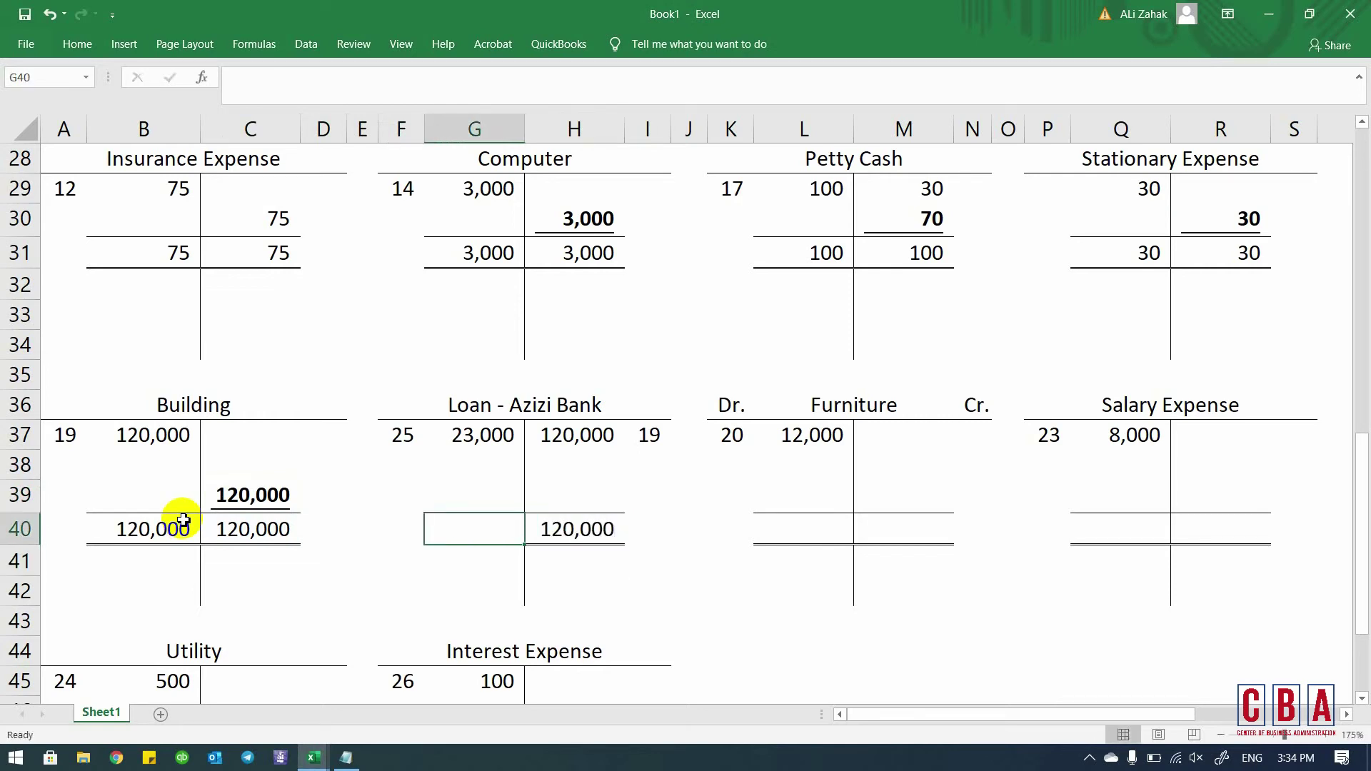
{"action": "type", "text": "=H40"}
{"action": "key", "text": "Return"}
- Enter the Loan - Azizi Bank balancing figure in G39 as =G40-G37 and make it bold and underlined
{"action": "key", "text": "Up"}
{"action": "key", "text": "Up"}
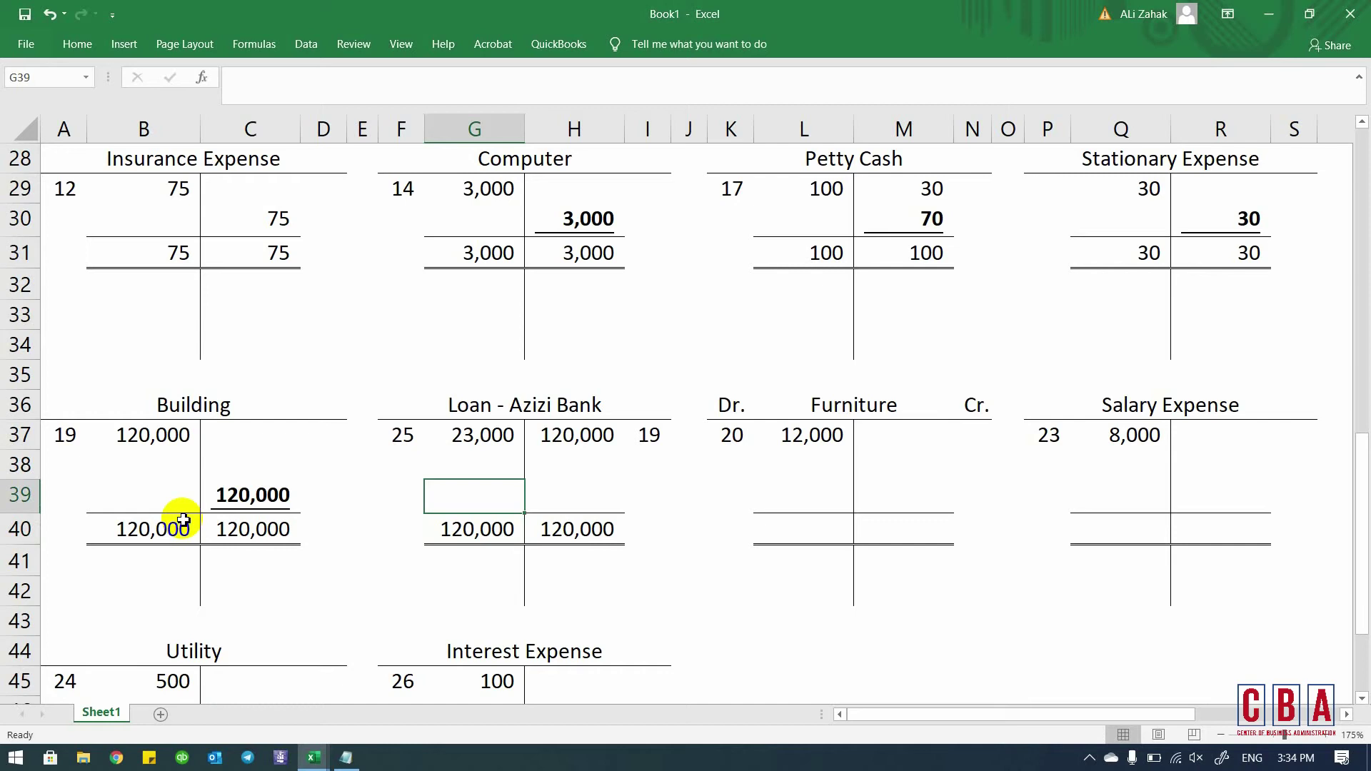
{"action": "type", "text": "="}
{"action": "type", "text": "-"}
{"action": "key", "text": "Up"}
{"action": "key", "text": "Up"}
{"action": "key", "text": "Return"}
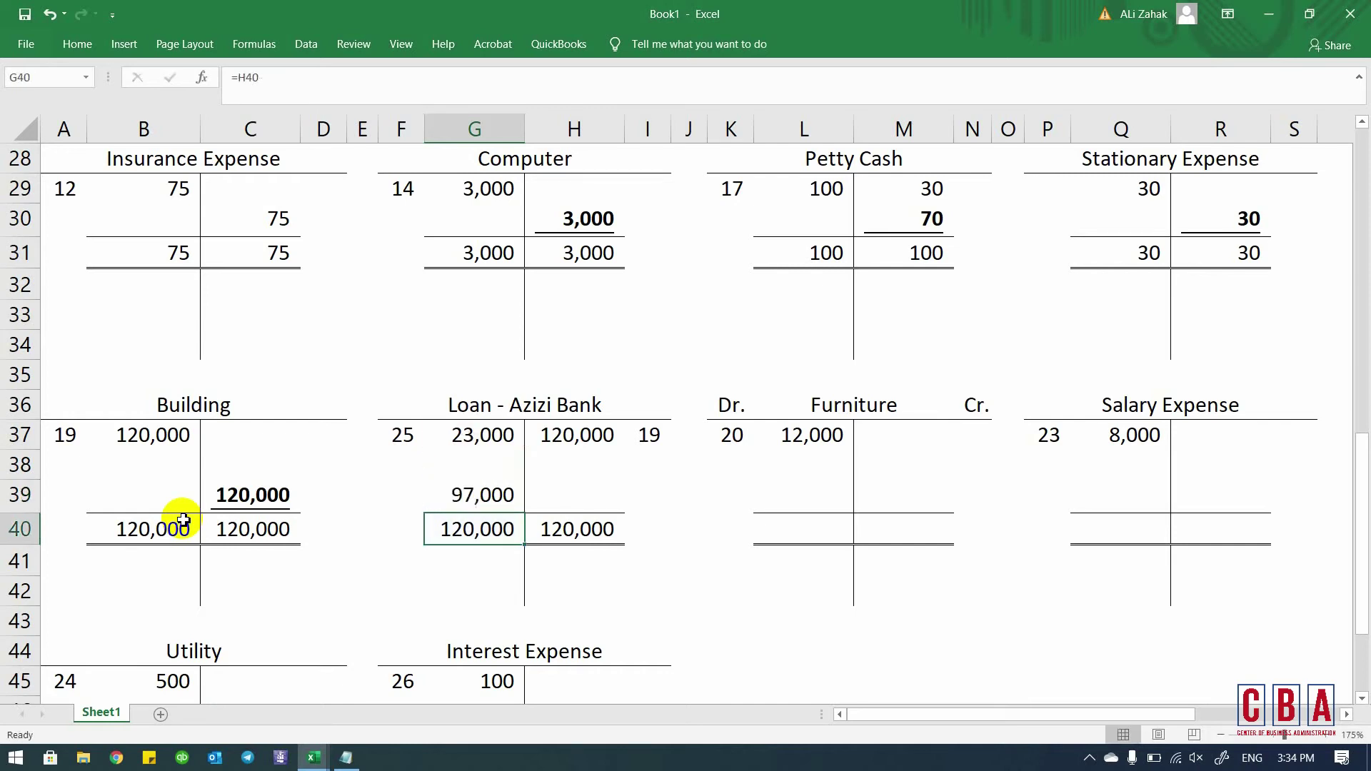
{"action": "key", "text": "Up"}
{"action": "key", "text": "ctrl+b"}
{"action": "key", "text": "ctrl+u"}
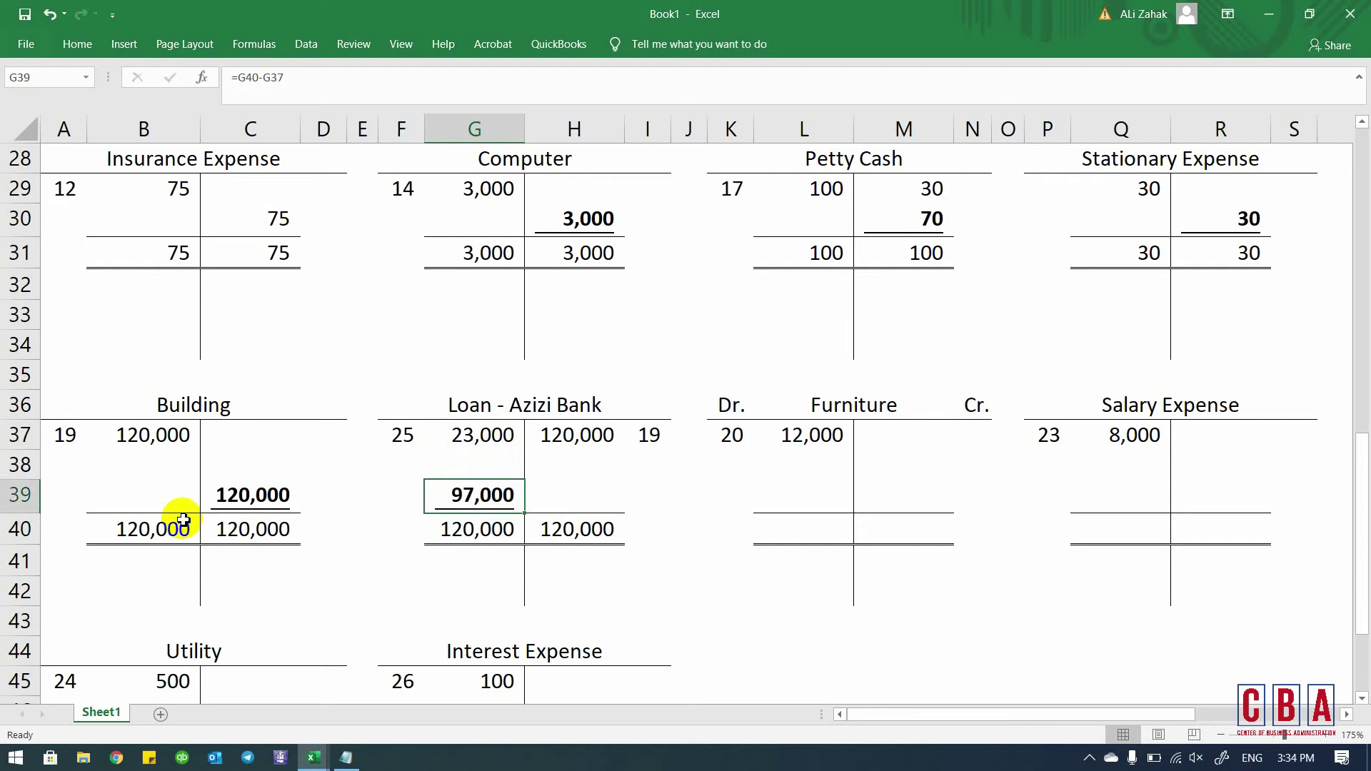
- Total the Furniture account's debit entries in L40 with AutoSum and set the credit total in M40 to =L40
{"action": "key", "text": "Right"}
{"action": "key", "text": "Right"}
{"action": "key", "text": "Right"}
{"action": "key", "text": "Right"}
{"action": "key", "text": "Down"}
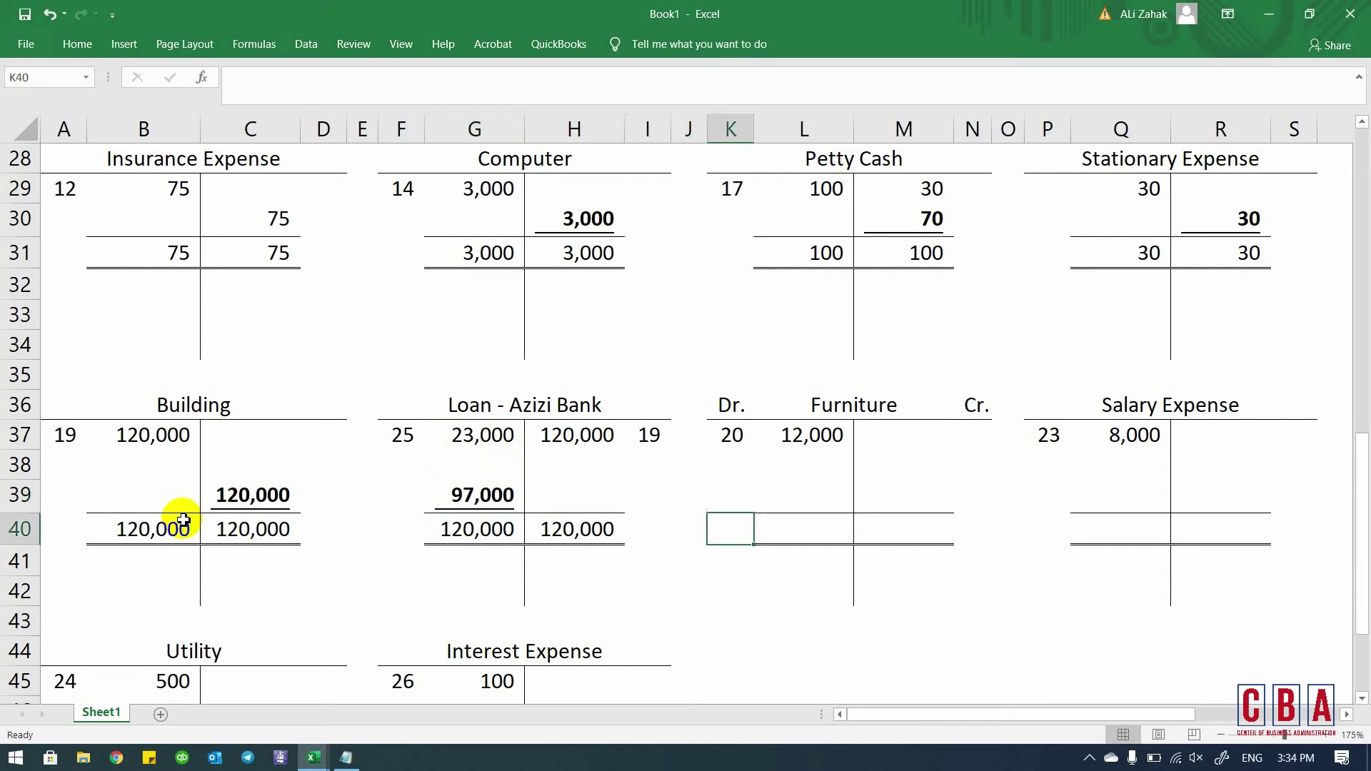
{"action": "key", "text": "Right"}
{"action": "key", "text": "alt+equal"}
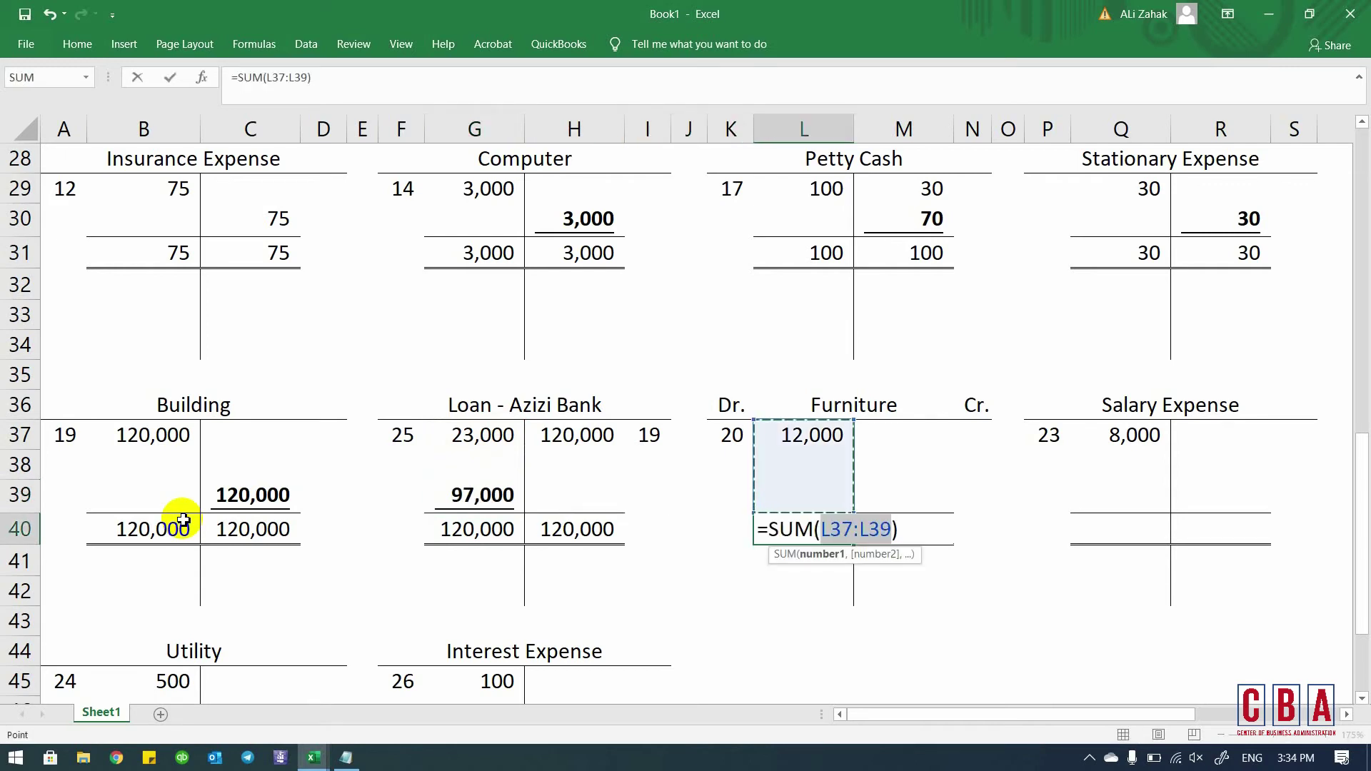
{"action": "key", "text": "Return"}
{"action": "key", "text": "Up"}
{"action": "key", "text": "Right"}
{"action": "type", "text": "="}
{"action": "key", "text": "Left"}
{"action": "key", "text": "Return"}
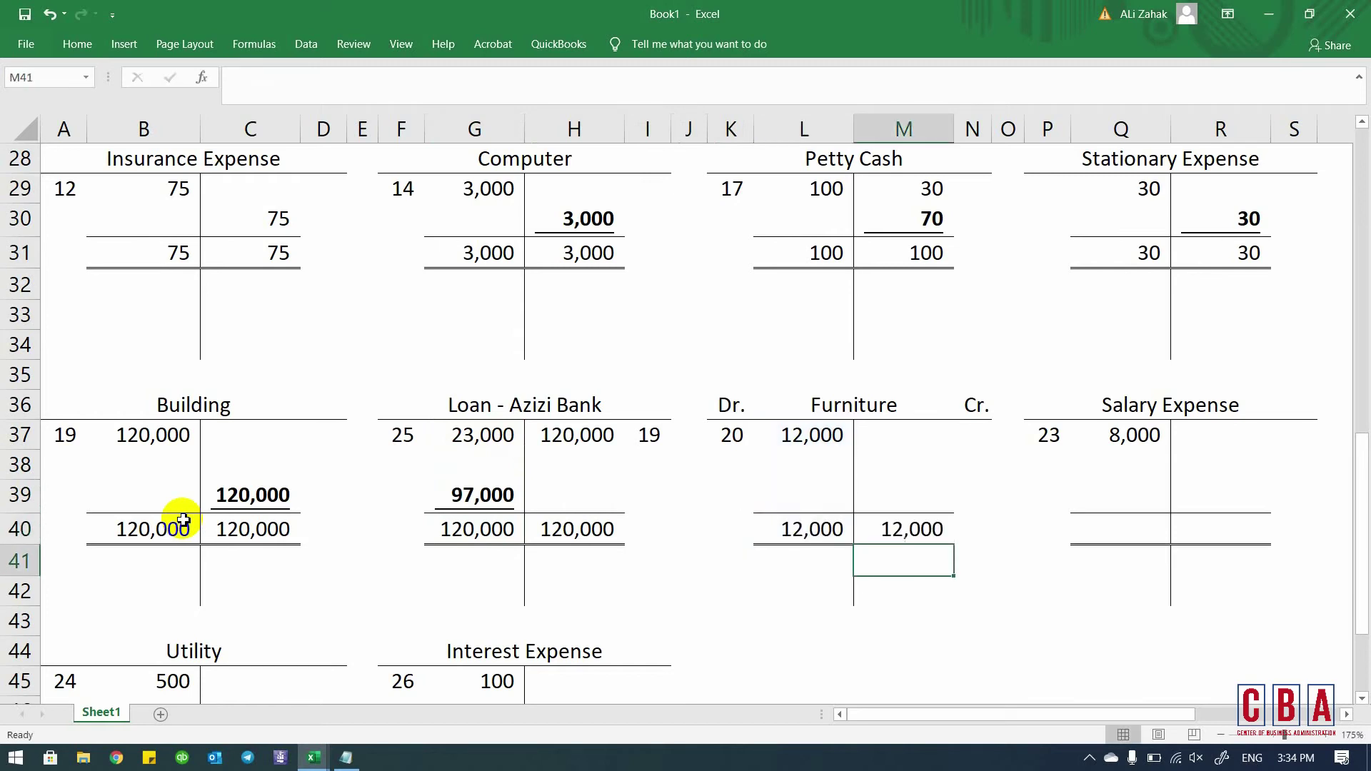
- Enter the Furniture account's balancing figure in M39 as =M40 and make it bold and underlined
{"action": "key", "text": "Up"}
{"action": "key", "text": "Up"}
{"action": "type", "text": "="}
{"action": "key", "text": "Down"}
{"action": "key", "text": "ctrl+Return"}
{"action": "key", "text": "ctrl+b"}
{"action": "key", "text": "ctrl+u"}
- Copy Furniture's balancing figure and totals in L39:M40 into the Salary Expense account starting at Q39
{"action": "key", "text": "Right"}
{"action": "key", "text": "Right"}
{"action": "key", "text": "Right"}
{"action": "key", "text": "Right"}
{"action": "key", "text": "Down"}
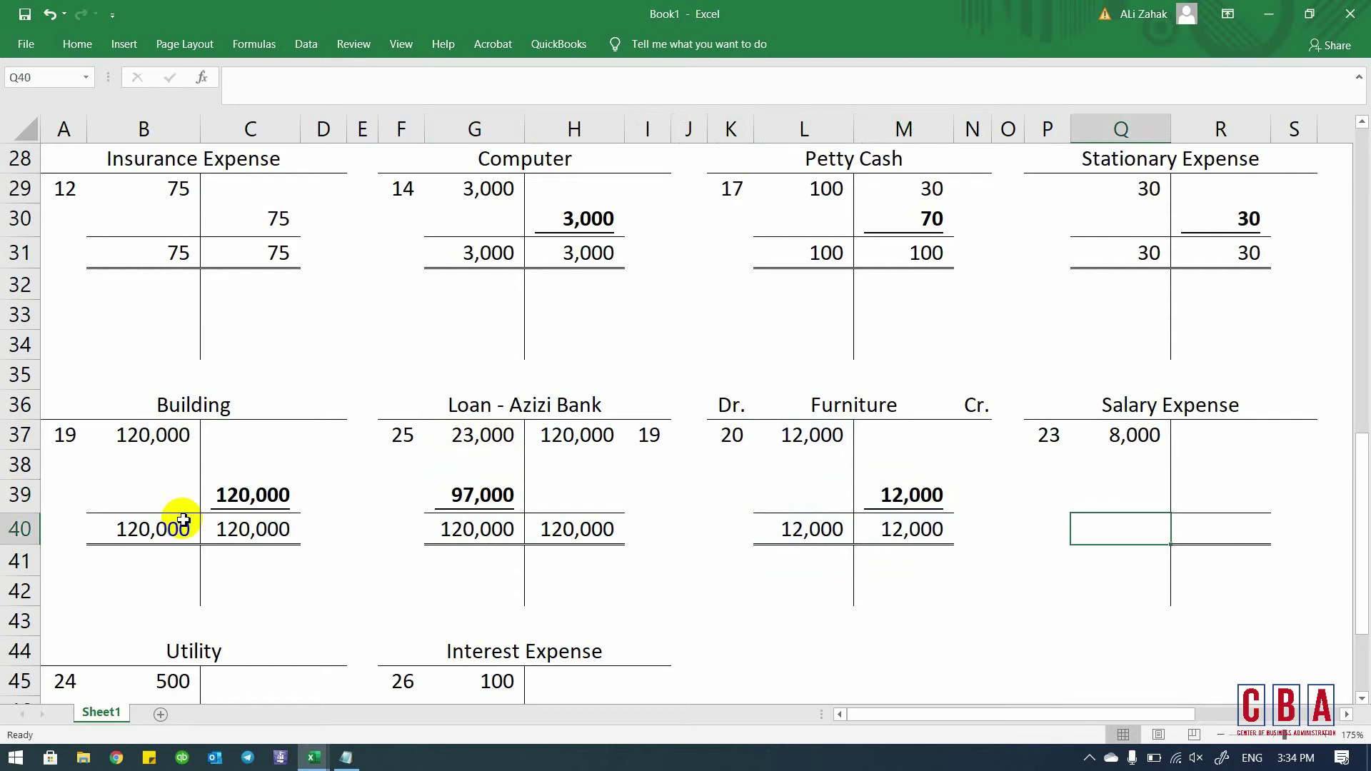
{"action": "key", "text": "Left"}
{"action": "key", "text": "Left"}
{"action": "key", "text": "Left"}
{"action": "key", "text": "Left"}
{"action": "key", "text": "Left"}
{"action": "key", "text": "Up"}
{"action": "key", "text": "shift+Right"}
{"action": "key", "text": "shift+Down"}
{"action": "key", "text": "ctrl+c"}
{"action": "key", "text": "Right"}
{"action": "key", "text": "Right"}
{"action": "key", "text": "Right"}
{"action": "key", "text": "Right"}
{"action": "key", "text": "Right"}
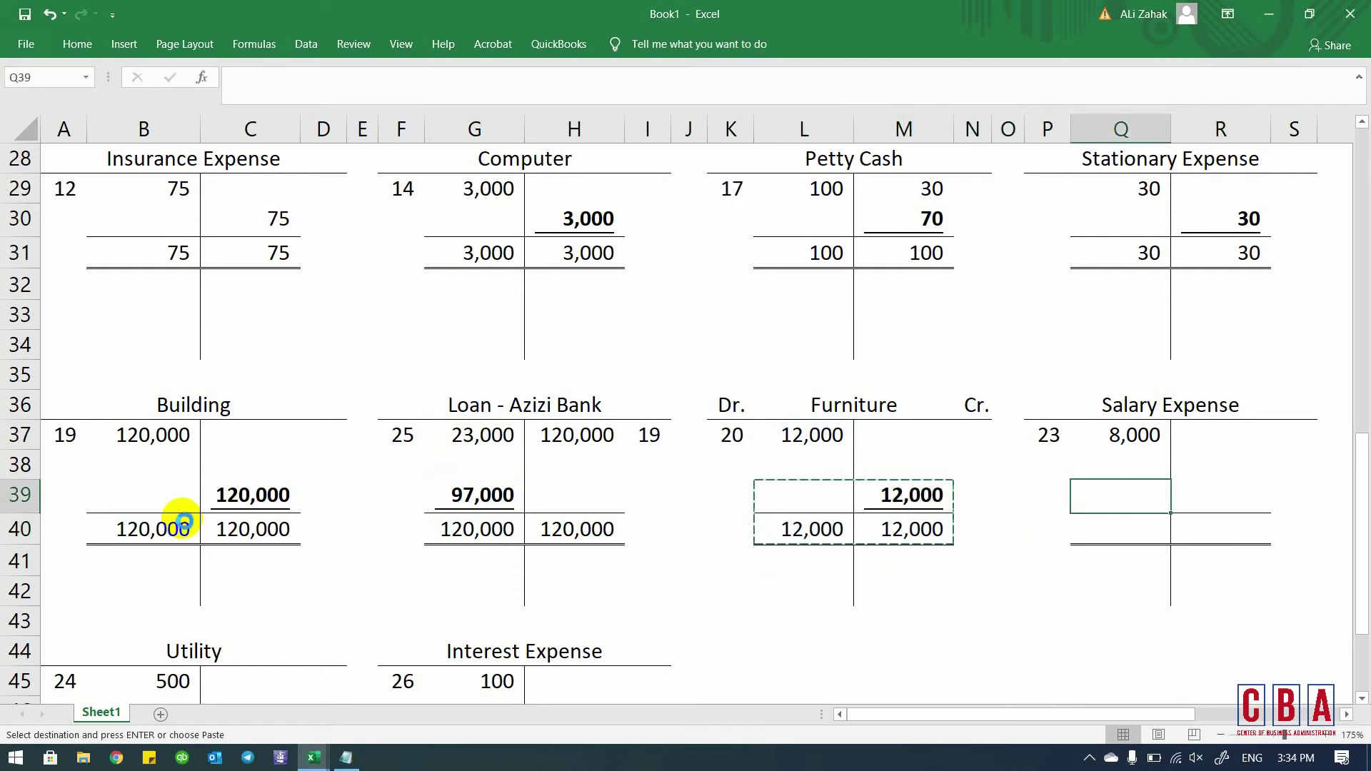
{"action": "key", "text": "ctrl+v"}
{"action": "key", "text": "Escape"}
- Copy Salary Expense's balancing figure and totals in Q39:R40 into the Utility account starting at B47
{"action": "key", "text": "shift+Left"}
{"action": "key", "text": "shift+Up"}
{"action": "key", "text": "shift+Right"}
{"action": "key", "text": "shift+Down"}
{"action": "key", "text": "ctrl+c"}
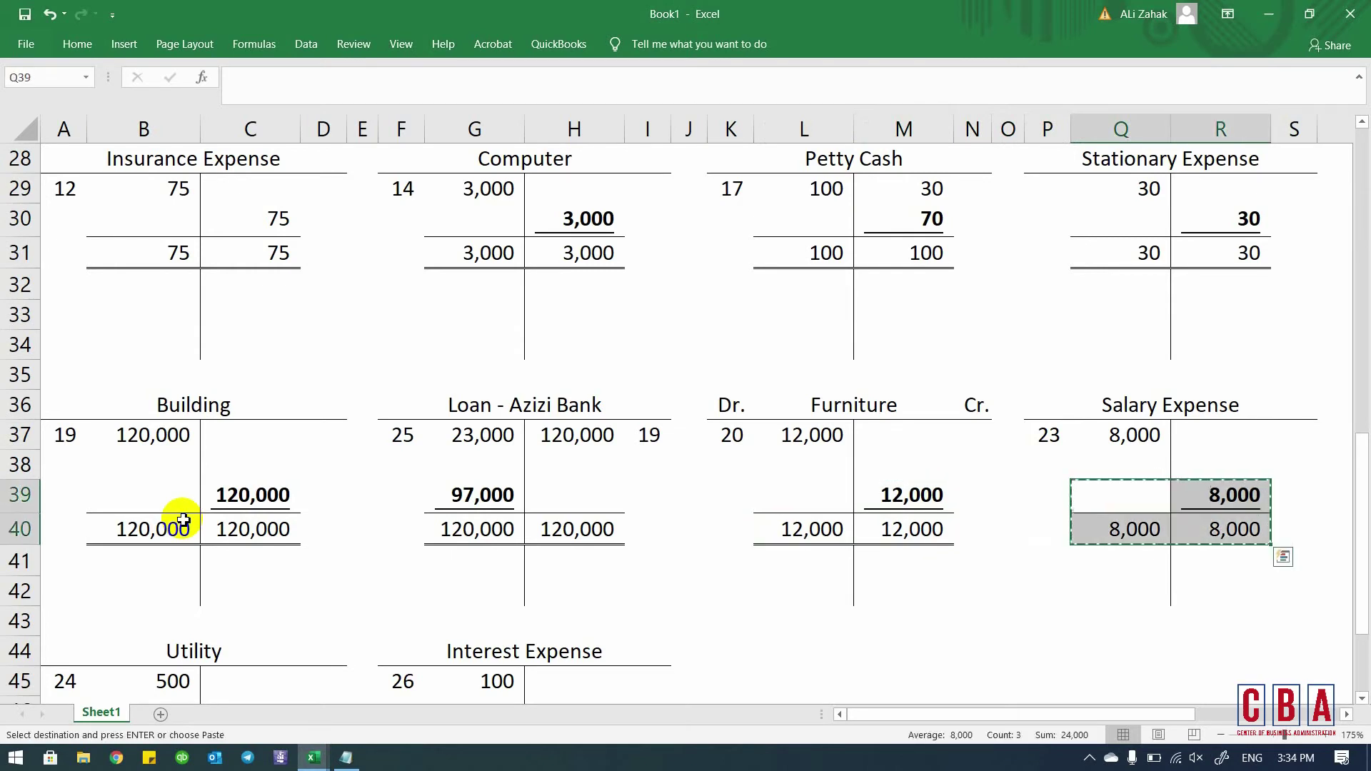
{"action": "scroll", "coordinate": [183, 520], "scroll_direction": "down", "scroll_amount": 3}
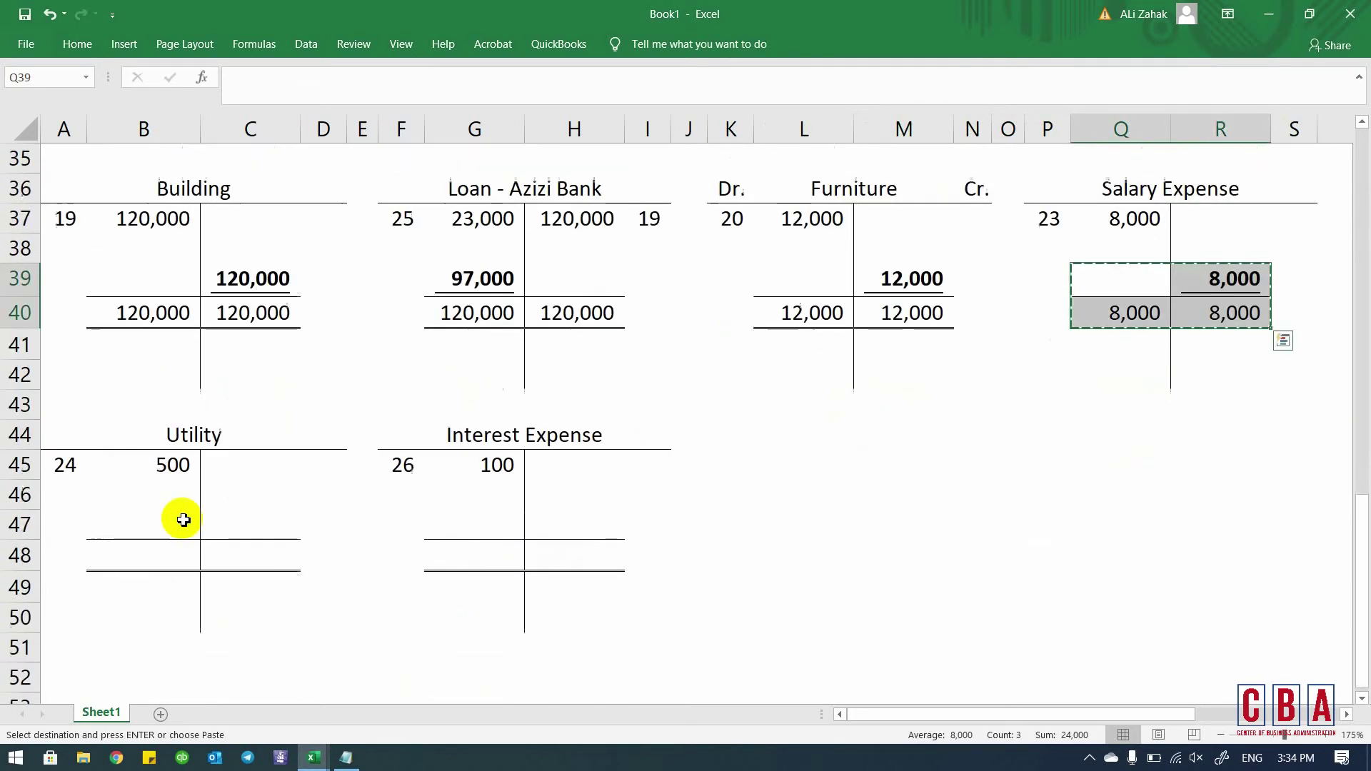
{"action": "left_click", "coordinate": [167, 470]}
{"action": "key", "text": "Right"}
{"action": "key", "text": "Right"}
{"action": "key", "text": "Down"}
{"action": "key", "text": "Left"}
{"action": "key", "text": "Left"}
{"action": "key", "text": "Down"}
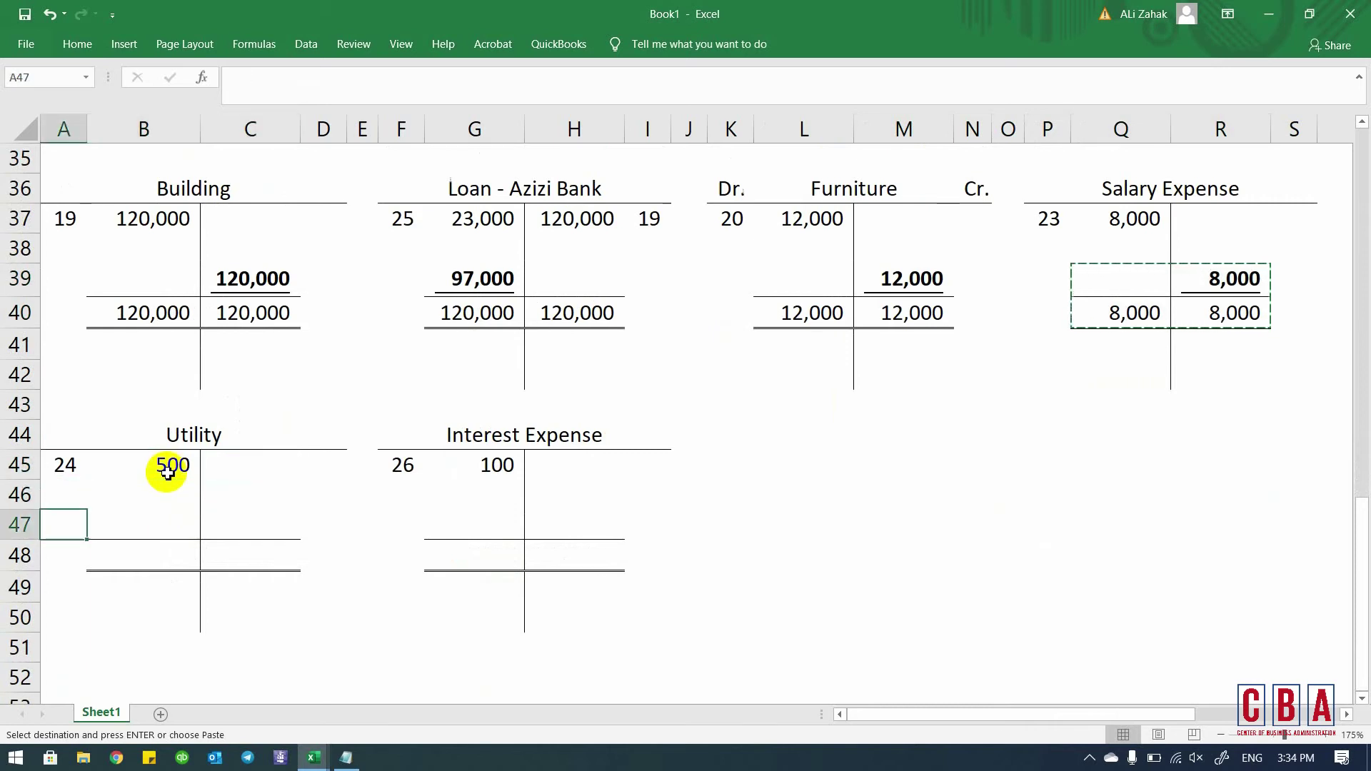
{"action": "key", "text": "Right"}
{"action": "key", "text": "ctrl+v"}
- Paste the copied balancing figure and totals into the Interest Expense account starting at G47
{"action": "key", "text": "Right"}
{"action": "key", "text": "Right"}
{"action": "key", "text": "Right"}
{"action": "key", "text": "Right"}
{"action": "key", "text": "Right"}
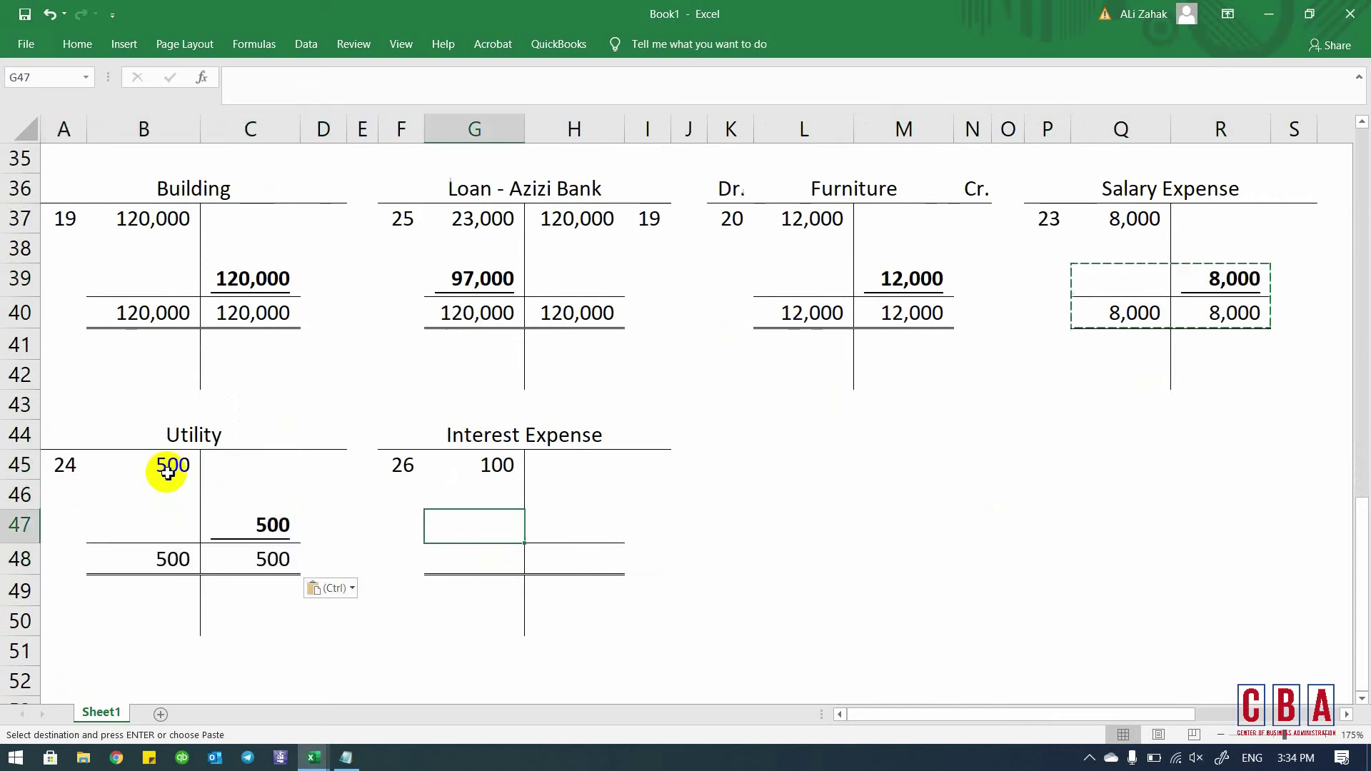
{"action": "key", "text": "ctrl+v"}
{"action": "key", "text": "Escape"}
- Return to the start of the ledger and review the Bank, Capital and Purchases accounts
{"action": "key", "text": "Left"}
{"action": "key", "text": "Left"}
{"action": "key", "text": "Left"}
{"action": "key", "text": "Left"}
{"action": "key", "text": "Left"}
{"action": "key", "text": "Left"}
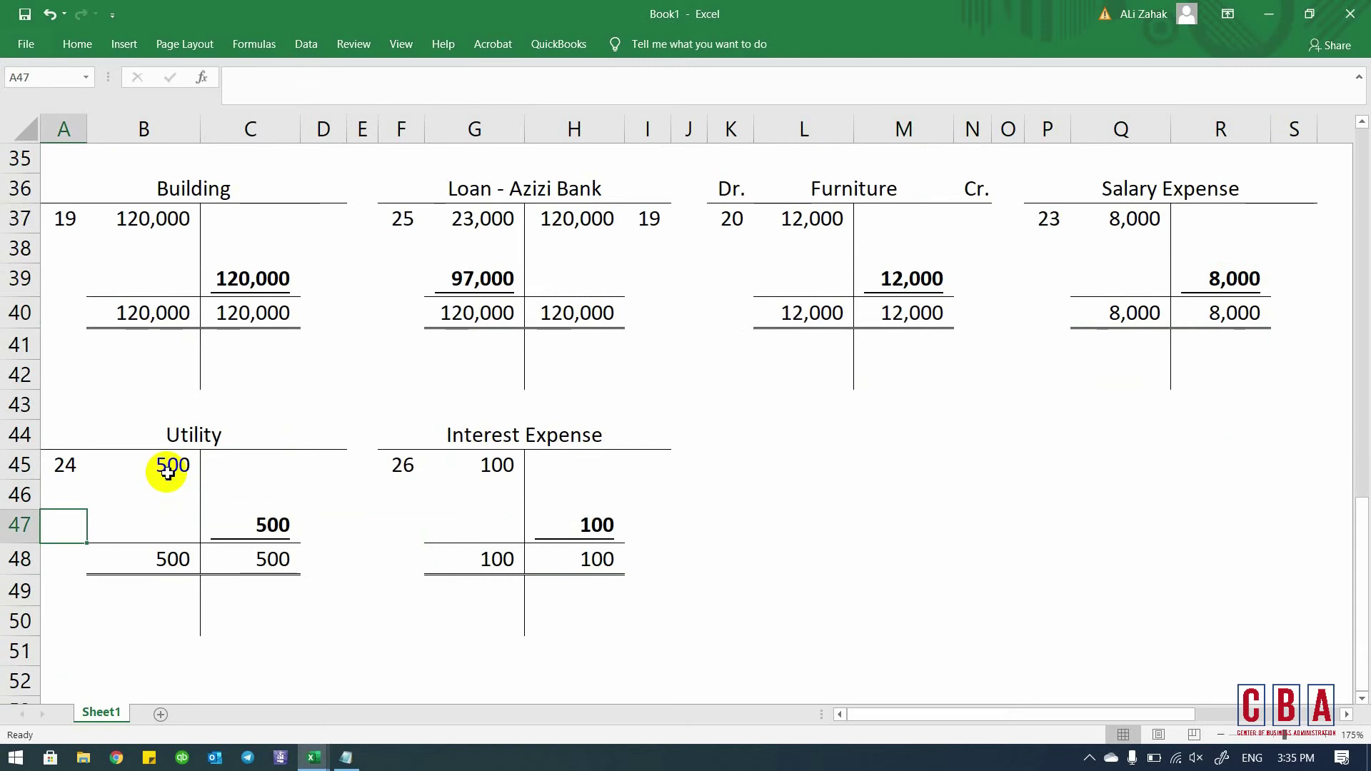
{"action": "scroll", "coordinate": [167, 473], "scroll_direction": "up", "scroll_amount": 11}
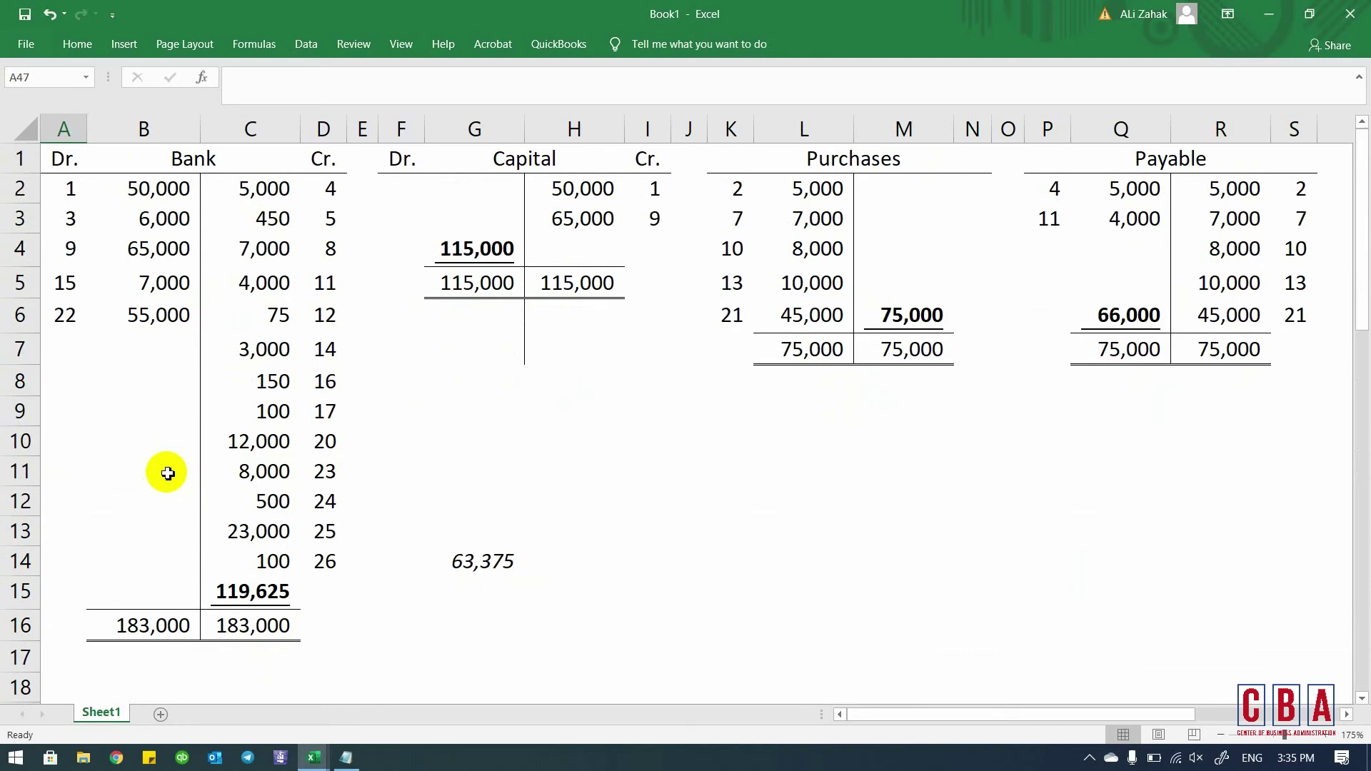
{"action": "left_click", "coordinate": [182, 164]}
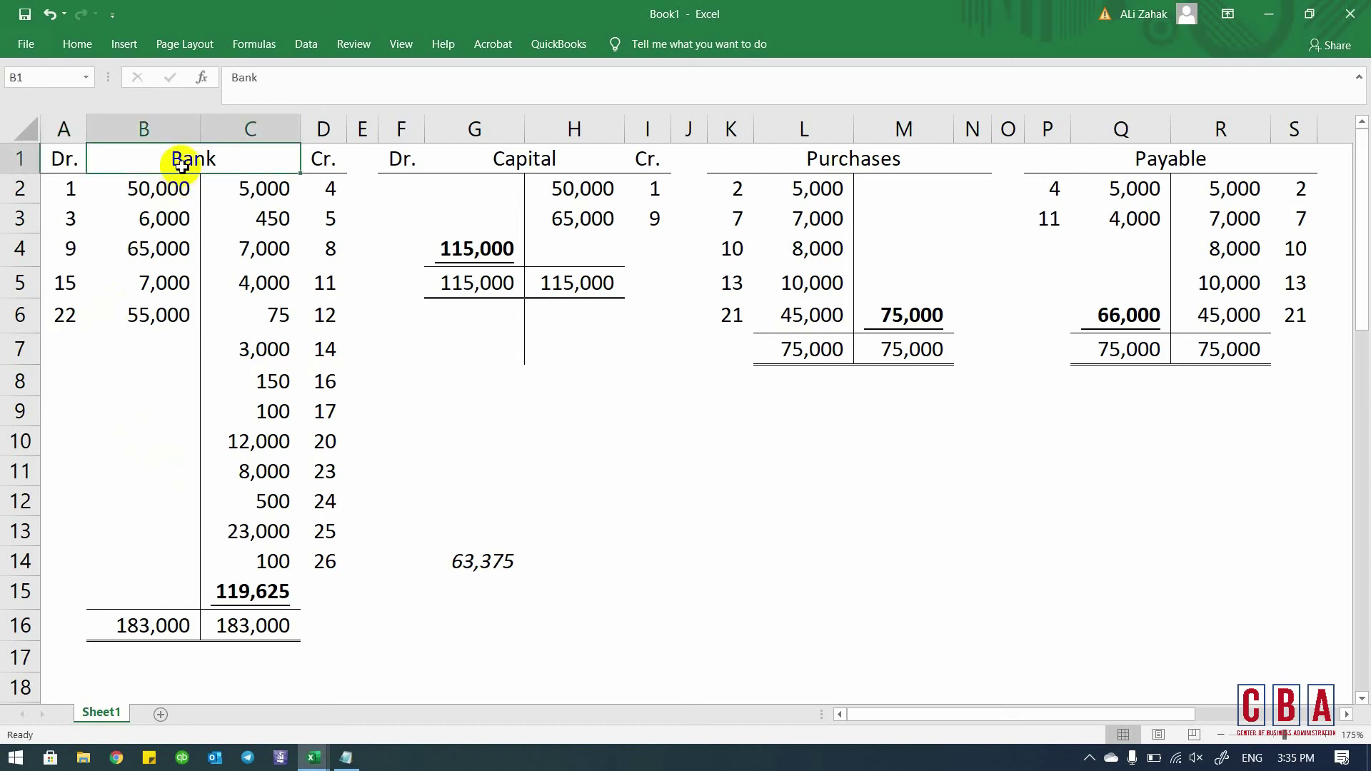
{"action": "left_click", "coordinate": [503, 159]}
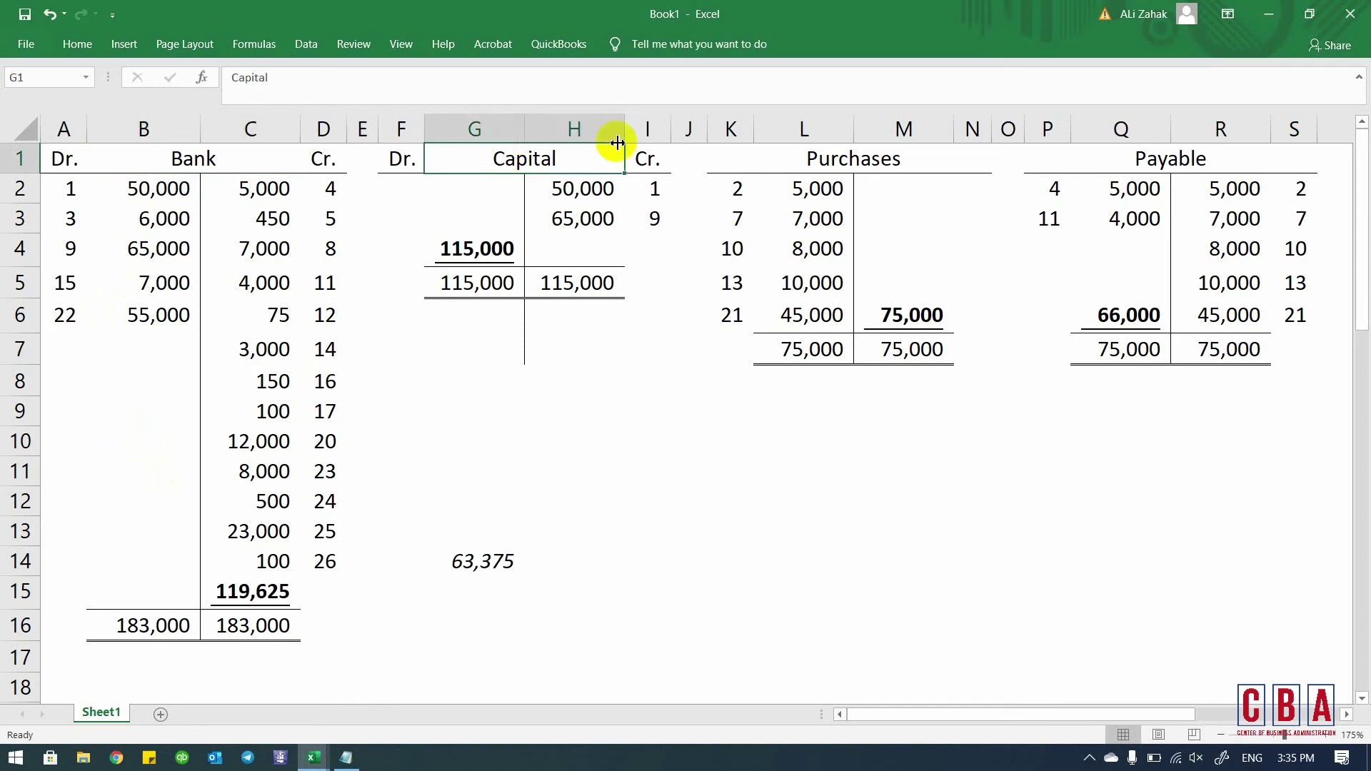
{"action": "left_click", "coordinate": [827, 160]}
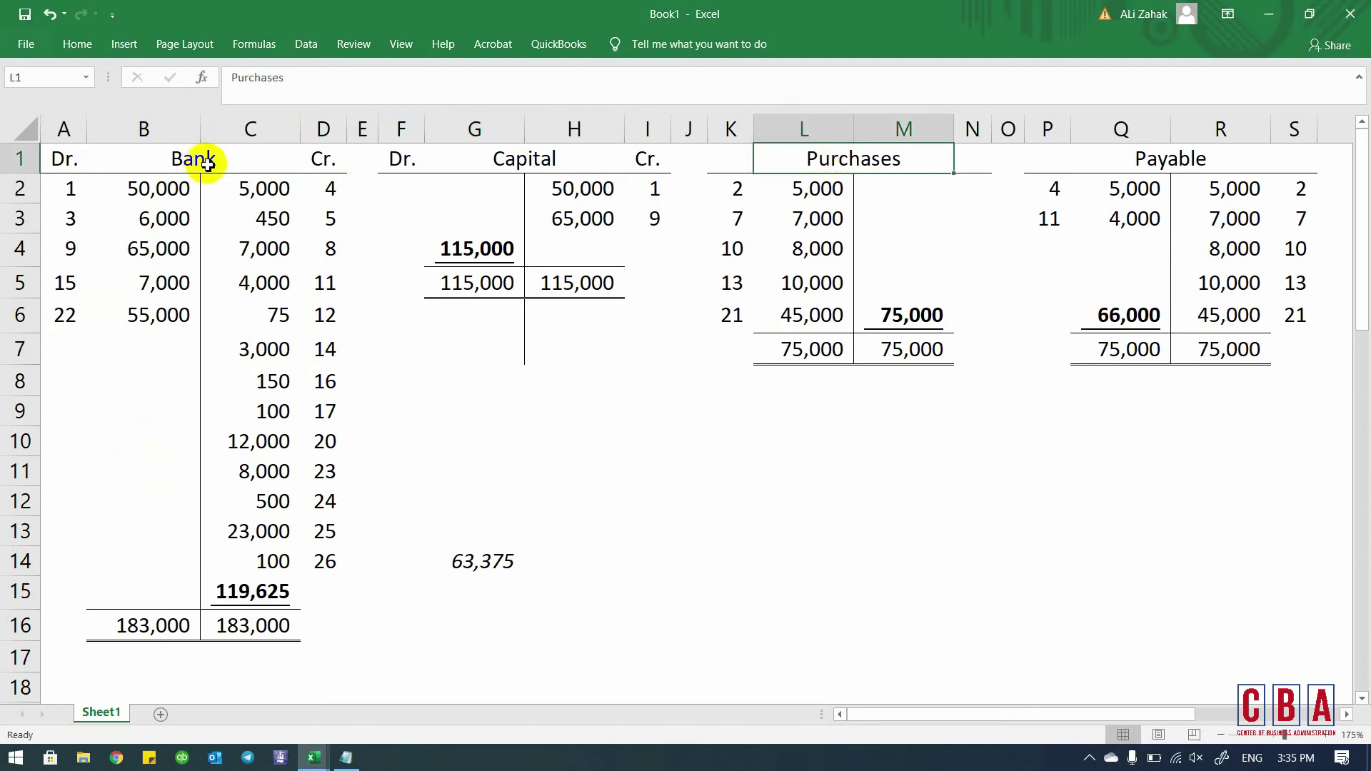
- Bring the Bank account's balance down to the debit side in B17 with the formula =C15
{"action": "left_click", "coordinate": [251, 593]}
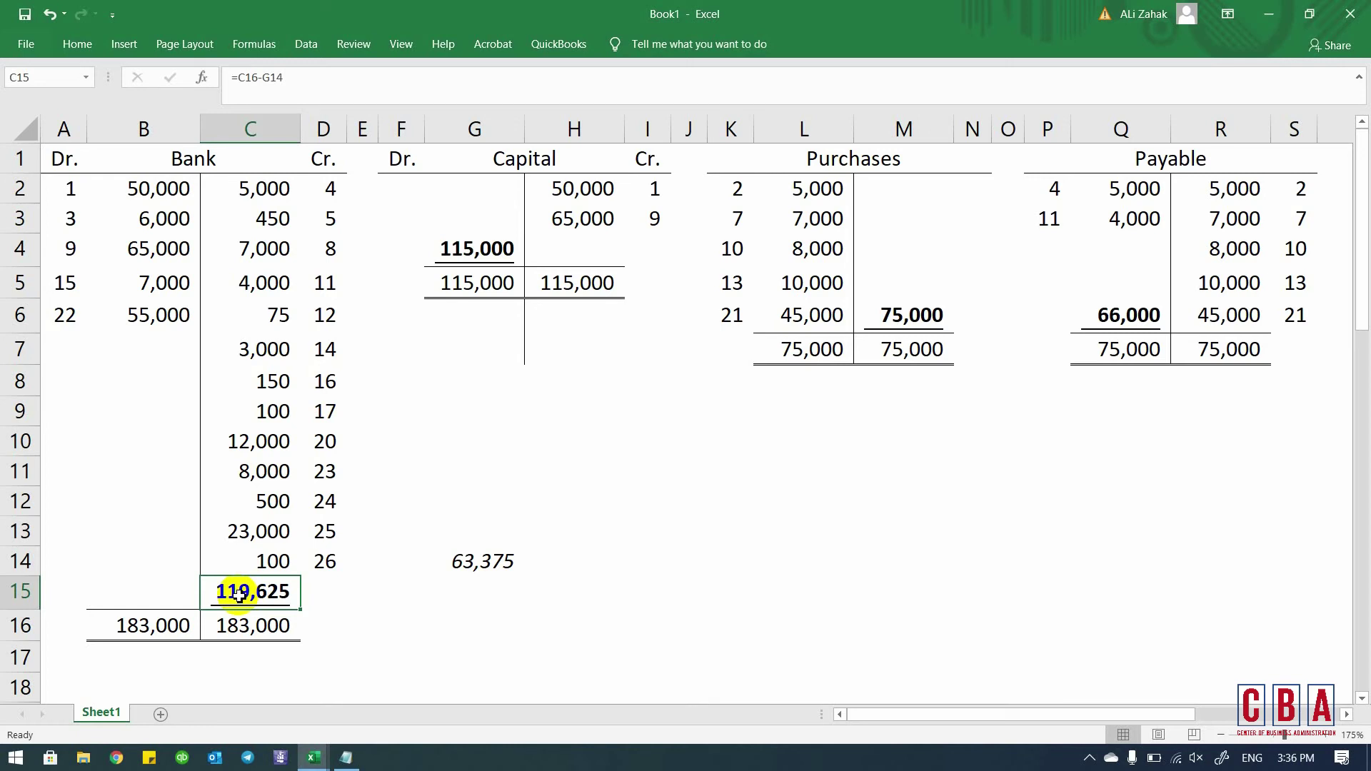
{"action": "key", "text": "Left"}
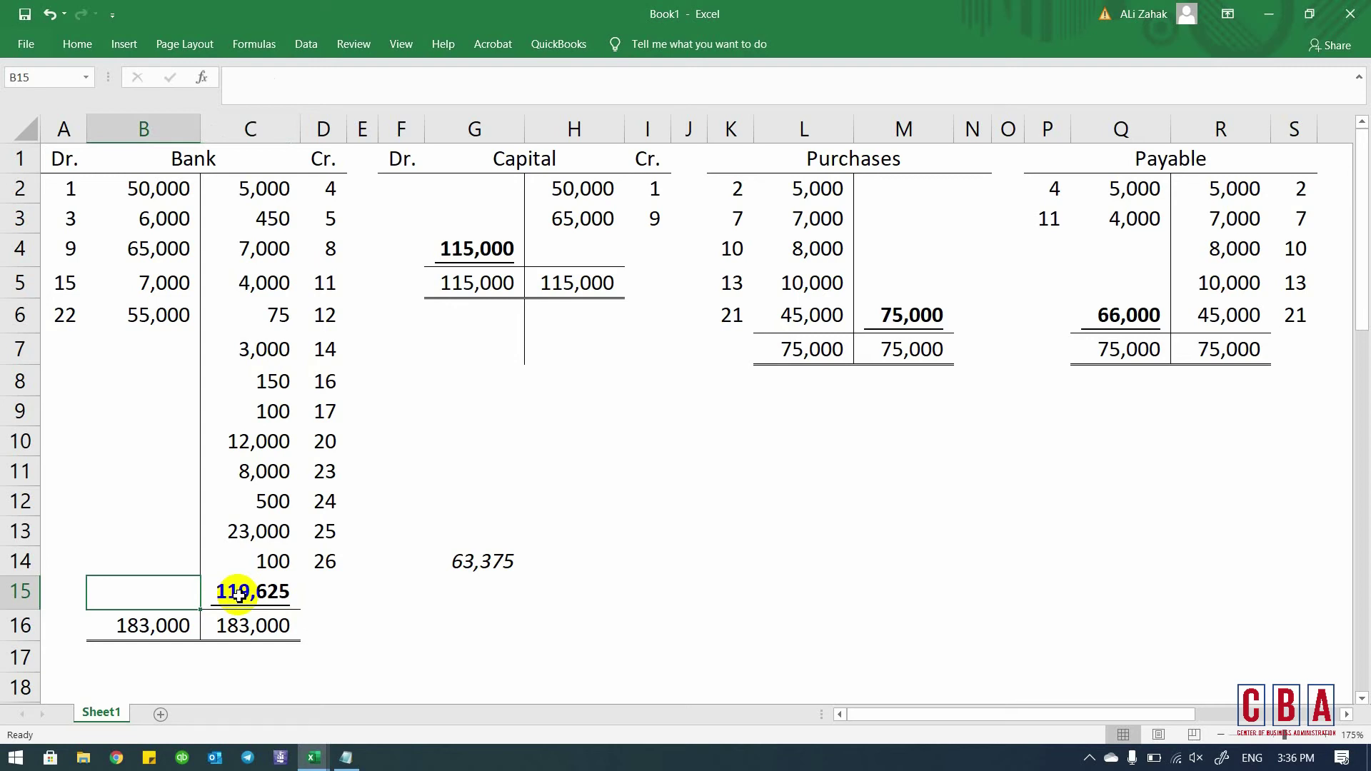
{"action": "left_click", "coordinate": [238, 595]}
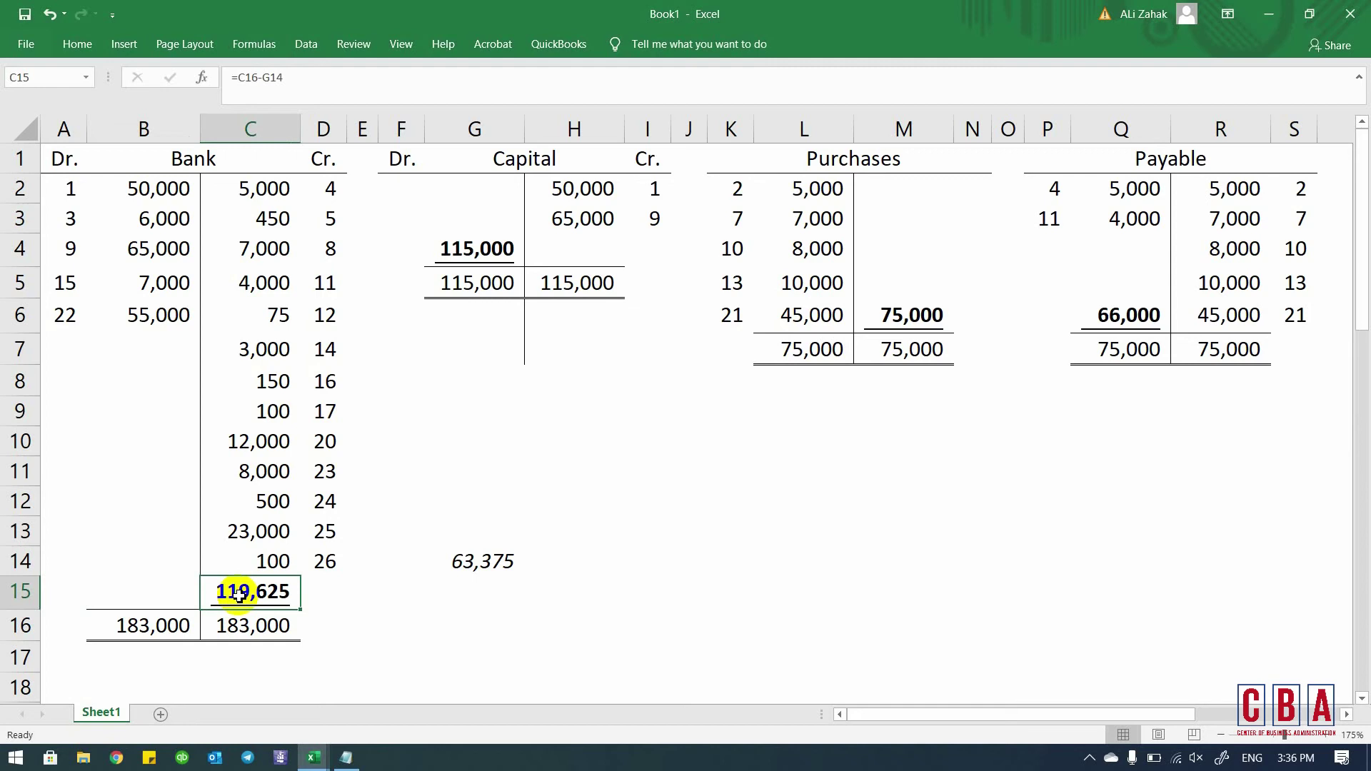
{"action": "key", "text": "Left"}
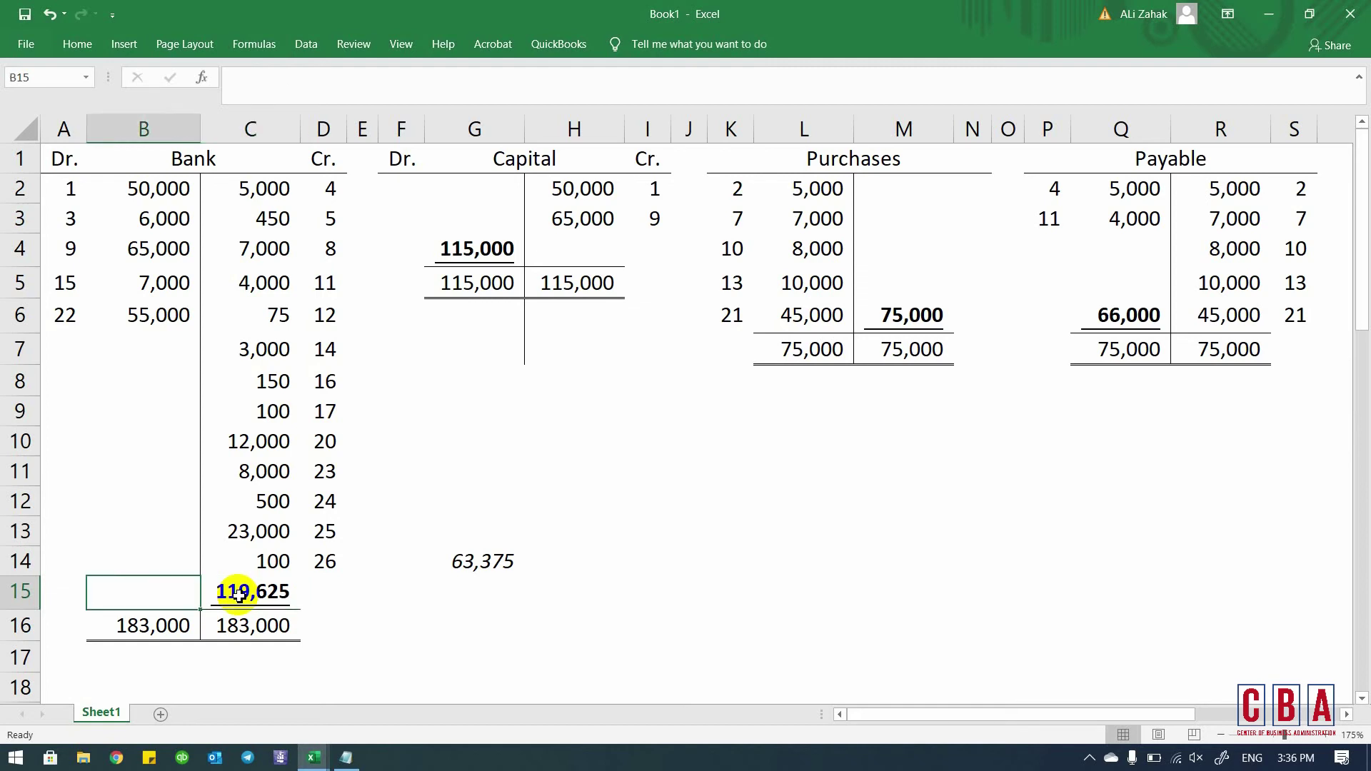
{"action": "key", "text": "Down"}
{"action": "key", "text": "Down"}
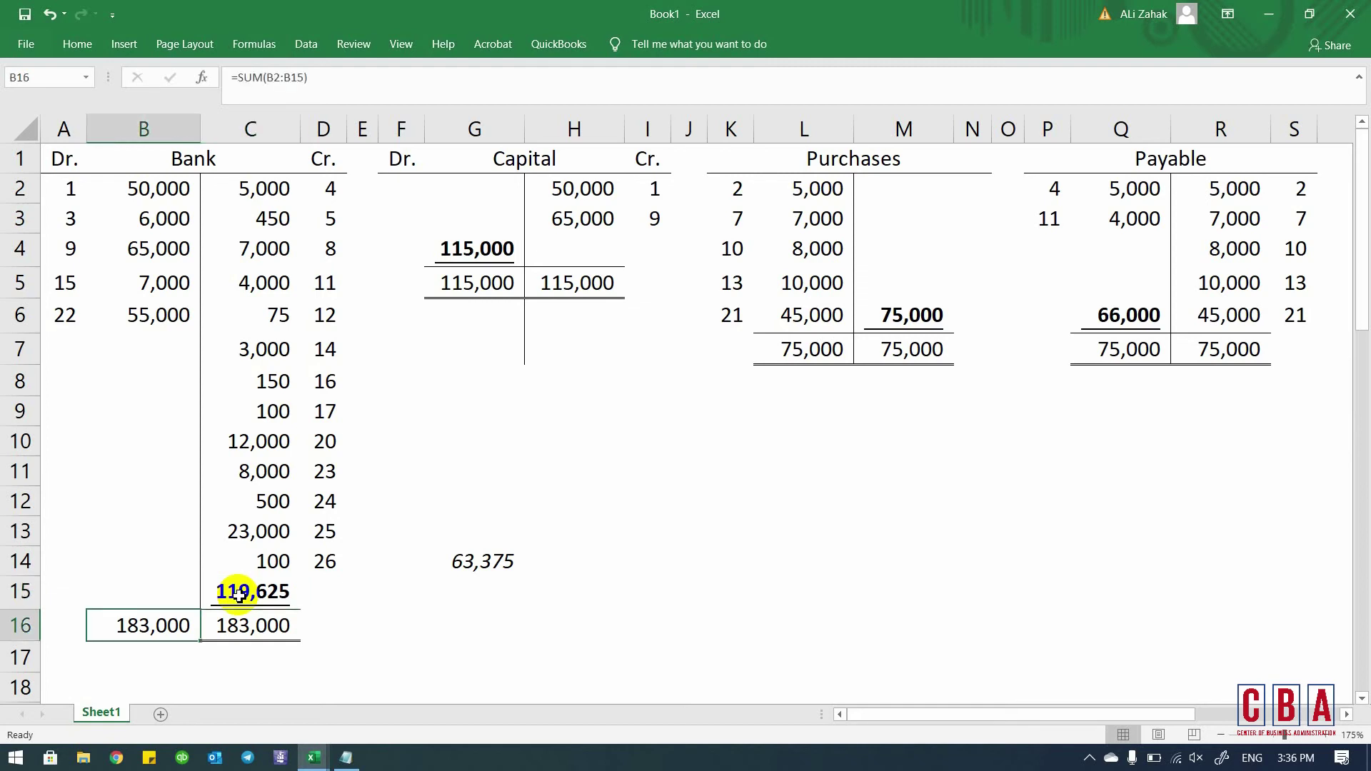
{"action": "type", "text": "="}
{"action": "key", "text": "Right"}
{"action": "key", "text": "Up"}
{"action": "key", "text": "Up"}
{"action": "key", "text": "Return"}
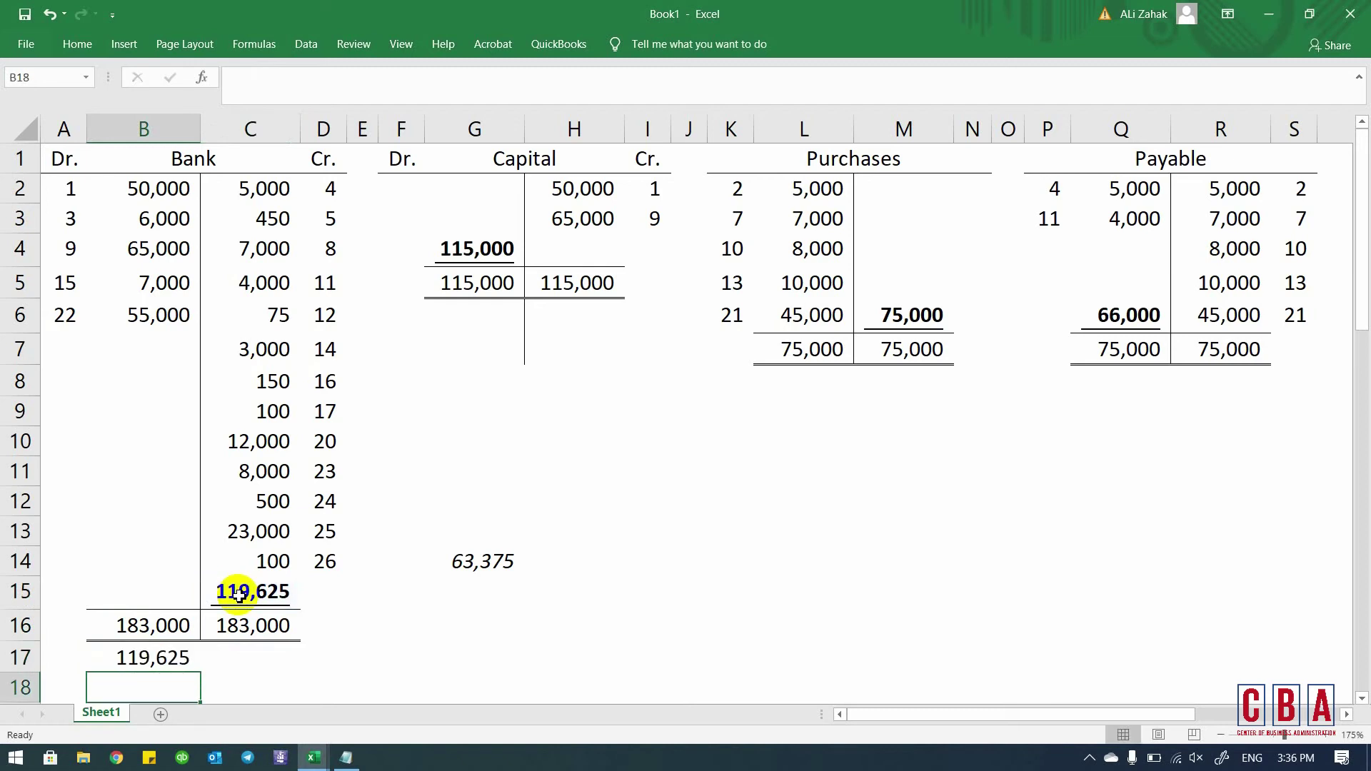
- Compare the Bank balancing figure in C15 and the brought-down balance in B17 with the account's entries in B2:C14
{"action": "left_click", "coordinate": [236, 591]}
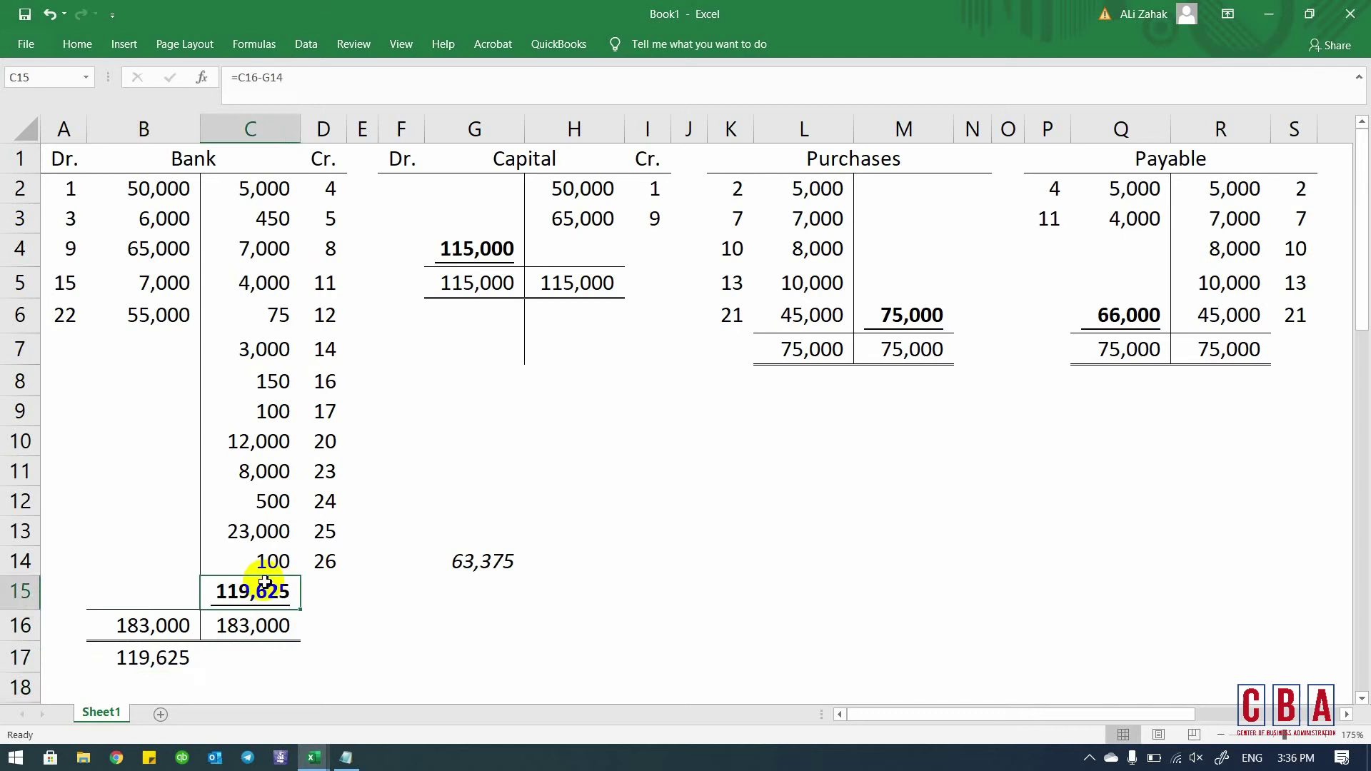
{"action": "left_click", "coordinate": [155, 654]}
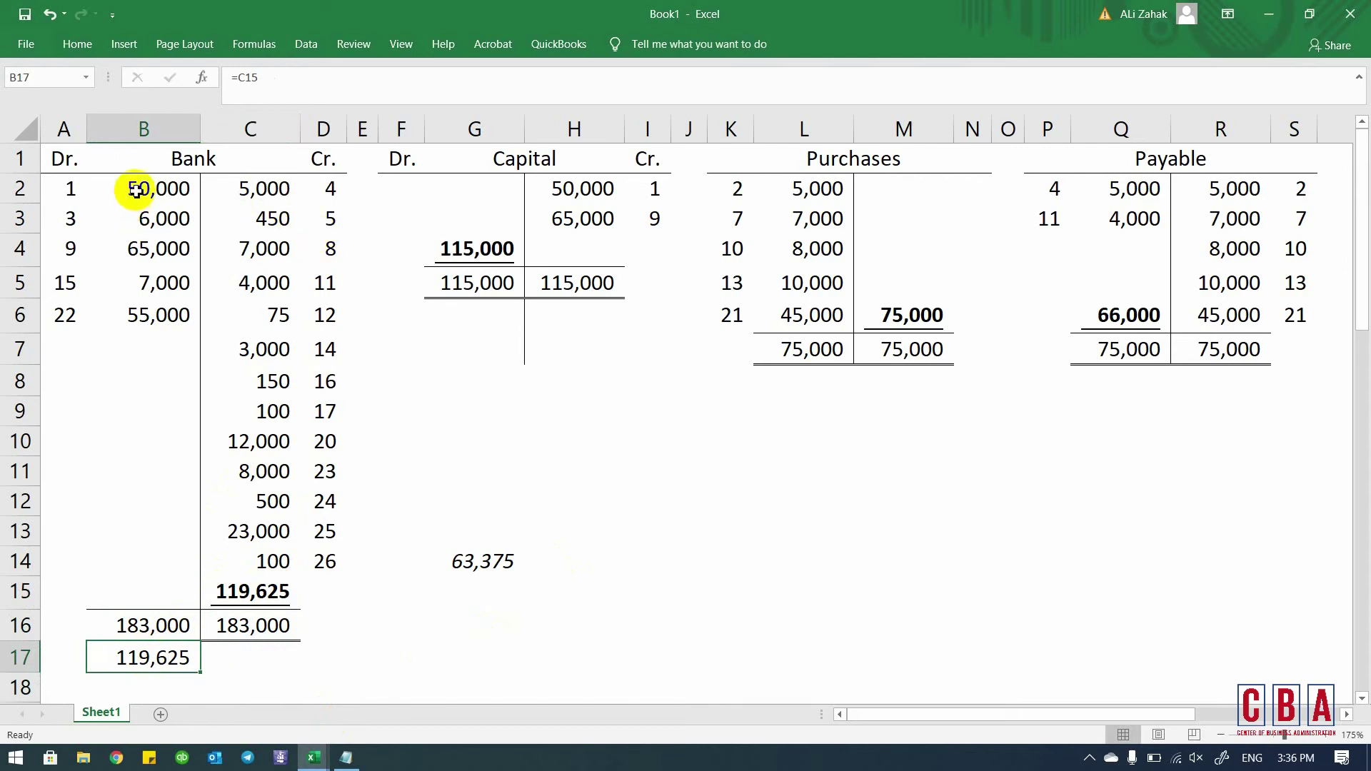
{"action": "left_click", "coordinate": [177, 200]}
{"action": "left_click_drag", "start_coordinate": [177, 202], "coordinate": [246, 587]}
{"action": "left_click", "coordinate": [240, 591]}
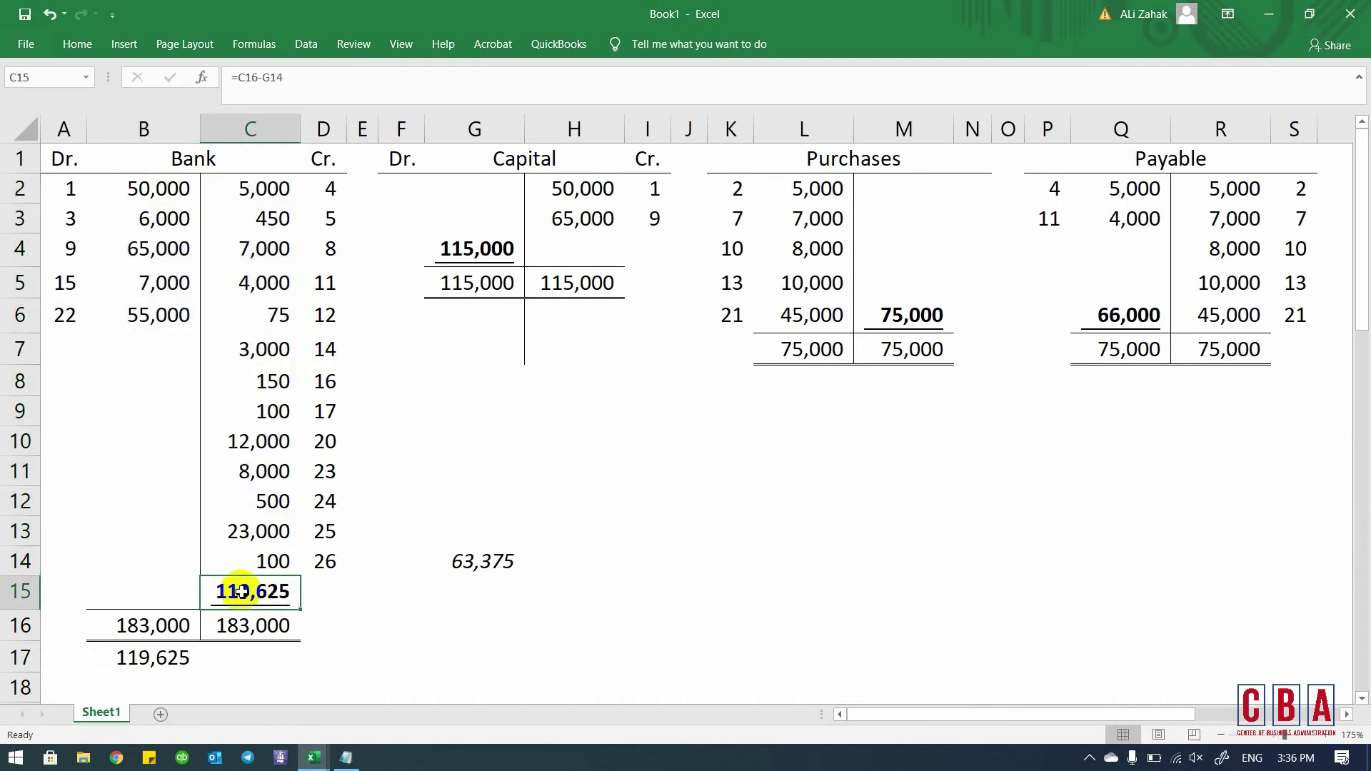
{"action": "left_click", "coordinate": [146, 662]}
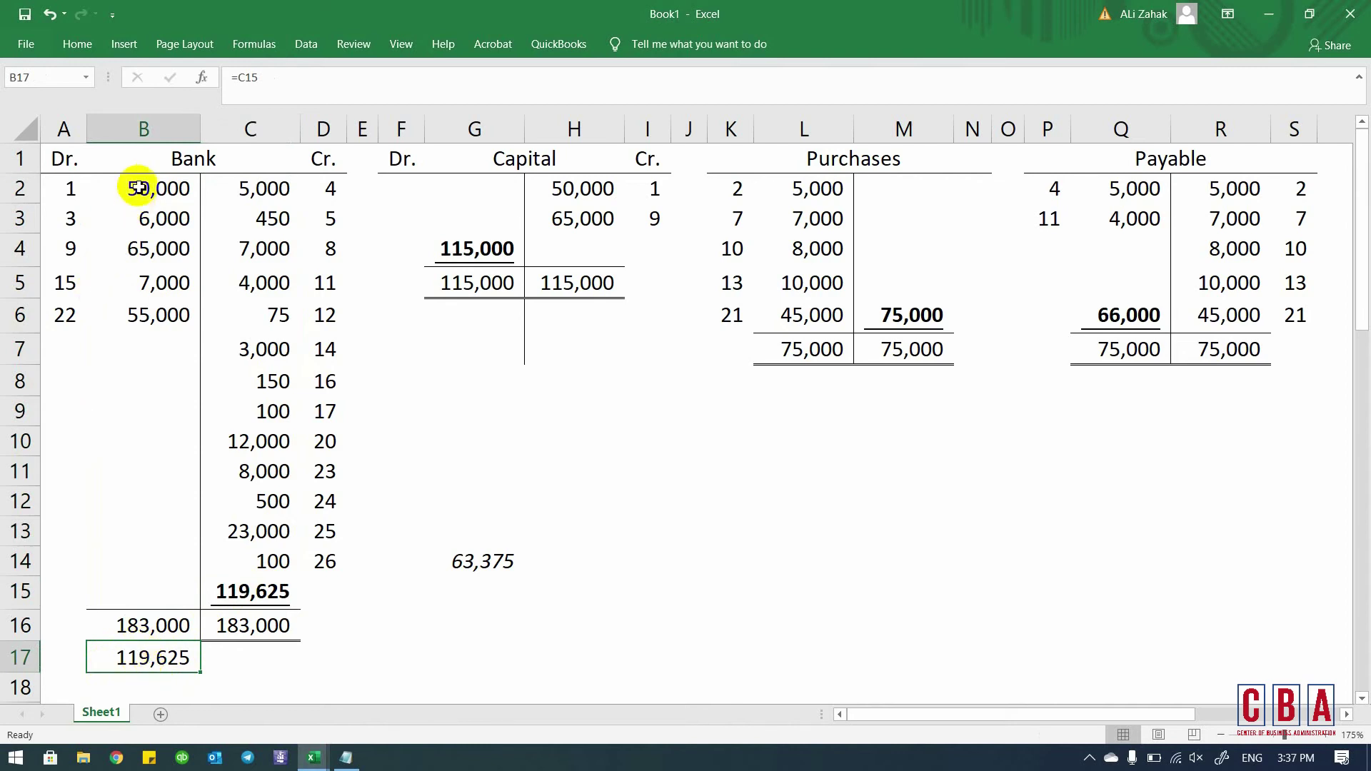
{"action": "left_click_drag", "start_coordinate": [153, 190], "coordinate": [230, 555]}
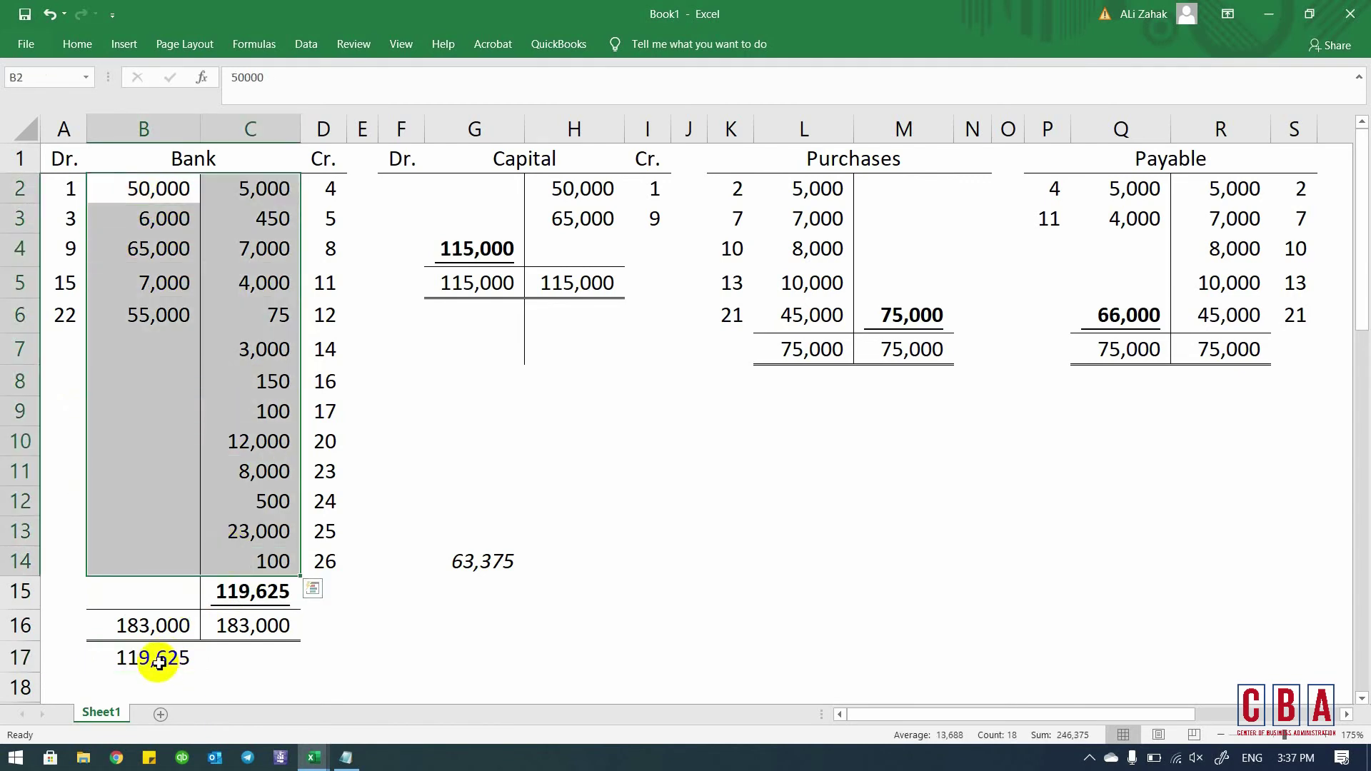
{"action": "left_click", "coordinate": [153, 660]}
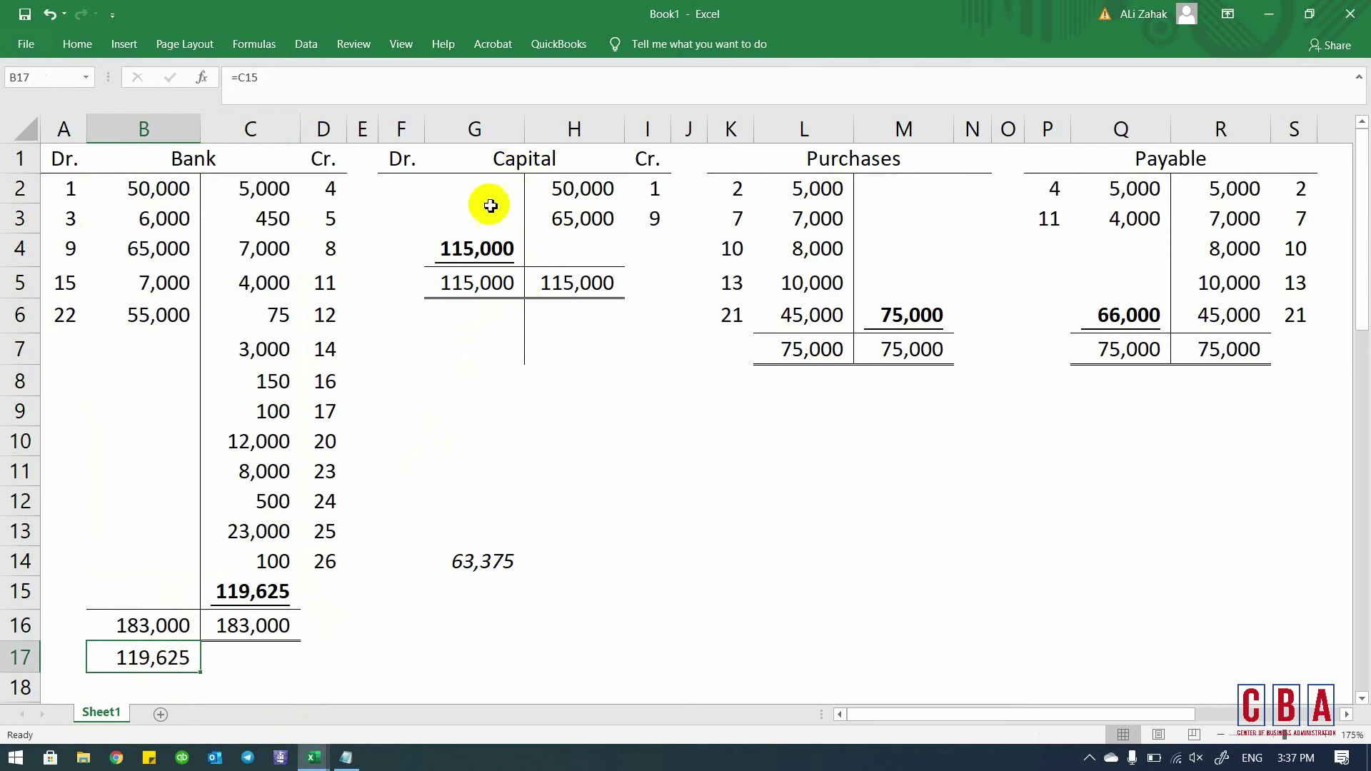
- Bring the Capital account's balance down to the credit side in H6 with the formula =G4
{"action": "left_click", "coordinate": [468, 247]}
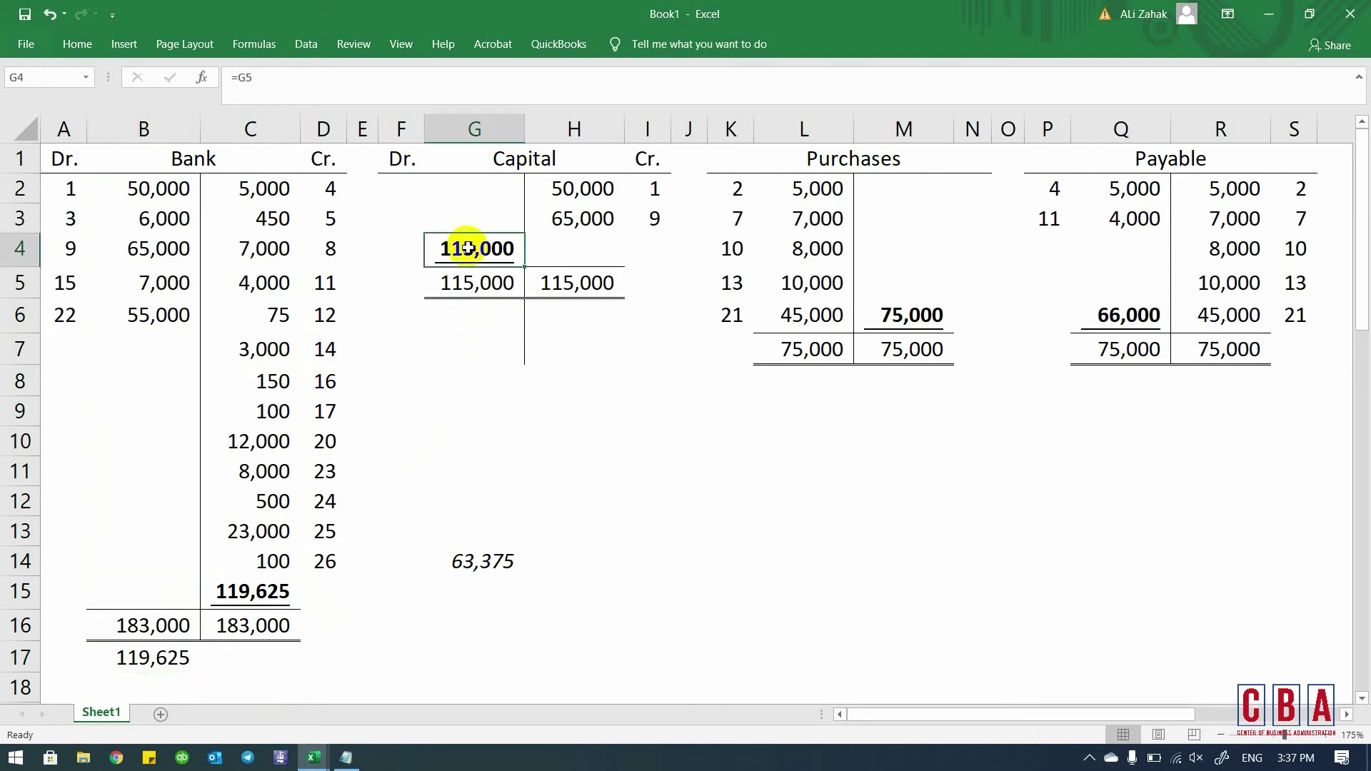
{"action": "left_click", "coordinate": [566, 319]}
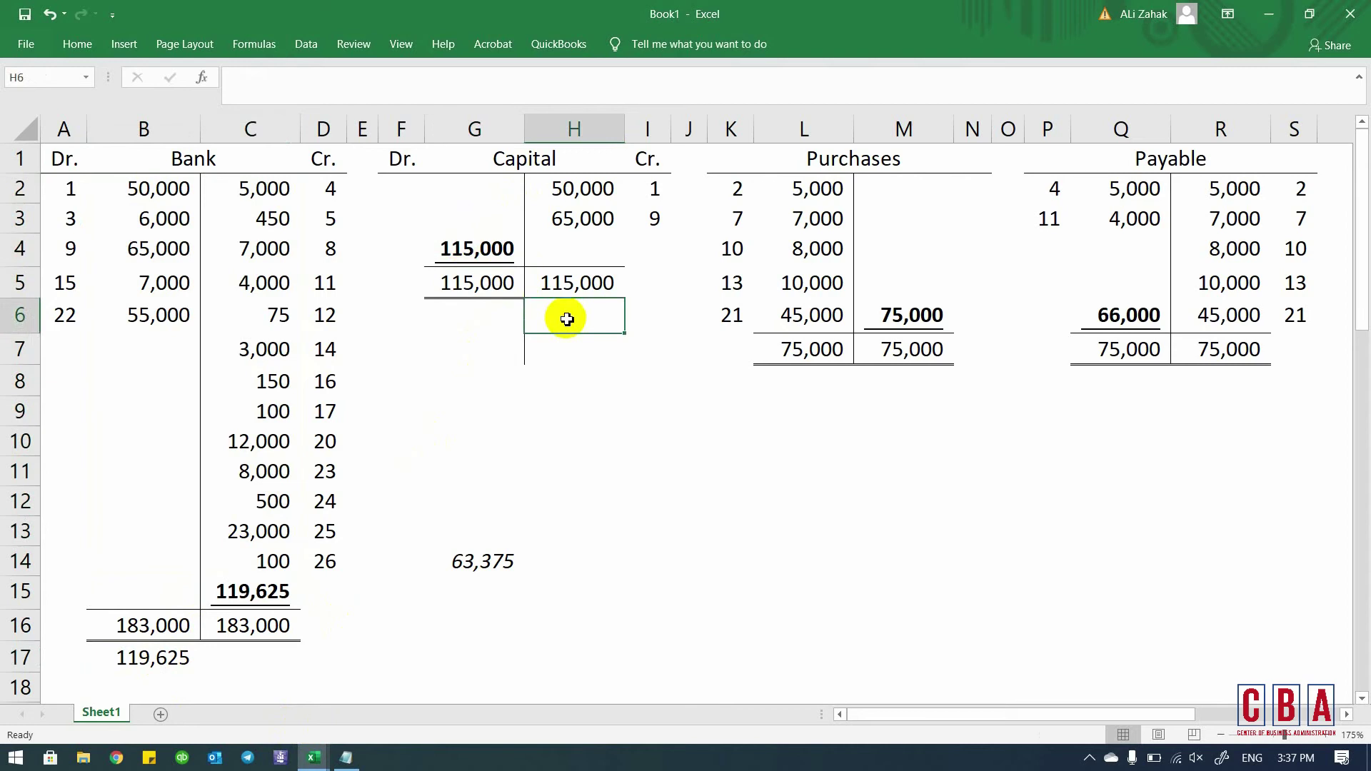
{"action": "type", "text": "="}
{"action": "key", "text": "Left"}
{"action": "key", "text": "Up"}
{"action": "key", "text": "Up"}
{"action": "key", "text": "Return"}
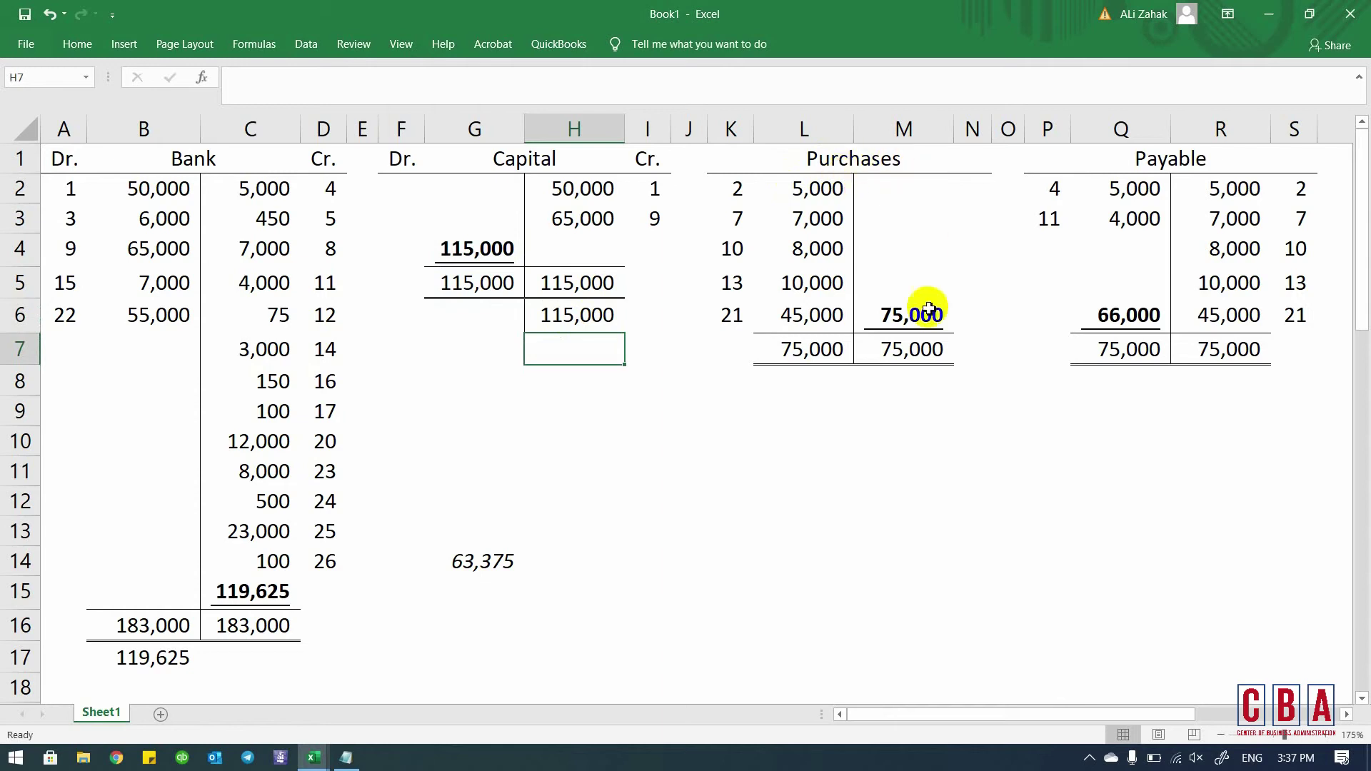
- Shade the Purchases account in K1:M7 with a light blue-gray fill
{"action": "left_click_drag", "start_coordinate": [731, 155], "coordinate": [897, 345]}
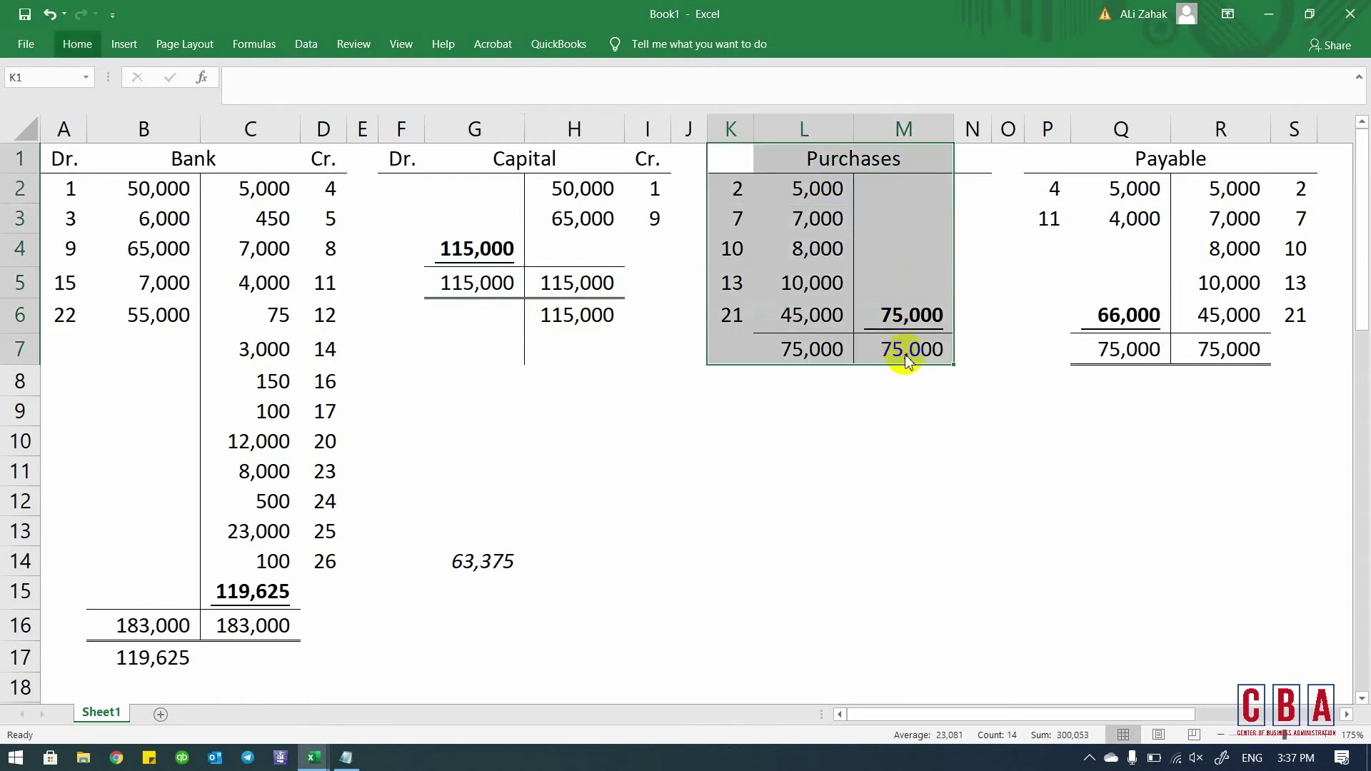
{"action": "key", "text": "alt+h"}
{"action": "key", "text": "h"}
{"action": "key", "text": "Down"}
{"action": "key", "text": "Right"}
{"action": "key", "text": "Right"}
{"action": "key", "text": "Right"}
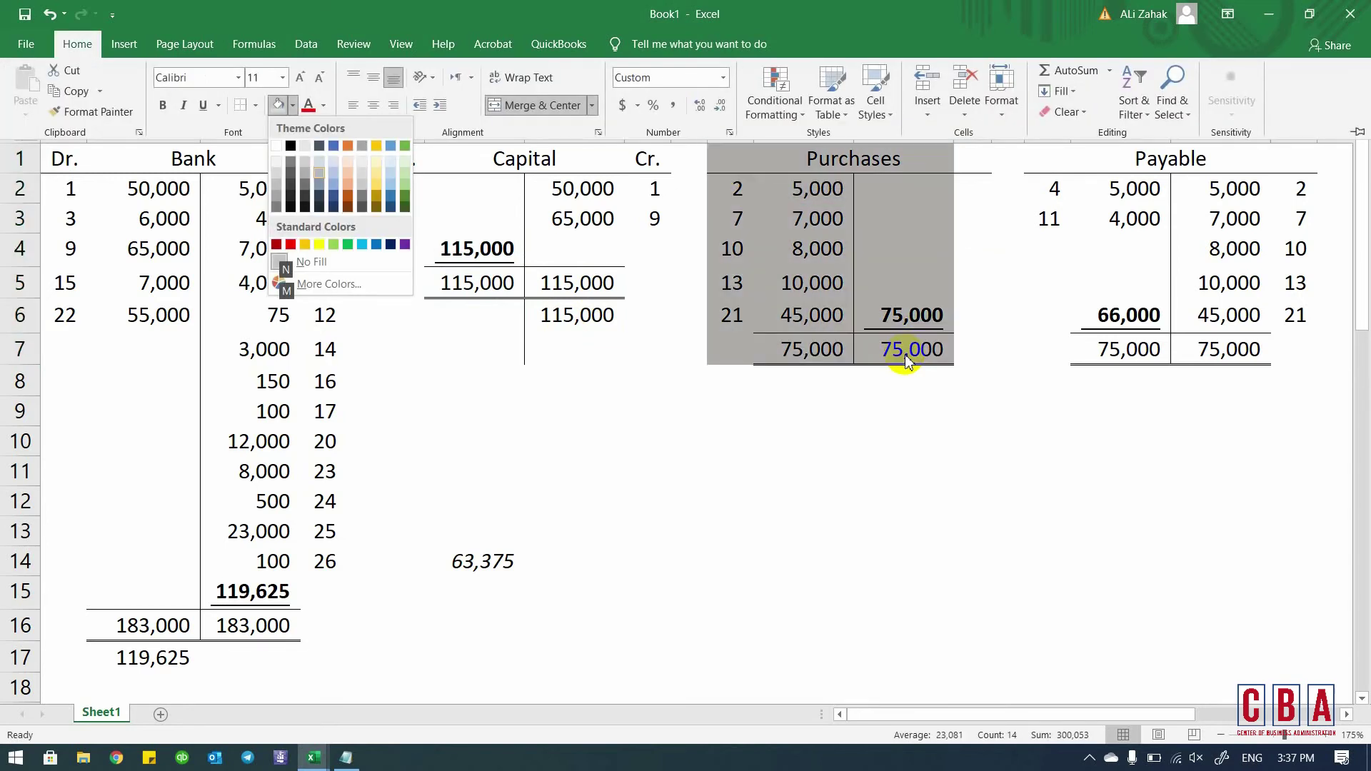
{"action": "key", "text": "Return"}
{"action": "key", "text": "Down"}
{"action": "key", "text": "Down"}
{"action": "key", "text": "Down"}
{"action": "key", "text": "Down"}
{"action": "key", "text": "Down"}
{"action": "key", "text": "Down"}
{"action": "key", "text": "Down"}
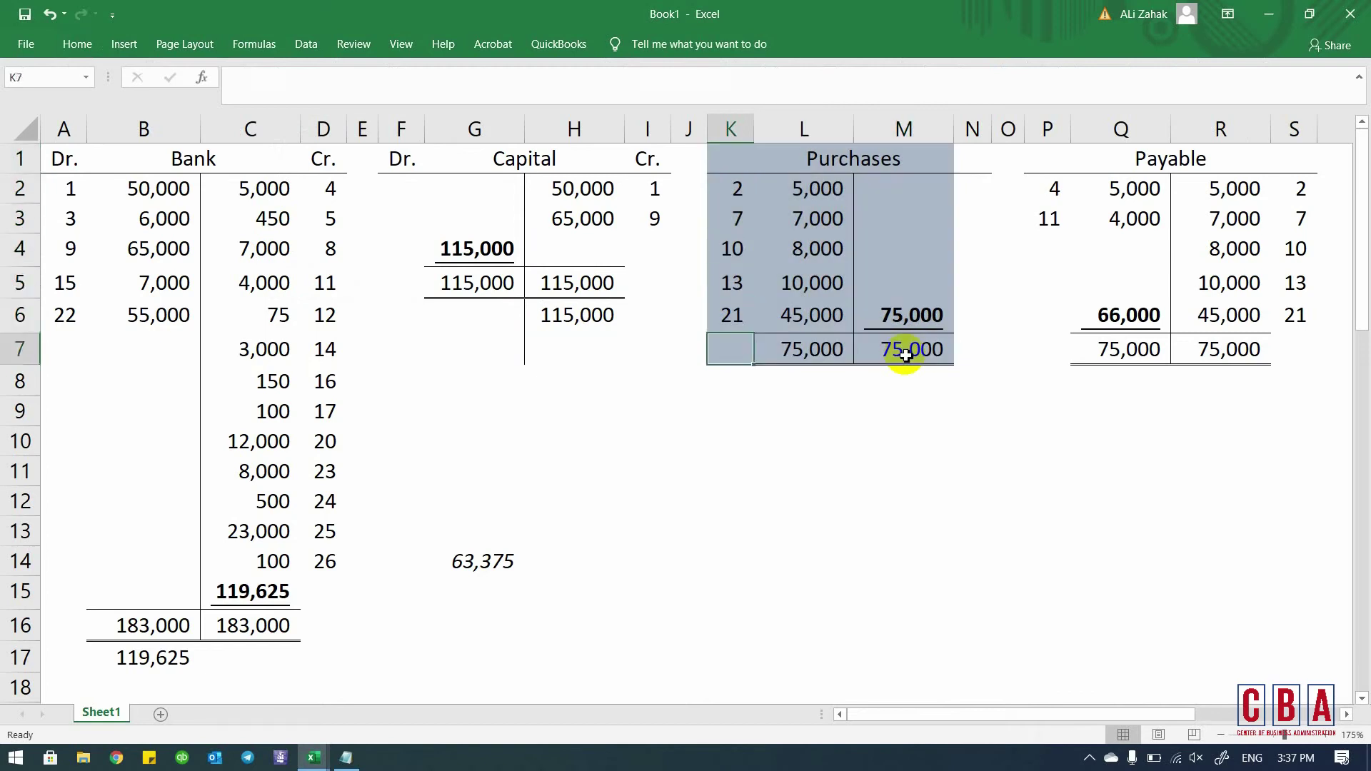
{"action": "key", "text": "Right"}
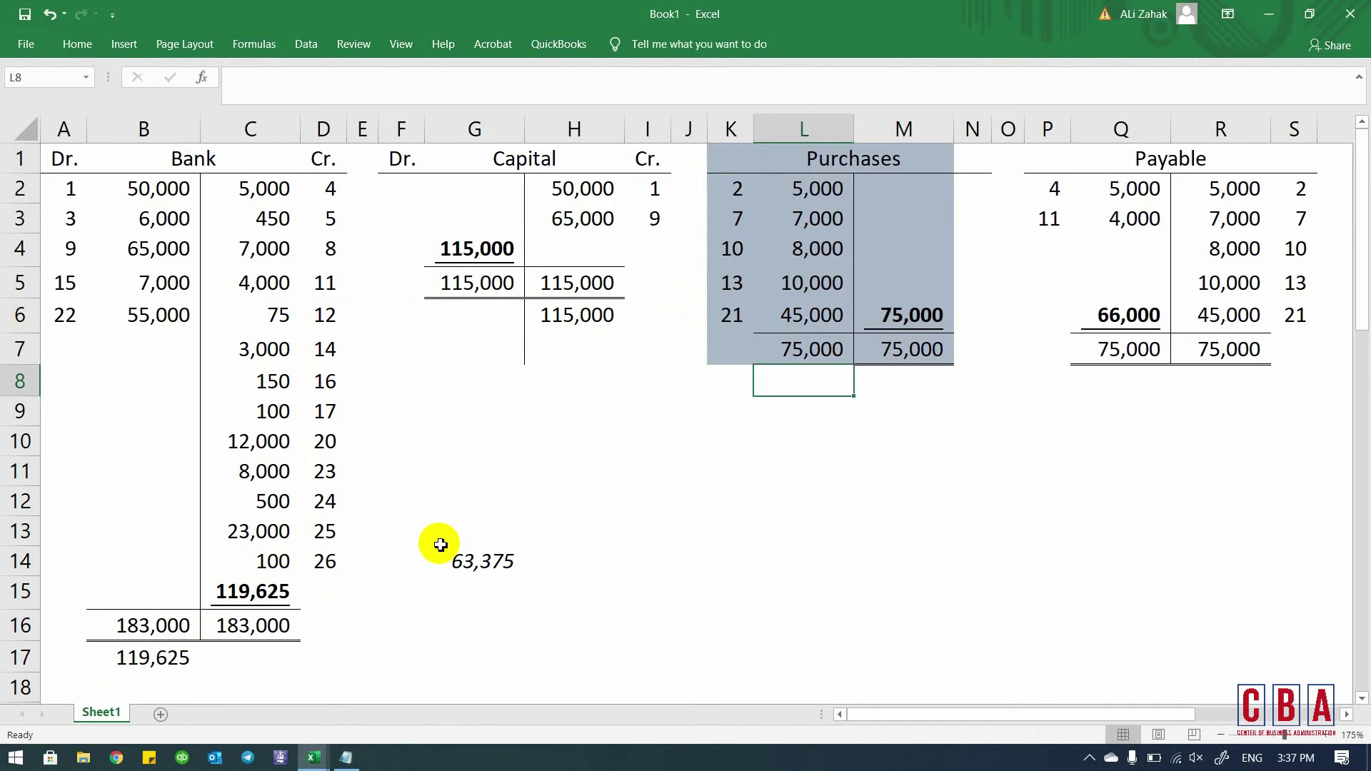
- Bring the Payable account's balance down to the credit side in R8 with the formula =Q6
{"action": "left_click", "coordinate": [1122, 188]}
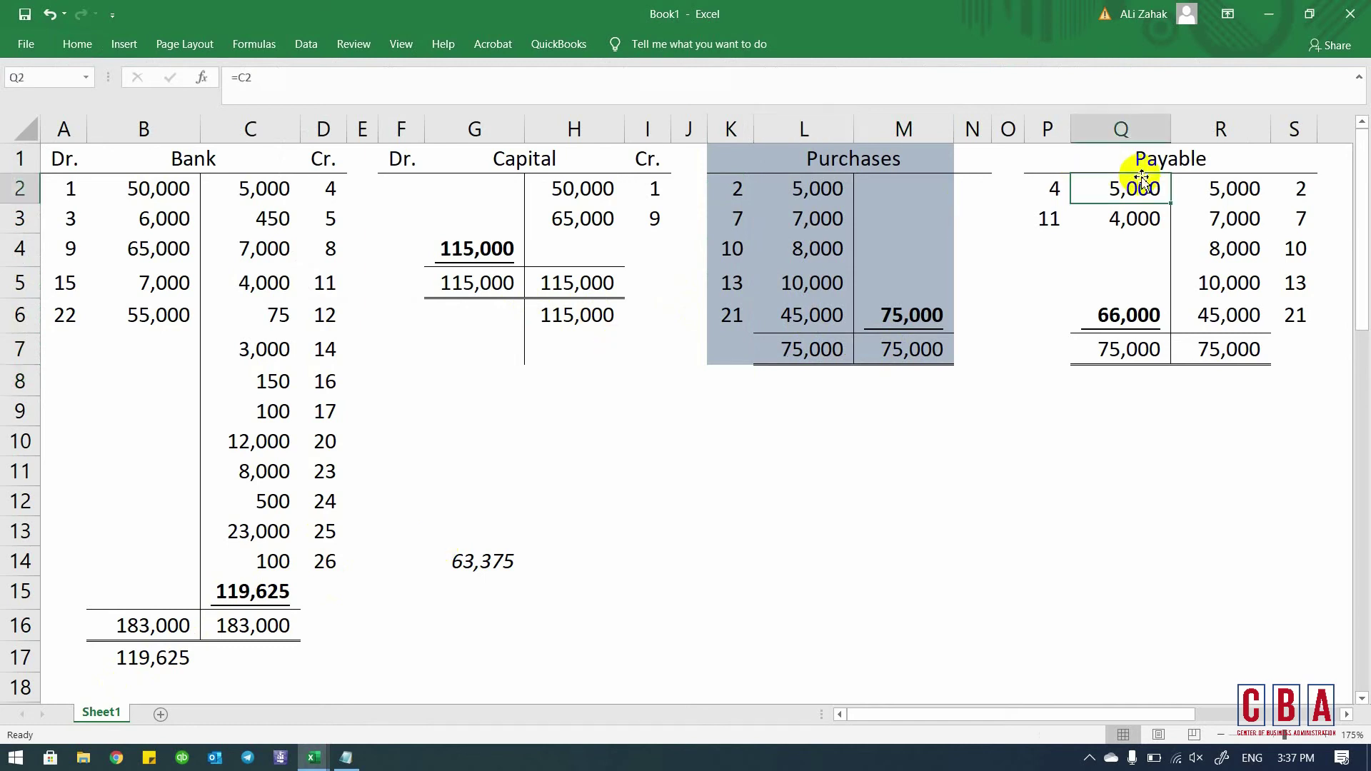
{"action": "left_click", "coordinate": [1124, 317]}
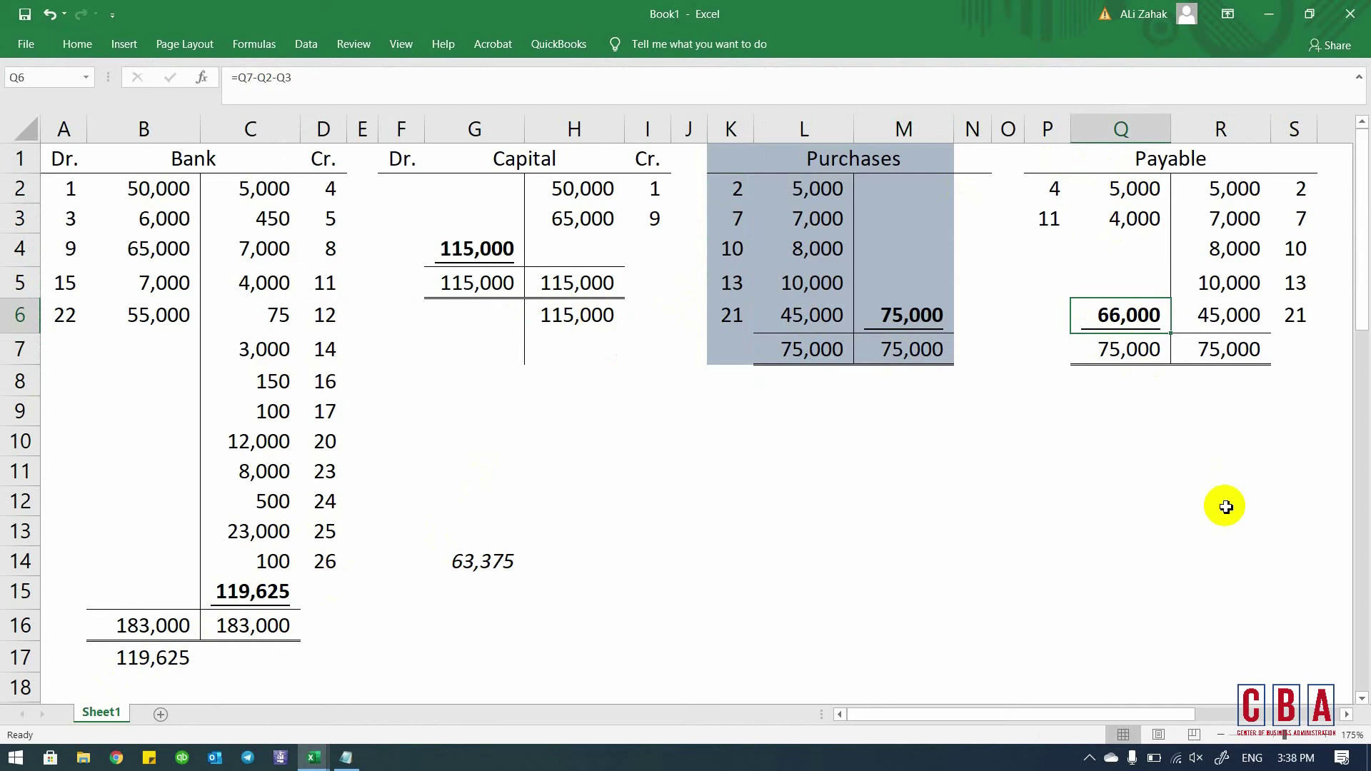
{"action": "key", "text": "Left"}
{"action": "key", "text": "Right"}
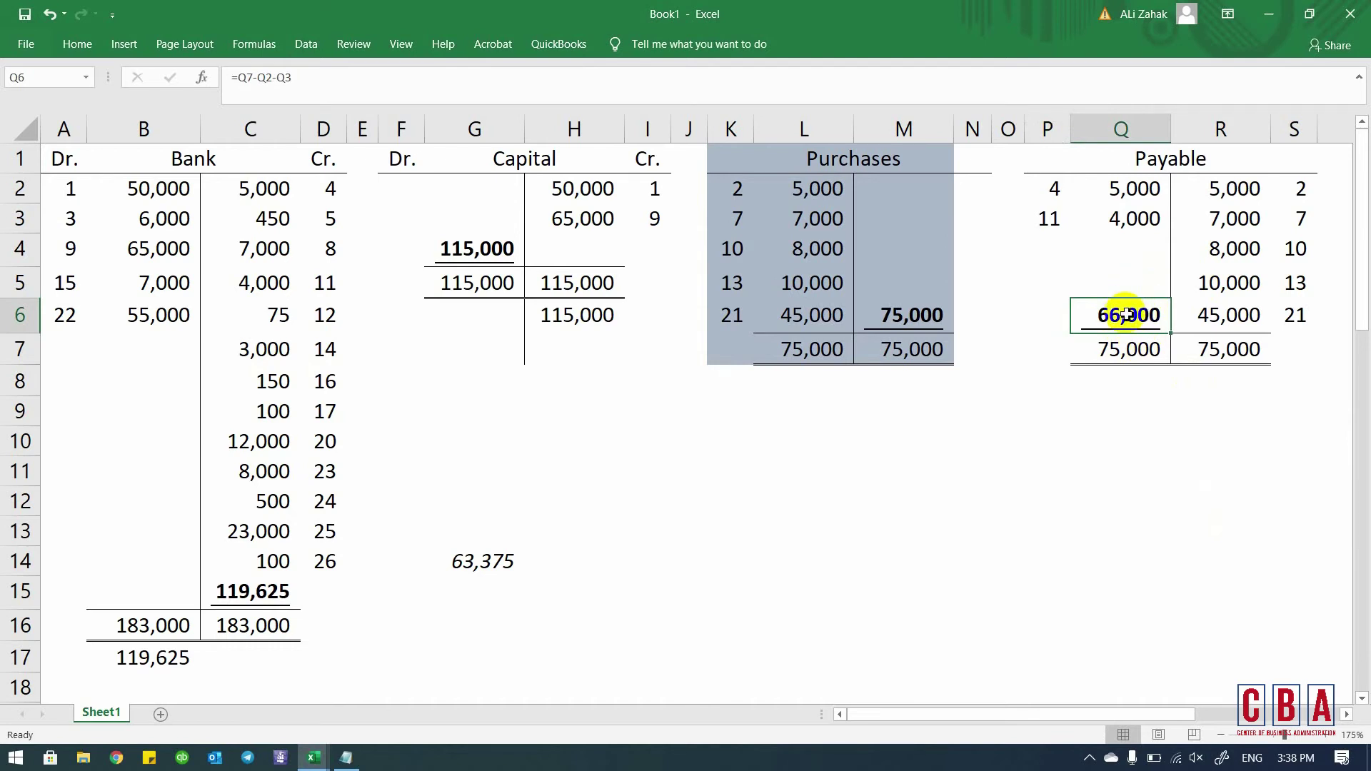
{"action": "key", "text": "Right"}
{"action": "key", "text": "Down"}
{"action": "key", "text": "Down"}
{"action": "type", "text": "="}
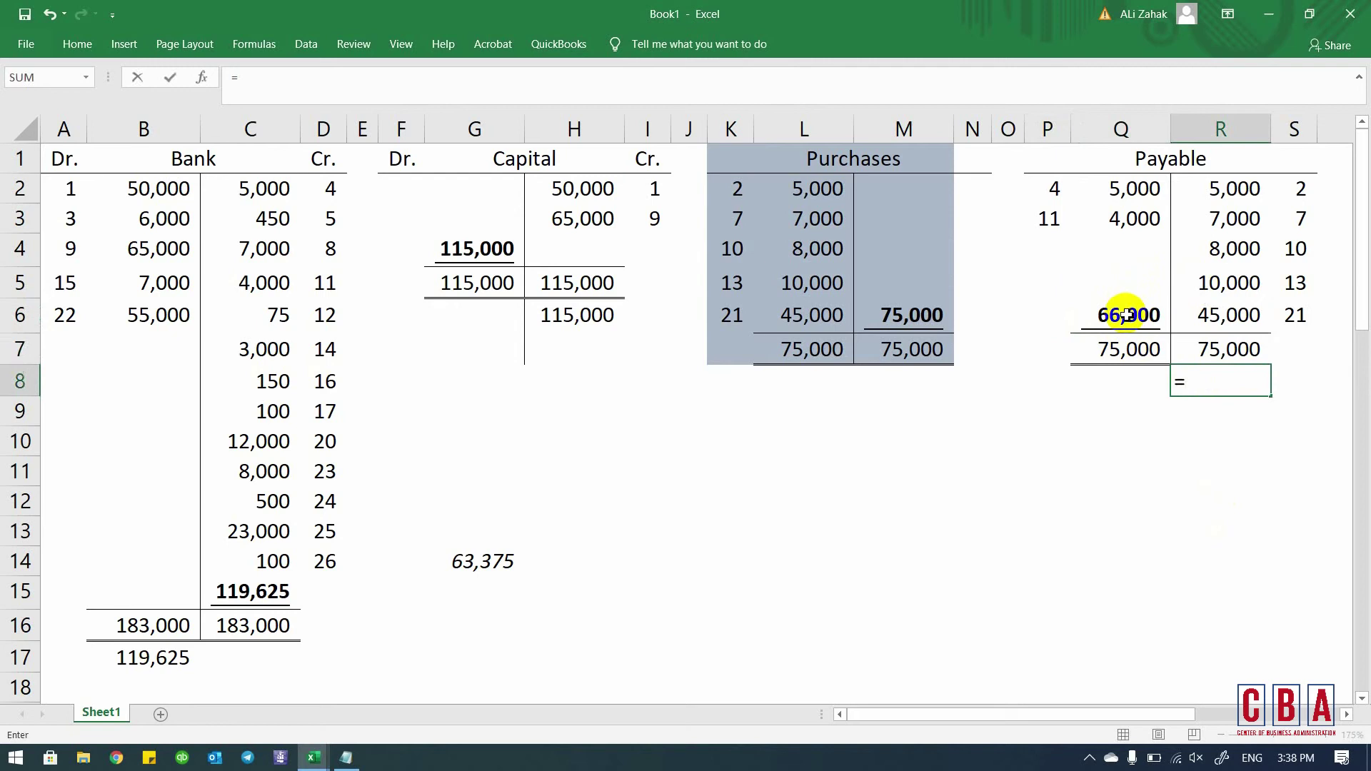
{"action": "left_click", "coordinate": [1126, 315]}
{"action": "key", "text": "Return"}
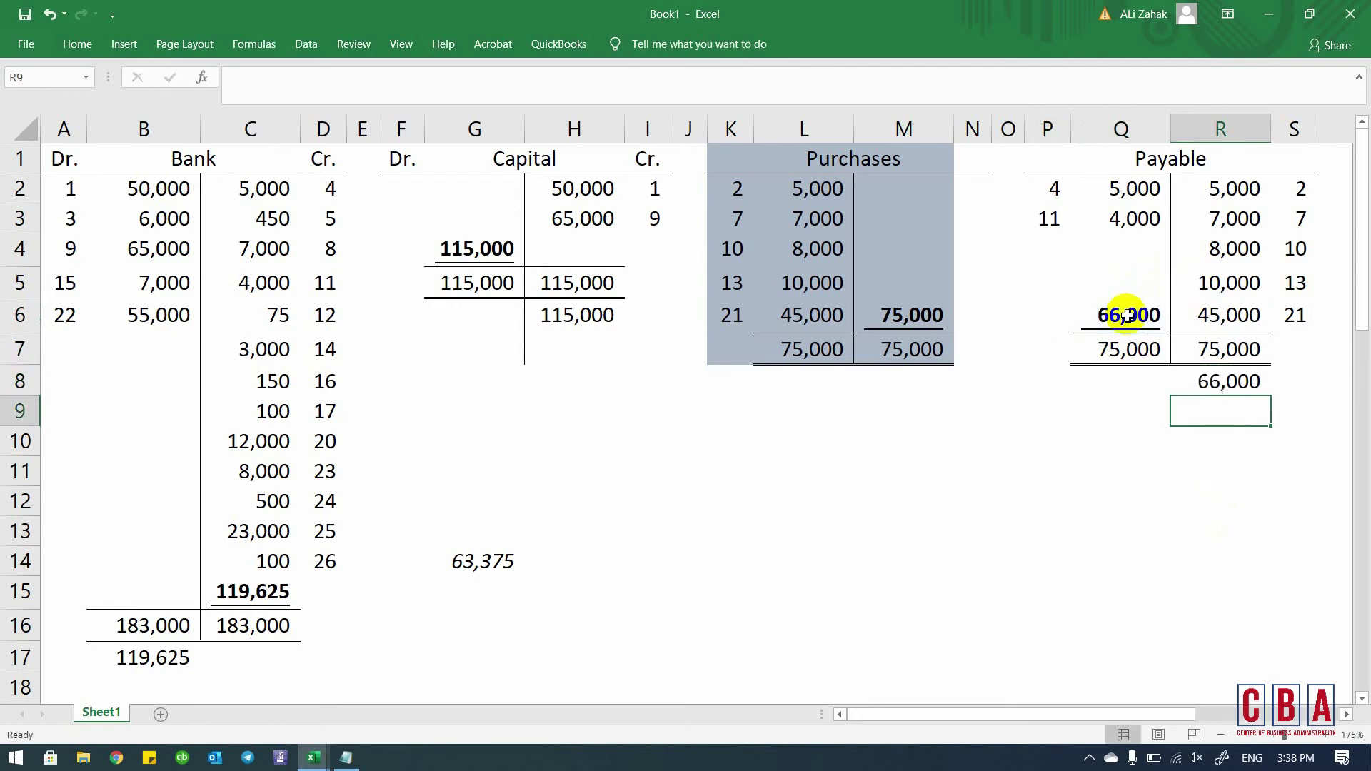
{"action": "key", "text": "Up"}
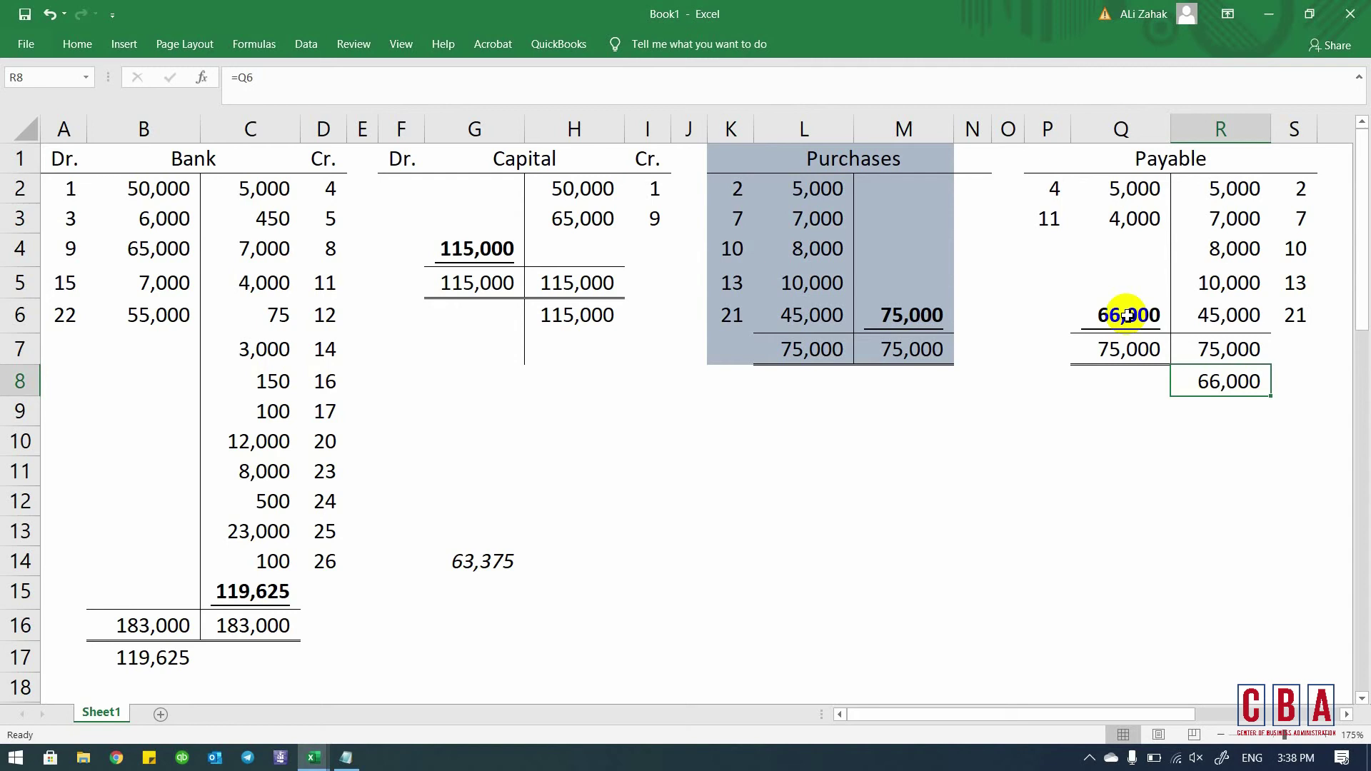
- Go to the second row of accounts and examine the Sales account's balancing figure in B24 and the empty credit cell C26
{"action": "key", "text": "Down"}
{"action": "key", "text": "Down"}
{"action": "key", "text": "Down"}
{"action": "key", "text": "Down"}
{"action": "key", "text": "Down"}
{"action": "key", "text": "Down"}
{"action": "key", "text": "Down"}
{"action": "key", "text": "Down"}
{"action": "key", "text": "Down"}
{"action": "key", "text": "Down"}
{"action": "key", "text": "Down"}
{"action": "key", "text": "Down"}
{"action": "key", "text": "Down"}
{"action": "key", "text": "Down"}
{"action": "key", "text": "Down"}
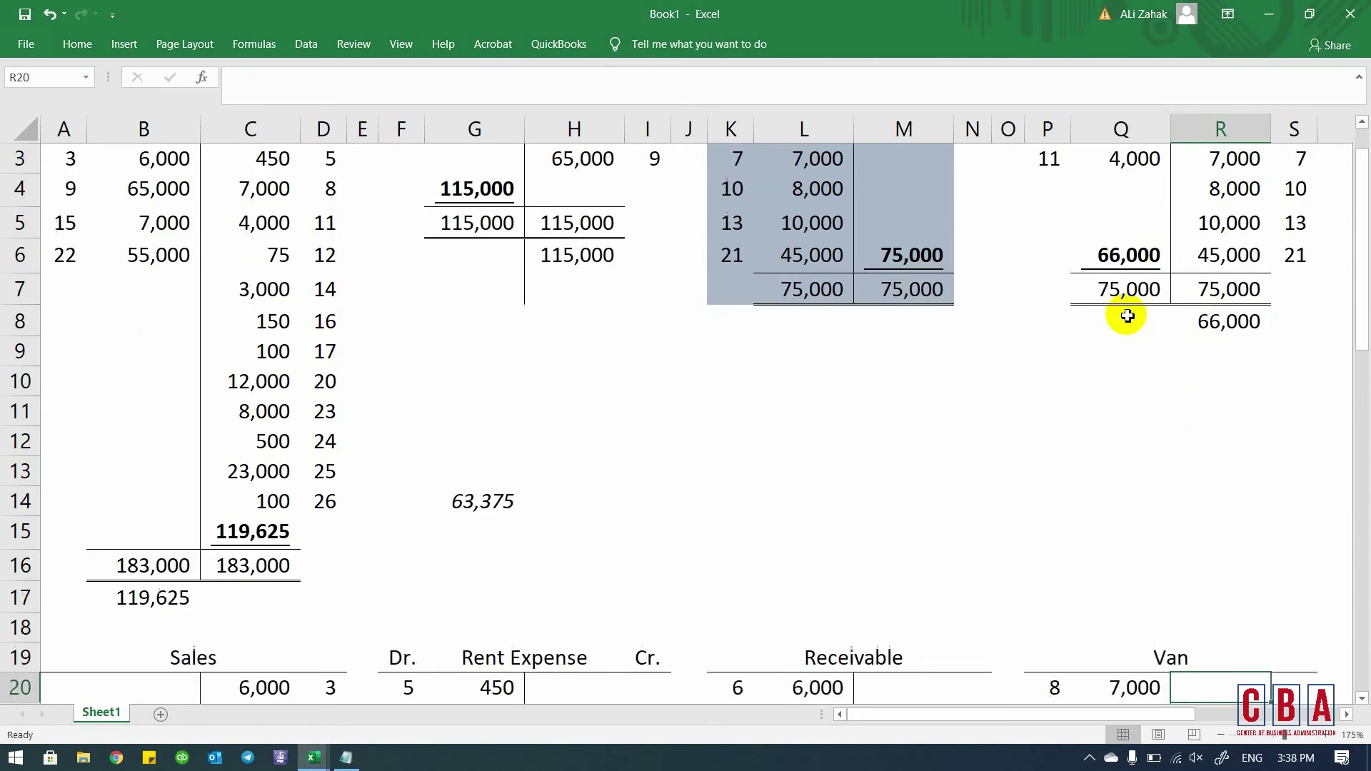
{"action": "key", "text": "Down"}
{"action": "key", "text": "Down"}
{"action": "key", "text": "Down"}
{"action": "key", "text": "Left"}
{"action": "key", "text": "Left"}
{"action": "key", "text": "Left"}
{"action": "key", "text": "Left"}
{"action": "key", "text": "Left"}
{"action": "key", "text": "Left"}
{"action": "key", "text": "Left"}
{"action": "key", "text": "Left"}
{"action": "key", "text": "Left"}
{"action": "key", "text": "Left"}
{"action": "key", "text": "Left"}
{"action": "key", "text": "Left"}
{"action": "key", "text": "Left"}
{"action": "key", "text": "Left"}
{"action": "key", "text": "Left"}
{"action": "key", "text": "Left"}
{"action": "key", "text": "Left"}
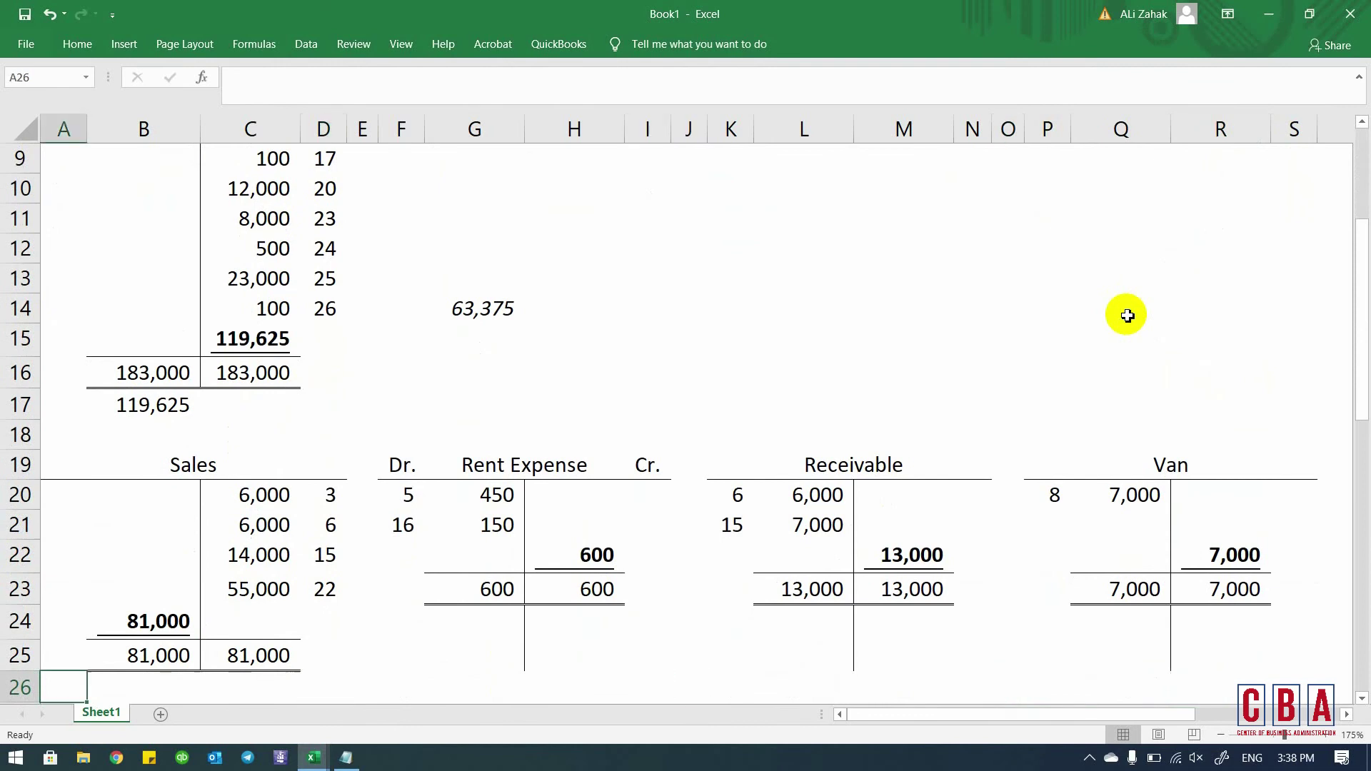
{"action": "key", "text": "Down"}
{"action": "key", "text": "Down"}
{"action": "key", "text": "Down"}
{"action": "key", "text": "Down"}
{"action": "key", "text": "Down"}
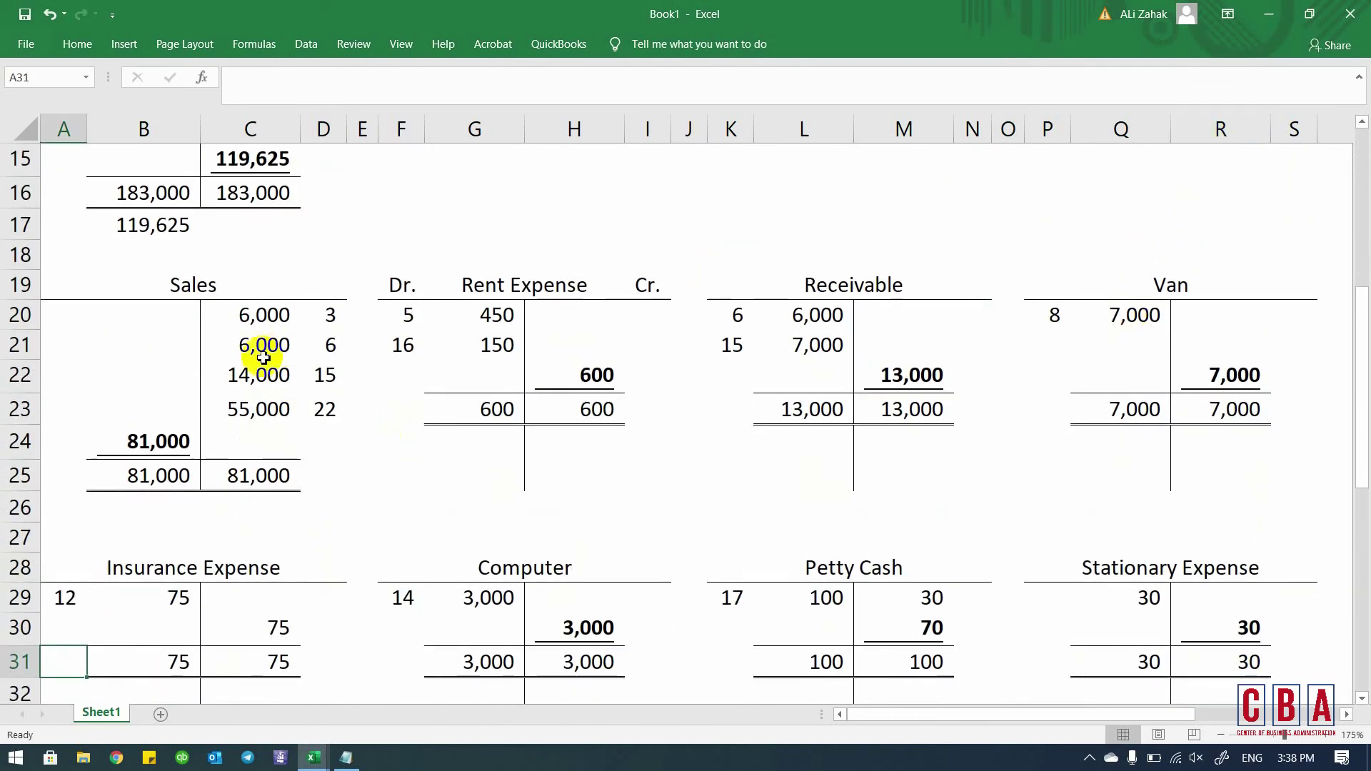
{"action": "left_click", "coordinate": [158, 442]}
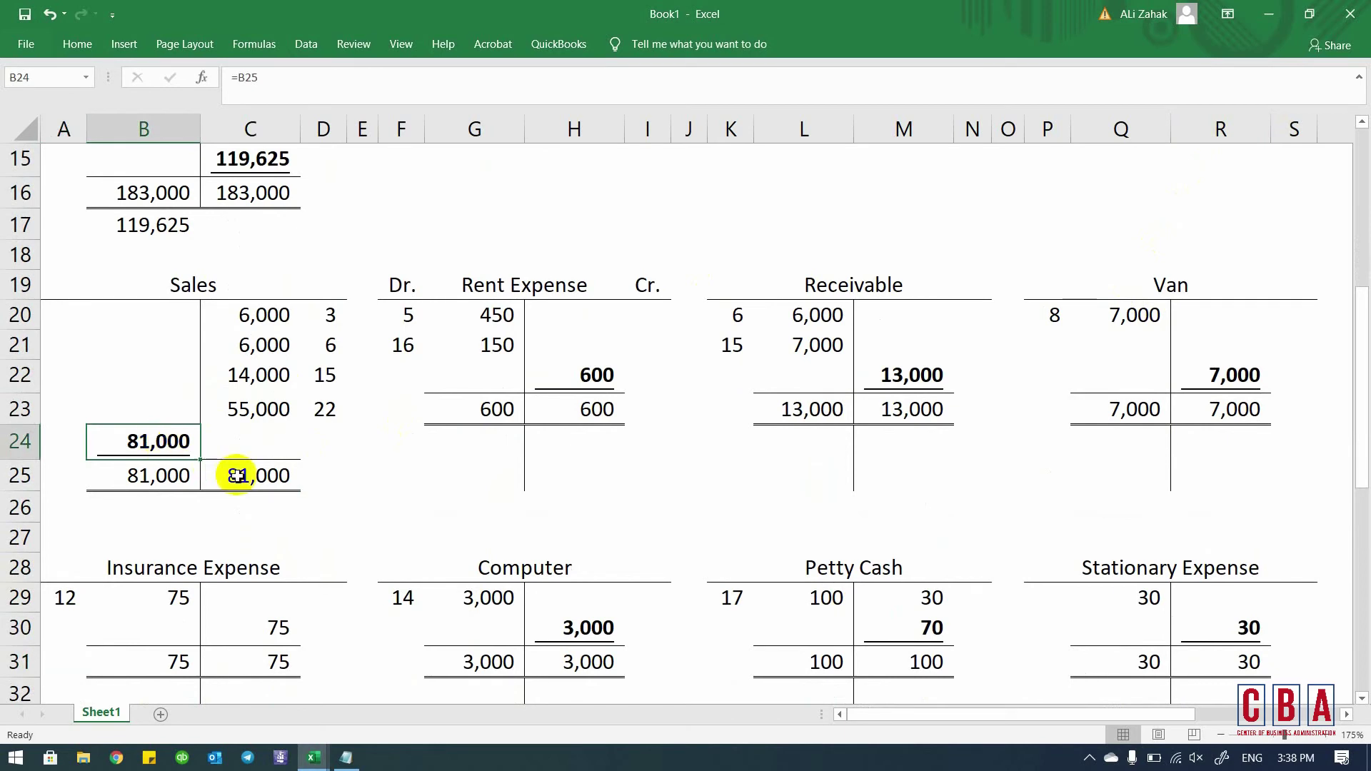
{"action": "left_click", "coordinate": [234, 509]}
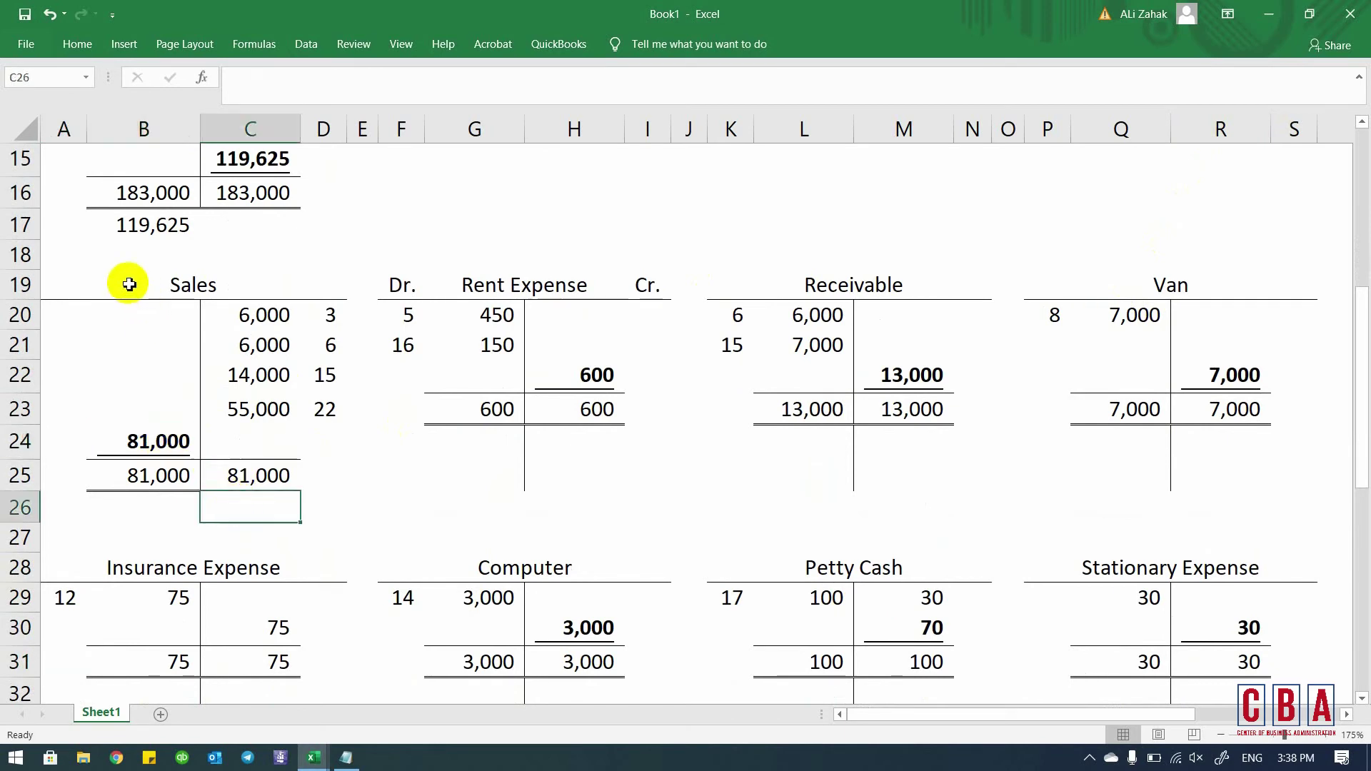
- Shade the Sales account in A19:D26 with a light green fill
{"action": "left_click_drag", "start_coordinate": [82, 291], "coordinate": [309, 497]}
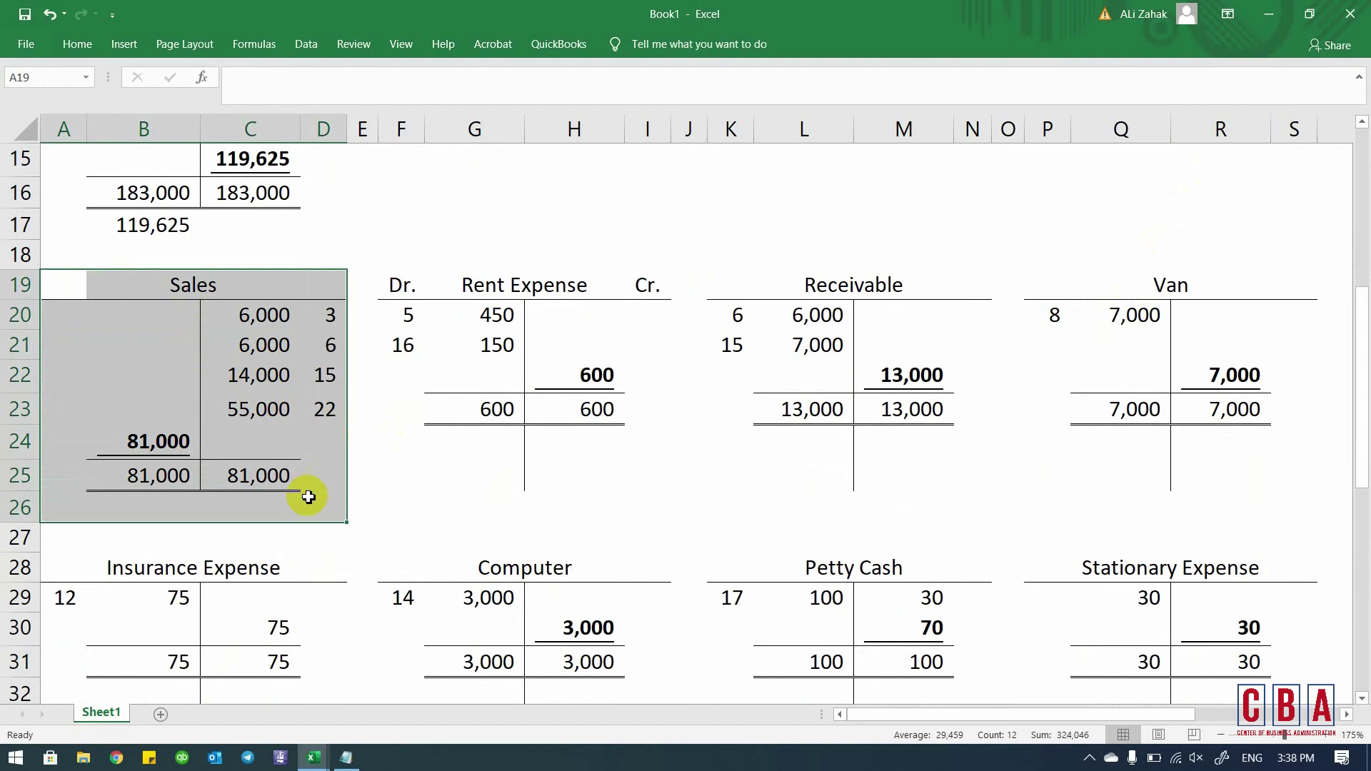
{"action": "key", "text": "alt+h"}
{"action": "key", "text": "h"}
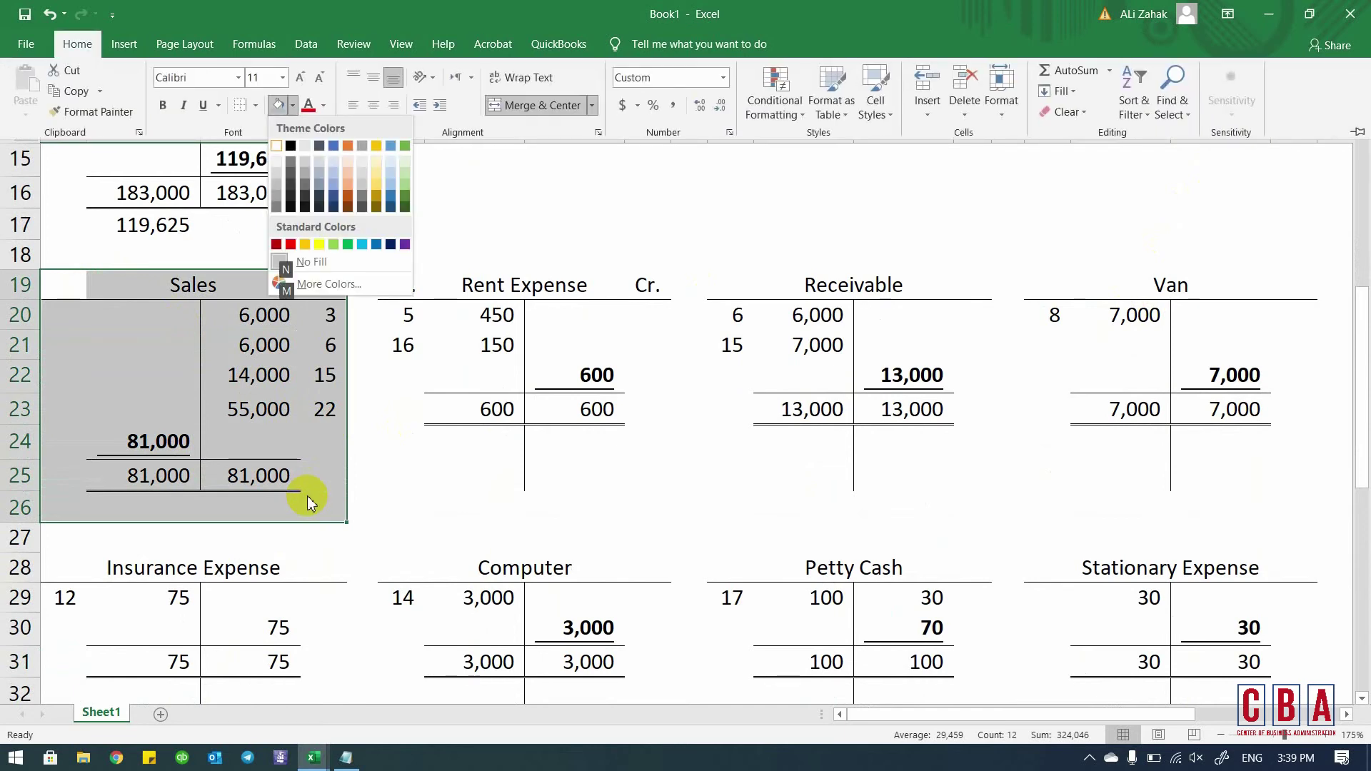
{"action": "key", "text": "Left"}
{"action": "key", "text": "Up"}
{"action": "key", "text": "Up"}
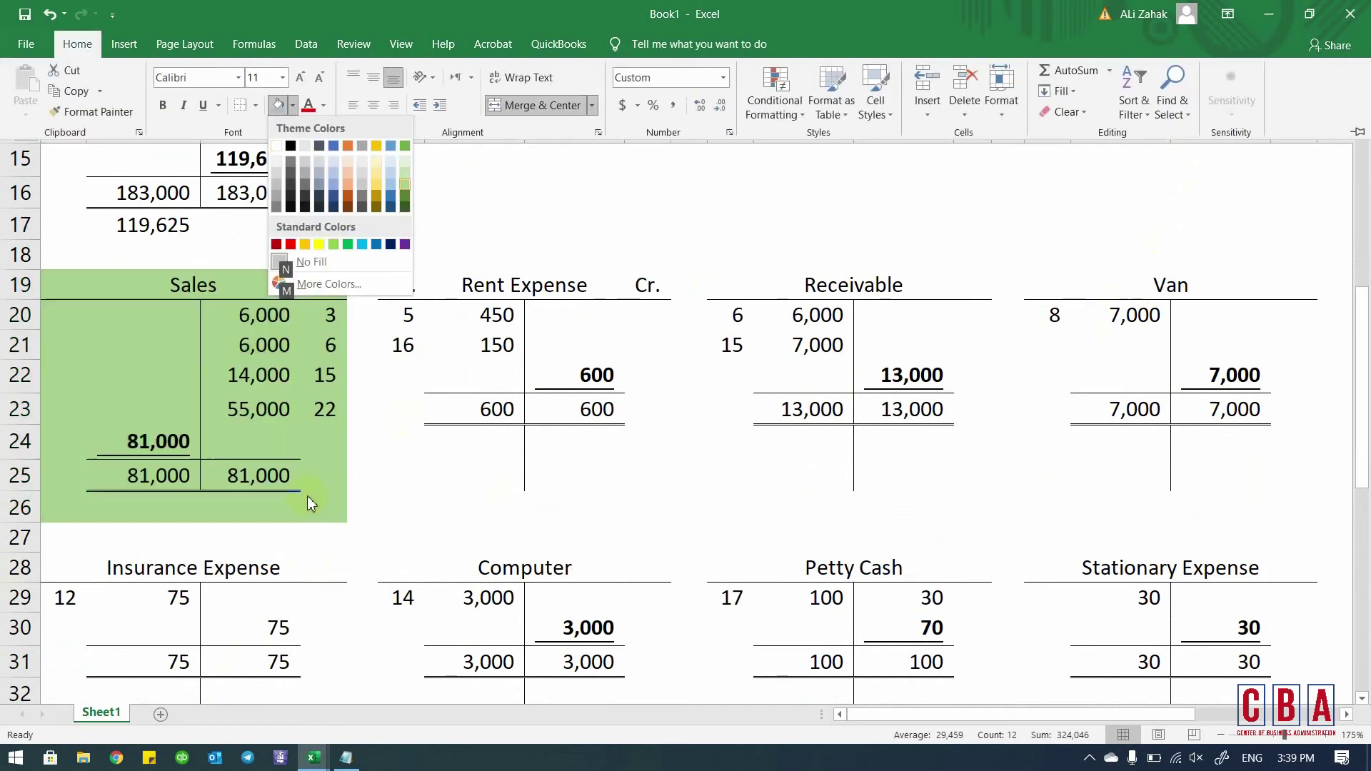
{"action": "key", "text": "Return"}
- Apply the same light green fill to the Rent Expense account in F19:I25
{"action": "key", "text": "Right"}
{"action": "key", "text": "Right"}
{"action": "key", "text": "Right"}
{"action": "key", "text": "Left"}
{"action": "key", "text": "Down"}
{"action": "key", "text": "Right"}
{"action": "key", "text": "Right"}
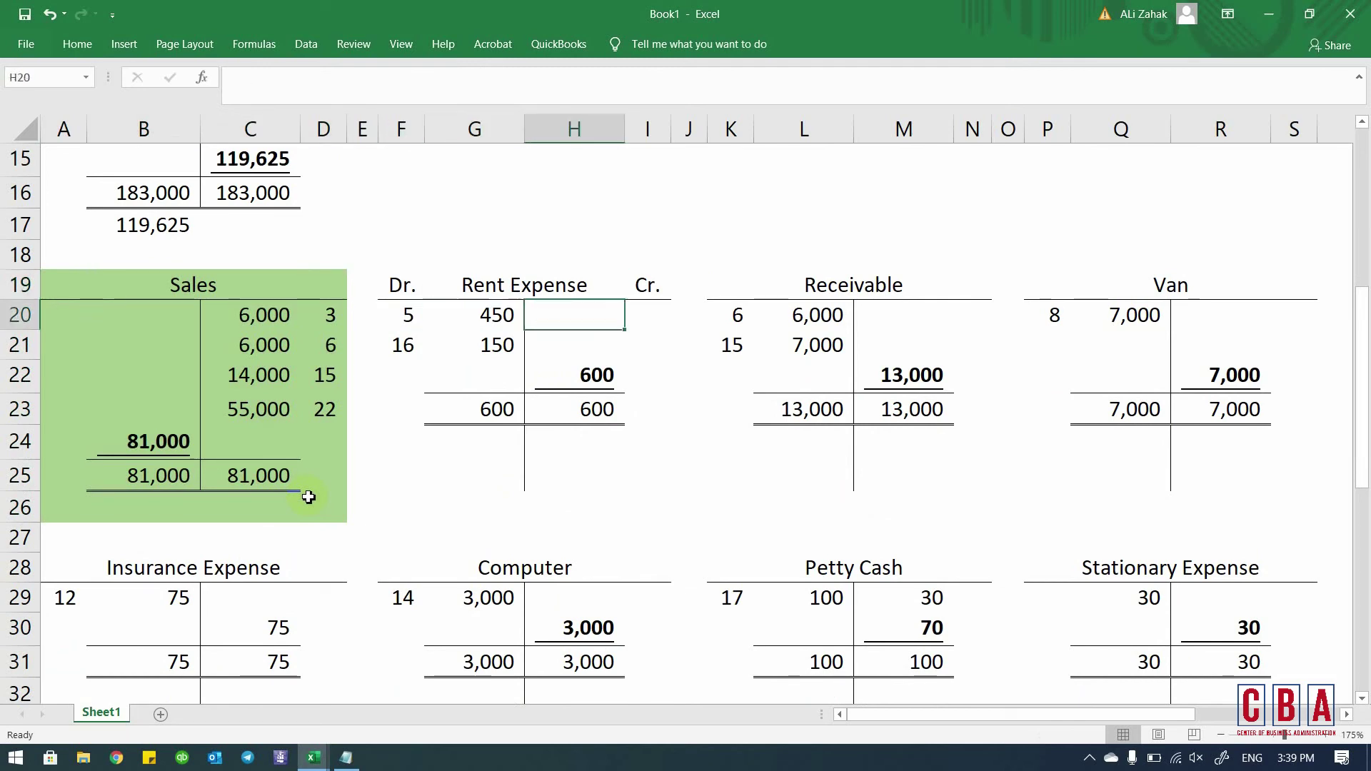
{"action": "key", "text": "Left"}
{"action": "key", "text": "Left"}
{"action": "key", "text": "Up"}
{"action": "key", "text": "shift+Right"}
{"action": "key", "text": "shift+Right"}
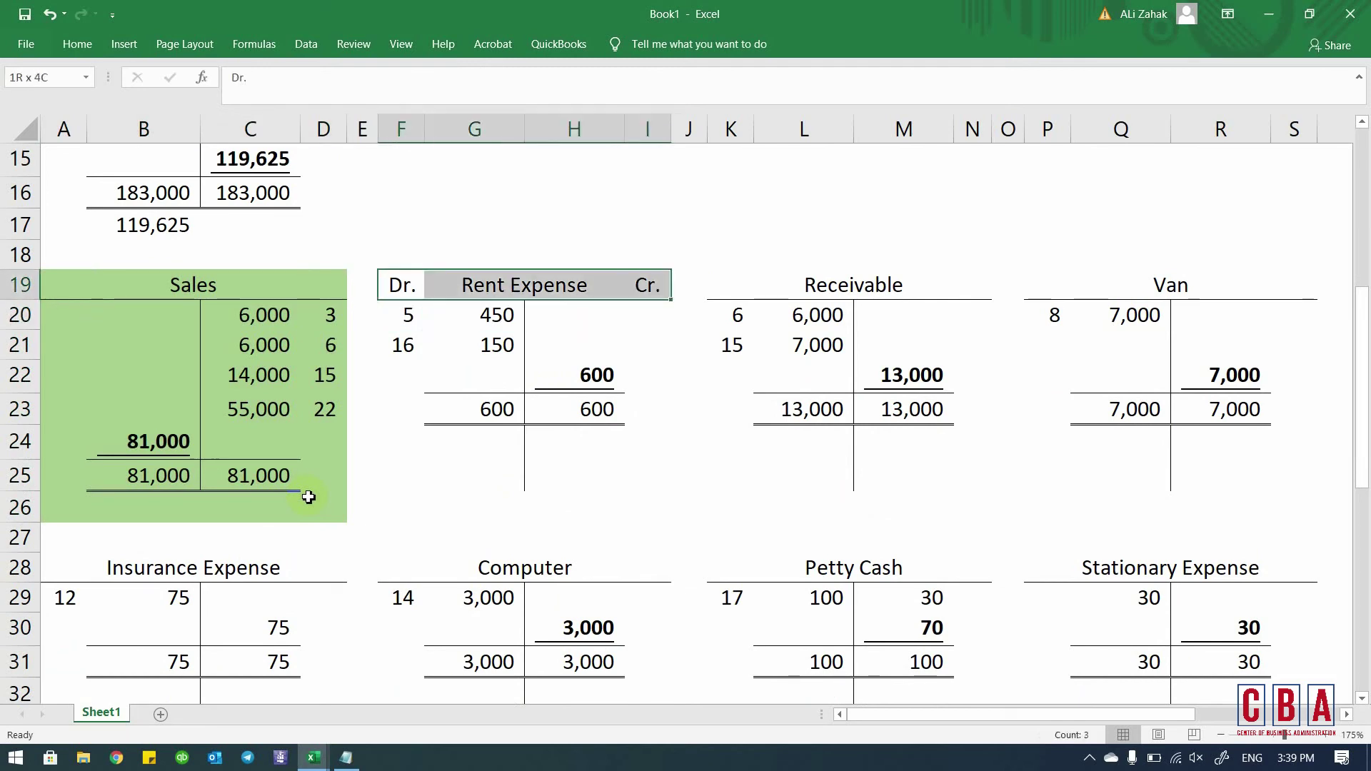
{"action": "key", "text": "shift+Down"}
{"action": "key", "text": "shift+Down"}
{"action": "key", "text": "shift+Down"}
{"action": "key", "text": "shift+Down"}
{"action": "key", "text": "shift+Down"}
{"action": "key", "text": "shift+Down"}
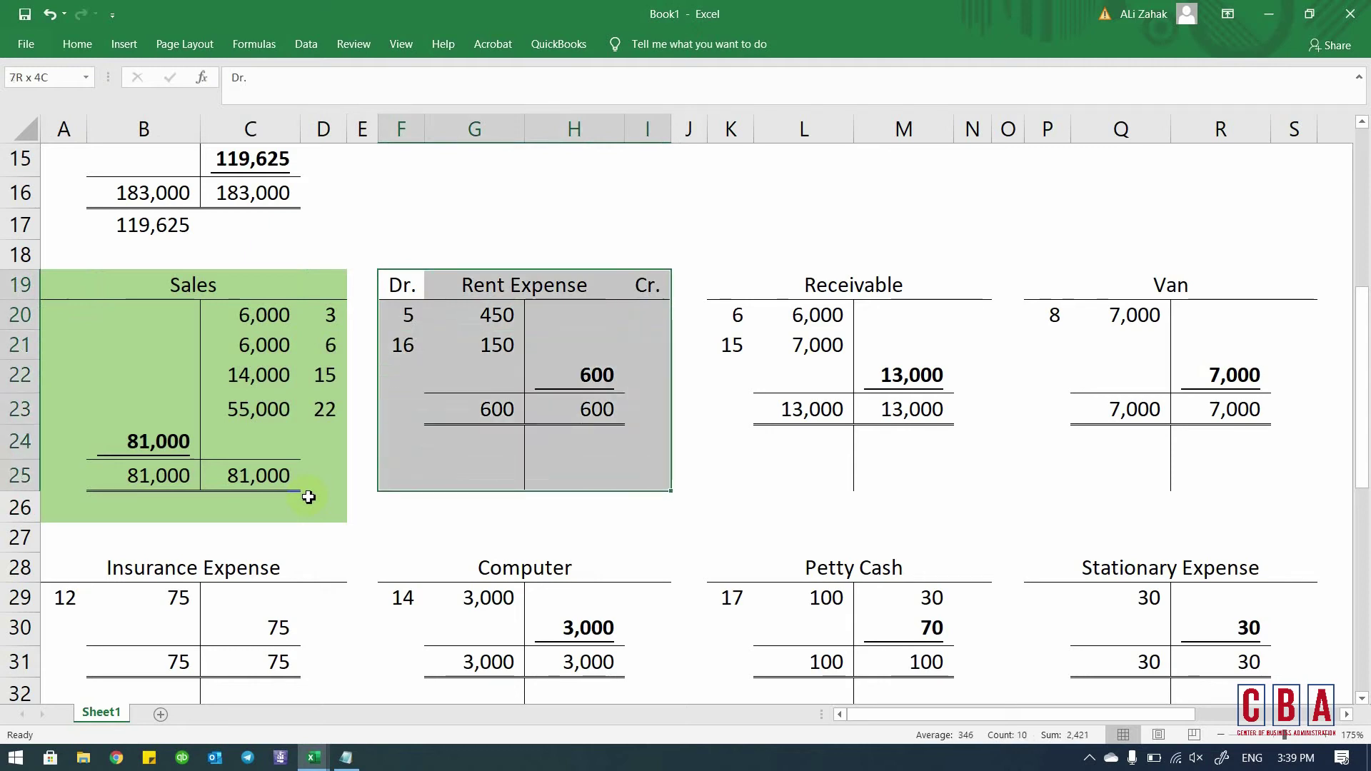
{"action": "key", "text": "F4"}
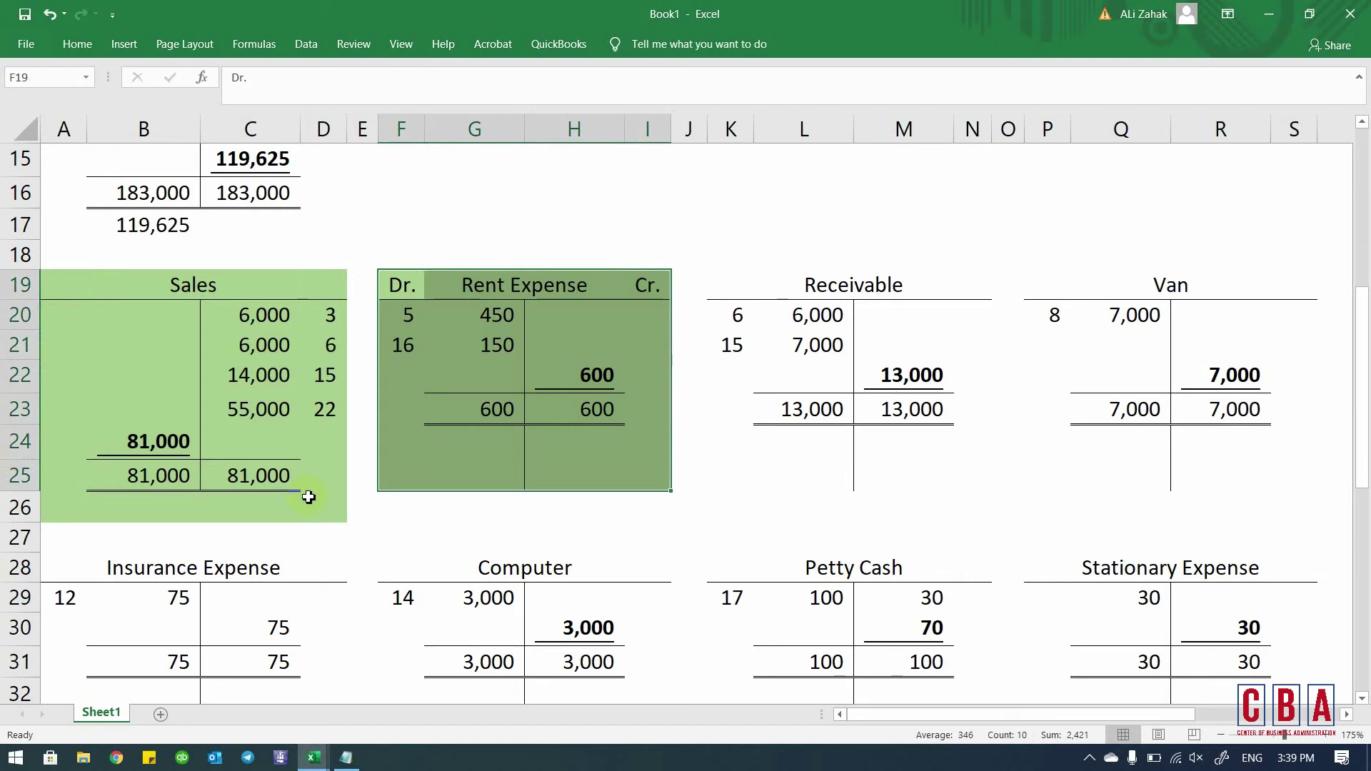
{"action": "key", "text": "Down"}
{"action": "key", "text": "Down"}
{"action": "key", "text": "Down"}
{"action": "key", "text": "Down"}
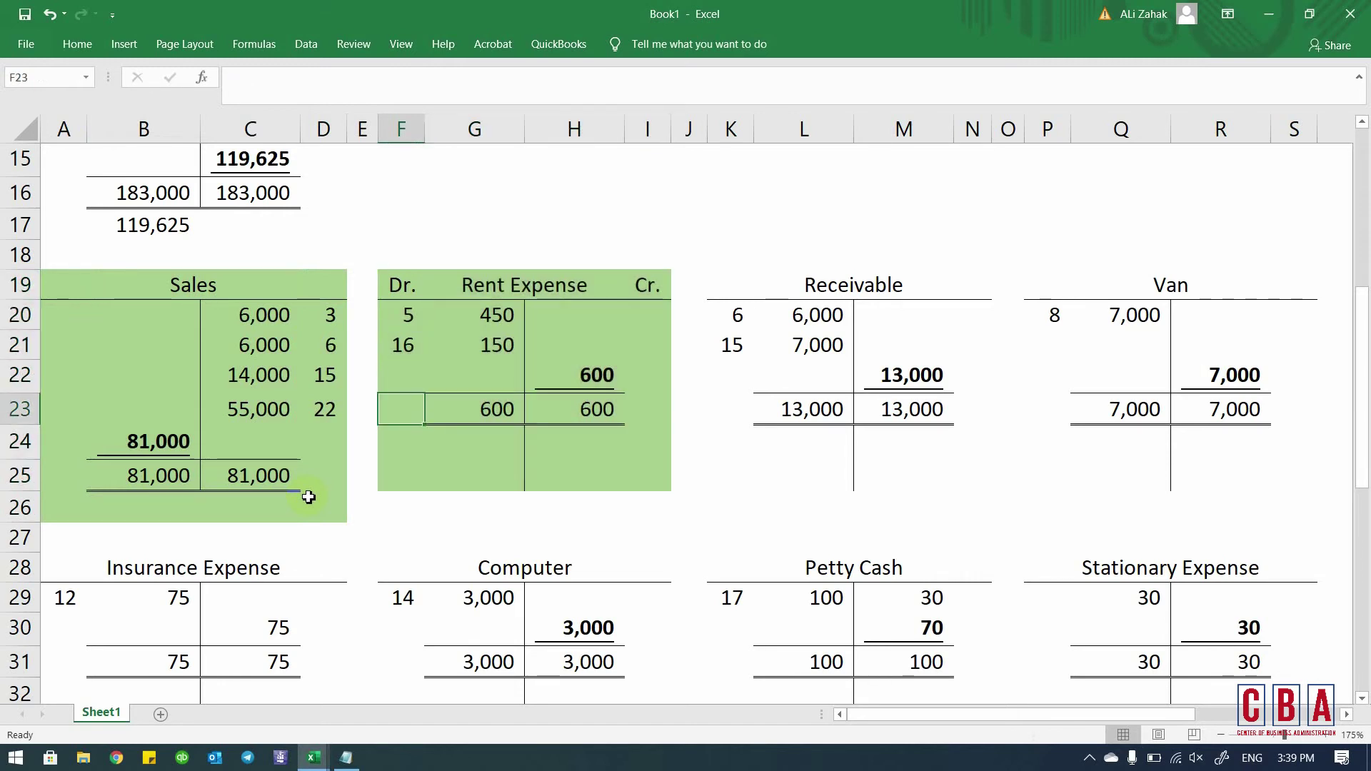
{"action": "key", "text": "Right"}
{"action": "key", "text": "Right"}
{"action": "key", "text": "Down"}
{"action": "key", "text": "Left"}
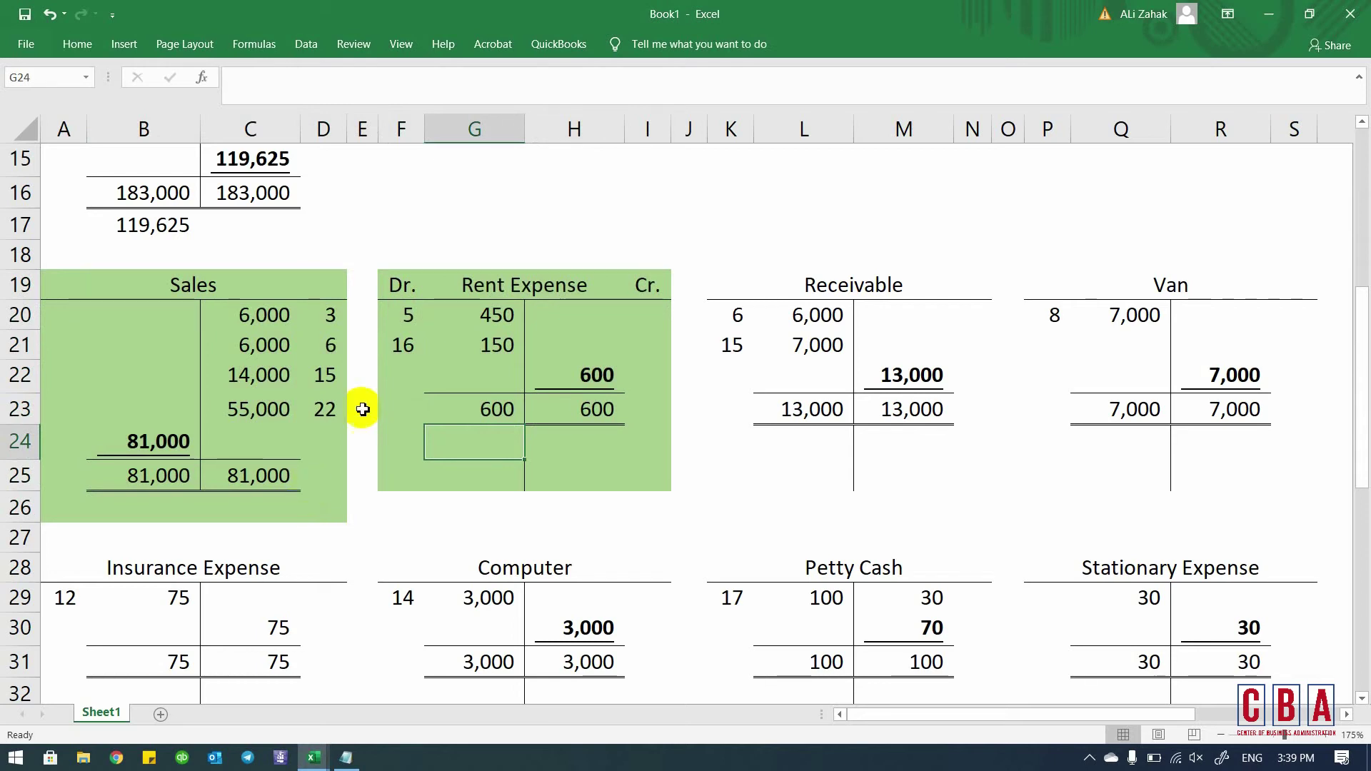
- Bring the Receivable account's balance down to the debit side in L24 with the formula =M22
{"action": "left_click", "coordinate": [747, 281]}
{"action": "key", "text": "Right"}
{"action": "key", "text": "Down"}
{"action": "key", "text": "Down"}
{"action": "key", "text": "Down"}
{"action": "key", "text": "Down"}
{"action": "key", "text": "Down"}
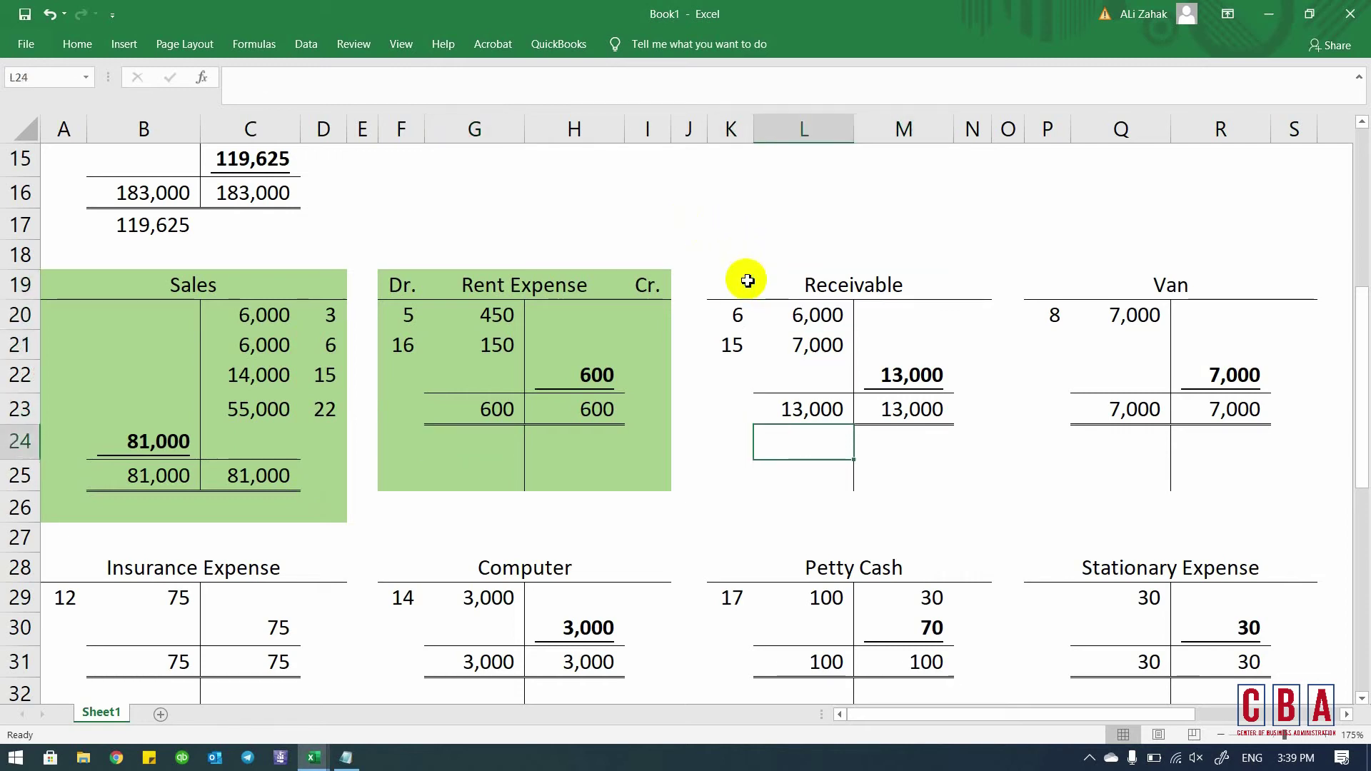
{"action": "type", "text": "="}
{"action": "key", "text": "Right"}
{"action": "key", "text": "Up"}
{"action": "key", "text": "Up"}
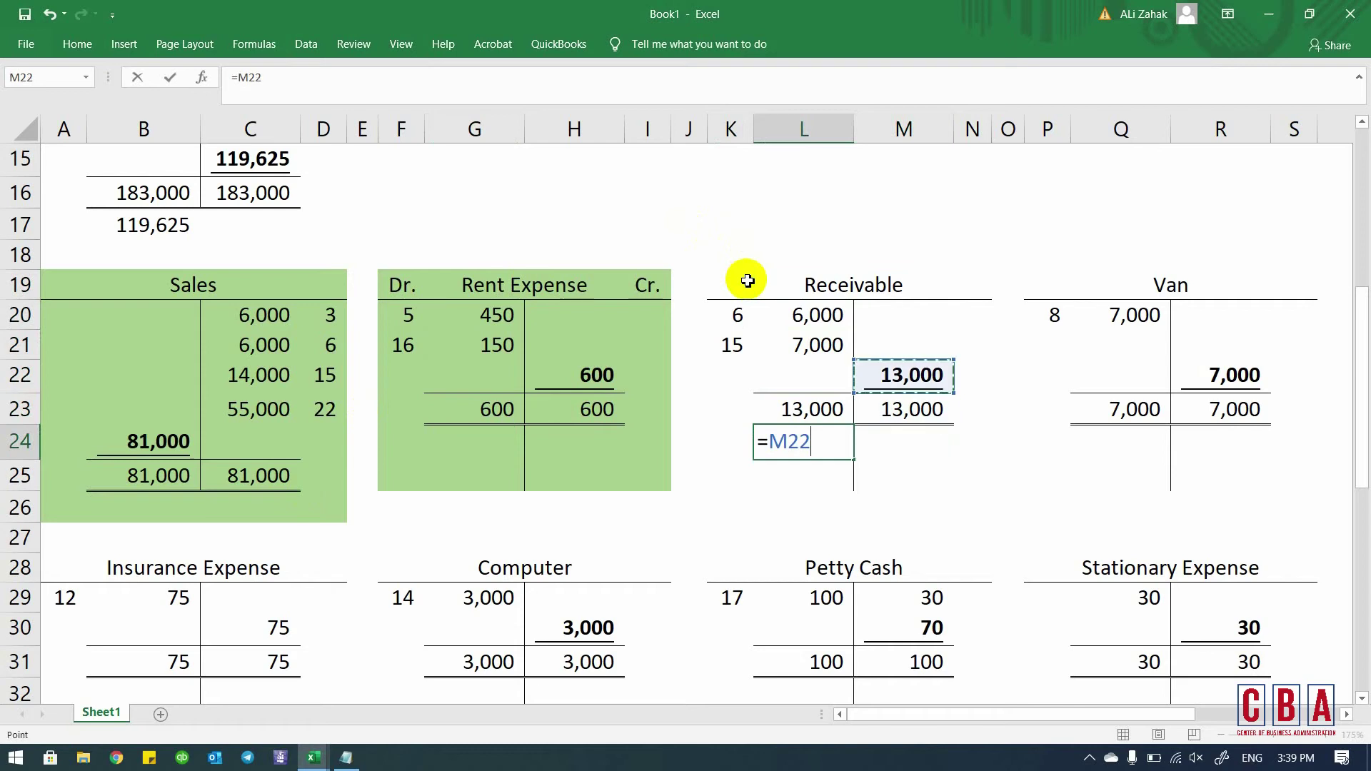
{"action": "key", "text": "Return"}
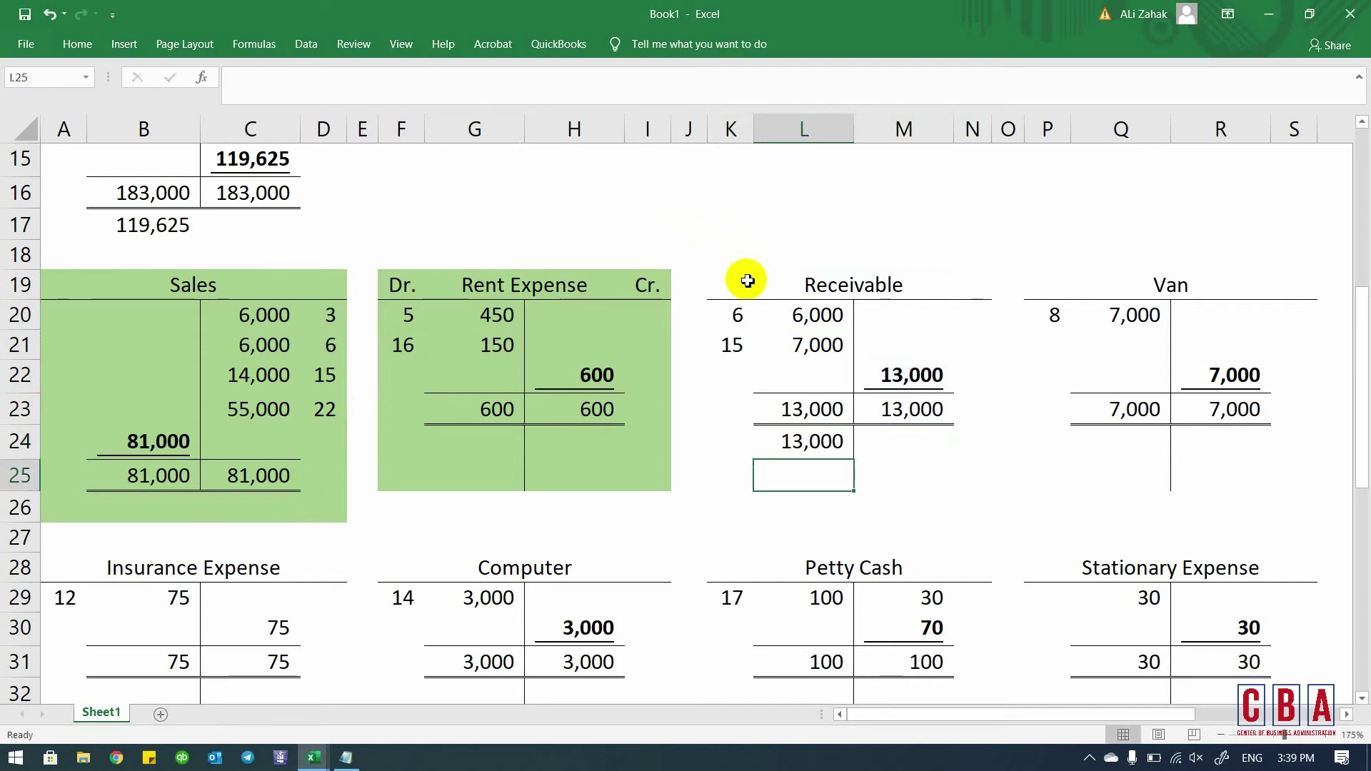
{"action": "key", "text": "Up"}
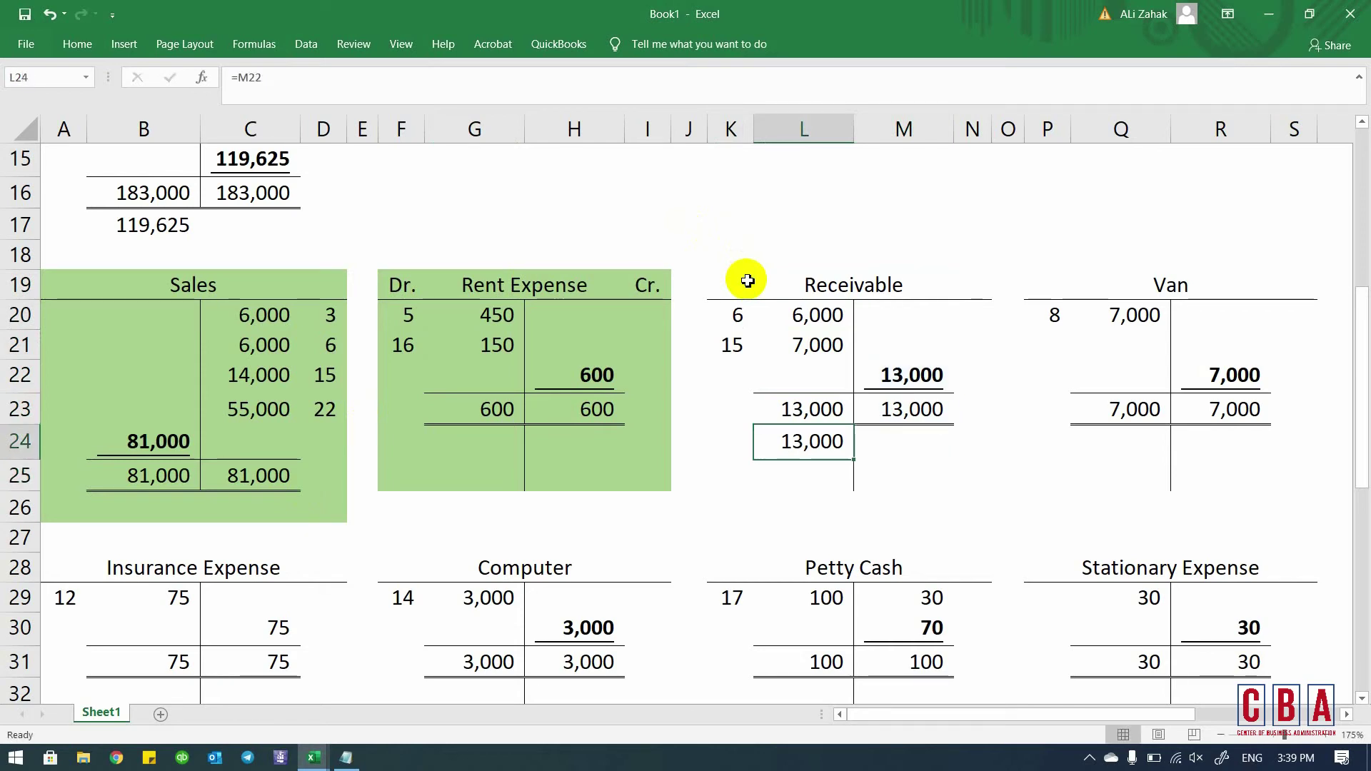
- Bring the Van account's balance down to the debit side in Q24 with the formula =R22
{"action": "key", "text": "Right"}
{"action": "key", "text": "Right"}
{"action": "key", "text": "Right"}
{"action": "key", "text": "Right"}
{"action": "key", "text": "Right"}
{"action": "key", "text": "Right"}
{"action": "key", "text": "Right"}
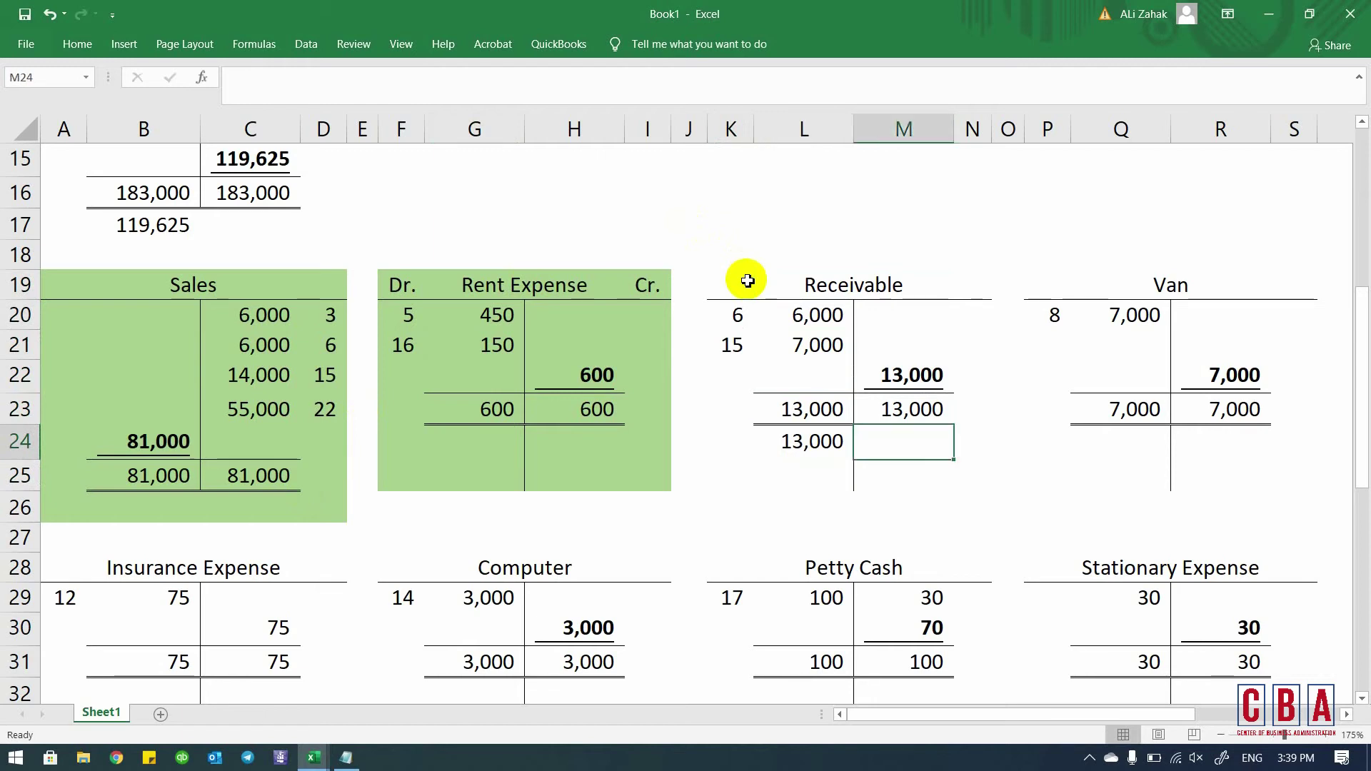
{"action": "key", "text": "Right"}
{"action": "key", "text": "Right"}
{"action": "key", "text": "Left"}
{"action": "key", "text": "Left"}
{"action": "key", "text": "Left"}
{"action": "key", "text": "Left"}
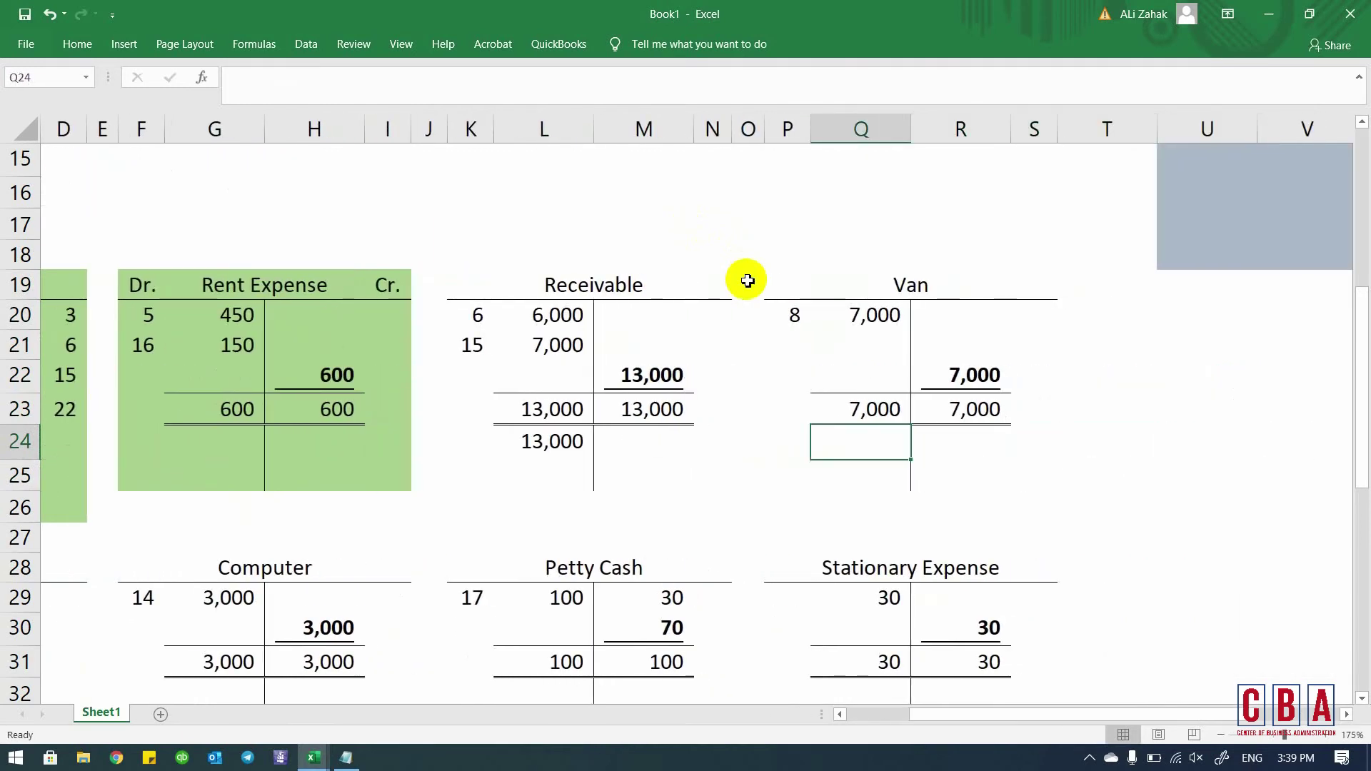
{"action": "type", "text": "="}
{"action": "key", "text": "Right"}
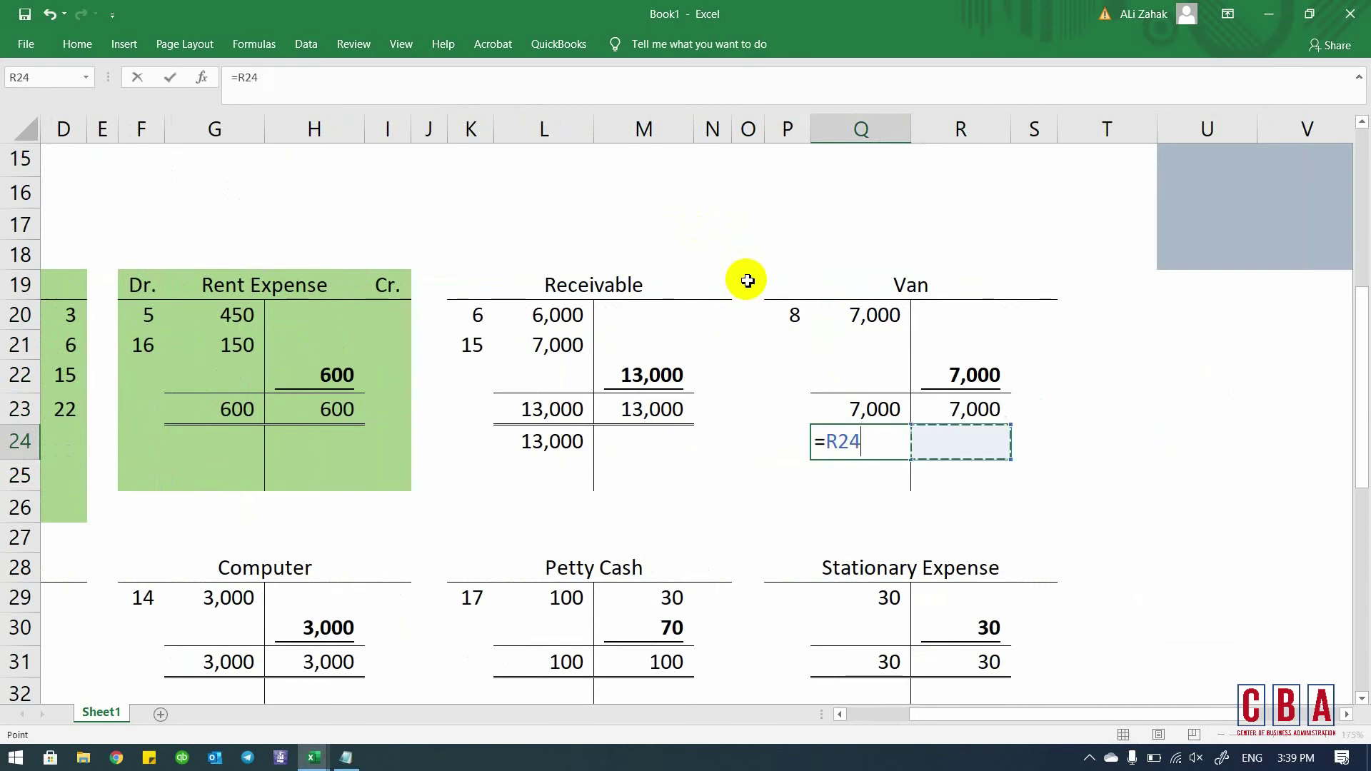
{"action": "key", "text": "Up"}
{"action": "key", "text": "Up"}
{"action": "key", "text": "ctrl+Return"}
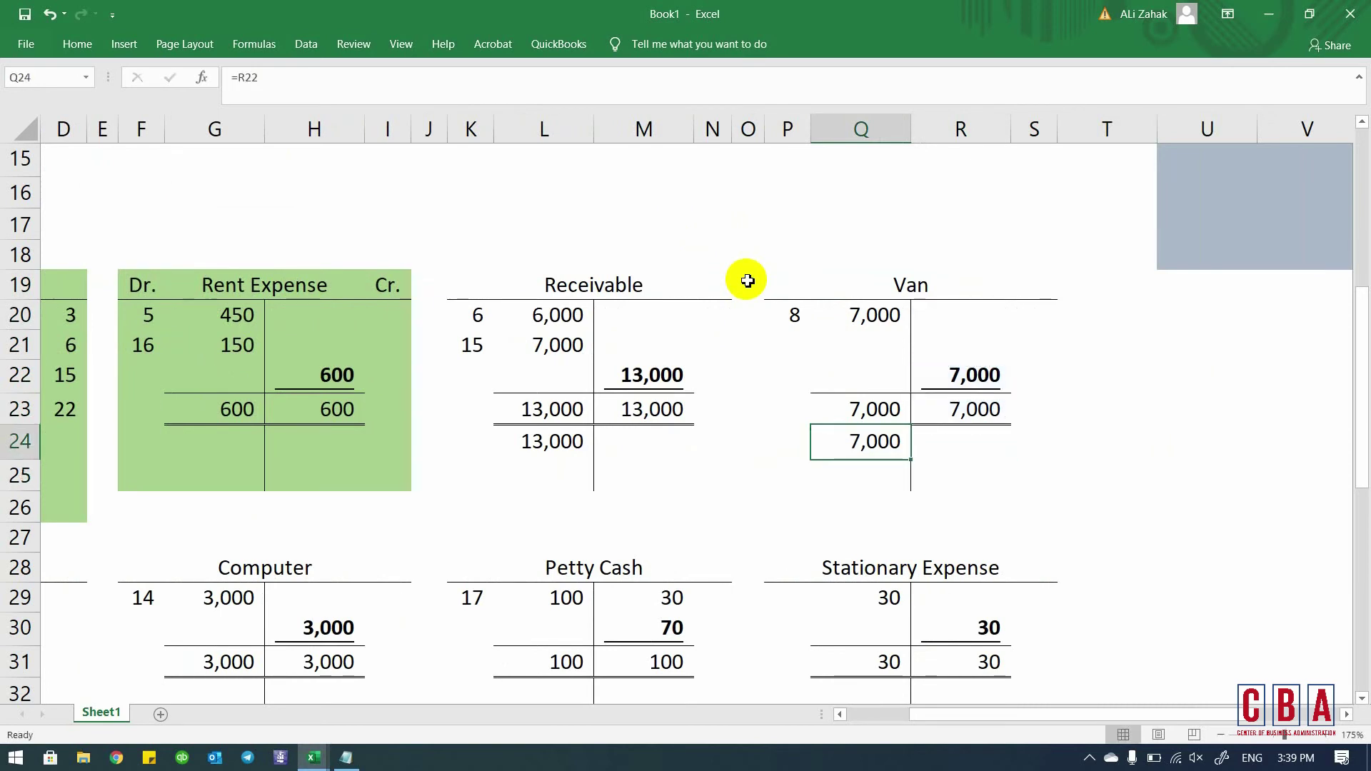
- Shade the Insurance Expense account in A28:D33 with the same light green fill as the Sales and Rent Expense accounts
{"action": "key", "text": "Left"}
{"action": "key", "text": "Left"}
{"action": "key", "text": "Left"}
{"action": "key", "text": "Left"}
{"action": "key", "text": "Left"}
{"action": "key", "text": "Left"}
{"action": "key", "text": "Left"}
{"action": "key", "text": "Left"}
{"action": "key", "text": "Left"}
{"action": "key", "text": "Left"}
{"action": "key", "text": "Left"}
{"action": "key", "text": "Left"}
{"action": "key", "text": "Left"}
{"action": "key", "text": "Left"}
{"action": "key", "text": "Left"}
{"action": "key", "text": "Left"}
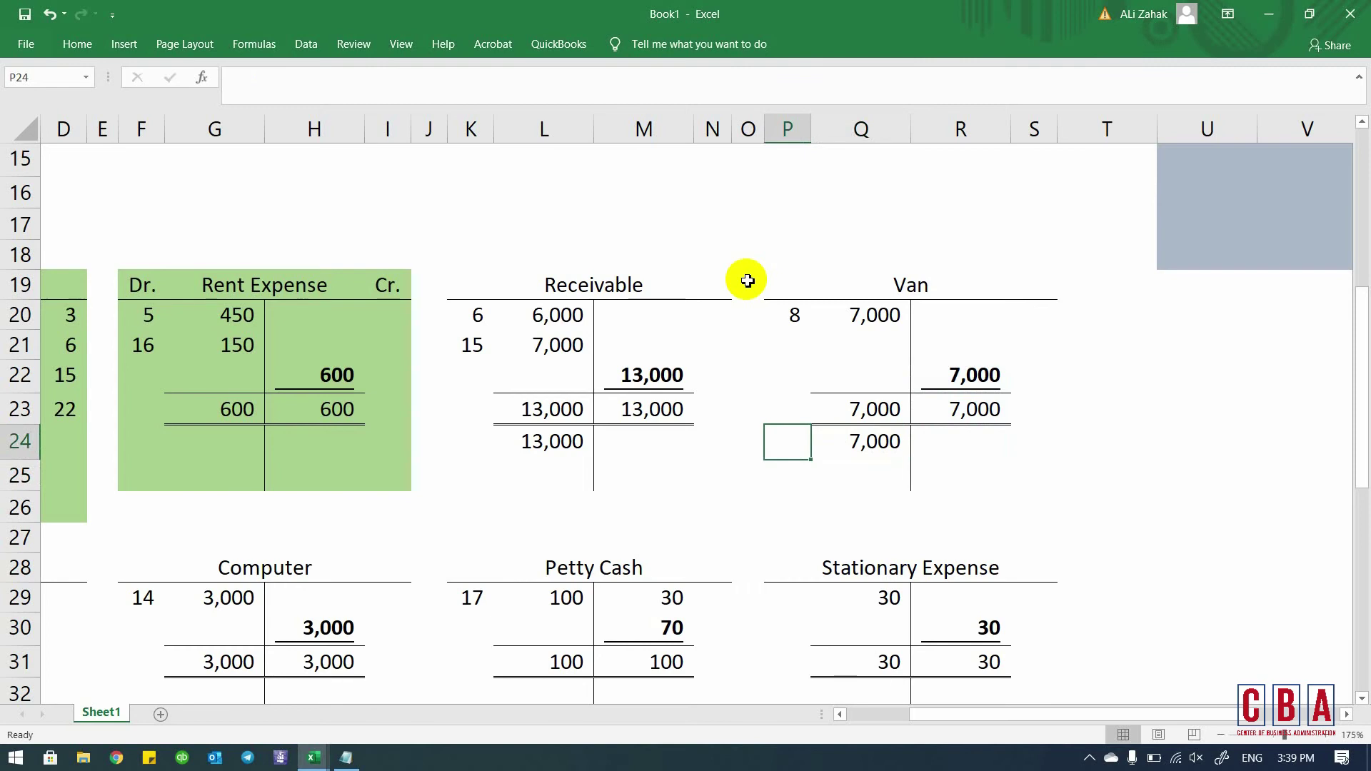
{"action": "scroll", "coordinate": [748, 281], "scroll_direction": "down", "scroll_amount": 1}
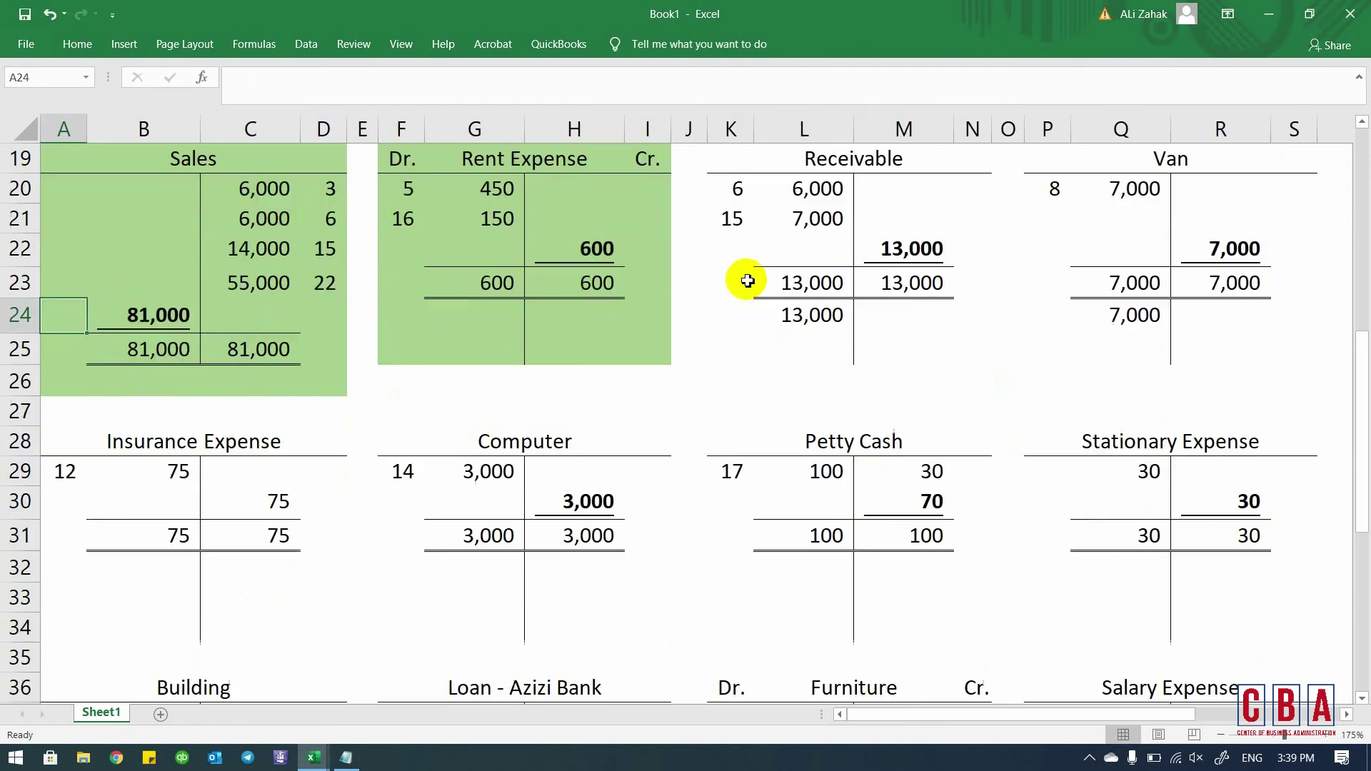
{"action": "left_click", "coordinate": [70, 427]}
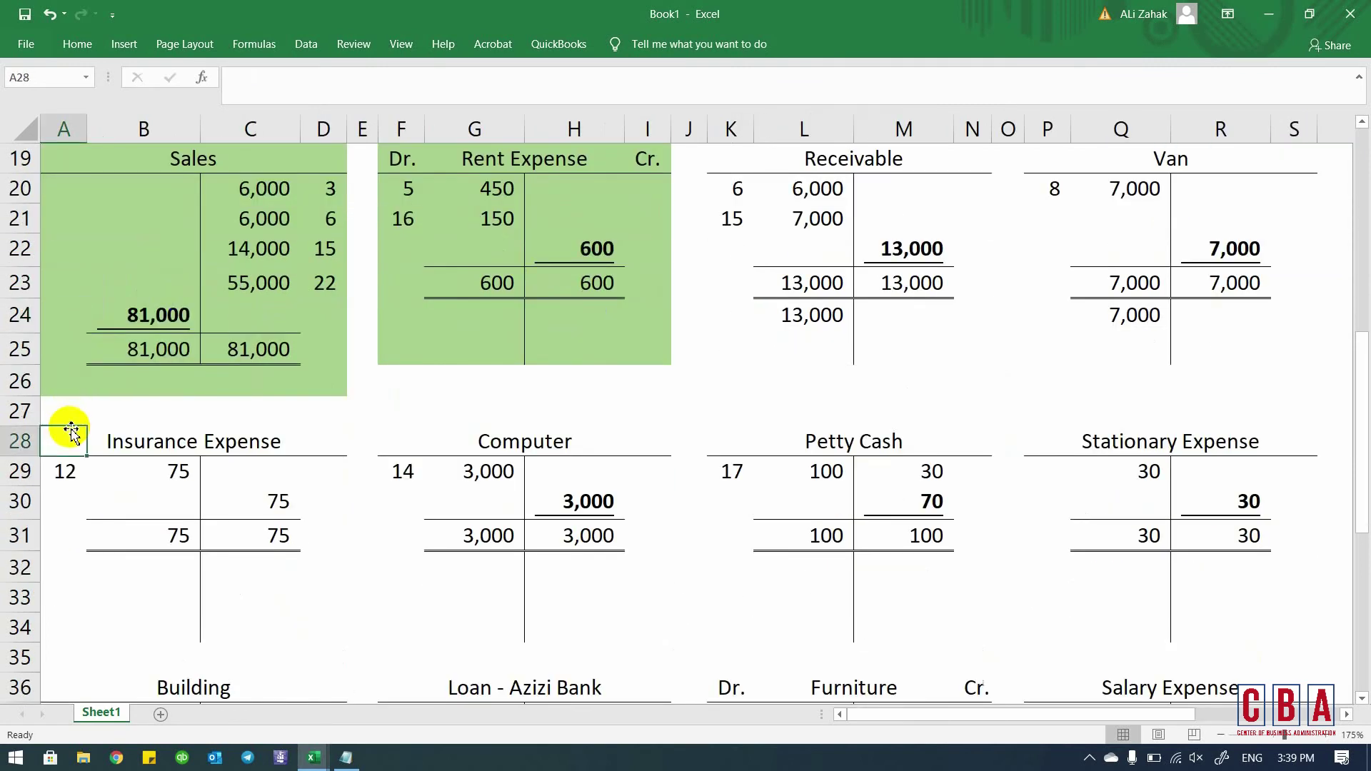
{"action": "key", "text": "shift+Right"}
{"action": "key", "text": "shift+Right"}
{"action": "key", "text": "shift+Right"}
{"action": "key", "text": "shift+Down"}
{"action": "key", "text": "shift+Down"}
{"action": "key", "text": "shift+Down"}
{"action": "key", "text": "shift+Down"}
{"action": "key", "text": "shift+Down"}
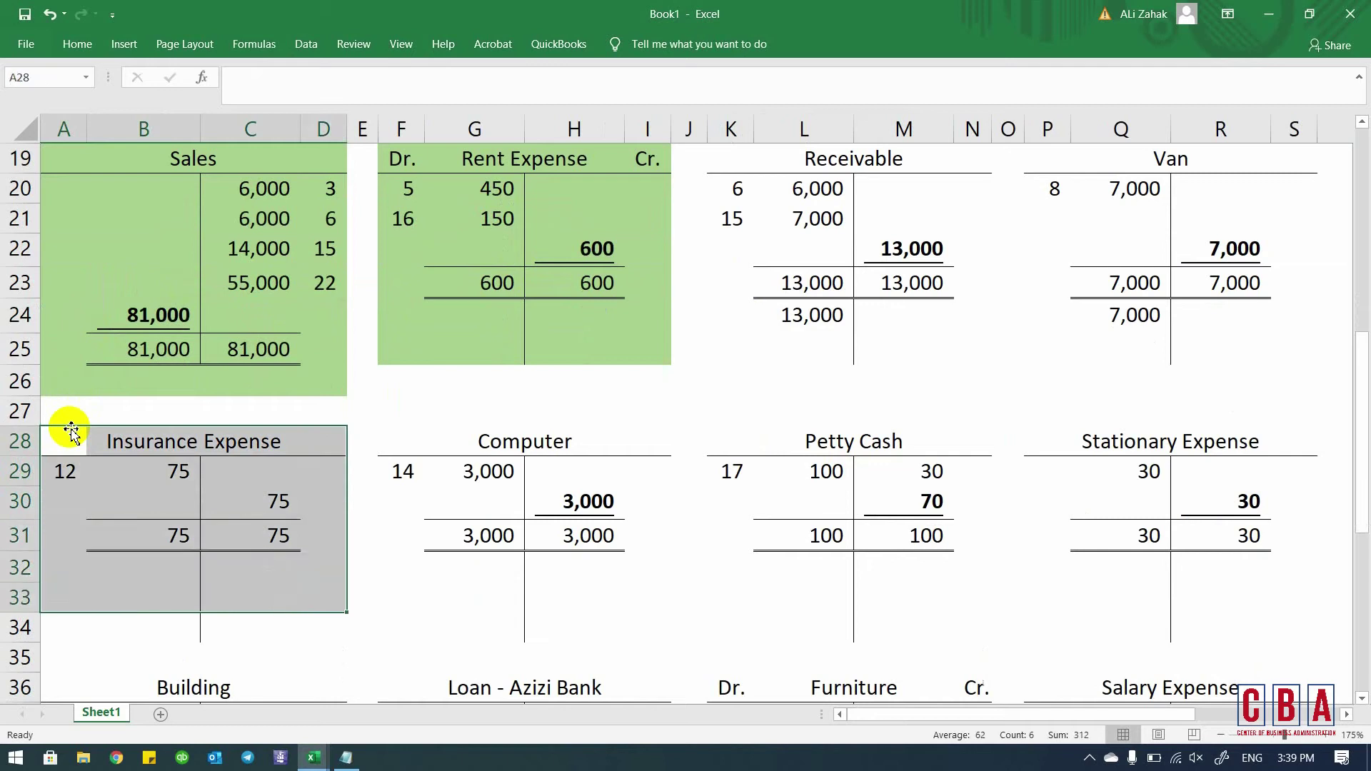
{"action": "key", "text": "alt+h"}
{"action": "key", "text": "h"}
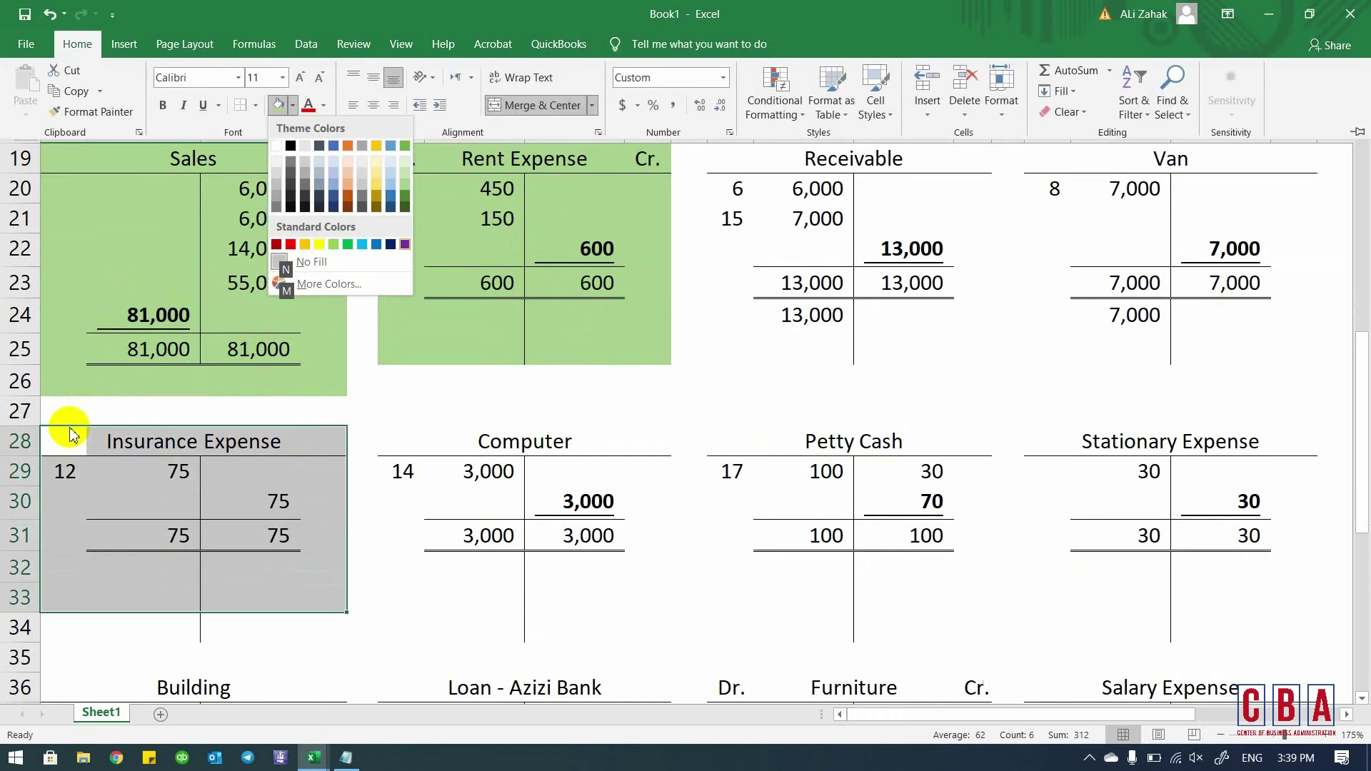
{"action": "key", "text": "Left"}
{"action": "key", "text": "Down"}
{"action": "key", "text": "Down"}
{"action": "key", "text": "Down"}
{"action": "key", "text": "Down"}
{"action": "key", "text": "Return"}
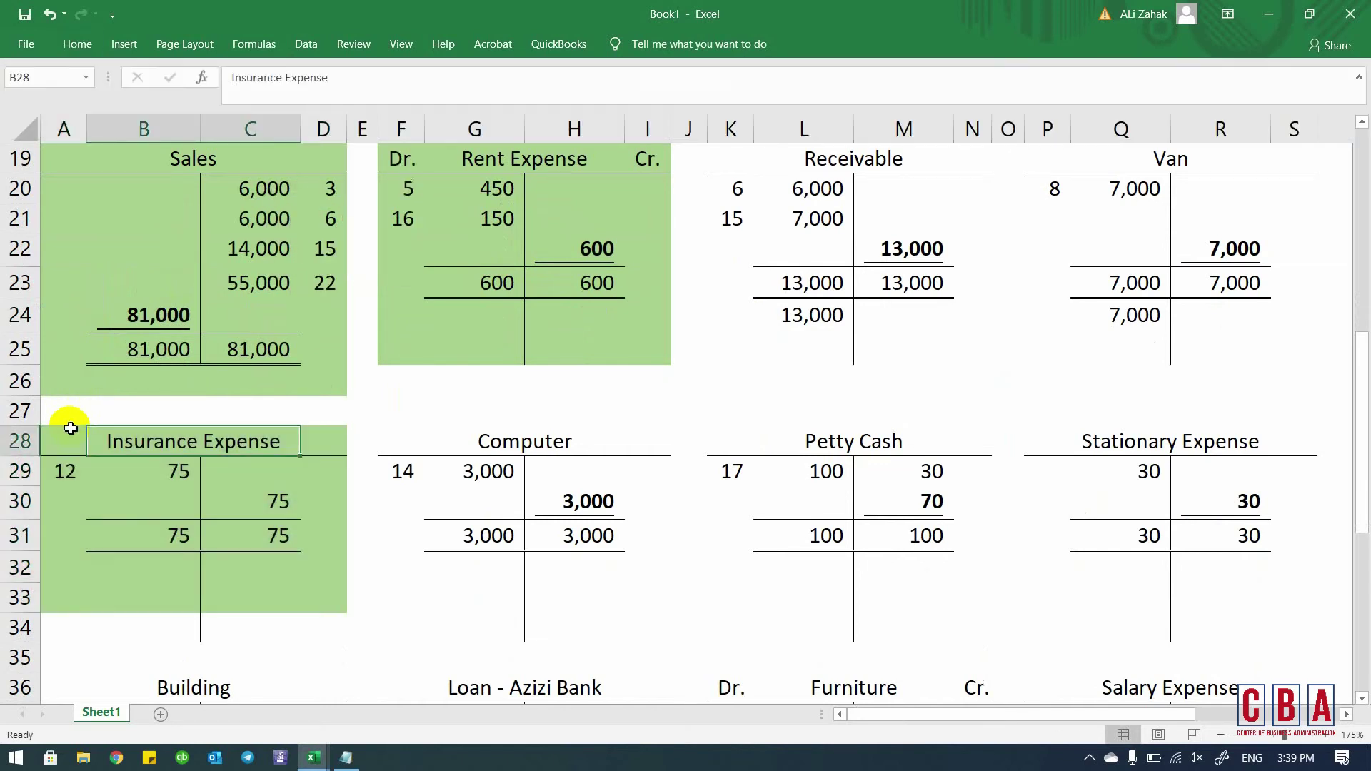
- Try to bring the Computer account's balance down to the debit side in G32 with a cell-reference formula
{"action": "key", "text": "Right"}
{"action": "key", "text": "Right"}
{"action": "key", "text": "Right"}
{"action": "key", "text": "Right"}
{"action": "key", "text": "Down"}
{"action": "key", "text": "Down"}
{"action": "key", "text": "Down"}
{"action": "key", "text": "Down"}
{"action": "key", "text": "Down"}
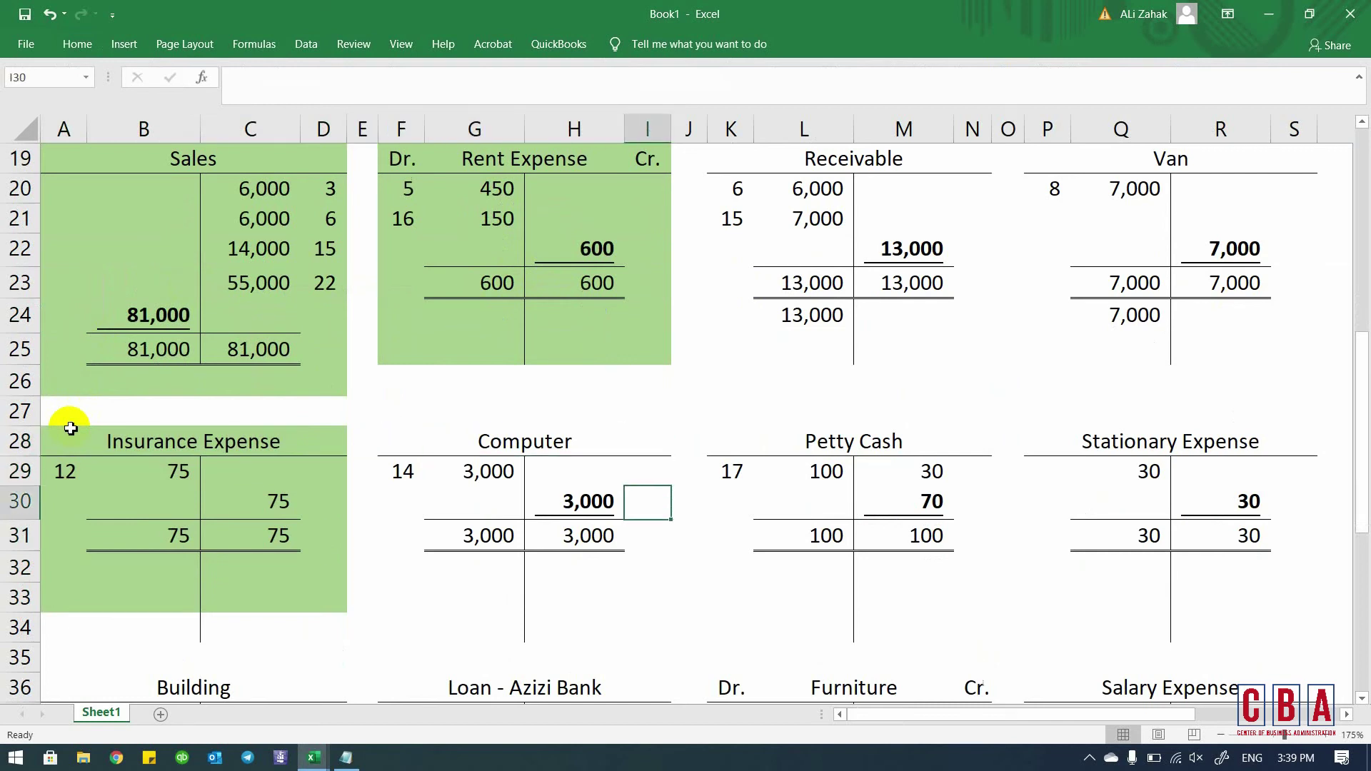
{"action": "key", "text": "Left"}
{"action": "key", "text": "Left"}
{"action": "key", "text": "Left"}
{"action": "key", "text": "Up"}
{"action": "key", "text": "Right"}
{"action": "type", "text": "="}
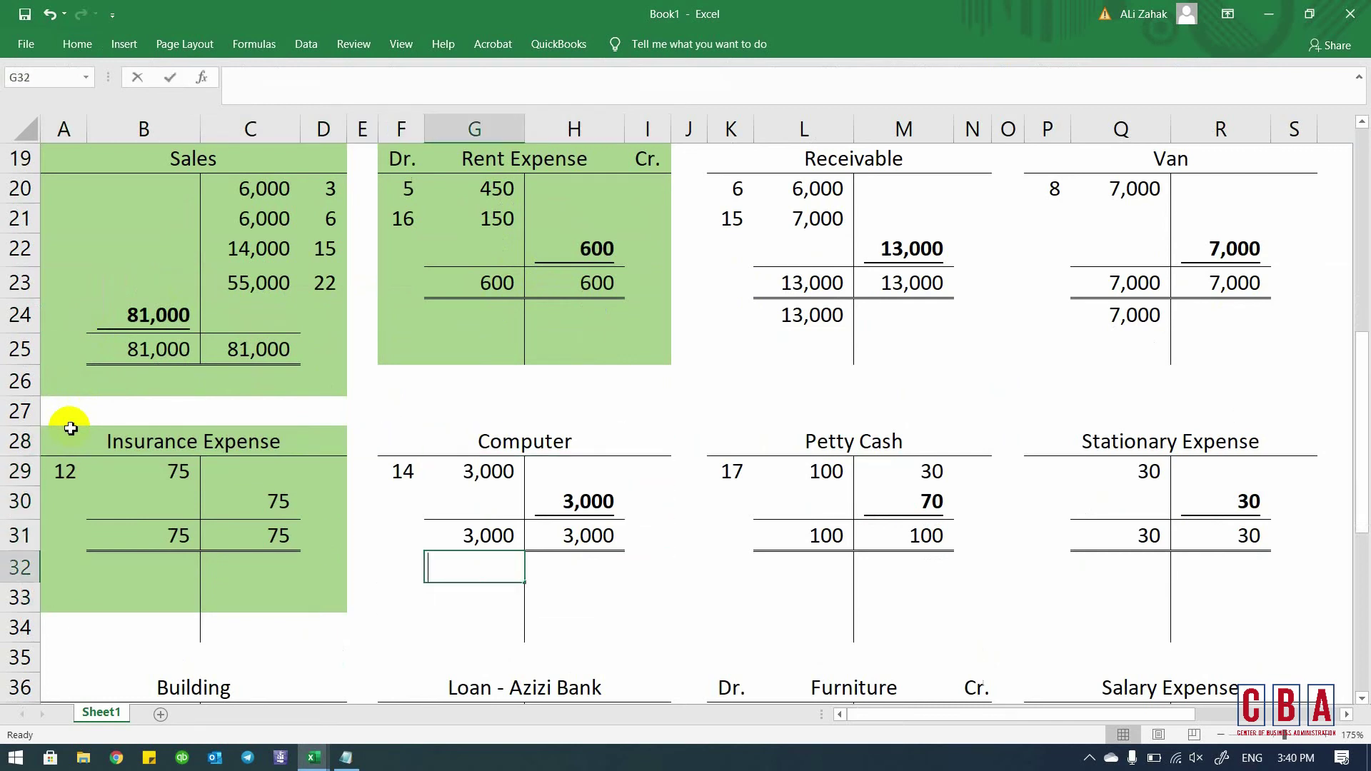
{"action": "key", "text": "Right"}
{"action": "key", "text": "Up"}
{"action": "key", "text": "Up"}
{"action": "key", "text": "Return"}
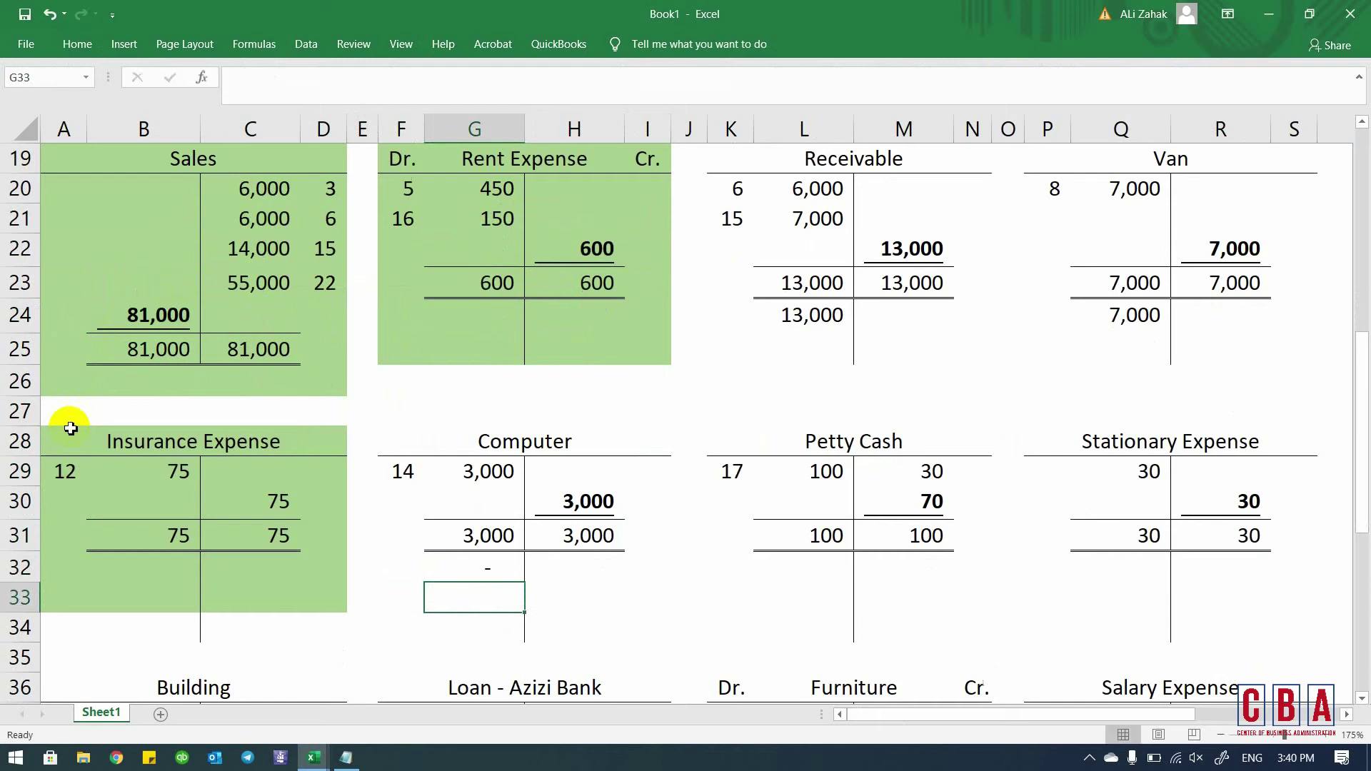
- Bring the Computer account's balance down to the debit side in G32 with the formula =H30
{"action": "key", "text": "Up"}
{"action": "type", "text": "="}
{"action": "key", "text": "Right"}
{"action": "key", "text": "Right"}
{"action": "key", "text": "Up"}
{"action": "key", "text": "Up"}
{"action": "key", "text": "Left"}
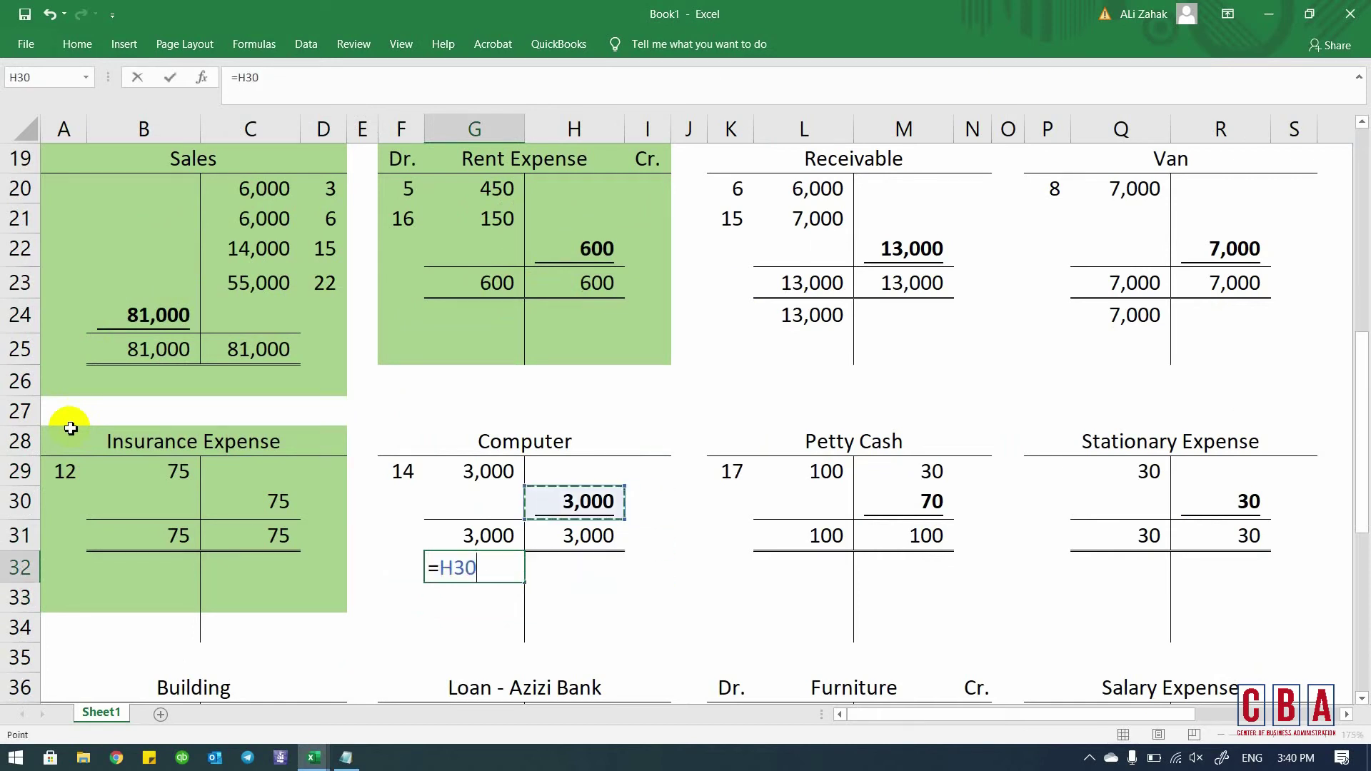
{"action": "key", "text": "Return"}
- Bring the Petty Cash account's balance down to the debit side in L32 with the formula =M30
{"action": "key", "text": "Right"}
{"action": "key", "text": "Right"}
{"action": "key", "text": "Right"}
{"action": "key", "text": "Right"}
{"action": "key", "text": "Right"}
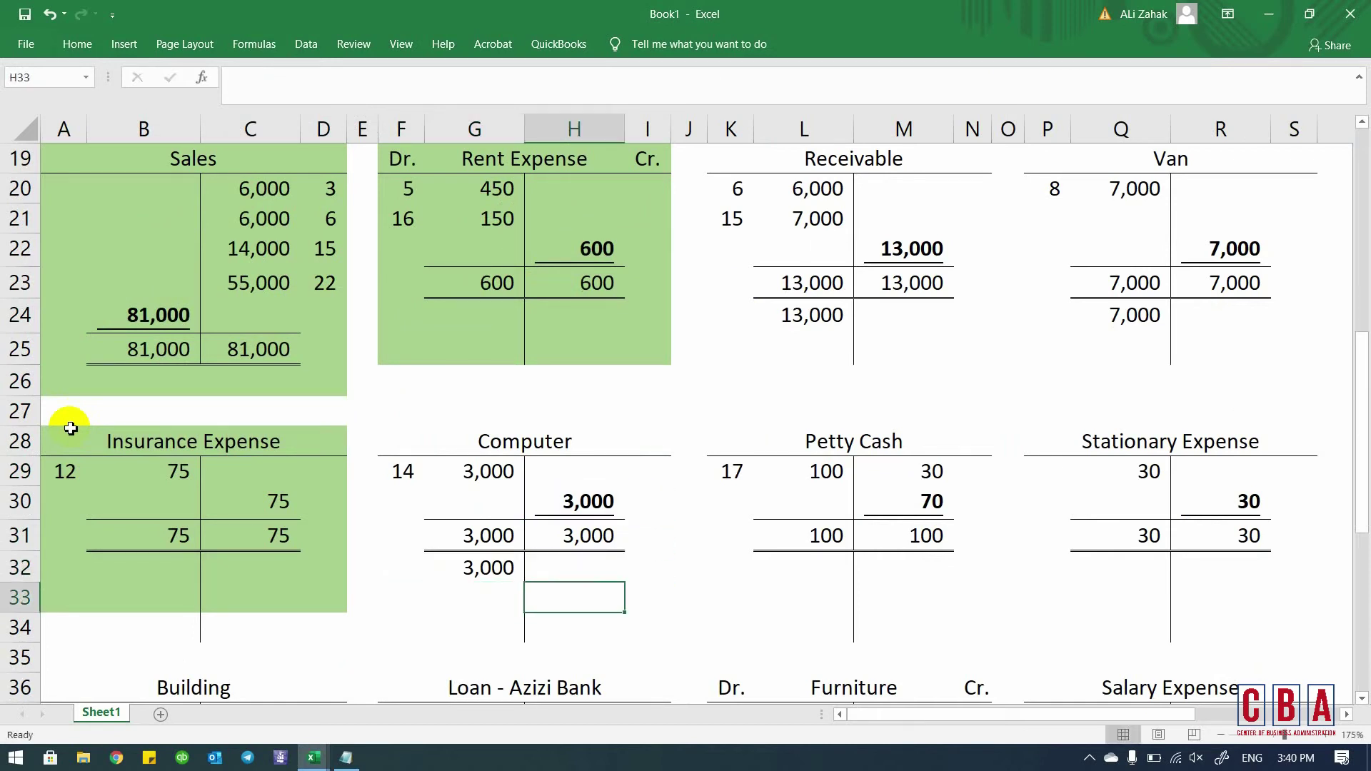
{"action": "key", "text": "Up"}
{"action": "type", "text": "="}
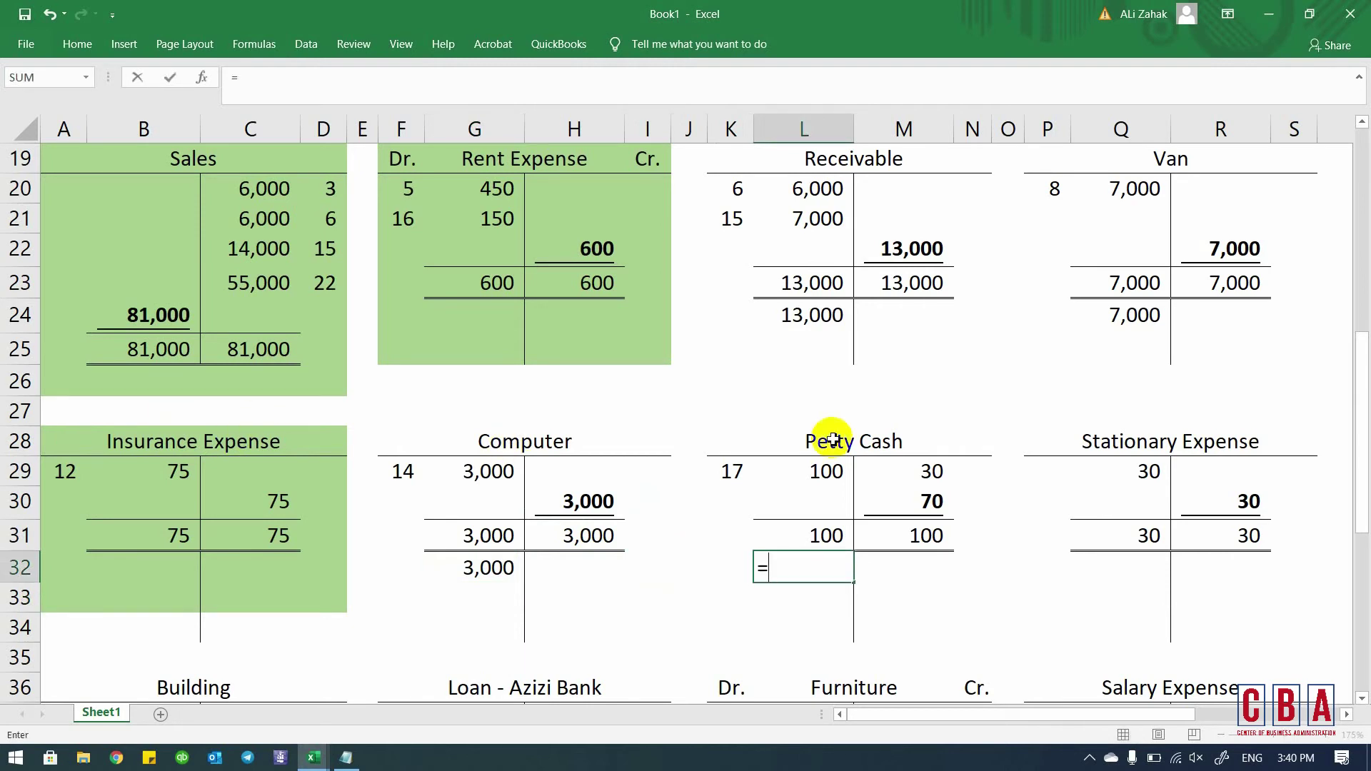
{"action": "left_click", "coordinate": [910, 500]}
{"action": "key", "text": "Return"}
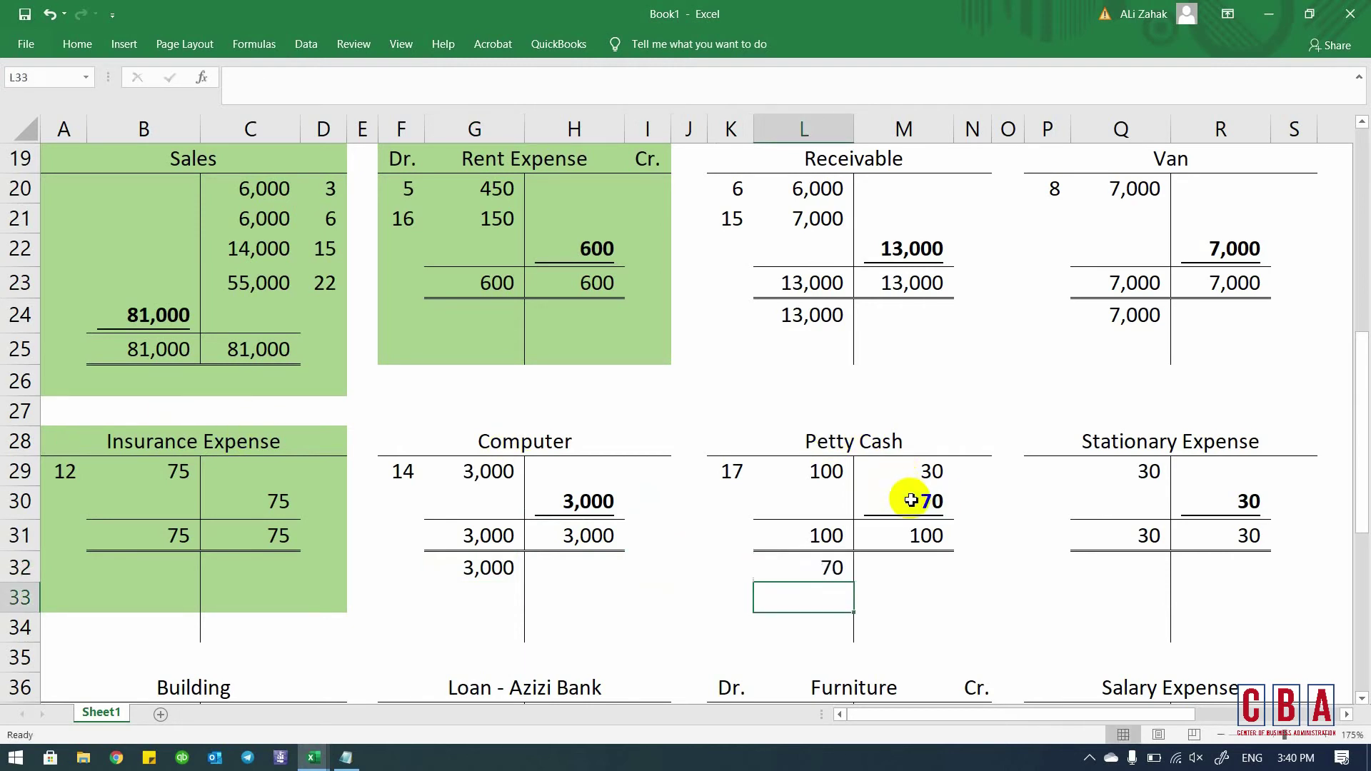
- Apply the light green fill to the Stationary Expense account in P28:S32
{"action": "key", "text": "Right"}
{"action": "key", "text": "Right"}
{"action": "key", "text": "Right"}
{"action": "key", "text": "Right"}
{"action": "key", "text": "Right"}
{"action": "key", "text": "Right"}
{"action": "key", "text": "Up"}
{"action": "key", "text": "Up"}
{"action": "key", "text": "Left"}
{"action": "key", "text": "Left"}
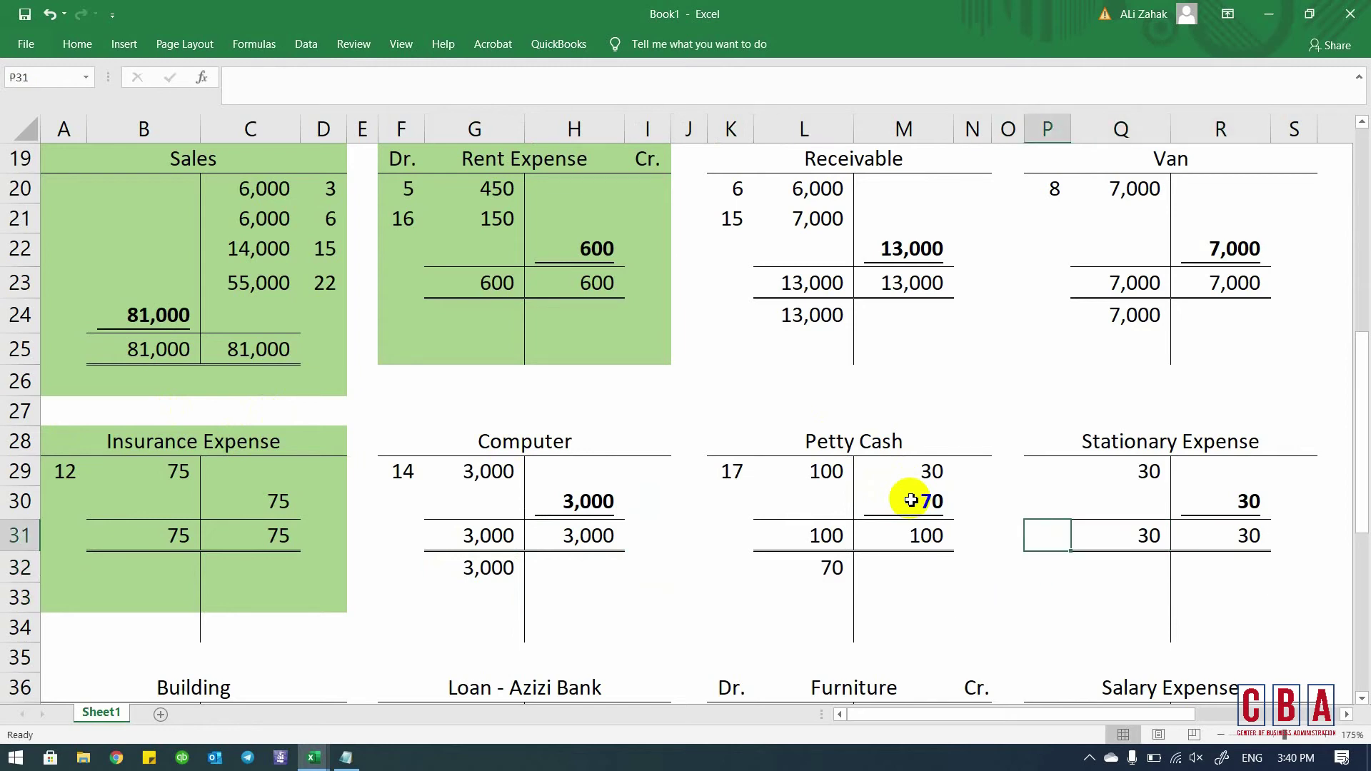
{"action": "key", "text": "Up"}
{"action": "key", "text": "Up"}
{"action": "key", "text": "Up"}
{"action": "key", "text": "Up"}
{"action": "key", "text": "Down"}
{"action": "key", "text": "shift+Right"}
{"action": "key", "text": "shift+Right"}
{"action": "key", "text": "shift+Right"}
{"action": "key", "text": "shift+Down"}
{"action": "key", "text": "shift+Down"}
{"action": "key", "text": "shift+Down"}
{"action": "key", "text": "shift+Down"}
{"action": "key", "text": "alt"}
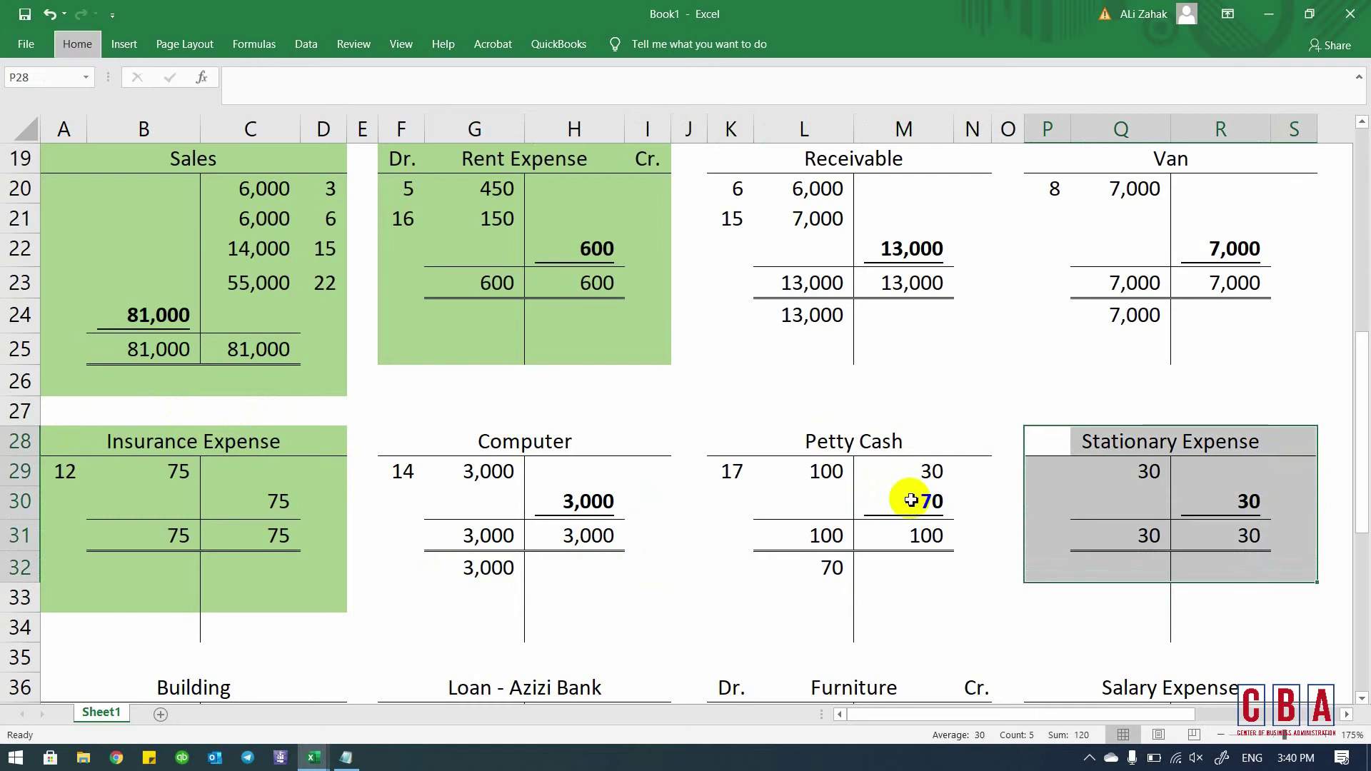
{"action": "key", "text": "h"}
{"action": "key", "text": "h"}
{"action": "key", "text": "Up"}
{"action": "key", "text": "Up"}
{"action": "key", "text": "Up"}
{"action": "key", "text": "Up"}
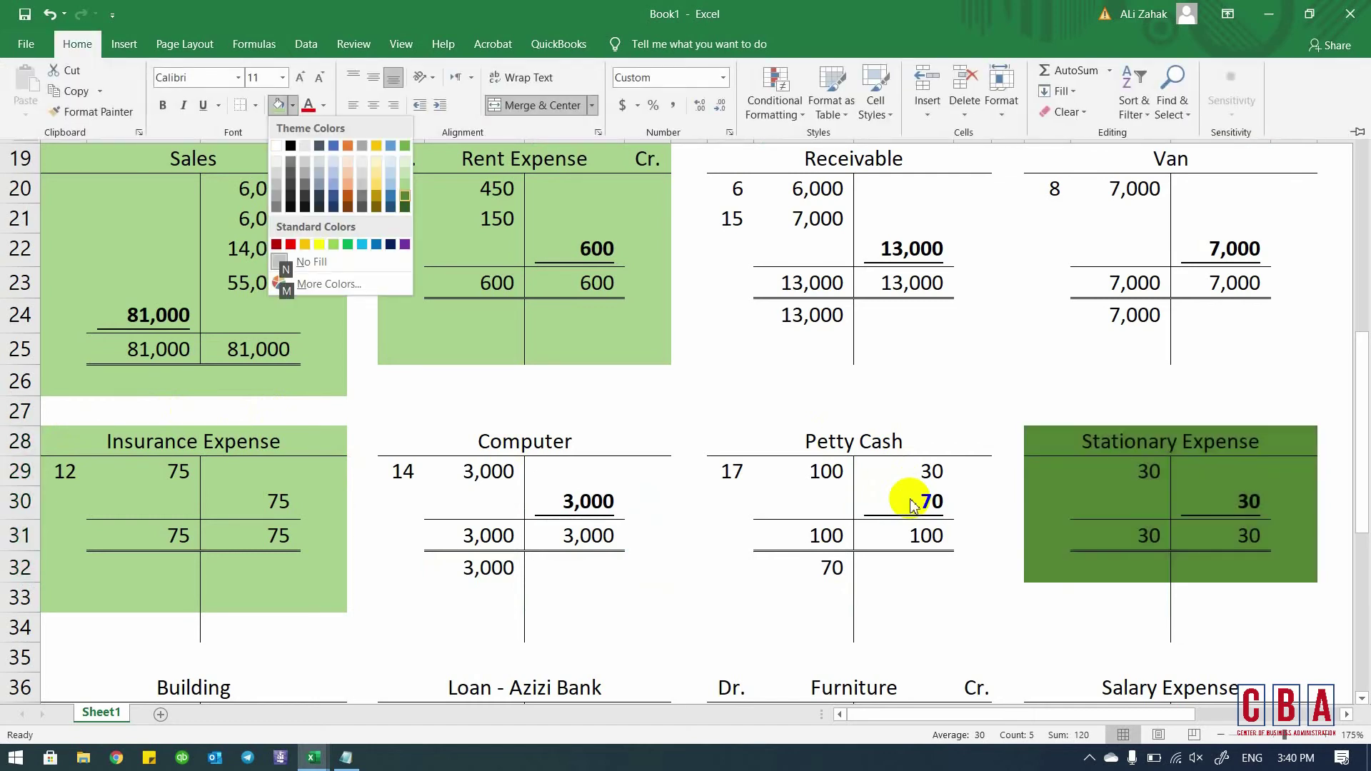
{"action": "key", "text": "Return"}
- Bring the Building account's balance down to the debit side in B41 with the formula =C39
{"action": "key", "text": "Down"}
{"action": "key", "text": "Down"}
{"action": "key", "text": "Down"}
{"action": "key", "text": "Down"}
{"action": "key", "text": "Down"}
{"action": "key", "text": "Down"}
{"action": "key", "text": "Down"}
{"action": "key", "text": "Down"}
{"action": "key", "text": "Down"}
{"action": "key", "text": "Down"}
{"action": "key", "text": "Down"}
{"action": "key", "text": "Down"}
{"action": "key", "text": "Down"}
{"action": "key", "text": "Down"}
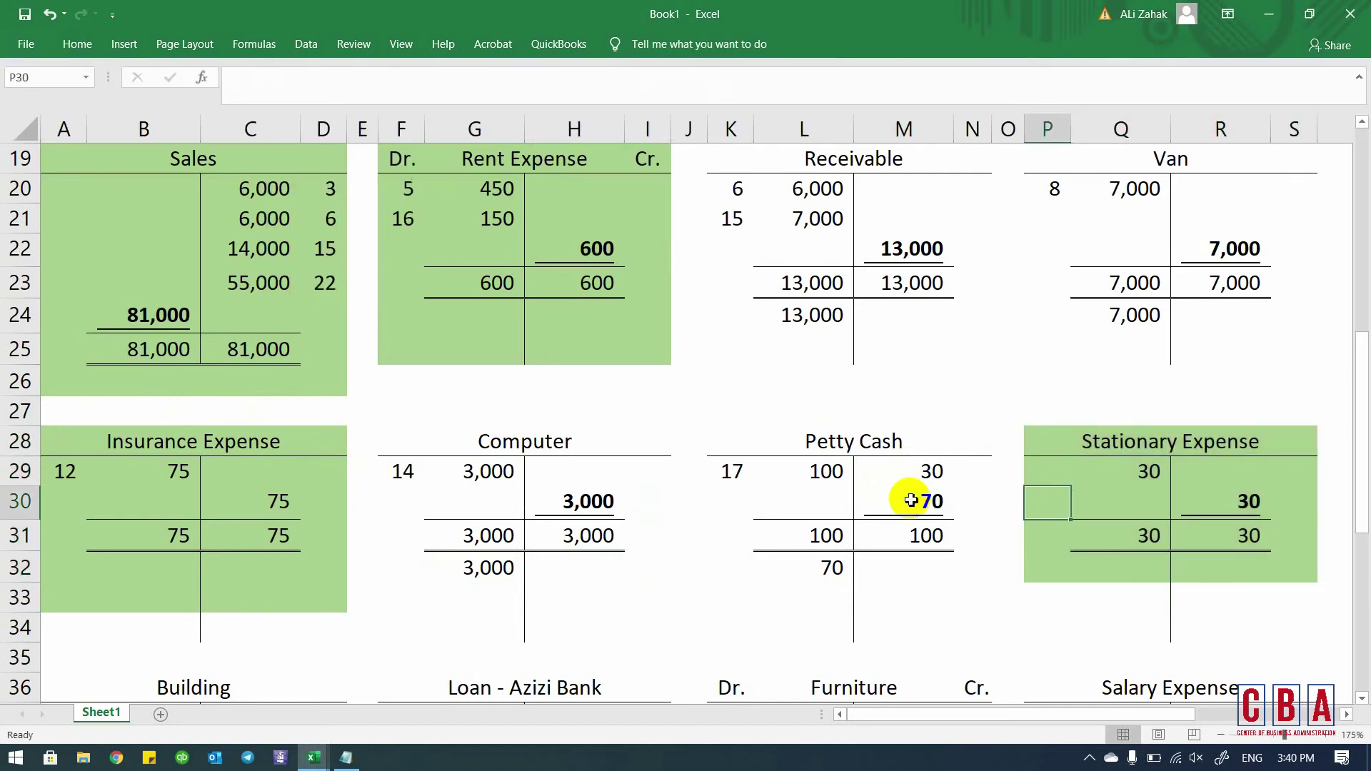
{"action": "key", "text": "Left"}
{"action": "key", "text": "Left"}
{"action": "key", "text": "Left"}
{"action": "key", "text": "Left"}
{"action": "key", "text": "Left"}
{"action": "key", "text": "Left"}
{"action": "key", "text": "Left"}
{"action": "key", "text": "Left"}
{"action": "key", "text": "Left"}
{"action": "key", "text": "Left"}
{"action": "key", "text": "Left"}
{"action": "key", "text": "Left"}
{"action": "key", "text": "Left"}
{"action": "key", "text": "Left"}
{"action": "key", "text": "Left"}
{"action": "key", "text": "Up"}
{"action": "key", "text": "Up"}
{"action": "key", "text": "Up"}
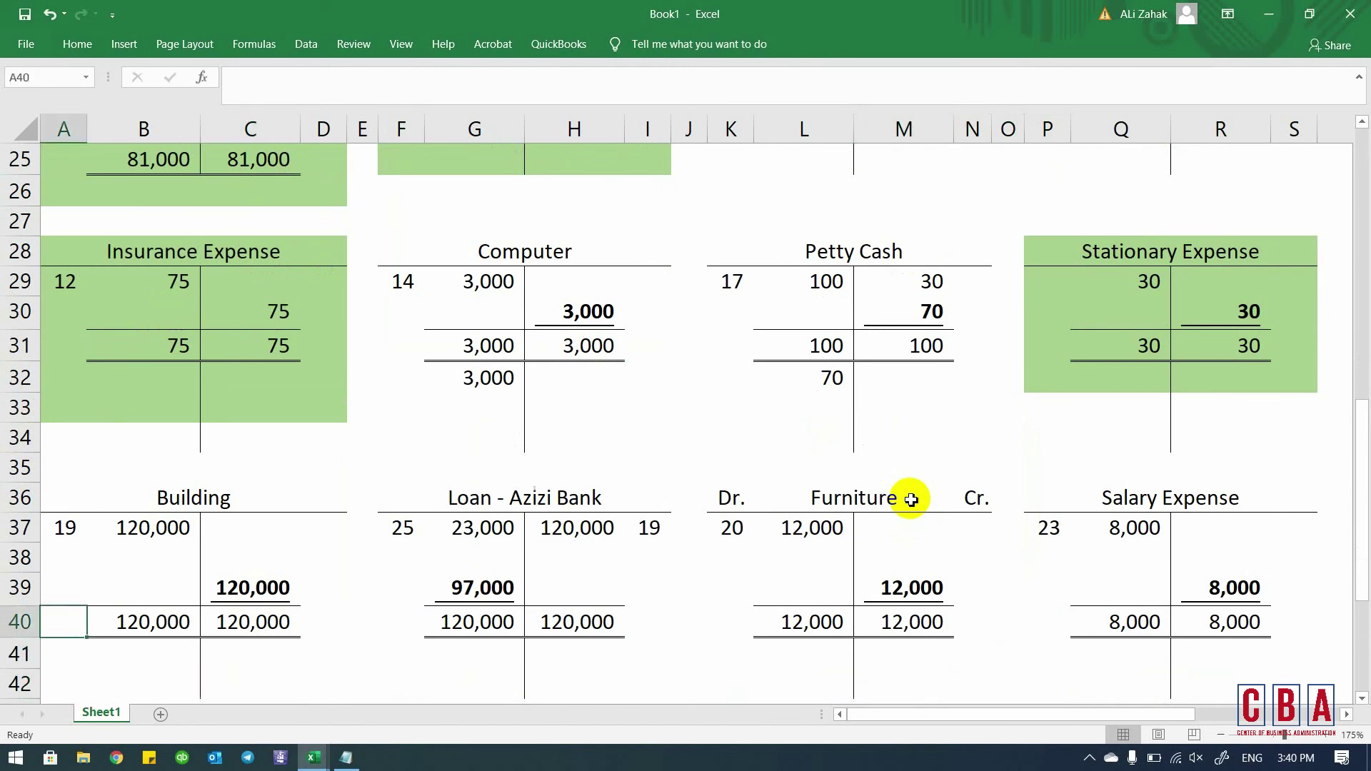
{"action": "key", "text": "Right"}
{"action": "key", "text": "Down"}
{"action": "key", "text": "Down"}
{"action": "key", "text": "Down"}
{"action": "key", "text": "Up"}
{"action": "type", "text": "="}
{"action": "key", "text": "Right"}
{"action": "key", "text": "Up"}
{"action": "key", "text": "Up"}
{"action": "key", "text": "Return"}
- Bring the Loan - Azizi Bank account's balance down to the credit side in H41 with the formula =G39
{"action": "key", "text": "Right"}
{"action": "key", "text": "Right"}
{"action": "key", "text": "Right"}
{"action": "key", "text": "Right"}
{"action": "key", "text": "Up"}
{"action": "key", "text": "Right"}
{"action": "key", "text": "Right"}
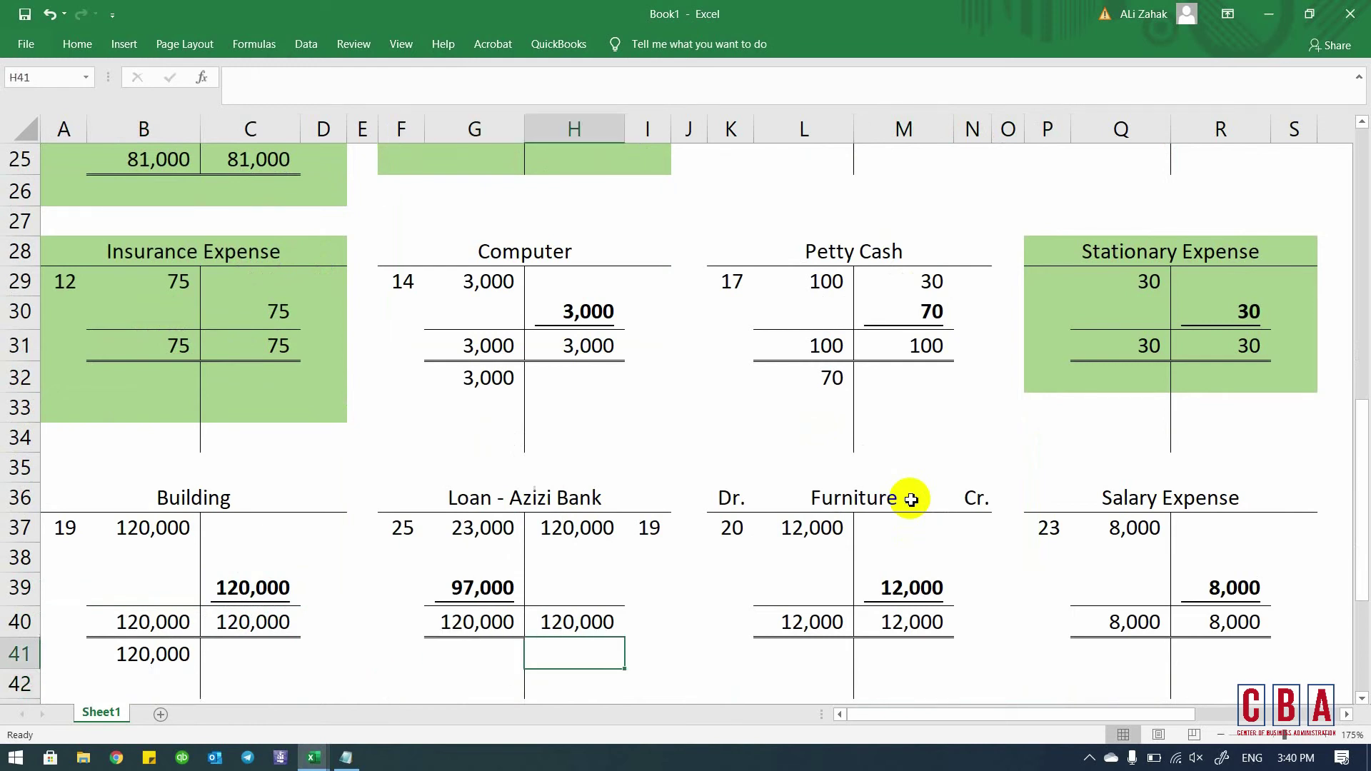
{"action": "type", "text": "="}
{"action": "key", "text": "Left"}
{"action": "key", "text": "Up"}
{"action": "key", "text": "Up"}
{"action": "key", "text": "Return"}
{"action": "key", "text": "Up"}
{"action": "key", "text": "Up"}
{"action": "key", "text": "Up"}
{"action": "key", "text": "Up"}
{"action": "key", "text": "Up"}
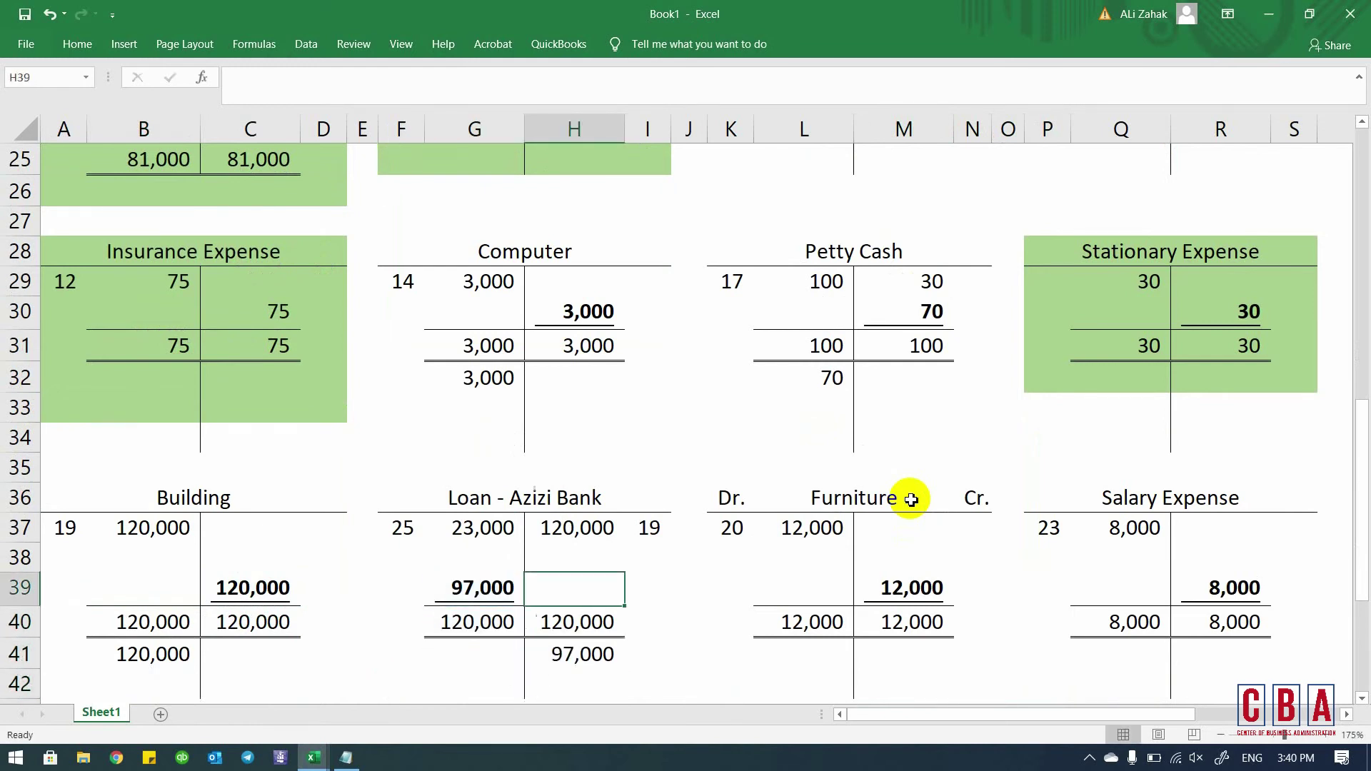
- Apply the light green fill to the Furniture account in K36:N42
{"action": "key", "text": "Right"}
{"action": "key", "text": "Right"}
{"action": "key", "text": "Right"}
{"action": "key", "text": "Up"}
{"action": "key", "text": "Right"}
{"action": "key", "text": "Left"}
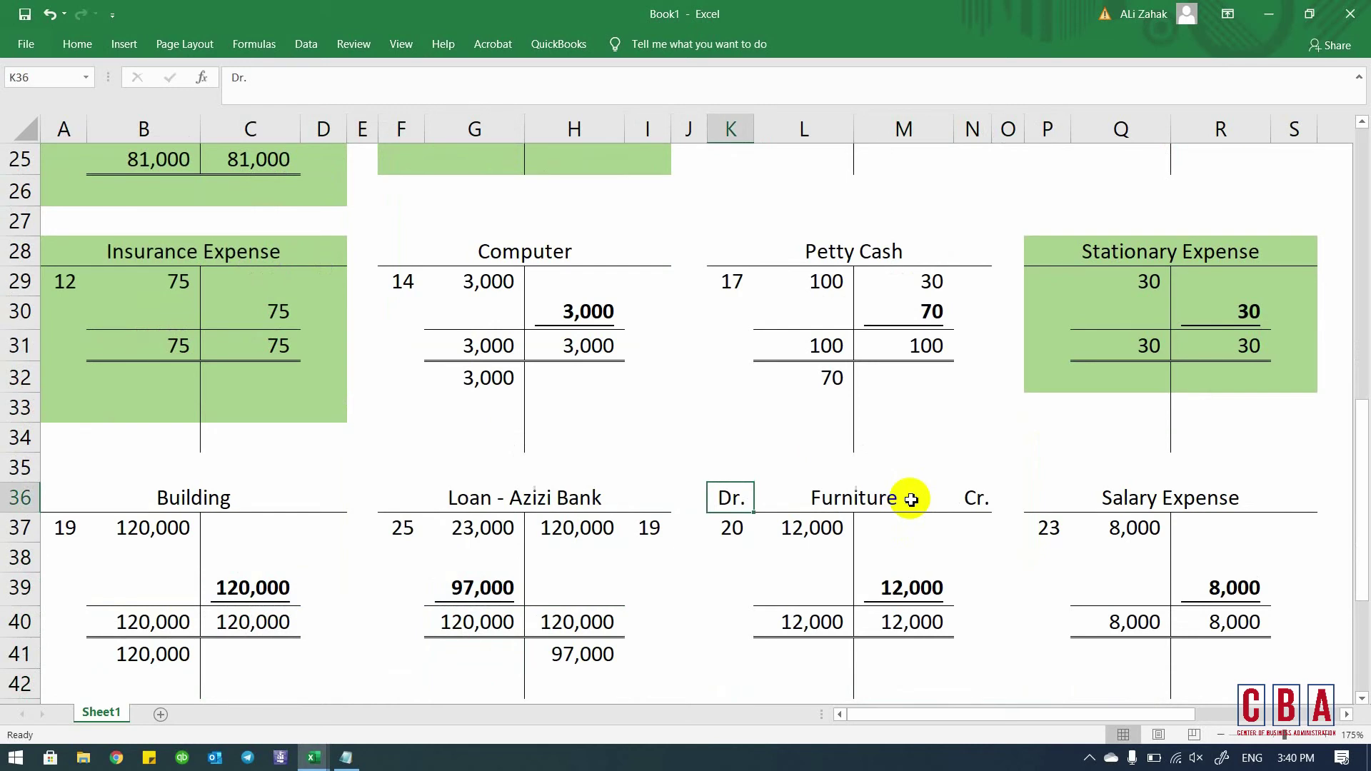
{"action": "key", "text": "shift+Right"}
{"action": "key", "text": "shift+Right"}
{"action": "key", "text": "shift+Down"}
{"action": "key", "text": "shift+Down"}
{"action": "key", "text": "shift+Down"}
{"action": "key", "text": "shift+Down"}
{"action": "key", "text": "shift+Down"}
{"action": "key", "text": "shift+Down"}
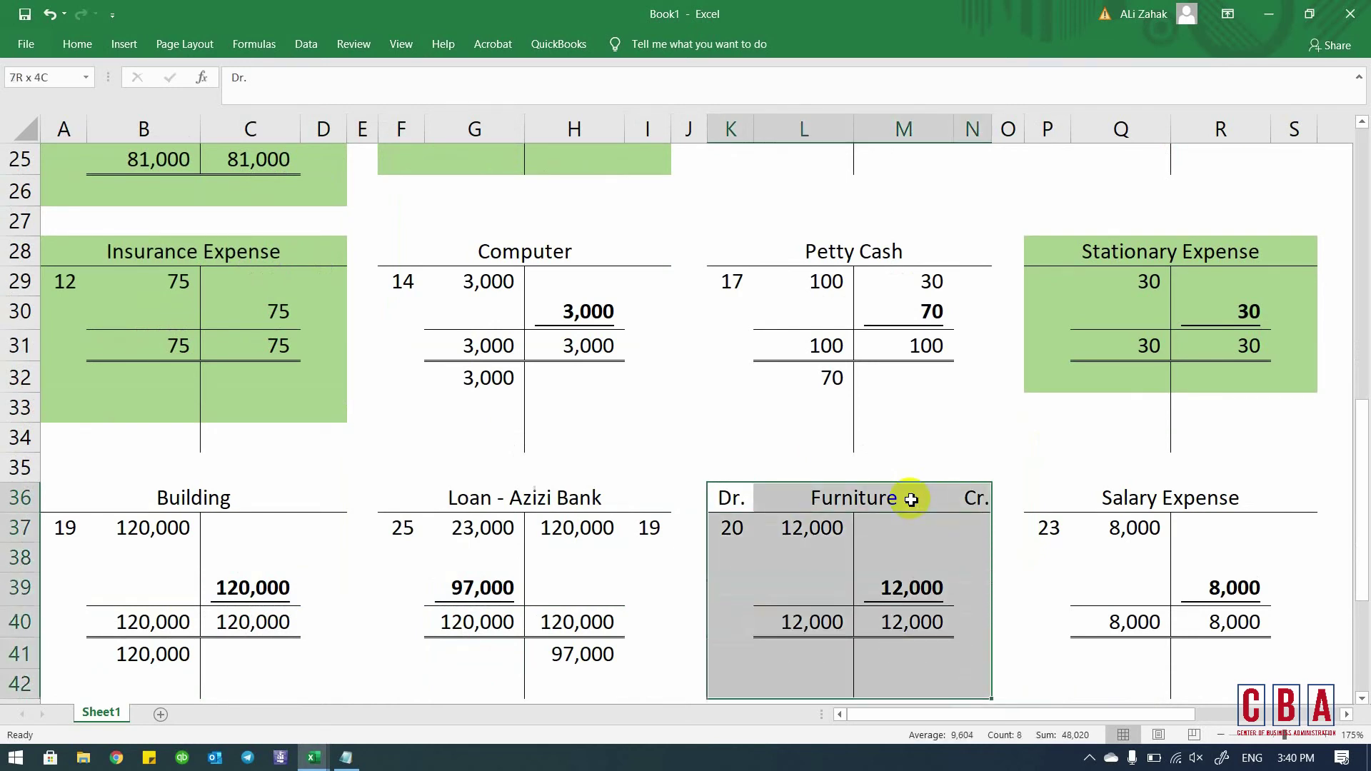
{"action": "key", "text": "alt+h"}
{"action": "key", "text": "h"}
{"action": "key", "text": "Up"}
{"action": "key", "text": "Up"}
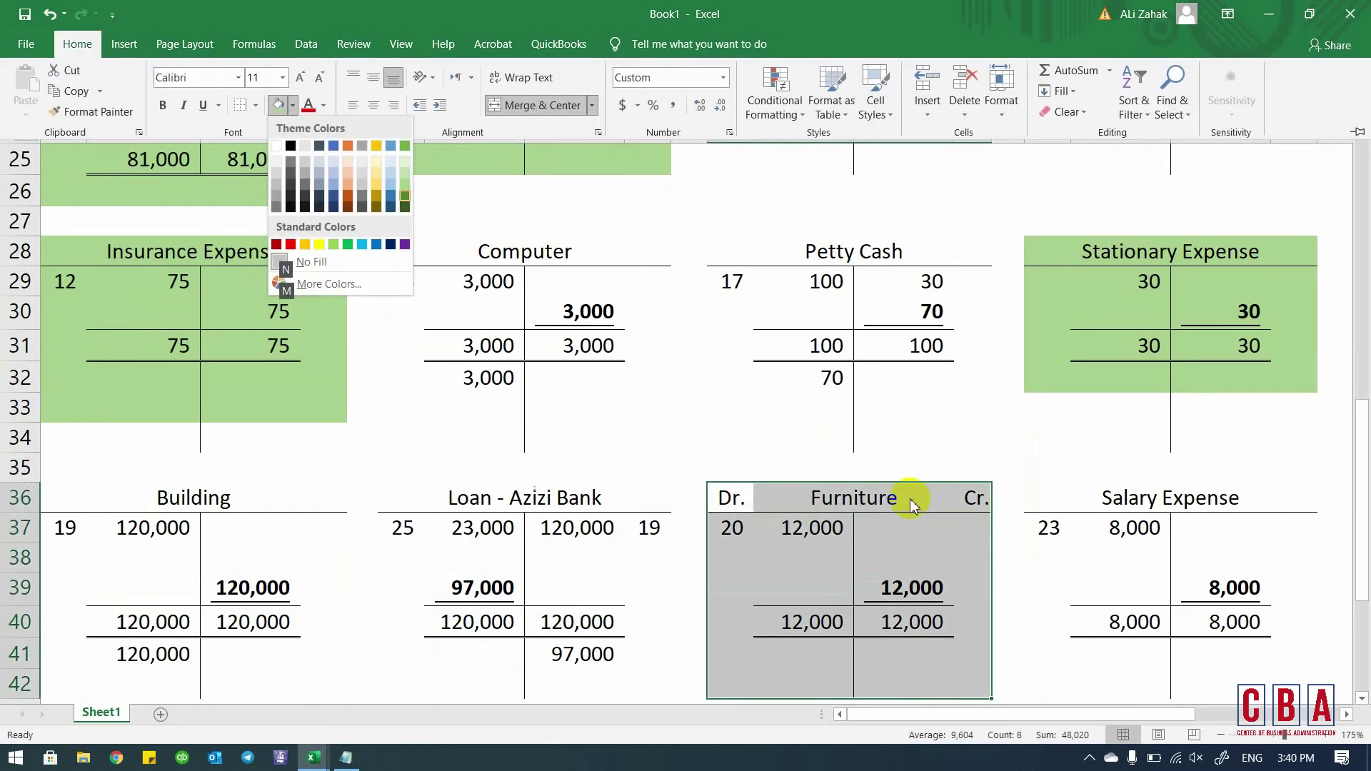
{"action": "key", "text": "Up"}
{"action": "key", "text": "Return"}
- Apply the light green fill to the Salary Expense account in P36:S42
{"action": "key", "text": "Right"}
{"action": "key", "text": "Right"}
{"action": "key", "text": "Right"}
{"action": "key", "text": "Right"}
{"action": "key", "text": "Right"}
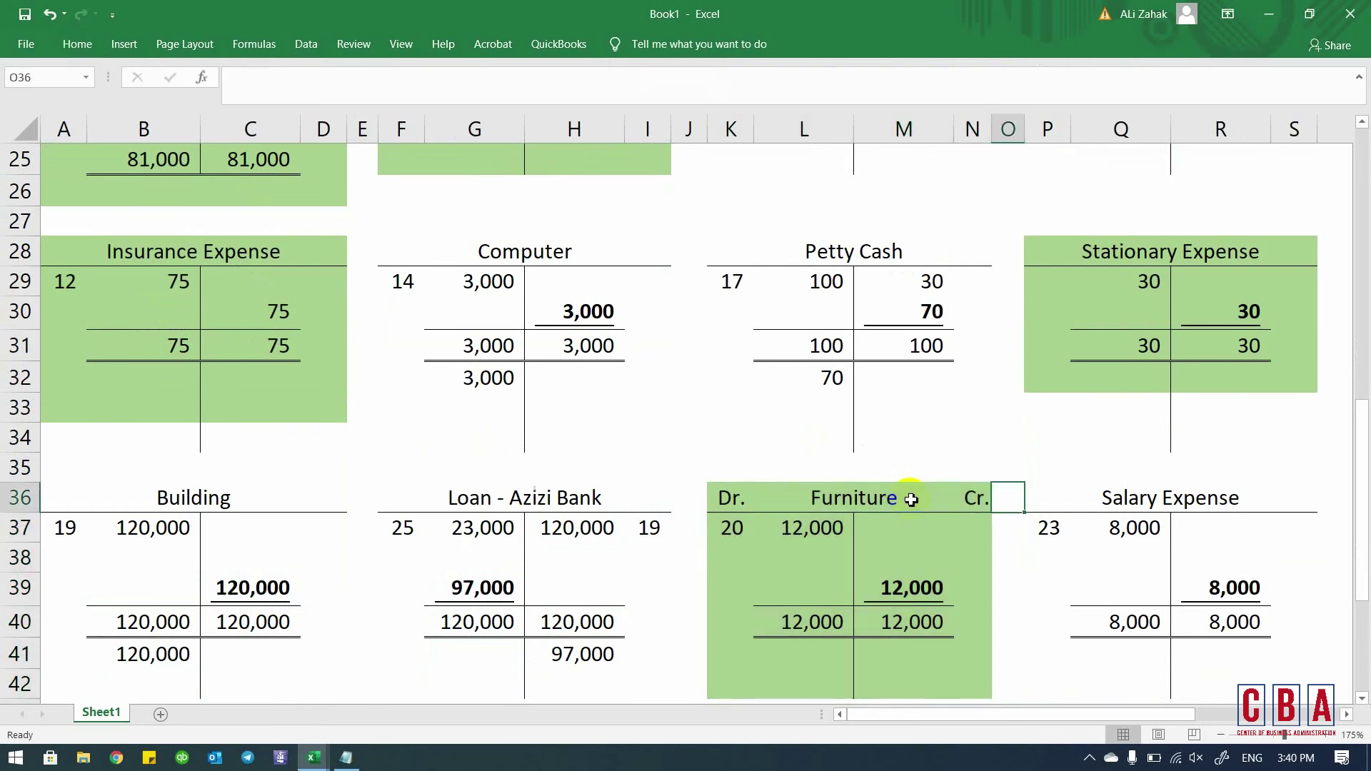
{"action": "key", "text": "shift+Right"}
{"action": "key", "text": "Left"}
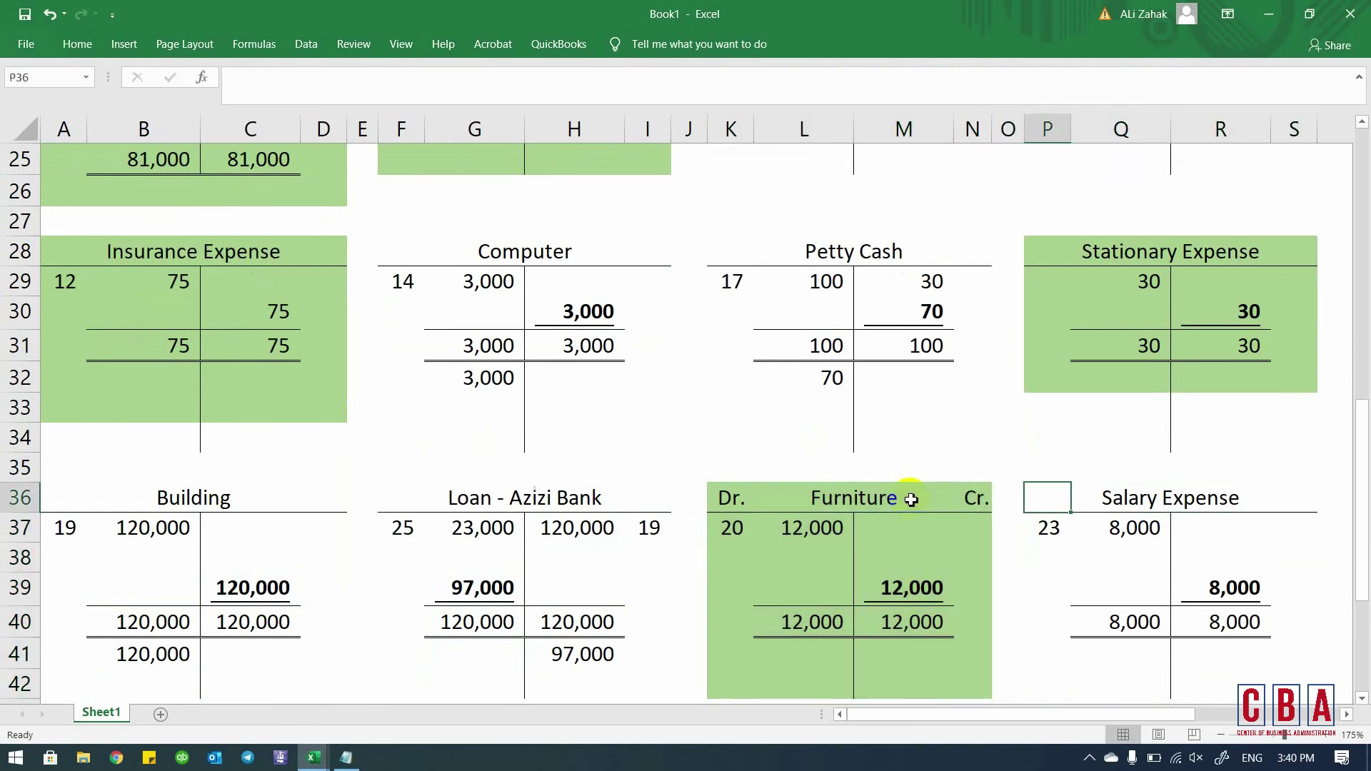
{"action": "key", "text": "shift+Right"}
{"action": "key", "text": "shift+Right"}
{"action": "key", "text": "shift+Down"}
{"action": "key", "text": "shift+Down"}
{"action": "key", "text": "shift+Down"}
{"action": "key", "text": "shift+Down"}
{"action": "key", "text": "shift+Down"}
{"action": "key", "text": "shift+Down"}
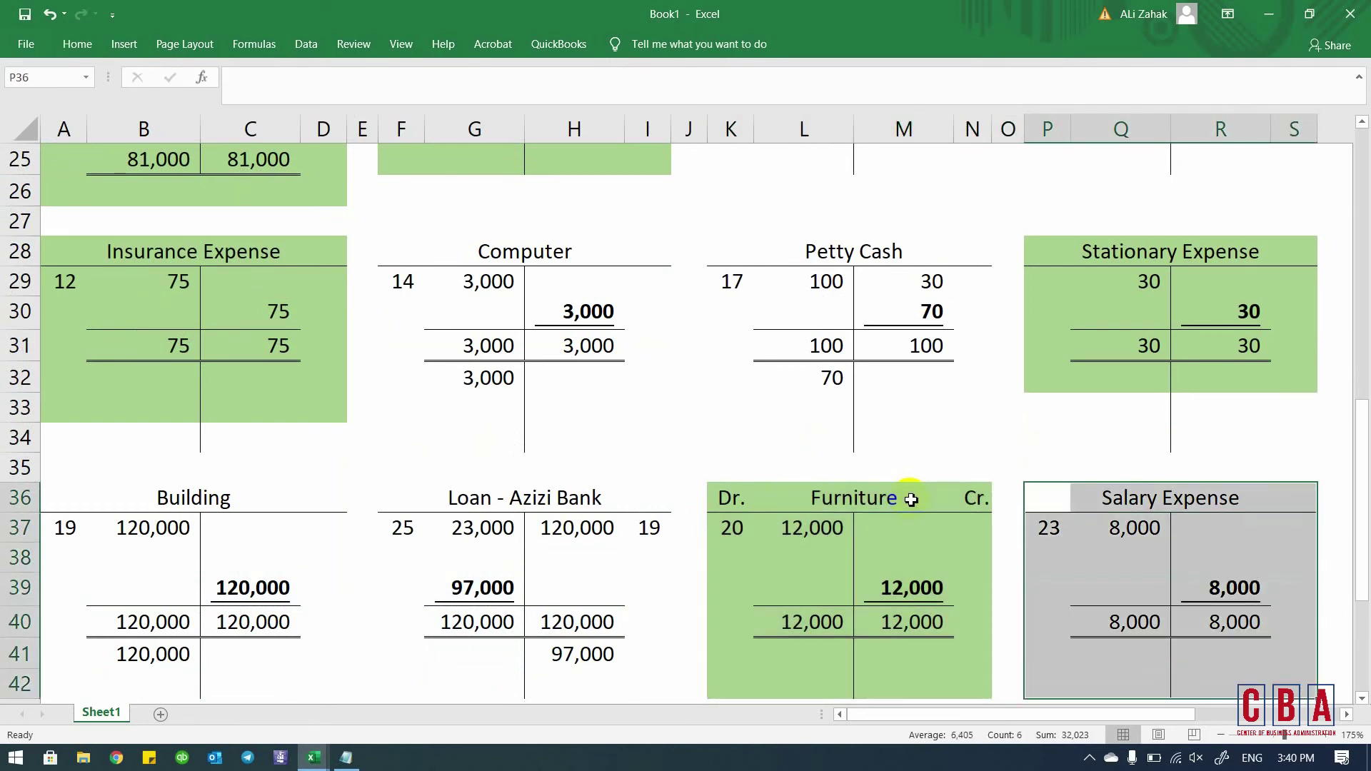
{"action": "key", "text": "alt+h"}
{"action": "key", "text": "h"}
{"action": "key", "text": "Up"}
{"action": "key", "text": "Up"}
{"action": "key", "text": "Up"}
{"action": "key", "text": "Up"}
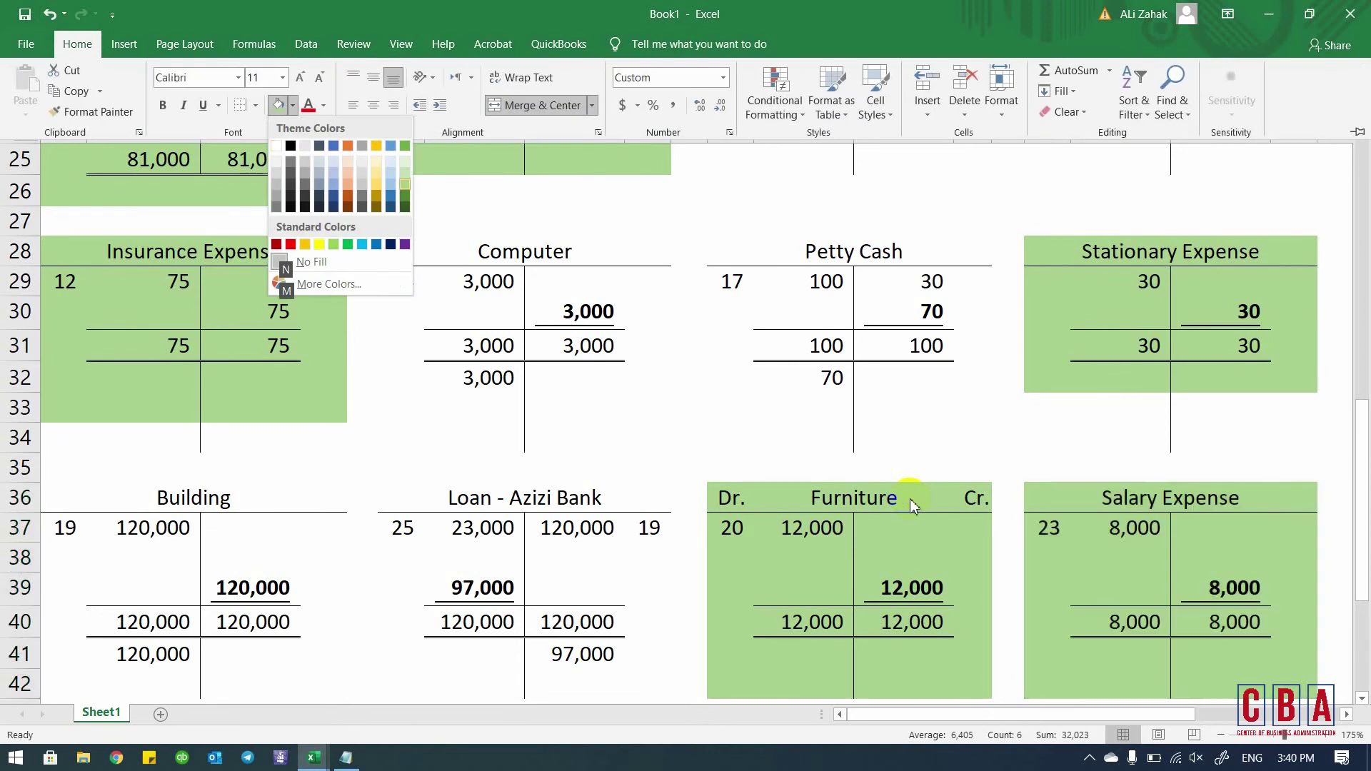
{"action": "key", "text": "Return"}
- Apply the light green fill to the Utility account in A44:D50
{"action": "key", "text": "Down"}
{"action": "key", "text": "Down"}
{"action": "key", "text": "Down"}
{"action": "key", "text": "Down"}
{"action": "key", "text": "Down"}
{"action": "key", "text": "Down"}
{"action": "key", "text": "Down"}
{"action": "key", "text": "Down"}
{"action": "key", "text": "Down"}
{"action": "key", "text": "Down"}
{"action": "key", "text": "Down"}
{"action": "key", "text": "Down"}
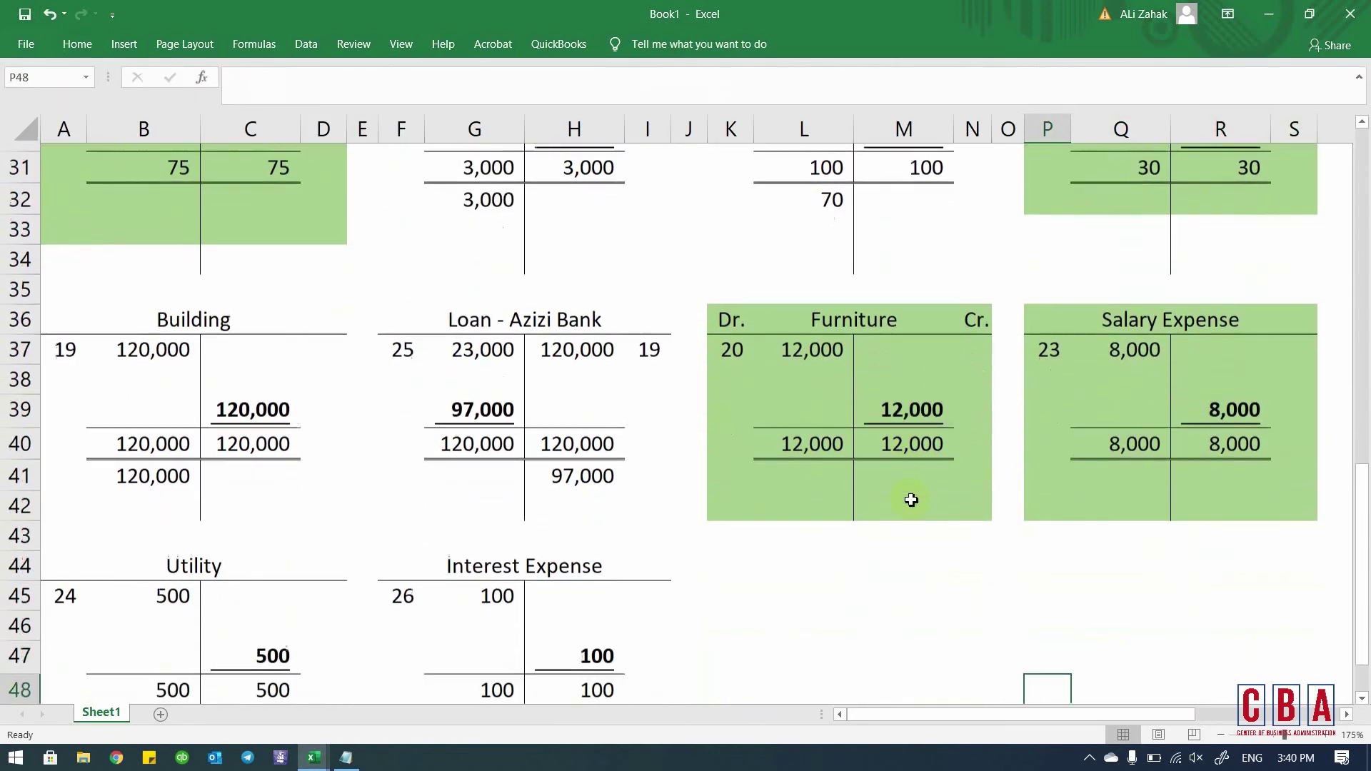
{"action": "key", "text": "Down"}
{"action": "key", "text": "Left"}
{"action": "key", "text": "Left"}
{"action": "key", "text": "Left"}
{"action": "key", "text": "Left"}
{"action": "key", "text": "Left"}
{"action": "key", "text": "Left"}
{"action": "key", "text": "Left"}
{"action": "key", "text": "Left"}
{"action": "key", "text": "Left"}
{"action": "key", "text": "Left"}
{"action": "key", "text": "Left"}
{"action": "key", "text": "Left"}
{"action": "key", "text": "Left"}
{"action": "key", "text": "Left"}
{"action": "key", "text": "Up"}
{"action": "key", "text": "Up"}
{"action": "key", "text": "Up"}
{"action": "key", "text": "Up"}
{"action": "key", "text": "Up"}
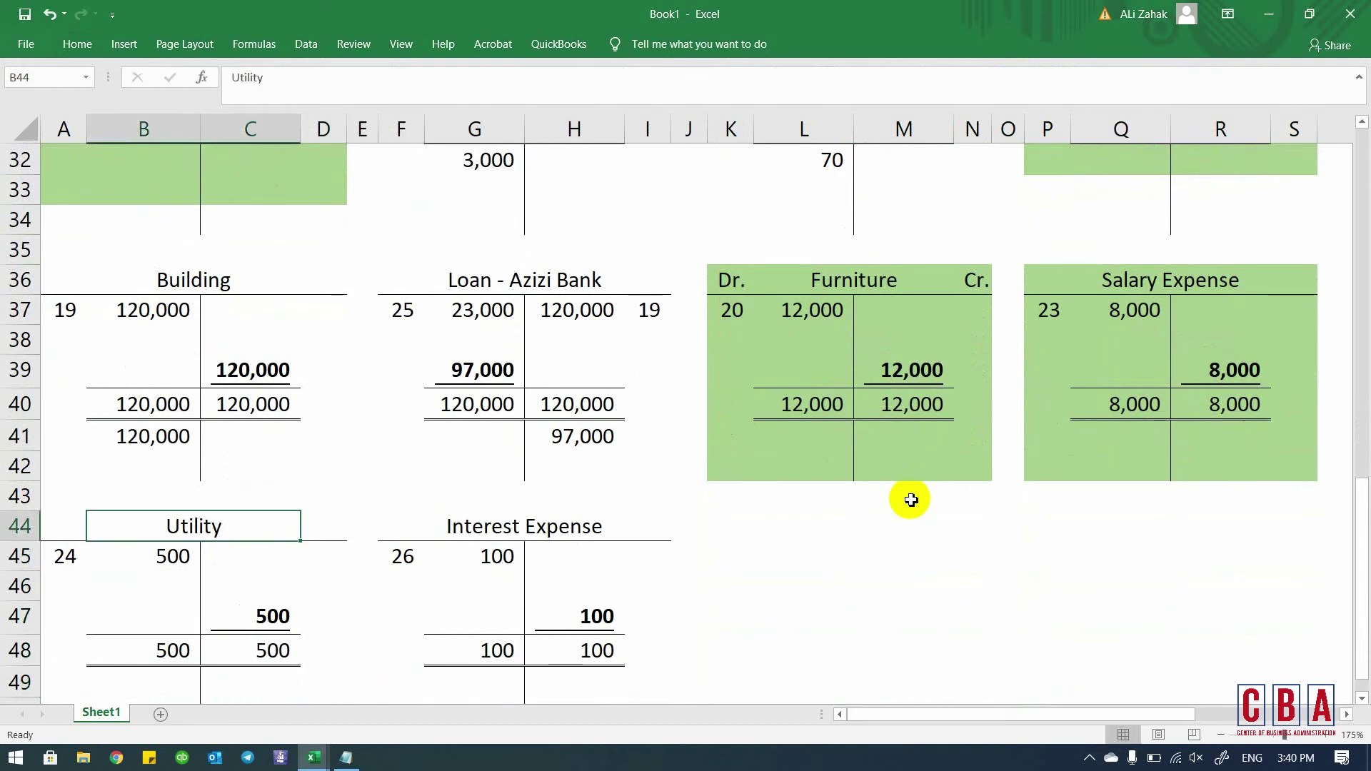
{"action": "key", "text": "Left"}
{"action": "key", "text": "shift+Right"}
{"action": "key", "text": "shift+Right"}
{"action": "key", "text": "shift+Down"}
{"action": "key", "text": "shift+Down"}
{"action": "key", "text": "shift+Down"}
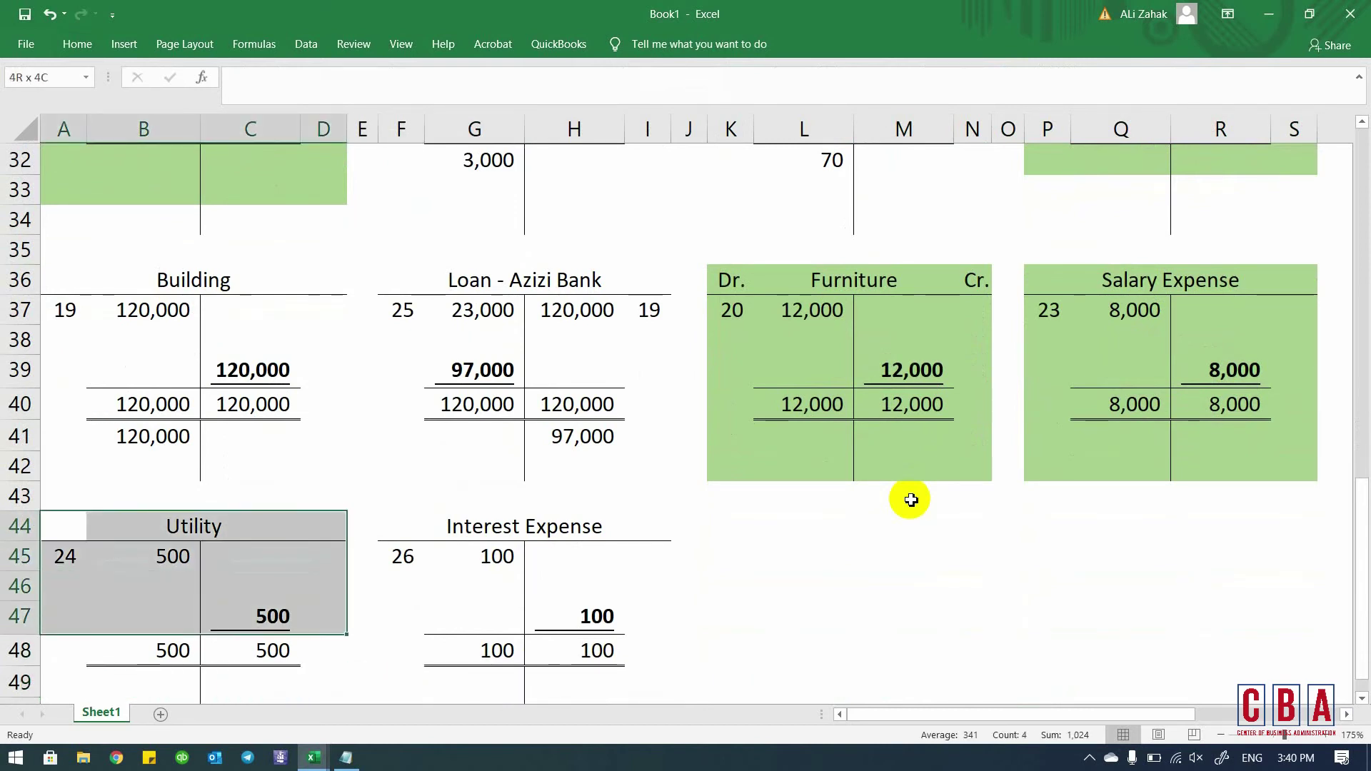
{"action": "key", "text": "shift+Down"}
{"action": "key", "text": "shift+Down"}
{"action": "key", "text": "shift+Down"}
{"action": "key", "text": "alt"}
{"action": "key", "text": "h"}
{"action": "key", "text": "h"}
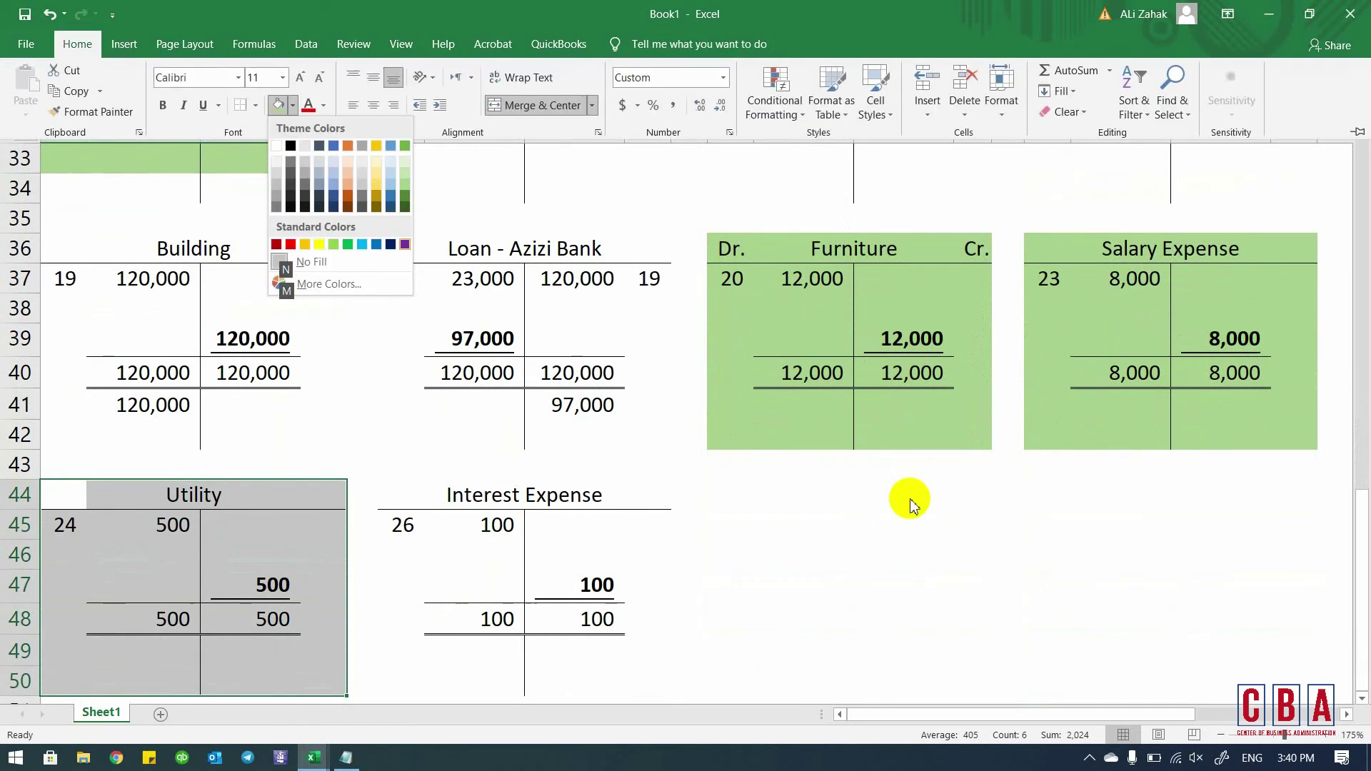
{"action": "key", "text": "Up"}
{"action": "key", "text": "Up"}
{"action": "key", "text": "Return"}
- Repeat the light green fill on the Interest Expense account in F44:I50
{"action": "key", "text": "Right"}
{"action": "key", "text": "Right"}
{"action": "key", "text": "Right"}
{"action": "key", "text": "shift+Right"}
{"action": "key", "text": "shift+Right"}
{"action": "key", "text": "shift+Right"}
{"action": "key", "text": "shift+Down"}
{"action": "key", "text": "shift+Down"}
{"action": "key", "text": "shift+Down"}
{"action": "key", "text": "shift+Down"}
{"action": "key", "text": "shift+Down"}
{"action": "key", "text": "shift+Down"}
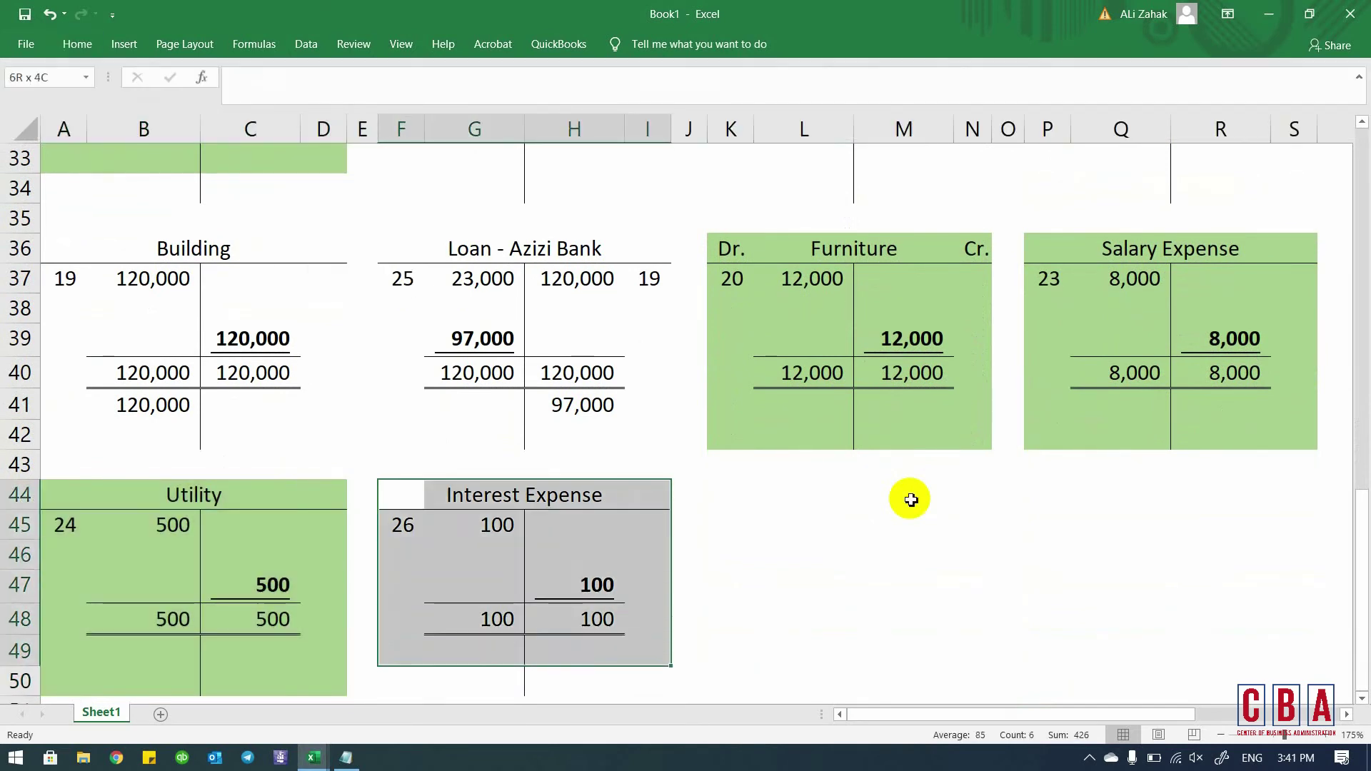
{"action": "key", "text": "F4"}
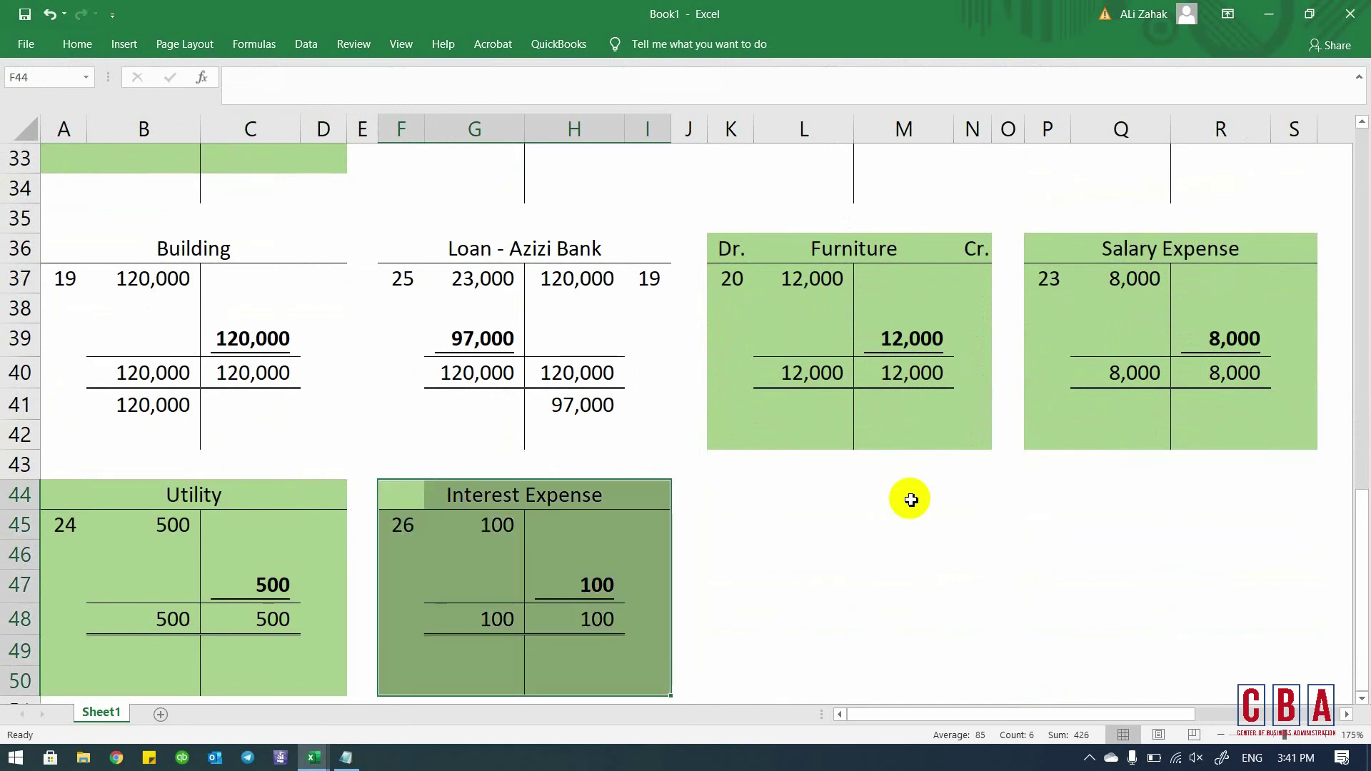
- Return to the Bank account and examine its balancing figure in C15 and the balance brought down in B17
{"action": "key", "text": "Left"}
{"action": "key", "text": "Left"}
{"action": "key", "text": "Left"}
{"action": "key", "text": "Up"}
{"action": "key", "text": "Up"}
{"action": "key", "text": "Up"}
{"action": "key", "text": "Up"}
{"action": "key", "text": "Up"}
{"action": "key", "text": "Up"}
{"action": "key", "text": "Up"}
{"action": "key", "text": "Up"}
{"action": "key", "text": "Up"}
{"action": "key", "text": "Up"}
{"action": "key", "text": "Up"}
{"action": "key", "text": "Up"}
{"action": "key", "text": "Up"}
{"action": "key", "text": "Up"}
{"action": "key", "text": "Up"}
{"action": "key", "text": "Up"}
{"action": "key", "text": "Up"}
{"action": "key", "text": "Up"}
{"action": "key", "text": "Up"}
{"action": "key", "text": "Up"}
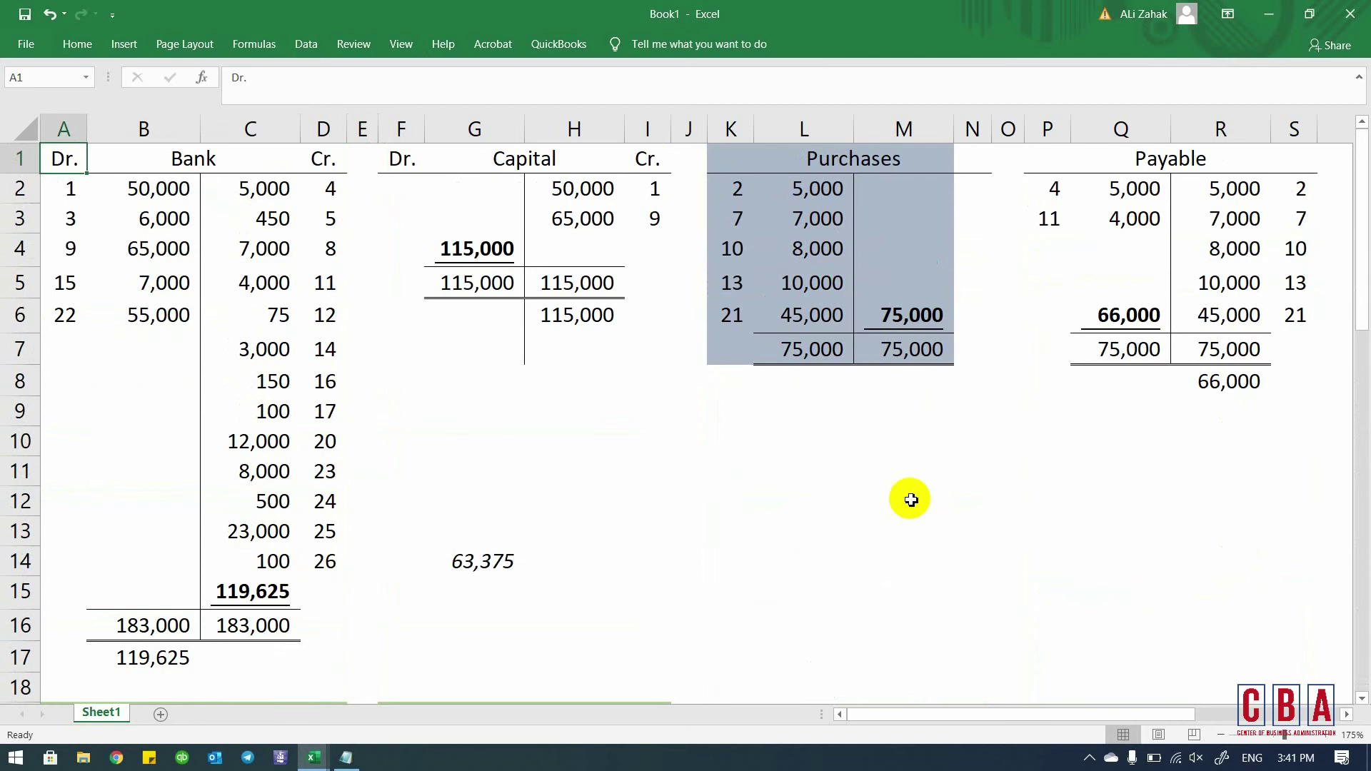
{"action": "key", "text": "Escape"}
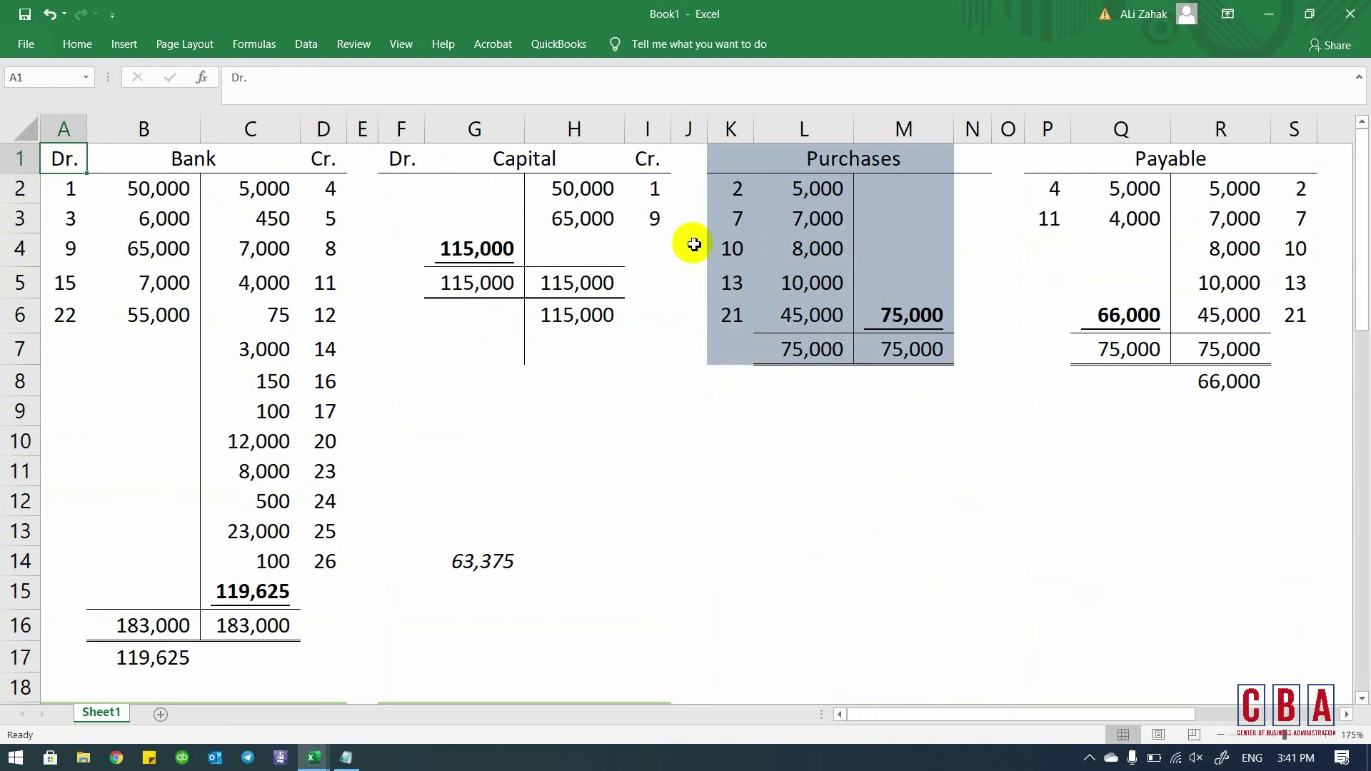
{"action": "left_click", "coordinate": [228, 590]}
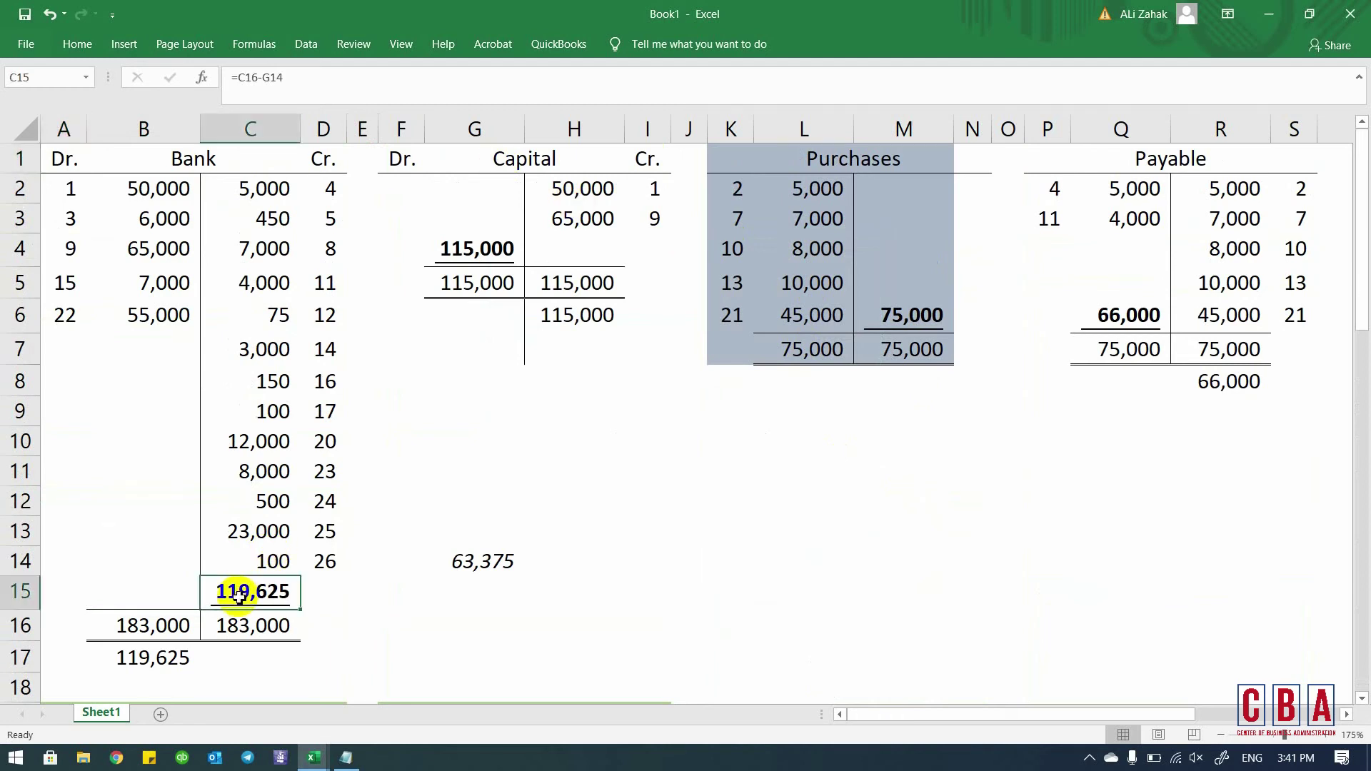
{"action": "left_click", "coordinate": [173, 654]}
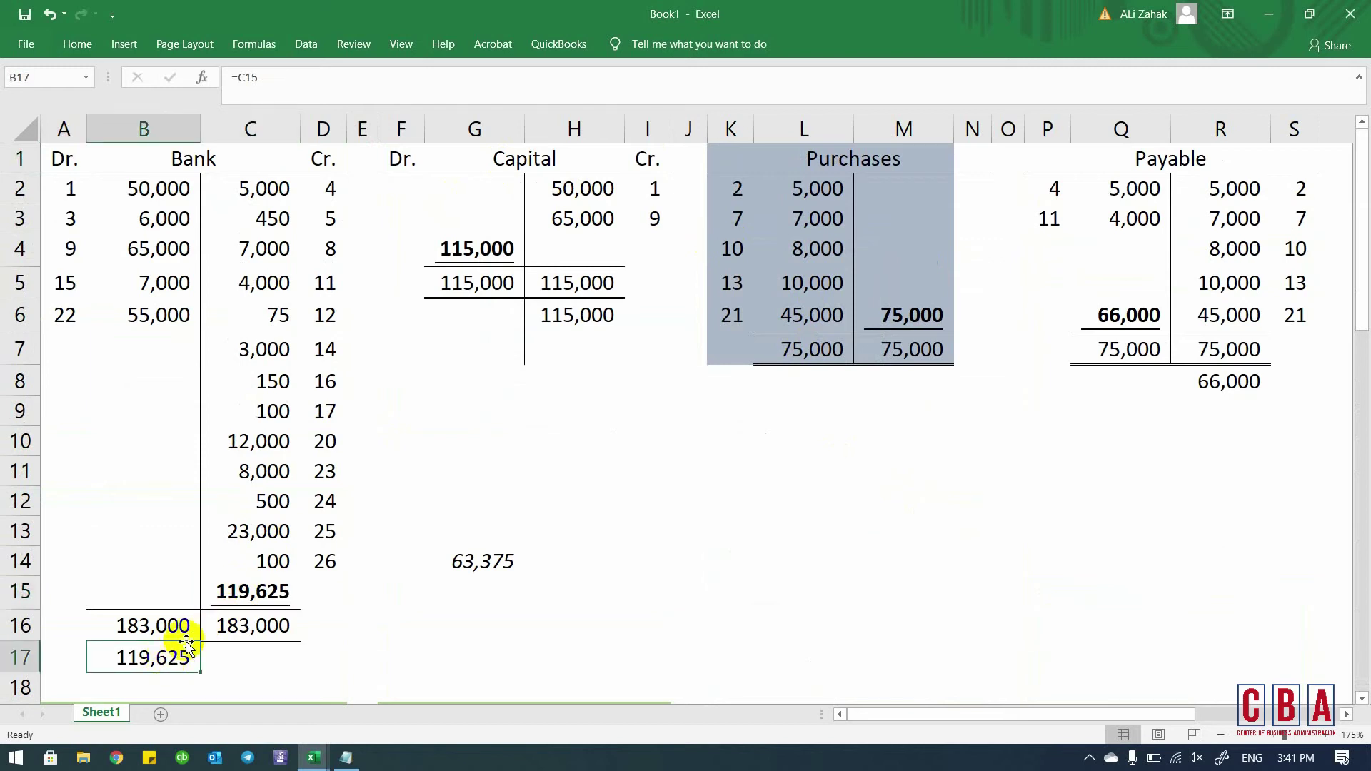
{"action": "key", "text": "Return"}
{"action": "key", "text": "Up"}
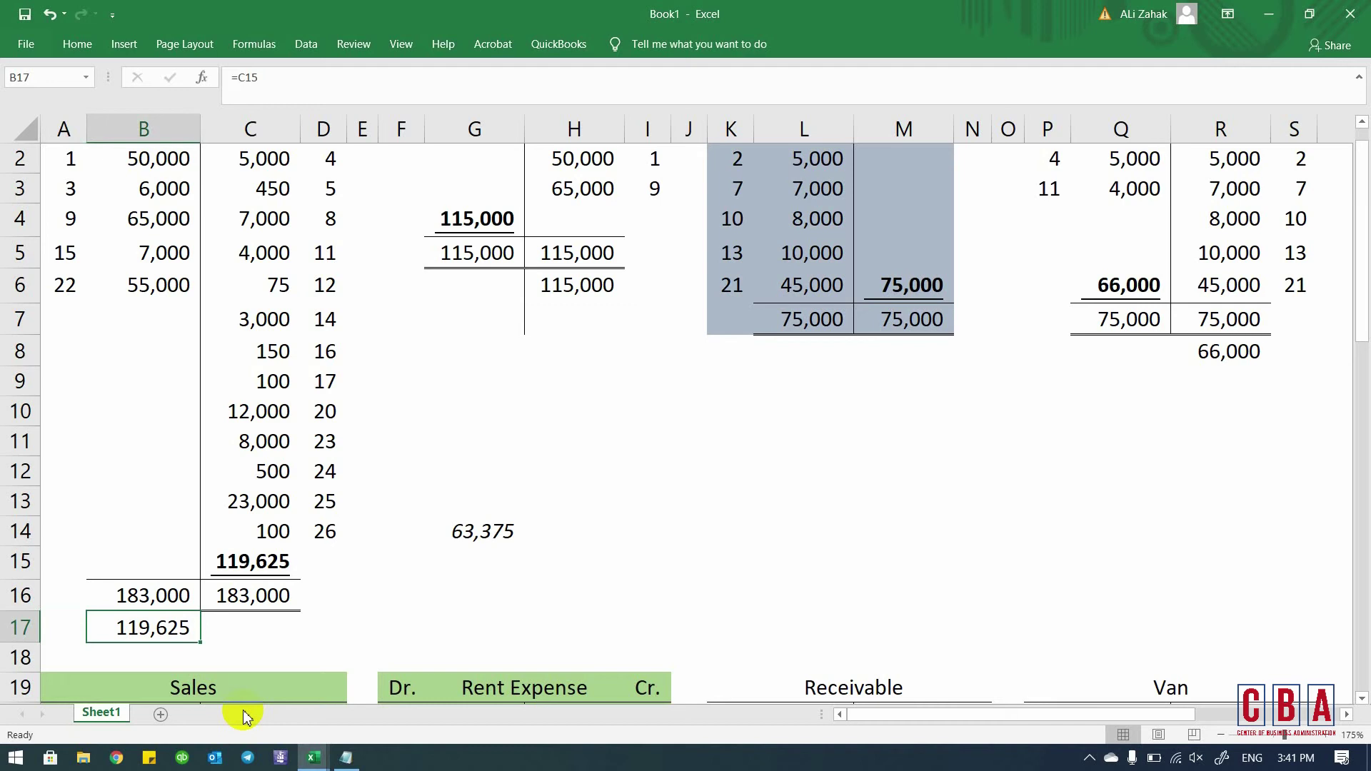
- Examine the Capital account's balance brought down in H6 and go on to the shaded Purchases account heading
{"action": "key", "text": "Right"}
{"action": "key", "text": "Right"}
{"action": "key", "text": "Up"}
{"action": "key", "text": "Up"}
{"action": "key", "text": "Up"}
{"action": "key", "text": "Up"}
{"action": "key", "text": "Up"}
{"action": "key", "text": "Up"}
{"action": "key", "text": "Up"}
{"action": "key", "text": "Up"}
{"action": "key", "text": "Up"}
{"action": "key", "text": "Up"}
{"action": "key", "text": "Up"}
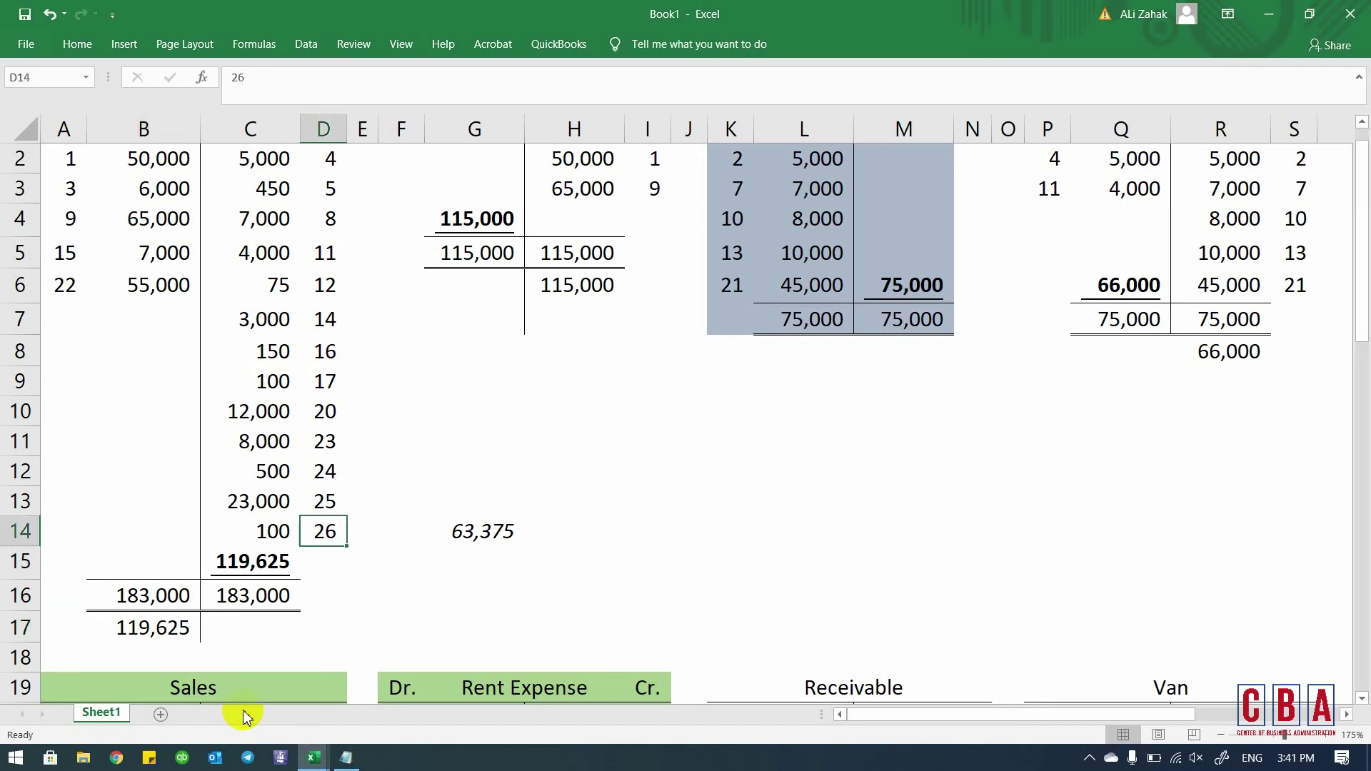
{"action": "key", "text": "Right"}
{"action": "key", "text": "Right"}
{"action": "key", "text": "Right"}
{"action": "key", "text": "Right"}
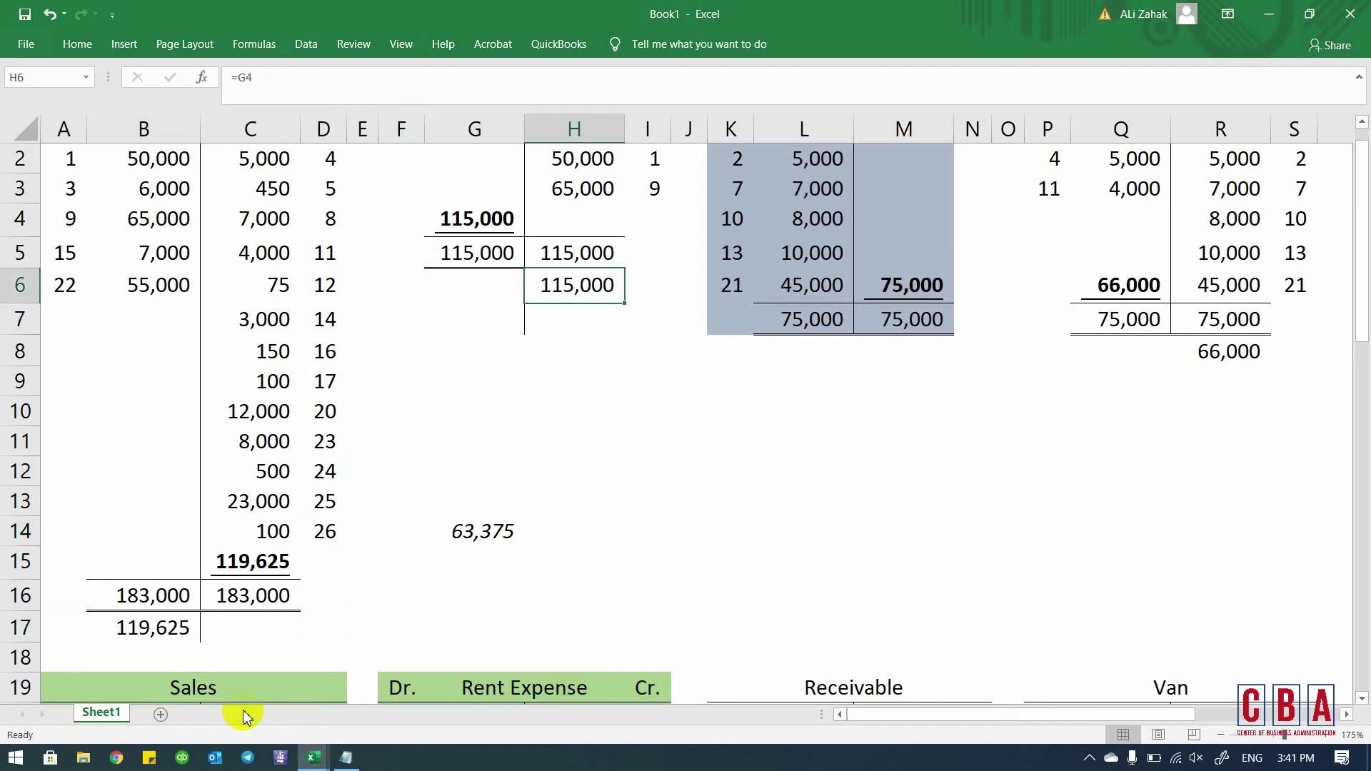
{"action": "key", "text": "Right"}
{"action": "key", "text": "Right"}
{"action": "key", "text": "Right"}
{"action": "key", "text": "Right"}
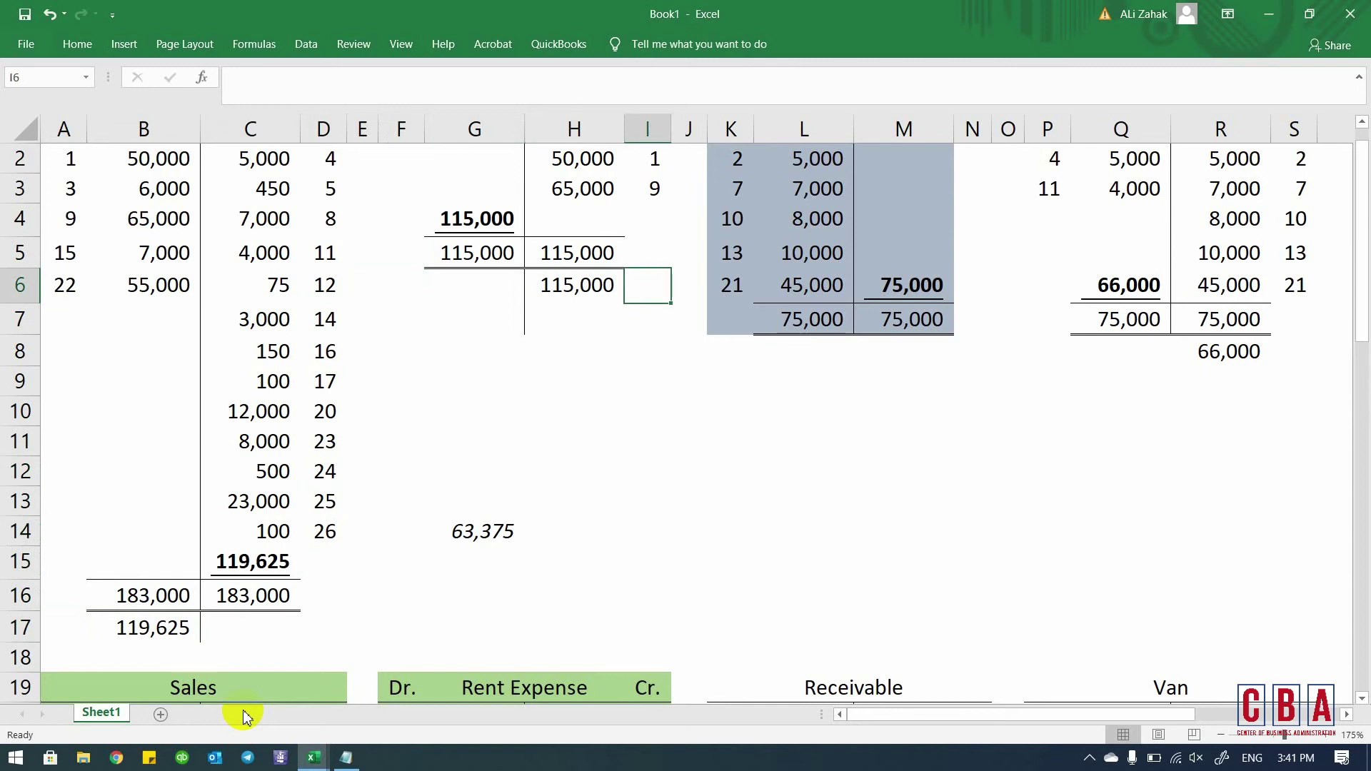
{"action": "key", "text": "Down"}
{"action": "key", "text": "Up"}
{"action": "key", "text": "Up"}
{"action": "key", "text": "Up"}
{"action": "key", "text": "Up"}
{"action": "key", "text": "Up"}
{"action": "key", "text": "Up"}
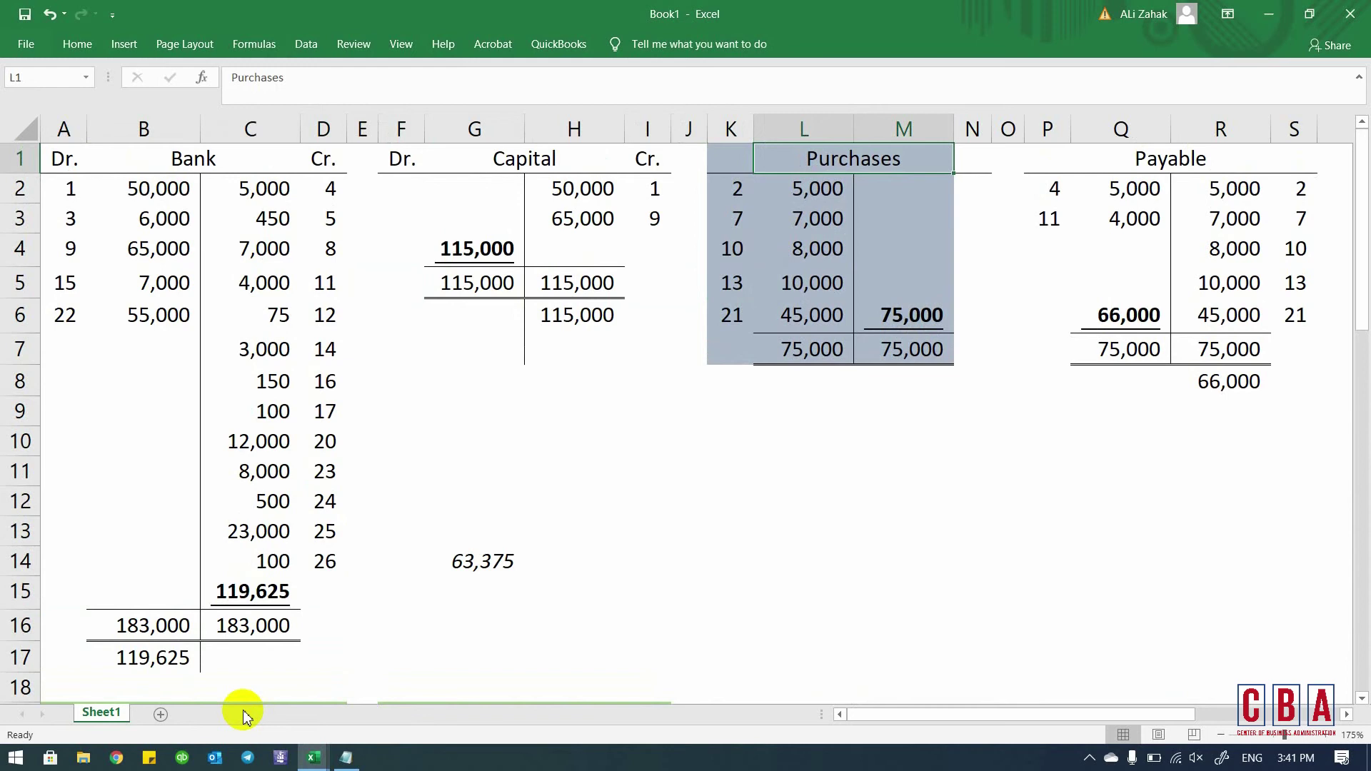
- Add a left border to the Payable account's balance brought down in R8 to extend the T-account's centre line
{"action": "key", "text": "Right"}
{"action": "key", "text": "Right"}
{"action": "key", "text": "Right"}
{"action": "key", "text": "Right"}
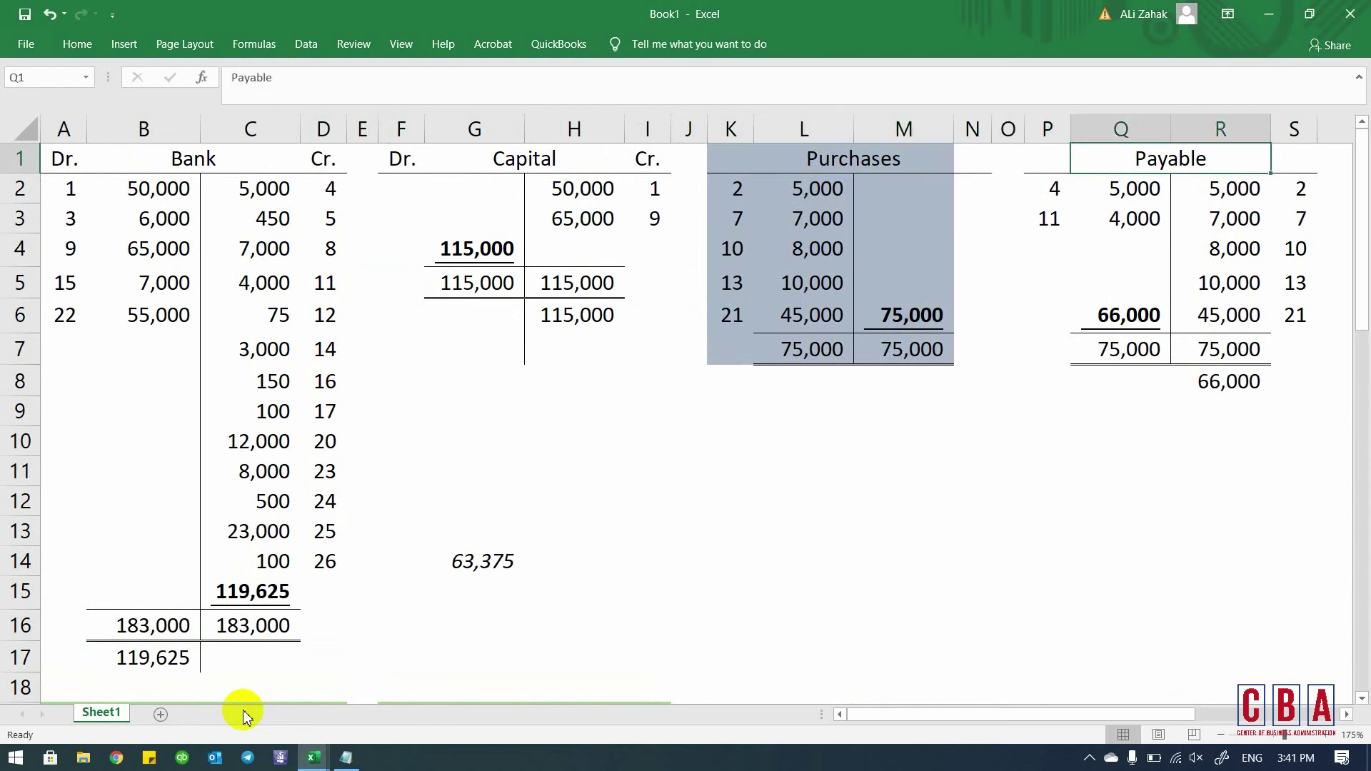
{"action": "key", "text": "Down"}
{"action": "key", "text": "Down"}
{"action": "key", "text": "Down"}
{"action": "key", "text": "Down"}
{"action": "key", "text": "Down"}
{"action": "key", "text": "Right"}
{"action": "key", "text": "Down"}
{"action": "key", "text": "Down"}
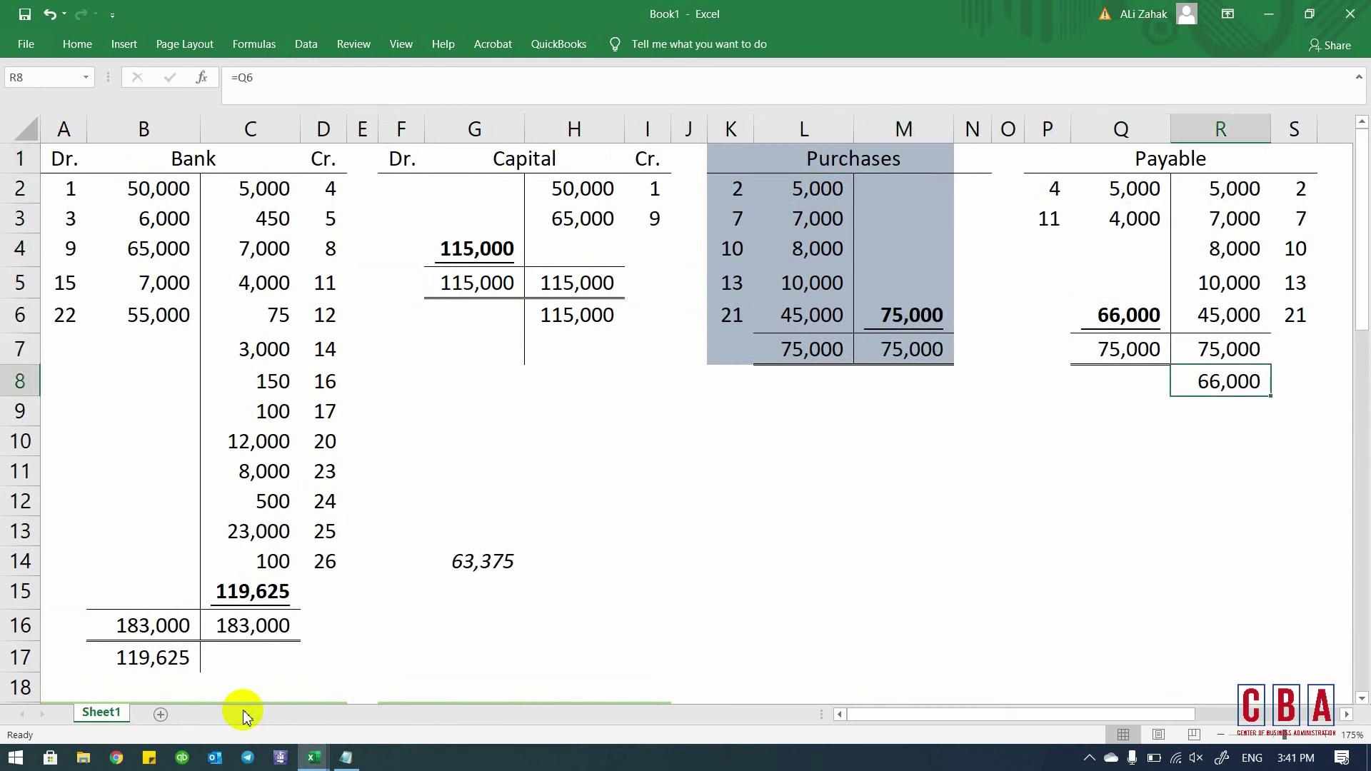
{"action": "key", "text": "alt"}
{"action": "key", "text": "h"}
{"action": "key", "text": "b"}
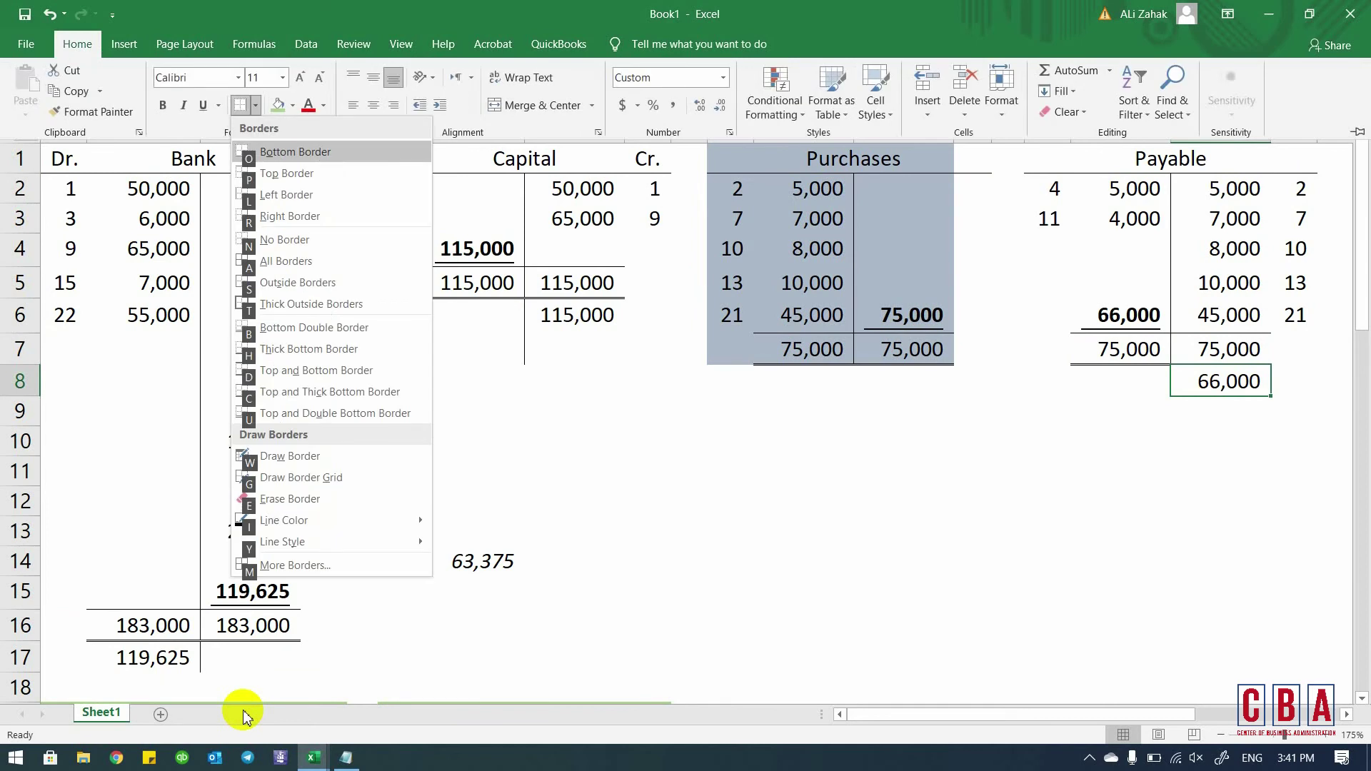
{"action": "key", "text": "o"}
{"action": "key", "text": "Down"}
{"action": "key", "text": "Down"}
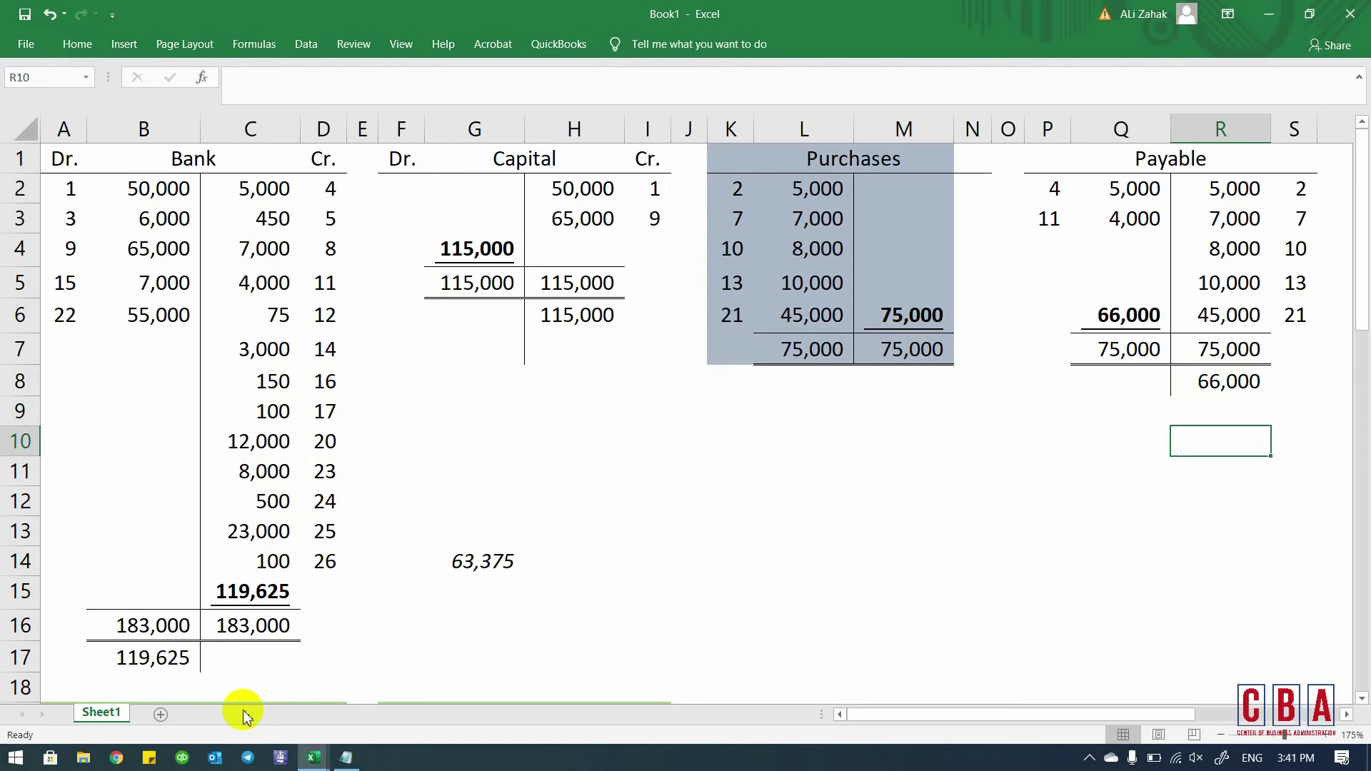
- Change the fill of the Purchases account in K1:M7 to the light green used for the income and expense accounts
{"action": "scroll", "coordinate": [243, 714], "scroll_direction": "down", "scroll_amount": 6}
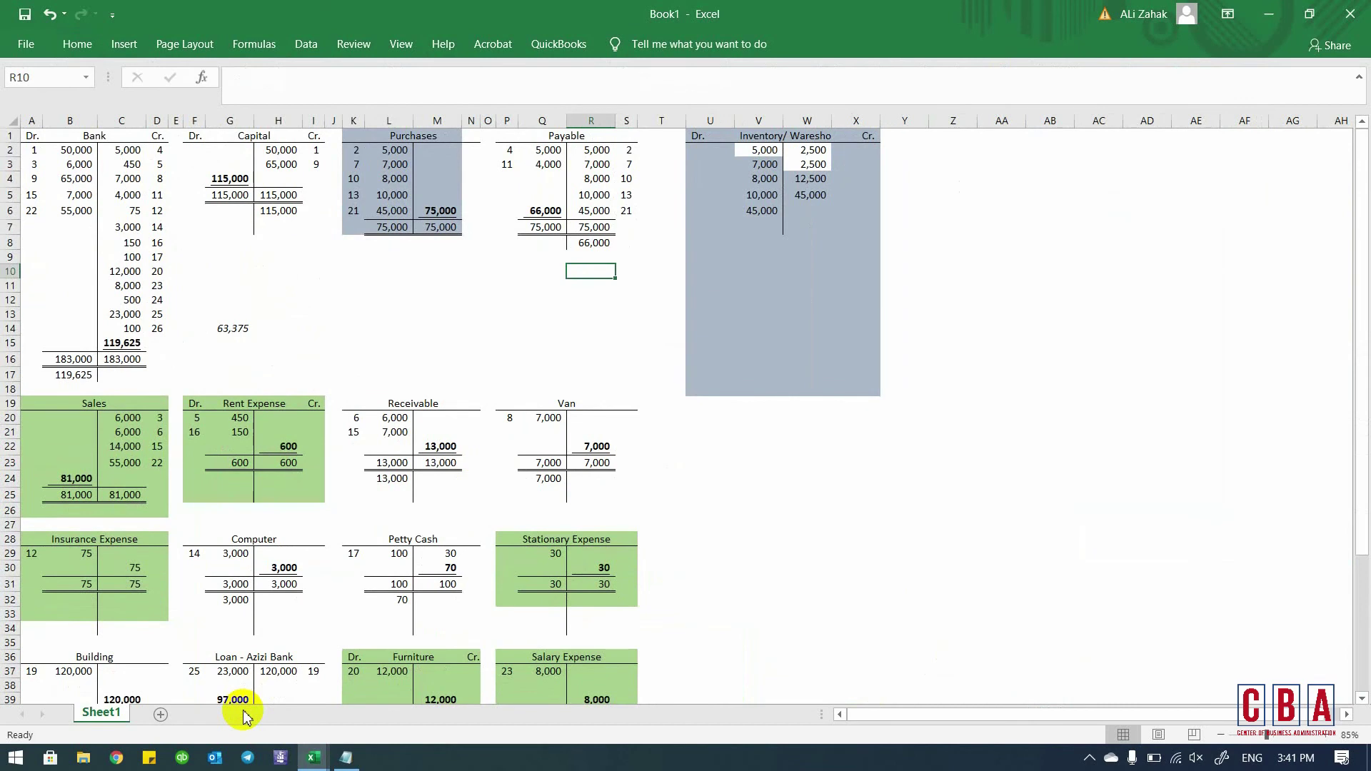
{"action": "left_click_drag", "start_coordinate": [353, 139], "coordinate": [434, 236]}
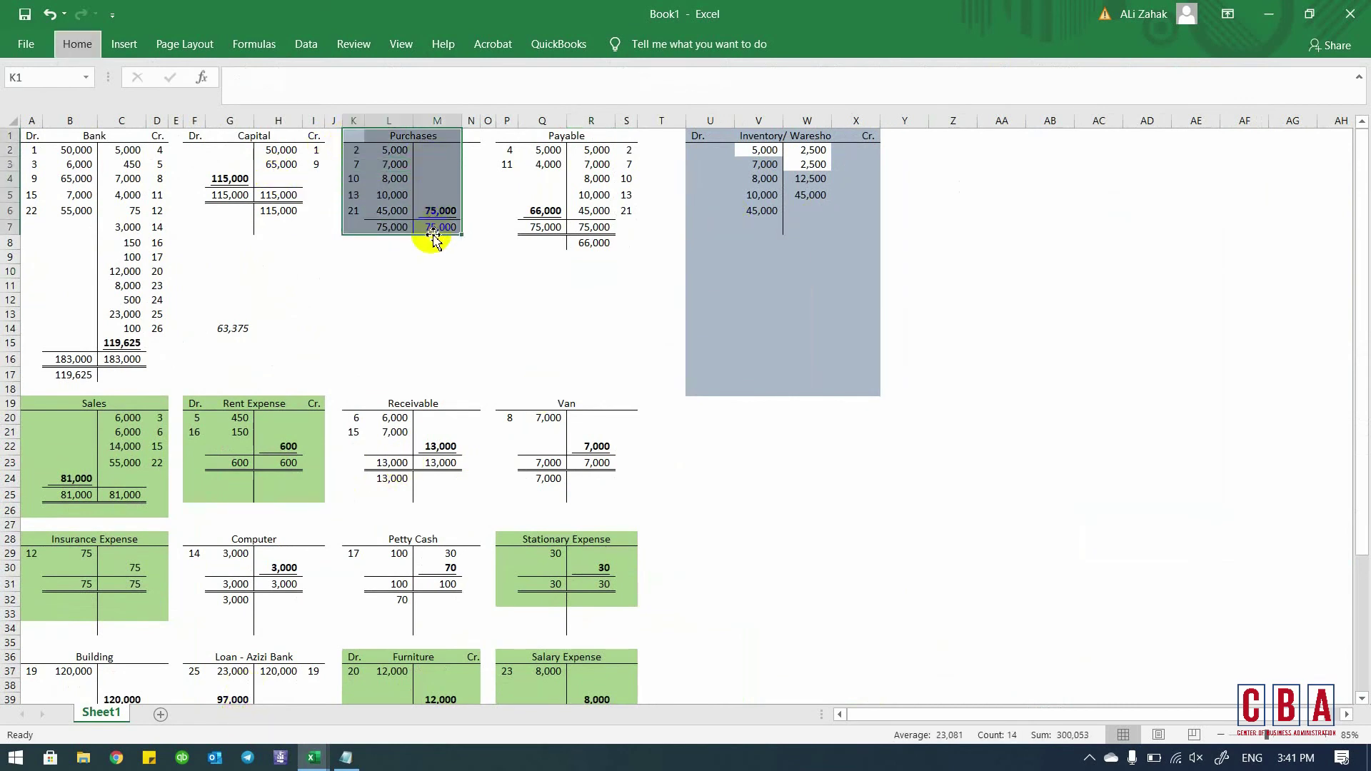
{"action": "key", "text": "alt+h"}
{"action": "key", "text": "h"}
{"action": "key", "text": "Right"}
{"action": "key", "text": "Right"}
{"action": "key", "text": "Left"}
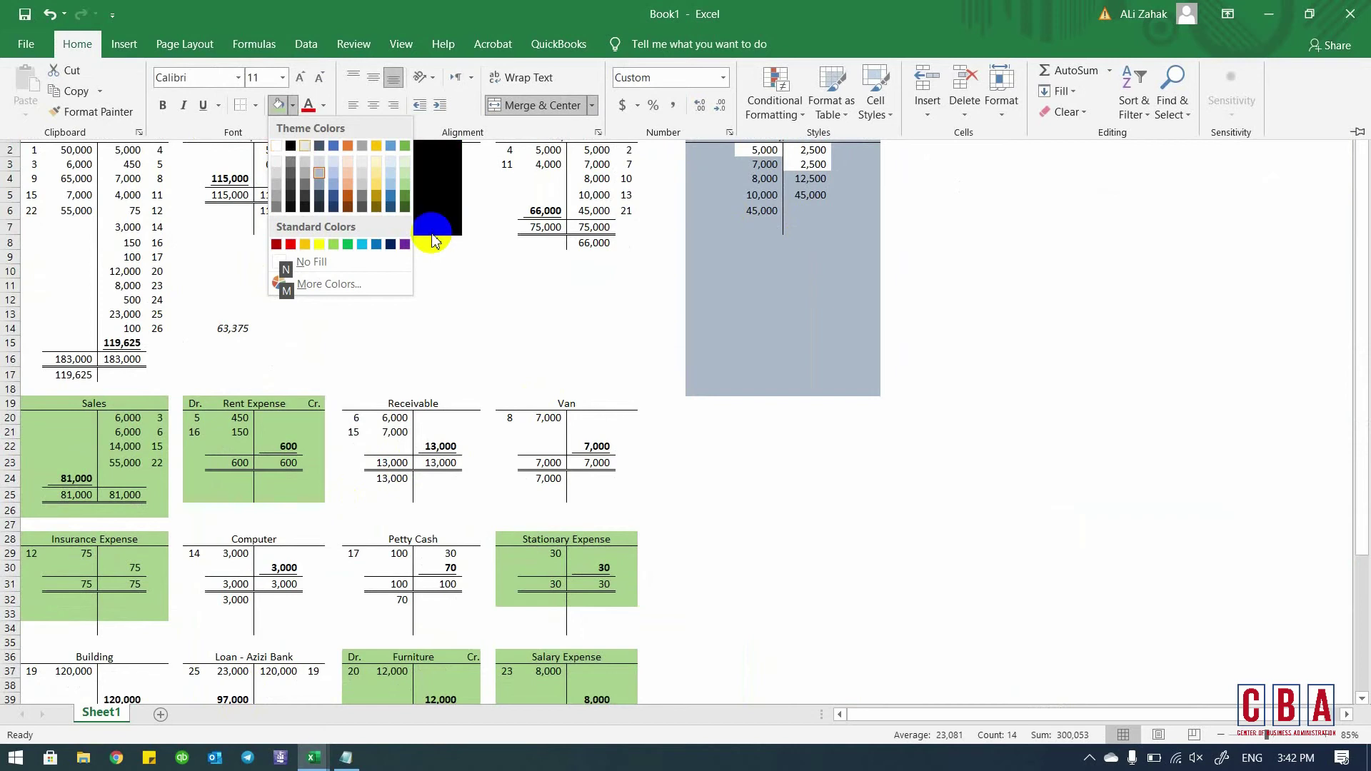
{"action": "left_click", "coordinate": [407, 185]}
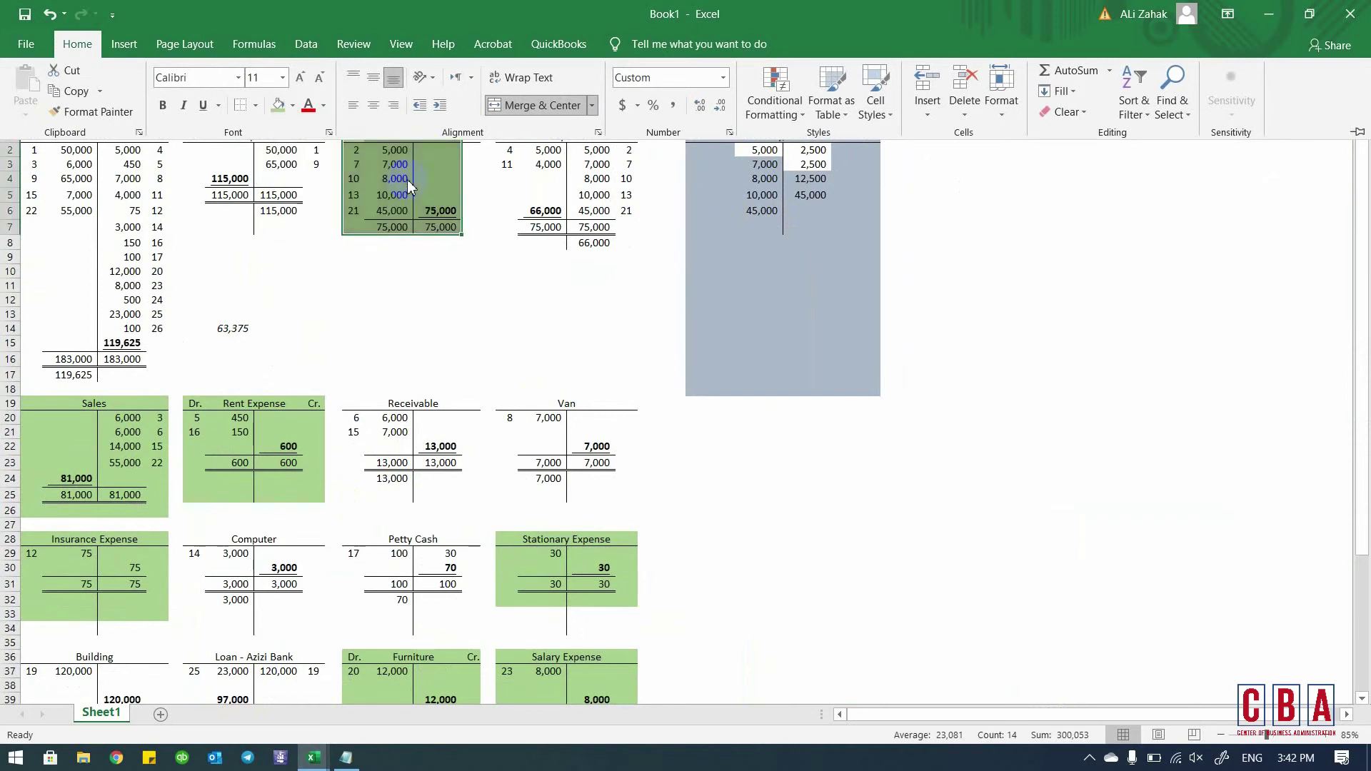
- Replace the Bank account's balancing formula in C15 with its static value
{"action": "key", "text": "ctrl+Home"}
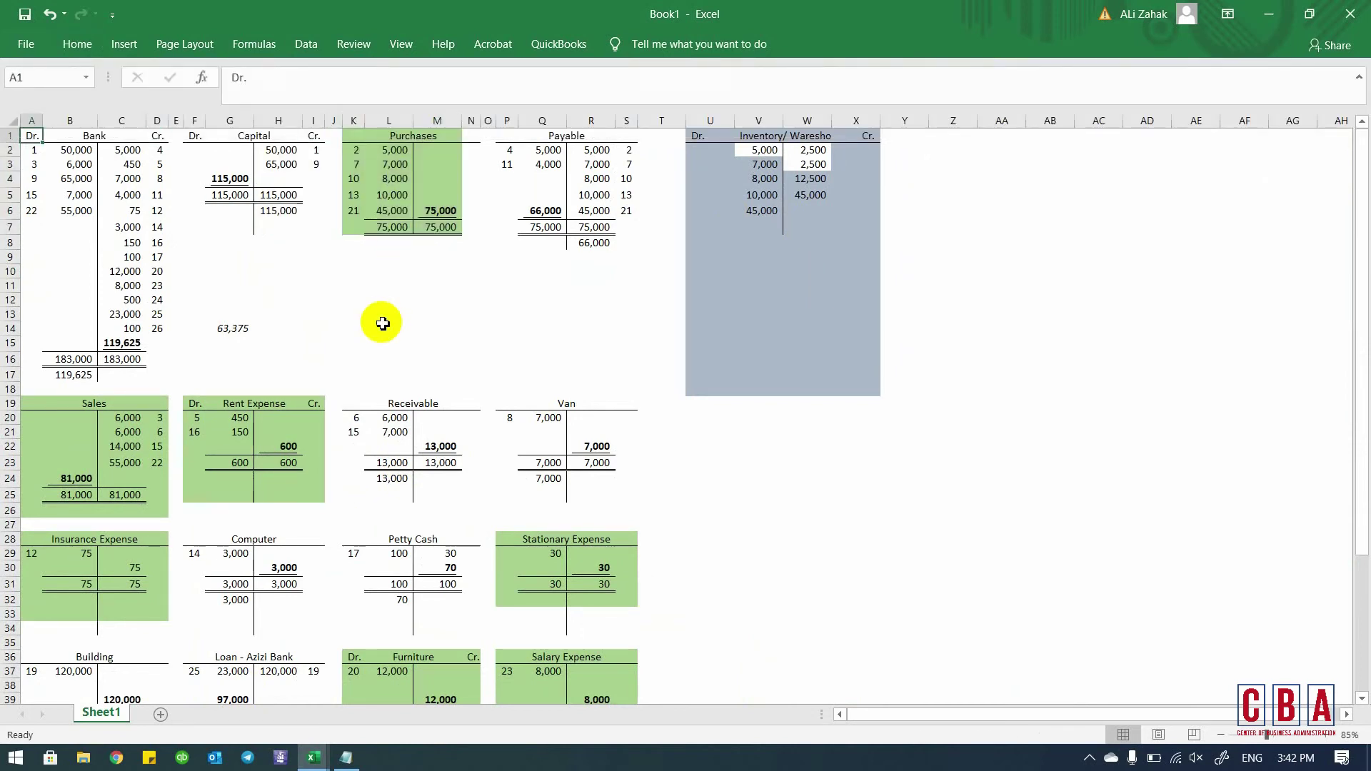
{"action": "scroll", "coordinate": [383, 323], "scroll_direction": "down", "scroll_amount": 2, "text": "ctrl"}
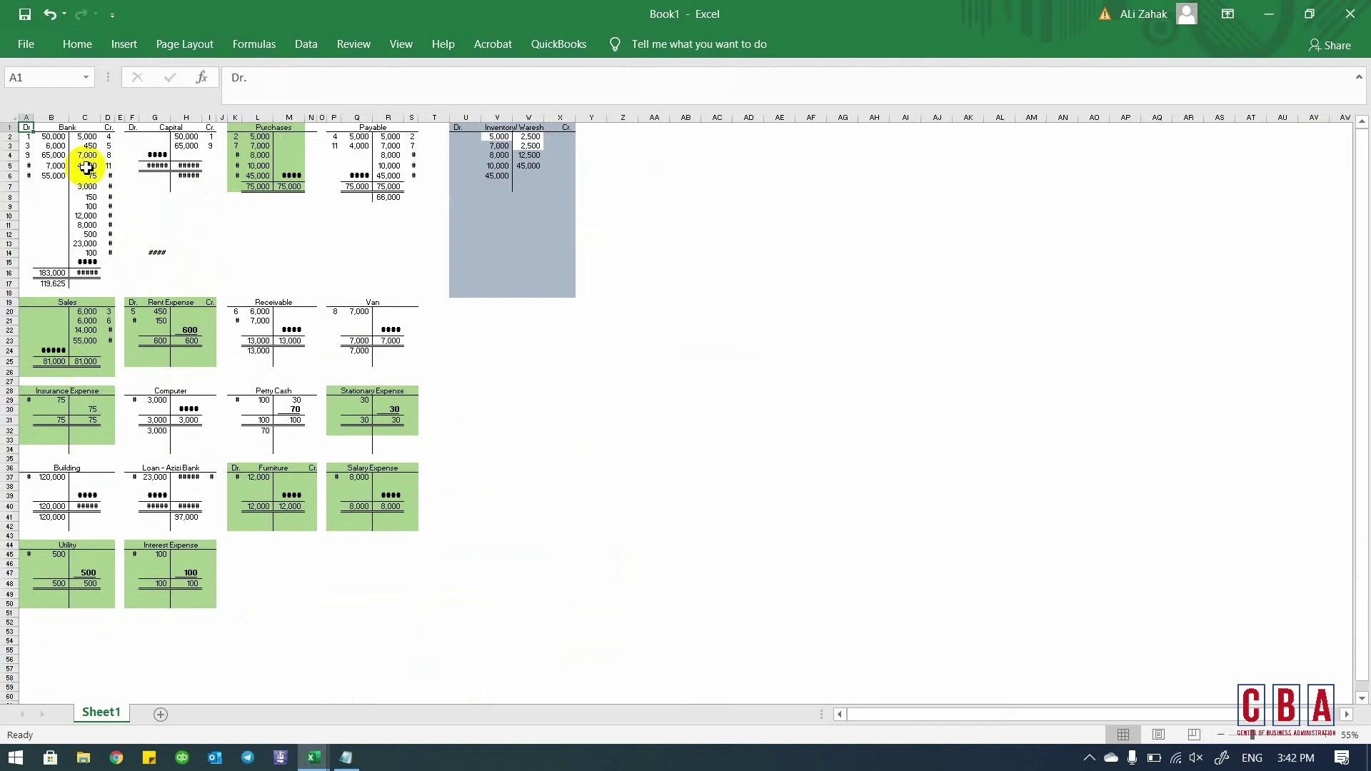
{"action": "scroll", "coordinate": [86, 167], "scroll_direction": "up", "scroll_amount": 4, "text": "ctrl"}
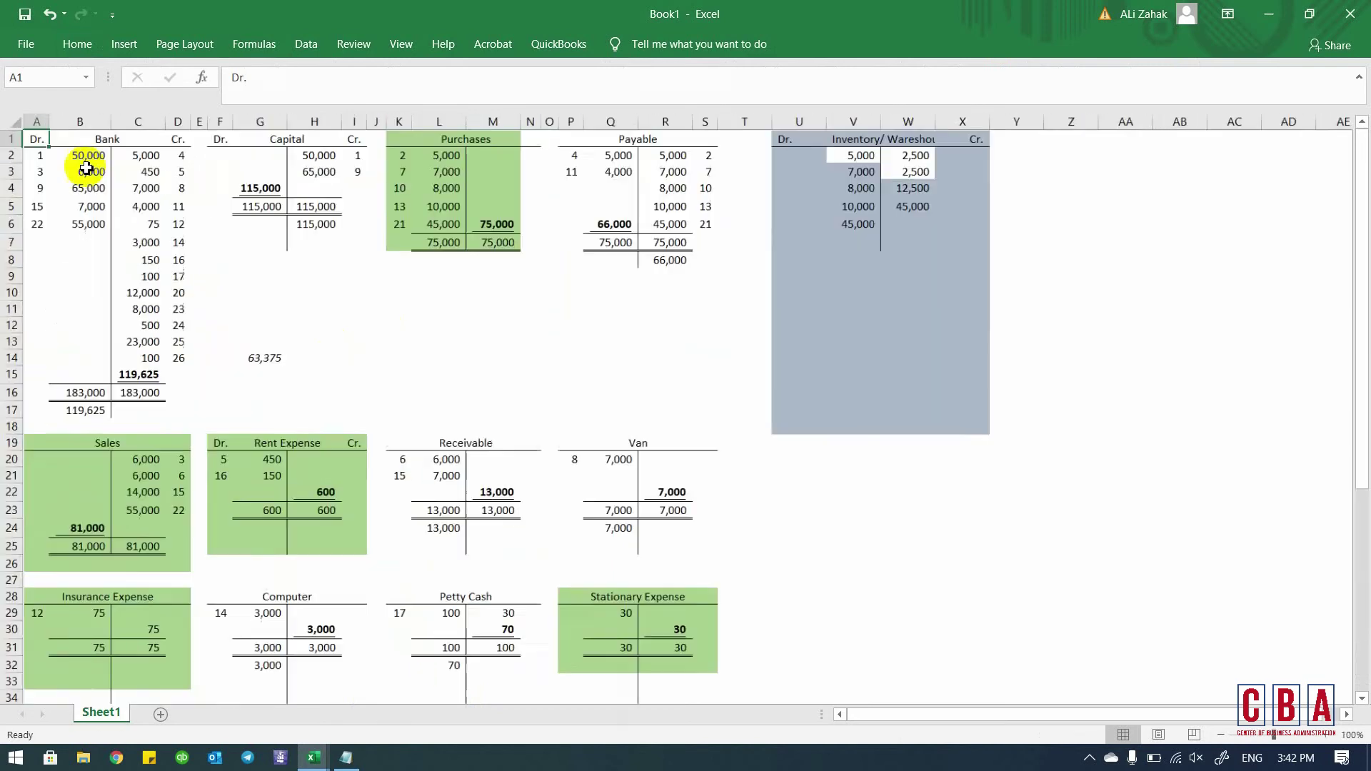
{"action": "scroll", "coordinate": [86, 167], "scroll_direction": "up", "scroll_amount": 4, "text": "ctrl"}
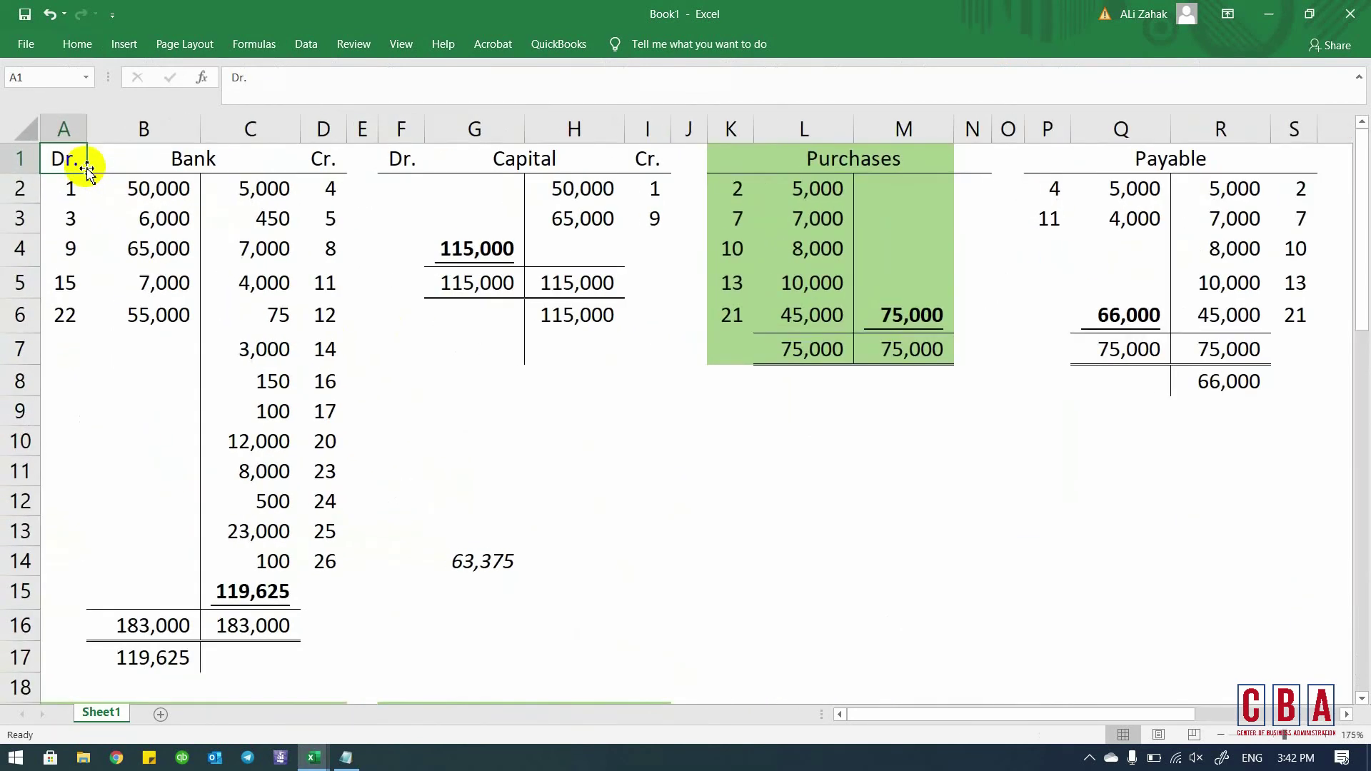
{"action": "left_click", "coordinate": [228, 579]}
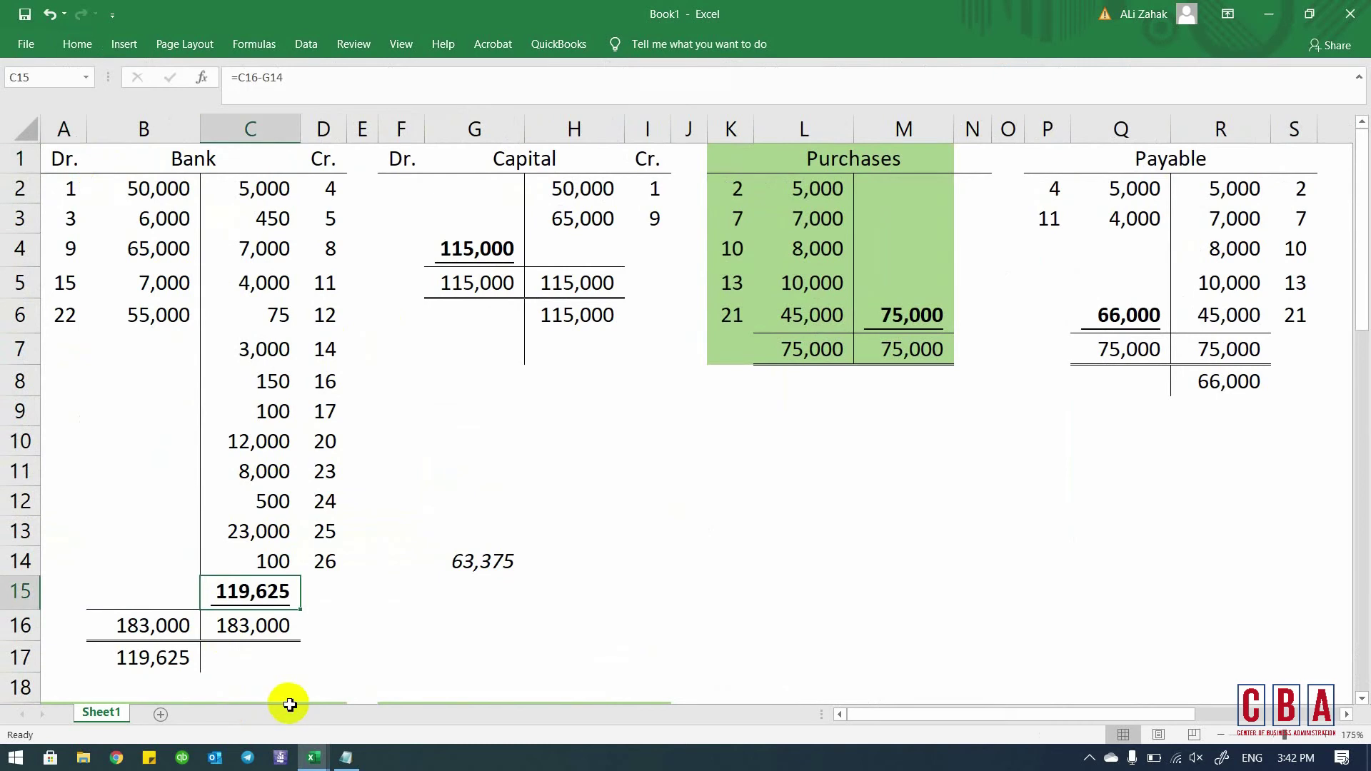
{"action": "key", "text": "ctrl+c"}
{"action": "key", "text": "alt+h"}
{"action": "key", "text": "v"}
{"action": "key", "text": "v"}
{"action": "key", "text": "Escape"}
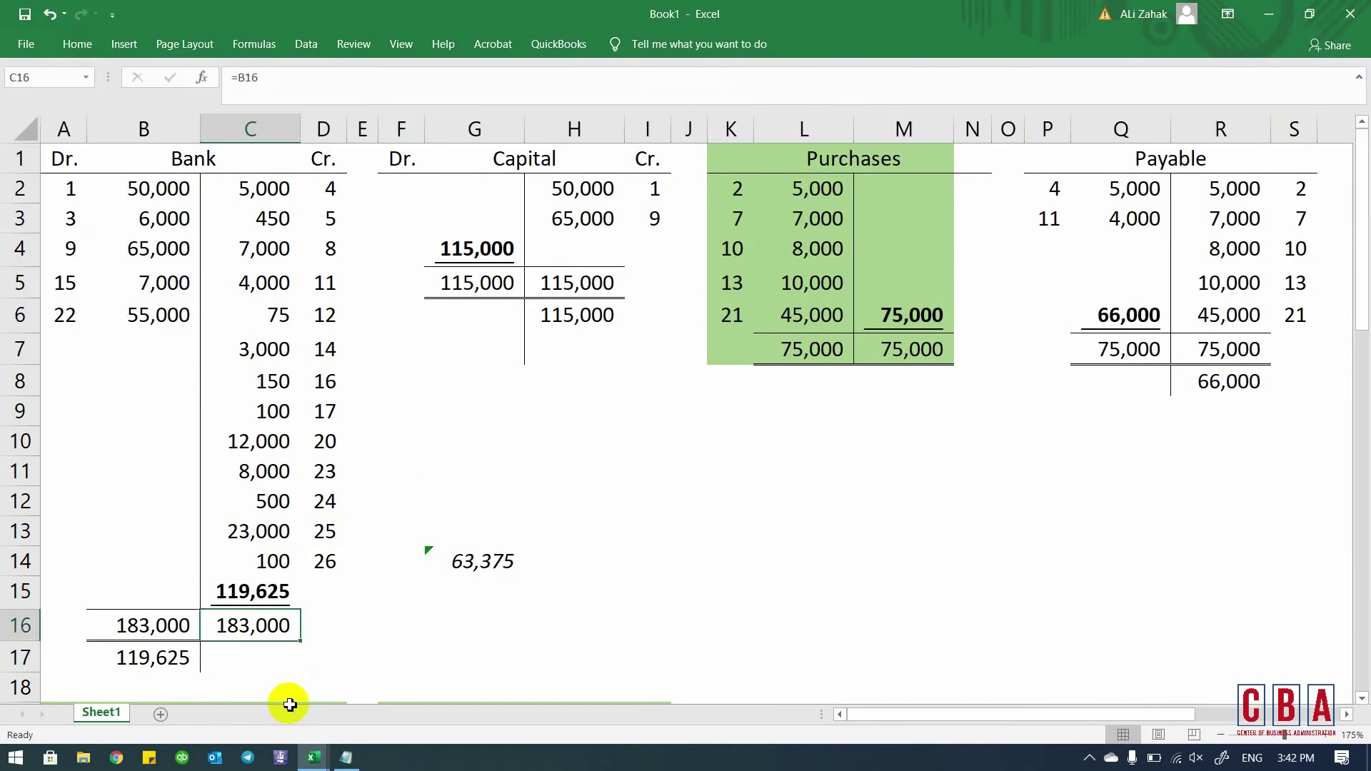
- Put the label "B. C/F" in front of the Bank balancing figure in C15
{"action": "key", "text": "F2"}
{"action": "key", "text": "Left"}
{"action": "key", "text": "Left"}
{"action": "key", "text": "Left"}
{"action": "key", "text": "Left"}
{"action": "key", "text": "Left"}
{"action": "key", "text": "Left"}
{"action": "type", "text": "b"}
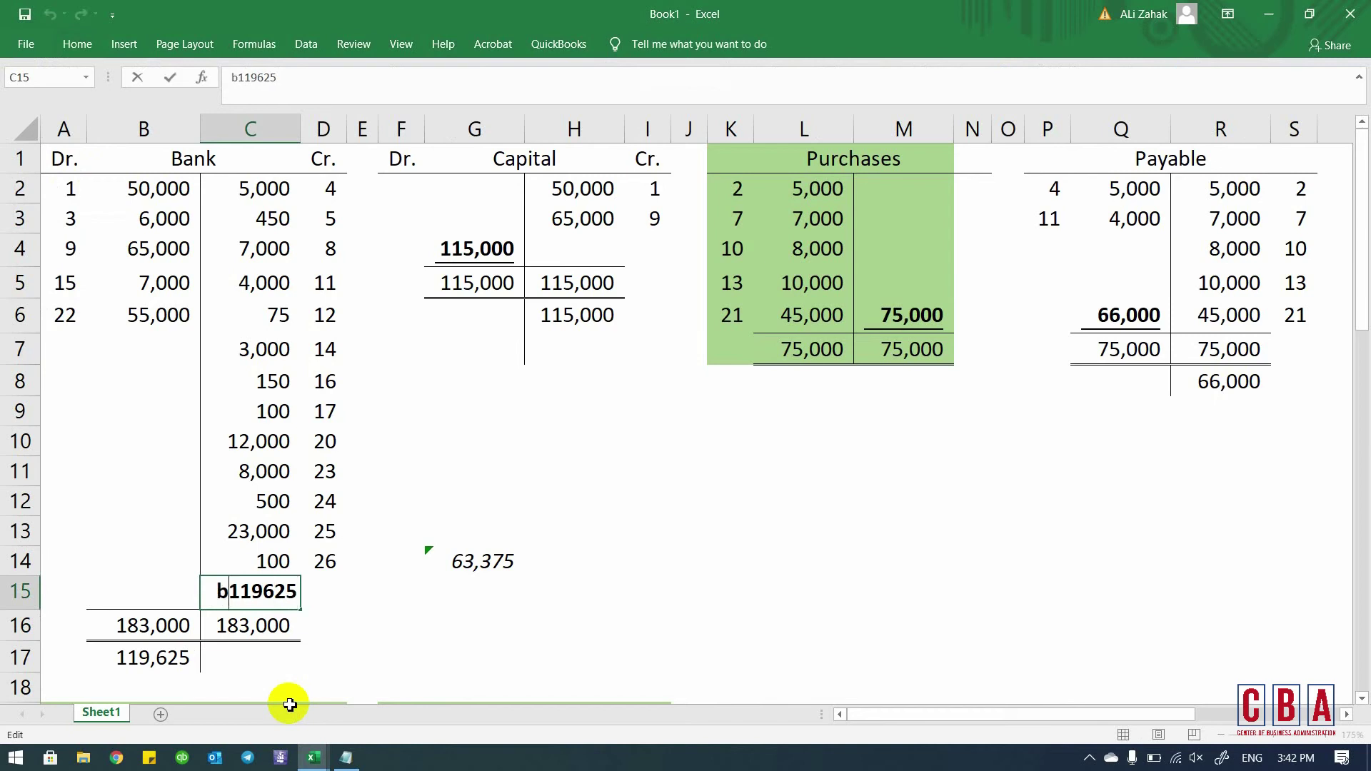
{"action": "key", "text": "BackSpace"}
{"action": "type", "text": "b"}
{"action": "key", "text": "BackSpace"}
{"action": "type", "text": "B. "}
{"action": "type", "text": "C/F"}
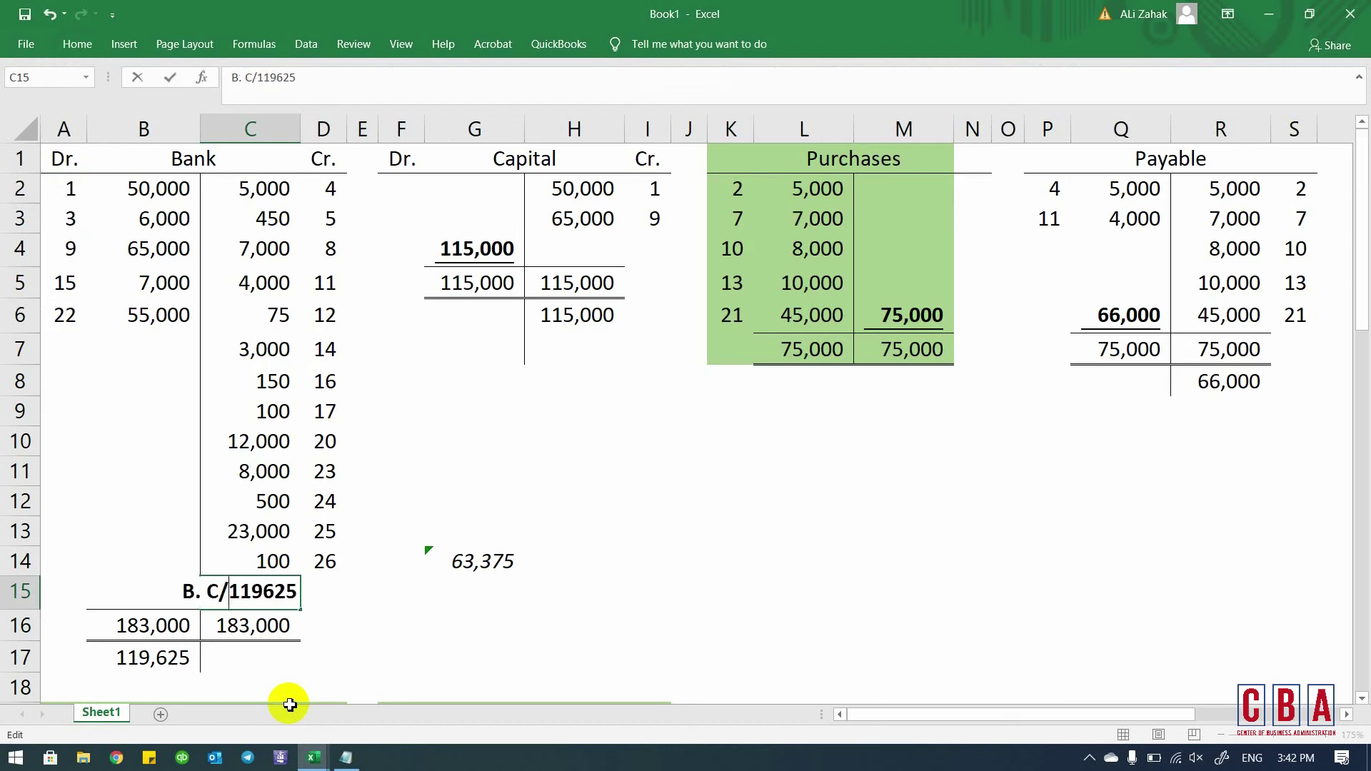
{"action": "key", "text": "ctrl+Return"}
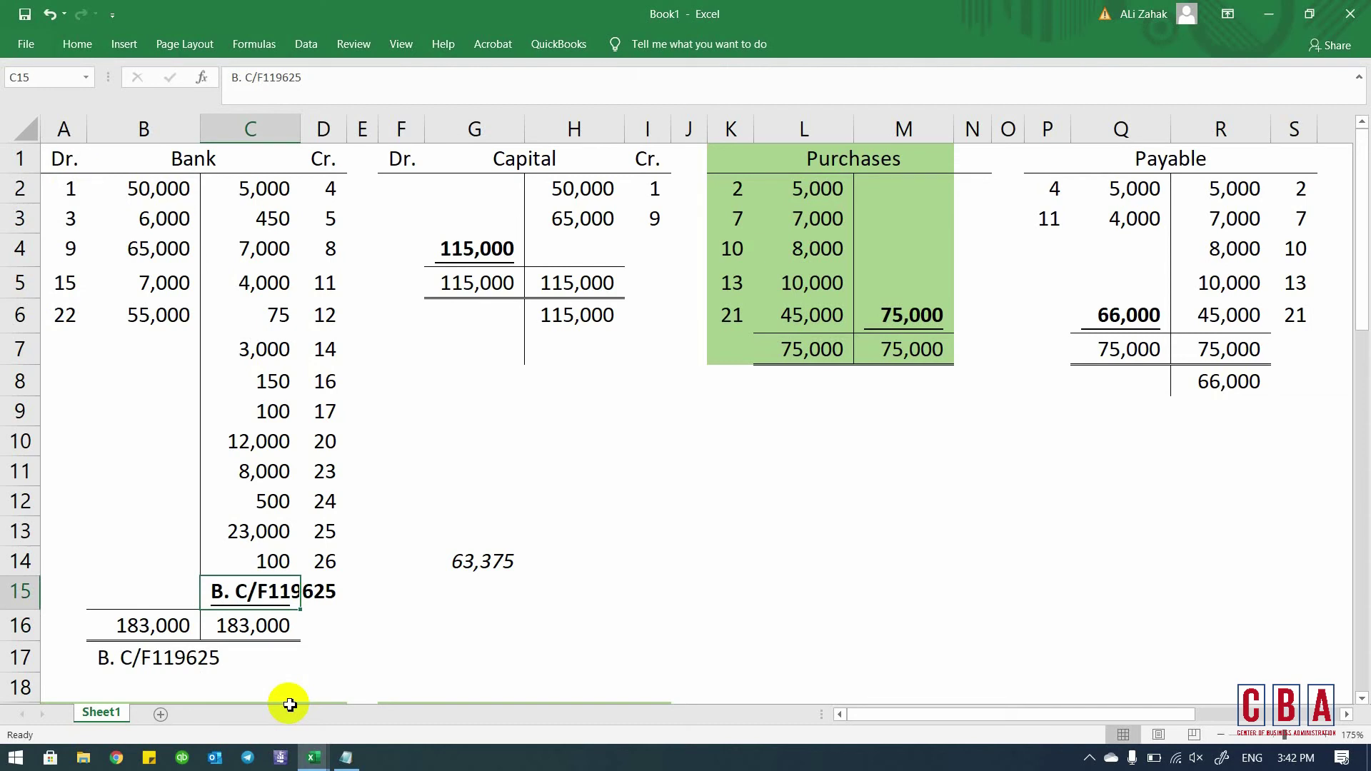
- Insert a space between the "B. C/F" label and the amount in C15
{"action": "key", "text": "F2"}
{"action": "key", "text": "Left"}
{"action": "key", "text": "Left"}
{"action": "key", "text": "Left"}
{"action": "key", "text": "Left"}
{"action": "key", "text": "Left"}
{"action": "key", "text": "Left"}
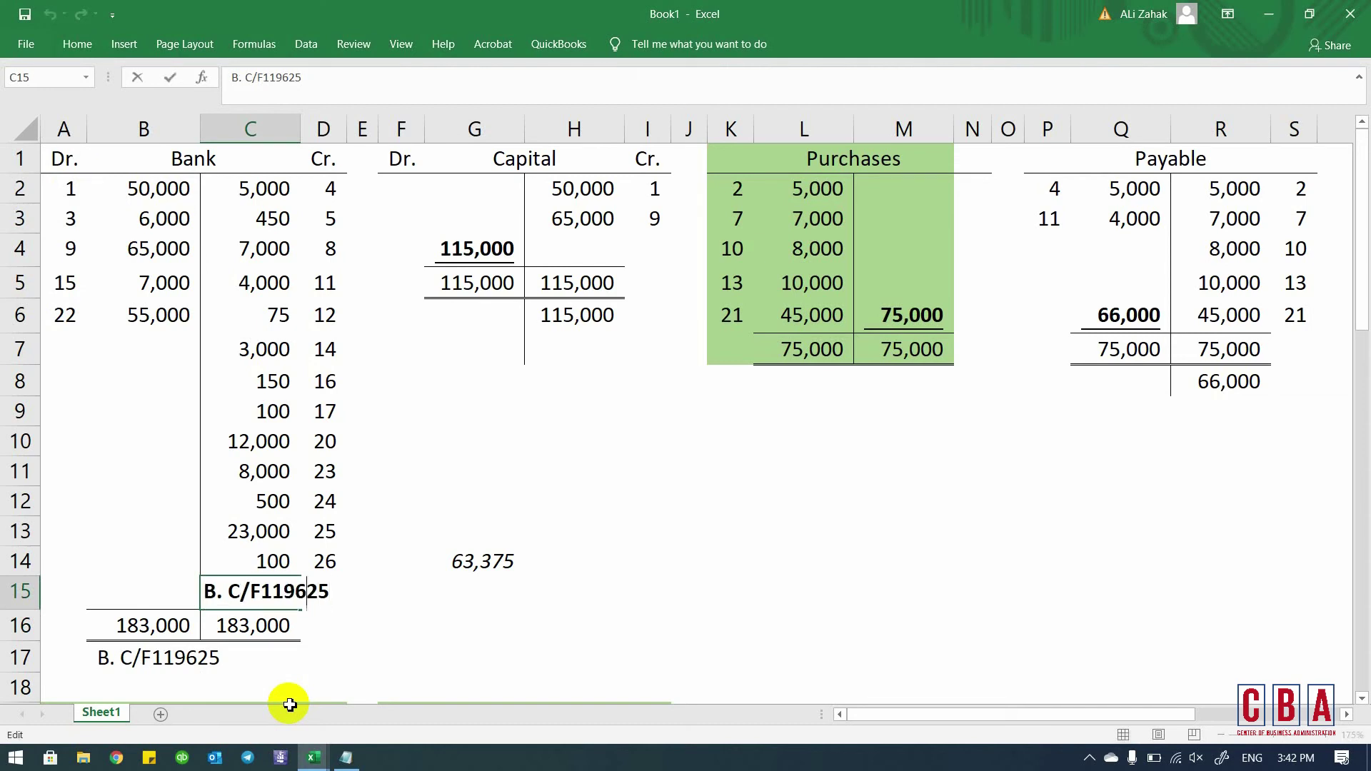
{"action": "key", "text": "Return"}
{"action": "key", "text": "Up"}
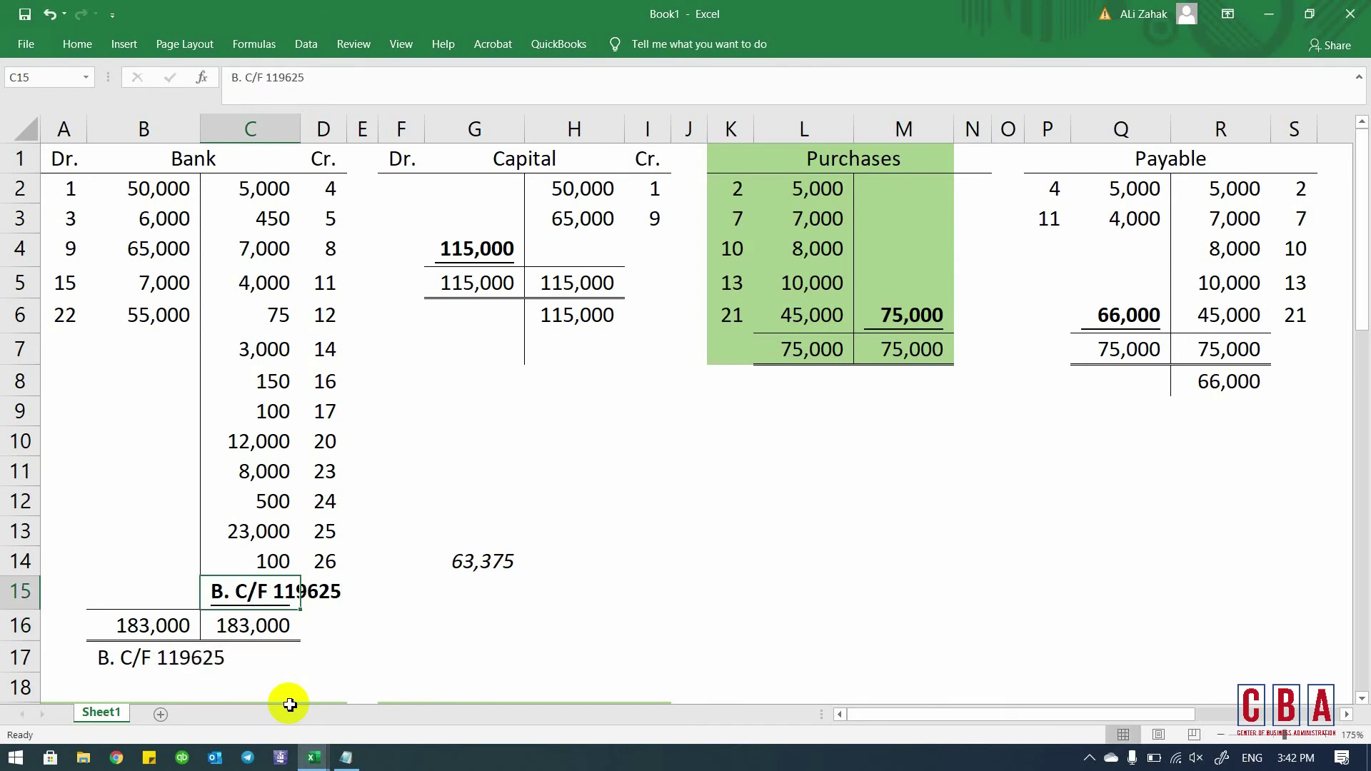
- Check the Capital account's balancing formula in G4 and replace it with its static value
{"action": "key", "text": "Right"}
{"action": "key", "text": "Right"}
{"action": "key", "text": "Right"}
{"action": "key", "text": "Up"}
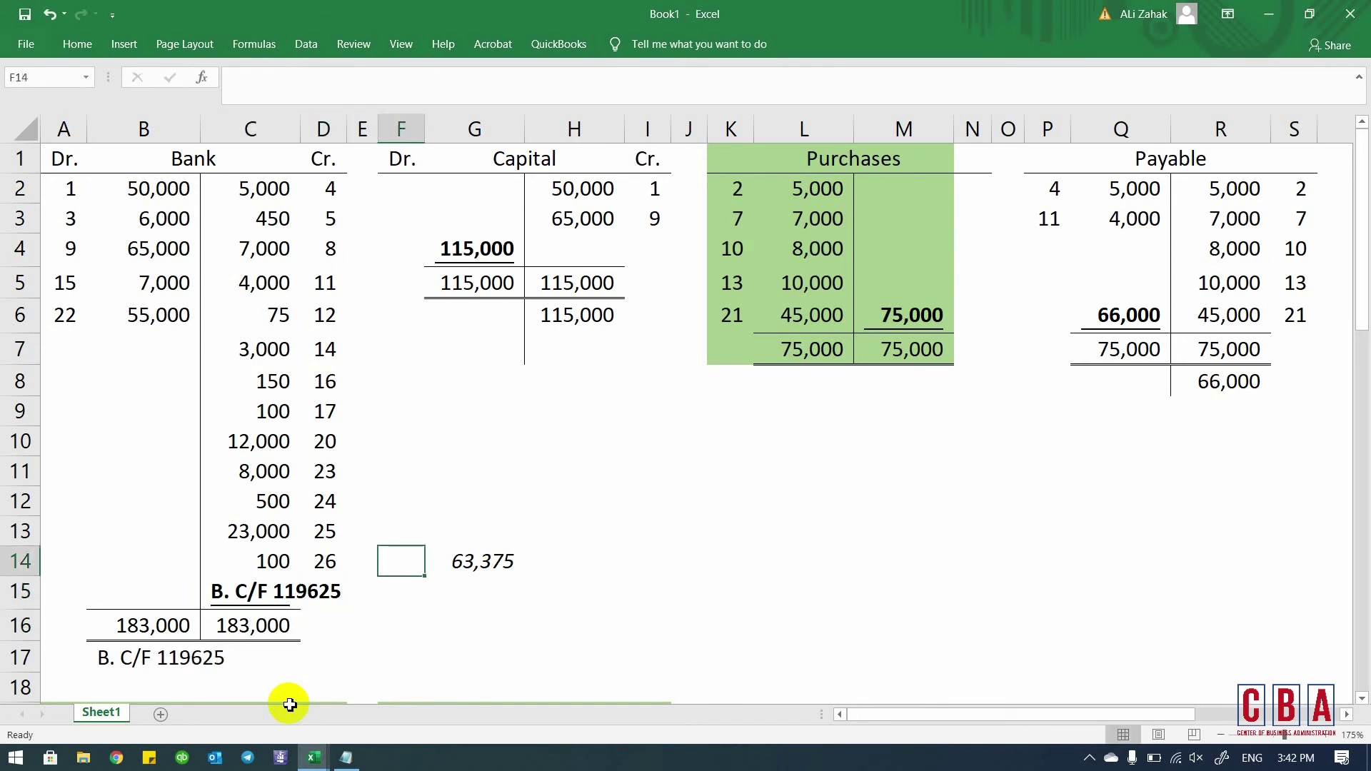
{"action": "key", "text": "Up"}
{"action": "key", "text": "Up"}
{"action": "key", "text": "Up"}
{"action": "key", "text": "Up"}
{"action": "key", "text": "Up"}
{"action": "key", "text": "Up"}
{"action": "key", "text": "Up"}
{"action": "key", "text": "Up"}
{"action": "key", "text": "Right"}
{"action": "key", "text": "Up"}
{"action": "key", "text": "Up"}
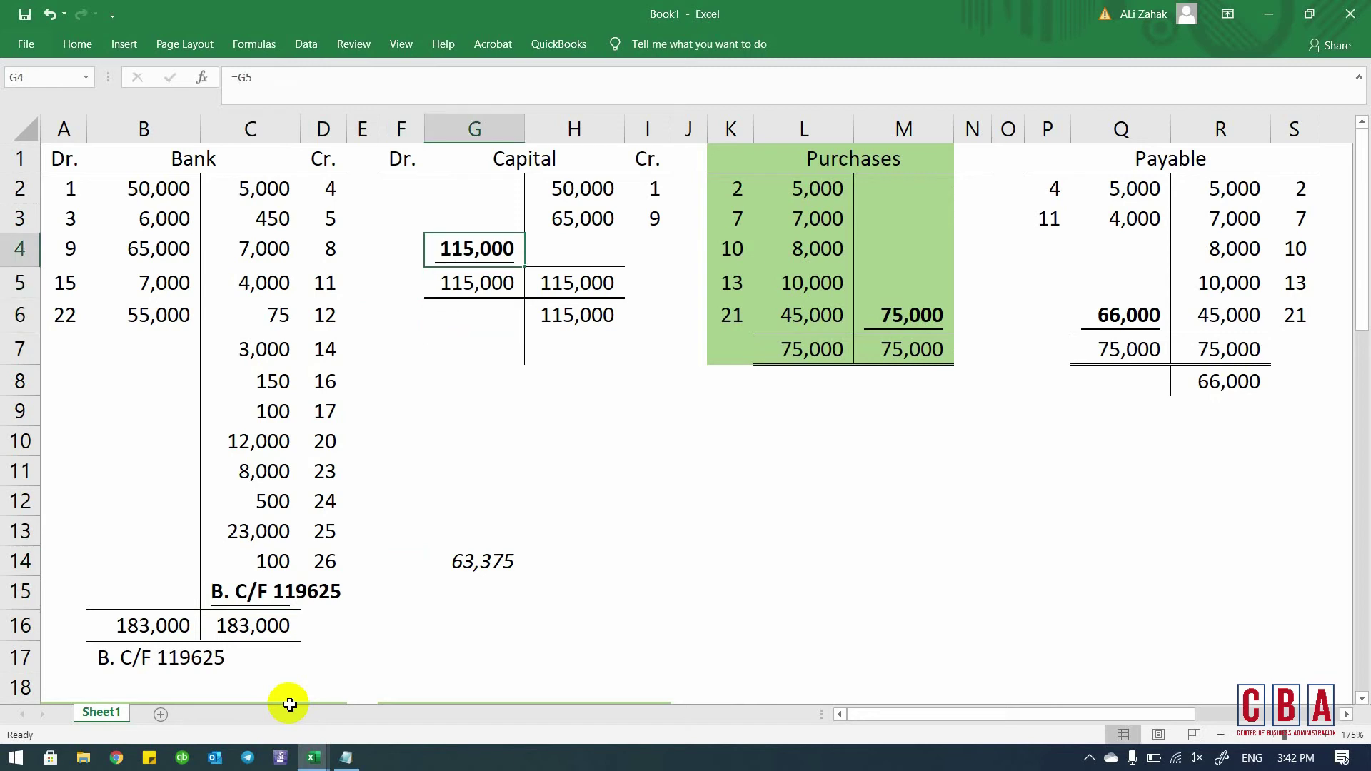
{"action": "key", "text": "F2"}
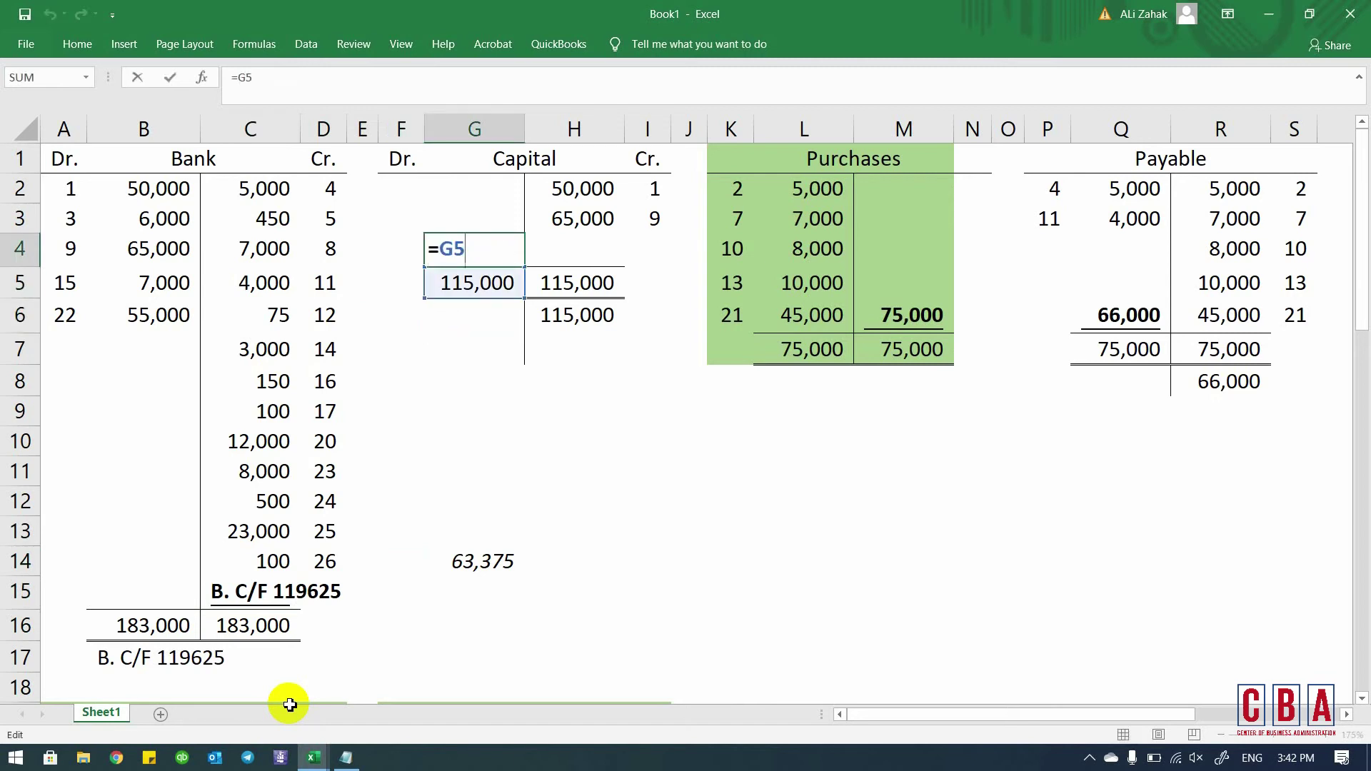
{"action": "key", "text": "ctrl+Return"}
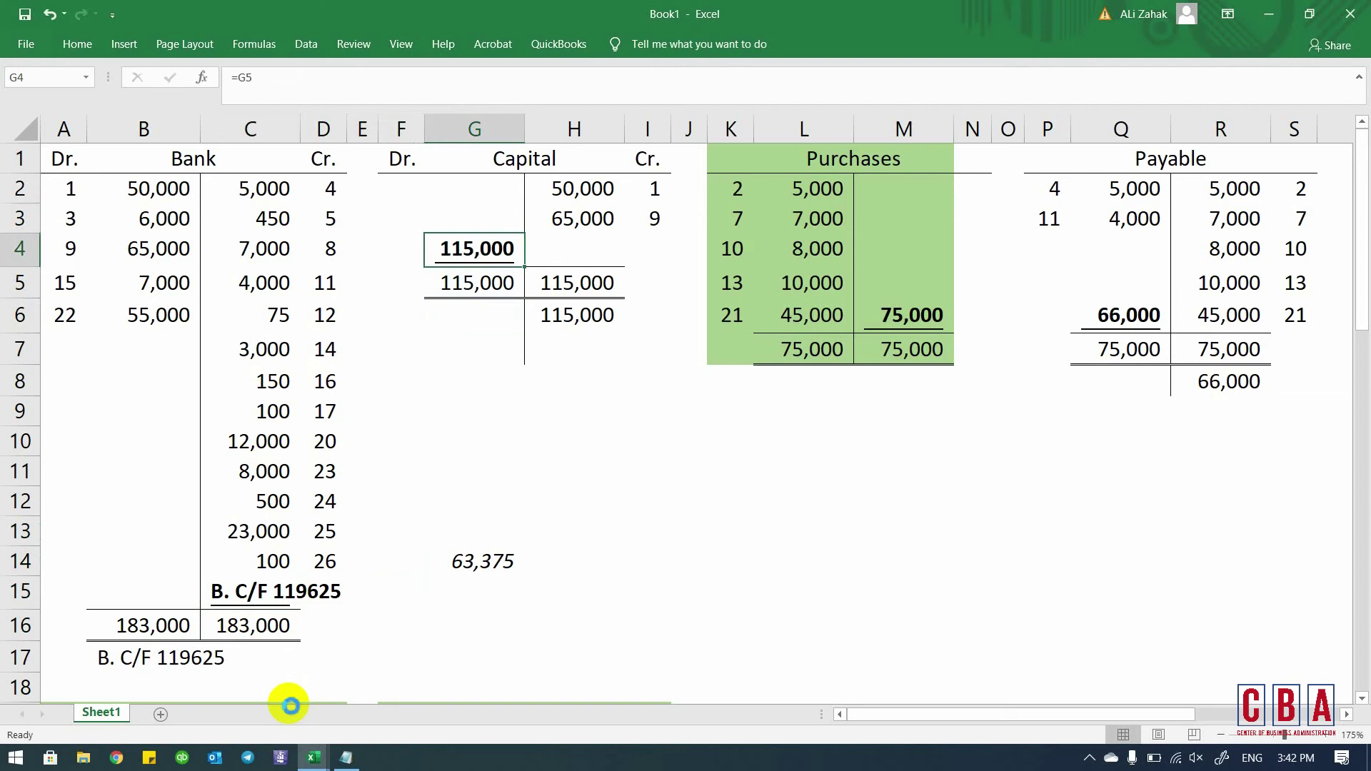
{"action": "key", "text": "ctrl+c"}
{"action": "key", "text": "alt+h"}
{"action": "key", "text": "v"}
{"action": "key", "text": "v"}
{"action": "key", "text": "Escape"}
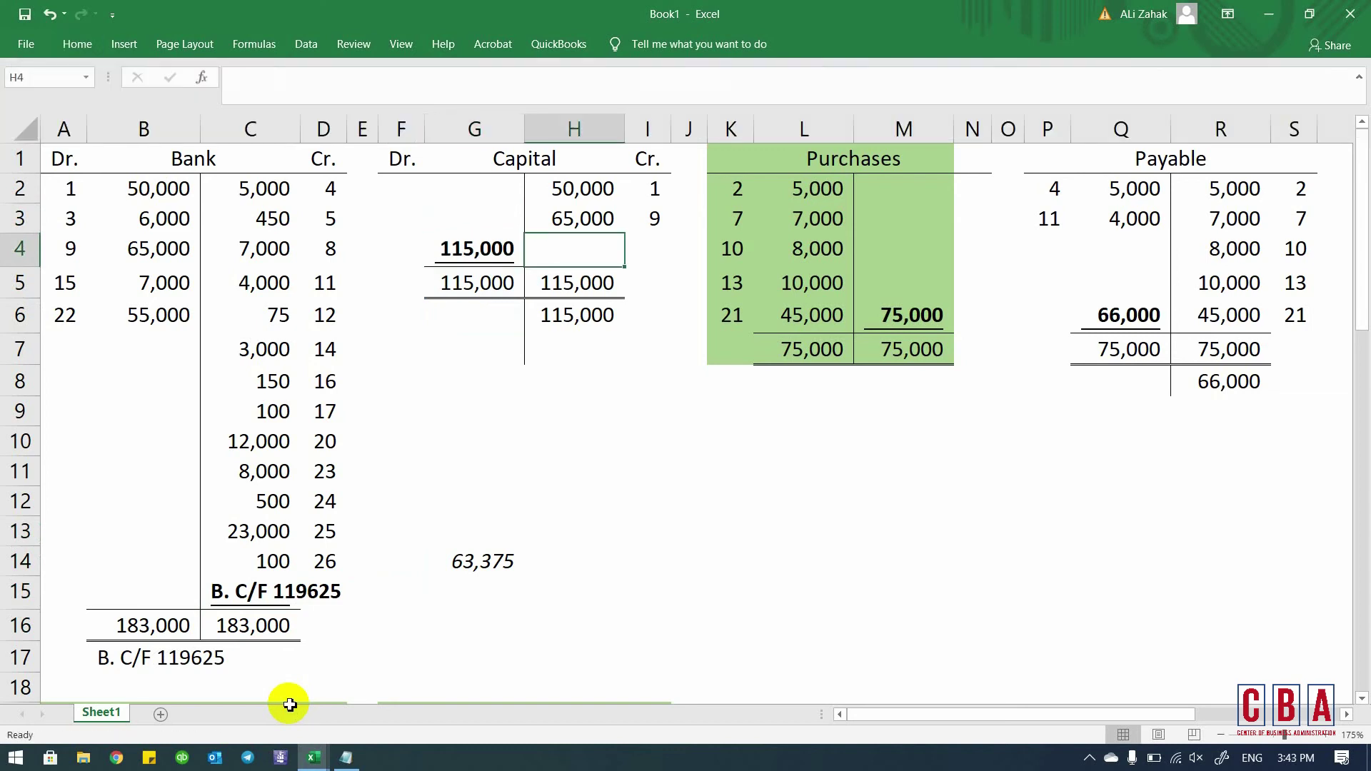
- Put the label "B. C/F" followed by a space in front of the Capital balancing figure in G4
{"action": "key", "text": "F2"}
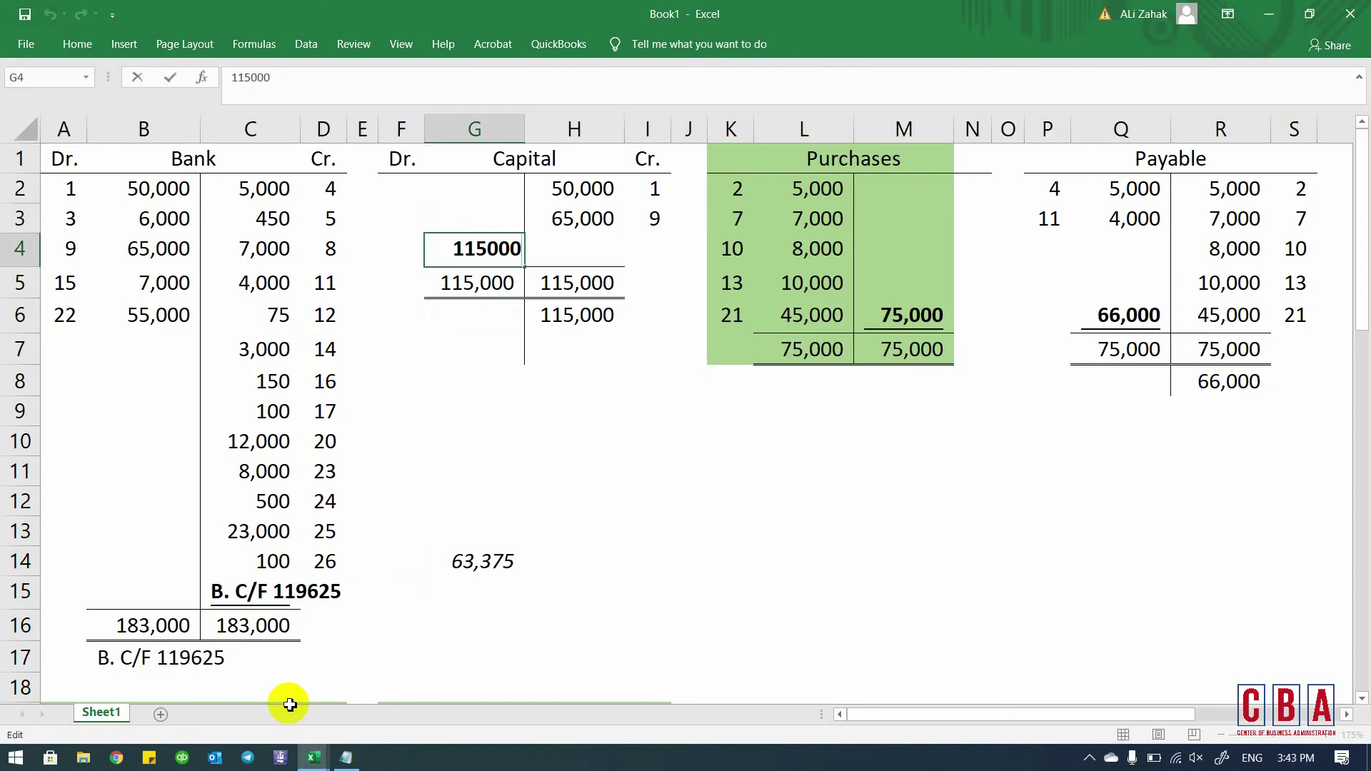
{"action": "key", "text": "Left"}
{"action": "key", "text": "Left"}
{"action": "key", "text": "Left"}
{"action": "key", "text": "Left"}
{"action": "key", "text": "Left"}
{"action": "key", "text": "Left"}
{"action": "type", "text": "B. C/F"}
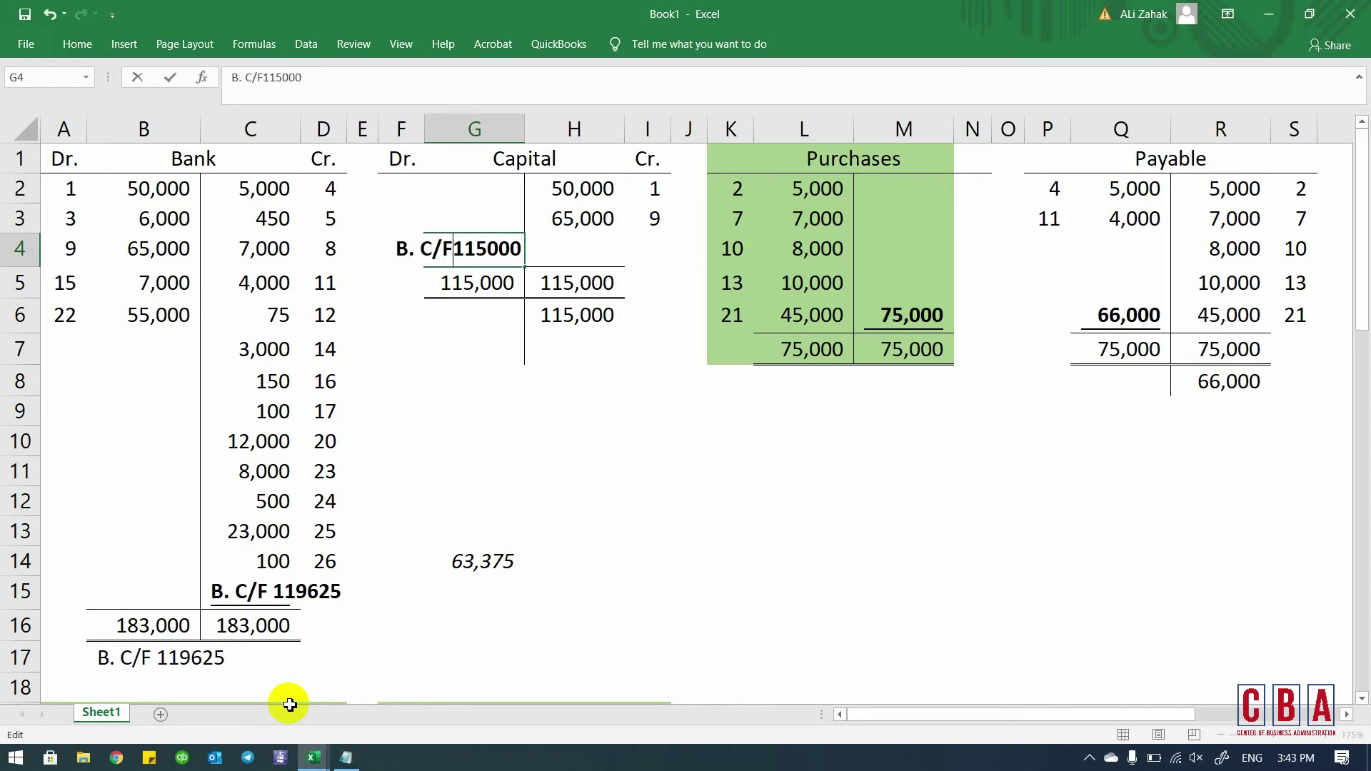
{"action": "key", "text": "Return"}
{"action": "key", "text": "Up"}
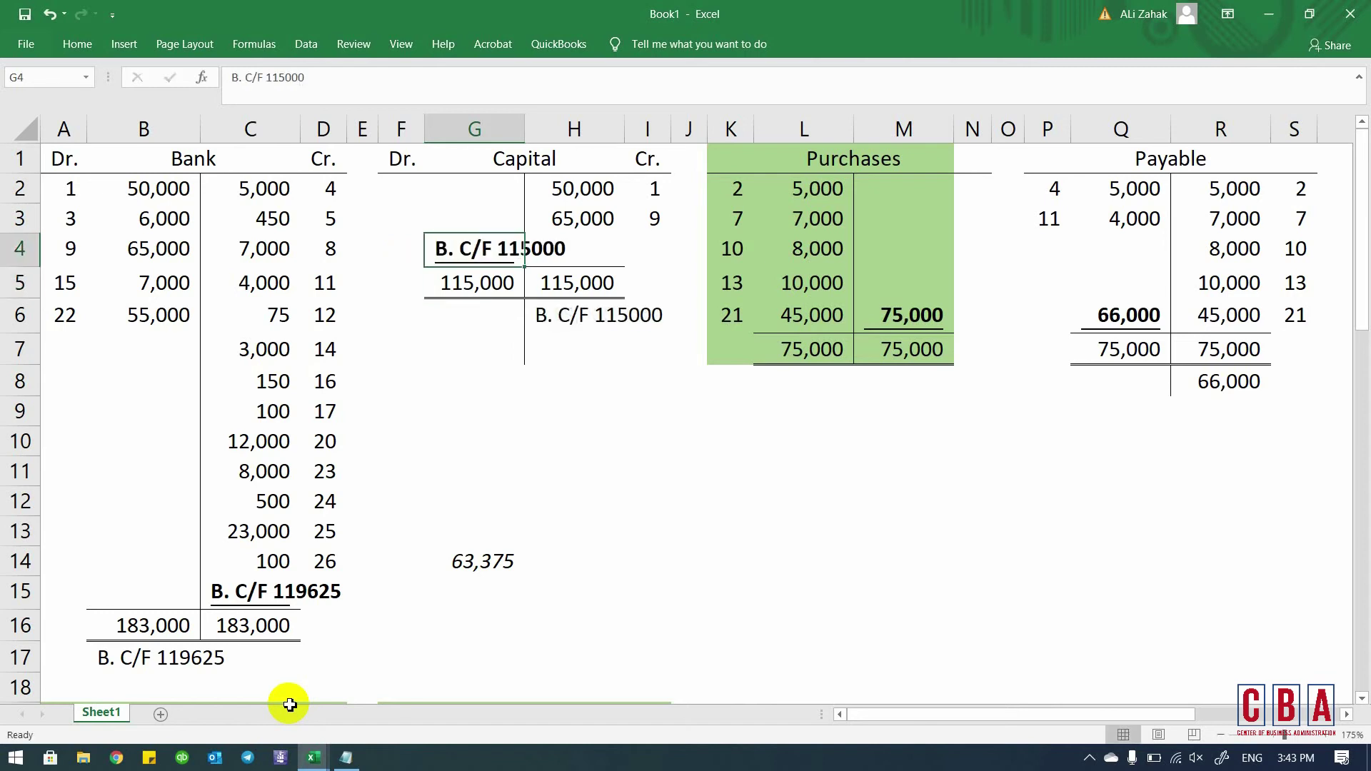
- AutoFit the width of column G to the labelled Capital balance in G4
{"action": "key", "text": "alt+h"}
{"action": "key", "text": "o"}
{"action": "key", "text": "i"}
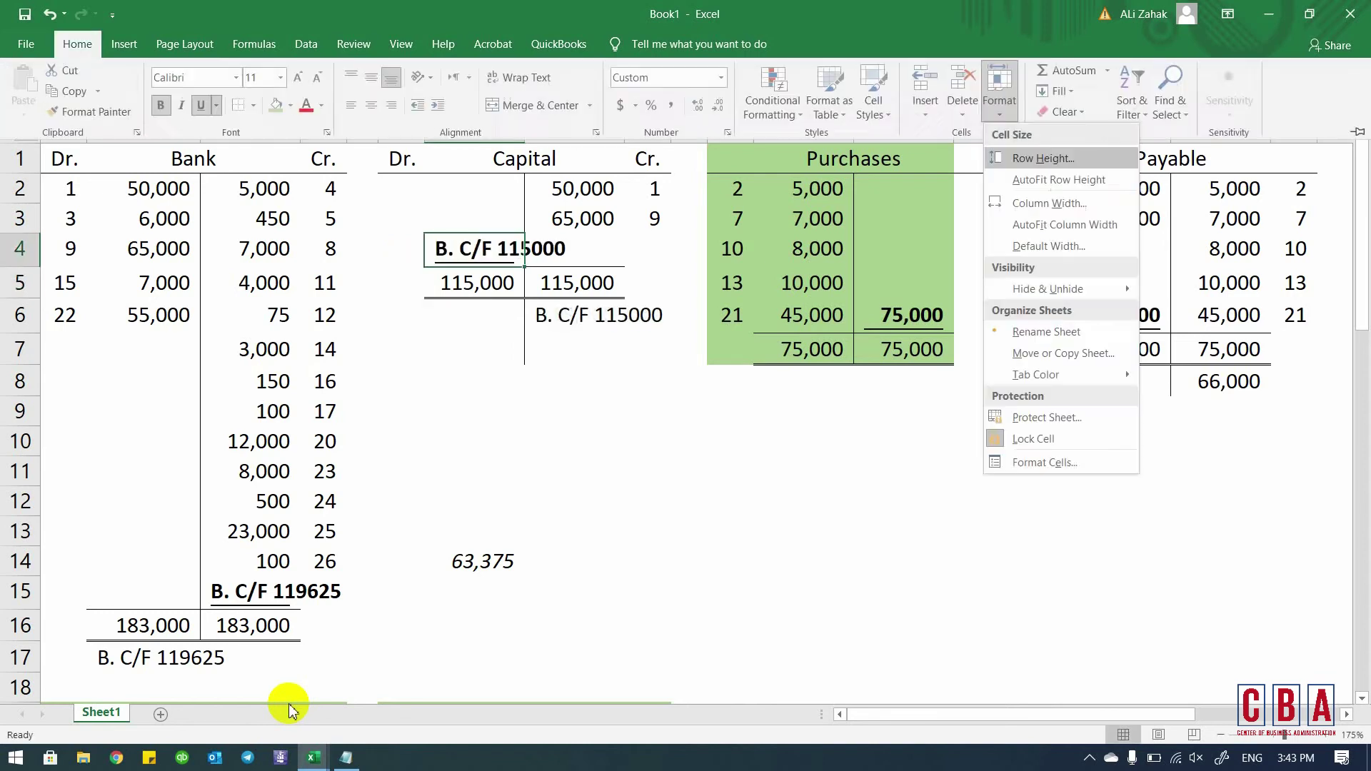
- Replace the Payable account's balancing formula in Q6 with its static value
{"action": "key", "text": "Right"}
{"action": "key", "text": "Right"}
{"action": "key", "text": "Right"}
{"action": "key", "text": "Right"}
{"action": "key", "text": "Right"}
{"action": "key", "text": "Right"}
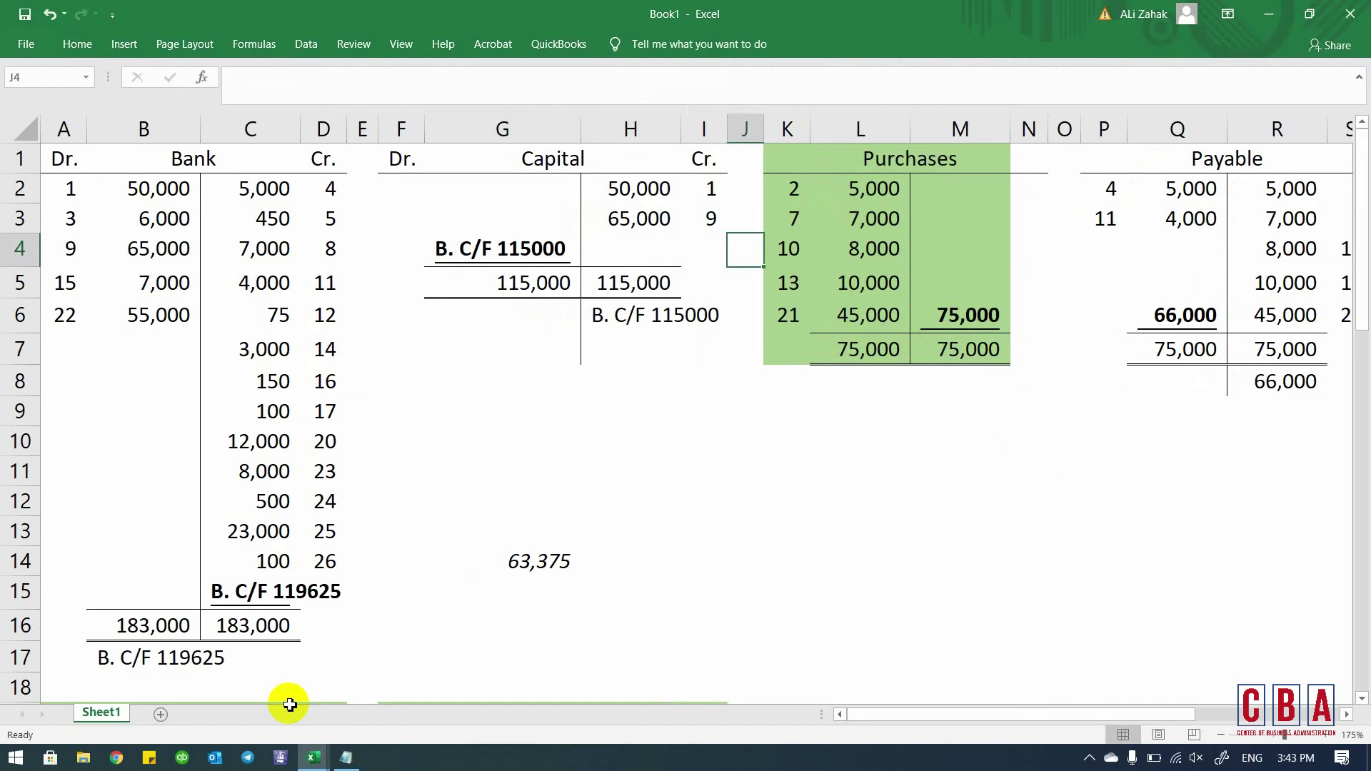
{"action": "key", "text": "Down"}
{"action": "key", "text": "Down"}
{"action": "key", "text": "Down"}
{"action": "key", "text": "Down"}
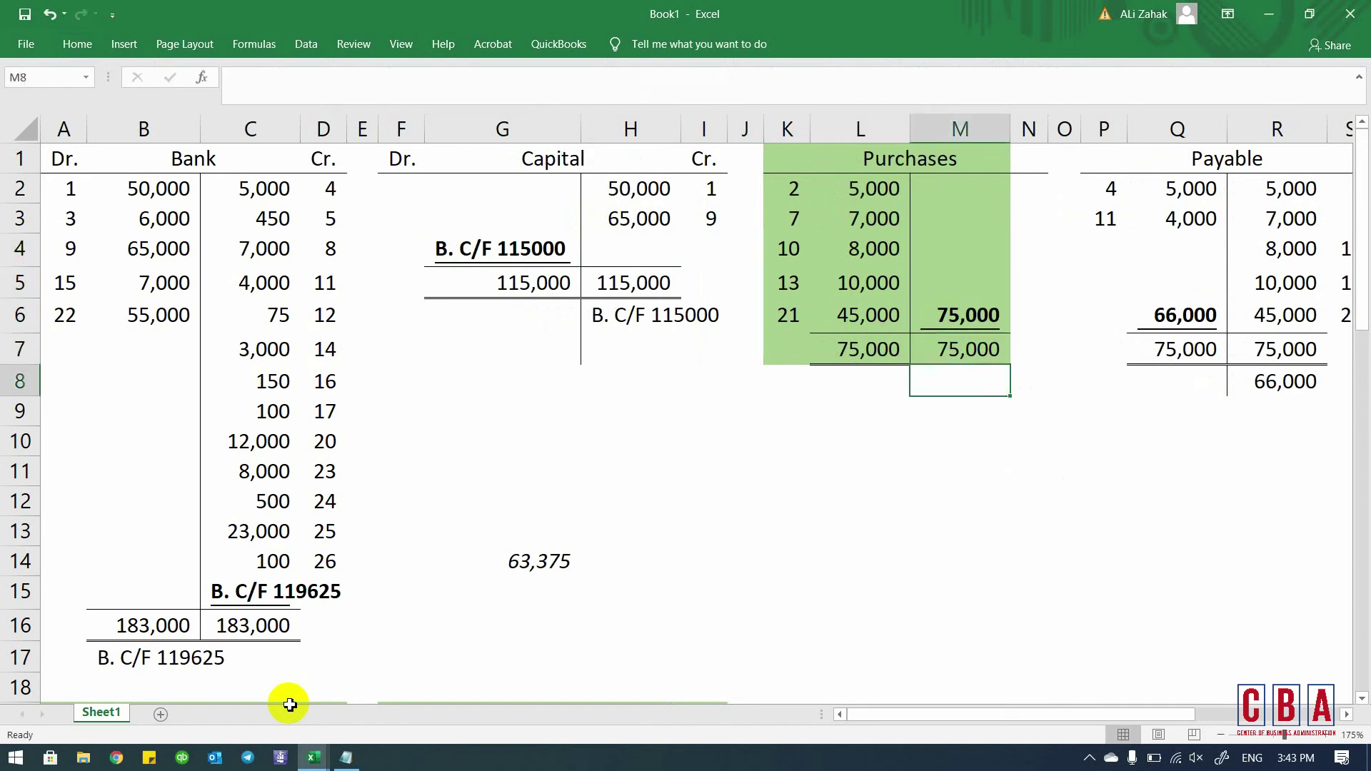
{"action": "key", "text": "Right"}
{"action": "key", "text": "Right"}
{"action": "key", "text": "Right"}
{"action": "key", "text": "Right"}
{"action": "key", "text": "Right"}
{"action": "key", "text": "Right"}
{"action": "key", "text": "Right"}
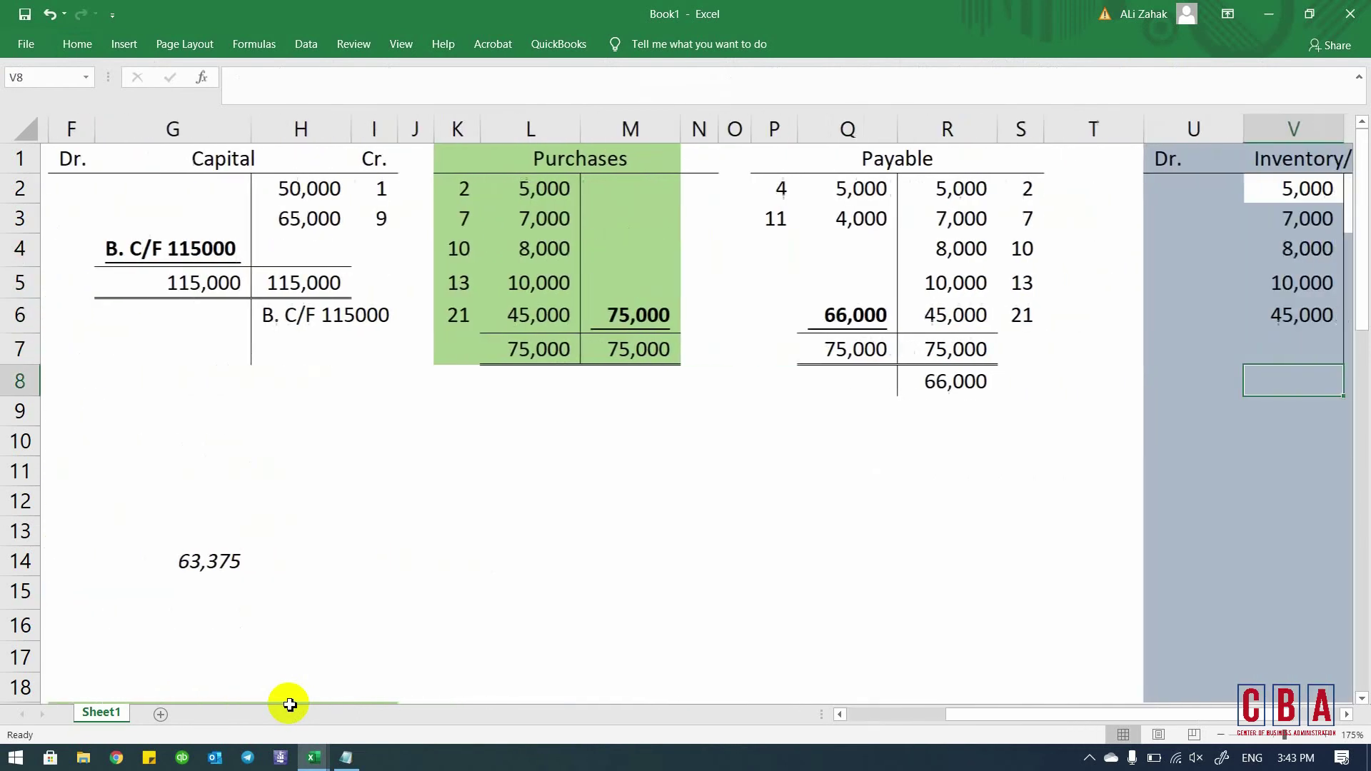
{"action": "key", "text": "Left"}
{"action": "key", "text": "Left"}
{"action": "key", "text": "Left"}
{"action": "key", "text": "Up"}
{"action": "key", "text": "Up"}
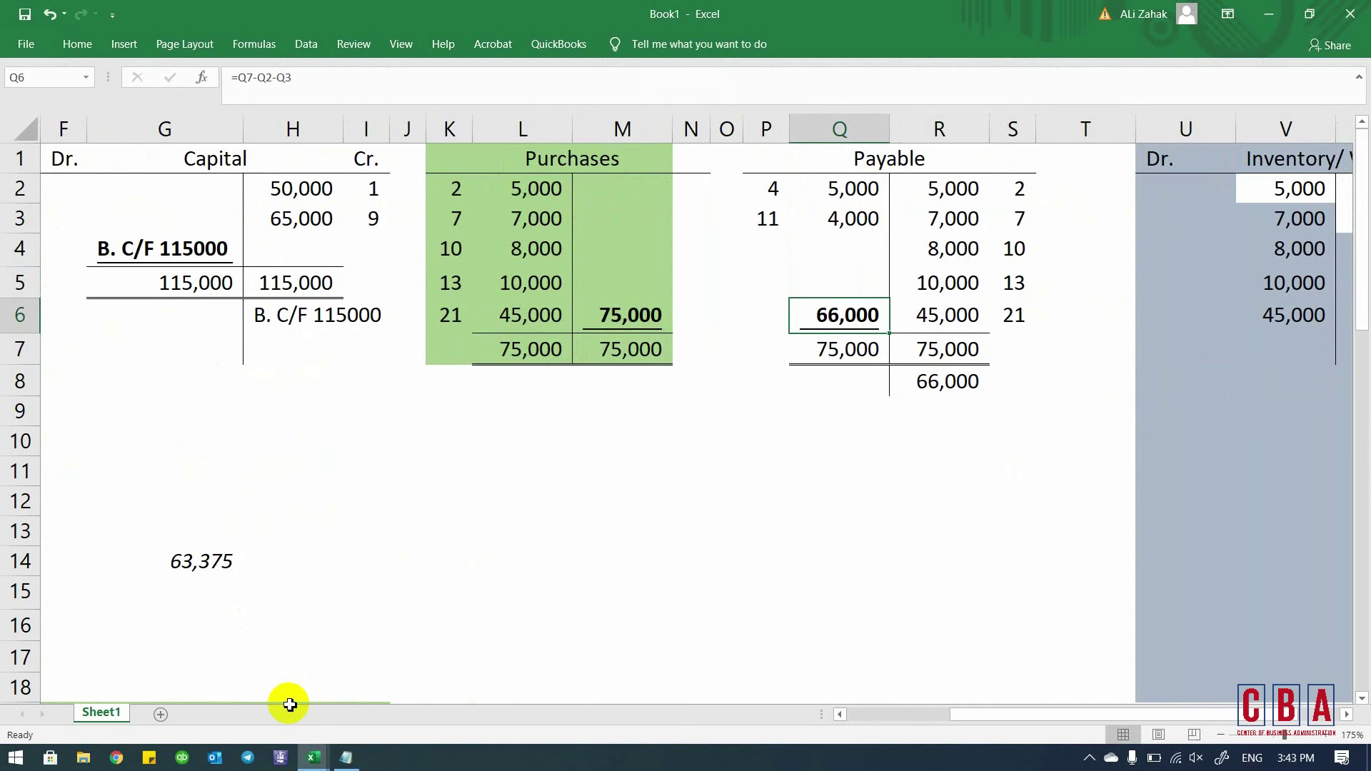
{"action": "key", "text": "ctrl+c"}
{"action": "key", "text": "alt+h"}
{"action": "key", "text": "v"}
{"action": "key", "text": "v"}
- Put the label "B. C/F" followed by a space in front of the Payable balancing figure in Q6
{"action": "key", "text": "F2"}
{"action": "key", "text": "Left"}
{"action": "key", "text": "Left"}
{"action": "key", "text": "Left"}
{"action": "key", "text": "Left"}
{"action": "key", "text": "Left"}
{"action": "type", "text": "B. C/F"}
{"action": "key", "text": "Return"}
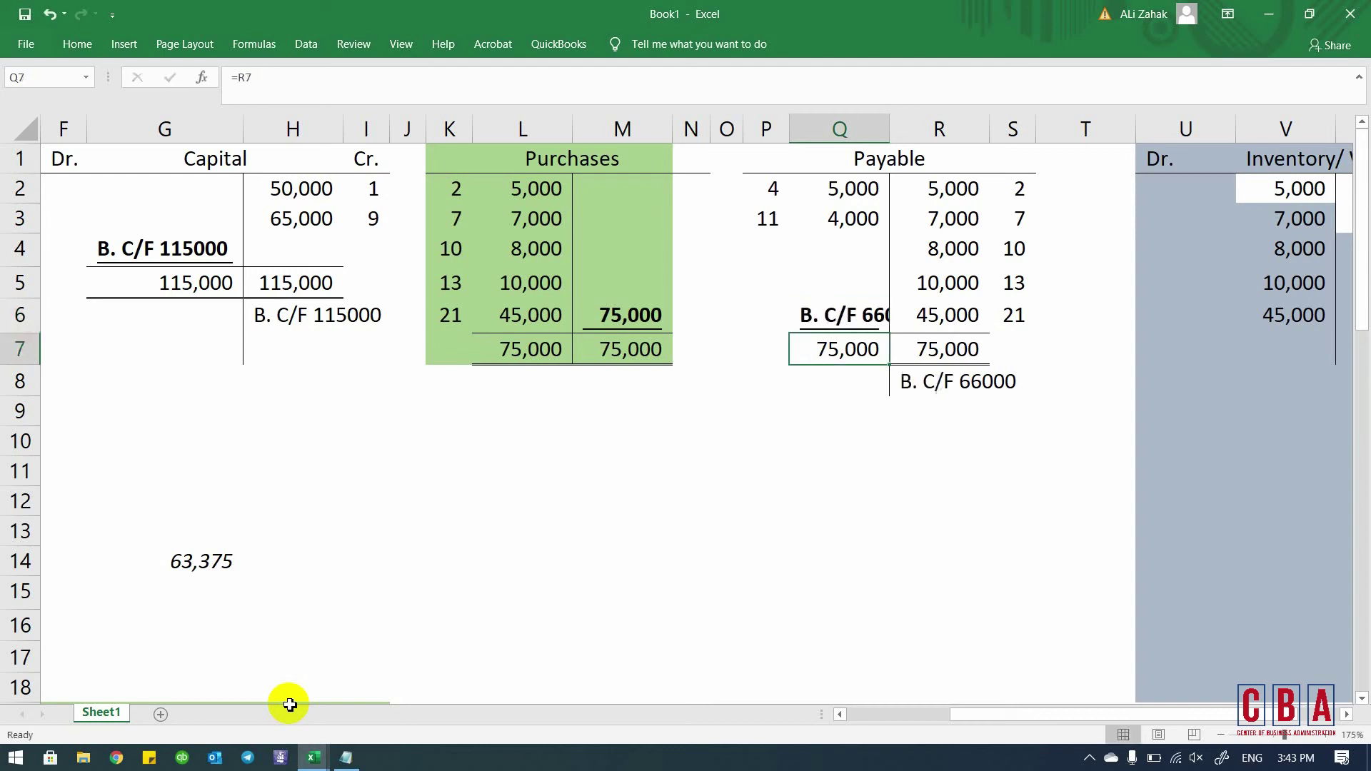
- AutoFit the width of column Q to the labelled Payable balance in Q6 and return to column A
{"action": "key", "text": "Up"}
{"action": "key", "text": "alt+h"}
{"action": "key", "text": "o"}
{"action": "key", "text": "i"}
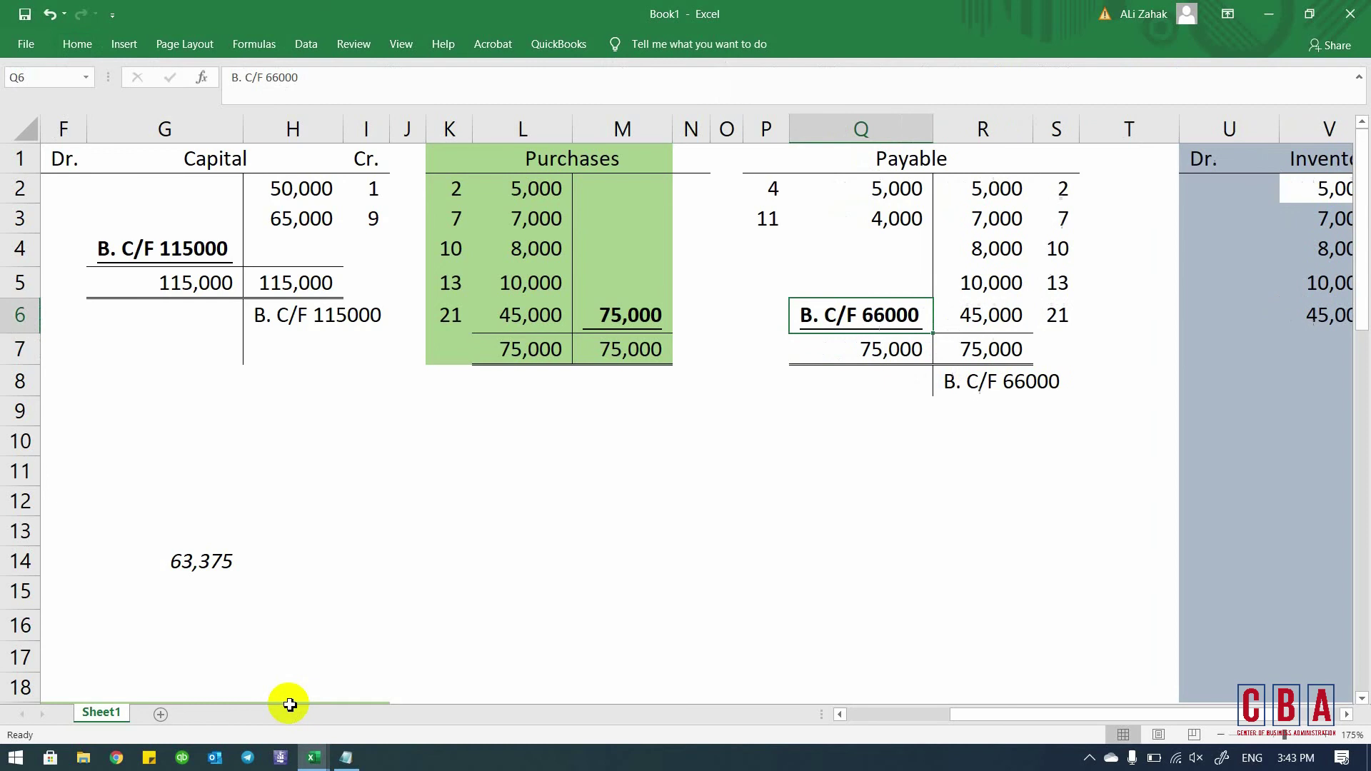
{"action": "key", "text": "Left"}
{"action": "key", "text": "Home"}
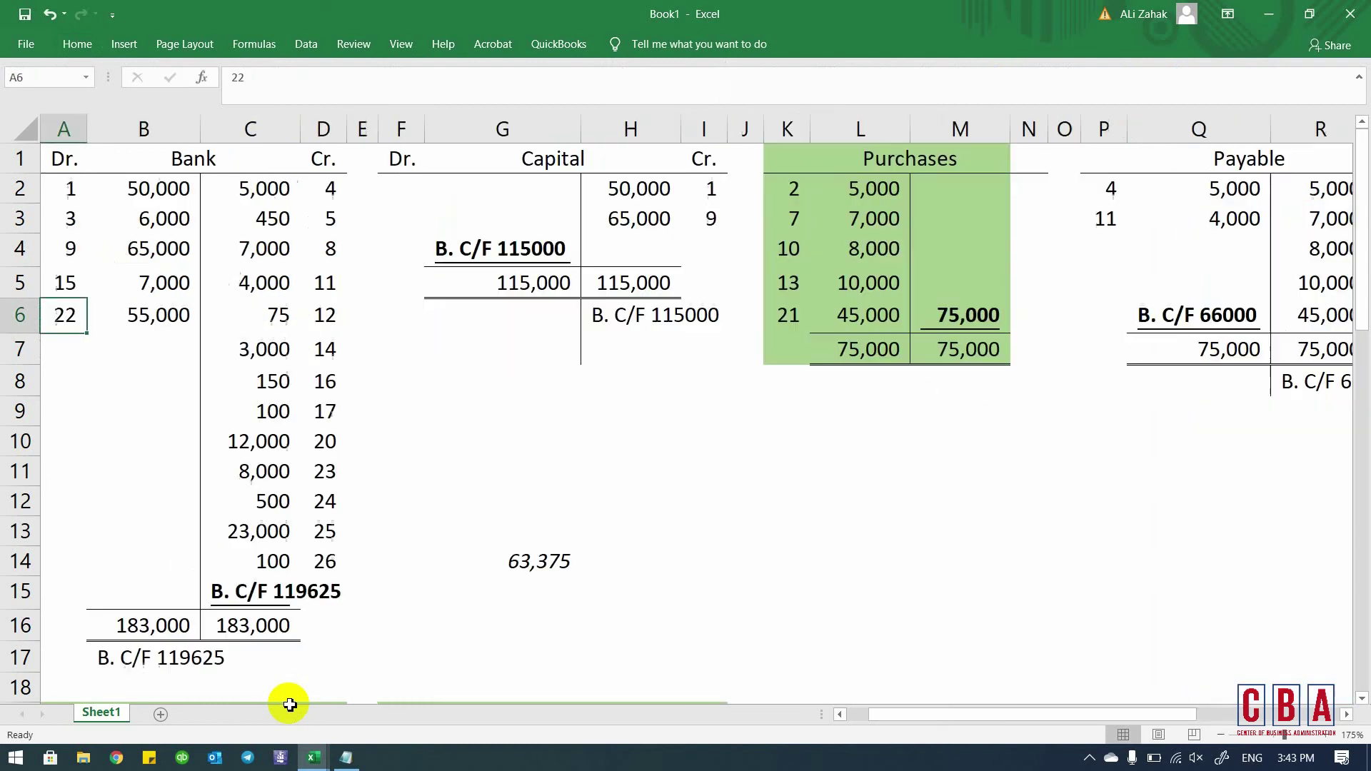
- Look through the Bank account and the accounts in the rows beneath it for balancing figures without the "B. C/F" label
{"action": "key", "text": "Down"}
{"action": "key", "text": "Down"}
{"action": "key", "text": "Down"}
{"action": "key", "text": "Down"}
{"action": "key", "text": "Down"}
{"action": "key", "text": "Down"}
{"action": "key", "text": "Down"}
{"action": "key", "text": "Down"}
{"action": "key", "text": "Down"}
{"action": "key", "text": "Down"}
{"action": "key", "text": "Down"}
{"action": "key", "text": "Down"}
{"action": "key", "text": "Down"}
{"action": "key", "text": "Down"}
{"action": "key", "text": "Down"}
{"action": "key", "text": "Down"}
{"action": "key", "text": "Down"}
{"action": "key", "text": "Down"}
{"action": "key", "text": "Down"}
{"action": "key", "text": "Down"}
{"action": "key", "text": "Down"}
{"action": "key", "text": "Down"}
{"action": "key", "text": "Up"}
{"action": "key", "text": "Up"}
{"action": "key", "text": "Up"}
{"action": "key", "text": "Up"}
{"action": "key", "text": "Up"}
{"action": "key", "text": "Up"}
{"action": "key", "text": "Up"}
{"action": "key", "text": "Up"}
{"action": "key", "text": "Up"}
{"action": "key", "text": "Up"}
{"action": "key", "text": "Up"}
{"action": "key", "text": "Up"}
{"action": "key", "text": "Up"}
{"action": "key", "text": "Up"}
{"action": "key", "text": "Up"}
{"action": "key", "text": "Up"}
{"action": "key", "text": "Up"}
{"action": "key", "text": "Up"}
{"action": "key", "text": "Up"}
{"action": "key", "text": "Up"}
{"action": "key", "text": "Up"}
{"action": "key", "text": "Up"}
{"action": "key", "text": "Up"}
{"action": "key", "text": "Up"}
{"action": "key", "text": "Up"}
{"action": "key", "text": "Up"}
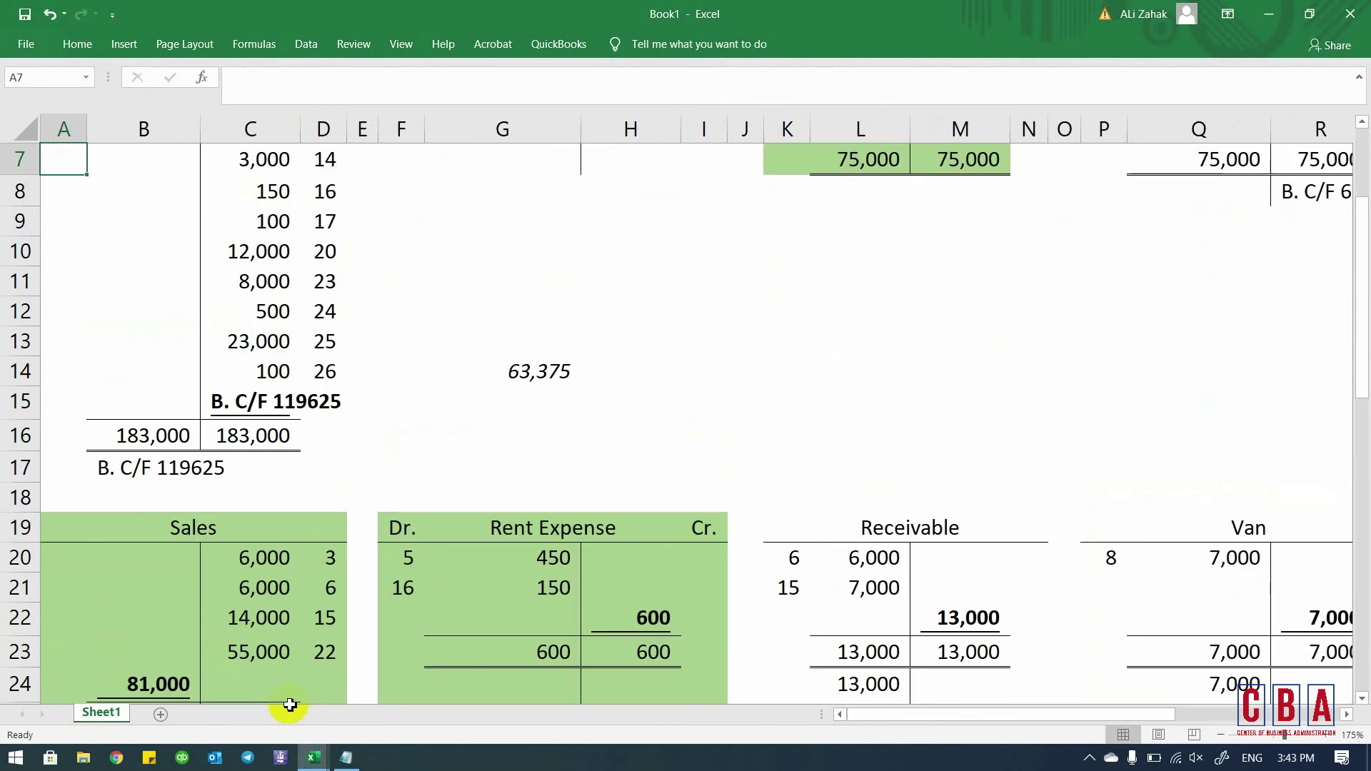
{"action": "key", "text": "Right"}
{"action": "key", "text": "Right"}
{"action": "key", "text": "Down"}
{"action": "key", "text": "Down"}
{"action": "key", "text": "Down"}
{"action": "key", "text": "Down"}
{"action": "key", "text": "Down"}
{"action": "key", "text": "Down"}
{"action": "key", "text": "Down"}
{"action": "key", "text": "Down"}
{"action": "key", "text": "Down"}
{"action": "key", "text": "Down"}
{"action": "key", "text": "Down"}
{"action": "key", "text": "Down"}
{"action": "key", "text": "Down"}
{"action": "key", "text": "Down"}
{"action": "key", "text": "Down"}
{"action": "key", "text": "Down"}
{"action": "key", "text": "Down"}
{"action": "key", "text": "Down"}
{"action": "key", "text": "Down"}
{"action": "key", "text": "Down"}
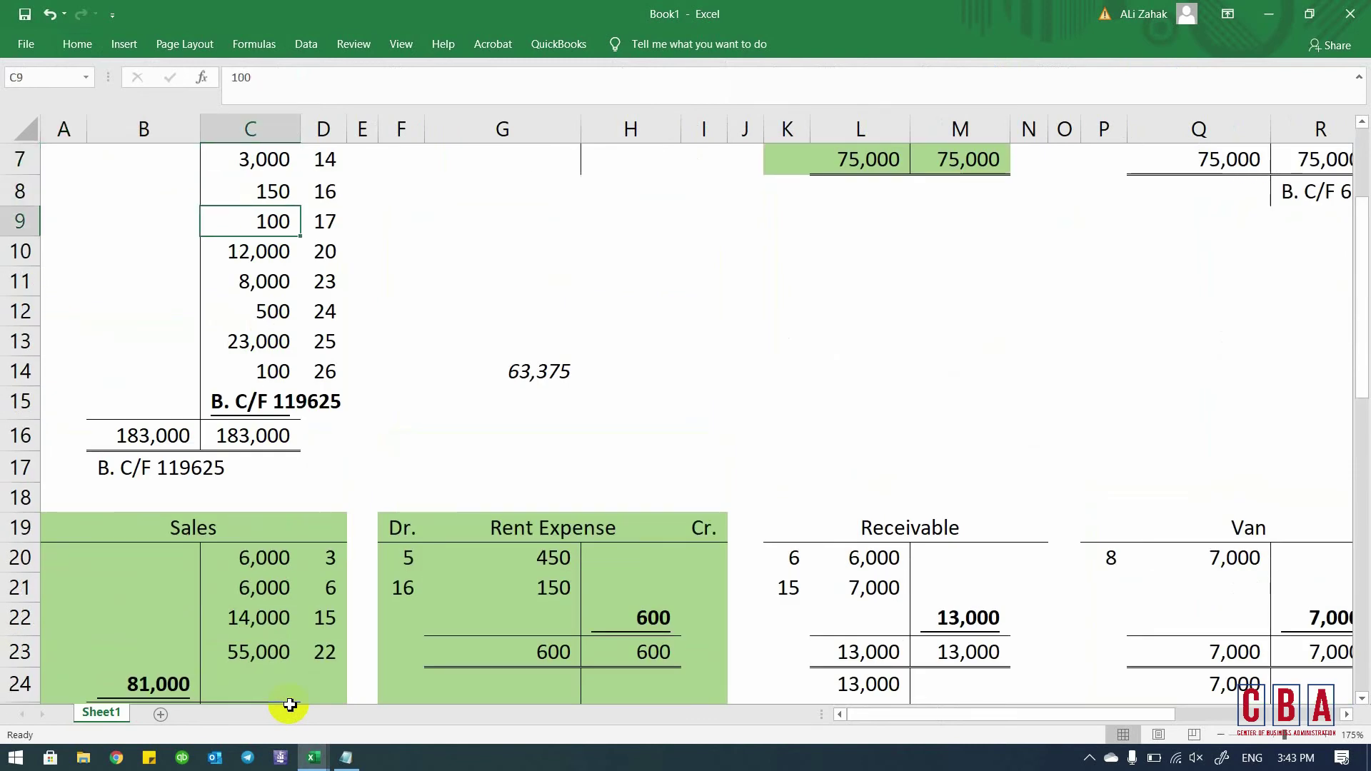
{"action": "key", "text": "Up"}
{"action": "key", "text": "Up"}
{"action": "key", "text": "Up"}
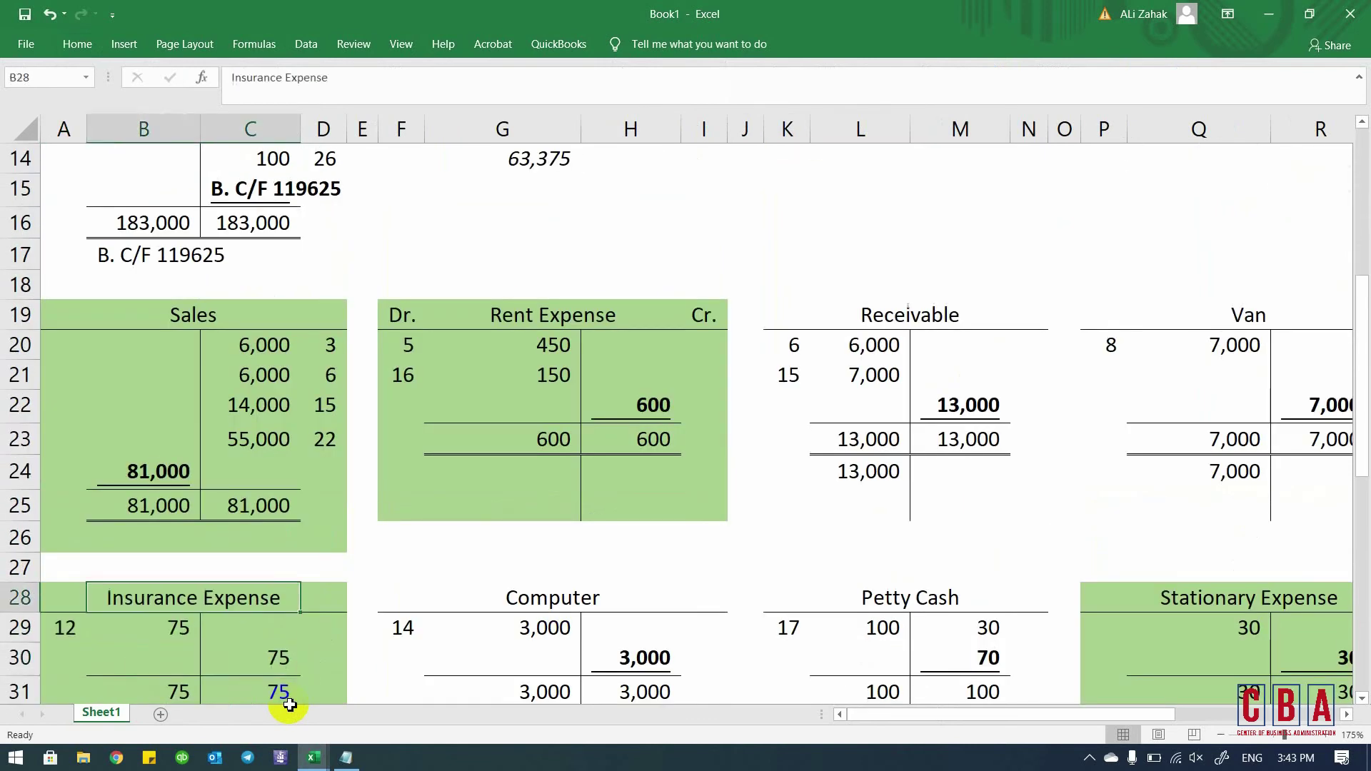
- Select the Receivable account's balancing figure in M22
{"action": "key", "text": "Right"}
{"action": "key", "text": "Right"}
{"action": "key", "text": "Right"}
{"action": "key", "text": "Right"}
{"action": "key", "text": "Right"}
{"action": "key", "text": "Right"}
{"action": "key", "text": "Right"}
{"action": "key", "text": "Right"}
{"action": "key", "text": "Right"}
{"action": "key", "text": "Up"}
{"action": "key", "text": "Up"}
{"action": "key", "text": "Up"}
{"action": "key", "text": "Up"}
{"action": "key", "text": "Up"}
{"action": "key", "text": "Up"}
{"action": "key", "text": "Right"}
{"action": "key", "text": "Down"}
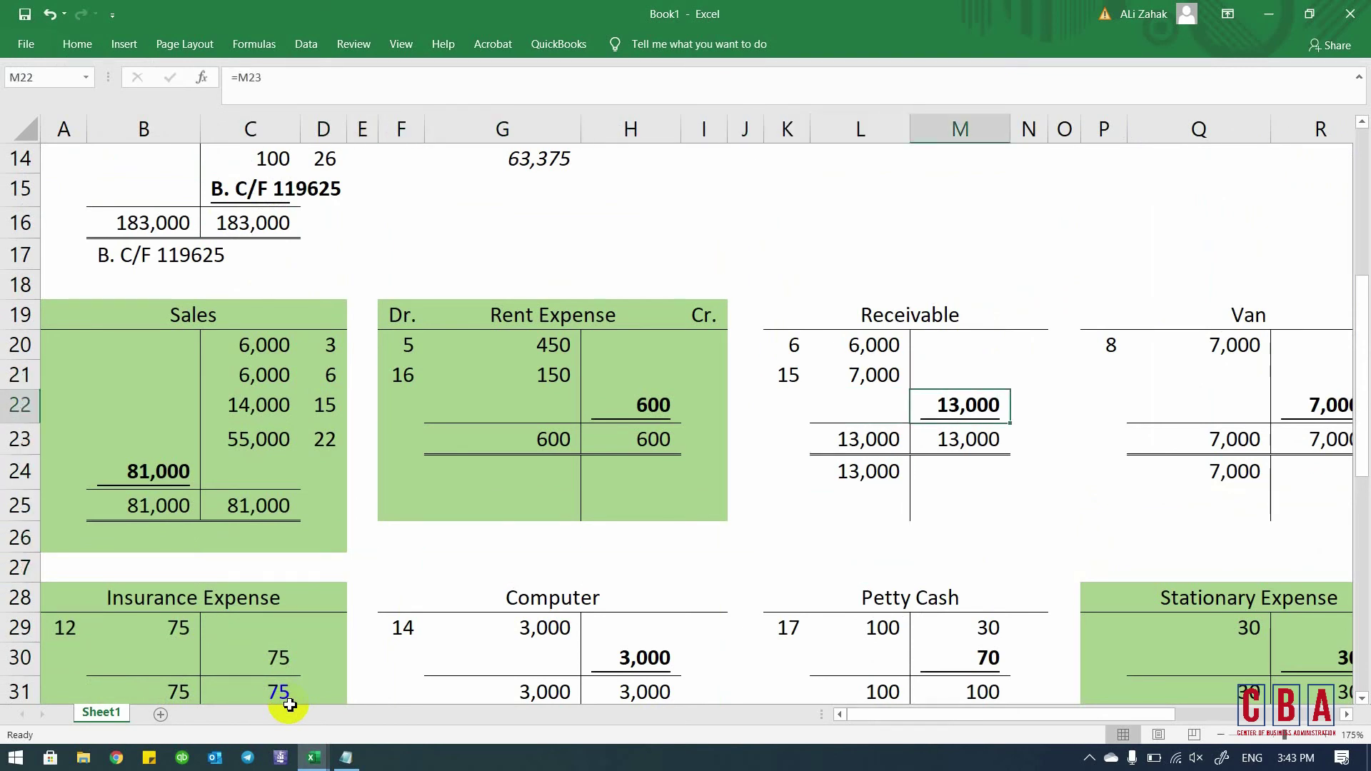
- Replace the formula of the Receivable account's closing balance in M22 with its static value
{"action": "key", "text": "ctrl+c"}
{"action": "key", "text": "ctrl+v"}
{"action": "key", "text": "ctrl"}
{"action": "key", "text": "v"}
- Edit the Receivable closing balance in M22 to read "B. C/F 13000"
{"action": "key", "text": "F2"}
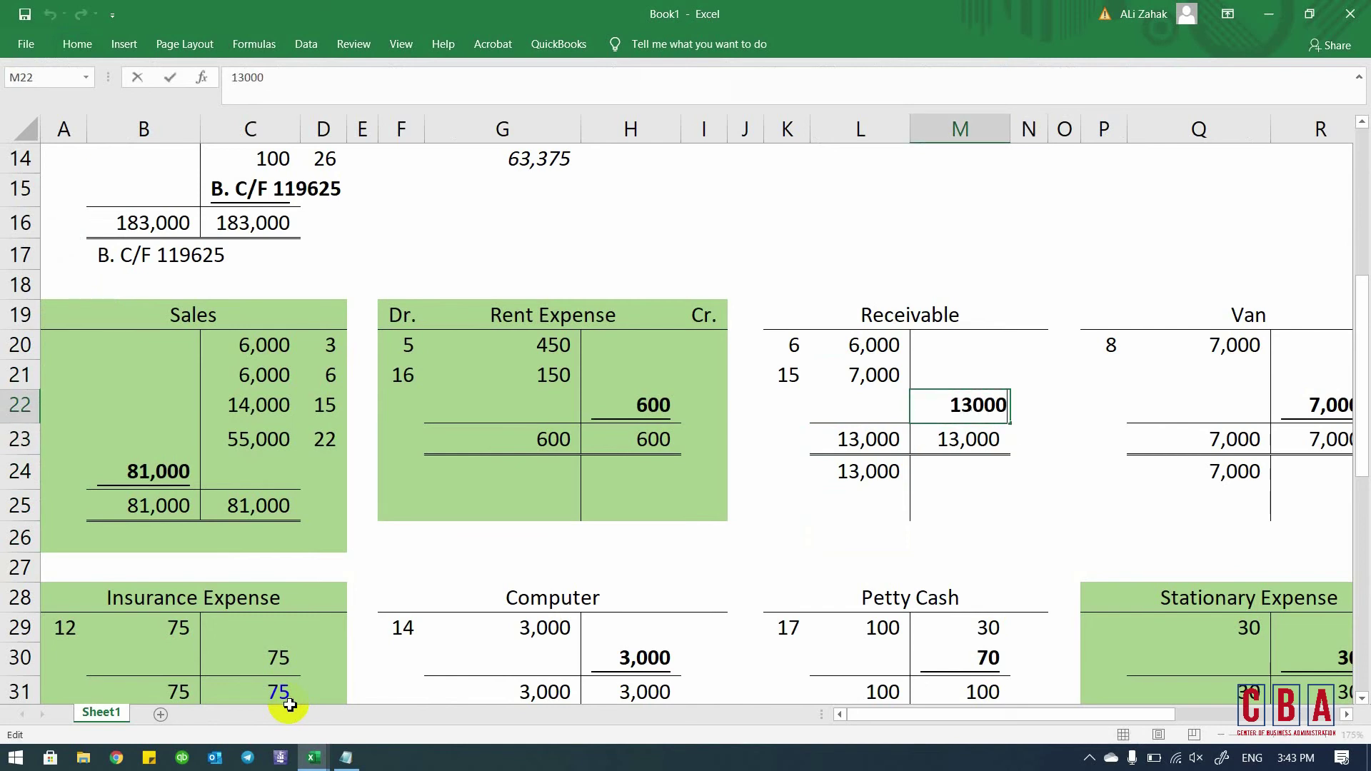
{"action": "key", "text": "Left"}
{"action": "key", "text": "Left"}
{"action": "key", "text": "Left"}
{"action": "key", "text": "Left"}
{"action": "key", "text": "Left"}
{"action": "type", "text": "B. C/ F"}
{"action": "key", "text": "BackSpace"}
{"action": "key", "text": "BackSpace"}
{"action": "type", "text": "F"}
{"action": "key", "text": "Return"}
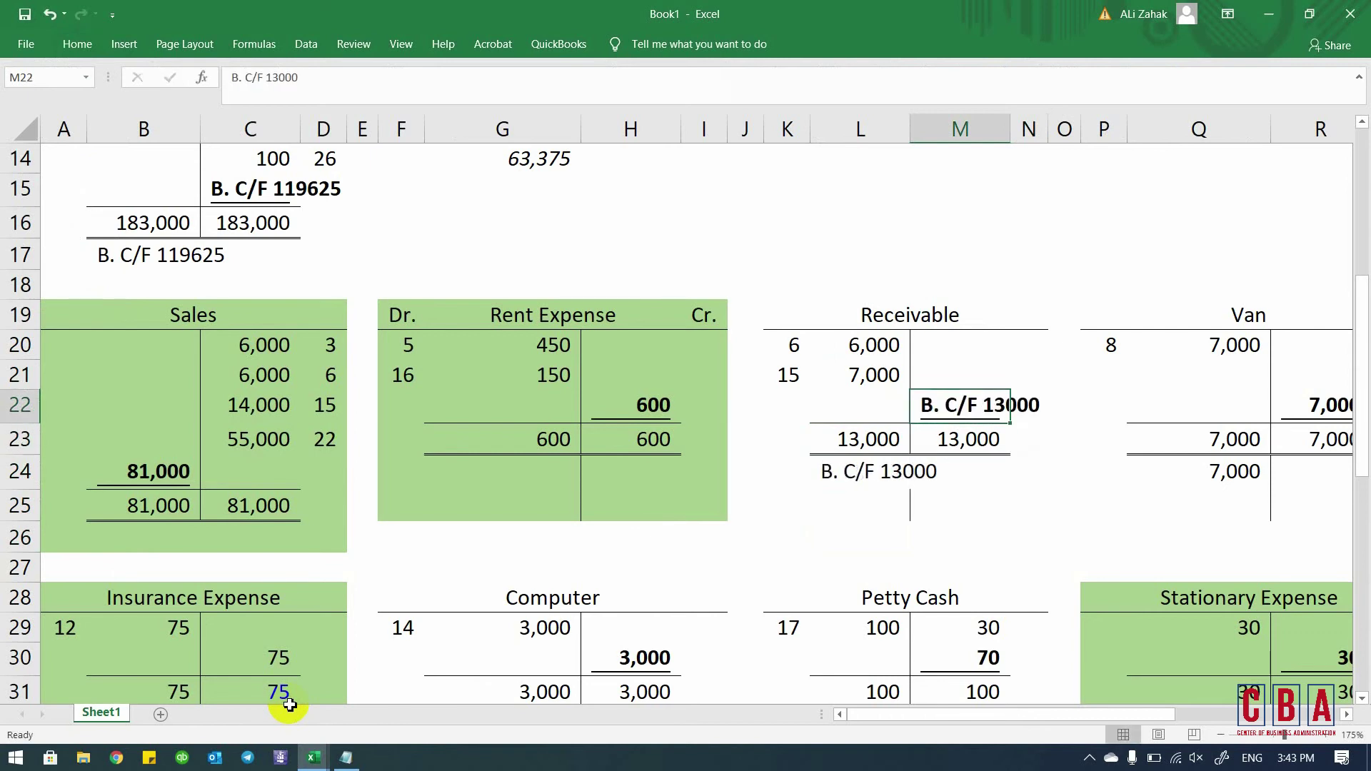
{"action": "key", "text": "alt"}
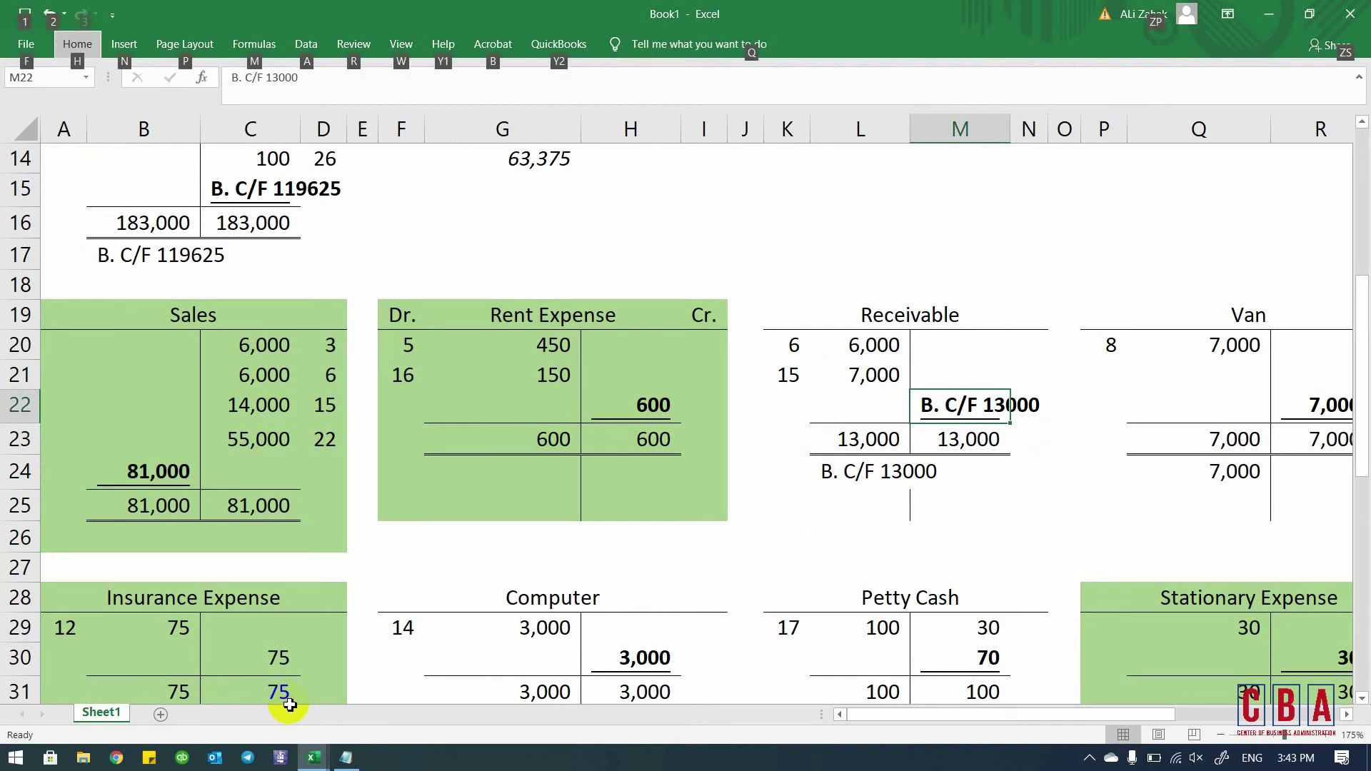
{"action": "key", "text": "Escape"}
- Replace the formula of the Van account's closing balance in R22 with its static value
{"action": "key", "text": "Right"}
{"action": "key", "text": "Right"}
{"action": "key", "text": "Right"}
{"action": "key", "text": "Right"}
{"action": "key", "text": "Right"}
{"action": "key", "text": "Right"}
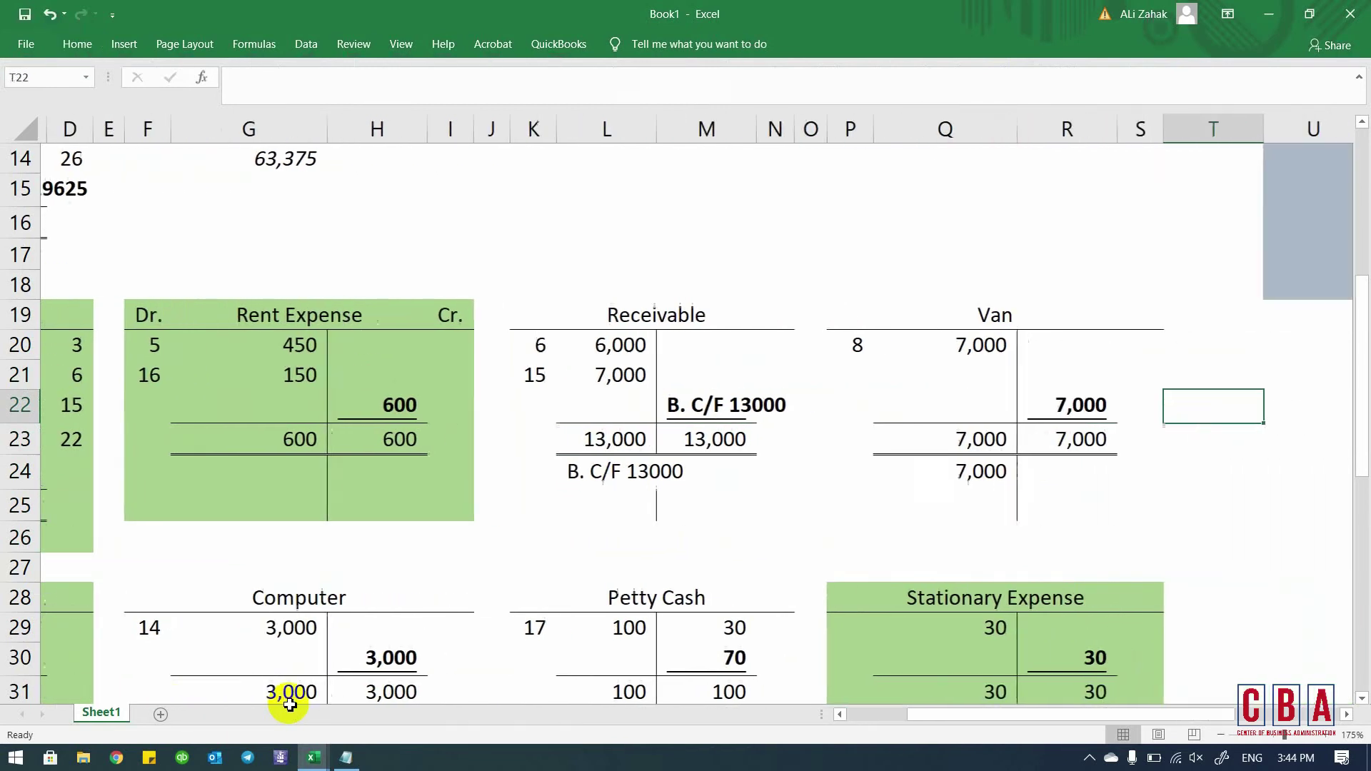
{"action": "key", "text": "Left"}
{"action": "key", "text": "F2"}
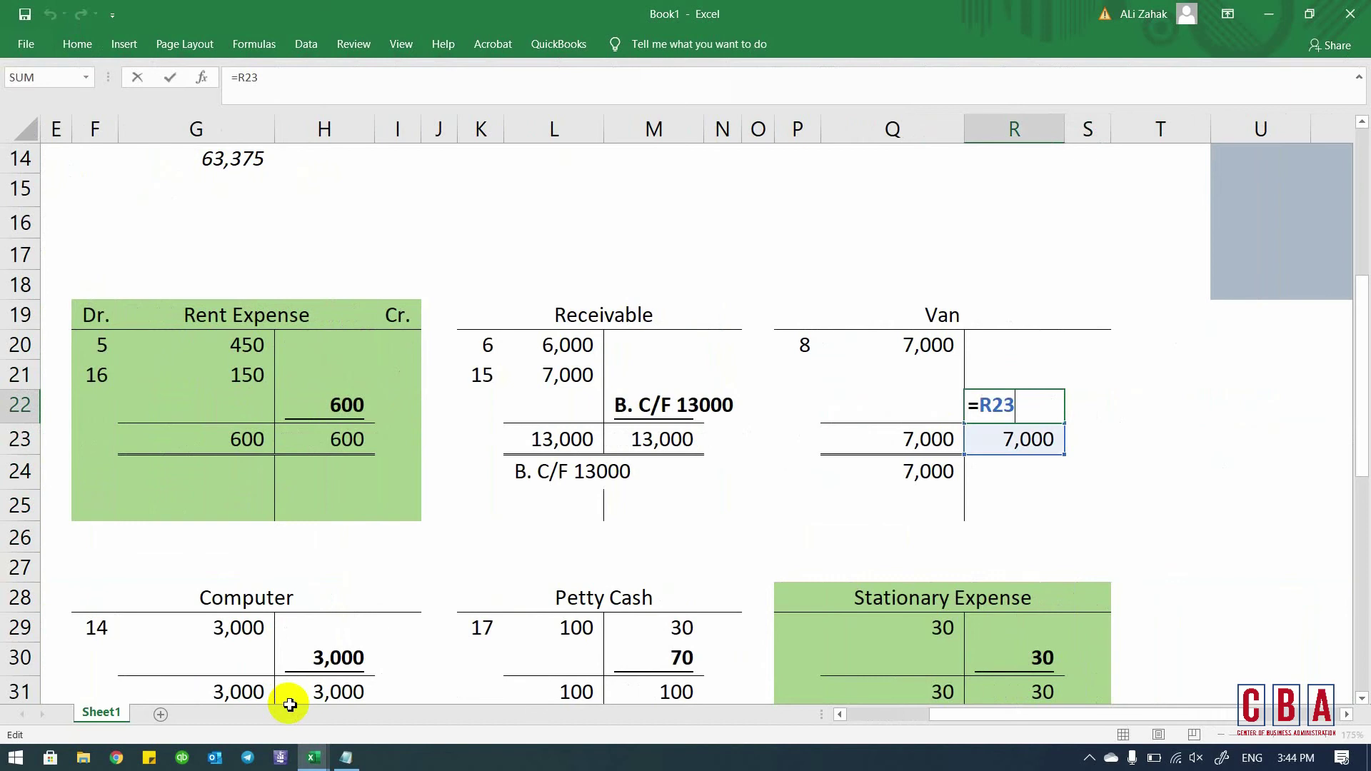
{"action": "key", "text": "ctrl+Return"}
{"action": "key", "text": "ctrl+c"}
{"action": "key", "text": "ctrl+v"}
{"action": "key", "text": "ctrl+v"}
{"action": "key", "text": "Escape"}
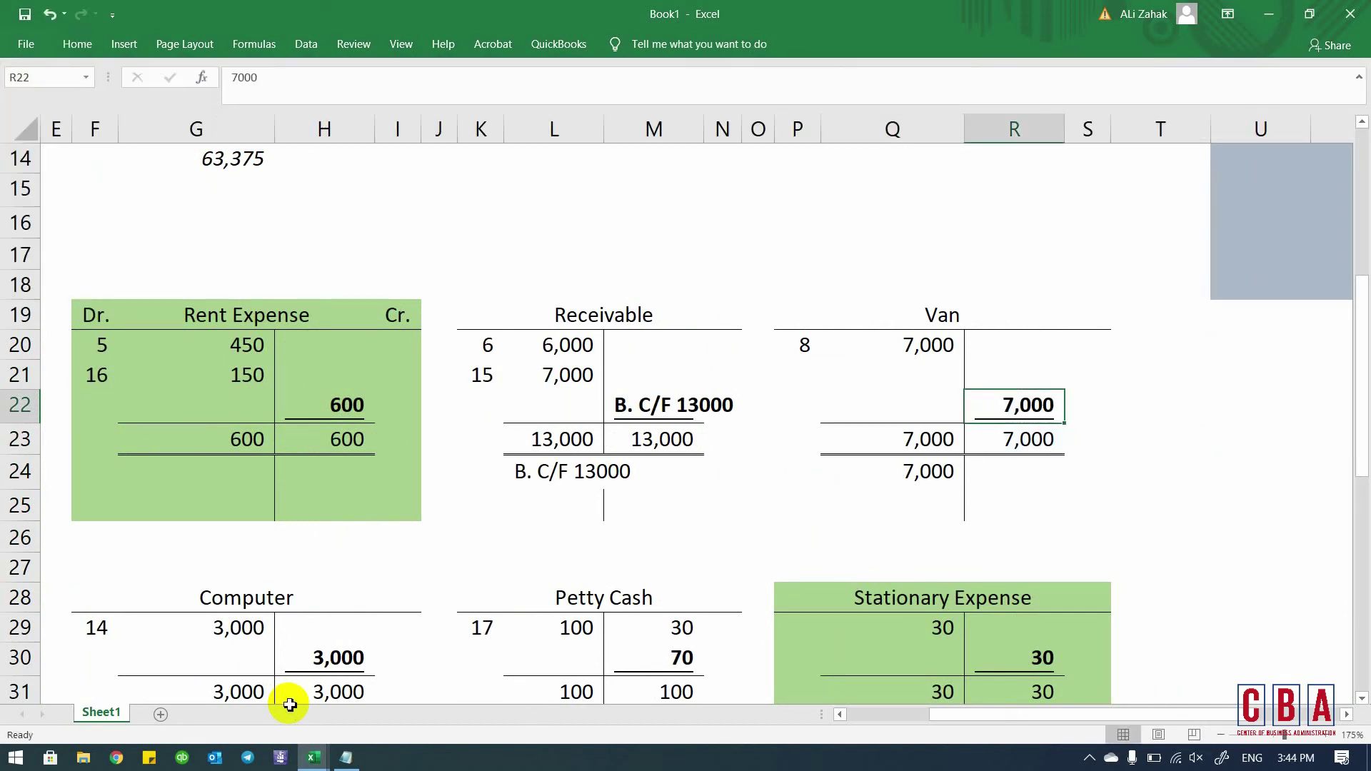
- Edit the Van closing balance in R22 to read "B. C/F 7000"
{"action": "key", "text": "F2"}
{"action": "key", "text": "Home"}
{"action": "type", "text": "B. C"}
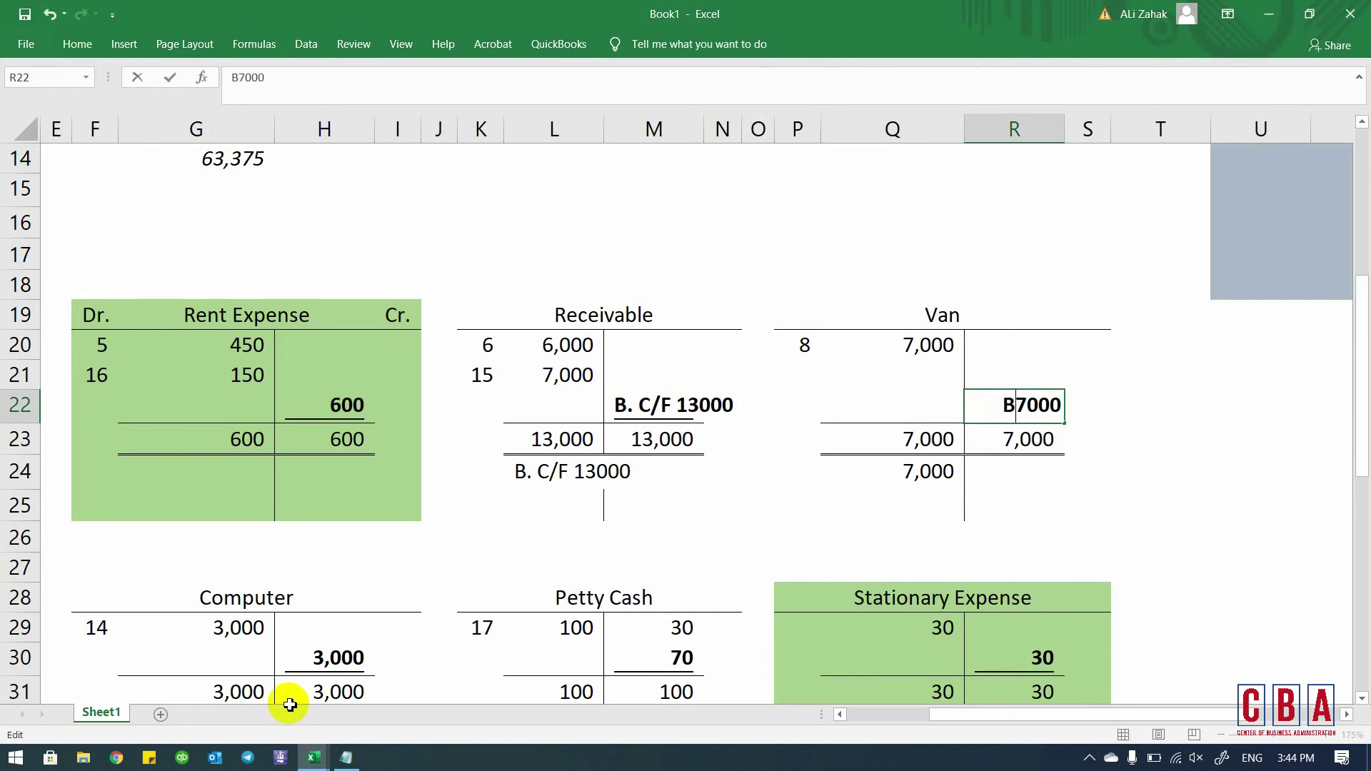
{"action": "type", "text": "/F"}
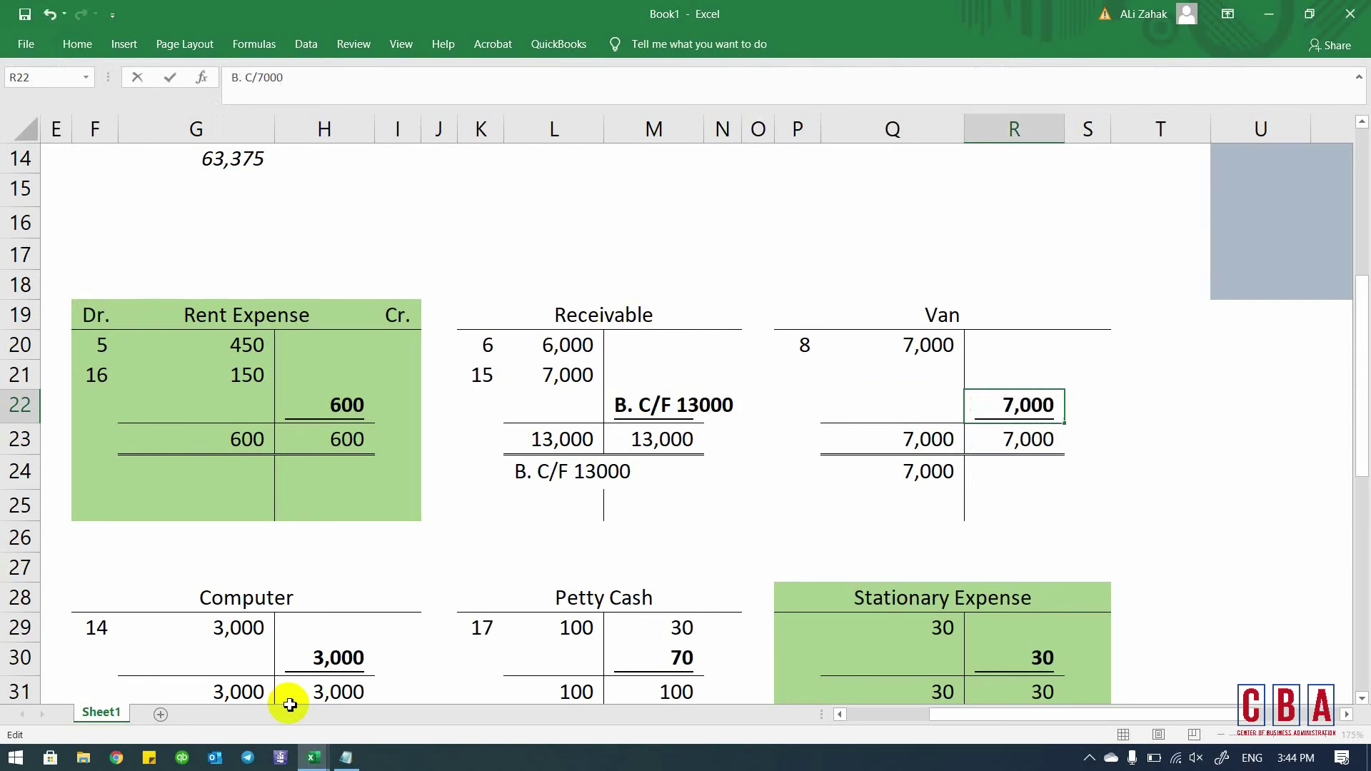
{"action": "key", "text": "Return"}
{"action": "key", "text": "Up"}
{"action": "key", "text": "Down"}
{"action": "key", "text": "Down"}
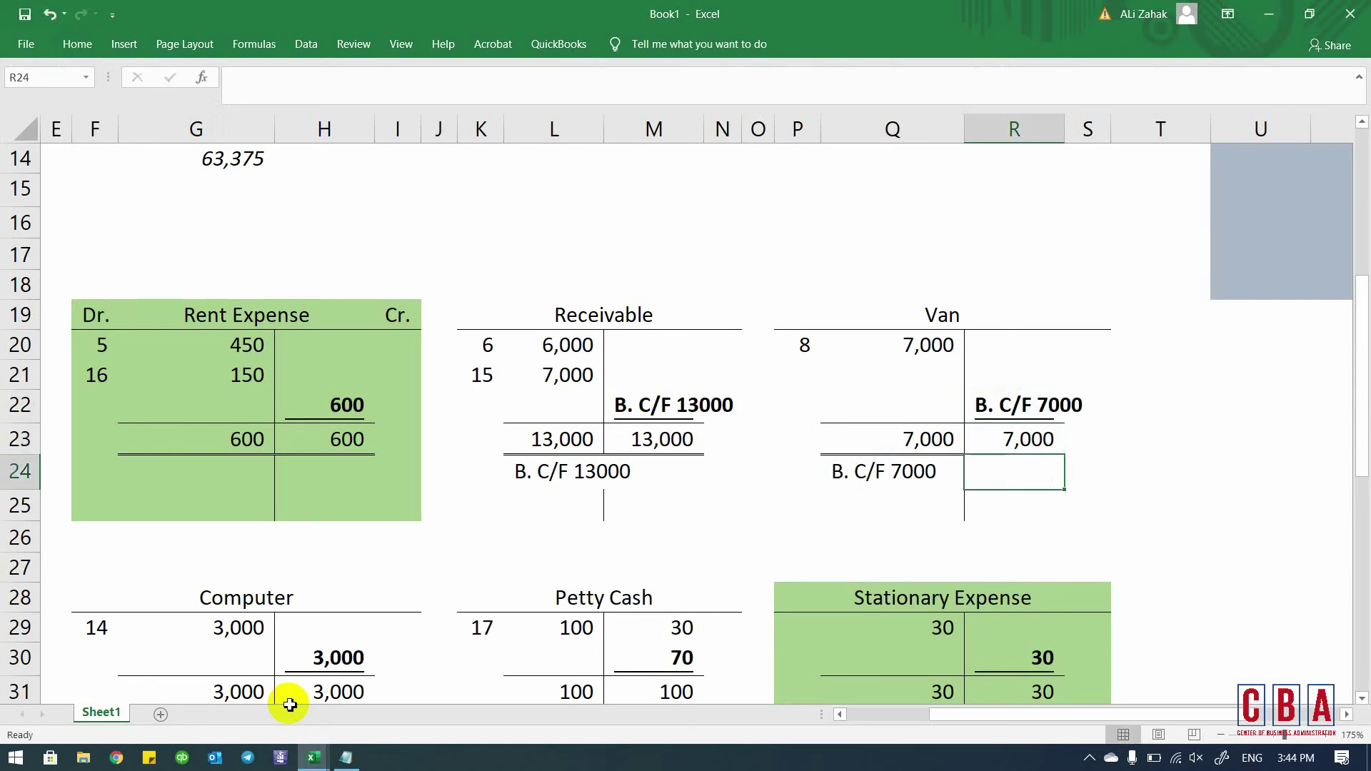
- Examine the formula behind the Insurance Expense account's closing balance in C30
{"action": "key", "text": "Left"}
{"action": "key", "text": "Home"}
{"action": "key", "text": "Down"}
{"action": "key", "text": "Down"}
{"action": "key", "text": "Down"}
{"action": "key", "text": "Down"}
{"action": "key", "text": "Down"}
{"action": "key", "text": "Down"}
{"action": "key", "text": "Down"}
{"action": "key", "text": "Down"}
{"action": "key", "text": "Down"}
{"action": "key", "text": "Down"}
{"action": "key", "text": "Down"}
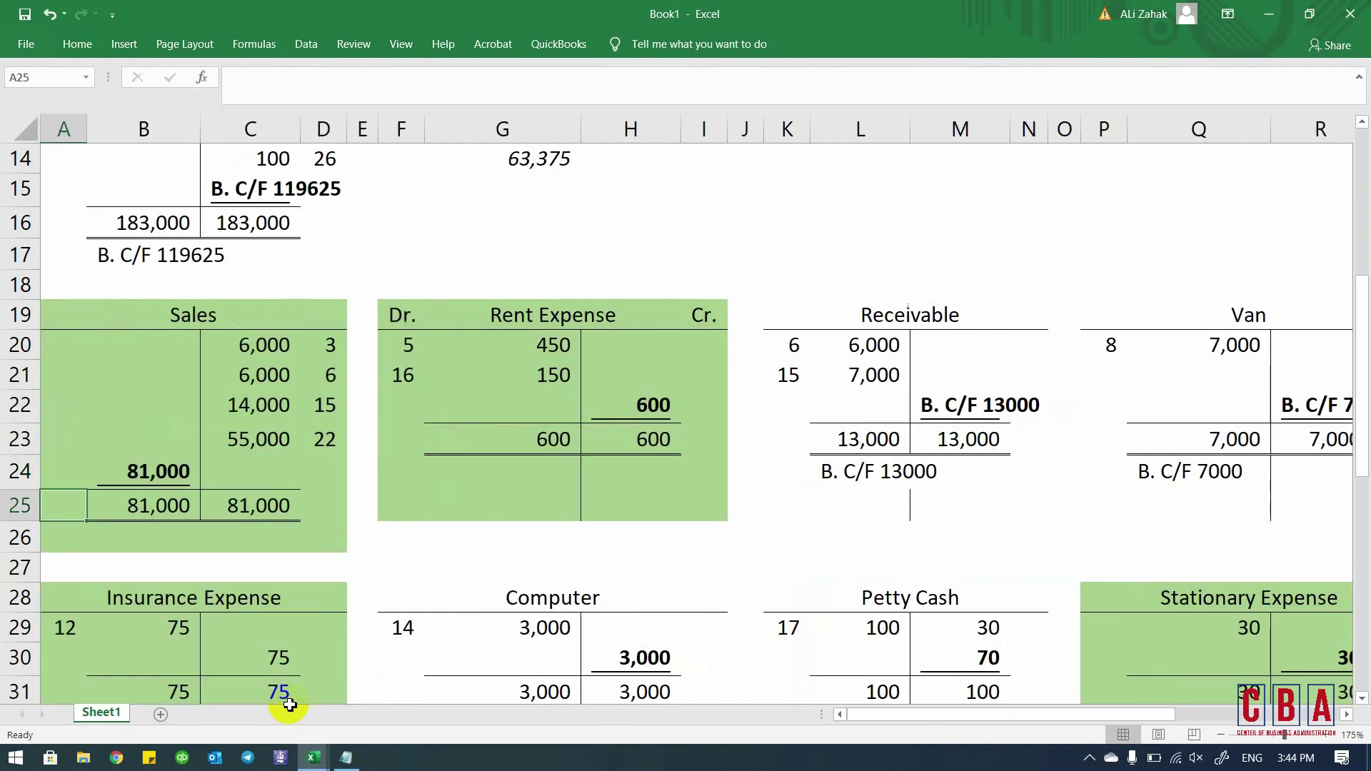
{"action": "key", "text": "Up"}
{"action": "key", "text": "Up"}
{"action": "key", "text": "Up"}
{"action": "key", "text": "Up"}
{"action": "key", "text": "Up"}
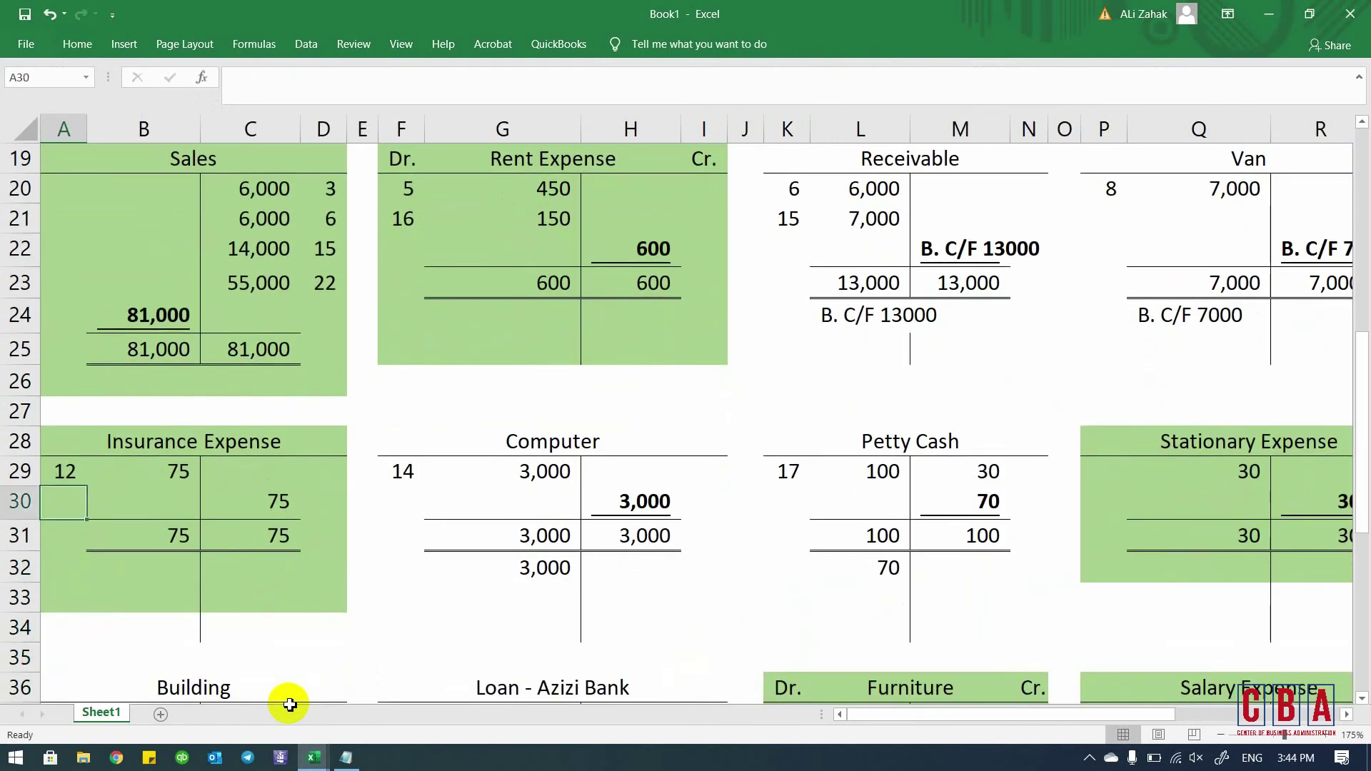
{"action": "key", "text": "Right"}
{"action": "key", "text": "Right"}
{"action": "key", "text": "F2"}
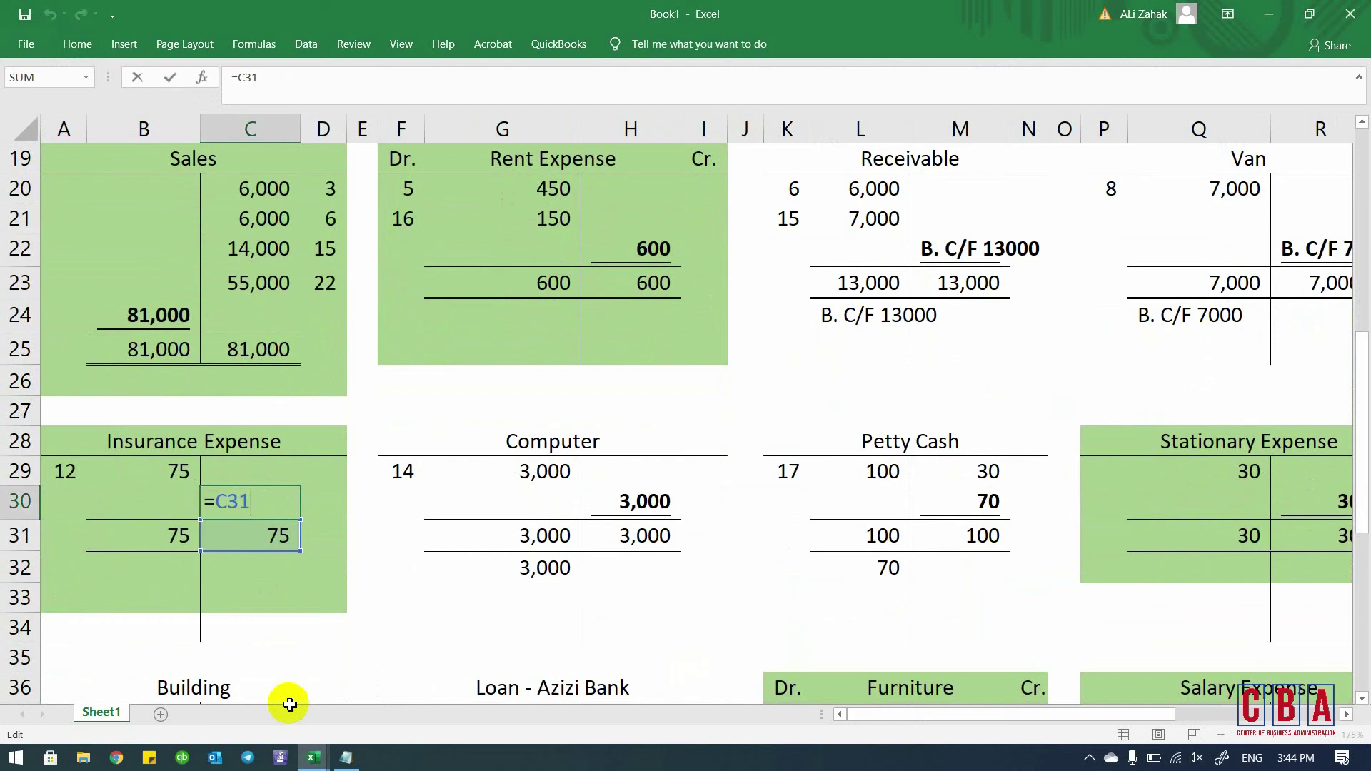
{"action": "key", "text": "Escape"}
- Replace the formula of the Computer account's closing balance in H30 with its static value
{"action": "key", "text": "Up"}
{"action": "key", "text": "Right"}
{"action": "key", "text": "Right"}
{"action": "key", "text": "Right"}
{"action": "key", "text": "Right"}
{"action": "key", "text": "Right"}
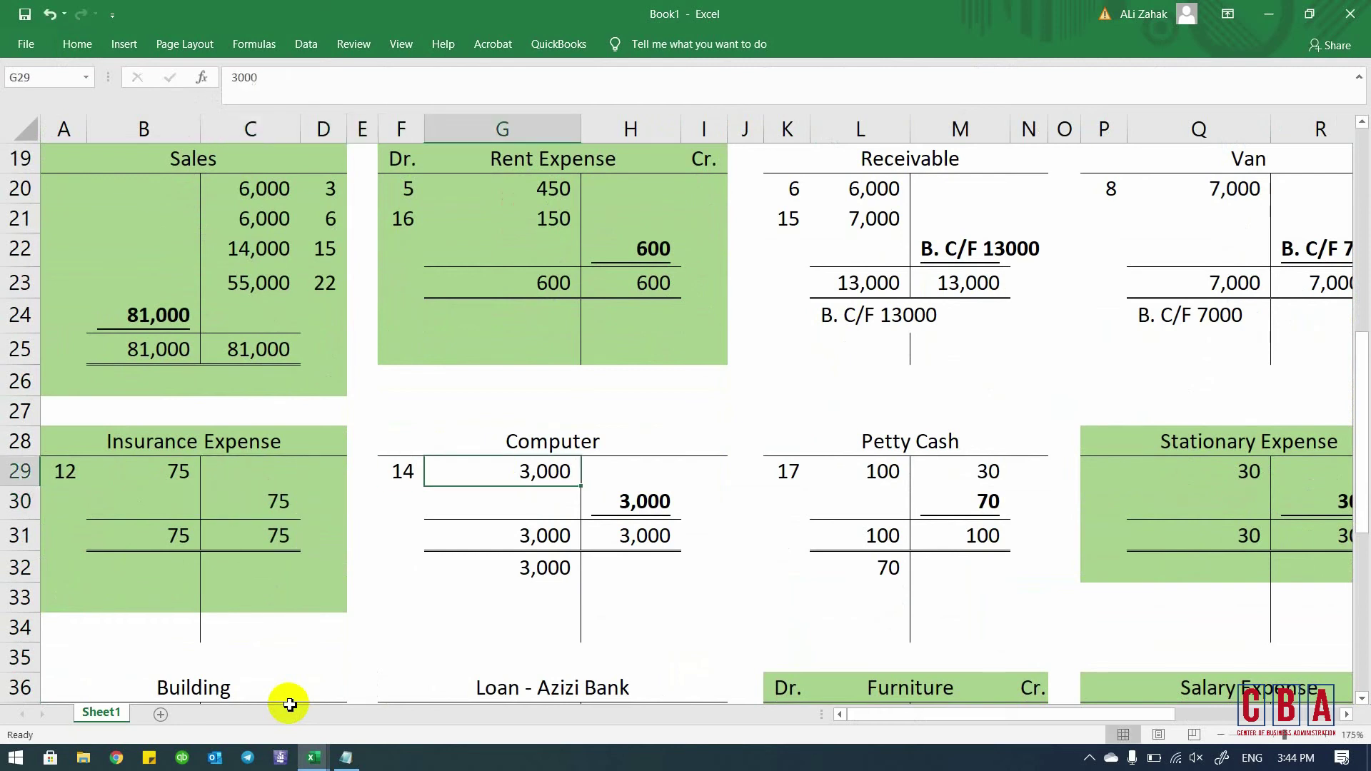
{"action": "key", "text": "Down"}
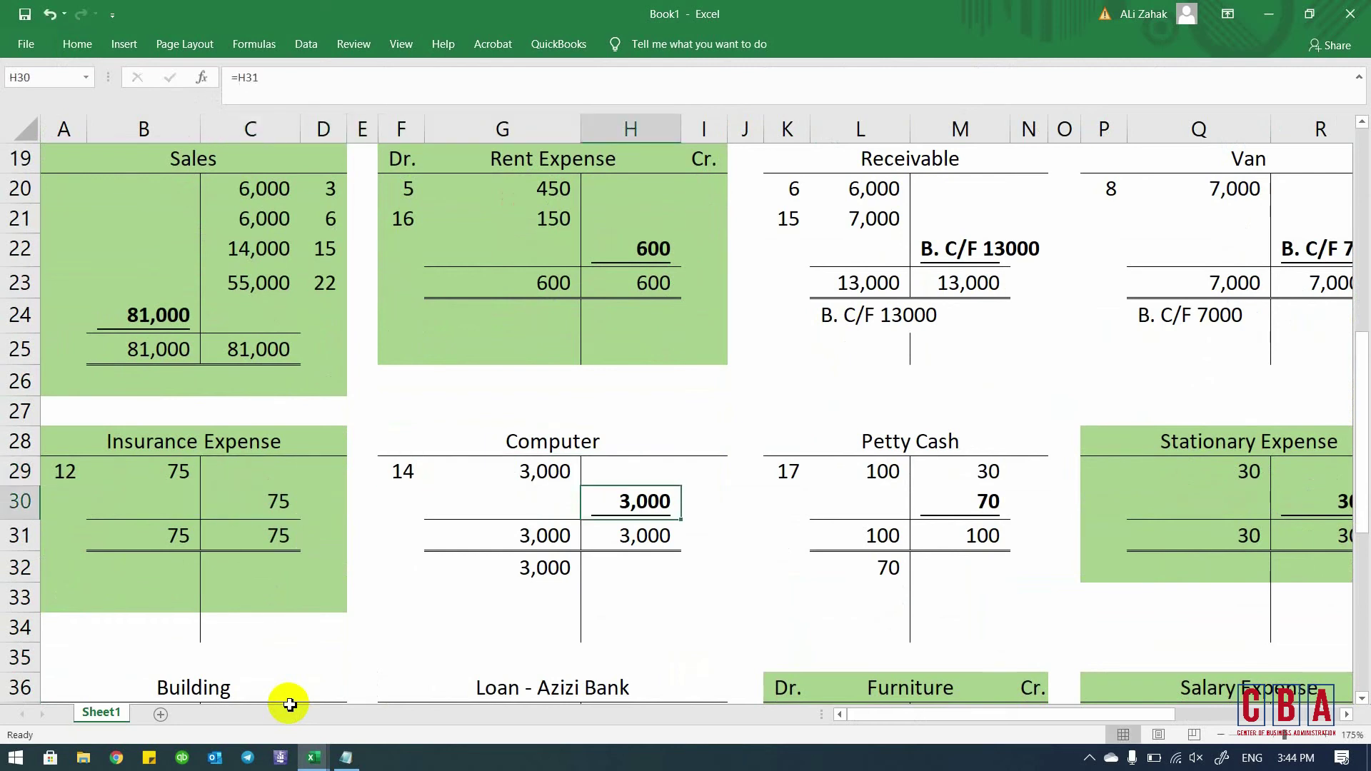
{"action": "key", "text": "ctrl+c"}
{"action": "key", "text": "alt+h"}
{"action": "key", "text": "v"}
{"action": "key", "text": "v"}
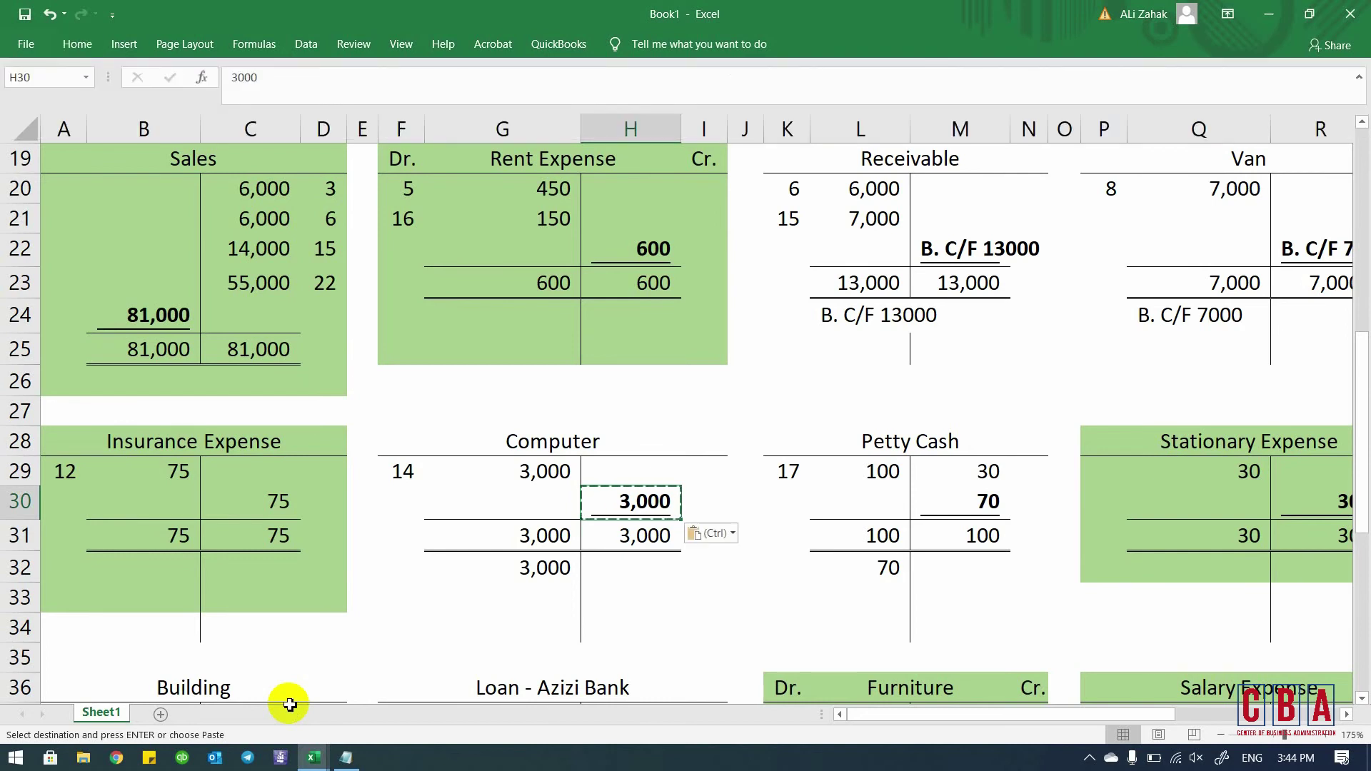
{"action": "key", "text": "Escape"}
- Edit the Computer closing balance in H30 to read "B. C/F 3000"
{"action": "key", "text": "F2"}
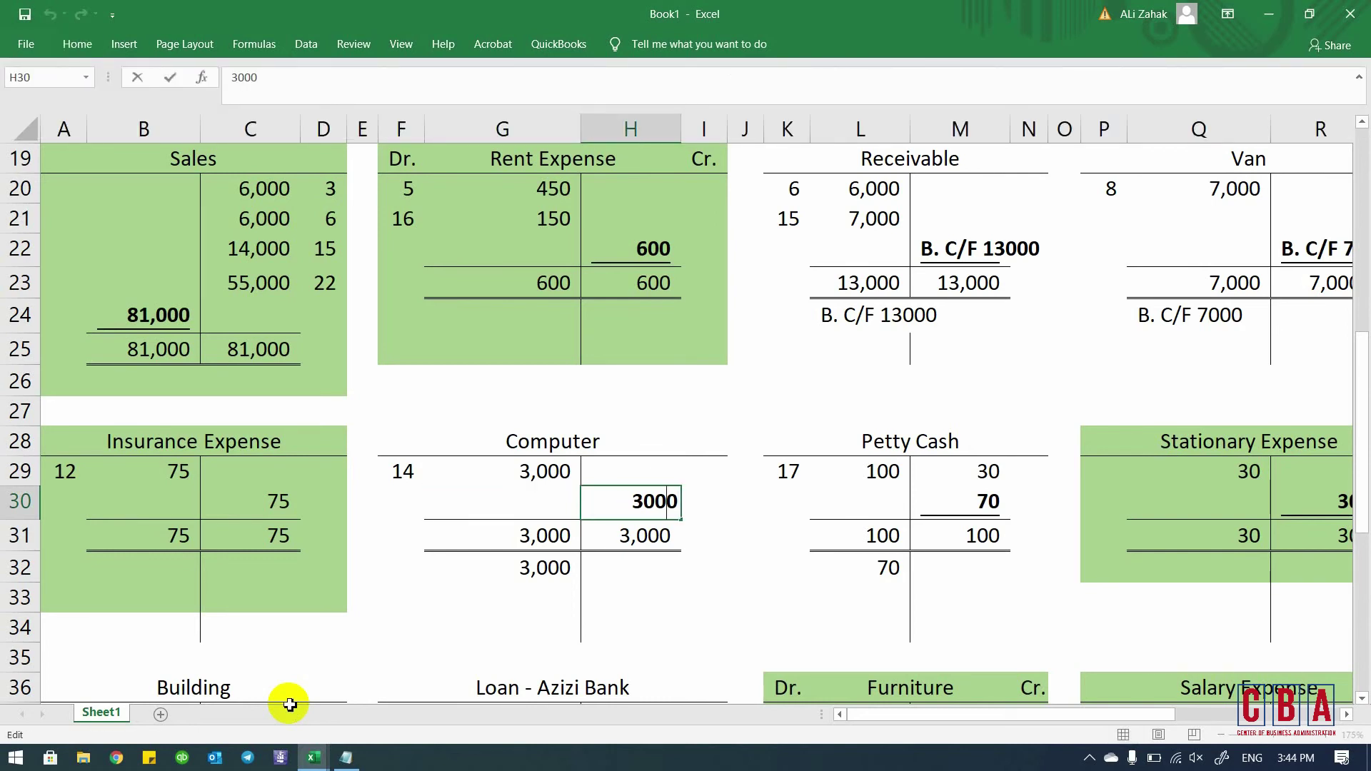
{"action": "type", "text": ". C/F"}
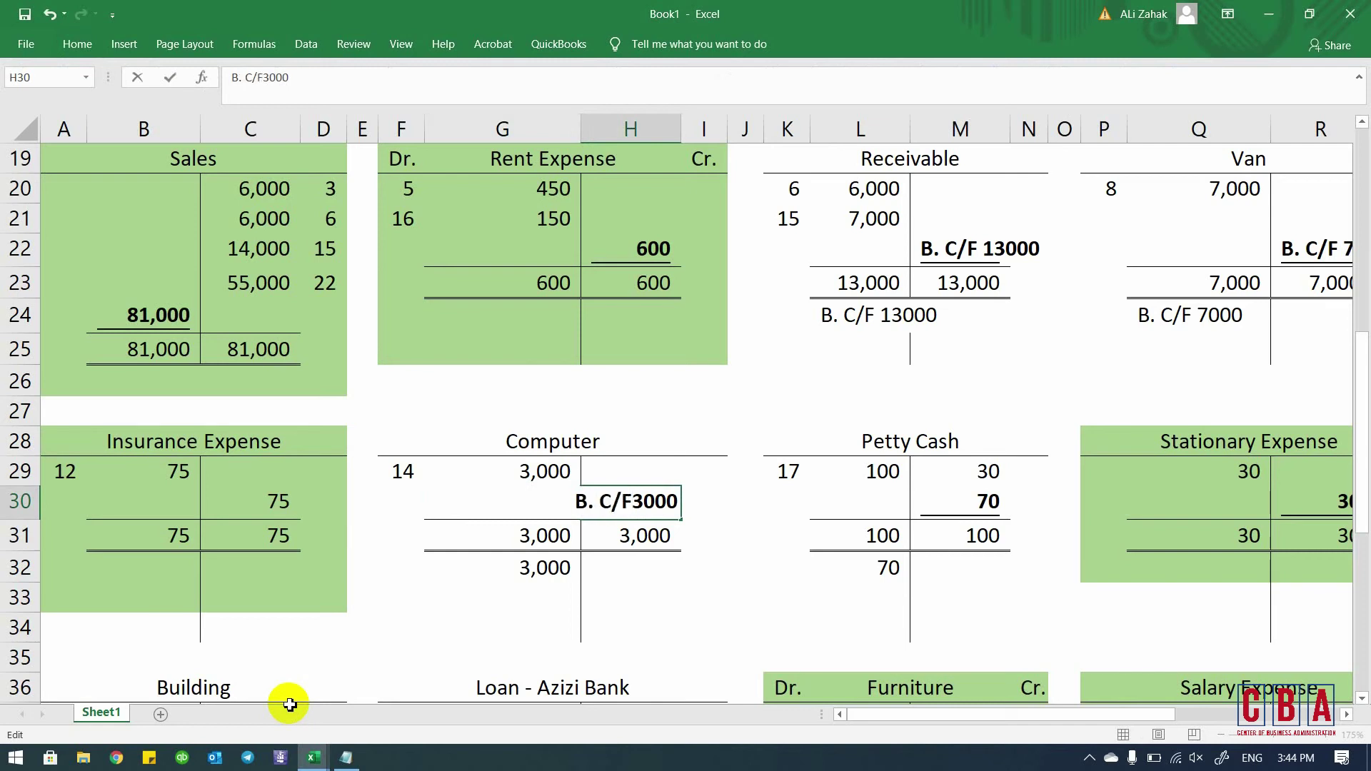
{"action": "key", "text": "Return"}
- Replace the formula of the Petty Cash account's closing balance in M30 with its static value
{"action": "key", "text": "Right"}
{"action": "key", "text": "Right"}
{"action": "key", "text": "Right"}
{"action": "key", "text": "Right"}
{"action": "key", "text": "Right"}
{"action": "key", "text": "Right"}
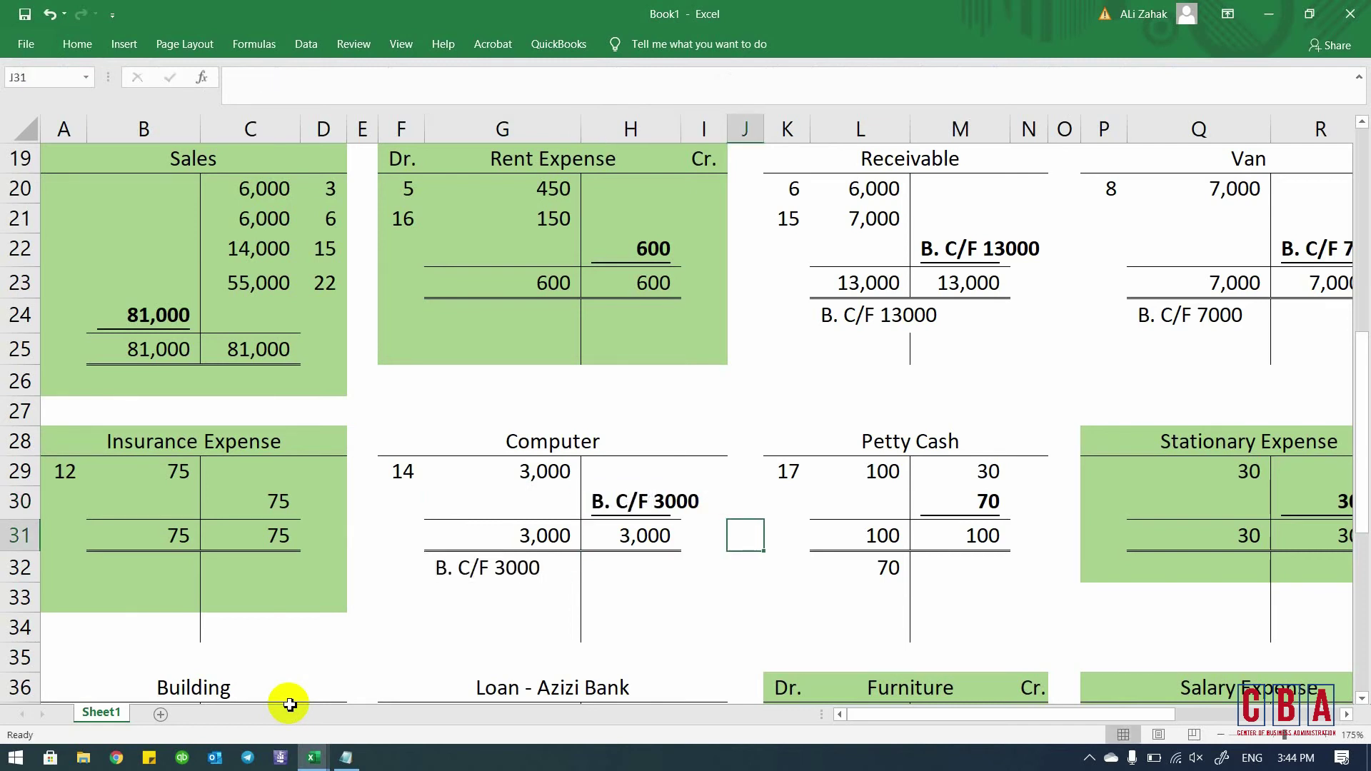
{"action": "key", "text": "Up"}
{"action": "key", "text": "Left"}
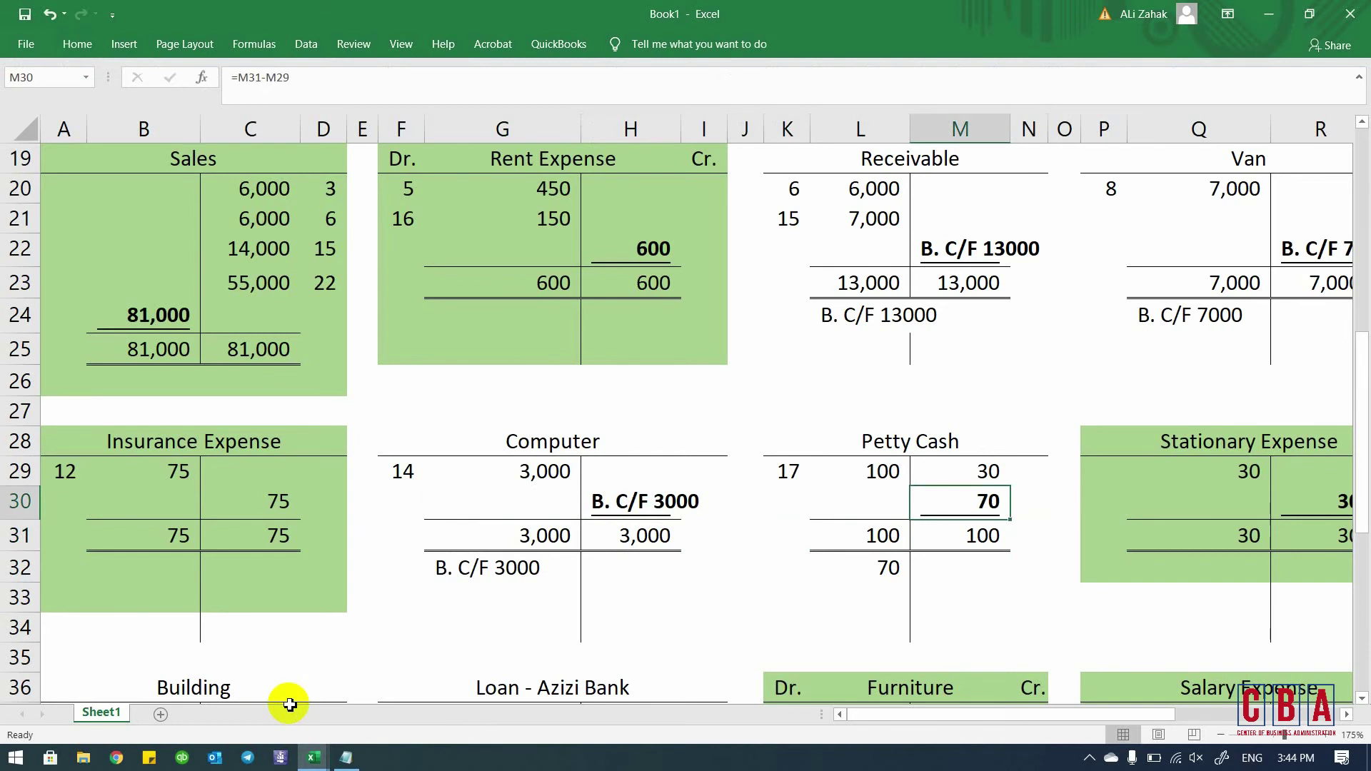
{"action": "key", "text": "ctrl+c"}
{"action": "key", "text": "alt+h"}
{"action": "key", "text": "v"}
{"action": "key", "text": "v"}
{"action": "key", "text": "Escape"}
{"action": "key", "text": "Escape"}
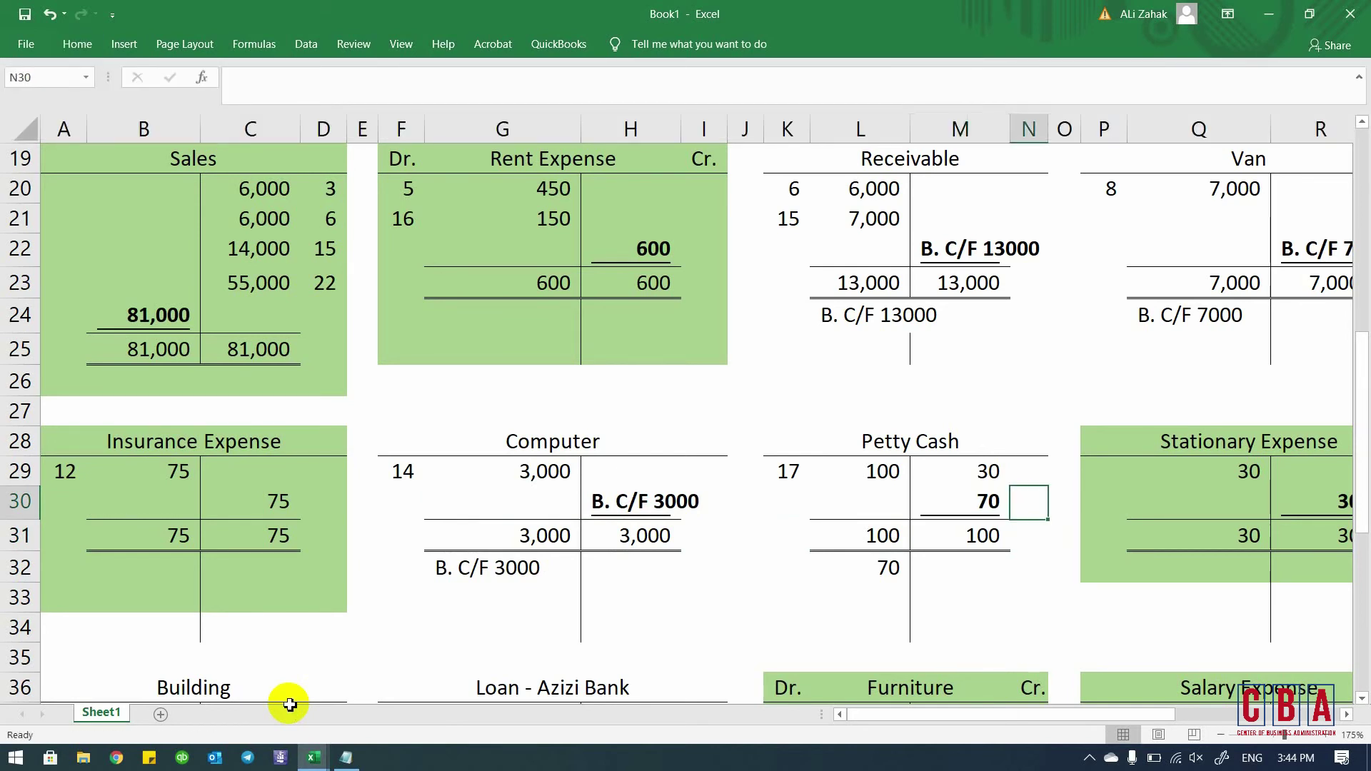
- Edit the Petty Cash closing balance in M30 to read "B. C/F 70"
{"action": "key", "text": "F2"}
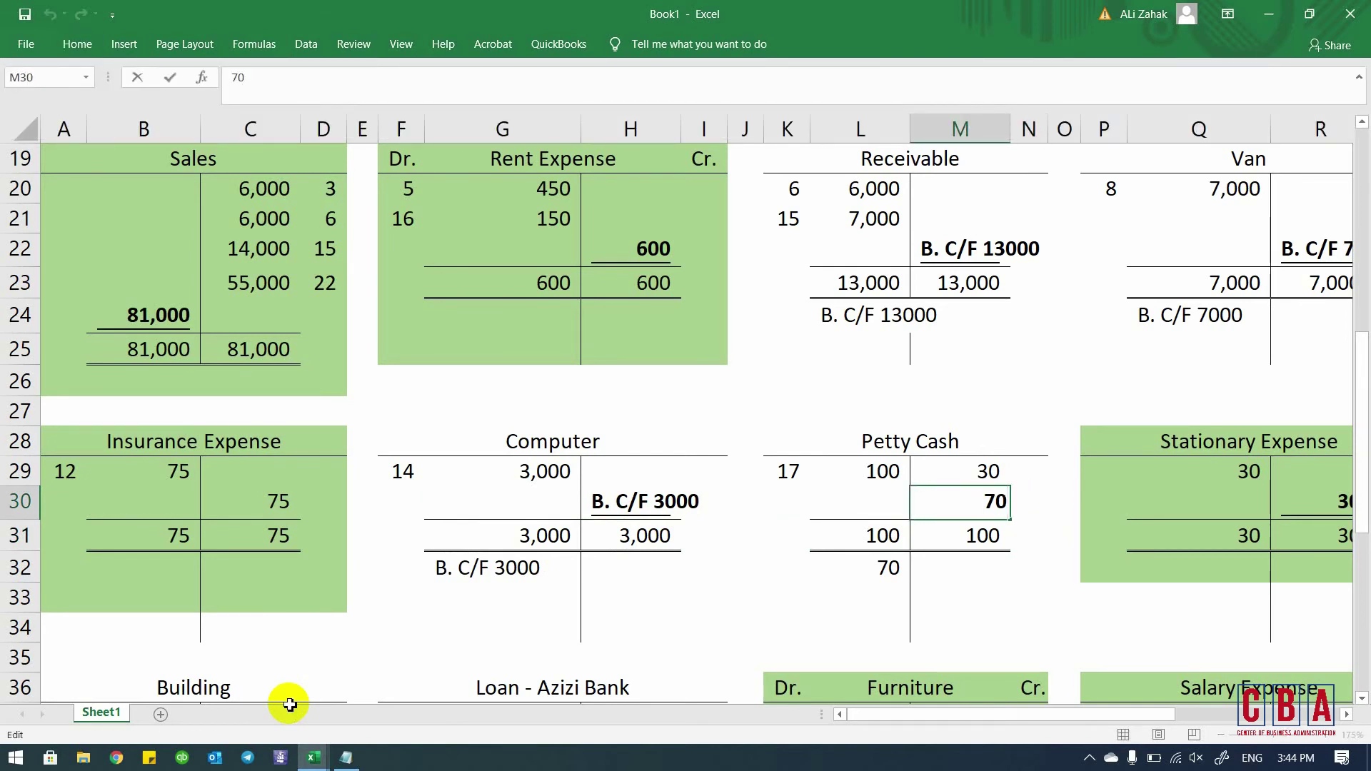
{"action": "type", "text": "B. C/F"}
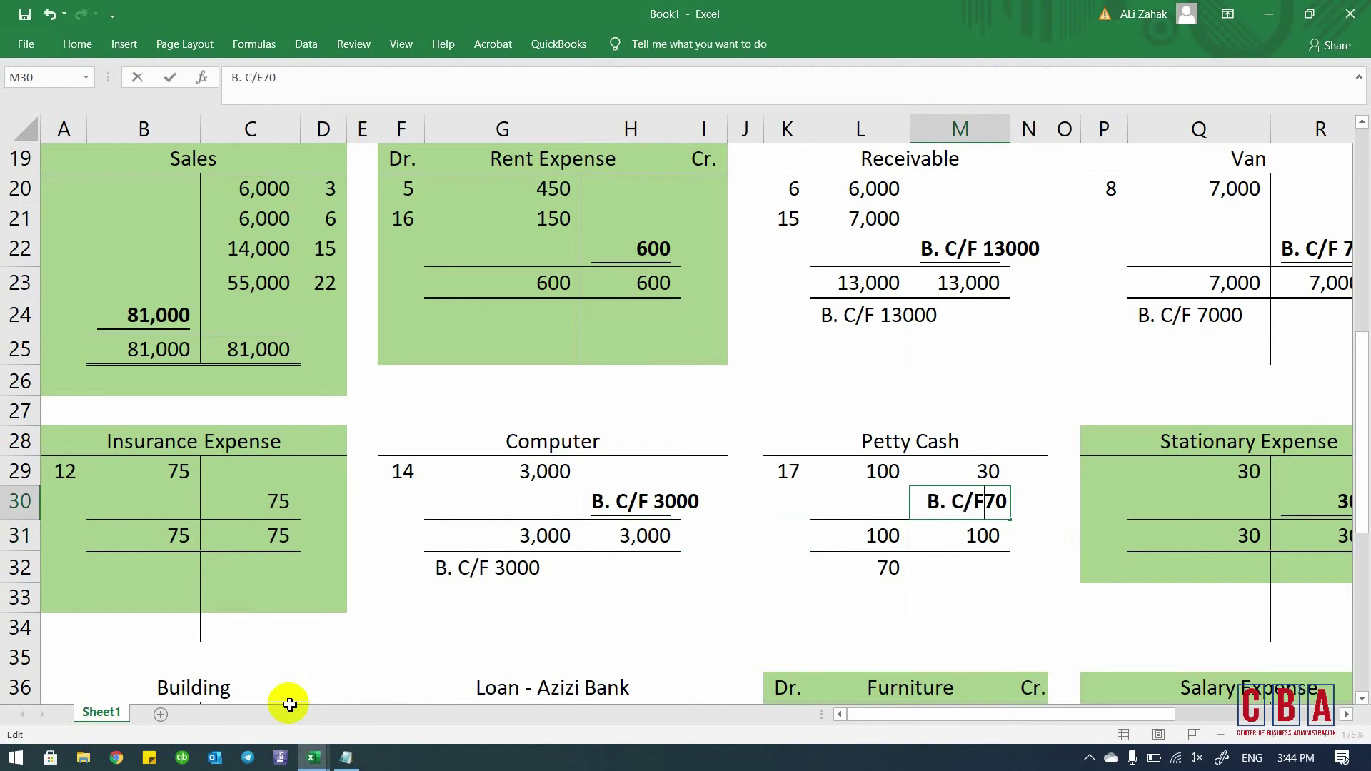
{"action": "key", "text": "Return"}
- Replace the formula of the Building account's closing balance in C39 with its static value
{"action": "key", "text": "Down"}
{"action": "key", "text": "Down"}
{"action": "key", "text": "Down"}
{"action": "key", "text": "Down"}
{"action": "key", "text": "Down"}
{"action": "key", "text": "Down"}
{"action": "key", "text": "Down"}
{"action": "key", "text": "Down"}
{"action": "key", "text": "Down"}
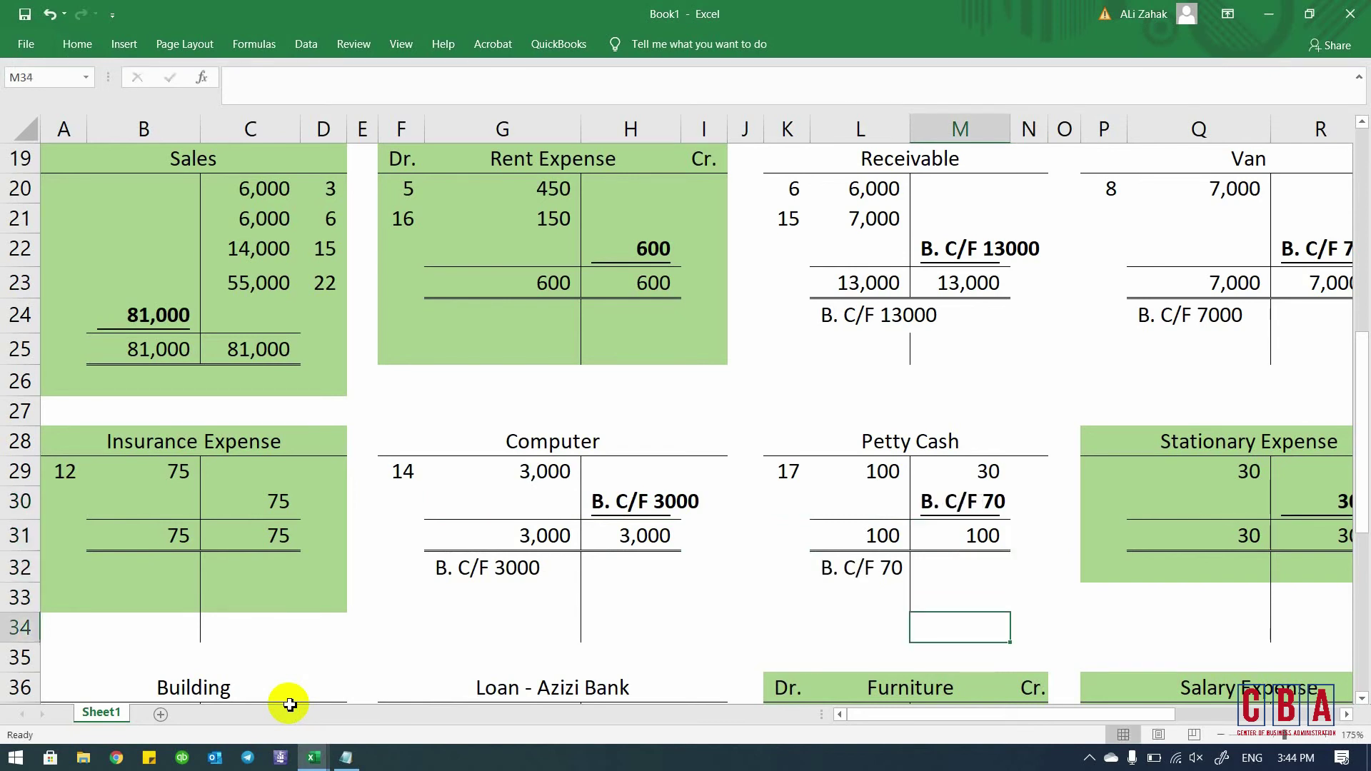
{"action": "key", "text": "Down"}
{"action": "key", "text": "Left"}
{"action": "key", "text": "Left"}
{"action": "key", "text": "Left"}
{"action": "key", "text": "Left"}
{"action": "key", "text": "Left"}
{"action": "key", "text": "Left"}
{"action": "key", "text": "Left"}
{"action": "key", "text": "Left"}
{"action": "key", "text": "Left"}
{"action": "key", "text": "Left"}
{"action": "key", "text": "Left"}
{"action": "key", "text": "Left"}
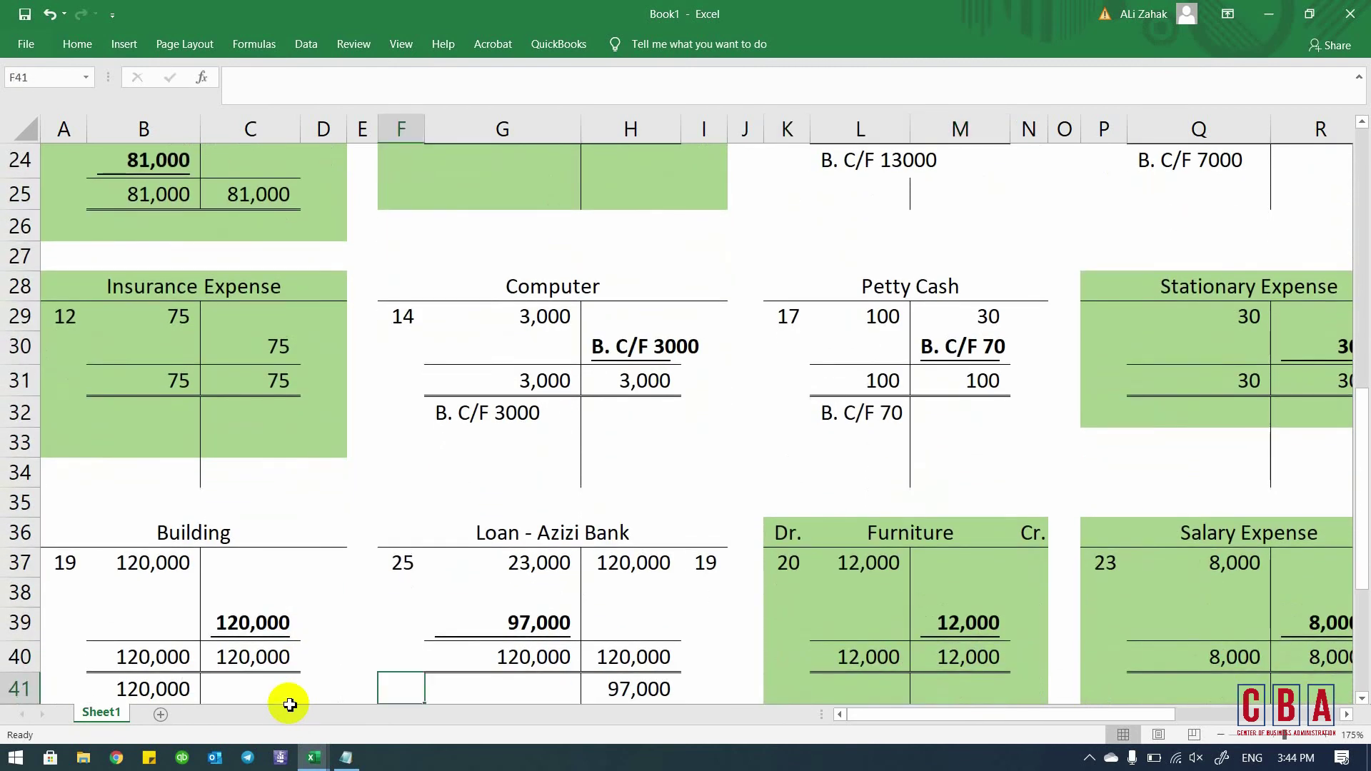
{"action": "key", "text": "Down"}
{"action": "key", "text": "Down"}
{"action": "key", "text": "Down"}
{"action": "key", "text": "Up"}
{"action": "key", "text": "Up"}
{"action": "key", "text": "Up"}
{"action": "key", "text": "Up"}
{"action": "key", "text": "Up"}
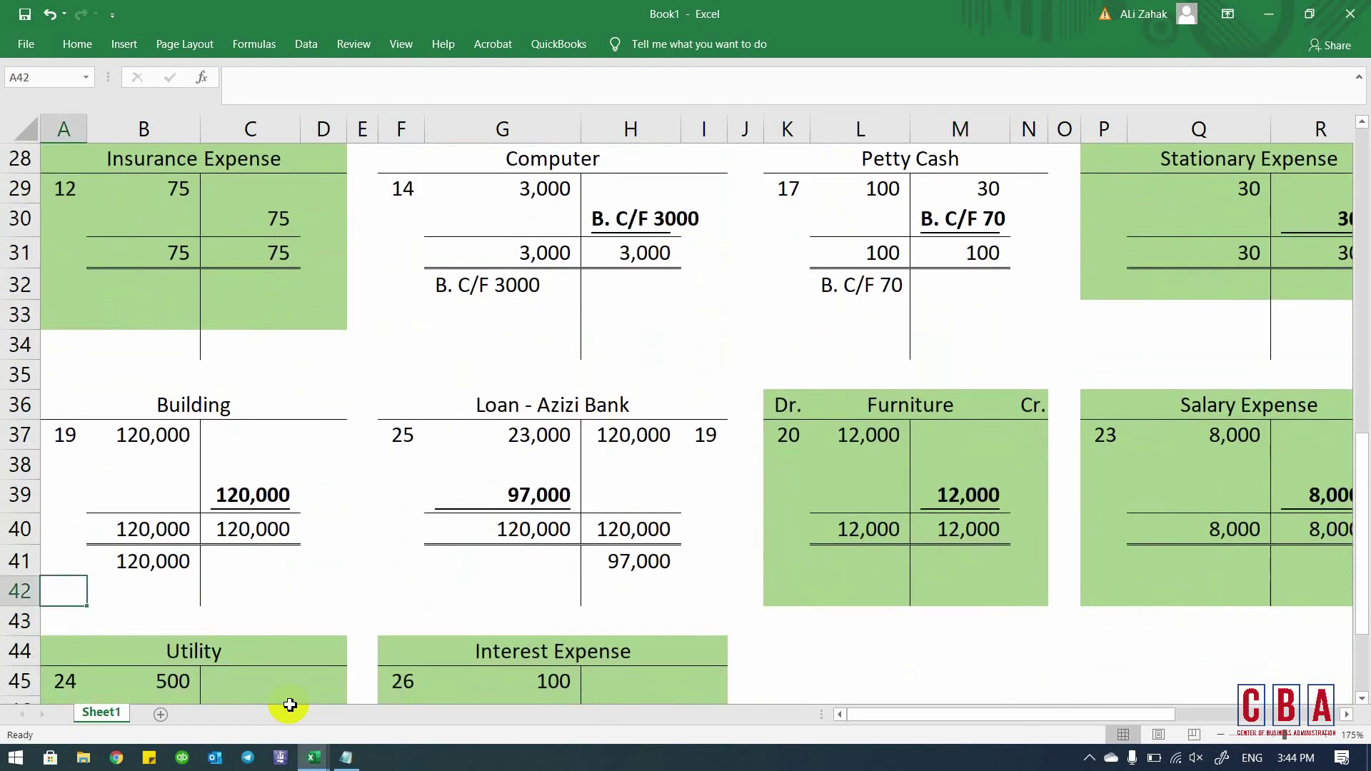
{"action": "key", "text": "Right"}
{"action": "key", "text": "Right"}
{"action": "key", "text": "ctrl+c"}
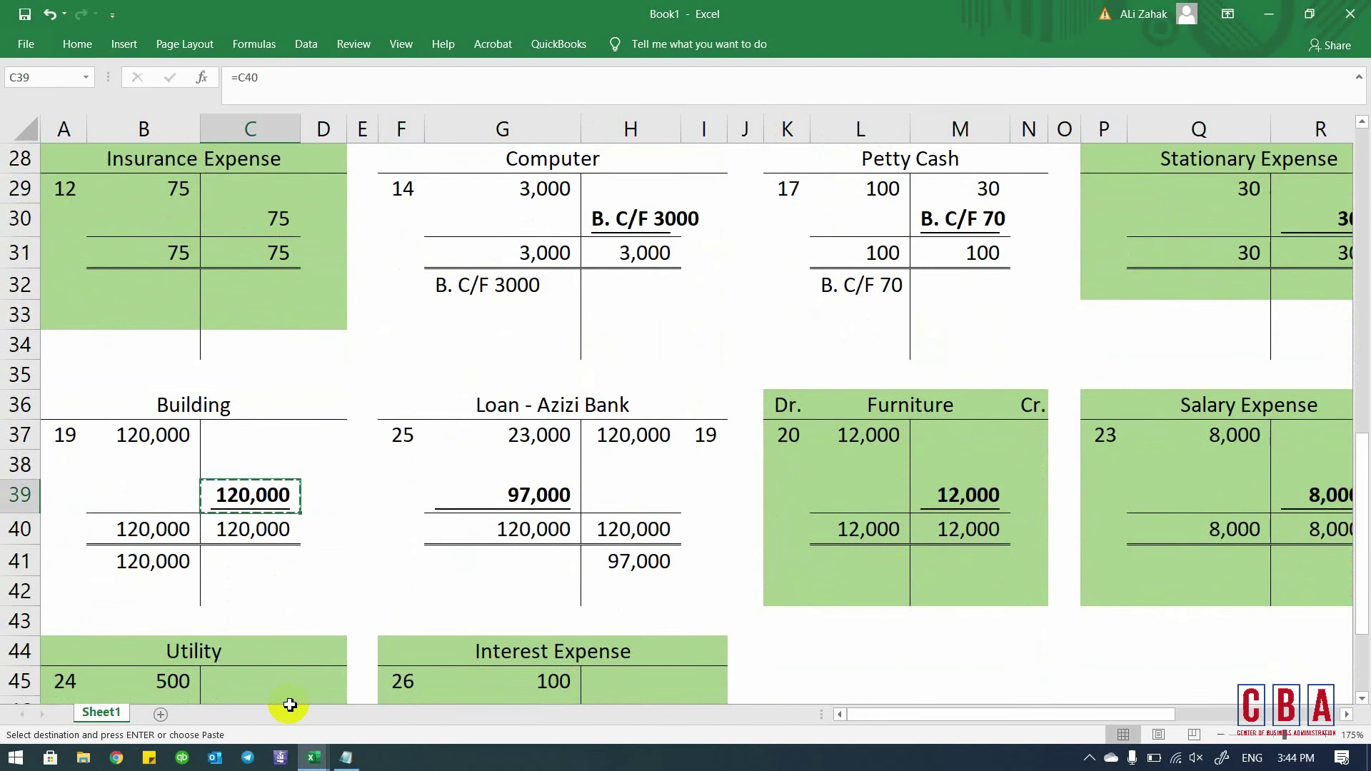
{"action": "type", "text": "`"}
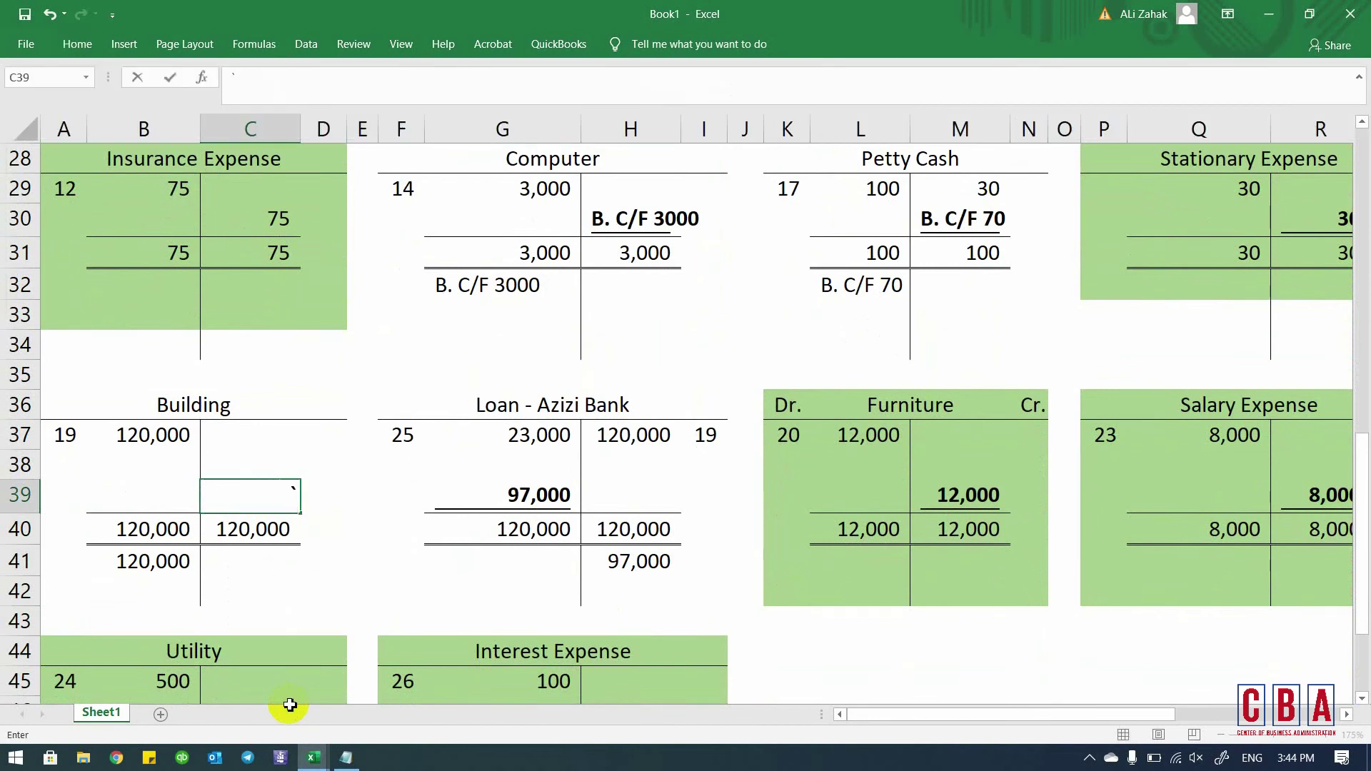
{"action": "key", "text": "Escape"}
- Edit the Building closing balance in C39 to read "B. B/D120000"
{"action": "key", "text": "F2"}
{"action": "key", "text": "Left"}
{"action": "key", "text": "Home"}
{"action": "type", "text": "B. B/"}
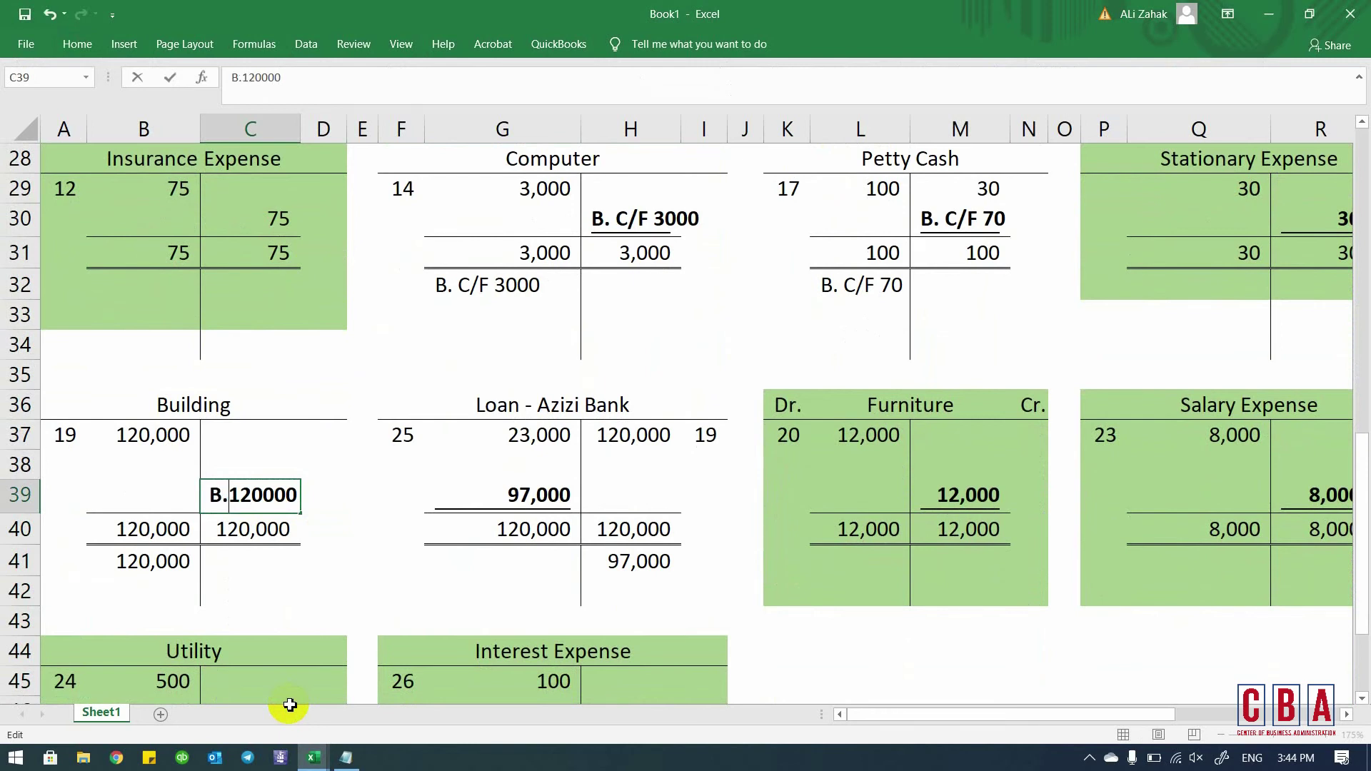
{"action": "type", "text": "D"}
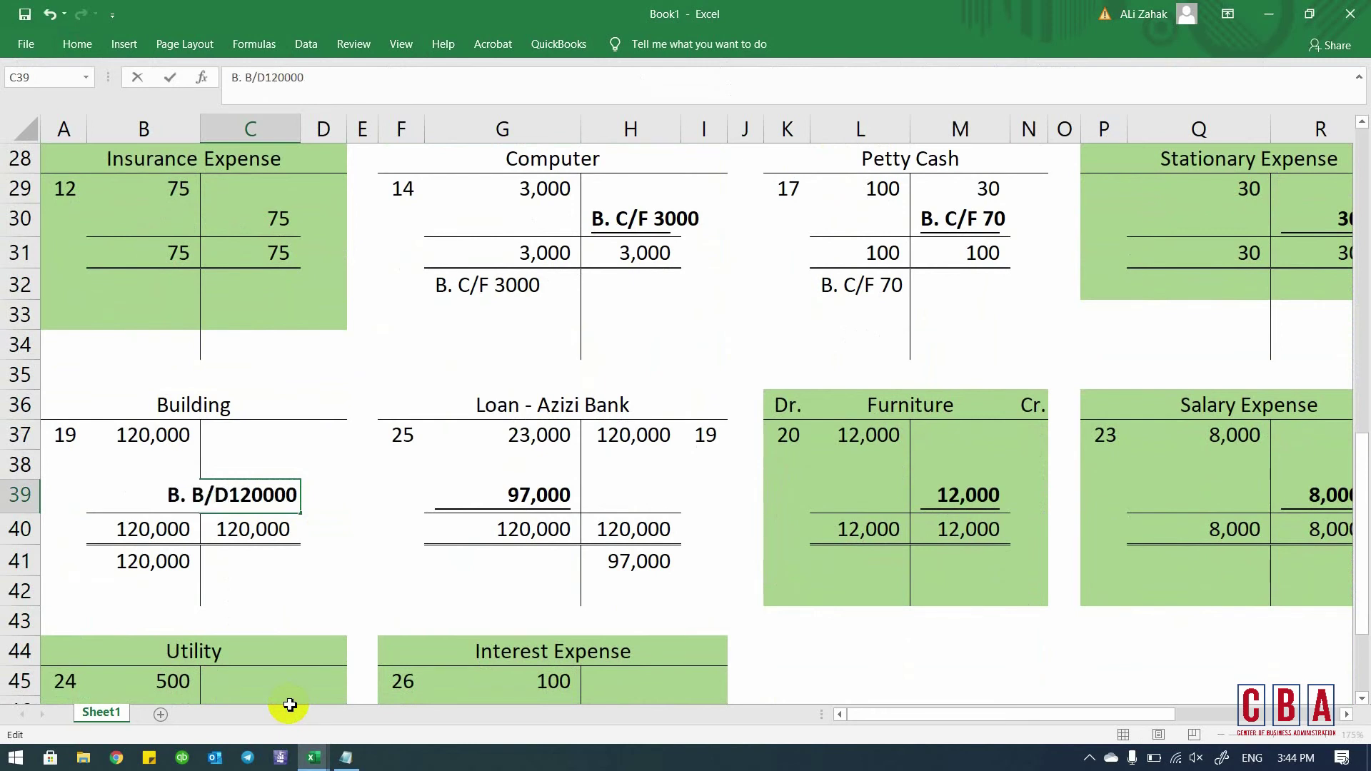
{"action": "key", "text": "ctrl+Return"}
- Replace the formula of the Loan - Azizi Bank account's balance in G39 with its static value
{"action": "key", "text": "Right"}
{"action": "key", "text": "Right"}
{"action": "key", "text": "Right"}
{"action": "key", "text": "Right"}
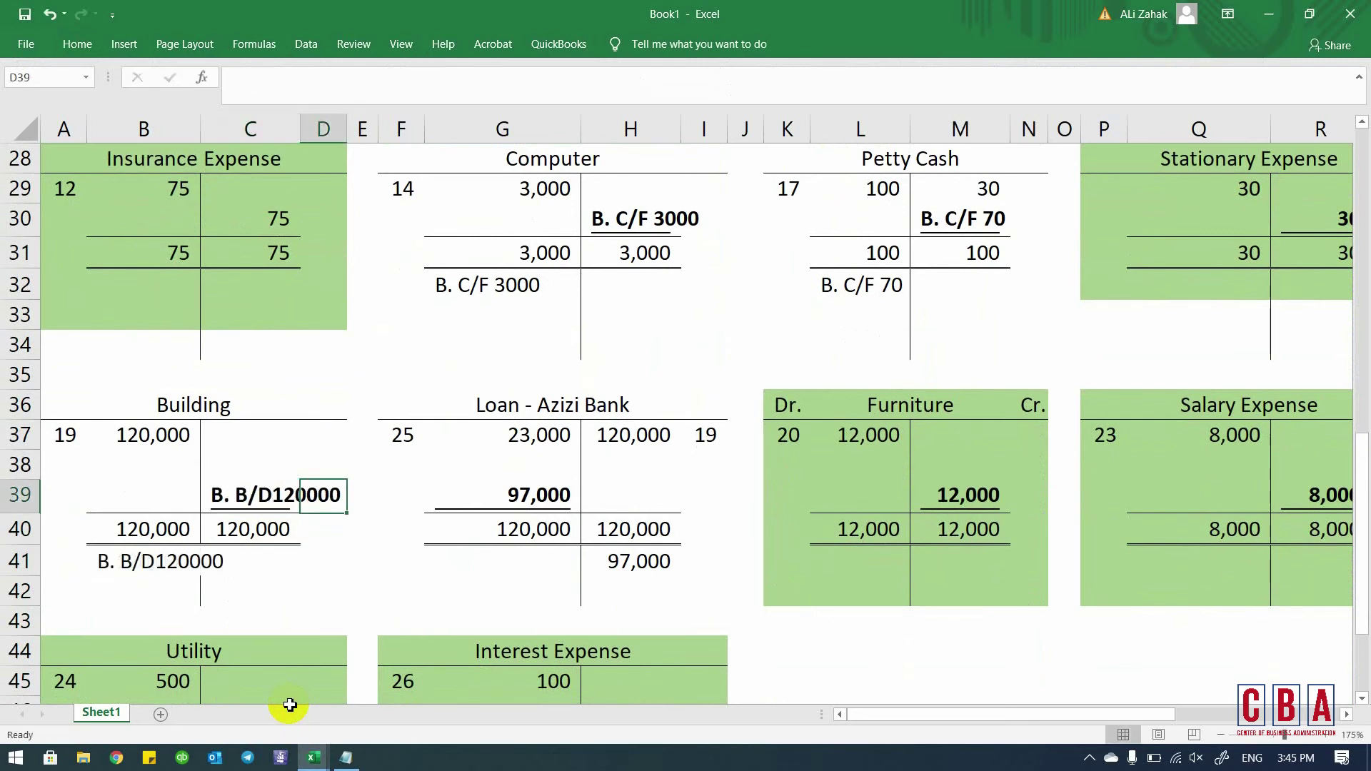
{"action": "key", "text": "ctrl+c"}
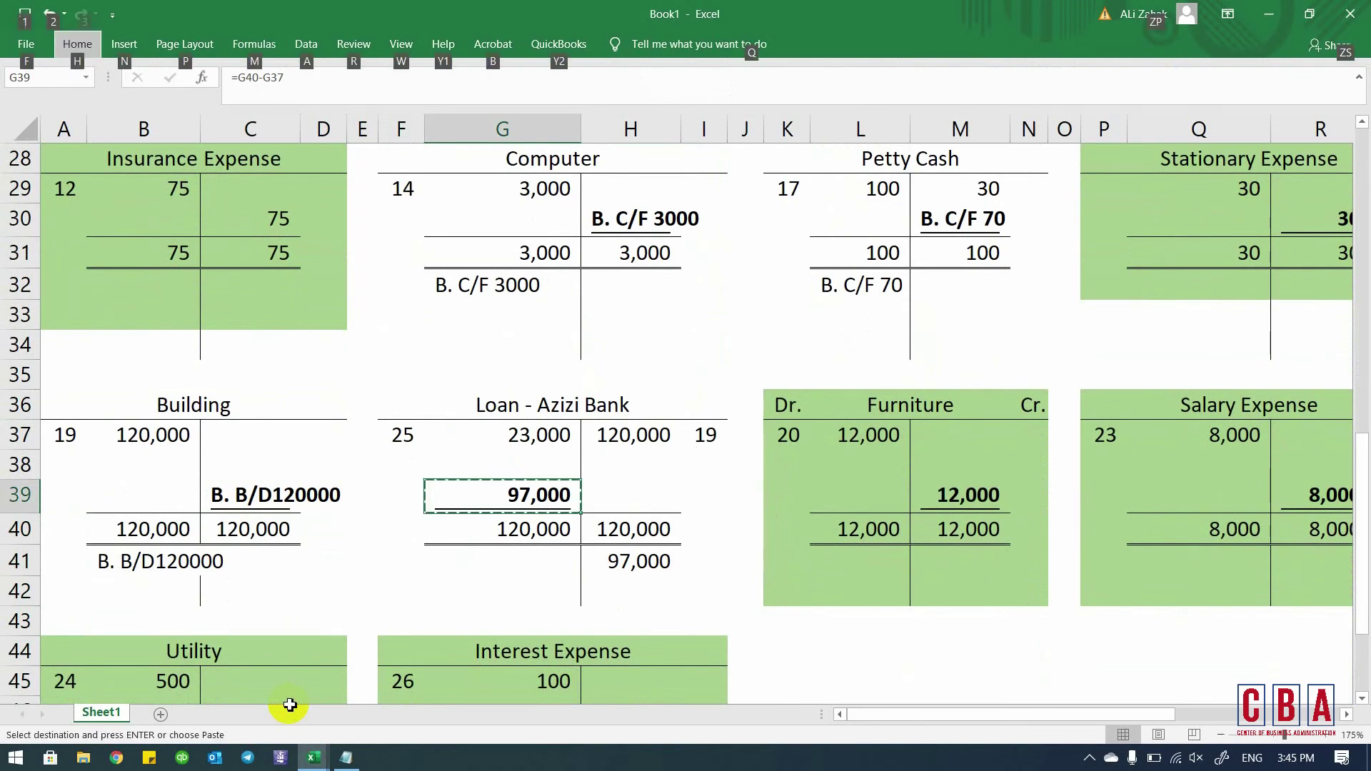
{"action": "key", "text": "Escape"}
{"action": "key", "text": "ctrl+c"}
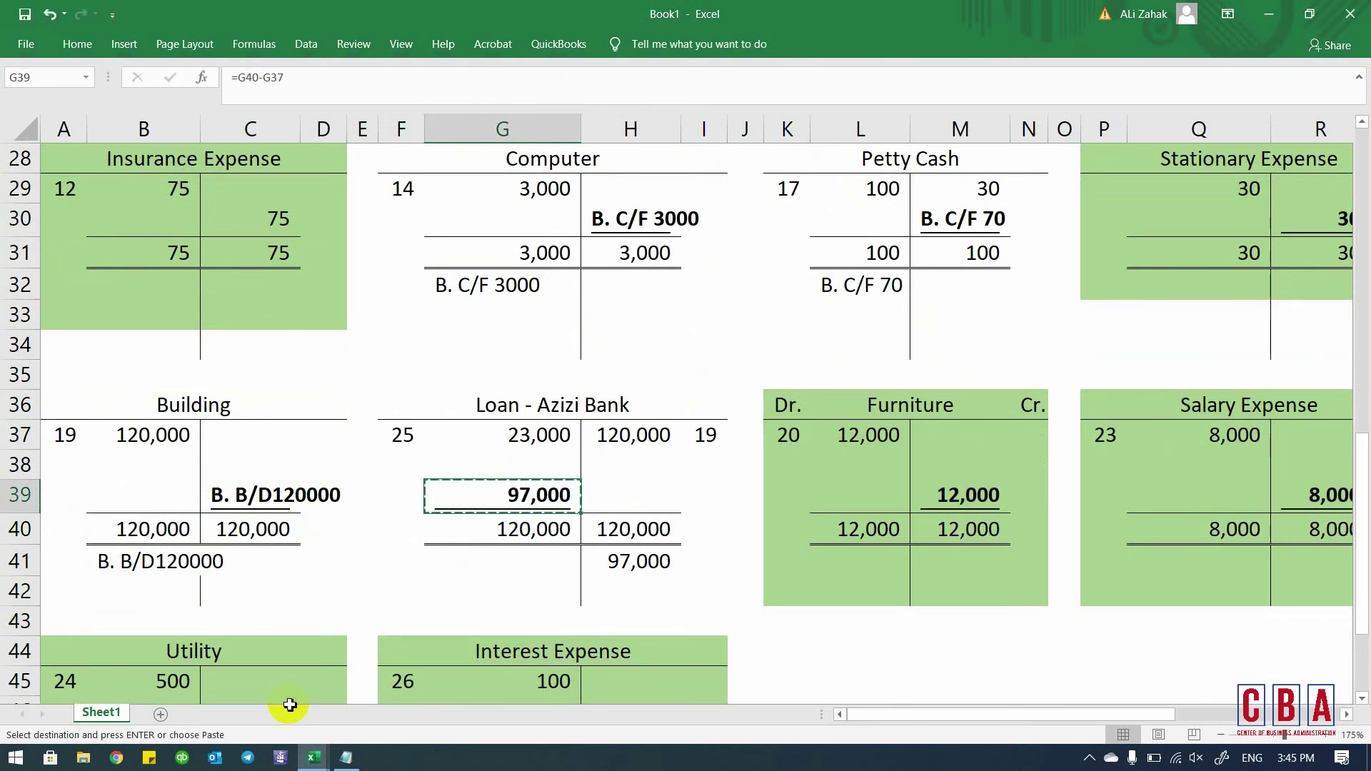
{"action": "key", "text": "alt+h"}
{"action": "key", "text": "v"}
{"action": "key", "text": "v"}
{"action": "key", "text": "Escape"}
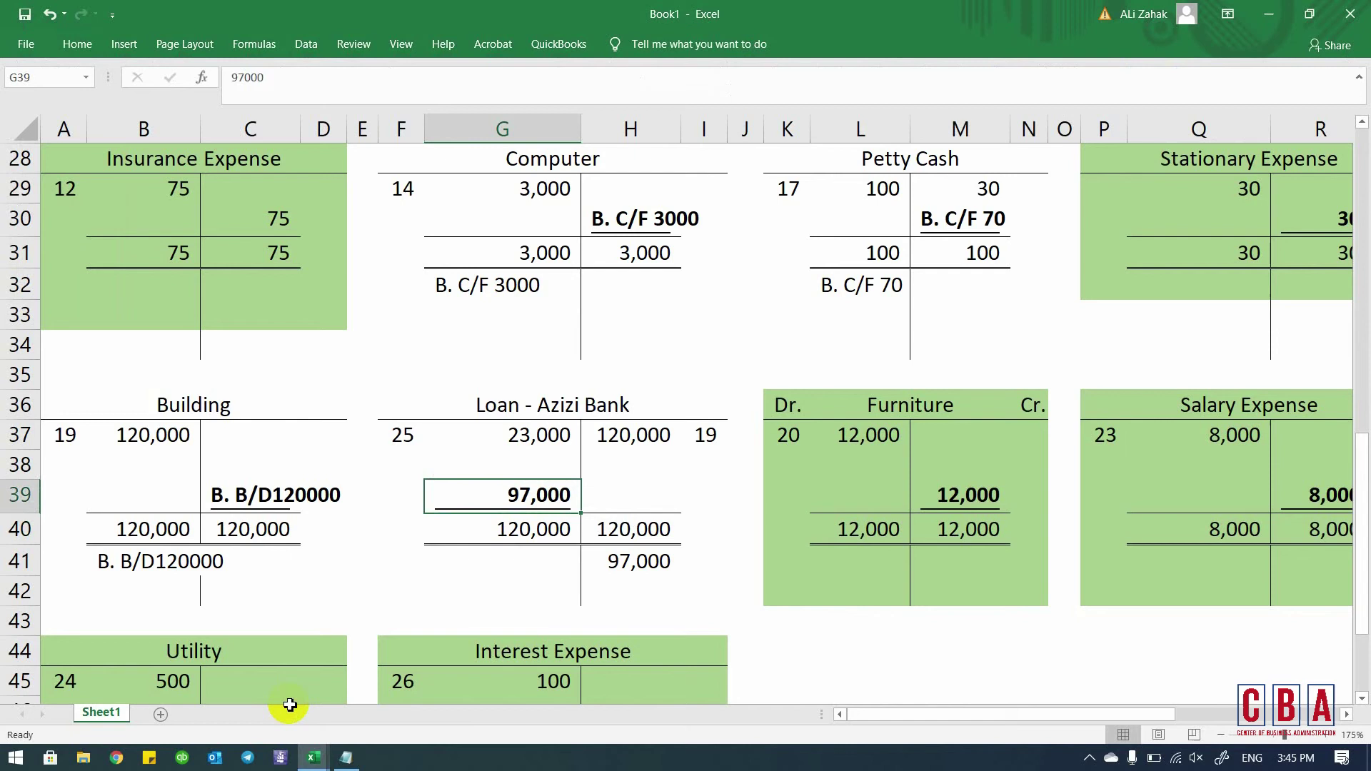
- Edit the Loan - Azizi Bank balance in G39 to read "B. B/D 97000"
{"action": "key", "text": "F2"}
{"action": "key", "text": "Left"}
{"action": "key", "text": "Home"}
{"action": "type", "text": "B."}
{"action": "type", "text": " B/D"}
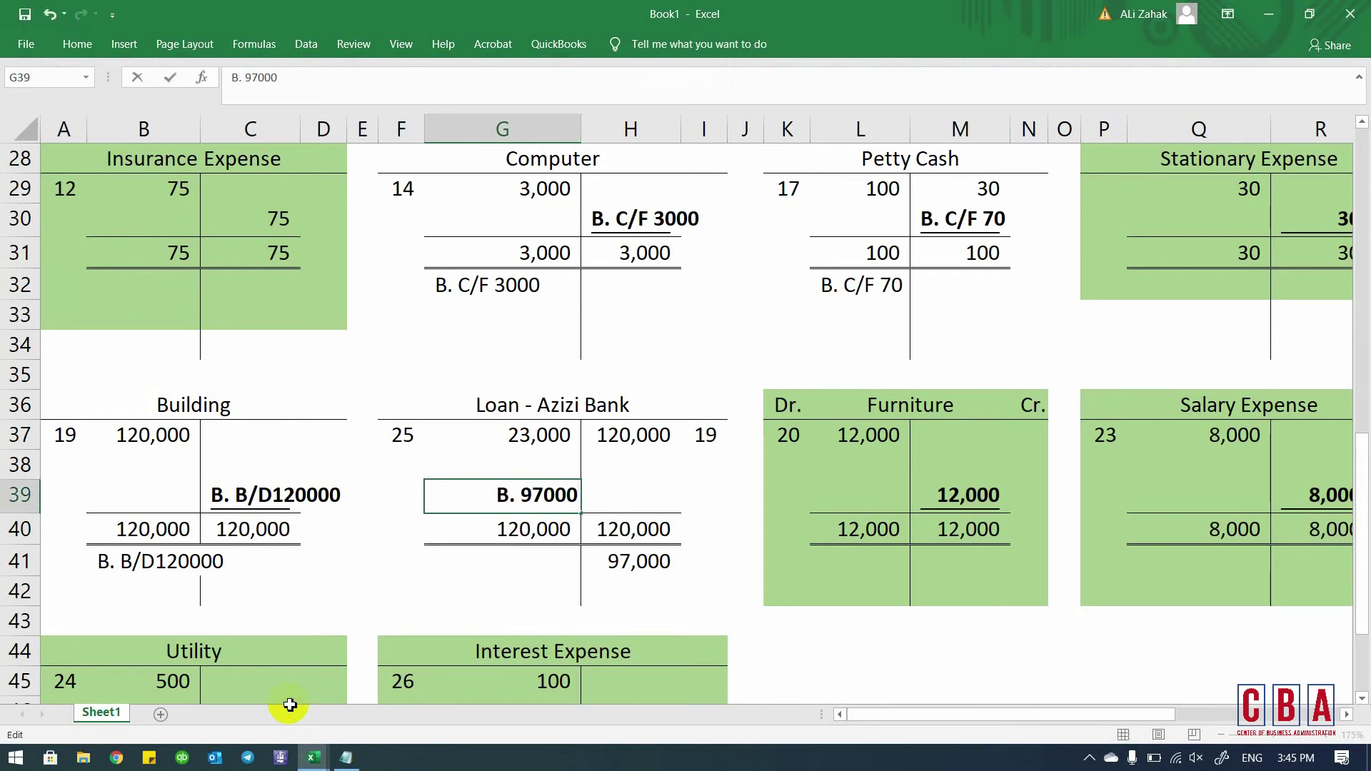
{"action": "key", "text": "Return"}
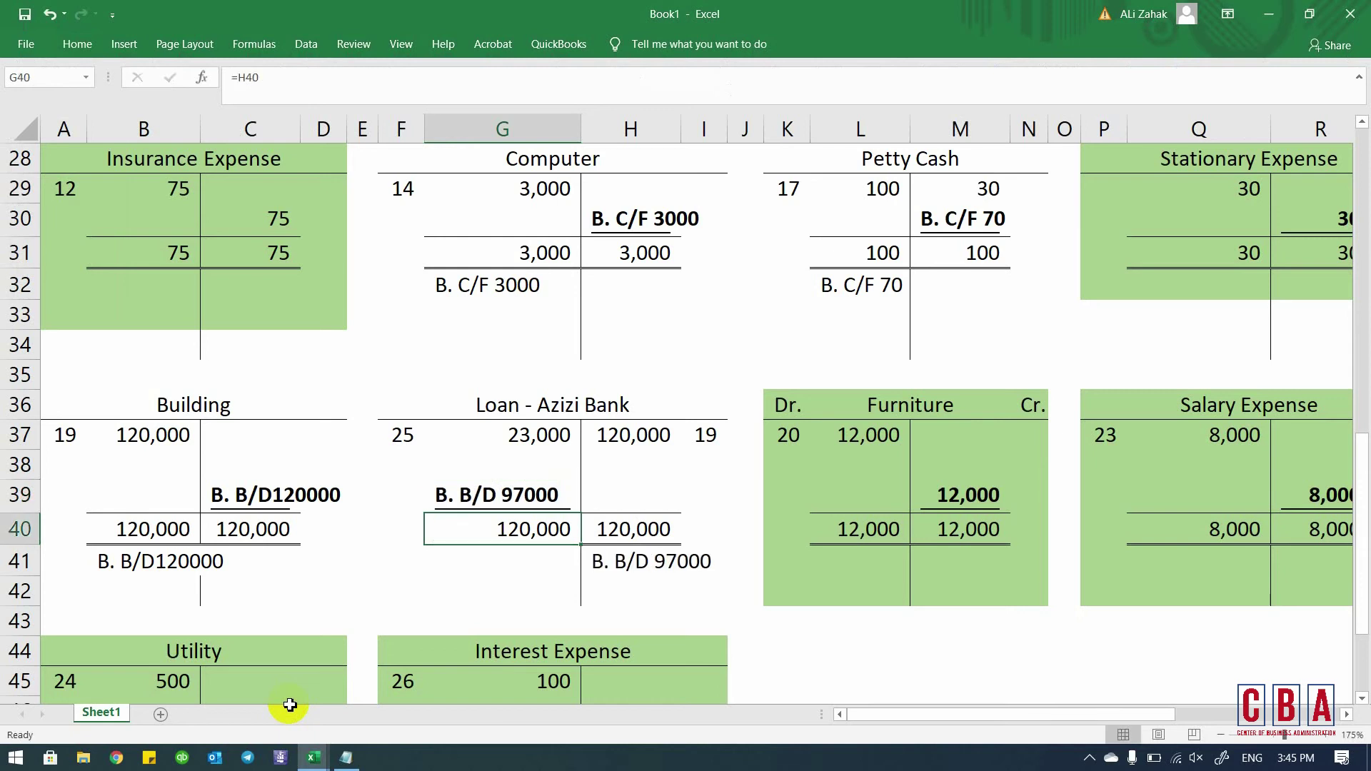
- Review the remaining accounts down to Utility and Interest Expense, and return to the Capital account heading in G1
{"action": "key", "text": "Down"}
{"action": "key", "text": "Down"}
{"action": "key", "text": "Down"}
{"action": "key", "text": "Down"}
{"action": "key", "text": "Down"}
{"action": "key", "text": "Down"}
{"action": "key", "text": "Down"}
{"action": "key", "text": "Down"}
{"action": "key", "text": "Down"}
{"action": "key", "text": "Down"}
{"action": "key", "text": "Down"}
{"action": "key", "text": "Down"}
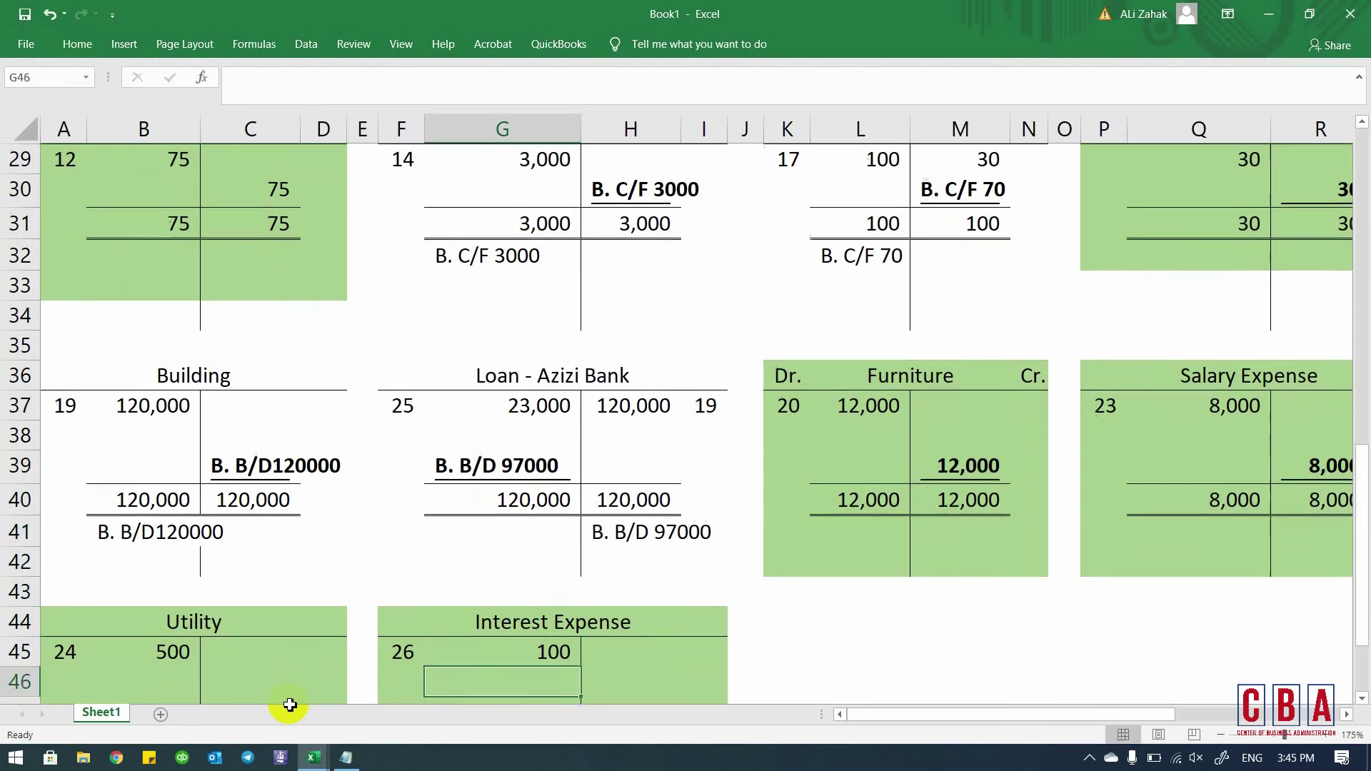
{"action": "key", "text": "Up"}
{"action": "key", "text": "Up"}
{"action": "key", "text": "Up"}
{"action": "key", "text": "Up"}
{"action": "key", "text": "Up"}
{"action": "key", "text": "Up"}
{"action": "key", "text": "Up"}
{"action": "key", "text": "Up"}
{"action": "key", "text": "Up"}
{"action": "key", "text": "Up"}
{"action": "key", "text": "Up"}
{"action": "key", "text": "Up"}
{"action": "key", "text": "Up"}
{"action": "key", "text": "Up"}
{"action": "key", "text": "Up"}
{"action": "key", "text": "Up"}
{"action": "key", "text": "Up"}
{"action": "key", "text": "Up"}
{"action": "key", "text": "Up"}
{"action": "key", "text": "Up"}
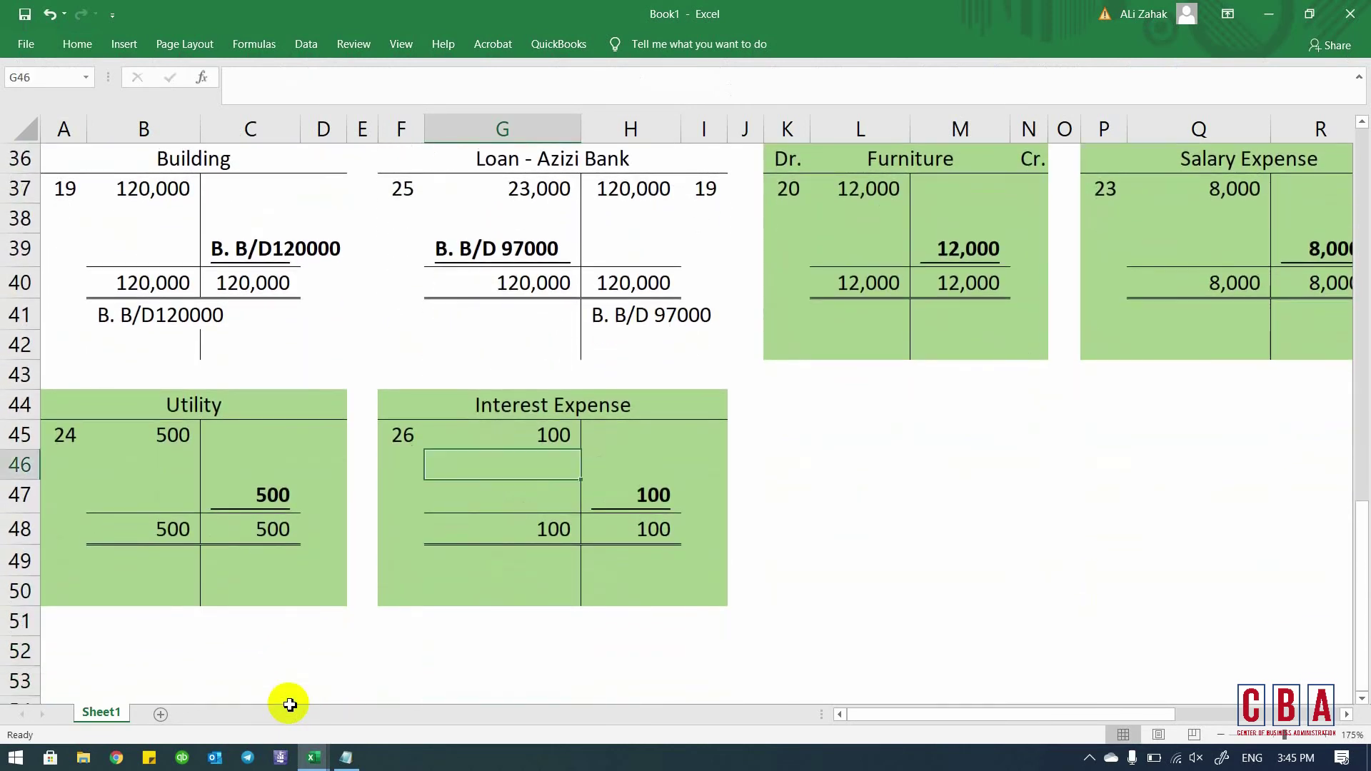
{"action": "key", "text": "Up"}
{"action": "key", "text": "Up"}
{"action": "key", "text": "Up"}
{"action": "key", "text": "Up"}
{"action": "key", "text": "Up"}
{"action": "key", "text": "Up"}
{"action": "key", "text": "Up"}
{"action": "key", "text": "Up"}
{"action": "key", "text": "Up"}
{"action": "key", "text": "Up"}
{"action": "key", "text": "Up"}
{"action": "key", "text": "Up"}
{"action": "key", "text": "Up"}
{"action": "key", "text": "Up"}
{"action": "key", "text": "Up"}
{"action": "key", "text": "Up"}
{"action": "key", "text": "Up"}
{"action": "key", "text": "Up"}
{"action": "key", "text": "Up"}
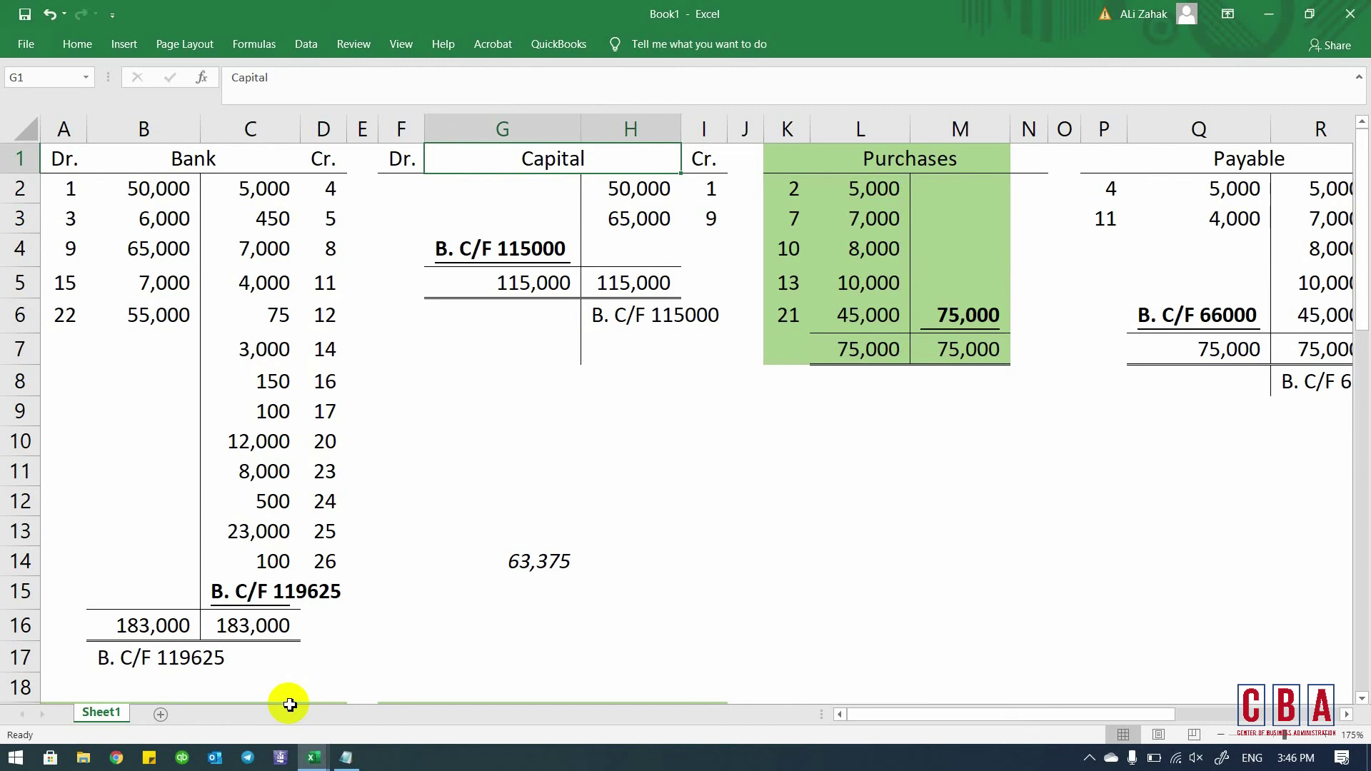
- Examine the Purchases account in K1:N7, including its debit entries and the total in L7
{"action": "key", "text": "Right"}
{"action": "key", "text": "Right"}
{"action": "key", "text": "Right"}
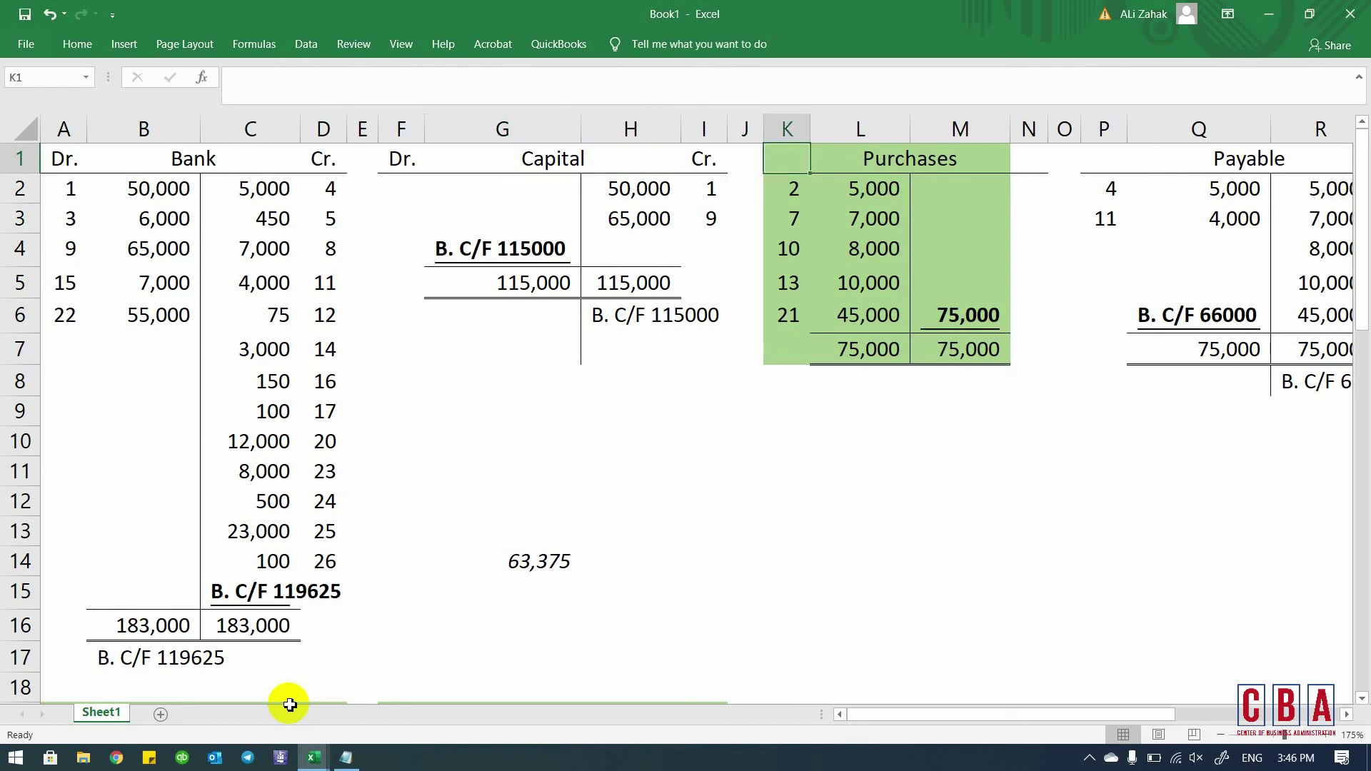
{"action": "key", "text": "shift+Right"}
{"action": "key", "text": "shift+Right"}
{"action": "key", "text": "shift+Right"}
{"action": "key", "text": "shift+Down"}
{"action": "key", "text": "shift+Down"}
{"action": "key", "text": "shift+Down"}
{"action": "key", "text": "shift+Down"}
{"action": "key", "text": "shift+Down"}
{"action": "key", "text": "shift+Down"}
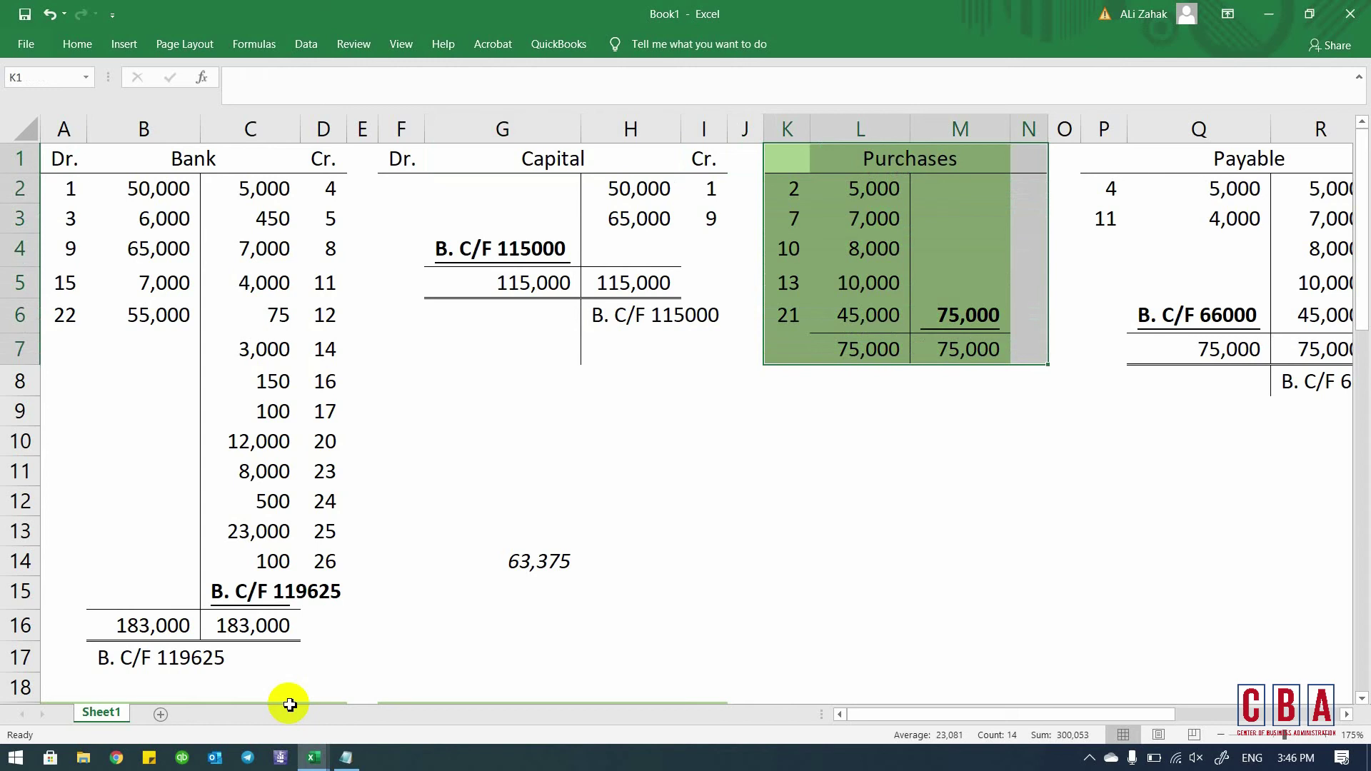
{"action": "key", "text": "Down"}
{"action": "key", "text": "Down"}
{"action": "key", "text": "Down"}
{"action": "key", "text": "Down"}
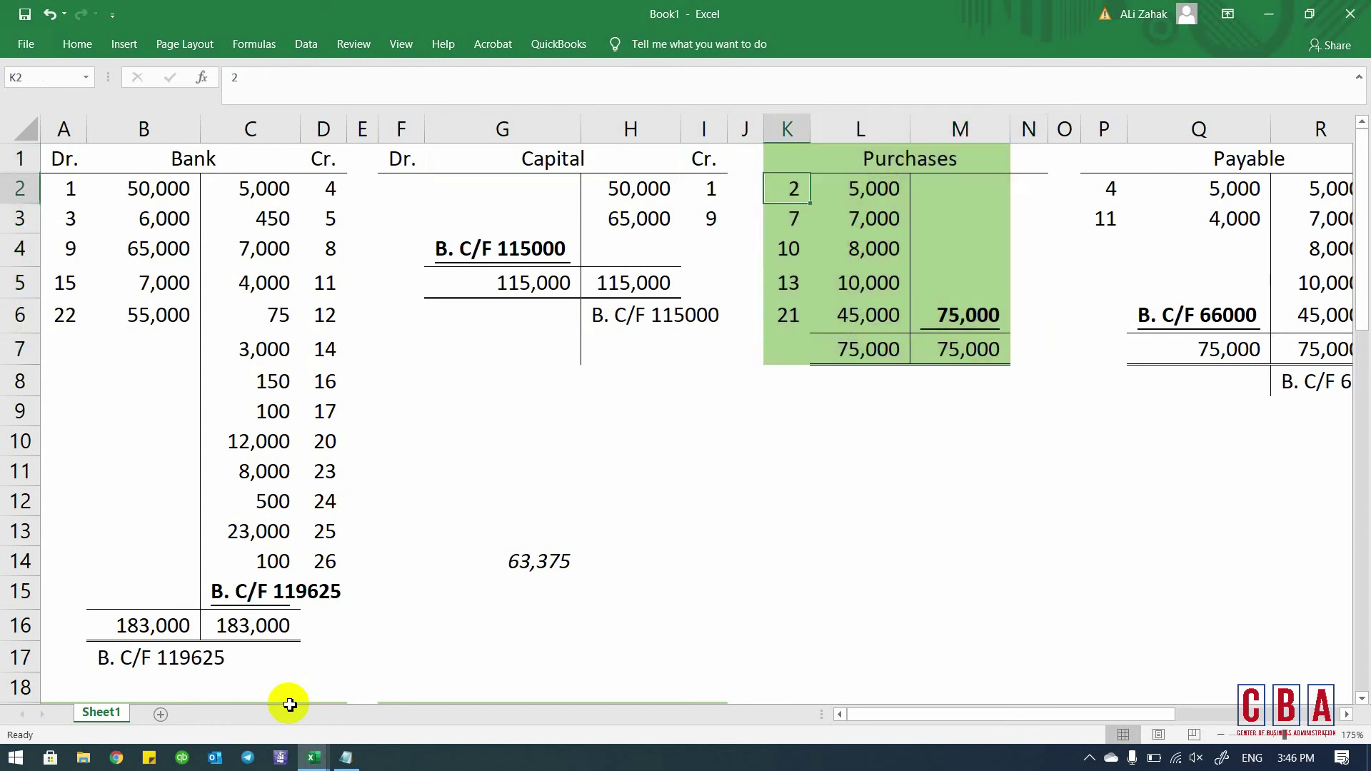
{"action": "key", "text": "Right"}
{"action": "key", "text": "Down"}
{"action": "key", "text": "Down"}
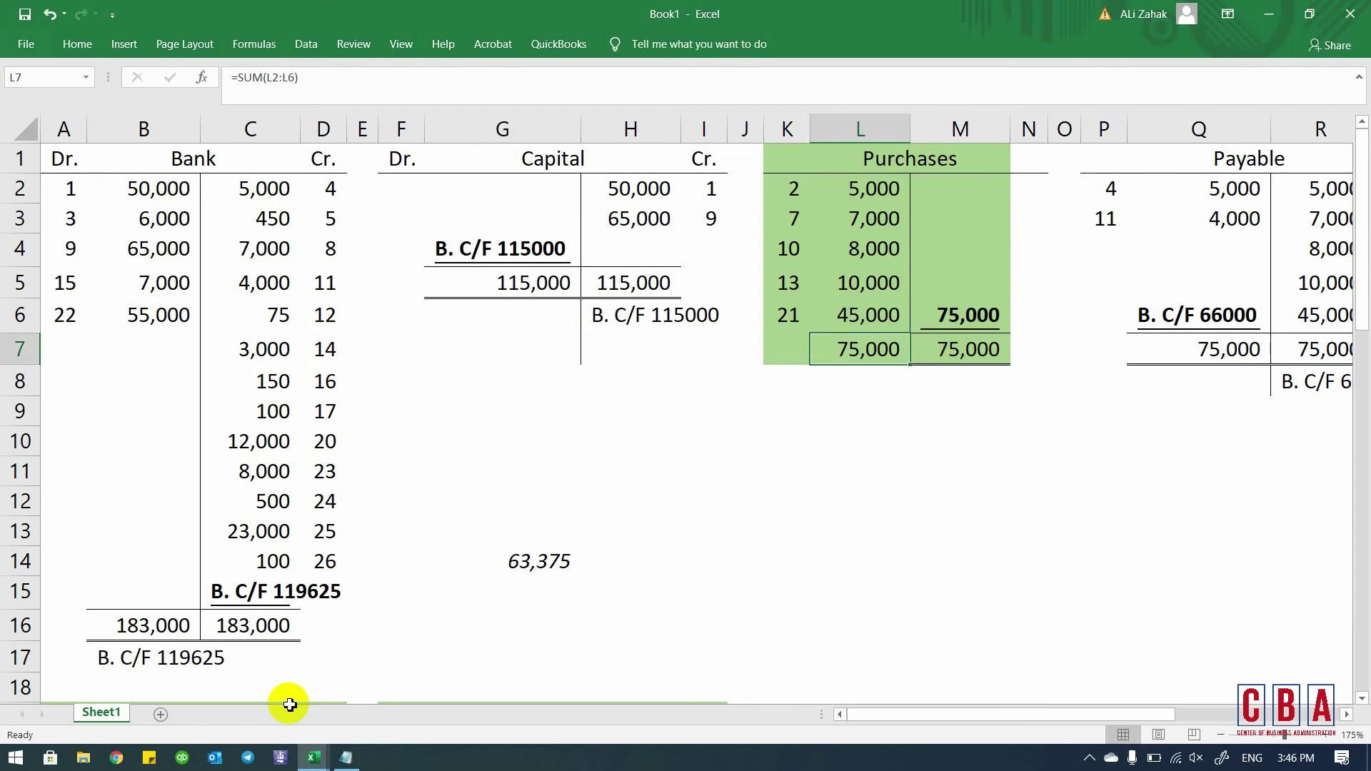
- Examine the Payable account, including its closing balance in Q6 and the linked balance in R8
{"action": "key", "text": "Right"}
{"action": "key", "text": "Right"}
{"action": "key", "text": "Right"}
{"action": "key", "text": "Right"}
{"action": "key", "text": "Right"}
{"action": "key", "text": "Right"}
{"action": "key", "text": "Right"}
{"action": "key", "text": "Right"}
{"action": "key", "text": "Right"}
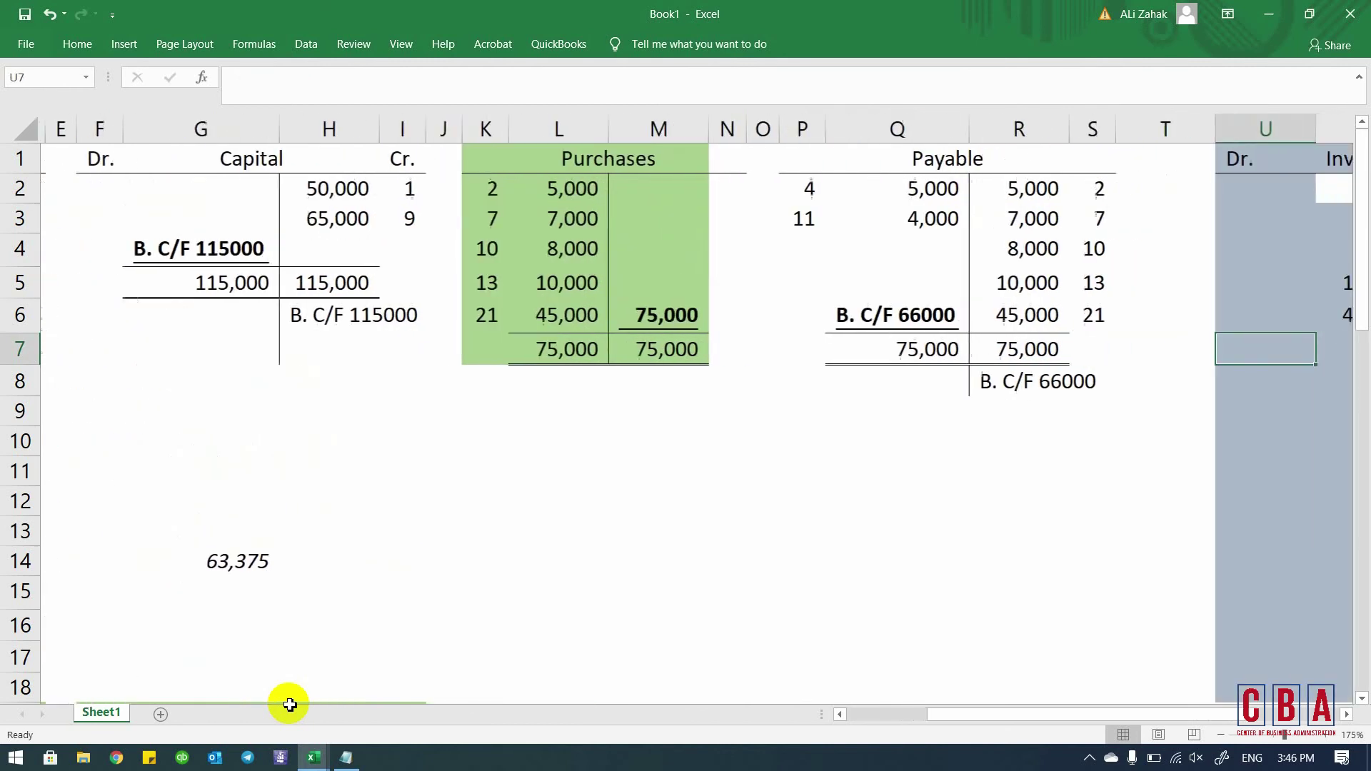
{"action": "key", "text": "Left"}
{"action": "key", "text": "Left"}
{"action": "key", "text": "Left"}
{"action": "key", "text": "Left"}
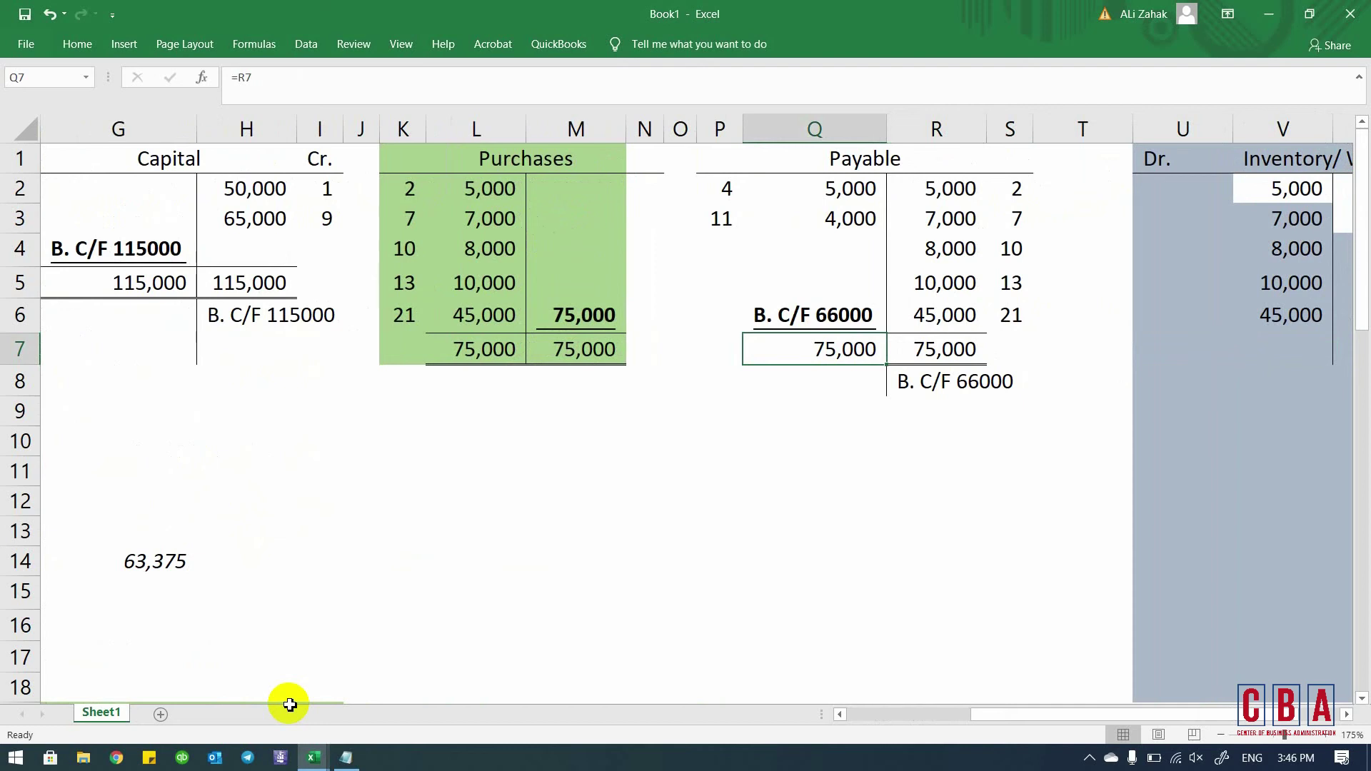
{"action": "left_click", "coordinate": [839, 312]}
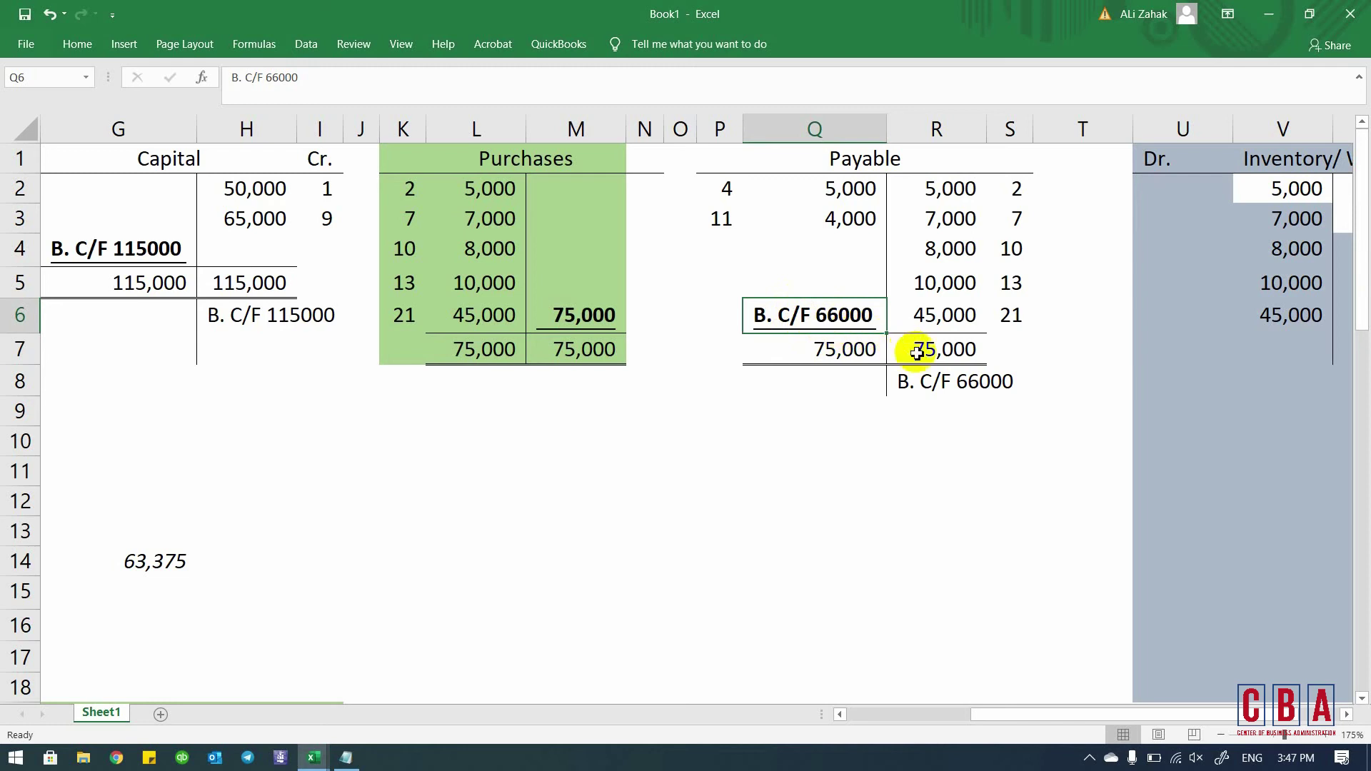
{"action": "left_click", "coordinate": [937, 381]}
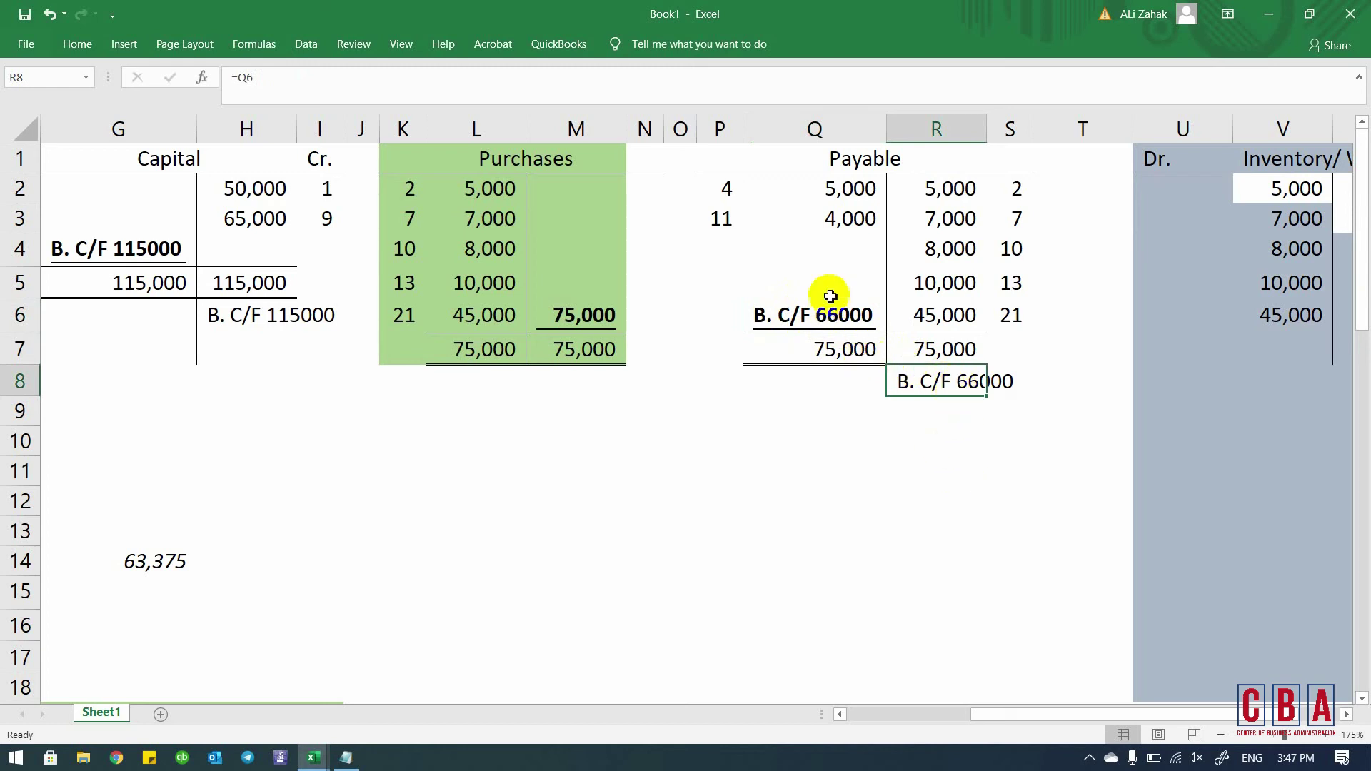
{"action": "left_click_drag", "start_coordinate": [750, 152], "coordinate": [1004, 392]}
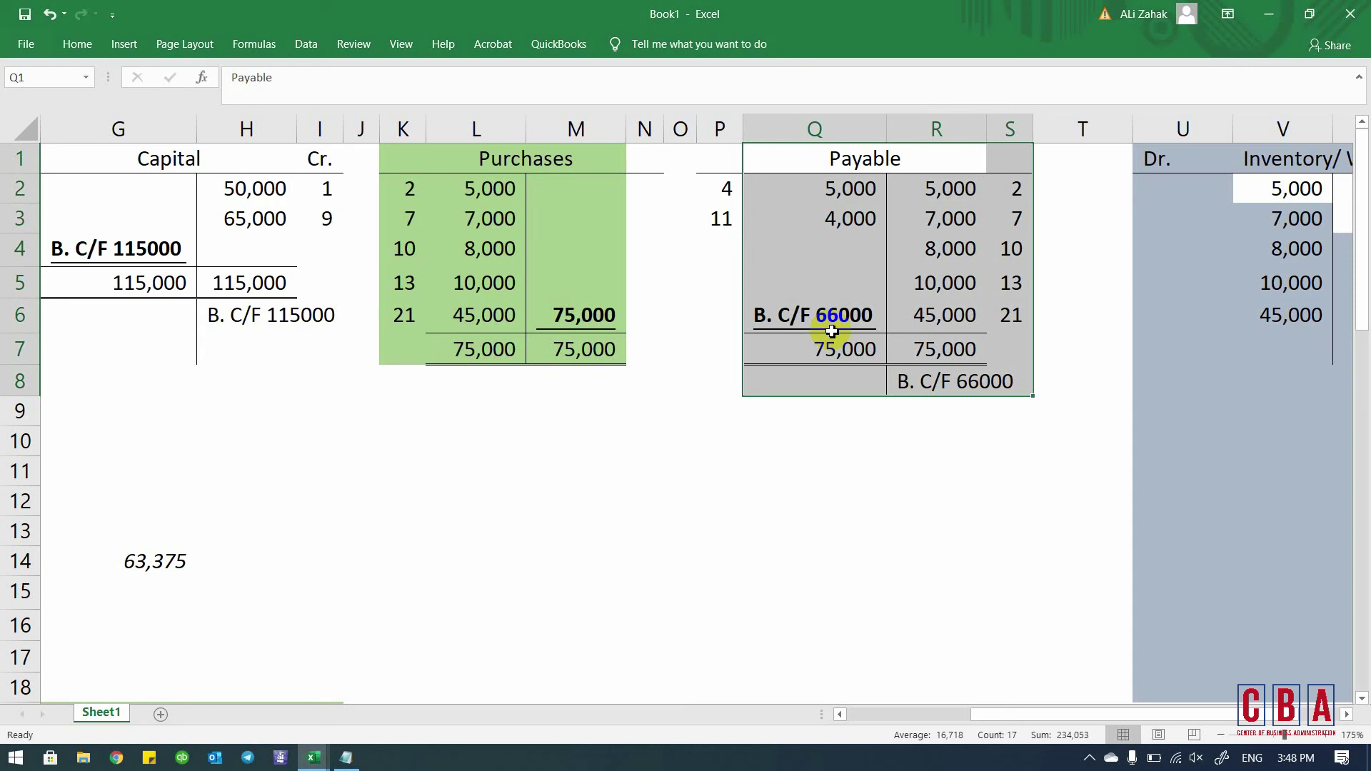
{"action": "left_click", "coordinate": [958, 382]}
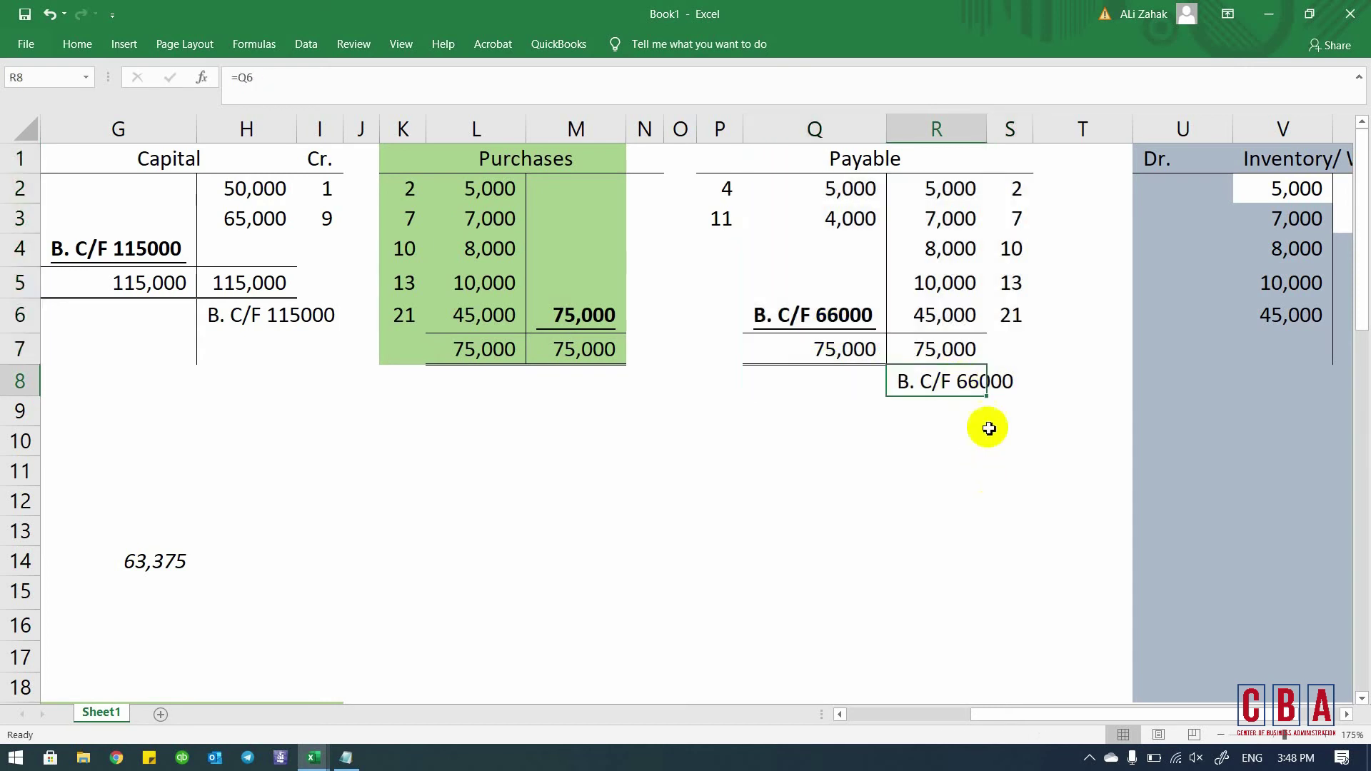
{"action": "left_click_drag", "start_coordinate": [951, 389], "coordinate": [1010, 384]}
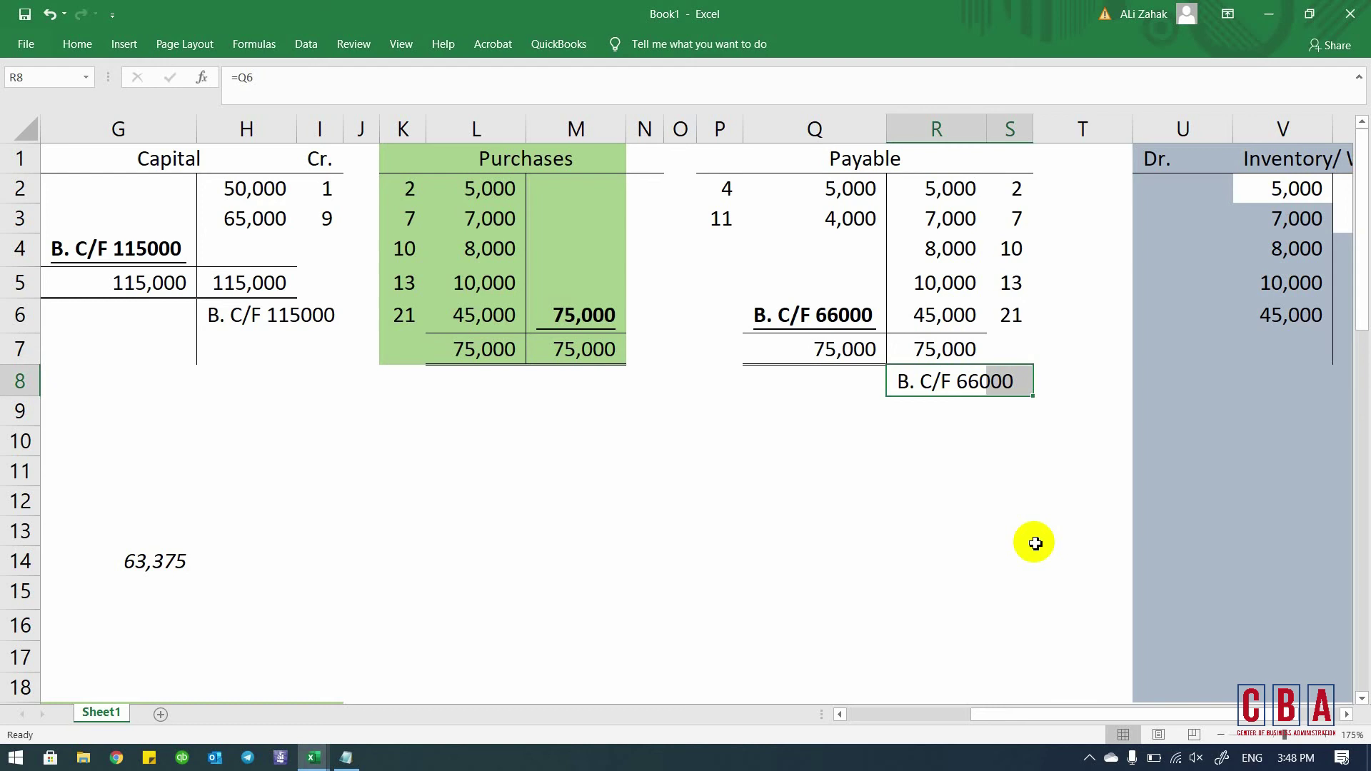
- Examine the Bank account from its heading to its totals, including the closing balance in C15
{"action": "scroll", "coordinate": [1035, 544], "scroll_direction": "left", "scroll_amount": 3}
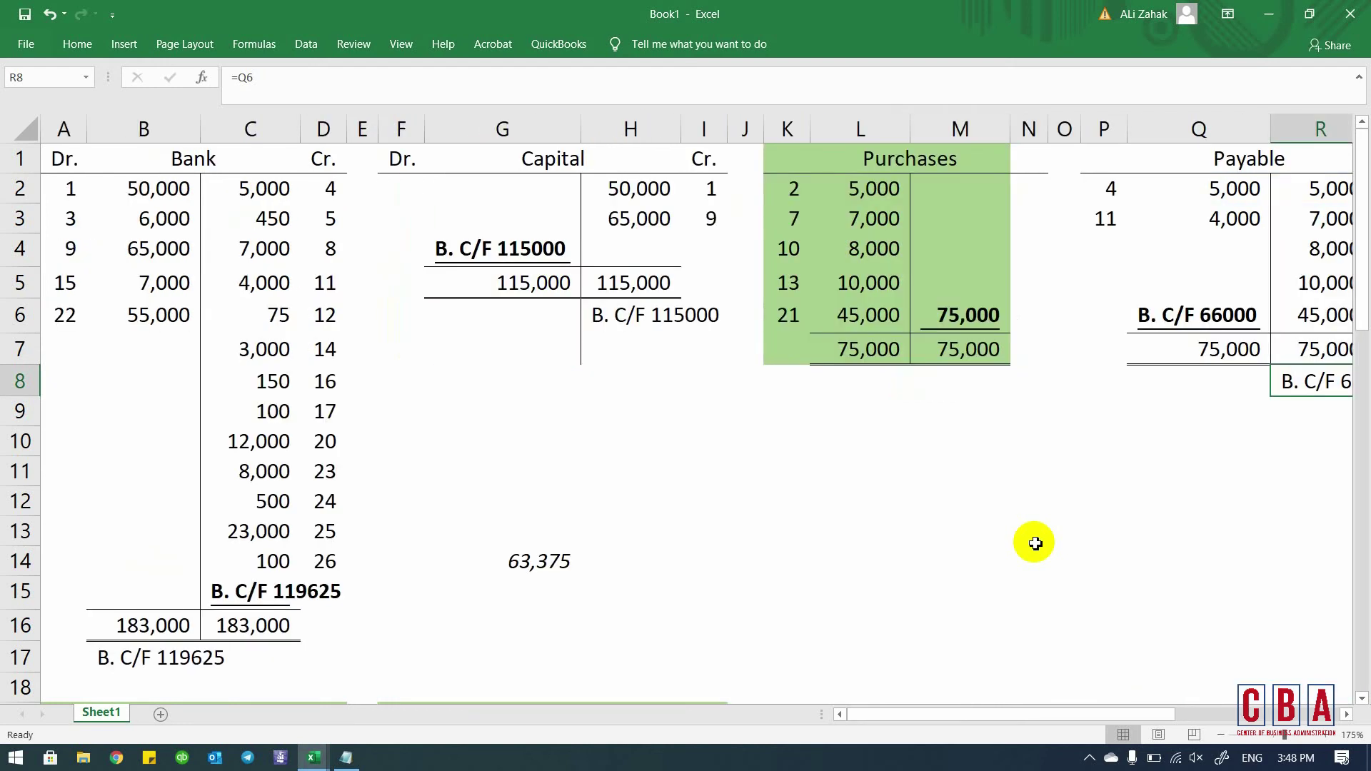
{"action": "left_click", "coordinate": [232, 513]}
{"action": "key", "text": "Down"}
{"action": "key", "text": "Down"}
{"action": "key", "text": "Down"}
{"action": "key", "text": "Down"}
{"action": "scroll", "coordinate": [232, 516], "scroll_direction": "down", "scroll_amount": 2}
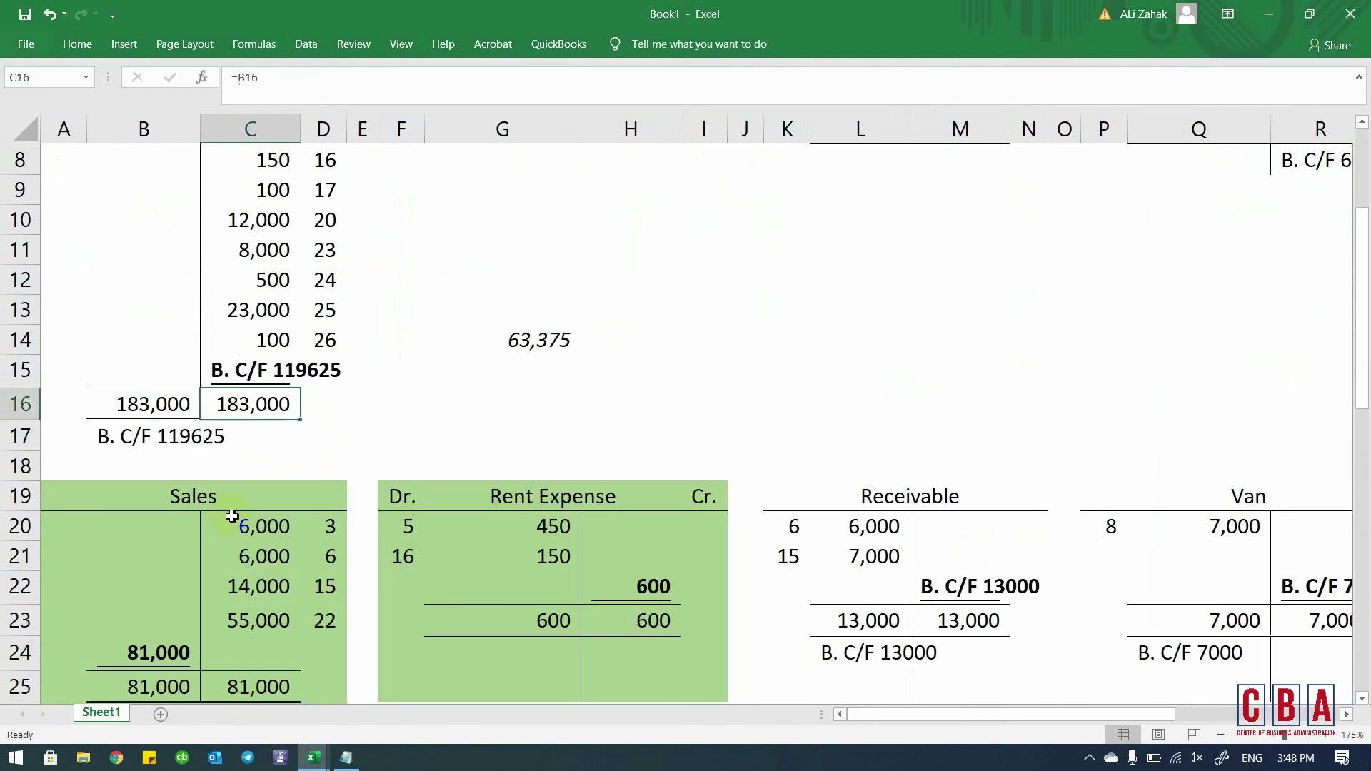
{"action": "key", "text": "Up"}
{"action": "key", "text": "Up"}
{"action": "key", "text": "Up"}
{"action": "key", "text": "Up"}
{"action": "key", "text": "Up"}
{"action": "key", "text": "Up"}
{"action": "key", "text": "Up"}
{"action": "key", "text": "Up"}
{"action": "key", "text": "Up"}
{"action": "key", "text": "Up"}
{"action": "key", "text": "Up"}
{"action": "key", "text": "Up"}
{"action": "key", "text": "Up"}
{"action": "key", "text": "Up"}
{"action": "key", "text": "Up"}
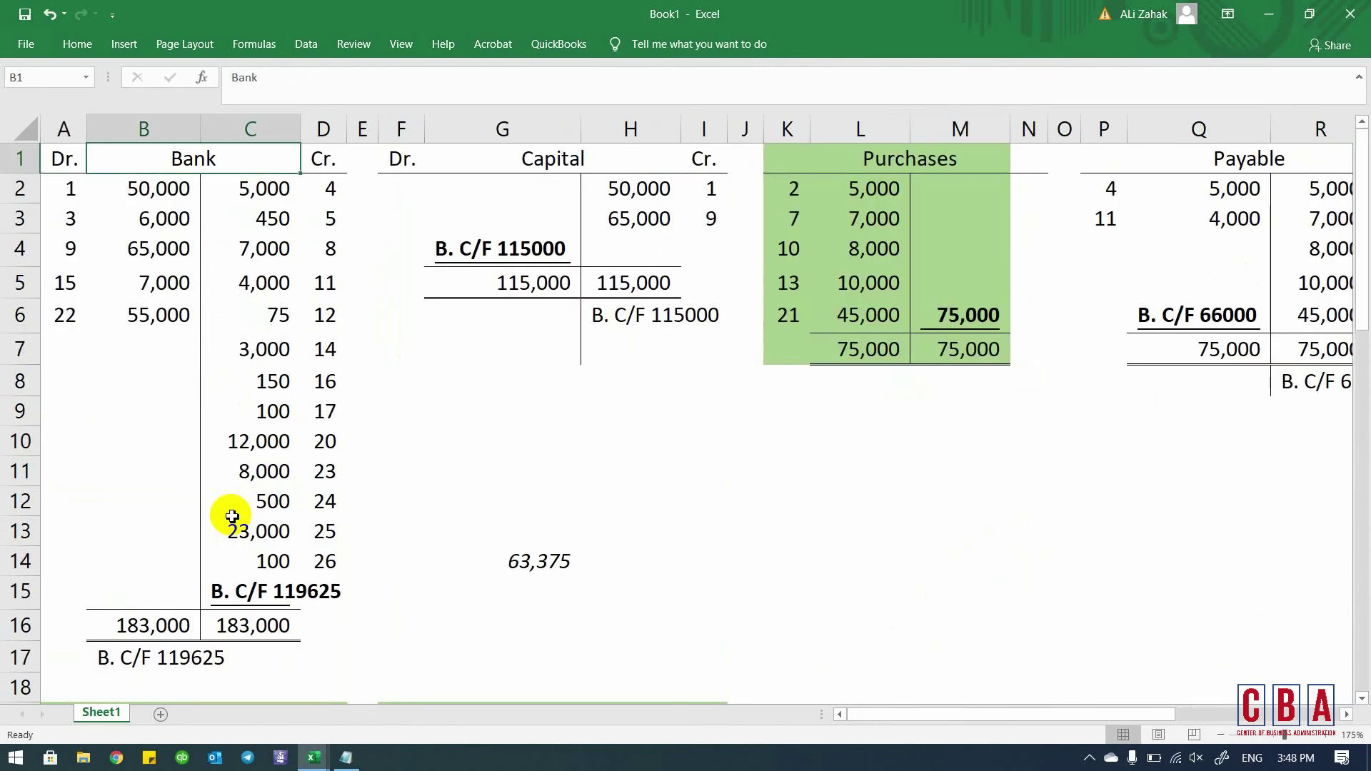
{"action": "left_click", "coordinate": [235, 590]}
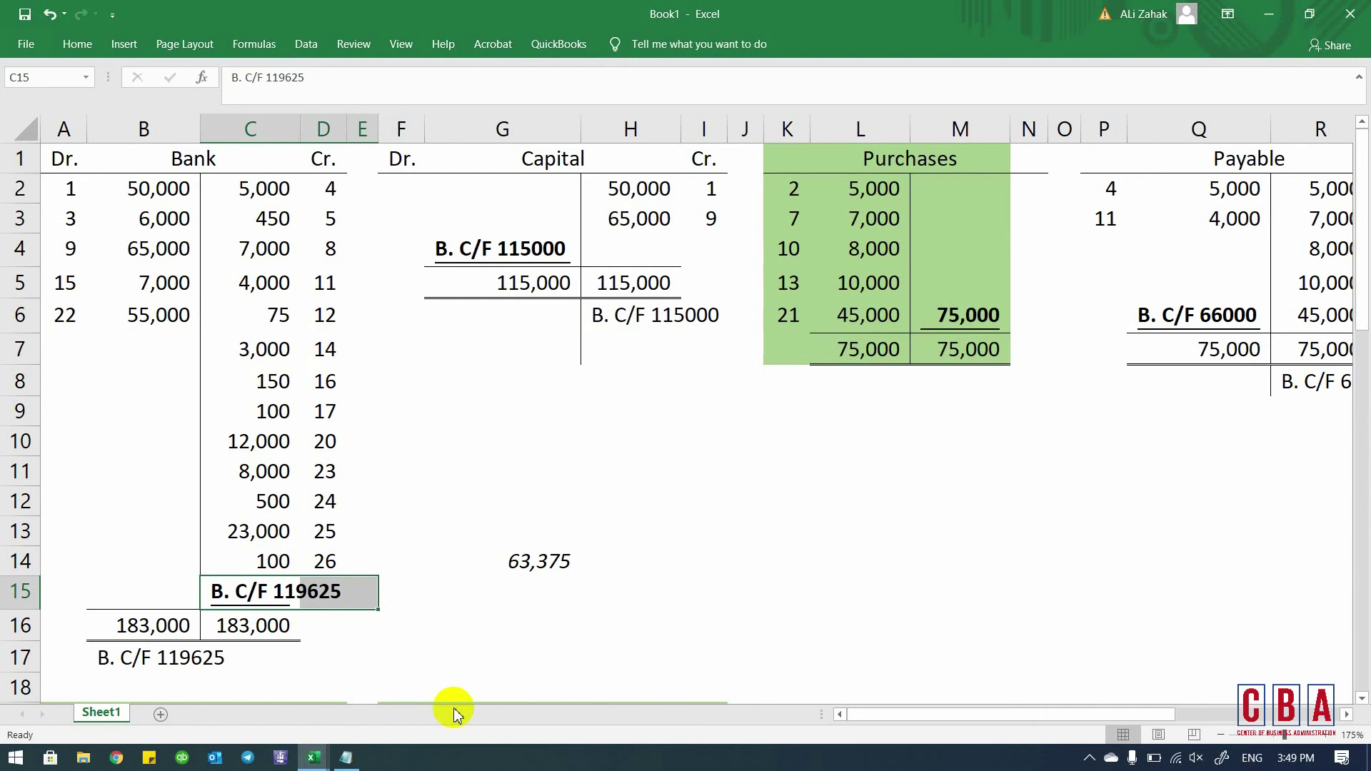
- Switch to the Fa1 Notes workbook and bring up the debit and credit rules table
{"action": "key", "text": "alt+Tab"}
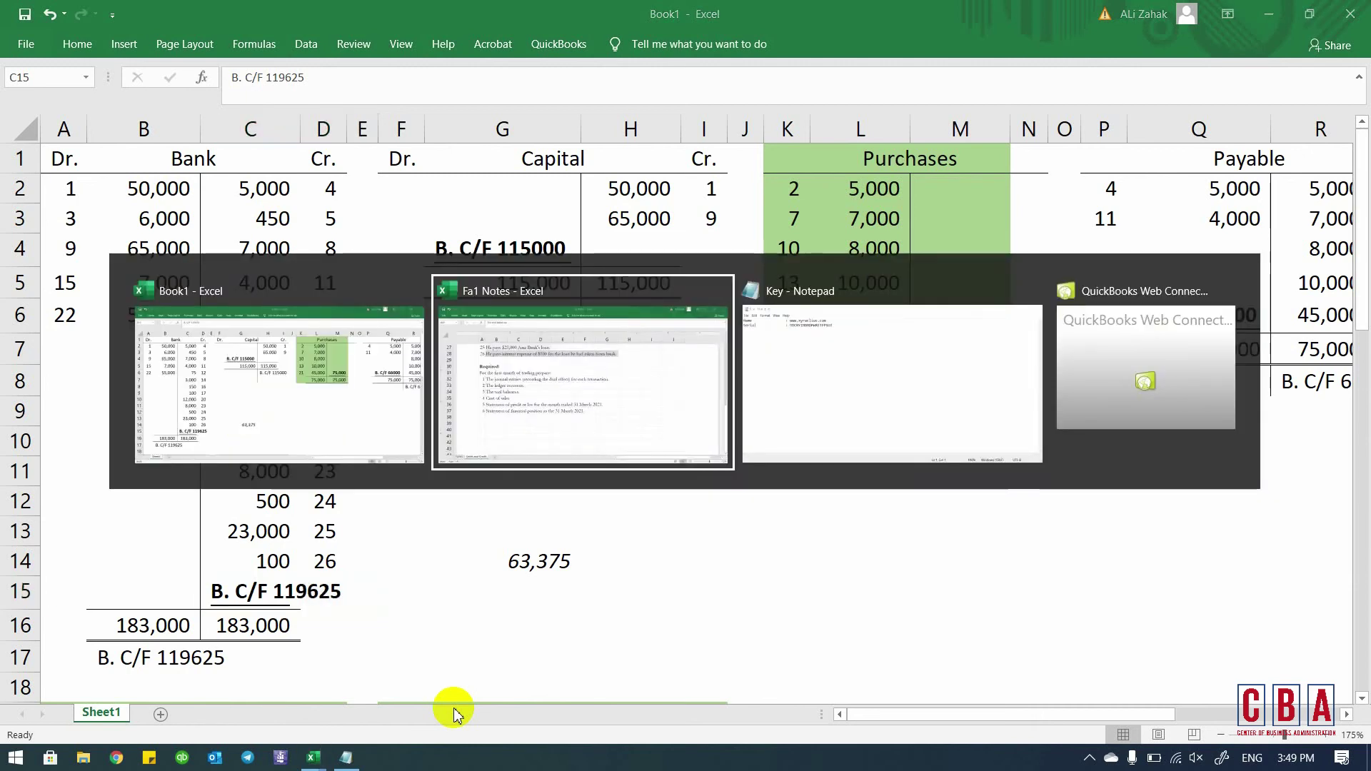
{"action": "scroll", "coordinate": [453, 710], "scroll_direction": "up", "scroll_amount": 10}
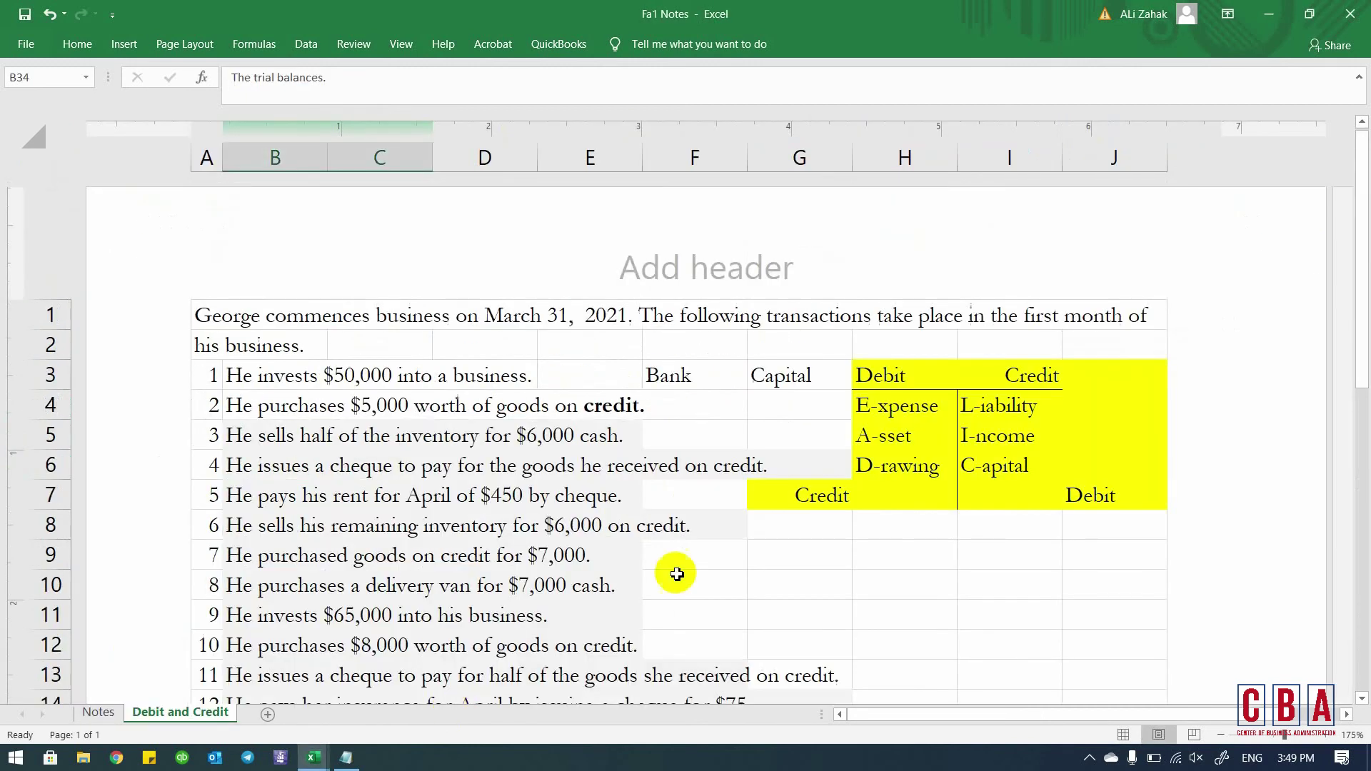
- Remove the yellow fill from the E-xpense cell H4 and the I-ncome cell I5
{"action": "left_click", "coordinate": [901, 418]}
{"action": "type", "text": "hh"}
{"action": "key", "text": "Escape"}
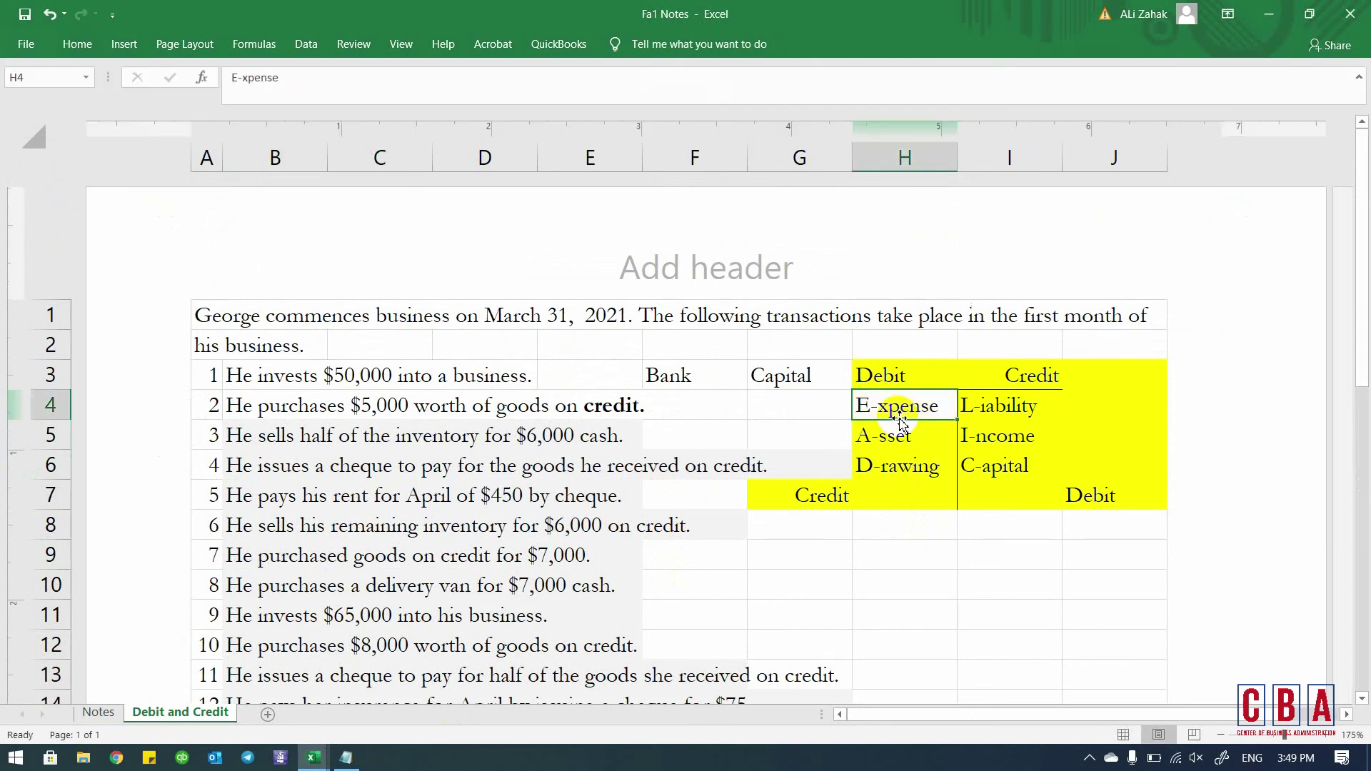
{"action": "key", "text": "Return"}
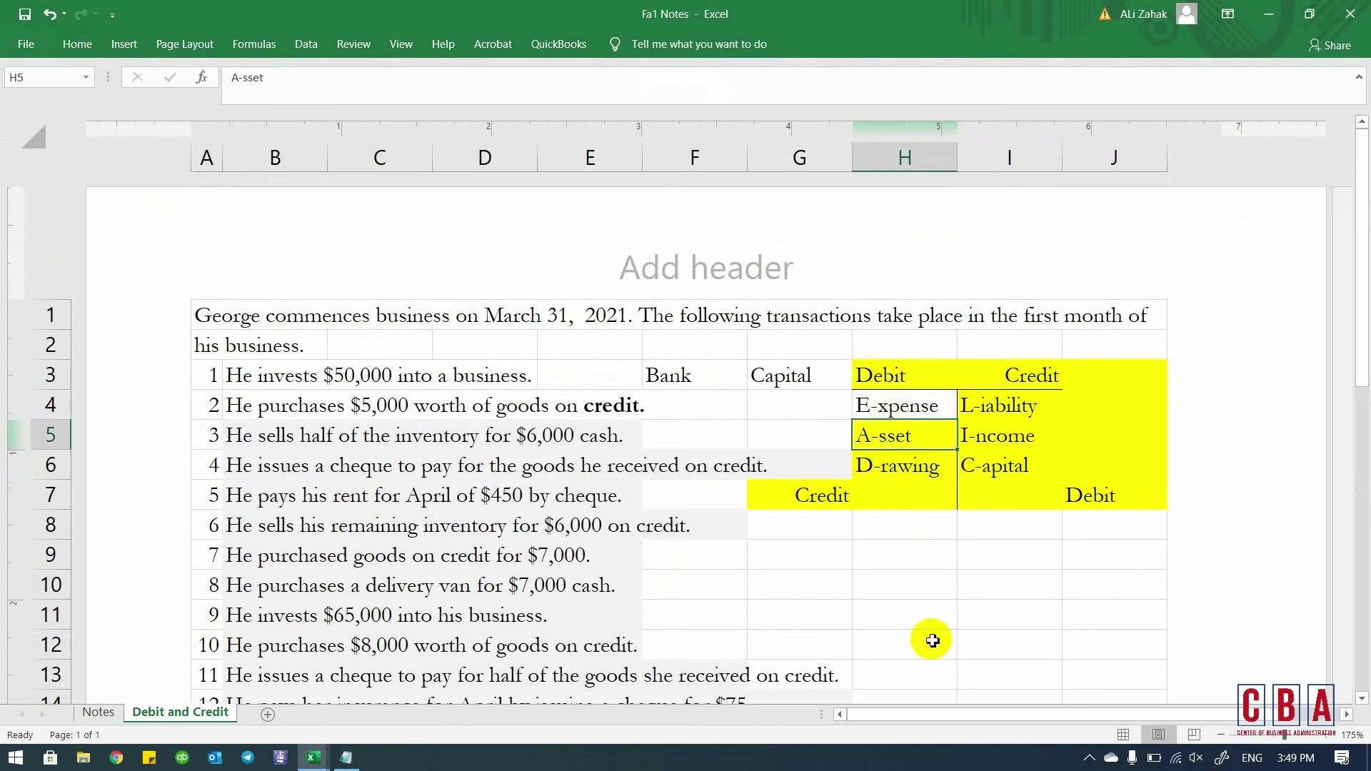
{"action": "key", "text": "Right"}
{"action": "key", "text": "alt+h"}
{"action": "key", "text": "h"}
{"action": "key", "text": "n"}
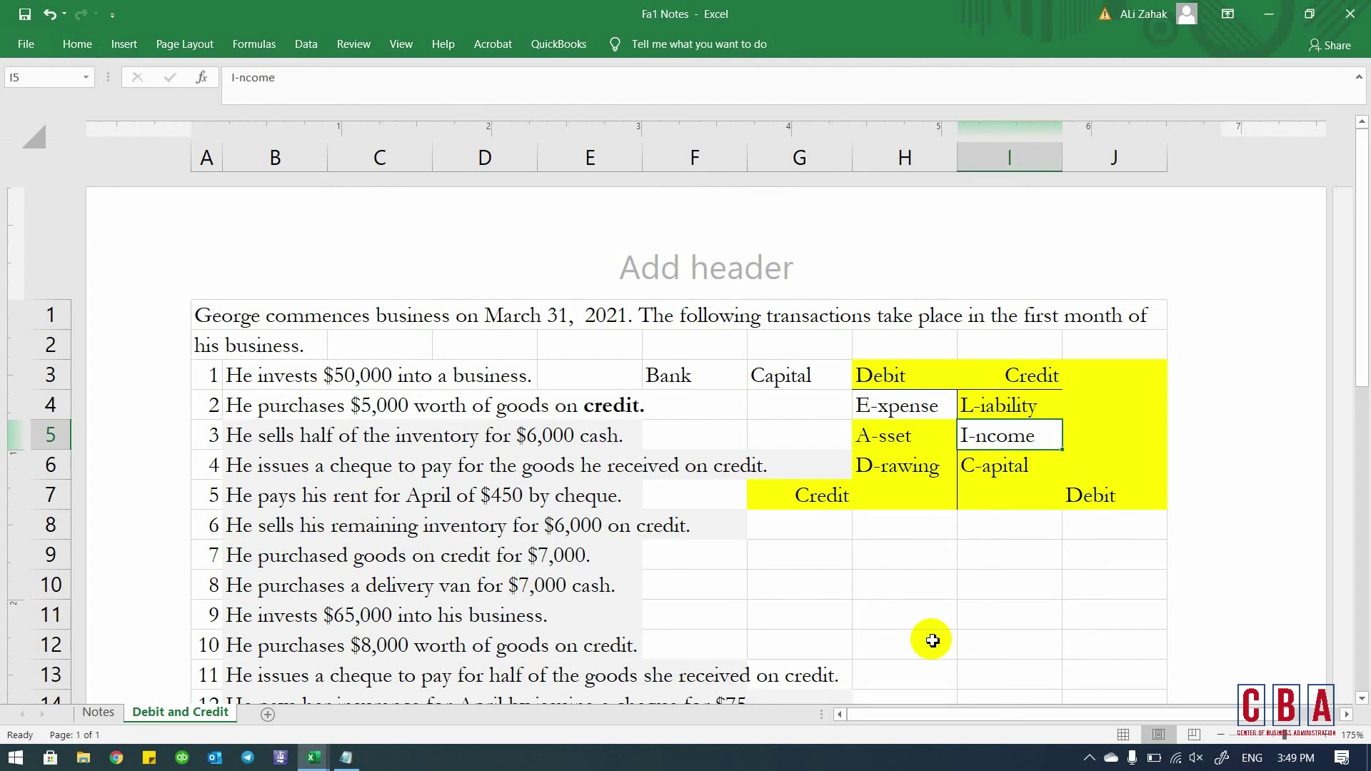
- Fill the E-xpense cell H4 and the I-ncome cell I5 of the rules table with red
{"action": "key", "text": "Up"}
{"action": "key", "text": "Left"}
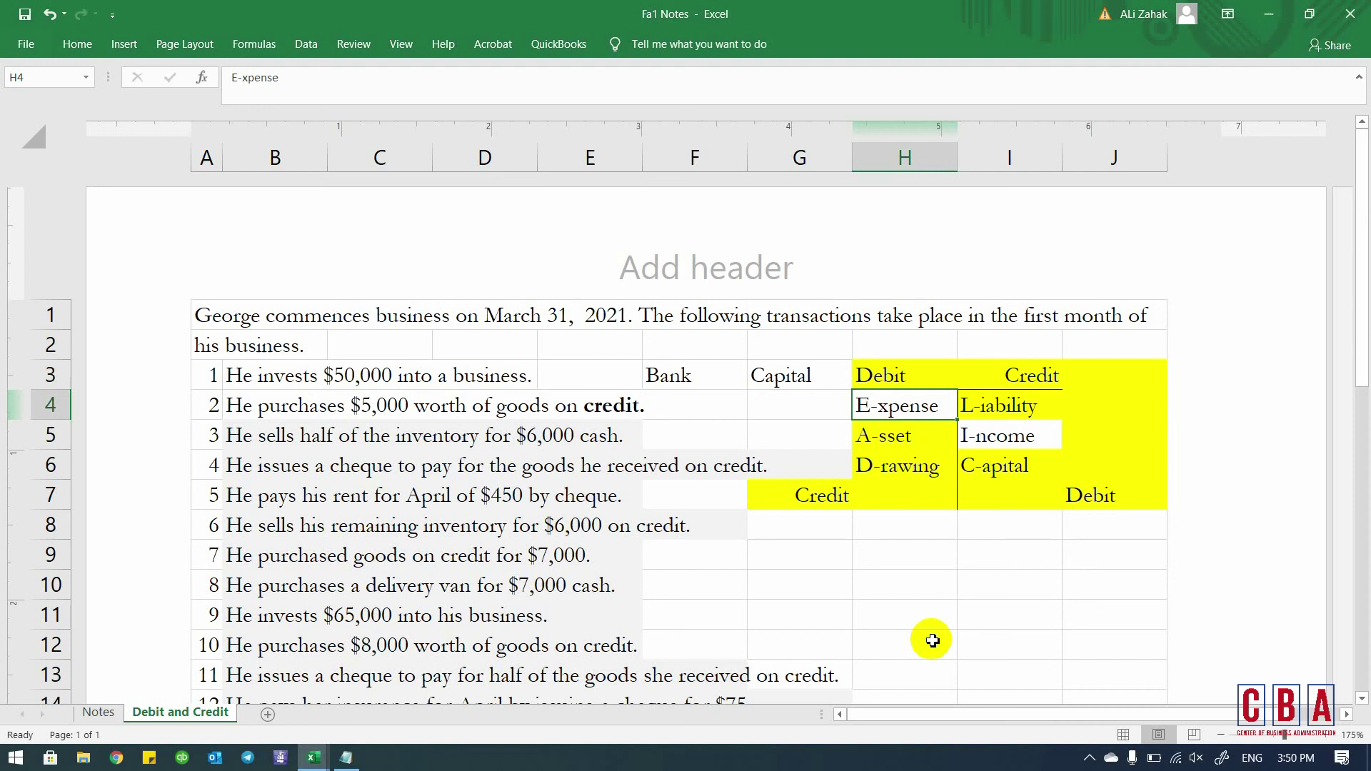
{"action": "key", "text": "alt+h"}
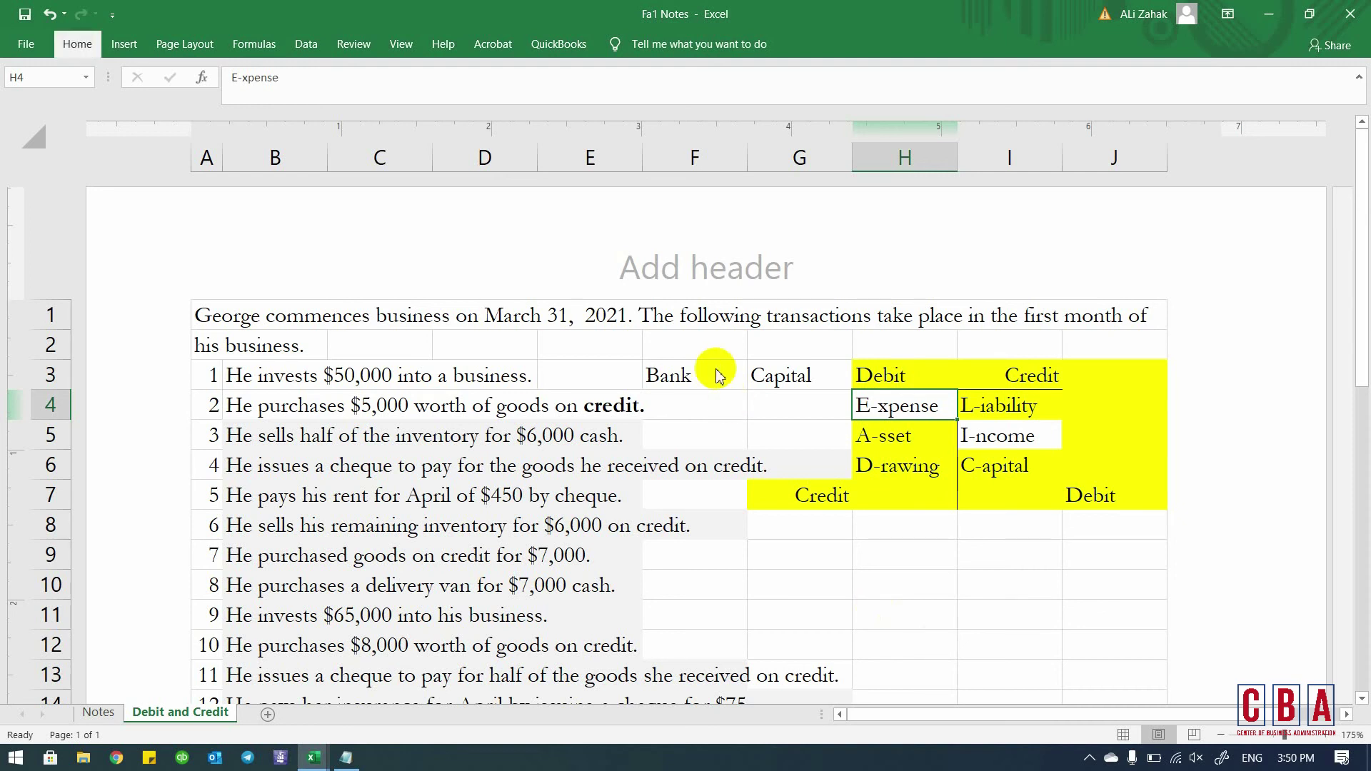
{"action": "key", "text": "h"}
{"action": "left_click", "coordinate": [291, 244]}
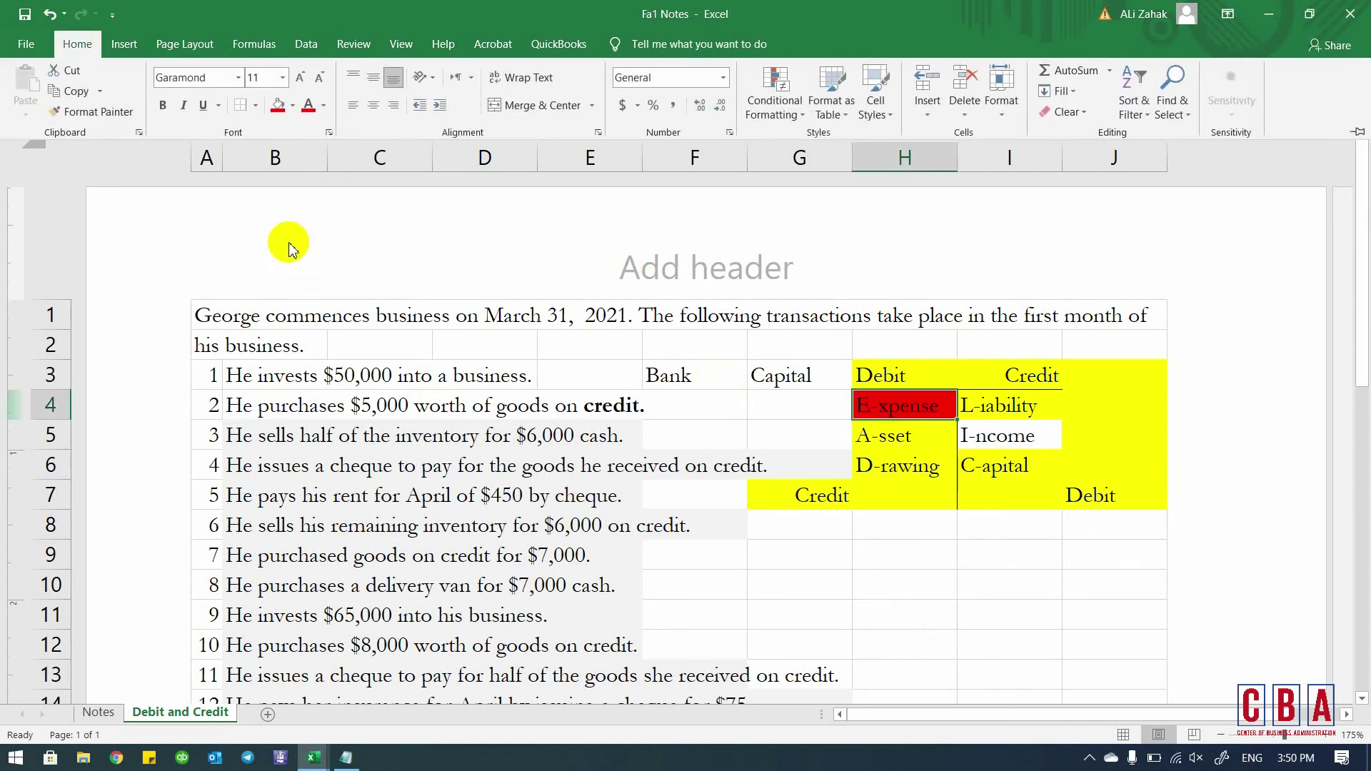
{"action": "left_click", "coordinate": [1019, 434]}
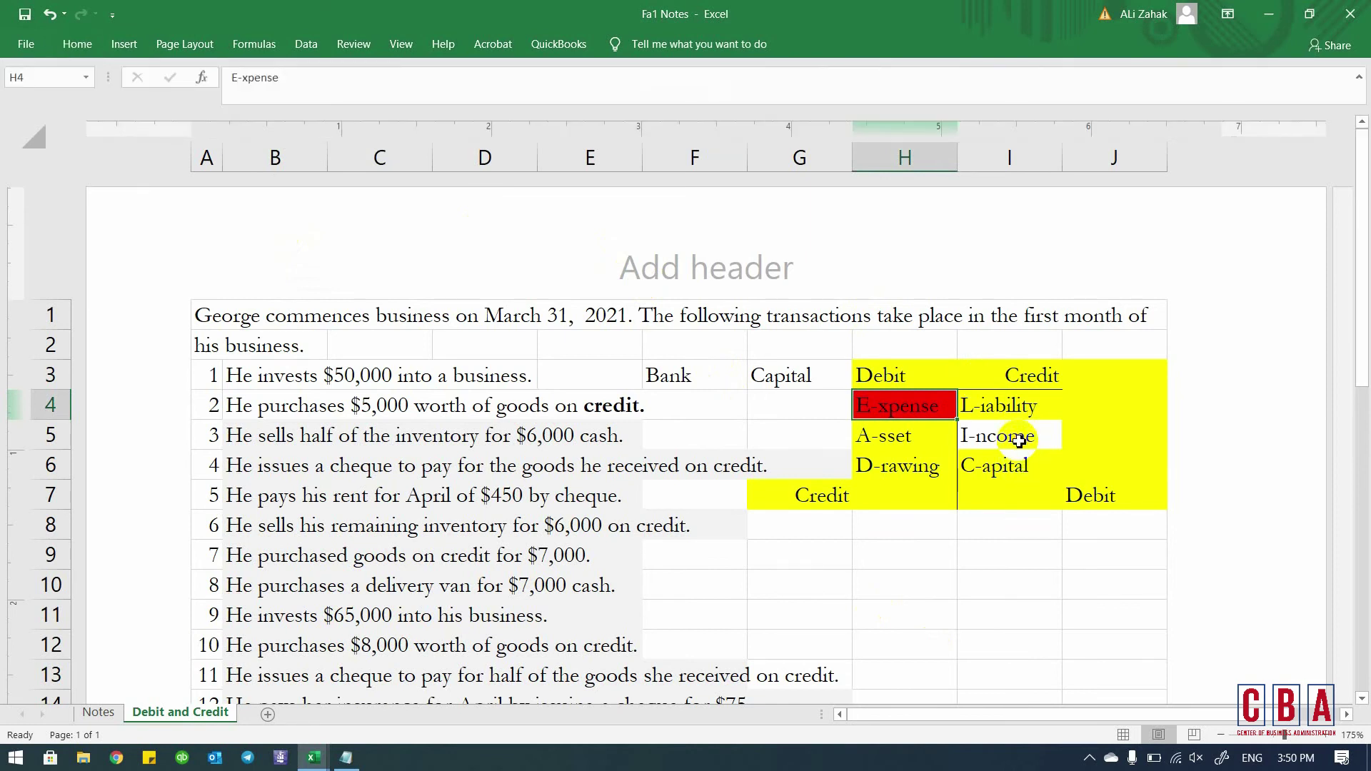
{"action": "left_click", "coordinate": [1019, 438]}
{"action": "key", "text": "F4"}
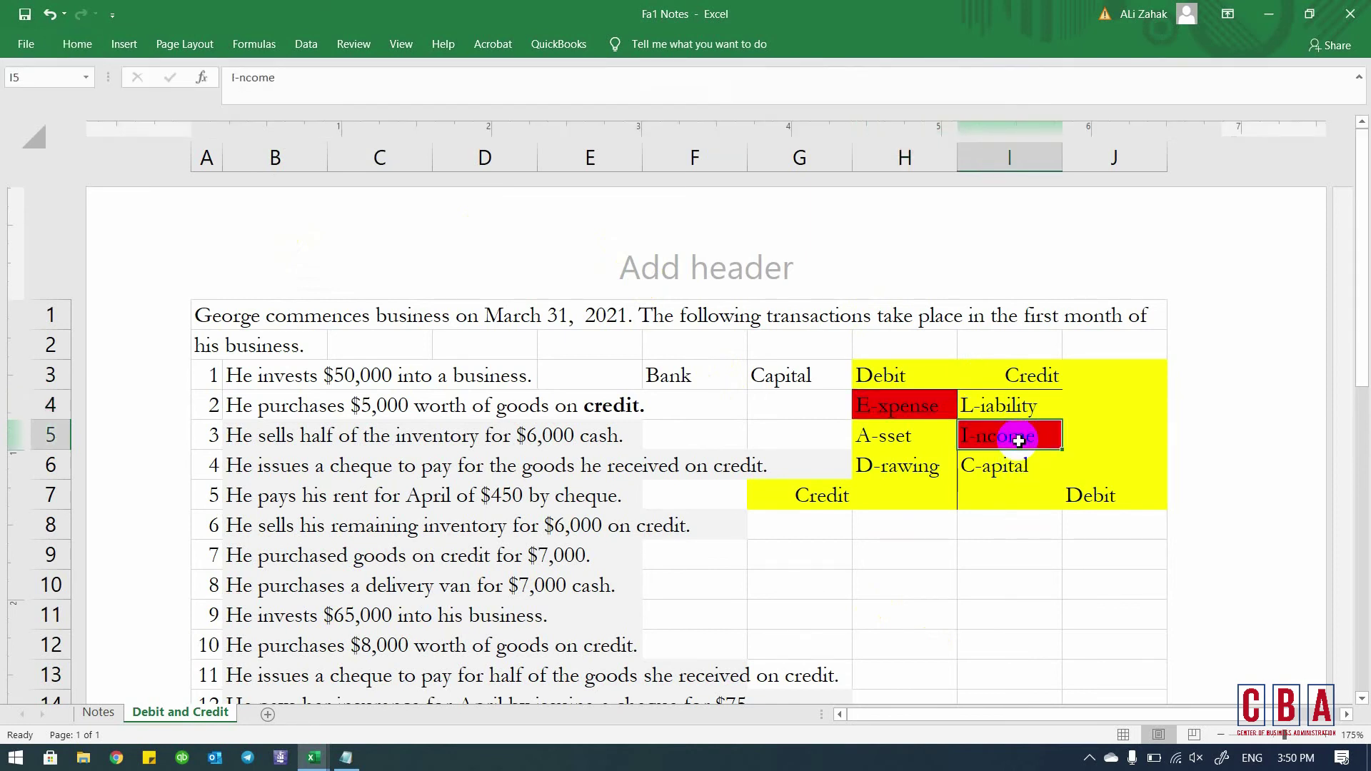
{"action": "key", "text": "Down"}
{"action": "key", "text": "Down"}
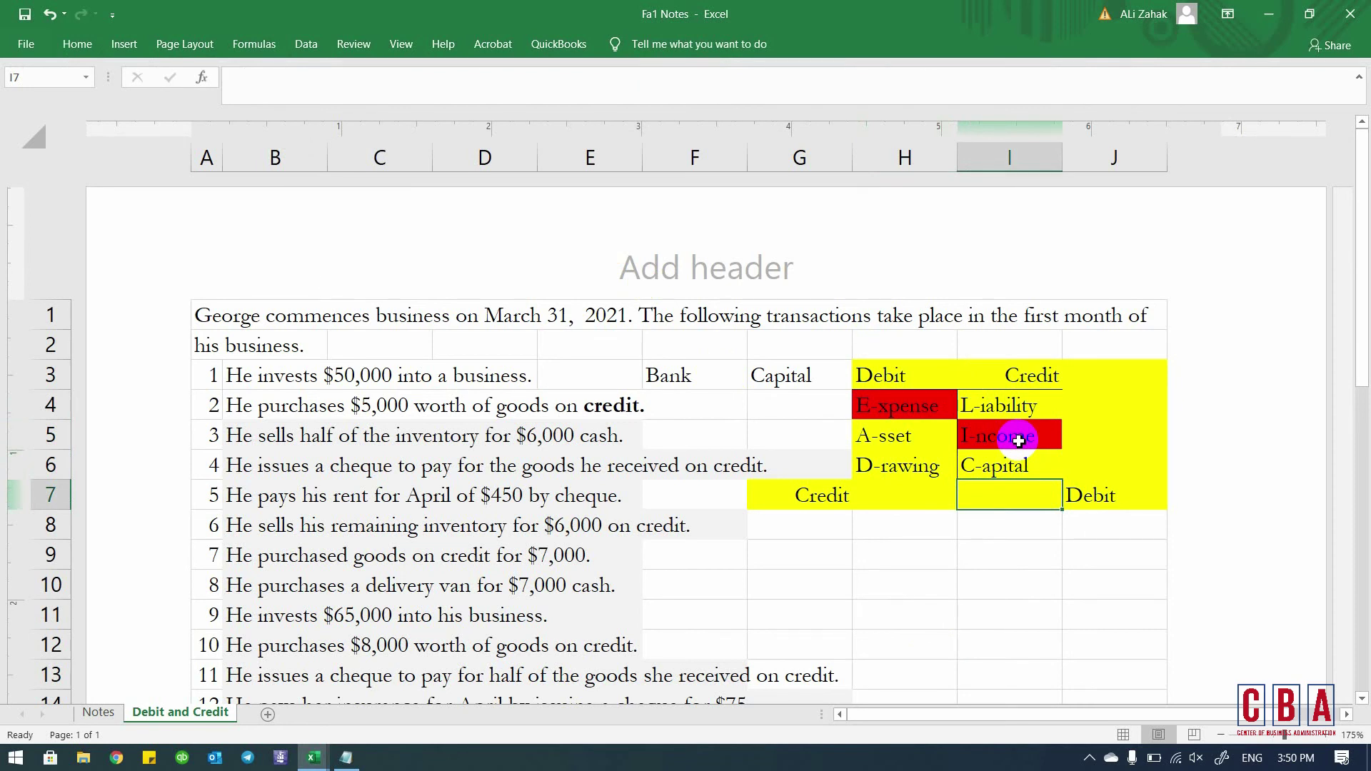
{"action": "key", "text": "Left"}
{"action": "key", "text": "Left"}
{"action": "key", "text": "Left"}
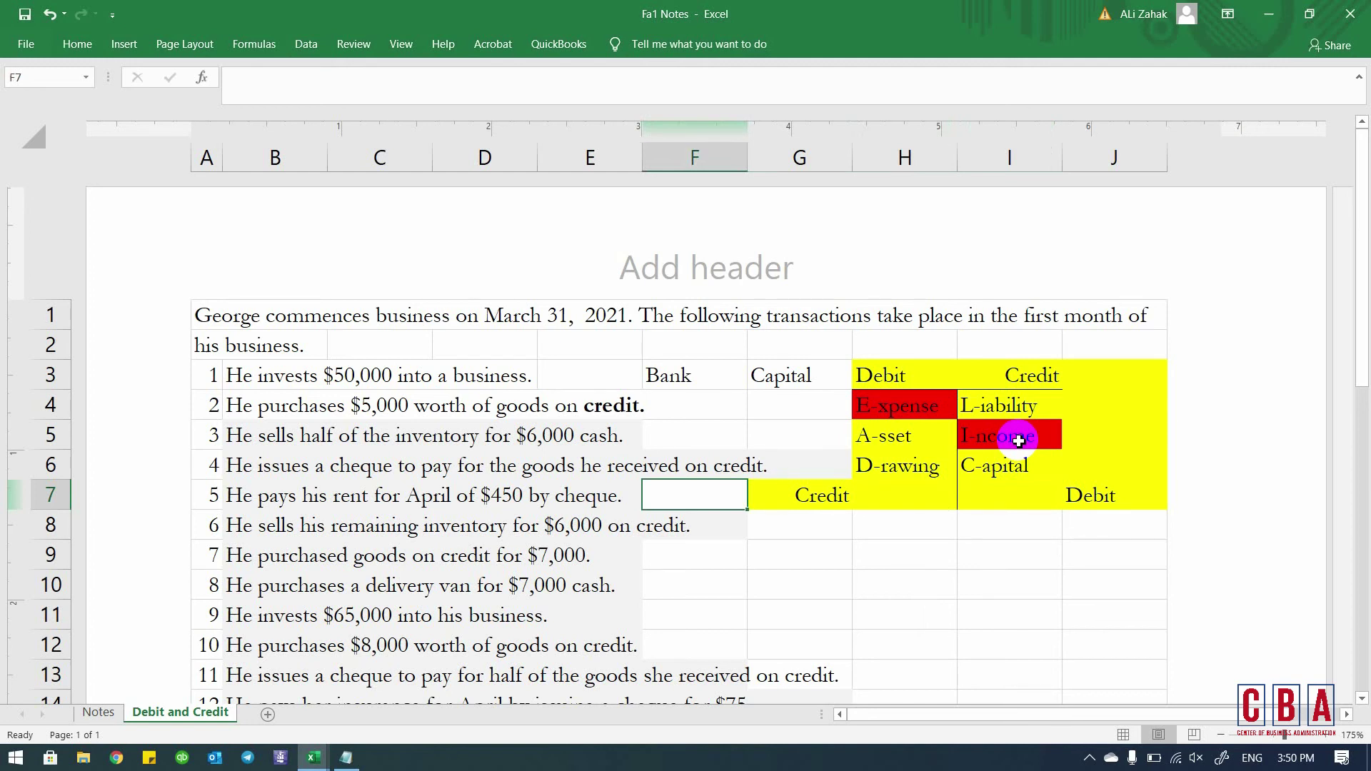
{"action": "scroll", "coordinate": [1012, 438], "scroll_direction": "down", "scroll_amount": 3}
{"action": "scroll", "coordinate": [952, 385], "scroll_direction": "up", "scroll_amount": 4}
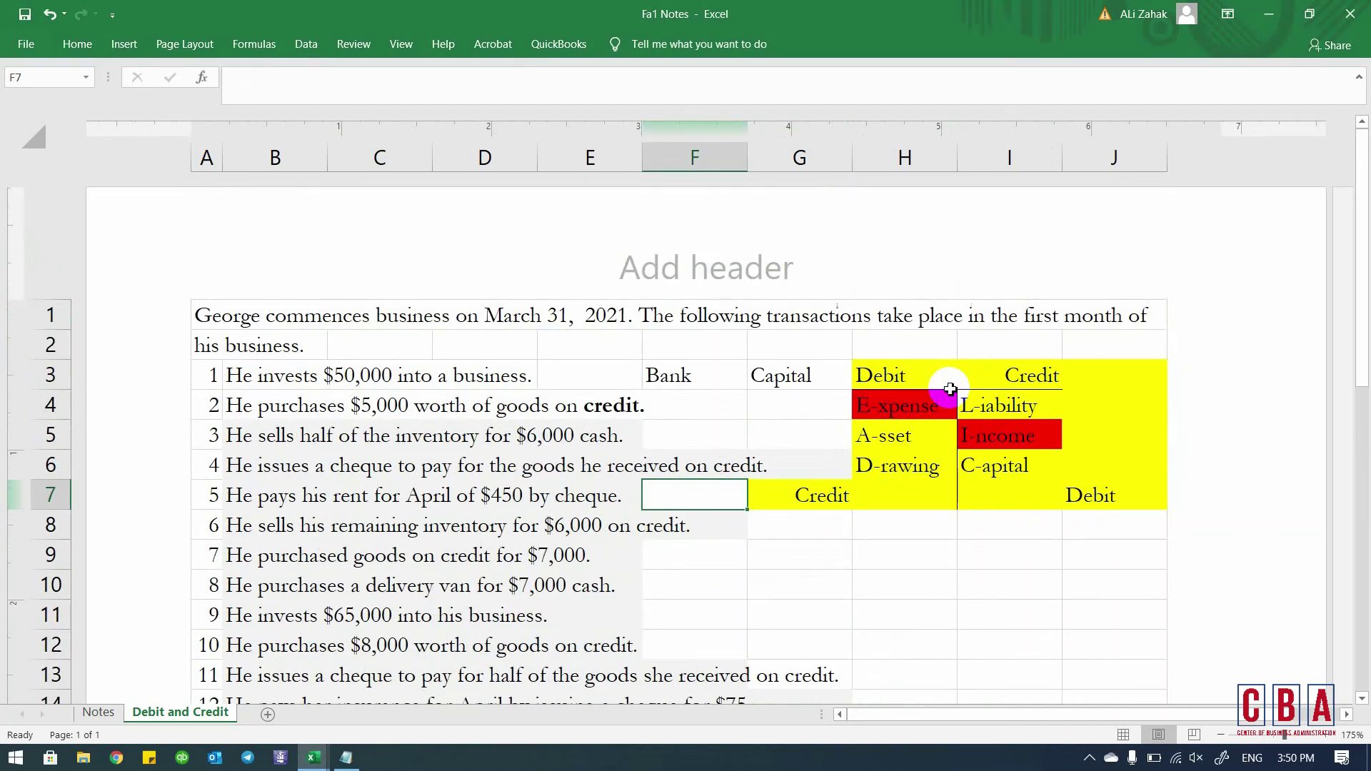
- Switch back to the Book1 ledger, look over its accounts, and select the Bank closing balance in C15
{"action": "key", "text": "ctrl+Tab"}
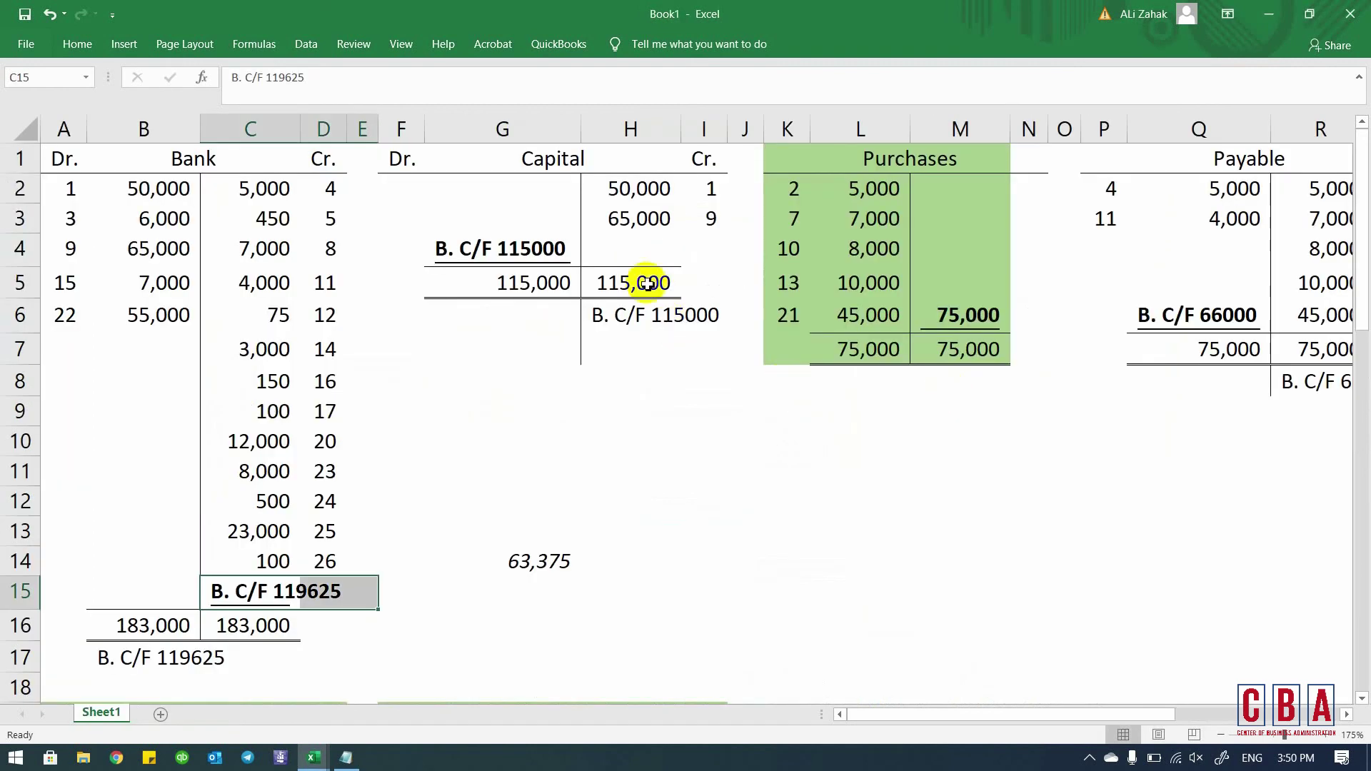
{"action": "left_click", "coordinate": [432, 446]}
{"action": "scroll", "coordinate": [432, 446], "scroll_direction": "down", "scroll_amount": 10}
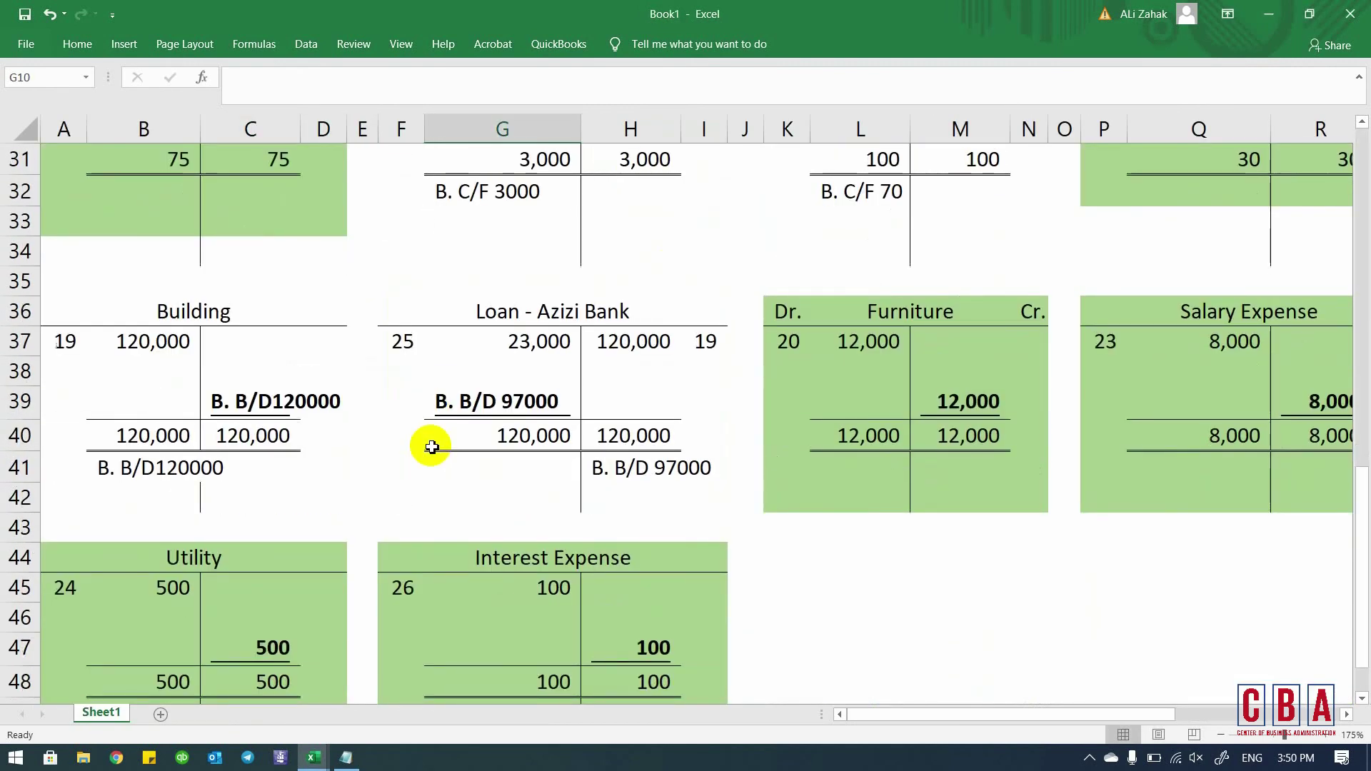
{"action": "scroll", "coordinate": [432, 446], "scroll_direction": "up", "scroll_amount": 9}
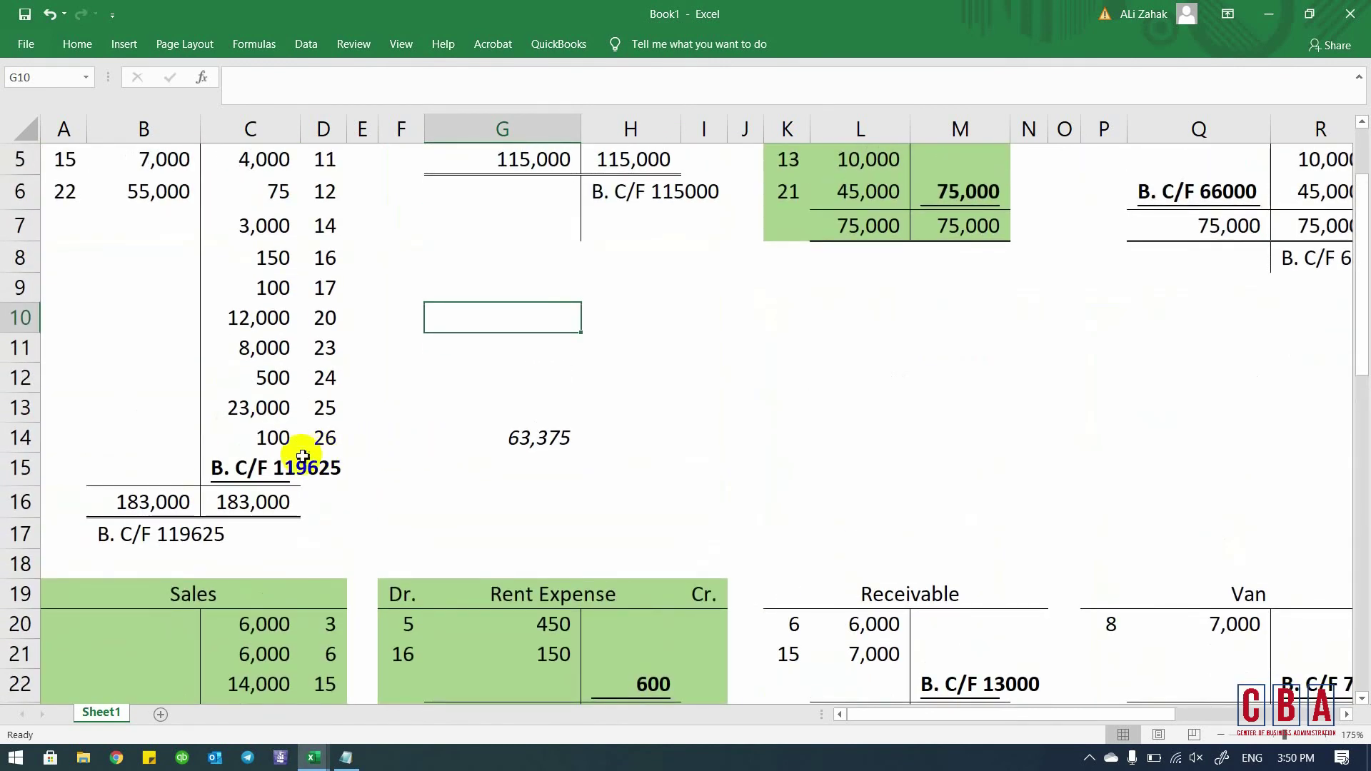
{"action": "left_click", "coordinate": [266, 467]}
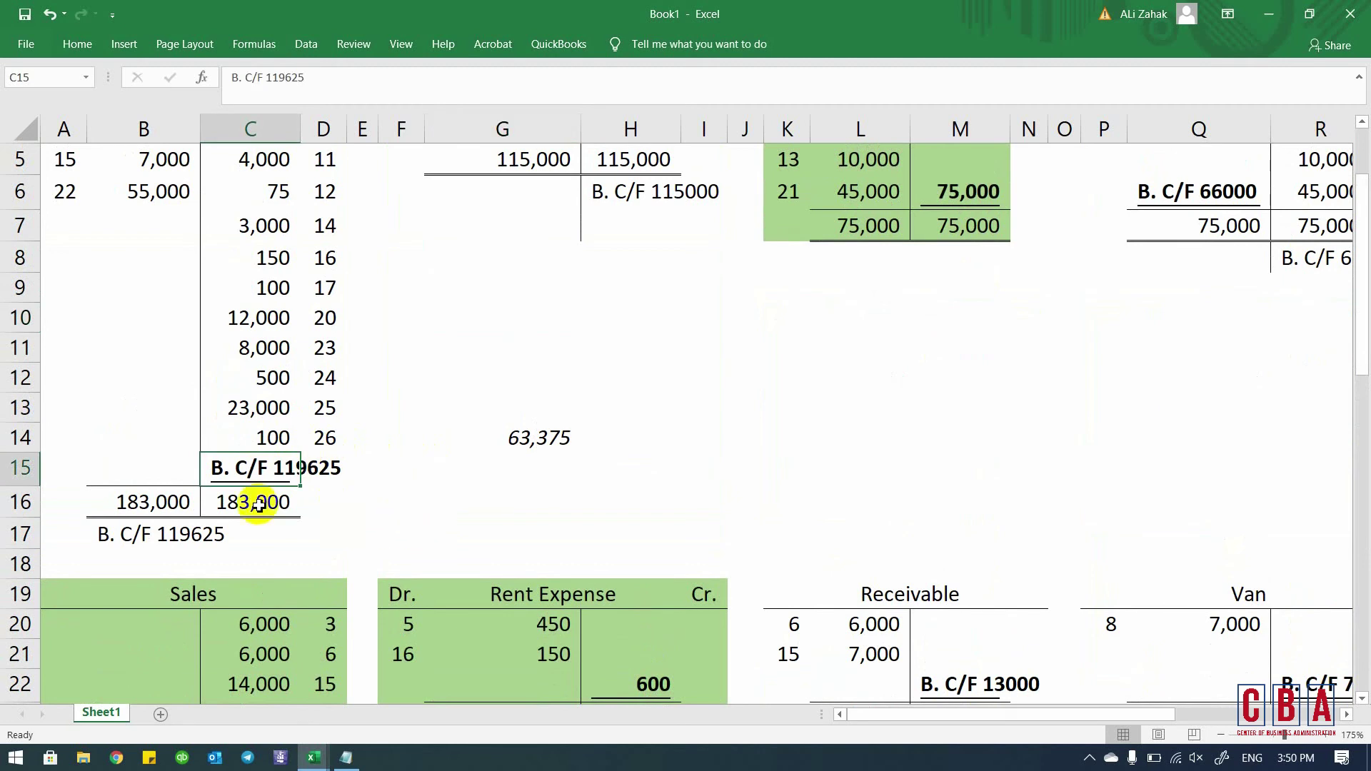
- Replace the formula in the Bank account's opening balance cell B17 with its plain value
{"action": "left_click", "coordinate": [118, 536]}
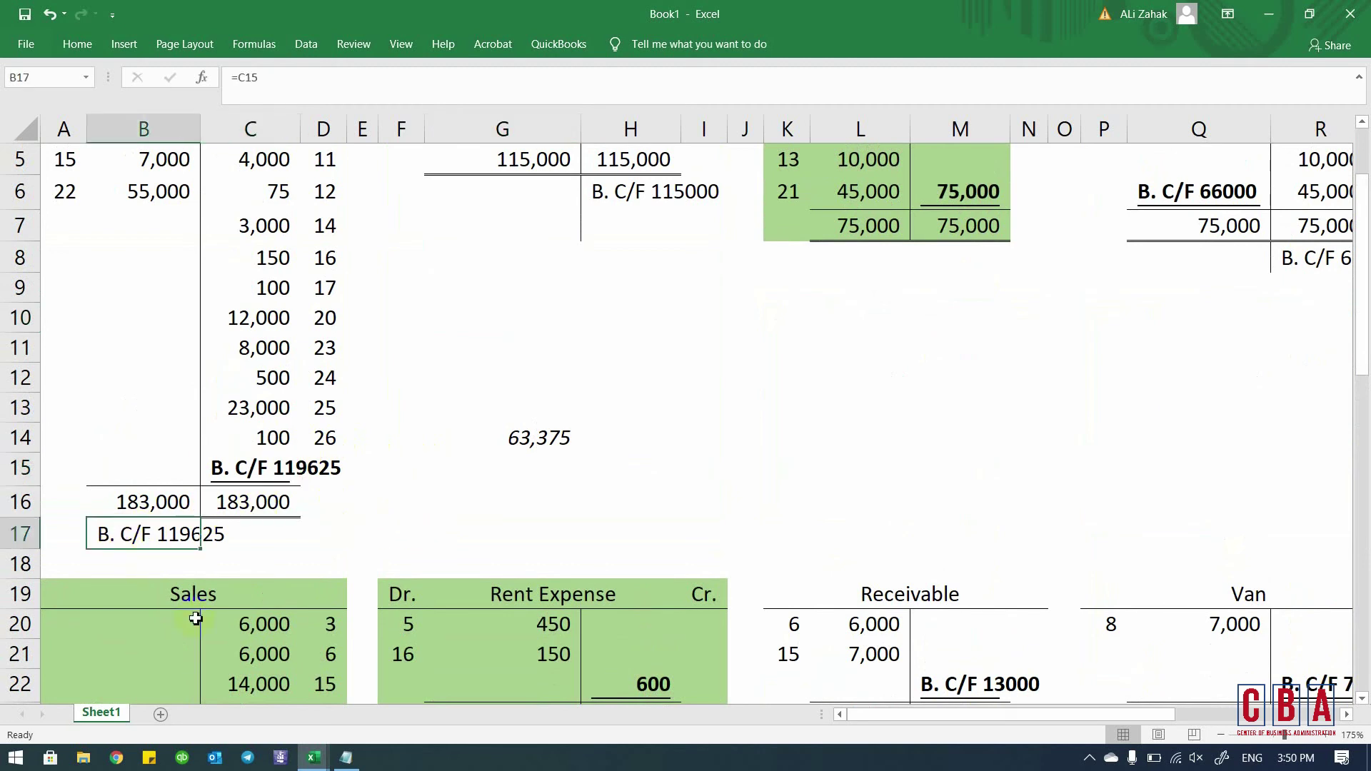
{"action": "key", "text": "F2"}
{"action": "key", "text": "Escape"}
{"action": "key", "text": "ctrl+c"}
{"action": "key", "text": "alt+h"}
{"action": "key", "text": "v"}
{"action": "key", "text": "v"}
{"action": "key", "text": "Escape"}
{"action": "key", "text": "Down"}
{"action": "key", "text": "Up"}
- Change the Bank balance label in B17 from carried forward to brought forward, so it reads B. B/F 119625
{"action": "key", "text": "F2"}
{"action": "key", "text": "Left"}
{"action": "key", "text": "Left"}
{"action": "key", "text": "Left"}
{"action": "key", "text": "Left"}
{"action": "key", "text": "Left"}
{"action": "key", "text": "Left"}
{"action": "key", "text": "Left"}
{"action": "key", "text": "Left"}
{"action": "key", "text": "Left"}
{"action": "key", "text": "shift+Left"}
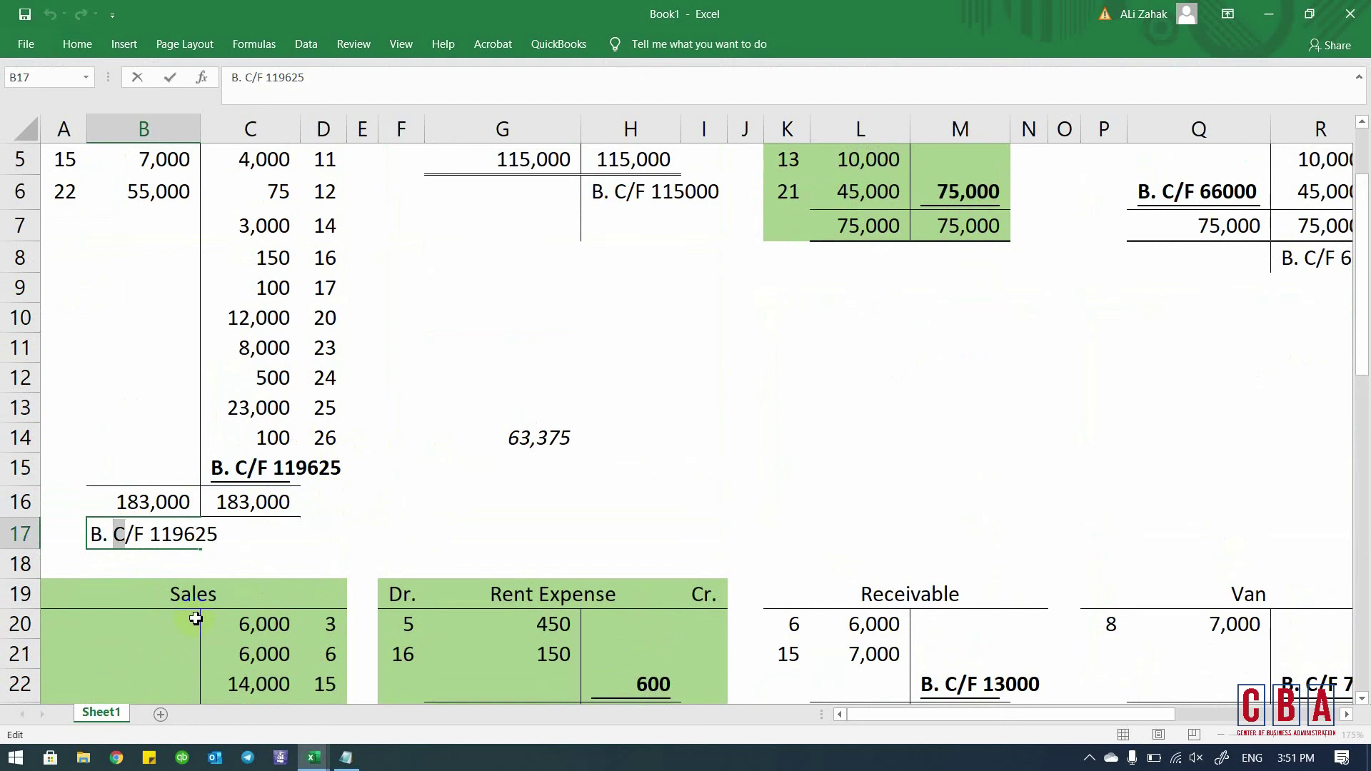
{"action": "type", "text": "B"}
{"action": "key", "text": "Return"}
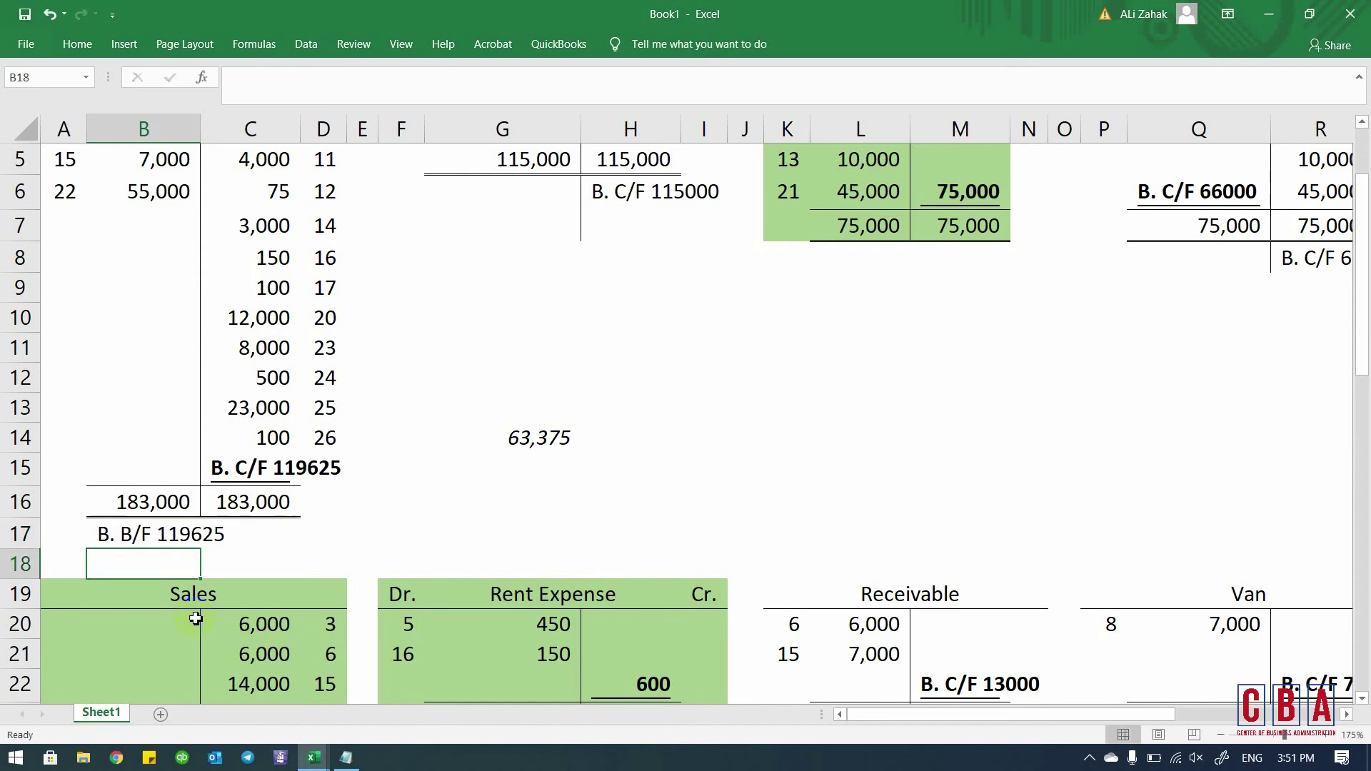
- Compare the Bank balances in C15 and B17, and autofit column B to the text in B17
{"action": "key", "text": "Up"}
{"action": "key", "text": "Up"}
{"action": "key", "text": "Right"}
{"action": "key", "text": "Up"}
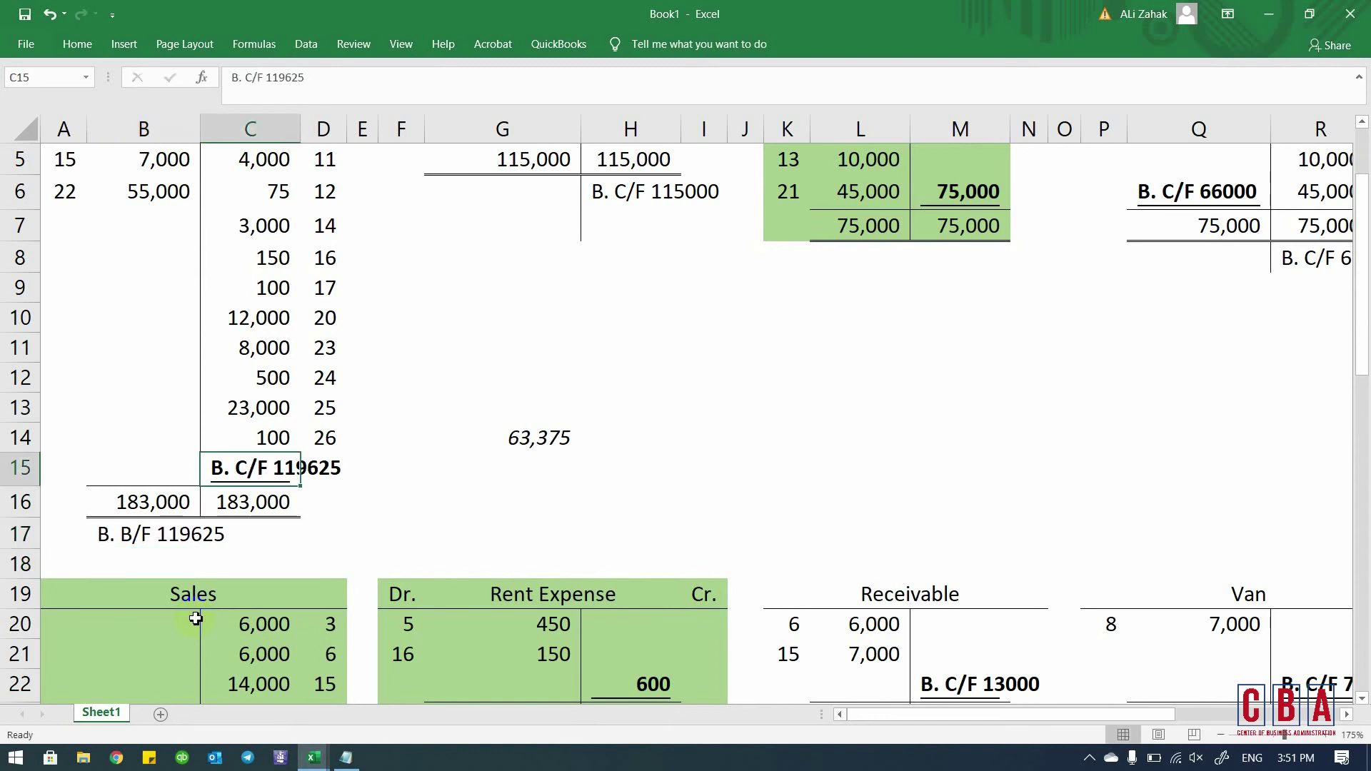
{"action": "key", "text": "Down"}
{"action": "key", "text": "Down"}
{"action": "key", "text": "Left"}
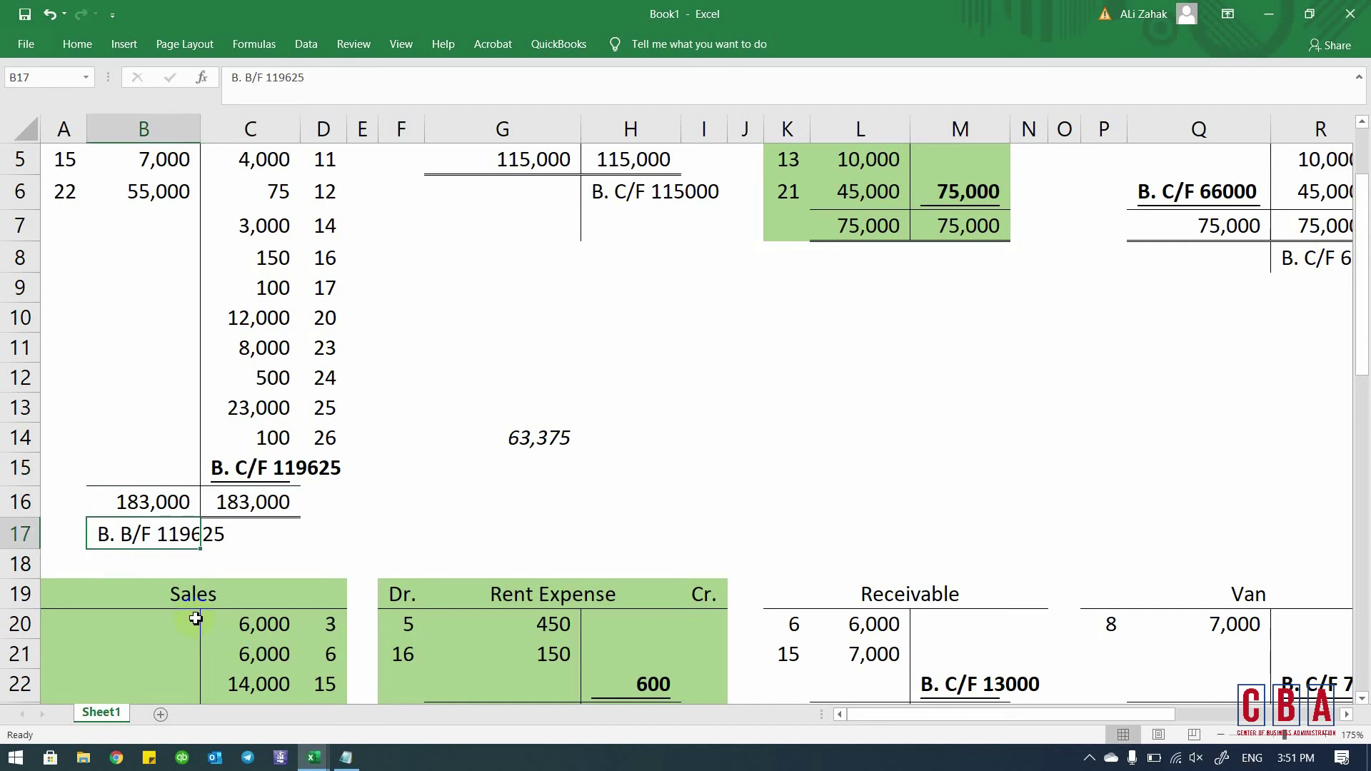
{"action": "key", "text": "alt+h"}
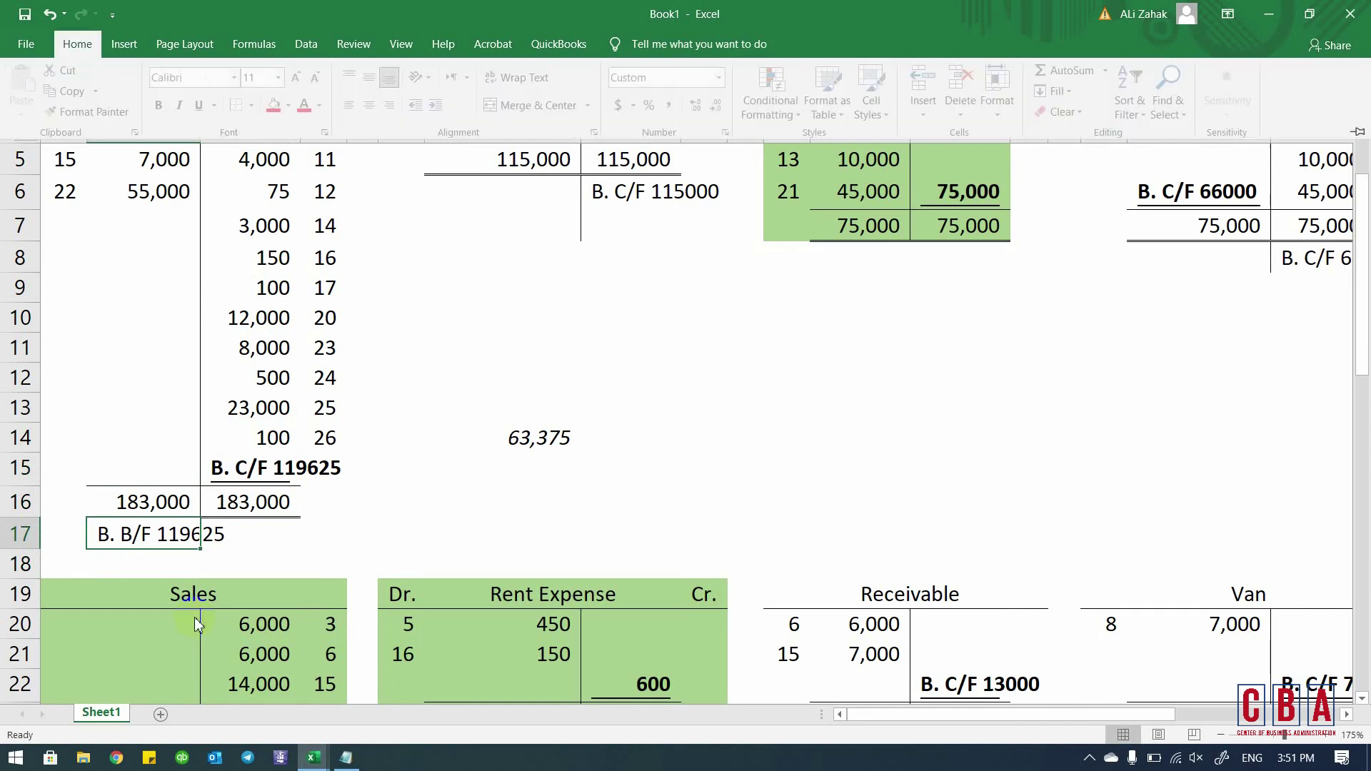
{"action": "key", "text": "o"}
{"action": "key", "text": "i"}
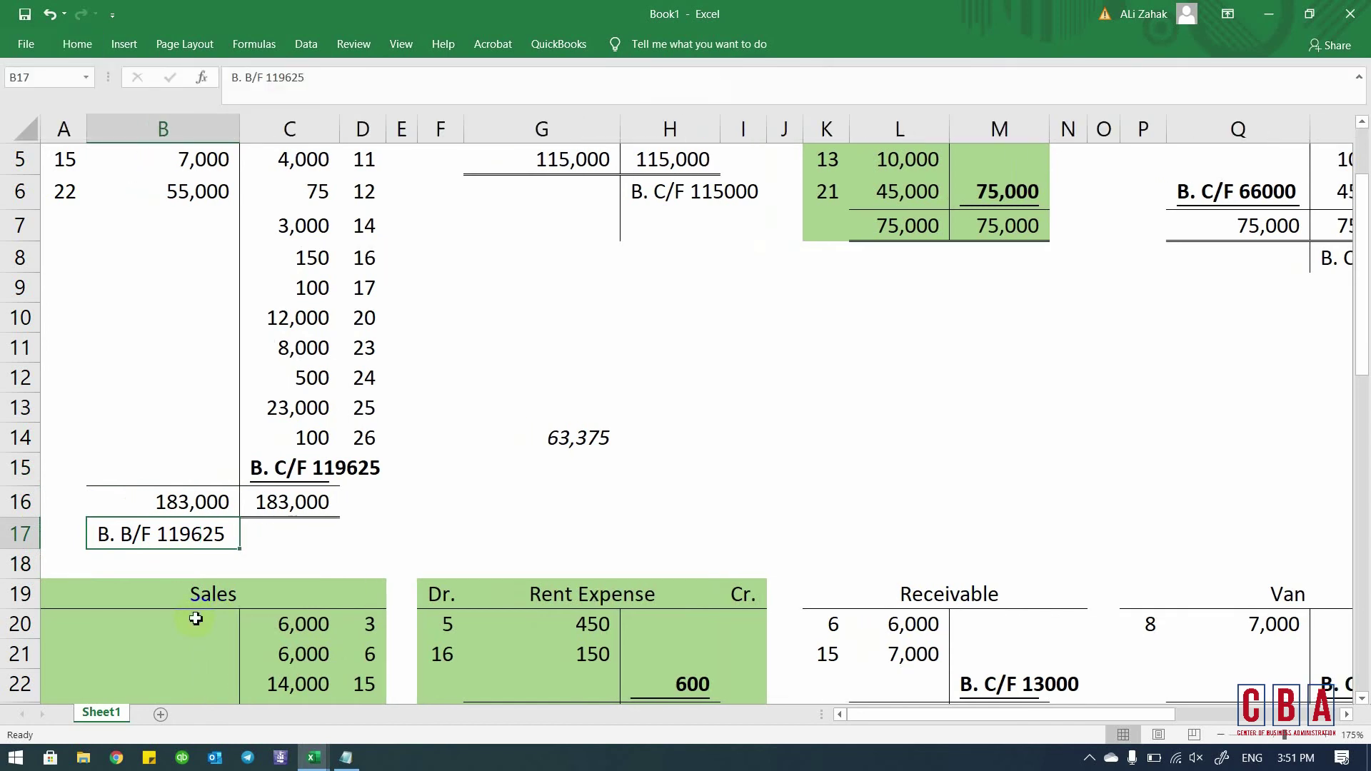
- Enter O/B in A17 to mark the Bank account's brought-forward amount as the opening balance
{"action": "key", "text": "Left"}
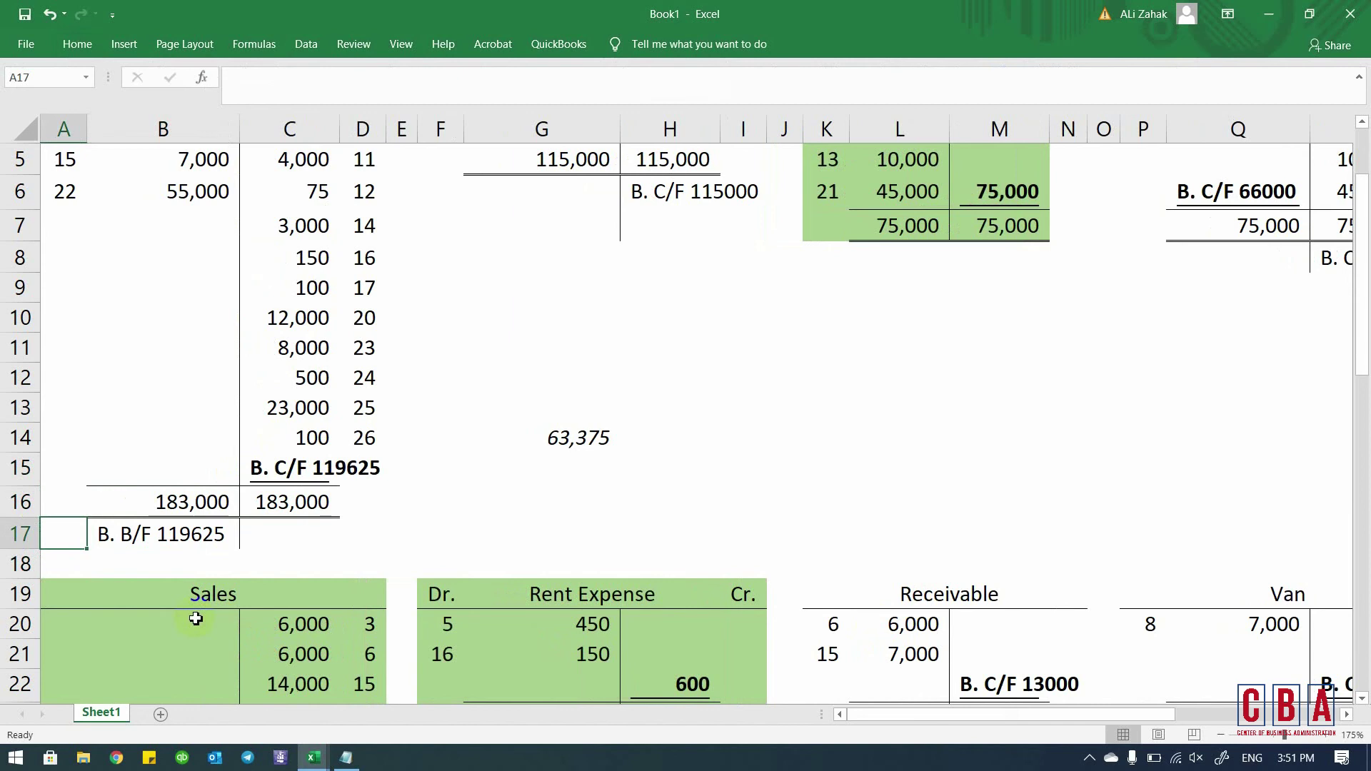
{"action": "type", "text": "O/B"}
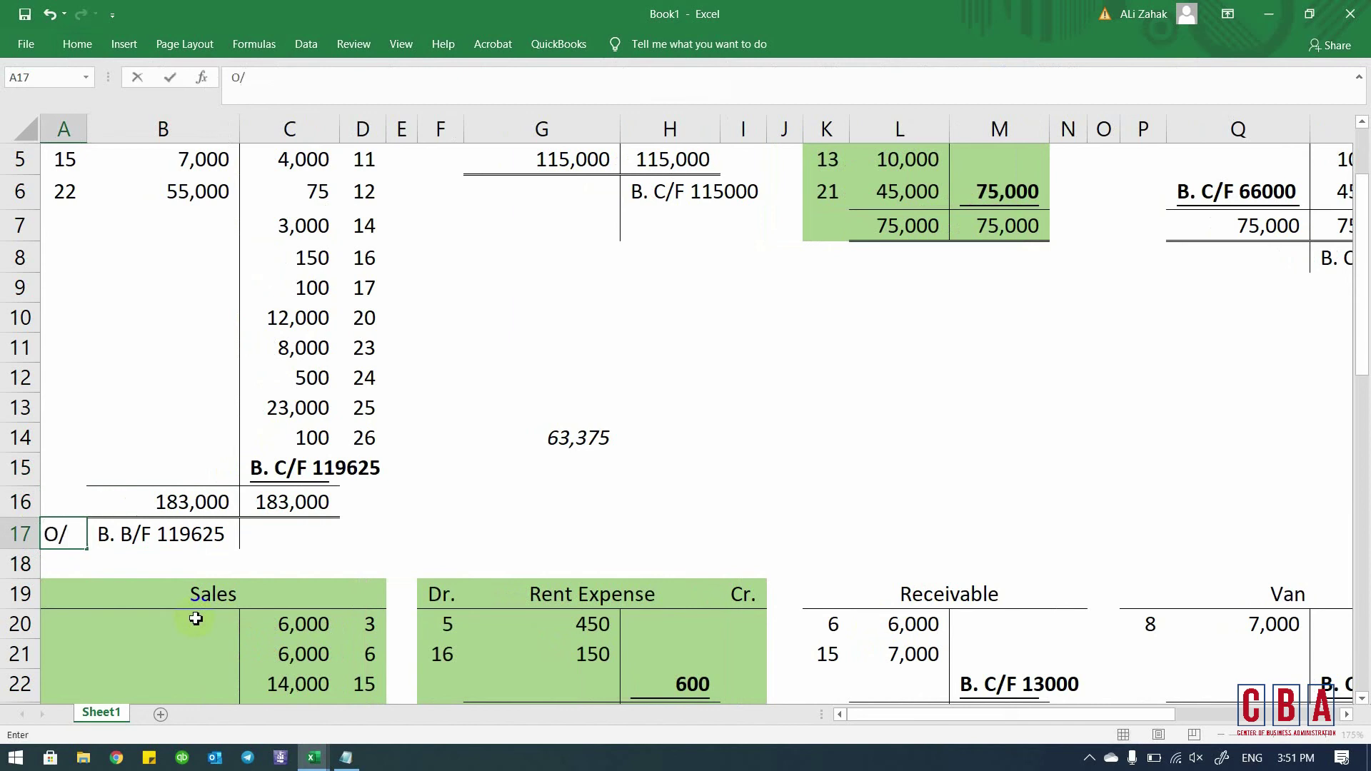
{"action": "key", "text": "Return"}
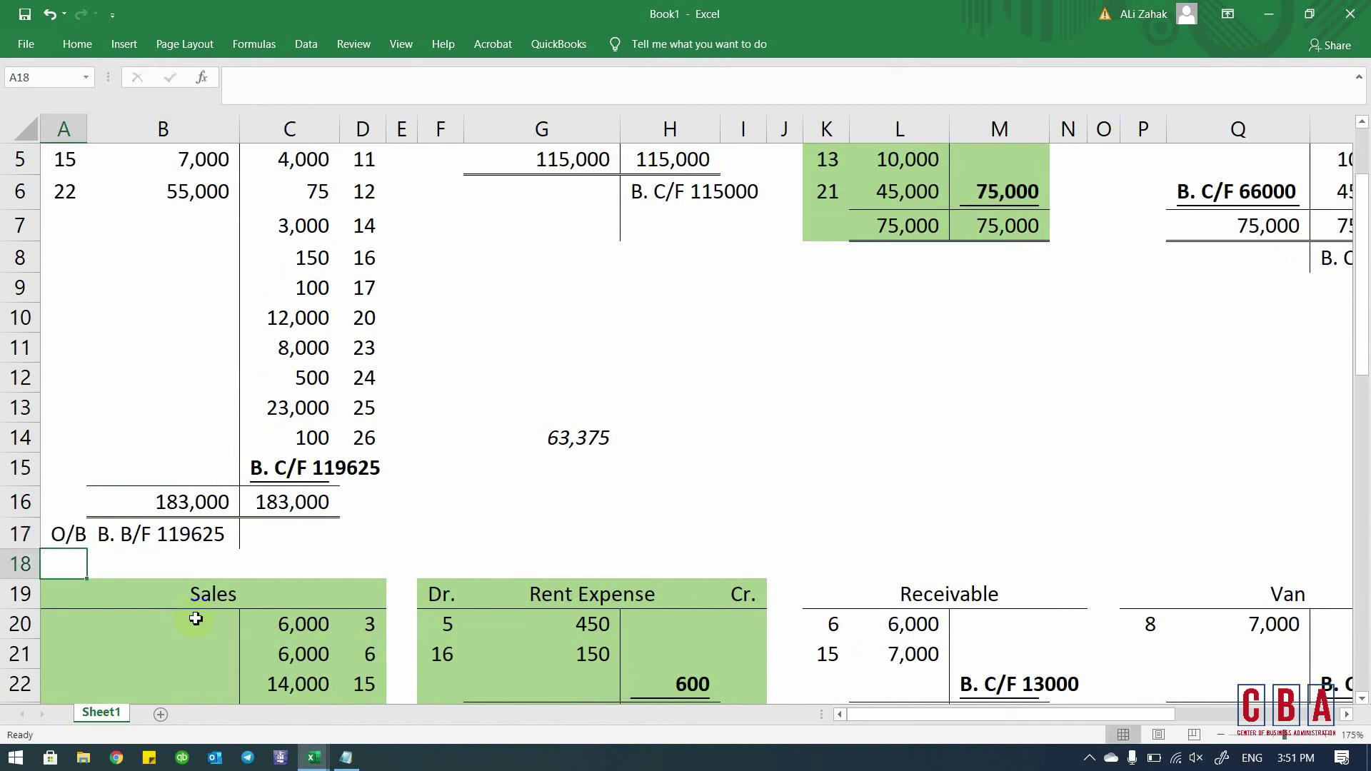
{"action": "key", "text": "Up"}
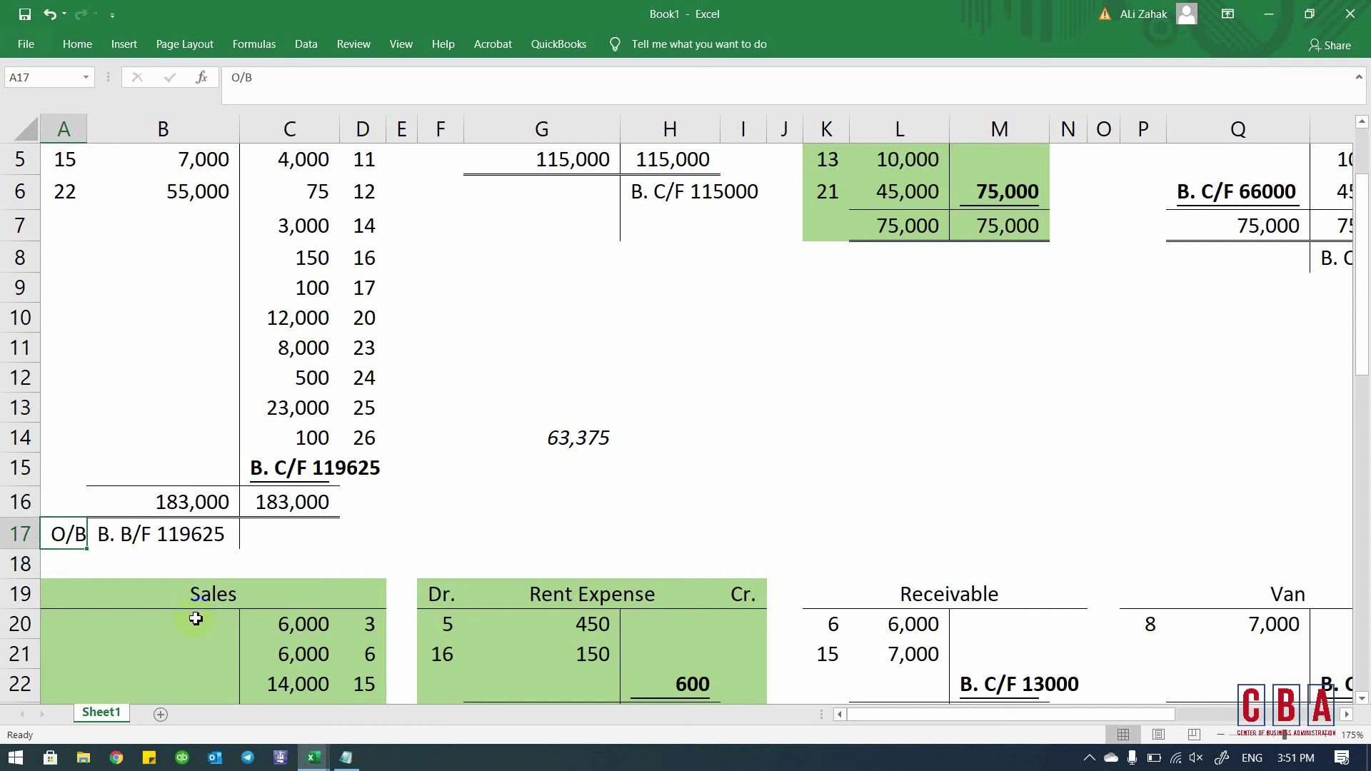
{"action": "key", "text": "Right"}
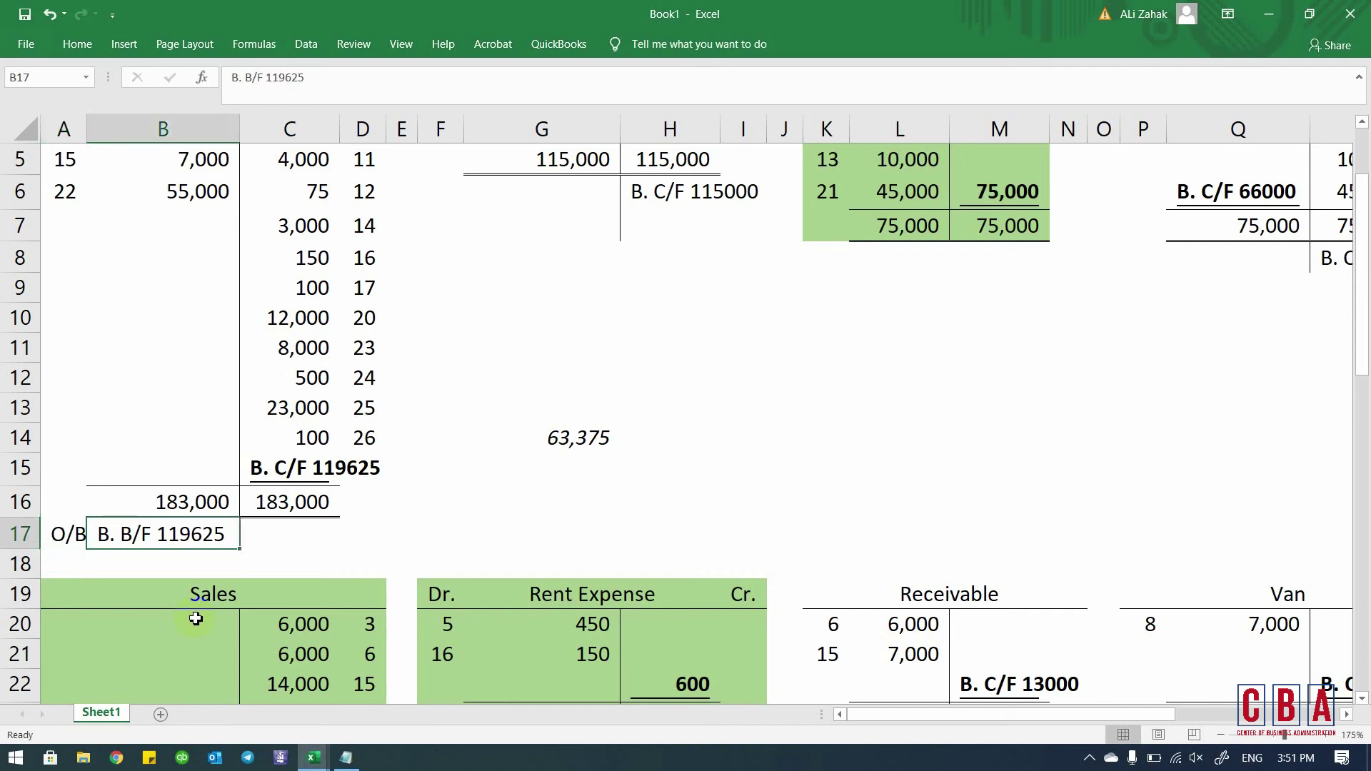
{"action": "key", "text": "Left"}
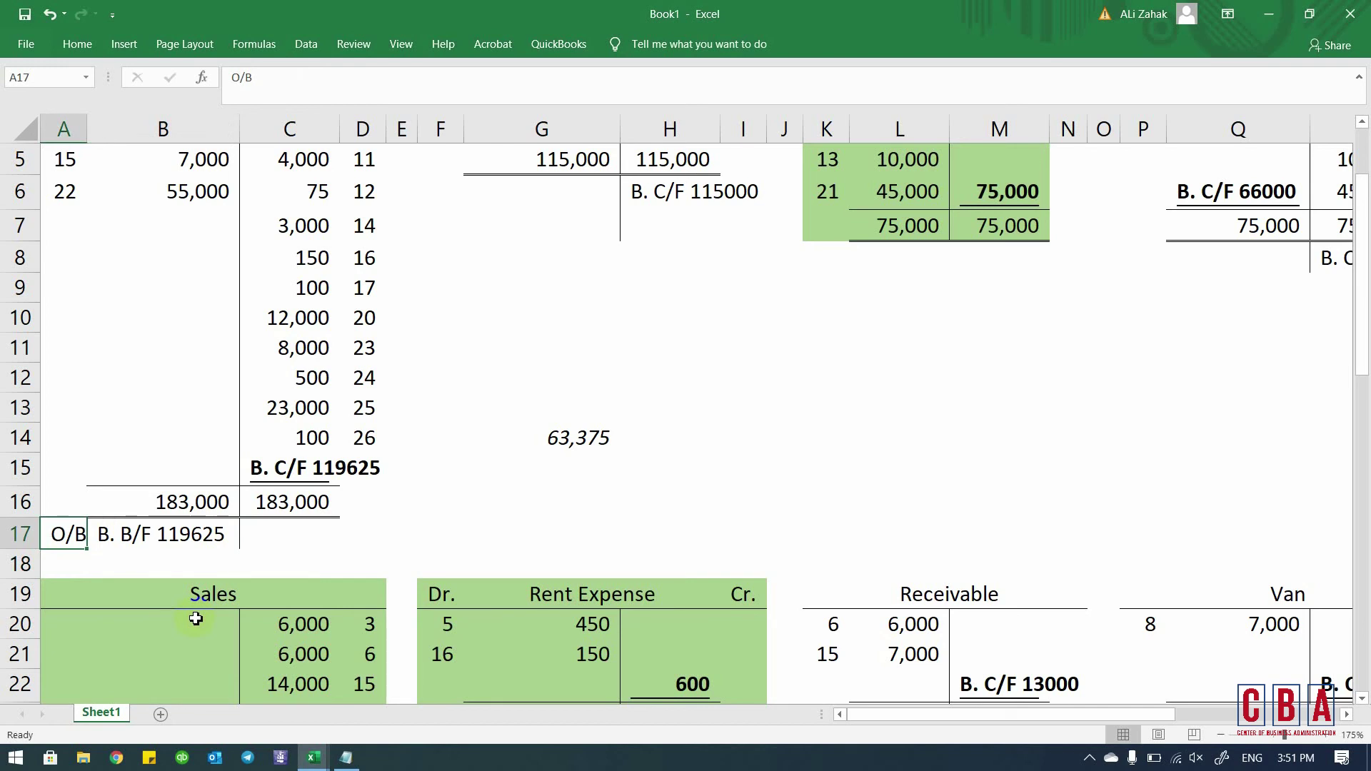
{"action": "key", "text": "Right"}
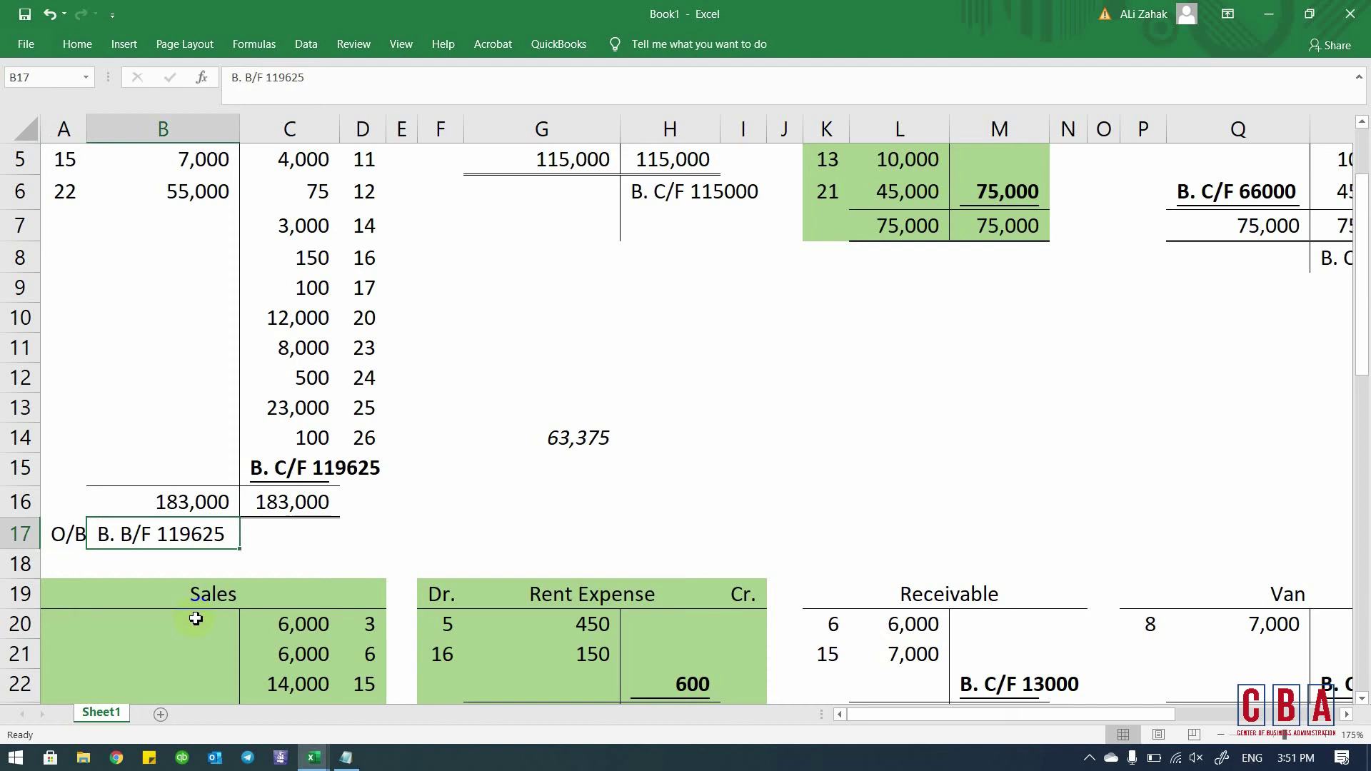
- Clear the stray SUM calculation from cell G14
{"action": "left_click", "coordinate": [554, 435]}
{"action": "key", "text": "Delete"}
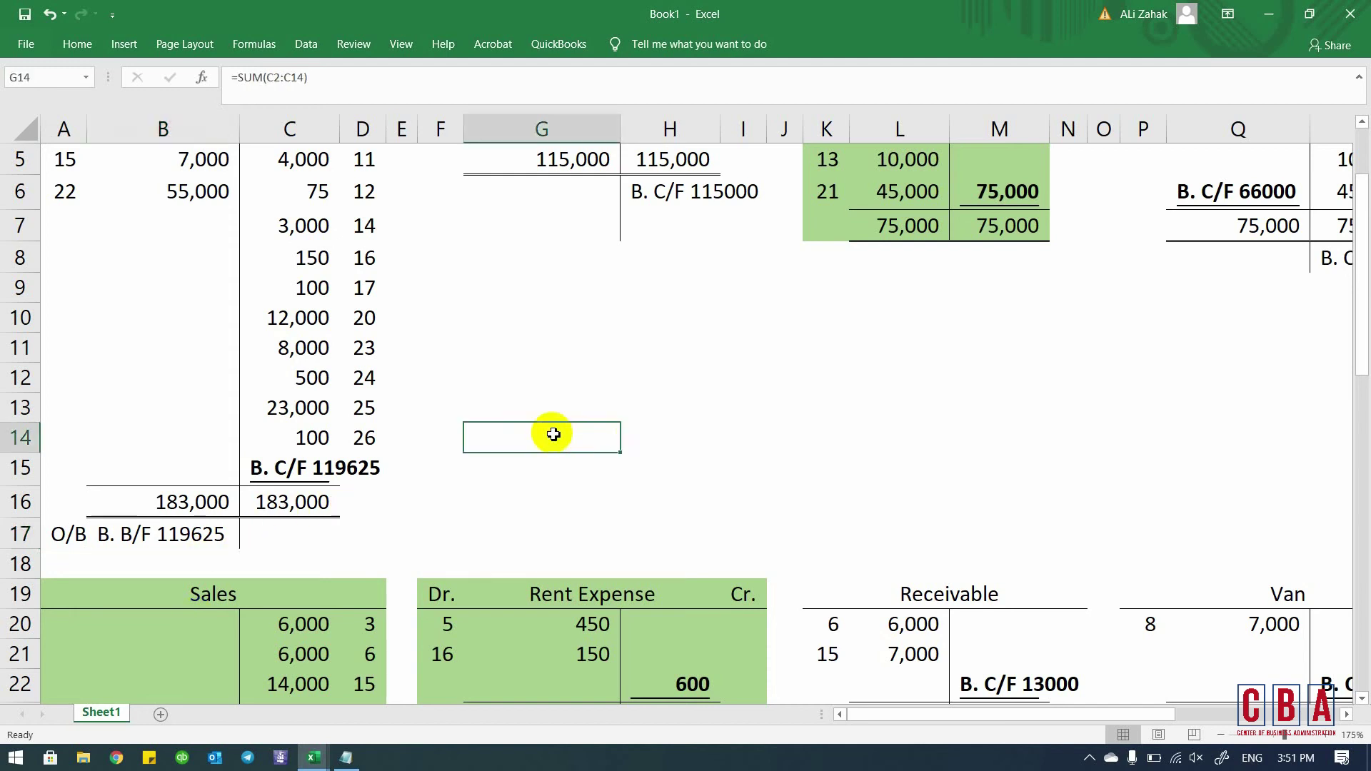
{"action": "scroll", "coordinate": [553, 435], "scroll_direction": "up", "scroll_amount": 2}
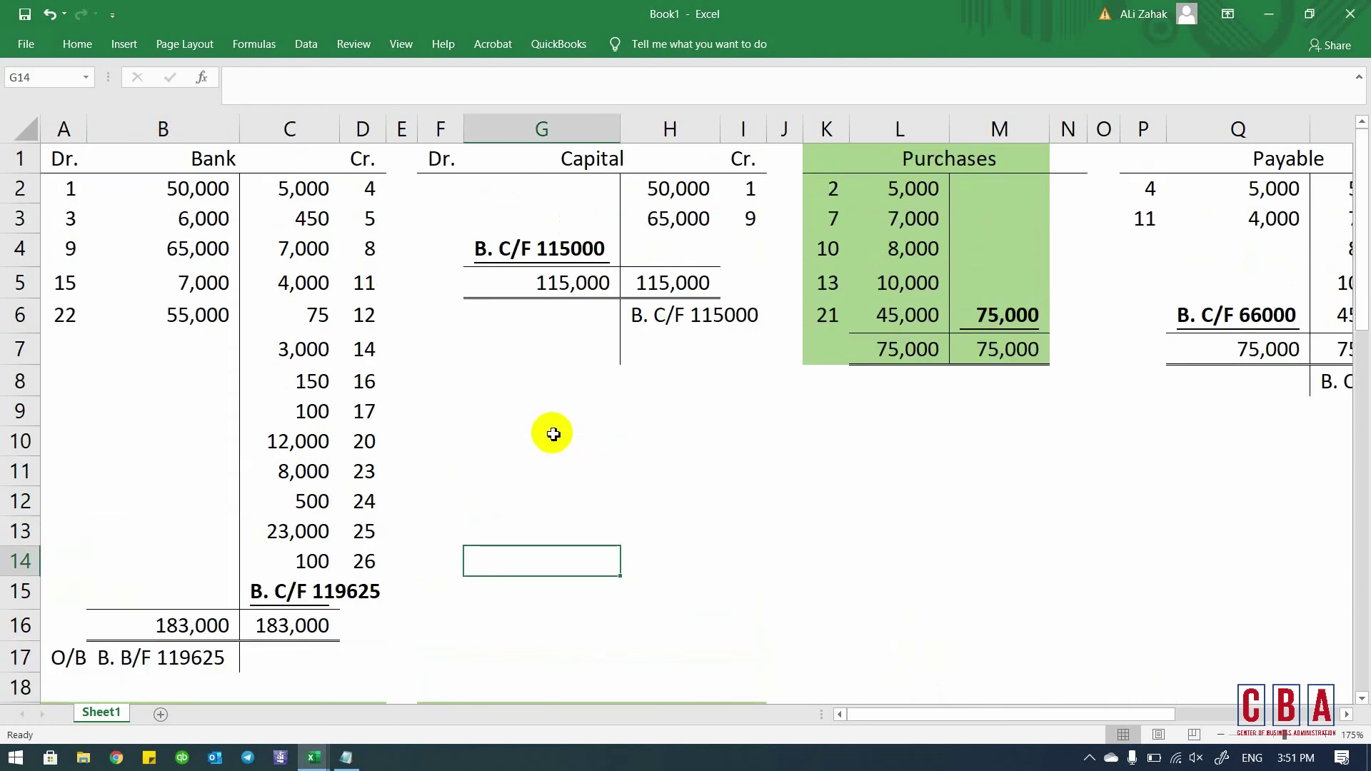
- Replace the formula in the Capital account's opening balance cell H6 with its plain value
{"action": "left_click", "coordinate": [517, 252]}
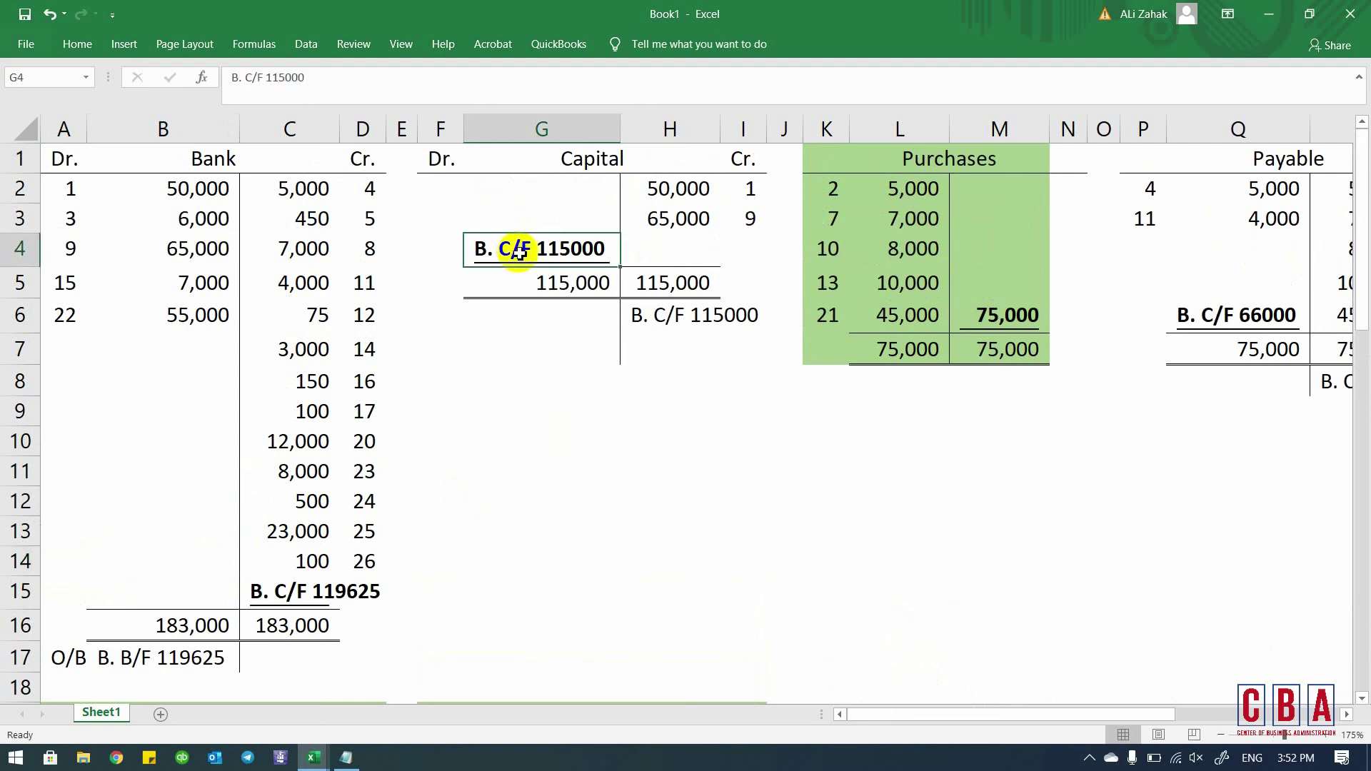
{"action": "left_click", "coordinate": [685, 318]}
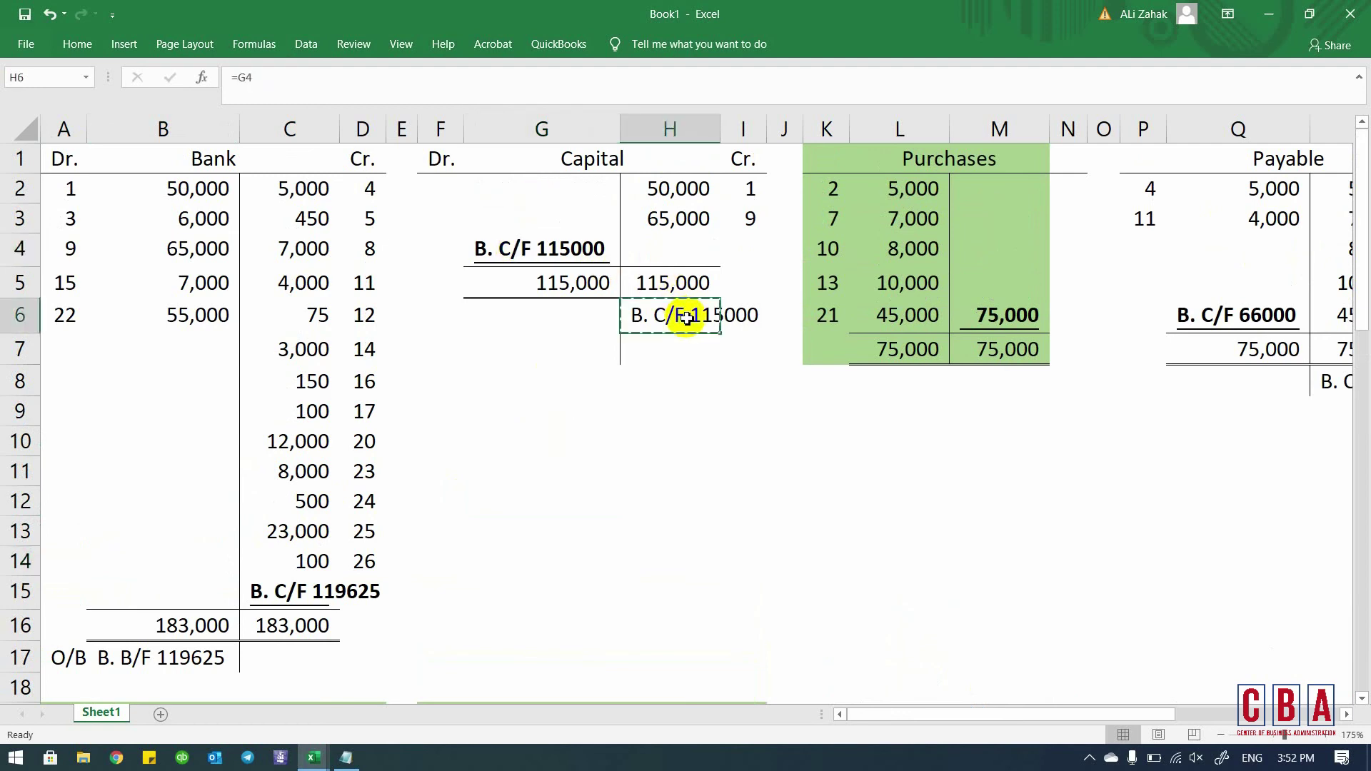
{"action": "key", "text": "ctrl+c"}
{"action": "key", "text": "alt+h"}
{"action": "key", "text": "v"}
{"action": "key", "text": "v"}
{"action": "key", "text": "Return"}
{"action": "key", "text": "Up"}
- Change the Capital opening balance label in H6 to read B. B/F 115000
{"action": "key", "text": "F2"}
{"action": "key", "text": "ctrl+Left"}
{"action": "key", "text": "ctrl+Left"}
{"action": "key", "text": "Left"}
{"action": "key", "text": "shift+Right"}
{"action": "type", "text": "B"}
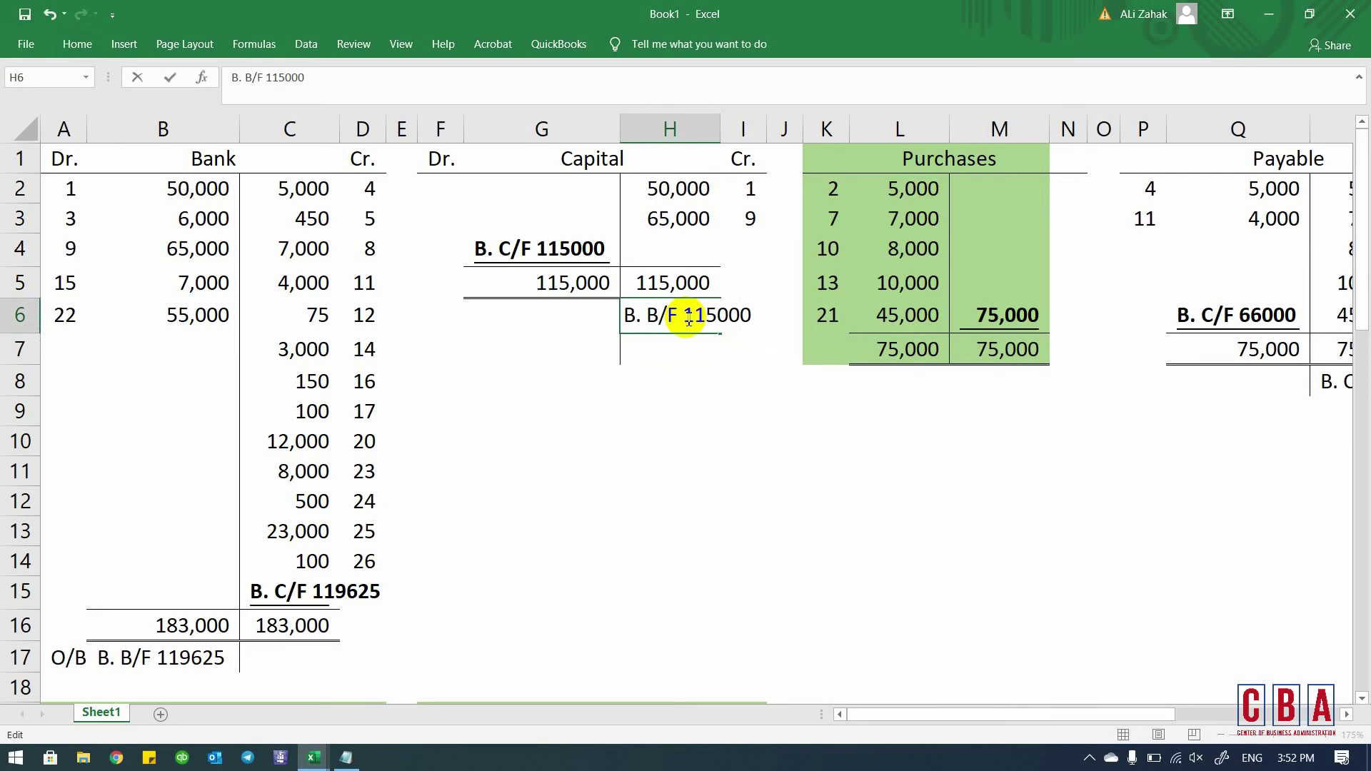
{"action": "key", "text": "Return"}
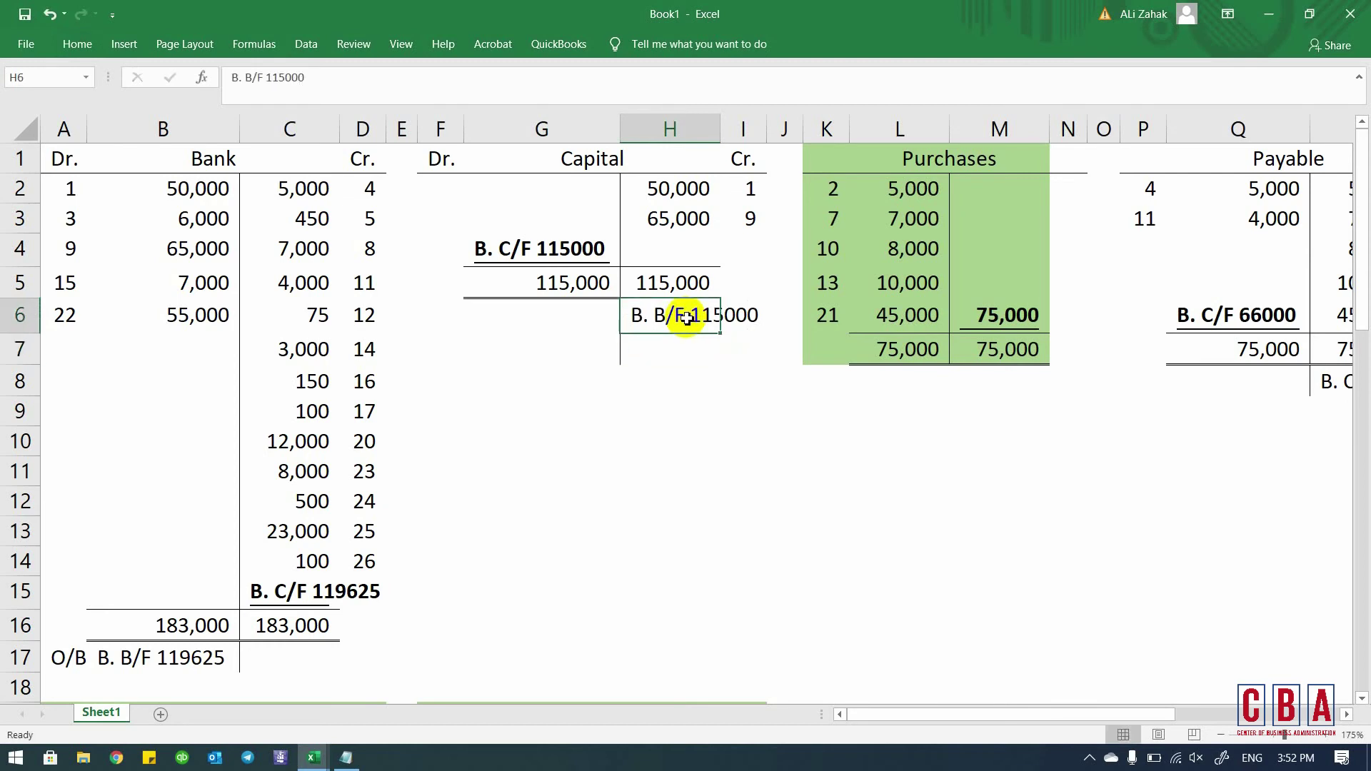
{"action": "key", "text": "Down"}
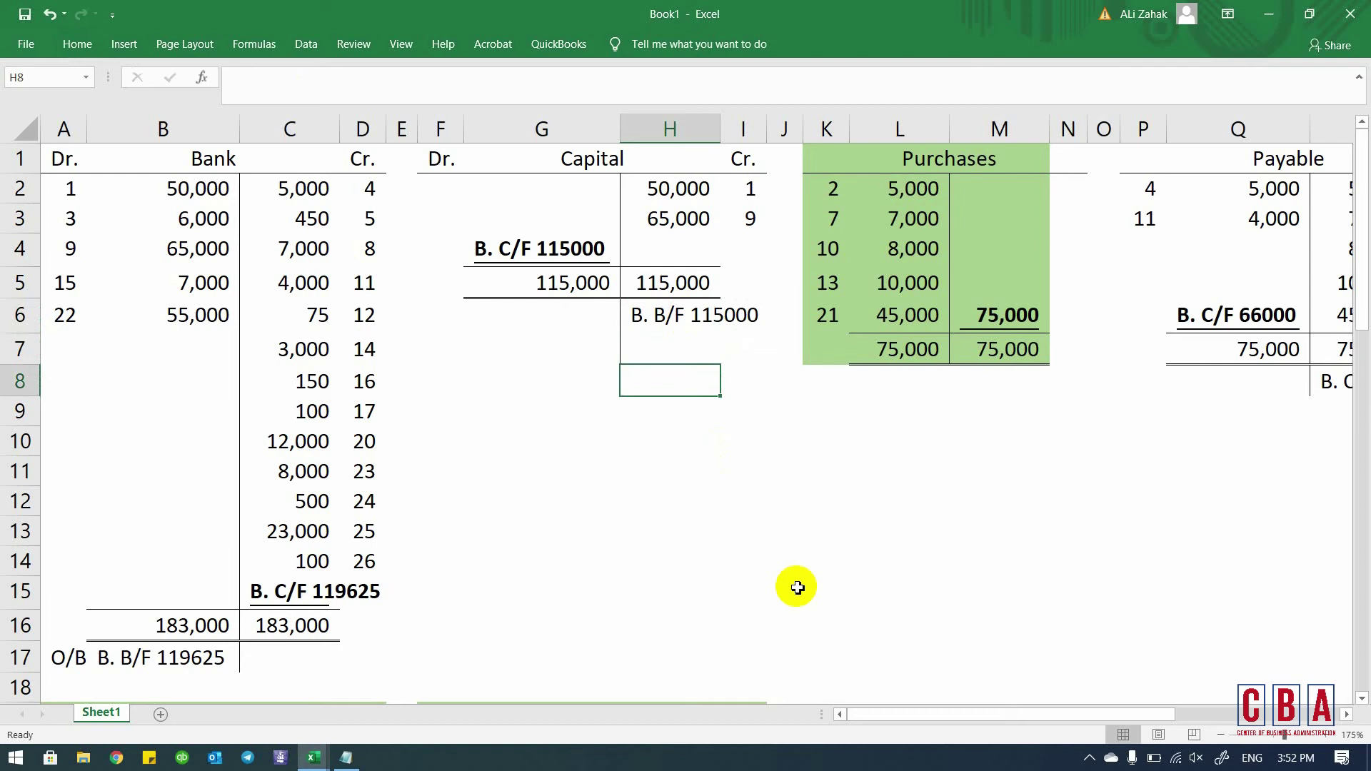
- Replace the formula in the Payable account's opening balance cell R8 with its plain value
{"action": "left_click", "coordinate": [1236, 303]}
{"action": "key", "text": "Right"}
{"action": "key", "text": "Right"}
{"action": "key", "text": "Right"}
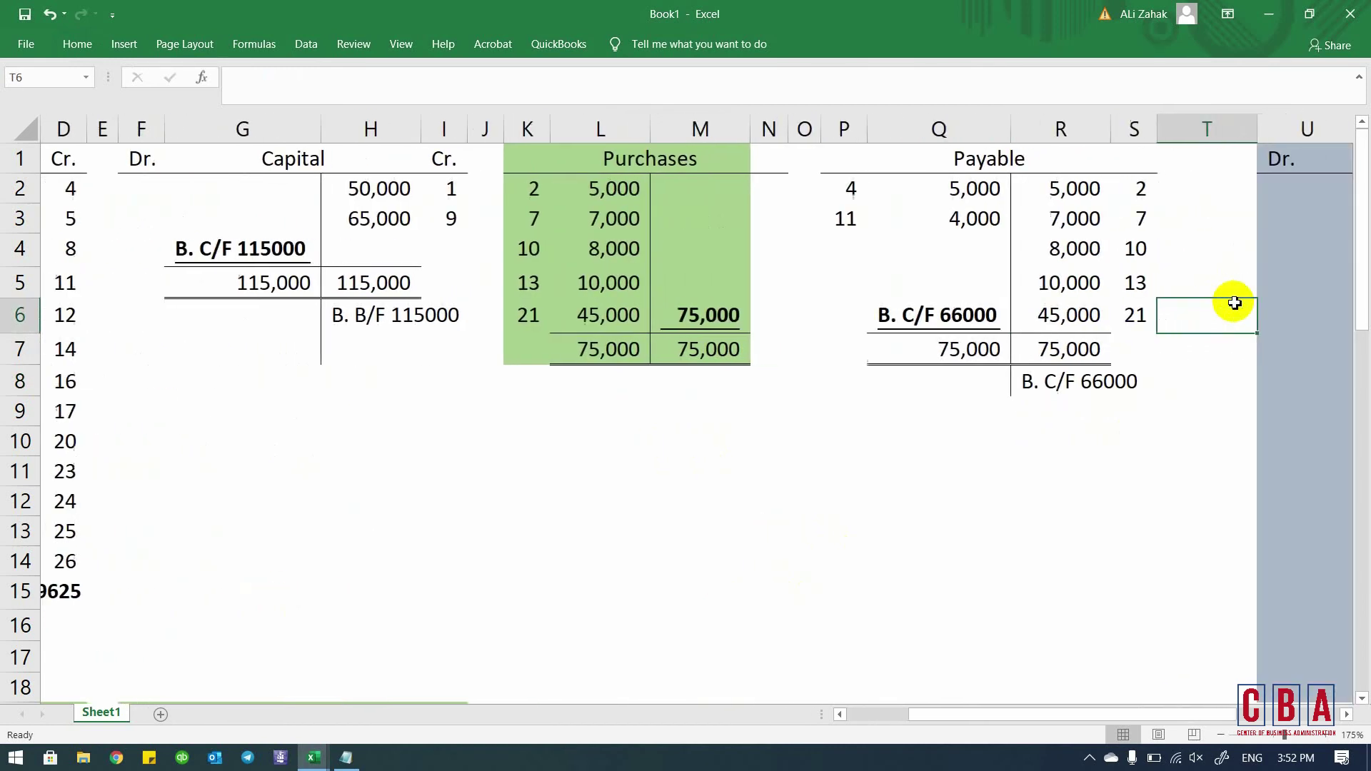
{"action": "left_click", "coordinate": [1106, 377]}
{"action": "key", "text": "ctrl+c"}
{"action": "key", "text": "alt+h"}
{"action": "key", "text": "v"}
{"action": "key", "text": "v"}
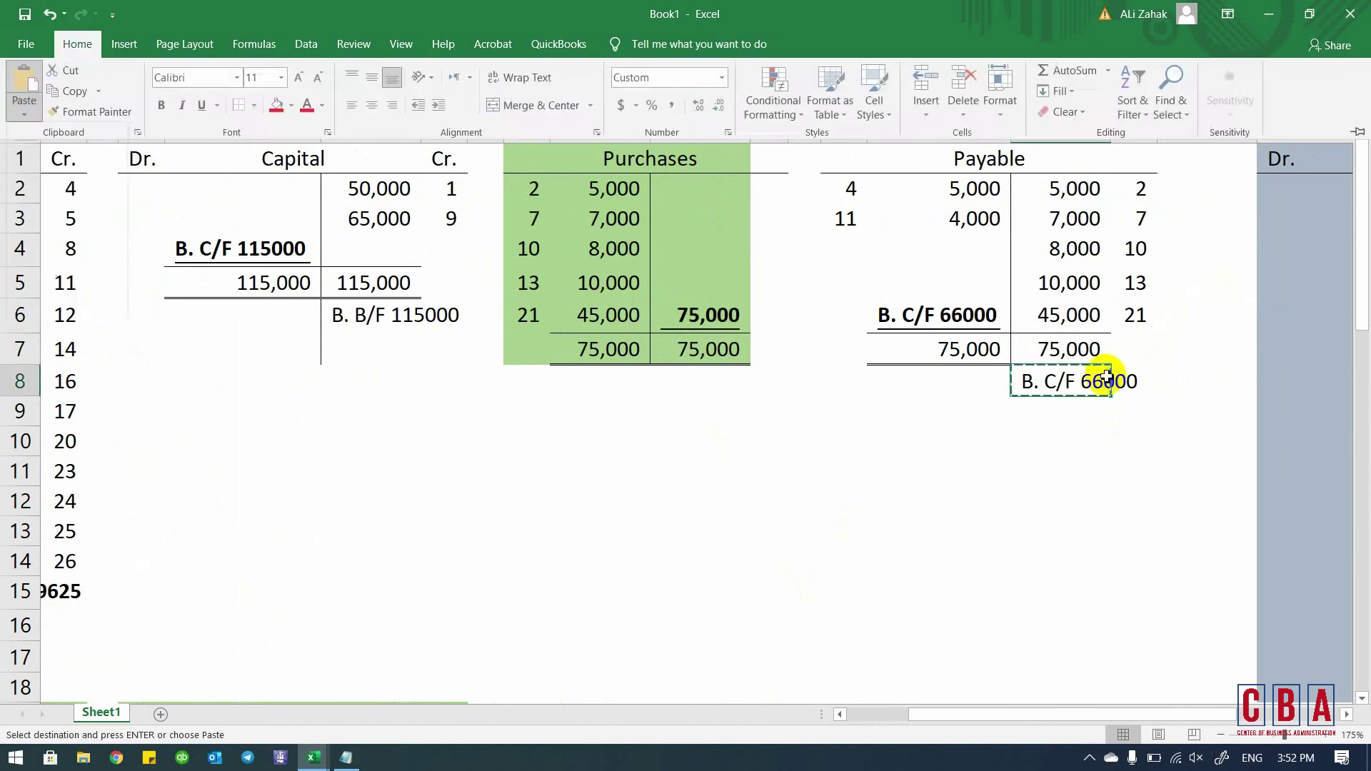
{"action": "key", "text": "Return"}
- Change the Payable opening balance label in R8 to read B. B/F 66000
{"action": "left_click", "coordinate": [1106, 377]}
{"action": "double_click", "coordinate": [1106, 377]}
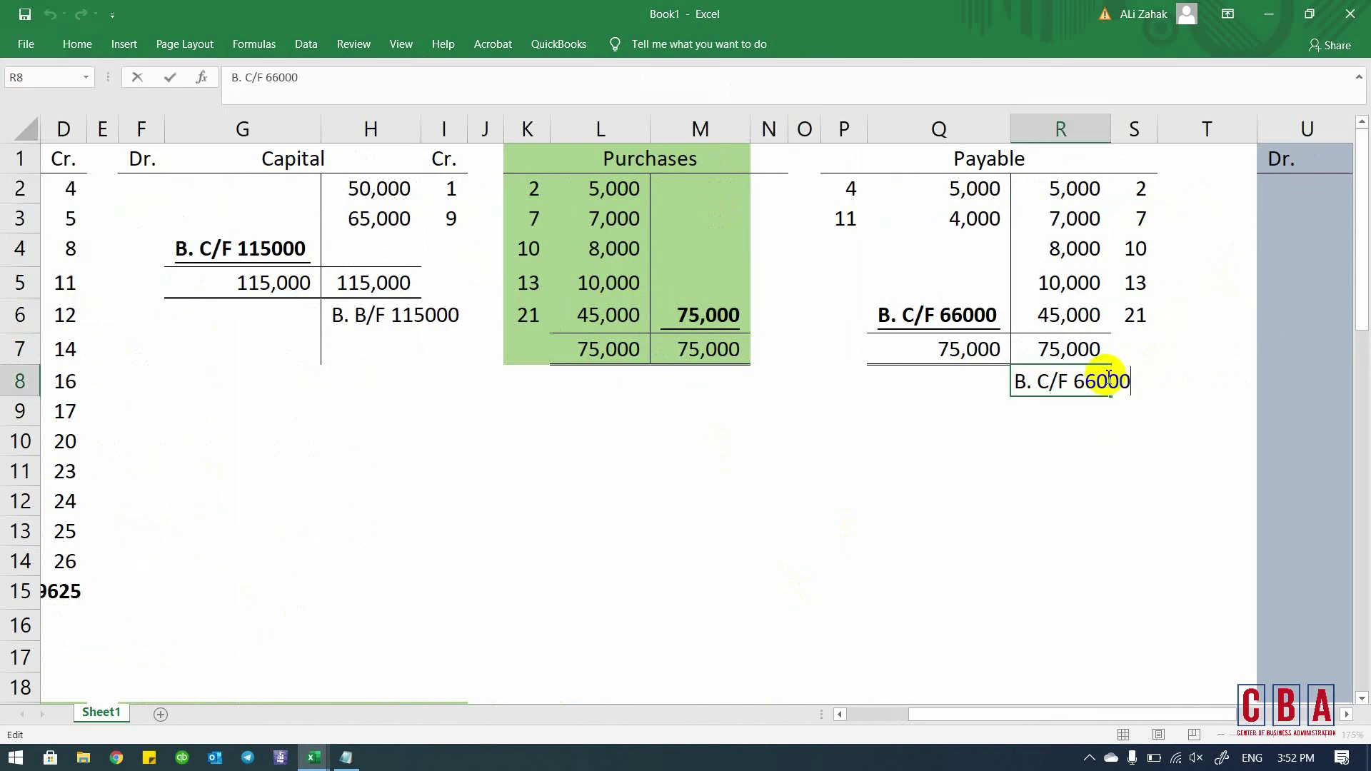
{"action": "key", "text": "Left"}
{"action": "key", "text": "Left"}
{"action": "key", "text": "Left"}
{"action": "key", "text": "Left"}
{"action": "key", "text": "Left"}
{"action": "key", "text": "Left"}
{"action": "key", "text": "Left"}
{"action": "key", "text": "Left"}
{"action": "key", "text": "shift+Right"}
{"action": "type", "text": "B"}
{"action": "key", "text": "Return"}
- Go to the Receivable account's opening balance in L24 and autofit column L to its text
{"action": "key", "text": "Left"}
{"action": "key", "text": "Left"}
{"action": "key", "text": "Left"}
{"action": "key", "text": "Left"}
{"action": "key", "text": "Left"}
{"action": "key", "text": "Left"}
{"action": "key", "text": "Left"}
{"action": "key", "text": "Left"}
{"action": "key", "text": "Left"}
{"action": "key", "text": "Left"}
{"action": "key", "text": "Left"}
{"action": "key", "text": "Left"}
{"action": "key", "text": "Left"}
{"action": "key", "text": "Left"}
{"action": "key", "text": "Left"}
{"action": "key", "text": "Left"}
{"action": "key", "text": "Left"}
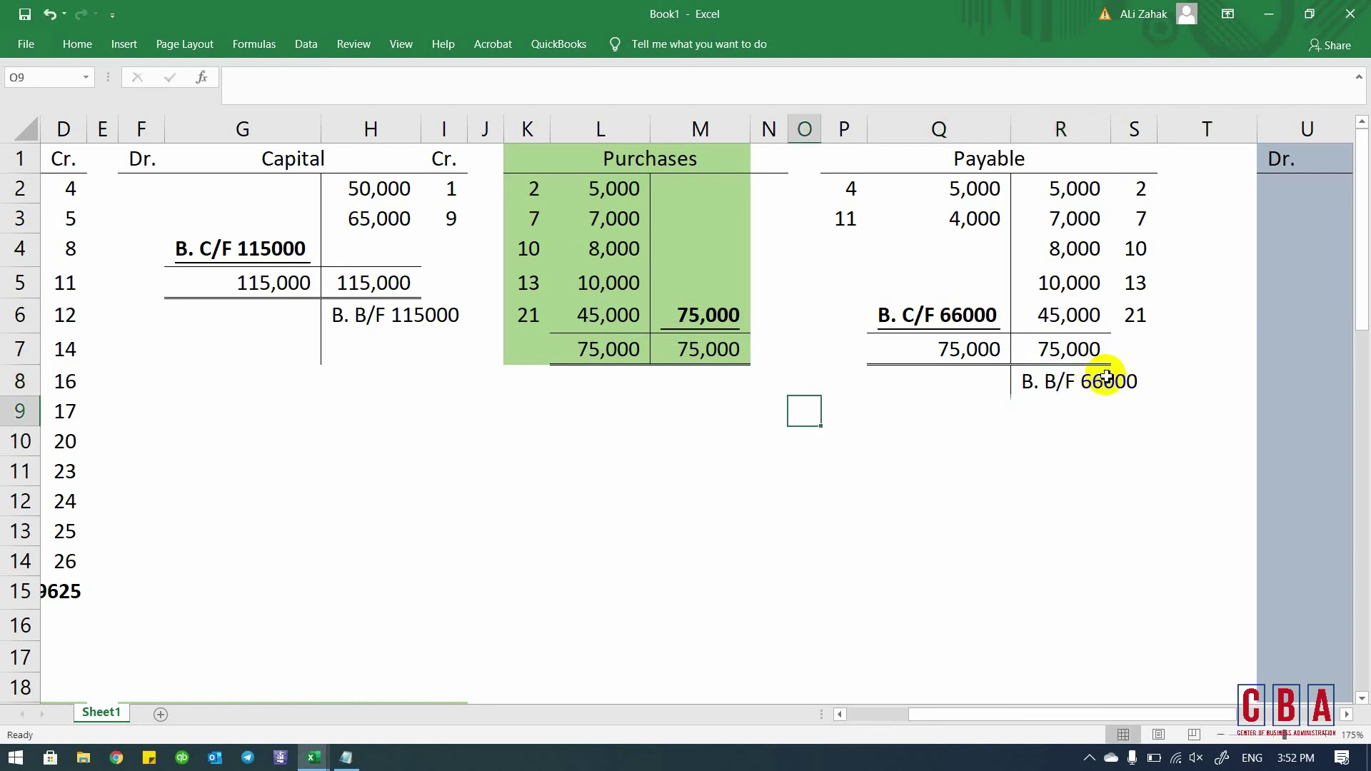
{"action": "key", "text": "Down"}
{"action": "key", "text": "Down"}
{"action": "key", "text": "Down"}
{"action": "key", "text": "Down"}
{"action": "key", "text": "Down"}
{"action": "key", "text": "Down"}
{"action": "key", "text": "Down"}
{"action": "key", "text": "Down"}
{"action": "key", "text": "Down"}
{"action": "key", "text": "Down"}
{"action": "key", "text": "Down"}
{"action": "key", "text": "Down"}
{"action": "key", "text": "Down"}
{"action": "key", "text": "Down"}
{"action": "key", "text": "Down"}
{"action": "key", "text": "Down"}
{"action": "key", "text": "Down"}
{"action": "key", "text": "Down"}
{"action": "key", "text": "Down"}
{"action": "key", "text": "Down"}
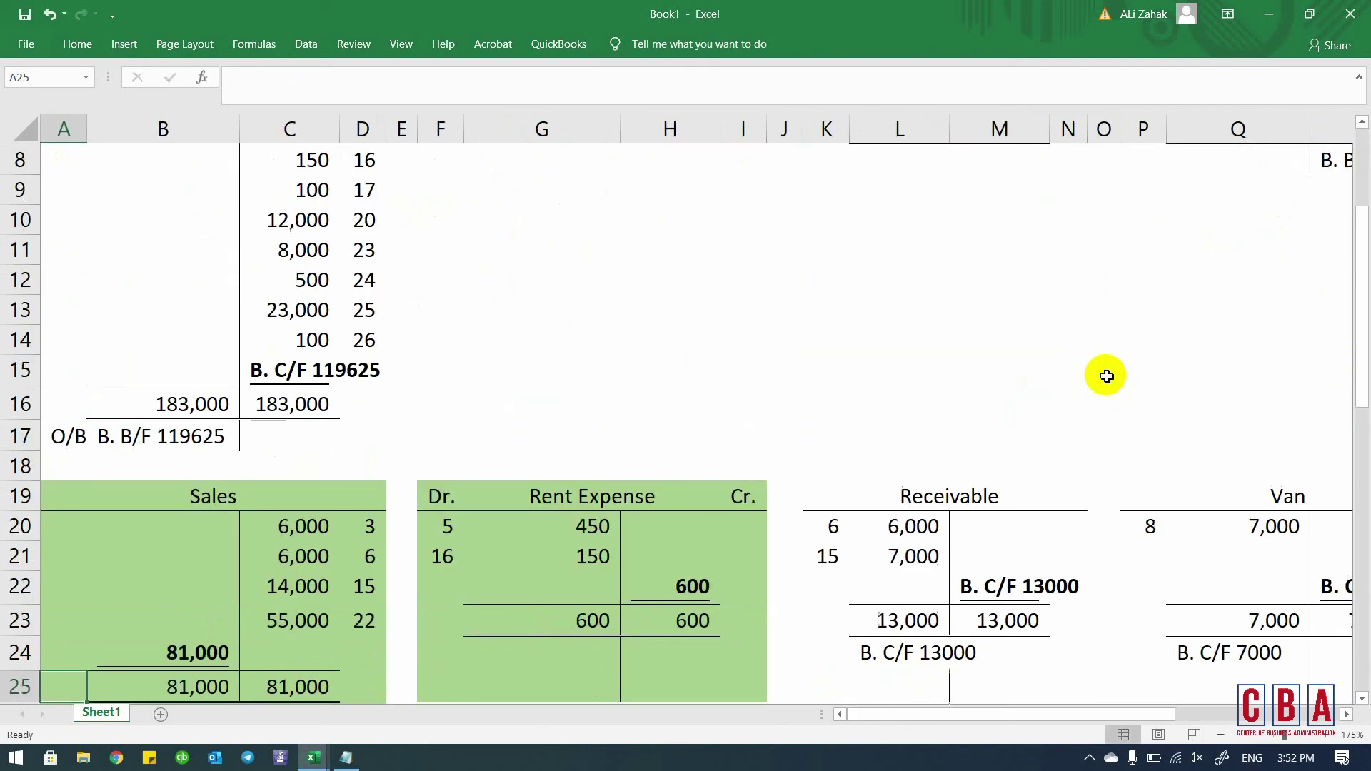
{"action": "key", "text": "Right"}
{"action": "key", "text": "Right"}
{"action": "key", "text": "Right"}
{"action": "key", "text": "Right"}
{"action": "key", "text": "Right"}
{"action": "key", "text": "Right"}
{"action": "key", "text": "Right"}
{"action": "key", "text": "Right"}
{"action": "key", "text": "Up"}
{"action": "key", "text": "Up"}
{"action": "key", "text": "Up"}
{"action": "key", "text": "Up"}
{"action": "key", "text": "Up"}
{"action": "key", "text": "Right"}
{"action": "key", "text": "Right"}
{"action": "key", "text": "Right"}
{"action": "key", "text": "Right"}
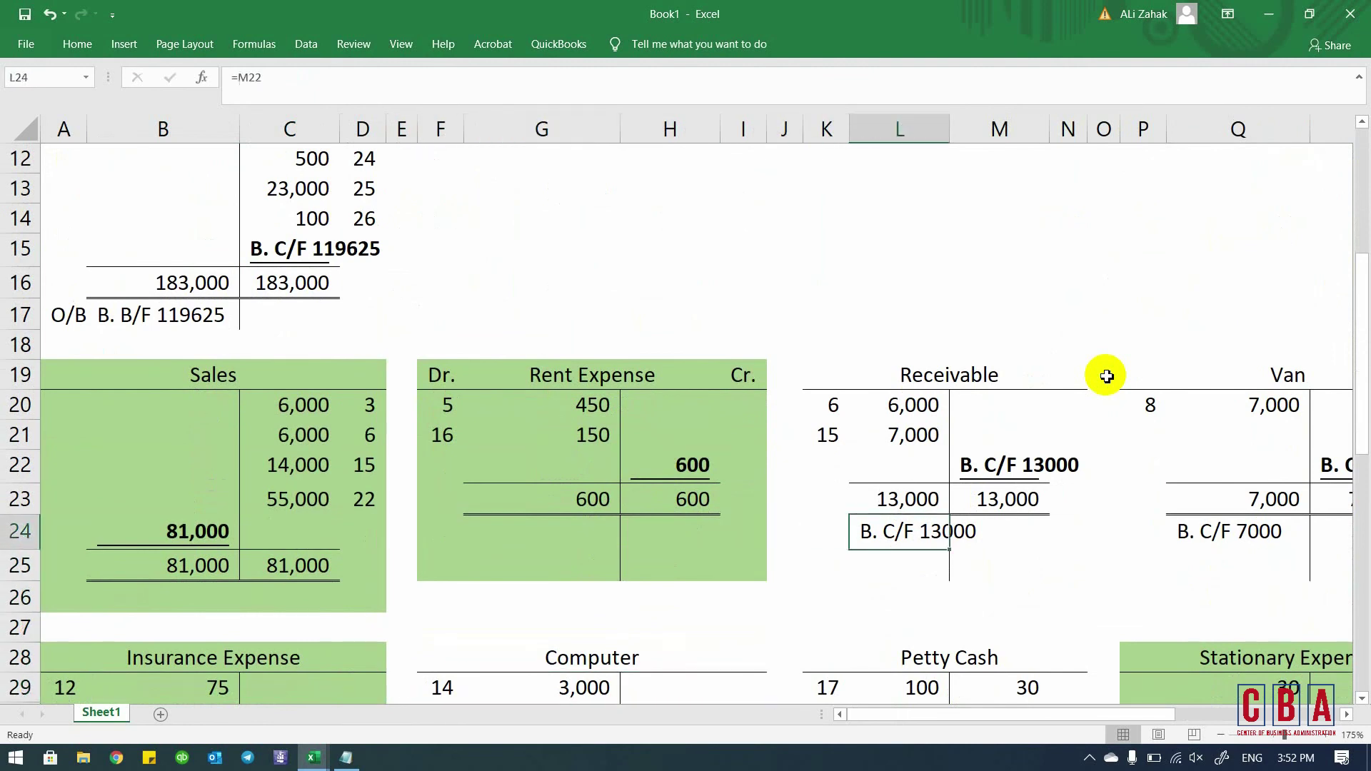
{"action": "key", "text": "Left"}
{"action": "key", "text": "alt+h"}
{"action": "key", "text": "o"}
{"action": "key", "text": "i"}
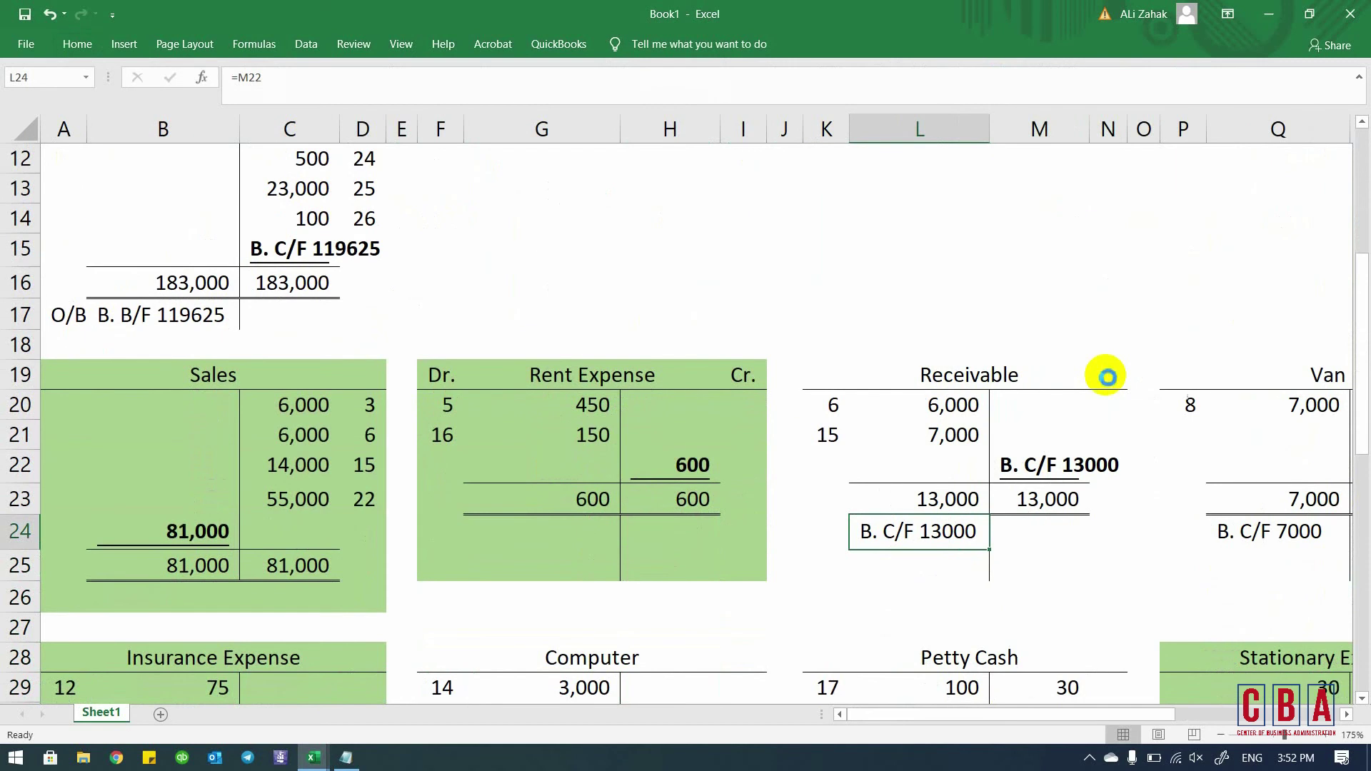
- Replace the formula in the Receivable account's opening balance cell L24 with its plain value
{"action": "key", "text": "ctrl+c"}
{"action": "key", "text": "alt+h"}
{"action": "key", "text": "Escape"}
{"action": "key", "text": "Escape"}
{"action": "key", "text": "Escape"}
- Change the Receivable opening balance label in L24 to read B. B/F 13000
{"action": "key", "text": "Down"}
{"action": "key", "text": "Up"}
{"action": "key", "text": "F2"}
{"action": "key", "text": "Left"}
{"action": "key", "text": "Left"}
{"action": "key", "text": "Left"}
{"action": "key", "text": "Left"}
{"action": "key", "text": "Left"}
{"action": "key", "text": "Left"}
{"action": "key", "text": "Left"}
{"action": "key", "text": "Left"}
{"action": "key", "text": "shift+Left"}
{"action": "type", "text": "B"}
{"action": "key", "text": "Tab"}
- Replace the formula in the Van account's opening balance cell Q24 with its plain value
{"action": "key", "text": "Right"}
{"action": "key", "text": "Right"}
{"action": "key", "text": "Right"}
{"action": "key", "text": "Right"}
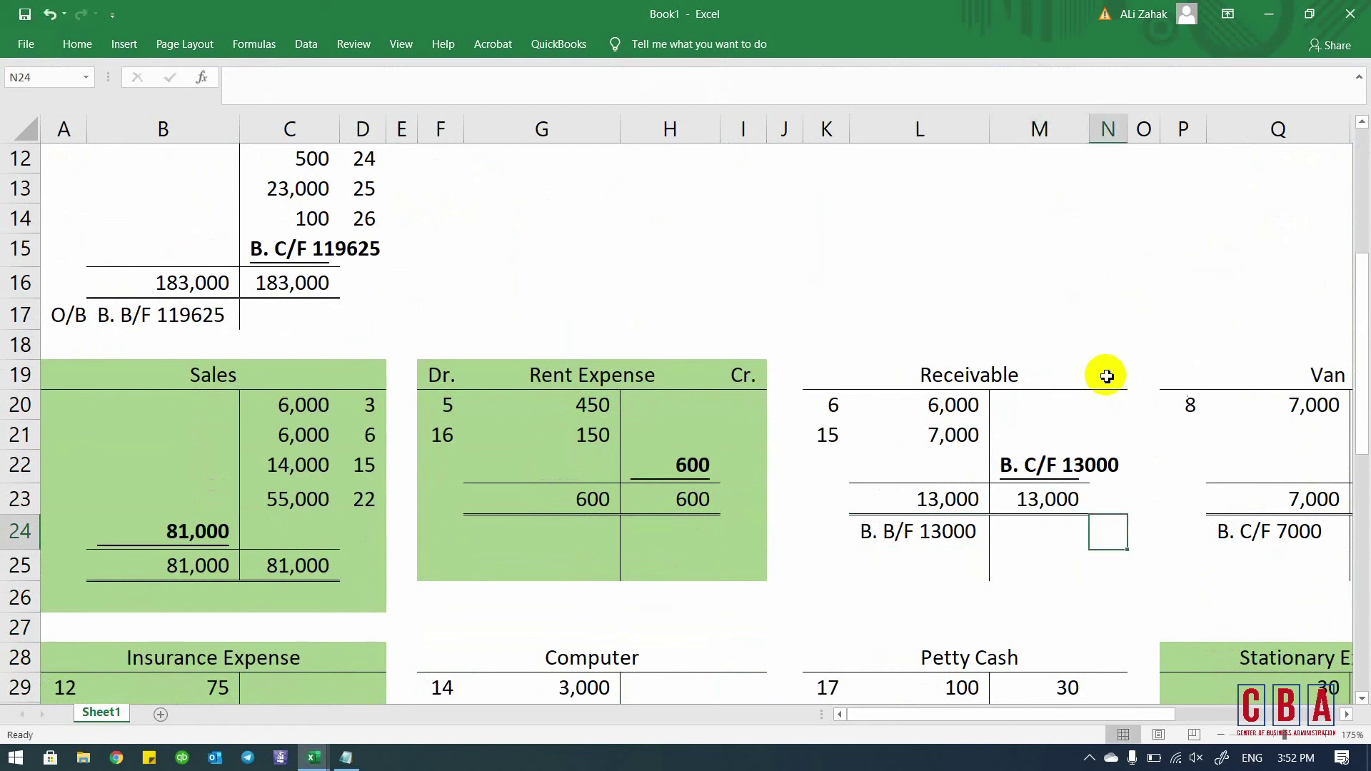
{"action": "key", "text": "Right"}
{"action": "key", "text": "Right"}
{"action": "key", "text": "Left"}
{"action": "key", "text": "Left"}
{"action": "key", "text": "Left"}
{"action": "key", "text": "Right"}
{"action": "key", "text": "ctrl+c"}
{"action": "type", "text": "hv"}
{"action": "key", "text": "Escape"}
{"action": "key", "text": "ctrl+c"}
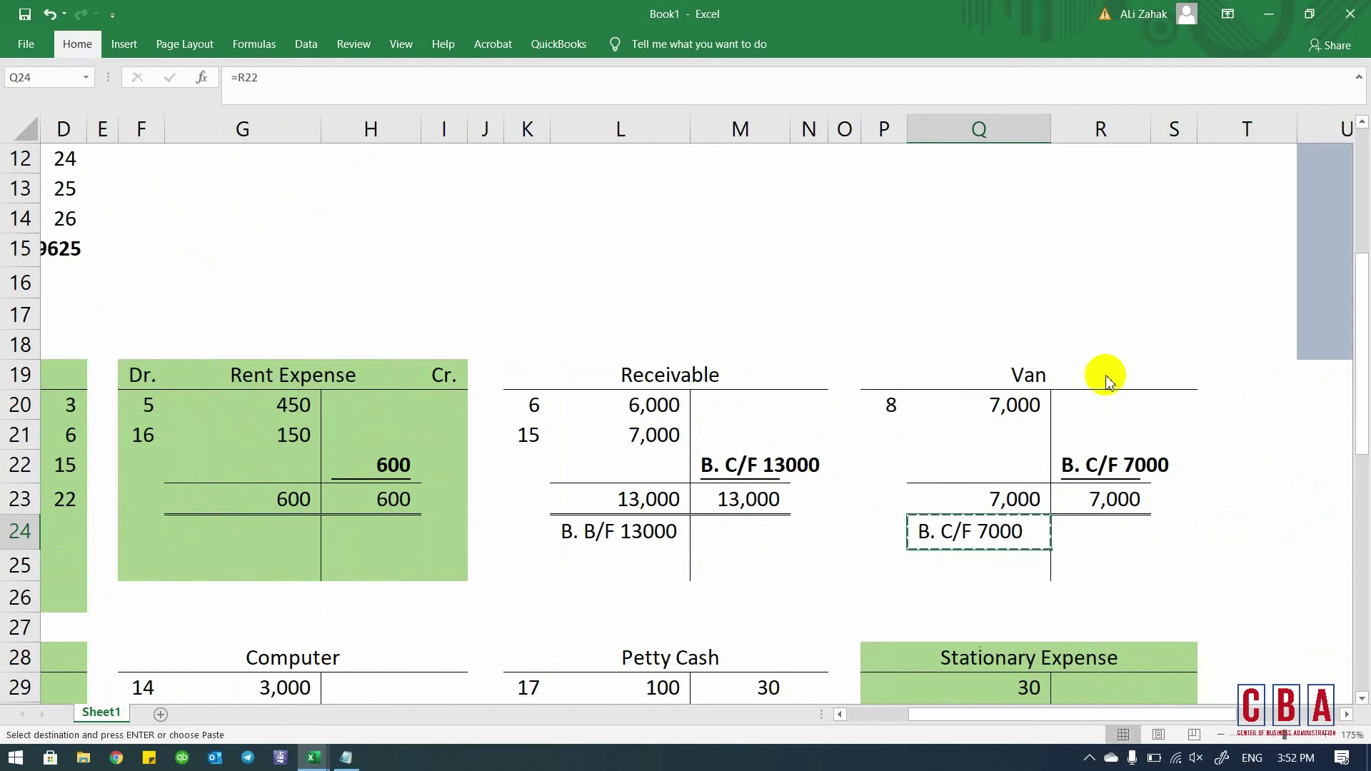
{"action": "key", "text": "Escape"}
- Change the Van opening balance label in Q24 to read B. B/F 7000
{"action": "key", "text": "Right"}
{"action": "key", "text": "Up"}
{"action": "key", "text": "Up"}
{"action": "key", "text": "Down"}
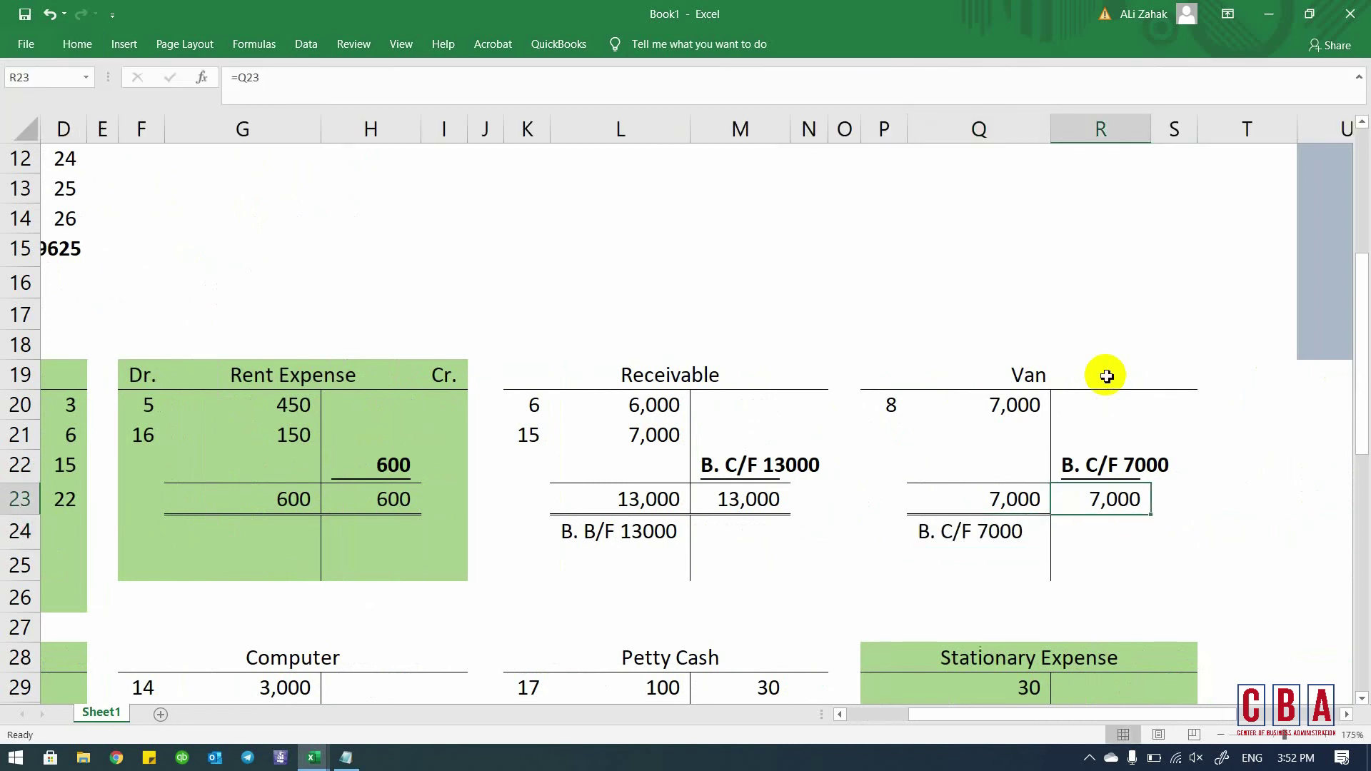
{"action": "key", "text": "Left"}
{"action": "key", "text": "Left"}
{"action": "key", "text": "Down"}
{"action": "key", "text": "Right"}
{"action": "key", "text": "F2"}
{"action": "key", "text": "Left"}
{"action": "key", "text": "Left"}
{"action": "key", "text": "Left"}
{"action": "key", "text": "Left"}
{"action": "key", "text": "Left"}
{"action": "key", "text": "Left"}
{"action": "key", "text": "Left"}
{"action": "key", "text": "shift+Left"}
{"action": "type", "text": "B"}
{"action": "key", "text": "ctrl+Return"}
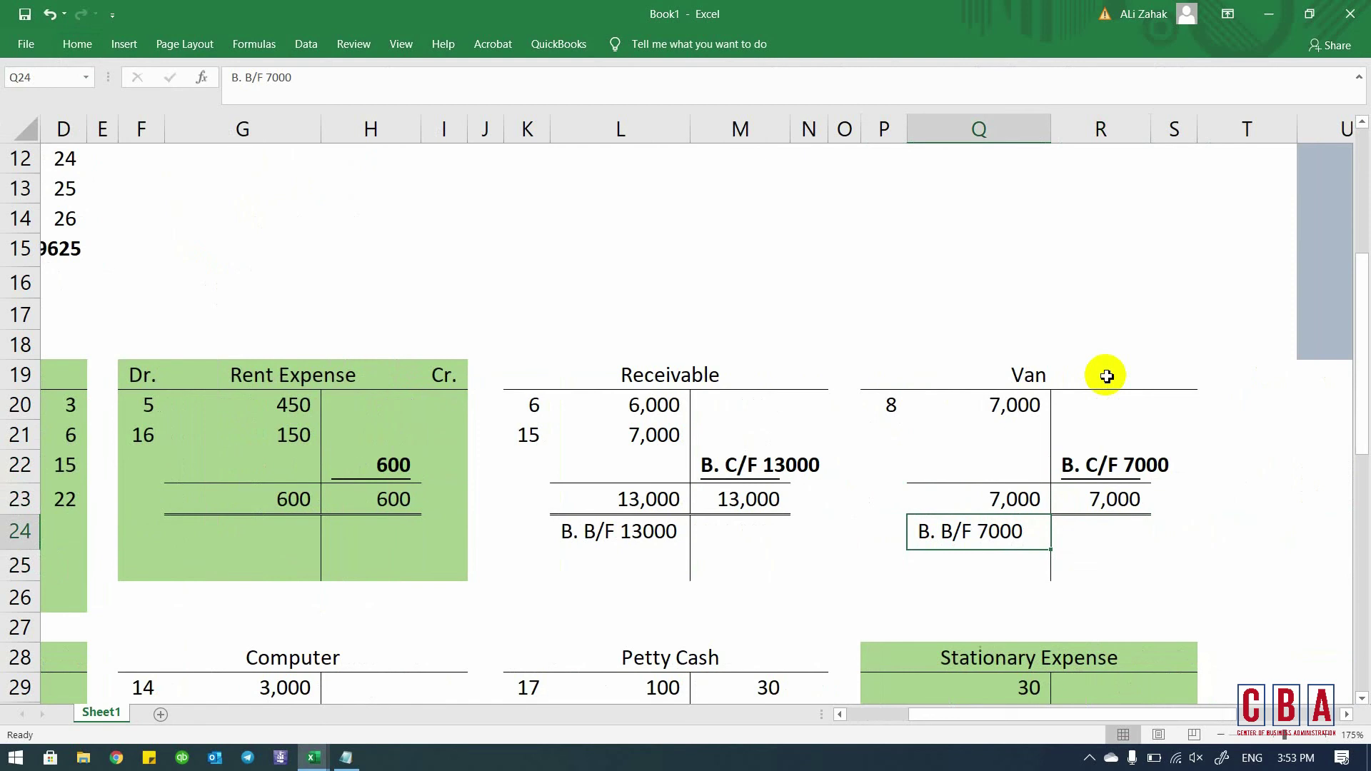
- Replace the formula in the Building account's opening balance cell B41 with its plain value
{"action": "key", "text": "Left"}
{"action": "key", "text": "Left"}
{"action": "key", "text": "Home"}
{"action": "key", "text": "Down"}
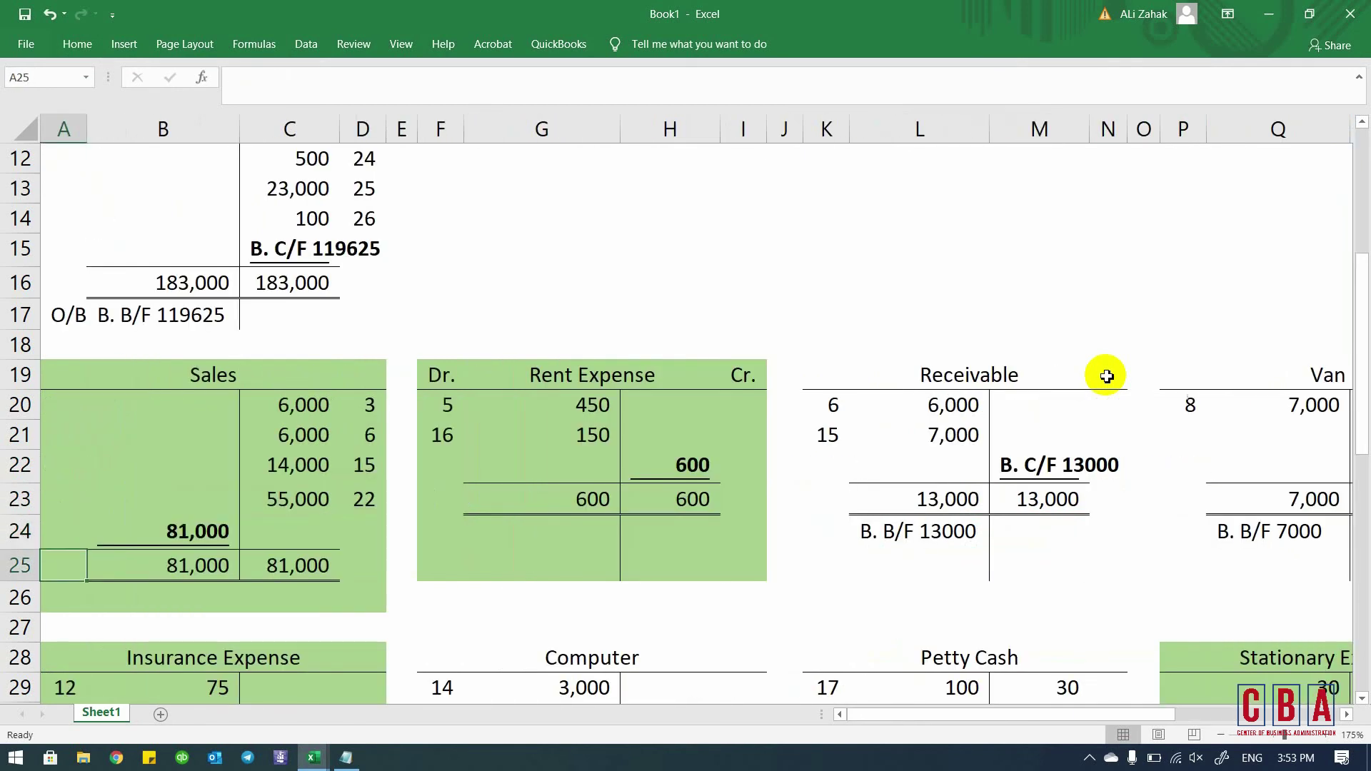
{"action": "key", "text": "Down"}
{"action": "key", "text": "Down"}
{"action": "key", "text": "Down"}
{"action": "key", "text": "Down"}
{"action": "key", "text": "Down"}
{"action": "key", "text": "Down"}
{"action": "key", "text": "Down"}
{"action": "key", "text": "Down"}
{"action": "key", "text": "Down"}
{"action": "key", "text": "Down"}
{"action": "key", "text": "Down"}
{"action": "key", "text": "Down"}
{"action": "key", "text": "Down"}
{"action": "key", "text": "Down"}
{"action": "key", "text": "Down"}
{"action": "key", "text": "Down"}
{"action": "key", "text": "Down"}
{"action": "key", "text": "Down"}
{"action": "key", "text": "Down"}
{"action": "key", "text": "Down"}
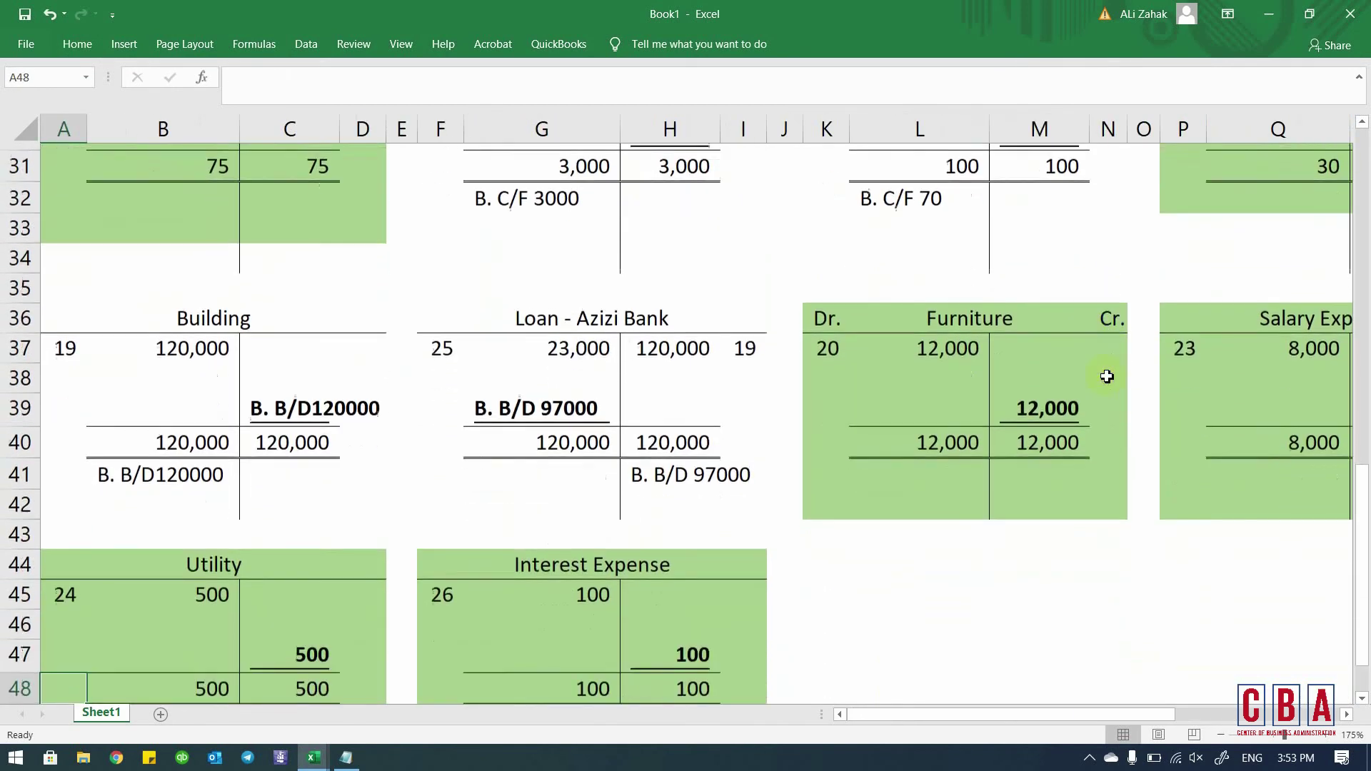
{"action": "key", "text": "Up"}
{"action": "key", "text": "Up"}
{"action": "key", "text": "Up"}
{"action": "key", "text": "Up"}
{"action": "key", "text": "Up"}
{"action": "key", "text": "Up"}
{"action": "key", "text": "Up"}
{"action": "key", "text": "Up"}
{"action": "key", "text": "Up"}
{"action": "key", "text": "Up"}
{"action": "key", "text": "Right"}
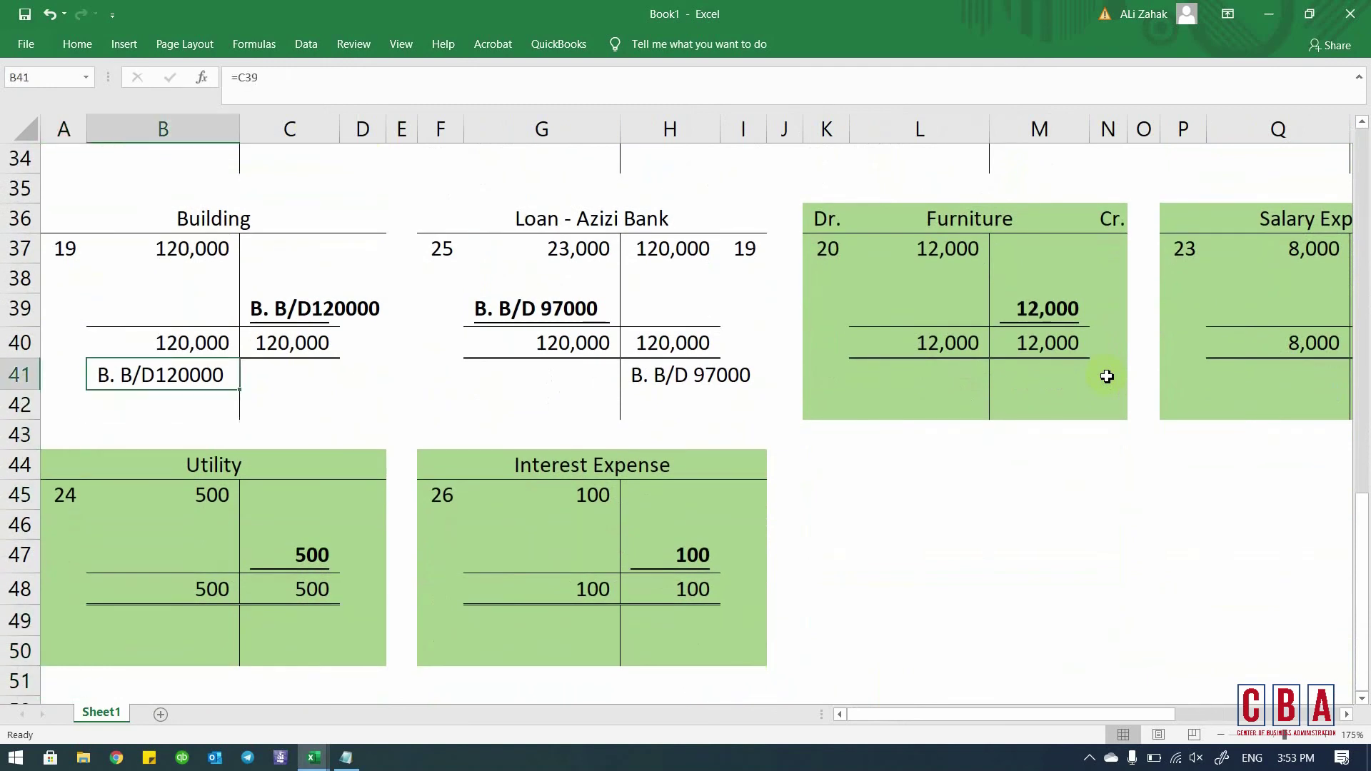
{"action": "key", "text": "ctrl+c"}
{"action": "key", "text": "alt+h"}
{"action": "key", "text": "v"}
{"action": "key", "text": "v"}
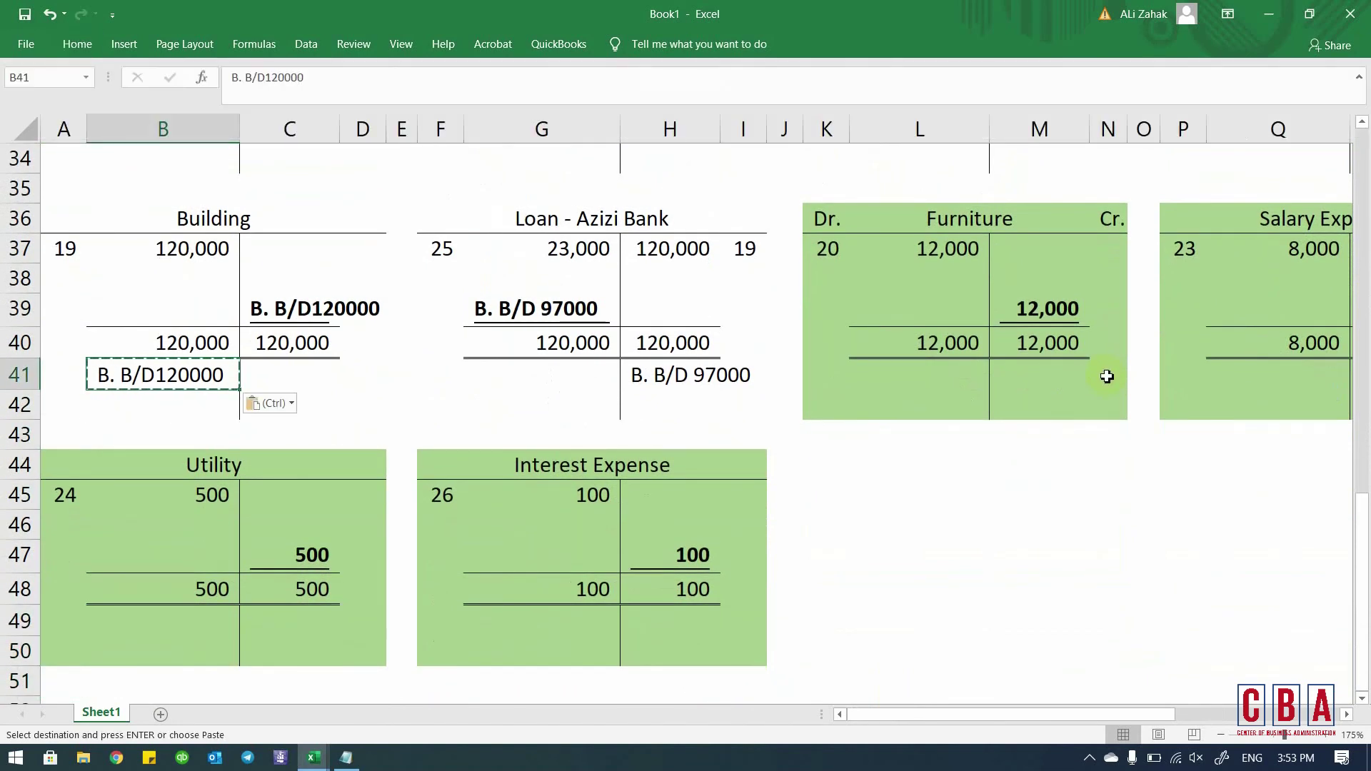
{"action": "key", "text": "Escape"}
{"action": "key", "text": "F2"}
{"action": "key", "text": "Left"}
{"action": "key", "text": "Left"}
{"action": "key", "text": "Left"}
{"action": "key", "text": "Left"}
{"action": "key", "text": "Left"}
{"action": "key", "text": "Left"}
{"action": "key", "text": "Left"}
{"action": "key", "text": "Left"}
{"action": "key", "text": "Left"}
{"action": "key", "text": "Left"}
{"action": "key", "text": "Left"}
{"action": "key", "text": "Left"}
{"action": "key", "text": "Right"}
{"action": "key", "text": "Right"}
{"action": "key", "text": "Right"}
{"action": "key", "text": "Right"}
{"action": "key", "text": "Left"}
{"action": "key", "text": "Right"}
{"action": "key", "text": "Right"}
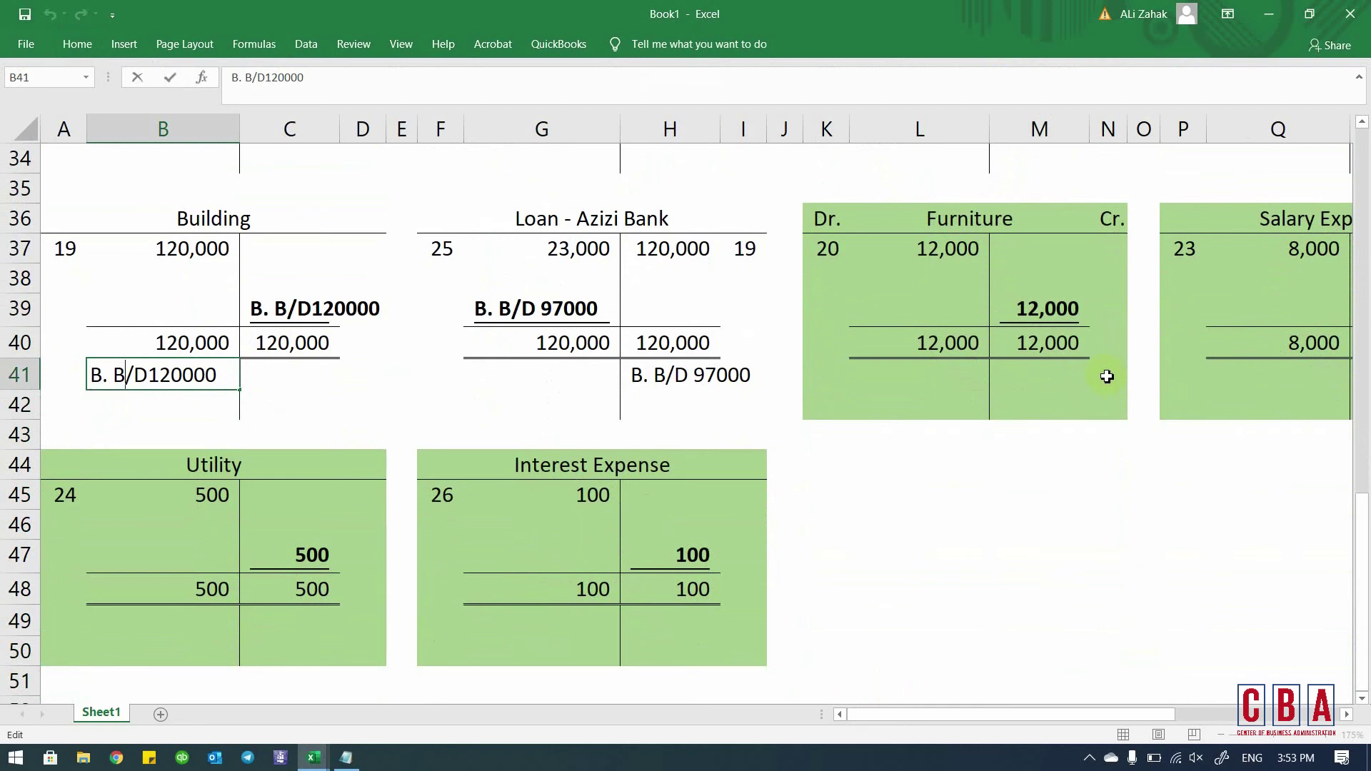
{"action": "key", "text": "Escape"}
{"action": "key", "text": "Up"}
{"action": "key", "text": "Up"}
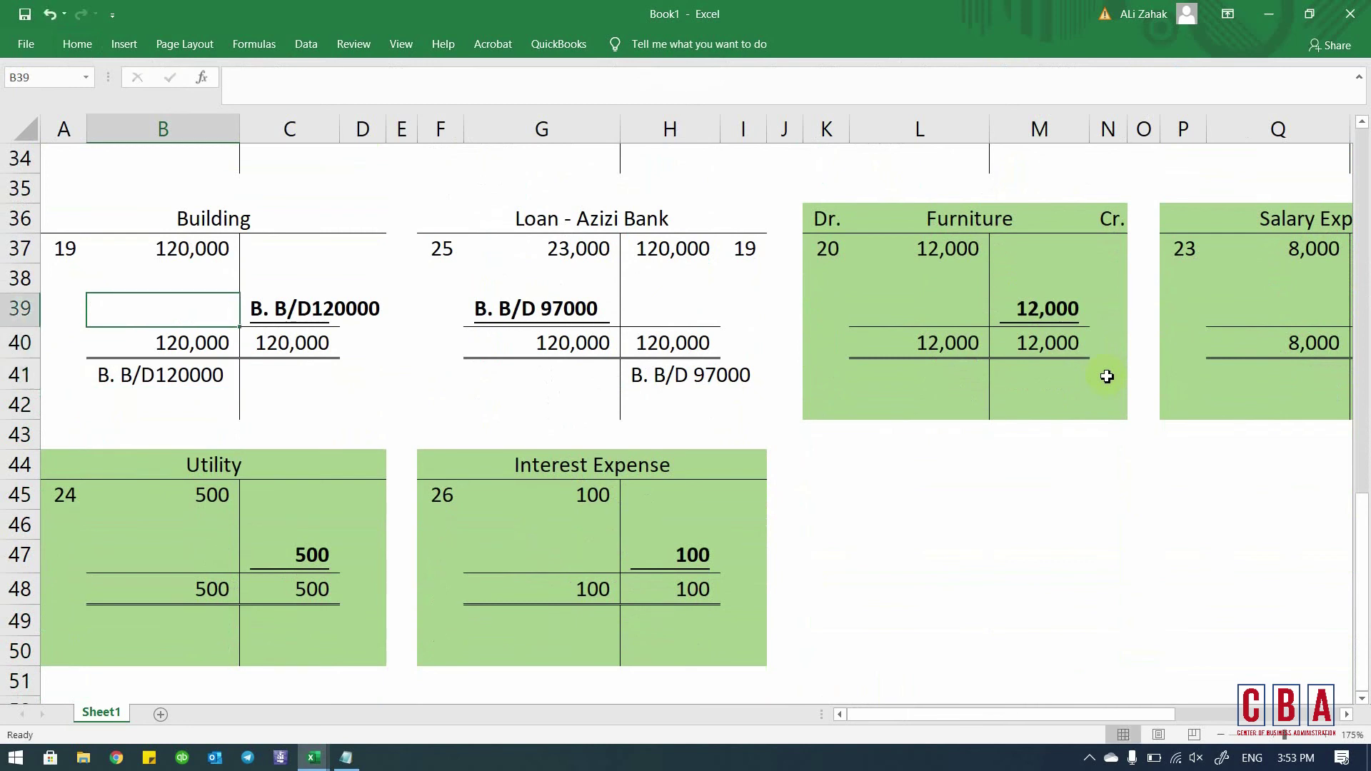
{"action": "key", "text": "Right"}
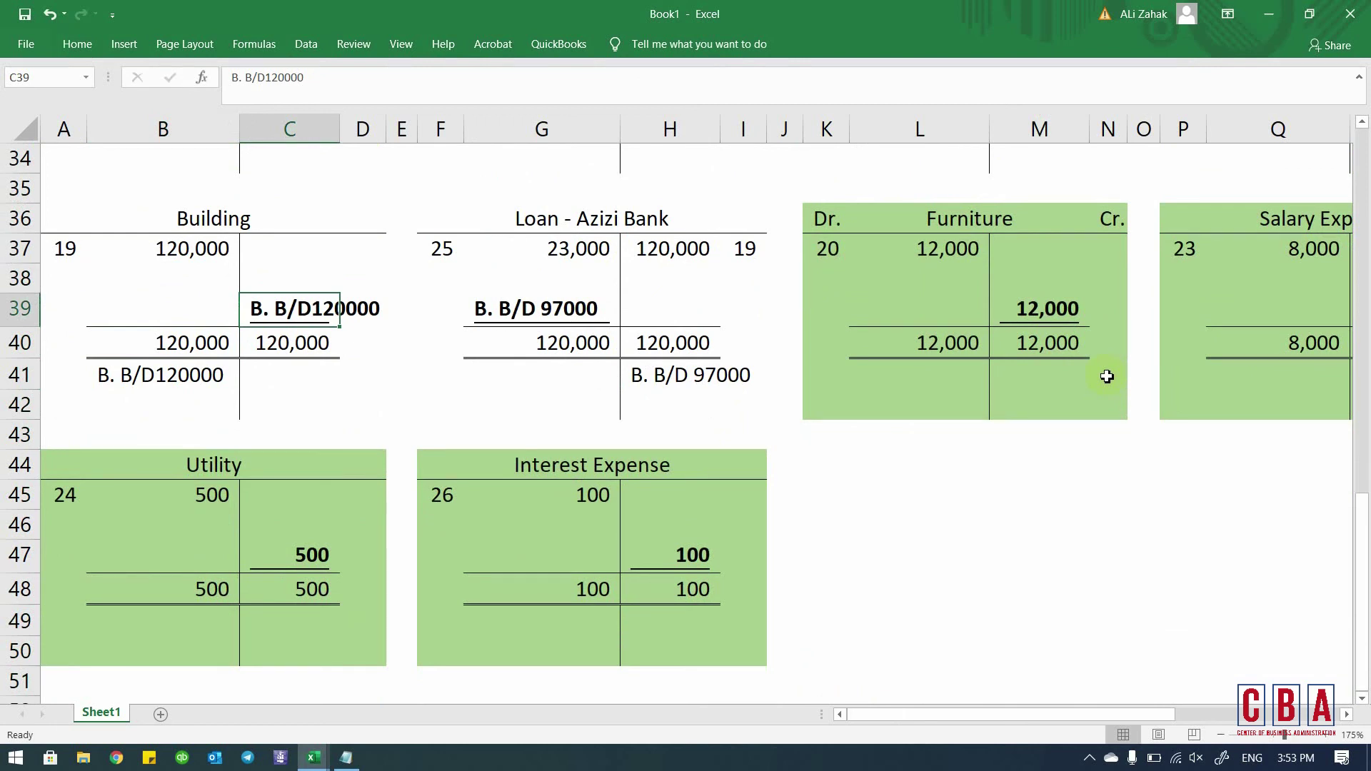
{"action": "key", "text": "Left"}
{"action": "key", "text": "Down"}
{"action": "key", "text": "Down"}
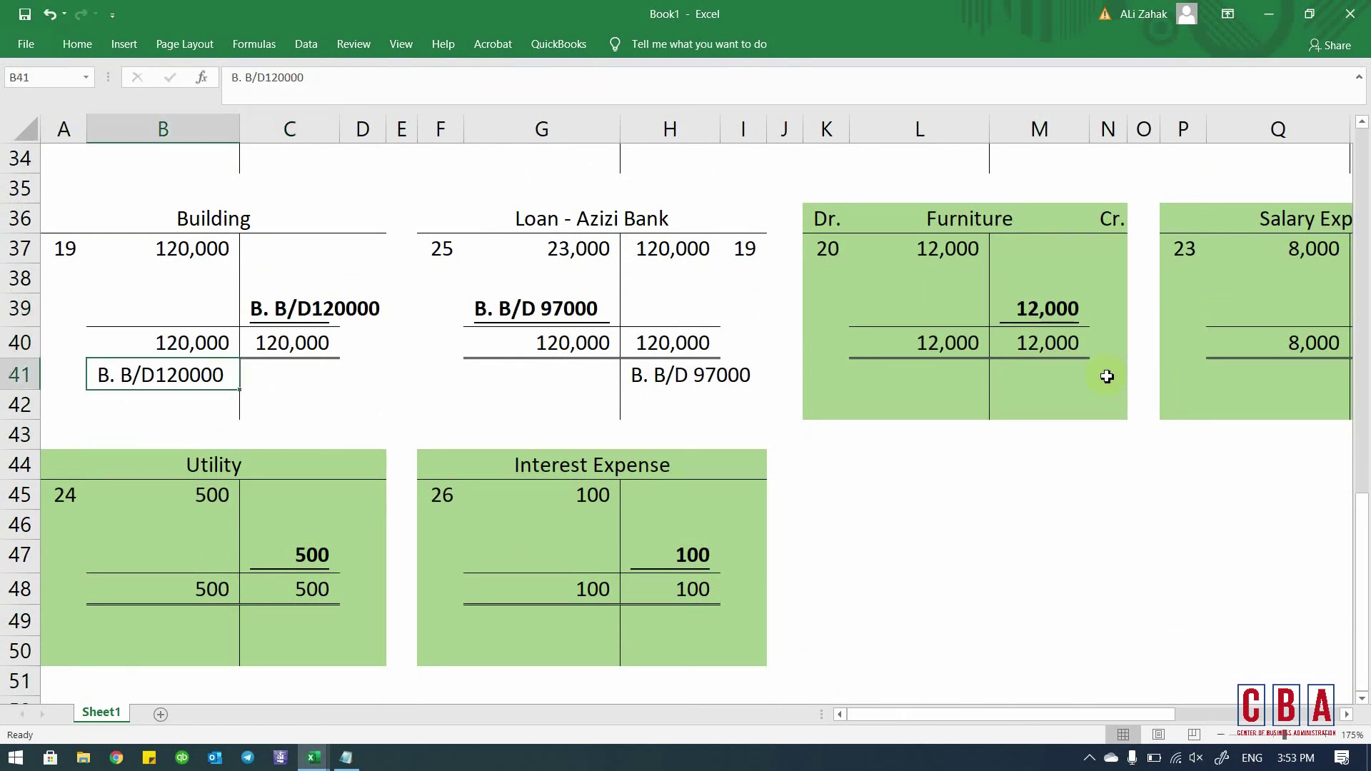
- Change the Building opening balance label in B41 to read B. C/D120000
{"action": "key", "text": "F2"}
{"action": "key", "text": "Left"}
{"action": "key", "text": "ctrl+Left"}
{"action": "key", "text": "ctrl+Left"}
{"action": "key", "text": "shift+Right"}
{"action": "type", "text": "C"}
{"action": "key", "text": "Return"}
{"action": "key", "text": "Up"}
- Add a space before the amount in the Building label in B41, making it B. C/D 120000
{"action": "scroll", "coordinate": [1106, 377], "scroll_direction": "up", "scroll_amount": 8}
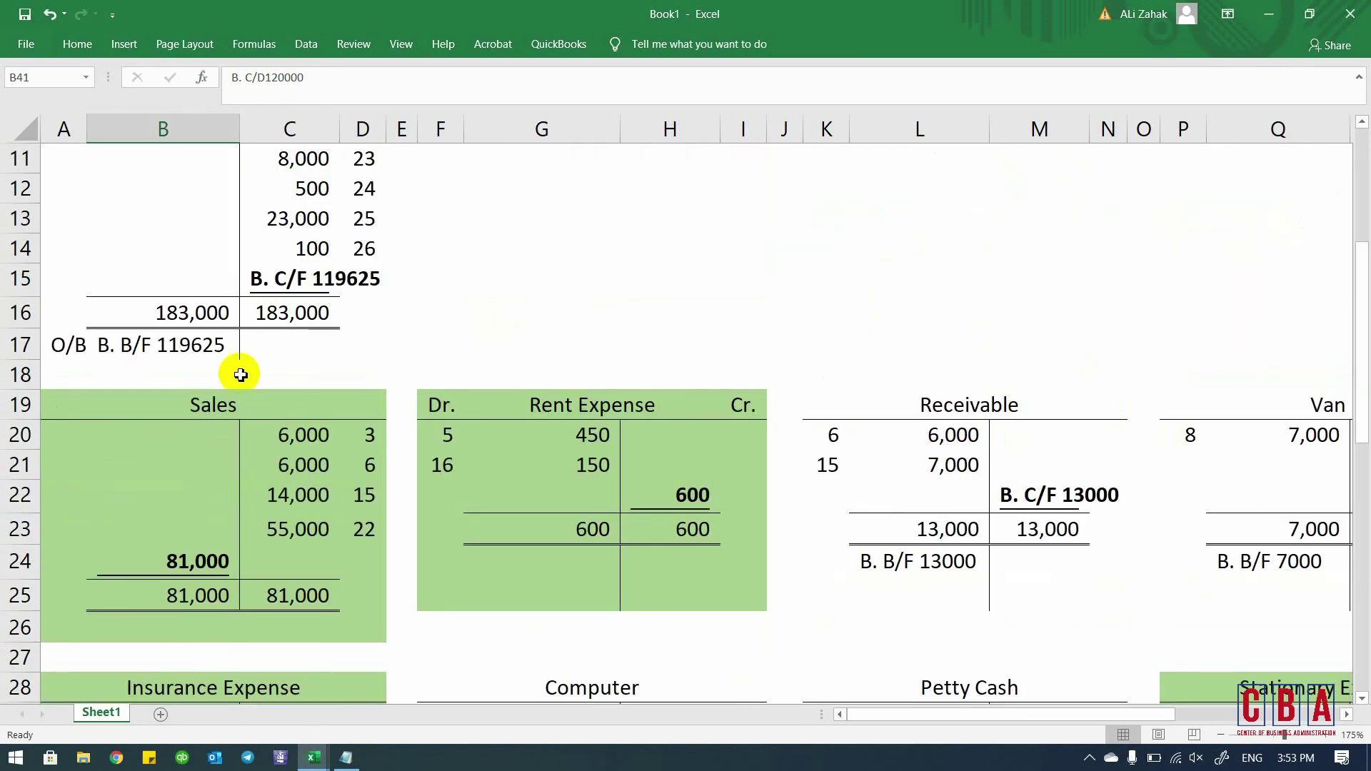
{"action": "scroll", "coordinate": [211, 364], "scroll_direction": "down", "scroll_amount": 9}
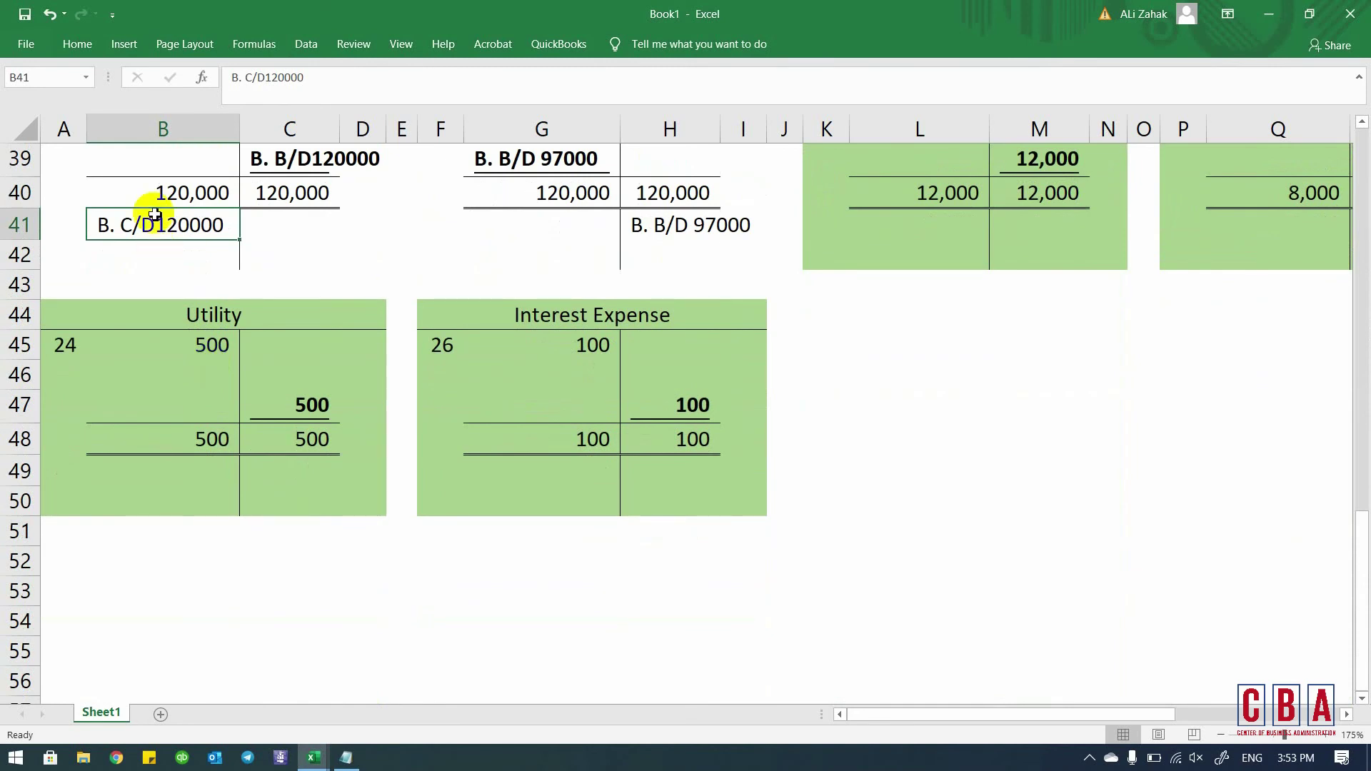
{"action": "double_click", "coordinate": [167, 231]}
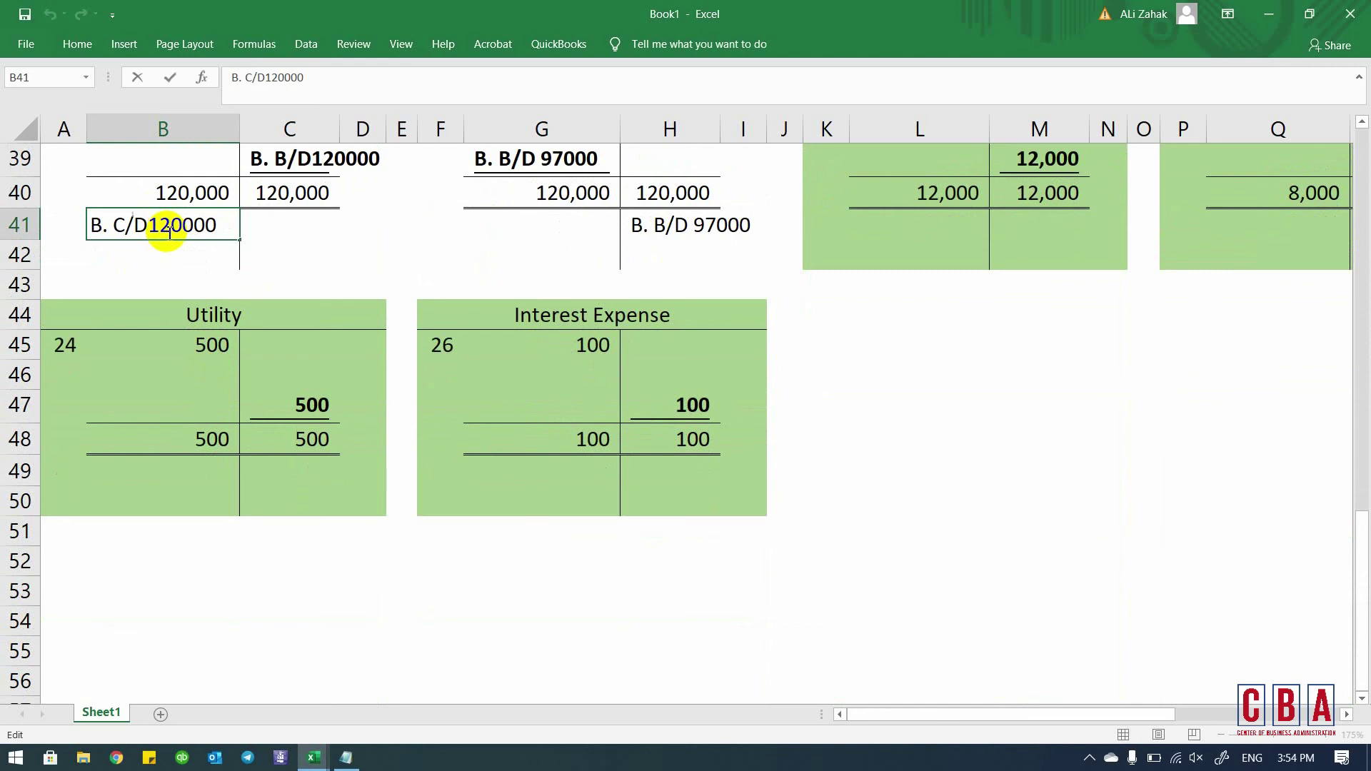
{"action": "key", "text": "Return"}
{"action": "key", "text": "Up"}
- Replace the formula in the Loan - Azizi Bank account's opening balance cell H41 with its plain value
{"action": "key", "text": "Right"}
{"action": "key", "text": "Right"}
{"action": "key", "text": "Right"}
{"action": "key", "text": "Right"}
{"action": "key", "text": "Right"}
{"action": "key", "text": "Right"}
{"action": "key", "text": "Right"}
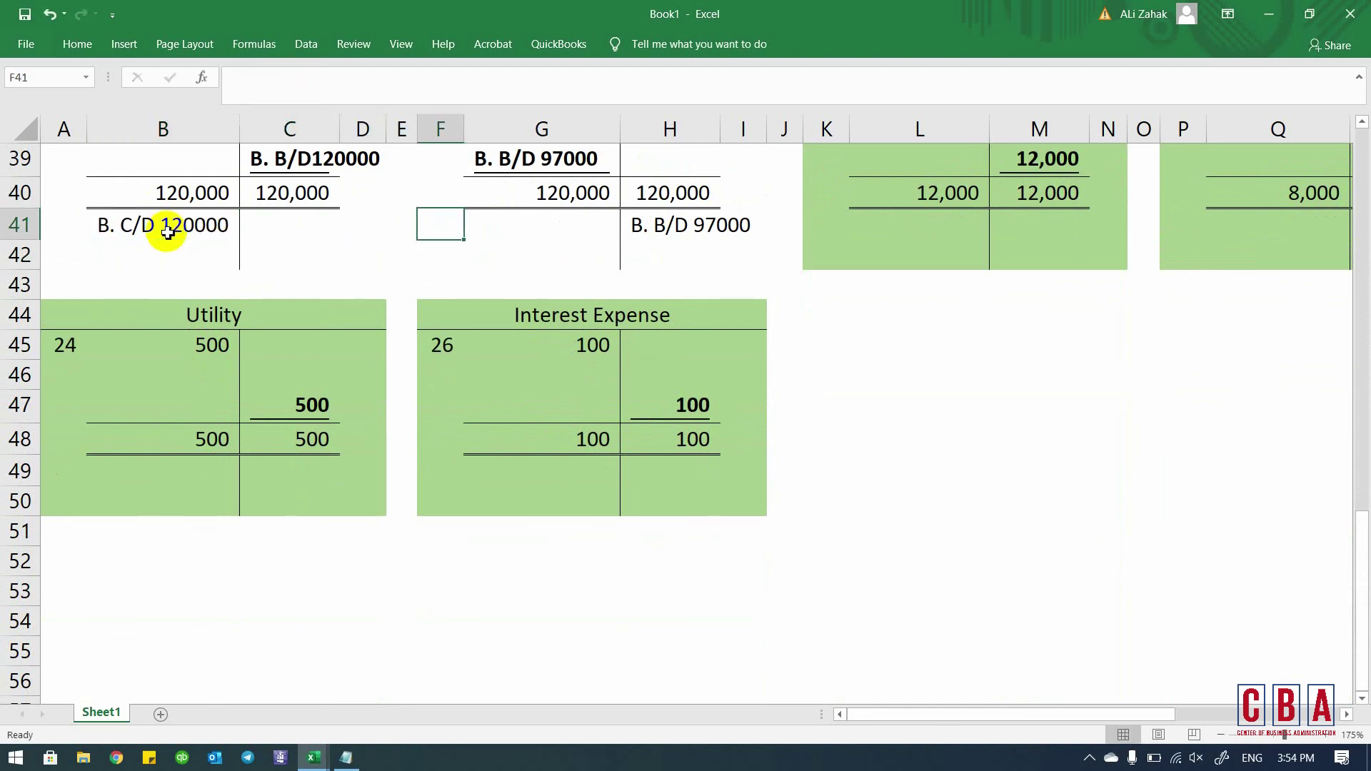
{"action": "key", "text": "Up"}
{"action": "key", "text": "Up"}
{"action": "key", "text": "Up"}
{"action": "key", "text": "Up"}
{"action": "key", "text": "Up"}
{"action": "key", "text": "Down"}
{"action": "key", "text": "Down"}
{"action": "key", "text": "Down"}
{"action": "key", "text": "Down"}
{"action": "key", "text": "Down"}
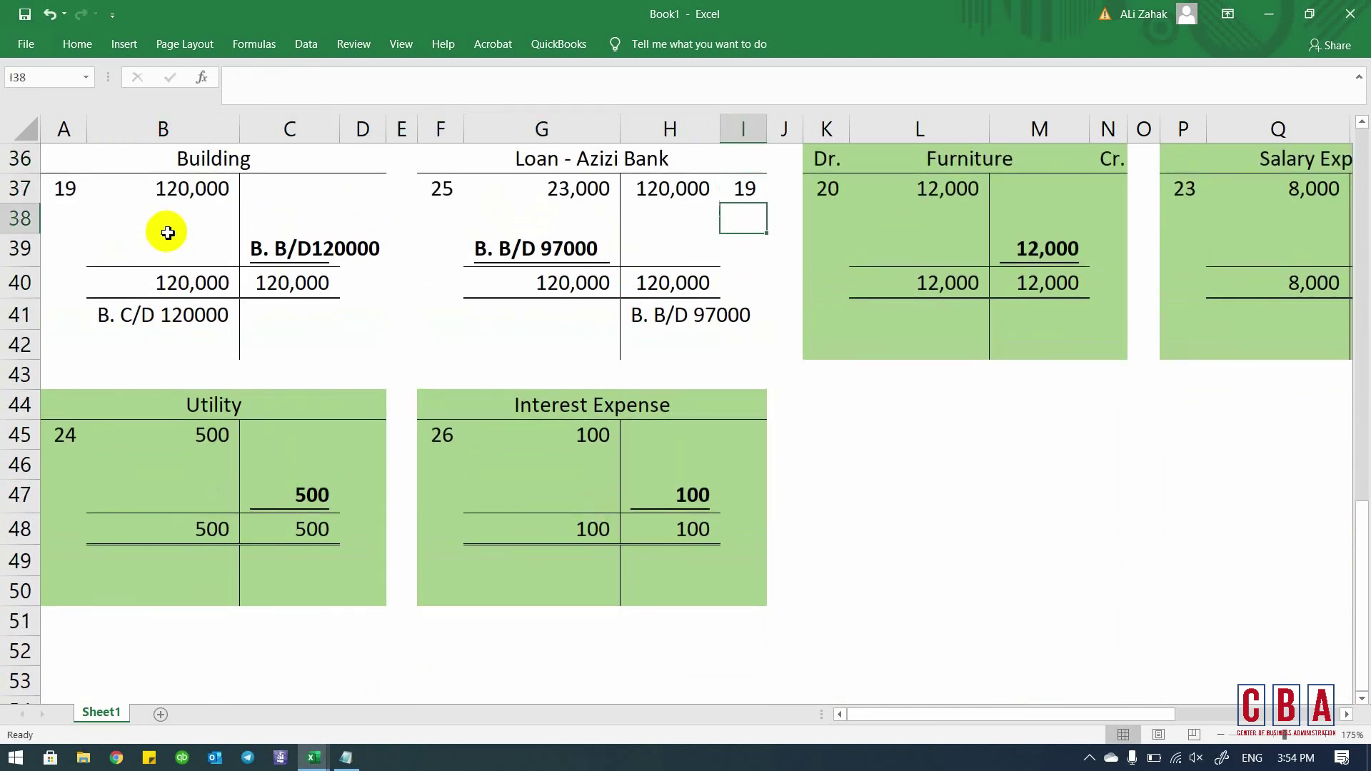
{"action": "key", "text": "Left"}
{"action": "key", "text": "ctrl+c"}
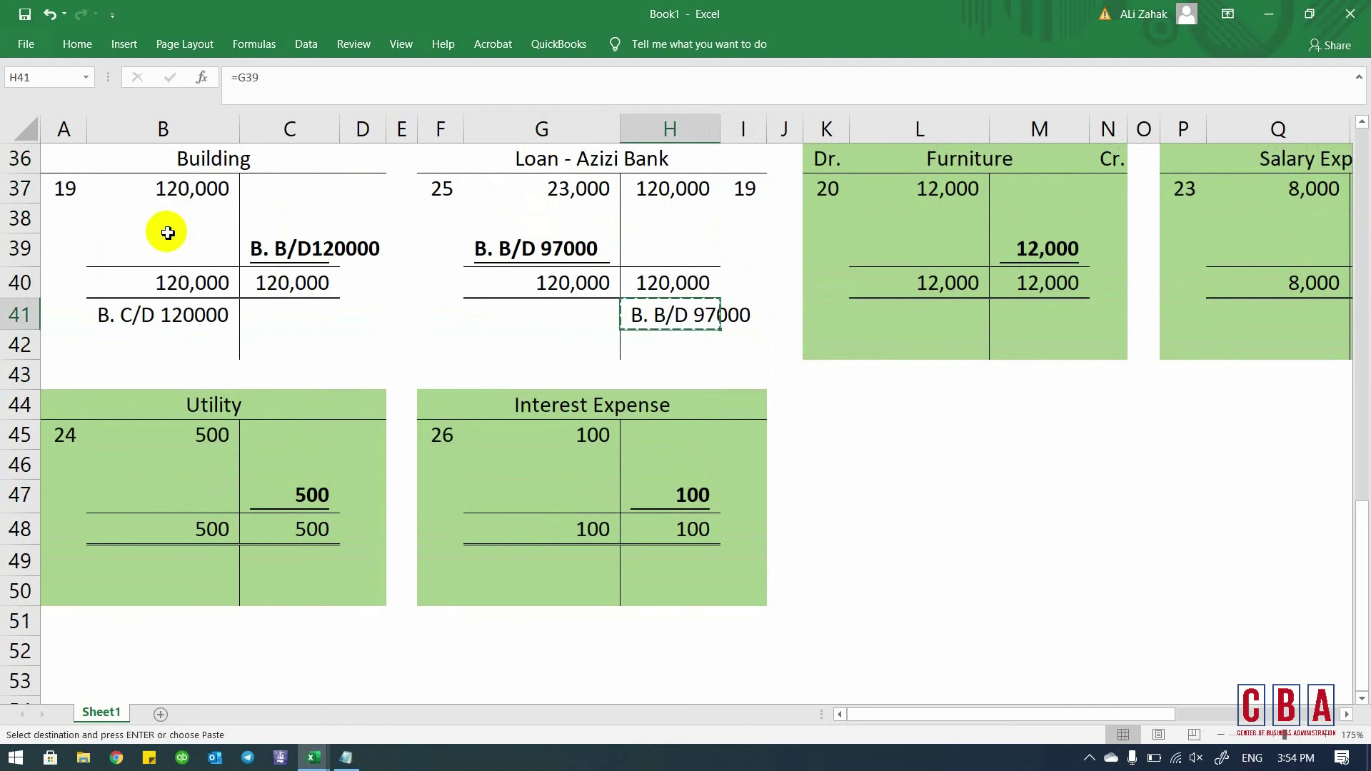
{"action": "key", "text": "alt+h"}
{"action": "key", "text": "v"}
{"action": "key", "text": "v"}
{"action": "key", "text": "Escape"}
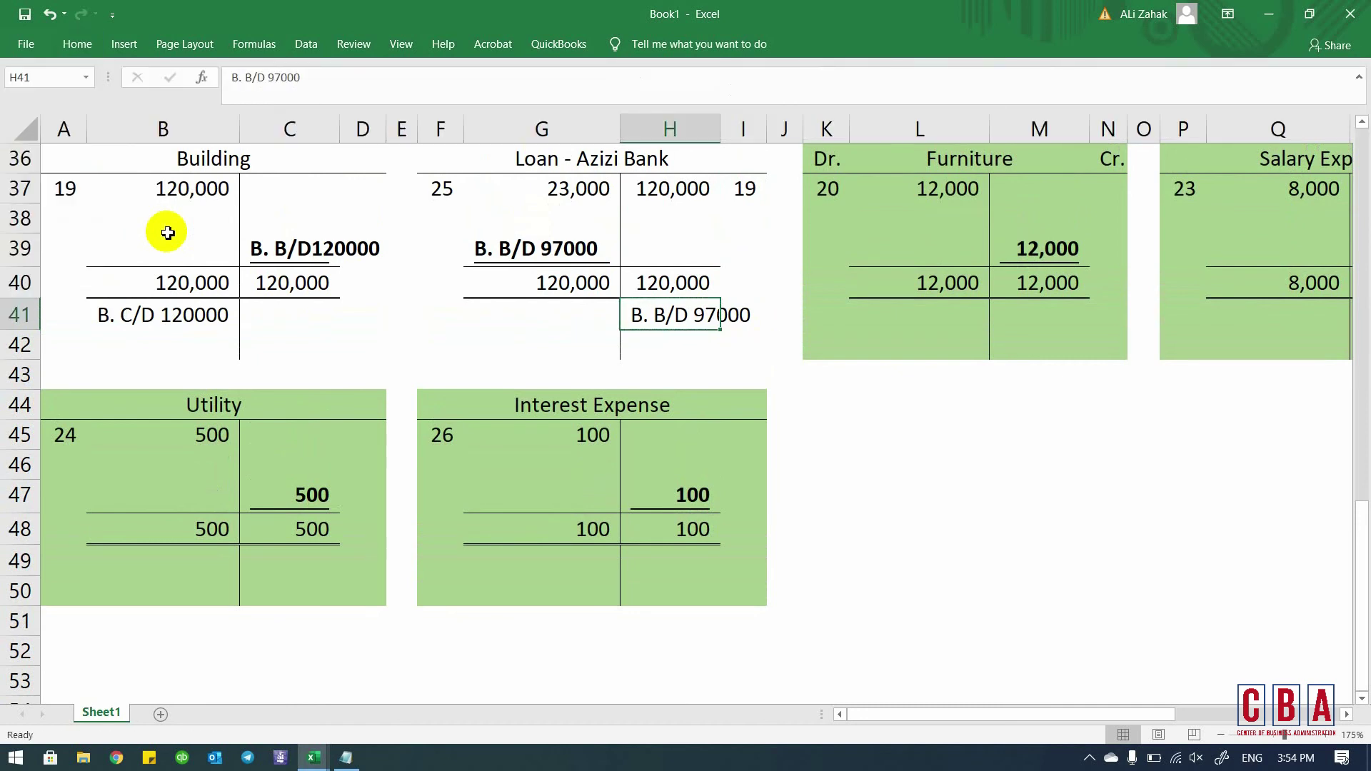
- Change the Loan - Azizi Bank opening balance label in H41 to read B. C/D 97000
{"action": "key", "text": "F2"}
{"action": "key", "text": "Left"}
{"action": "key", "text": "Left"}
{"action": "key", "text": "Left"}
{"action": "key", "text": "Left"}
{"action": "key", "text": "Left"}
{"action": "key", "text": "Left"}
{"action": "key", "text": "Left"}
{"action": "key", "text": "Left"}
{"action": "key", "text": "Left"}
{"action": "key", "text": "Left"}
{"action": "key", "text": "Left"}
{"action": "key", "text": "Left"}
{"action": "key", "text": "Right"}
{"action": "key", "text": "Right"}
{"action": "key", "text": "Right"}
{"action": "key", "text": "shift+Right"}
{"action": "type", "text": "C"}
{"action": "key", "text": "Return"}
{"action": "key", "text": "Up"}
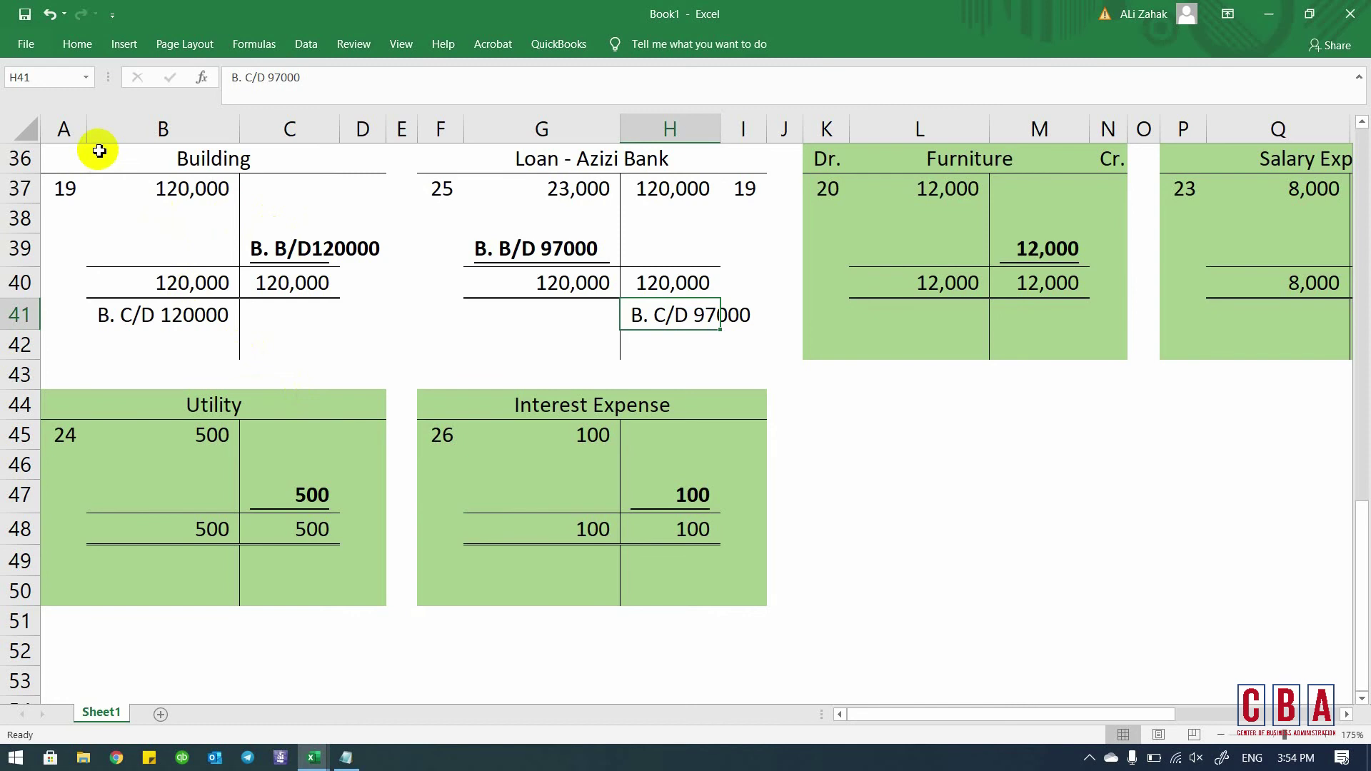
- Copy the Capital account's heading row F1:I1 into the empty area starting at F12
{"action": "scroll", "coordinate": [99, 150], "scroll_direction": "up", "scroll_amount": 12}
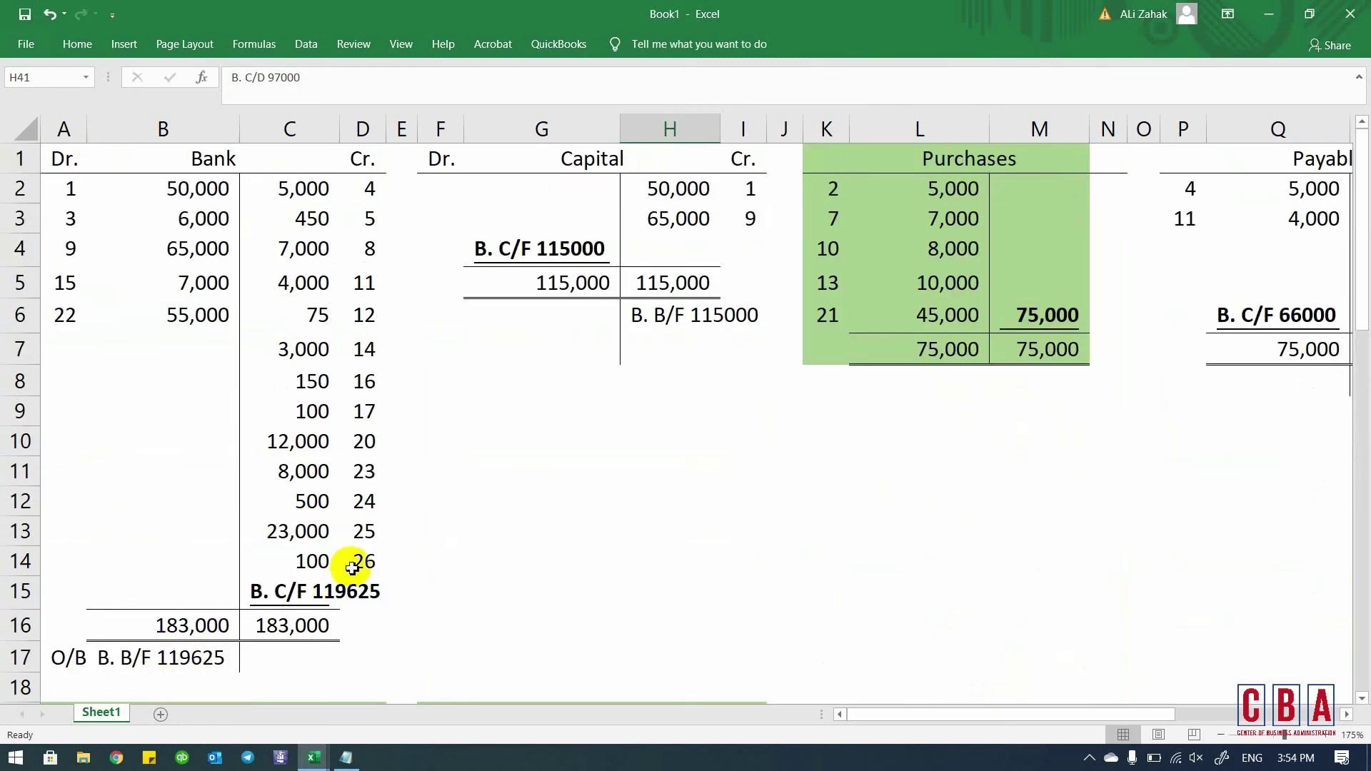
{"action": "left_click_drag", "start_coordinate": [477, 489], "coordinate": [670, 491]}
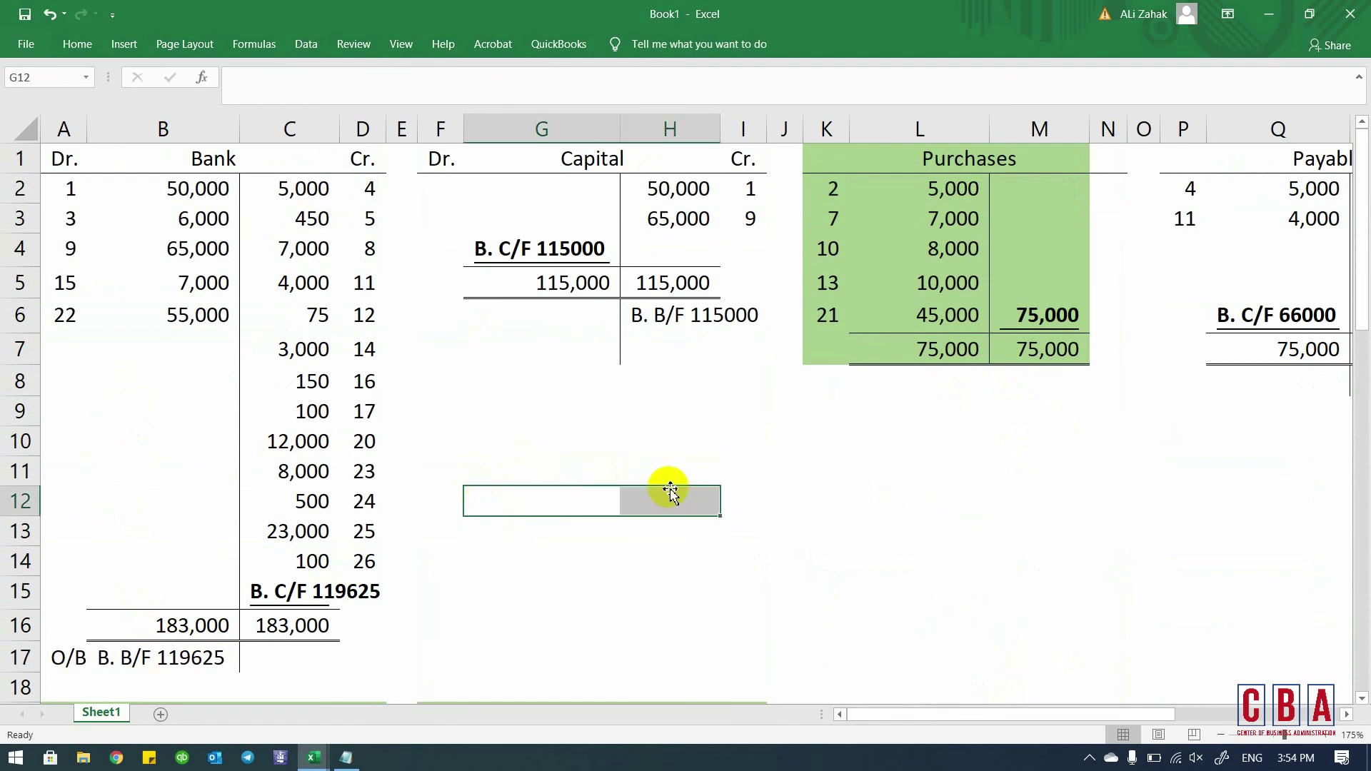
{"action": "key", "text": "Up"}
{"action": "key", "text": "Up"}
{"action": "key", "text": "Up"}
{"action": "key", "text": "Up"}
{"action": "key", "text": "Up"}
{"action": "key", "text": "Up"}
{"action": "key", "text": "Up"}
{"action": "key", "text": "Up"}
{"action": "key", "text": "Up"}
{"action": "key", "text": "Up"}
{"action": "key", "text": "Up"}
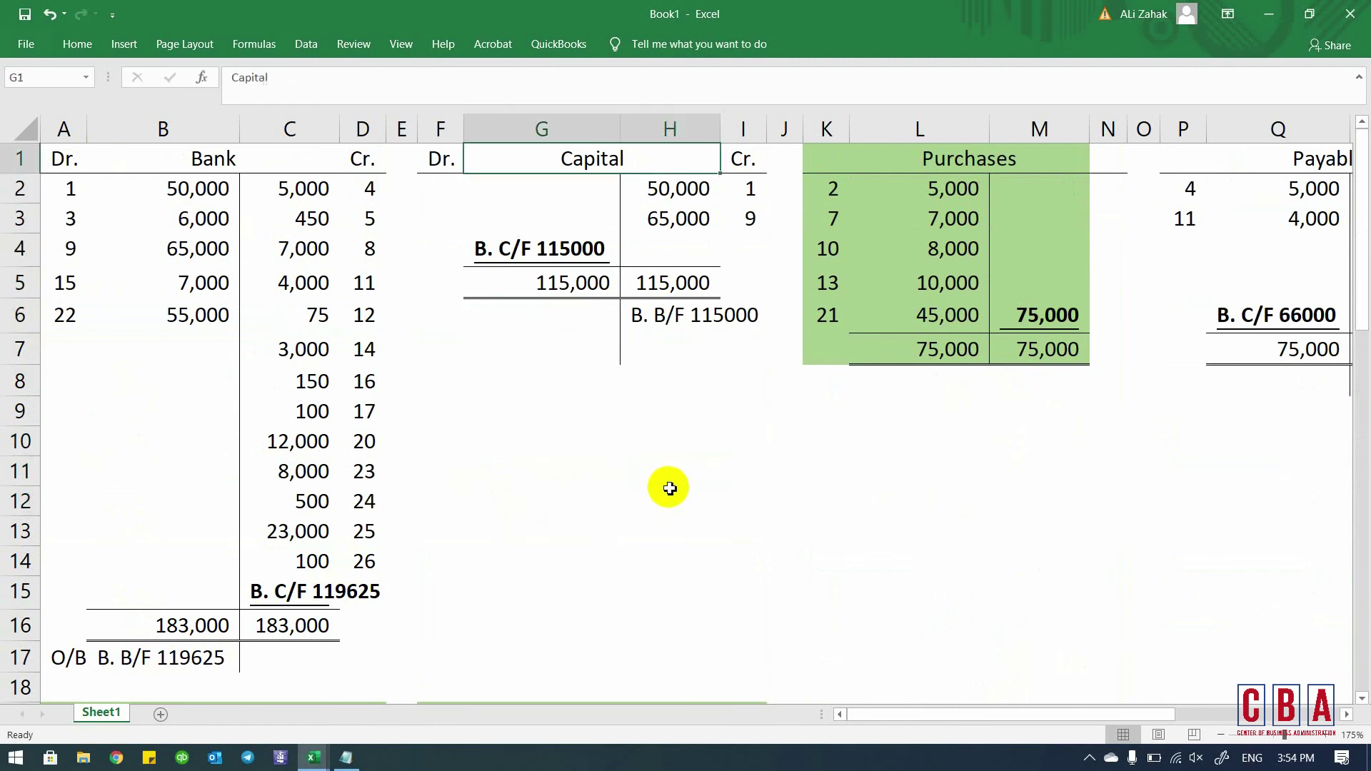
{"action": "key", "text": "Left"}
{"action": "key", "text": "shift+Right"}
{"action": "key", "text": "shift+Right"}
{"action": "key", "text": "shift+Down"}
{"action": "key", "text": "shift+Down"}
{"action": "key", "text": "shift+Down"}
{"action": "key", "text": "shift+Down"}
{"action": "key", "text": "shift+Down"}
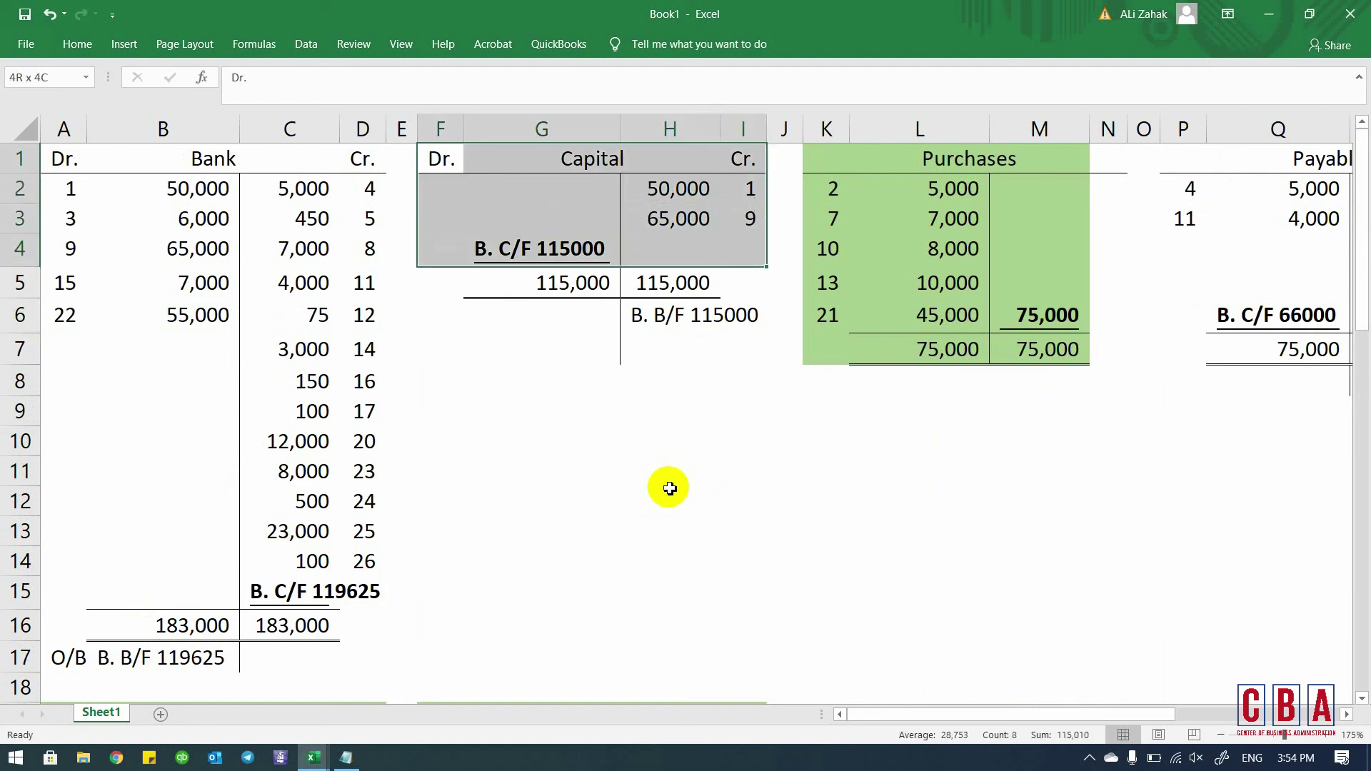
{"action": "key", "text": "shift+Up"}
{"action": "key", "text": "shift+Up"}
{"action": "key", "text": "shift+Up"}
{"action": "key", "text": "shift+Up"}
{"action": "key", "text": "shift+Up"}
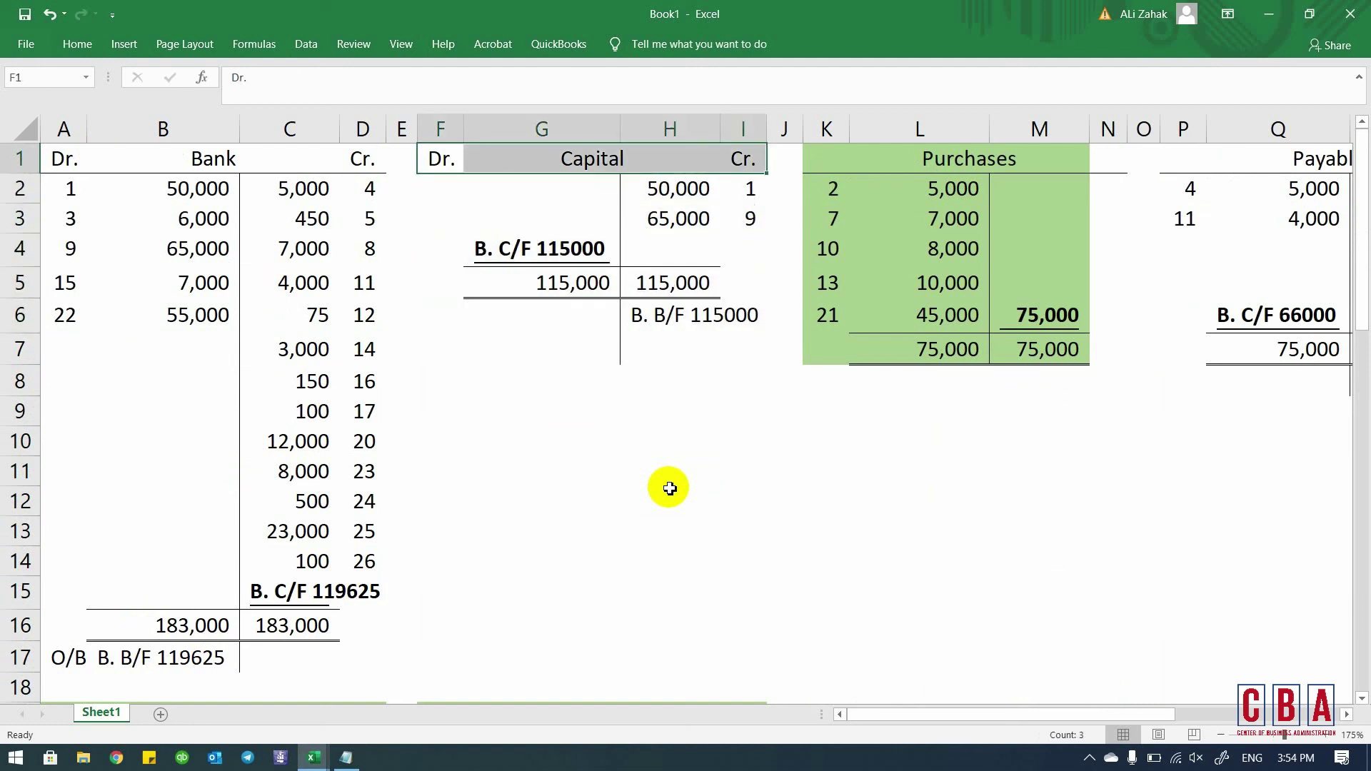
{"action": "key", "text": "ctrl+c"}
{"action": "key", "text": "Down"}
{"action": "key", "text": "Down"}
{"action": "key", "text": "Down"}
{"action": "key", "text": "Down"}
{"action": "key", "text": "Down"}
{"action": "key", "text": "Down"}
{"action": "key", "text": "Down"}
{"action": "key", "text": "Down"}
{"action": "key", "text": "Down"}
{"action": "key", "text": "Down"}
{"action": "key", "text": "Down"}
{"action": "key", "text": "Right"}
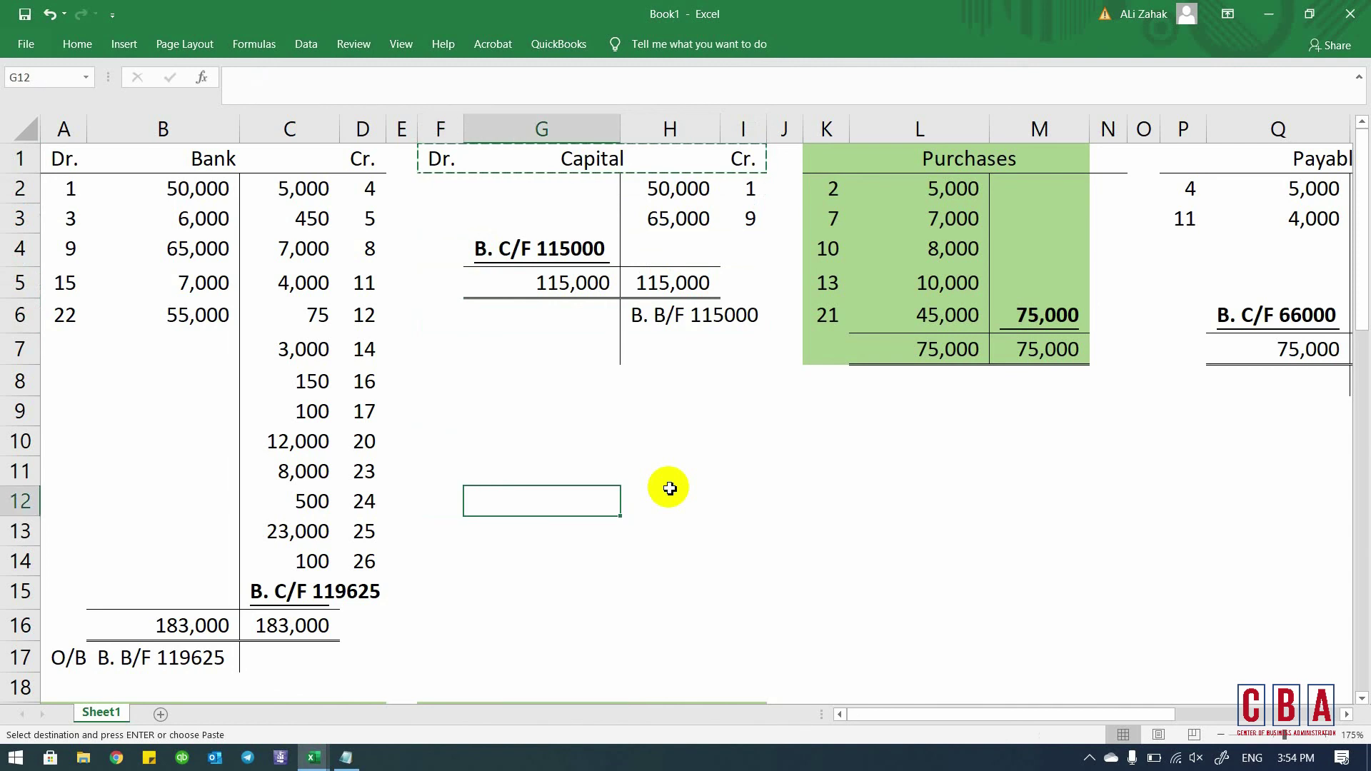
{"action": "key", "text": "Left"}
{"action": "key", "text": "ctrl+v"}
{"action": "key", "text": "Down"}
{"action": "key", "text": "Up"}
- Retitle the copied account heading in G12 as Bank
{"action": "key", "text": "Right"}
{"action": "type", "text": "Bank"}
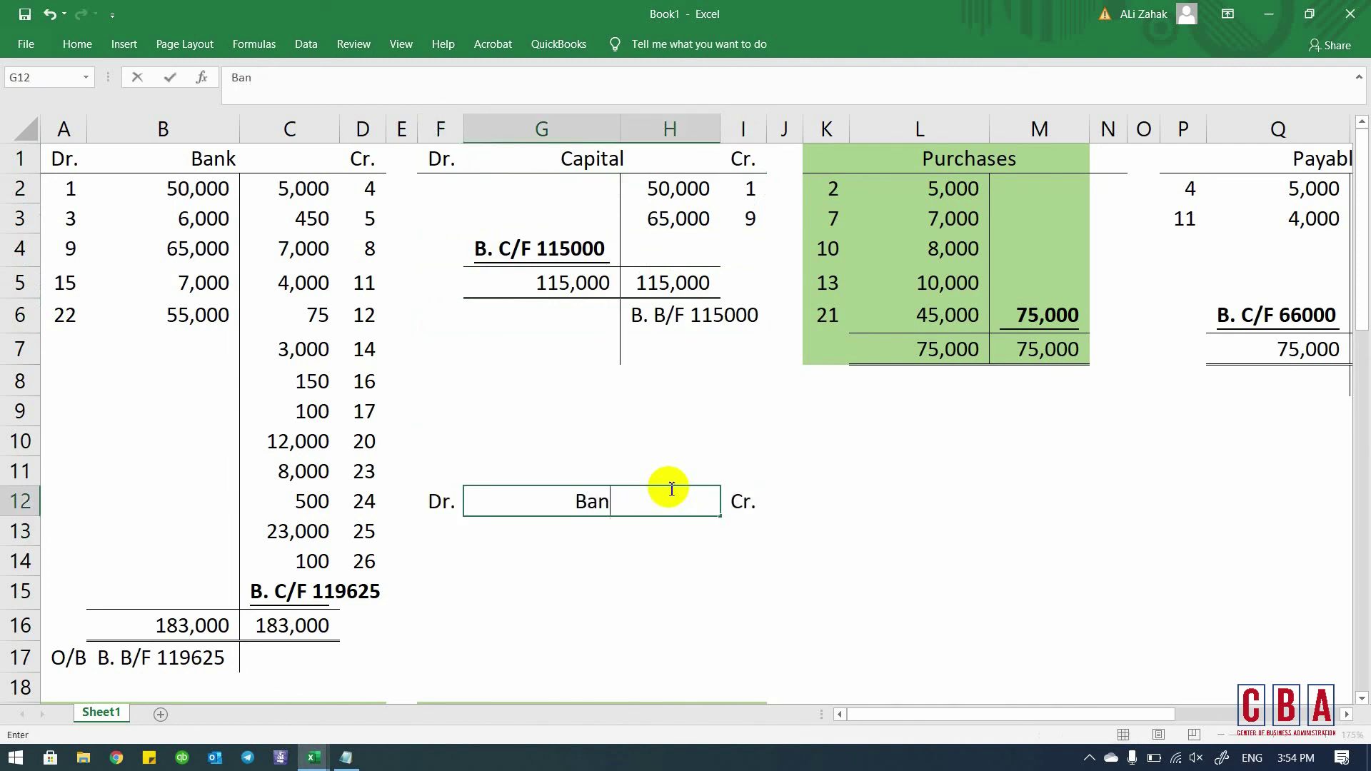
{"action": "key", "text": "Return"}
{"action": "key", "text": "Up"}
- Add a right border to G13:G15 to form the new Bank account's vertical dividing line
{"action": "key", "text": "Down"}
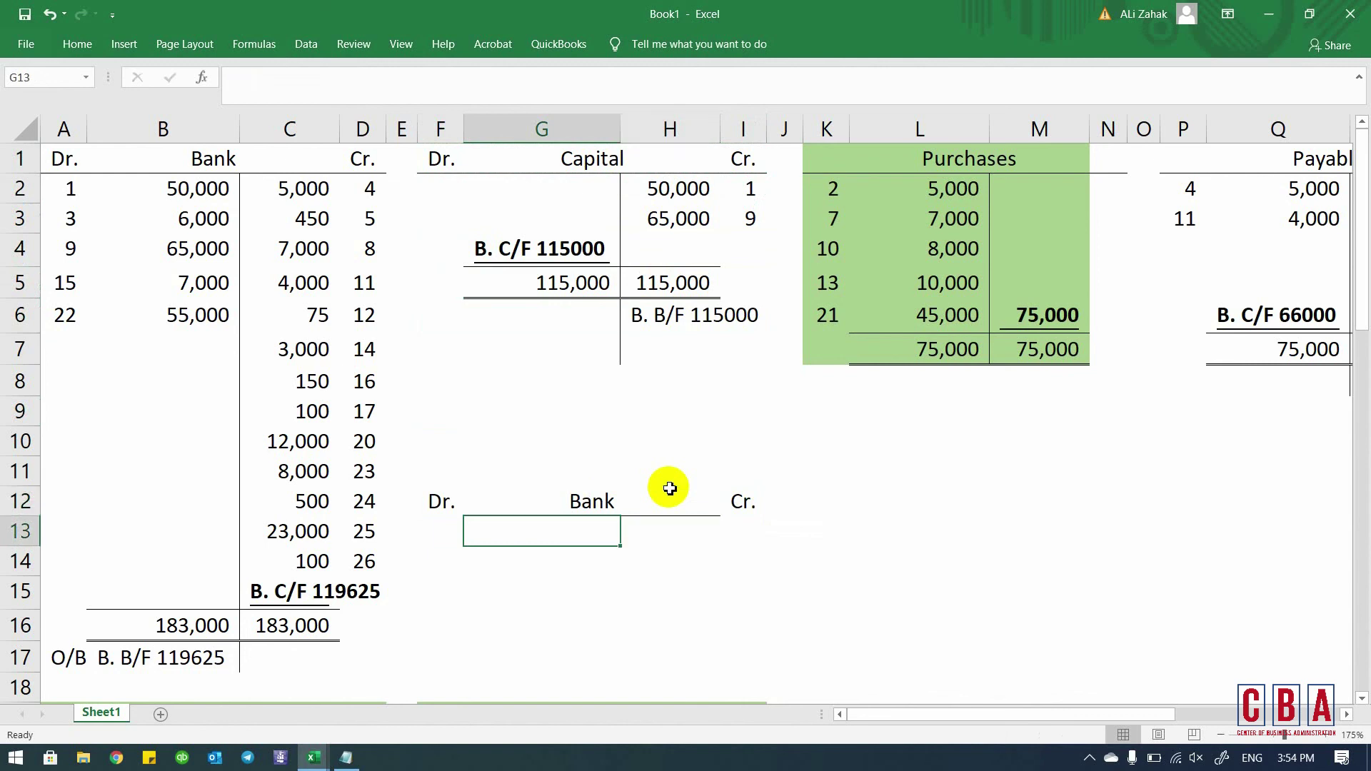
{"action": "key", "text": "shift+Down"}
{"action": "key", "text": "shift+Down"}
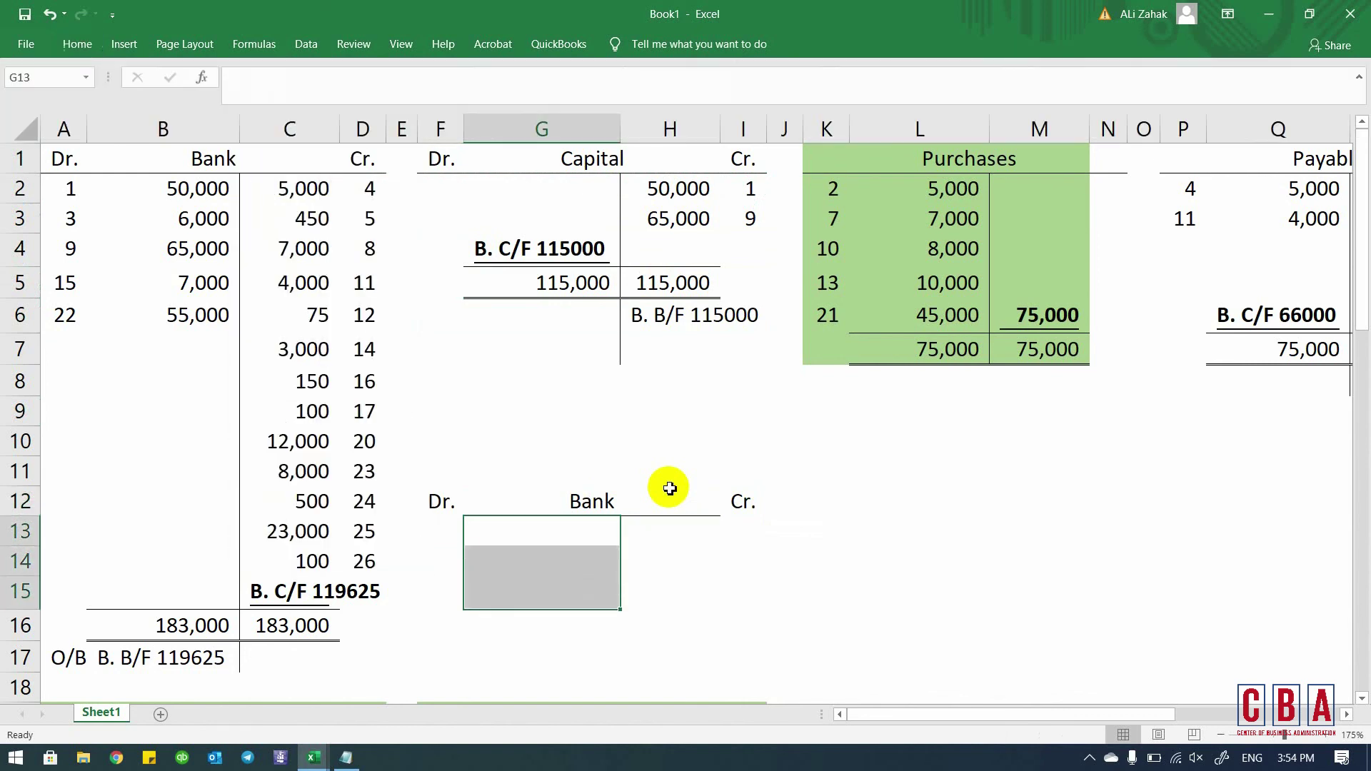
{"action": "key", "text": "Down"}
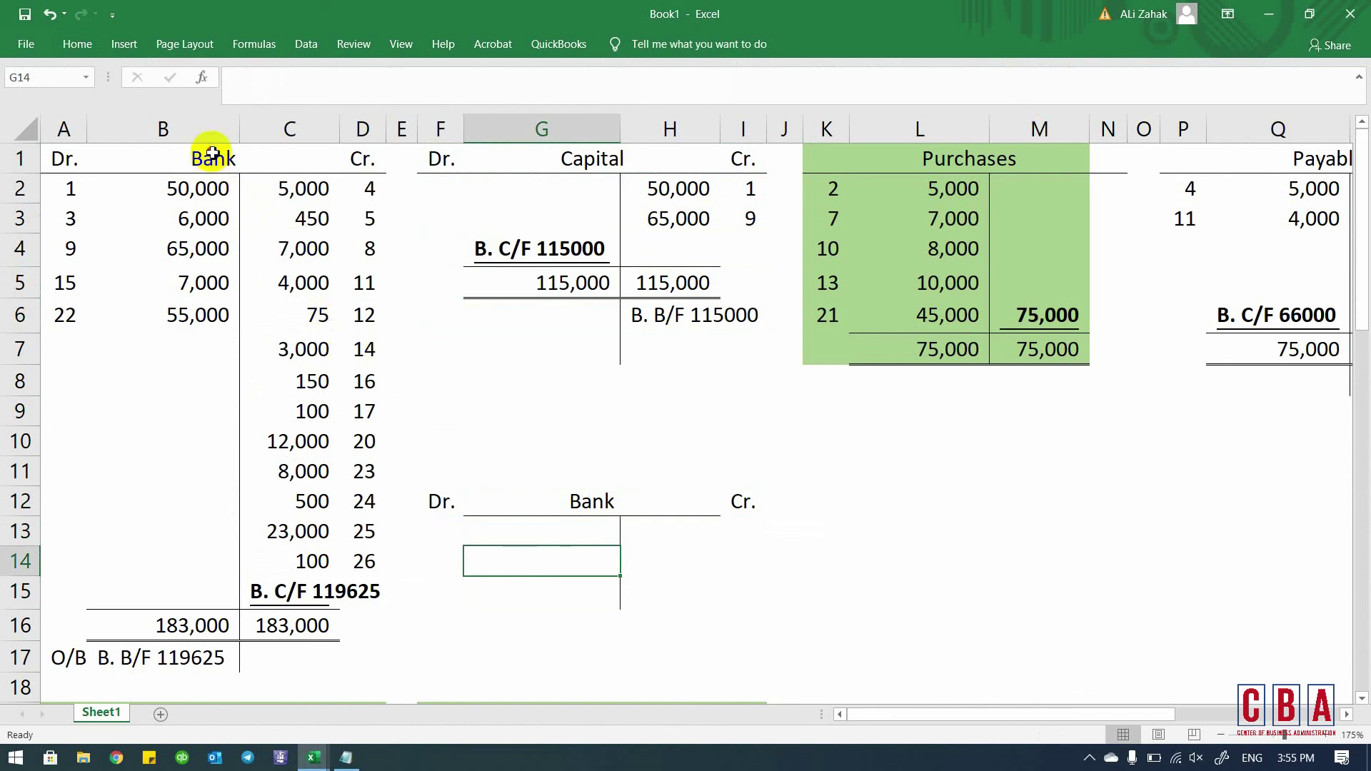
- Enter the Bank account's opening balance of 119625 on the debit side of the new account, in G13
{"action": "left_click_drag", "start_coordinate": [212, 152], "coordinate": [300, 190]}
{"action": "left_click_drag", "start_coordinate": [276, 382], "coordinate": [349, 645]}
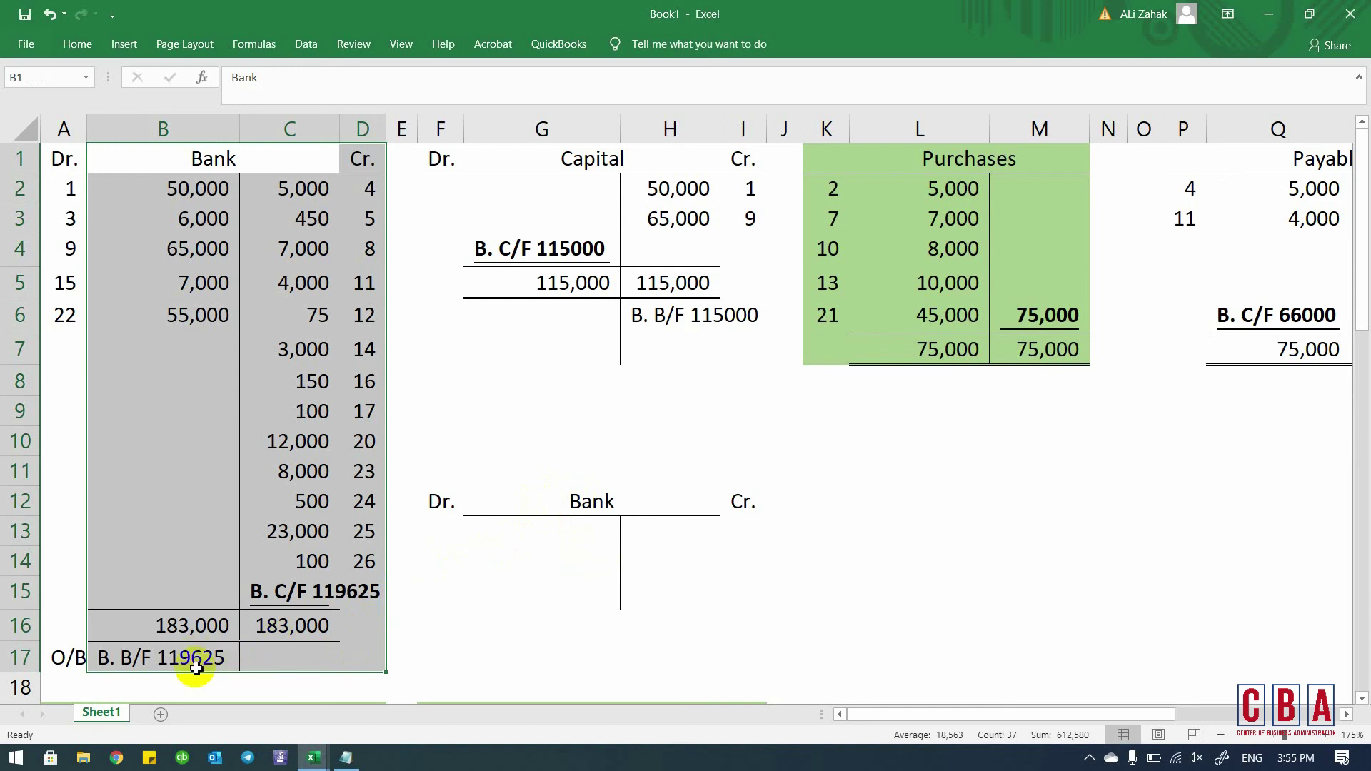
{"action": "left_click", "coordinate": [568, 542]}
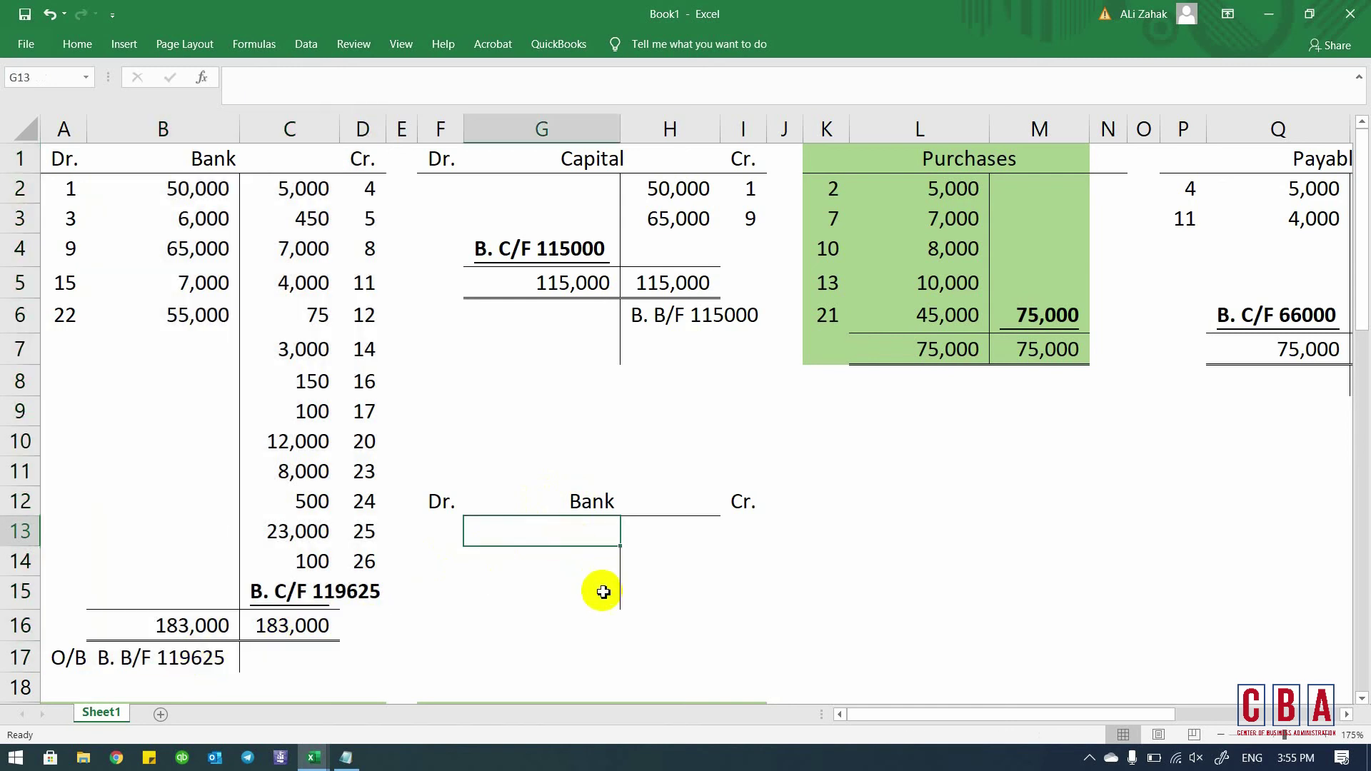
{"action": "type", "text": "11"}
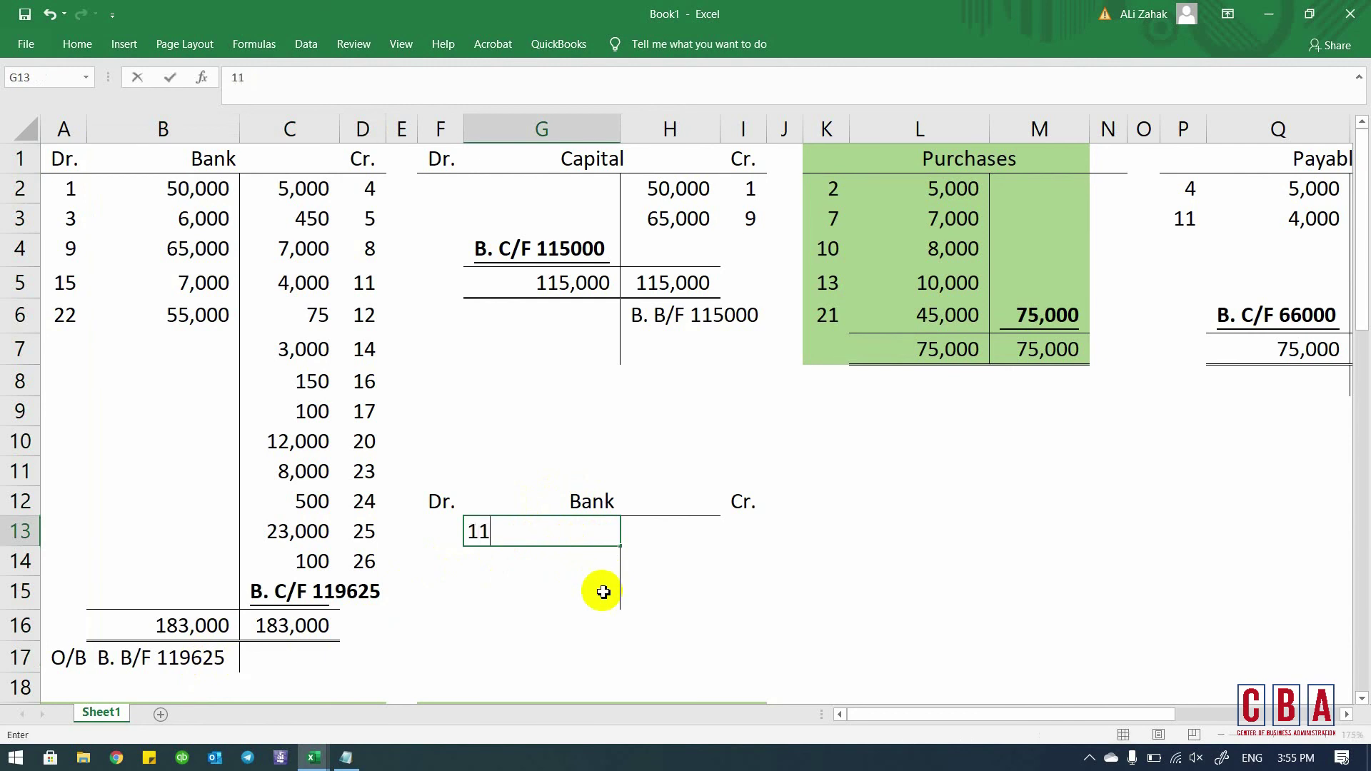
{"action": "type", "text": "9625"}
{"action": "key", "text": "Return"}
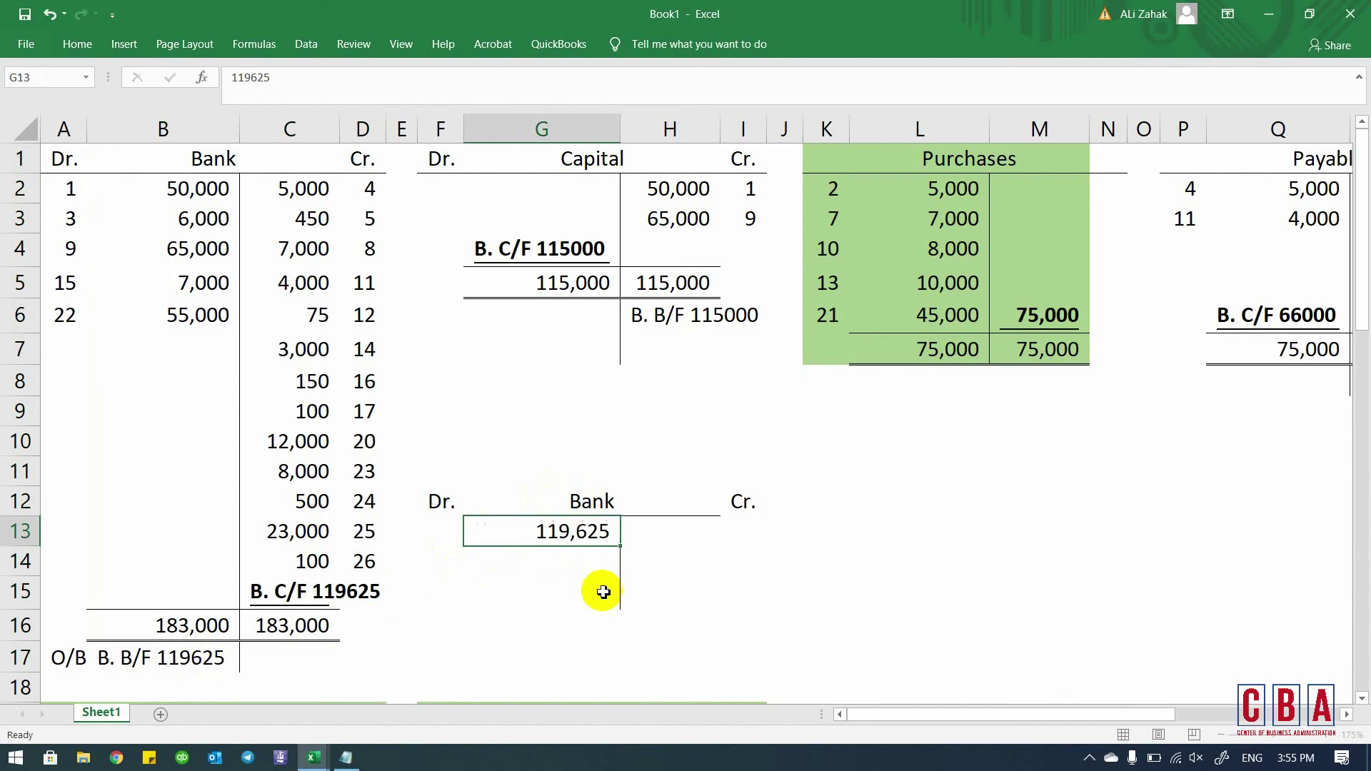
- Label the new Bank account's opening balance as O/B in F13
{"action": "key", "text": "Up"}
{"action": "key", "text": "Left"}
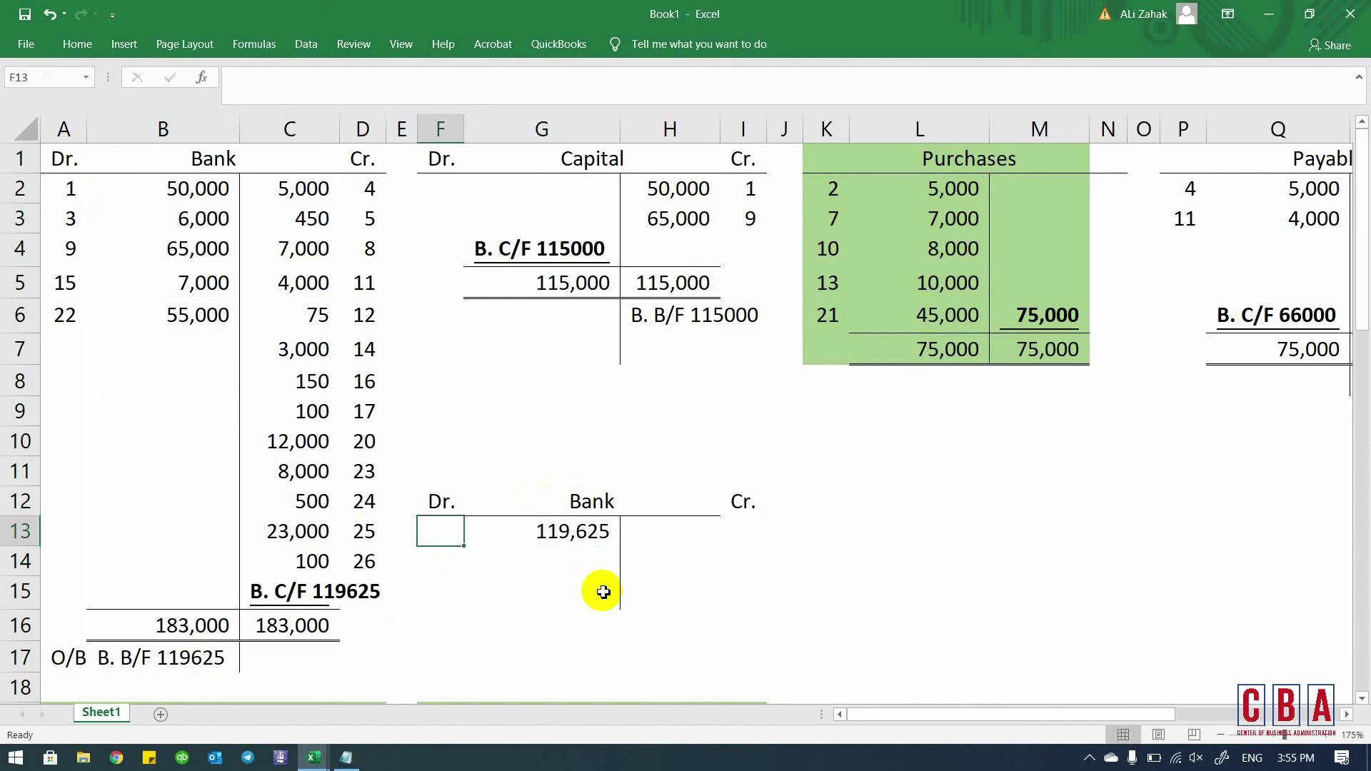
{"action": "type", "text": "O/B"}
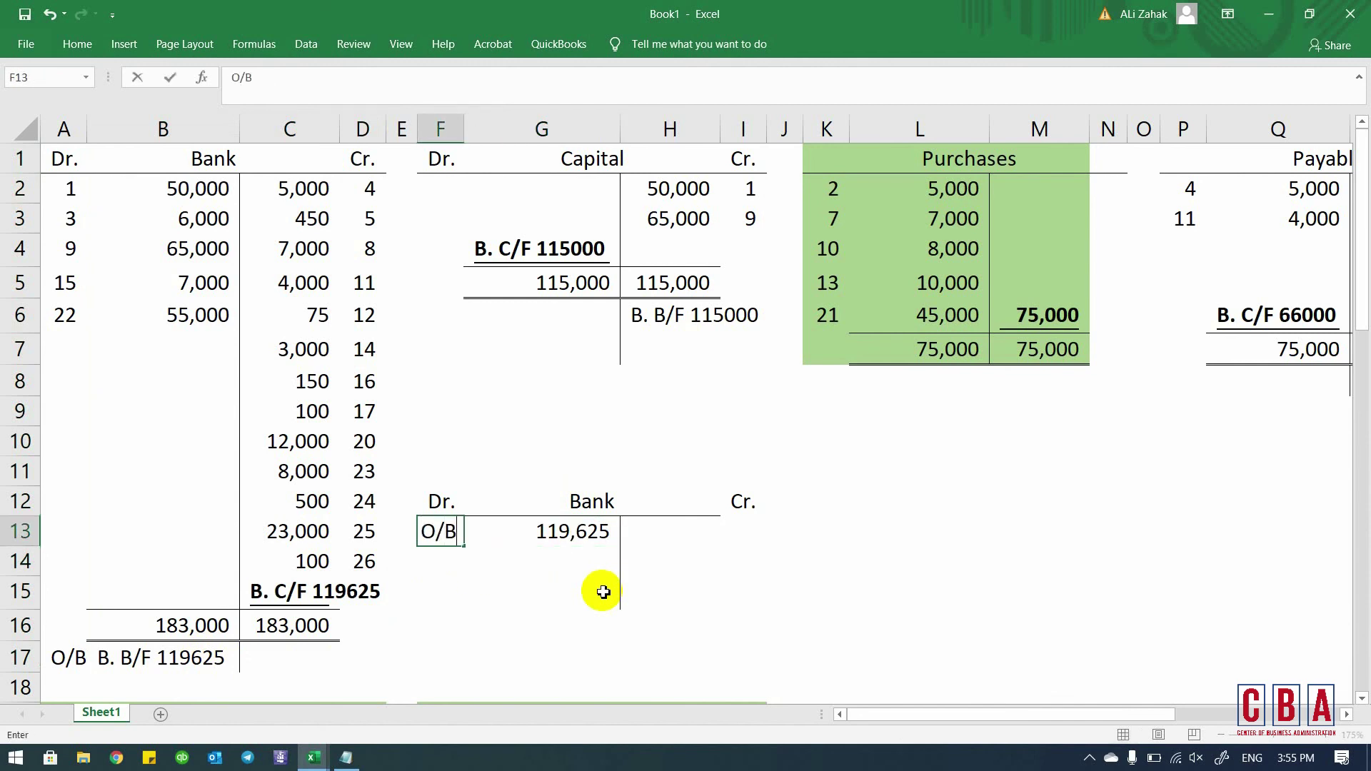
{"action": "key", "text": "Return"}
{"action": "key", "text": "Up"}
{"action": "key", "text": "Left"}
{"action": "key", "text": "Left"}
{"action": "key", "text": "Right"}
{"action": "key", "text": "Right"}
{"action": "key", "text": "Right"}
{"action": "key", "text": "Left"}
{"action": "key", "text": "shift+Right"}
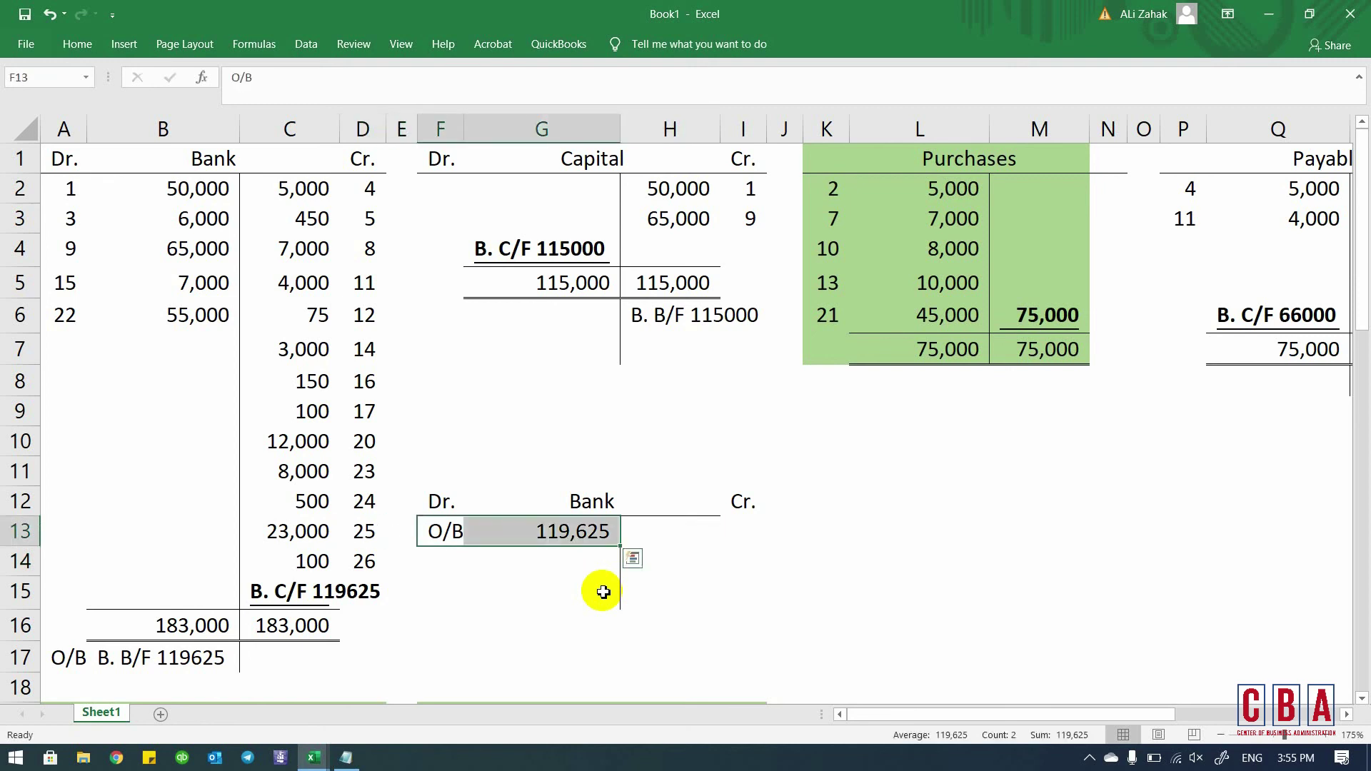
{"action": "key", "text": "shift+Left"}
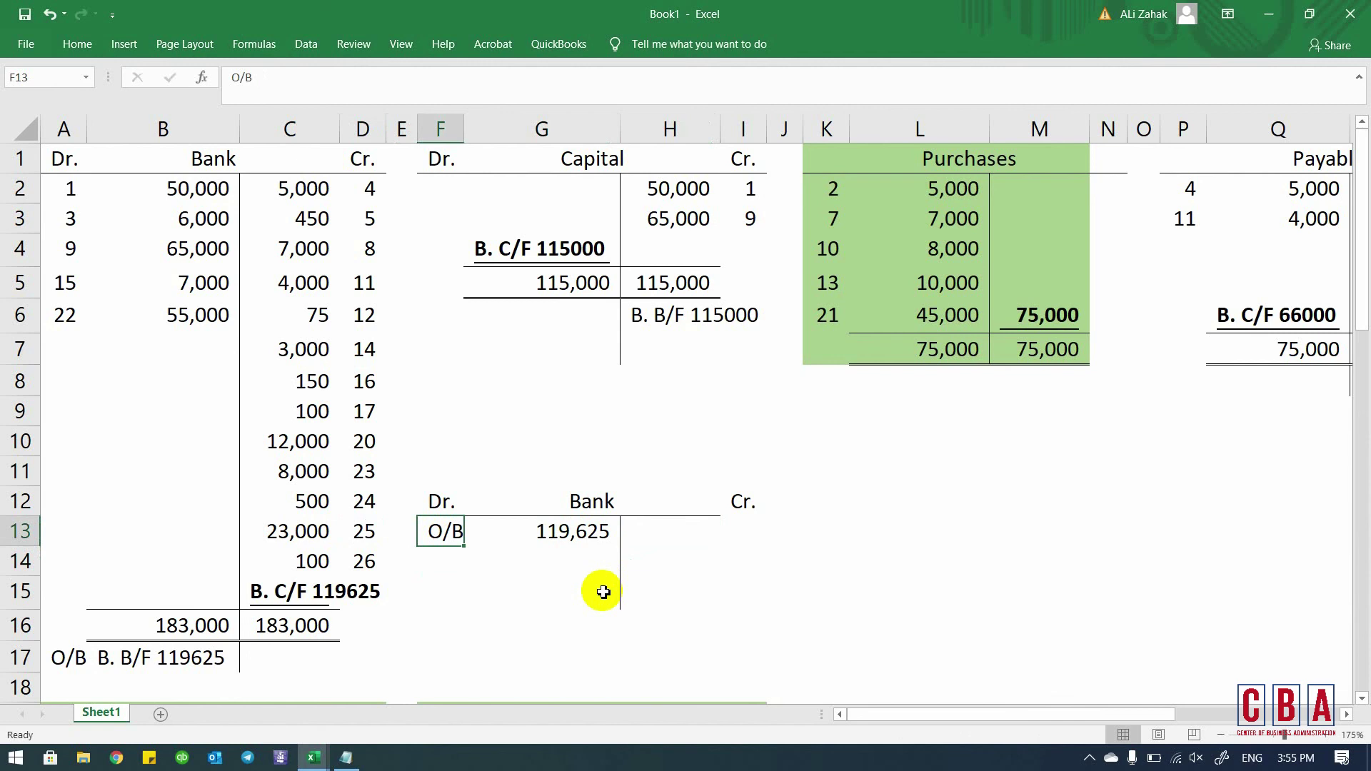
- Set the label in F13 to B.B/F and autofit the width of column F
{"action": "type", "text": "B."}
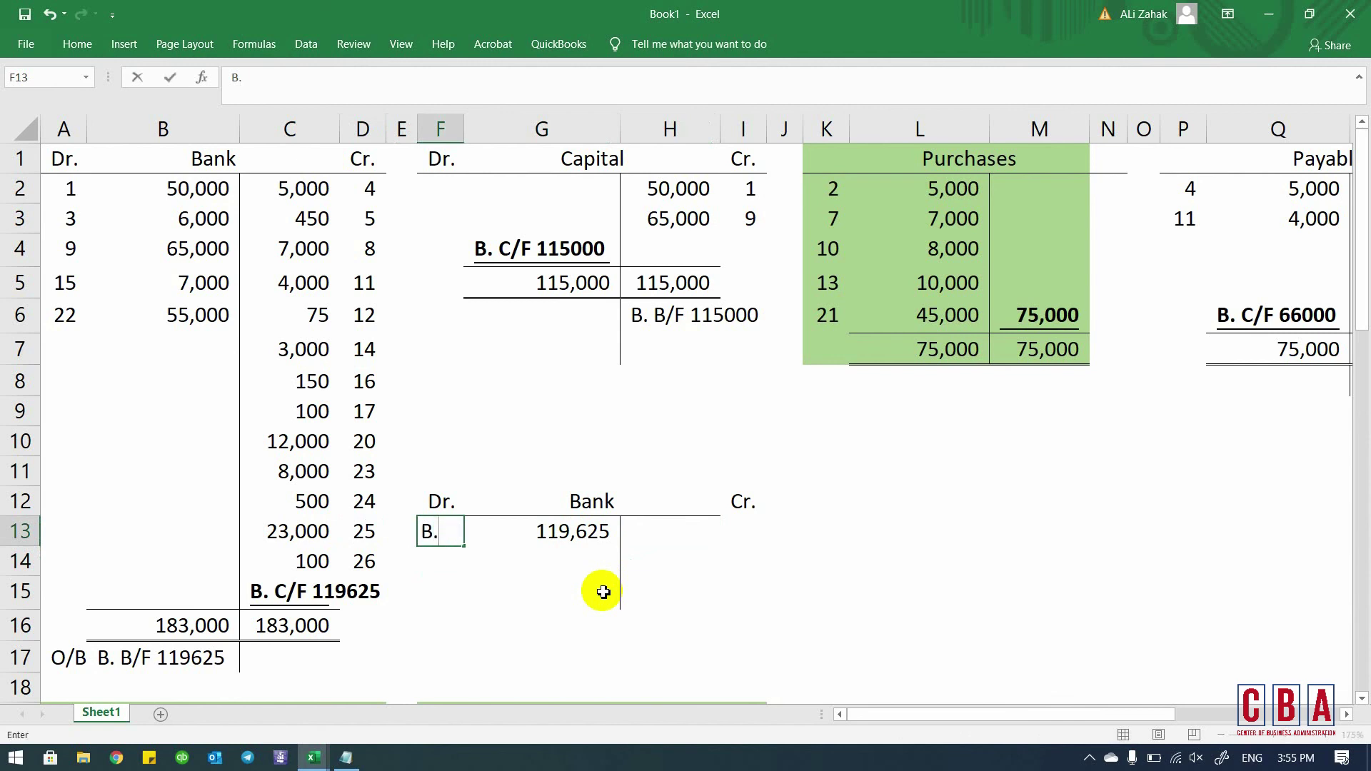
{"action": "type", "text": "B/F"}
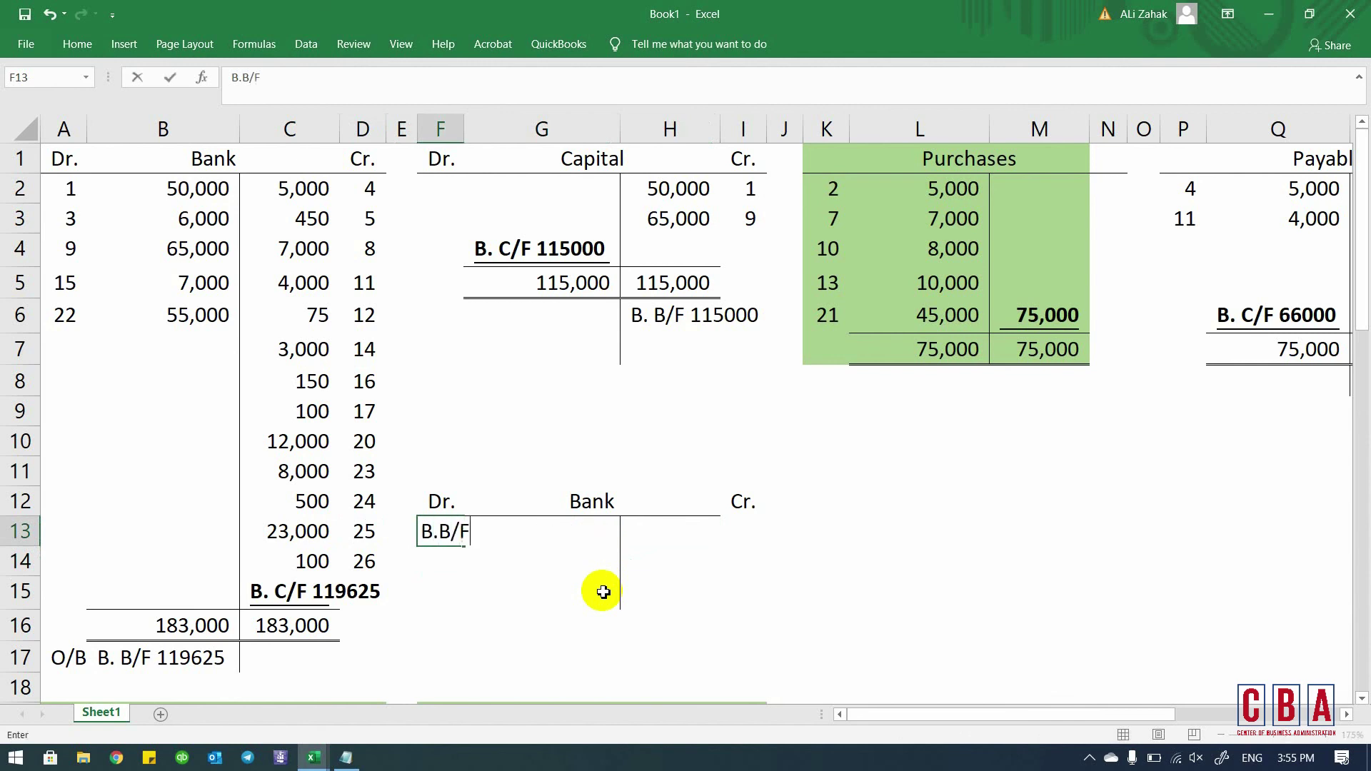
{"action": "key", "text": "Return"}
{"action": "key", "text": "Up"}
{"action": "key", "text": "alt"}
{"action": "key", "text": "h"}
{"action": "key", "text": "o"}
{"action": "key", "text": "i"}
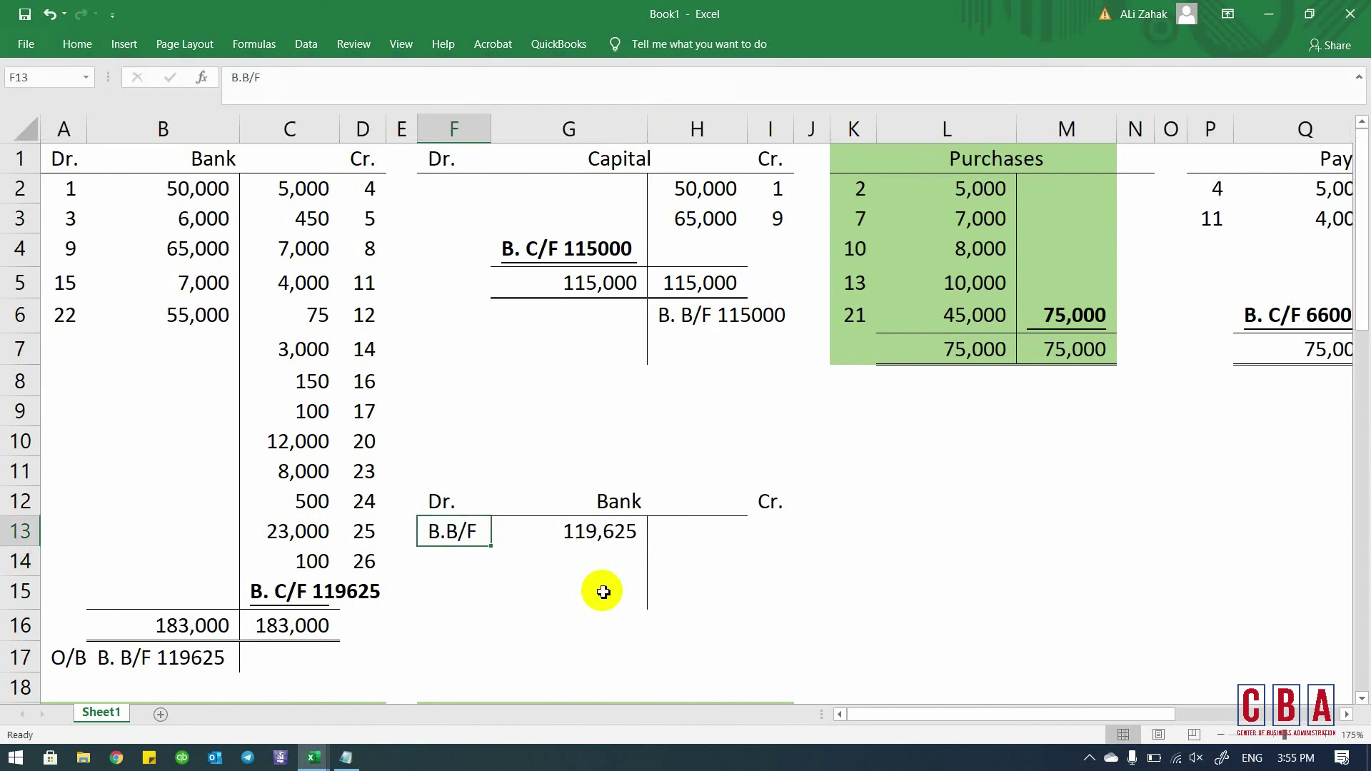
- Compare the original Bank account's balance labels in C15 and B17 with the brought-forward entry in F13:G13
{"action": "key", "text": "Down"}
{"action": "key", "text": "Left"}
{"action": "key", "text": "Left"}
{"action": "key", "text": "Left"}
{"action": "key", "text": "Down"}
{"action": "key", "text": "Down"}
{"action": "key", "text": "Left"}
{"action": "key", "text": "Down"}
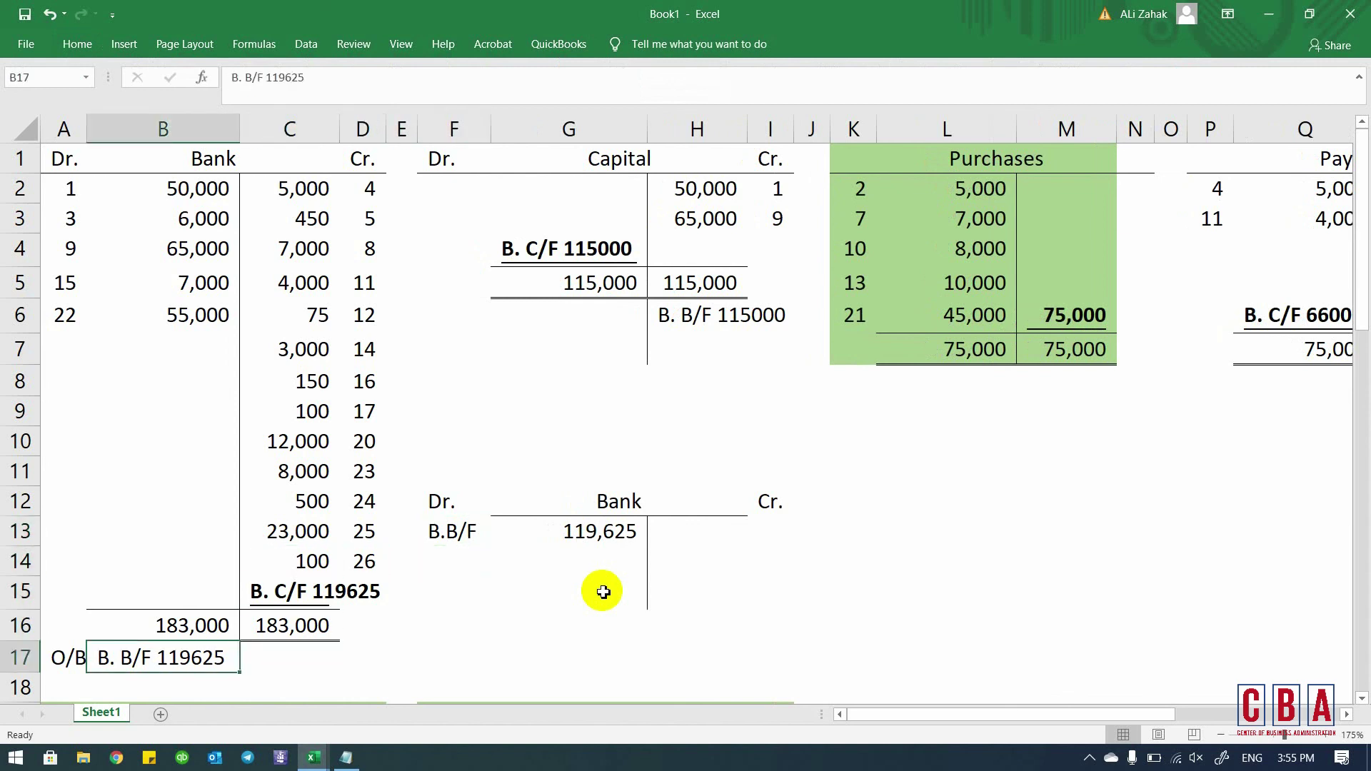
{"action": "key", "text": "Up"}
{"action": "key", "text": "Right"}
{"action": "key", "text": "Right"}
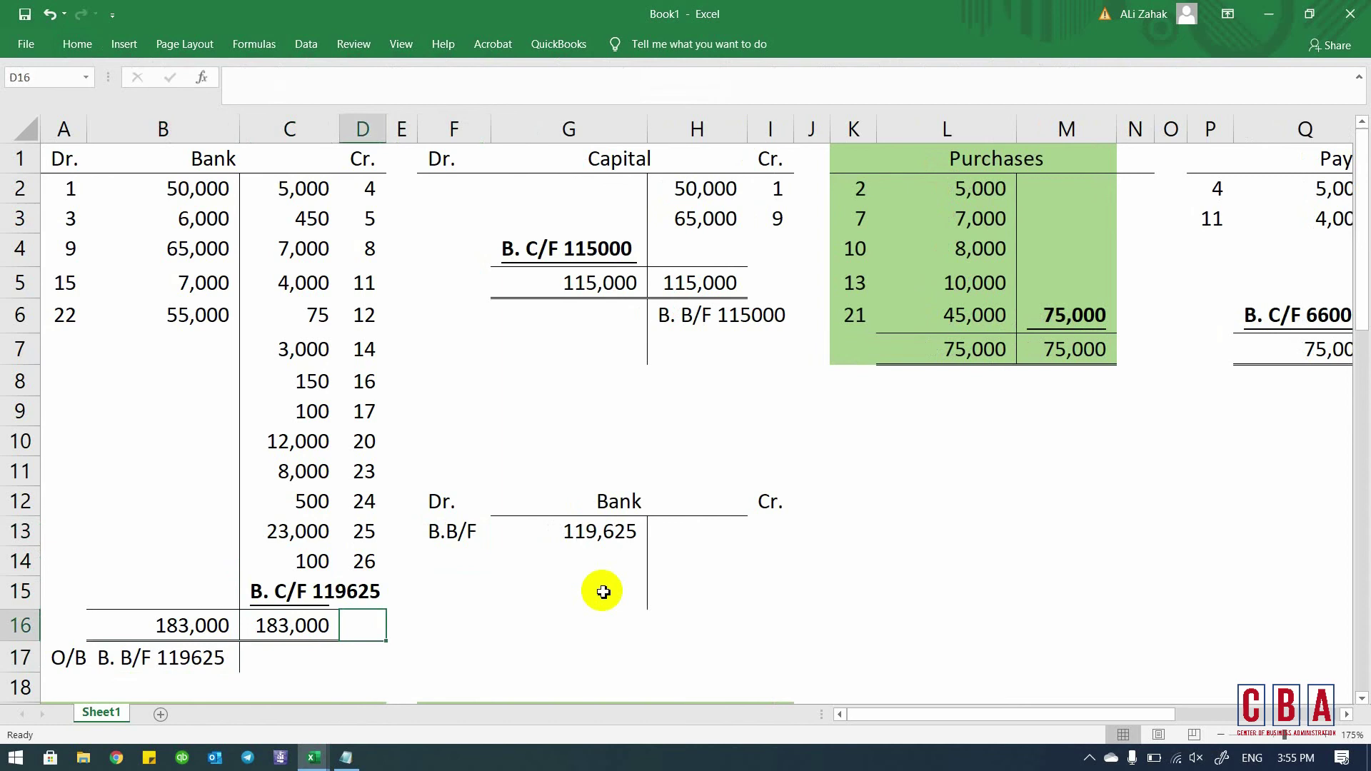
{"action": "key", "text": "Up"}
{"action": "key", "text": "Left"}
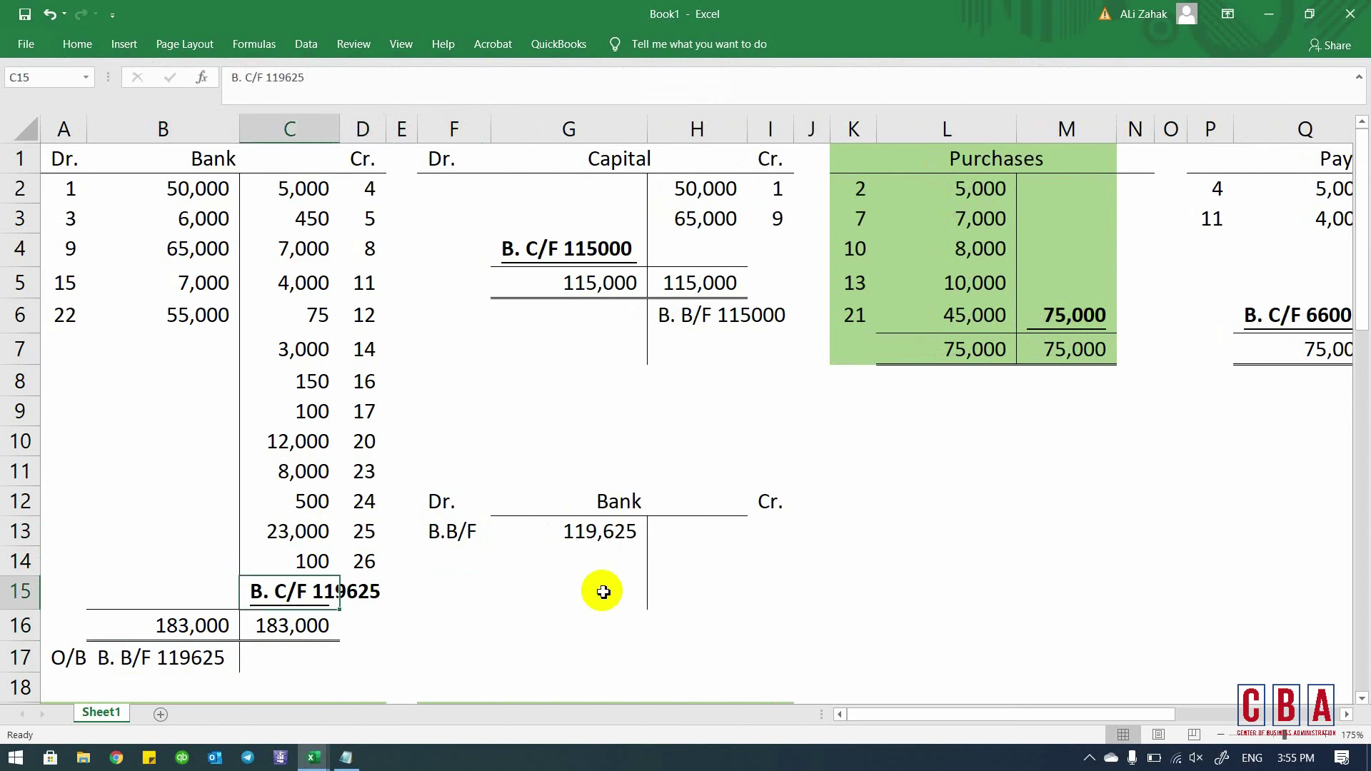
{"action": "key", "text": "Down"}
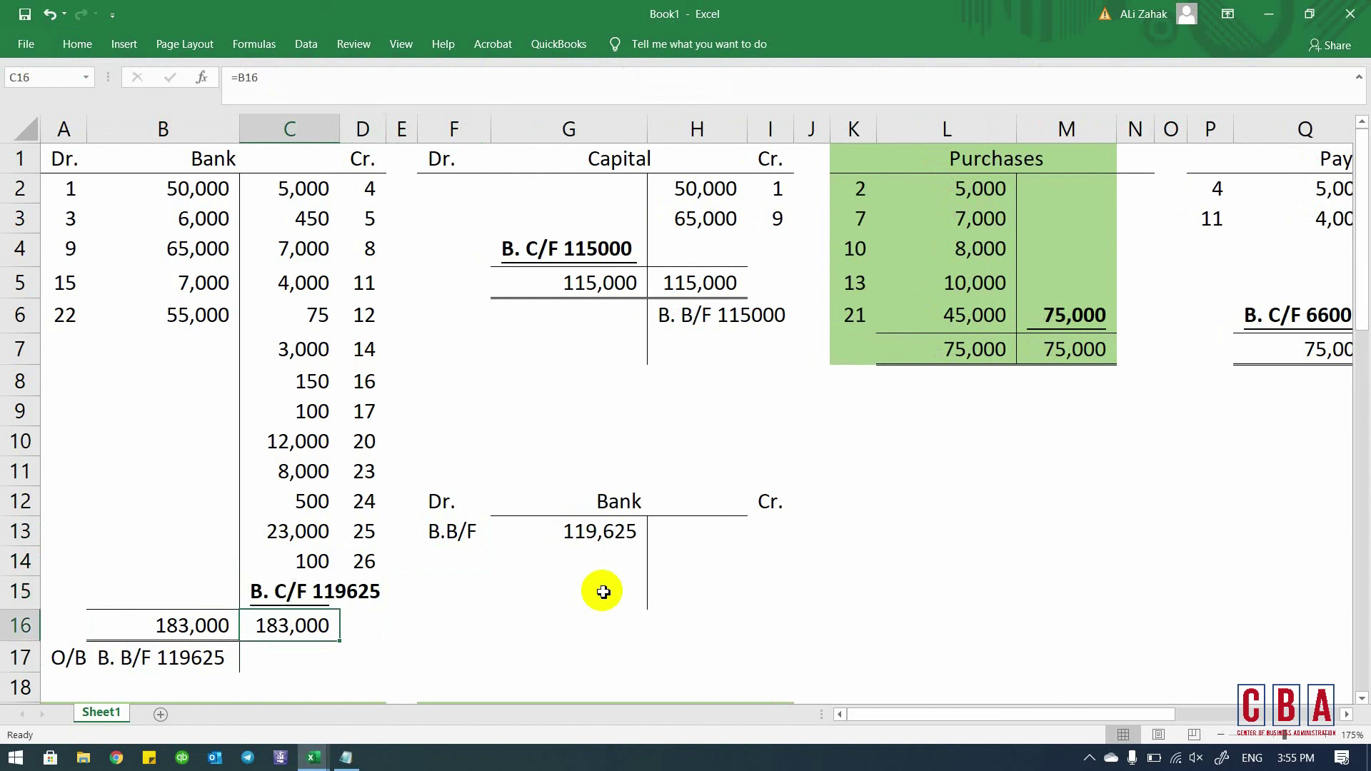
{"action": "key", "text": "Left"}
{"action": "key", "text": "Down"}
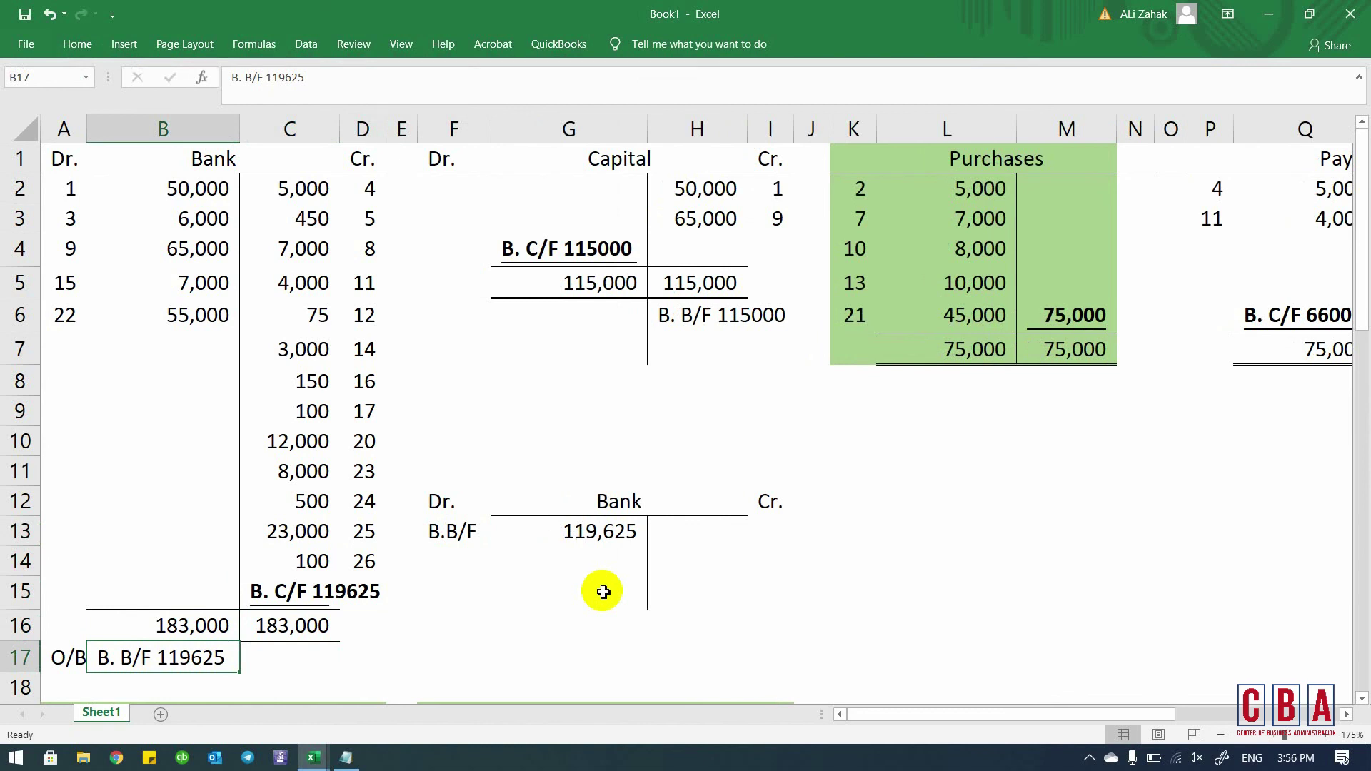
{"action": "key", "text": "Right"}
{"action": "key", "text": "Right"}
{"action": "key", "text": "Up"}
{"action": "key", "text": "Up"}
{"action": "key", "text": "Right"}
{"action": "key", "text": "Up"}
{"action": "key", "text": "Up"}
{"action": "key", "text": "Right"}
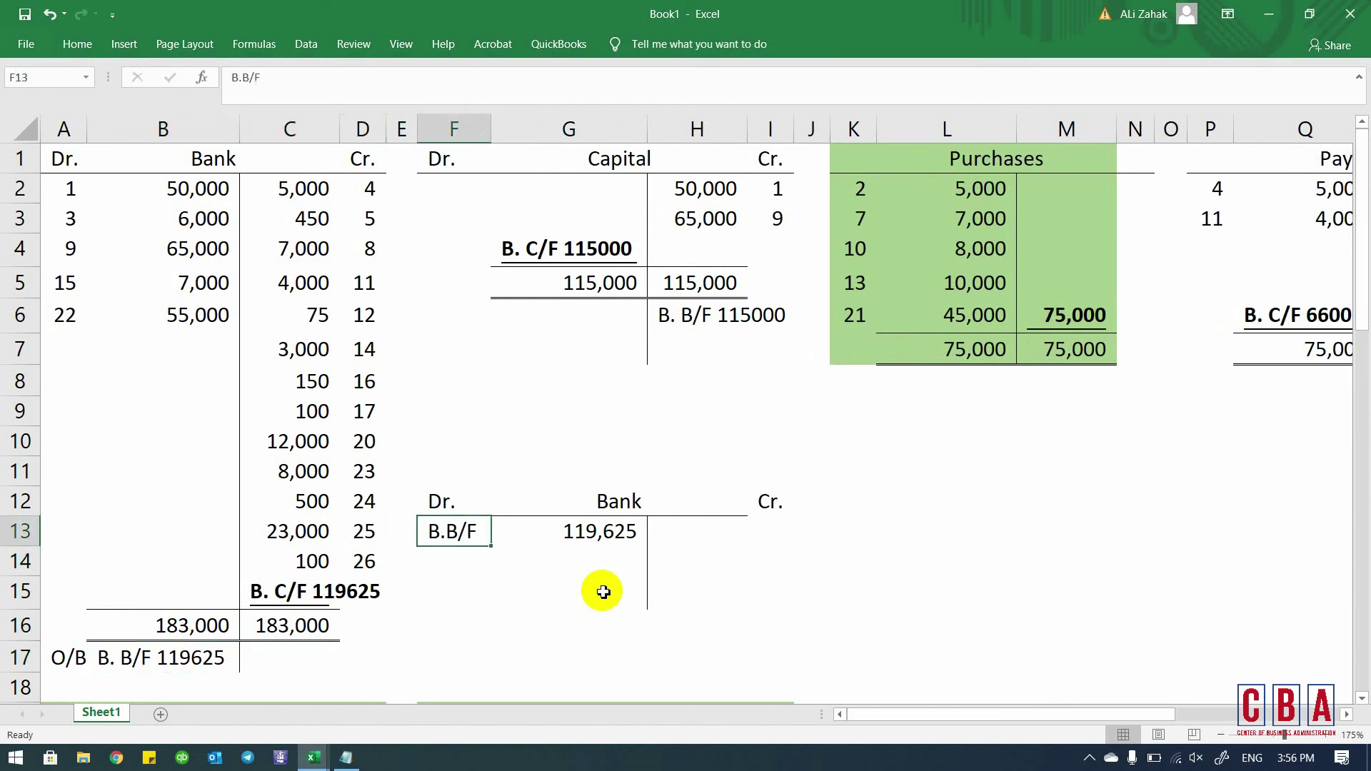
{"action": "key", "text": "Right"}
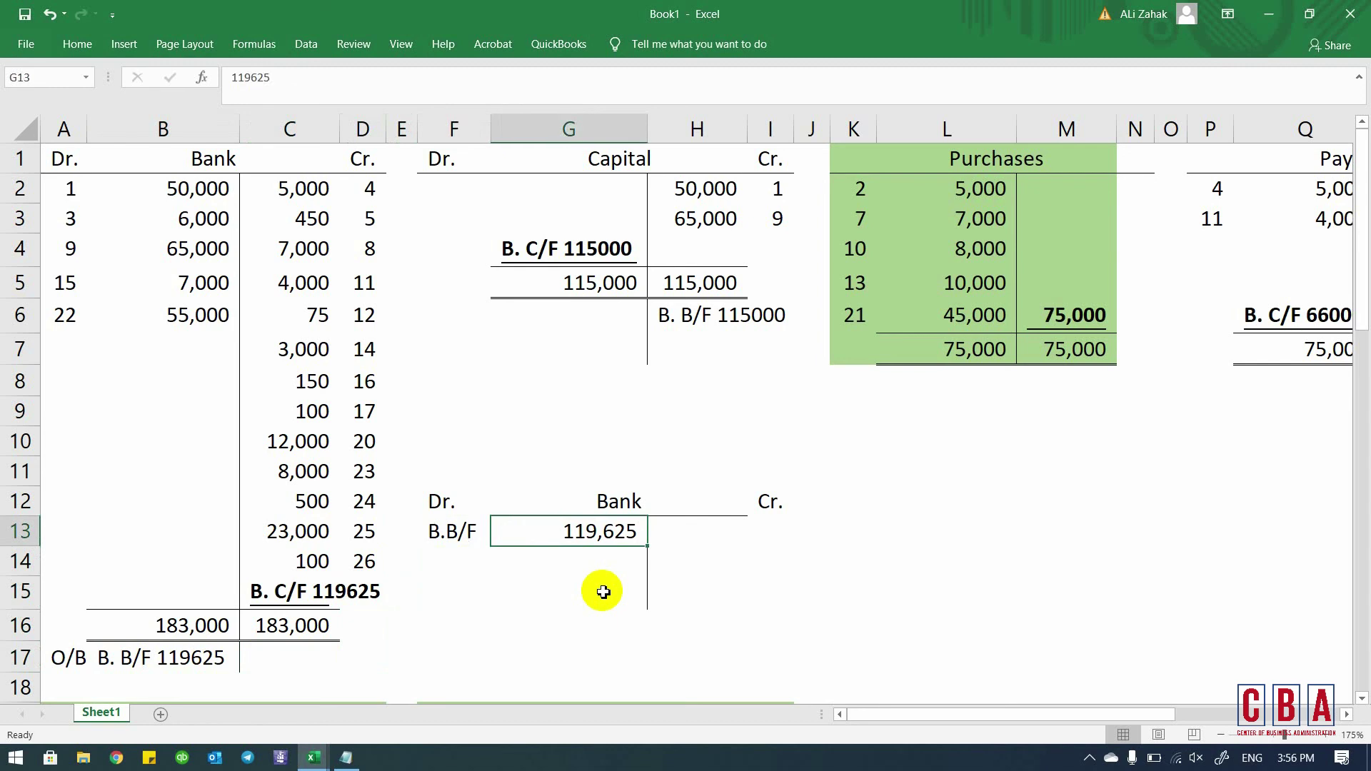
{"action": "key", "text": "Left"}
{"action": "key", "text": "Left"}
{"action": "key", "text": "Left"}
{"action": "key", "text": "Down"}
{"action": "key", "text": "Down"}
{"action": "key", "text": "Left"}
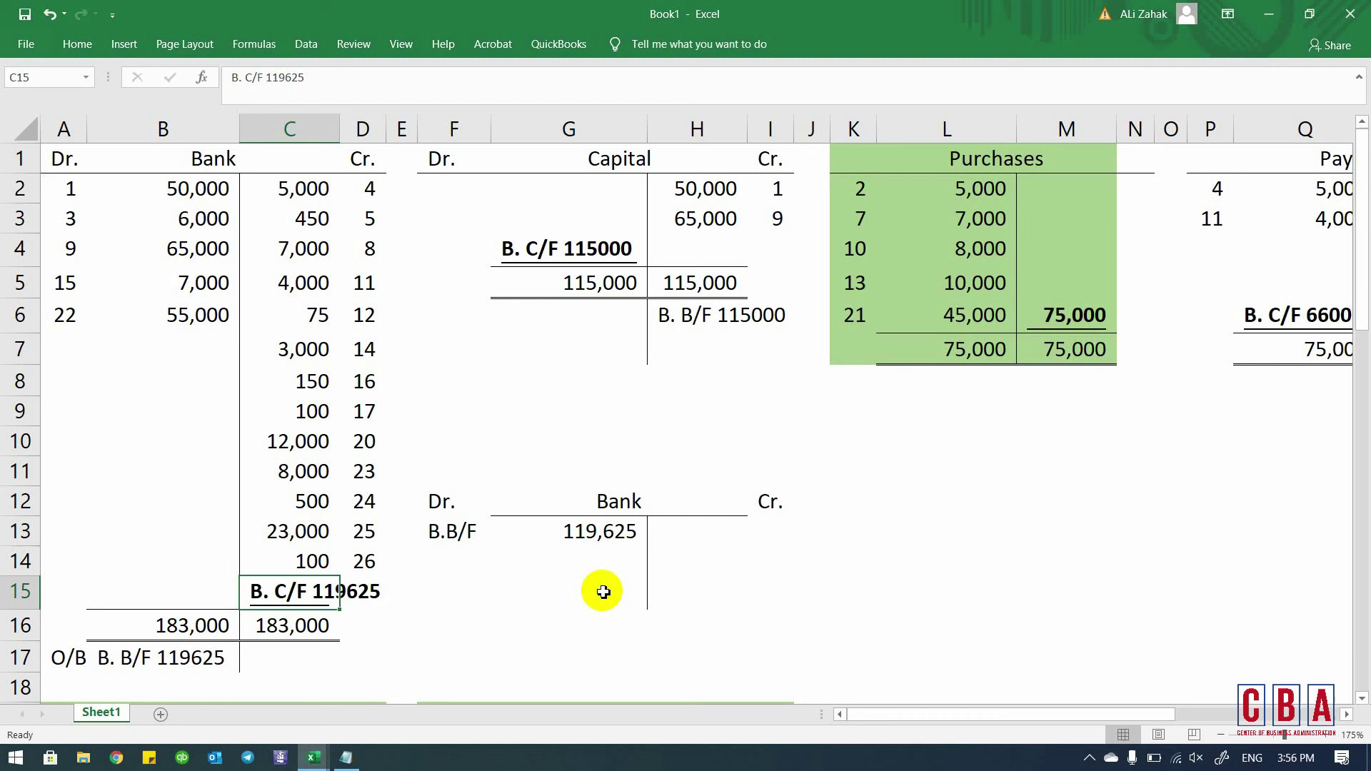
{"action": "key", "text": "Down"}
{"action": "key", "text": "Left"}
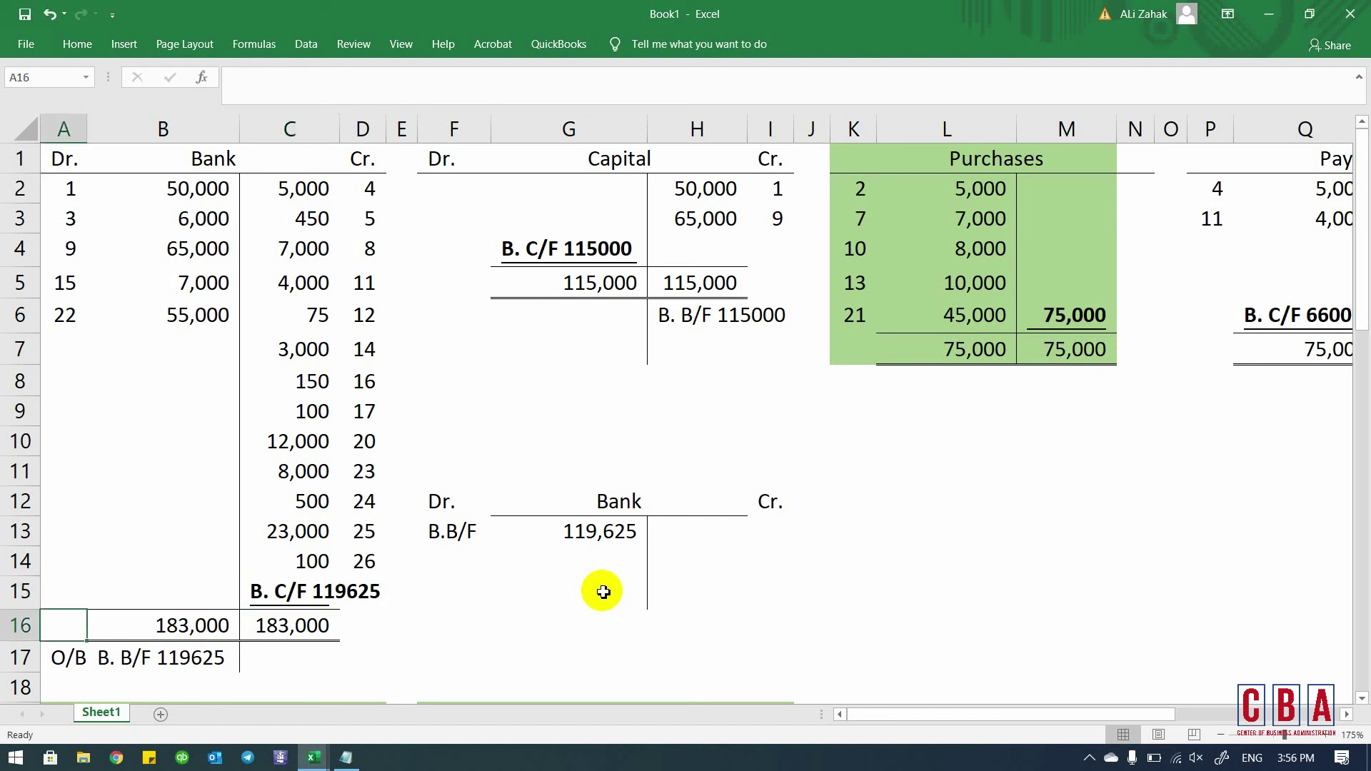
{"action": "key", "text": "Down"}
{"action": "key", "text": "Left"}
{"action": "key", "text": "Right"}
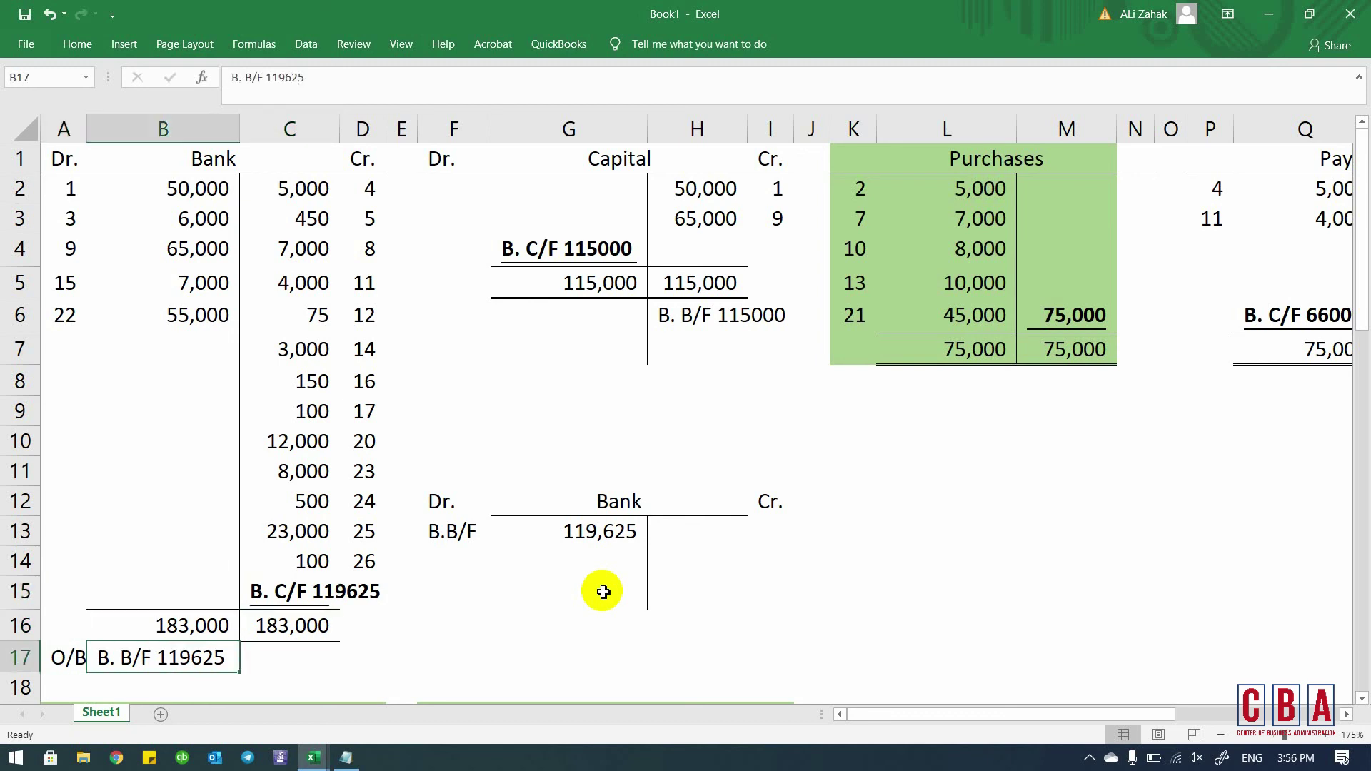
- Look through the ledger from the Bank account down to the Utility and Interest Expense accounts
{"action": "key", "text": "Down"}
{"action": "key", "text": "Down"}
{"action": "key", "text": "Down"}
{"action": "key", "text": "Down"}
{"action": "key", "text": "Down"}
{"action": "key", "text": "Down"}
{"action": "key", "text": "Down"}
{"action": "key", "text": "Down"}
{"action": "key", "text": "Down"}
{"action": "key", "text": "Down"}
{"action": "key", "text": "Down"}
{"action": "key", "text": "Down"}
{"action": "key", "text": "Down"}
{"action": "key", "text": "Down"}
{"action": "key", "text": "Down"}
{"action": "key", "text": "Down"}
{"action": "key", "text": "Down"}
{"action": "key", "text": "Down"}
{"action": "key", "text": "Down"}
{"action": "key", "text": "Down"}
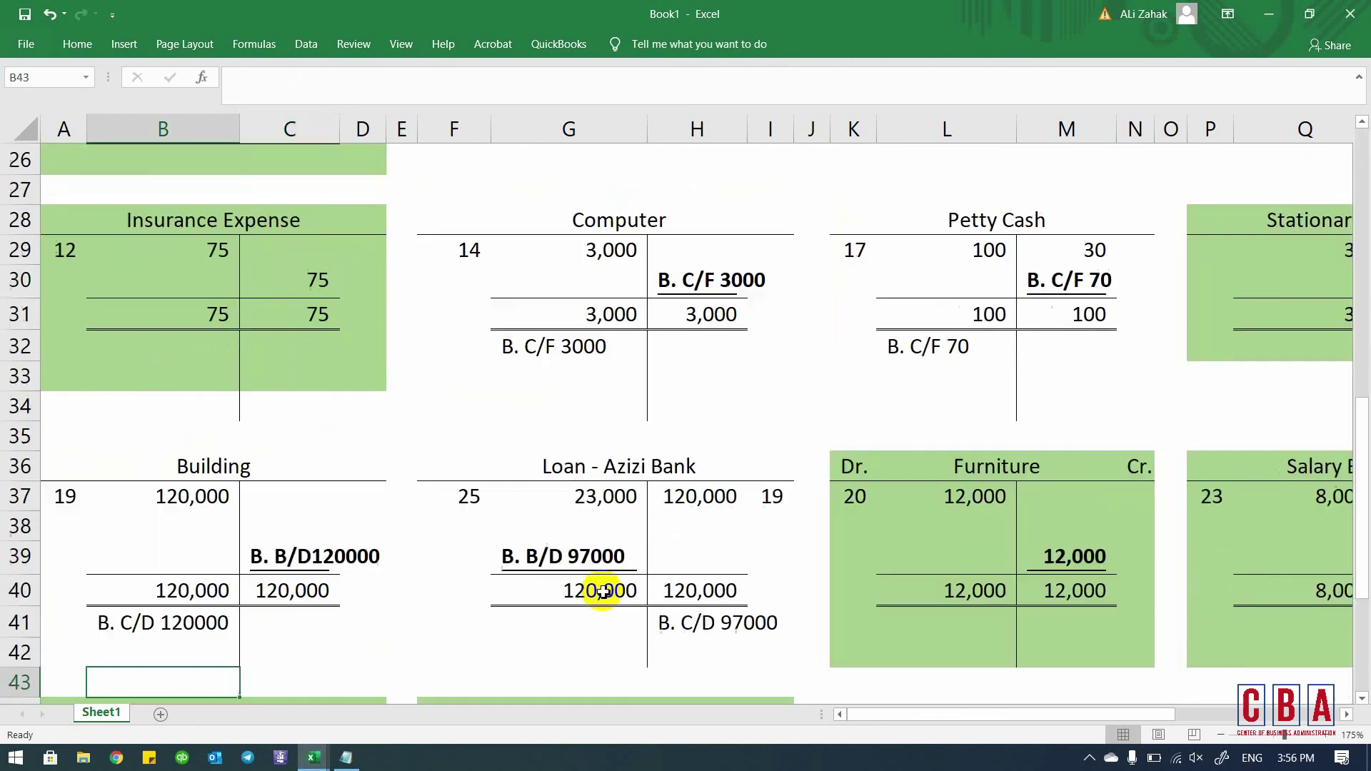
{"action": "key", "text": "Down"}
{"action": "key", "text": "Down"}
{"action": "key", "text": "Down"}
{"action": "key", "text": "Down"}
{"action": "key", "text": "Down"}
{"action": "key", "text": "Down"}
{"action": "key", "text": "Down"}
{"action": "key", "text": "Down"}
{"action": "key", "text": "Down"}
{"action": "key", "text": "Down"}
{"action": "key", "text": "Down"}
{"action": "key", "text": "Down"}
{"action": "key", "text": "Down"}
{"action": "key", "text": "Down"}
{"action": "key", "text": "Down"}
{"action": "key", "text": "Down"}
{"action": "key", "text": "Down"}
{"action": "key", "text": "Down"}
{"action": "key", "text": "Down"}
{"action": "key", "text": "Down"}
{"action": "key", "text": "Up"}
{"action": "key", "text": "Up"}
{"action": "key", "text": "Up"}
{"action": "key", "text": "Up"}
{"action": "key", "text": "Up"}
{"action": "key", "text": "Up"}
{"action": "key", "text": "Up"}
{"action": "key", "text": "Up"}
{"action": "key", "text": "Up"}
{"action": "key", "text": "Up"}
{"action": "key", "text": "Up"}
{"action": "key", "text": "Up"}
{"action": "key", "text": "Up"}
{"action": "key", "text": "Up"}
{"action": "key", "text": "Up"}
{"action": "key", "text": "Up"}
{"action": "key", "text": "Up"}
{"action": "key", "text": "Up"}
{"action": "key", "text": "Up"}
{"action": "key", "text": "Up"}
{"action": "key", "text": "Up"}
{"action": "key", "text": "Left"}
{"action": "key", "text": "Up"}
{"action": "key", "text": "Up"}
{"action": "key", "text": "Up"}
{"action": "key", "text": "Up"}
{"action": "key", "text": "Up"}
{"action": "key", "text": "Up"}
{"action": "key", "text": "Up"}
{"action": "key", "text": "Up"}
{"action": "key", "text": "Up"}
{"action": "key", "text": "Up"}
{"action": "key", "text": "Up"}
{"action": "key", "text": "Up"}
{"action": "key", "text": "Up"}
{"action": "key", "text": "Right"}
{"action": "key", "text": "Right"}
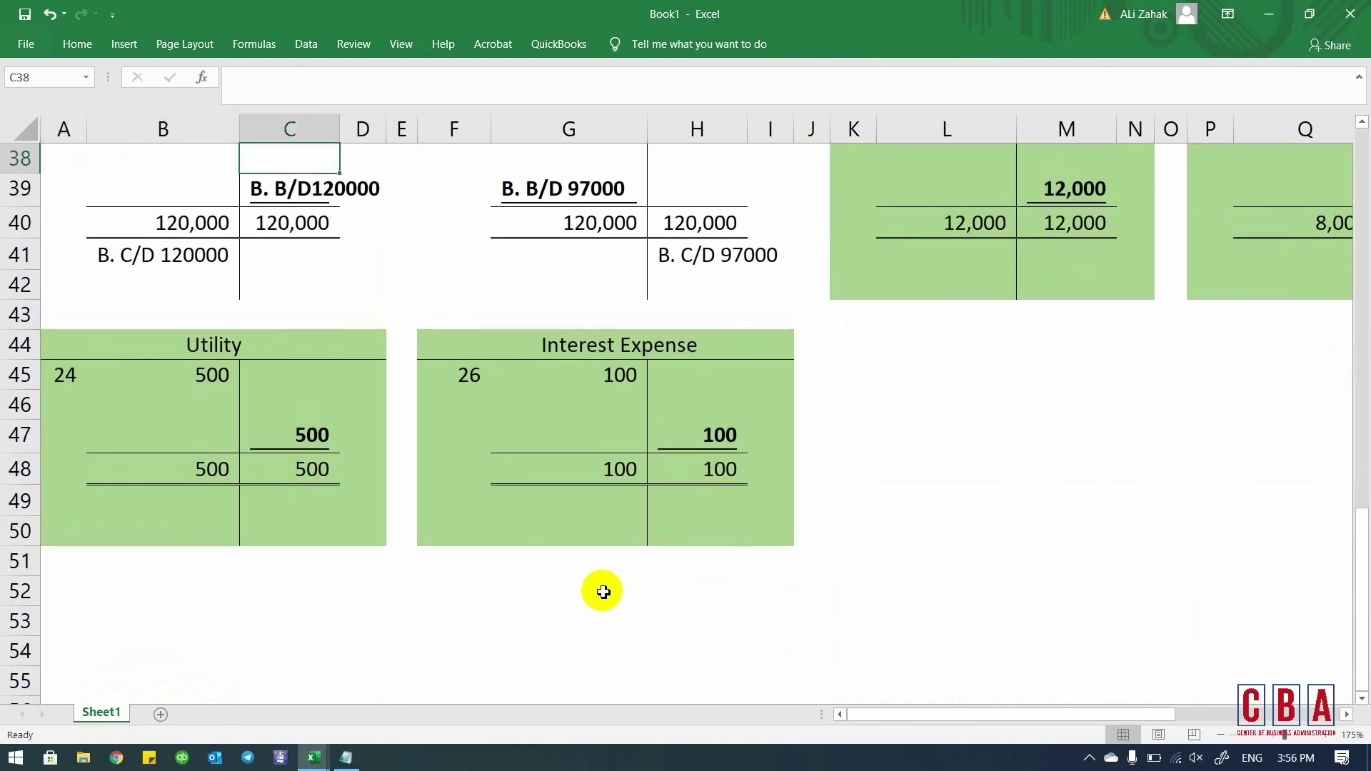
- Examine the Building account's closing balance label in C39 and its opening balance label in B41
{"action": "key", "text": "Up"}
{"action": "key", "text": "Up"}
{"action": "key", "text": "Up"}
{"action": "key", "text": "Down"}
{"action": "key", "text": "Down"}
{"action": "key", "text": "Down"}
{"action": "key", "text": "Down"}
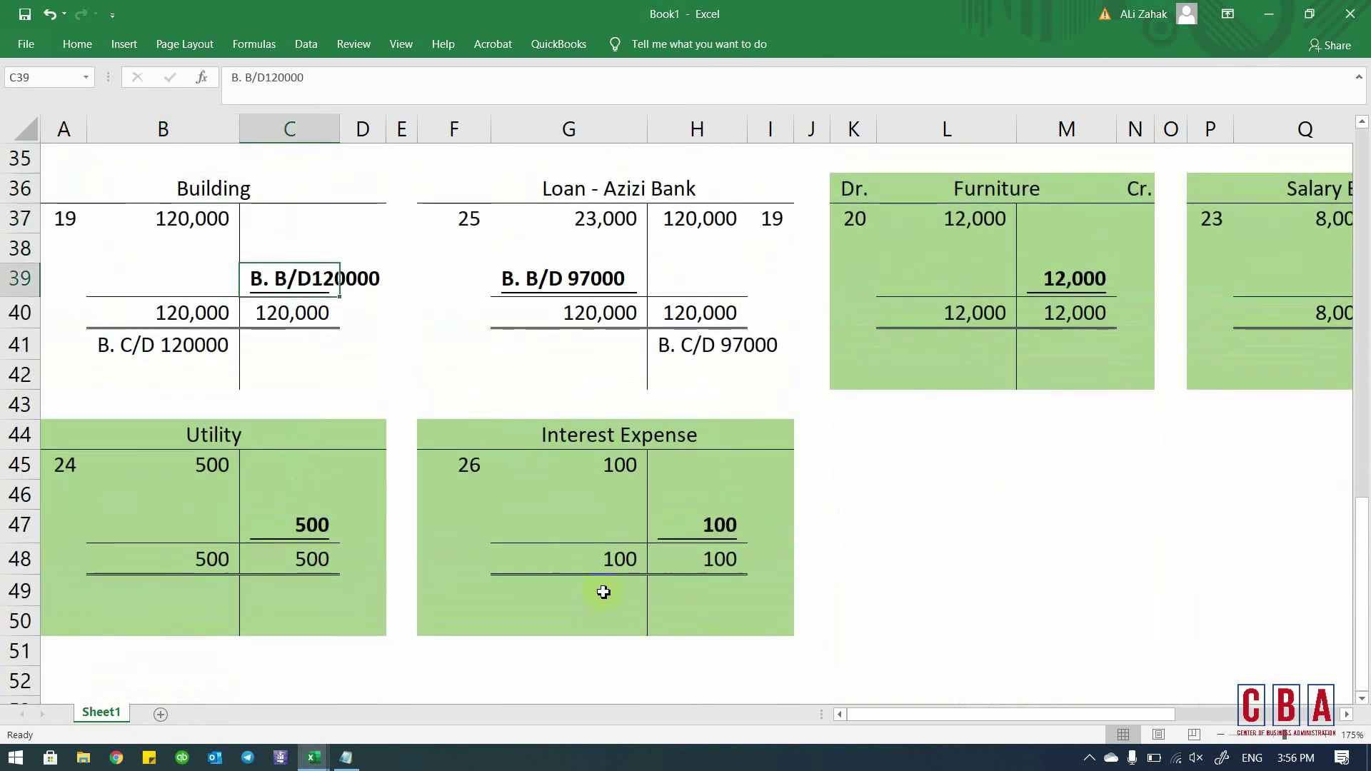
{"action": "key", "text": "shift+Right"}
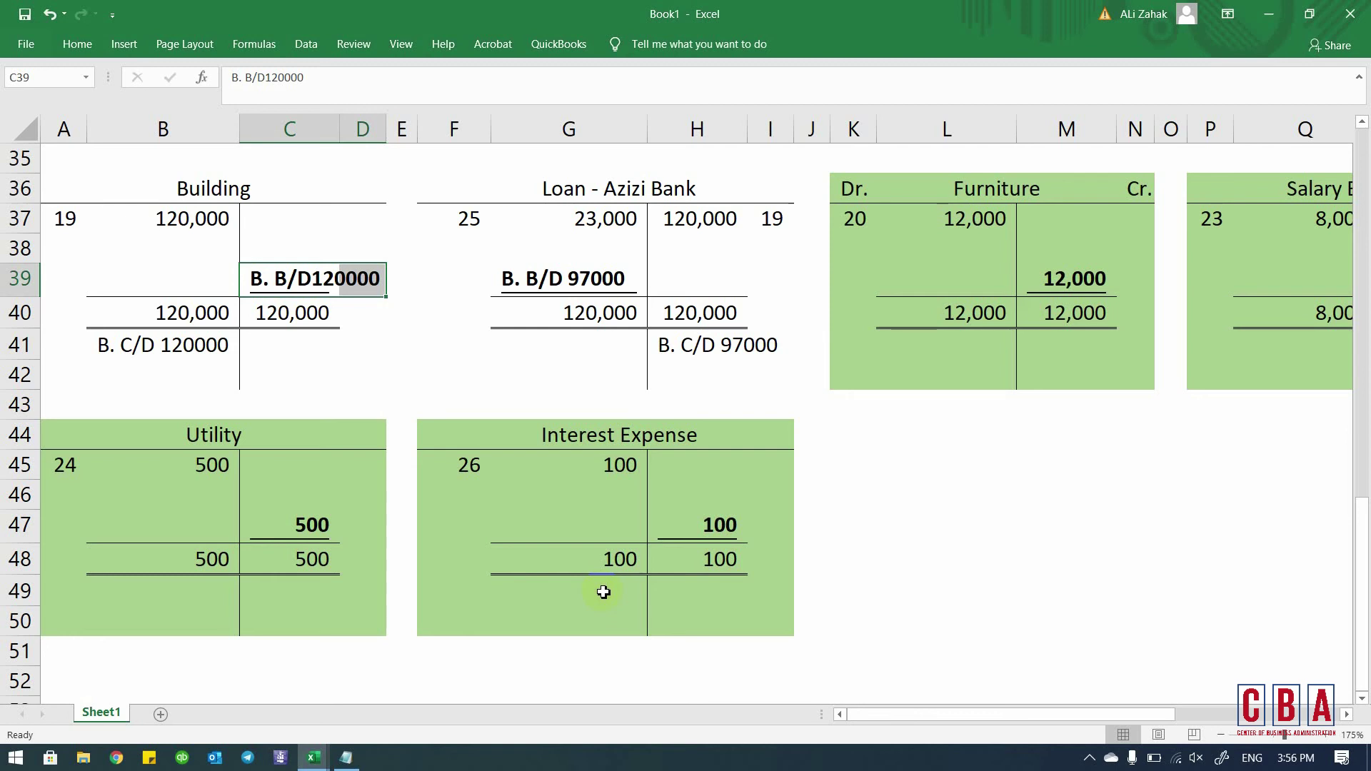
{"action": "key", "text": "Down"}
{"action": "key", "text": "Down"}
{"action": "key", "text": "Left"}
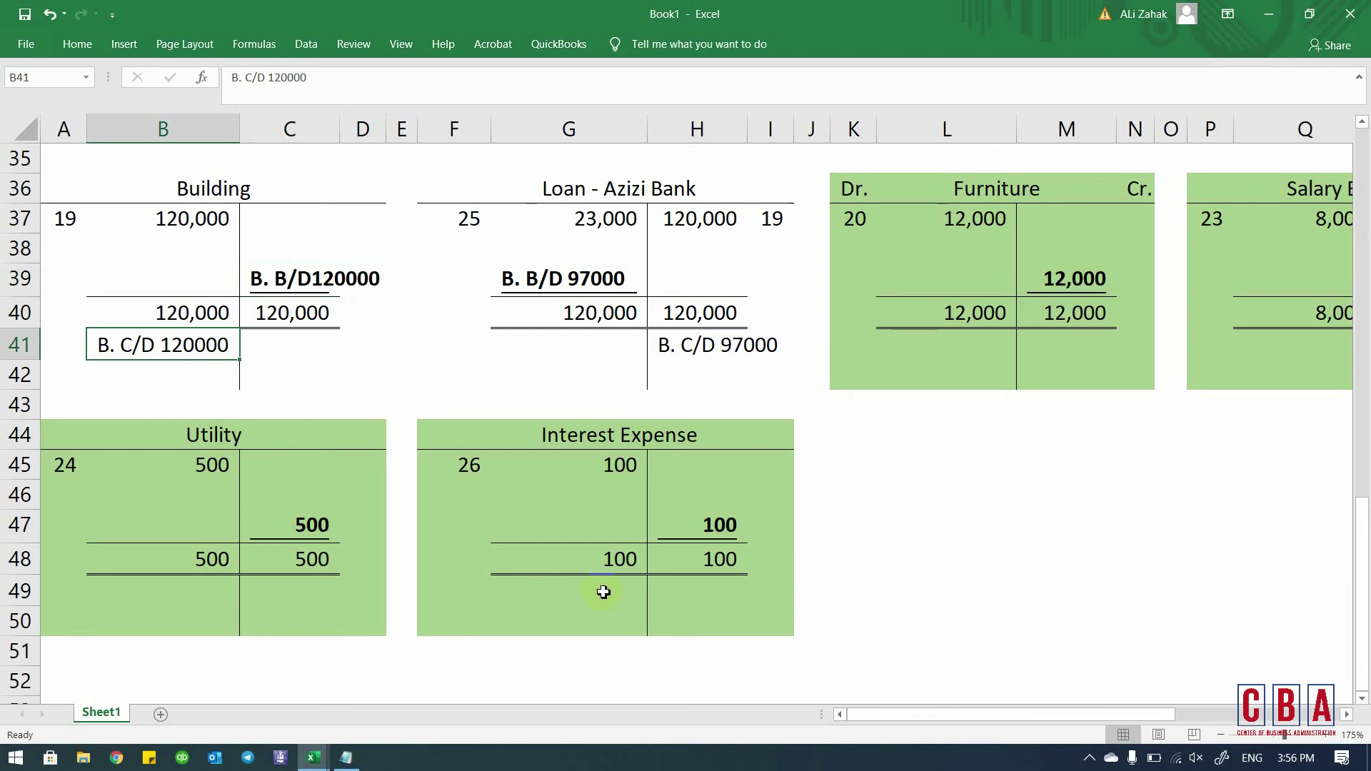
- Try to save the workbook
{"action": "key", "text": "ctrl+s"}
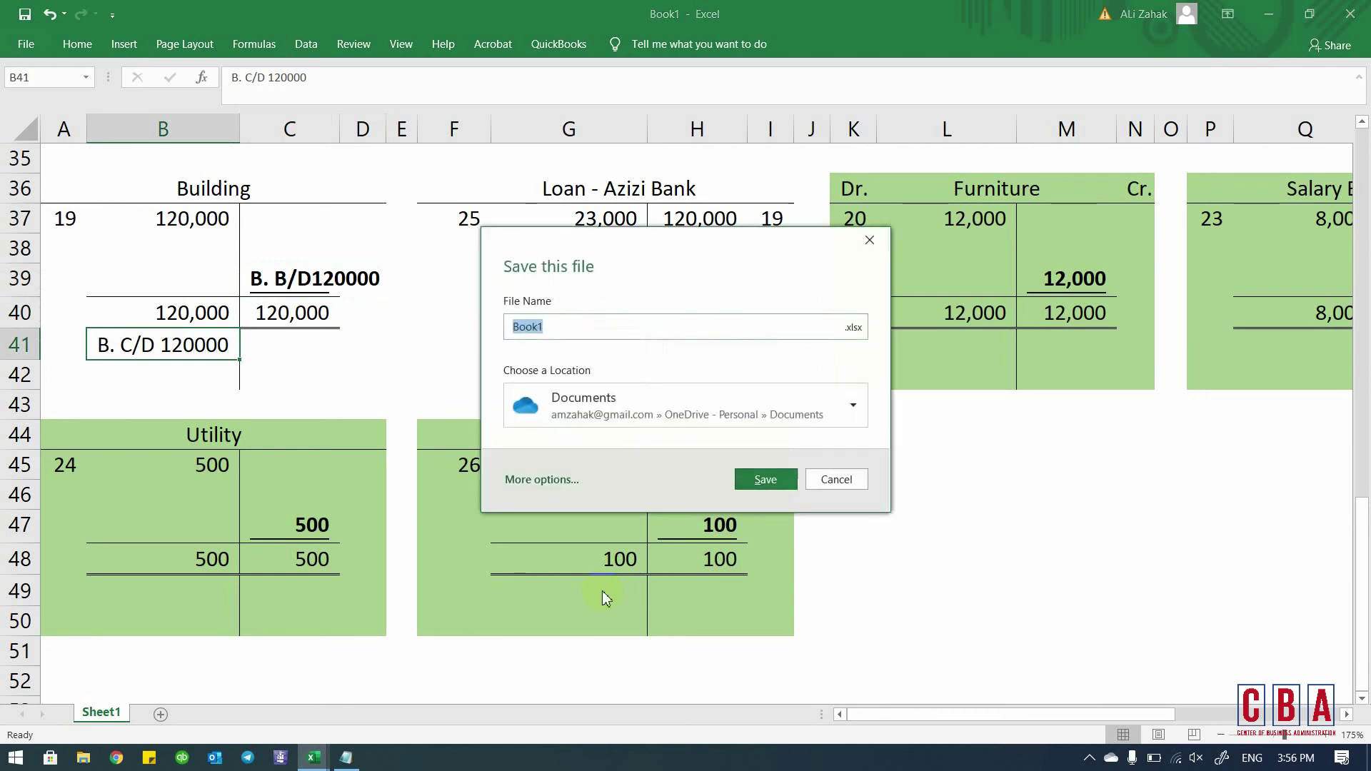
{"action": "key", "text": "Escape"}
- Review the ledger back up to the Bank account heading and across row 1 to the Inventory account's Cr. column
{"action": "key", "text": "Up"}
{"action": "key", "text": "Up"}
{"action": "key", "text": "Up"}
{"action": "key", "text": "Up"}
{"action": "key", "text": "Up"}
{"action": "key", "text": "Up"}
{"action": "key", "text": "Up"}
{"action": "key", "text": "Up"}
{"action": "key", "text": "Up"}
{"action": "key", "text": "Up"}
{"action": "key", "text": "Up"}
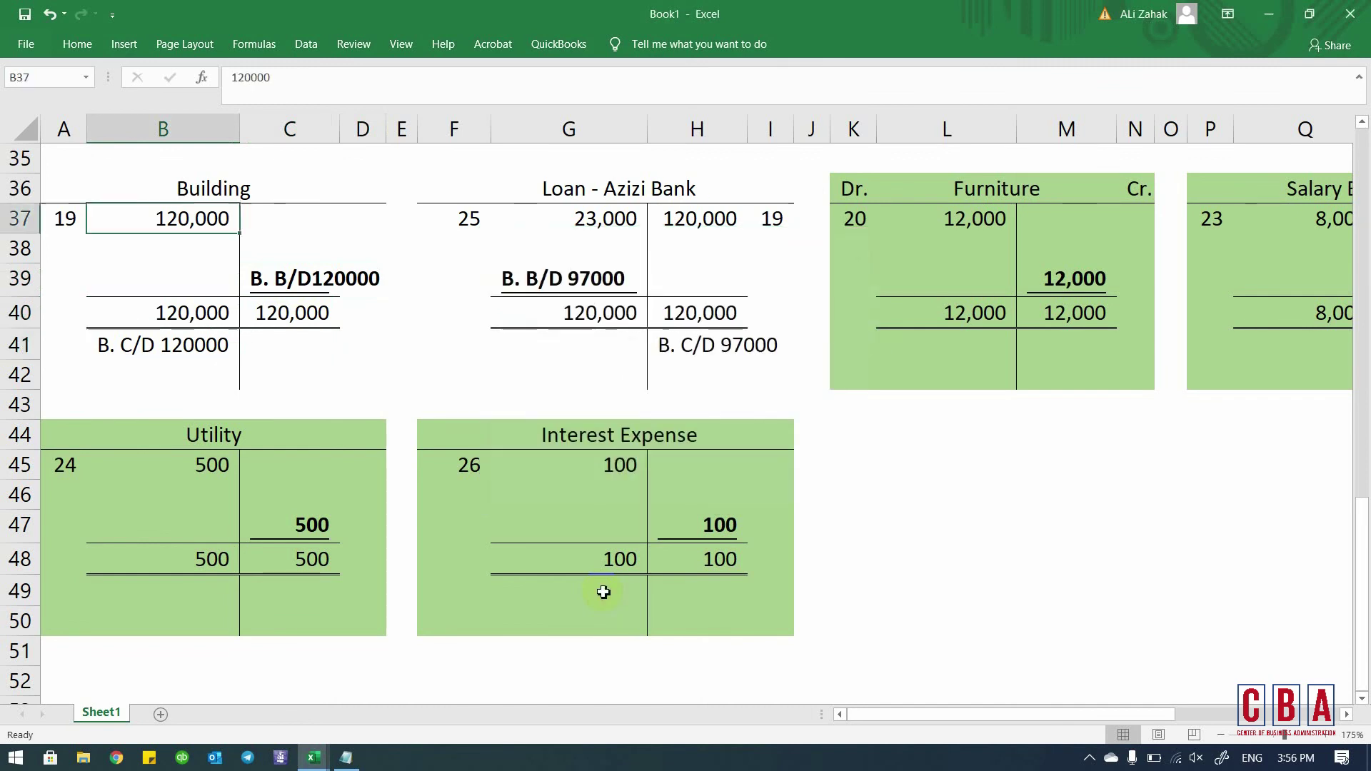
{"action": "key", "text": "Up"}
{"action": "key", "text": "Up"}
{"action": "key", "text": "Up"}
{"action": "key", "text": "Up"}
{"action": "key", "text": "Up"}
{"action": "key", "text": "Up"}
{"action": "key", "text": "Up"}
{"action": "key", "text": "Up"}
{"action": "key", "text": "Up"}
{"action": "key", "text": "Up"}
{"action": "key", "text": "Up"}
{"action": "key", "text": "Up"}
{"action": "key", "text": "Up"}
{"action": "key", "text": "Up"}
{"action": "key", "text": "Up"}
{"action": "key", "text": "Up"}
{"action": "key", "text": "Up"}
{"action": "key", "text": "Up"}
{"action": "key", "text": "Up"}
{"action": "key", "text": "Up"}
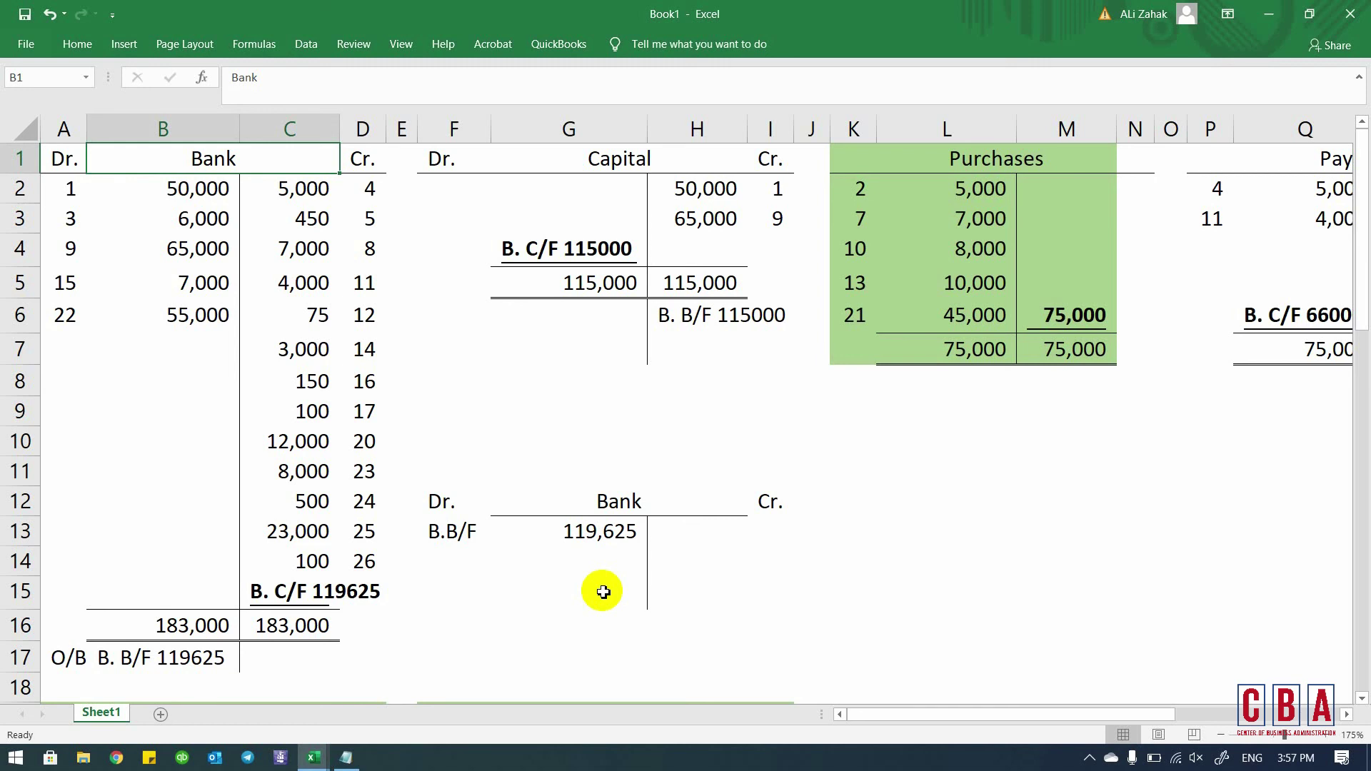
{"action": "key", "text": "Right"}
{"action": "key", "text": "Right"}
{"action": "key", "text": "Right"}
{"action": "key", "text": "Right"}
{"action": "key", "text": "Right"}
{"action": "key", "text": "Right"}
{"action": "key", "text": "Right"}
{"action": "key", "text": "Right"}
{"action": "key", "text": "Right"}
{"action": "key", "text": "Right"}
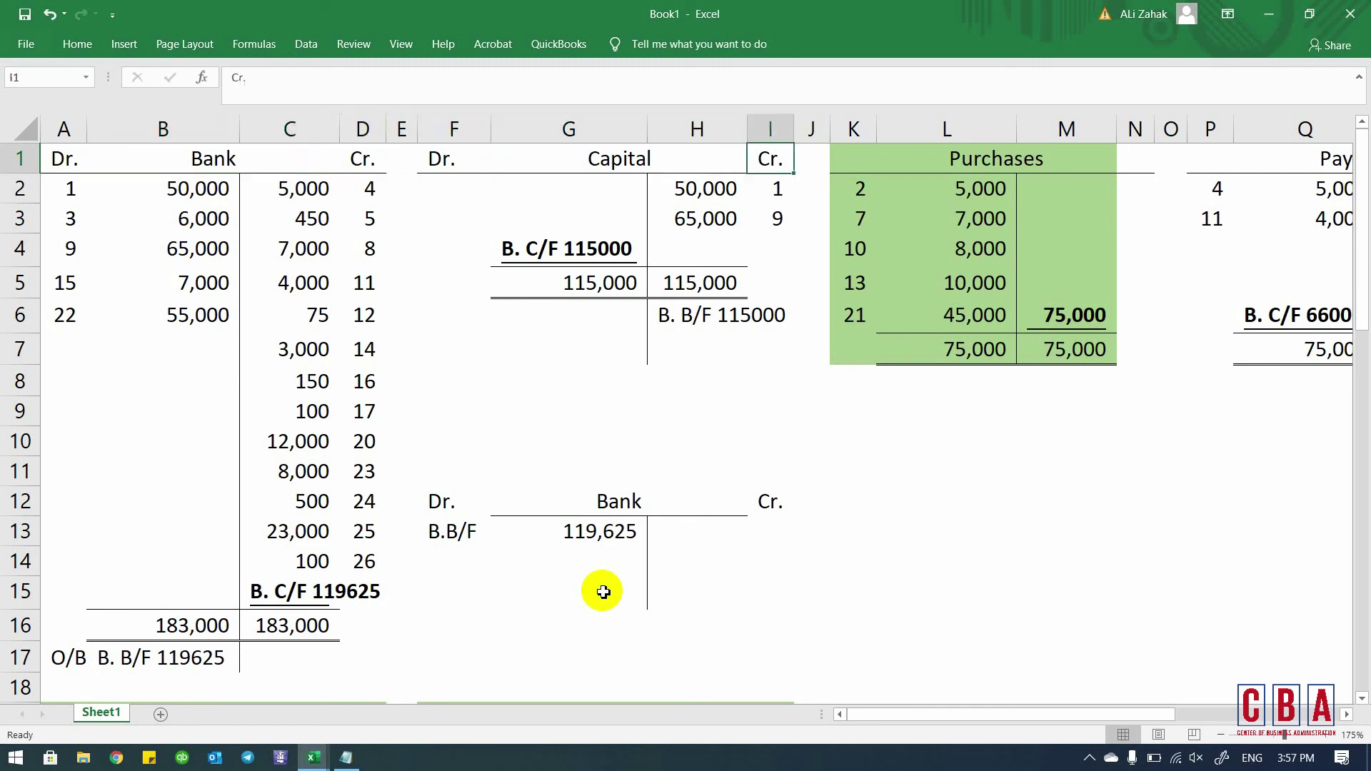
{"action": "key", "text": "Right"}
{"action": "key", "text": "Right"}
{"action": "key", "text": "Right"}
{"action": "key", "text": "Right"}
{"action": "key", "text": "Right"}
{"action": "key", "text": "Right"}
{"action": "key", "text": "Right"}
{"action": "key", "text": "Right"}
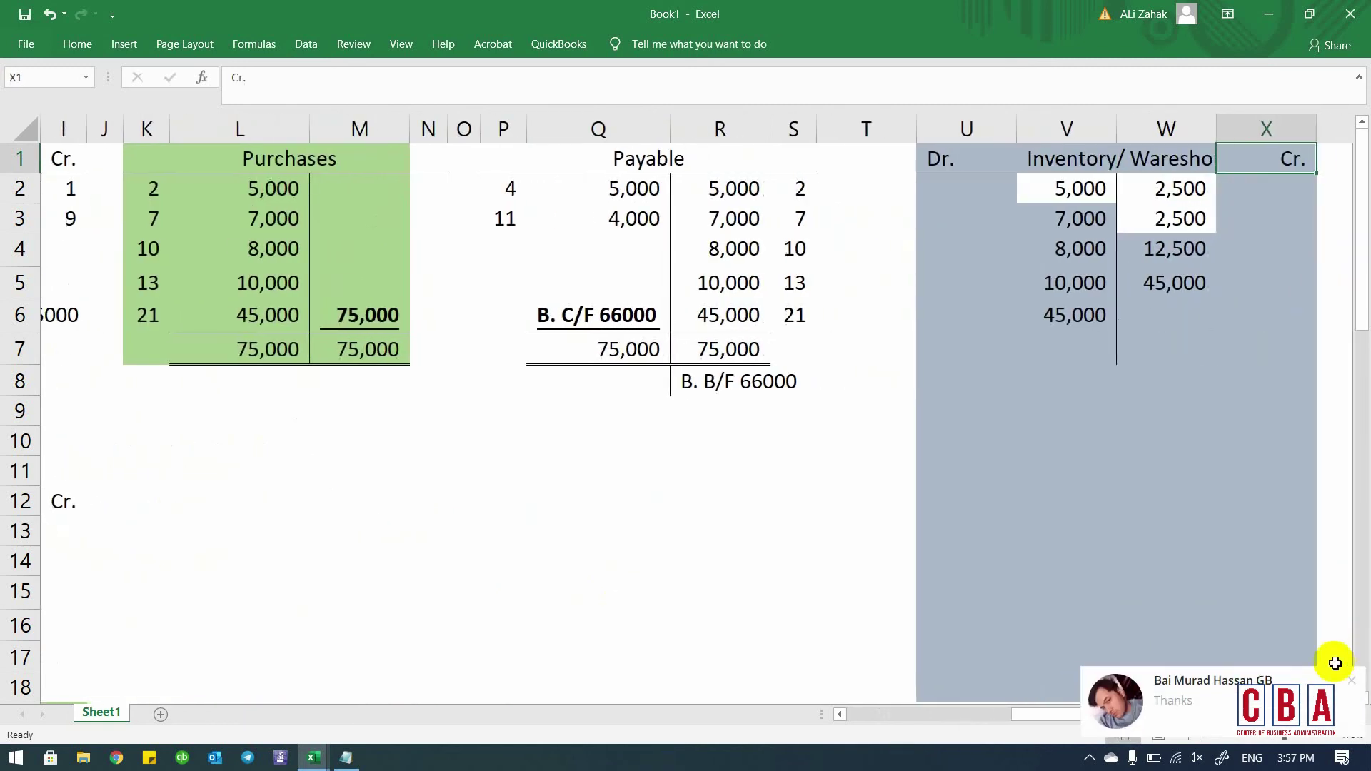
- Dismiss the chat notification and disconnect the computer from the CBA Office Wi-Fi network
{"action": "left_click", "coordinate": [1354, 682]}
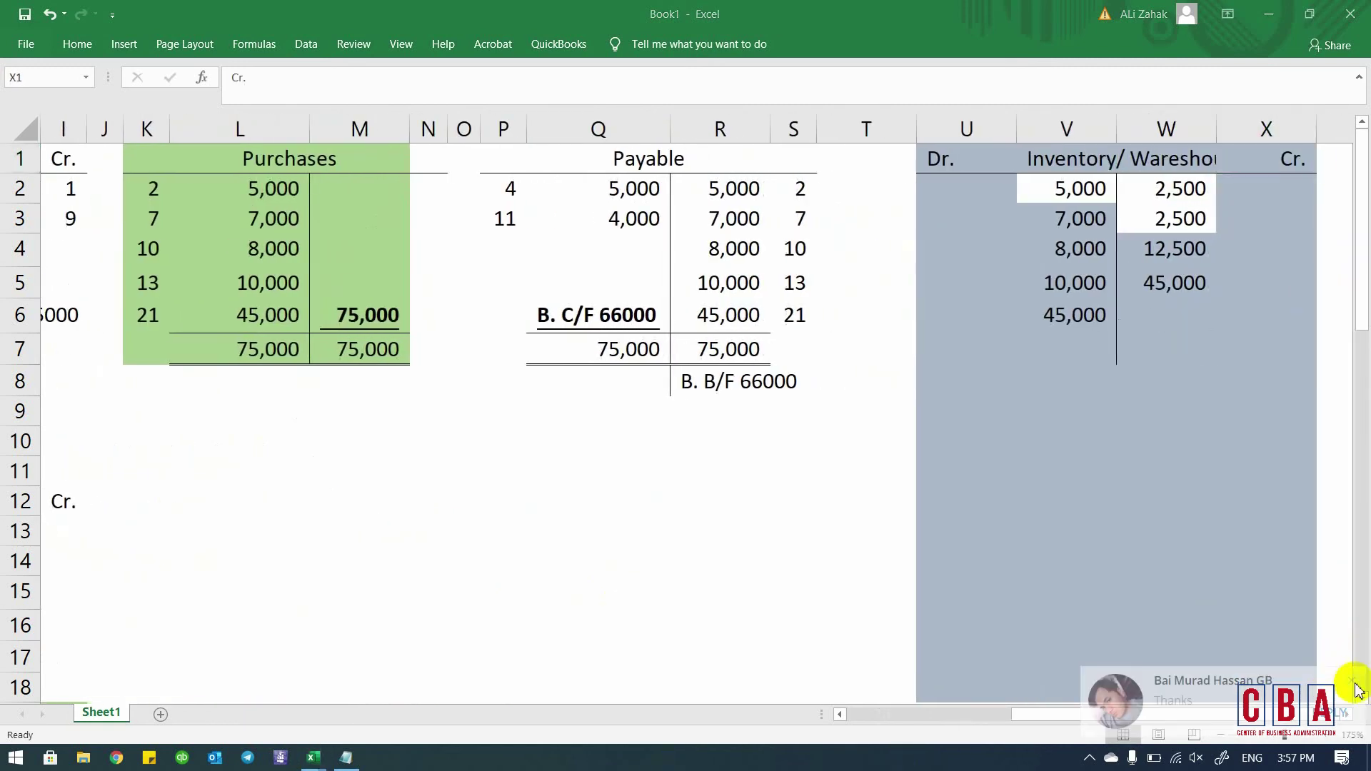
{"action": "left_click", "coordinate": [1179, 764]}
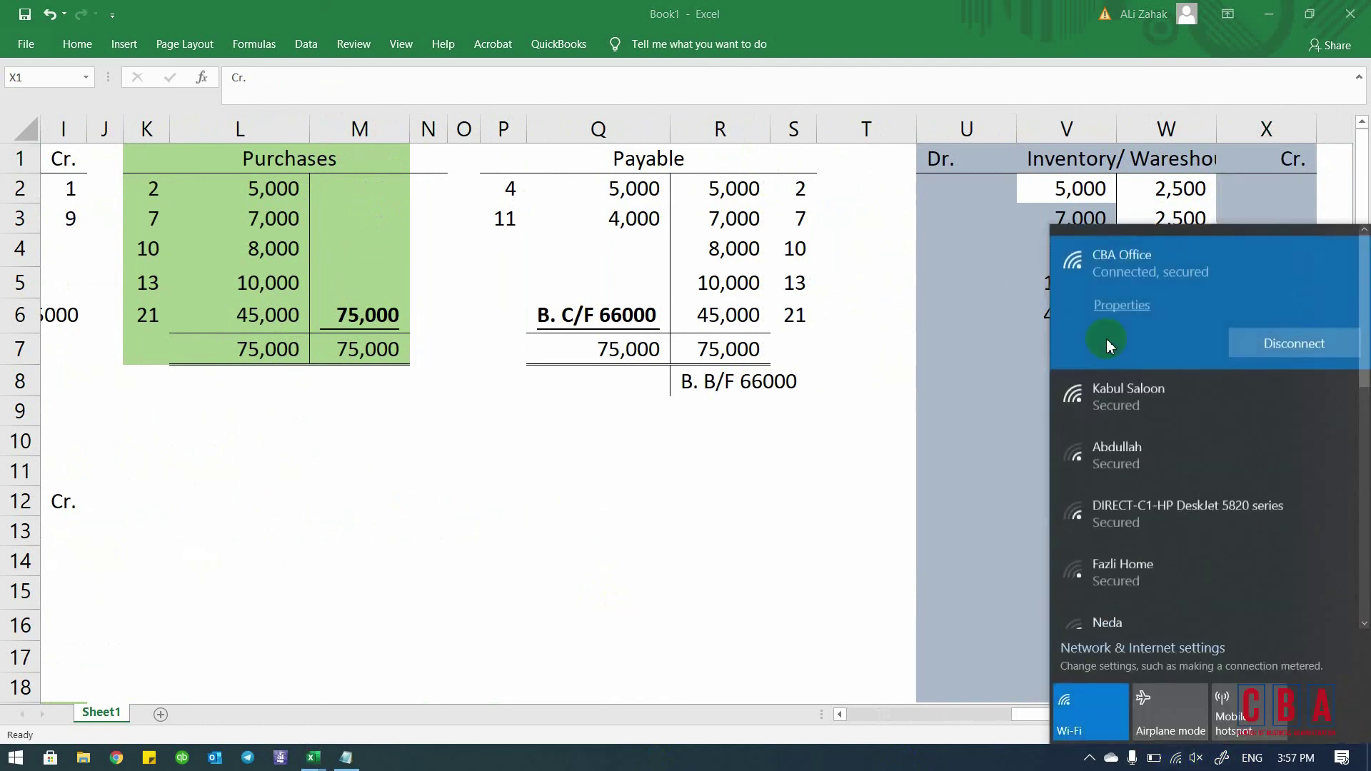
{"action": "left_click", "coordinate": [1264, 341]}
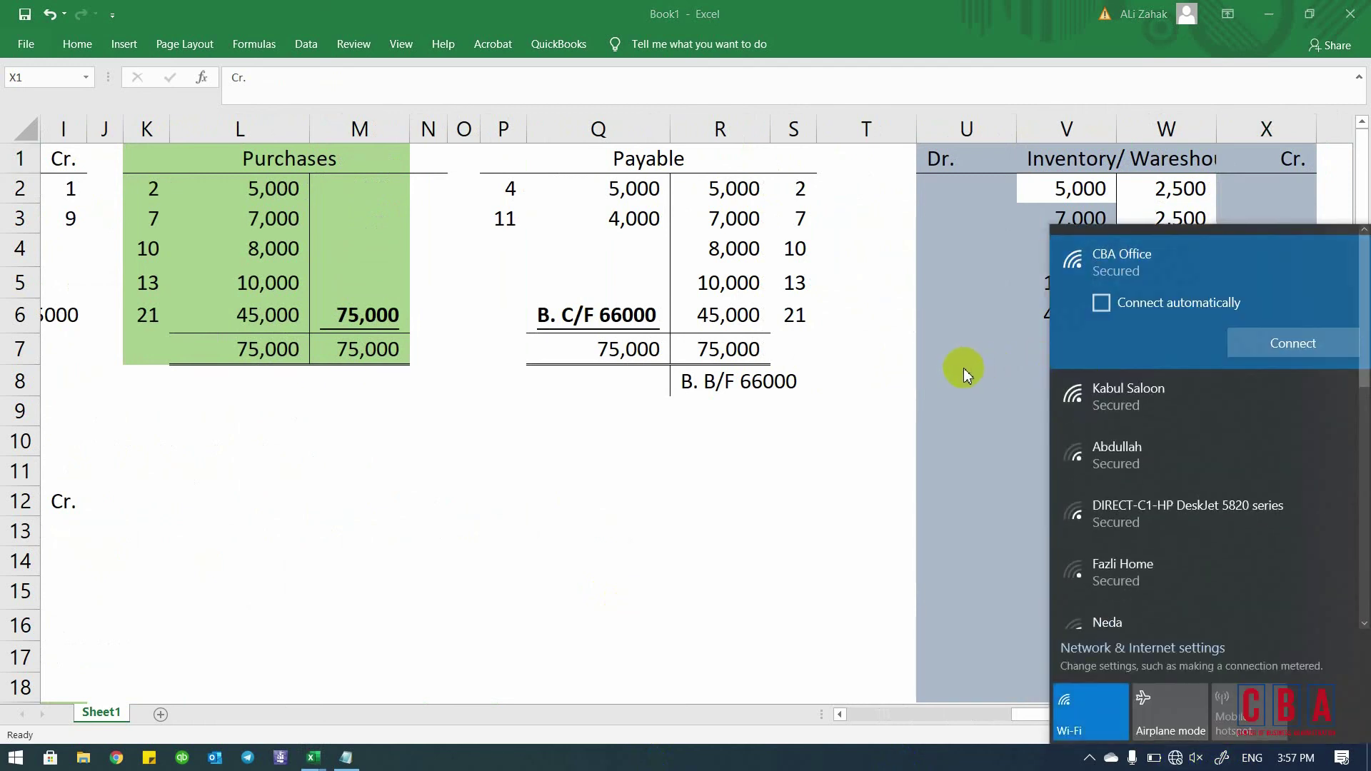
{"action": "left_click", "coordinate": [975, 367]}
{"action": "left_click", "coordinate": [1000, 437]}
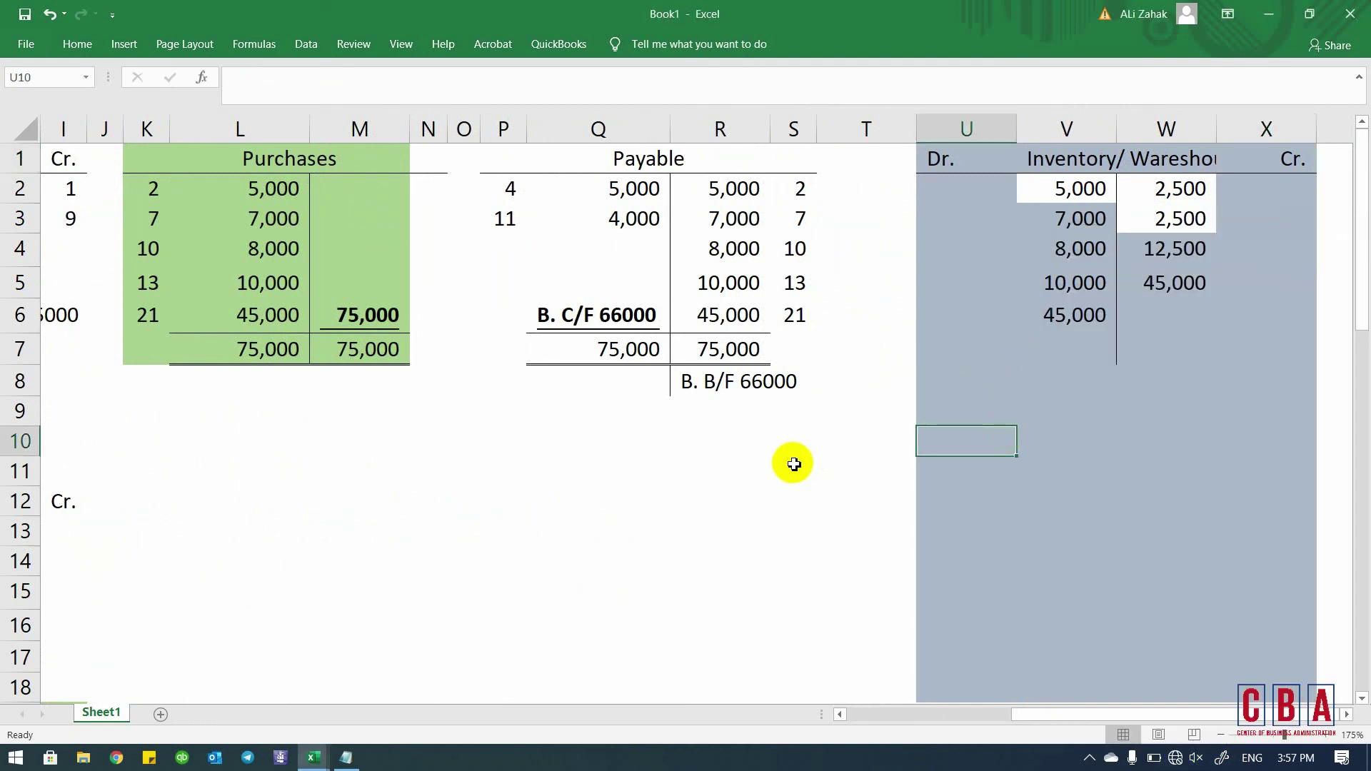
- Hide columns T through X, which hold the Inventory/Warehouse account
{"action": "key", "text": "Right"}
{"action": "key", "text": "Right"}
{"action": "key", "text": "Right"}
{"action": "key", "text": "Right"}
{"action": "key", "text": "Right"}
{"action": "key", "text": "Up"}
{"action": "key", "text": "Up"}
{"action": "key", "text": "Up"}
{"action": "key", "text": "Up"}
{"action": "key", "text": "Up"}
{"action": "key", "text": "Up"}
{"action": "key", "text": "Up"}
{"action": "key", "text": "Up"}
{"action": "key", "text": "Up"}
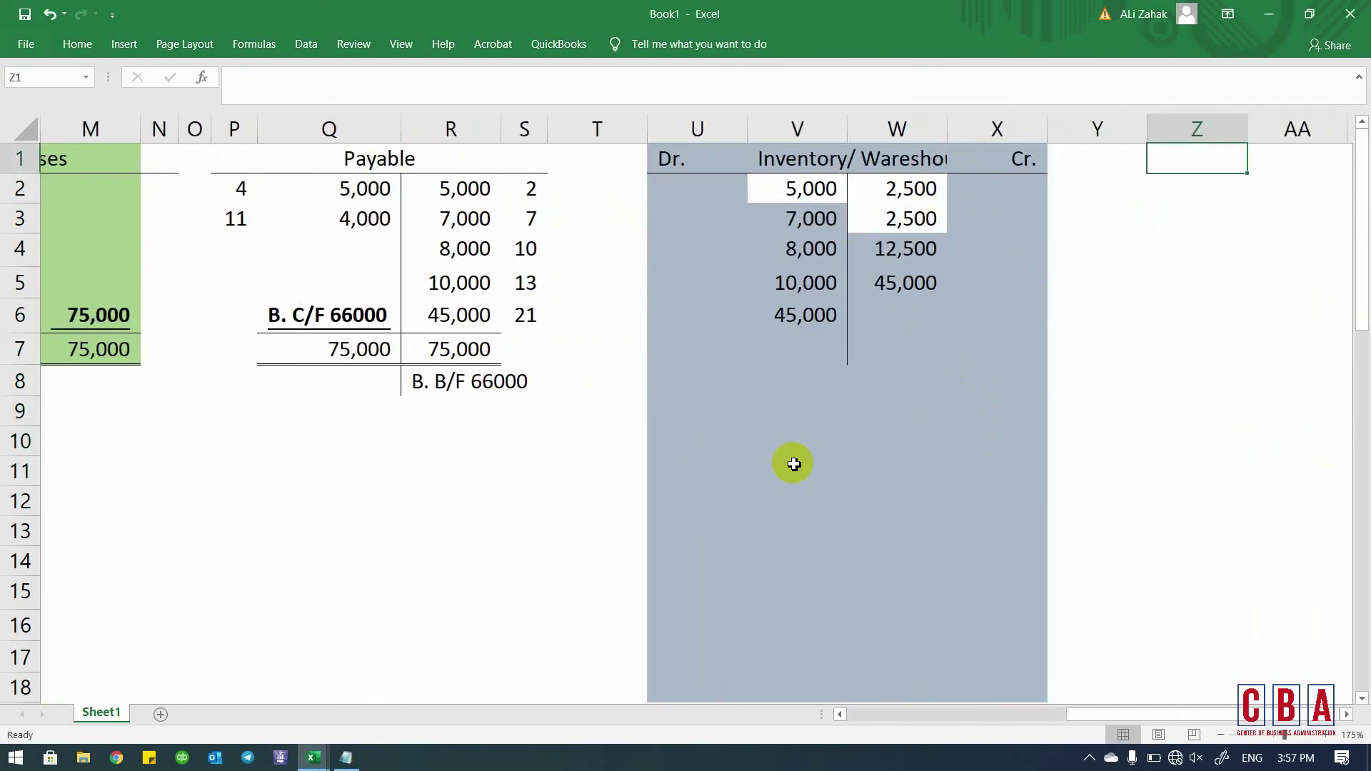
{"action": "key", "text": "ctrl+space"}
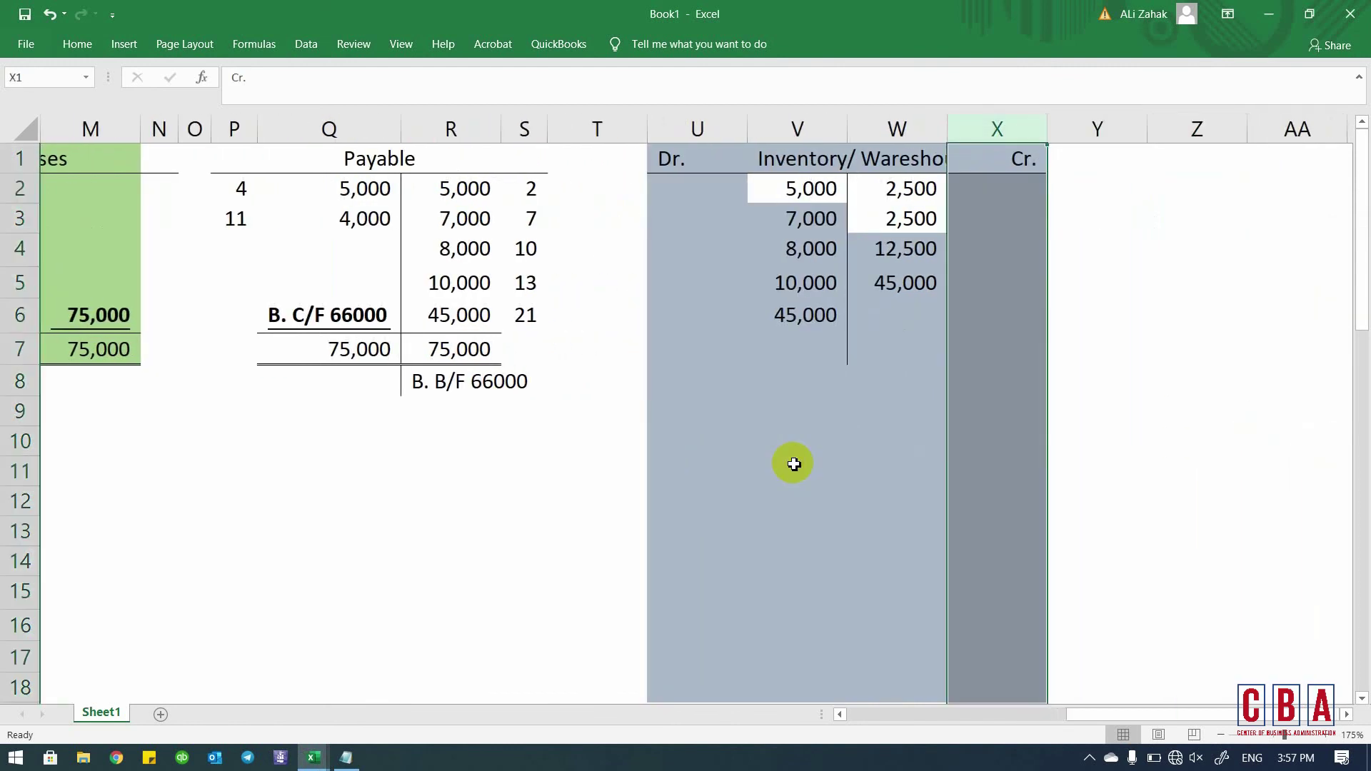
{"action": "key", "text": "shift+Left"}
{"action": "key", "text": "shift+Left"}
{"action": "key", "text": "shift+Left"}
{"action": "key", "text": "shift+Left"}
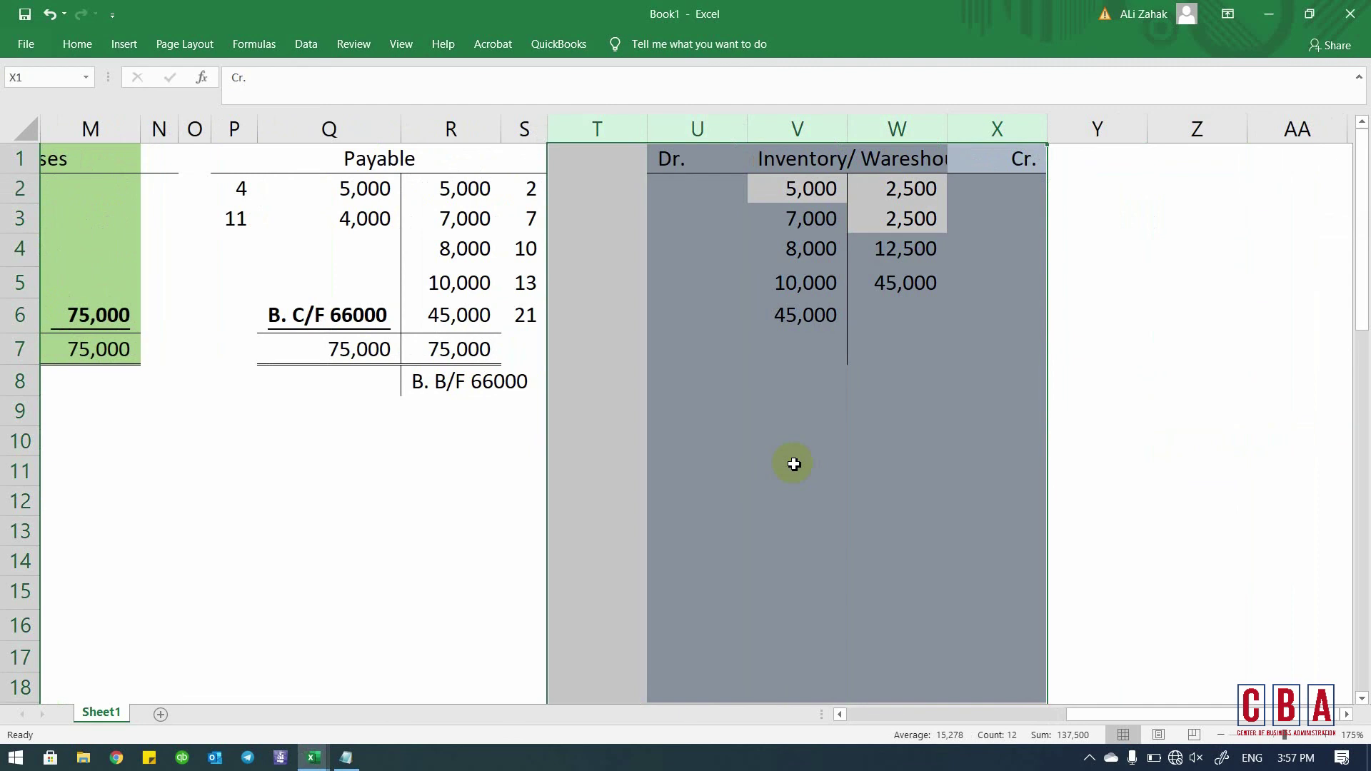
{"action": "key", "text": "ctrl+9"}
{"action": "key", "text": "ctrl+z"}
{"action": "key", "text": "ctrl+0"}
- Enter ABC as the business name in cell Z2
{"action": "key", "text": "Right"}
{"action": "key", "text": "Down"}
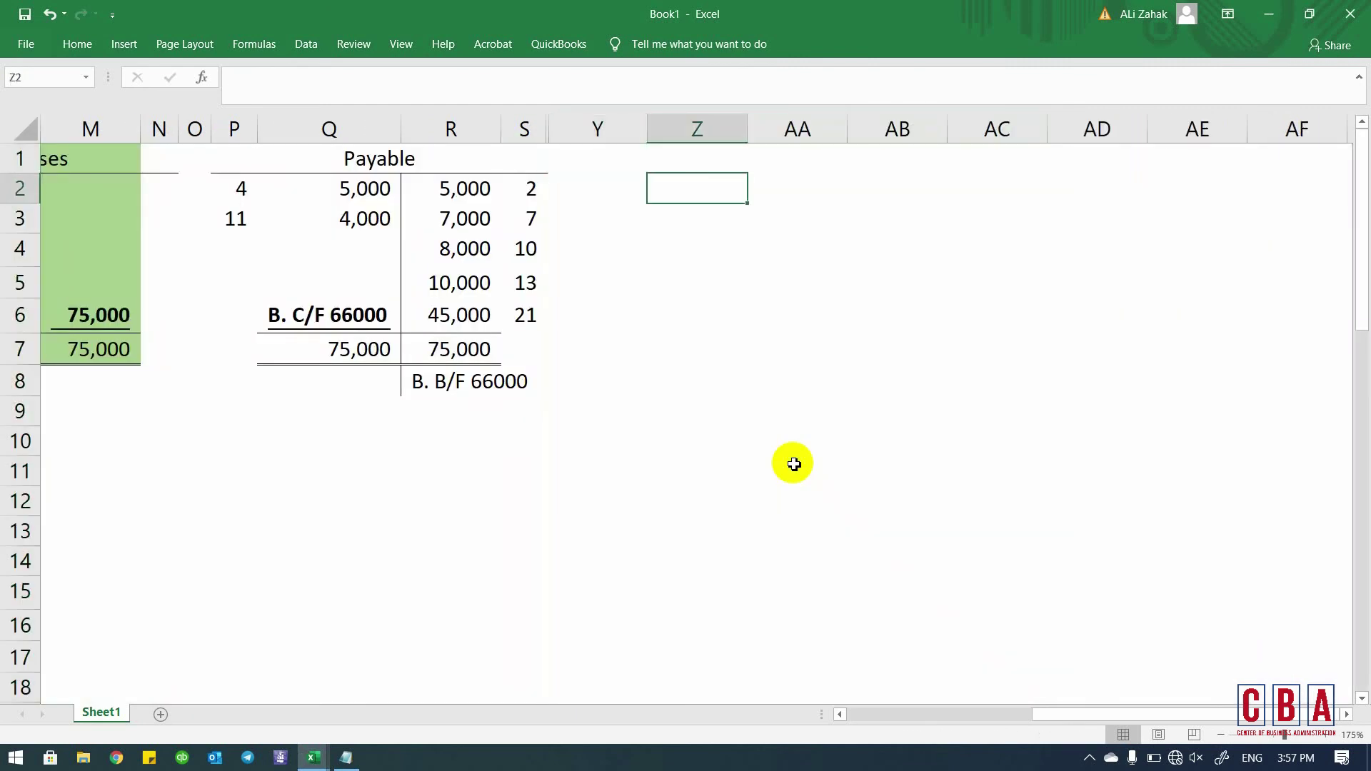
{"action": "type", "text": "Triab"}
{"action": "key", "text": "BackSpace"}
{"action": "key", "text": "BackSpace"}
{"action": "key", "text": "BackSpace"}
{"action": "key", "text": "BackSpace"}
{"action": "key", "text": "BackSpace"}
{"action": "type", "text": "ABC"}
{"action": "key", "text": "Return"}
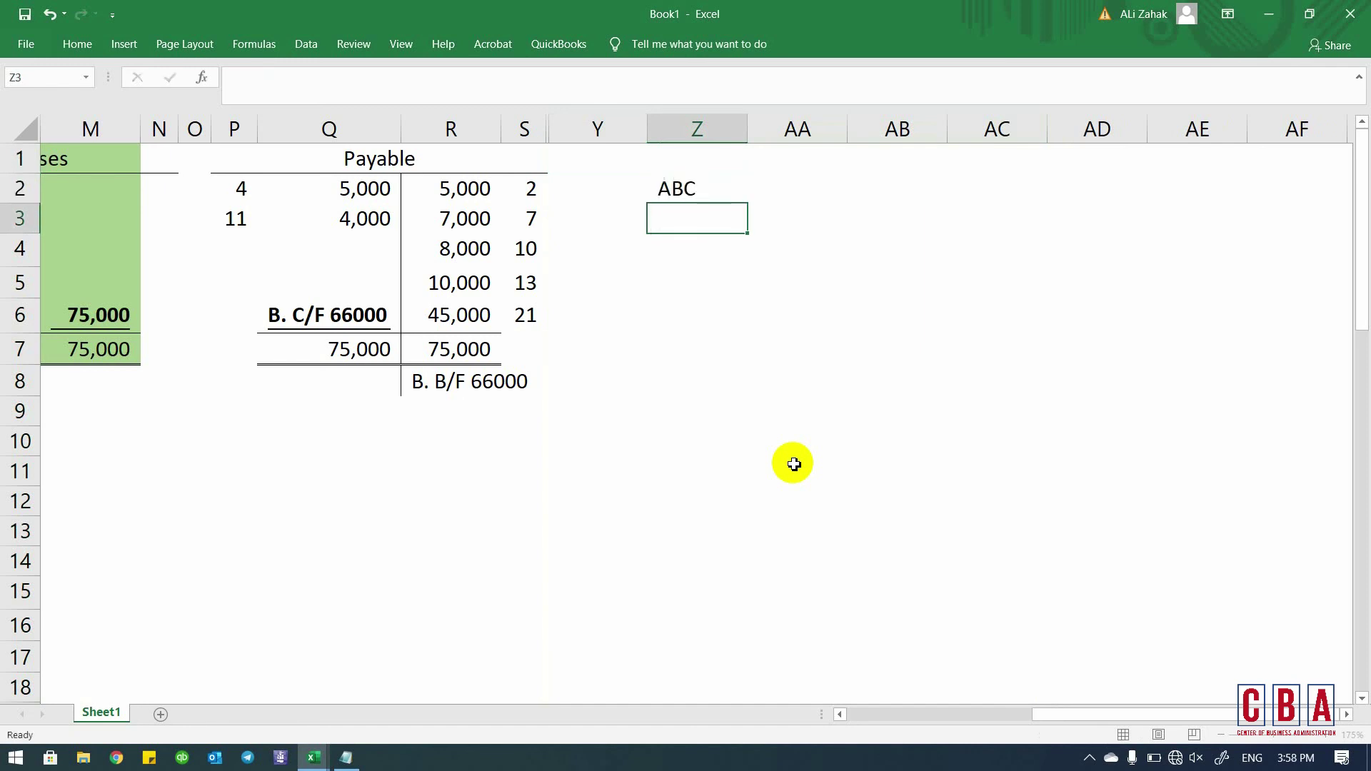
- Enter the statement title "Tiral Balance as at 30 Aprail" in cell Z3
{"action": "type", "text": "Tiral Balance"}
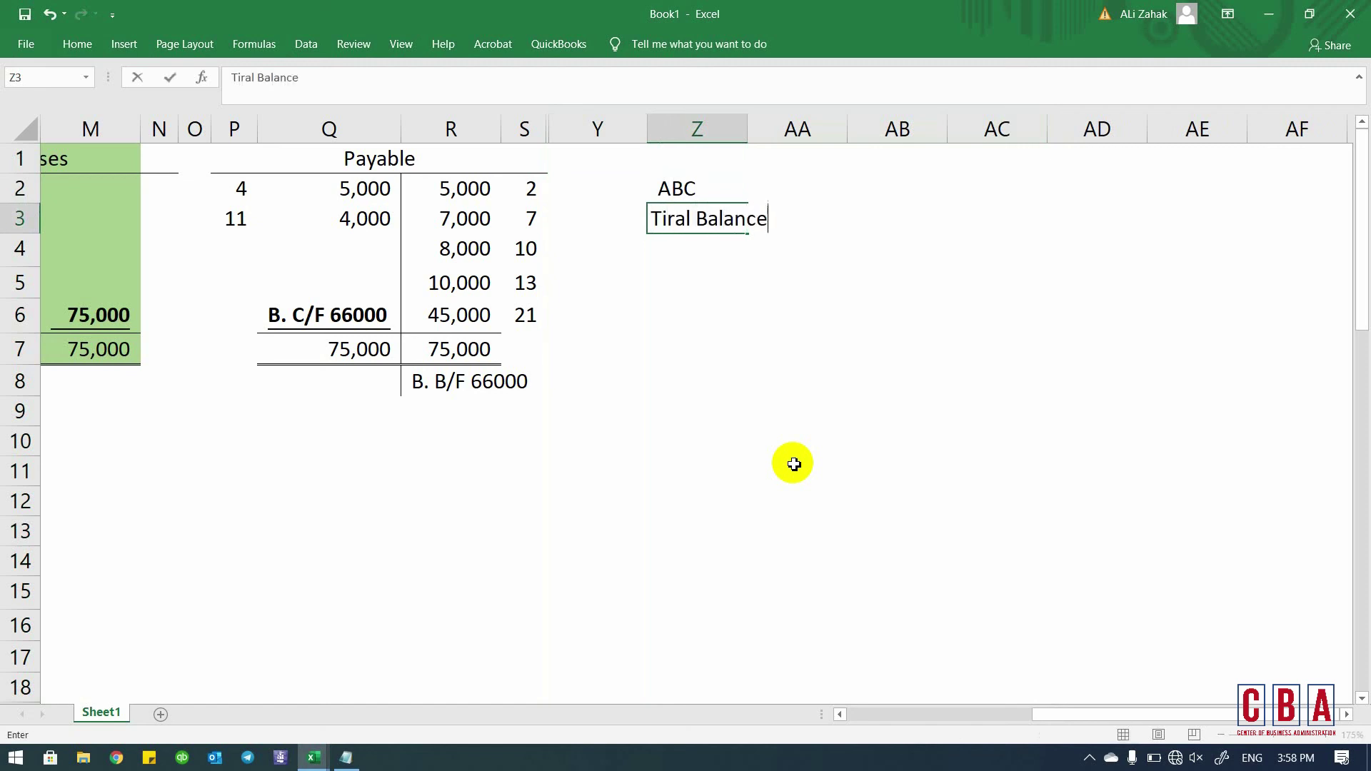
{"action": "type", "text": " as at"}
{"action": "type", "text": " 31"}
{"action": "key", "text": "BackSpace"}
{"action": "key", "text": "BackSpace"}
{"action": "type", "text": "1"}
{"action": "key", "text": "BackSpace"}
{"action": "type", "text": "0 Apr"}
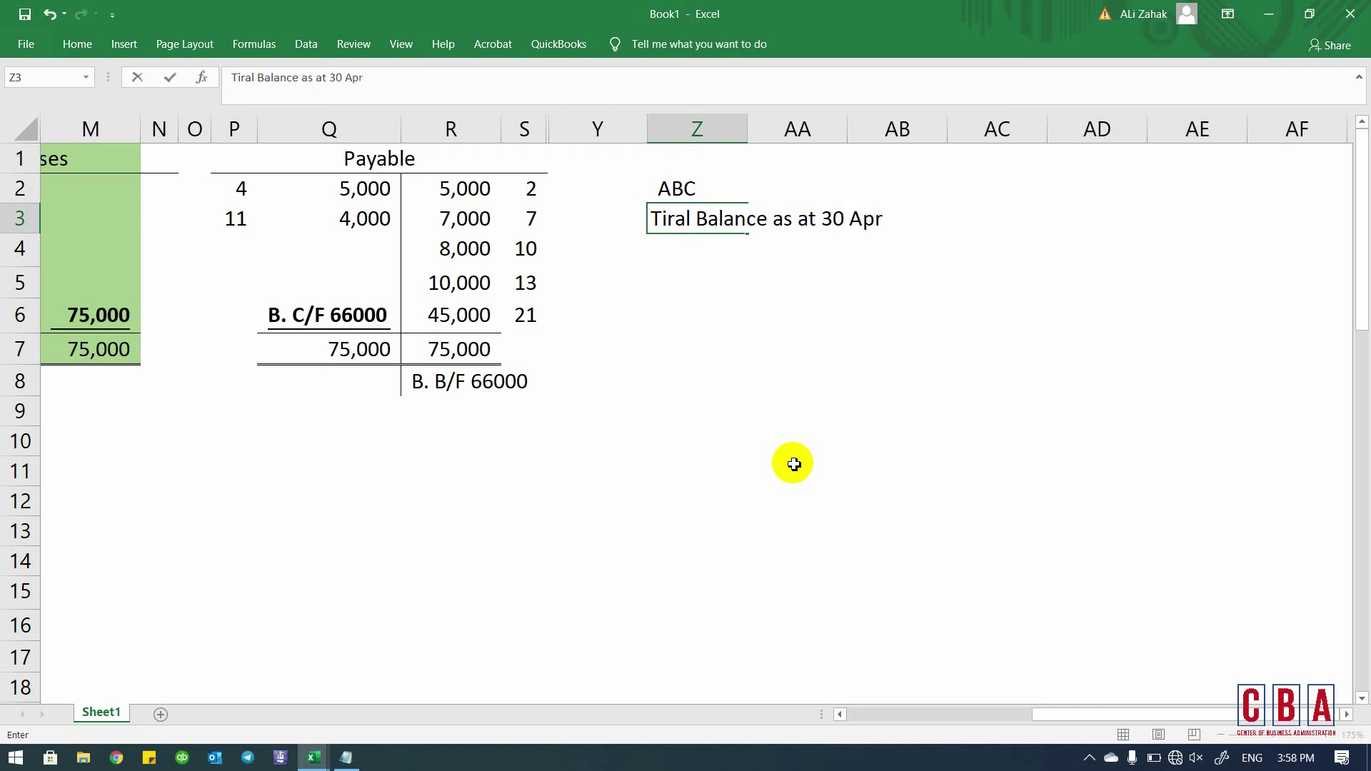
{"action": "type", "text": "ail"}
{"action": "key", "text": "ctrl+Return"}
- Correct the title in Z3 to read "Tiral Balance as at 30 April 2021"
{"action": "key", "text": "Home"}
{"action": "key", "text": "Right"}
{"action": "key", "text": "Right"}
{"action": "key", "text": "Right"}
{"action": "key", "text": "Right"}
{"action": "key", "text": "Right"}
{"action": "key", "text": "Right"}
{"action": "key", "text": "Right"}
{"action": "key", "text": "Right"}
{"action": "key", "text": "Right"}
{"action": "key", "text": "Right"}
{"action": "key", "text": "Right"}
{"action": "key", "text": "Right"}
{"action": "key", "text": "Right"}
{"action": "key", "text": "Right"}
{"action": "key", "text": "Right"}
{"action": "key", "text": "Right"}
{"action": "key", "text": "Right"}
{"action": "key", "text": "Right"}
{"action": "key", "text": "Right"}
{"action": "key", "text": "Right"}
{"action": "key", "text": "Right"}
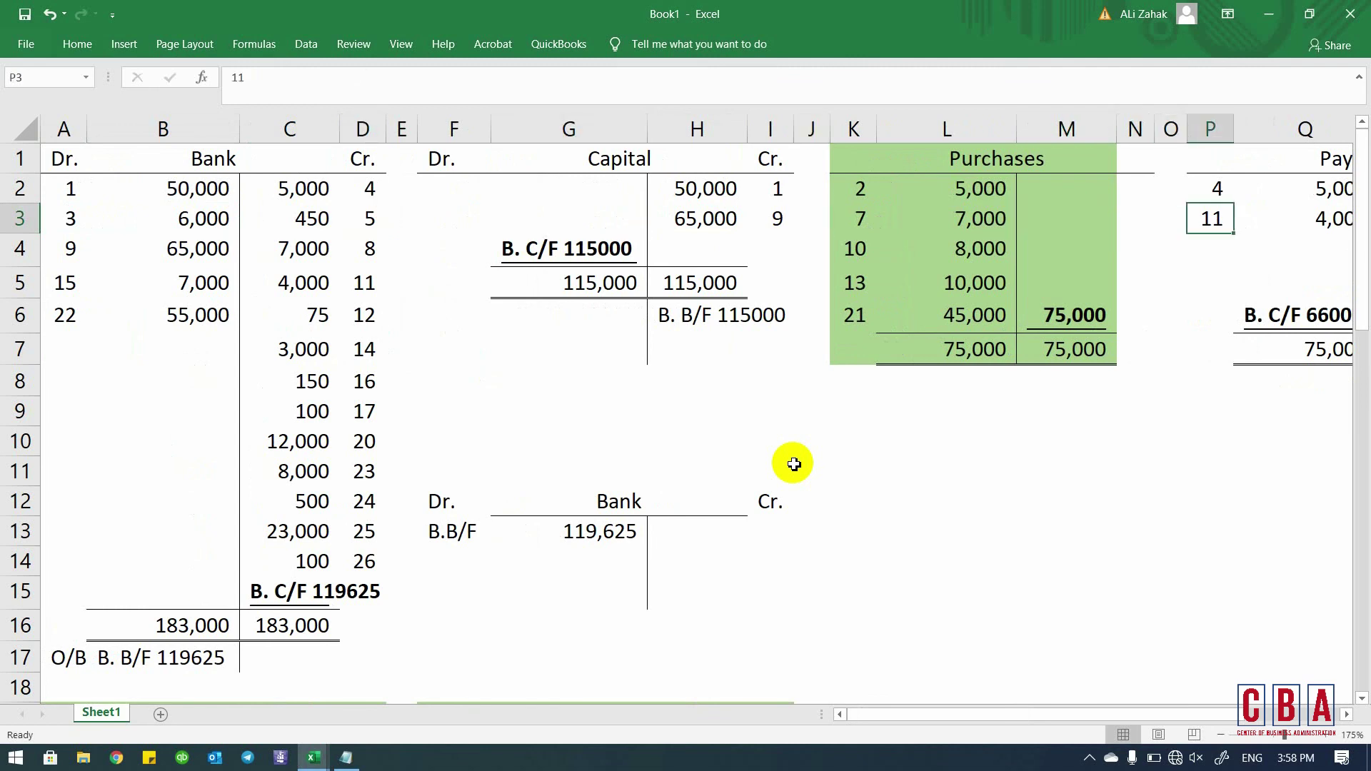
{"action": "key", "text": "Right"}
{"action": "key", "text": "Left"}
{"action": "key", "text": "Left"}
{"action": "key", "text": "Left"}
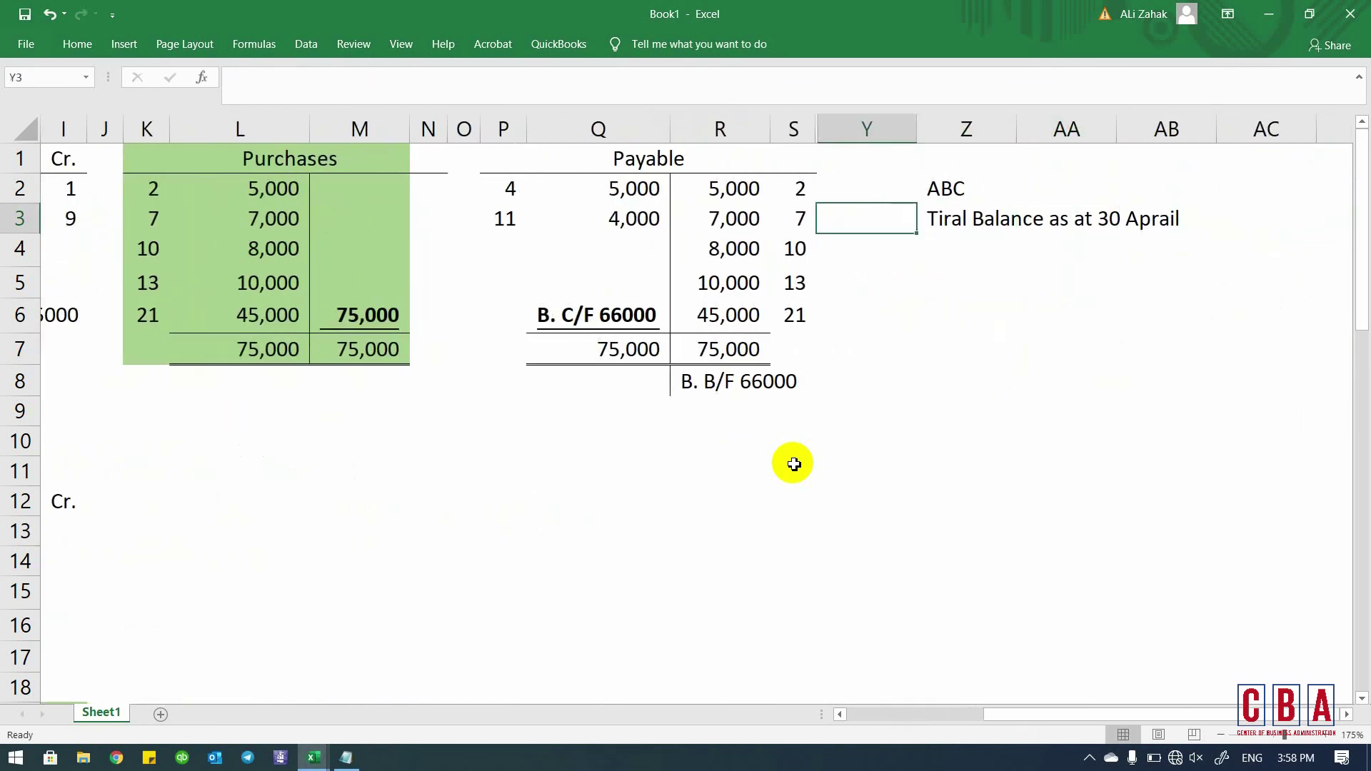
{"action": "key", "text": "Right"}
{"action": "key", "text": "F2"}
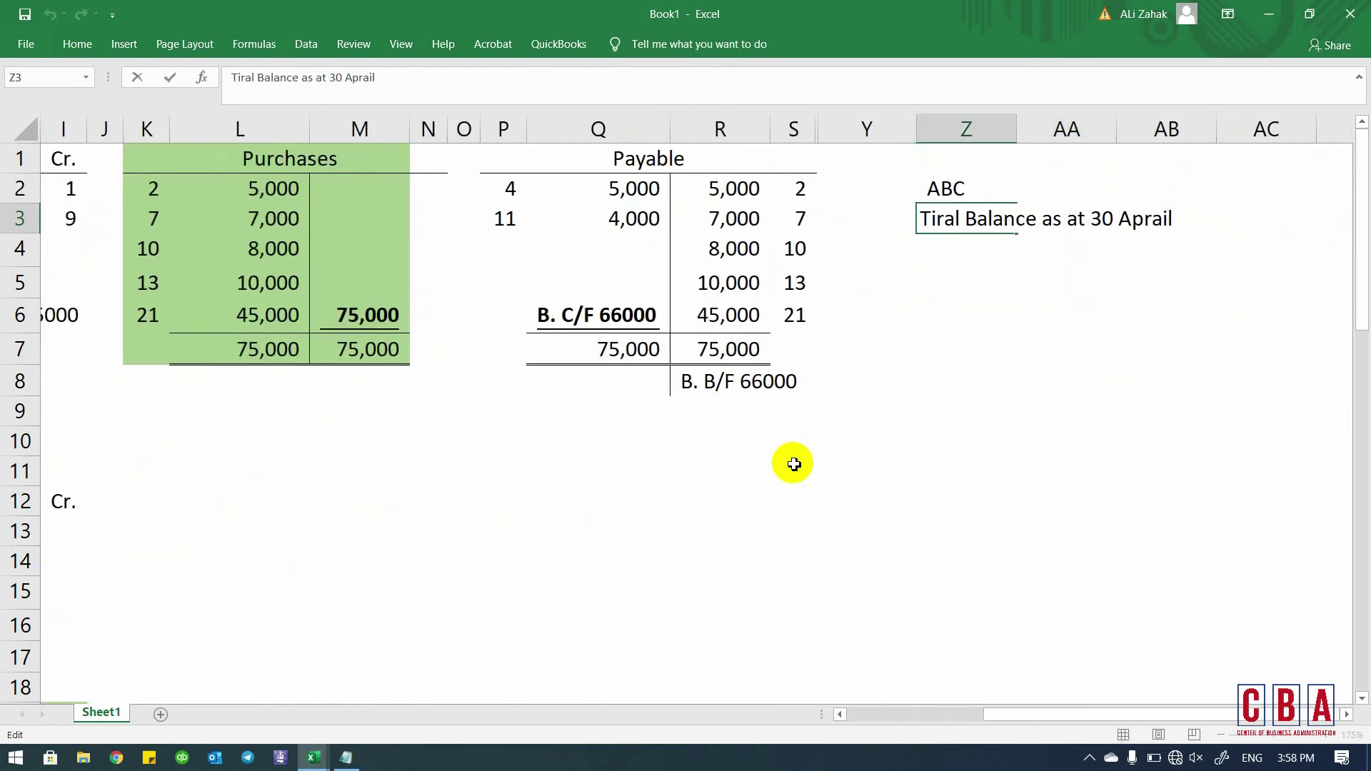
{"action": "key", "text": "BackSpace"}
{"action": "type", "text": "2021"}
{"action": "key", "text": "Return"}
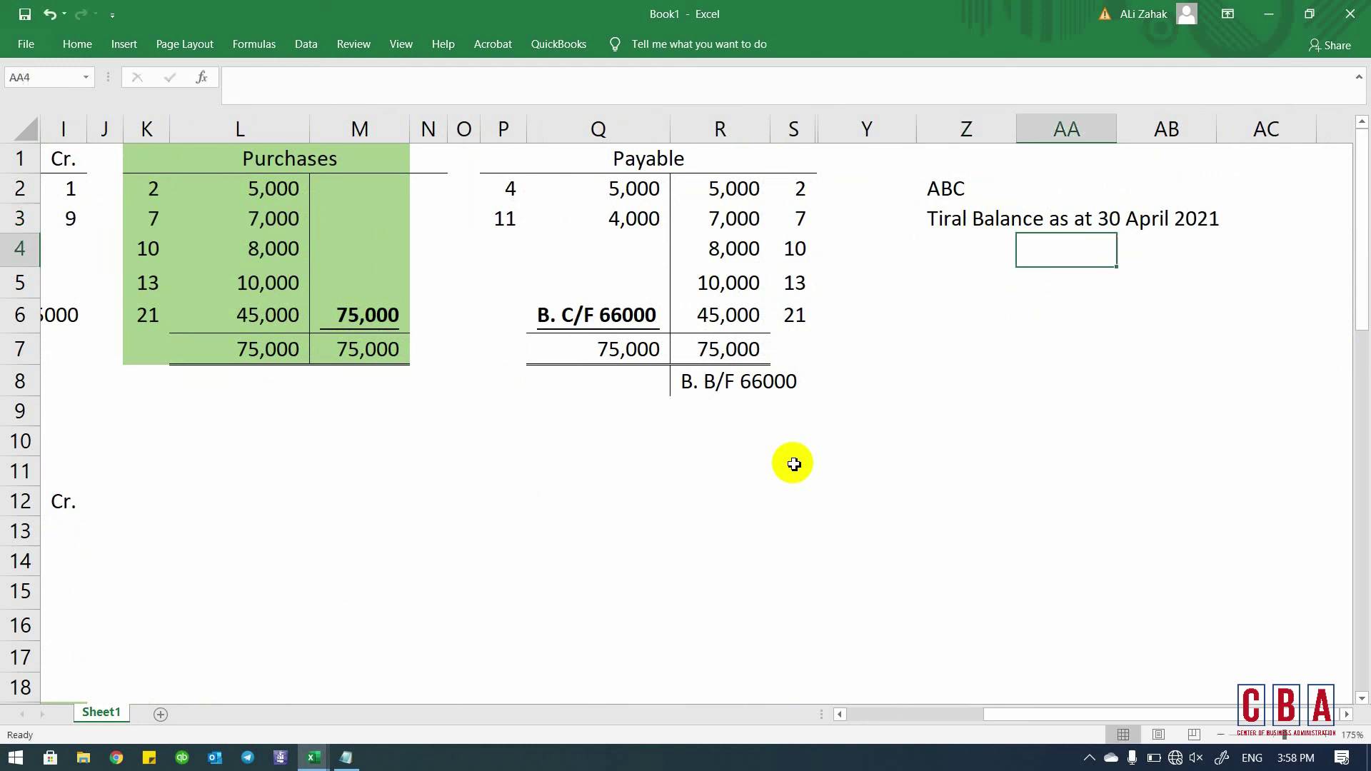
- Enter the column headings Name, Debit and Credit in cells Z4 to AB4
{"action": "type", "text": "Name"}
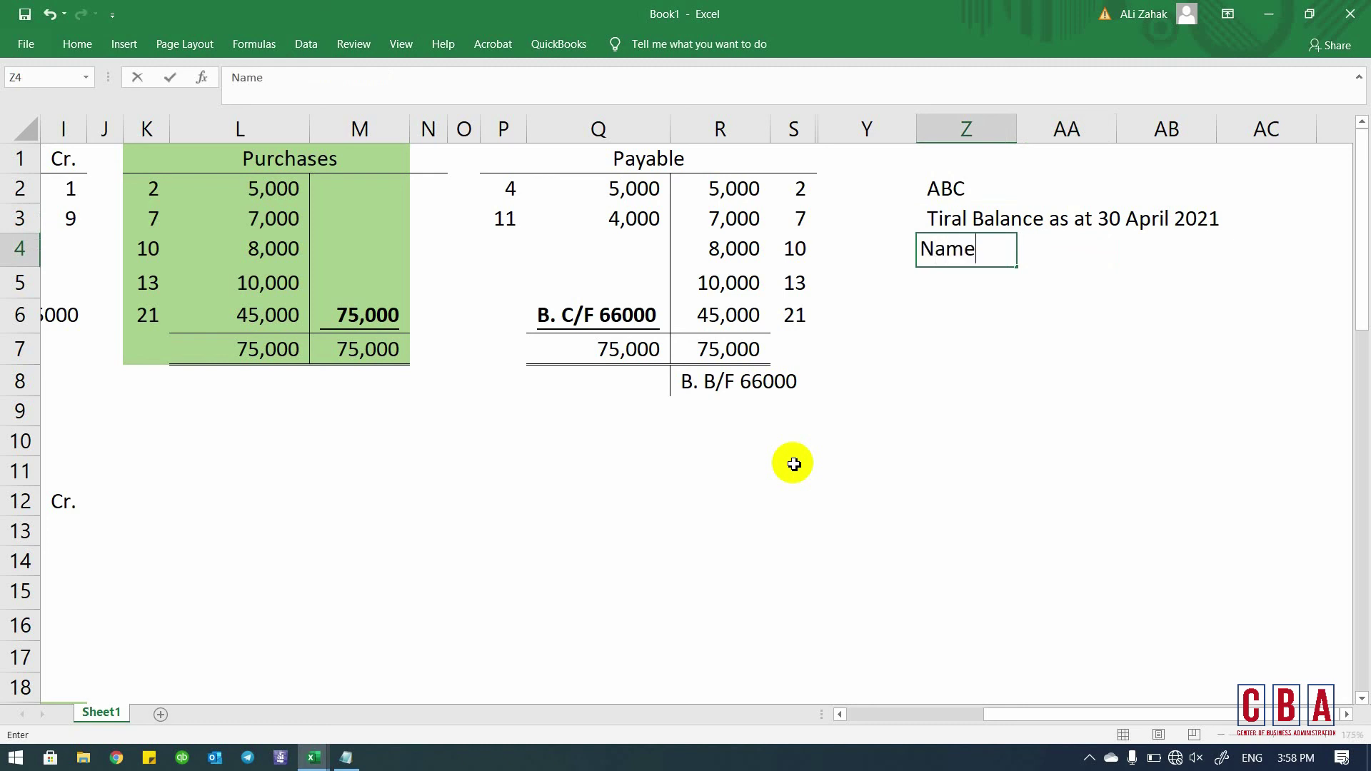
{"action": "key", "text": "Tab"}
{"action": "type", "text": "Debi"}
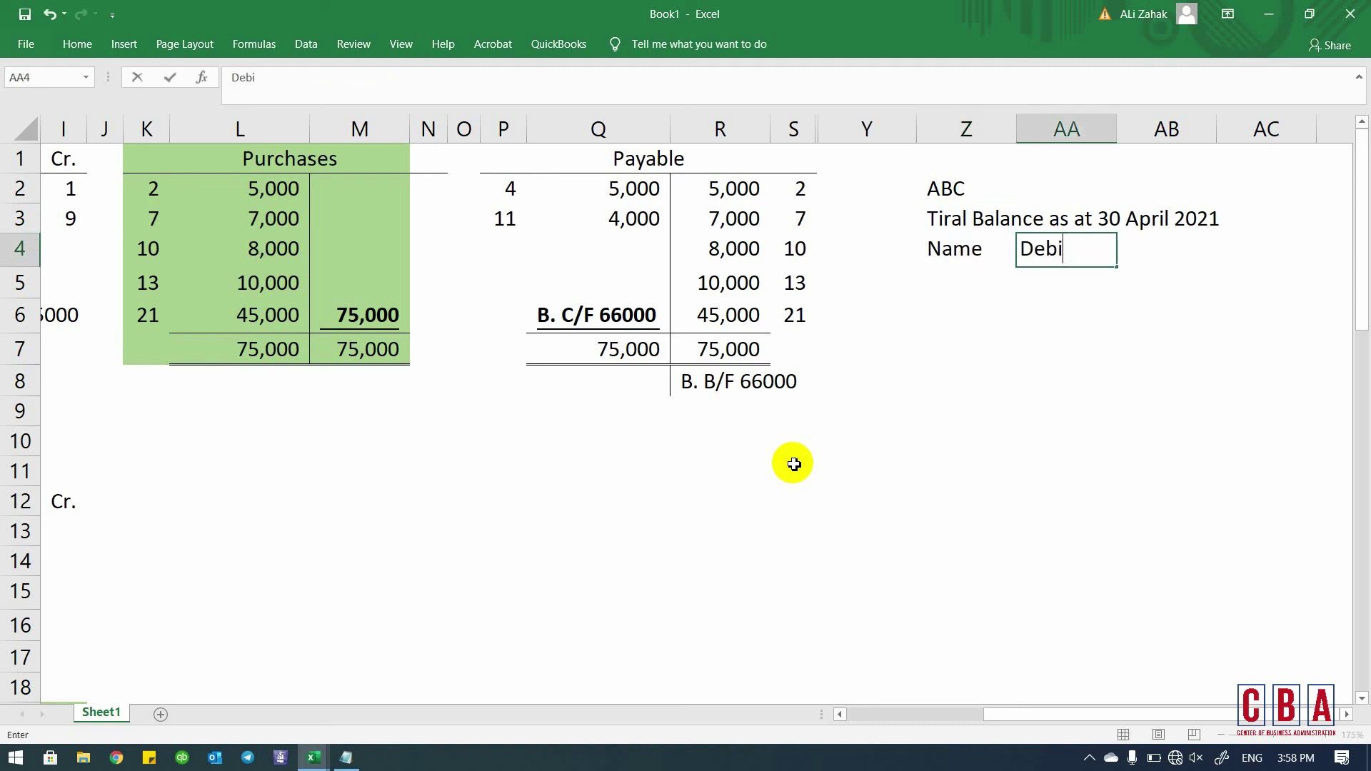
{"action": "key", "text": "Tab"}
{"action": "type", "text": "Cre"}
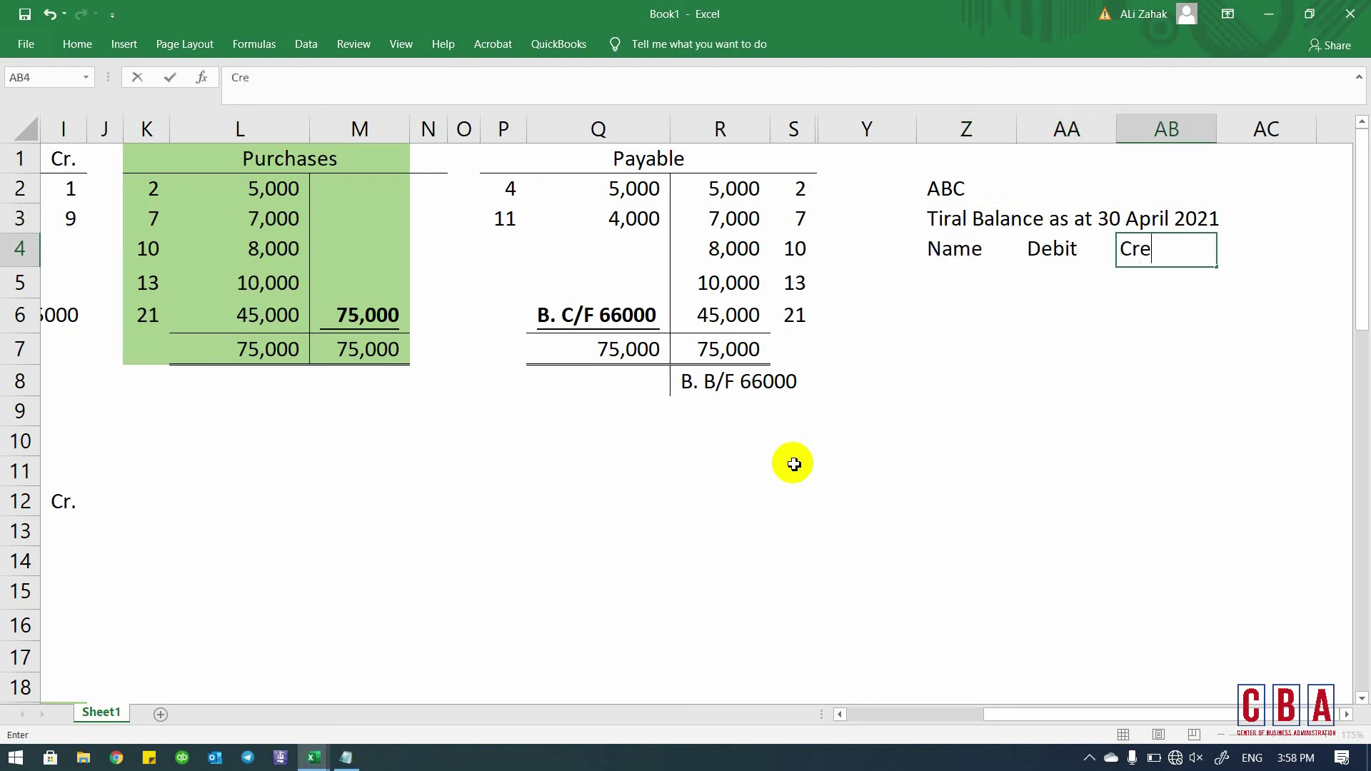
{"action": "type", "text": "dit"}
{"action": "key", "text": "Return"}
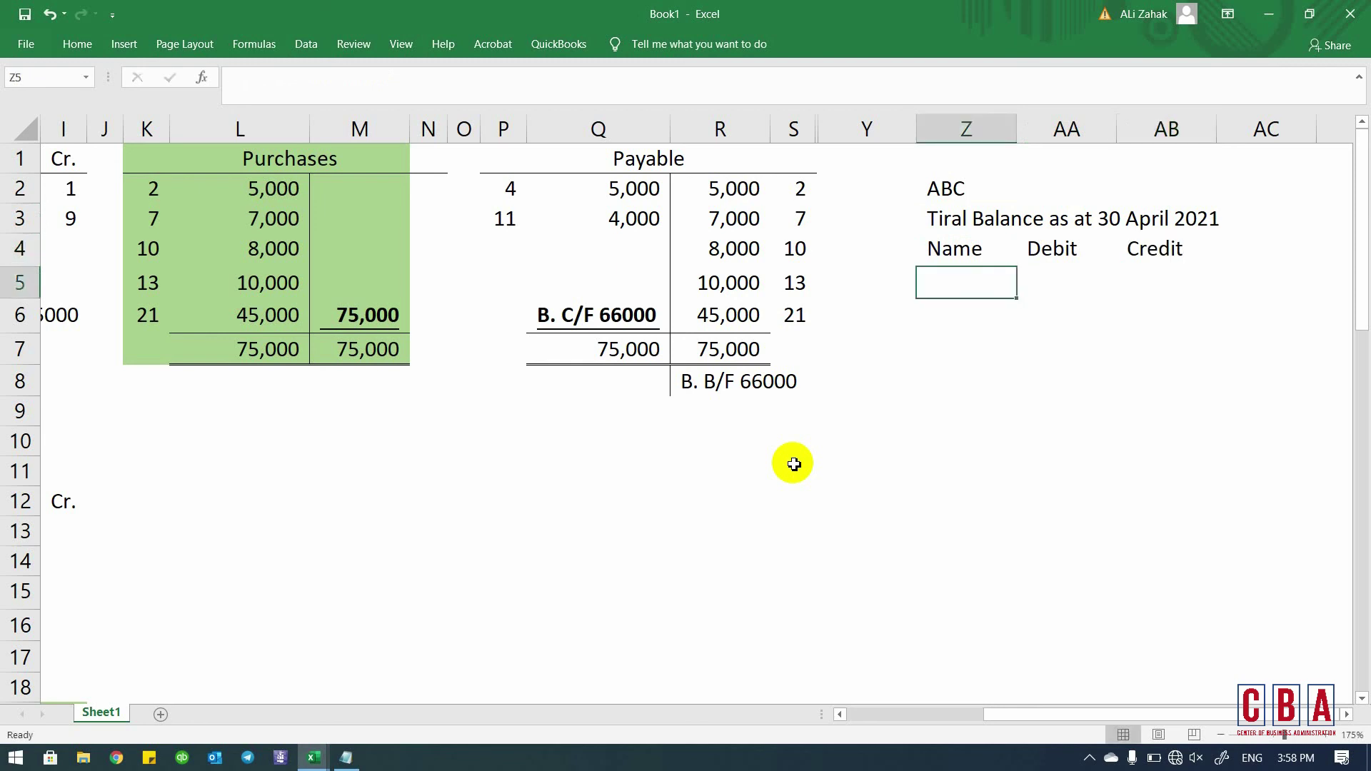
- Make the trial balance headings in Z4 to AB4 bold
{"action": "key", "text": "Up"}
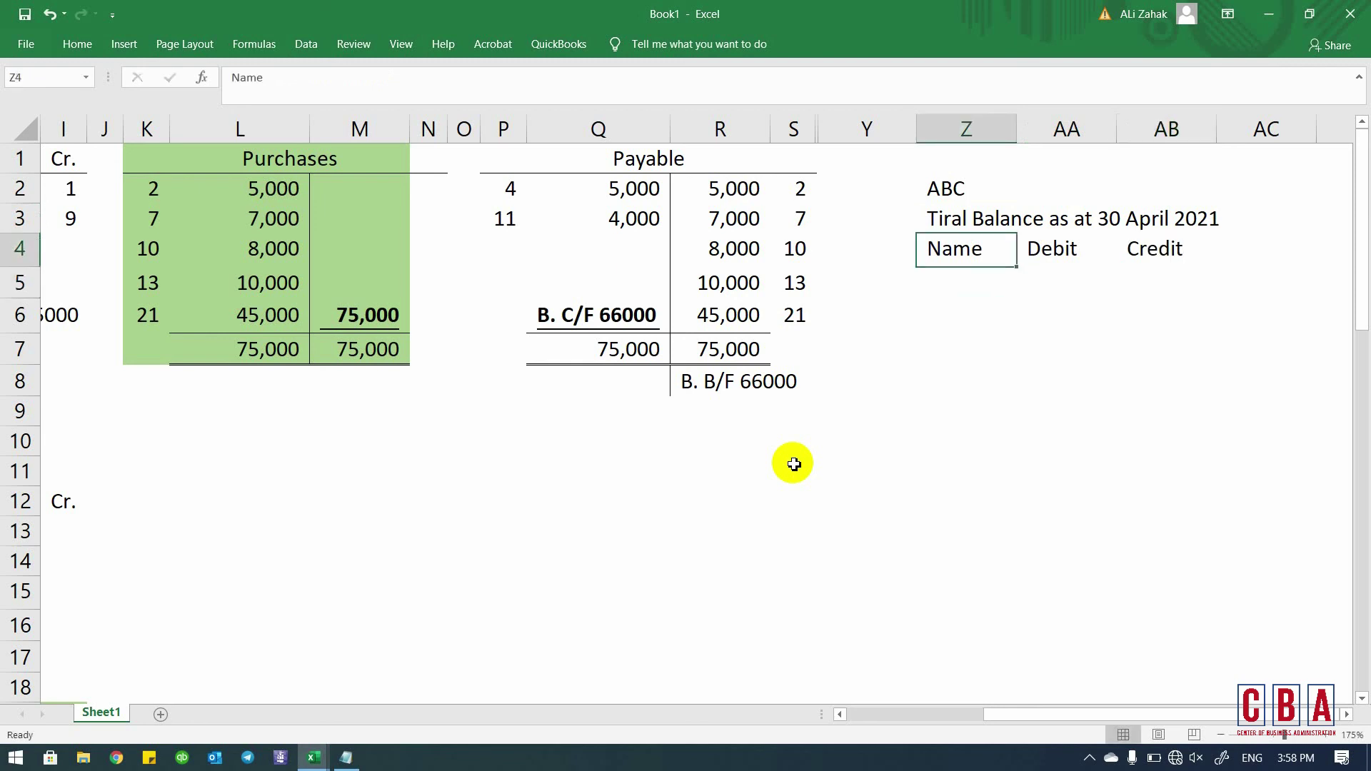
{"action": "key", "text": "shift+Right"}
{"action": "key", "text": "shift+Right"}
{"action": "key", "text": "ctrl+b"}
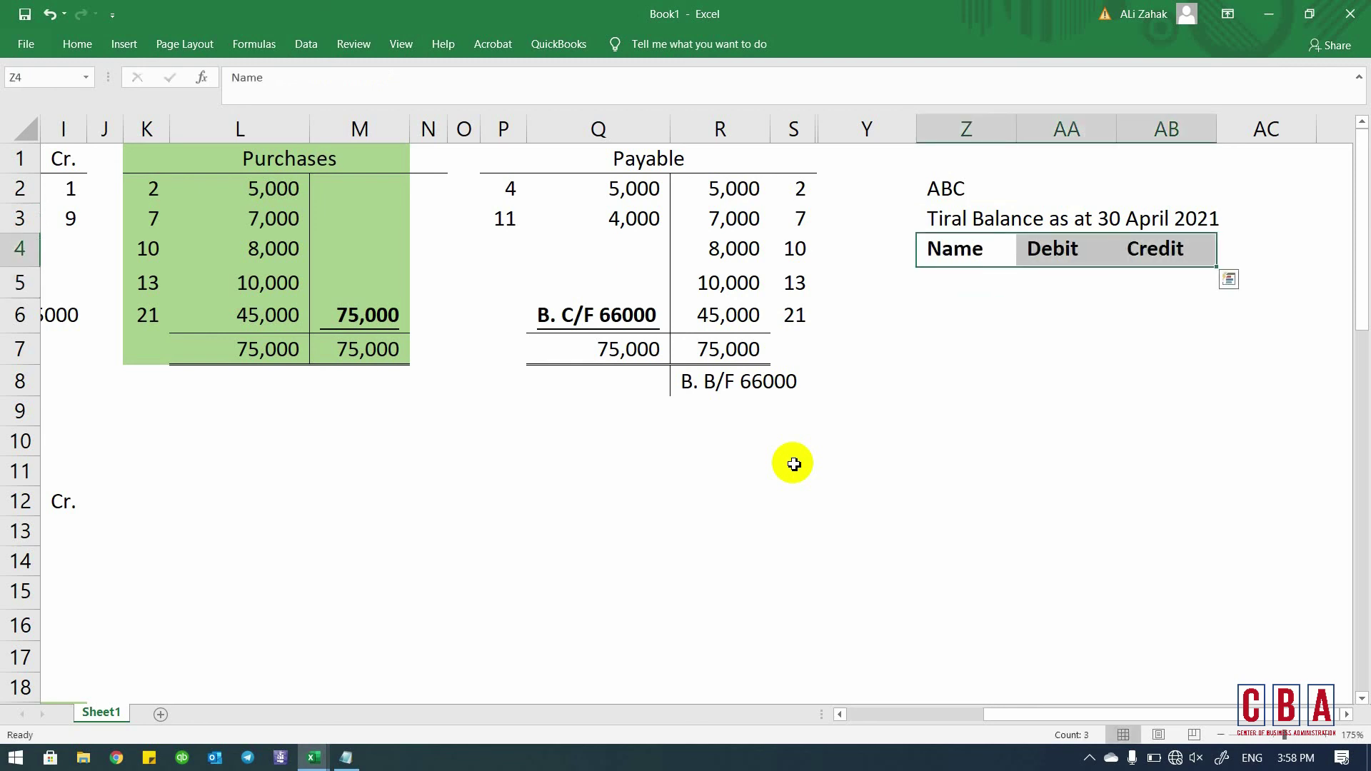
{"action": "key", "text": "shift+Left"}
{"action": "key", "text": "shift+Left"}
{"action": "key", "text": "Down"}
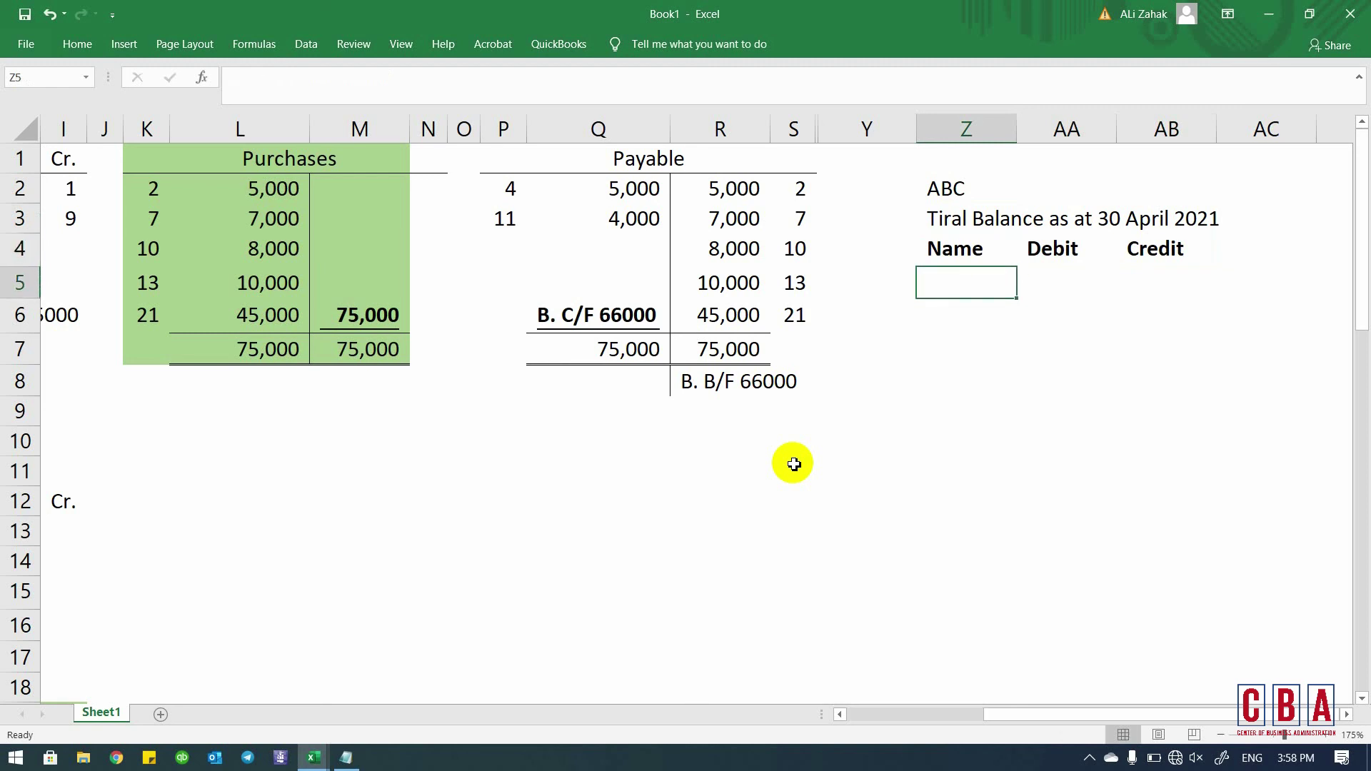
- Link cell Z5 to the Bank account heading in B1 as the first trial balance name
{"action": "type", "text": "="}
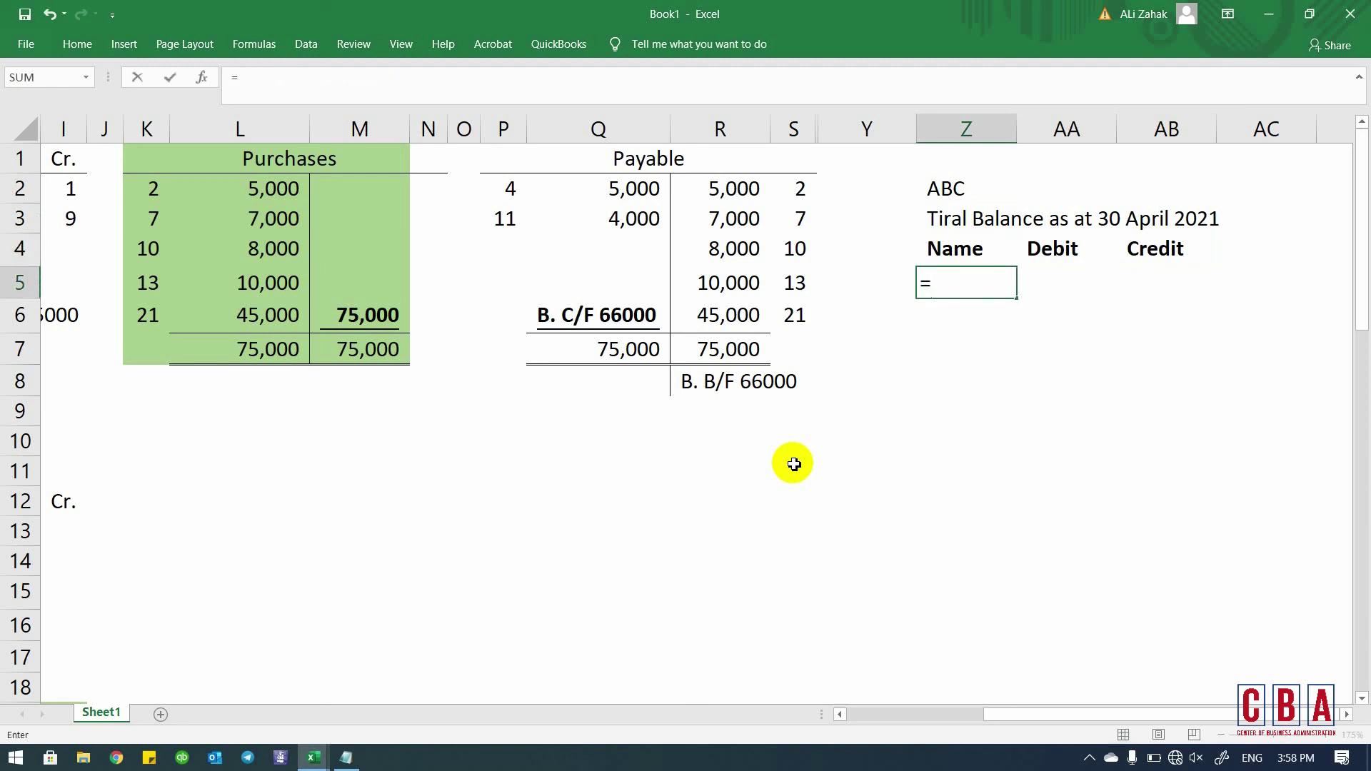
{"action": "key", "text": "Escape"}
{"action": "scroll", "coordinate": [794, 464], "scroll_direction": "left", "scroll_amount": 4}
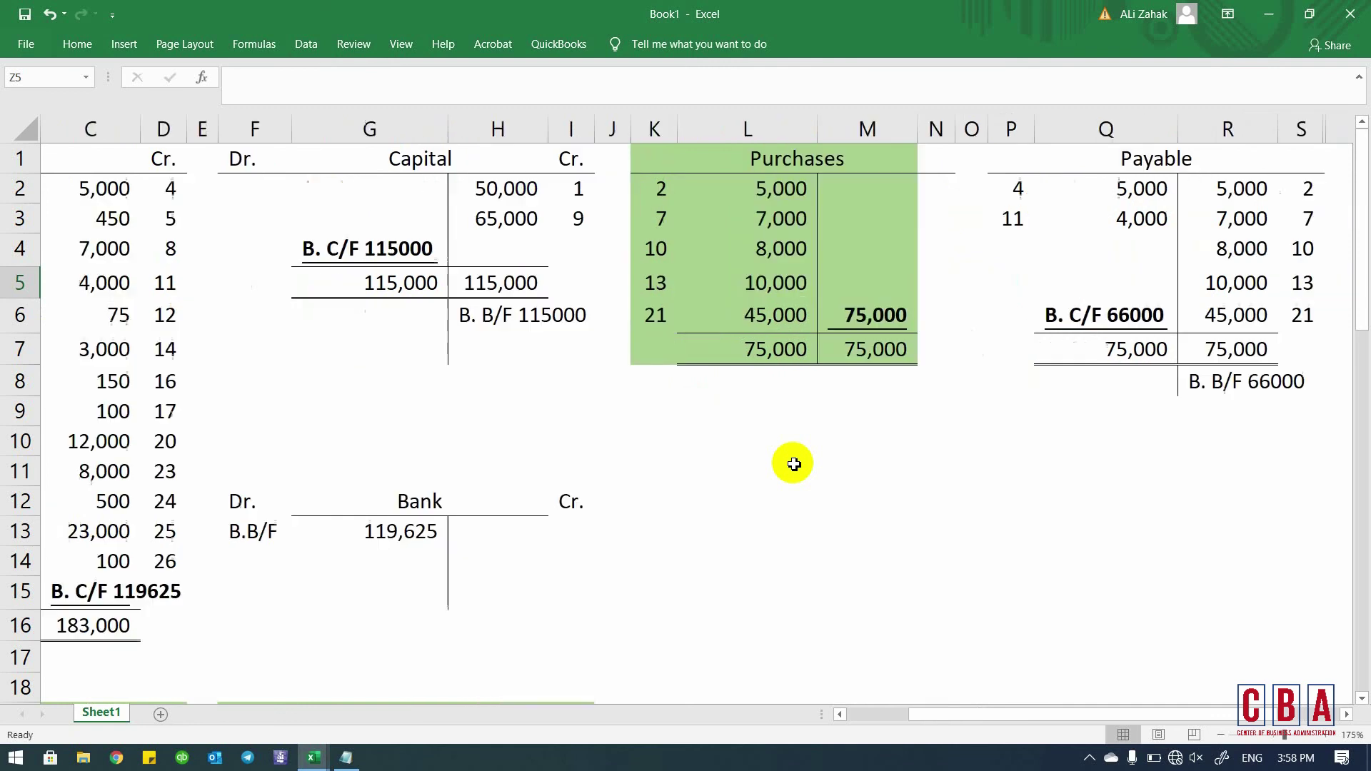
{"action": "scroll", "coordinate": [794, 464], "scroll_direction": "down", "scroll_amount": 5}
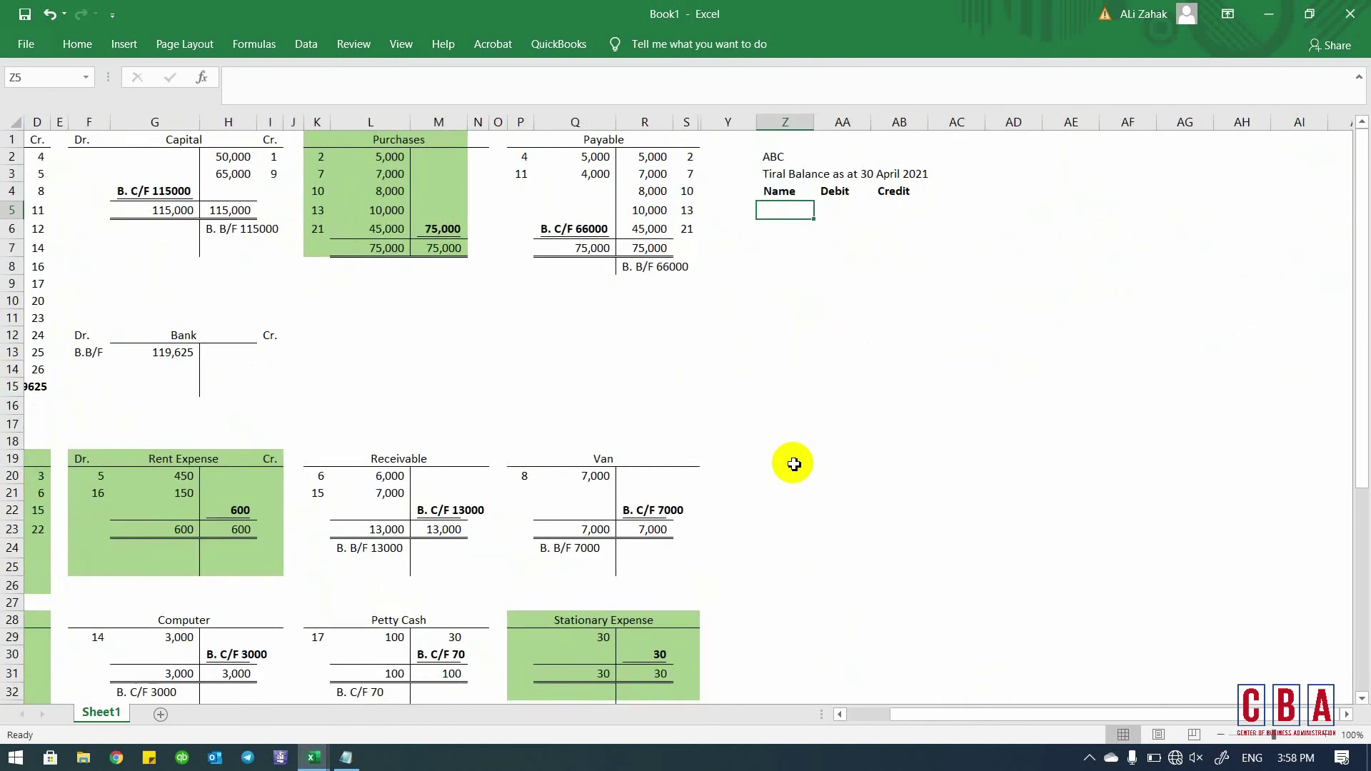
{"action": "key", "text": "Up"}
{"action": "key", "text": "Up"}
{"action": "key", "text": "Up"}
{"action": "key", "text": "Up"}
{"action": "key", "text": "Down"}
{"action": "key", "text": "Down"}
{"action": "key", "text": "Down"}
{"action": "key", "text": "Down"}
{"action": "type", "text": "="}
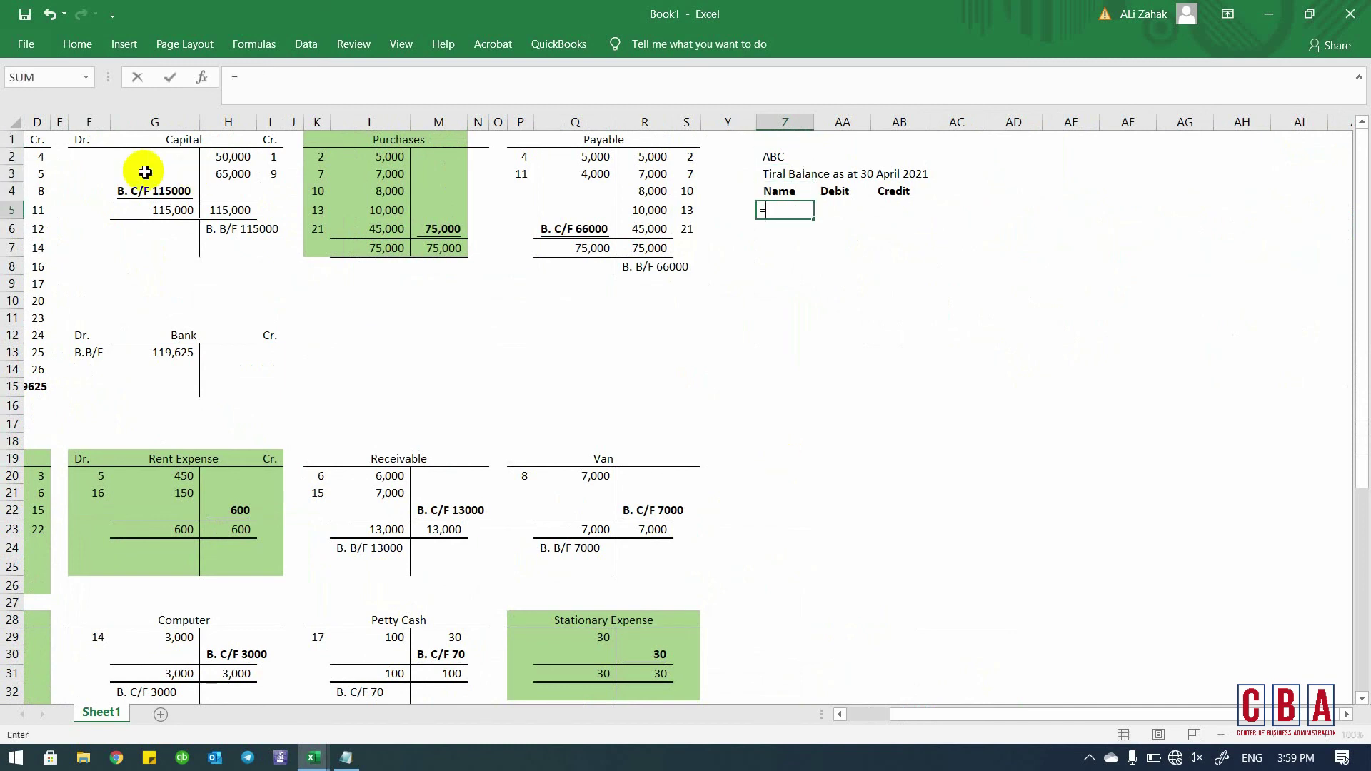
{"action": "scroll", "coordinate": [138, 174], "scroll_direction": "left", "scroll_amount": 3}
{"action": "left_click", "coordinate": [113, 139]}
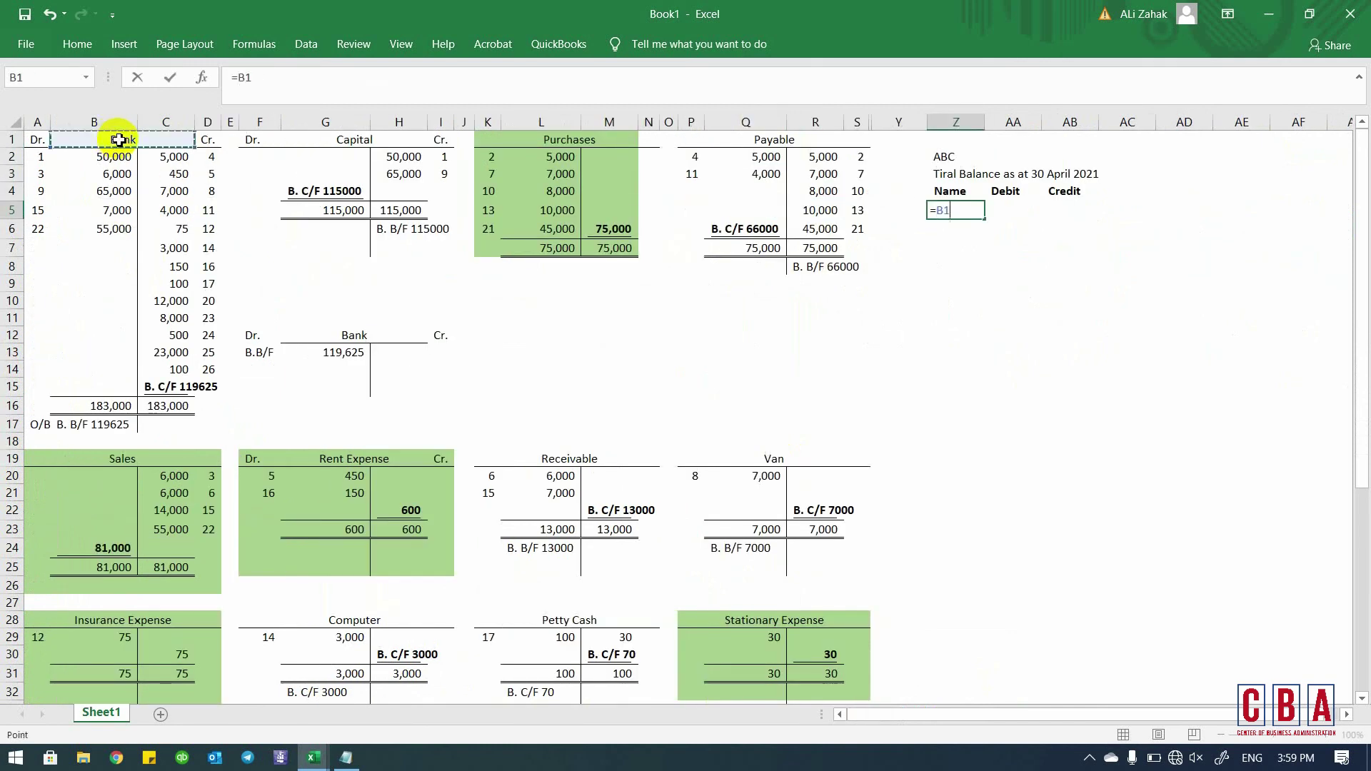
{"action": "key", "text": "Return"}
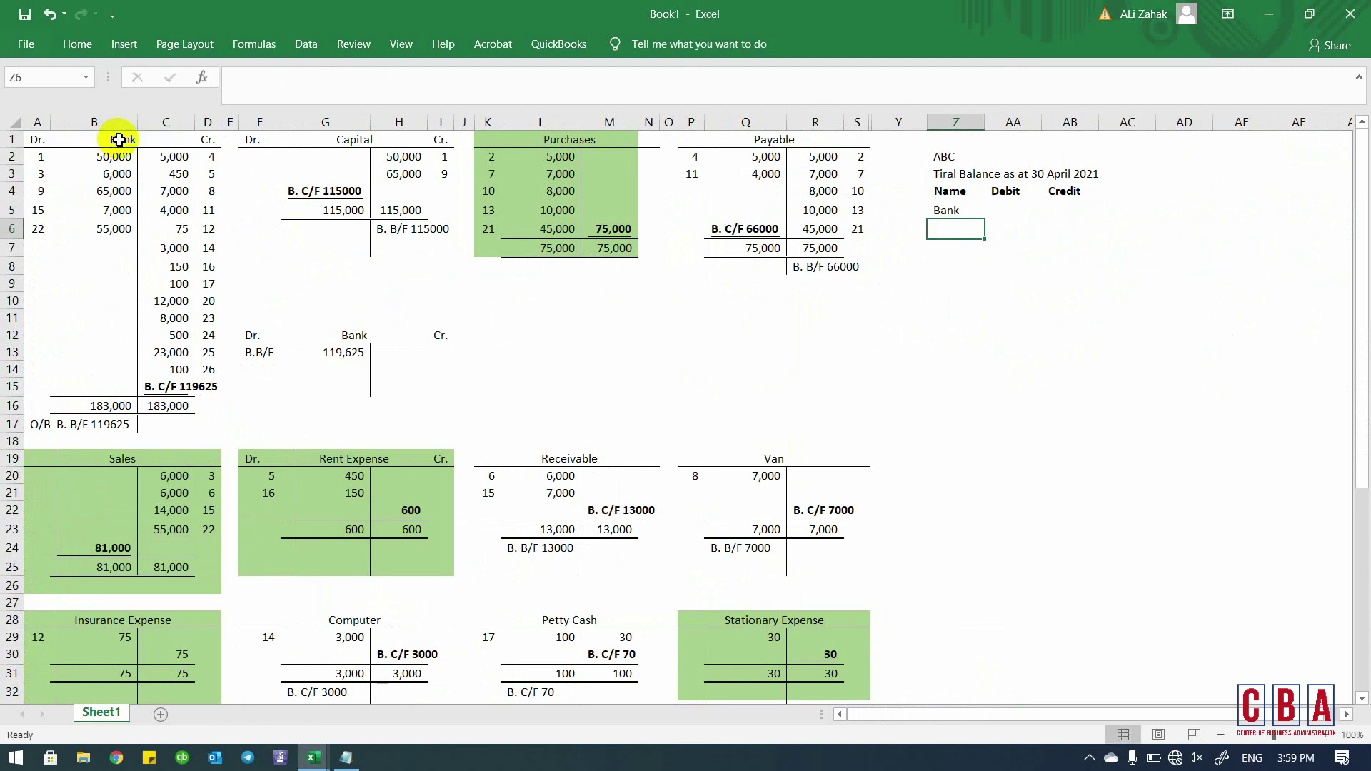
- Link cells Z6 to Z8 to the Capital, Purchases and Payable account headings in row 1
{"action": "type", "text": "="}
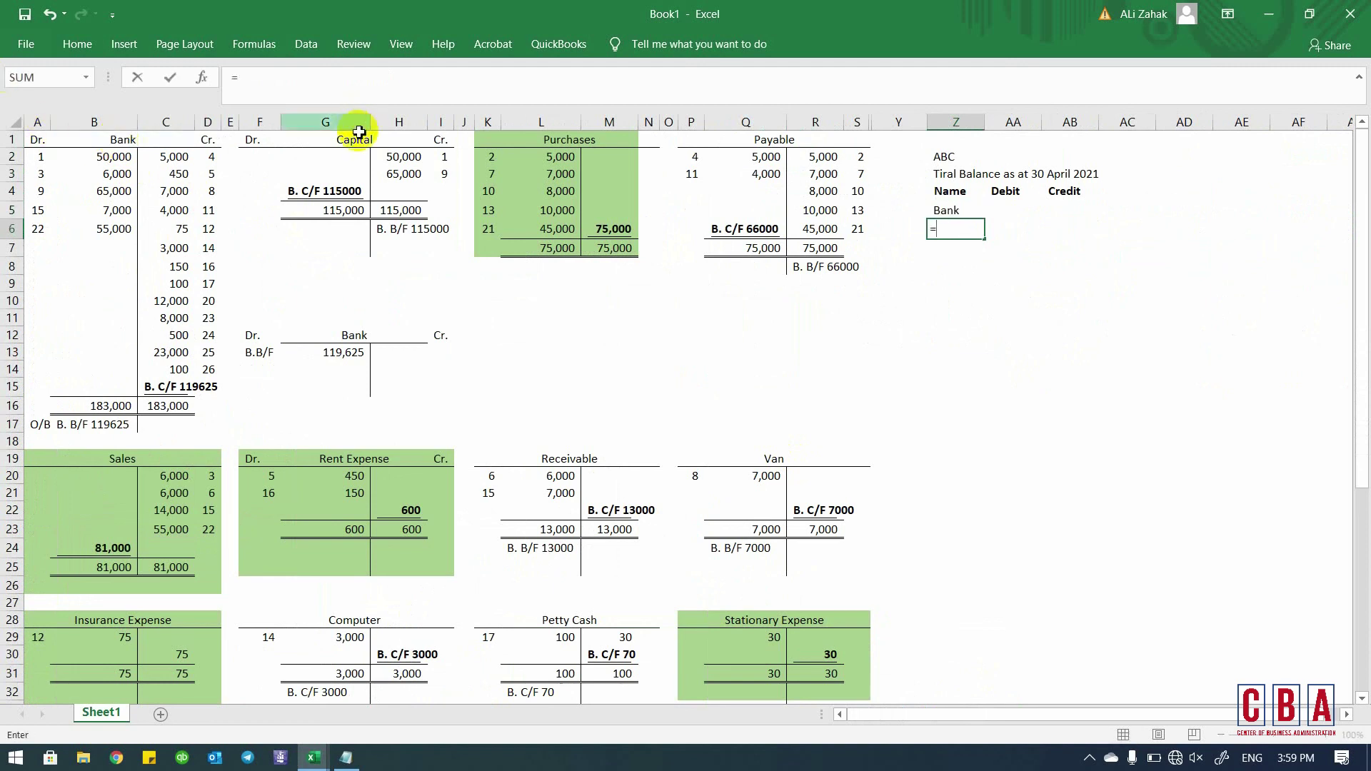
{"action": "left_click", "coordinate": [359, 143]}
{"action": "key", "text": "Return"}
{"action": "type", "text": "="}
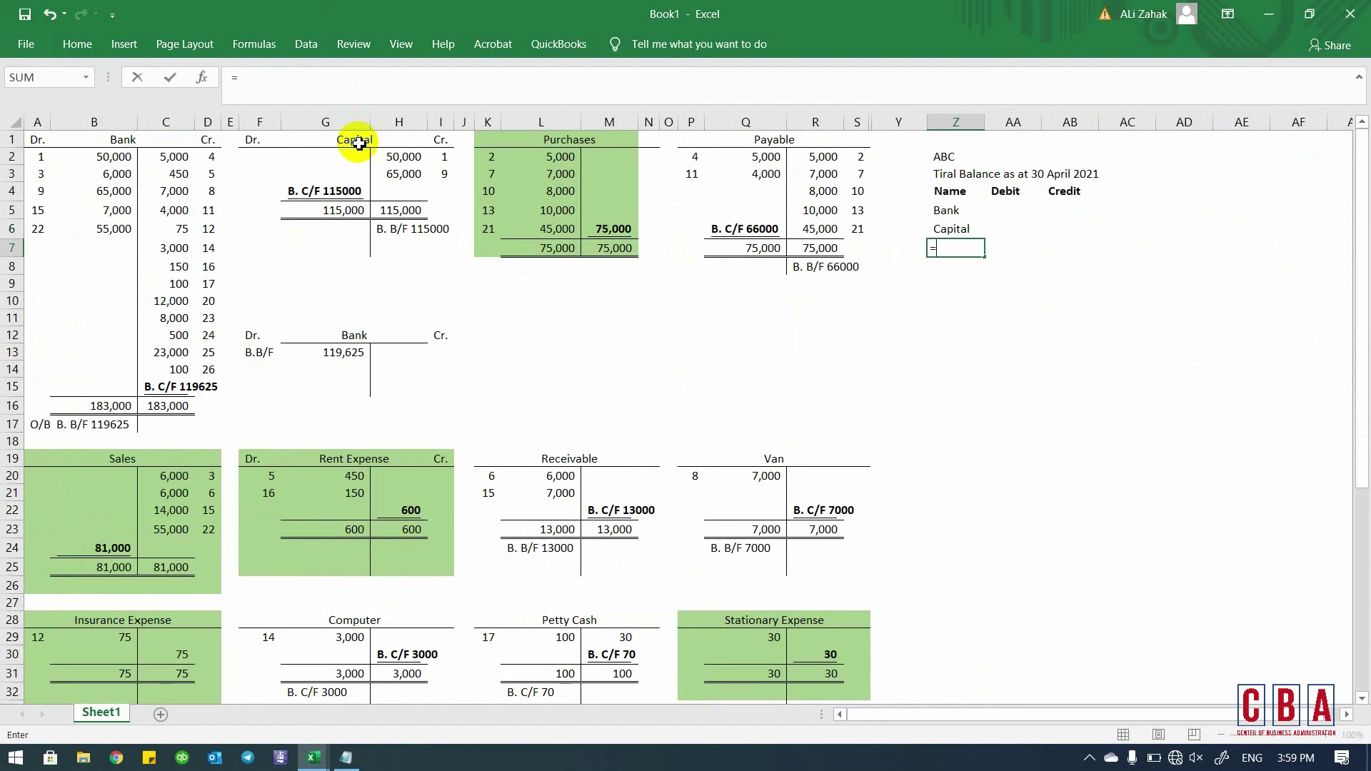
{"action": "left_click", "coordinate": [547, 141]}
{"action": "key", "text": "Return"}
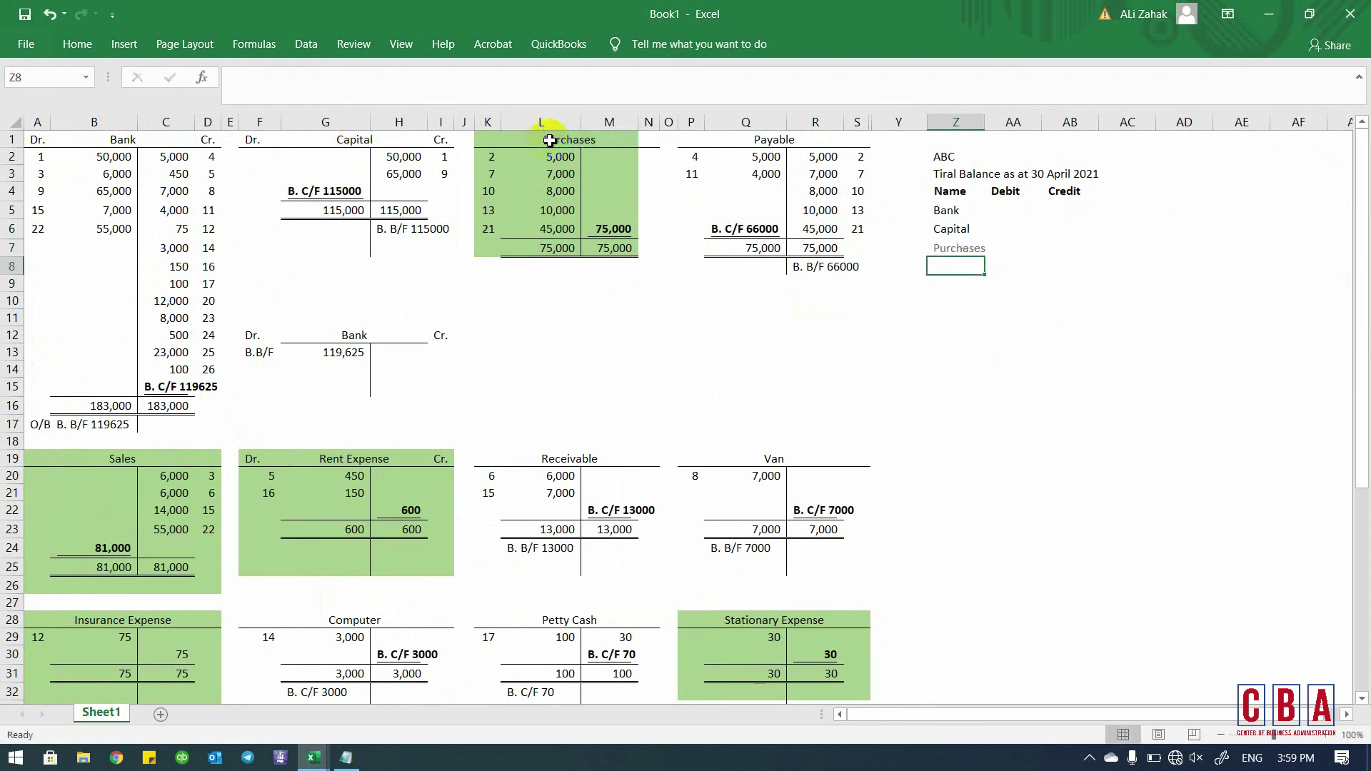
{"action": "type", "text": "="}
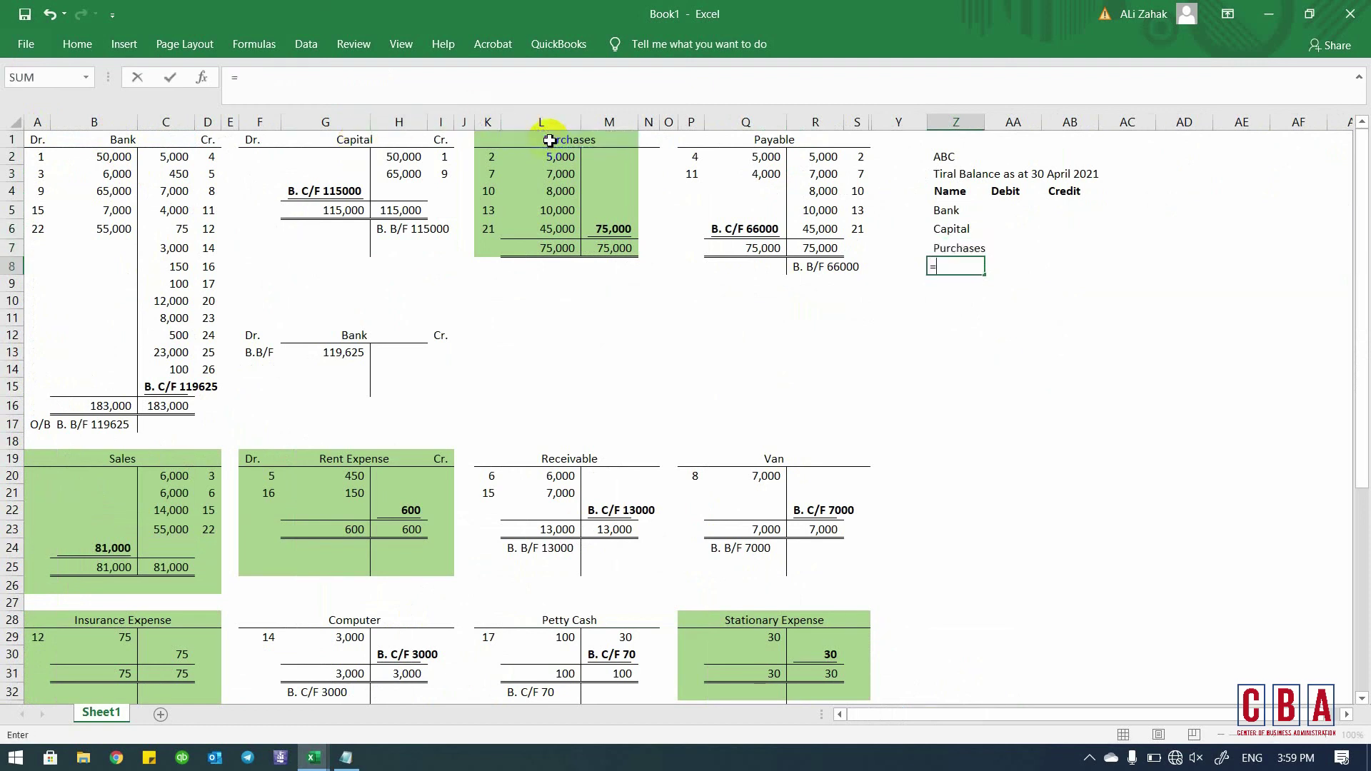
{"action": "left_click", "coordinate": [775, 141]}
{"action": "key", "text": "Return"}
- Link cells Z9 to Z11 to the Sales, Rent Expense and Receivable account headings in row 19
{"action": "type", "text": "="}
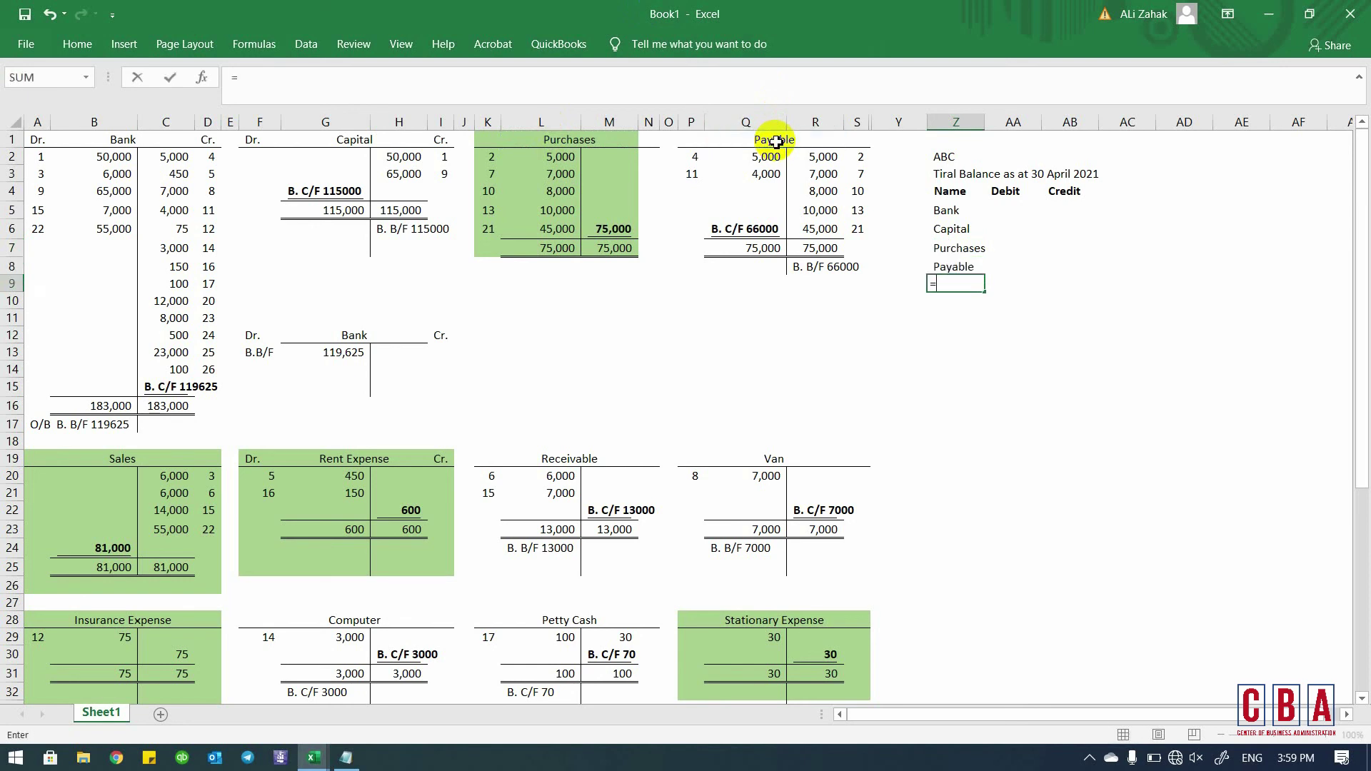
{"action": "left_click", "coordinate": [114, 458]}
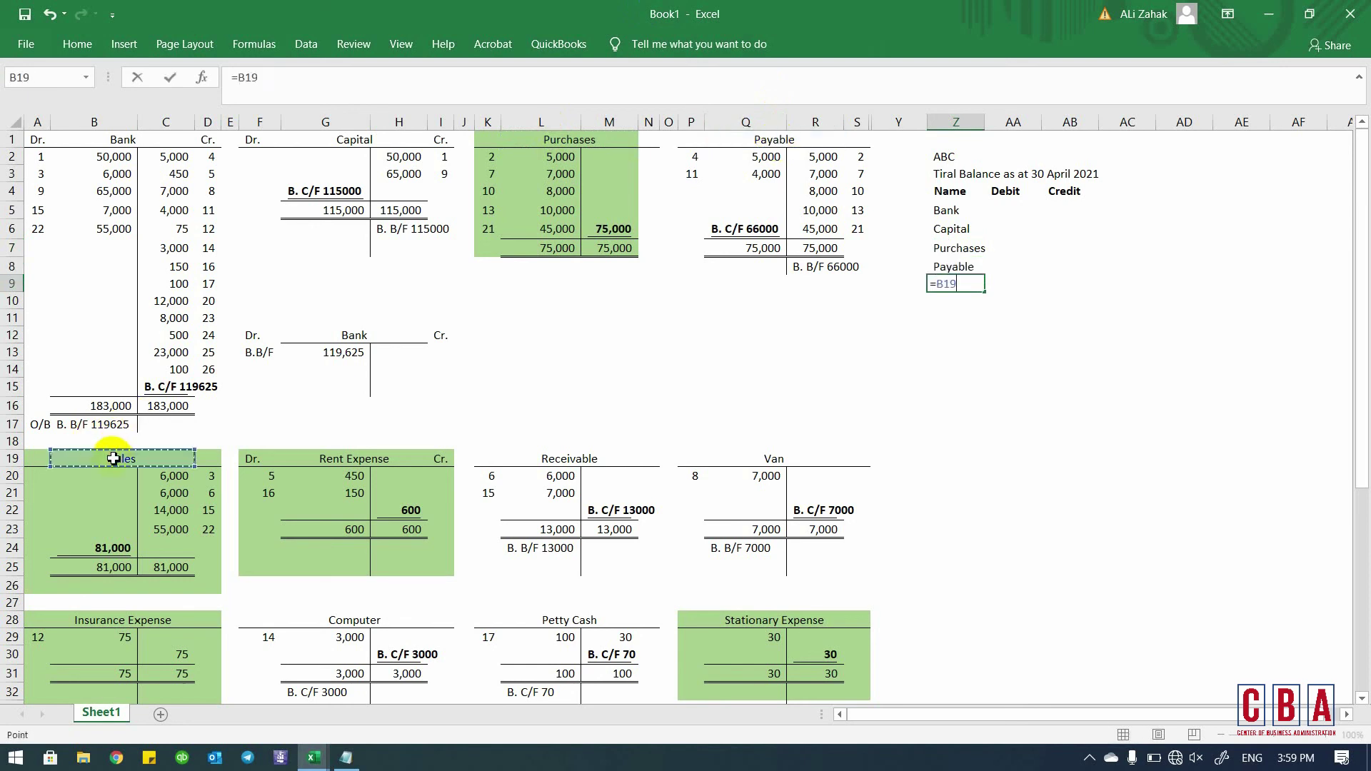
{"action": "key", "text": "Return"}
{"action": "type", "text": "="}
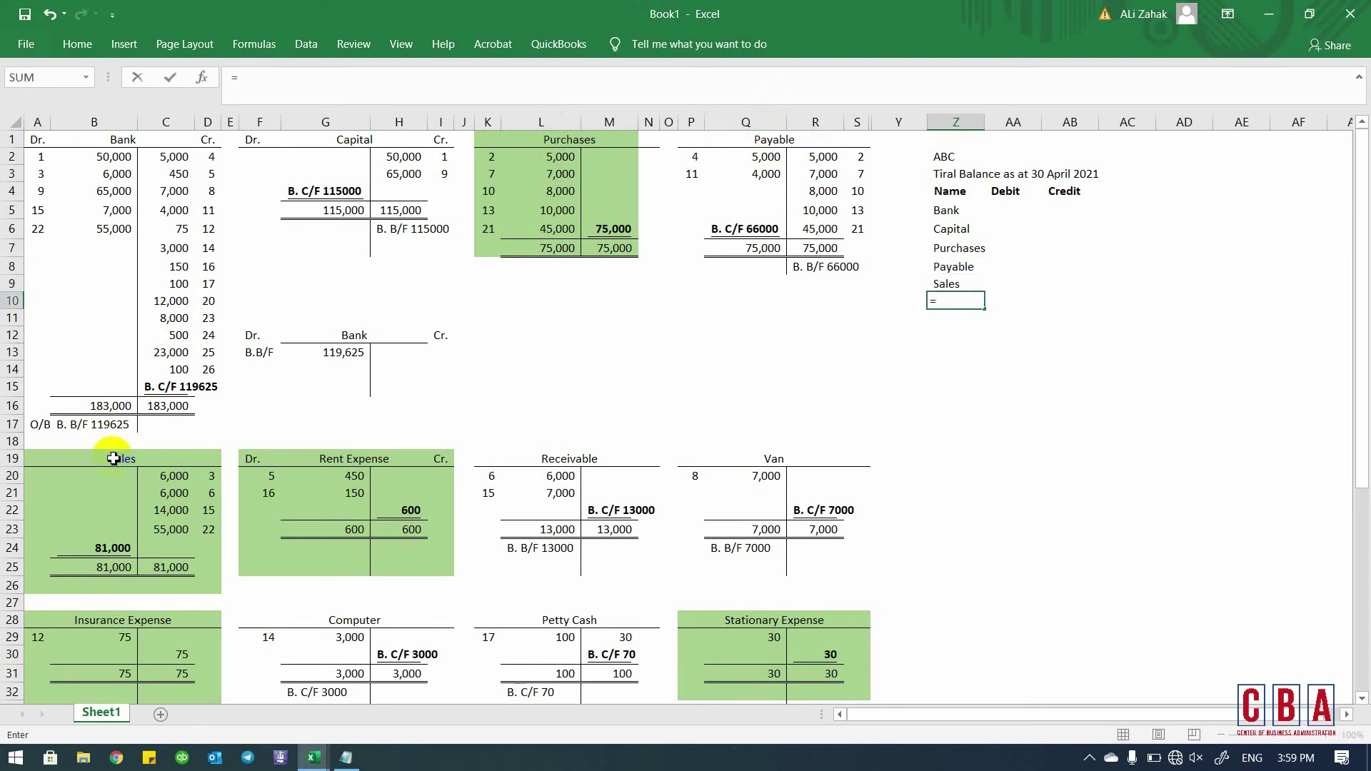
{"action": "left_click", "coordinate": [300, 463]}
{"action": "key", "text": "Return"}
{"action": "type", "text": "="}
{"action": "left_click", "coordinate": [555, 458]}
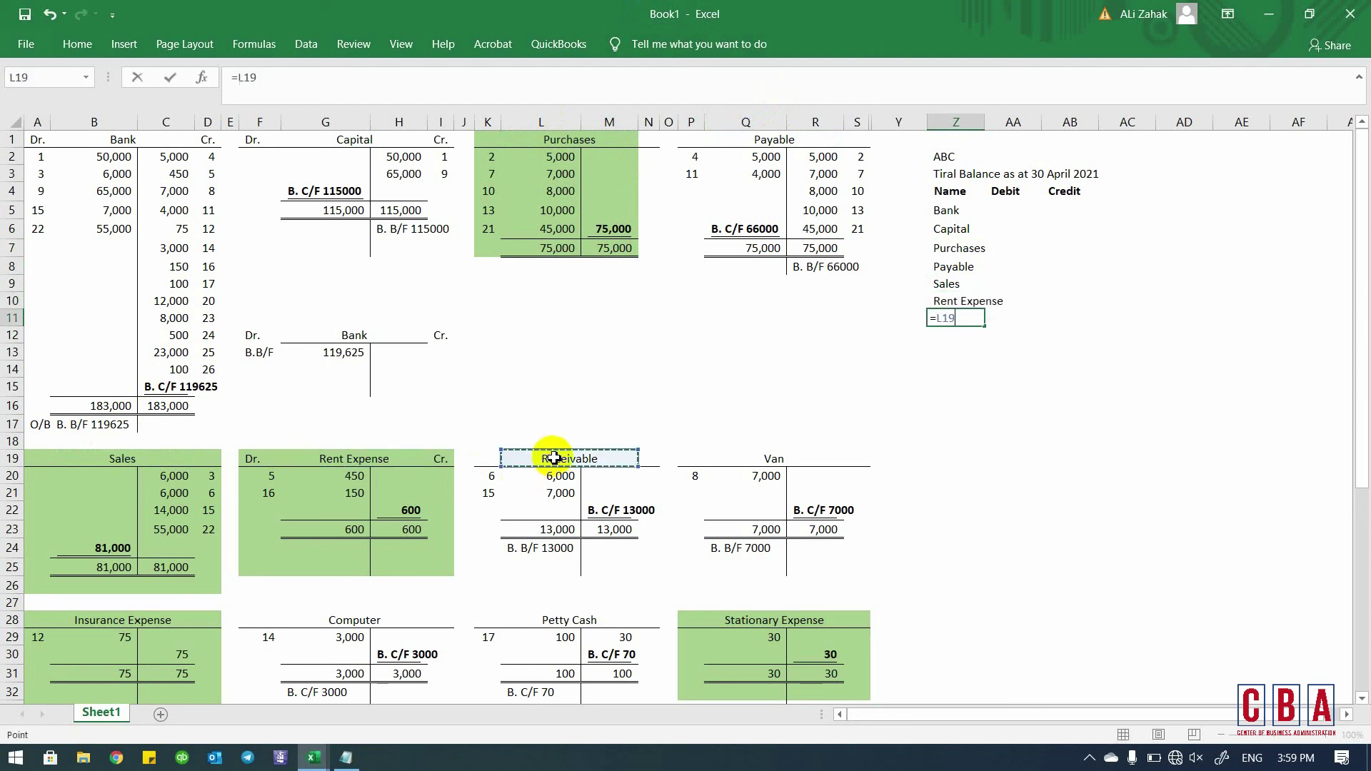
{"action": "key", "text": "Return"}
- Link cell Z12 to the Van account heading in Q19
{"action": "type", "text": "="}
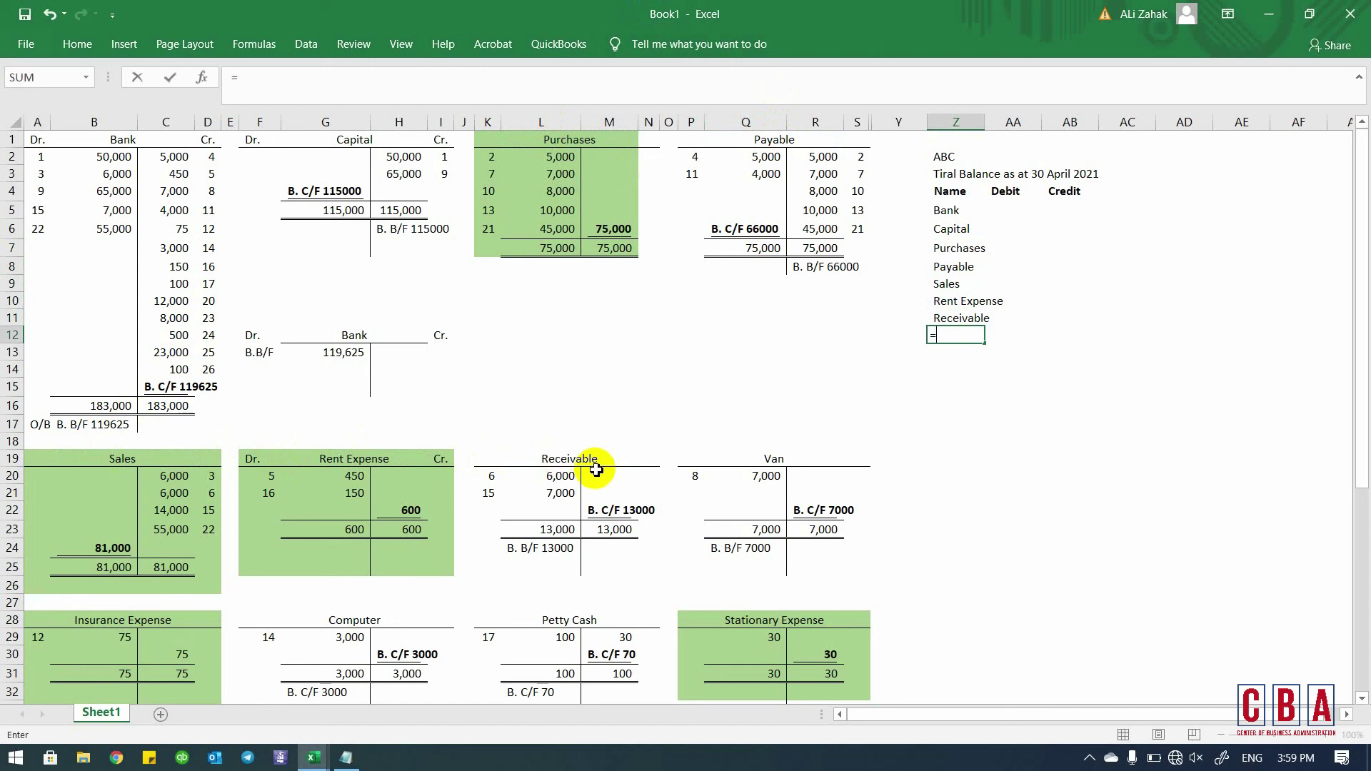
{"action": "left_click", "coordinate": [765, 459]}
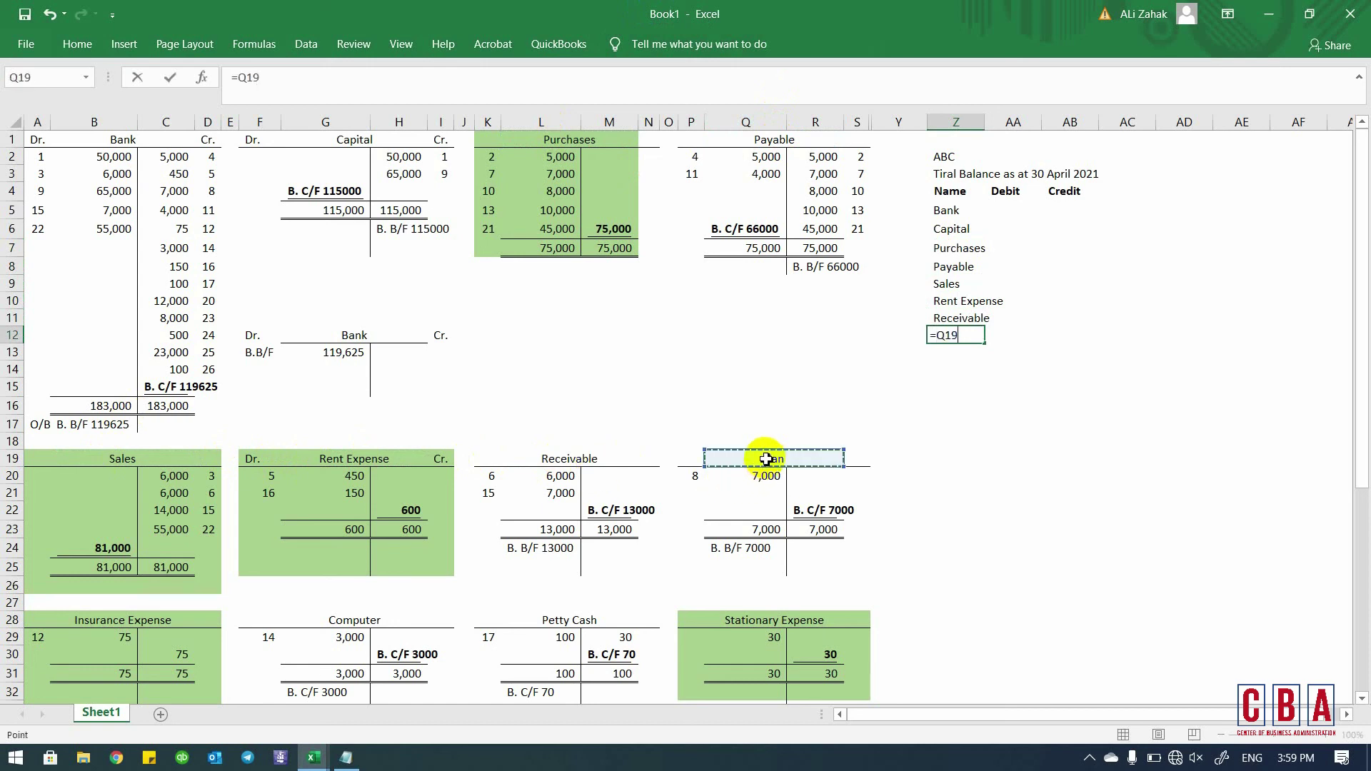
{"action": "key", "text": "Return"}
- Link cells Z13 and Z14 to the Insurance Expense and Computer account headings in row 28
{"action": "type", "text": "="}
{"action": "left_click", "coordinate": [140, 622]}
{"action": "key", "text": "Return"}
{"action": "type", "text": "="}
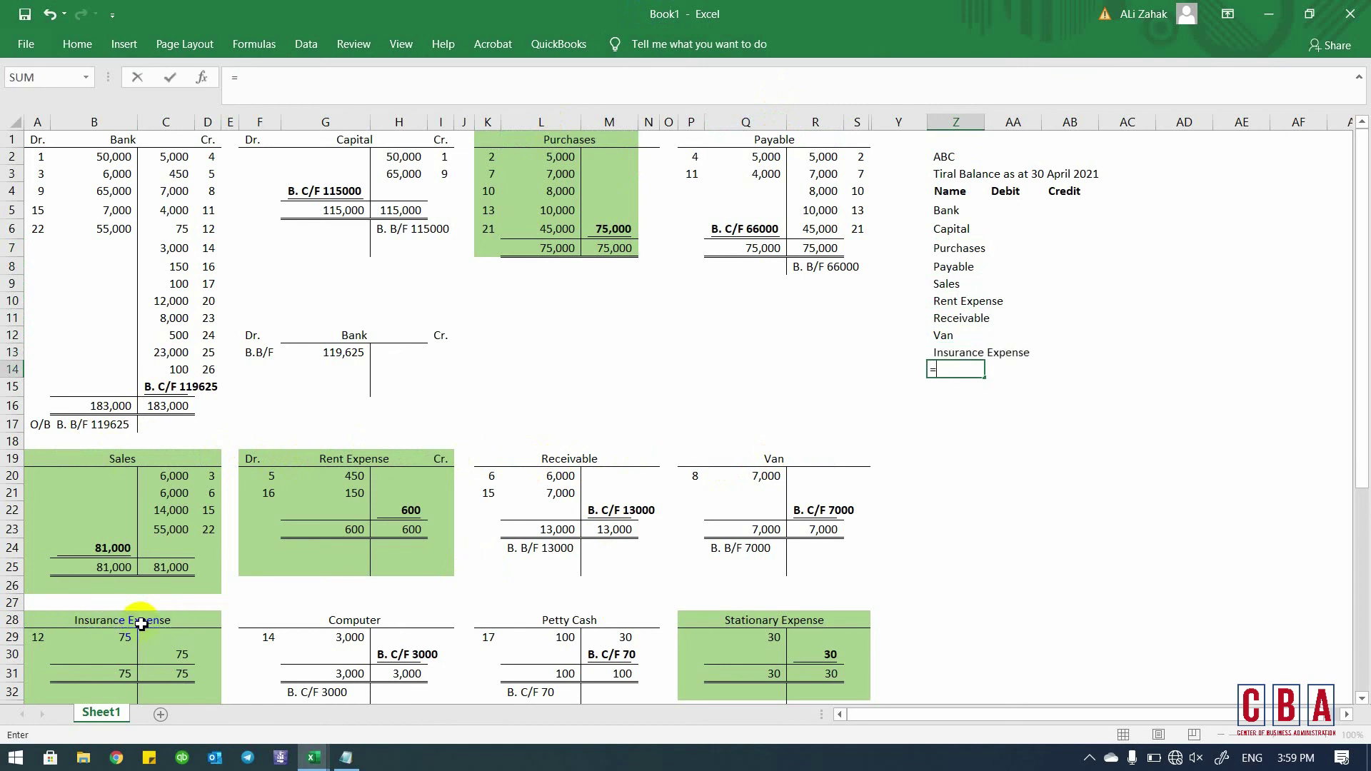
{"action": "left_click", "coordinate": [307, 633]}
{"action": "left_click", "coordinate": [306, 627]}
{"action": "key", "text": "Return"}
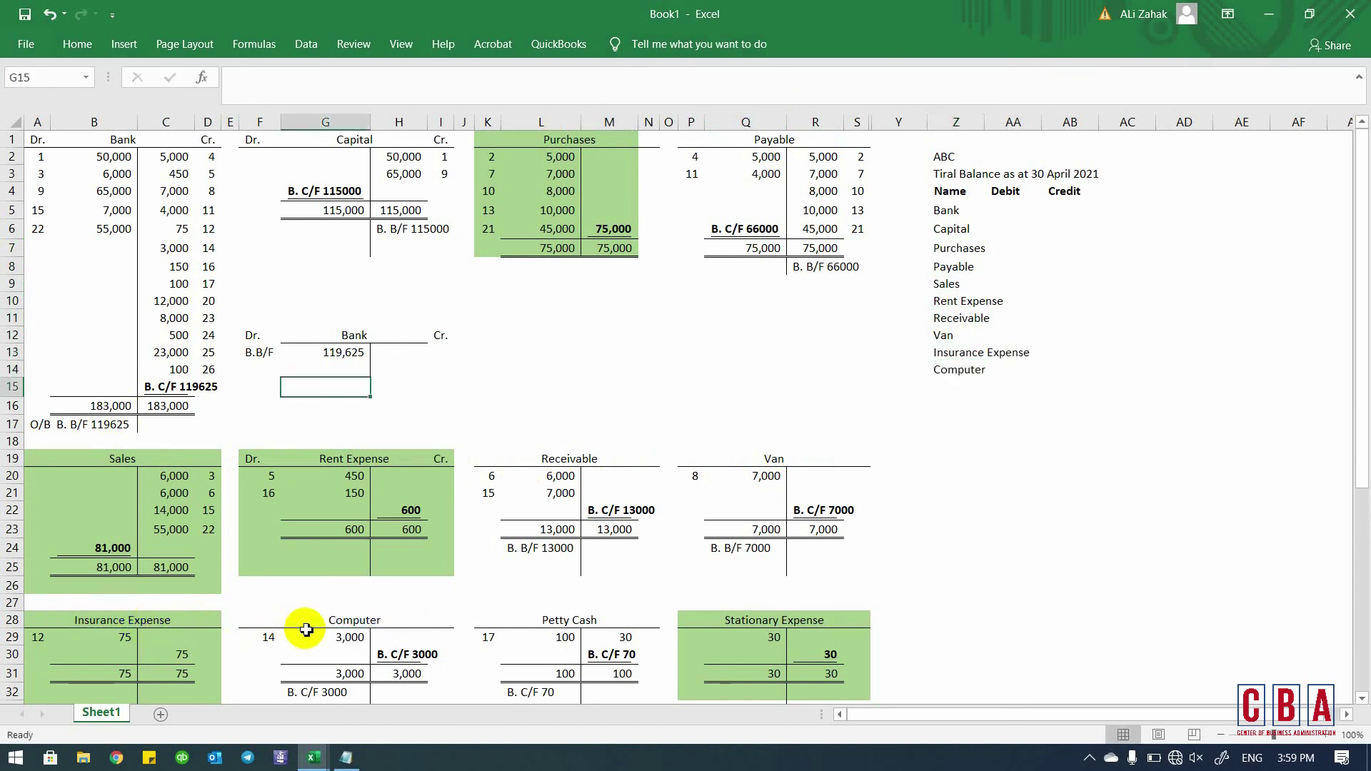
- Link cells Z15 and Z16 to the Petty Cash and Stationary Expense account headings in row 28
{"action": "left_click", "coordinate": [955, 385]}
{"action": "type", "text": "="}
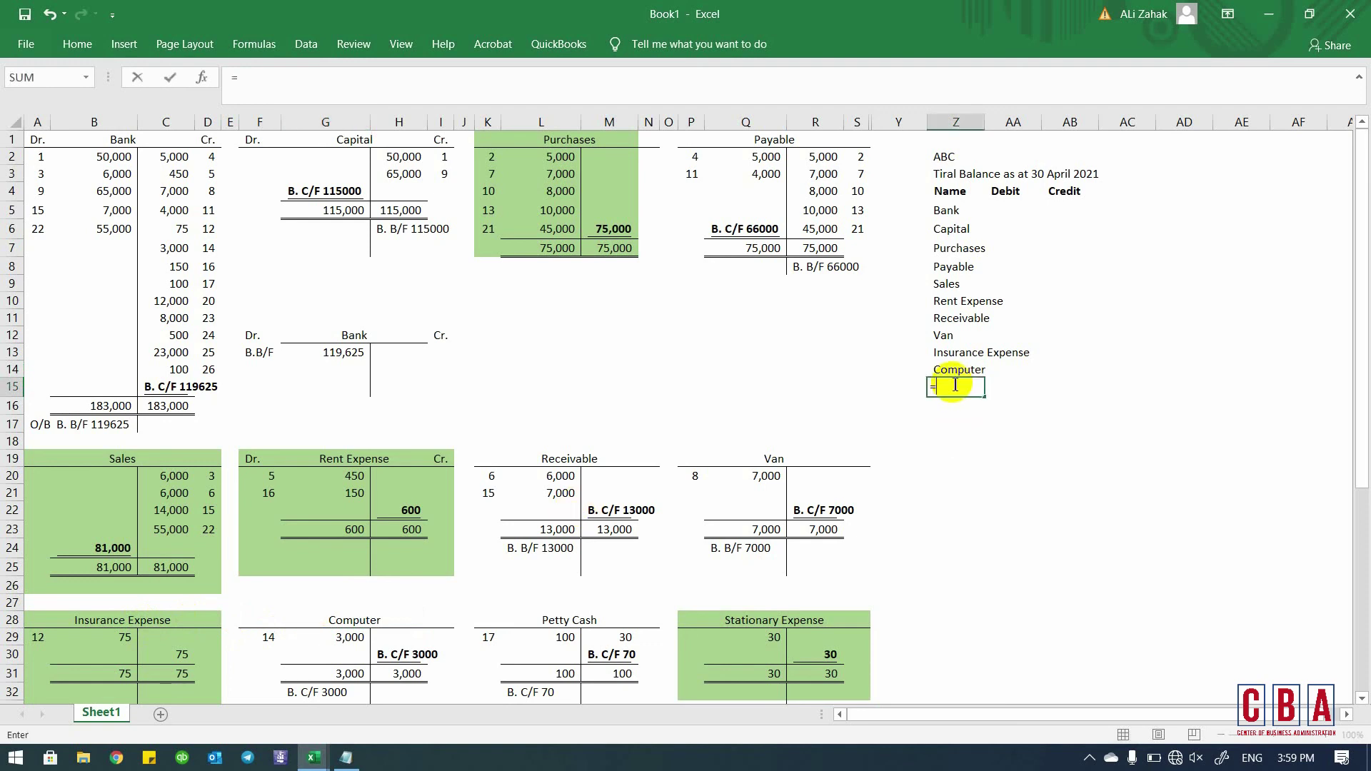
{"action": "left_click", "coordinate": [571, 621]}
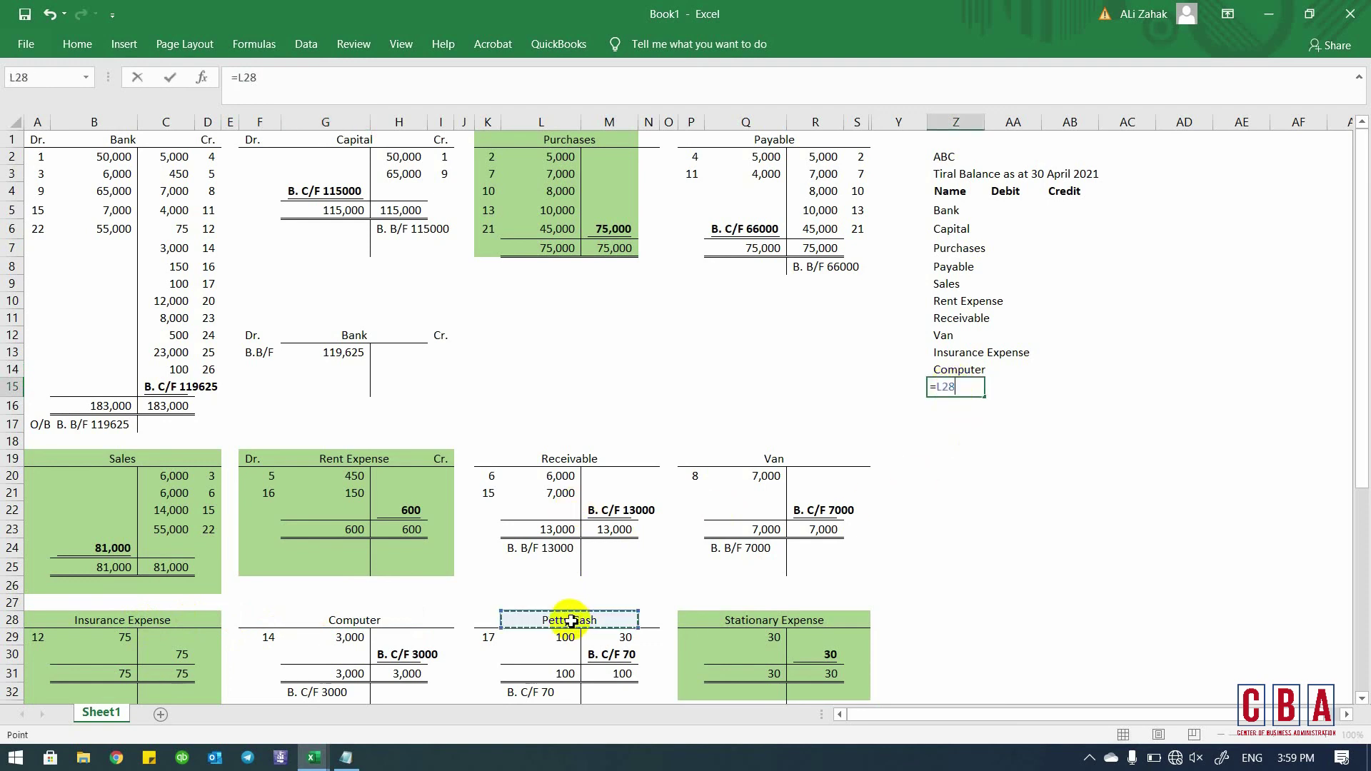
{"action": "key", "text": "Return"}
{"action": "type", "text": "="}
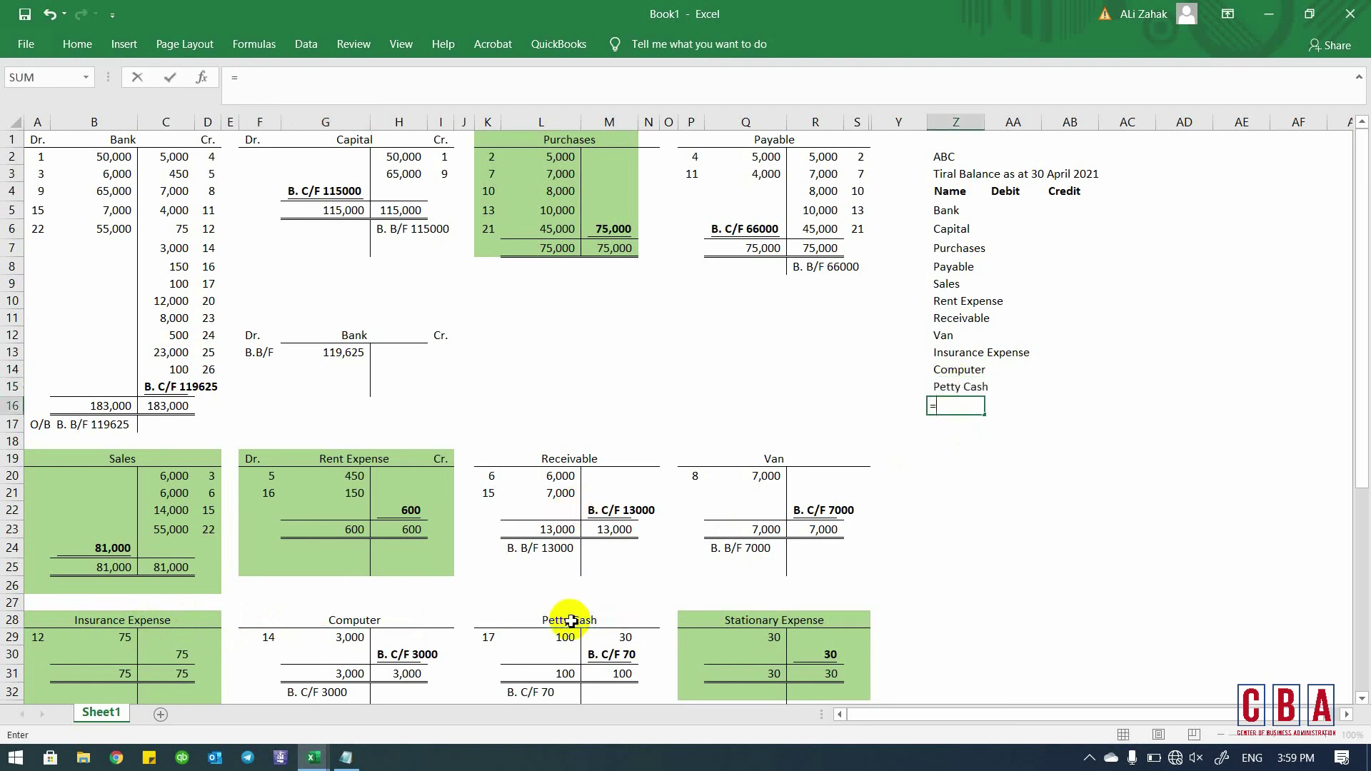
{"action": "left_click", "coordinate": [777, 626]}
{"action": "type", "text": "="}
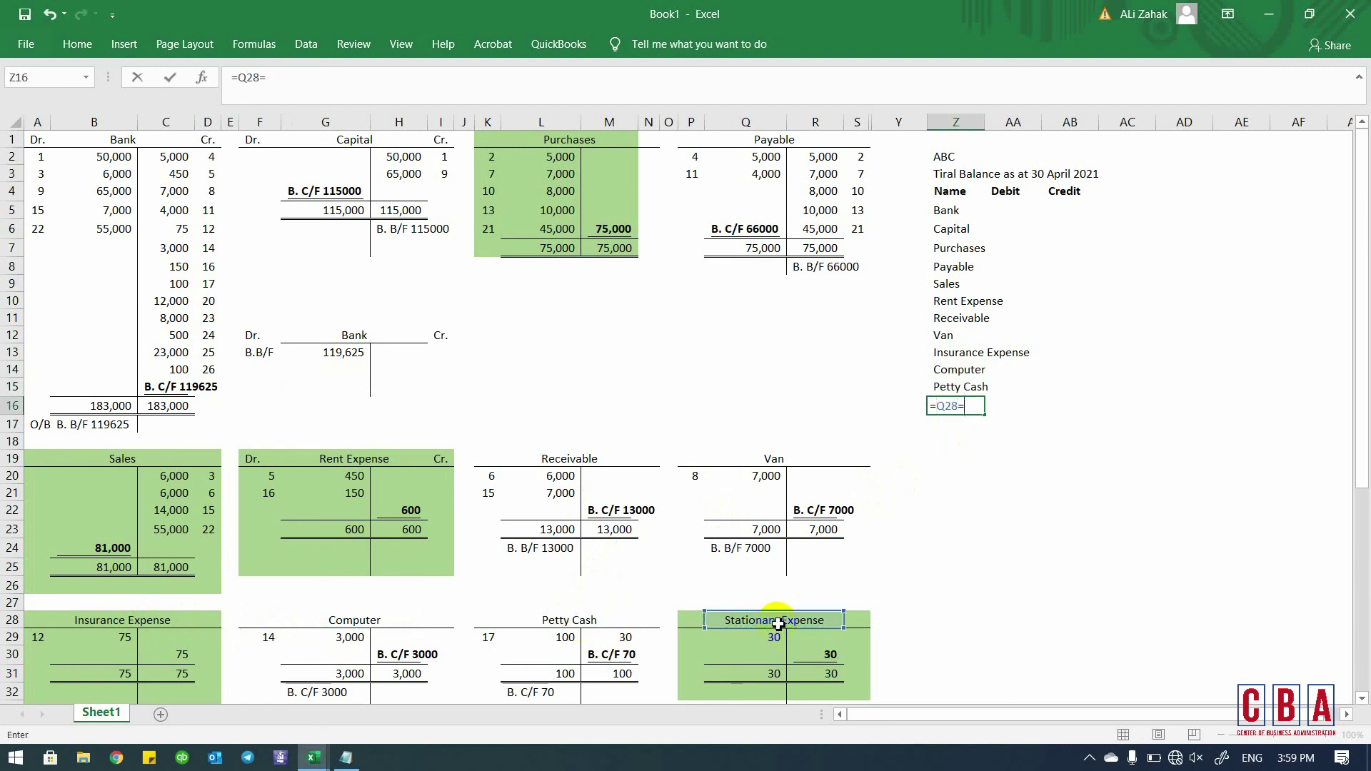
{"action": "key", "text": "Return"}
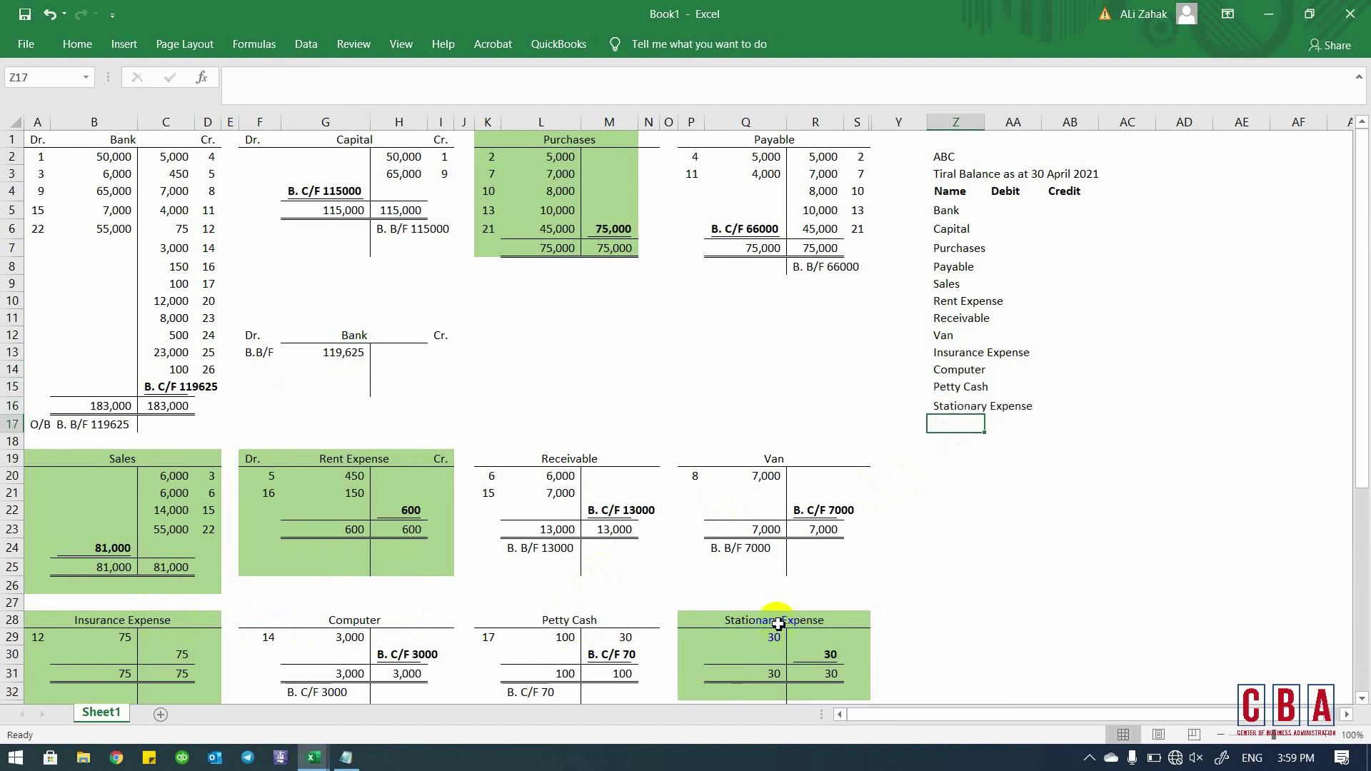
- Link cells Z17 and Z18 to the Building and Loan - Azizi Bank account headings in row 36
{"action": "type", "text": "="}
{"action": "scroll", "coordinate": [776, 625], "scroll_direction": "down", "scroll_amount": 4}
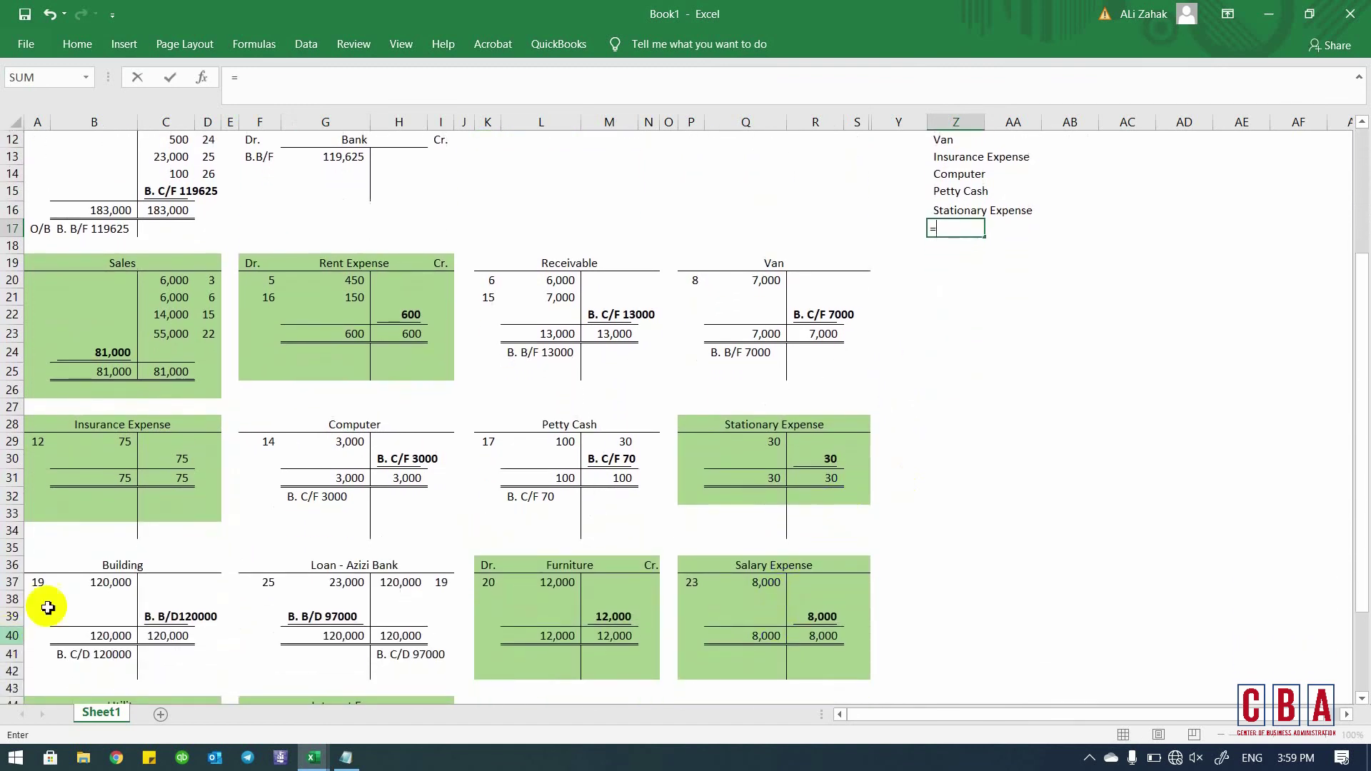
{"action": "left_click", "coordinate": [127, 565]}
{"action": "key", "text": "Return"}
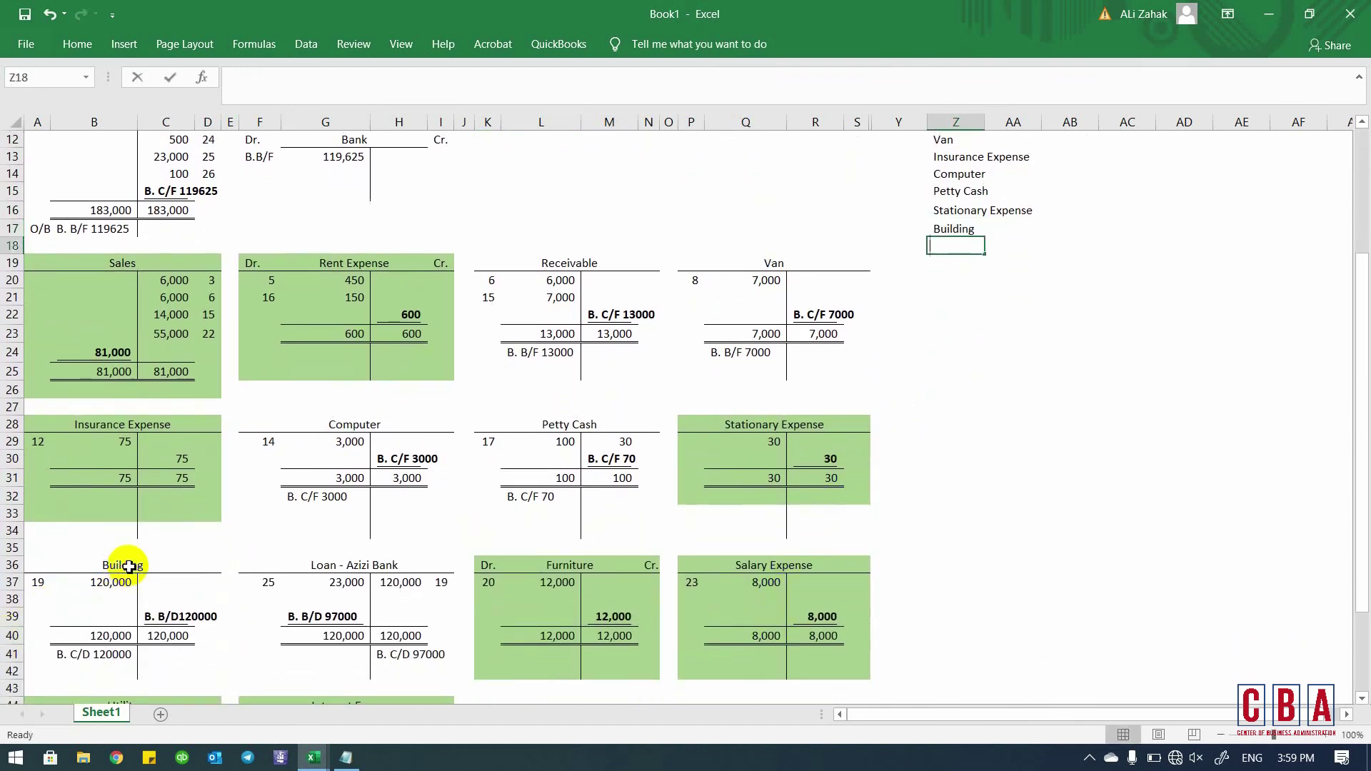
{"action": "type", "text": "="}
{"action": "left_click", "coordinate": [378, 560]}
{"action": "key", "text": "Return"}
- Link cells Z19 and Z20 to the Furniture and Salary Expense account headings in row 36
{"action": "type", "text": "="}
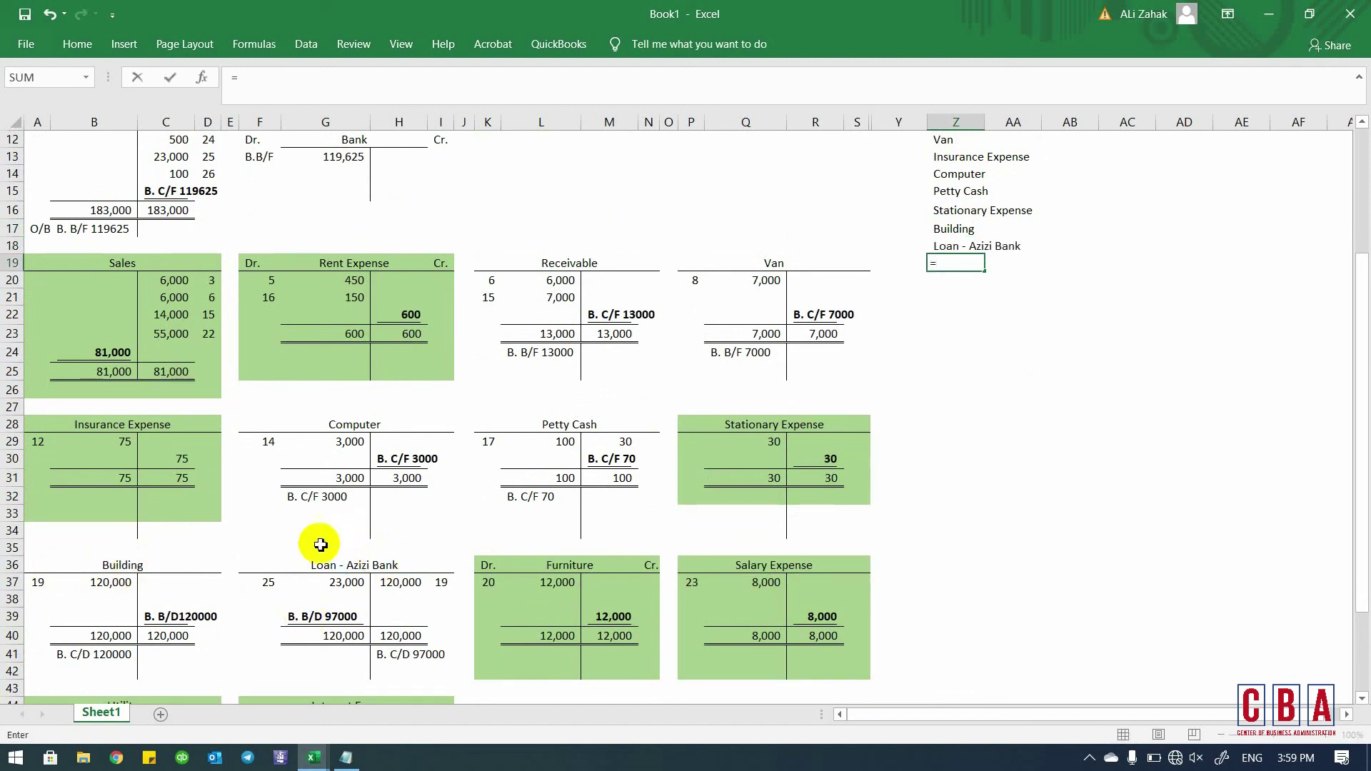
{"action": "left_click", "coordinate": [538, 565]}
{"action": "key", "text": "Return"}
{"action": "type", "text": "="}
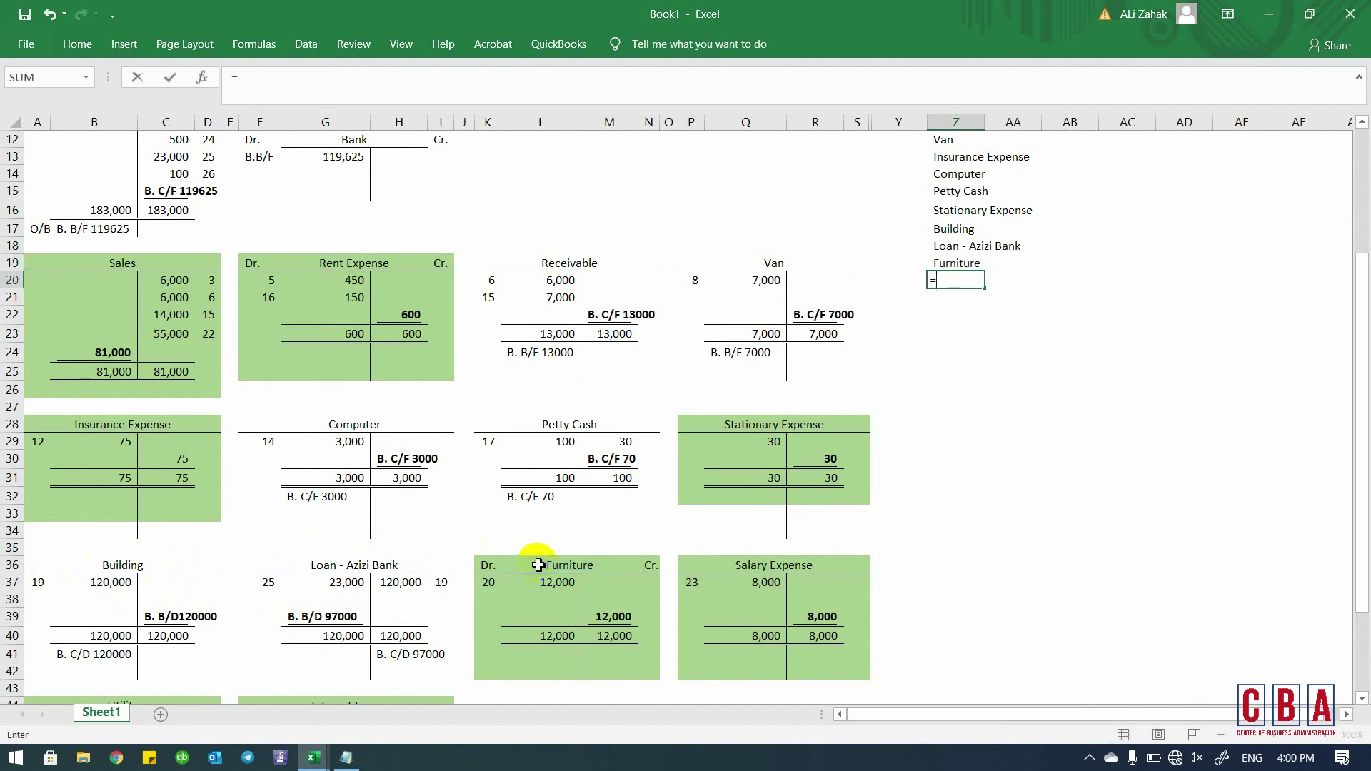
{"action": "left_click", "coordinate": [754, 563]}
{"action": "key", "text": "Return"}
- Link cells Z21 and Z22 to the Utility and Interest Expense account headings in row 44
{"action": "type", "text": "="}
{"action": "scroll", "coordinate": [754, 563], "scroll_direction": "down", "scroll_amount": 2}
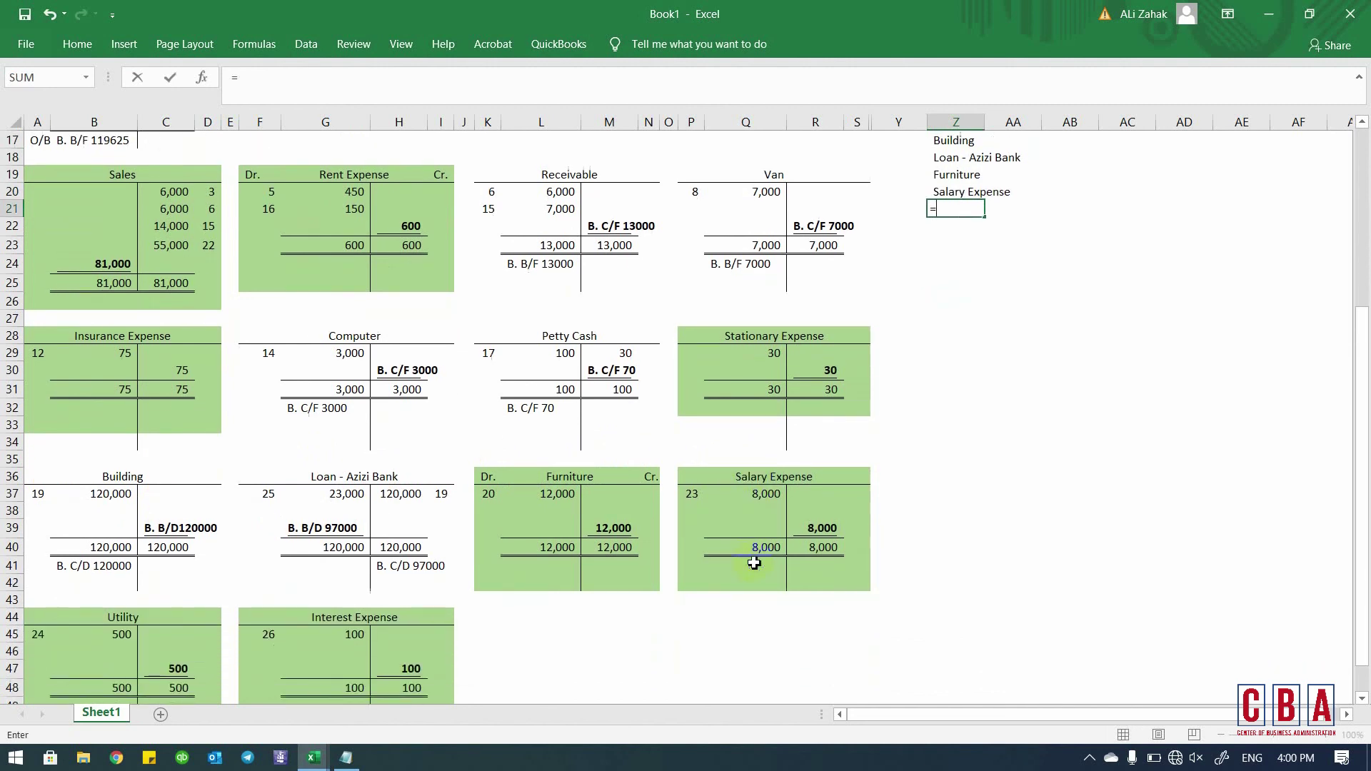
{"action": "left_click", "coordinate": [100, 621]}
{"action": "key", "text": "Return"}
{"action": "type", "text": "="}
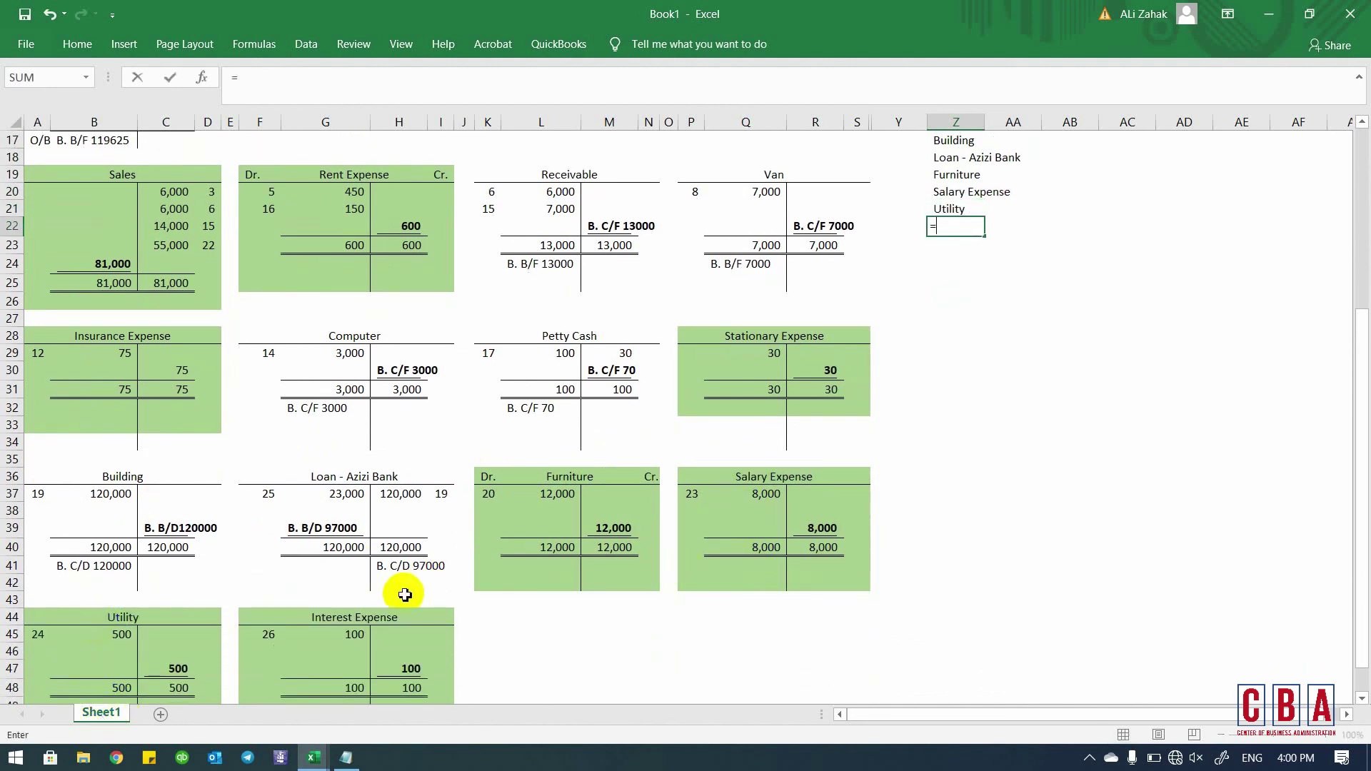
{"action": "left_click", "coordinate": [389, 618]}
{"action": "key", "text": "Return"}
{"action": "scroll", "coordinate": [389, 618], "scroll_direction": "down", "scroll_amount": 6}
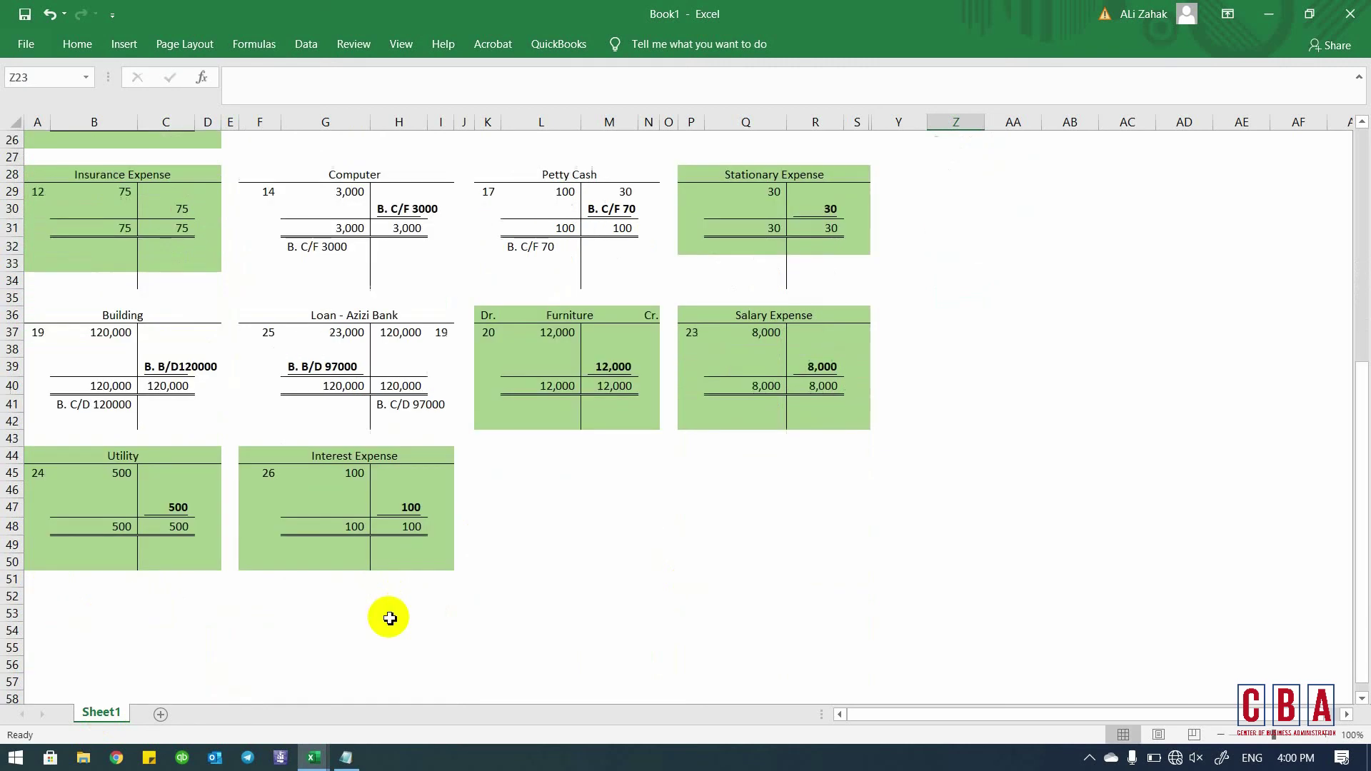
{"action": "scroll", "coordinate": [389, 618], "scroll_direction": "up", "scroll_amount": 12}
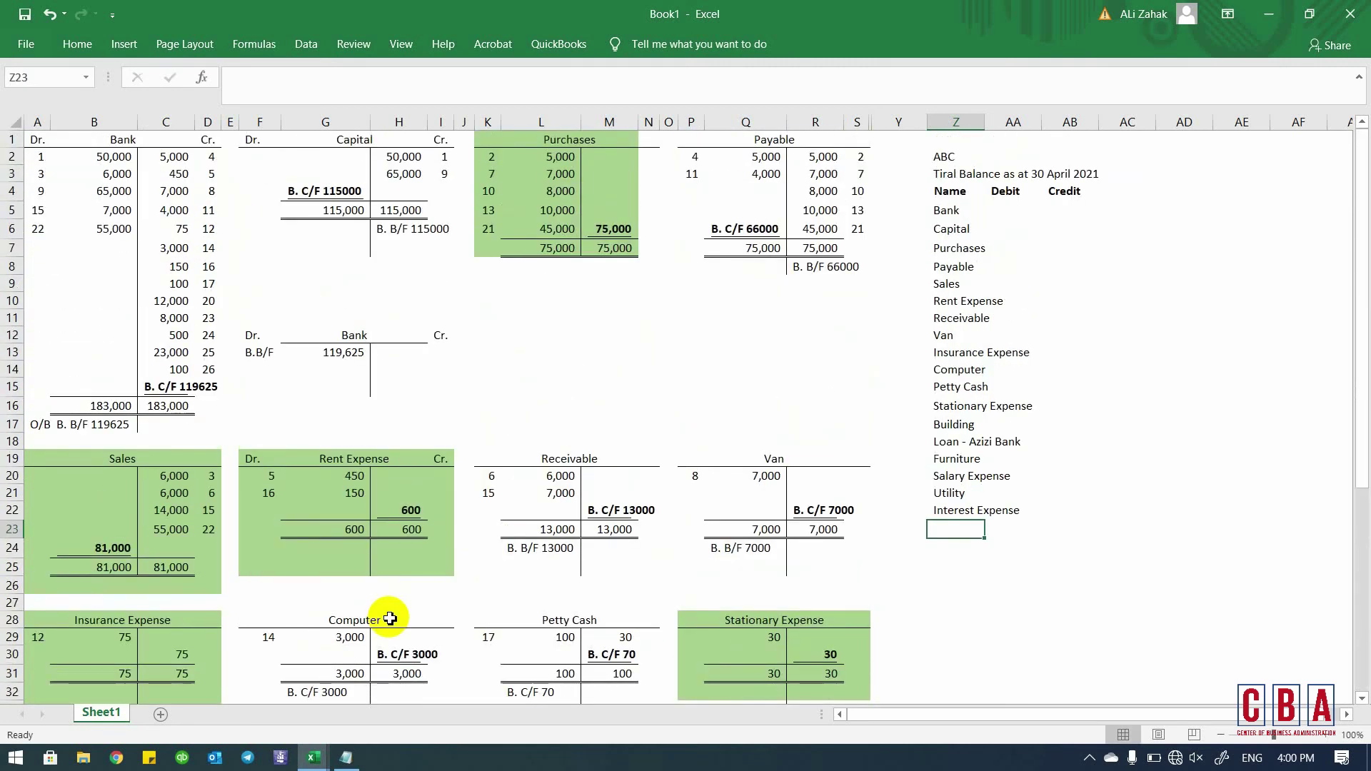
- AutoFit the width of column Z to the trial balance title and account names
{"action": "left_click", "coordinate": [961, 125]}
{"action": "key", "text": "alt"}
{"action": "key", "text": "o"}
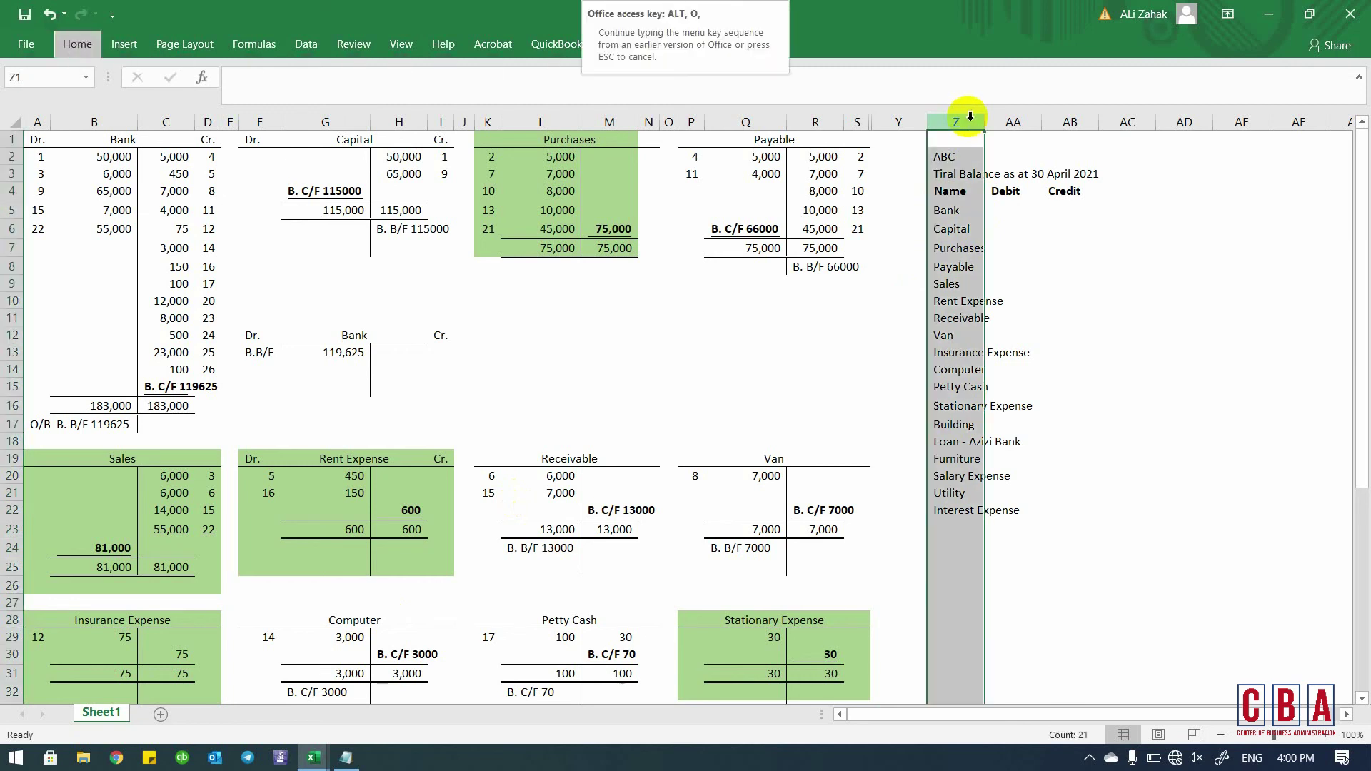
{"action": "key", "text": "Escape"}
{"action": "key", "text": "alt"}
{"action": "key", "text": "h"}
{"action": "key", "text": "o"}
{"action": "key", "text": "i"}
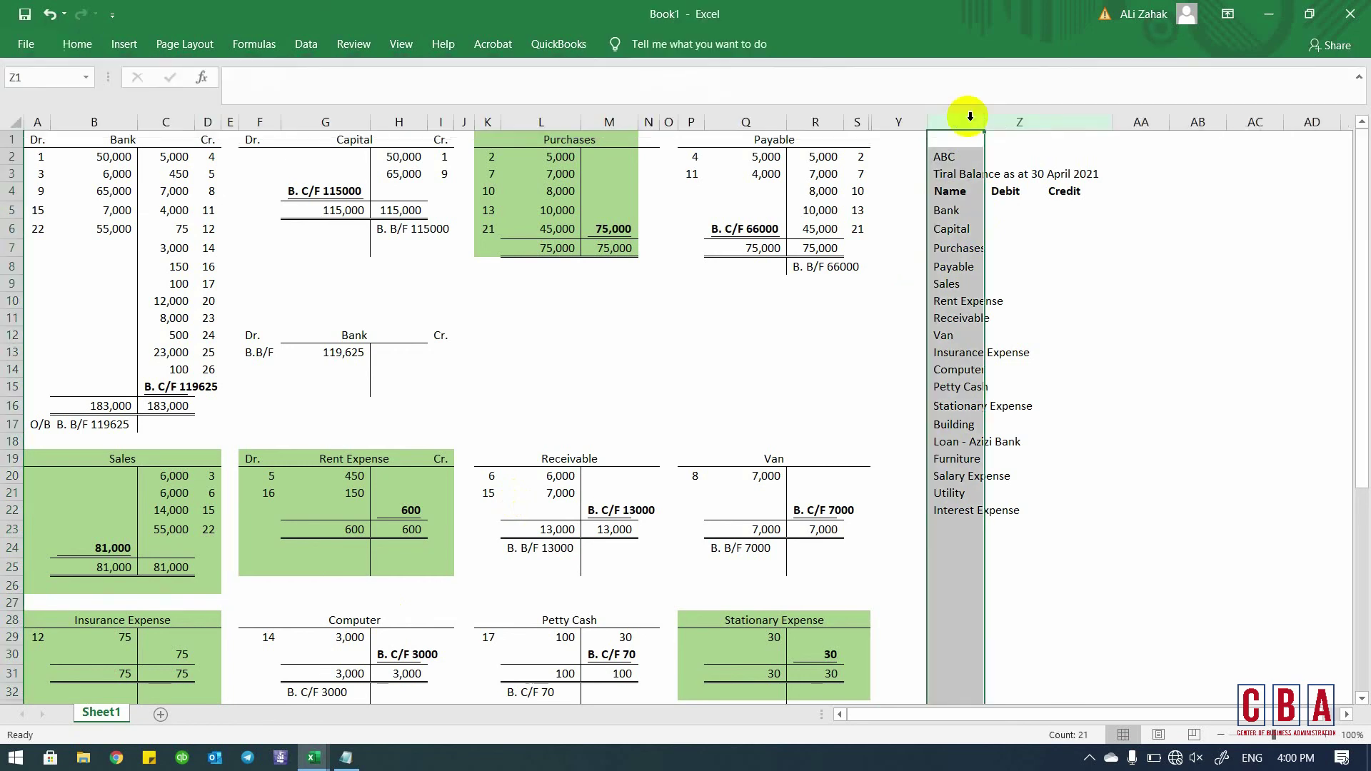
- Examine the balancing figures of the Bank, Capital, Purchases and Payable accounts for the trial balance
{"action": "key", "text": "Right"}
{"action": "key", "text": "Down"}
{"action": "key", "text": "Down"}
{"action": "key", "text": "Down"}
{"action": "key", "text": "Down"}
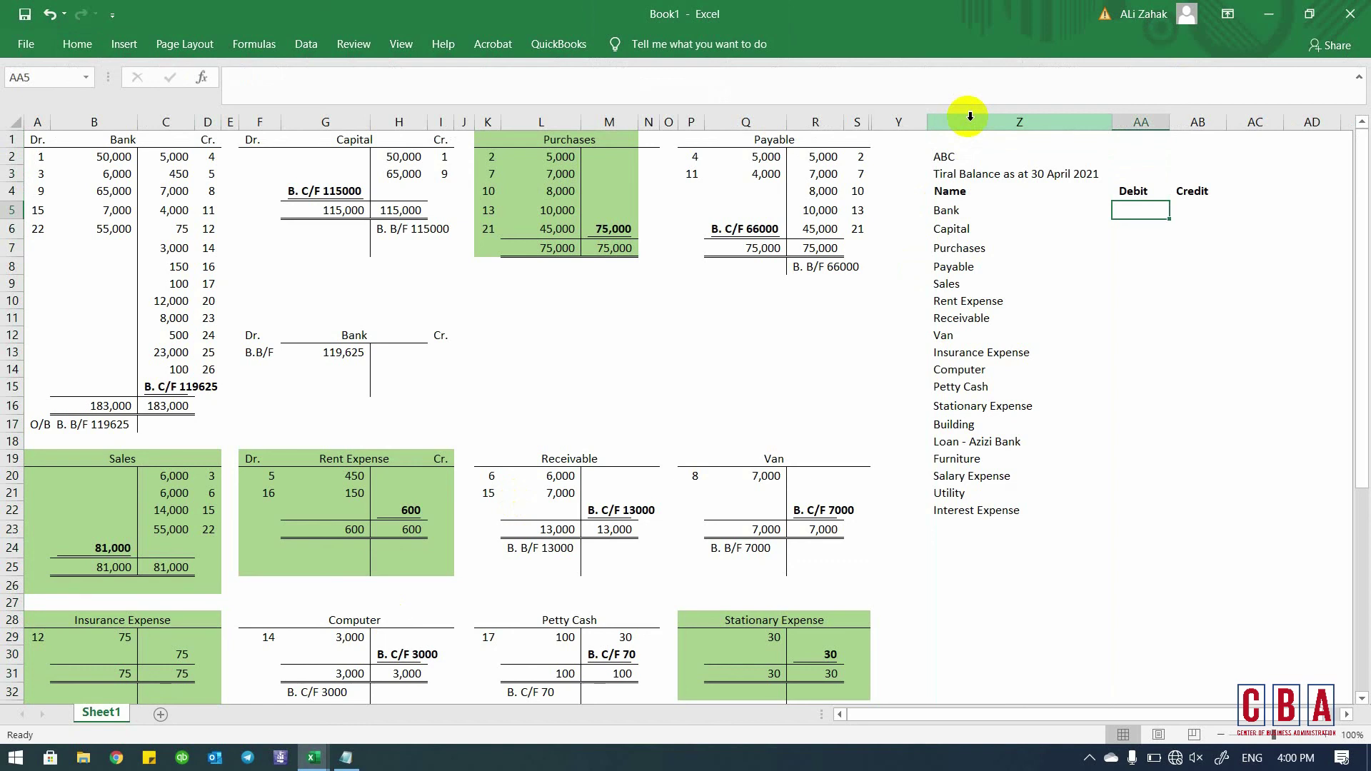
{"action": "left_click", "coordinate": [179, 386]}
{"action": "left_click", "coordinate": [339, 194]}
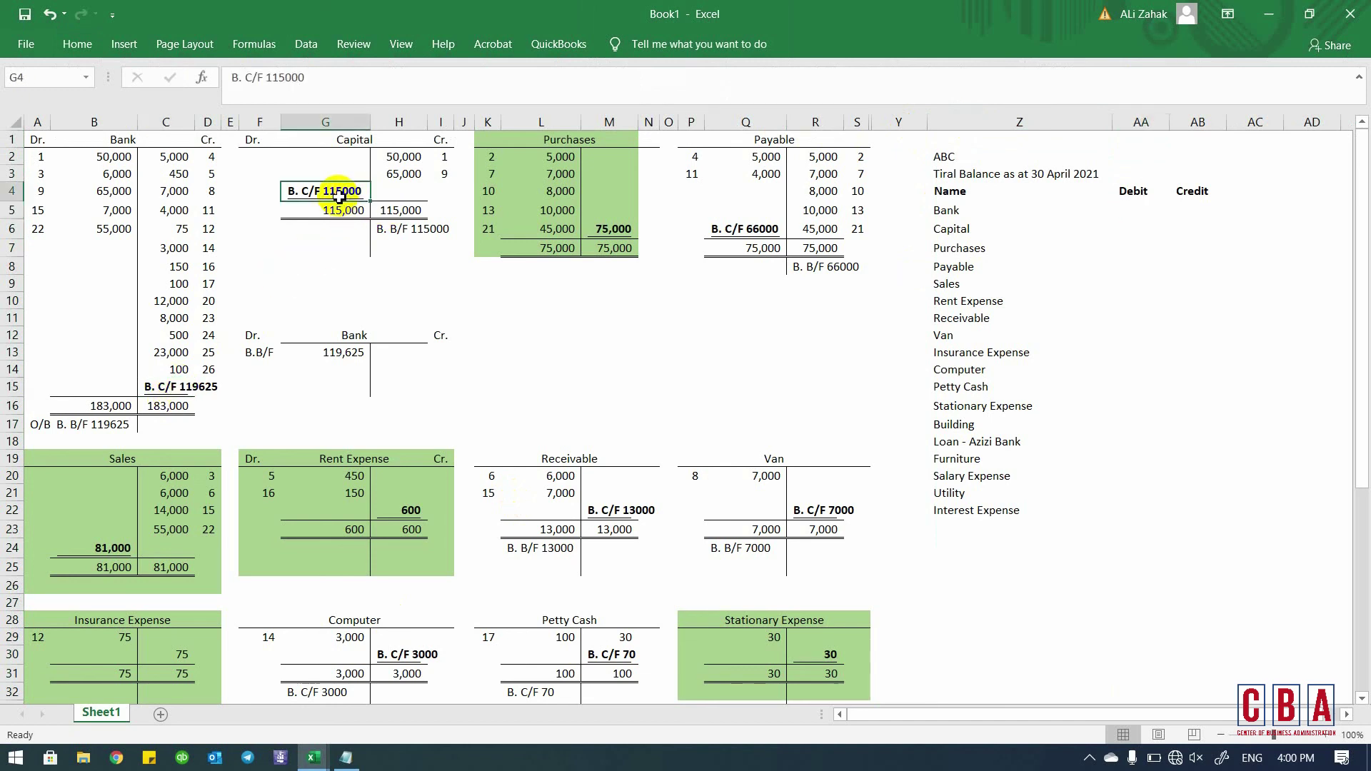
{"action": "left_click", "coordinate": [605, 228]}
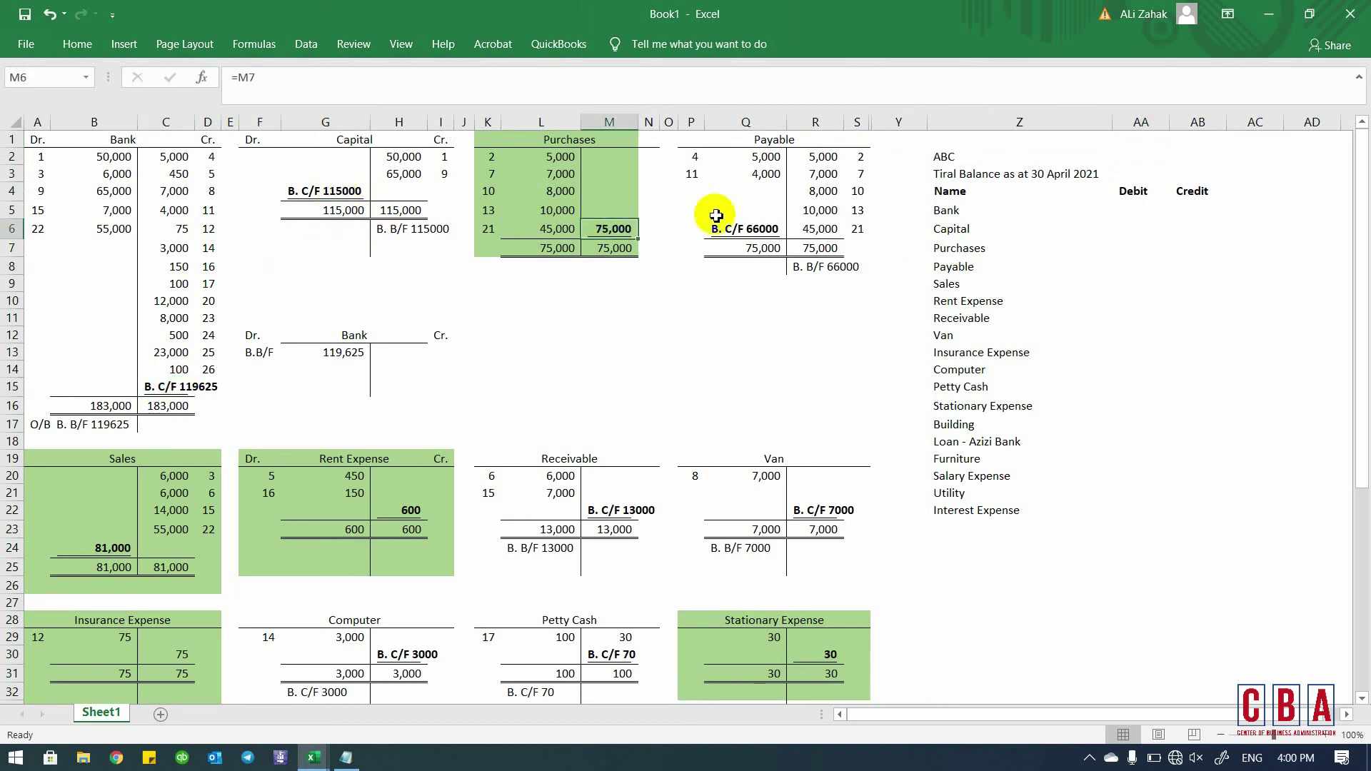
{"action": "left_click", "coordinate": [762, 228]}
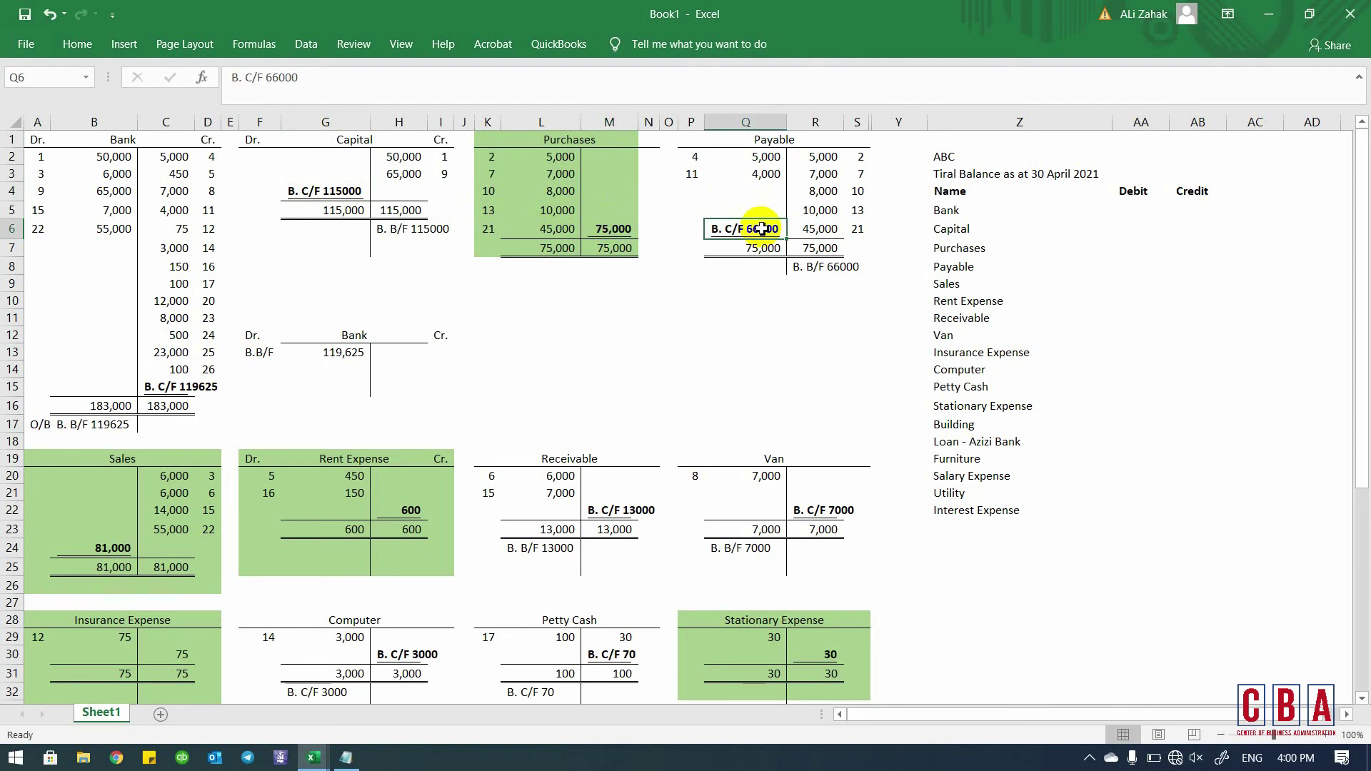
{"action": "scroll", "coordinate": [761, 229], "scroll_direction": "up", "scroll_amount": 2}
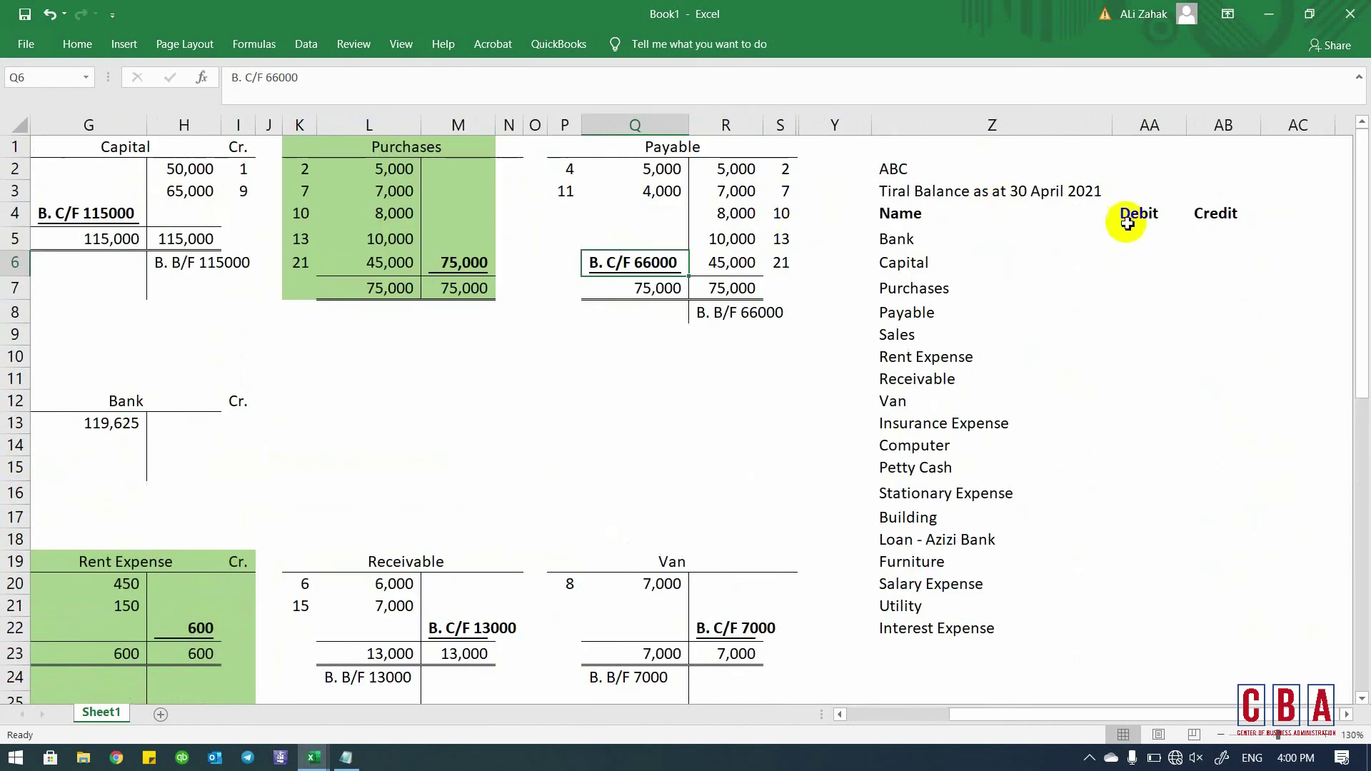
- Enter the Bank account's brought-forward balance of 119,625 as its debit in AA5
{"action": "left_click", "coordinate": [1126, 236]}
{"action": "scroll", "coordinate": [260, 380], "scroll_direction": "left", "scroll_amount": 3}
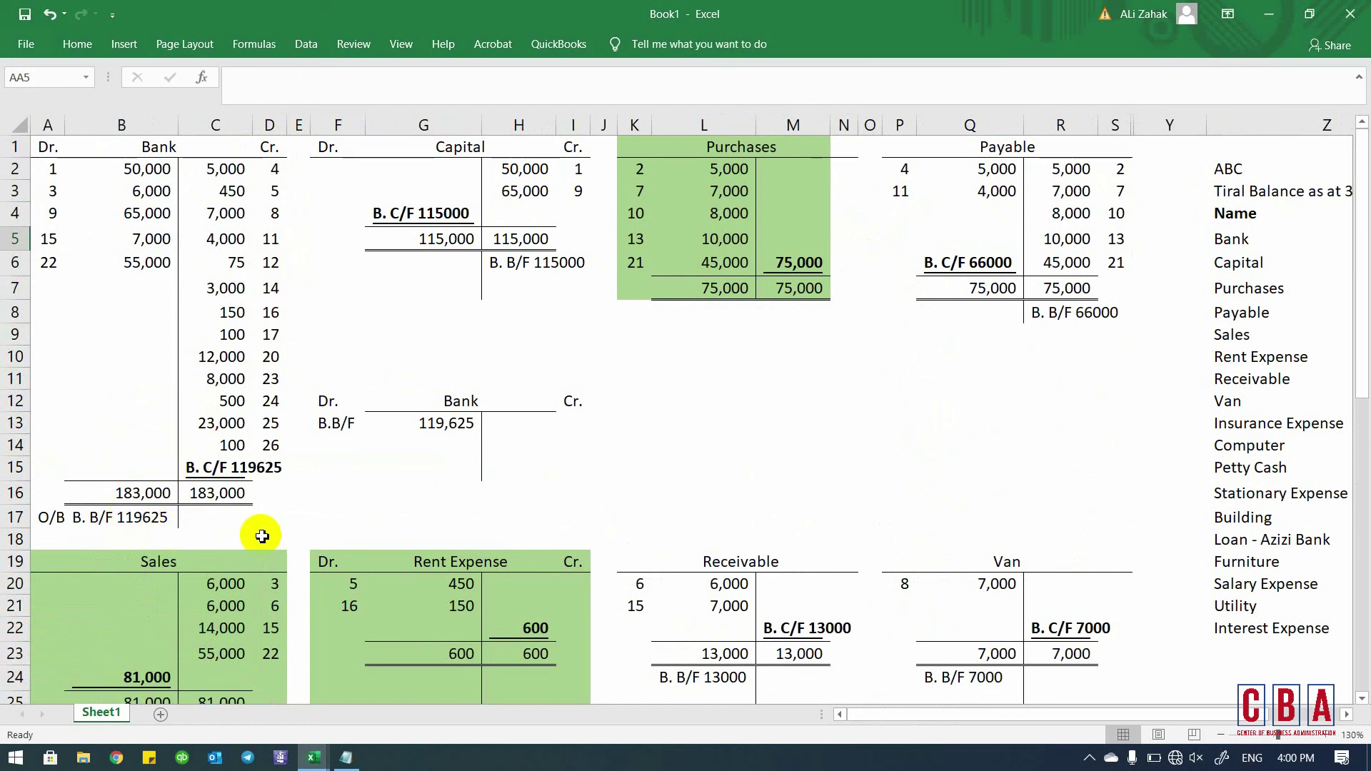
{"action": "left_click", "coordinate": [115, 520]}
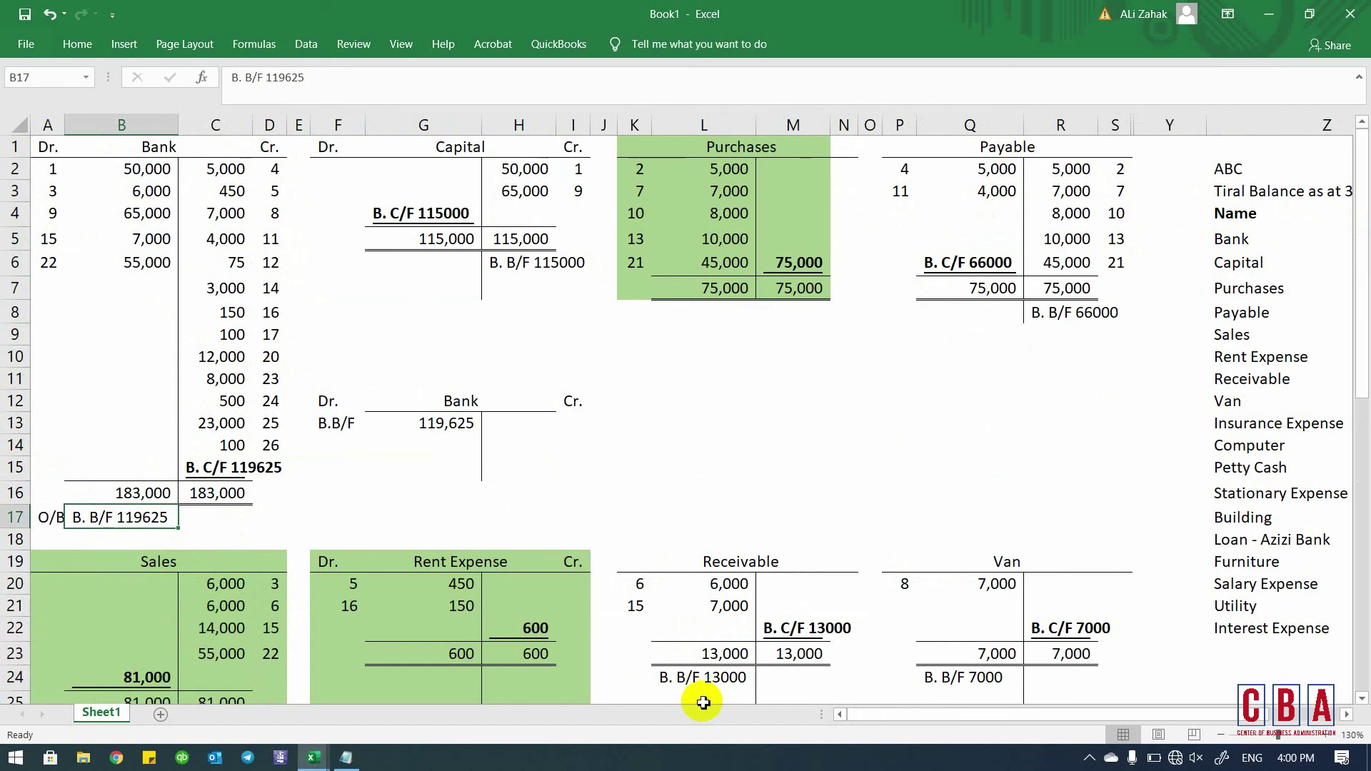
{"action": "left_click", "coordinate": [1289, 240]}
{"action": "key", "text": "Right"}
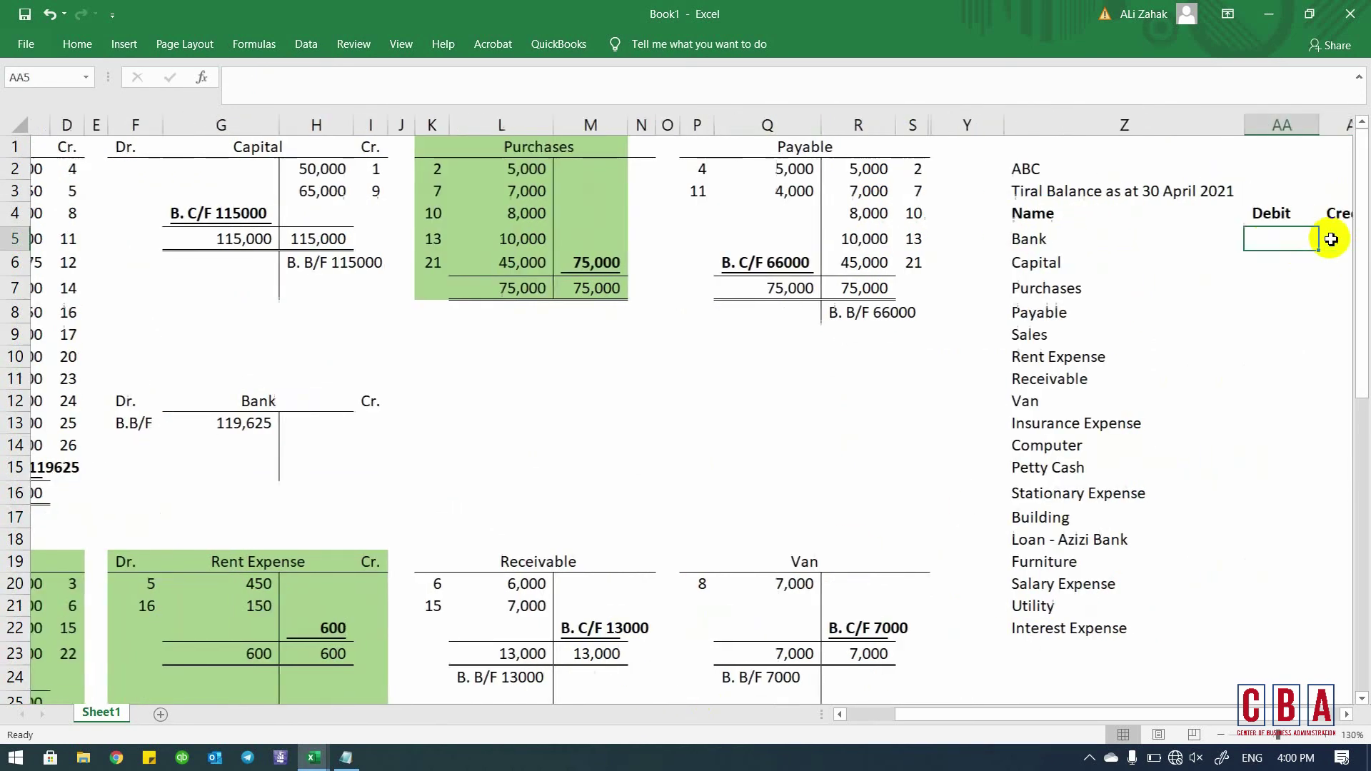
{"action": "type", "text": "11"}
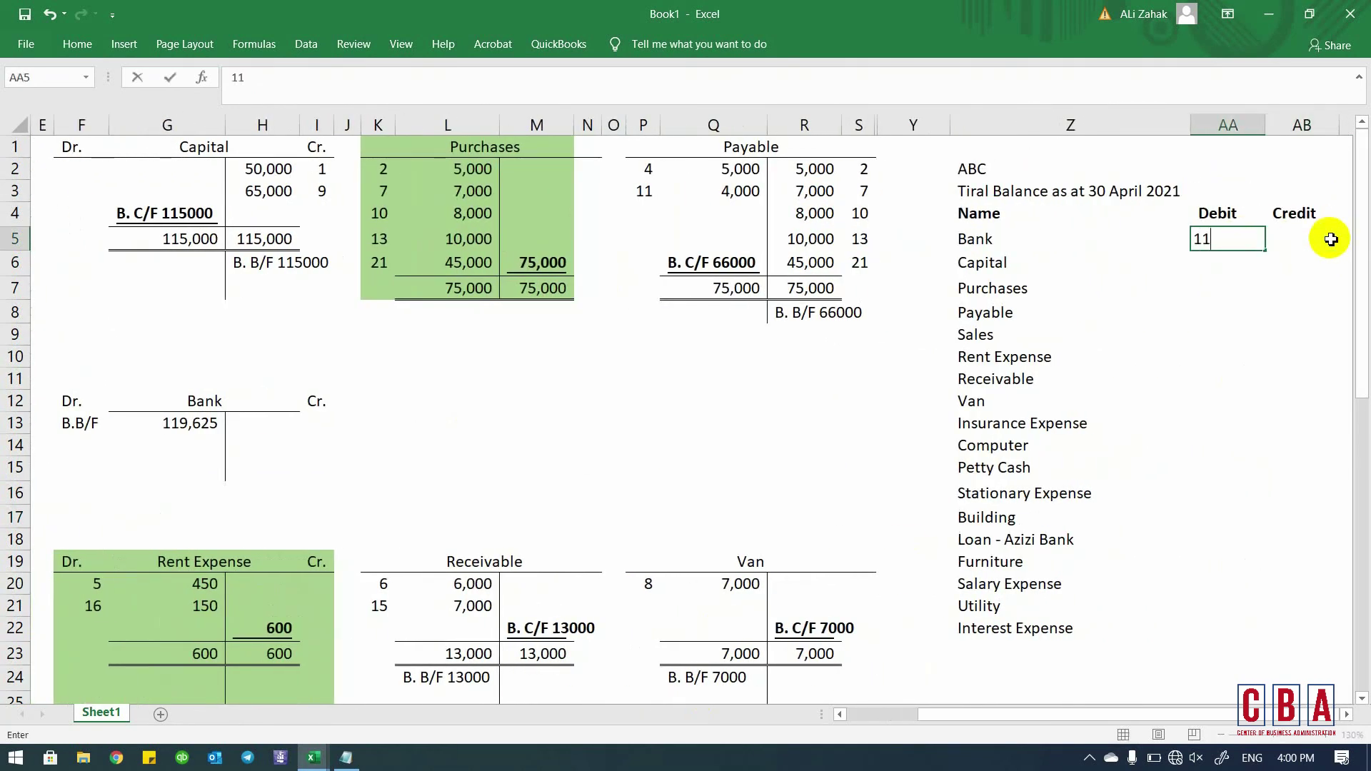
{"action": "type", "text": "9,625"}
{"action": "key", "text": "Return"}
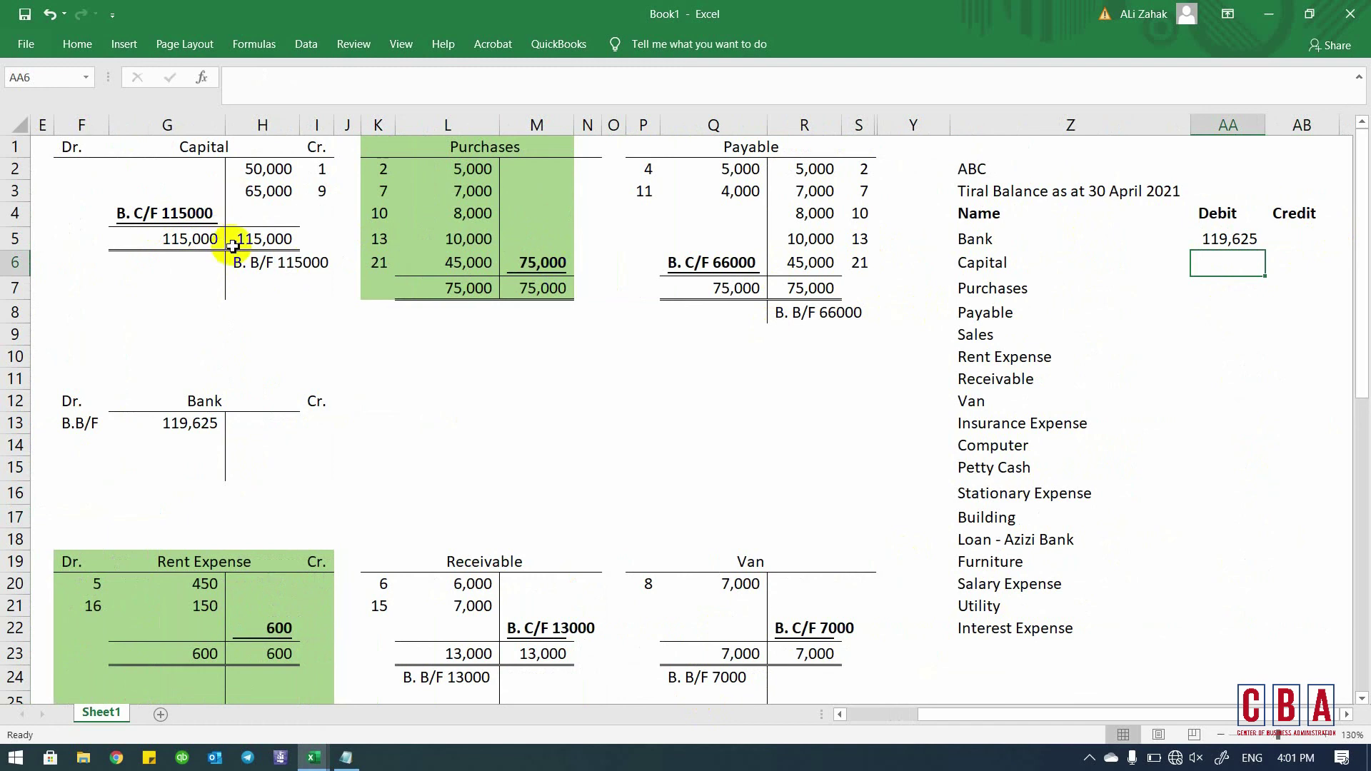
- Link the Capital credit in AB6 to the Capital account's credit total in H5
{"action": "left_click", "coordinate": [1301, 264]}
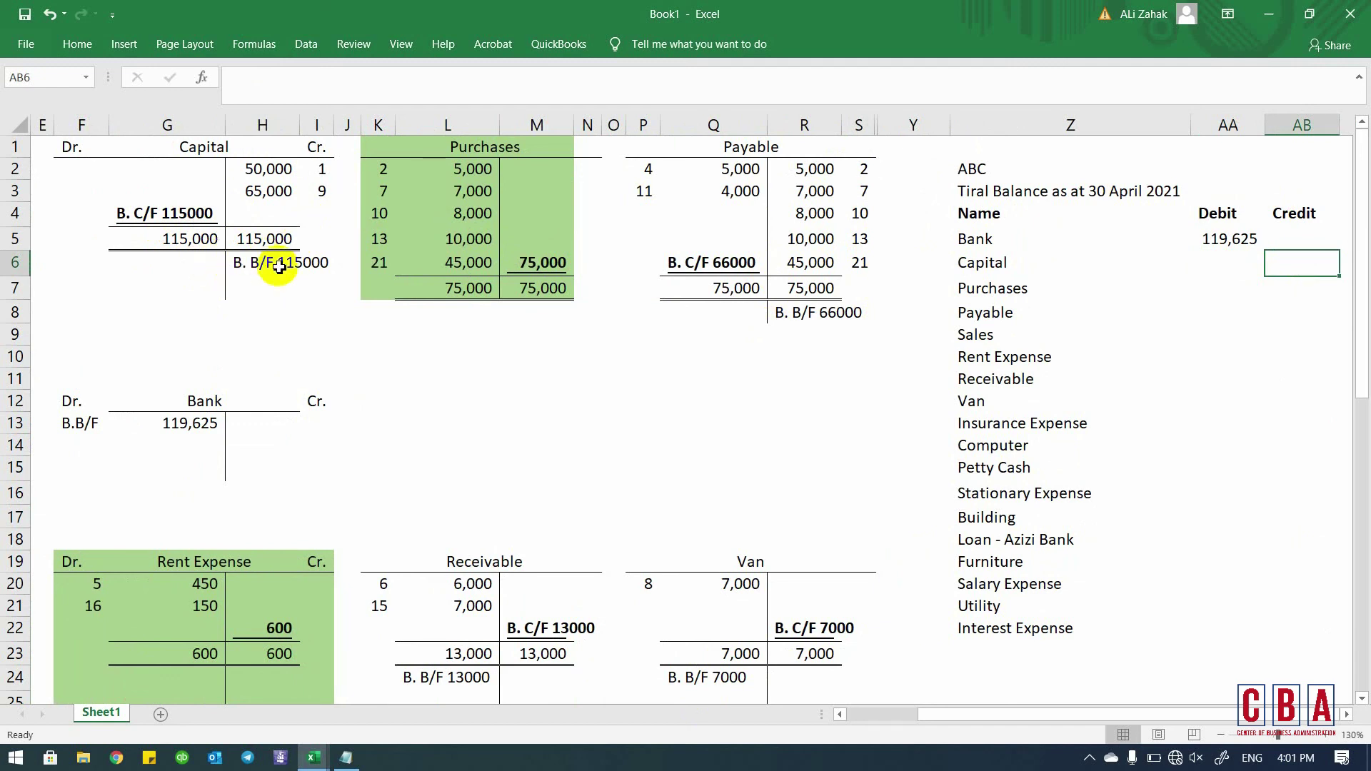
{"action": "type", "text": "="}
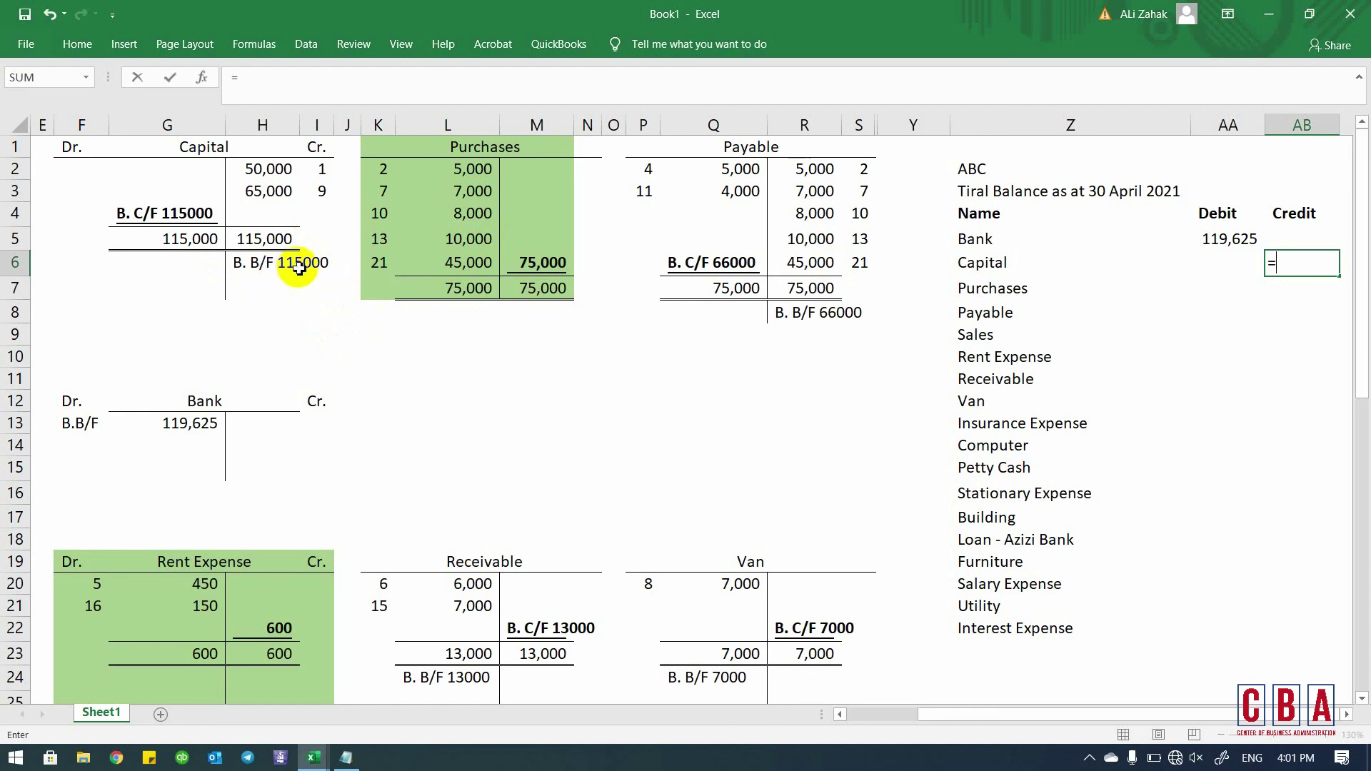
{"action": "left_click", "coordinate": [269, 246]}
{"action": "key", "text": "Return"}
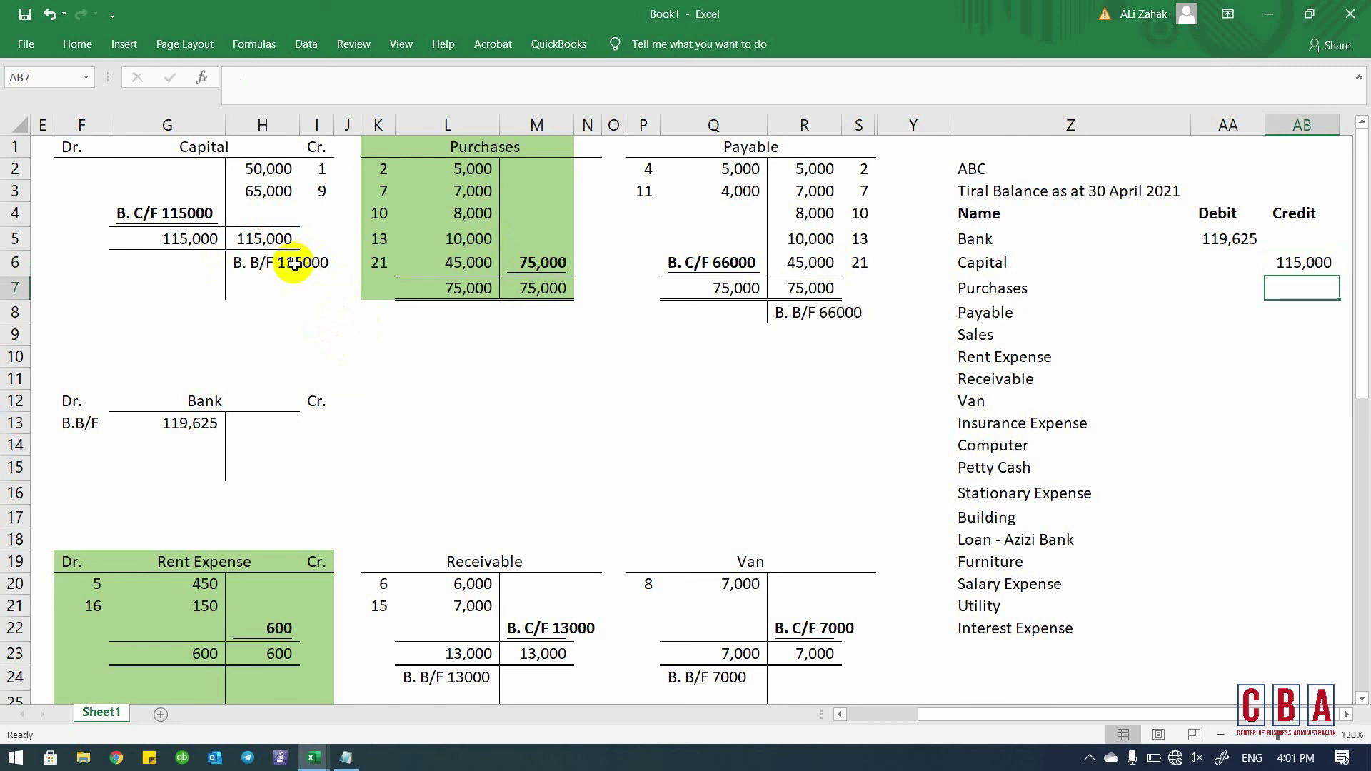
- Link the Purchases debit in AA7 to the Purchases account's balancing figure in M6
{"action": "key", "text": "Left"}
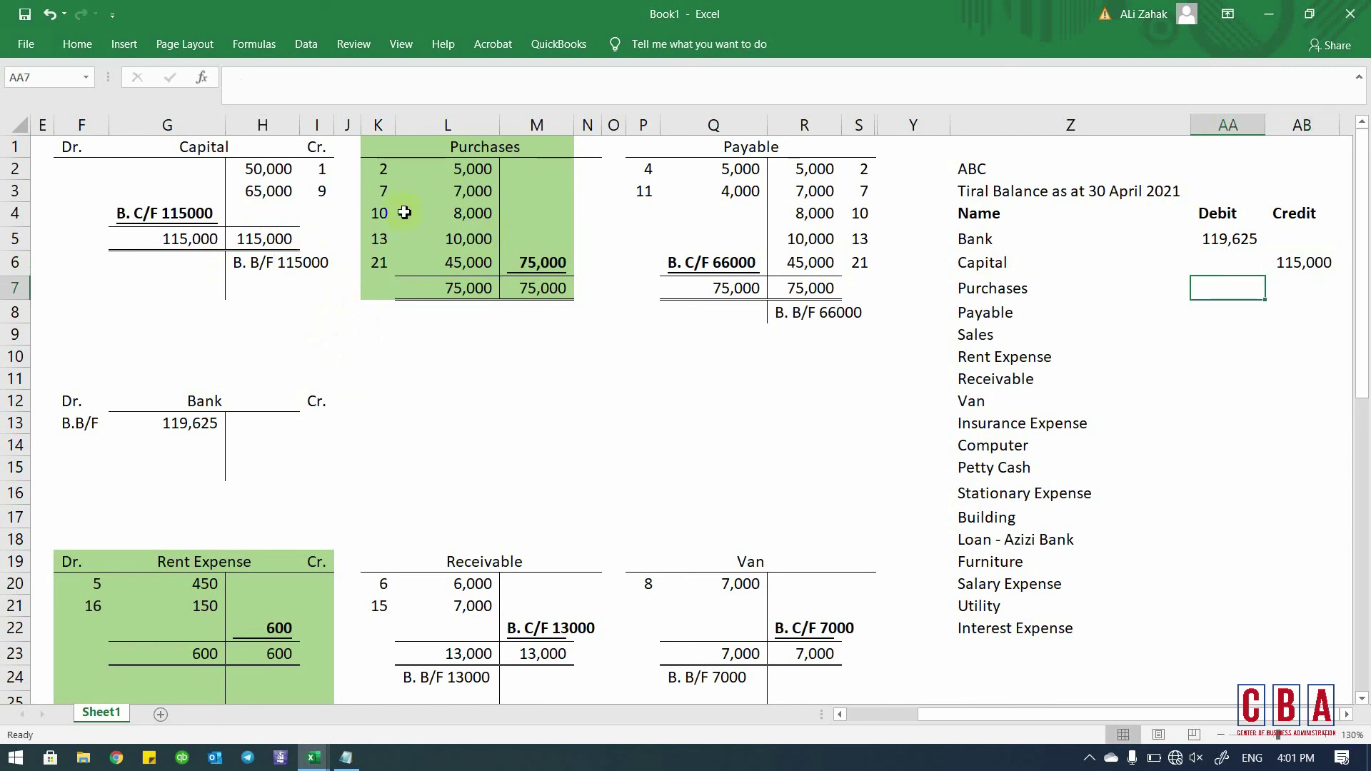
{"action": "type", "text": "="}
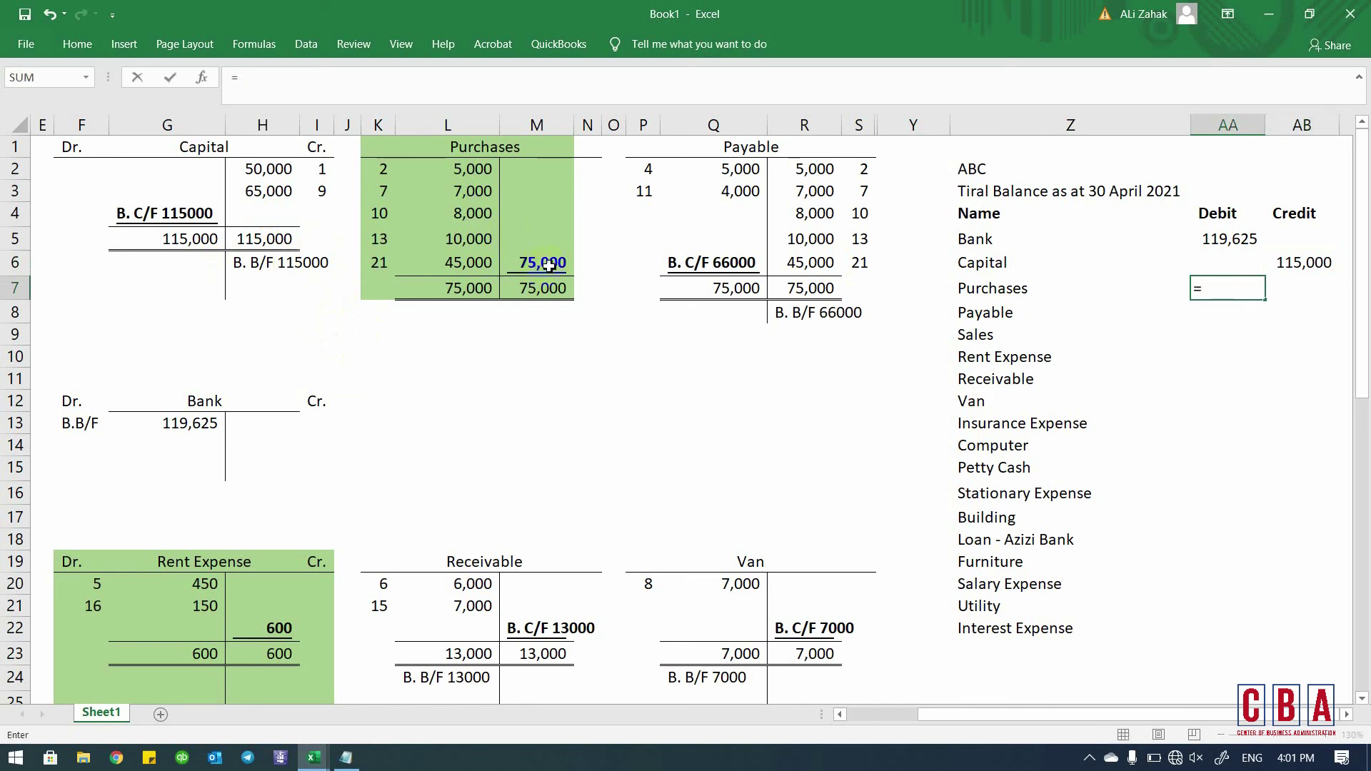
{"action": "left_click", "coordinate": [542, 264]}
{"action": "key", "text": "Return"}
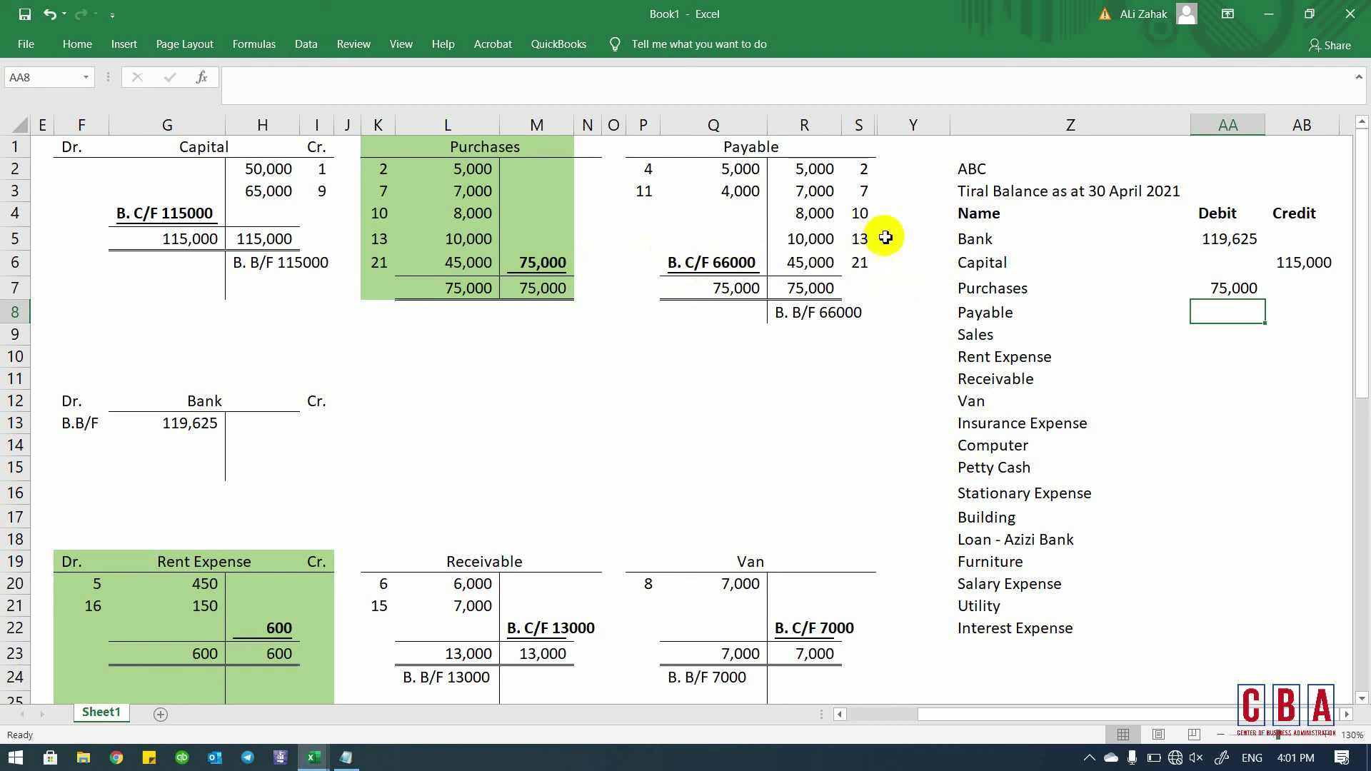
- Enter the Payable account's brought-forward balance of 66,000 as its credit in AB8
{"action": "key", "text": "Right"}
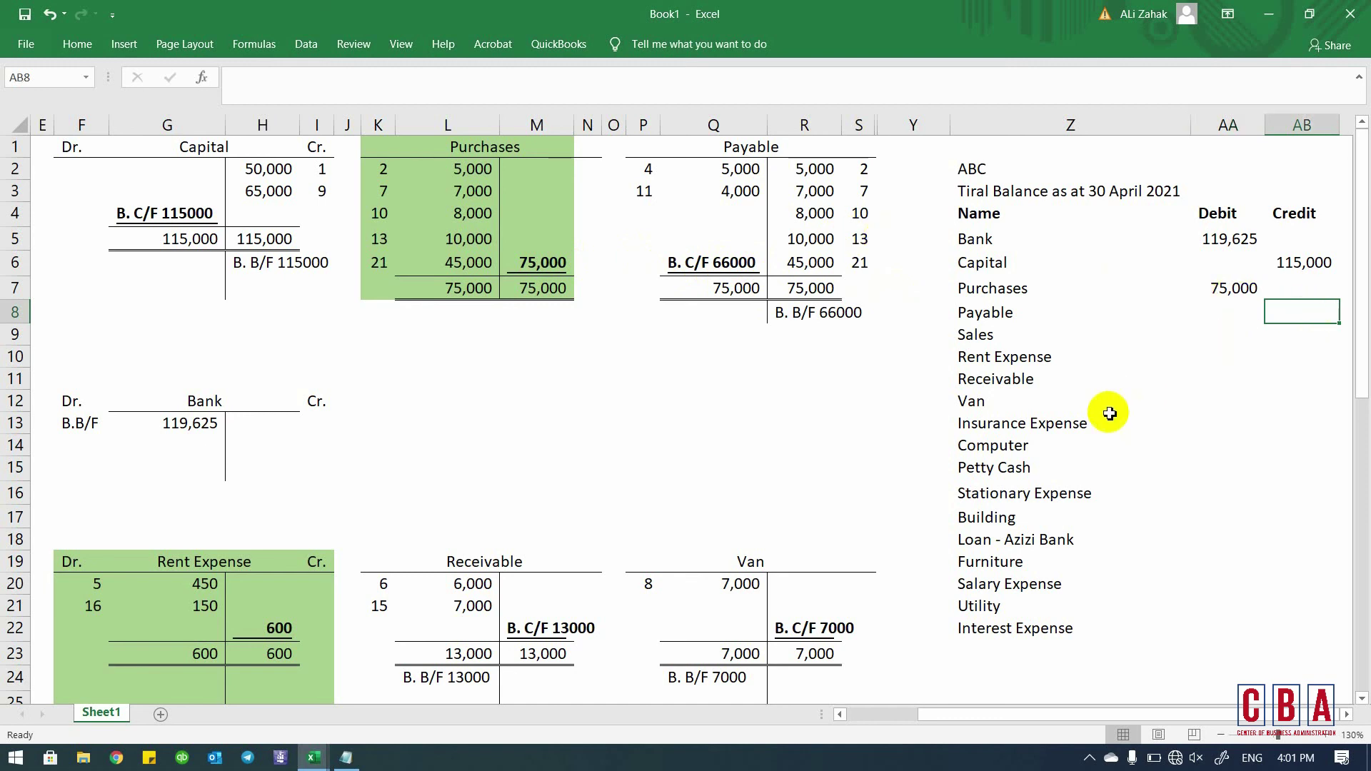
{"action": "type", "text": "66000"}
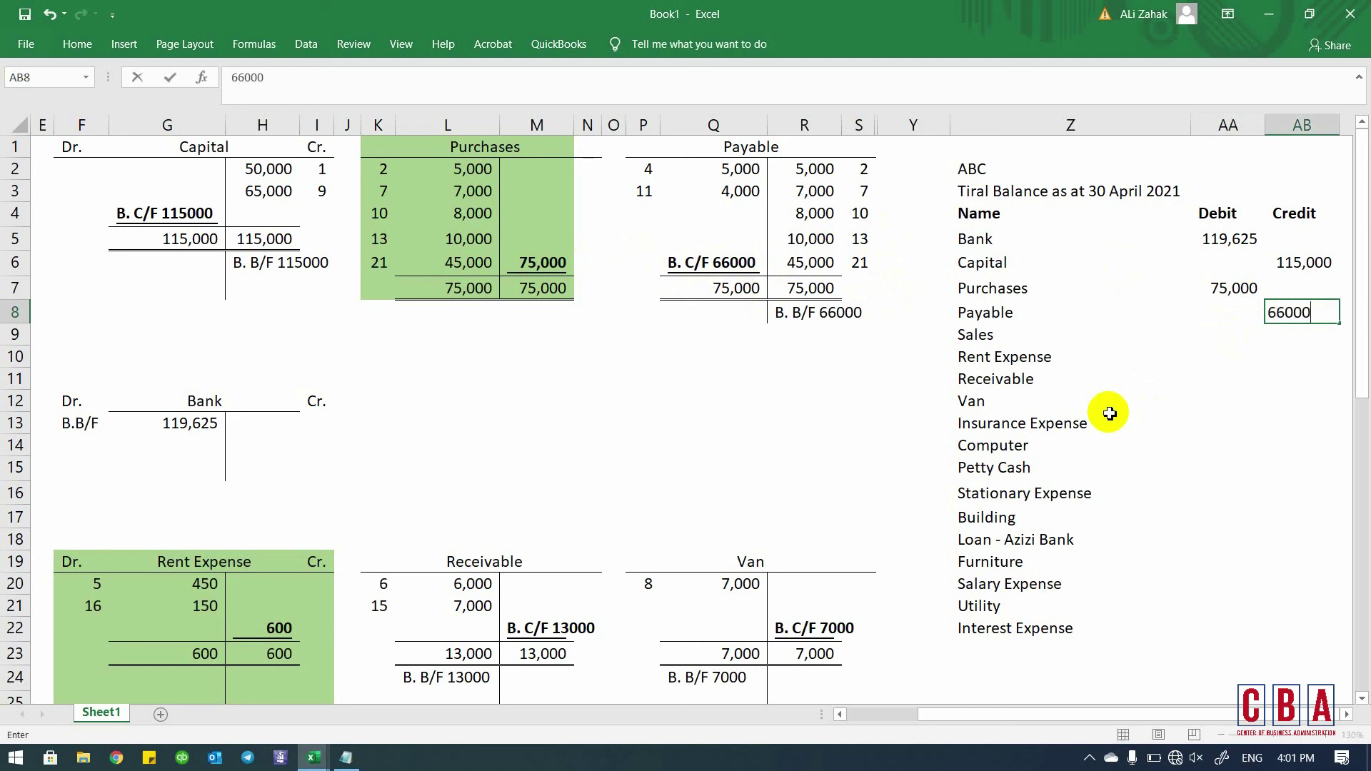
{"action": "key", "text": "Return"}
{"action": "key", "text": "Up"}
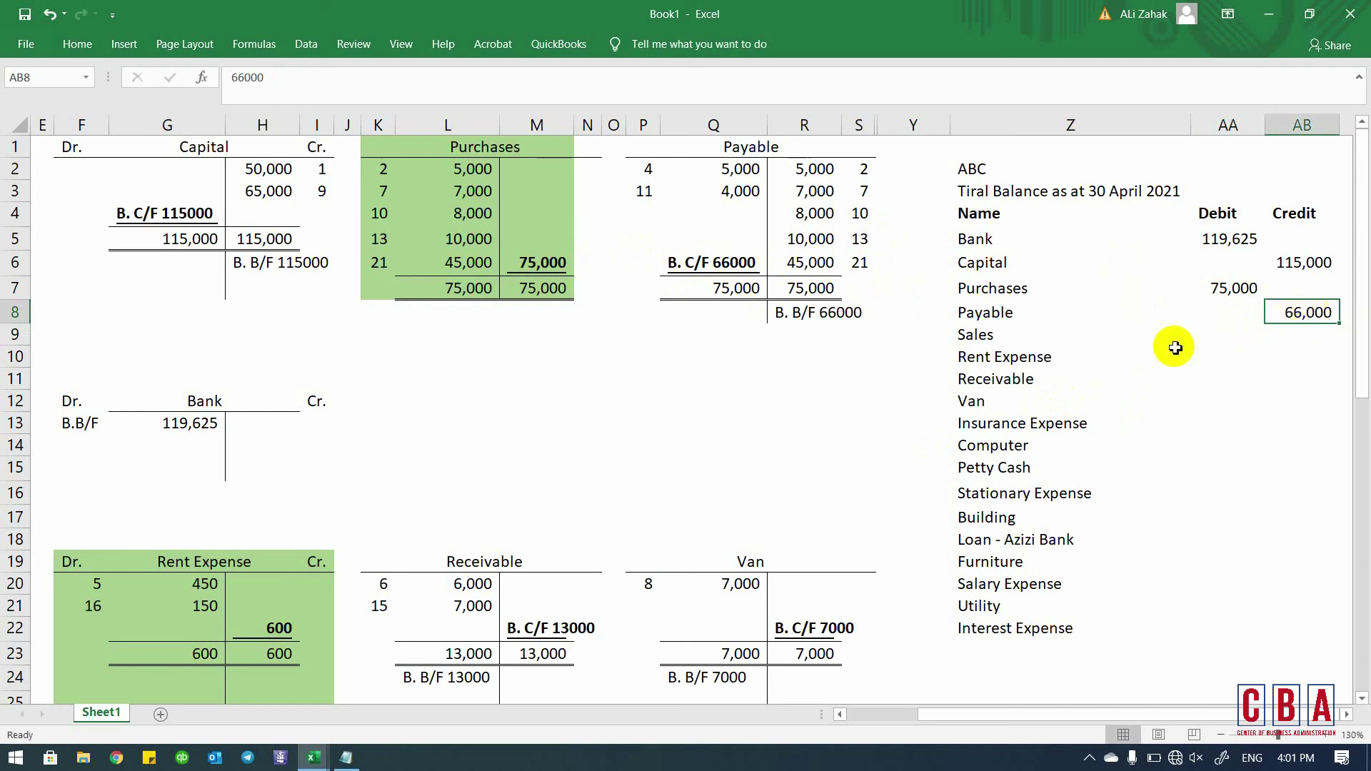
- Link the Sales credit in AB9 to the Sales account's balancing figure in B24
{"action": "key", "text": "Down"}
{"action": "key", "text": "Left"}
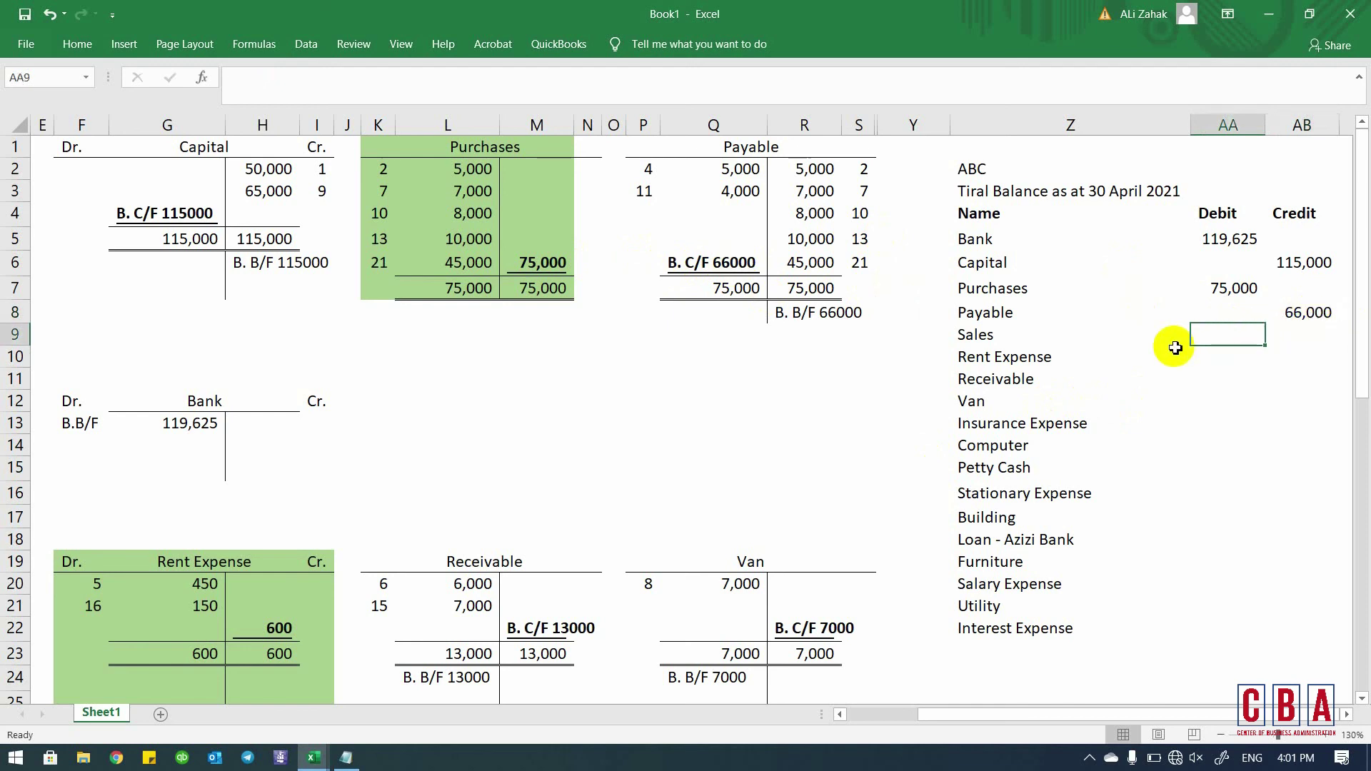
{"action": "scroll", "coordinate": [1175, 347], "scroll_direction": "left", "scroll_amount": 3}
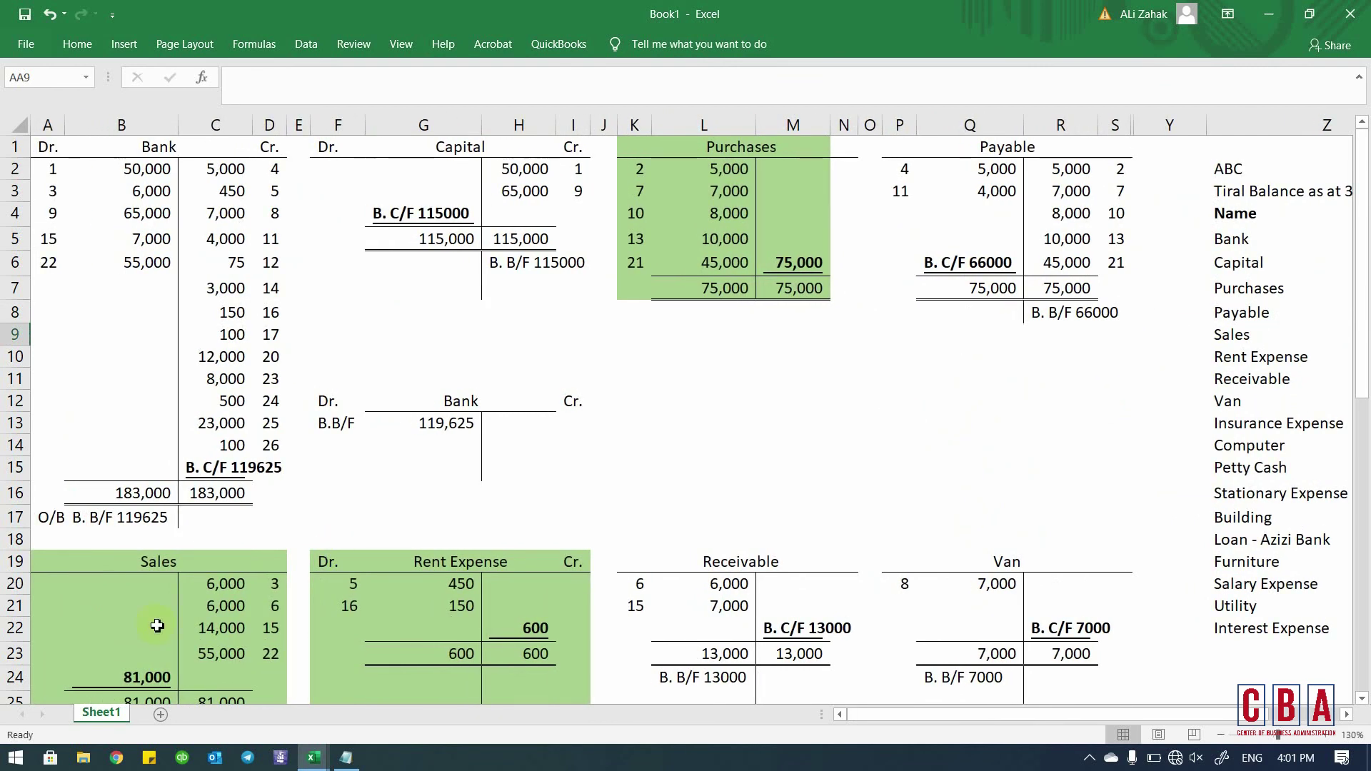
{"action": "scroll", "coordinate": [159, 621], "scroll_direction": "down", "scroll_amount": 3}
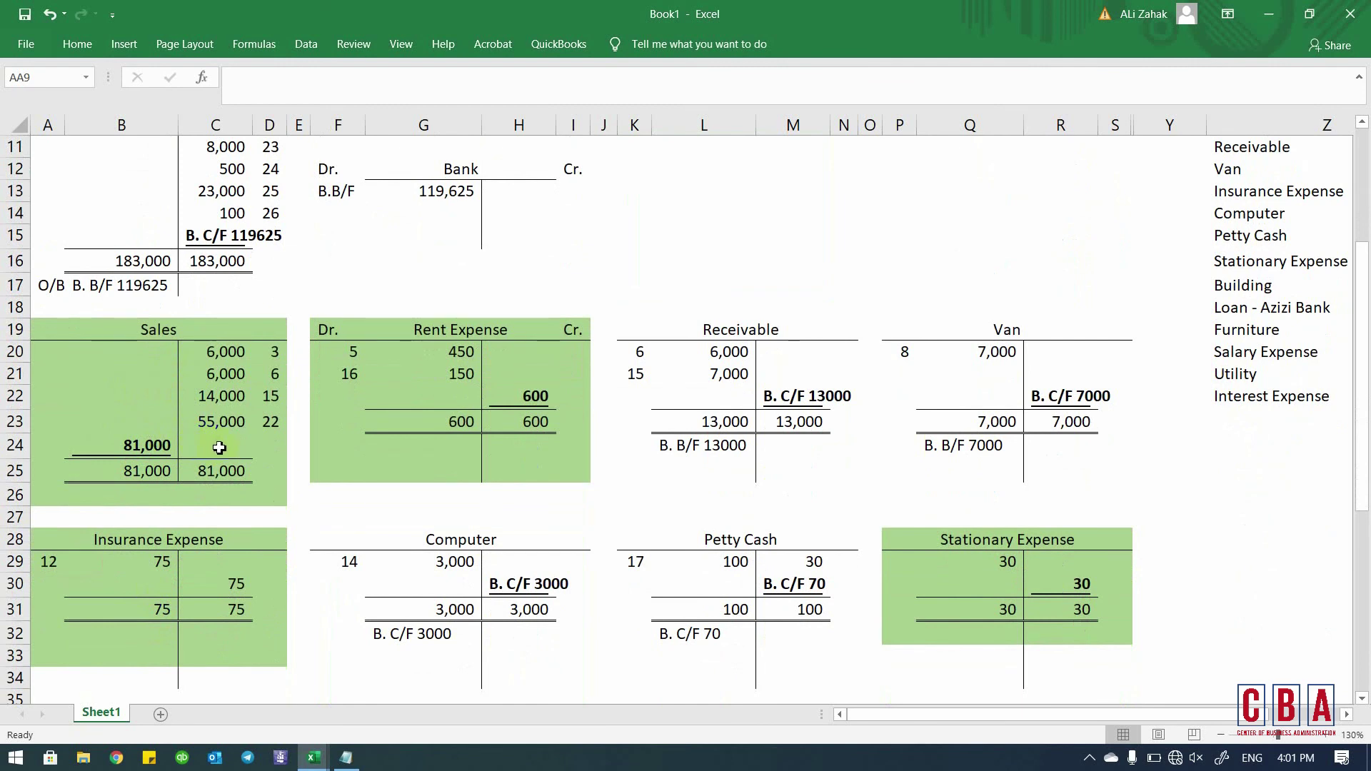
{"action": "scroll", "coordinate": [220, 448], "scroll_direction": "right", "scroll_amount": 3}
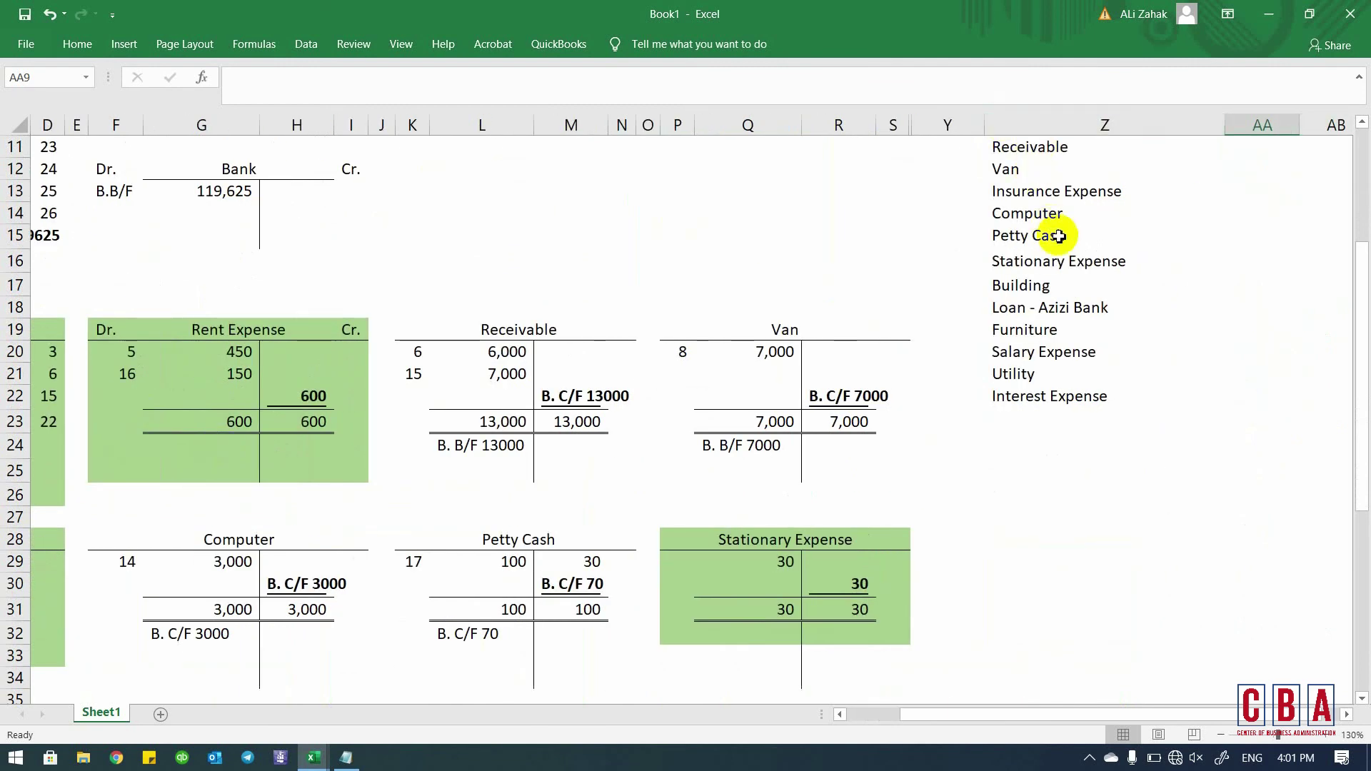
{"action": "left_click", "coordinate": [1134, 171]}
{"action": "scroll", "coordinate": [1136, 171], "scroll_direction": "up", "scroll_amount": 1}
{"action": "key", "text": "Up"}
{"action": "key", "text": "Down"}
{"action": "key", "text": "Up"}
{"action": "key", "text": "Up"}
{"action": "key", "text": "Up"}
{"action": "key", "text": "Right"}
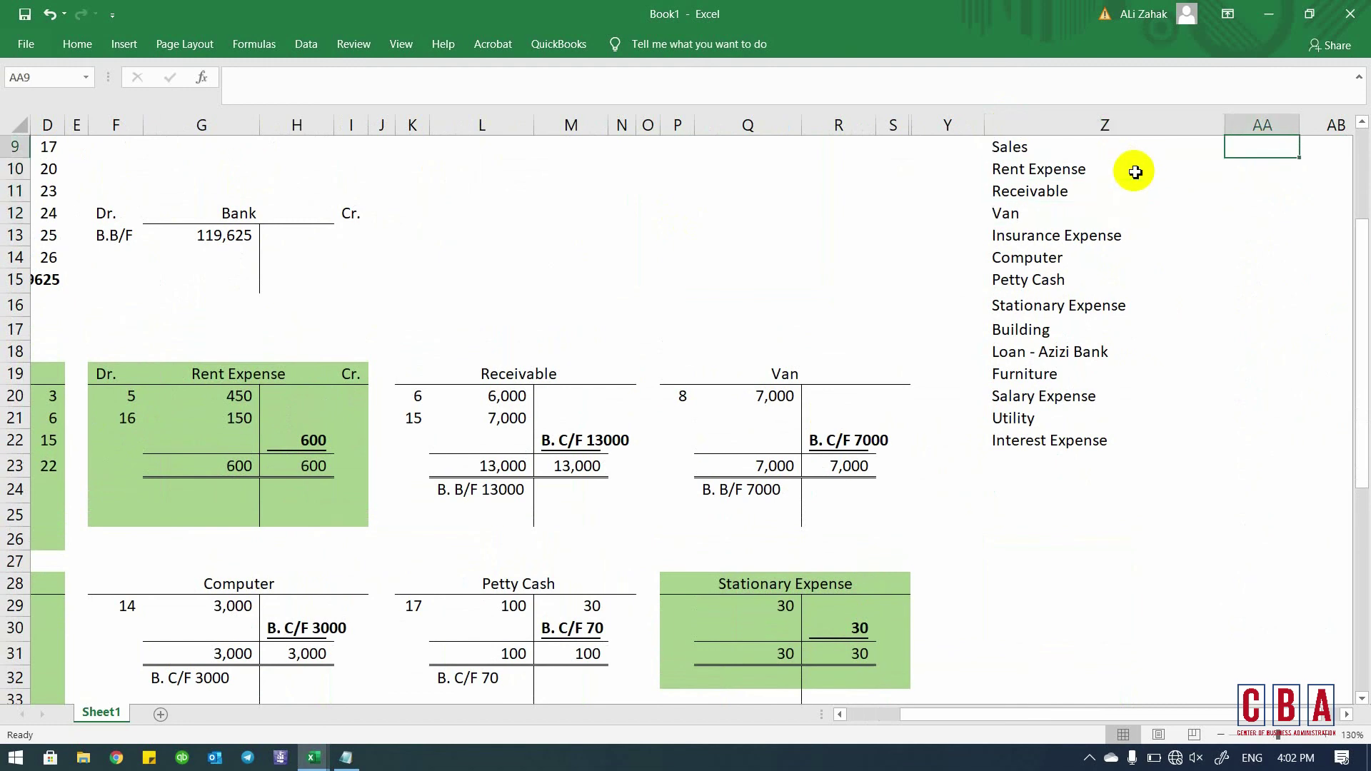
{"action": "key", "text": "Right"}
{"action": "key", "text": "Up"}
{"action": "key", "text": "Up"}
{"action": "key", "text": "Up"}
{"action": "key", "text": "Up"}
{"action": "key", "text": "Down"}
{"action": "key", "text": "Down"}
{"action": "key", "text": "Down"}
{"action": "key", "text": "Down"}
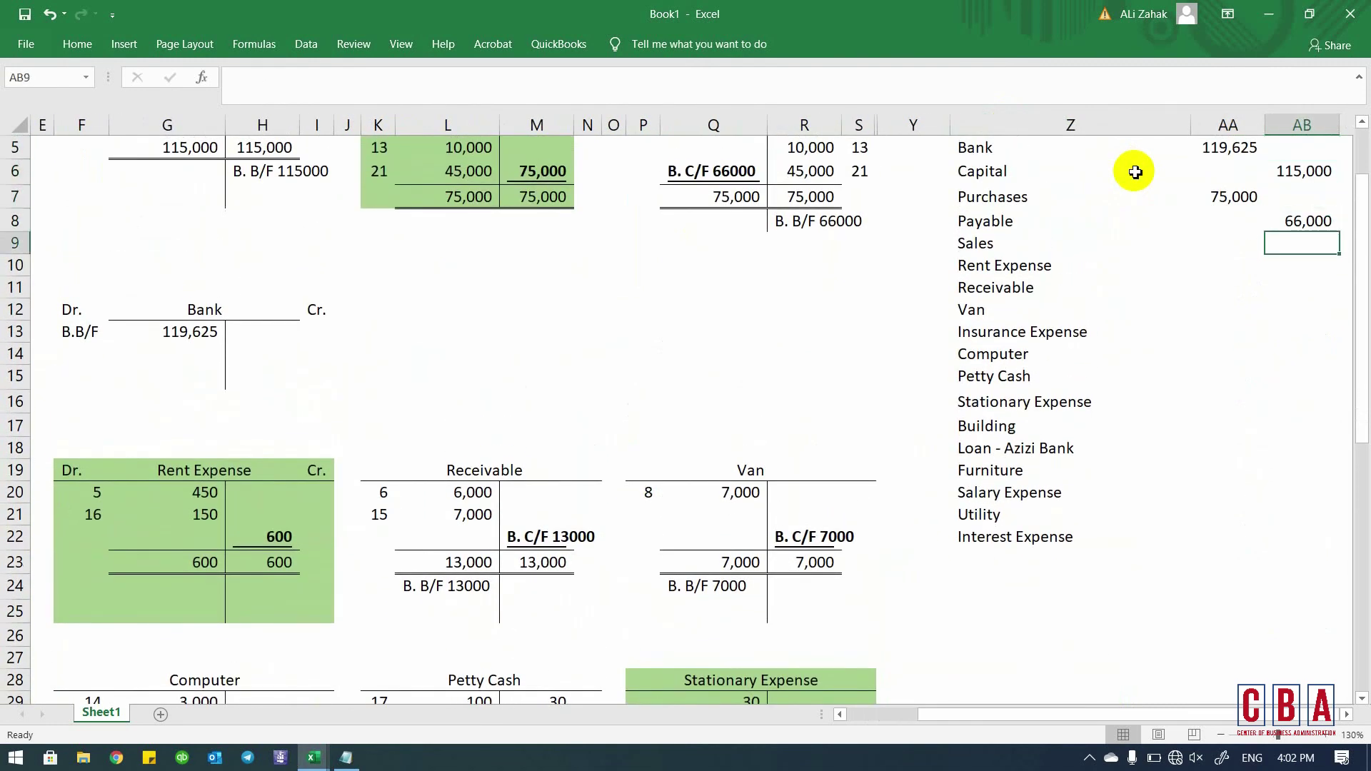
{"action": "type", "text": "="}
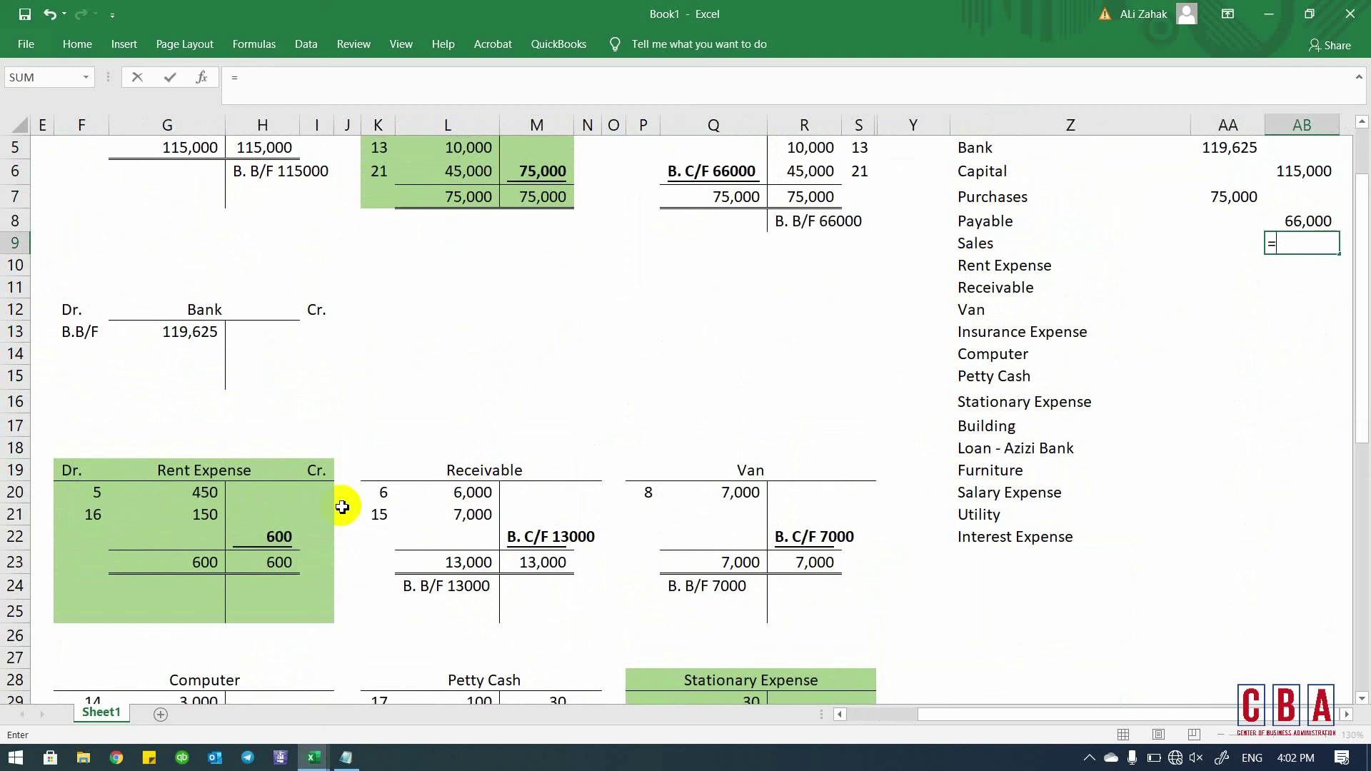
{"action": "scroll", "coordinate": [157, 551], "scroll_direction": "left", "scroll_amount": 2}
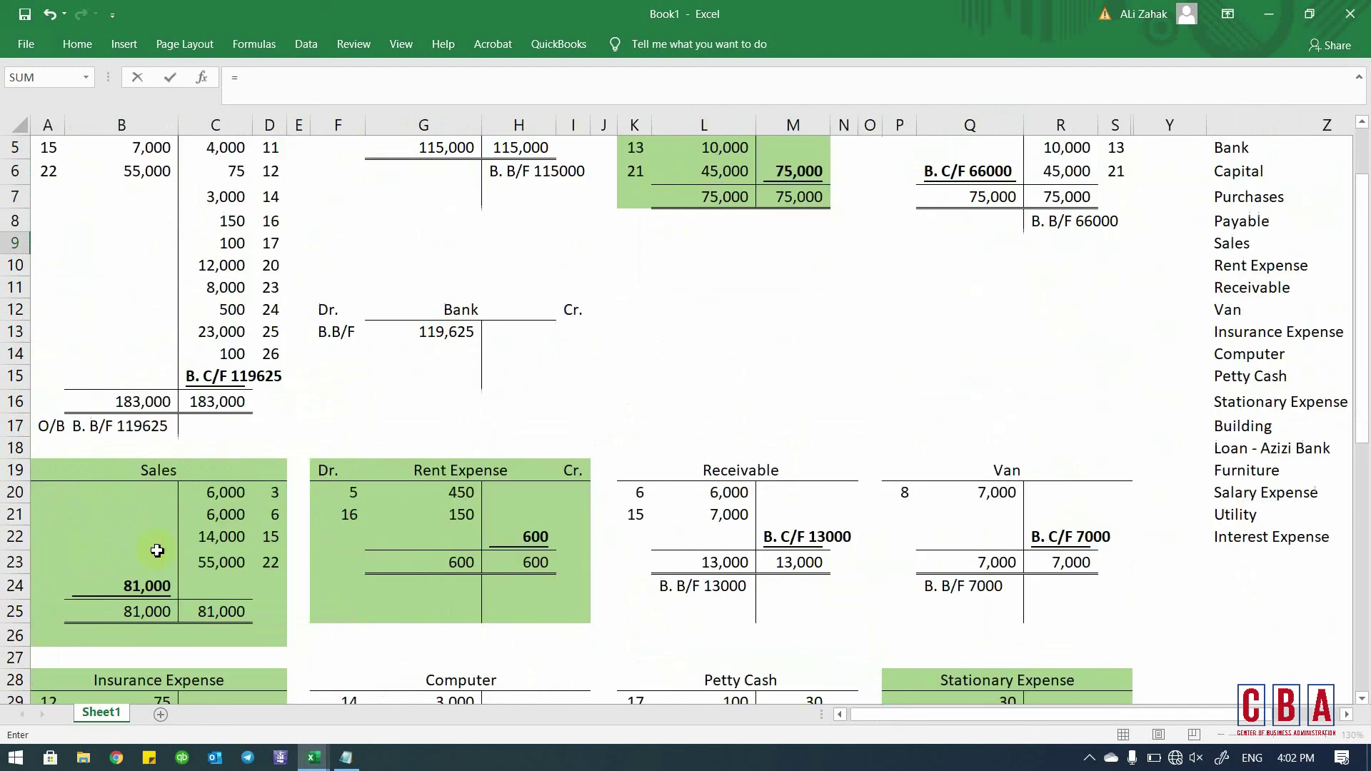
{"action": "left_click", "coordinate": [143, 590]}
{"action": "key", "text": "Return"}
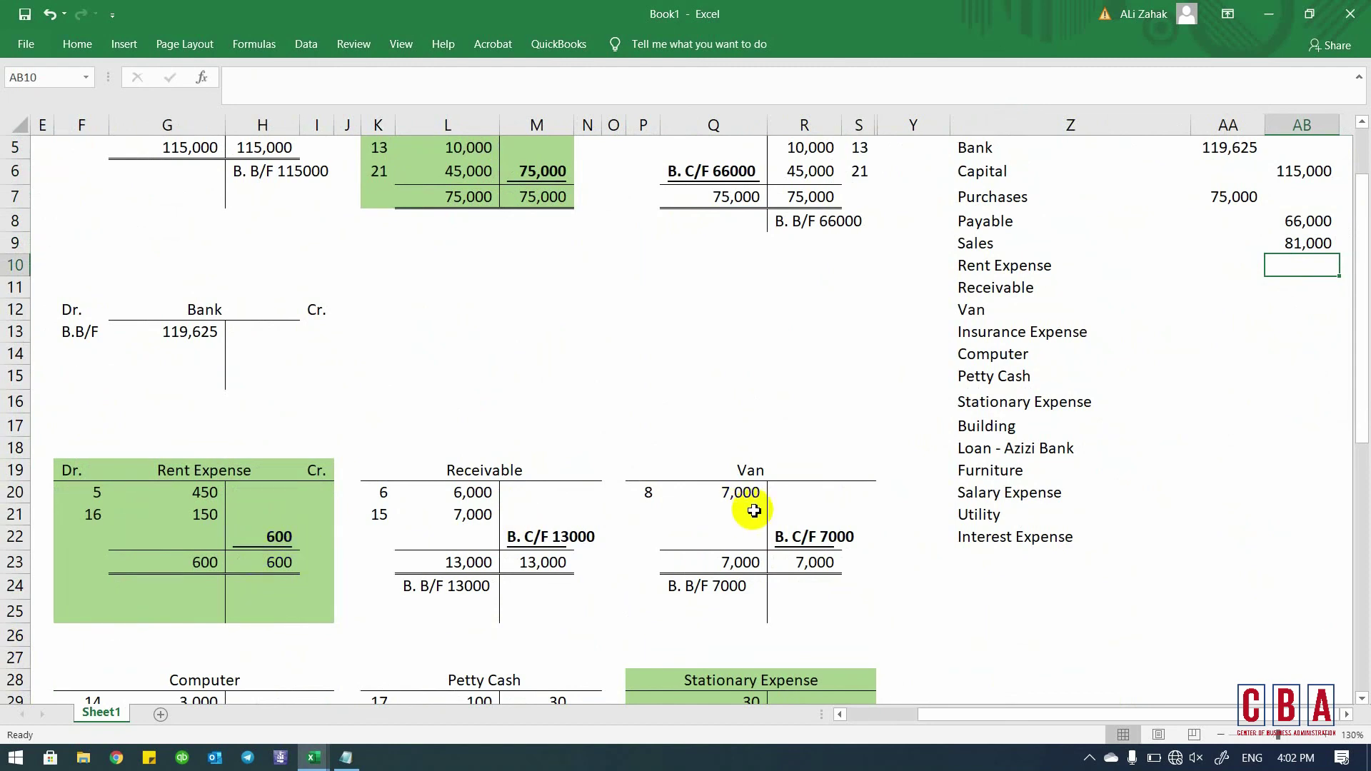
- Link the Rent Expense debit in AA10 to the Rent Expense account's balancing figure in H22
{"action": "key", "text": "Left"}
{"action": "type", "text": "="}
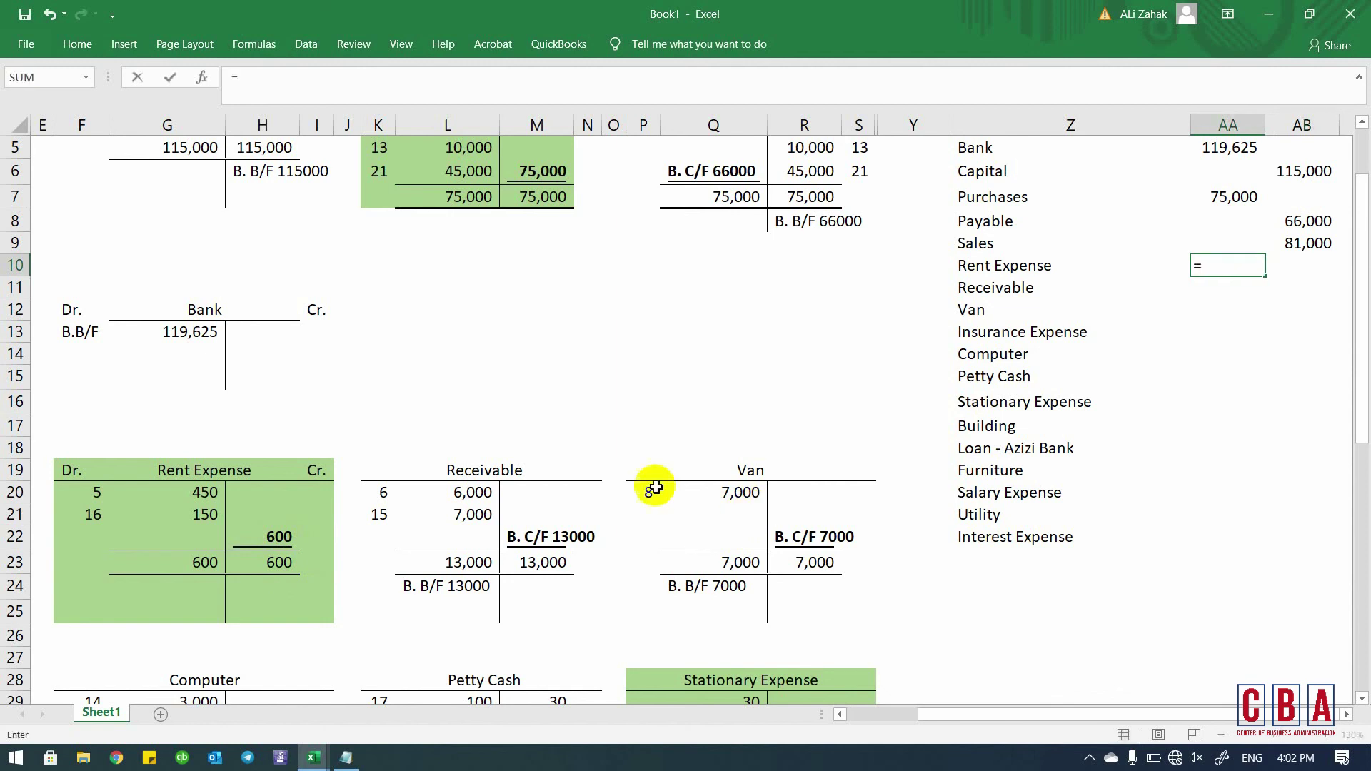
{"action": "left_click", "coordinate": [285, 532]}
{"action": "key", "text": "Return"}
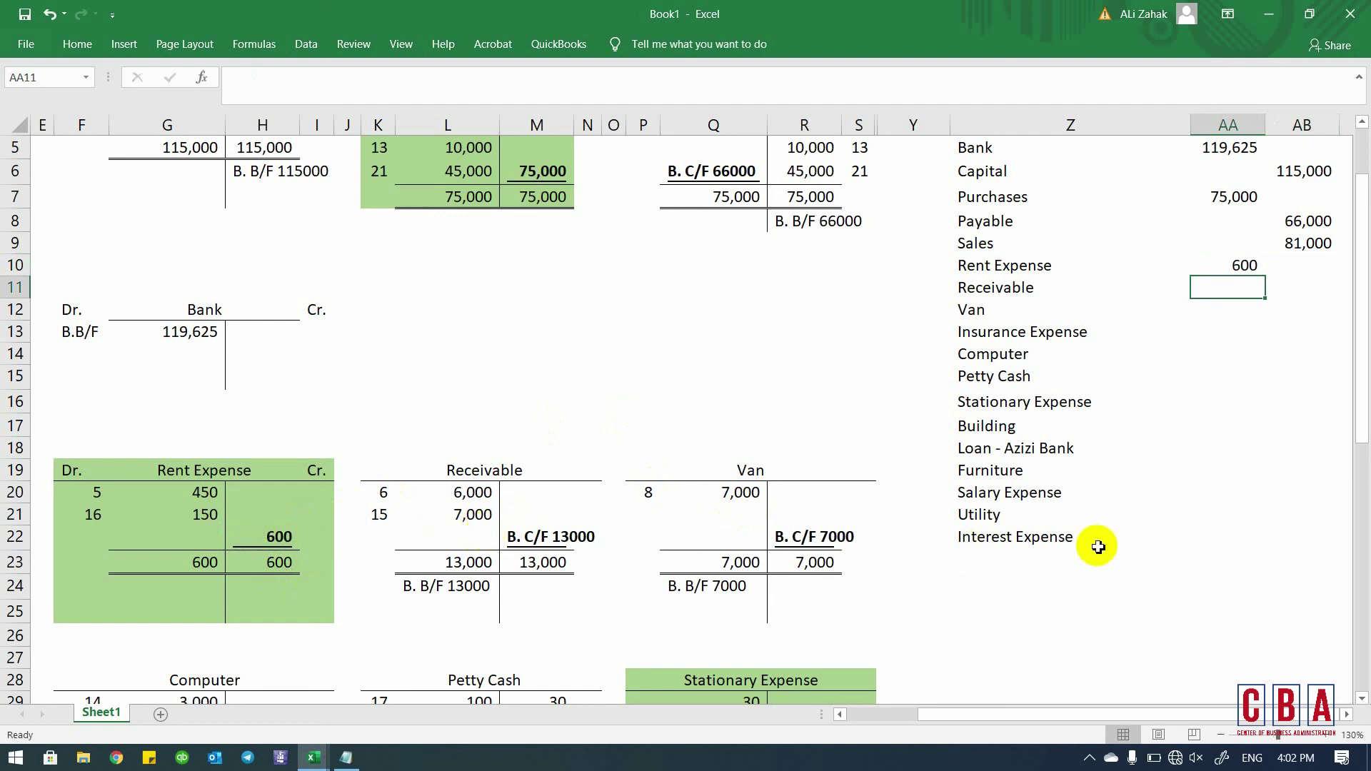
- Enter the debit balances 13,000 for Receivable in AA11 and 7,000 for Van in AA12, checking both against their carried-forward figures
{"action": "key", "text": "Right"}
{"action": "key", "text": "Left"}
{"action": "type", "text": "13"}
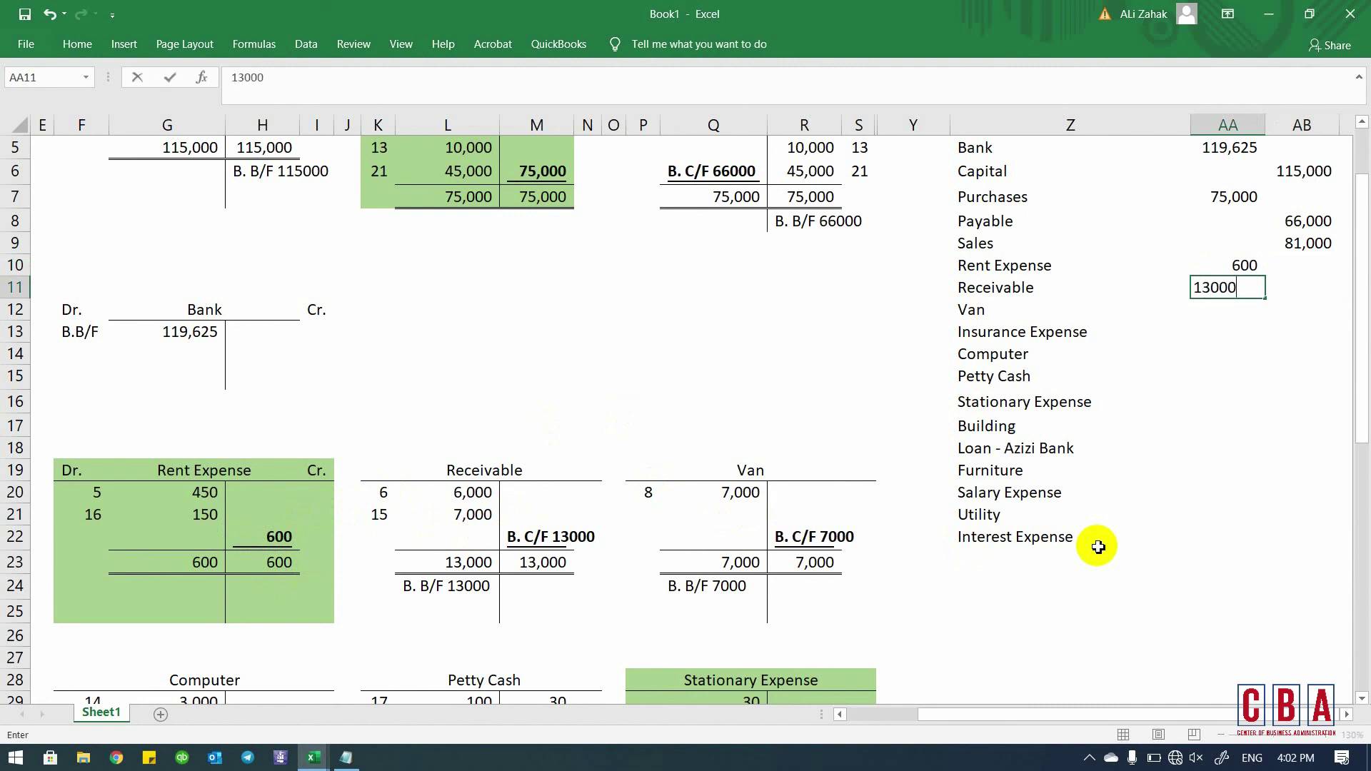
{"action": "key", "text": "Return"}
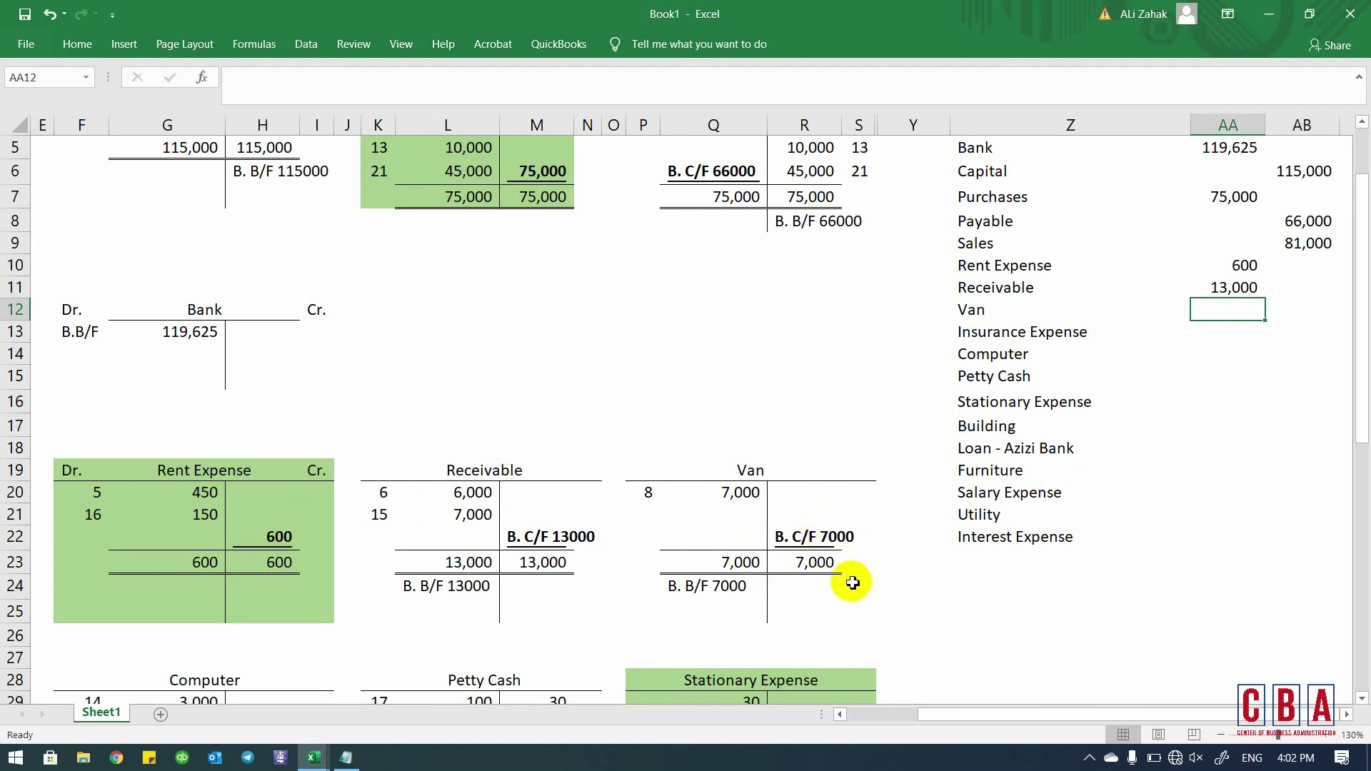
{"action": "type", "text": "7000"}
{"action": "key", "text": "Return"}
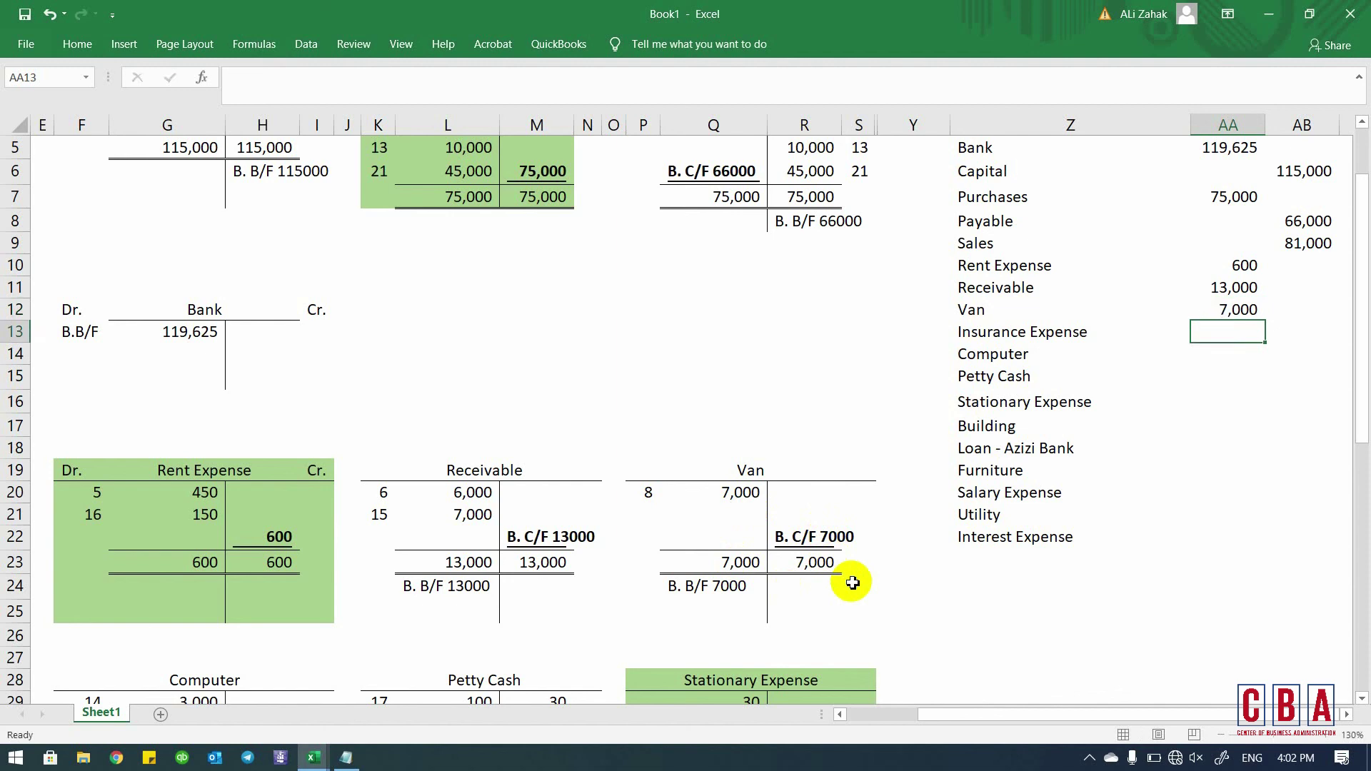
{"action": "left_click", "coordinate": [827, 539]}
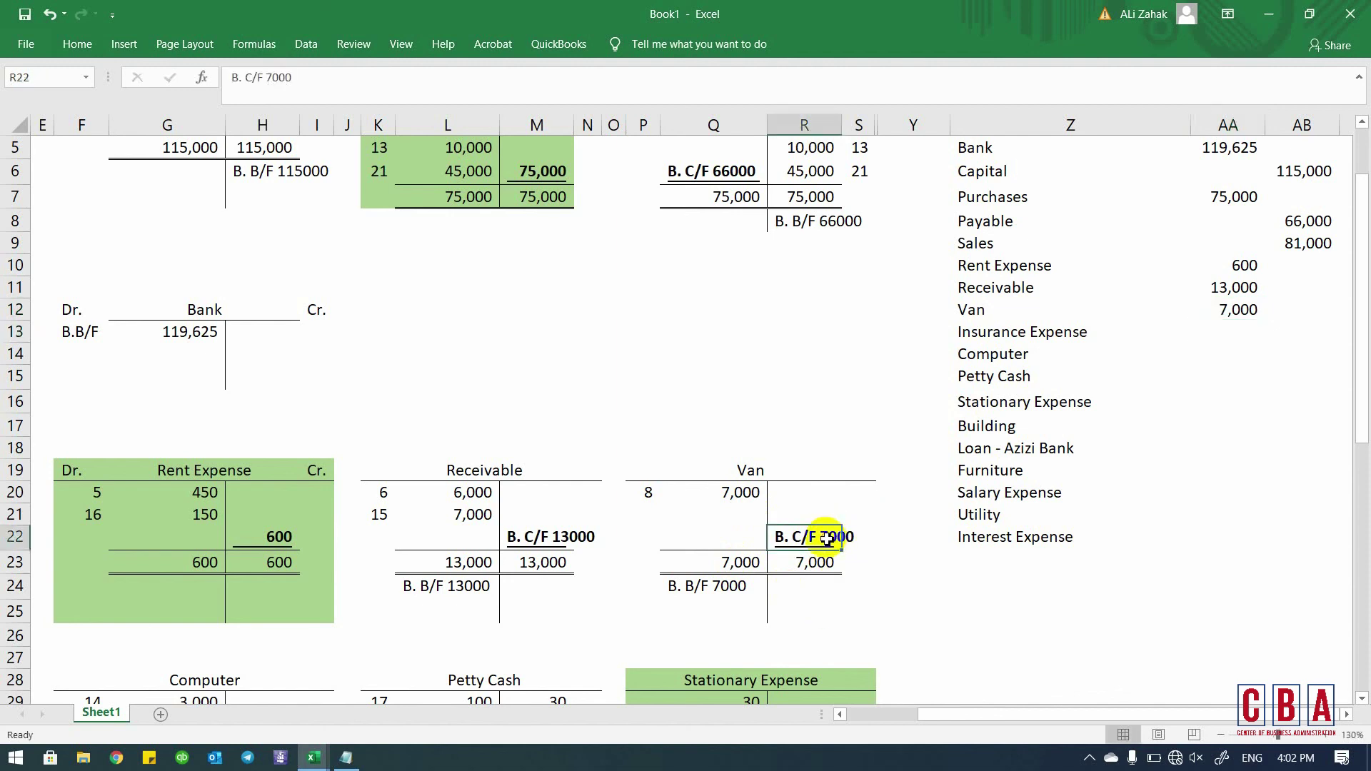
{"action": "left_click", "coordinate": [569, 537]}
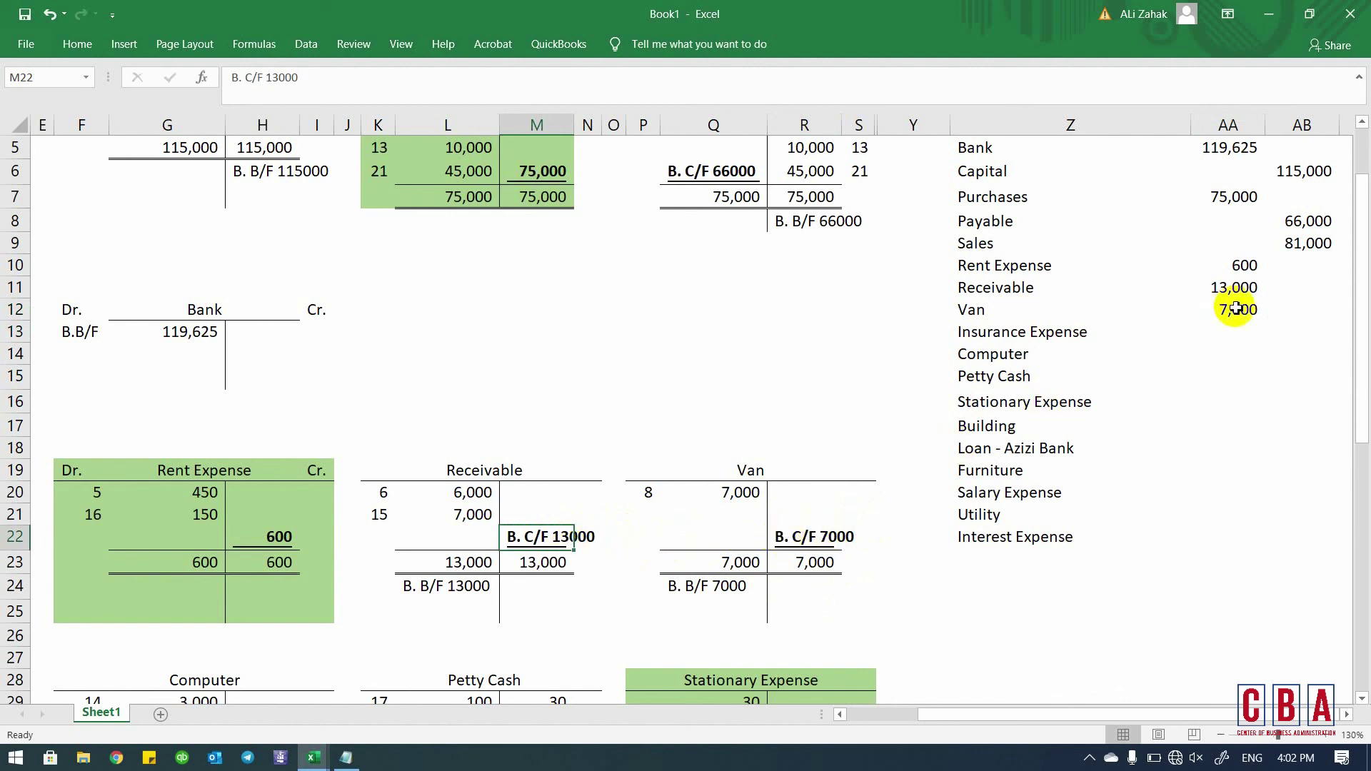
- Link the Insurance Expense debit in AA13 to the Insurance Expense account's balancing figure in C30
{"action": "left_click", "coordinate": [1244, 335]}
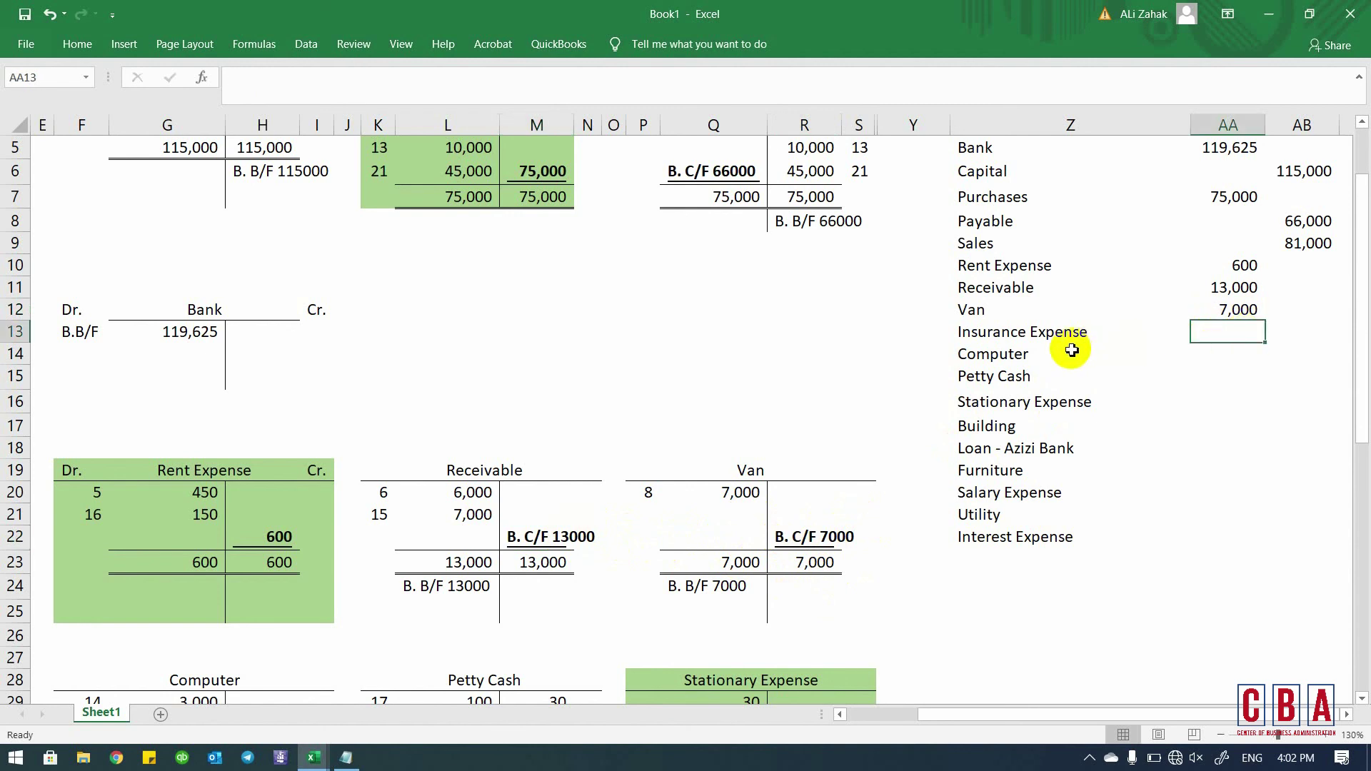
{"action": "type", "text": "="}
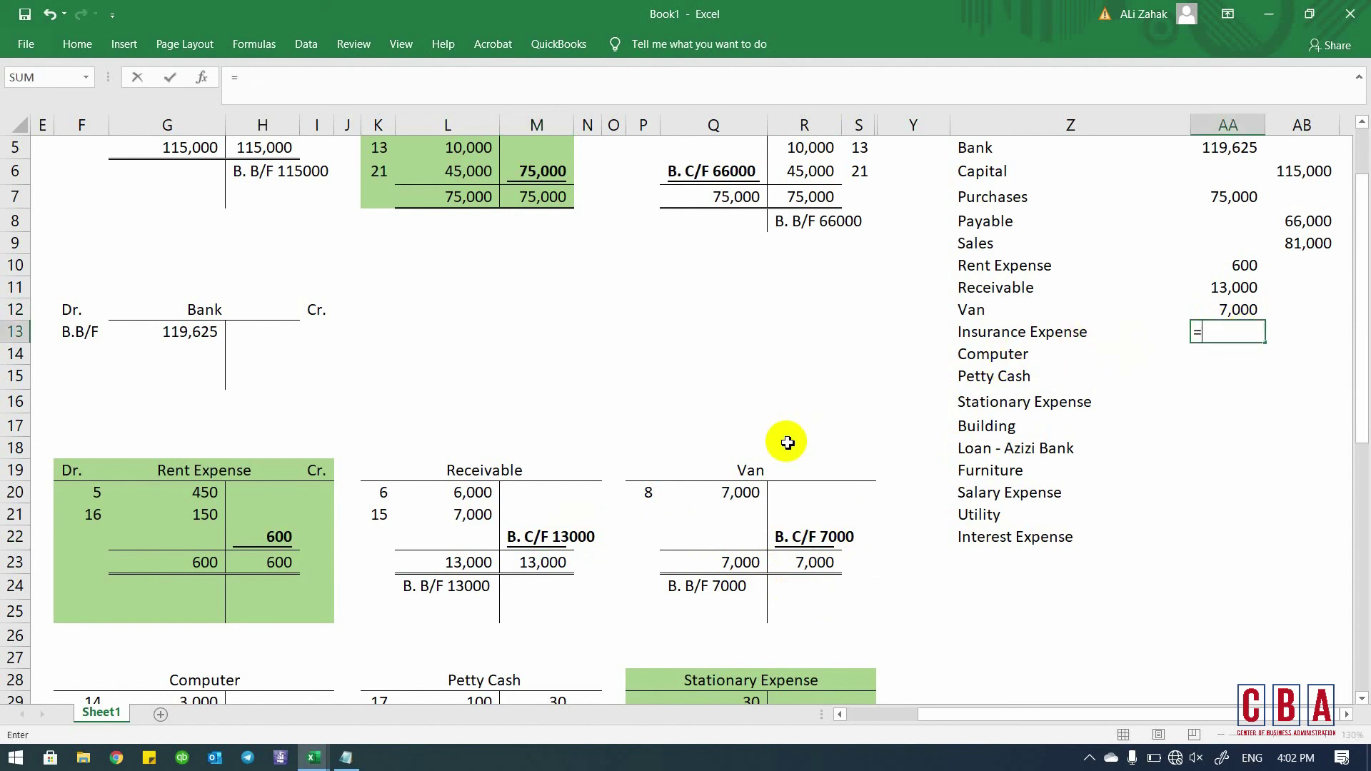
{"action": "scroll", "coordinate": [787, 443], "scroll_direction": "left", "scroll_amount": 2}
{"action": "scroll", "coordinate": [787, 443], "scroll_direction": "down", "scroll_amount": 3}
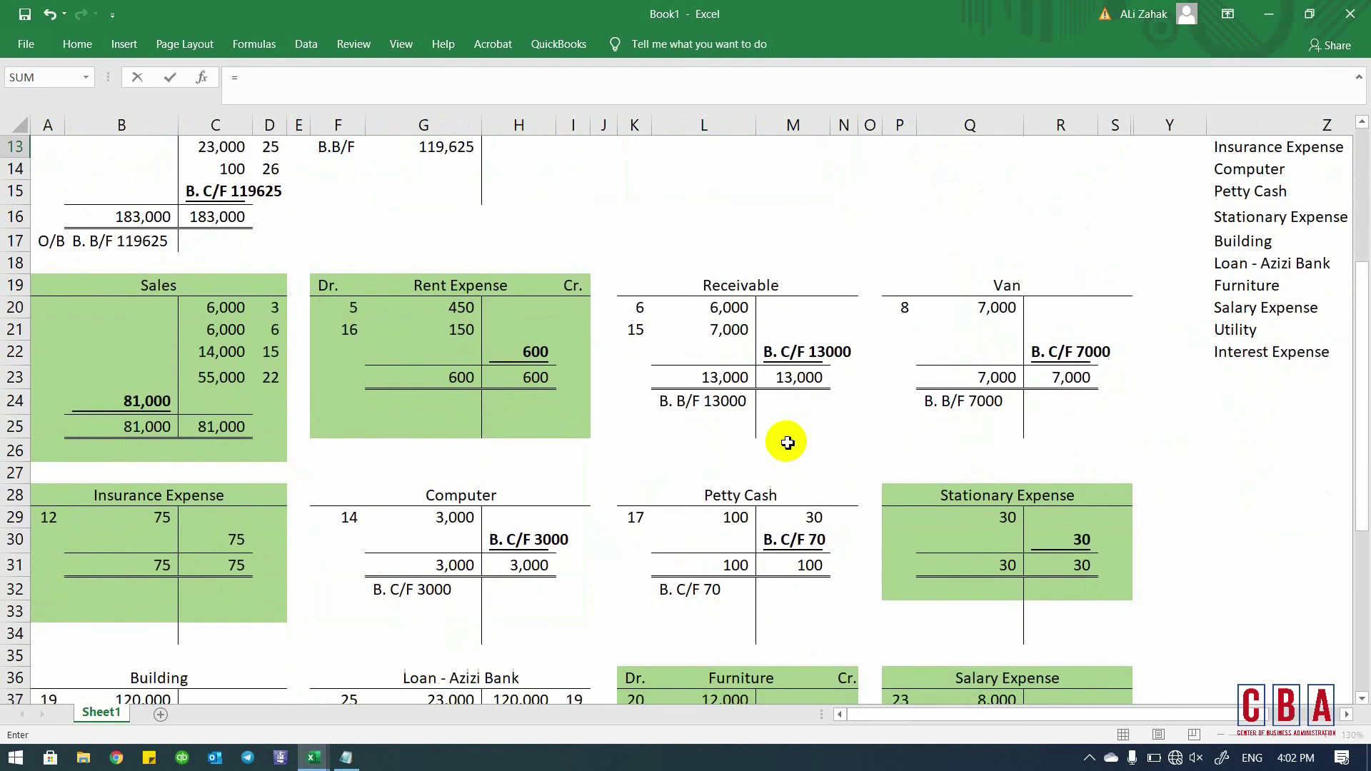
{"action": "left_click", "coordinate": [236, 542]}
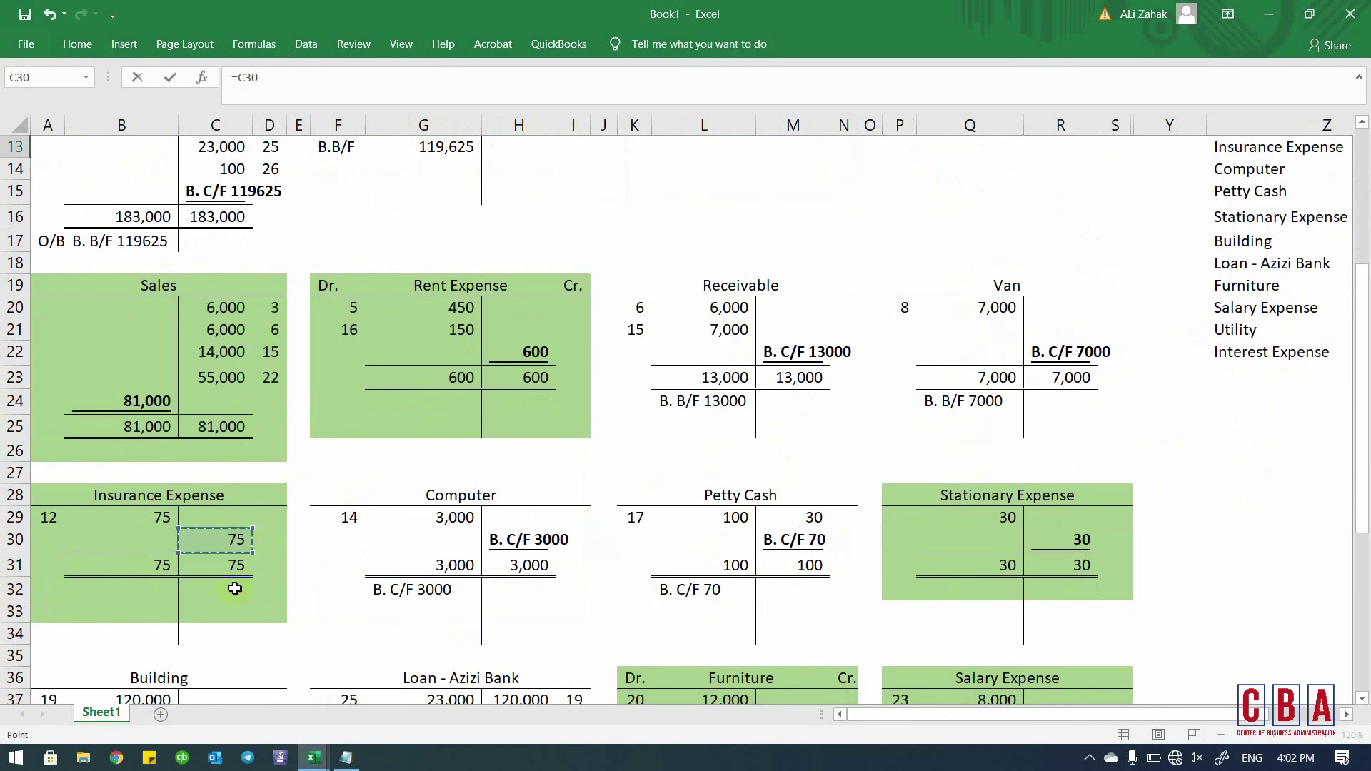
{"action": "key", "text": "Return"}
{"action": "key", "text": "Up"}
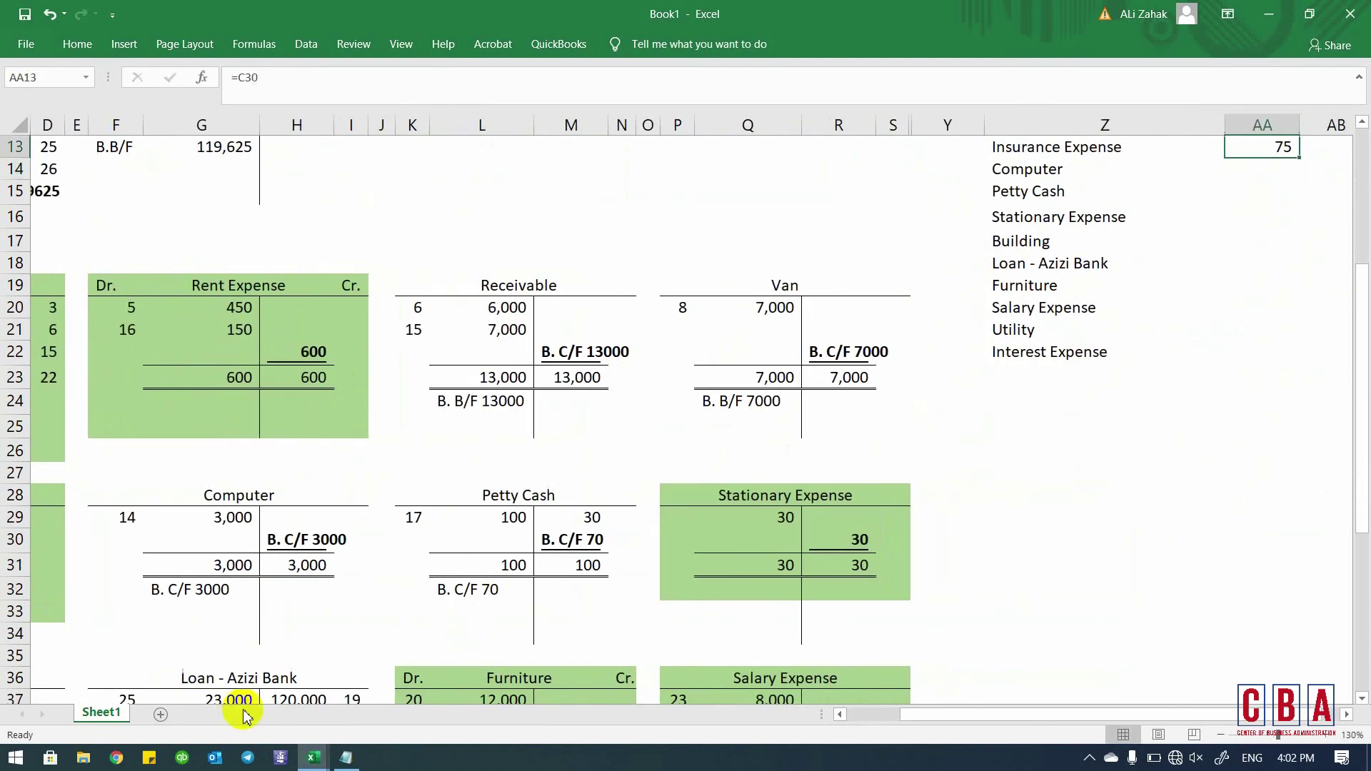
- Link the Computer debit in AA14 to the 3,000 amount in the Computer account
{"action": "key", "text": "Up"}
{"action": "key", "text": "Up"}
{"action": "key", "text": "Up"}
{"action": "key", "text": "Up"}
{"action": "key", "text": "Up"}
{"action": "key", "text": "Up"}
{"action": "key", "text": "Up"}
{"action": "key", "text": "Up"}
{"action": "key", "text": "Up"}
{"action": "key", "text": "Up"}
{"action": "key", "text": "Up"}
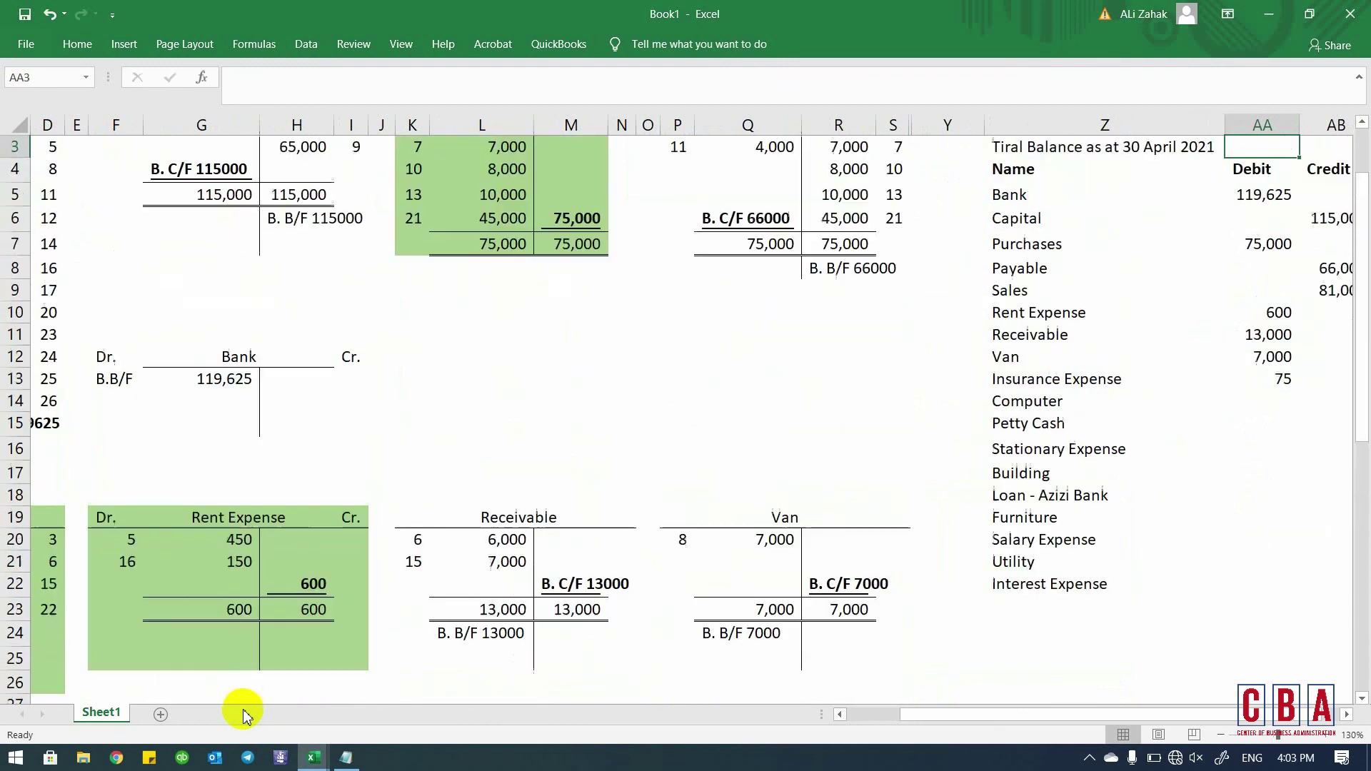
{"action": "key", "text": "Down"}
{"action": "key", "text": "Down"}
{"action": "key", "text": "Down"}
{"action": "key", "text": "Down"}
{"action": "key", "text": "Down"}
{"action": "key", "text": "Down"}
{"action": "key", "text": "Down"}
{"action": "key", "text": "Down"}
{"action": "key", "text": "Down"}
{"action": "key", "text": "Down"}
{"action": "key", "text": "Down"}
{"action": "key", "text": "Down"}
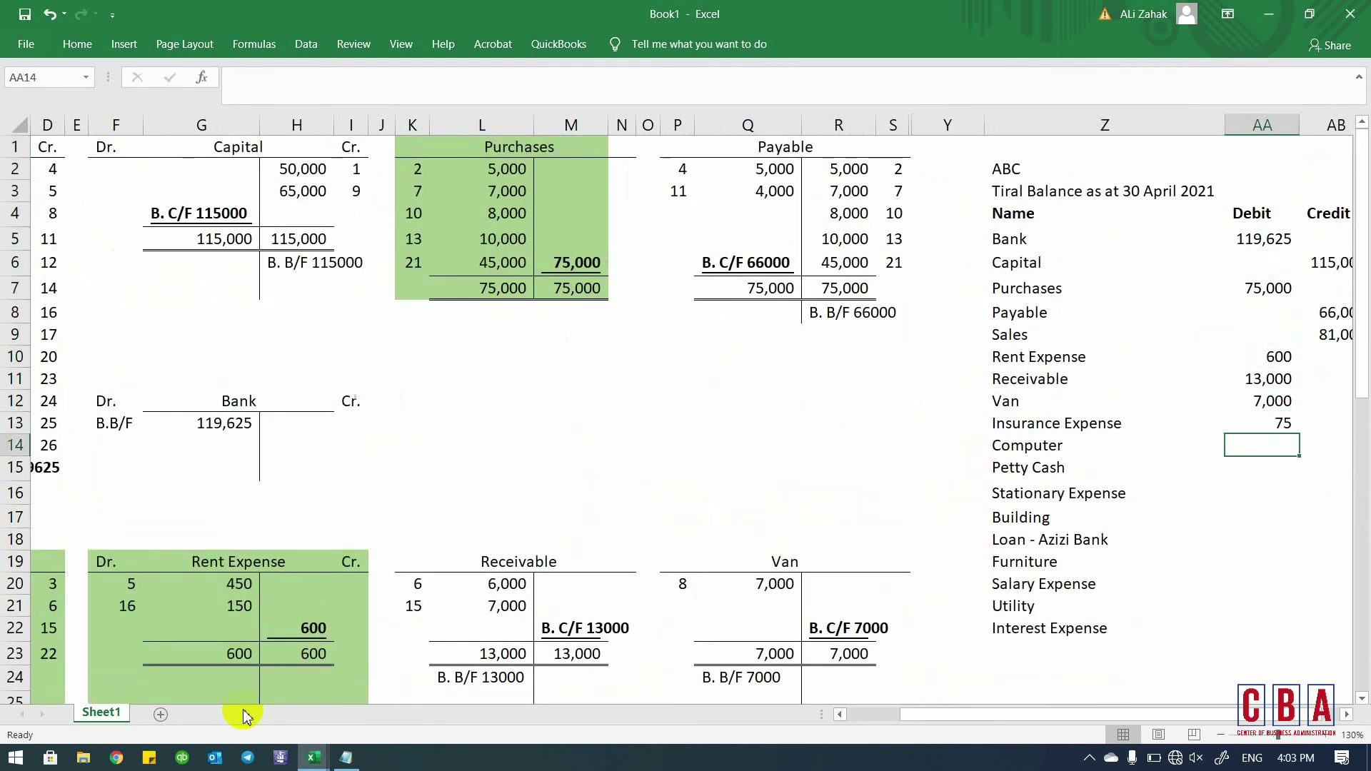
{"action": "type", "text": "="}
{"action": "scroll", "coordinate": [242, 707], "scroll_direction": "down", "scroll_amount": 3}
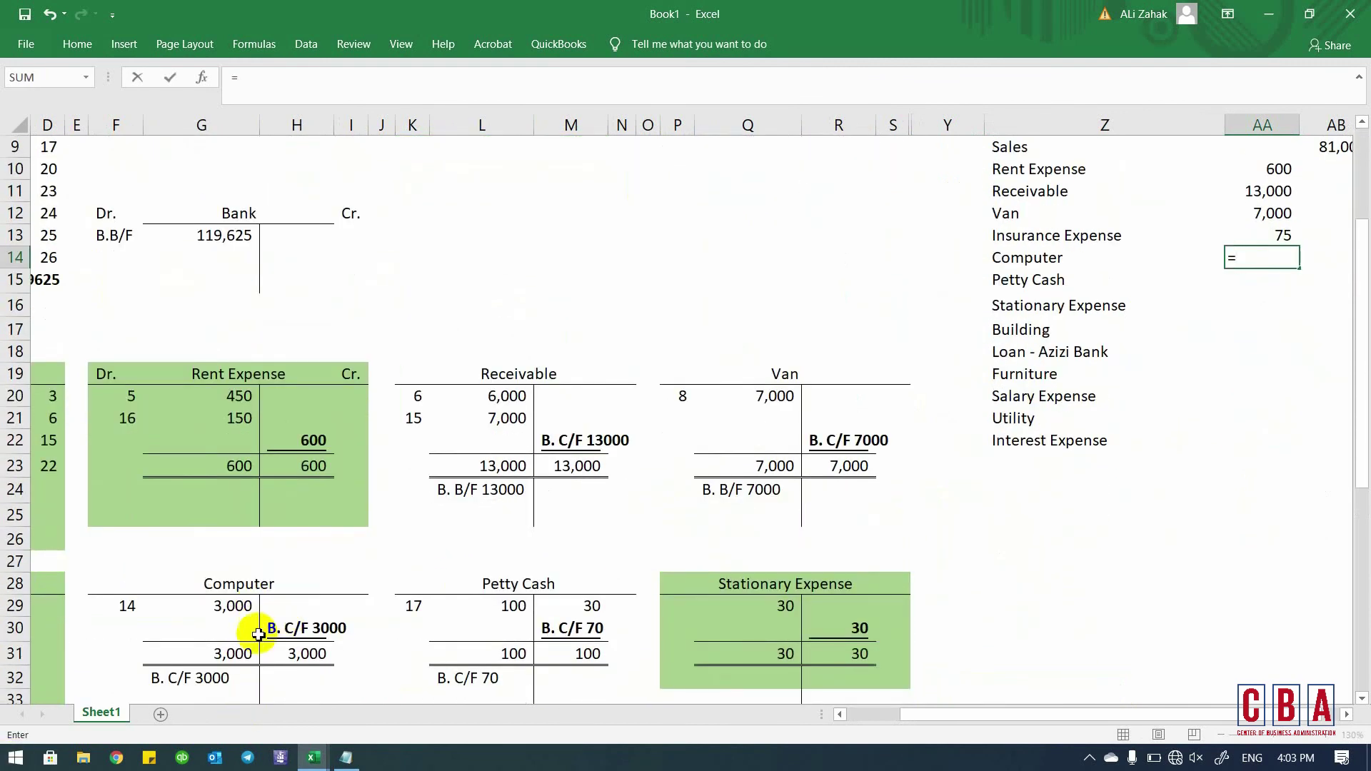
{"action": "key", "text": "Return"}
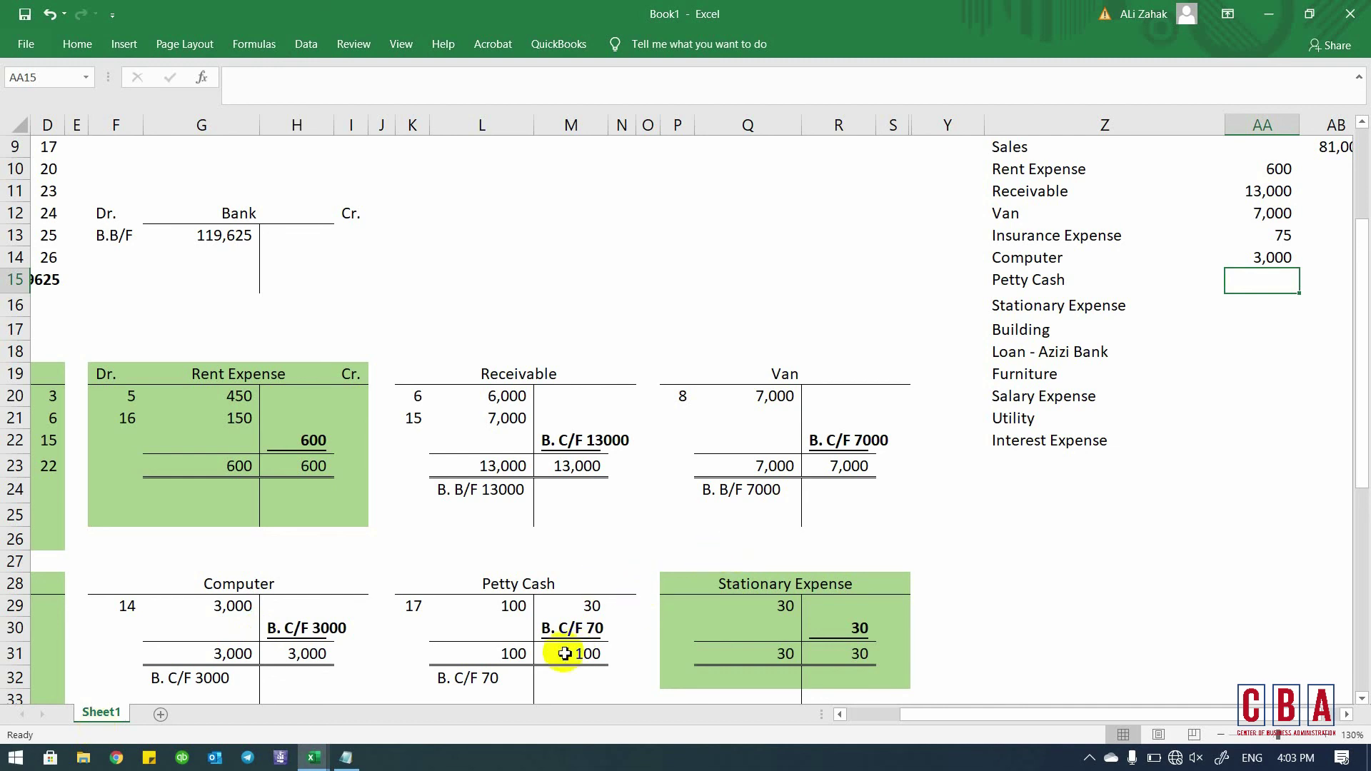
- Enter the debit balances 70 for Petty Cash in AA15 and 30 for Stationary Expense in AA16
{"action": "type", "text": "70"}
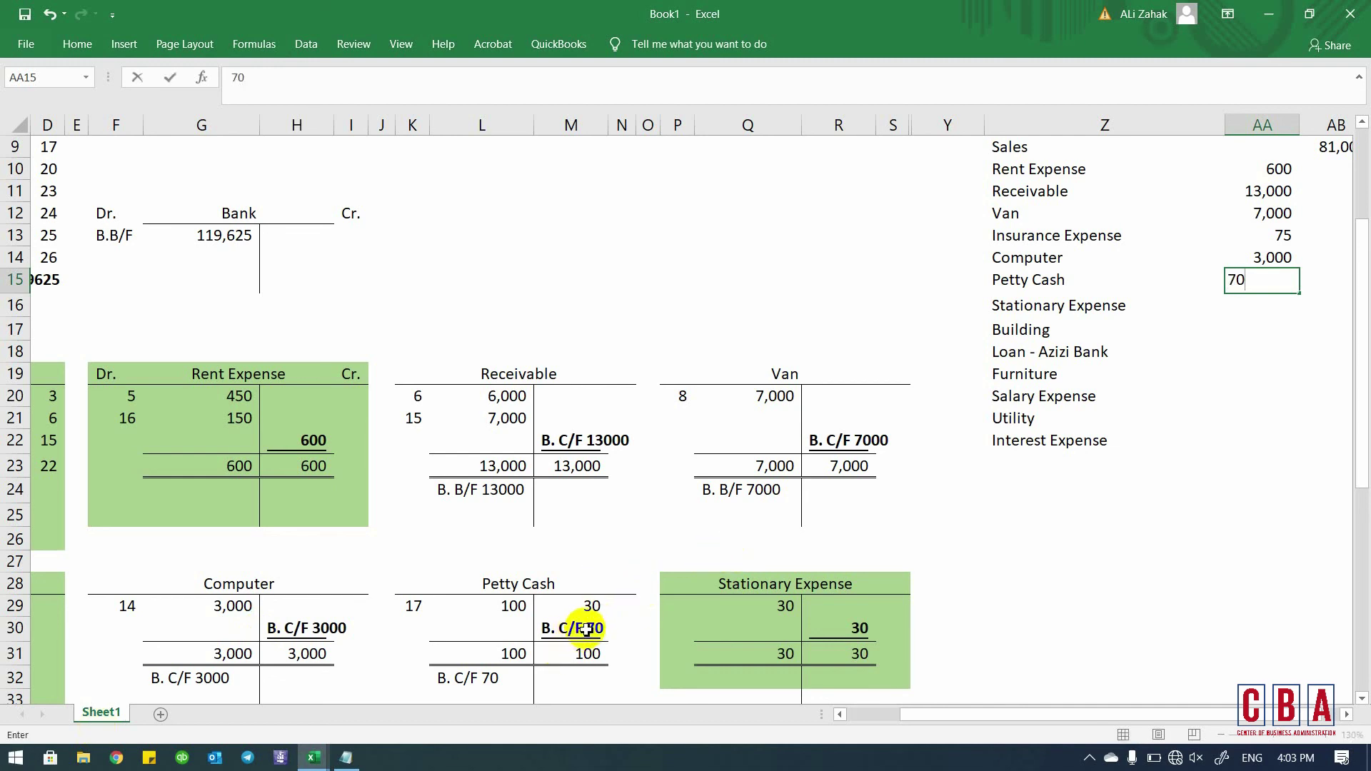
{"action": "key", "text": "Return"}
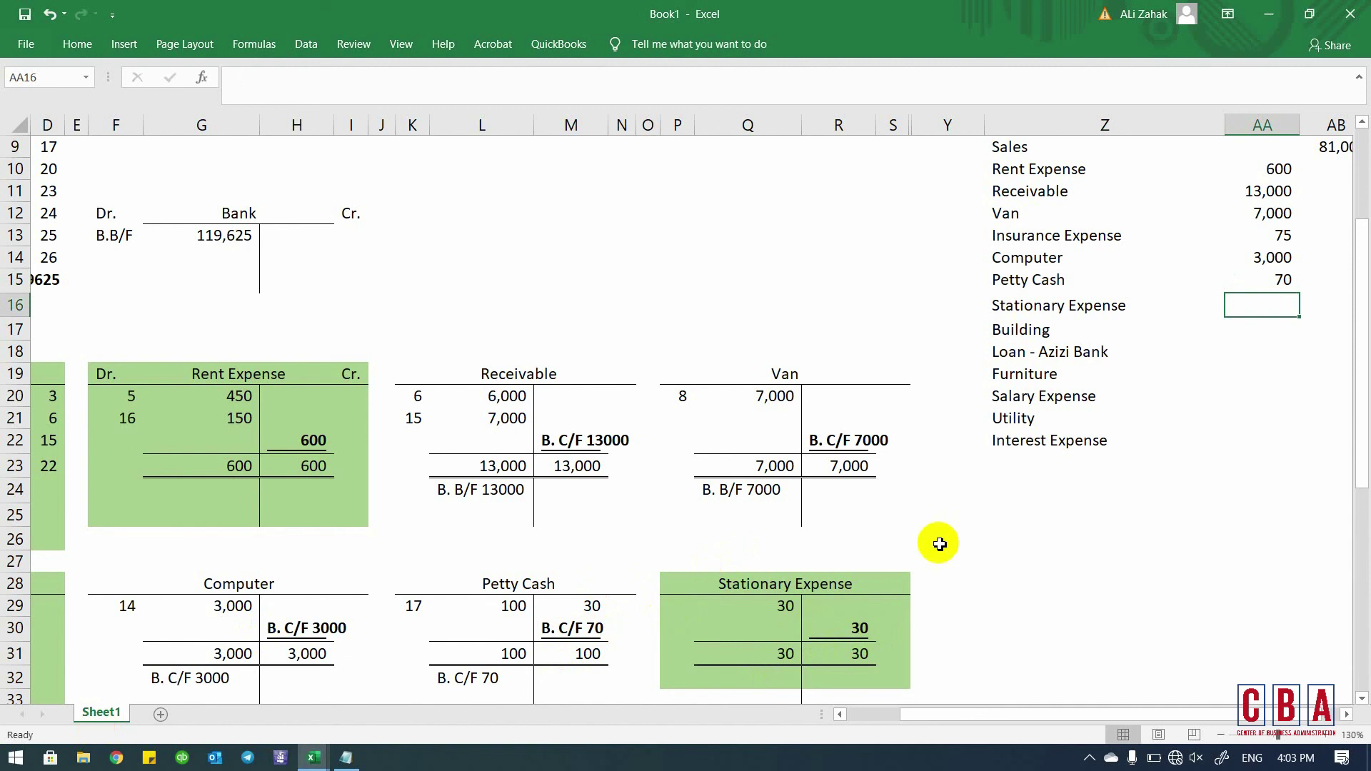
{"action": "type", "text": "3"}
{"action": "key", "text": "Return"}
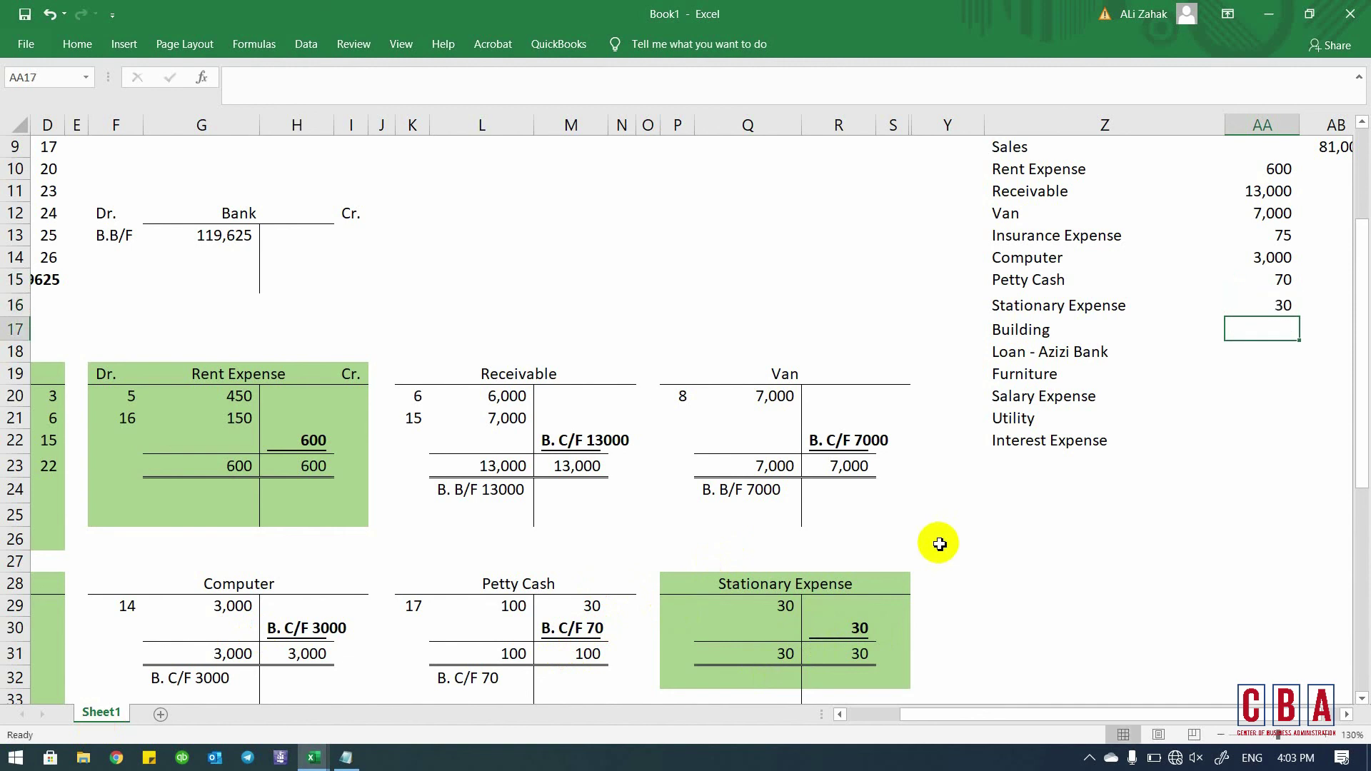
- Look up the Building account's balance in the ledger for the trial balance
{"action": "scroll", "coordinate": [939, 545], "scroll_direction": "down", "scroll_amount": 3}
{"action": "scroll", "coordinate": [939, 544], "scroll_direction": "down", "scroll_amount": 2}
{"action": "scroll", "coordinate": [939, 544], "scroll_direction": "left", "scroll_amount": 2}
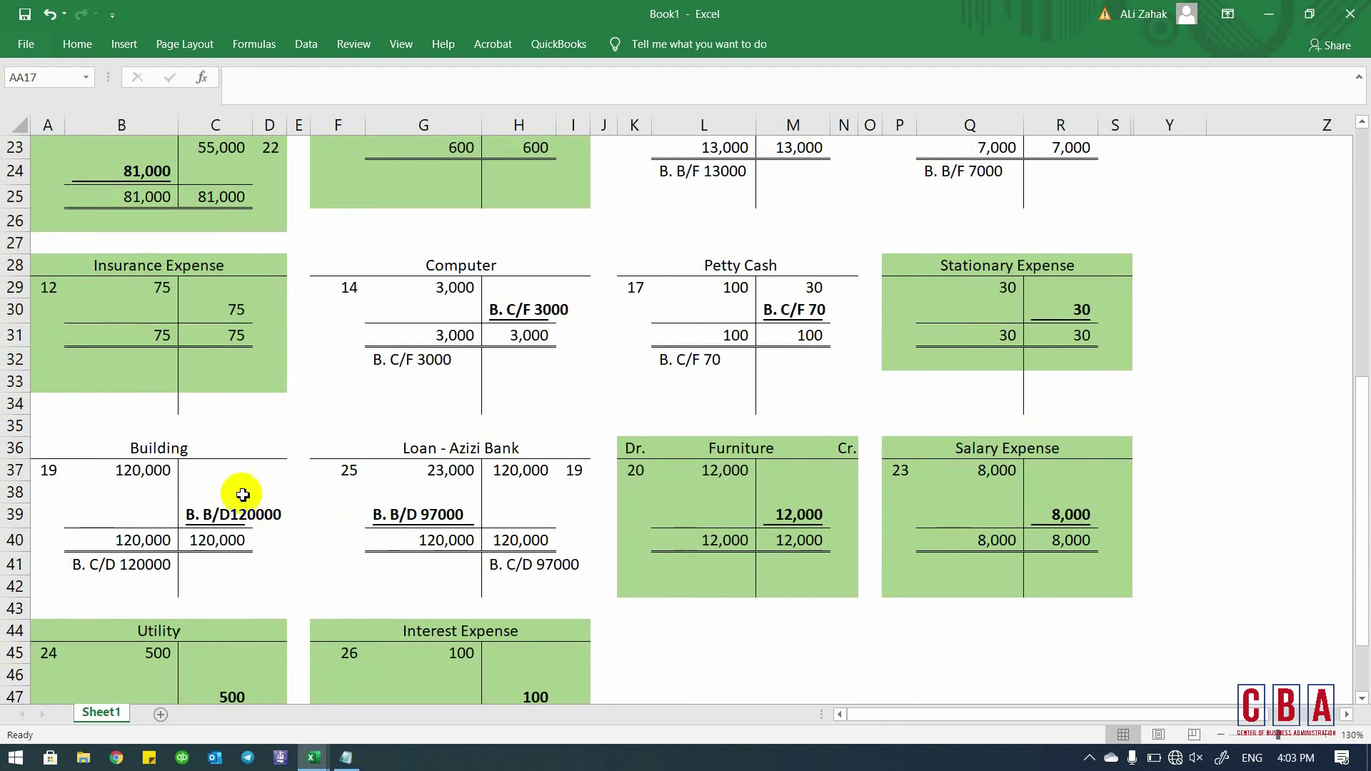
{"action": "scroll", "coordinate": [342, 484], "scroll_direction": "right", "scroll_amount": 3}
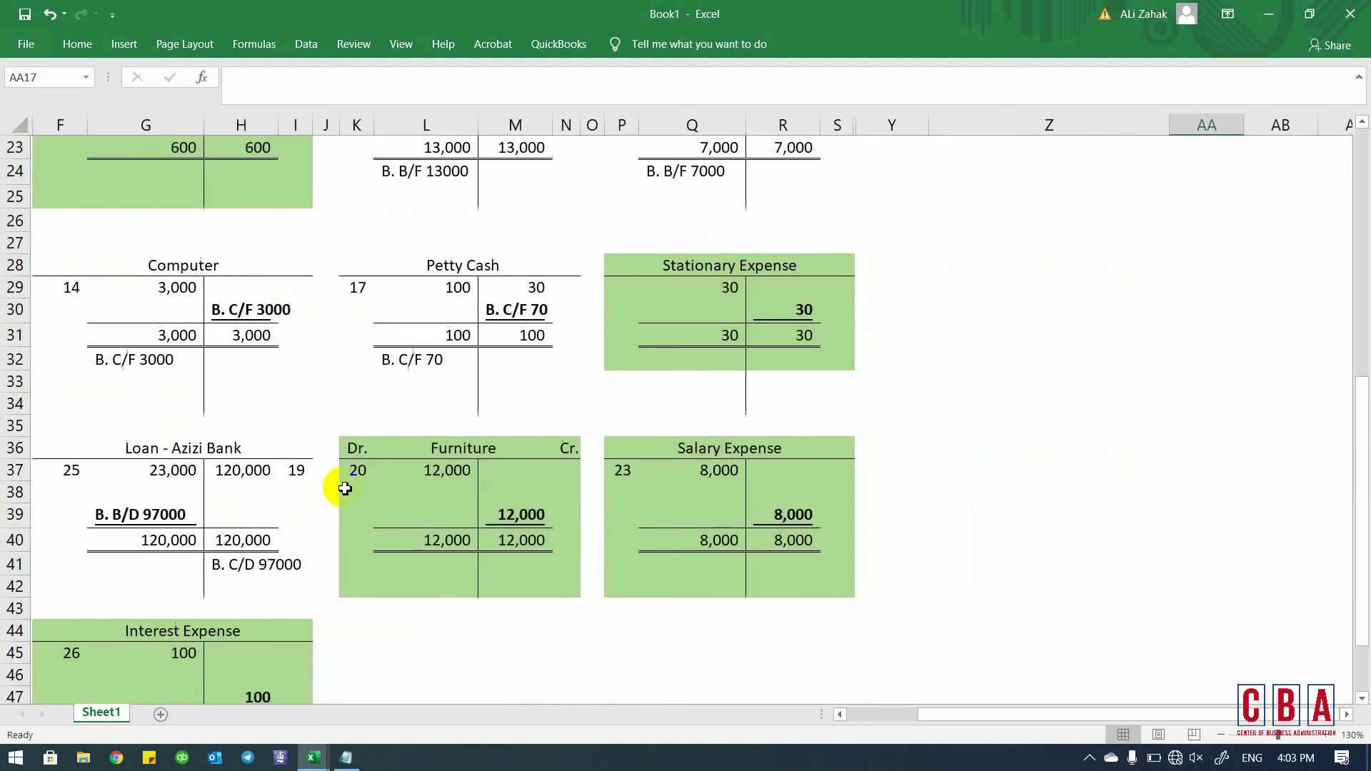
{"action": "scroll", "coordinate": [346, 486], "scroll_direction": "right", "scroll_amount": 3}
{"action": "scroll", "coordinate": [345, 485], "scroll_direction": "left", "scroll_amount": 2}
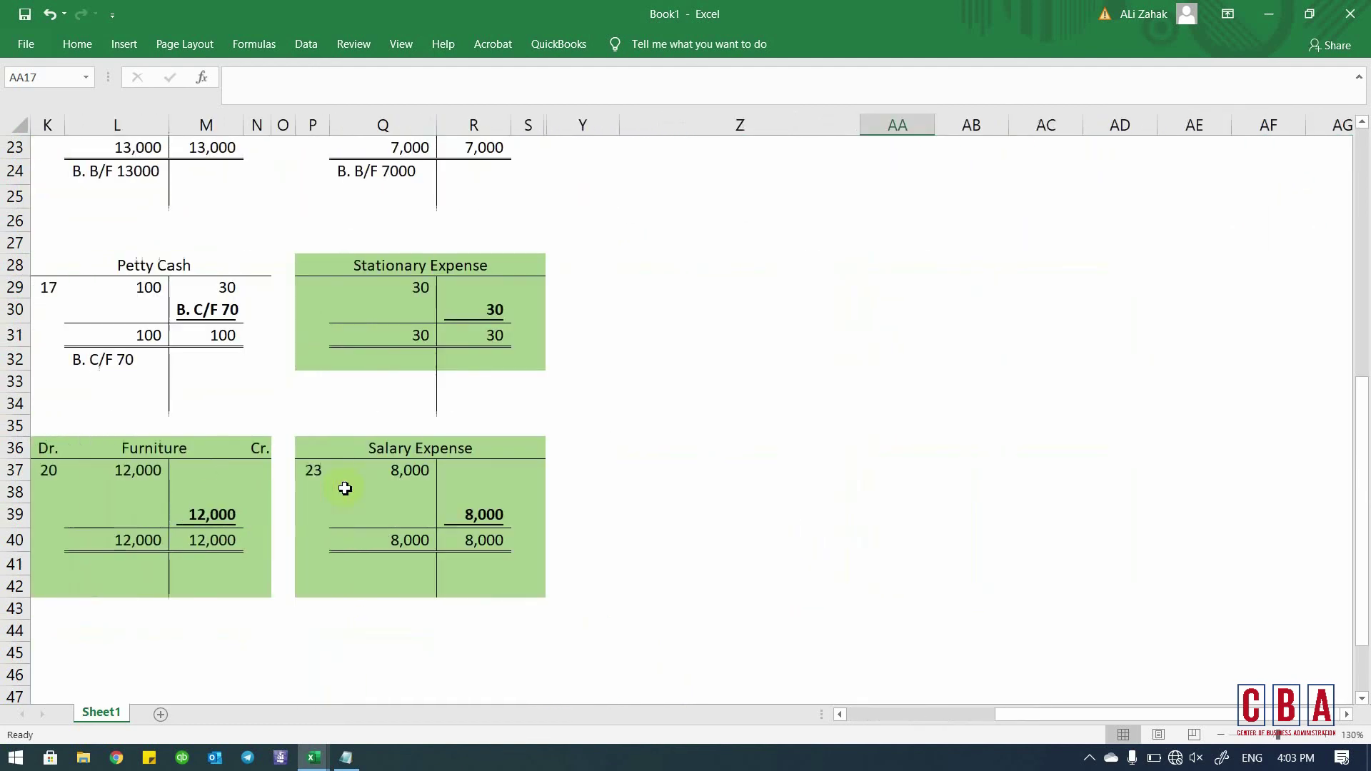
{"action": "scroll", "coordinate": [750, 230], "scroll_direction": "up", "scroll_amount": 7}
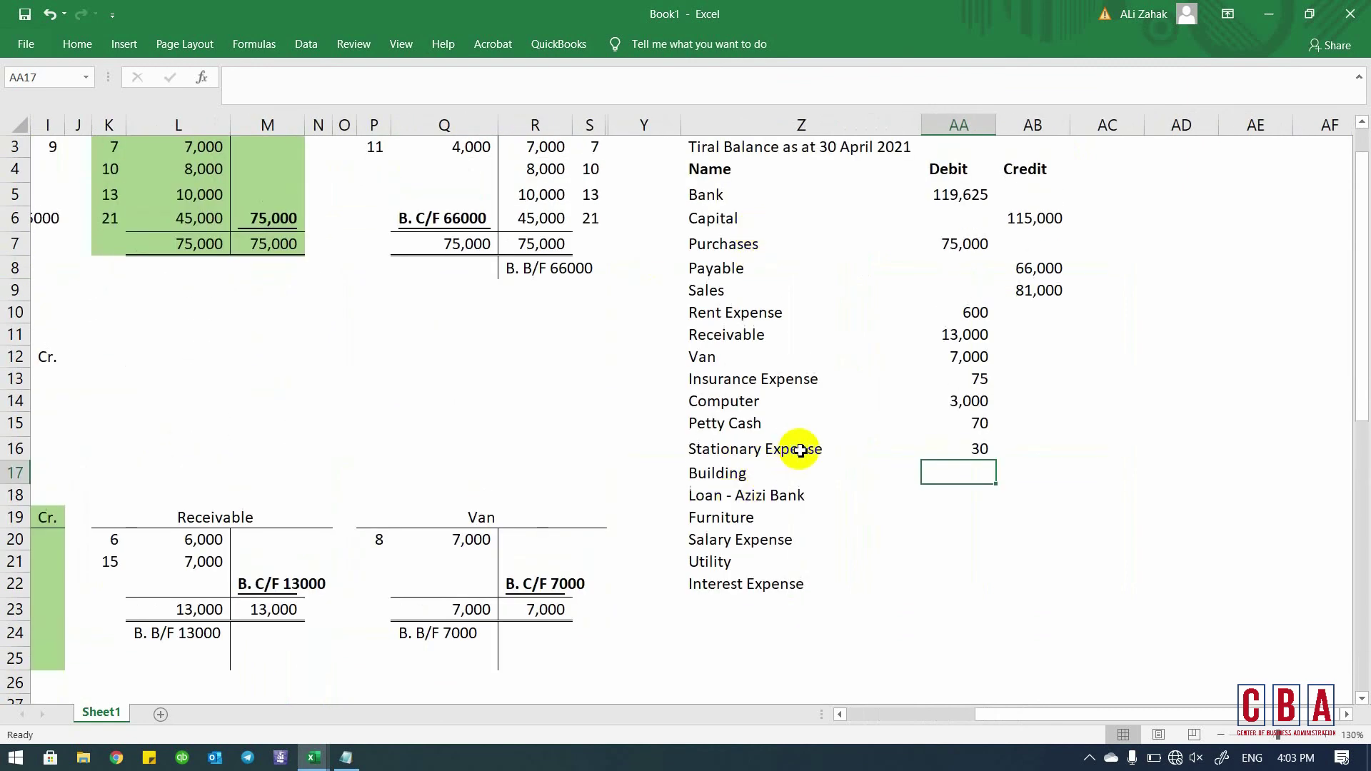
- Enter the Building account's debit balance of 120,000 in AA17
{"action": "type", "text": "12000"}
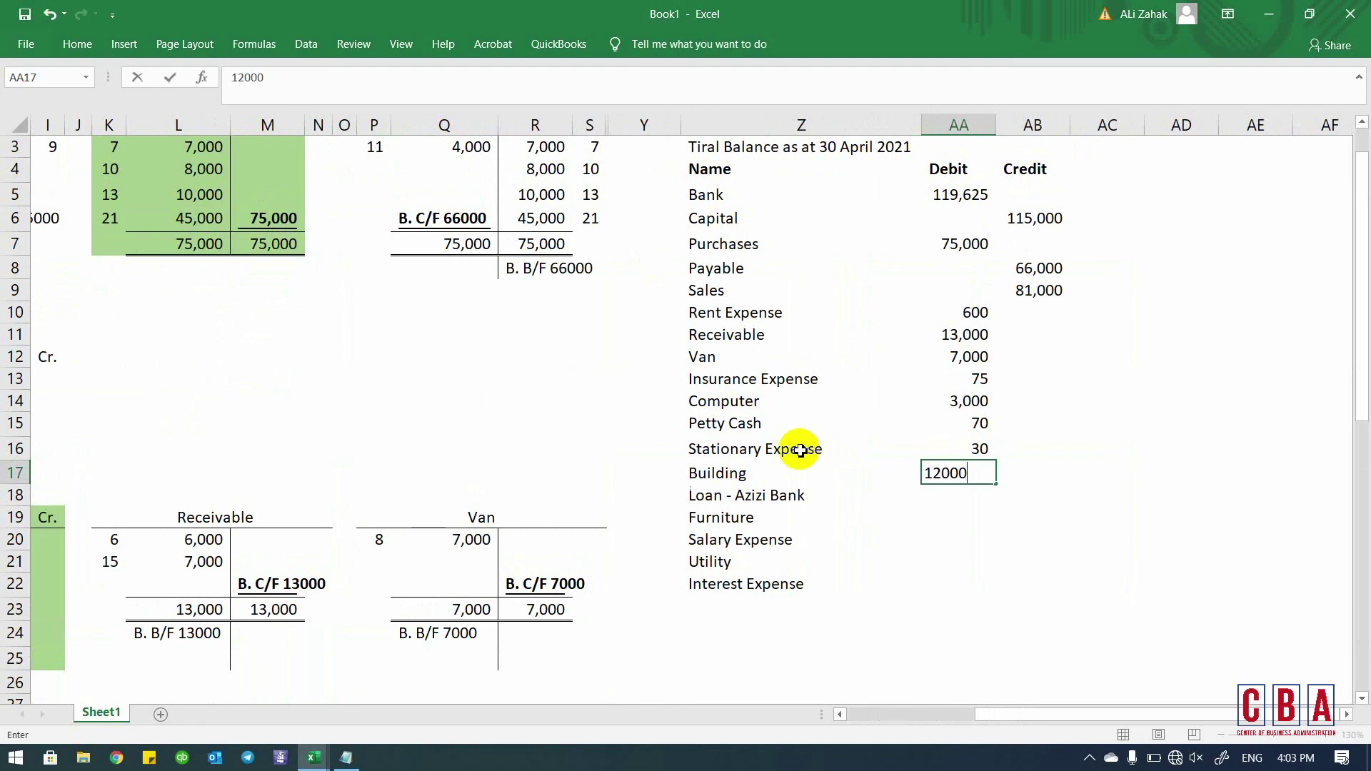
{"action": "type", "text": "20,000"}
{"action": "key", "text": "Return"}
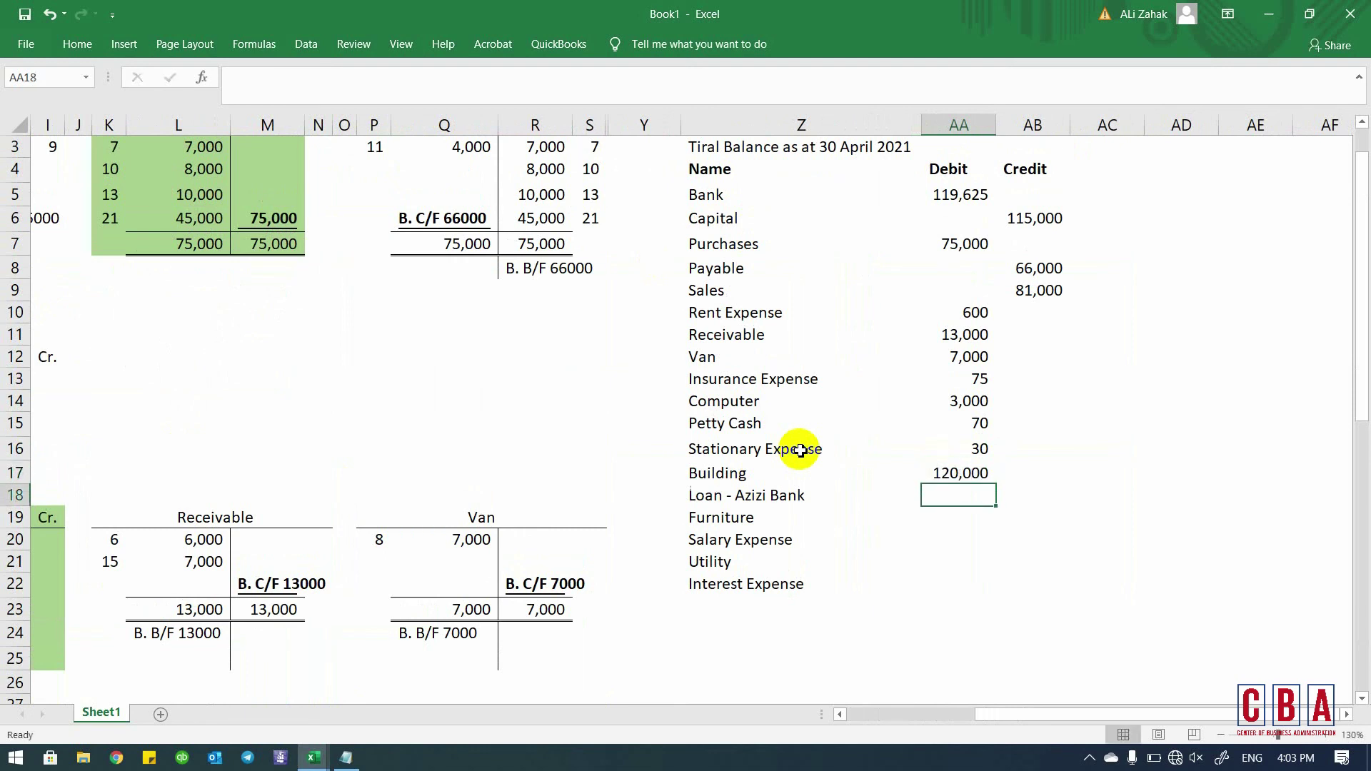
- Look up the Loan - Azizi Bank balance in the ledger and enter 97,000 as its credit in AB18
{"action": "scroll", "coordinate": [800, 450], "scroll_direction": "left", "scroll_amount": 4}
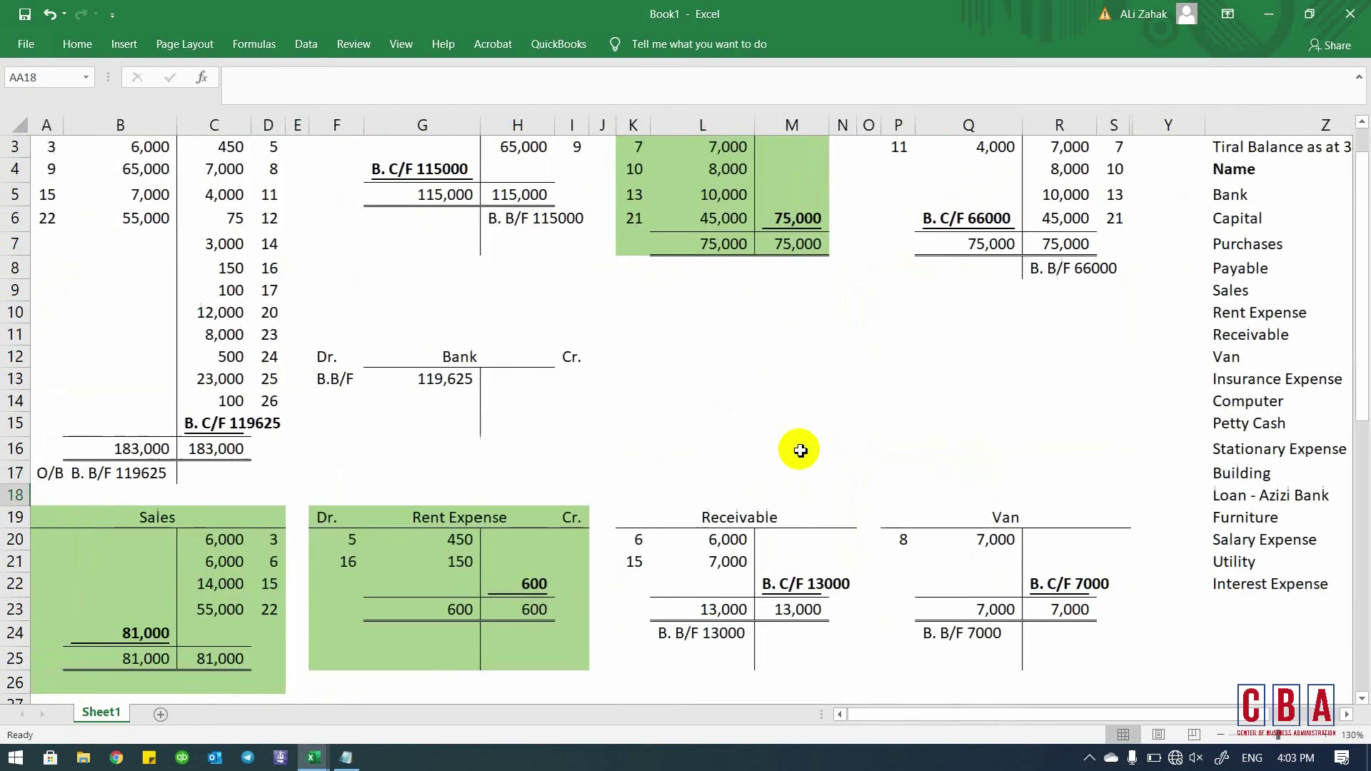
{"action": "scroll", "coordinate": [800, 450], "scroll_direction": "down", "scroll_amount": 6}
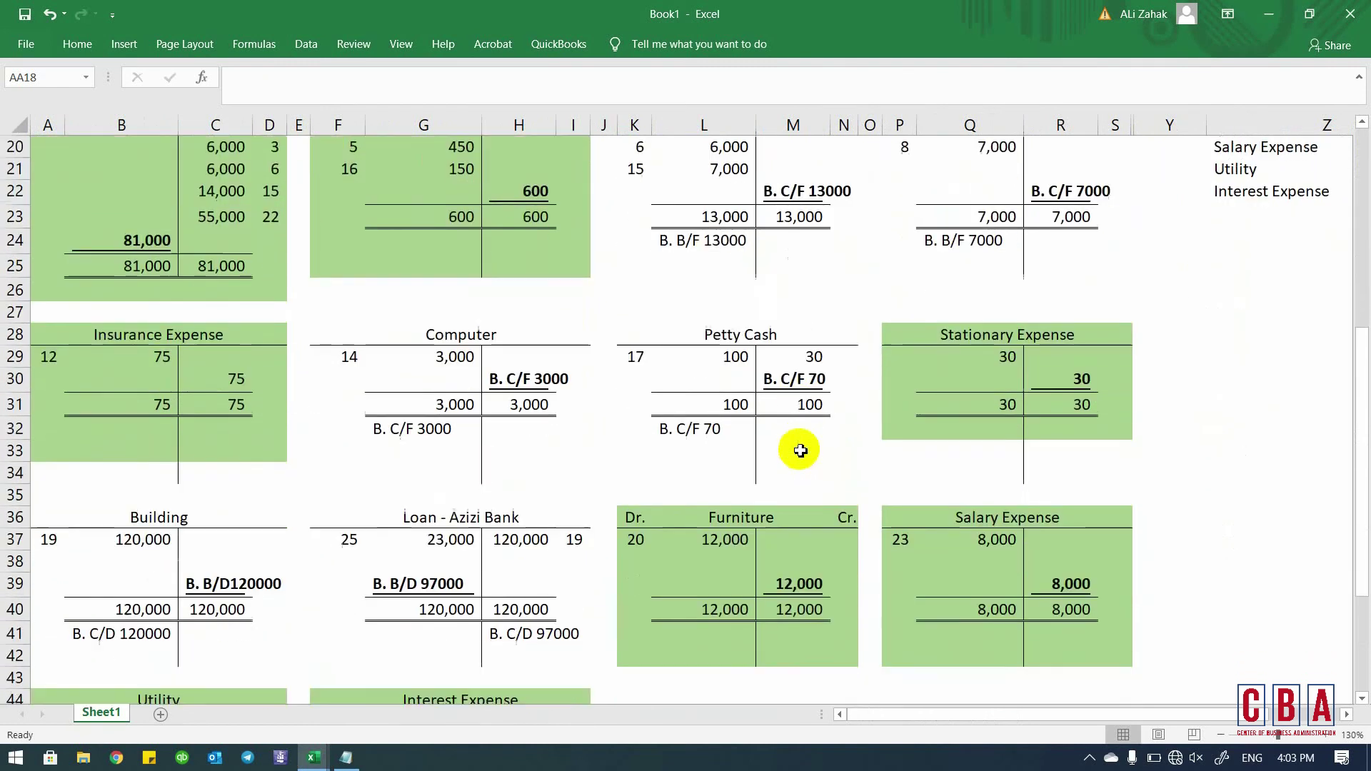
{"action": "scroll", "coordinate": [799, 450], "scroll_direction": "down", "scroll_amount": 5}
{"action": "scroll", "coordinate": [799, 450], "scroll_direction": "up", "scroll_amount": 3}
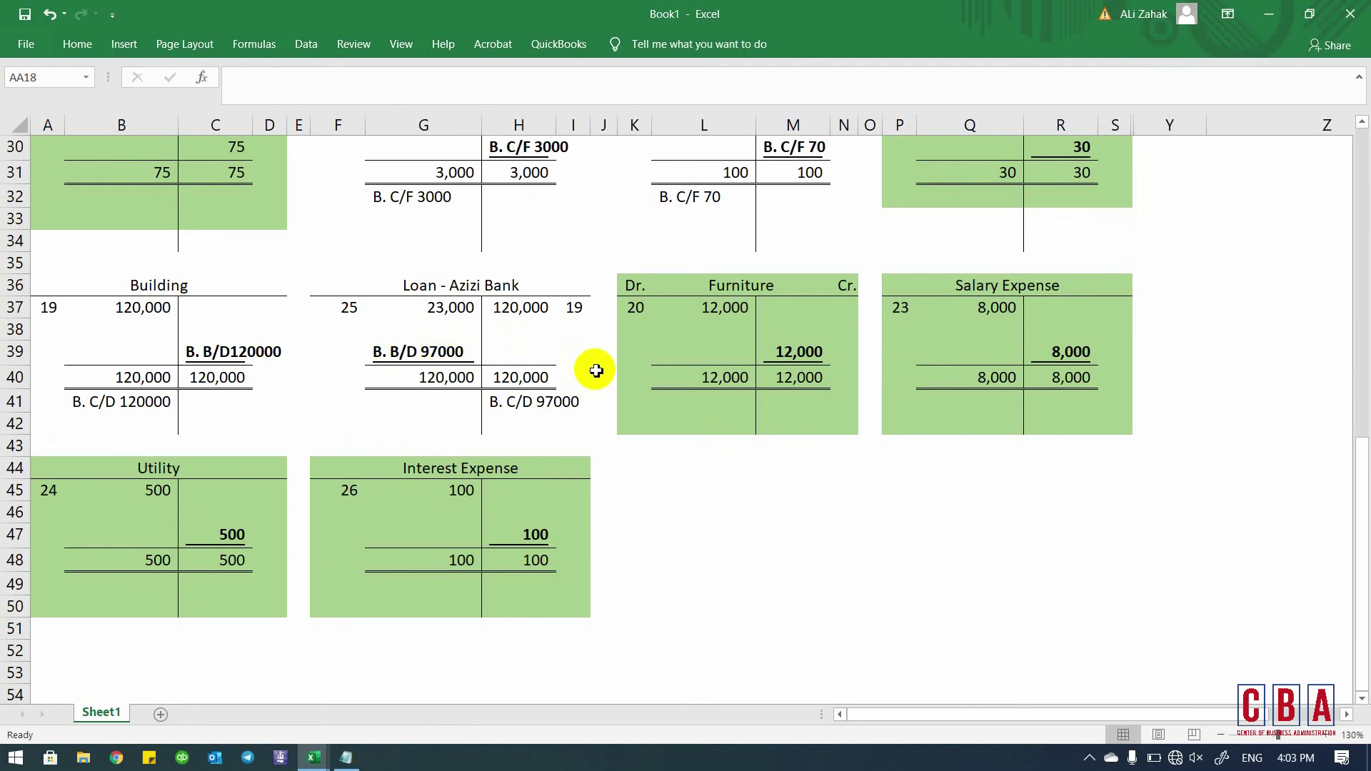
{"action": "scroll", "coordinate": [595, 370], "scroll_direction": "right", "scroll_amount": 4}
{"action": "scroll", "coordinate": [596, 370], "scroll_direction": "up", "scroll_amount": 7}
{"action": "key", "text": "Right"}
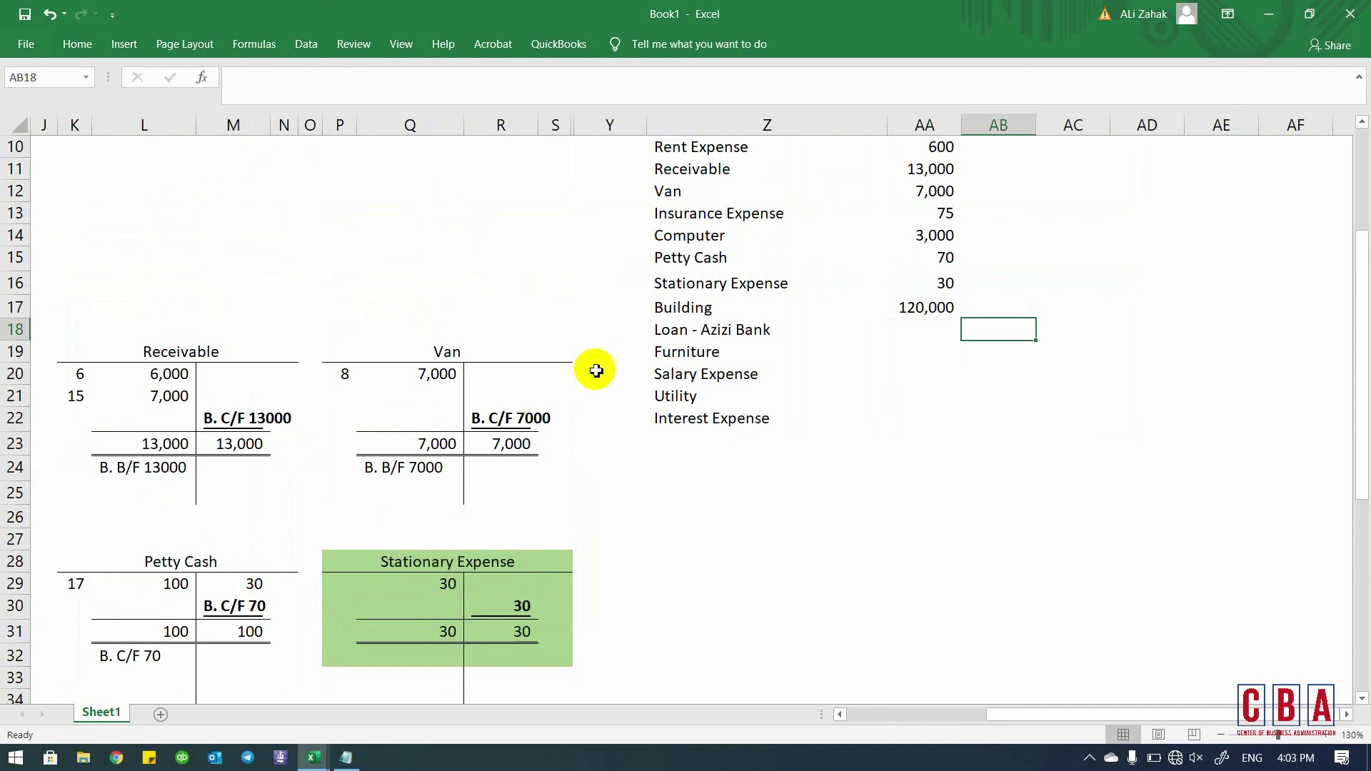
{"action": "type", "text": "97000"}
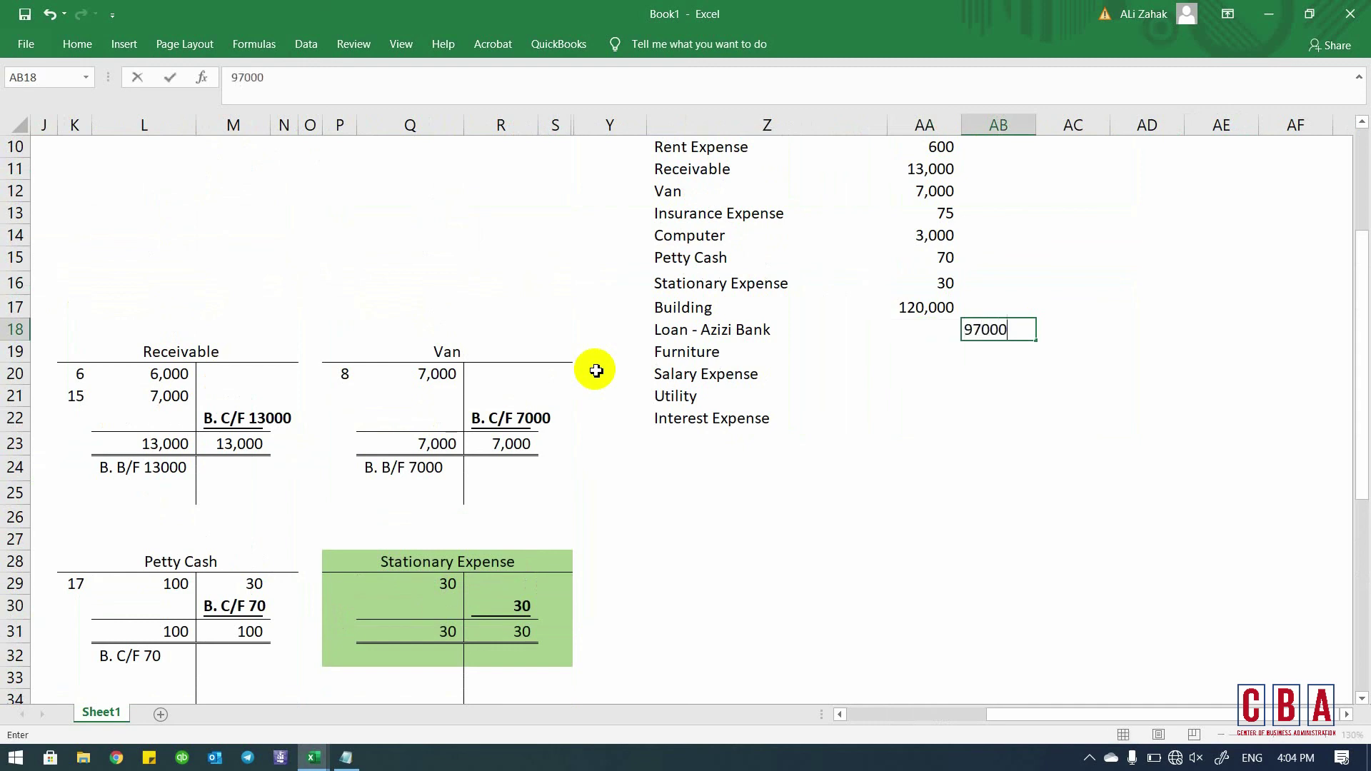
{"action": "key", "text": "Return"}
- Remove the green fill from the Furniture account block K36:N42 in the ledger
{"action": "key", "text": "Left"}
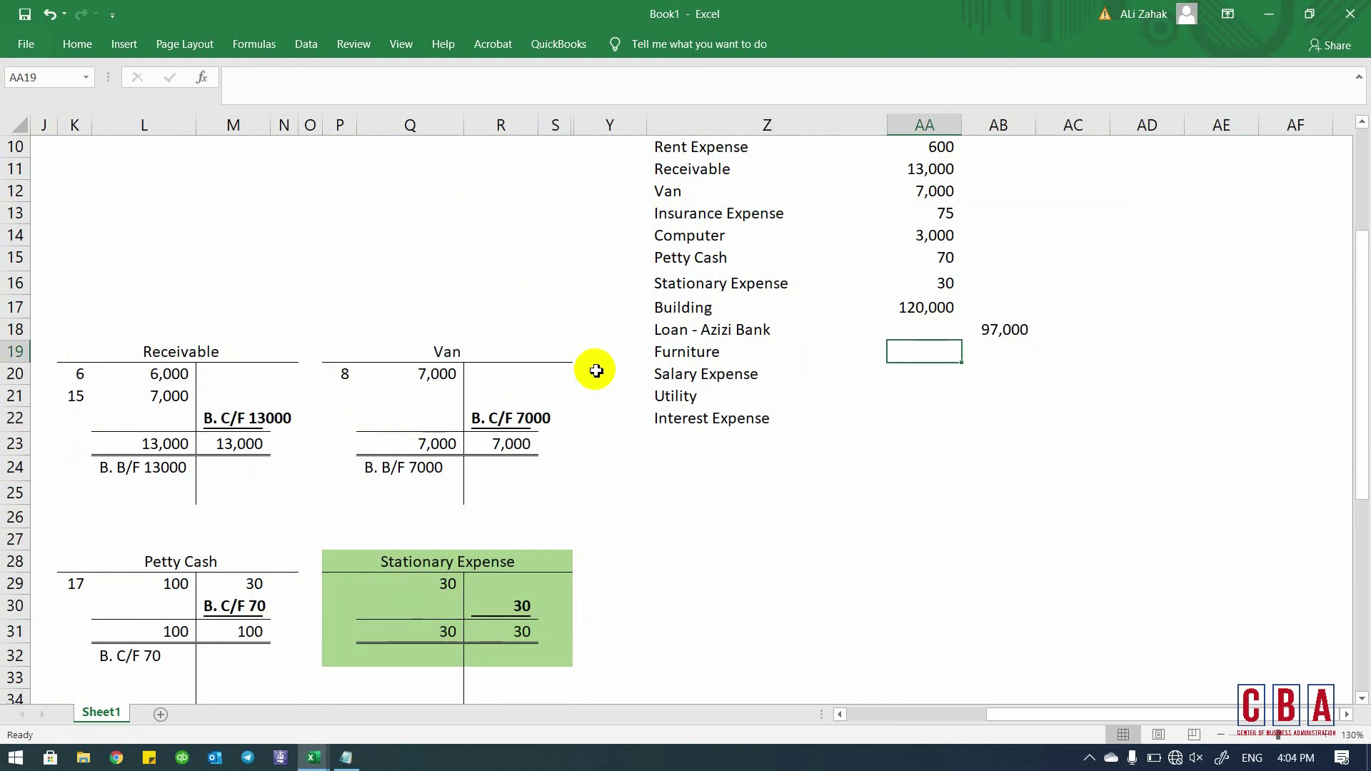
{"action": "type", "text": "="}
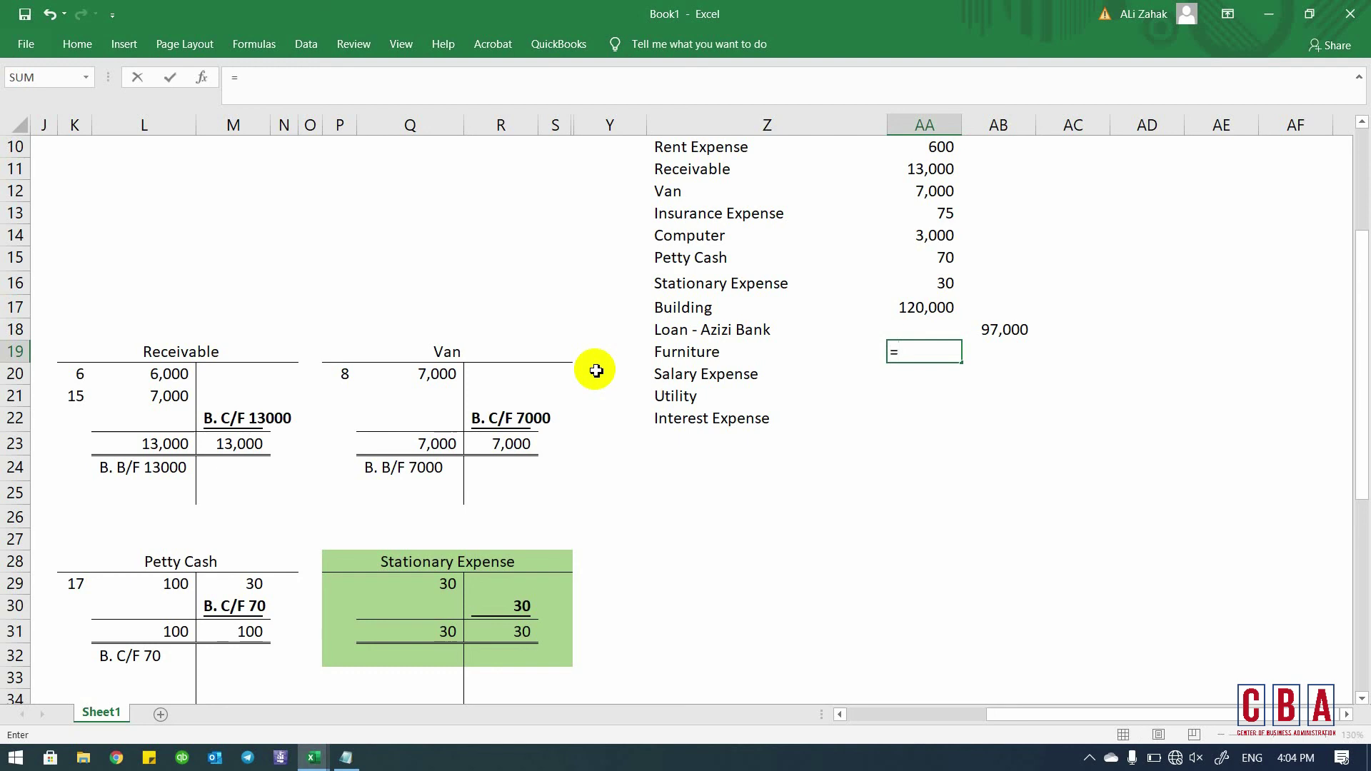
{"action": "key", "text": "Escape"}
{"action": "scroll", "coordinate": [596, 371], "scroll_direction": "left", "scroll_amount": 3}
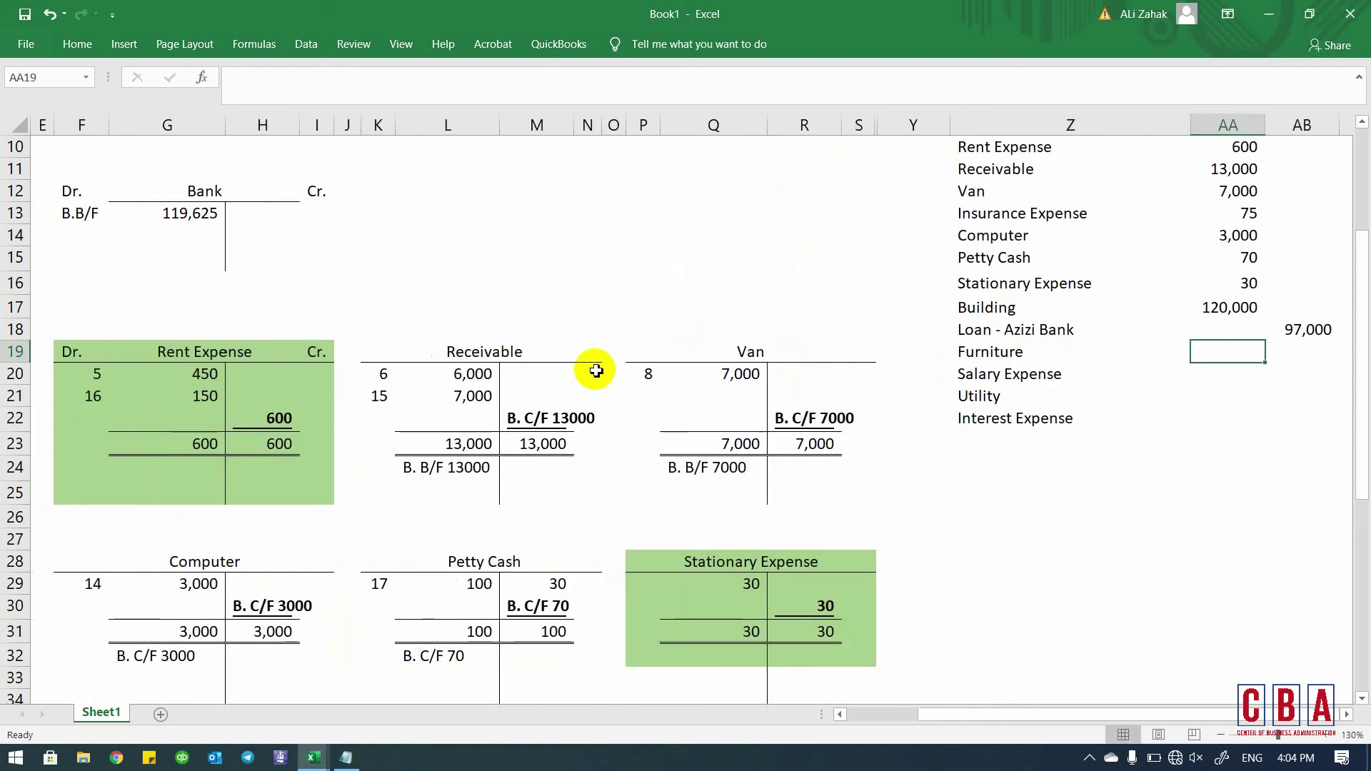
{"action": "scroll", "coordinate": [596, 371], "scroll_direction": "down", "scroll_amount": 3}
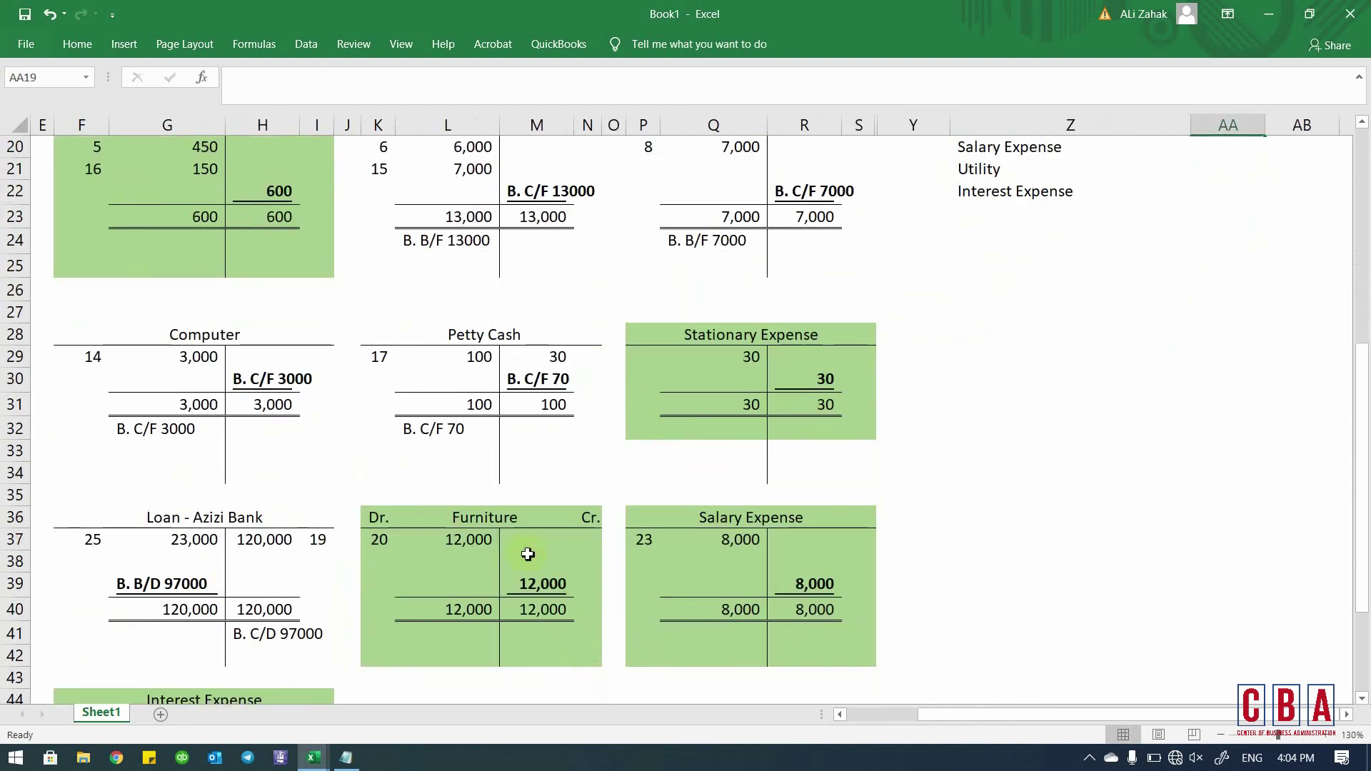
{"action": "left_click", "coordinate": [541, 590]}
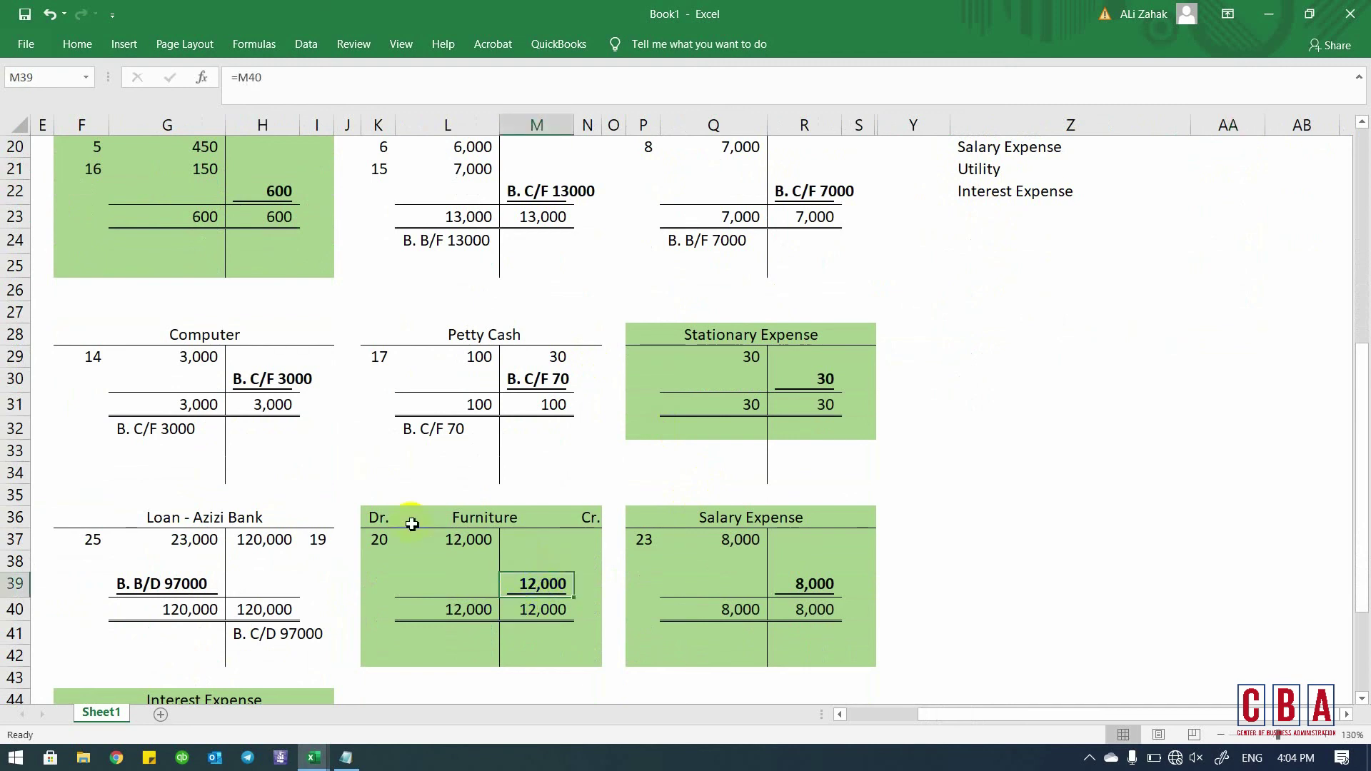
{"action": "left_click_drag", "start_coordinate": [372, 517], "coordinate": [591, 667]}
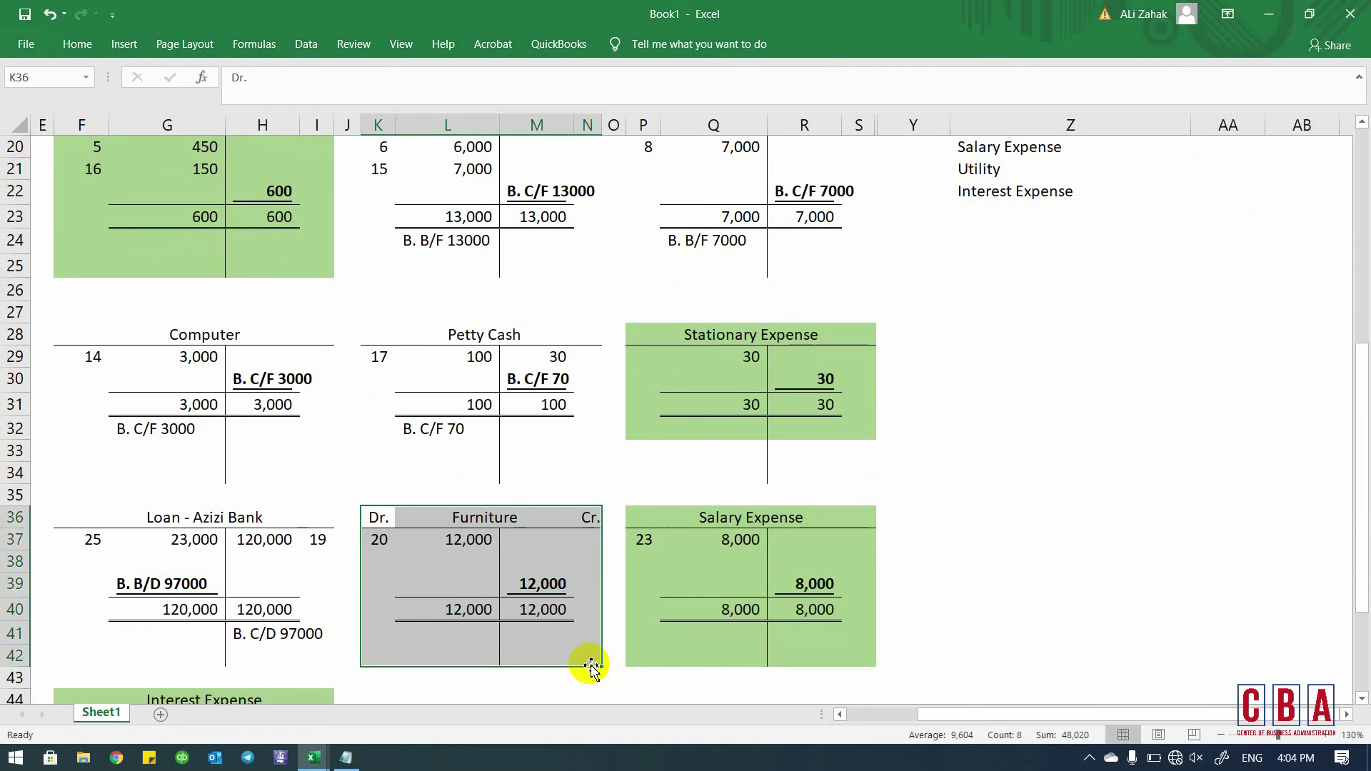
- Replace the balancing formula in M39 of the Furniture account with its plain value
{"action": "left_click", "coordinate": [517, 584]}
{"action": "key", "text": "ctrl+c"}
{"action": "key", "text": "alt+h"}
{"action": "key", "text": "v"}
{"action": "key", "text": "v"}
- Label the Furniture account's balancing figure in M39 so it reads "B B/D 12000"
{"action": "key", "text": "F2"}
{"action": "key", "text": "Left"}
{"action": "key", "text": "Left"}
{"action": "key", "text": "Left"}
{"action": "key", "text": "Left"}
{"action": "key", "text": "Left"}
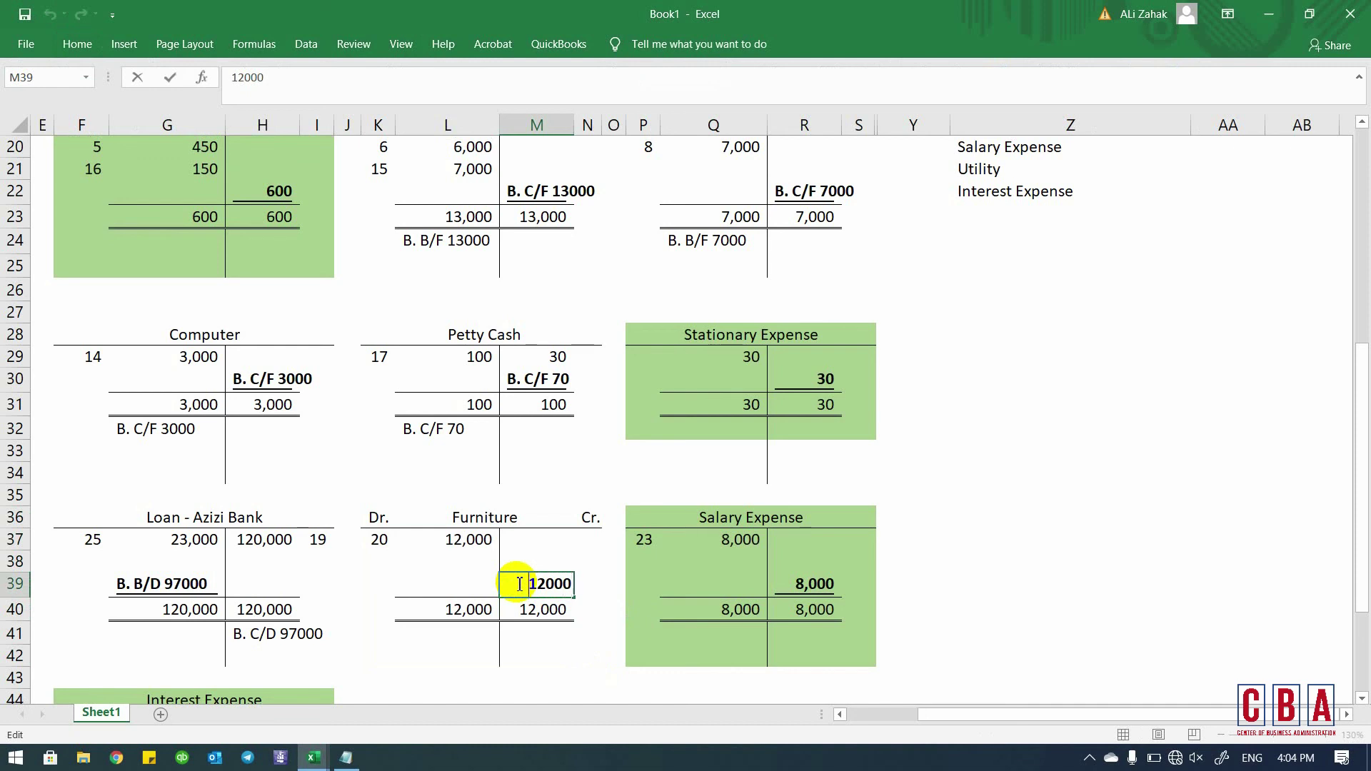
{"action": "type", "text": "B. B/D"}
{"action": "key", "text": "Return"}
- Enter "B. C/D 12000" in L41 below the Furniture account's debit total
{"action": "key", "text": "Left"}
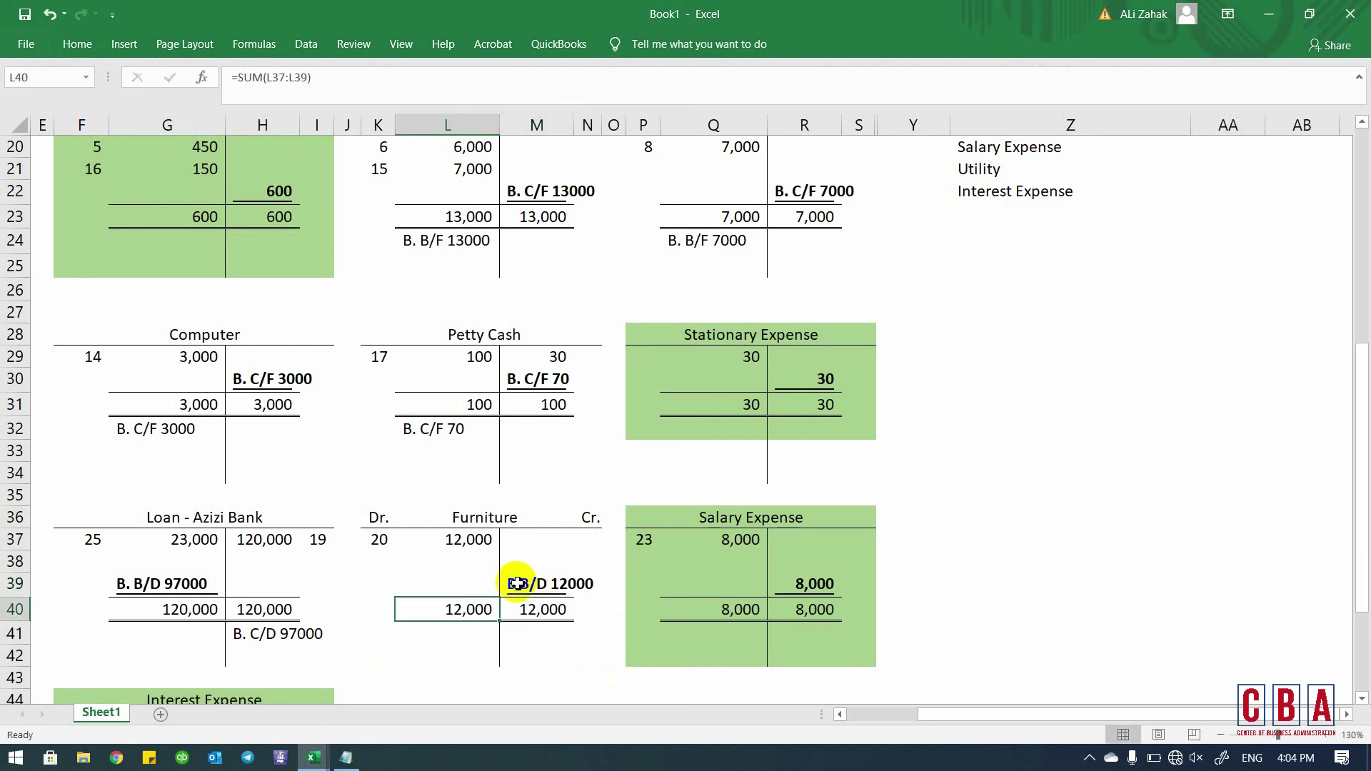
{"action": "key", "text": "Down"}
{"action": "type", "text": "="}
{"action": "key", "text": "Right"}
{"action": "key", "text": "Escape"}
{"action": "type", "text": "B. C"}
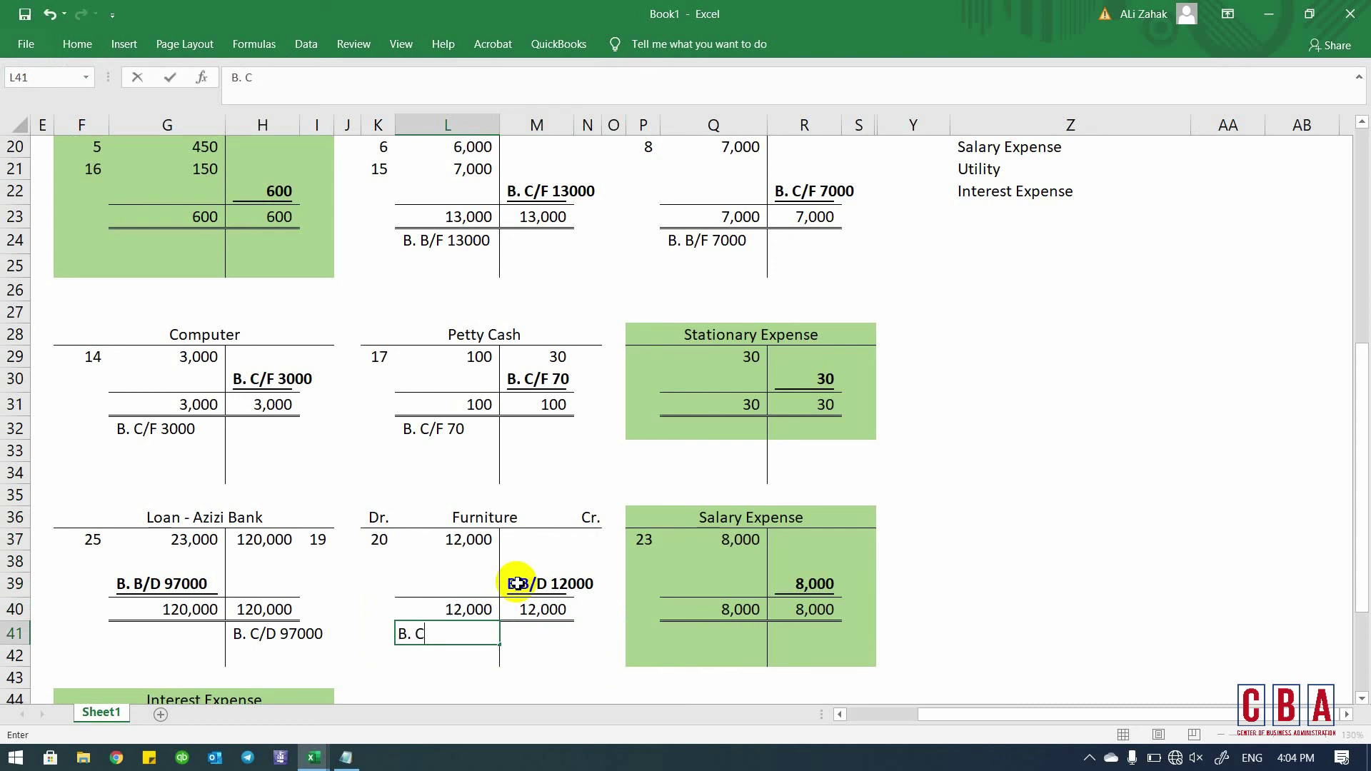
{"action": "type", "text": "/D 12000"}
{"action": "key", "text": "Return"}
{"action": "key", "text": "Up"}
{"action": "key", "text": "Right"}
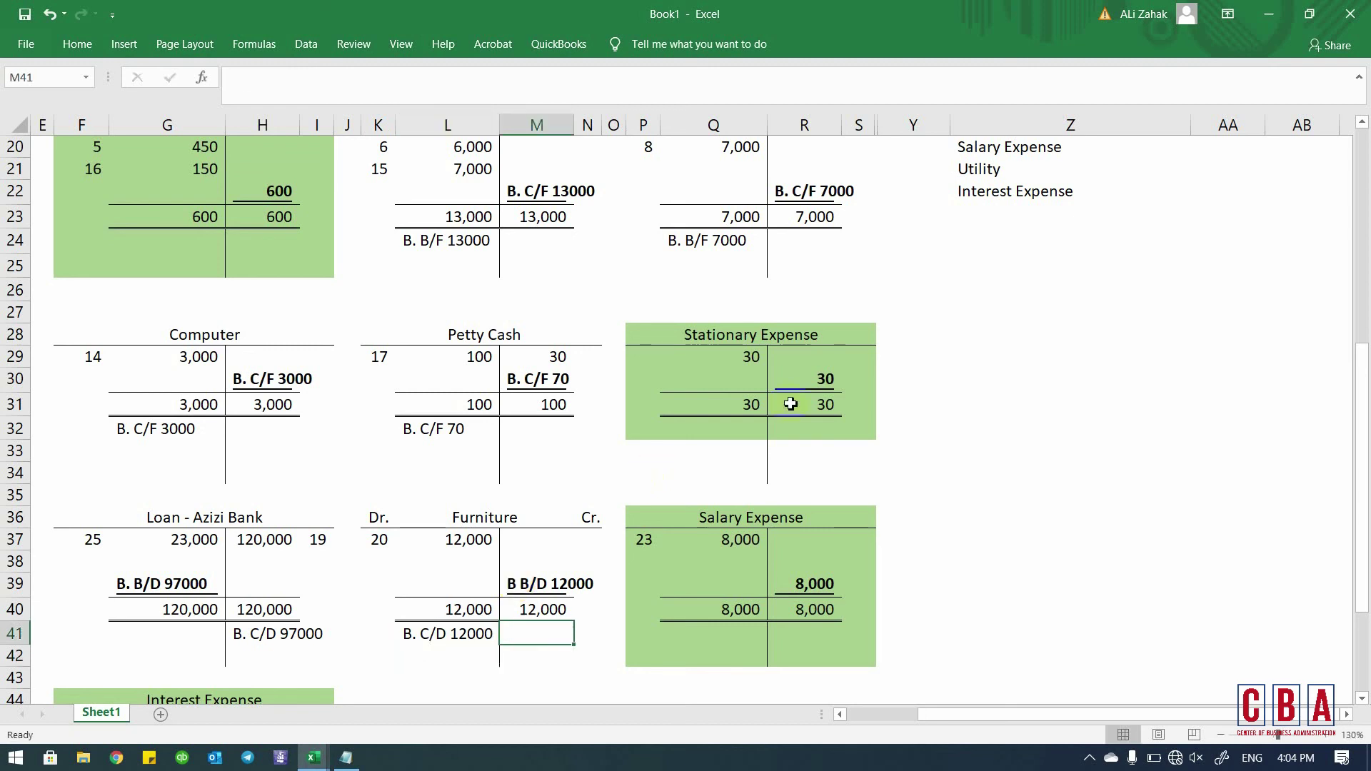
- Enter the Furniture debit balance of 12,000 in AA19 of the trial balance
{"action": "scroll", "coordinate": [825, 397], "scroll_direction": "right", "scroll_amount": 2}
{"action": "left_click", "coordinate": [818, 264]}
{"action": "key", "text": "Up"}
{"action": "key", "text": "Up"}
{"action": "key", "text": "Up"}
{"action": "key", "text": "Up"}
{"action": "key", "text": "Up"}
{"action": "key", "text": "Up"}
{"action": "key", "text": "Up"}
{"action": "key", "text": "Up"}
{"action": "key", "text": "Up"}
{"action": "key", "text": "Up"}
{"action": "key", "text": "Down"}
{"action": "key", "text": "Down"}
{"action": "key", "text": "Down"}
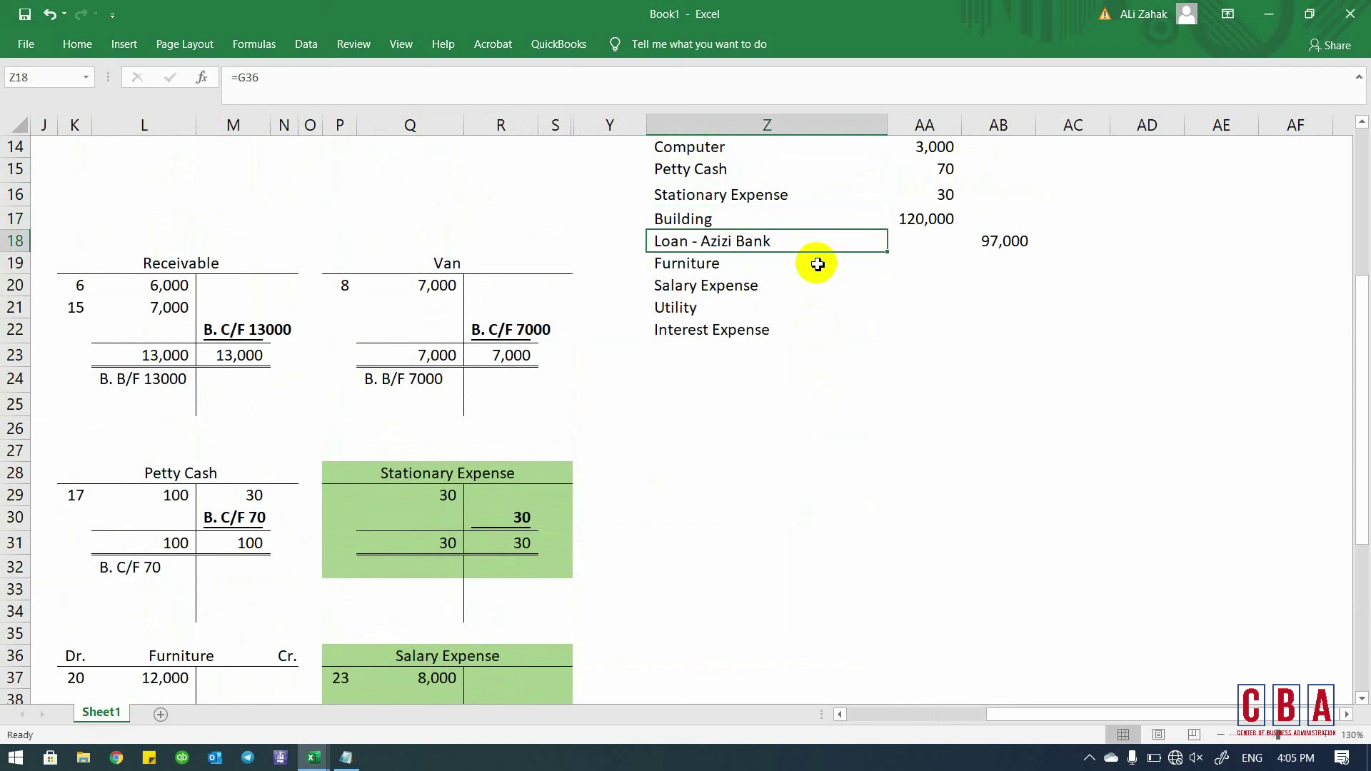
{"action": "key", "text": "Down"}
{"action": "key", "text": "Right"}
{"action": "type", "text": "12,00"}
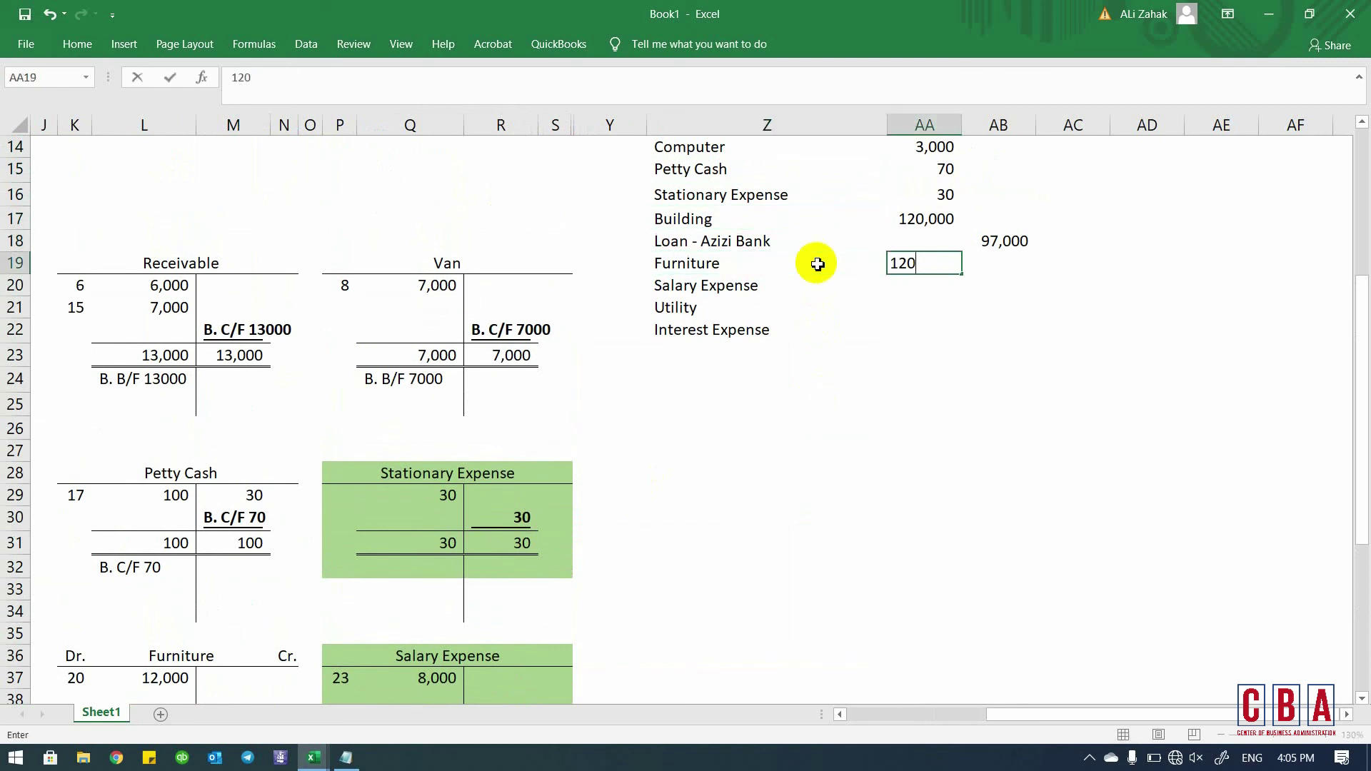
{"action": "type", "text": "00"}
{"action": "key", "text": "Return"}
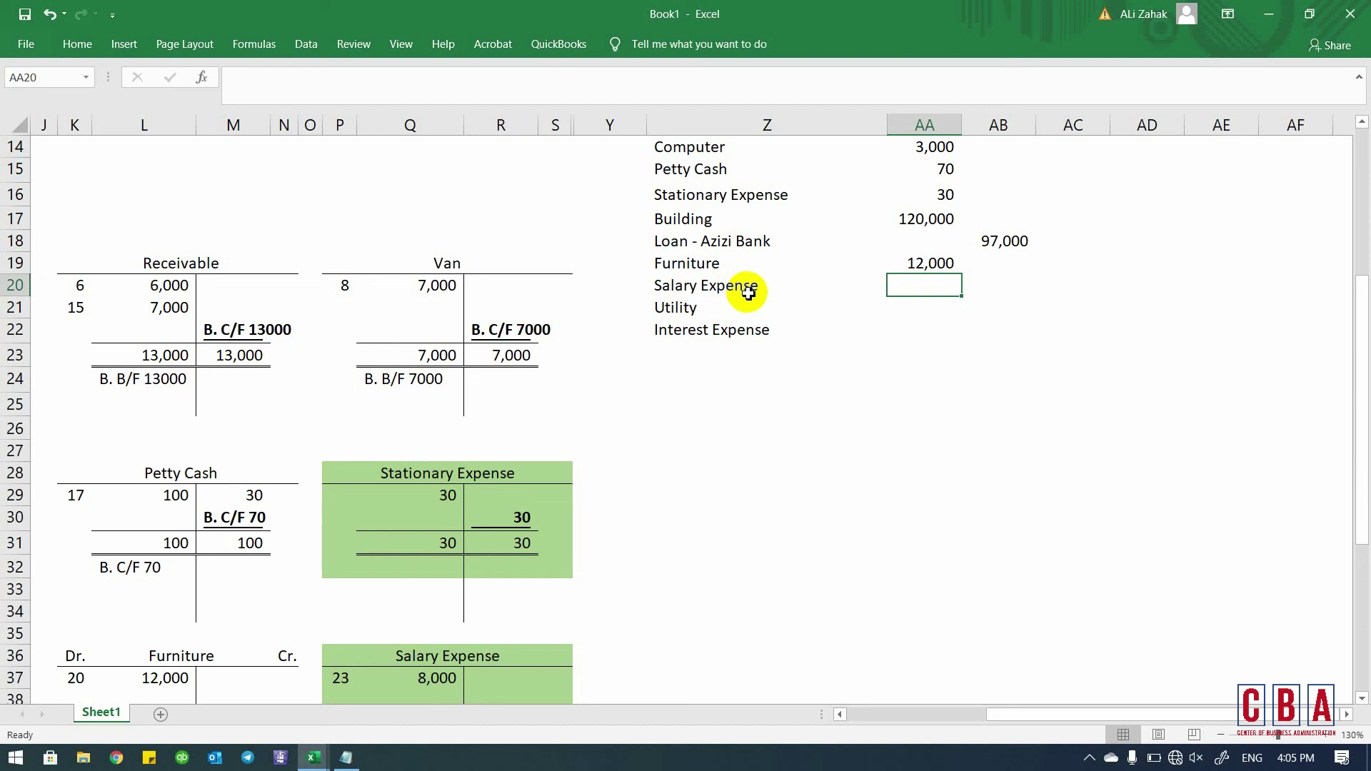
- Link the Salary Expense debit in AA20 to the Salary Expense account's balancing figure in R39
{"action": "type", "text": "="}
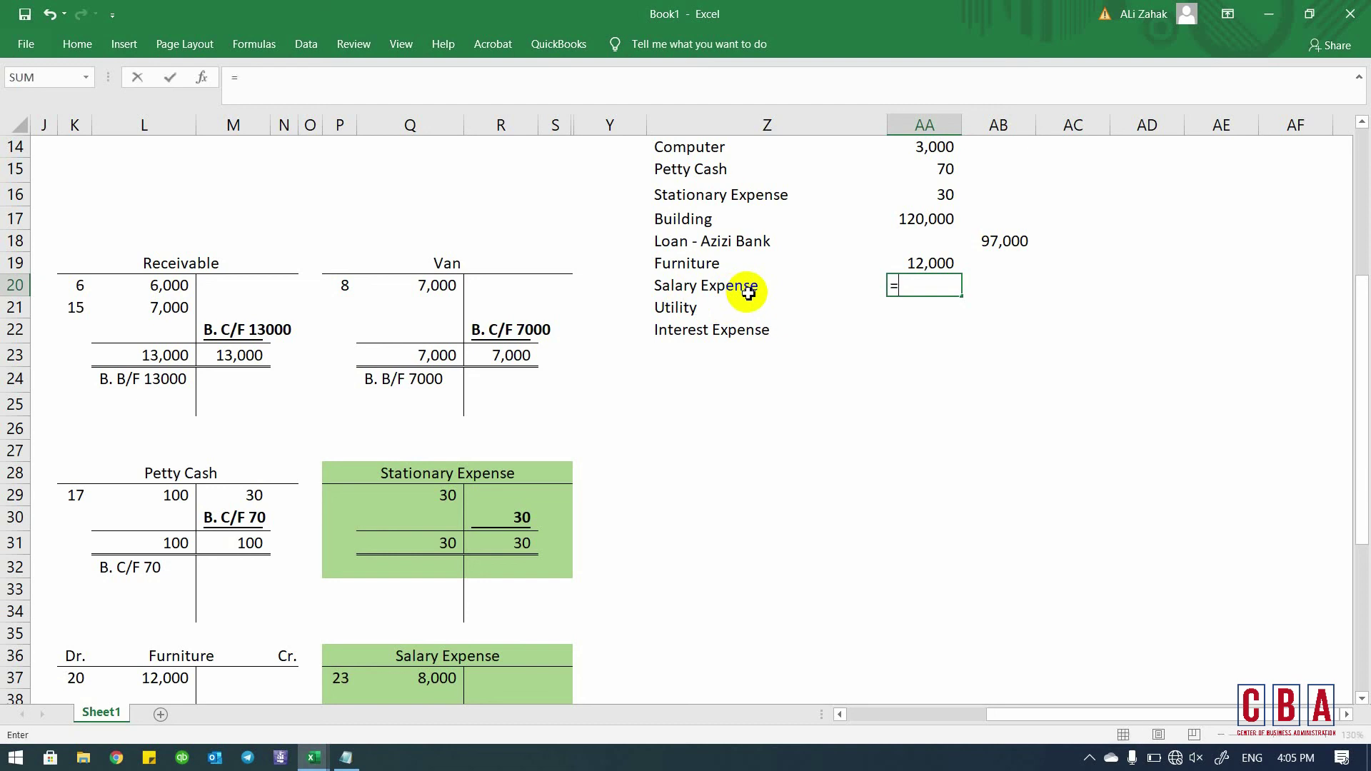
{"action": "scroll", "coordinate": [747, 297], "scroll_direction": "down", "scroll_amount": 2}
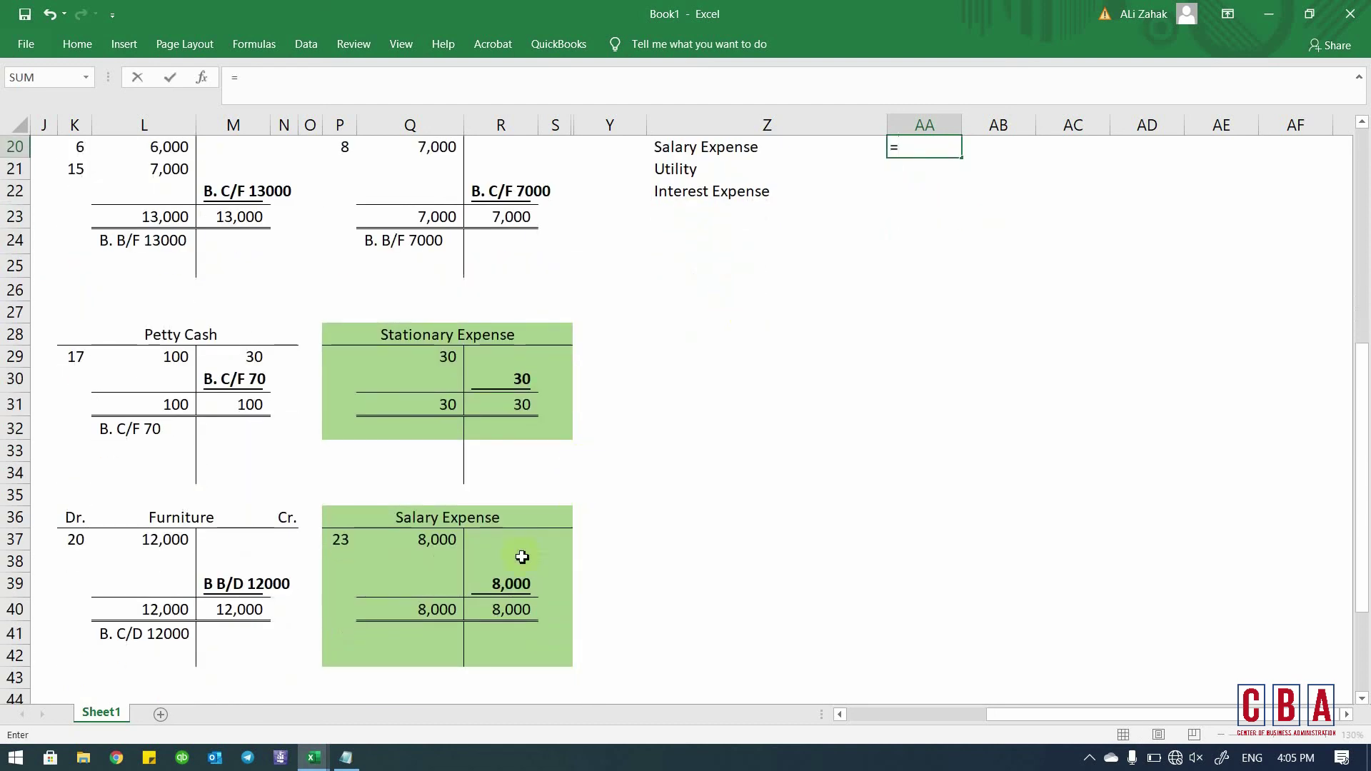
{"action": "left_click", "coordinate": [508, 580]}
{"action": "key", "text": "Return"}
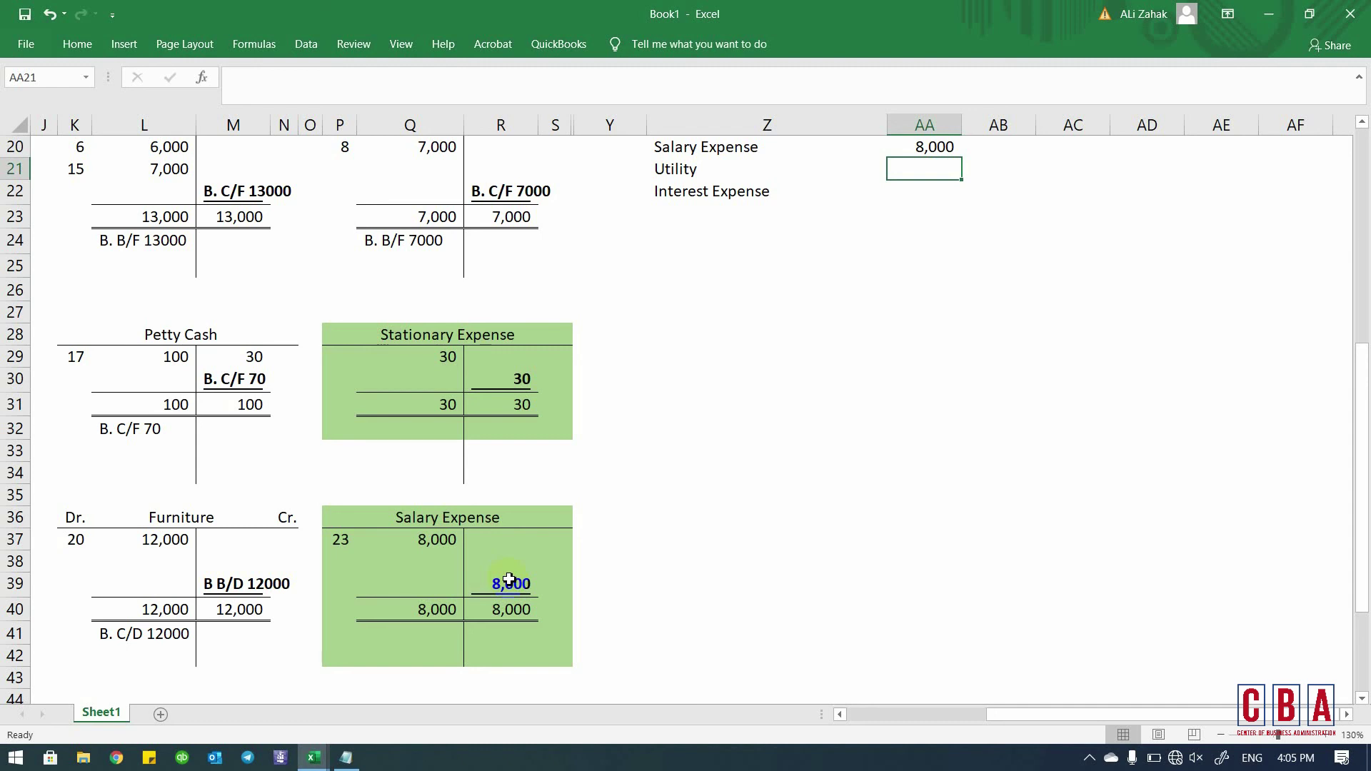
- Link the Utility debit in AA21 to the Utility account's balancing figure in C47
{"action": "type", "text": "="}
{"action": "scroll", "coordinate": [509, 579], "scroll_direction": "left", "scroll_amount": 3}
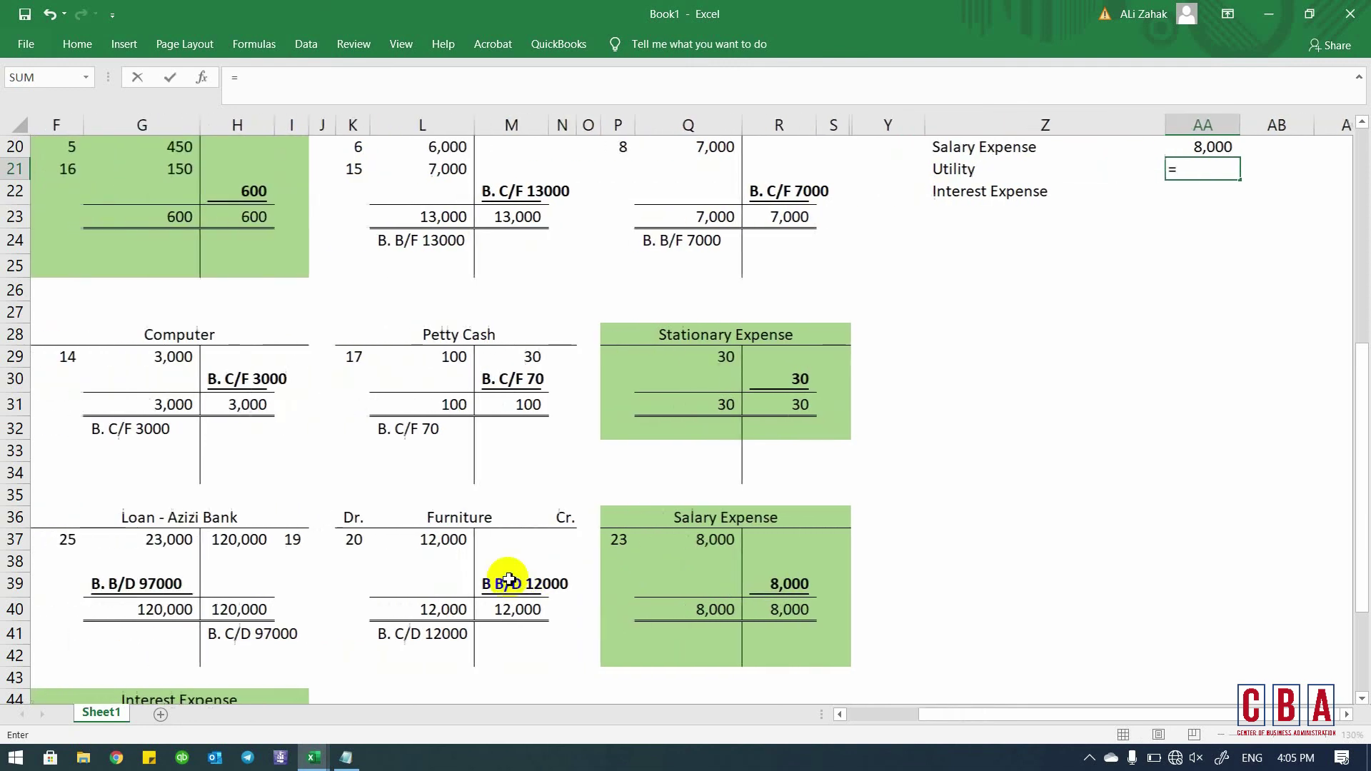
{"action": "scroll", "coordinate": [510, 579], "scroll_direction": "down", "scroll_amount": 2}
{"action": "scroll", "coordinate": [509, 575], "scroll_direction": "left", "scroll_amount": 3}
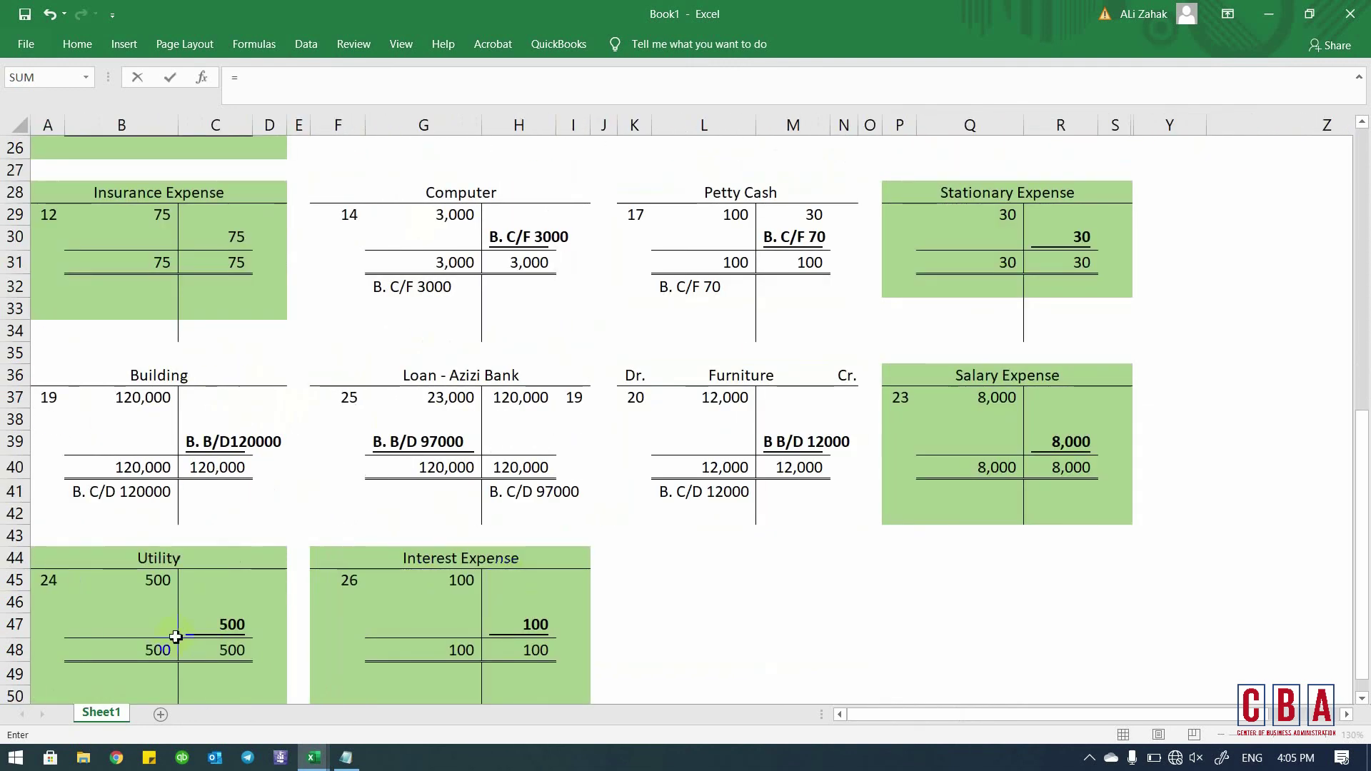
{"action": "left_click", "coordinate": [220, 624]}
{"action": "key", "text": "Return"}
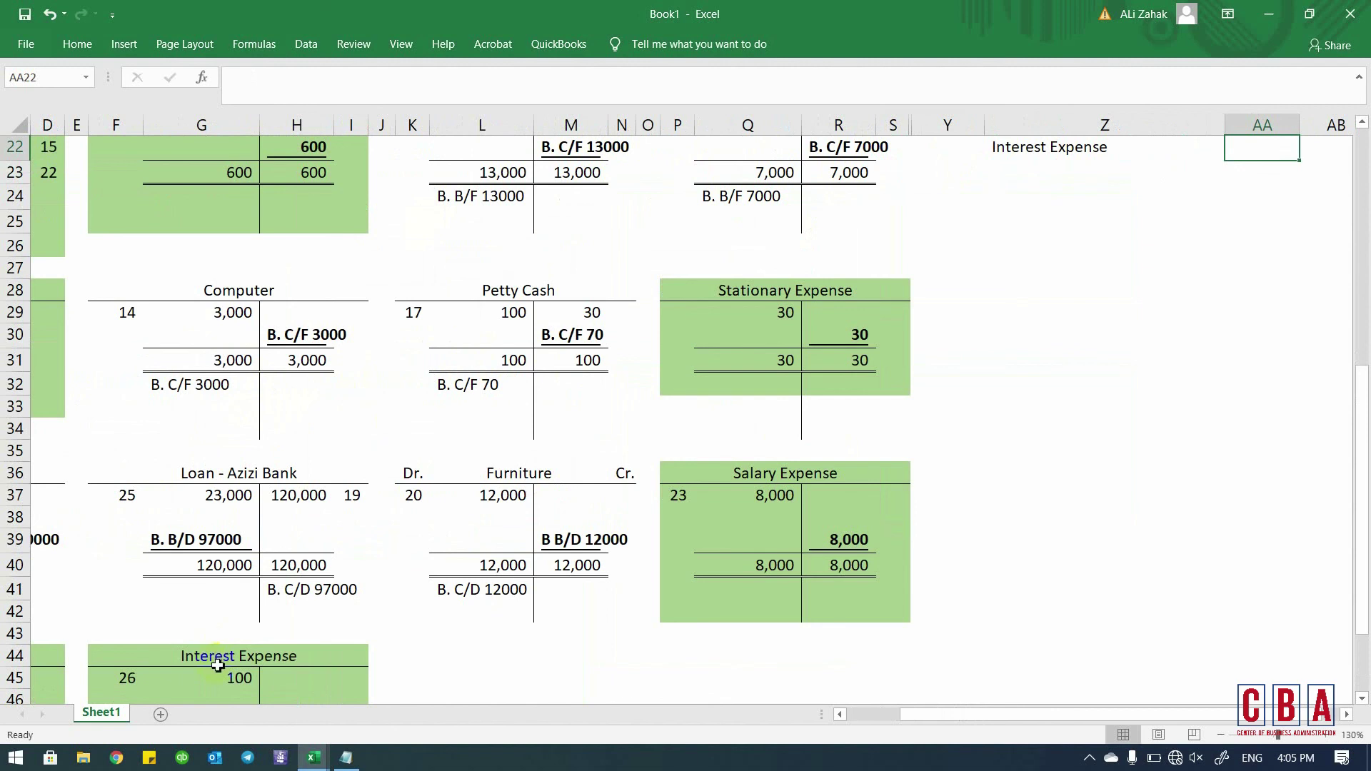
- Switch to the Fa1 Notes workbook and review which account types belong under Debit (H4:H6) and Credit (I4:I6)
{"action": "key", "text": "alt+Tab"}
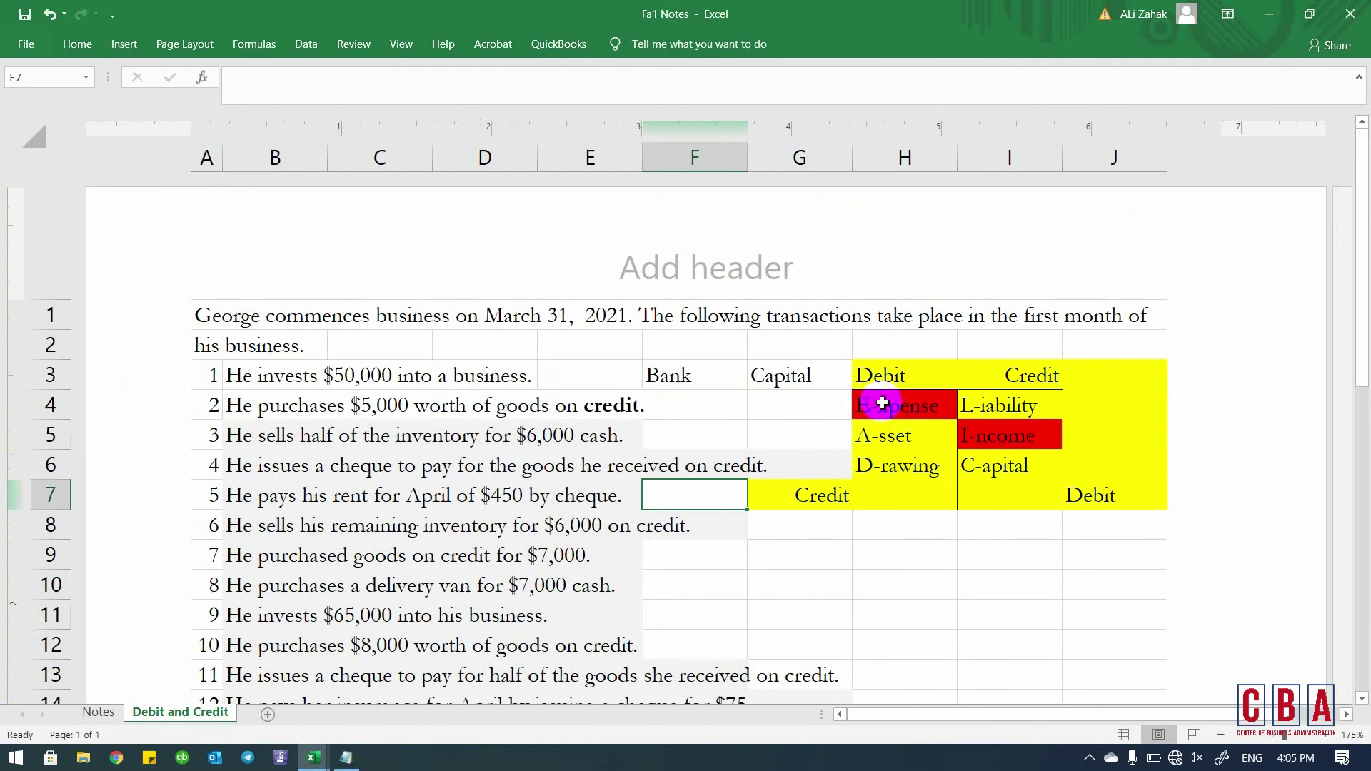
{"action": "left_click", "coordinate": [880, 405]}
{"action": "left_click", "coordinate": [883, 447]}
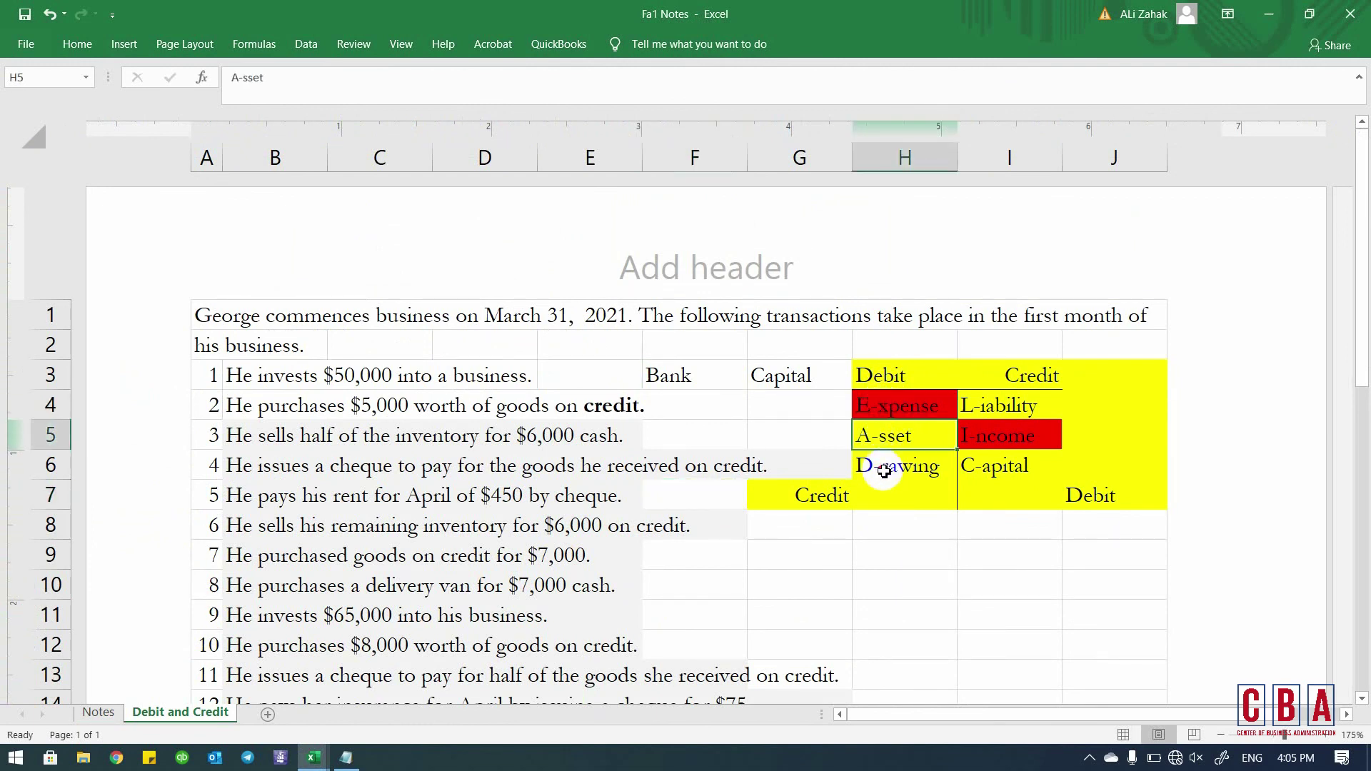
{"action": "left_click", "coordinate": [888, 465]}
{"action": "left_click_drag", "start_coordinate": [887, 404], "coordinate": [902, 471]}
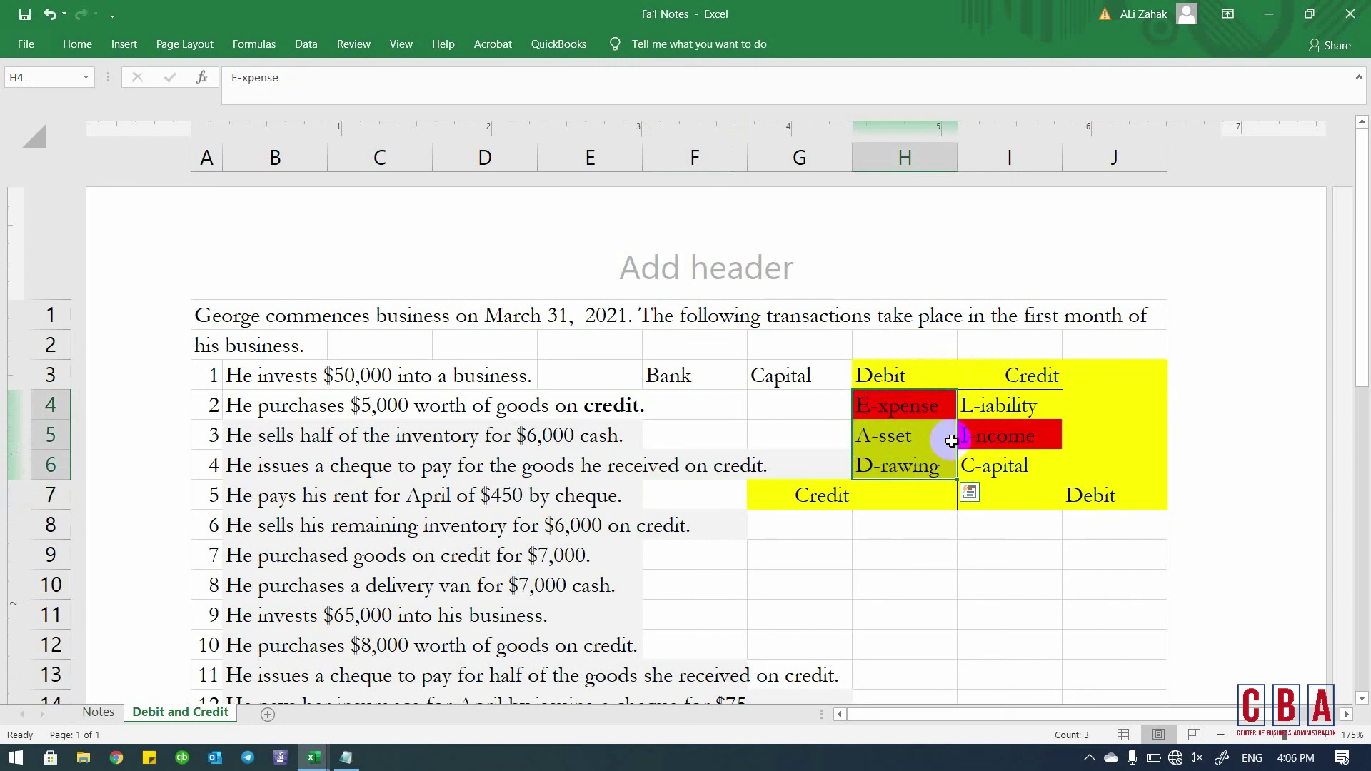
{"action": "left_click_drag", "start_coordinate": [994, 407], "coordinate": [1002, 482]}
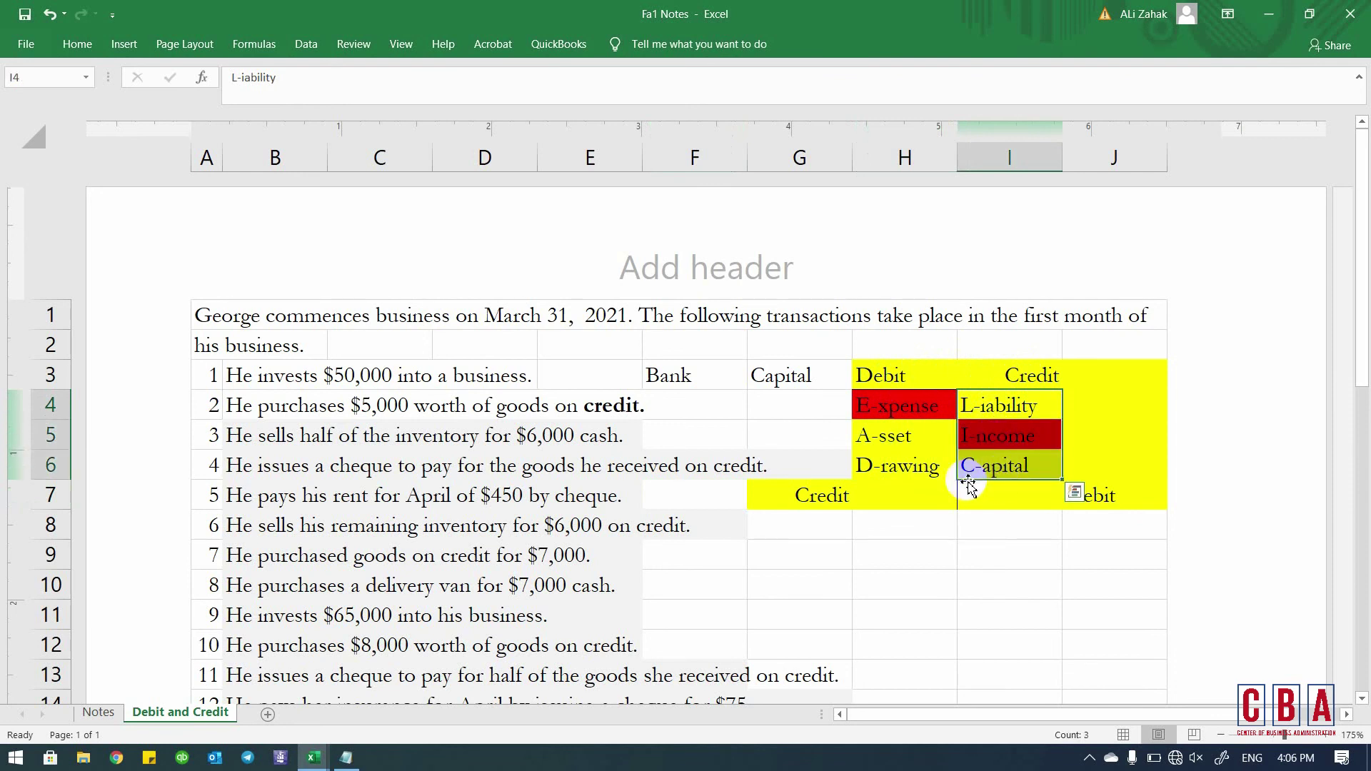
- Return to Book1 and link the Interest Expense debit in AA22 to the Interest Expense account's balancing figure in H47
{"action": "key", "text": "alt+Tab"}
{"action": "scroll", "coordinate": [968, 481], "scroll_direction": "down", "scroll_amount": 4}
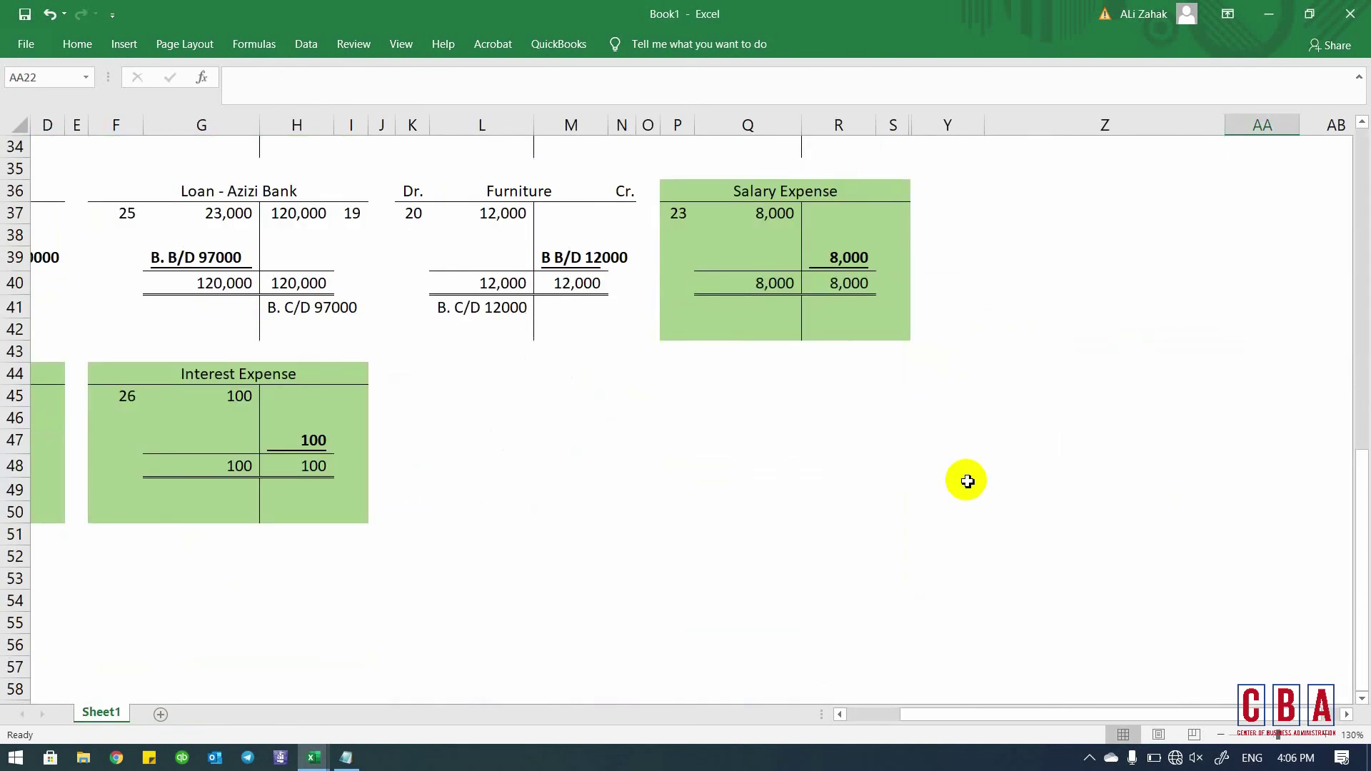
{"action": "scroll", "coordinate": [967, 481], "scroll_direction": "up", "scroll_amount": 5}
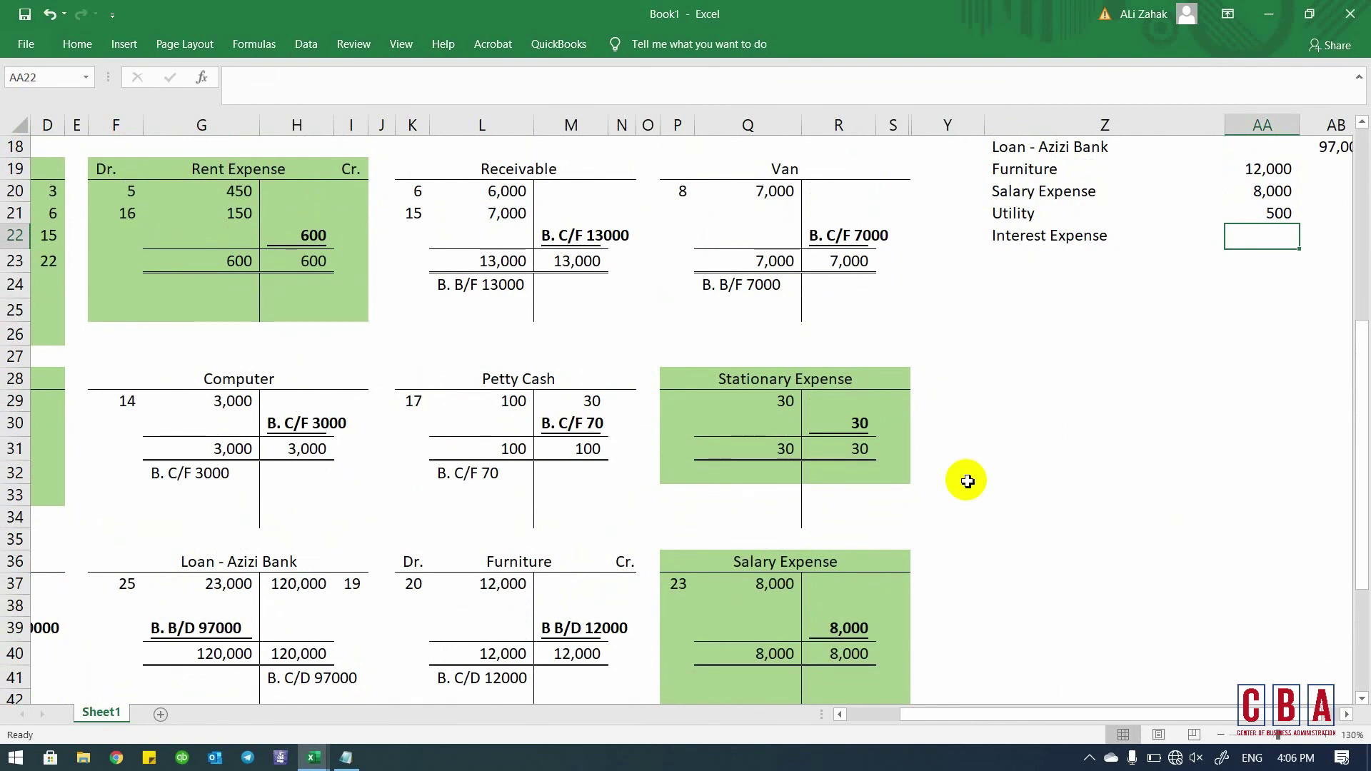
{"action": "type", "text": "="}
{"action": "scroll", "coordinate": [968, 481], "scroll_direction": "down", "scroll_amount": 3}
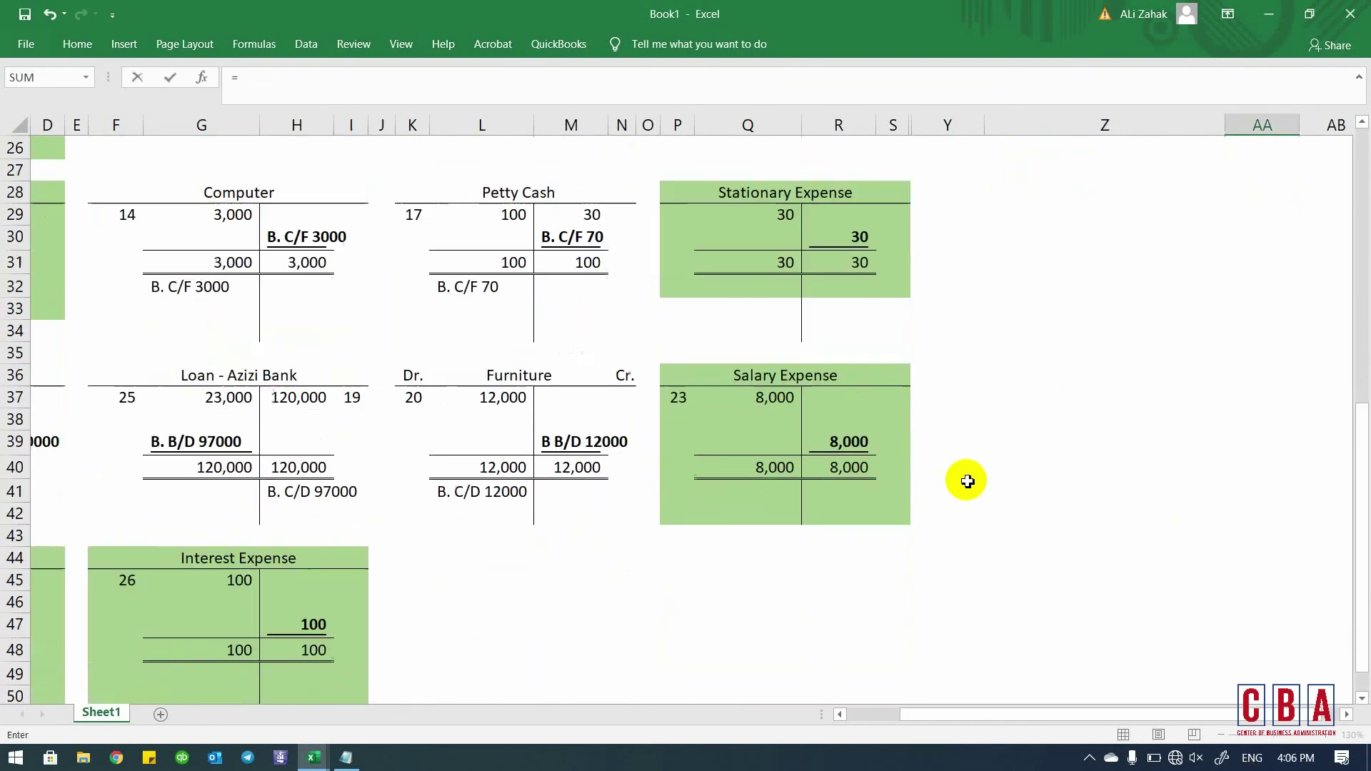
{"action": "left_click", "coordinate": [300, 626]}
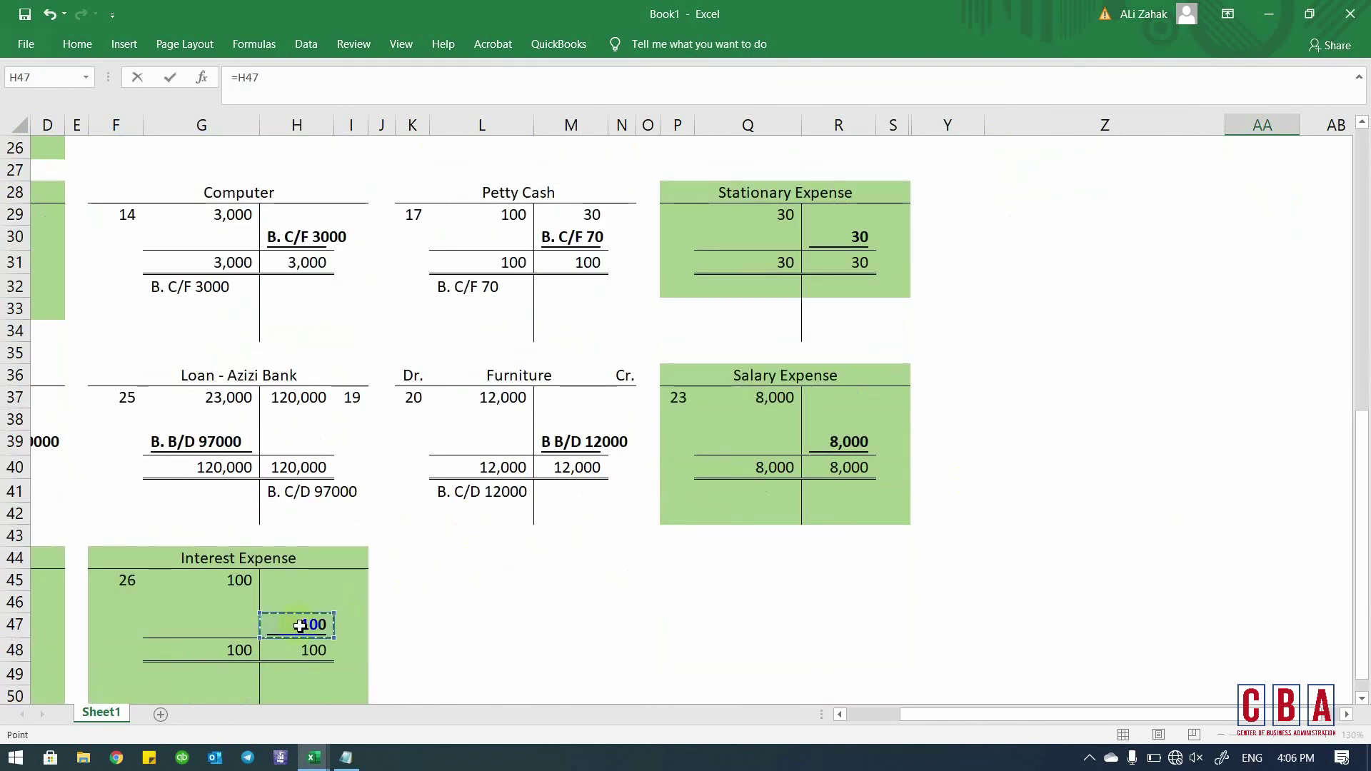
{"action": "key", "text": "Return"}
{"action": "key", "text": "ctrl+Up"}
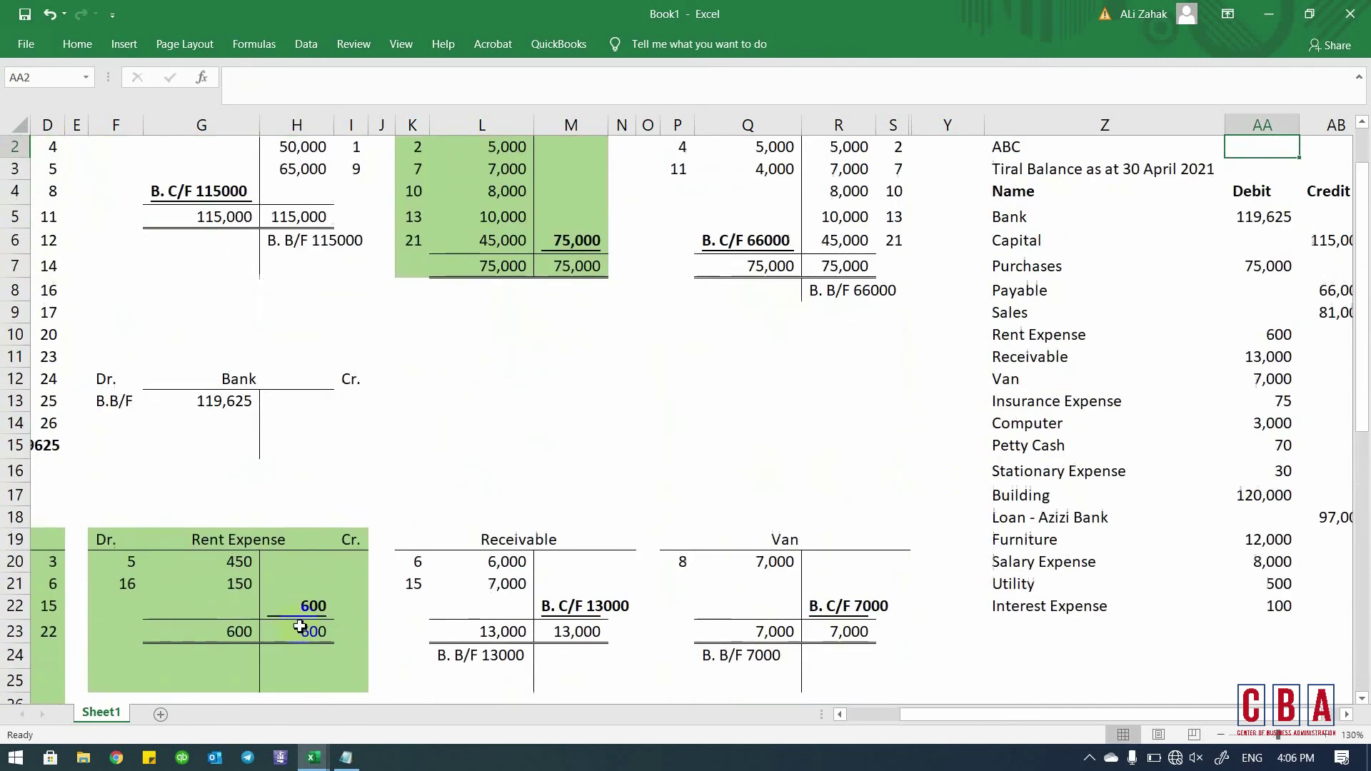
- Total the trial balance's Debit column in AA23 with a SUM of AA5:AA22, directly below the Interest Expense row
{"action": "key", "text": "Right"}
{"action": "key", "text": "Right"}
{"action": "key", "text": "Right"}
{"action": "key", "text": "Right"}
{"action": "key", "text": "Right"}
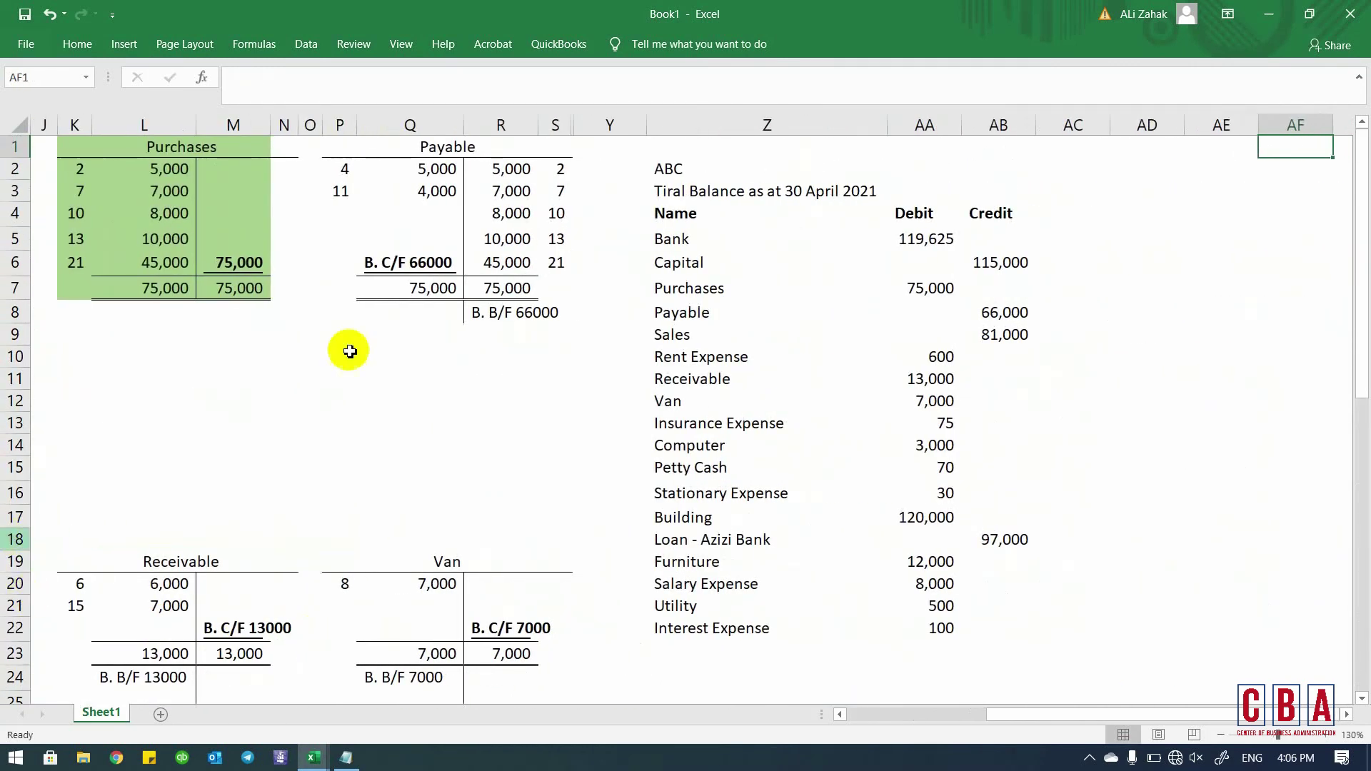
{"action": "left_click", "coordinate": [675, 169]}
{"action": "key", "text": "Down"}
{"action": "key", "text": "Down"}
{"action": "key", "text": "Down"}
{"action": "key", "text": "Down"}
{"action": "key", "text": "Down"}
{"action": "key", "text": "Down"}
{"action": "key", "text": "Down"}
{"action": "key", "text": "Down"}
{"action": "key", "text": "Down"}
{"action": "key", "text": "Down"}
{"action": "key", "text": "Down"}
{"action": "key", "text": "Down"}
{"action": "key", "text": "Down"}
{"action": "key", "text": "Down"}
{"action": "key", "text": "Down"}
{"action": "key", "text": "Down"}
{"action": "key", "text": "Down"}
{"action": "key", "text": "Down"}
{"action": "key", "text": "Down"}
{"action": "key", "text": "Down"}
{"action": "key", "text": "Down"}
{"action": "key", "text": "Down"}
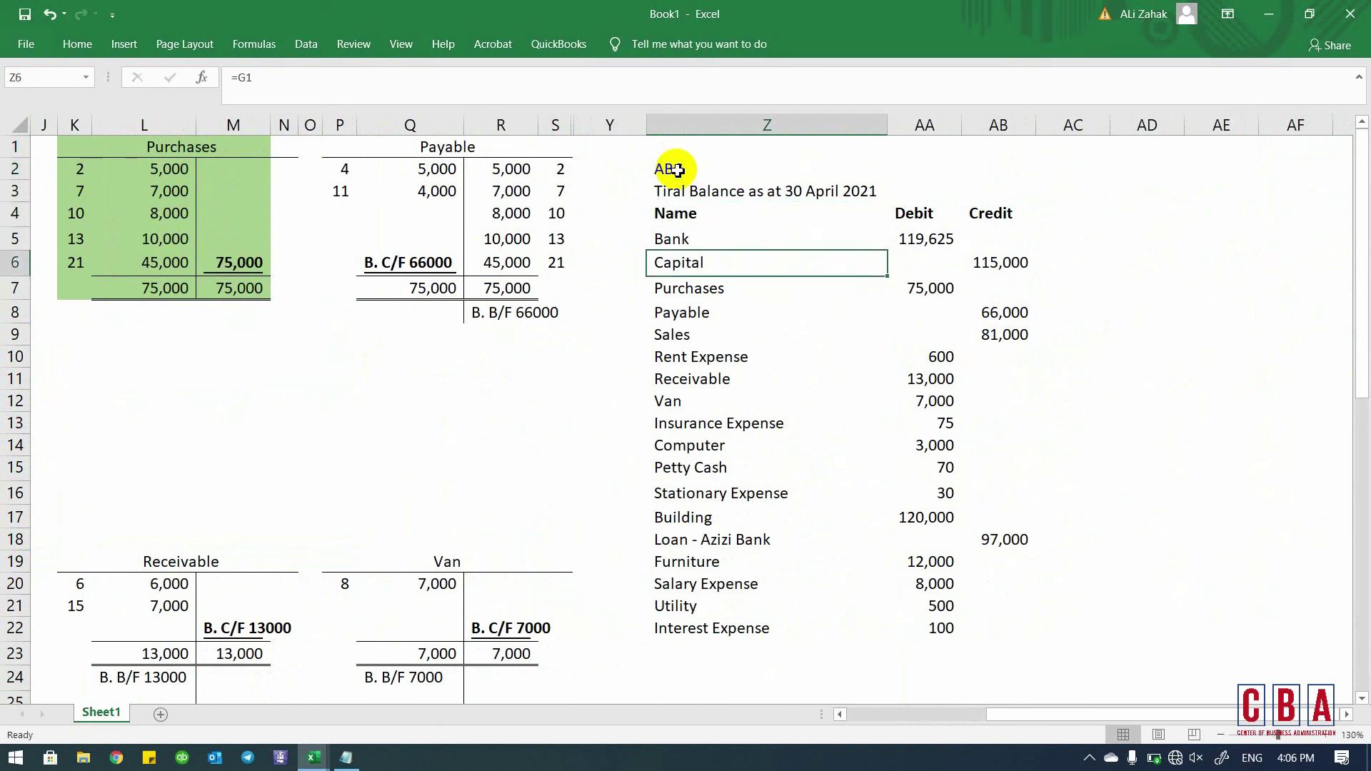
{"action": "key", "text": "Right"}
{"action": "key", "text": "Up"}
{"action": "type", "text": "=sum"}
{"action": "key", "text": "Tab"}
{"action": "key", "text": "Up"}
{"action": "key", "text": "shift+Up"}
{"action": "key", "text": "shift+Up"}
{"action": "key", "text": "shift+Up"}
{"action": "key", "text": "shift+Up"}
{"action": "key", "text": "shift+Up"}
{"action": "key", "text": "shift+Up"}
{"action": "key", "text": "shift+Up"}
{"action": "key", "text": "shift+Up"}
{"action": "key", "text": "shift+Up"}
{"action": "key", "text": "shift+Up"}
{"action": "key", "text": "shift+Up"}
{"action": "key", "text": "shift+Up"}
{"action": "key", "text": "shift+Up"}
{"action": "key", "text": "shift+Up"}
{"action": "key", "text": "shift+Up"}
{"action": "key", "text": "shift+Up"}
{"action": "key", "text": "shift+Up"}
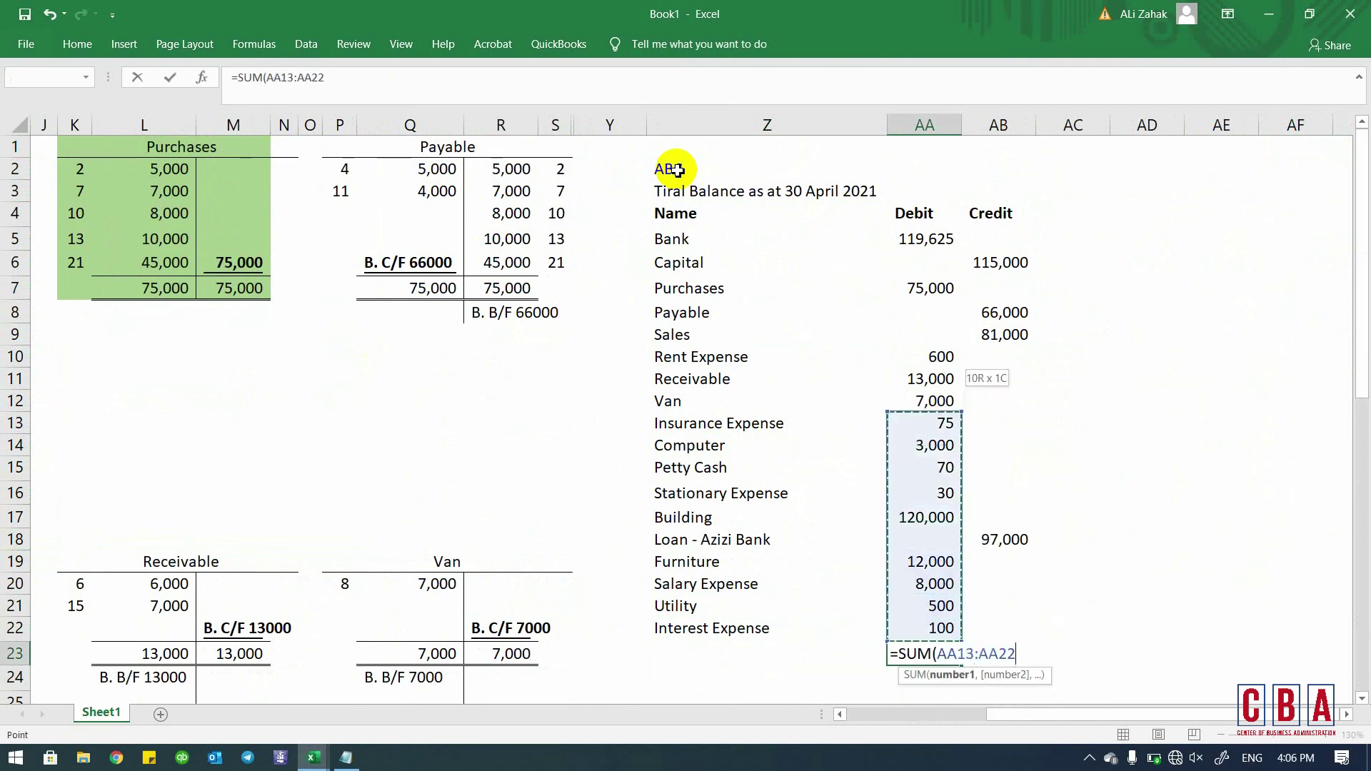
{"action": "key", "text": "Return"}
- Copy the Debit total formula from AA23 into AB23 to total the Credit column over AB5:AB22
{"action": "key", "text": "Up"}
{"action": "key", "text": "ctrl+c"}
{"action": "key", "text": "Right"}
{"action": "key", "text": "ctrl+v"}
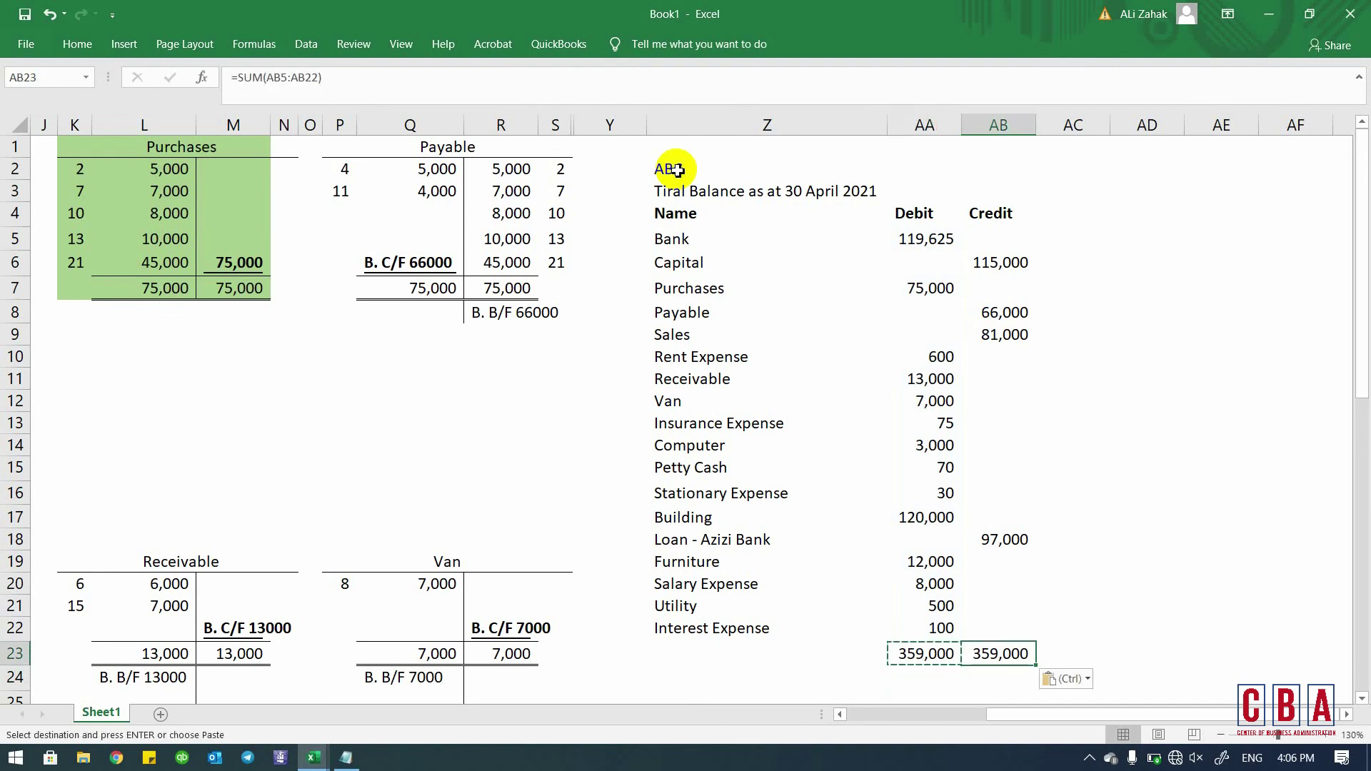
{"action": "key", "text": "Escape"}
- Check which cells the Credit total's SUM formula in AB23 covers, leaving the formula unedited
{"action": "key", "text": "Up"}
{"action": "key", "text": "Down"}
{"action": "key", "text": "F2"}
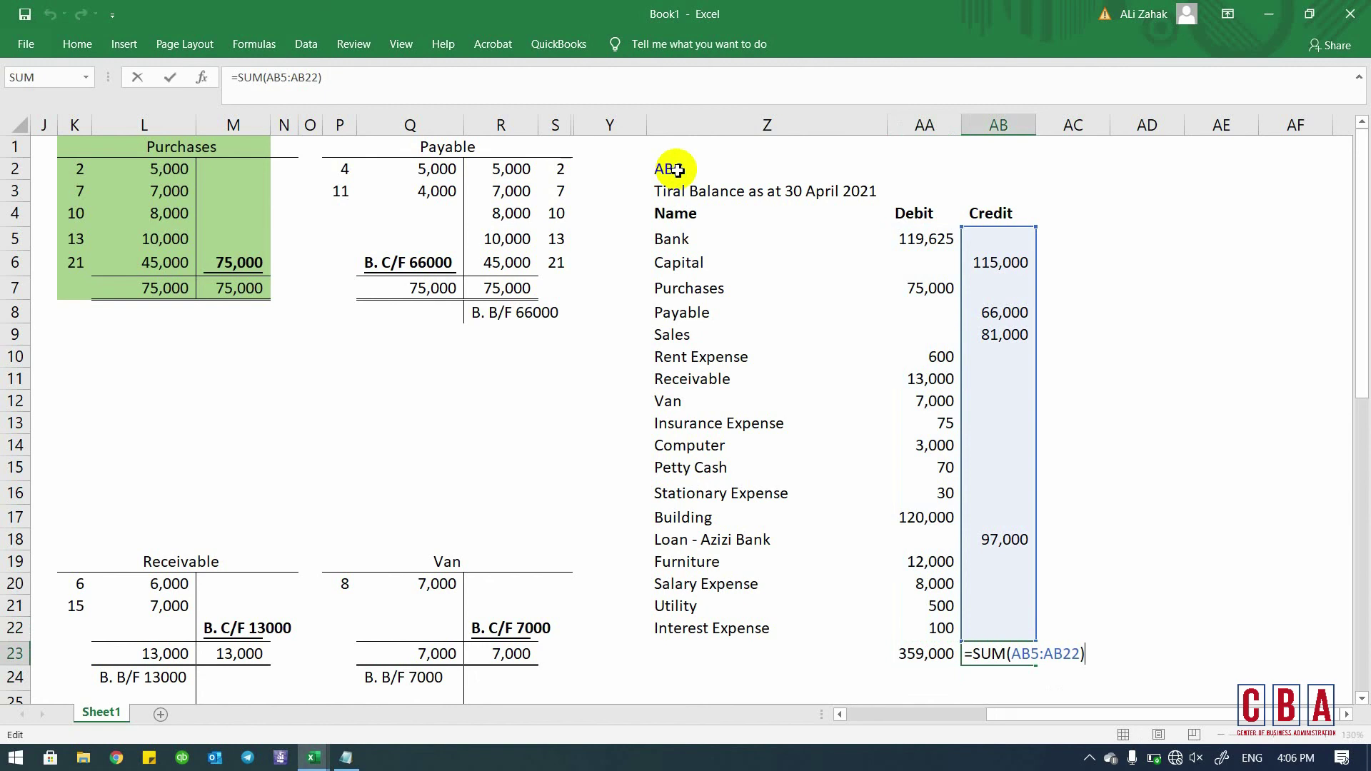
{"action": "key", "text": "Escape"}
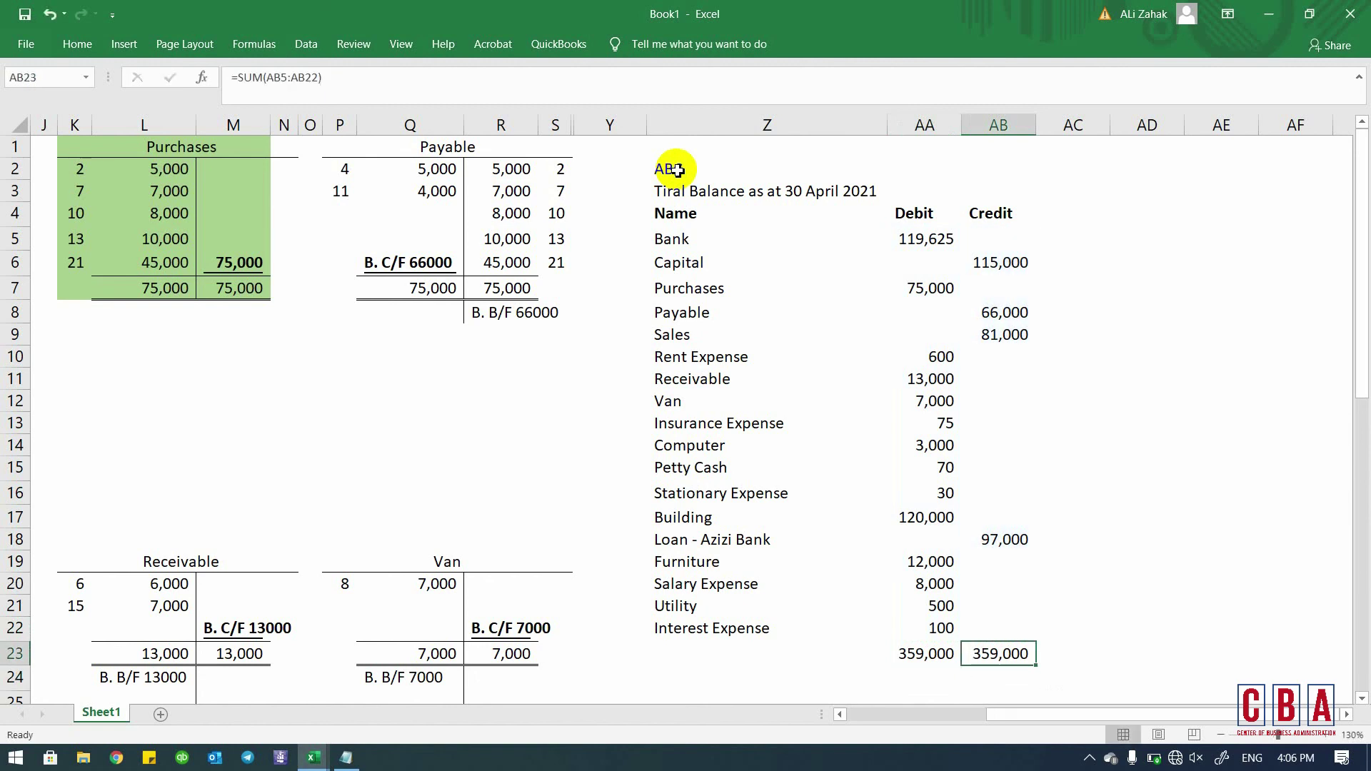